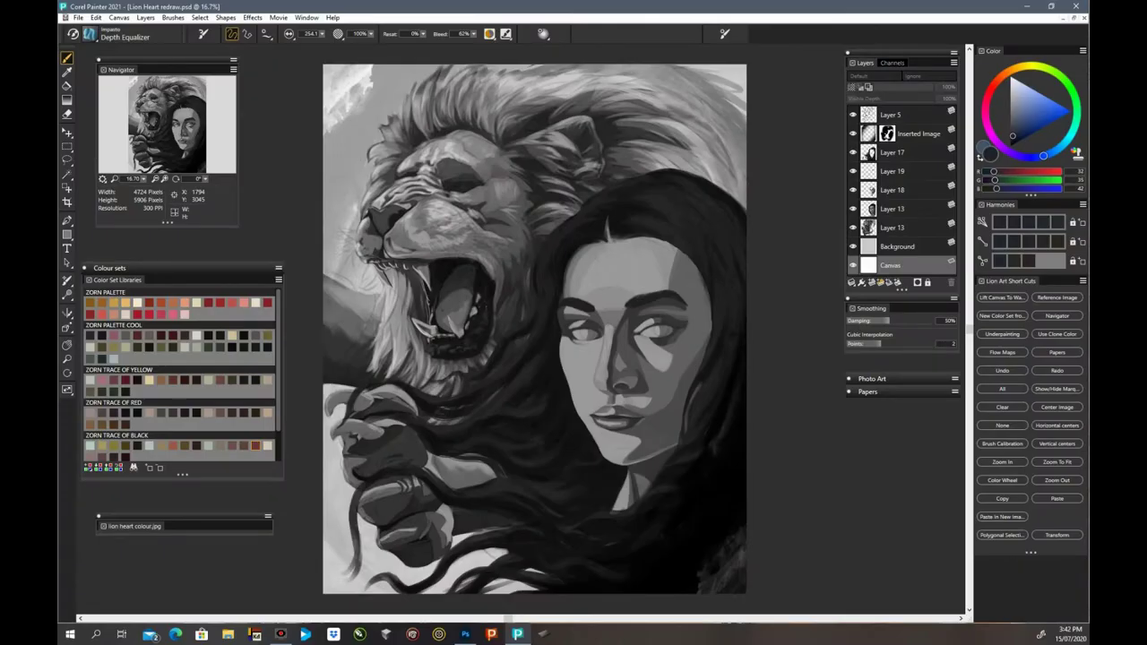
Step: Merge Layer 18 with the Layer 13 directly below it
{"action": "key", "text": "ctrl+plus"}
{"action": "left_click", "coordinate": [901, 229]}
{"action": "left_click", "coordinate": [894, 212]}
{"action": "left_click", "coordinate": [862, 190]}
{"action": "left_click", "coordinate": [902, 209], "text": "shift"}
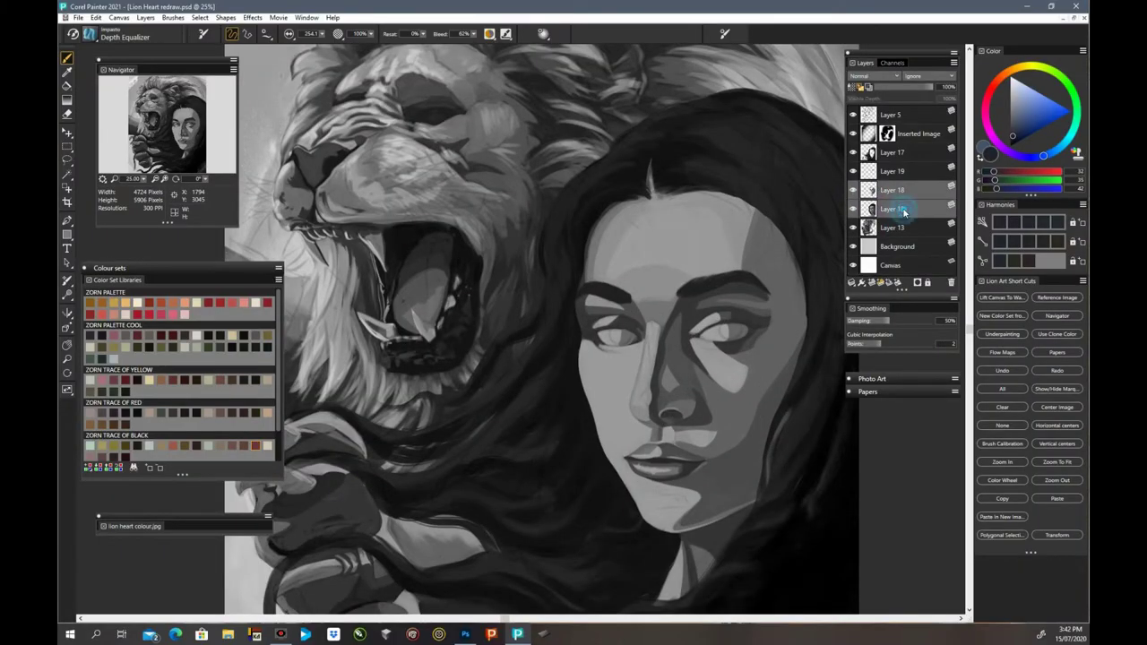
{"action": "key", "text": "ctrl+e"}
Step: Choose the Hair 1 brush from the Lion Art Portraiture category for detailing the woman's face
{"action": "left_click_drag", "start_coordinate": [504, 618], "coordinate": [578, 618]}
{"action": "key", "text": "ctrl+plus"}
{"action": "key", "text": "ctrl+plus"}
{"action": "left_click", "coordinate": [90, 34]}
{"action": "left_click_drag", "start_coordinate": [170, 143], "coordinate": [170, 219]}
{"action": "left_click", "coordinate": [124, 289]}
{"action": "left_click_drag", "start_coordinate": [293, 146], "coordinate": [293, 155]}
{"action": "left_click", "coordinate": [228, 154]}
Step: Hide Layer 19 and add a new layer directly above the upper Layer 13
{"action": "left_click", "coordinate": [852, 171]}
{"action": "left_click", "coordinate": [895, 190]}
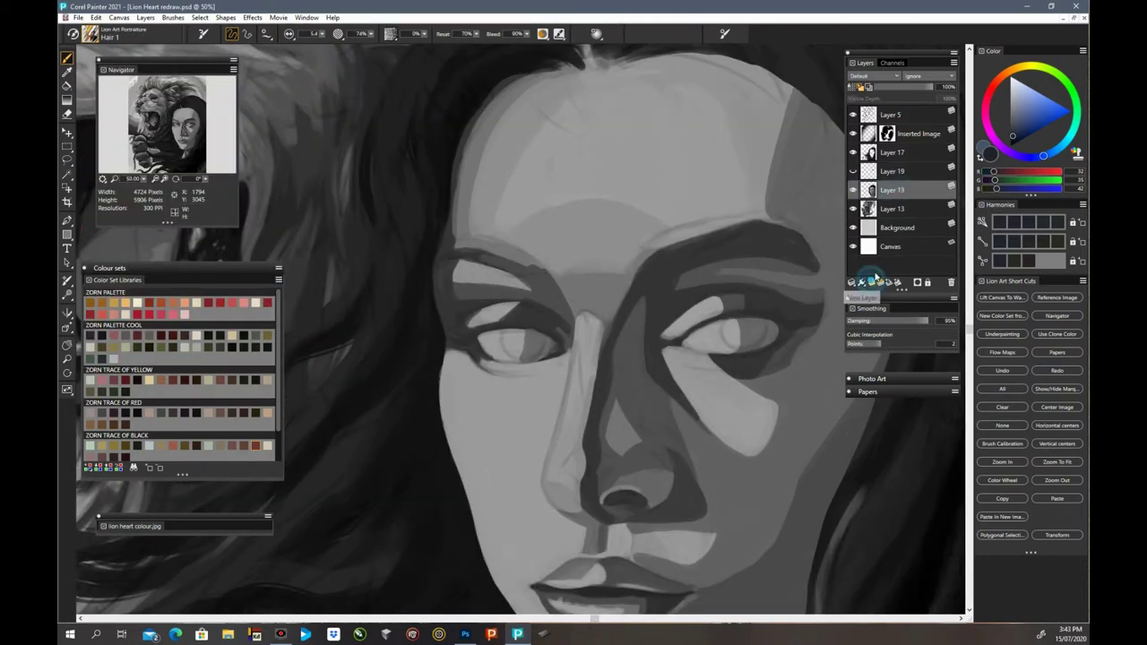
{"action": "left_click", "coordinate": [873, 282]}
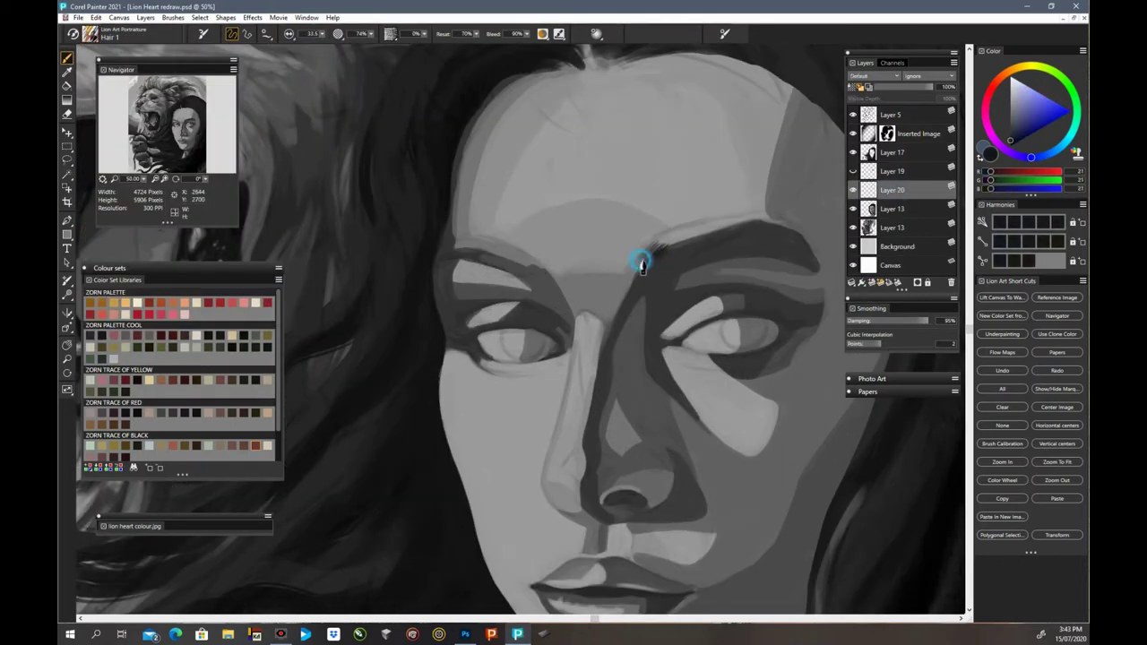
Step: Try painting the eyebrow on the shaded side of the face with Hair 1, and clear the strokes
{"action": "left_click_drag", "start_coordinate": [651, 269], "coordinate": [717, 229]}
{"action": "left_click", "coordinate": [95, 17]}
{"action": "left_click", "coordinate": [159, 230]}
{"action": "left_click", "coordinate": [804, 141]}
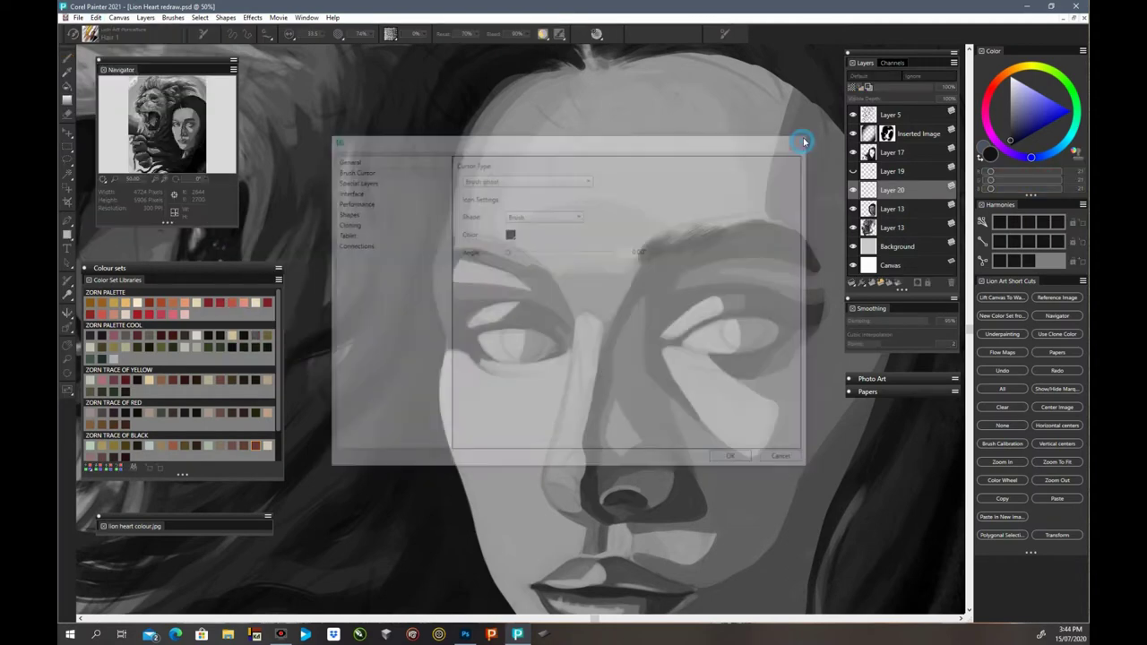
{"action": "left_click_drag", "start_coordinate": [653, 263], "coordinate": [717, 225]}
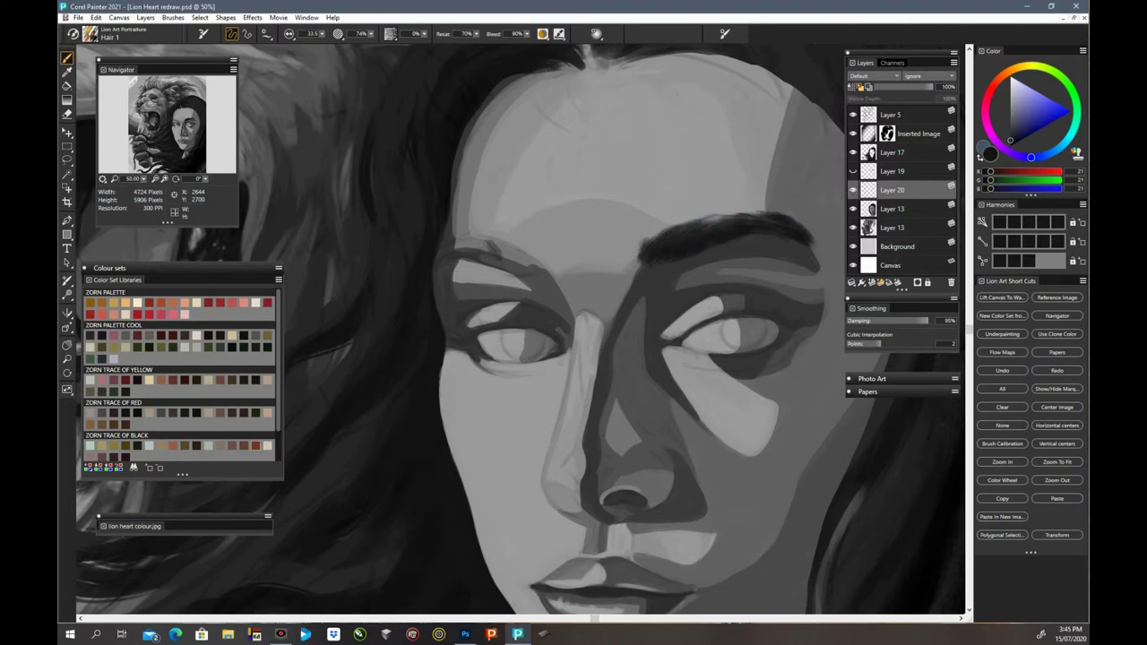
{"action": "key", "text": "Delete"}
Step: Test Hair 2 strokes at the inner end of the shaded-side eyebrow and clear them
{"action": "left_click", "coordinate": [90, 34]}
{"action": "left_click", "coordinate": [180, 197]}
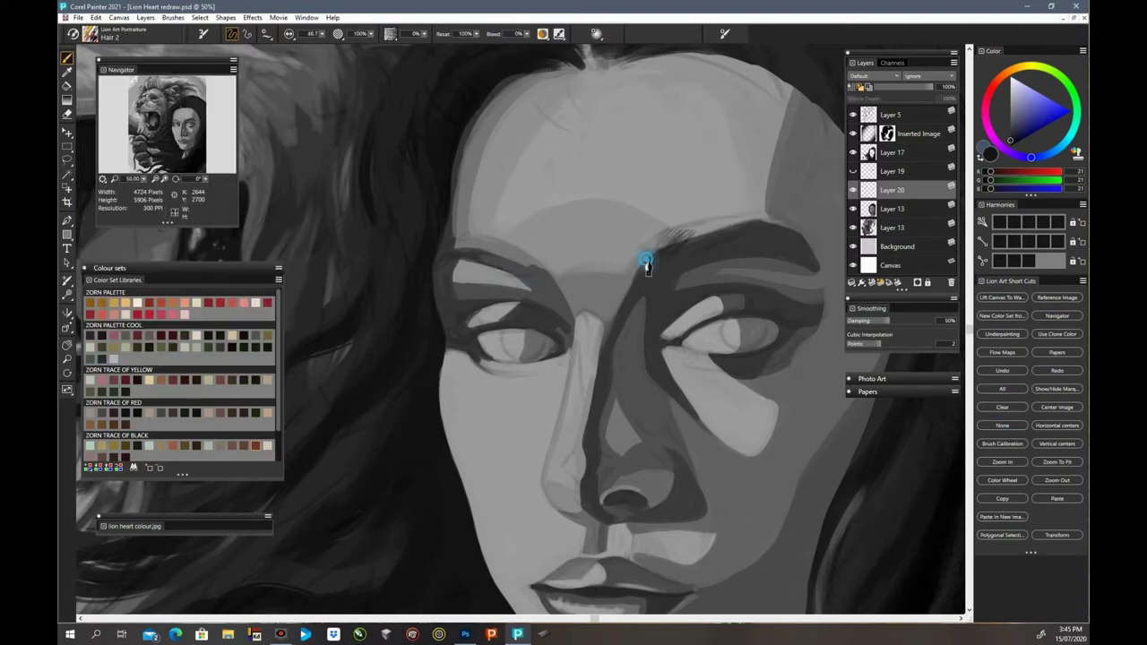
{"action": "left_click", "coordinate": [1002, 408]}
Step: Try painting both eyebrows on Layer 20, switching to the Hair 5 brush, and trim the lit-side brow with the Eraser
{"action": "mouse_move", "coordinate": [646, 260]}
{"action": "left_mouse_down"}
{"action": "mouse_move", "coordinate": [717, 230]}
{"action": "mouse_move", "coordinate": [654, 259]}
{"action": "mouse_move", "coordinate": [724, 231]}
{"action": "mouse_move", "coordinate": [786, 225]}
{"action": "mouse_move", "coordinate": [811, 240]}
{"action": "left_mouse_up"}
{"action": "left_click", "coordinate": [89, 34]}
{"action": "left_click", "coordinate": [224, 276]}
{"action": "left_click_drag", "start_coordinate": [466, 246], "coordinate": [554, 276]}
{"action": "left_click_drag", "start_coordinate": [438, 255], "coordinate": [488, 238]}
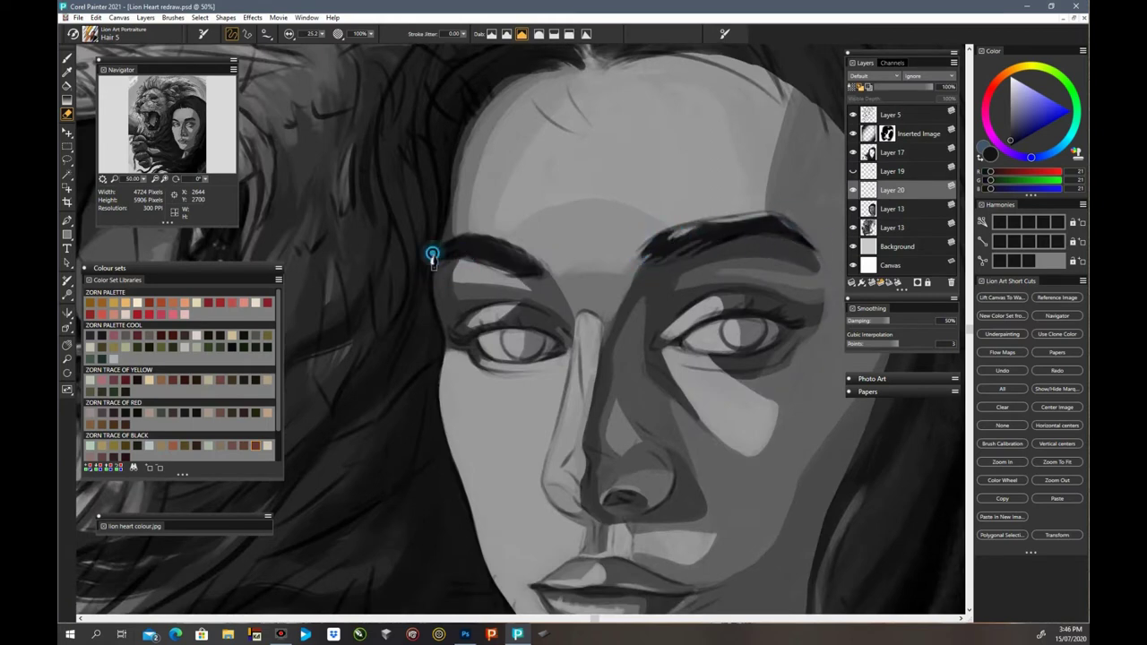
{"action": "left_click_drag", "start_coordinate": [433, 253], "coordinate": [525, 283]}
Step: Try the Hair 3 brush on the eyebrows and clear everything on Layer 20
{"action": "left_click", "coordinate": [112, 33]}
{"action": "left_click", "coordinate": [242, 192]}
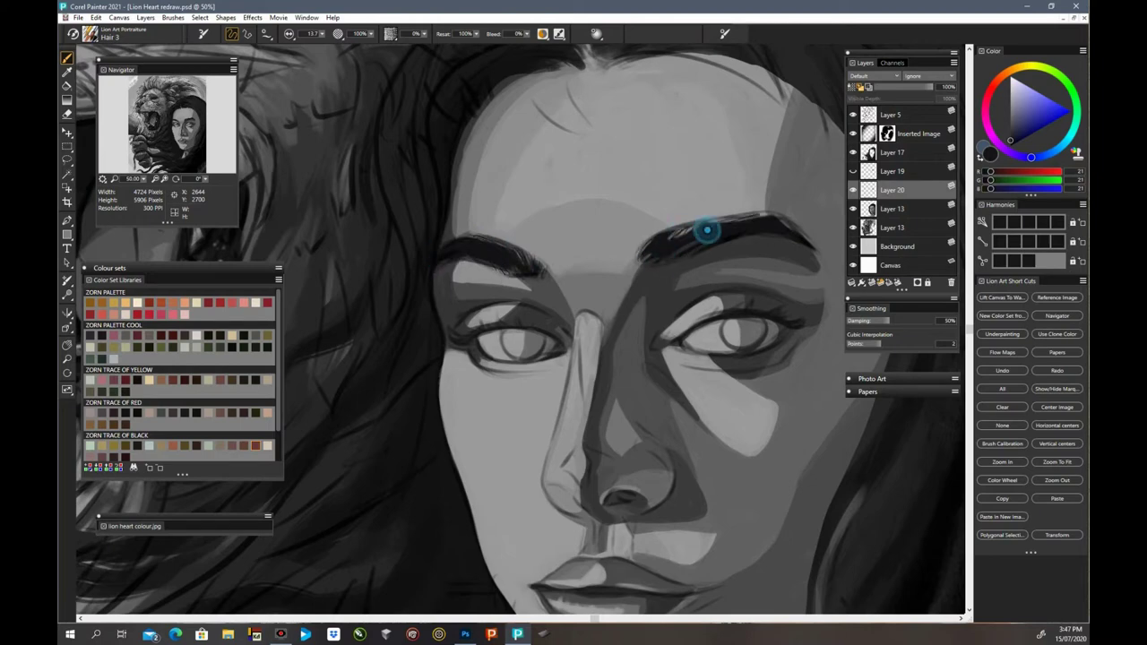
{"action": "left_click", "coordinate": [1002, 389]}
{"action": "left_click", "coordinate": [1002, 407]}
Step: Choose the Hair Curly Texture brush, set its size to 54.1 and opacity to 21%, and reduce its resaturation
{"action": "left_click", "coordinate": [112, 33]}
{"action": "left_click", "coordinate": [229, 301]}
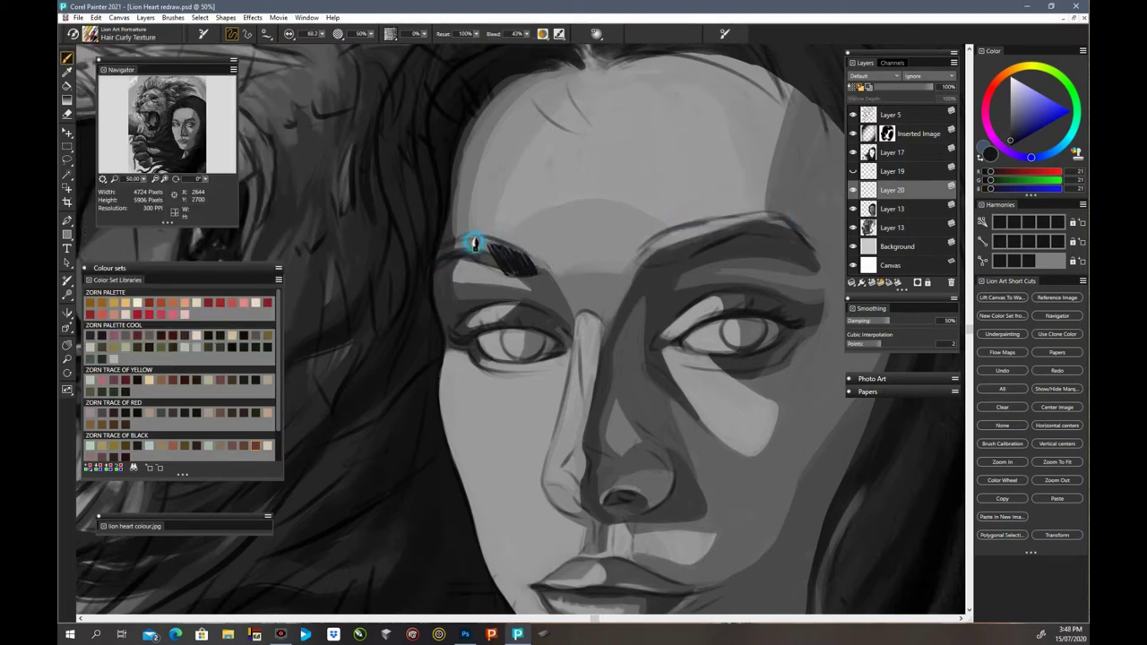
{"action": "mouse_move", "coordinate": [325, 34]}
{"action": "left_mouse_down"}
{"action": "mouse_move", "coordinate": [309, 47]}
{"action": "mouse_move", "coordinate": [351, 46]}
{"action": "left_mouse_up"}
{"action": "mouse_move", "coordinate": [476, 33]}
{"action": "left_mouse_down"}
{"action": "mouse_move", "coordinate": [453, 46]}
{"action": "mouse_move", "coordinate": [471, 45]}
{"action": "left_mouse_up"}
Step: Paint dark hair texture over the full length of both eyebrows on Layer 20
{"action": "left_click_drag", "start_coordinate": [493, 244], "coordinate": [527, 264]}
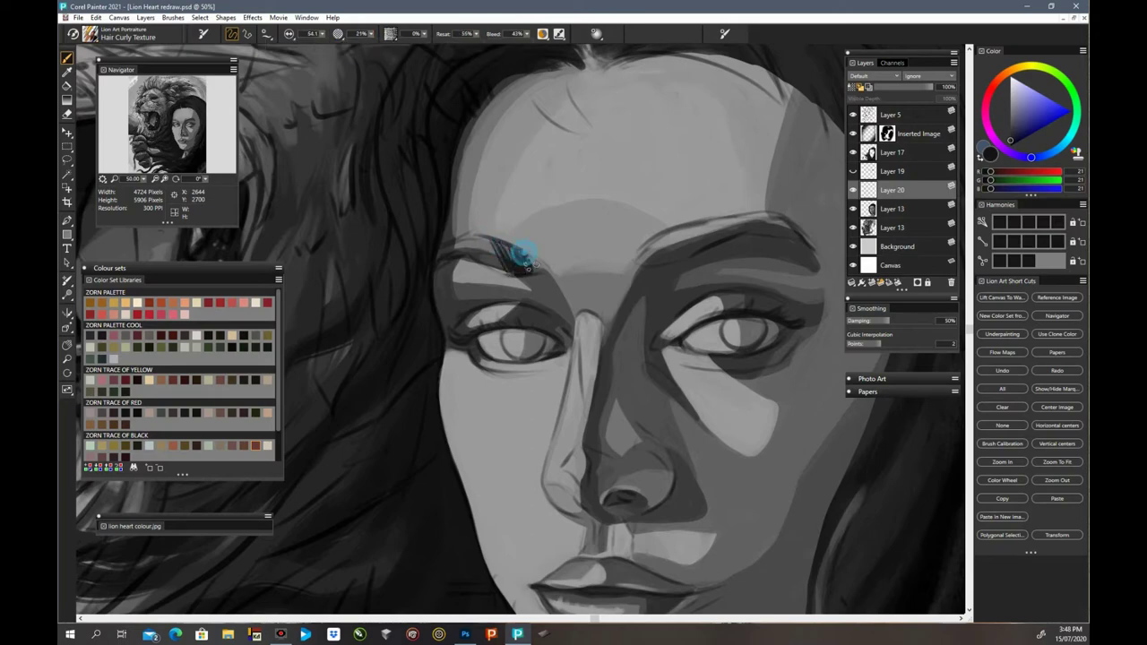
{"action": "left_click_drag", "start_coordinate": [451, 250], "coordinate": [524, 258]}
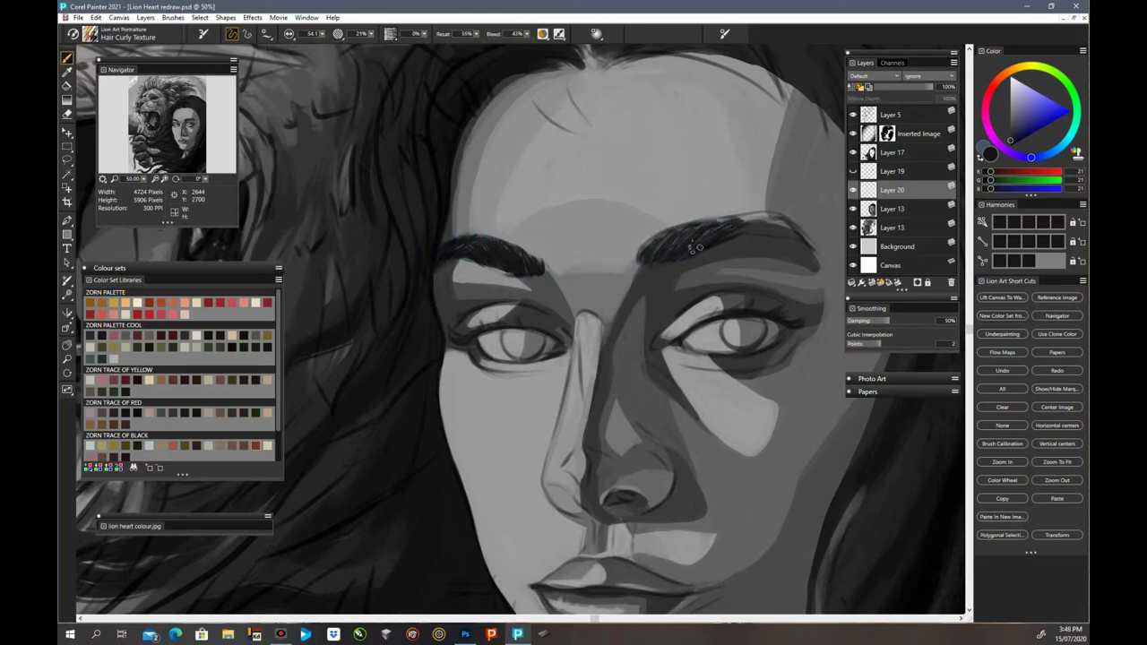
{"action": "left_click_drag", "start_coordinate": [732, 233], "coordinate": [801, 235]}
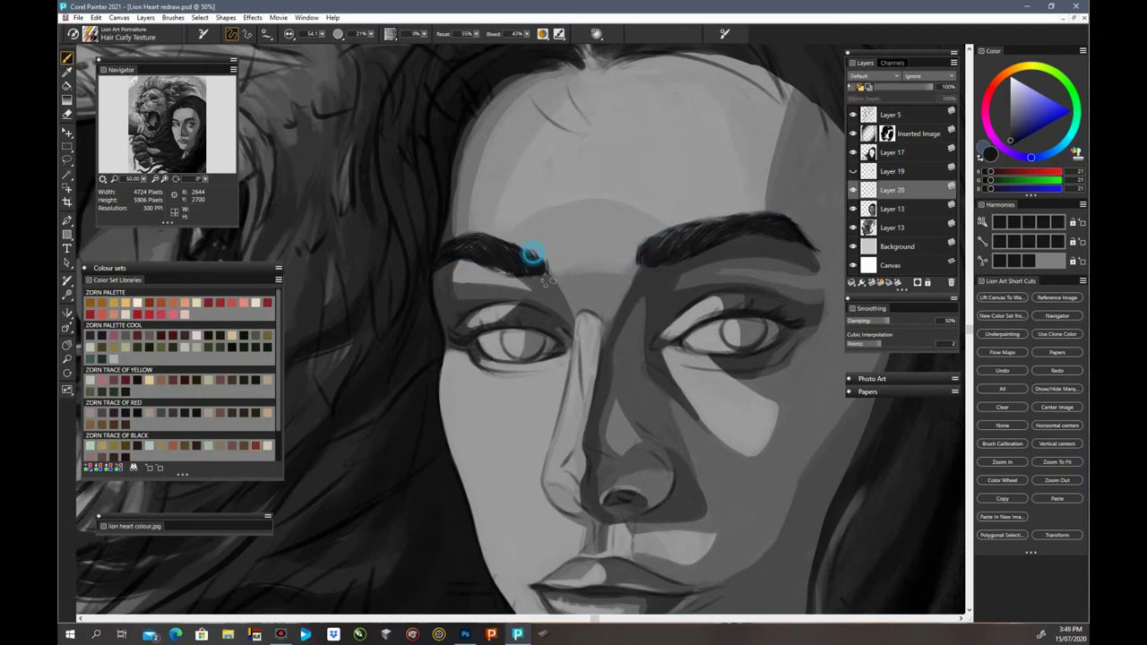
Step: Delete Layer 19, hide the Layer 5 sketch and make Layer 17 the active layer
{"action": "key", "text": "ctrl+minus"}
{"action": "key", "text": "ctrl+minus"}
{"action": "key", "text": "n"}
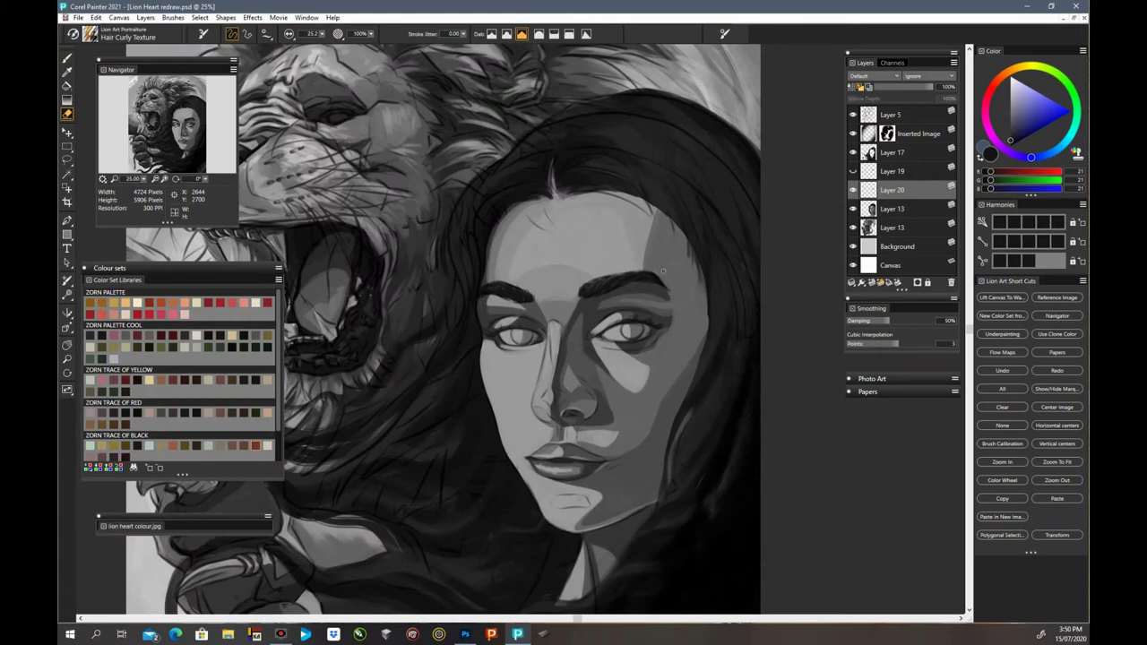
{"action": "left_click", "coordinate": [854, 171]}
{"action": "left_click", "coordinate": [951, 282]}
{"action": "left_click", "coordinate": [891, 152]}
{"action": "left_click", "coordinate": [852, 115]}
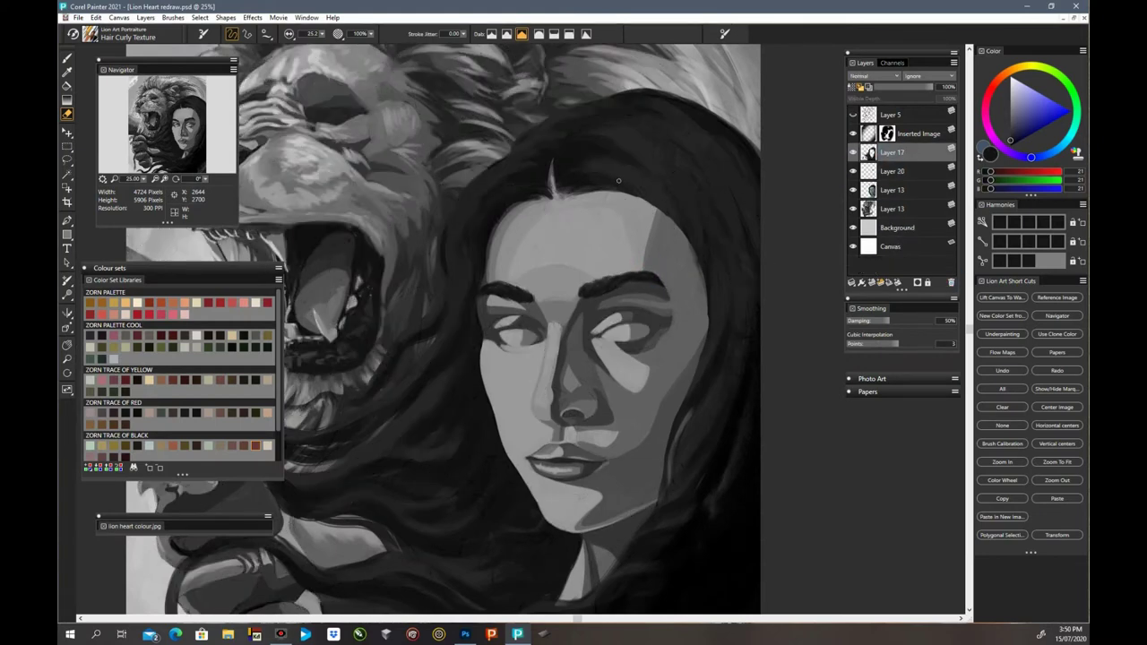
Step: Try painting a loose wavy strand across the forehead on Layer 17 with Hair Curly Texture
{"action": "key", "text": "b"}
{"action": "left_click_drag", "start_coordinate": [631, 196], "coordinate": [538, 245]}
{"action": "key", "text": "ctrl+minus"}
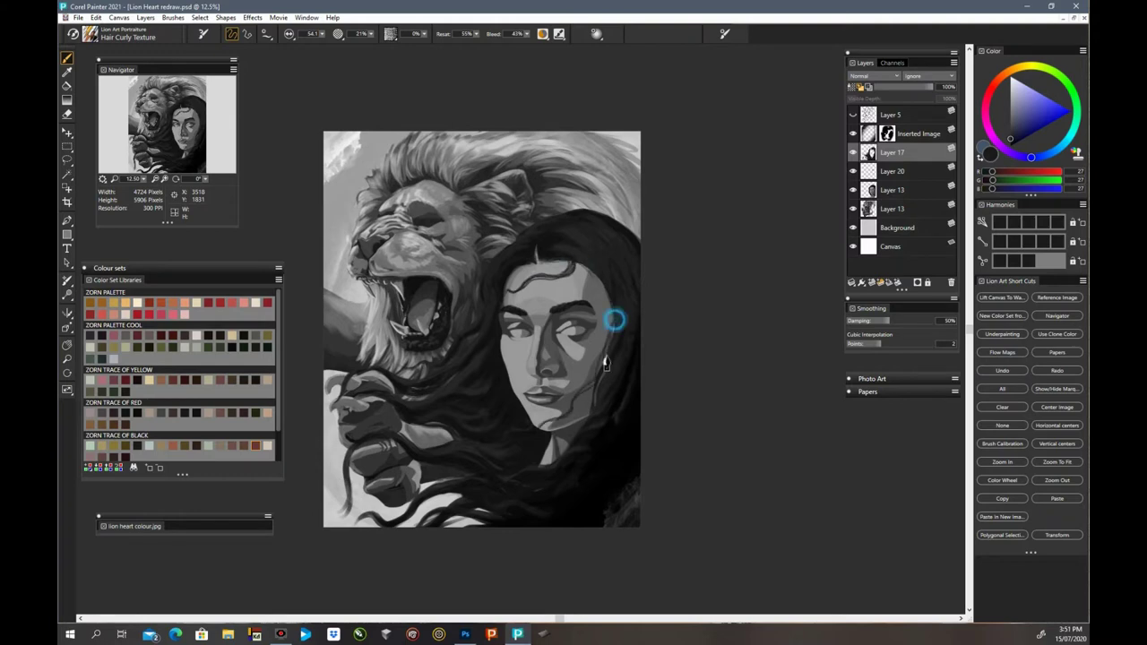
Step: Choose the Hair 5 brush and paint a wavy strand from the hairline across the forehead on Layer 17
{"action": "left_click", "coordinate": [125, 33]}
{"action": "left_click", "coordinate": [251, 197]}
{"action": "key", "text": "ctrl+plus"}
{"action": "left_click_drag", "start_coordinate": [628, 199], "coordinate": [491, 255]}
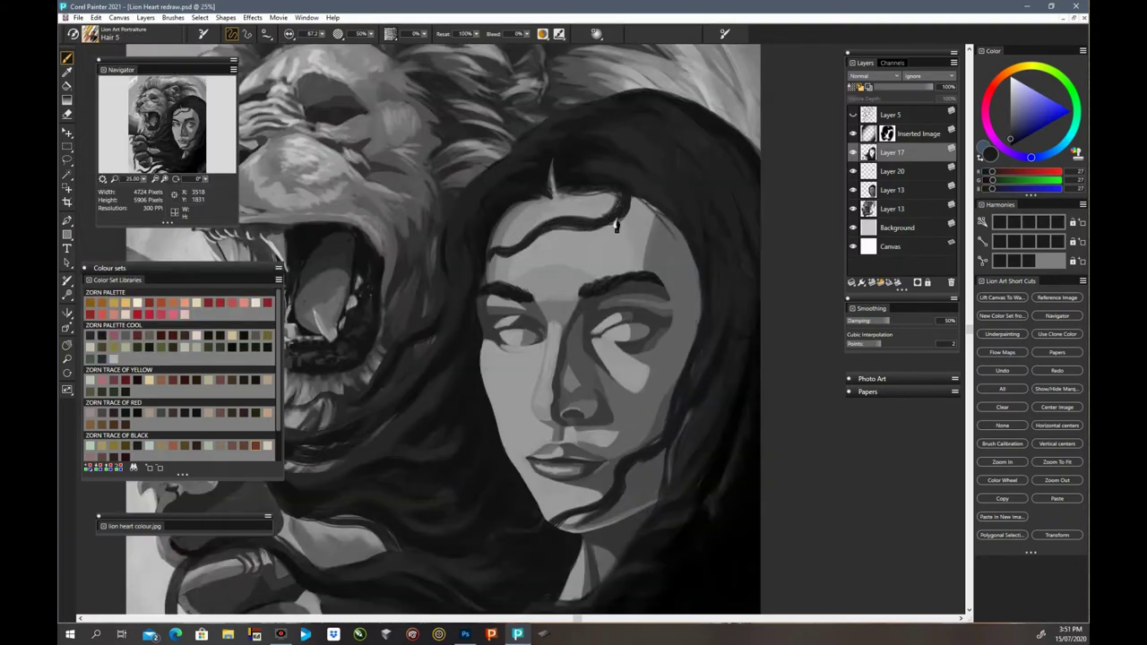
Step: Set the Hair 5 brush's size to 221.5, minimum size to 27% and size jitter to 50%
{"action": "left_click", "coordinate": [725, 34]}
{"action": "left_click_drag", "start_coordinate": [694, 63], "coordinate": [675, 185]}
{"action": "left_click", "coordinate": [635, 402]}
{"action": "left_click", "coordinate": [688, 413]}
{"action": "left_click", "coordinate": [667, 437]}
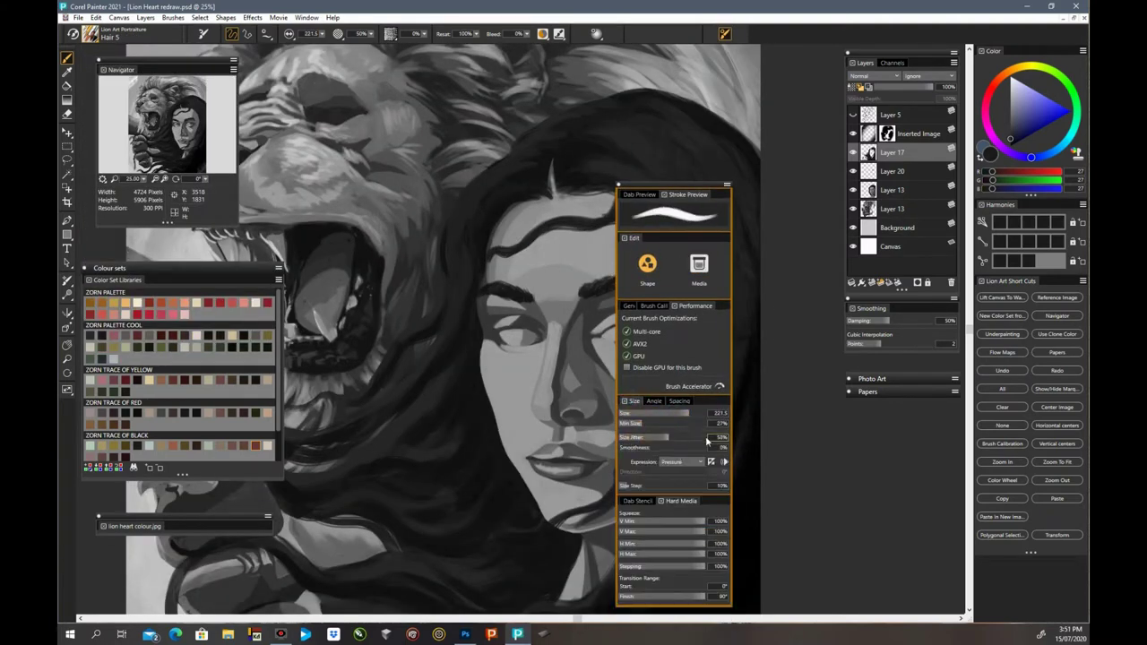
Step: Try painting large Hair 5 strands over the face on Layer 17, and clear the layer
{"action": "left_click", "coordinate": [620, 185]}
{"action": "left_click_drag", "start_coordinate": [690, 241], "coordinate": [551, 345]}
{"action": "left_click_drag", "start_coordinate": [647, 205], "coordinate": [524, 287]}
{"action": "left_click", "coordinate": [995, 408]}
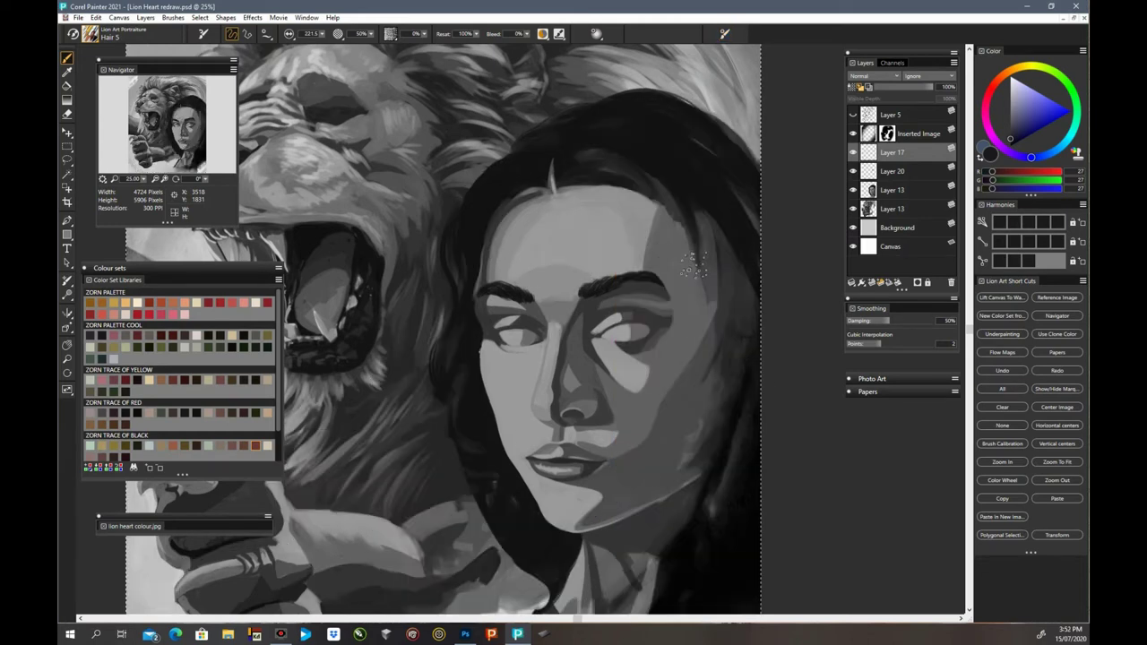
Step: Undo the clearing and the recent hair strokes on Layer 17, and erase the leftover strand on the forehead
{"action": "key", "text": "ctrl+z"}
{"action": "key", "text": "ctrl+z"}
{"action": "key", "text": "ctrl+z"}
{"action": "key", "text": "ctrl+z"}
{"action": "key", "text": "ctrl+z"}
{"action": "key", "text": "ctrl+z"}
{"action": "key", "text": "ctrl+z"}
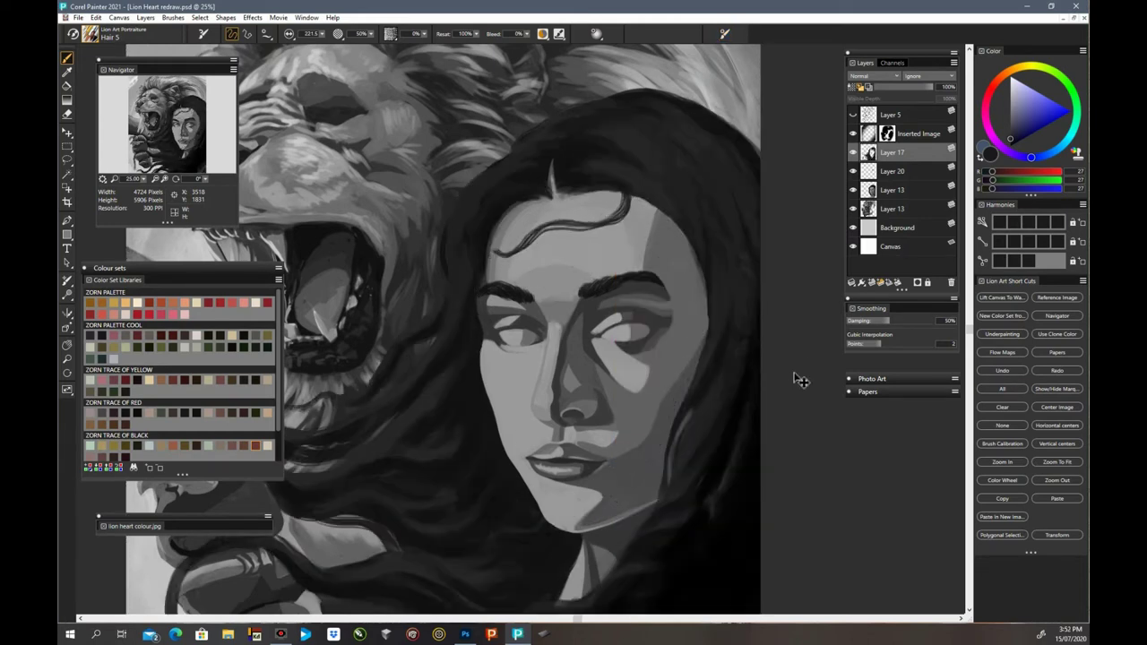
{"action": "left_click", "coordinate": [67, 115]}
{"action": "left_click_drag", "start_coordinate": [495, 251], "coordinate": [514, 259]}
Step: Add a new layer above Layer 17 and paint a test strand across the forehead with Hair 5
{"action": "left_click", "coordinate": [884, 282]}
{"action": "left_click", "coordinate": [67, 57]}
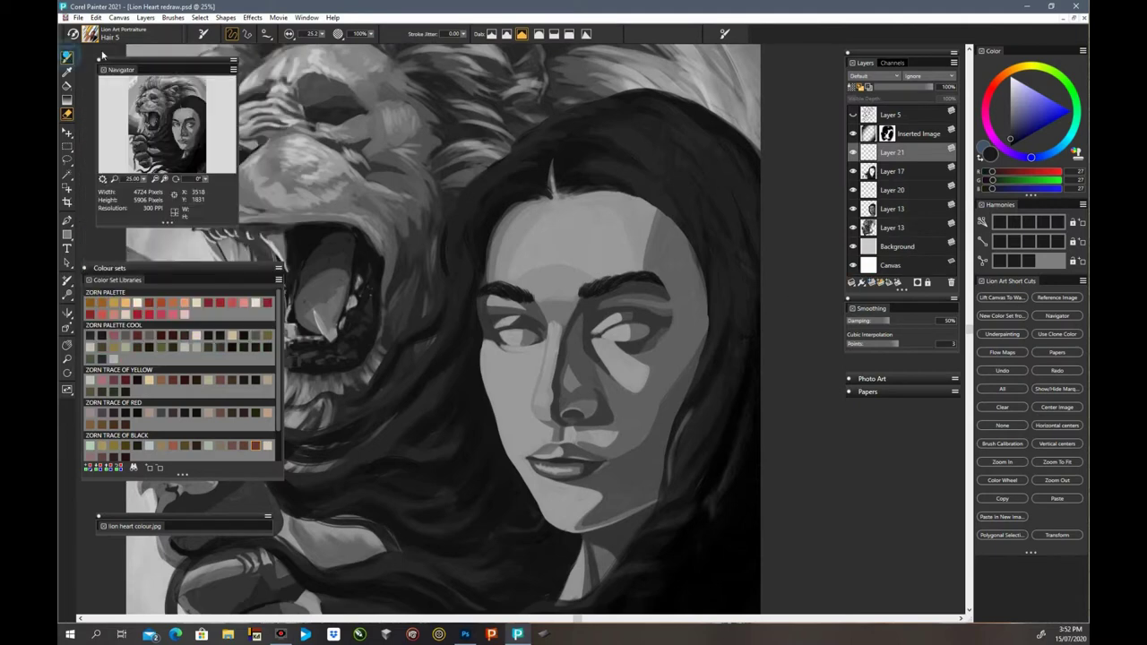
{"action": "left_click_drag", "start_coordinate": [622, 231], "coordinate": [524, 257]}
Step: Set the Hair 5 brush's size to 23.7, minimum size to 14% and size jitter to 25%
{"action": "left_click", "coordinate": [725, 33]}
{"action": "left_click", "coordinate": [633, 401]}
{"action": "left_click_drag", "start_coordinate": [686, 413], "coordinate": [659, 416]}
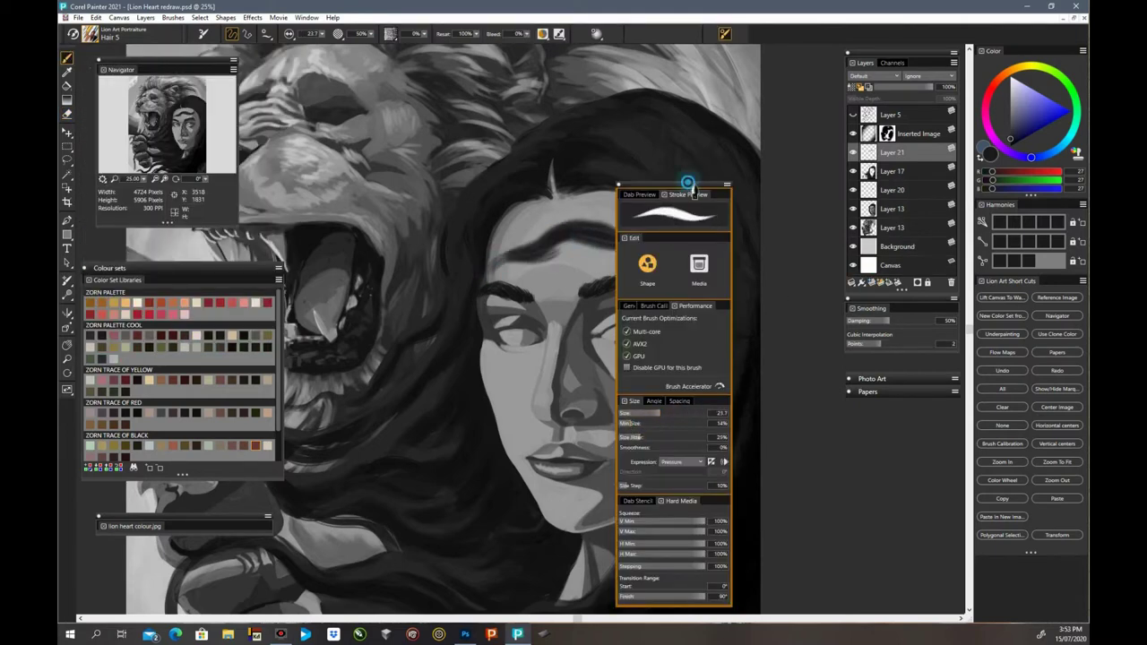
{"action": "left_click_drag", "start_coordinate": [691, 186], "coordinate": [791, 166]}
Step: Paint test strands over the cheek and forehead on Layer 21, and clear the whole layer
{"action": "mouse_move", "coordinate": [617, 367]}
{"action": "left_mouse_down"}
{"action": "mouse_move", "coordinate": [644, 445]}
{"action": "mouse_move", "coordinate": [640, 491]}
{"action": "left_mouse_up"}
{"action": "left_click_drag", "start_coordinate": [683, 260], "coordinate": [652, 422]}
{"action": "left_click_drag", "start_coordinate": [669, 199], "coordinate": [504, 274]}
{"action": "left_click", "coordinate": [1002, 389]}
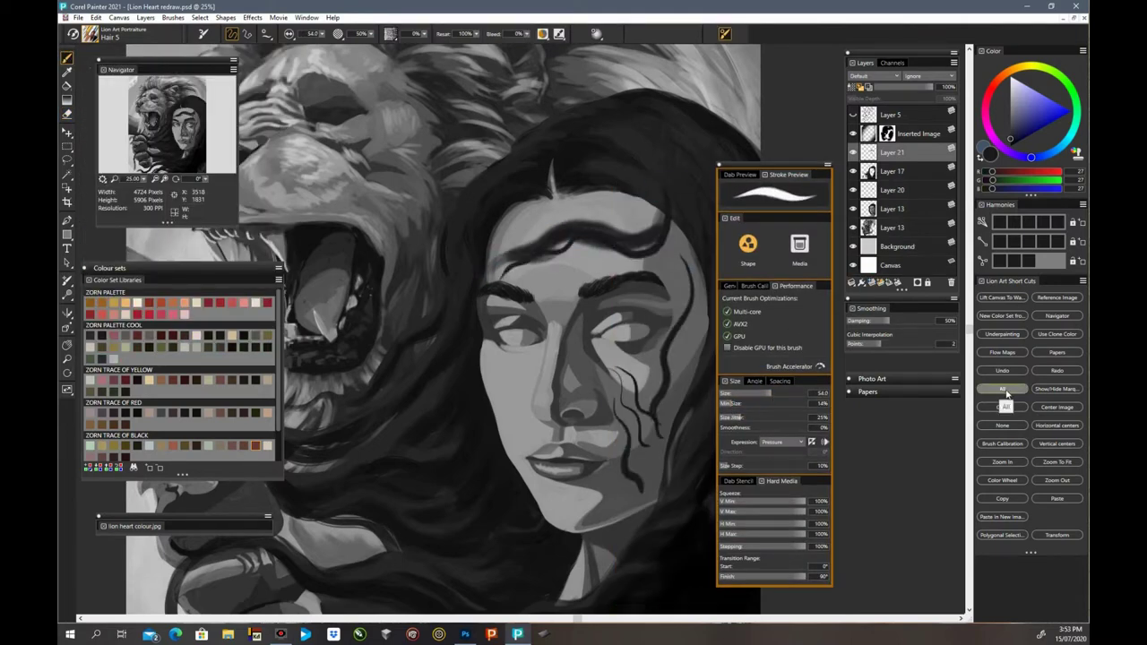
{"action": "key", "text": "BackSpace"}
Step: Try painting a wavy strand across the forehead with Hair 5 at size 54, and undo it
{"action": "left_click_drag", "start_coordinate": [631, 198], "coordinate": [570, 259]}
{"action": "key", "text": "ctrl+minus"}
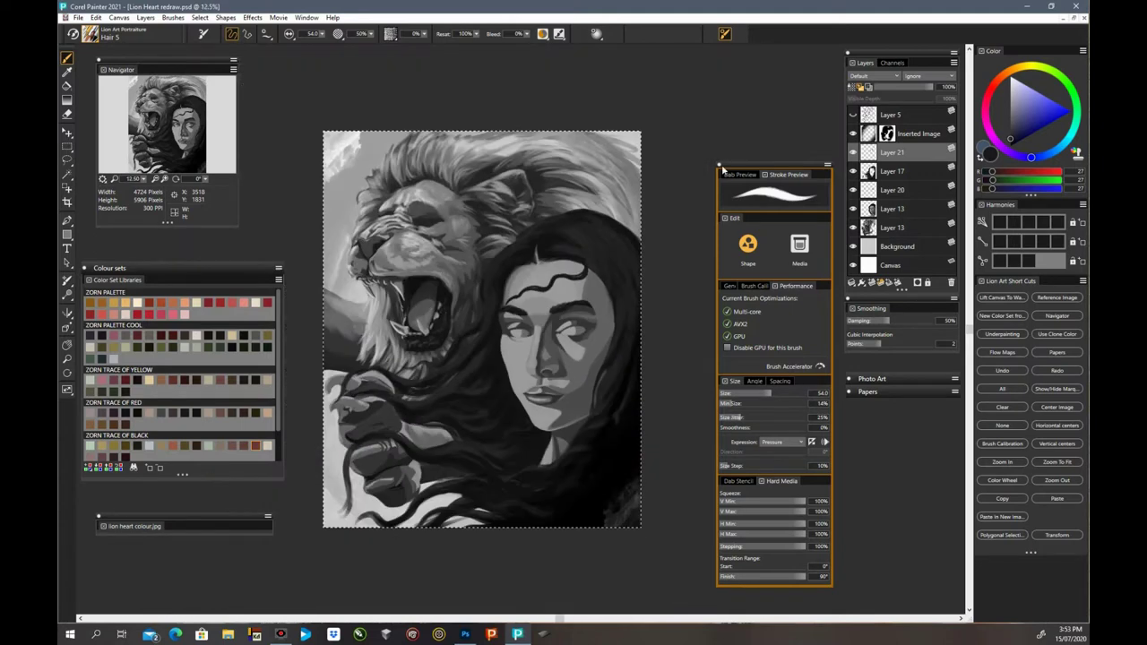
{"action": "key", "text": "ctrl+b"}
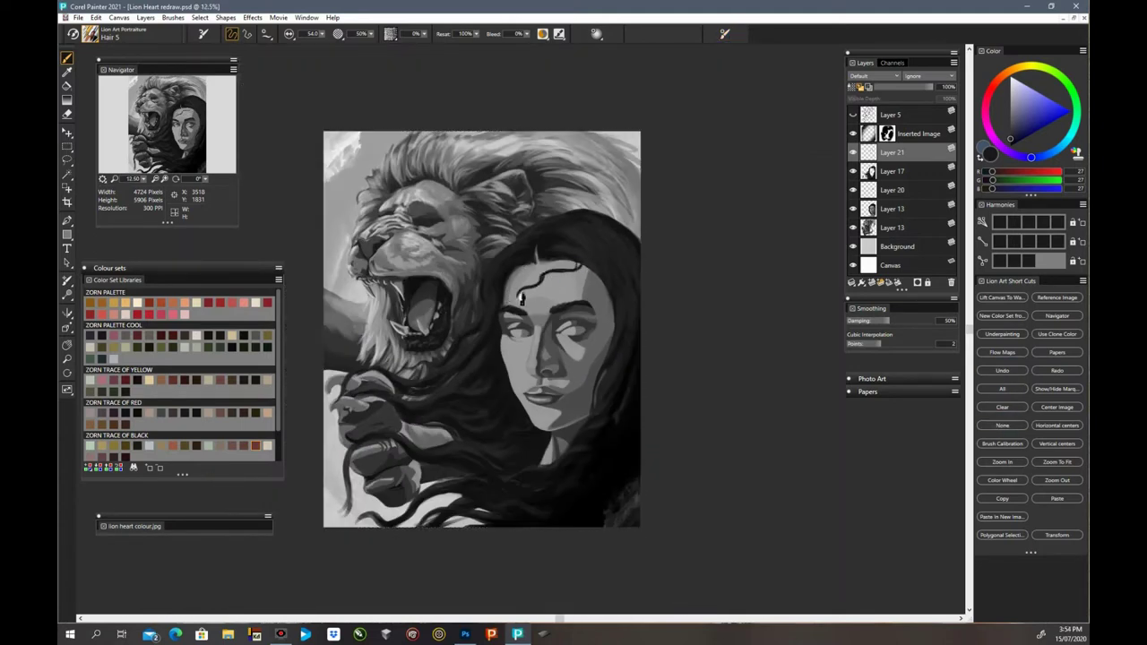
{"action": "key", "text": "ctrl+plus"}
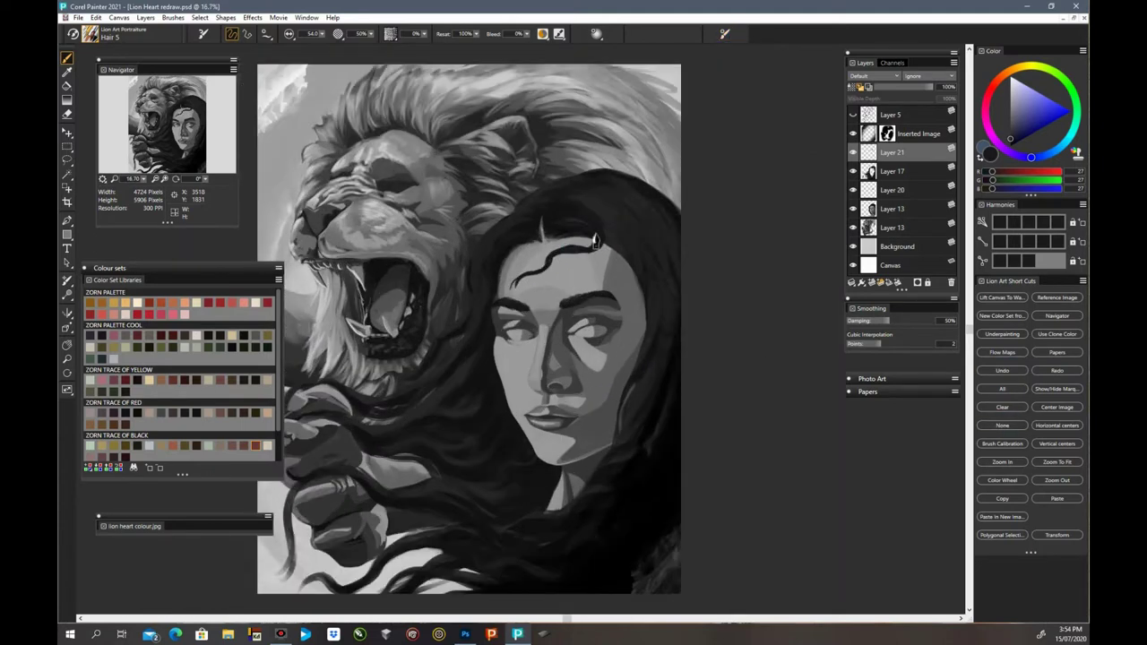
{"action": "left_click", "coordinate": [1002, 370]}
Step: Clear the selection and paint loose dark strands across the forehead, mouth and chin on Layer 21
{"action": "left_click", "coordinate": [1002, 425]}
{"action": "left_click_drag", "start_coordinate": [600, 242], "coordinate": [565, 254]}
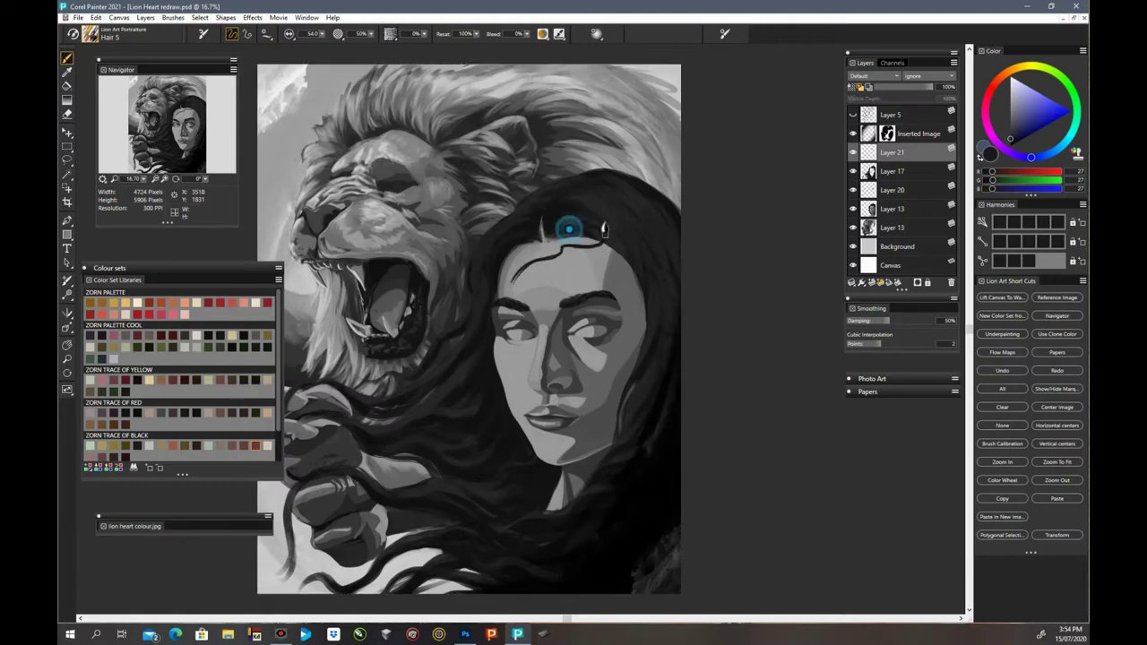
{"action": "key", "text": "ctrl+minus"}
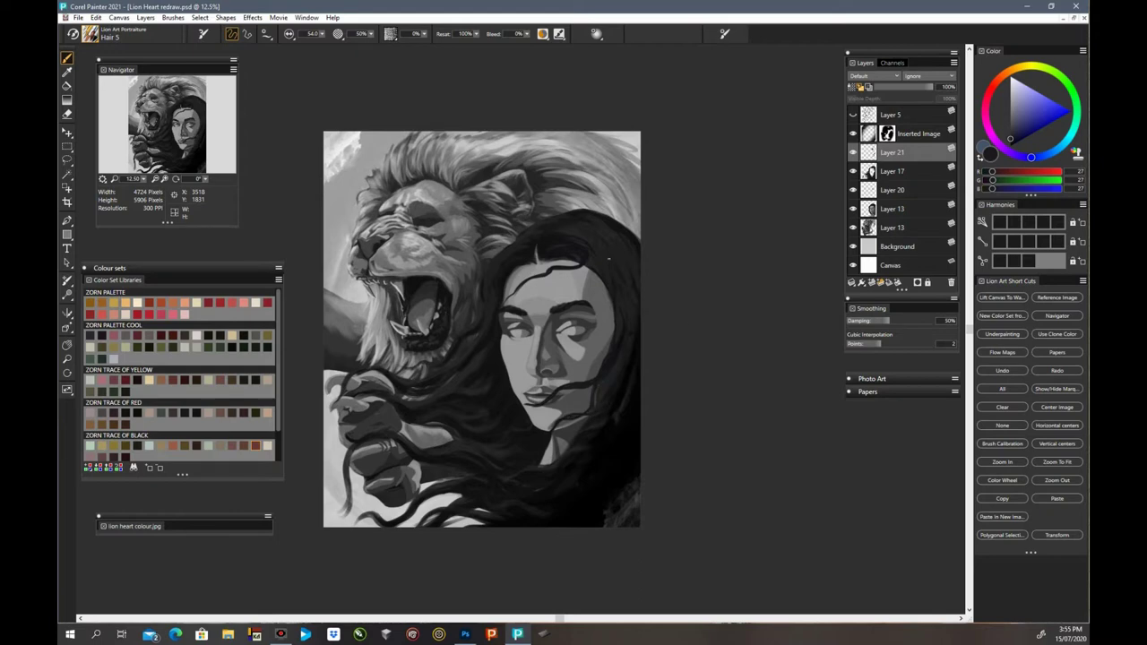
{"action": "left_click", "coordinate": [577, 245], "text": "alt"}
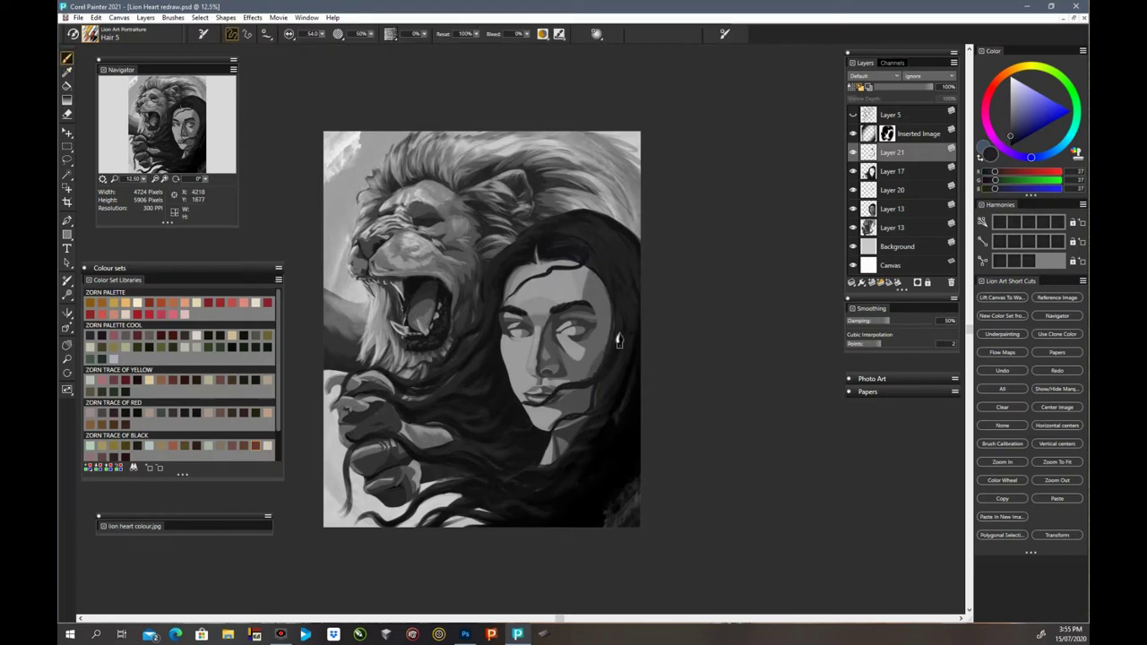
{"action": "key", "text": "ctrl+plus"}
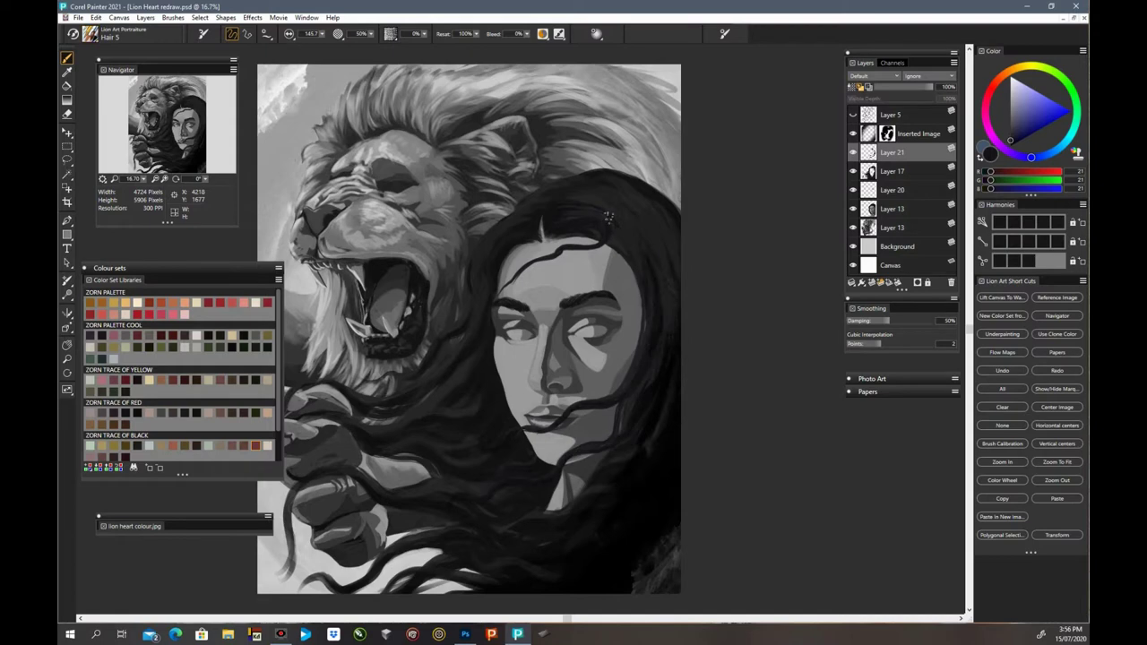
Step: Paint dark wavy strands around the head, toward the lion's mouth and across the cheek below the shaded eye
{"action": "key", "text": "ctrl+minus"}
{"action": "key", "text": "ctrl+minus"}
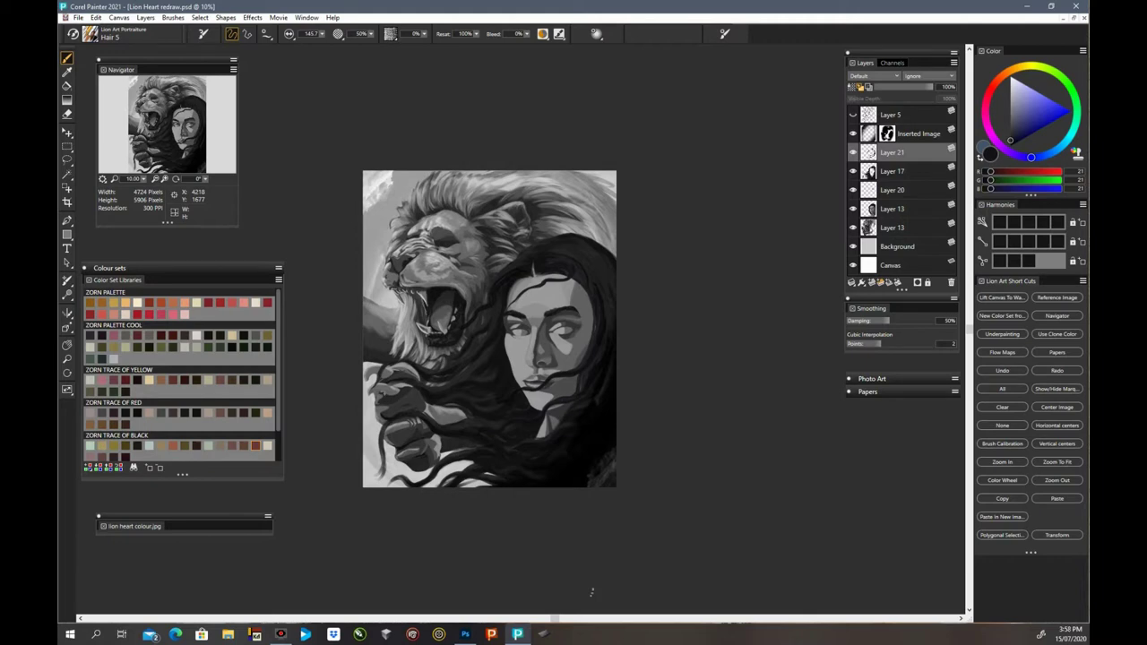
{"action": "key", "text": "ctrl+plus"}
{"action": "key", "text": "ctrl+plus"}
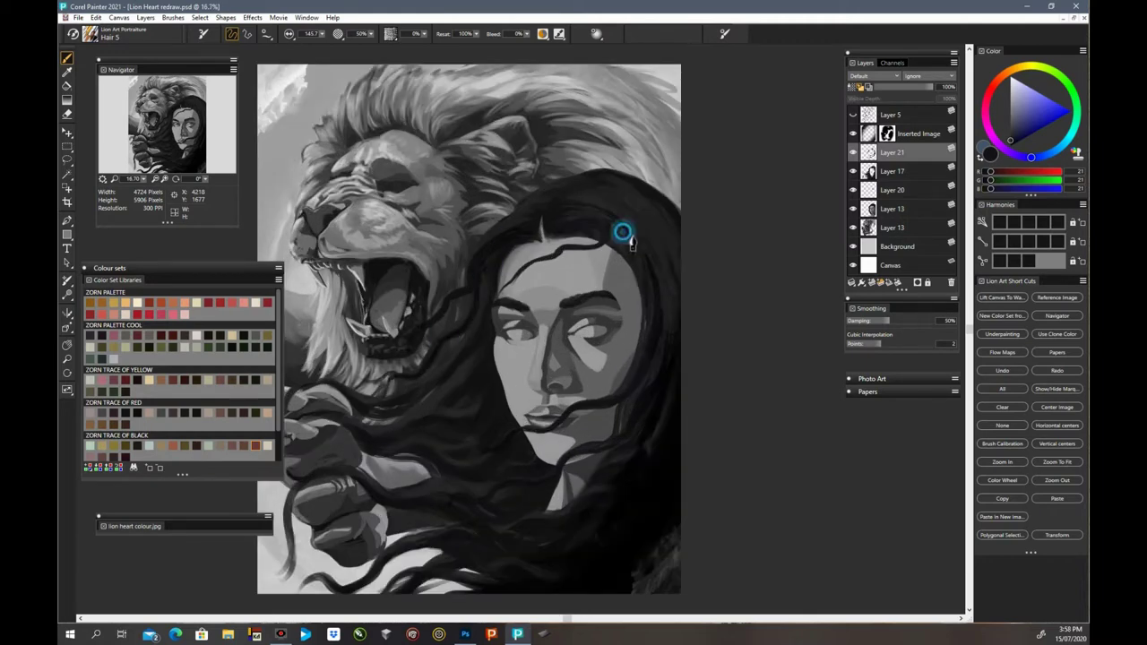
{"action": "left_click_drag", "start_coordinate": [622, 233], "coordinate": [636, 351]}
{"action": "left_click_drag", "start_coordinate": [600, 205], "coordinate": [667, 330]}
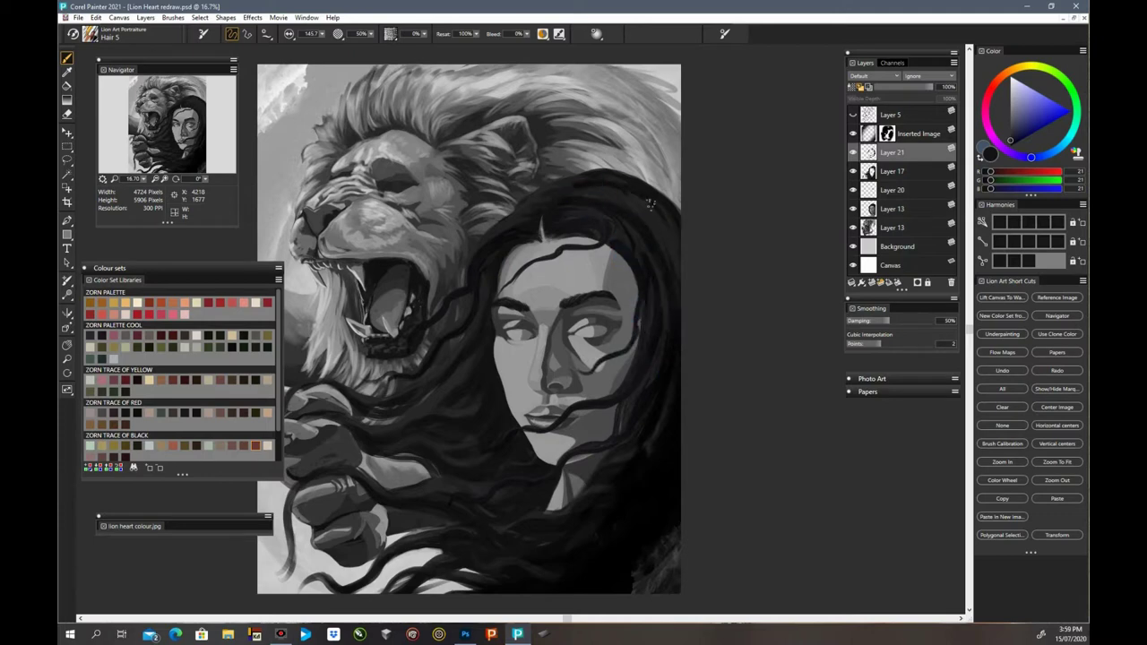
Step: Paint long wavy strands through the lower hair and over the hand and fist on Layer 21
{"action": "left_click_drag", "start_coordinate": [493, 535], "coordinate": [558, 534]}
{"action": "left_click_drag", "start_coordinate": [676, 475], "coordinate": [676, 423]}
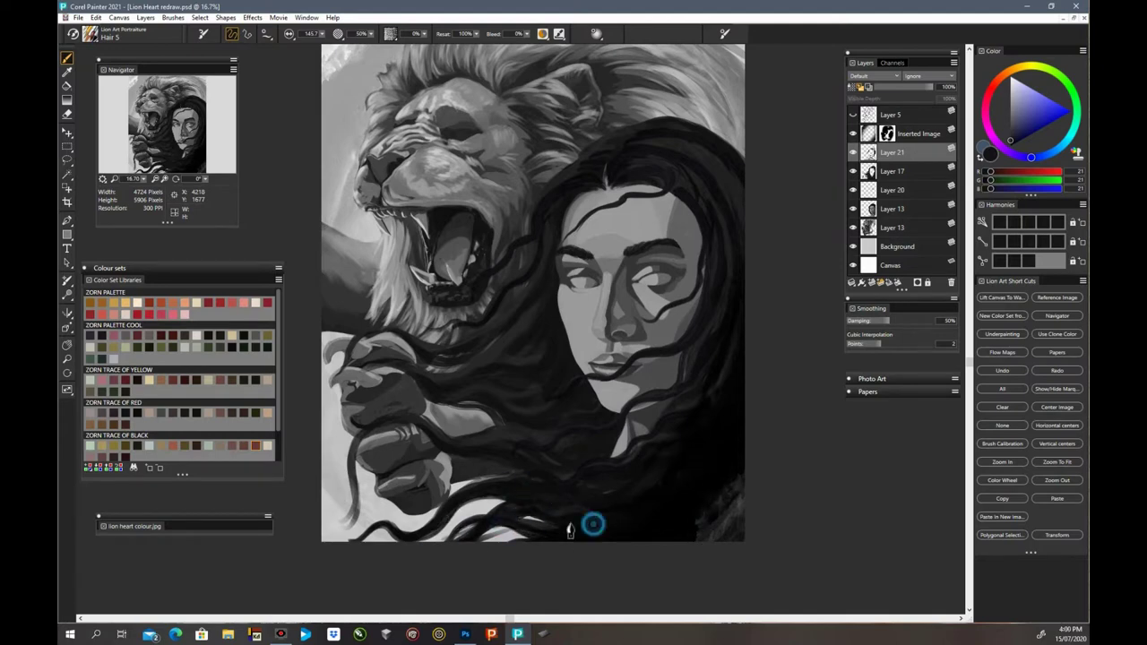
{"action": "left_click_drag", "start_coordinate": [432, 383], "coordinate": [482, 383]}
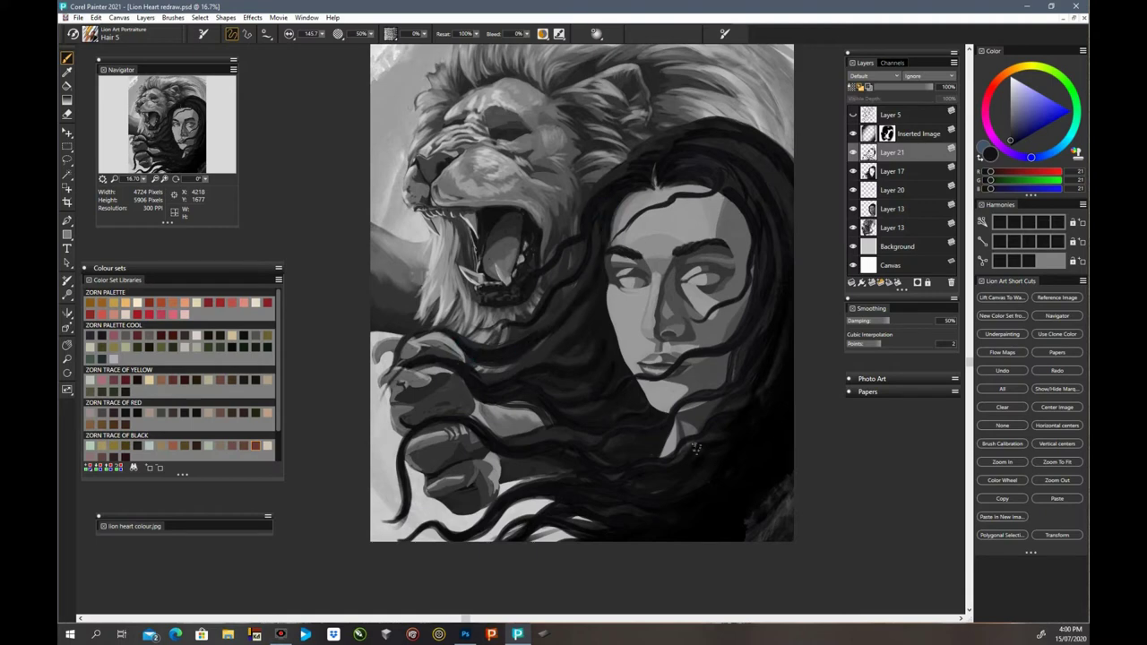
{"action": "left_click_drag", "start_coordinate": [763, 366], "coordinate": [693, 390]}
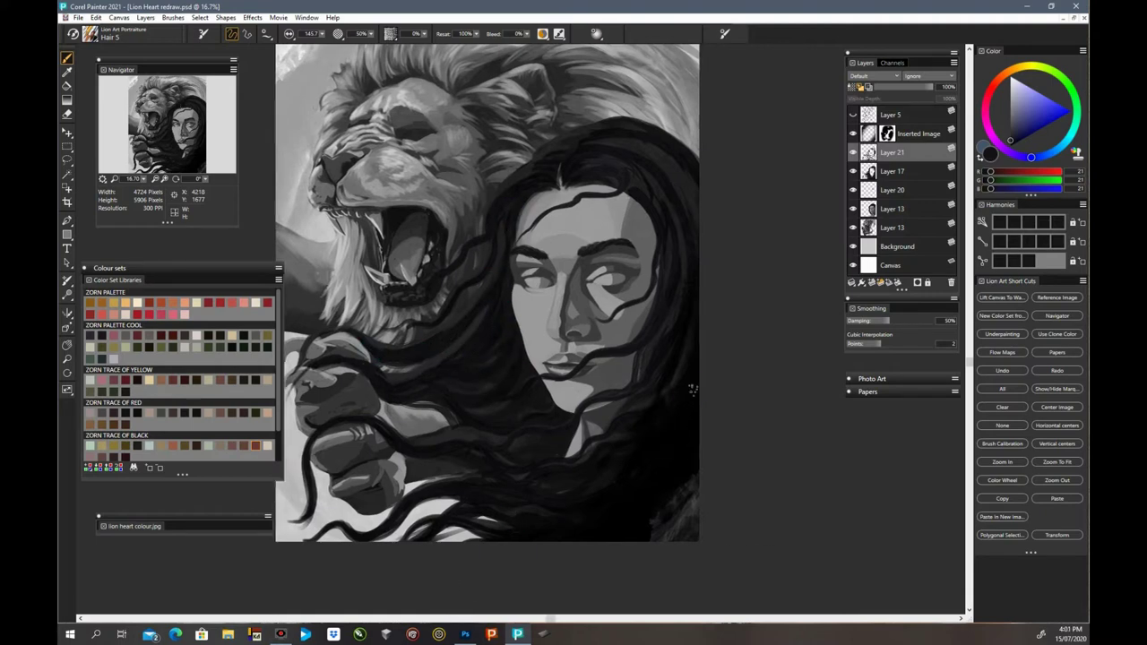
Step: Sample dark grey tones and paint lighter wavy strands through the black lower hair on Layer 21
{"action": "left_click", "coordinate": [1011, 132]}
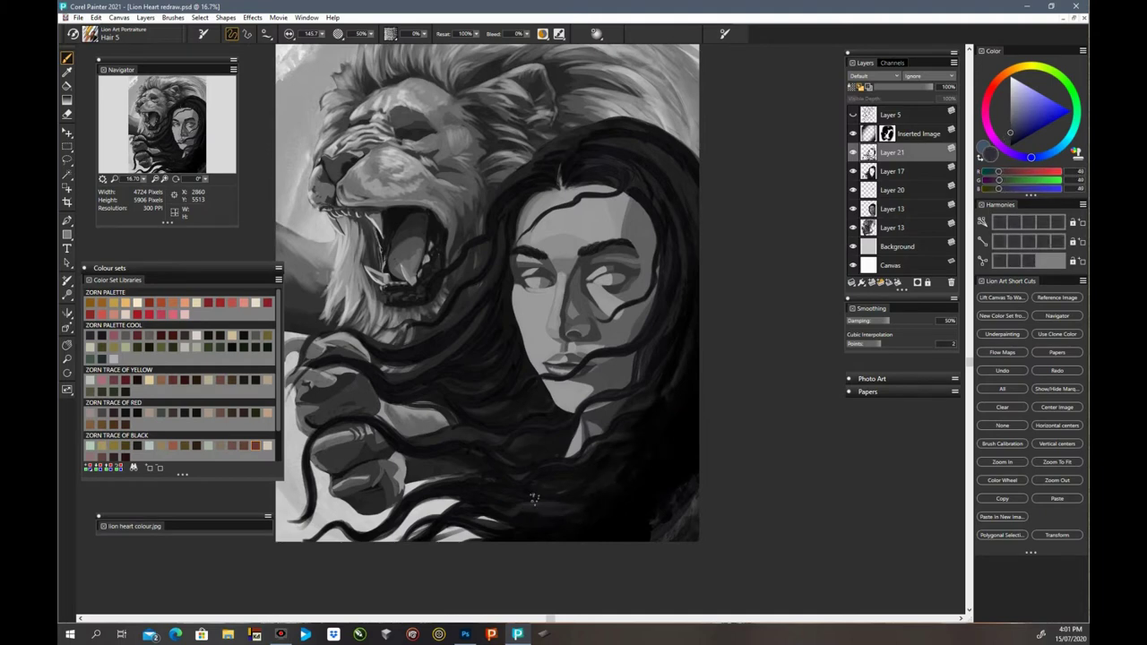
{"action": "key", "text": "ctrl+plus"}
{"action": "scroll", "coordinate": [534, 498], "scroll_direction": "down", "scroll_amount": 3}
{"action": "left_click", "coordinate": [532, 474], "text": "alt"}
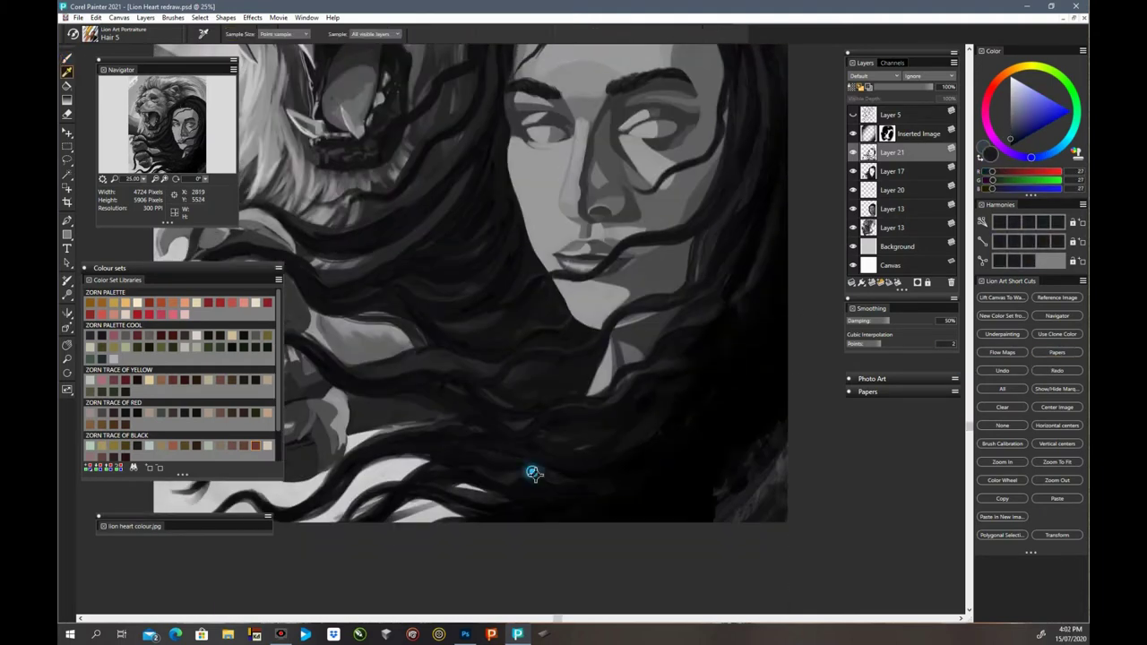
{"action": "left_click", "coordinate": [1011, 133]}
{"action": "left_click_drag", "start_coordinate": [518, 474], "coordinate": [621, 456]}
{"action": "left_click", "coordinate": [429, 362], "text": "alt"}
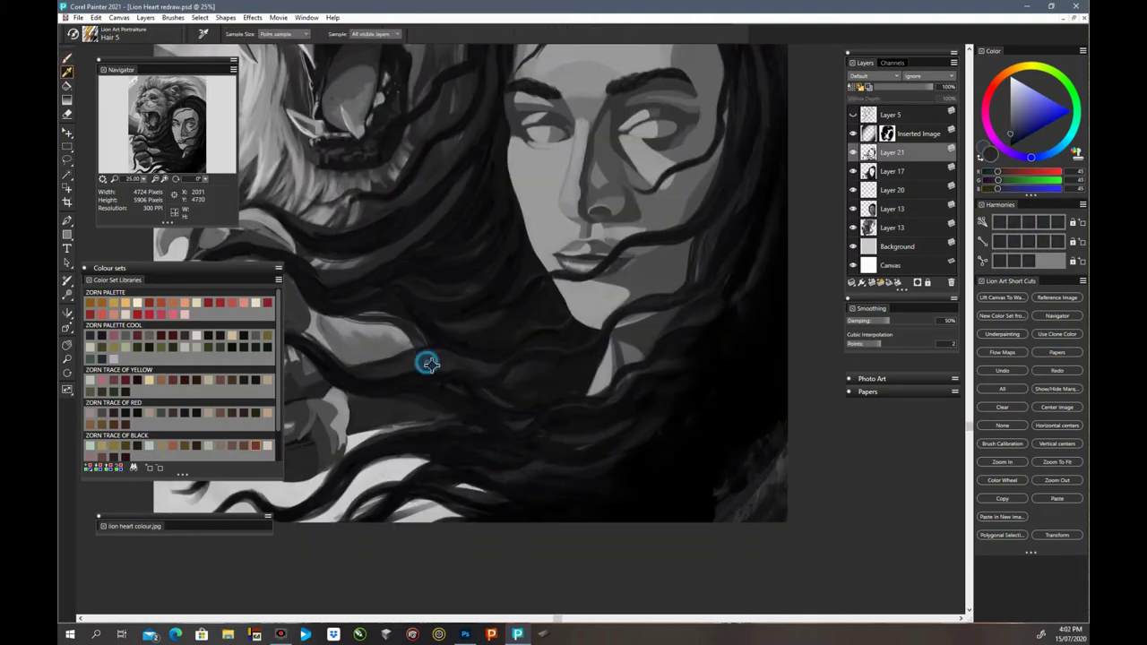
{"action": "left_click_drag", "start_coordinate": [557, 436], "coordinate": [635, 422]}
{"action": "left_click_drag", "start_coordinate": [535, 512], "coordinate": [656, 489]}
Step: Compare the painting with the Inserted Image layer hidden and shown, and reselect Layer 21
{"action": "left_click", "coordinate": [852, 133]}
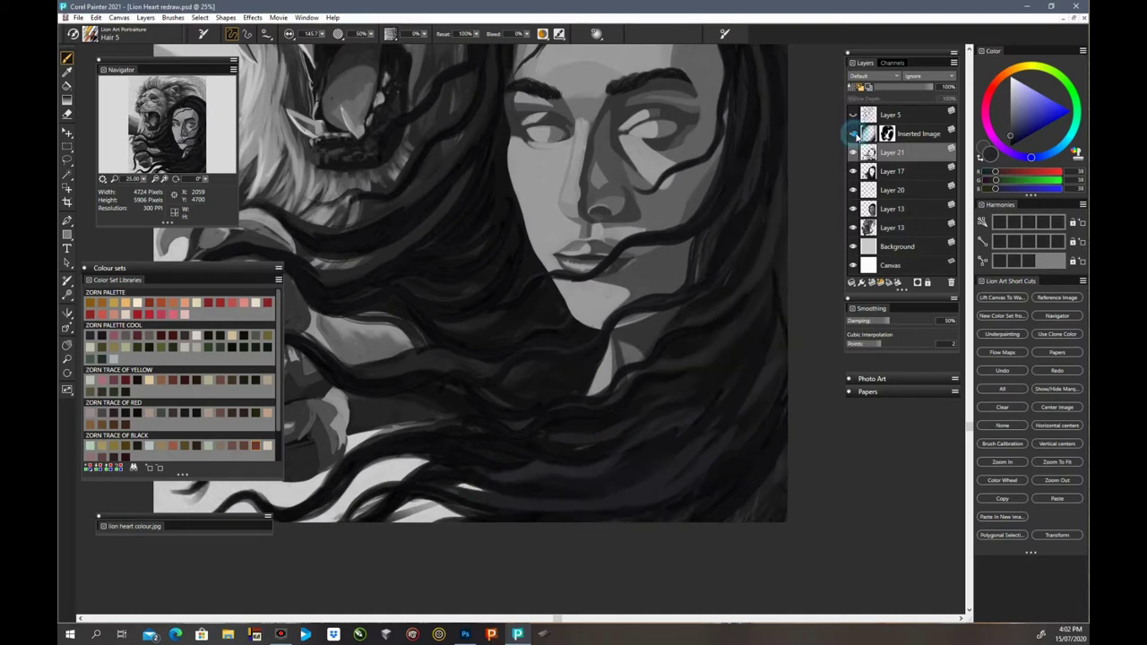
{"action": "left_click", "coordinate": [852, 133]}
{"action": "left_click", "coordinate": [892, 152]}
{"action": "key", "text": "ctrl+minus"}
{"action": "left_click_drag", "start_coordinate": [969, 422], "coordinate": [969, 345]}
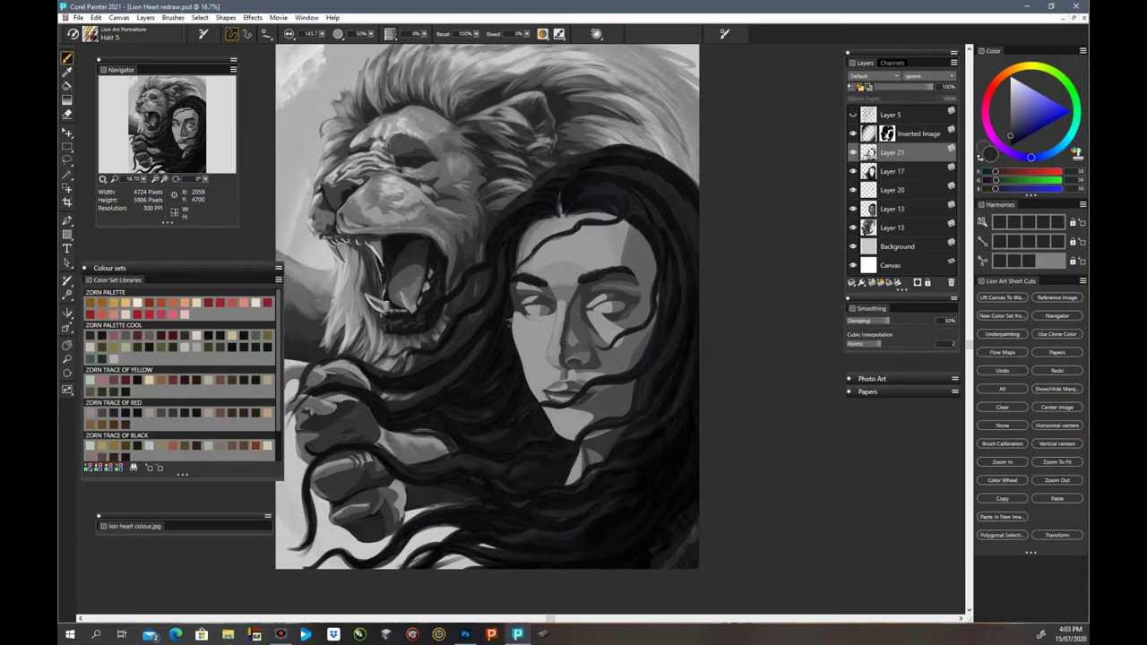
Step: Sample a near-black hair tone and paint darker strands between the lion's jaw and the woman's cheek
{"action": "scroll", "coordinate": [509, 323], "scroll_direction": "up", "scroll_amount": 3}
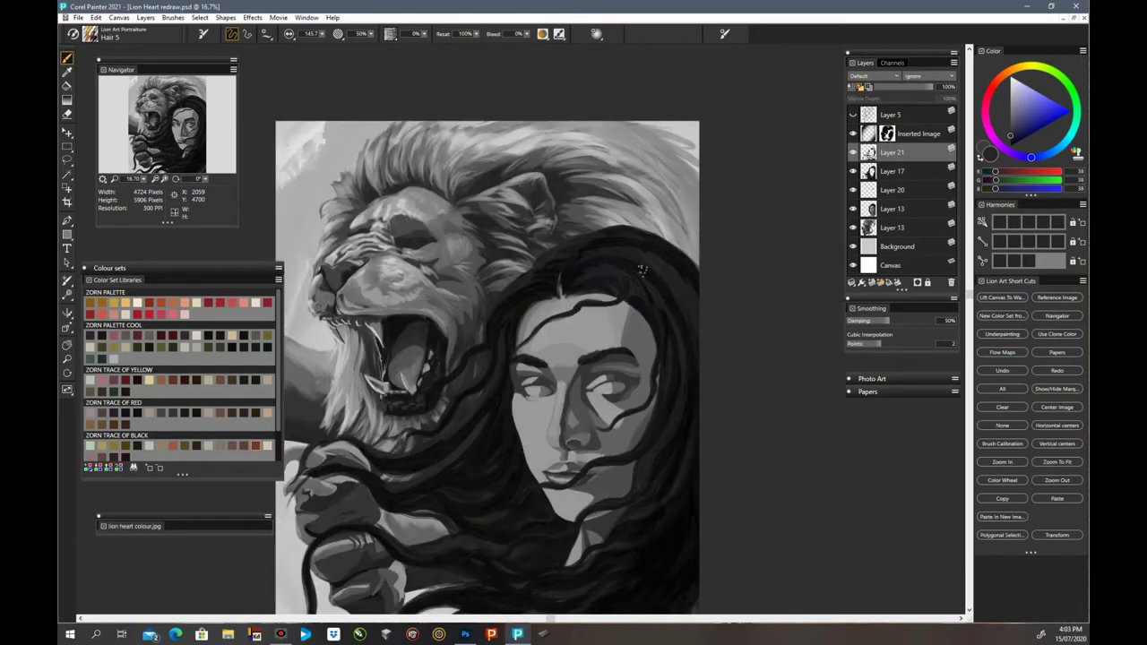
{"action": "left_click", "coordinate": [874, 379]}
{"action": "scroll", "coordinate": [493, 391], "scroll_direction": "down", "scroll_amount": 3}
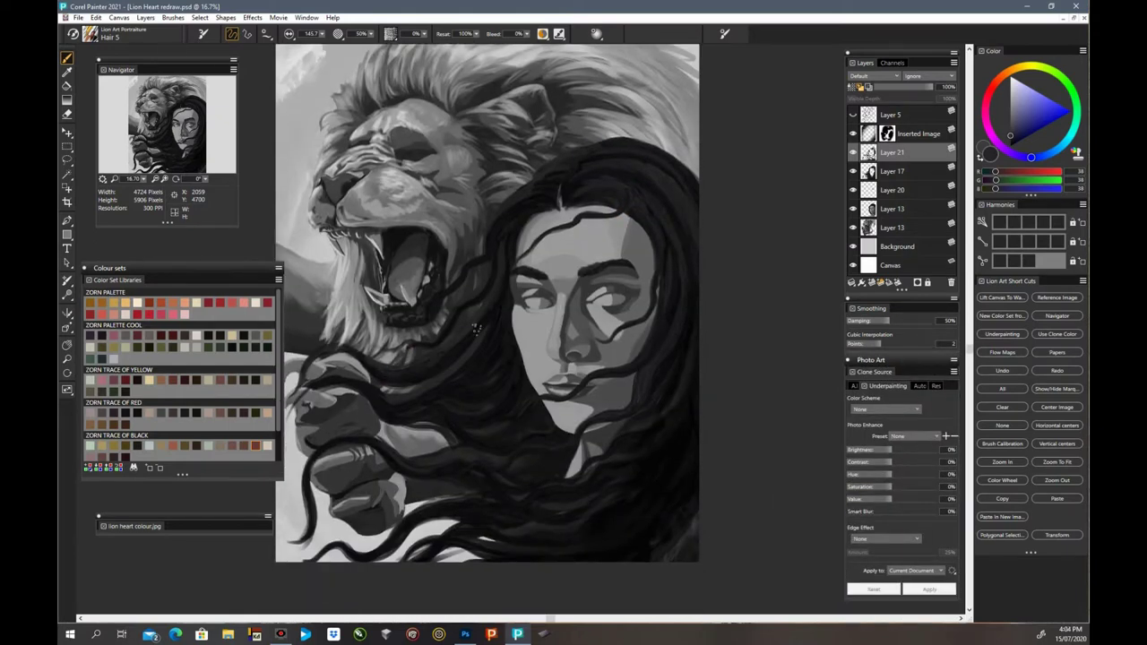
{"action": "left_click", "coordinate": [498, 259], "text": "alt"}
{"action": "left_click_drag", "start_coordinate": [488, 329], "coordinate": [475, 368]}
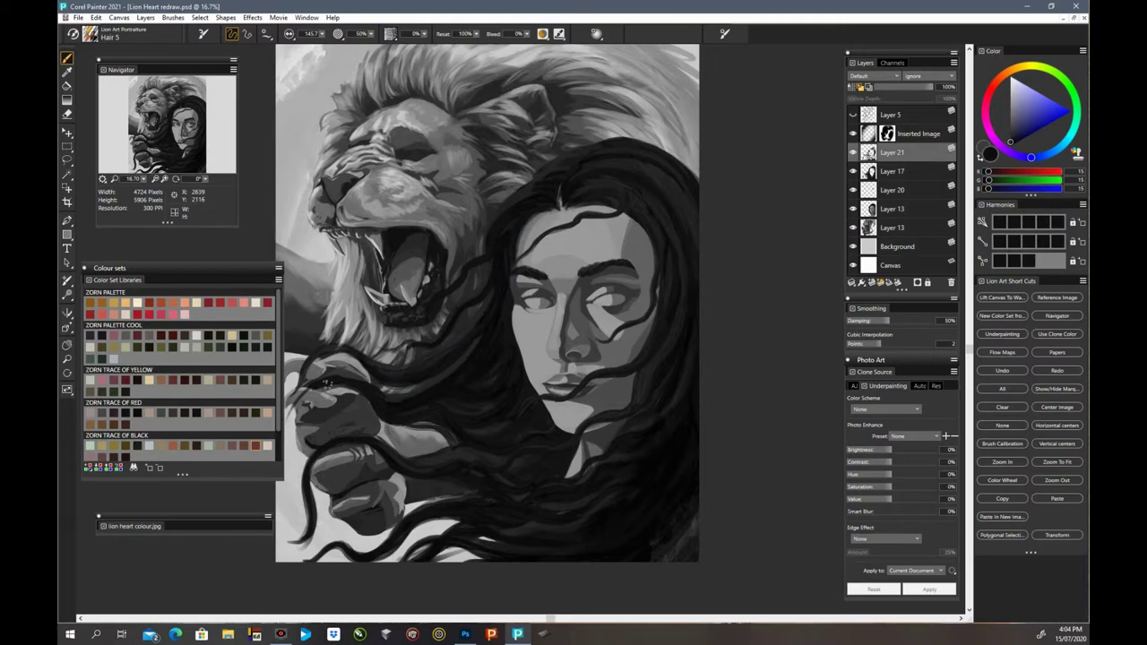
Step: Paint near-black loose wavy strands over the hand and down across the fist on Layer 21
{"action": "mouse_move", "coordinate": [327, 384]}
{"action": "left_mouse_down"}
{"action": "mouse_move", "coordinate": [365, 384]}
{"action": "mouse_move", "coordinate": [323, 484]}
{"action": "left_mouse_up"}
{"action": "key", "text": "n"}
{"action": "key", "text": "b"}
{"action": "left_click_drag", "start_coordinate": [339, 406], "coordinate": [319, 493]}
{"action": "key", "text": "ctrl+minus"}
{"action": "mouse_move", "coordinate": [399, 377]}
{"action": "left_mouse_down"}
{"action": "mouse_move", "coordinate": [505, 426]}
{"action": "mouse_move", "coordinate": [519, 456]}
{"action": "mouse_move", "coordinate": [447, 490]}
{"action": "left_mouse_up"}
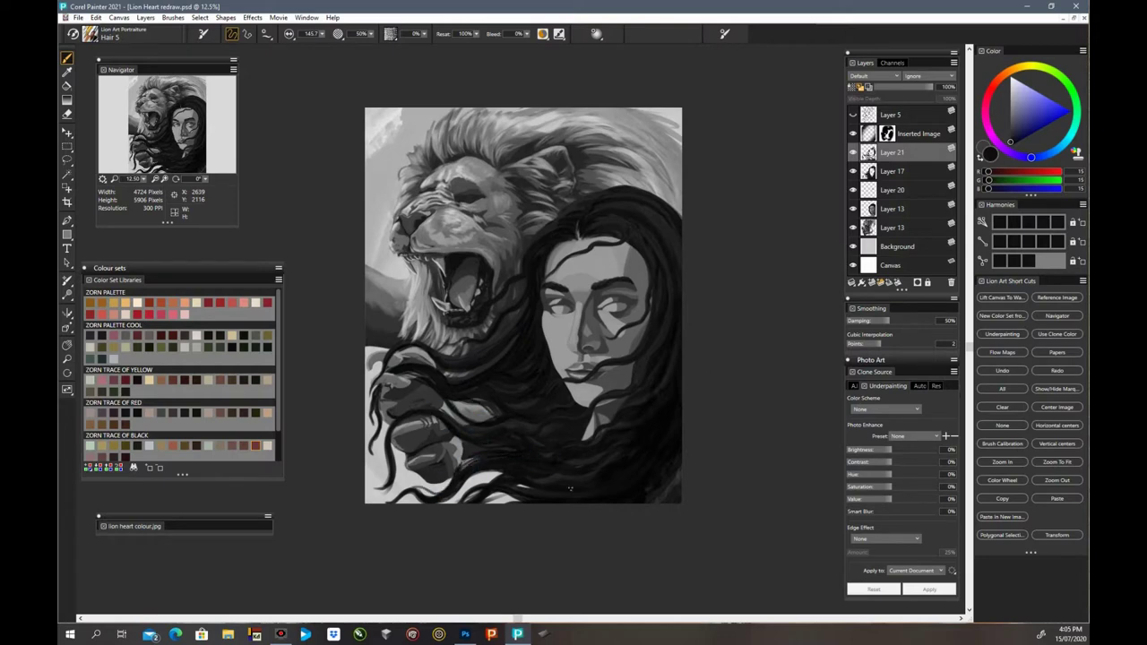
Step: Sample a dark grey from the crown and paint softer strands around the top of the woman's head
{"action": "key", "text": "n"}
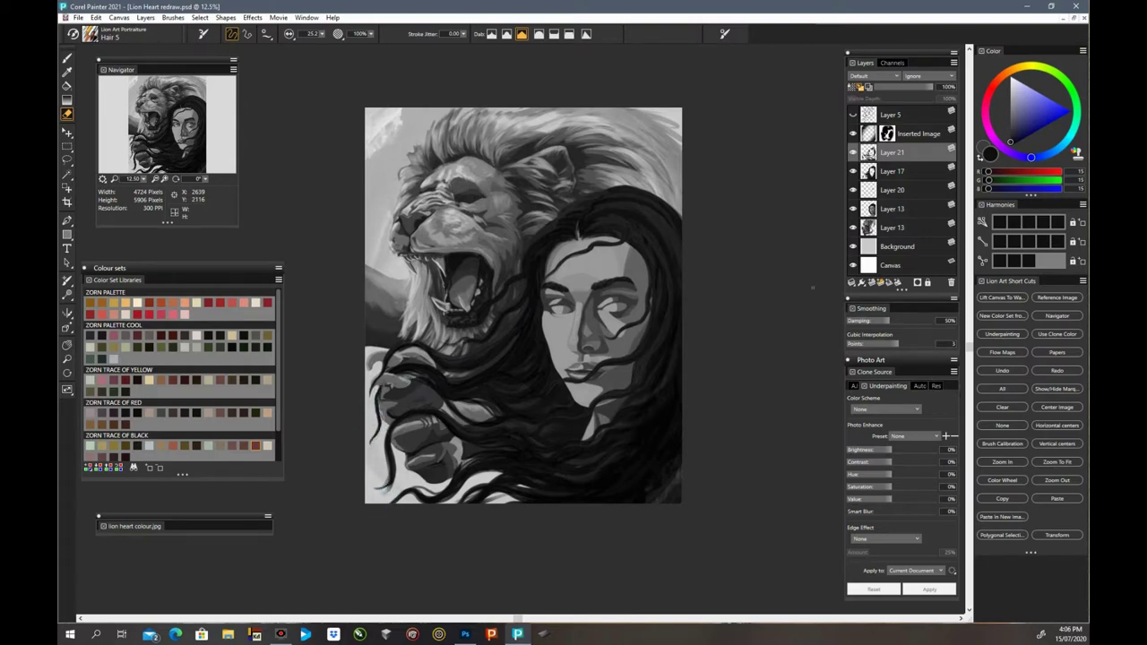
{"action": "key", "text": "ctrl+plus"}
{"action": "key", "text": "b"}
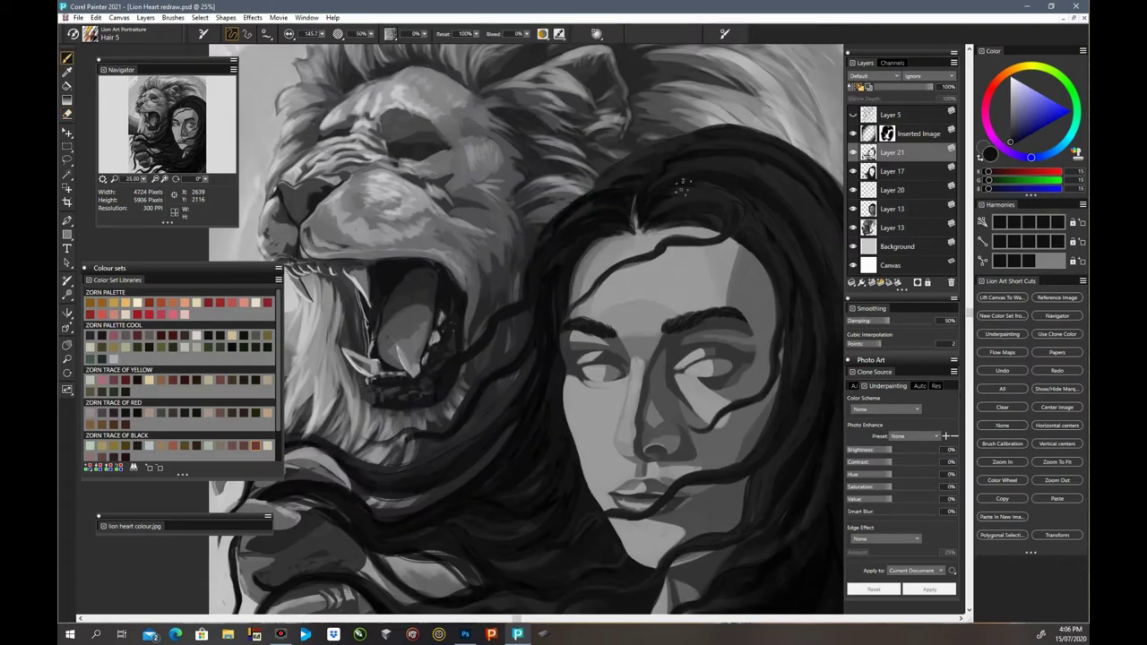
{"action": "left_click", "coordinate": [639, 174], "text": "alt"}
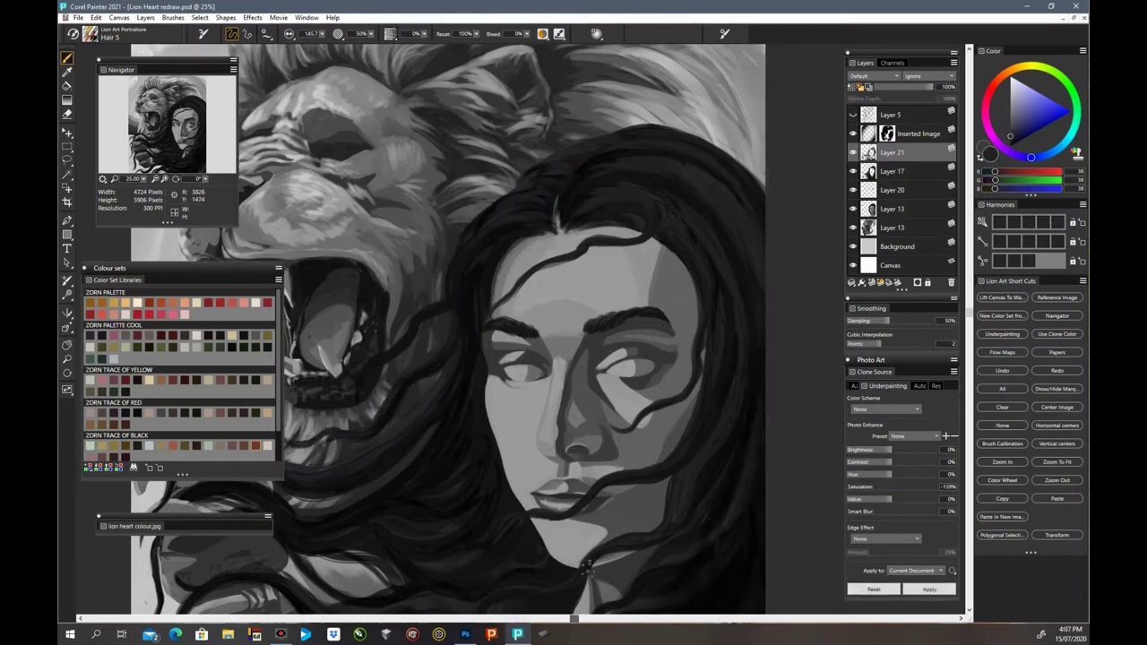
Step: Add Layer 22 and try thin strands over the forehead and cheek with the Hair 1 and Hair 3 brushes
{"action": "left_click", "coordinate": [90, 33]}
{"action": "left_click", "coordinate": [230, 120]}
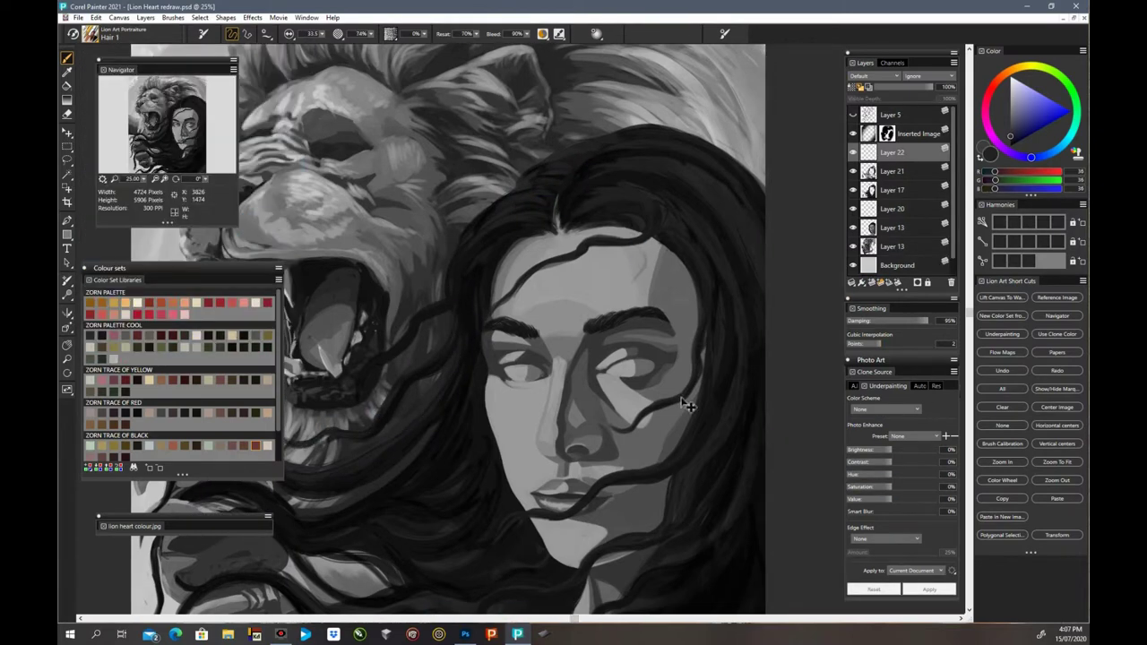
{"action": "mouse_move", "coordinate": [659, 247]}
{"action": "left_mouse_down"}
{"action": "mouse_move", "coordinate": [693, 350]}
{"action": "mouse_move", "coordinate": [630, 475]}
{"action": "left_mouse_up"}
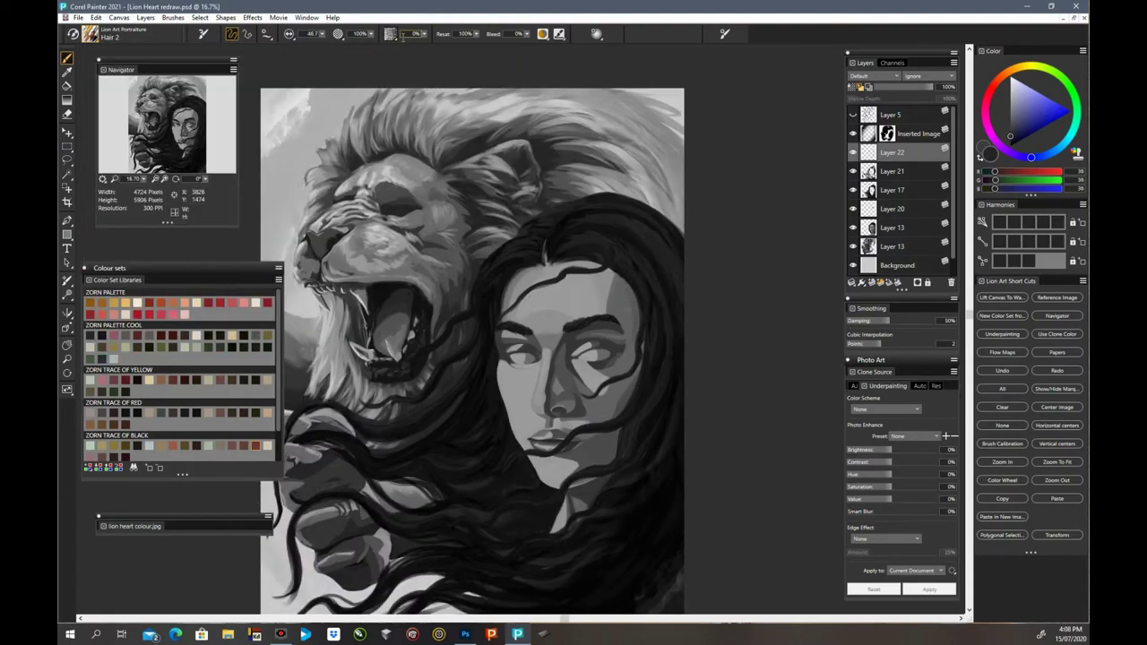
{"action": "left_click", "coordinate": [90, 33]}
{"action": "left_click", "coordinate": [226, 285]}
{"action": "left_click_drag", "start_coordinate": [603, 257], "coordinate": [634, 323]}
Step: Switch to the Sketcher shader brush from the Fantasy Portrait category
{"action": "left_click", "coordinate": [90, 34]}
{"action": "scroll", "coordinate": [226, 224], "scroll_direction": "down", "scroll_amount": 3}
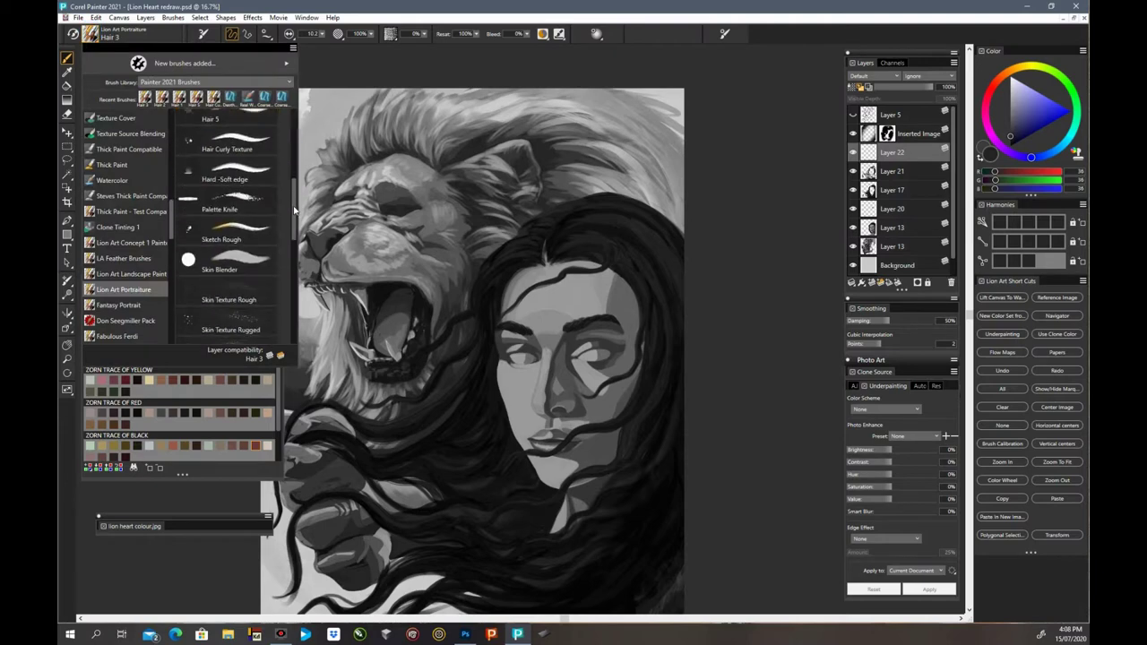
{"action": "scroll", "coordinate": [226, 224], "scroll_direction": "up", "scroll_amount": 3}
{"action": "left_click", "coordinate": [126, 305]}
{"action": "key", "text": "ctrl+plus"}
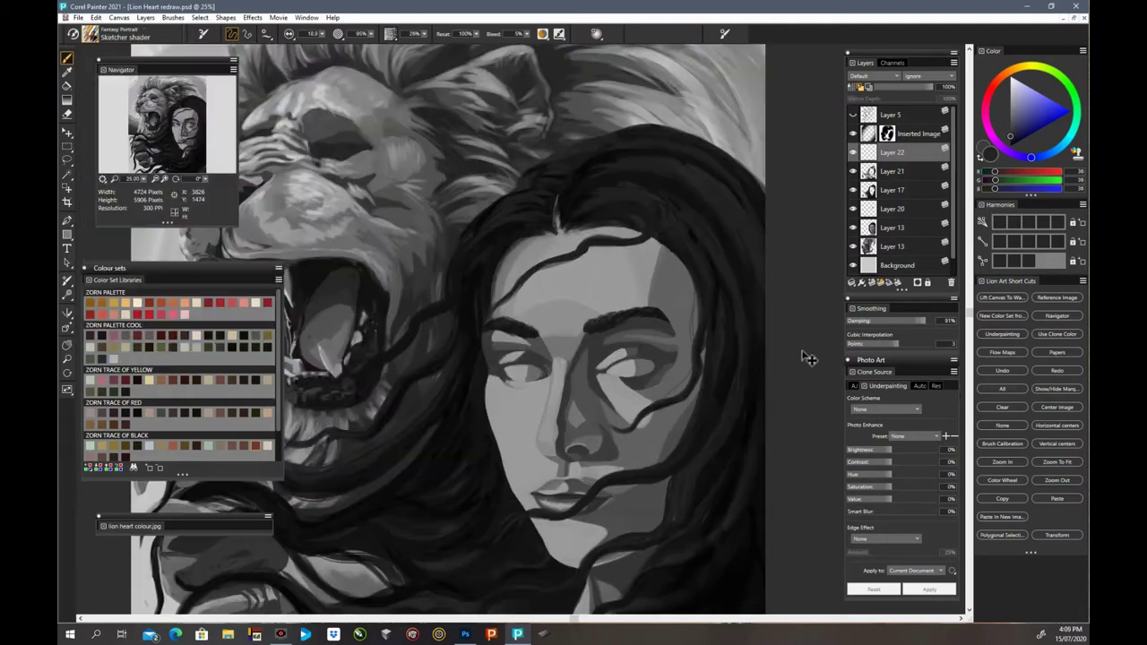
Step: Try thin Sketcher shader strands across the forehead and clear them from Layer 22
{"action": "left_click", "coordinate": [725, 33]}
{"action": "left_click", "coordinate": [721, 166]}
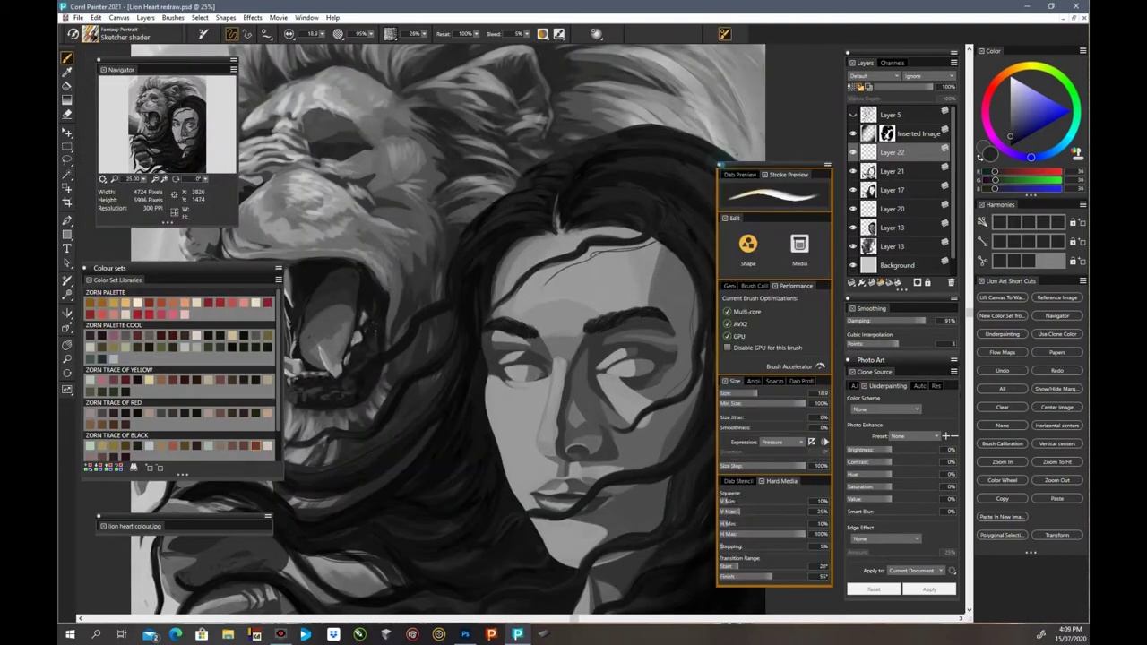
{"action": "left_click_drag", "start_coordinate": [577, 268], "coordinate": [681, 314]}
{"action": "left_click", "coordinate": [1002, 407]}
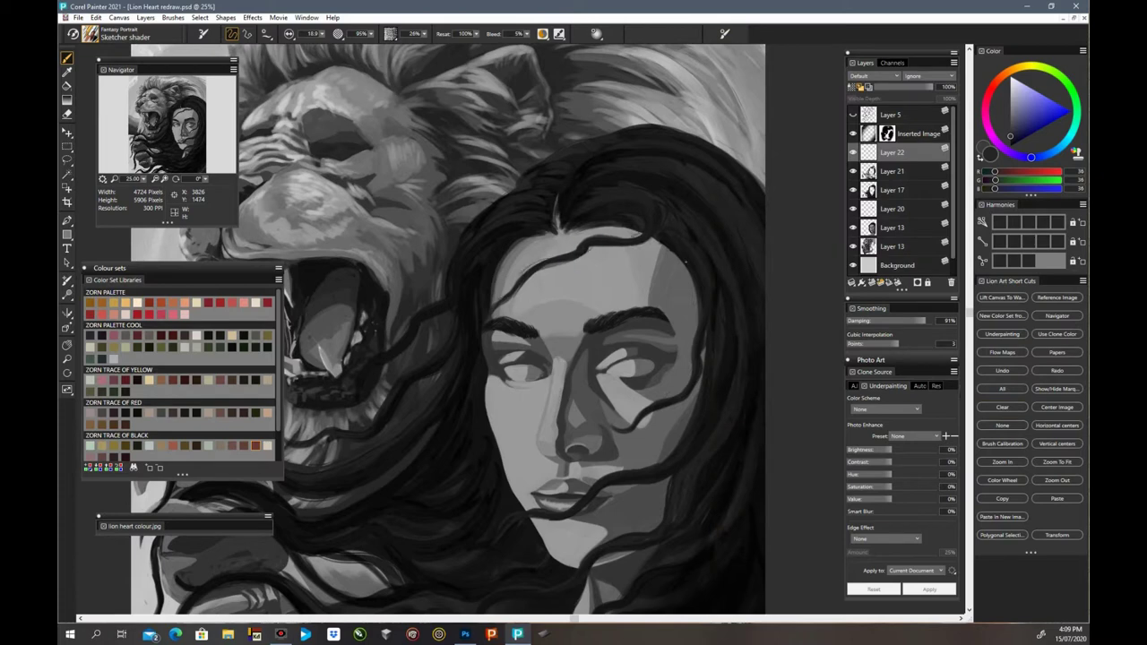
Step: Paint a fine strand at the hairline, and set the brush size to about 30 and the smoothing damping to 59%
{"action": "left_click_drag", "start_coordinate": [591, 249], "coordinate": [653, 239]}
{"action": "left_click", "coordinate": [725, 33]}
{"action": "left_click_drag", "start_coordinate": [757, 395], "coordinate": [763, 394]}
{"action": "left_click_drag", "start_coordinate": [926, 323], "coordinate": [897, 321]}
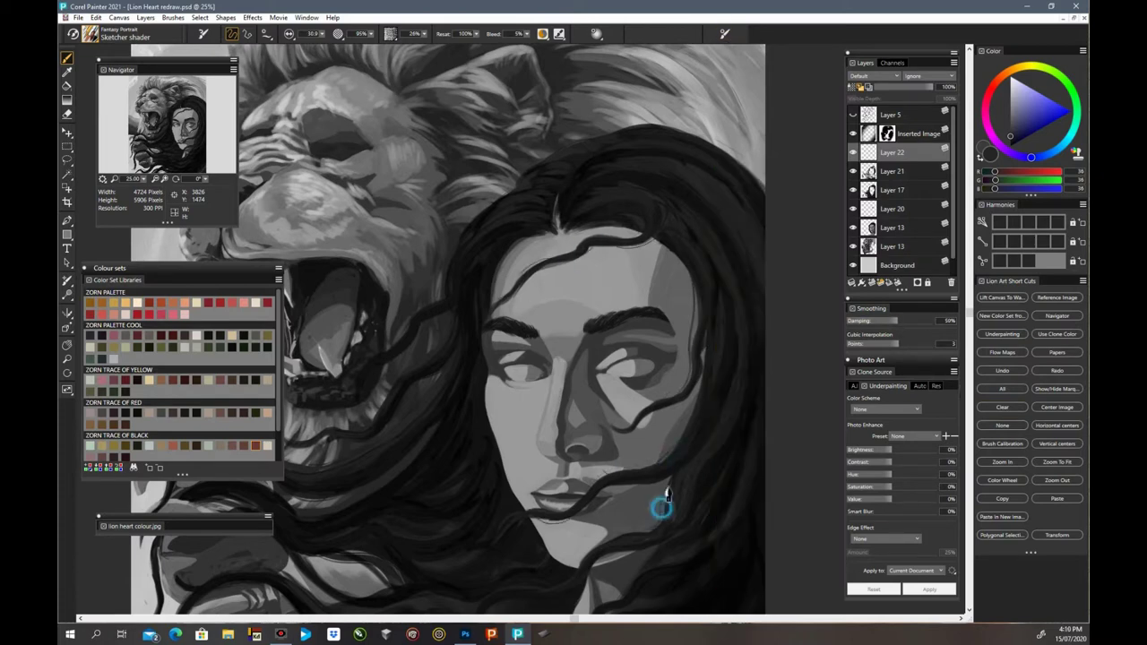
Step: Paint fine strands on Layer 22 along the wavy locks over the forehead, cheek, mouth and hand
{"action": "key", "text": "ctrl+equal"}
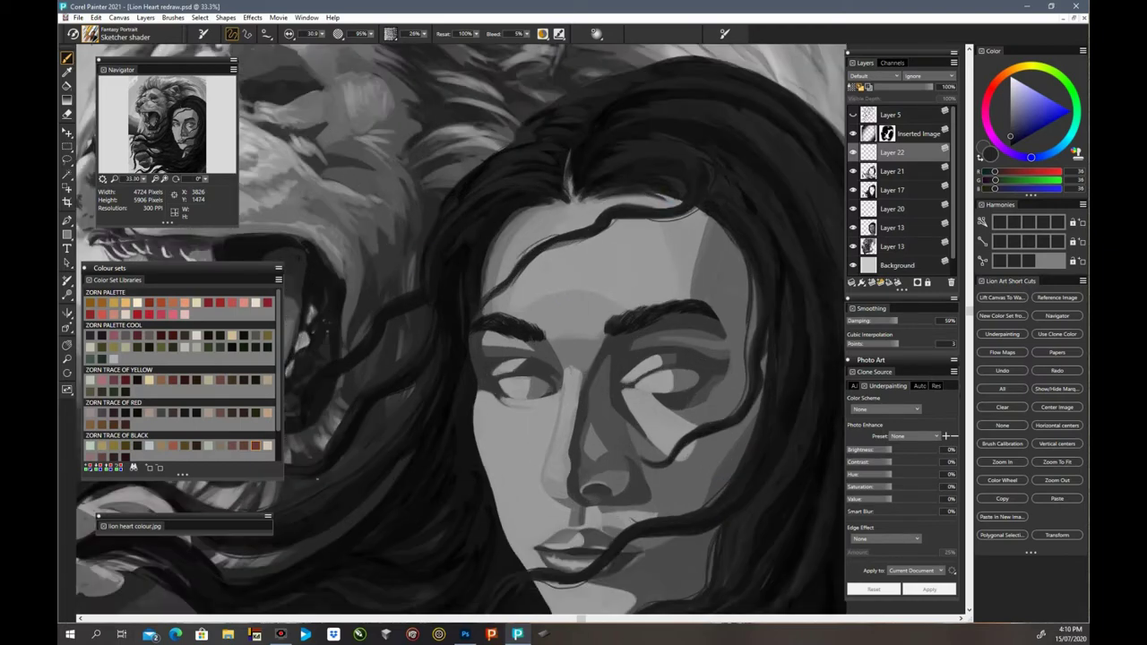
{"action": "key", "text": "ctrl+minus"}
{"action": "key", "text": "ctrl+minus"}
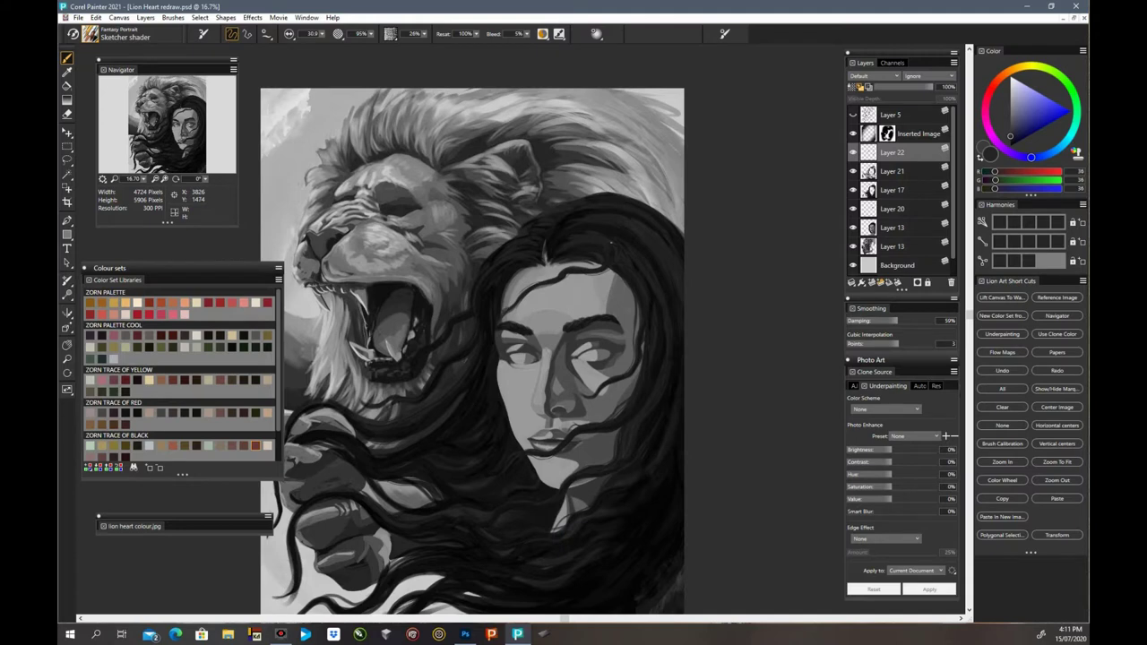
{"action": "key", "text": "ctrl+minus"}
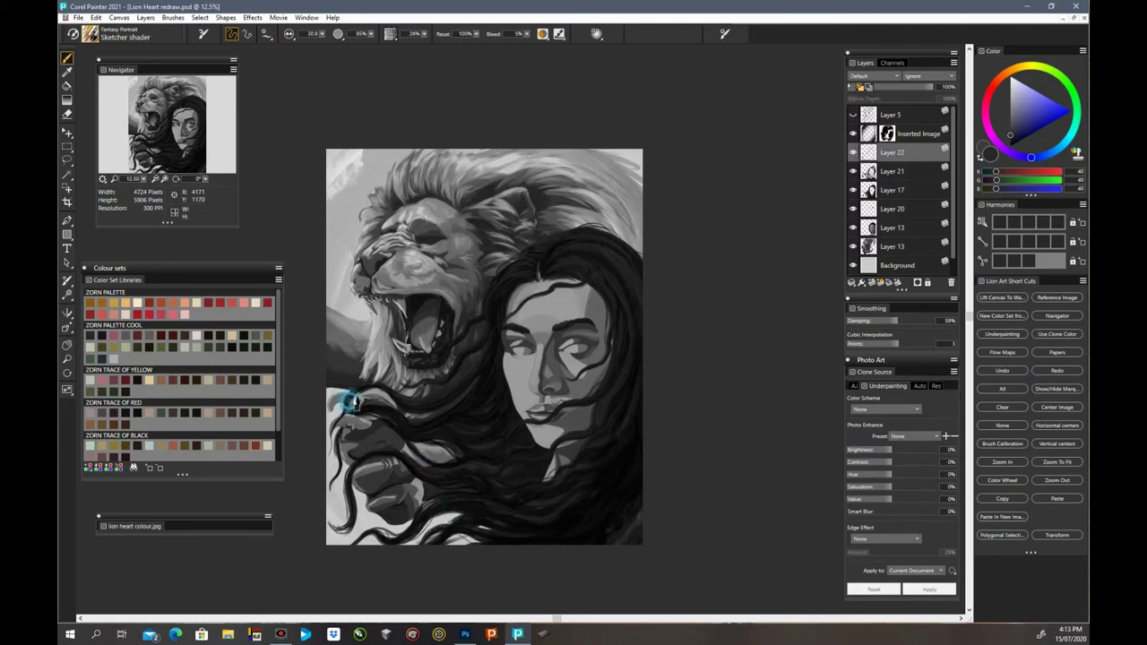
Step: Paint fine flyaway strands above the crown, beside the face and around the hair tips near the fist
{"action": "key", "text": "ctrl+plus"}
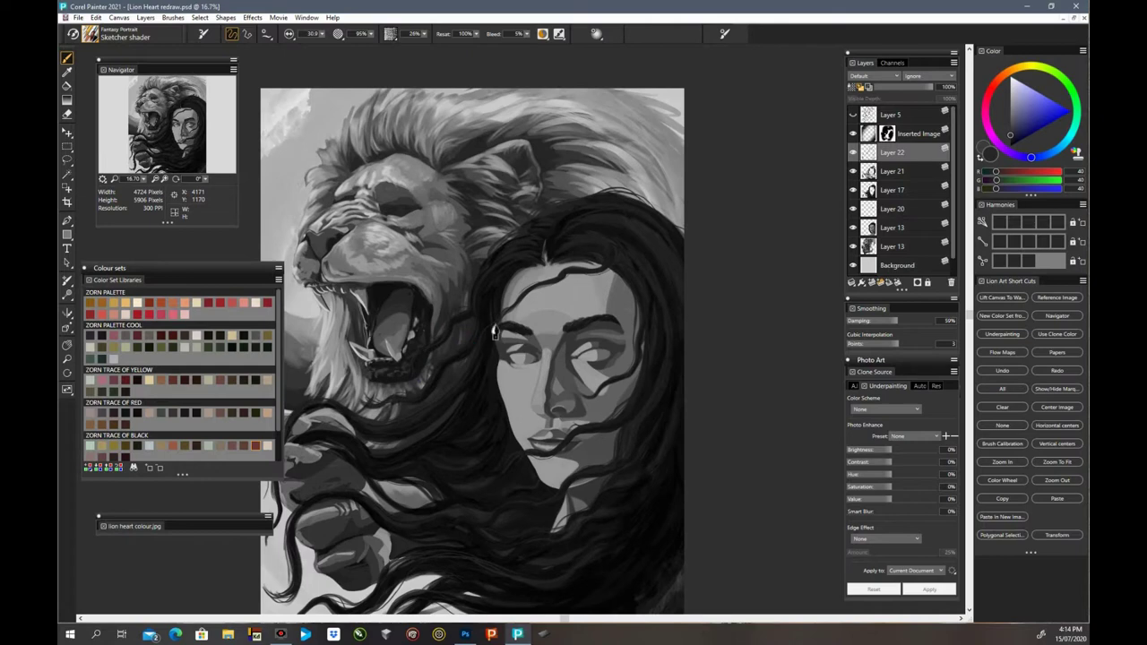
{"action": "key", "text": "ctrl+plus"}
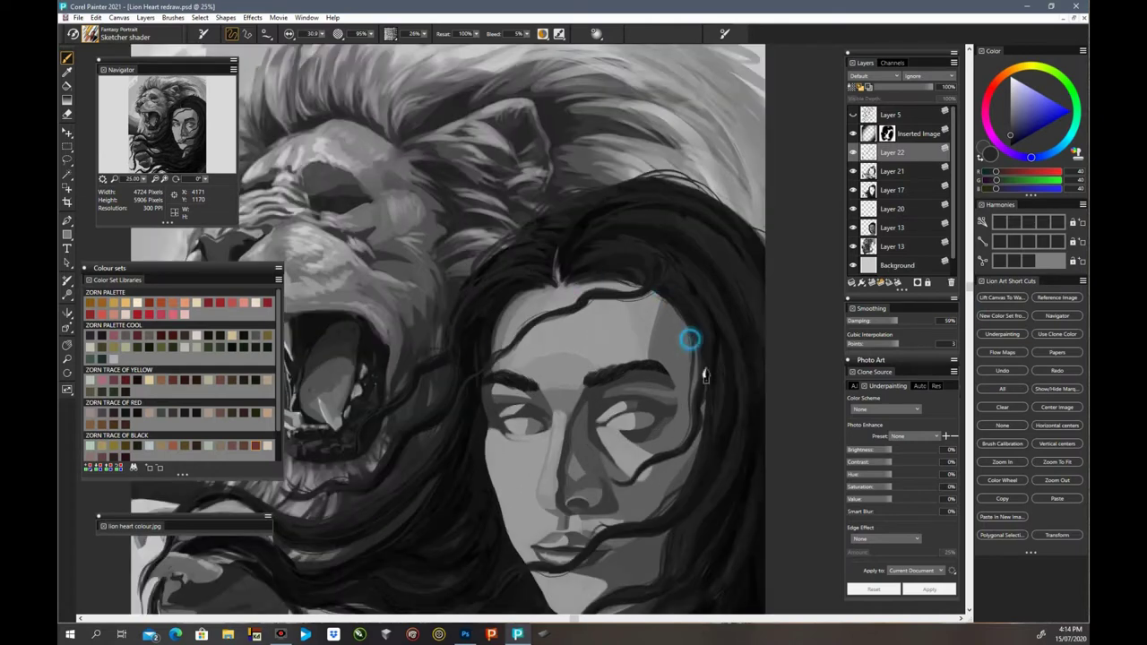
{"action": "key", "text": "ctrl+minus"}
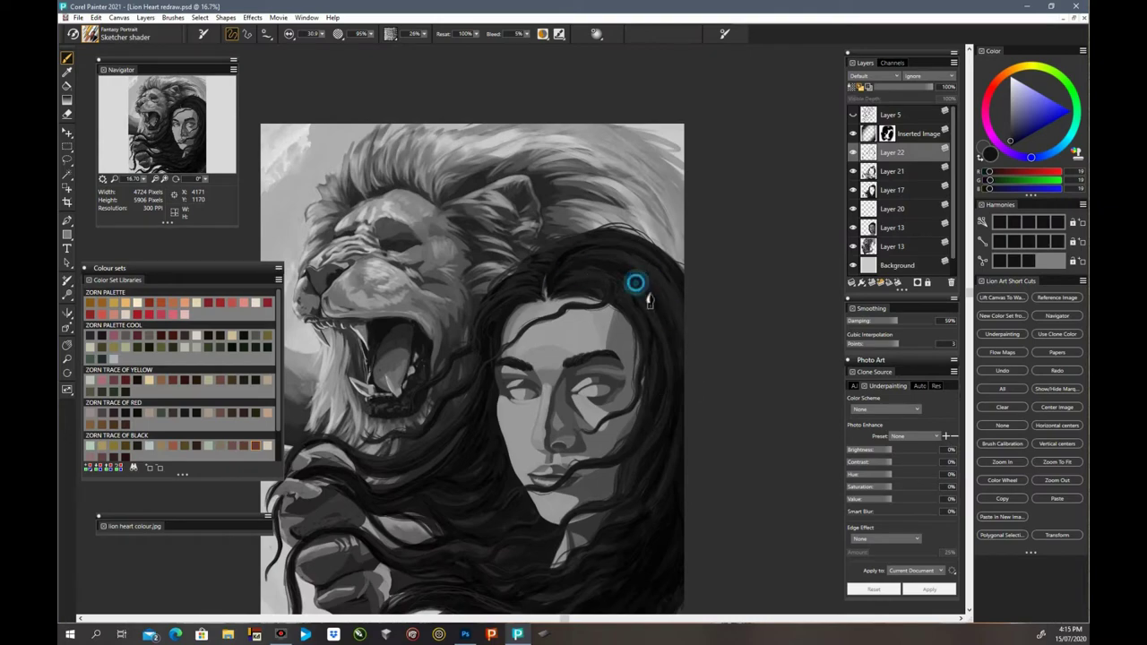
{"action": "scroll", "coordinate": [626, 494], "scroll_direction": "down", "scroll_amount": 3}
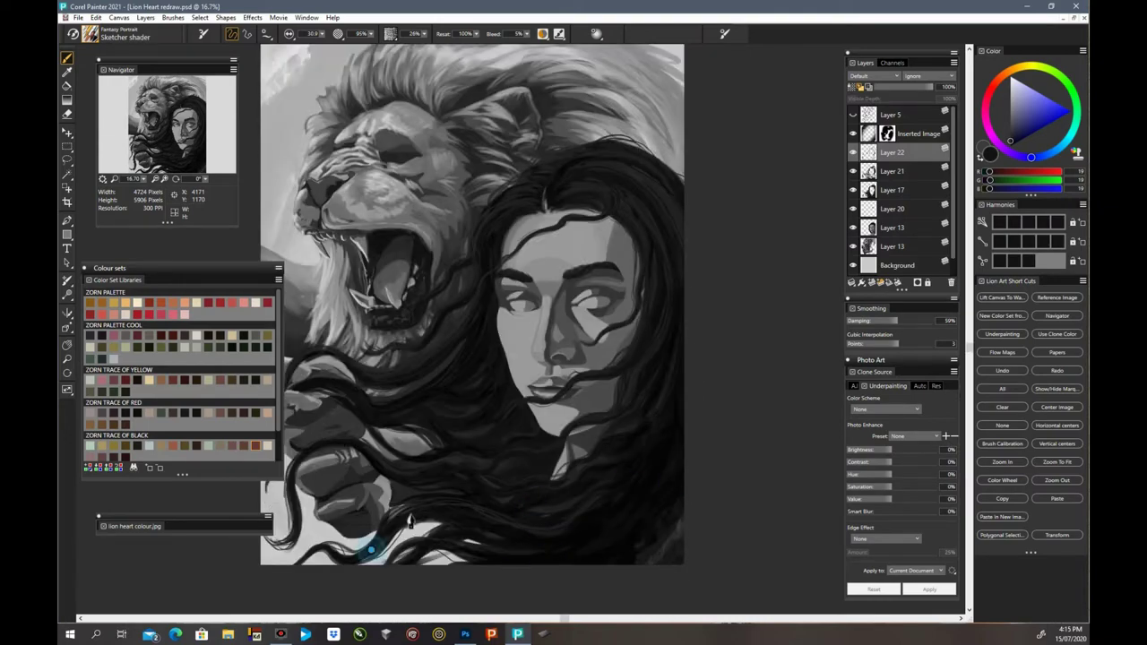
Step: Paint fine strands along the hair beside the lion's mouth and over the hand, sampling tones from the hair
{"action": "key", "text": "ctrl+plus"}
{"action": "key", "text": "ctrl+plus"}
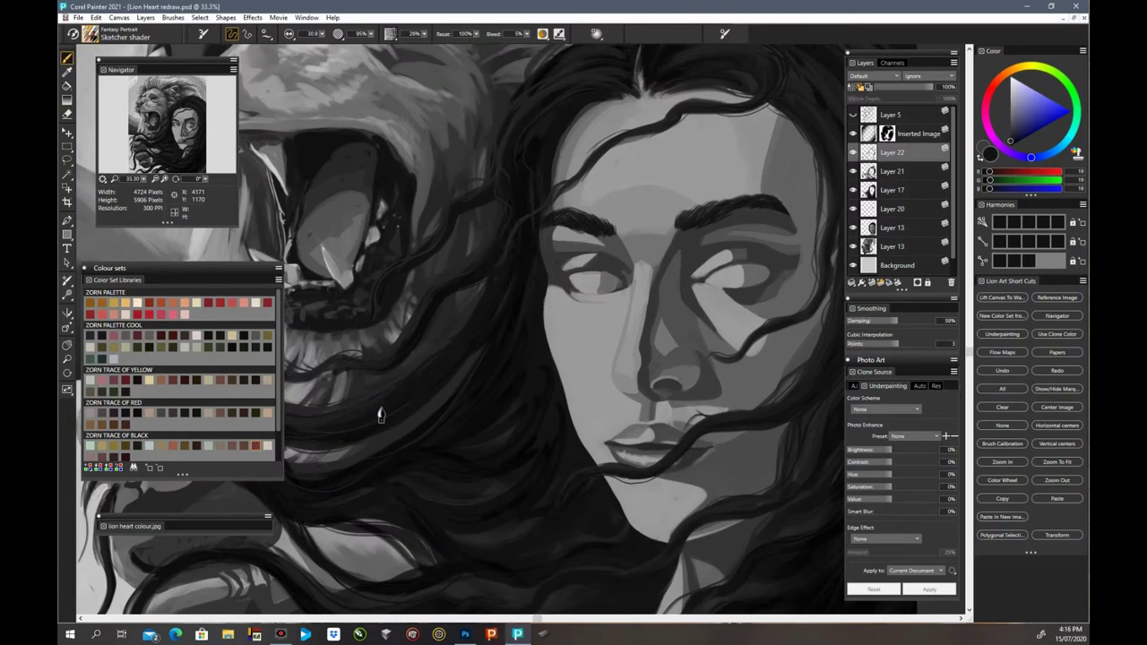
{"action": "left_click_drag", "start_coordinate": [379, 409], "coordinate": [487, 410]}
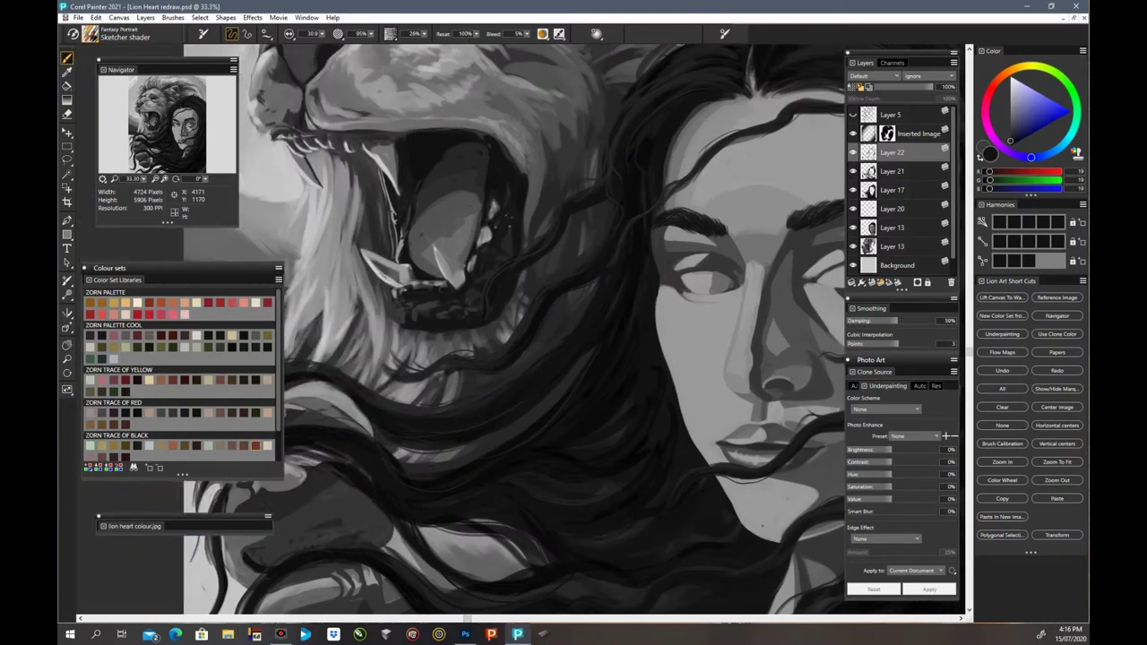
{"action": "left_click", "coordinate": [625, 531], "text": "alt"}
{"action": "key", "text": "ctrl+minus"}
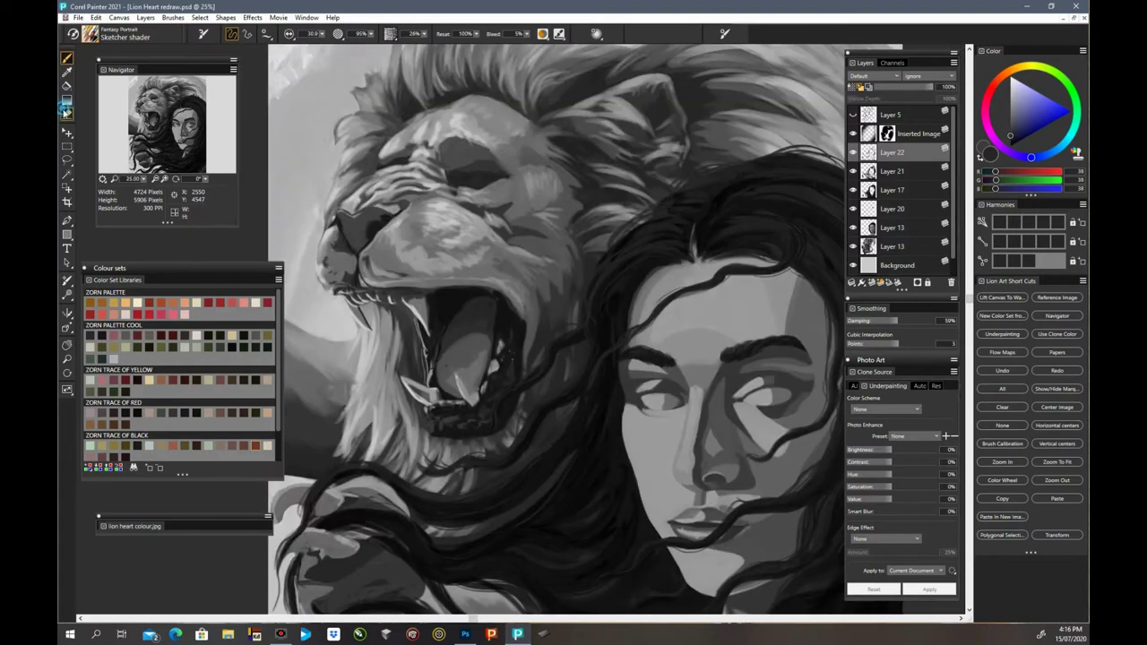
Step: Erase the lower end of the forehead strand on Layer 21, and refine its tip with fine strokes on Layer 22
{"action": "left_click", "coordinate": [67, 114]}
{"action": "left_click", "coordinate": [647, 324], "text": "ctrl"}
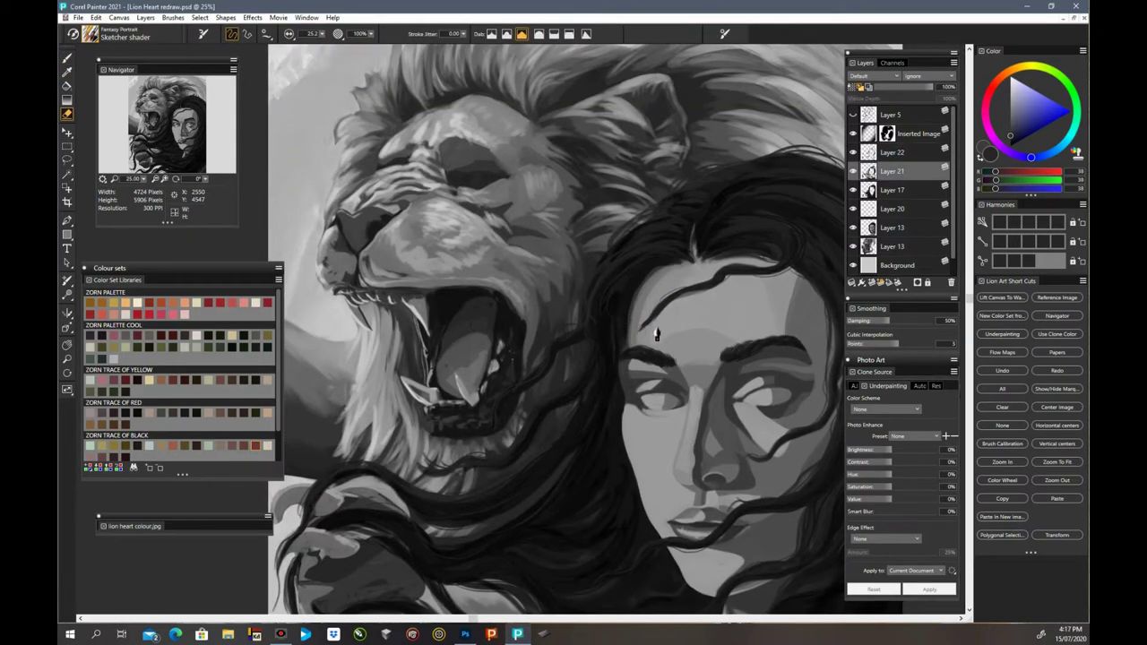
{"action": "key", "text": "alt+bracketright"}
{"action": "scroll", "coordinate": [570, 347], "scroll_direction": "up", "scroll_amount": 1}
{"action": "key", "text": "b"}
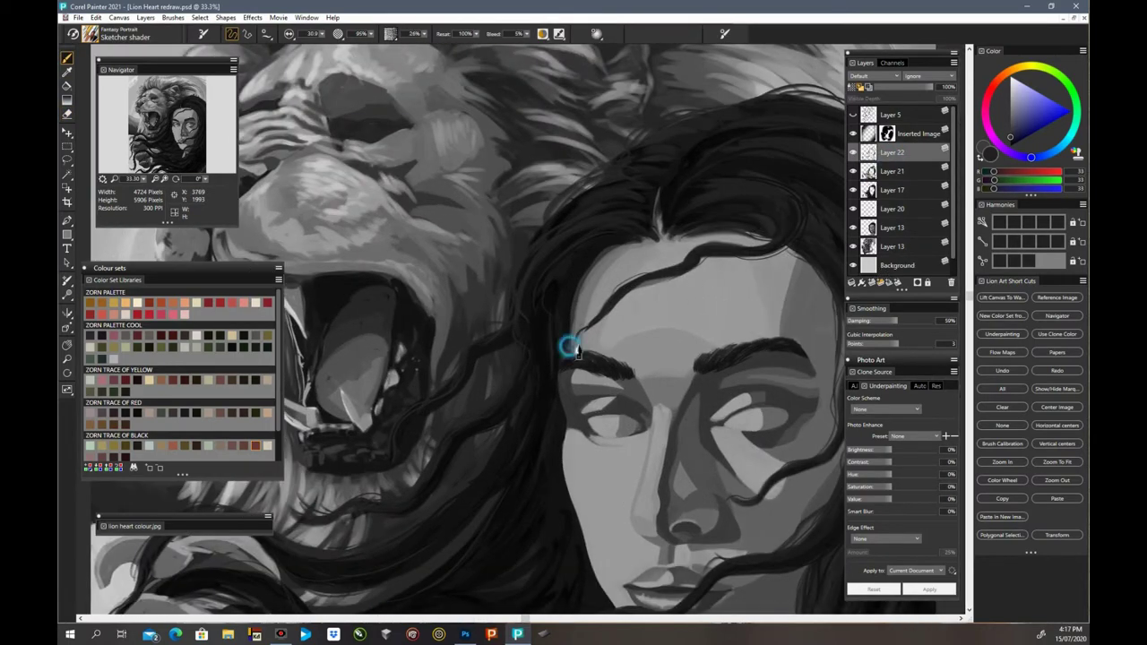
Step: Paint fine dark strands along the shaded edge of the woman's face and sample a tone from the adjacent hair
{"action": "scroll", "coordinate": [523, 334], "scroll_direction": "down", "scroll_amount": 2}
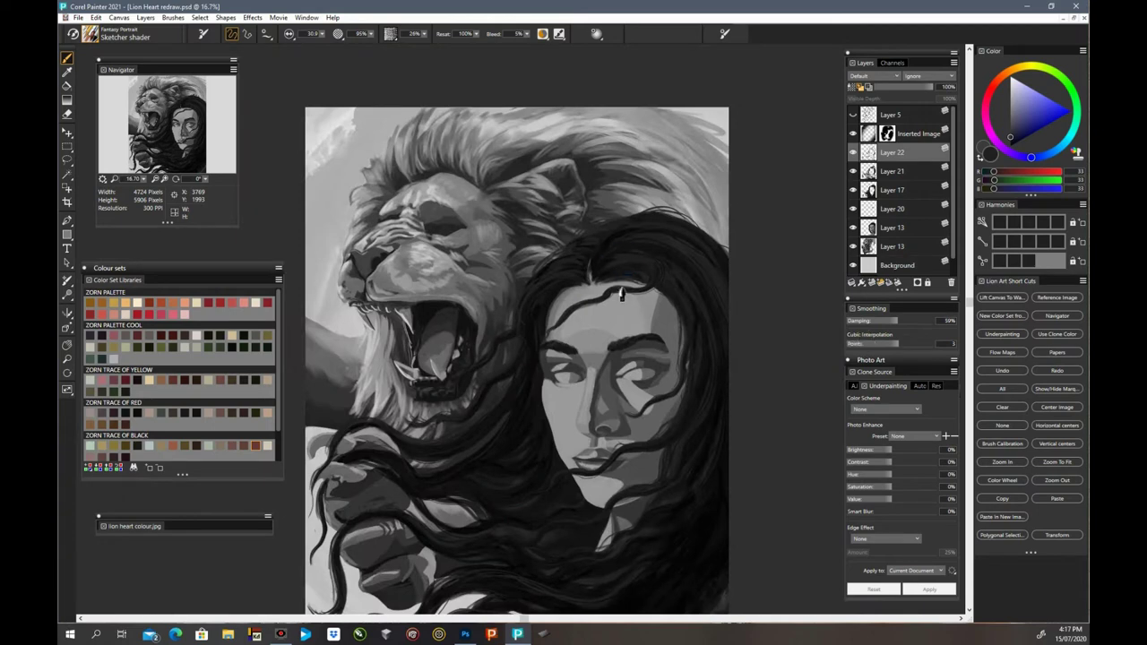
{"action": "scroll", "coordinate": [790, 345], "scroll_direction": "up", "scroll_amount": 1}
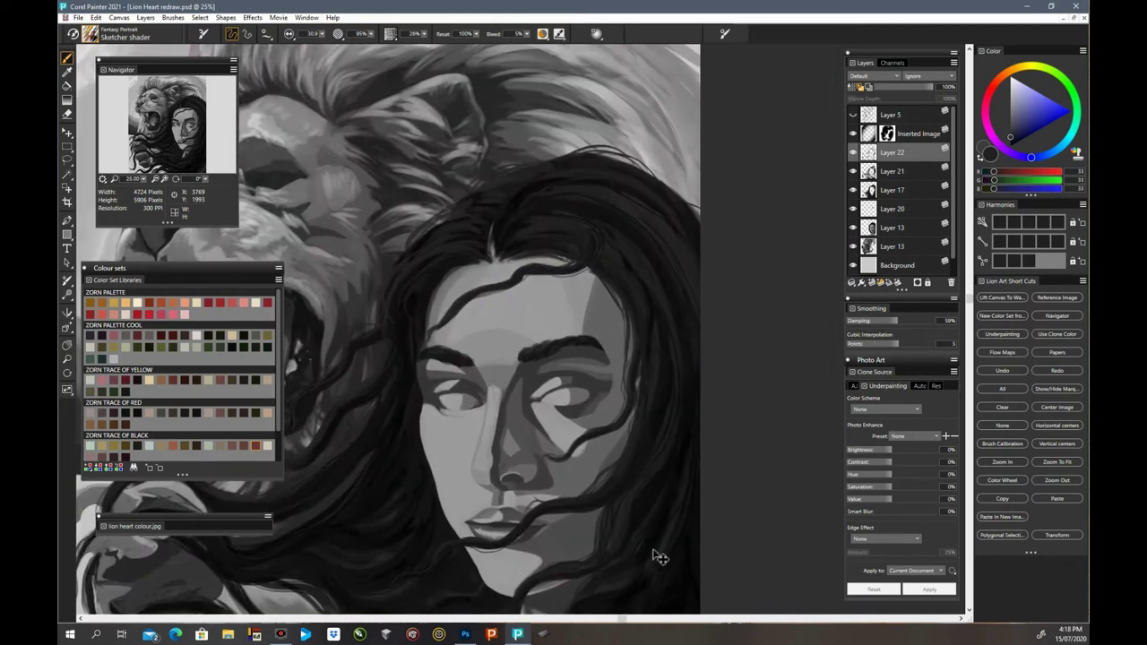
{"action": "left_click_drag", "start_coordinate": [630, 412], "coordinate": [628, 310]}
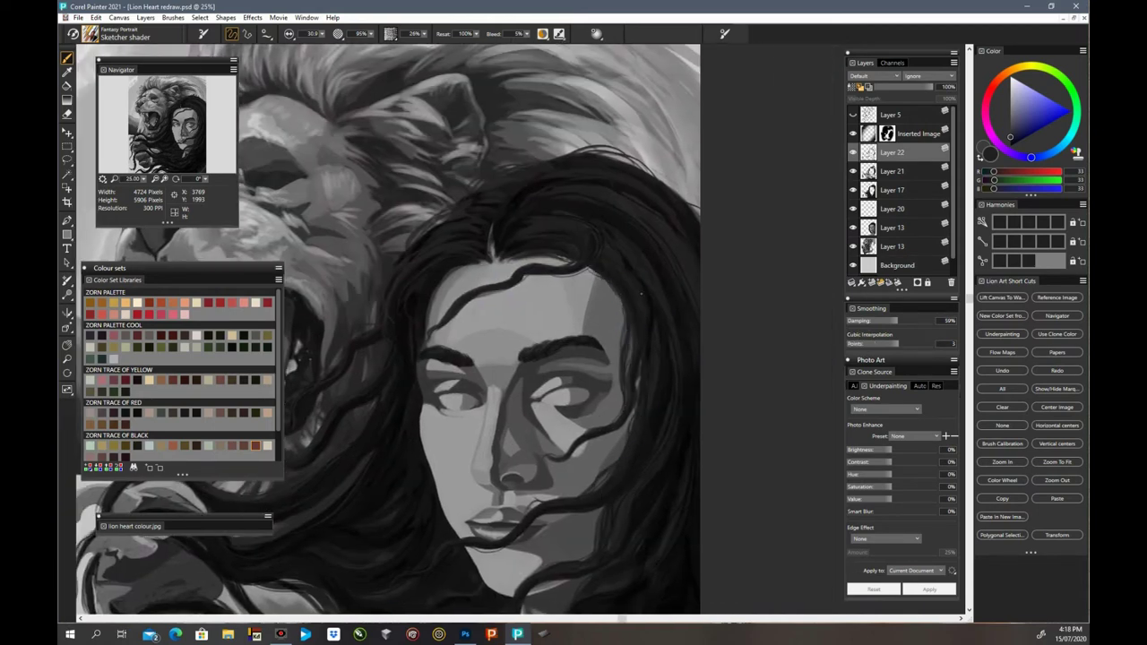
{"action": "left_click", "coordinate": [642, 294], "text": "alt"}
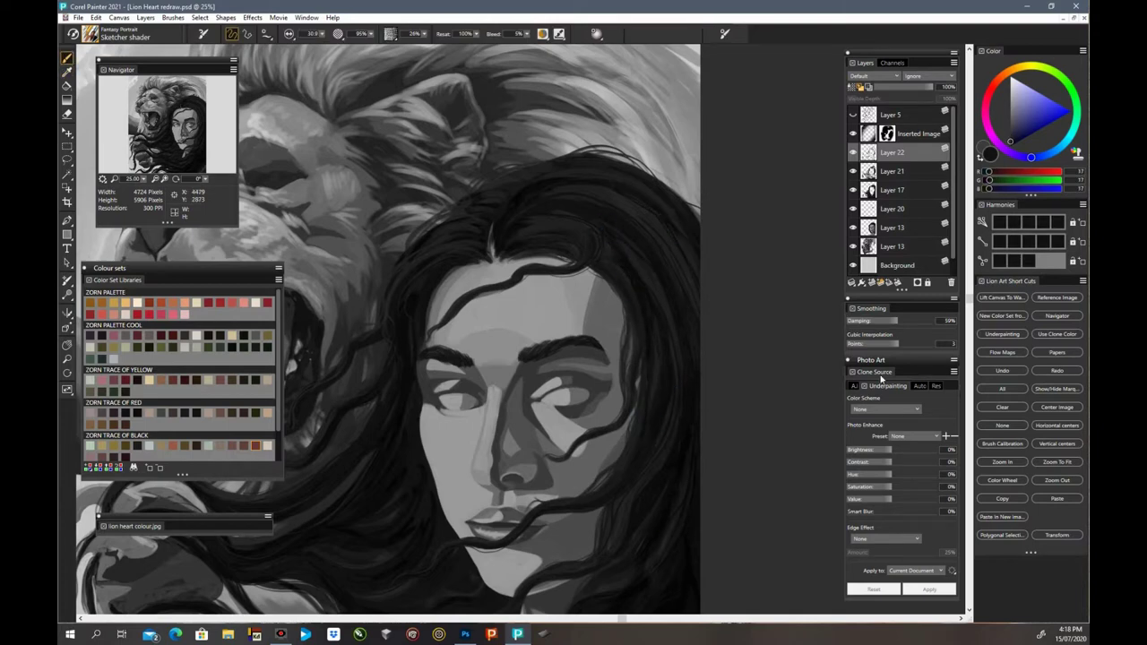
Step: Show Layer 5 and compare the whole portrait with and without the strands on Layer 22
{"action": "key", "text": "ctrl+minus"}
{"action": "key", "text": "ctrl+minus"}
{"action": "left_click", "coordinate": [905, 120]}
{"action": "left_click", "coordinate": [902, 152]}
{"action": "left_click", "coordinate": [852, 152]}
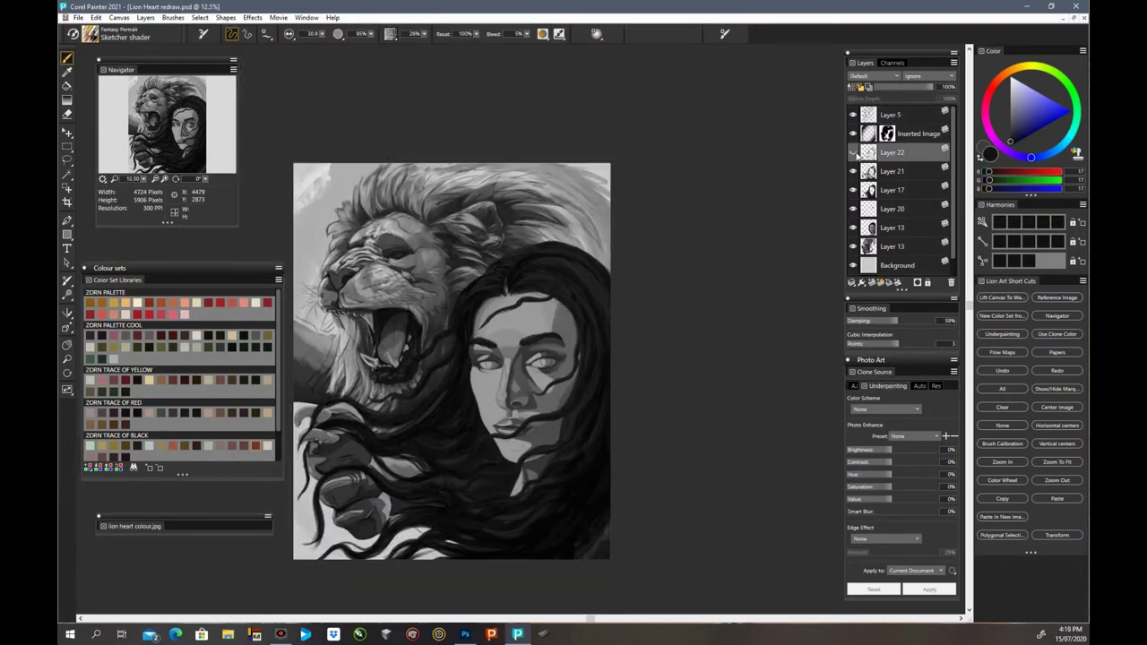
{"action": "left_click", "coordinate": [853, 152]}
{"action": "left_click", "coordinate": [887, 190], "text": "shift"}
{"action": "left_click", "coordinate": [851, 282]}
{"action": "left_click", "coordinate": [849, 289]}
{"action": "left_click", "coordinate": [901, 164]}
{"action": "right_click", "coordinate": [901, 148]}
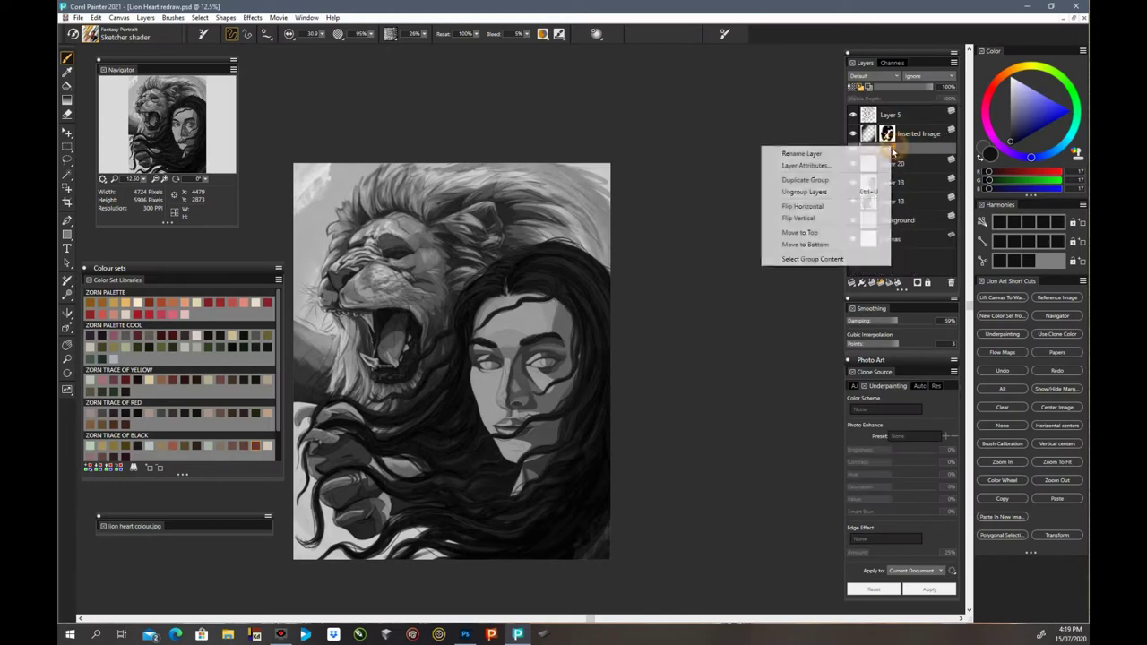
{"action": "left_click", "coordinate": [899, 260]}
{"action": "left_click", "coordinate": [898, 115]}
Step: Collapse Layers 22, 21 and 17 into a single hair layer
{"action": "left_click", "coordinate": [902, 153]}
{"action": "left_click", "coordinate": [901, 190], "text": "shift"}
{"action": "left_click", "coordinate": [851, 282]}
{"action": "left_click", "coordinate": [804, 314]}
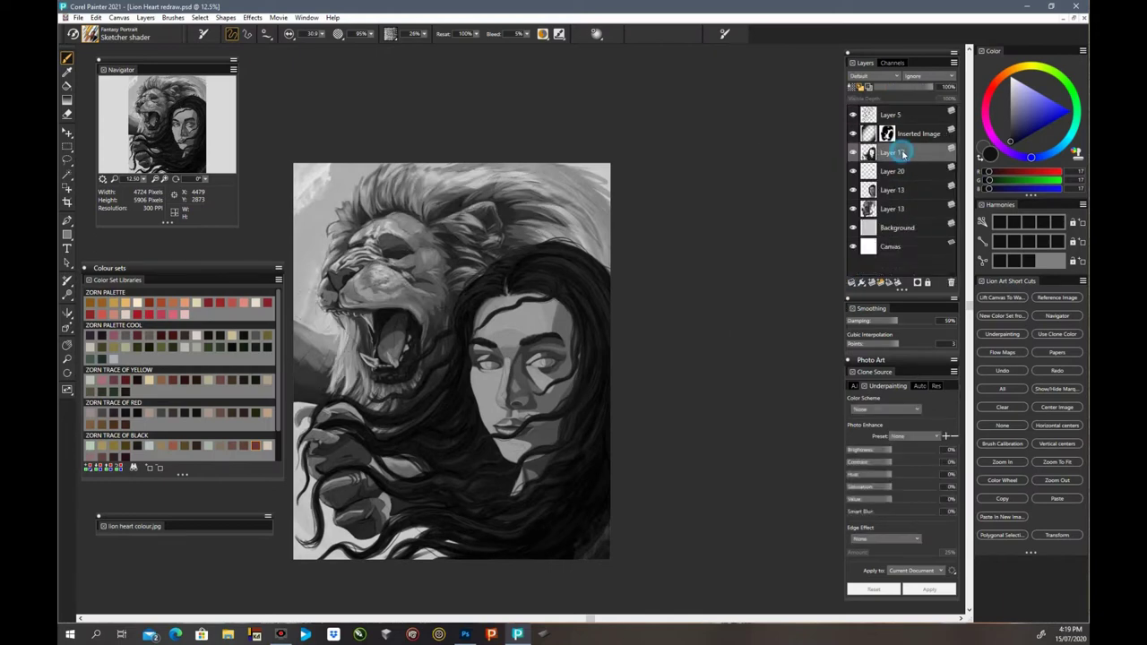
Step: Rename the collapsed strands layer hair, the two Layer 13 portrait layers girl and lion, and the Inserted Image layer texture
{"action": "double_click", "coordinate": [899, 152]}
{"action": "type", "text": "hair"}
{"action": "double_click", "coordinate": [894, 190]}
{"action": "type", "text": "girl"}
{"action": "double_click", "coordinate": [904, 208]}
{"action": "type", "text": "lion"}
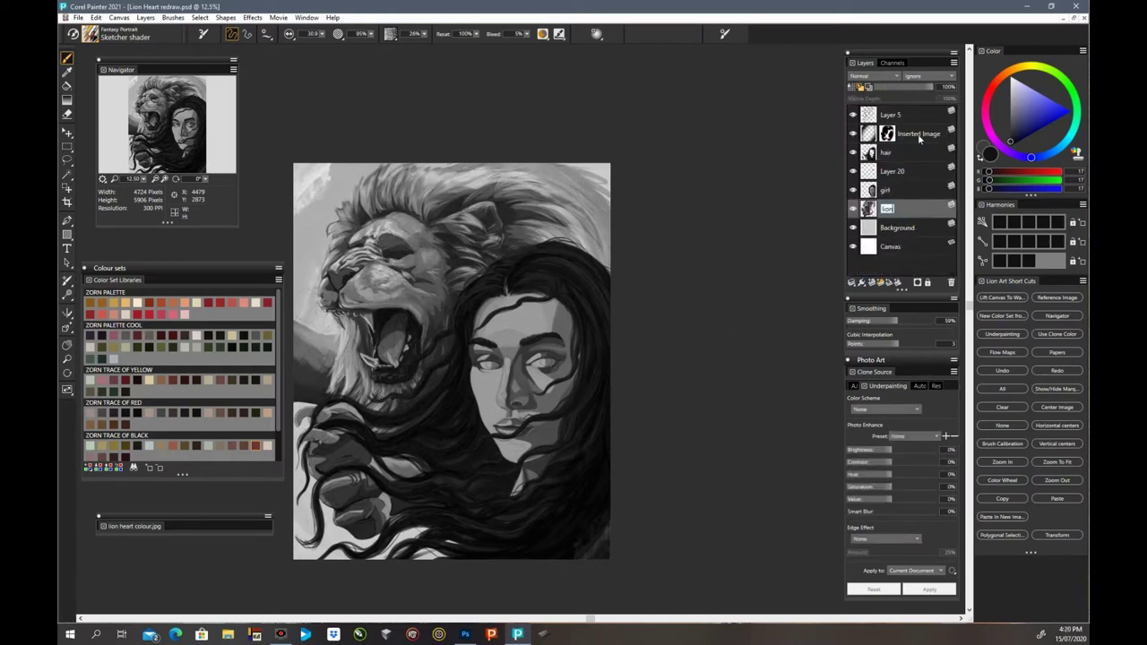
{"action": "double_click", "coordinate": [921, 135]}
{"action": "type", "text": "texture"}
{"action": "left_click", "coordinate": [902, 153]}
Step: Darken the Background layer by lowering its underpainting Value to -53%
{"action": "left_click", "coordinate": [852, 228]}
{"action": "left_click", "coordinate": [853, 228]}
{"action": "left_click", "coordinate": [896, 228]}
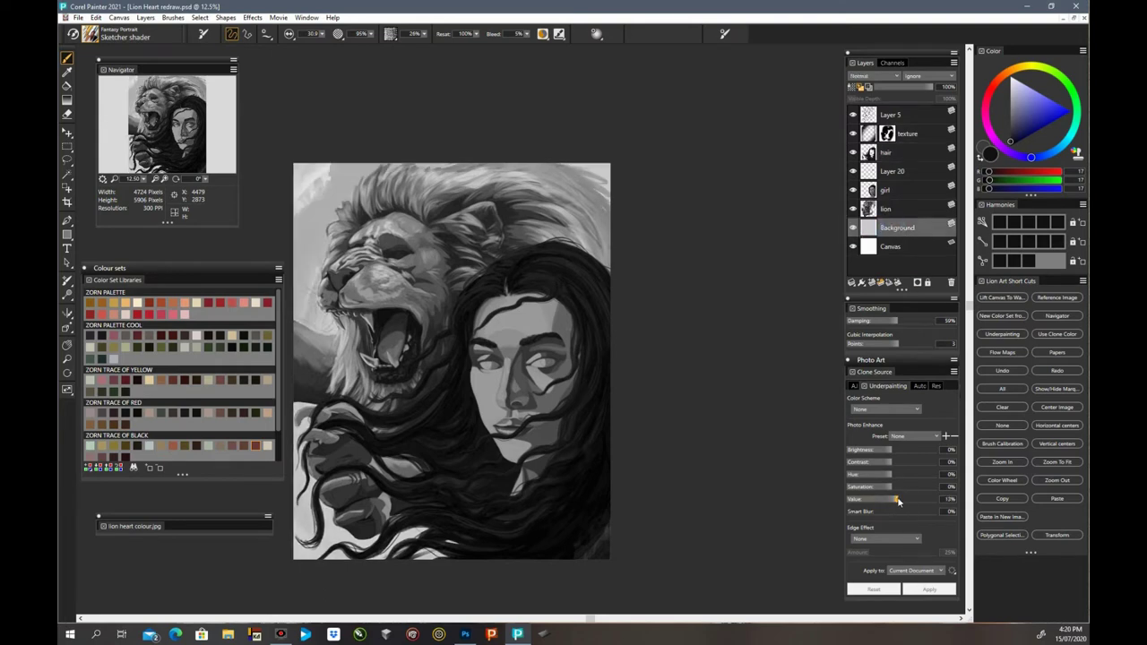
{"action": "mouse_move", "coordinate": [891, 498]}
{"action": "left_mouse_down"}
{"action": "mouse_move", "coordinate": [908, 499]}
{"action": "mouse_move", "coordinate": [879, 502]}
{"action": "left_mouse_up"}
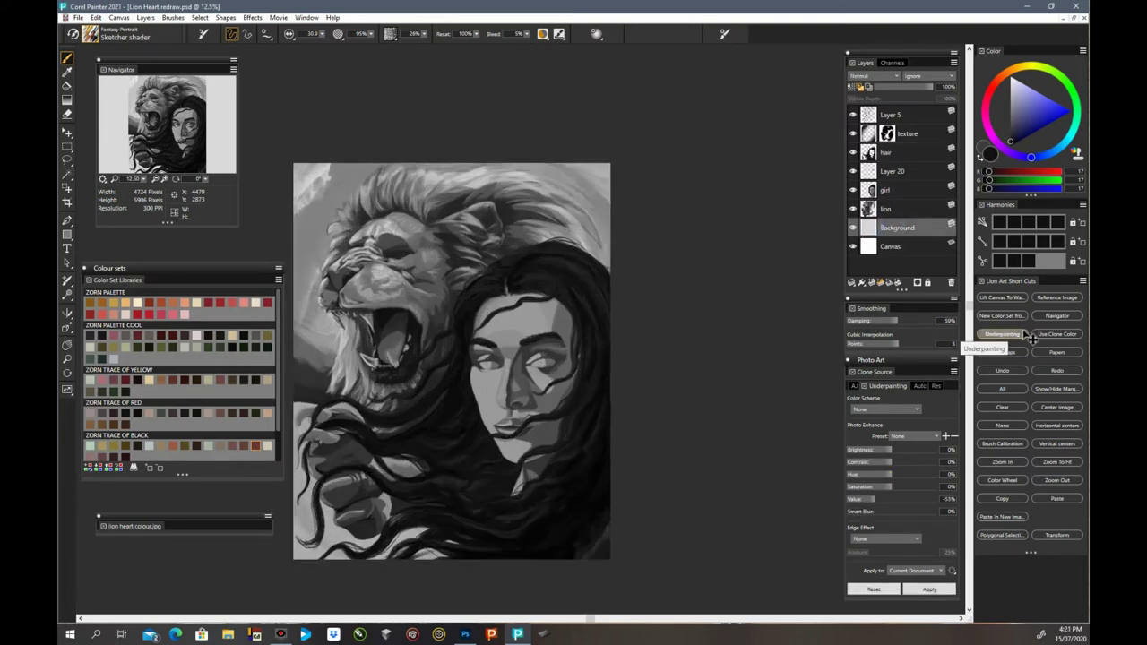
Step: Rename Layer 20 as eyebrows
{"action": "key", "text": "ctrl+plus"}
{"action": "key", "text": "ctrl+plus"}
{"action": "key", "text": "ctrl+plus"}
{"action": "double_click", "coordinate": [910, 171]}
{"action": "type", "text": "eye"}
Step: Paint fine hair strokes along both eyebrows with the Pony Tail brush, undoing the last strokes
{"action": "left_click", "coordinate": [613, 393]}
{"action": "left_click", "coordinate": [117, 34]}
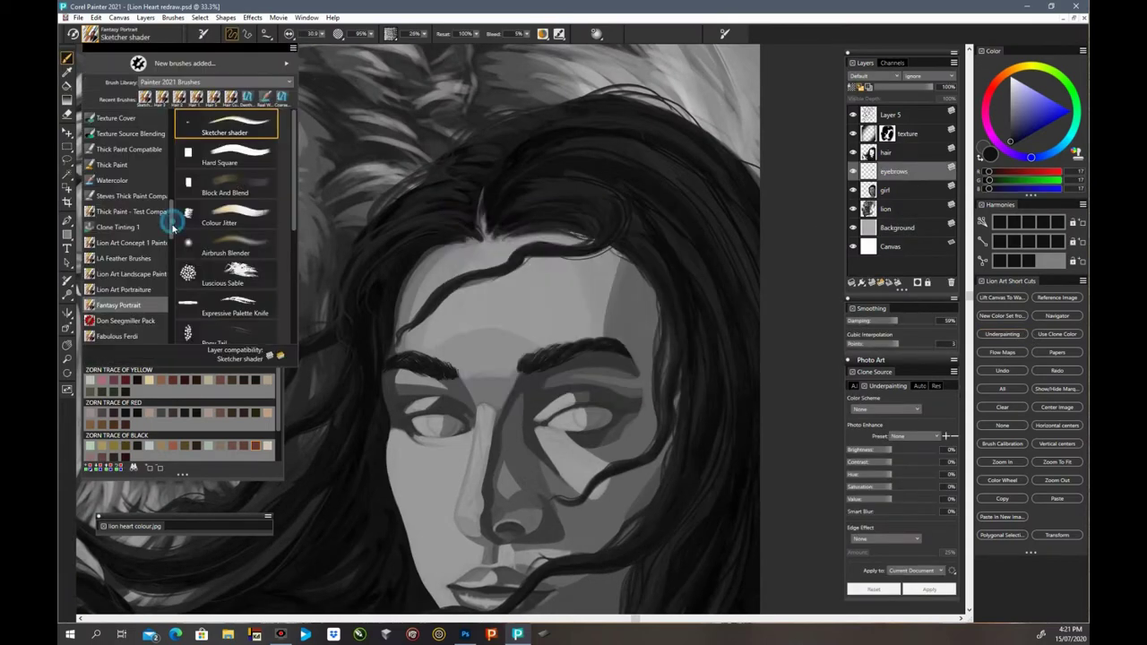
{"action": "mouse_move", "coordinate": [292, 179]}
{"action": "left_mouse_down"}
{"action": "mouse_move", "coordinate": [292, 257]}
{"action": "mouse_move", "coordinate": [293, 240]}
{"action": "left_mouse_up"}
{"action": "left_click", "coordinate": [264, 271]}
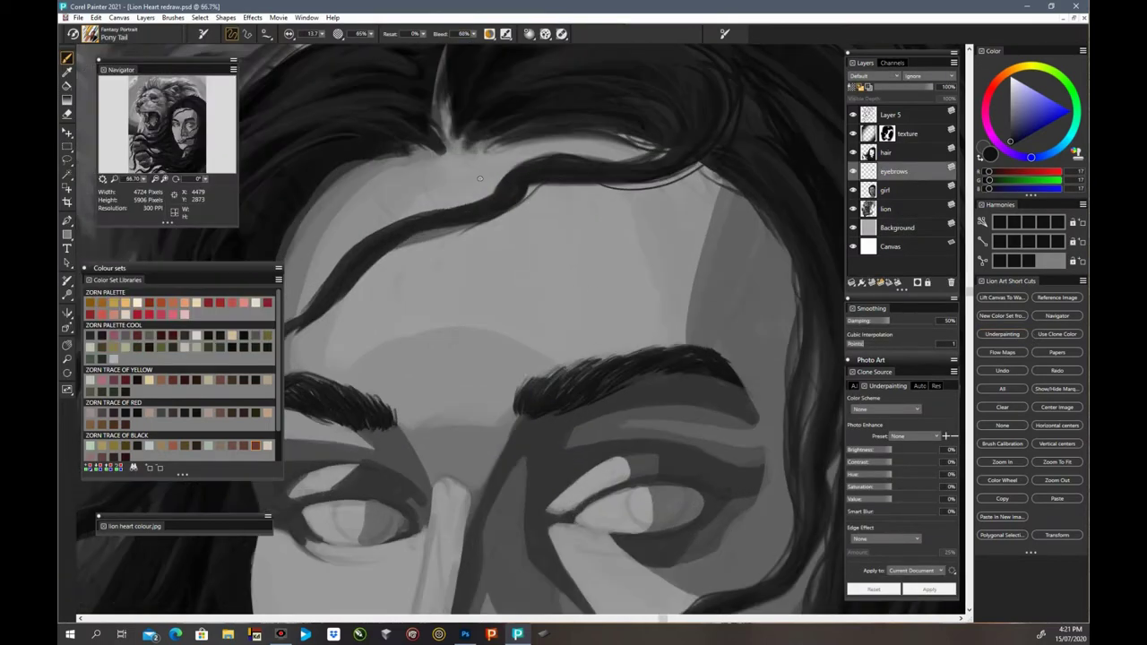
{"action": "left_click_drag", "start_coordinate": [676, 367], "coordinate": [828, 380]}
{"action": "mouse_move", "coordinate": [378, 406]}
{"action": "left_mouse_down"}
{"action": "mouse_move", "coordinate": [451, 429]}
{"action": "mouse_move", "coordinate": [421, 394]}
{"action": "left_mouse_up"}
{"action": "scroll", "coordinate": [421, 394], "scroll_direction": "down", "scroll_amount": 3}
{"action": "scroll", "coordinate": [606, 347], "scroll_direction": "up", "scroll_amount": 2}
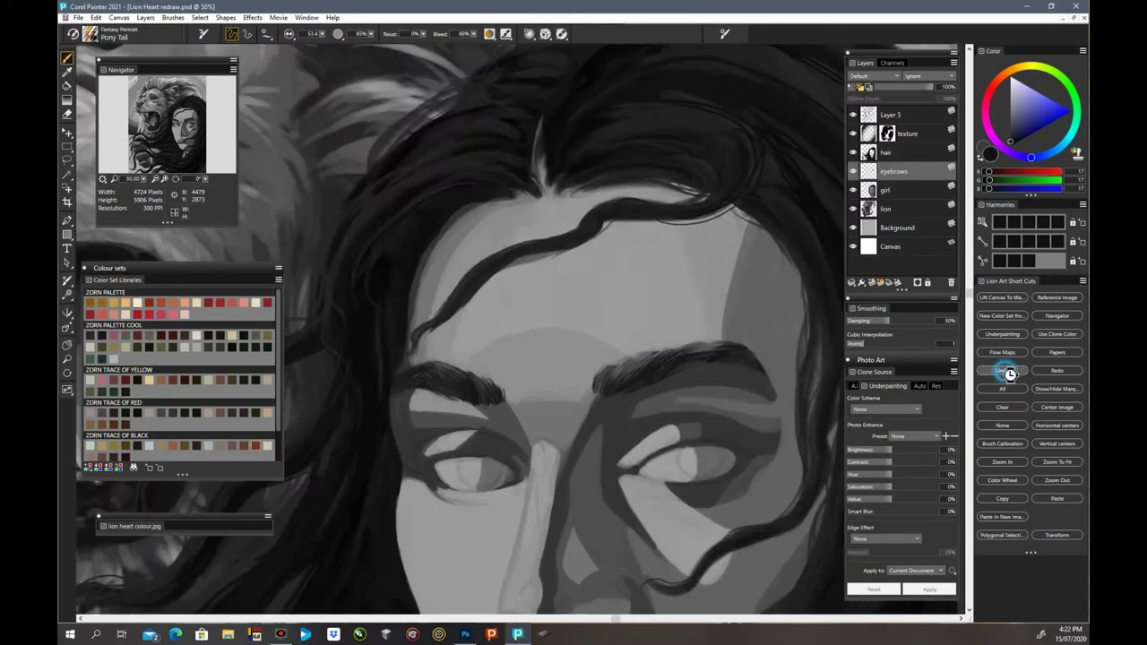
{"action": "left_click", "coordinate": [1002, 371]}
{"action": "left_click", "coordinate": [1002, 370]}
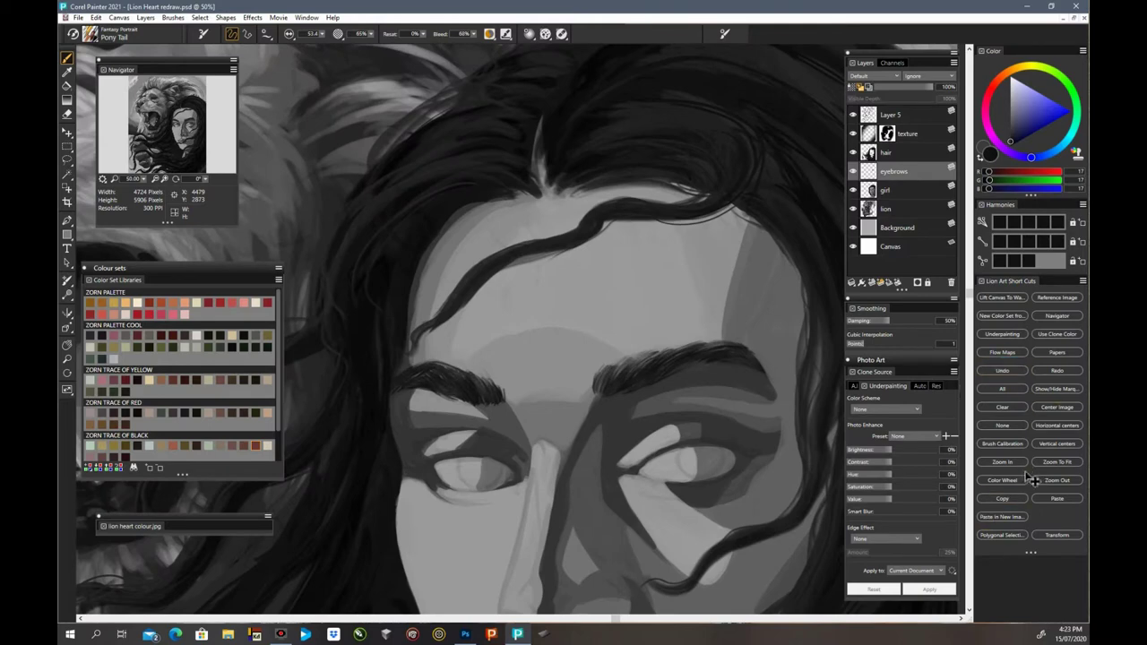
Step: Paint dark tones over both eyebrows with the Block And Blend brush on a new layer above eyebrows
{"action": "left_click", "coordinate": [125, 36]}
{"action": "left_click", "coordinate": [228, 133]}
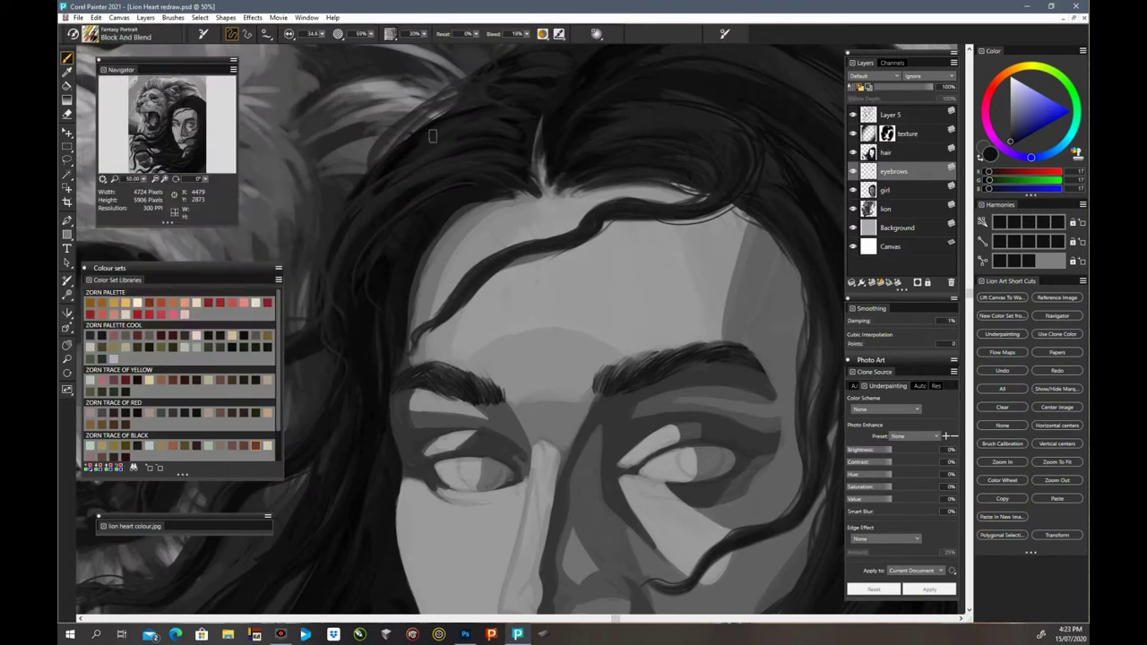
{"action": "key", "text": "ctrl+shift+n"}
{"action": "mouse_move", "coordinate": [653, 357]}
{"action": "left_mouse_down"}
{"action": "mouse_move", "coordinate": [604, 392]}
{"action": "mouse_move", "coordinate": [744, 359]}
{"action": "left_mouse_up"}
{"action": "left_click_drag", "start_coordinate": [493, 399], "coordinate": [421, 364]}
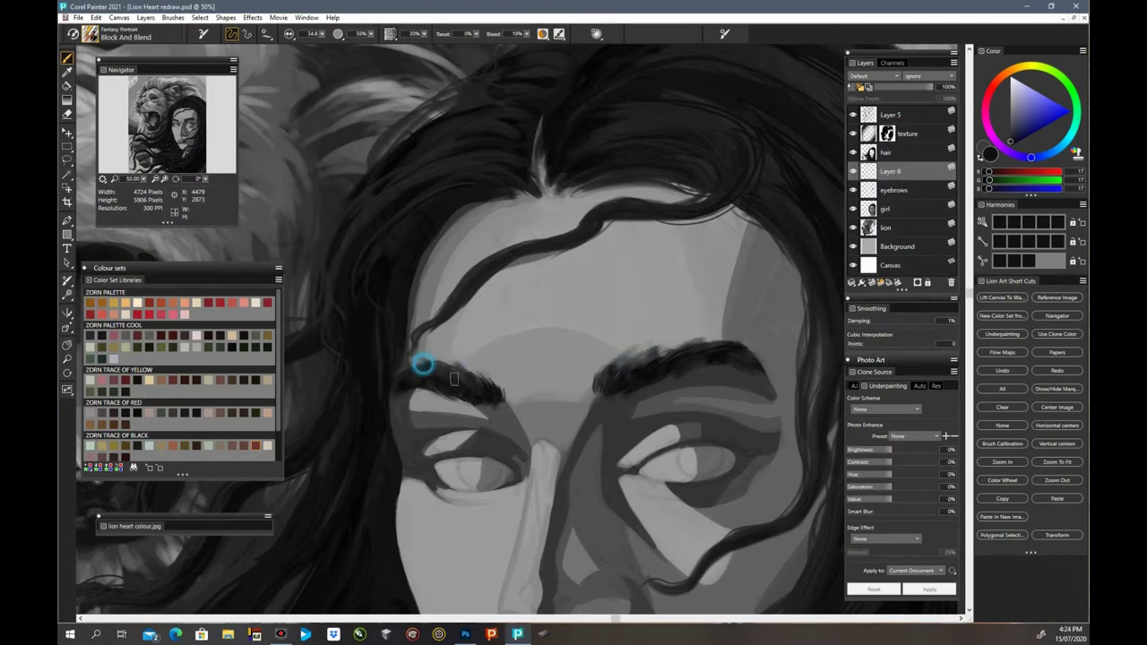
{"action": "key", "text": "ctrl+minus"}
{"action": "key", "text": "ctrl+minus"}
Step: Soften both eyebrows with the Airbrush Blender on the eyebrows layer and select the Eraser
{"action": "key", "text": "ctrl+e"}
{"action": "key", "text": "ctrl+b"}
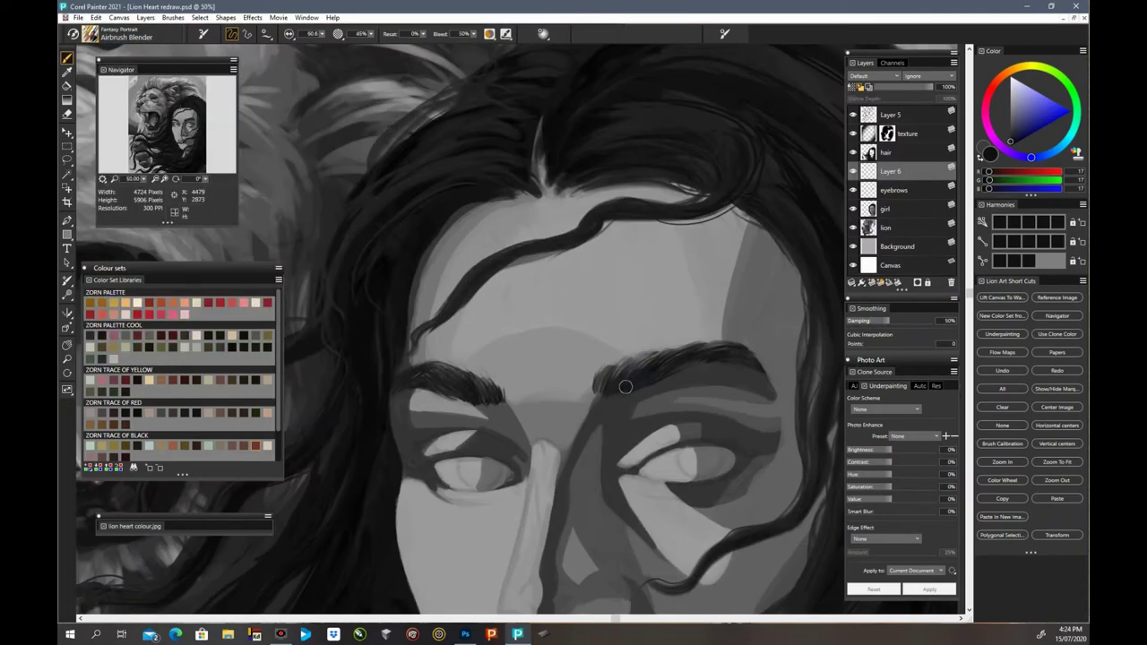
{"action": "mouse_move", "coordinate": [625, 387]}
{"action": "left_mouse_down"}
{"action": "mouse_move", "coordinate": [703, 350]}
{"action": "mouse_move", "coordinate": [767, 375]}
{"action": "mouse_move", "coordinate": [617, 383]}
{"action": "mouse_move", "coordinate": [602, 369]}
{"action": "mouse_move", "coordinate": [495, 405]}
{"action": "mouse_move", "coordinate": [446, 369]}
{"action": "mouse_move", "coordinate": [403, 385]}
{"action": "left_mouse_up"}
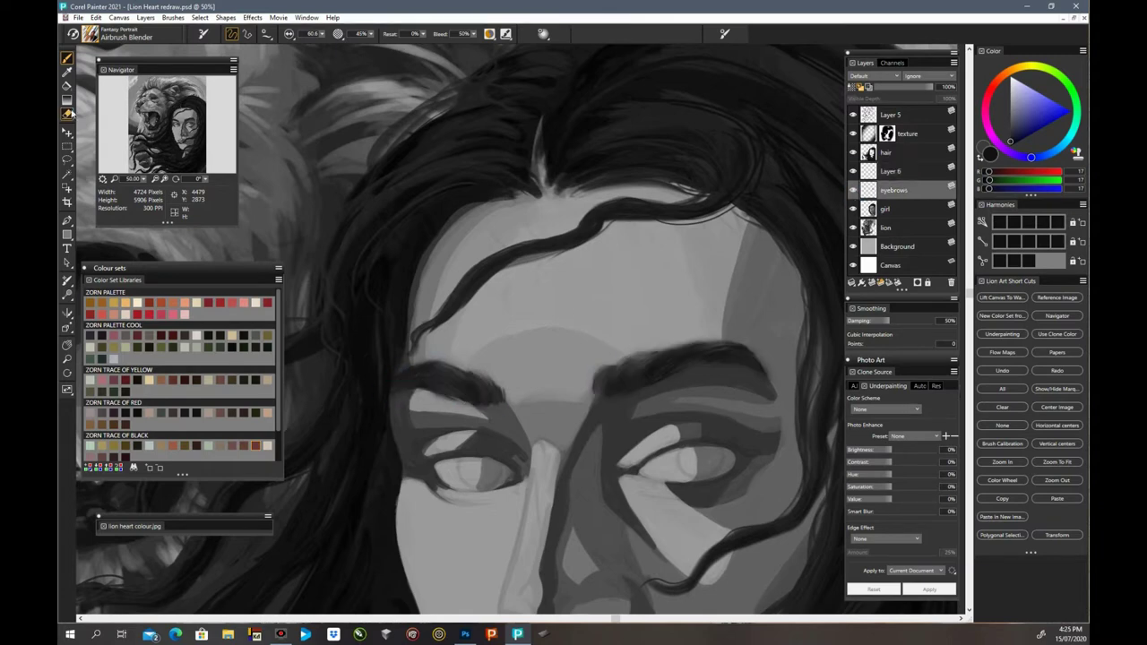
{"action": "key", "text": "n"}
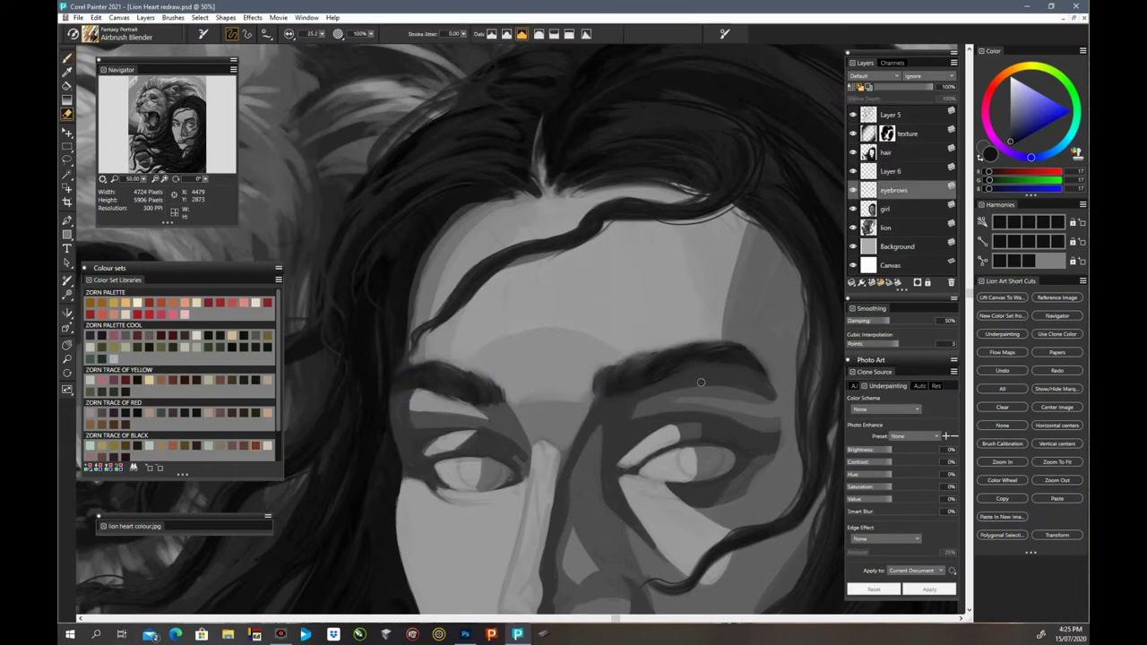
Step: Set Layer 6 to 87% opacity and merge it with the eyebrows layer
{"action": "left_click", "coordinate": [880, 177]}
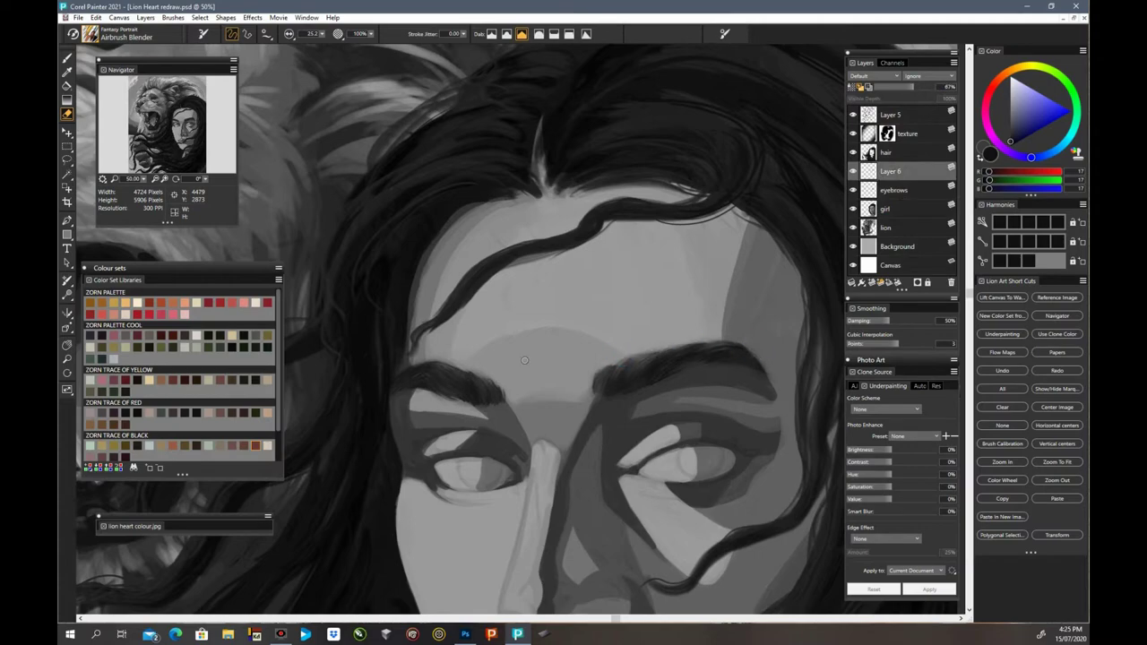
{"action": "key", "text": "ctrl+minus"}
{"action": "key", "text": "ctrl+minus"}
{"action": "key", "text": "ctrl+minus"}
{"action": "left_click", "coordinate": [905, 192], "text": "shift"}
{"action": "key", "text": "ctrl+e"}
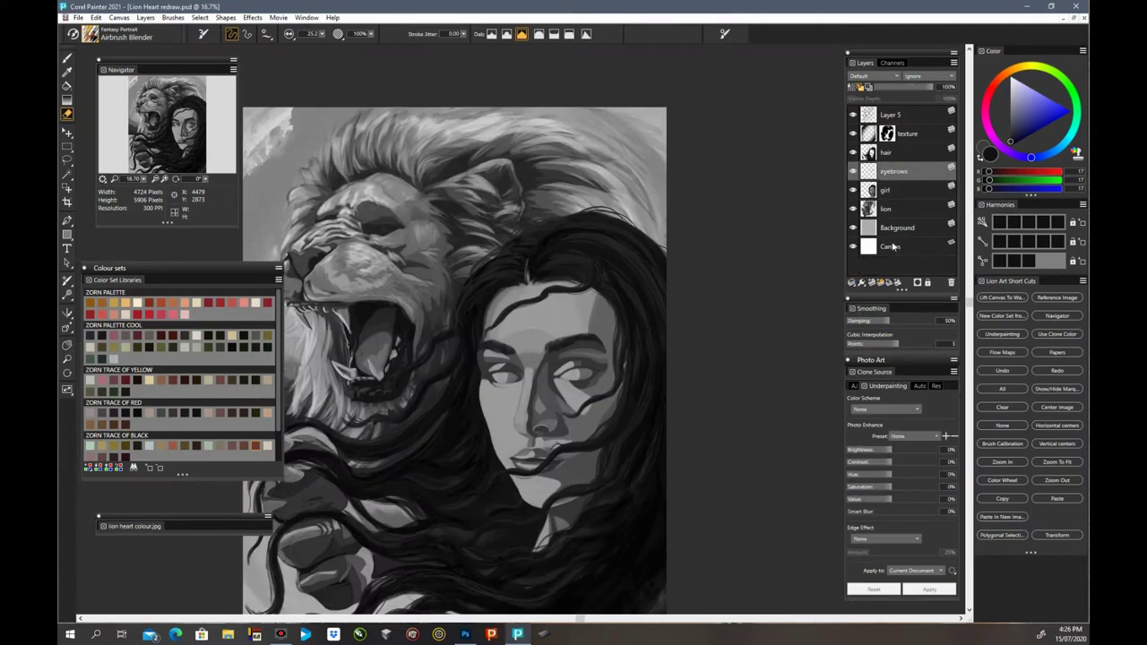
Step: Add a new layer directly above the girl layer and choose the Sketcher shader brush
{"action": "left_click", "coordinate": [896, 190]}
{"action": "key", "text": "ctrl+shift+n"}
{"action": "key", "text": "ctrl+plus"}
{"action": "key", "text": "ctrl+plus"}
{"action": "key", "text": "ctrl+plus"}
{"action": "left_click", "coordinate": [127, 34]}
{"action": "left_click", "coordinate": [193, 117]}
Step: Try to paint a dark upper lash line with a few lashes on the woman's shaded eye
{"action": "left_click_drag", "start_coordinate": [746, 423], "coordinate": [740, 302]}
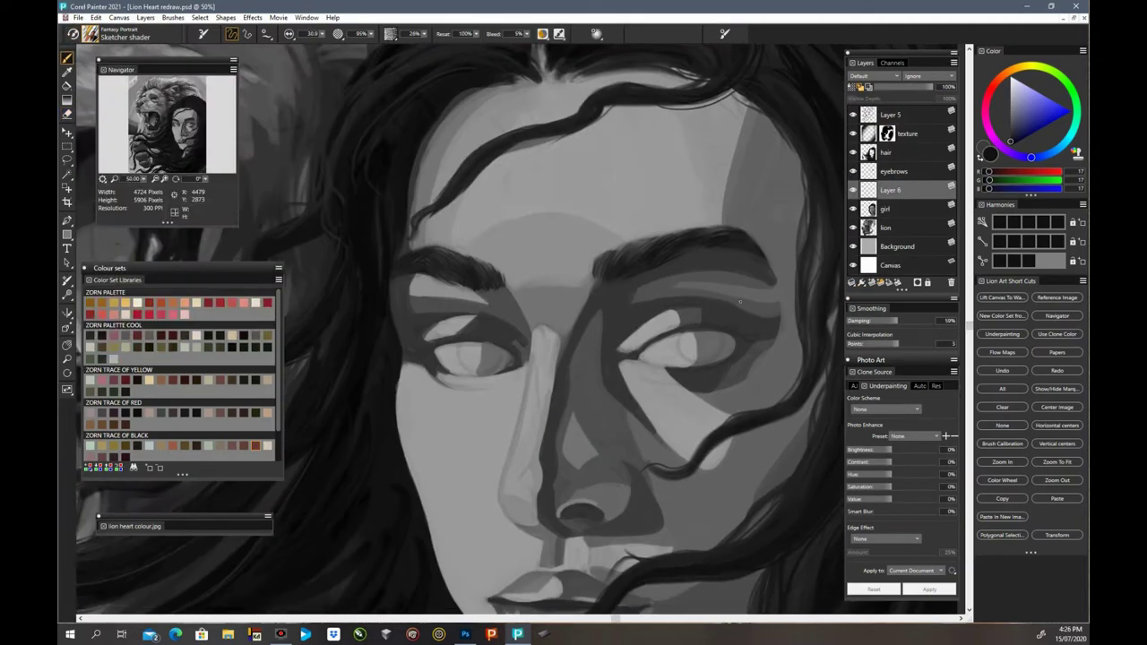
{"action": "mouse_move", "coordinate": [631, 352]}
{"action": "left_mouse_down"}
{"action": "mouse_move", "coordinate": [671, 328]}
{"action": "mouse_move", "coordinate": [753, 334]}
{"action": "left_mouse_up"}
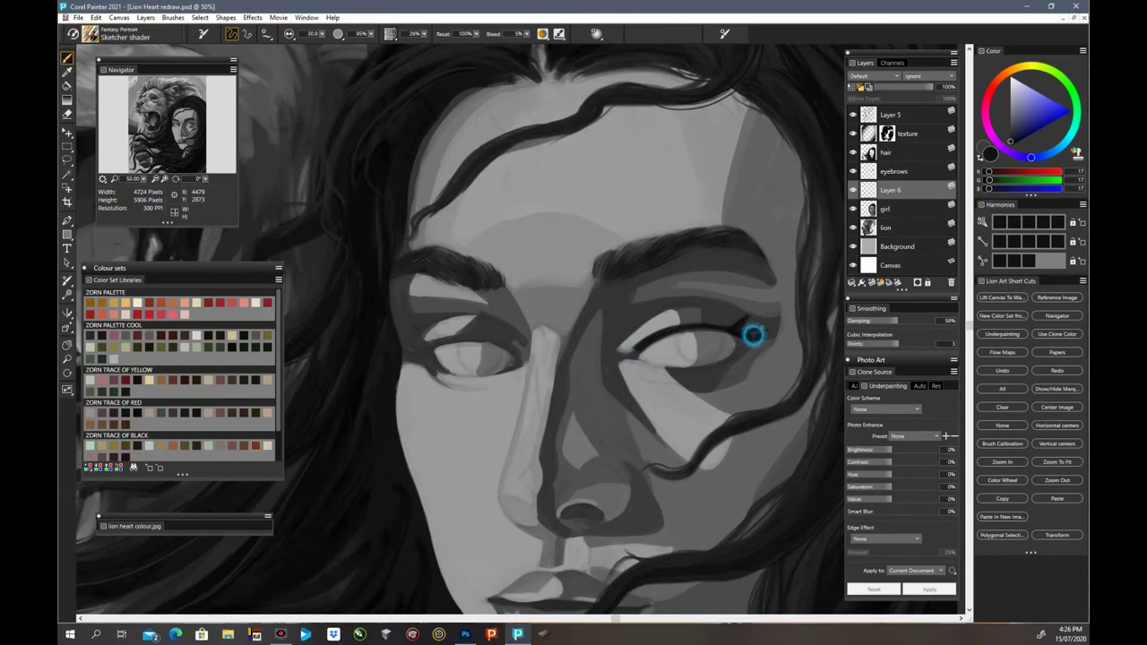
{"action": "key", "text": "ctrl+minus"}
{"action": "key", "text": "ctrl+minus"}
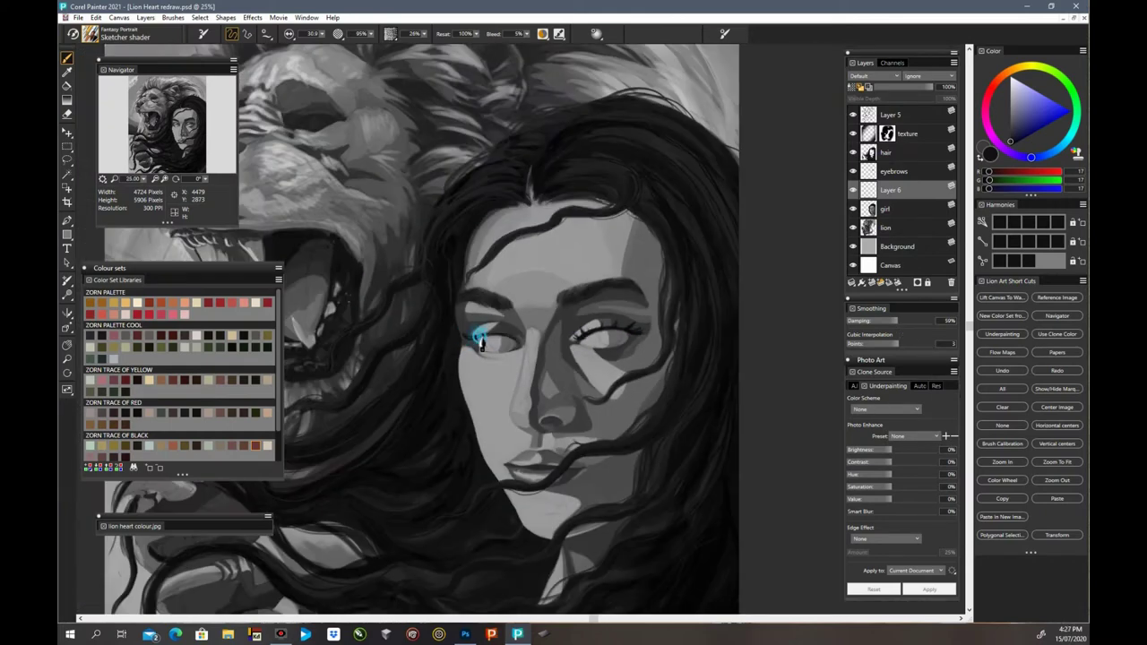
{"action": "key", "text": "ctrl+plus"}
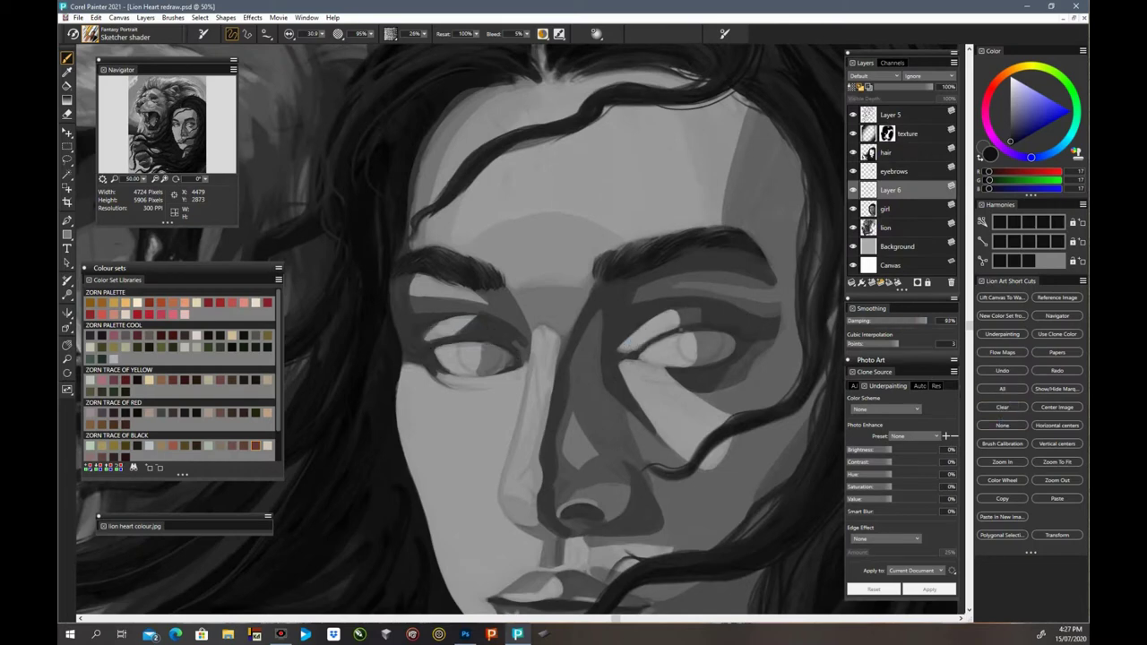
Step: Paint dark tapered upper lash lines on both eyes, undoing strokes that miss the lid's curve
{"action": "left_click_drag", "start_coordinate": [755, 335], "coordinate": [670, 329]}
{"action": "mouse_move", "coordinate": [712, 330]}
{"action": "left_mouse_down"}
{"action": "mouse_move", "coordinate": [644, 344]}
{"action": "mouse_move", "coordinate": [757, 338]}
{"action": "left_mouse_up"}
{"action": "key", "text": "ctrl+z"}
{"action": "key", "text": "ctrl+z"}
{"action": "mouse_move", "coordinate": [427, 346]}
{"action": "left_mouse_down"}
{"action": "mouse_move", "coordinate": [503, 345]}
{"action": "mouse_move", "coordinate": [410, 341]}
{"action": "left_mouse_up"}
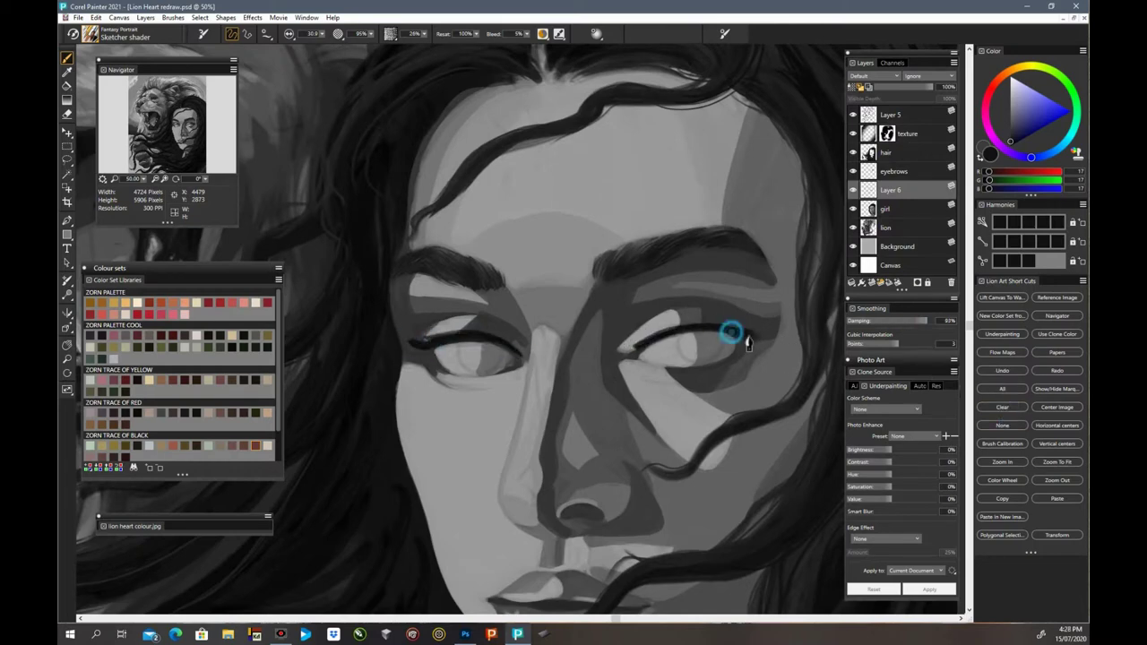
{"action": "key", "text": "ctrl+minus"}
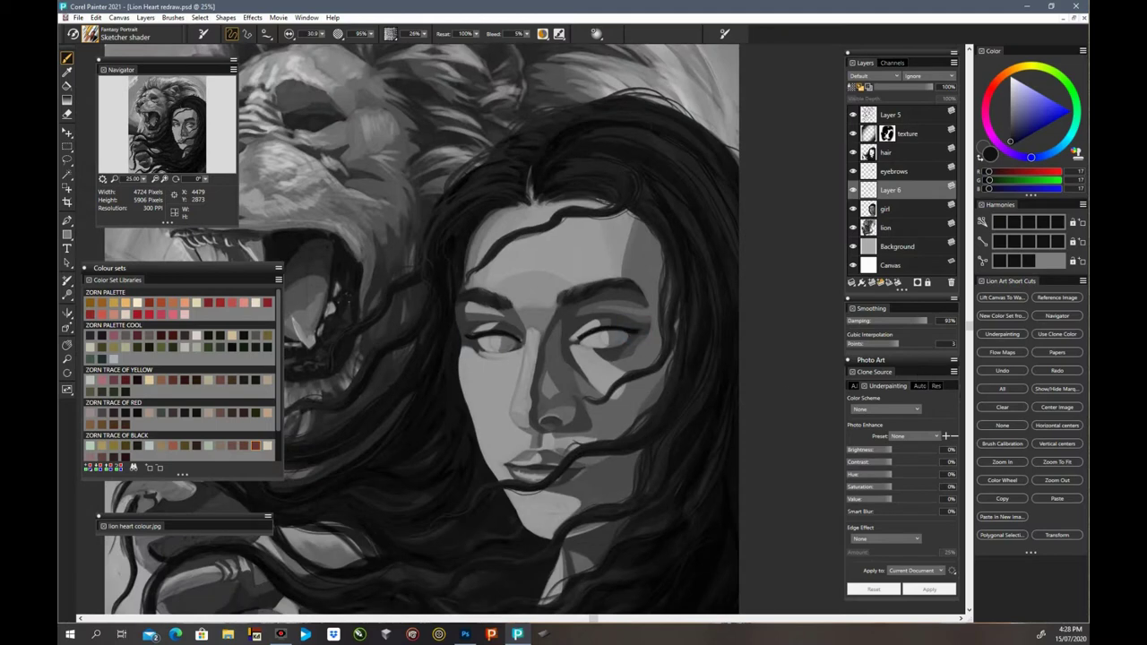
{"action": "key", "text": "ctrl+plus"}
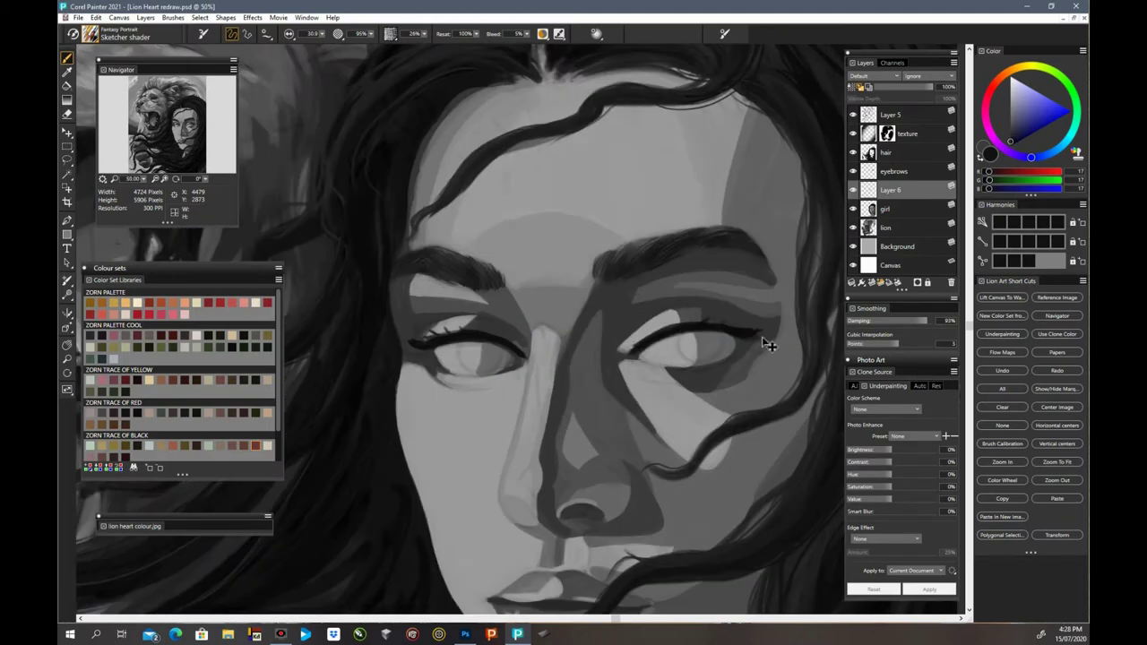
Step: Erase the short stray lashes and clean up the ends of both lash lines
{"action": "key", "text": "n"}
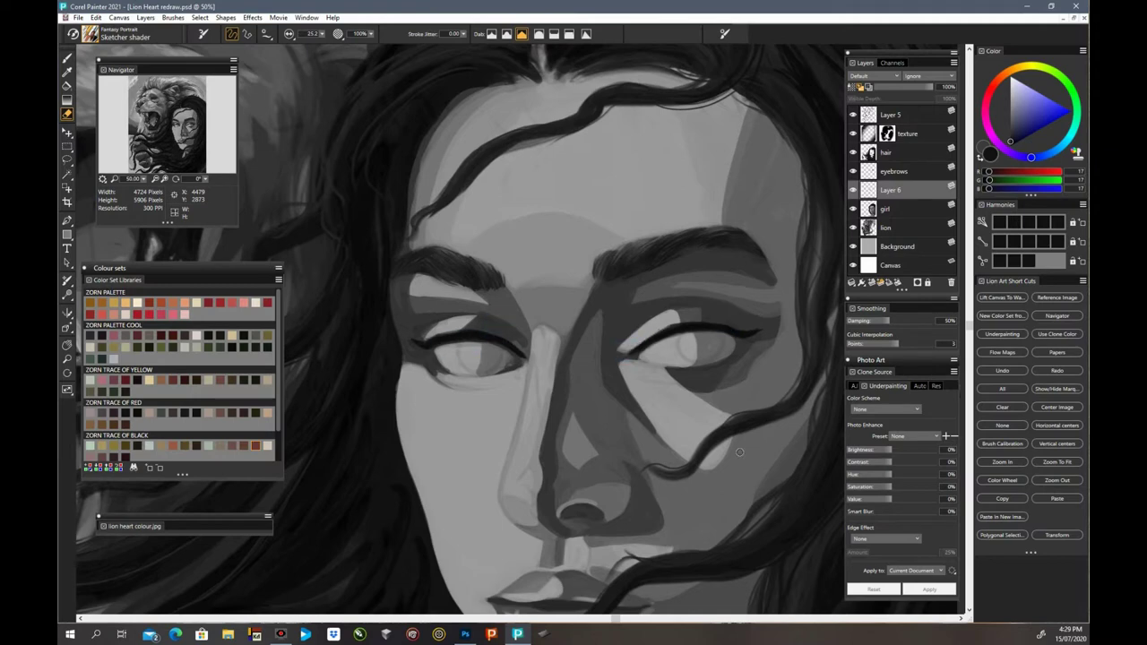
{"action": "key", "text": "ctrl+minus"}
{"action": "key", "text": "ctrl+plus"}
Step: Repaint both eyebrows with dark hair strokes on Layer 6, checking them against the Layer 5 sketch
{"action": "key", "text": "b"}
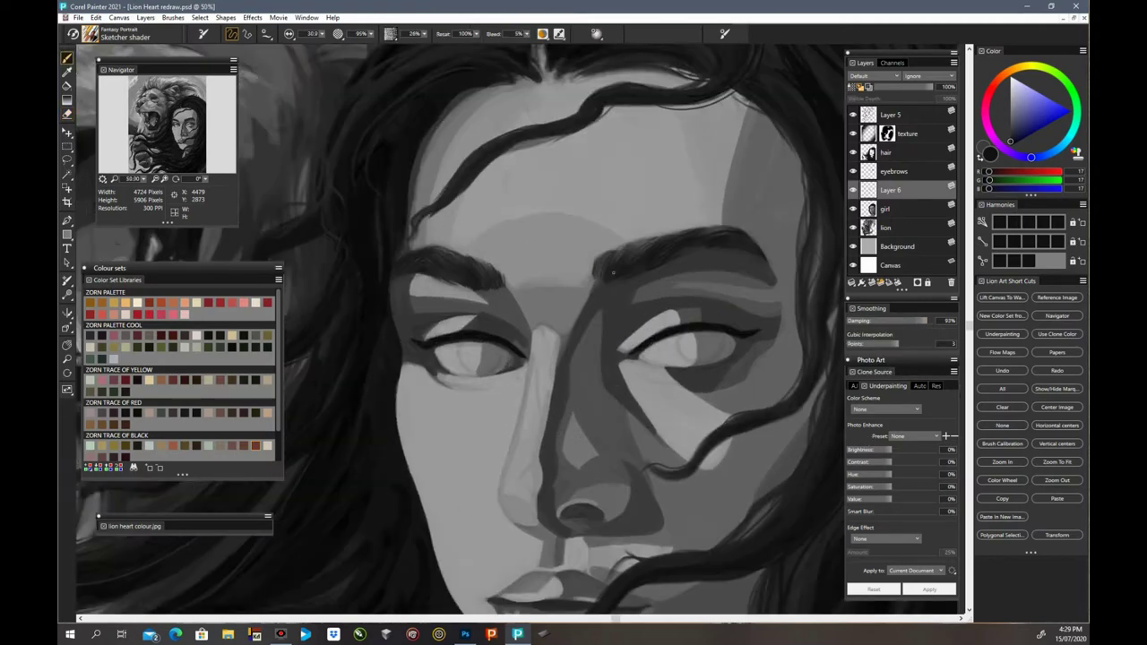
{"action": "mouse_move", "coordinate": [604, 266]}
{"action": "left_mouse_down"}
{"action": "mouse_move", "coordinate": [635, 263]}
{"action": "mouse_move", "coordinate": [663, 241]}
{"action": "mouse_move", "coordinate": [607, 256]}
{"action": "mouse_move", "coordinate": [713, 237]}
{"action": "left_mouse_up"}
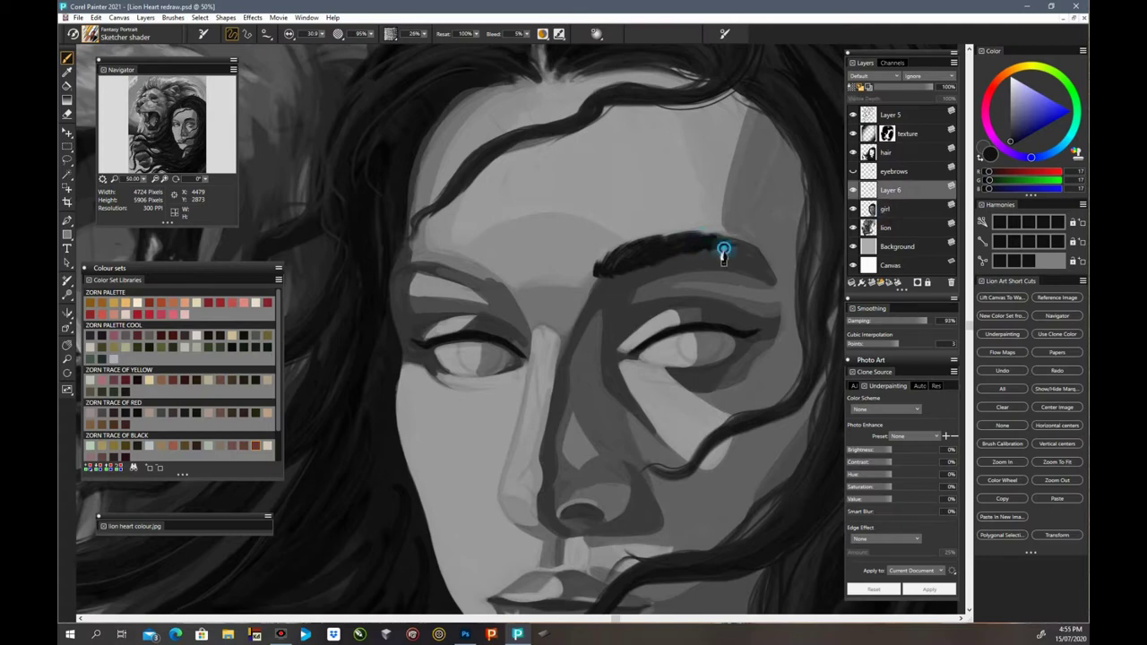
{"action": "left_click", "coordinate": [853, 115]}
{"action": "left_click", "coordinate": [853, 114]}
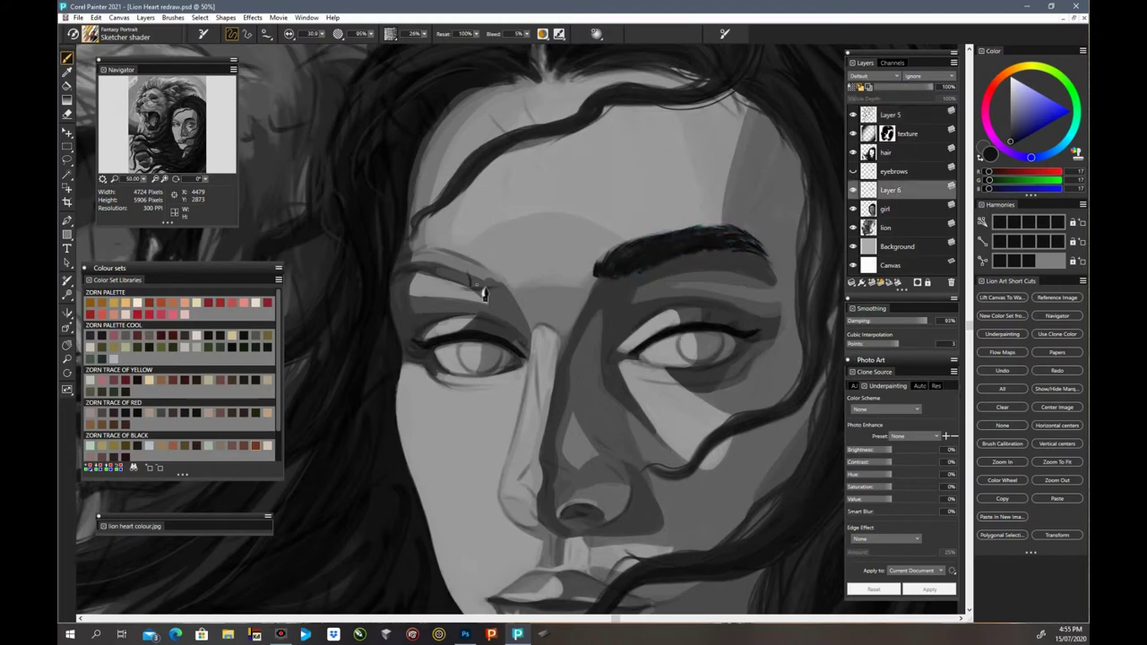
{"action": "mouse_move", "coordinate": [481, 280]}
{"action": "left_mouse_down"}
{"action": "mouse_move", "coordinate": [414, 259]}
{"action": "mouse_move", "coordinate": [479, 260]}
{"action": "mouse_move", "coordinate": [493, 294]}
{"action": "mouse_move", "coordinate": [414, 263]}
{"action": "left_mouse_up"}
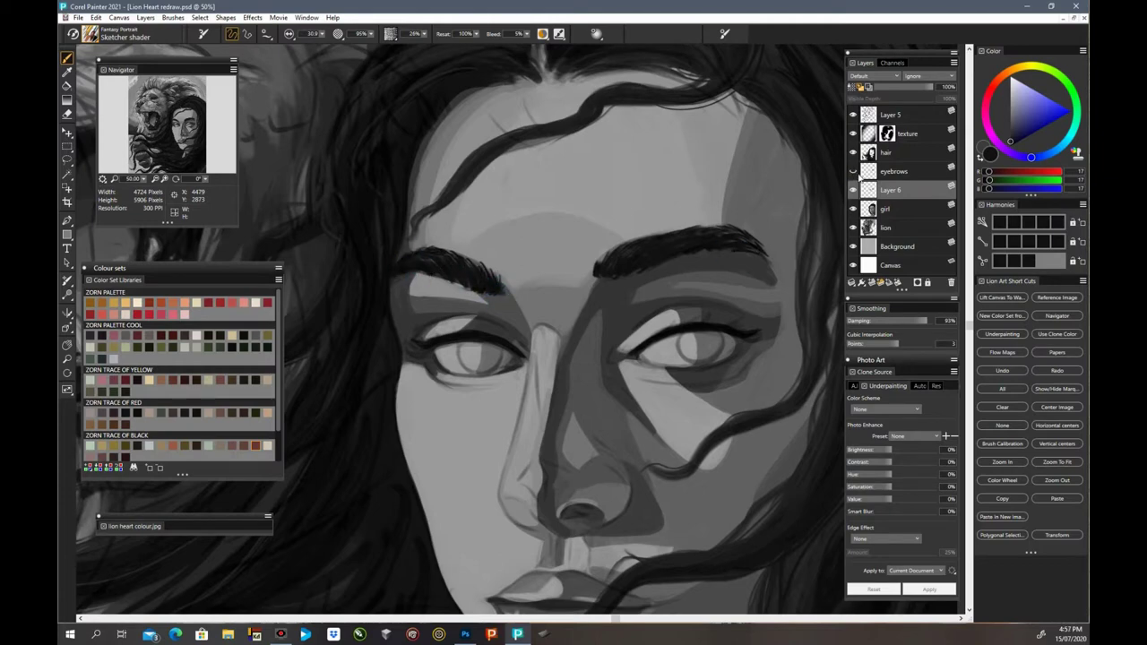
Step: Show the eyebrows layer again and compare the brows with and without Layer 6, leaving both layers visible
{"action": "left_click", "coordinate": [852, 189]}
{"action": "left_click", "coordinate": [853, 170]}
{"action": "left_click", "coordinate": [897, 175]}
{"action": "key", "text": "n"}
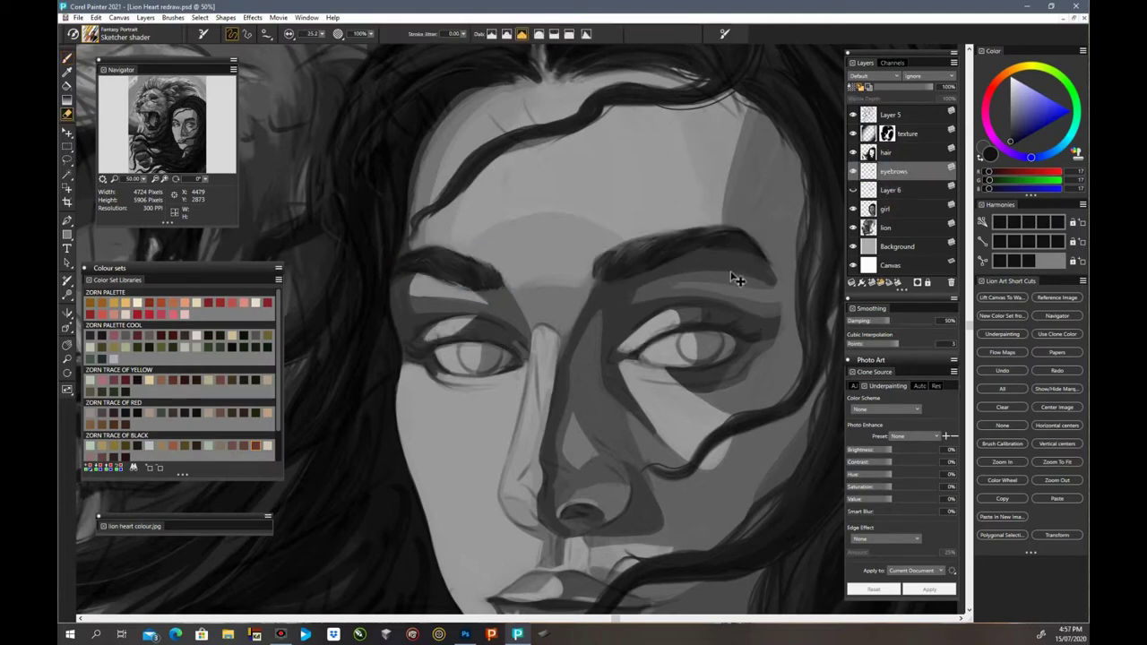
{"action": "left_click", "coordinate": [852, 190]}
{"action": "left_click", "coordinate": [900, 186]}
{"action": "key", "text": "ctrl+minus"}
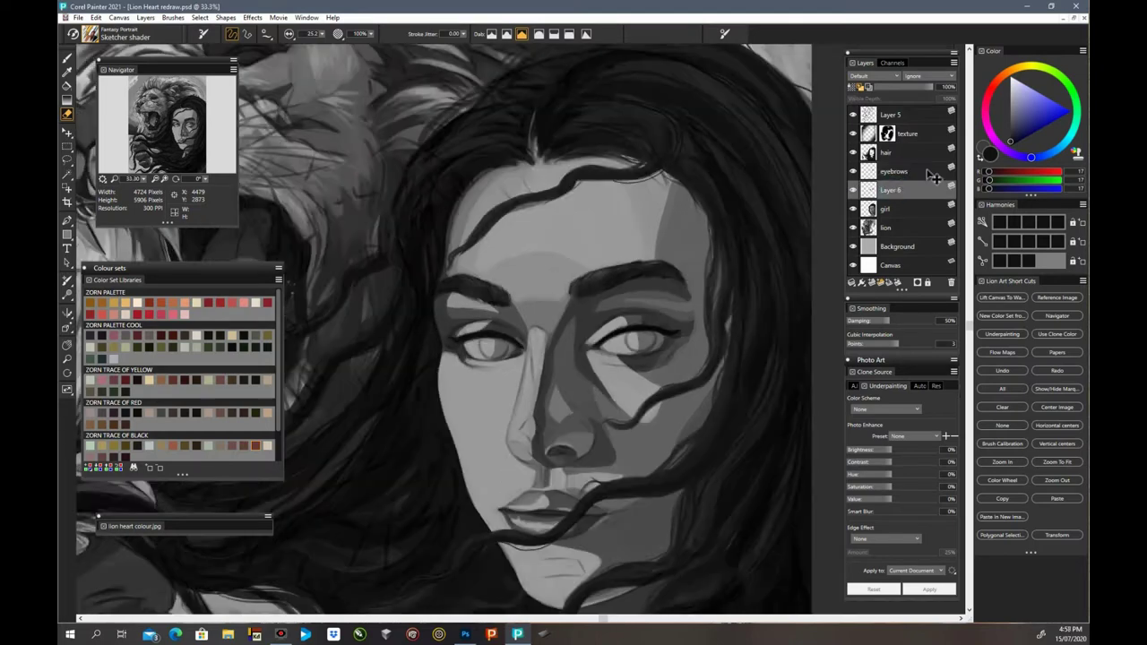
{"action": "left_click", "coordinate": [854, 191]}
{"action": "left_click", "coordinate": [854, 191]}
{"action": "key", "text": "b"}
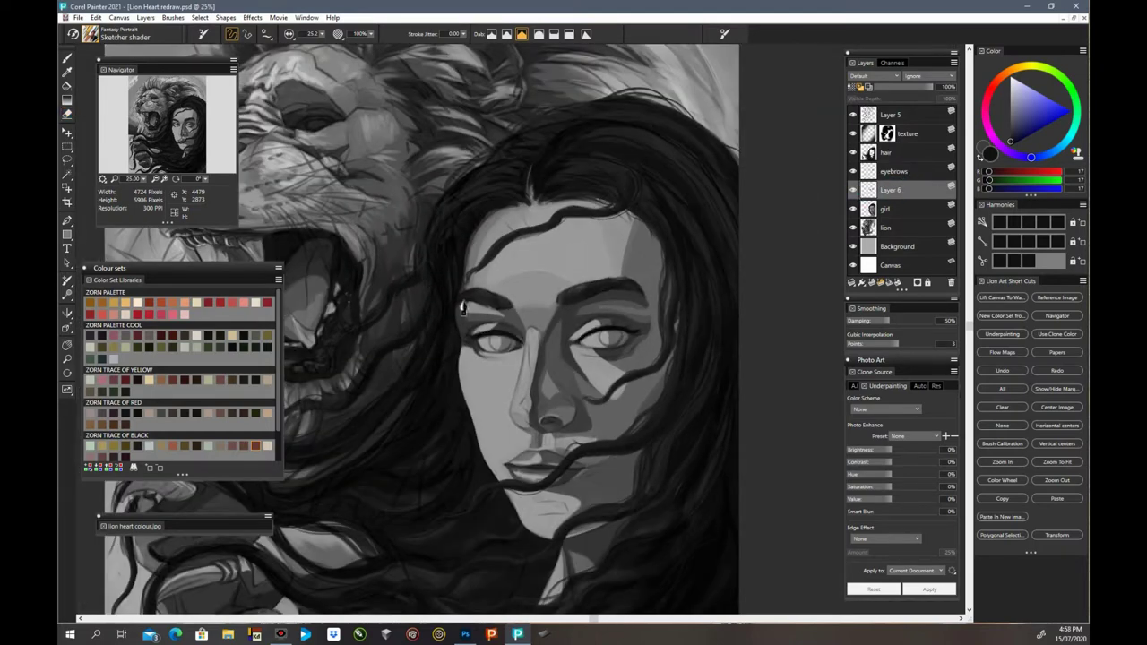
Step: Rename Layer 6 as lashes and merge it with the eyebrows layer
{"action": "double_click", "coordinate": [890, 190]}
{"action": "type", "text": "lashes"}
{"action": "left_click", "coordinate": [912, 168]}
{"action": "left_click", "coordinate": [914, 187], "text": "shift"}
{"action": "key", "text": "ctrl+e"}
{"action": "key", "text": "ctrl+plus"}
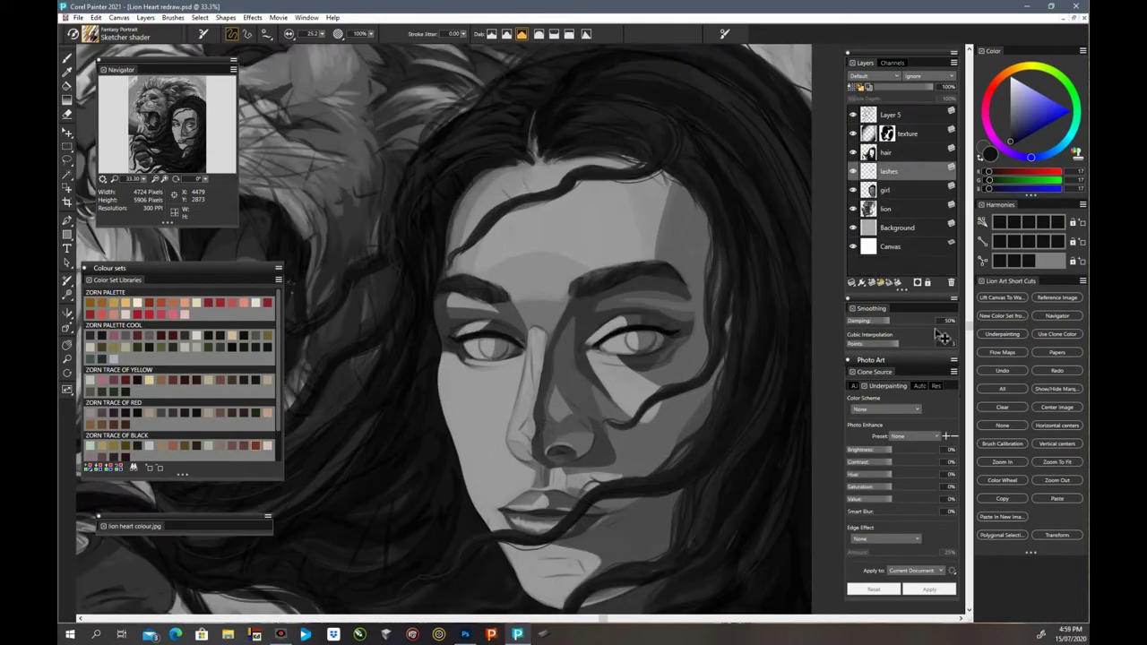
Step: Hide Layer 5 and add a new layer directly above the girl layer
{"action": "left_click", "coordinate": [853, 115]}
{"action": "left_click", "coordinate": [896, 190]}
{"action": "left_click", "coordinate": [854, 283]}
Step: Blend the hard shadow edge on the forehead with the Airbrush Blender at size 102.8
{"action": "left_click", "coordinate": [125, 34]}
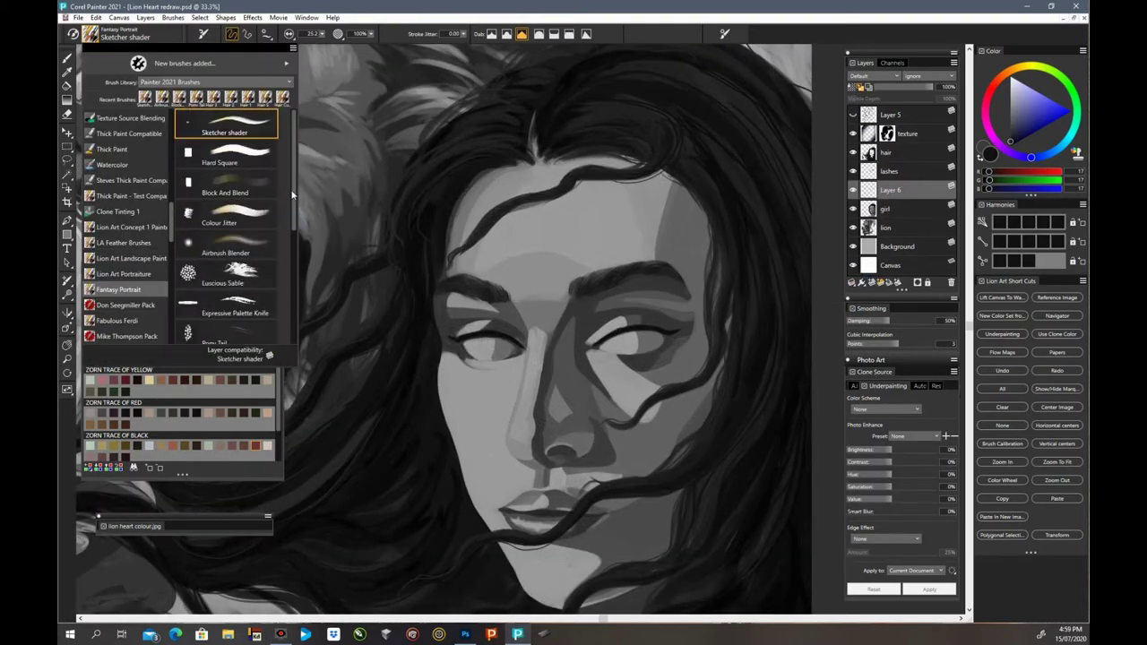
{"action": "left_click", "coordinate": [226, 246]}
{"action": "left_click_drag", "start_coordinate": [324, 34], "coordinate": [337, 35]}
{"action": "mouse_move", "coordinate": [663, 203]}
{"action": "left_mouse_down"}
{"action": "mouse_move", "coordinate": [664, 255]}
{"action": "mouse_move", "coordinate": [658, 225]}
{"action": "left_mouse_up"}
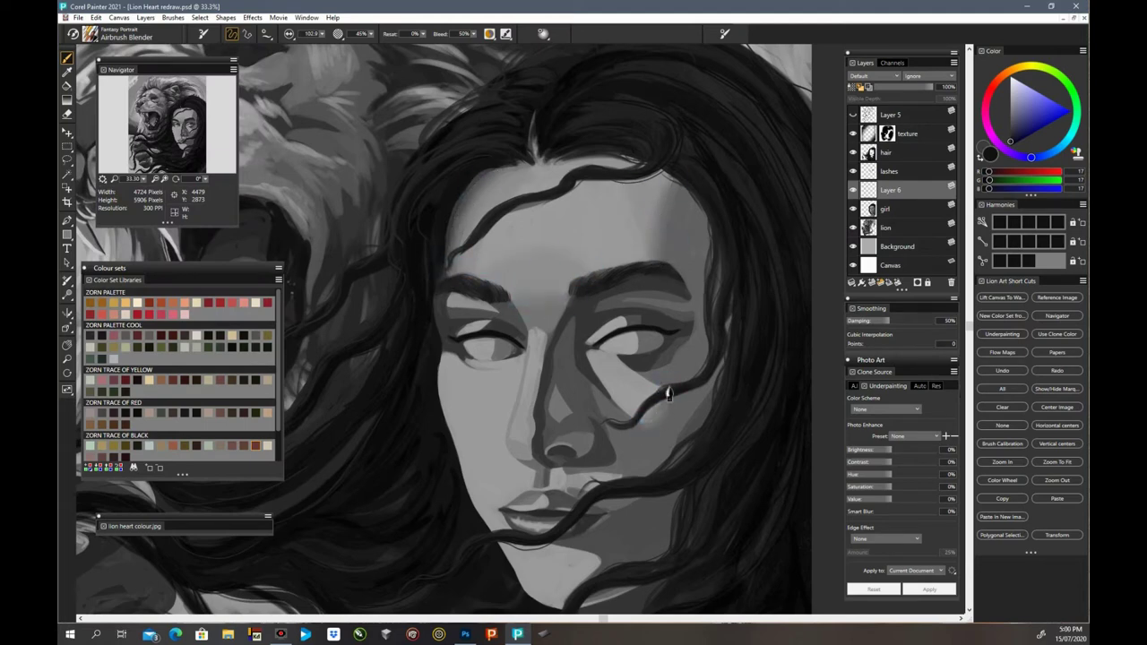
Step: Erase the blending over the cheek highlight below the shadowed eye on Layer 6, with the hair layer hidden
{"action": "scroll", "coordinate": [651, 418], "scroll_direction": "down", "scroll_amount": 3}
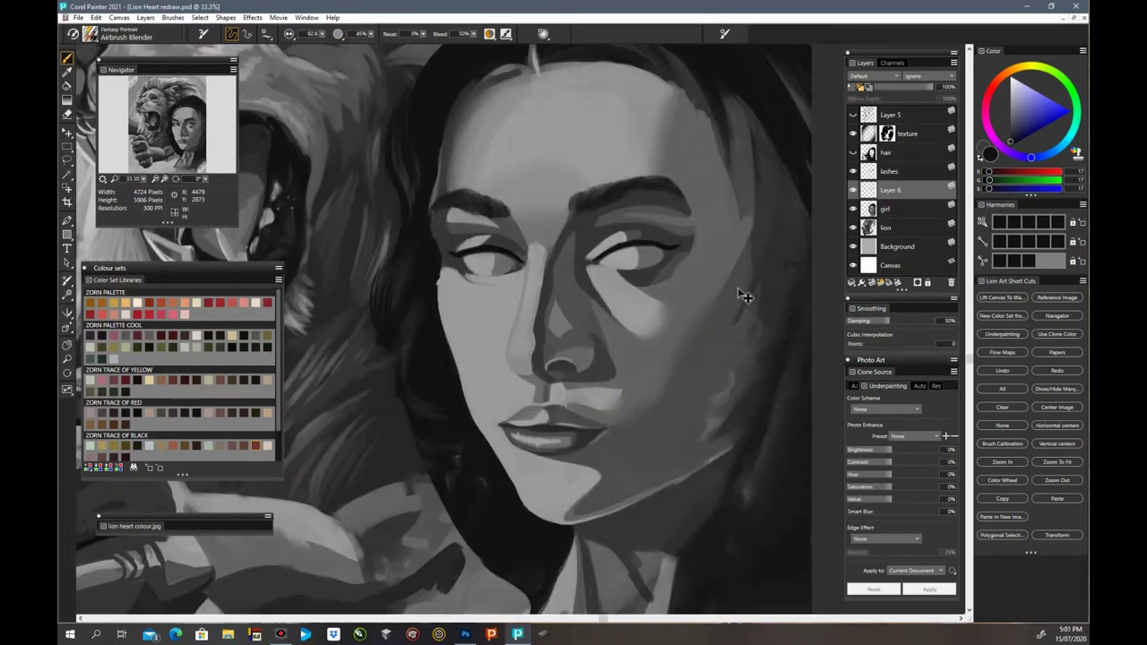
{"action": "left_click", "coordinate": [67, 114]}
{"action": "left_click_drag", "start_coordinate": [635, 333], "coordinate": [664, 301]}
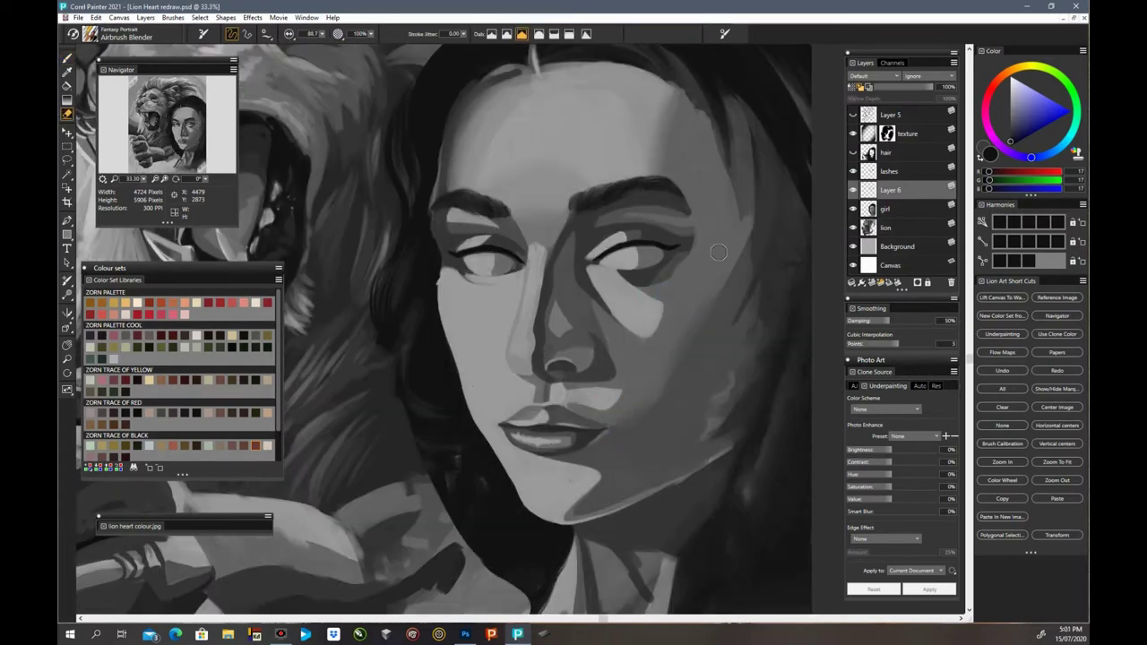
Step: Try blending the shadow edge along the nose with the Airbrush Blender, and erase that blend
{"action": "left_click", "coordinate": [68, 60]}
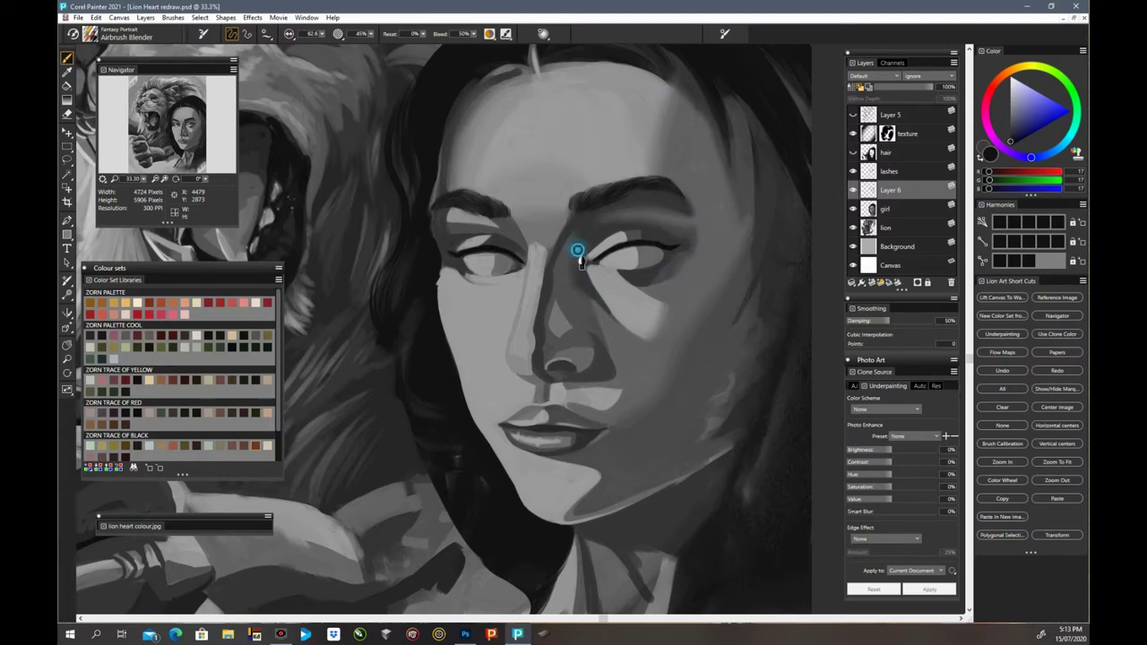
{"action": "mouse_move", "coordinate": [545, 258]}
{"action": "left_mouse_down"}
{"action": "mouse_move", "coordinate": [535, 351]}
{"action": "mouse_move", "coordinate": [545, 382]}
{"action": "left_mouse_up"}
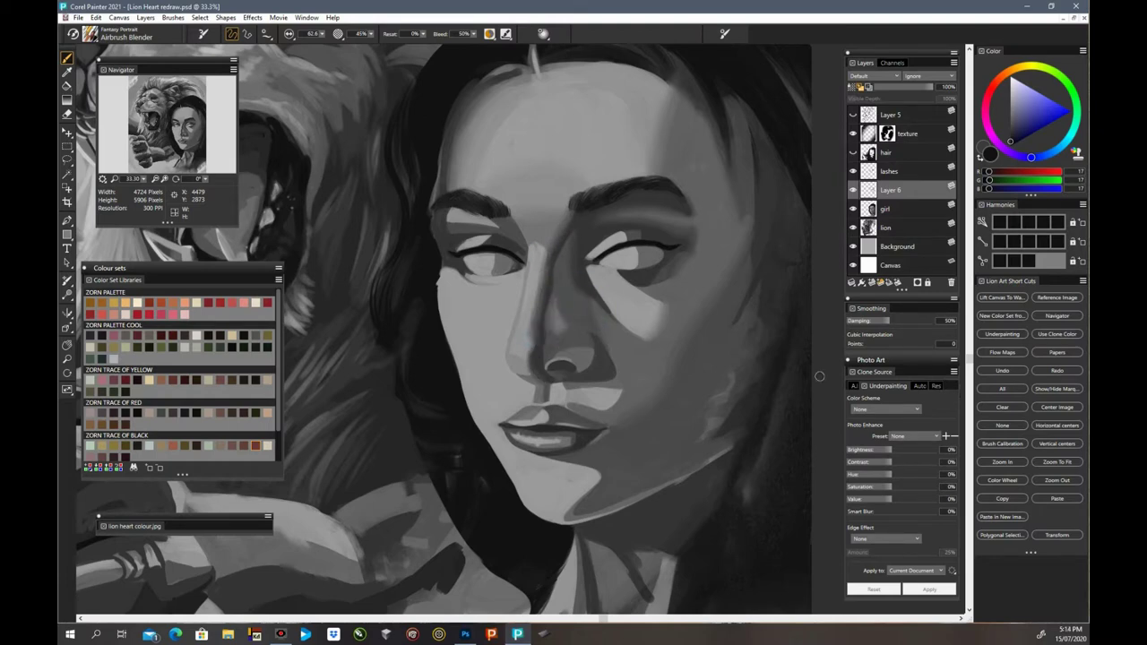
{"action": "key", "text": "ctrl+minus"}
{"action": "key", "text": "n"}
{"action": "mouse_move", "coordinate": [536, 280]}
{"action": "left_mouse_down"}
{"action": "mouse_move", "coordinate": [534, 359]}
{"action": "mouse_move", "coordinate": [542, 328]}
{"action": "left_mouse_up"}
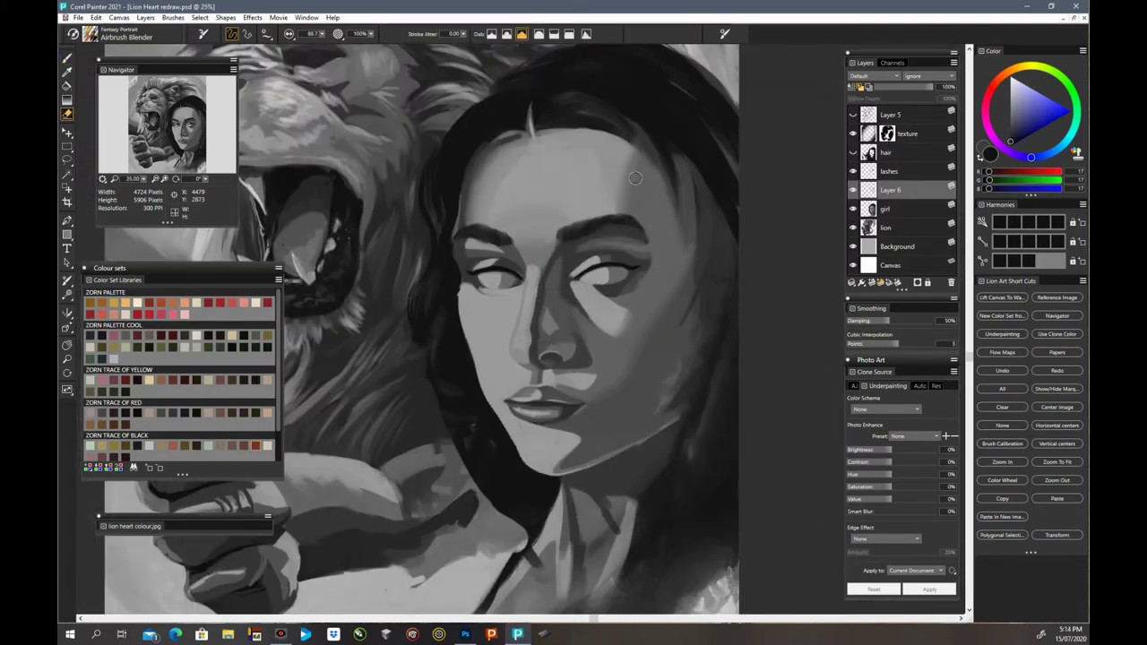
Step: Blend the shading around the shadowed eye and down beside the nose with the Airbrush Blender at size 34.5
{"action": "key", "text": "b"}
{"action": "key", "text": "ctrl+plus"}
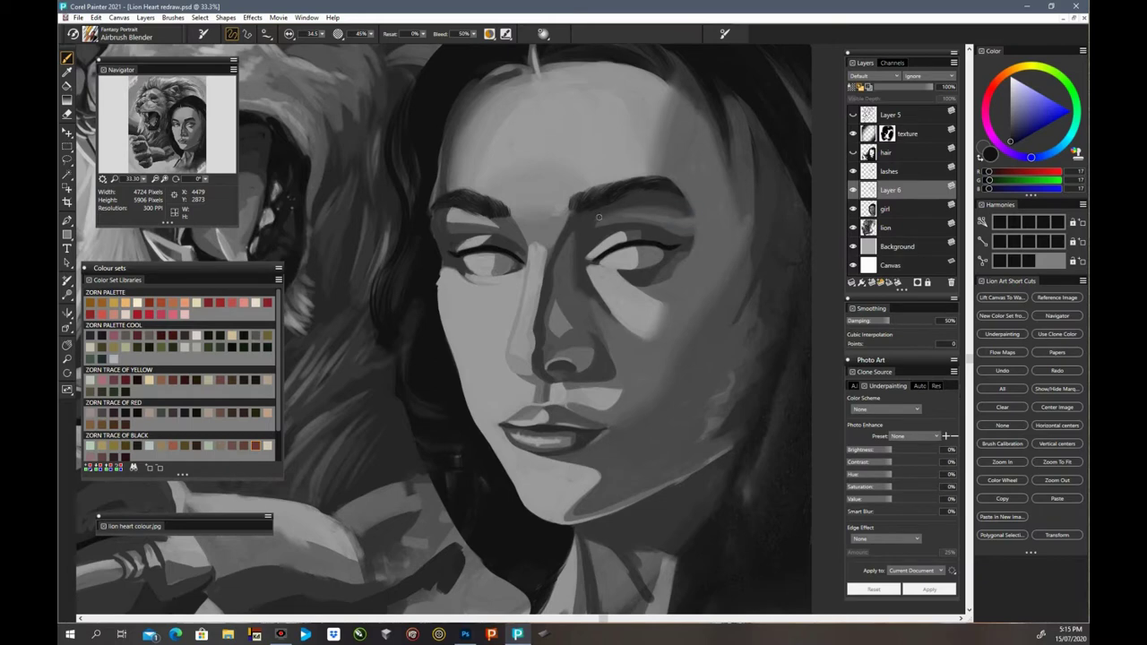
{"action": "left_click", "coordinate": [678, 261]}
{"action": "mouse_move", "coordinate": [669, 267]}
{"action": "left_mouse_down"}
{"action": "mouse_move", "coordinate": [653, 279]}
{"action": "mouse_move", "coordinate": [665, 267]}
{"action": "left_mouse_up"}
{"action": "left_click", "coordinate": [614, 236]}
{"action": "left_click", "coordinate": [589, 296]}
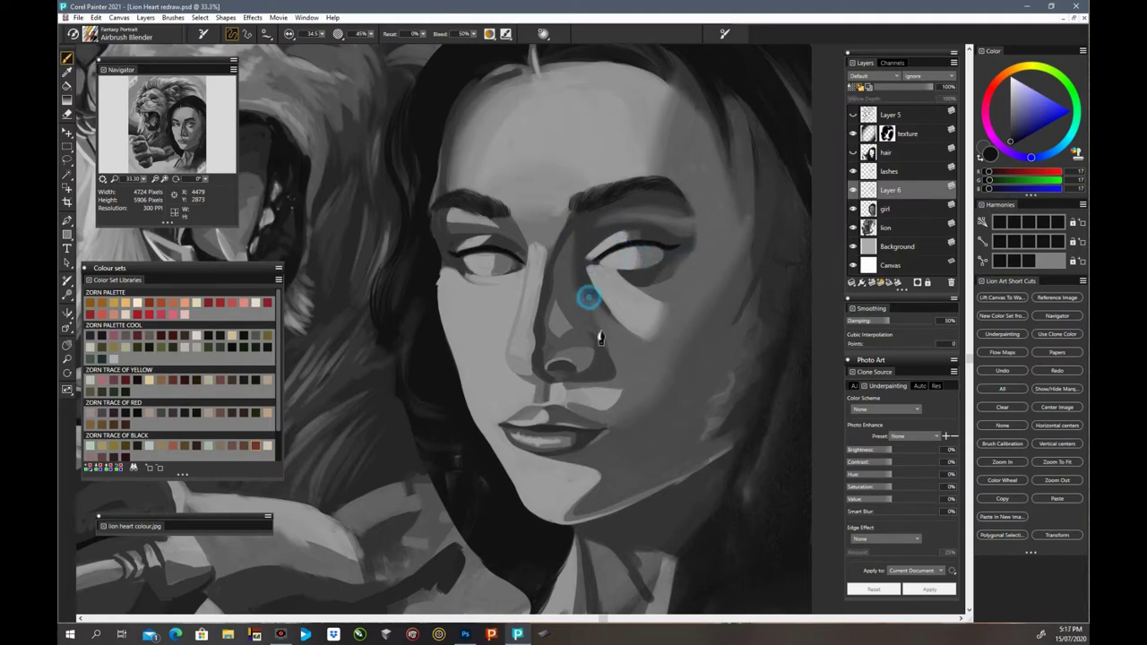
{"action": "left_click", "coordinate": [597, 377]}
Step: Soften the shadow transition along the bridge of the nose
{"action": "left_click", "coordinate": [545, 239]}
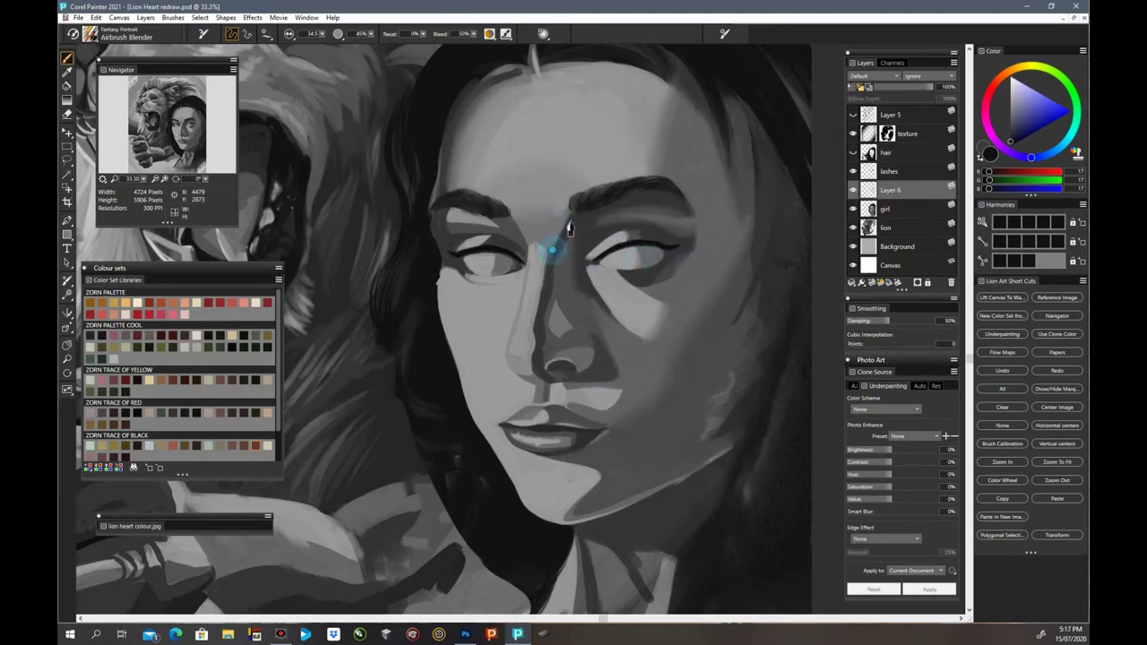
{"action": "left_click", "coordinate": [544, 257]}
{"action": "left_click", "coordinate": [558, 251]}
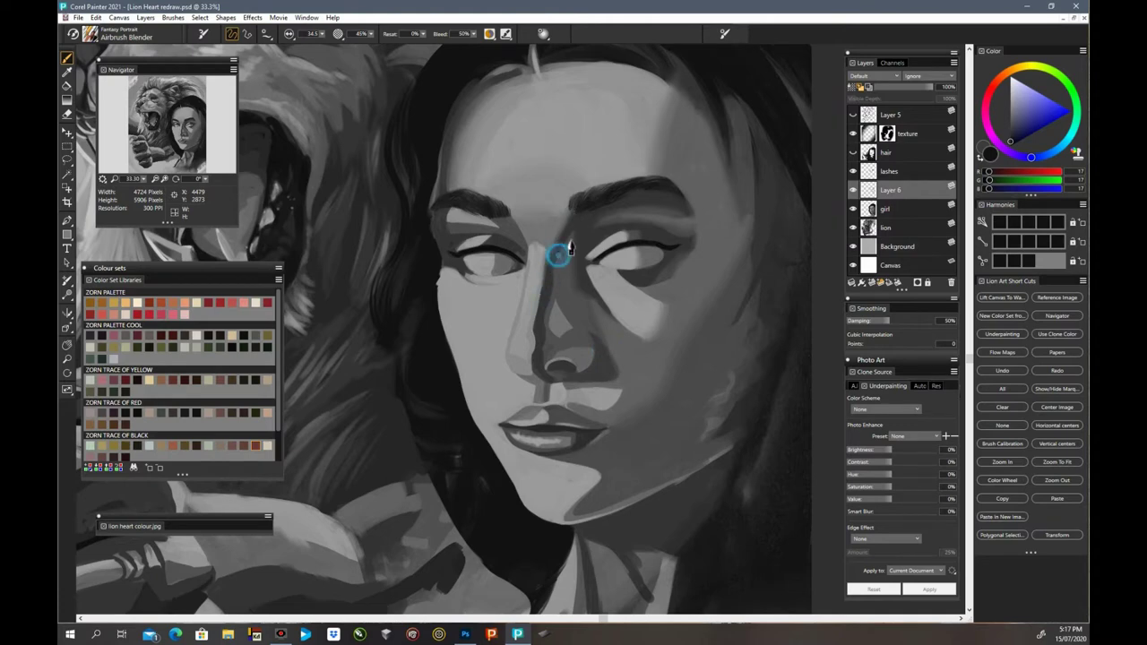
{"action": "left_click", "coordinate": [536, 326]}
Step: Blend the temple and upper eyelid on the lit side of the face, and the shadow down the side of the nose
{"action": "left_click", "coordinate": [445, 267]}
{"action": "left_click", "coordinate": [444, 187]}
{"action": "left_click", "coordinate": [490, 220]}
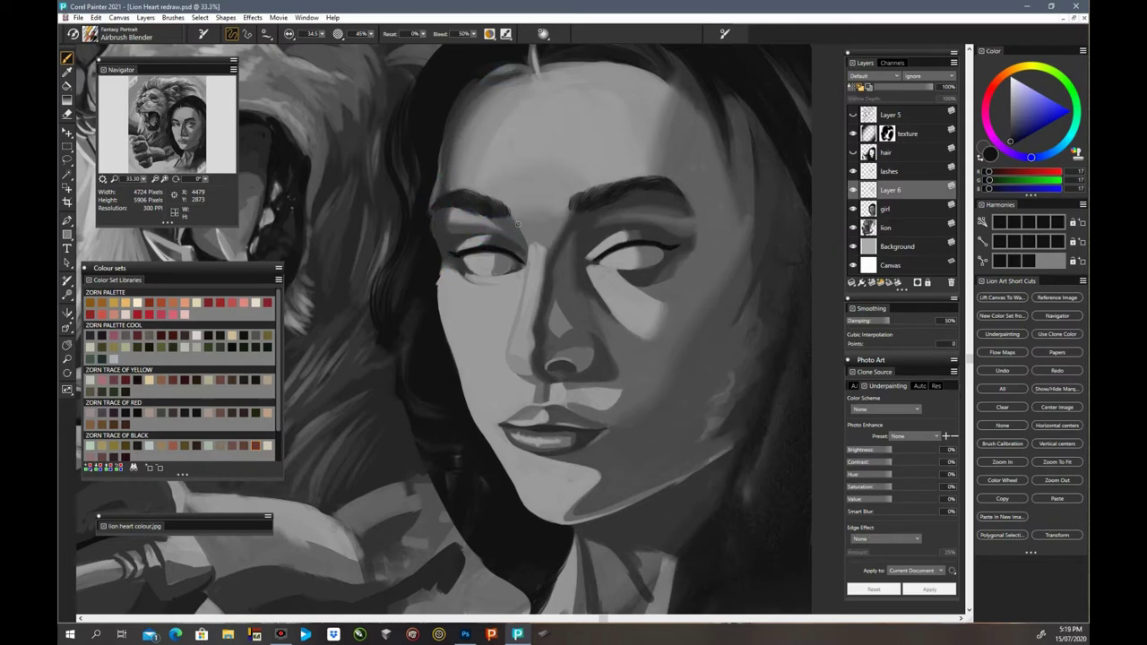
{"action": "left_click", "coordinate": [556, 302]}
{"action": "left_click", "coordinate": [541, 380]}
{"action": "left_click", "coordinate": [546, 340]}
Step: Soften the shadow edges on the chin and neck, and show the hair layer again
{"action": "left_click", "coordinate": [573, 510]}
{"action": "left_click", "coordinate": [574, 513]}
{"action": "left_click", "coordinate": [615, 506]}
{"action": "left_click", "coordinate": [625, 570]}
{"action": "scroll", "coordinate": [619, 481], "scroll_direction": "down", "scroll_amount": 3}
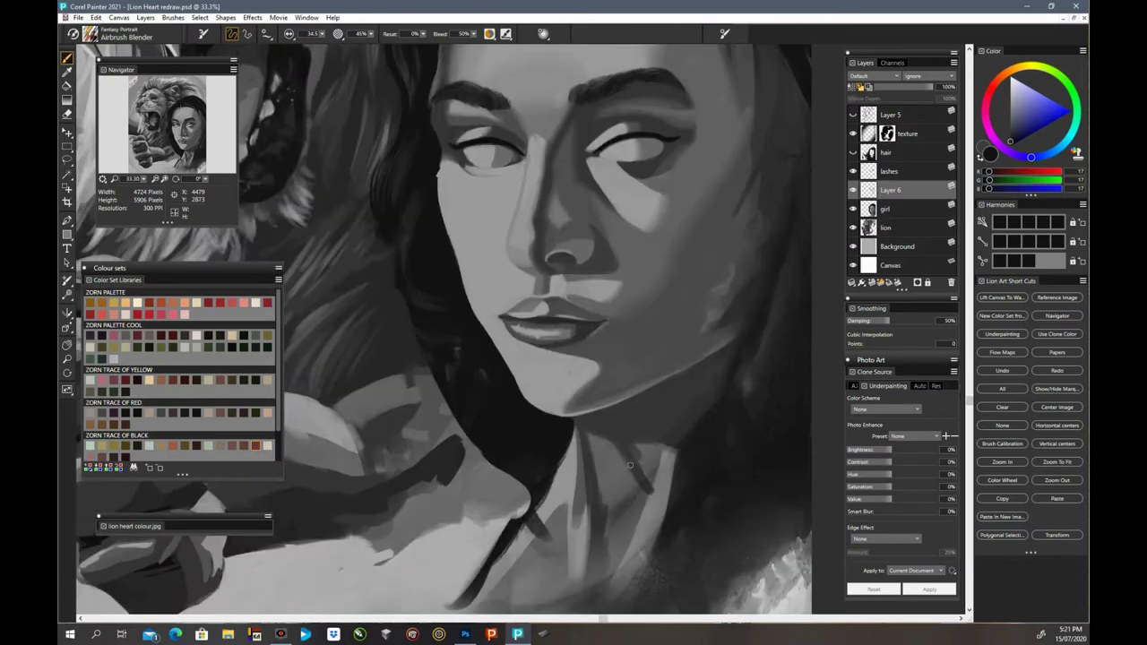
{"action": "left_click", "coordinate": [596, 484]}
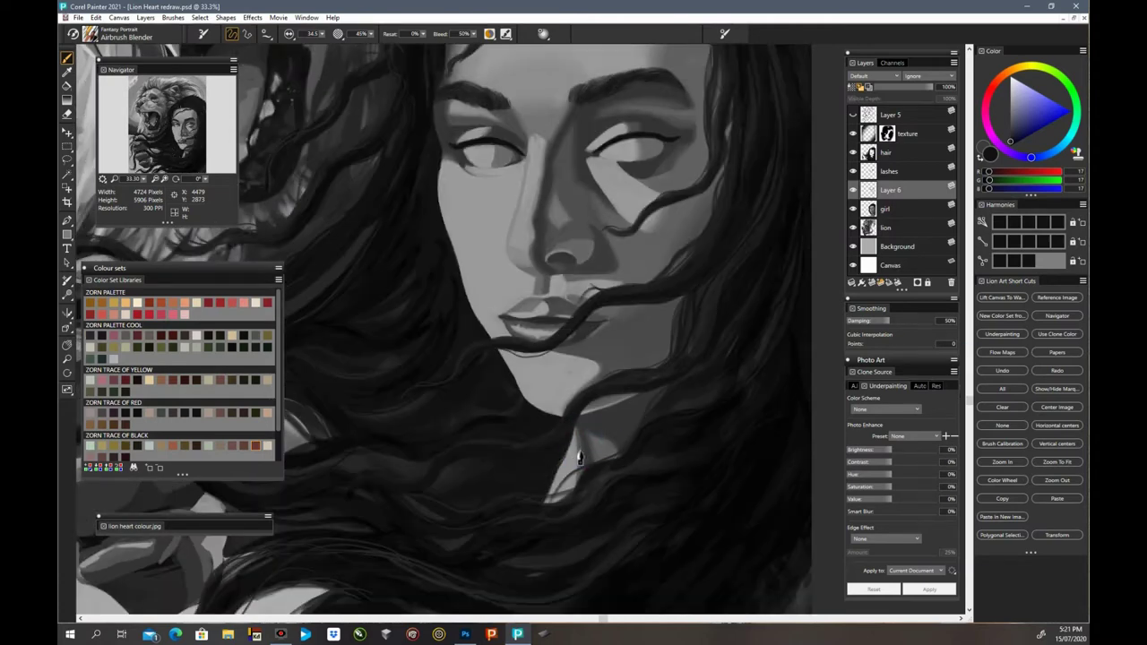
Step: Blend the tones around the nostril and smooth the shading of the upper and lower lips
{"action": "left_click_drag", "start_coordinate": [971, 403], "coordinate": [970, 355]}
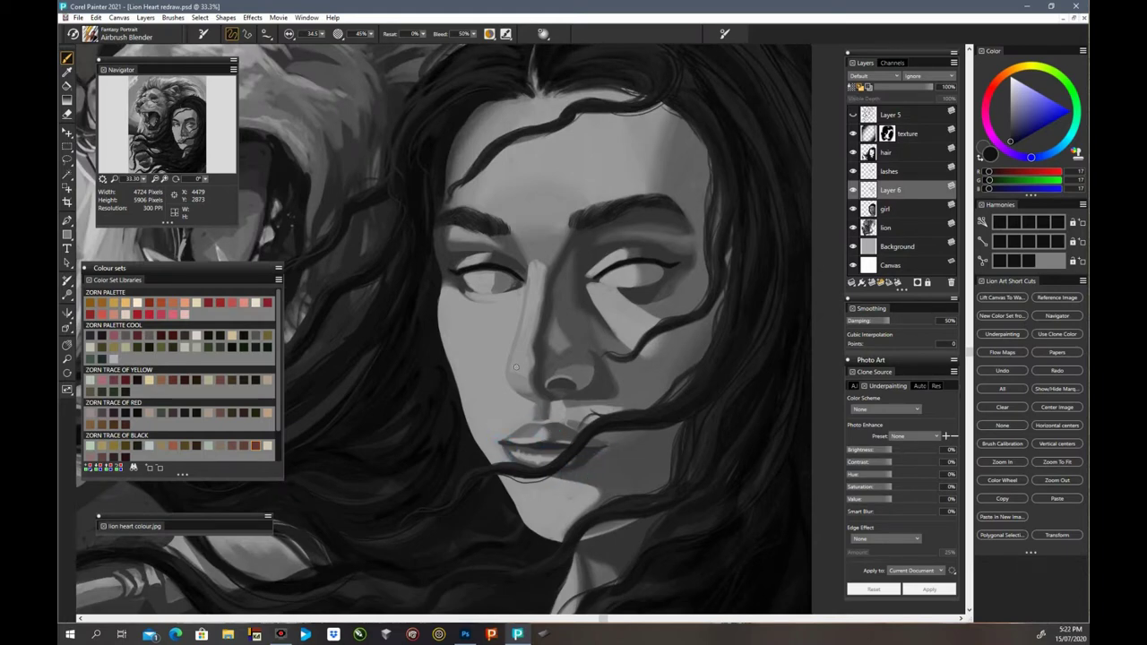
{"action": "left_click_drag", "start_coordinate": [553, 374], "coordinate": [584, 363]}
{"action": "mouse_move", "coordinate": [505, 443]}
{"action": "left_mouse_down"}
{"action": "mouse_move", "coordinate": [525, 431]}
{"action": "mouse_move", "coordinate": [523, 446]}
{"action": "left_mouse_up"}
{"action": "left_click", "coordinate": [534, 462]}
{"action": "left_click", "coordinate": [509, 439]}
{"action": "left_click", "coordinate": [564, 434]}
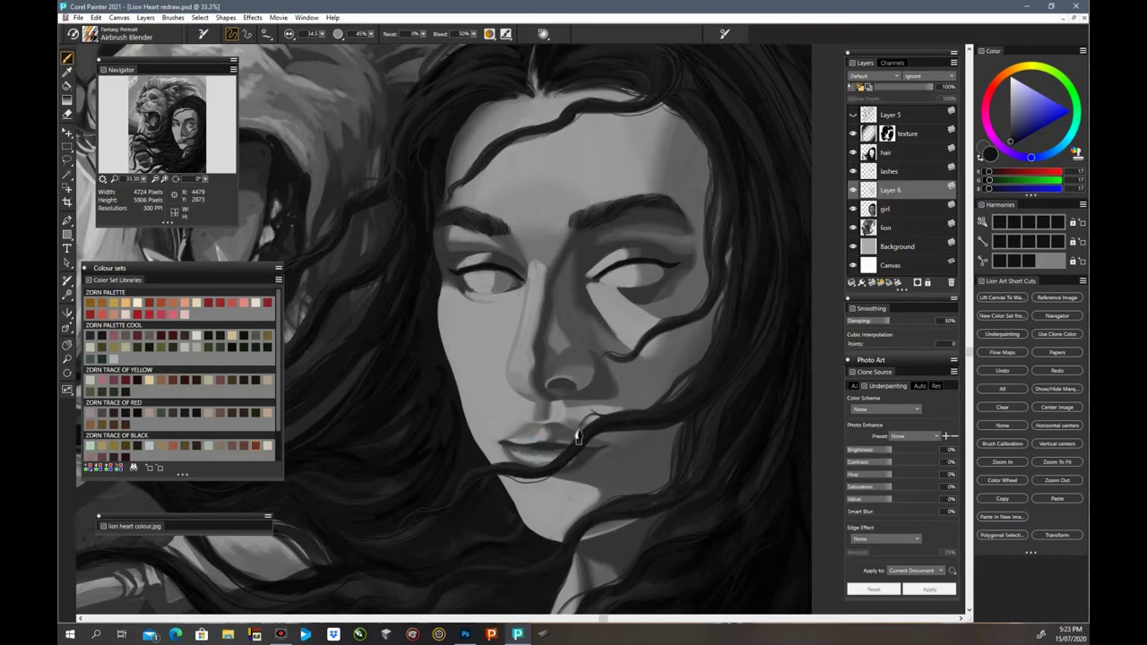
Step: Blend the shading under the nose and along the lower eyelids, and save the painting
{"action": "left_click", "coordinate": [549, 389]}
{"action": "left_click", "coordinate": [493, 284]}
{"action": "left_click", "coordinate": [508, 283]}
{"action": "left_click", "coordinate": [593, 280]}
{"action": "left_click", "coordinate": [78, 17]}
{"action": "left_click", "coordinate": [94, 110]}
Step: Blend the tones of the tongue and inner mouth on the lion layer
{"action": "scroll", "coordinate": [343, 256], "scroll_direction": "down", "scroll_amount": 5}
{"action": "scroll", "coordinate": [247, 128], "scroll_direction": "up", "scroll_amount": 4}
{"action": "left_click", "coordinate": [886, 228]}
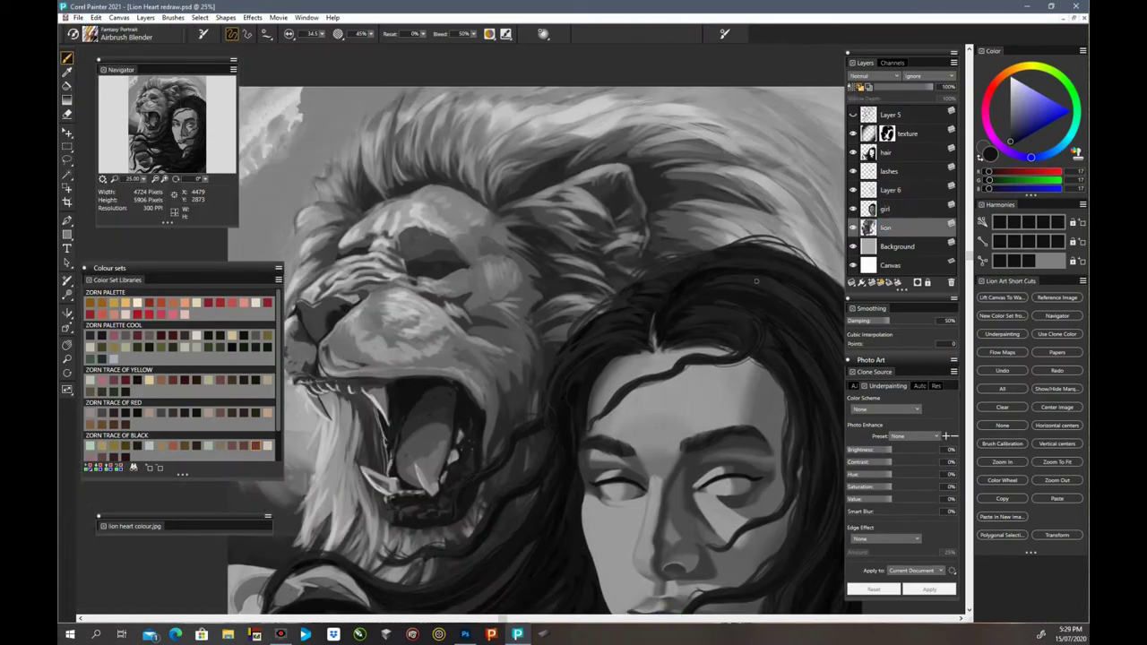
{"action": "left_click", "coordinate": [423, 415]}
{"action": "left_click", "coordinate": [474, 458]}
{"action": "left_click", "coordinate": [419, 469]}
Step: Smooth the shading on the lion's nose and the wrinkles above its muzzle
{"action": "scroll", "coordinate": [432, 485], "scroll_direction": "left", "scroll_amount": 2}
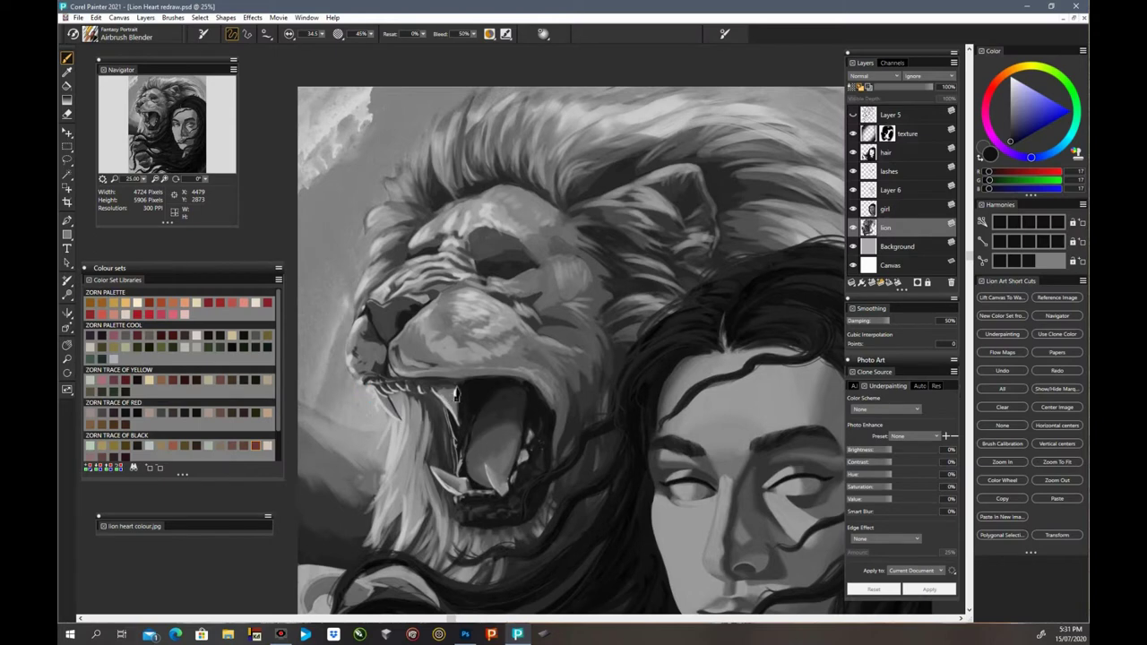
{"action": "left_click", "coordinate": [409, 309]}
{"action": "left_click", "coordinate": [409, 305]}
{"action": "left_click", "coordinate": [374, 305]}
{"action": "left_click", "coordinate": [371, 328]}
{"action": "left_click_drag", "start_coordinate": [423, 248], "coordinate": [409, 263]}
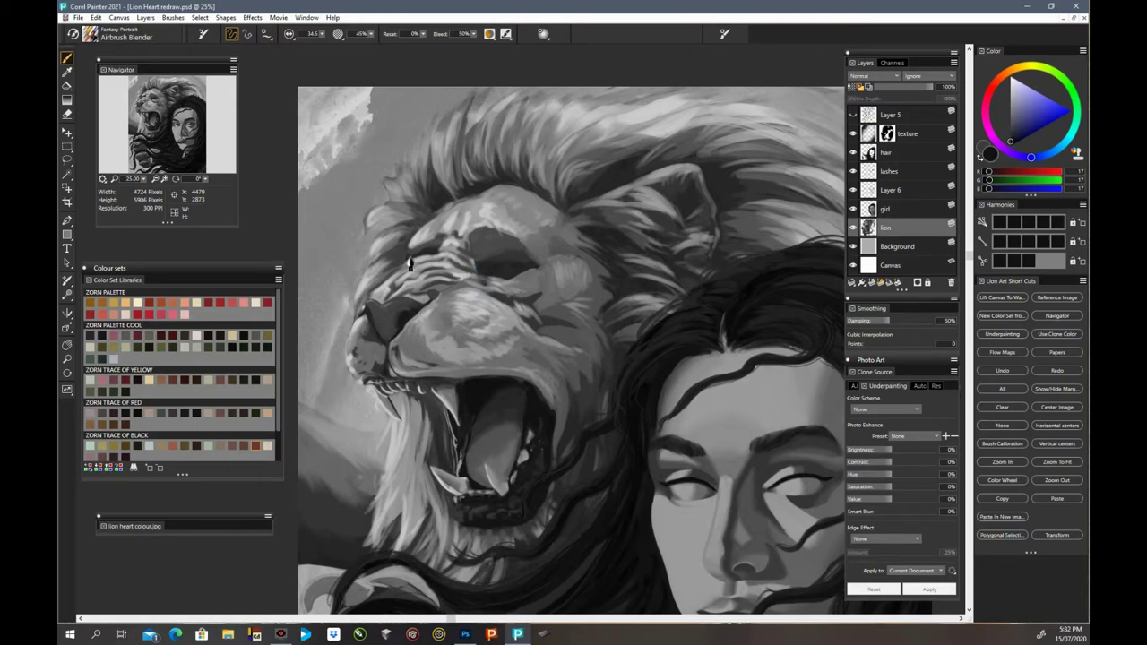
Step: Show the Layer 5 sketch over the painting and try a lower layer opacity
{"action": "left_click", "coordinate": [853, 114]}
{"action": "left_click_drag", "start_coordinate": [930, 87], "coordinate": [890, 87]}
{"action": "left_click", "coordinate": [919, 111]}
{"action": "key", "text": "ctrl+z"}
Step: Shade the lion's tongue and lower teeth on a new layer above the lion, using the Sketcher shader brush in sampled greys
{"action": "key", "text": "ctrl+plus"}
{"action": "left_click_drag", "start_coordinate": [502, 451], "coordinate": [409, 447]}
{"action": "left_click", "coordinate": [409, 448], "text": "alt"}
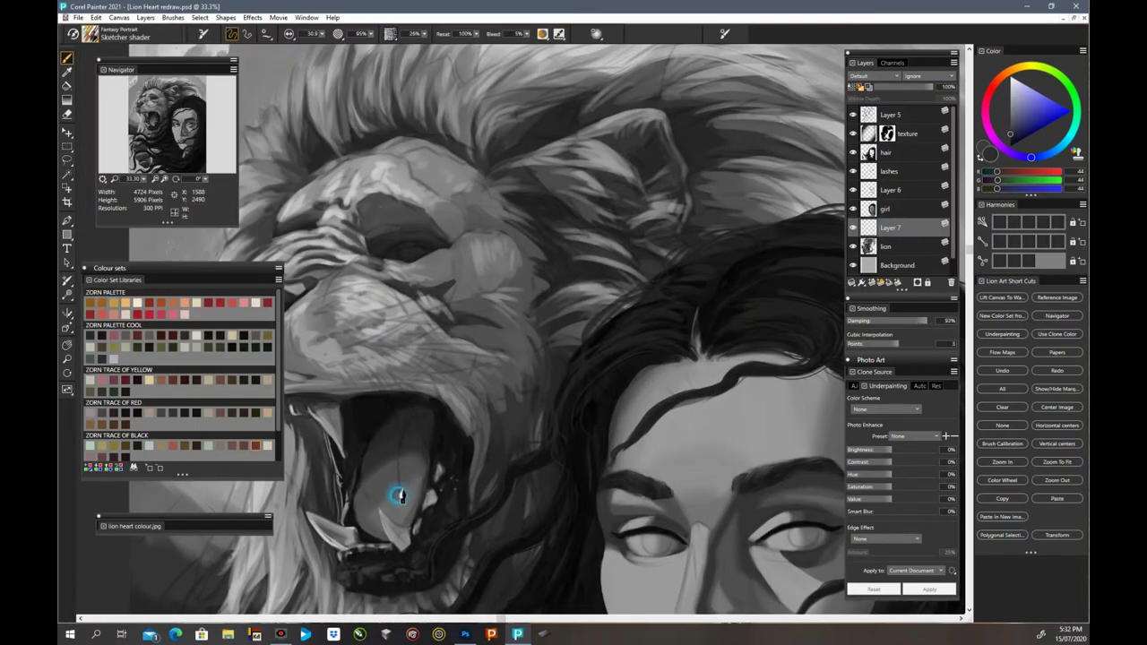
{"action": "left_click", "coordinate": [398, 491], "text": "alt"}
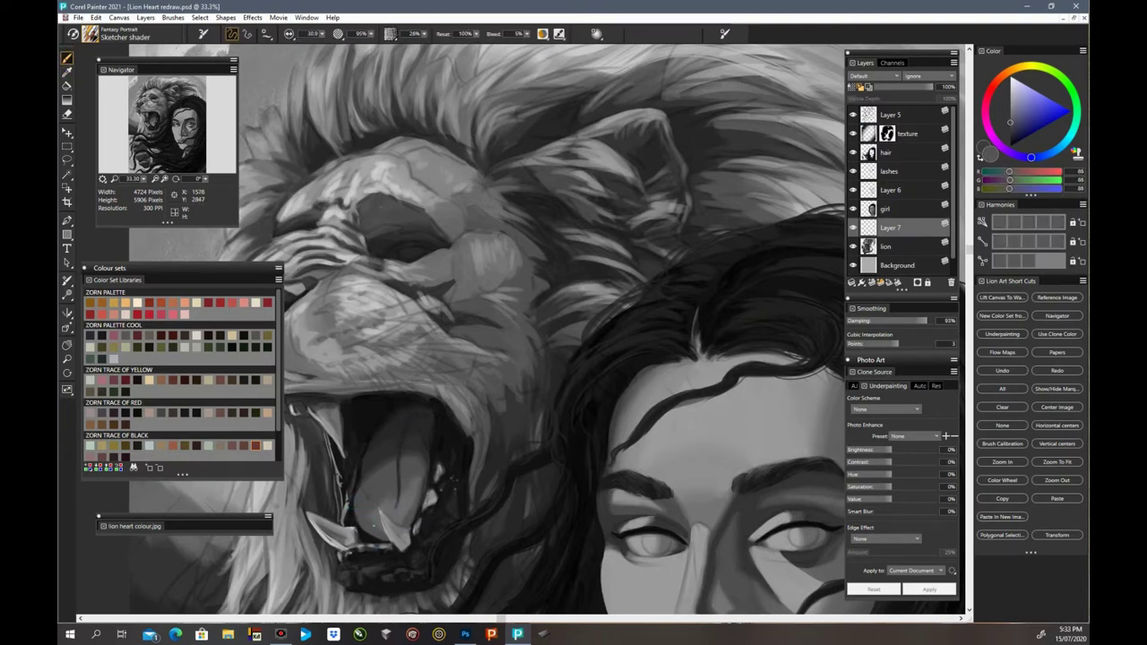
{"action": "left_click", "coordinate": [376, 538], "text": "alt"}
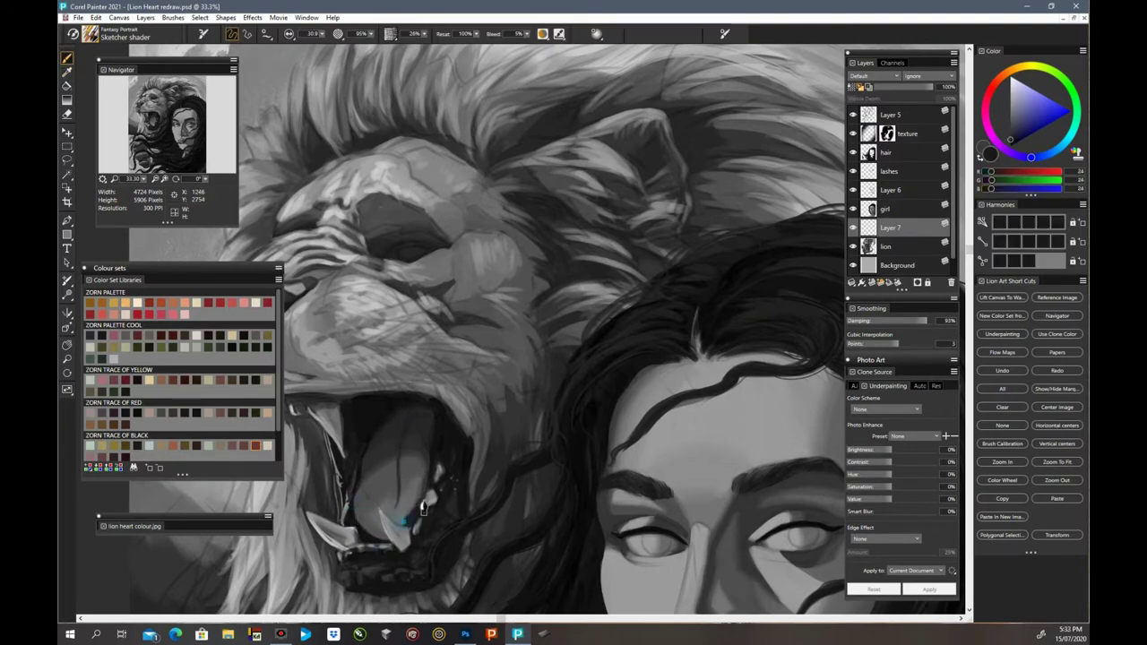
{"action": "left_click", "coordinate": [414, 520], "text": "alt"}
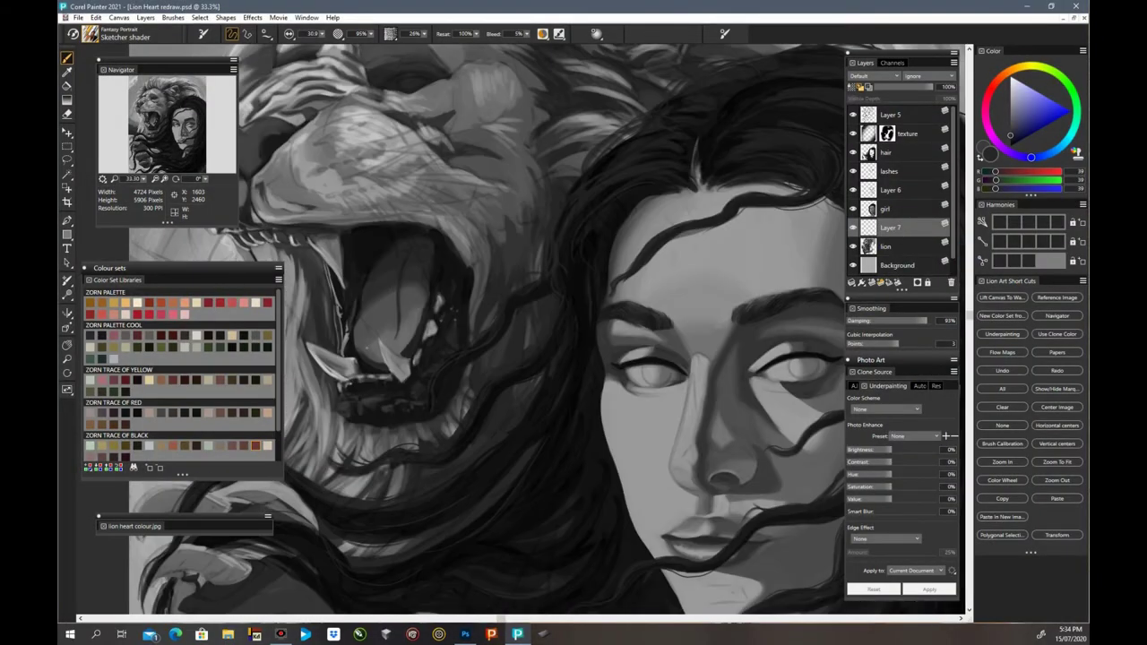
{"action": "key", "text": "n"}
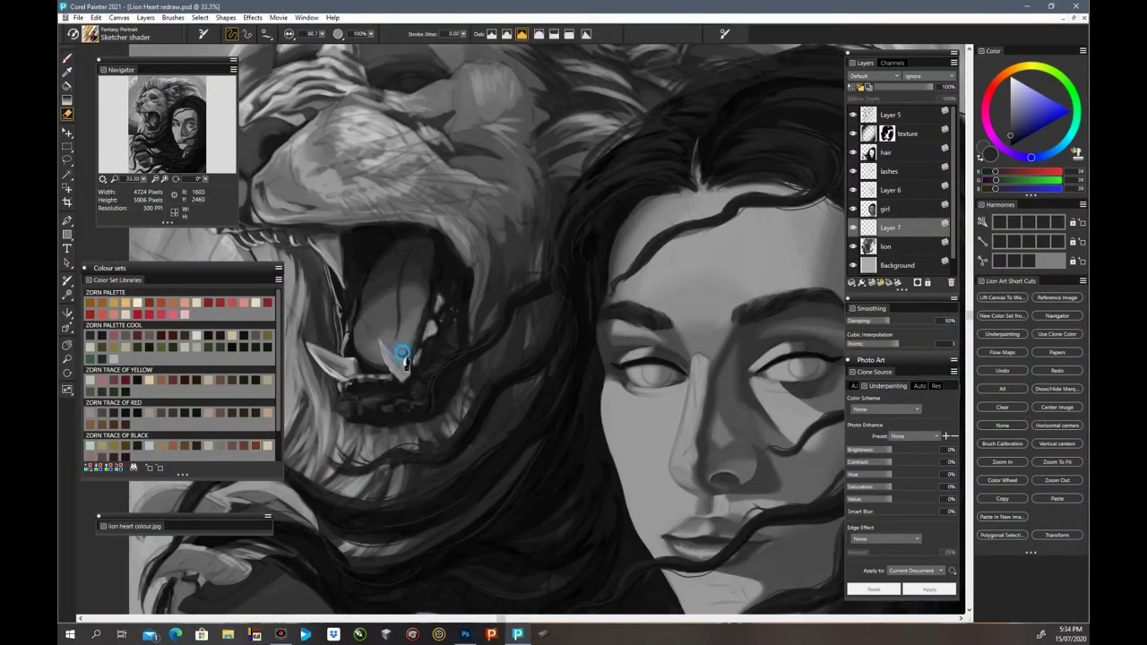
Step: Paint rows of dark whisker spots across the lion's muzzle with the Soft round Paper brush from Lion Art Portraiture
{"action": "left_click_drag", "start_coordinate": [969, 315], "coordinate": [973, 277]}
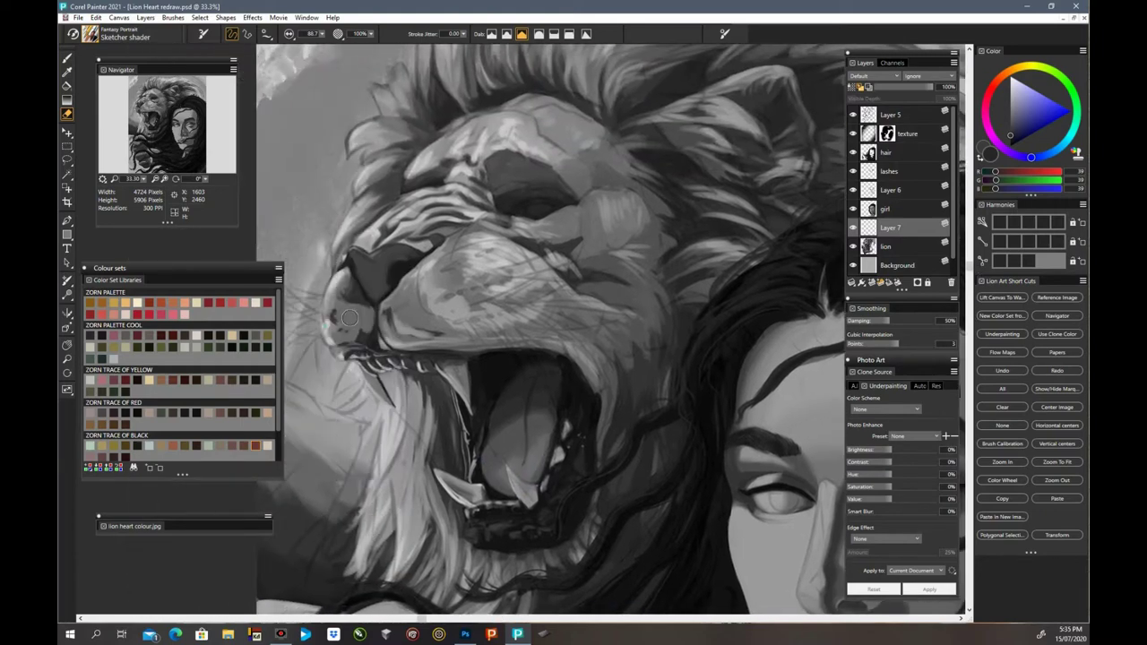
{"action": "left_click", "coordinate": [90, 33]}
{"action": "left_click", "coordinate": [122, 196]}
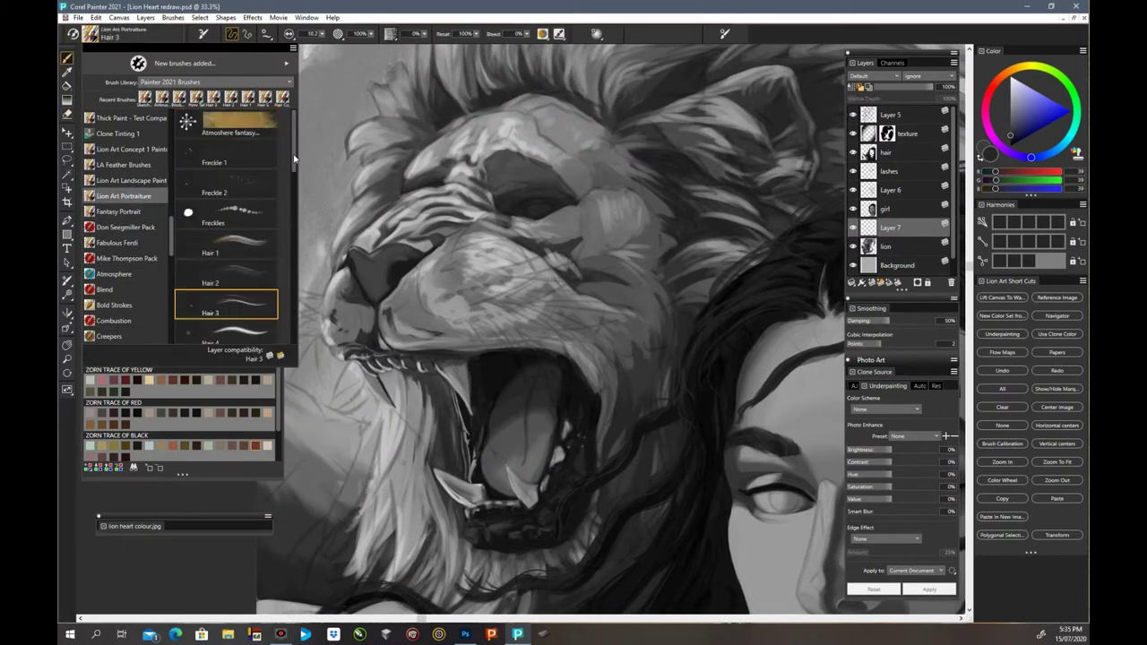
{"action": "left_click_drag", "start_coordinate": [294, 158], "coordinate": [286, 275]}
{"action": "left_click", "coordinate": [228, 269]}
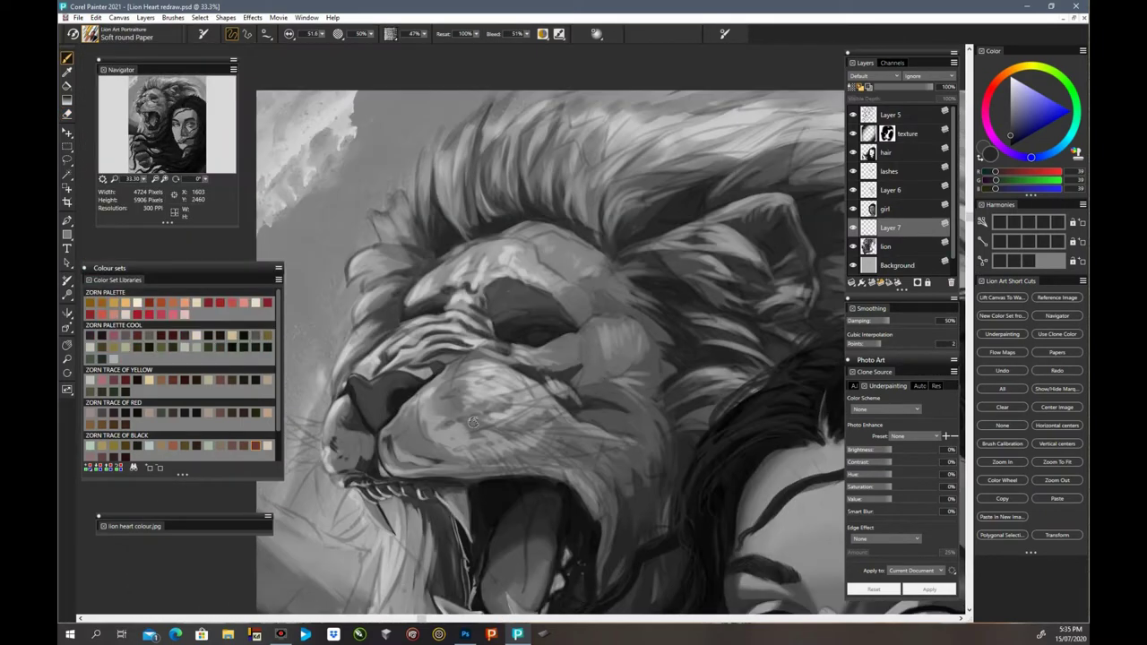
{"action": "left_click_drag", "start_coordinate": [459, 421], "coordinate": [515, 413]}
{"action": "left_click", "coordinate": [447, 424]}
{"action": "left_click_drag", "start_coordinate": [455, 391], "coordinate": [495, 377]}
{"action": "mouse_move", "coordinate": [538, 426]}
{"action": "left_mouse_down"}
{"action": "mouse_move", "coordinate": [472, 444]}
{"action": "mouse_move", "coordinate": [490, 459]}
{"action": "mouse_move", "coordinate": [526, 451]}
{"action": "left_mouse_up"}
{"action": "mouse_move", "coordinate": [511, 407]}
{"action": "left_mouse_down"}
{"action": "mouse_move", "coordinate": [526, 404]}
{"action": "mouse_move", "coordinate": [434, 430]}
{"action": "left_mouse_up"}
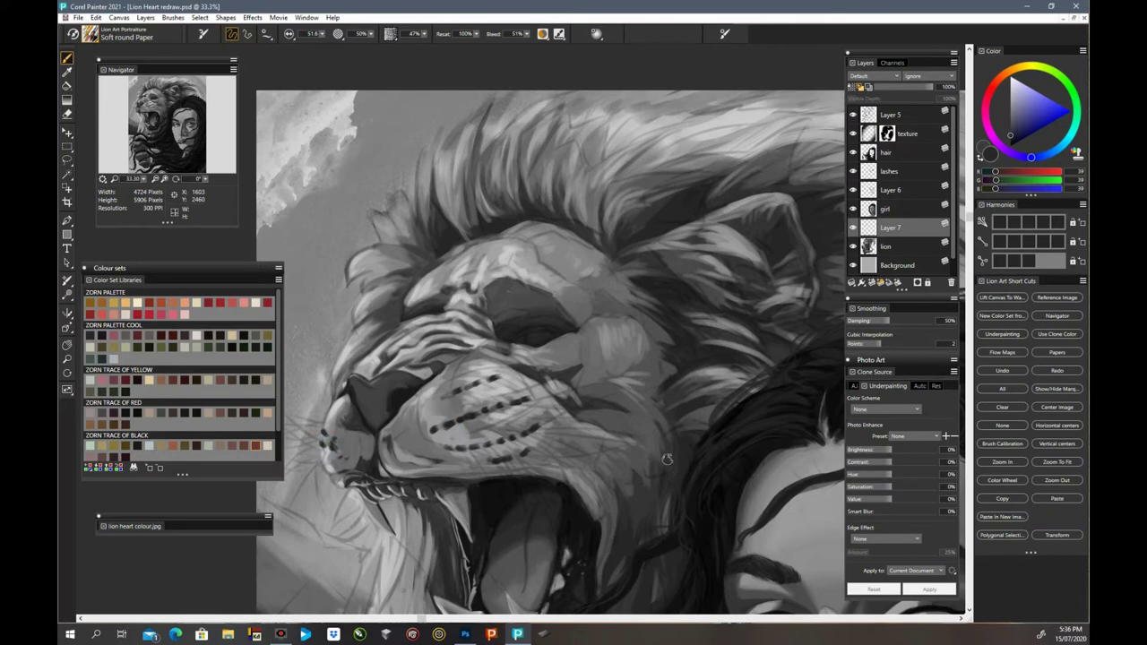
Step: Add a new layer and paint fine dark whiskers from the muzzle spots with the Fantasy Portrait Sketcher shader in a sampled grey
{"action": "key", "text": "ctrl+minus"}
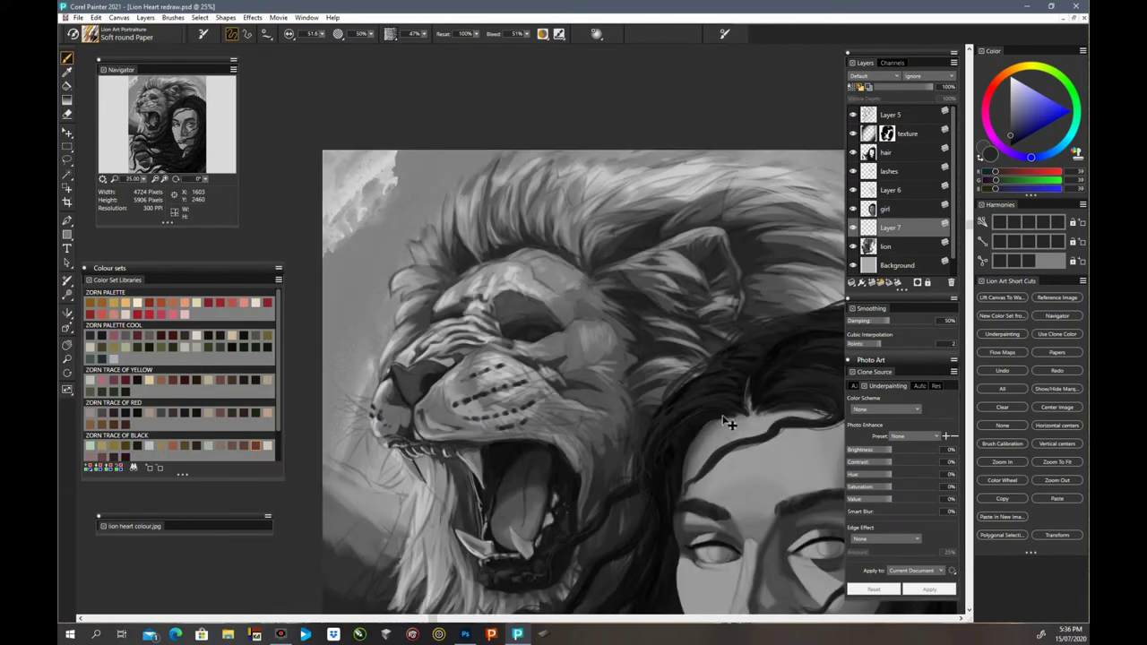
{"action": "key", "text": "ctrl+shift+n"}
{"action": "left_click", "coordinate": [126, 34]}
{"action": "left_click", "coordinate": [126, 212]}
{"action": "left_click", "coordinate": [238, 125]}
{"action": "left_click", "coordinate": [487, 400], "text": "alt"}
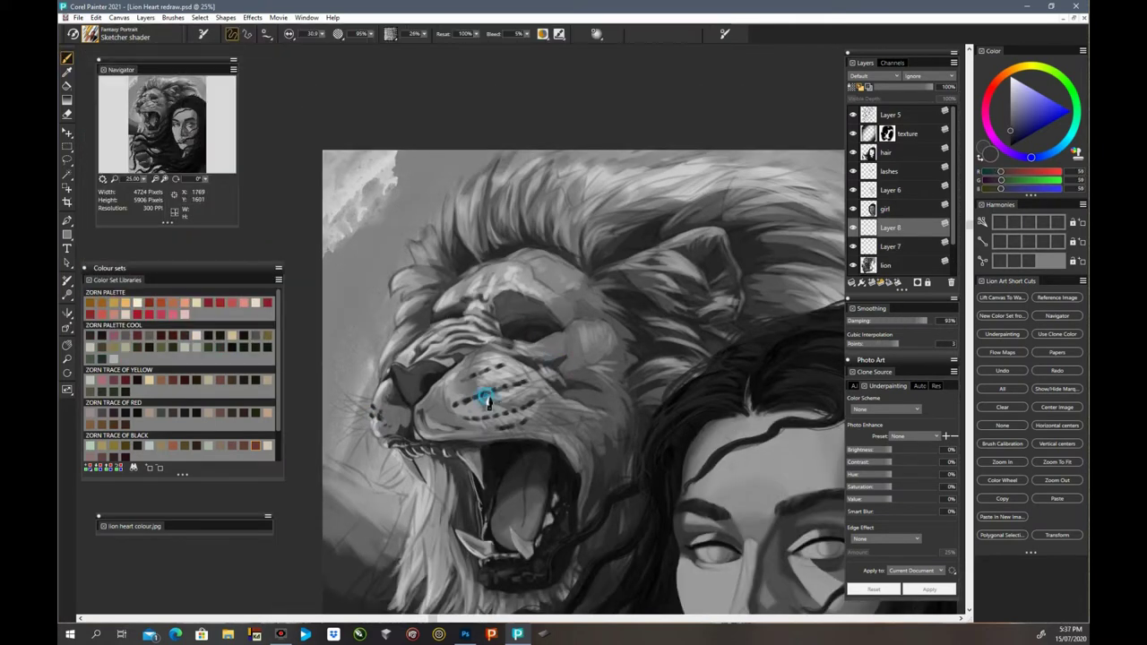
{"action": "left_click", "coordinate": [480, 427]}
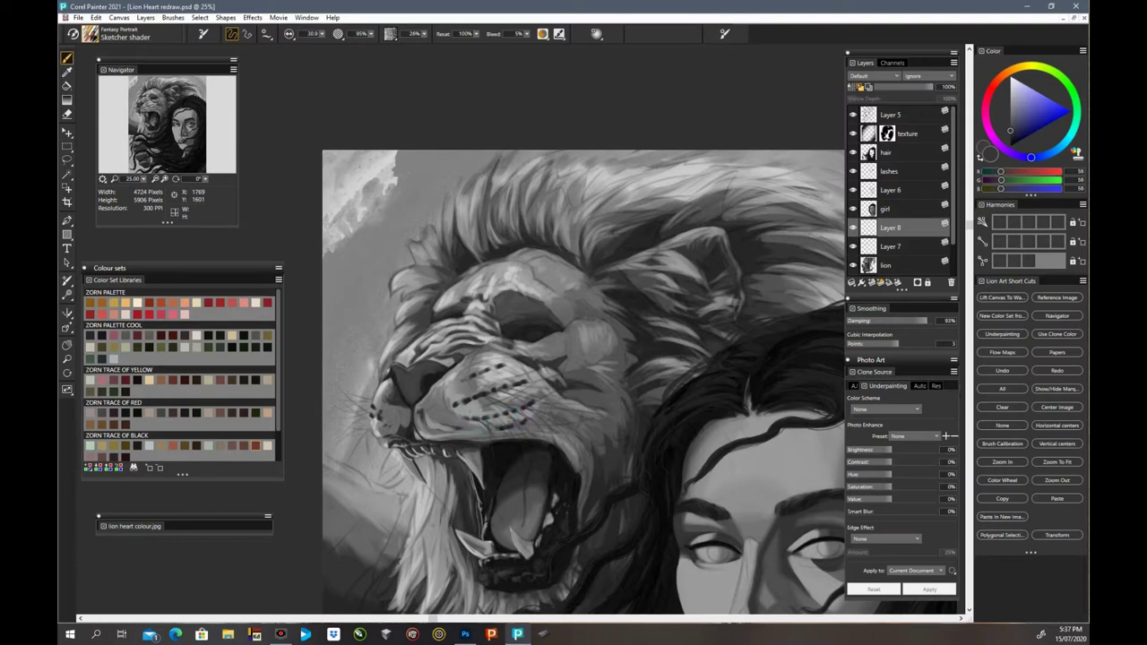
{"action": "left_click_drag", "start_coordinate": [491, 370], "coordinate": [549, 391]}
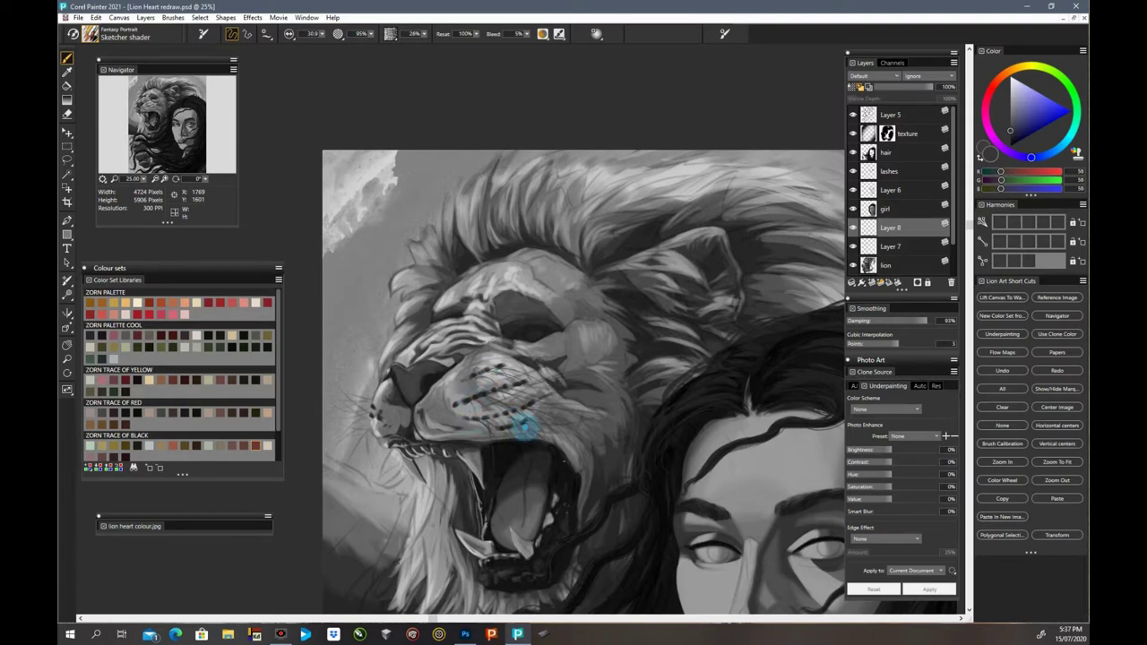
Step: Paint long dark whiskers at the front of the lion's muzzle on Layer 8, and check the muzzle with Layer 7 hidden
{"action": "left_click", "coordinate": [852, 228]}
{"action": "left_click_drag", "start_coordinate": [364, 425], "coordinate": [338, 456]}
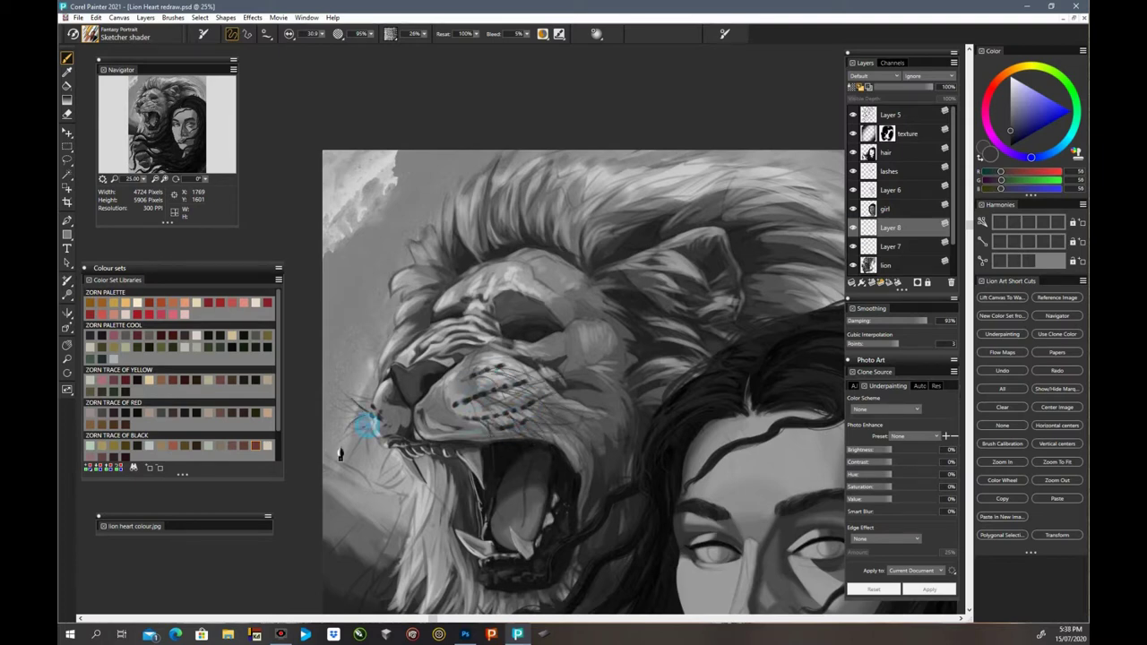
{"action": "mouse_move", "coordinate": [371, 405]}
{"action": "left_mouse_down"}
{"action": "mouse_move", "coordinate": [351, 396]}
{"action": "mouse_move", "coordinate": [348, 456]}
{"action": "mouse_move", "coordinate": [336, 467]}
{"action": "mouse_move", "coordinate": [326, 444]}
{"action": "left_mouse_up"}
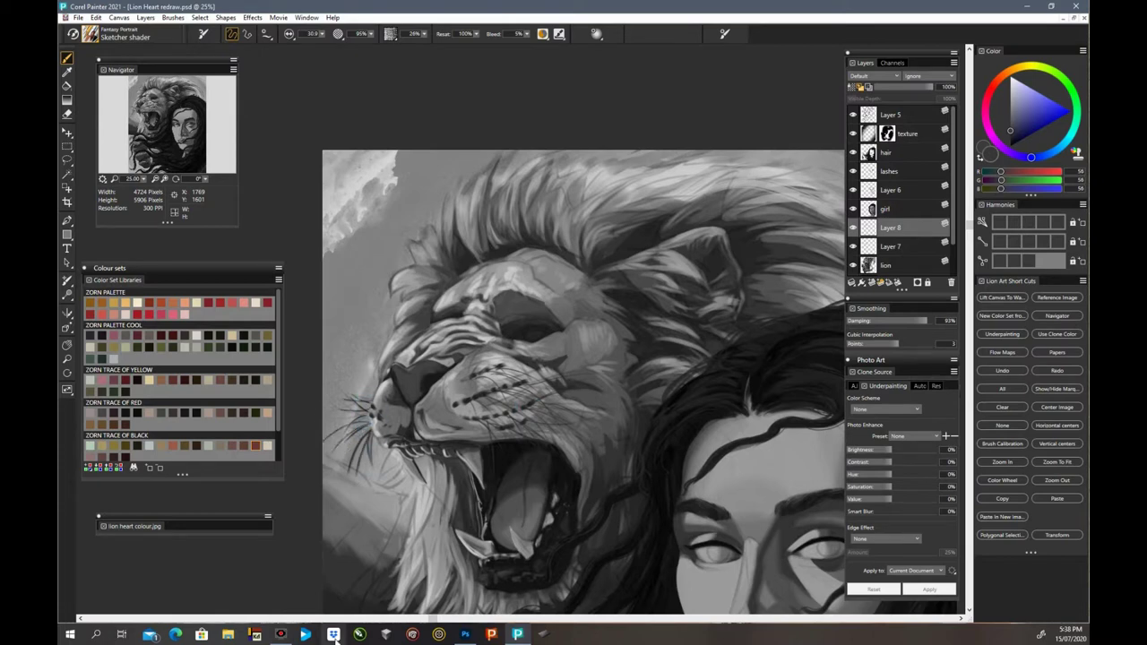
{"action": "left_click", "coordinate": [891, 247]}
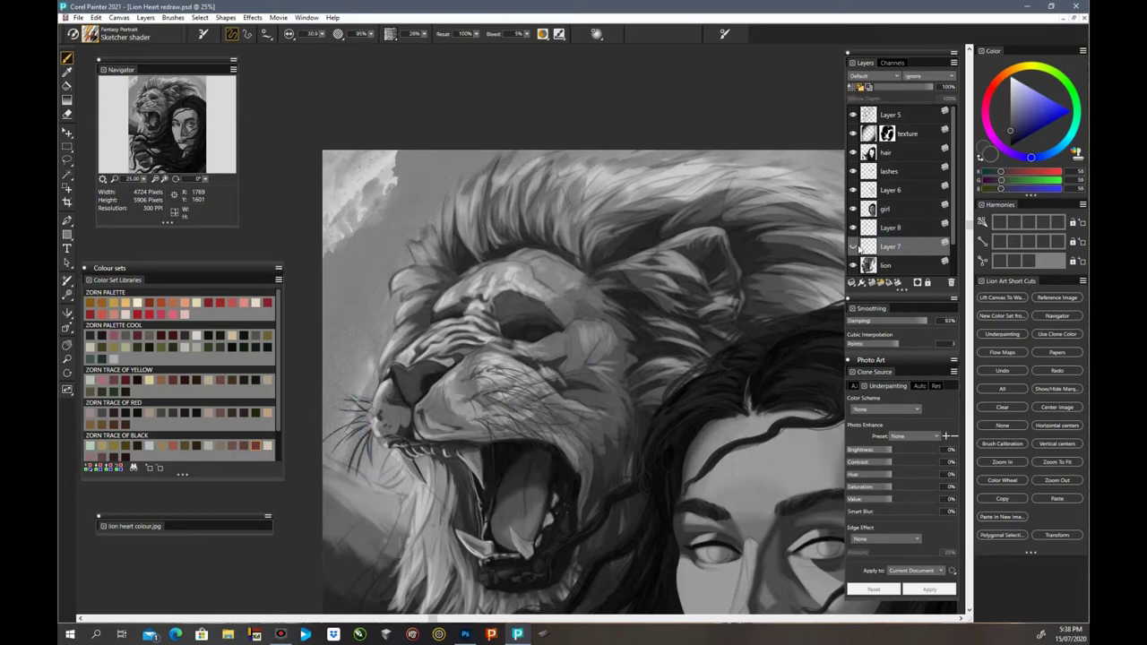
Step: Brighten the whiskers on Layer 8 by setting the brightness to 100% and raising the value
{"action": "key", "text": "ctrl+minus"}
{"action": "left_click", "coordinate": [888, 228]}
{"action": "left_click_drag", "start_coordinate": [891, 449], "coordinate": [940, 456]}
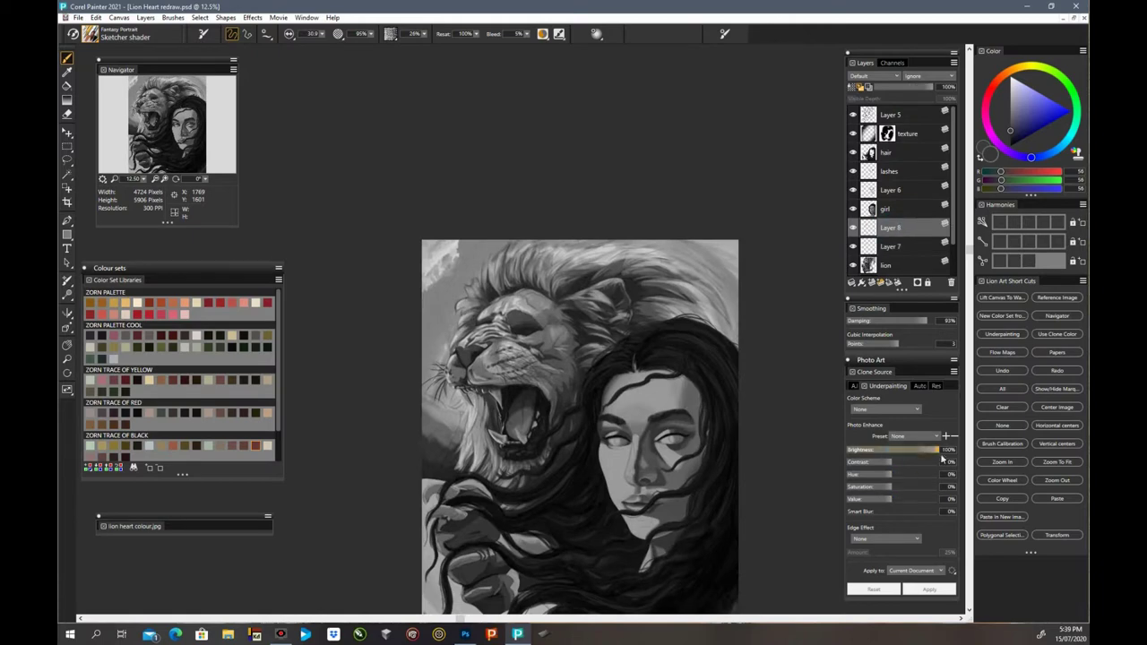
{"action": "left_click_drag", "start_coordinate": [892, 499], "coordinate": [915, 501]}
Step: Clean up the lion's whiskers on Layer 8 with the eraser, and add a new layer above the lashes layer
{"action": "key", "text": "ctrl+plus"}
{"action": "key", "text": "n"}
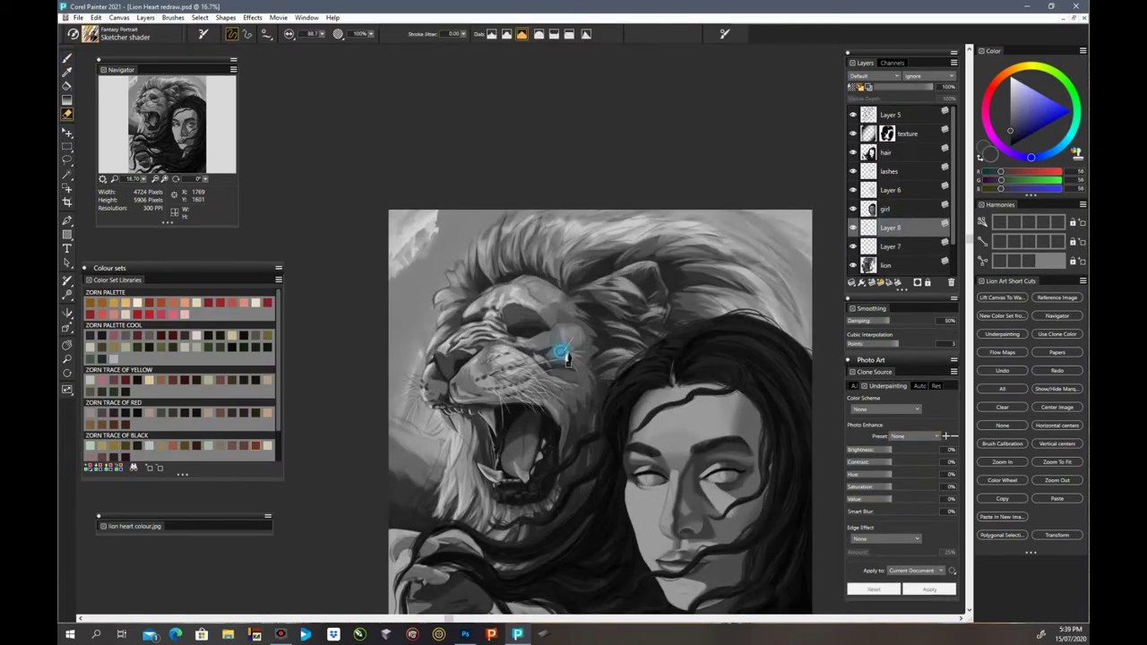
{"action": "left_click", "coordinate": [887, 190]}
{"action": "left_click", "coordinate": [887, 172]}
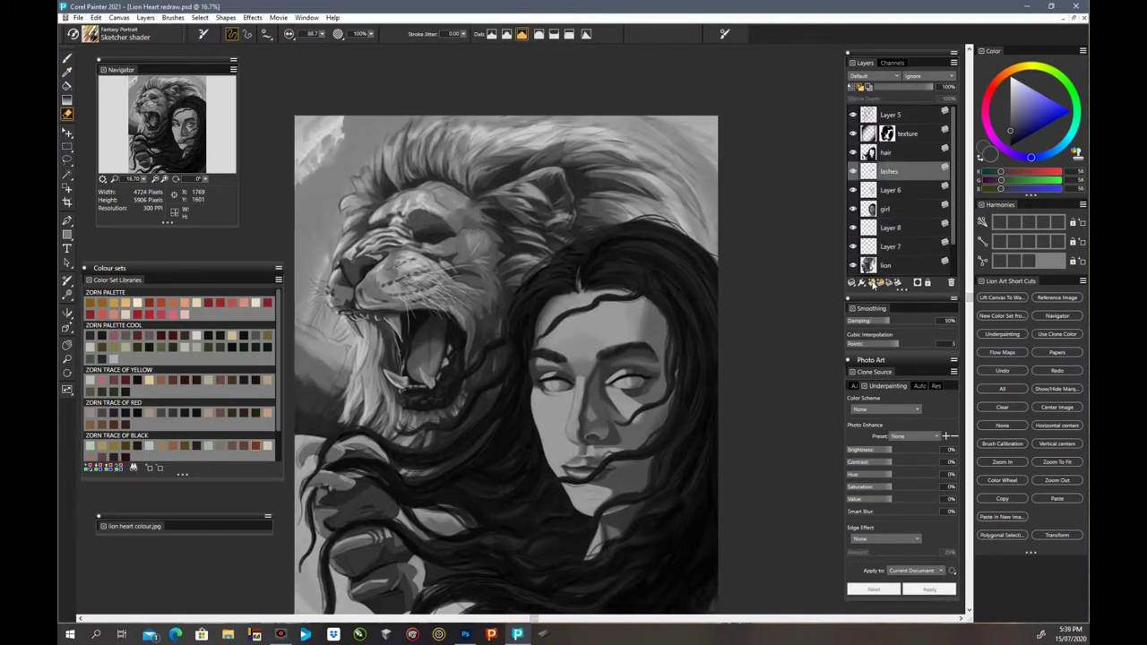
{"action": "left_click", "coordinate": [873, 283]}
Step: Paint pale grey irises in both of the woman's eyes with the Soft round Paper brush, and place Layer 9 below the lashes layer
{"action": "key", "text": "ctrl+minus"}
{"action": "key", "text": "ctrl+plus"}
{"action": "key", "text": "ctrl+plus"}
{"action": "key", "text": "b"}
{"action": "left_click", "coordinate": [632, 409], "text": "alt"}
{"action": "left_click", "coordinate": [120, 34]}
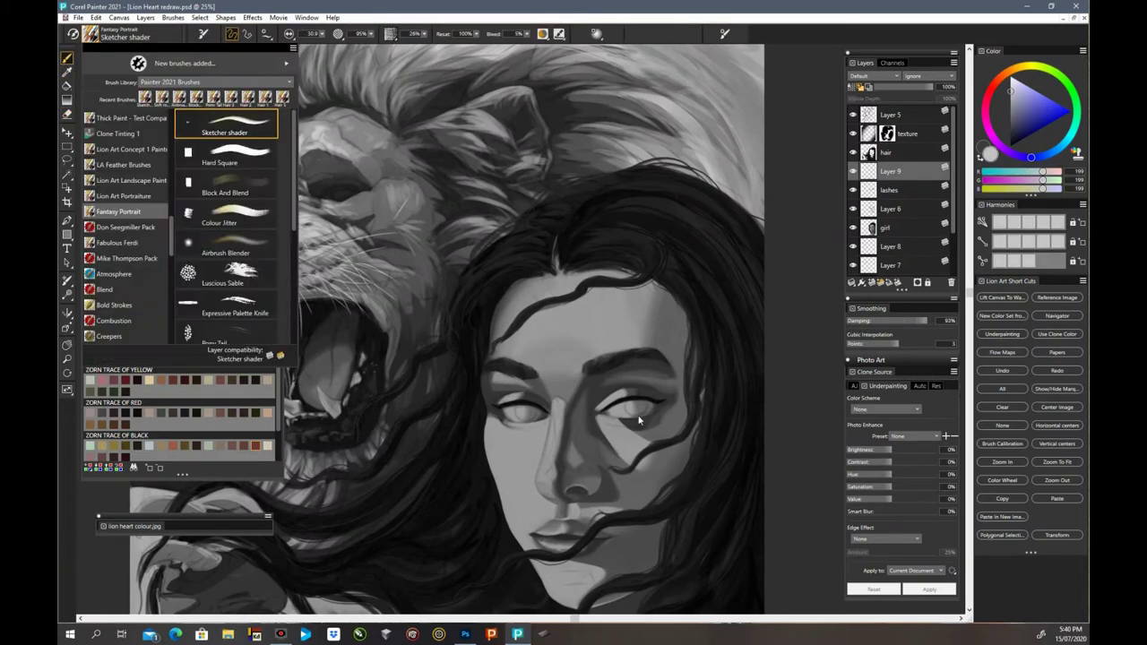
{"action": "left_click", "coordinate": [167, 97]}
{"action": "left_click_drag", "start_coordinate": [627, 404], "coordinate": [646, 407]}
{"action": "left_click_drag", "start_coordinate": [900, 172], "coordinate": [901, 197]}
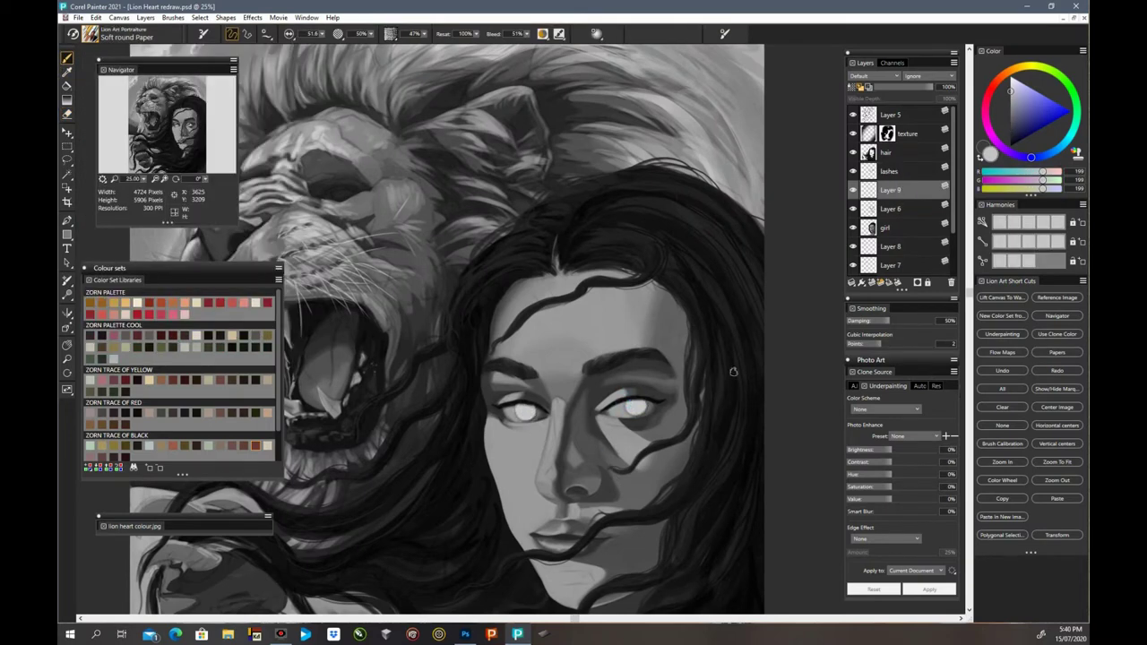
{"action": "left_click_drag", "start_coordinate": [518, 409], "coordinate": [532, 422]}
{"action": "key", "text": "n"}
Step: Paint the lion's eye pale grey on Layer 9 with the Soft round Paper brush and trim its shape with the eraser
{"action": "key", "text": "ctrl+minus"}
{"action": "scroll", "coordinate": [618, 404], "scroll_direction": "up", "scroll_amount": 1}
{"action": "key", "text": "ctrl+plus"}
{"action": "scroll", "coordinate": [384, 267], "scroll_direction": "left", "scroll_amount": 1}
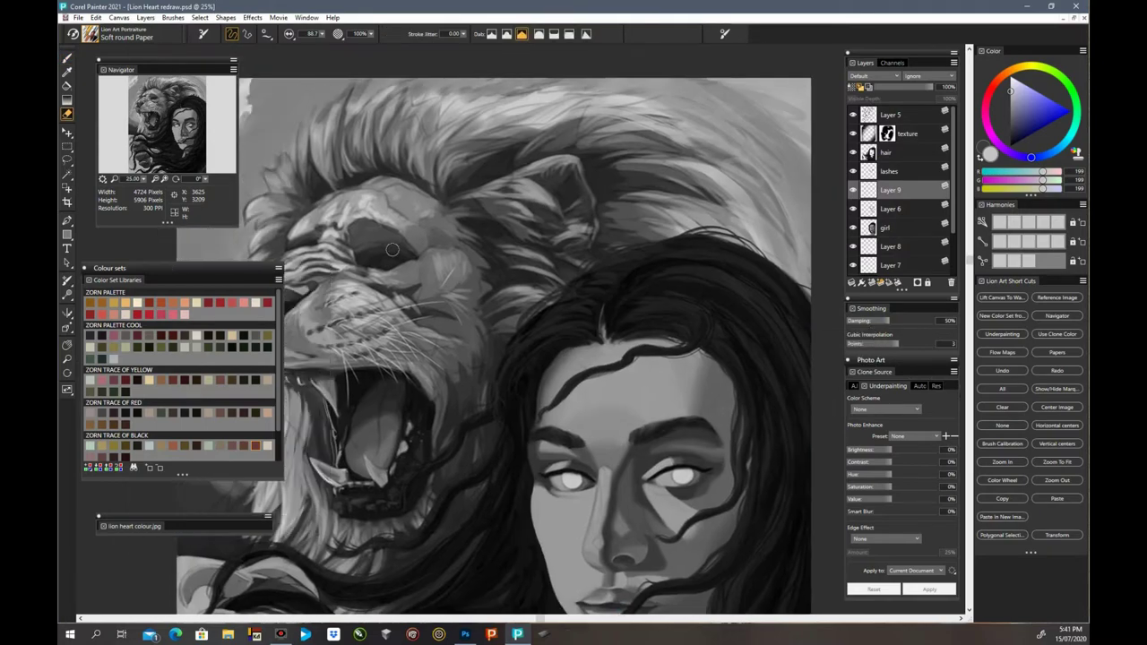
{"action": "key", "text": "b"}
{"action": "mouse_move", "coordinate": [383, 267]}
{"action": "left_mouse_down"}
{"action": "mouse_move", "coordinate": [374, 259]}
{"action": "mouse_move", "coordinate": [394, 267]}
{"action": "mouse_move", "coordinate": [430, 242]}
{"action": "left_mouse_up"}
{"action": "key", "text": "n"}
{"action": "key", "text": "ctrl+plus"}
{"action": "left_click", "coordinate": [890, 114]}
{"action": "left_click", "coordinate": [890, 190]}
{"action": "key", "text": "b"}
{"action": "key", "text": "n"}
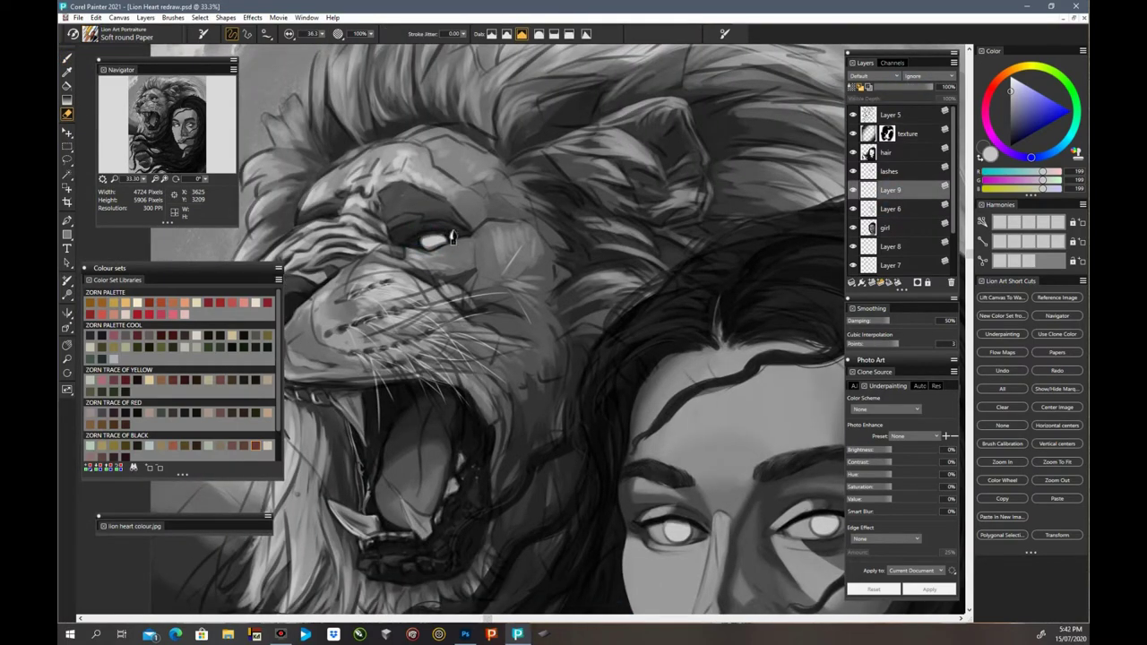
{"action": "scroll", "coordinate": [489, 592], "scroll_direction": "down", "scroll_amount": 3}
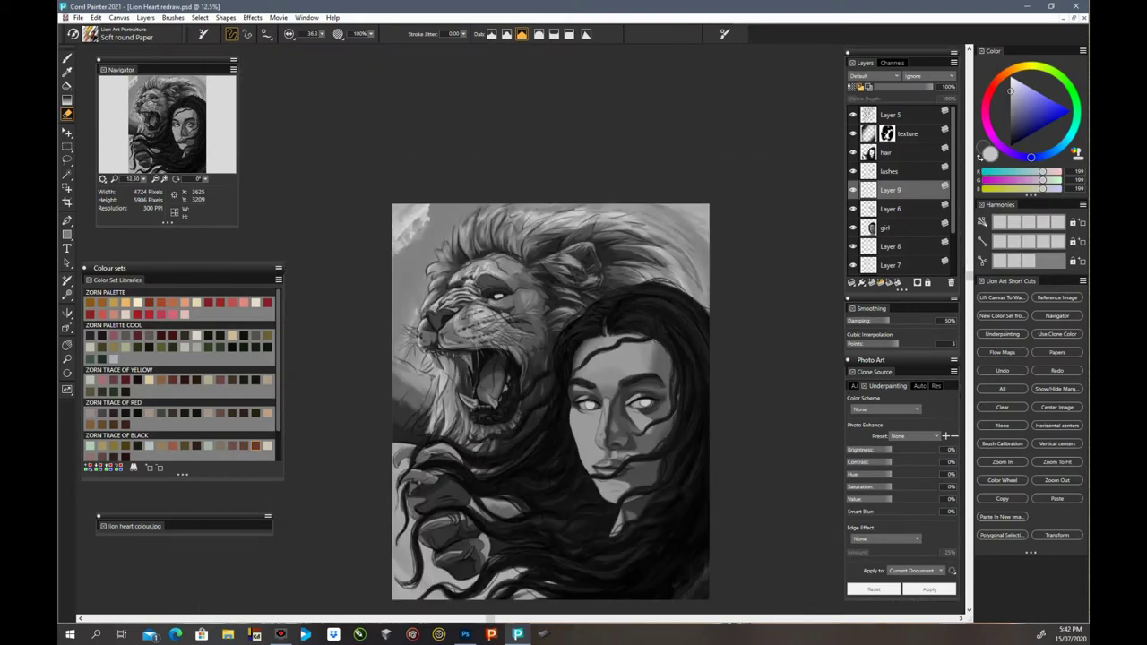
Step: Shade the woman's lips on Layer 9 with the Fantasy Portrait Airbrush Blender in a mid grey sampled from the upper lip
{"action": "scroll", "coordinate": [615, 510], "scroll_direction": "up", "scroll_amount": 2}
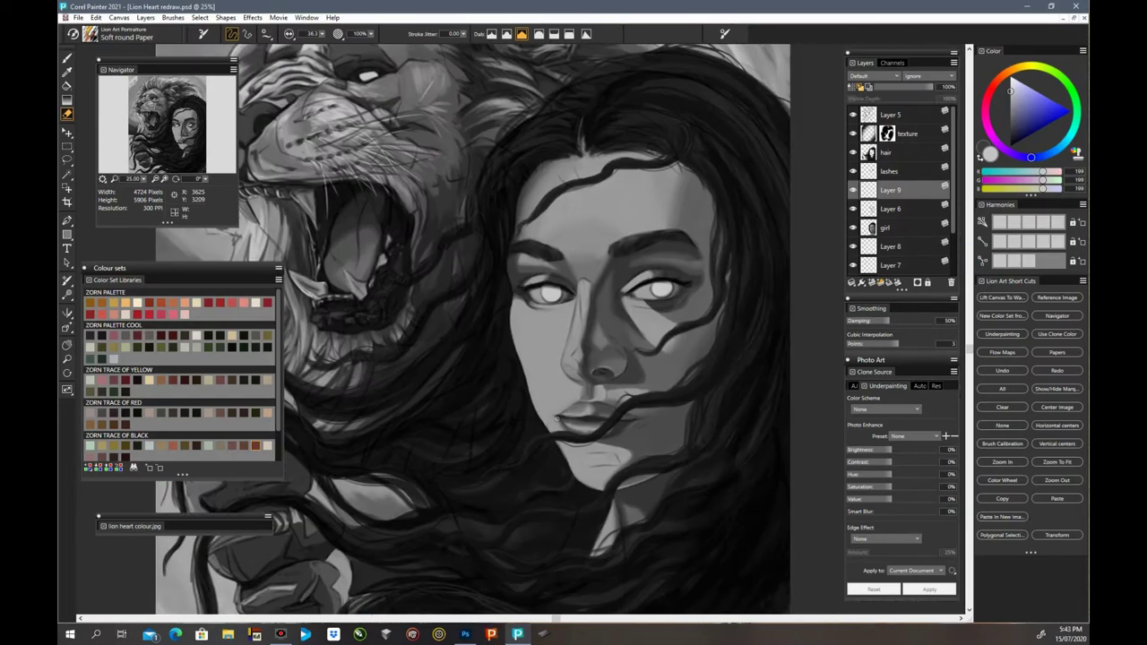
{"action": "key", "text": "b"}
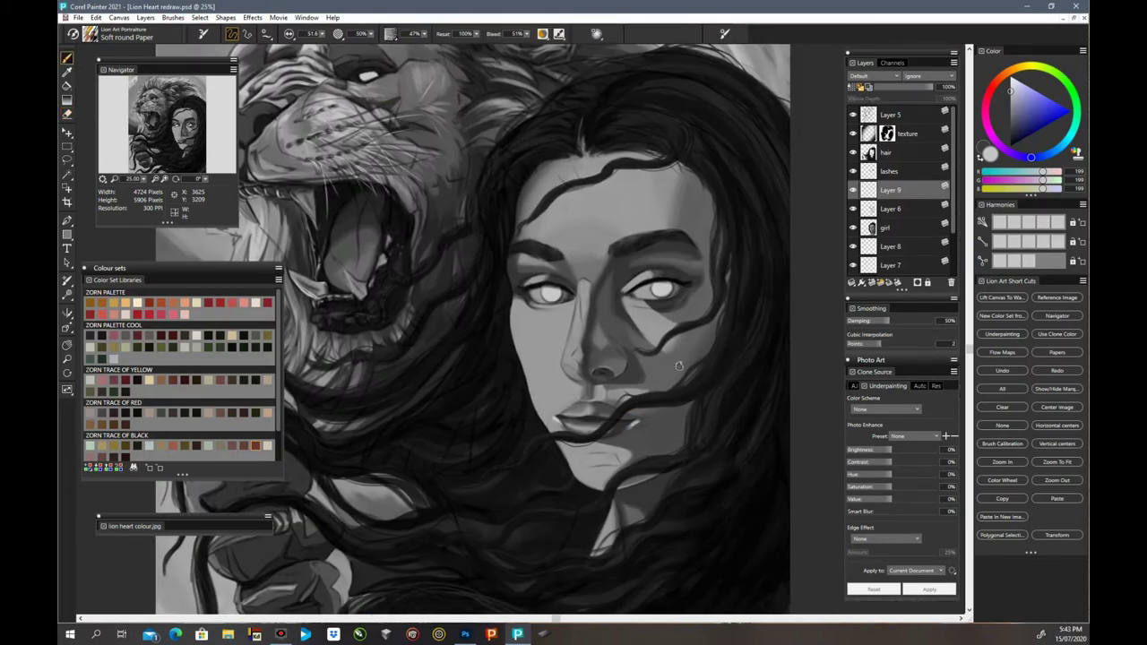
{"action": "key", "text": "n"}
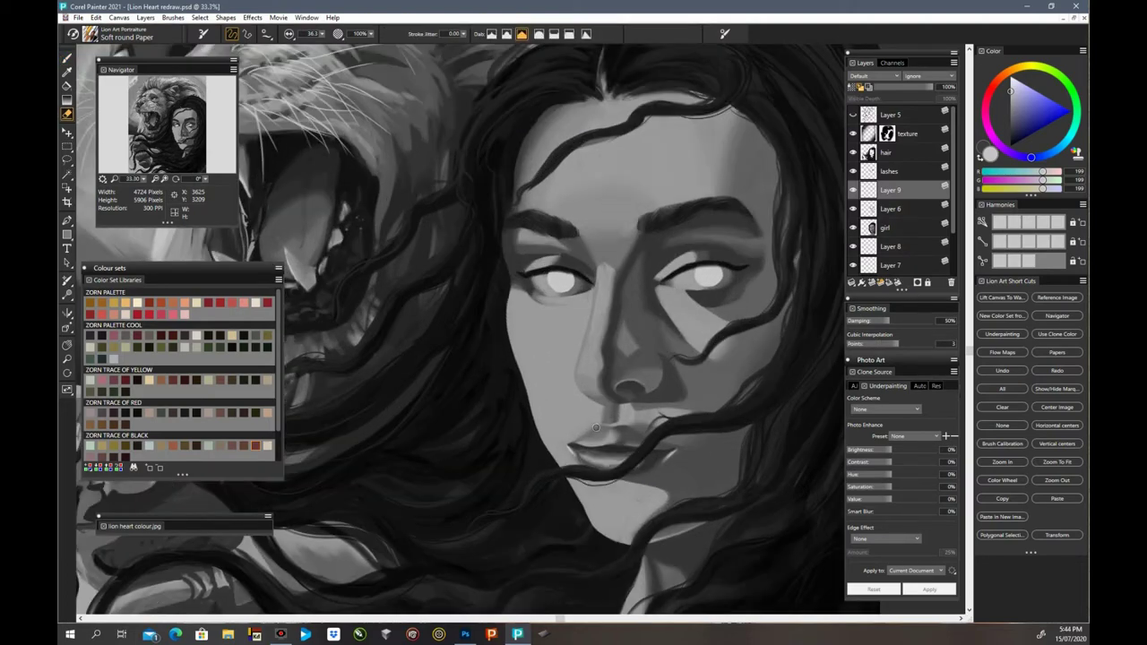
{"action": "left_click", "coordinate": [117, 34]}
{"action": "left_click", "coordinate": [125, 212]}
{"action": "mouse_move", "coordinate": [292, 212]}
{"action": "left_mouse_down"}
{"action": "mouse_move", "coordinate": [292, 255]}
{"action": "mouse_move", "coordinate": [292, 212]}
{"action": "left_mouse_up"}
{"action": "left_click", "coordinate": [226, 252]}
{"action": "left_click", "coordinate": [588, 434], "text": "alt"}
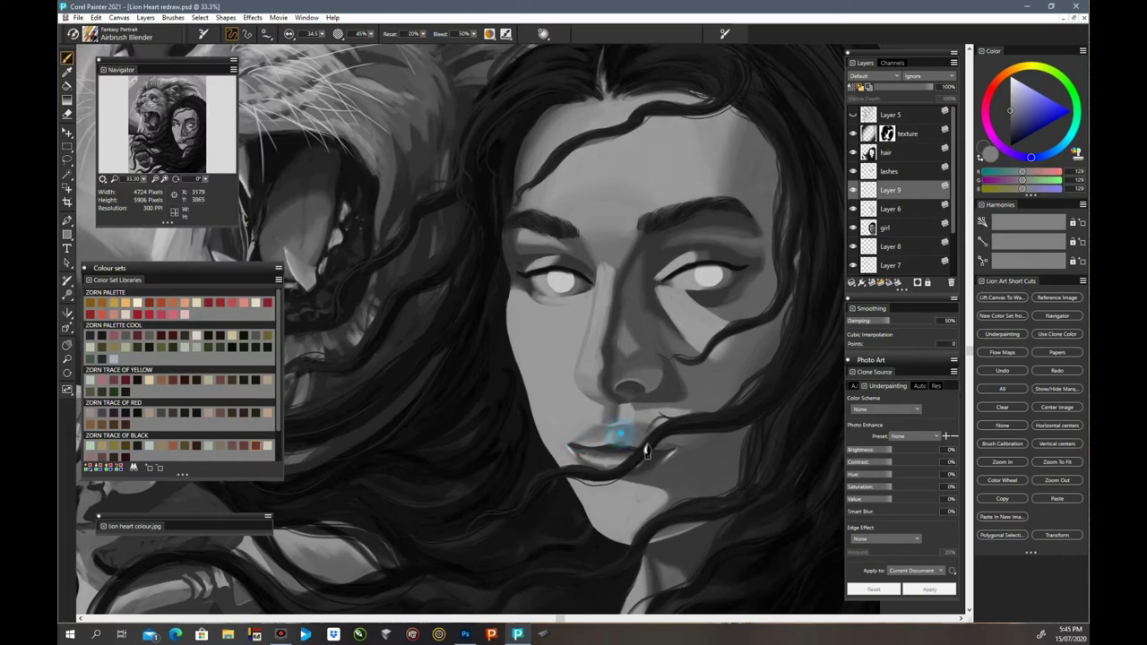
{"action": "mouse_move", "coordinate": [619, 451]}
{"action": "left_mouse_down"}
{"action": "mouse_move", "coordinate": [653, 458]}
{"action": "mouse_move", "coordinate": [592, 461]}
{"action": "mouse_move", "coordinate": [592, 472]}
{"action": "mouse_move", "coordinate": [586, 454]}
{"action": "mouse_move", "coordinate": [636, 462]}
{"action": "left_mouse_up"}
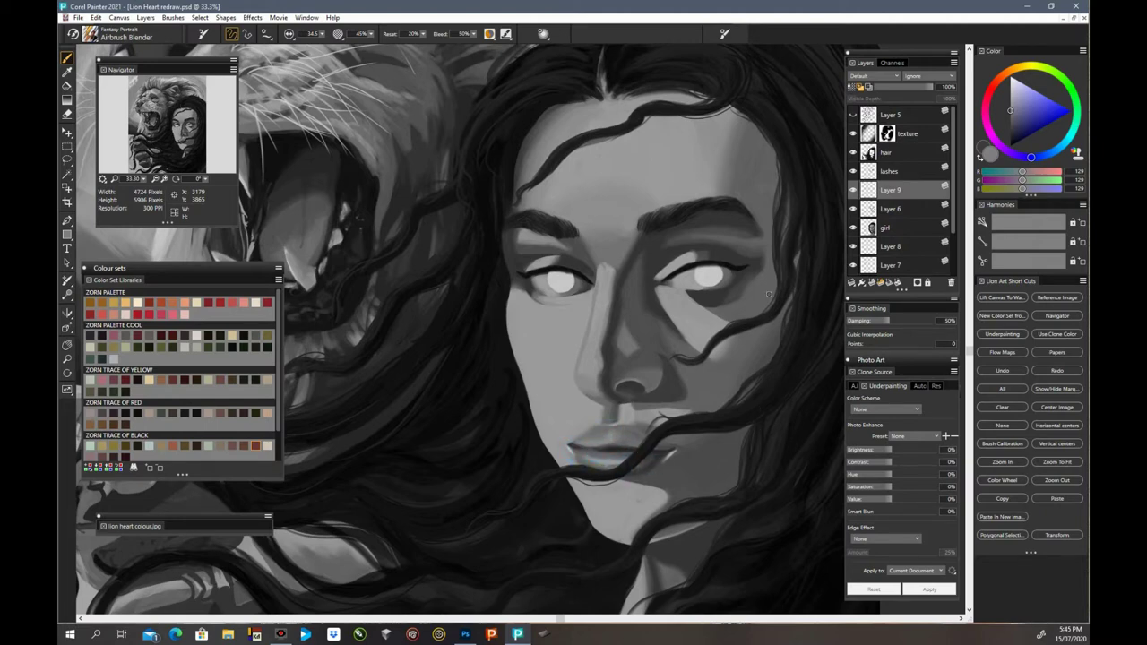
Step: Darken the woman's lips with a larger Airbrush Blender in a dark grey sampled from the nostril
{"action": "left_click", "coordinate": [635, 384], "text": "alt"}
{"action": "left_click", "coordinate": [628, 385], "text": "alt"}
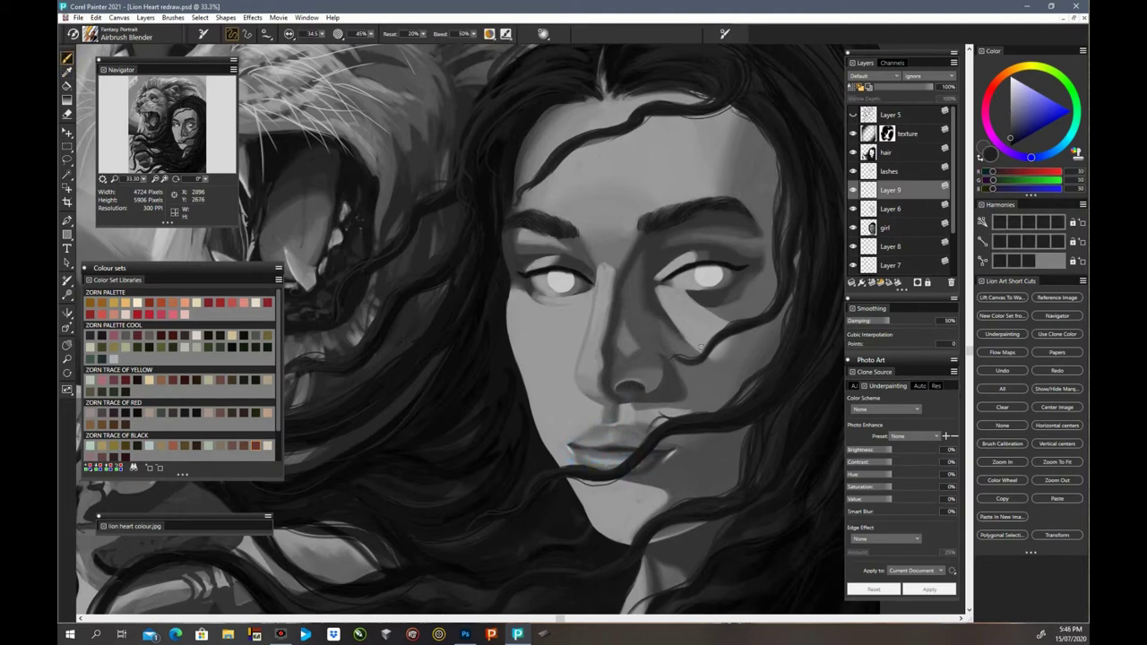
{"action": "scroll", "coordinate": [760, 424], "scroll_direction": "up", "scroll_amount": 2}
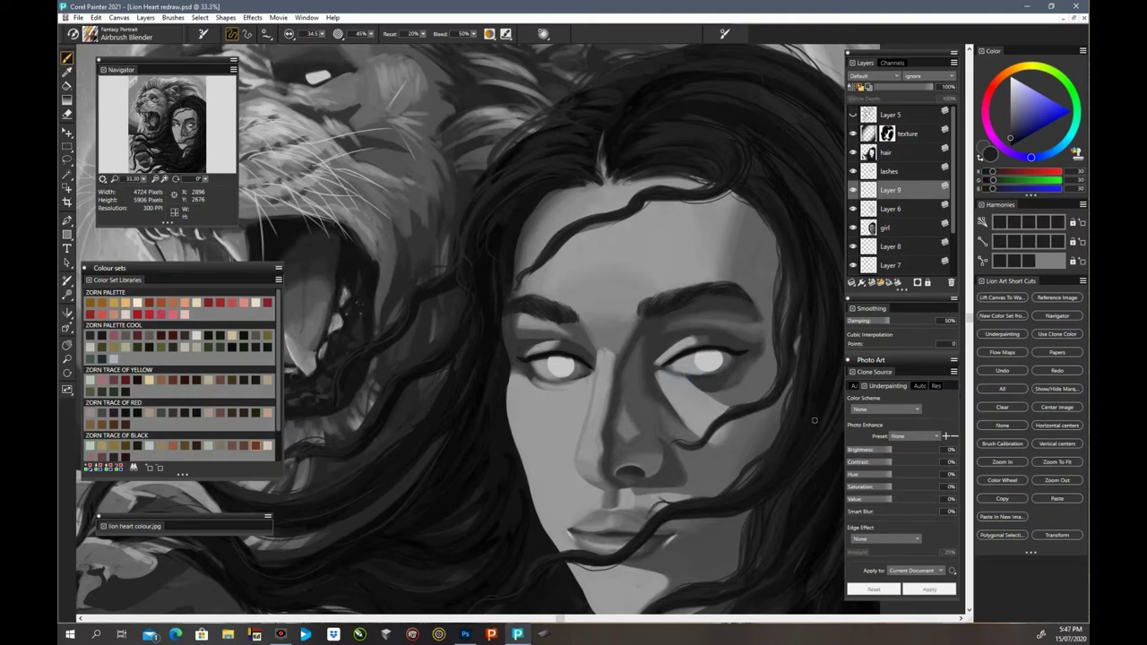
{"action": "scroll", "coordinate": [721, 367], "scroll_direction": "down", "scroll_amount": 5}
{"action": "scroll", "coordinate": [571, 417], "scroll_direction": "up", "scroll_amount": 3}
{"action": "key", "text": "]"}
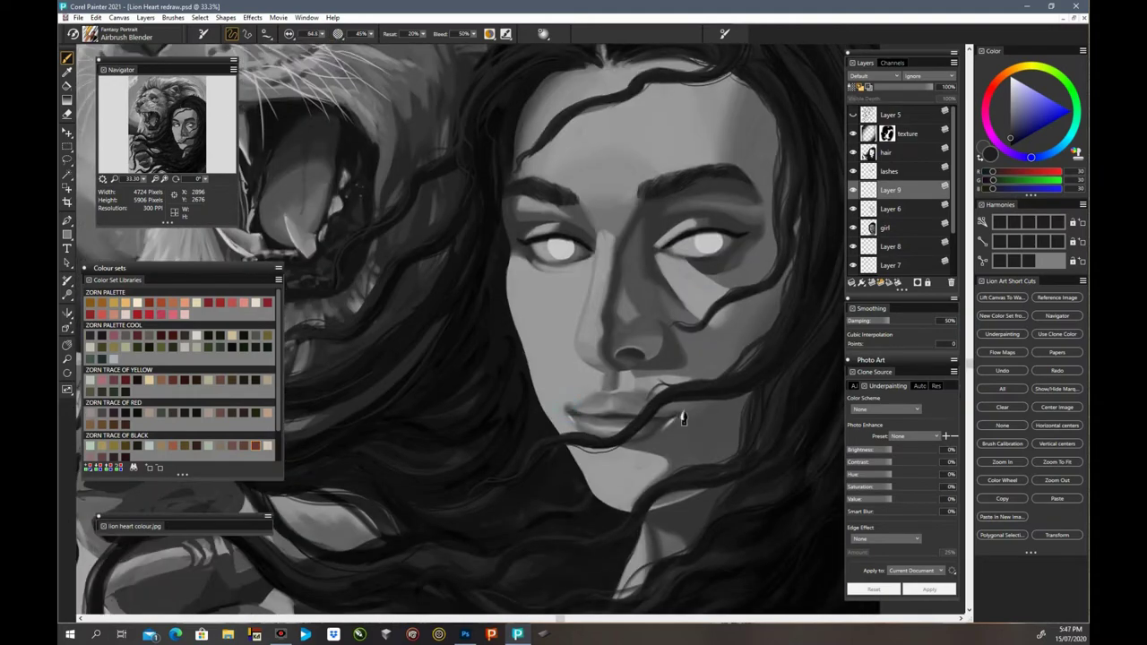
{"action": "mouse_move", "coordinate": [679, 418]}
{"action": "left_mouse_down"}
{"action": "mouse_move", "coordinate": [581, 419]}
{"action": "mouse_move", "coordinate": [632, 420]}
{"action": "mouse_move", "coordinate": [626, 407]}
{"action": "mouse_move", "coordinate": [621, 427]}
{"action": "mouse_move", "coordinate": [578, 425]}
{"action": "left_mouse_up"}
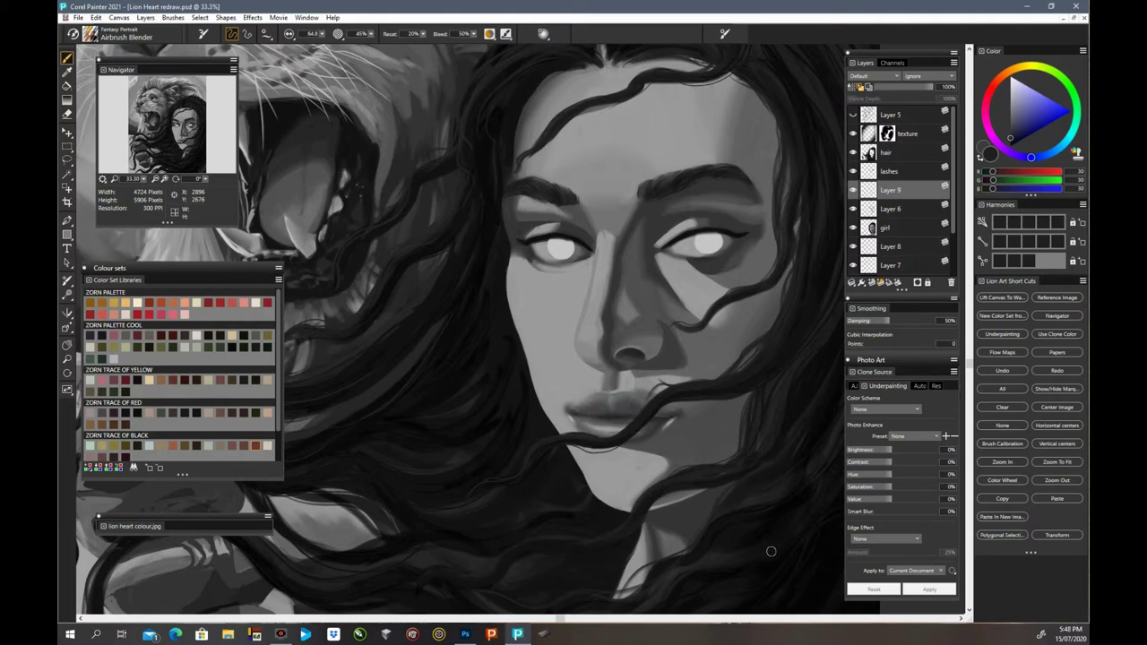
Step: Define the woman's mouth line and nostril in near-black with the Soft round Paper brush, keeping the Layer 5 sketch hidden
{"action": "left_click", "coordinate": [90, 33]}
{"action": "left_click", "coordinate": [165, 103]}
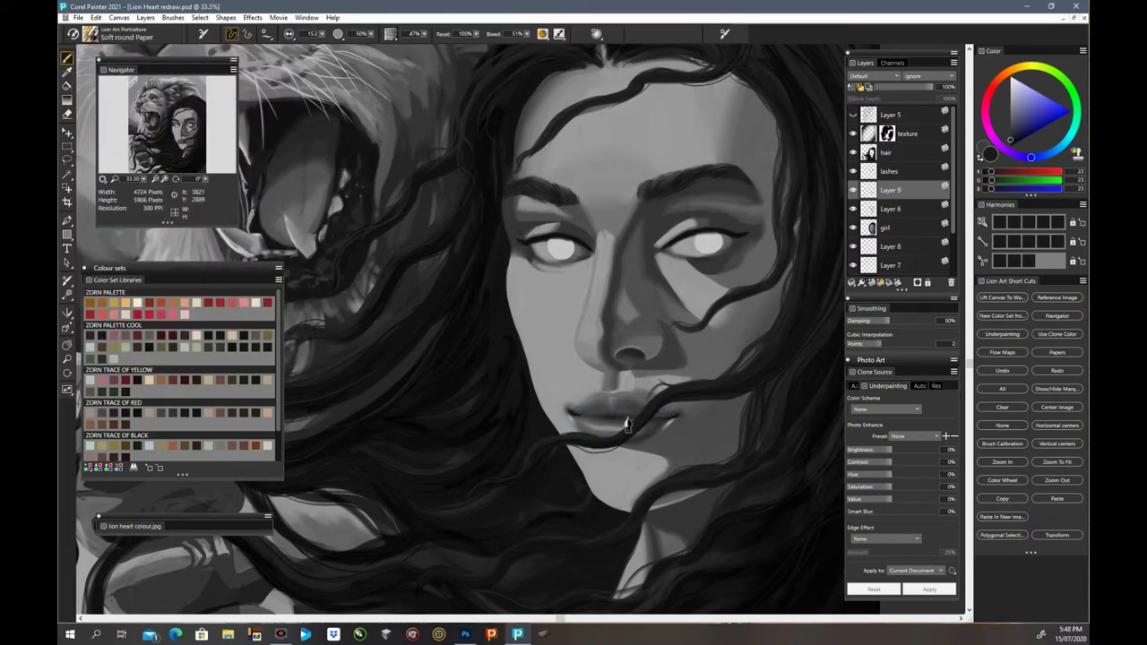
{"action": "key", "text": "ctrl+minus"}
{"action": "key", "text": "ctrl+minus"}
{"action": "key", "text": "ctrl+plus"}
{"action": "key", "text": "ctrl+plus"}
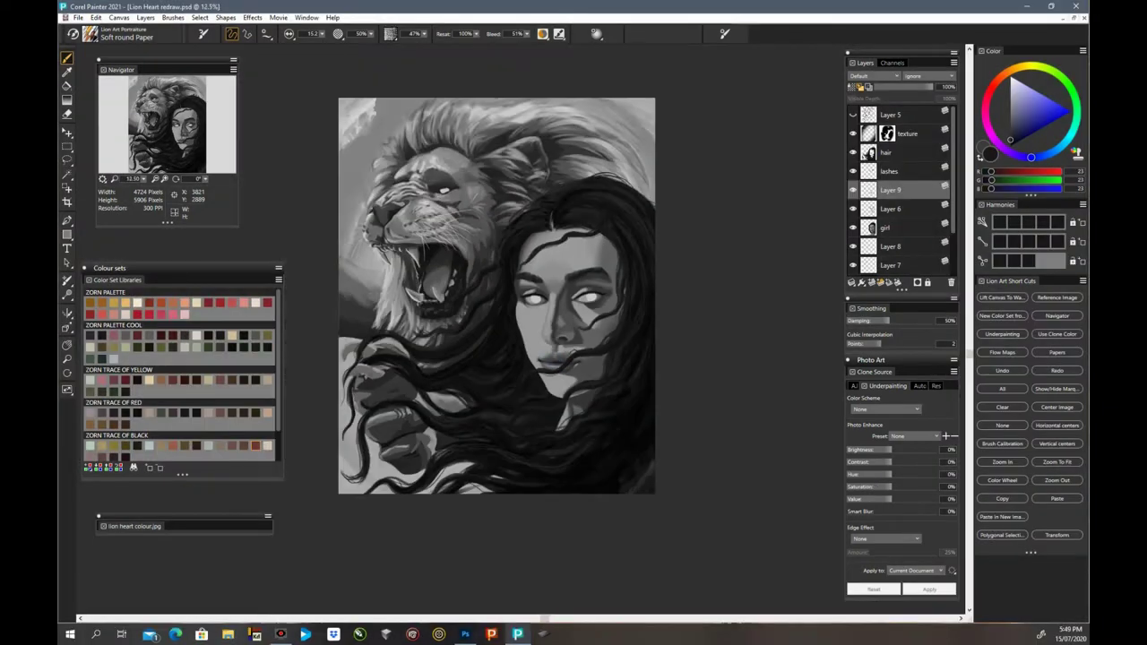
{"action": "key", "text": "n"}
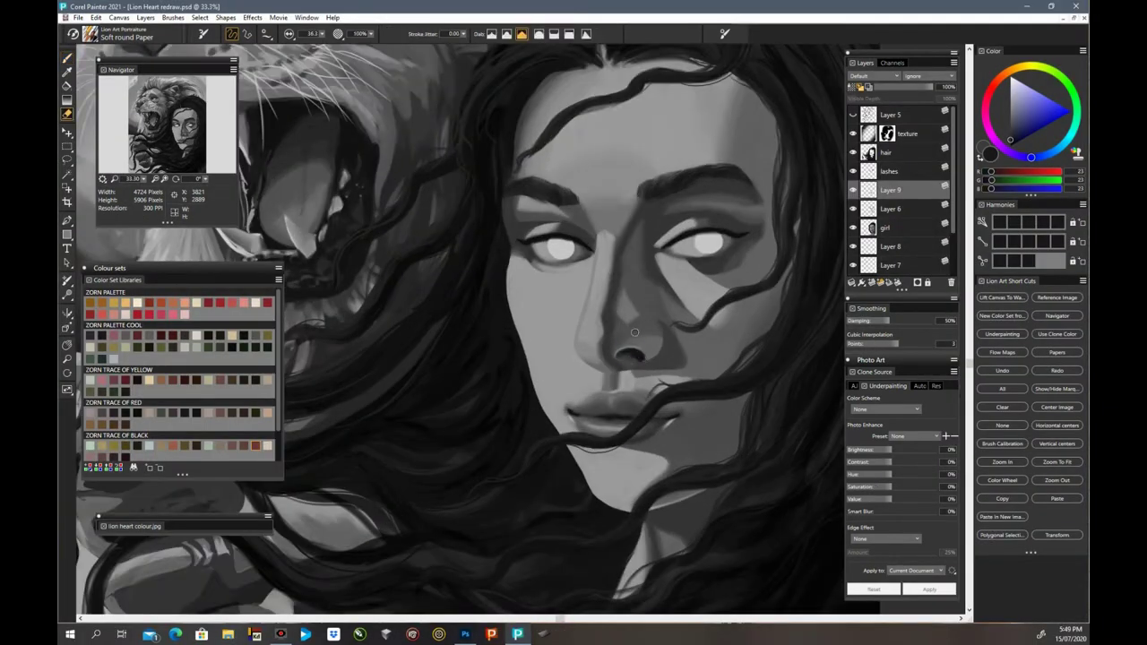
{"action": "key", "text": "b"}
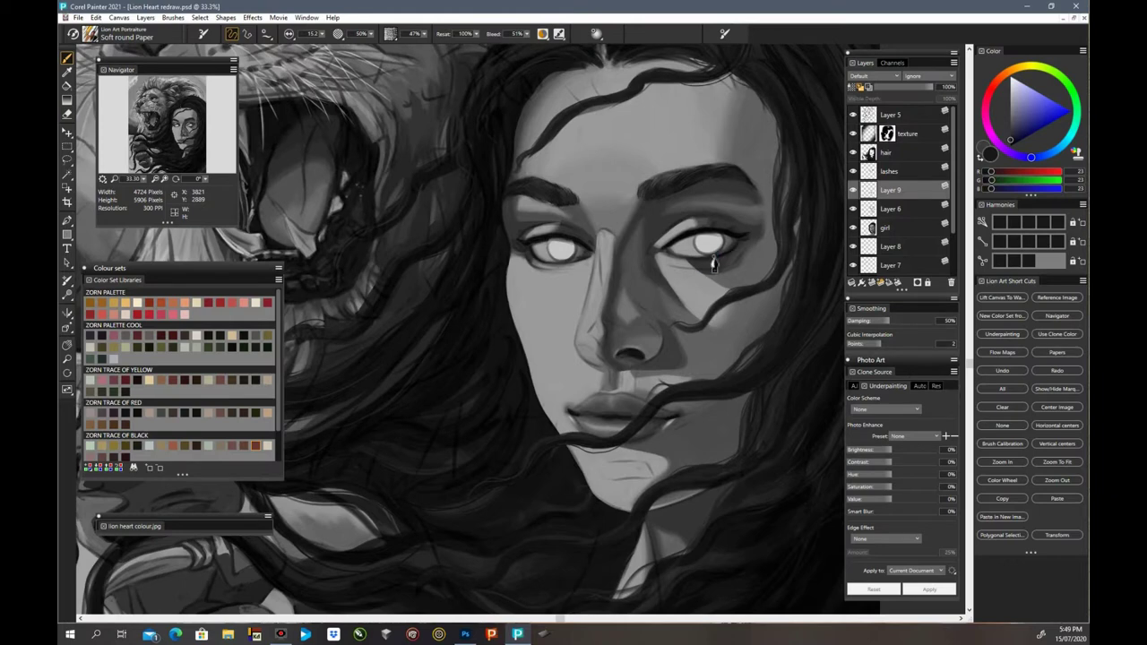
{"action": "left_click", "coordinate": [854, 114]}
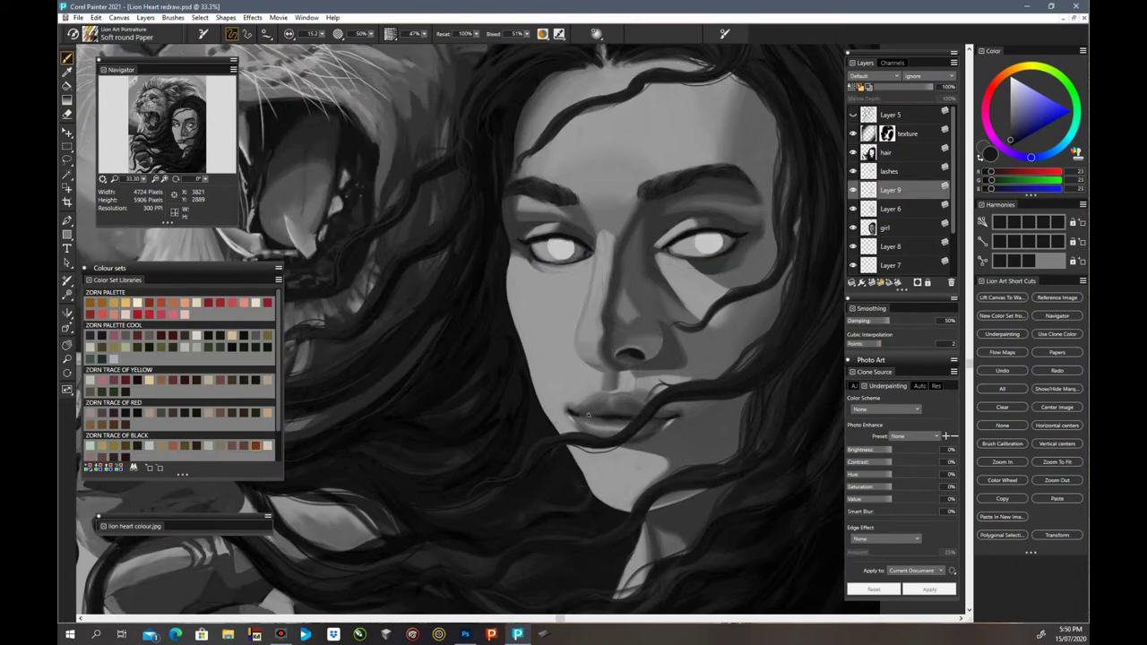
Step: Soften the lips and nostril and shade the edges of both eyeballs with a small Airbrush Blender, comparing with Layer 9 hidden
{"action": "left_click", "coordinate": [125, 34]}
{"action": "left_click", "coordinate": [179, 98]}
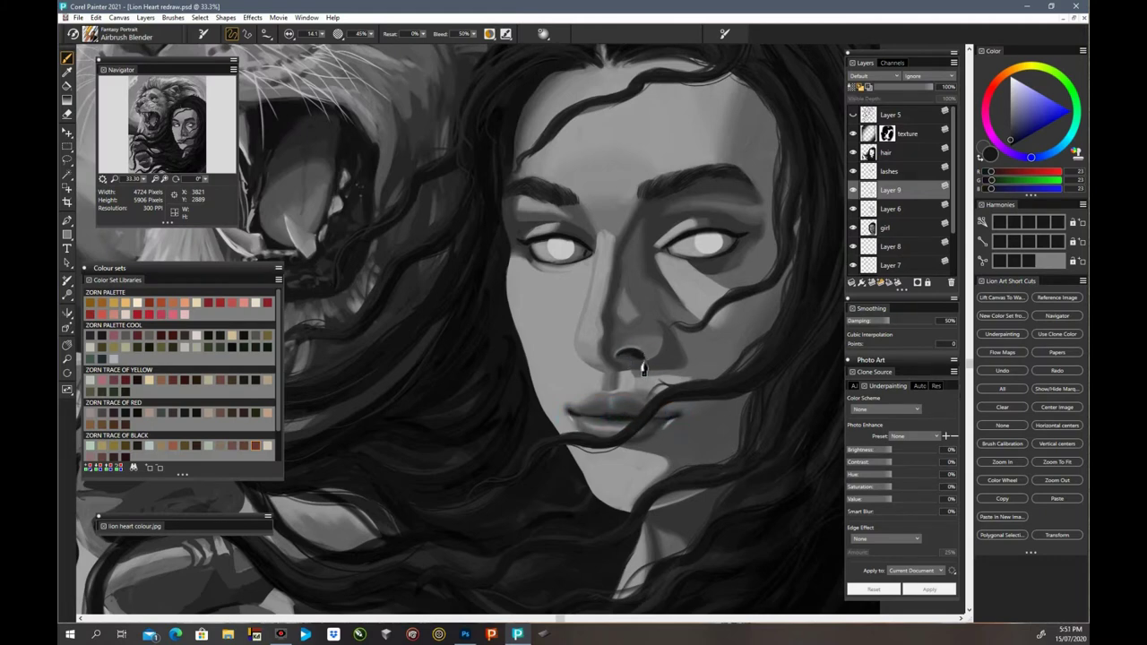
{"action": "key", "text": "ctrl+plus"}
{"action": "scroll", "coordinate": [658, 509], "scroll_direction": "up", "scroll_amount": 1}
{"action": "left_click_drag", "start_coordinate": [968, 354], "coordinate": [969, 325]}
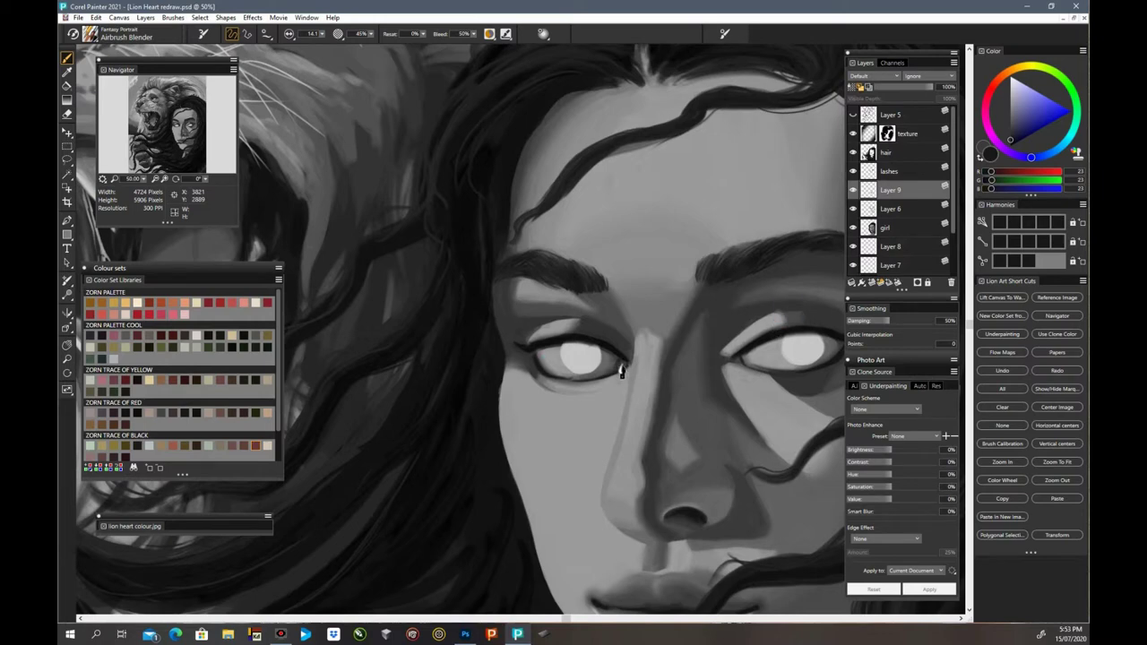
{"action": "left_click_drag", "start_coordinate": [744, 366], "coordinate": [660, 366]}
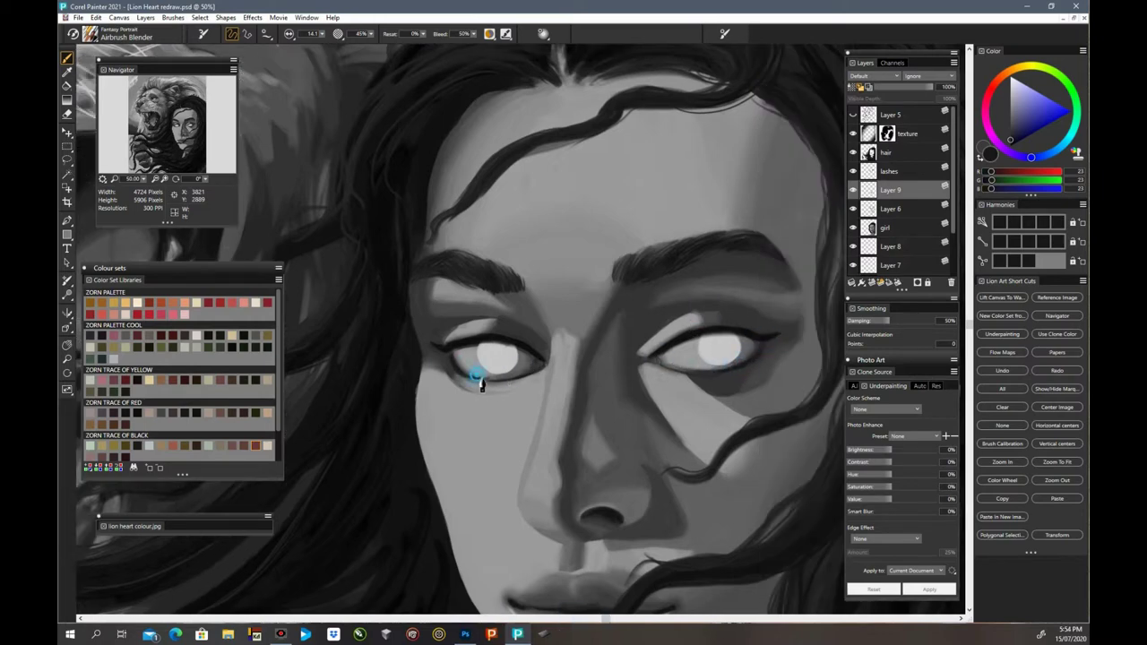
{"action": "left_click", "coordinate": [852, 190]}
{"action": "left_click", "coordinate": [852, 190]}
Step: Erase excess dark shading around the woman's eyes on Layer 9 and Layer 6
{"action": "key", "text": "n"}
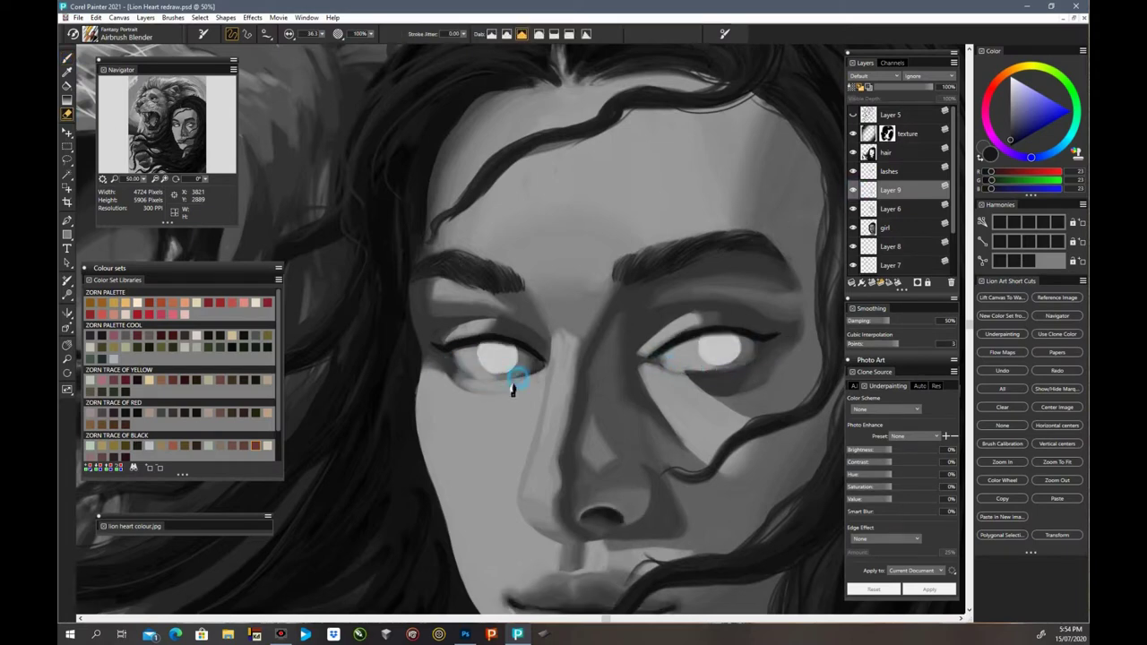
{"action": "left_click", "coordinate": [874, 209]}
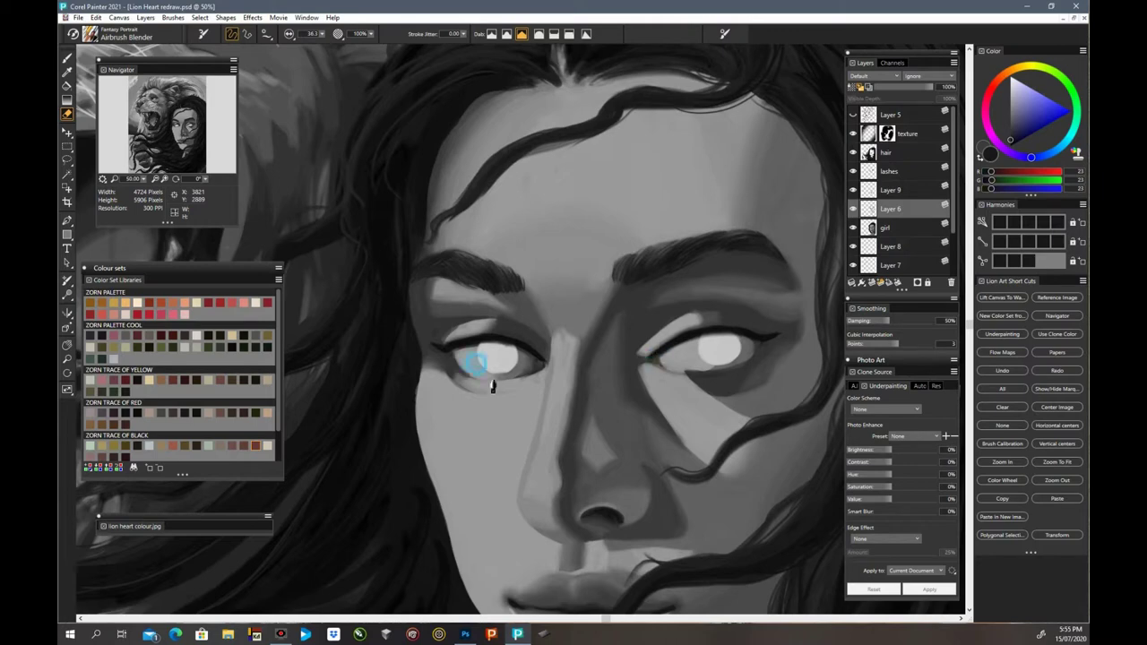
{"action": "left_click", "coordinate": [887, 190]}
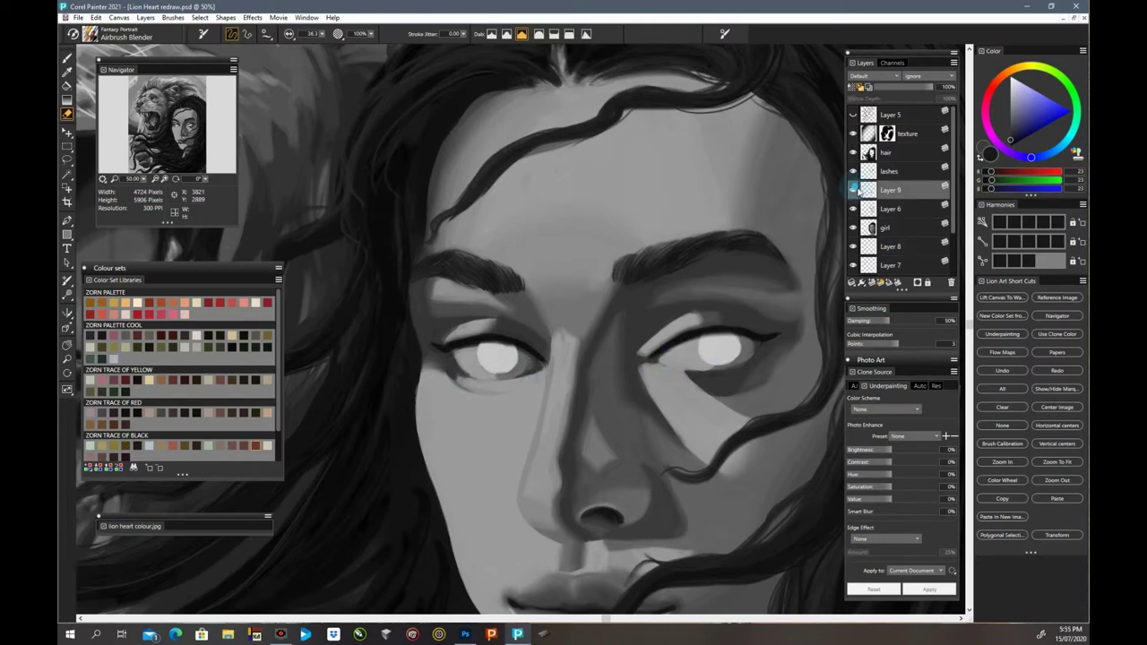
Step: Repaint the pale irises on Layer 9 with the Soft round Paper brush in sampled light grey, checking them against the Layer 5 sketch
{"action": "left_click", "coordinate": [853, 115]}
{"action": "key", "text": "b"}
{"action": "left_click", "coordinate": [505, 358], "text": "alt"}
{"action": "left_click", "coordinate": [90, 35]}
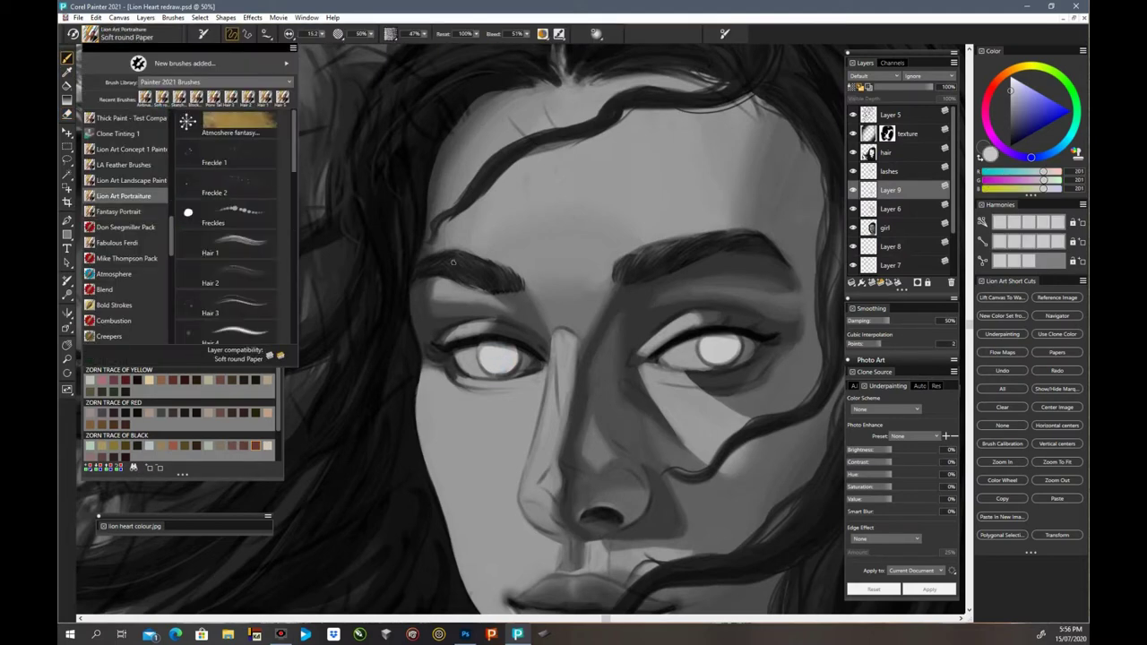
{"action": "left_click", "coordinate": [318, 187]}
{"action": "mouse_move", "coordinate": [488, 366]}
{"action": "left_mouse_down"}
{"action": "mouse_move", "coordinate": [513, 368]}
{"action": "mouse_move", "coordinate": [484, 356]}
{"action": "left_mouse_up"}
{"action": "left_click_drag", "start_coordinate": [706, 352], "coordinate": [736, 365]}
{"action": "left_click", "coordinate": [852, 115]}
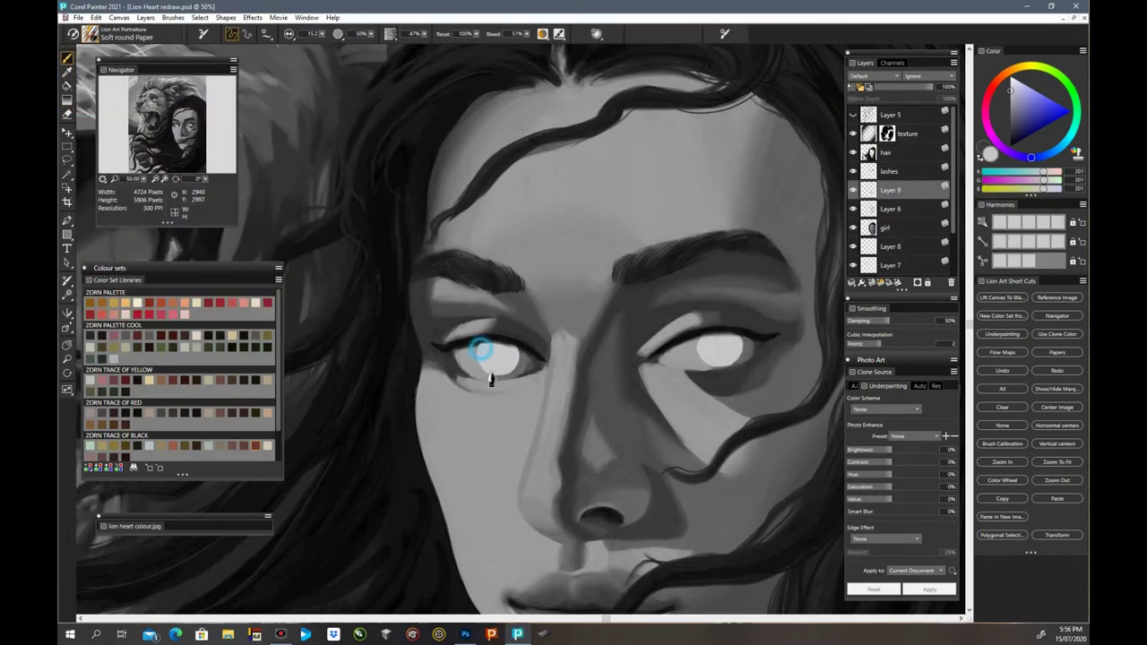
{"action": "left_click_drag", "start_coordinate": [492, 369], "coordinate": [514, 357]}
Step: Compare the face with Layer 9 hidden, and erase the pale irises from both of the woman's eyes
{"action": "key", "text": "ctrl+minus"}
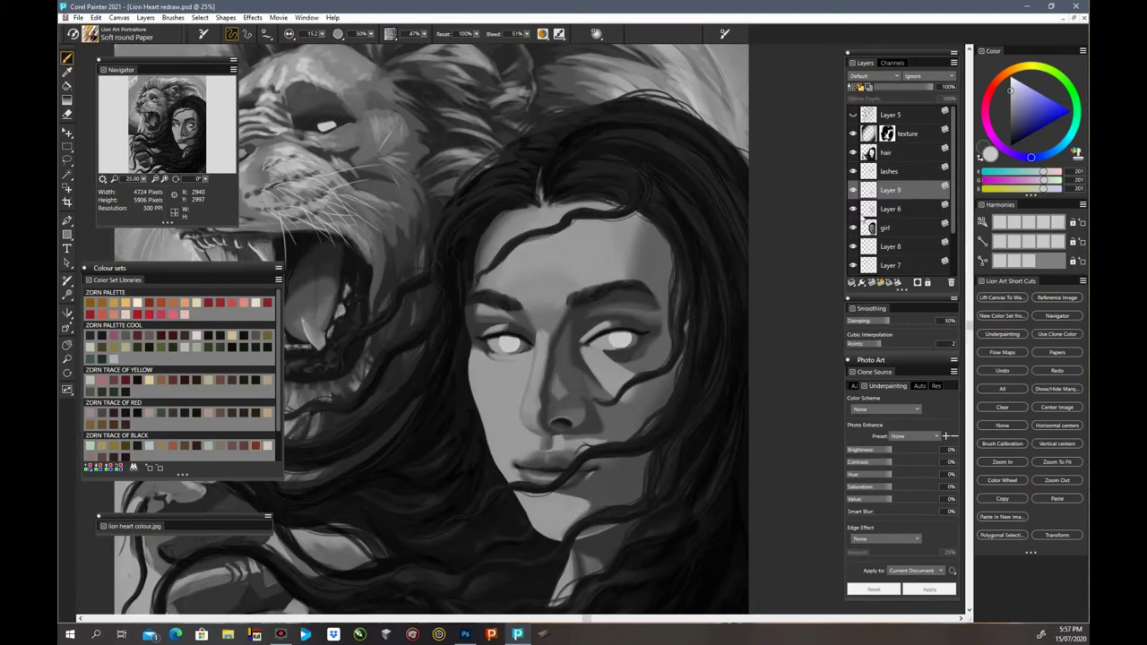
{"action": "left_click", "coordinate": [852, 190]}
{"action": "left_click", "coordinate": [852, 190]}
{"action": "key", "text": "n"}
{"action": "left_click_drag", "start_coordinate": [508, 340], "coordinate": [518, 350]}
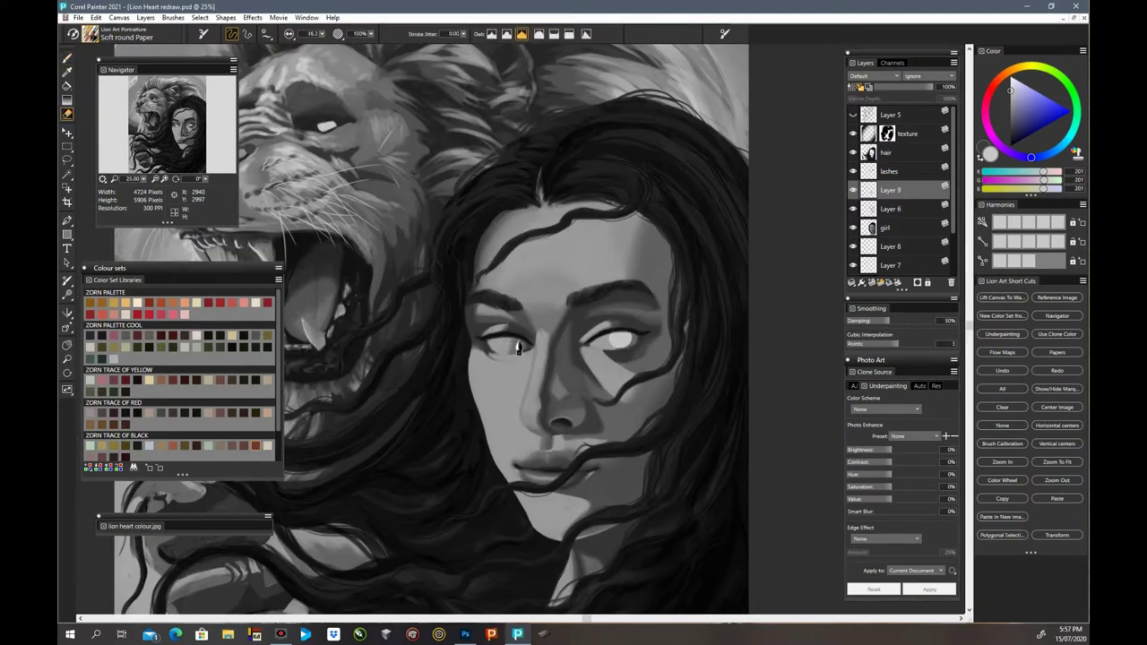
{"action": "left_click_drag", "start_coordinate": [613, 339], "coordinate": [631, 353]}
{"action": "key", "text": "ctrl+minus"}
{"action": "key", "text": "ctrl+plus"}
{"action": "key", "text": "ctrl+plus"}
Step: Shade the inner corners of the woman's eyes on Layer 6 with the Soft round Paper brush in sampled greys
{"action": "left_click", "coordinate": [868, 209]}
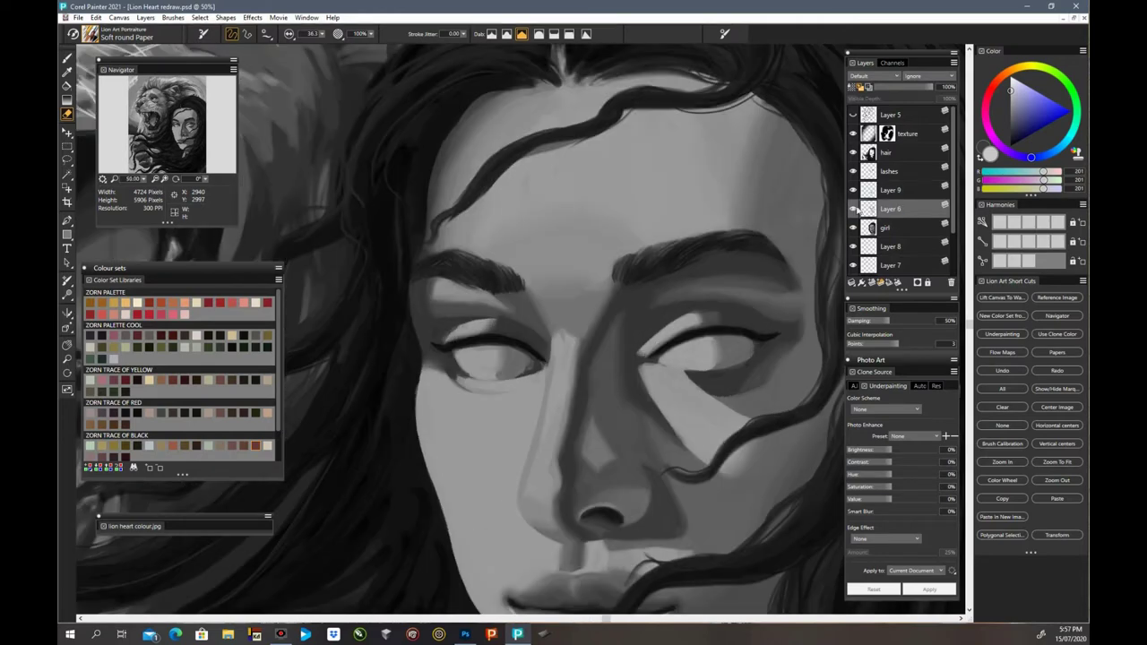
{"action": "key", "text": "b"}
{"action": "left_click", "coordinate": [658, 359], "text": "alt"}
{"action": "left_click", "coordinate": [852, 190]}
{"action": "left_click", "coordinate": [852, 190]}
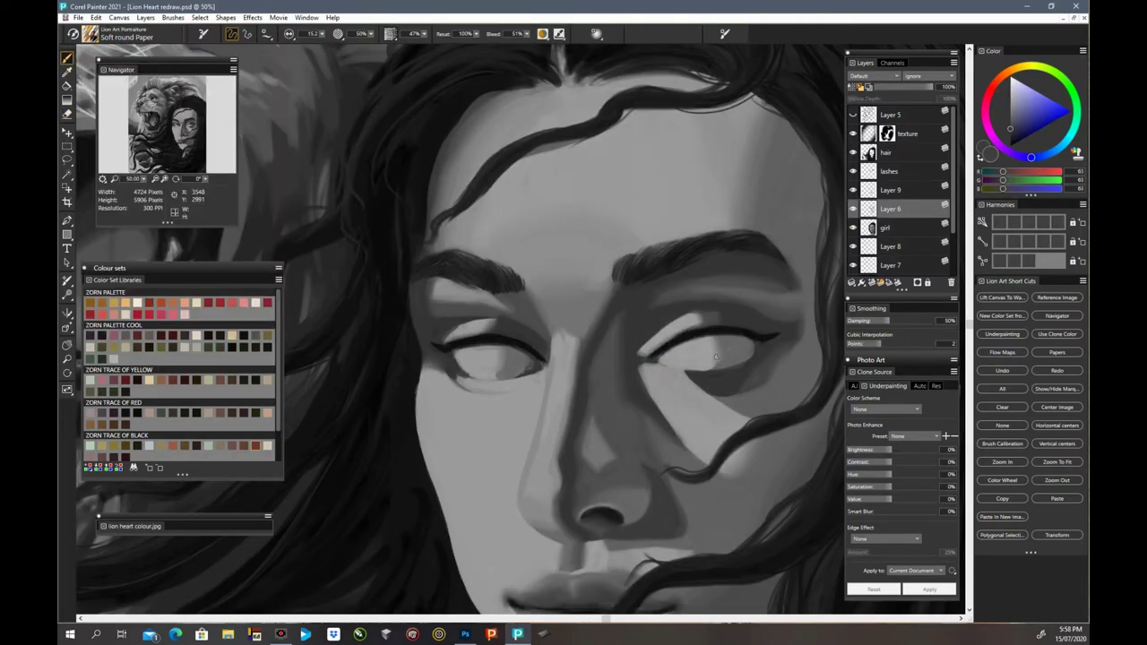
{"action": "left_click_drag", "start_coordinate": [665, 364], "coordinate": [651, 353]}
{"action": "key", "text": "alt"}
{"action": "left_click", "coordinate": [660, 359], "text": "alt"}
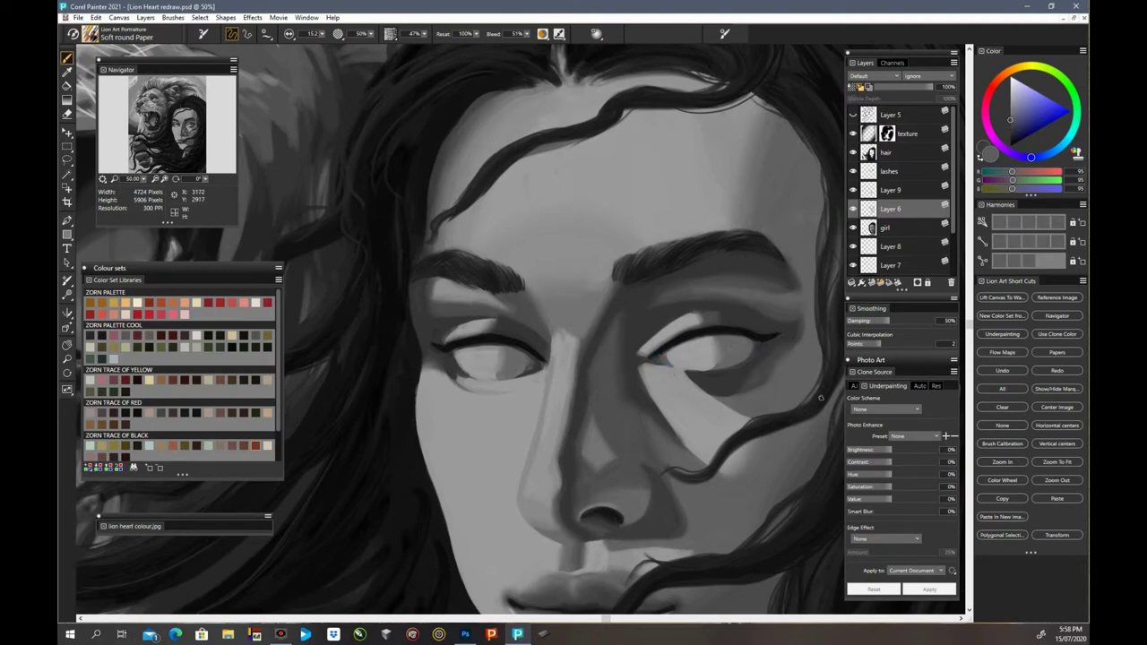
{"action": "left_click", "coordinate": [531, 358], "text": "alt"}
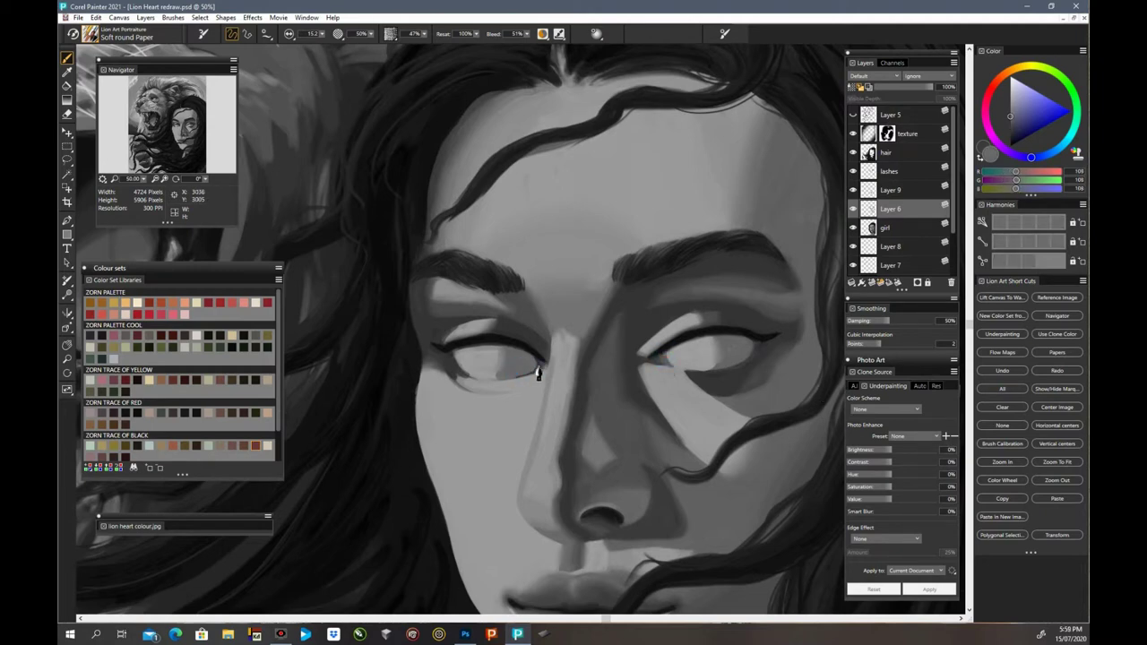
{"action": "left_click", "coordinate": [662, 365], "text": "alt"}
{"action": "key", "text": "ctrl+minus"}
{"action": "key", "text": "ctrl+minus"}
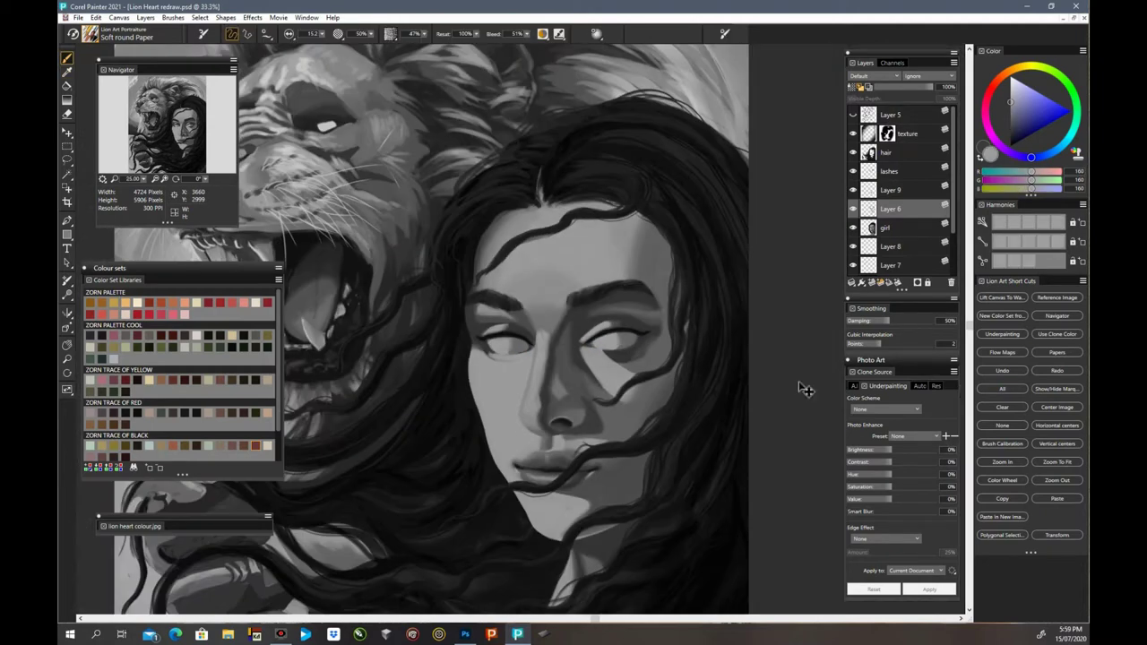
Step: Soften the shading at the inner eye corners on Layer 6 with the Airbrush Blender
{"action": "key", "text": "ctrl+plus"}
{"action": "key", "text": "ctrl+plus"}
{"action": "left_click", "coordinate": [125, 34]}
{"action": "left_click", "coordinate": [164, 102]}
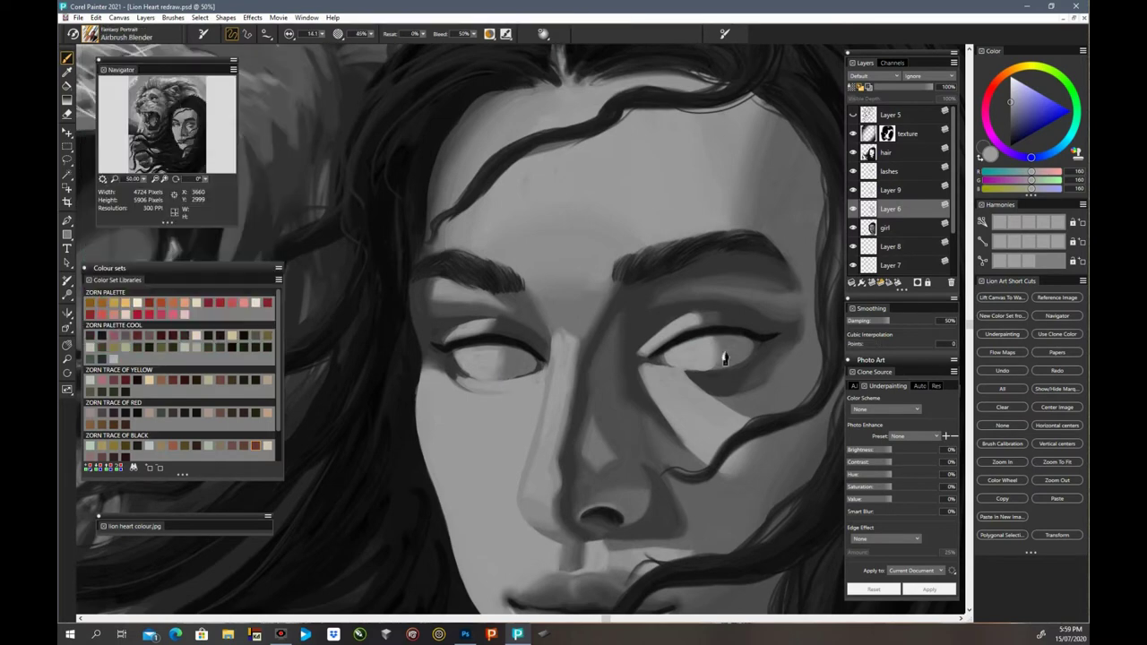
{"action": "left_click_drag", "start_coordinate": [536, 369], "coordinate": [513, 377]}
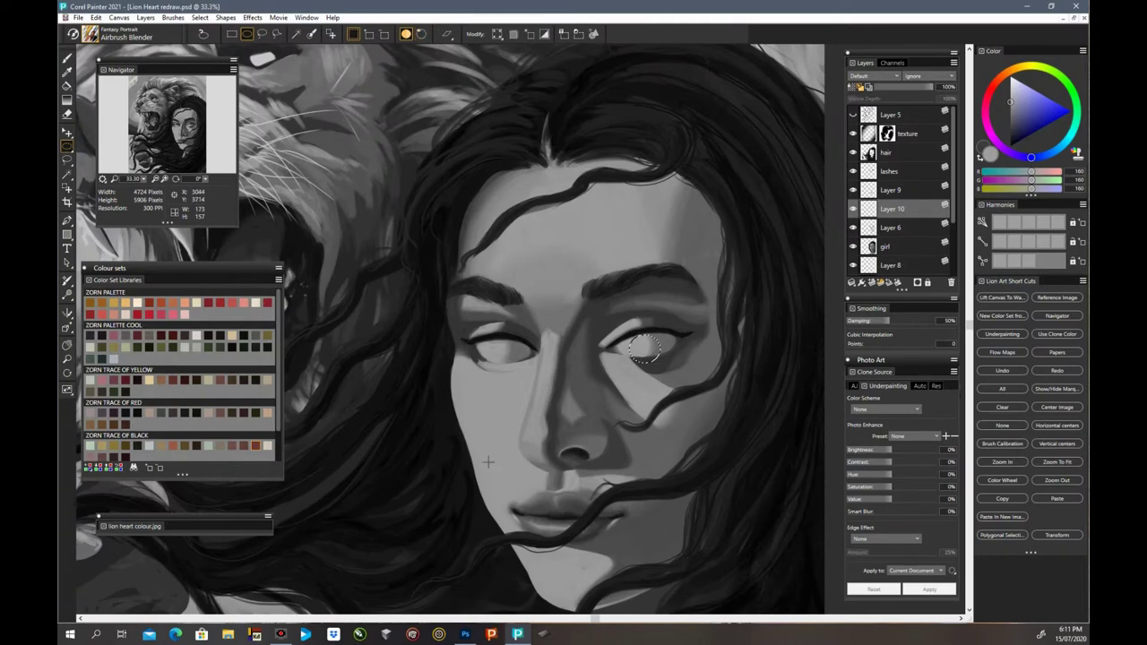
Step: Fill the circular iris selection on Layer 10 with light grey using Hard Square, and switch to Skin Blender and Flat Color
{"action": "left_click", "coordinate": [90, 34]}
{"action": "left_click", "coordinate": [230, 152]}
{"action": "left_click", "coordinate": [1010, 89]}
{"action": "left_click_drag", "start_coordinate": [639, 344], "coordinate": [654, 343]}
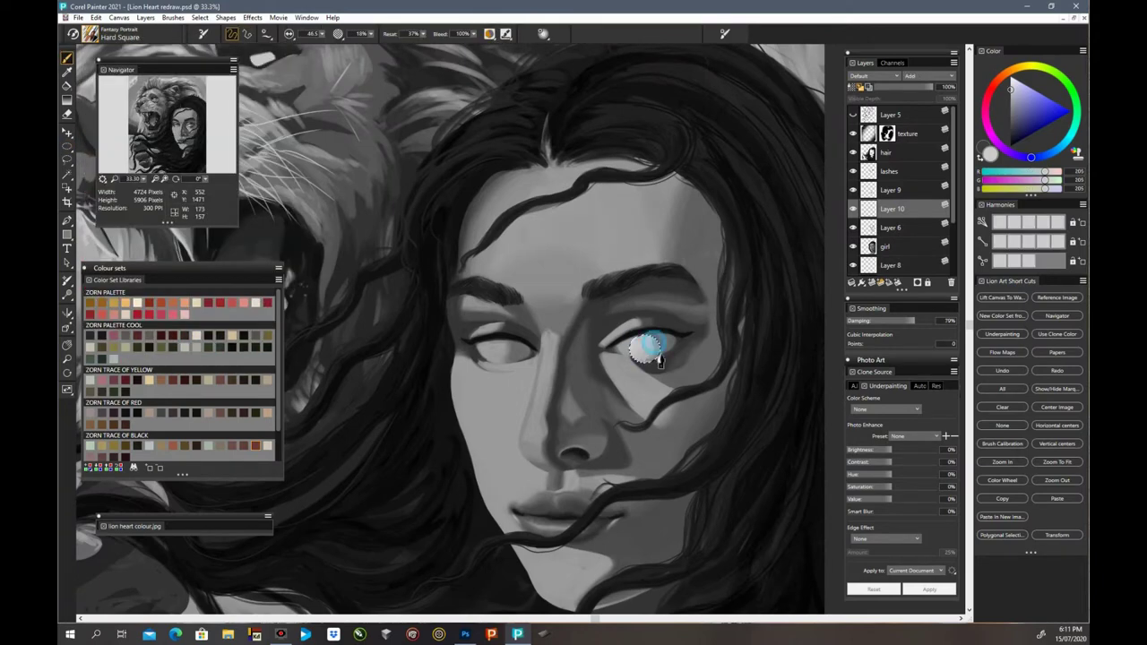
{"action": "left_click", "coordinate": [90, 34]}
{"action": "left_click", "coordinate": [128, 195]}
{"action": "left_click_drag", "start_coordinate": [292, 208], "coordinate": [292, 218]}
{"action": "left_click", "coordinate": [230, 285]}
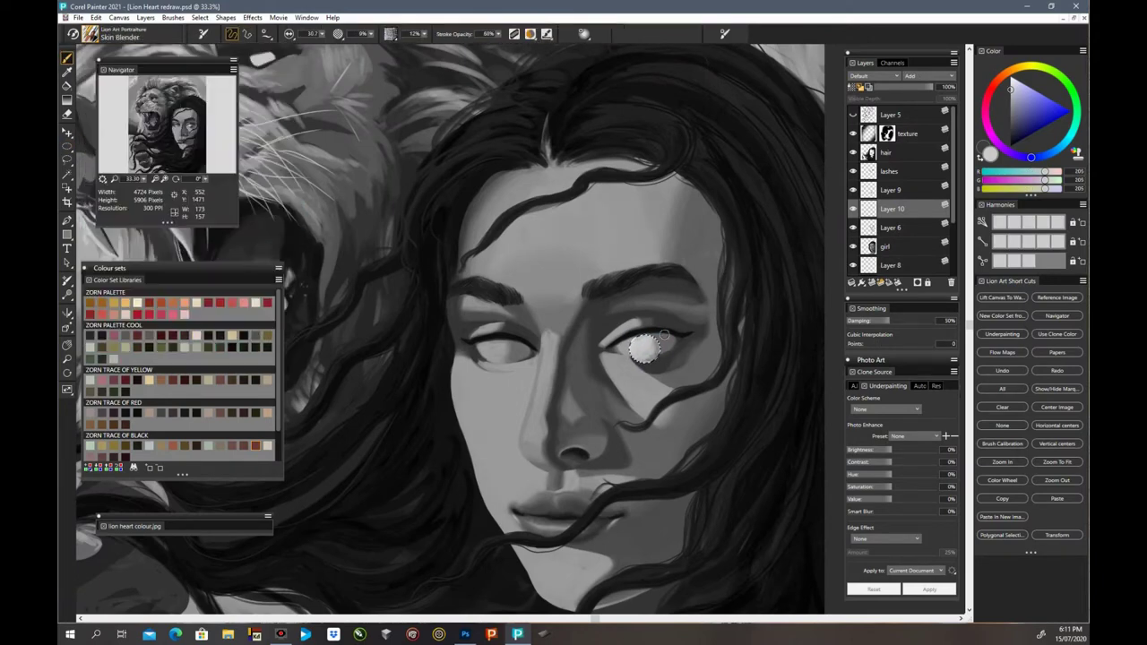
{"action": "left_click", "coordinate": [90, 34]}
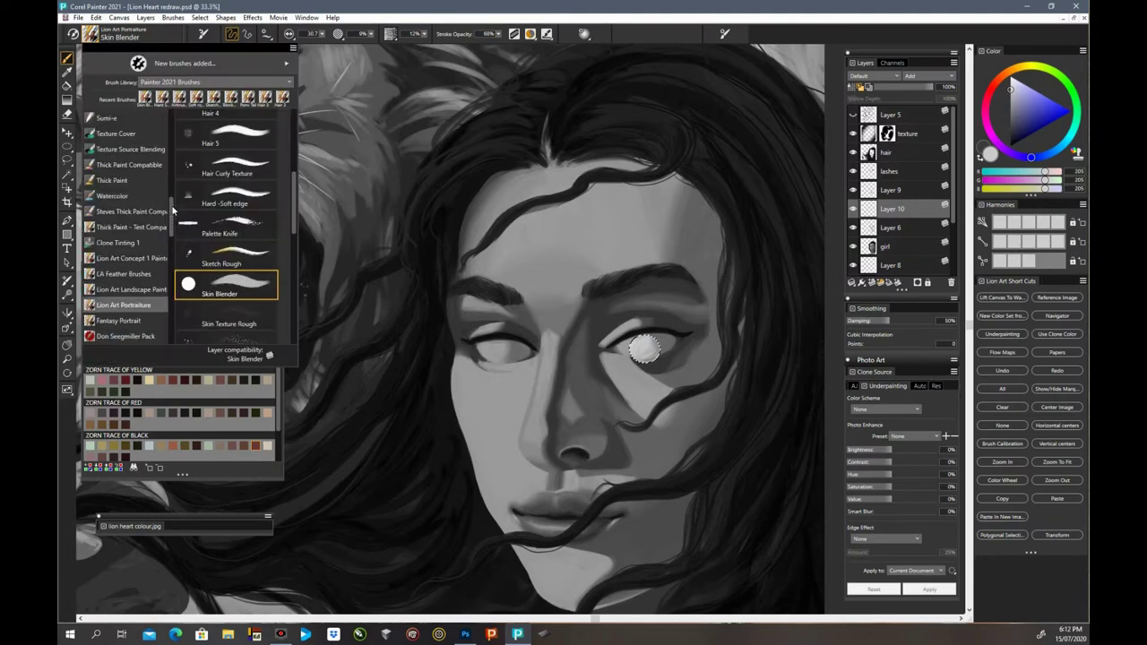
{"action": "left_click", "coordinate": [237, 154]}
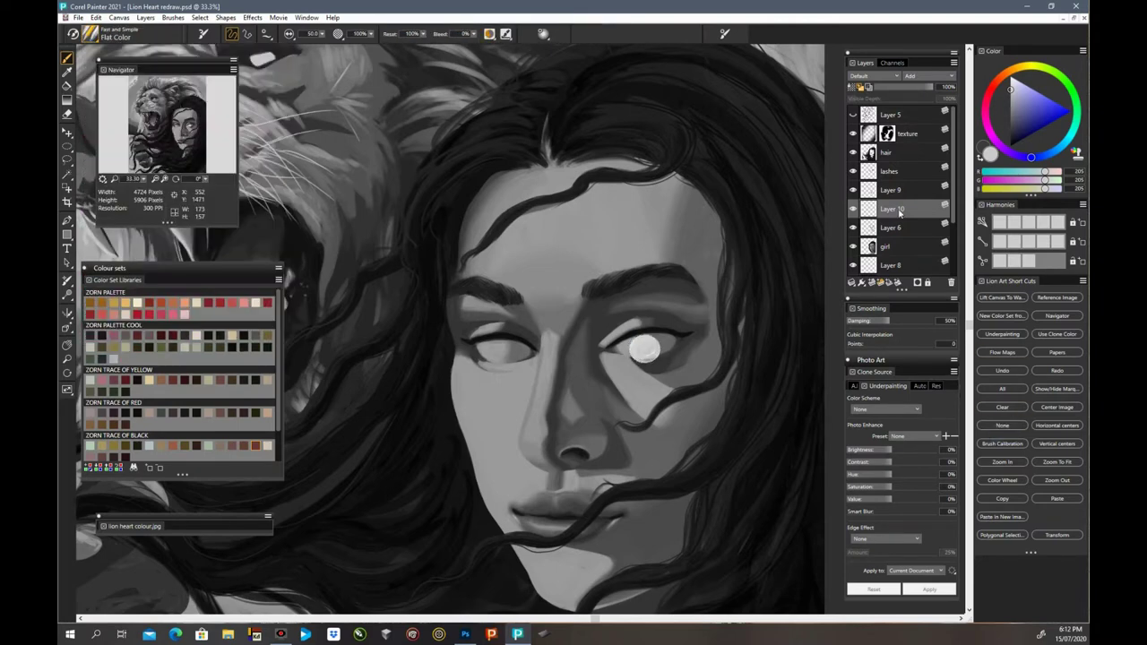
Step: Duplicate the iris on Layer 10 and place the copy over the woman's other eye
{"action": "right_click", "coordinate": [899, 212]}
{"action": "left_click", "coordinate": [815, 325]}
{"action": "key", "text": "ctrl+z"}
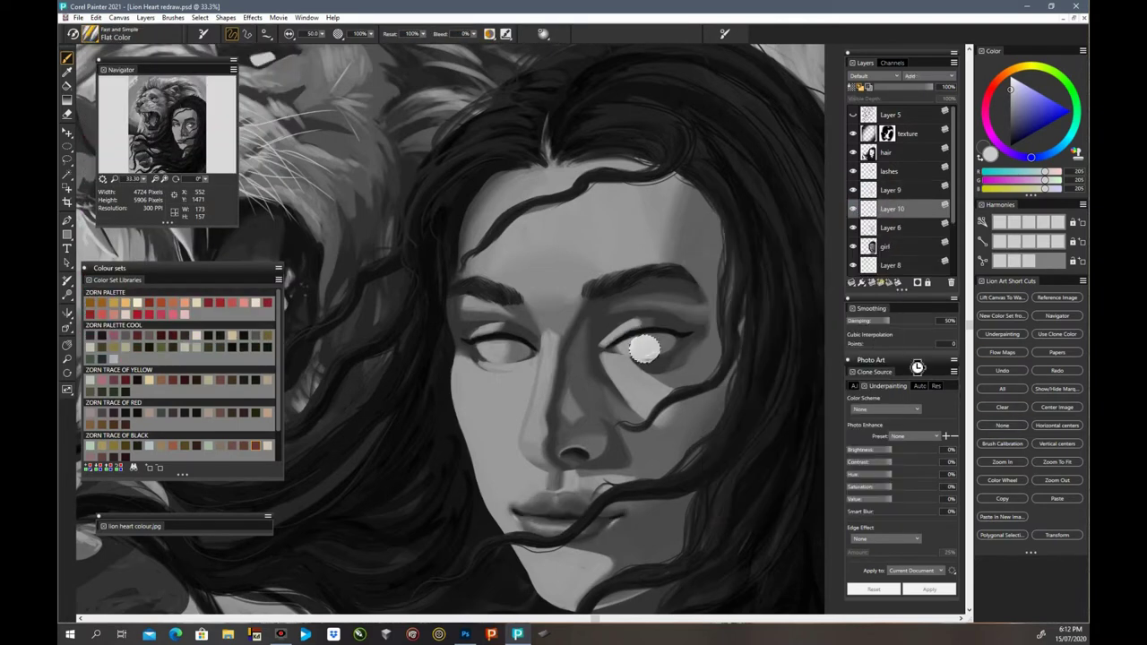
{"action": "right_click", "coordinate": [893, 220]}
{"action": "left_click", "coordinate": [820, 303]}
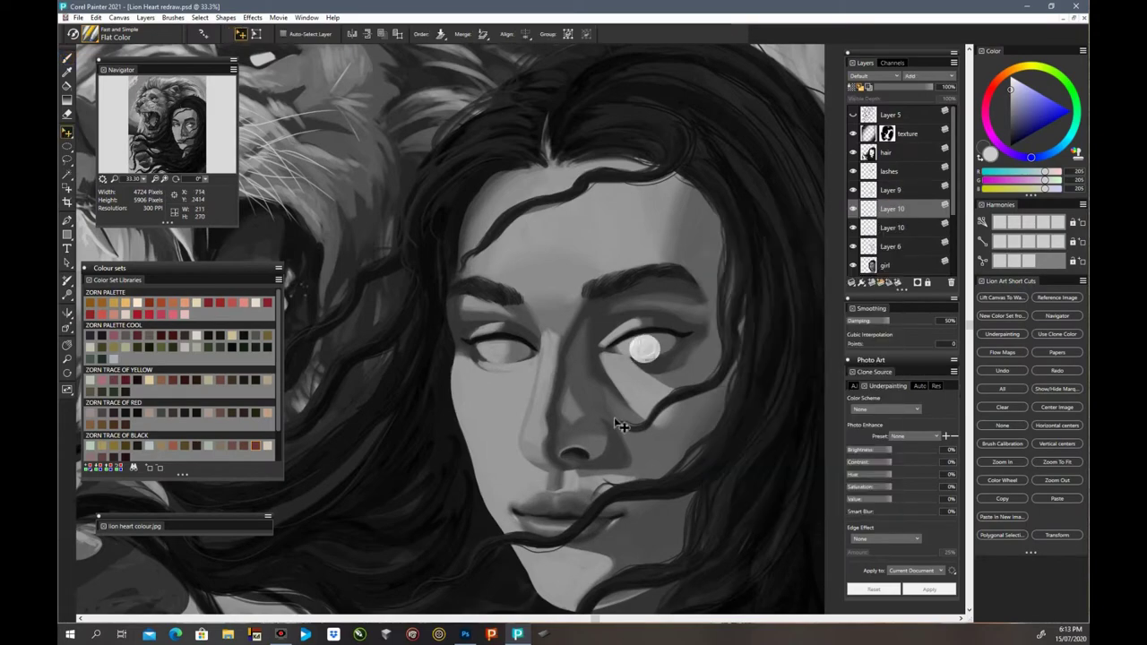
{"action": "key", "text": "ctrl+minus"}
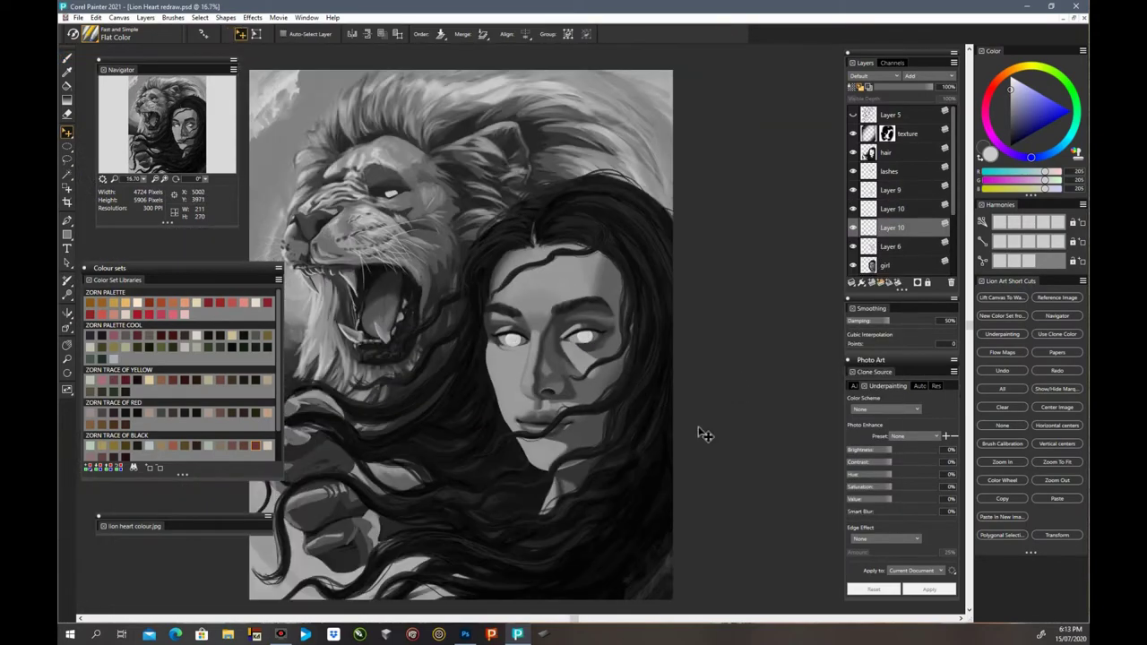
{"action": "left_click", "coordinate": [509, 343], "text": "ctrl"}
{"action": "key", "text": "ctrl+minus"}
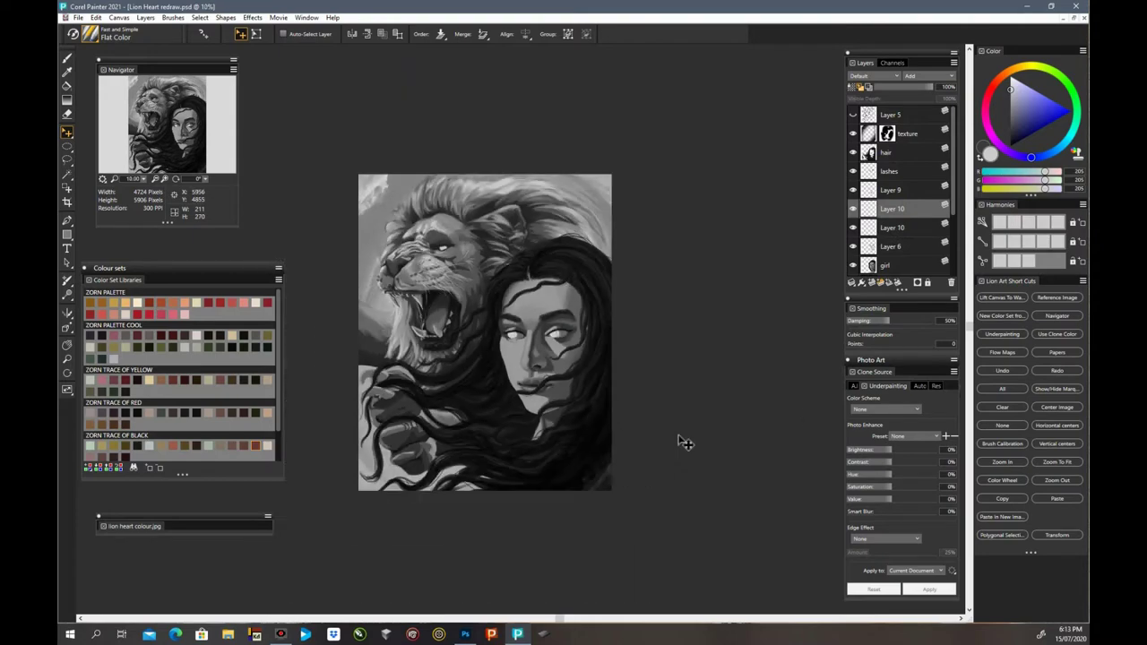
Step: Adjust the sideways position of both irises within the woman's eyes
{"action": "key", "text": "ctrl+plus"}
{"action": "key", "text": "ctrl+plus"}
{"action": "left_click", "coordinate": [517, 332]}
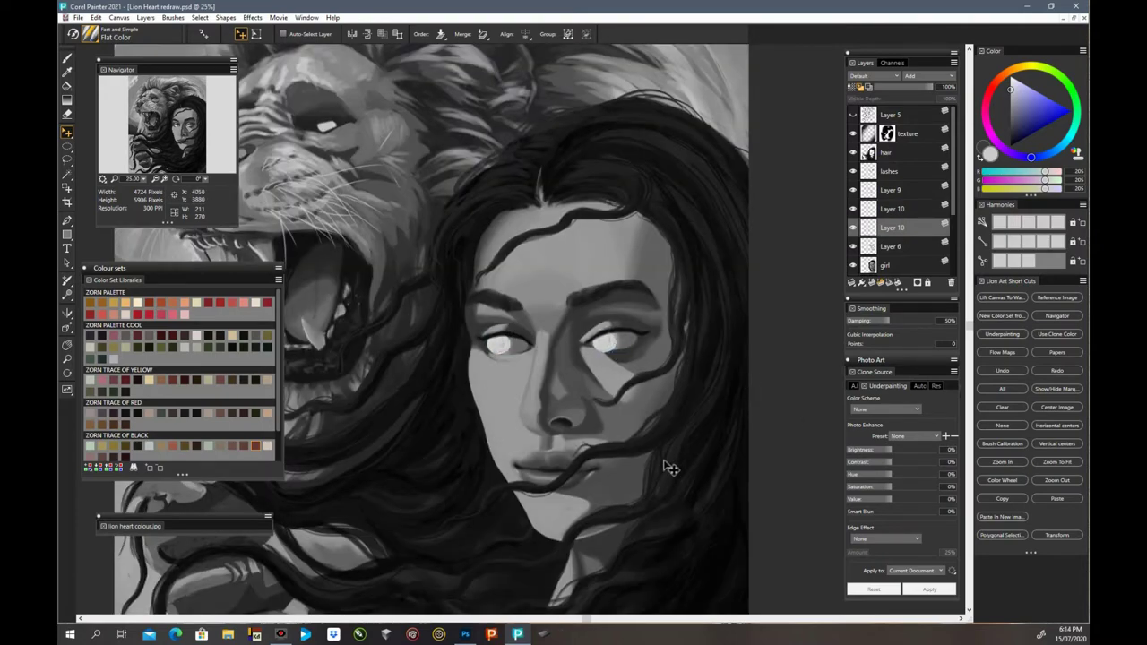
{"action": "key", "text": "ctrl+minus"}
{"action": "key", "text": "ctrl+minus"}
Step: Duplicate the two iris layers together as a second group and reposition the irises in the copy
{"action": "right_click", "coordinate": [903, 212]}
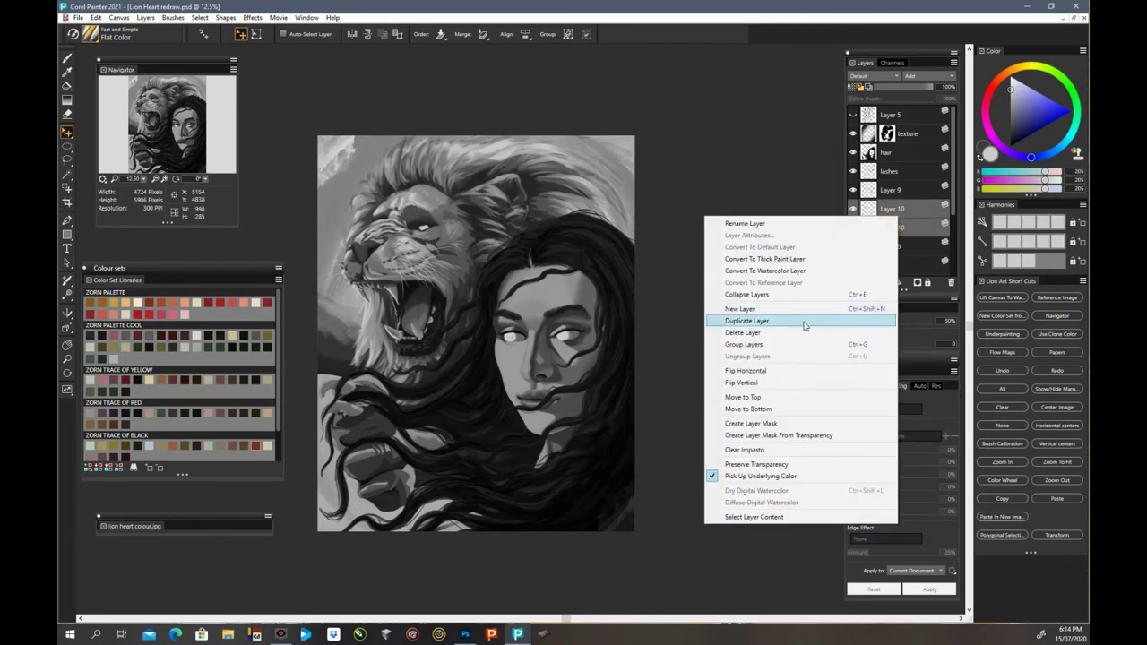
{"action": "left_click", "coordinate": [806, 324]}
{"action": "key", "text": "ctrl+plus"}
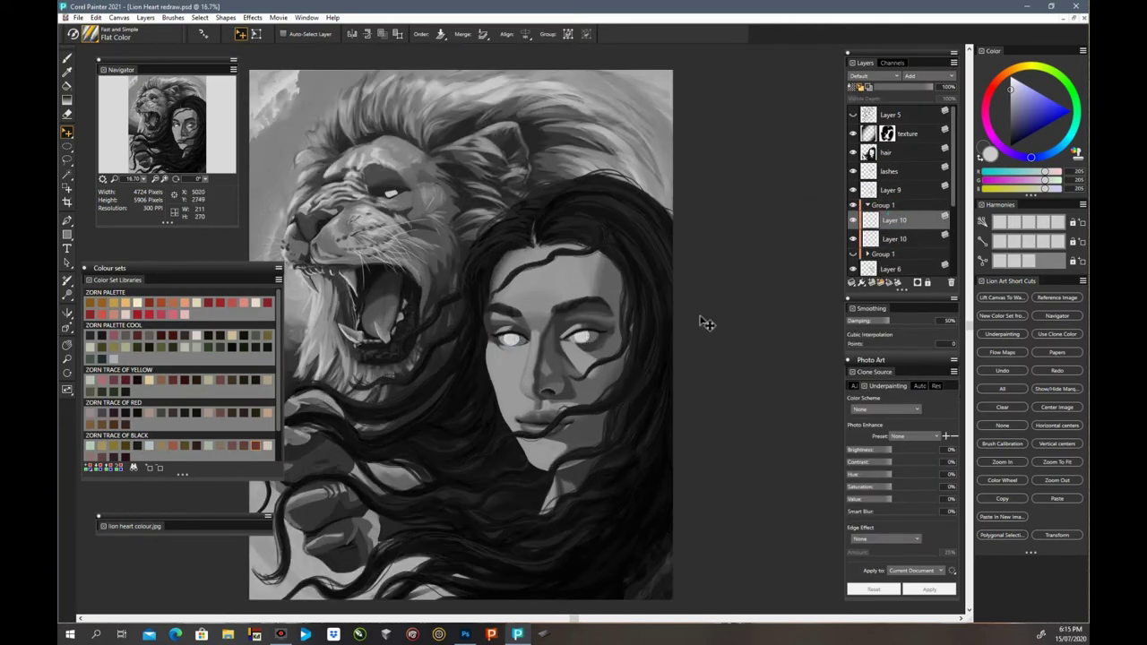
{"action": "key", "text": "ctrl+plus"}
{"action": "left_click", "coordinate": [615, 342]}
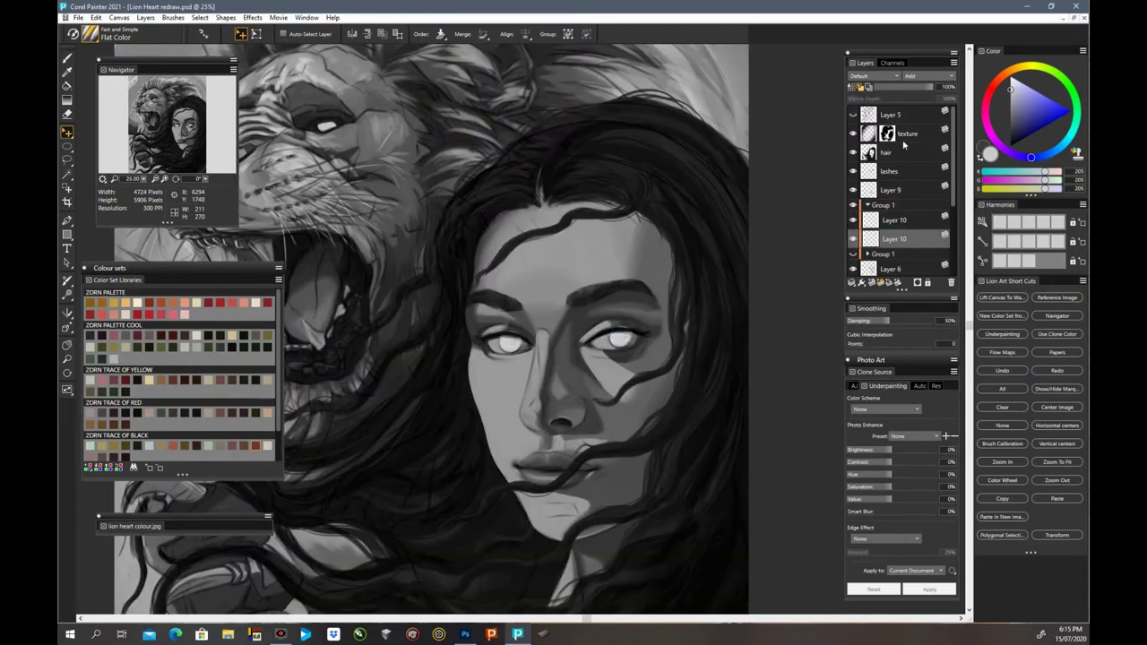
{"action": "key", "text": "ctrl+minus"}
{"action": "key", "text": "ctrl+minus"}
Step: Compare the two iris groups by switching their visibility, and delete the unwanted group
{"action": "left_click", "coordinate": [868, 205]}
{"action": "left_click", "coordinate": [854, 128]}
{"action": "left_click", "coordinate": [854, 139]}
{"action": "left_click", "coordinate": [882, 156]}
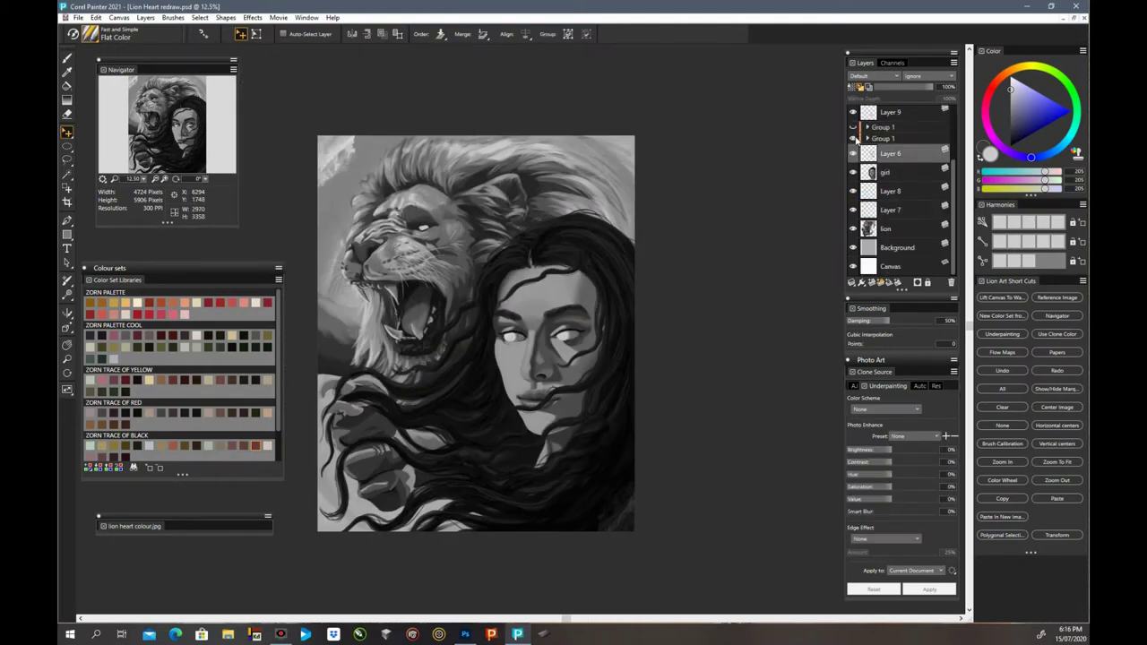
{"action": "left_click", "coordinate": [890, 139]}
{"action": "left_click", "coordinate": [951, 282]}
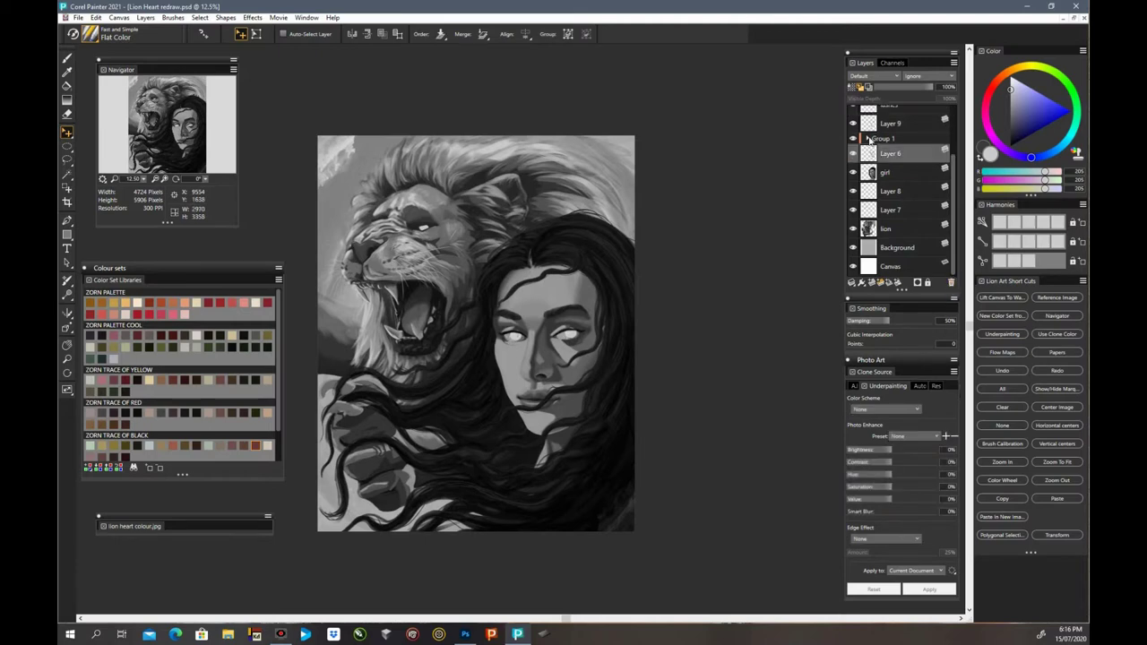
Step: Reposition the iris in the eye farther from the lion, using the lower Layer 10 in the remaining group
{"action": "left_click", "coordinate": [868, 138]}
{"action": "left_click", "coordinate": [909, 157]}
{"action": "key", "text": "ctrl+plus"}
{"action": "left_click", "coordinate": [619, 341]}
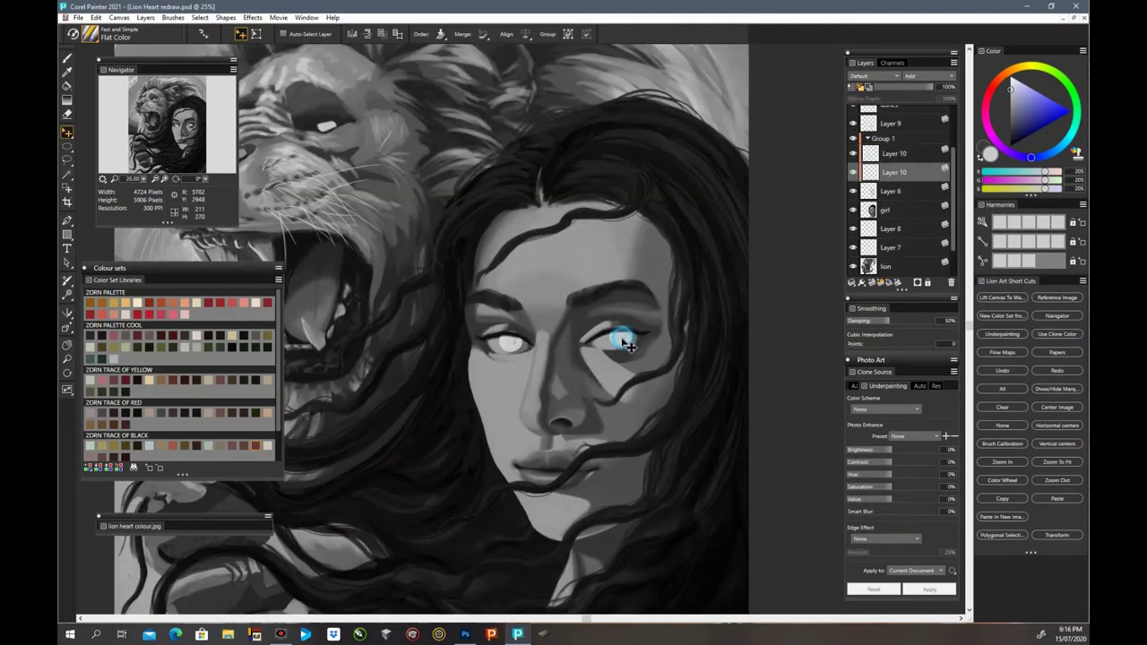
{"action": "key", "text": "ctrl+minus"}
{"action": "key", "text": "ctrl+minus"}
Step: Collapse both iris layers into one layer outside the group, and delete the leftover group
{"action": "left_click", "coordinate": [900, 154], "text": "shift"}
{"action": "right_click", "coordinate": [899, 166]}
{"action": "left_click", "coordinate": [811, 247]}
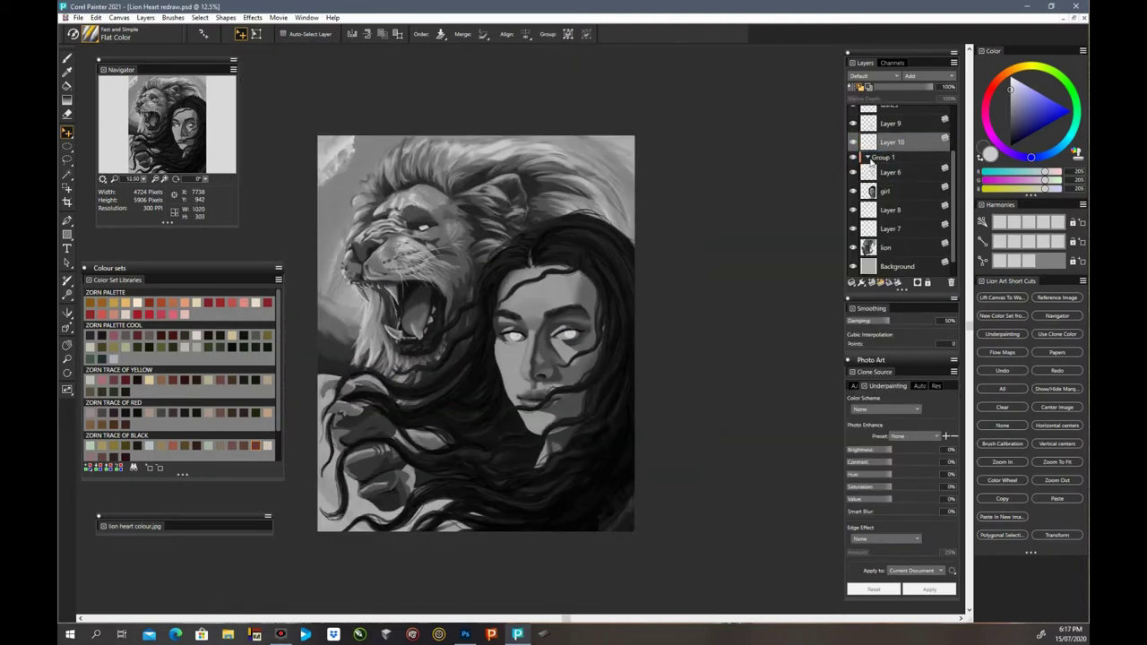
{"action": "left_click", "coordinate": [874, 140]}
{"action": "key", "text": "Delete"}
{"action": "left_click", "coordinate": [854, 154]}
{"action": "left_click", "coordinate": [854, 154]}
Step: Rename the merged iris layer as "eyes"
{"action": "double_click", "coordinate": [907, 135]}
{"action": "left_click", "coordinate": [909, 135]}
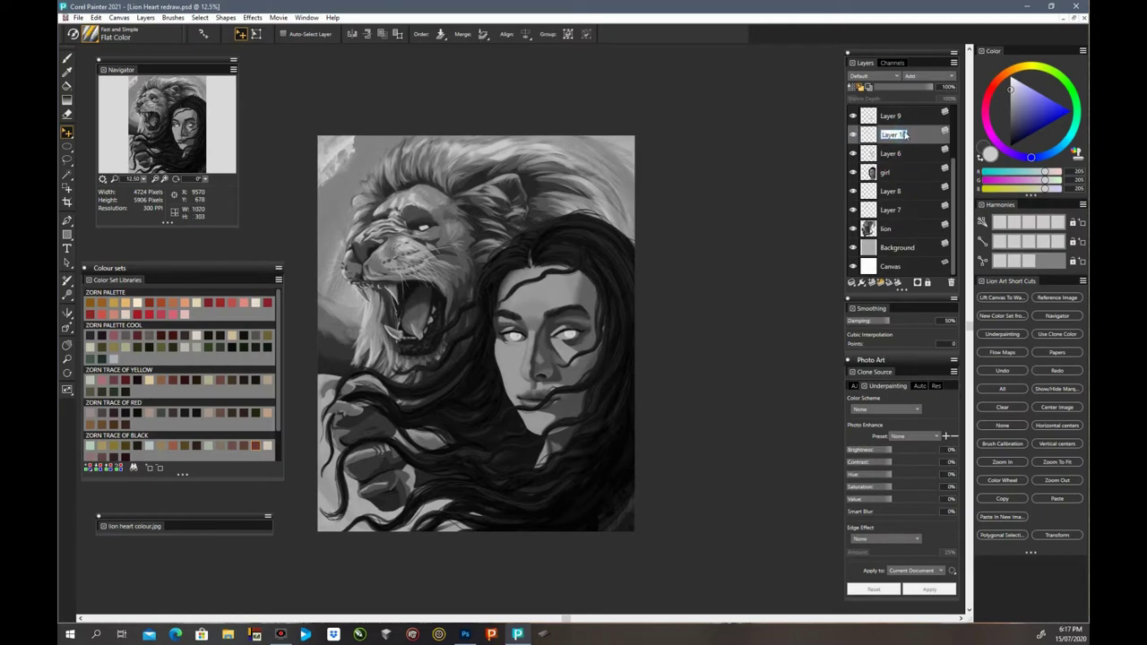
{"action": "key", "text": "BackSpace"}
{"action": "key", "text": "BackSpace"}
{"action": "key", "text": "BackSpace"}
{"action": "key", "text": "BackSpace"}
{"action": "key", "text": "BackSpace"}
{"action": "key", "text": "BackSpace"}
{"action": "key", "text": "BackSpace"}
{"action": "key", "text": "BackSpace"}
{"action": "key", "text": "Return"}
Step: Smooth away the brush texture on both pale irises on the eyes layer with the Impasto Depth Equalizer brush
{"action": "key", "text": "ctrl+plus"}
{"action": "key", "text": "ctrl+plus"}
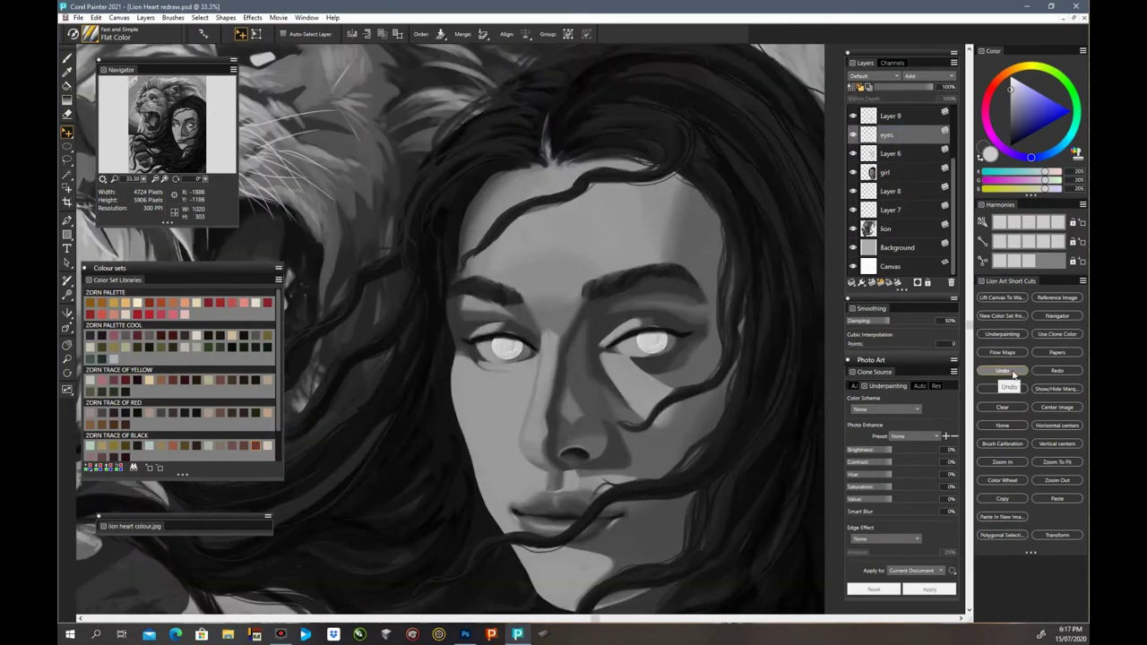
{"action": "left_click", "coordinate": [853, 134]}
{"action": "left_click", "coordinate": [852, 135]}
{"action": "key", "text": "ctrl+plus"}
{"action": "key", "text": "ctrl+plus"}
{"action": "left_click_drag", "start_coordinate": [627, 269], "coordinate": [511, 273]}
{"action": "left_click", "coordinate": [120, 34]}
{"action": "scroll", "coordinate": [149, 303], "scroll_direction": "up", "scroll_amount": 4}
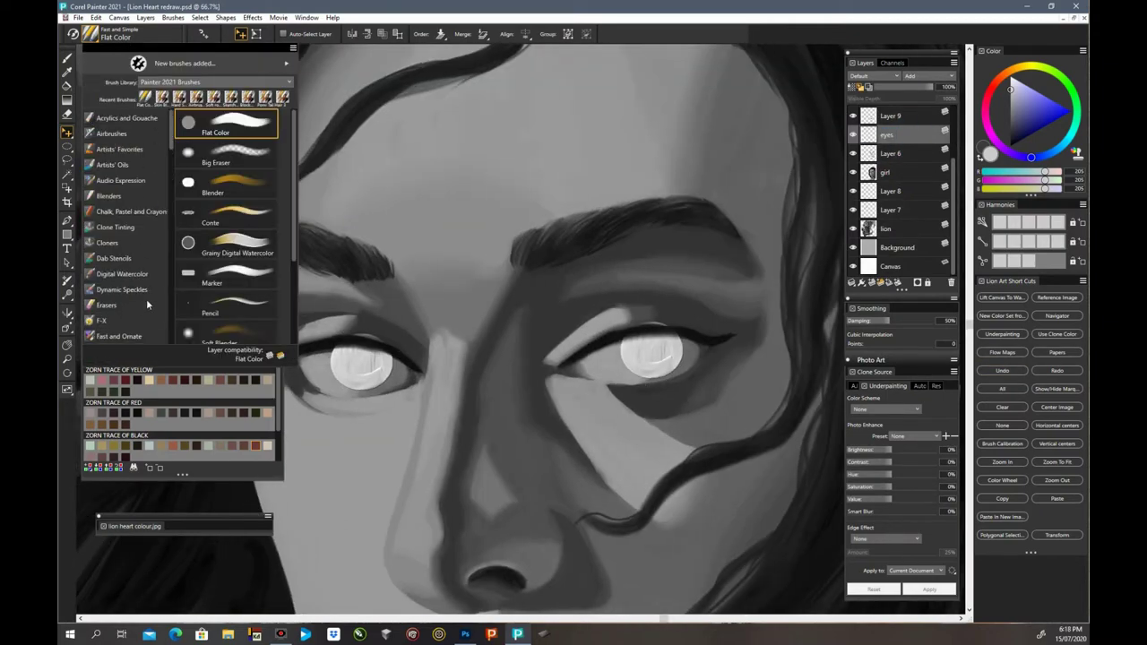
{"action": "scroll", "coordinate": [148, 303], "scroll_direction": "down", "scroll_amount": 2}
{"action": "left_click", "coordinate": [116, 320]}
{"action": "left_click", "coordinate": [225, 330]}
{"action": "left_click_drag", "start_coordinate": [322, 34], "coordinate": [304, 49]}
{"action": "left_click_drag", "start_coordinate": [364, 374], "coordinate": [364, 353]}
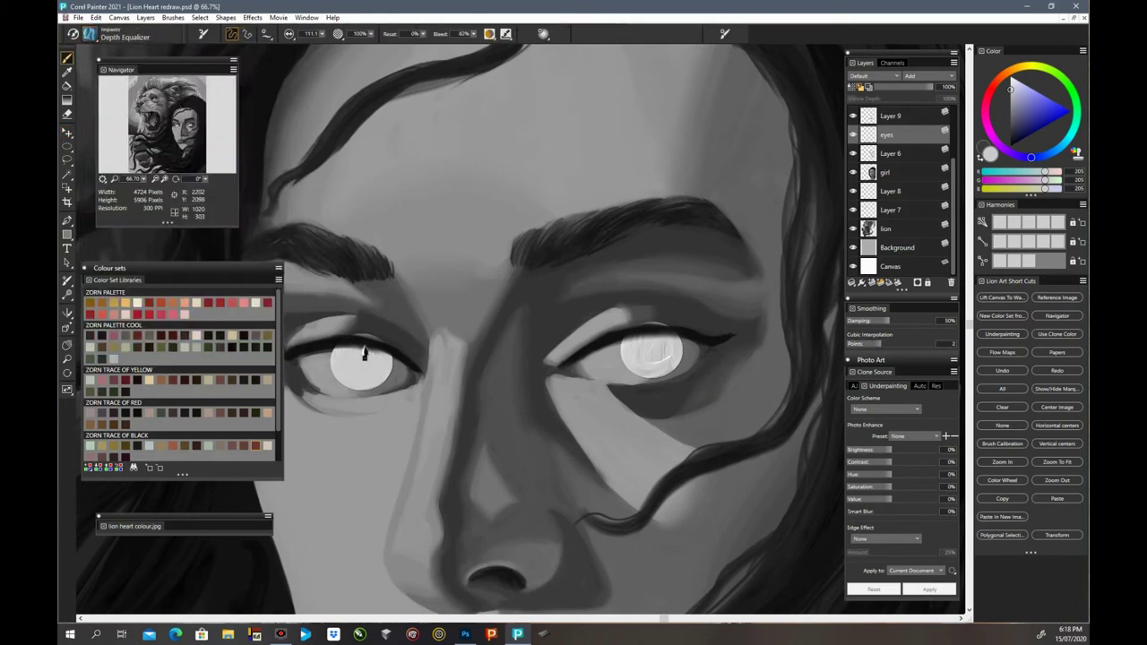
{"action": "left_click_drag", "start_coordinate": [659, 345], "coordinate": [672, 359]}
{"action": "key", "text": "ctrl+minus"}
{"action": "key", "text": "ctrl+minus"}
Step: Create a layer mask on the eyes layer
{"action": "left_click", "coordinate": [66, 114]}
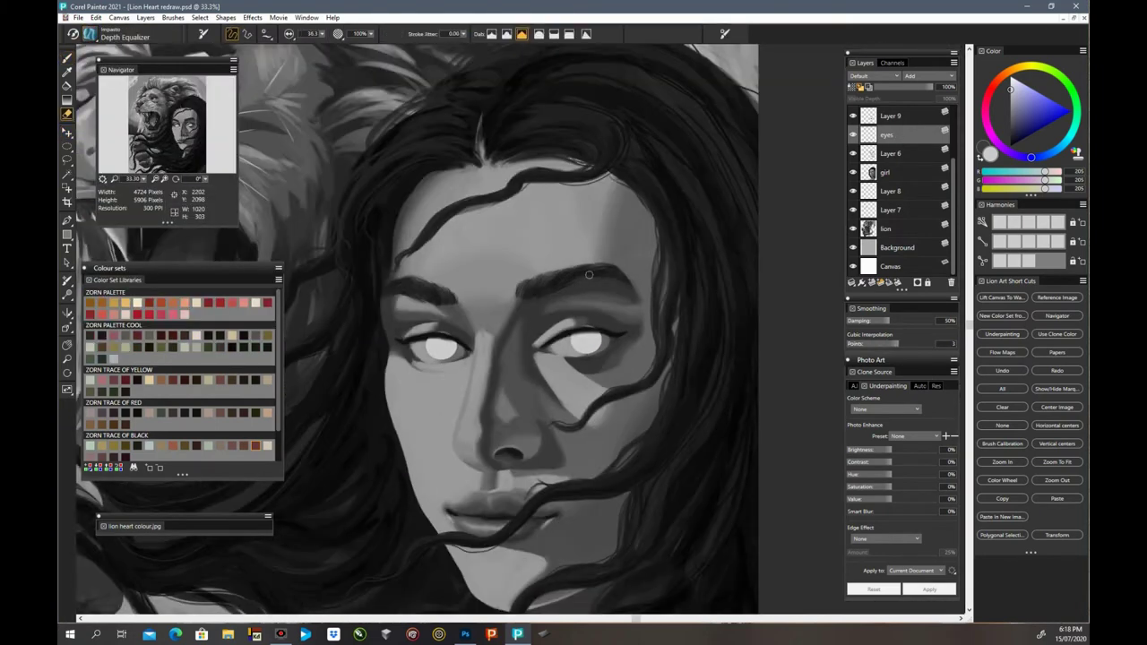
{"action": "key", "text": "ctrl+plus"}
{"action": "left_click", "coordinate": [897, 152]}
{"action": "left_click", "coordinate": [899, 139]}
{"action": "left_click", "coordinate": [917, 282]}
Step: Choose the Square Block In brush from Lion Art Portraiture and set the colour to black
{"action": "left_click", "coordinate": [91, 34]}
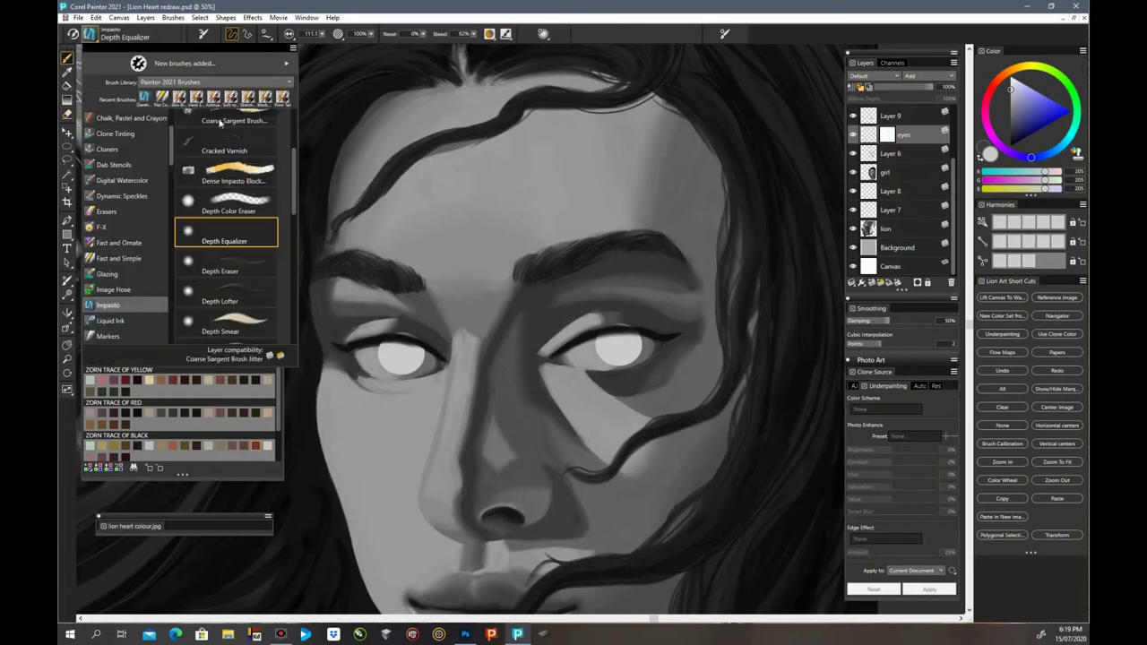
{"action": "mouse_move", "coordinate": [170, 139]}
{"action": "left_mouse_down"}
{"action": "mouse_move", "coordinate": [171, 269]}
{"action": "mouse_move", "coordinate": [171, 215]}
{"action": "left_mouse_up"}
{"action": "left_click", "coordinate": [123, 305]}
{"action": "left_click_drag", "start_coordinate": [292, 198], "coordinate": [292, 224]}
{"action": "left_click", "coordinate": [226, 304]}
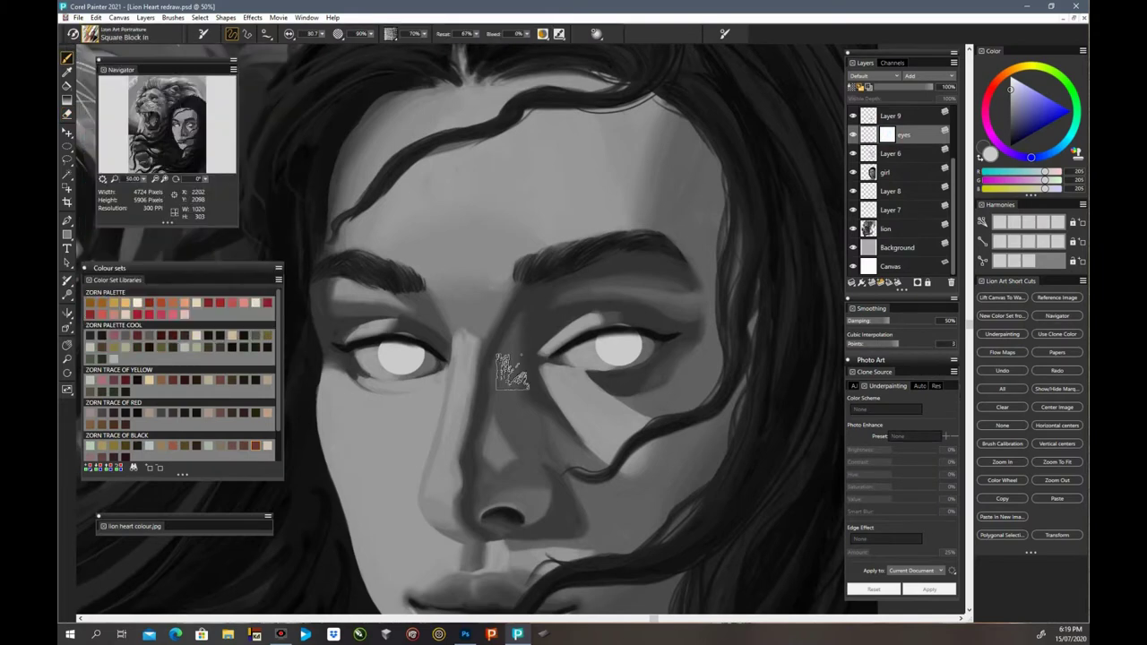
{"action": "left_click", "coordinate": [1011, 145]}
{"action": "key", "text": "ctrl+minus"}
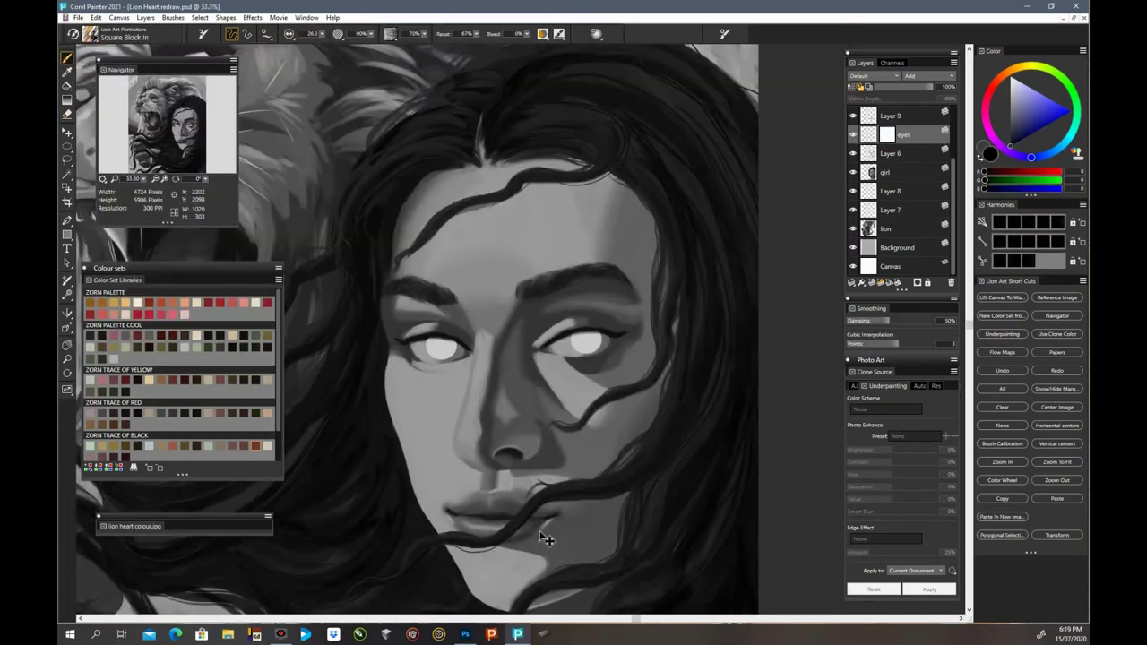
Step: Apply a slight Gaussian Soften effect to the irises on the eyes layer
{"action": "left_click", "coordinate": [252, 17]}
{"action": "mouse_move", "coordinate": [269, 81]}
{"action": "left_click", "coordinate": [430, 152]}
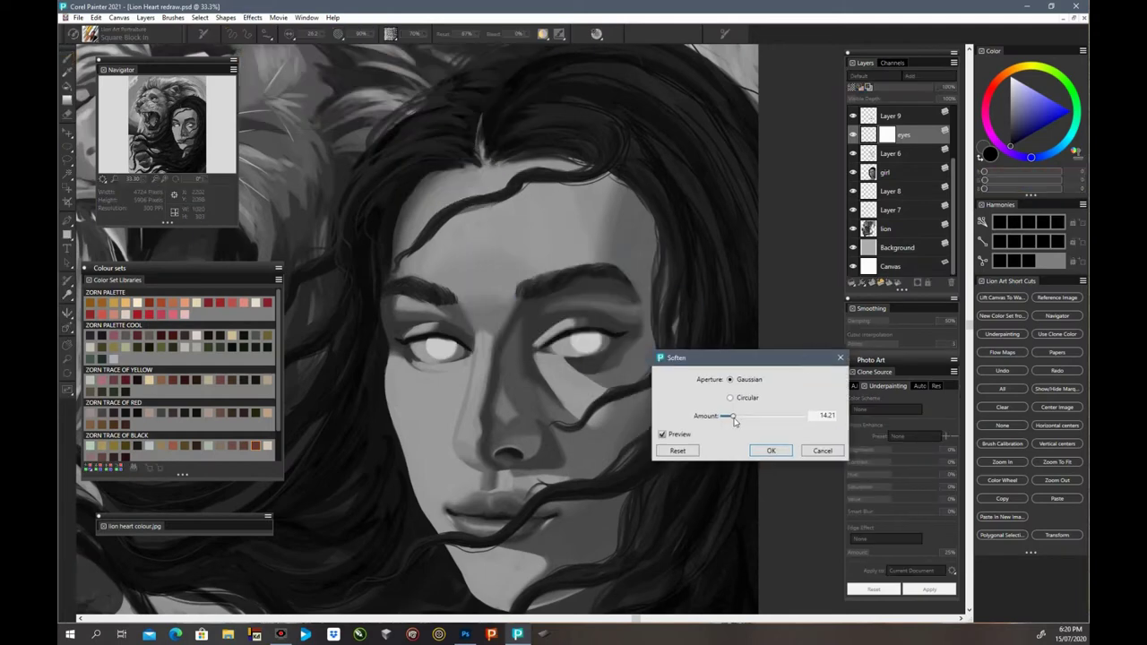
{"action": "left_click_drag", "start_coordinate": [735, 420], "coordinate": [728, 418]}
{"action": "left_click", "coordinate": [771, 451]}
Step: Add a new layer above the eyes layer, choose the Soft round Paper brush, and undo a test stroke
{"action": "left_click", "coordinate": [870, 284]}
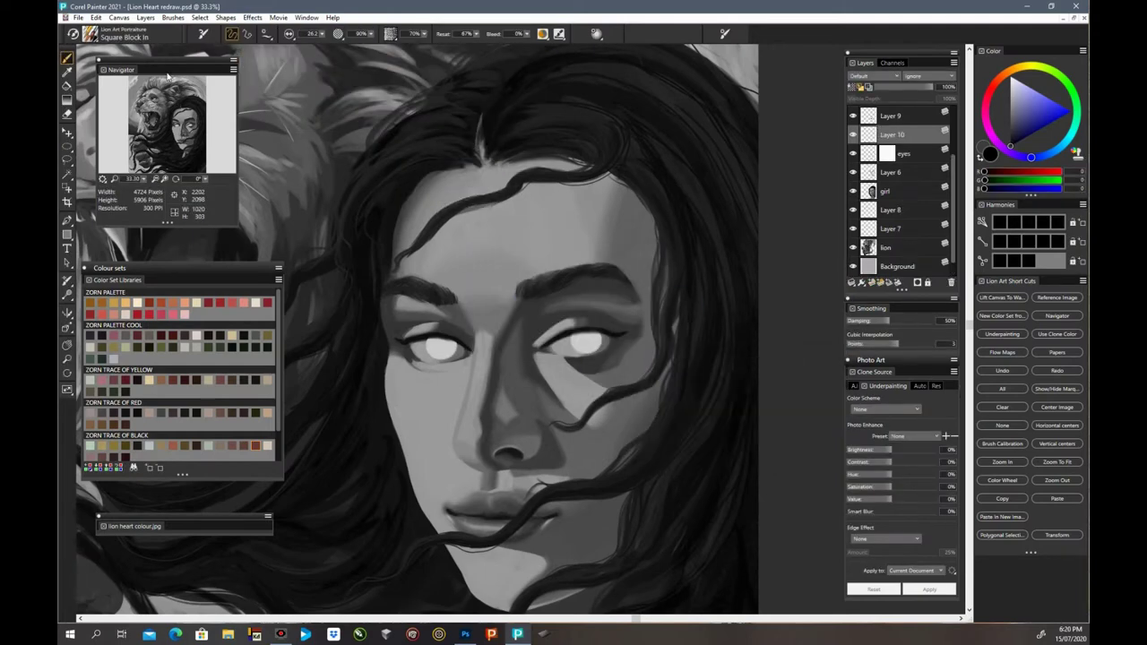
{"action": "left_click", "coordinate": [90, 34]}
{"action": "left_click", "coordinate": [235, 225]}
{"action": "key", "text": "ctrl+plus"}
{"action": "left_click_drag", "start_coordinate": [597, 420], "coordinate": [606, 444]}
{"action": "key", "text": "ctrl+z"}
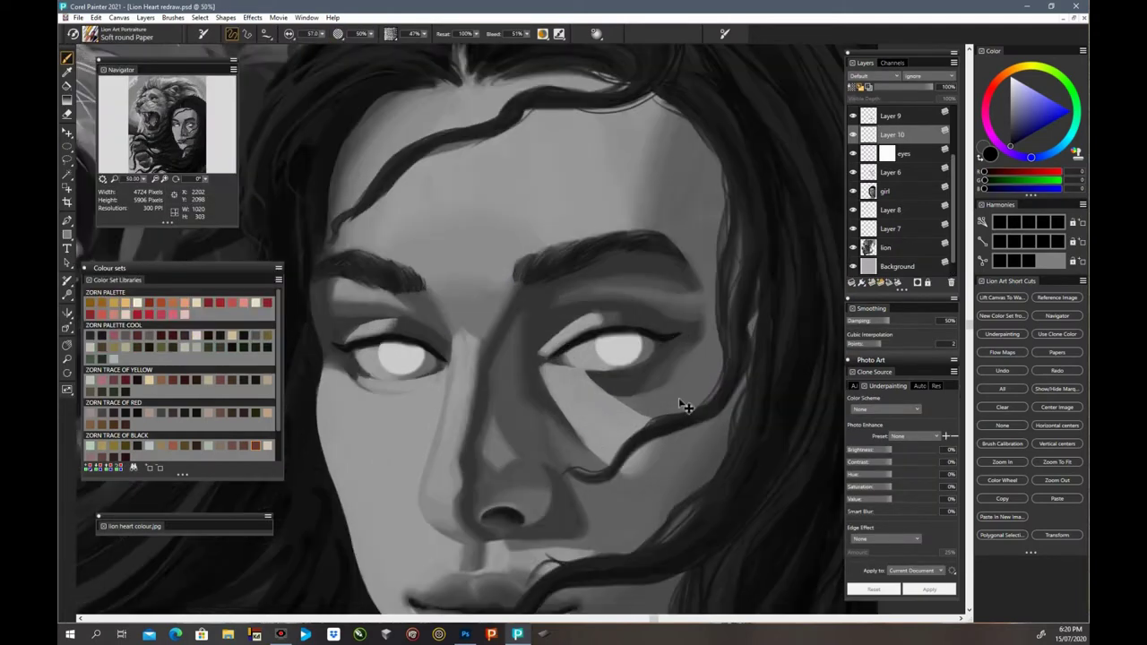
Step: Paint over both irises in a dark grey sampled from the eye shading, and erase the strokes
{"action": "left_click", "coordinate": [645, 315], "text": "alt"}
{"action": "left_click_drag", "start_coordinate": [620, 335], "coordinate": [615, 354]}
{"action": "mouse_move", "coordinate": [394, 345]}
{"action": "left_mouse_down"}
{"action": "mouse_move", "coordinate": [402, 370]}
{"action": "mouse_move", "coordinate": [405, 356]}
{"action": "left_mouse_up"}
{"action": "left_click", "coordinate": [67, 114]}
{"action": "mouse_move", "coordinate": [618, 340]}
{"action": "left_mouse_down"}
{"action": "mouse_move", "coordinate": [620, 357]}
{"action": "mouse_move", "coordinate": [609, 357]}
{"action": "left_mouse_up"}
{"action": "mouse_move", "coordinate": [410, 358]}
{"action": "left_mouse_down"}
{"action": "mouse_move", "coordinate": [394, 346]}
{"action": "mouse_move", "coordinate": [422, 375]}
{"action": "mouse_move", "coordinate": [419, 355]}
{"action": "mouse_move", "coordinate": [400, 357]}
{"action": "mouse_move", "coordinate": [418, 359]}
{"action": "left_mouse_up"}
Step: Paint a dark grey ring inside an elliptical selection on the iris nearer the lion, keeping its centre clear
{"action": "left_click", "coordinate": [67, 146]}
{"action": "key", "text": "b"}
{"action": "left_click", "coordinate": [67, 115]}
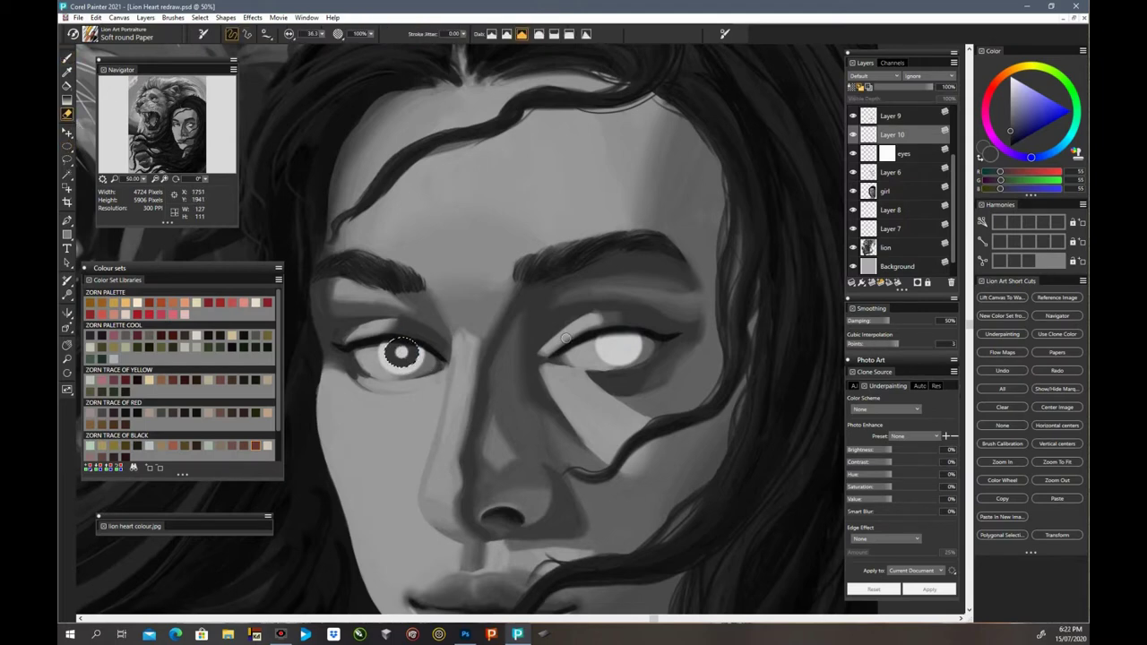
Step: Deselect the finished iris ring, duplicate Layer 10, and move the copy onto the woman's other iris
{"action": "key", "text": "ctrl+d"}
{"action": "right_click", "coordinate": [896, 133]}
{"action": "left_click", "coordinate": [760, 239]}
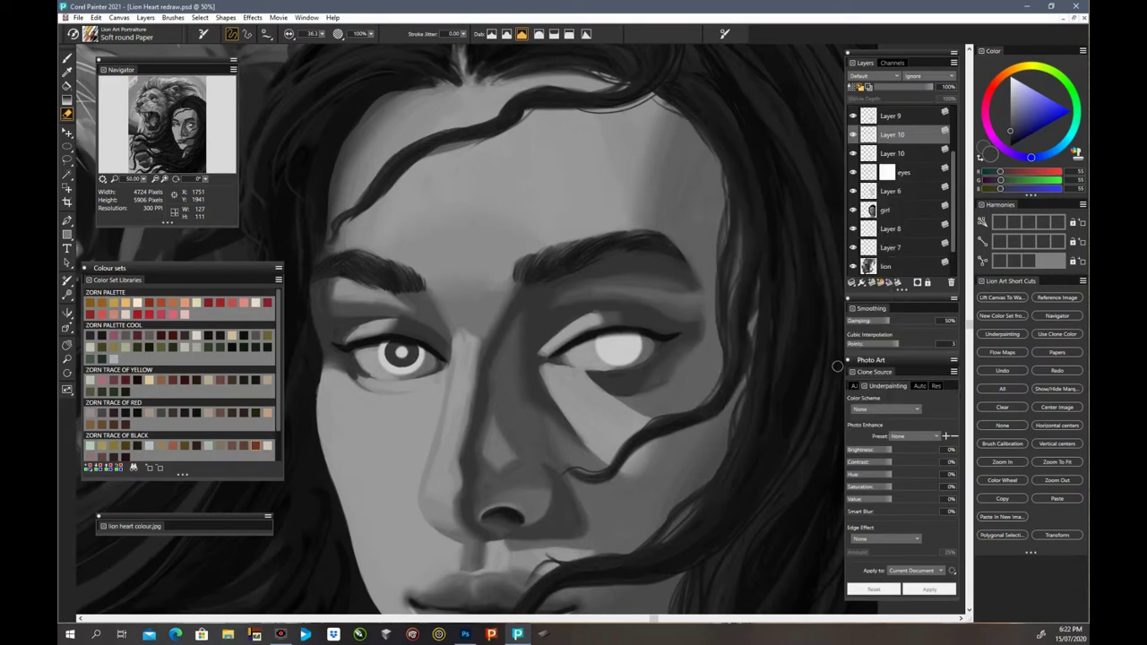
{"action": "left_click", "coordinate": [68, 133]}
{"action": "left_click_drag", "start_coordinate": [403, 353], "coordinate": [619, 343]}
{"action": "key", "text": "ctrl+minus"}
{"action": "key", "text": "ctrl+minus"}
{"action": "key", "text": "ctrl+minus"}
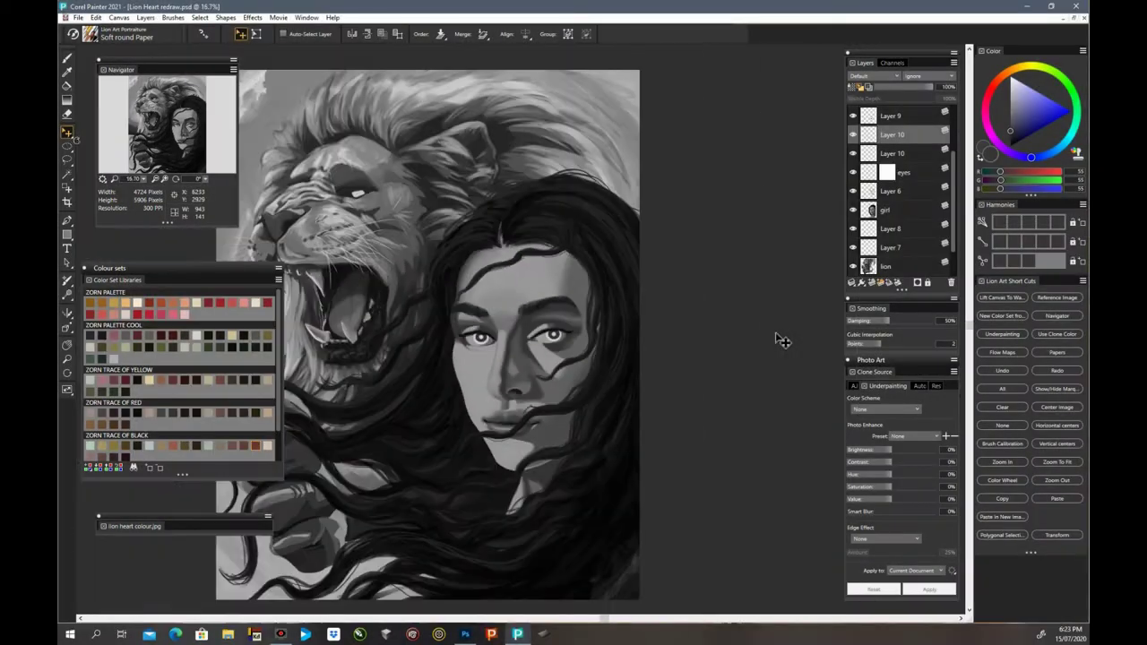
Step: Collapse the two Layer 10 iris-ring layers into a single layer
{"action": "left_click", "coordinate": [904, 153]}
{"action": "key", "text": "ctrl+plus"}
{"action": "key", "text": "ctrl+plus"}
{"action": "left_click", "coordinate": [918, 133]}
{"action": "left_click", "coordinate": [903, 152], "text": "shift"}
{"action": "right_click", "coordinate": [896, 144]}
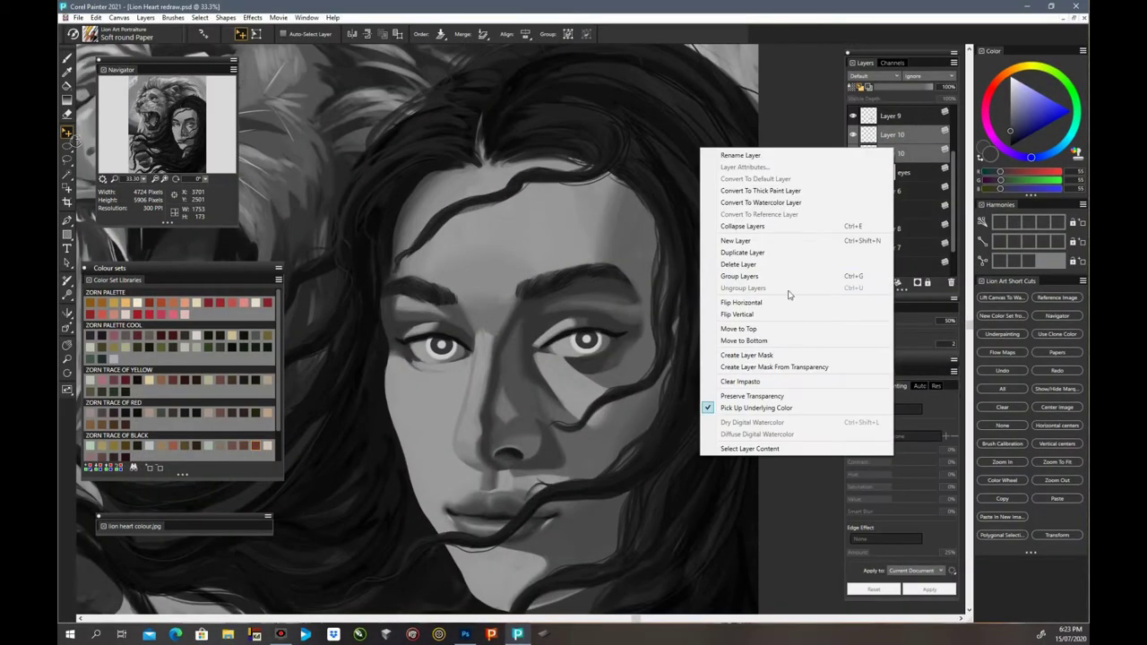
{"action": "left_click", "coordinate": [772, 225]}
Step: Apply the Soften effect to the merged iris rings on Layer 10
{"action": "key", "text": "ctrl+minus"}
{"action": "key", "text": "ctrl+minus"}
{"action": "key", "text": "ctrl+plus"}
{"action": "left_click", "coordinate": [253, 17]}
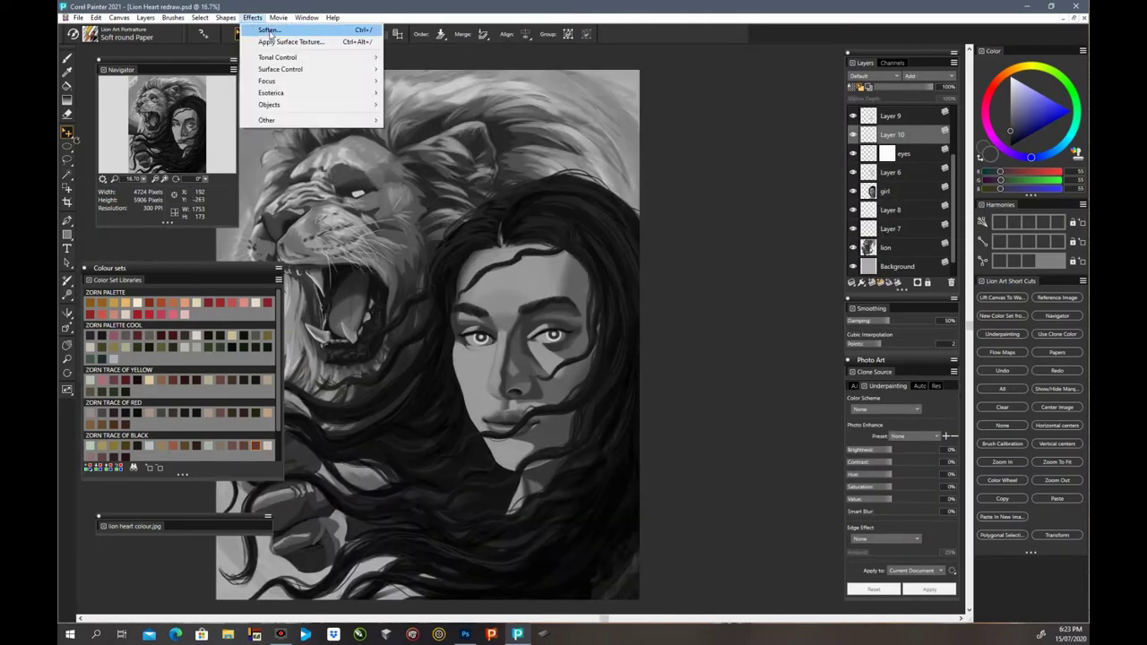
{"action": "left_click", "coordinate": [262, 30]}
{"action": "left_click", "coordinate": [665, 344]}
Step: Check what Layer 8, Layer 7 and the eyes layer contain by toggling their visibility
{"action": "left_click", "coordinate": [871, 212]}
{"action": "left_click", "coordinate": [853, 209]}
{"action": "left_click", "coordinate": [854, 229]}
{"action": "left_click", "coordinate": [854, 209]}
{"action": "left_click", "coordinate": [854, 210]}
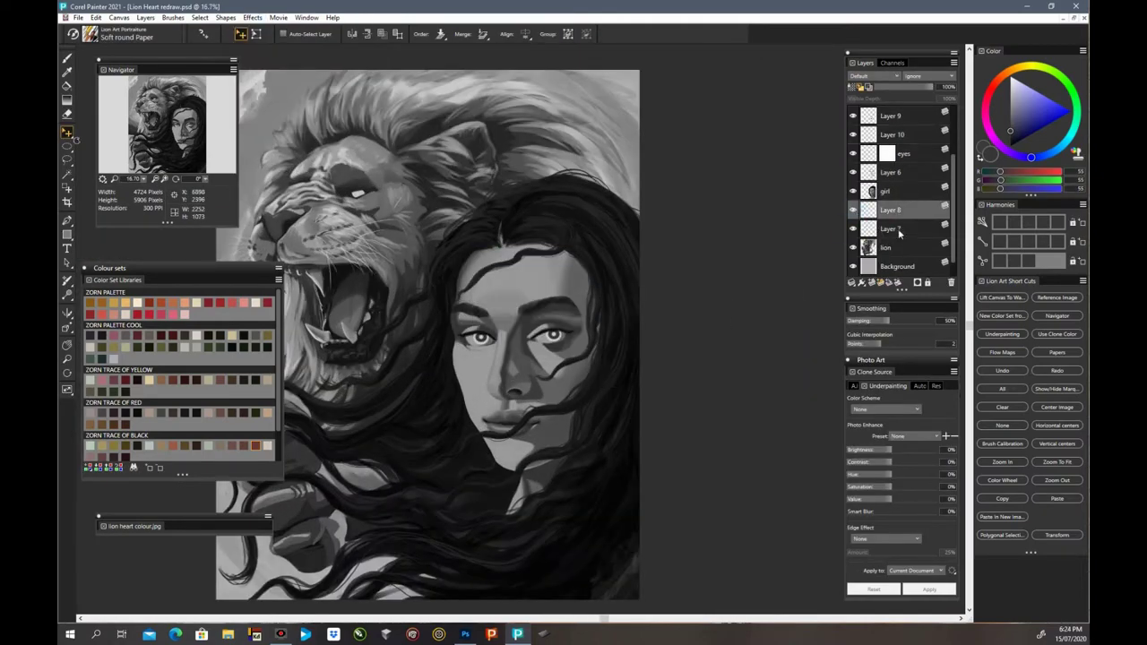
{"action": "left_click", "coordinate": [899, 231]}
{"action": "left_click", "coordinate": [866, 153]}
{"action": "left_click", "coordinate": [853, 153]}
{"action": "left_click", "coordinate": [854, 153]}
{"action": "left_click", "coordinate": [887, 115]}
{"action": "key", "text": "ctrl+plus"}
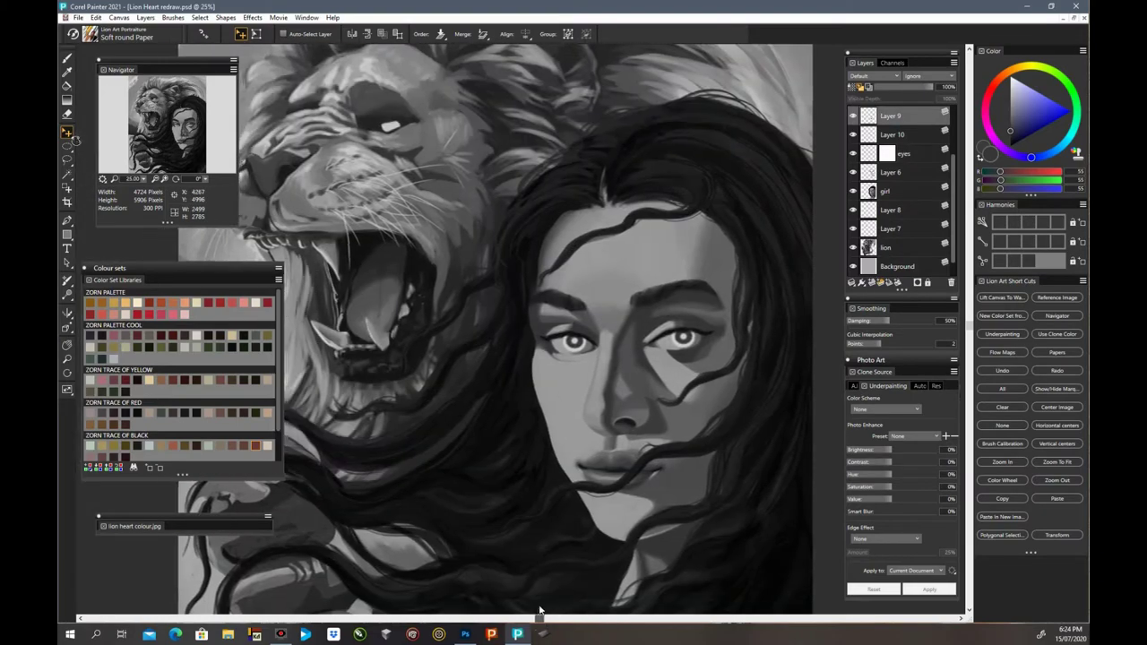
Step: Show the Layer 5 sketch as a guide and repaint the lion's eyeball in light grey on Layer 7
{"action": "key", "text": "b"}
{"action": "left_click", "coordinate": [858, 218]}
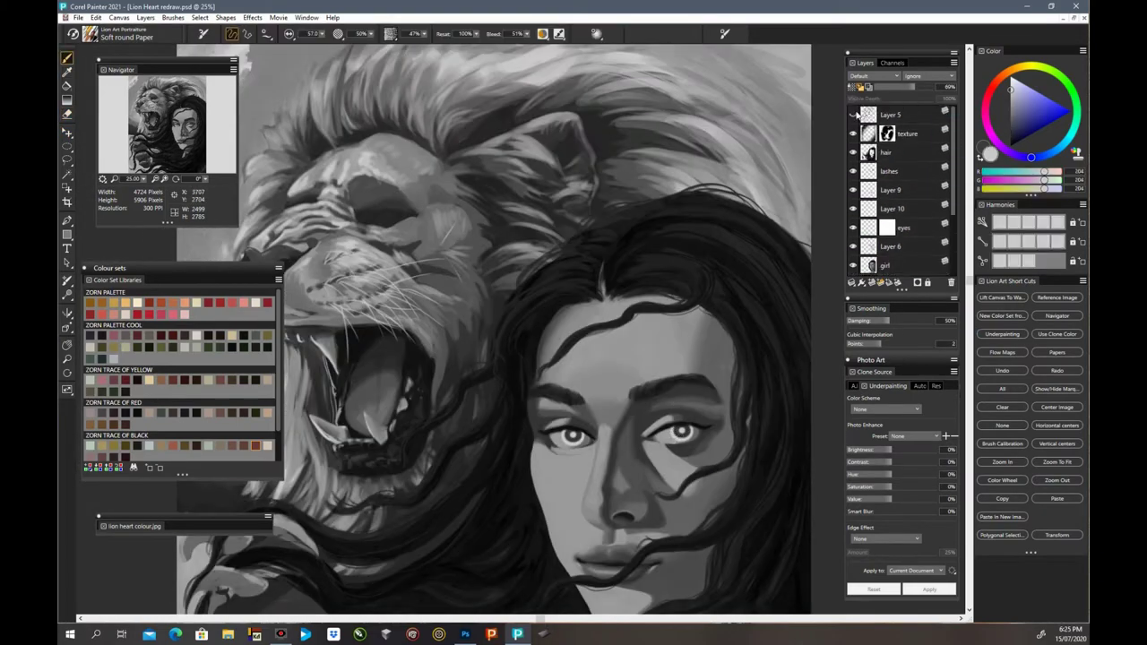
{"action": "left_click", "coordinate": [853, 115]}
{"action": "key", "text": "ctrl+plus"}
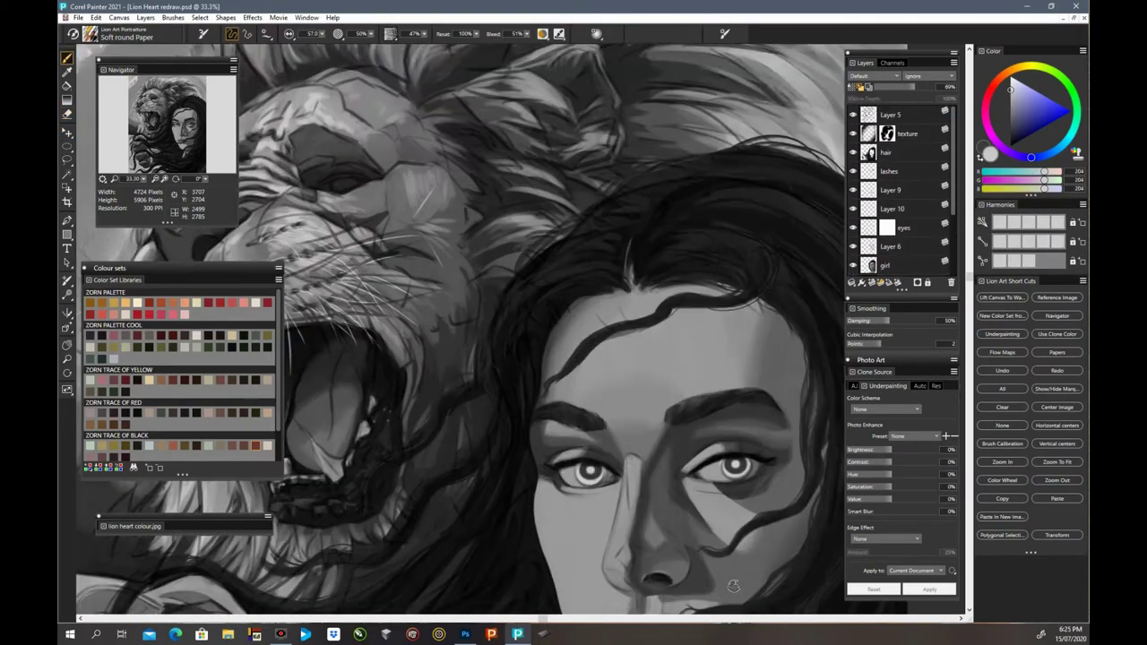
{"action": "left_click_drag", "start_coordinate": [593, 516], "coordinate": [709, 516]}
{"action": "left_click", "coordinate": [459, 183], "text": "alt"}
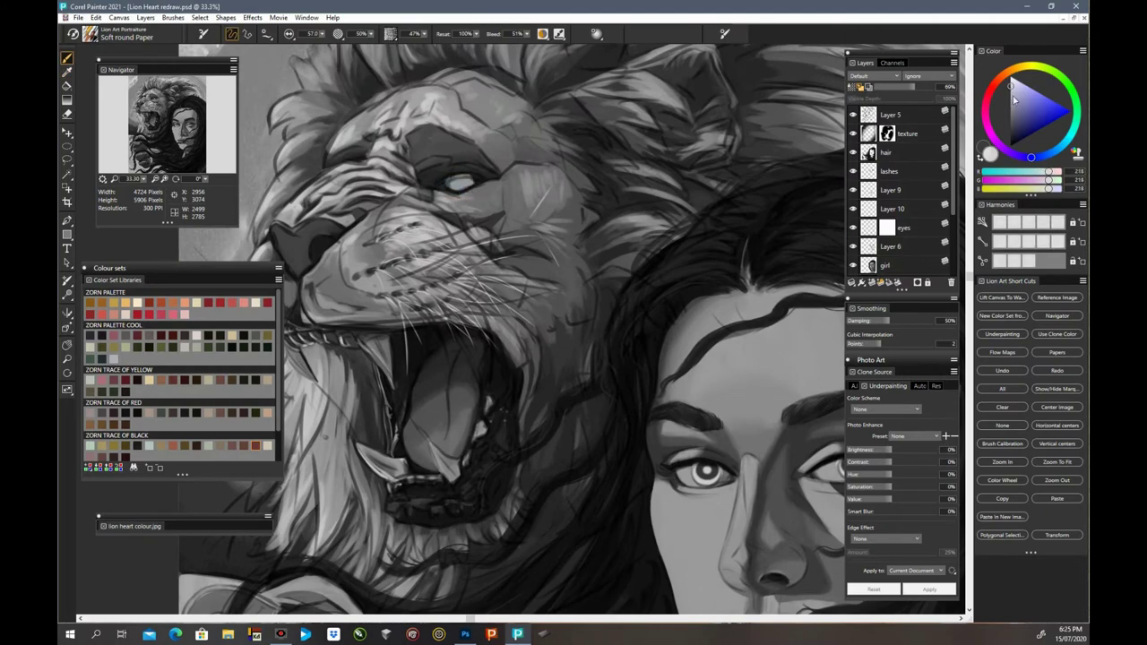
Step: Paint the lion's iris and pupil in dark grey with a smaller brush, clean up the edges, and hide the Layer 5 sketch
{"action": "key", "text": "["}
{"action": "left_click", "coordinate": [456, 181], "text": "alt"}
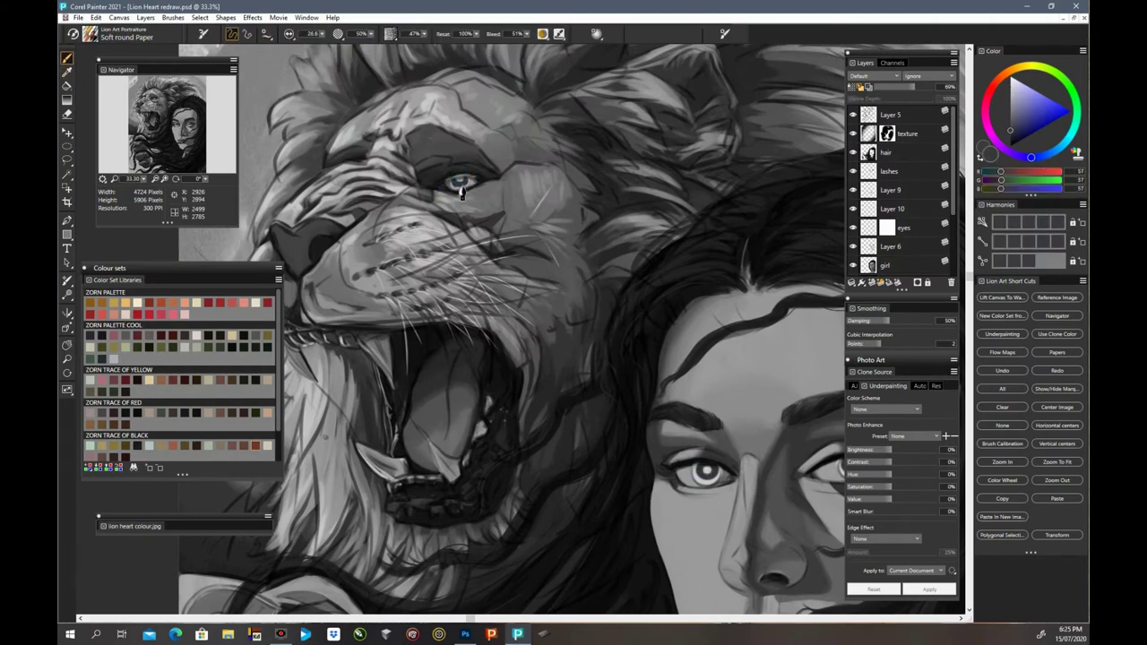
{"action": "left_click", "coordinate": [461, 186], "text": "alt"}
{"action": "left_click_drag", "start_coordinate": [459, 184], "coordinate": [473, 184]}
{"action": "left_click", "coordinate": [459, 184], "text": "alt"}
{"action": "key", "text": "n"}
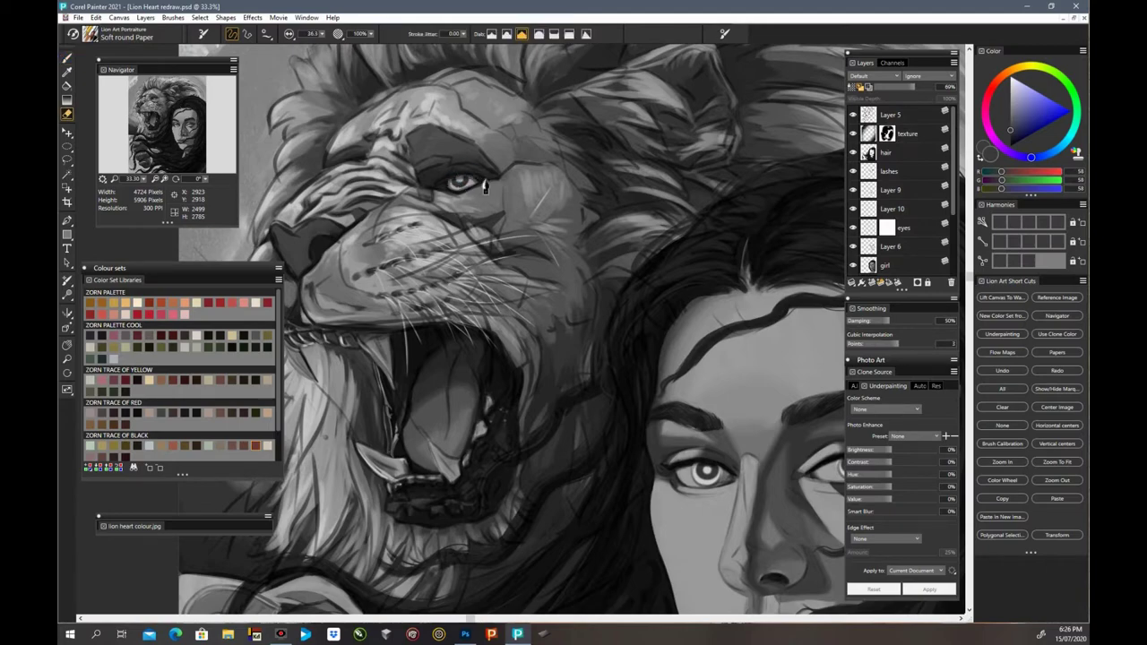
{"action": "left_click", "coordinate": [852, 115]}
Step: Brighten the lion's lower teeth on Layer 7 with a light grey sampled from the woman's eye
{"action": "key", "text": "ctrl+minus"}
{"action": "key", "text": "ctrl+minus"}
{"action": "key", "text": "ctrl+plus"}
{"action": "scroll", "coordinate": [941, 224], "scroll_direction": "down", "scroll_amount": 2}
{"action": "key", "text": "b"}
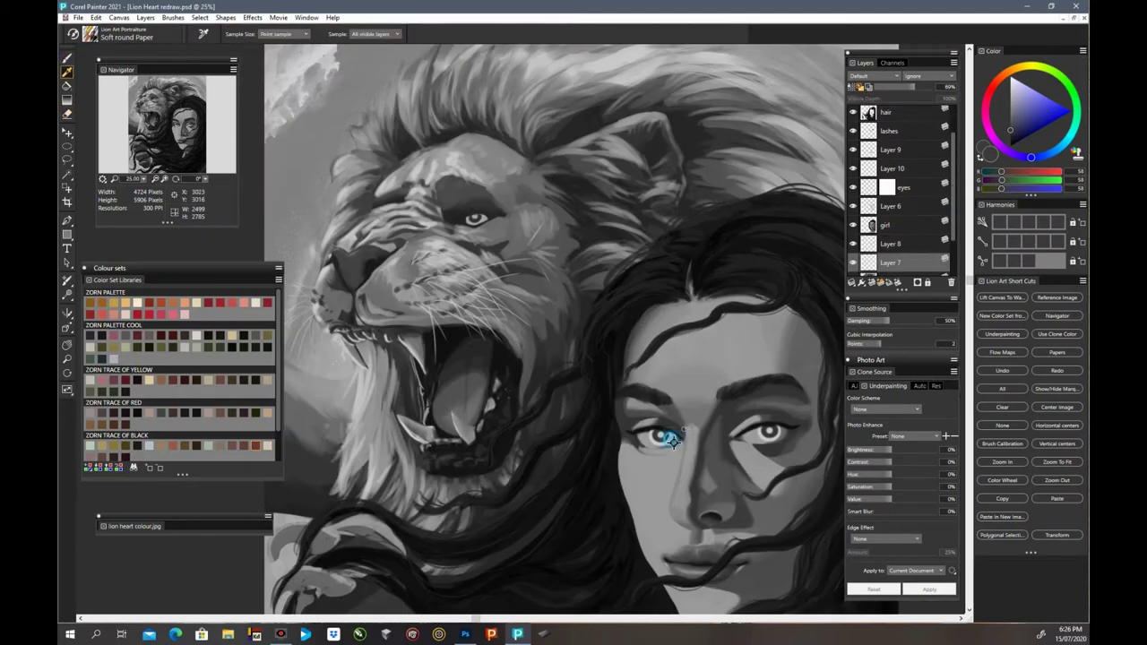
{"action": "left_click", "coordinate": [664, 437], "text": "alt"}
{"action": "left_click_drag", "start_coordinate": [451, 411], "coordinate": [469, 437]}
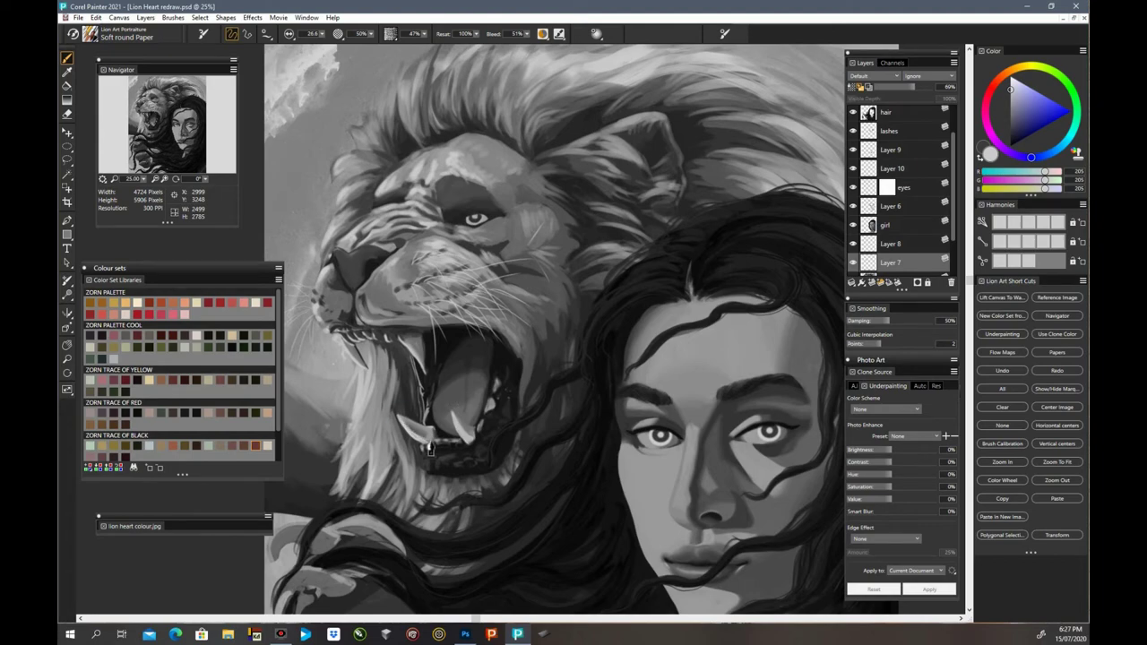
Step: Touch up the lion's muzzle on Layer 7 with a mid grey sampled from just below its nose
{"action": "key", "text": "ctrl+minus"}
{"action": "key", "text": "ctrl+minus"}
{"action": "key", "text": "ctrl+minus"}
{"action": "key", "text": "ctrl+minus"}
{"action": "key", "text": "ctrl+minus"}
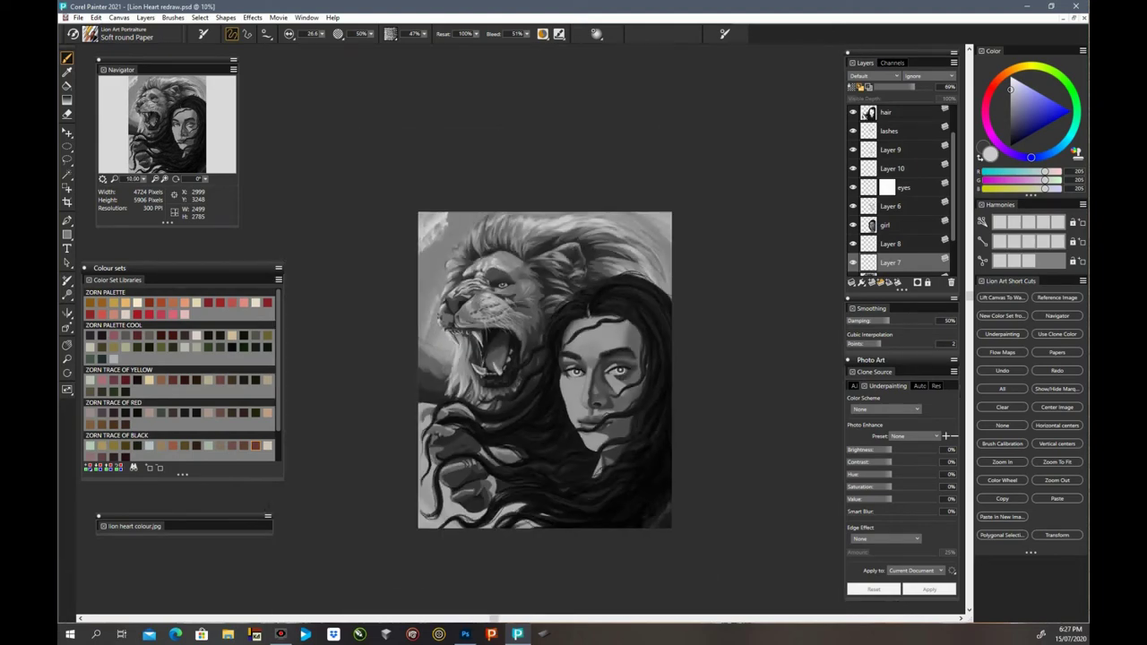
{"action": "key", "text": "ctrl+plus"}
{"action": "key", "text": "ctrl+plus"}
{"action": "key", "text": "ctrl+plus"}
{"action": "key", "text": "ctrl+plus"}
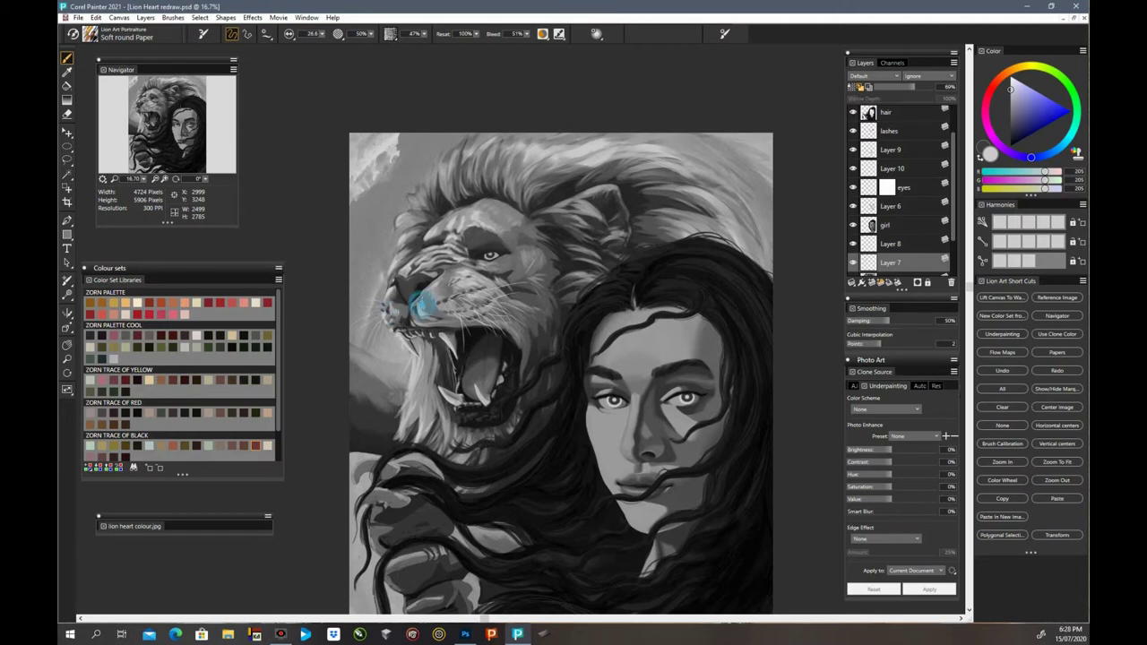
{"action": "left_click", "coordinate": [415, 303], "text": "alt"}
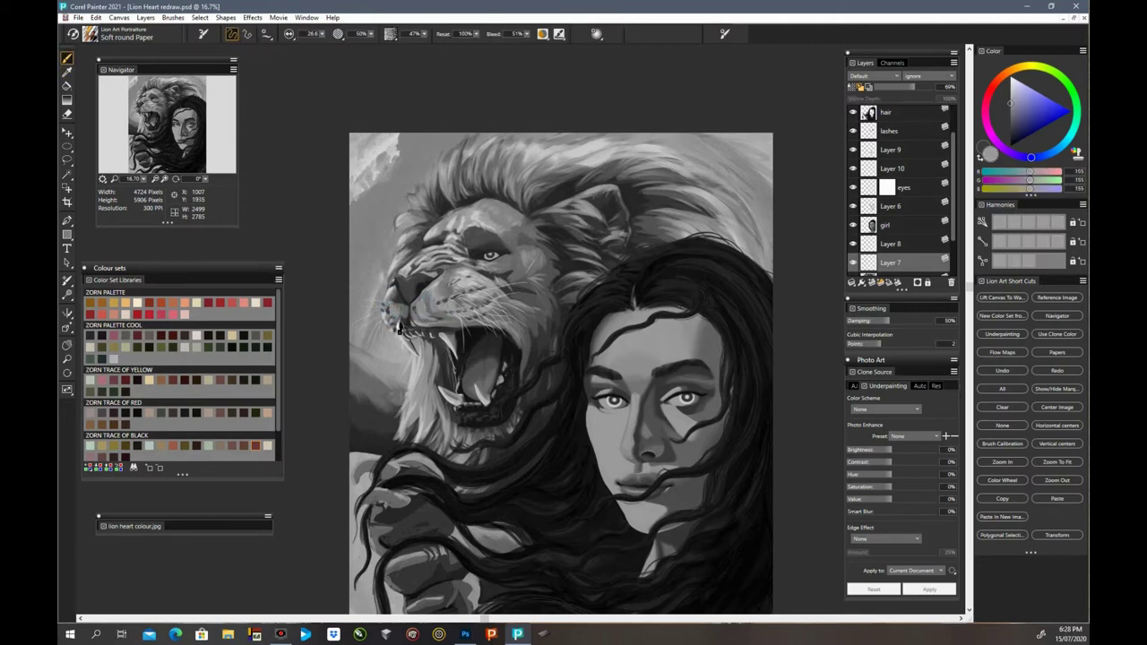
{"action": "key", "text": "ctrl+minus"}
{"action": "key", "text": "n"}
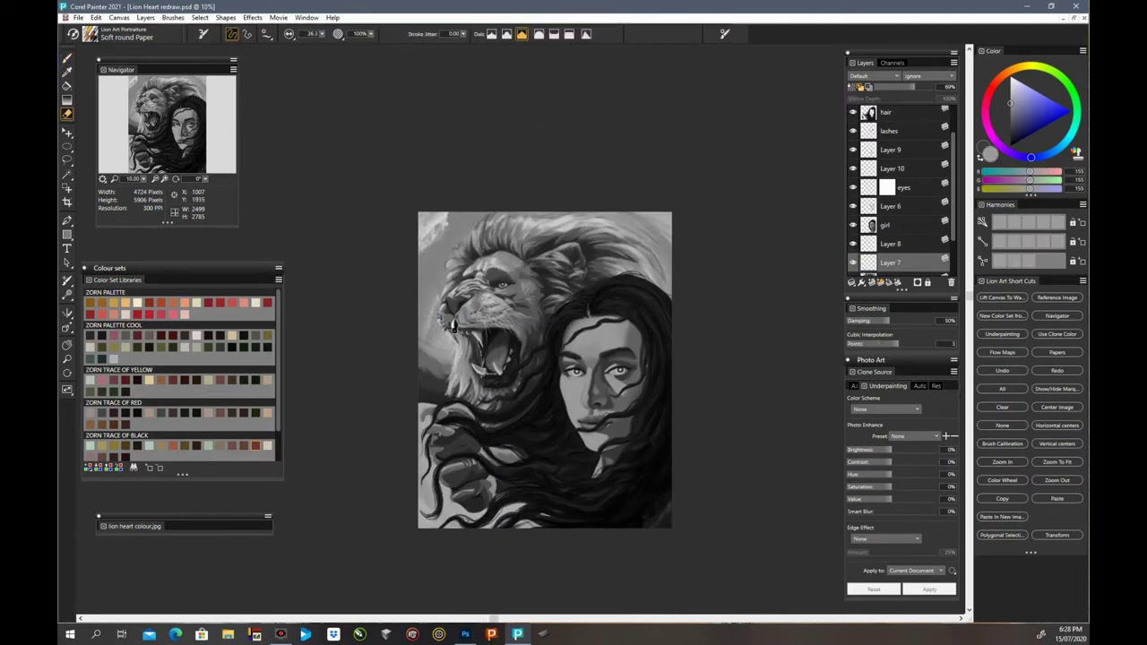
Step: Rename Layer 8 as whiskers
{"action": "double_click", "coordinate": [892, 244]}
{"action": "type", "text": "whiskers"}
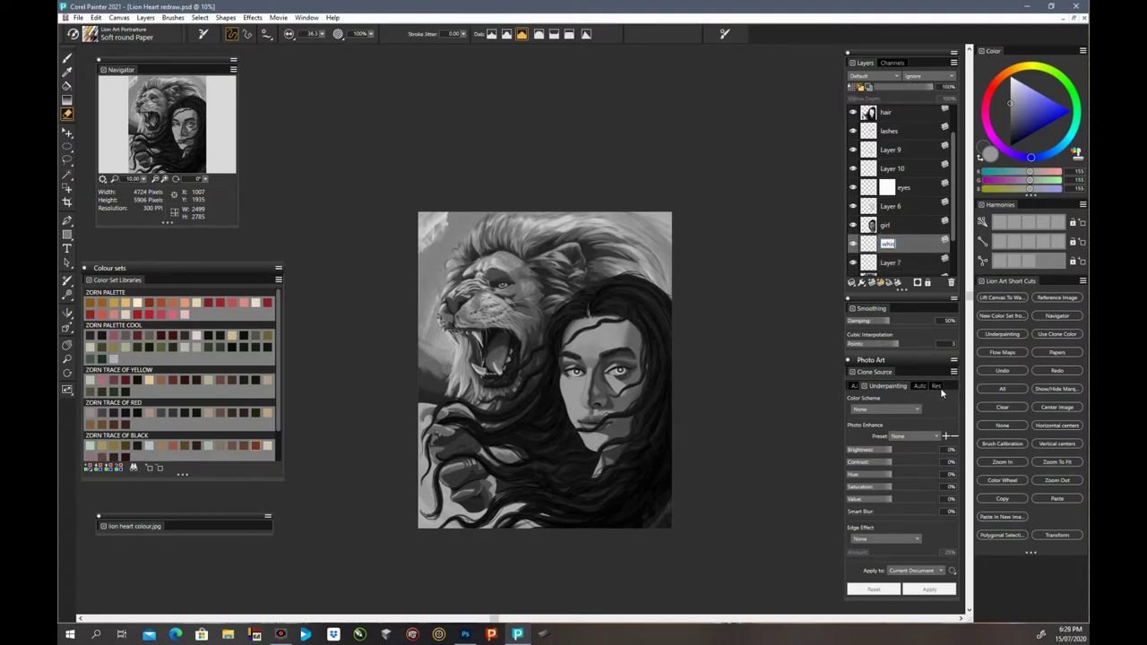
{"action": "key", "text": "Return"}
Step: Brighten the woman's irises on Layer 10 with the Underpainting brightness adjustment
{"action": "key", "text": "ctrl+plus"}
{"action": "left_click", "coordinate": [889, 139]}
{"action": "left_click", "coordinate": [862, 187]}
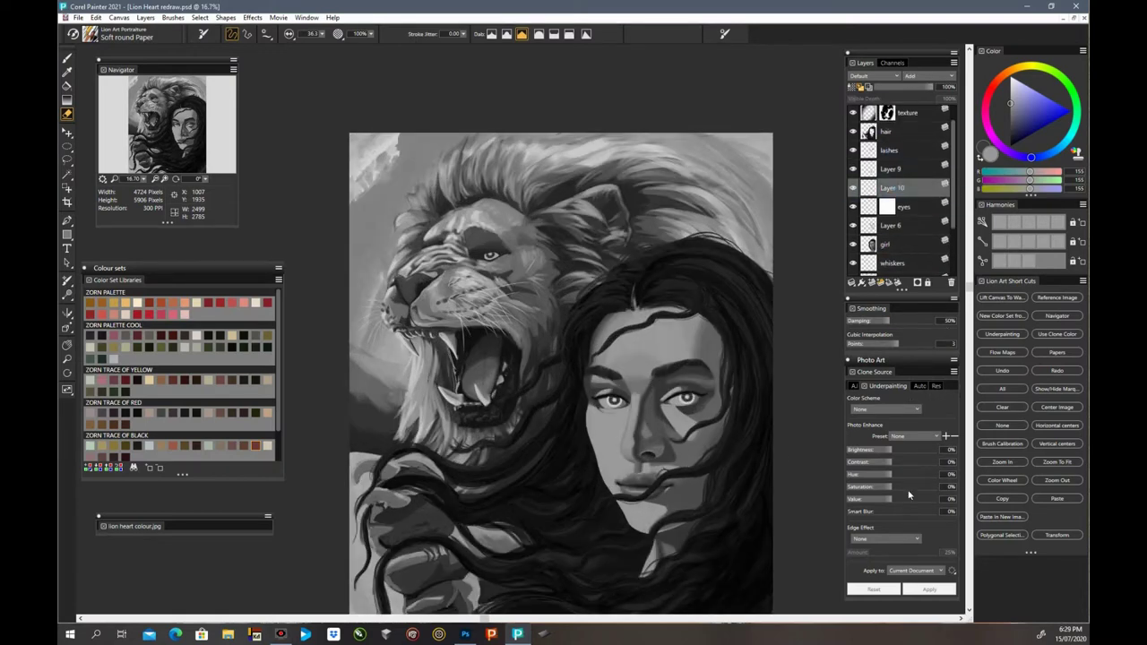
{"action": "left_click", "coordinate": [914, 450]}
{"action": "scroll", "coordinate": [896, 197], "scroll_direction": "down", "scroll_amount": 2}
Step: Brighten the lion's eye on Layer 7 inside an elliptical selection with the Underpainting brightness adjustment
{"action": "left_click", "coordinate": [892, 238]}
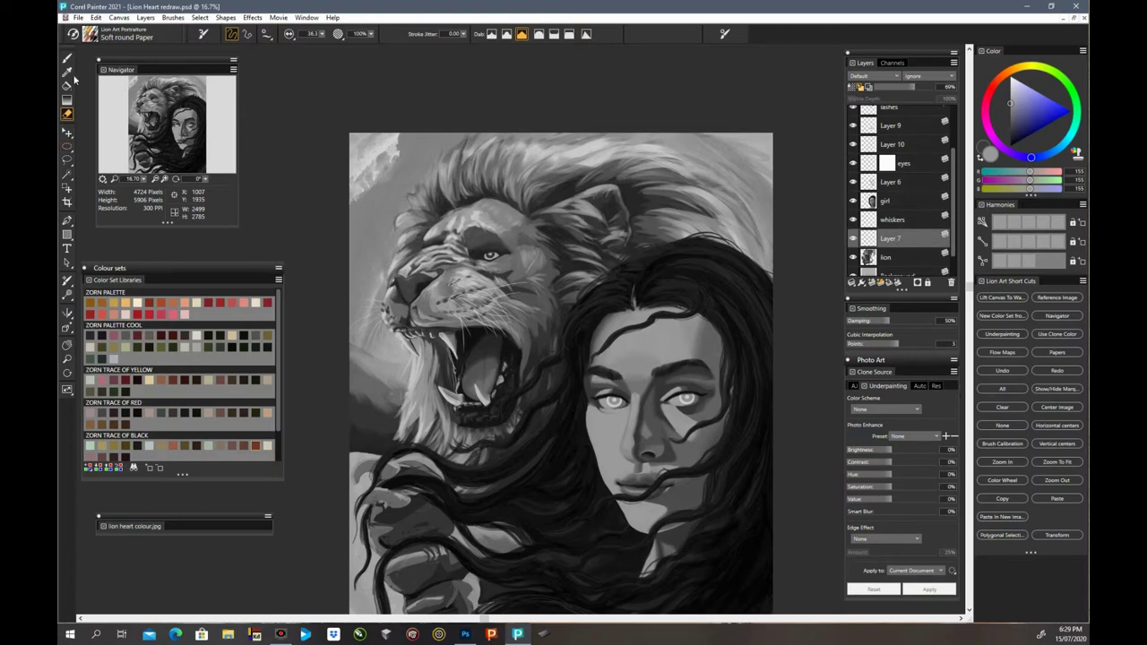
{"action": "left_click", "coordinate": [67, 146]}
{"action": "left_click_drag", "start_coordinate": [473, 252], "coordinate": [475, 250]}
{"action": "mouse_move", "coordinate": [892, 449]}
{"action": "left_mouse_down"}
{"action": "mouse_move", "coordinate": [935, 456]}
{"action": "mouse_move", "coordinate": [888, 458]}
{"action": "mouse_move", "coordinate": [924, 457]}
{"action": "left_mouse_up"}
{"action": "left_click", "coordinate": [937, 589]}
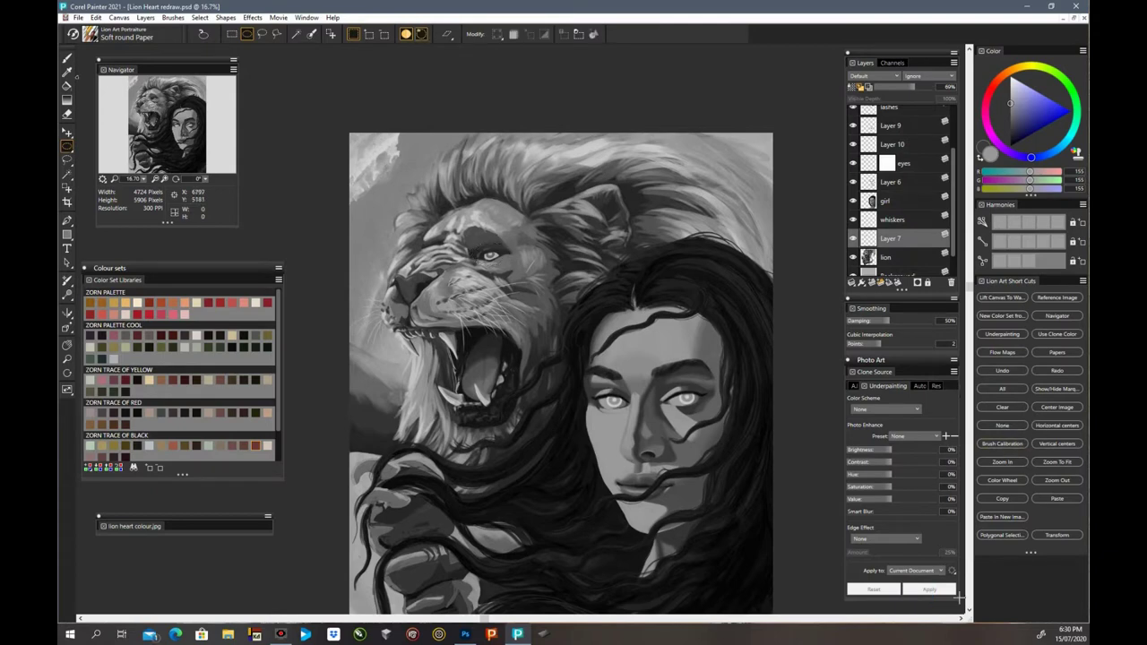
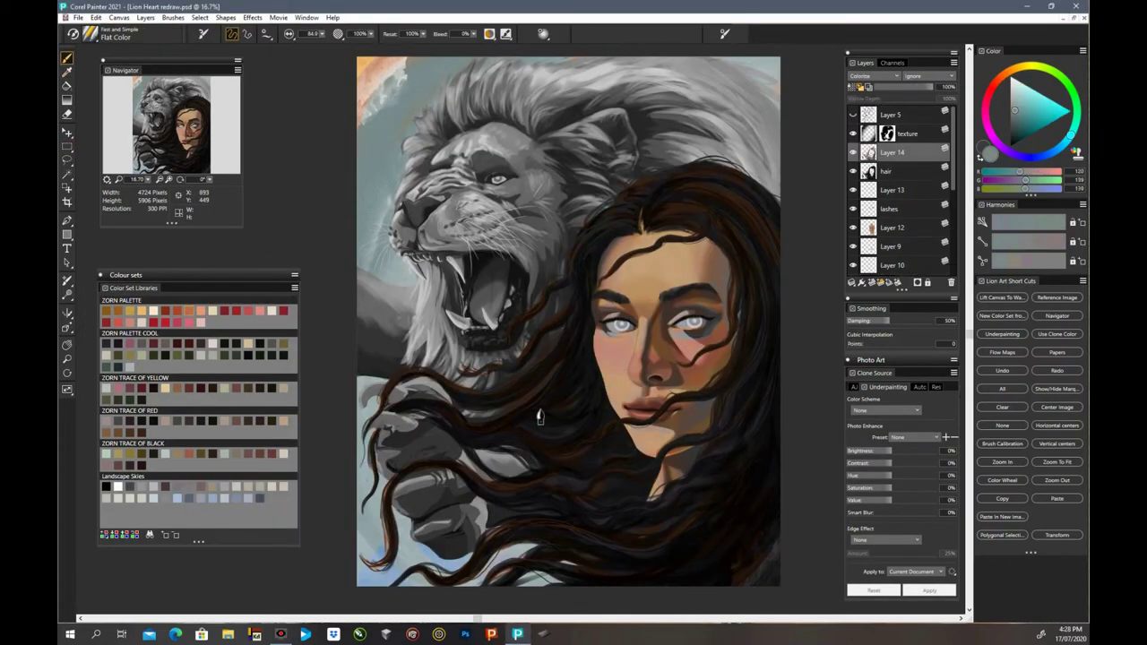
Step: Tint the hair on Layer 14 with a dark neutral sampled from the strands, and sample peach from the sky's upper corner
{"action": "left_click", "coordinate": [539, 418], "text": "alt"}
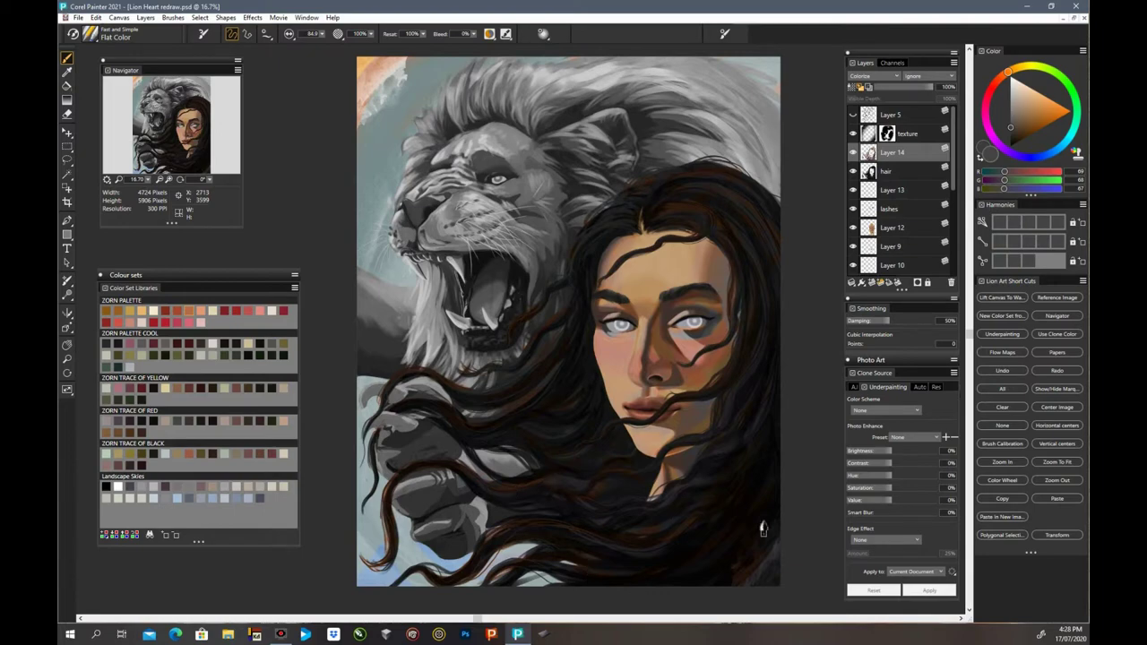
{"action": "left_click", "coordinate": [377, 73], "text": "alt"}
{"action": "key", "text": "ctrl+minus"}
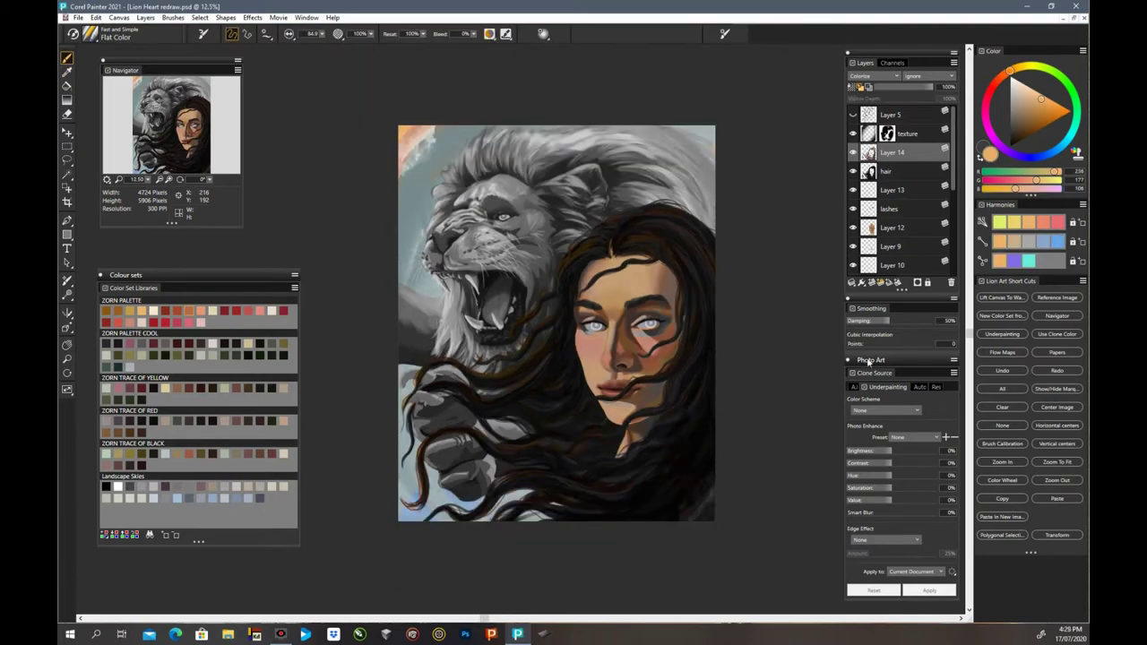
Step: Delete Layer 13
{"action": "left_click", "coordinate": [894, 190]}
{"action": "right_click", "coordinate": [887, 204]}
{"action": "left_click", "coordinate": [895, 190]}
{"action": "left_click", "coordinate": [951, 281]}
Step: Tone the hair strands near the lion on Layer 14 with a dark brown sampled from the hair
{"action": "key", "text": "ctrl+plus"}
{"action": "key", "text": "ctrl+plus"}
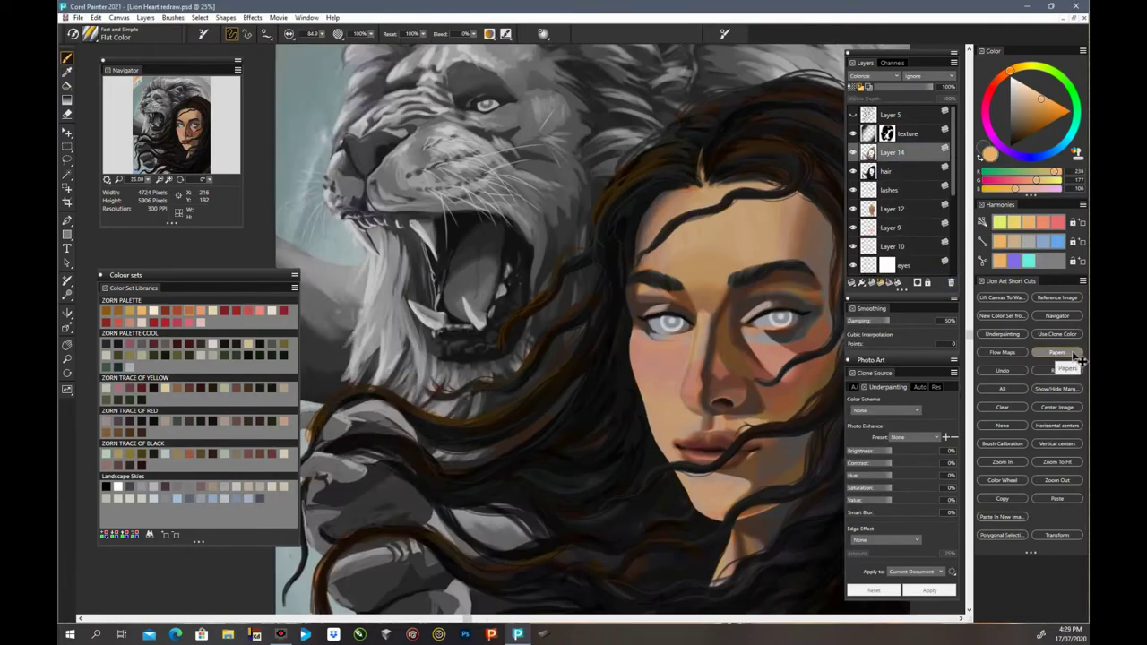
{"action": "left_click_drag", "start_coordinate": [581, 305], "coordinate": [448, 304]}
{"action": "left_click", "coordinate": [449, 306], "text": "alt"}
{"action": "key", "text": "ctrl+minus"}
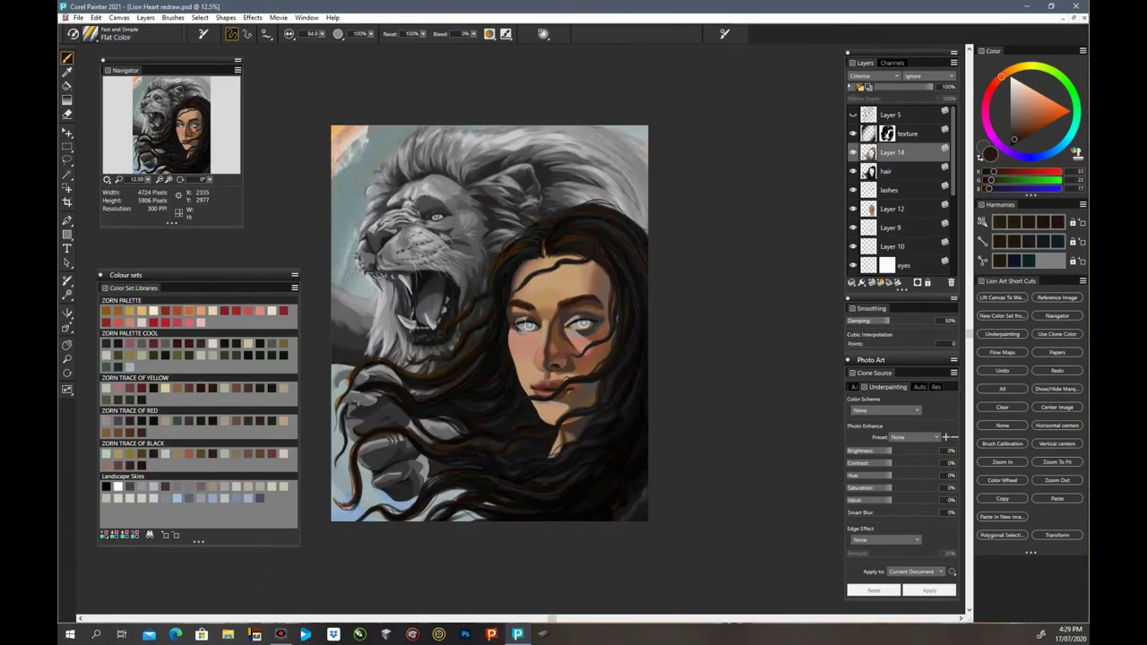
Step: Tint both of the woman's eyebrows on Layer 14 with sampled dark browns, using a brush size of 21.1
{"action": "key", "text": "ctrl+plus"}
{"action": "key", "text": "ctrl+plus"}
{"action": "key", "text": "ctrl+plus"}
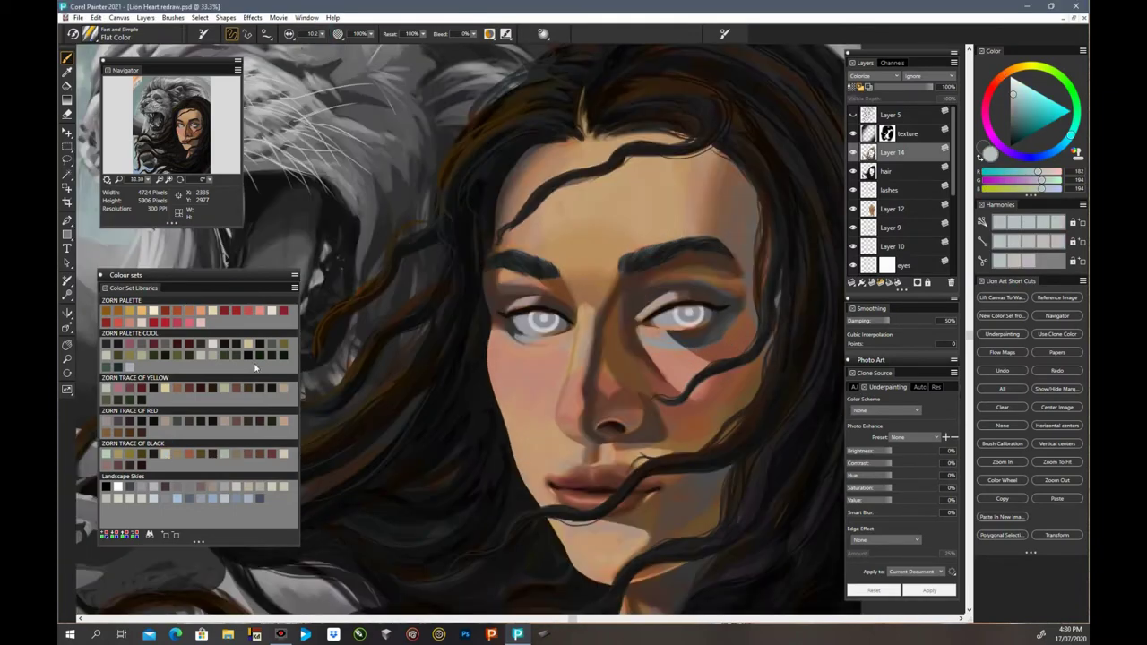
{"action": "left_click", "coordinate": [321, 34]}
{"action": "left_click", "coordinate": [328, 42]}
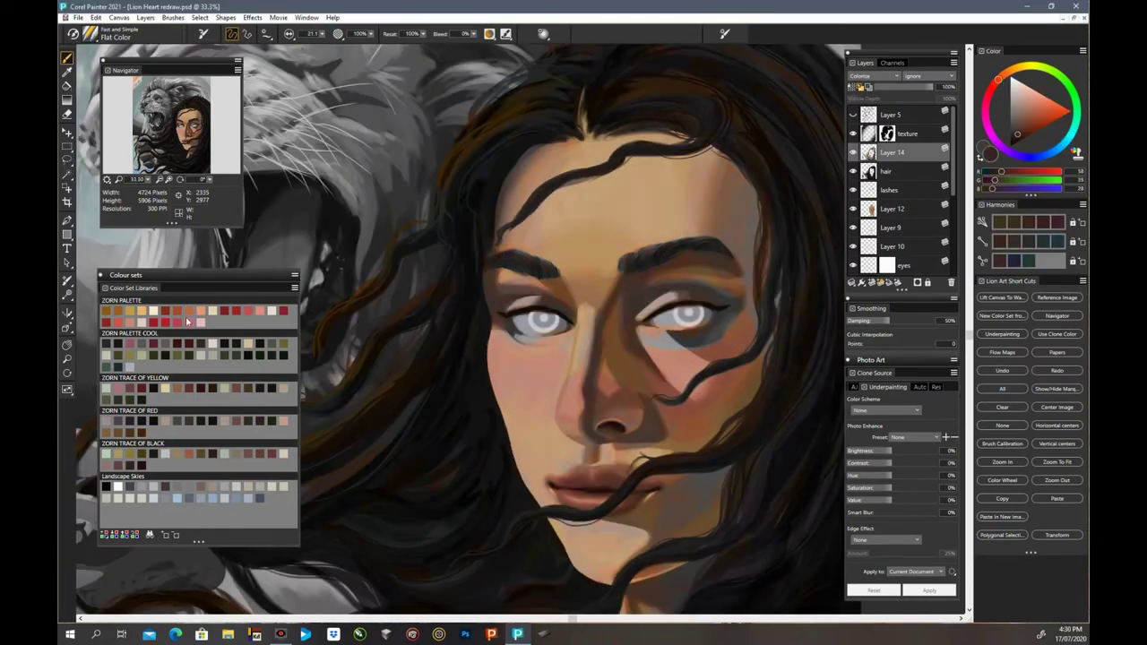
{"action": "left_click", "coordinate": [107, 310]}
{"action": "left_click", "coordinate": [625, 260], "text": "alt"}
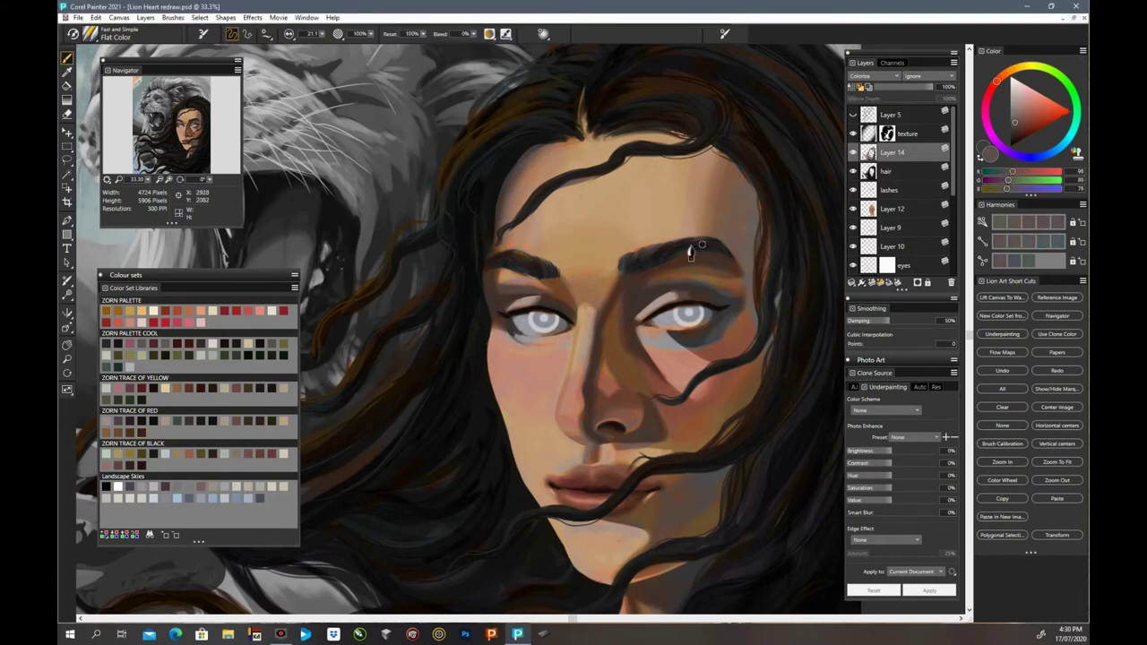
{"action": "left_click", "coordinate": [645, 264], "text": "alt"}
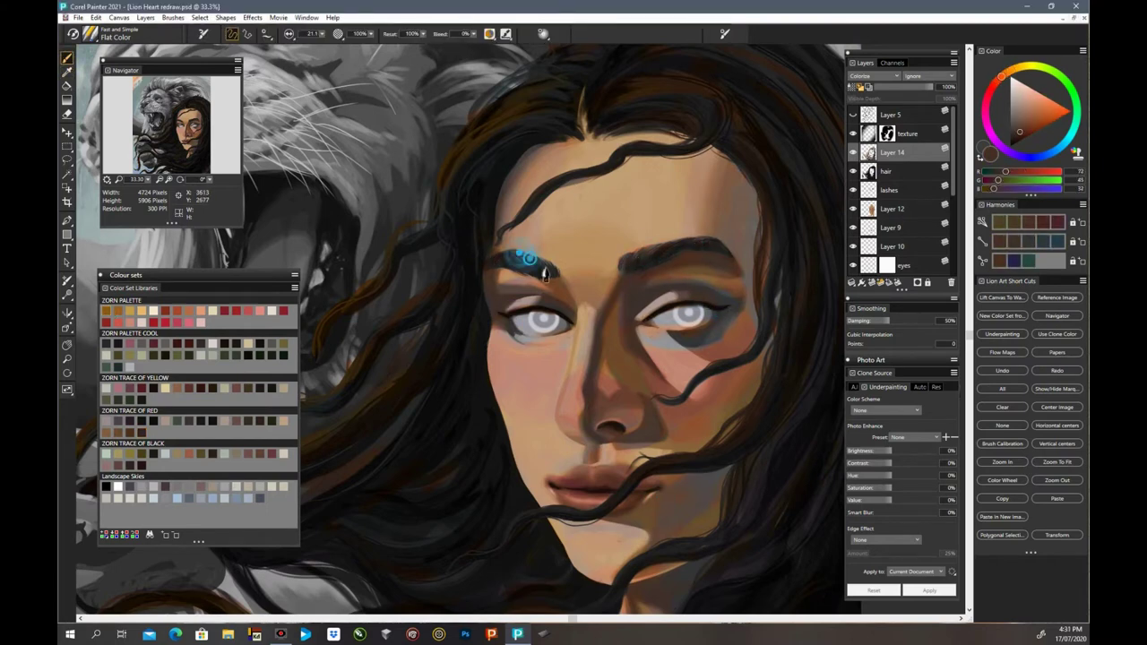
{"action": "left_click", "coordinate": [502, 257], "text": "alt"}
{"action": "key", "text": "ctrl+minus"}
{"action": "key", "text": "ctrl+minus"}
{"action": "key", "text": "ctrl+minus"}
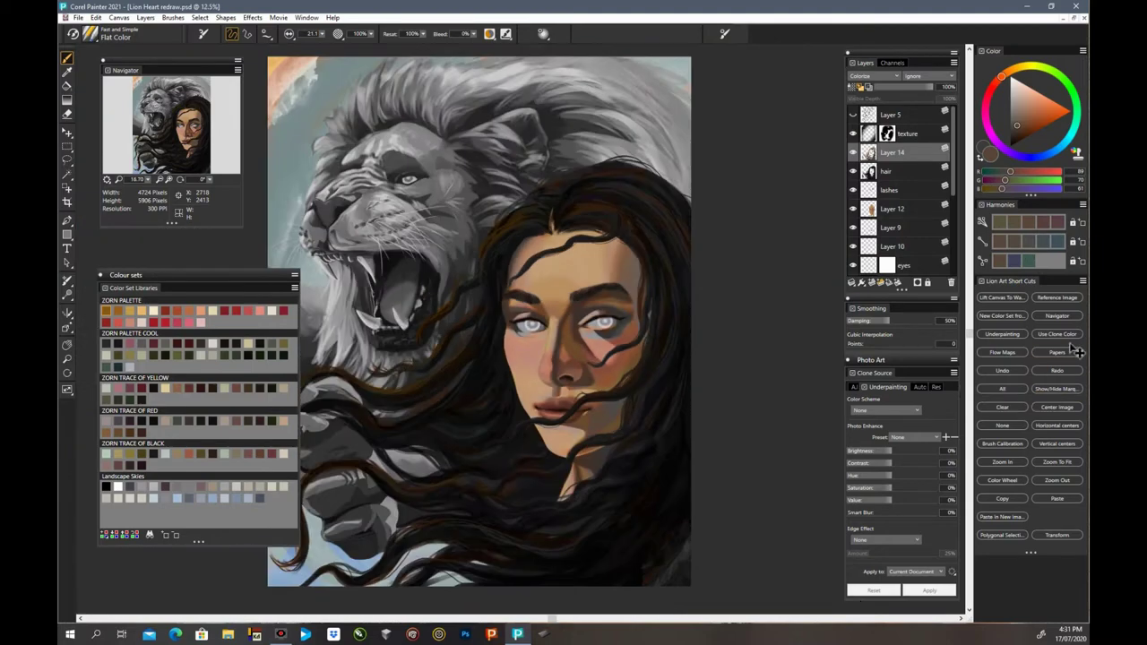
Step: Load a selection from the texture layer, hide its marquee, and add a new layer above it set to Colorize
{"action": "right_click", "coordinate": [907, 132]}
{"action": "left_click", "coordinate": [807, 362]}
{"action": "left_click", "coordinate": [1056, 389]}
{"action": "key", "text": "ctrl+shift+n"}
{"action": "left_click", "coordinate": [883, 76]}
{"action": "left_click", "coordinate": [866, 115]}
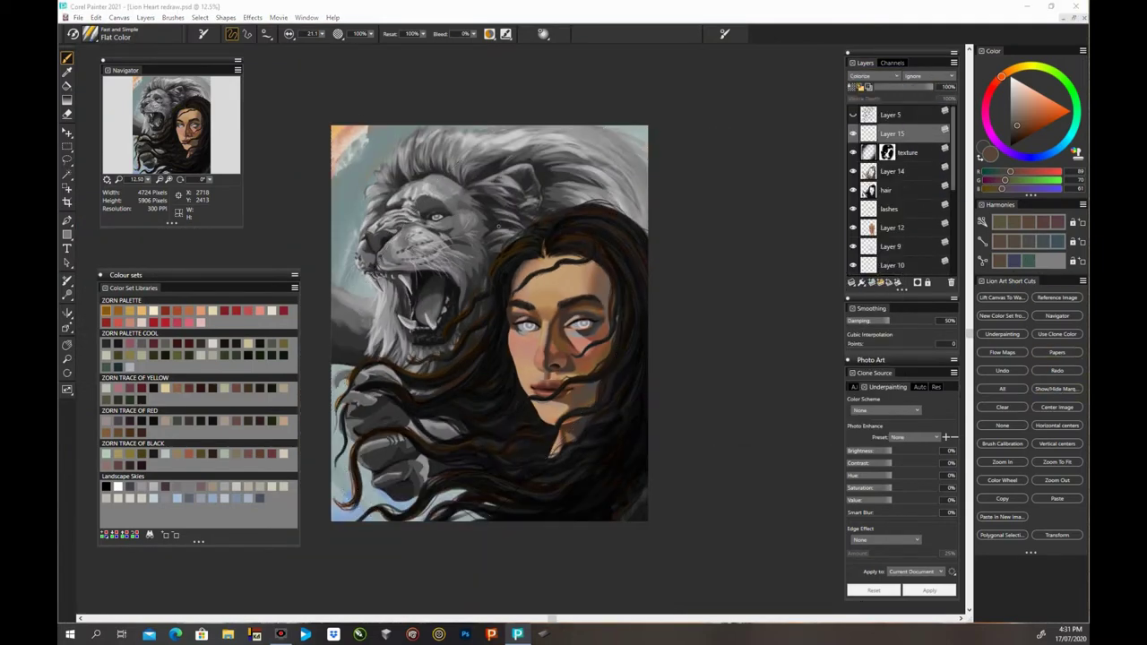
Step: Tint the lion and background blue-grey on Layer 15, and glaze the upper sky beside the mane with warm orange
{"action": "left_click", "coordinate": [189, 499]}
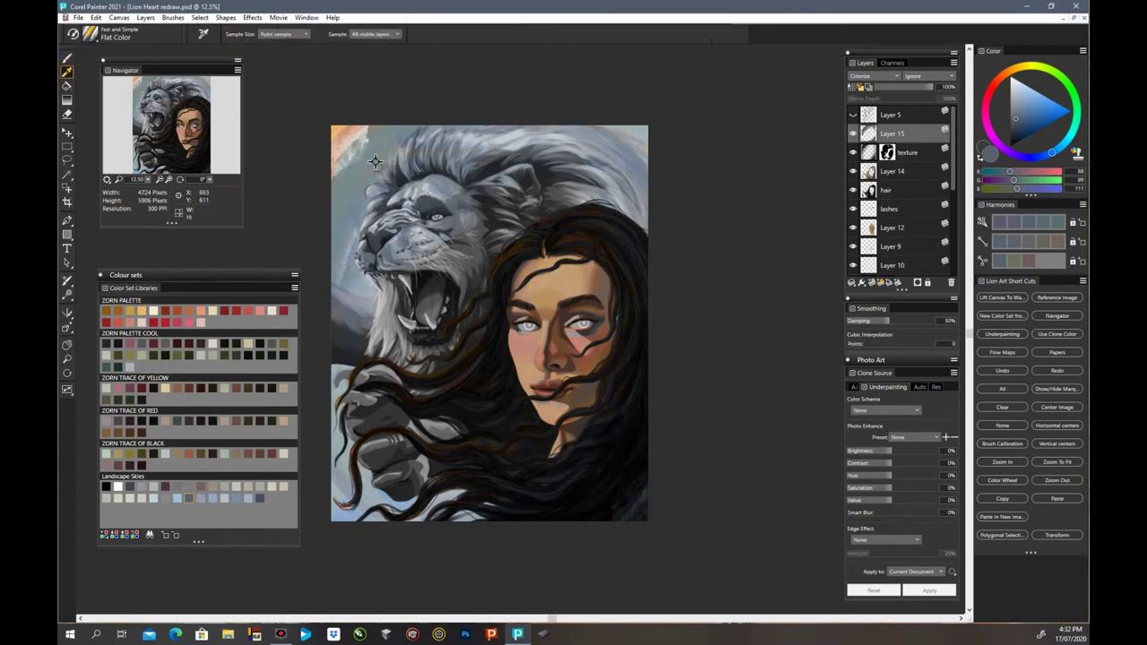
{"action": "left_click", "coordinate": [377, 162], "text": "alt"}
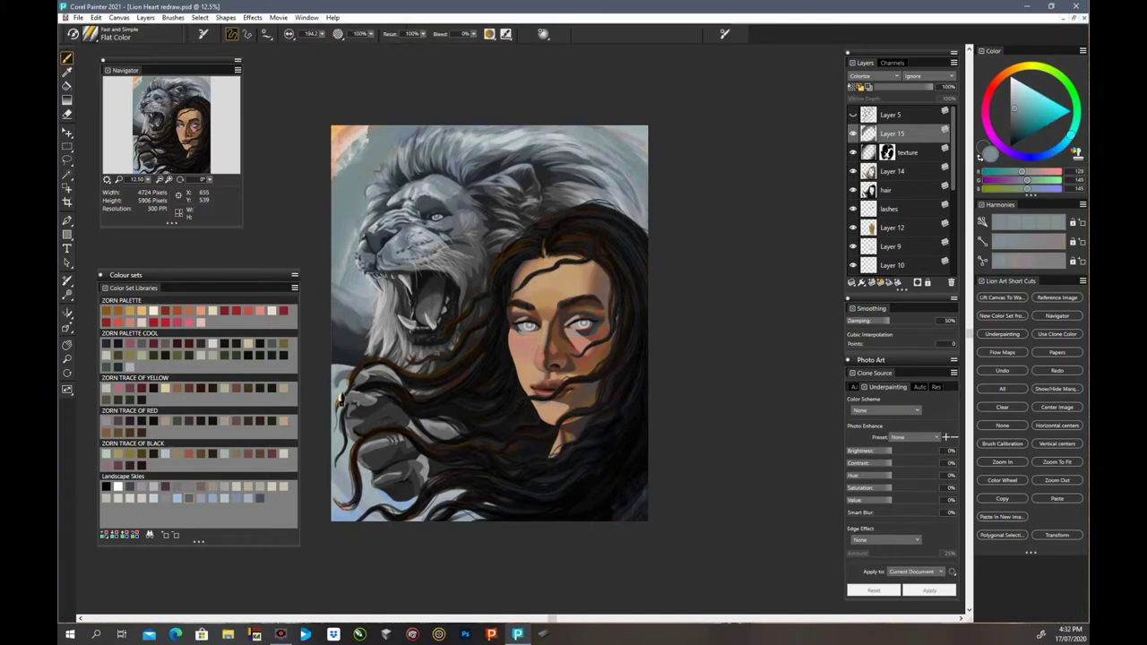
{"action": "left_click", "coordinate": [163, 389]}
{"action": "left_click", "coordinate": [368, 135], "text": "alt"}
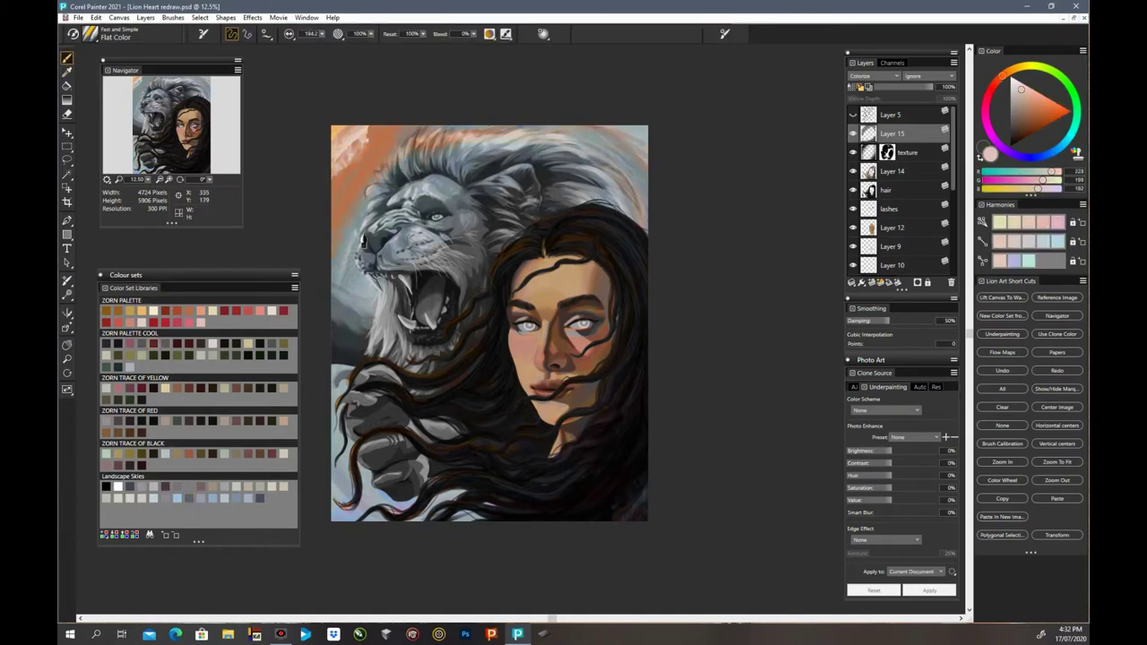
Step: Glaze the sky beside the lion on Layer 15 with a pale grey-green from the Zorn Trace of Yellow palette
{"action": "left_click", "coordinate": [107, 388]}
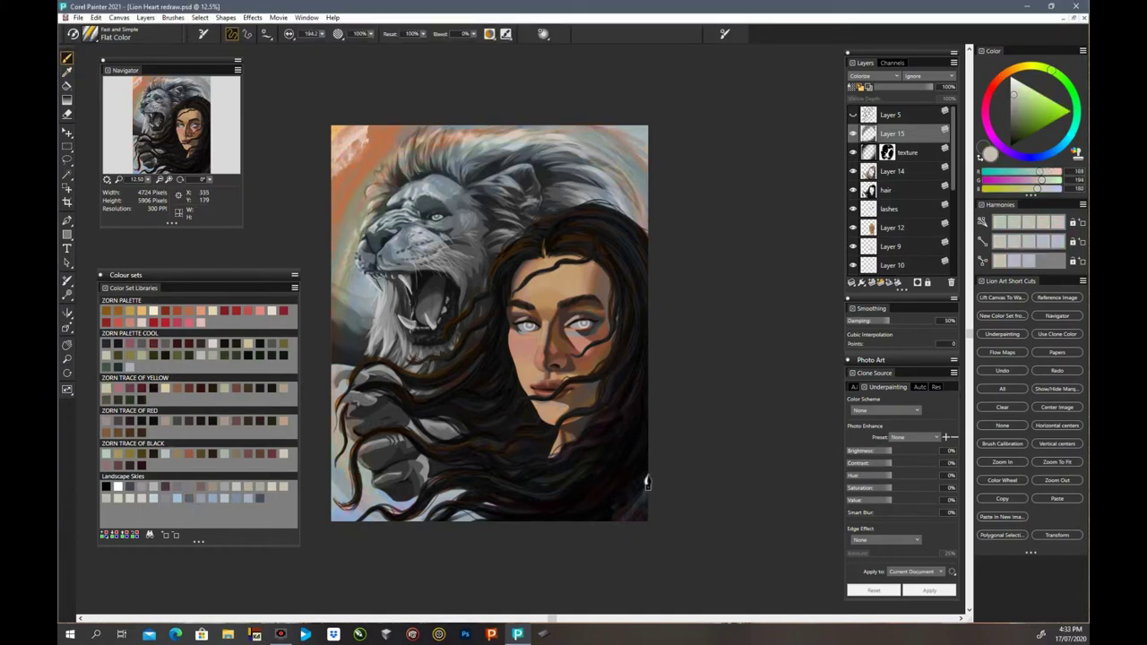
{"action": "key", "text": "ctrl+plus"}
{"action": "left_click_drag", "start_coordinate": [702, 425], "coordinate": [754, 479]}
{"action": "left_click", "coordinate": [854, 133]}
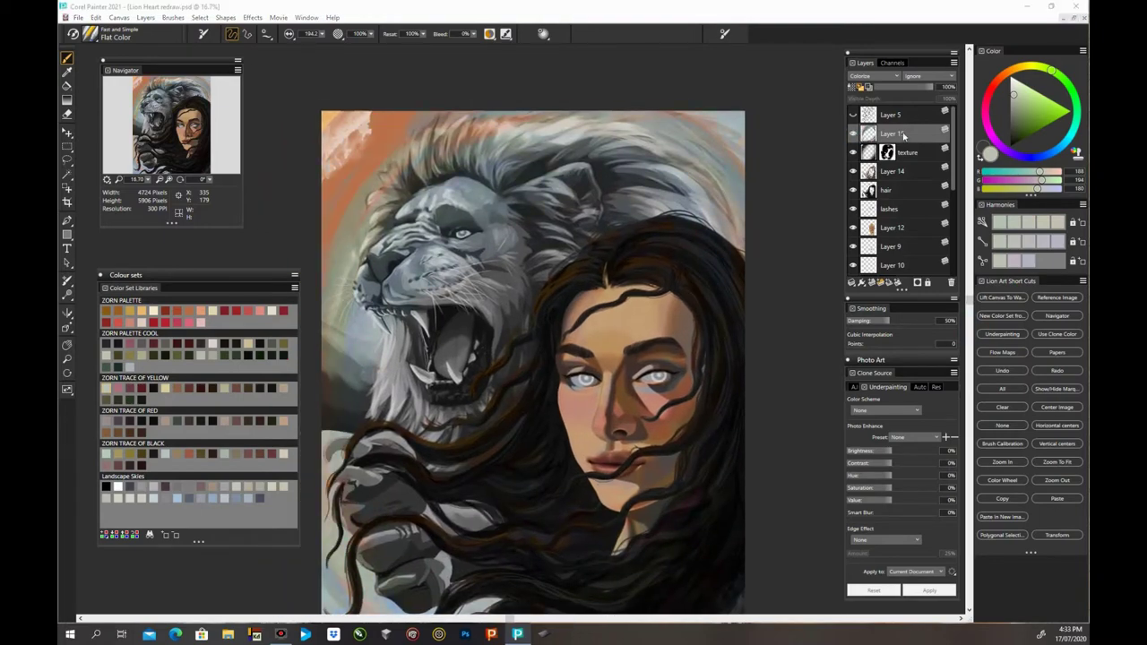
Step: Tint both of the woman's irises green on Layer 12 with a dark olive from the Zorn Palette Cool, using a small brush
{"action": "scroll", "coordinate": [903, 135], "scroll_direction": "down", "scroll_amount": 3}
{"action": "left_click", "coordinate": [917, 170]}
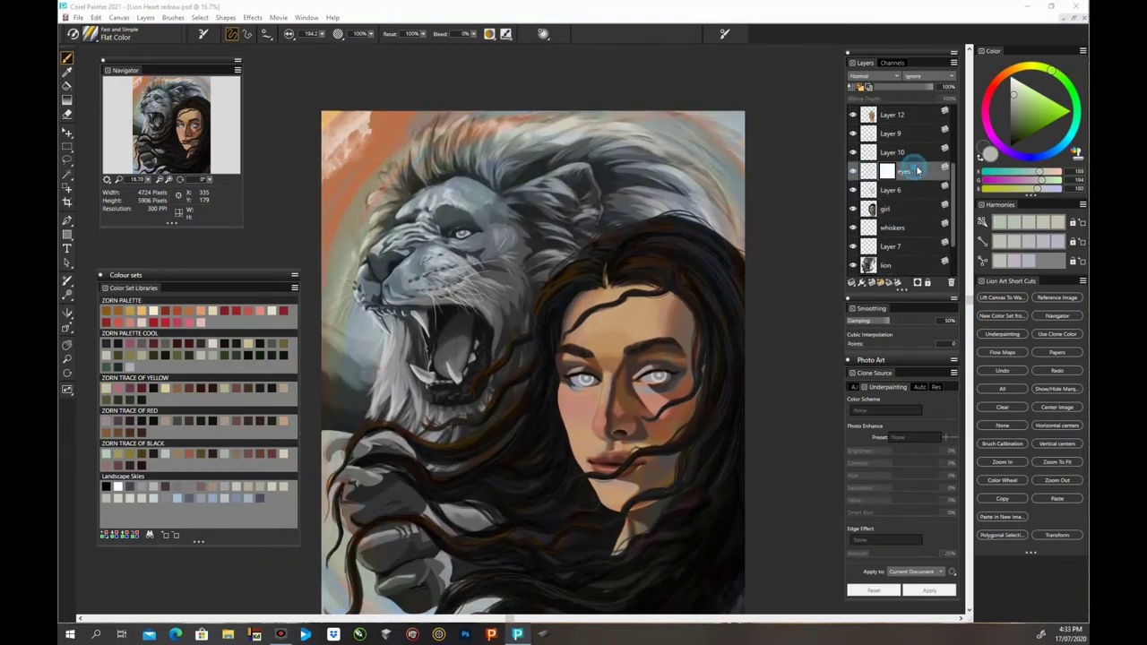
{"action": "scroll", "coordinate": [917, 170], "scroll_direction": "up", "scroll_amount": 1}
{"action": "left_click", "coordinate": [914, 157]}
{"action": "left_click", "coordinate": [913, 139]}
{"action": "scroll", "coordinate": [626, 421], "scroll_direction": "up", "scroll_amount": 3}
{"action": "left_click", "coordinate": [283, 343]}
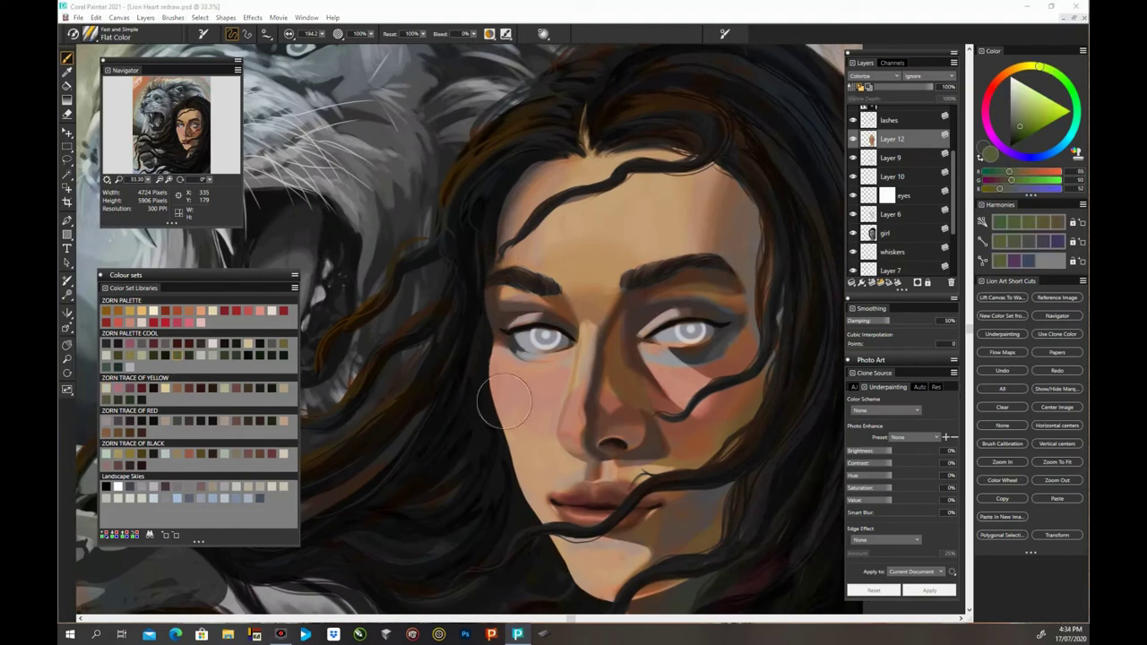
{"action": "left_click_drag", "start_coordinate": [322, 34], "coordinate": [276, 45]}
{"action": "left_click_drag", "start_coordinate": [679, 324], "coordinate": [701, 344]}
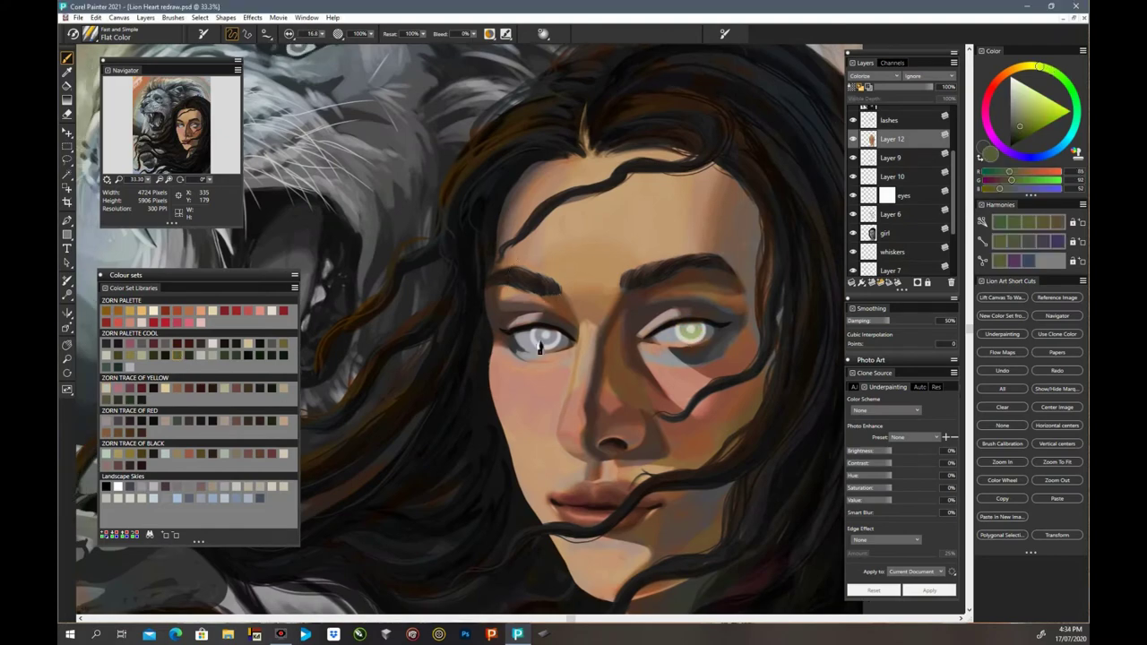
{"action": "left_click_drag", "start_coordinate": [539, 334], "coordinate": [554, 348]}
{"action": "key", "text": "ctrl+minus"}
{"action": "key", "text": "ctrl+minus"}
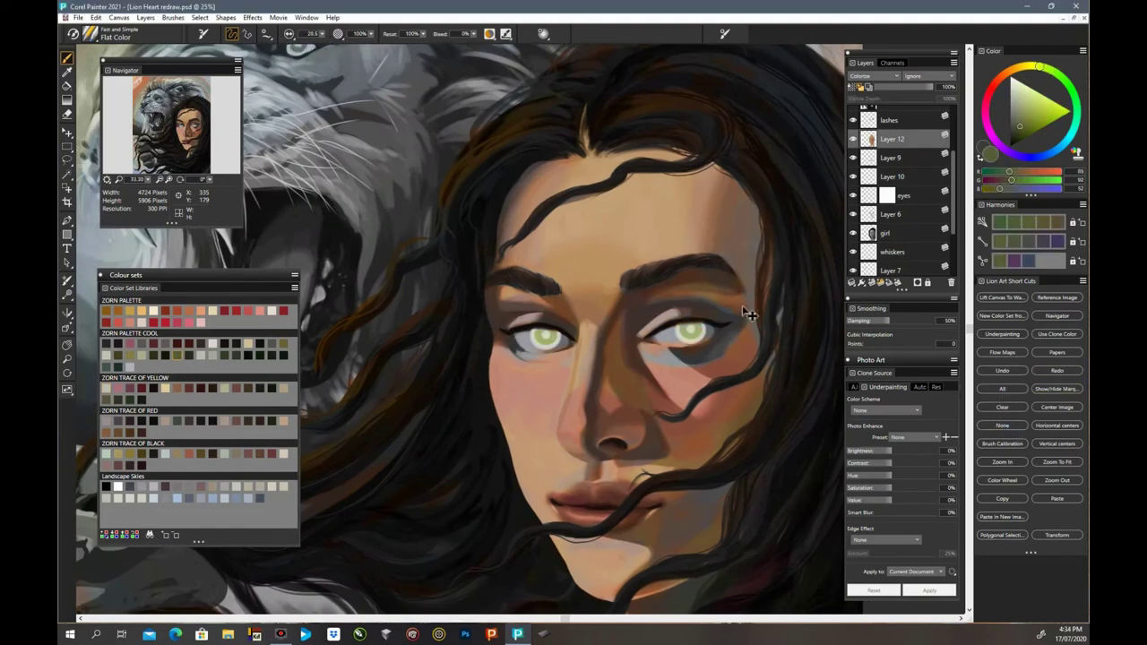
Step: Lighten both of the woman's irises on Layer 12 with a pale green from the Zorn Trace of Black palette
{"action": "left_click", "coordinate": [141, 349]}
{"action": "left_click", "coordinate": [106, 455]}
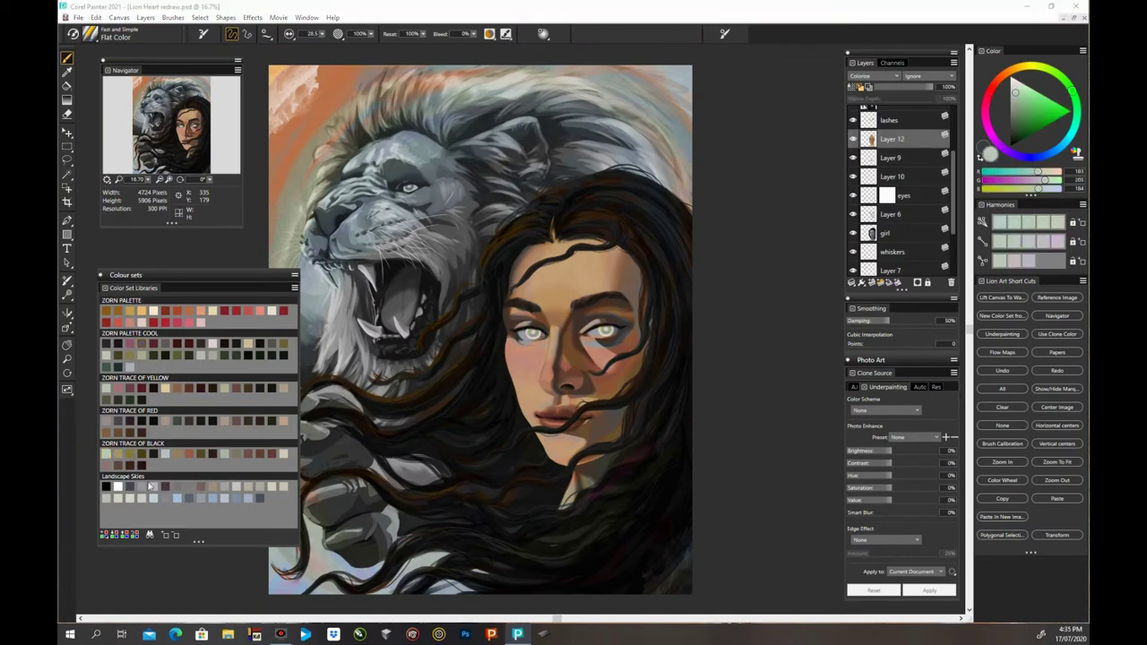
{"action": "left_click", "coordinate": [532, 332]}
{"action": "left_click", "coordinate": [605, 330]}
{"action": "key", "text": "ctrl+minus"}
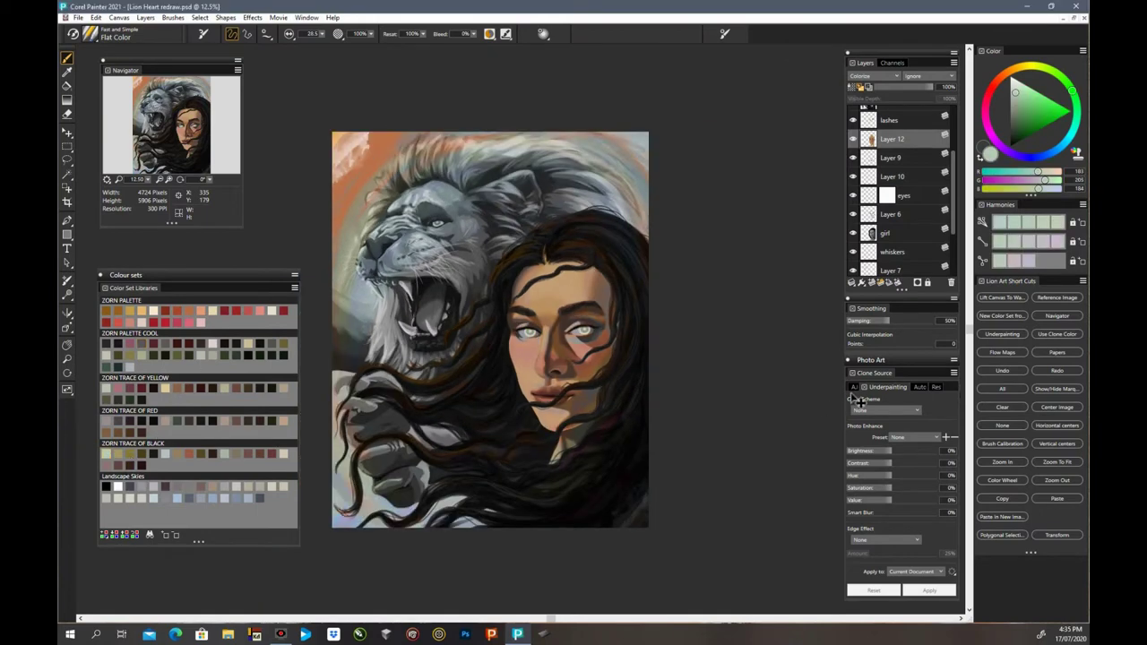
Step: Load a selection from the lion layer and add a new layer above whiskers set to Colorize
{"action": "scroll", "coordinate": [899, 215], "scroll_direction": "down", "scroll_amount": 3}
{"action": "left_click", "coordinate": [895, 232]}
{"action": "right_click", "coordinate": [890, 231]}
{"action": "left_click", "coordinate": [763, 533]}
{"action": "left_click", "coordinate": [896, 198]}
{"action": "left_click", "coordinate": [871, 282]}
{"action": "left_click", "coordinate": [874, 77]}
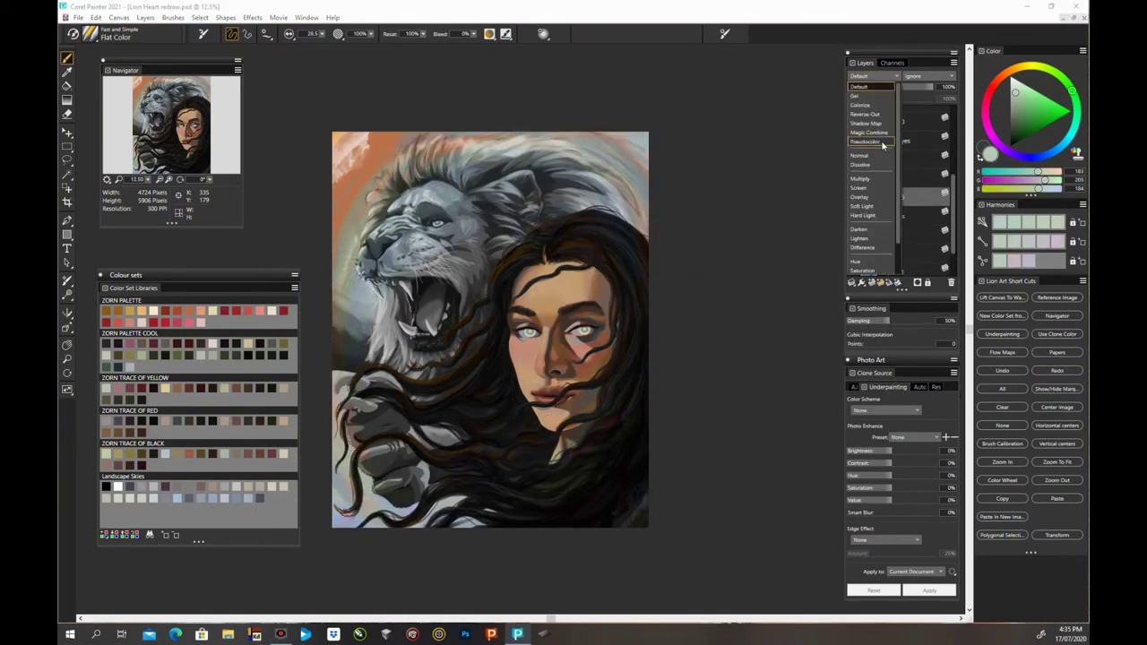
{"action": "left_click", "coordinate": [861, 104]}
Step: Tint the mane behind the lion's ear golden ochre on Layer 16 with brush size 159.3, and compare with Layer 15 hidden
{"action": "left_click", "coordinate": [321, 34]}
{"action": "left_click", "coordinate": [314, 46]}
{"action": "left_click", "coordinate": [130, 310]}
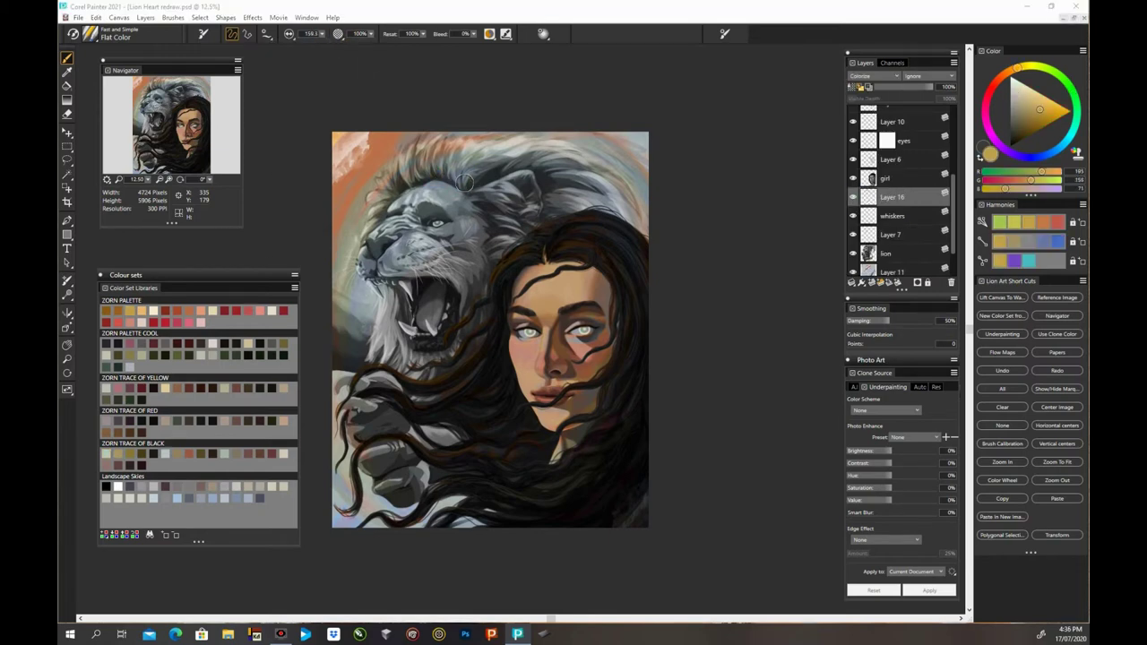
{"action": "mouse_move", "coordinate": [573, 183]}
{"action": "left_mouse_down"}
{"action": "mouse_move", "coordinate": [626, 223]}
{"action": "mouse_move", "coordinate": [507, 206]}
{"action": "left_mouse_up"}
{"action": "scroll", "coordinate": [854, 136], "scroll_direction": "up", "scroll_amount": 3}
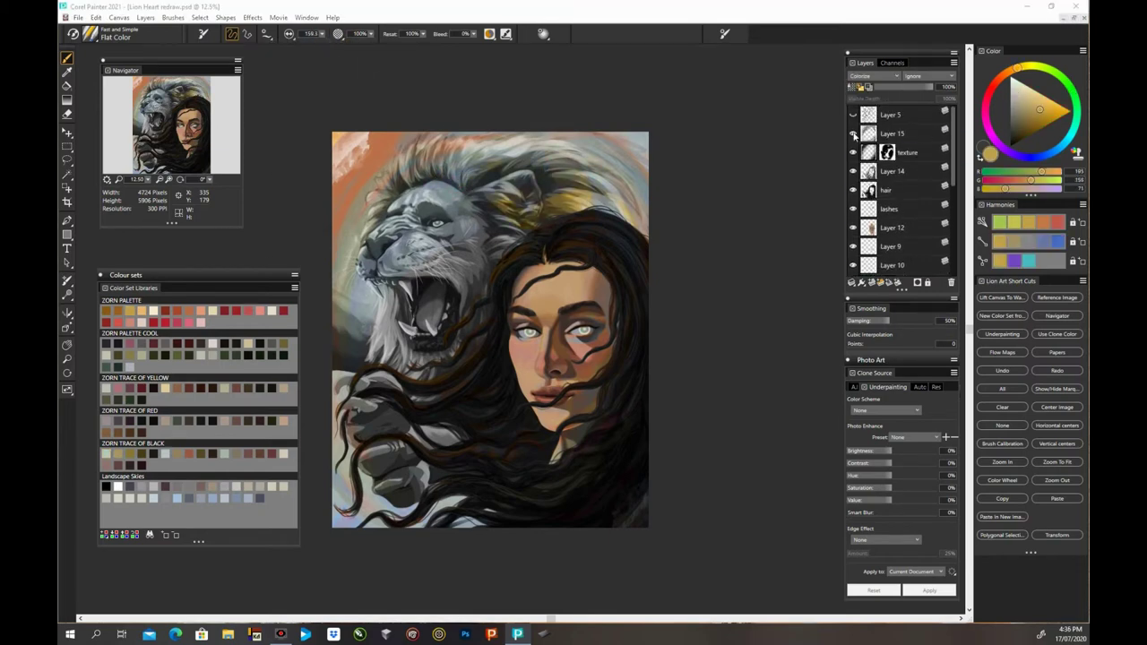
{"action": "left_click", "coordinate": [854, 134]}
{"action": "left_click", "coordinate": [854, 133]}
Step: Try to reuse the texture layer's mask on Layer 15 by loading layer masks as selections
{"action": "right_click", "coordinate": [887, 153]}
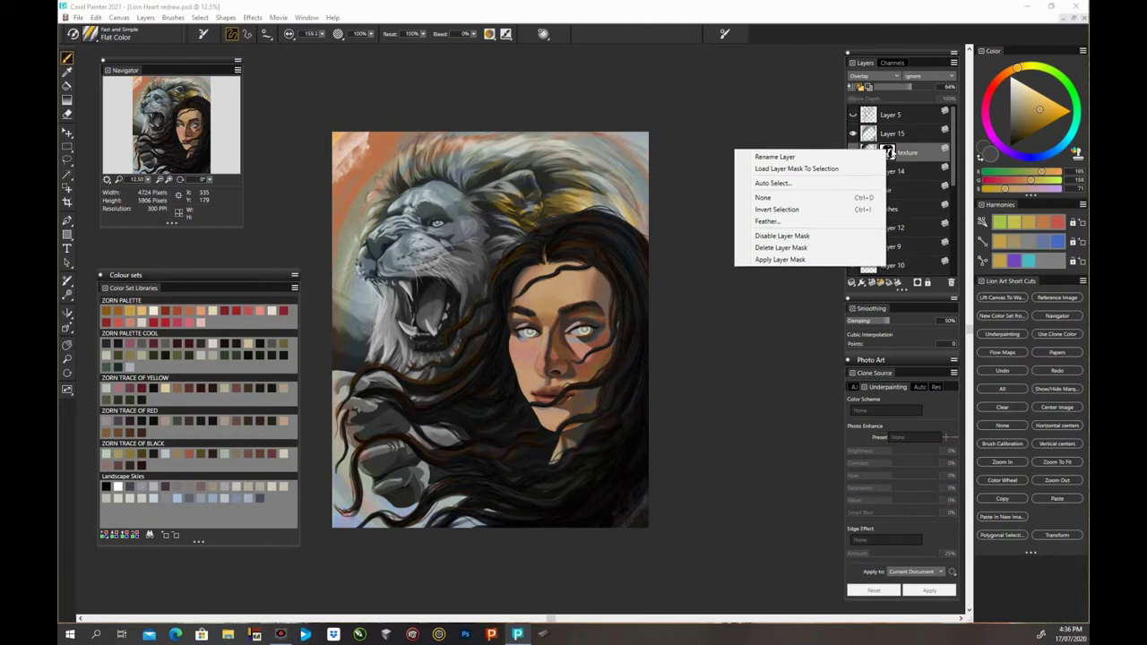
{"action": "left_click", "coordinate": [796, 170]}
{"action": "left_click", "coordinate": [905, 133]}
{"action": "right_click", "coordinate": [887, 132]}
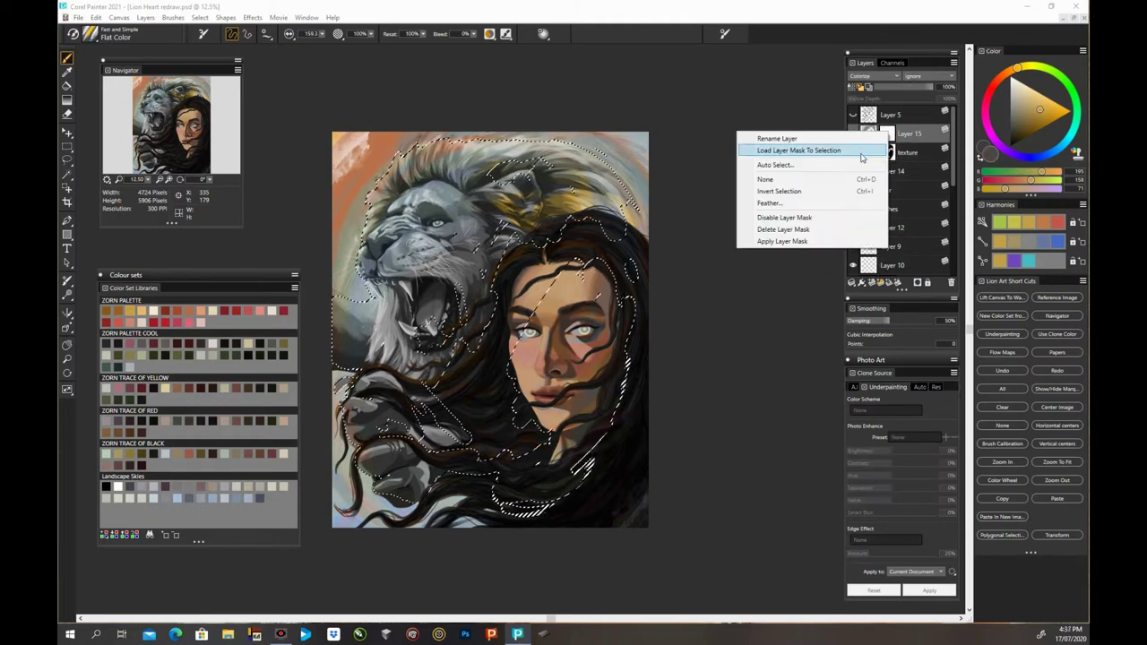
{"action": "left_click", "coordinate": [861, 150]}
{"action": "left_click", "coordinate": [892, 154]}
{"action": "left_click", "coordinate": [147, 19]}
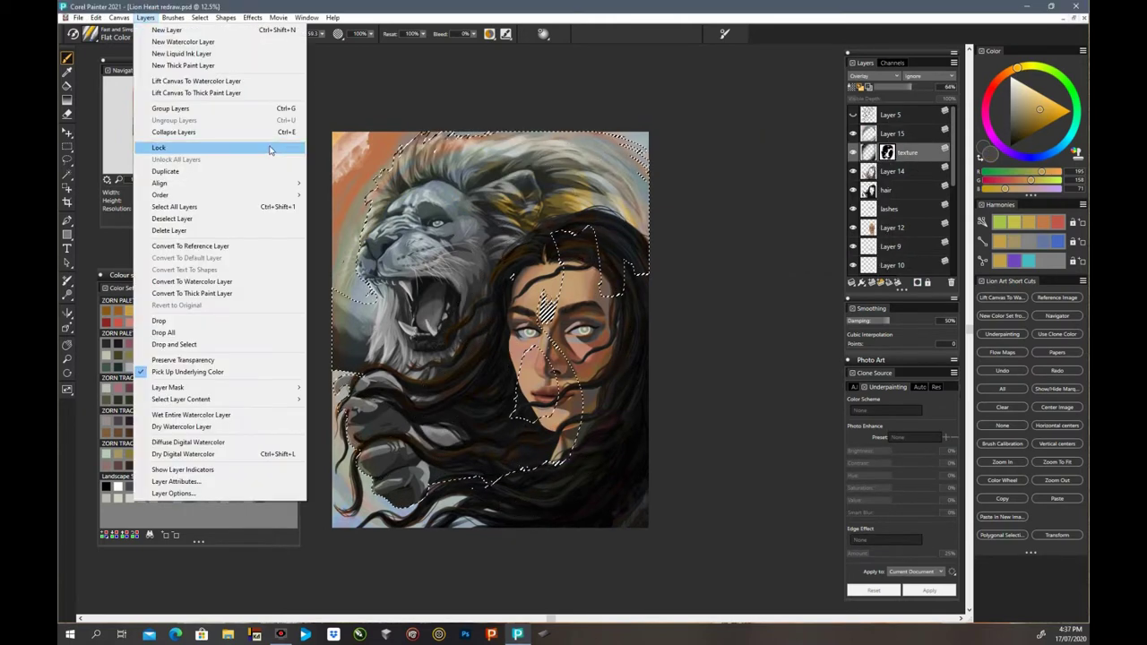
{"action": "left_click", "coordinate": [851, 133]}
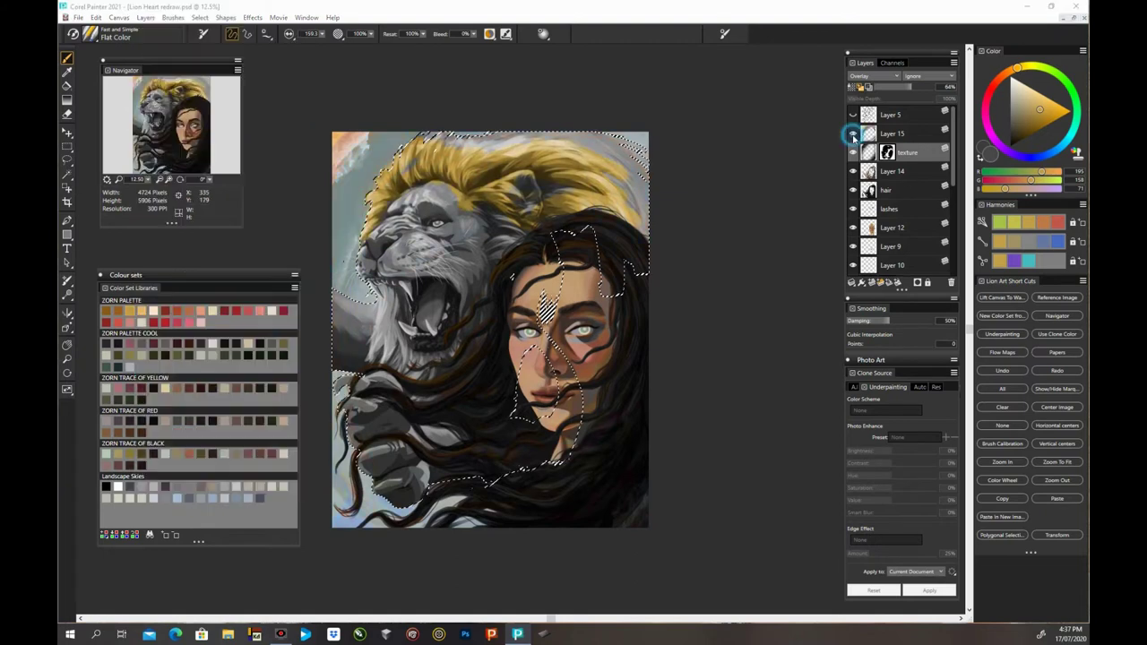
{"action": "left_click", "coordinate": [852, 134]}
Step: Select Layer 15 and choose the Speckle Soft Edge Eraser with an adjusted size
{"action": "left_click", "coordinate": [893, 130]}
{"action": "left_click", "coordinate": [114, 40]}
{"action": "left_click", "coordinate": [125, 164]}
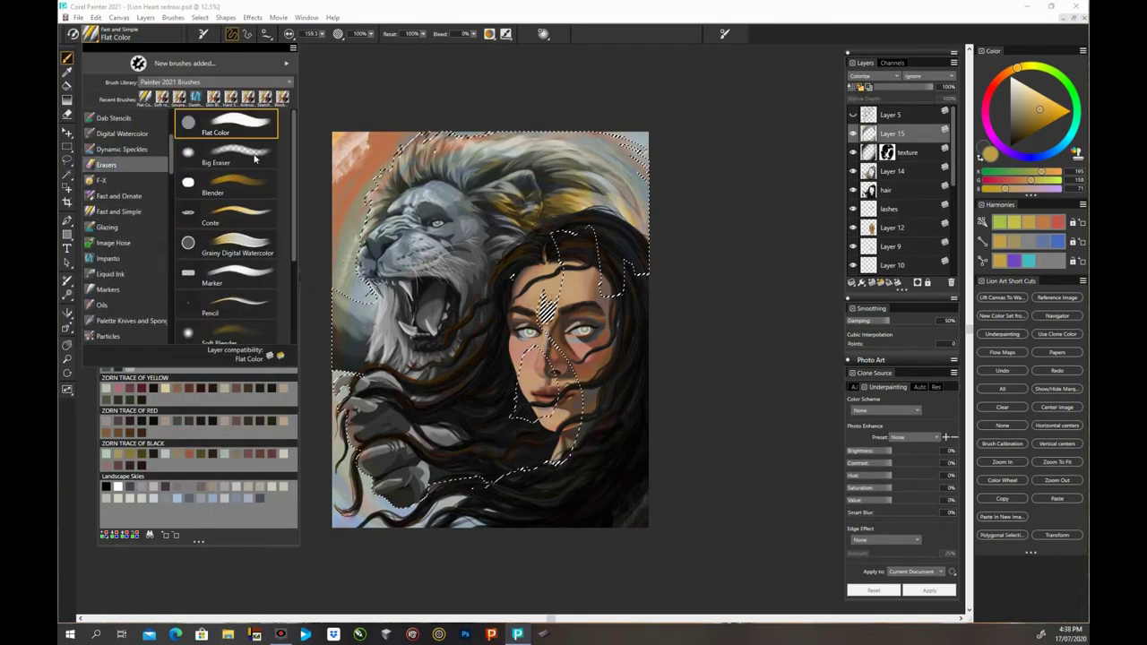
{"action": "left_click", "coordinate": [224, 289]}
{"action": "left_click", "coordinate": [320, 34]}
{"action": "left_click_drag", "start_coordinate": [362, 45], "coordinate": [319, 45]}
Step: Choose the Background brush from the Lion Art Concept 1 category
{"action": "left_click", "coordinate": [114, 36]}
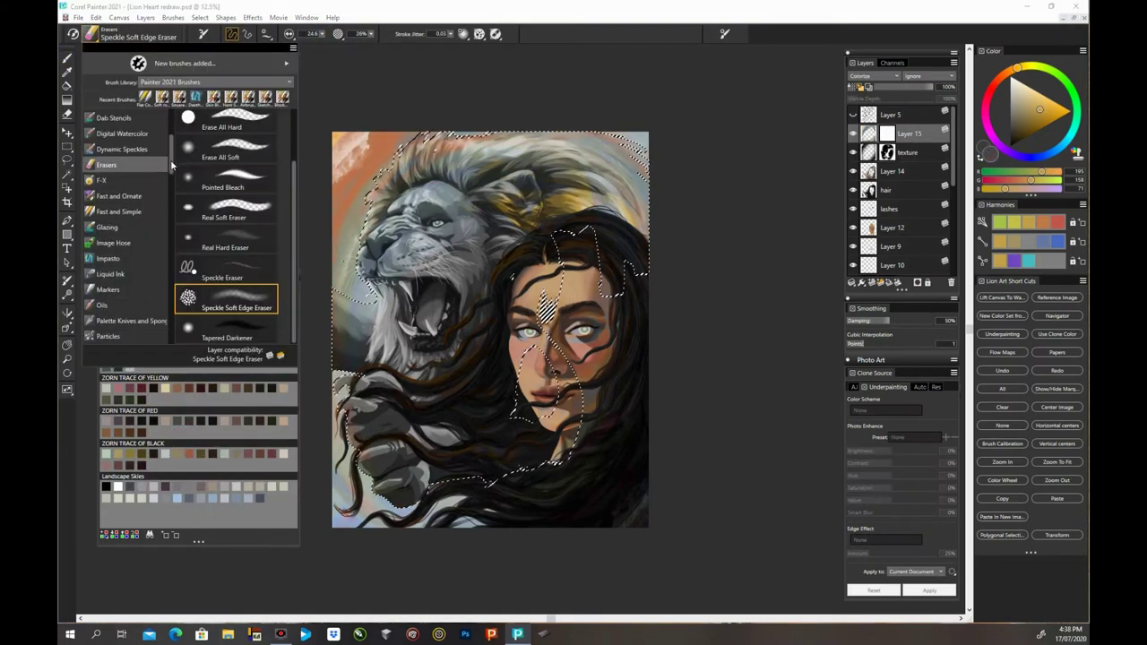
{"action": "left_click_drag", "start_coordinate": [173, 167], "coordinate": [173, 215]}
{"action": "left_click", "coordinate": [125, 258]}
{"action": "left_click_drag", "start_coordinate": [294, 204], "coordinate": [293, 258]}
{"action": "left_click", "coordinate": [126, 212]}
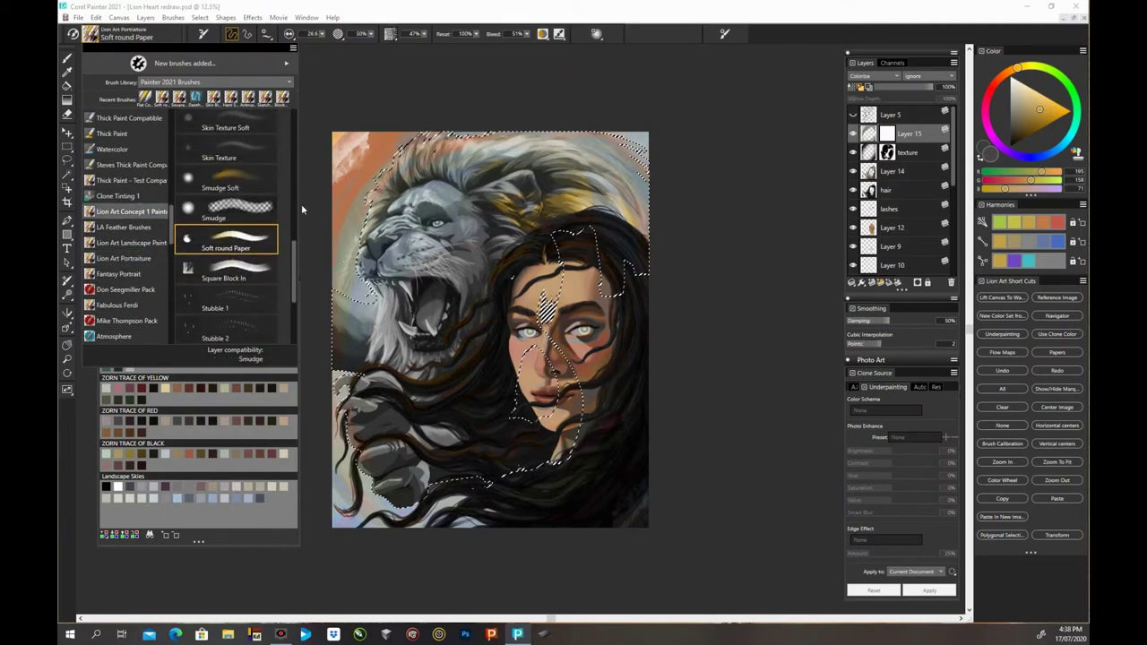
{"action": "left_click_drag", "start_coordinate": [294, 203], "coordinate": [292, 121]}
{"action": "left_click", "coordinate": [226, 125]}
Step: Clear the selection and paint black on Layer 15's mask over the lion's head and mane
{"action": "left_click", "coordinate": [888, 135]}
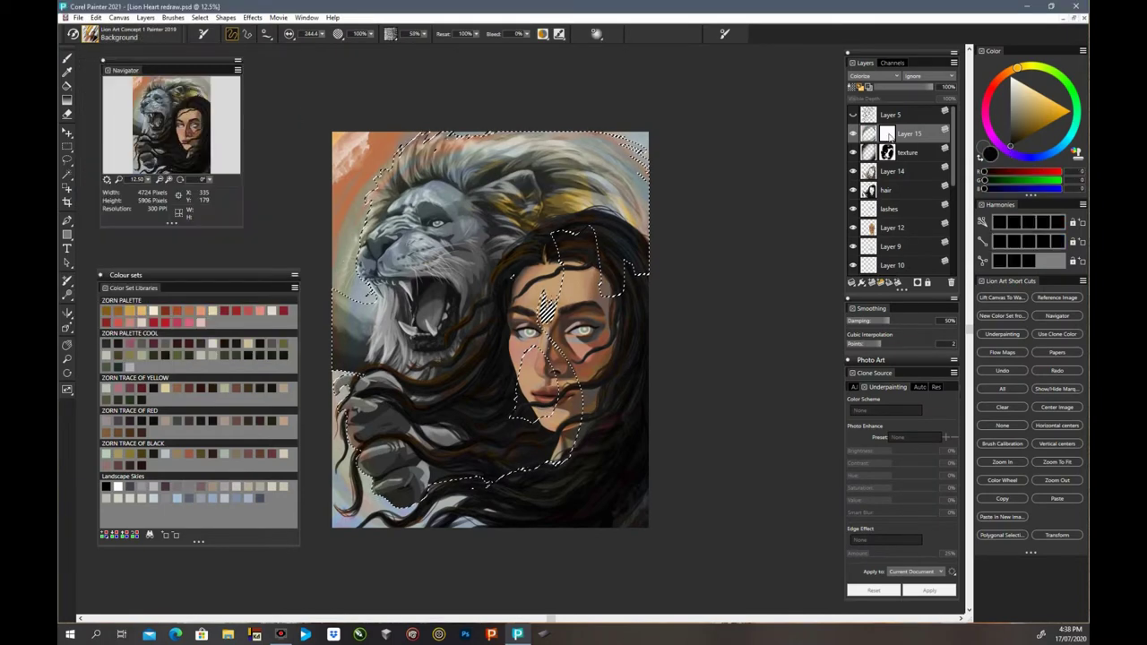
{"action": "left_click", "coordinate": [1002, 424]}
{"action": "mouse_move", "coordinate": [436, 225]}
{"action": "left_mouse_down"}
{"action": "mouse_move", "coordinate": [445, 164]}
{"action": "mouse_move", "coordinate": [529, 203]}
{"action": "left_mouse_up"}
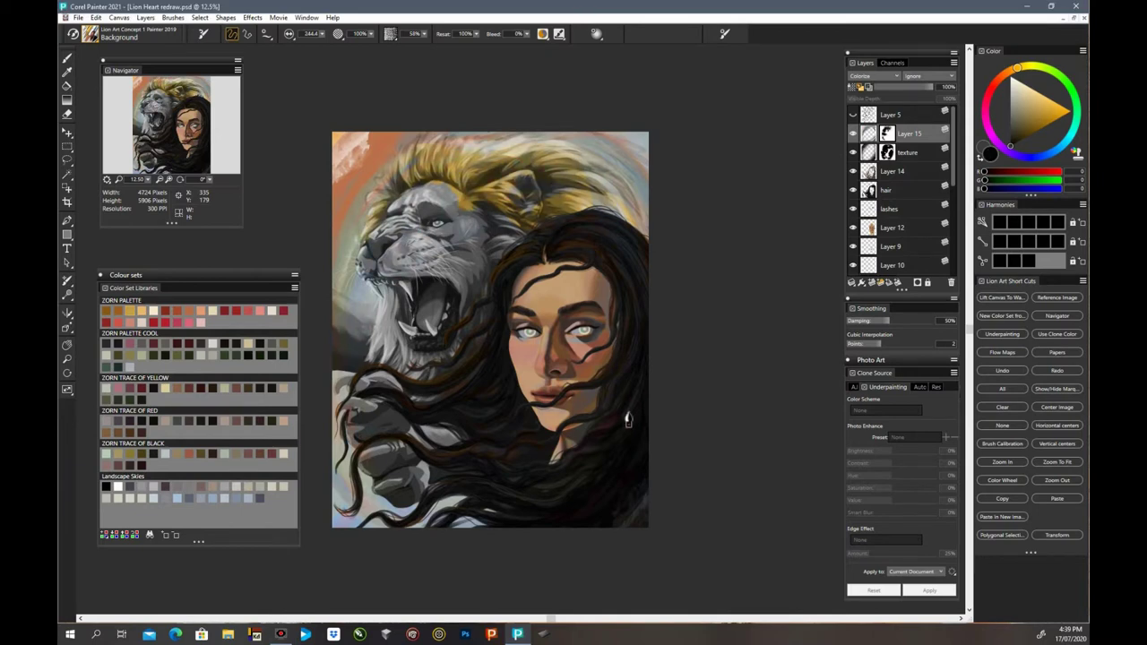
{"action": "left_click_drag", "start_coordinate": [613, 200], "coordinate": [593, 174]}
Step: Tint the lion's brow and ear terracotta on Layer 16 within the lion selection, with its marquee hidden
{"action": "left_click_drag", "start_coordinate": [953, 179], "coordinate": [954, 246]}
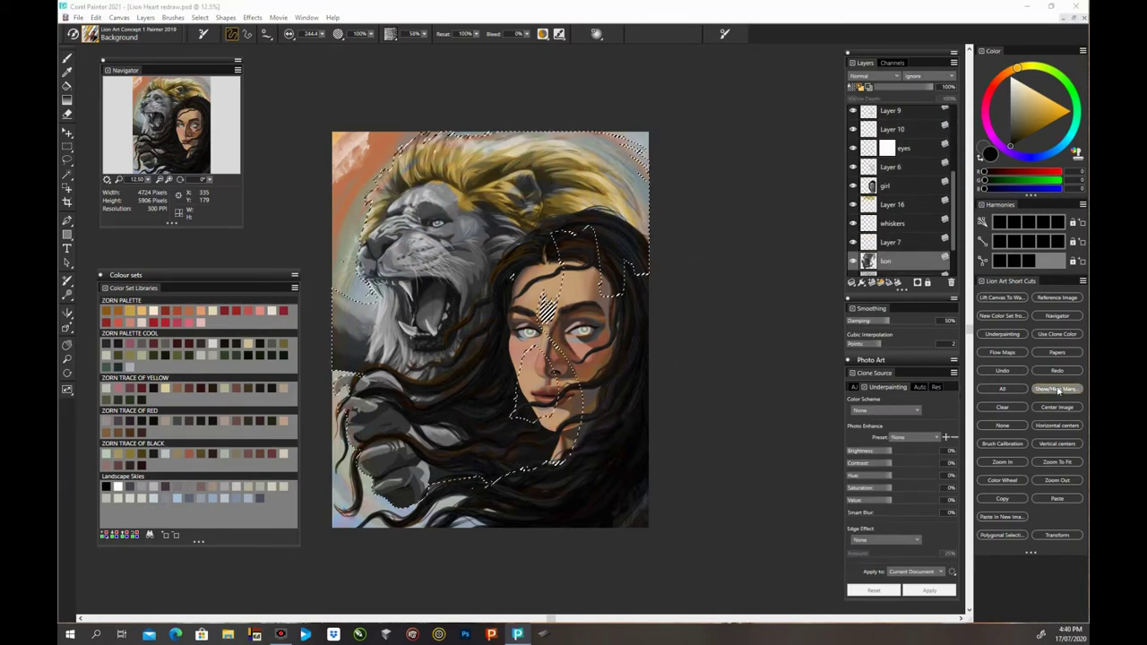
{"action": "left_click", "coordinate": [892, 205]}
{"action": "left_click", "coordinate": [189, 312]}
{"action": "mouse_move", "coordinate": [417, 169]}
{"action": "left_mouse_down"}
{"action": "mouse_move", "coordinate": [457, 199]}
{"action": "mouse_move", "coordinate": [520, 183]}
{"action": "left_mouse_up"}
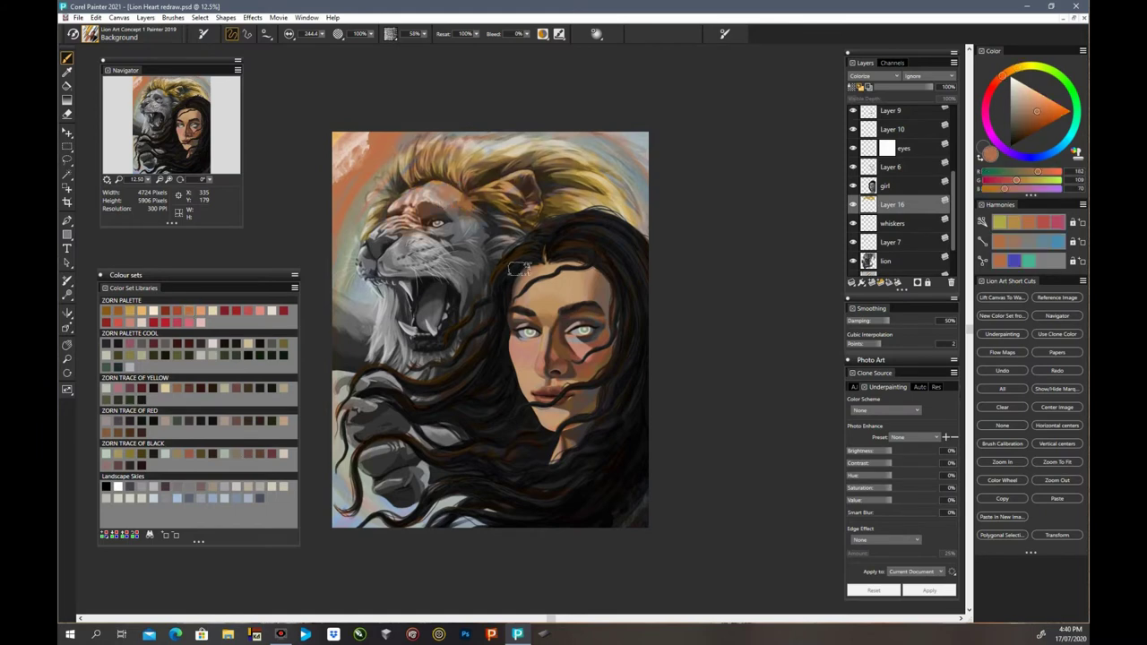
Step: Tint the lion's face, lower mane, beard and paws on Layer 16 with a light orange from the Zorn palette
{"action": "left_click", "coordinate": [141, 311]}
{"action": "left_click_drag", "start_coordinate": [439, 215], "coordinate": [511, 245]}
{"action": "left_click_drag", "start_coordinate": [381, 305], "coordinate": [476, 356]}
{"action": "left_click_drag", "start_coordinate": [366, 438], "coordinate": [440, 439]}
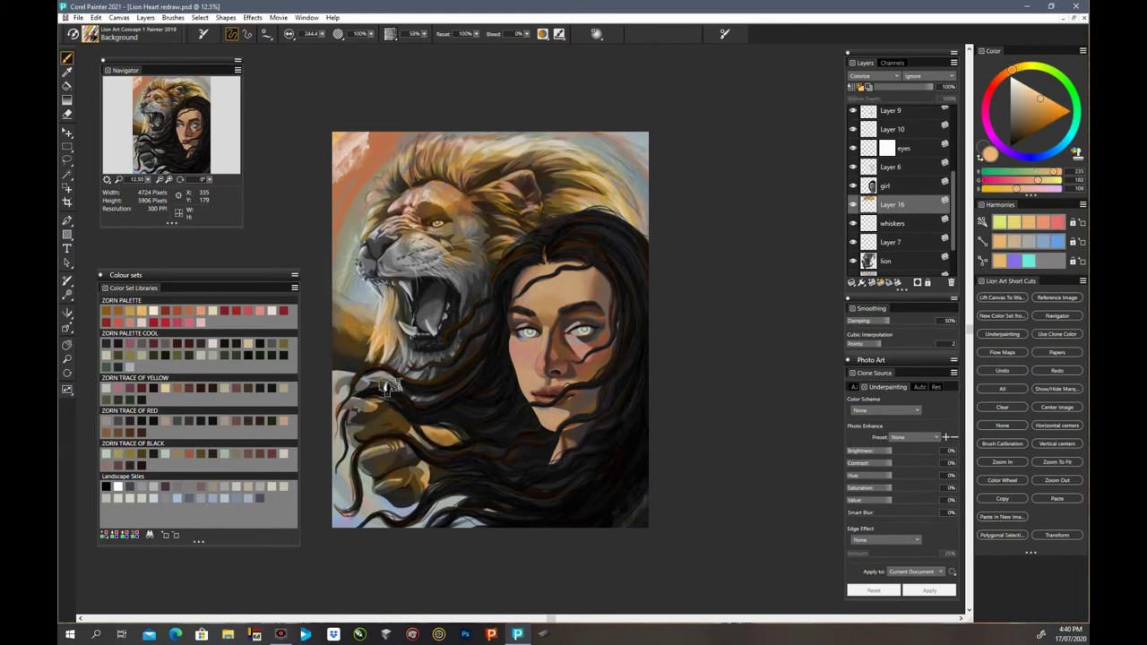
{"action": "left_click_drag", "start_coordinate": [463, 291], "coordinate": [375, 490]}
Step: Switch to the Flat Color brush and glaze blue-grey sampled from the sky over the back of the mane
{"action": "left_click", "coordinate": [165, 455]}
{"action": "left_click", "coordinate": [90, 34]}
{"action": "left_click", "coordinate": [160, 100]}
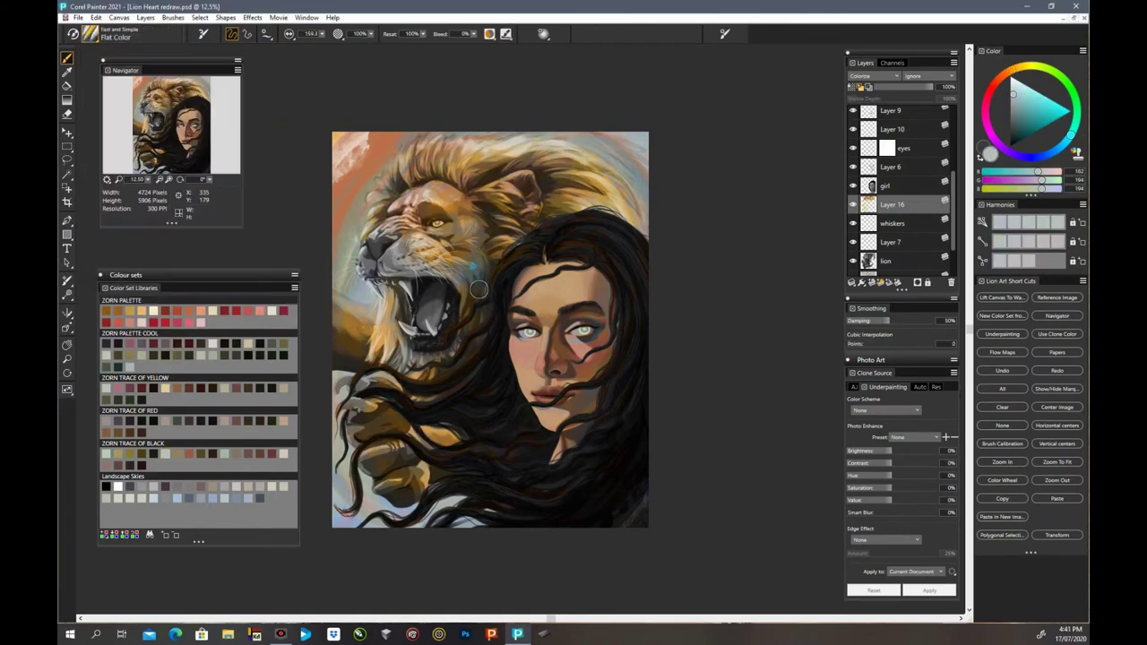
{"action": "left_click", "coordinate": [632, 224], "text": "alt"}
{"action": "left_click_drag", "start_coordinate": [613, 207], "coordinate": [562, 167]}
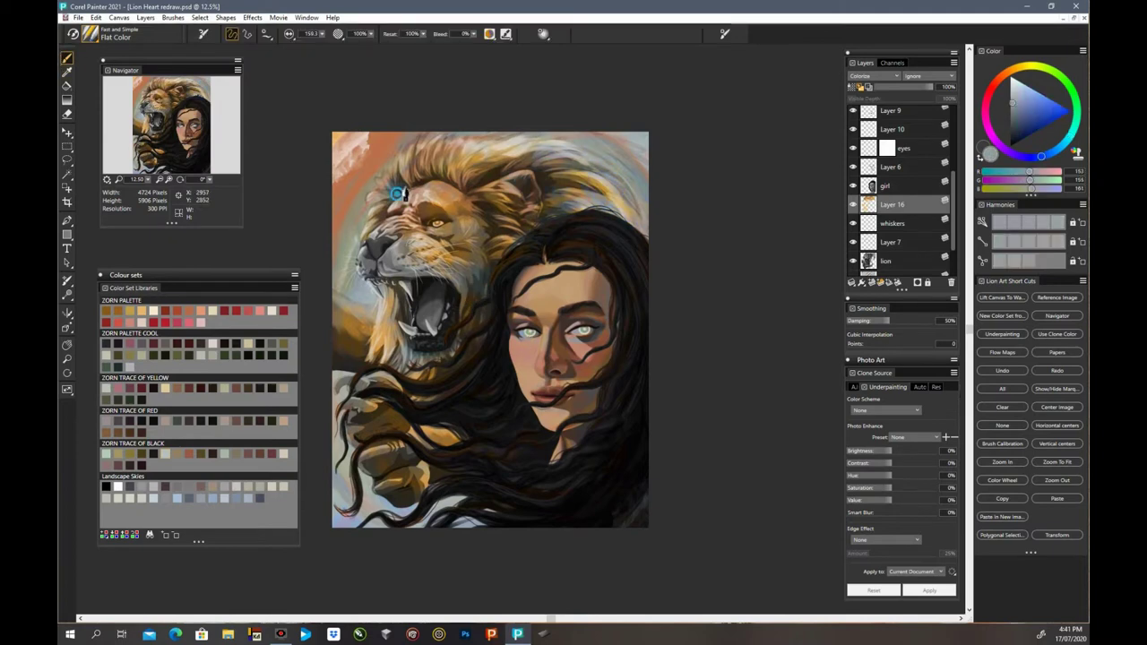
Step: Cool the lion's beard, chin and muzzle on Layer 16 with greys sampled from the painting
{"action": "left_click_drag", "start_coordinate": [388, 336], "coordinate": [374, 362]}
{"action": "left_click", "coordinate": [444, 358]}
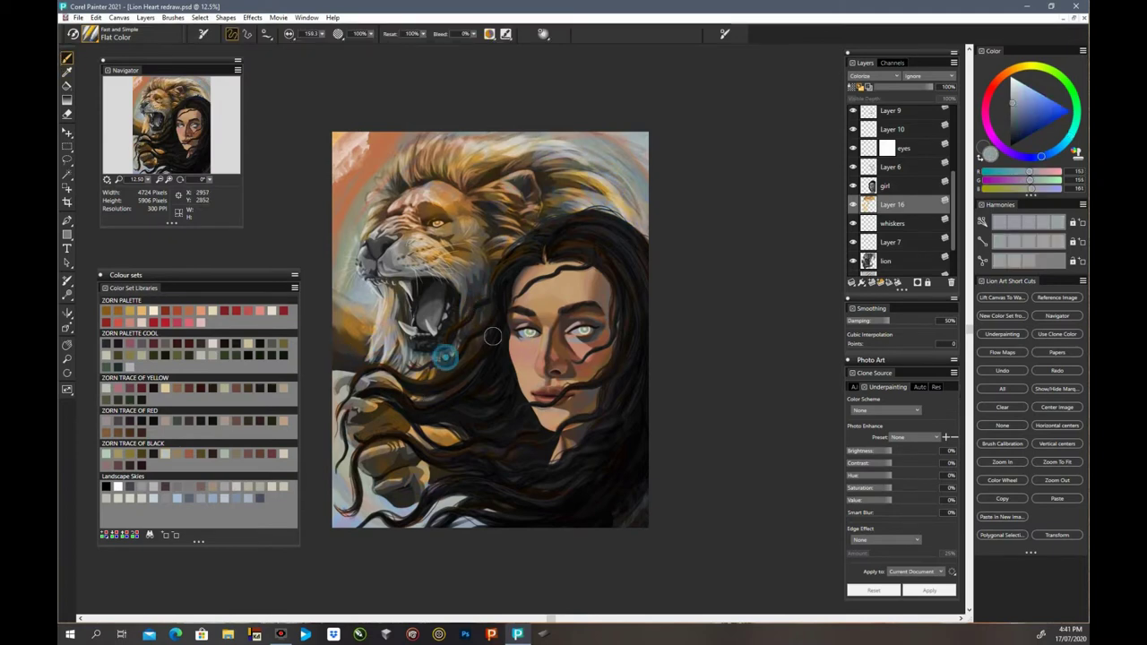
{"action": "left_click", "coordinate": [472, 268], "text": "alt"}
{"action": "left_click_drag", "start_coordinate": [423, 232], "coordinate": [390, 235]}
{"action": "left_click", "coordinate": [383, 305], "text": "alt"}
{"action": "left_click", "coordinate": [384, 230], "text": "alt"}
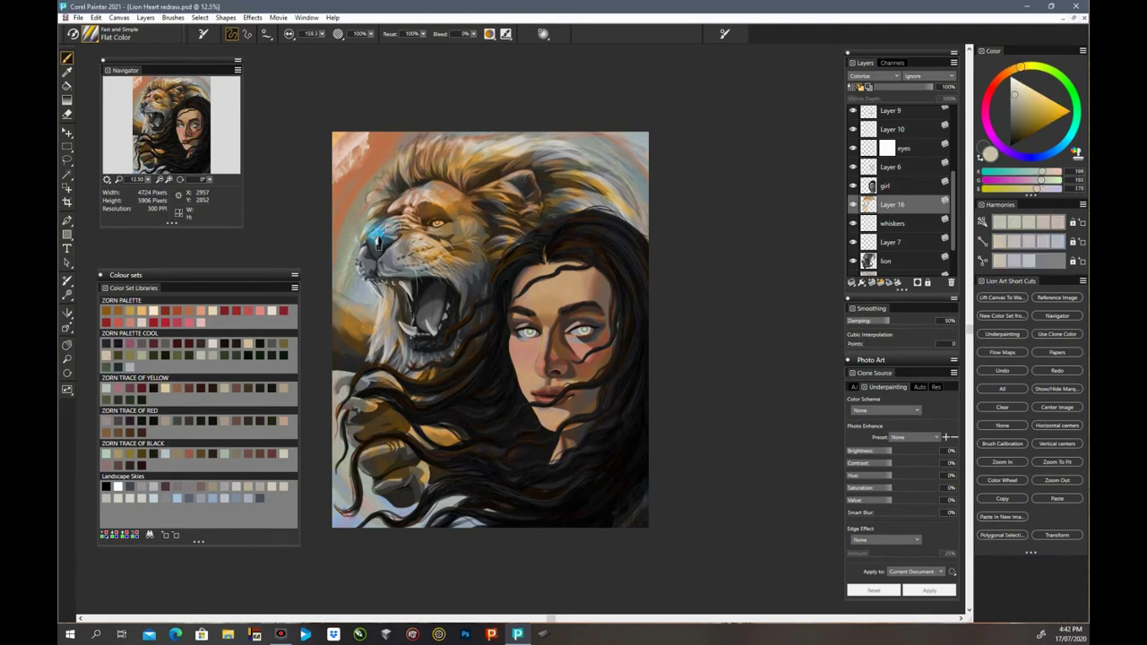
Step: Tint the inside of the lion's mouth reddish brown and its beard pale yellow on Layer 16
{"action": "left_click", "coordinate": [130, 323]}
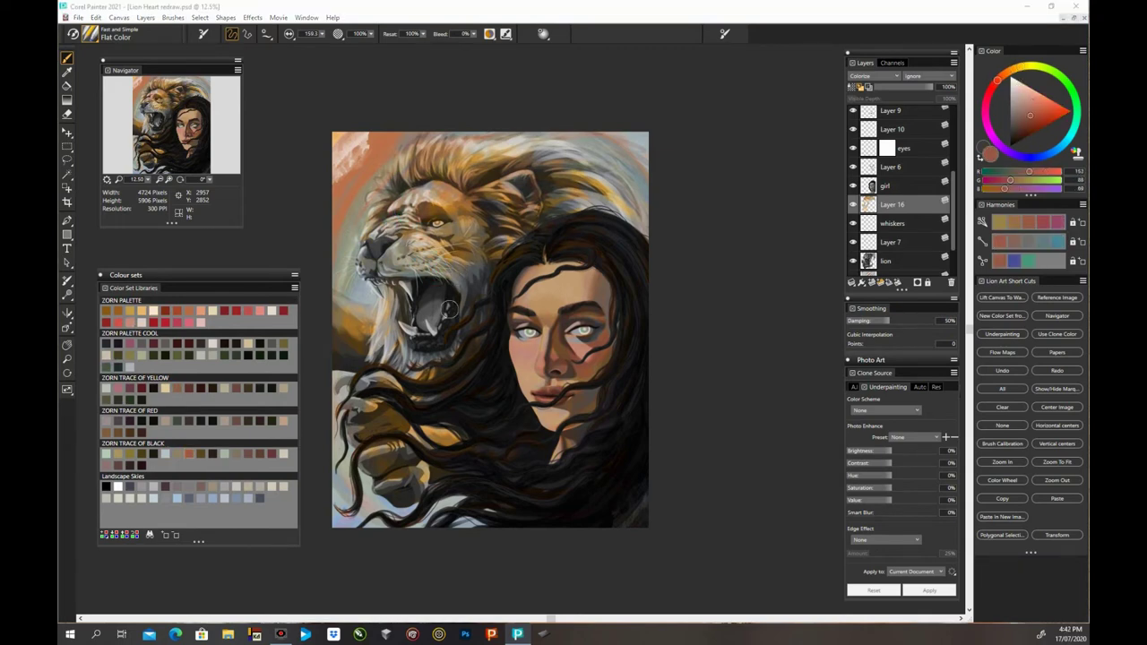
{"action": "mouse_move", "coordinate": [449, 296]}
{"action": "left_mouse_down"}
{"action": "mouse_move", "coordinate": [428, 317]}
{"action": "mouse_move", "coordinate": [448, 328]}
{"action": "mouse_move", "coordinate": [393, 337]}
{"action": "left_mouse_up"}
{"action": "left_click", "coordinate": [375, 343], "text": "alt"}
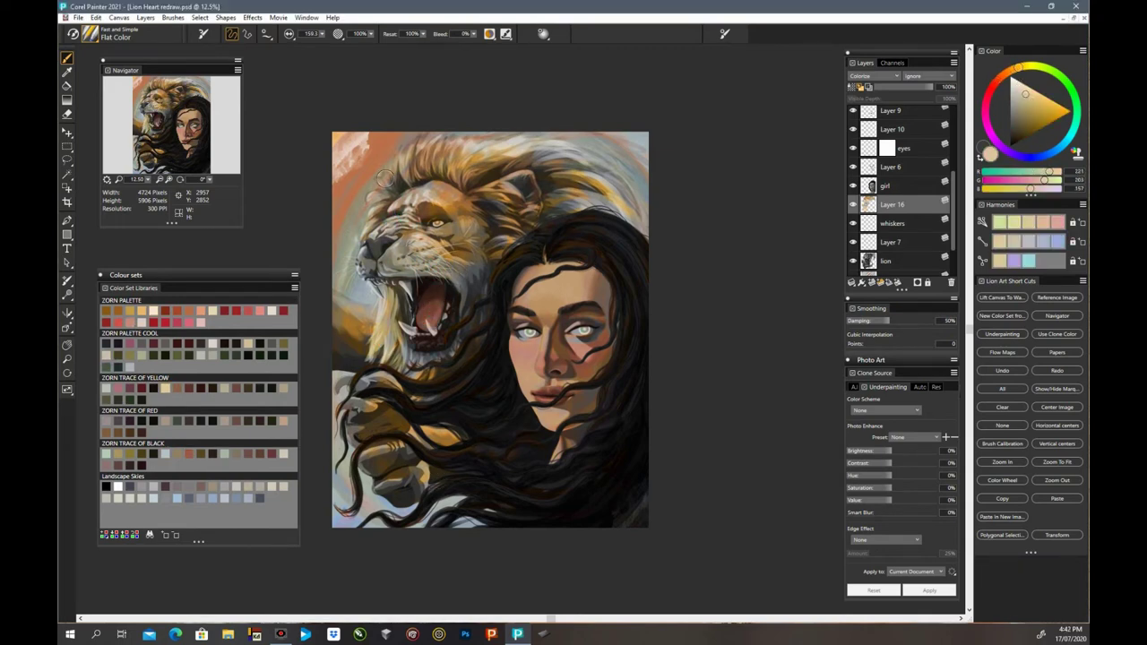
Step: Glaze pale cream over the lion's upper mane, cheek, muzzle, forehead and chin on Layer 16
{"action": "left_click_drag", "start_coordinate": [534, 156], "coordinate": [590, 161]}
{"action": "left_click", "coordinate": [600, 213]}
{"action": "left_click_drag", "start_coordinate": [473, 260], "coordinate": [448, 283]}
{"action": "left_click_drag", "start_coordinate": [405, 238], "coordinate": [380, 244]}
{"action": "left_click_drag", "start_coordinate": [435, 186], "coordinate": [412, 196]}
{"action": "left_click", "coordinate": [438, 364], "text": "alt"}
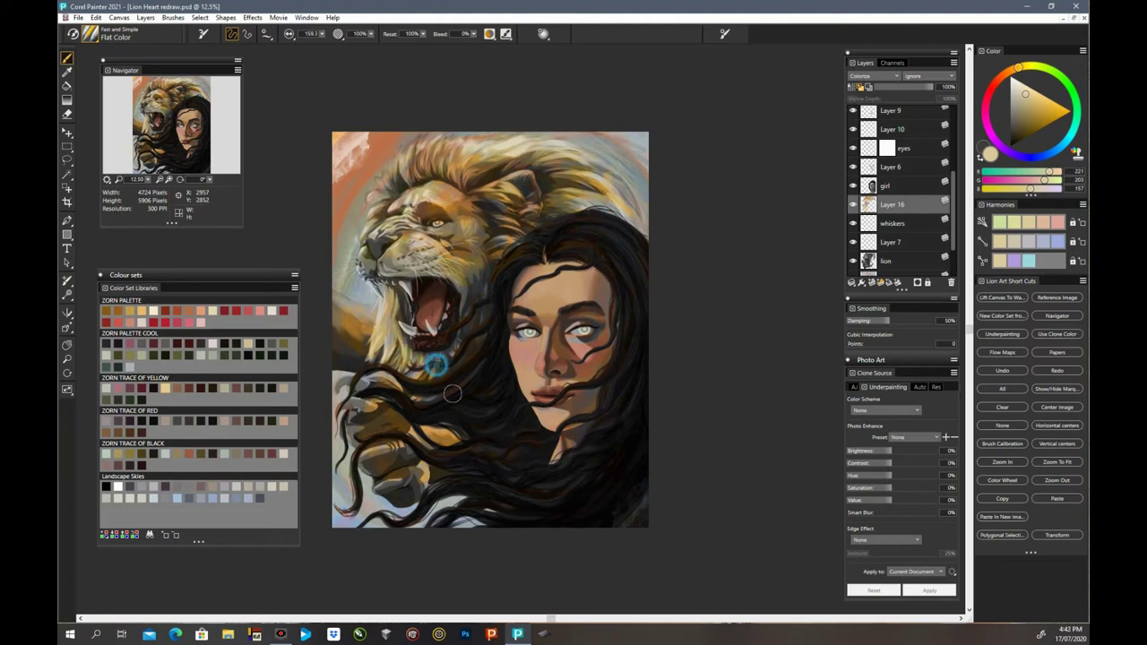
Step: Warm the mane above the lion's forehead with an orange-brown from the Zorn palette
{"action": "left_click", "coordinate": [140, 311]}
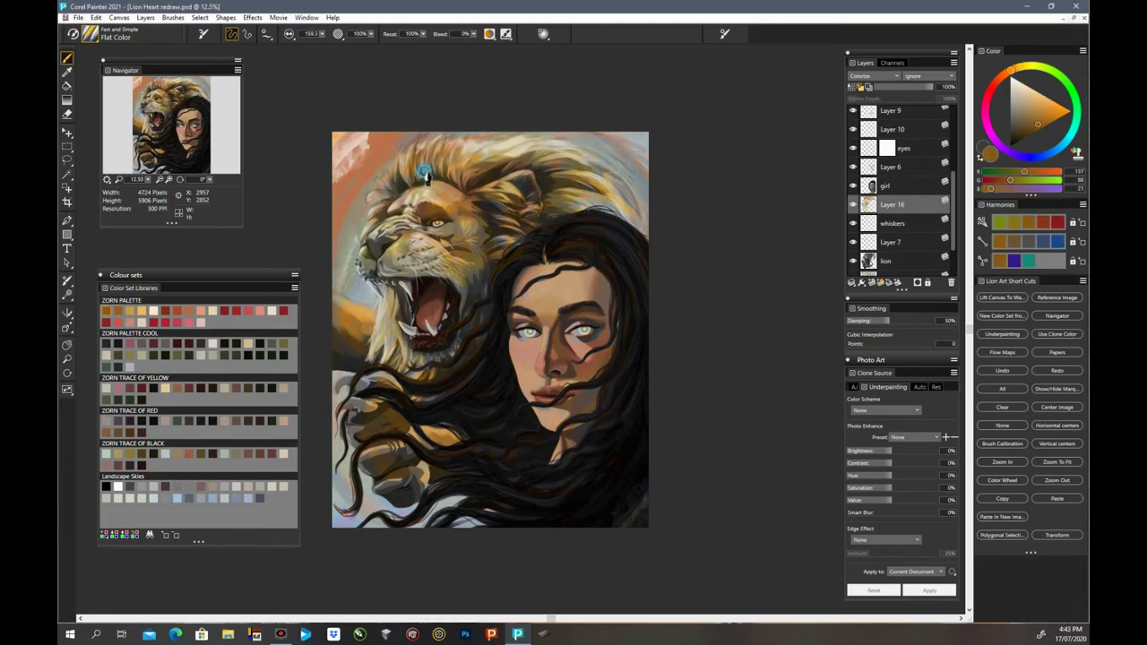
{"action": "key", "text": "ctrl+plus"}
{"action": "left_click_drag", "start_coordinate": [469, 572], "coordinate": [527, 572]}
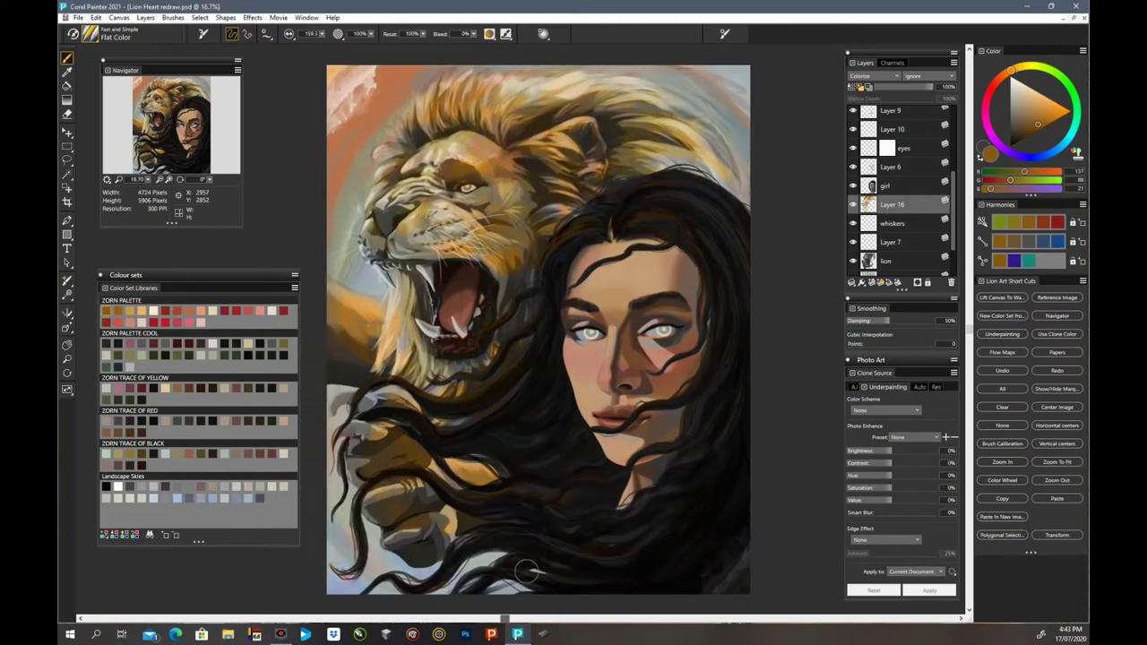
Step: Tint the lion's nose and gums with the reddish brown sampled from its mouth, using brush size 38.4
{"action": "left_click", "coordinate": [457, 300], "text": "alt"}
{"action": "left_click", "coordinate": [319, 34]}
{"action": "left_click_drag", "start_coordinate": [377, 218], "coordinate": [397, 235]}
{"action": "left_click", "coordinate": [436, 306]}
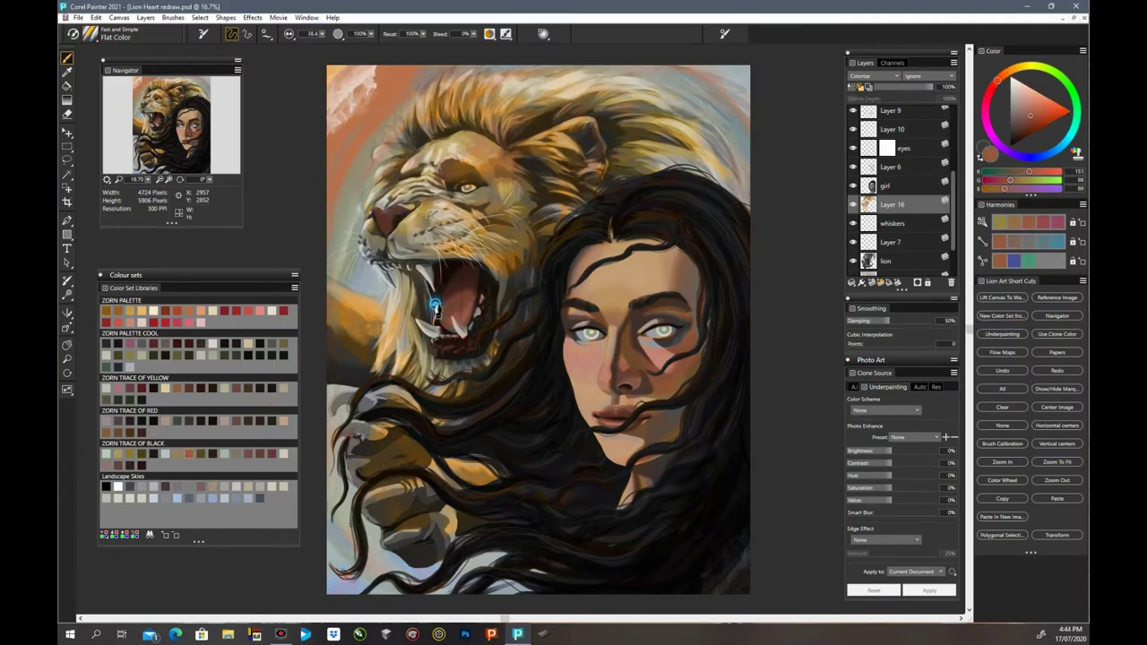
{"action": "left_click", "coordinate": [432, 349]}
Step: Neutralise the lion's teeth and lower lip on Layer 16 with a cool grey sampled from a tooth
{"action": "left_click", "coordinate": [475, 318], "text": "alt"}
{"action": "left_click", "coordinate": [477, 316]}
{"action": "left_click", "coordinate": [471, 327]}
{"action": "left_click", "coordinate": [424, 284]}
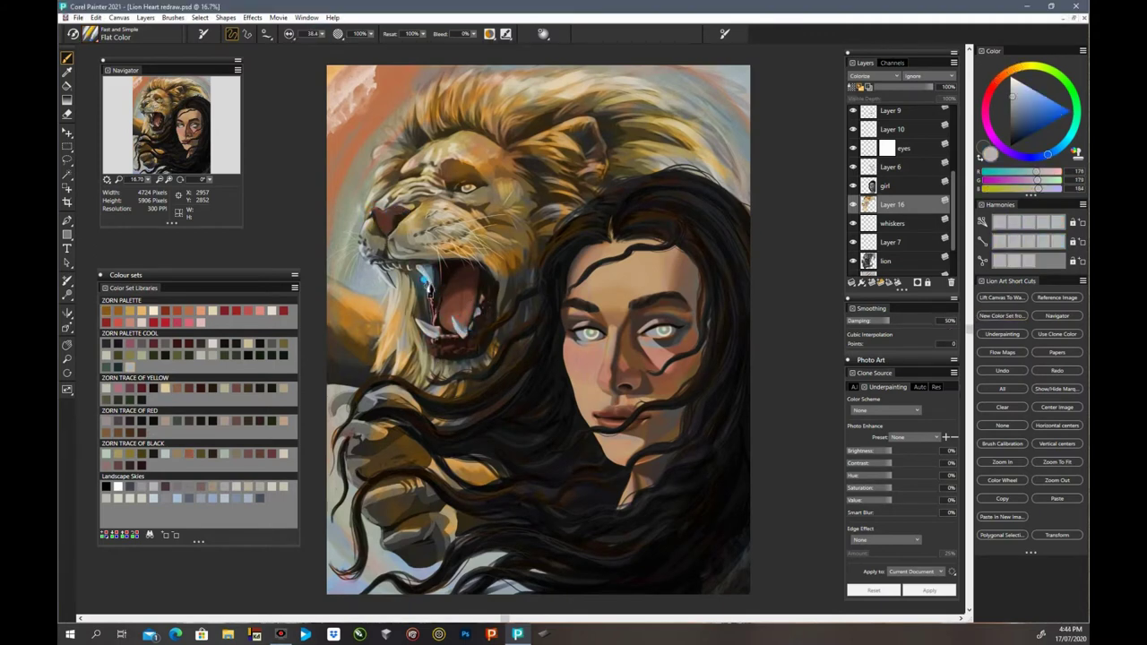
{"action": "left_click", "coordinate": [438, 302]}
{"action": "left_click", "coordinate": [483, 308]}
{"action": "left_click", "coordinate": [471, 348]}
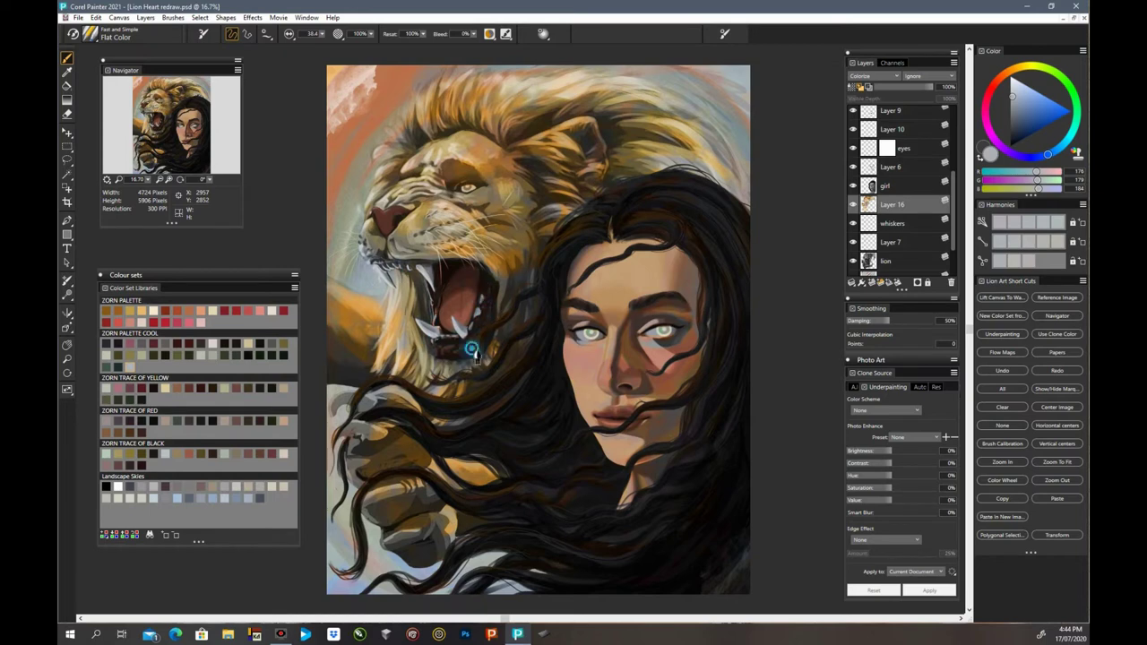
Step: Tint the lion's upper gums on Layer 16 with the reddish brown sampled from its tongue
{"action": "left_click", "coordinate": [458, 308], "text": "alt"}
{"action": "left_click", "coordinate": [384, 259]}
{"action": "left_click", "coordinate": [397, 262]}
{"action": "key", "text": "ctrl+plus"}
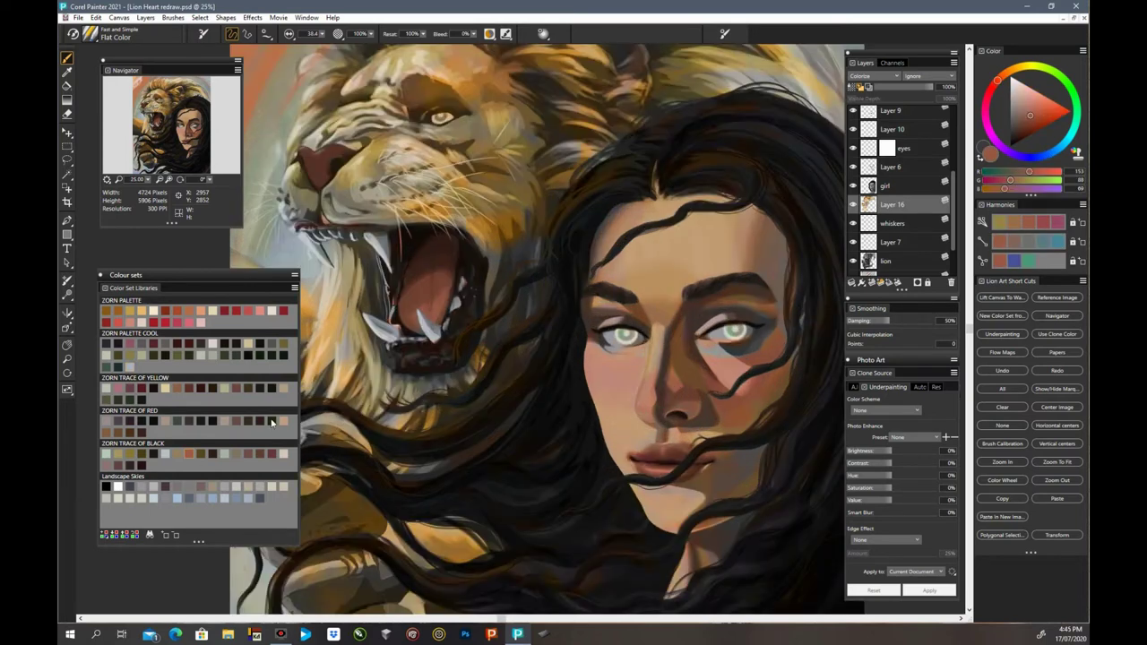
Step: Colour the inner edges of the lion's mouth and its lower gums with sampled dark reds
{"action": "left_click", "coordinate": [467, 247], "text": "alt"}
{"action": "left_click", "coordinate": [474, 286]}
{"action": "left_click", "coordinate": [435, 248]}
{"action": "left_click", "coordinate": [404, 328]}
{"action": "left_click", "coordinate": [413, 330], "text": "alt"}
{"action": "left_click", "coordinate": [426, 296]}
{"action": "left_click", "coordinate": [416, 254]}
{"action": "left_click", "coordinate": [376, 259], "text": "alt"}
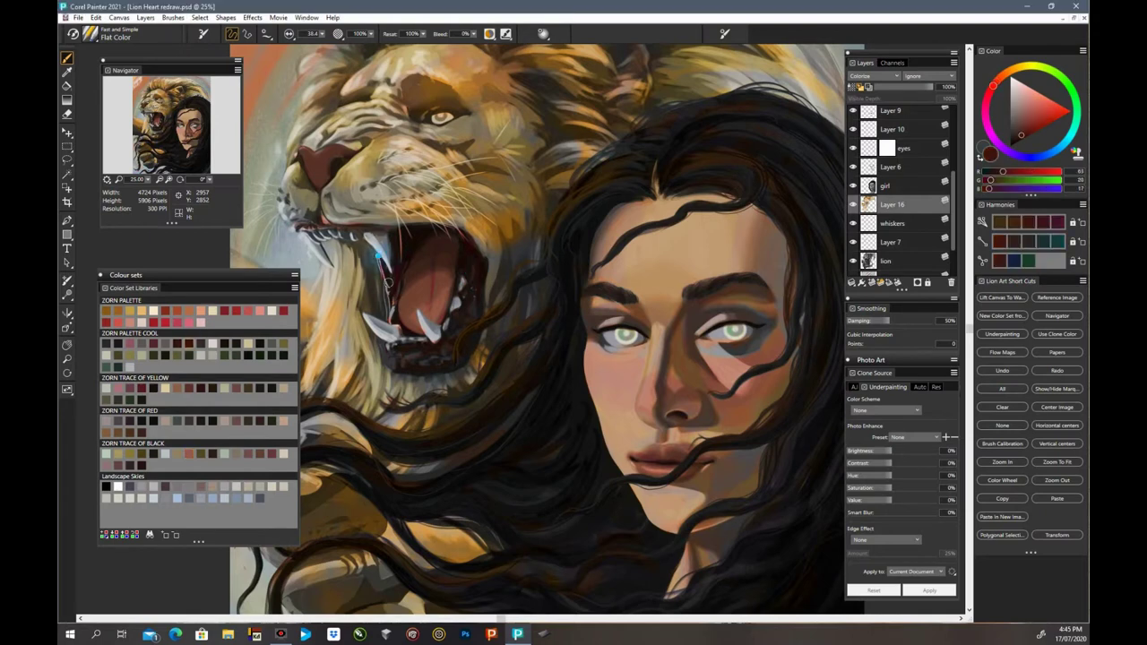
{"action": "left_click", "coordinate": [385, 354]}
{"action": "left_click", "coordinate": [427, 365]}
Step: Touch up the lion's muzzle, nose and eye with nearby sampled colours, and cool the paws with a sampled pale grey
{"action": "left_click", "coordinate": [326, 214], "text": "alt"}
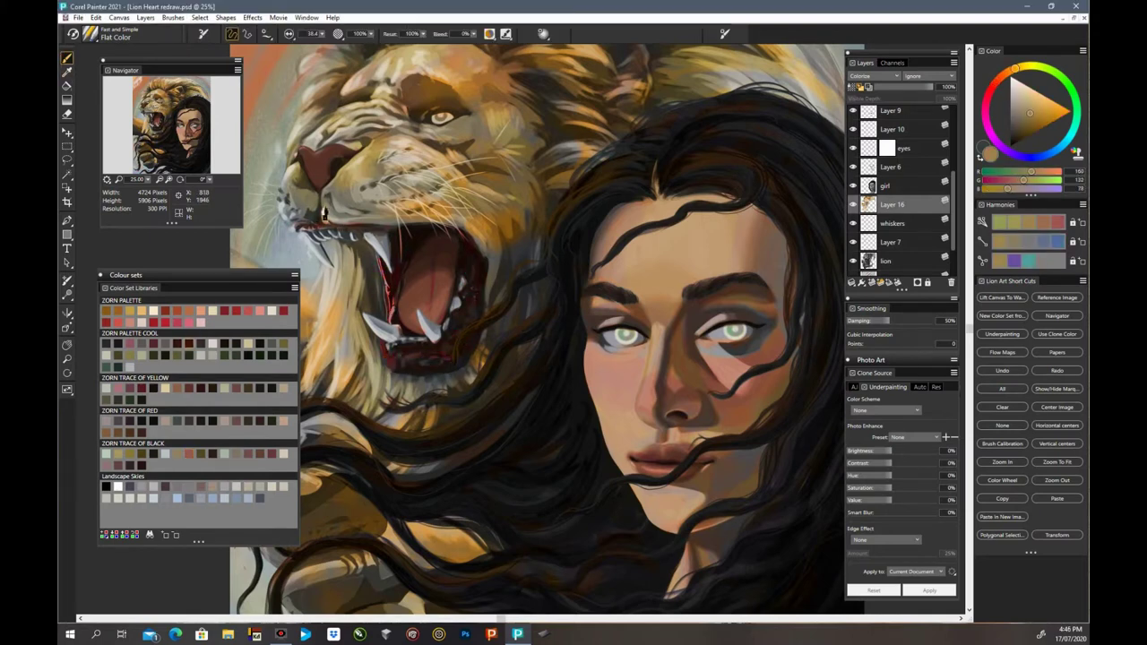
{"action": "left_click", "coordinate": [305, 156], "text": "alt"}
{"action": "left_click", "coordinate": [438, 119], "text": "alt"}
{"action": "left_click", "coordinate": [438, 126], "text": "alt"}
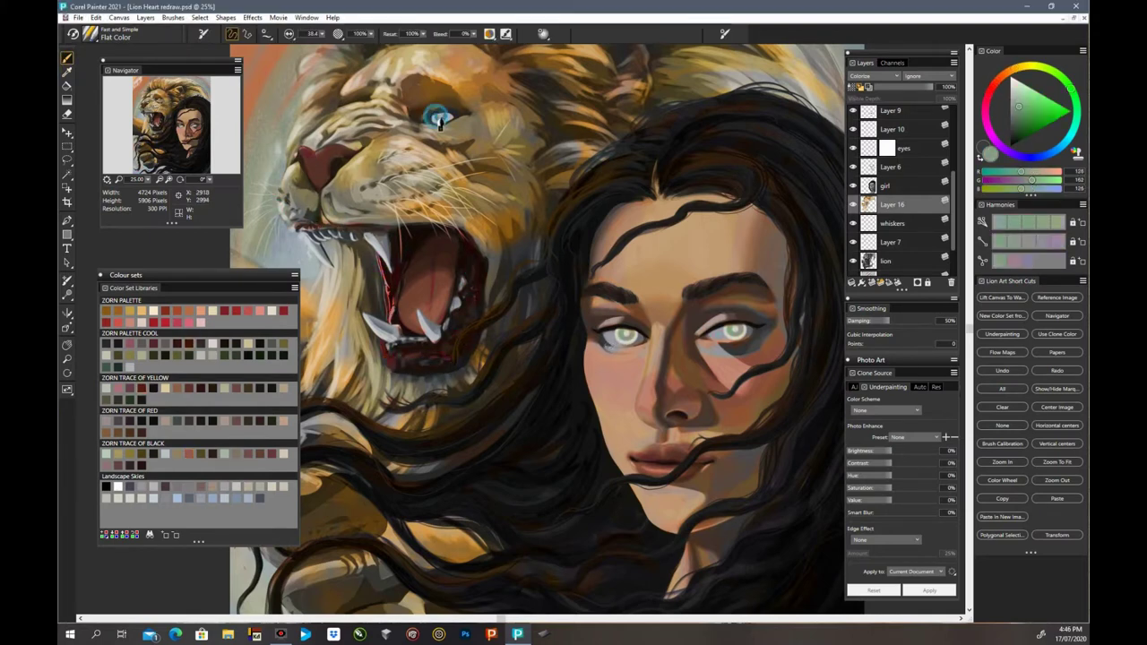
{"action": "key", "text": "ctrl+minus"}
{"action": "left_click", "coordinate": [383, 395], "text": "alt"}
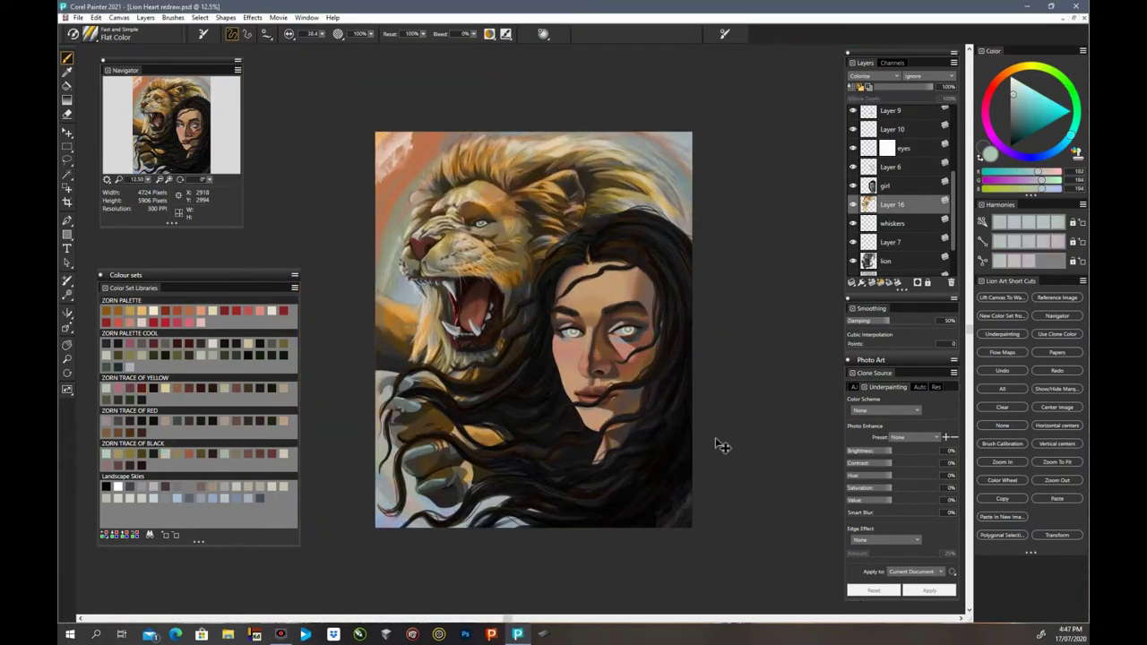
Step: Set Layer 16's blend mode to Overlay
{"action": "left_click", "coordinate": [931, 88]}
{"action": "left_click", "coordinate": [874, 76]}
{"action": "left_click", "coordinate": [873, 224]}
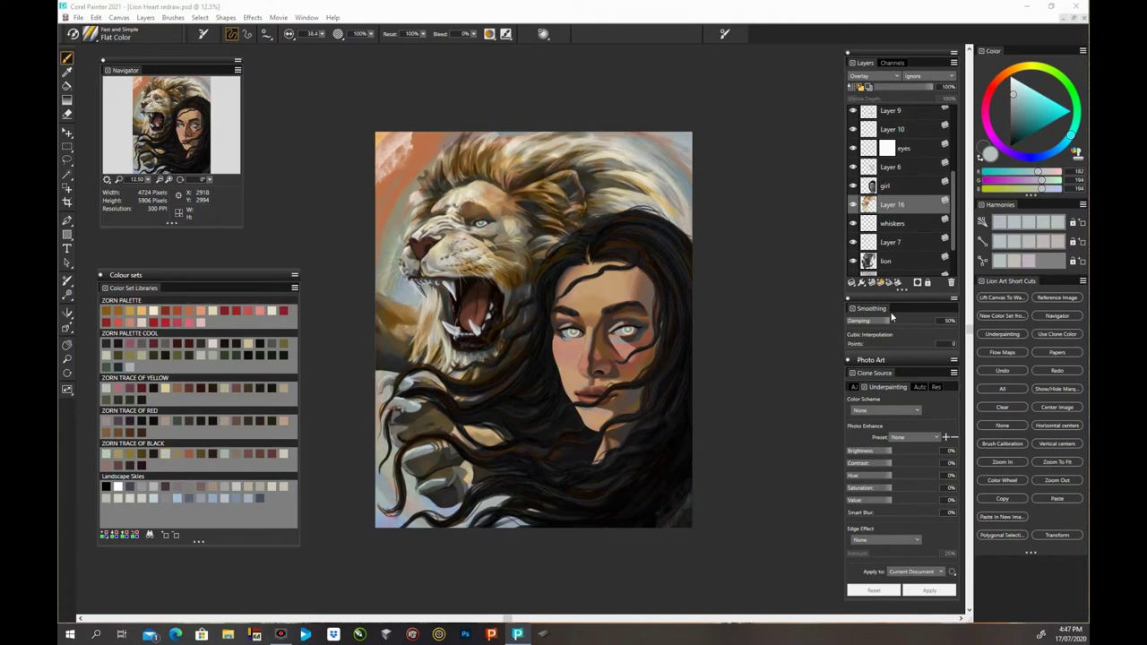
Step: Pick a light orange, stroke it across the upper mane, and add a new Overlay layer above Layer 16
{"action": "key", "text": "ctrl+plus"}
{"action": "scroll", "coordinate": [504, 140], "scroll_direction": "up", "scroll_amount": 1}
{"action": "left_click", "coordinate": [505, 141], "text": "alt"}
{"action": "mouse_move", "coordinate": [554, 139]}
{"action": "left_mouse_down"}
{"action": "mouse_move", "coordinate": [591, 146]}
{"action": "mouse_move", "coordinate": [593, 137]}
{"action": "left_mouse_up"}
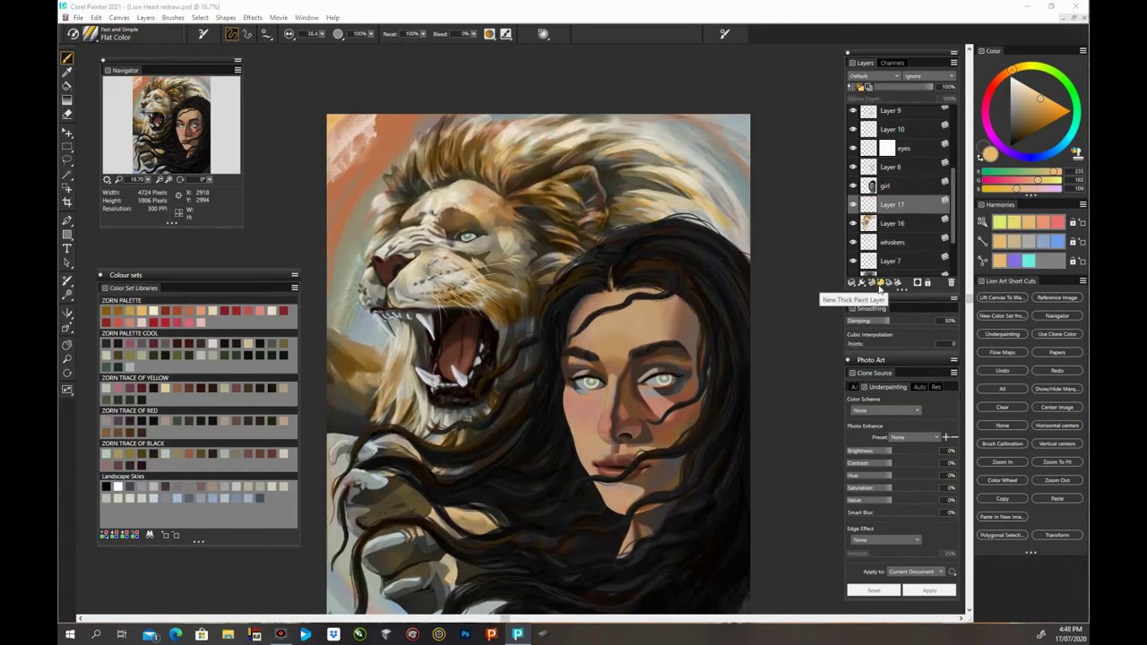
{"action": "left_click", "coordinate": [871, 75]}
{"action": "left_click", "coordinate": [862, 197]}
Step: Glaze light orange over the lion's forehead, cheek, ear, mane edges and beard on Layer 17
{"action": "left_click_drag", "start_coordinate": [421, 211], "coordinate": [453, 206]}
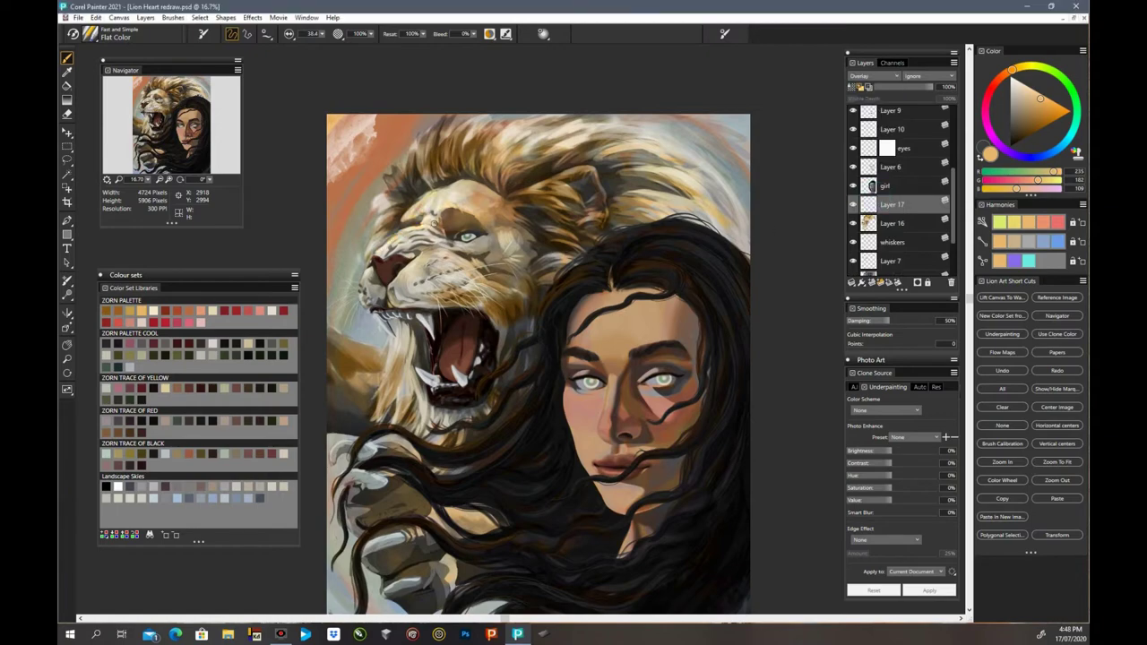
{"action": "left_click_drag", "start_coordinate": [468, 273], "coordinate": [494, 305]}
{"action": "left_click_drag", "start_coordinate": [539, 206], "coordinate": [583, 174]}
{"action": "left_click_drag", "start_coordinate": [397, 186], "coordinate": [387, 169]}
{"action": "left_click_drag", "start_coordinate": [423, 185], "coordinate": [437, 131]}
{"action": "left_click_drag", "start_coordinate": [423, 408], "coordinate": [401, 395]}
Step: Reduce Layer 17's opacity to 65% and compare the painting with the layer hidden and shown
{"action": "key", "text": "ctrl+plus"}
{"action": "key", "text": "ctrl+minus"}
{"action": "key", "text": "ctrl+minus"}
{"action": "left_click", "coordinate": [911, 86]}
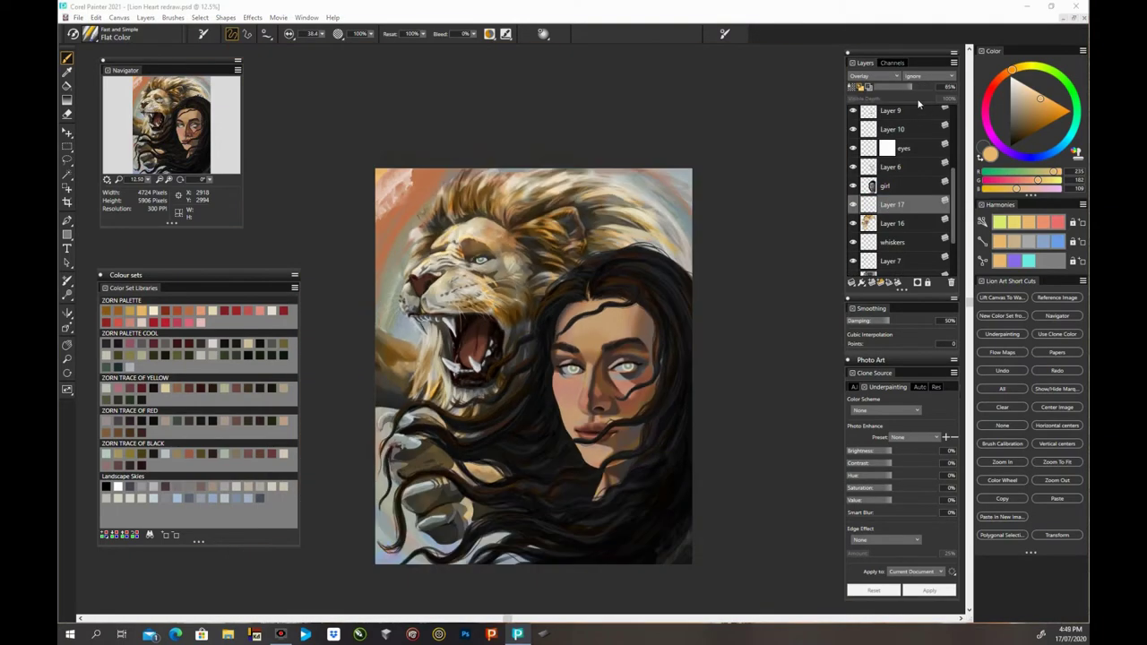
{"action": "left_click", "coordinate": [853, 204]}
{"action": "left_click", "coordinate": [853, 205]}
Step: Merge Layer 17 into Layer 16 and set the merged layer's blend mode to Overlay
{"action": "left_click", "coordinate": [902, 225], "text": "shift"}
{"action": "key", "text": "ctrl+e"}
{"action": "left_click", "coordinate": [874, 76]}
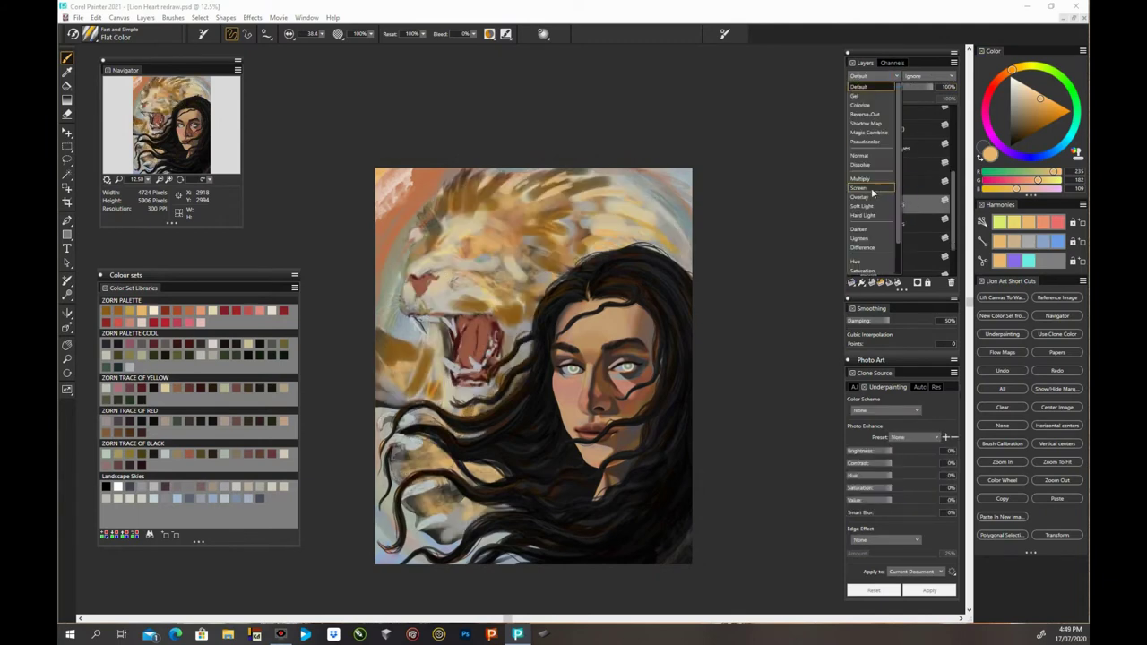
{"action": "left_click", "coordinate": [862, 84]}
Step: Add a new layer above Layer 16 and set its blend mode to Colorize
{"action": "left_click", "coordinate": [871, 282]}
{"action": "scroll", "coordinate": [907, 229], "scroll_direction": "down", "scroll_amount": 3}
{"action": "left_click", "coordinate": [907, 230]}
{"action": "left_click", "coordinate": [1056, 371]}
{"action": "left_click", "coordinate": [901, 154]}
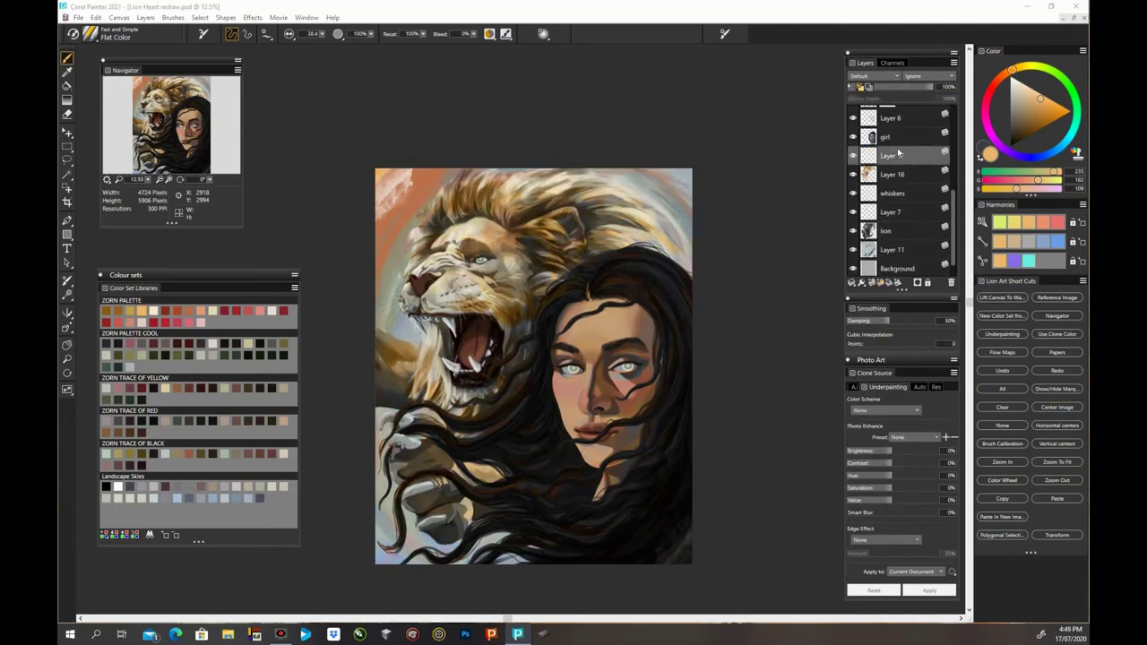
{"action": "left_click", "coordinate": [874, 76]}
{"action": "left_click", "coordinate": [863, 112]}
Step: Tint the lion's eye pale grey-blue on Layer 17 and touch up the lion's shadows with sampled dark browns
{"action": "key", "text": "ctrl+plus"}
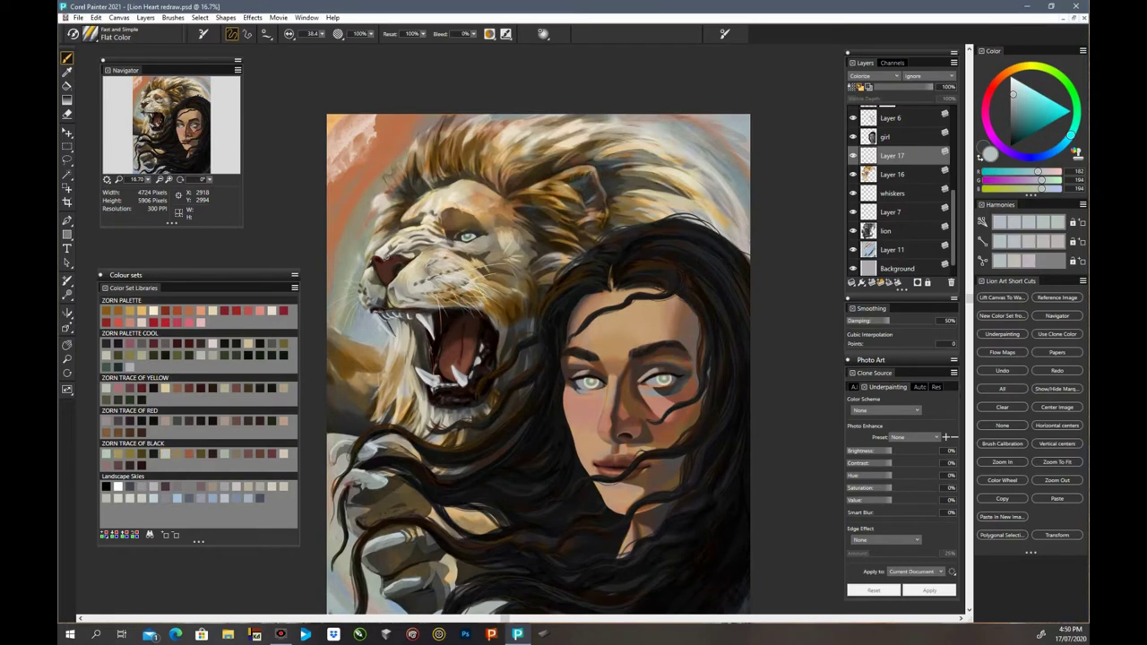
{"action": "left_click", "coordinate": [970, 342]}
{"action": "left_click", "coordinate": [536, 190], "text": "alt"}
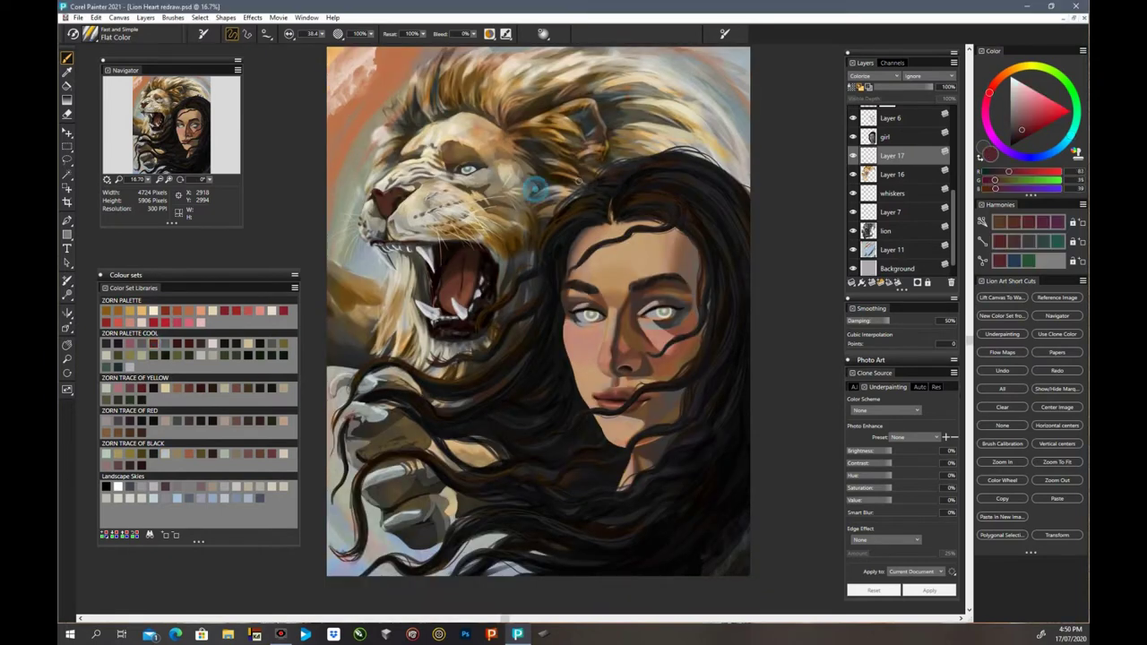
{"action": "left_click", "coordinate": [694, 296], "text": "alt"}
{"action": "left_click", "coordinate": [602, 103], "text": "alt"}
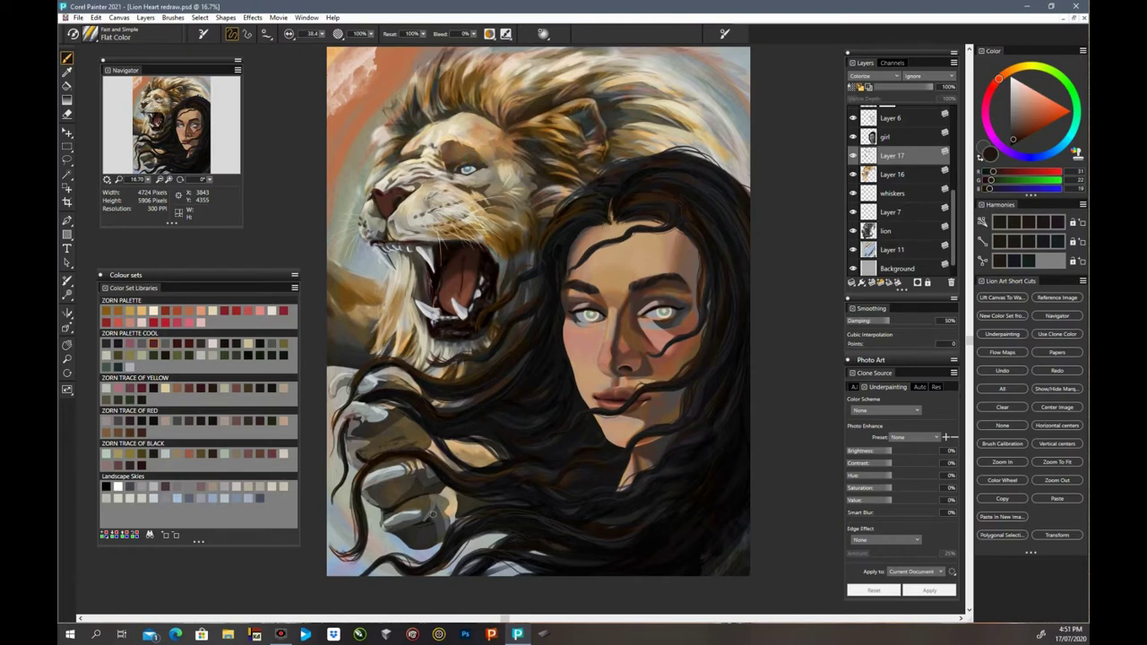
{"action": "key", "text": "ctrl+minus"}
{"action": "key", "text": "ctrl+minus"}
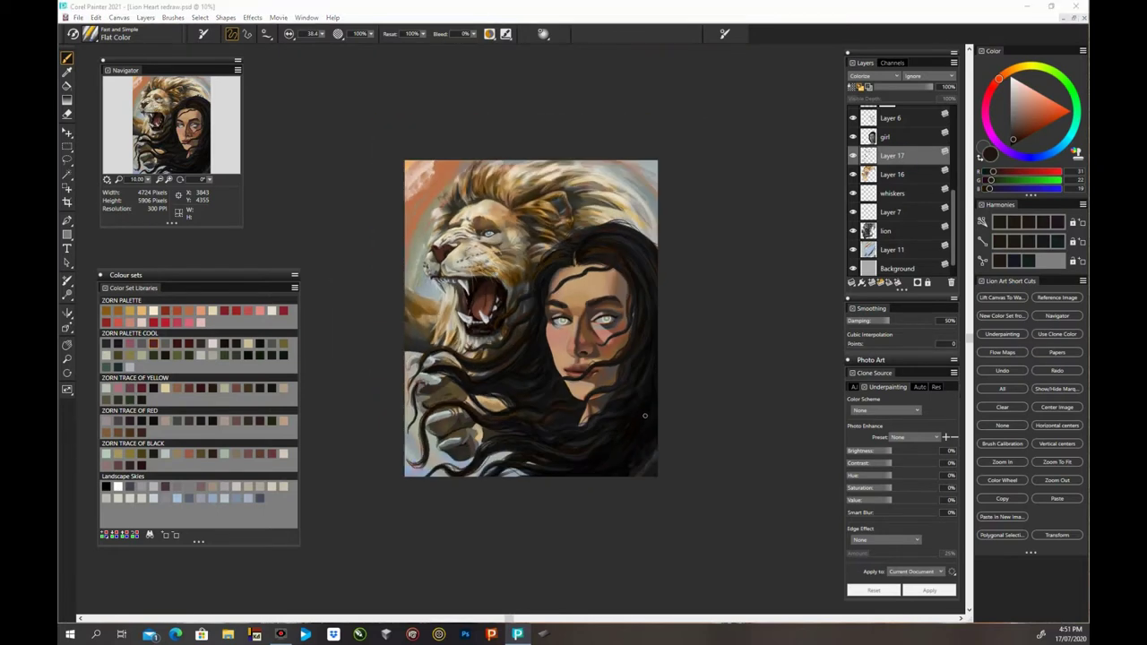
{"action": "left_click_drag", "start_coordinate": [952, 224], "coordinate": [954, 255]}
{"action": "key", "text": "ctrl+plus"}
{"action": "key", "text": "ctrl+plus"}
{"action": "scroll", "coordinate": [538, 332], "scroll_direction": "up", "scroll_amount": 2}
{"action": "left_click", "coordinate": [892, 232]}
{"action": "left_click", "coordinate": [892, 250], "text": "shift"}
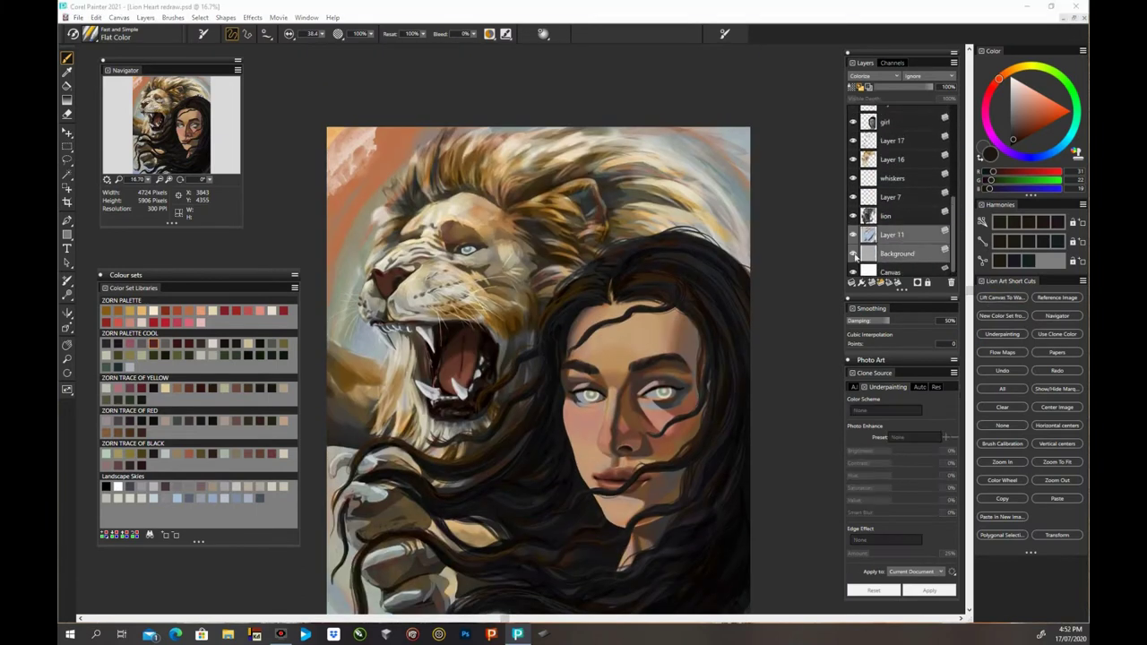
{"action": "right_click", "coordinate": [897, 251]}
{"action": "left_click", "coordinate": [798, 204]}
{"action": "left_click", "coordinate": [897, 253]}
Step: Save the Photoshop-format painting, continuing without converting the active selection into a path
{"action": "left_click", "coordinate": [78, 17]}
{"action": "left_click", "coordinate": [117, 133]}
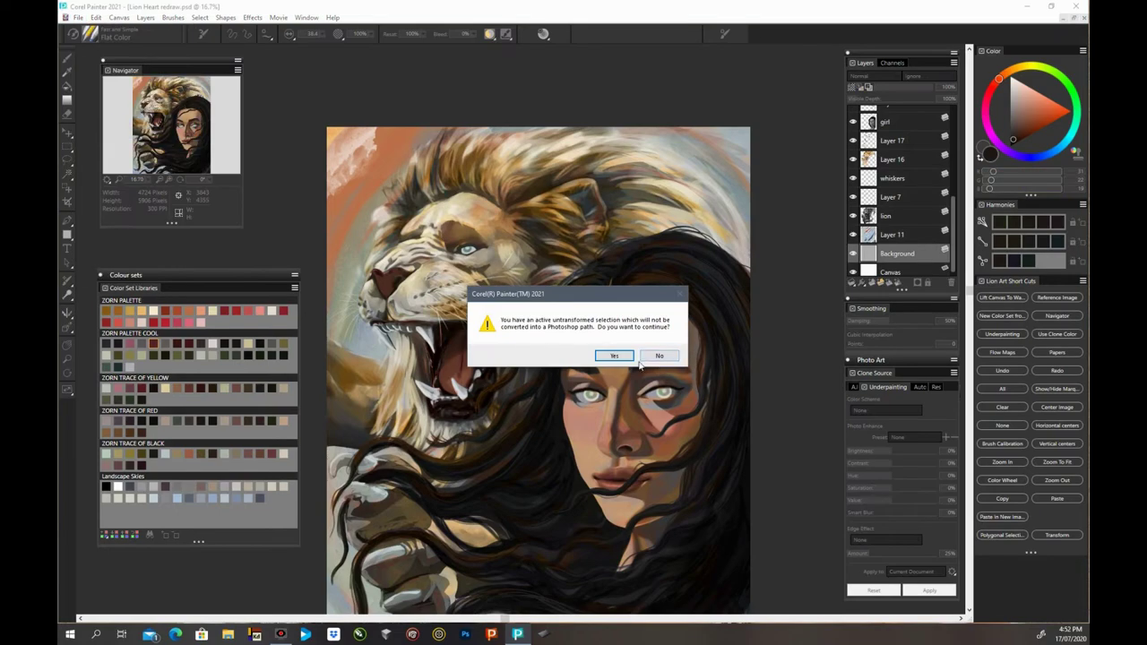
{"action": "left_click", "coordinate": [615, 355]}
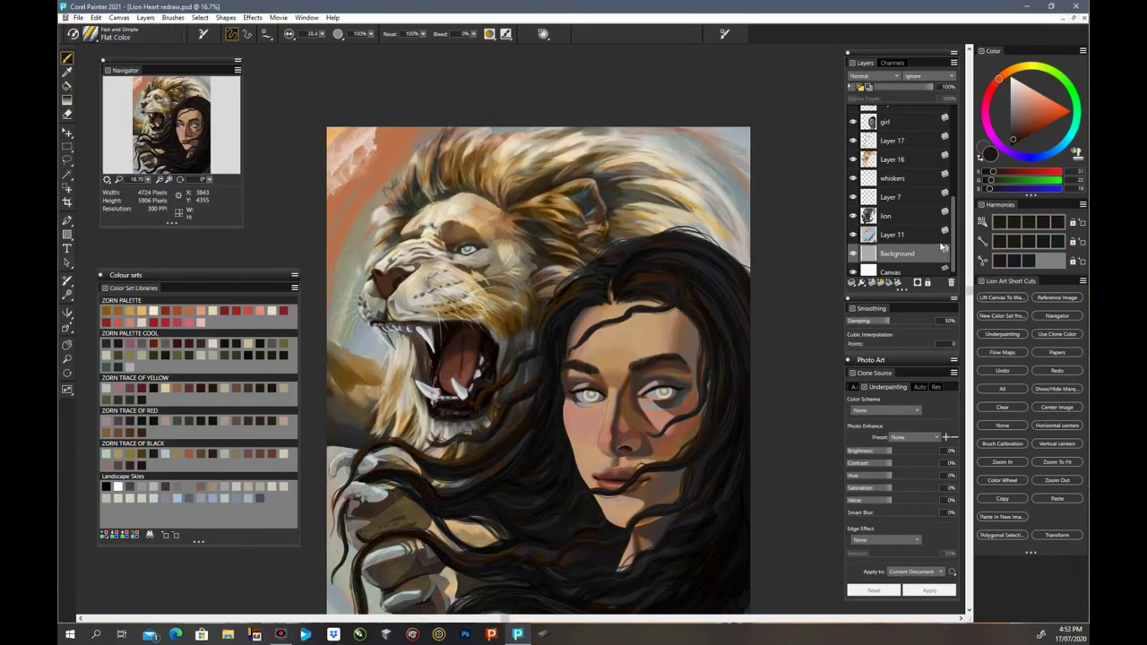
Step: Neutralise the areas around the lion's back teeth on Layer 17 with a near-black sampled beside its eye
{"action": "scroll", "coordinate": [923, 224], "scroll_direction": "up", "scroll_amount": 2}
{"action": "key", "text": "ctrl+plus"}
{"action": "left_click", "coordinate": [914, 205]}
{"action": "left_click", "coordinate": [853, 184]}
{"action": "left_click", "coordinate": [891, 184]}
{"action": "left_click", "coordinate": [404, 165], "text": "alt"}
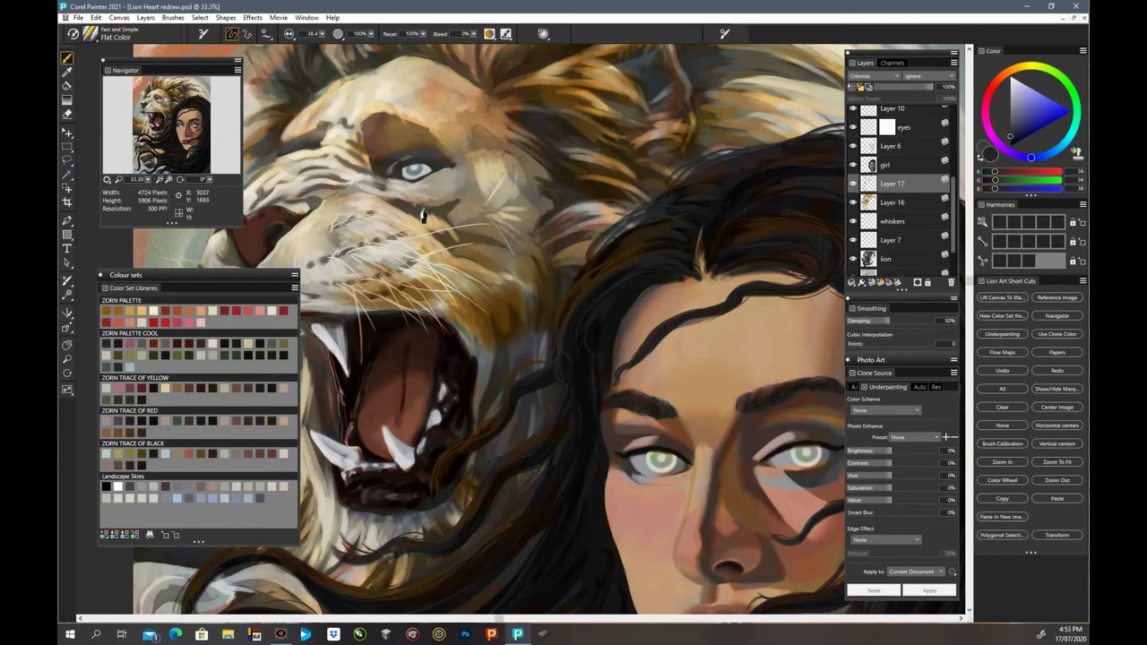
{"action": "left_click_drag", "start_coordinate": [502, 621], "coordinate": [435, 488]}
{"action": "left_click_drag", "start_coordinate": [541, 378], "coordinate": [538, 398]}
{"action": "left_click_drag", "start_coordinate": [523, 447], "coordinate": [512, 421]}
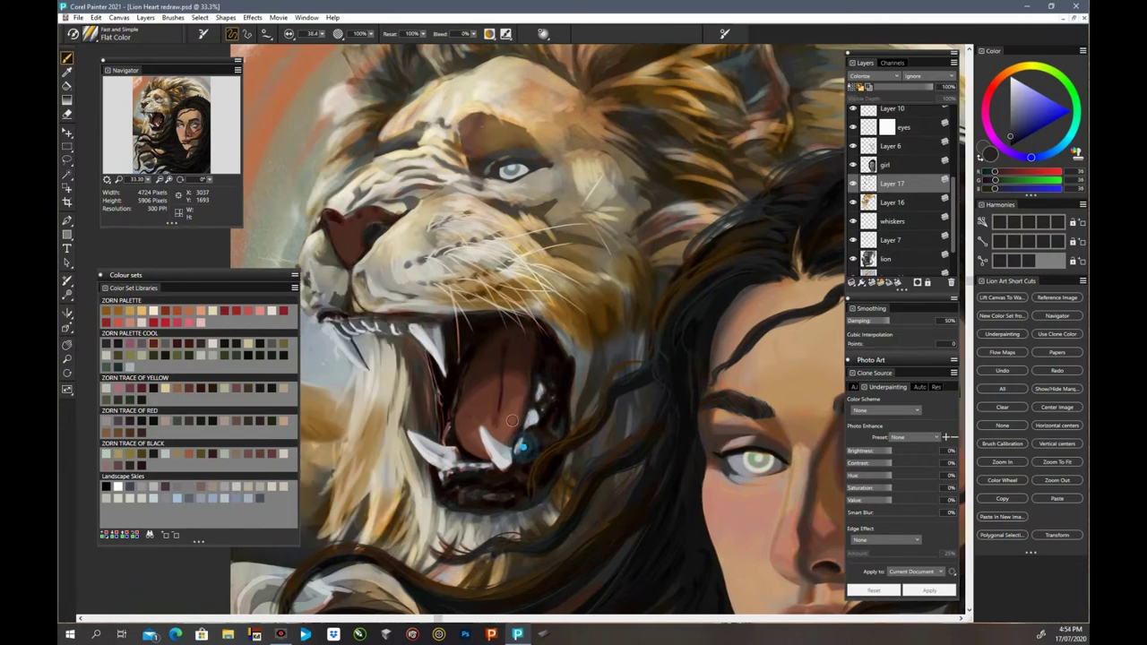
Step: Tint the lion's muzzle and the fur under its nose with golden brown, pale cream and orange-brown sampled from the fur
{"action": "left_click", "coordinate": [404, 357], "text": "alt"}
{"action": "left_click", "coordinate": [391, 333], "text": "alt"}
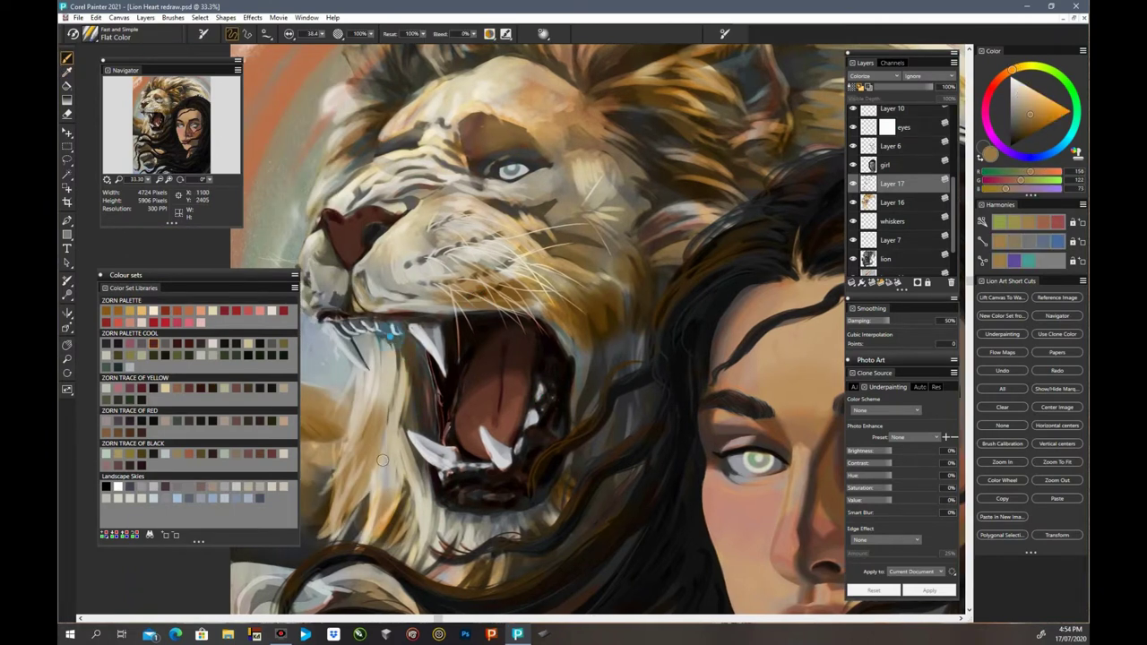
{"action": "key", "text": "ctrl+plus"}
{"action": "left_click_drag", "start_coordinate": [425, 620], "coordinate": [356, 619]}
{"action": "left_click", "coordinate": [478, 161], "text": "alt"}
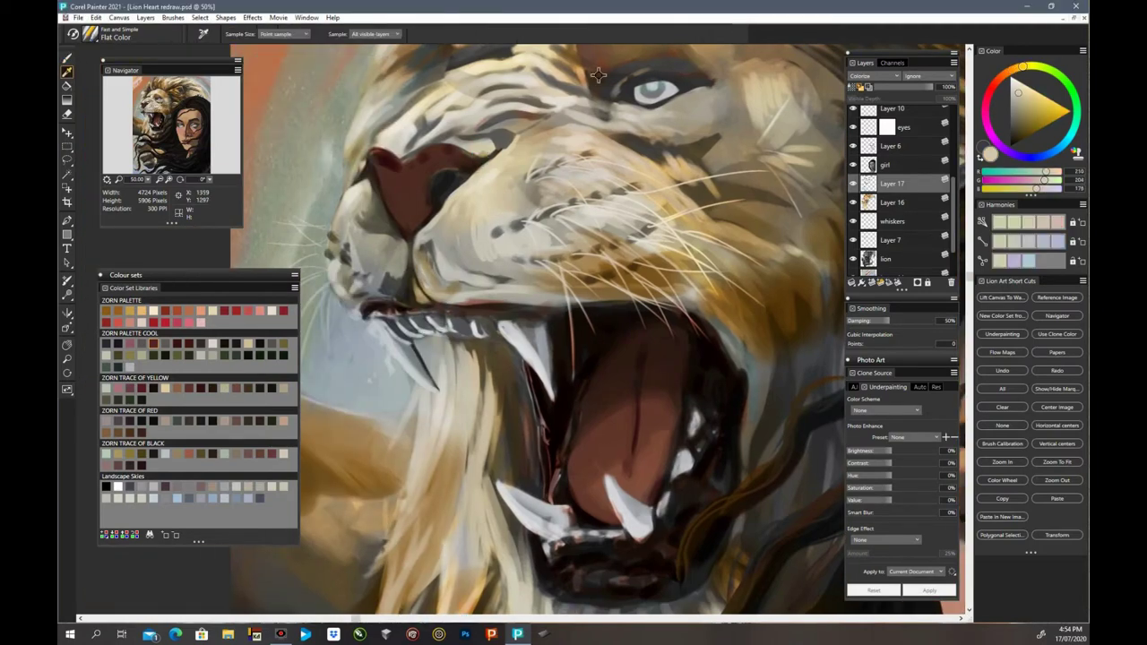
{"action": "left_click", "coordinate": [655, 277], "text": "alt"}
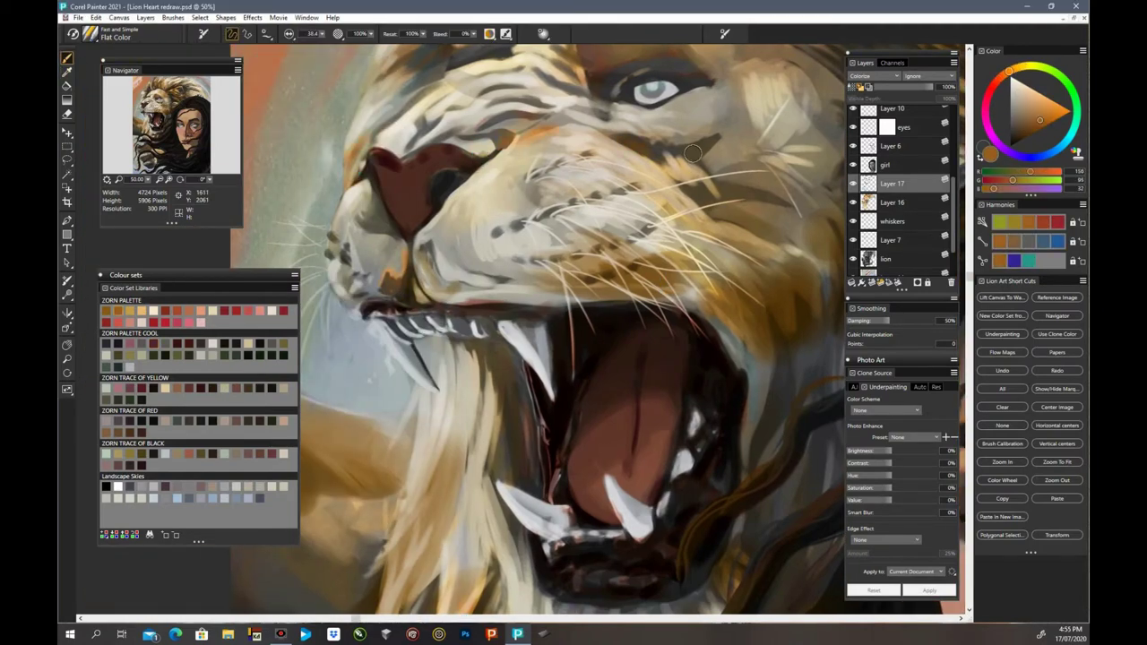
{"action": "key", "text": "ctrl+plus"}
{"action": "key", "text": "ctrl+minus"}
{"action": "key", "text": "ctrl+minus"}
{"action": "key", "text": "ctrl+minus"}
{"action": "key", "text": "ctrl+minus"}
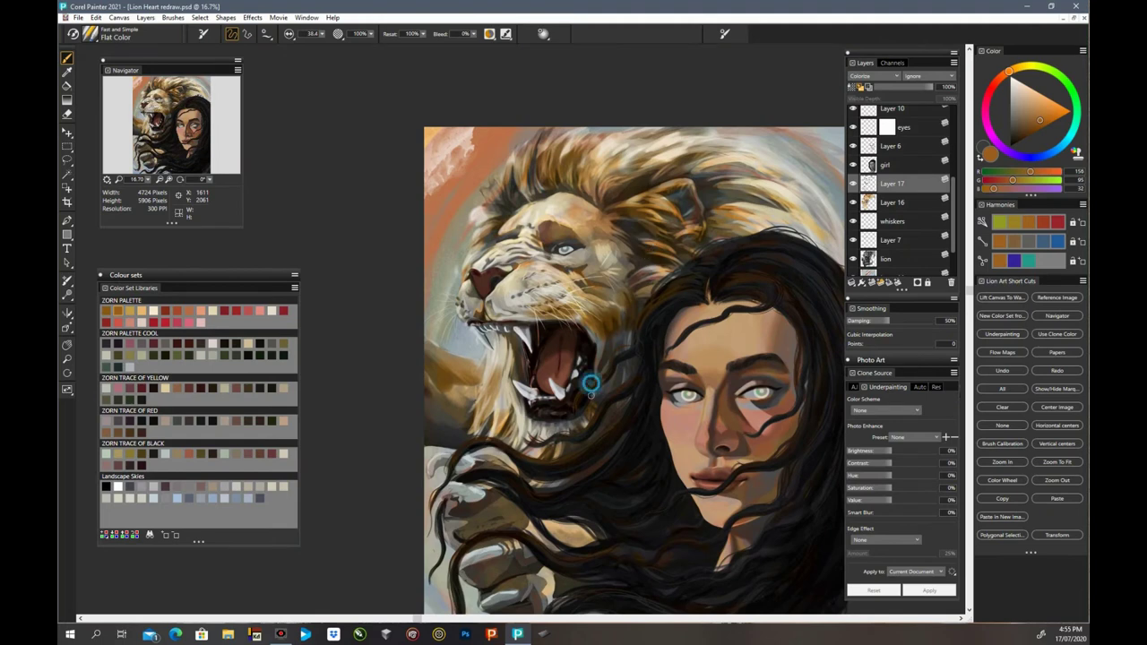
Step: Enlarge the brush to 126.1 and set Layer 17 to Overlay at 81% opacity
{"action": "left_click_drag", "start_coordinate": [971, 296], "coordinate": [971, 365]}
{"action": "left_click_drag", "start_coordinate": [547, 420], "coordinate": [556, 420], "text": "ctrl+alt"}
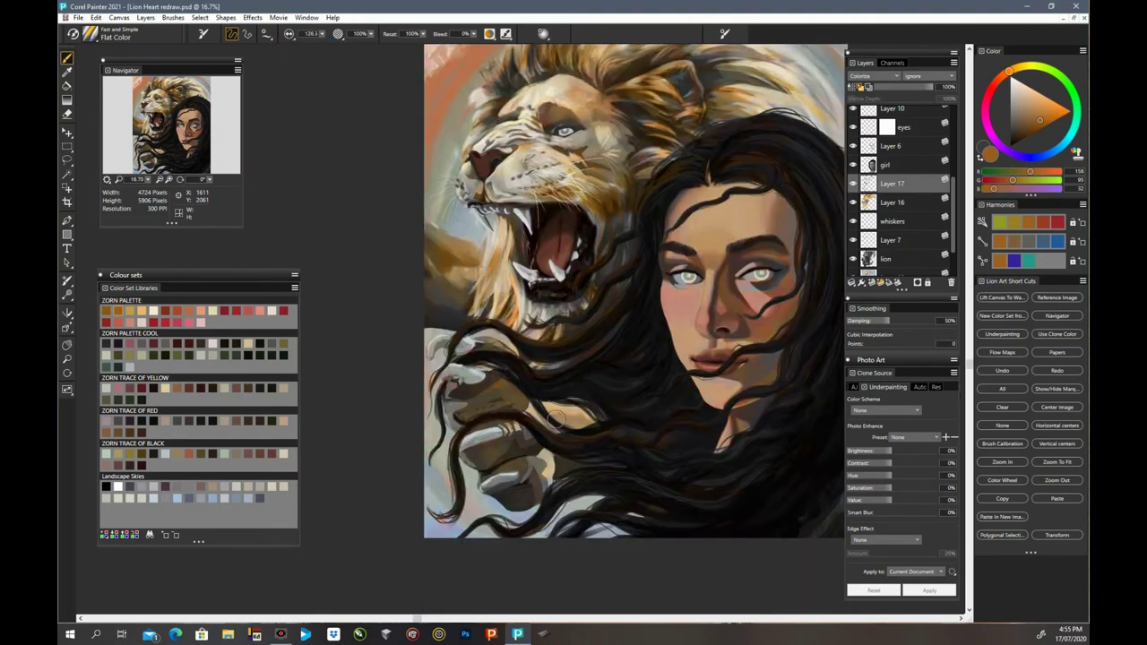
{"action": "left_click", "coordinate": [892, 77]}
{"action": "left_click", "coordinate": [885, 180]}
{"action": "left_click_drag", "start_coordinate": [886, 87], "coordinate": [913, 87]}
{"action": "left_click", "coordinate": [855, 184]}
{"action": "left_click", "coordinate": [855, 185]}
{"action": "key", "text": "ctrl+minus"}
{"action": "key", "text": "ctrl+minus"}
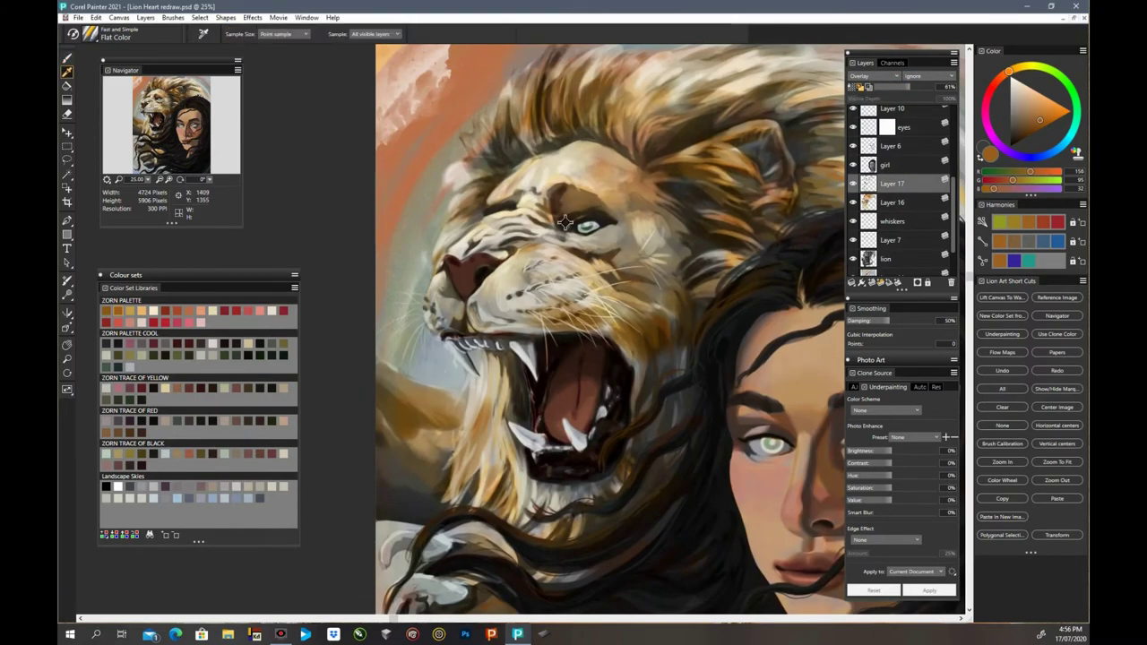
Step: Deepen the lion's brow and inner eye corner on Layer 17 with dark brown sampled from the eye socket, using brush size 57.1
{"action": "left_click", "coordinate": [581, 205], "text": "alt"}
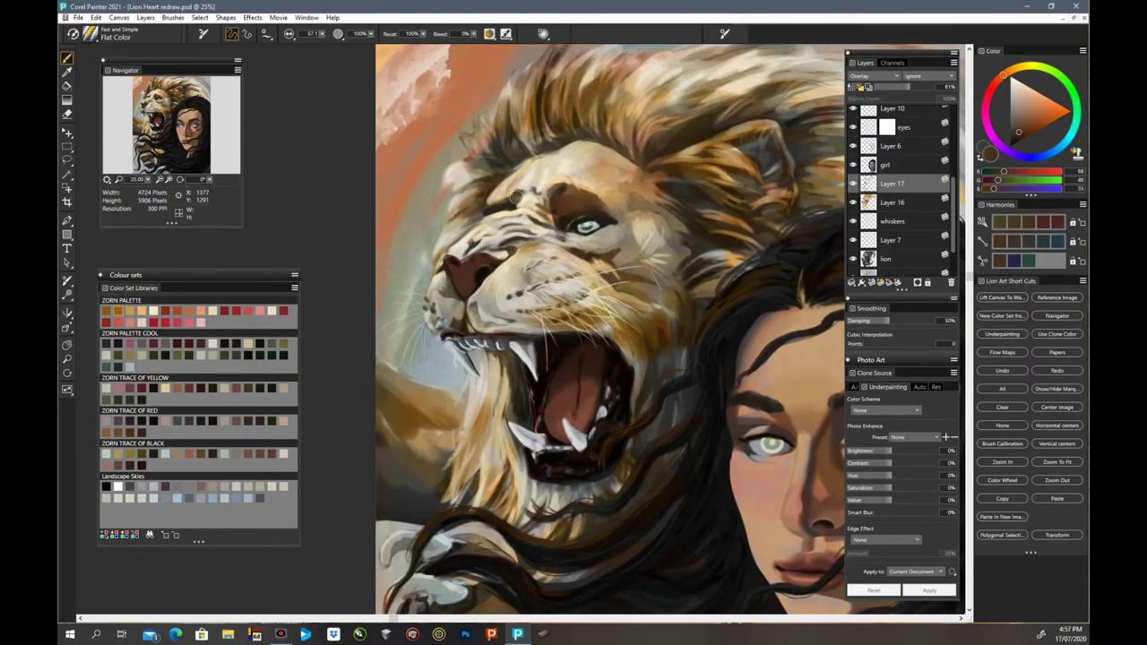
{"action": "key", "text": "ctrl+plus"}
{"action": "key", "text": "ctrl+minus"}
{"action": "left_click", "coordinate": [572, 228]}
Step: Glaze golden brown sampled from the lion's cheek over its muzzle and paws
{"action": "left_click", "coordinate": [635, 340], "text": "alt"}
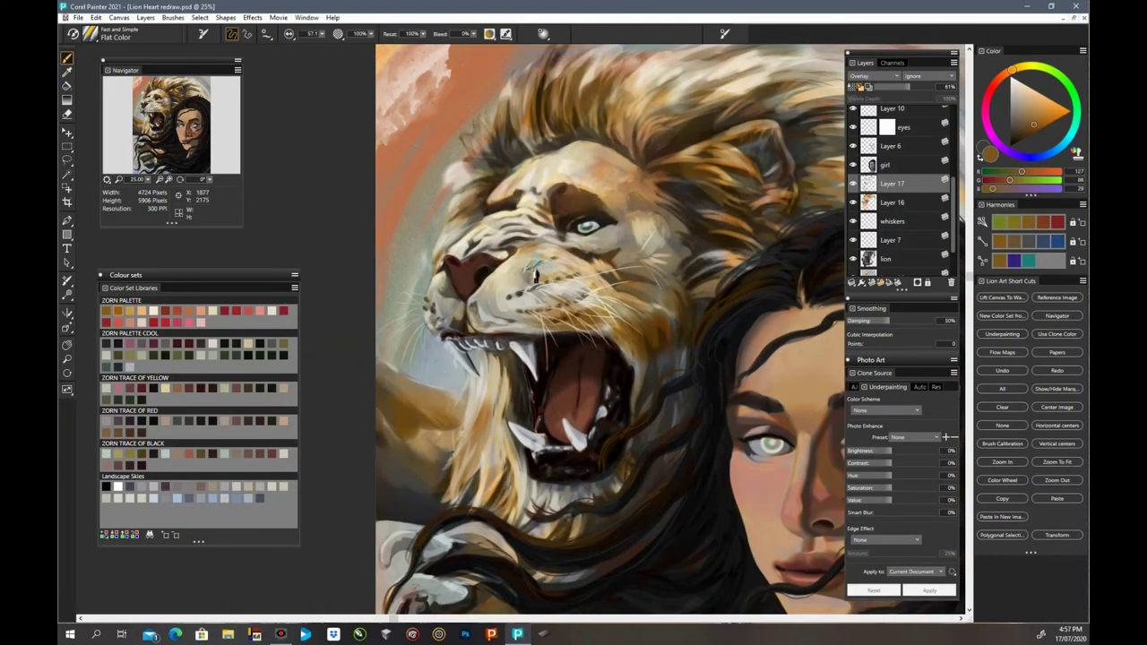
{"action": "scroll", "coordinate": [542, 565], "scroll_direction": "down", "scroll_amount": 3}
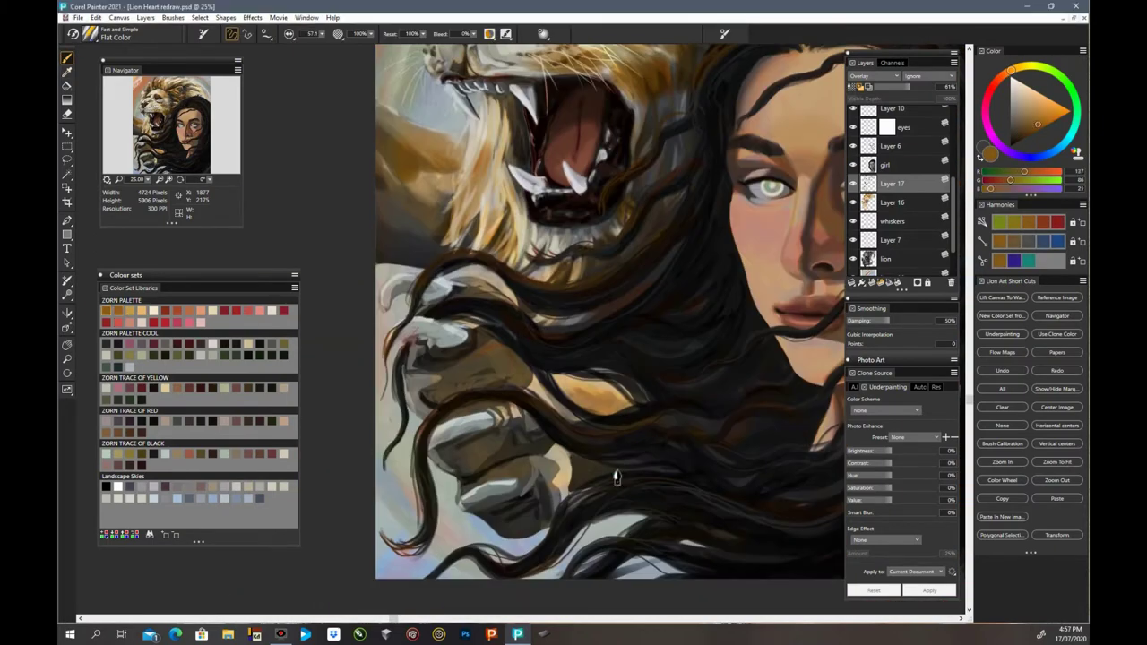
{"action": "key", "text": "ctrl+plus"}
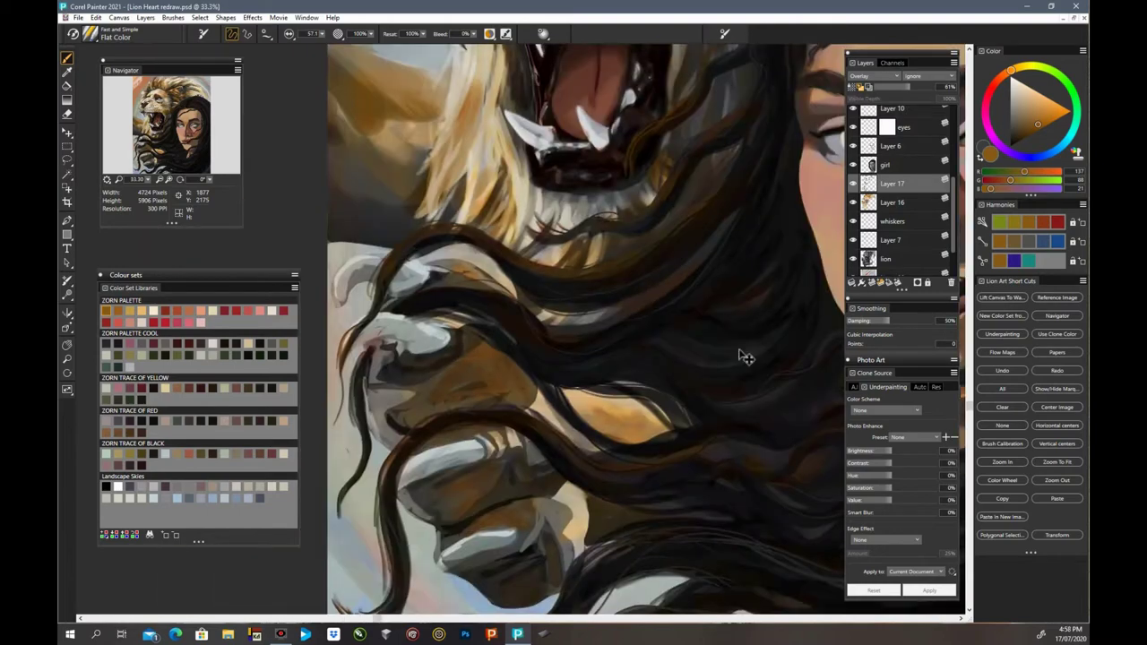
Step: Save the painting with the warmed paws
{"action": "key", "text": "ctrl+minus"}
{"action": "key", "text": "ctrl+minus"}
{"action": "key", "text": "ctrl+minus"}
{"action": "key", "text": "ctrl+minus"}
{"action": "key", "text": "ctrl+minus"}
{"action": "left_click", "coordinate": [78, 17]}
{"action": "left_click", "coordinate": [108, 133]}
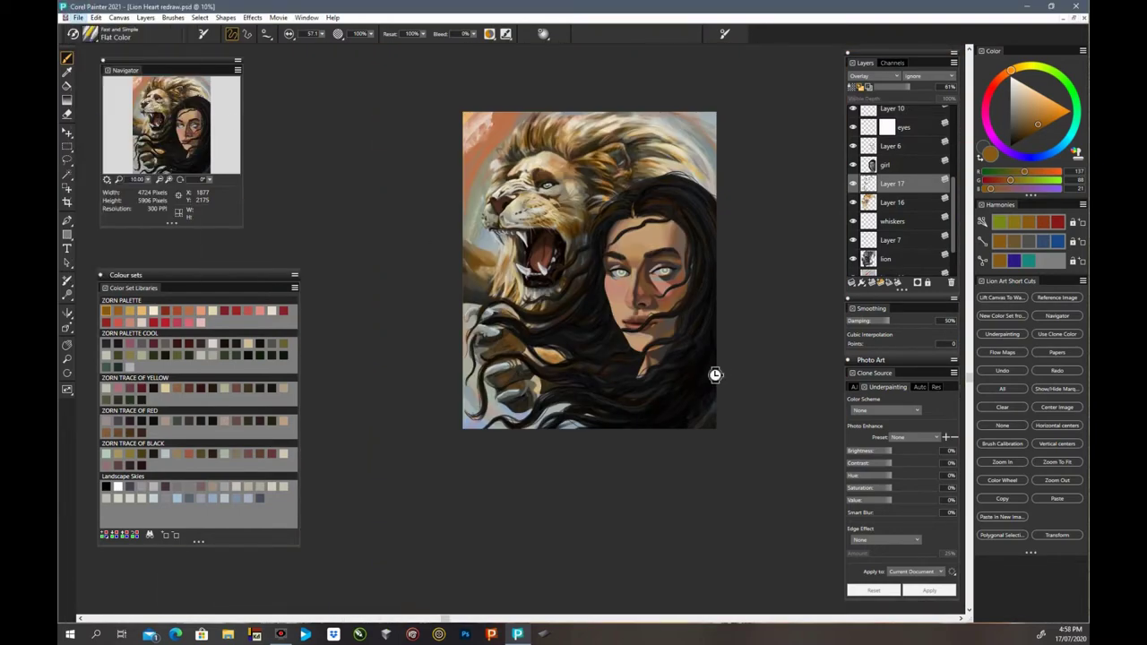
Step: Move the whiskers layer above Layer 16 in the layer stack
{"action": "key", "text": "ctrl+plus"}
{"action": "key", "text": "ctrl+plus"}
{"action": "key", "text": "ctrl+plus"}
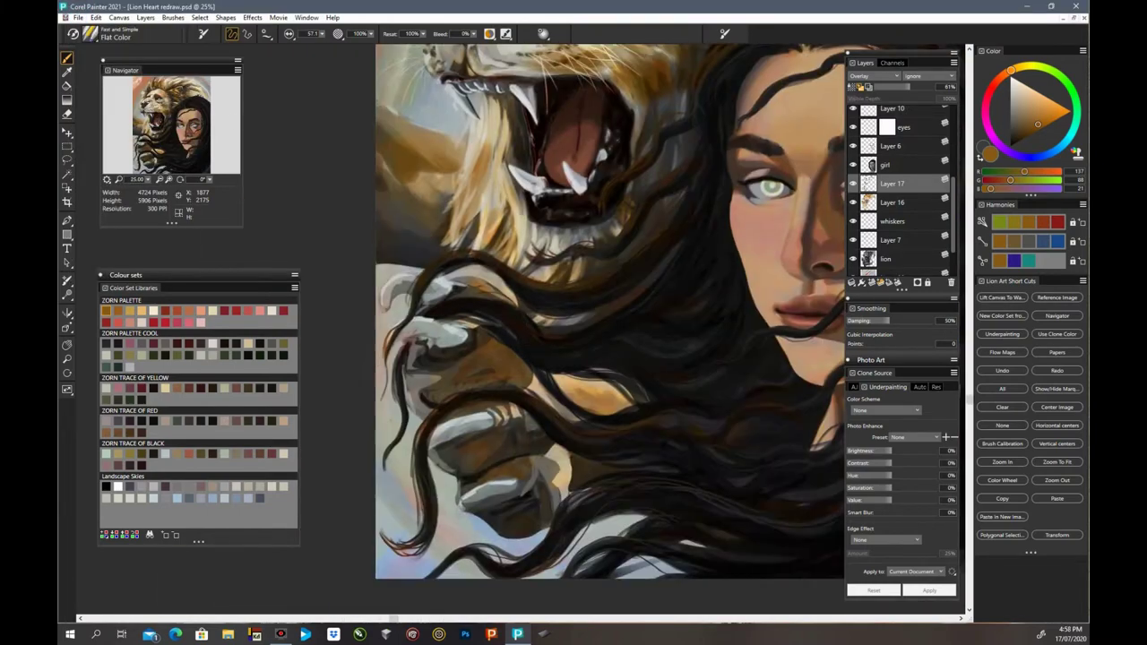
{"action": "left_click_drag", "start_coordinate": [732, 329], "coordinate": [499, 489]}
{"action": "left_click_drag", "start_coordinate": [952, 180], "coordinate": [952, 202]}
{"action": "left_click", "coordinate": [890, 153]}
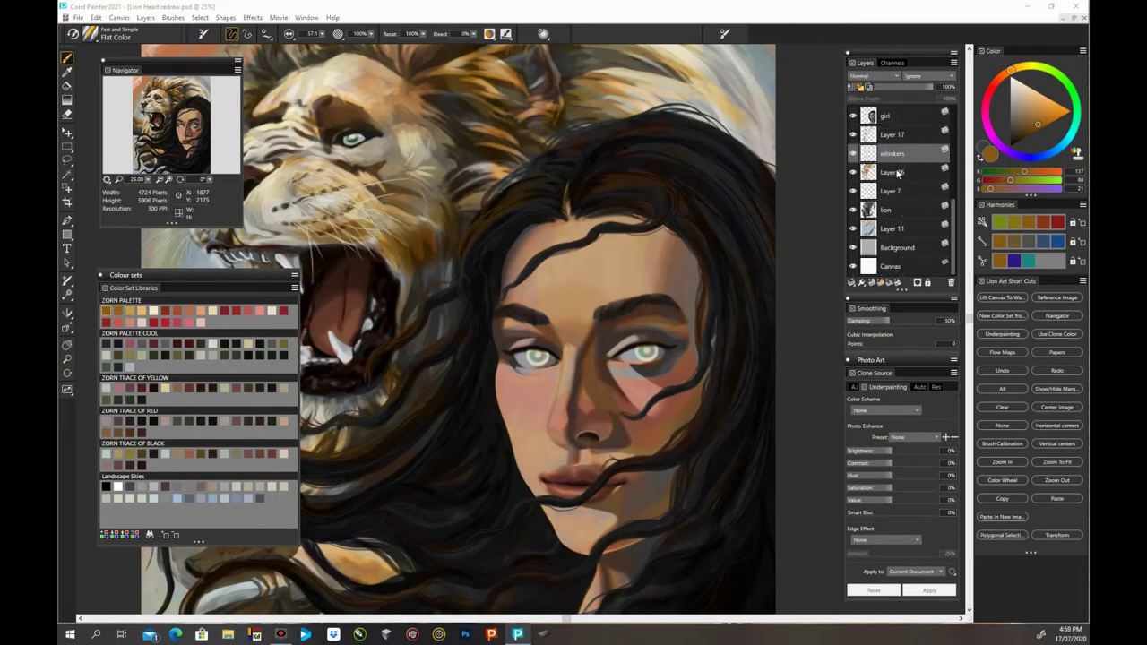
Step: Collapse Layer 11 and the Background layer into one layer
{"action": "left_click", "coordinate": [897, 174]}
{"action": "left_click", "coordinate": [857, 191]}
{"action": "left_click", "coordinate": [896, 231]}
{"action": "left_click", "coordinate": [894, 248], "text": "shift"}
{"action": "left_click", "coordinate": [853, 283]}
{"action": "left_click", "coordinate": [790, 314]}
{"action": "key", "text": "ctrl+minus"}
{"action": "key", "text": "ctrl+minus"}
{"action": "key", "text": "ctrl+minus"}
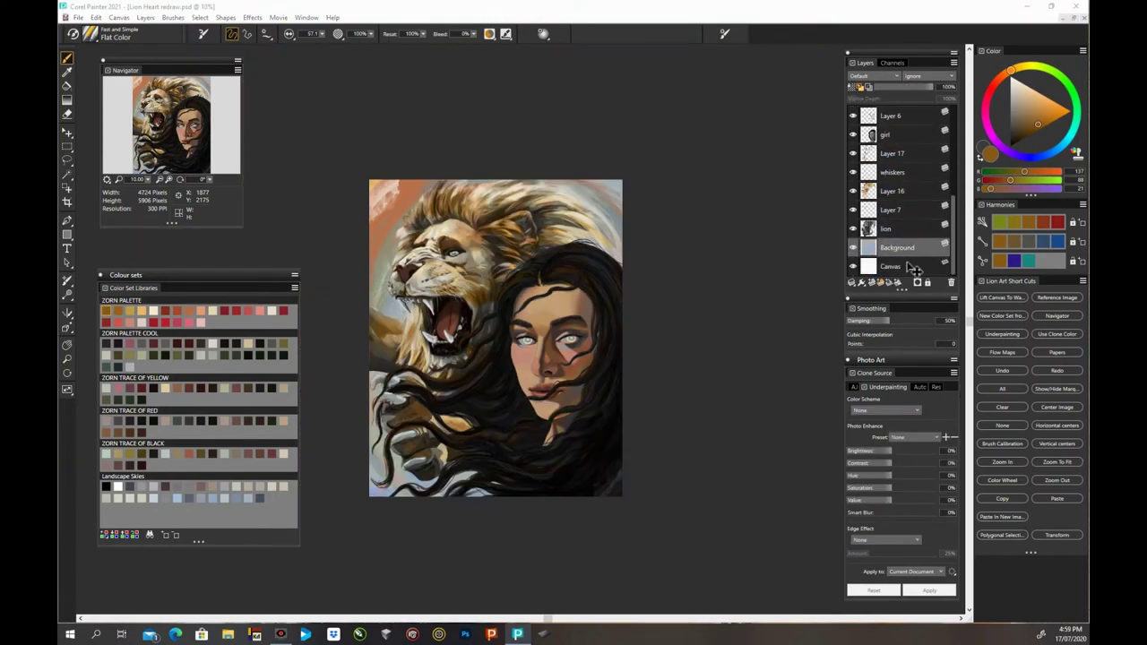
Step: Collapse Layer 7 and Layer 16 into the lion layer
{"action": "left_click", "coordinate": [897, 229]}
{"action": "left_click", "coordinate": [895, 210], "text": "shift"}
{"action": "left_click", "coordinate": [853, 283]}
{"action": "left_click", "coordinate": [791, 313]}
{"action": "left_click", "coordinate": [894, 210], "text": "shift"}
{"action": "left_click", "coordinate": [853, 283]}
{"action": "left_click", "coordinate": [790, 314]}
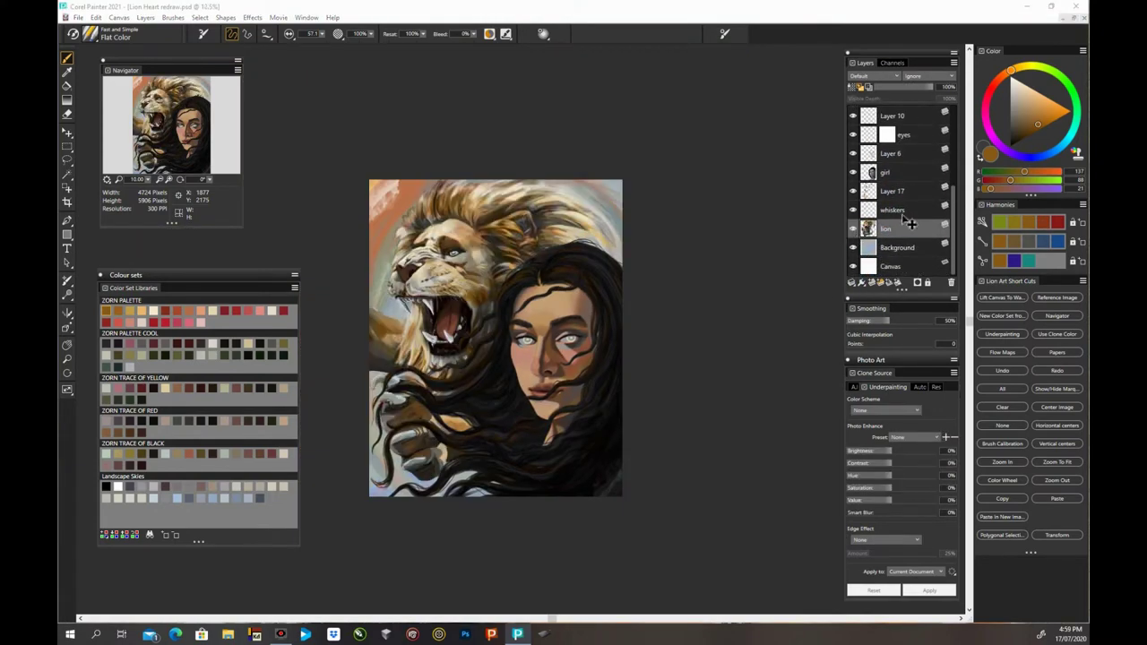
Step: Compare the painting with the lion layer hidden and shown at close range
{"action": "key", "text": "ctrl+plus"}
{"action": "key", "text": "ctrl+plus"}
{"action": "key", "text": "ctrl+plus"}
{"action": "left_click_drag", "start_coordinate": [540, 496], "coordinate": [626, 634]}
{"action": "left_click", "coordinate": [853, 229]}
{"action": "left_click", "coordinate": [853, 229]}
{"action": "scroll", "coordinate": [897, 198], "scroll_direction": "up", "scroll_amount": 3}
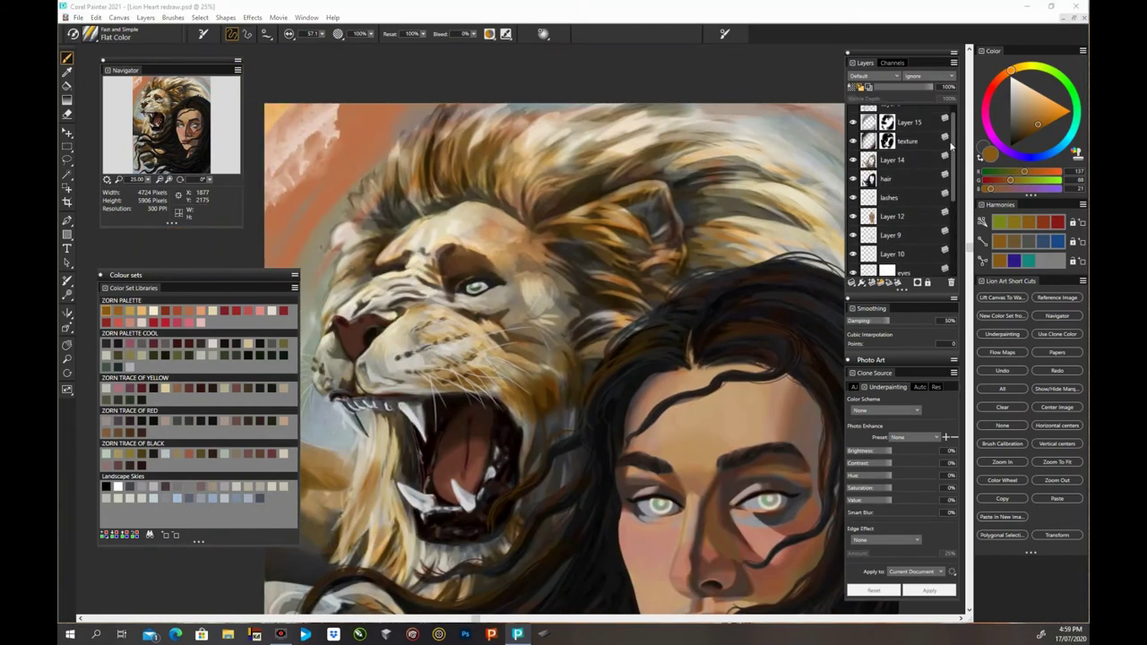
Step: Try to collapse Layer 15 and the texture layer into one layer
{"action": "left_click", "coordinate": [909, 124]}
{"action": "left_click", "coordinate": [907, 141], "text": "shift"}
{"action": "left_click", "coordinate": [853, 282]}
{"action": "left_click", "coordinate": [791, 313]}
{"action": "key", "text": "ctrl+z"}
Step: Check the hair layer by hiding and showing it, and make it active with the Eraser
{"action": "left_click", "coordinate": [914, 161]}
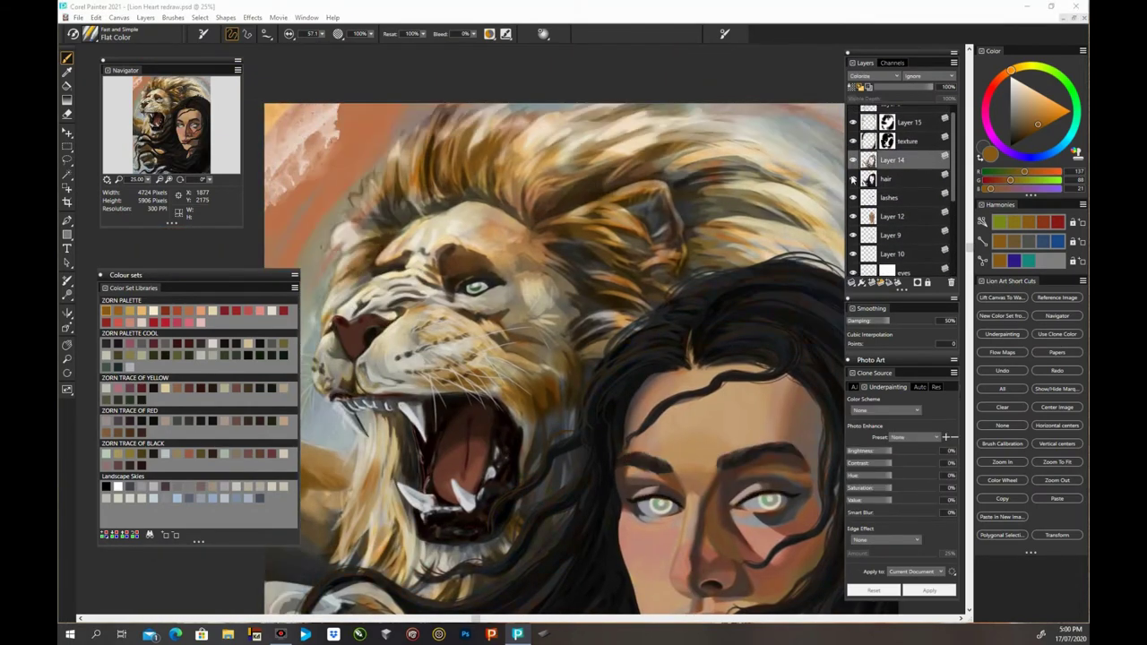
{"action": "left_click", "coordinate": [853, 178]}
{"action": "left_click", "coordinate": [853, 179]}
{"action": "left_click", "coordinate": [888, 179]}
{"action": "key", "text": "n"}
{"action": "key", "text": "ctrl+plus"}
{"action": "key", "text": "ctrl+minus"}
{"action": "key", "text": "ctrl+minus"}
{"action": "key", "text": "ctrl+minus"}
Step: Reorder the whiskers above Layer 17 and collapse Layer 17 into the lion layer
{"action": "left_click_drag", "start_coordinate": [953, 199], "coordinate": [954, 256]}
{"action": "left_click", "coordinate": [896, 226]}
{"action": "left_click", "coordinate": [853, 225]}
{"action": "left_click", "coordinate": [853, 225]}
{"action": "left_click_drag", "start_coordinate": [909, 225], "coordinate": [909, 251]}
{"action": "left_click", "coordinate": [901, 263], "text": "shift"}
{"action": "left_click", "coordinate": [852, 283]}
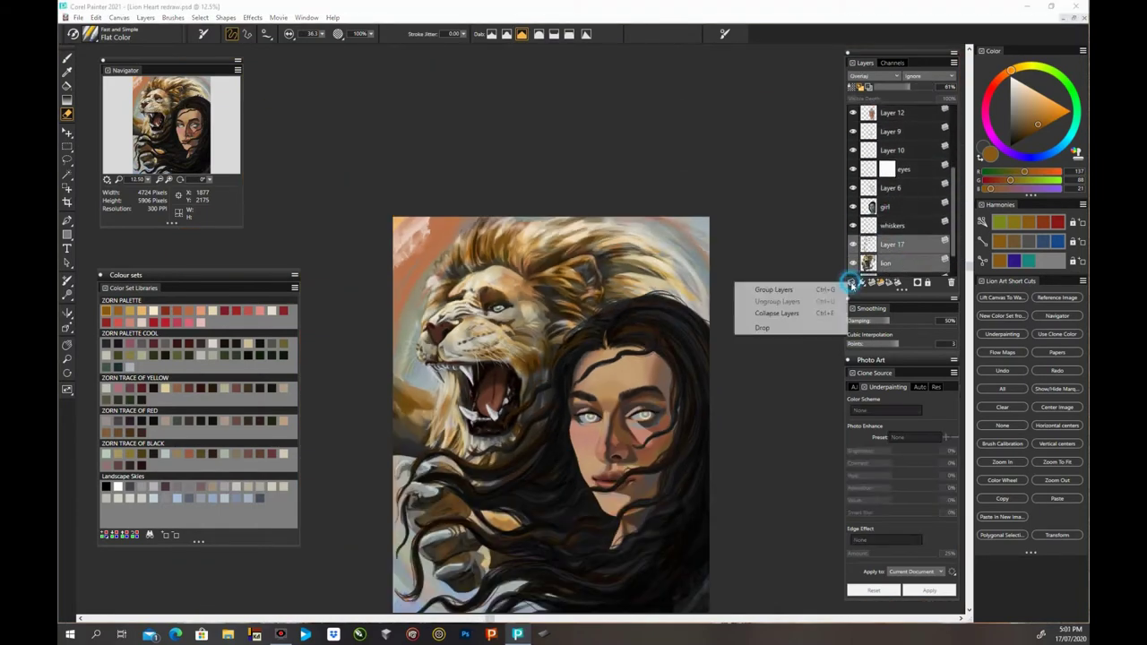
{"action": "left_click", "coordinate": [778, 314]}
Step: Collapse Layer 6 into the girl layer
{"action": "left_click", "coordinate": [853, 188]}
{"action": "left_click", "coordinate": [883, 207], "text": "shift"}
{"action": "key", "text": "ctrl+e"}
Step: Collapse Layer 10 and the eyes layer into the girl layer
{"action": "left_click", "coordinate": [866, 172]}
{"action": "left_click", "coordinate": [853, 172]}
{"action": "left_click", "coordinate": [860, 154]}
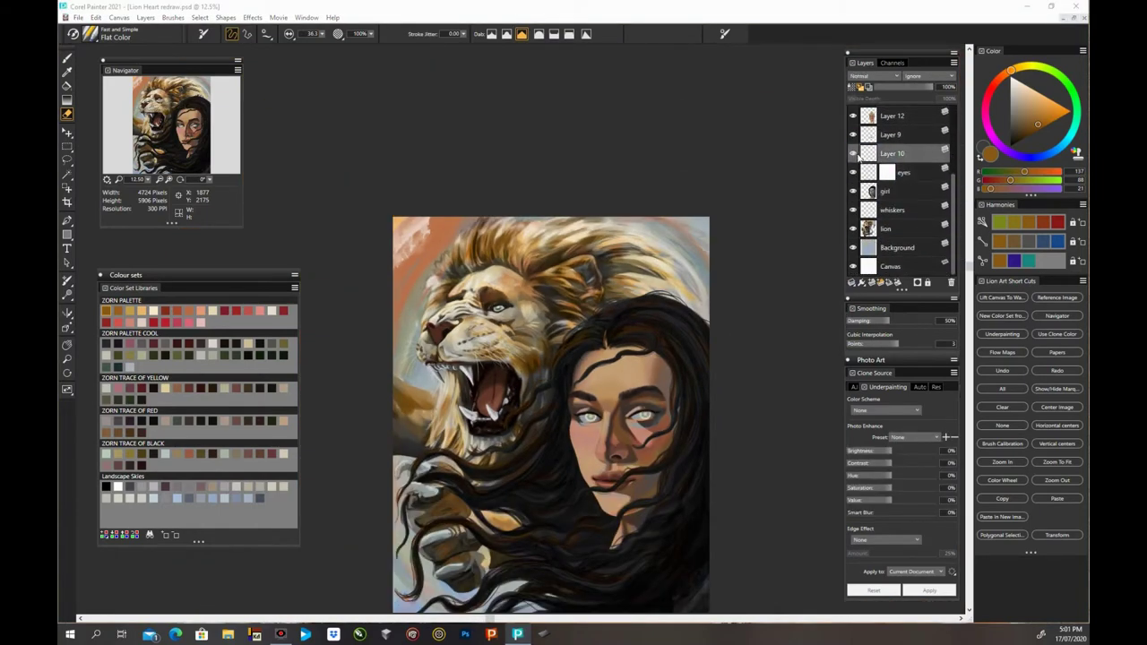
{"action": "left_click", "coordinate": [899, 172], "text": "shift"}
{"action": "key", "text": "ctrl+e"}
{"action": "left_click", "coordinate": [899, 191], "text": "shift"}
{"action": "key", "text": "ctrl+e"}
Step: Collapse Layer 9 and Layer 12 into the girl layer
{"action": "left_click", "coordinate": [899, 172]}
{"action": "left_click", "coordinate": [896, 191], "text": "shift"}
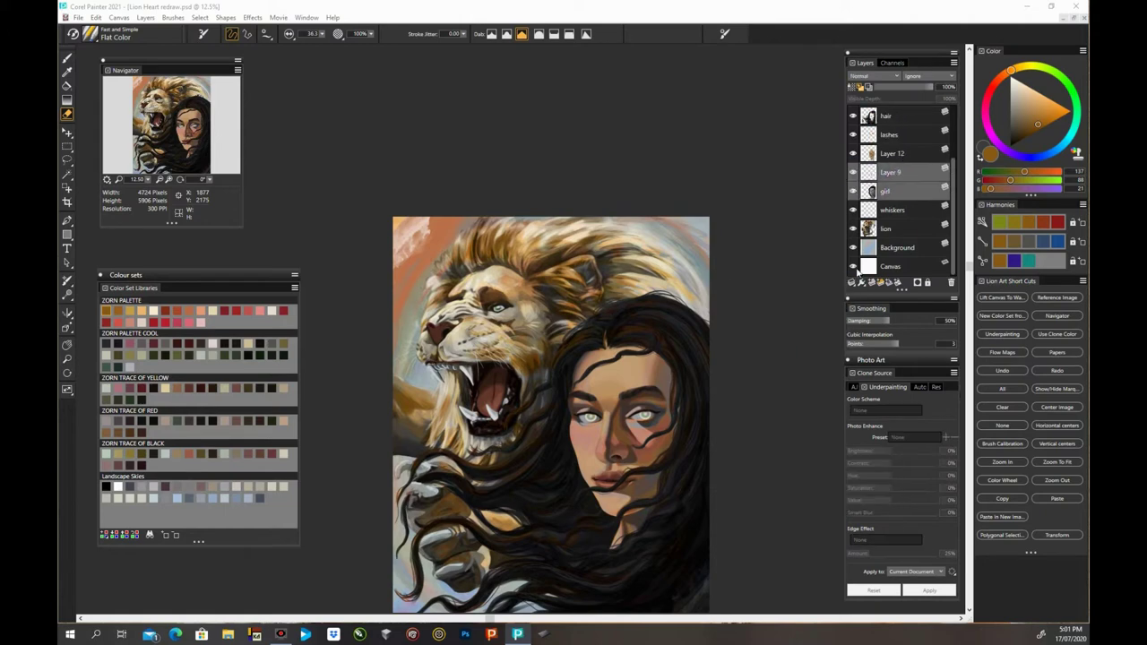
{"action": "key", "text": "ctrl+e"}
{"action": "left_click", "coordinate": [853, 172]}
{"action": "left_click", "coordinate": [853, 172]}
{"action": "left_click", "coordinate": [897, 191], "text": "shift"}
{"action": "key", "text": "ctrl+e"}
Step: Try to collapse the lashes layer into the girl layer
{"action": "left_click", "coordinate": [896, 172], "text": "shift"}
{"action": "key", "text": "ctrl+e"}
{"action": "left_click", "coordinate": [896, 154]}
{"action": "left_click", "coordinate": [897, 172], "text": "shift"}
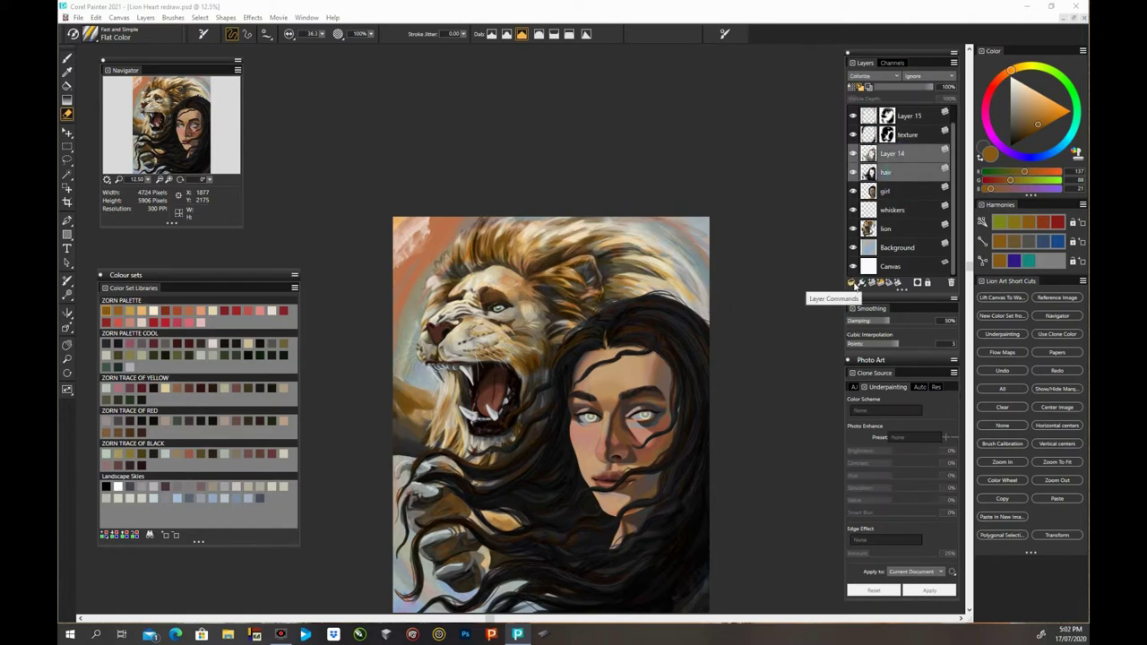
{"action": "key", "text": "ctrl+z"}
Step: Collapse the hair and lashes layers together and merge Layer 14 into the combined layer
{"action": "left_click", "coordinate": [875, 214]}
{"action": "left_click", "coordinate": [891, 177]}
{"action": "left_click", "coordinate": [887, 191], "text": "shift"}
{"action": "key", "text": "ctrl+e"}
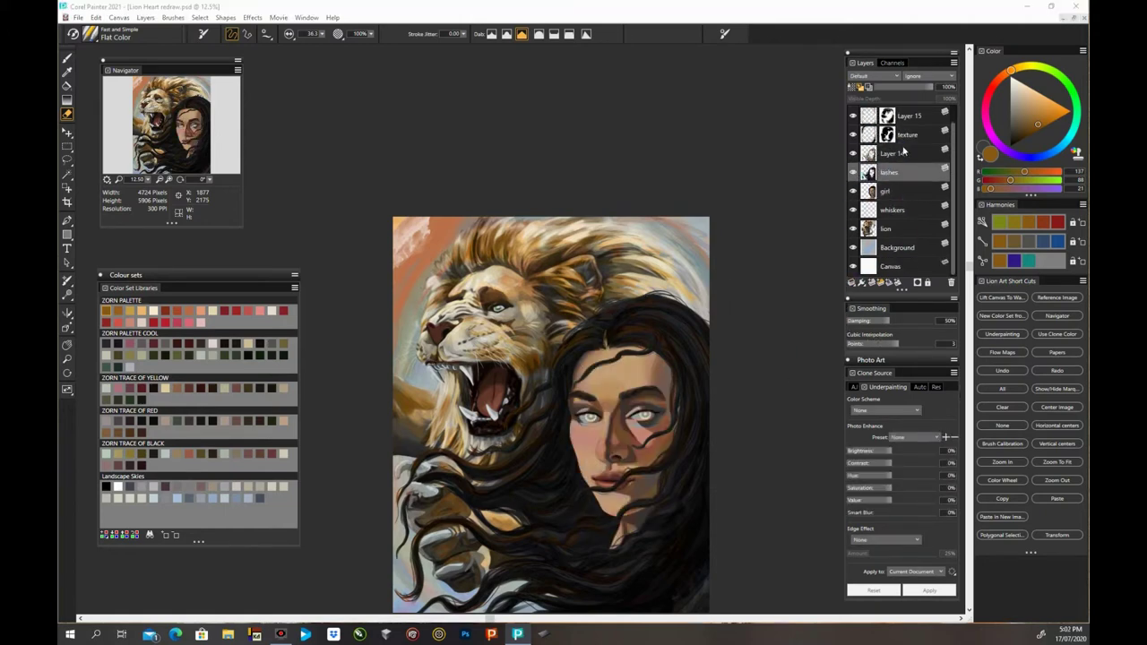
{"action": "left_click", "coordinate": [901, 153], "text": "shift"}
{"action": "left_click", "coordinate": [852, 283]}
{"action": "left_click", "coordinate": [788, 309]}
Step: Save a copy of the painting in Painter RIFF format as Lion Heart colour layers in the lion heart folder
{"action": "left_click_drag", "start_coordinate": [969, 266], "coordinate": [969, 357]}
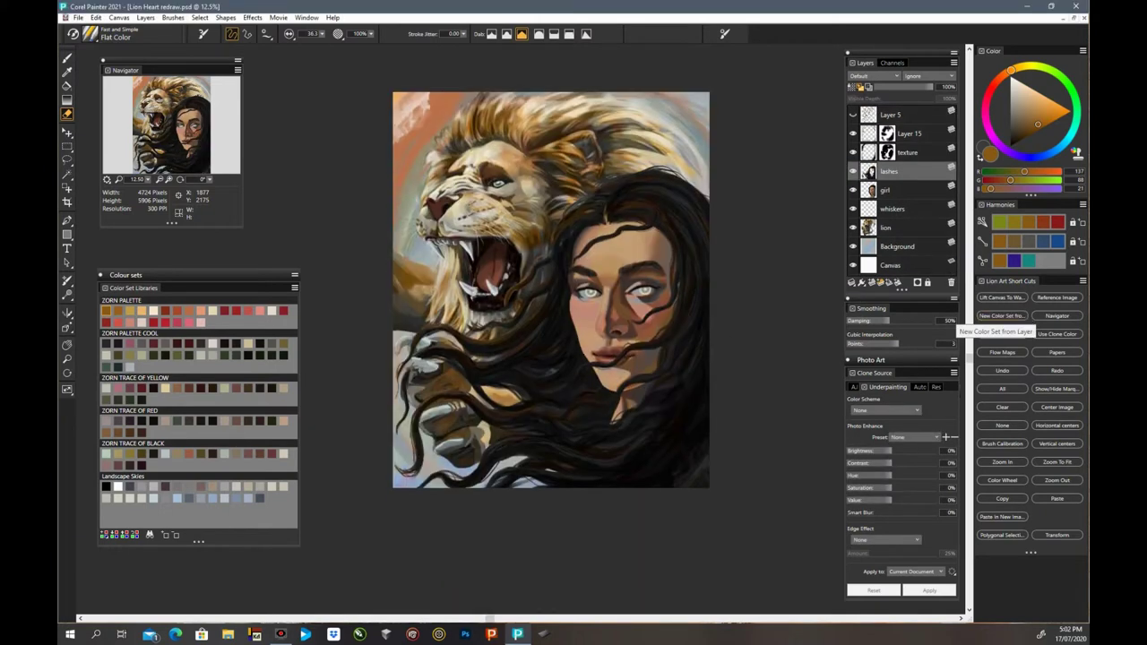
{"action": "left_click", "coordinate": [78, 17]}
{"action": "left_click", "coordinate": [97, 117]}
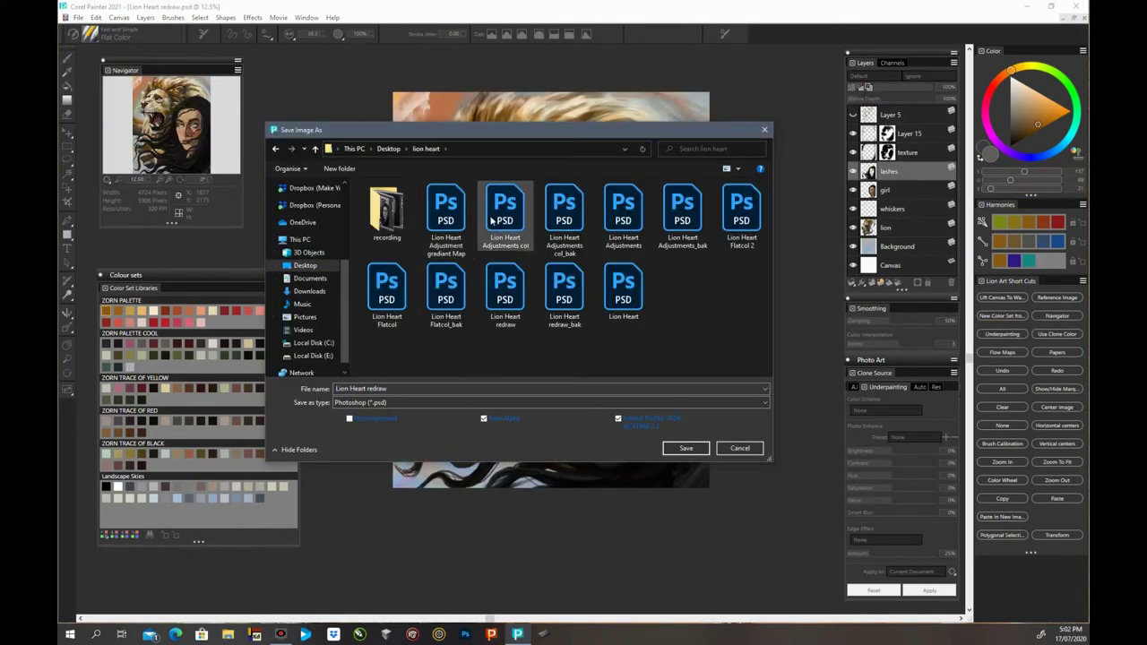
{"action": "left_click", "coordinate": [487, 392]}
{"action": "key", "text": "BackSpace"}
{"action": "key", "text": "BackSpace"}
{"action": "key", "text": "BackSpace"}
{"action": "key", "text": "BackSpace"}
{"action": "key", "text": "BackSpace"}
{"action": "key", "text": "BackSpace"}
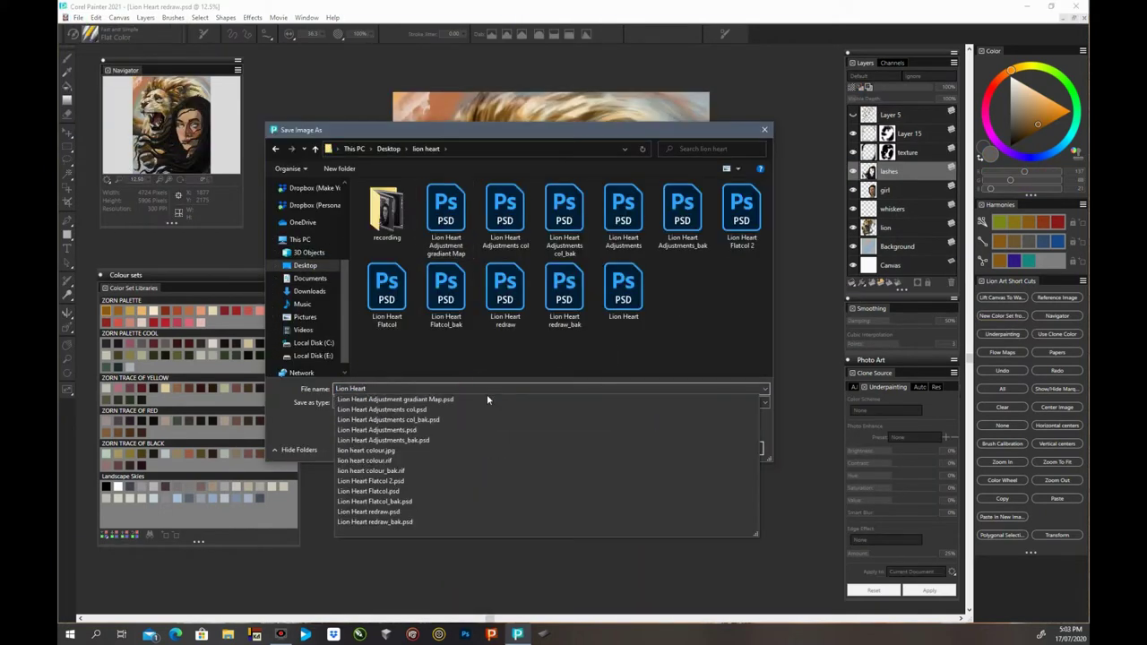
{"action": "type", "text": "coloured"}
{"action": "left_click", "coordinate": [548, 402]}
{"action": "left_click", "coordinate": [548, 413]}
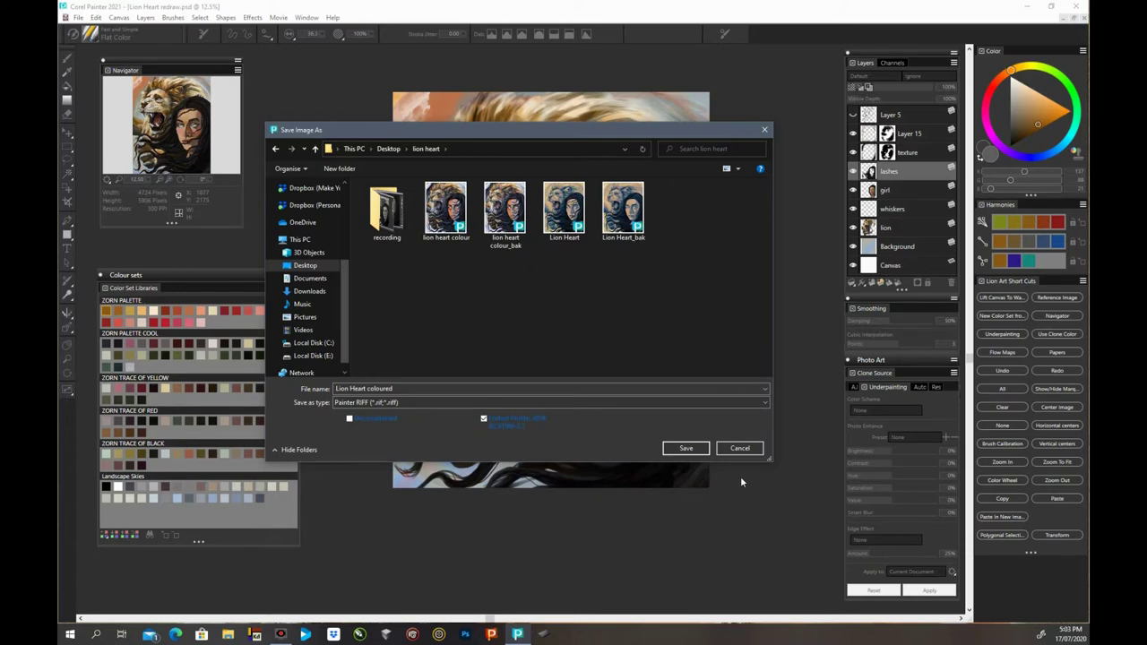
{"action": "key", "text": "BackSpace"}
{"action": "key", "text": "BackSpace"}
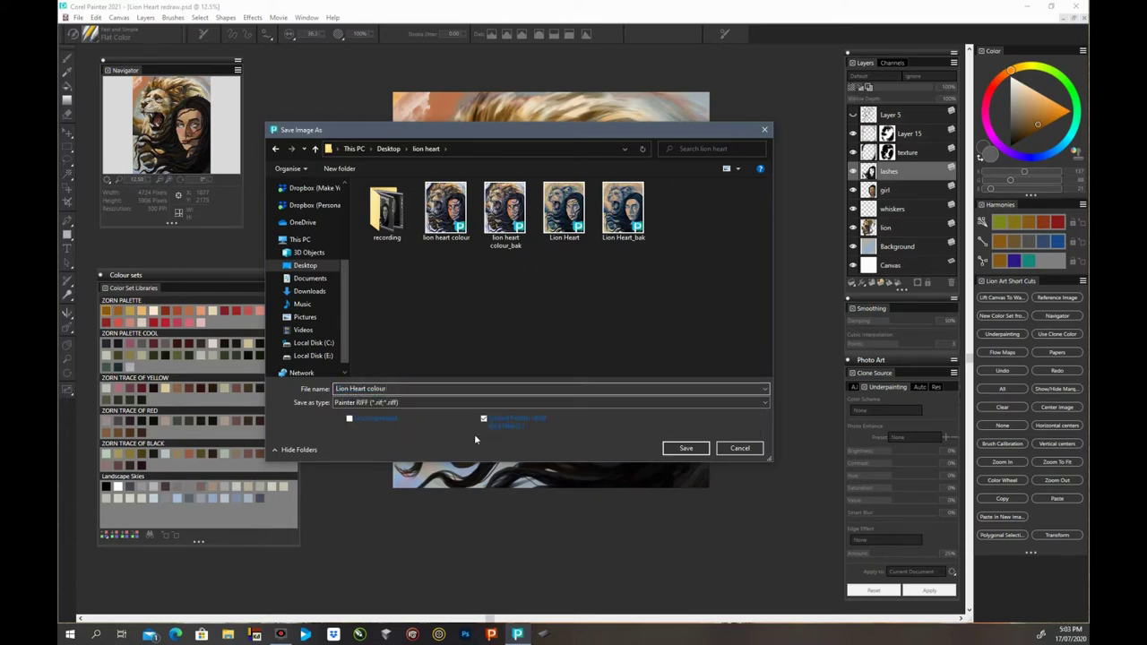
{"action": "left_click", "coordinate": [687, 448]}
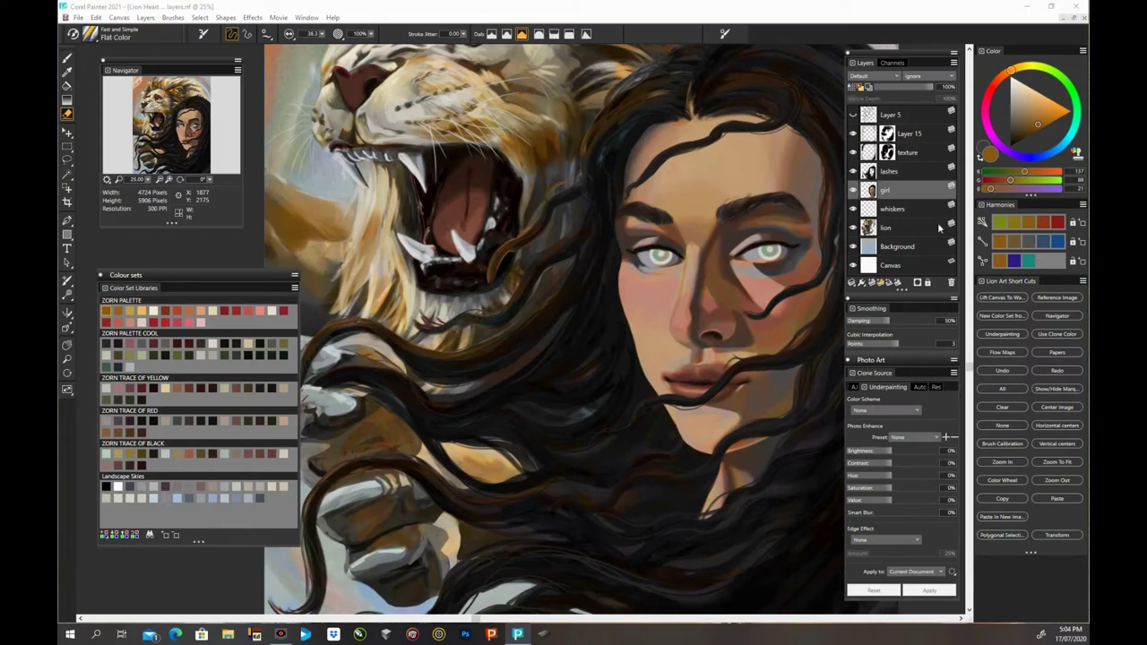
Step: Sharpen the lion layer with the Gaussian aperture at a low amount
{"action": "left_click", "coordinate": [937, 226]}
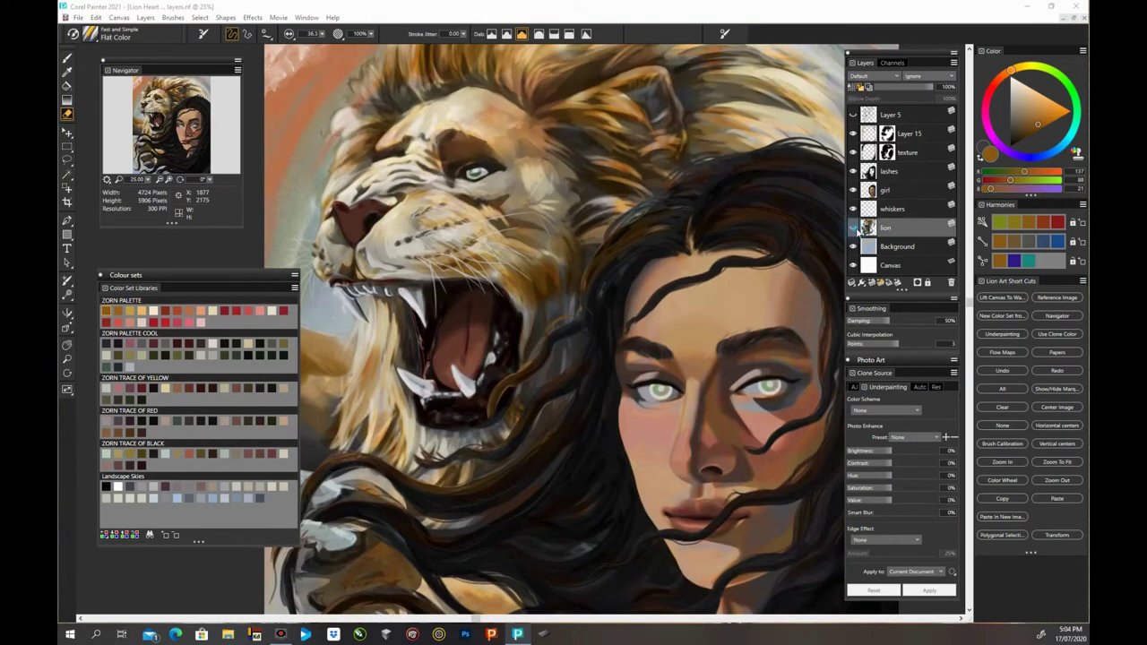
{"action": "left_click", "coordinate": [254, 18]}
{"action": "mouse_move", "coordinate": [296, 69]}
{"action": "left_click", "coordinate": [430, 93]}
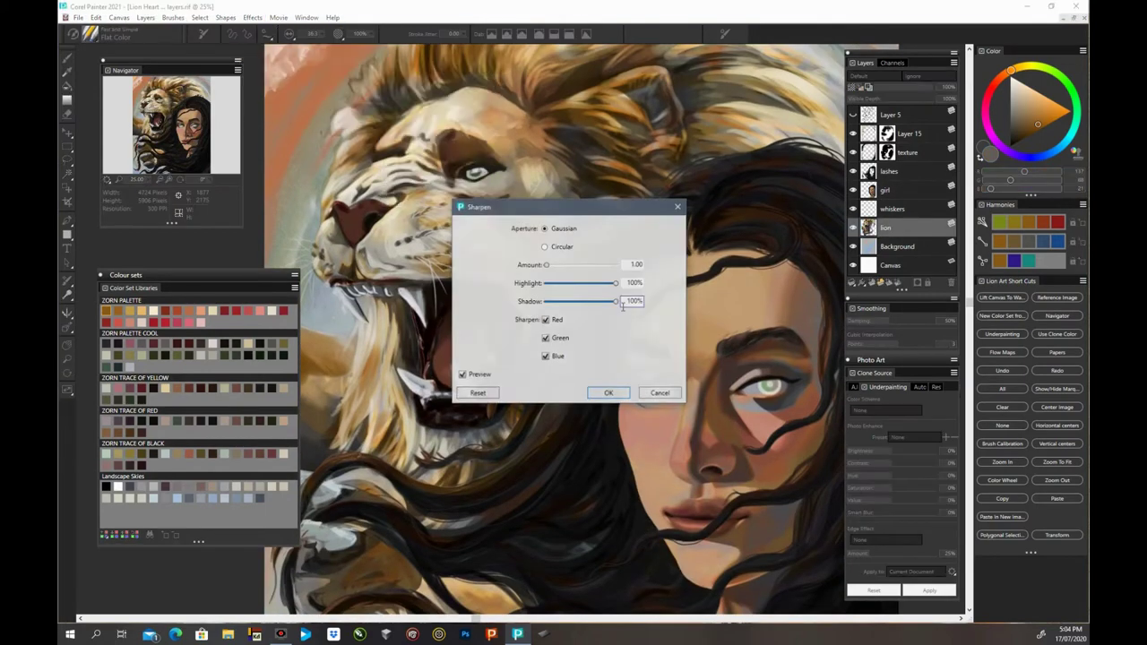
{"action": "left_click_drag", "start_coordinate": [562, 266], "coordinate": [551, 265]}
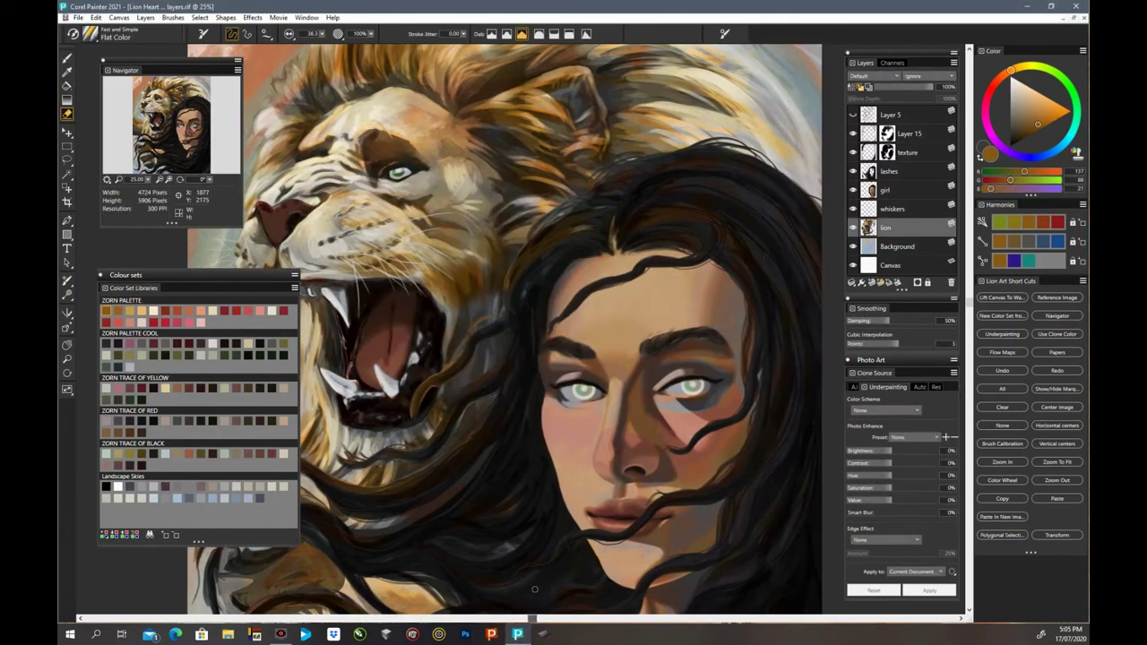
Step: Sharpen the girl layer with the Gaussian aperture, amount 4.08, and highlight and shadow at 100%
{"action": "left_click", "coordinate": [896, 190]}
{"action": "key", "text": "ctrl+plus"}
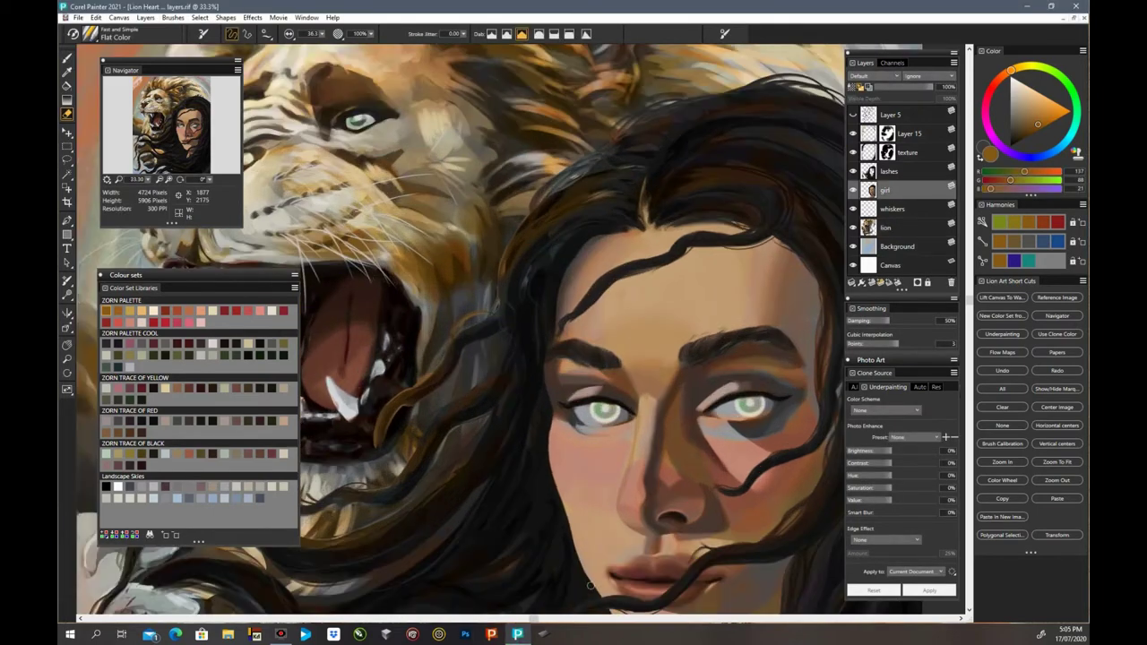
{"action": "left_click", "coordinate": [523, 238], "text": "ctrl"}
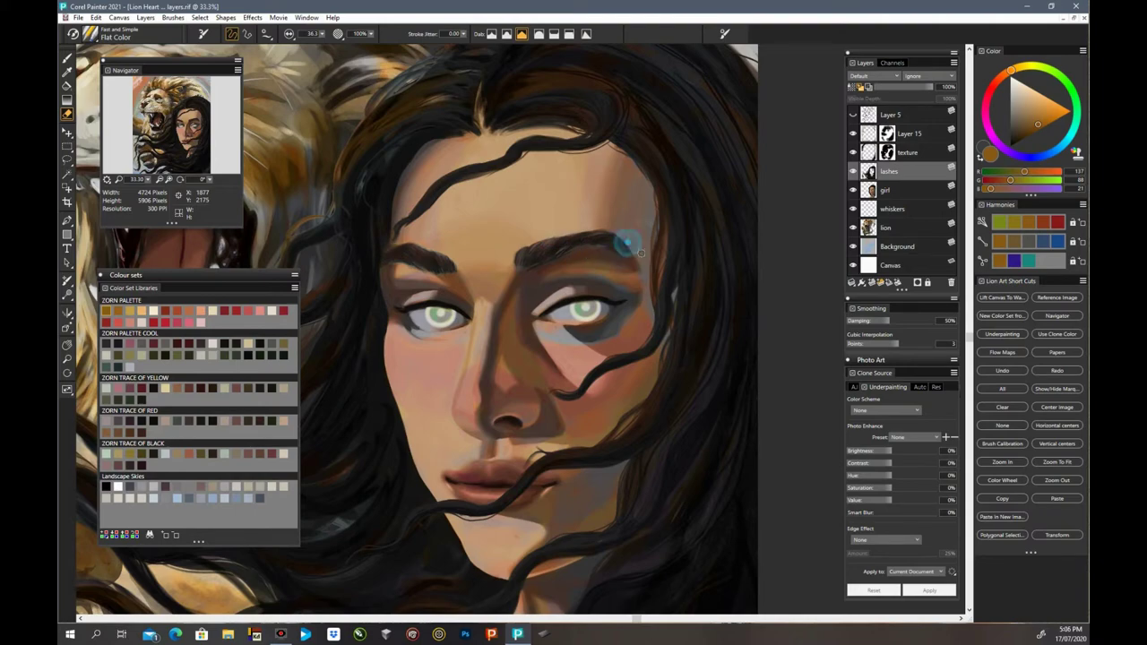
{"action": "left_click", "coordinate": [885, 190]}
{"action": "left_click", "coordinate": [252, 17]}
{"action": "left_click", "coordinate": [278, 30]}
{"action": "left_click", "coordinate": [635, 383]}
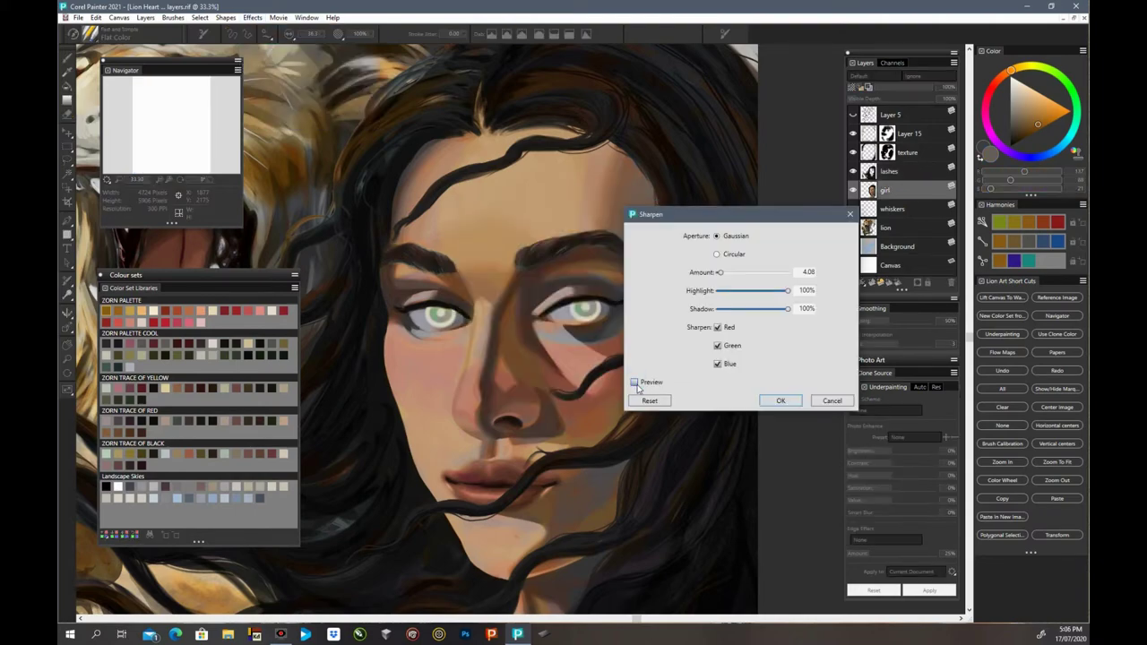
{"action": "left_click", "coordinate": [779, 400]}
{"action": "key", "text": "ctrl+minus"}
{"action": "key", "text": "ctrl+minus"}
{"action": "key", "text": "ctrl+minus"}
Step: Rename the lashes layer to hair
{"action": "left_click", "coordinate": [901, 209]}
{"action": "left_click", "coordinate": [899, 190]}
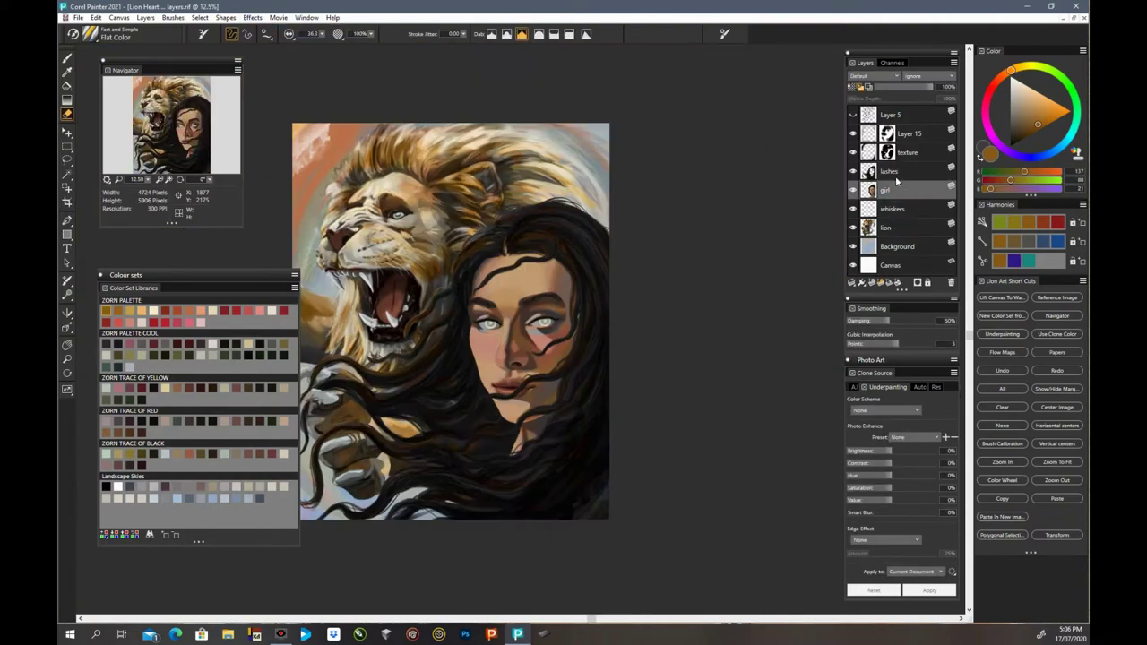
{"action": "double_click", "coordinate": [890, 171]}
{"action": "type", "text": "hair"}
Step: Select the lion layer for detail work around the lion's mouth
{"action": "left_click", "coordinate": [918, 191]}
{"action": "key", "text": "ctrl+plus"}
{"action": "key", "text": "ctrl+plus"}
{"action": "key", "text": "ctrl+plus"}
{"action": "left_click", "coordinate": [894, 227]}
{"action": "scroll", "coordinate": [522, 332], "scroll_direction": "left", "scroll_amount": 4}
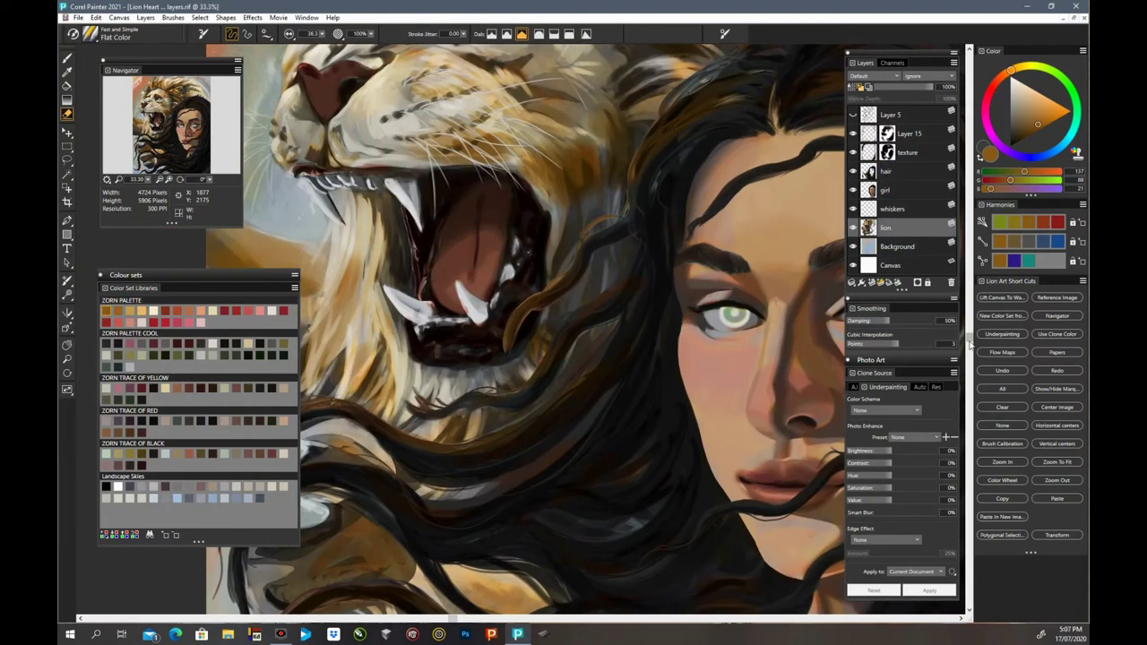
Step: Convert the lion layer to a Thick Paint layer using Uniform Thickness at 50%, toggling the preview to compare
{"action": "scroll", "coordinate": [521, 331], "scroll_direction": "up", "scroll_amount": 4}
{"action": "right_click", "coordinate": [893, 228]}
{"action": "left_click", "coordinate": [789, 451]}
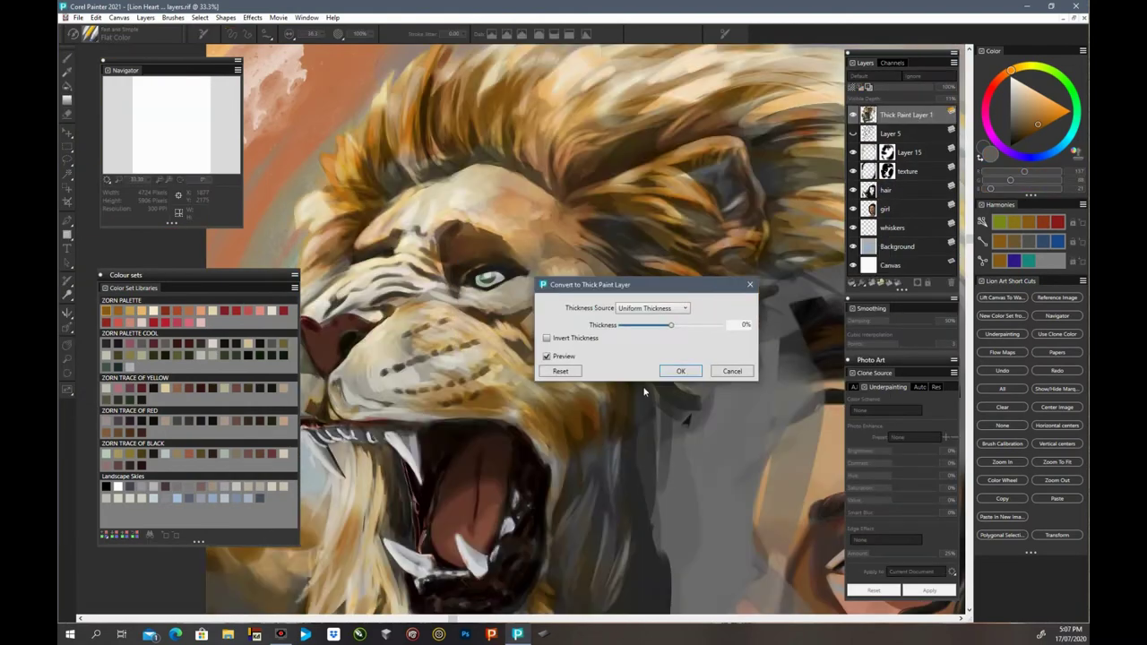
{"action": "left_click", "coordinate": [686, 309]}
{"action": "left_click", "coordinate": [658, 349]}
{"action": "left_click", "coordinate": [678, 308]}
{"action": "left_click", "coordinate": [676, 322]}
{"action": "left_click", "coordinate": [547, 356]}
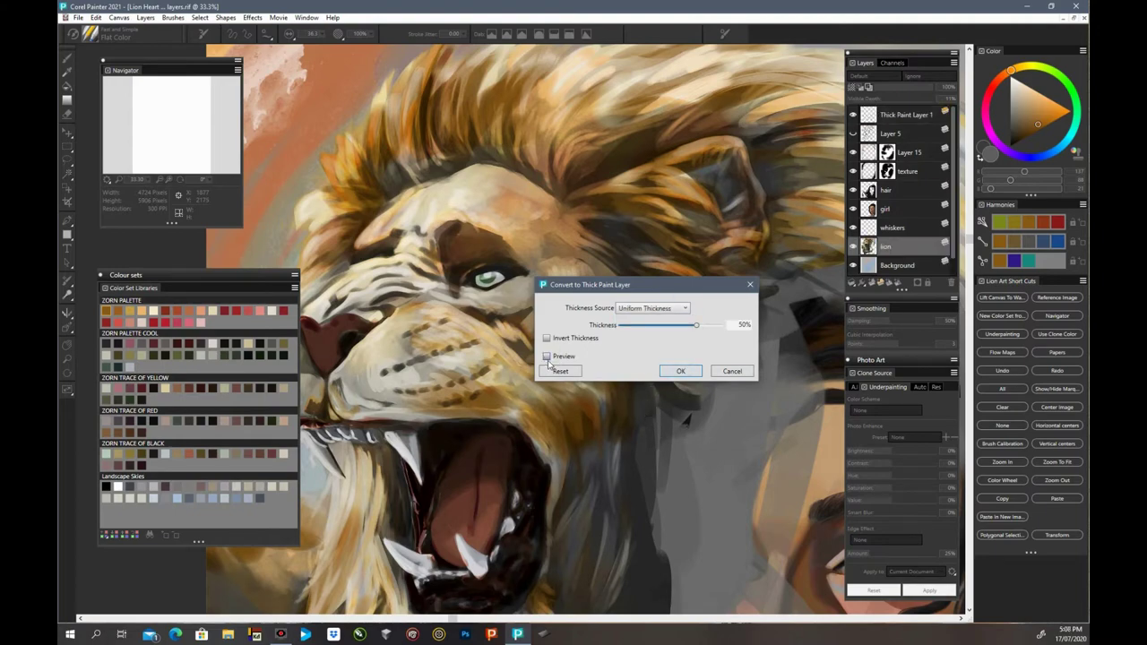
{"action": "left_click", "coordinate": [547, 356]}
{"action": "left_click", "coordinate": [547, 356]}
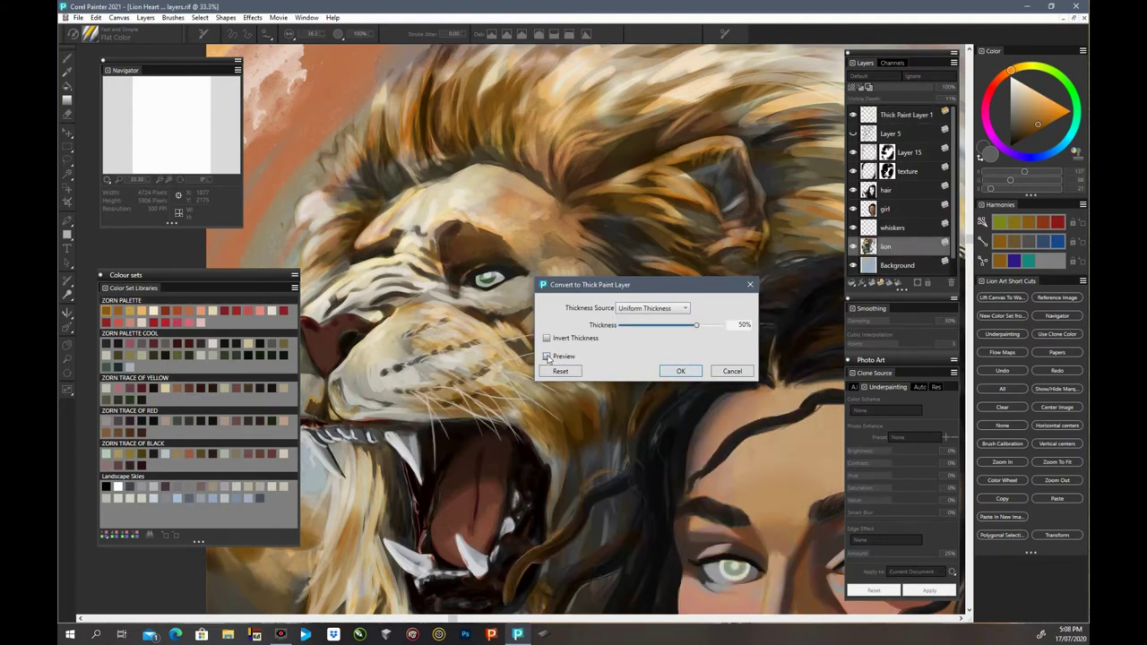
{"action": "left_click", "coordinate": [547, 356]}
{"action": "left_click", "coordinate": [683, 371]}
Step: Convert the girl layer to a Thick Paint layer with a raised Uniform Thickness value
{"action": "mouse_move", "coordinate": [919, 119]}
{"action": "left_mouse_down"}
{"action": "mouse_move", "coordinate": [921, 236]}
{"action": "mouse_move", "coordinate": [970, 336]}
{"action": "left_mouse_up"}
{"action": "left_click_drag", "start_coordinate": [453, 618], "coordinate": [581, 618]}
{"action": "right_click", "coordinate": [894, 194]}
{"action": "left_click", "coordinate": [789, 240]}
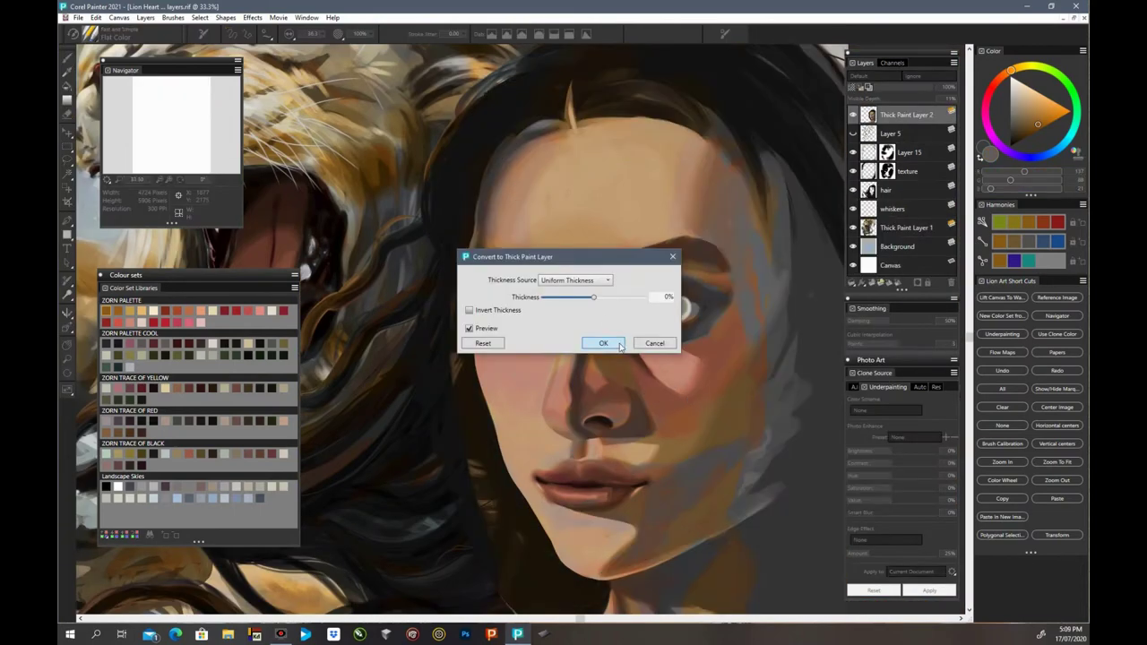
{"action": "left_click_drag", "start_coordinate": [609, 257], "coordinate": [654, 360]}
{"action": "left_click", "coordinate": [515, 430]}
{"action": "left_click", "coordinate": [514, 430]}
{"action": "left_click", "coordinate": [654, 446]}
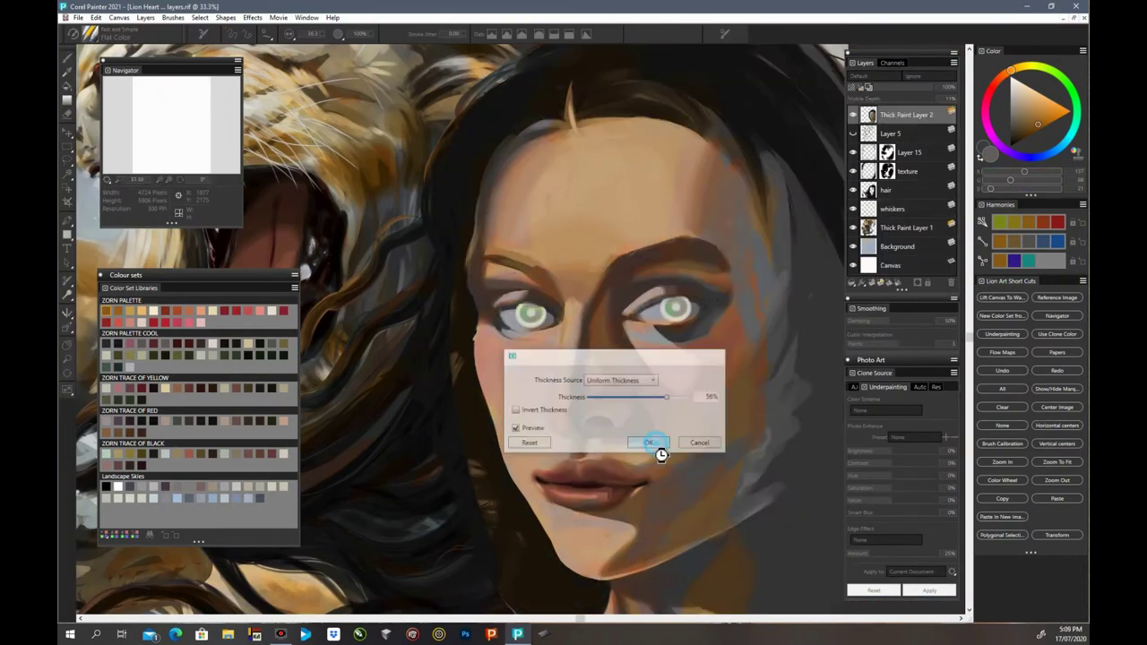
Step: Select the whiskers layer and try an effect on it around the lion's muzzle
{"action": "key", "text": "ctrl+0"}
{"action": "left_click", "coordinate": [905, 171]}
{"action": "left_click", "coordinate": [905, 209]}
{"action": "key", "text": "ctrl+plus"}
{"action": "key", "text": "ctrl+plus"}
{"action": "key", "text": "ctrl+plus"}
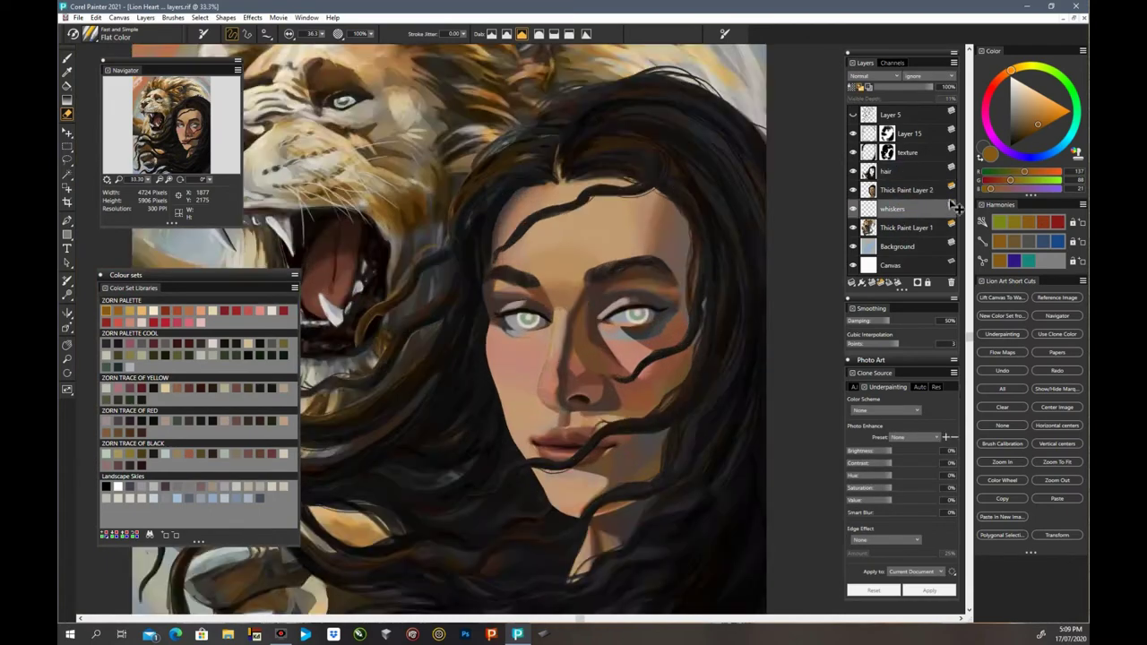
{"action": "left_click_drag", "start_coordinate": [538, 619], "coordinate": [419, 618]}
{"action": "left_click_drag", "start_coordinate": [970, 333], "coordinate": [969, 246]}
{"action": "left_click", "coordinate": [252, 17]}
{"action": "left_click_drag", "start_coordinate": [556, 205], "coordinate": [730, 204]}
{"action": "left_click", "coordinate": [636, 374]}
{"action": "left_click", "coordinate": [783, 391]}
Step: Add a new layer directly above the hair layer
{"action": "key", "text": "ctrl+minus"}
{"action": "key", "text": "ctrl+minus"}
{"action": "key", "text": "ctrl+minus"}
{"action": "key", "text": "ctrl+minus"}
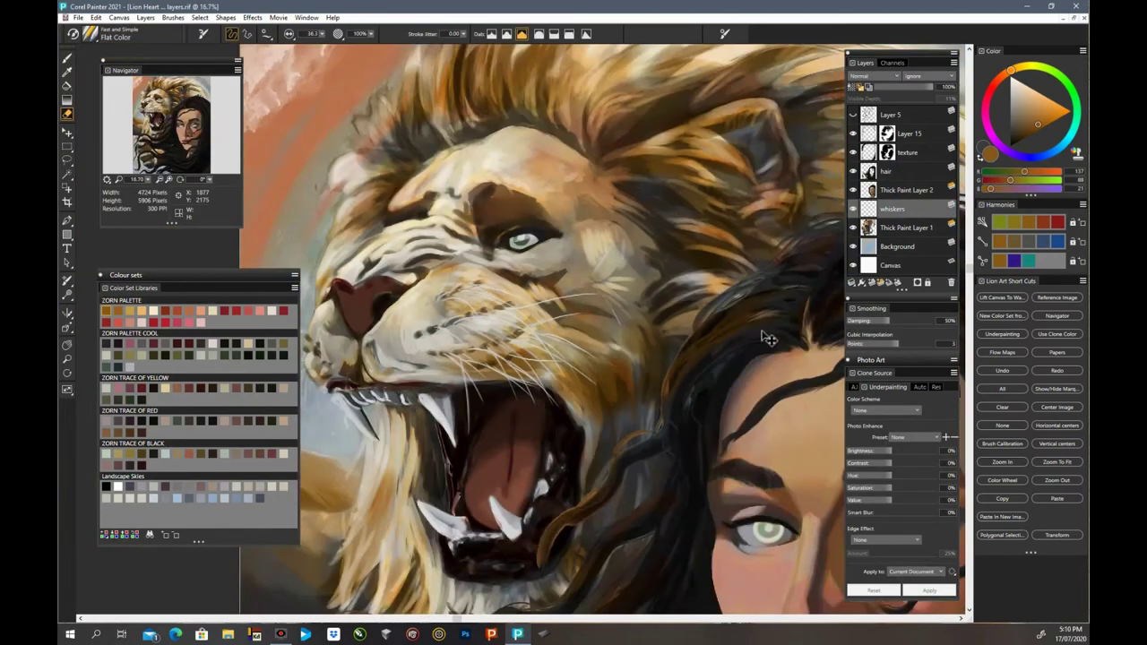
{"action": "left_click", "coordinate": [908, 193]}
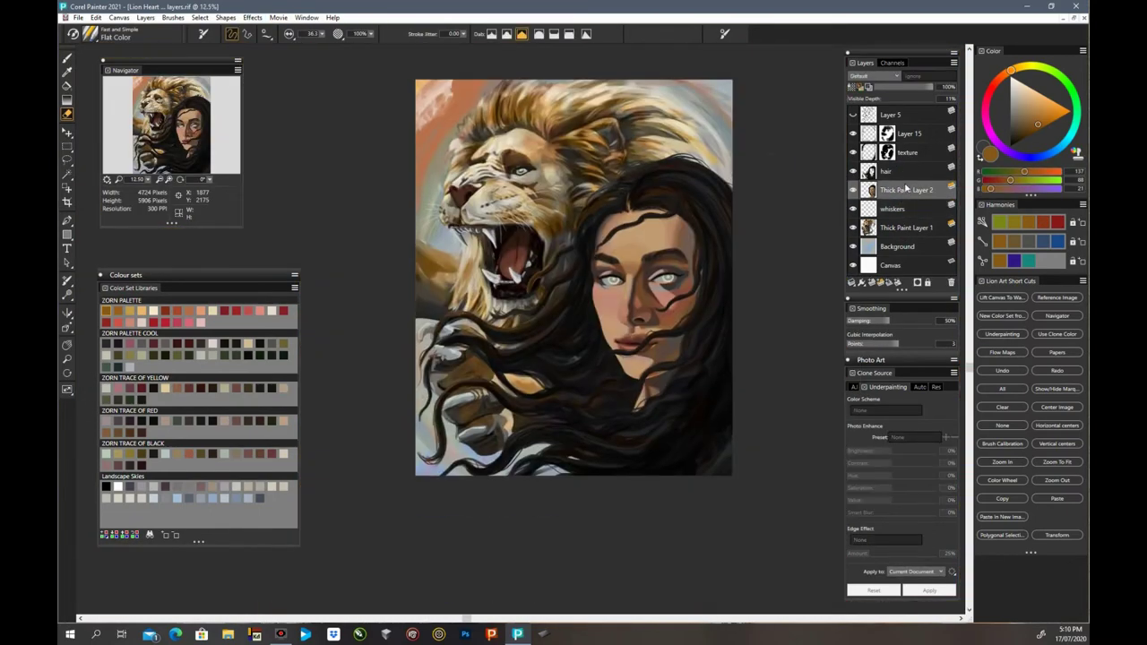
{"action": "left_click", "coordinate": [902, 172]}
{"action": "key", "text": "ctrl+plus"}
{"action": "key", "text": "ctrl+shift+n"}
Step: Choose the Expressive Soft Bristle brush from Lion Art Oil Brushes and sample the black of the lower hair
{"action": "left_click", "coordinate": [130, 33]}
{"action": "left_click_drag", "start_coordinate": [174, 249], "coordinate": [174, 248]}
{"action": "left_click", "coordinate": [125, 133]}
{"action": "left_click_drag", "start_coordinate": [293, 240], "coordinate": [293, 285]}
{"action": "left_click_drag", "start_coordinate": [170, 243], "coordinate": [169, 322]}
{"action": "left_click", "coordinate": [124, 336]}
{"action": "mouse_move", "coordinate": [293, 238]}
{"action": "left_mouse_down"}
{"action": "mouse_move", "coordinate": [292, 260]}
{"action": "mouse_move", "coordinate": [292, 231]}
{"action": "left_mouse_up"}
{"action": "left_click", "coordinate": [237, 296]}
{"action": "left_click", "coordinate": [664, 440], "text": "alt"}
{"action": "key", "text": "ctrl+minus"}
{"action": "key", "text": "ctrl+minus"}
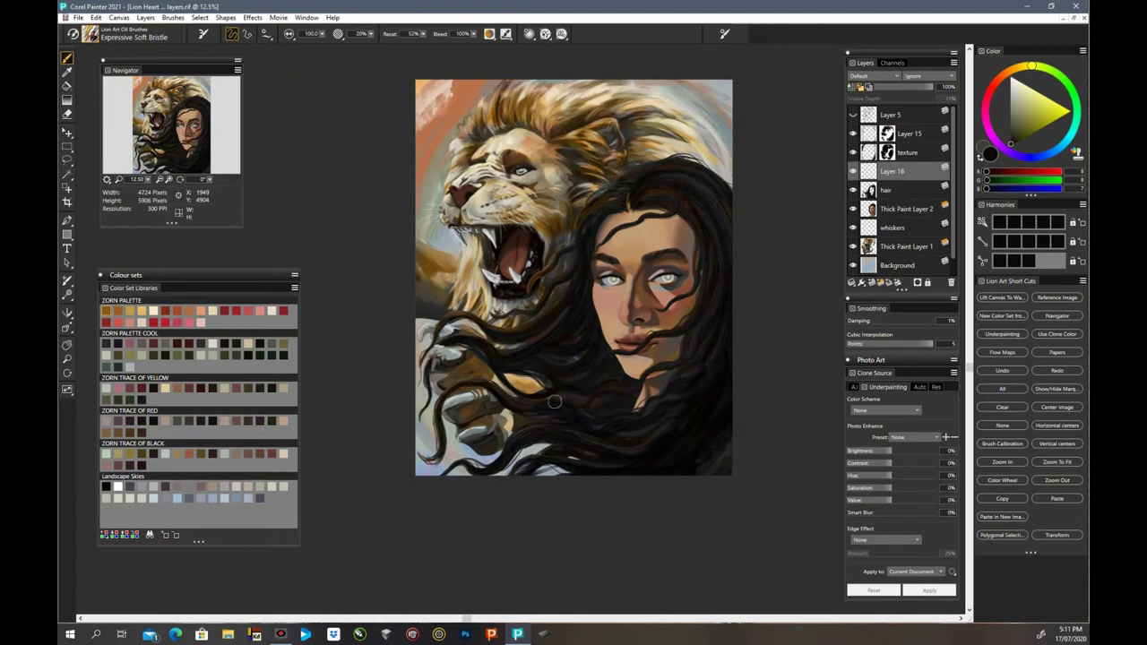
Step: Switch to the Oil Pastel brush and paint dark hair strands around the lion's paws with colours sampled from the painting
{"action": "left_click", "coordinate": [126, 36]}
{"action": "mouse_move", "coordinate": [293, 173]}
{"action": "left_mouse_down"}
{"action": "mouse_move", "coordinate": [294, 223]}
{"action": "mouse_move", "coordinate": [288, 199]}
{"action": "left_mouse_up"}
{"action": "left_click", "coordinate": [237, 277]}
{"action": "left_click", "coordinate": [586, 425], "text": "alt"}
{"action": "mouse_move", "coordinate": [475, 384]}
{"action": "left_mouse_down"}
{"action": "mouse_move", "coordinate": [510, 412]}
{"action": "mouse_move", "coordinate": [447, 430]}
{"action": "mouse_move", "coordinate": [438, 459]}
{"action": "left_mouse_up"}
{"action": "left_click", "coordinate": [592, 440], "text": "alt"}
{"action": "left_click", "coordinate": [432, 360], "text": "alt"}
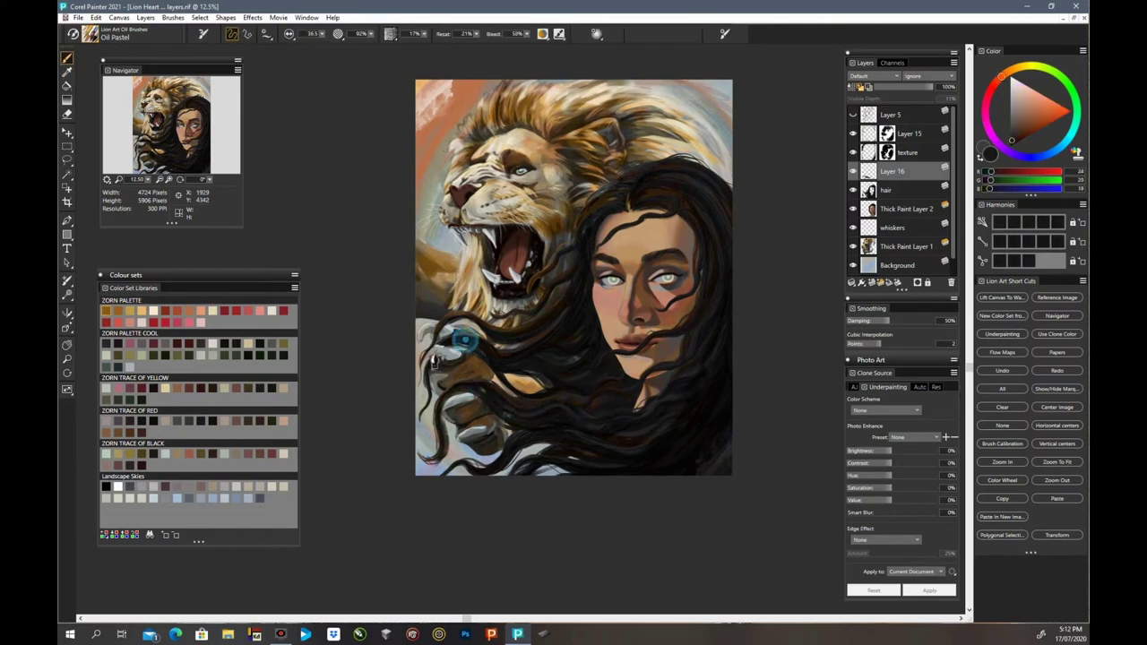
Step: Paint over the lower hair and the hair along the canvas edge with sampled dark tones
{"action": "left_click", "coordinate": [643, 452], "text": "alt"}
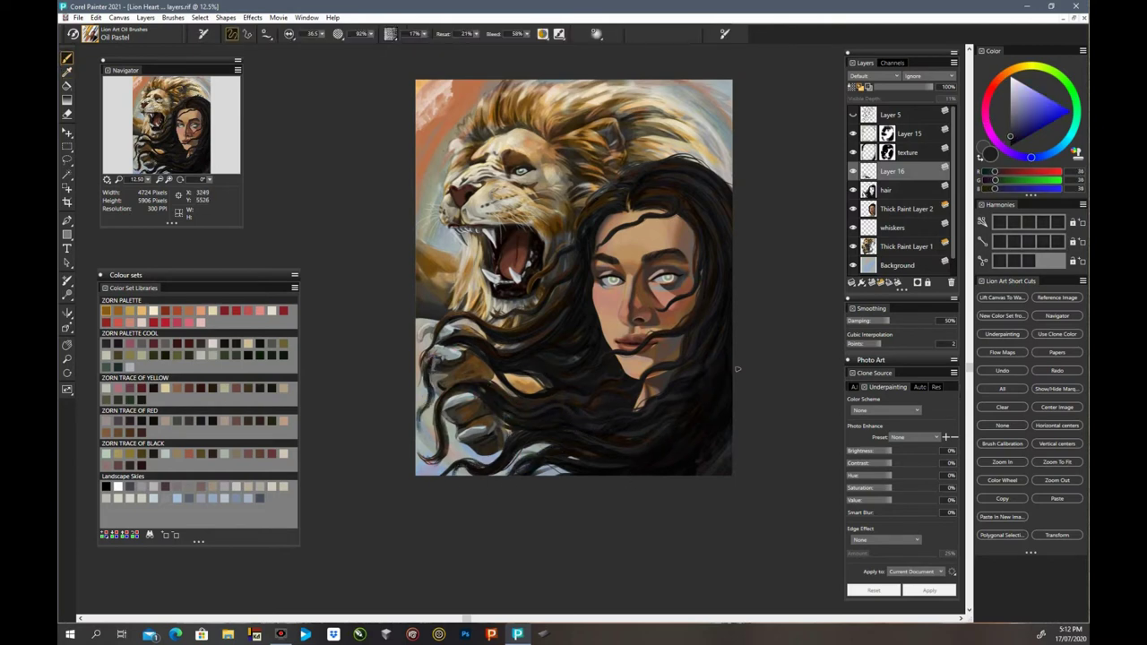
{"action": "left_click", "coordinate": [725, 333], "text": "alt"}
{"action": "left_click", "coordinate": [535, 429], "text": "alt"}
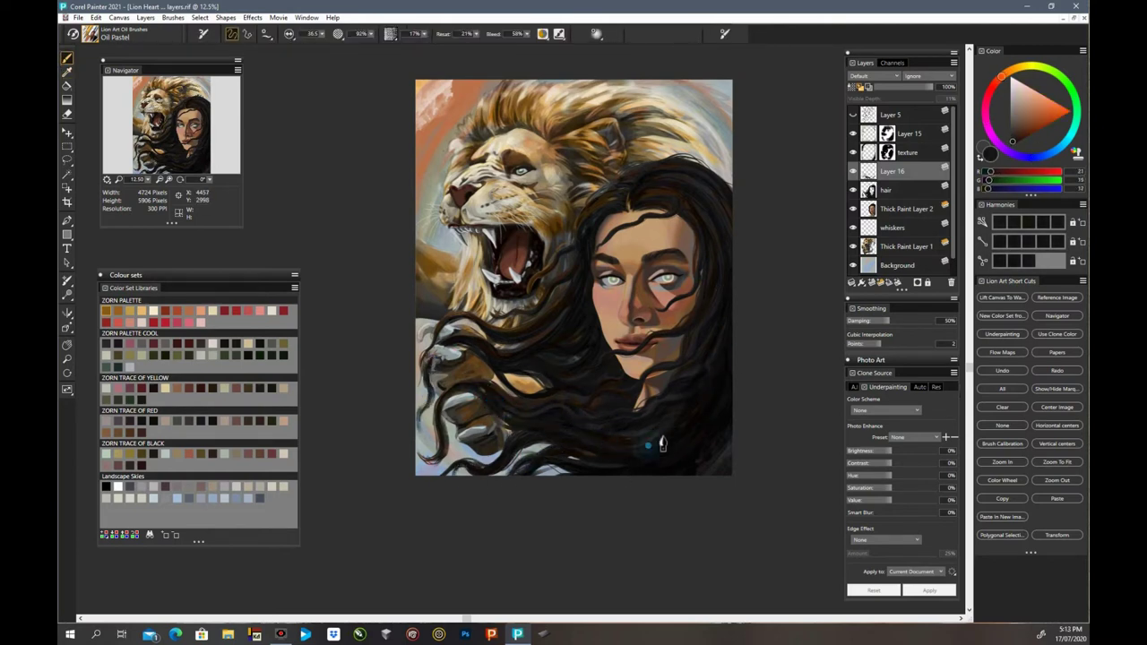
{"action": "scroll", "coordinate": [537, 341], "scroll_direction": "down", "scroll_amount": 1}
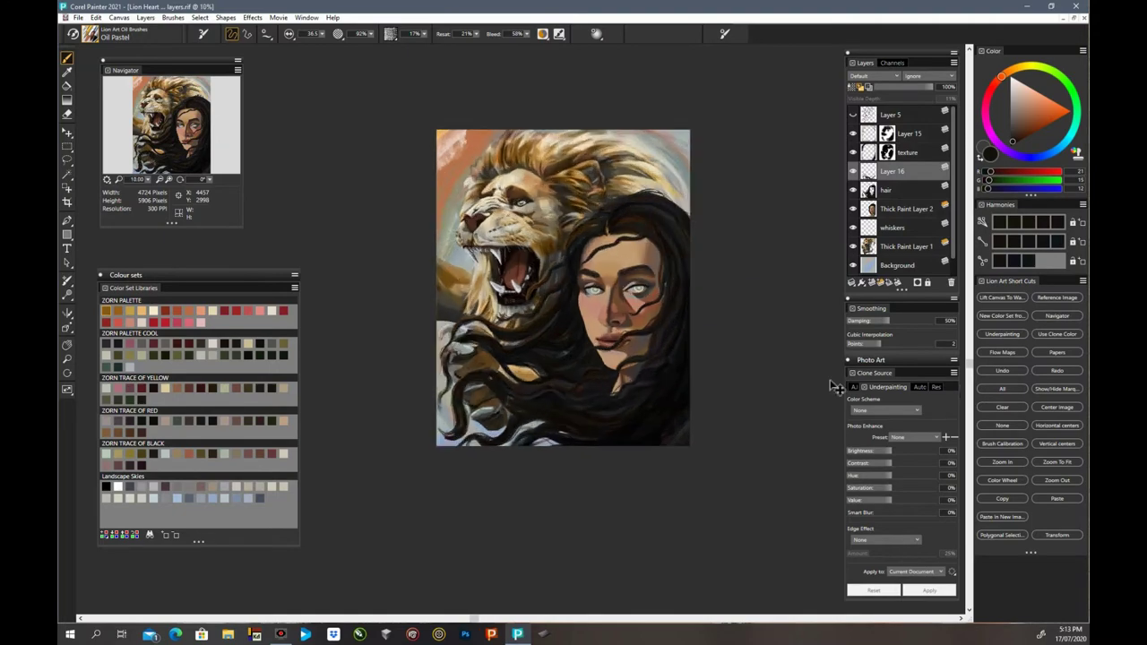
Step: Select Thick Paint Layer 2 and blend the girl's forehead below the hairline with sampled skin tones, keeping the Oil Pastel brush
{"action": "scroll", "coordinate": [574, 341], "scroll_direction": "up", "scroll_amount": 3}
{"action": "left_click", "coordinate": [892, 211]}
{"action": "scroll", "coordinate": [583, 430], "scroll_direction": "up", "scroll_amount": 2}
{"action": "left_click_drag", "start_coordinate": [516, 504], "coordinate": [359, 504]}
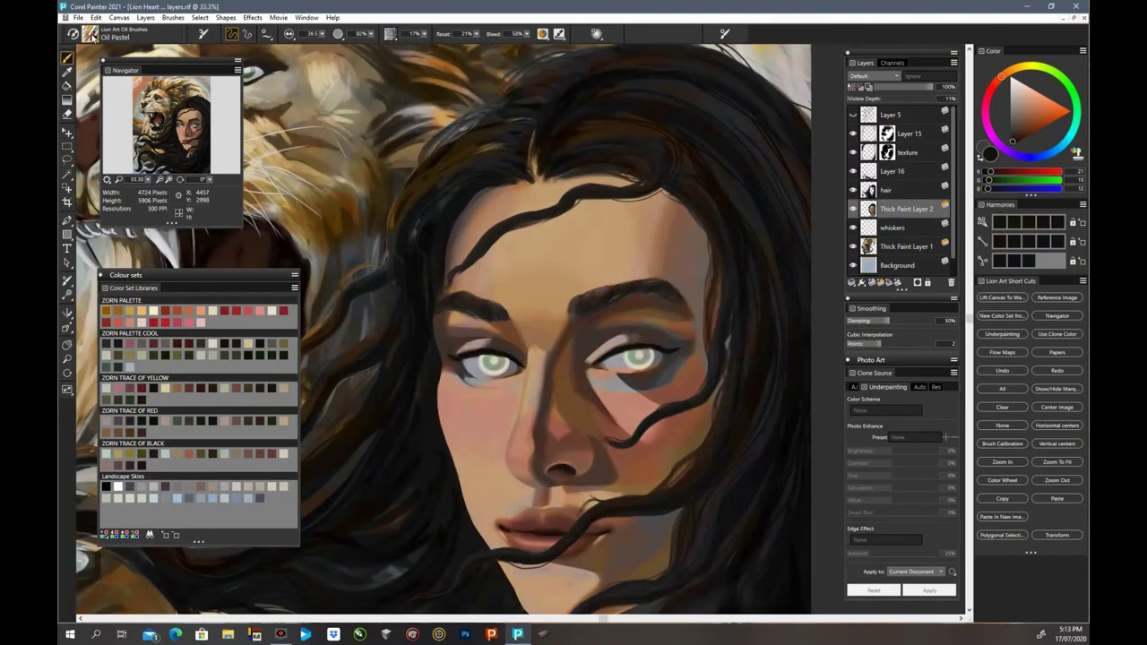
{"action": "left_click", "coordinate": [93, 40]}
{"action": "left_click", "coordinate": [624, 235]}
{"action": "key", "text": "Escape"}
{"action": "left_click", "coordinate": [640, 195], "text": "alt"}
{"action": "left_click", "coordinate": [663, 192], "text": "alt"}
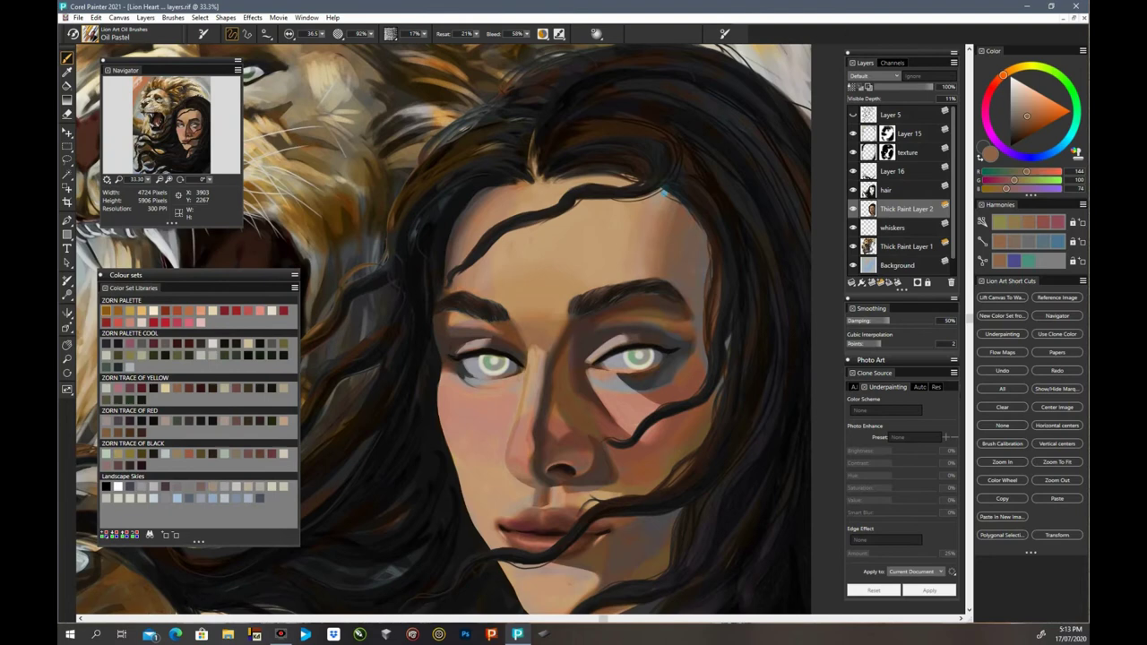
{"action": "left_click", "coordinate": [643, 259], "text": "alt"}
Step: Blend the skin around the brow, eyelid and under-eye on the shadowed side of the face with sampled tones
{"action": "left_click", "coordinate": [702, 290], "text": "alt"}
{"action": "left_click", "coordinate": [678, 286], "text": "alt"}
{"action": "left_click", "coordinate": [642, 318], "text": "alt"}
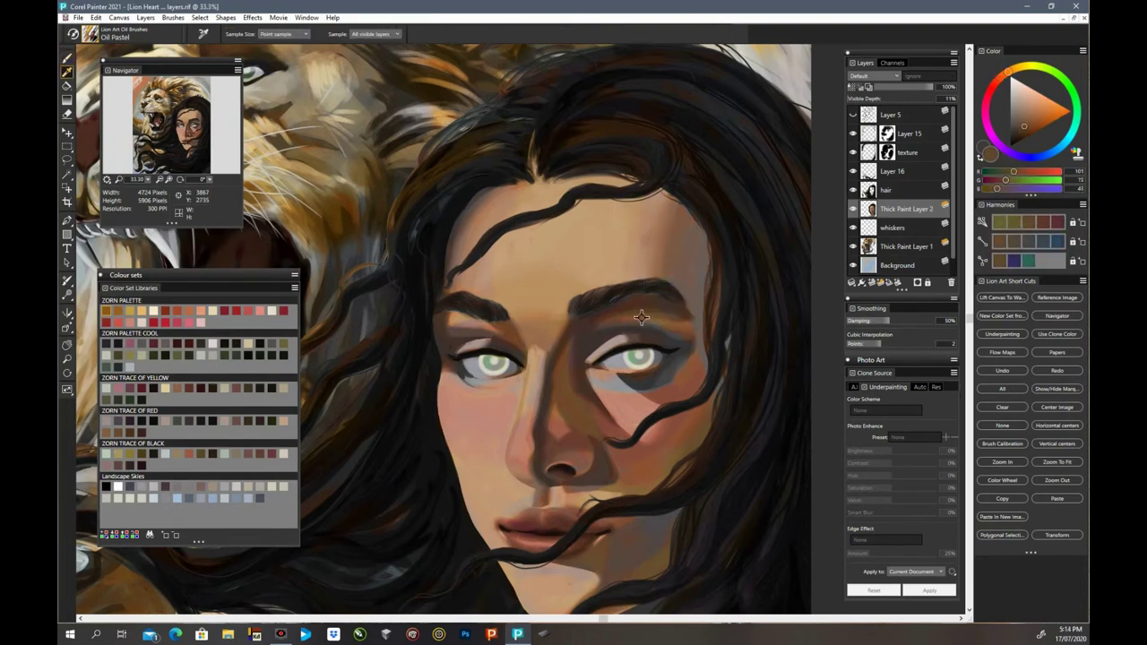
{"action": "left_click", "coordinate": [664, 380], "text": "alt"}
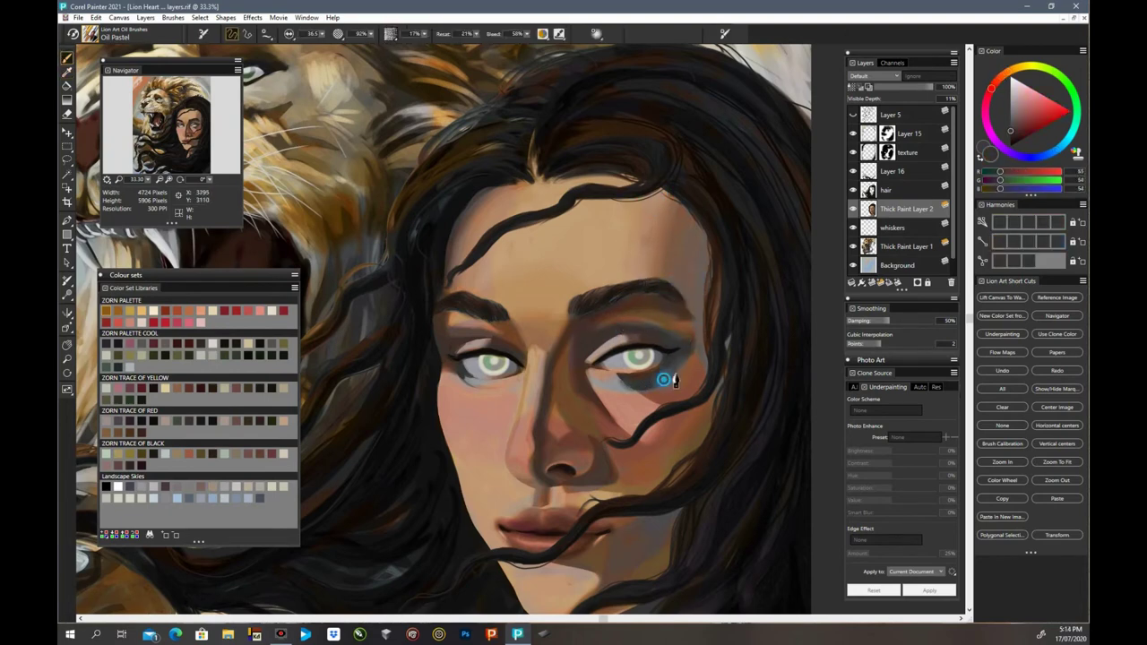
{"action": "left_click", "coordinate": [628, 393], "text": "alt"}
{"action": "left_click", "coordinate": [632, 406], "text": "alt"}
{"action": "left_click", "coordinate": [599, 405], "text": "alt"}
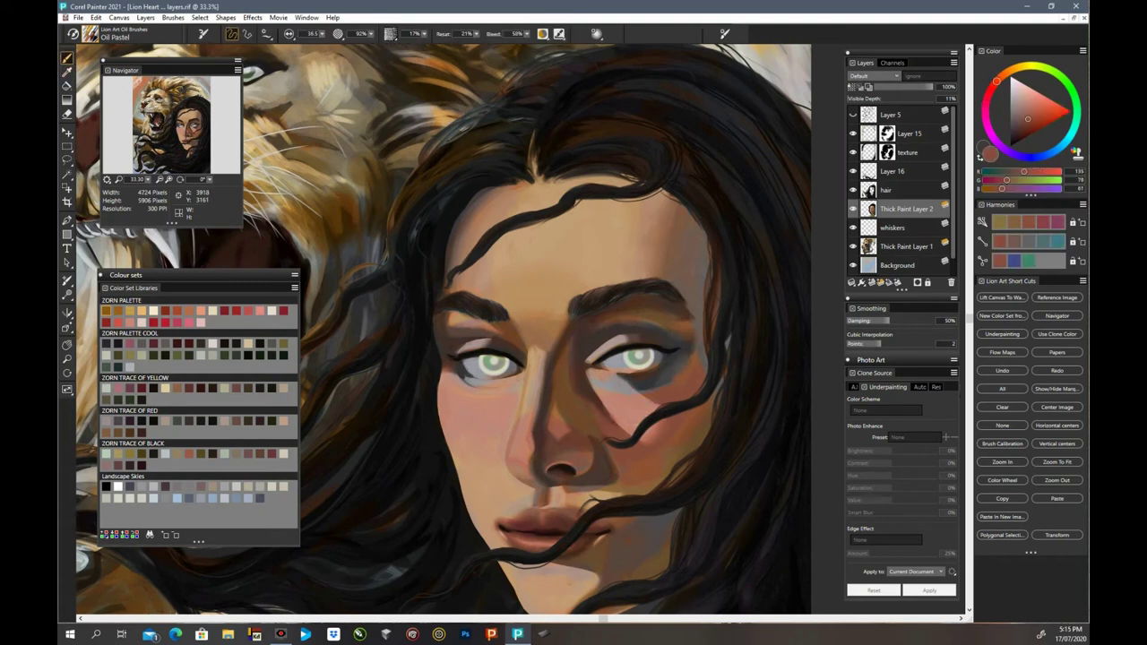
Step: Refine the shading along the nose, from its underside up to the bridge, with sampled skin colours
{"action": "left_click", "coordinate": [551, 405], "text": "alt"}
{"action": "left_click", "coordinate": [560, 425], "text": "alt"}
{"action": "left_click", "coordinate": [531, 484], "text": "alt"}
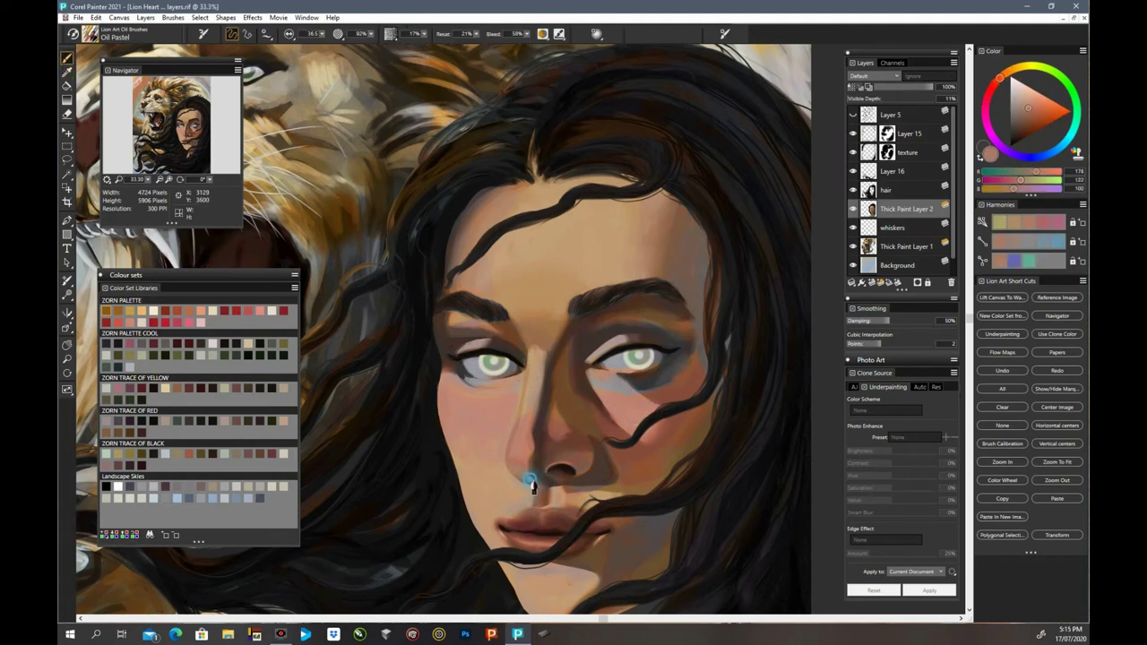
{"action": "left_click", "coordinate": [555, 410], "text": "alt"}
{"action": "left_click", "coordinate": [549, 353], "text": "alt"}
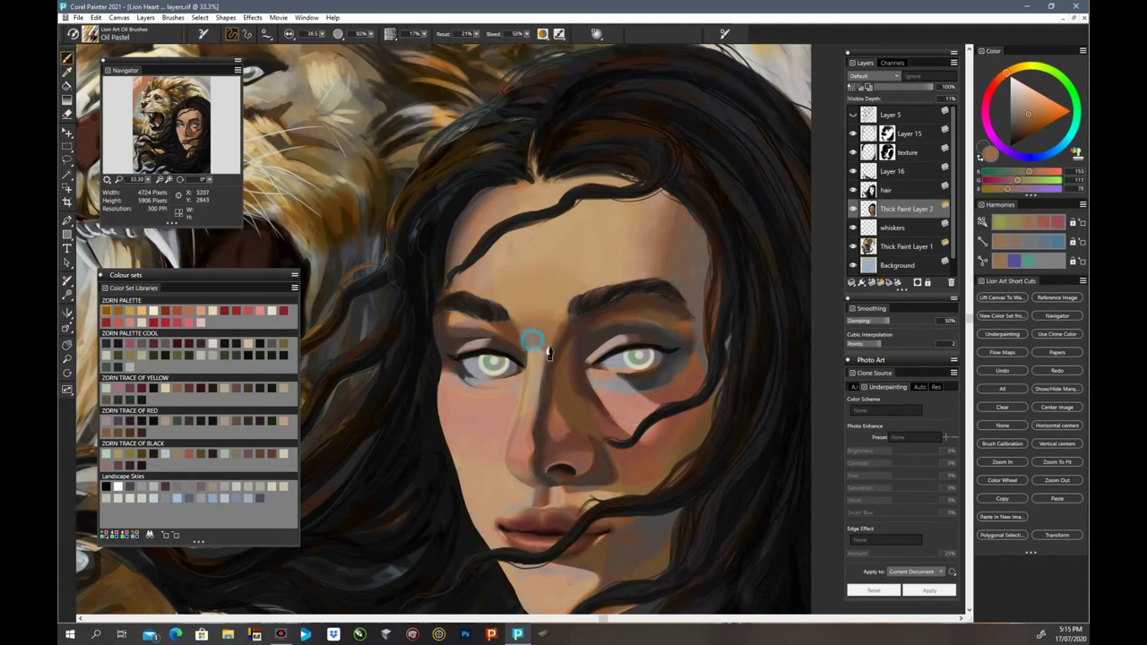
Step: Blend the skin above and below the eyebrow on the lit side of the face with sampled tones
{"action": "left_click", "coordinate": [469, 281], "text": "alt"}
{"action": "left_click", "coordinate": [470, 302], "text": "alt"}
{"action": "left_click", "coordinate": [464, 329], "text": "alt"}
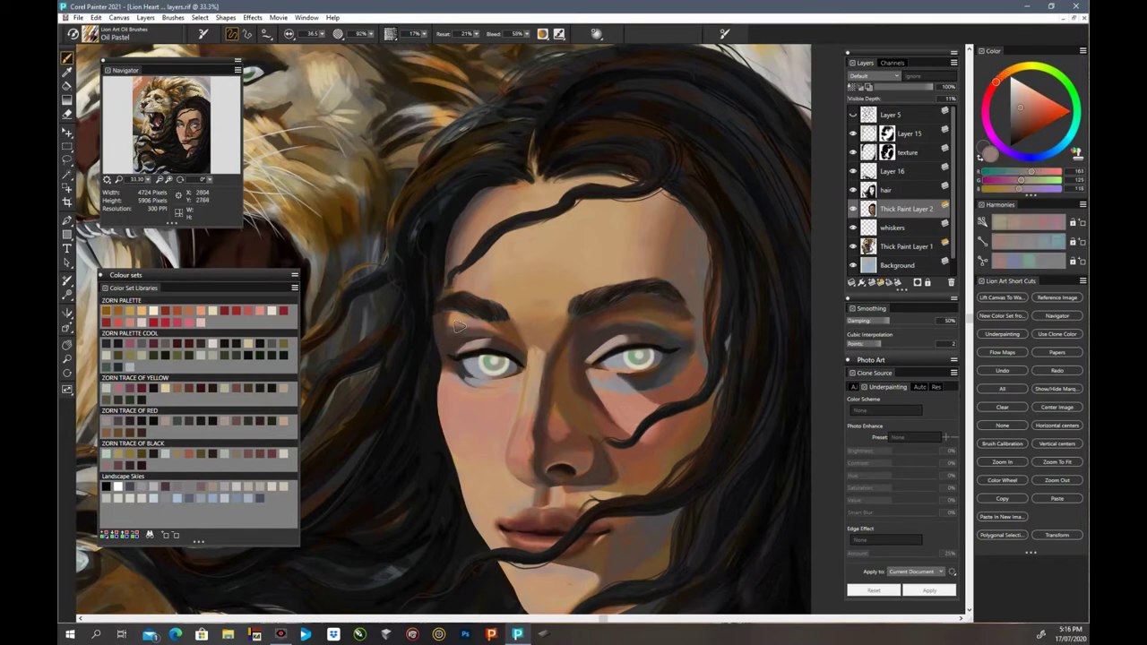
{"action": "left_click", "coordinate": [459, 321], "text": "alt"}
{"action": "left_click", "coordinate": [449, 324], "text": "alt"}
Step: Refine the area above the mouth, the shadowed cheek and the lips with colours sampled from the face
{"action": "scroll", "coordinate": [801, 335], "scroll_direction": "down", "scroll_amount": 3}
{"action": "left_click", "coordinate": [505, 358], "text": "alt"}
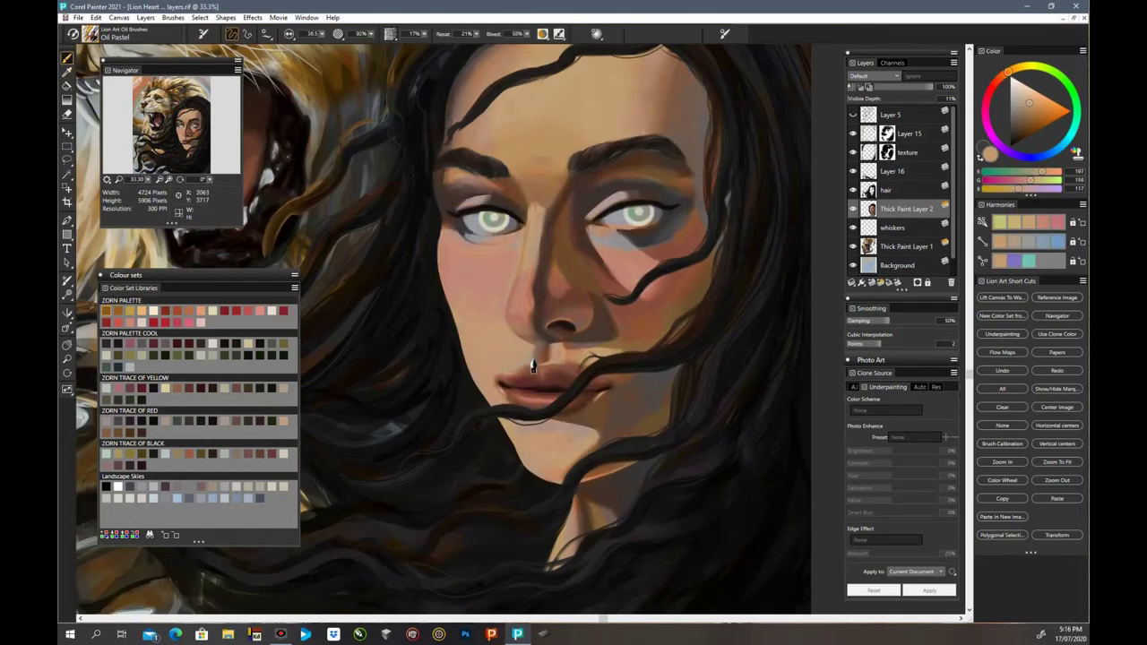
{"action": "left_click", "coordinate": [630, 343], "text": "alt"}
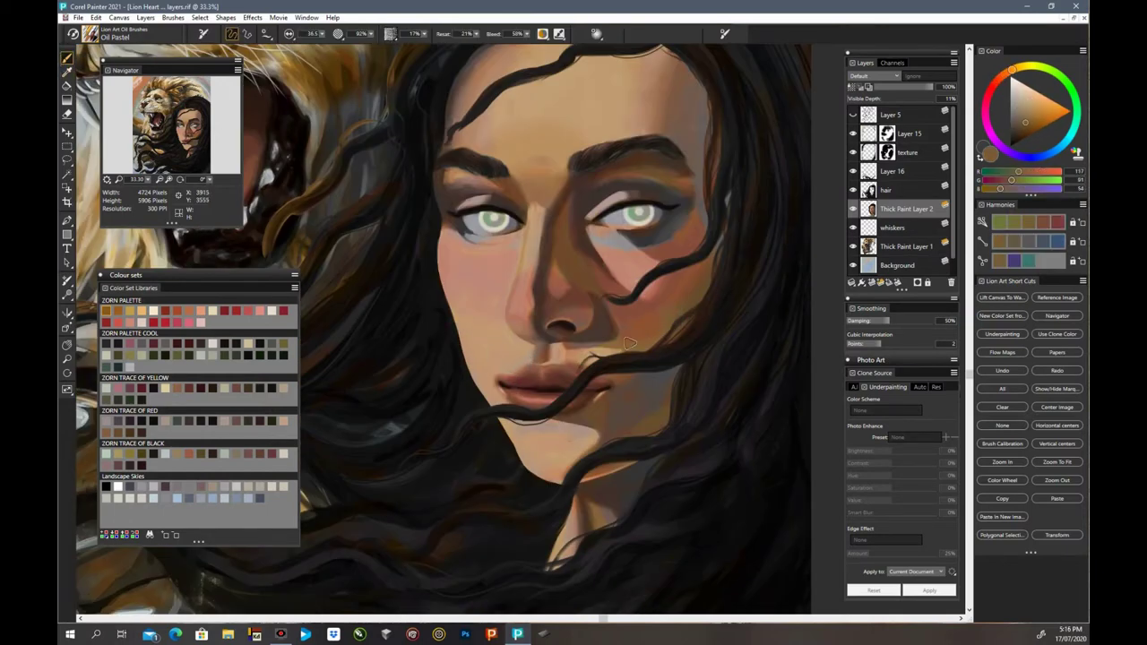
{"action": "left_click", "coordinate": [705, 238], "text": "alt"}
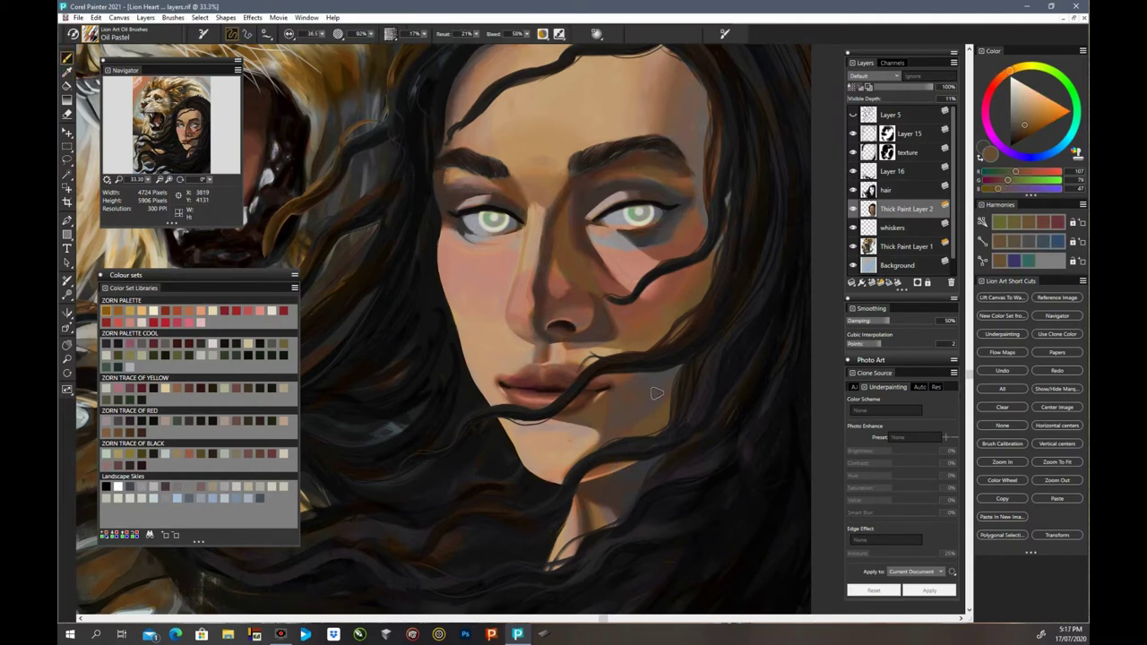
{"action": "left_click", "coordinate": [511, 384], "text": "alt"}
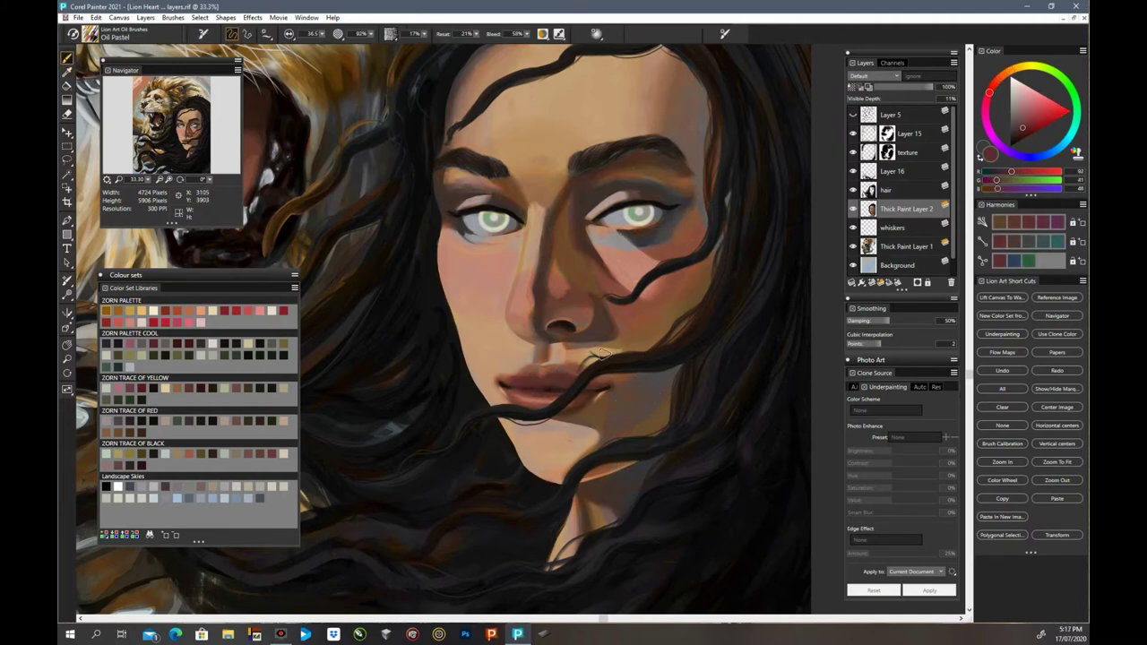
Step: Reduce the brush size and paint the whites and lower edges of both eyes with sampled greyish-blue tones
{"action": "left_click", "coordinate": [489, 236], "text": "alt"}
{"action": "key", "text": "bracketleft"}
{"action": "left_click", "coordinate": [470, 220], "text": "alt"}
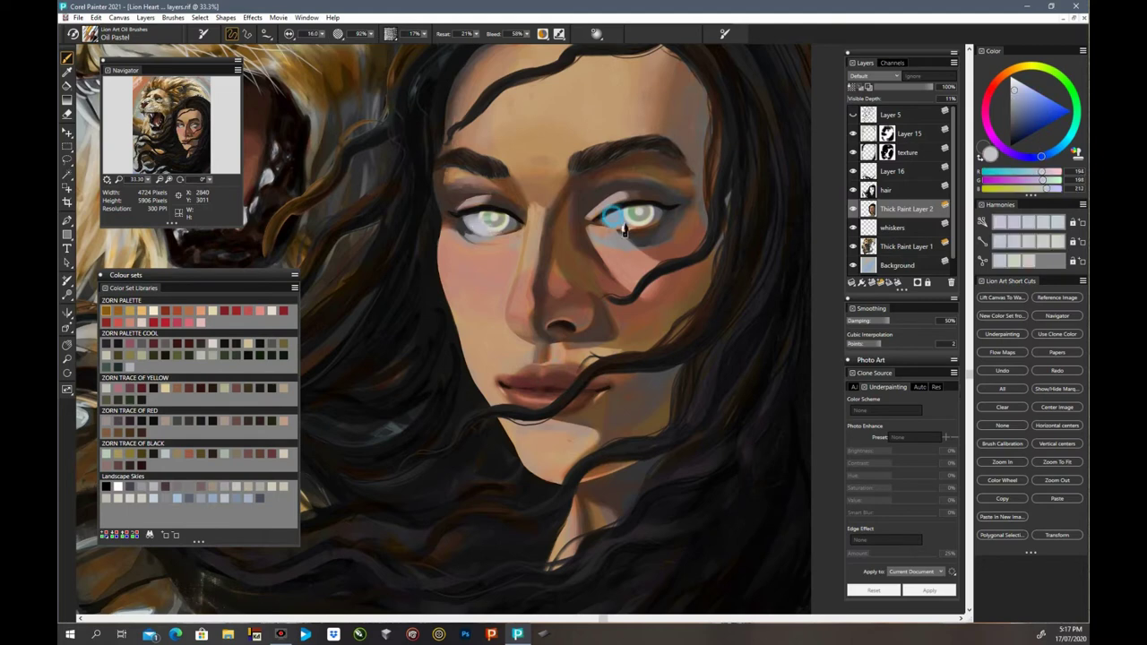
{"action": "key", "text": "n"}
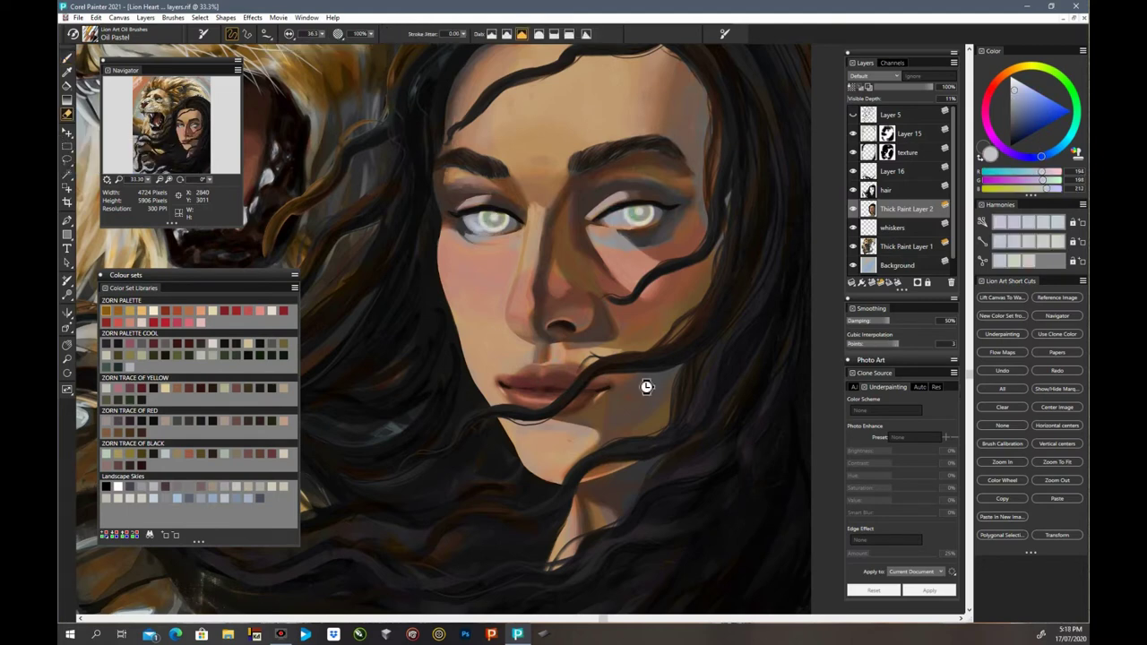
{"action": "left_click", "coordinate": [602, 218], "text": "alt"}
{"action": "key", "text": "b"}
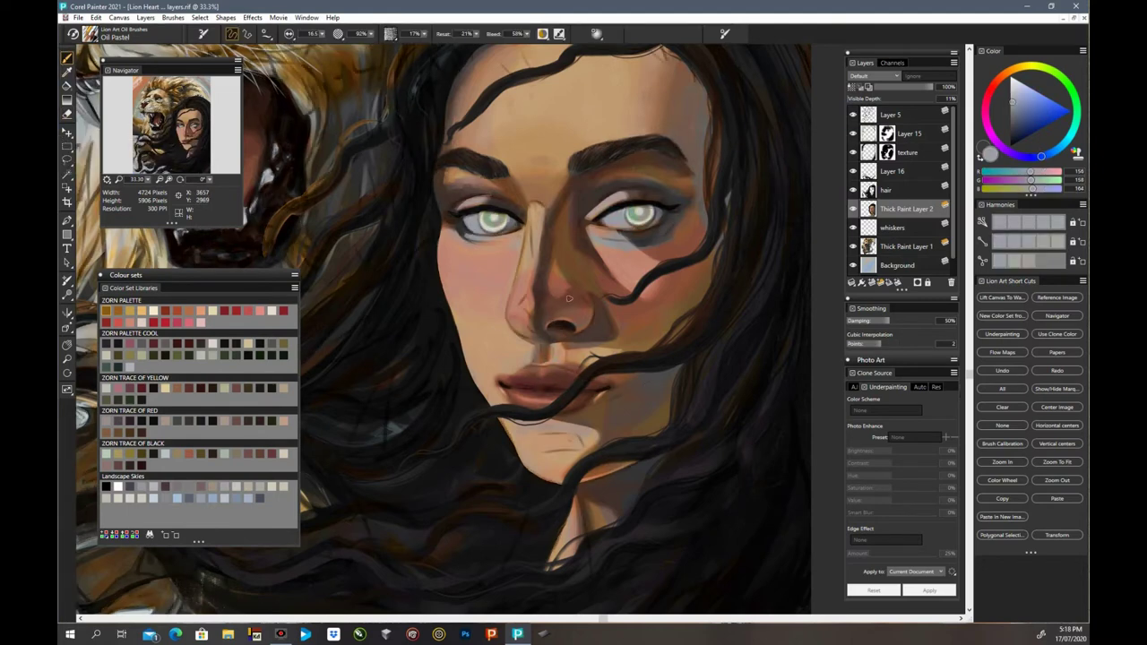
Step: Undo the last stroke near the inner eye corner and add a new layer above the girl's Thick Paint layer
{"action": "key", "text": "ctrl+plus"}
{"action": "key", "text": "ctrl+plus"}
{"action": "left_click", "coordinate": [517, 278]}
{"action": "key", "text": "ctrl+z"}
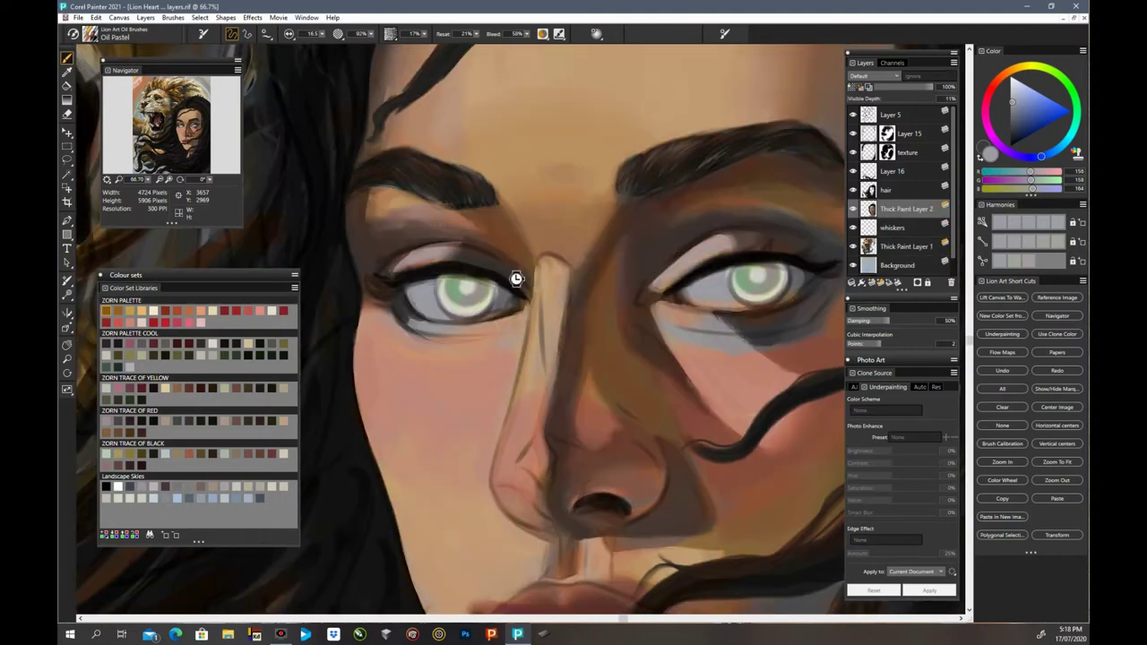
{"action": "key", "text": "ctrl+shift+n"}
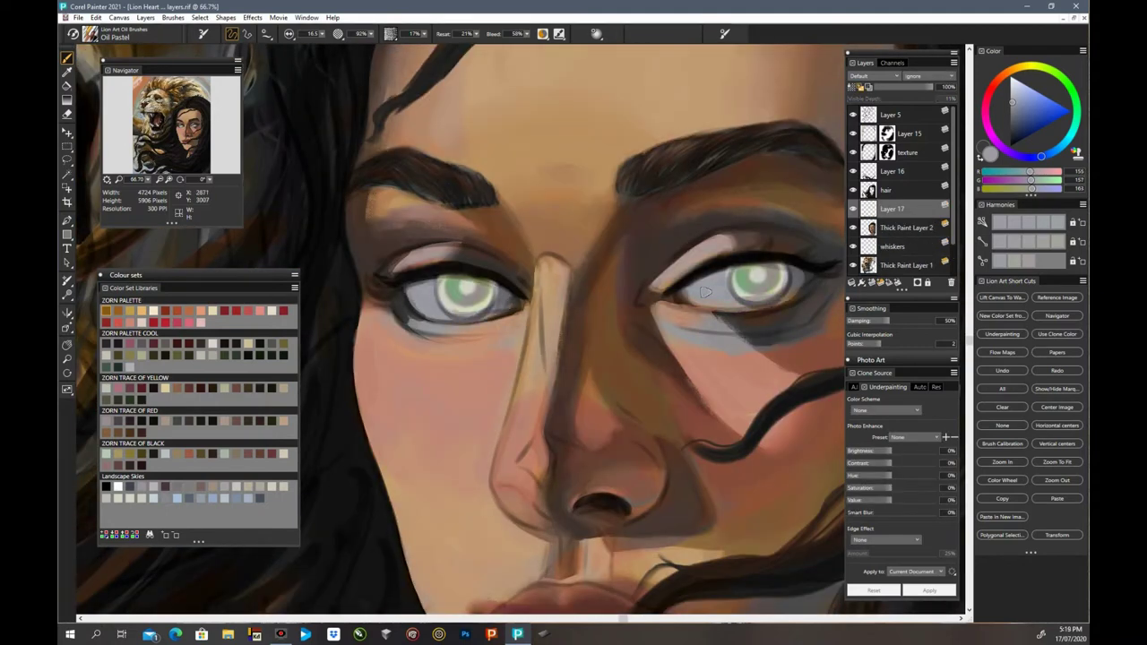
Step: Paint over the eye corners, nose and the shadow beside the nostril on the new layer with sampled colours
{"action": "left_click", "coordinate": [396, 305], "text": "alt"}
{"action": "left_click", "coordinate": [657, 322], "text": "alt"}
{"action": "left_click", "coordinate": [642, 380], "text": "alt"}
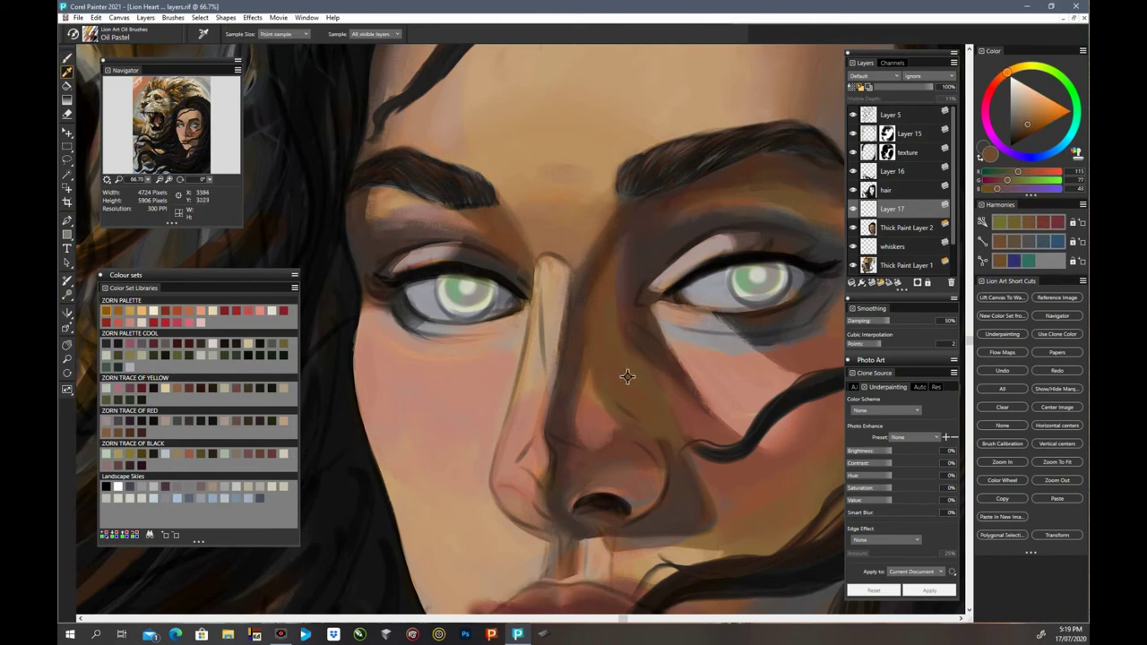
{"action": "key", "text": "b"}
{"action": "left_click", "coordinate": [609, 500], "text": "alt"}
{"action": "scroll", "coordinate": [708, 383], "scroll_direction": "down", "scroll_amount": 3}
{"action": "left_click", "coordinate": [708, 382], "text": "alt"}
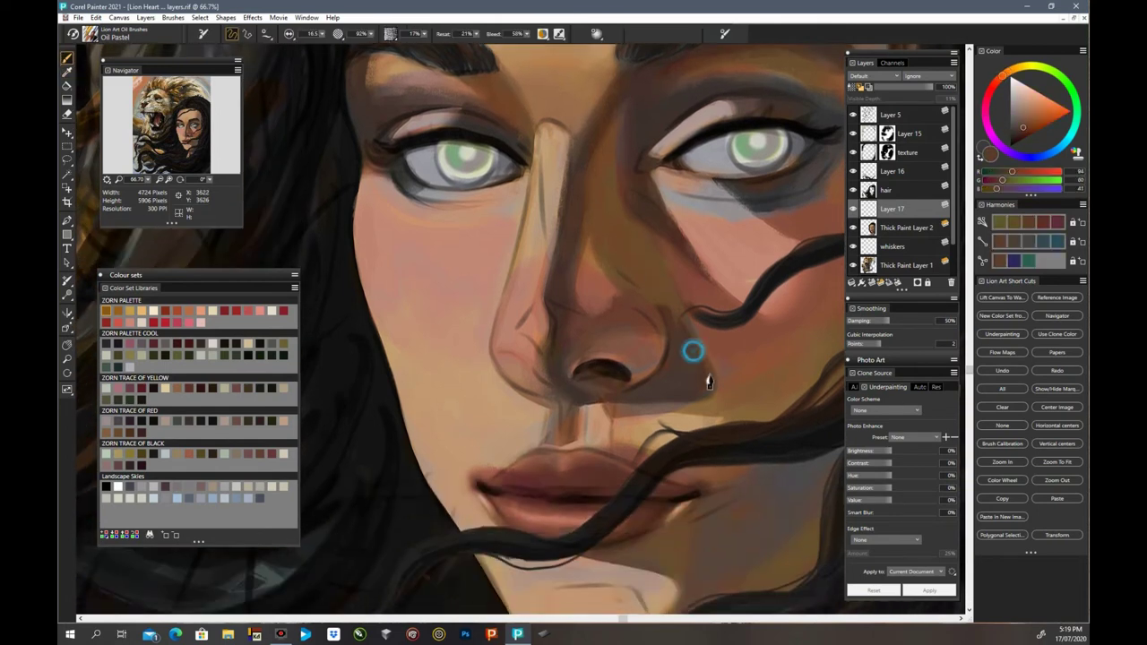
Step: Paint the lit cheek, mouth corner, chin and jaw shadow with a larger Oil Pastel brush and sampled skin tones
{"action": "key", "text": "ctrl+minus"}
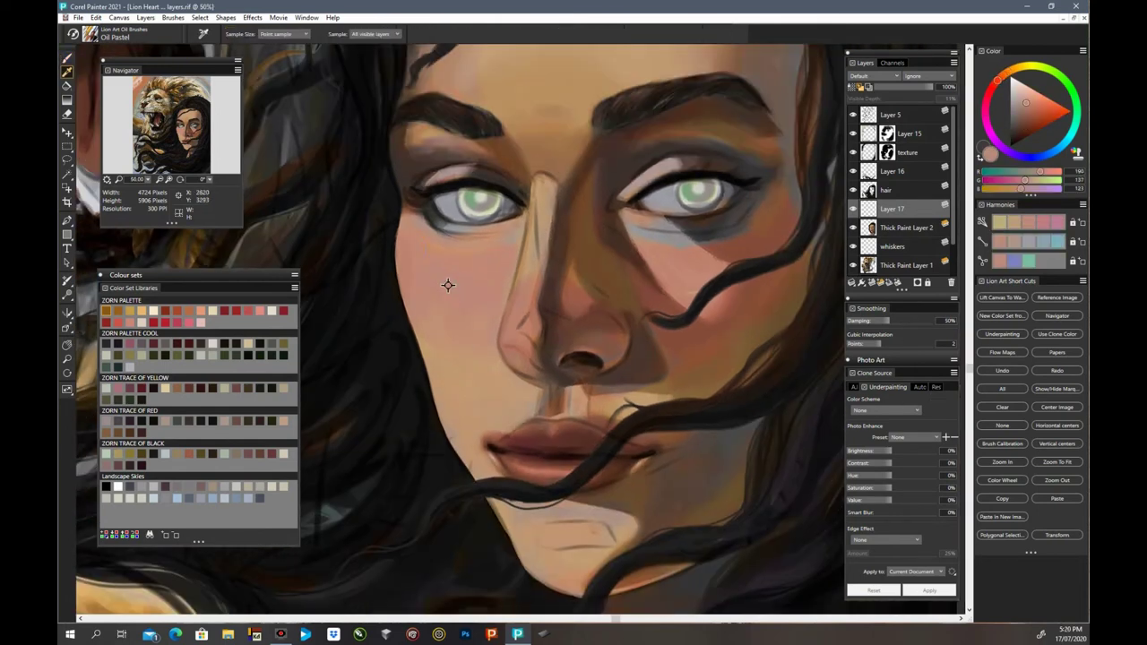
{"action": "left_click", "coordinate": [478, 427], "text": "alt"}
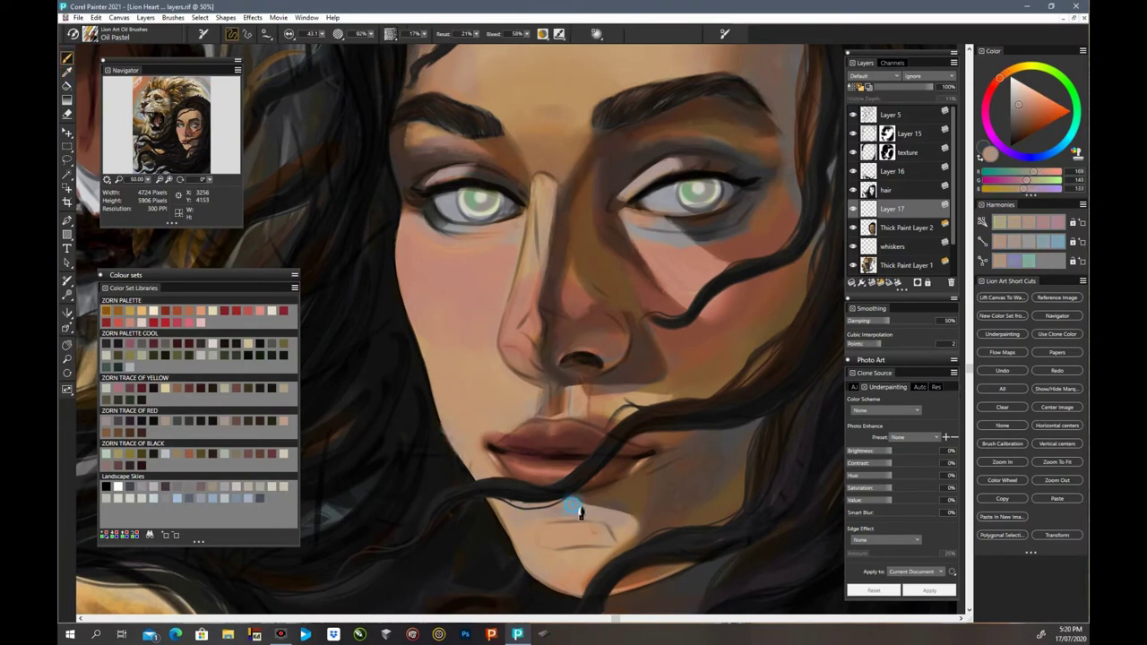
{"action": "left_click", "coordinate": [576, 560], "text": "alt"}
{"action": "left_click", "coordinate": [688, 568], "text": "alt"}
{"action": "left_click", "coordinate": [640, 510], "text": "alt"}
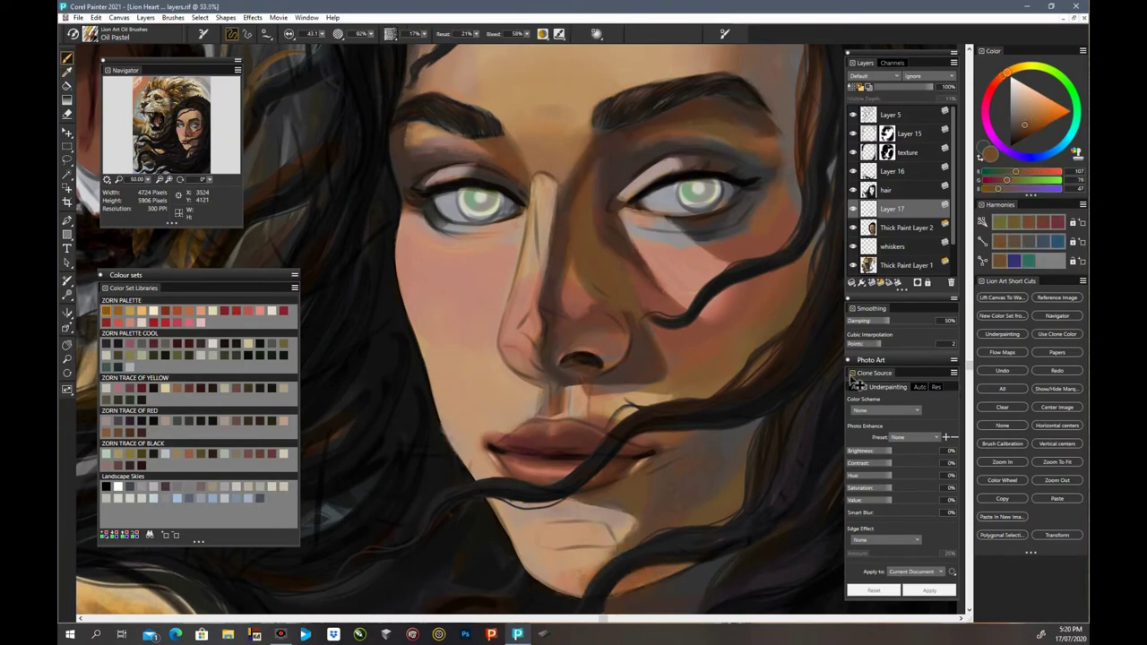
Step: Paint over both of the girl's pale green irises with a sampled dark brown-grey
{"action": "key", "text": "ctrl+plus"}
{"action": "left_click", "coordinate": [789, 218], "text": "alt"}
{"action": "scroll", "coordinate": [376, 125], "scroll_direction": "up", "scroll_amount": 3}
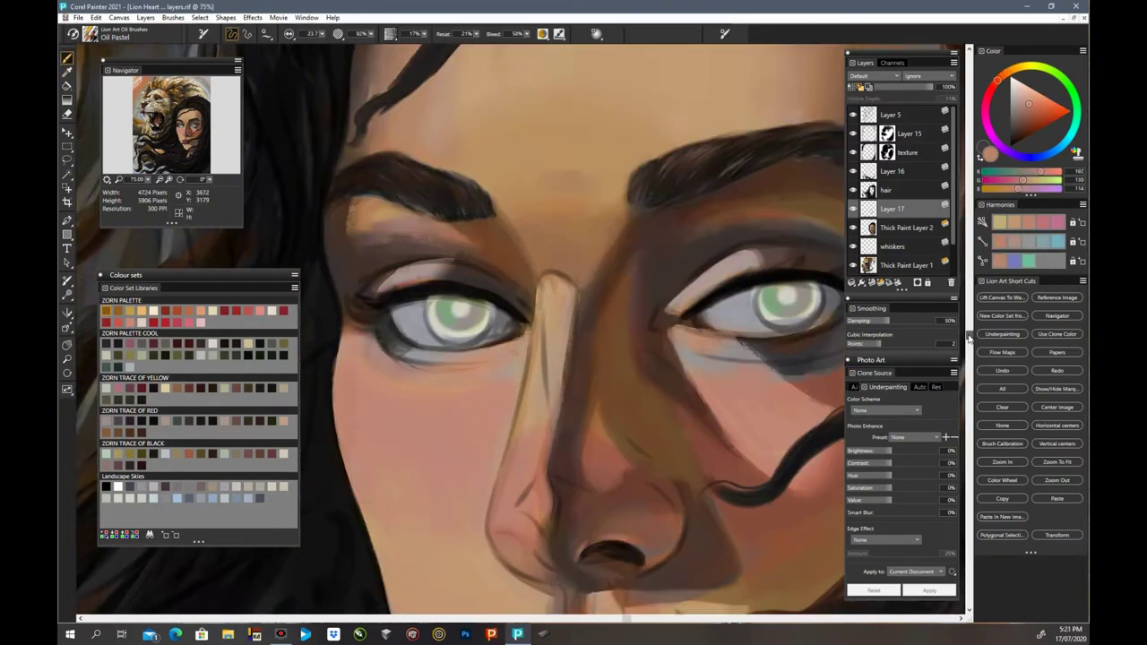
{"action": "left_click", "coordinate": [445, 332], "text": "alt"}
{"action": "mouse_move", "coordinate": [442, 330]}
{"action": "left_mouse_down"}
{"action": "mouse_move", "coordinate": [479, 328]}
{"action": "mouse_move", "coordinate": [466, 310]}
{"action": "left_mouse_up"}
{"action": "scroll", "coordinate": [475, 332], "scroll_direction": "right", "scroll_amount": 2}
{"action": "left_click_drag", "start_coordinate": [652, 288], "coordinate": [669, 308]}
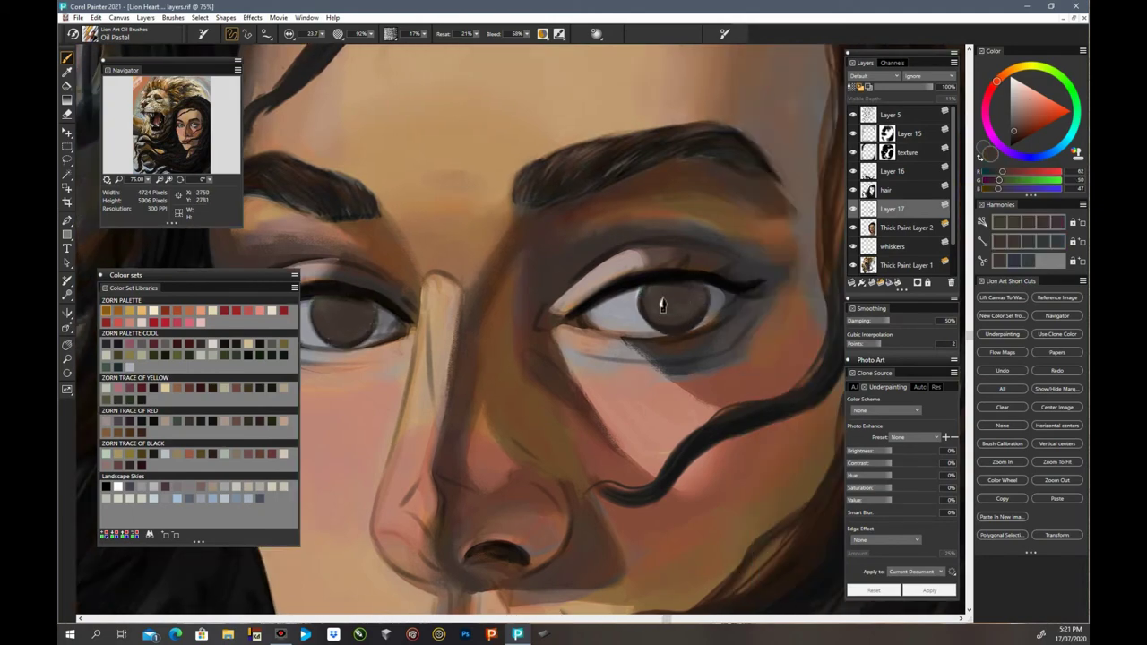
{"action": "key", "text": "ctrl+minus"}
{"action": "key", "text": "ctrl+minus"}
{"action": "key", "text": "ctrl+minus"}
{"action": "key", "text": "ctrl+minus"}
Step: Refine the girl's irises on Thick Paint Layer 2 with sampled grey tones
{"action": "key", "text": "ctrl+plus"}
{"action": "key", "text": "ctrl+plus"}
{"action": "key", "text": "ctrl+plus"}
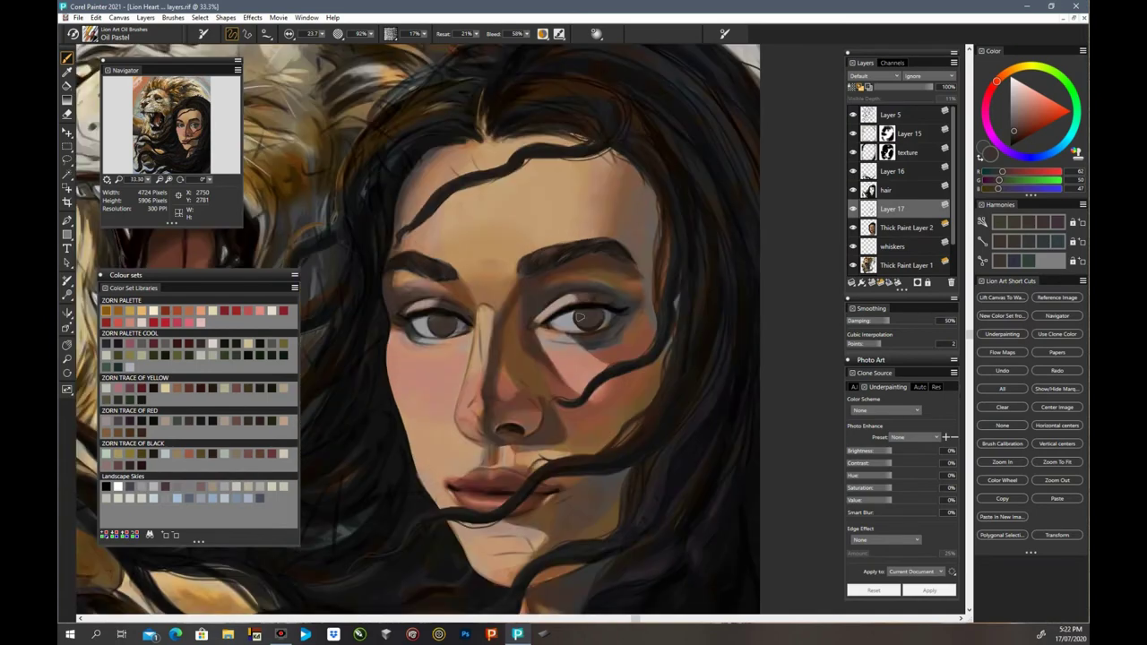
{"action": "left_click", "coordinate": [591, 344], "text": "alt"}
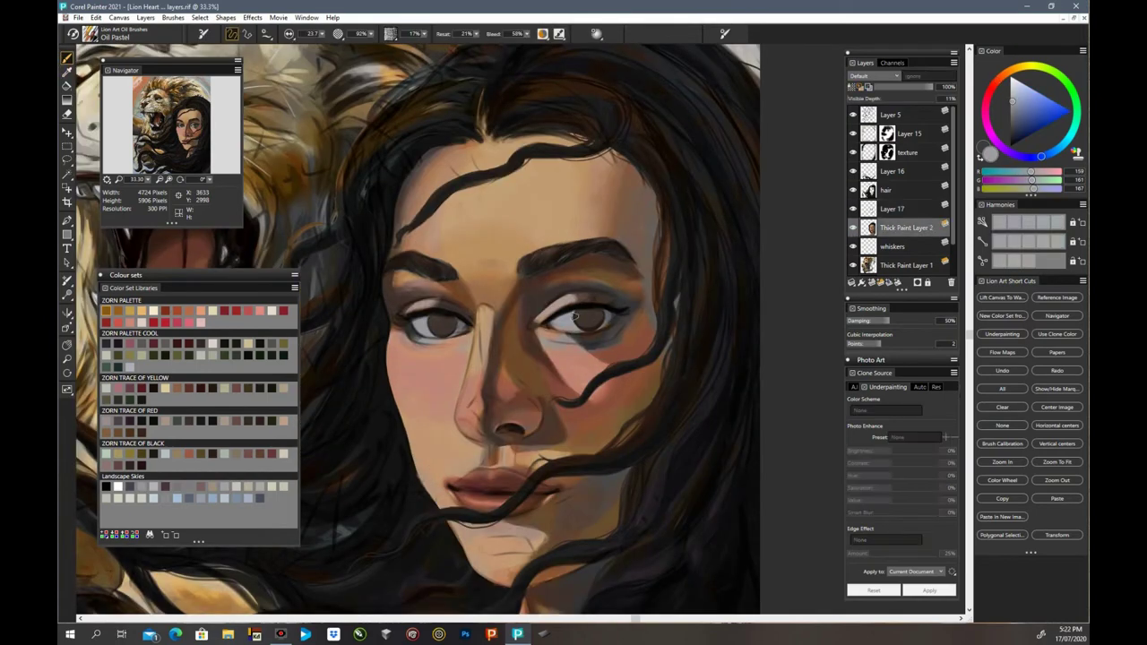
{"action": "left_click", "coordinate": [609, 317], "text": "alt"}
{"action": "key", "text": "ctrl+minus"}
{"action": "key", "text": "ctrl+minus"}
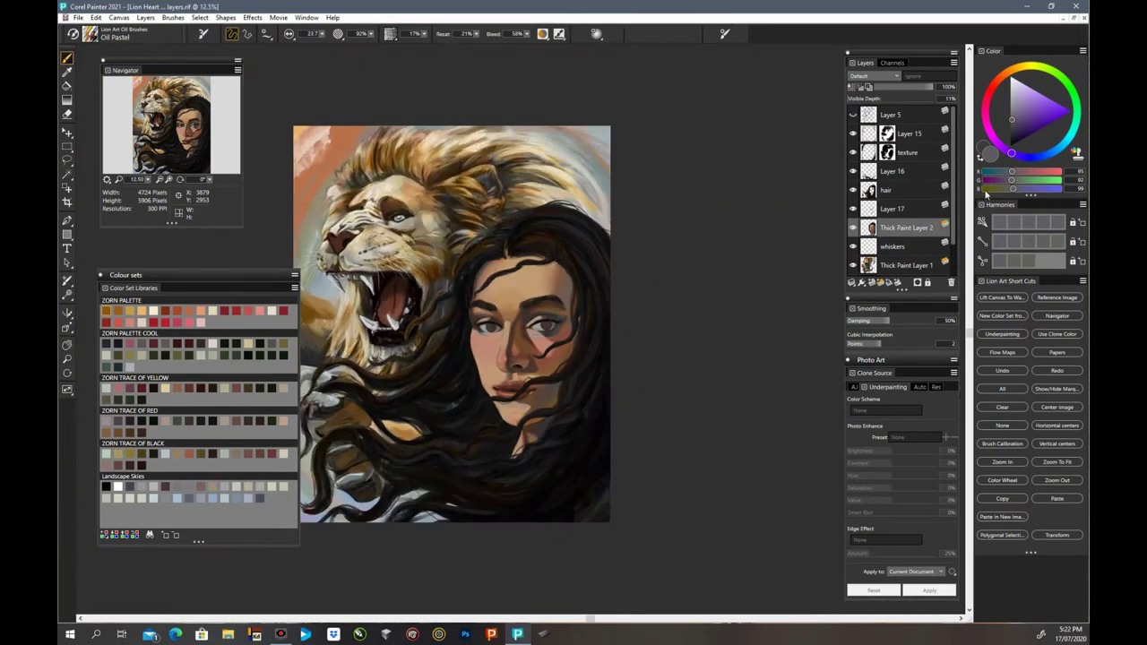
Step: Add a new layer directly above the lion's Thick Paint Layer 1
{"action": "scroll", "coordinate": [904, 215], "scroll_direction": "down", "scroll_amount": 2}
{"action": "left_click", "coordinate": [904, 232]}
{"action": "left_click", "coordinate": [871, 282]}
Step: Cover the lion's green iris with a sampled dark grey on the new layer
{"action": "key", "text": "ctrl+plus"}
{"action": "key", "text": "ctrl+plus"}
{"action": "key", "text": "ctrl+plus"}
{"action": "key", "text": "ctrl+plus"}
{"action": "key", "text": "ctrl+plus"}
{"action": "left_click_drag", "start_coordinate": [696, 619], "coordinate": [437, 605]}
{"action": "scroll", "coordinate": [437, 604], "scroll_direction": "up", "scroll_amount": 3}
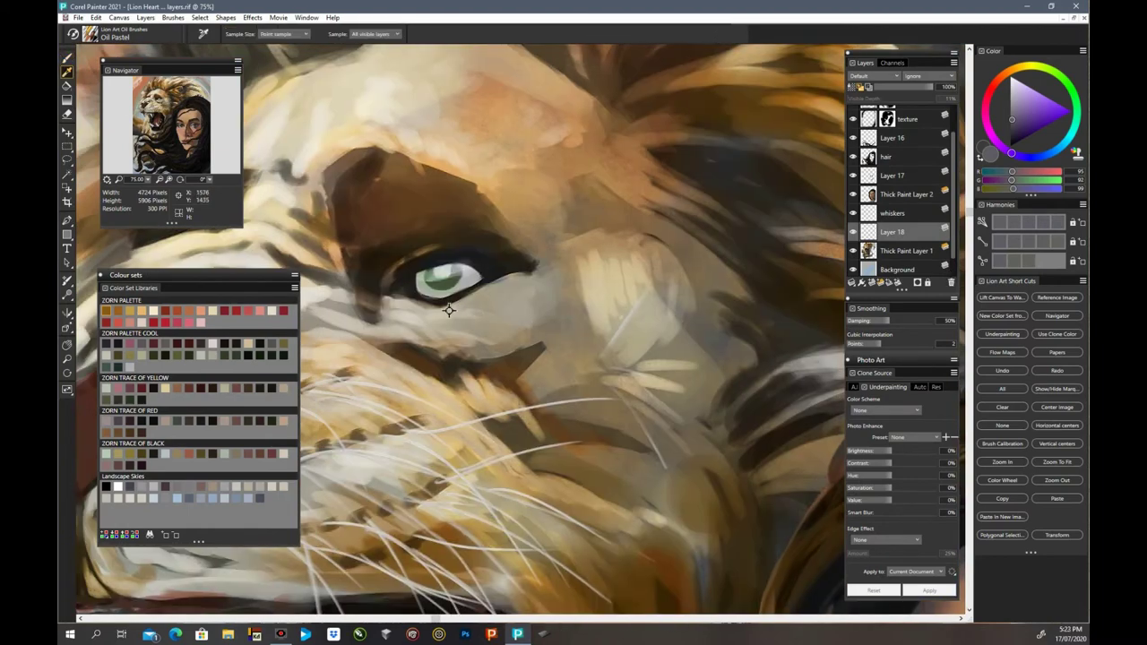
{"action": "left_click", "coordinate": [447, 306], "text": "alt"}
{"action": "left_click_drag", "start_coordinate": [429, 280], "coordinate": [465, 285]}
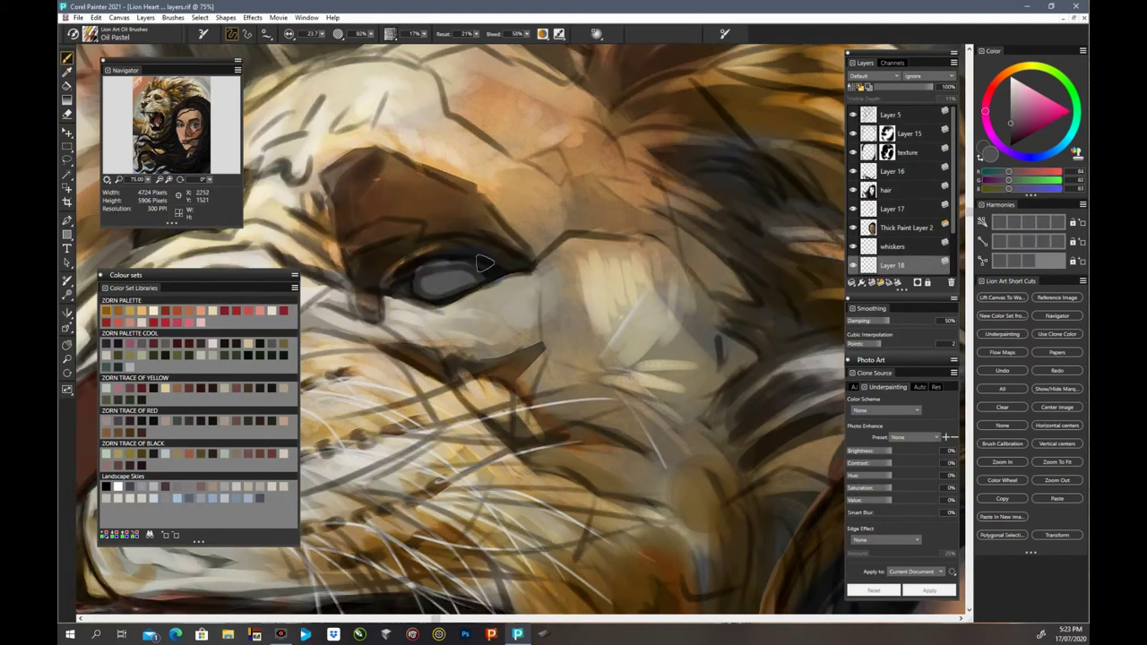
Step: Darken around the lion's iris with a sampled near-black and paint a golden tone into it using a smaller brush
{"action": "left_click", "coordinate": [432, 267], "text": "alt"}
{"action": "scroll", "coordinate": [459, 291], "scroll_direction": "down", "scroll_amount": 1}
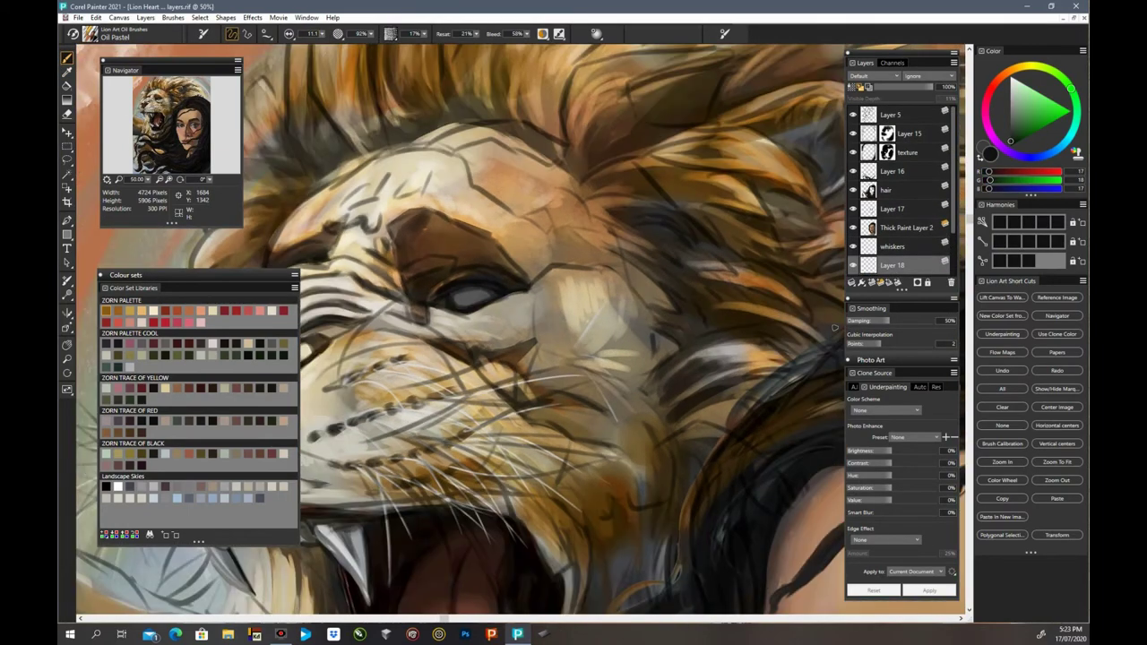
{"action": "left_click", "coordinate": [583, 495], "text": "alt"}
{"action": "left_click_drag", "start_coordinate": [484, 294], "coordinate": [463, 299]}
{"action": "left_click", "coordinate": [466, 316], "text": "alt"}
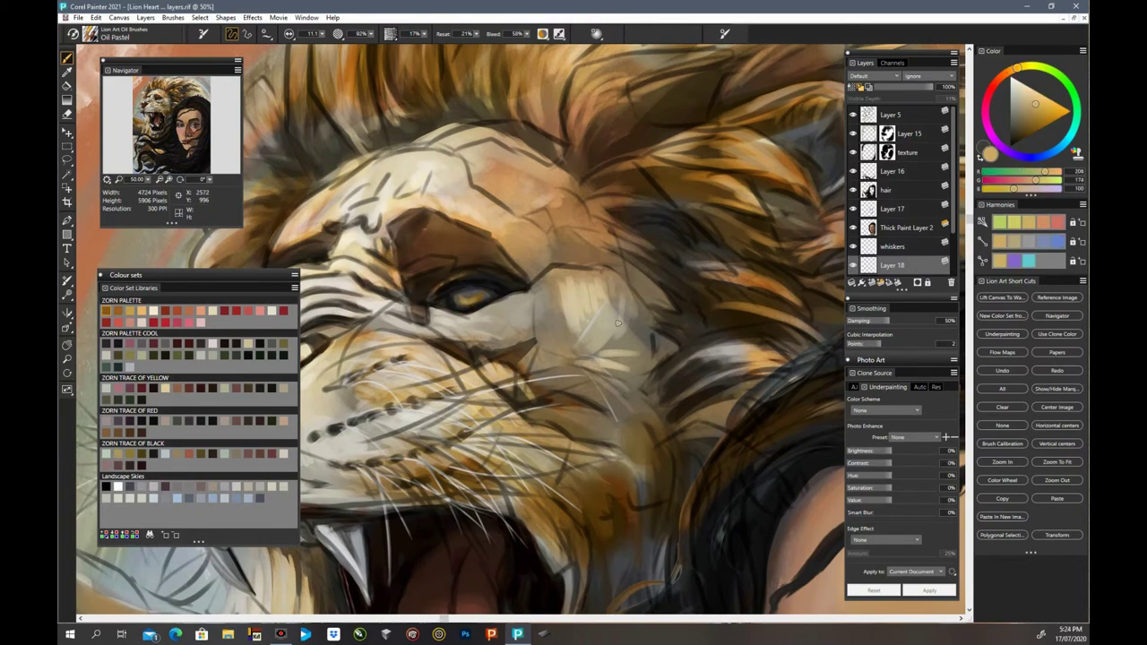
Step: Paint both of the girl's irises golden on a new layer above Layer 17
{"action": "scroll", "coordinate": [617, 322], "scroll_direction": "down", "scroll_amount": 2}
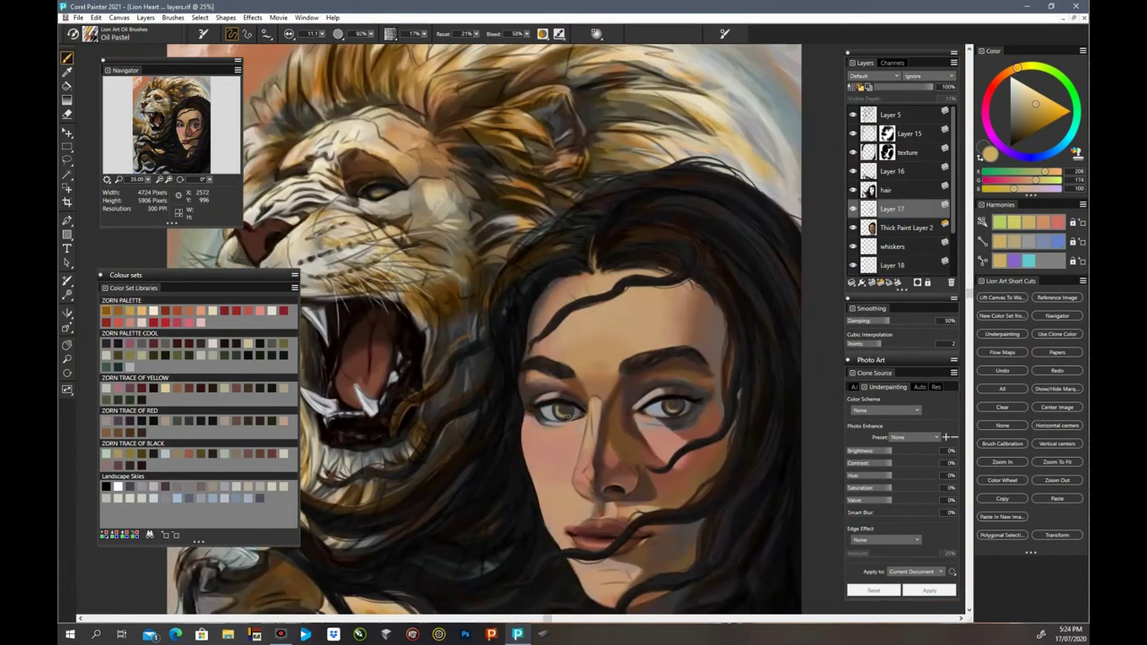
{"action": "scroll", "coordinate": [504, 425], "scroll_direction": "down", "scroll_amount": 1}
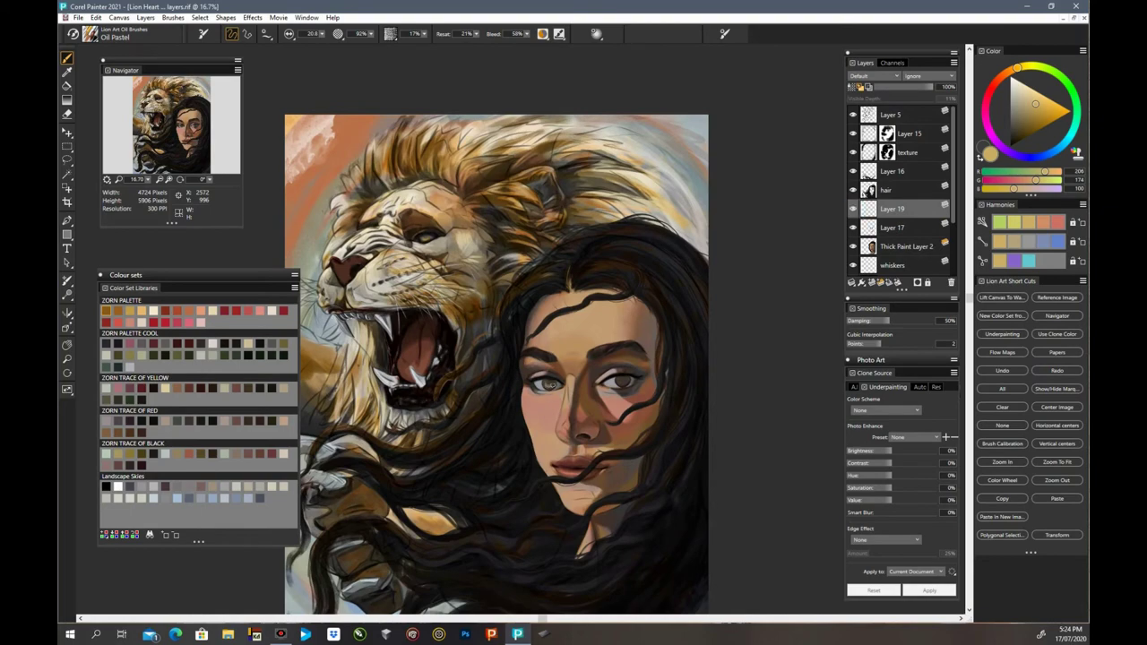
{"action": "key", "text": "ctrl+plus"}
{"action": "key", "text": "ctrl+plus"}
{"action": "key", "text": "ctrl+plus"}
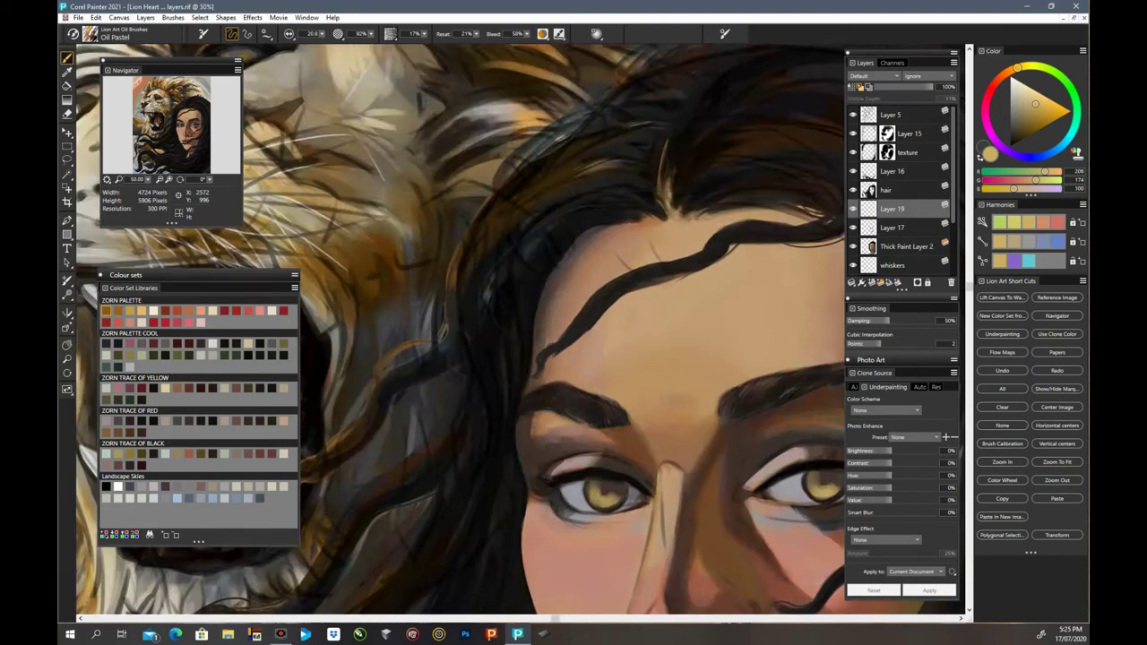
{"action": "scroll", "coordinate": [622, 387], "scroll_direction": "down", "scroll_amount": 3}
Step: Clean up the edges of the girl's golden irises with the Eraser
{"action": "key", "text": "n"}
{"action": "left_click", "coordinate": [581, 619]}
{"action": "key", "text": "ctrl+minus"}
{"action": "key", "text": "ctrl+minus"}
{"action": "key", "text": "ctrl+minus"}
{"action": "key", "text": "ctrl+minus"}
{"action": "key", "text": "ctrl+minus"}
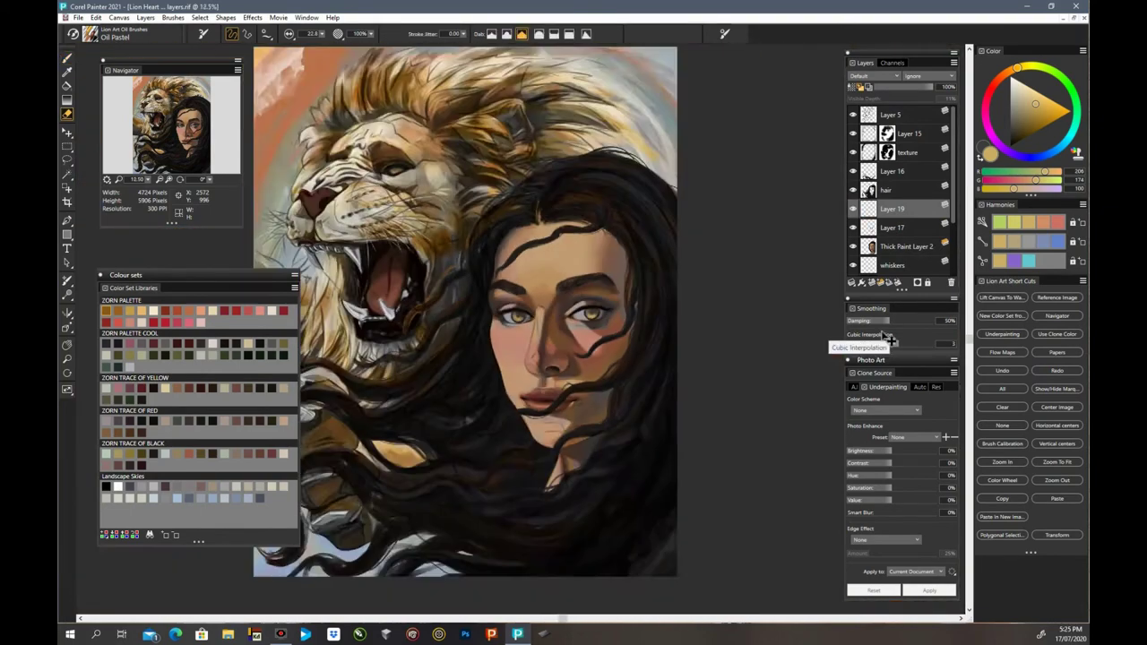
Step: Remove Layer 19 from the layer stack and hide the sketch on Layer 5
{"action": "left_click", "coordinate": [950, 283]}
{"action": "left_click", "coordinate": [854, 115]}
{"action": "scroll", "coordinate": [891, 245], "scroll_direction": "down", "scroll_amount": 1}
Step: Select Layer 18 and lower its underpainting Value to -45%
{"action": "left_click", "coordinate": [891, 242]}
{"action": "key", "text": "ctrl+plus"}
{"action": "key", "text": "ctrl+plus"}
{"action": "key", "text": "ctrl+plus"}
{"action": "key", "text": "ctrl+plus"}
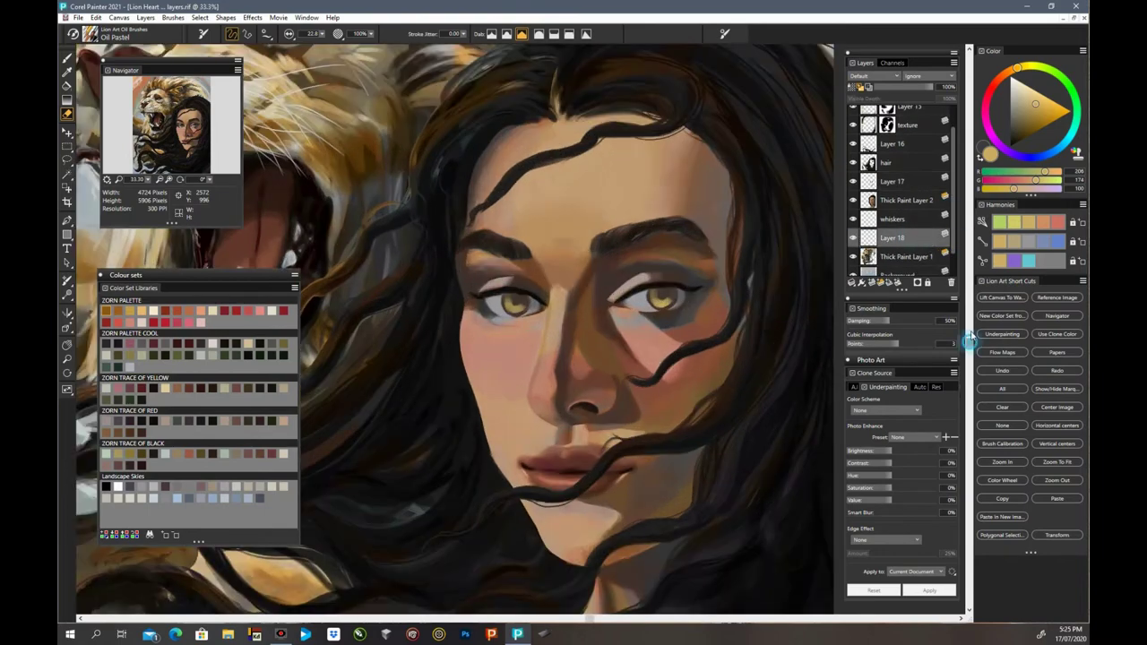
{"action": "left_click_drag", "start_coordinate": [890, 500], "coordinate": [884, 500]}
Step: Repaint the lion's iris on Layer 18 with a sampled golden tone and a small Oil Pastel brush
{"action": "key", "text": "b"}
{"action": "left_click", "coordinate": [768, 487], "text": "alt"}
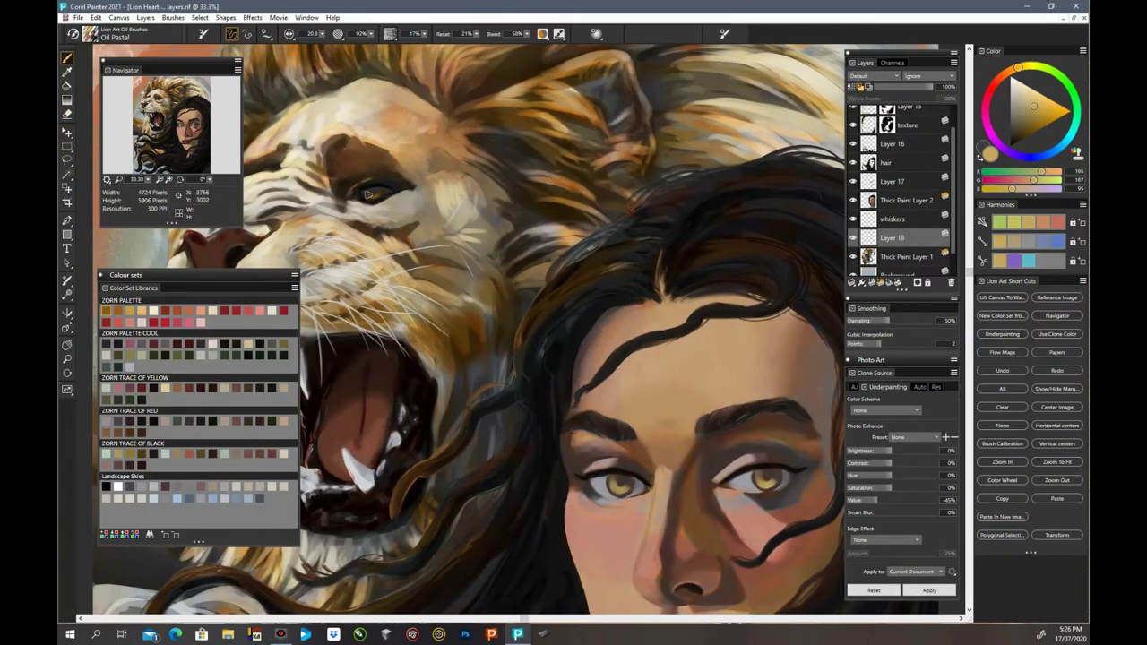
{"action": "left_click_drag", "start_coordinate": [363, 190], "coordinate": [384, 197]}
{"action": "key", "text": "ctrl+minus"}
{"action": "key", "text": "ctrl+minus"}
{"action": "key", "text": "ctrl+minus"}
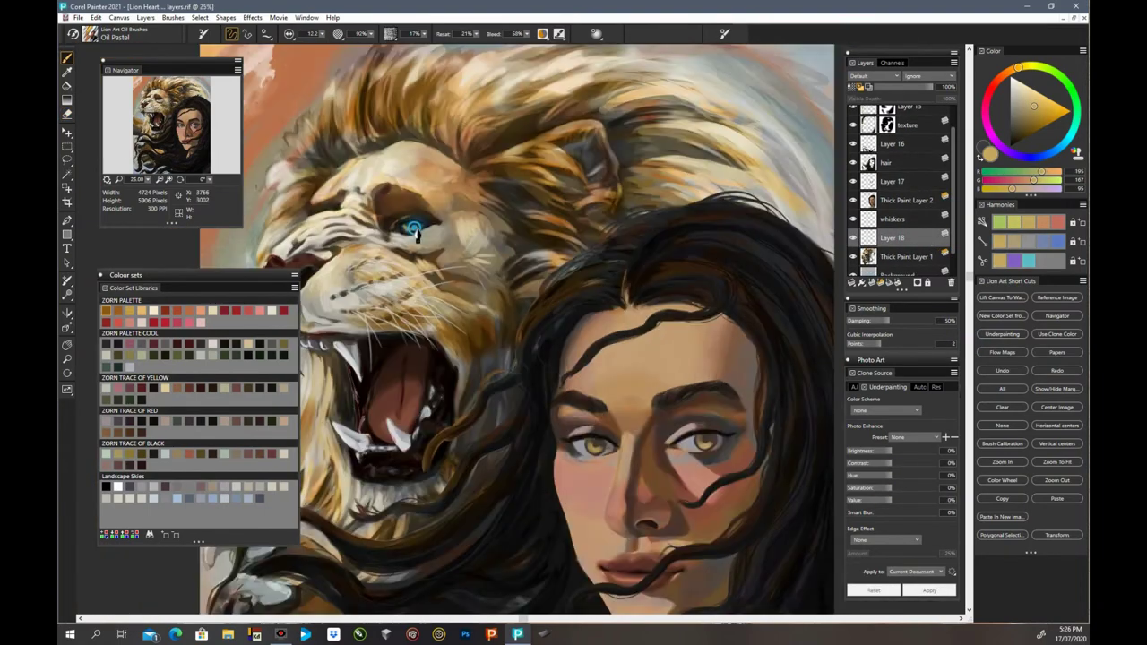
Step: Lasso the upper parts of both of the girl's irises on Layer 17
{"action": "scroll", "coordinate": [776, 415], "scroll_direction": "down", "scroll_amount": 1}
{"action": "left_click", "coordinate": [901, 183]}
{"action": "left_click_drag", "start_coordinate": [891, 500], "coordinate": [889, 500]}
{"action": "key", "text": "ctrl+plus"}
{"action": "key", "text": "ctrl+plus"}
{"action": "key", "text": "ctrl+plus"}
{"action": "left_click", "coordinate": [68, 159]}
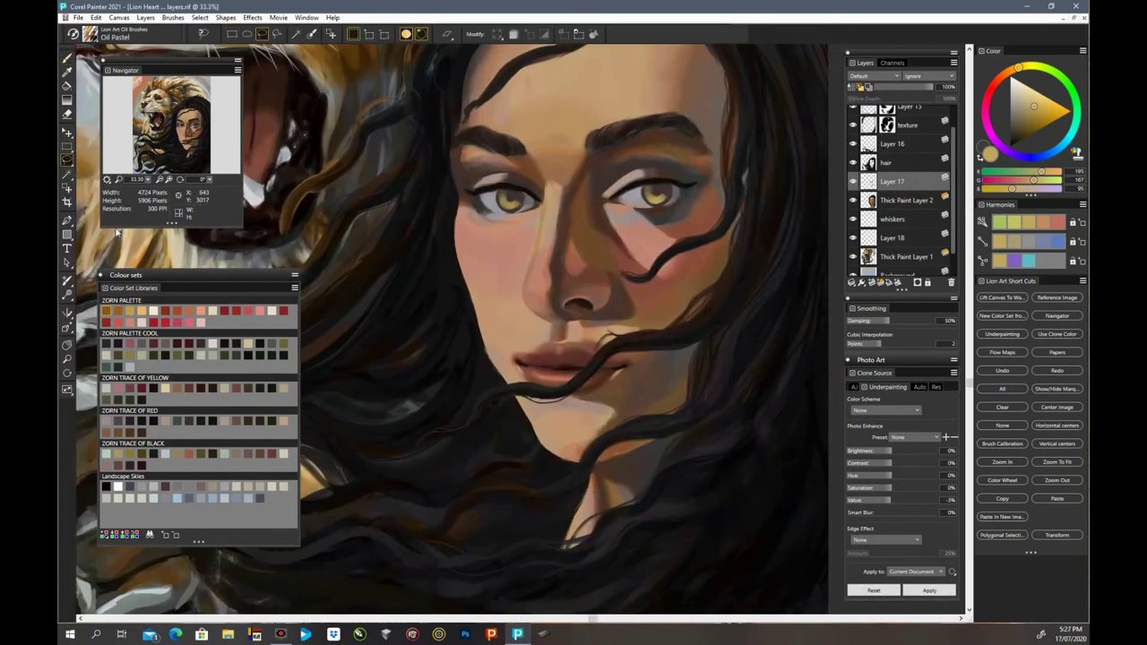
{"action": "left_click_drag", "start_coordinate": [509, 172], "coordinate": [515, 171]}
{"action": "left_click_drag", "start_coordinate": [656, 170], "coordinate": [677, 183]}
Step: Hide the selection outline and apply an underpainting Value of -18% to the selected iris areas
{"action": "mouse_move", "coordinate": [889, 500]}
{"action": "left_mouse_down"}
{"action": "mouse_move", "coordinate": [870, 503]}
{"action": "mouse_move", "coordinate": [880, 500]}
{"action": "left_mouse_up"}
{"action": "key", "text": "ctrl+minus"}
{"action": "key", "text": "ctrl+minus"}
{"action": "left_click", "coordinate": [1056, 389]}
{"action": "key", "text": "ctrl+minus"}
{"action": "key", "text": "ctrl+minus"}
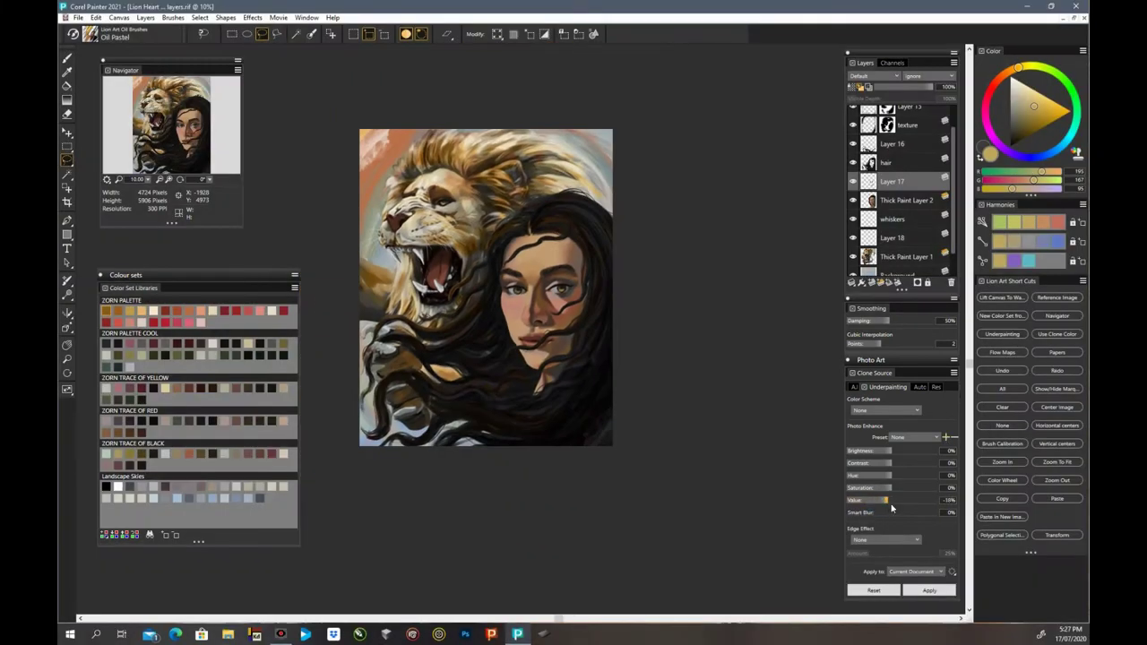
{"action": "left_click", "coordinate": [930, 591]}
Step: Add a new layer above Layer 17 and switch back to the Oil Pastel brush
{"action": "key", "text": "ctrl+plus"}
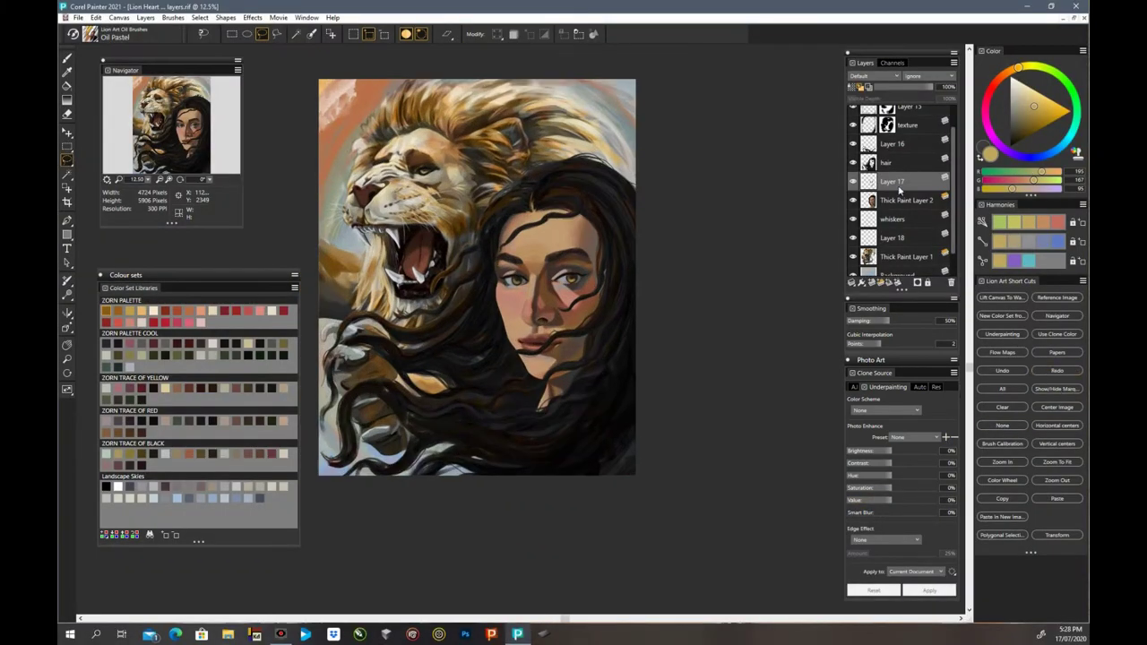
{"action": "key", "text": "ctrl+shift+n"}
{"action": "key", "text": "ctrl+plus"}
{"action": "left_click", "coordinate": [68, 57]}
{"action": "key", "text": "ctrl+plus"}
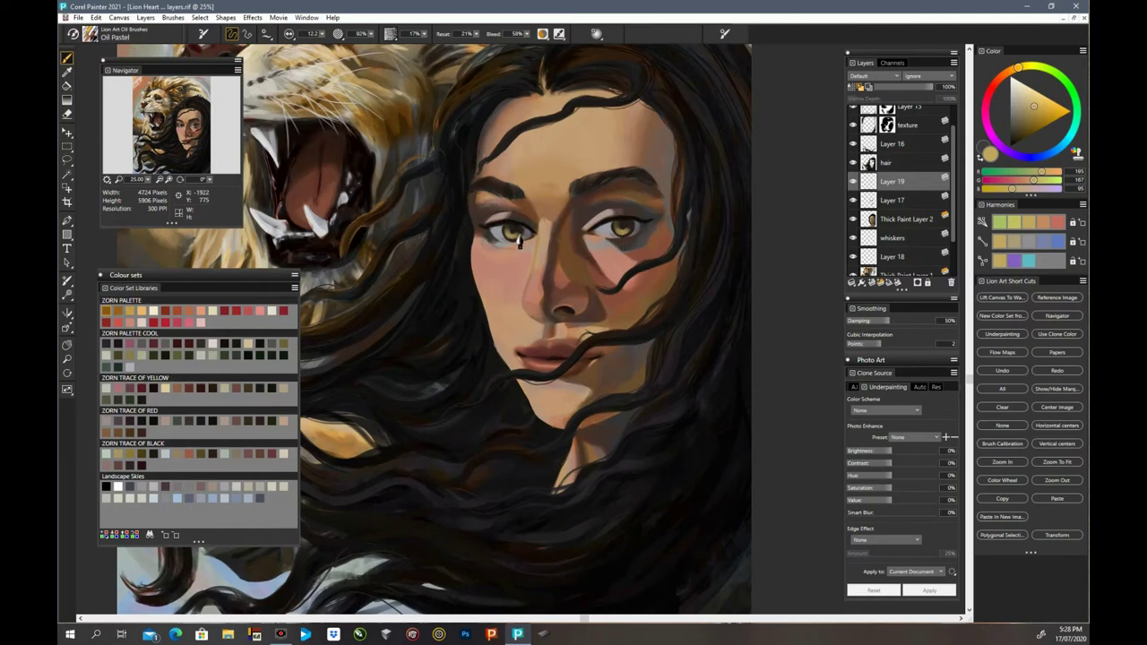
Step: Choose a lighter golden tone and brighten the girl's irises on the new layer
{"action": "key", "text": "ctrl+minus"}
{"action": "key", "text": "ctrl+minus"}
{"action": "key", "text": "ctrl+plus"}
{"action": "key", "text": "ctrl+plus"}
{"action": "left_click", "coordinate": [1031, 93]}
{"action": "left_click_drag", "start_coordinate": [585, 618], "coordinate": [563, 619]}
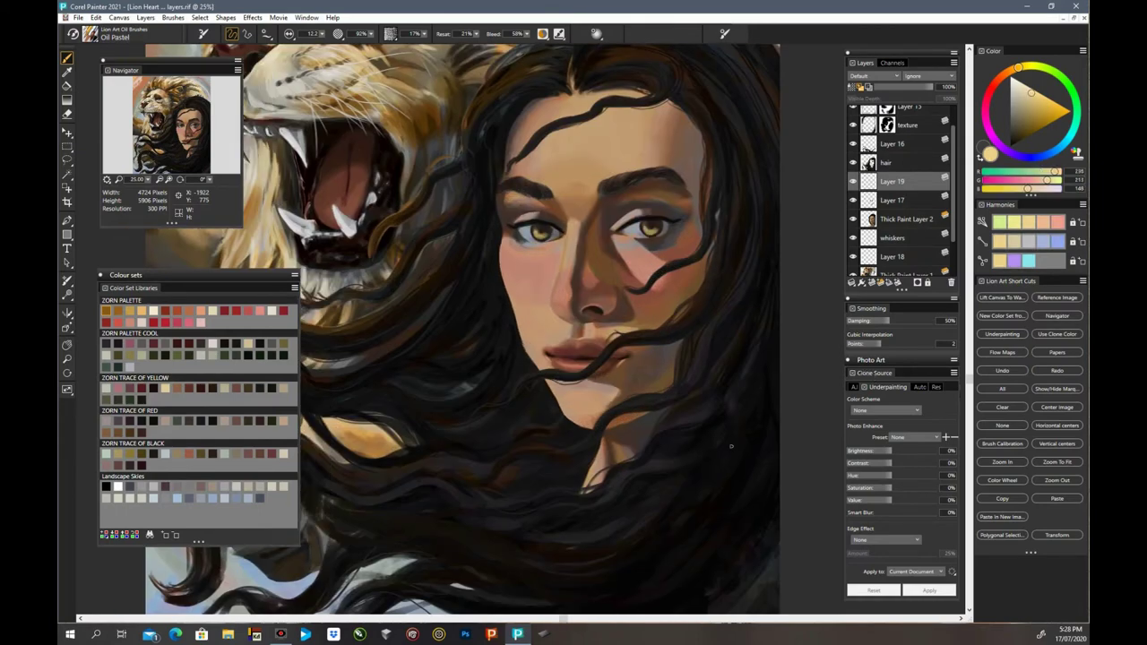
Step: Merge Layer 19 with Layer 17
{"action": "key", "text": "ctrl+minus"}
{"action": "scroll", "coordinate": [909, 231], "scroll_direction": "down", "scroll_amount": 1}
{"action": "left_click", "coordinate": [908, 231]}
{"action": "key", "text": "ctrl+minus"}
{"action": "key", "text": "ctrl+plus"}
{"action": "key", "text": "ctrl+plus"}
{"action": "left_click", "coordinate": [909, 156]}
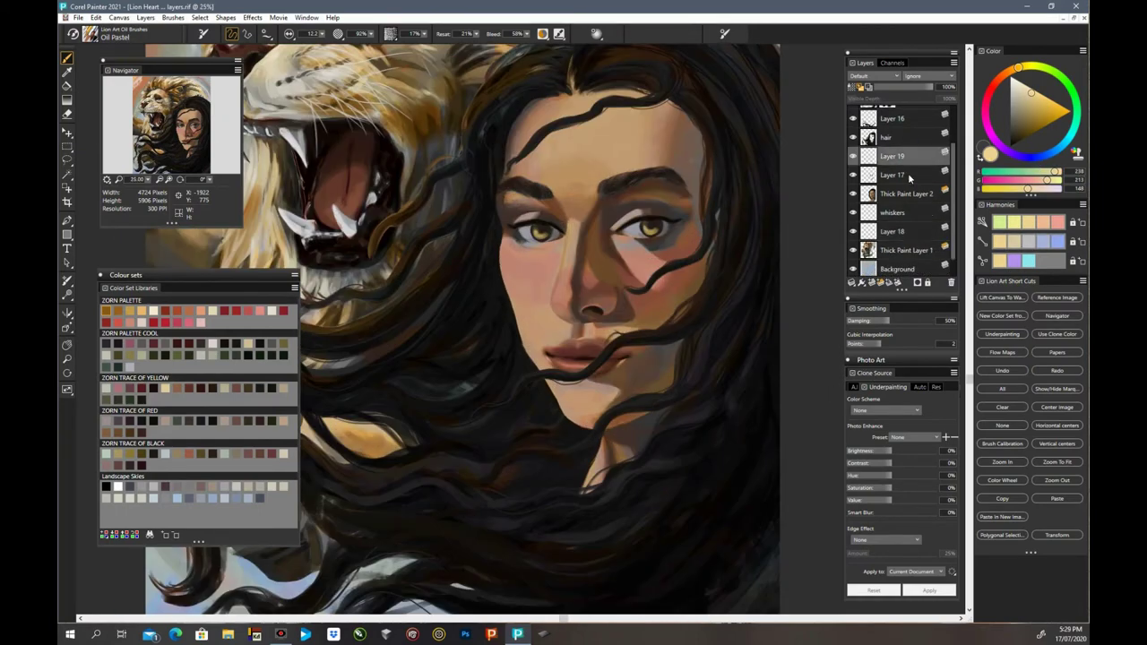
{"action": "left_click", "coordinate": [908, 176], "text": "shift"}
{"action": "key", "text": "ctrl+e"}
Step: Paint pale cream highlights on the girl's lower lip and mouth corner
{"action": "key", "text": "ctrl+plus"}
{"action": "left_click", "coordinate": [595, 378], "text": "alt"}
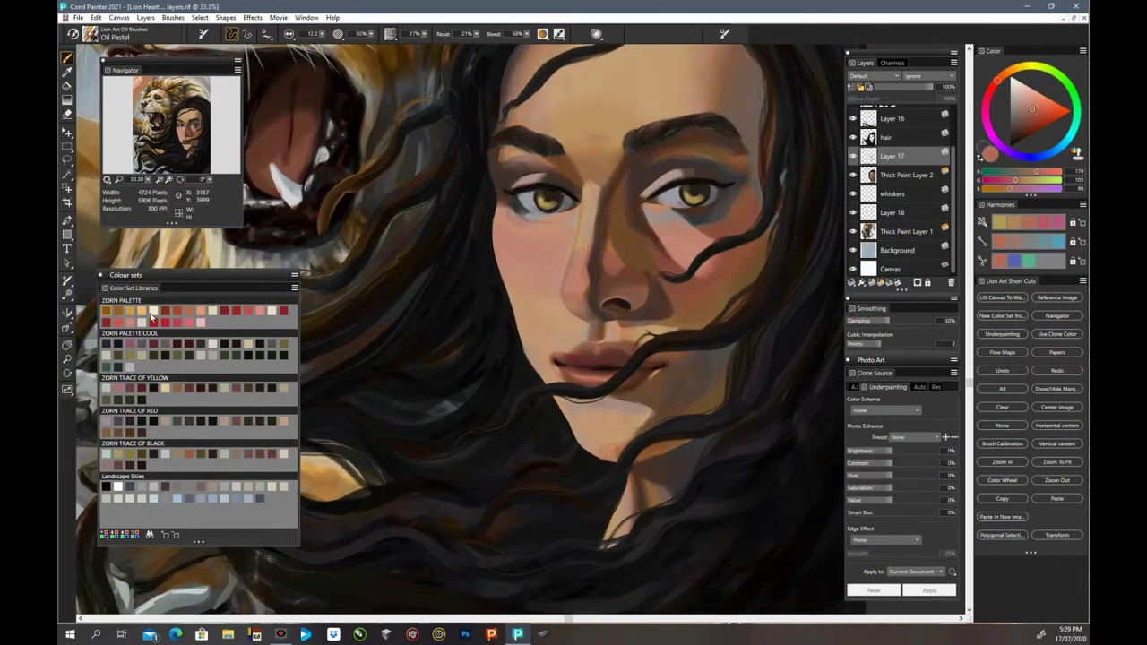
{"action": "left_click", "coordinate": [1020, 83]}
{"action": "left_click_drag", "start_coordinate": [598, 383], "coordinate": [565, 373]}
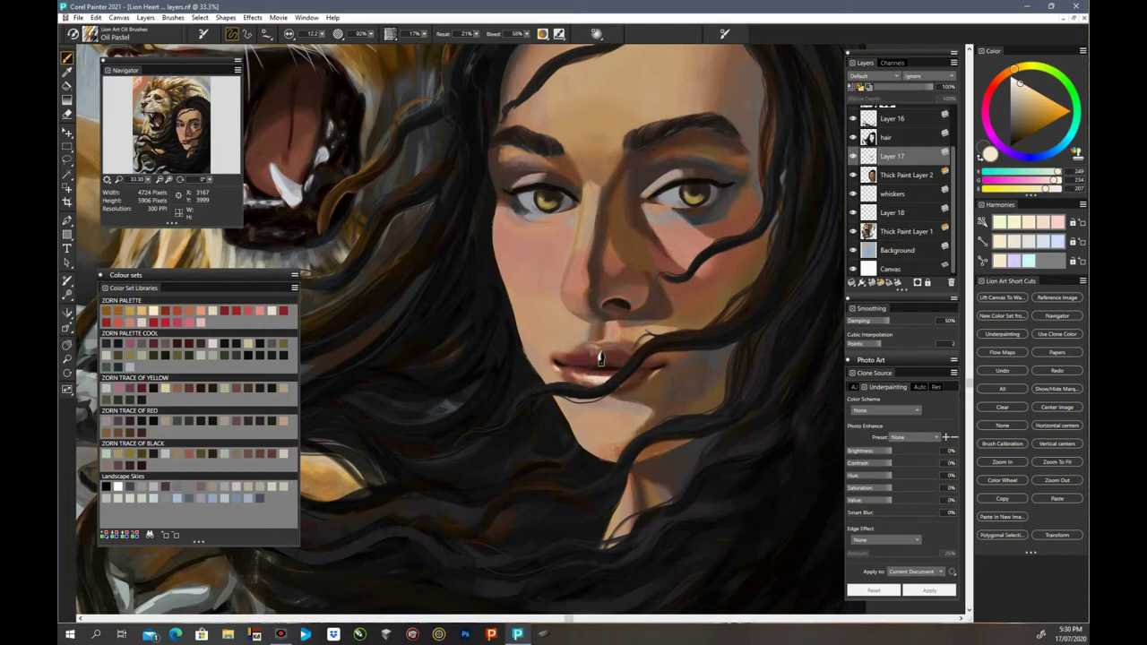
{"action": "key", "text": "ctrl+minus"}
{"action": "key", "text": "ctrl+minus"}
{"action": "key", "text": "ctrl+plus"}
{"action": "key", "text": "ctrl+plus"}
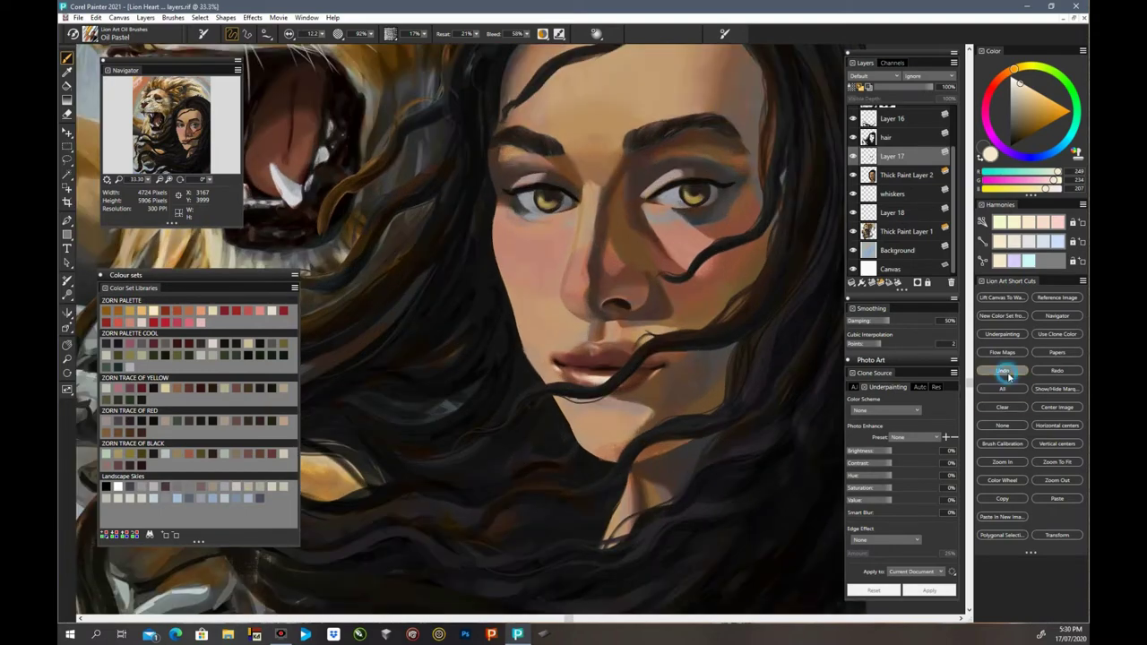
Step: Add another new layer above Layer 17
{"action": "scroll", "coordinate": [954, 156], "scroll_direction": "up", "scroll_amount": 1}
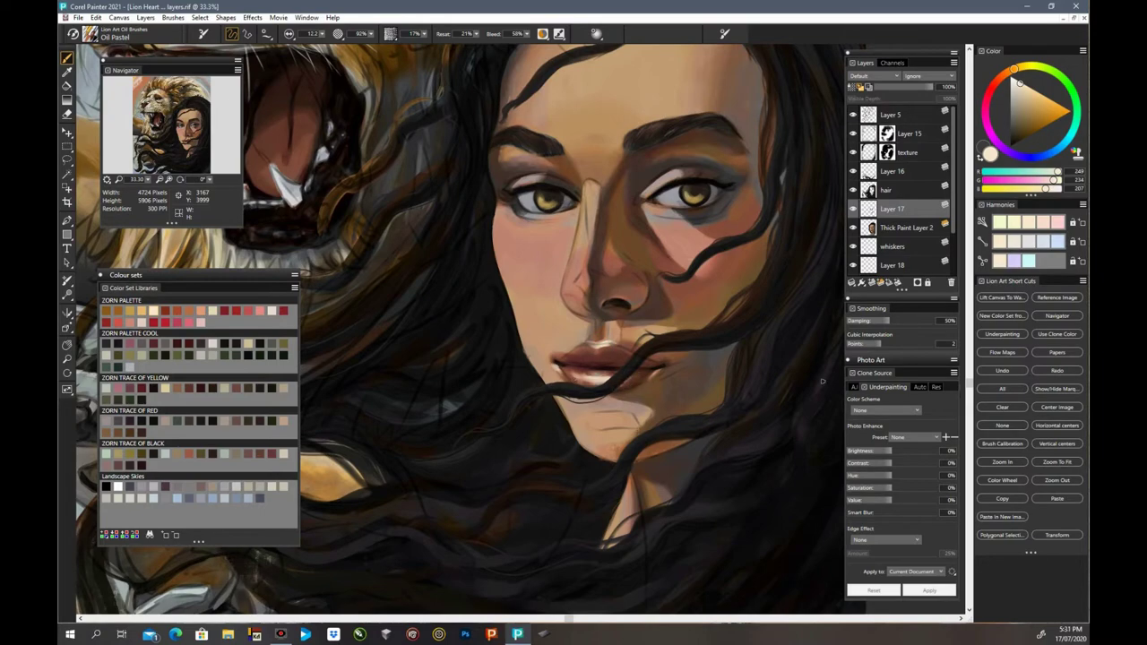
{"action": "key", "text": "ctrl+minus"}
{"action": "key", "text": "ctrl+shift+n"}
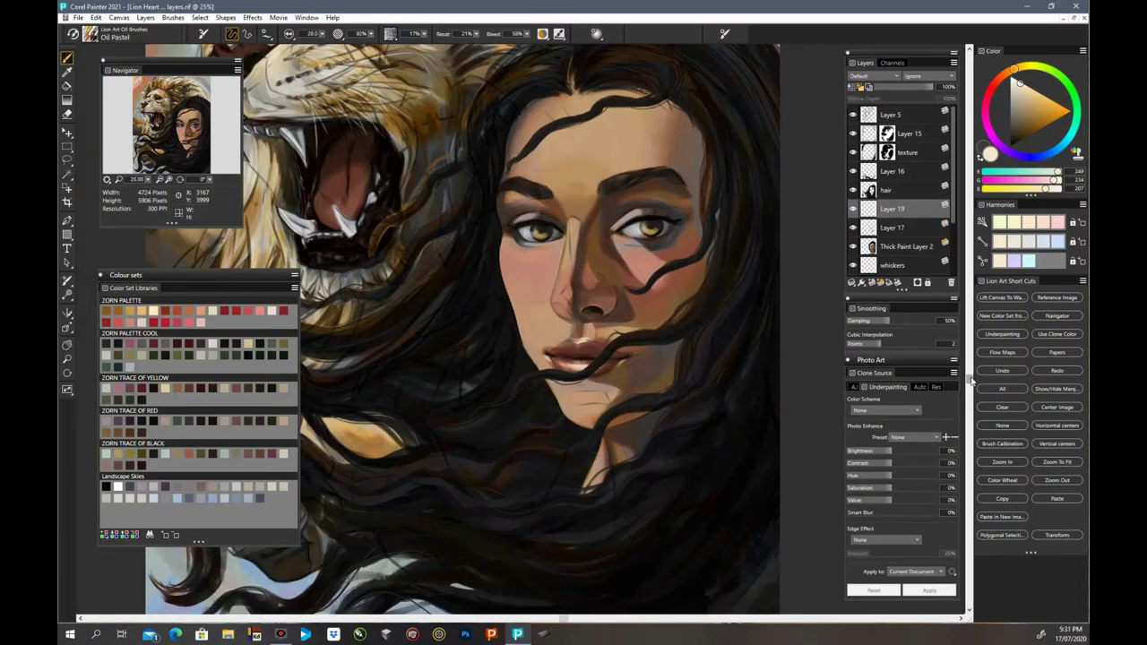
Step: Hide the sketch on Layer 5 and switch to the Eraser to refine the highlights
{"action": "left_click_drag", "start_coordinate": [971, 380], "coordinate": [973, 345]}
{"action": "key", "text": "ctrl+minus"}
{"action": "key", "text": "ctrl+minus"}
{"action": "key", "text": "ctrl+minus"}
{"action": "left_click", "coordinate": [852, 115]}
{"action": "key", "text": "n"}
{"action": "key", "text": "ctrl+plus"}
{"action": "key", "text": "ctrl+plus"}
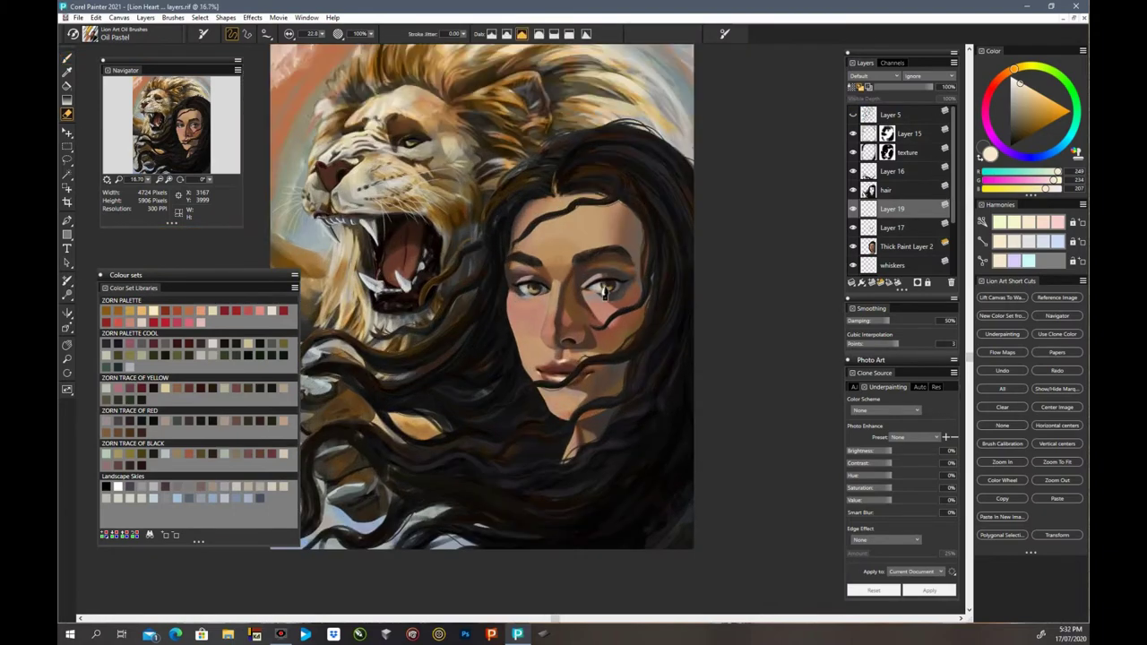
Step: Pick Layer 17 from the area above the girl's upper lip and soften the lip highlights with the Eraser
{"action": "key", "text": "ctrl+plus"}
{"action": "key", "text": "ctrl+plus"}
{"action": "key", "text": "ctrl+plus"}
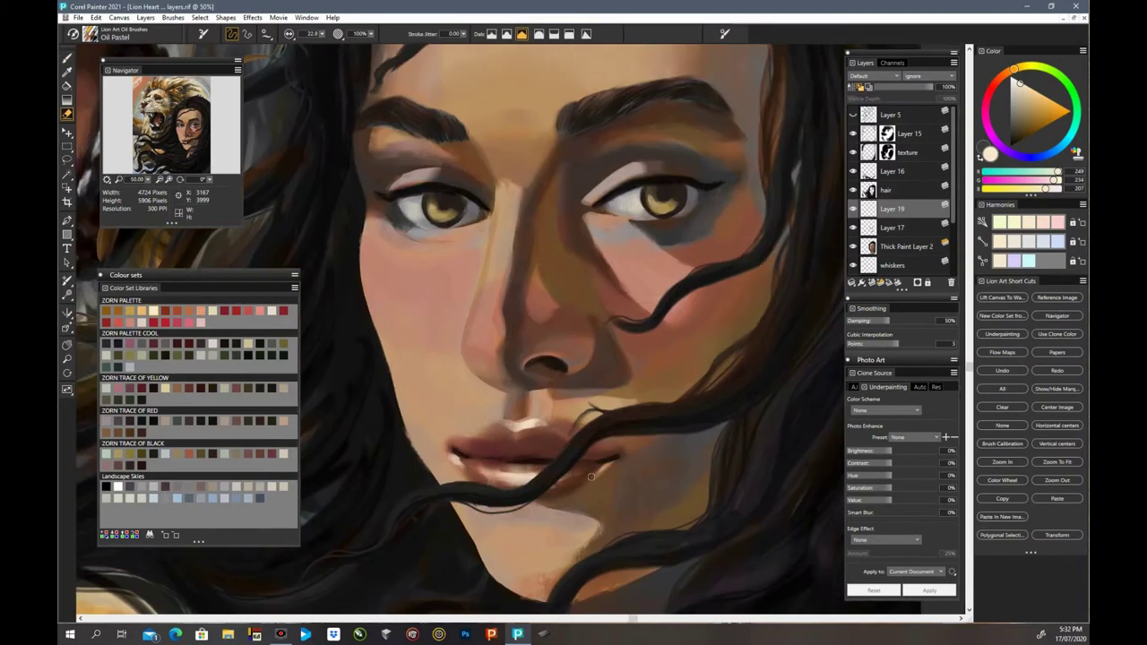
{"action": "left_click", "coordinate": [534, 416], "text": "ctrl"}
{"action": "key", "text": "ctrl+minus"}
{"action": "key", "text": "ctrl+minus"}
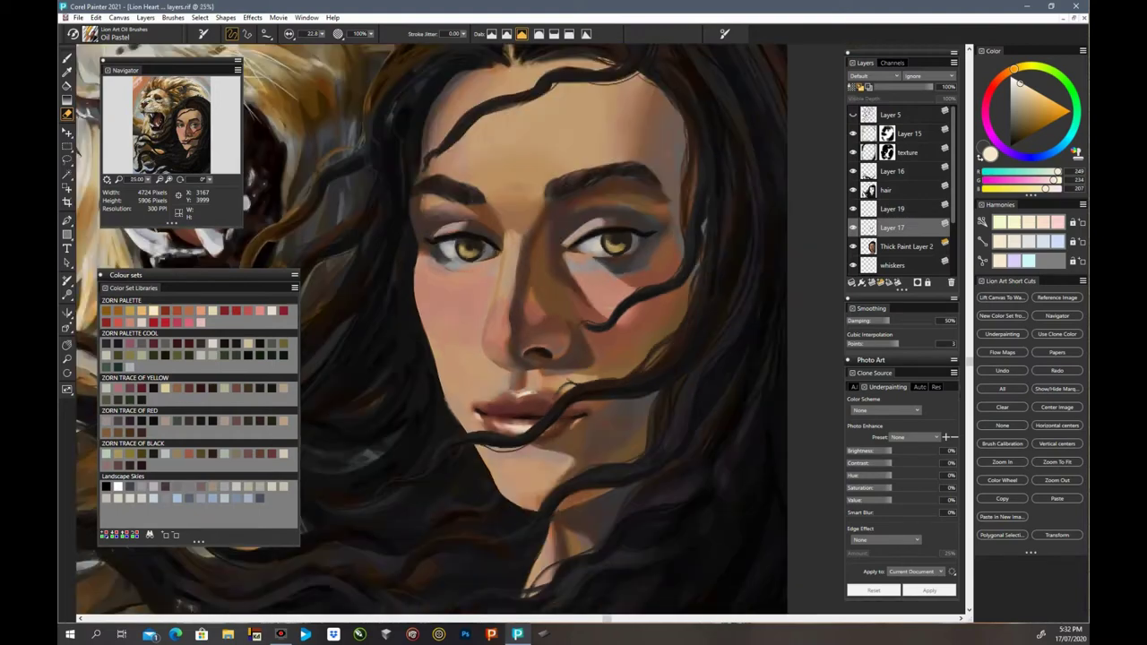
Step: Show the sketch on Layer 5 again and merge the new highlight layer with Layer 17
{"action": "left_click", "coordinate": [852, 114]}
{"action": "key", "text": "ctrl+plus"}
{"action": "key", "text": "ctrl+plus"}
{"action": "key", "text": "ctrl+plus"}
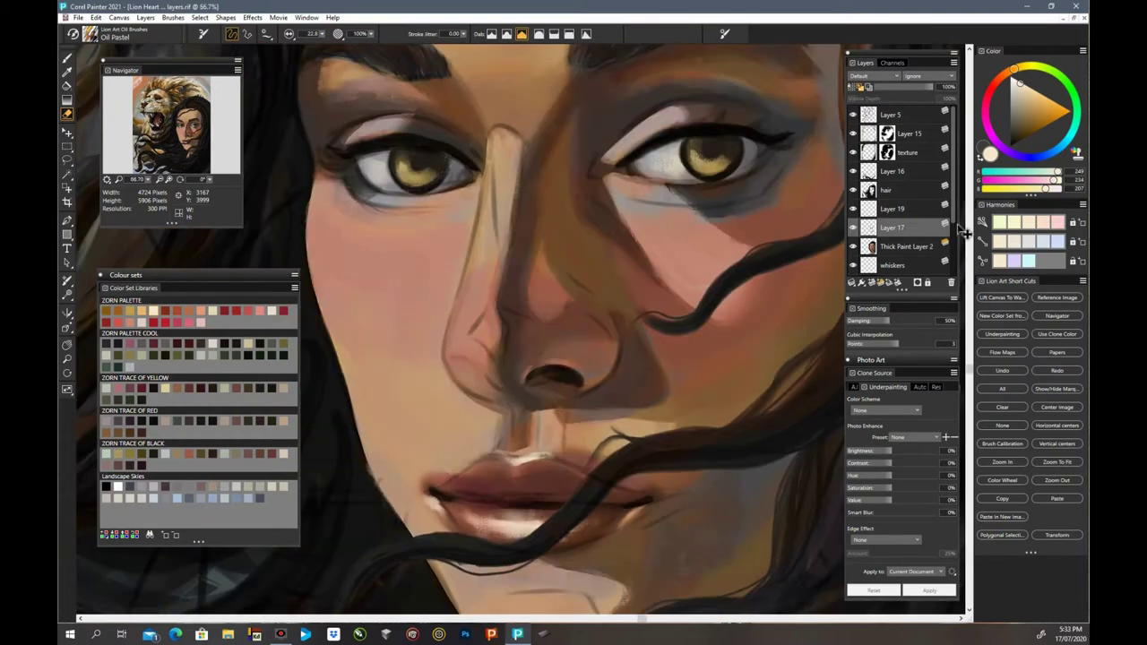
{"action": "left_click", "coordinate": [860, 209]}
{"action": "left_click", "coordinate": [903, 224], "text": "shift"}
{"action": "key", "text": "ctrl+e"}
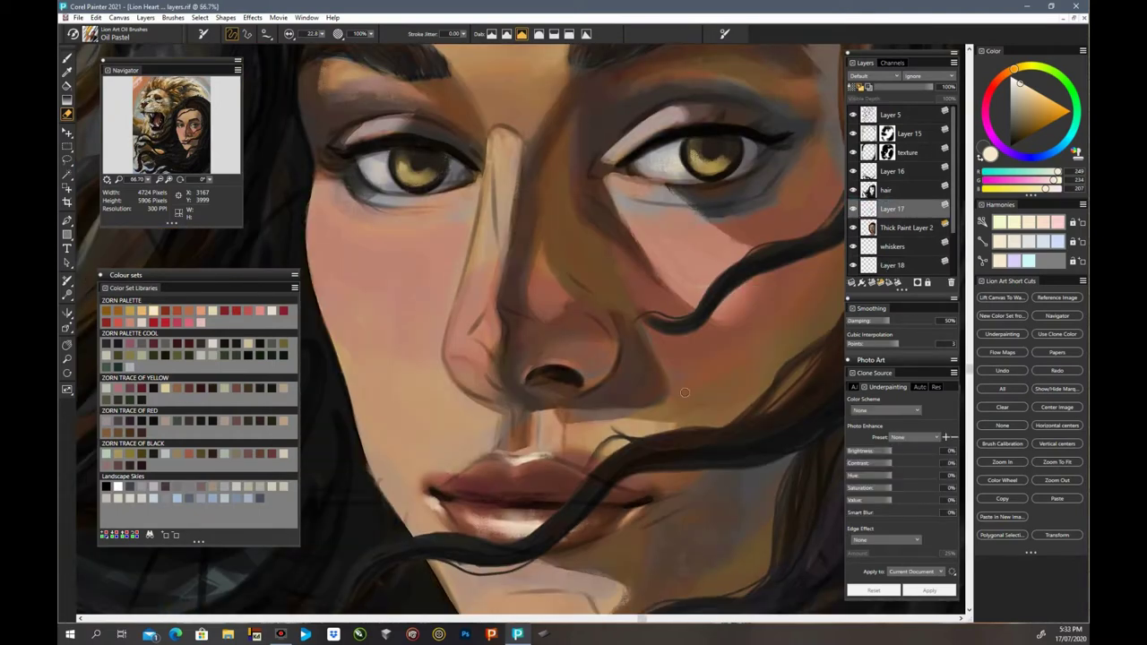
Step: Paint a pale cream highlight on the tip of the girl's nose with the Oil Pastel brush
{"action": "key", "text": "b"}
{"action": "scroll", "coordinate": [489, 331], "scroll_direction": "down", "scroll_amount": 5}
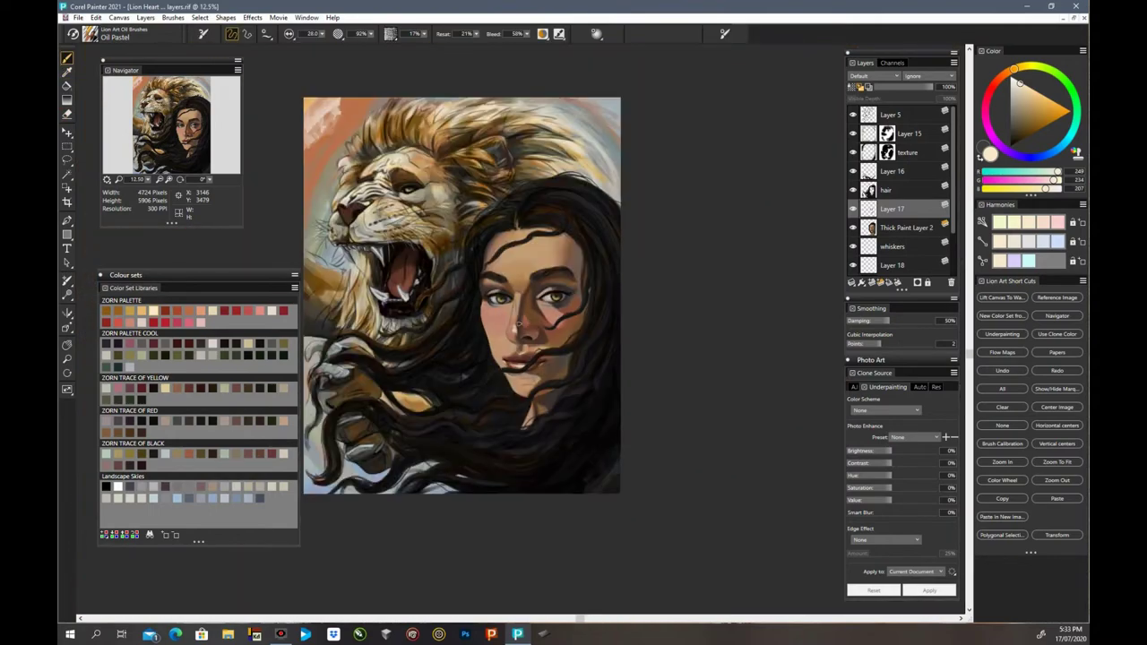
{"action": "key", "text": "ctrl+plus"}
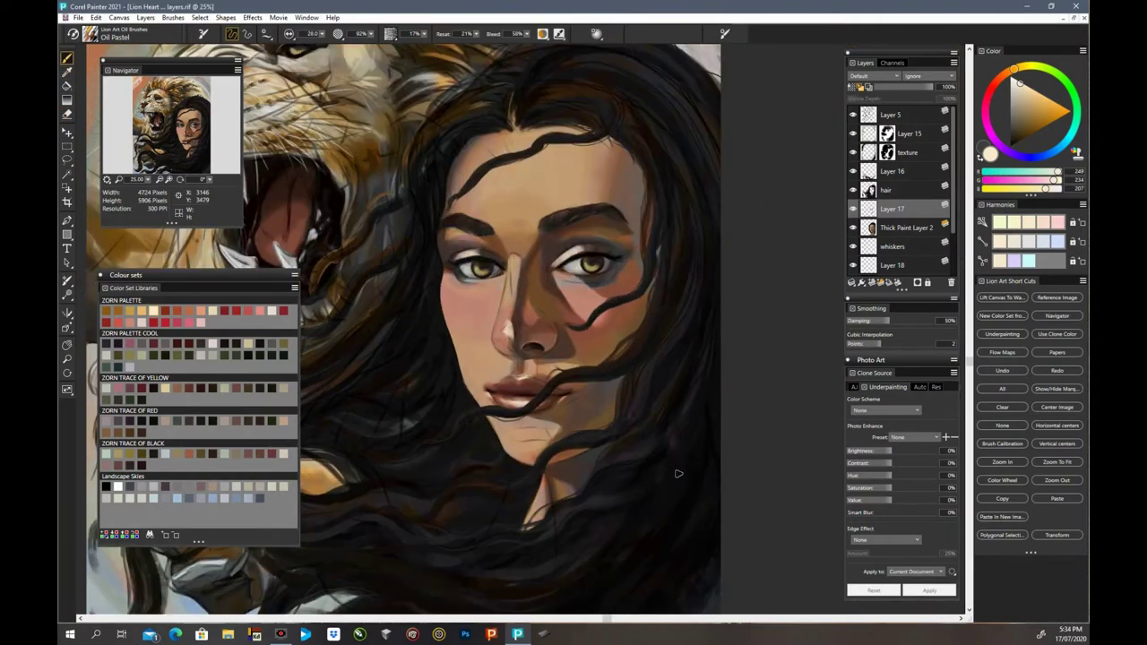
Step: Hide the sketch on Layer 5, reduce the brush size and add a new layer above Layer 17
{"action": "left_click", "coordinate": [854, 115]}
{"action": "left_click", "coordinate": [321, 34]}
{"action": "left_click", "coordinate": [871, 282]}
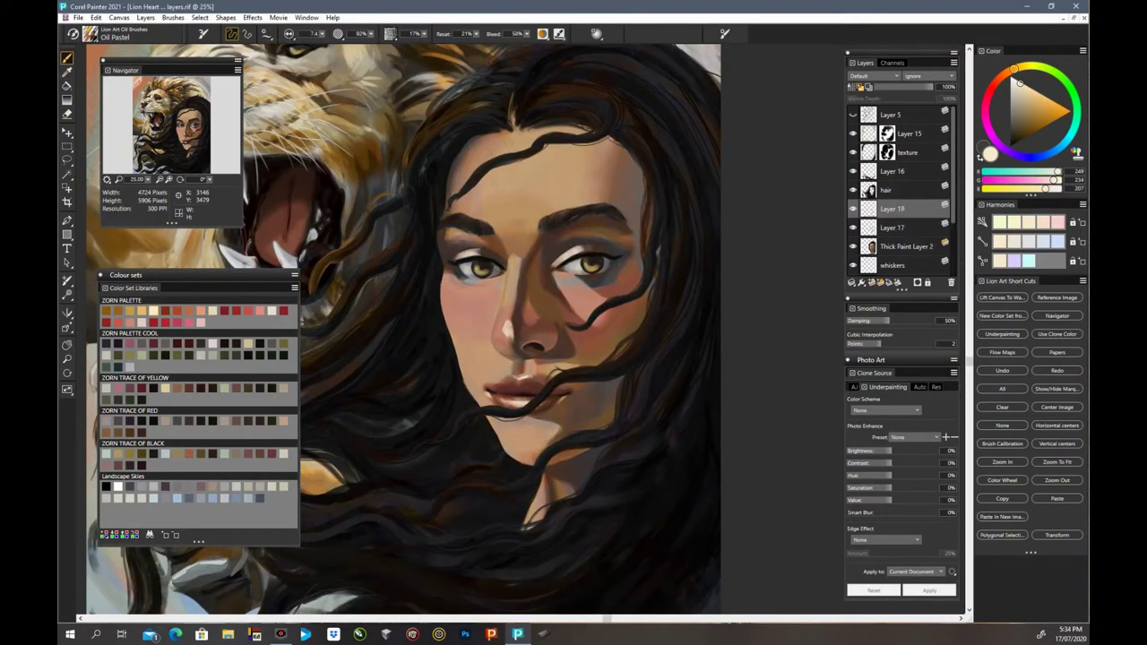
Step: Add a new layer directly above Layer 18 in the painting's layer stack
{"action": "key", "text": "ctrl+minus"}
{"action": "left_click_drag", "start_coordinate": [951, 208], "coordinate": [952, 235]}
{"action": "left_click", "coordinate": [905, 185]}
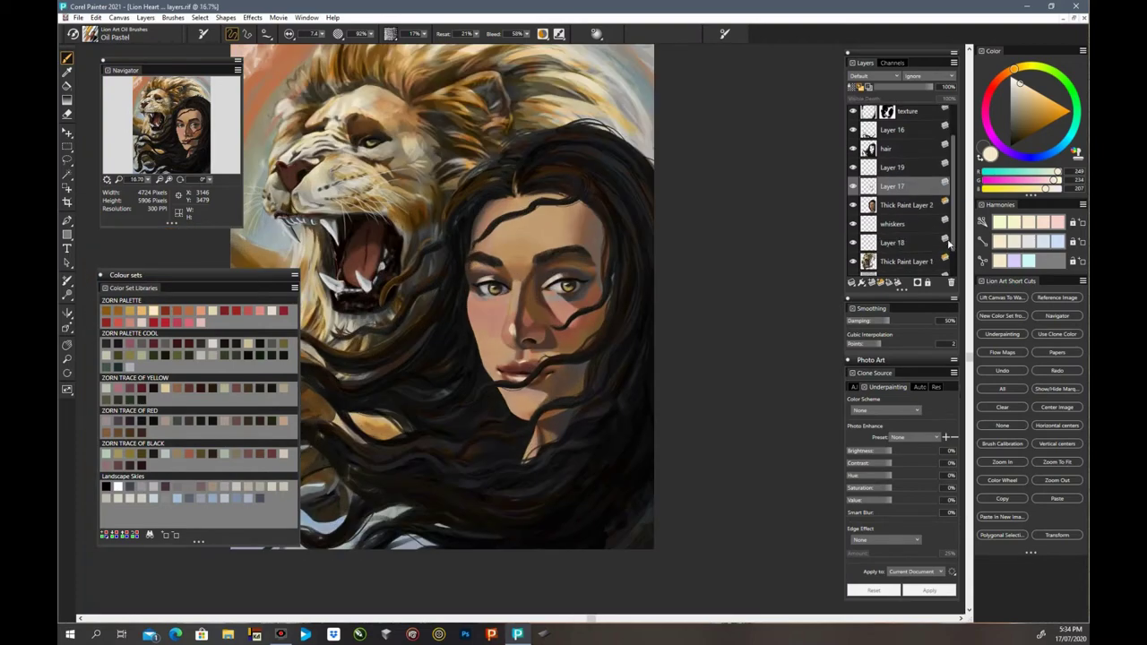
{"action": "left_click", "coordinate": [901, 242]}
{"action": "left_click", "coordinate": [870, 282]}
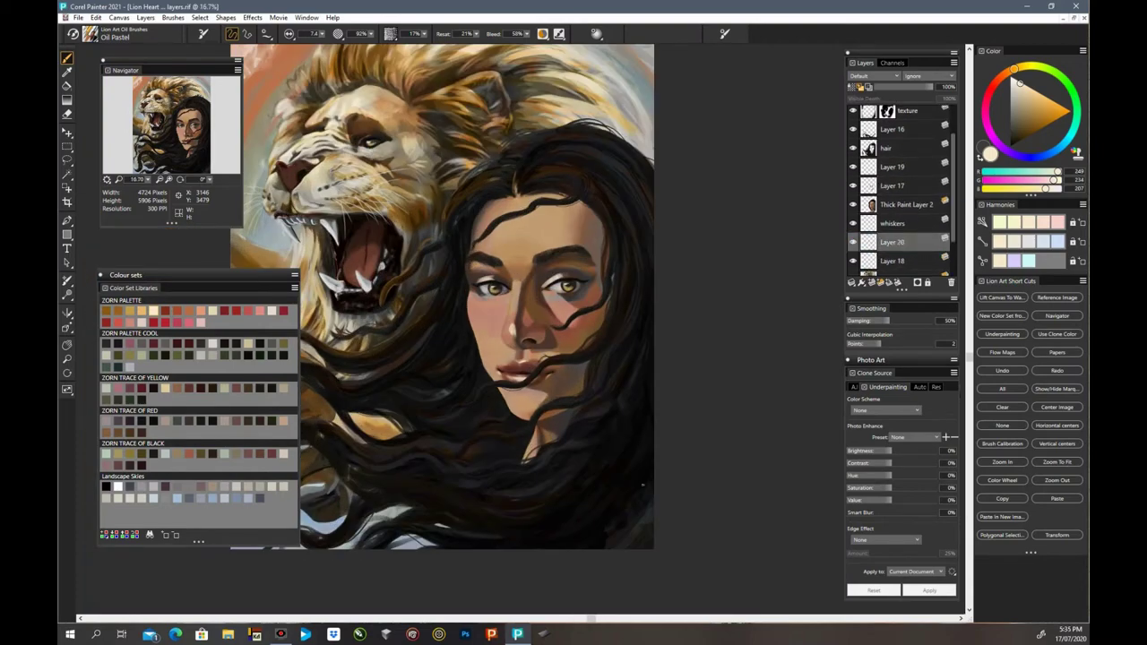
Step: Paint cream and beige highlights on the lion's brow with the Oil Pastel brush, using colours sampled from the surrounding fur
{"action": "mouse_move", "coordinate": [384, 153]}
{"action": "left_mouse_down"}
{"action": "mouse_move", "coordinate": [309, 139]}
{"action": "mouse_move", "coordinate": [343, 129]}
{"action": "left_mouse_up"}
{"action": "left_click", "coordinate": [345, 147], "text": "alt"}
{"action": "left_click", "coordinate": [348, 141], "text": "alt"}
{"action": "left_click", "coordinate": [342, 117], "text": "alt"}
{"action": "left_click", "coordinate": [341, 132], "text": "alt"}
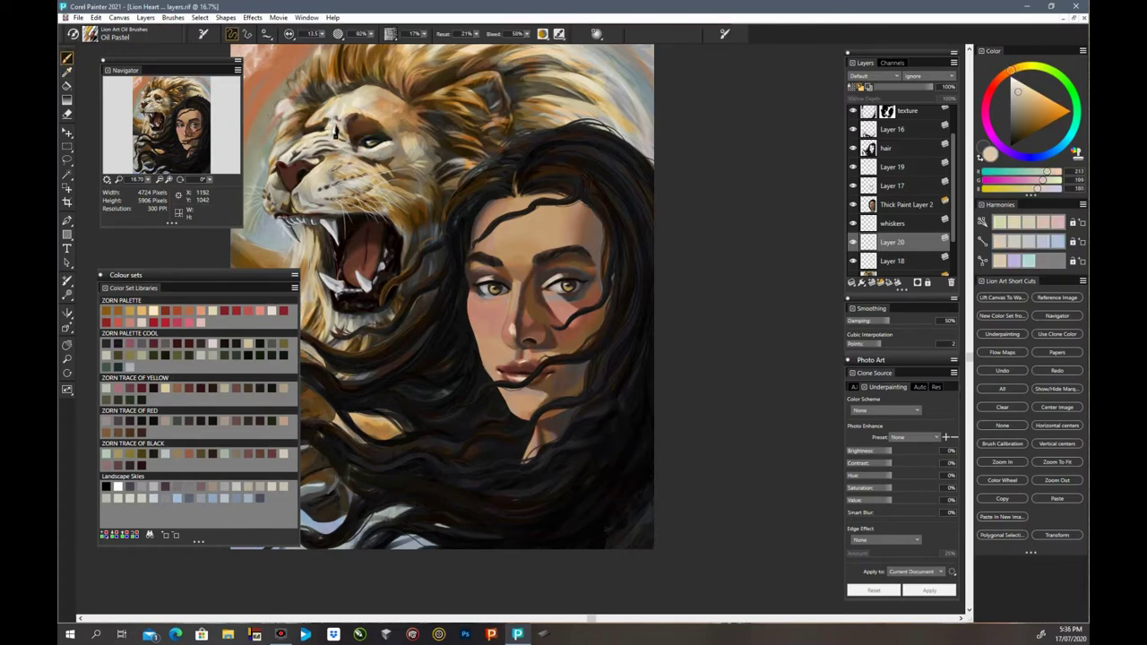
{"action": "left_click", "coordinate": [337, 125], "text": "alt"}
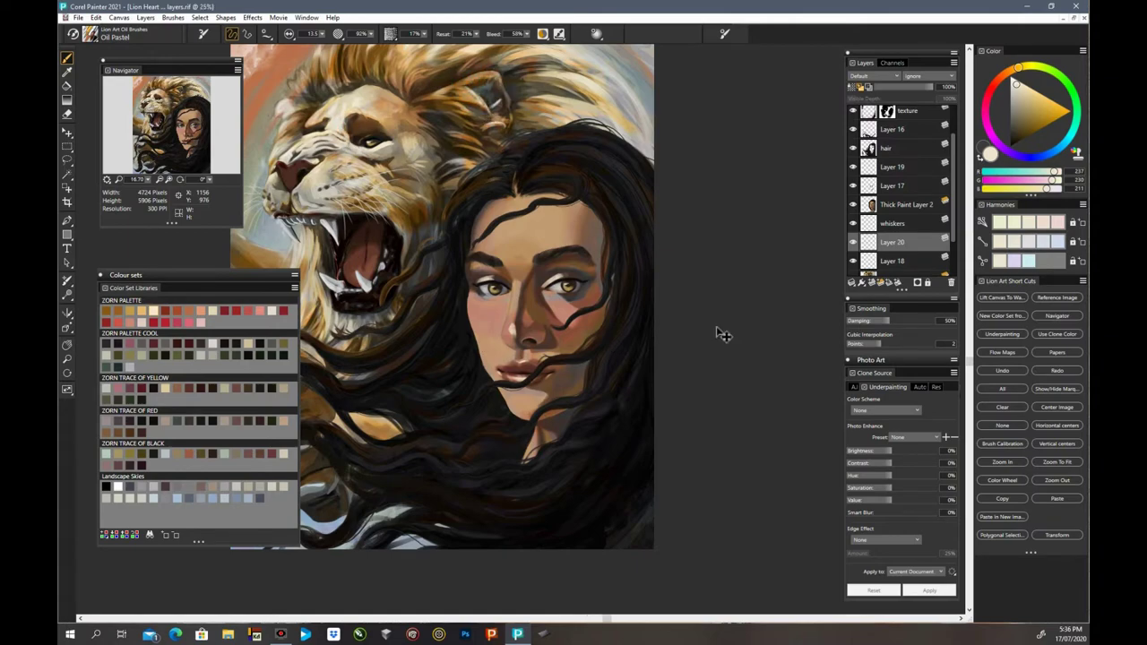
Step: Enlarge the Oil Pastel brush and touch up the outer edge of the lion's mane with a sampled orange-brown
{"action": "key", "text": "ctrl+minus"}
{"action": "key", "text": "ctrl+minus"}
{"action": "key", "text": "ctrl+plus"}
{"action": "key", "text": "ctrl+plus"}
{"action": "key", "text": "ctrl+plus"}
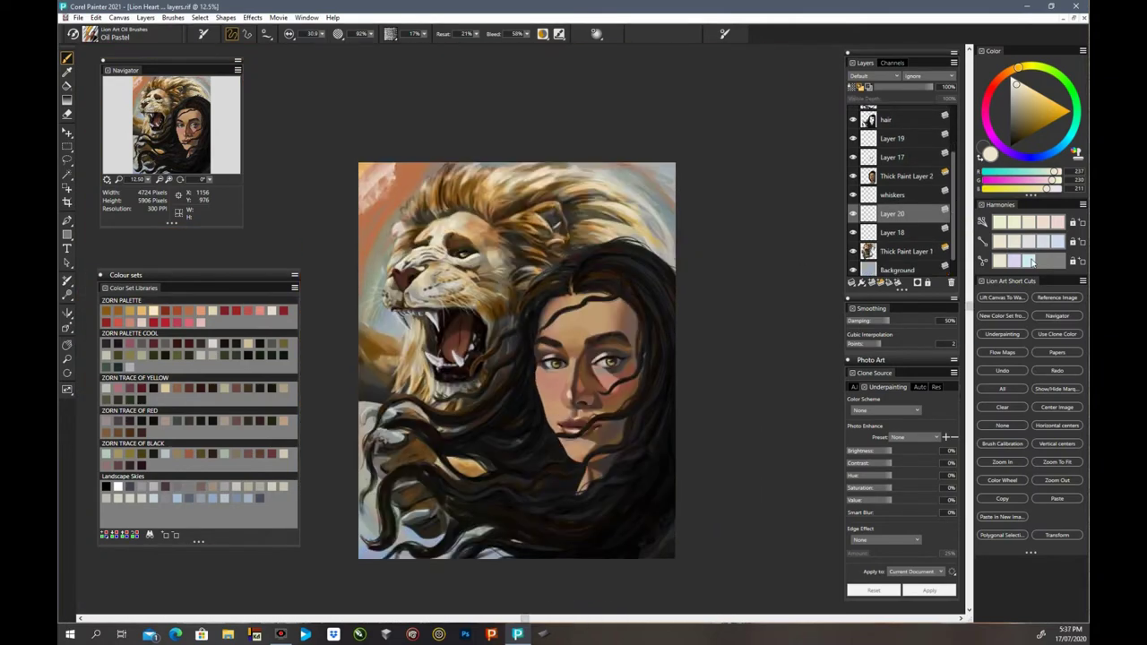
{"action": "left_click", "coordinate": [399, 88], "text": "alt"}
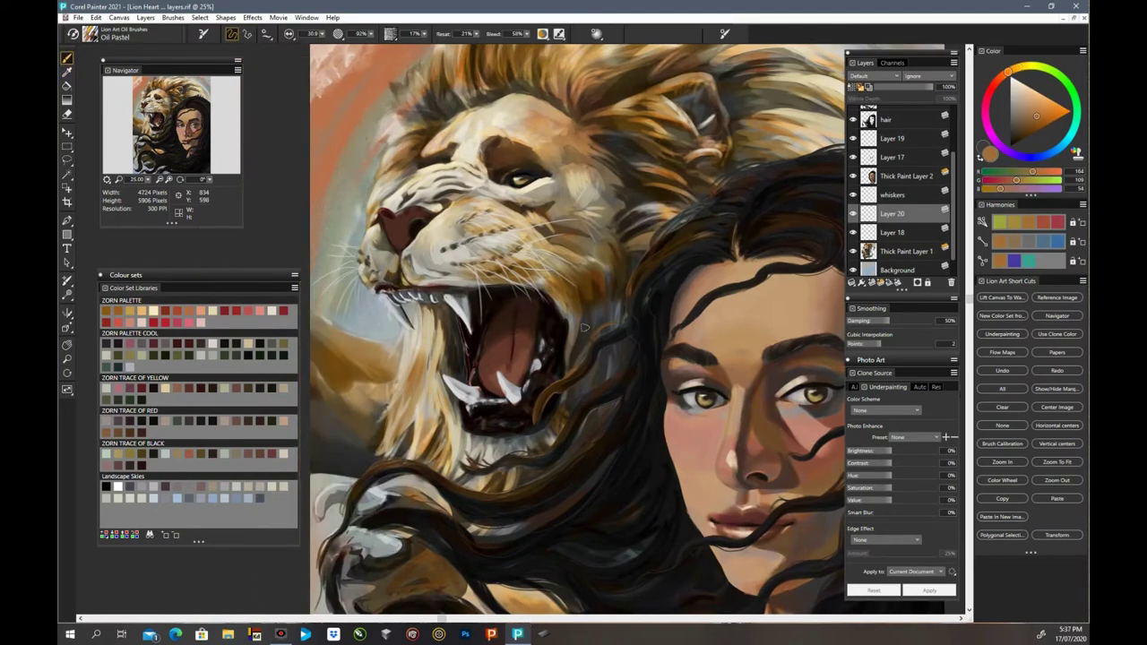
Step: On Layer 15, paint black over the background beside the lion's face with the Oil Pastel brush at size 120.1
{"action": "left_click_drag", "start_coordinate": [953, 206], "coordinate": [952, 160]}
{"action": "left_click", "coordinate": [904, 134]}
{"action": "left_click", "coordinate": [321, 34]}
{"action": "left_click", "coordinate": [330, 48]}
{"action": "left_click", "coordinate": [1011, 140]}
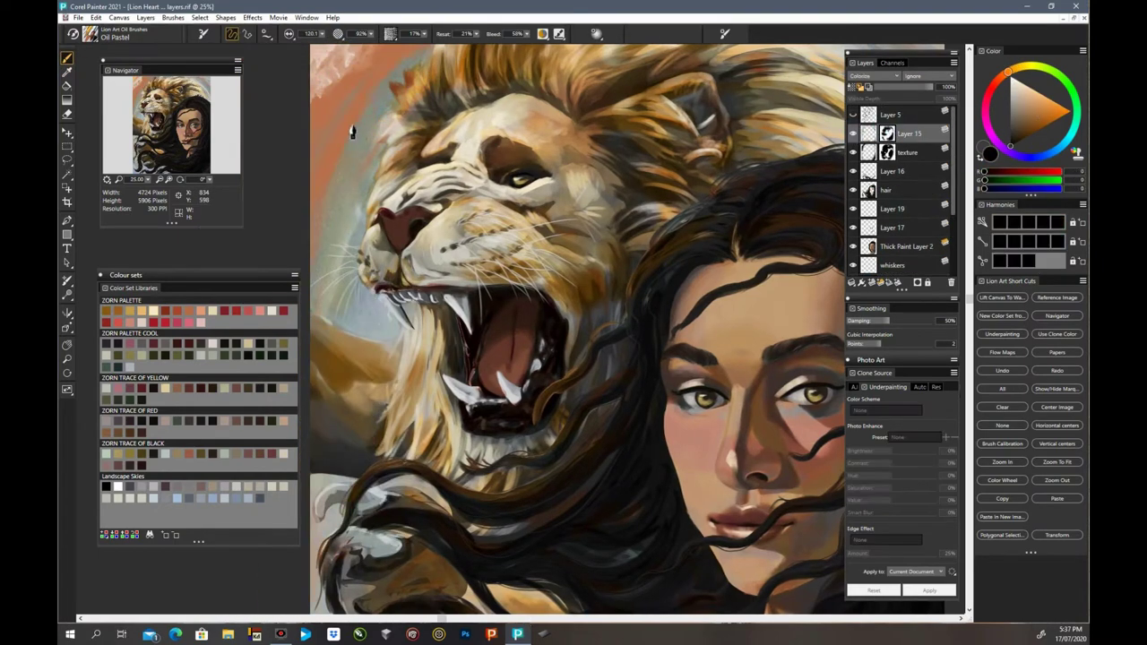
{"action": "key", "text": "ctrl+minus"}
{"action": "key", "text": "ctrl+minus"}
{"action": "key", "text": "ctrl+minus"}
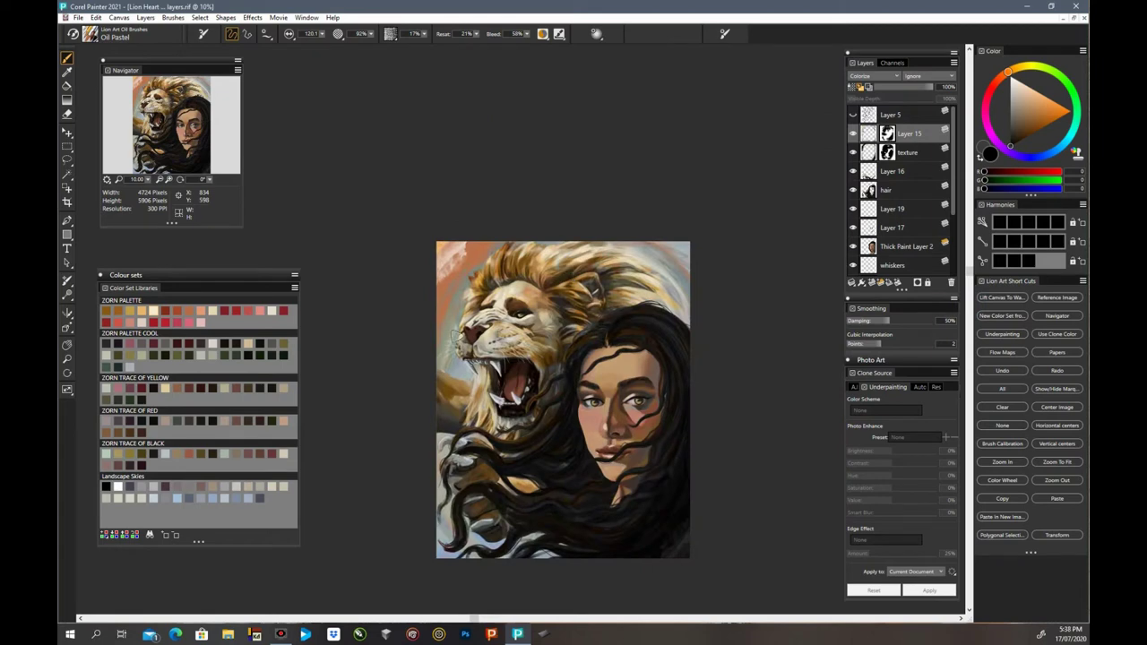
{"action": "key", "text": "ctrl+plus"}
{"action": "key", "text": "ctrl+plus"}
{"action": "key", "text": "ctrl+plus"}
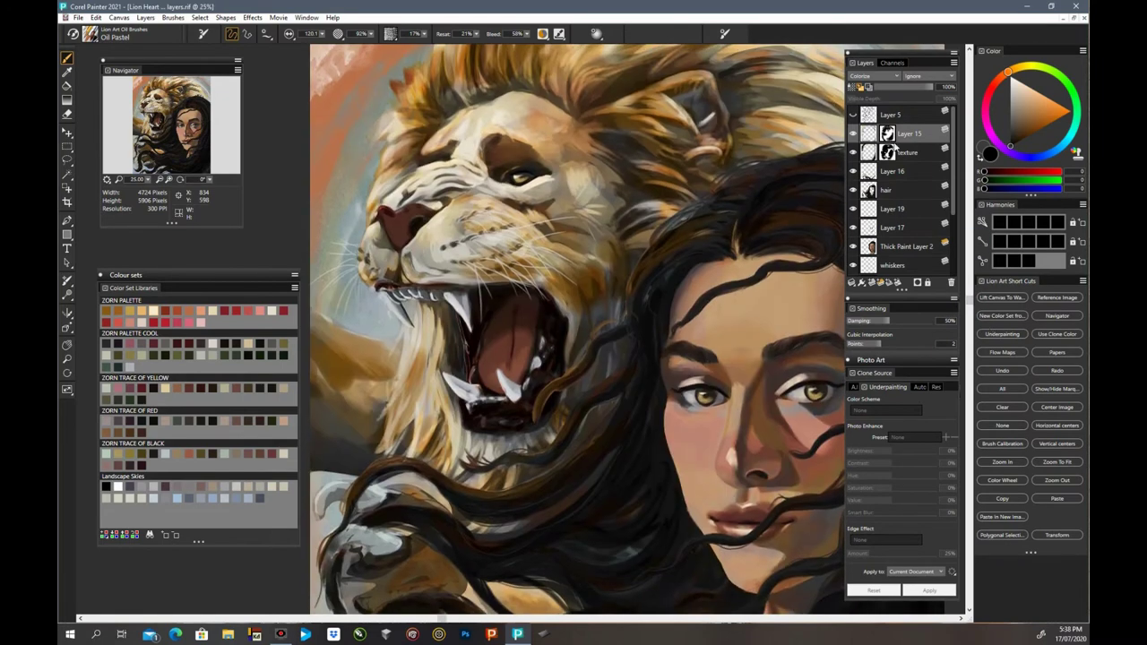
Step: Select Layer 20, reduce the brush size and paint sampled golden fur strokes along the front edge of the lion's mane
{"action": "left_click", "coordinate": [904, 171]}
{"action": "left_click_drag", "start_coordinate": [953, 166], "coordinate": [952, 215]}
{"action": "left_click", "coordinate": [903, 226]}
{"action": "left_click", "coordinate": [892, 207]}
{"action": "left_click", "coordinate": [321, 34]}
{"action": "left_click", "coordinate": [323, 48]}
{"action": "left_click", "coordinate": [411, 78], "text": "alt"}
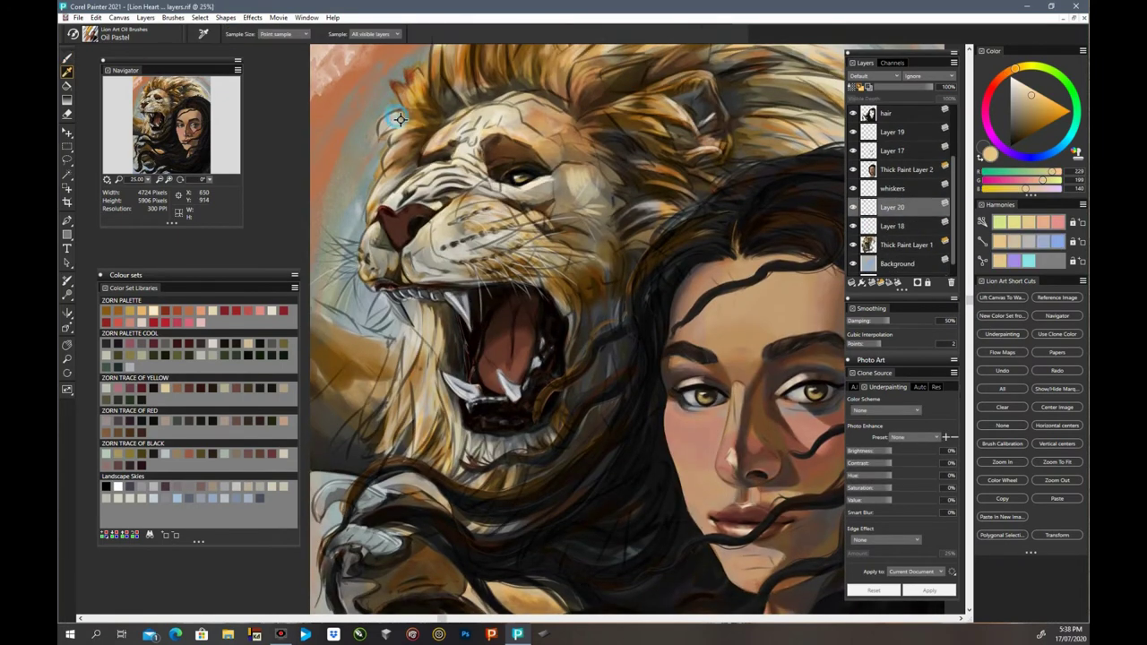
Step: Paint fur beneath the lion's chin with a sampled beige and soften the strokes with the Eraser
{"action": "left_click", "coordinate": [369, 332], "text": "alt"}
{"action": "key", "text": "n"}
{"action": "key", "text": "ctrl+minus"}
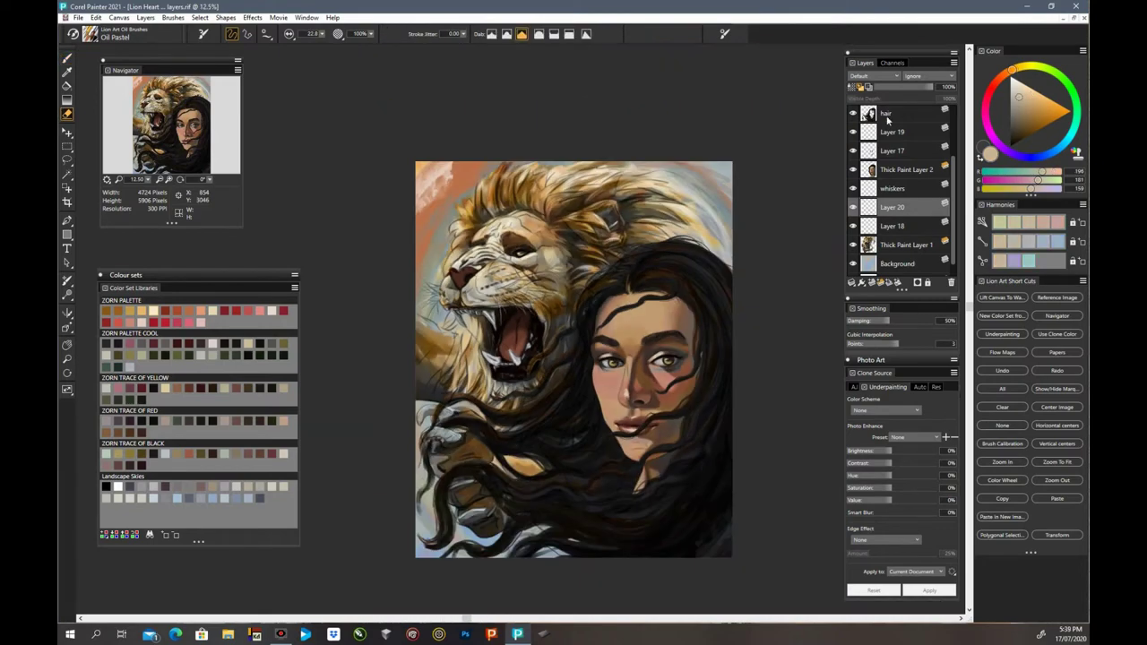
Step: Retouch Layer 15 with the Oil Pastel brush in black and return to Layer 20
{"action": "left_click", "coordinate": [888, 134]}
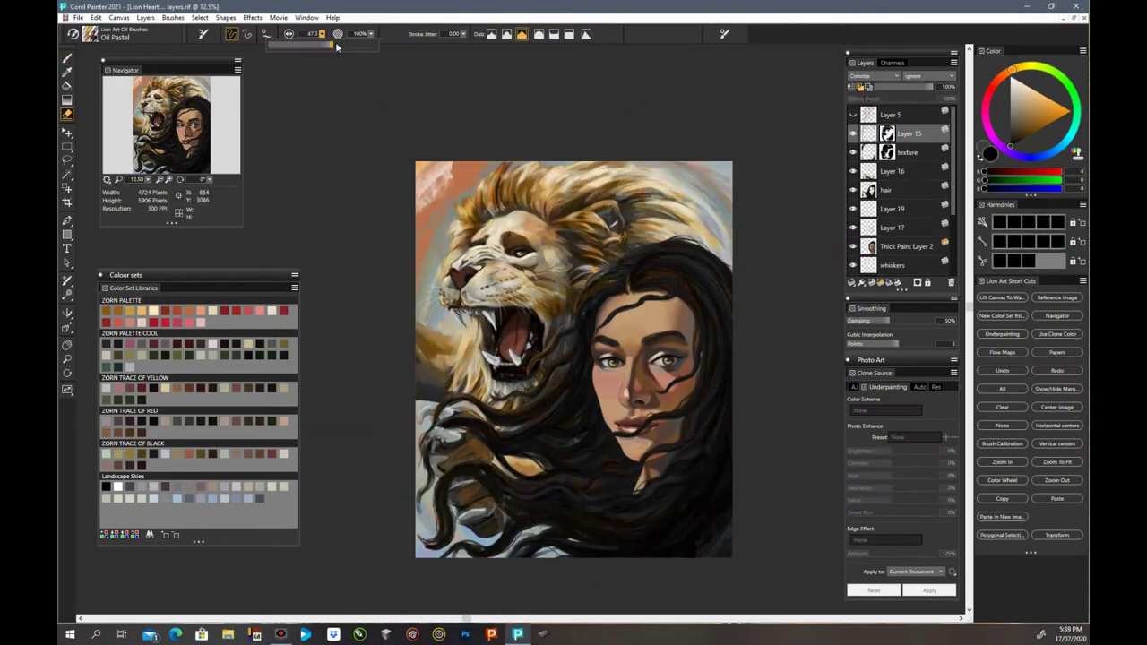
{"action": "key", "text": "b"}
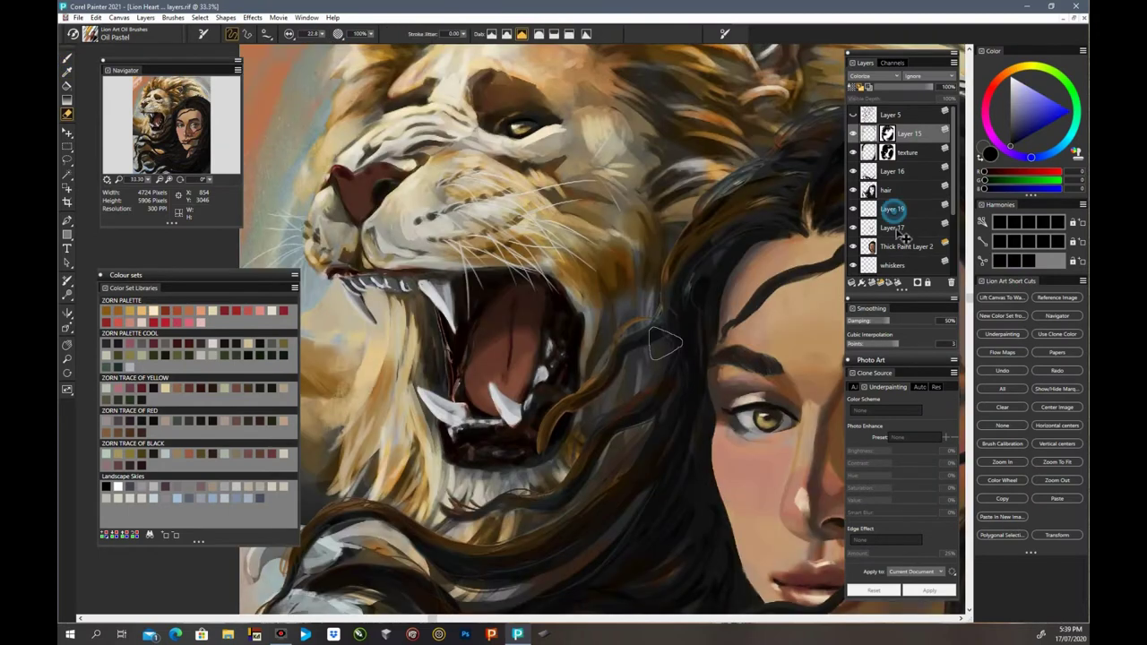
{"action": "left_click", "coordinate": [893, 212]}
{"action": "scroll", "coordinate": [893, 218], "scroll_direction": "down", "scroll_amount": 1}
{"action": "left_click", "coordinate": [894, 224]}
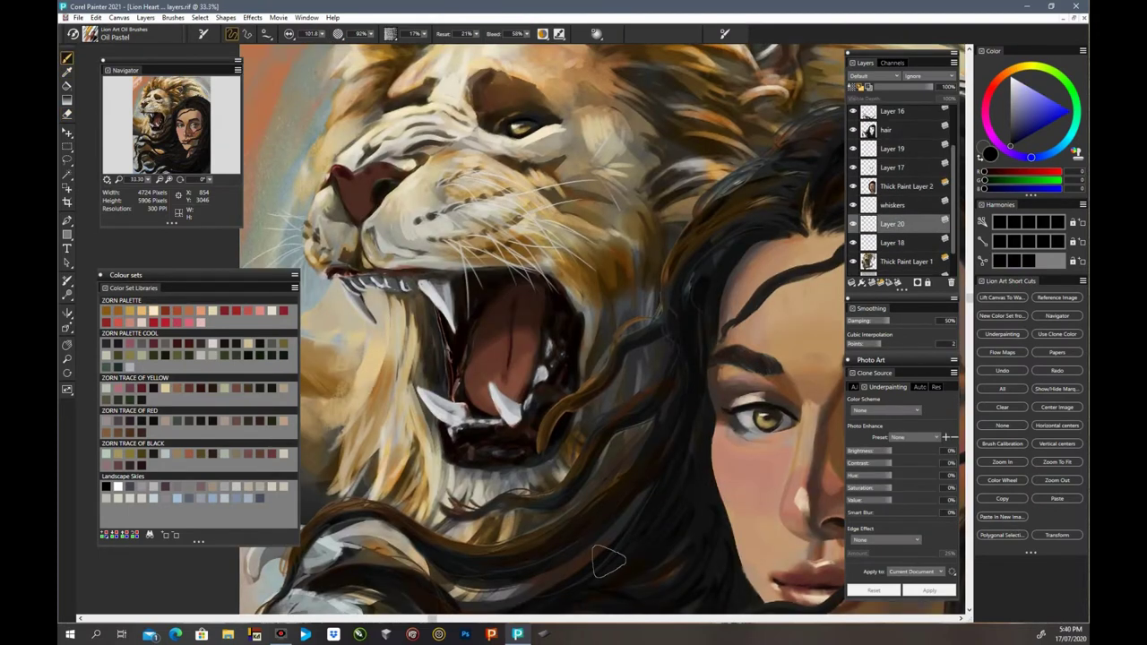
Step: Soften the lion's beard strokes with the Eraser and briefly hide Thick Paint Layer 1 to check the separate highlights
{"action": "left_click_drag", "start_coordinate": [606, 559], "coordinate": [710, 559]}
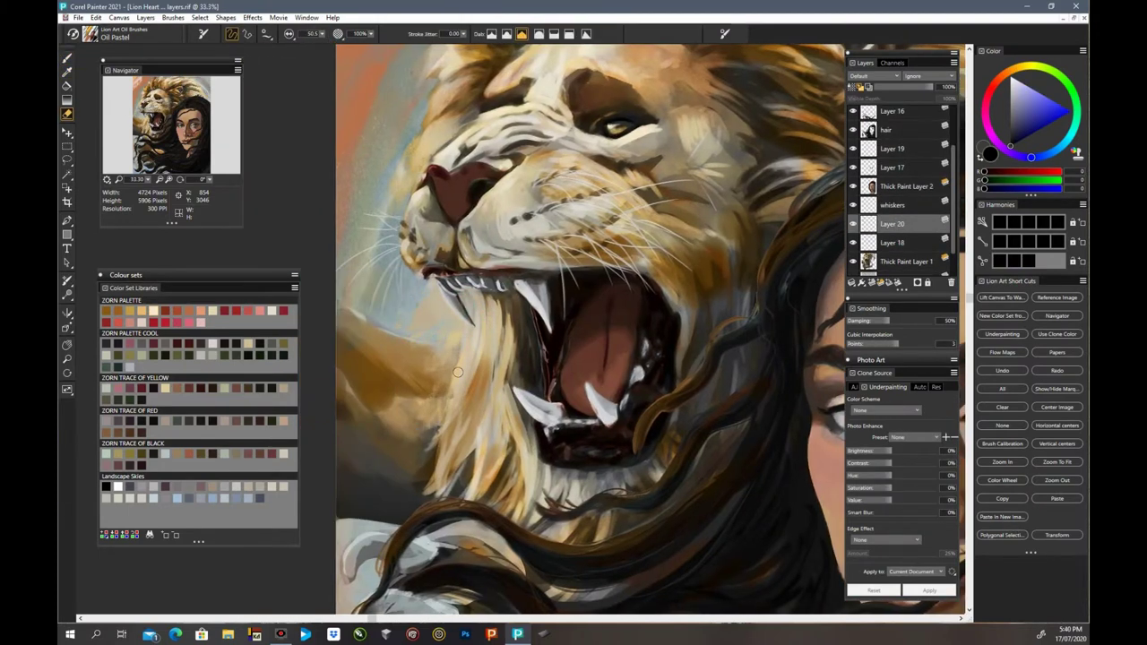
{"action": "left_click", "coordinate": [854, 261]}
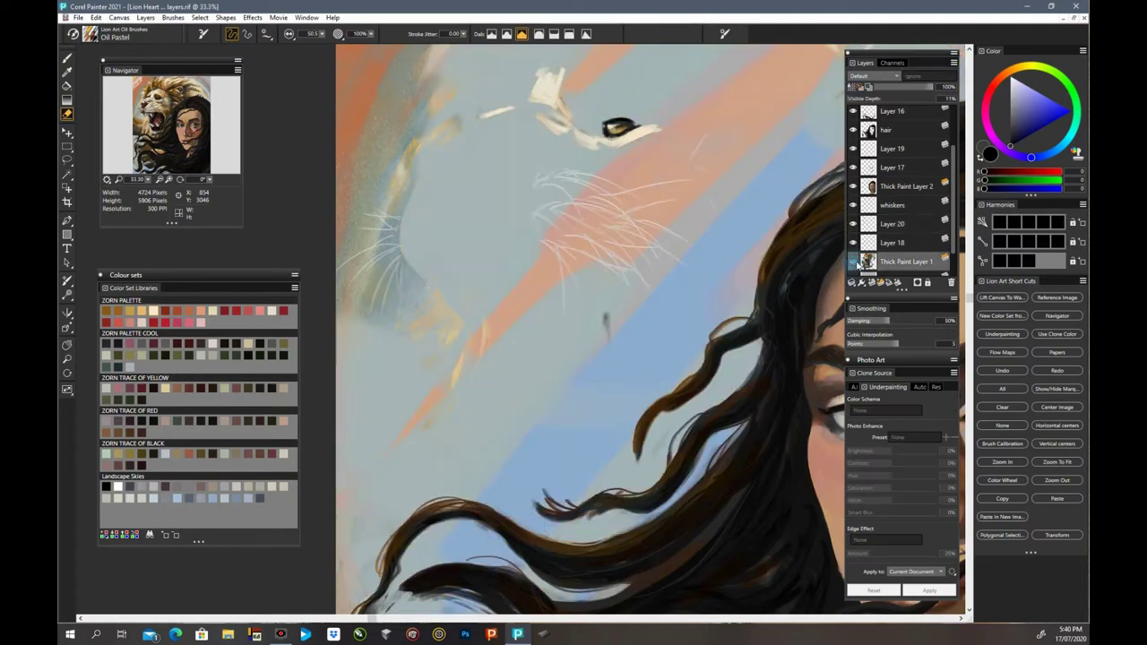
{"action": "left_click", "coordinate": [853, 261]}
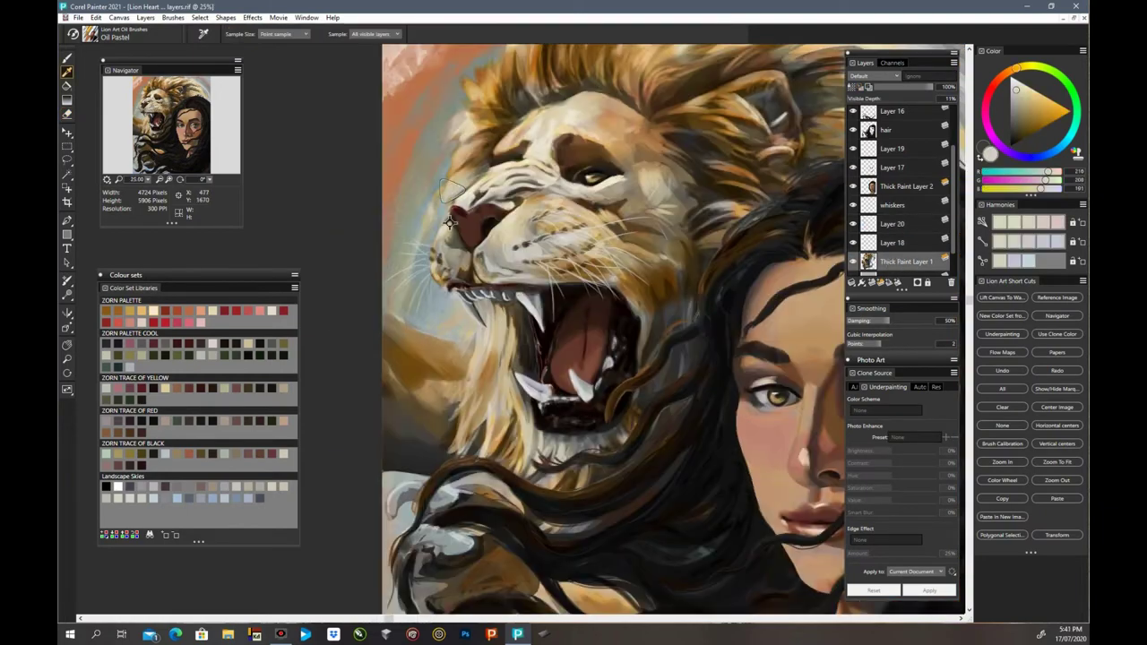
Step: On Layer 20, refine the fur around the lion's muzzle and beard with sampled pale beige tones and the Eraser
{"action": "left_click", "coordinate": [453, 178], "text": "ctrl"}
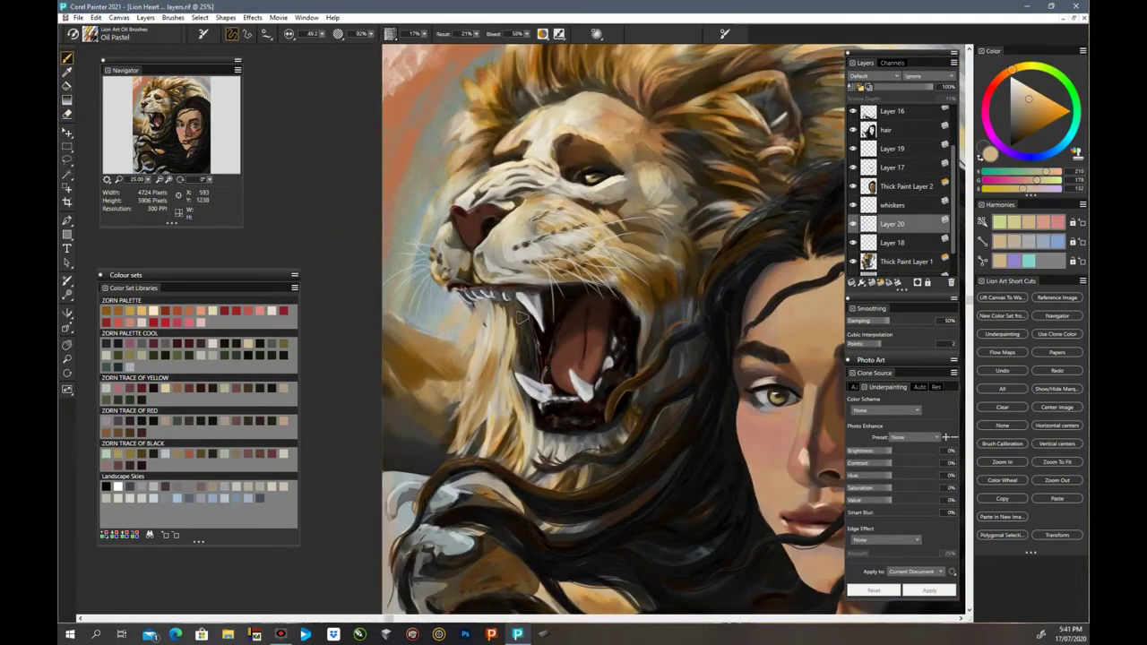
{"action": "left_click", "coordinate": [487, 334], "text": "alt"}
{"action": "key", "text": "n"}
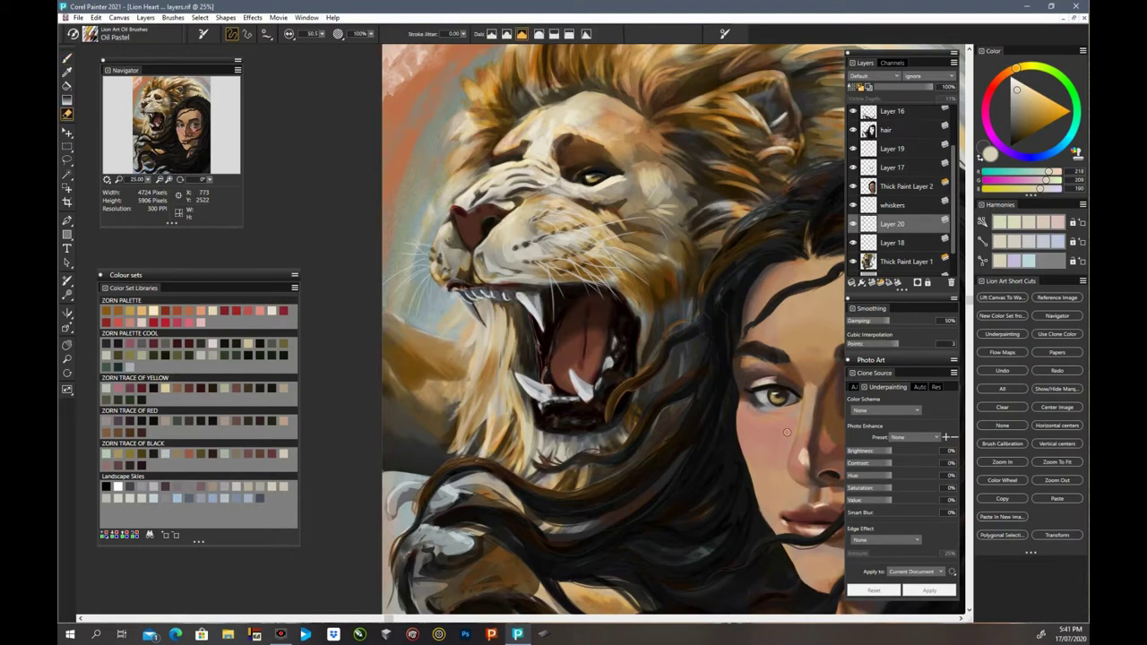
{"action": "key", "text": "ctrl+minus"}
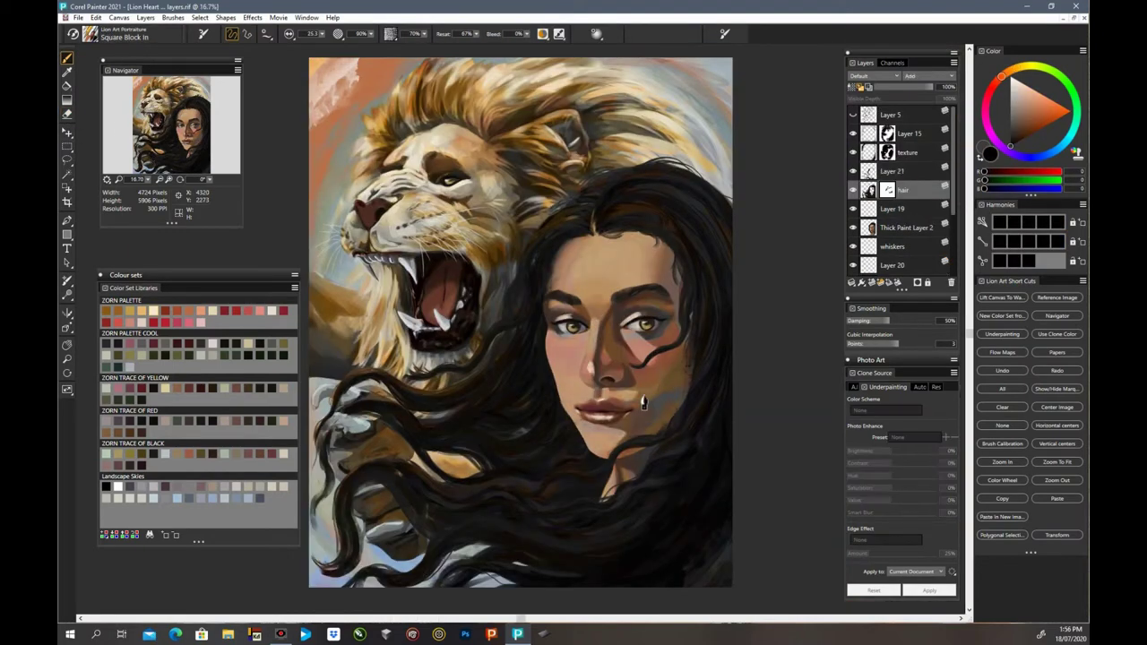
Step: Paint black hair along the girl's jaw, and darken the hair beside her temple on Layer 21 with the Square Block In brush
{"action": "mouse_move", "coordinate": [686, 376]}
{"action": "left_mouse_down"}
{"action": "mouse_move", "coordinate": [696, 294]}
{"action": "mouse_move", "coordinate": [683, 396]}
{"action": "mouse_move", "coordinate": [603, 471]}
{"action": "left_mouse_up"}
{"action": "left_click", "coordinate": [901, 172]}
{"action": "left_click_drag", "start_coordinate": [703, 235], "coordinate": [708, 305]}
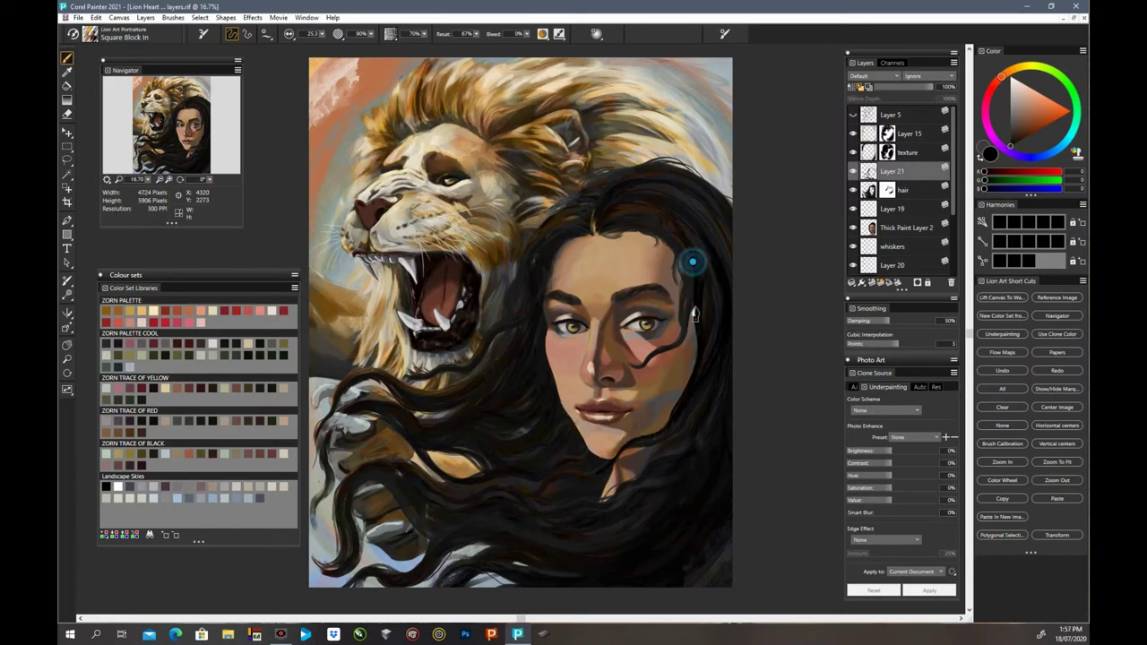
Step: Try the Soft Bristle Blender with test strokes on the background beside the lion's face
{"action": "left_click", "coordinate": [92, 38]}
{"action": "scroll", "coordinate": [126, 269], "scroll_direction": "down", "scroll_amount": 5}
{"action": "left_click", "coordinate": [125, 336]}
{"action": "scroll", "coordinate": [259, 260], "scroll_direction": "down", "scroll_amount": 3}
{"action": "left_click", "coordinate": [259, 267]}
{"action": "left_click_drag", "start_coordinate": [331, 185], "coordinate": [349, 280]}
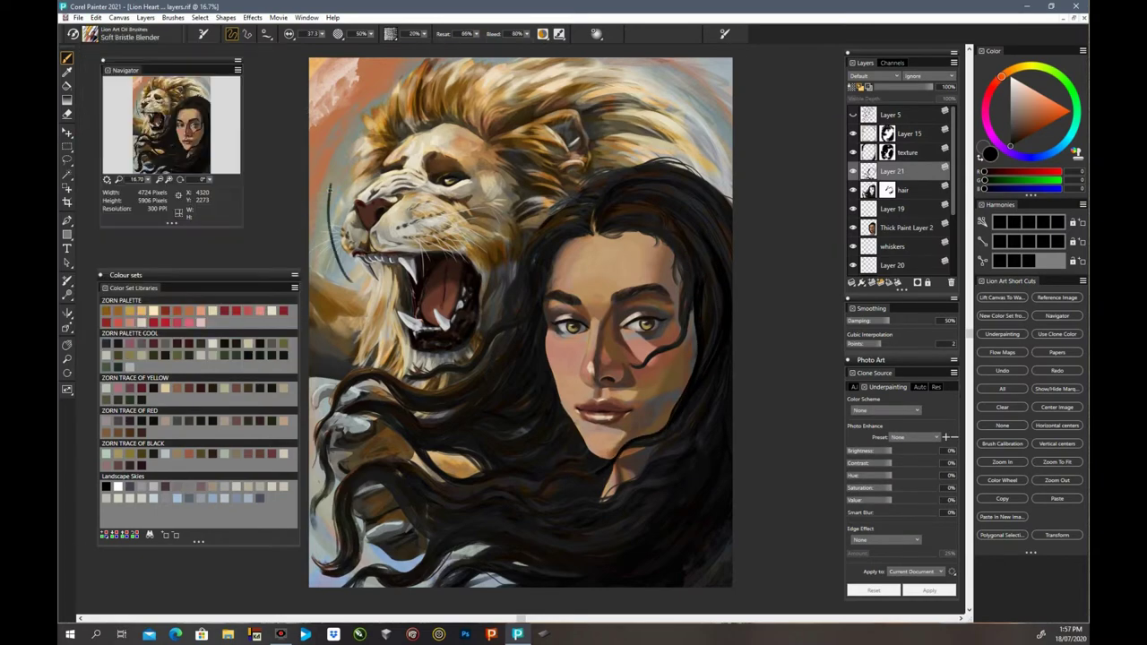
{"action": "key", "text": "ctrl+z"}
{"action": "key", "text": "ctrl+z"}
{"action": "mouse_move", "coordinate": [328, 149]}
{"action": "left_mouse_down"}
{"action": "mouse_move", "coordinate": [347, 271]}
{"action": "mouse_move", "coordinate": [293, 246]}
{"action": "mouse_move", "coordinate": [294, 259]}
{"action": "left_mouse_up"}
Step: Try another brush with a test stroke on the background behind the lion's mane and undo it
{"action": "left_click", "coordinate": [116, 35]}
{"action": "scroll", "coordinate": [135, 269], "scroll_direction": "down", "scroll_amount": 4}
{"action": "left_click", "coordinate": [125, 258]}
{"action": "left_click", "coordinate": [239, 267]}
{"action": "left_click_drag", "start_coordinate": [702, 97], "coordinate": [635, 158]}
{"action": "key", "text": "ctrl+z"}
Step: Choose the Scratchboard Tool, set its size to 42.2, undo the test strokes and set the smoothing damping to 81%
{"action": "left_click", "coordinate": [93, 37]}
{"action": "left_click", "coordinate": [127, 290]}
{"action": "left_click", "coordinate": [239, 304]}
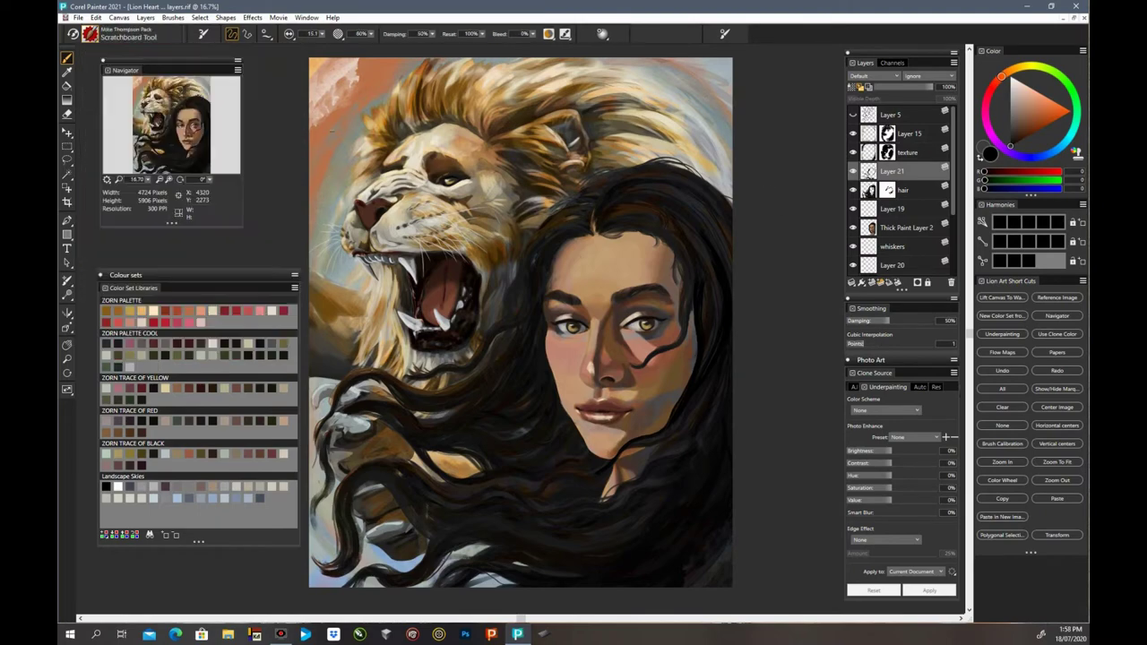
{"action": "left_click_drag", "start_coordinate": [332, 131], "coordinate": [333, 202]}
{"action": "left_click", "coordinate": [322, 34]}
{"action": "left_click", "coordinate": [320, 44]}
{"action": "left_click_drag", "start_coordinate": [328, 107], "coordinate": [336, 206]}
{"action": "key", "text": "ctrl+z"}
{"action": "key", "text": "ctrl+z"}
{"action": "left_click_drag", "start_coordinate": [891, 321], "coordinate": [916, 321]}
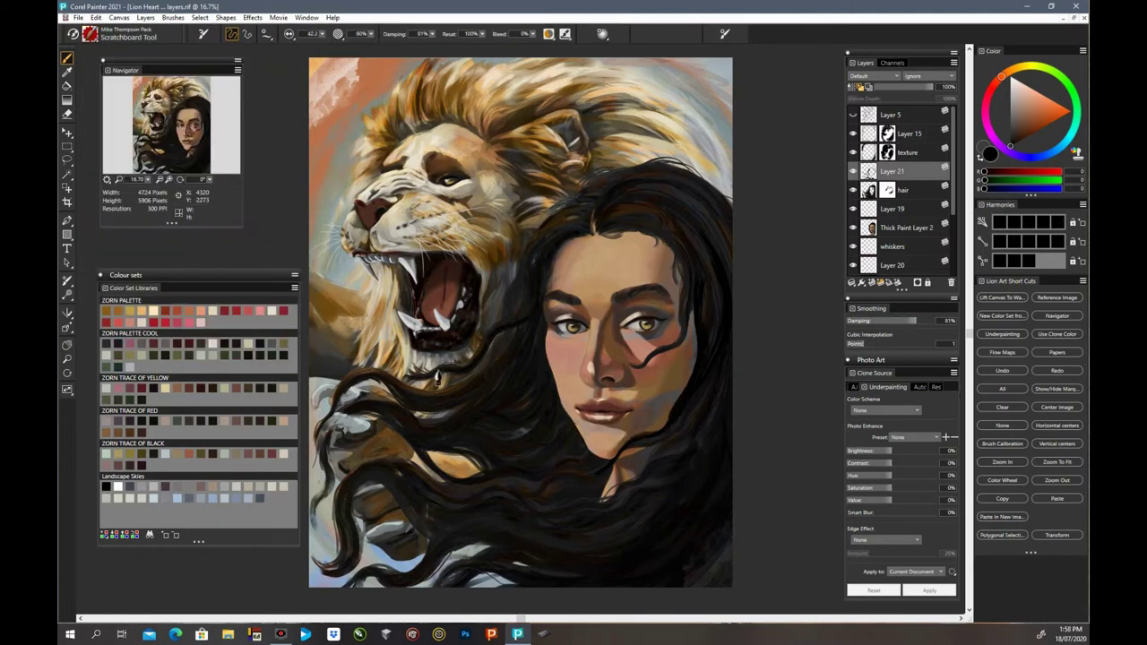
Step: Paint flowing black strands on Layer 21 below the lion's jaw and across its forearm with the Scratchboard Tool
{"action": "left_click_drag", "start_coordinate": [437, 376], "coordinate": [371, 399]}
{"action": "left_click_drag", "start_coordinate": [441, 409], "coordinate": [344, 395]}
{"action": "left_click_drag", "start_coordinate": [403, 437], "coordinate": [340, 403]}
{"action": "left_click_drag", "start_coordinate": [536, 475], "coordinate": [421, 497]}
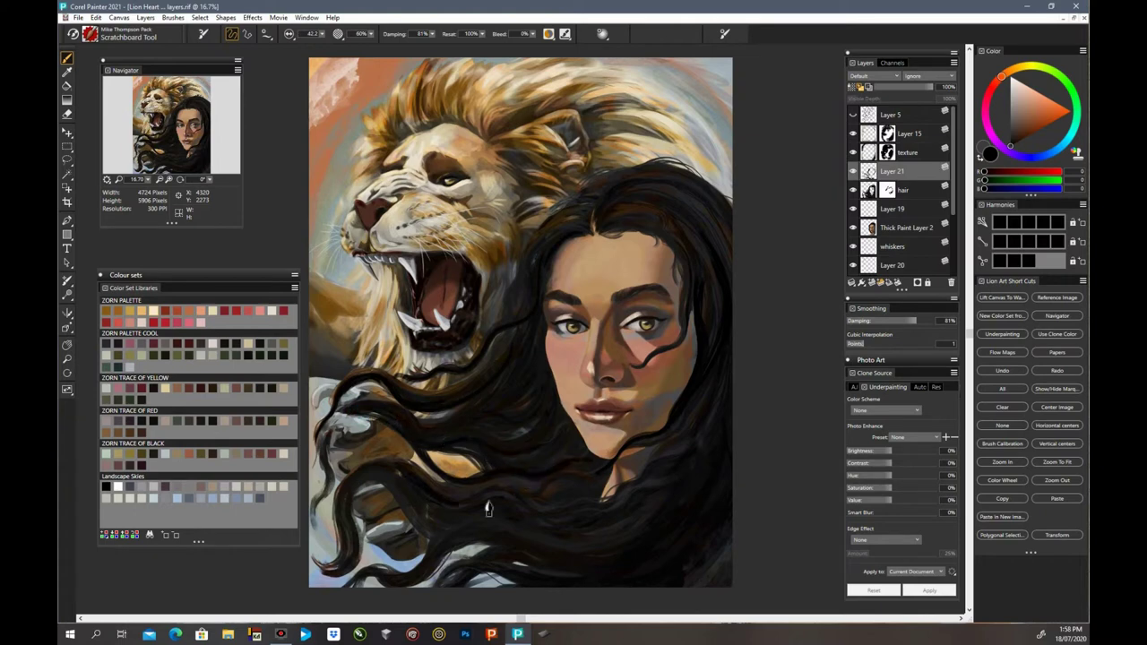
Step: Paint long black strands through the girl's lower hair and from her temple across the lion's mane
{"action": "left_click_drag", "start_coordinate": [489, 508], "coordinate": [639, 498]}
{"action": "left_click_drag", "start_coordinate": [623, 541], "coordinate": [391, 581]}
{"action": "mouse_move", "coordinate": [556, 244]}
{"action": "left_mouse_down"}
{"action": "mouse_move", "coordinate": [500, 312]}
{"action": "mouse_move", "coordinate": [513, 304]}
{"action": "mouse_move", "coordinate": [550, 243]}
{"action": "mouse_move", "coordinate": [395, 368]}
{"action": "left_mouse_up"}
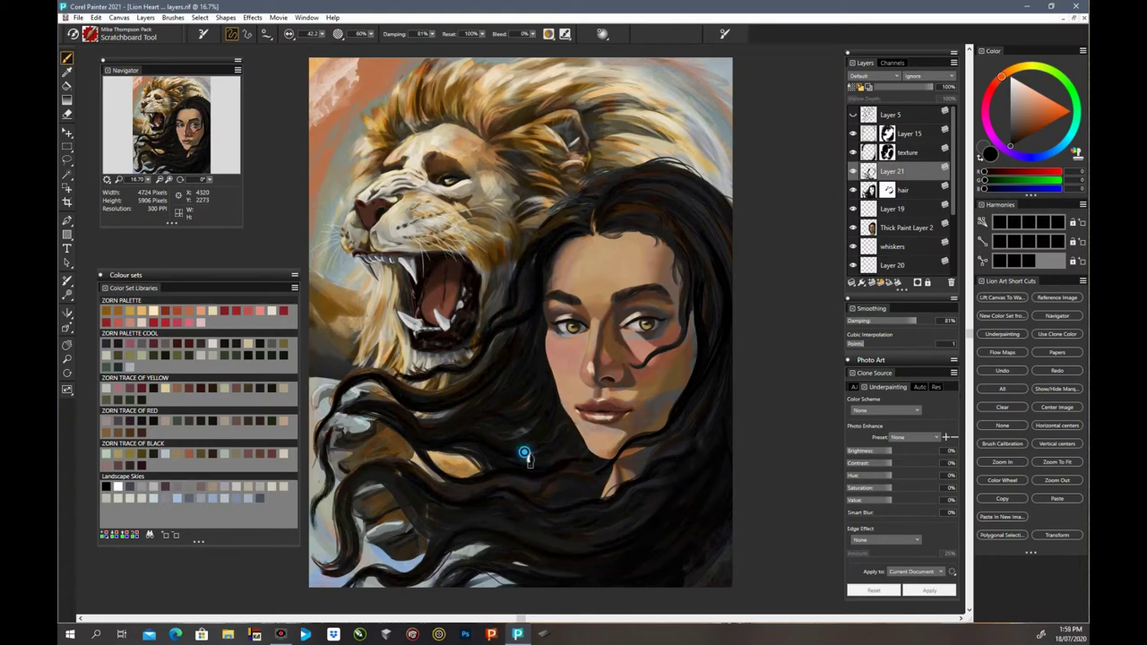
{"action": "left_click_drag", "start_coordinate": [719, 437], "coordinate": [666, 457]}
{"action": "mouse_move", "coordinate": [713, 499]}
{"action": "left_mouse_down"}
{"action": "mouse_move", "coordinate": [645, 563]}
{"action": "mouse_move", "coordinate": [454, 577]}
{"action": "left_mouse_up"}
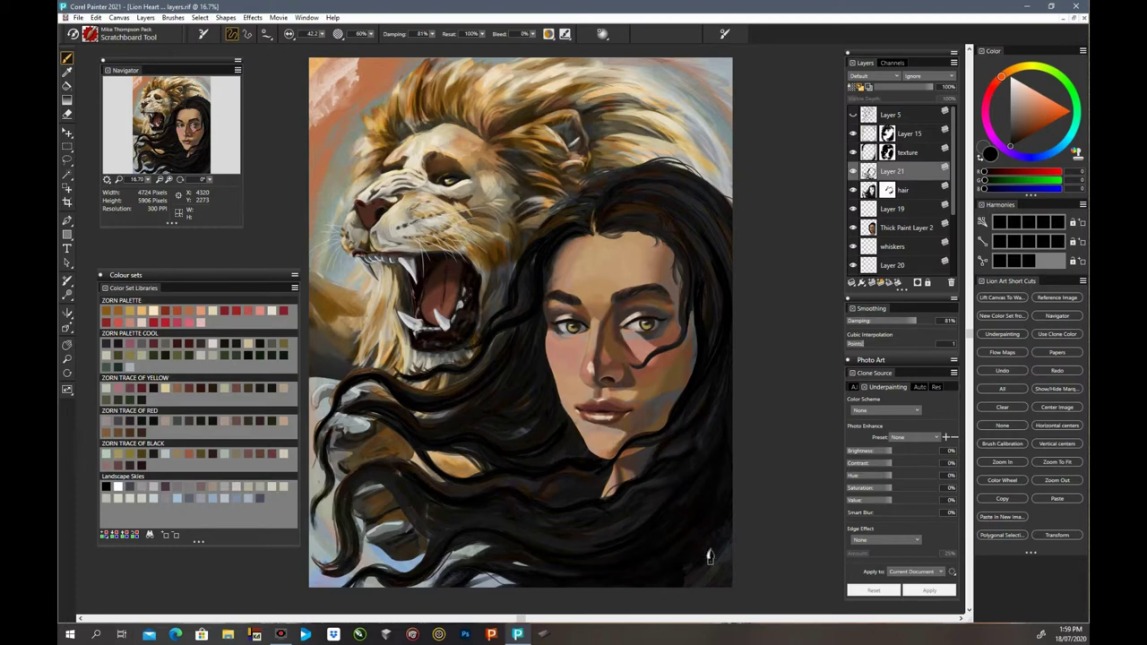
{"action": "left_click_drag", "start_coordinate": [584, 536], "coordinate": [330, 498]}
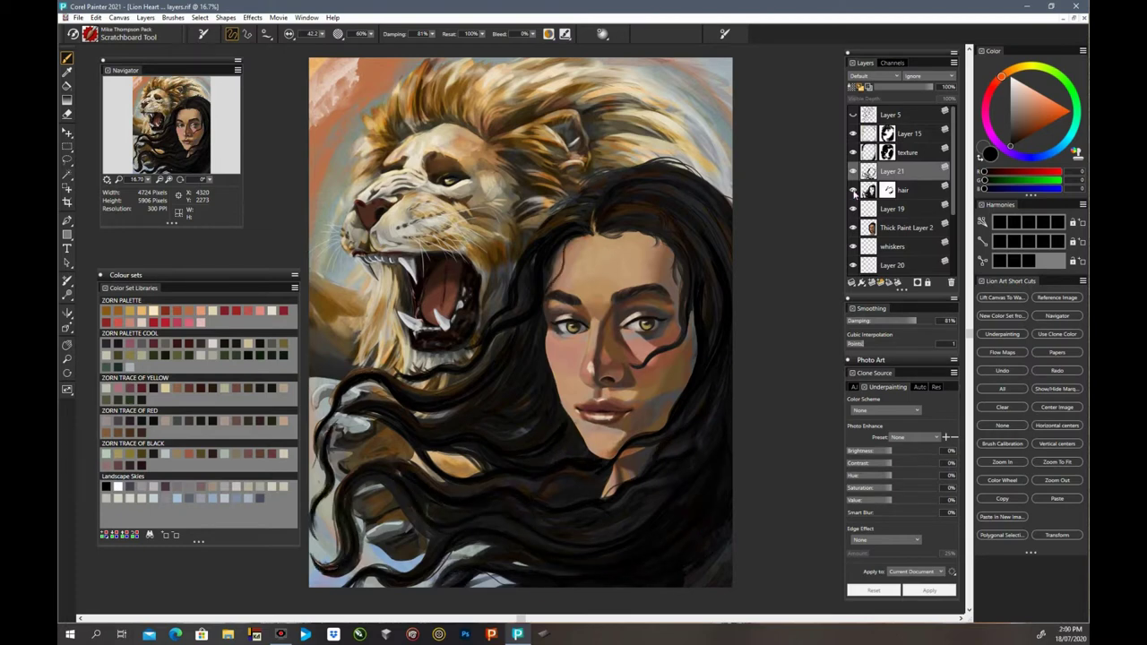
Step: Hide Layer 21 and clean up the stray hair strokes along the girl's hairline on the hair layer
{"action": "left_click", "coordinate": [857, 192]}
{"action": "key", "text": "ctrl+plus"}
{"action": "left_click", "coordinate": [853, 171]}
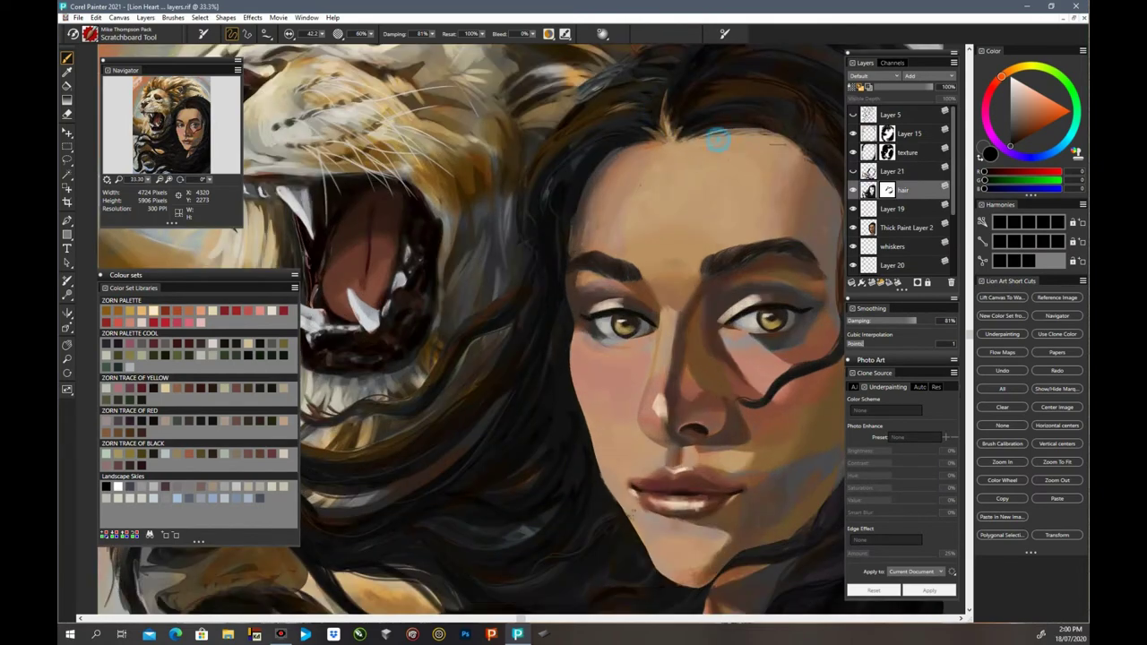
{"action": "key", "text": "shift+x"}
{"action": "key", "text": "shift+s"}
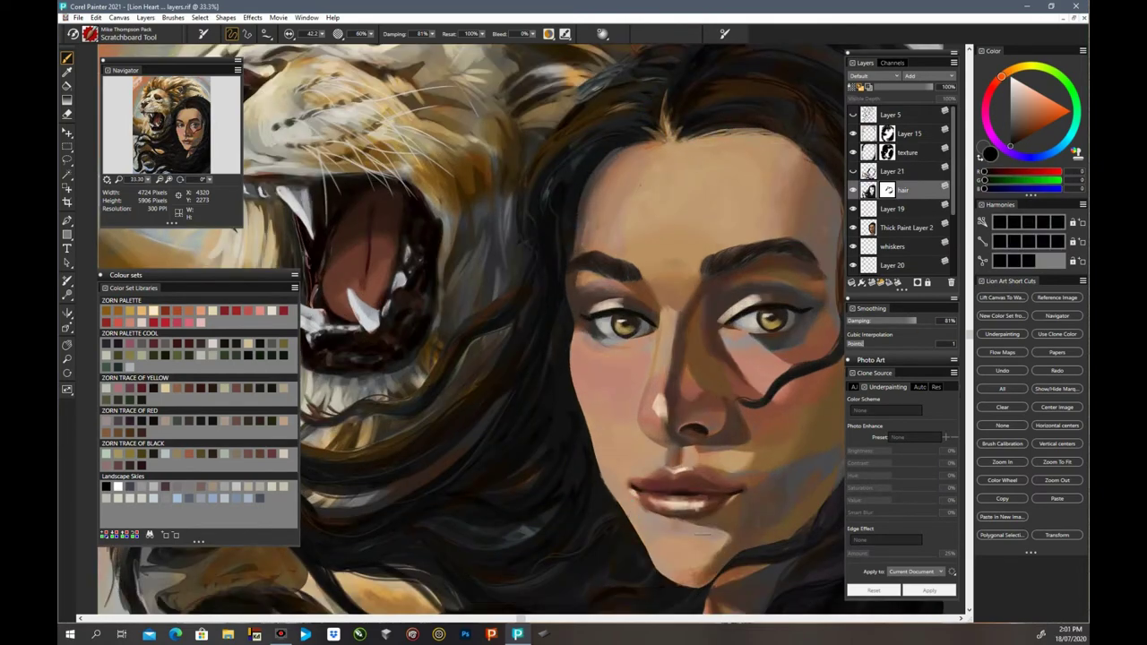
{"action": "left_click_drag", "start_coordinate": [969, 338], "coordinate": [970, 374]}
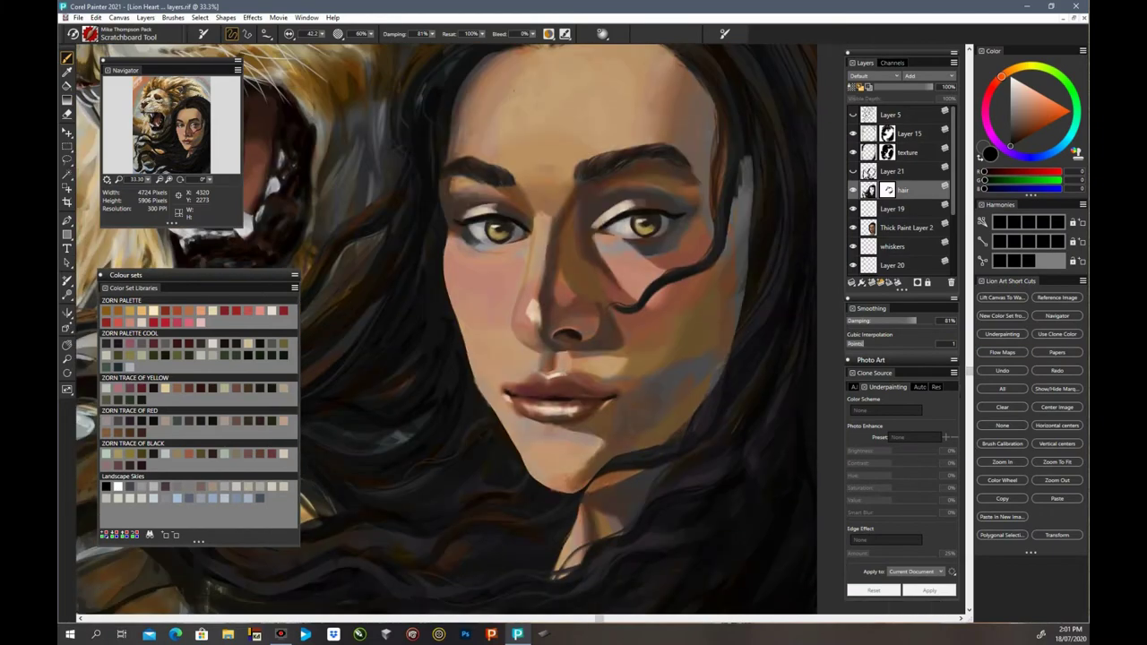
Step: Toggle the visibility of Layer 21 and the hair layer to compare their strands around the girl's face
{"action": "left_click", "coordinate": [853, 171]}
{"action": "left_click", "coordinate": [854, 190]}
{"action": "left_click", "coordinate": [853, 171]}
{"action": "left_click", "coordinate": [853, 190]}
Step: Select the hair layer's mask and paint black along the hair beside the girl's temple and cheek
{"action": "left_click", "coordinate": [888, 190]}
{"action": "mouse_move", "coordinate": [744, 125]}
{"action": "left_mouse_down"}
{"action": "mouse_move", "coordinate": [727, 306]}
{"action": "mouse_move", "coordinate": [748, 244]}
{"action": "mouse_move", "coordinate": [654, 444]}
{"action": "left_mouse_up"}
{"action": "left_click_drag", "start_coordinate": [970, 372], "coordinate": [970, 311]}
{"action": "left_click_drag", "start_coordinate": [688, 223], "coordinate": [712, 285]}
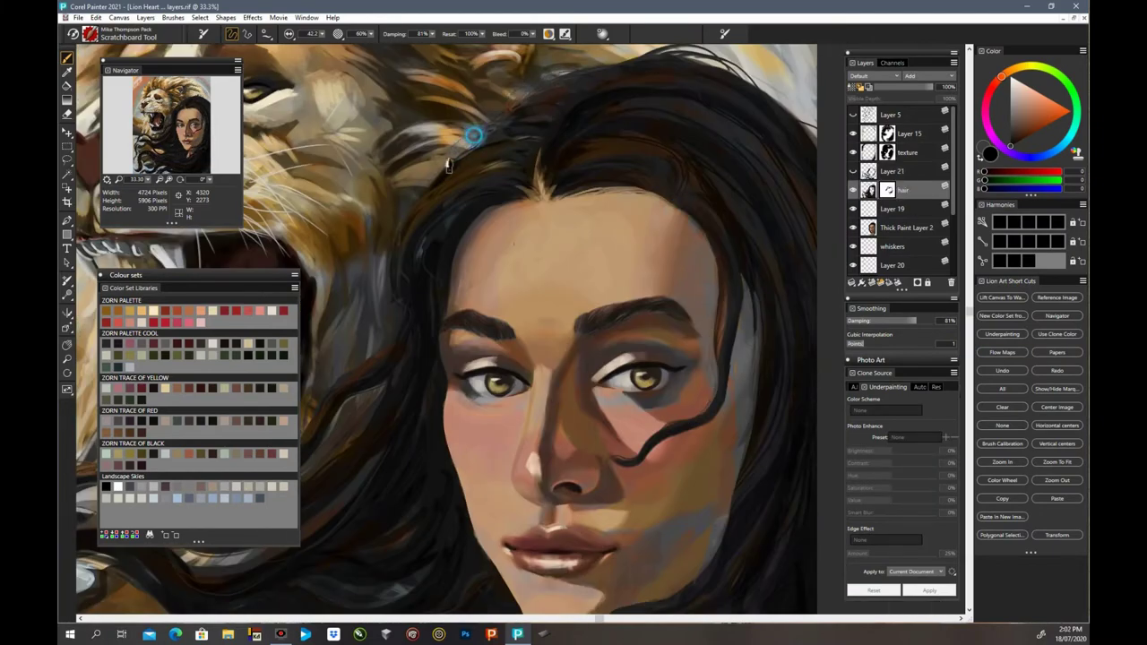
Step: Show Layer 21 and paint more strands into the girl's hair with dark tones sampled from it
{"action": "left_click", "coordinate": [853, 172]}
{"action": "key", "text": "ctrl+minus"}
{"action": "key", "text": "ctrl+minus"}
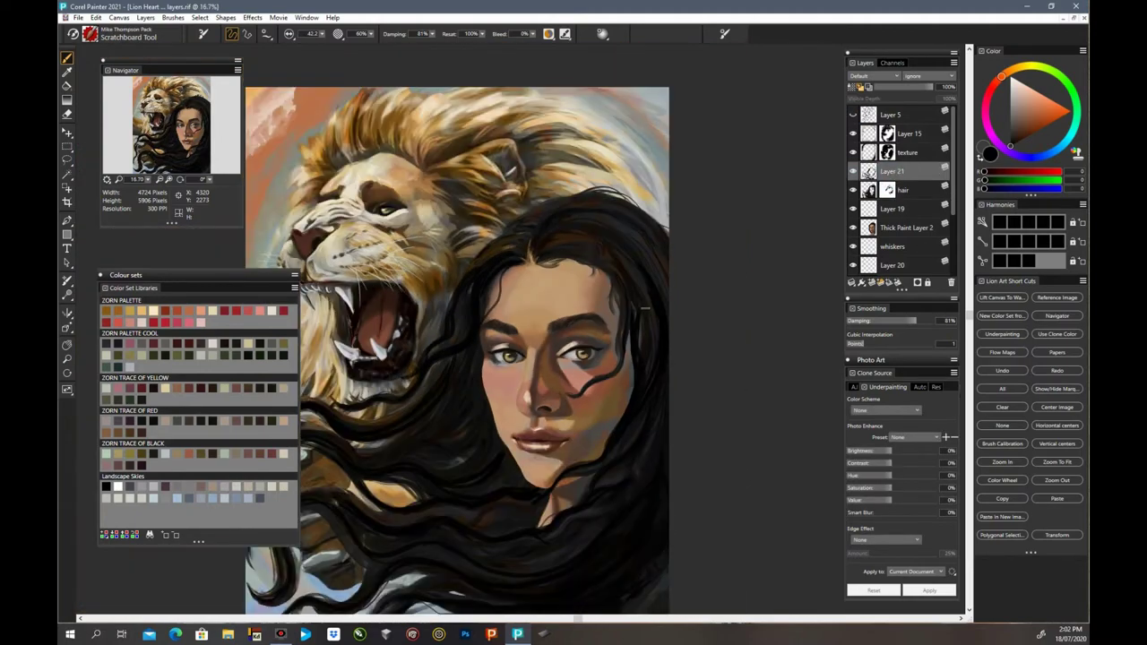
{"action": "left_click", "coordinate": [550, 263], "text": "alt"}
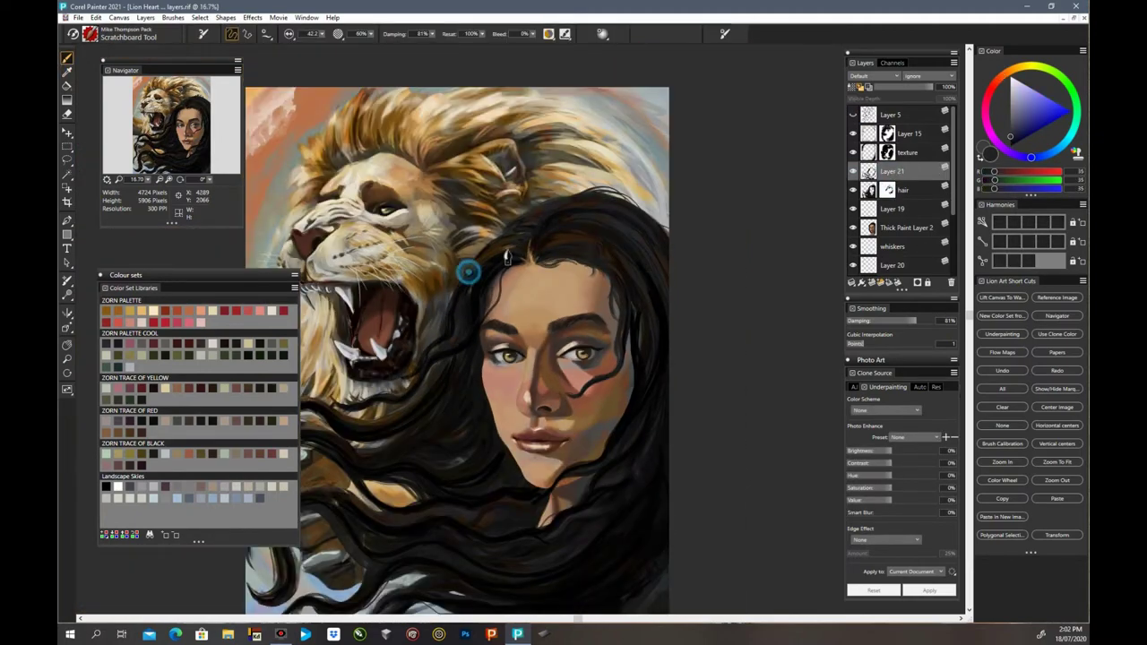
{"action": "scroll", "coordinate": [484, 251], "scroll_direction": "down", "scroll_amount": 1}
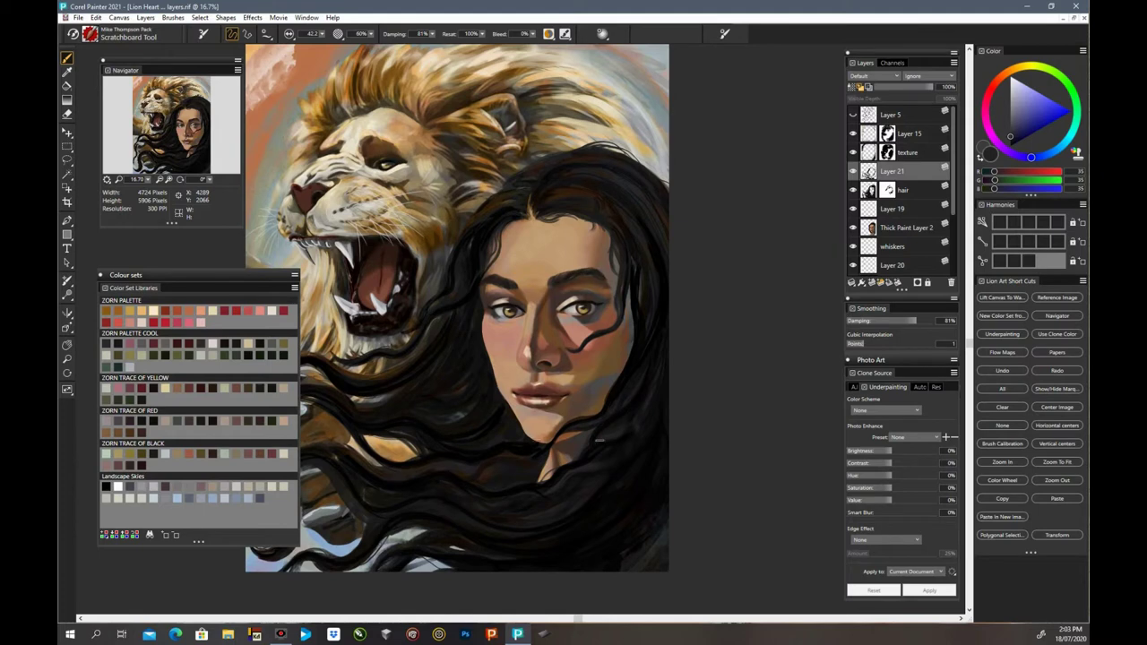
{"action": "key", "text": "ctrl+minus"}
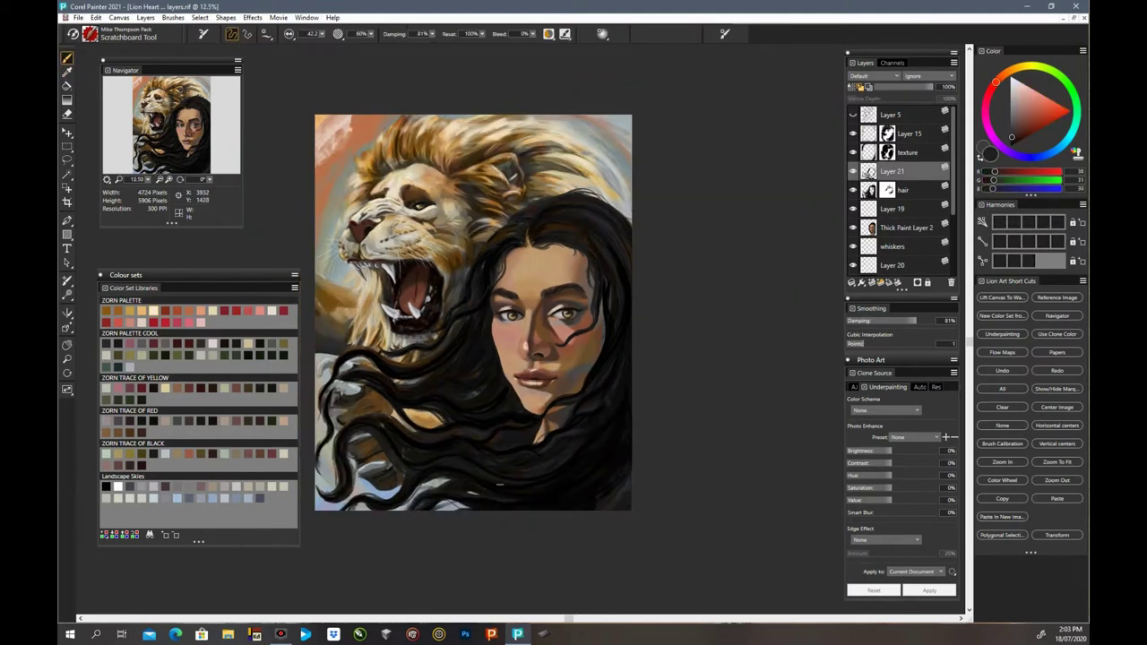
{"action": "left_click", "coordinate": [552, 438], "text": "alt"}
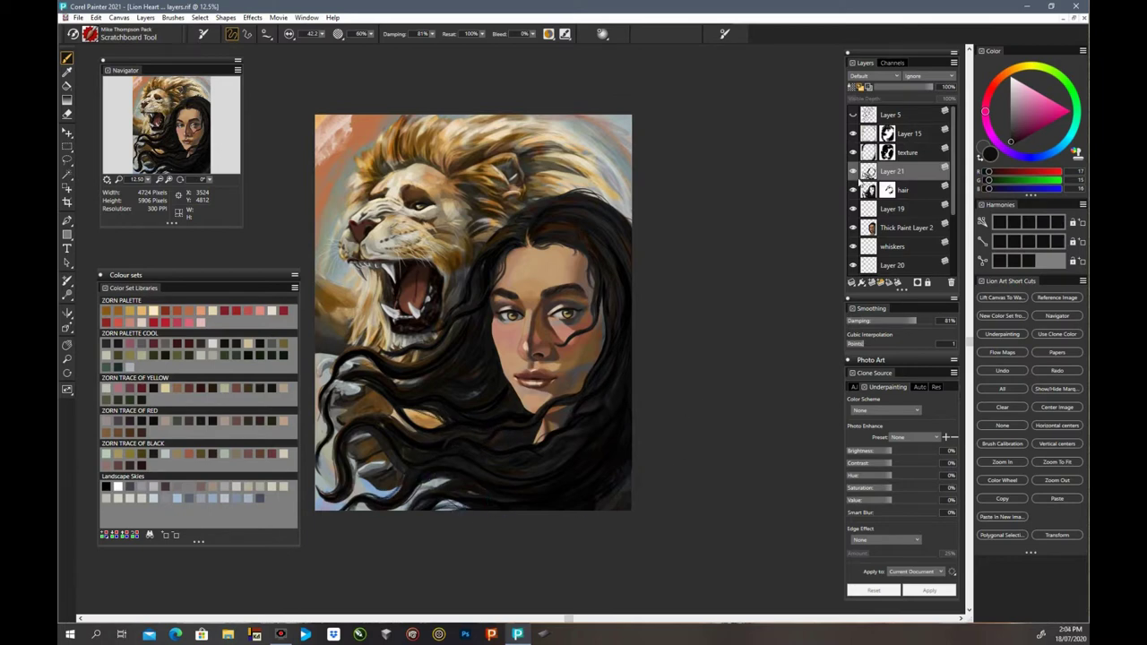
Step: Select the hair layer's mask and paint out the hair strands overlapping the lion's paw
{"action": "left_click", "coordinate": [853, 190]}
{"action": "left_click", "coordinate": [853, 190]}
{"action": "left_click", "coordinate": [887, 190]}
{"action": "mouse_move", "coordinate": [353, 473]}
{"action": "left_mouse_down"}
{"action": "mouse_move", "coordinate": [359, 439]}
{"action": "mouse_move", "coordinate": [355, 501]}
{"action": "mouse_move", "coordinate": [369, 434]}
{"action": "mouse_move", "coordinate": [403, 419]}
{"action": "mouse_move", "coordinate": [354, 444]}
{"action": "mouse_move", "coordinate": [345, 472]}
{"action": "mouse_move", "coordinate": [343, 459]}
{"action": "mouse_move", "coordinate": [402, 454]}
{"action": "mouse_move", "coordinate": [416, 471]}
{"action": "mouse_move", "coordinate": [452, 403]}
{"action": "left_mouse_up"}
{"action": "left_click", "coordinate": [882, 171]}
{"action": "key", "text": "n"}
{"action": "left_click", "coordinate": [886, 190]}
{"action": "key", "text": "b"}
{"action": "key", "text": "ctrl+plus"}
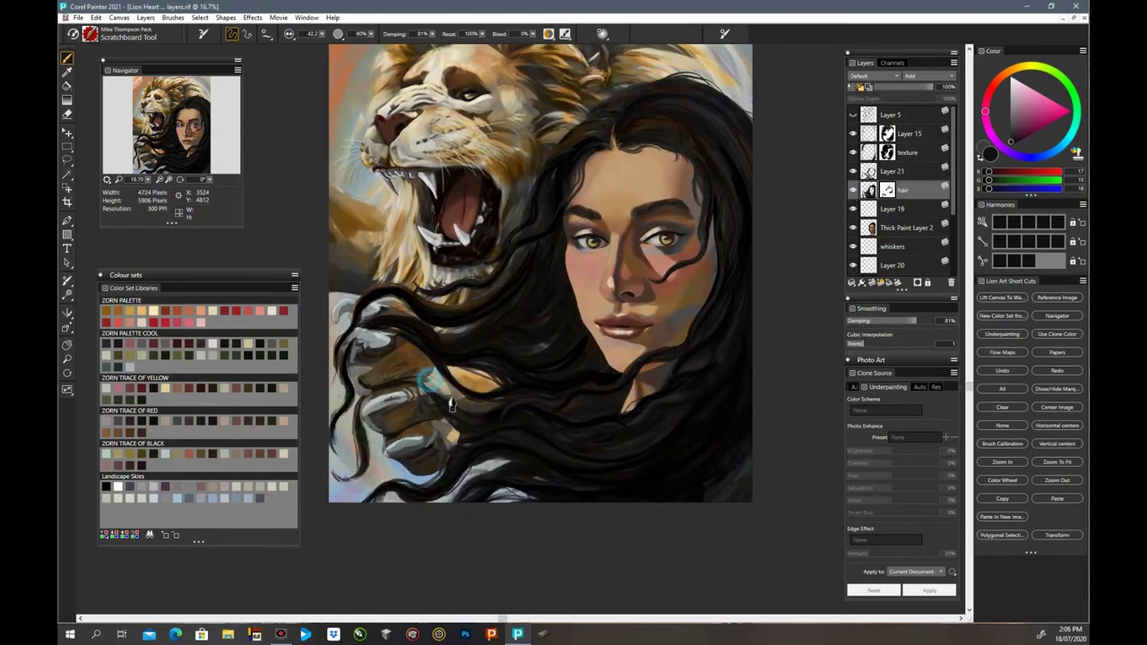
{"action": "left_click_drag", "start_coordinate": [360, 455], "coordinate": [367, 397]}
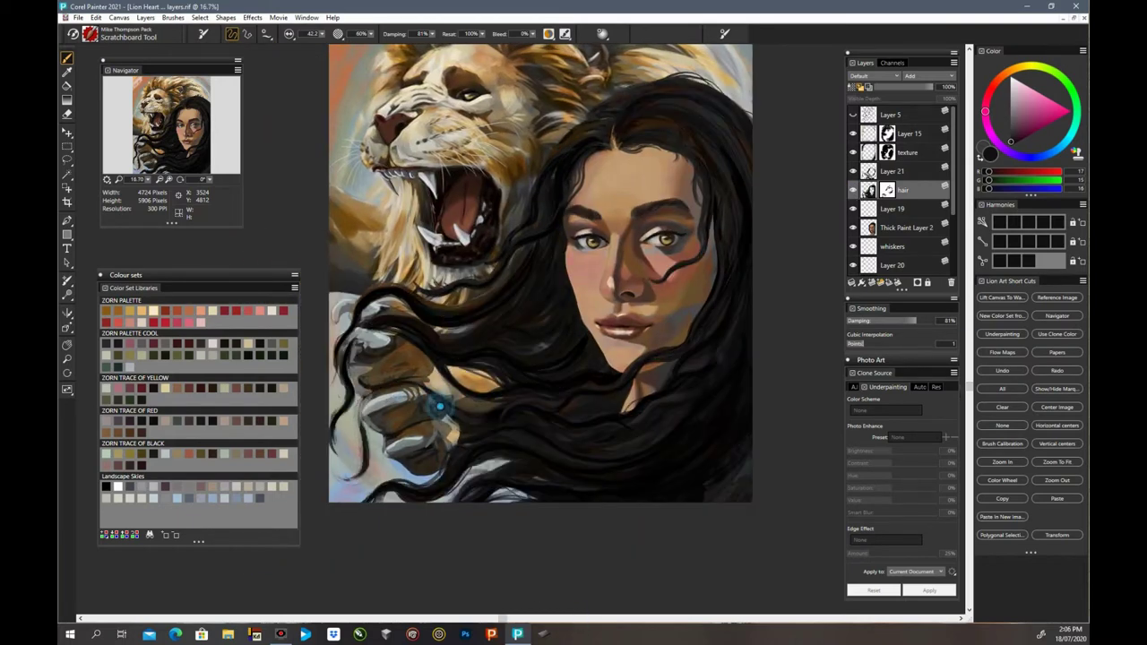
Step: On Layer 21, refine the strands across the lion's paw with a near-black tone sampled from the hair
{"action": "key", "text": "alt+bracketright"}
{"action": "key", "text": "n"}
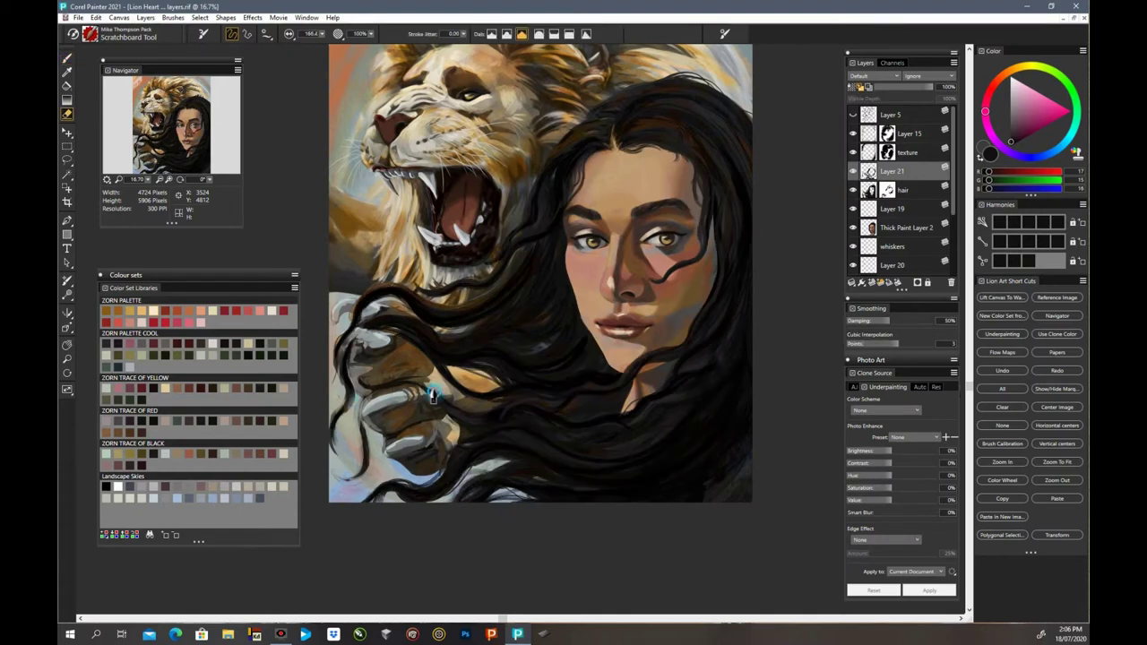
{"action": "key", "text": "b"}
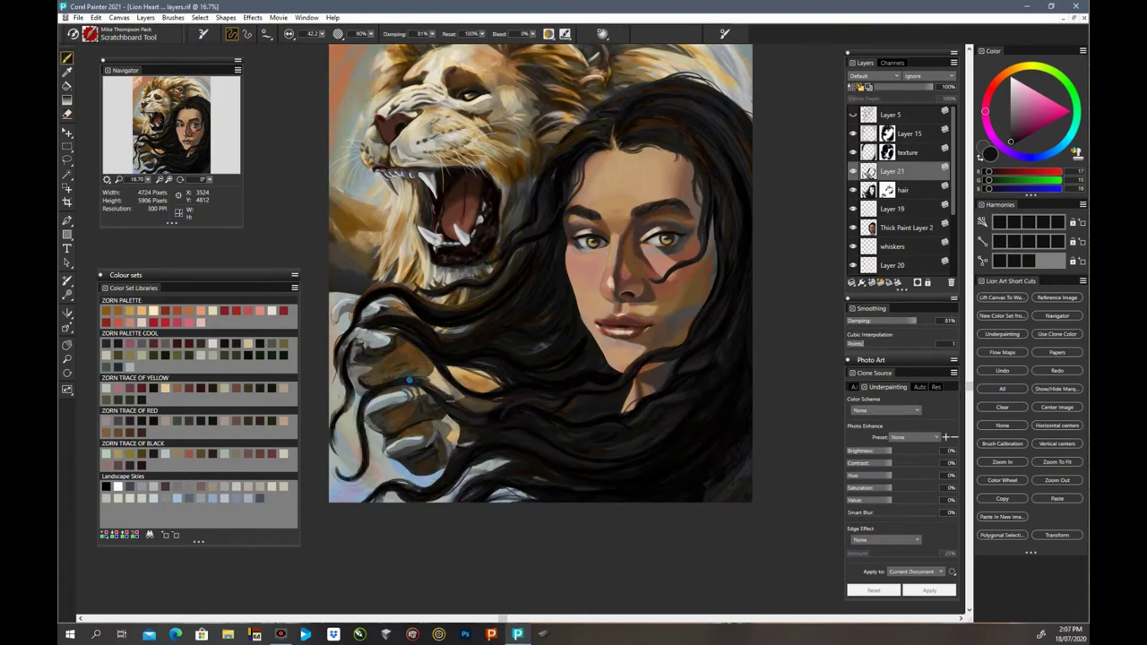
{"action": "left_click", "coordinate": [371, 499], "text": "alt"}
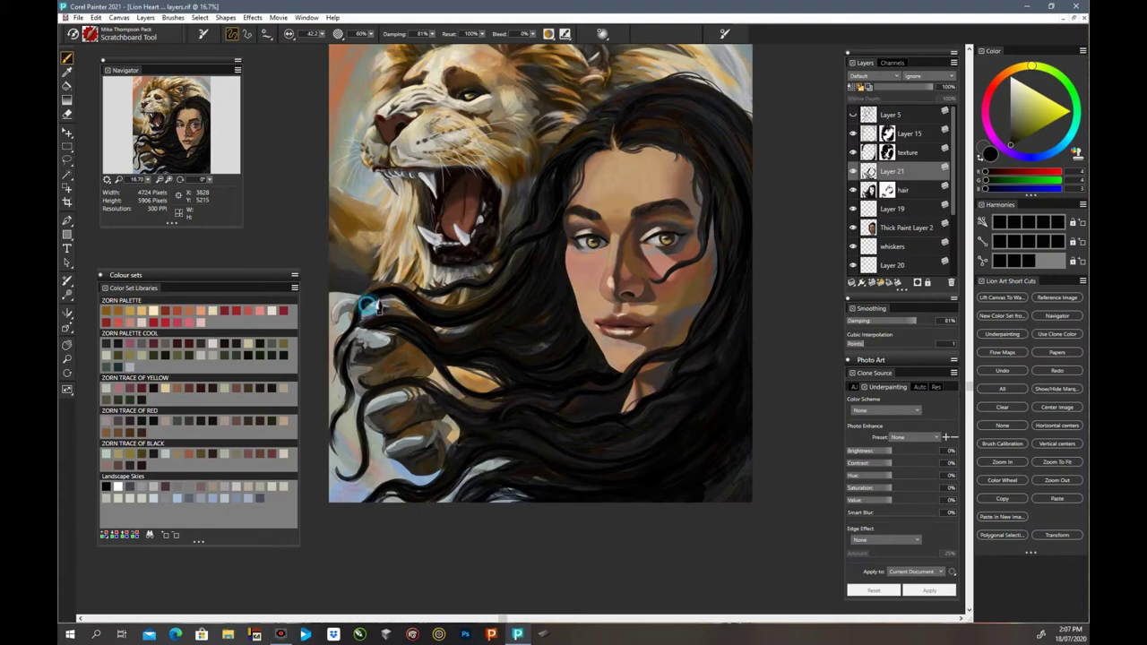
Step: Mask out the hair layer's strands over the lion's upper claws and paint curling dark strands there on Layer 21
{"action": "left_click", "coordinate": [852, 171]}
{"action": "left_click", "coordinate": [861, 190]}
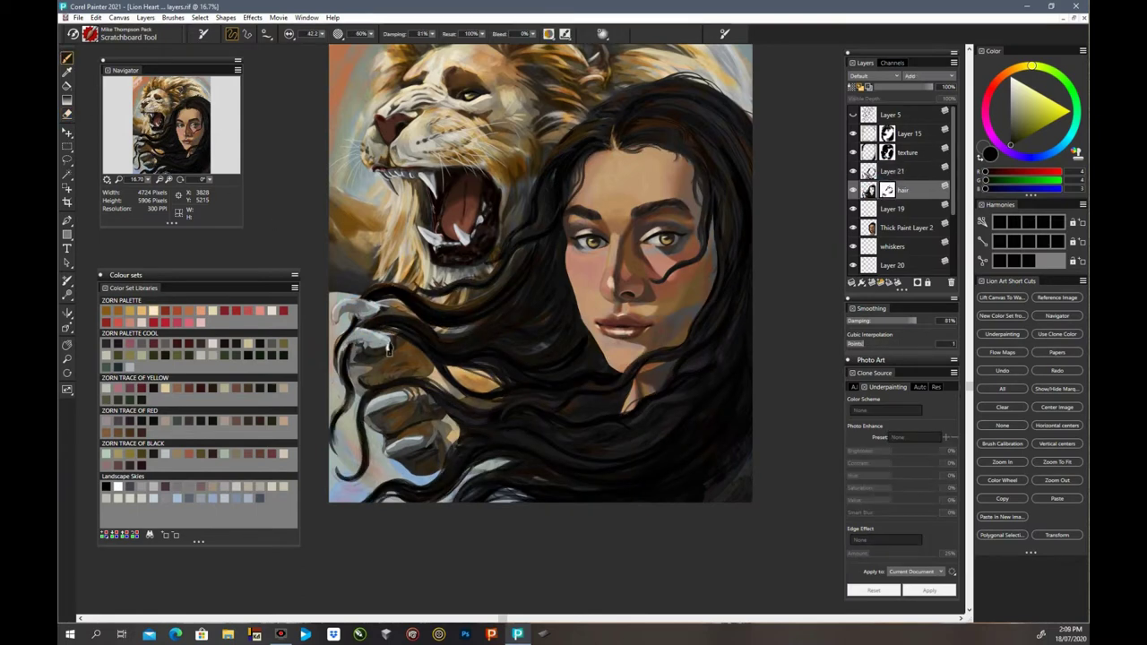
{"action": "left_click", "coordinate": [862, 172]}
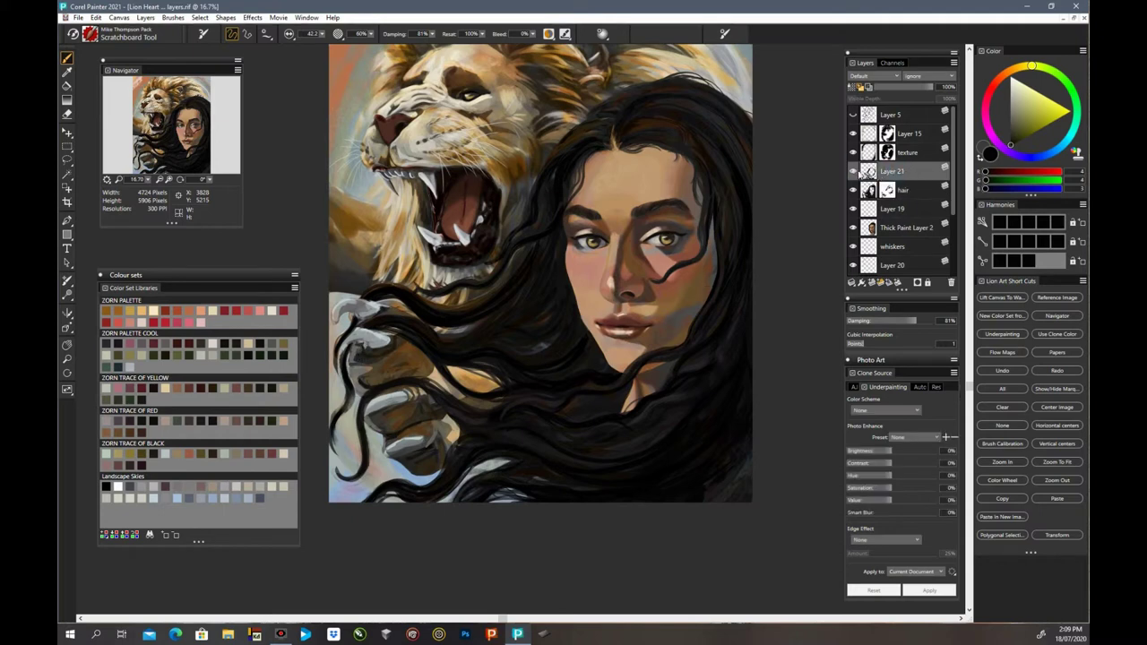
{"action": "left_click", "coordinate": [382, 295], "text": "alt"}
{"action": "mouse_move", "coordinate": [357, 327]}
{"action": "left_mouse_down"}
{"action": "mouse_move", "coordinate": [413, 313]}
{"action": "mouse_move", "coordinate": [361, 333]}
{"action": "mouse_move", "coordinate": [419, 353]}
{"action": "mouse_move", "coordinate": [352, 348]}
{"action": "mouse_move", "coordinate": [343, 423]}
{"action": "left_mouse_up"}
{"action": "left_click_drag", "start_coordinate": [342, 378], "coordinate": [354, 411]}
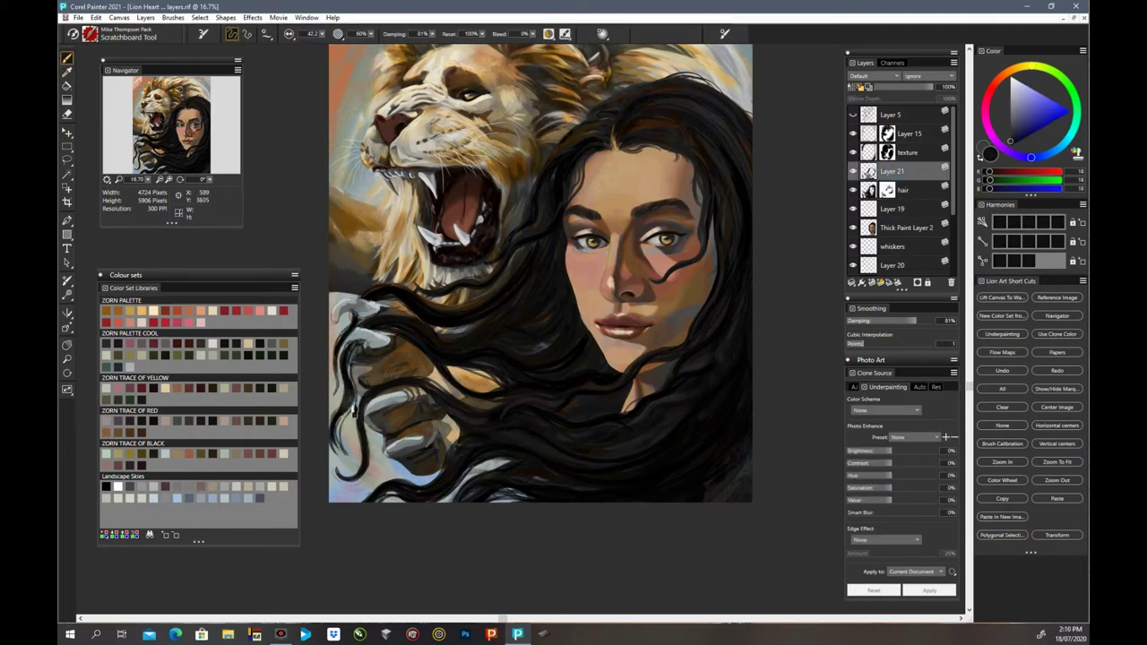
Step: Hide Layer 21 and paint out the remaining hair strands around the lion's claws on the hair layer's mask
{"action": "key", "text": "n"}
{"action": "left_click", "coordinate": [853, 190]}
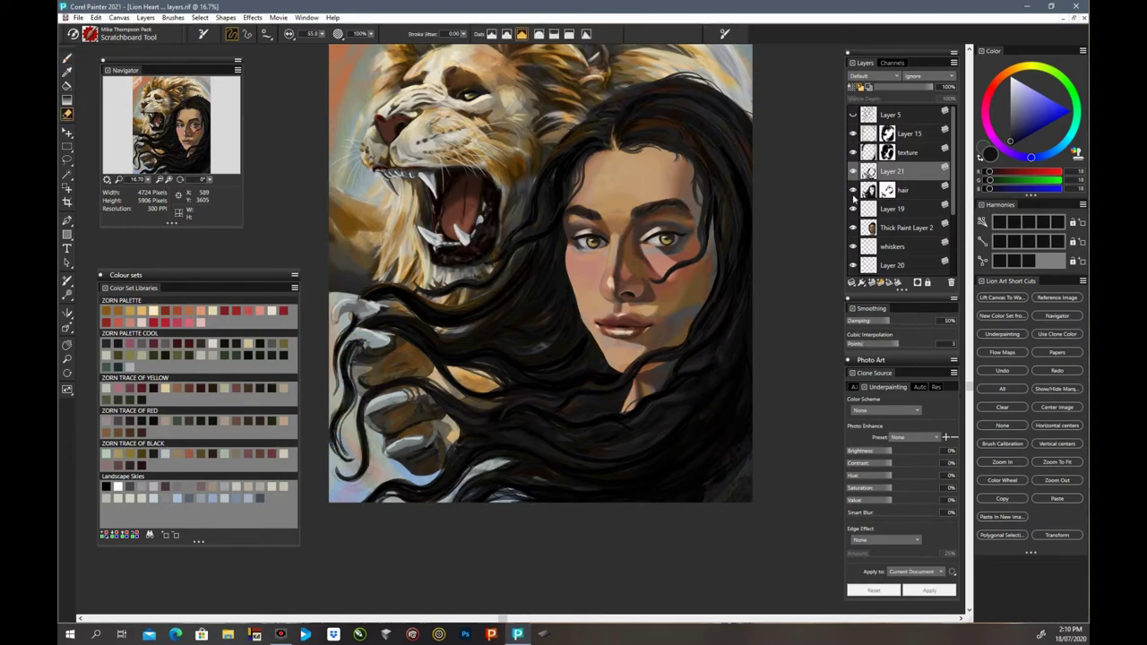
{"action": "left_click", "coordinate": [854, 171]}
{"action": "left_click", "coordinate": [853, 190]}
{"action": "left_click", "coordinate": [888, 190]}
{"action": "key", "text": "b"}
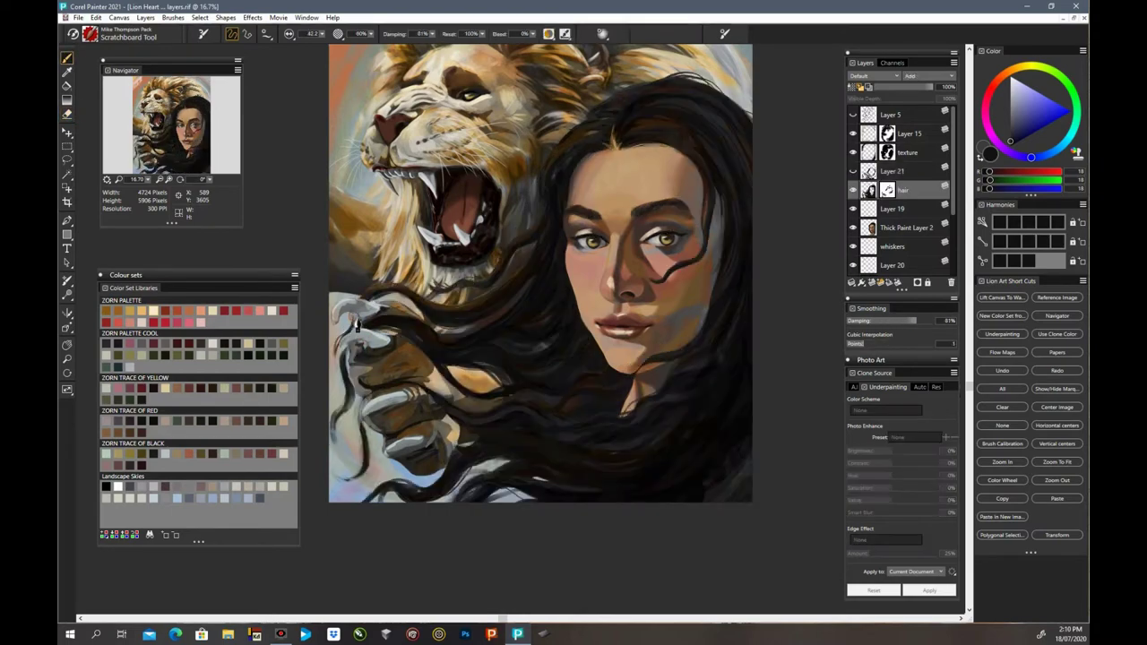
{"action": "key", "text": "ctrl+plus"}
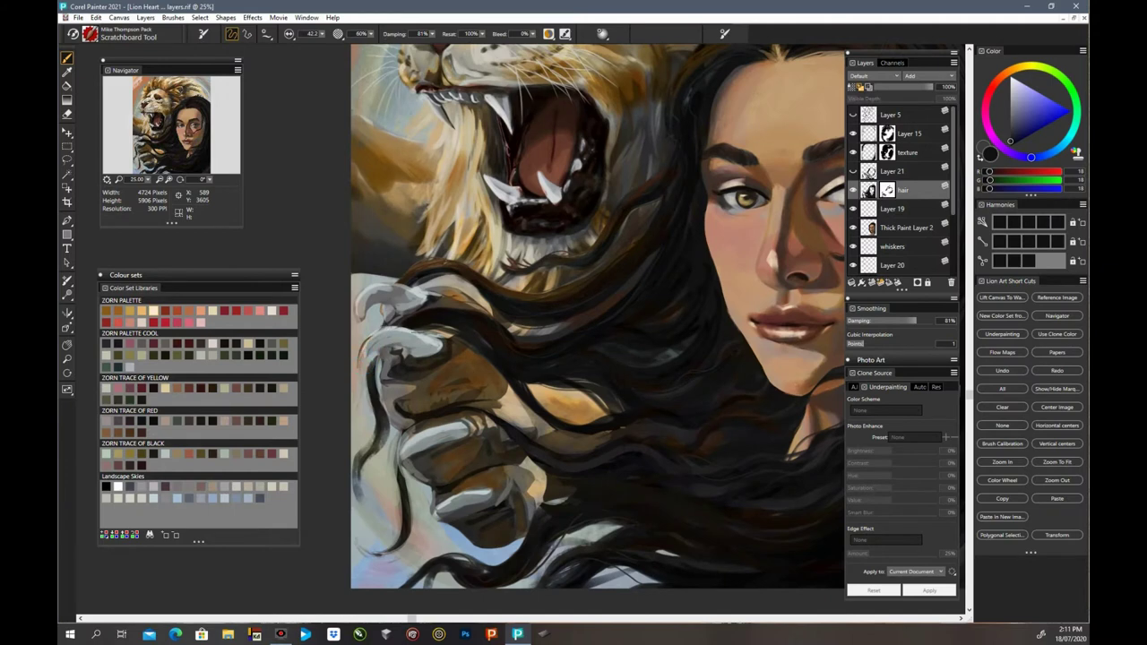
{"action": "left_click", "coordinate": [853, 190]}
{"action": "left_click", "coordinate": [853, 190]}
Step: Show Layer 21 again and clean up its strands over the lion's claws, alternating between eraser and brush
{"action": "left_click", "coordinate": [853, 171]}
{"action": "left_click", "coordinate": [892, 171]}
{"action": "left_click", "coordinate": [67, 114]}
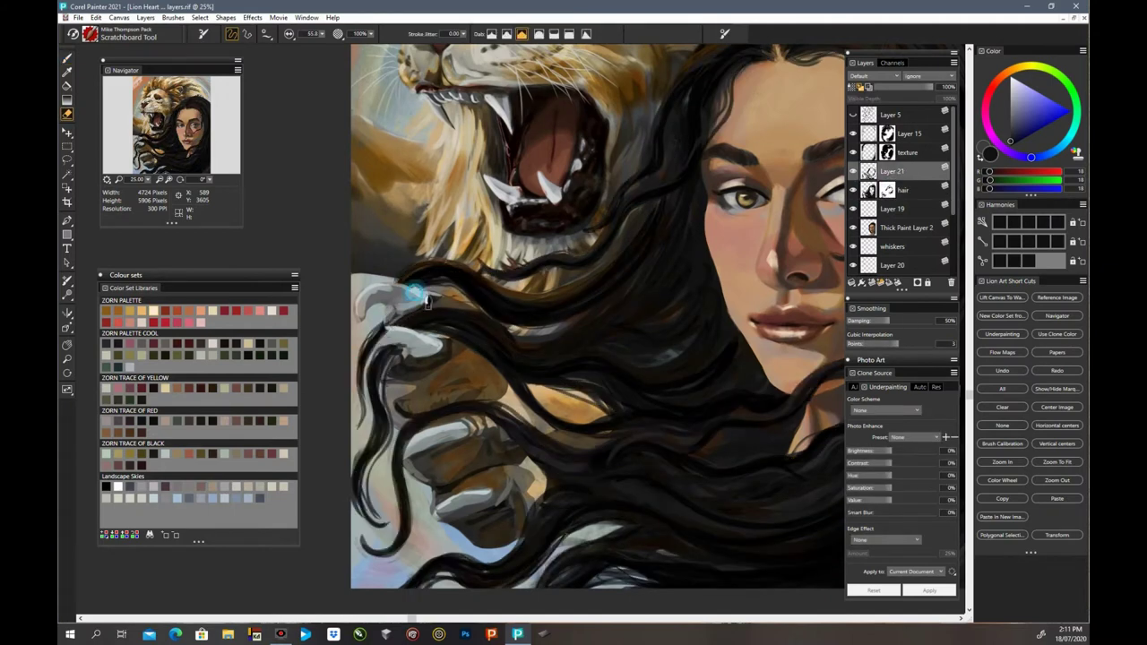
{"action": "key", "text": "b"}
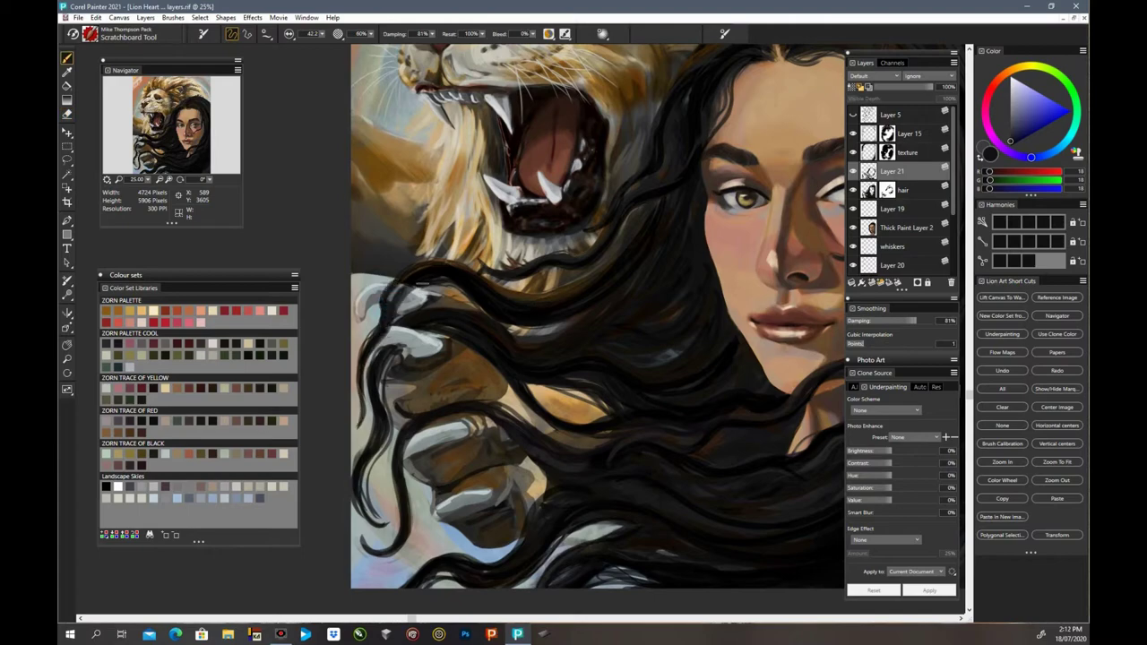
{"action": "key", "text": "e"}
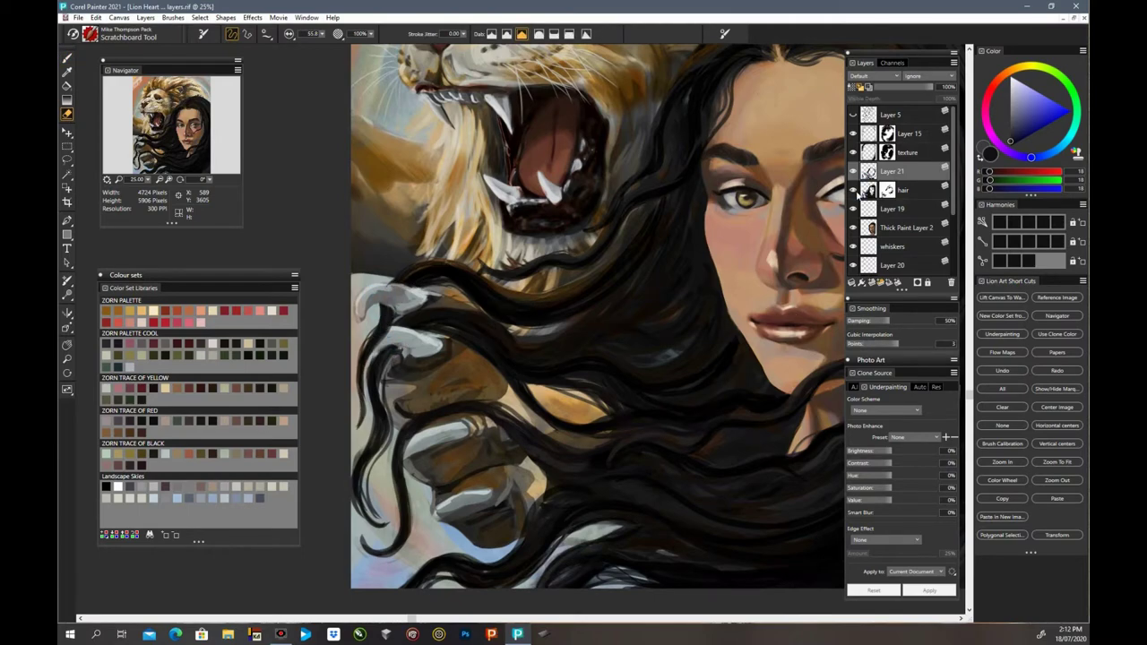
Step: Add a new layer above Layer 21 and paint fine dark strands down the side of the girl's face
{"action": "key", "text": "ctrl+minus"}
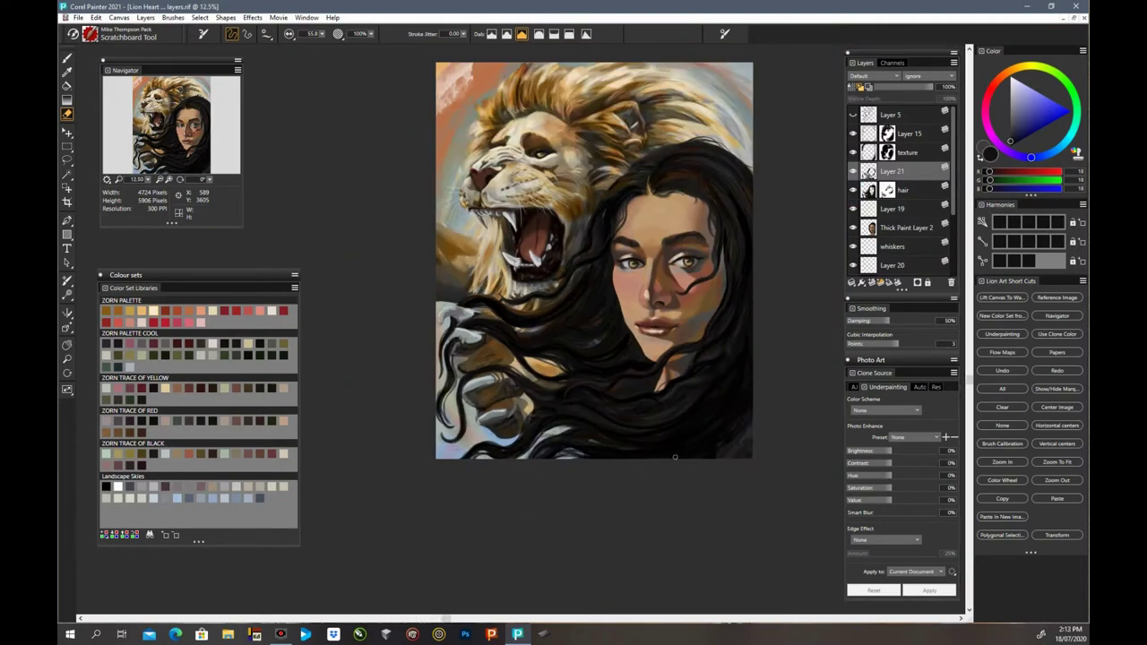
{"action": "key", "text": "ctrl+plus"}
{"action": "left_click_drag", "start_coordinate": [690, 441], "coordinate": [593, 441]}
{"action": "key", "text": "b"}
{"action": "left_click", "coordinate": [872, 282]}
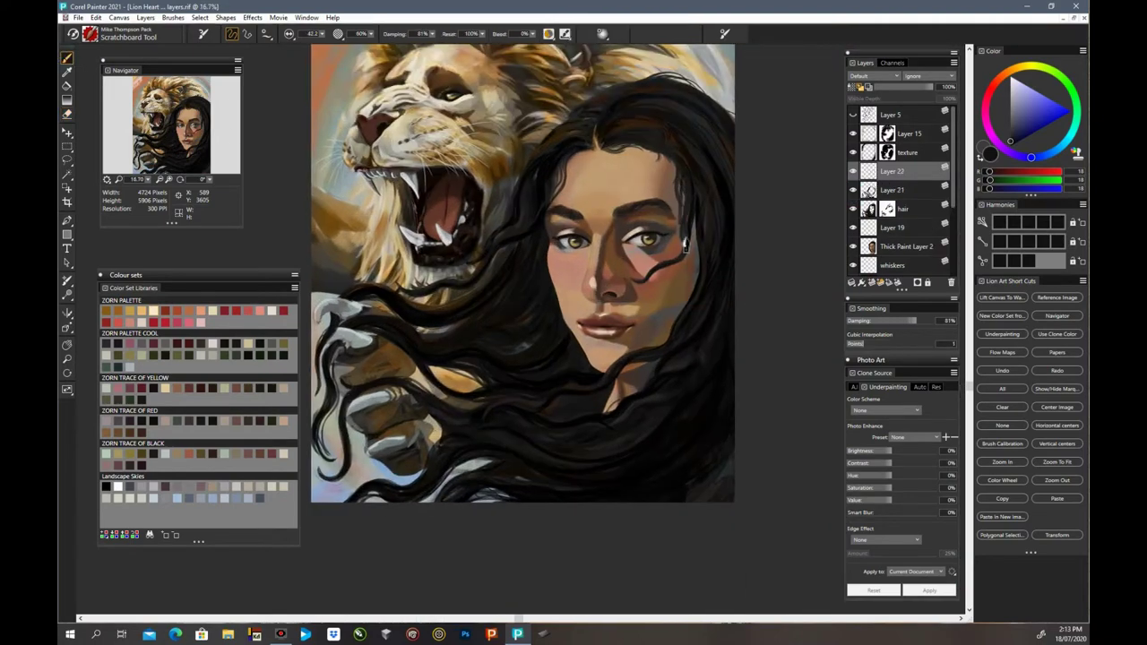
{"action": "left_click_drag", "start_coordinate": [677, 170], "coordinate": [683, 255]}
{"action": "left_click", "coordinate": [682, 180], "text": "alt"}
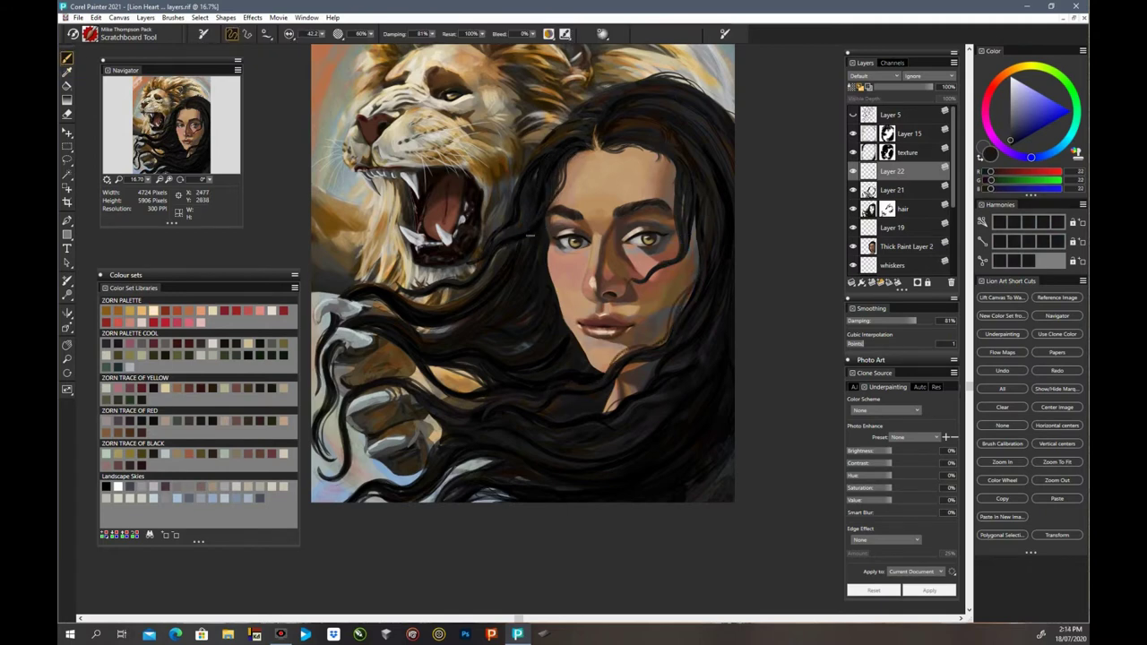
Step: Tidy the strands on Layer 21 and add strands in sampled grey and dark brown tones on Layer 22
{"action": "key", "text": "n"}
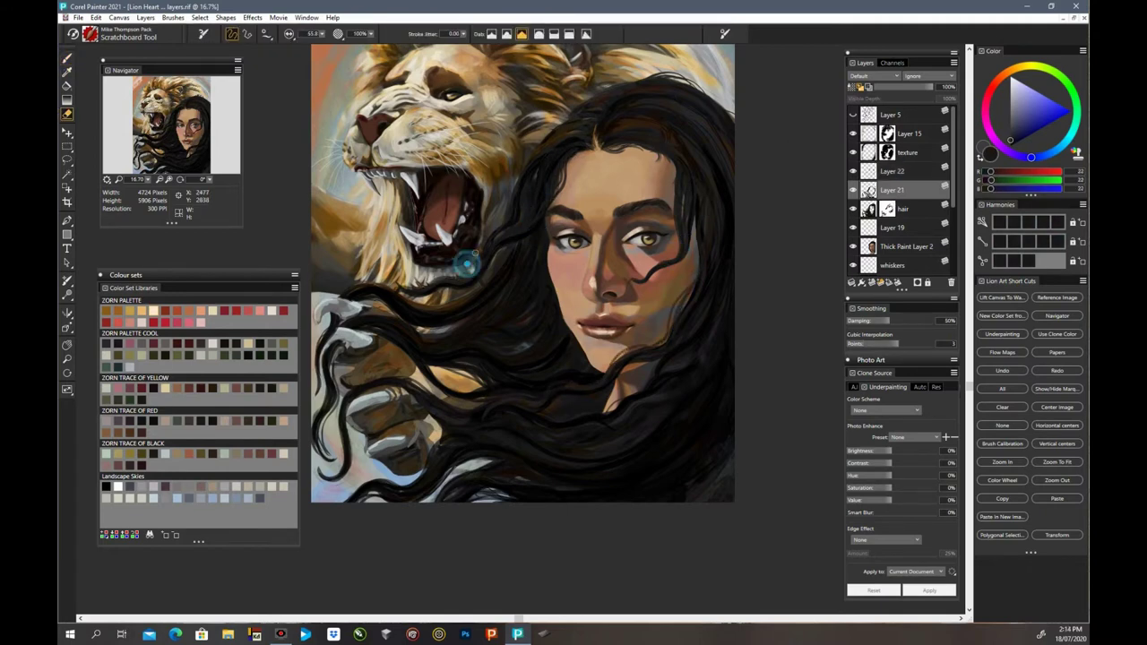
{"action": "left_click", "coordinate": [852, 170]}
{"action": "left_click", "coordinate": [852, 170]}
{"action": "key", "text": "b"}
{"action": "left_click", "coordinate": [502, 215], "text": "alt"}
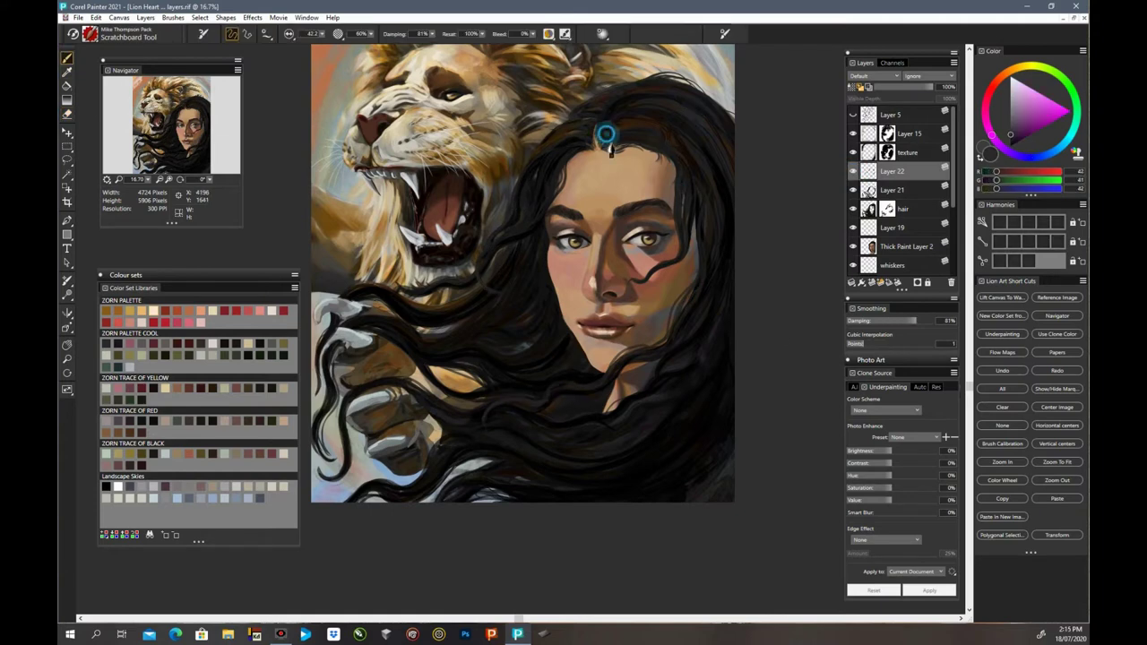
{"action": "left_click", "coordinate": [639, 167], "text": "alt"}
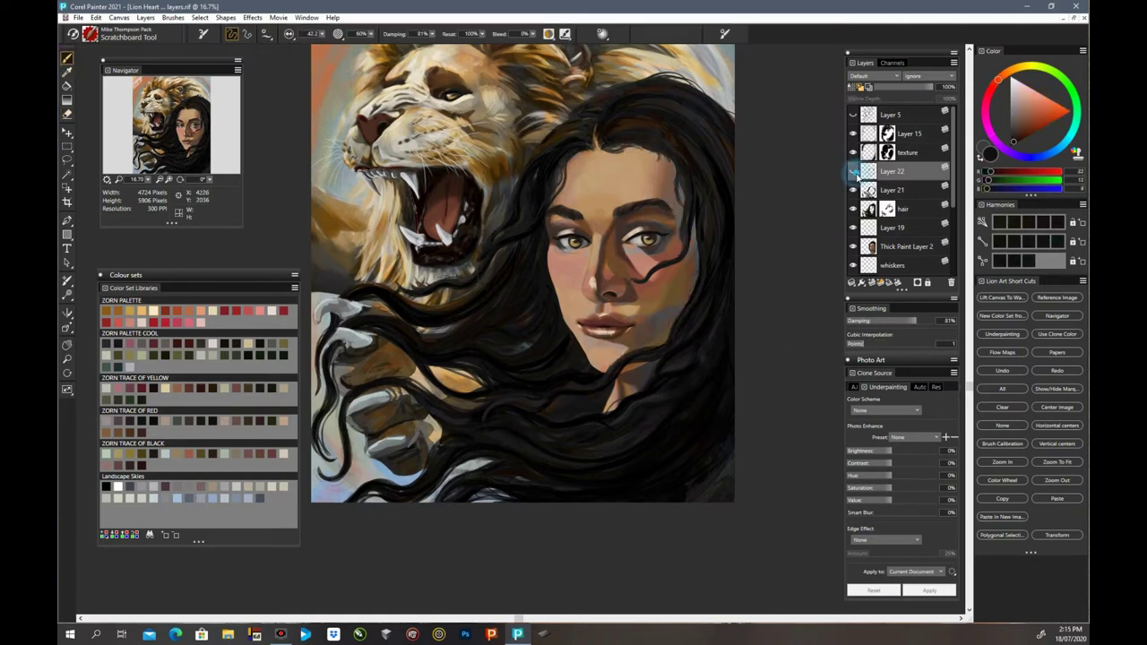
{"action": "key", "text": "n"}
{"action": "key", "text": "b"}
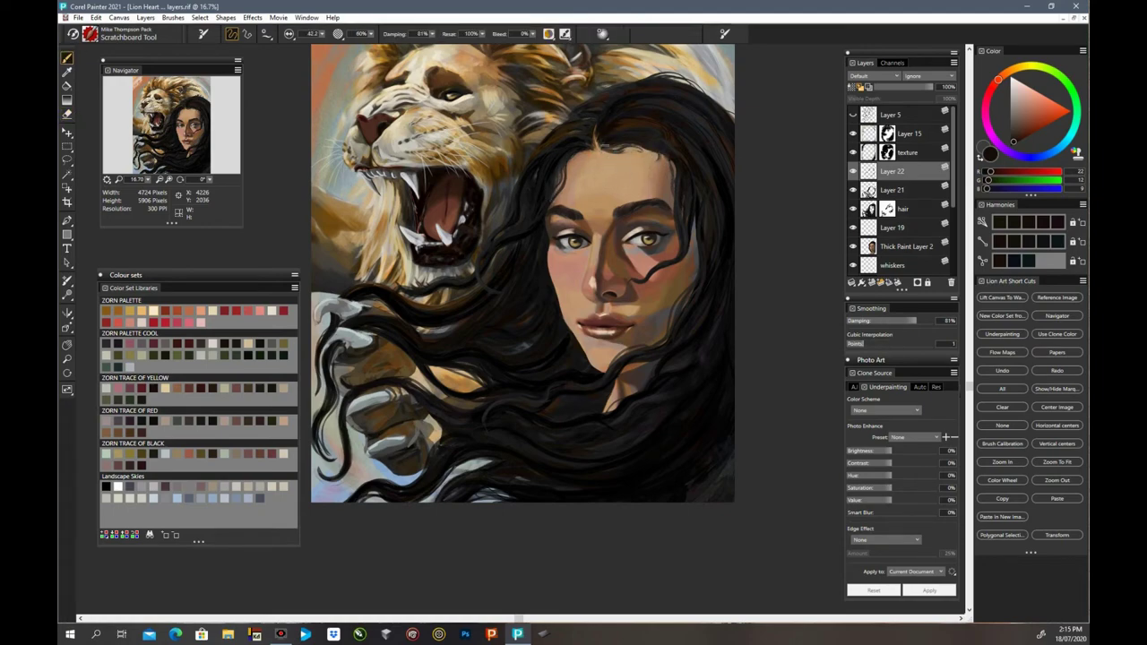
Step: Paint thin loose strands along the girl's forehead hairline and temple on Layer 22, erasing stray marks
{"action": "left_click_drag", "start_coordinate": [610, 144], "coordinate": [660, 167]}
{"action": "key", "text": "ctrl+plus"}
{"action": "left_click_drag", "start_coordinate": [706, 231], "coordinate": [723, 270]}
{"action": "left_click_drag", "start_coordinate": [730, 240], "coordinate": [751, 309]}
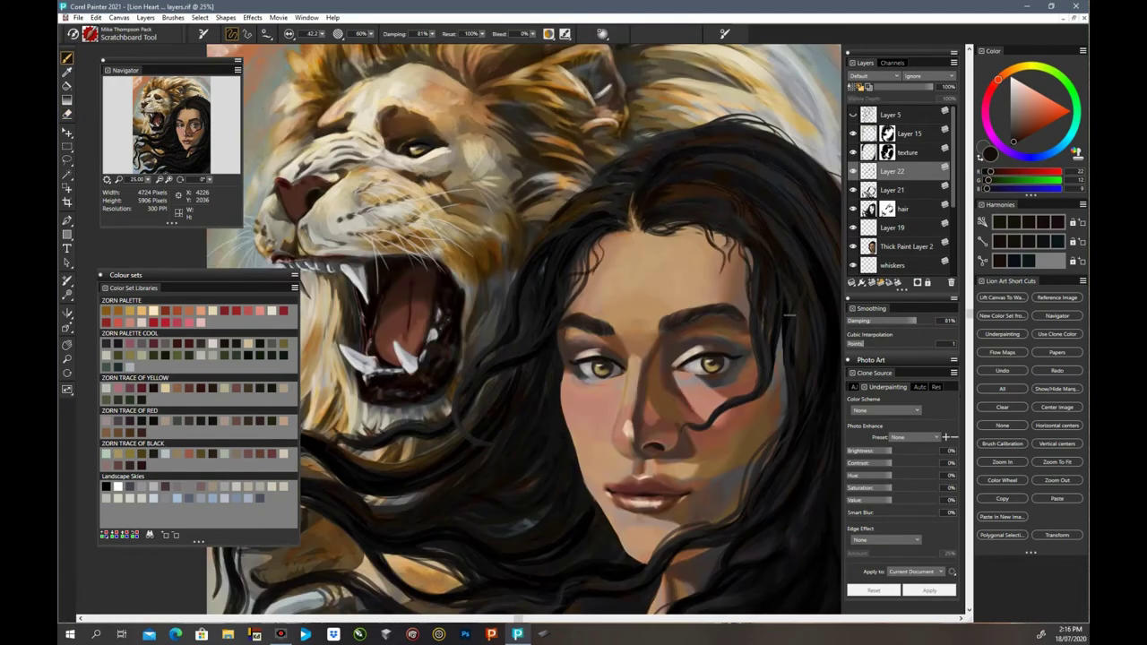
{"action": "key", "text": "ctrl+minus"}
{"action": "key", "text": "n"}
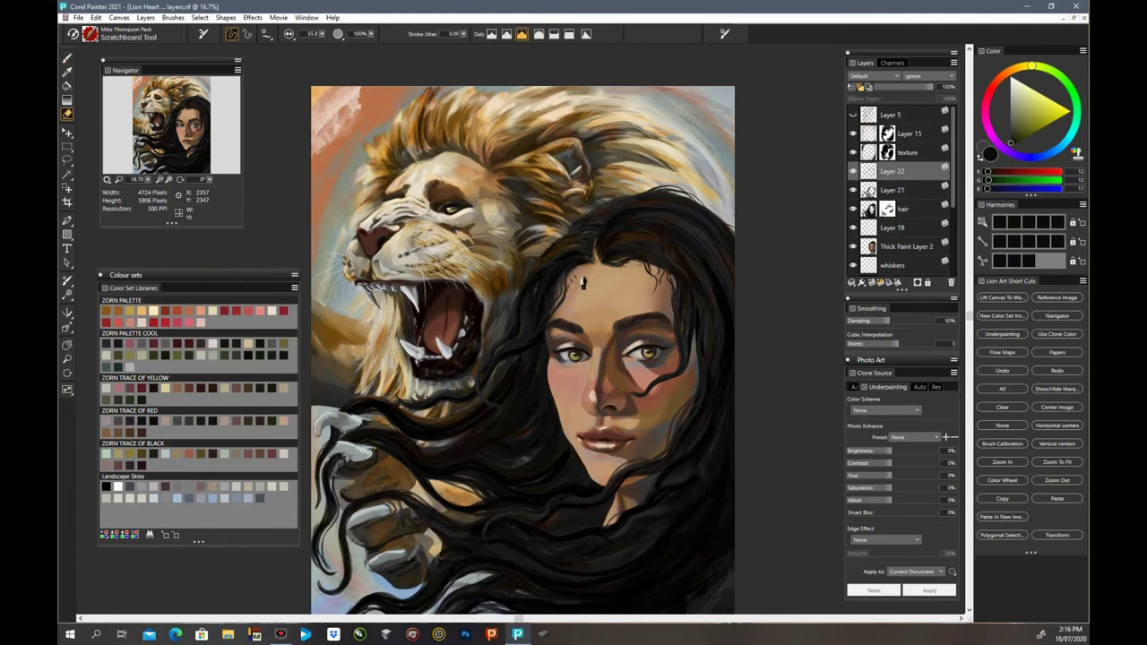
{"action": "key", "text": "b"}
{"action": "left_click_drag", "start_coordinate": [667, 274], "coordinate": [689, 319]}
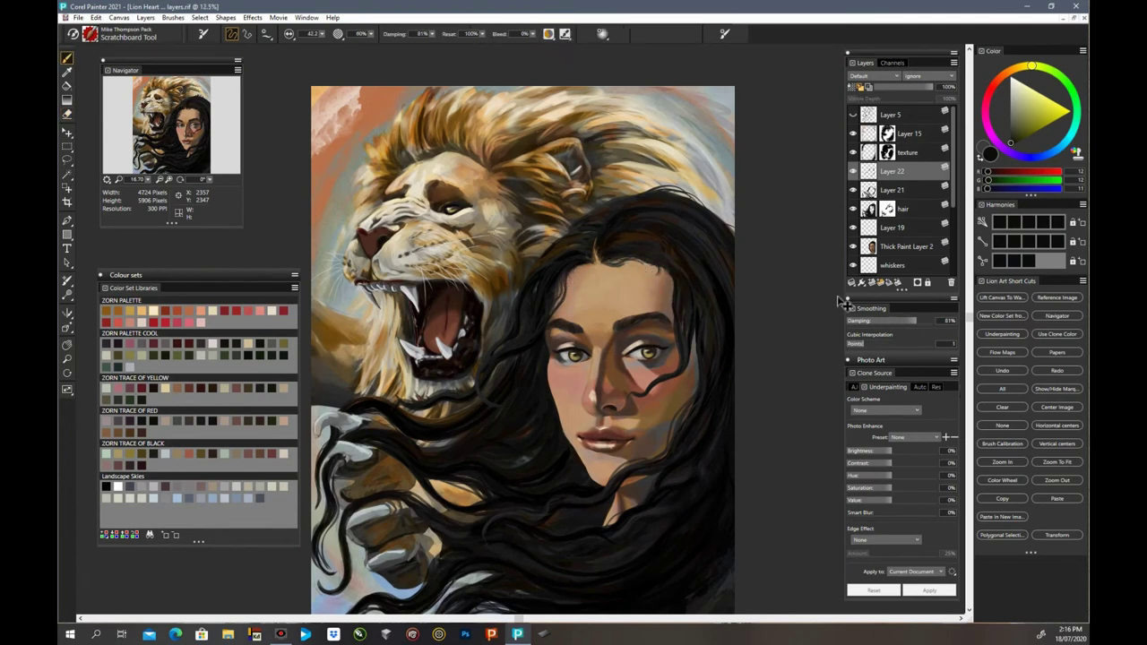
Step: Select Layer 22 and Layer 21 together and collapse them into one layer
{"action": "key", "text": "ctrl+minus"}
{"action": "key", "text": "ctrl+minus"}
{"action": "left_click", "coordinate": [903, 195], "text": "shift"}
{"action": "left_click", "coordinate": [854, 190]}
{"action": "left_click", "coordinate": [854, 190]}
{"action": "left_click", "coordinate": [851, 282]}
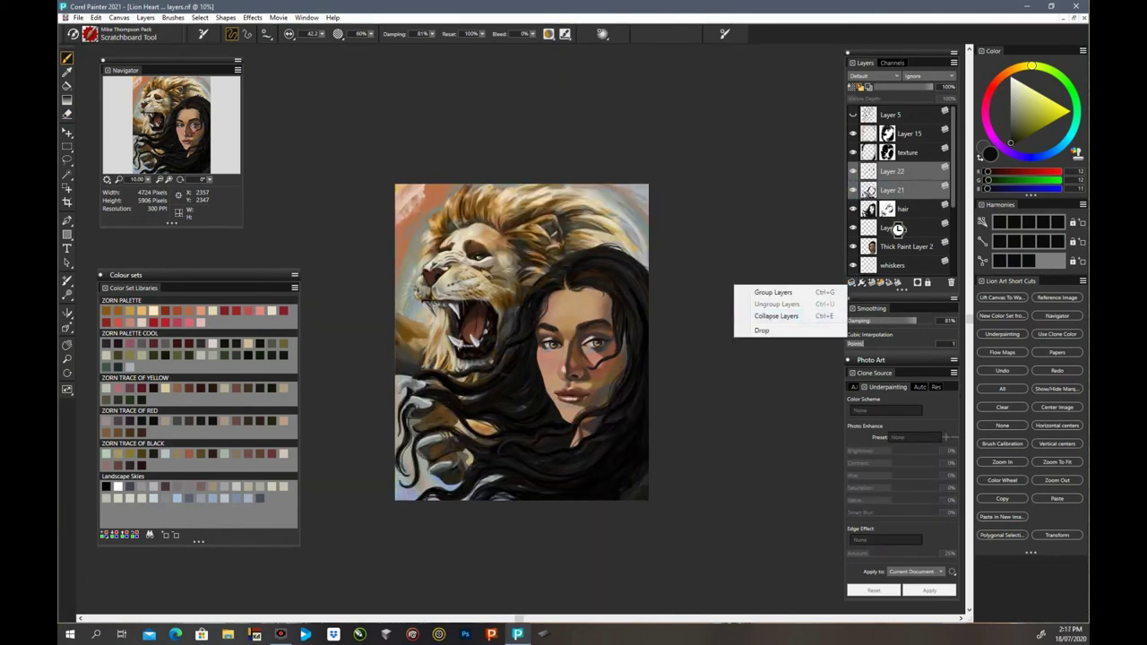
{"action": "left_click", "coordinate": [780, 315]}
Step: Apply the hair layer's mask and collapse the hair layer with the merged strand layer above it
{"action": "left_click", "coordinate": [887, 190]}
{"action": "right_click", "coordinate": [887, 188]}
{"action": "left_click", "coordinate": [820, 276]}
{"action": "left_click", "coordinate": [914, 173], "text": "shift"}
{"action": "left_click", "coordinate": [852, 283]}
{"action": "left_click", "coordinate": [832, 315]}
Step: Toggle the visibility of the texture layer and Layer 15 to check what each contributes
{"action": "left_click", "coordinate": [853, 152]}
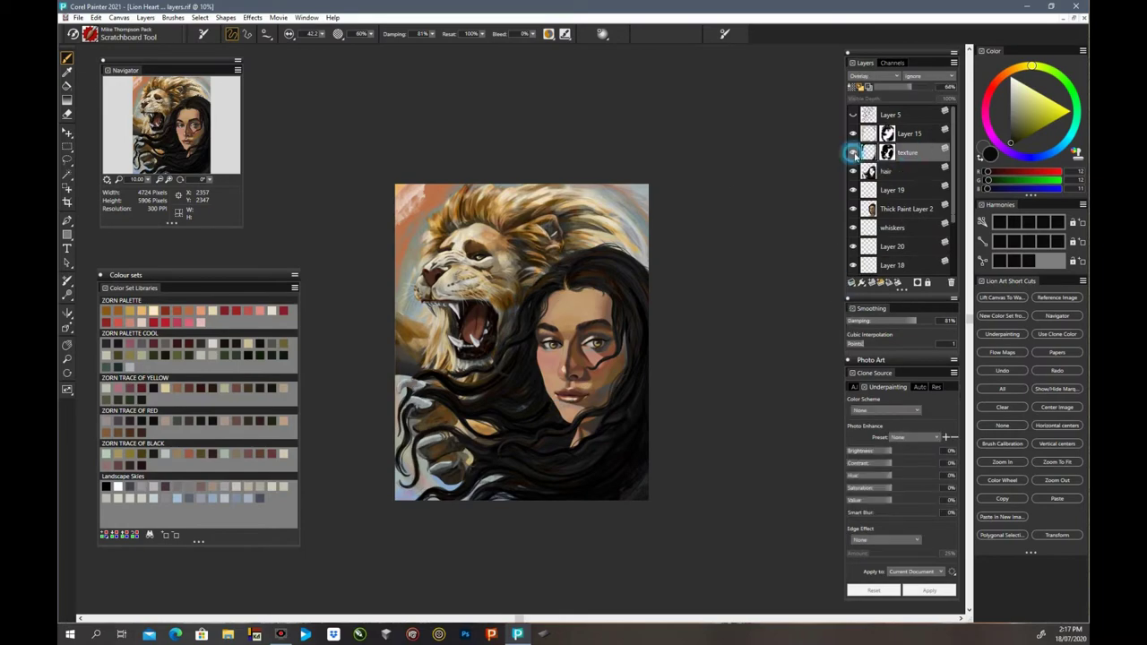
{"action": "left_click", "coordinate": [853, 153]}
{"action": "left_click", "coordinate": [854, 134]}
Step: Inspect Layer 18 and erase stray marks around the lion's eye and muzzle on Layer 20
{"action": "scroll", "coordinate": [888, 179], "scroll_direction": "down", "scroll_amount": 2}
{"action": "left_click", "coordinate": [896, 230]}
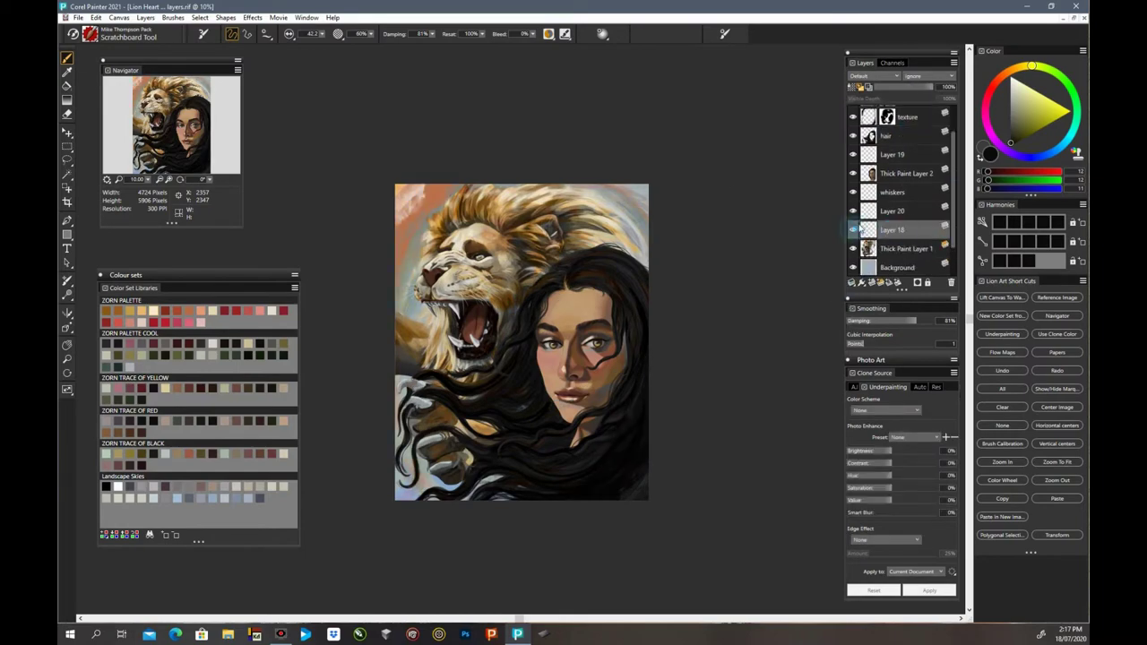
{"action": "key", "text": "ctrl+plus"}
{"action": "key", "text": "ctrl+plus"}
{"action": "key", "text": "ctrl+plus"}
{"action": "scroll", "coordinate": [521, 343], "scroll_direction": "down", "scroll_amount": 3}
{"action": "scroll", "coordinate": [522, 342], "scroll_direction": "up", "scroll_amount": 4}
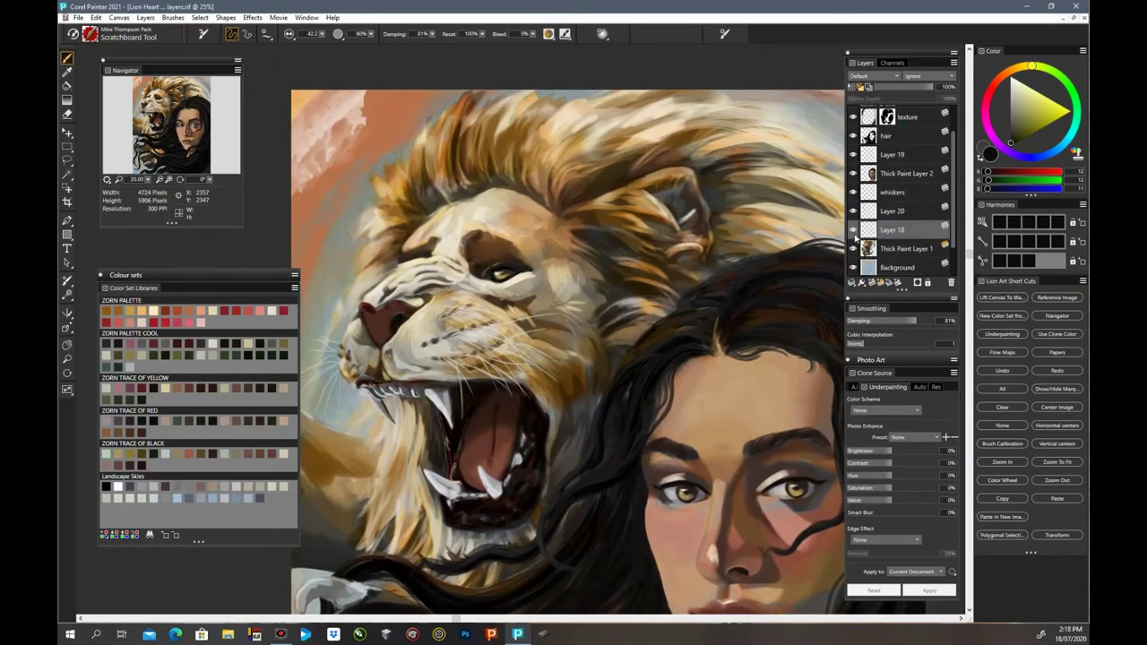
{"action": "key", "text": "n"}
{"action": "left_click", "coordinate": [892, 211]}
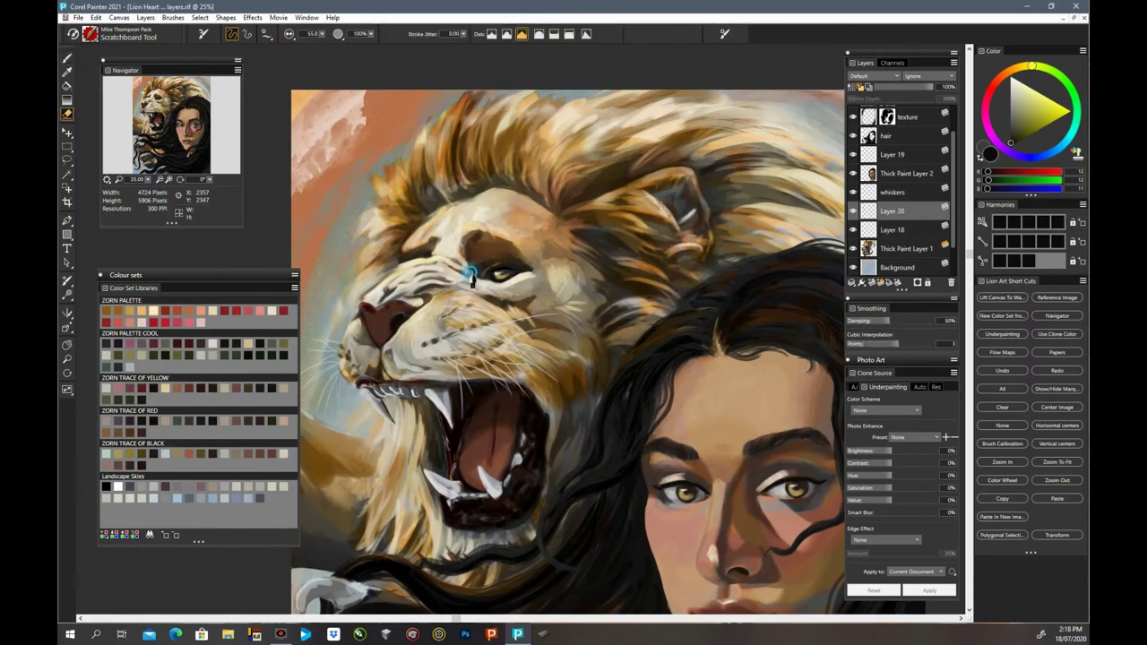
{"action": "key", "text": "ctrl+minus"}
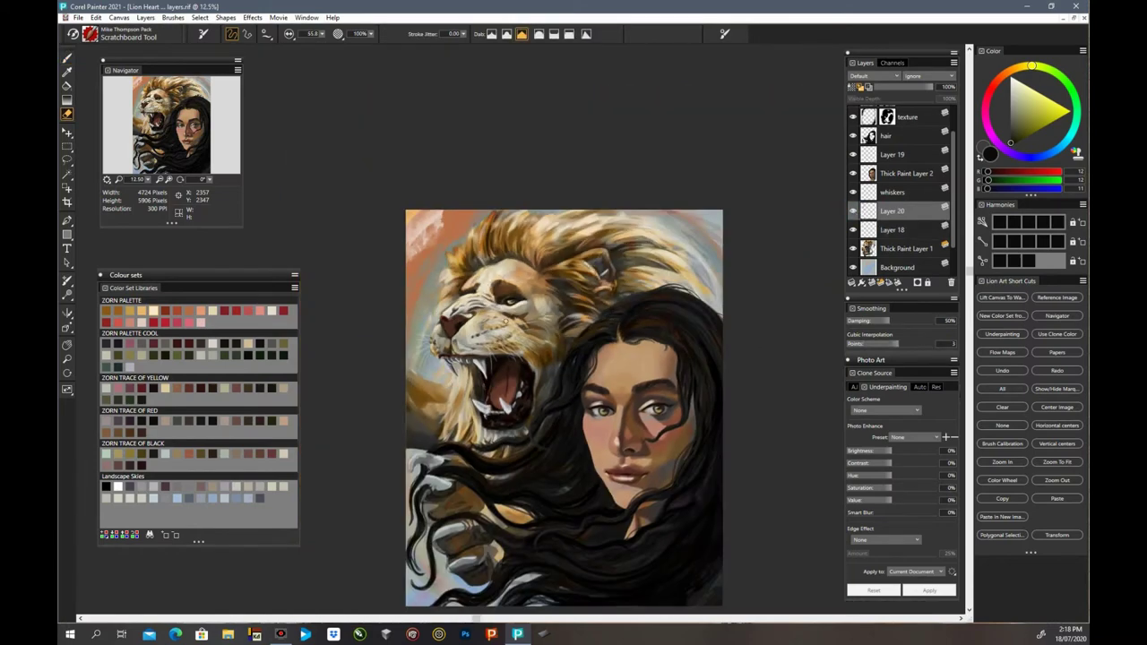
Step: Select Layer 20 and Layer 18 together and collapse them into one layer
{"action": "left_click", "coordinate": [893, 192]}
{"action": "left_click", "coordinate": [898, 230]}
{"action": "left_click", "coordinate": [892, 246], "text": "shift"}
{"action": "key", "text": "ctrl+e"}
Step: Check what Layer 20 contributes by toggling its visibility, and collapse it with Thick Paint Layer 1
{"action": "left_click", "coordinate": [882, 212]}
{"action": "left_click", "coordinate": [853, 211]}
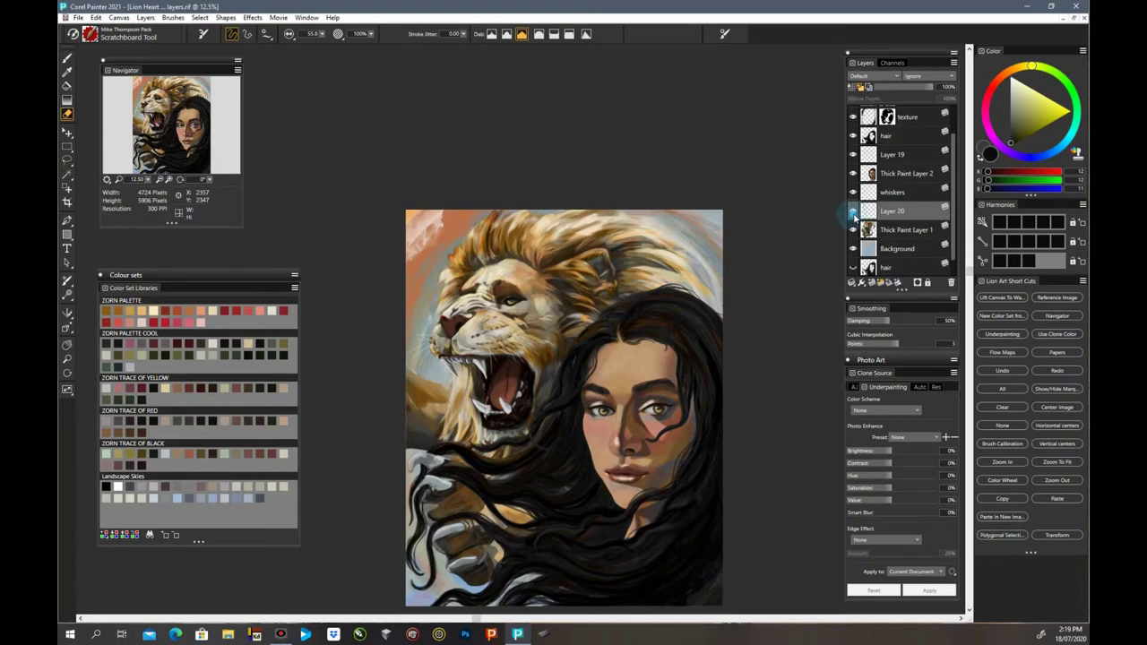
{"action": "key", "text": "ctrl+minus"}
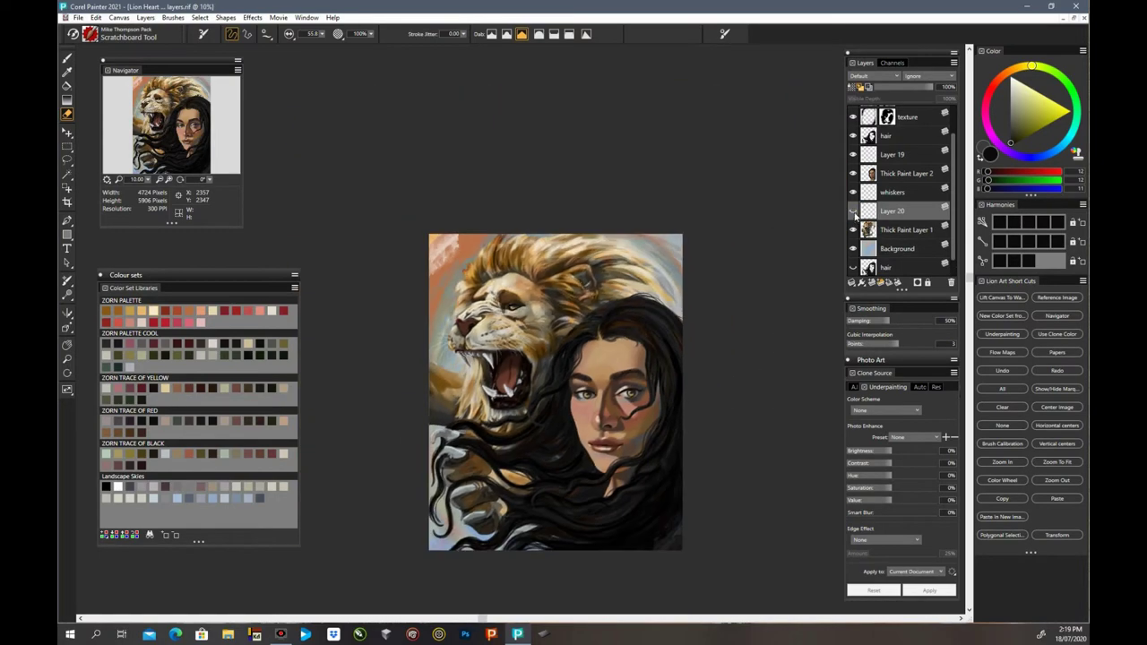
{"action": "left_click", "coordinate": [905, 231], "text": "shift"}
{"action": "key", "text": "ctrl+e"}
Step: Rename the merged lion layer as lion and Thick Paint Layer 2 as girl
{"action": "double_click", "coordinate": [921, 210]}
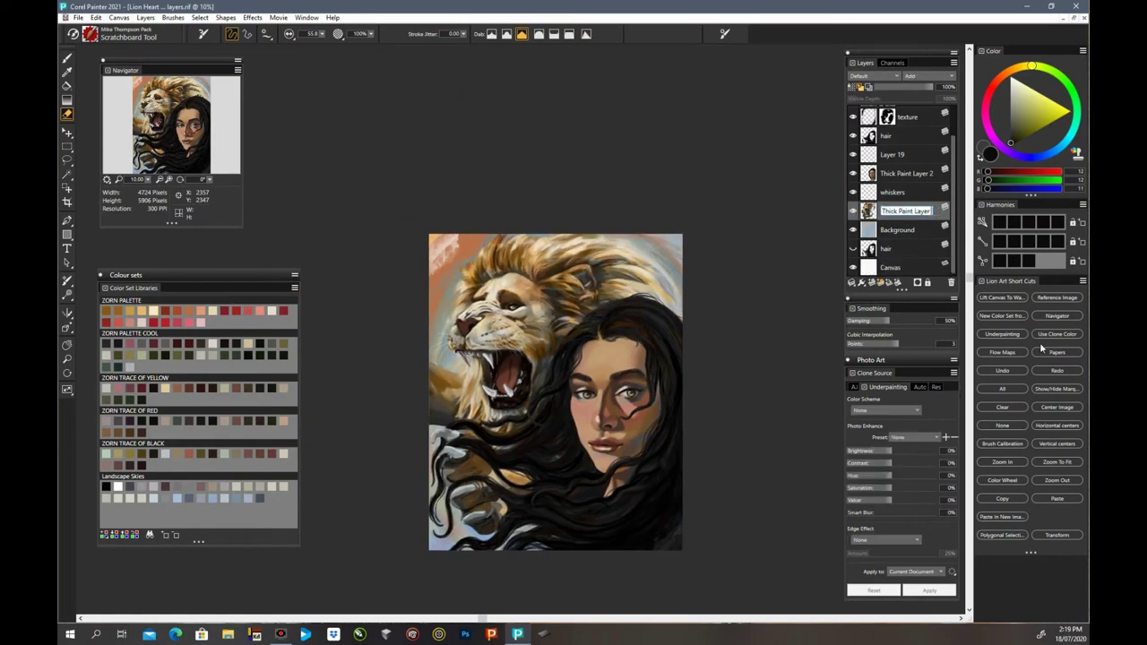
{"action": "double_click", "coordinate": [910, 177]}
{"action": "type", "text": "girl"}
{"action": "key", "text": "Return"}
{"action": "key", "text": "ctrl+plus"}
{"action": "key", "text": "ctrl+plus"}
{"action": "key", "text": "ctrl+plus"}
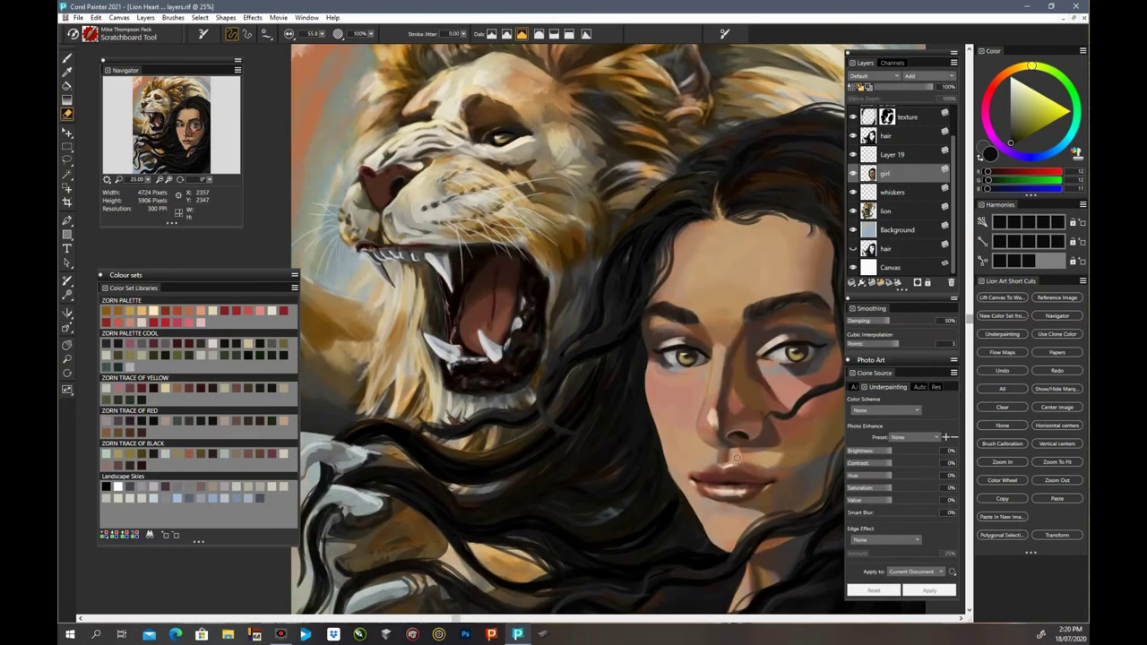
{"action": "key", "text": "ctrl+minus"}
{"action": "left_click", "coordinate": [574, 637]}
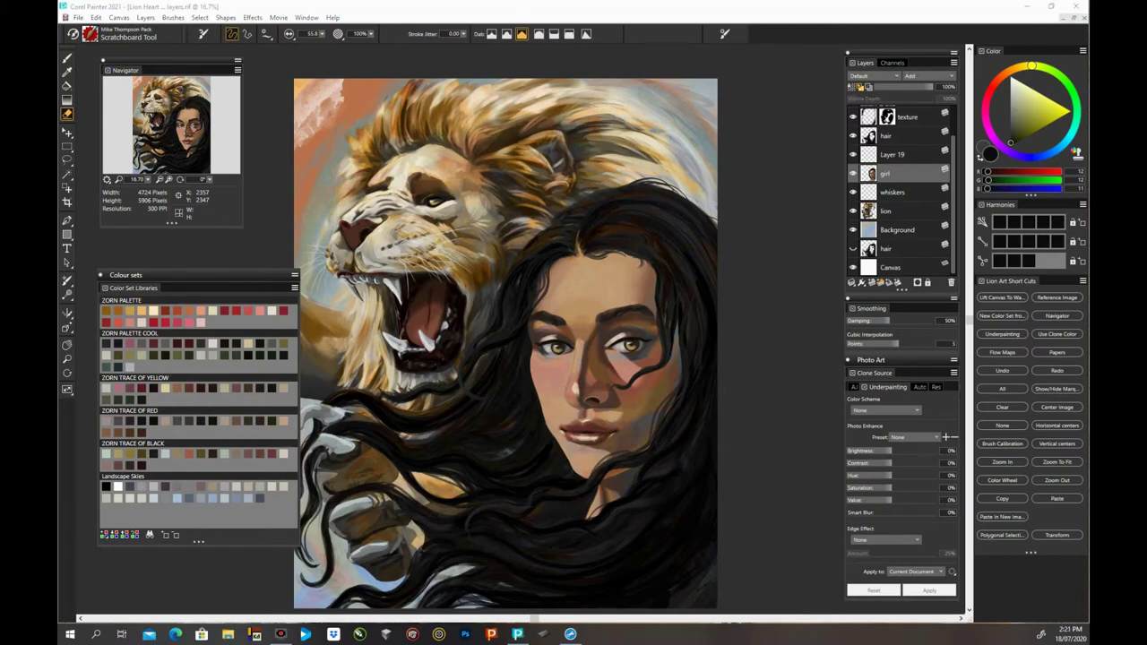
{"action": "scroll", "coordinate": [534, 593], "scroll_direction": "down", "scroll_amount": 1}
{"action": "scroll", "coordinate": [663, 399], "scroll_direction": "up", "scroll_amount": 2}
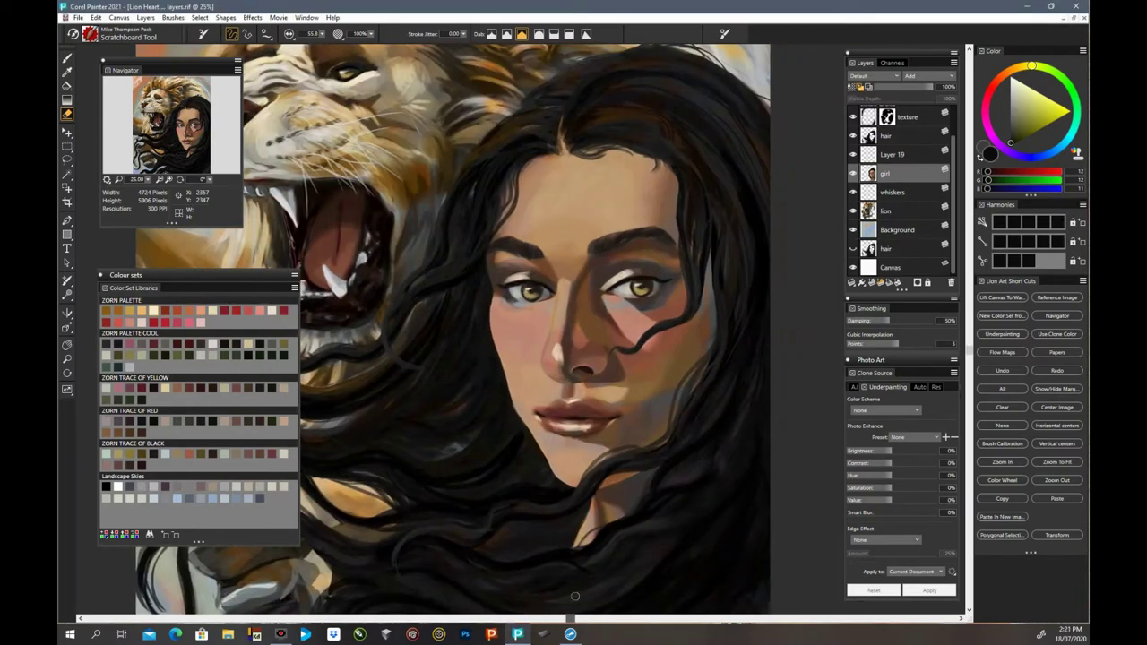
Step: Switch to the Mike Thompson Pack's Soft Blender brush to retouch the girl's lips on Layer 16
{"action": "left_click", "coordinate": [891, 194]}
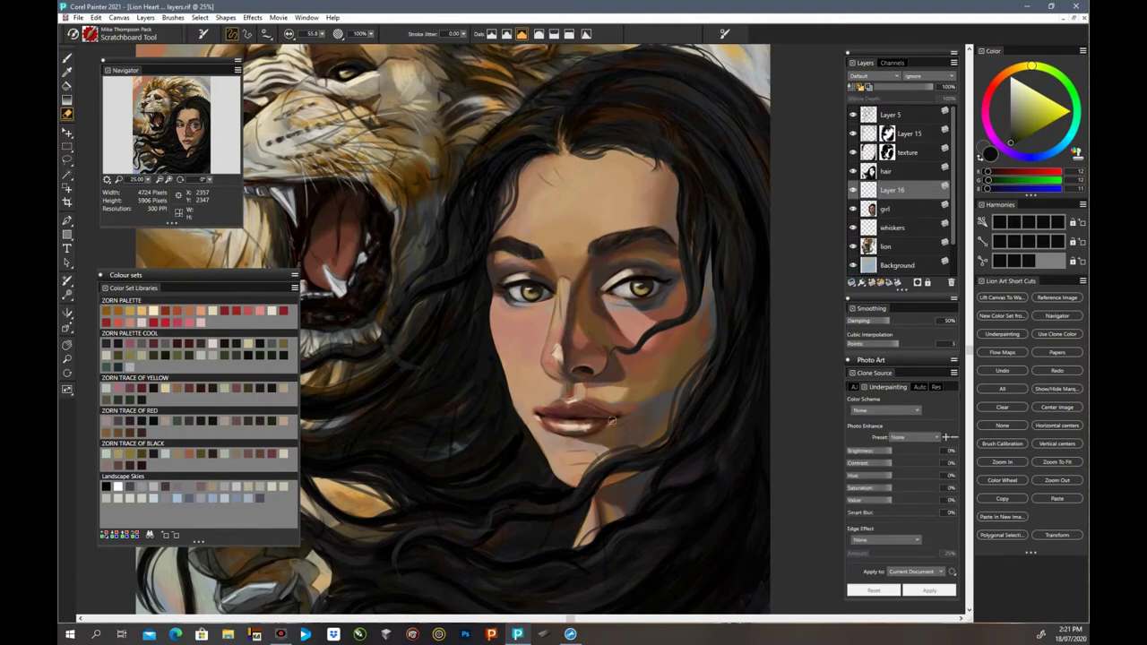
{"action": "left_click", "coordinate": [126, 34]}
{"action": "left_click_drag", "start_coordinate": [294, 282], "coordinate": [294, 302]}
{"action": "left_click", "coordinate": [227, 269]}
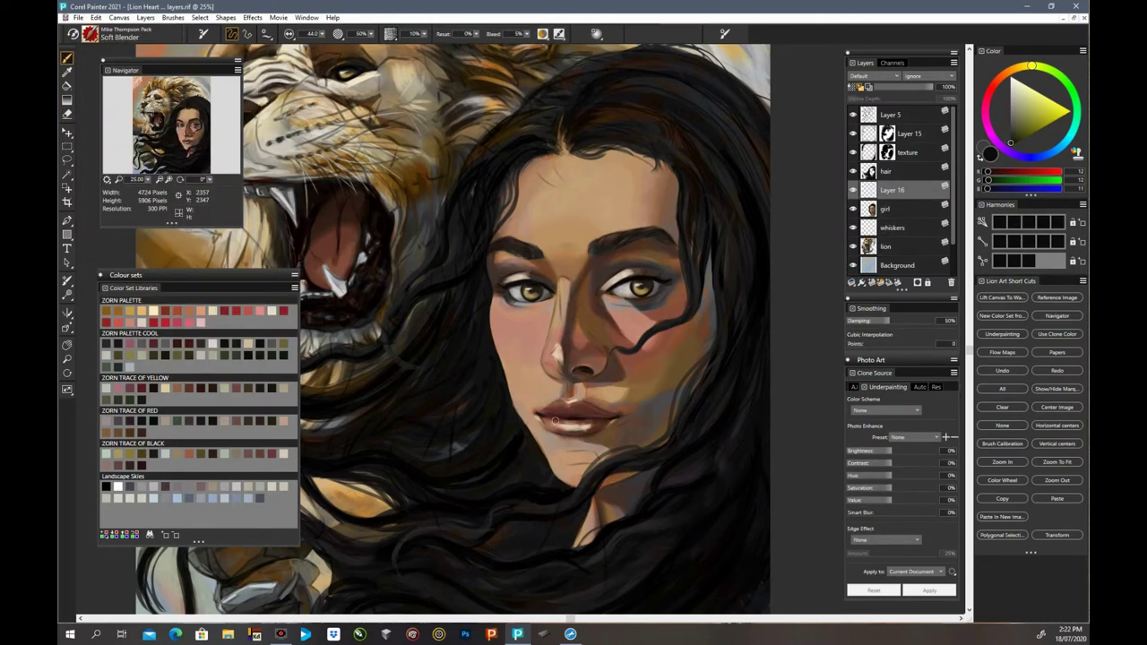
{"action": "key", "text": "ctrl+minus"}
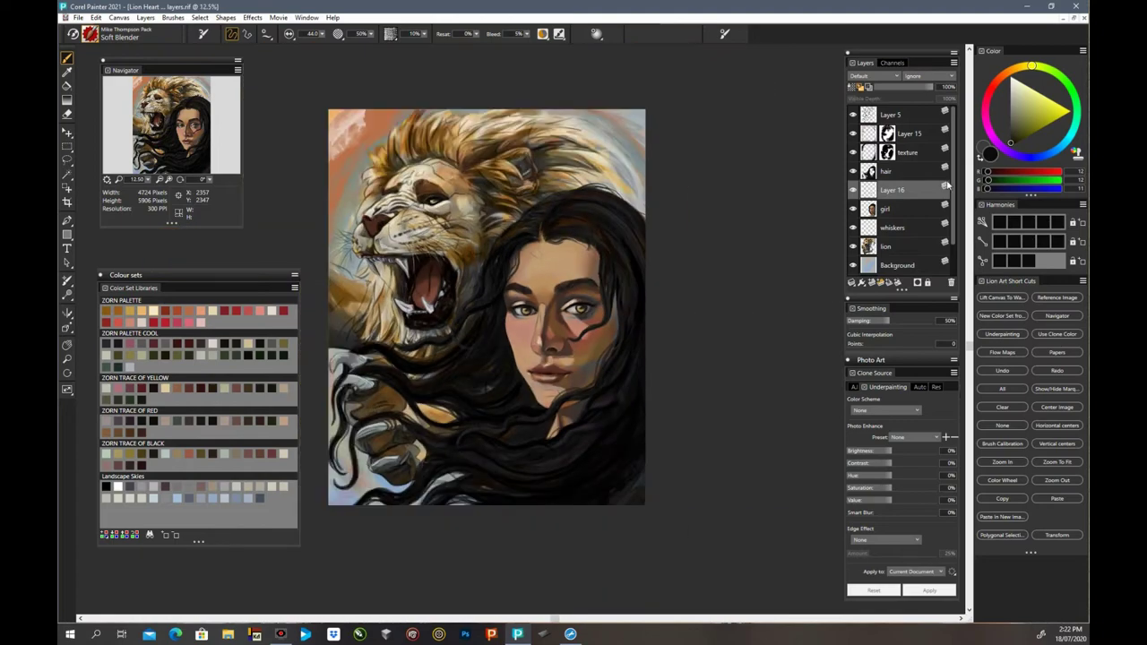
Step: Hide Layer 5 and sample lip and skin tones from the girl's mouth for painting on Layer 16
{"action": "left_click", "coordinate": [852, 115]}
{"action": "left_click", "coordinate": [548, 381], "text": "alt"}
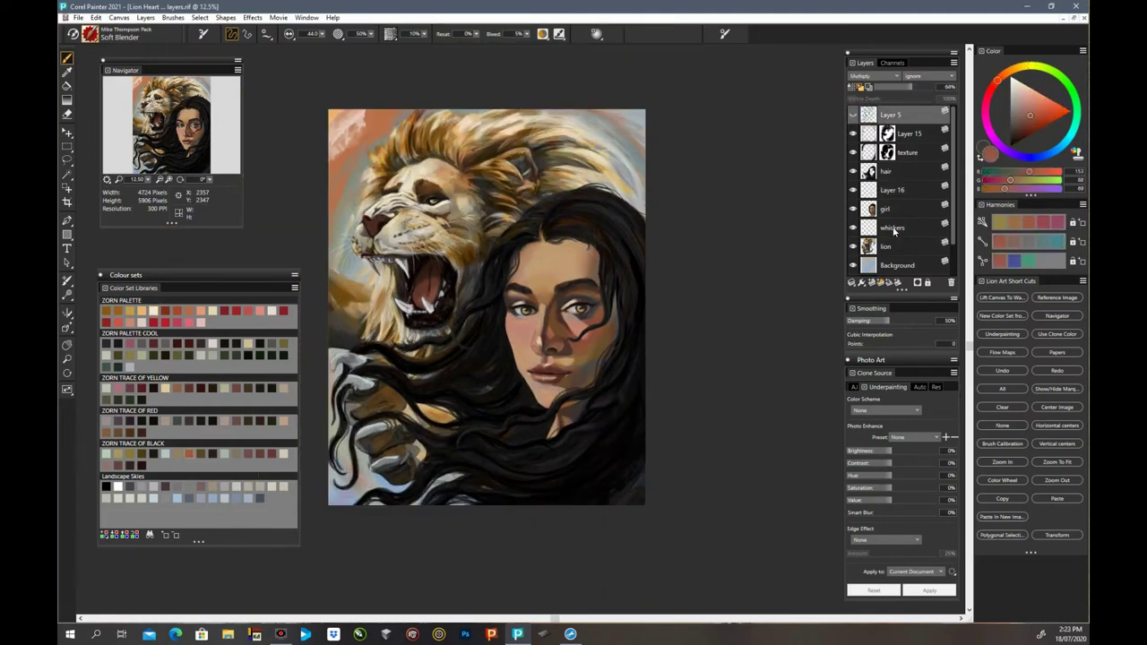
{"action": "left_click", "coordinate": [896, 190]}
{"action": "key", "text": "ctrl+plus"}
{"action": "left_click", "coordinate": [550, 394], "text": "alt"}
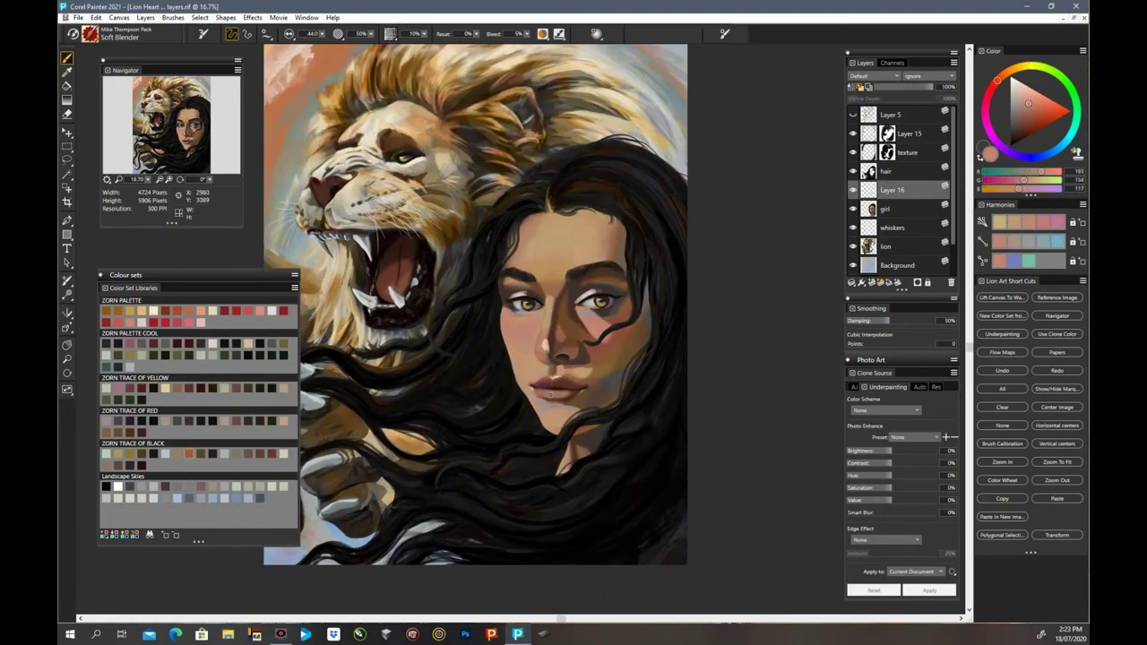
Step: Repaint the girl's lips on Layer 16 with the Soft Blender in sampled lip tones, covering the lower lip's hard highlight
{"action": "key", "text": "ctrl+plus"}
{"action": "key", "text": "n"}
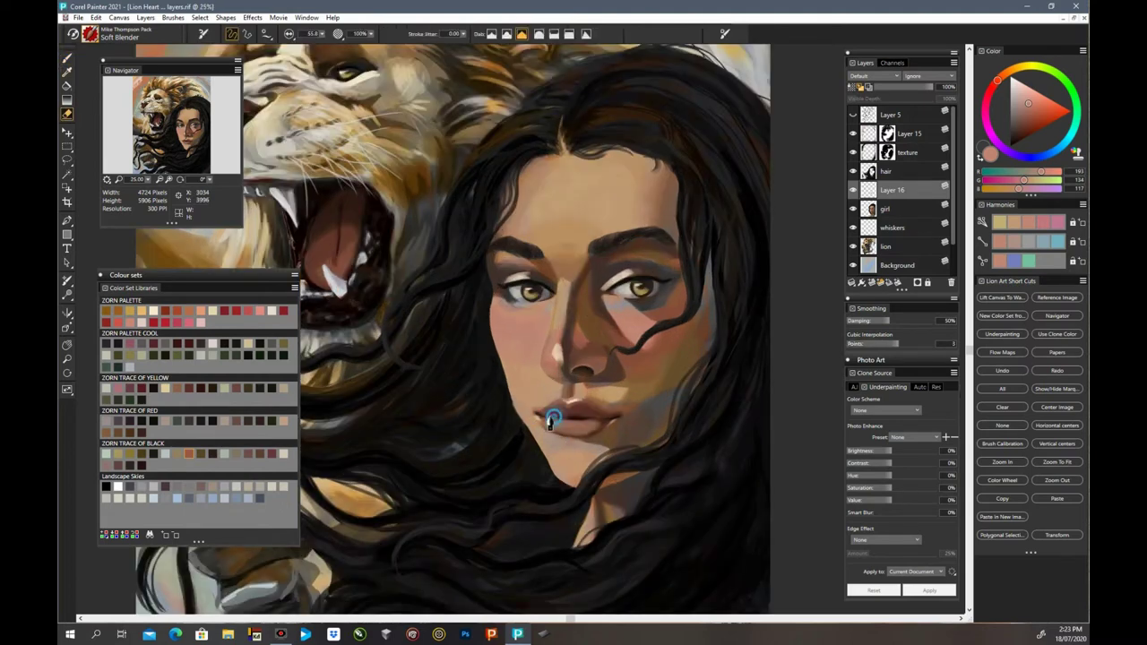
{"action": "left_click", "coordinate": [67, 56]}
{"action": "left_click", "coordinate": [573, 426], "text": "alt"}
{"action": "left_click", "coordinate": [567, 418], "text": "alt"}
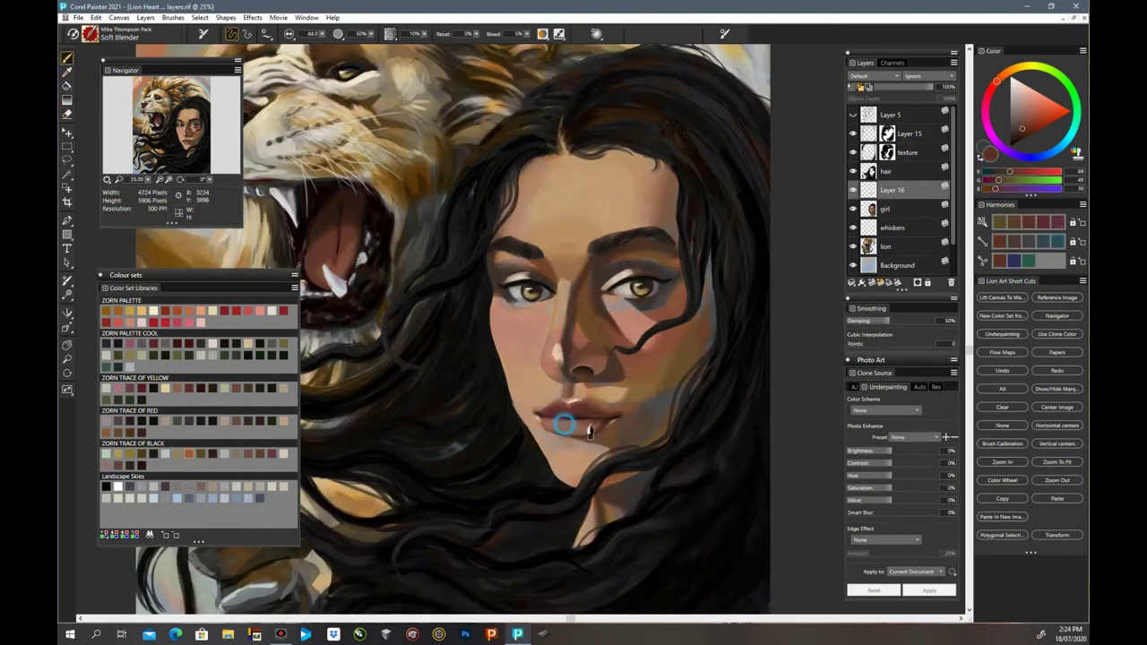
{"action": "left_click", "coordinate": [596, 434], "text": "alt"}
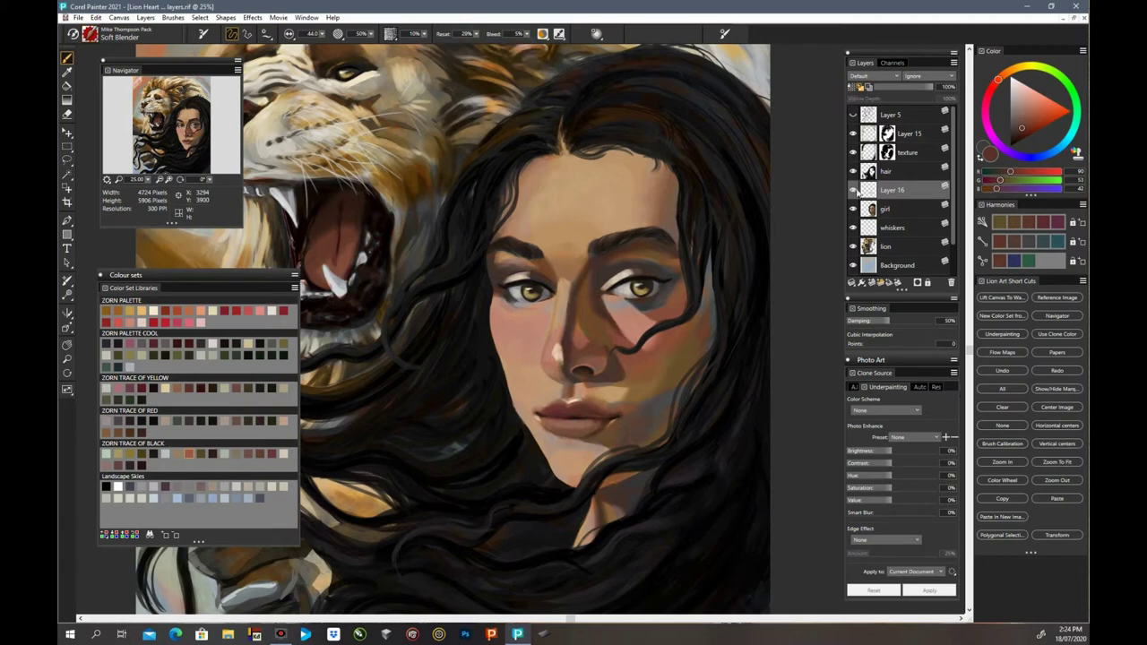
{"action": "left_click", "coordinate": [556, 431], "text": "alt"}
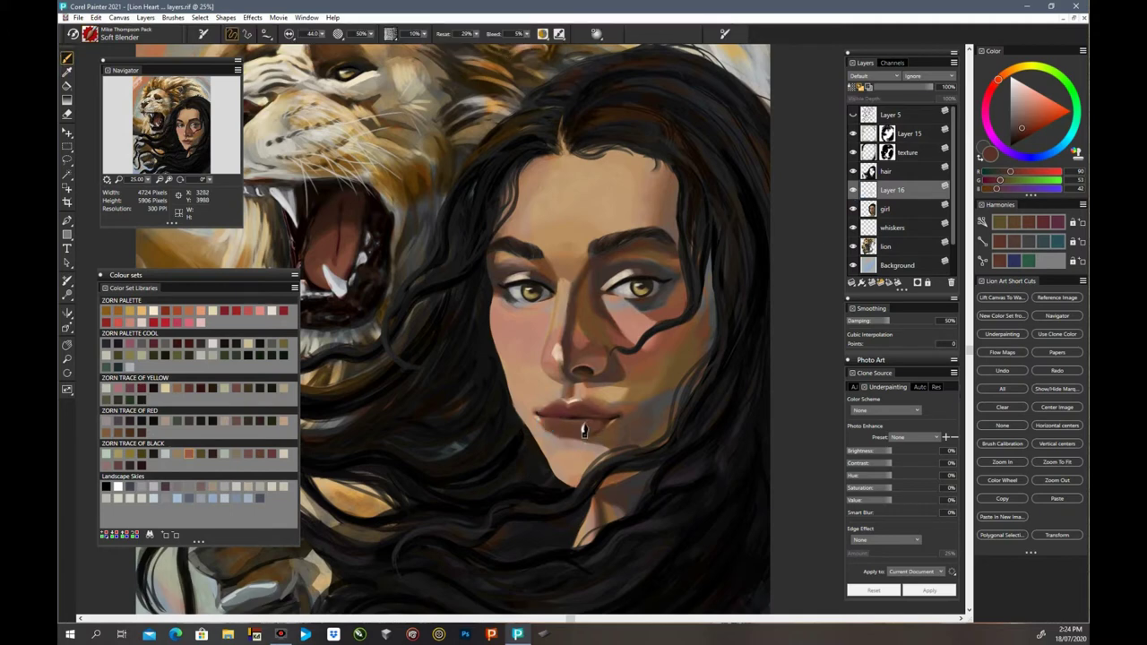
{"action": "left_click", "coordinate": [601, 423], "text": "alt"}
{"action": "left_click", "coordinate": [604, 429], "text": "alt"}
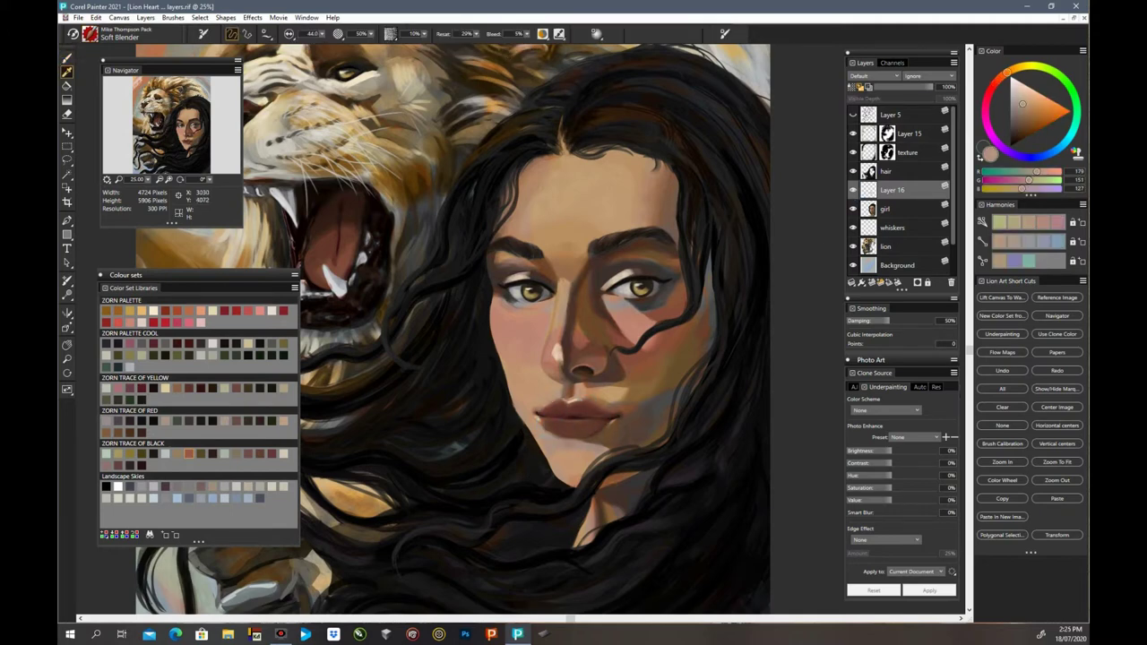
Step: Paint fine highlights and texture on the girl's lips with a smaller Soft Blender, sampling colours from the nose and upper lip
{"action": "left_click", "coordinate": [564, 361], "text": "alt"}
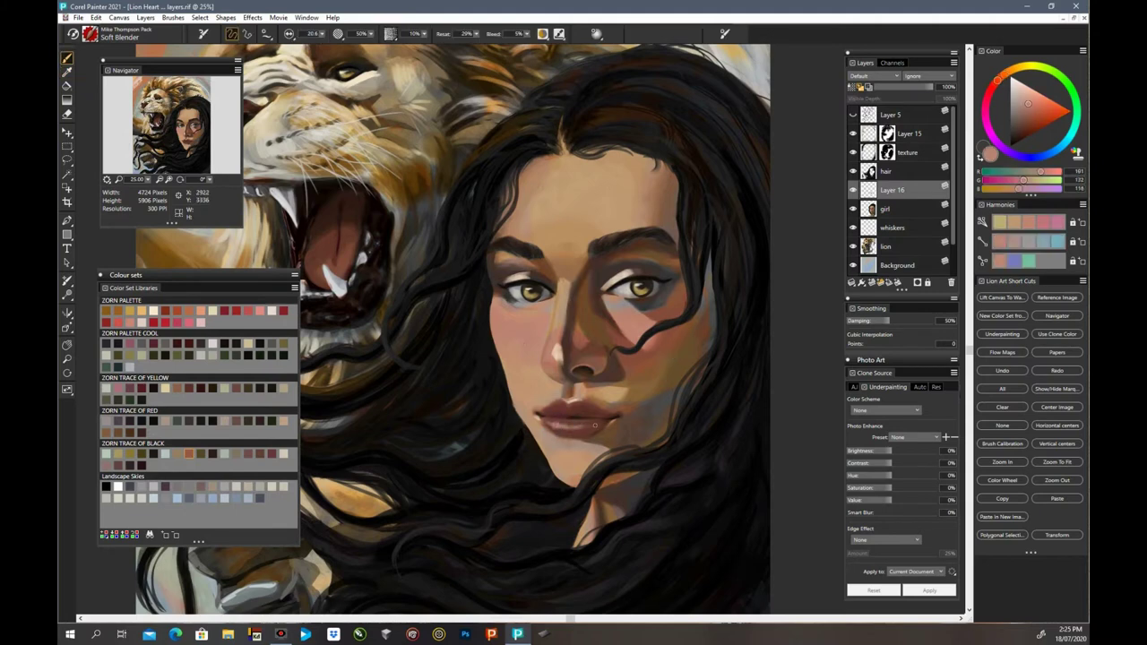
{"action": "left_click", "coordinate": [575, 403], "text": "alt"}
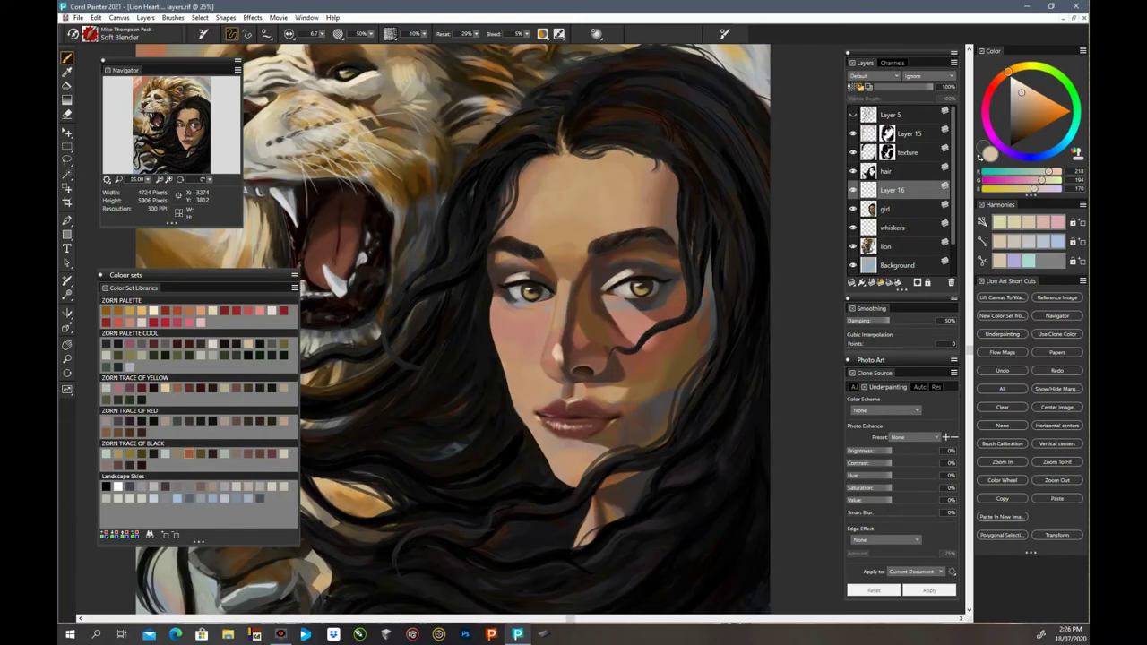
{"action": "left_click", "coordinate": [575, 372], "text": "alt"}
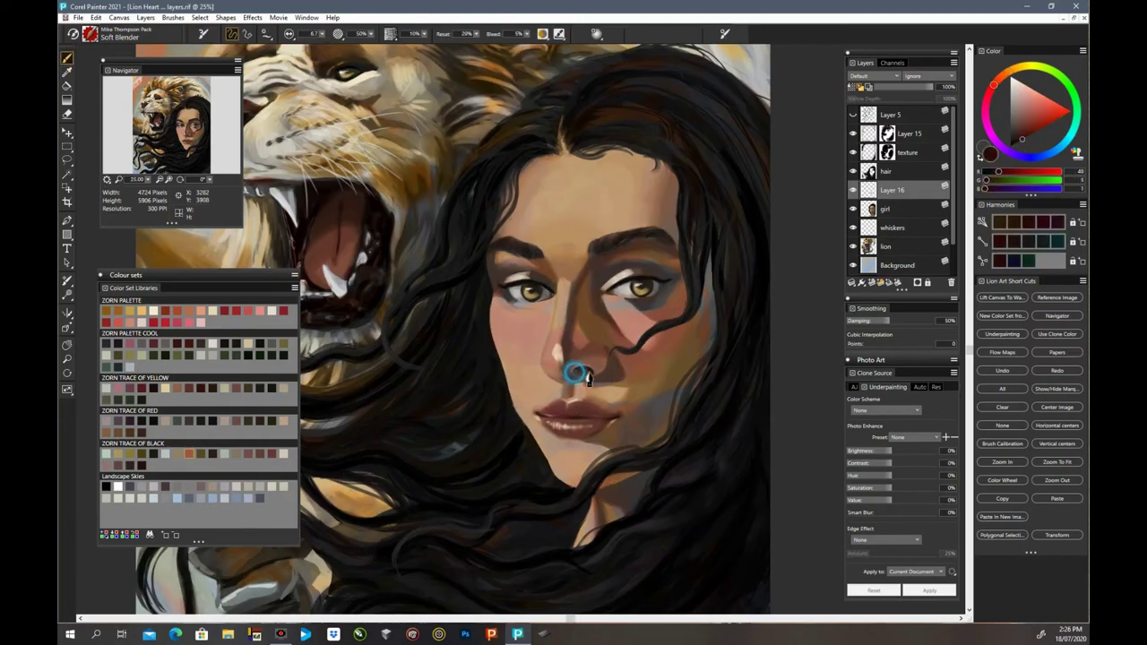
Step: Add a new layer above Layer 16 and switch to the Real 6B Soft Pencil brush
{"action": "left_click", "coordinate": [870, 283]}
{"action": "left_click", "coordinate": [90, 34]}
{"action": "left_click", "coordinate": [251, 120]}
{"action": "left_click_drag", "start_coordinate": [552, 242], "coordinate": [583, 220]}
{"action": "left_click_drag", "start_coordinate": [557, 244], "coordinate": [613, 195]}
{"action": "key", "text": "ctrl+z"}
{"action": "left_click", "coordinate": [95, 38]}
{"action": "mouse_move", "coordinate": [550, 234]}
{"action": "left_mouse_down"}
{"action": "mouse_move", "coordinate": [581, 207]}
{"action": "mouse_move", "coordinate": [589, 219]}
{"action": "left_mouse_up"}
{"action": "key", "text": "ctrl+z"}
{"action": "key", "text": "ctrl+z"}
Step: Sample the dark colour of the girl's eye and refine the eye details on Layer 17 with the pencil and eraser
{"action": "key", "text": "alt"}
{"action": "left_click", "coordinate": [631, 284], "text": "alt"}
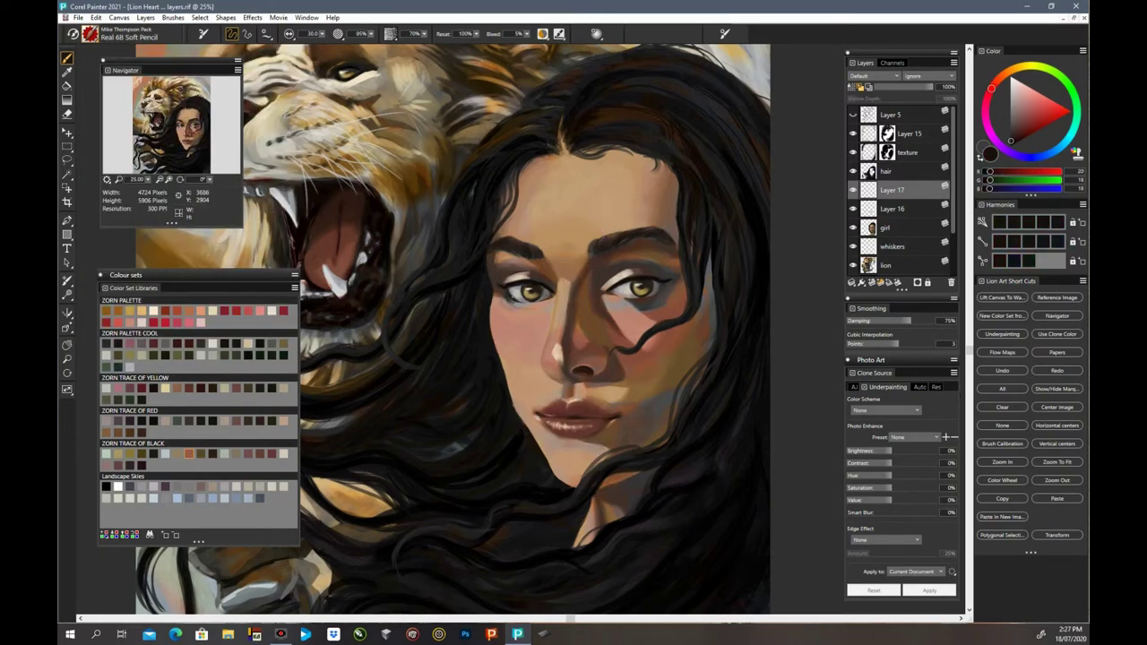
{"action": "key", "text": "ctrl+minus"}
{"action": "left_click_drag", "start_coordinate": [970, 345], "coordinate": [969, 307]}
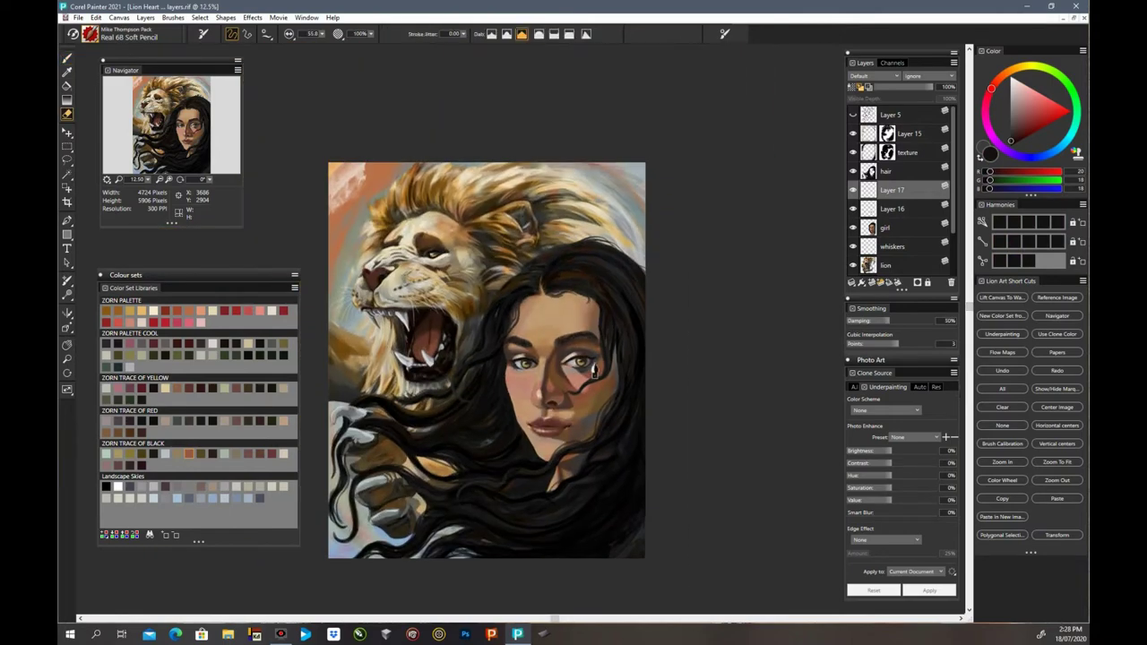
{"action": "key", "text": "n"}
{"action": "key", "text": "b"}
{"action": "key", "text": "ctrl+plus"}
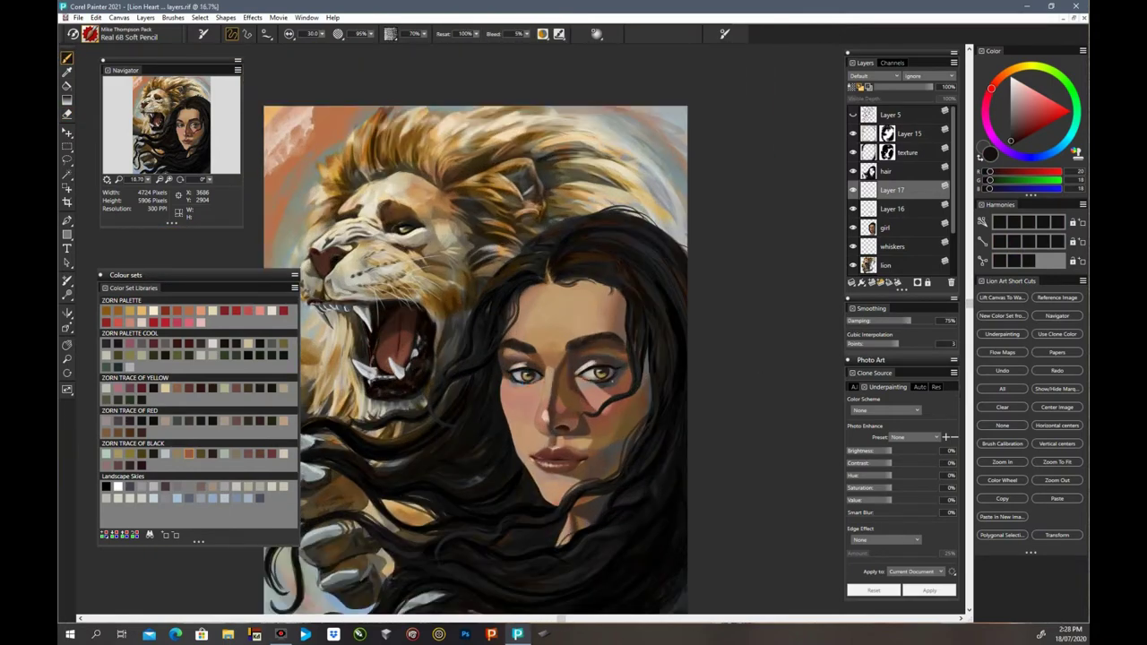
{"action": "key", "text": "n"}
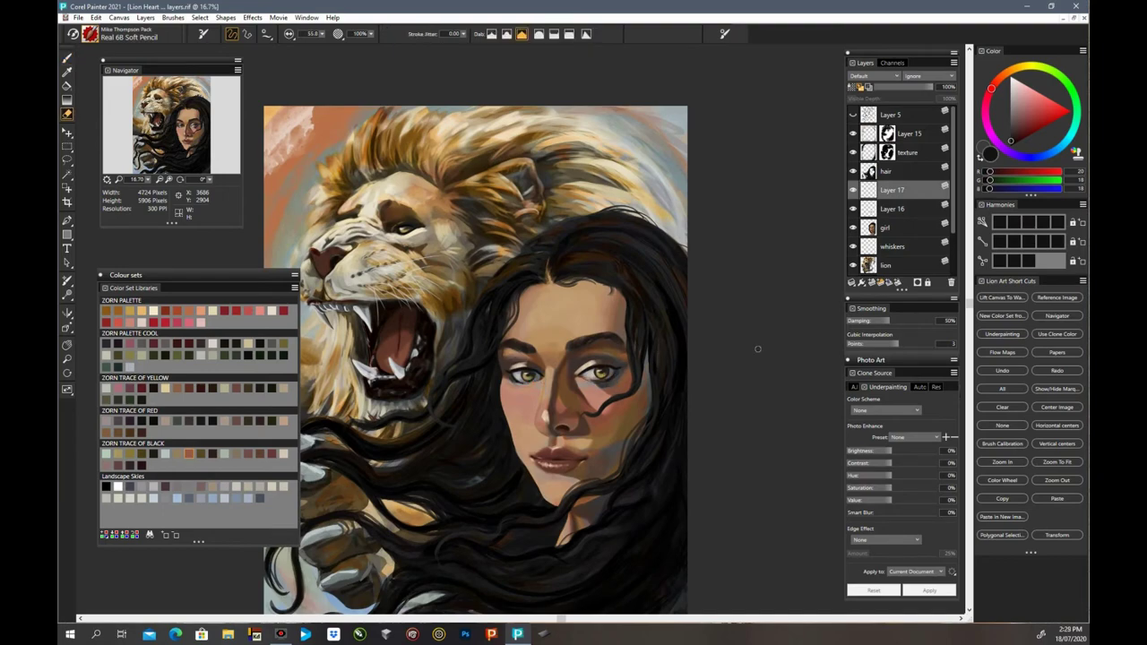
{"action": "key", "text": "b"}
Step: Sample the dark tone at the corner of the girl's mouth and touch up the lip line on Layer 17
{"action": "scroll", "coordinate": [525, 462], "scroll_direction": "up", "scroll_amount": 3}
{"action": "left_click_drag", "start_coordinate": [541, 526], "coordinate": [515, 530]}
{"action": "left_click", "coordinate": [528, 456], "text": "alt"}
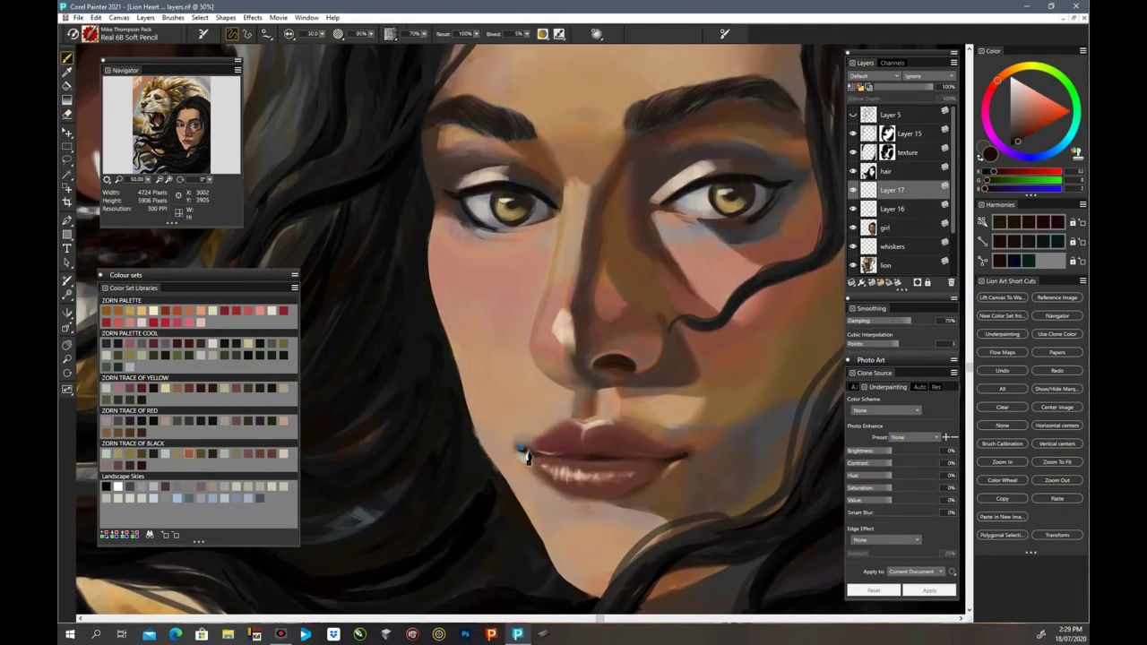
{"action": "key", "text": "ctrl+minus"}
{"action": "key", "text": "ctrl+minus"}
Step: Sample the dark hair colour and add a new layer directly above the hair layer
{"action": "left_click_drag", "start_coordinate": [578, 161], "coordinate": [579, 279]}
{"action": "left_click", "coordinate": [579, 221], "text": "alt"}
{"action": "left_click", "coordinate": [892, 171]}
{"action": "key", "text": "ctrl+shift+n"}
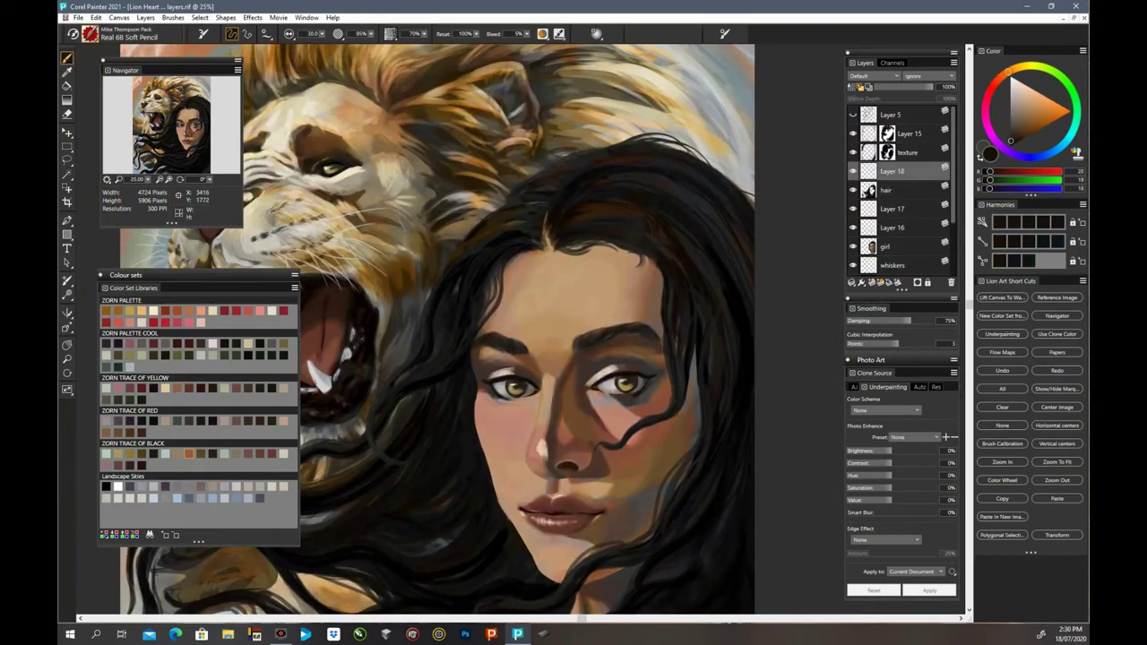
Step: Undo the trial pencil strands drawn along the girl's hairline
{"action": "scroll", "coordinate": [641, 265], "scroll_direction": "up", "scroll_amount": 1}
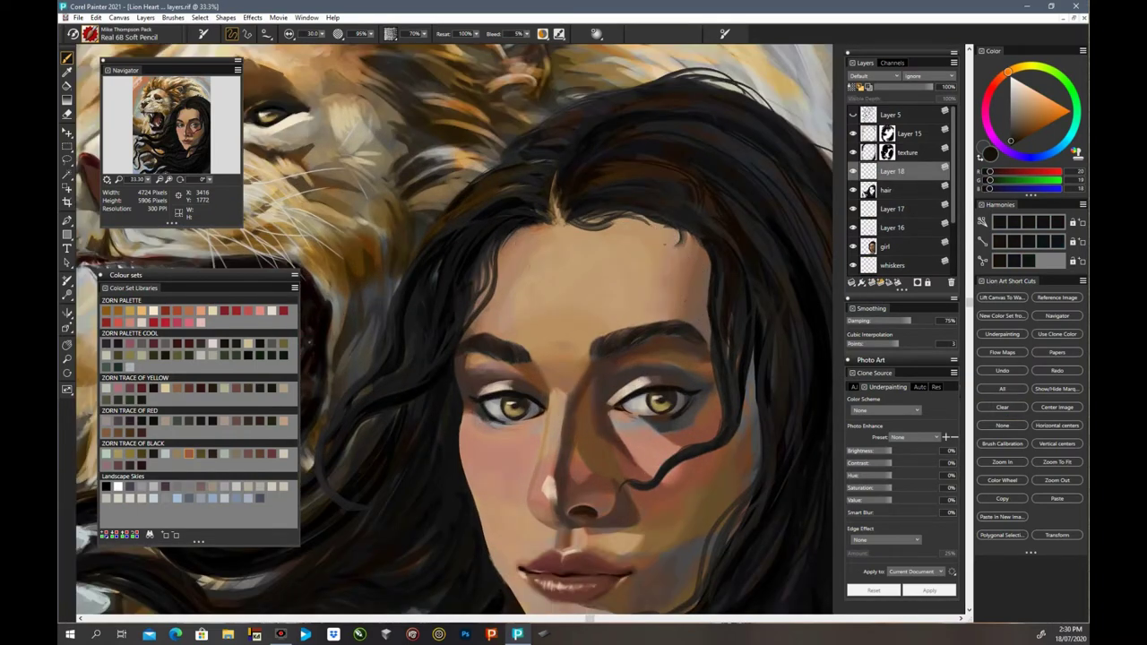
{"action": "key", "text": "ctrl+z"}
{"action": "key", "text": "ctrl+z"}
{"action": "key", "text": "ctrl+z"}
Step: Switch to the Scratchboard Tool brush and raise the stroke smoothing damping while trying strands along the hairline
{"action": "left_click", "coordinate": [125, 34]}
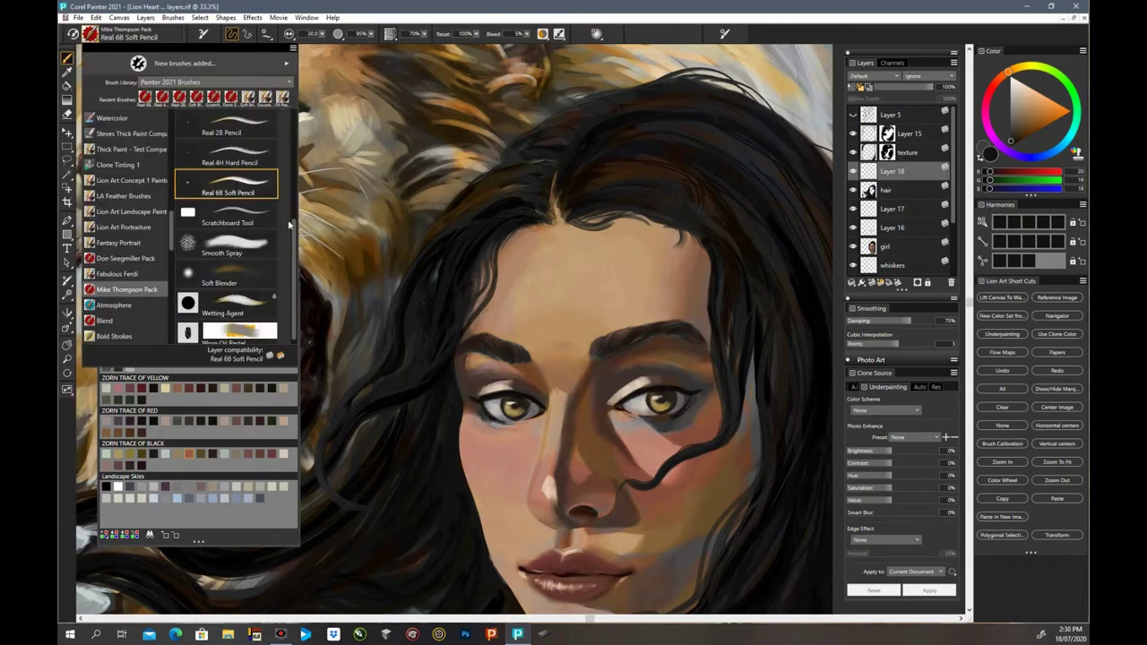
{"action": "left_click", "coordinate": [242, 252]}
{"action": "left_click_drag", "start_coordinate": [567, 227], "coordinate": [623, 223]}
{"action": "left_click_drag", "start_coordinate": [915, 320], "coordinate": [930, 320]}
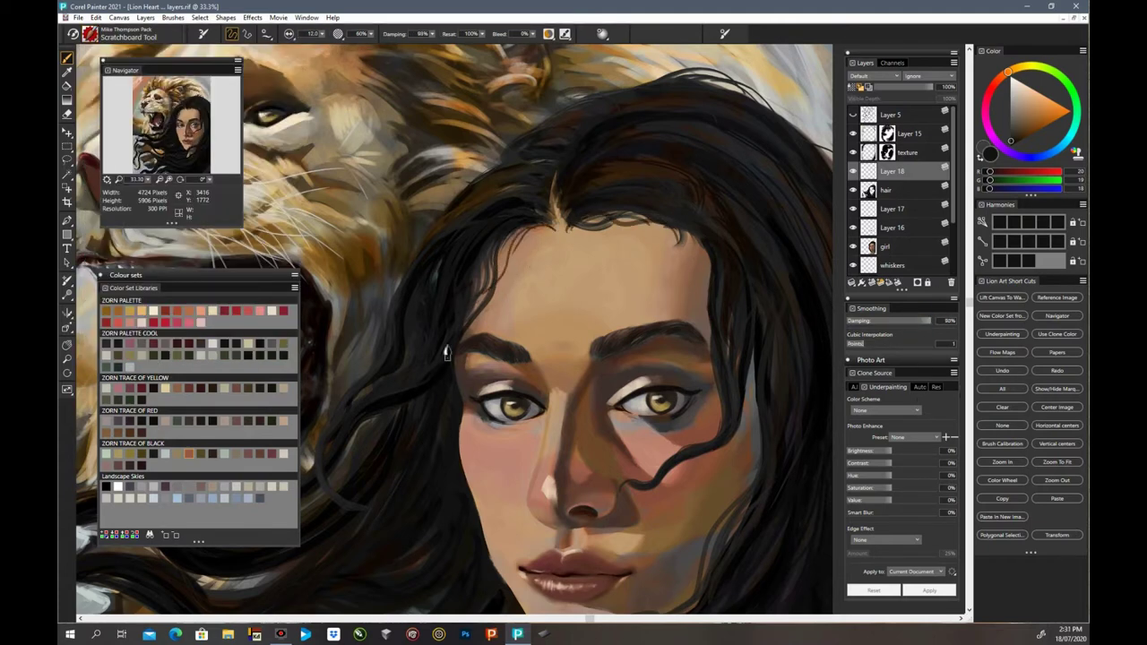
Step: Clear the trial strands from Layer 18 and draw fine curling hairs along the girl's forehead hairline
{"action": "left_click", "coordinate": [1012, 407]}
{"action": "mouse_move", "coordinate": [571, 224]}
{"action": "left_mouse_down"}
{"action": "mouse_move", "coordinate": [610, 218]}
{"action": "mouse_move", "coordinate": [663, 261]}
{"action": "left_mouse_up"}
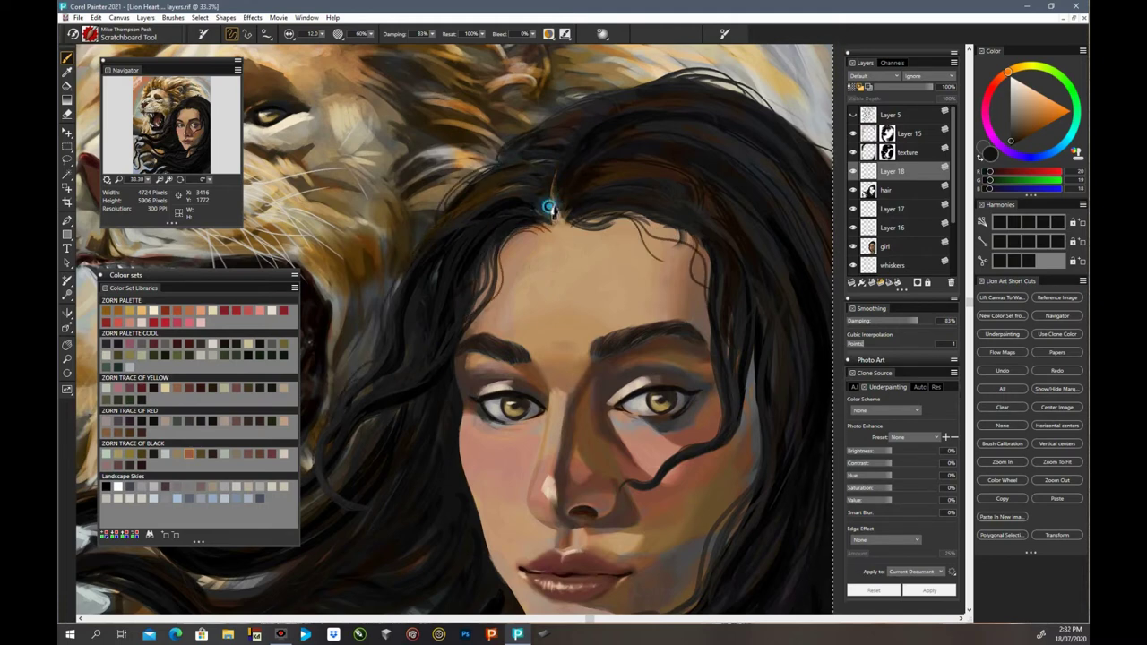
{"action": "key", "text": "ctrl+minus"}
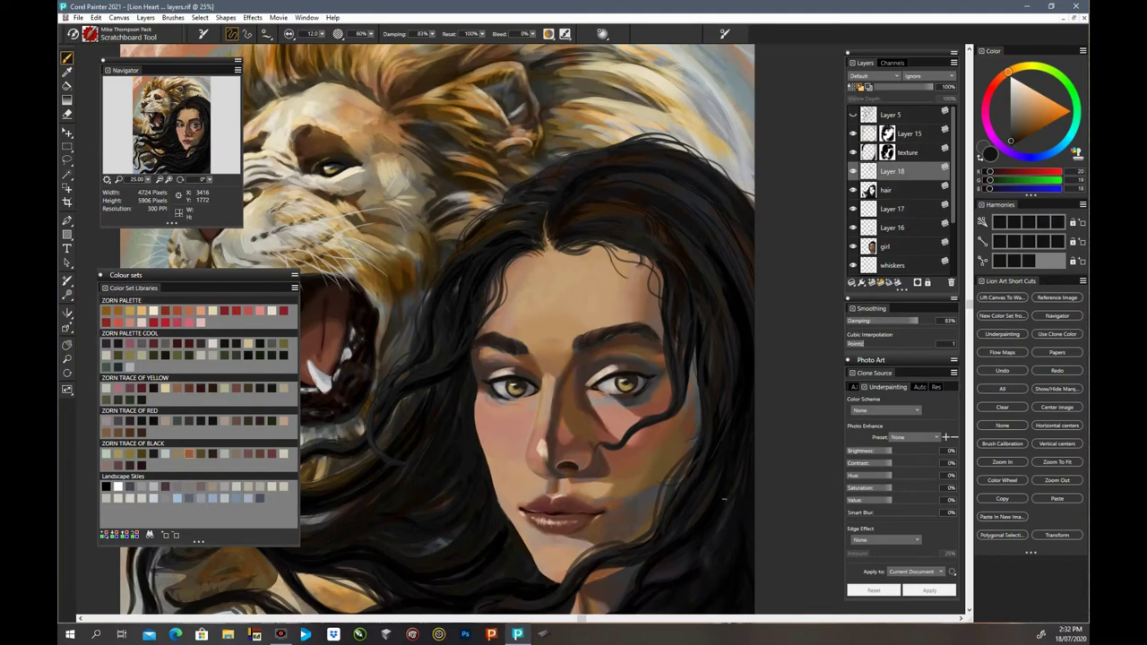
Step: Draw thin loose hair strands around the girl's neck and across the lion's paw on Layer 18, erasing unwanted bits
{"action": "scroll", "coordinate": [473, 466], "scroll_direction": "down", "scroll_amount": 3}
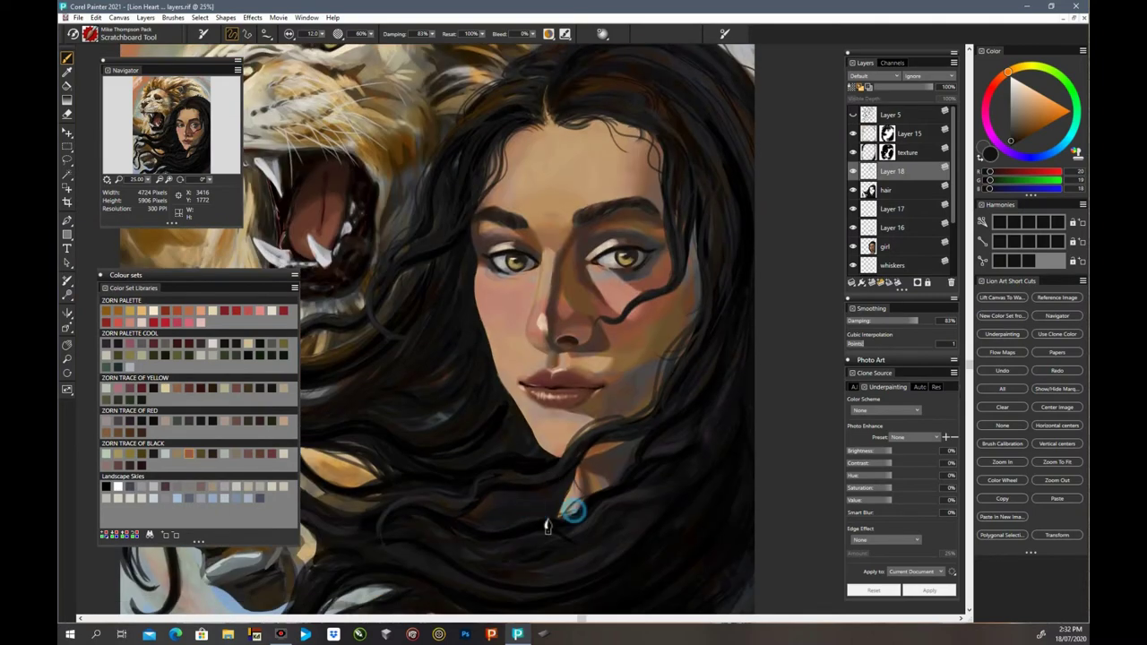
{"action": "scroll", "coordinate": [610, 461], "scroll_direction": "down", "scroll_amount": 2}
{"action": "scroll", "coordinate": [538, 528], "scroll_direction": "left", "scroll_amount": 3}
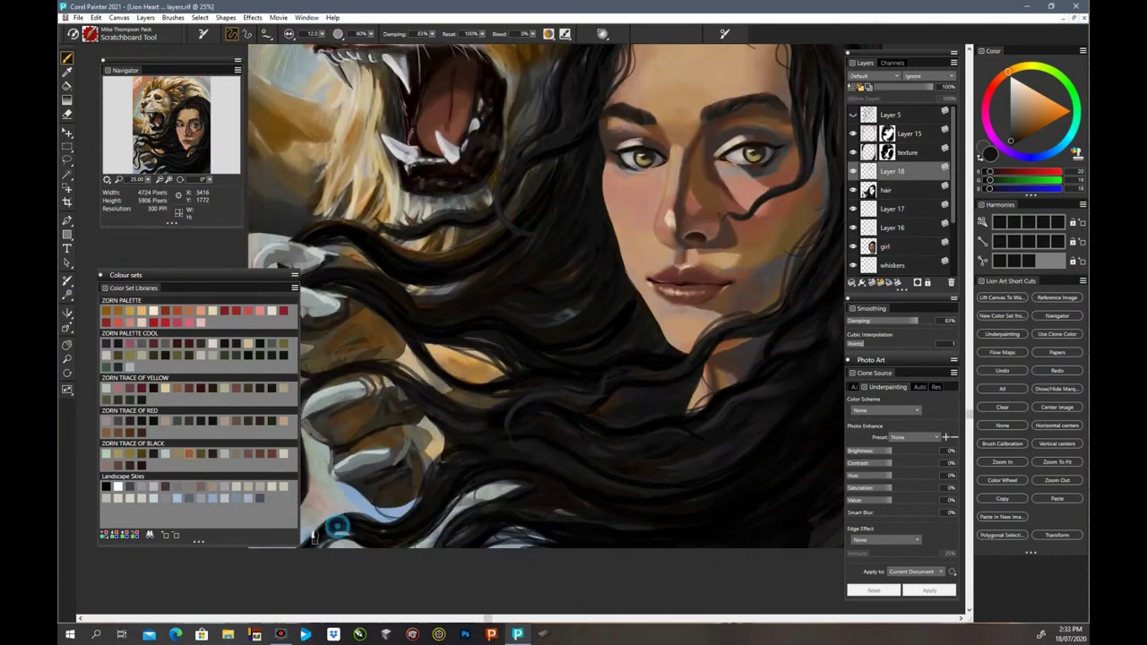
{"action": "scroll", "coordinate": [577, 583], "scroll_direction": "down", "scroll_amount": 2}
{"action": "scroll", "coordinate": [648, 466], "scroll_direction": "left", "scroll_amount": 3}
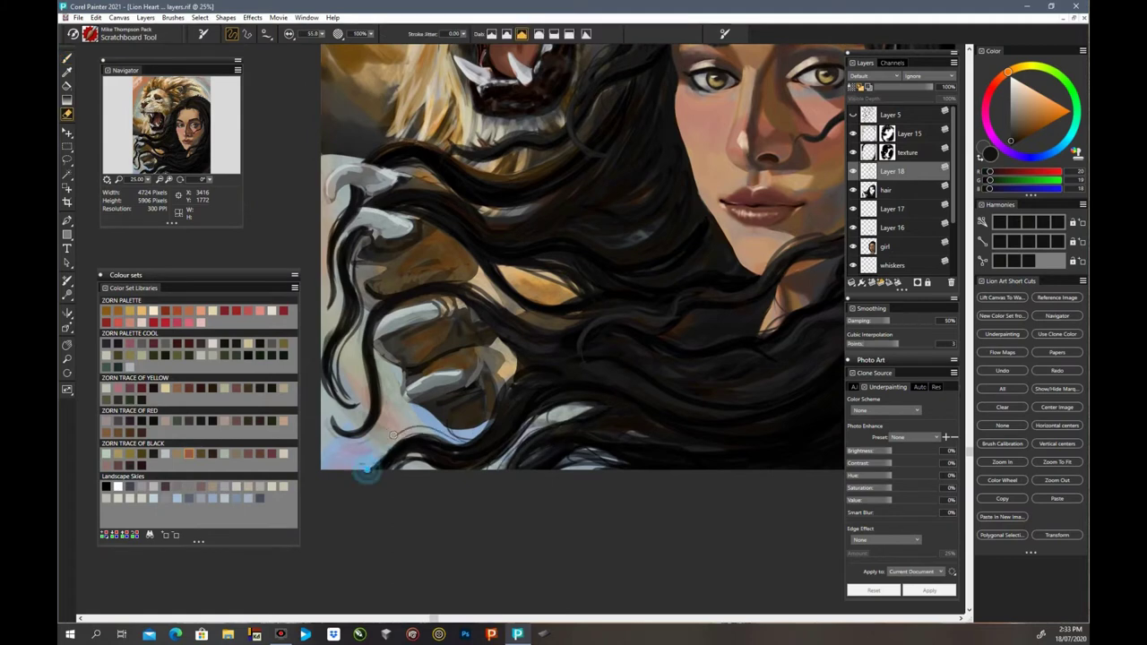
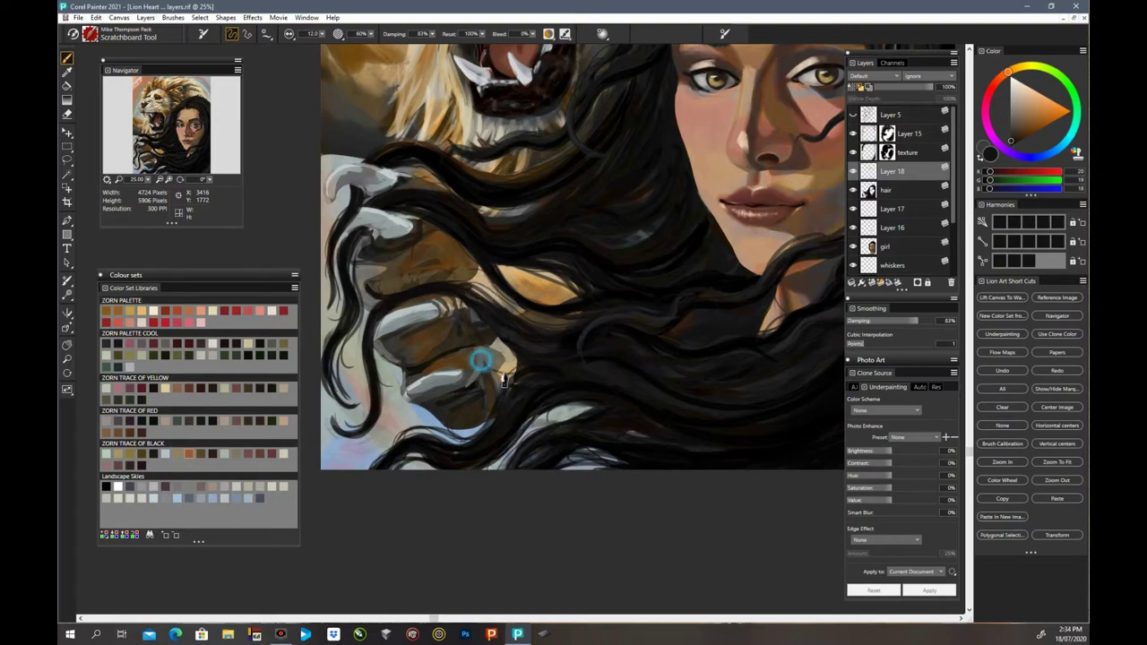
{"action": "scroll", "coordinate": [695, 435], "scroll_direction": "up", "scroll_amount": 3}
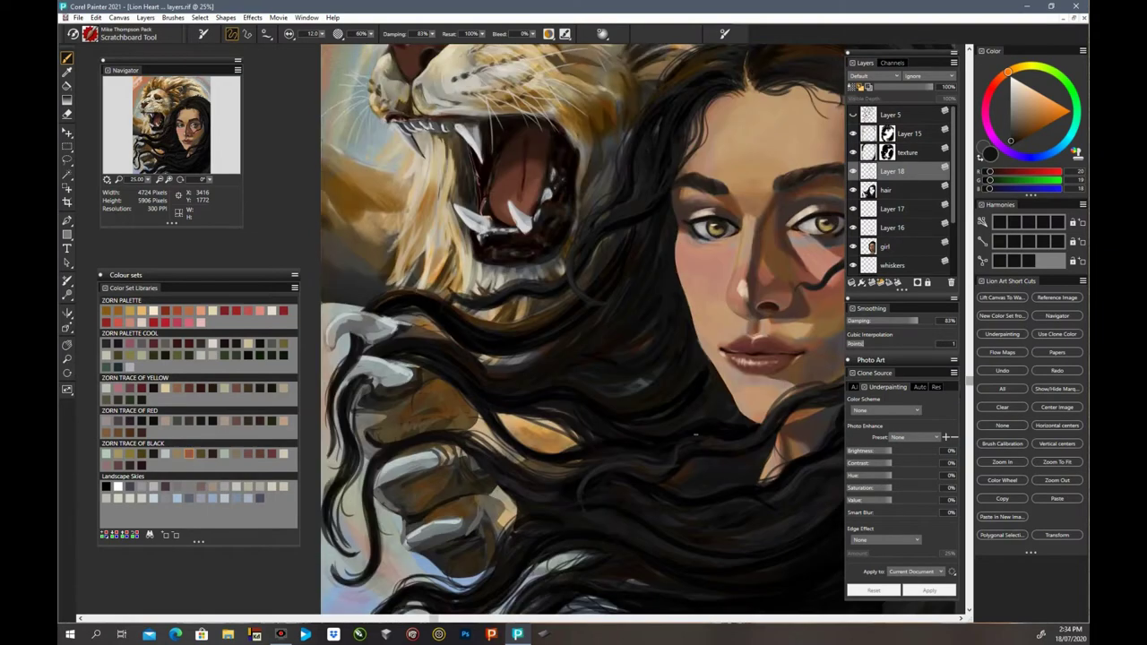
Step: Draw dark loose hair strands over the lion's lower mane and across its paw, sampling colour from the painting
{"action": "left_click", "coordinate": [428, 303], "text": "alt"}
{"action": "left_click_drag", "start_coordinate": [557, 342], "coordinate": [427, 336]}
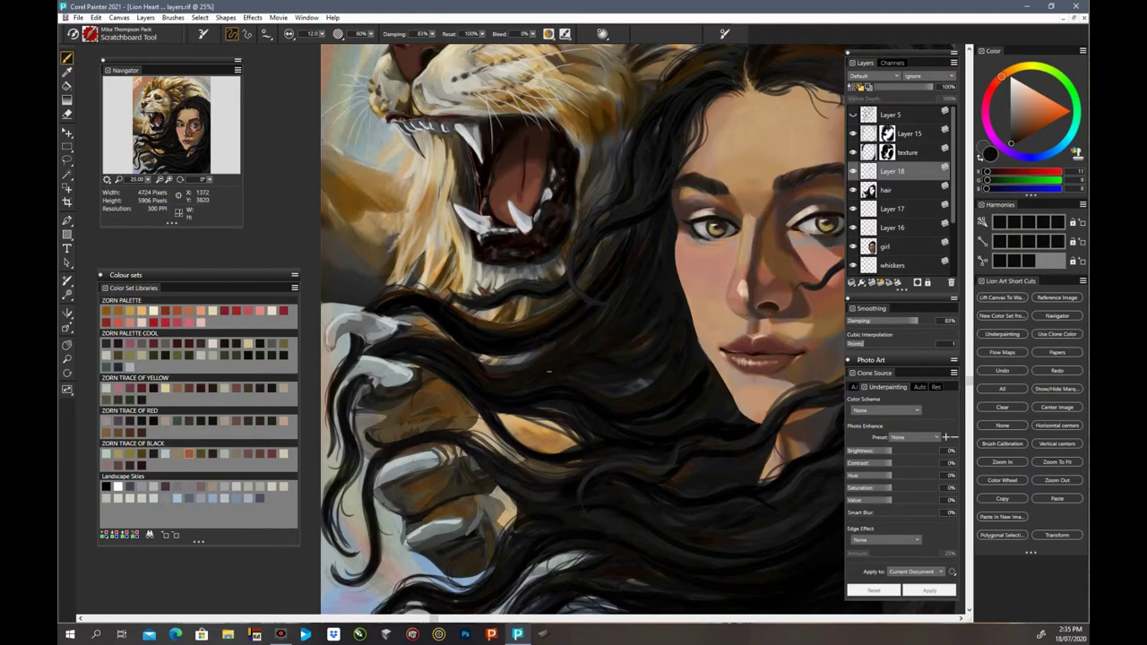
{"action": "left_click_drag", "start_coordinate": [483, 408], "coordinate": [555, 426]}
{"action": "key", "text": "ctrl+minus"}
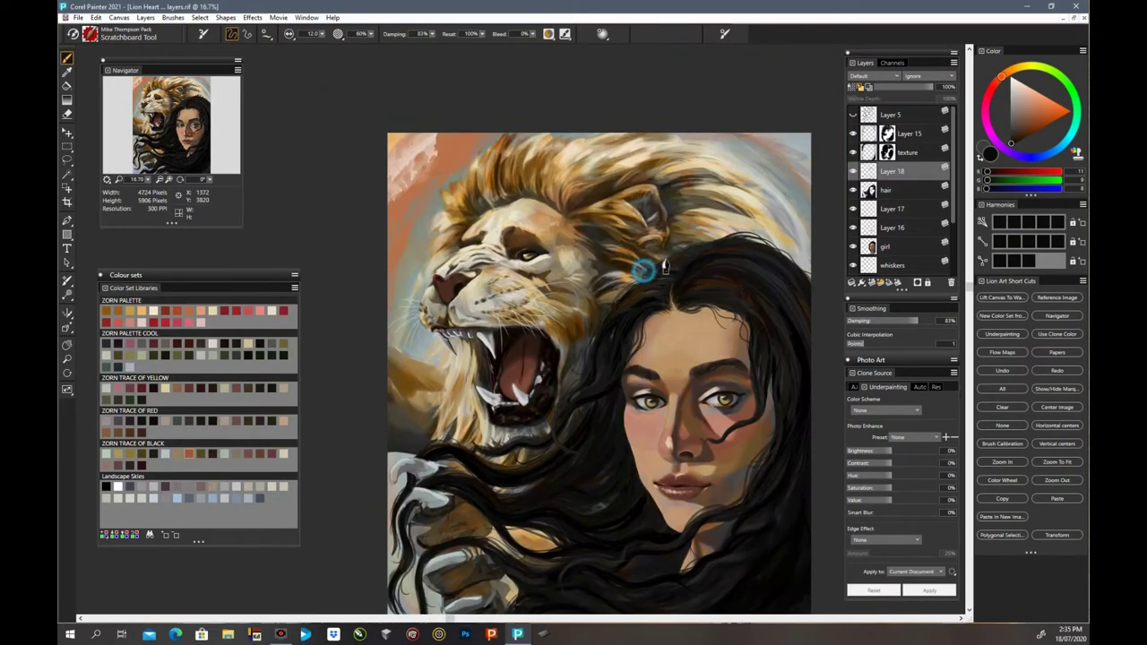
{"action": "left_click_drag", "start_coordinate": [451, 618], "coordinate": [552, 619]}
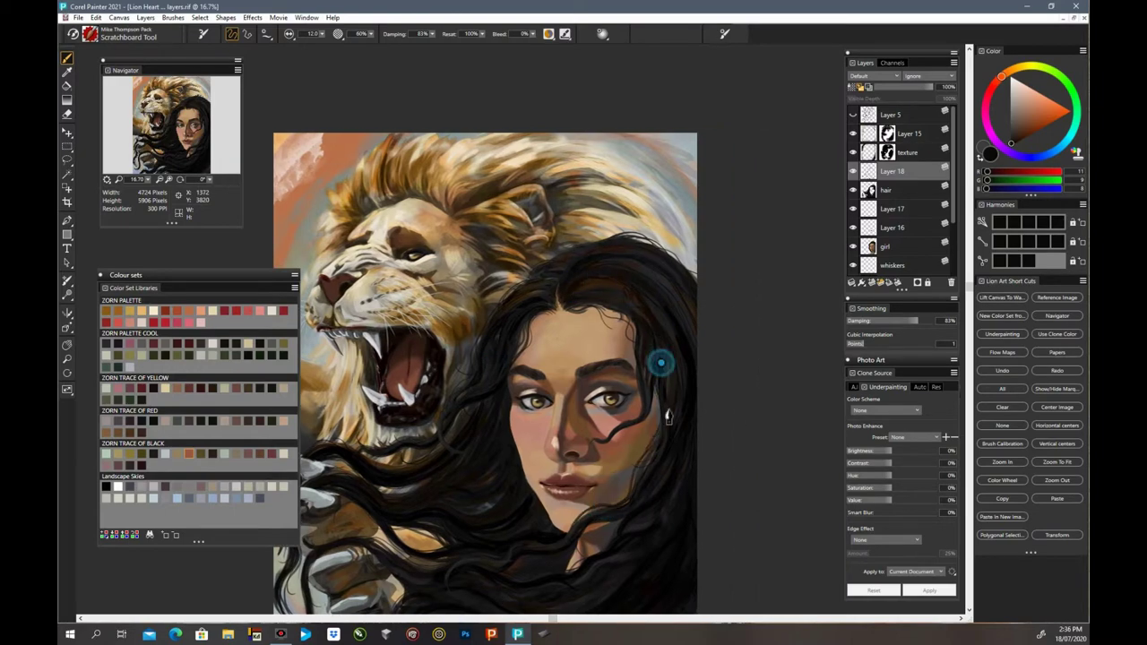
{"action": "key", "text": "ctrl+minus"}
Step: Add a new layer above Layer 18 and draw fine dark grey strands over the girl's crown and beside her face
{"action": "left_click", "coordinate": [871, 282]}
{"action": "key", "text": "ctrl+plus"}
{"action": "key", "text": "ctrl+plus"}
{"action": "left_click", "coordinate": [431, 461], "text": "alt"}
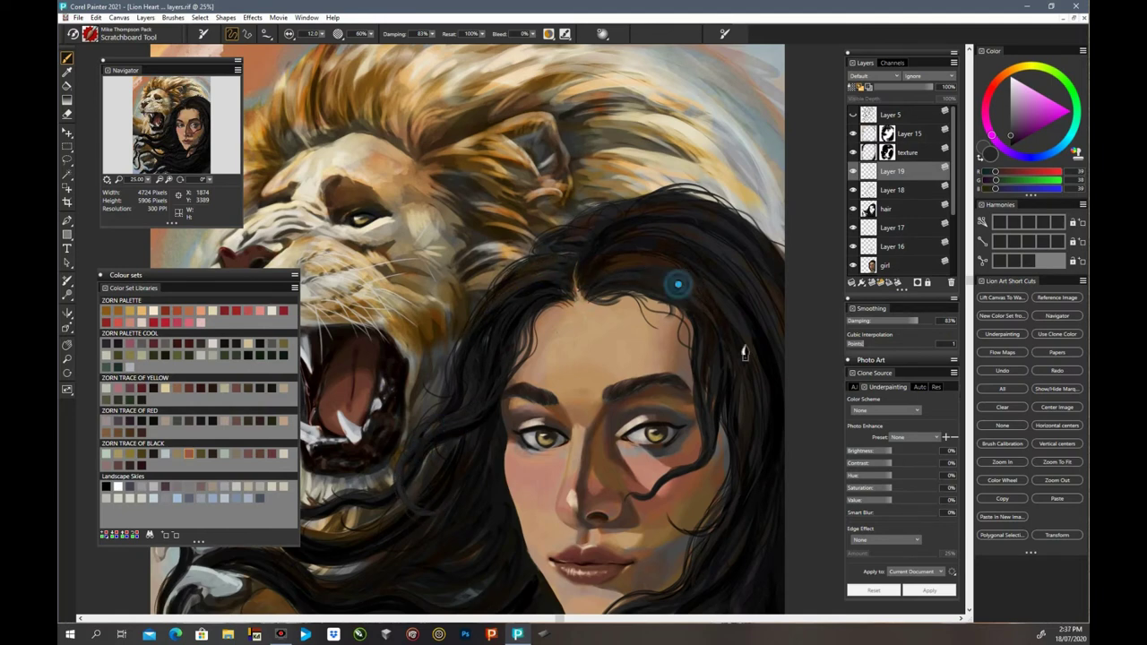
{"action": "left_click_drag", "start_coordinate": [698, 311], "coordinate": [605, 311]}
{"action": "left_click_drag", "start_coordinate": [504, 261], "coordinate": [586, 205]}
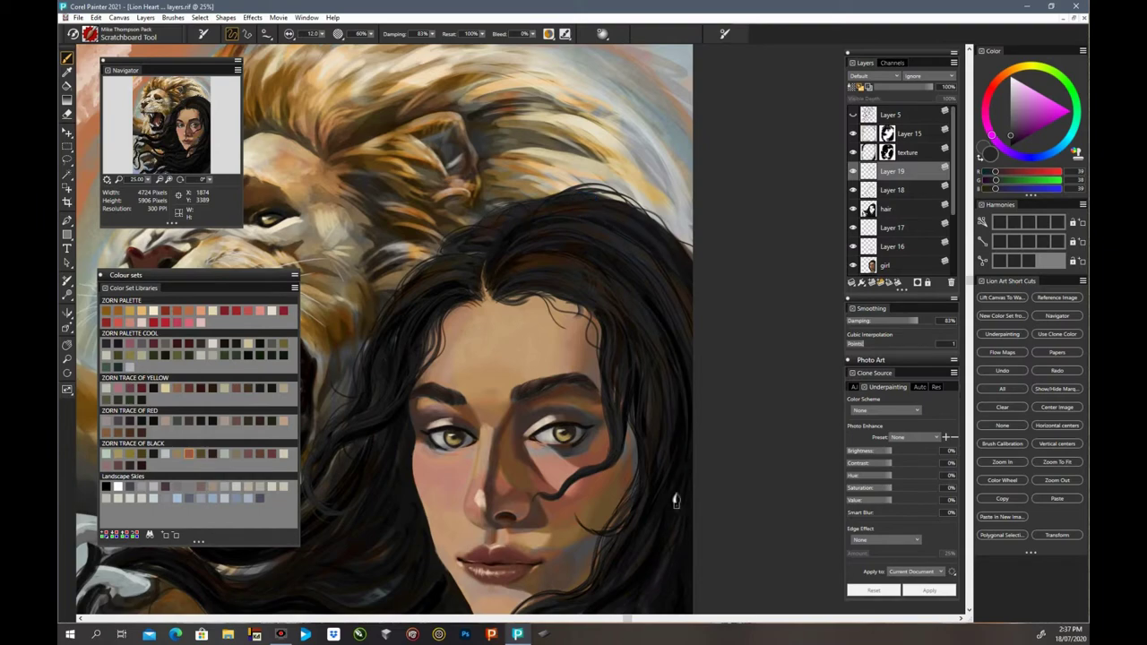
{"action": "left_click_drag", "start_coordinate": [676, 500], "coordinate": [676, 322]}
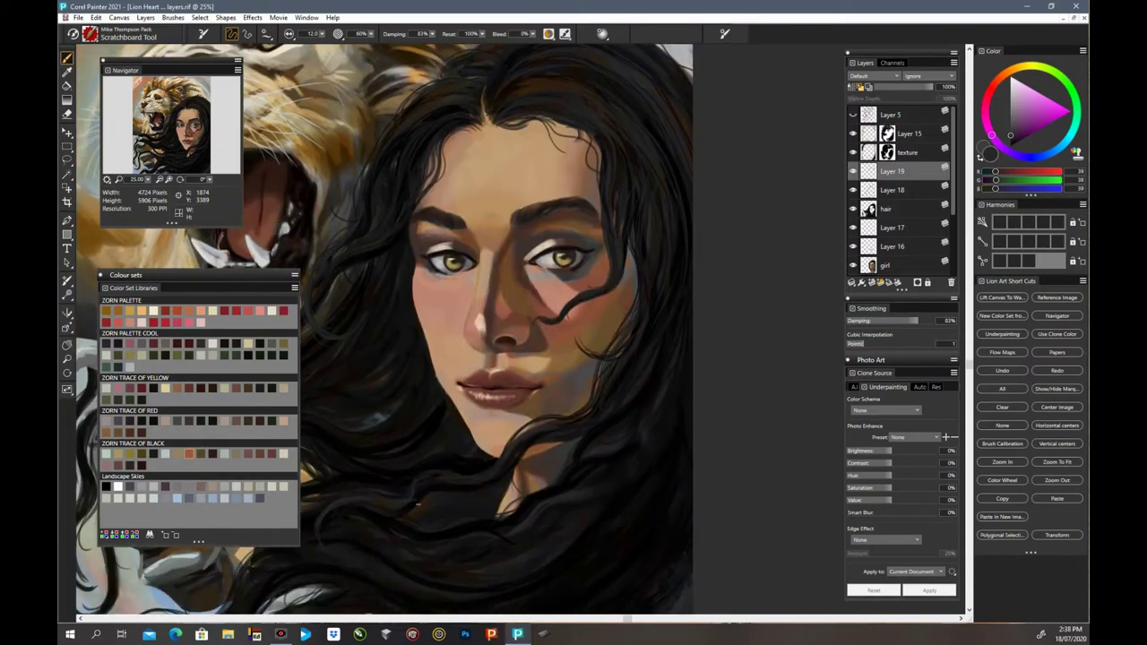
Step: Draw fine dark grey strands along the flowing locks over the lion's paws and beneath its jaw on Layer 19
{"action": "scroll", "coordinate": [646, 448], "scroll_direction": "down", "scroll_amount": 3}
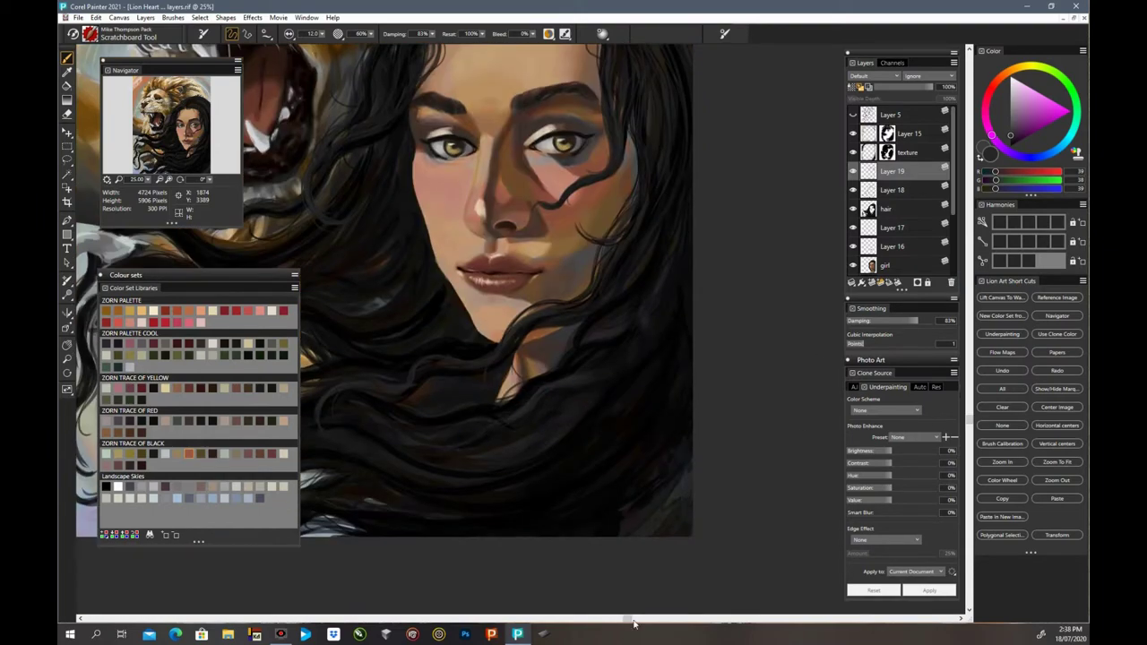
{"action": "left_click_drag", "start_coordinate": [631, 618], "coordinate": [448, 620]}
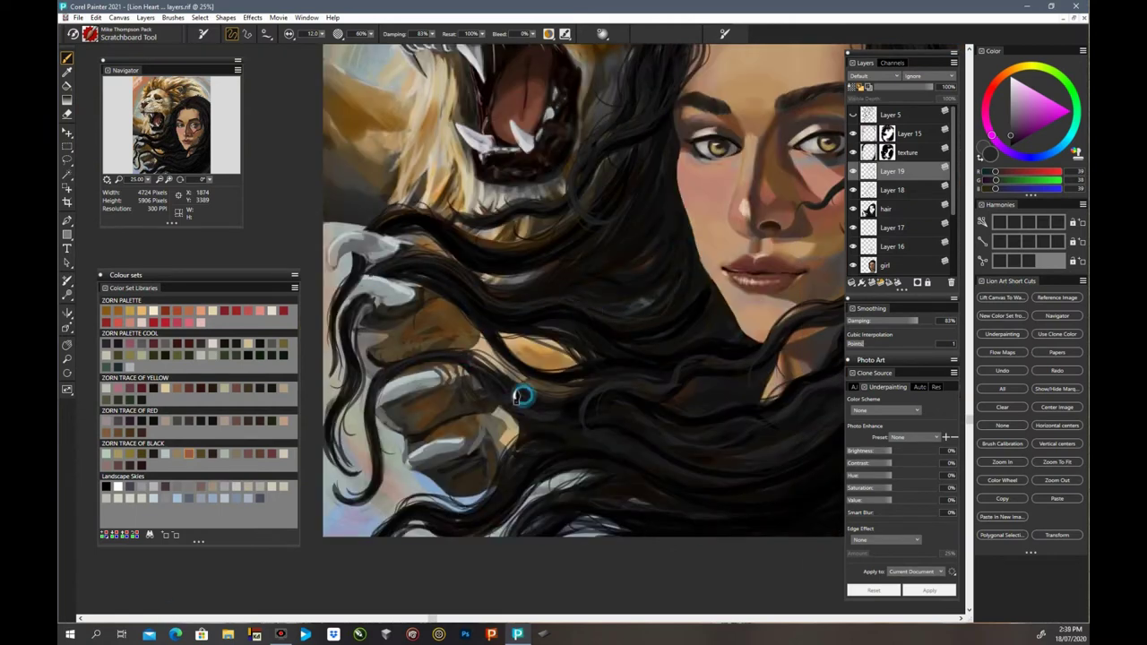
{"action": "left_click_drag", "start_coordinate": [354, 306], "coordinate": [336, 463]}
{"action": "left_click_drag", "start_coordinate": [400, 217], "coordinate": [509, 261]}
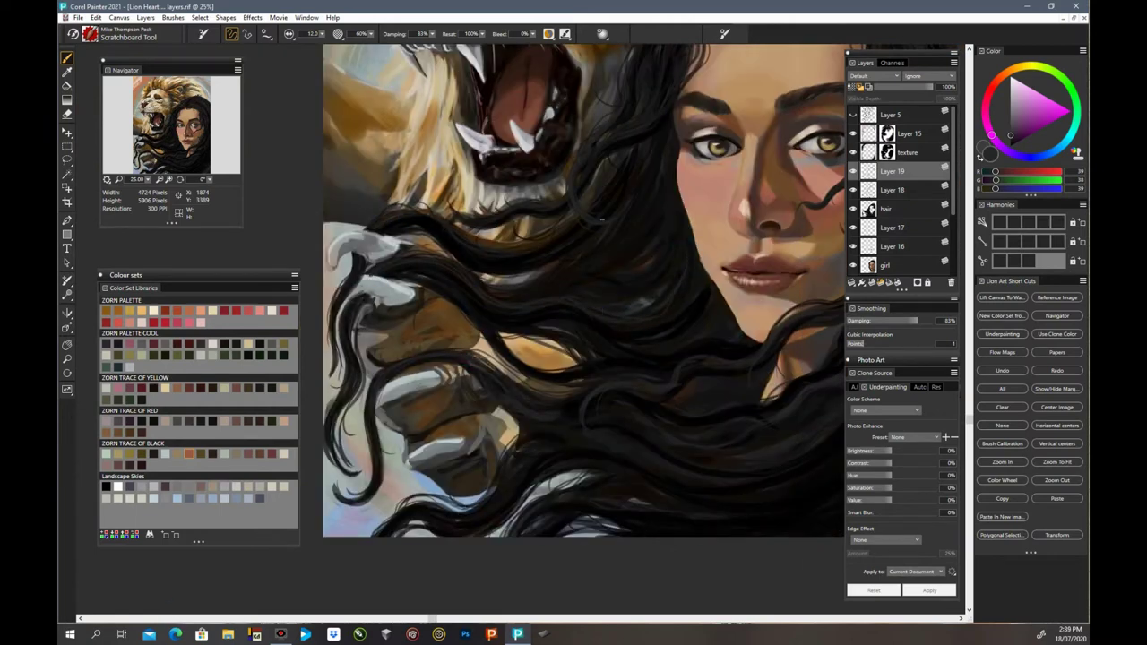
{"action": "key", "text": "ctrl+minus"}
{"action": "key", "text": "ctrl+minus"}
{"action": "key", "text": "ctrl+minus"}
{"action": "key", "text": "ctrl+minus"}
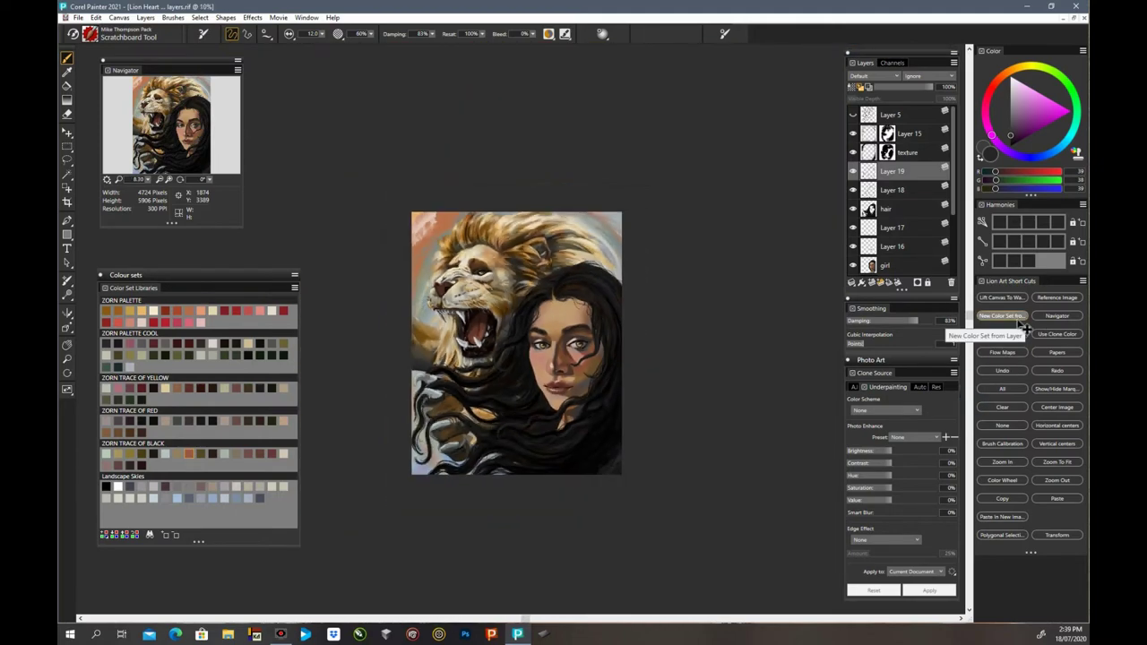
Step: Compare the painting with and without Layer 18, and merge Layer 19 into it
{"action": "key", "text": "ctrl+plus"}
{"action": "left_click", "coordinate": [855, 190]}
{"action": "left_click", "coordinate": [854, 190]}
{"action": "left_click", "coordinate": [895, 189], "text": "shift"}
{"action": "key", "text": "ctrl+e"}
{"action": "left_click", "coordinate": [855, 171]}
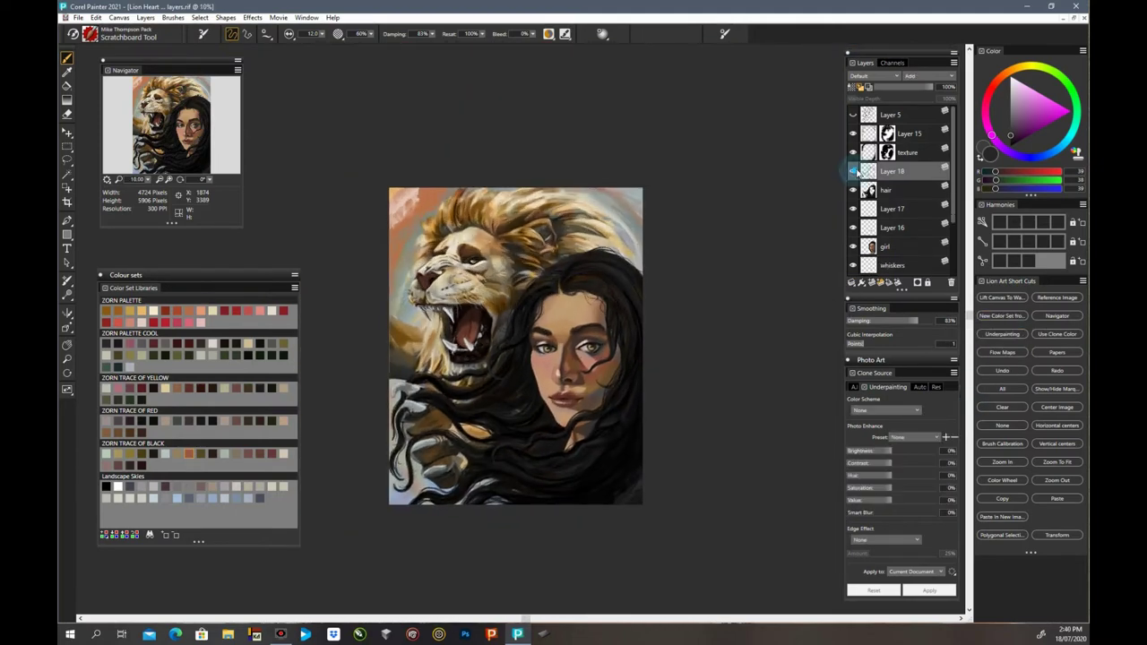
{"action": "key", "text": "ctrl+plus"}
{"action": "key", "text": "ctrl+plus"}
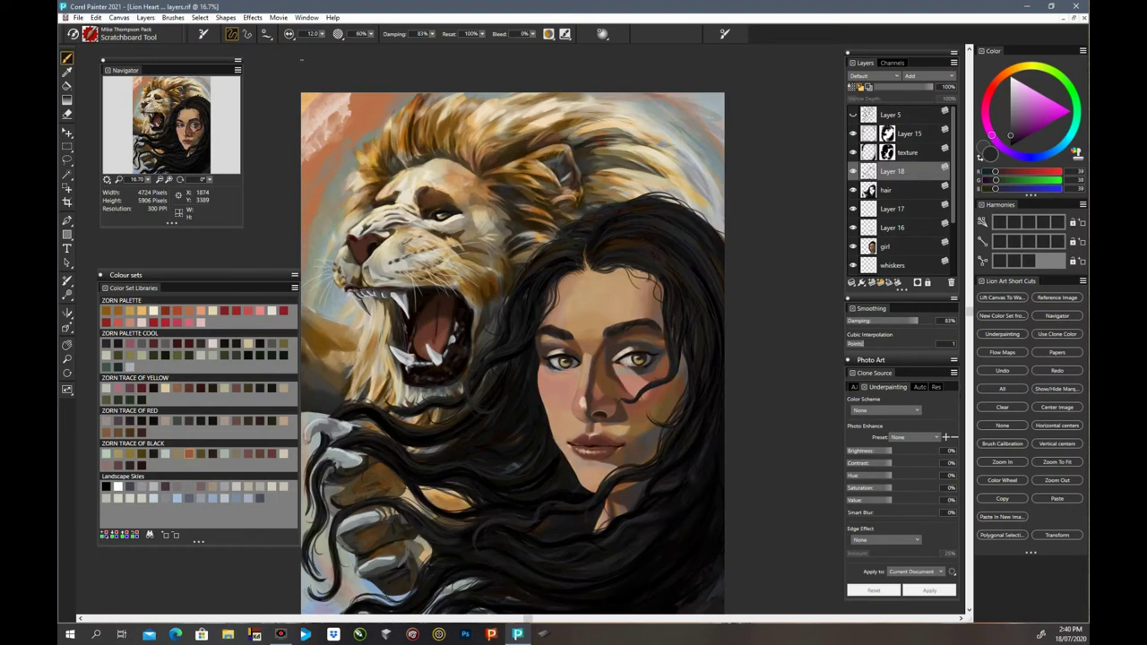
Step: Thicken the curling strands along the girl's forehead hairline on Layer 18 with sampled near-black and the Scratchboard Tool
{"action": "left_click", "coordinate": [854, 190]}
{"action": "left_click", "coordinate": [853, 190]}
{"action": "key", "text": "n"}
{"action": "left_click", "coordinate": [887, 190]}
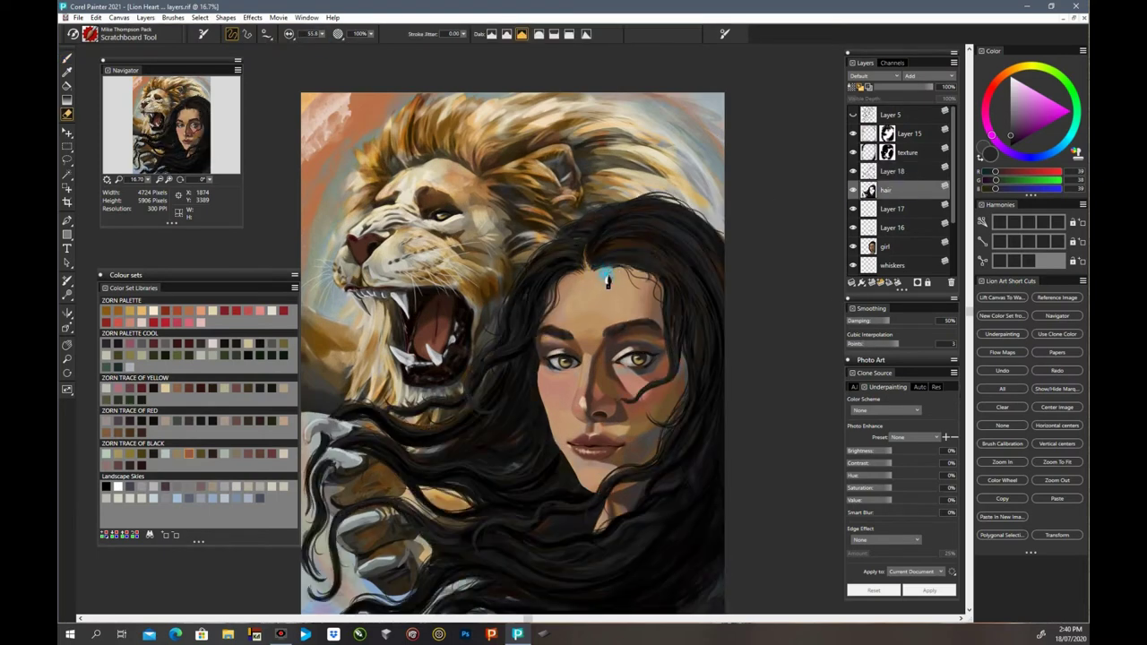
{"action": "left_click", "coordinate": [892, 172]}
{"action": "key", "text": "b"}
{"action": "left_click_drag", "start_coordinate": [633, 269], "coordinate": [653, 302]}
{"action": "left_click", "coordinate": [584, 269], "text": "alt"}
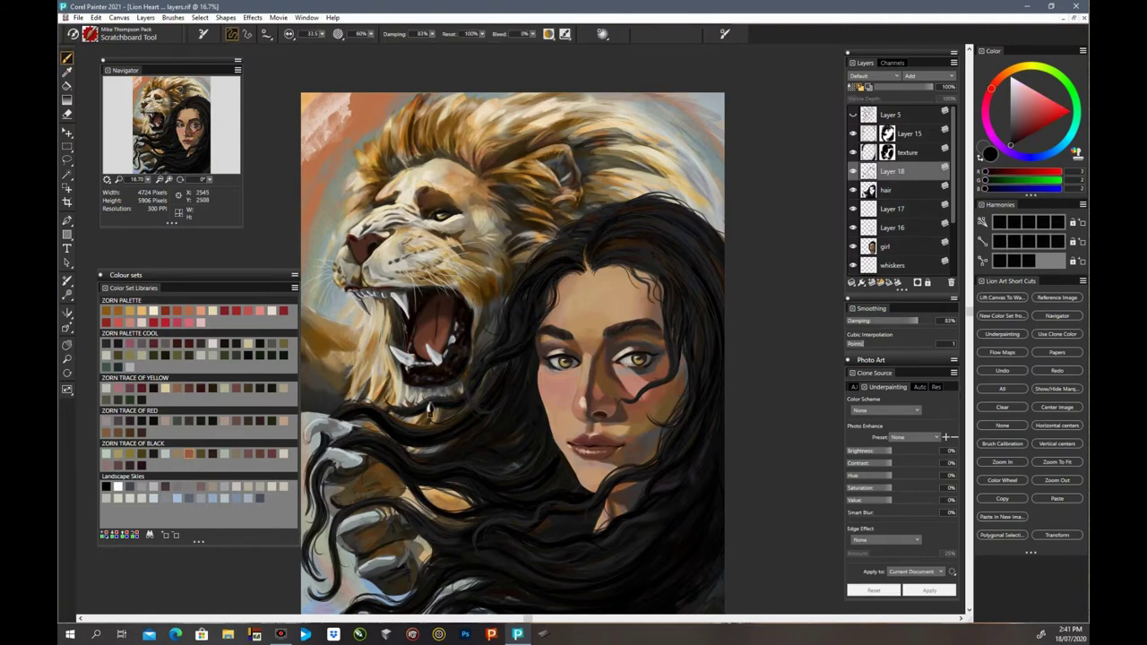
{"action": "left_click", "coordinate": [510, 336], "text": "alt"}
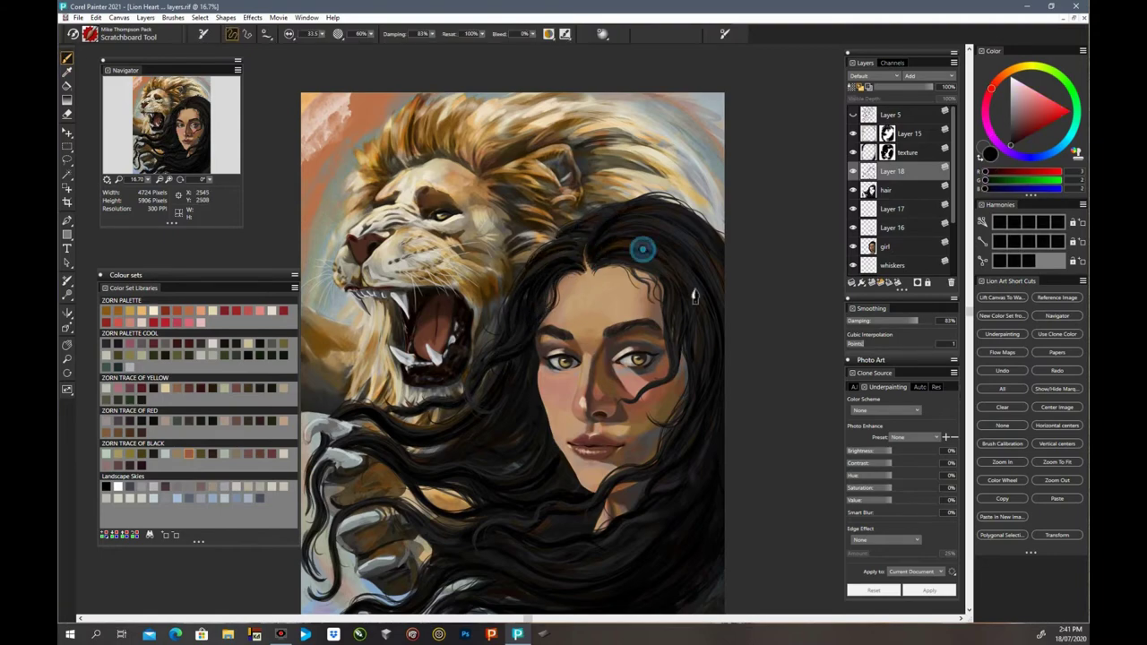
{"action": "key", "text": "ctrl+plus"}
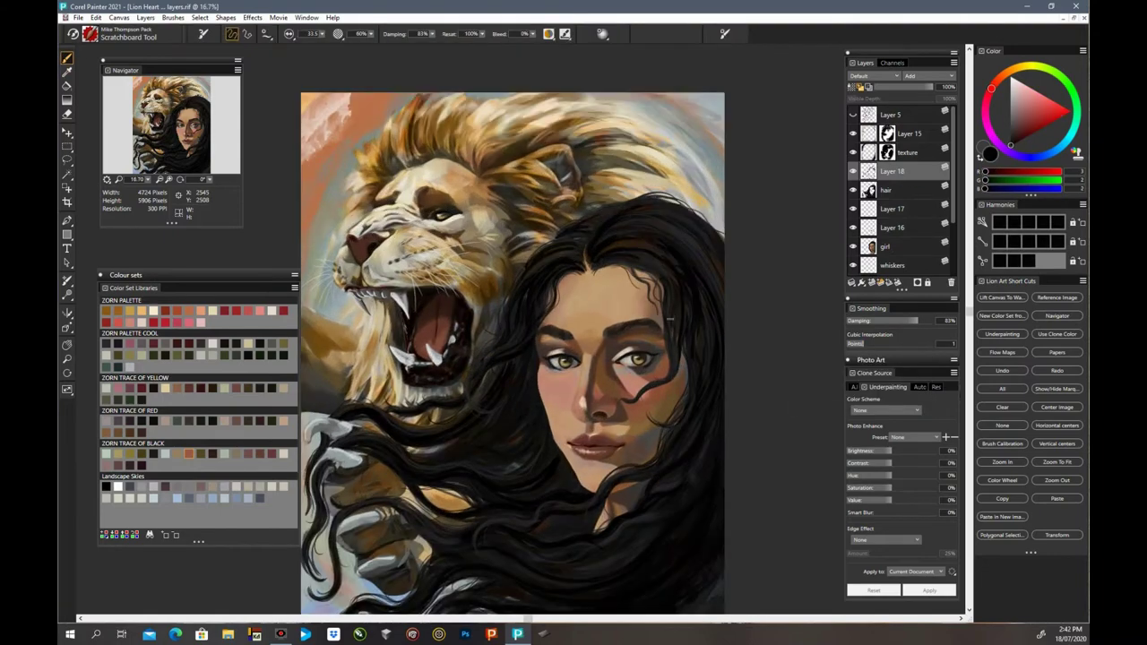
Step: Merge Layer 17 and Layer 16 into the girl layer
{"action": "key", "text": "n"}
{"action": "left_click", "coordinate": [891, 209]}
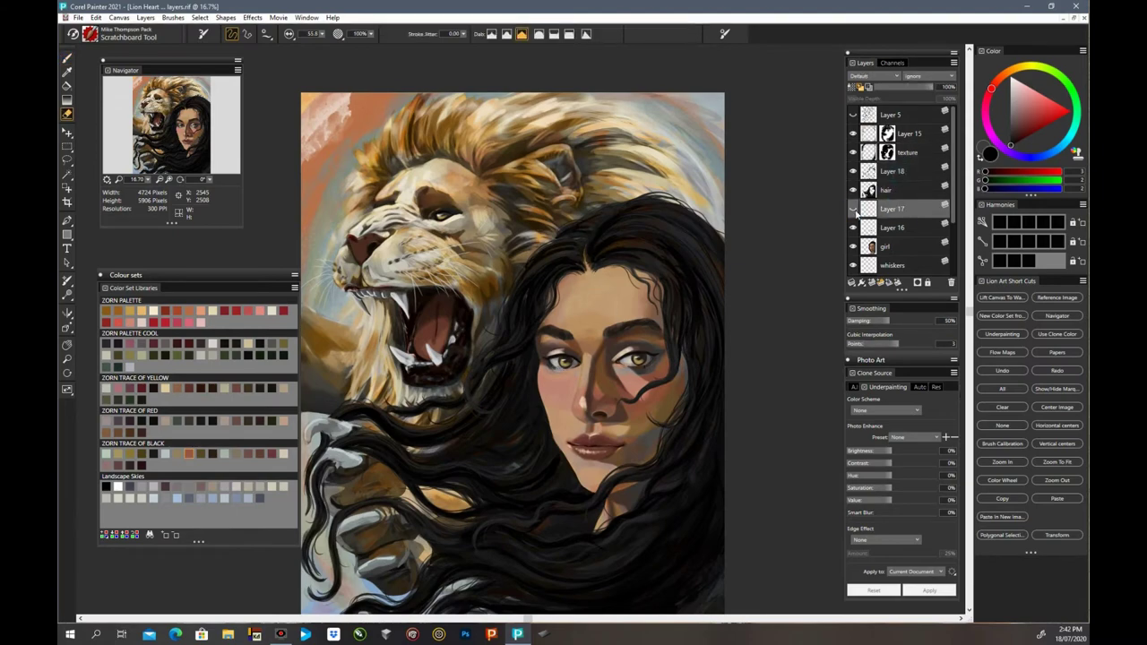
{"action": "left_click", "coordinate": [894, 231], "text": "shift"}
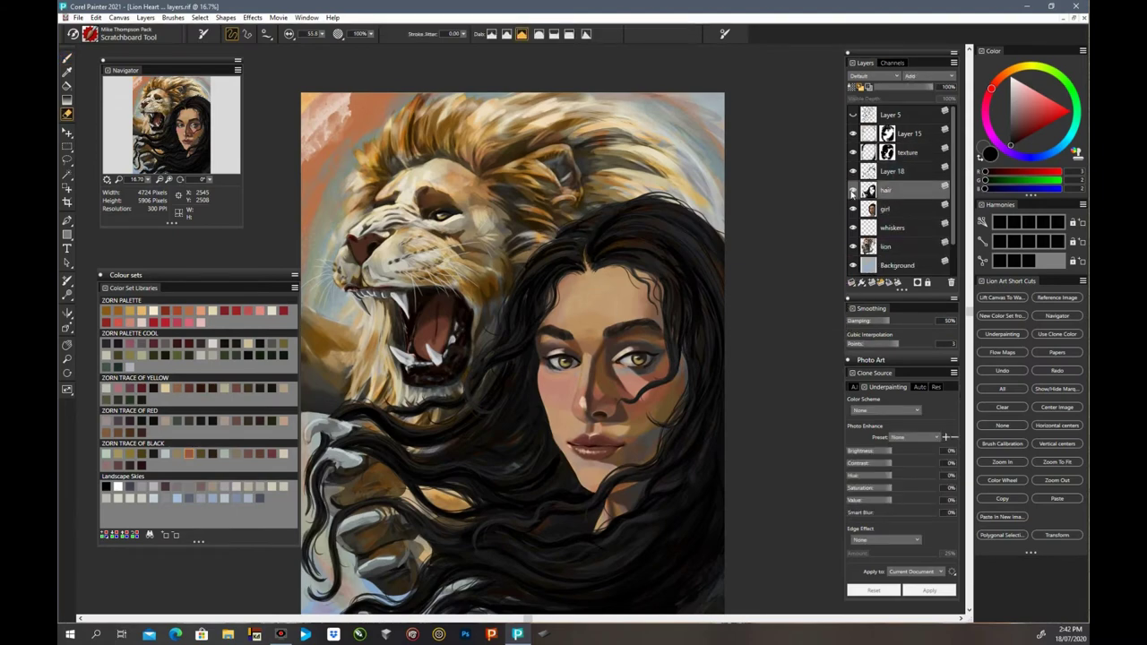
Step: Refine the girl's eyebrows with fine hair strokes using a mask on the hair layer, and swap the main and additional colours
{"action": "key", "text": "ctrl+plus"}
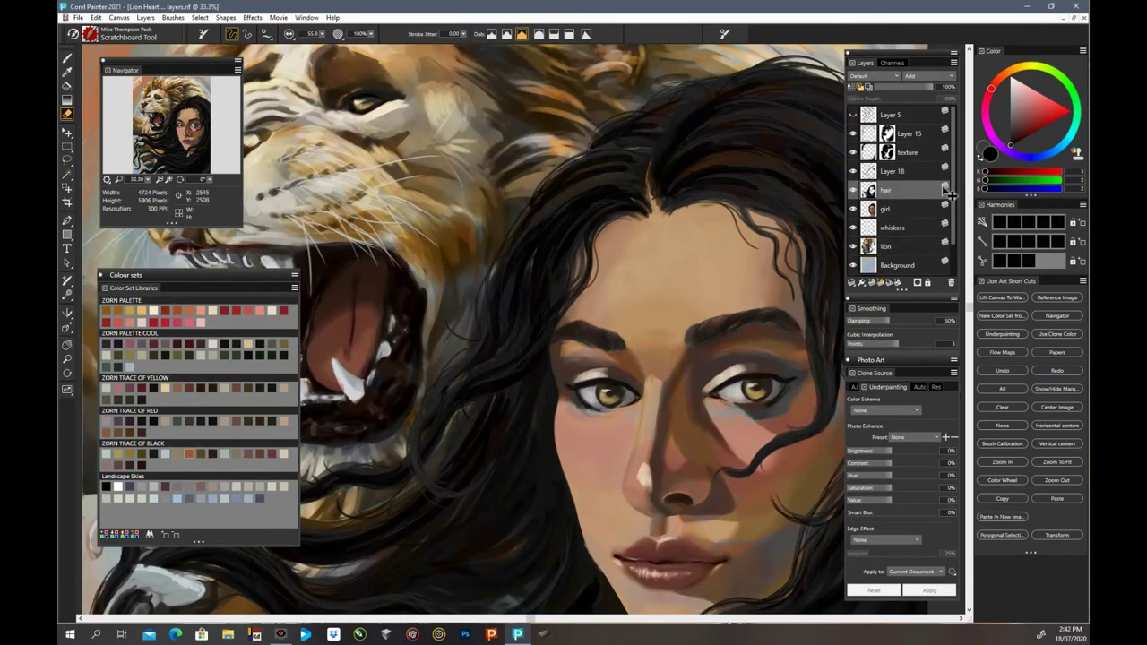
{"action": "key", "text": "b"}
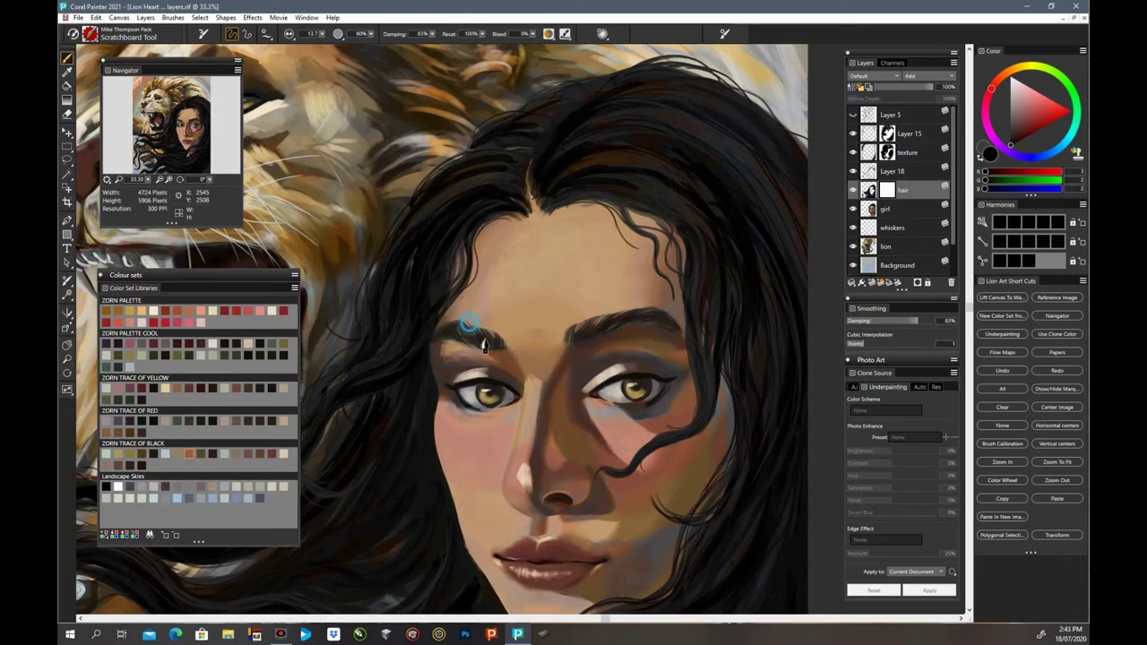
{"action": "left_click_drag", "start_coordinate": [487, 343], "coordinate": [505, 356]}
{"action": "key", "text": "shift+x"}
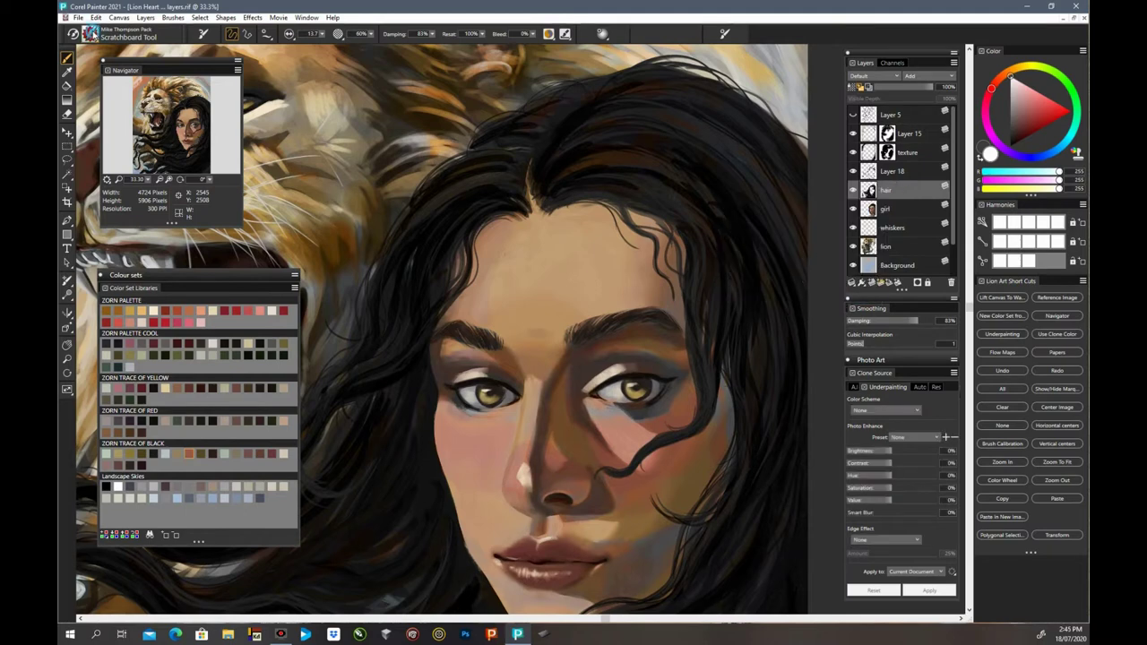
Step: Switch to the Lion Art Portraiture Hair 1 brush, and replace it with the Hair 2 brush for the eyebrows
{"action": "left_click", "coordinate": [90, 34]}
{"action": "left_click", "coordinate": [166, 261]}
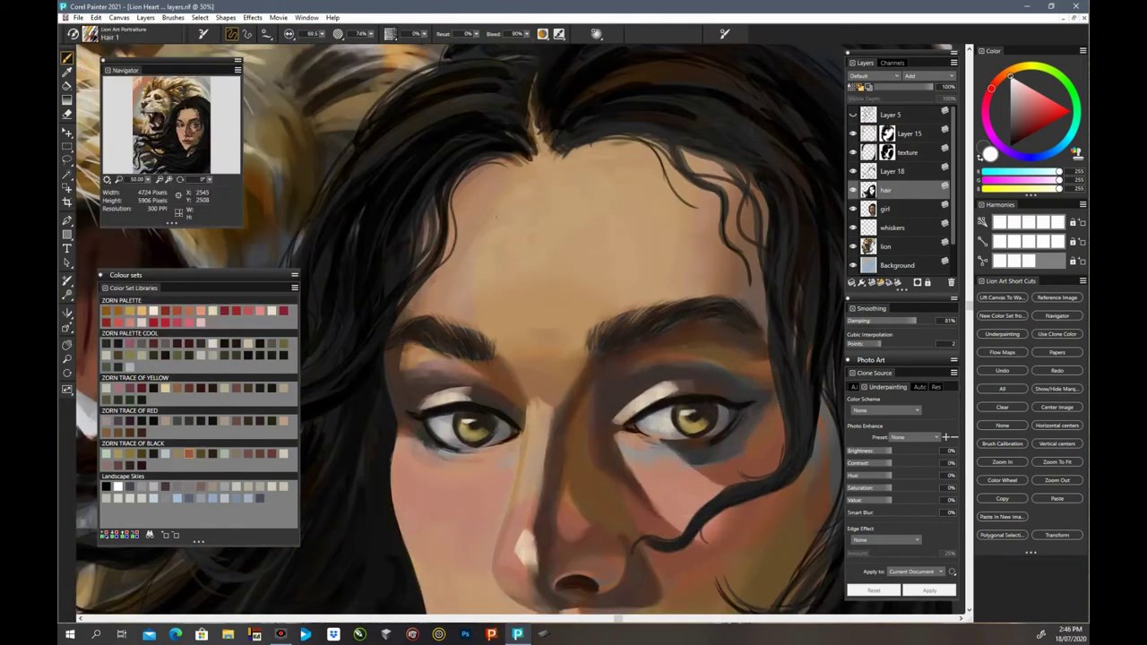
{"action": "key", "text": "ctrl+minus"}
{"action": "key", "text": "ctrl+minus"}
{"action": "key", "text": "ctrl+minus"}
{"action": "key", "text": "ctrl+plus"}
{"action": "key", "text": "ctrl+plus"}
{"action": "key", "text": "ctrl+plus"}
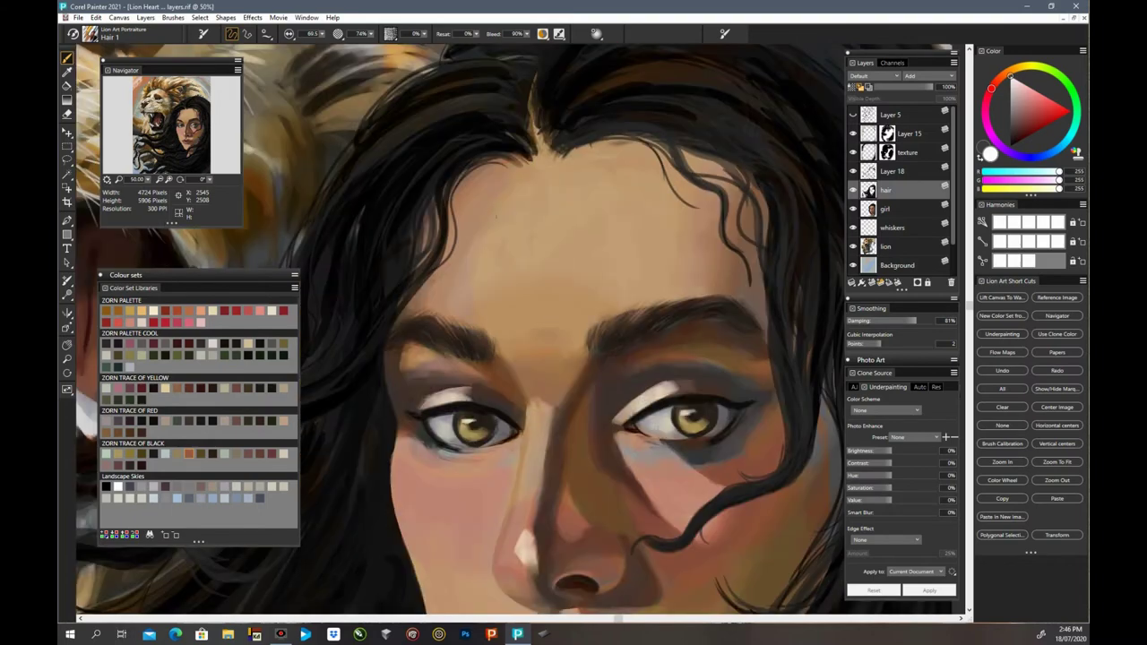
{"action": "left_click", "coordinate": [99, 34]}
{"action": "left_click", "coordinate": [224, 225]}
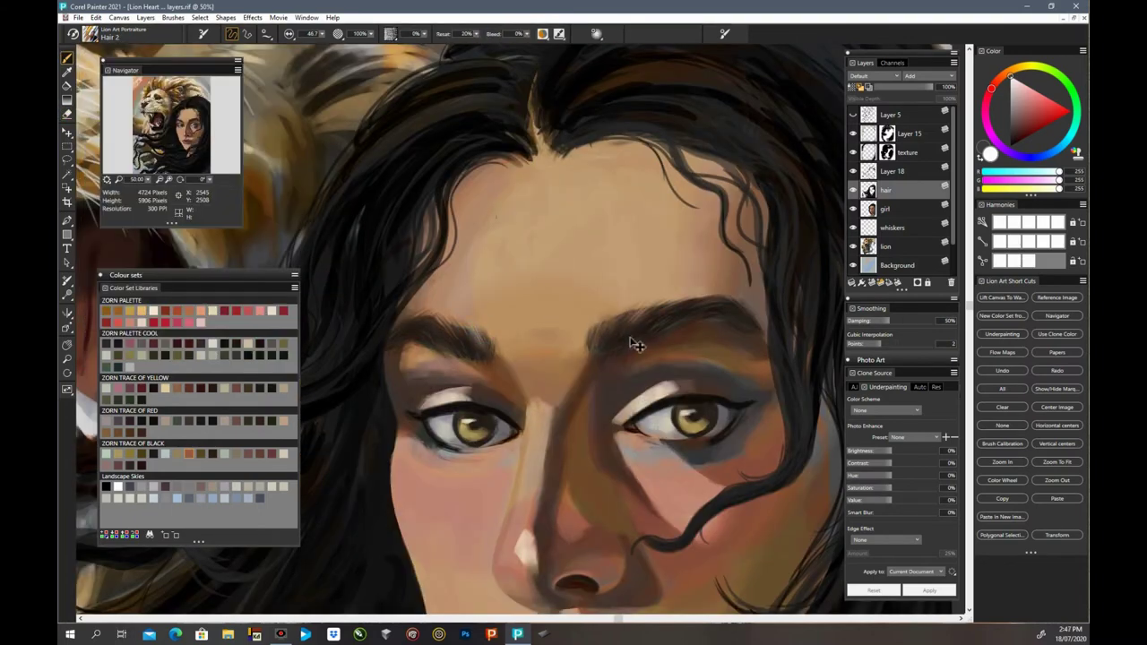
Step: Add a layer mask to the hair layer and soften the edges of the girl's eyebrows, erasing stray bits
{"action": "left_click", "coordinate": [917, 283]}
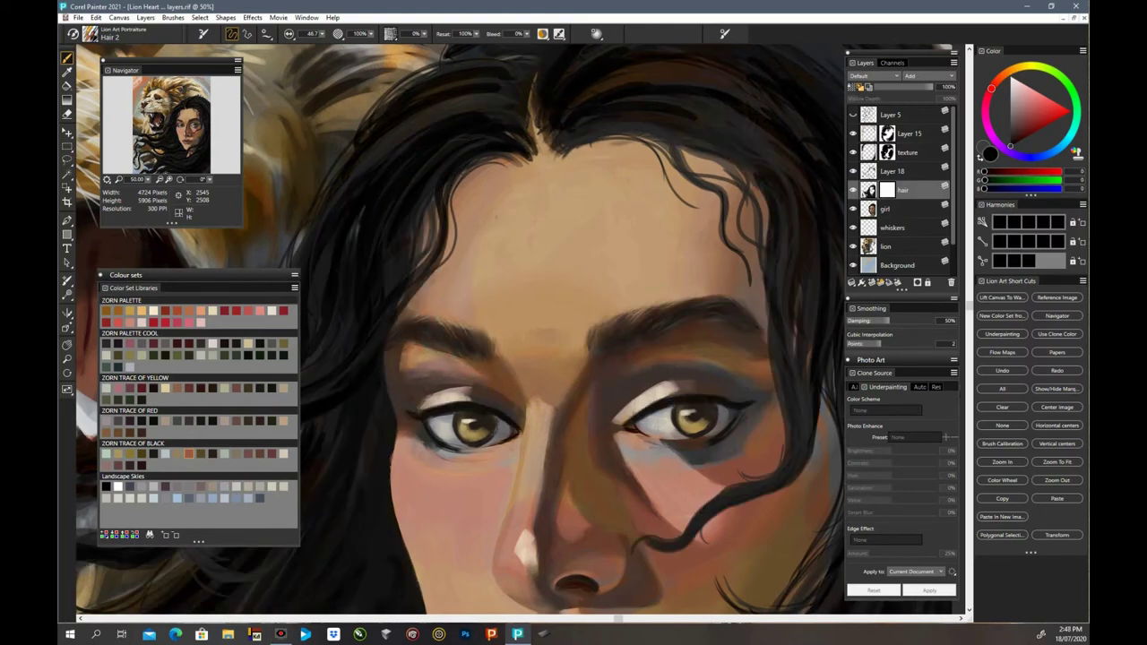
{"action": "key", "text": "ctrl+minus"}
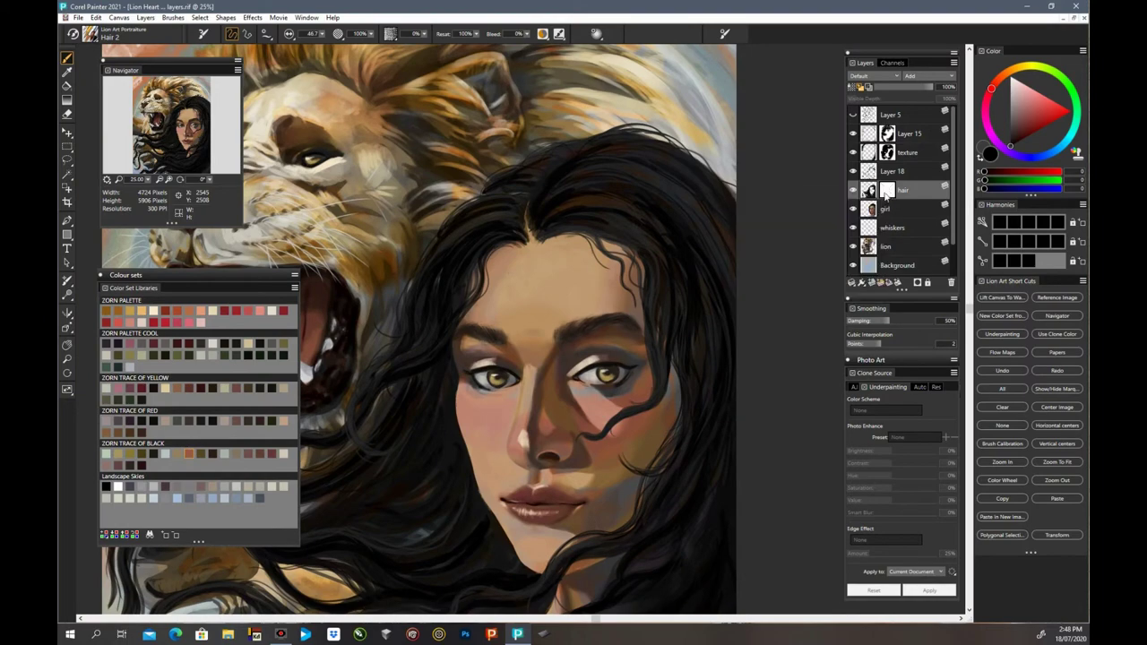
{"action": "key", "text": "ctrl+plus"}
{"action": "key", "text": "ctrl+plus"}
{"action": "key", "text": "ctrl+plus"}
{"action": "key", "text": "n"}
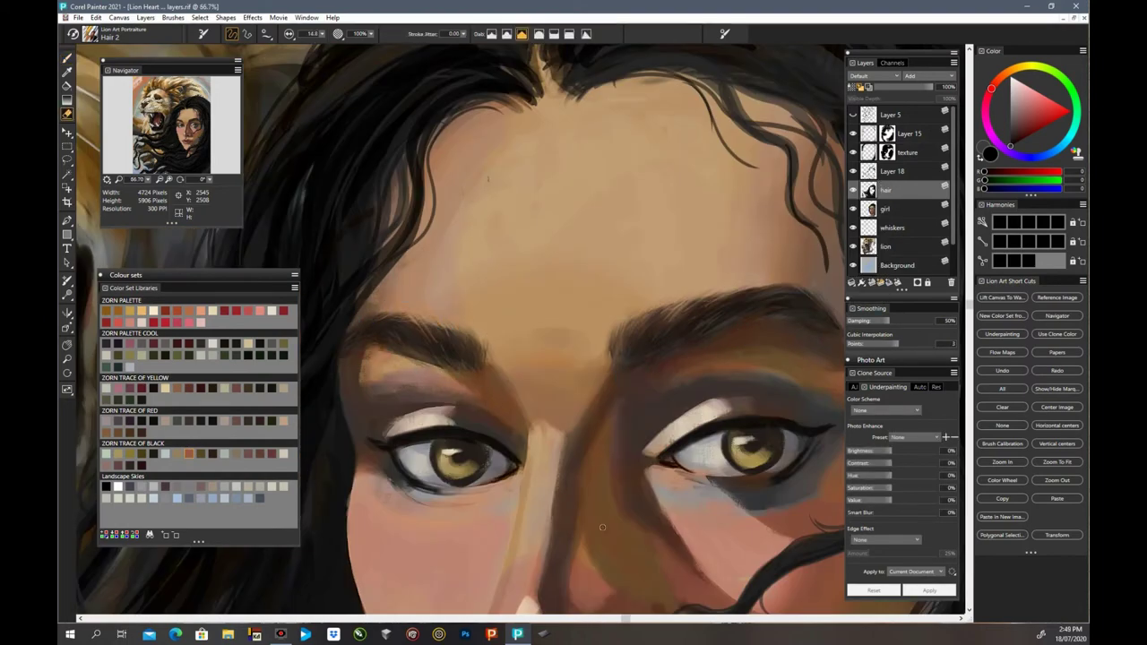
{"action": "left_click_drag", "start_coordinate": [688, 291], "coordinate": [606, 291]}
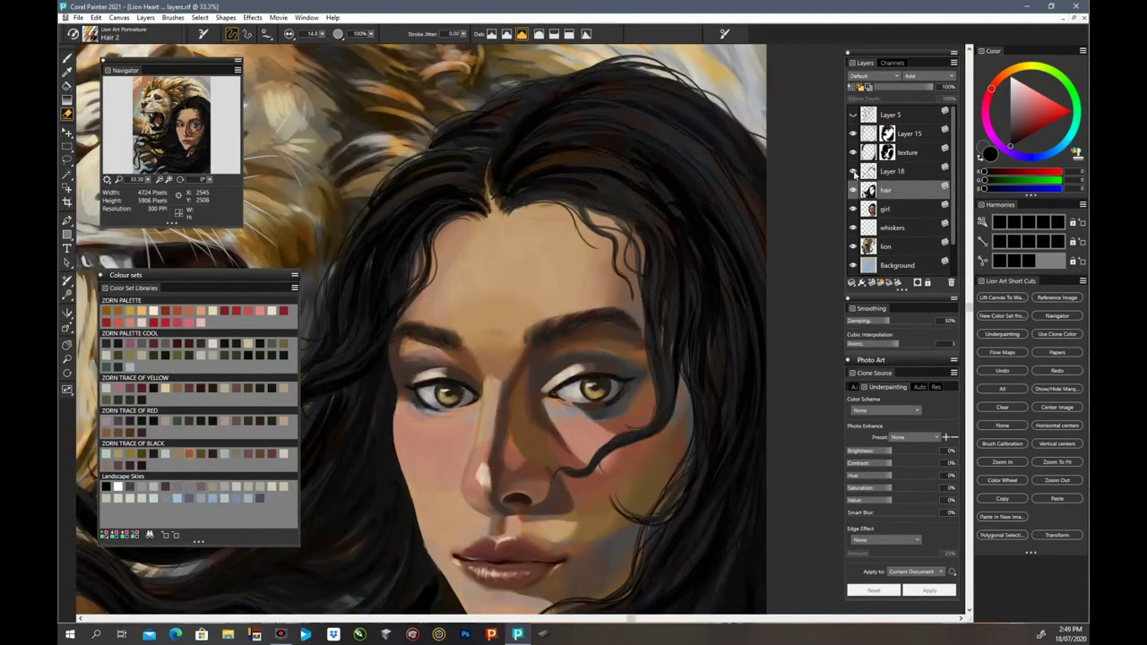
Step: Blend the curling strands along the forehead hairline on Layer 18 with the Soft Bristle Blender at 25% opacity
{"action": "left_click", "coordinate": [890, 170]}
{"action": "left_click", "coordinate": [90, 33]}
{"action": "left_click_drag", "start_coordinate": [294, 243], "coordinate": [295, 319]}
{"action": "left_click", "coordinate": [225, 285]}
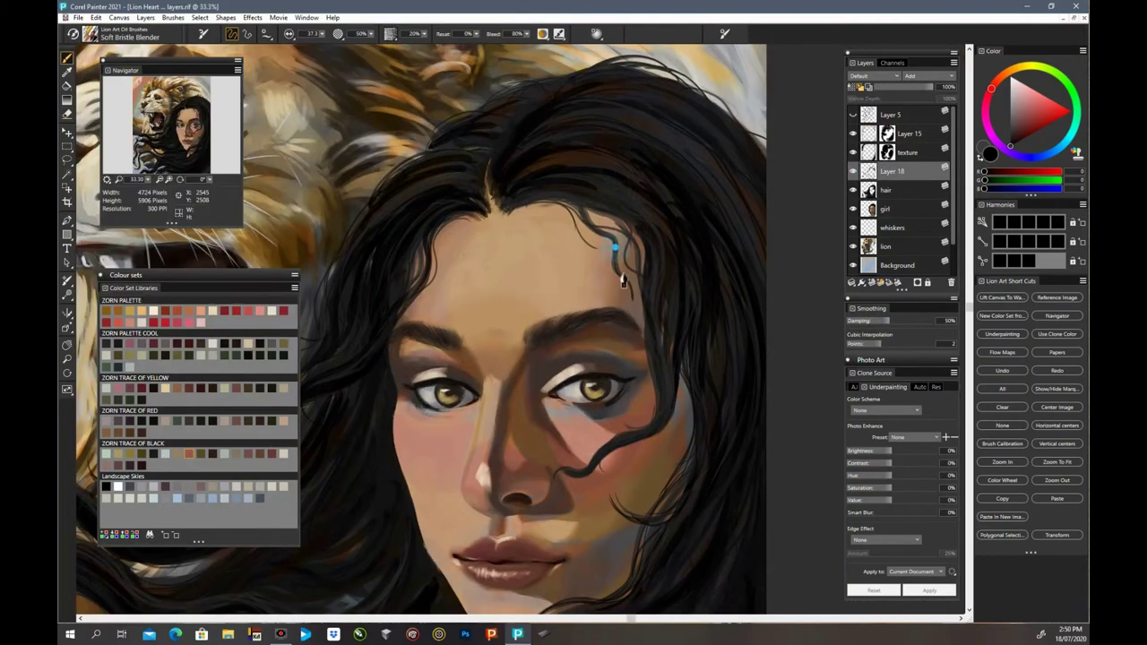
{"action": "left_click_drag", "start_coordinate": [489, 189], "coordinate": [477, 189]}
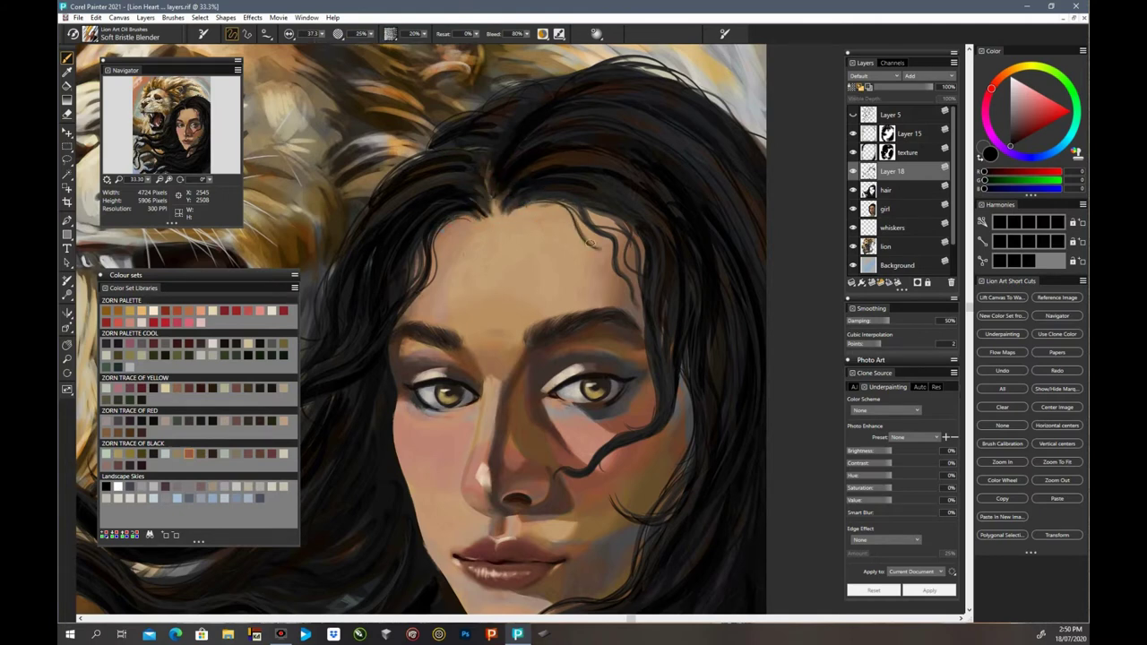
{"action": "mouse_move", "coordinate": [542, 179]}
{"action": "left_mouse_down"}
{"action": "mouse_move", "coordinate": [564, 199]}
{"action": "mouse_move", "coordinate": [535, 196]}
{"action": "left_mouse_up"}
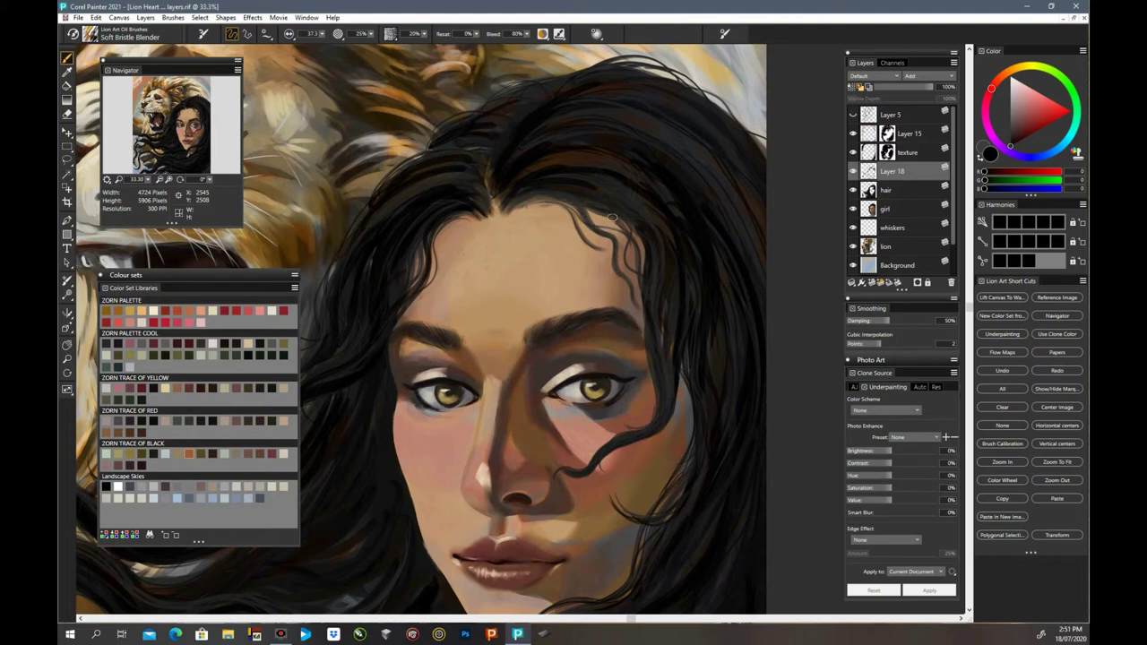
Step: Blend the strands over the girl's crown and along the locks flowing across the lion's paws on Layer 18
{"action": "key", "text": "ctrl+minus"}
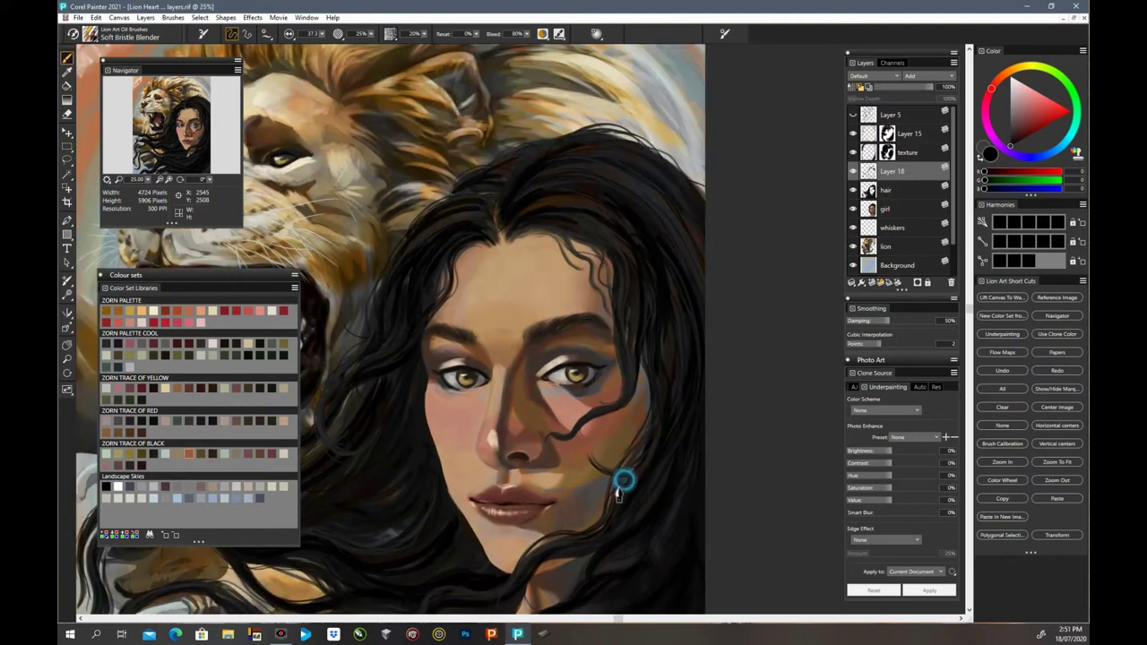
{"action": "left_click_drag", "start_coordinate": [557, 212], "coordinate": [567, 177]}
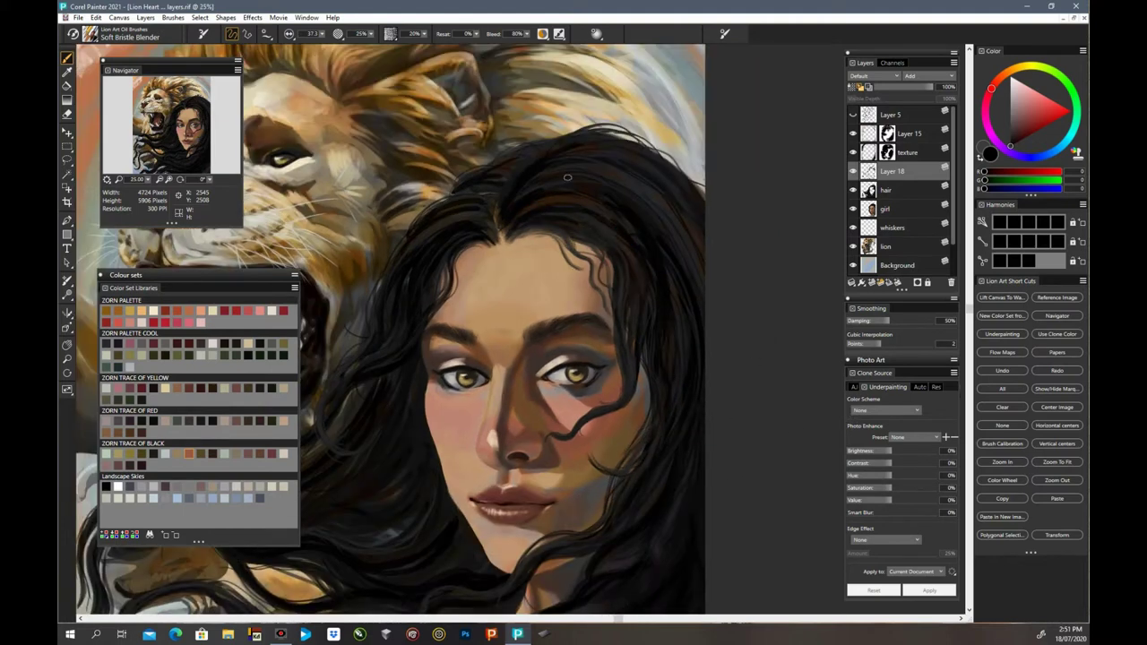
{"action": "left_click_drag", "start_coordinate": [360, 439], "coordinate": [500, 439]}
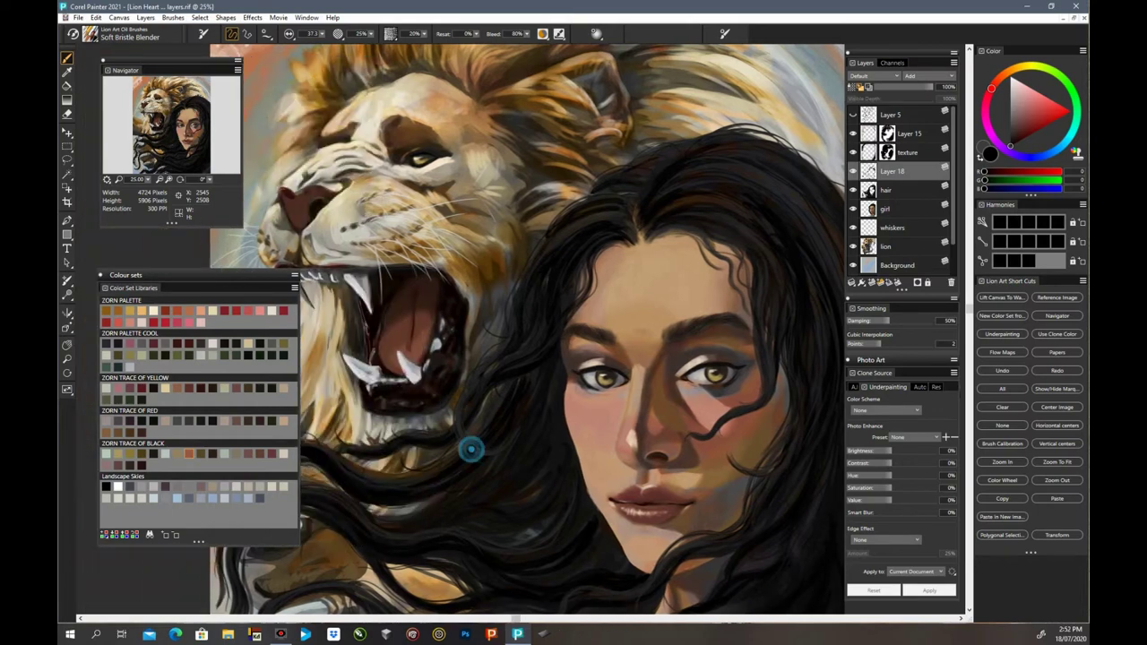
{"action": "scroll", "coordinate": [364, 392], "scroll_direction": "down", "scroll_amount": 3}
{"action": "scroll", "coordinate": [366, 397], "scroll_direction": "left", "scroll_amount": 3}
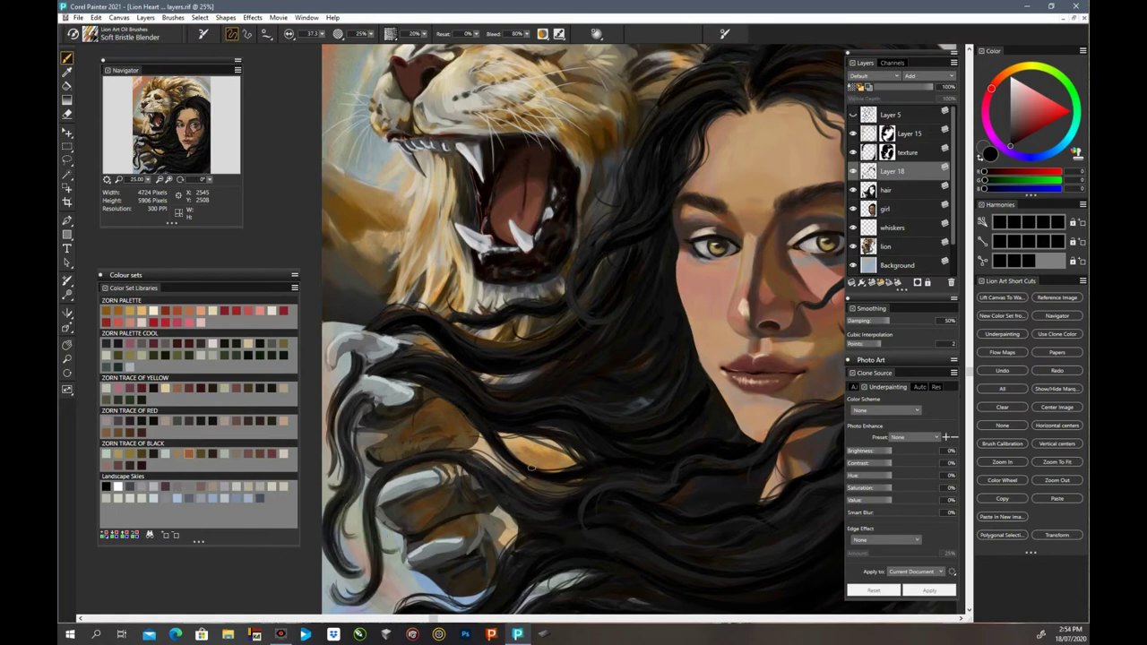
Step: Add a new layer above the lion layer and switch to the Lion Art Oil Brushes Dry Oils variant
{"action": "key", "text": "ctrl+minus"}
{"action": "left_click", "coordinate": [892, 227]}
{"action": "left_click", "coordinate": [887, 247]}
{"action": "left_click", "coordinate": [872, 282]}
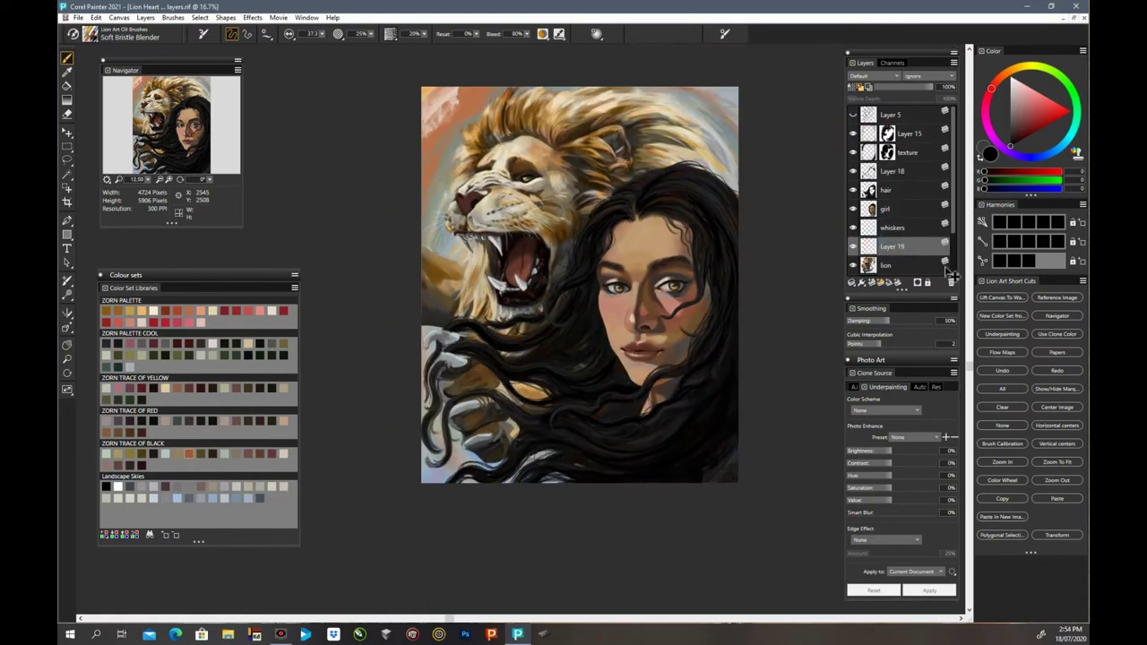
{"action": "key", "text": "ctrl+plus"}
{"action": "key", "text": "ctrl+plus"}
{"action": "left_click", "coordinate": [126, 34]}
{"action": "scroll", "coordinate": [240, 198], "scroll_direction": "up", "scroll_amount": 5}
{"action": "left_click", "coordinate": [240, 182]}
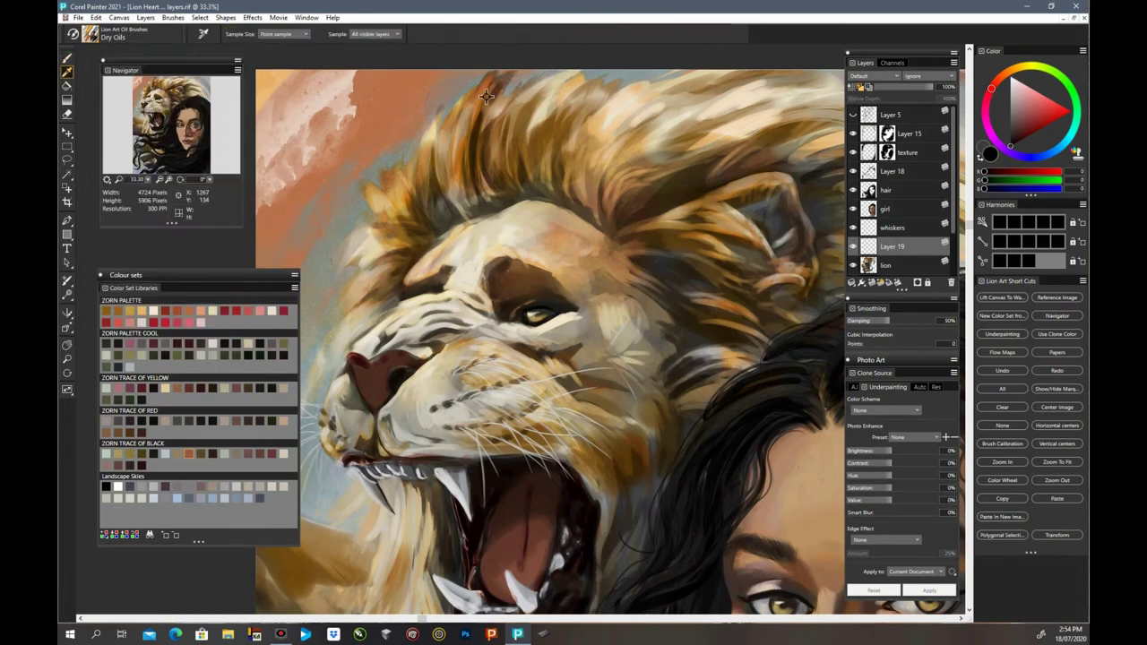
Step: Create a Thick Paint layer above Layer 19 for the Dry Oils brush and undo the trial stroke
{"action": "left_click", "coordinate": [679, 371]}
{"action": "key", "text": "ctrl+minus"}
{"action": "key", "text": "ctrl+z"}
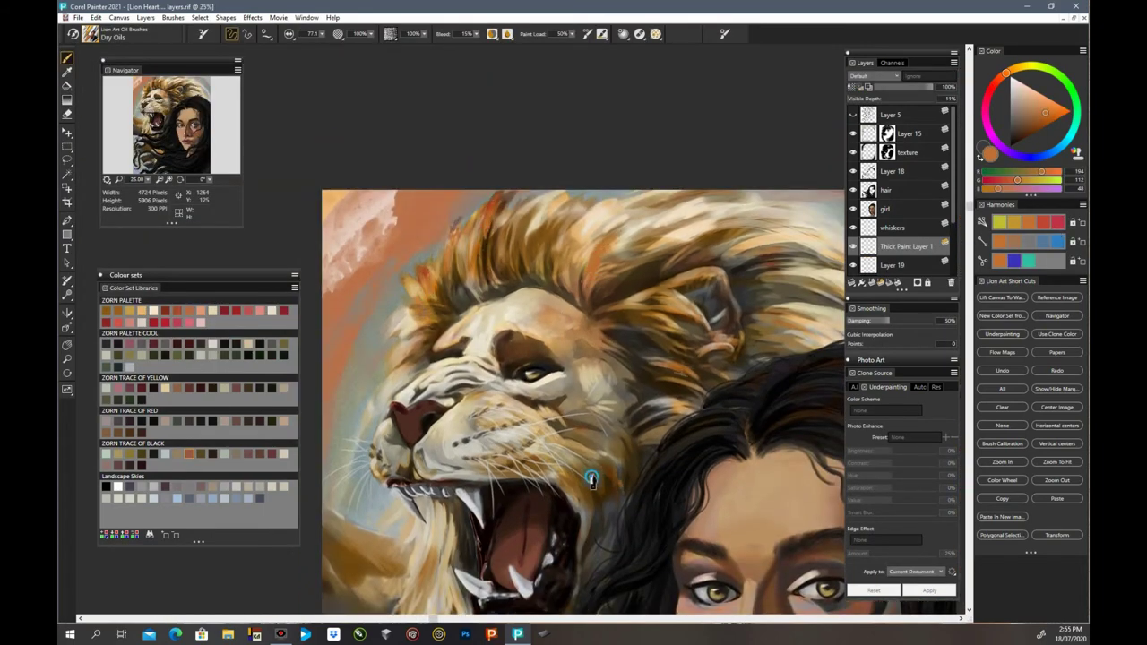
Step: Paint sampled golden-brown Dry Oils strokes over the lion's body behind its beard on the Thick Paint layer
{"action": "key", "text": "ctrl+minus"}
{"action": "key", "text": "ctrl+minus"}
{"action": "left_click_drag", "start_coordinate": [794, 341], "coordinate": [794, 246]}
{"action": "key", "text": "ctrl+plus"}
{"action": "key", "text": "ctrl+plus"}
{"action": "key", "text": "ctrl+plus"}
{"action": "left_click_drag", "start_coordinate": [310, 414], "coordinate": [375, 412]}
{"action": "left_click", "coordinate": [376, 412], "text": "alt"}
{"action": "left_click", "coordinate": [373, 366], "text": "alt"}
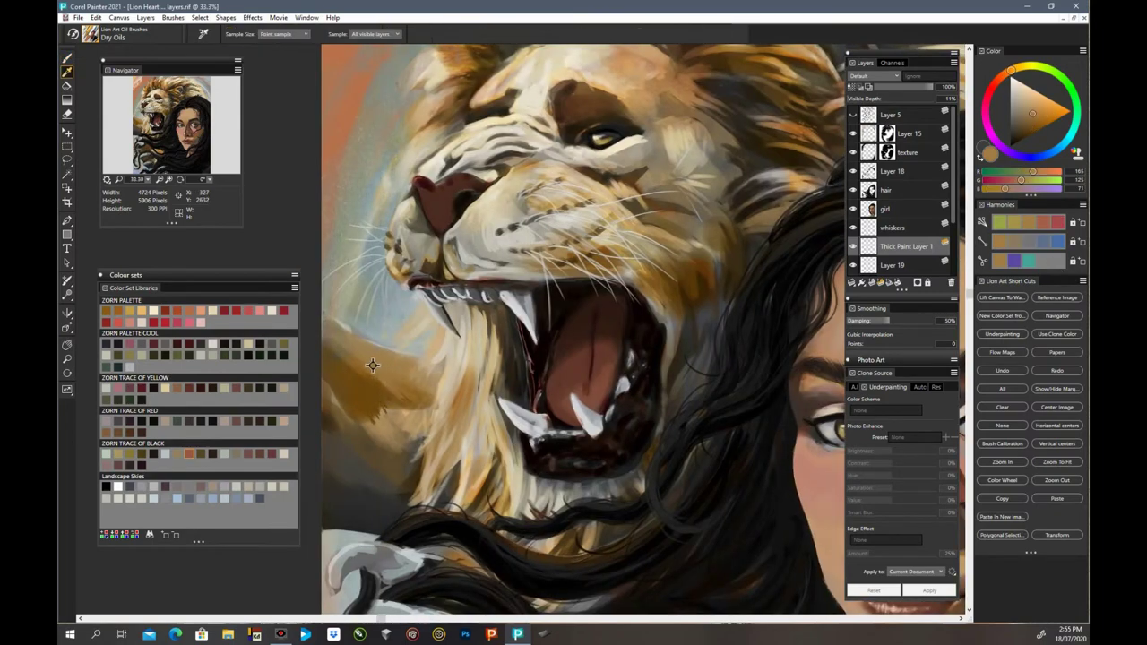
{"action": "mouse_move", "coordinate": [367, 371]}
{"action": "left_mouse_down"}
{"action": "mouse_move", "coordinate": [400, 375]}
{"action": "mouse_move", "coordinate": [389, 401]}
{"action": "left_mouse_up"}
Step: Paint sampled dark grey strokes into the shadowed area of the lion's body above the paw
{"action": "left_click", "coordinate": [366, 416], "text": "alt"}
{"action": "left_click", "coordinate": [350, 443], "text": "alt"}
{"action": "left_click", "coordinate": [357, 488], "text": "alt"}
{"action": "left_click_drag", "start_coordinate": [348, 493], "coordinate": [330, 515]}
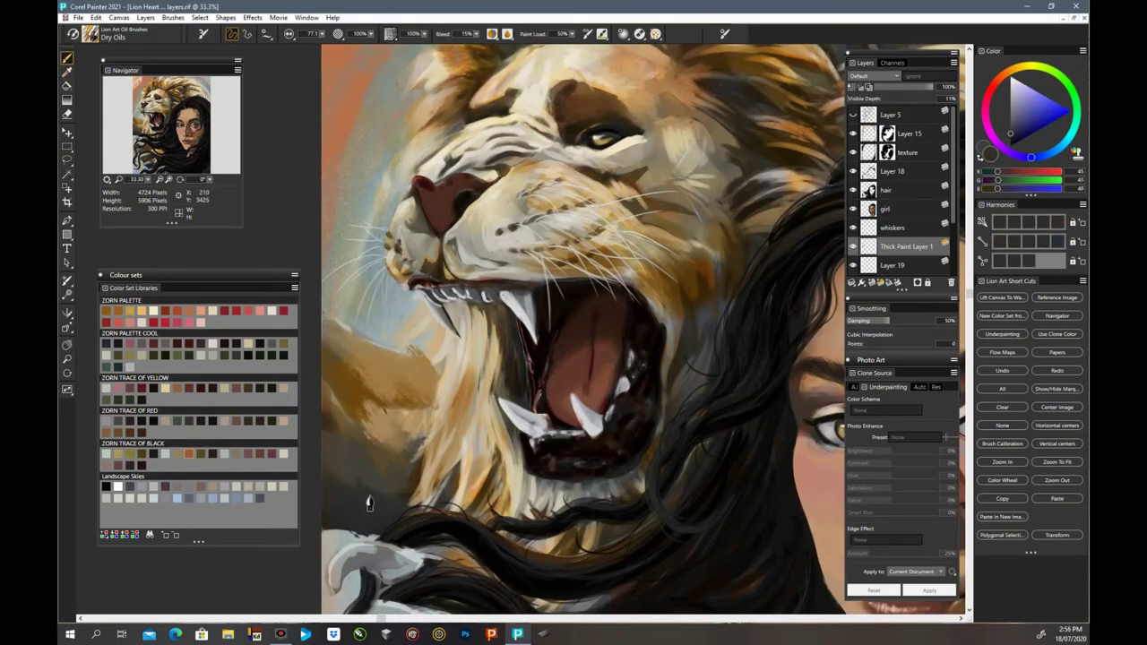
Step: Reduce the brush size to 31.5 and paint sampled browns and greys into the fur of the lion's upper lip, cheek and chin
{"action": "left_click", "coordinate": [656, 285], "text": "alt"}
{"action": "left_click", "coordinate": [677, 337], "text": "alt"}
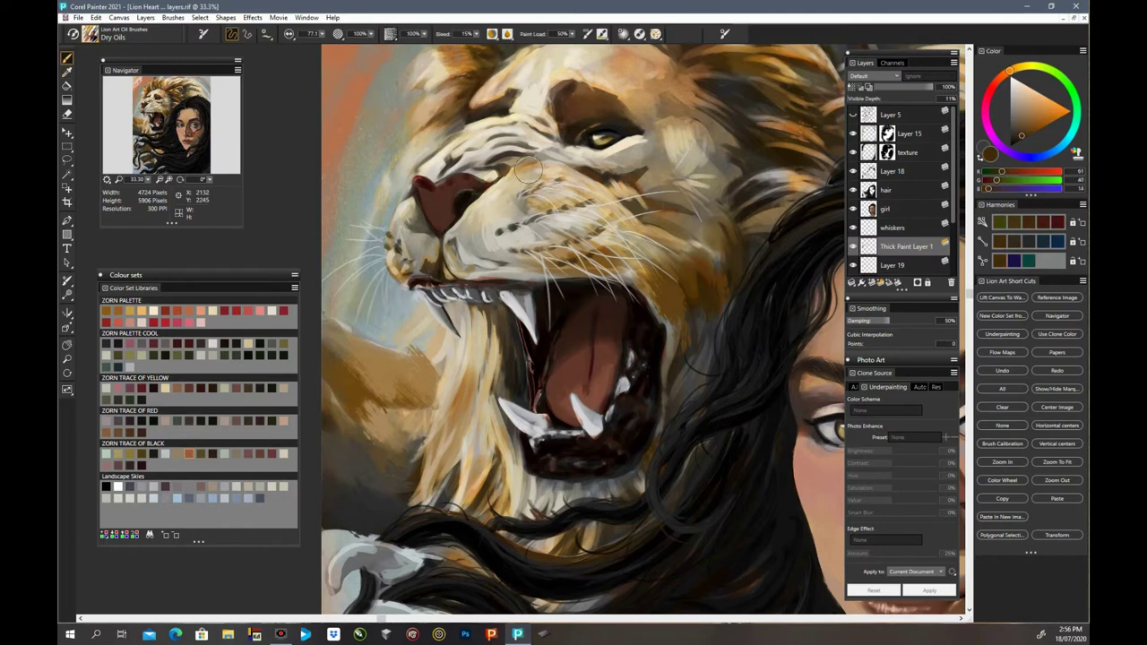
{"action": "key", "text": "["}
{"action": "left_click", "coordinate": [603, 260], "text": "alt"}
{"action": "left_click", "coordinate": [543, 263], "text": "alt"}
{"action": "left_click", "coordinate": [633, 279], "text": "alt"}
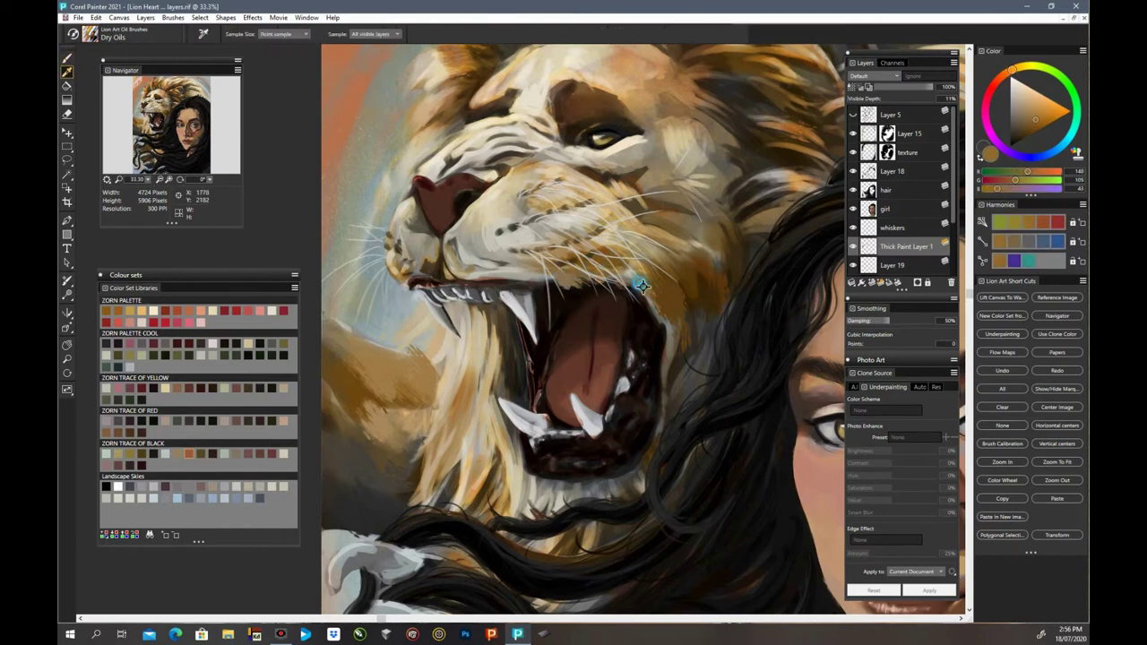
{"action": "left_click", "coordinate": [661, 304], "text": "alt"}
{"action": "left_click", "coordinate": [625, 492], "text": "alt"}
{"action": "left_click", "coordinate": [579, 495], "text": "alt"}
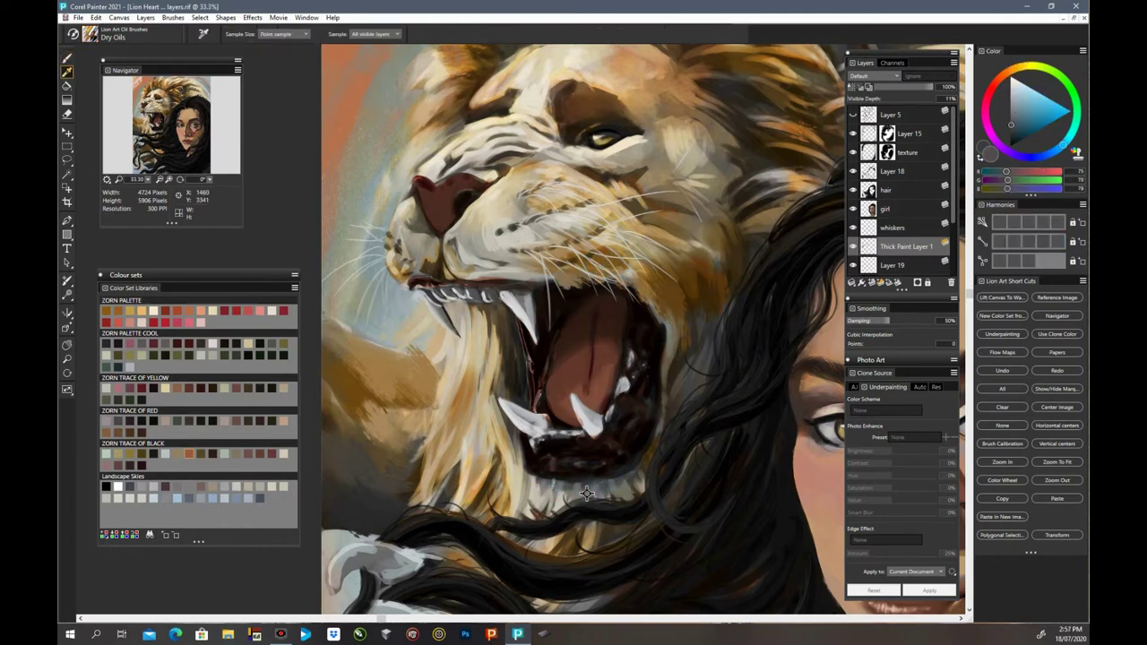
Step: Paint sampled warm browns and dark shadows over the lion's upper toe between the hair locks
{"action": "scroll", "coordinate": [664, 447], "scroll_direction": "down", "scroll_amount": 3}
{"action": "left_click", "coordinate": [504, 420], "text": "alt"}
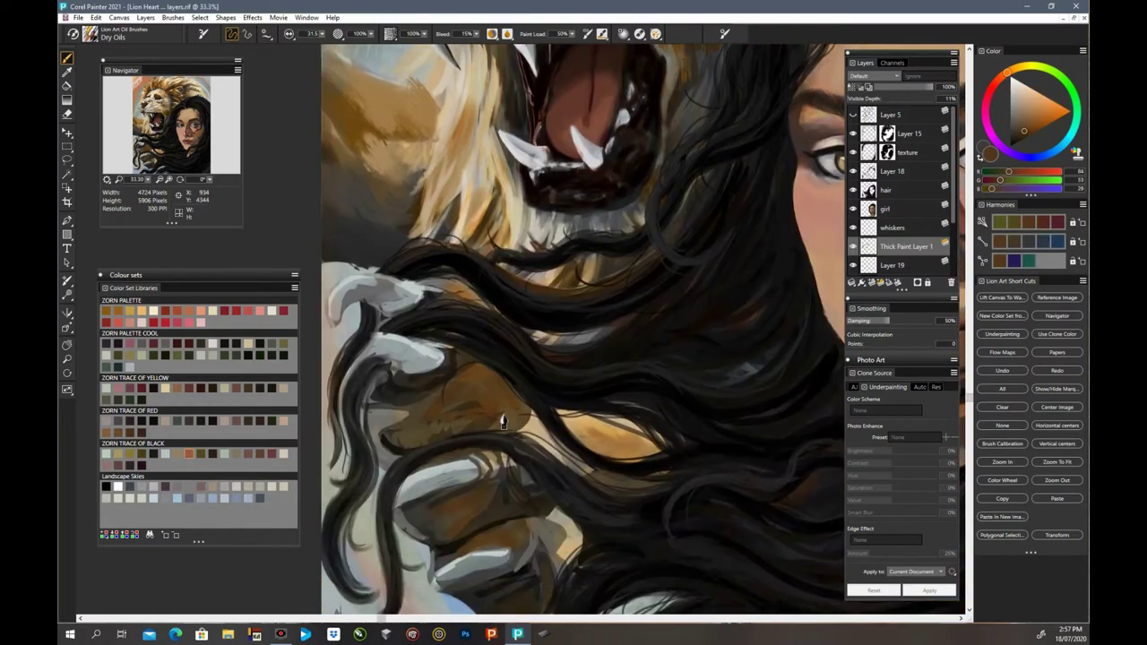
{"action": "left_click", "coordinate": [455, 415], "text": "alt"}
{"action": "left_click", "coordinate": [403, 433], "text": "alt"}
{"action": "left_click", "coordinate": [540, 513], "text": "alt"}
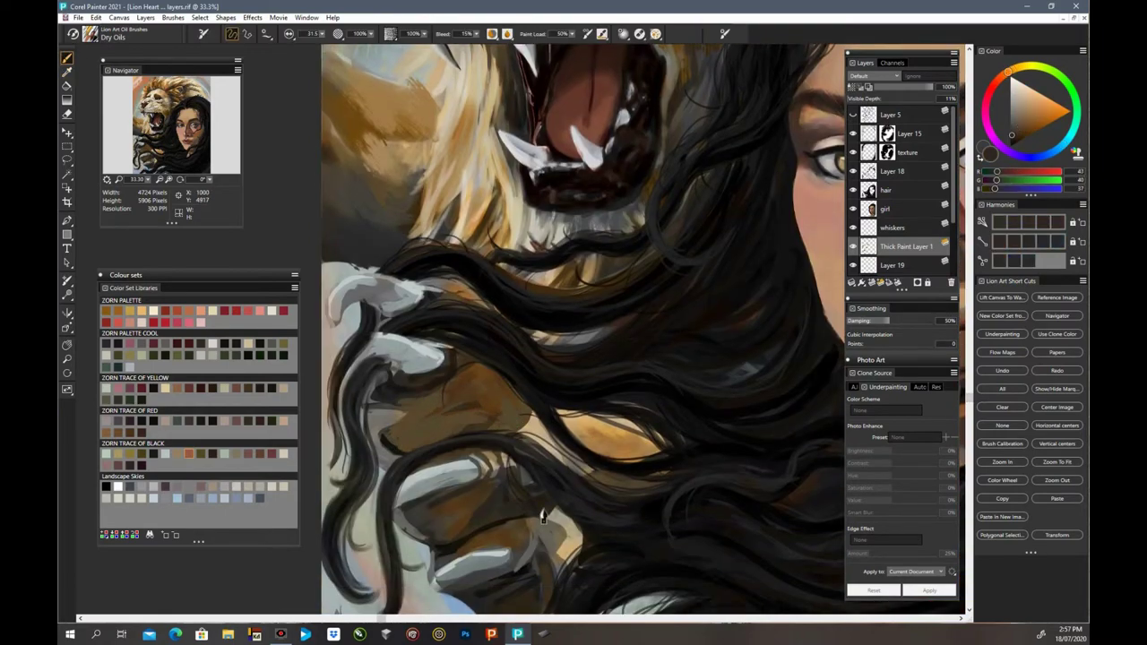
Step: Paint sampled browns and dark greys over the lion's lower toes, deepening the shadows around and beneath the claws
{"action": "left_click", "coordinate": [417, 510], "text": "alt"}
{"action": "left_click", "coordinate": [479, 455], "text": "alt"}
{"action": "scroll", "coordinate": [512, 436], "scroll_direction": "down", "scroll_amount": 2}
{"action": "left_click", "coordinate": [494, 462], "text": "alt"}
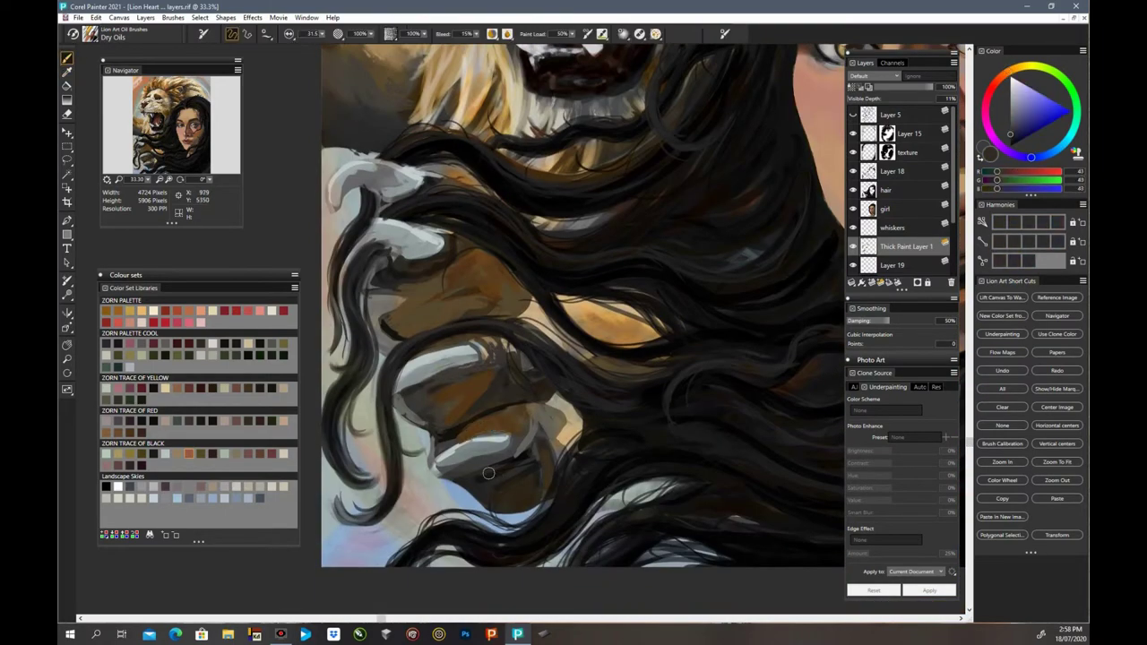
{"action": "left_click", "coordinate": [530, 405], "text": "alt"}
{"action": "left_click", "coordinate": [538, 448], "text": "alt"}
{"action": "left_click", "coordinate": [418, 418], "text": "alt"}
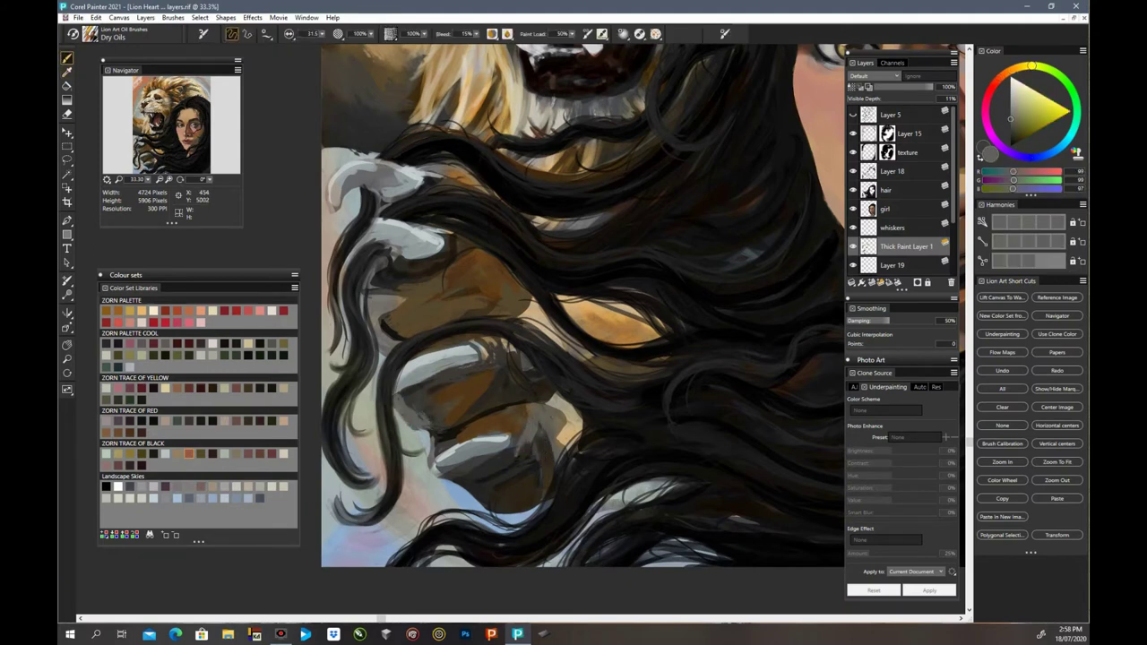
{"action": "left_click", "coordinate": [403, 388], "text": "alt"}
{"action": "left_click", "coordinate": [394, 322], "text": "alt"}
{"action": "left_click", "coordinate": [383, 292], "text": "alt"}
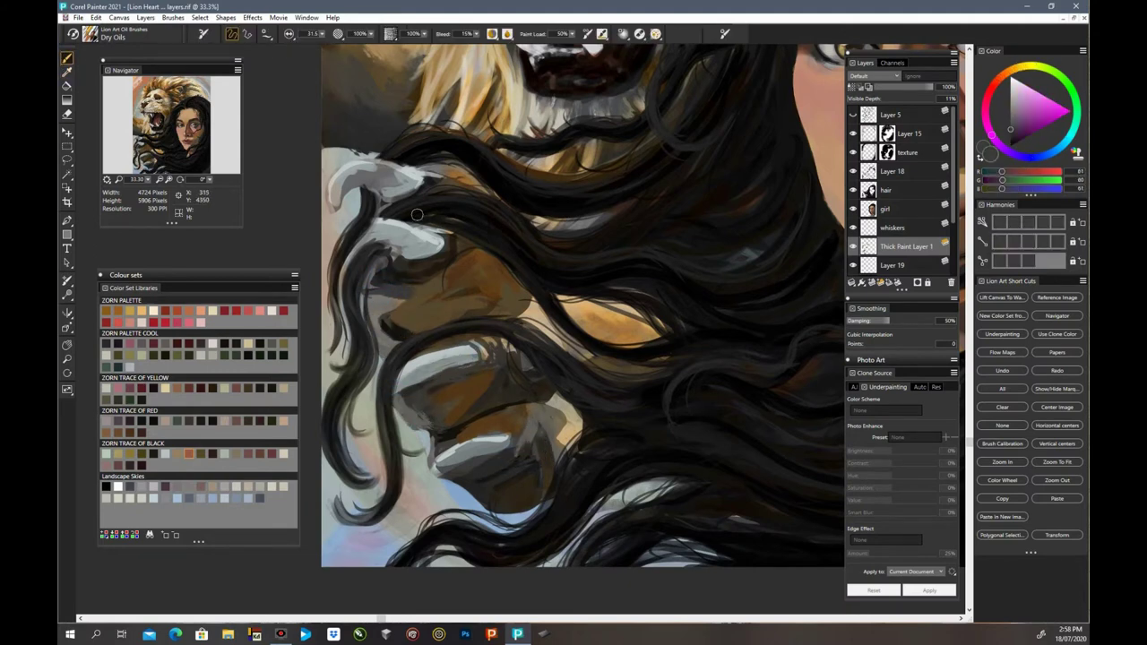
Step: Paint sampled pale grey highlights and darker edges on the lion's upper claws
{"action": "left_click", "coordinate": [416, 217], "text": "alt"}
{"action": "mouse_move", "coordinate": [405, 187]}
{"action": "left_mouse_down"}
{"action": "mouse_move", "coordinate": [381, 173]}
{"action": "mouse_move", "coordinate": [339, 206]}
{"action": "left_mouse_up"}
{"action": "left_click", "coordinate": [415, 180], "text": "alt"}
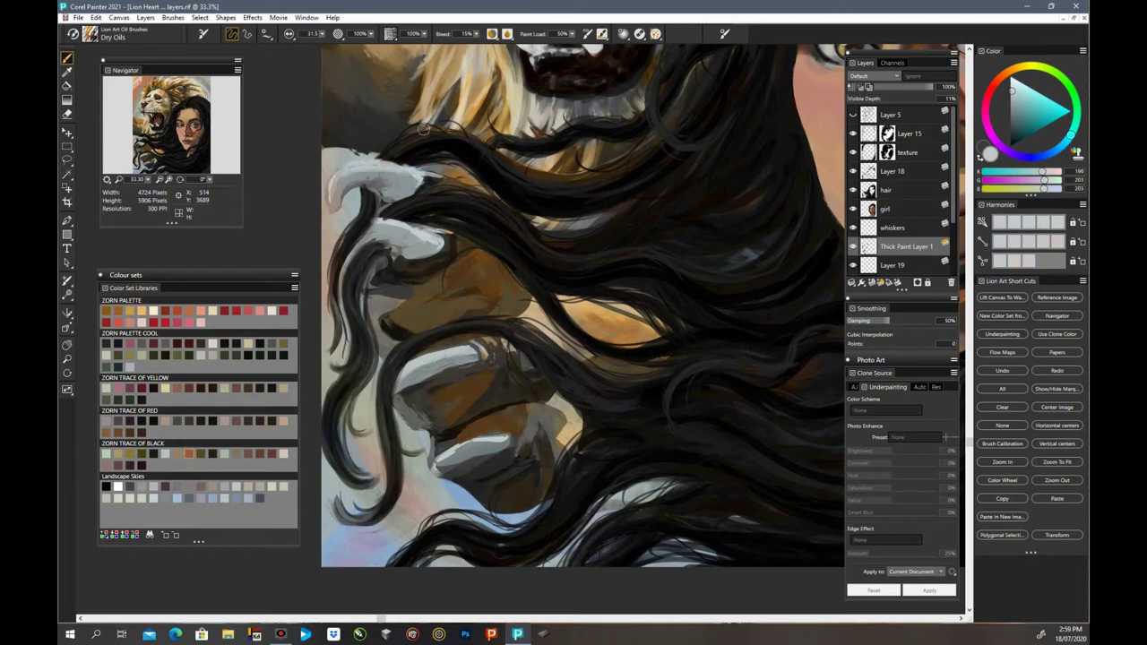
{"action": "left_click", "coordinate": [368, 255], "text": "alt"}
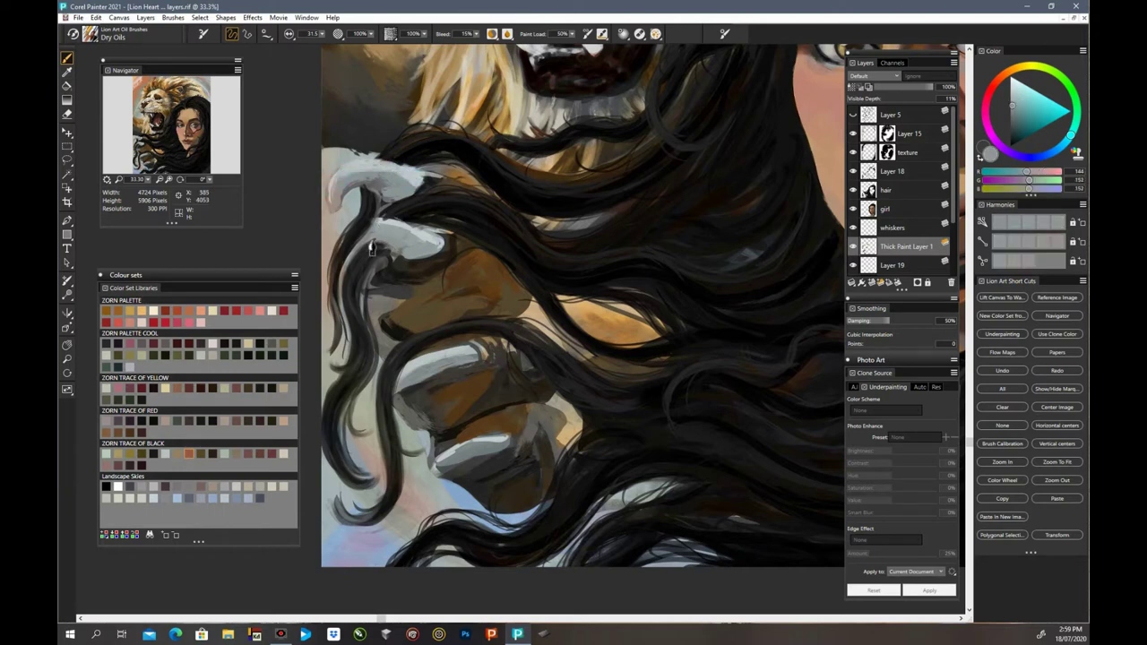
{"action": "left_click", "coordinate": [364, 195], "text": "alt"}
{"action": "left_click", "coordinate": [391, 185], "text": "alt"}
{"action": "left_click", "coordinate": [403, 376], "text": "alt"}
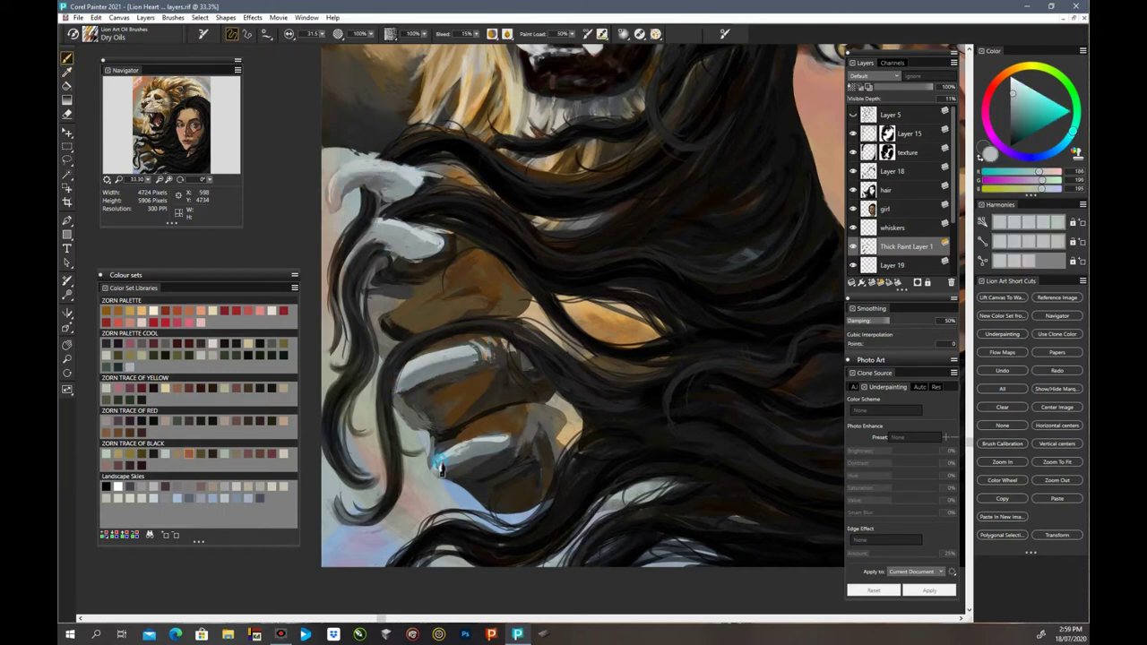
Step: Paint highlights on the lowest claw and rework the paw's edge and the light fur gaps between the locks with sampled tones
{"action": "left_click_drag", "start_coordinate": [439, 462], "coordinate": [497, 436]}
{"action": "left_click", "coordinate": [502, 452], "text": "alt"}
{"action": "left_click", "coordinate": [529, 445], "text": "alt"}
{"action": "left_click", "coordinate": [557, 402], "text": "alt"}
{"action": "left_click", "coordinate": [556, 439], "text": "alt"}
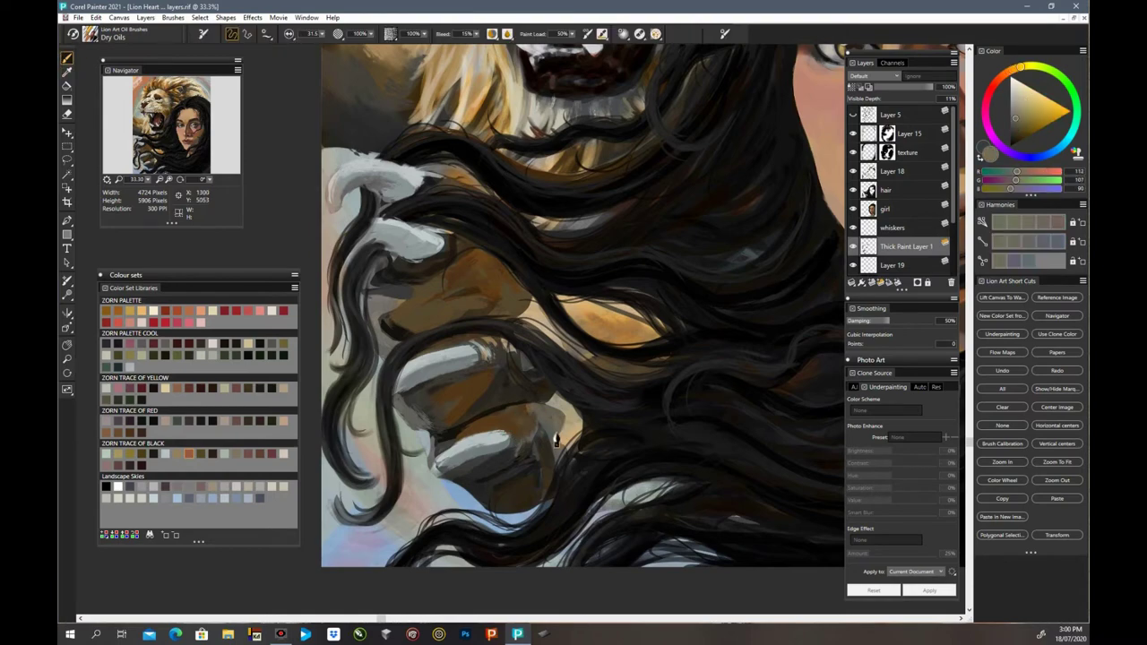
{"action": "left_click", "coordinate": [555, 432], "text": "alt"}
{"action": "left_click", "coordinate": [697, 296], "text": "alt"}
{"action": "left_click", "coordinate": [592, 306], "text": "alt"}
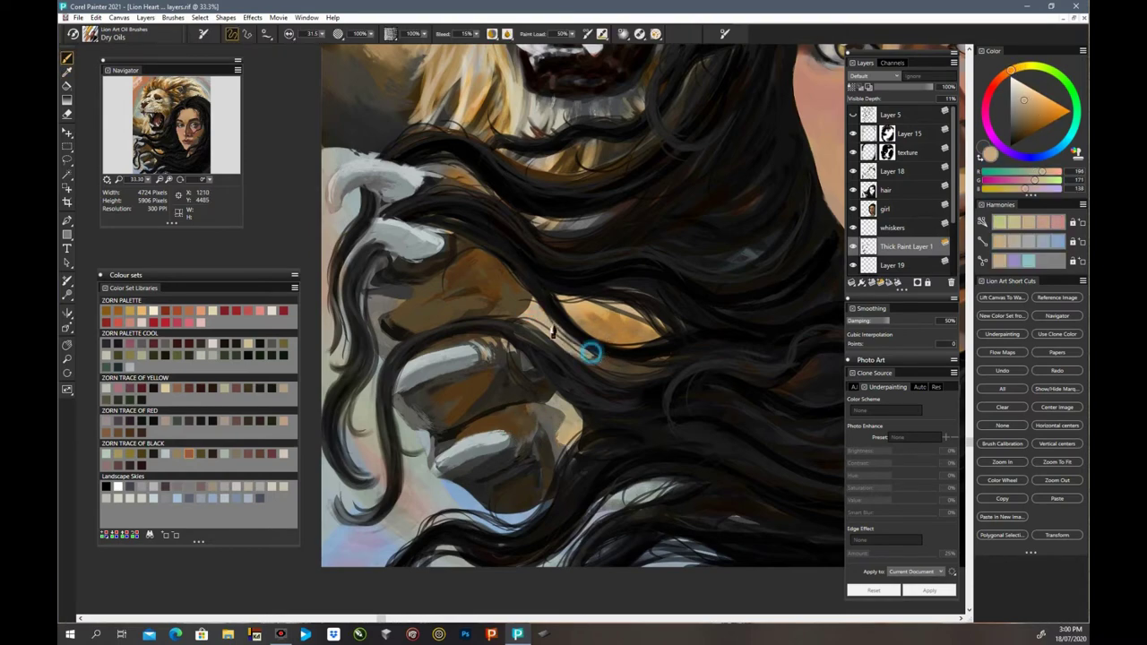
{"action": "left_click", "coordinate": [395, 314], "text": "alt"}
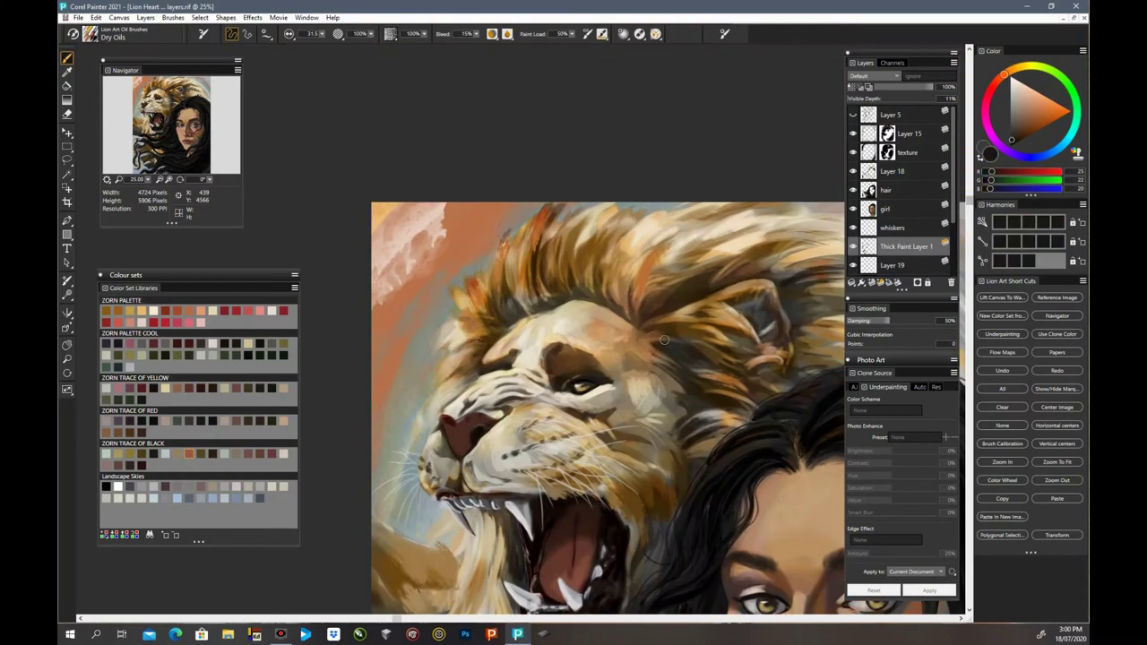
Step: Paint sampled tan and brown fur strokes over the lion's cheek, muzzle and nose bridge
{"action": "left_click", "coordinate": [609, 453], "text": "alt"}
{"action": "left_click", "coordinate": [612, 457], "text": "alt"}
{"action": "left_click", "coordinate": [661, 455], "text": "alt"}
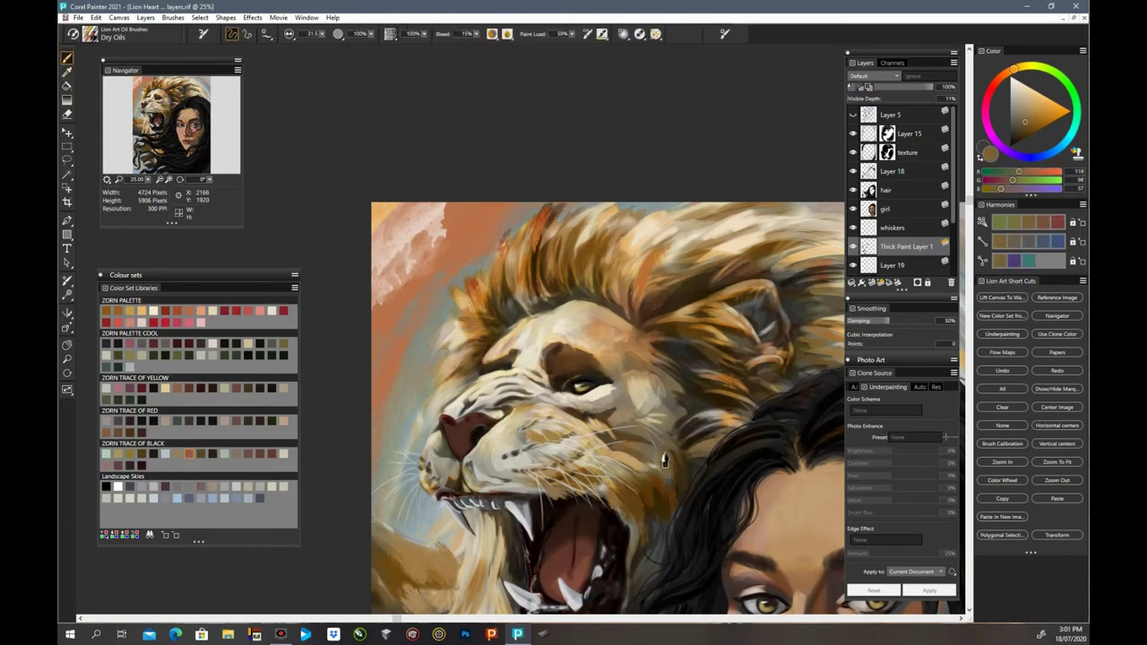
{"action": "left_click", "coordinate": [485, 469], "text": "alt"}
{"action": "left_click", "coordinate": [502, 430], "text": "alt"}
{"action": "left_click", "coordinate": [521, 411], "text": "alt"}
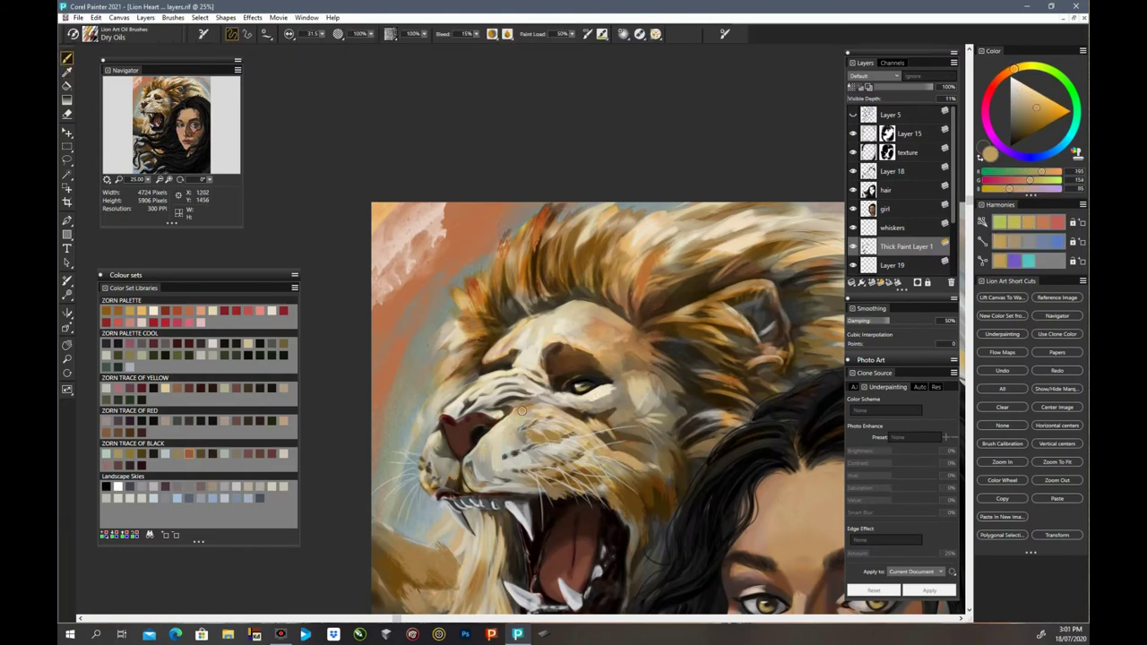
{"action": "left_click", "coordinate": [480, 445], "text": "alt"}
Step: Paint cream highlight strands through the front and crown of the lion's mane
{"action": "left_click", "coordinate": [458, 334], "text": "alt"}
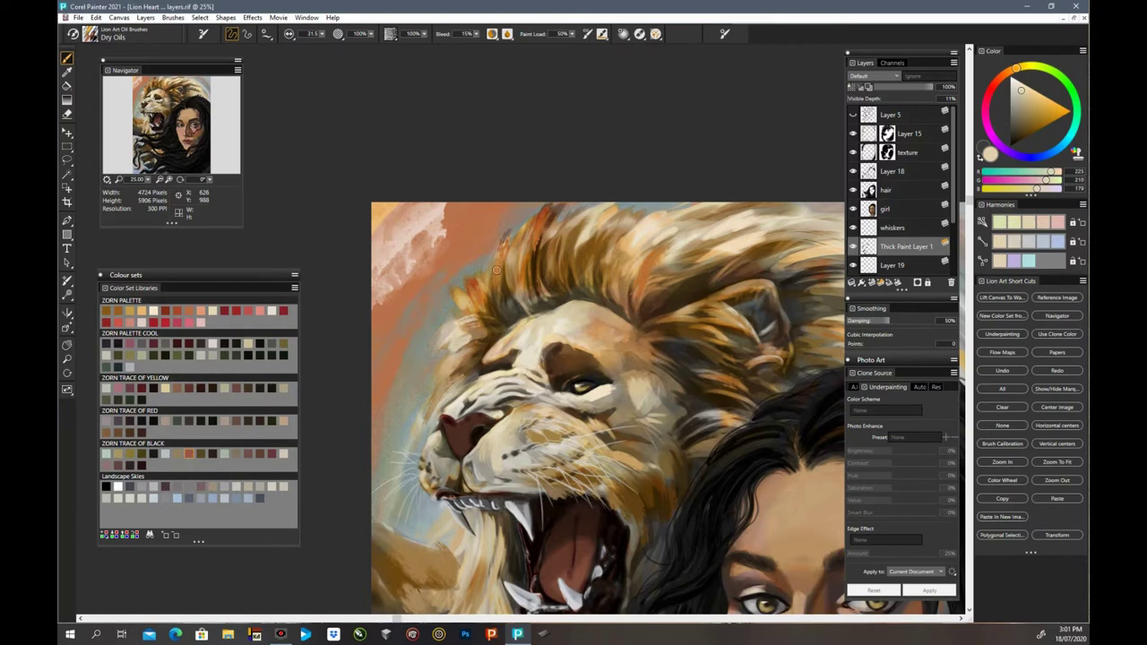
{"action": "left_click_drag", "start_coordinate": [497, 270], "coordinate": [491, 313]}
{"action": "left_click_drag", "start_coordinate": [543, 262], "coordinate": [534, 288]}
{"action": "mouse_move", "coordinate": [555, 224]}
{"action": "left_mouse_down"}
{"action": "mouse_move", "coordinate": [538, 291]}
{"action": "mouse_move", "coordinate": [568, 276]}
{"action": "left_mouse_up"}
{"action": "left_click", "coordinate": [660, 218], "text": "alt"}
{"action": "left_click_drag", "start_coordinate": [624, 244], "coordinate": [610, 285]}
{"action": "left_click_drag", "start_coordinate": [658, 229], "coordinate": [634, 287]}
{"action": "left_click_drag", "start_coordinate": [689, 244], "coordinate": [668, 264]}
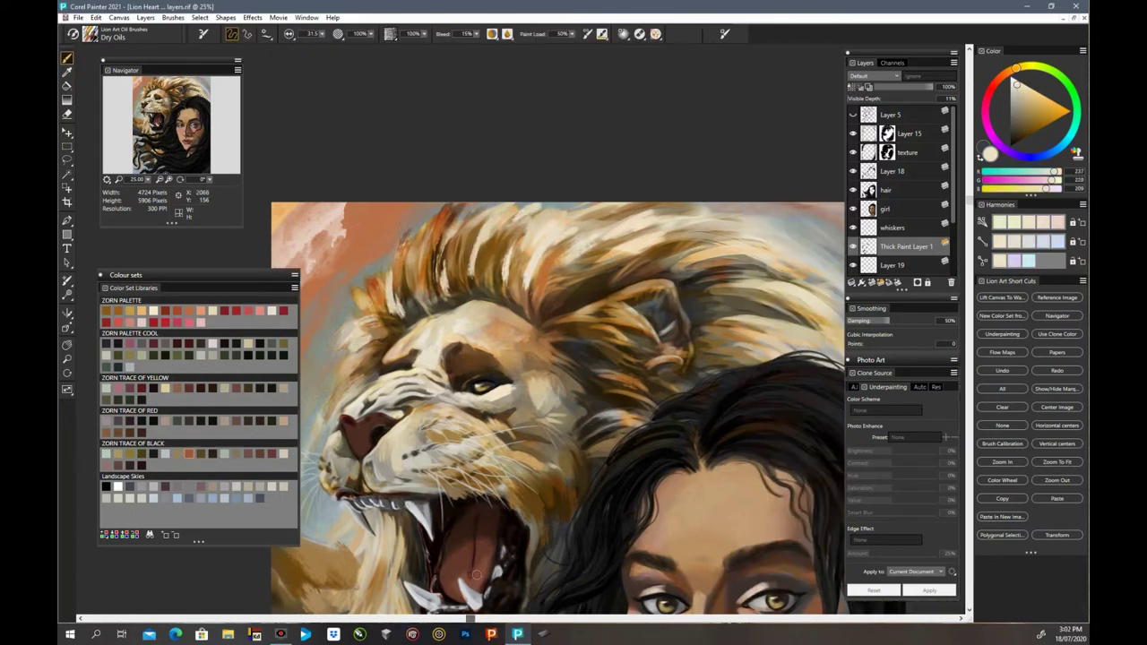
Step: Paint sampled dark brown strands into the mane around and below the lion's ear
{"action": "left_click", "coordinate": [664, 271], "text": "alt"}
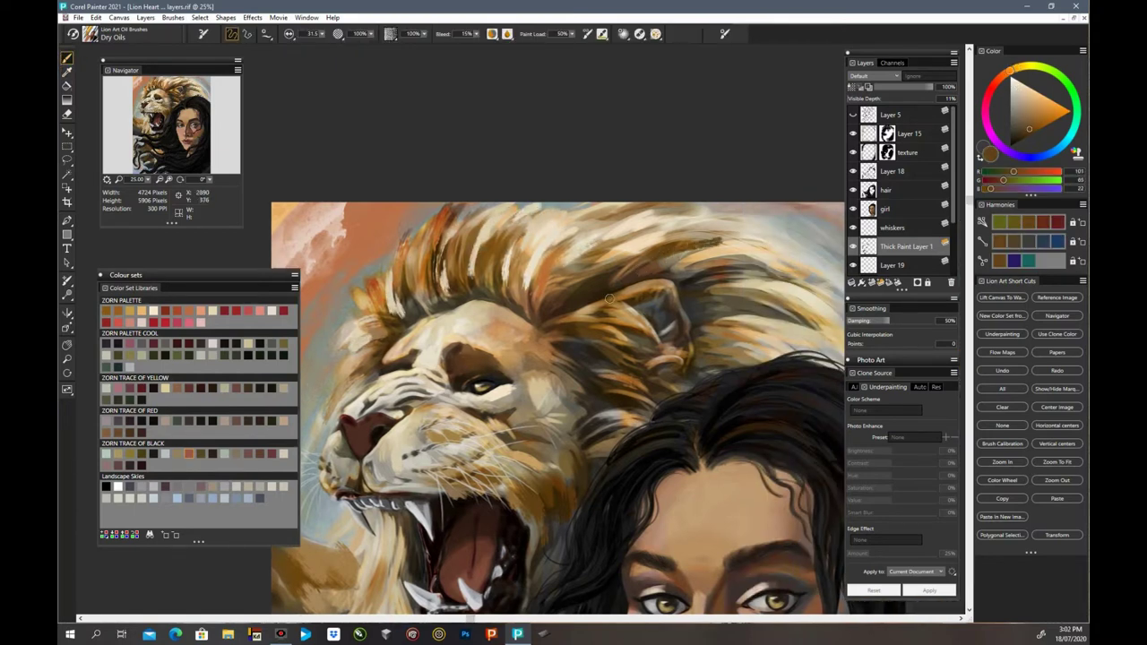
{"action": "left_click", "coordinate": [611, 327], "text": "alt"}
{"action": "left_click", "coordinate": [614, 356], "text": "alt"}
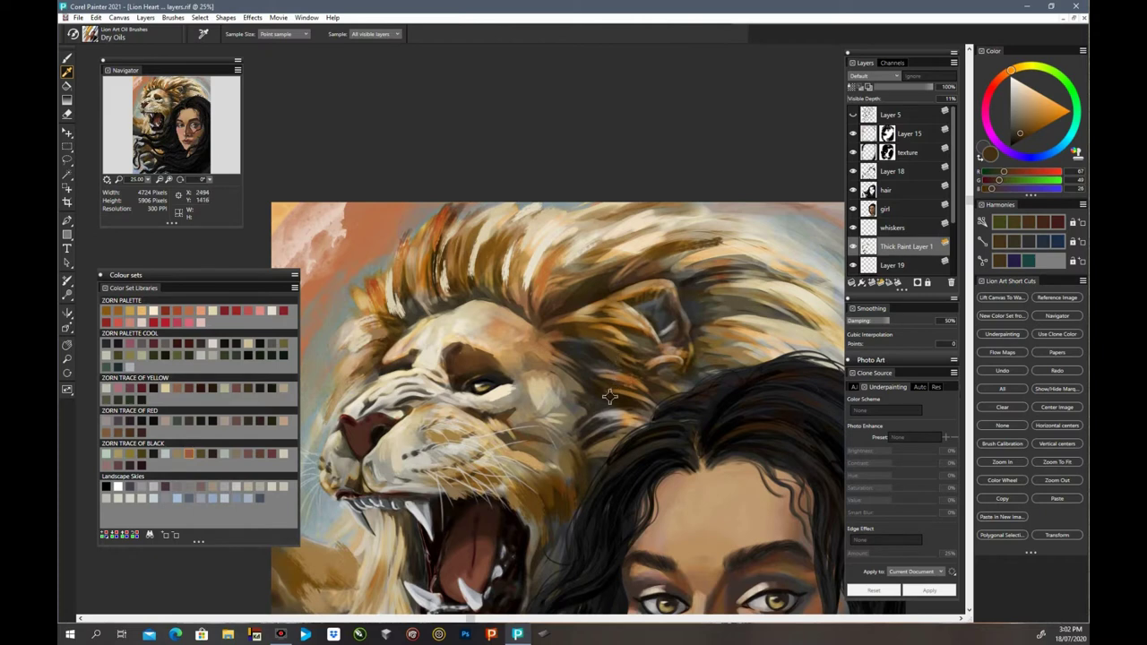
{"action": "left_click", "coordinate": [616, 331], "text": "alt"}
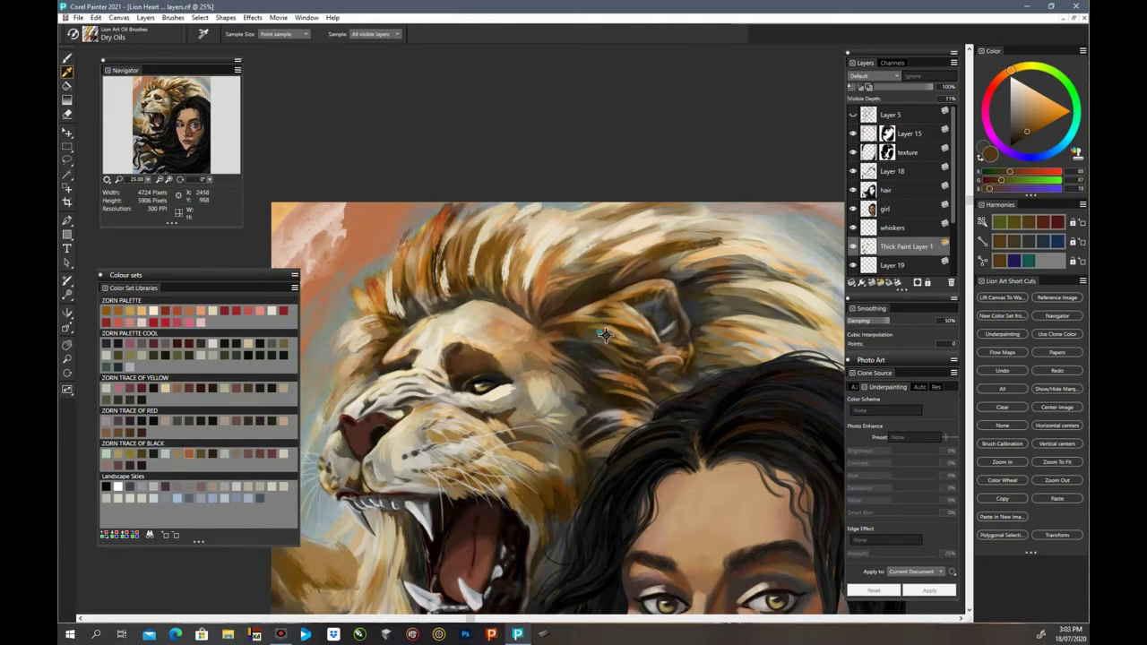
{"action": "left_click", "coordinate": [588, 380], "text": "alt"}
Step: Add dark and orange-brown strands to the mane above the lion's forehead and below the ear
{"action": "mouse_move", "coordinate": [475, 255]}
{"action": "left_mouse_down"}
{"action": "mouse_move", "coordinate": [468, 296]}
{"action": "mouse_move", "coordinate": [428, 303]}
{"action": "left_mouse_up"}
{"action": "left_click", "coordinate": [530, 328], "text": "alt"}
{"action": "left_click_drag", "start_coordinate": [491, 253], "coordinate": [484, 296]}
{"action": "left_click", "coordinate": [624, 373], "text": "alt"}
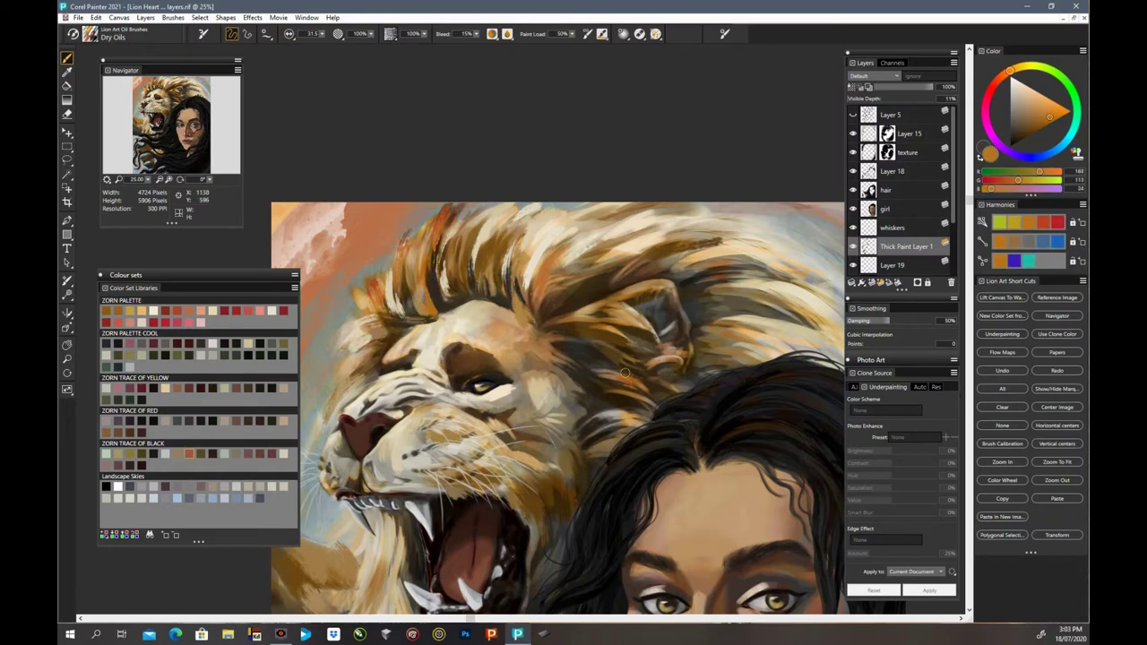
Step: Paint sampled strands across the upper mane and sweep strokes from its back edge into the sky background
{"action": "left_click_drag", "start_coordinate": [644, 254], "coordinate": [681, 247]}
{"action": "left_click_drag", "start_coordinate": [643, 260], "coordinate": [521, 260]}
{"action": "left_click", "coordinate": [618, 235], "text": "alt"}
{"action": "left_click_drag", "start_coordinate": [575, 288], "coordinate": [649, 277]}
{"action": "left_click", "coordinate": [737, 231], "text": "alt"}
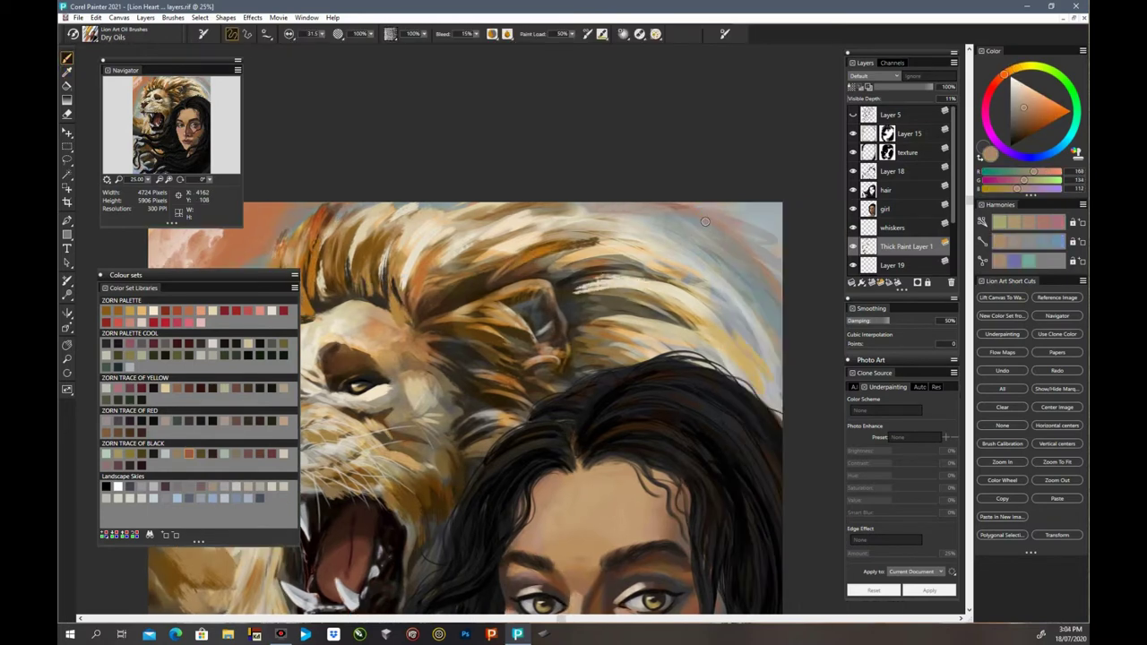
{"action": "left_click_drag", "start_coordinate": [647, 215], "coordinate": [741, 249]}
Step: Paint sampled warm strands into the mane above the ear and grey-brown fur on the cheek beside the girl's hair
{"action": "left_click", "coordinate": [486, 251], "text": "alt"}
{"action": "left_click", "coordinate": [500, 272], "text": "alt"}
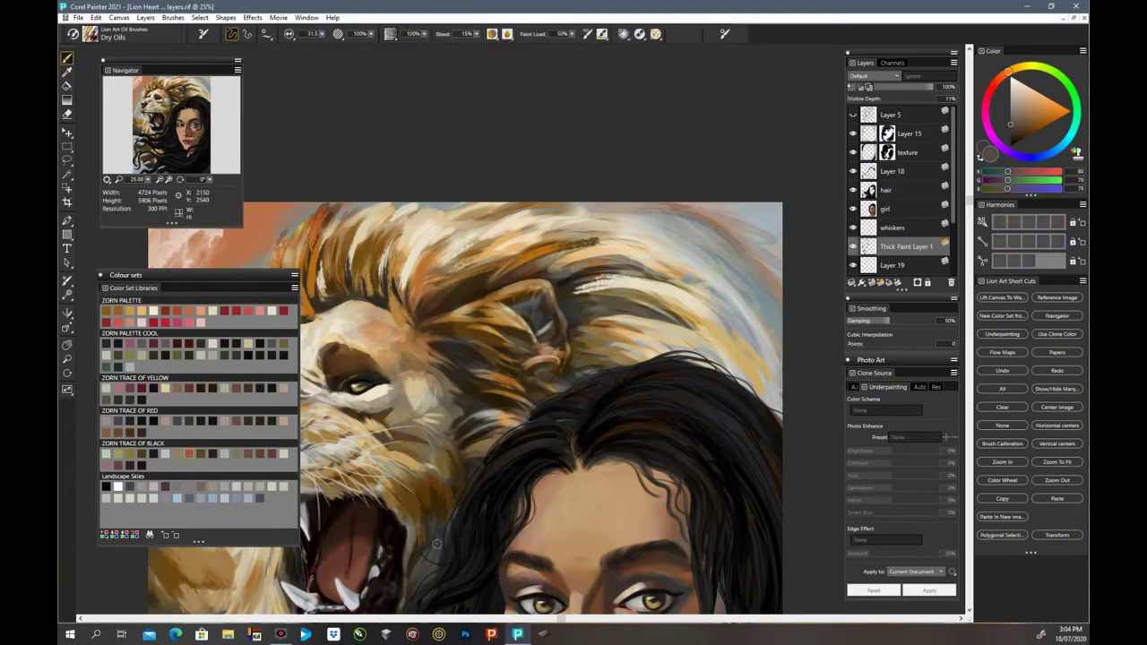
{"action": "left_click", "coordinate": [415, 576], "text": "alt"}
Step: Paint pale fur strokes on the lion's muzzle and beard edge, and switch to the Eraser to clean up the edges
{"action": "left_click_drag", "start_coordinate": [412, 510], "coordinate": [560, 369]}
{"action": "left_click", "coordinate": [381, 357], "text": "alt"}
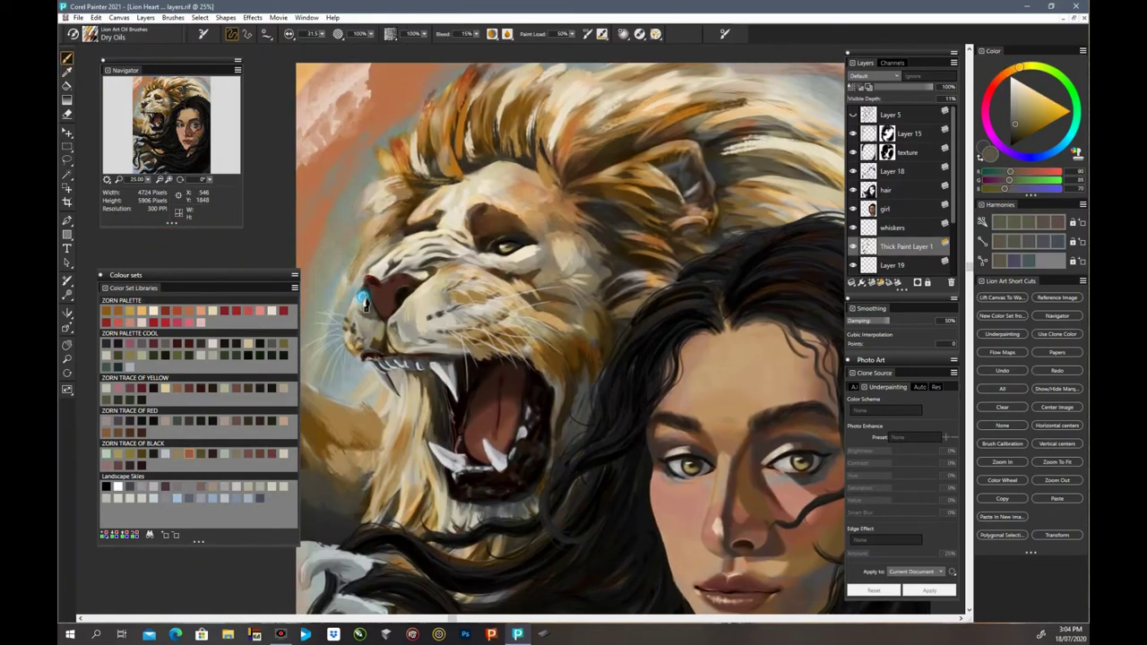
{"action": "left_click", "coordinate": [374, 346], "text": "alt"}
{"action": "left_click", "coordinate": [392, 426], "text": "alt"}
{"action": "left_click", "coordinate": [67, 114]}
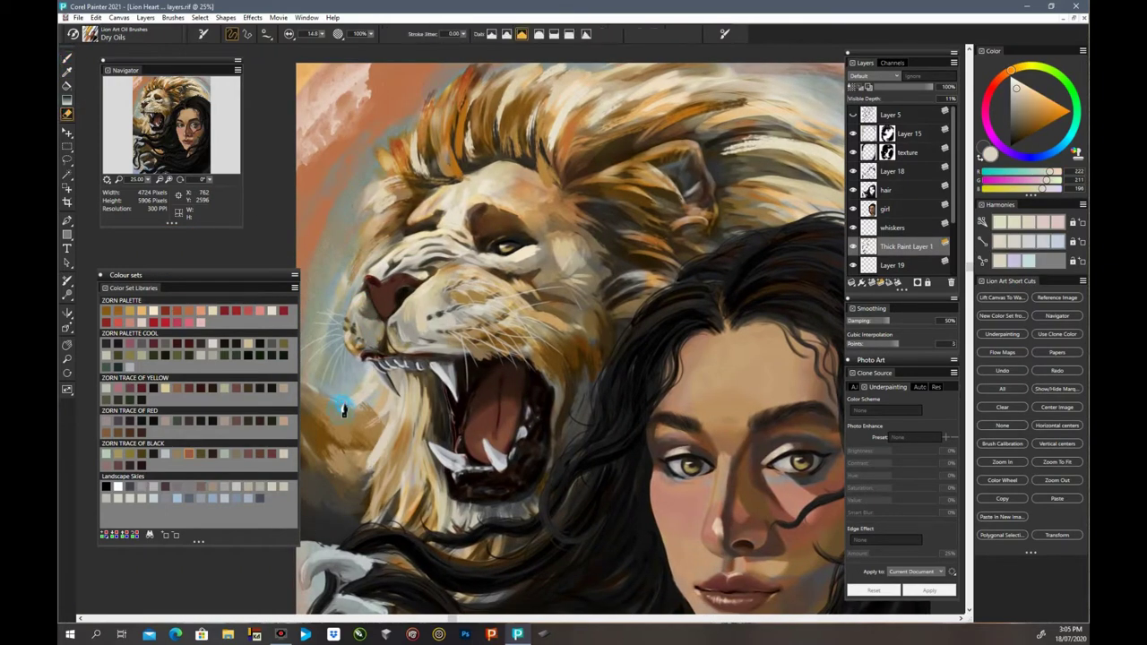
{"action": "key", "text": "ctrl+minus"}
{"action": "key", "text": "ctrl+plus"}
{"action": "key", "text": "ctrl+plus"}
Step: Return to the Dry Oils brush and paint sampled reddish-brown strokes on the lion's nose
{"action": "key", "text": "b"}
{"action": "left_click", "coordinate": [335, 277], "text": "alt"}
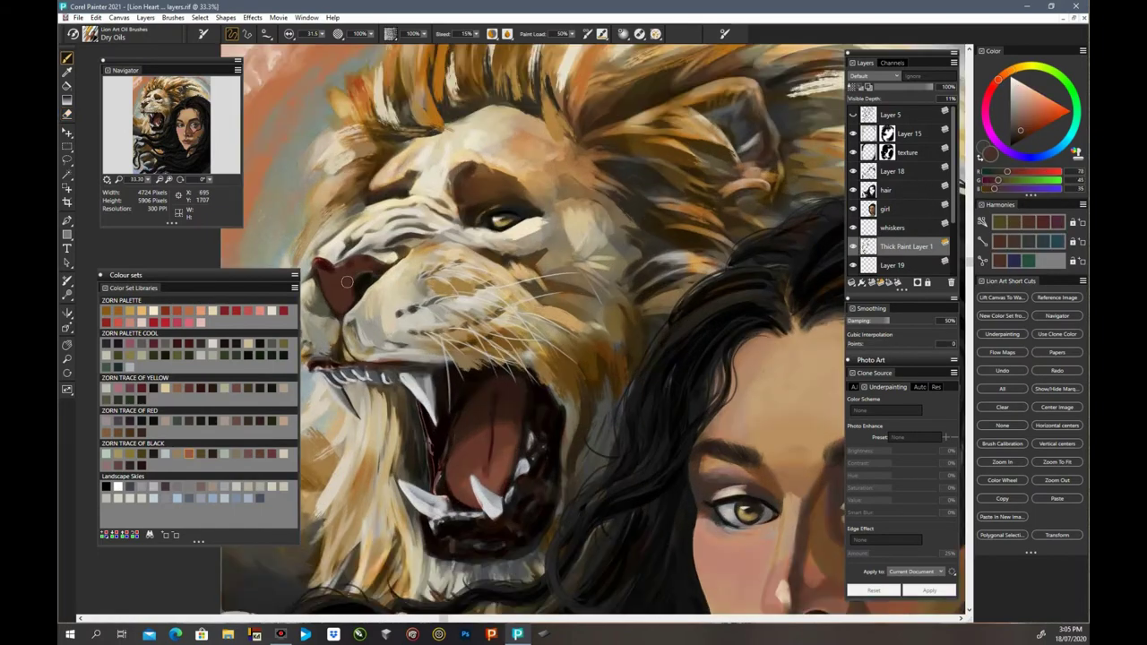
{"action": "left_click", "coordinate": [345, 273], "text": "alt"}
Step: Paint sampled reddish-brown strokes over the lion's tongue and the inside of its mouth
{"action": "left_click", "coordinate": [499, 466], "text": "alt"}
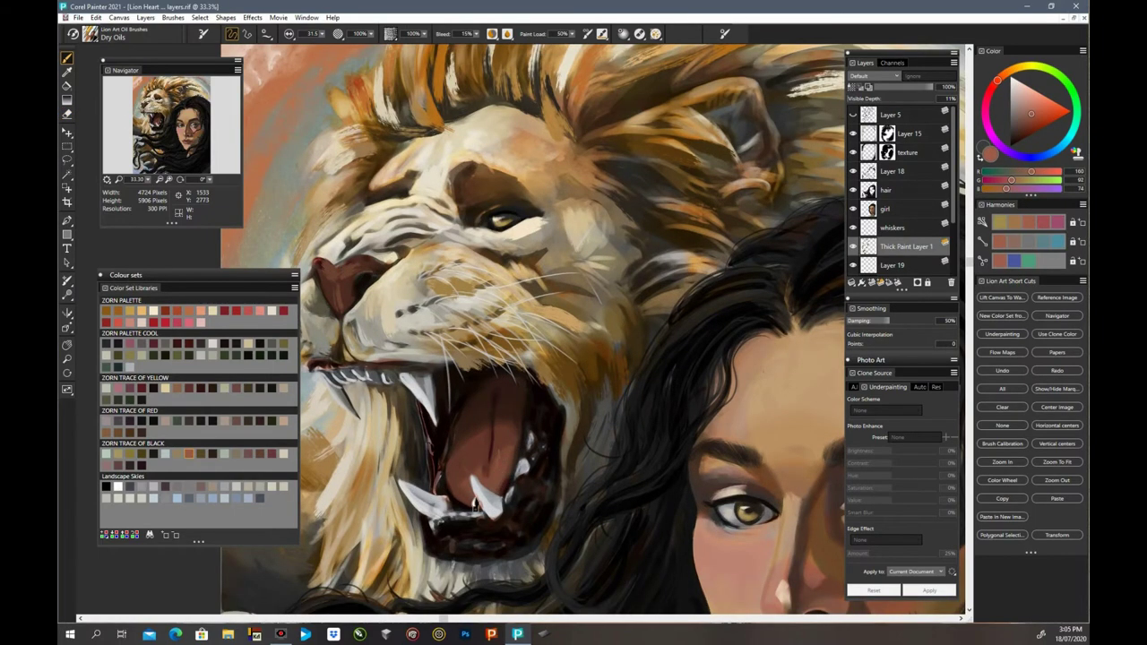
{"action": "left_click_drag", "start_coordinate": [472, 466], "coordinate": [499, 444]}
{"action": "key", "text": "ctrl+minus"}
{"action": "left_click", "coordinate": [494, 374], "text": "alt"}
{"action": "left_click", "coordinate": [498, 408], "text": "alt"}
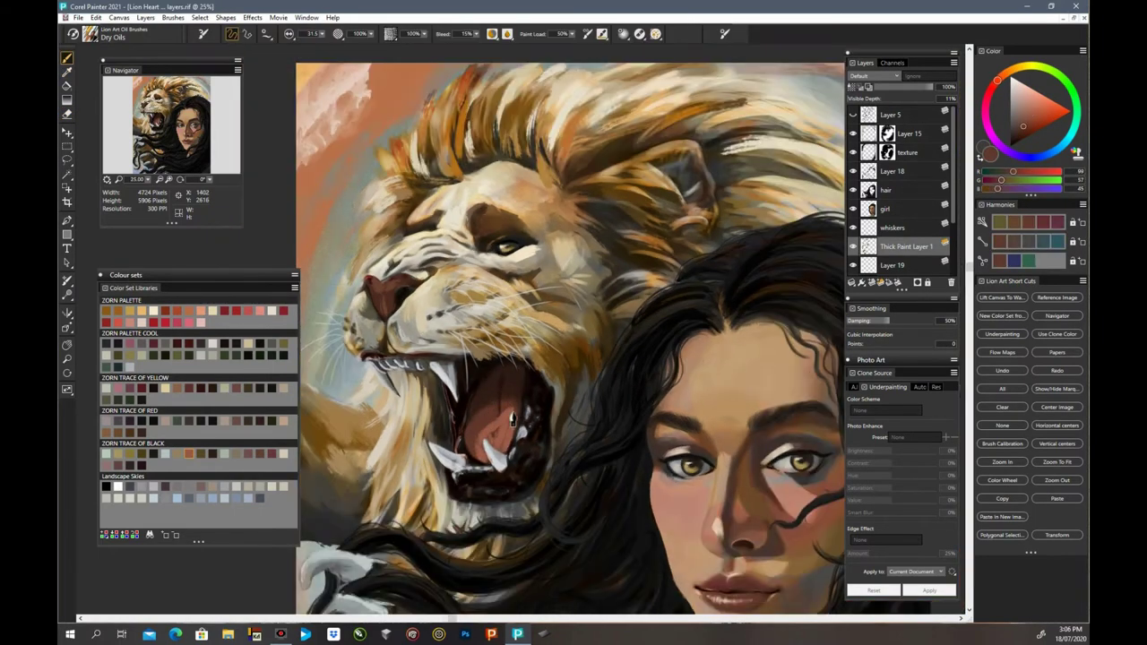
{"action": "left_click", "coordinate": [500, 395], "text": "alt"}
{"action": "key", "text": "ctrl+plus"}
{"action": "key", "text": "ctrl+plus"}
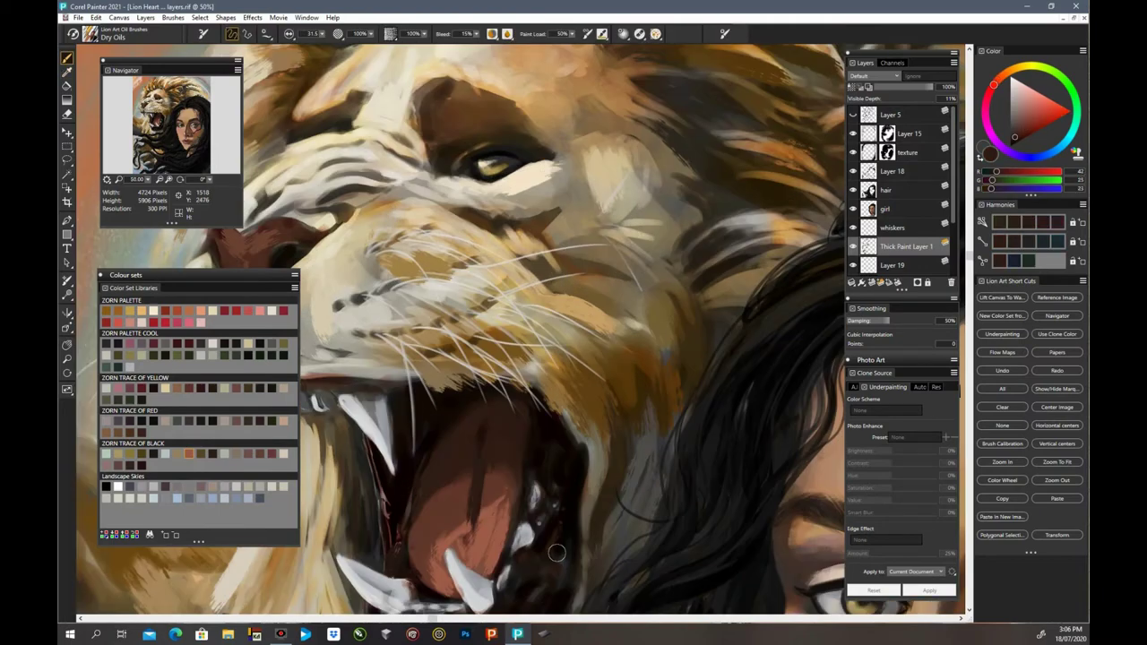
Step: Reduce the brush size to 11.3 and paint sampled near-black strokes along the lion's upper lip
{"action": "left_click", "coordinate": [353, 208], "text": "alt"}
{"action": "left_click", "coordinate": [398, 351], "text": "alt"}
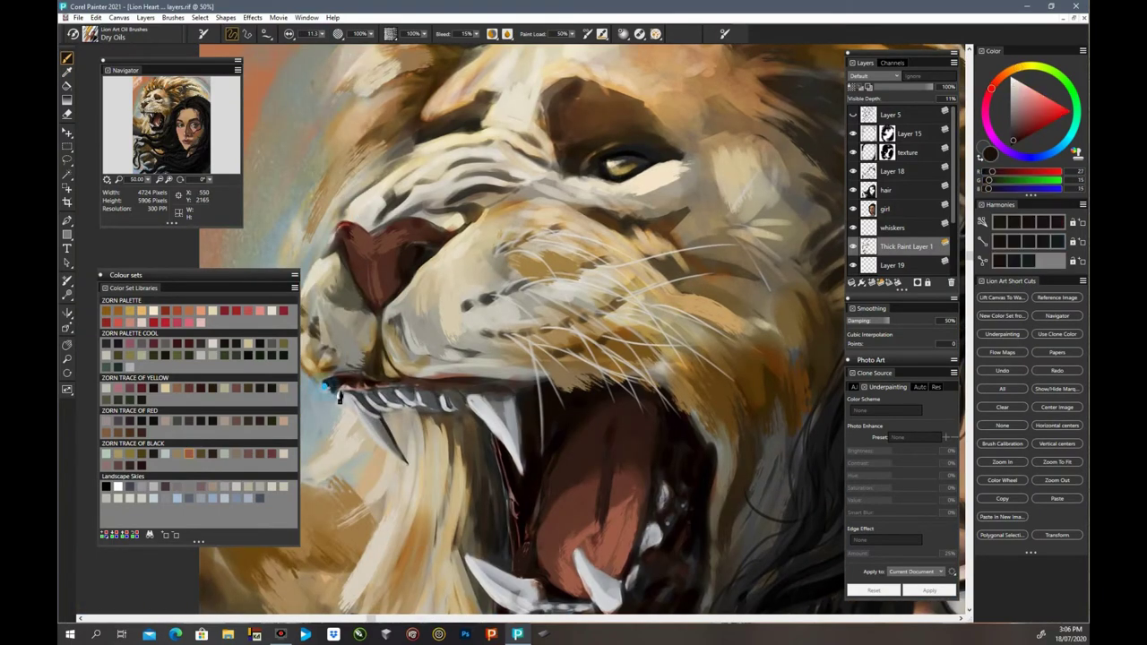
{"action": "left_click_drag", "start_coordinate": [347, 380], "coordinate": [328, 391]}
{"action": "left_click", "coordinate": [380, 333], "text": "alt"}
{"action": "left_click", "coordinate": [371, 381], "text": "alt"}
{"action": "left_click_drag", "start_coordinate": [468, 384], "coordinate": [500, 385]}
Step: Paint sampled dark red and grey strokes along the mouth's front inner edge and the fur beside it
{"action": "left_click_drag", "start_coordinate": [969, 255], "coordinate": [969, 309]}
{"action": "left_click", "coordinate": [510, 291], "text": "alt"}
{"action": "left_click_drag", "start_coordinate": [493, 258], "coordinate": [513, 303]}
{"action": "left_click", "coordinate": [504, 280], "text": "alt"}
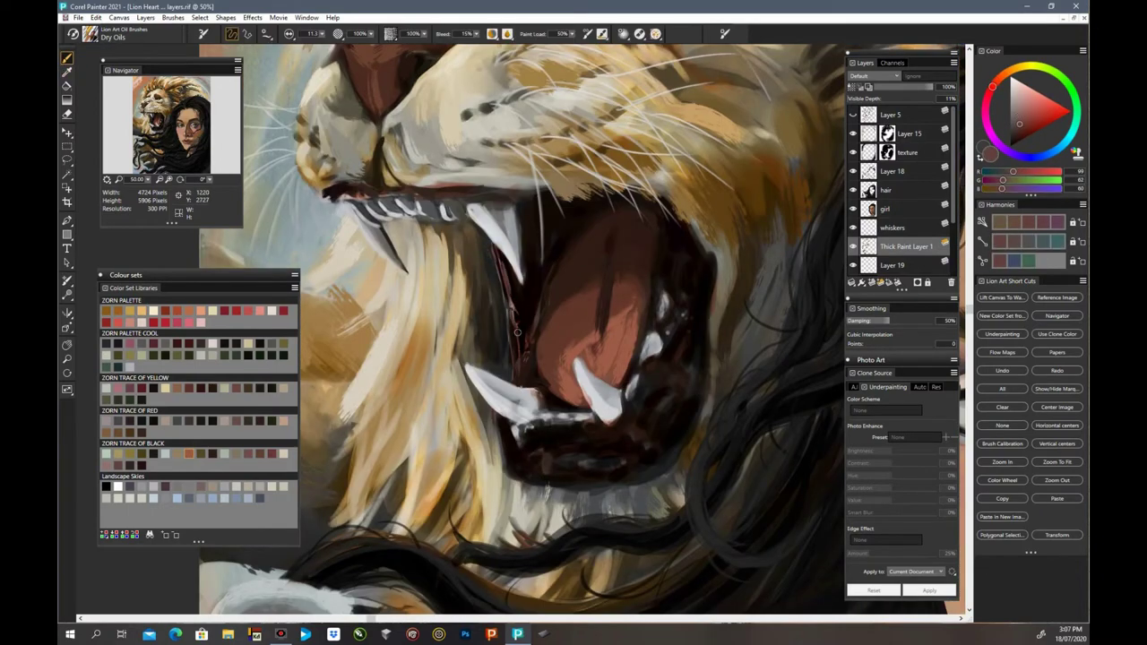
{"action": "left_click", "coordinate": [484, 261], "text": "alt"}
{"action": "left_click", "coordinate": [457, 243], "text": "alt"}
{"action": "mouse_move", "coordinate": [482, 262]}
{"action": "left_mouse_down"}
{"action": "mouse_move", "coordinate": [476, 356]}
{"action": "mouse_move", "coordinate": [509, 426]}
{"action": "left_mouse_up"}
{"action": "left_click", "coordinate": [419, 222], "text": "alt"}
Step: Paint sampled dark tones into the fur between the lion's open mouth and the girl's hair
{"action": "key", "text": "ctrl+minus"}
{"action": "left_click", "coordinate": [498, 334], "text": "alt"}
{"action": "left_click", "coordinate": [637, 307], "text": "alt"}
{"action": "left_click", "coordinate": [625, 344], "text": "alt"}
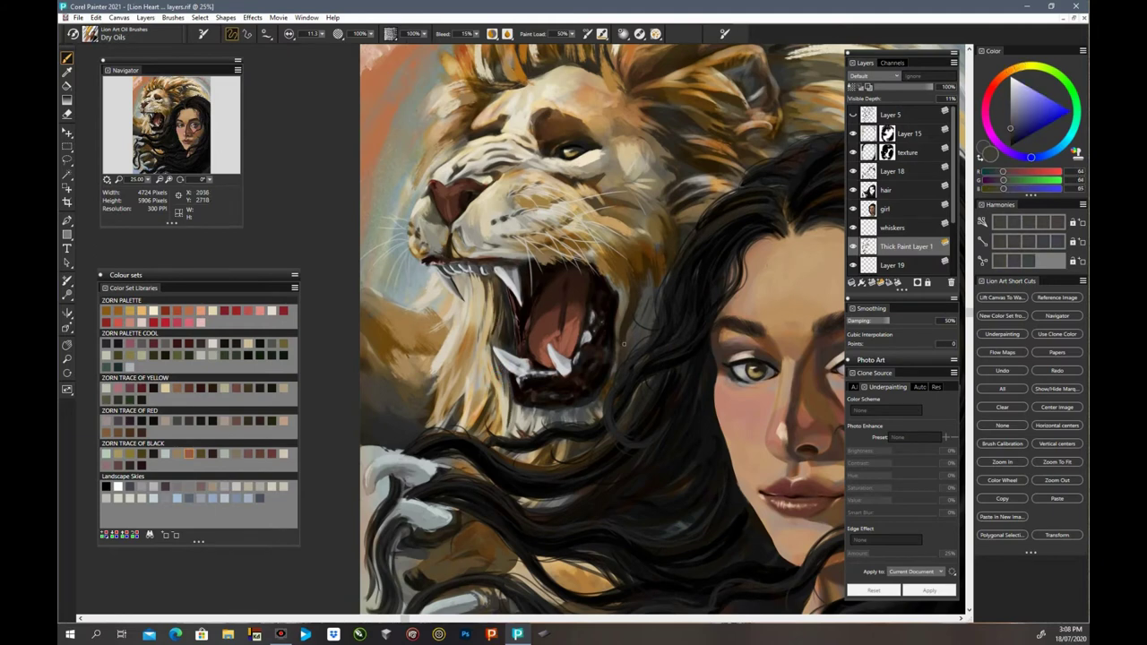
Step: Paint sampled fur strokes on the lion's chin and in the gaps between the hair locks beneath it
{"action": "left_click_drag", "start_coordinate": [969, 312], "coordinate": [969, 329]}
{"action": "left_click", "coordinate": [546, 388], "text": "alt"}
{"action": "left_click_drag", "start_coordinate": [563, 371], "coordinate": [545, 405]}
{"action": "left_click", "coordinate": [588, 384], "text": "alt"}
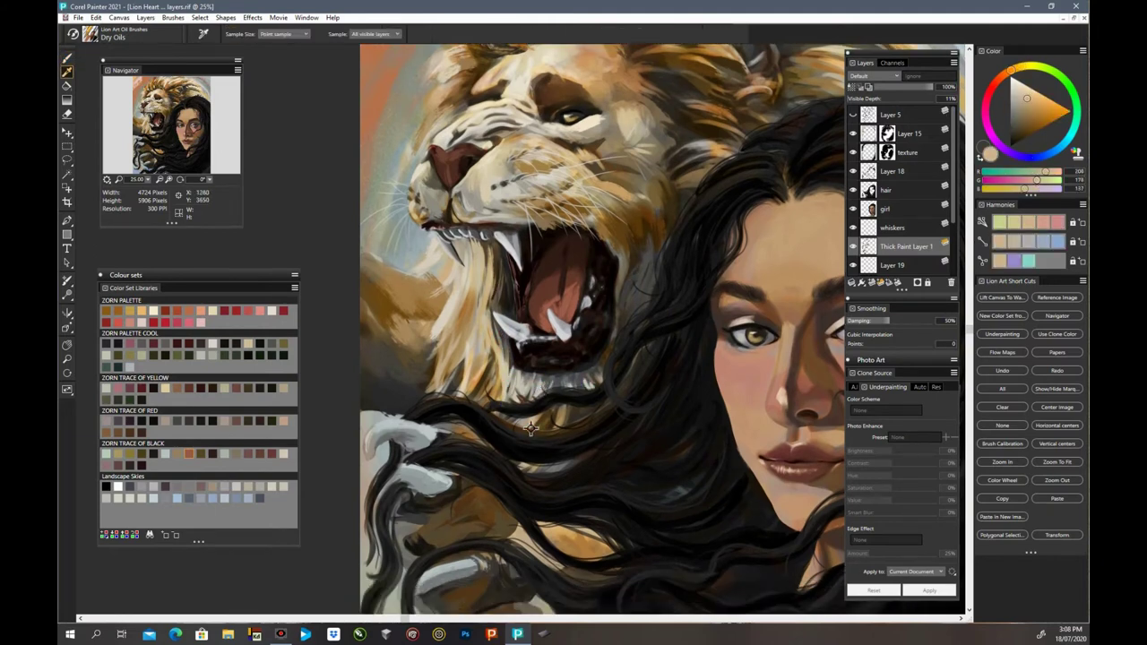
{"action": "left_click", "coordinate": [548, 422], "text": "alt"}
{"action": "left_click", "coordinate": [567, 420], "text": "alt"}
{"action": "left_click", "coordinate": [664, 403], "text": "alt"}
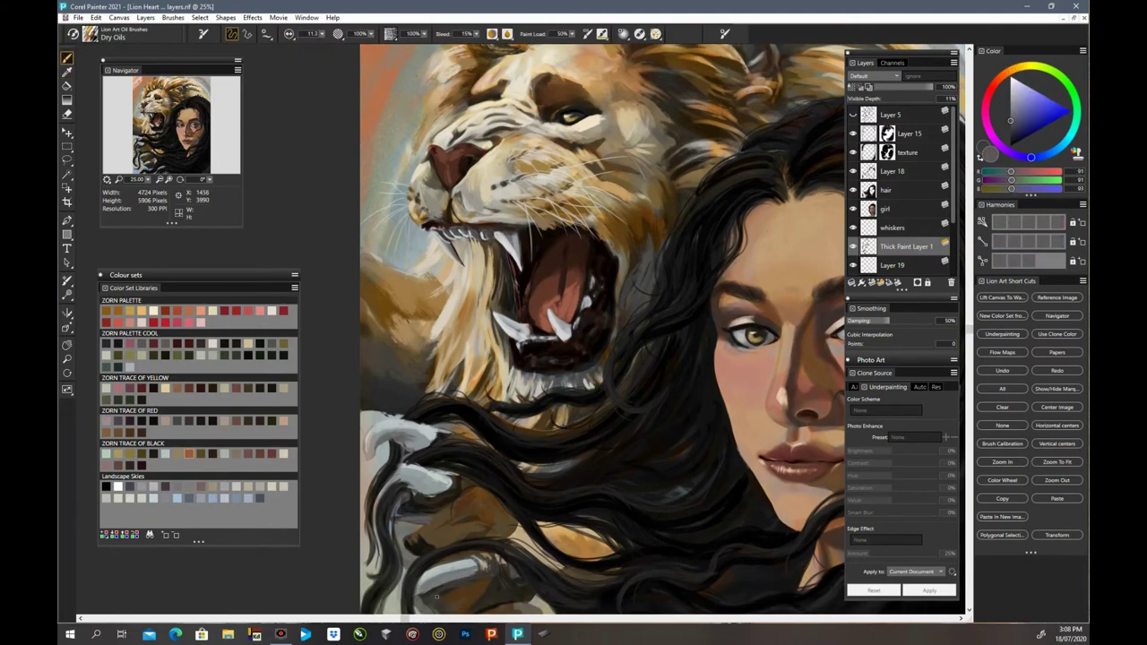
Step: Paint sampled near-white highlights on the lion's claws
{"action": "left_click_drag", "start_coordinate": [970, 328], "coordinate": [969, 366]}
{"action": "left_click", "coordinate": [418, 357], "text": "alt"}
{"action": "left_click", "coordinate": [399, 355], "text": "alt"}
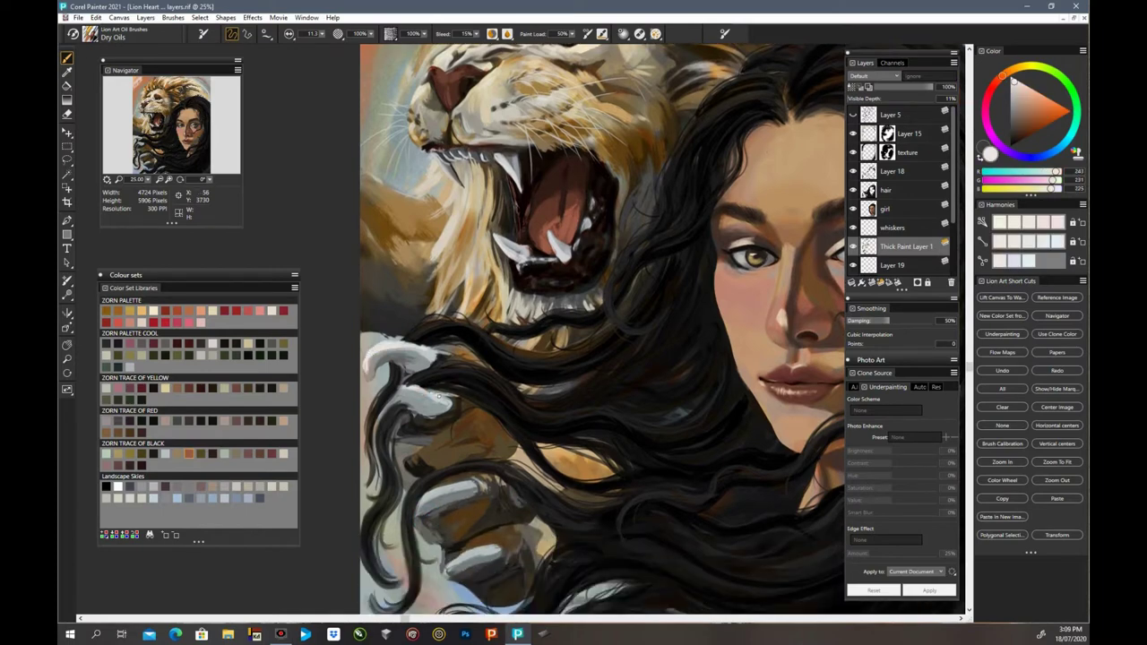
{"action": "left_click_drag", "start_coordinate": [438, 397], "coordinate": [419, 398]}
{"action": "left_click_drag", "start_coordinate": [417, 502], "coordinate": [458, 491]}
{"action": "left_click_drag", "start_coordinate": [499, 553], "coordinate": [453, 567]}
Step: Paint sampled pale grey-white strokes on the lion's large upper fang
{"action": "key", "text": "ctrl+minus"}
{"action": "key", "text": "ctrl+plus"}
{"action": "key", "text": "ctrl+plus"}
{"action": "left_click_drag", "start_coordinate": [969, 366], "coordinate": [969, 294]}
{"action": "left_click", "coordinate": [511, 323], "text": "alt"}
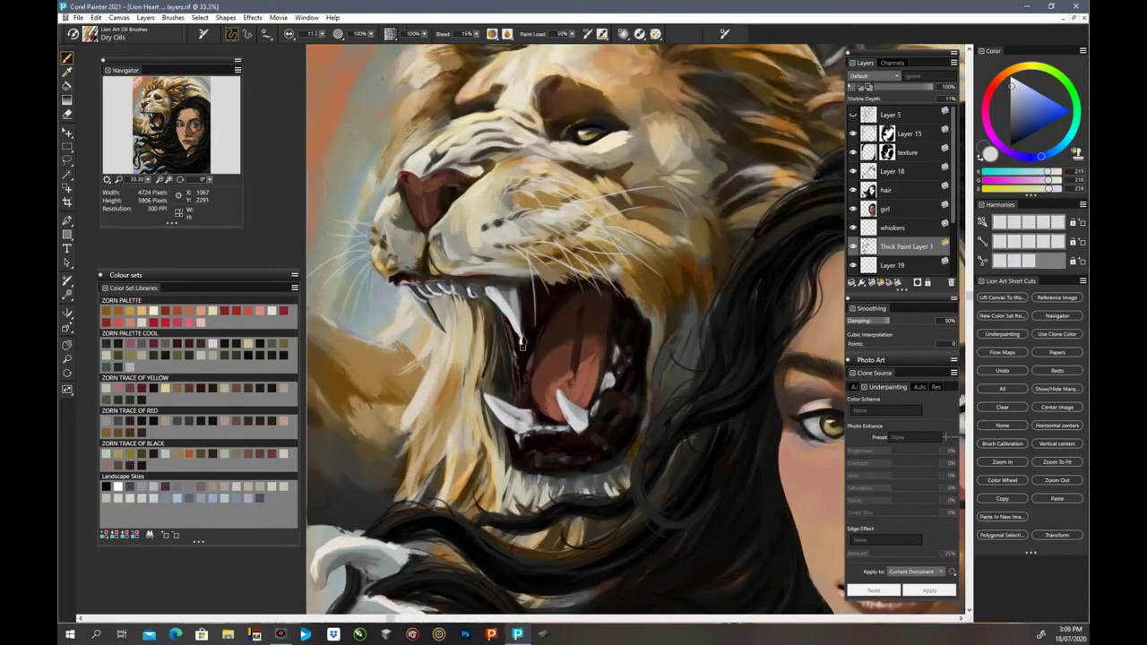
{"action": "left_click", "coordinate": [522, 343], "text": "alt"}
{"action": "left_click", "coordinate": [487, 291], "text": "alt"}
Step: Paint sampled light strokes on the lower fang in front of the lion's tongue
{"action": "left_click", "coordinate": [571, 413], "text": "alt"}
{"action": "left_click_drag", "start_coordinate": [557, 392], "coordinate": [584, 440]}
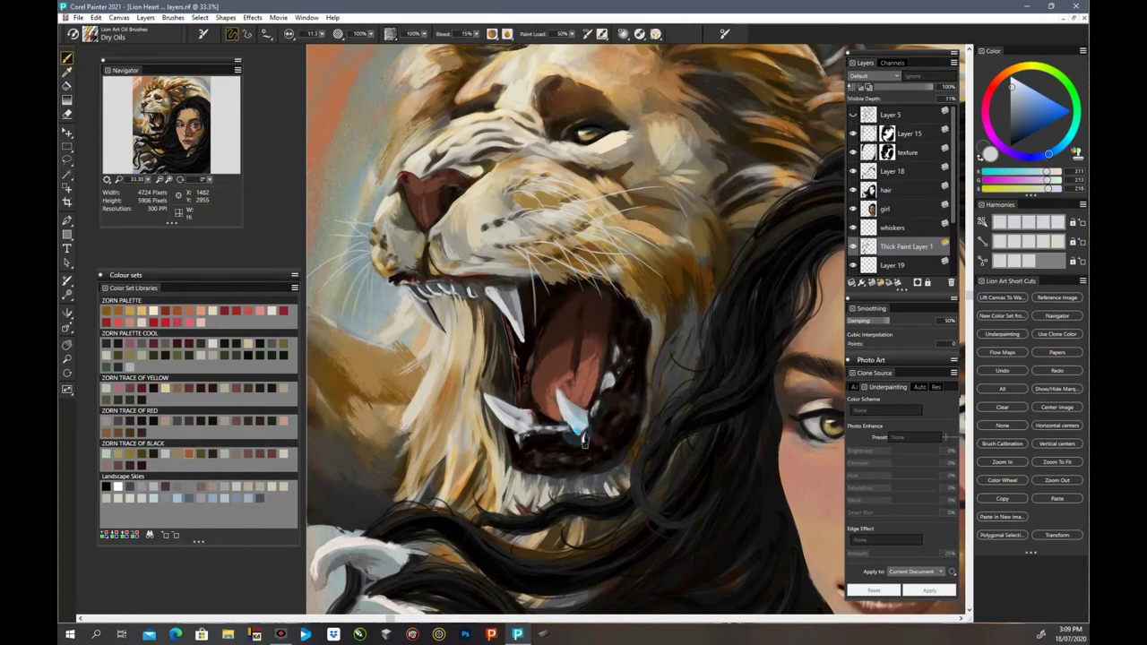
{"action": "left_click", "coordinate": [564, 401], "text": "alt"}
{"action": "left_click_drag", "start_coordinate": [561, 387], "coordinate": [571, 409]}
{"action": "left_click", "coordinate": [571, 409], "text": "alt"}
Step: Choose a near-white colour and highlight the outer lower fang and the far upper fang with sampled light strokes
{"action": "left_click", "coordinate": [493, 405], "text": "alt"}
{"action": "left_click", "coordinate": [1012, 83]}
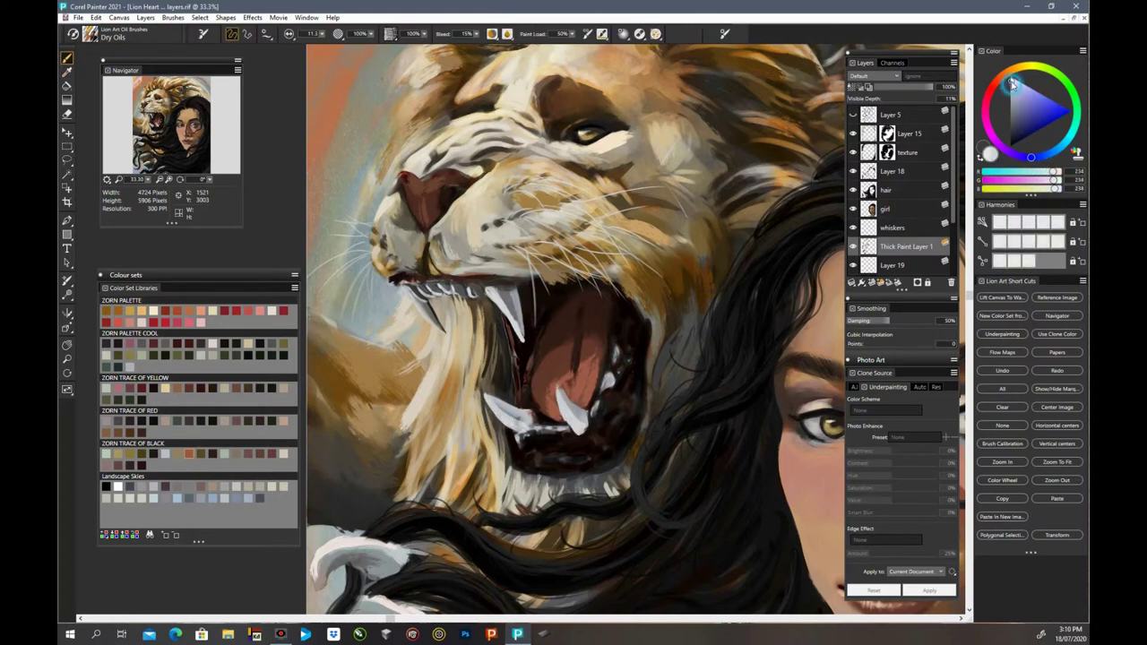
{"action": "left_click", "coordinate": [507, 410], "text": "alt"}
{"action": "left_click_drag", "start_coordinate": [488, 395], "coordinate": [535, 432]}
{"action": "left_click", "coordinate": [533, 418], "text": "alt"}
{"action": "left_click", "coordinate": [430, 309], "text": "alt"}
{"action": "left_click_drag", "start_coordinate": [412, 294], "coordinate": [432, 315]}
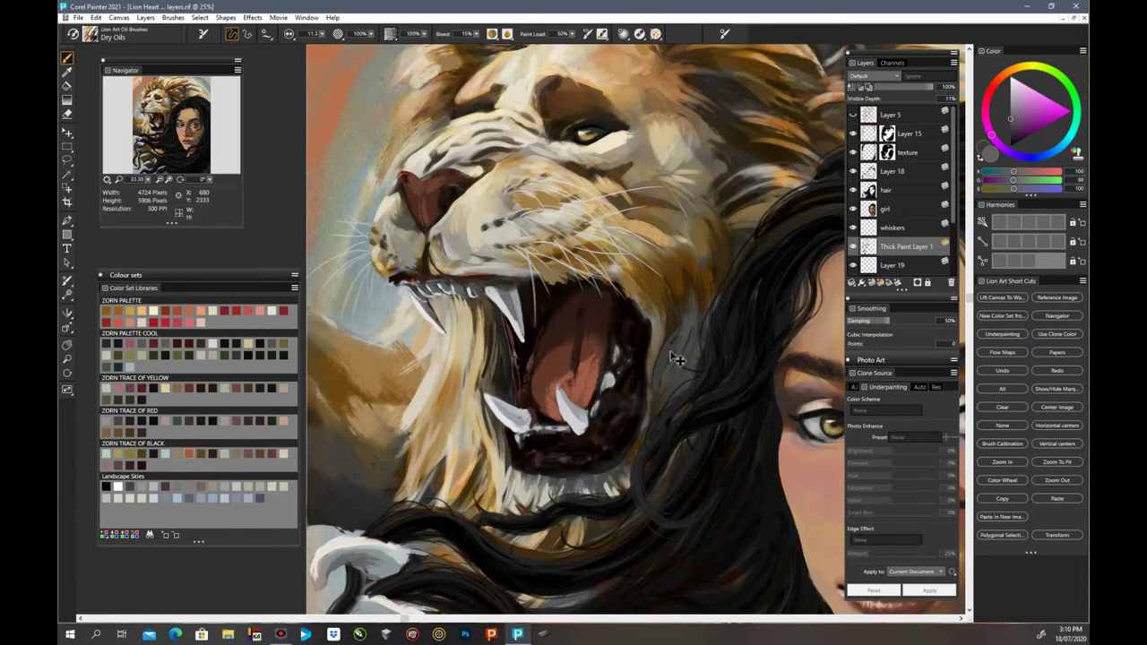
{"action": "key", "text": "ctrl+plus"}
{"action": "key", "text": "ctrl+plus"}
{"action": "left_click_drag", "start_coordinate": [648, 179], "coordinate": [673, 354]}
{"action": "key", "text": "ctrl+minus"}
{"action": "key", "text": "ctrl+minus"}
{"action": "key", "text": "ctrl+minus"}
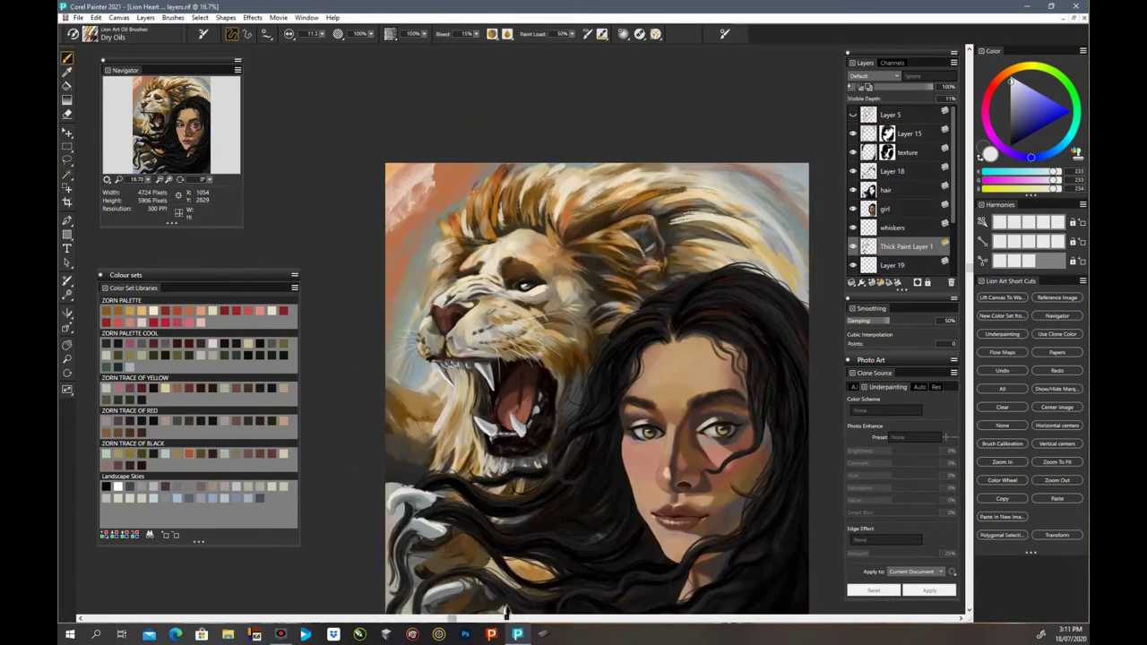
Step: Create a new thick paint layer directly above the Background layer
{"action": "scroll", "coordinate": [907, 224], "scroll_direction": "down", "scroll_amount": 4}
{"action": "left_click", "coordinate": [907, 230]}
{"action": "left_click", "coordinate": [871, 283]}
{"action": "left_click", "coordinate": [951, 283]}
{"action": "left_click", "coordinate": [897, 282]}
Step: Select the Palette Knife 2 brush from the Lion Art Portraiture brushes
{"action": "left_click", "coordinate": [117, 34]}
{"action": "left_click_drag", "start_coordinate": [170, 318], "coordinate": [165, 232]}
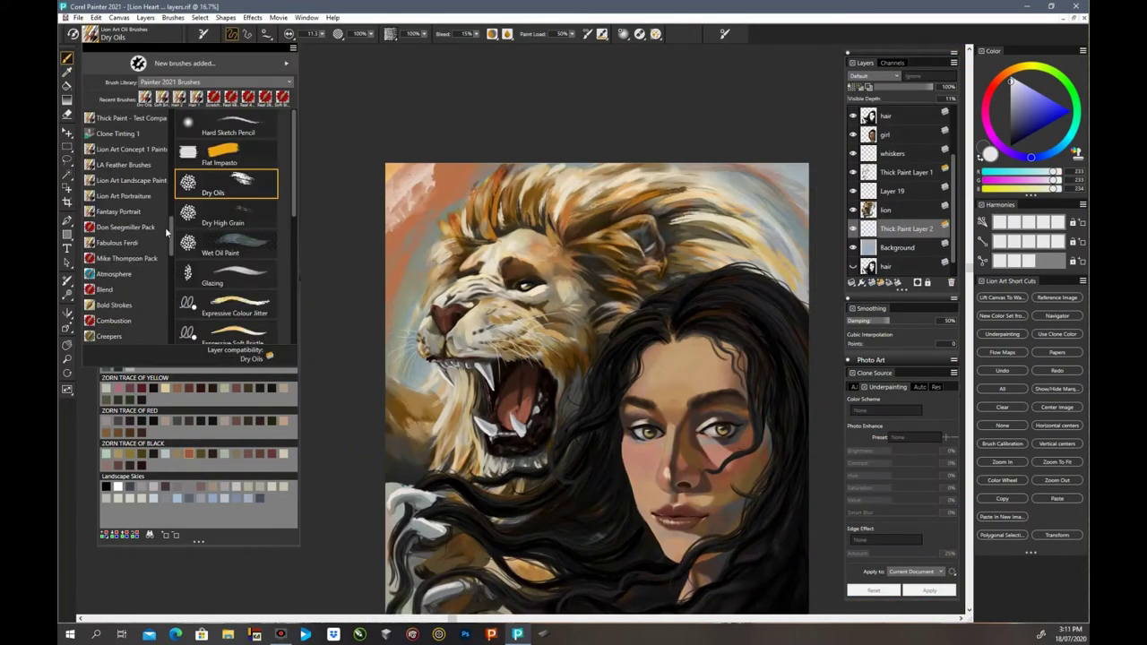
{"action": "left_click", "coordinate": [125, 196]}
{"action": "left_click_drag", "start_coordinate": [292, 161], "coordinate": [291, 321]}
{"action": "left_click", "coordinate": [229, 273]}
Step: Paint sampled grey-green and grey-blue palette knife strokes into the sky in front of the lion's face
{"action": "left_click", "coordinate": [421, 211], "text": "alt"}
{"action": "left_click_drag", "start_coordinate": [394, 300], "coordinate": [443, 220]}
{"action": "left_click", "coordinate": [450, 215], "text": "alt"}
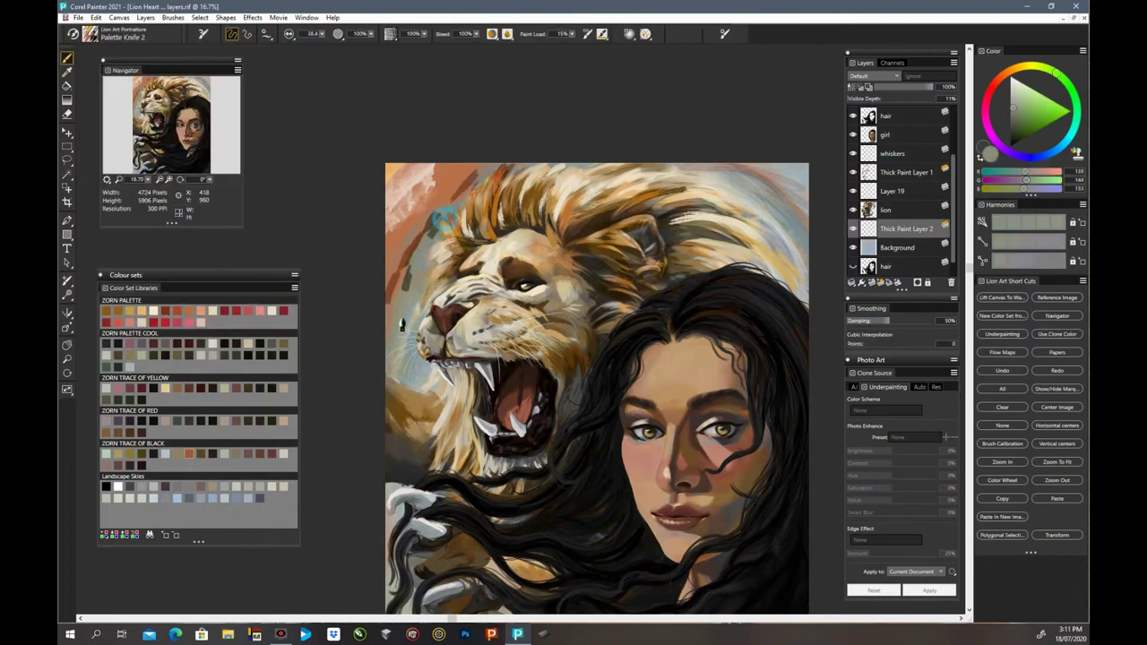
{"action": "scroll", "coordinate": [408, 235], "scroll_direction": "up", "scroll_amount": 2}
{"action": "left_click", "coordinate": [393, 485], "text": "alt"}
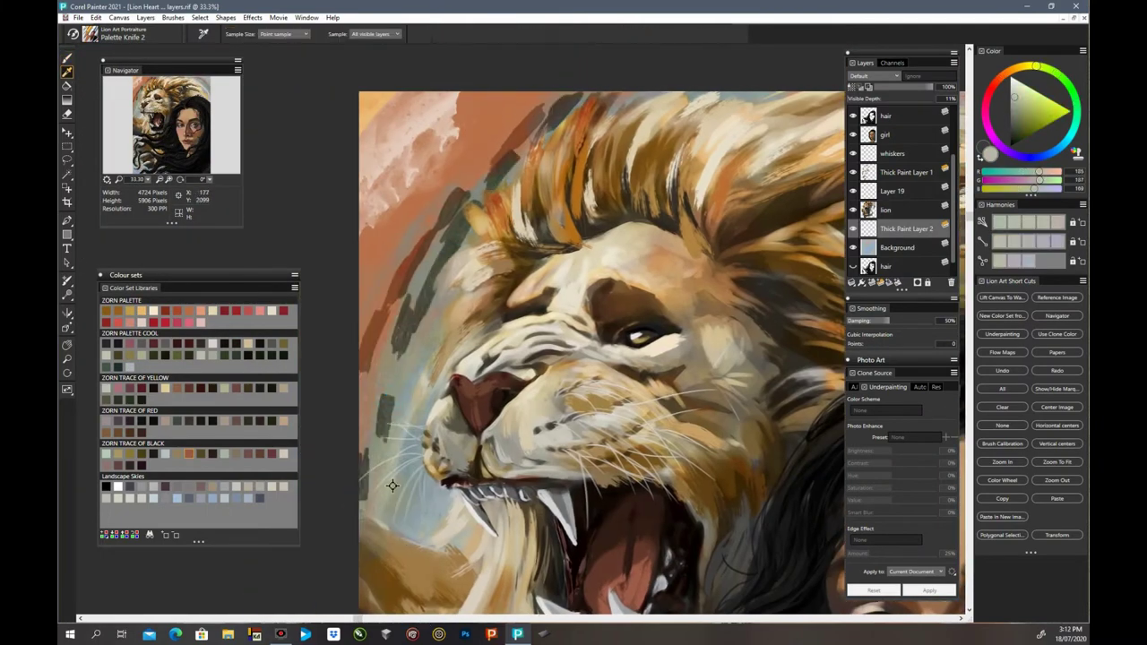
{"action": "left_click_drag", "start_coordinate": [379, 426], "coordinate": [444, 274]}
{"action": "left_click", "coordinate": [422, 511], "text": "alt"}
{"action": "mouse_move", "coordinate": [425, 531]}
{"action": "left_mouse_down"}
{"action": "mouse_move", "coordinate": [410, 456]}
{"action": "mouse_move", "coordinate": [395, 524]}
{"action": "left_mouse_up"}
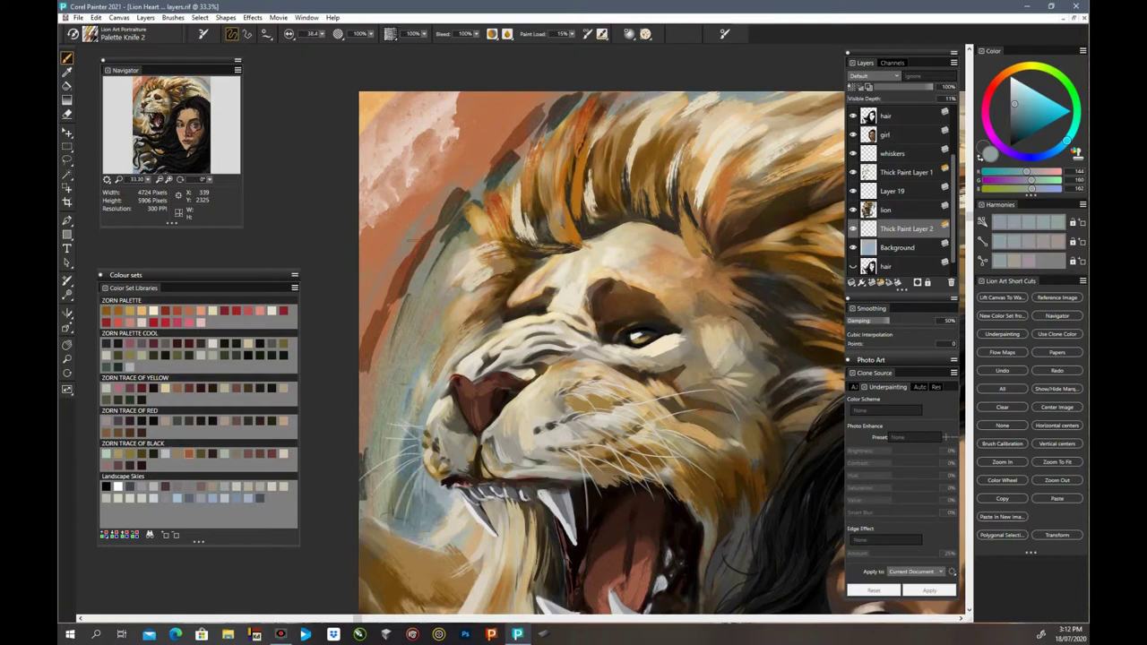
Step: Sweep sampled terracotta palette knife strokes across the orange sky ahead of the mane
{"action": "left_click", "coordinate": [412, 240], "text": "alt"}
{"action": "left_click_drag", "start_coordinate": [364, 391], "coordinate": [405, 212]}
{"action": "left_click_drag", "start_coordinate": [377, 260], "coordinate": [432, 190]}
{"action": "left_click_drag", "start_coordinate": [448, 195], "coordinate": [508, 101]}
Step: Switch to the Expressive Palette Knife from the Fantasy Portrait brushes and sweep reddish-brown strokes across the orange sky
{"action": "left_click", "coordinate": [117, 36]}
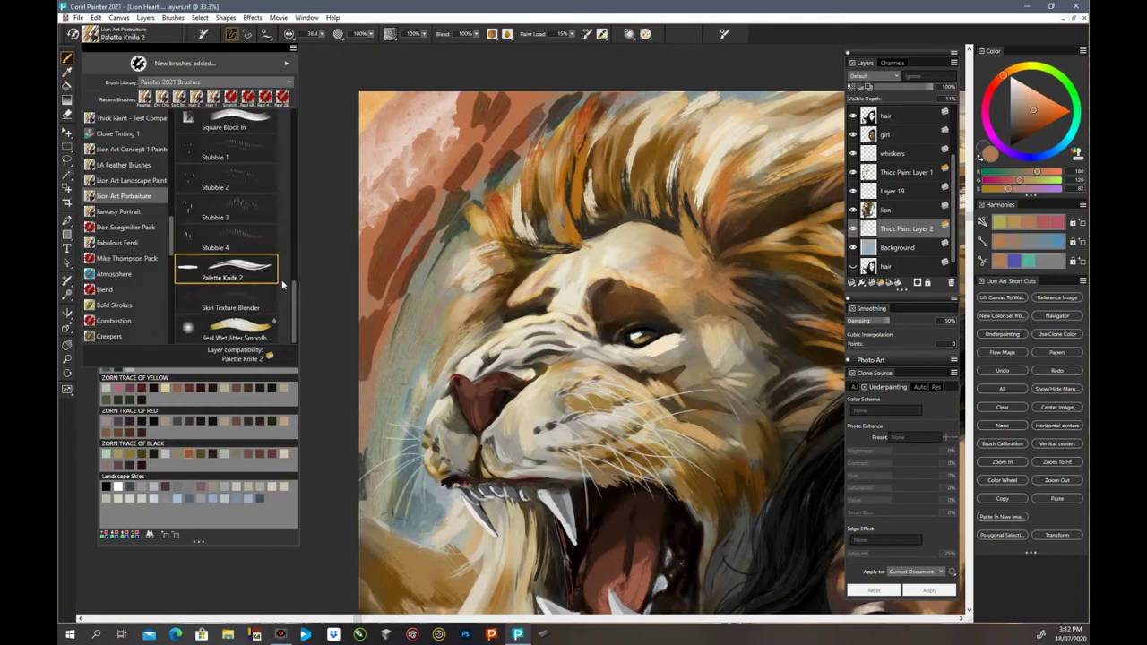
{"action": "left_click", "coordinate": [119, 211]}
{"action": "left_click", "coordinate": [226, 267]}
{"action": "left_click_drag", "start_coordinate": [412, 240], "coordinate": [500, 95]}
{"action": "left_click_drag", "start_coordinate": [458, 191], "coordinate": [537, 93]}
{"action": "left_click", "coordinate": [451, 159], "text": "alt"}
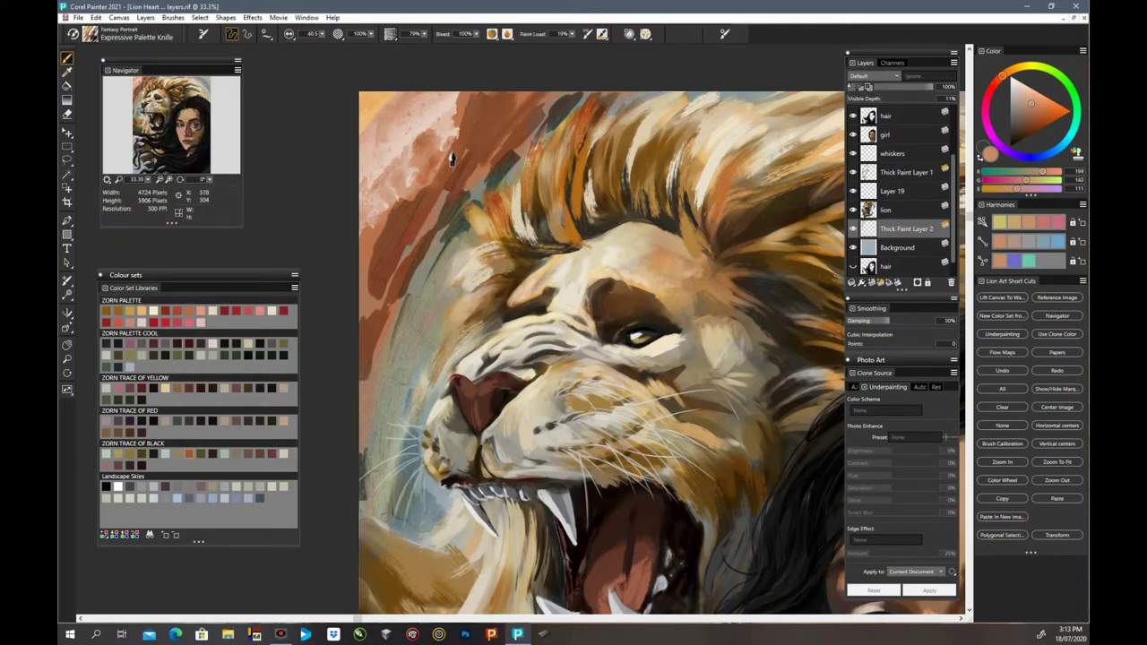
Step: Paint sampled grey strokes into the sky from the whiskers up to the front of the mane
{"action": "key", "text": "ctrl+minus"}
{"action": "key", "text": "ctrl+minus"}
{"action": "key", "text": "ctrl+minus"}
{"action": "left_click", "coordinate": [471, 377], "text": "alt"}
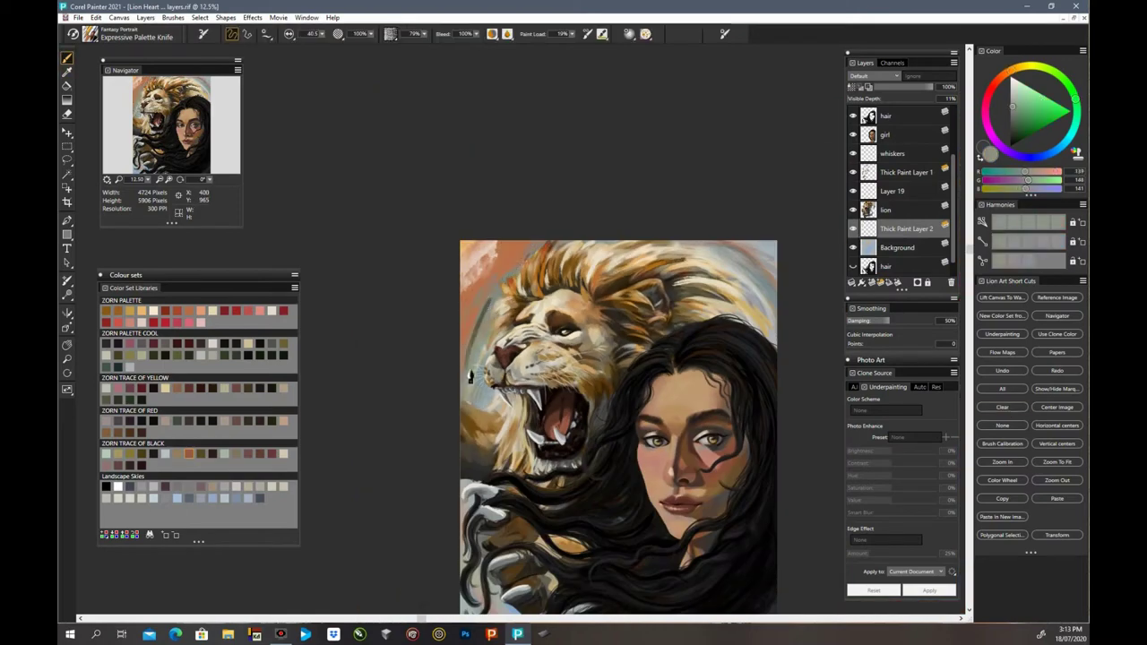
{"action": "left_click_drag", "start_coordinate": [471, 377], "coordinate": [508, 265]}
Step: Move Thick Paint Layer 2 directly beneath Layer 5, sample the sky's terracotta, and turn on the brush's opacity expression
{"action": "left_click_drag", "start_coordinate": [919, 231], "coordinate": [916, 123]}
{"action": "key", "text": "ctrl+plus"}
{"action": "key", "text": "ctrl+plus"}
{"action": "left_click", "coordinate": [499, 213], "text": "alt"}
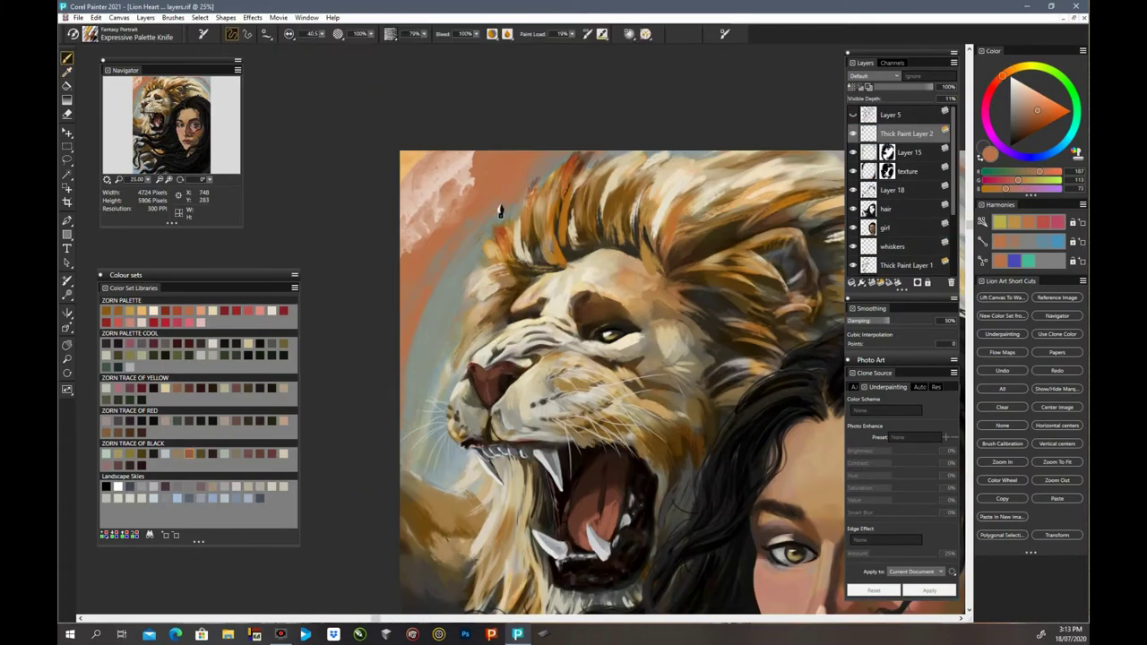
{"action": "left_click", "coordinate": [391, 34]}
Step: Paint sampled sky colours along the front and upper edges of the lion's mane
{"action": "mouse_move", "coordinate": [492, 261]}
{"action": "left_mouse_down"}
{"action": "mouse_move", "coordinate": [492, 296]}
{"action": "mouse_move", "coordinate": [492, 260]}
{"action": "left_mouse_up"}
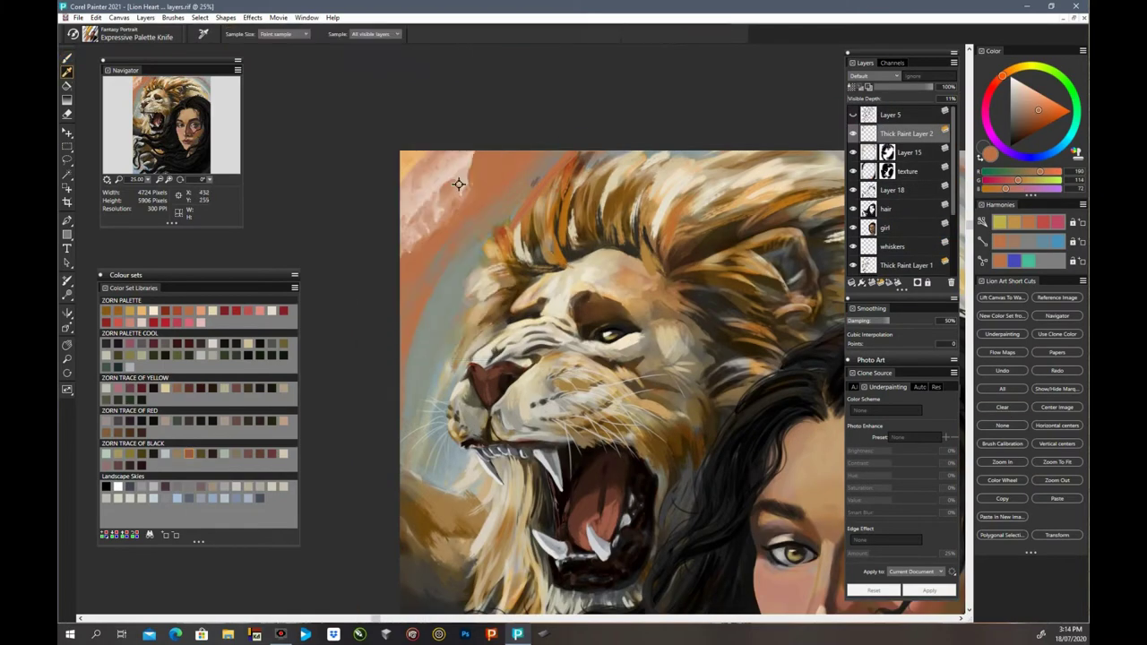
{"action": "left_click", "coordinate": [458, 182], "text": "alt"}
{"action": "left_click", "coordinate": [412, 170], "text": "alt"}
{"action": "left_click", "coordinate": [489, 250], "text": "alt"}
{"action": "left_click_drag", "start_coordinate": [619, 160], "coordinate": [502, 244]}
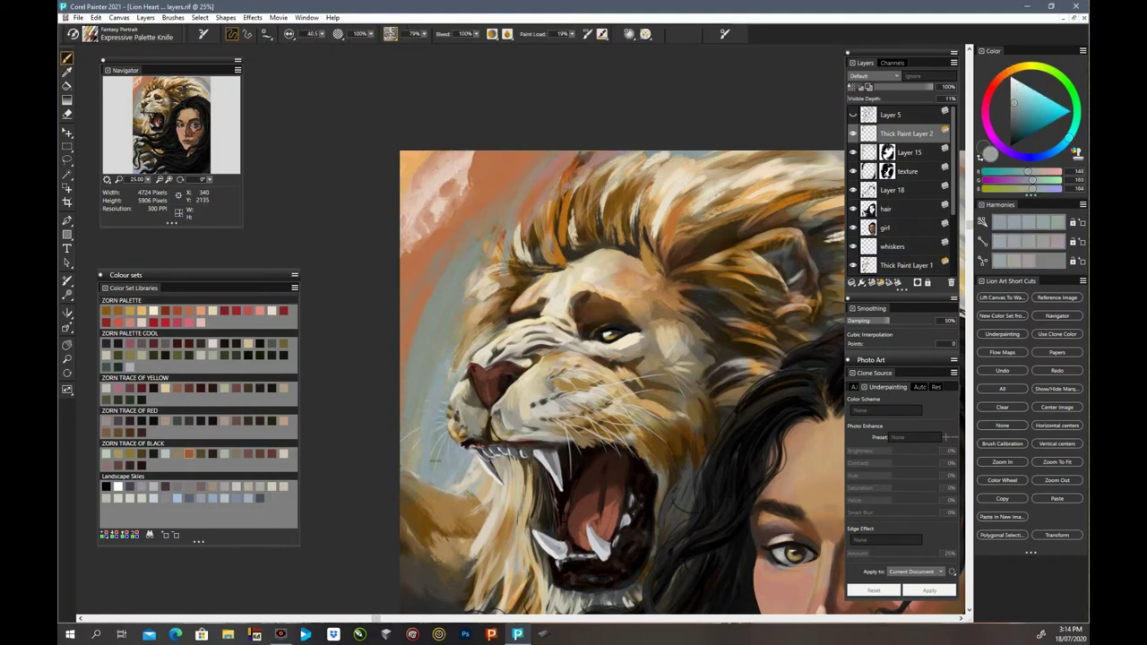
Step: Paint sampled pale strokes at the mane's back edge and in the sky beside the muzzle
{"action": "key", "text": "ctrl+minus"}
{"action": "key", "text": "ctrl+minus"}
{"action": "key", "text": "ctrl+plus"}
{"action": "left_click", "coordinate": [691, 313], "text": "alt"}
{"action": "left_click", "coordinate": [679, 280], "text": "alt"}
{"action": "mouse_move", "coordinate": [328, 359]}
{"action": "left_mouse_down"}
{"action": "mouse_move", "coordinate": [321, 428]}
{"action": "mouse_move", "coordinate": [328, 345]}
{"action": "left_mouse_up"}
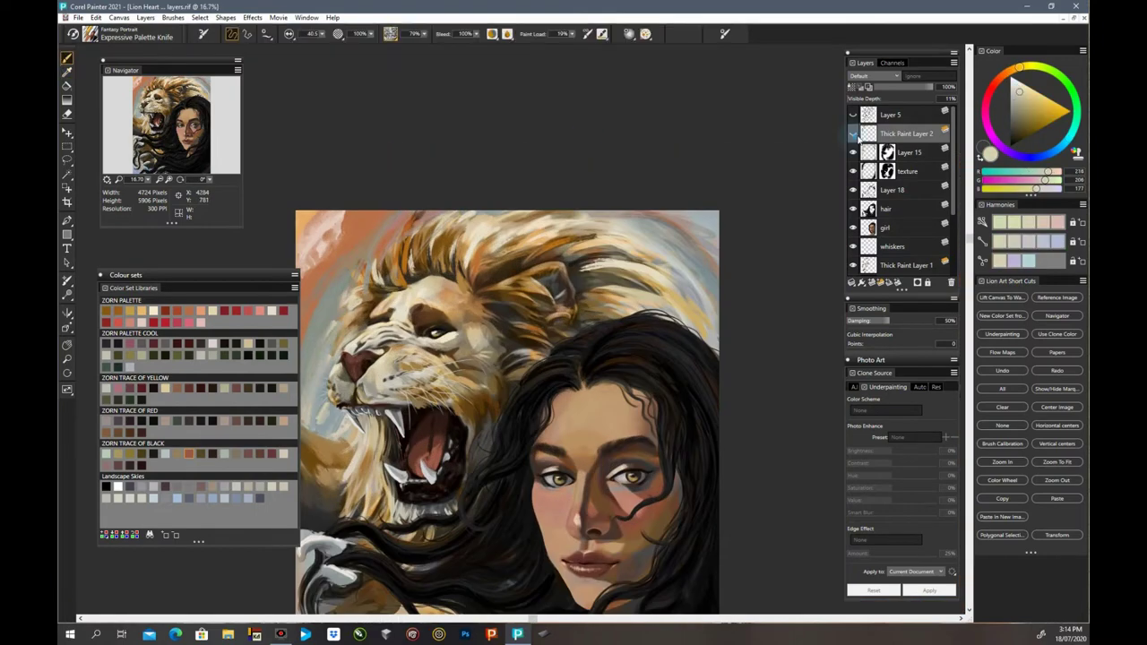
Step: Compare Thick Paint Layer 2 hidden and shown, then place the whiskers layer above it and reselect the thick paint layer
{"action": "left_click", "coordinate": [853, 134]}
{"action": "left_click", "coordinate": [852, 133]}
{"action": "scroll", "coordinate": [909, 211], "scroll_direction": "down", "scroll_amount": 1}
{"action": "mouse_move", "coordinate": [893, 189]}
{"action": "left_mouse_down"}
{"action": "mouse_move", "coordinate": [906, 115]}
{"action": "mouse_move", "coordinate": [906, 125]}
{"action": "left_mouse_up"}
{"action": "left_click", "coordinate": [907, 152]}
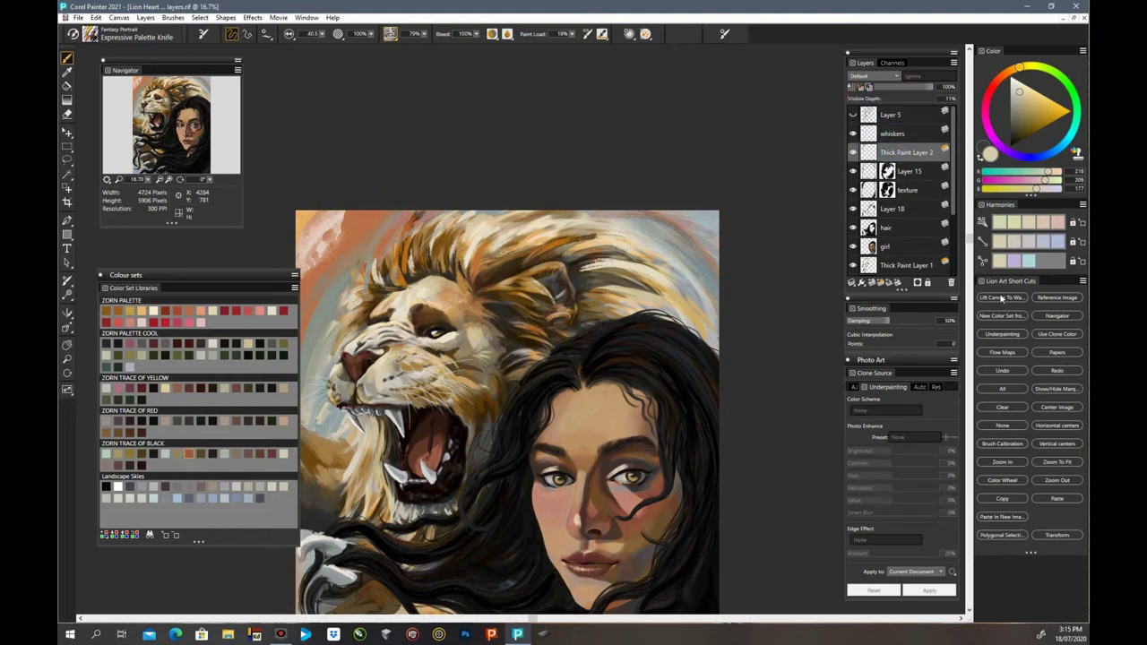
Step: Enlarge the brush to about 120 and paint sampled strokes into the sky behind the mane and girl's hair, comparing the layer hidden and shown
{"action": "key", "text": "ctrl+minus"}
{"action": "left_click", "coordinate": [655, 274], "text": "alt"}
{"action": "left_click", "coordinate": [609, 251], "text": "alt"}
{"action": "left_click_drag", "start_coordinate": [322, 34], "coordinate": [326, 45]}
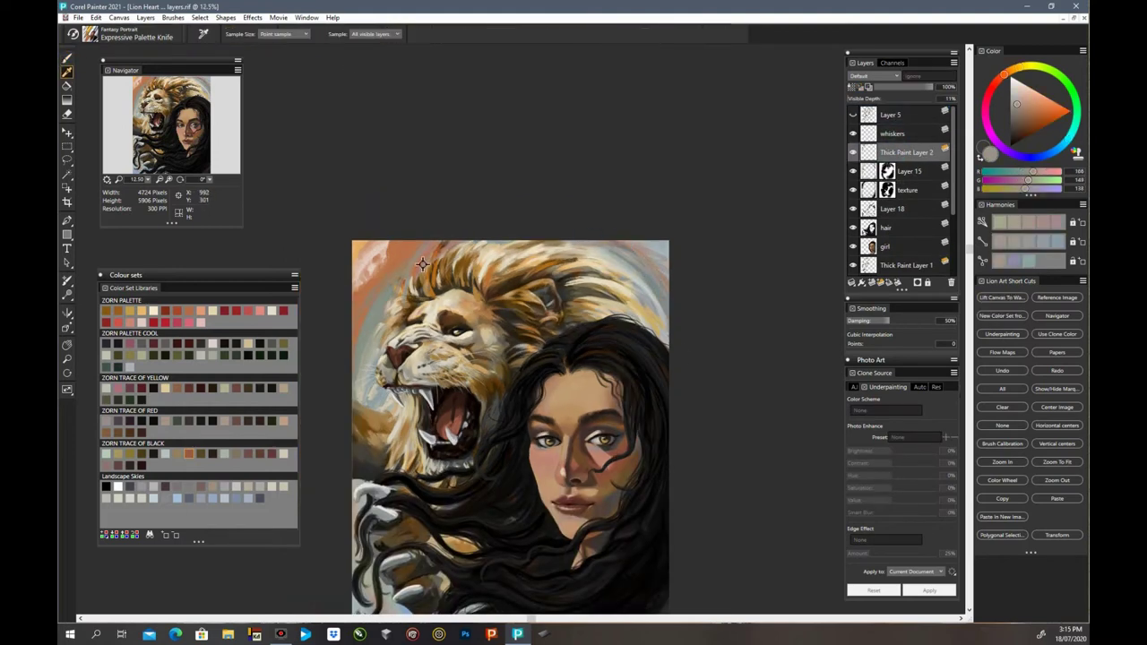
{"action": "left_click", "coordinate": [628, 254], "text": "alt"}
{"action": "mouse_move", "coordinate": [625, 255]}
{"action": "left_mouse_down"}
{"action": "mouse_move", "coordinate": [647, 292]}
{"action": "mouse_move", "coordinate": [642, 328]}
{"action": "mouse_move", "coordinate": [664, 380]}
{"action": "mouse_move", "coordinate": [647, 324]}
{"action": "left_mouse_up"}
{"action": "left_click", "coordinate": [606, 287], "text": "alt"}
{"action": "left_click", "coordinate": [659, 328], "text": "alt"}
{"action": "left_click", "coordinate": [628, 312], "text": "alt"}
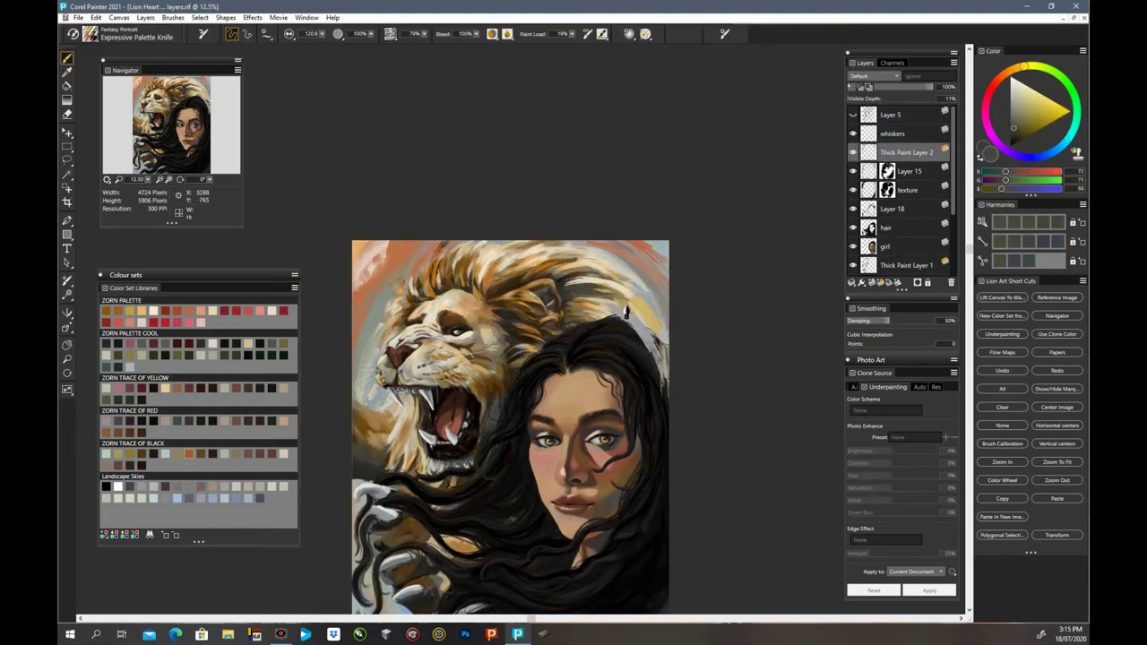
{"action": "left_click", "coordinate": [498, 267], "text": "alt"}
{"action": "key", "text": "ctrl+minus"}
{"action": "left_click", "coordinate": [853, 152]}
{"action": "left_click", "coordinate": [853, 152]}
Step: Paint broad sampled lilac and blue-grey strokes across the background around the lion's paws
{"action": "scroll", "coordinate": [896, 188], "scroll_direction": "down", "scroll_amount": 2}
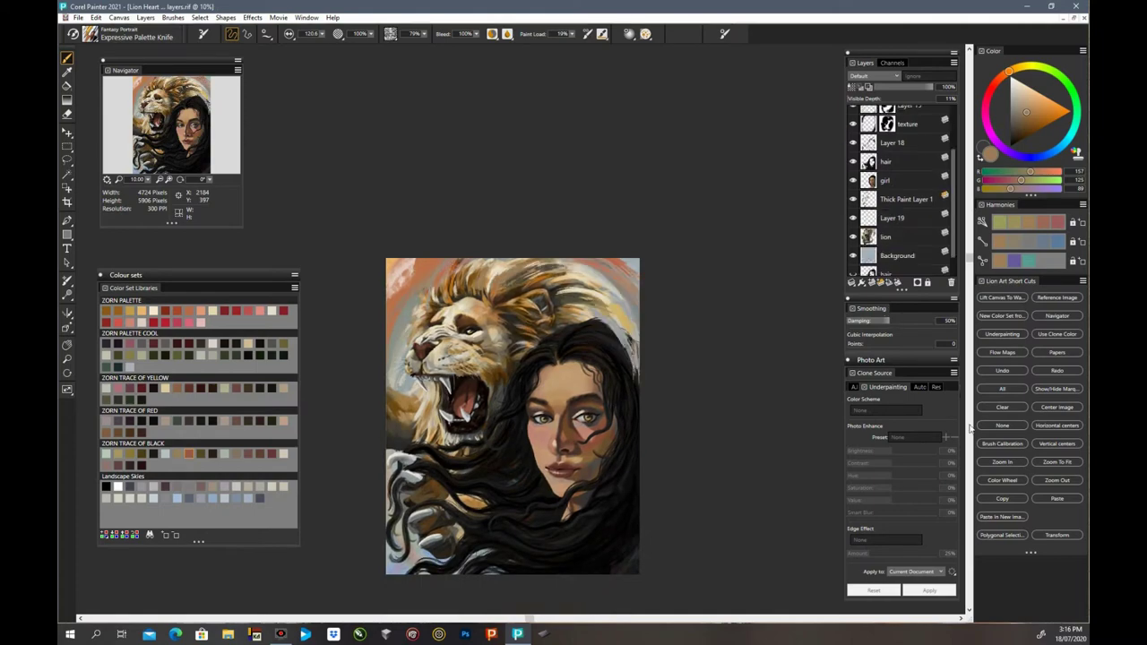
{"action": "scroll", "coordinate": [513, 415], "scroll_direction": "down", "scroll_amount": 2}
{"action": "left_click", "coordinate": [399, 452], "text": "alt"}
{"action": "left_click", "coordinate": [403, 462], "text": "alt"}
{"action": "left_click_drag", "start_coordinate": [402, 448], "coordinate": [428, 471]}
{"action": "left_click", "coordinate": [392, 482], "text": "alt"}
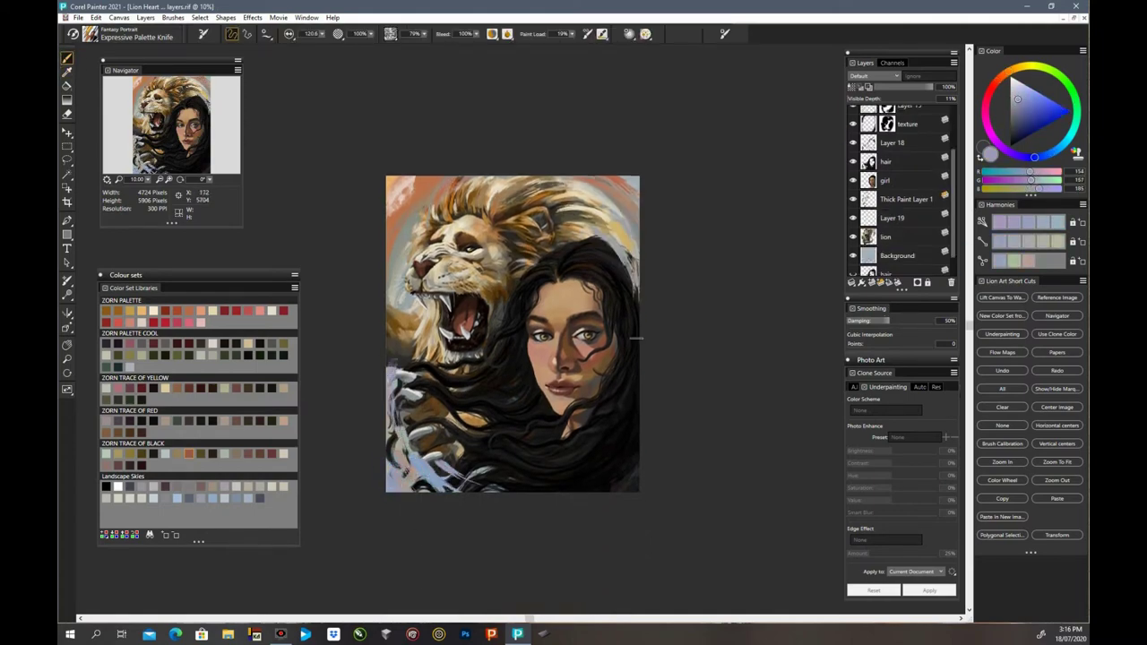
Step: Add a layer mask to Thick Paint Layer 2 and select the Square Block In brush from Lion Art Portraiture
{"action": "scroll", "coordinate": [430, 453], "scroll_direction": "up", "scroll_amount": 3}
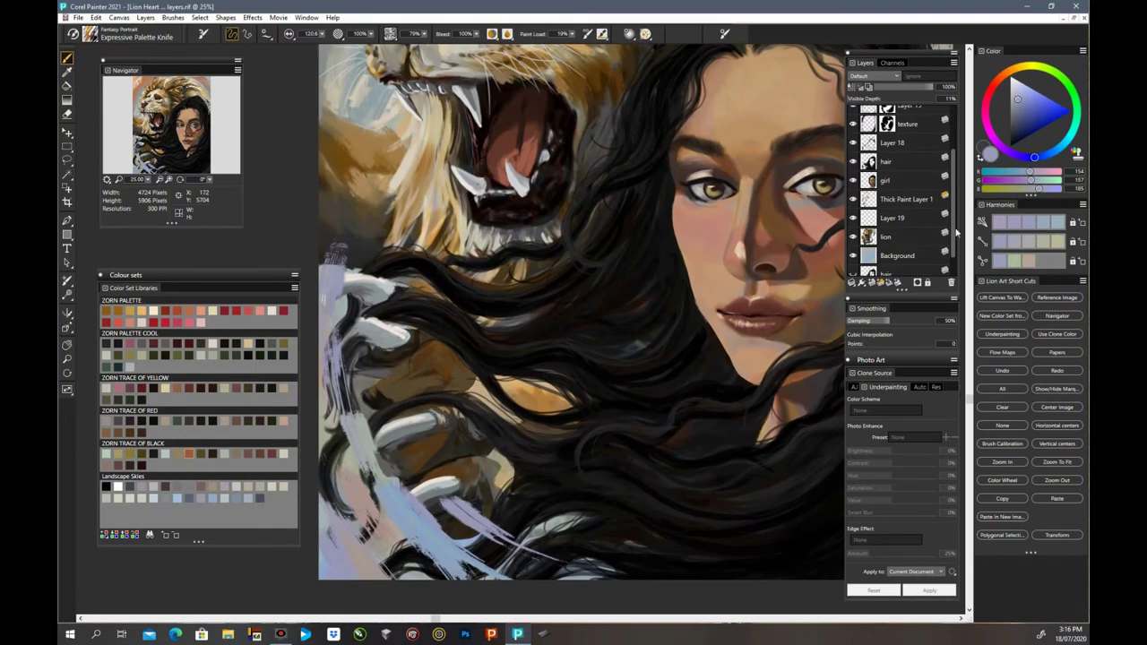
{"action": "left_click_drag", "start_coordinate": [954, 232], "coordinate": [954, 170]}
{"action": "left_click", "coordinate": [917, 282]}
{"action": "left_click", "coordinate": [125, 34]}
{"action": "left_click", "coordinate": [128, 194]}
{"action": "left_click", "coordinate": [269, 233]}
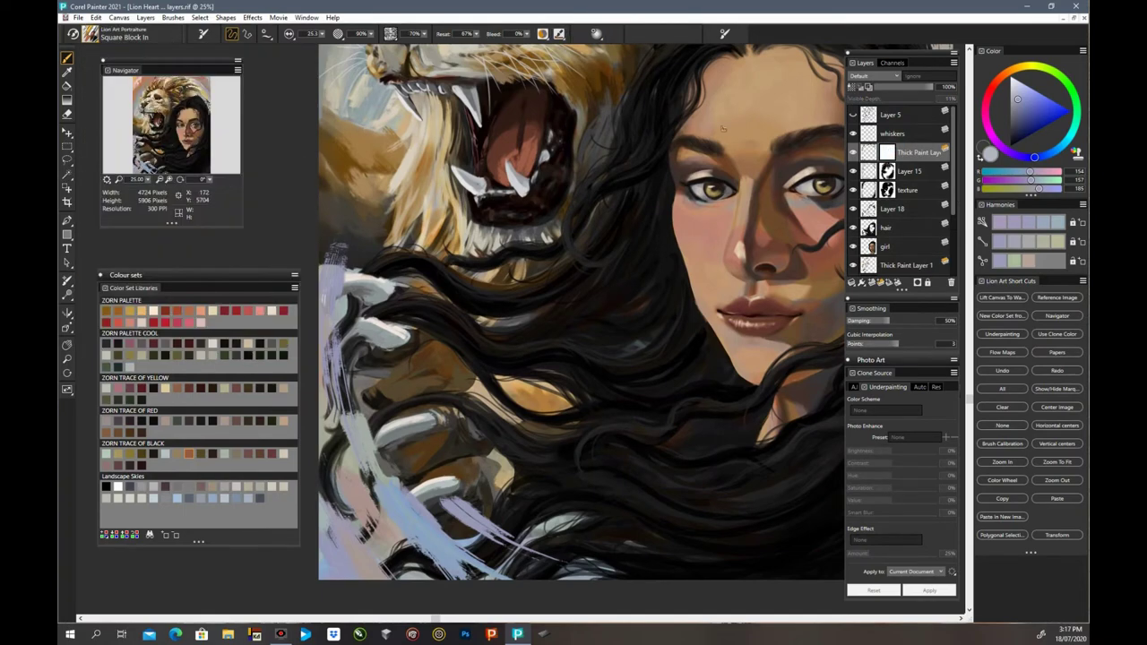
Step: Paint black on the mask to hide the lilac strokes covering the lion's paws and the hair locks
{"action": "left_click", "coordinate": [1011, 146]}
{"action": "mouse_move", "coordinate": [351, 318]}
{"action": "left_mouse_down"}
{"action": "mouse_move", "coordinate": [343, 395]}
{"action": "mouse_move", "coordinate": [371, 484]}
{"action": "mouse_move", "coordinate": [496, 587]}
{"action": "mouse_move", "coordinate": [457, 510]}
{"action": "left_mouse_up"}
{"action": "key", "text": "ctrl+minus"}
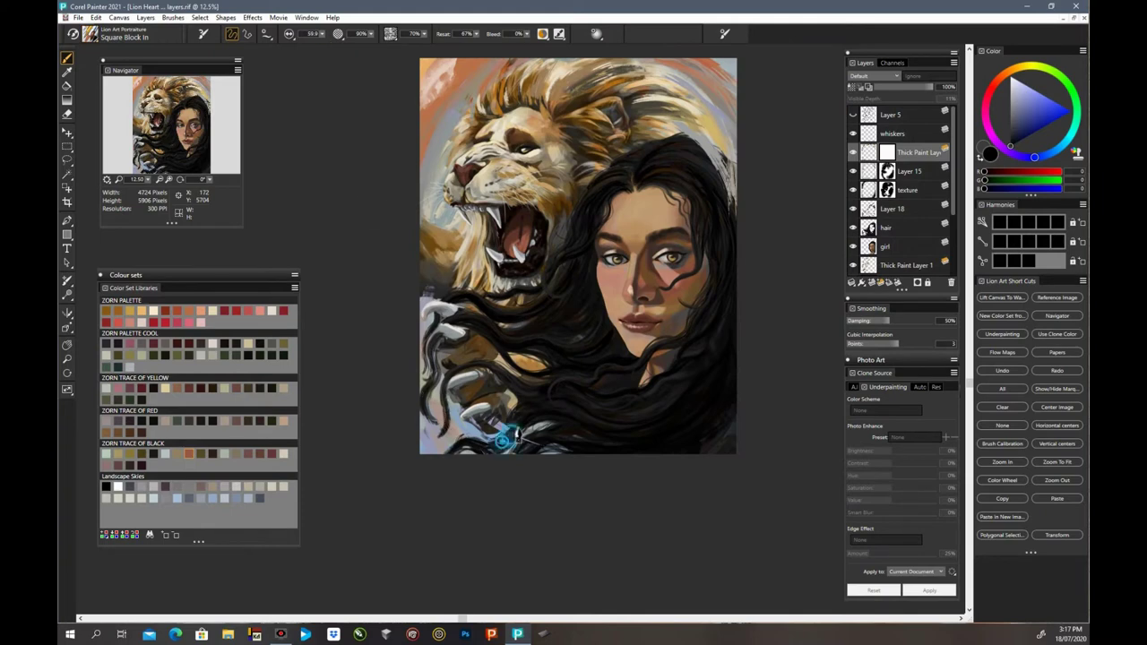
{"action": "scroll", "coordinate": [674, 347], "scroll_direction": "up", "scroll_amount": 3}
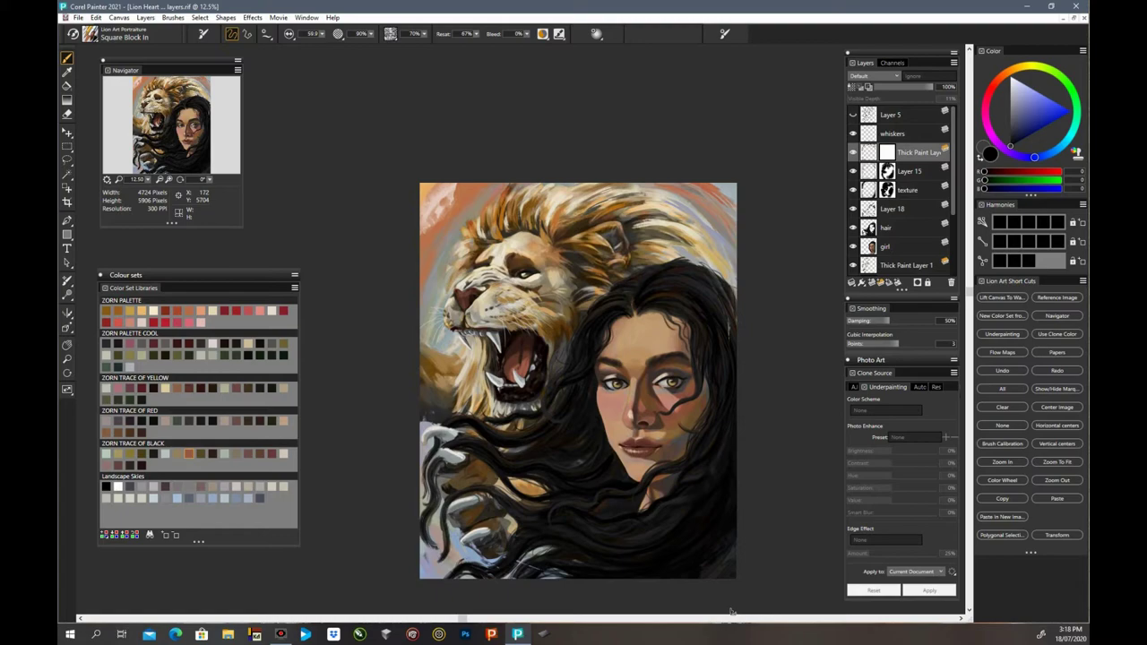
Step: Hide Layer 18 and the hair layer, and erase stray thick paint over the lion's paws on Thick Paint Layer 1
{"action": "left_click", "coordinate": [852, 209]}
{"action": "left_click", "coordinate": [853, 228]}
{"action": "left_click", "coordinate": [852, 228]}
{"action": "left_click", "coordinate": [852, 209]}
{"action": "left_click", "coordinate": [853, 228]}
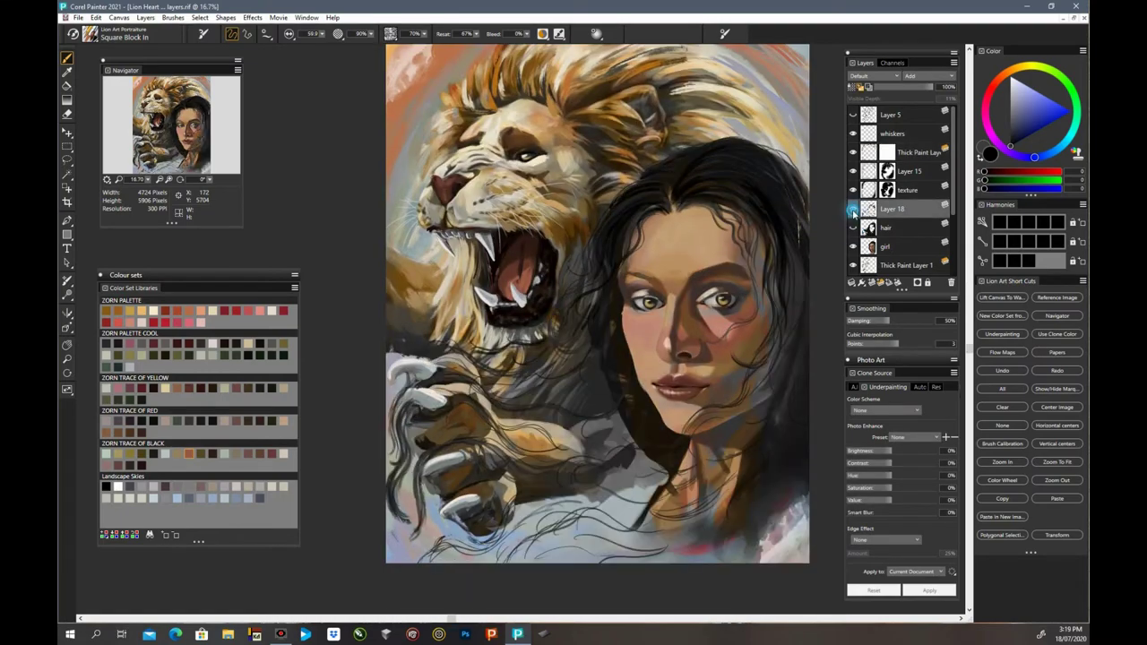
{"action": "scroll", "coordinate": [857, 224], "scroll_direction": "down", "scroll_amount": 2}
{"action": "left_click", "coordinate": [862, 219]}
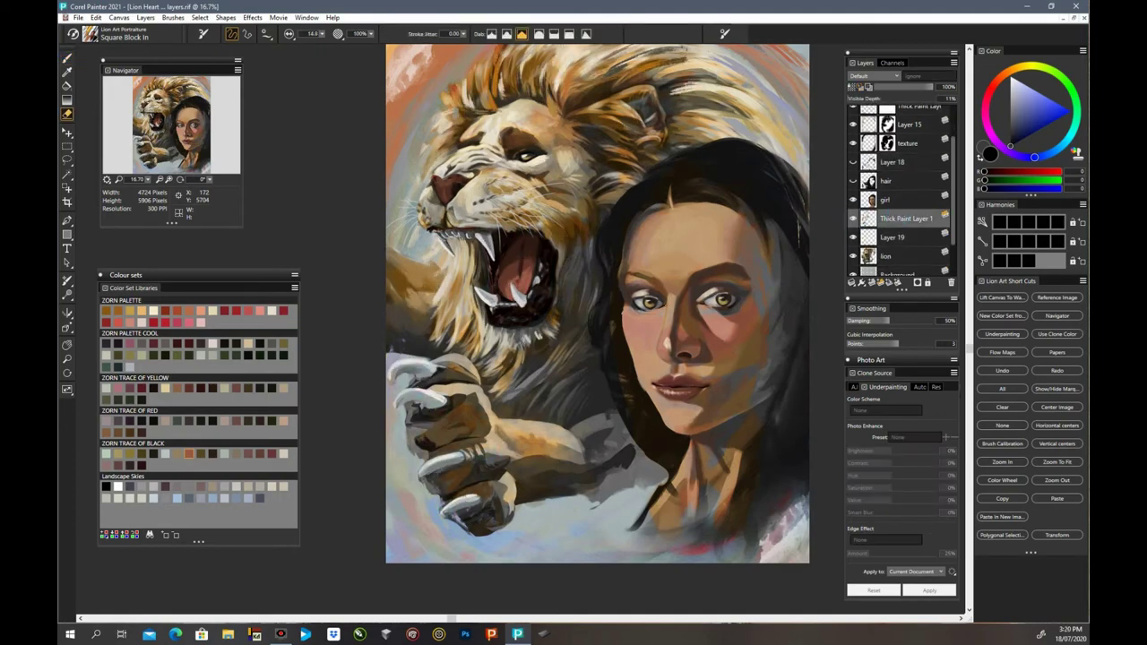
Step: Show the hair layer and Layer 18 again, and clean up strokes around the upper claws with the eraser
{"action": "left_click", "coordinate": [852, 180]}
{"action": "left_click", "coordinate": [887, 180]}
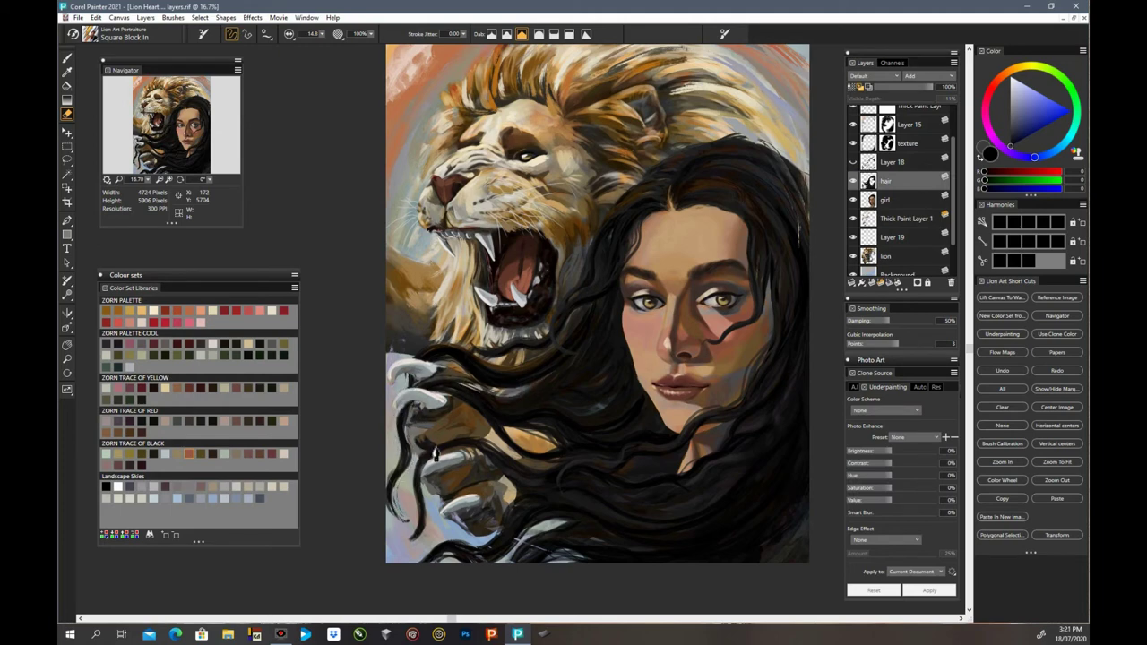
{"action": "left_click", "coordinate": [854, 224]}
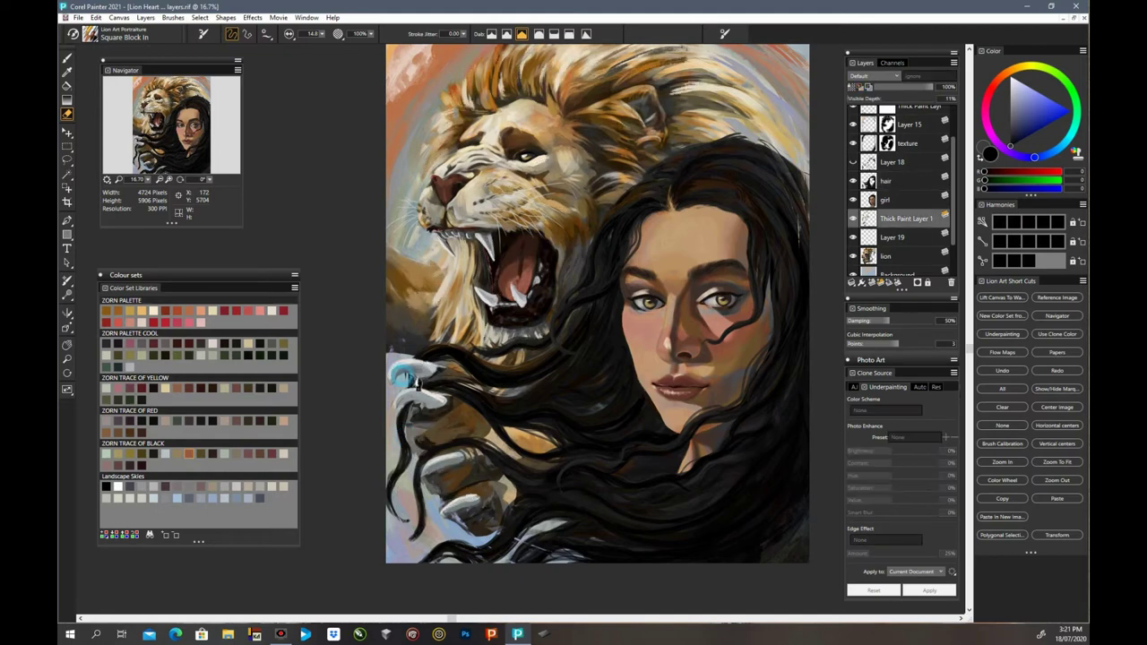
{"action": "left_click", "coordinate": [852, 161]}
{"action": "left_click", "coordinate": [892, 161]}
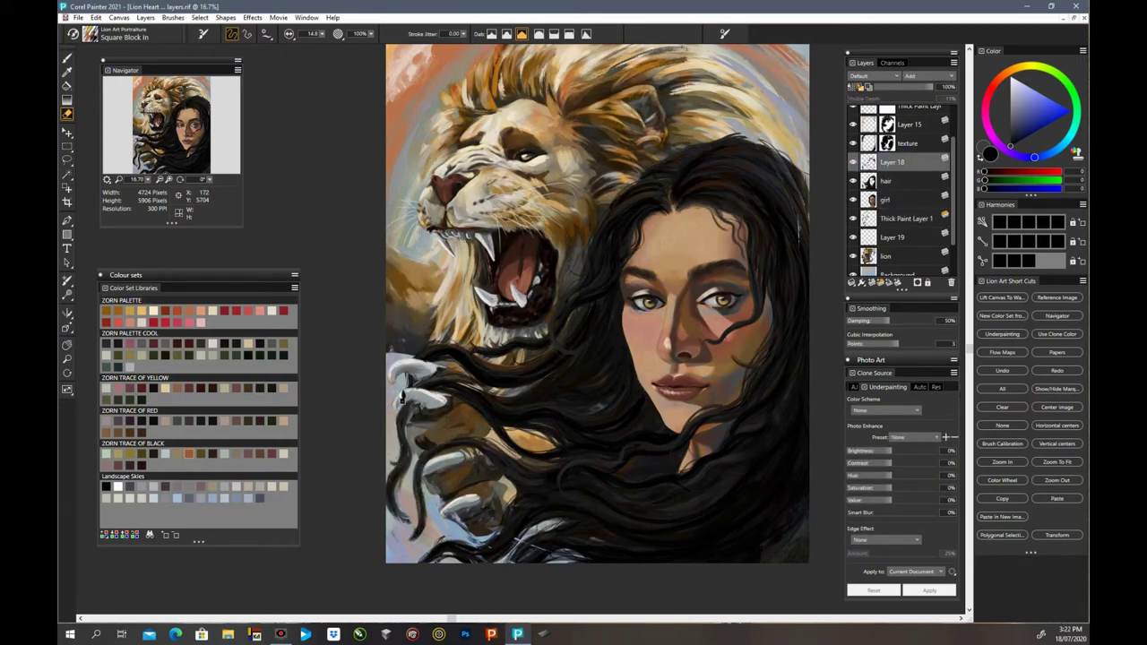
Step: Add a new layer above the hair layer with Thick Paint Layer 2 hidden, and sample the dark hair colour for the brush
{"action": "key", "text": "ctrl+="}
{"action": "scroll", "coordinate": [590, 381], "scroll_direction": "down", "scroll_amount": 2}
{"action": "scroll", "coordinate": [919, 193], "scroll_direction": "up", "scroll_amount": 2}
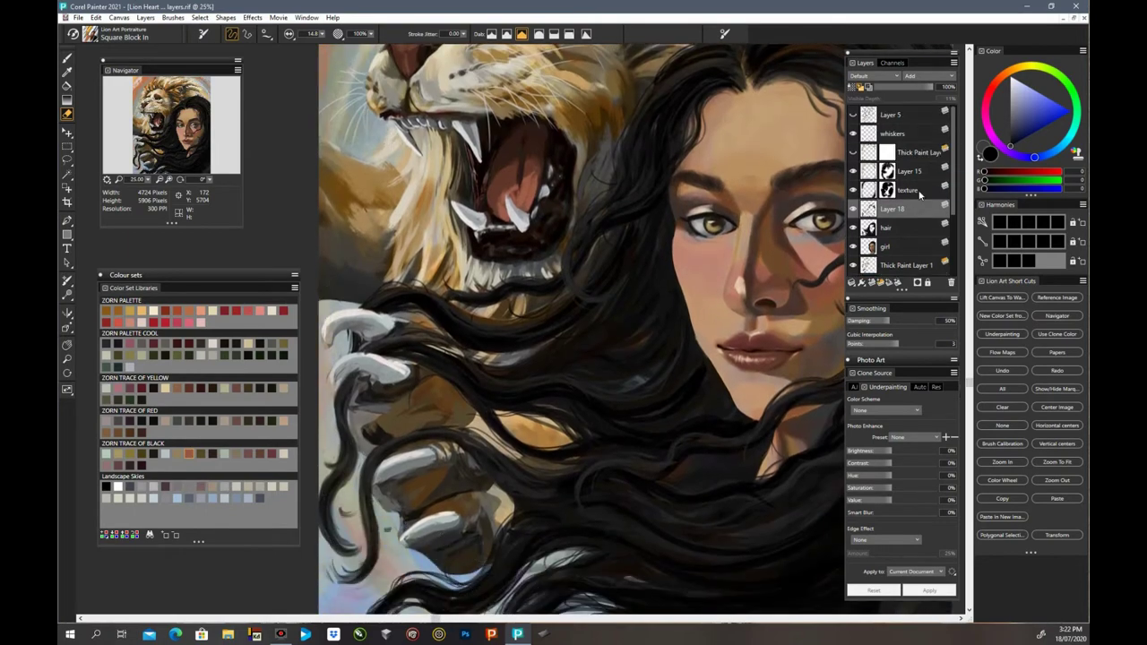
{"action": "key", "text": "ctrl+shift+n"}
{"action": "key", "text": "alt"}
{"action": "left_click", "coordinate": [397, 303]}
{"action": "key", "text": "b"}
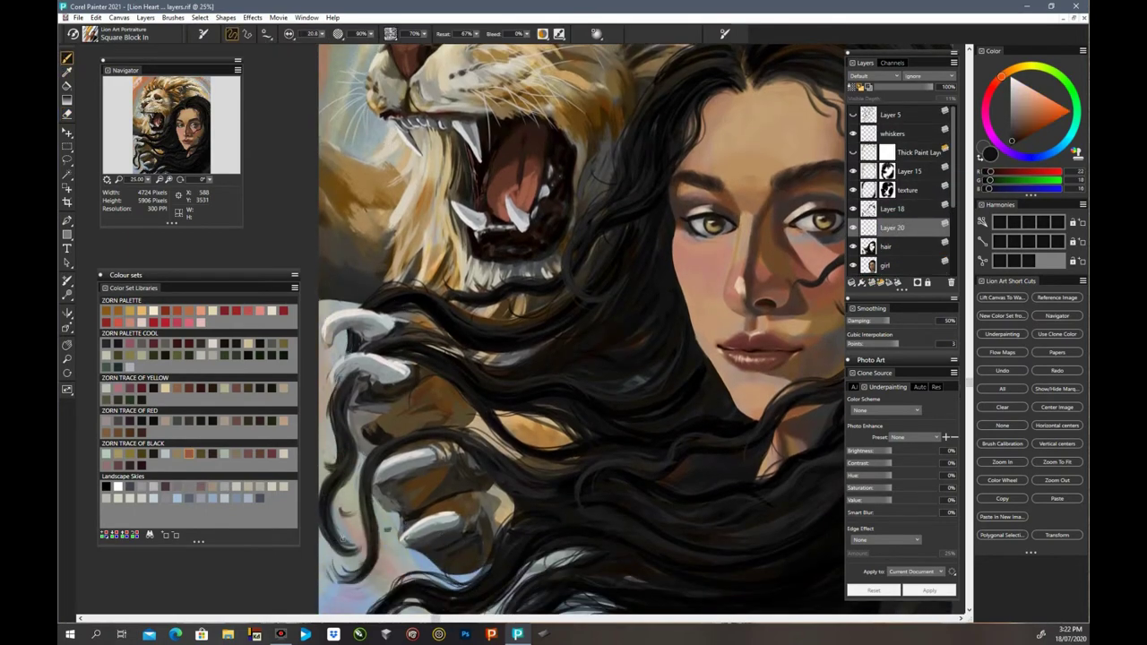
Step: Hide Layer 18, select the hair layer and erase untidy hair edges around the lion's paws
{"action": "left_click", "coordinate": [853, 246]}
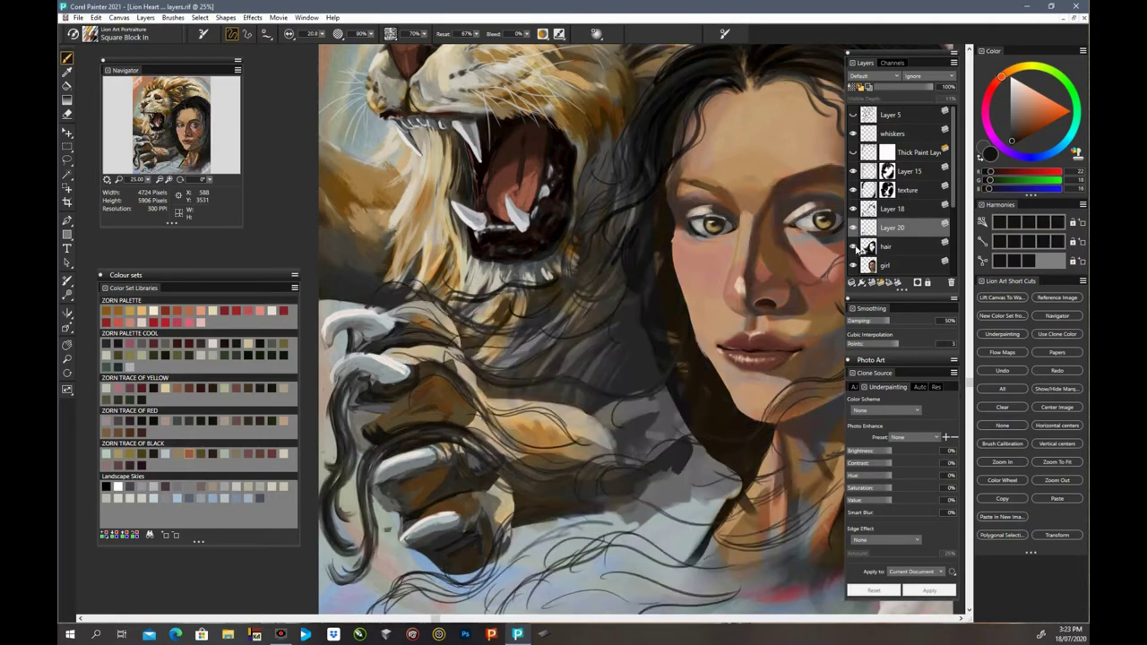
{"action": "left_click", "coordinate": [853, 246]}
{"action": "left_click", "coordinate": [854, 209]}
{"action": "left_click", "coordinate": [854, 246]}
{"action": "left_click", "coordinate": [853, 246]}
{"action": "left_click", "coordinate": [886, 247]}
{"action": "key", "text": "n"}
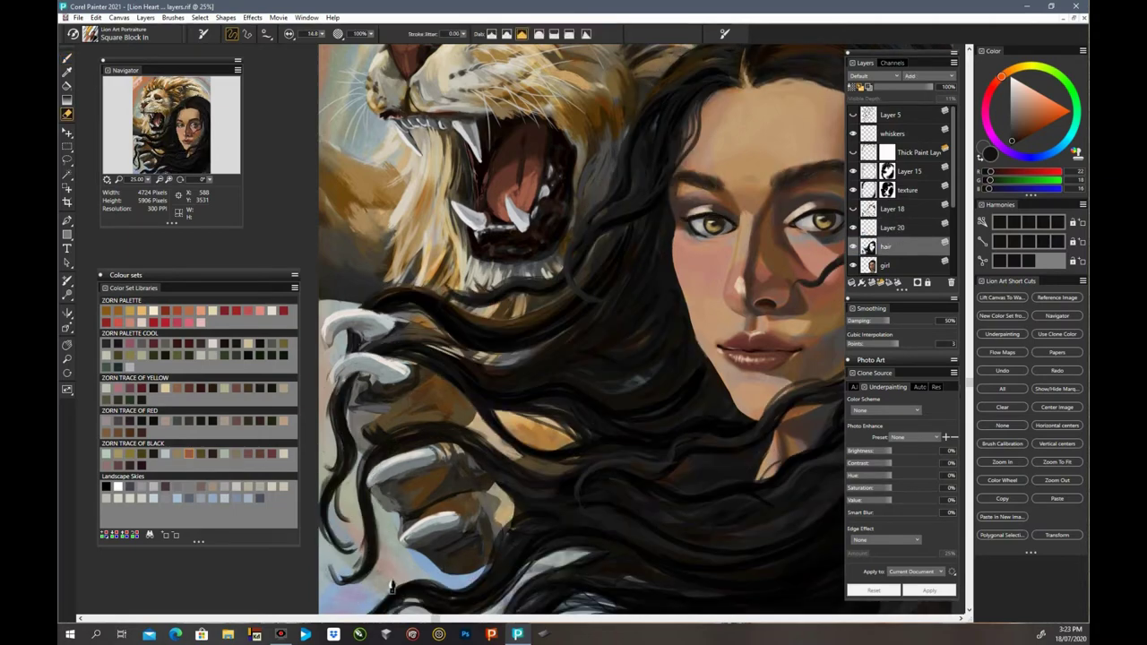
Step: Paint and trim dark hair strokes around the upper claws and the flowing locks beside them on Layer 20
{"action": "left_click", "coordinate": [892, 228]}
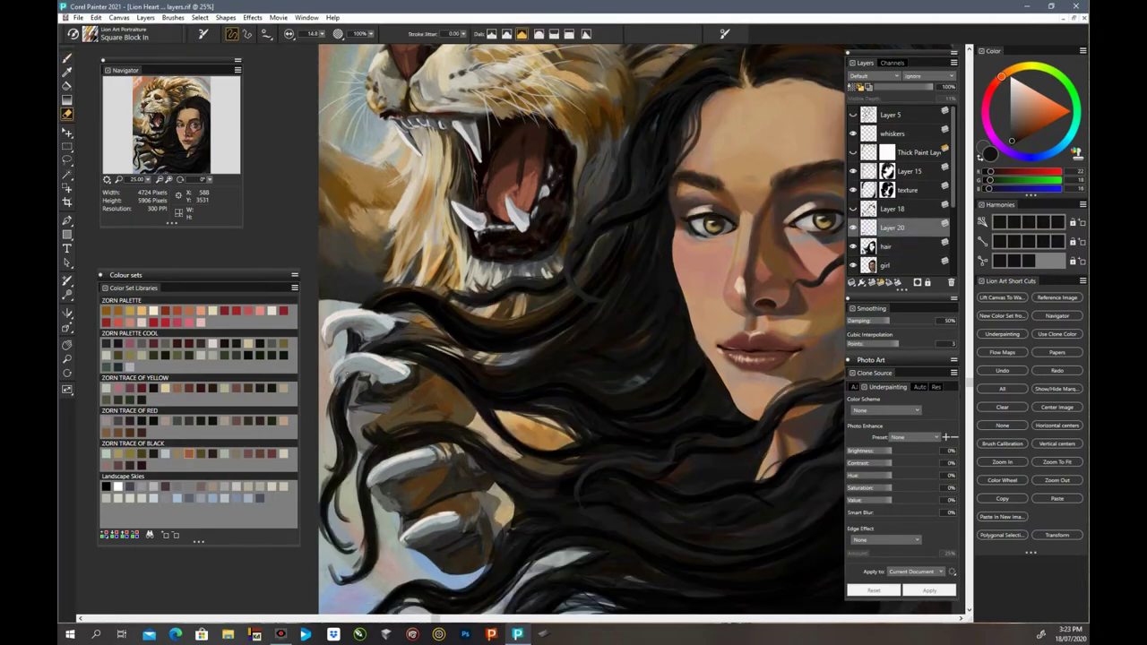
{"action": "key", "text": "b"}
{"action": "left_click_drag", "start_coordinate": [356, 368], "coordinate": [346, 439]}
{"action": "key", "text": "n"}
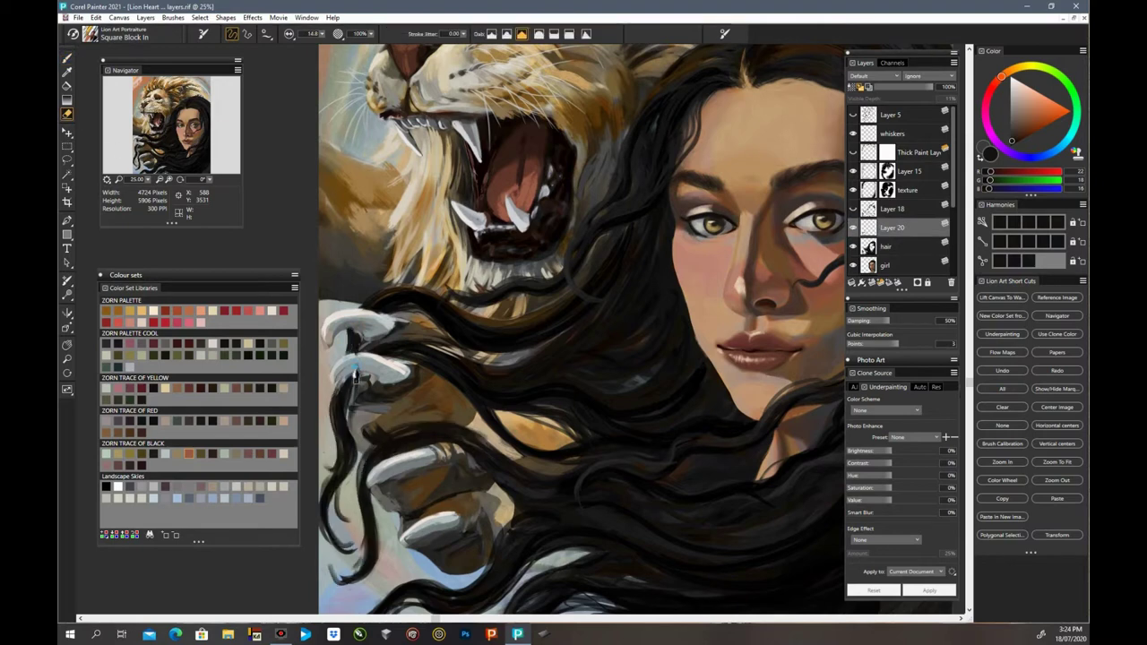
{"action": "left_click_drag", "start_coordinate": [357, 367], "coordinate": [351, 416]}
{"action": "left_click_drag", "start_coordinate": [344, 381], "coordinate": [342, 457]}
{"action": "key", "text": "b"}
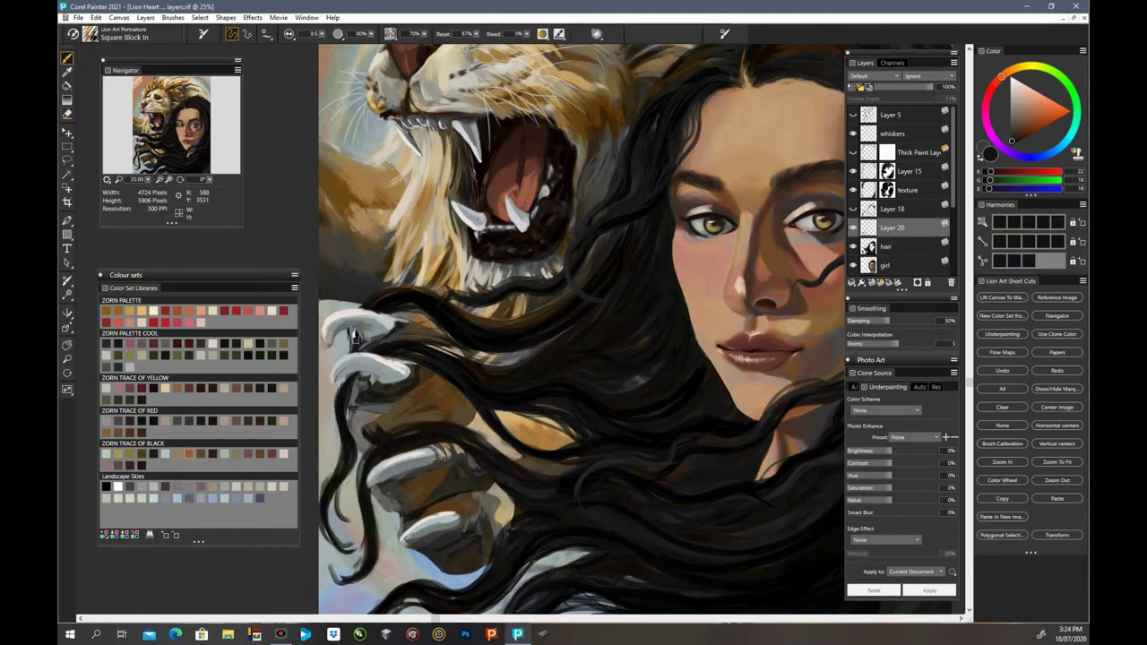
{"action": "left_click_drag", "start_coordinate": [458, 349], "coordinate": [556, 361]}
{"action": "left_click_drag", "start_coordinate": [493, 334], "coordinate": [575, 357]}
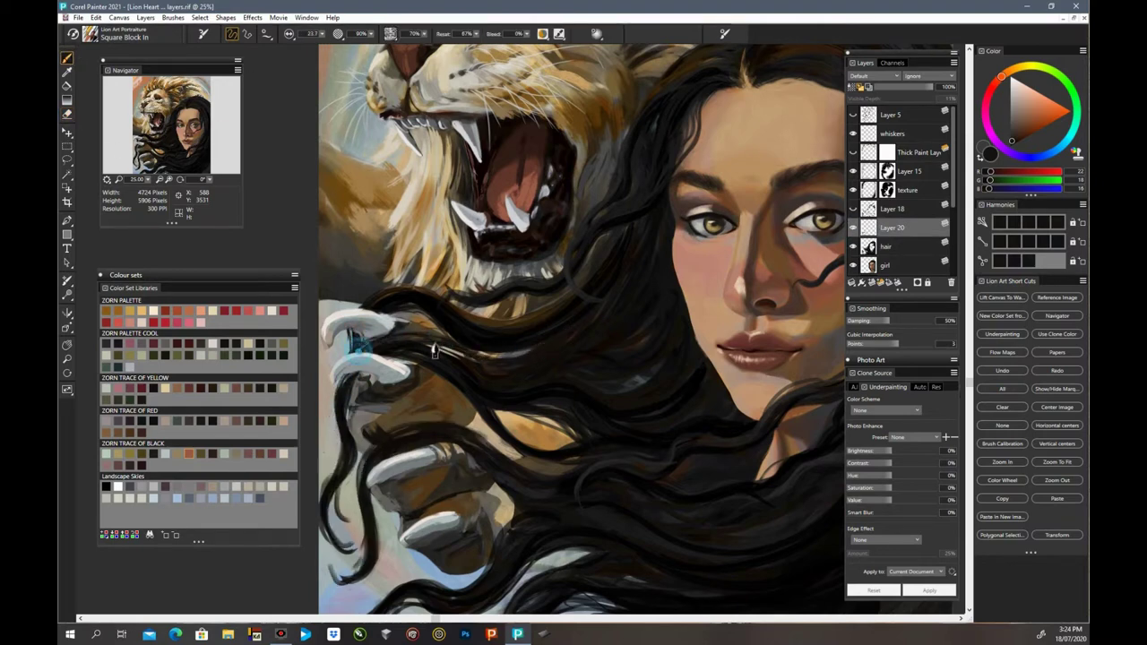
Step: Show Layer 18 again and erase its loose strands around the lower paw
{"action": "left_click", "coordinate": [852, 209]}
{"action": "left_click", "coordinate": [852, 209]}
{"action": "left_click", "coordinate": [867, 210]}
{"action": "left_click", "coordinate": [853, 209]}
{"action": "key", "text": "n"}
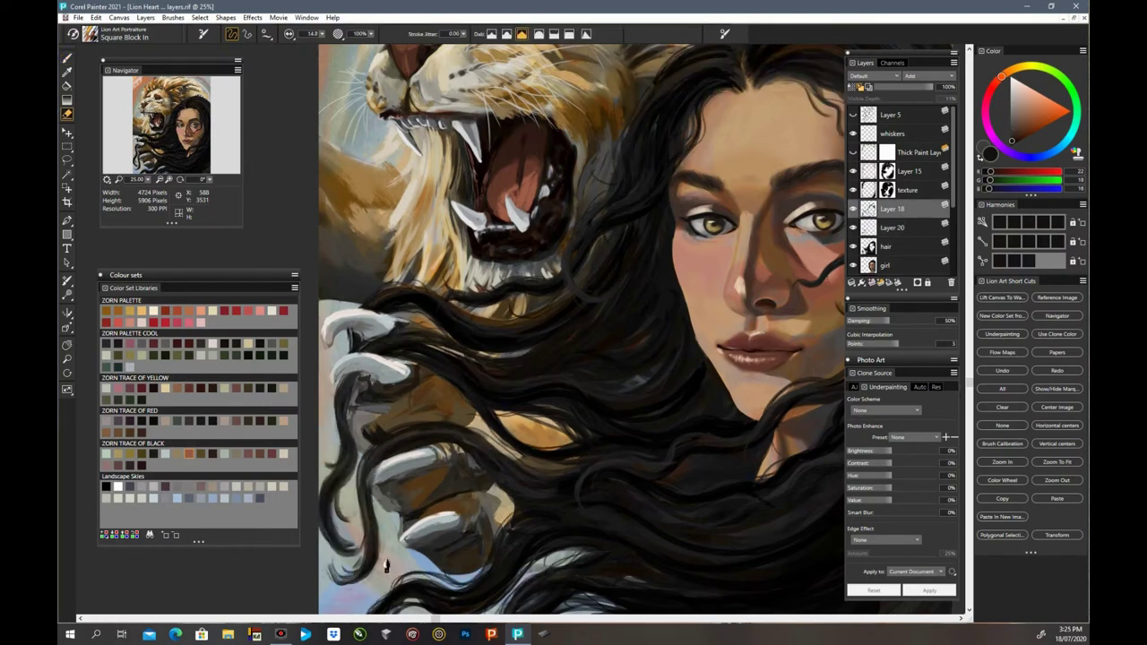
Step: Erase parts of the hair strands beneath the lion's jaw on the hair layer and Layer 18
{"action": "key", "text": "ctrl+0"}
{"action": "left_click", "coordinate": [862, 248]}
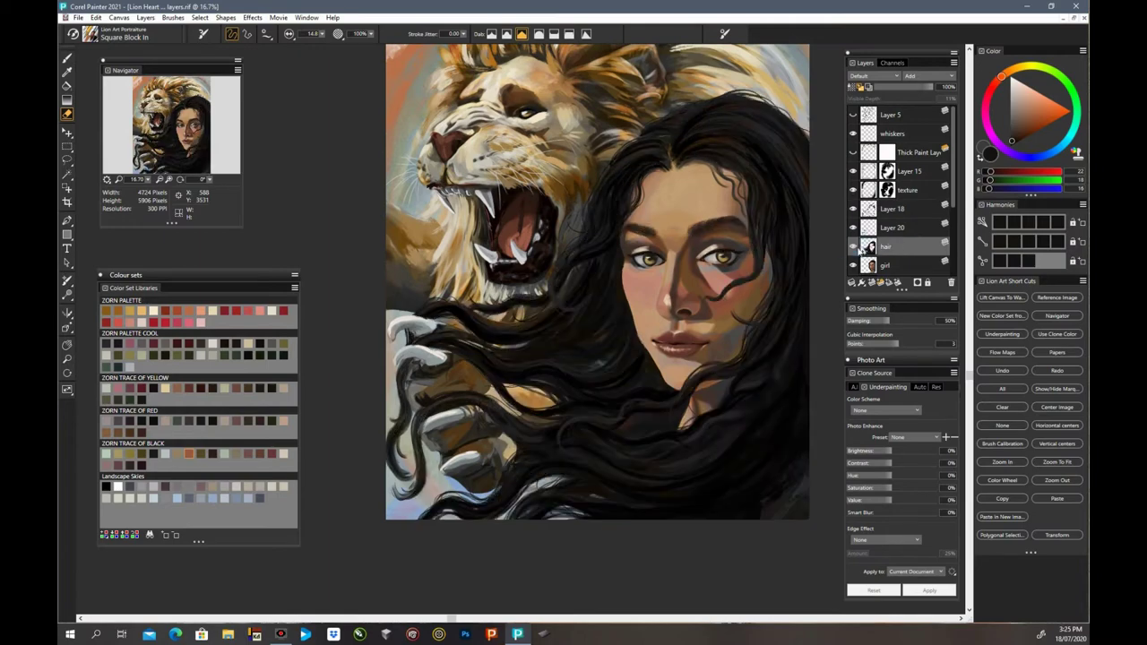
{"action": "mouse_move", "coordinate": [490, 314]}
{"action": "left_mouse_down"}
{"action": "mouse_move", "coordinate": [476, 310]}
{"action": "mouse_move", "coordinate": [528, 309]}
{"action": "left_mouse_up"}
{"action": "scroll", "coordinate": [512, 316], "scroll_direction": "up", "scroll_amount": 2}
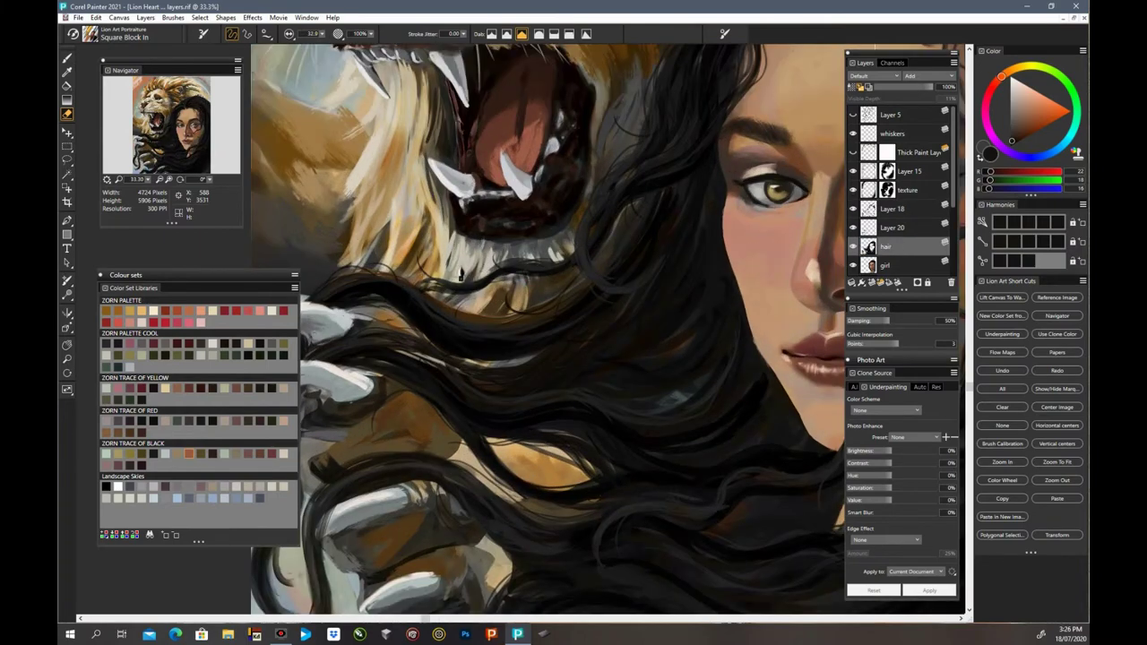
{"action": "left_click_drag", "start_coordinate": [969, 387], "coordinate": [970, 355]}
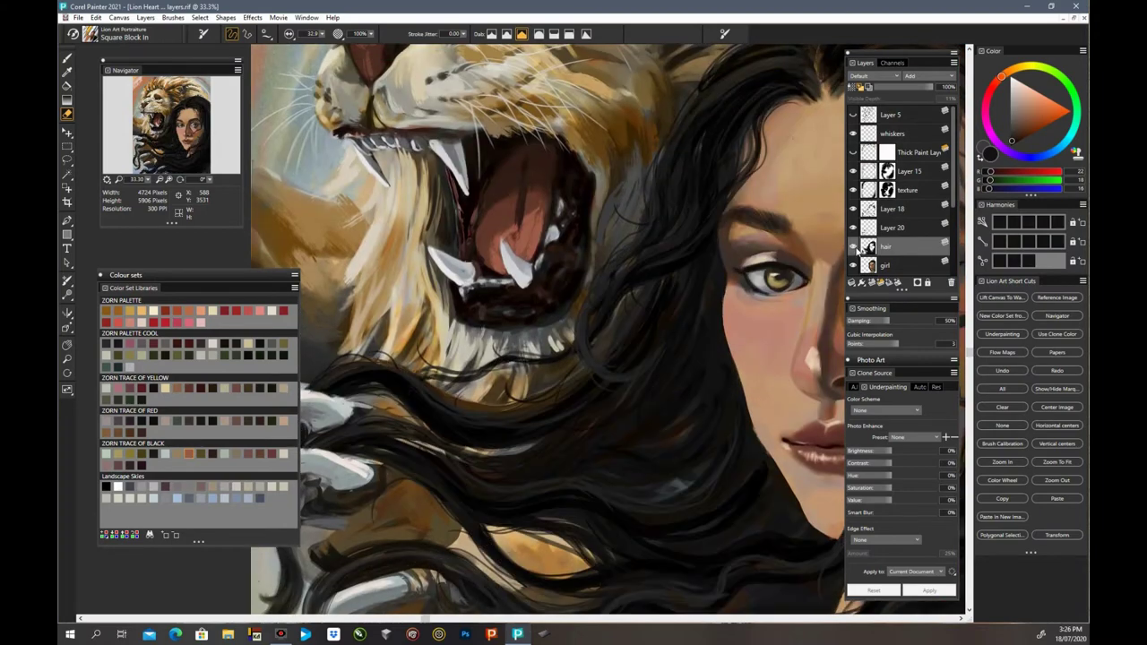
{"action": "left_click", "coordinate": [862, 211]}
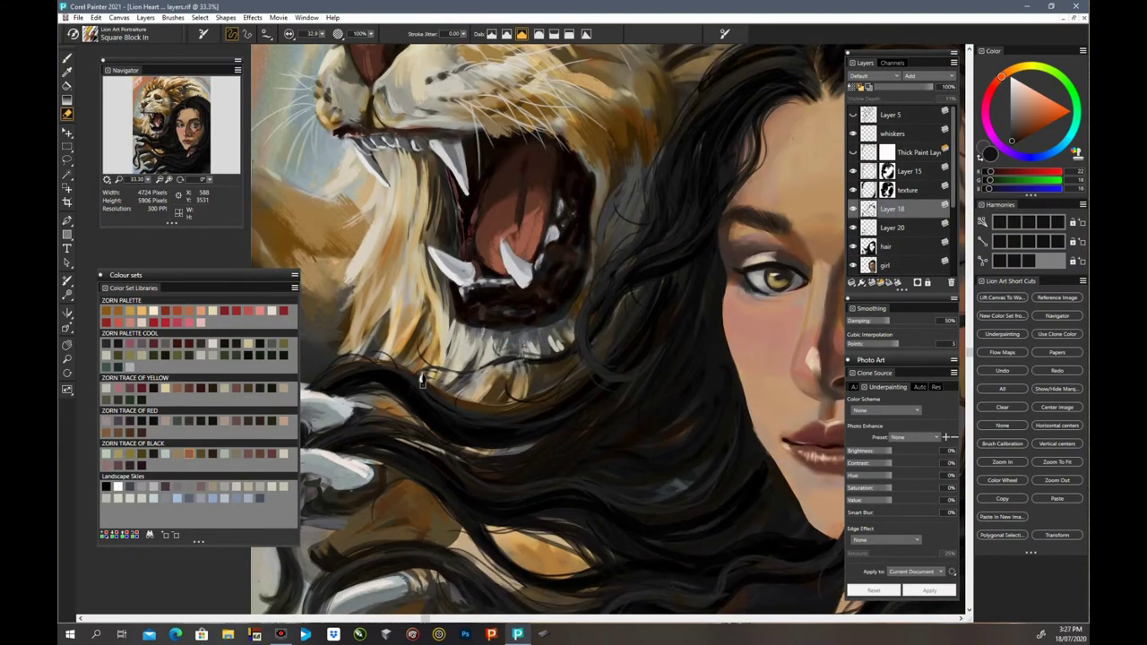
{"action": "left_click", "coordinate": [860, 247]}
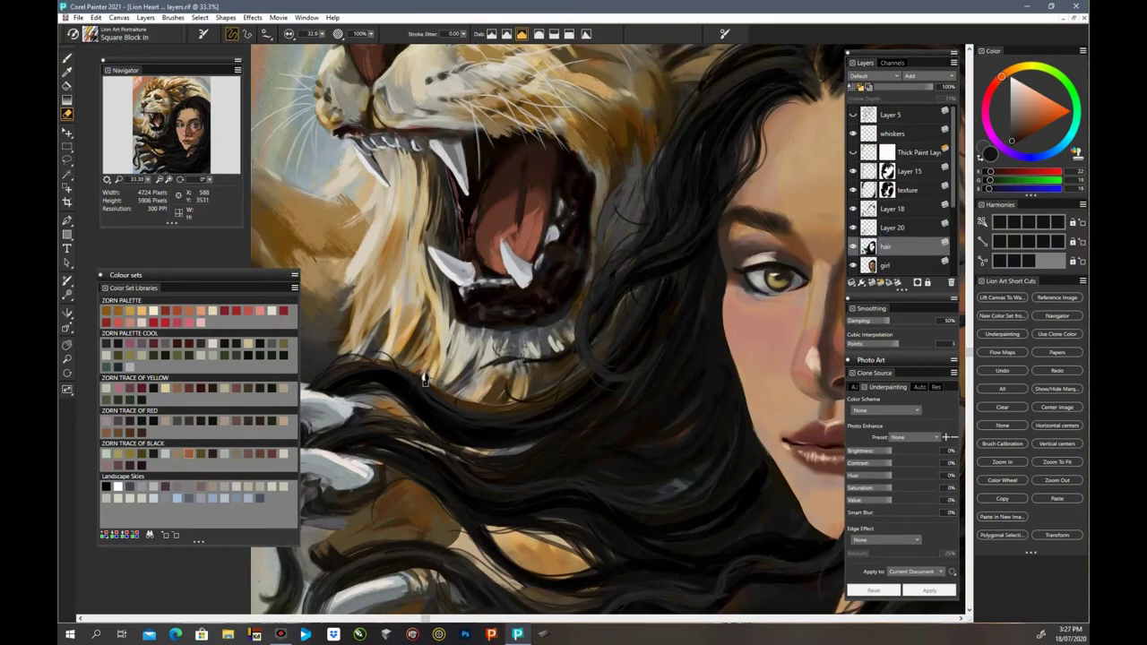
Step: Draw fine dark hair strands under the lion's jaw on Layer 20 with the Scratchboard Tool
{"action": "left_click", "coordinate": [887, 227]}
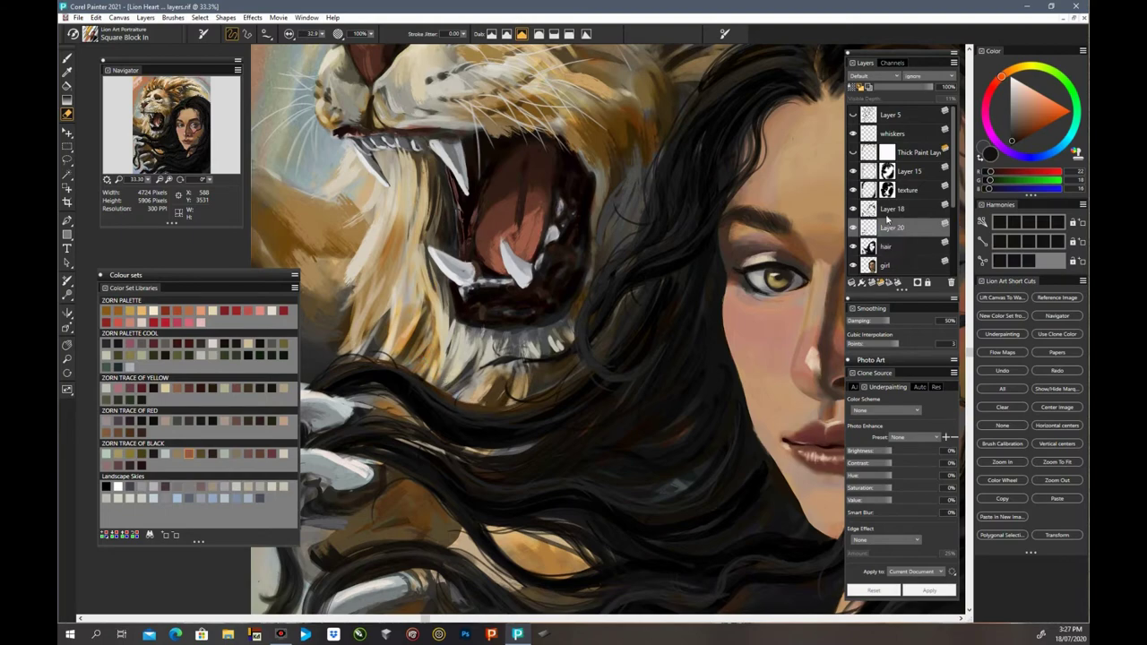
{"action": "left_click", "coordinate": [89, 34]}
{"action": "left_click", "coordinate": [266, 97]}
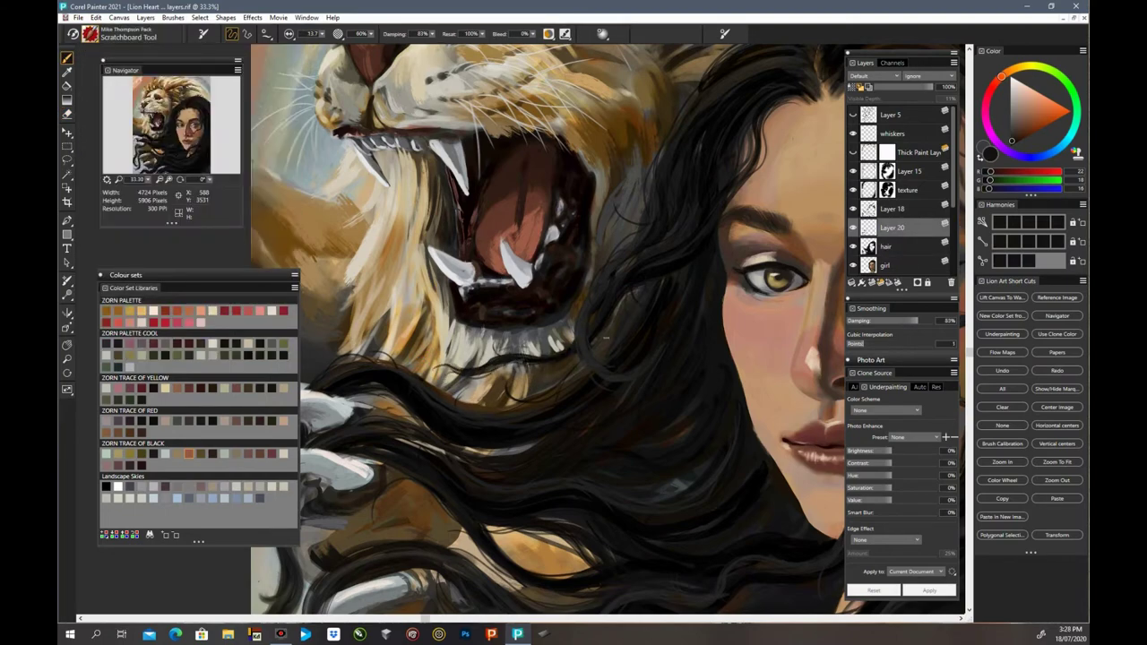
{"action": "scroll", "coordinate": [751, 330], "scroll_direction": "up", "scroll_amount": 3}
{"action": "left_click", "coordinate": [852, 227]}
{"action": "left_click", "coordinate": [852, 228]}
Step: Merge Layer 20 into the hair layer, leaving Layer 18 separate
{"action": "left_click", "coordinate": [891, 209], "text": "shift"}
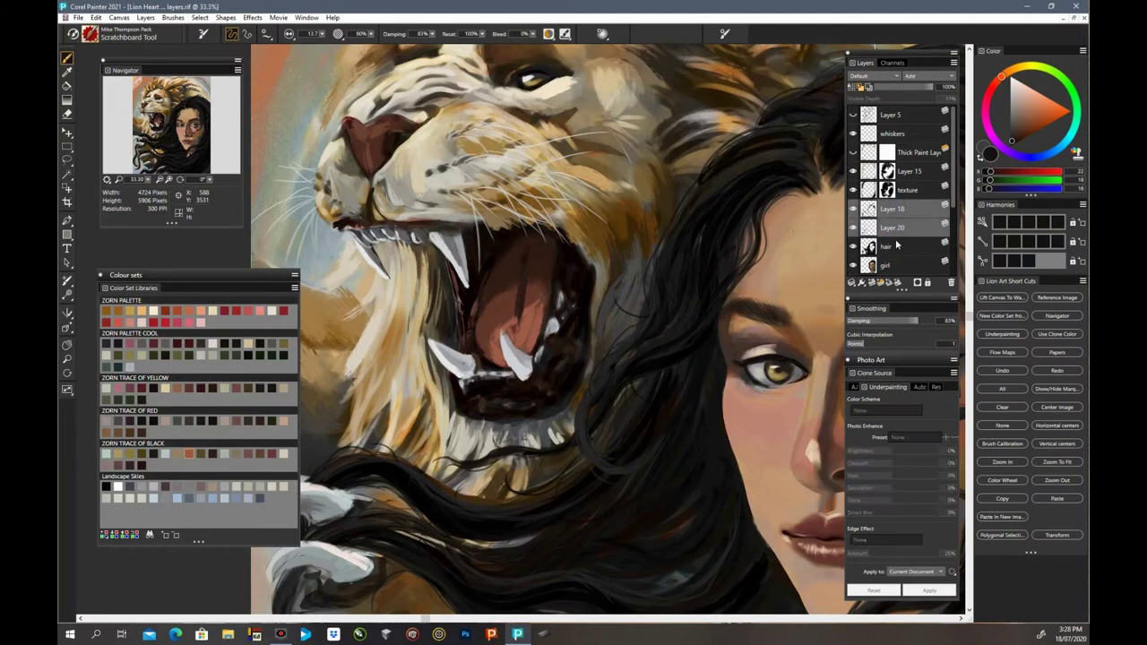
{"action": "left_click", "coordinate": [892, 227]}
{"action": "left_click", "coordinate": [853, 209]}
{"action": "left_click", "coordinate": [853, 209]}
{"action": "key", "text": "ctrl+e"}
{"action": "left_click", "coordinate": [853, 209]}
{"action": "left_click", "coordinate": [853, 209]}
Step: Select Thick Paint Layer 1 with the eraser and compare the painting with that layer hidden and shown
{"action": "left_click_drag", "start_coordinate": [951, 208], "coordinate": [951, 243]}
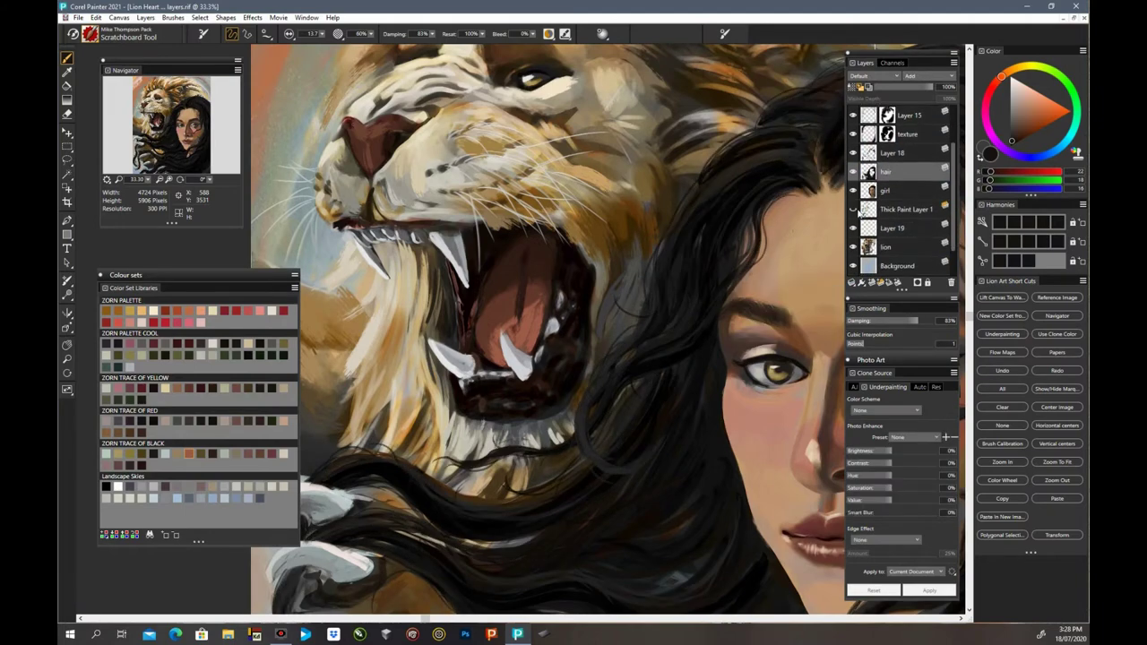
{"action": "left_click", "coordinate": [892, 208]}
{"action": "key", "text": "n"}
{"action": "key", "text": "ctrl+minus"}
{"action": "left_click", "coordinate": [853, 209]}
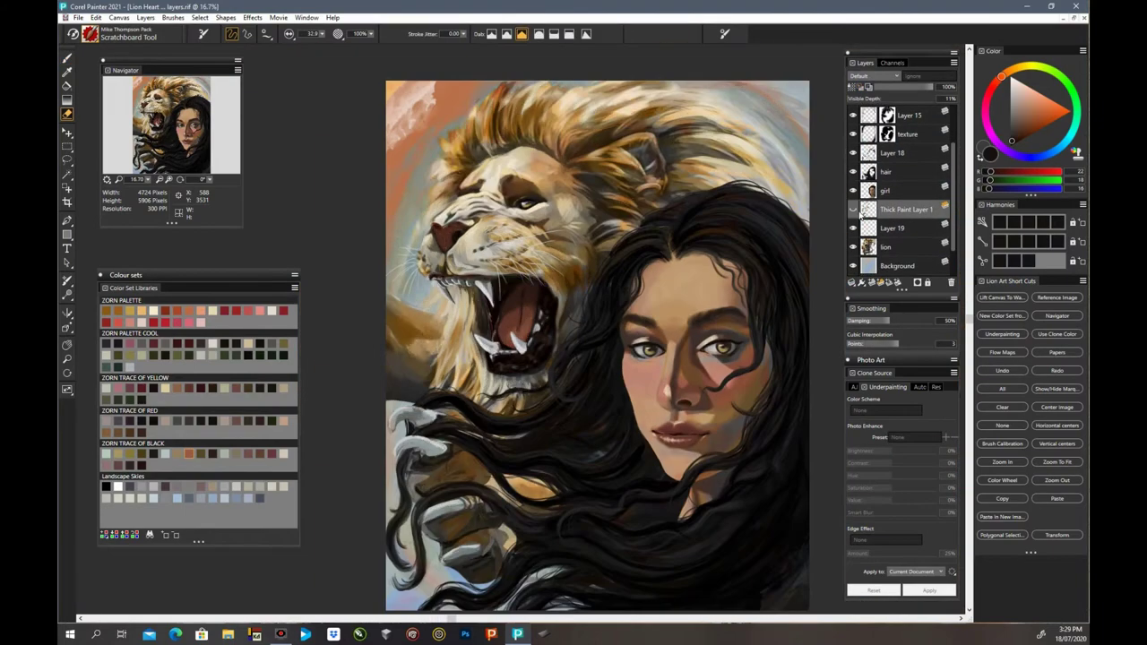
{"action": "left_click", "coordinate": [852, 208]}
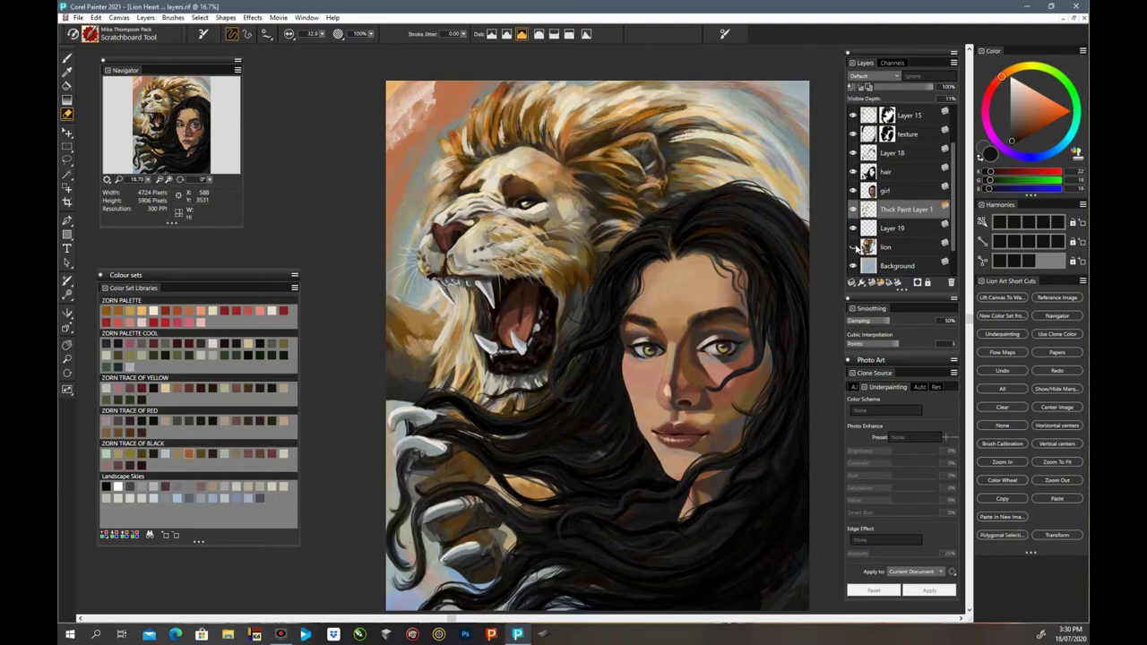
Step: Erase thick paint strokes over the lion's mouth and muzzle on Thick Paint Layer 1
{"action": "key", "text": "ctrl+plus"}
{"action": "key", "text": "ctrl+plus"}
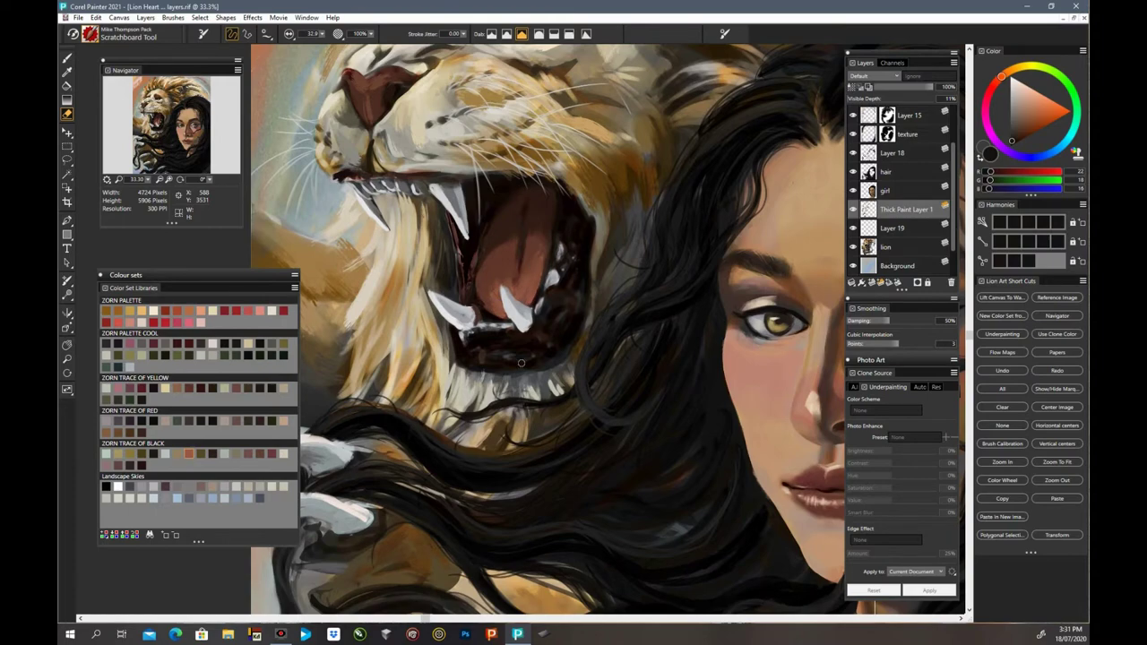
{"action": "left_click_drag", "start_coordinate": [424, 619], "coordinate": [374, 618]}
{"action": "scroll", "coordinate": [661, 392], "scroll_direction": "up", "scroll_amount": 1}
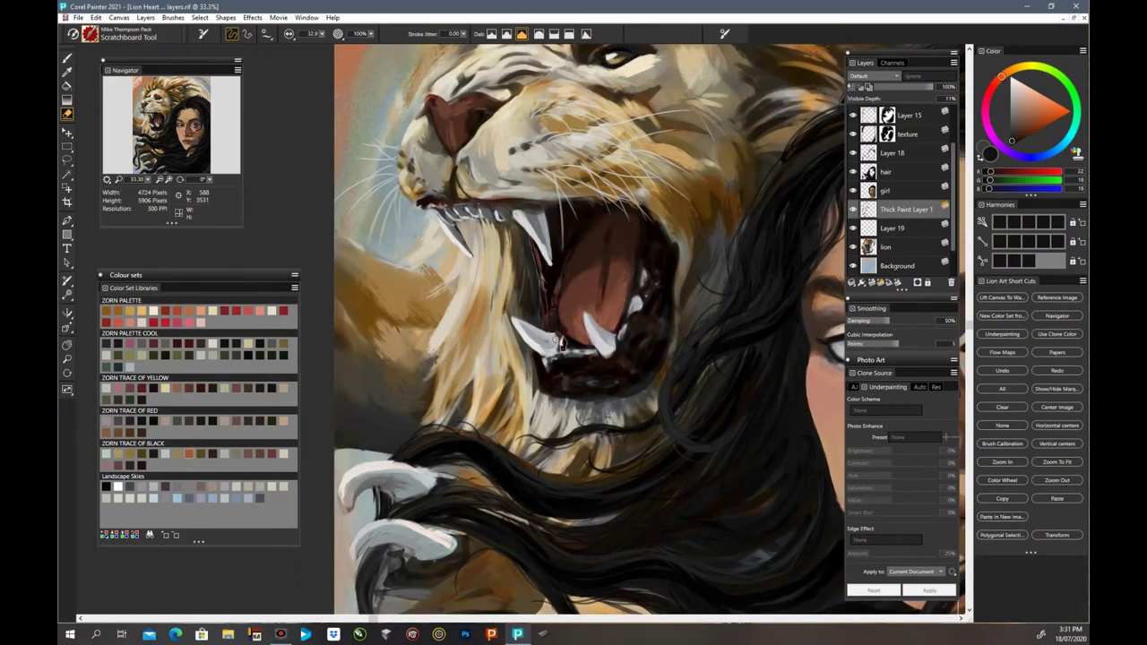
{"action": "scroll", "coordinate": [655, 240], "scroll_direction": "up", "scroll_amount": 3}
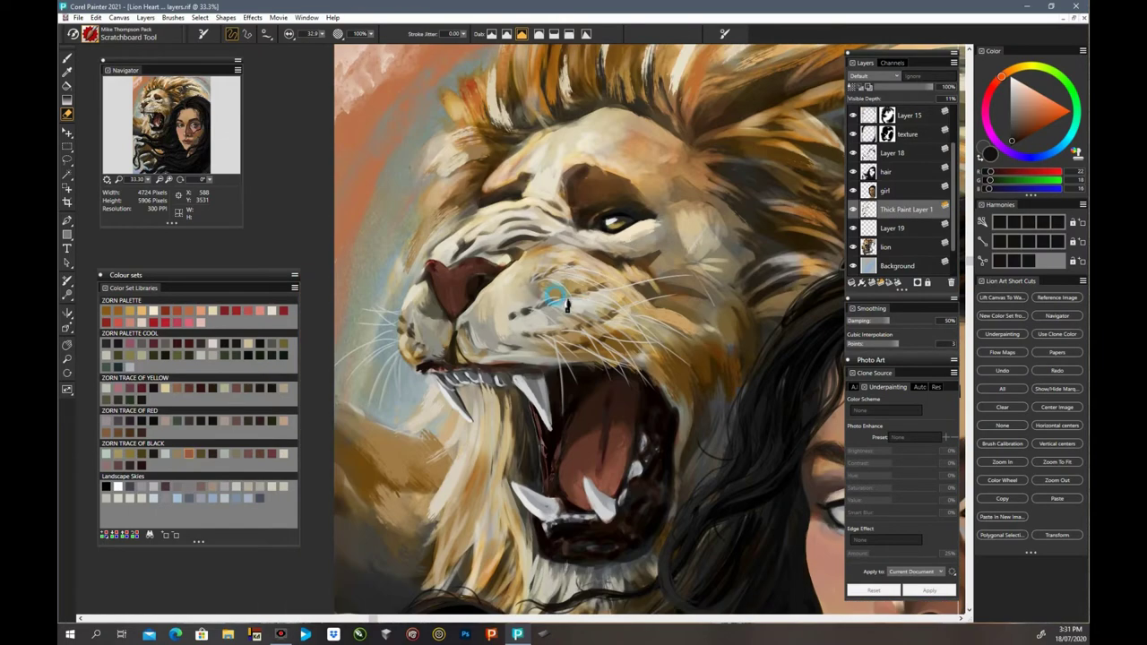
{"action": "scroll", "coordinate": [663, 323], "scroll_direction": "up", "scroll_amount": 1}
{"action": "key", "text": "ctrl+minus"}
{"action": "key", "text": "ctrl+minus"}
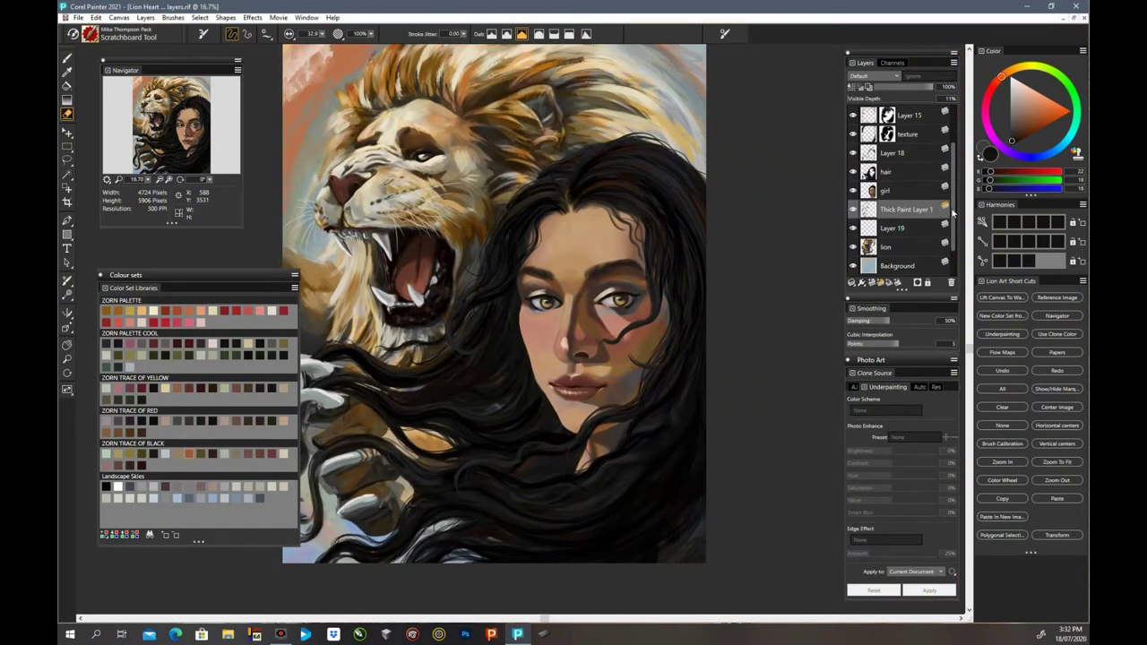
Step: Paint on Thick Paint Layer 2's mask with the Square Block In brush around the hair locks, comparing the layer hidden and shown
{"action": "scroll", "coordinate": [860, 213], "scroll_direction": "up", "scroll_amount": 1}
{"action": "key", "text": "ctrl+minus"}
{"action": "left_click", "coordinate": [126, 33]}
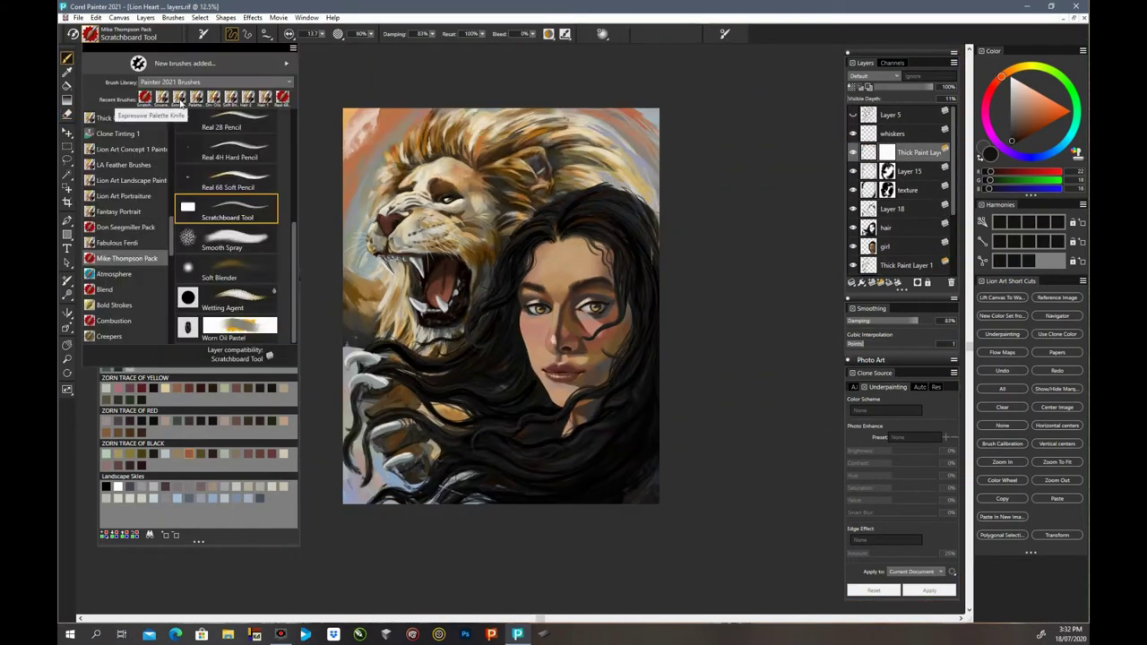
{"action": "left_click", "coordinate": [177, 99]}
{"action": "key", "text": "ctrl+plus"}
{"action": "left_click_drag", "start_coordinate": [407, 563], "coordinate": [452, 563]}
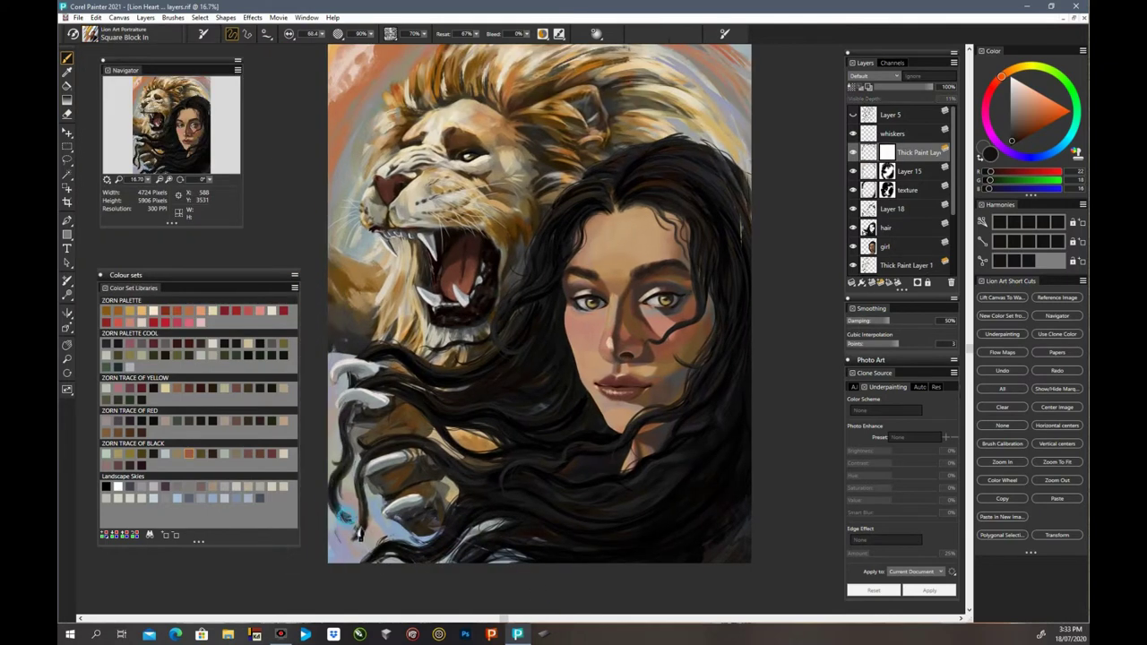
{"action": "left_click_drag", "start_coordinate": [729, 171], "coordinate": [729, 288]}
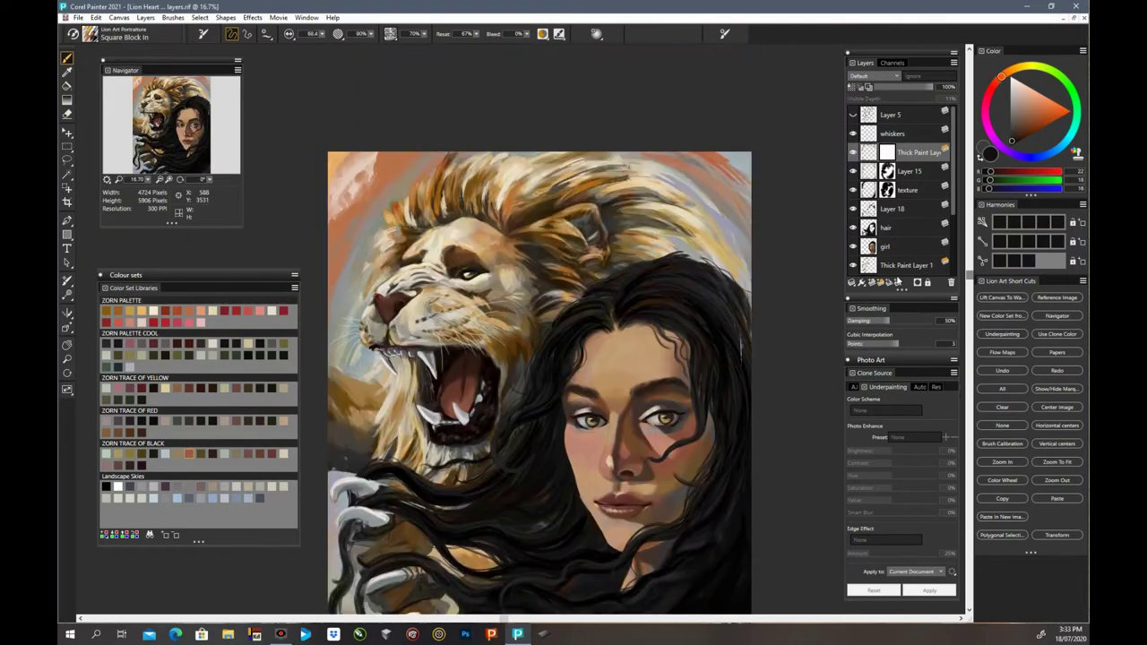
{"action": "left_click", "coordinate": [854, 153]}
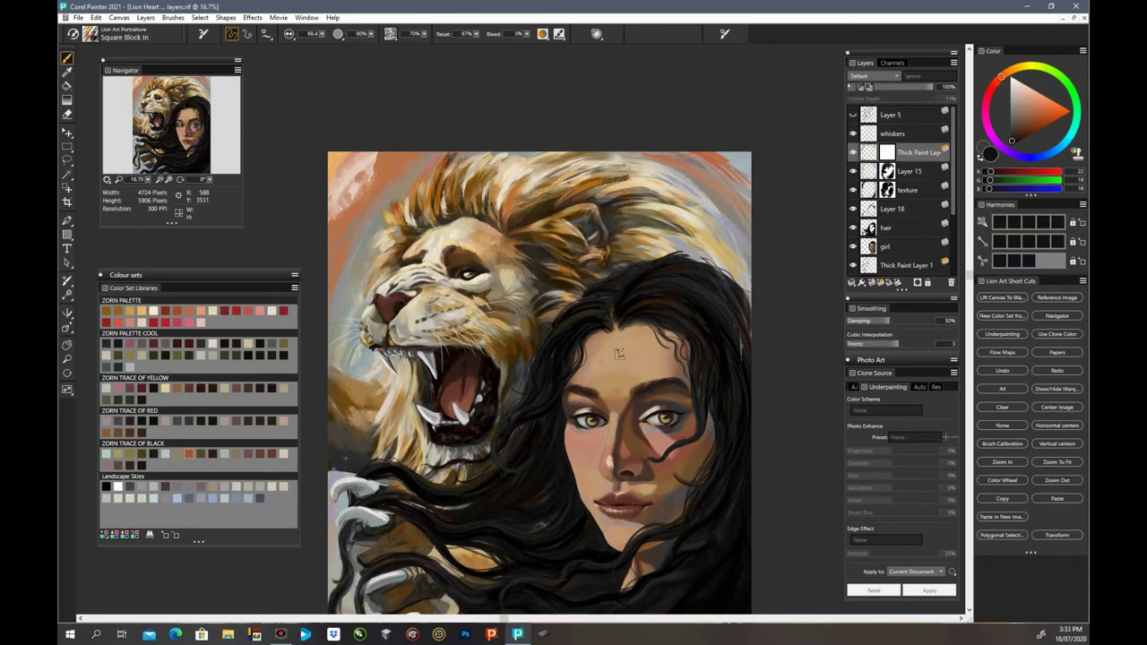
{"action": "key", "text": "ctrl+minus"}
{"action": "key", "text": "ctrl+minus"}
{"action": "left_click", "coordinate": [853, 153]}
{"action": "left_click", "coordinate": [854, 152]}
Step: Select Thick Paint Layer 1 with the eraser and compare the whole painting with that layer hidden and shown
{"action": "scroll", "coordinate": [907, 199], "scroll_direction": "down", "scroll_amount": 3}
{"action": "left_click", "coordinate": [906, 193]}
{"action": "left_click", "coordinate": [67, 114]}
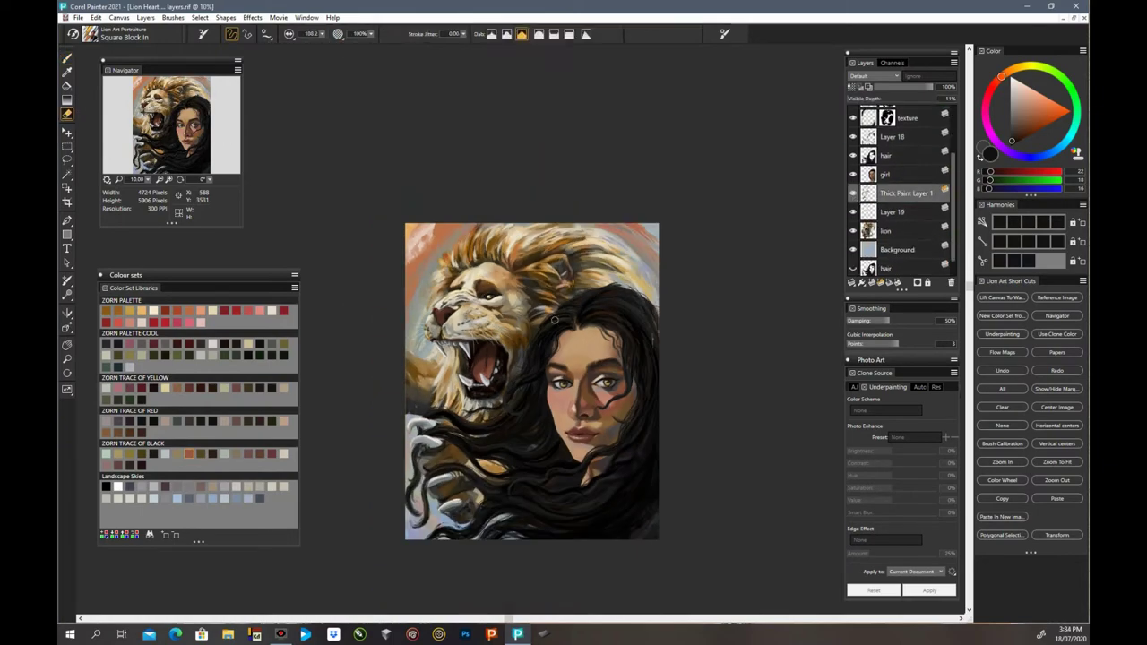
{"action": "key", "text": "ctrl+minus"}
{"action": "key", "text": "ctrl+plus"}
{"action": "key", "text": "ctrl+plus"}
{"action": "scroll", "coordinate": [862, 197], "scroll_direction": "down", "scroll_amount": 1}
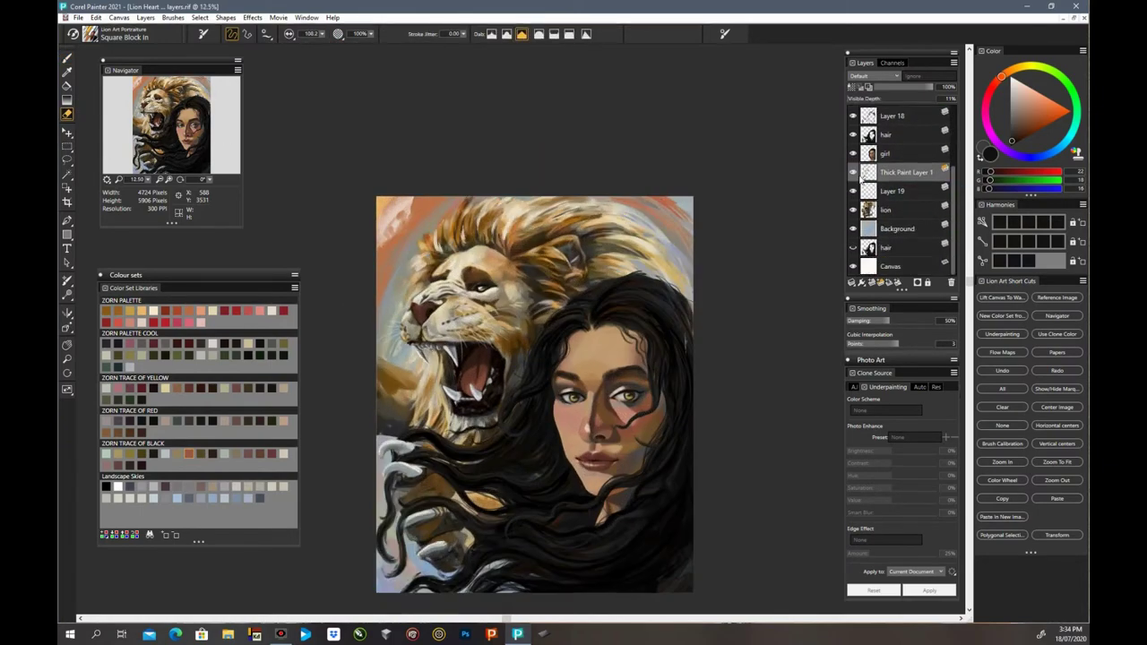
{"action": "left_click", "coordinate": [853, 173]}
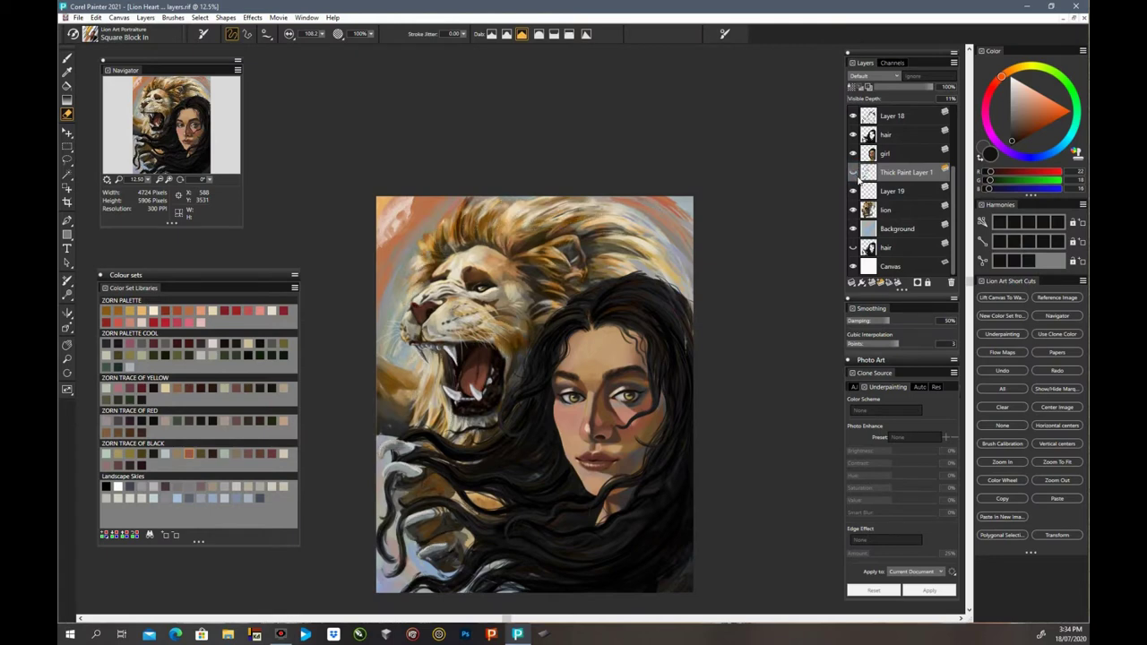
{"action": "left_click", "coordinate": [854, 173]}
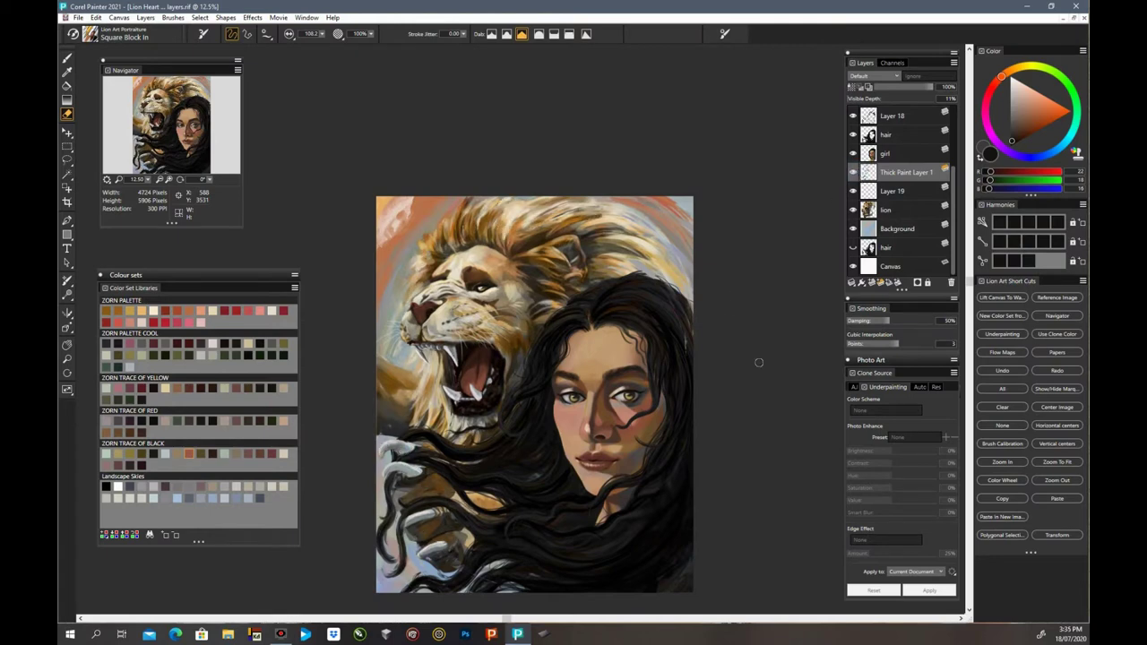
{"action": "left_click", "coordinate": [855, 173]}
{"action": "left_click", "coordinate": [854, 173]}
Step: Compare the lion's head up close with Thick Paint Layer 1 hidden and shown
{"action": "key", "text": "ctrl+plus"}
{"action": "key", "text": "ctrl+plus"}
{"action": "key", "text": "ctrl+plus"}
{"action": "left_click_drag", "start_coordinate": [665, 429], "coordinate": [755, 448]}
{"action": "left_click", "coordinate": [854, 173]}
{"action": "left_click", "coordinate": [854, 173]}
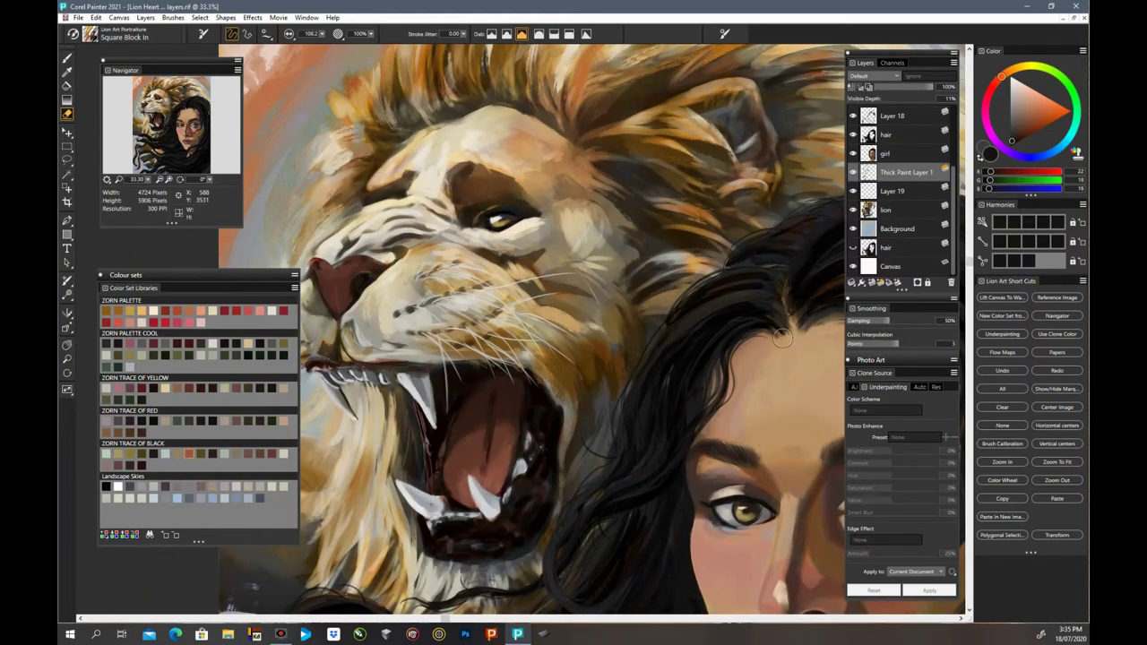
Step: Paint dark grey shading around the lion's upper claws on Layer 19 with the Square Block In brush, using a sampled colour
{"action": "key", "text": "ctrl+minus"}
{"action": "left_click_drag", "start_coordinate": [559, 580], "coordinate": [559, 427]}
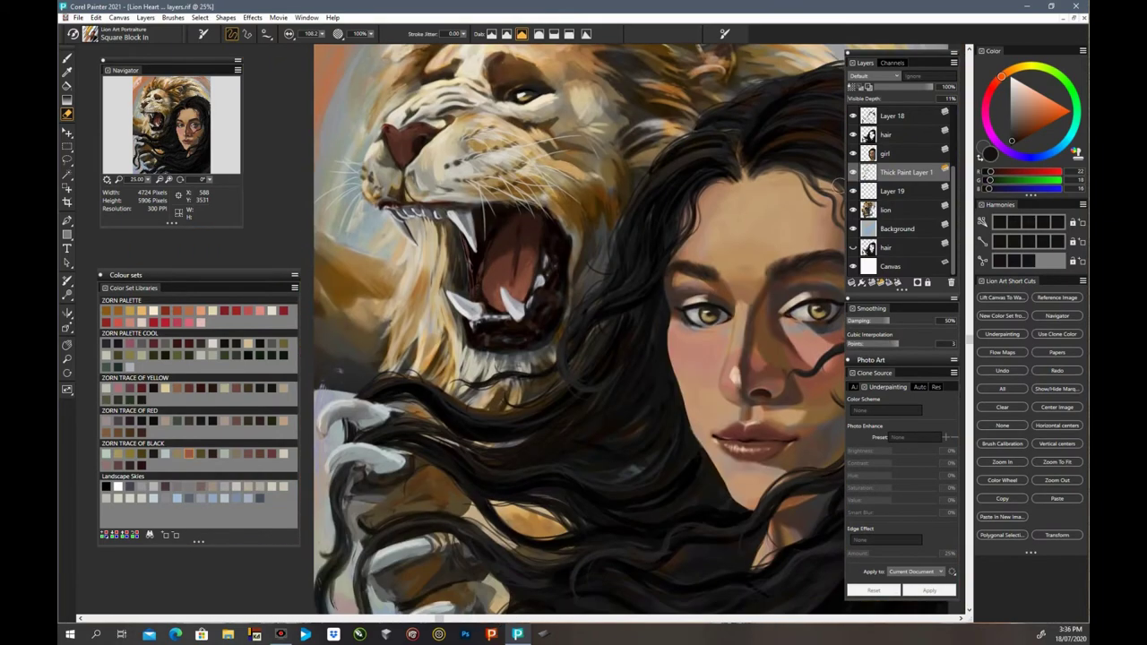
{"action": "left_click", "coordinate": [890, 193]}
{"action": "key", "text": "b"}
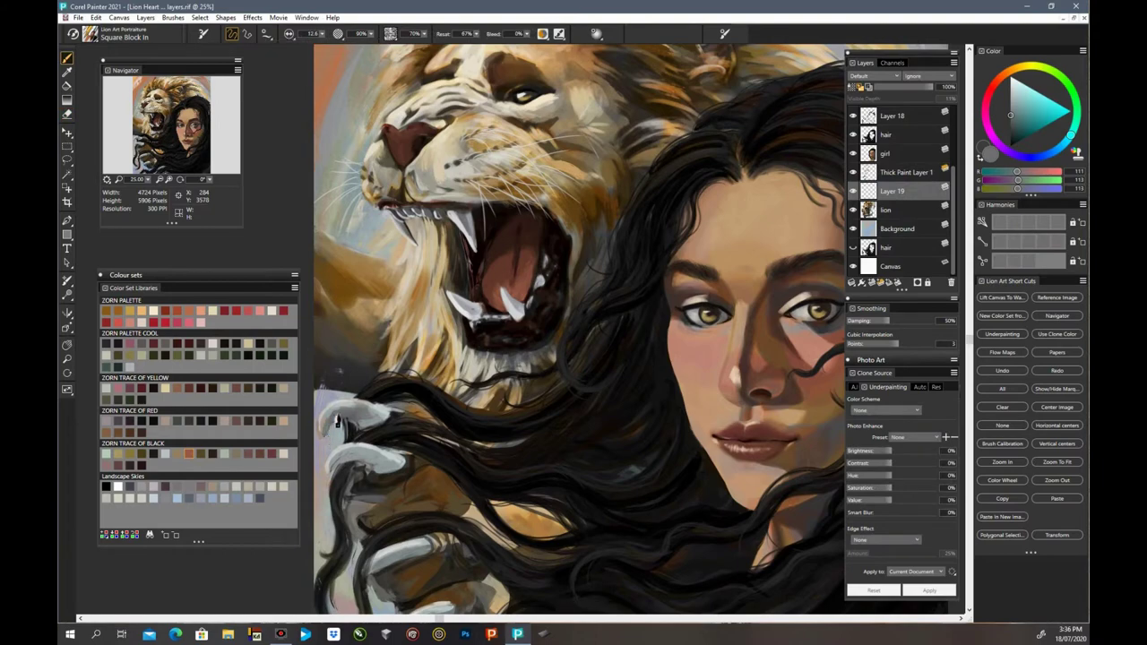
{"action": "left_click_drag", "start_coordinate": [383, 466], "coordinate": [383, 361]}
{"action": "left_click", "coordinate": [334, 327], "text": "alt"}
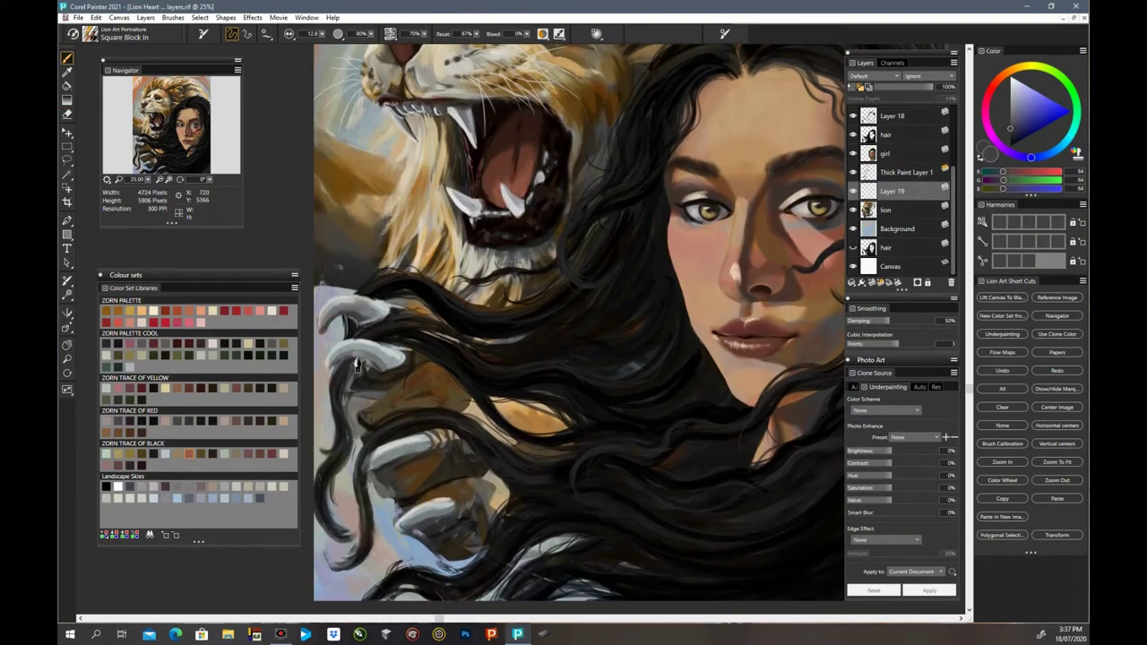
Step: Select Thick Paint Layer 1 with the eraser and save the painting
{"action": "left_click", "coordinate": [904, 172]}
{"action": "left_click", "coordinate": [67, 114]}
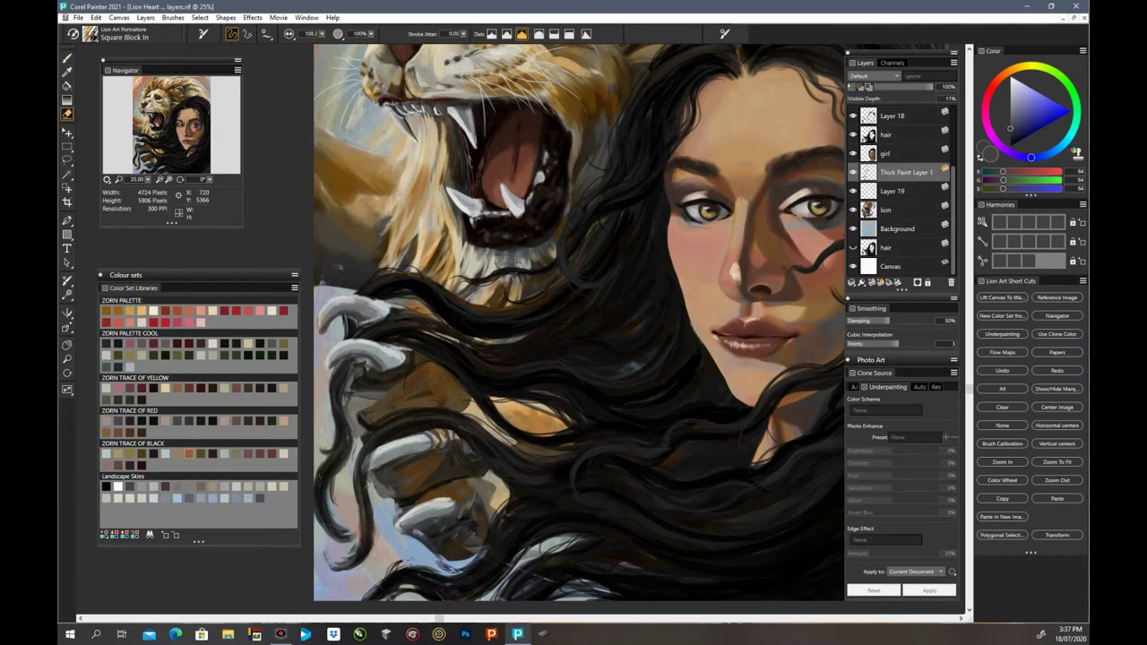
{"action": "left_click", "coordinate": [78, 18]}
{"action": "left_click", "coordinate": [96, 132]}
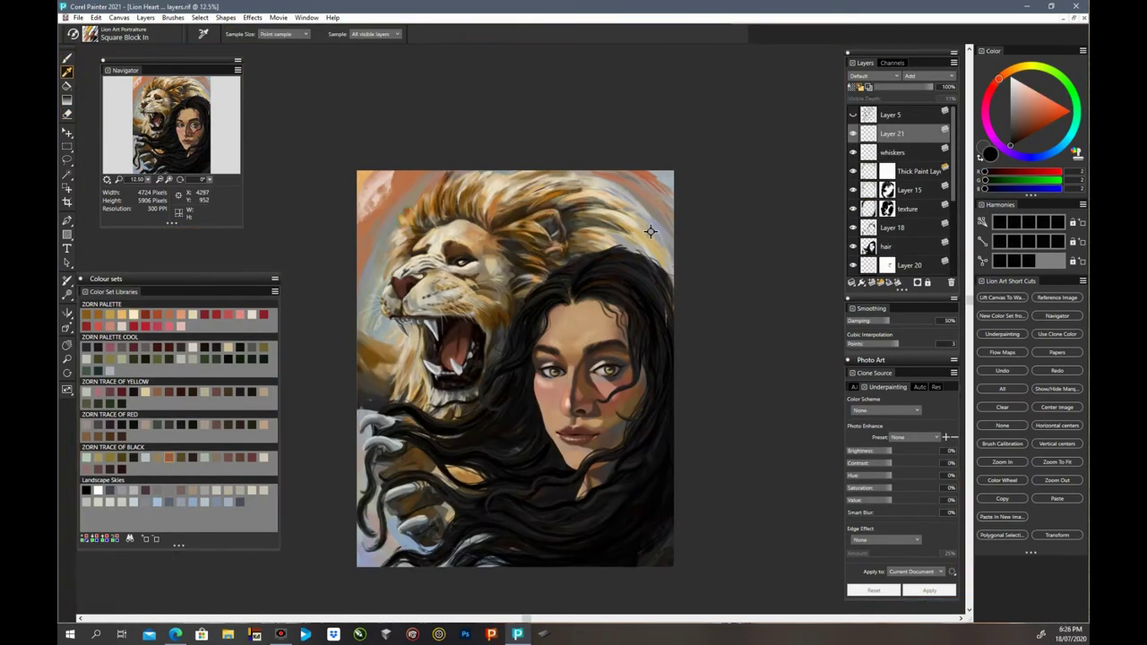
Step: Paint sampled blue-grey and orange-red strokes on Layer 21 over the background and mane above the girl's head with Square Block In
{"action": "left_click", "coordinate": [651, 231], "text": "alt"}
{"action": "left_click_drag", "start_coordinate": [620, 174], "coordinate": [668, 260]}
{"action": "scroll", "coordinate": [590, 259], "scroll_direction": "up", "scroll_amount": 4}
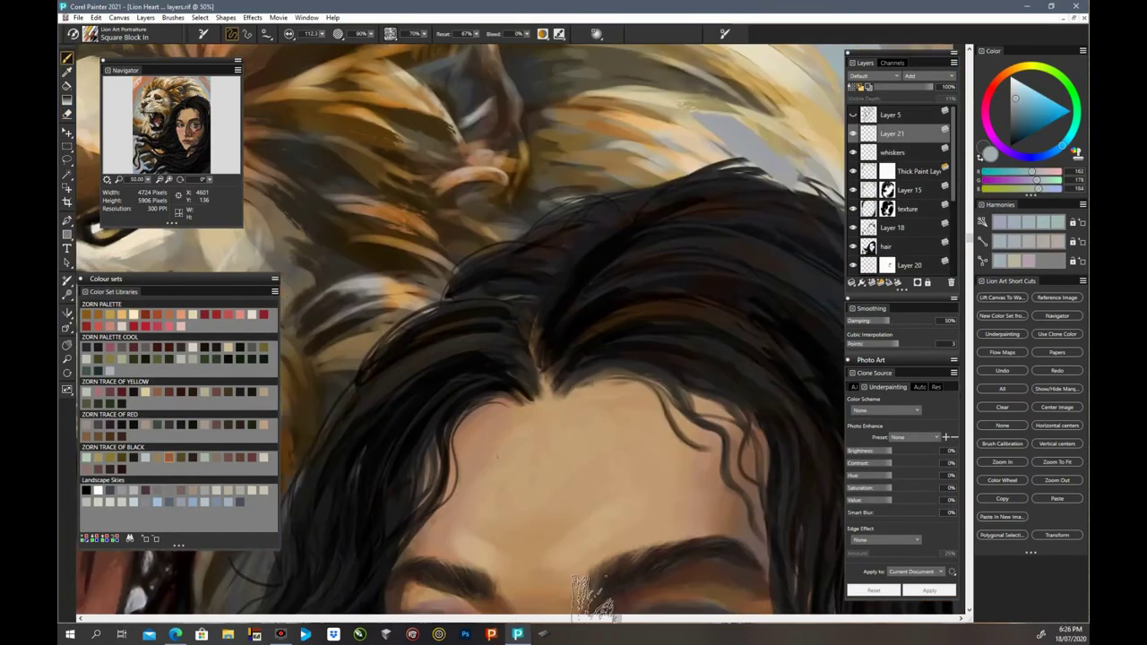
{"action": "mouse_move", "coordinate": [762, 323]}
{"action": "left_mouse_down"}
{"action": "mouse_move", "coordinate": [717, 550]}
{"action": "mouse_move", "coordinate": [640, 613]}
{"action": "left_mouse_up"}
{"action": "left_click", "coordinate": [448, 259], "text": "alt"}
{"action": "left_click_drag", "start_coordinate": [394, 241], "coordinate": [520, 269]}
{"action": "left_click_drag", "start_coordinate": [596, 379], "coordinate": [677, 493]}
{"action": "left_click_drag", "start_coordinate": [538, 287], "coordinate": [394, 235]}
{"action": "left_click_drag", "start_coordinate": [502, 260], "coordinate": [717, 467]}
{"action": "left_click", "coordinate": [628, 187], "text": "alt"}
{"action": "left_click_drag", "start_coordinate": [609, 183], "coordinate": [744, 403]}
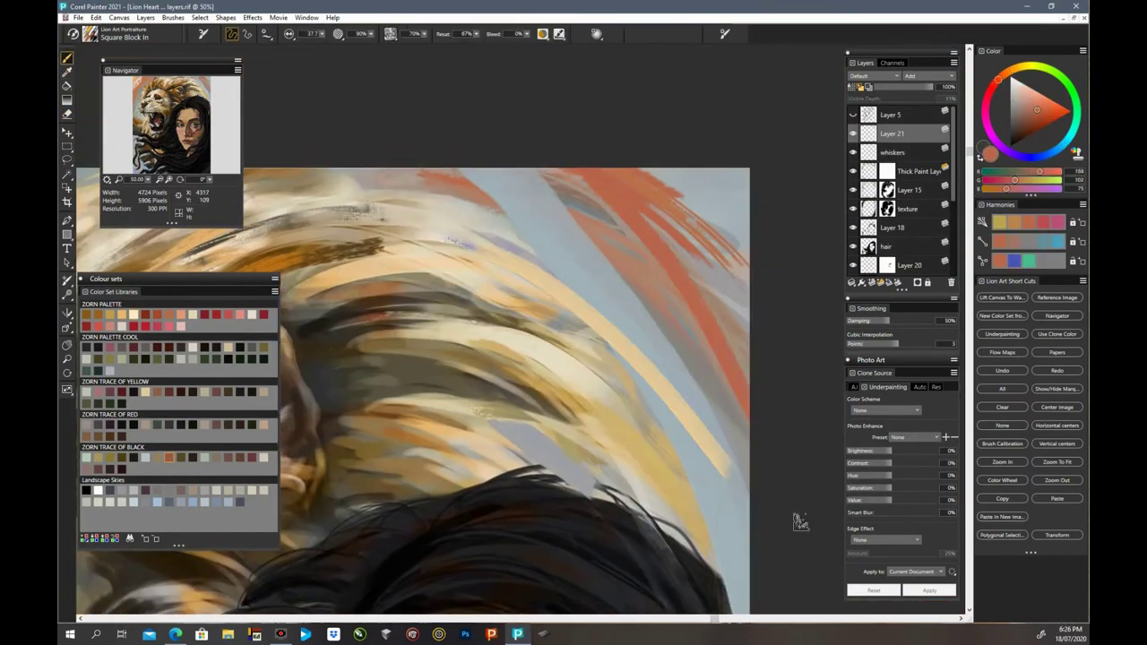
Step: Choose the Depth Lofter brush from the Impasto category for the background behind the mane
{"action": "left_click", "coordinate": [91, 34]}
{"action": "left_click_drag", "start_coordinate": [171, 212], "coordinate": [168, 176]}
{"action": "left_click", "coordinate": [116, 134]}
{"action": "mouse_move", "coordinate": [290, 257]}
{"action": "left_mouse_down"}
{"action": "mouse_move", "coordinate": [289, 144]}
{"action": "mouse_move", "coordinate": [290, 199]}
{"action": "left_mouse_up"}
{"action": "left_click", "coordinate": [222, 206]}
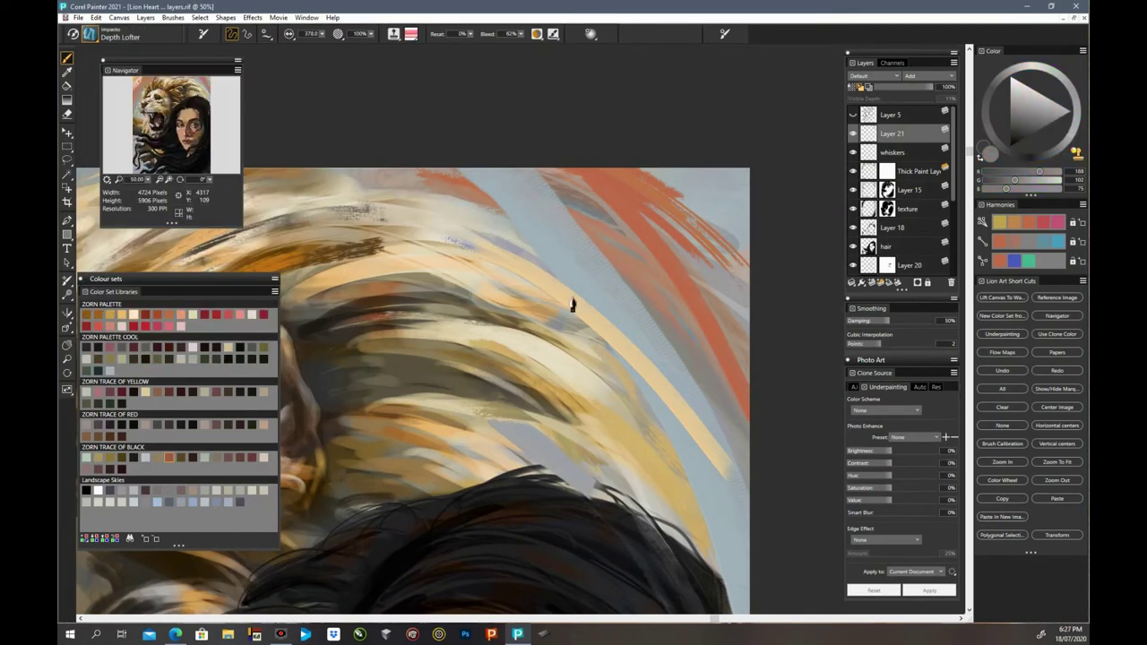
{"action": "key", "text": "ctrl+plus"}
{"action": "left_click", "coordinate": [91, 34]}
{"action": "left_click", "coordinate": [224, 177]}
{"action": "left_click", "coordinate": [108, 36]}
{"action": "left_click_drag", "start_coordinate": [290, 125], "coordinate": [291, 206]}
{"action": "left_click", "coordinate": [219, 151]}
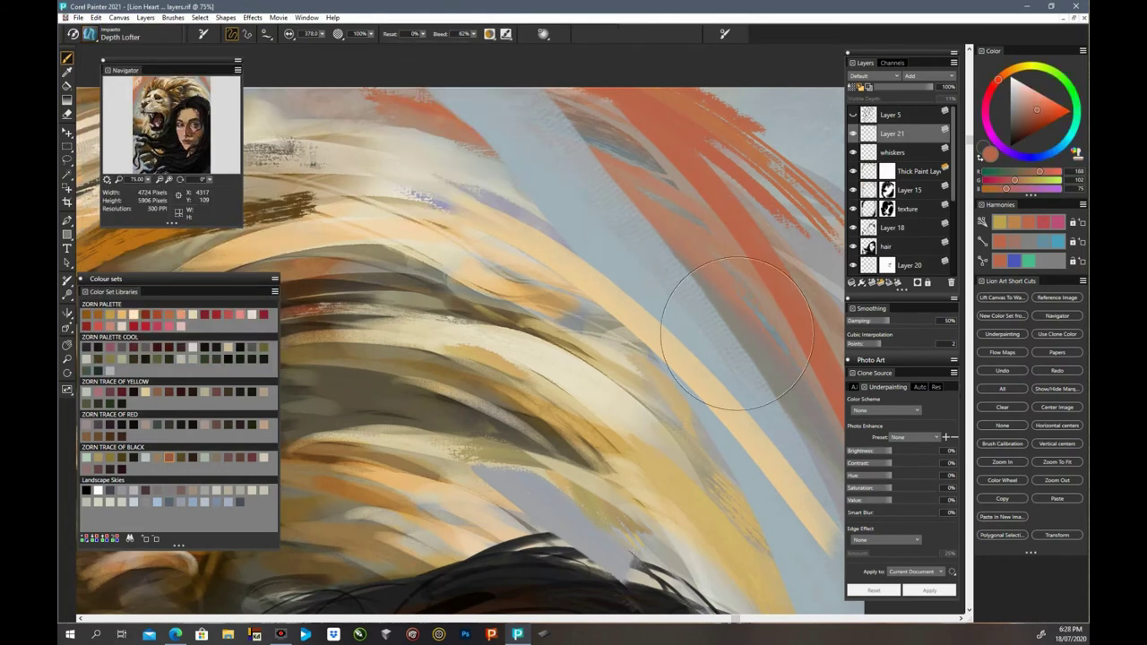
Step: Look through the blending options, try a Depth Lofter stroke across the background streaks, and undo it
{"action": "left_click", "coordinate": [489, 34]}
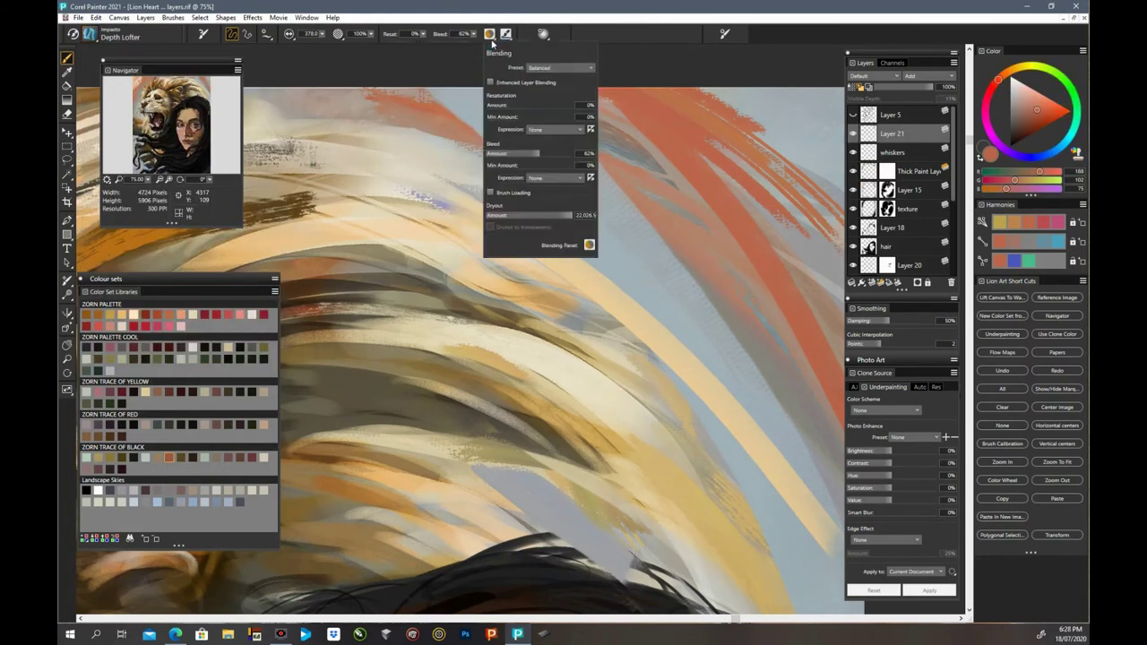
{"action": "left_click", "coordinate": [506, 34]}
{"action": "left_click_drag", "start_coordinate": [594, 157], "coordinate": [784, 415]}
{"action": "key", "text": "ctrl+minus"}
{"action": "key", "text": "ctrl+minus"}
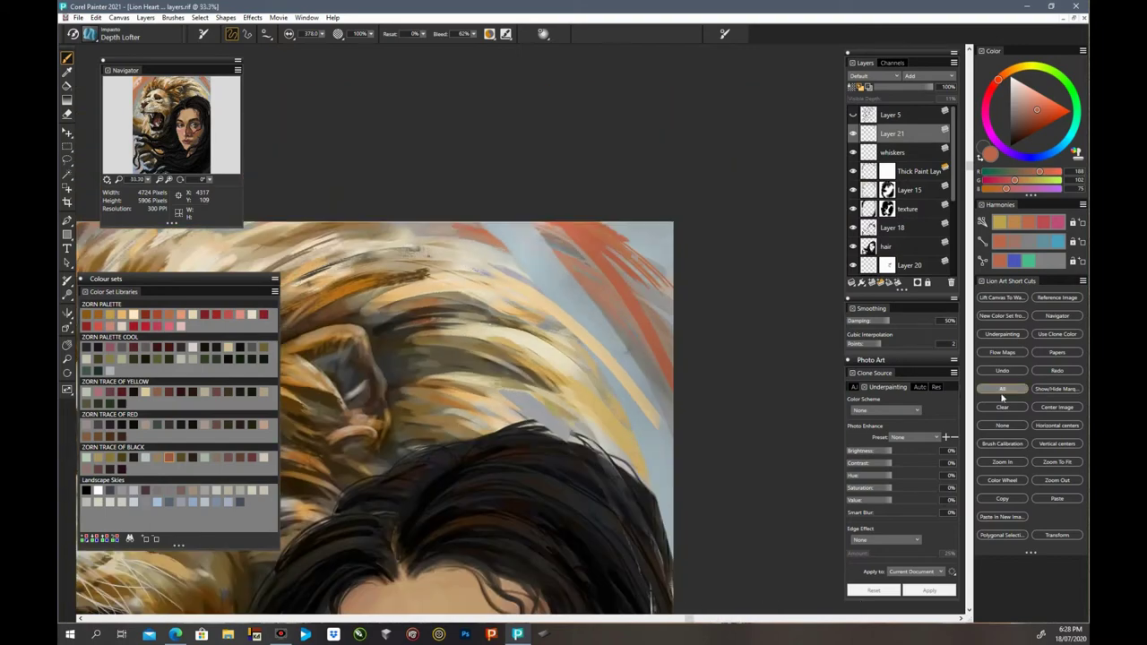
{"action": "left_click", "coordinate": [1002, 371]}
Step: Blend the blue and orange-red background streaks behind the mane with the Impasto Pointed Palette Knife at size 76, using sampled colours
{"action": "left_click", "coordinate": [120, 34]}
{"action": "left_click_drag", "start_coordinate": [295, 239], "coordinate": [294, 300]}
{"action": "left_click", "coordinate": [233, 268]}
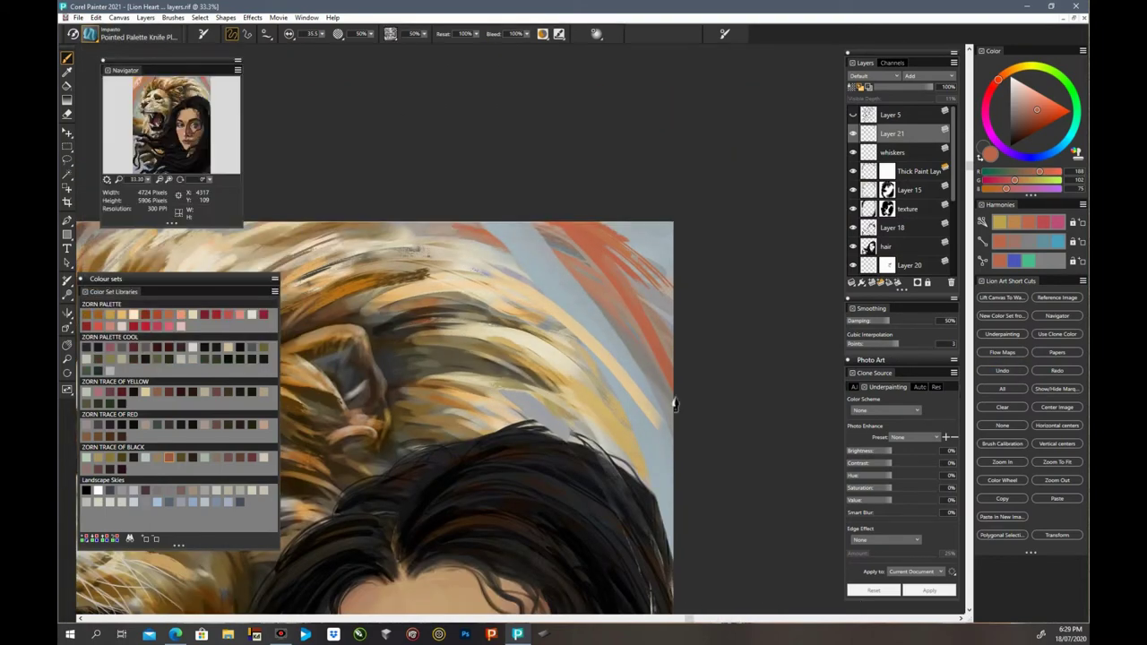
{"action": "key", "text": "ctrl+plus"}
{"action": "key", "text": "ctrl+plus"}
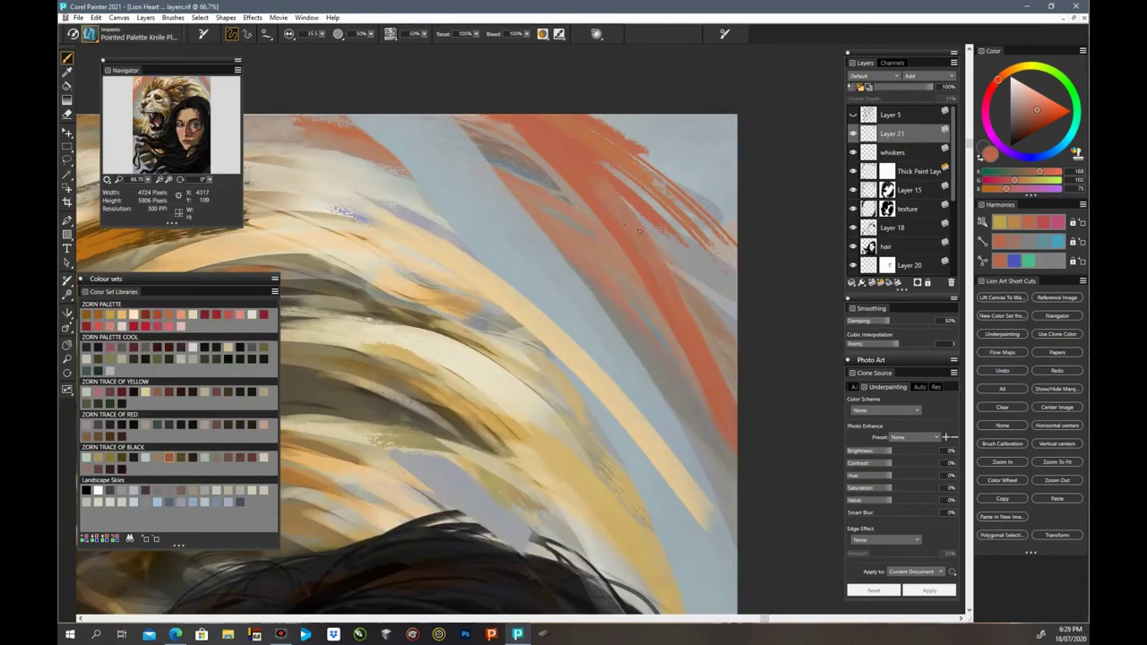
{"action": "left_click", "coordinate": [556, 256], "text": "alt"}
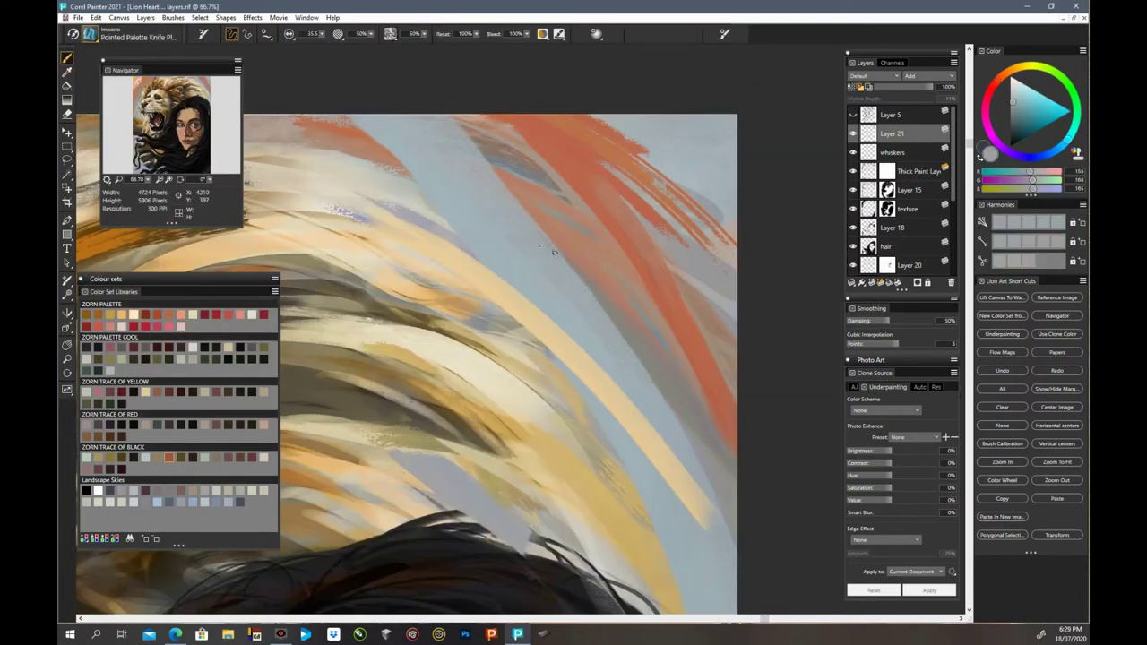
{"action": "left_click_drag", "start_coordinate": [321, 34], "coordinate": [336, 46]}
{"action": "left_click", "coordinate": [513, 296], "text": "alt"}
{"action": "left_click", "coordinate": [689, 169], "text": "alt"}
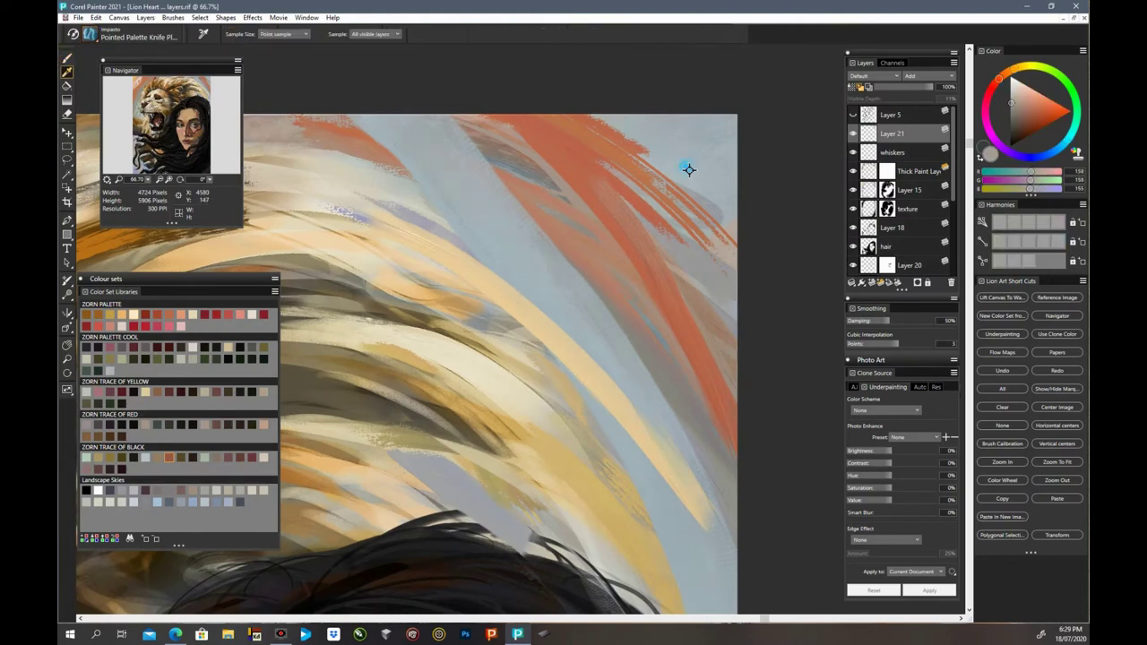
{"action": "left_click", "coordinate": [633, 126], "text": "alt"}
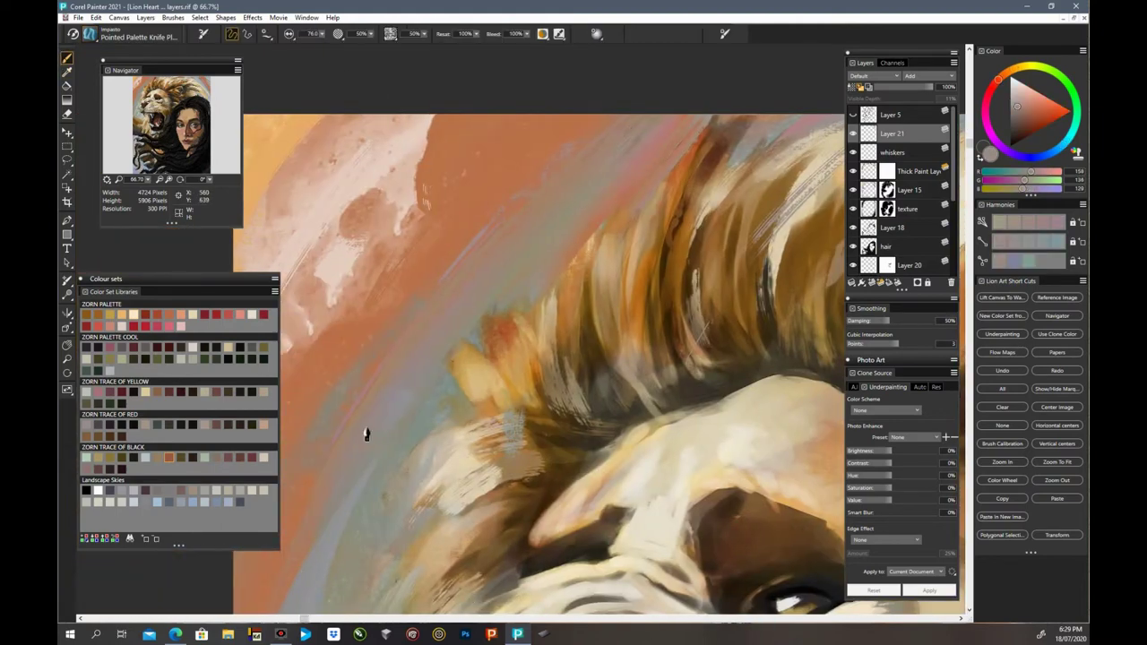
Step: Paint palette knife strokes in sampled grey and orange over the background in front of the lion's forehead and mane
{"action": "left_click_drag", "start_coordinate": [404, 506], "coordinate": [461, 341]}
{"action": "left_click", "coordinate": [625, 133], "text": "alt"}
{"action": "key", "text": "ctrl+minus"}
{"action": "key", "text": "ctrl+minus"}
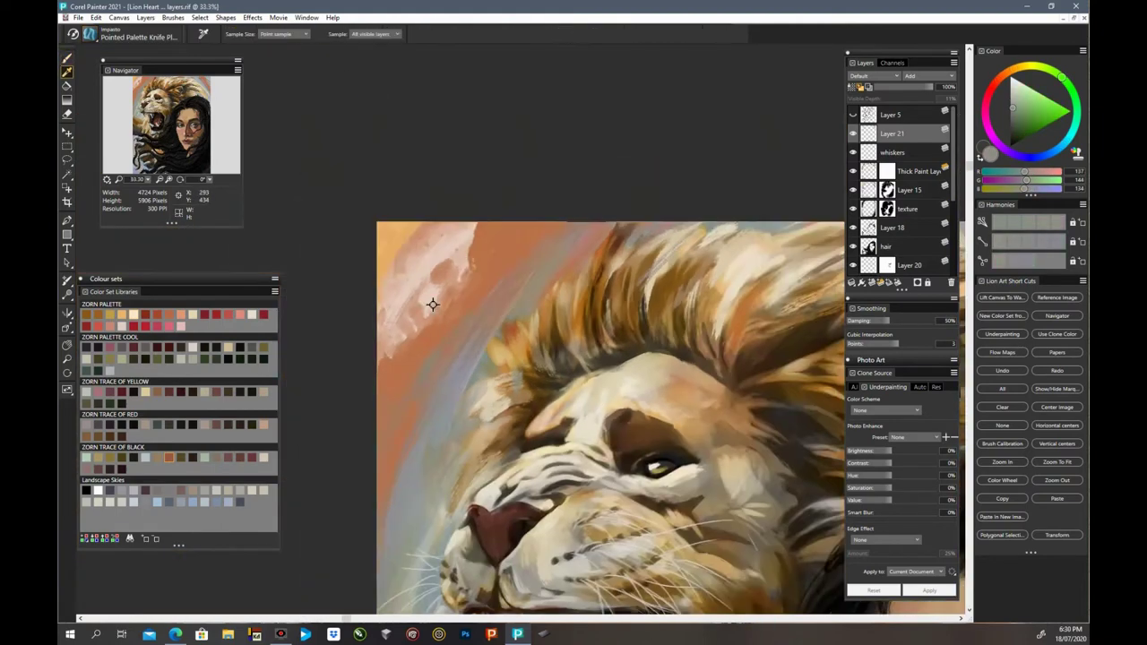
{"action": "left_click", "coordinate": [433, 305], "text": "alt"}
{"action": "left_click", "coordinate": [373, 436], "text": "alt"}
{"action": "left_click_drag", "start_coordinate": [376, 489], "coordinate": [462, 274]}
{"action": "left_click_drag", "start_coordinate": [446, 348], "coordinate": [289, 349]}
Step: Paint sampled blue and lilac palette knife strokes into the background gaps around the lion's lower paw and hair ends
{"action": "left_click_drag", "start_coordinate": [970, 169], "coordinate": [970, 463]}
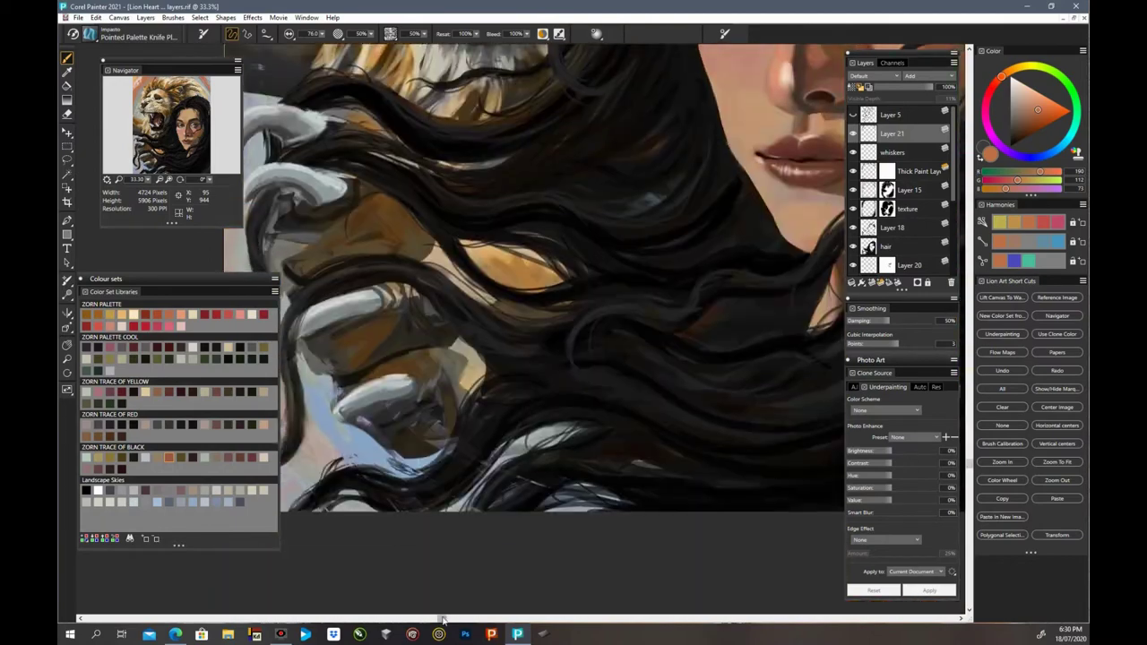
{"action": "left_click_drag", "start_coordinate": [441, 618], "coordinate": [399, 619]}
{"action": "left_click", "coordinate": [438, 466], "text": "alt"}
{"action": "left_click", "coordinate": [352, 418], "text": "alt"}
{"action": "left_click", "coordinate": [301, 464], "text": "alt"}
{"action": "key", "text": "ctrl+plus"}
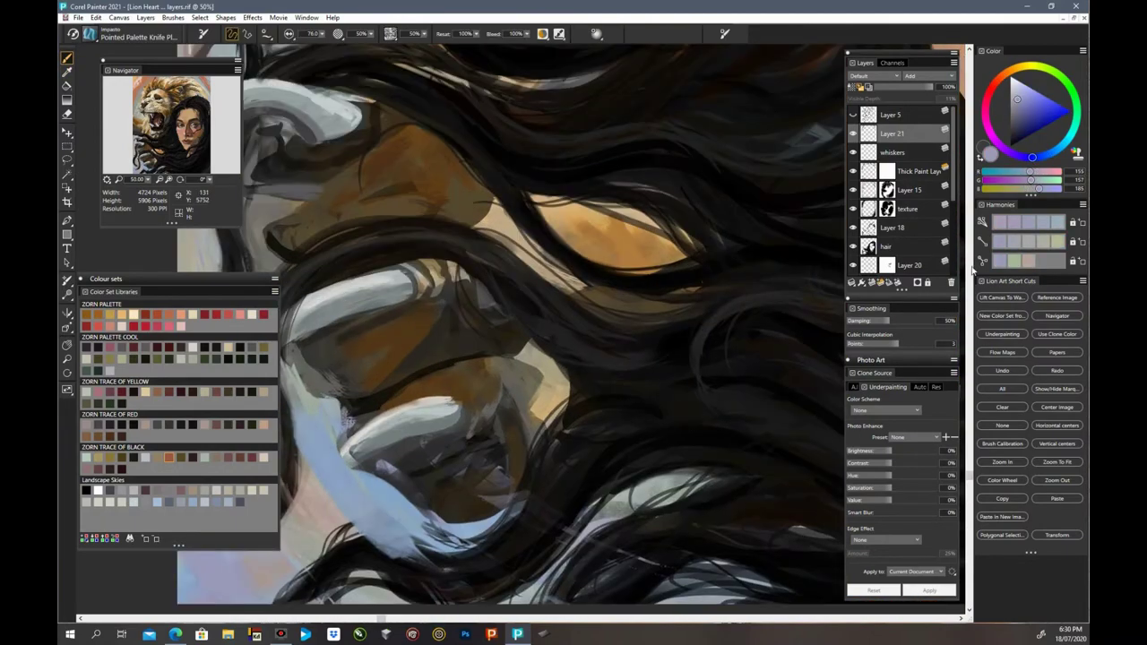
Step: Reduce the palette knife brush size and add strokes in a sampled orange-brown around the lion's mane
{"action": "left_click_drag", "start_coordinate": [970, 463], "coordinate": [970, 202]}
{"action": "left_click_drag", "start_coordinate": [313, 34], "coordinate": [295, 34]}
{"action": "left_click", "coordinate": [531, 81], "text": "alt"}
Step: Select Thick Paint Layer 1 and compare the lion's face with the layer hidden and shown
{"action": "scroll", "coordinate": [896, 188], "scroll_direction": "down", "scroll_amount": 3}
{"action": "left_click", "coordinate": [854, 173]}
{"action": "left_click", "coordinate": [853, 173]}
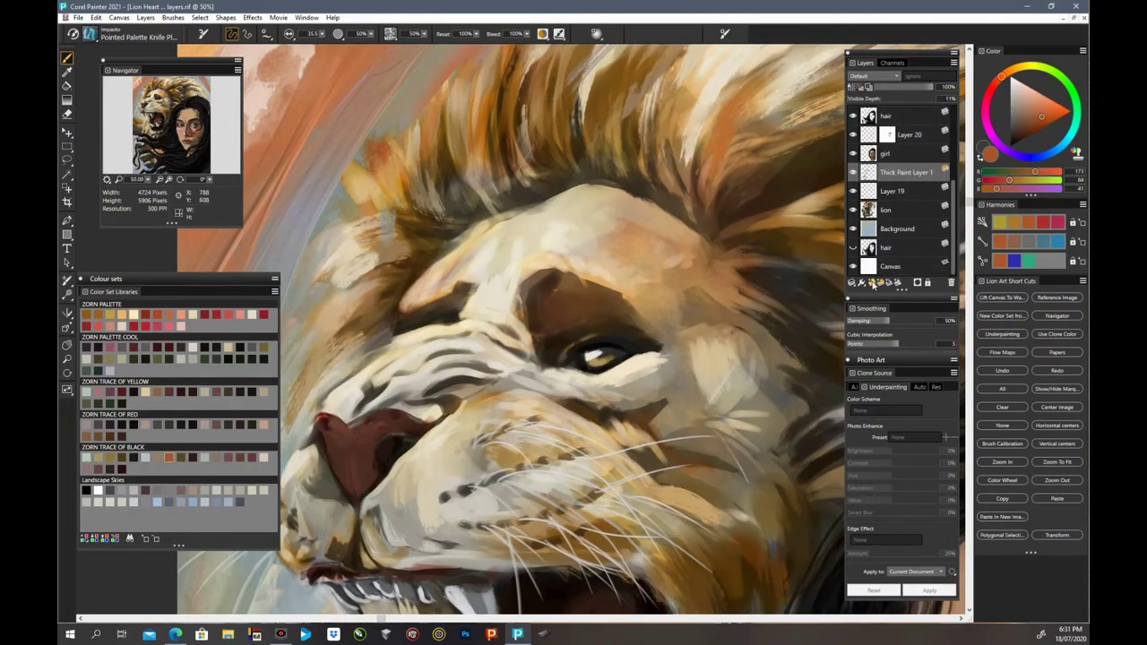
Step: Add a new layer above Thick Paint Layer 1 and paint the outer mane fur beside the lion's far brow with sampled colours
{"action": "left_click", "coordinate": [873, 282]}
{"action": "left_click", "coordinate": [662, 285], "text": "alt"}
{"action": "left_click", "coordinate": [662, 285], "text": "alt"}
{"action": "left_click_drag", "start_coordinate": [374, 291], "coordinate": [335, 311]}
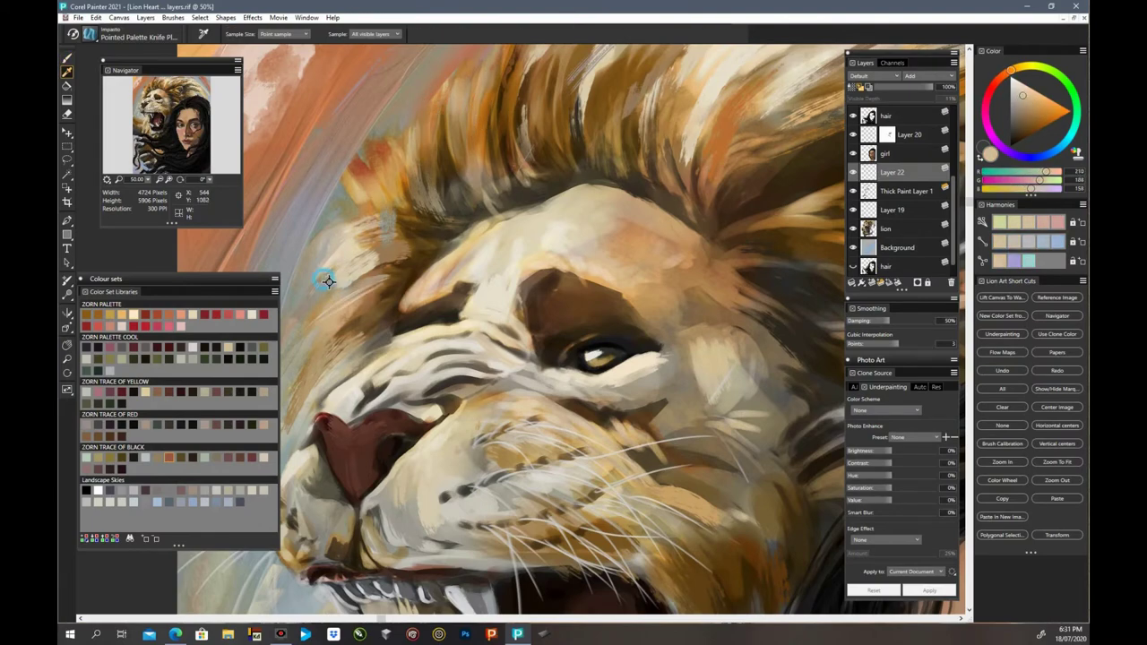
{"action": "left_click", "coordinate": [328, 281], "text": "alt"}
{"action": "left_click", "coordinate": [369, 195], "text": "alt"}
Step: Blend the hairline where the lion's forehead meets the mane, using browns and creams sampled from the fur
{"action": "left_click_drag", "start_coordinate": [969, 201], "coordinate": [970, 154]}
{"action": "left_click", "coordinate": [613, 241], "text": "alt"}
{"action": "left_click_drag", "start_coordinate": [615, 224], "coordinate": [585, 296]}
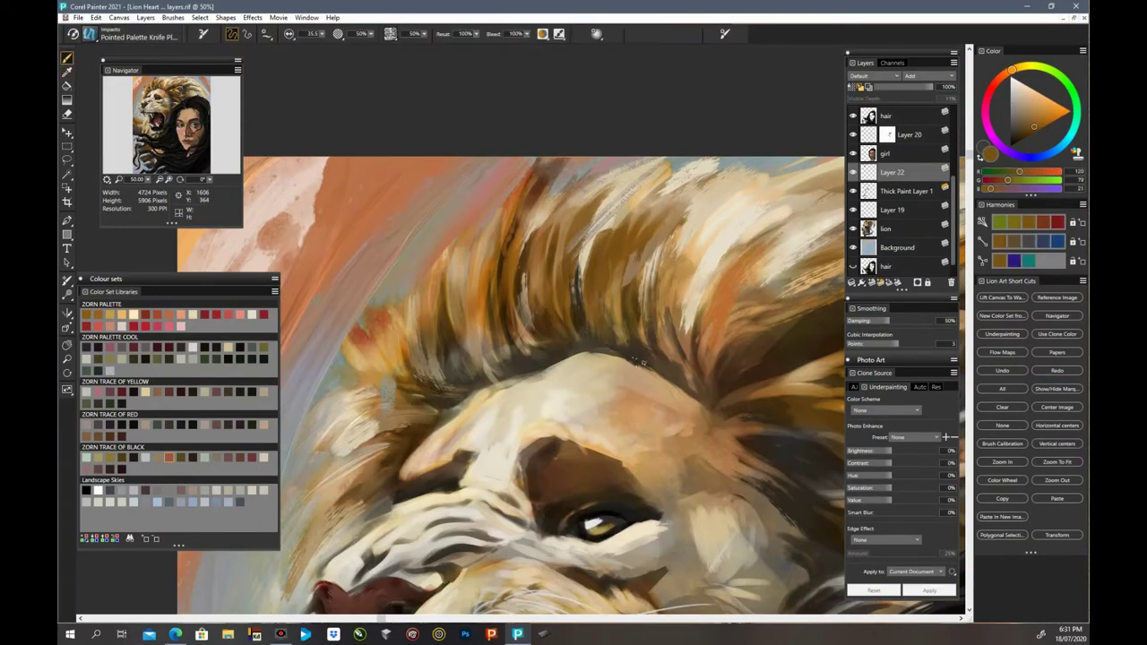
{"action": "left_click", "coordinate": [653, 369], "text": "alt"}
{"action": "left_click", "coordinate": [529, 395], "text": "alt"}
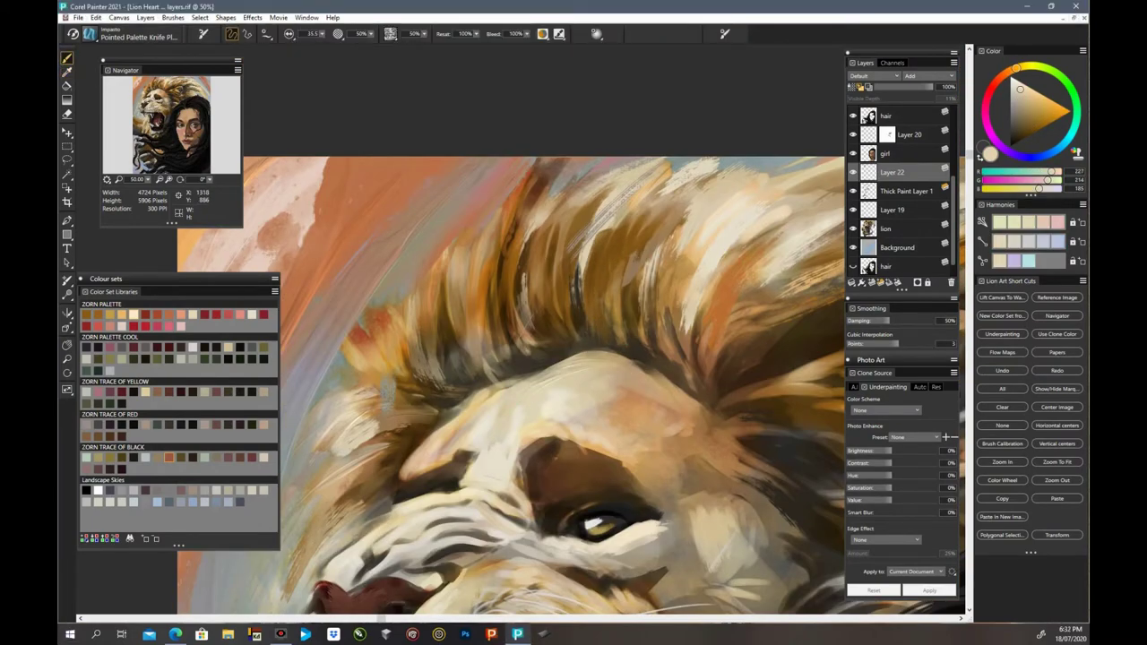
Step: Paint strands in the upright mane above the forehead with colours sampled from the surrounding fur
{"action": "left_click_drag", "start_coordinate": [534, 192], "coordinate": [430, 107]}
{"action": "left_click", "coordinate": [440, 134], "text": "alt"}
{"action": "left_click", "coordinate": [410, 227], "text": "alt"}
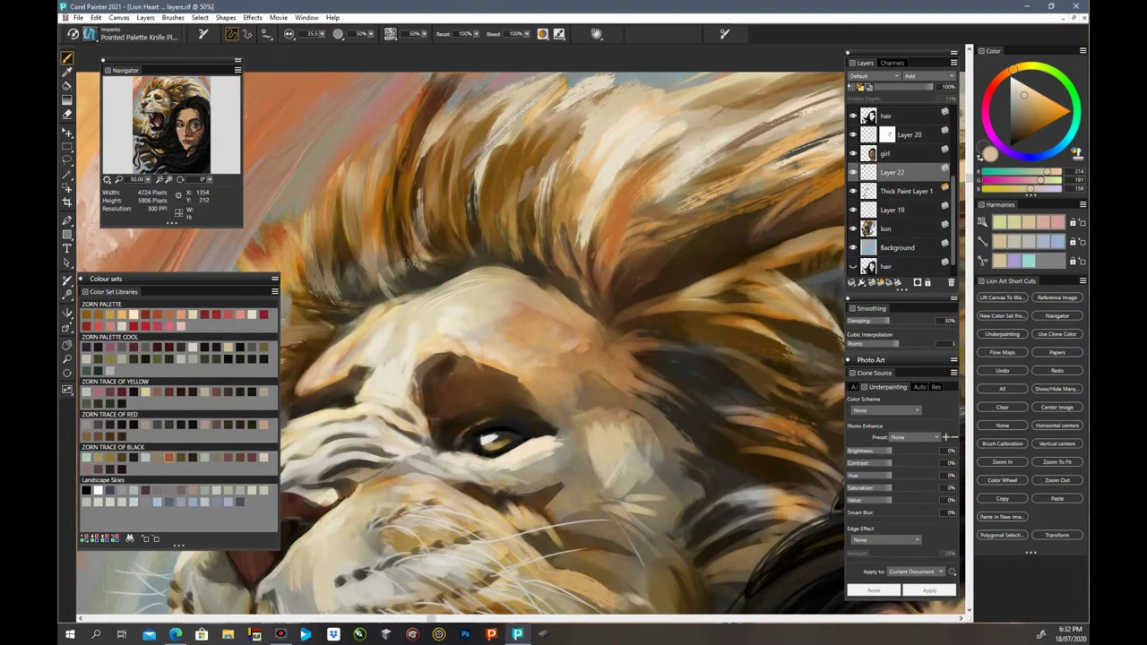
{"action": "left_click", "coordinate": [406, 310], "text": "alt"}
Step: Soften the forehead fur above the lion's near eye with sampled dark brown and orange-tan tones
{"action": "left_click", "coordinate": [457, 372], "text": "alt"}
{"action": "left_click", "coordinate": [487, 379], "text": "alt"}
{"action": "left_click", "coordinate": [521, 371], "text": "alt"}
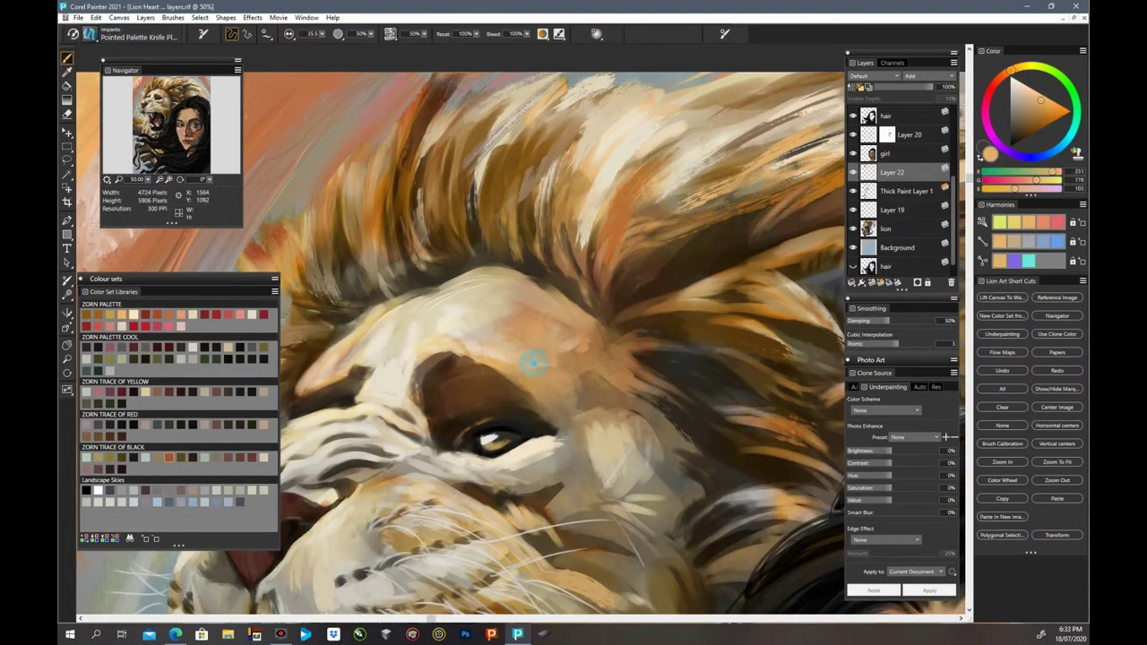
{"action": "left_click", "coordinate": [565, 333], "text": "alt"}
Step: Paint the cheek and temple fur behind the near eye with sampled light and dark tones
{"action": "left_click", "coordinate": [606, 428], "text": "alt"}
{"action": "left_click", "coordinate": [681, 491], "text": "alt"}
{"action": "left_click", "coordinate": [636, 402], "text": "alt"}
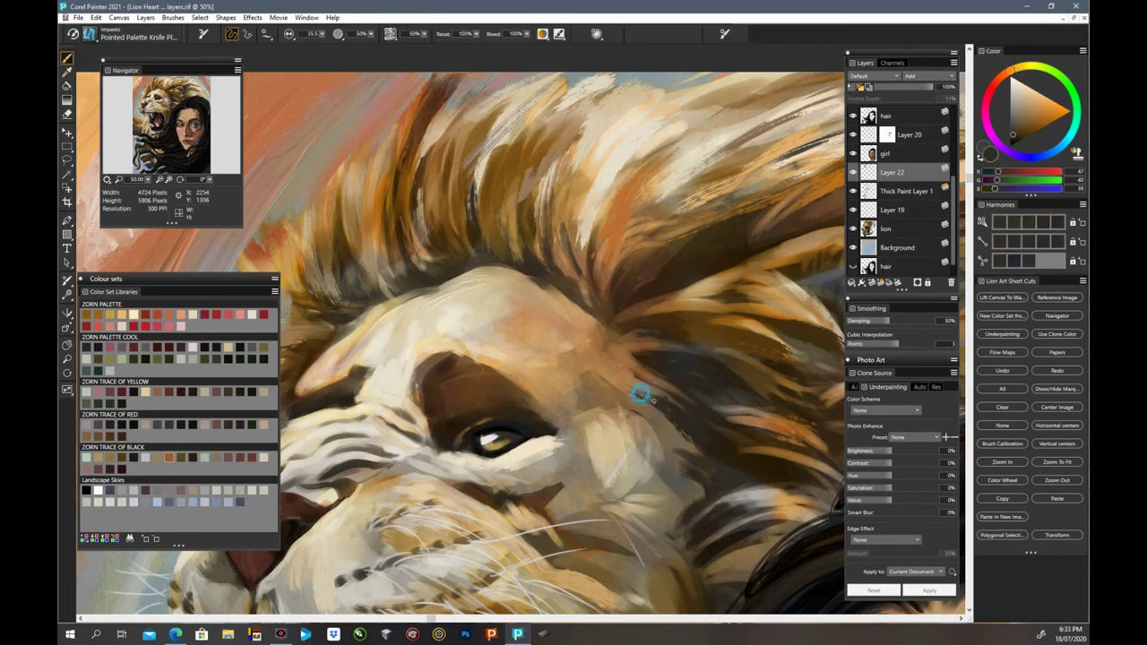
Step: Refine the dark mane strands between the lion's forehead and ear with sampled browns
{"action": "left_click_drag", "start_coordinate": [431, 618], "coordinate": [516, 619]}
{"action": "left_click", "coordinate": [683, 289], "text": "alt"}
{"action": "left_click", "coordinate": [640, 241], "text": "alt"}
{"action": "left_click", "coordinate": [583, 211], "text": "alt"}
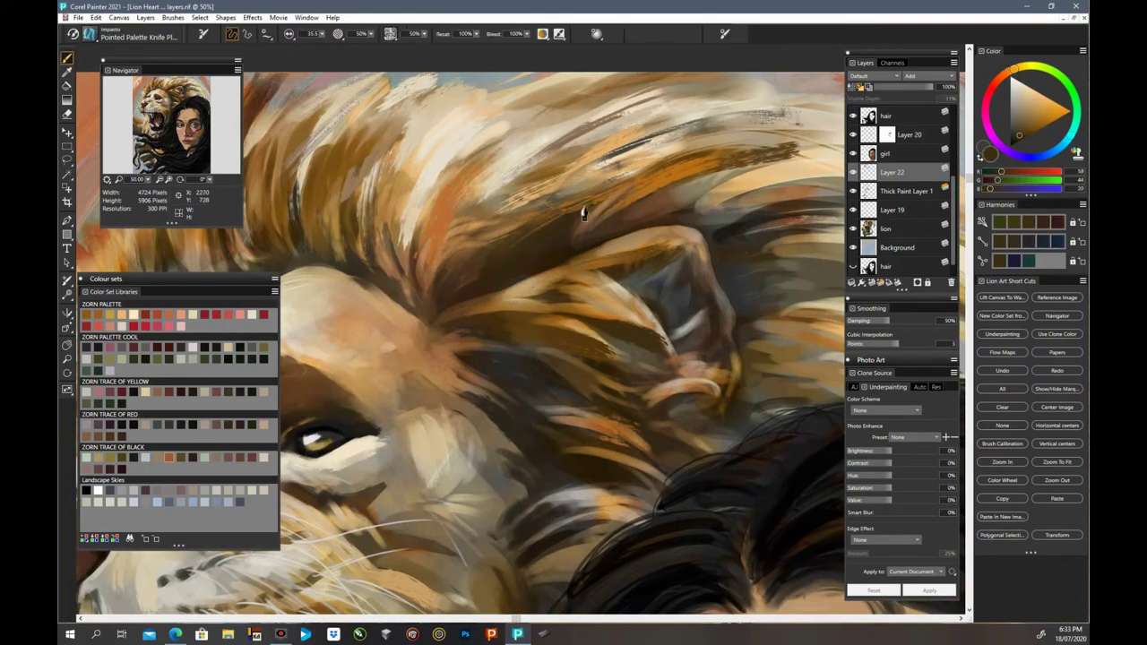
Step: Paint the rim and shadowed inside of the lion's ear with colours sampled from the ear
{"action": "left_click", "coordinate": [703, 246], "text": "alt"}
{"action": "left_click", "coordinate": [686, 292], "text": "alt"}
{"action": "left_click", "coordinate": [690, 325], "text": "alt"}
{"action": "left_click", "coordinate": [699, 345], "text": "alt"}
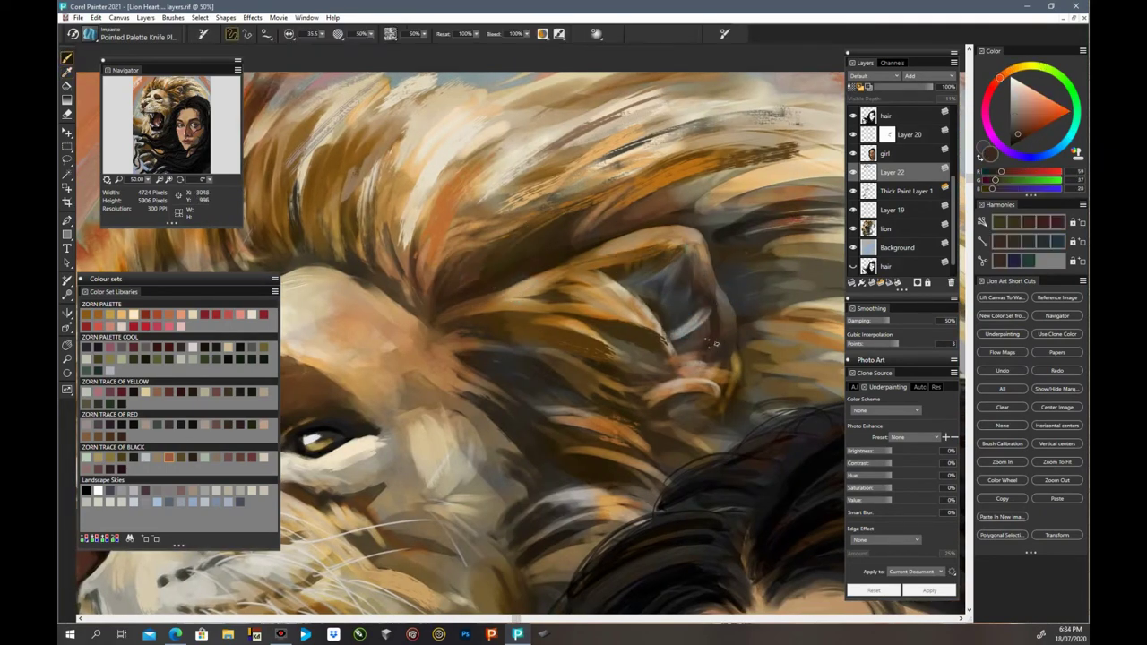
Step: Rework the fur around the base of the ear with sampled golden-brown and dark tones
{"action": "left_click", "coordinate": [626, 301], "text": "alt"}
{"action": "left_click", "coordinate": [719, 382], "text": "alt"}
{"action": "left_click", "coordinate": [679, 385], "text": "alt"}
{"action": "left_click", "coordinate": [694, 385], "text": "alt"}
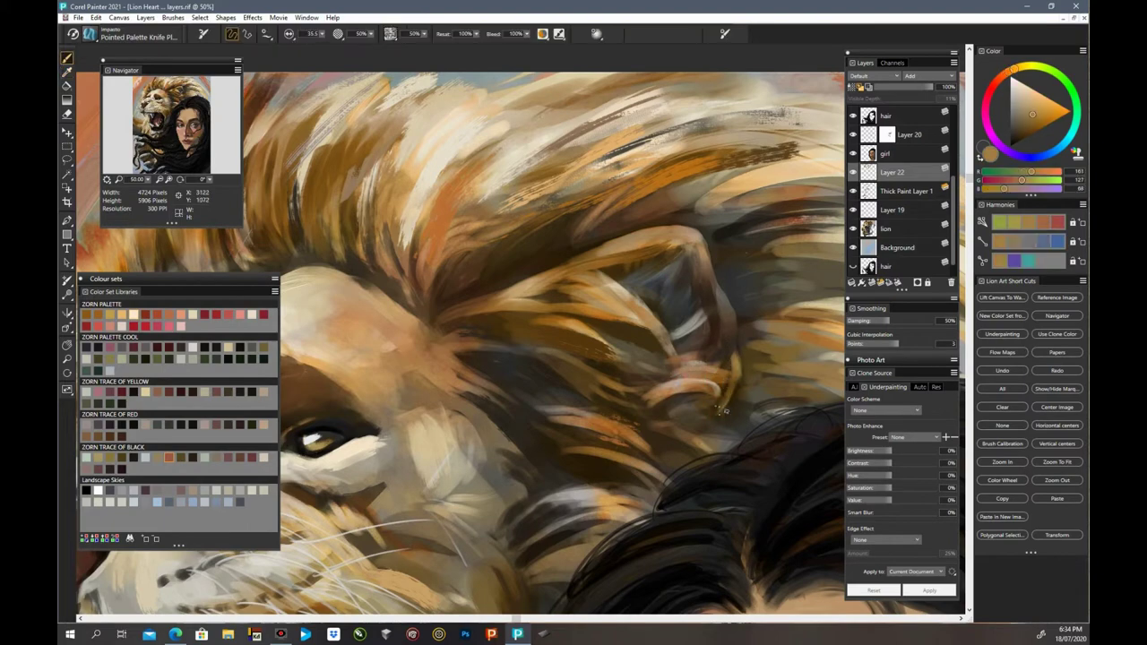
{"action": "left_click", "coordinate": [654, 389], "text": "alt"}
{"action": "left_click", "coordinate": [610, 392], "text": "alt"}
Step: Darken and blend the mane below the ear, down to the edge of the girl's hair
{"action": "left_click", "coordinate": [499, 376], "text": "alt"}
{"action": "left_click", "coordinate": [699, 458], "text": "alt"}
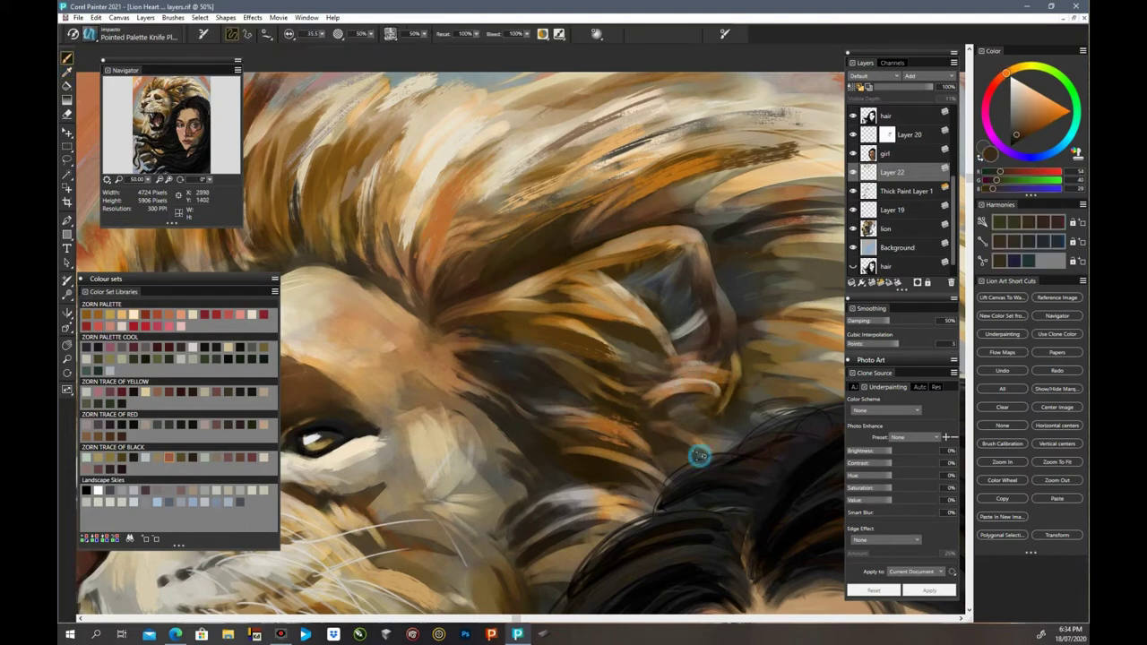
{"action": "left_click", "coordinate": [731, 449], "text": "alt"}
Step: Paint long curved strands in the mane behind the ear with sampled golden and cream colours
{"action": "left_click_drag", "start_coordinate": [515, 618], "coordinate": [639, 619]}
{"action": "left_click", "coordinate": [560, 262], "text": "alt"}
{"action": "left_click_drag", "start_coordinate": [538, 258], "coordinate": [722, 318]}
{"action": "left_click", "coordinate": [721, 292], "text": "alt"}
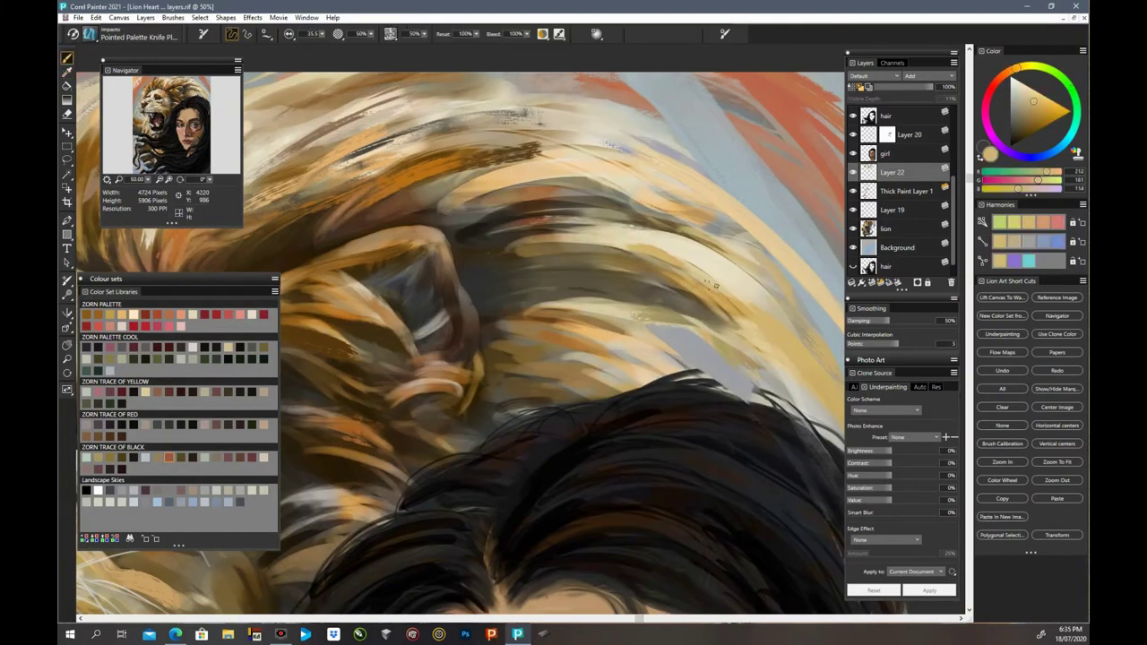
{"action": "left_click", "coordinate": [625, 366], "text": "alt"}
Step: Blend the mane between the ear and the top of the girl's hair with sampled fur colours
{"action": "left_click_drag", "start_coordinate": [492, 327], "coordinate": [663, 348]}
{"action": "left_click", "coordinate": [516, 347], "text": "alt"}
{"action": "left_click", "coordinate": [496, 400], "text": "alt"}
{"action": "left_click", "coordinate": [438, 440], "text": "alt"}
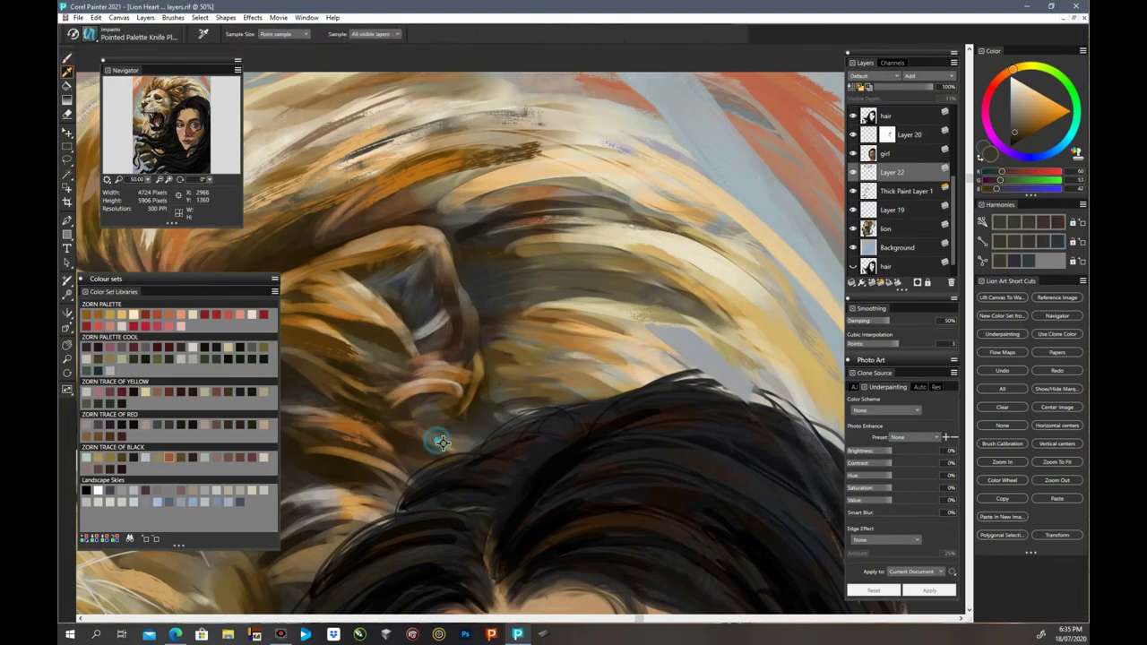
Step: Paint the beard fur beneath the lion's front teeth with sampled cream and dark tones
{"action": "key", "text": "ctrl+minus"}
{"action": "left_click_drag", "start_coordinate": [344, 537], "coordinate": [346, 453]}
{"action": "left_click", "coordinate": [344, 453], "text": "alt"}
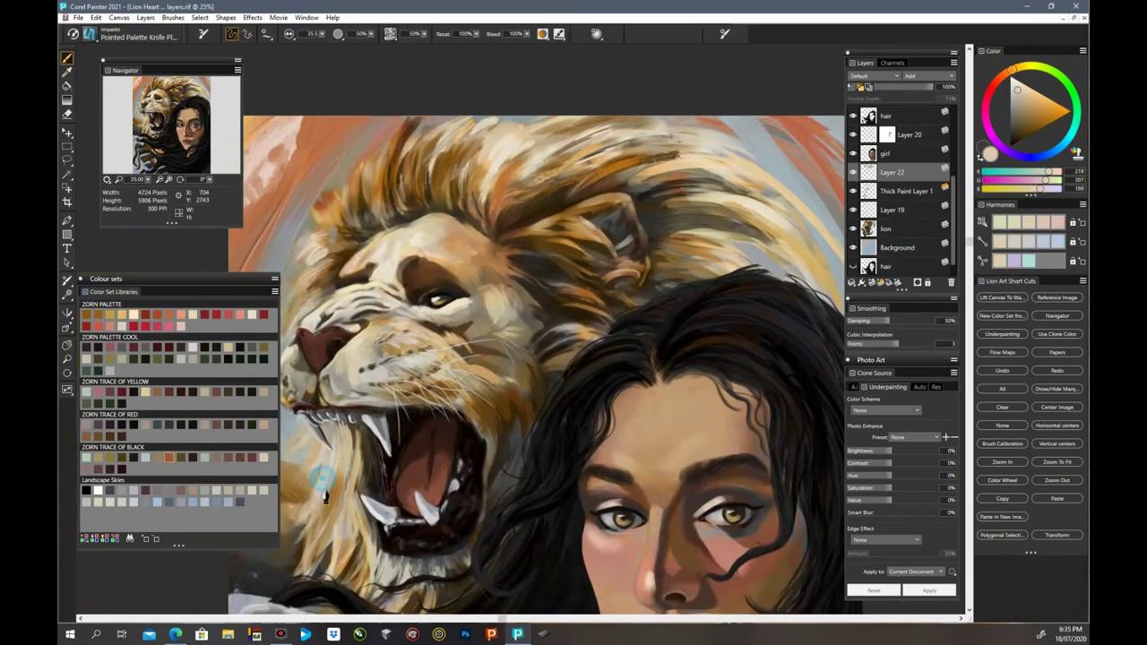
{"action": "left_click", "coordinate": [369, 455], "text": "alt"}
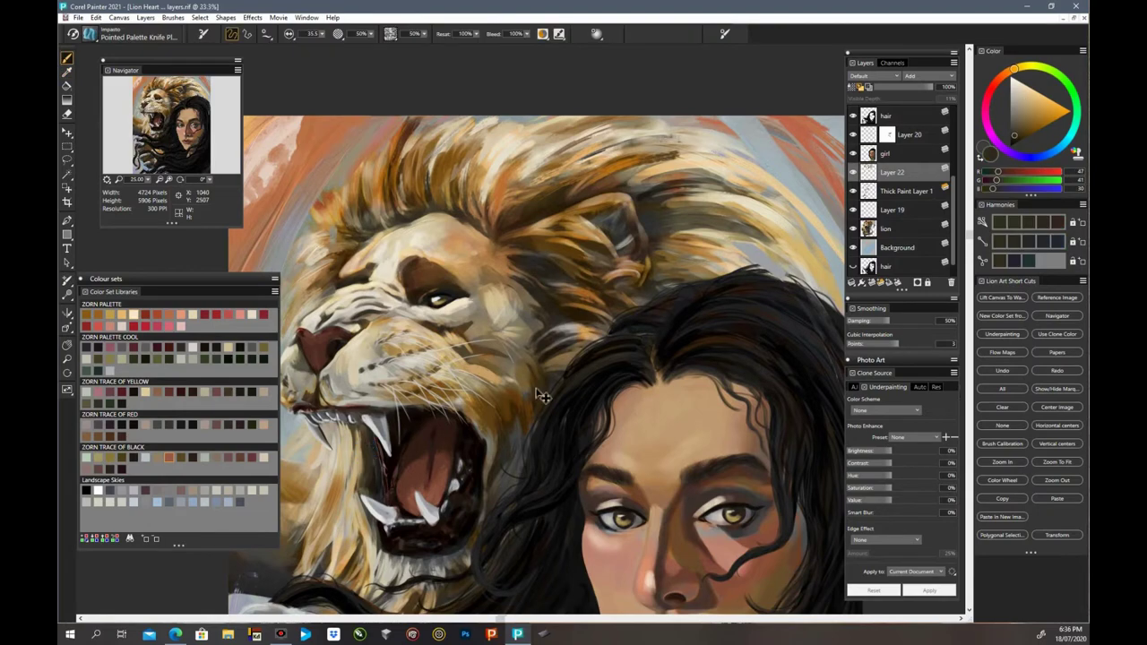
Step: Rework the cheek fur behind the open mouth, up to the girl's hair, with sampled browns and creams
{"action": "key", "text": "ctrl+plus"}
{"action": "key", "text": "ctrl+plus"}
{"action": "left_click", "coordinate": [499, 286], "text": "alt"}
{"action": "left_click", "coordinate": [476, 306], "text": "alt"}
{"action": "left_click", "coordinate": [474, 300], "text": "alt"}
{"action": "left_click", "coordinate": [504, 327], "text": "alt"}
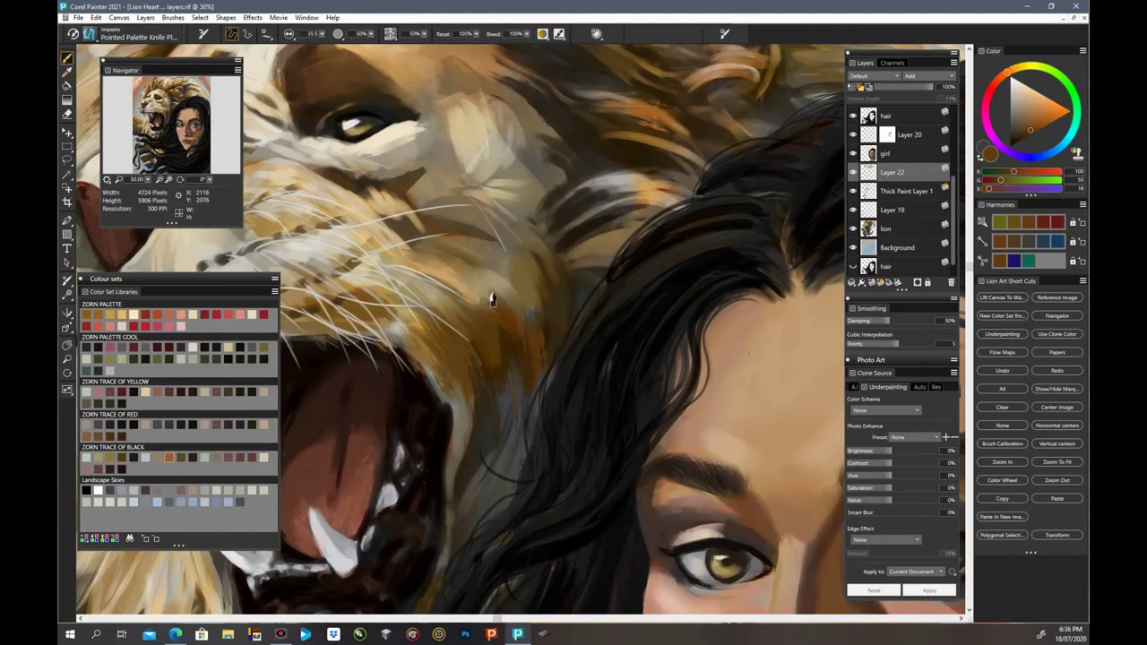
{"action": "left_click", "coordinate": [548, 287], "text": "alt"}
{"action": "left_click", "coordinate": [668, 215], "text": "alt"}
Step: Detail the inner mouth edge behind the upper fang with a smaller brush, using sampled reddish and grey tones
{"action": "left_click_drag", "start_coordinate": [497, 618], "coordinate": [359, 618]}
{"action": "left_click", "coordinate": [530, 435], "text": "alt"}
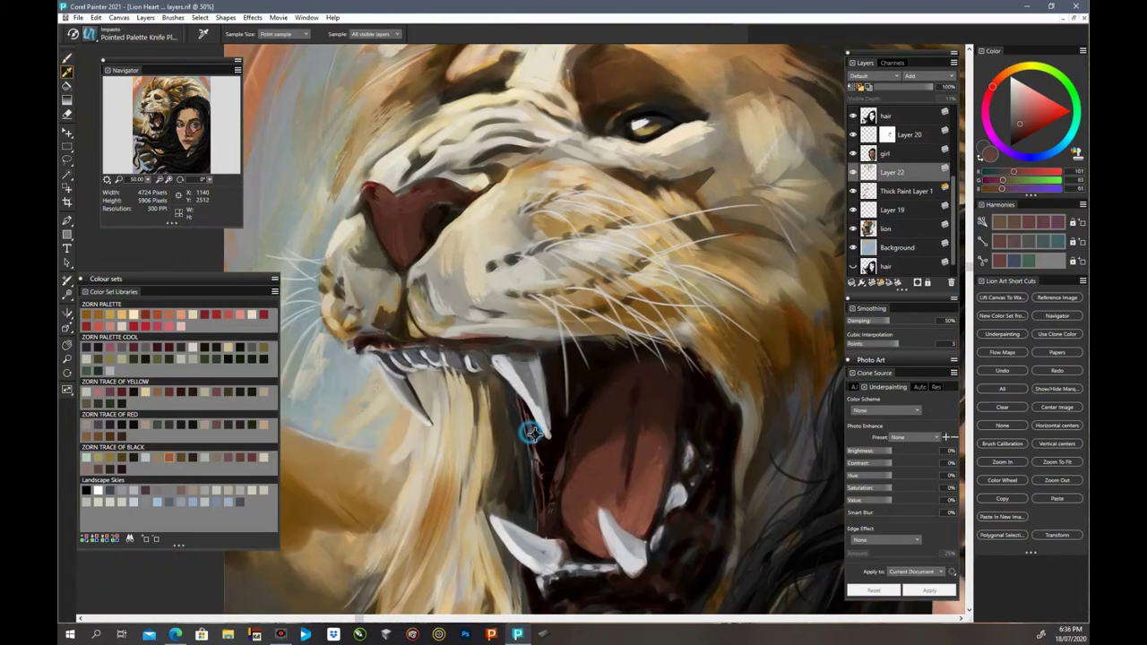
{"action": "left_click", "coordinate": [555, 498], "text": "alt"}
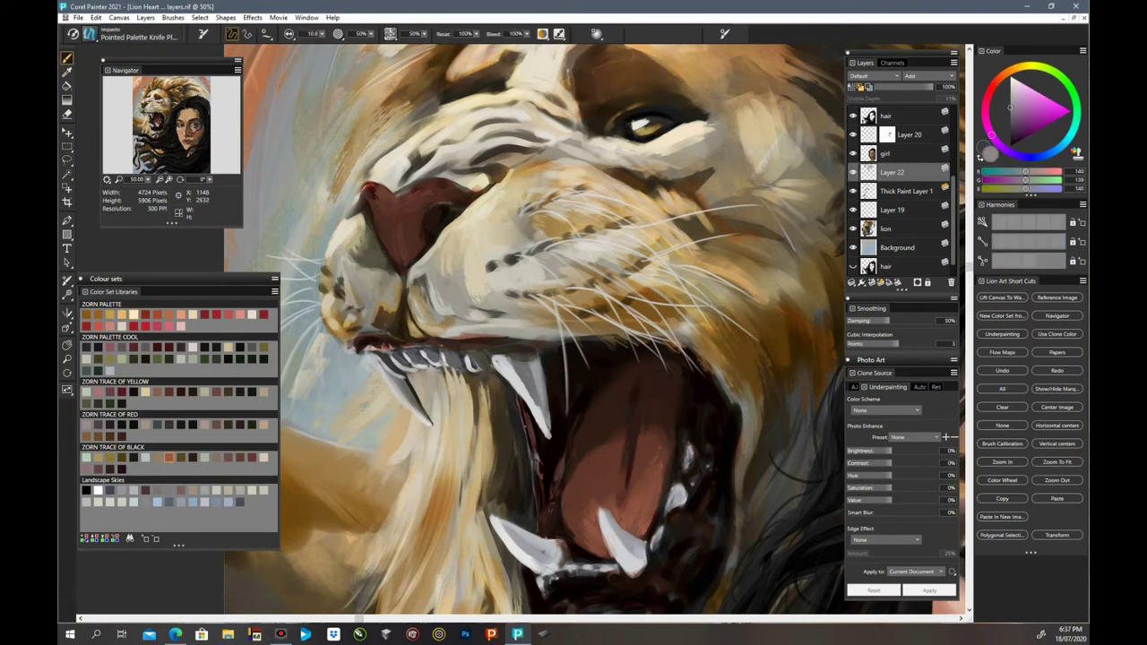
{"action": "left_click", "coordinate": [526, 477], "text": "alt"}
Step: Refine the lion's nose, its nostril and its upper edge with sampled red-brown and dark colours
{"action": "left_click", "coordinate": [372, 215], "text": "alt"}
{"action": "left_click", "coordinate": [401, 269], "text": "alt"}
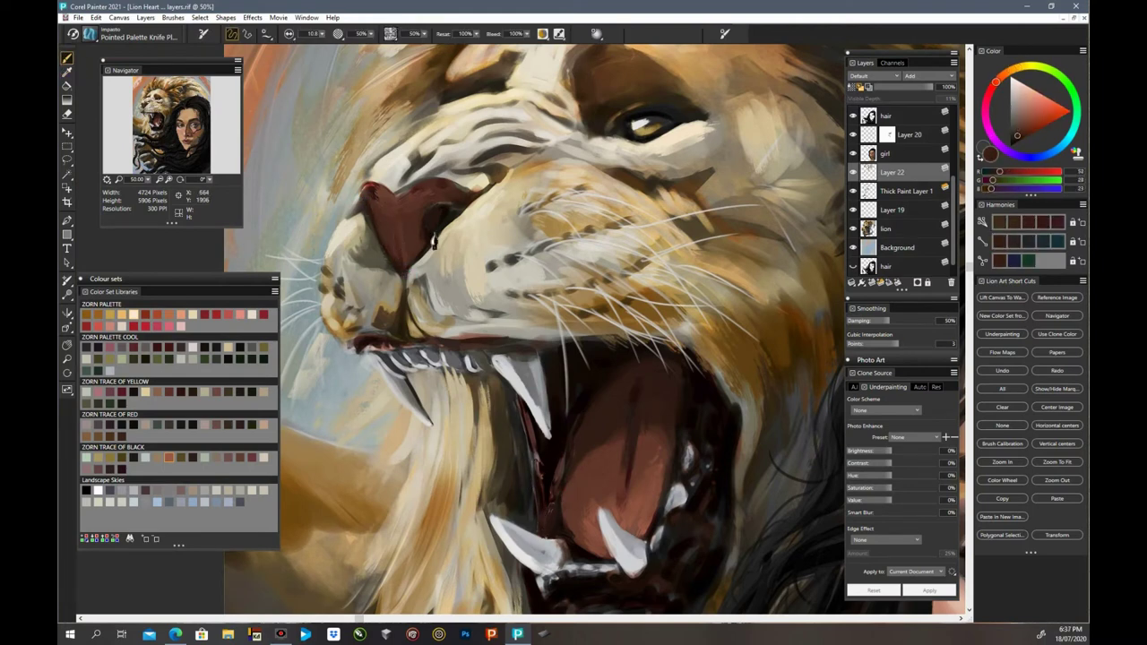
{"action": "left_click", "coordinate": [428, 241], "text": "alt"}
{"action": "left_click", "coordinate": [426, 192], "text": "alt"}
{"action": "left_click", "coordinate": [415, 168], "text": "alt"}
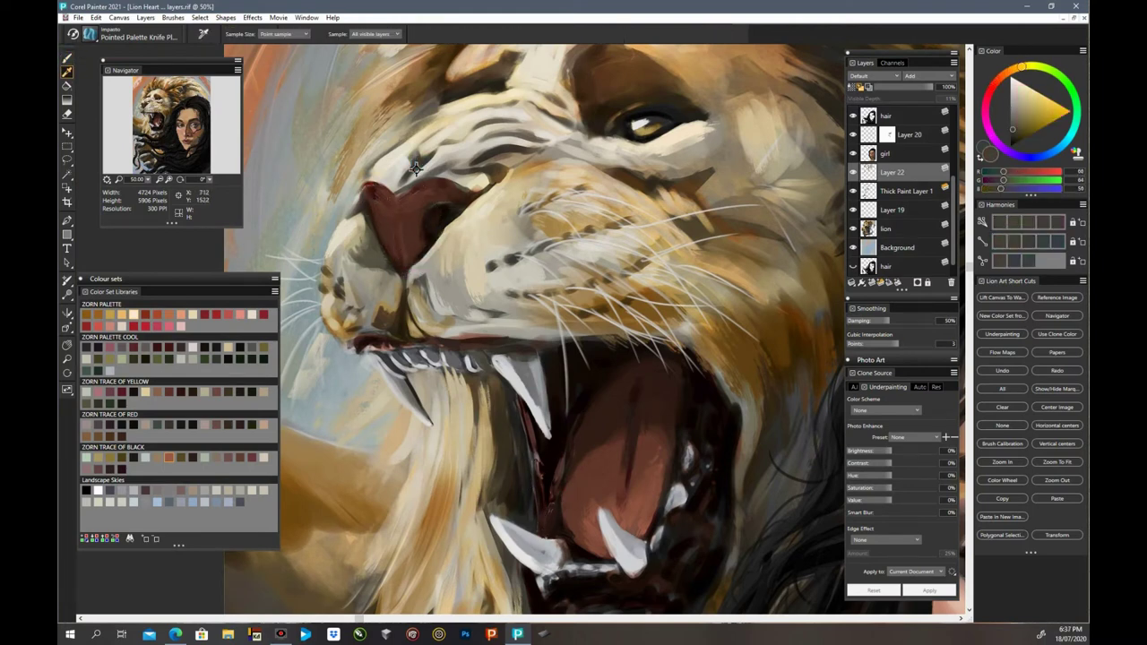
Step: Paint the wrinkles between the nose and the near eye with sampled dark and light fur tones
{"action": "left_click", "coordinate": [502, 177], "text": "alt"}
{"action": "left_click", "coordinate": [523, 147], "text": "alt"}
{"action": "left_click", "coordinate": [532, 145], "text": "alt"}
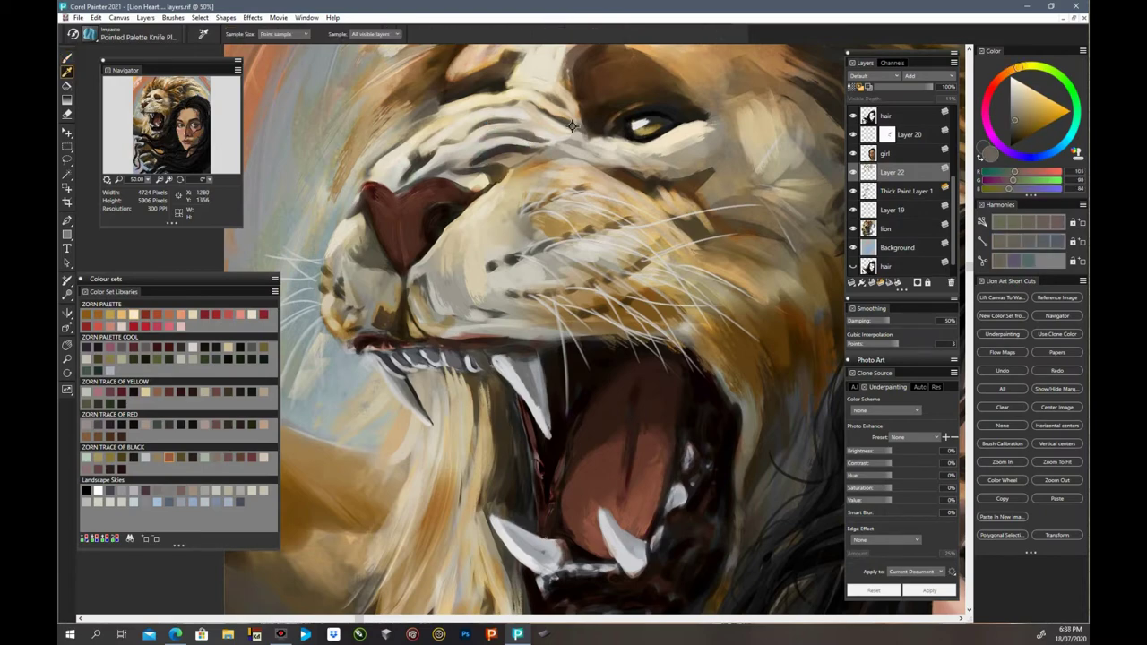
{"action": "left_click", "coordinate": [595, 139], "text": "alt"}
Step: Enlarge the brush and repaint the dark patch above the near eye and the brow around it with sampled colours
{"action": "scroll", "coordinate": [596, 138], "scroll_direction": "up", "scroll_amount": 3}
{"action": "left_click", "coordinate": [602, 267], "text": "alt"}
{"action": "key", "text": "]"}
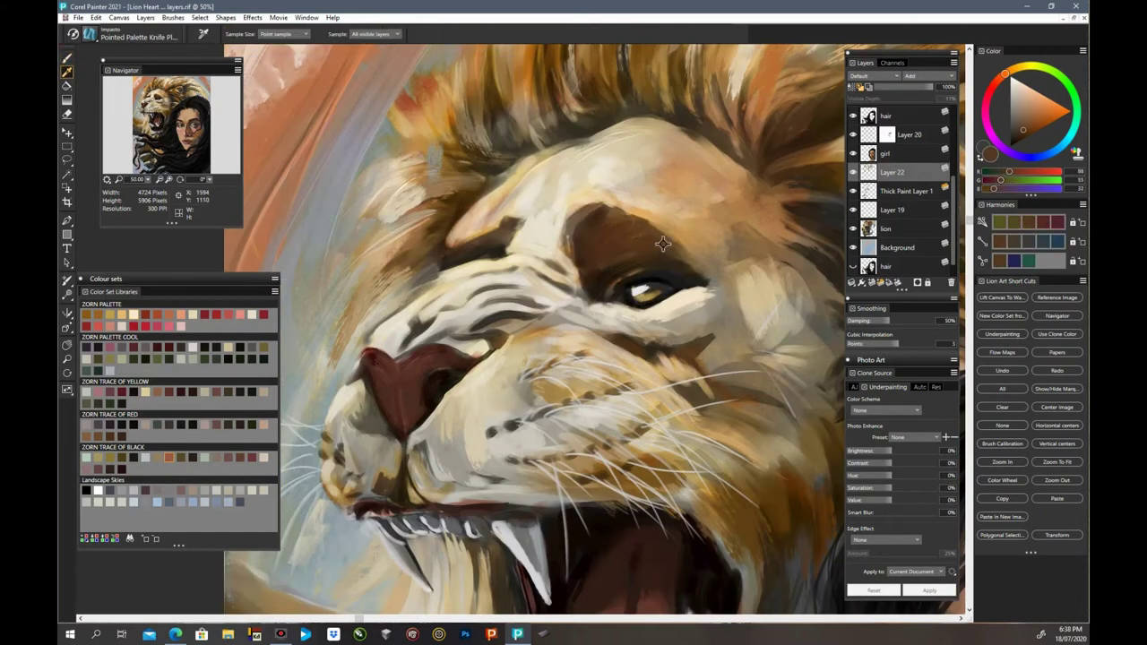
{"action": "left_click", "coordinate": [663, 242], "text": "alt"}
{"action": "left_click", "coordinate": [606, 199], "text": "alt"}
{"action": "left_click", "coordinate": [574, 204], "text": "alt"}
{"action": "left_click", "coordinate": [648, 186], "text": "alt"}
Step: Repaint the pale fur and dark marking beneath the near eye with colours sampled around them
{"action": "left_click", "coordinate": [627, 320], "text": "alt"}
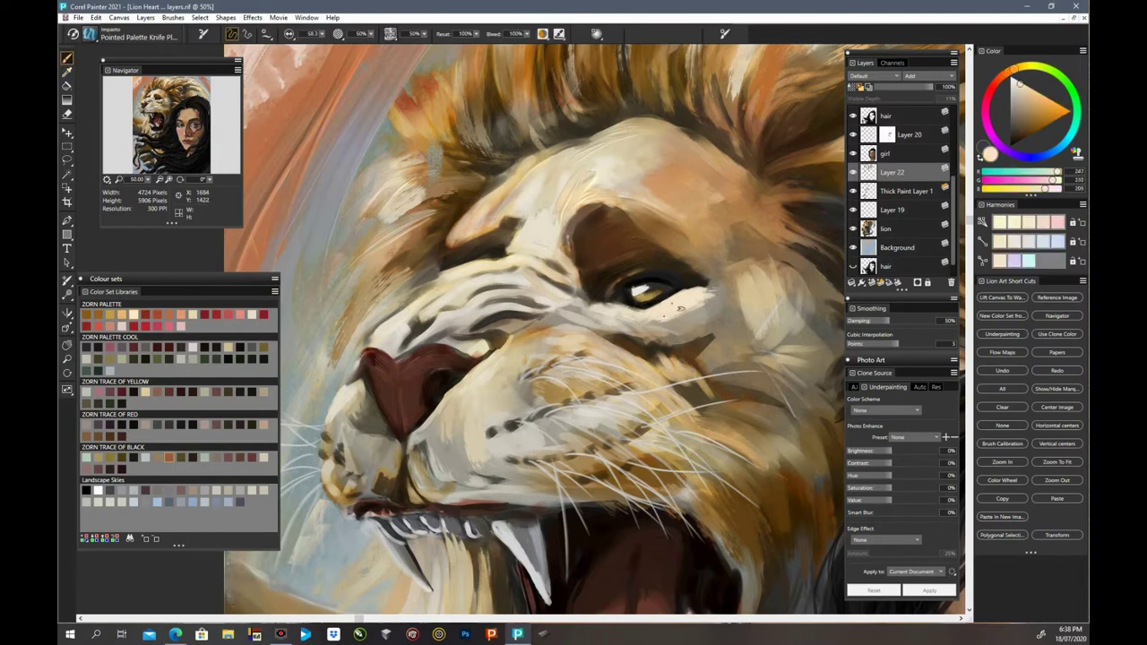
{"action": "left_click", "coordinate": [719, 291], "text": "alt"}
{"action": "left_click", "coordinate": [703, 357], "text": "alt"}
{"action": "left_click", "coordinate": [596, 336], "text": "alt"}
{"action": "left_click", "coordinate": [647, 344], "text": "alt"}
Step: Strengthen the dark rim and inner corner of the lion's near eye with sampled dark brown tones
{"action": "left_click", "coordinate": [623, 297], "text": "alt"}
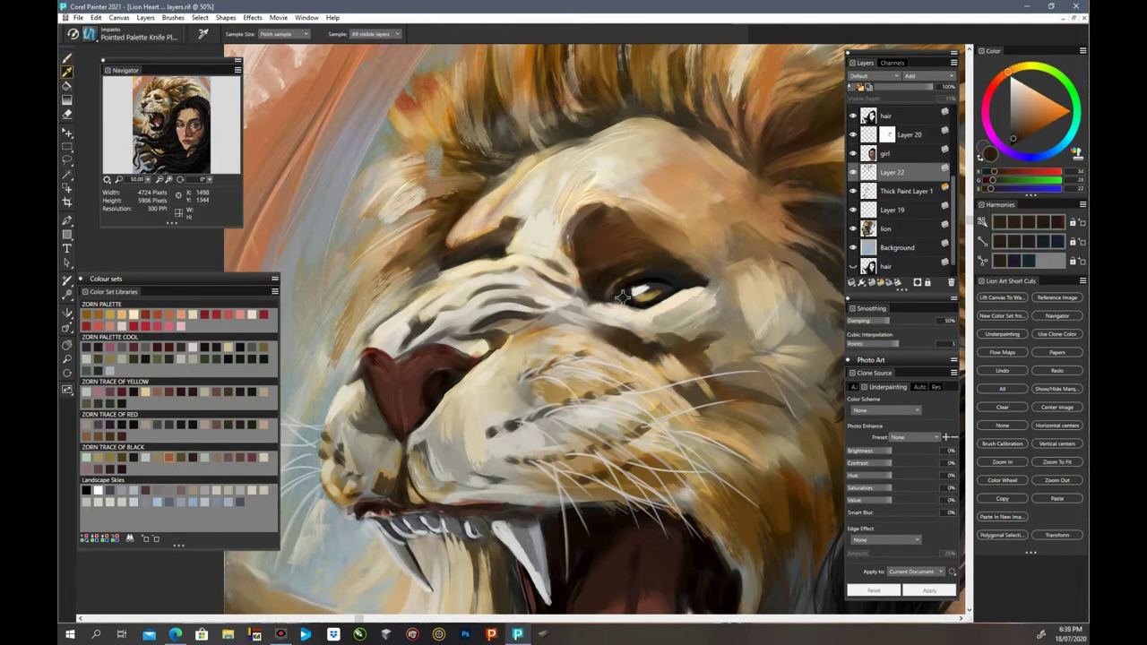
{"action": "left_click", "coordinate": [639, 275], "text": "alt"}
{"action": "left_click", "coordinate": [642, 272], "text": "alt"}
{"action": "left_click", "coordinate": [610, 287], "text": "alt"}
Step: Reshape the dark far eye area and its brow edge with sampled dark brown and tan tones
{"action": "left_click", "coordinate": [482, 240], "text": "alt"}
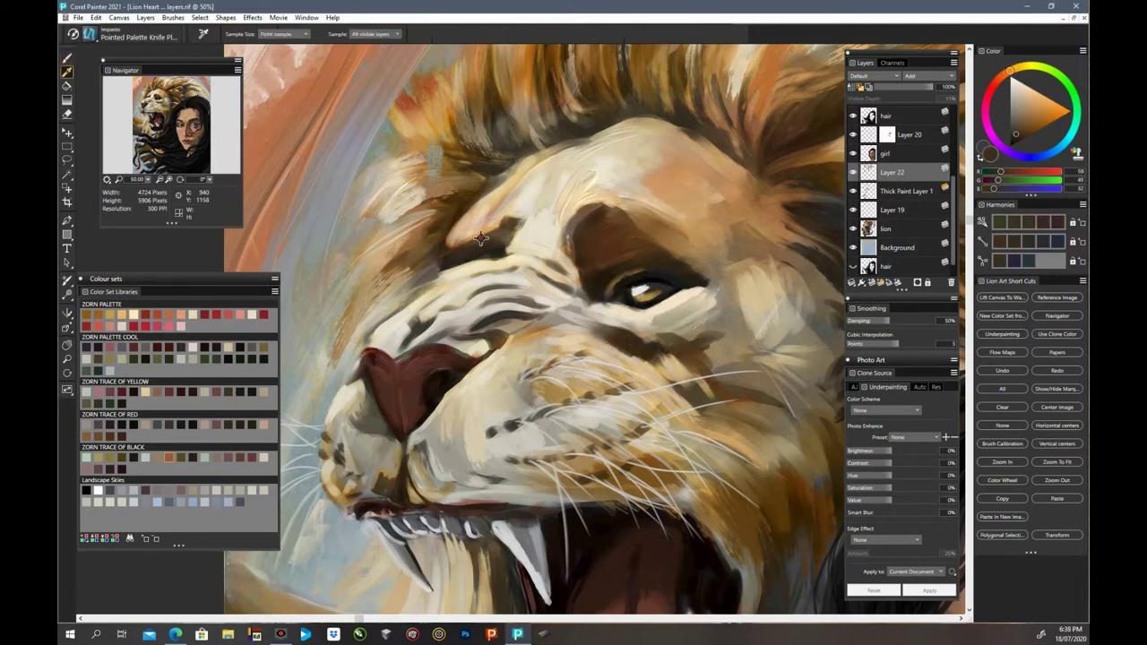
{"action": "left_click", "coordinate": [477, 237], "text": "alt"}
{"action": "left_click", "coordinate": [451, 247], "text": "alt"}
{"action": "left_click", "coordinate": [464, 249], "text": "alt"}
{"action": "left_click", "coordinate": [446, 265], "text": "alt"}
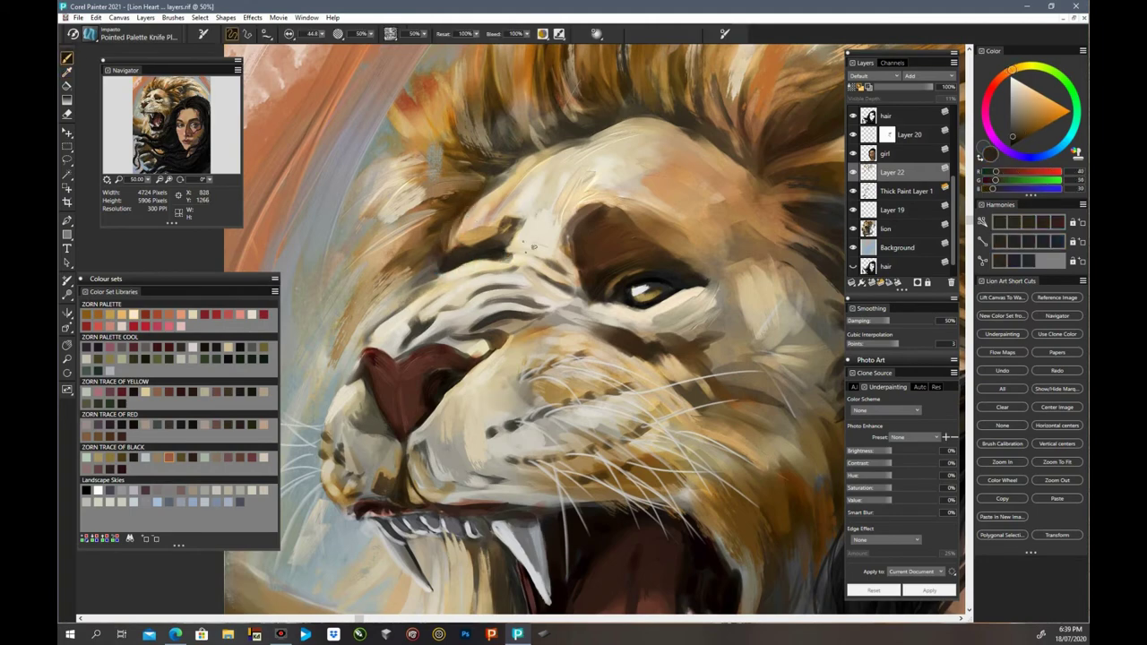
Step: Refine the wrinkled fur directly above the nose and nostril with sampled grey and cream tones
{"action": "left_click", "coordinate": [423, 302], "text": "alt"}
{"action": "left_click", "coordinate": [425, 322], "text": "alt"}
{"action": "left_click", "coordinate": [482, 346], "text": "alt"}
{"action": "left_click", "coordinate": [430, 342], "text": "alt"}
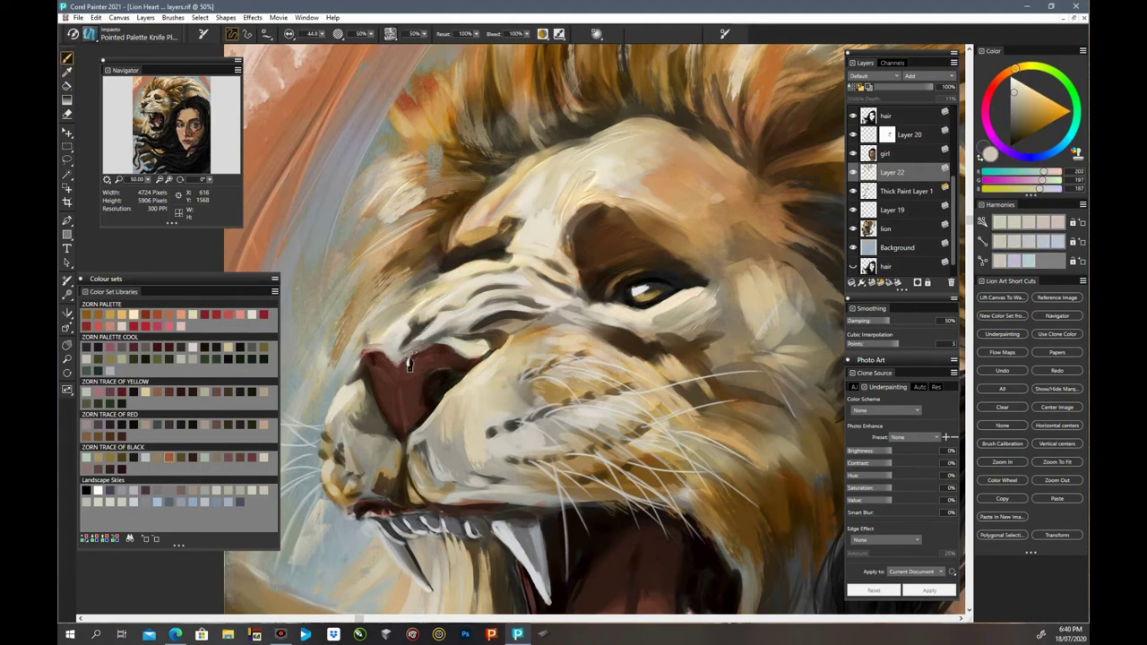
Step: Paint the front of the muzzle beneath the nose with sampled grey and golden-brown tones
{"action": "key", "text": "ctrl+minus"}
{"action": "left_click", "coordinate": [422, 383], "text": "alt"}
{"action": "left_click", "coordinate": [429, 371], "text": "alt"}
{"action": "left_click", "coordinate": [430, 391], "text": "alt"}
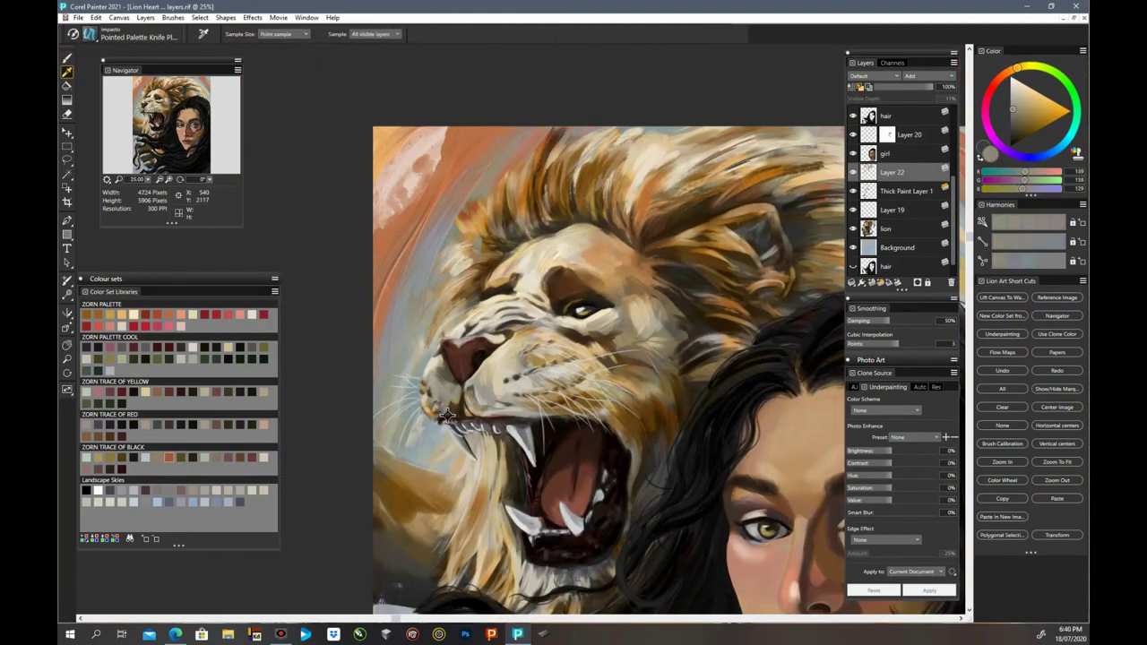
{"action": "left_click", "coordinate": [430, 409], "text": "alt"}
Step: Blend the mane fringe above the far brow with a fur colour sampled beside it
{"action": "key", "text": "ctrl+minus"}
{"action": "key", "text": "ctrl+plus"}
{"action": "key", "text": "ctrl+plus"}
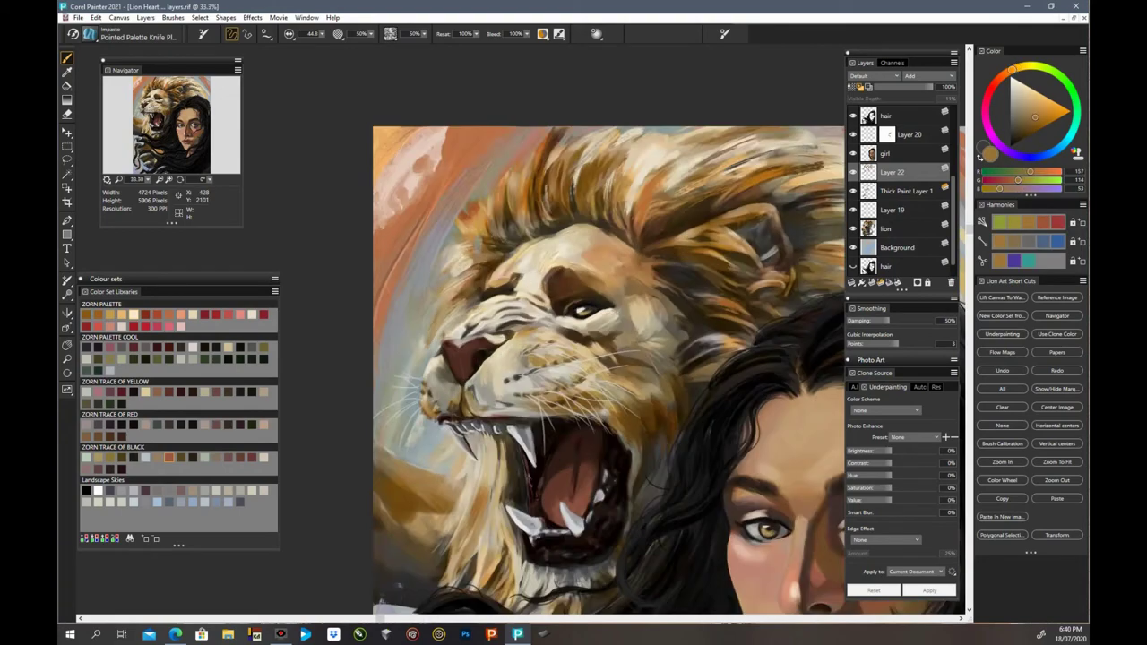
{"action": "left_click", "coordinate": [463, 264], "text": "alt"}
{"action": "left_click_drag", "start_coordinate": [457, 242], "coordinate": [520, 227]}
{"action": "key", "text": "ctrl+minus"}
{"action": "key", "text": "ctrl+minus"}
{"action": "key", "text": "ctrl+plus"}
{"action": "key", "text": "ctrl+plus"}
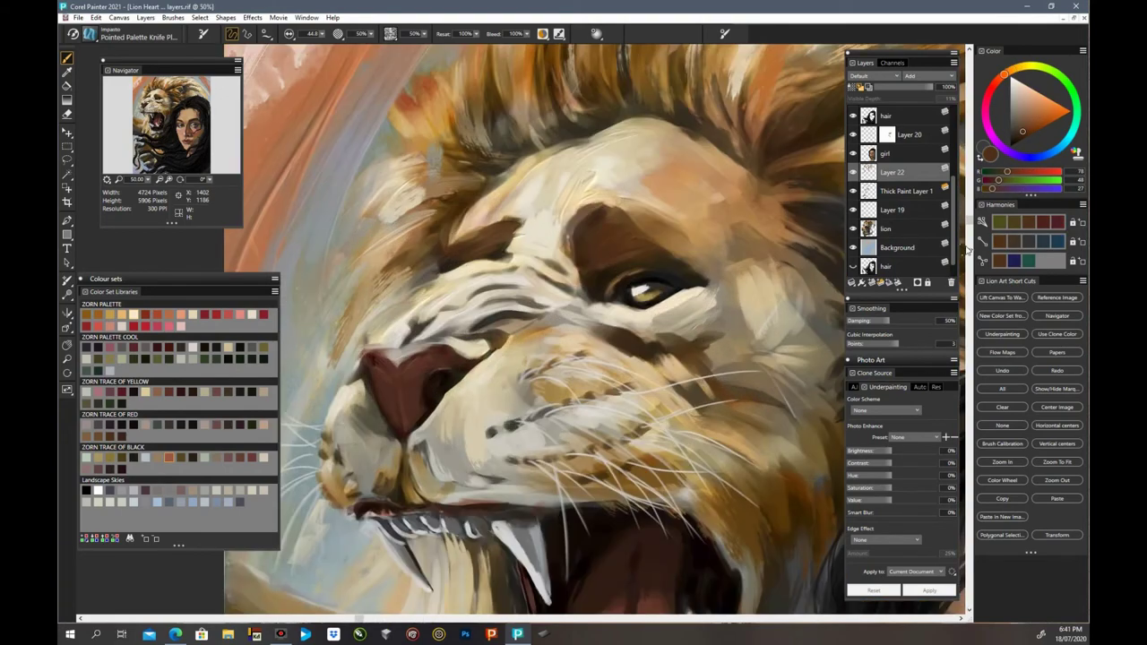
Step: Touch up the far brow, the adjoining mane and the inner corner of the near eye with sampled colours
{"action": "left_click", "coordinate": [508, 235], "text": "alt"}
{"action": "left_click", "coordinate": [433, 211], "text": "alt"}
{"action": "left_click", "coordinate": [493, 241], "text": "alt"}
{"action": "left_click", "coordinate": [577, 277], "text": "alt"}
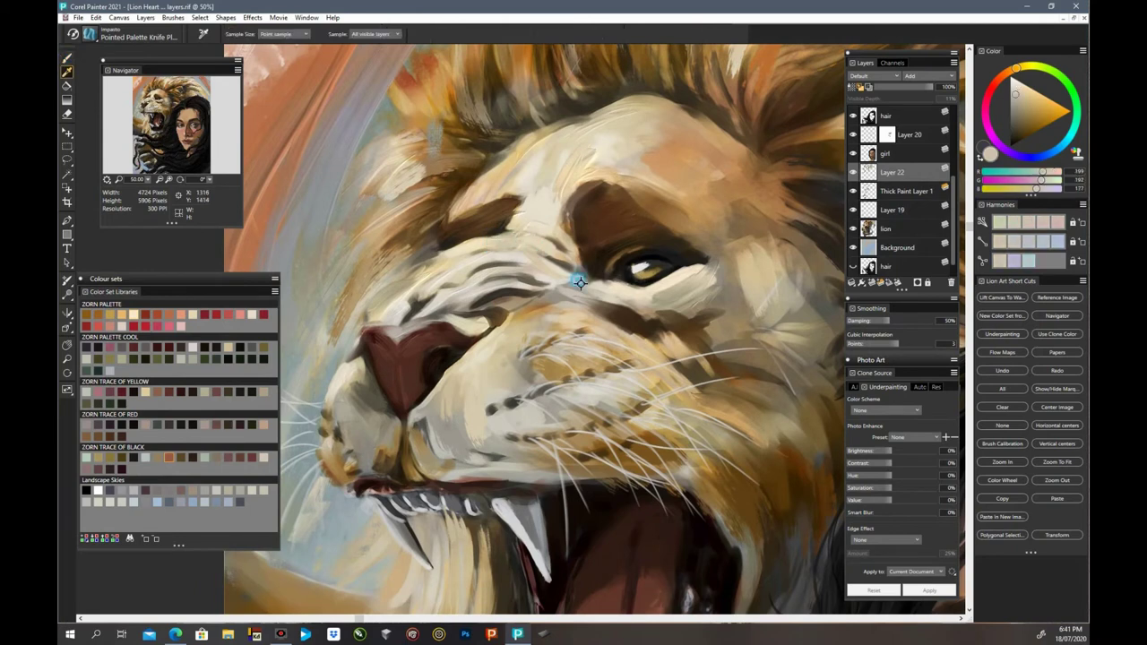
Step: Paint the upper muzzle and the whisker fur along the upper lip with sampled golden-brown tones
{"action": "left_click", "coordinate": [560, 310], "text": "alt"}
{"action": "left_click", "coordinate": [582, 325], "text": "alt"}
{"action": "left_click", "coordinate": [670, 443], "text": "alt"}
{"action": "left_click", "coordinate": [653, 457], "text": "alt"}
{"action": "left_click", "coordinate": [627, 492], "text": "alt"}
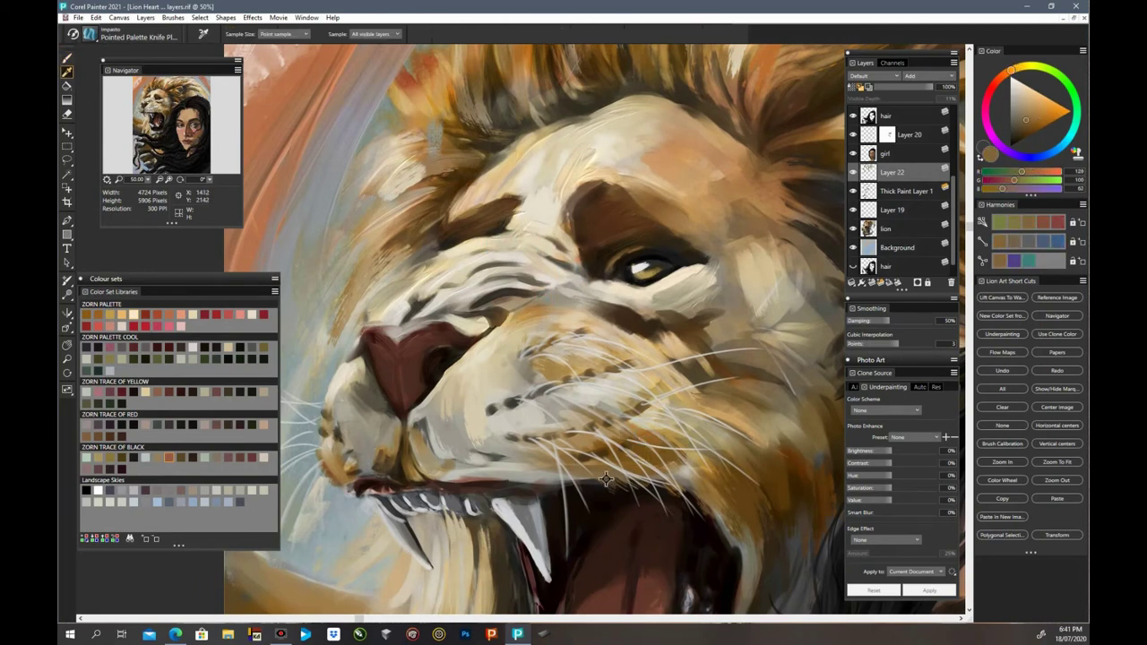
Step: Smooth the whisker pad between the nose and upper lip with sampled cream and grey strokes
{"action": "left_click", "coordinate": [515, 471], "text": "alt"}
{"action": "left_click", "coordinate": [505, 425], "text": "alt"}
{"action": "left_click", "coordinate": [485, 387], "text": "alt"}
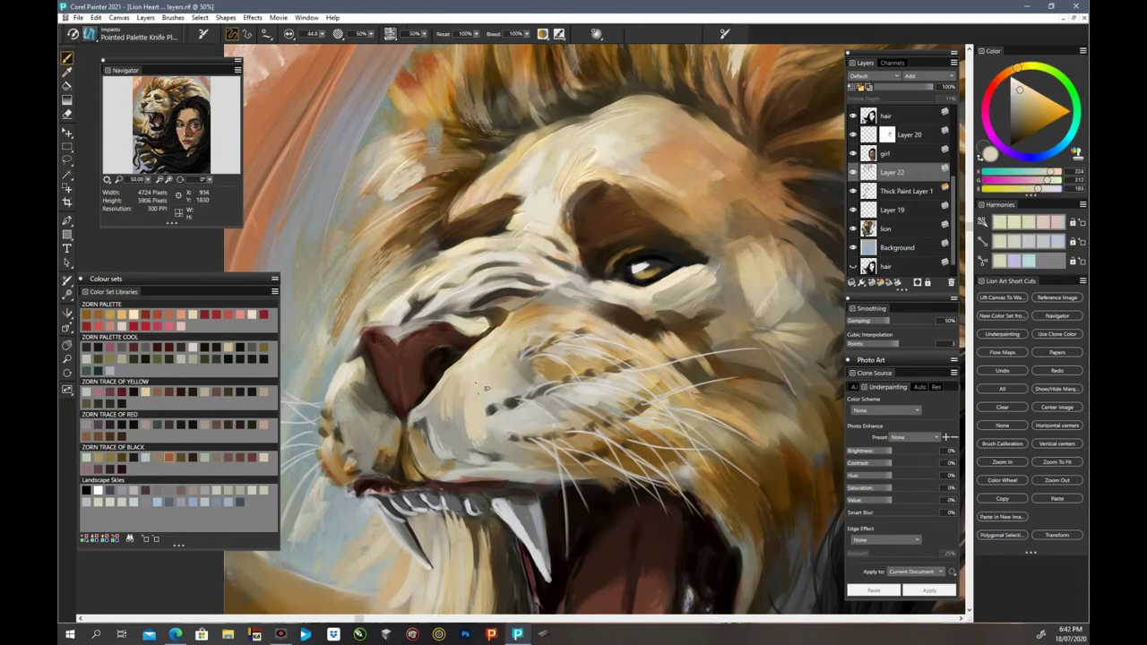
{"action": "left_click", "coordinate": [459, 453], "text": "alt"}
{"action": "left_click", "coordinate": [439, 449], "text": "alt"}
{"action": "left_click_drag", "start_coordinate": [444, 457], "coordinate": [419, 417]}
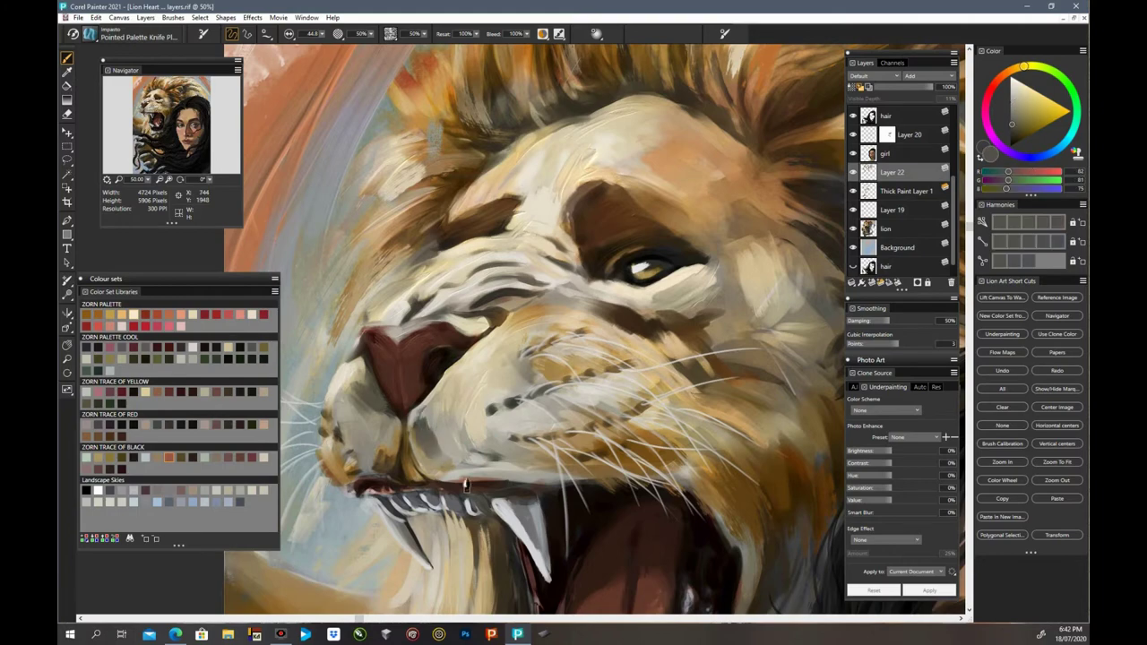
Step: Paint the far side of the muzzle and darken the upper lip line above the front teeth
{"action": "left_click", "coordinate": [377, 414], "text": "alt"}
{"action": "left_click_drag", "start_coordinate": [445, 484], "coordinate": [511, 482]}
{"action": "left_click", "coordinate": [369, 483], "text": "alt"}
Step: Blend the fur on the lion's cheek beside the open mouth and on its chin with sampled colours
{"action": "key", "text": "ctrl+minus"}
{"action": "scroll", "coordinate": [596, 330], "scroll_direction": "down", "scroll_amount": 3}
{"action": "left_click", "coordinate": [690, 255], "text": "alt"}
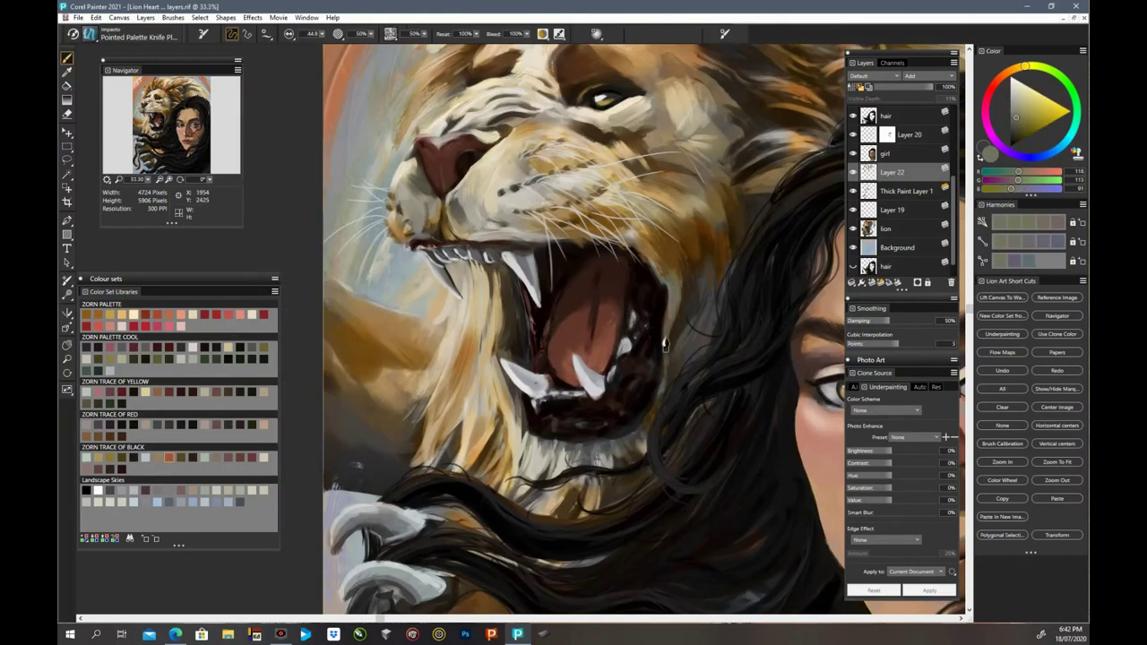
{"action": "left_click", "coordinate": [708, 277], "text": "alt"}
{"action": "left_click", "coordinate": [606, 455], "text": "alt"}
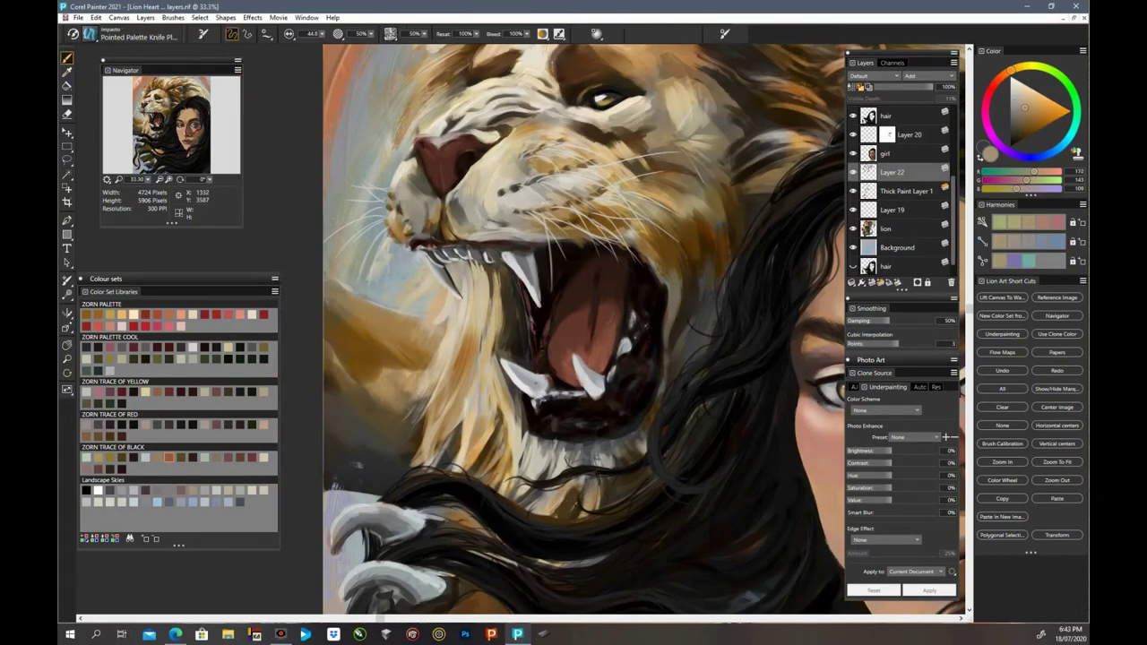
{"action": "left_click", "coordinate": [562, 460], "text": "alt"}
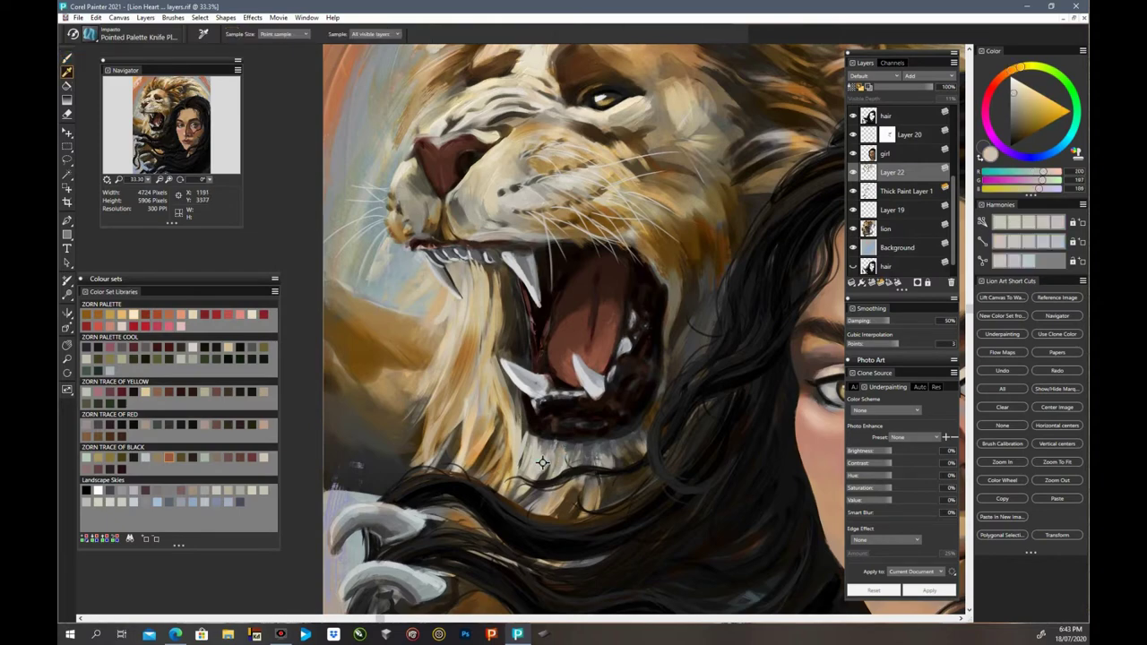
Step: With a larger brush, rework the dark background beside the mane, just above the raised claws, using sampled tones
{"action": "left_click", "coordinate": [364, 359], "text": "alt"}
{"action": "key", "text": "bracketright"}
{"action": "left_click", "coordinate": [398, 434], "text": "alt"}
{"action": "left_click", "coordinate": [359, 439], "text": "alt"}
{"action": "left_click", "coordinate": [334, 441], "text": "alt"}
Step: Paint the fur and shadows of the lower paw between the claws with sampled brown and near-black tones
{"action": "scroll", "coordinate": [333, 441], "scroll_direction": "down", "scroll_amount": 5}
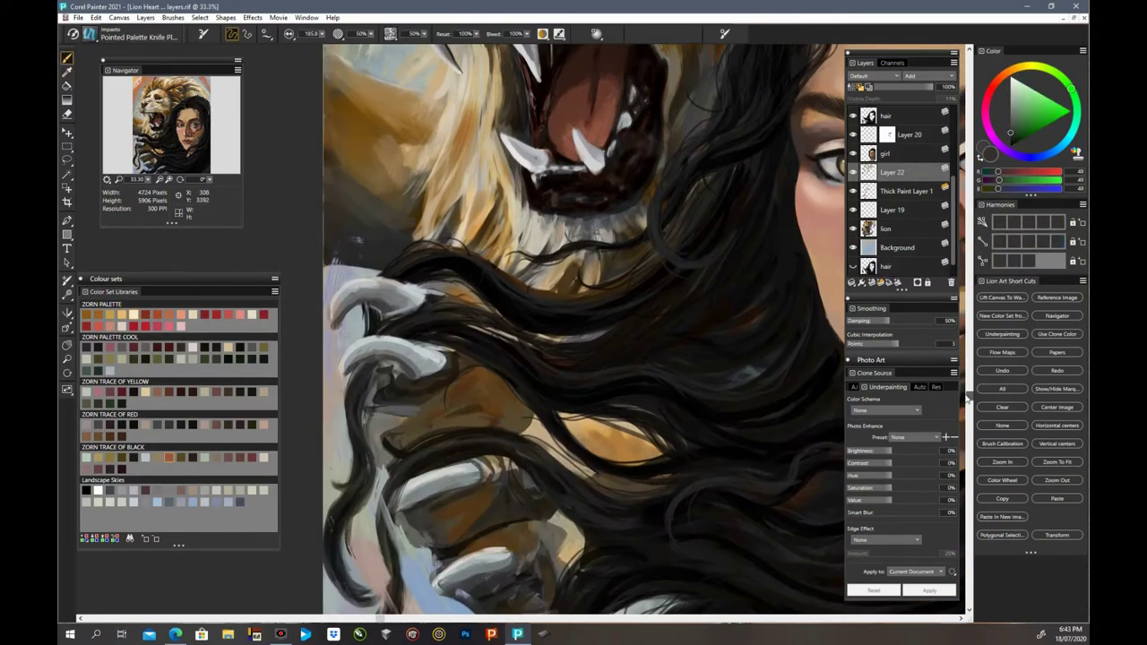
{"action": "left_click", "coordinate": [624, 455], "text": "alt"}
{"action": "scroll", "coordinate": [804, 358], "scroll_direction": "down", "scroll_amount": 3}
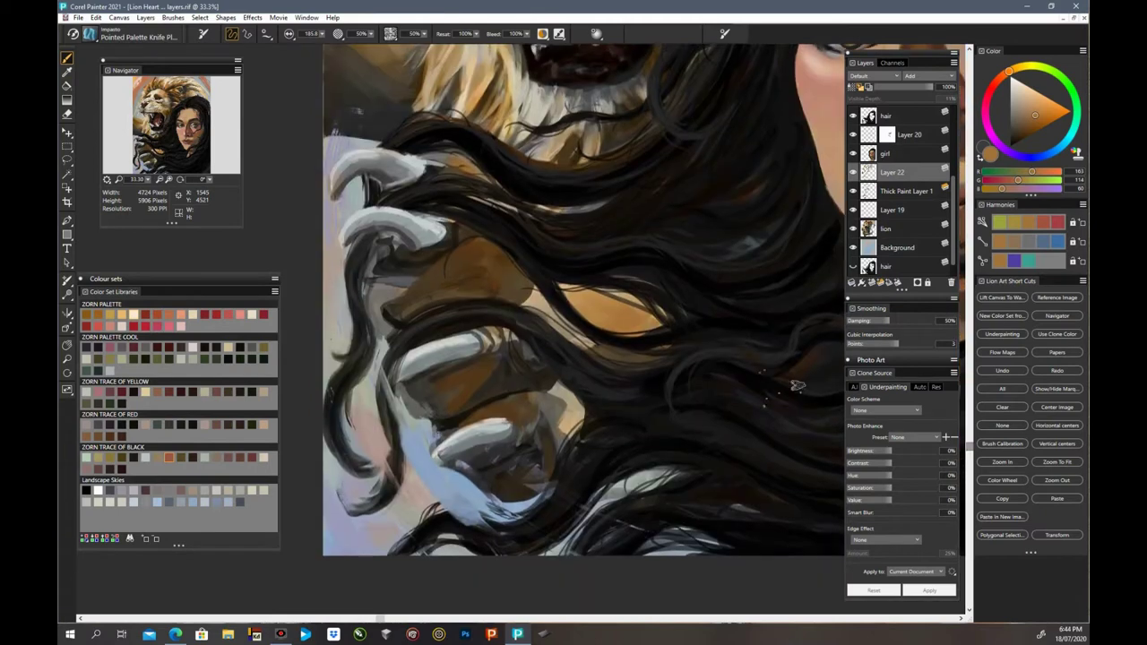
{"action": "left_click", "coordinate": [574, 390], "text": "alt"}
{"action": "left_click", "coordinate": [514, 357], "text": "alt"}
{"action": "left_click", "coordinate": [533, 394], "text": "alt"}
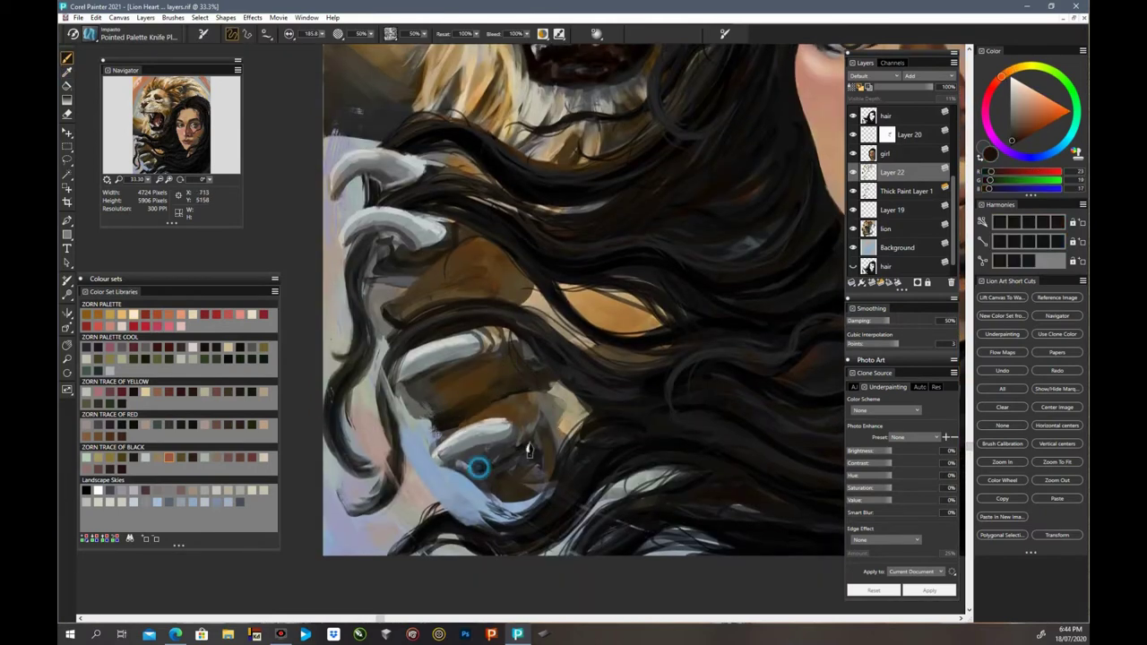
Step: Highlight the claw of the lower paw with sampled light grey and touch up the fur along the paw's edge
{"action": "left_click", "coordinate": [496, 348], "text": "alt"}
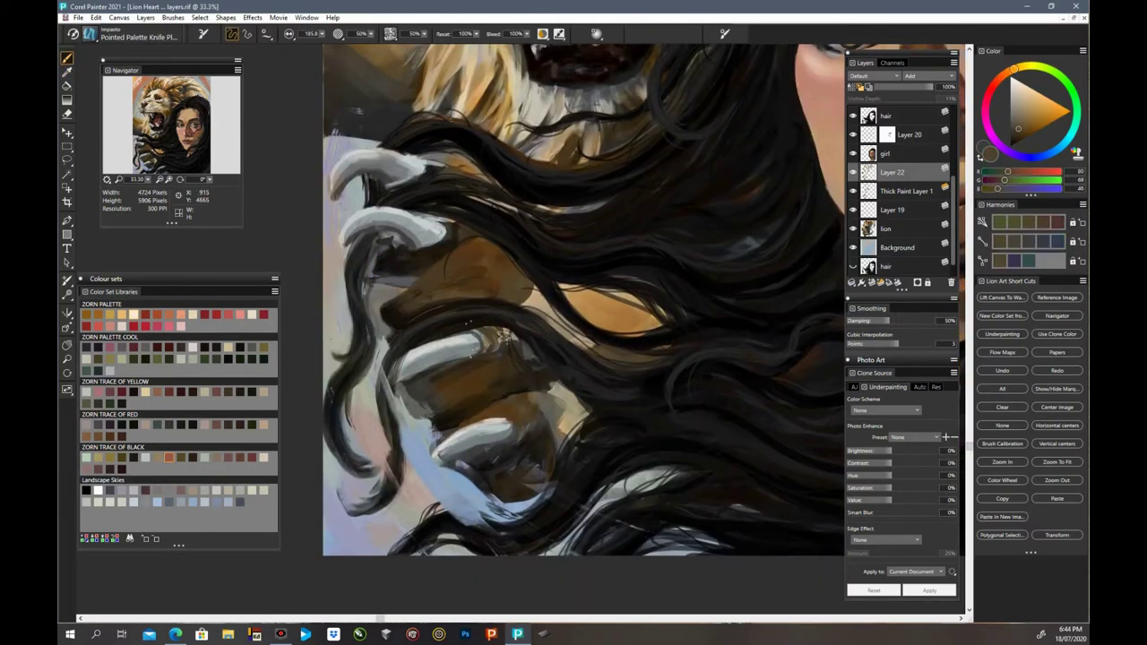
{"action": "left_click", "coordinate": [456, 348], "text": "alt"}
{"action": "left_click_drag", "start_coordinate": [460, 349], "coordinate": [469, 349]}
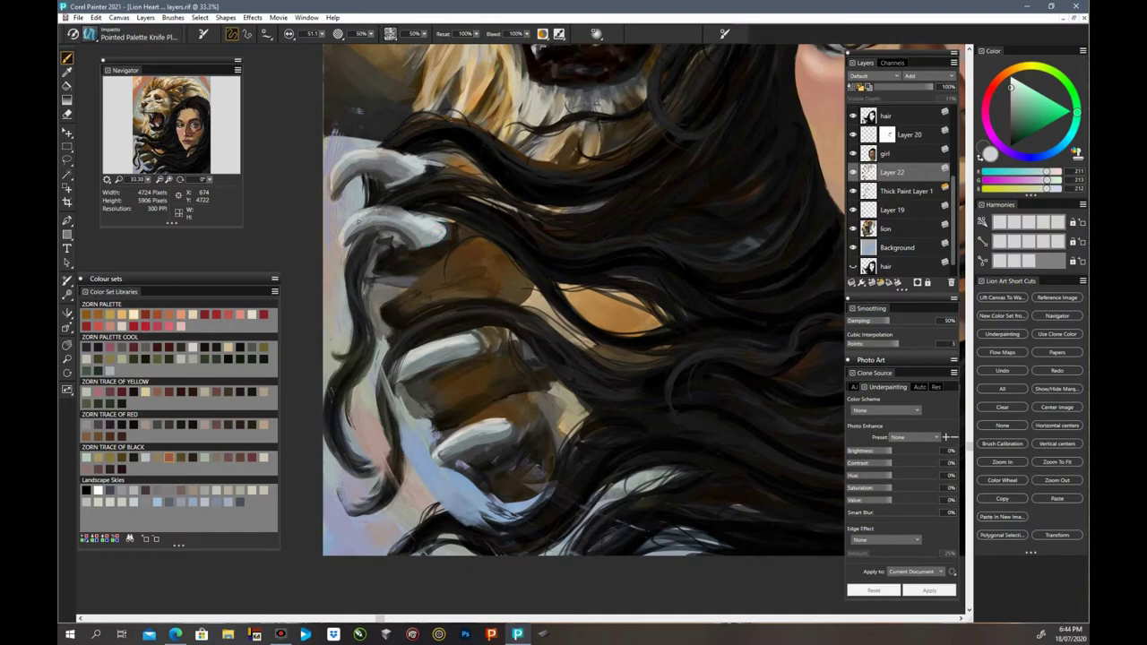
{"action": "left_click", "coordinate": [551, 429], "text": "alt"}
{"action": "left_click", "coordinate": [558, 408], "text": "alt"}
{"action": "left_click", "coordinate": [522, 305], "text": "alt"}
Step: Activate Layer 21 and darken the corner below the girl's shoulder with sampled dark tones at brush size 192
{"action": "key", "text": "ctrl+minus"}
{"action": "key", "text": "ctrl+minus"}
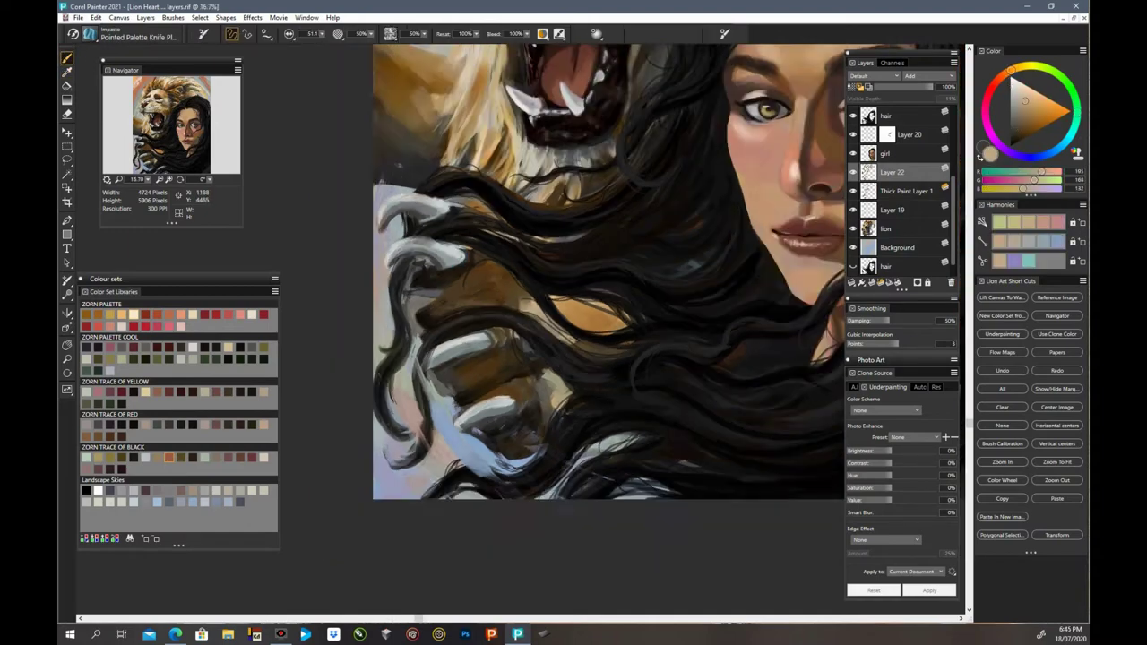
{"action": "key", "text": "ctrl+minus"}
{"action": "left_click_drag", "start_coordinate": [599, 376], "coordinate": [497, 463]}
{"action": "scroll", "coordinate": [863, 179], "scroll_direction": "up", "scroll_amount": 3}
{"action": "left_click", "coordinate": [891, 133]}
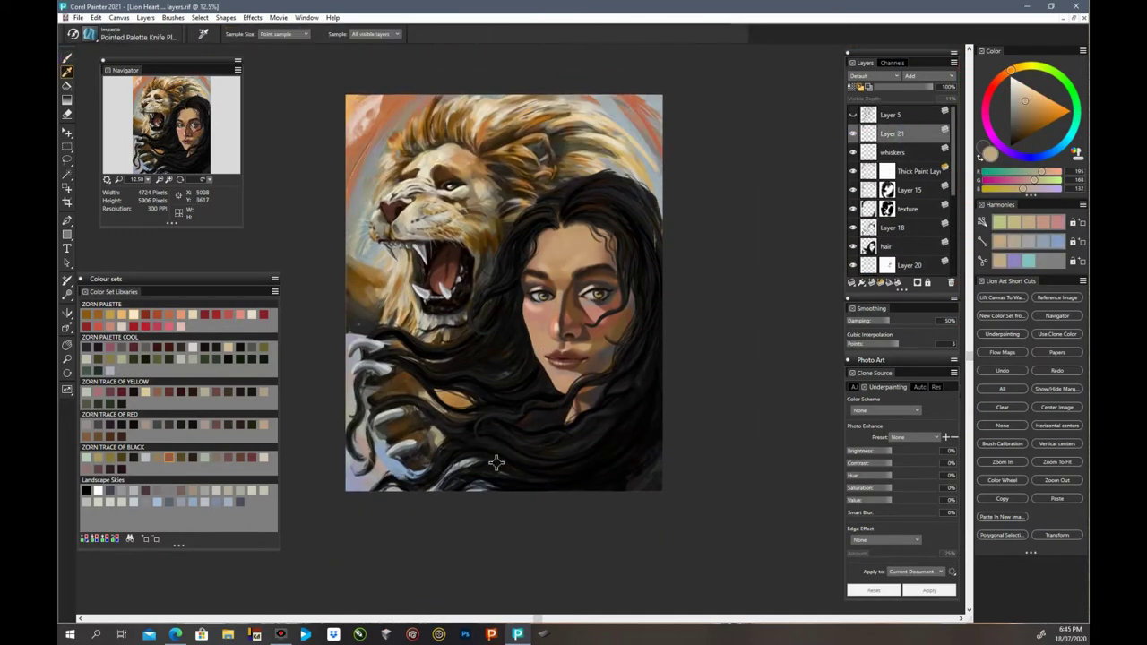
{"action": "left_click", "coordinate": [497, 463], "text": "alt"}
{"action": "left_click_drag", "start_coordinate": [321, 33], "coordinate": [338, 46]}
{"action": "mouse_move", "coordinate": [622, 459]}
{"action": "left_mouse_down"}
{"action": "mouse_move", "coordinate": [643, 457]}
{"action": "mouse_move", "coordinate": [653, 480]}
{"action": "left_mouse_up"}
{"action": "left_click", "coordinate": [653, 479], "text": "alt"}
{"action": "left_click", "coordinate": [625, 437], "text": "alt"}
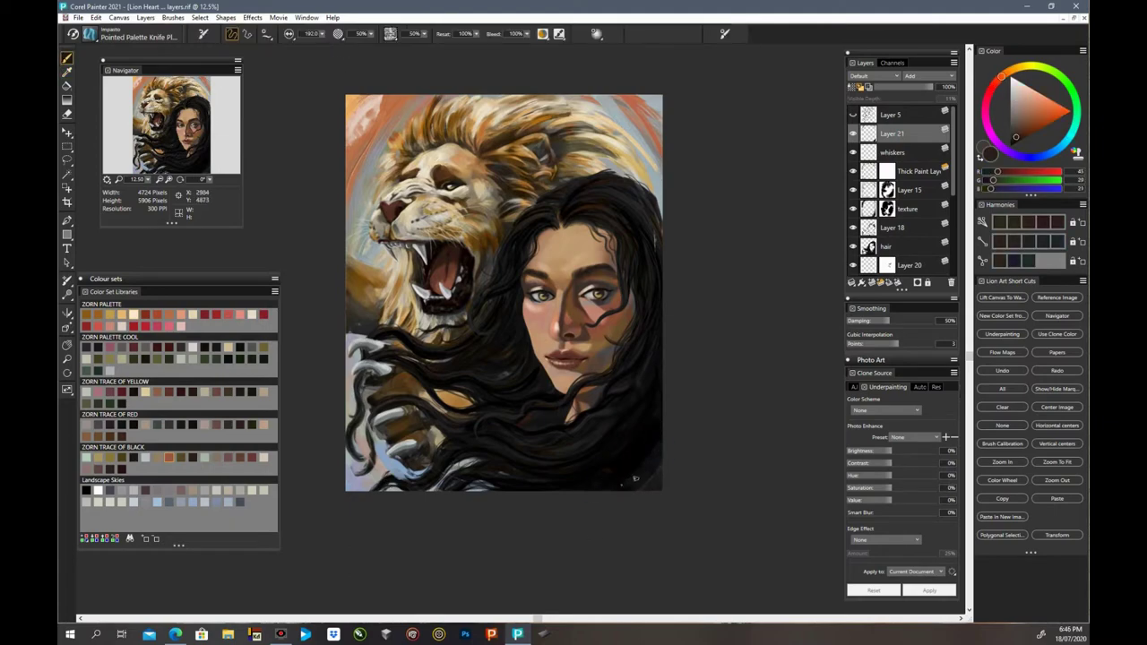
Step: Extend the outer side of the girl's hair with sampled dark strokes and erase the excess around the crown
{"action": "left_click", "coordinate": [628, 200], "text": "alt"}
{"action": "left_click_drag", "start_coordinate": [627, 200], "coordinate": [659, 278]}
{"action": "key", "text": "ctrl+plus"}
{"action": "key", "text": "ctrl+plus"}
{"action": "left_click_drag", "start_coordinate": [638, 233], "coordinate": [620, 391]}
{"action": "key", "text": "n"}
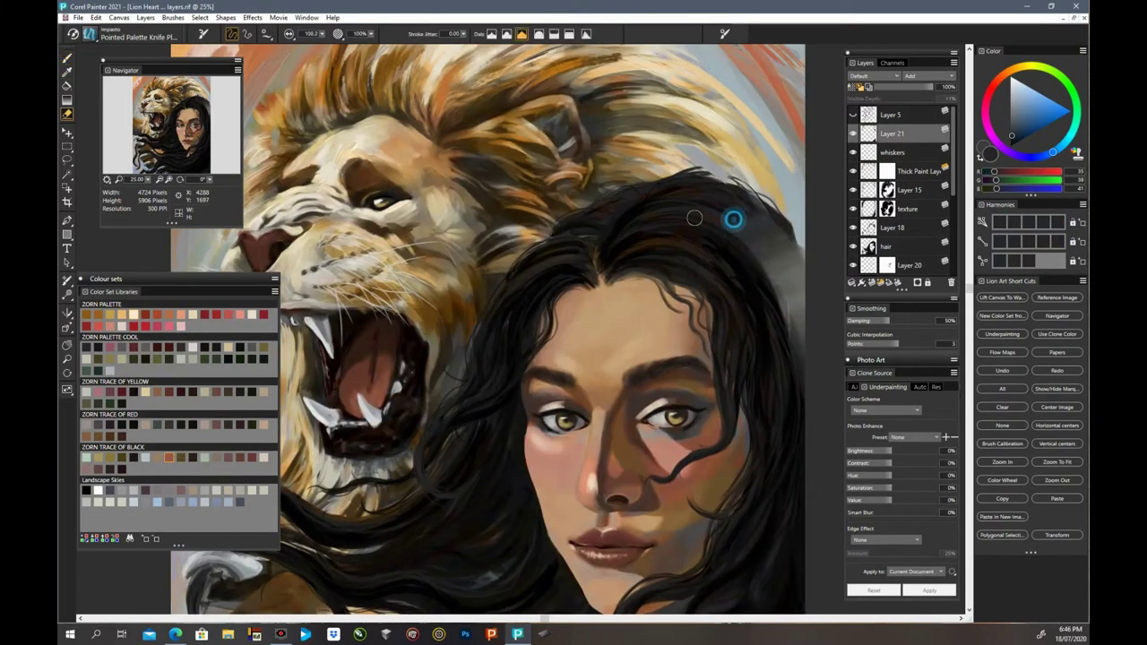
{"action": "left_click_drag", "start_coordinate": [735, 221], "coordinate": [789, 329]}
Step: Try light blue-grey accents over the dark hair at the girl's shoulder and along the canvas's lower edge
{"action": "key", "text": "ctrl+minus"}
{"action": "key", "text": "ctrl+minus"}
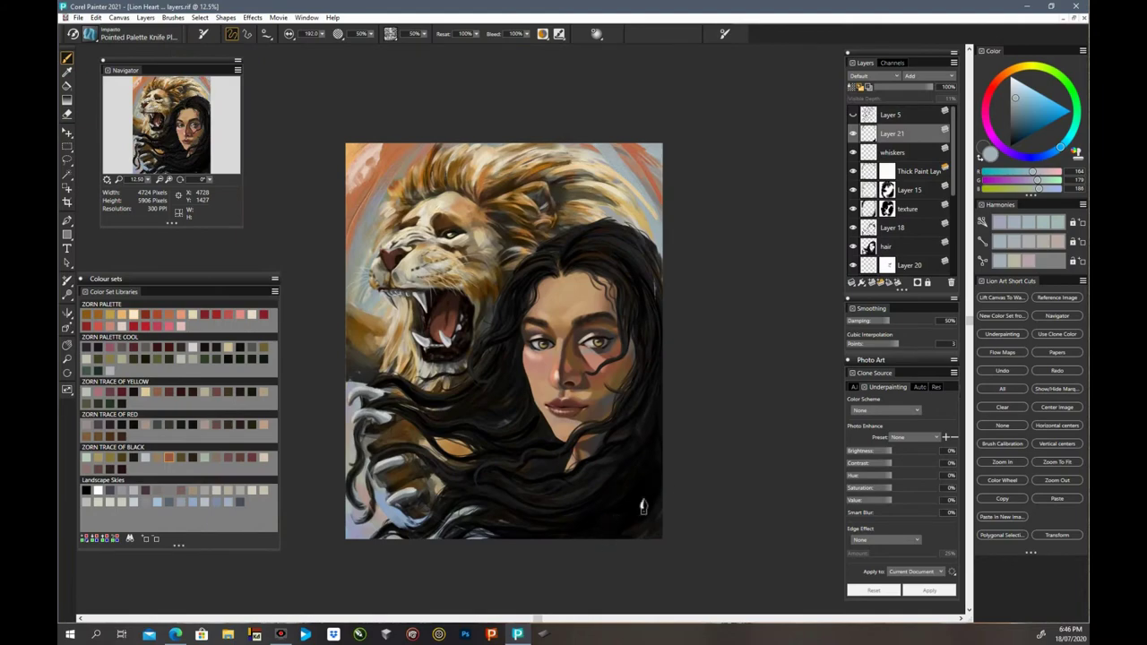
{"action": "left_click_drag", "start_coordinate": [613, 515], "coordinate": [591, 534]}
{"action": "key", "text": "ctrl+z"}
{"action": "key", "text": "ctrl+plus"}
{"action": "key", "text": "ctrl+plus"}
{"action": "left_click_drag", "start_coordinate": [657, 484], "coordinate": [644, 316]}
{"action": "left_click_drag", "start_coordinate": [781, 410], "coordinate": [736, 441]}
{"action": "left_click_drag", "start_coordinate": [674, 541], "coordinate": [640, 558]}
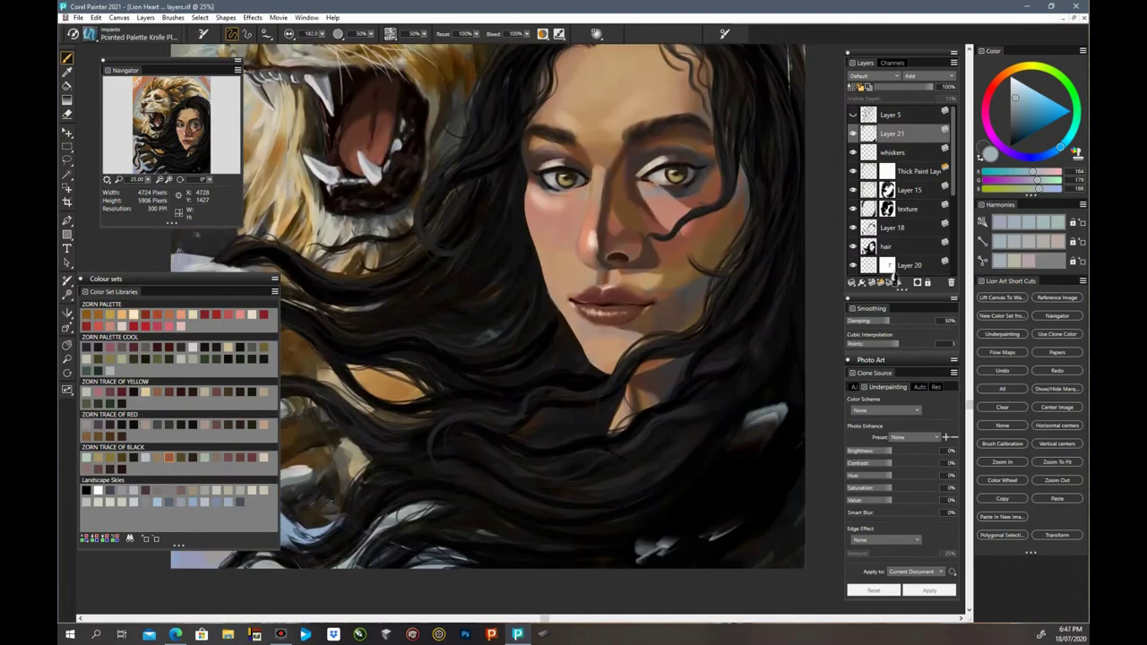
Step: Compare the painting with Layer 21 hidden and shown, and erase the pale strokes over the girl's shoulder
{"action": "left_click", "coordinate": [853, 133]}
{"action": "left_click", "coordinate": [852, 133]}
{"action": "key", "text": "n"}
{"action": "left_click_drag", "start_coordinate": [767, 418], "coordinate": [649, 555]}
{"action": "mouse_move", "coordinate": [735, 484]}
{"action": "left_mouse_down"}
{"action": "mouse_move", "coordinate": [789, 535]}
{"action": "mouse_move", "coordinate": [725, 551]}
{"action": "mouse_move", "coordinate": [793, 499]}
{"action": "left_mouse_up"}
Step: Add sampled blue accents along the hair's lower edge and corner, and clean them up with the Eraser
{"action": "key", "text": "b"}
{"action": "left_click", "coordinate": [418, 516], "text": "alt"}
{"action": "left_click", "coordinate": [321, 529], "text": "alt"}
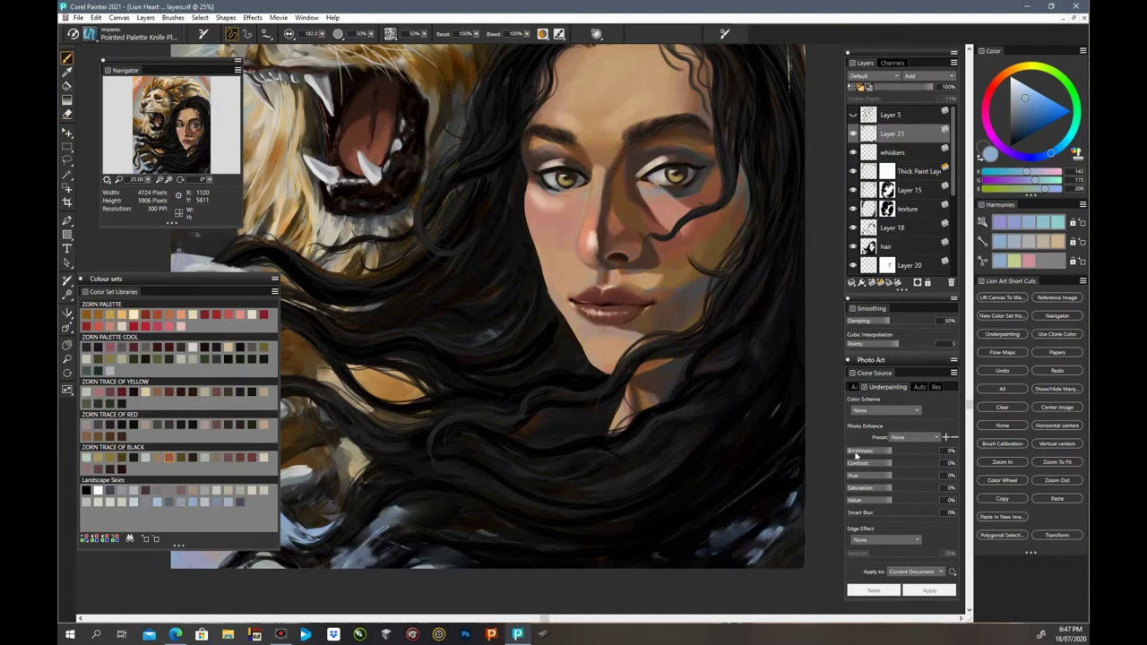
{"action": "key", "text": "n"}
{"action": "key", "text": "ctrl+minus"}
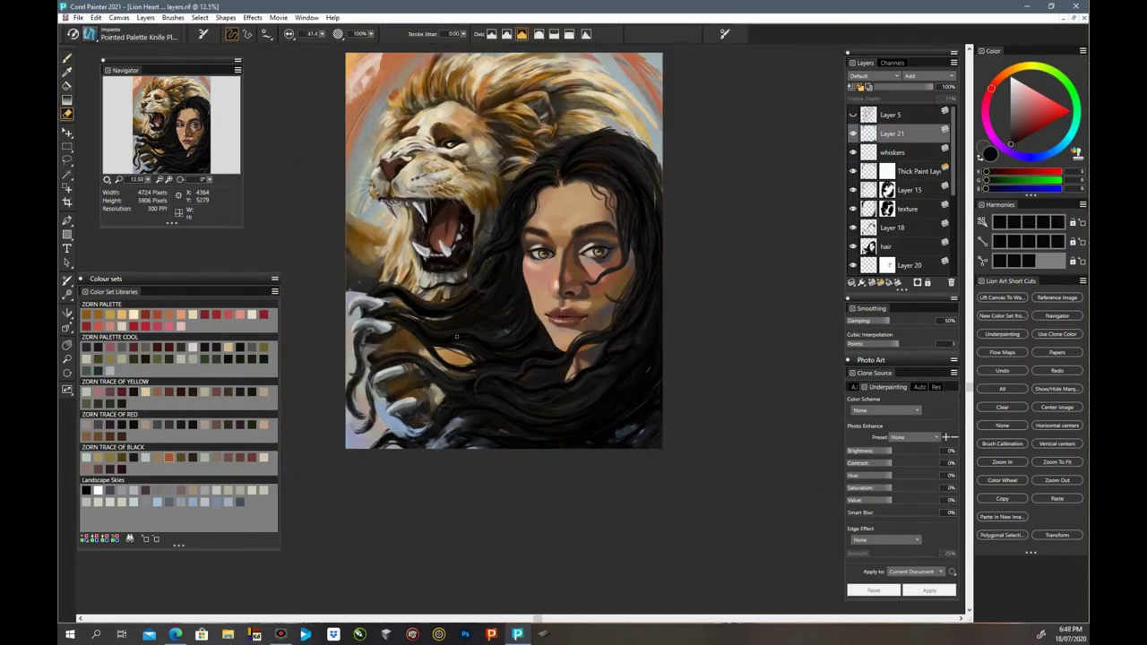
{"action": "key", "text": "ctrl+plus"}
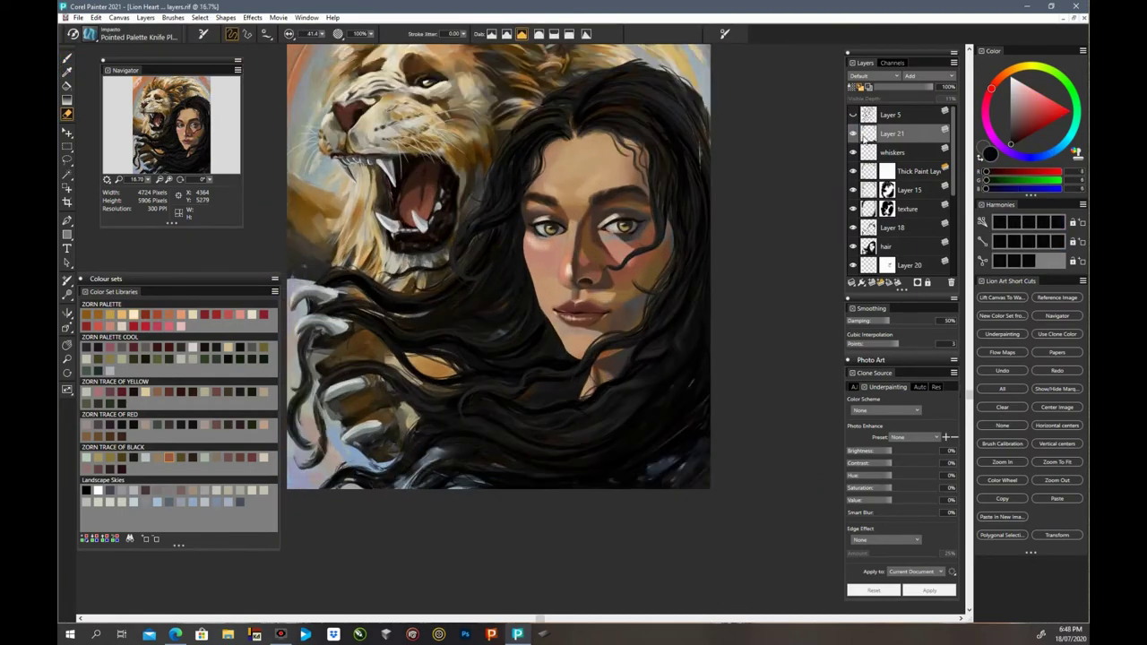
Step: Activate Layer 22 and smooth the lion's tongue with a sampled reddish-brown colour
{"action": "scroll", "coordinate": [953, 188], "scroll_direction": "down", "scroll_amount": 3}
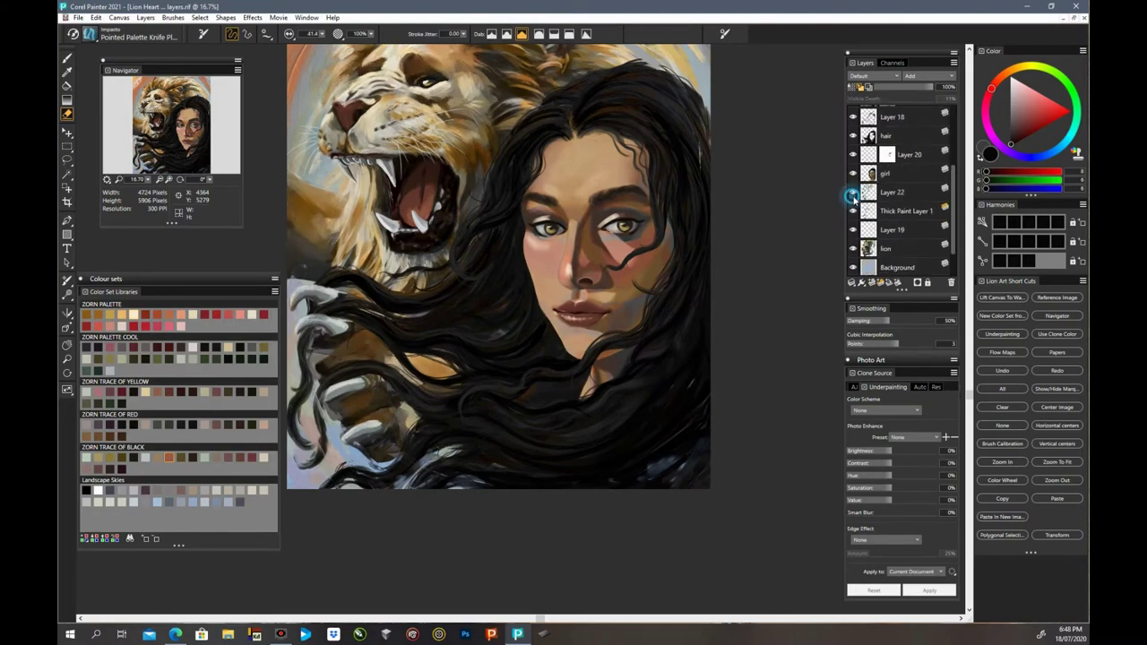
{"action": "left_click", "coordinate": [857, 193]}
{"action": "key", "text": "ctrl+plus"}
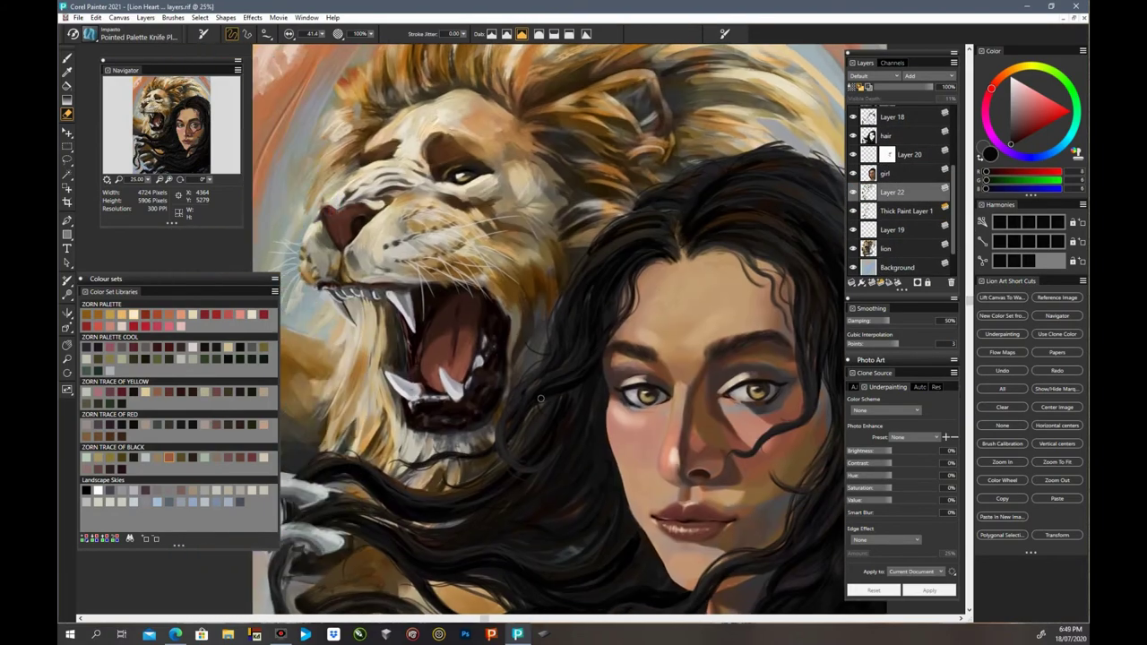
{"action": "key", "text": "b"}
{"action": "left_click", "coordinate": [461, 346], "text": "alt"}
{"action": "key", "text": "ctrl+minus"}
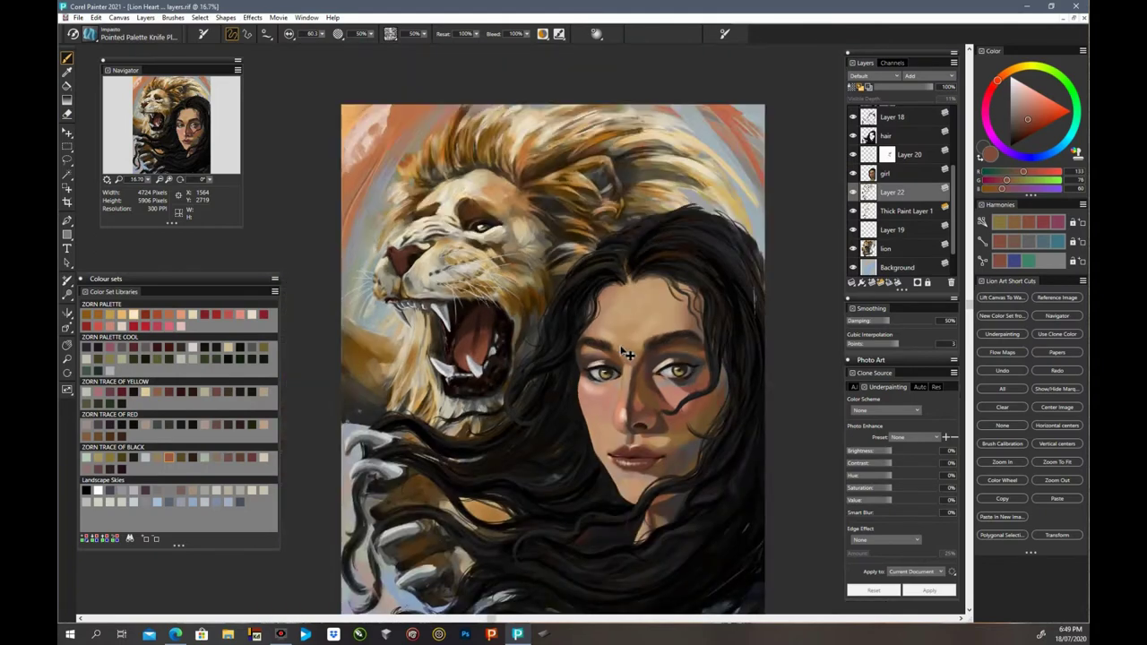
Step: Repaint the lion's far lower fang with sampled off-white
{"action": "key", "text": "ctrl+plus"}
{"action": "key", "text": "ctrl+plus"}
{"action": "left_click", "coordinate": [425, 405], "text": "alt"}
{"action": "left_click_drag", "start_coordinate": [403, 383], "coordinate": [445, 419]}
Step: Reduce the brush size to about 32 and brighten the row of small upper front teeth
{"action": "key", "text": "bracketleft"}
{"action": "key", "text": "bracketleft"}
{"action": "key", "text": "bracketleft"}
{"action": "key", "text": "bracketleft"}
{"action": "key", "text": "bracketleft"}
{"action": "key", "text": "bracketleft"}
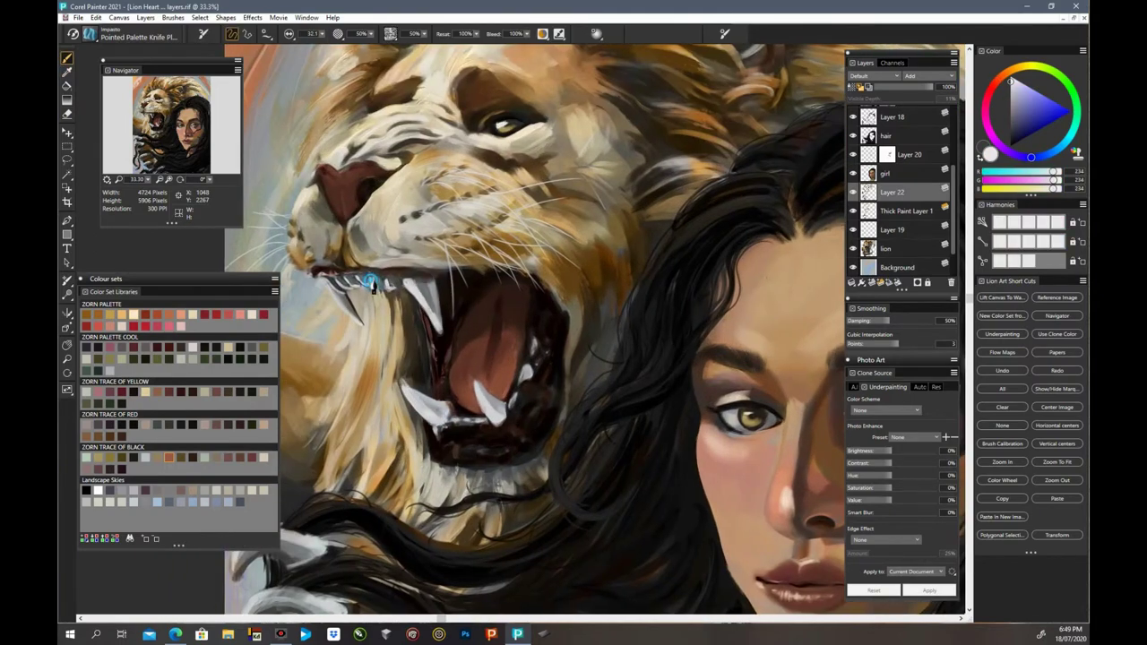
{"action": "left_click_drag", "start_coordinate": [372, 283], "coordinate": [326, 276]}
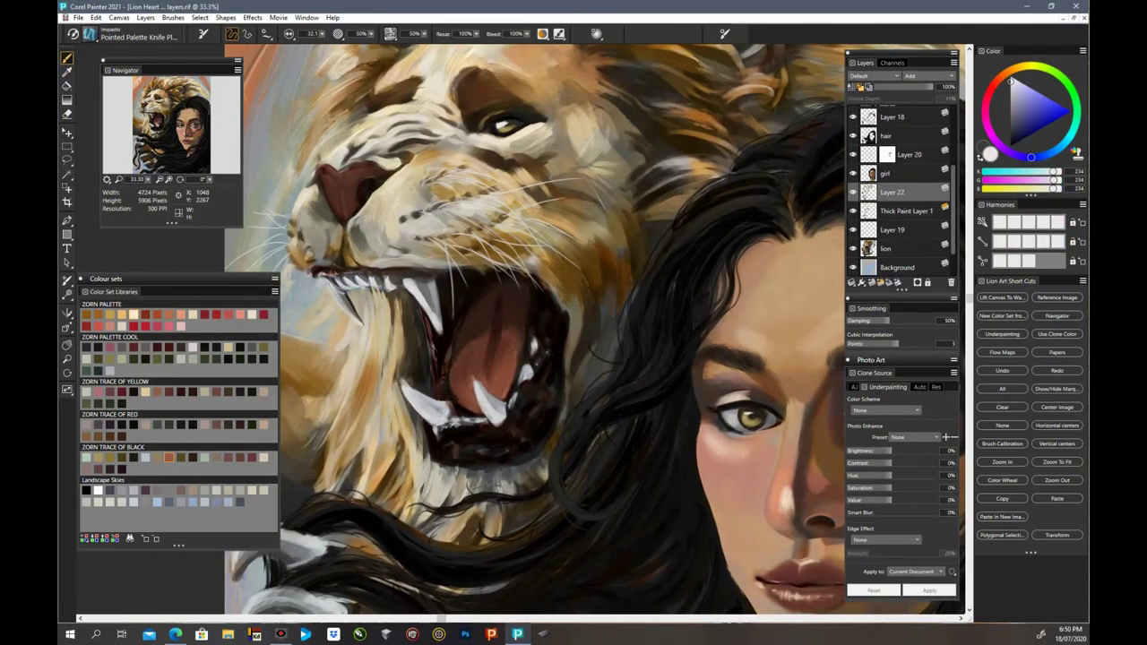
Step: Define the lower teeth and dark gums with sampled tones and switch to the Eraser for cleanup around the lower fang
{"action": "left_click", "coordinate": [473, 394], "text": "alt"}
{"action": "left_click", "coordinate": [539, 321], "text": "alt"}
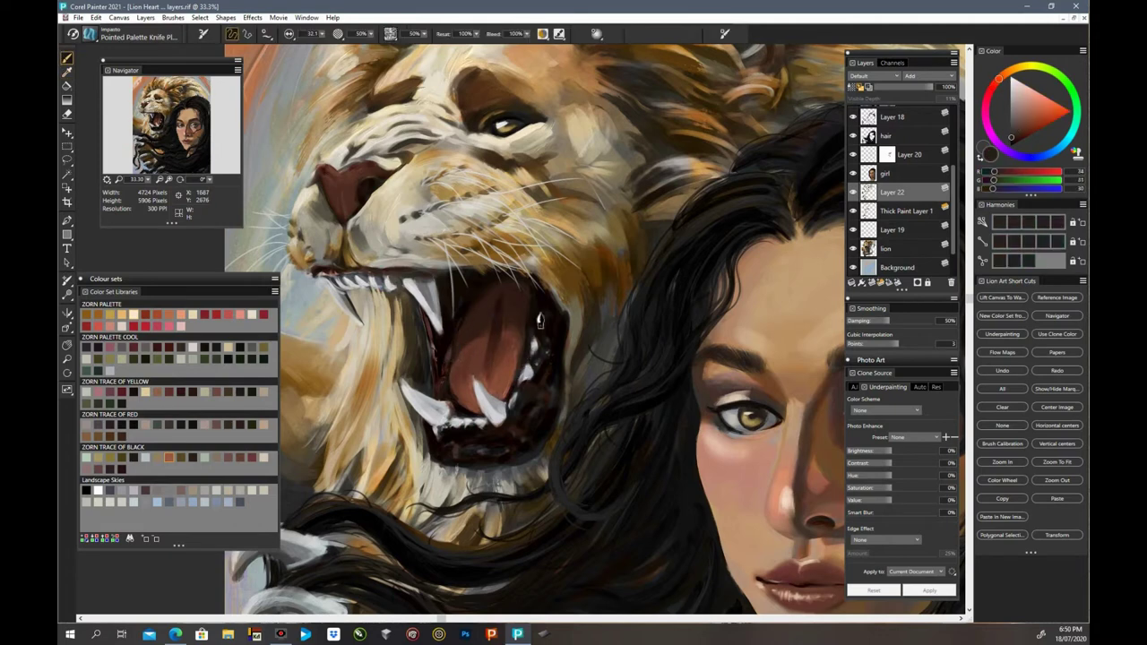
{"action": "left_click", "coordinate": [424, 436], "text": "alt"}
{"action": "left_click", "coordinate": [461, 432], "text": "alt"}
{"action": "left_click", "coordinate": [475, 451], "text": "alt"}
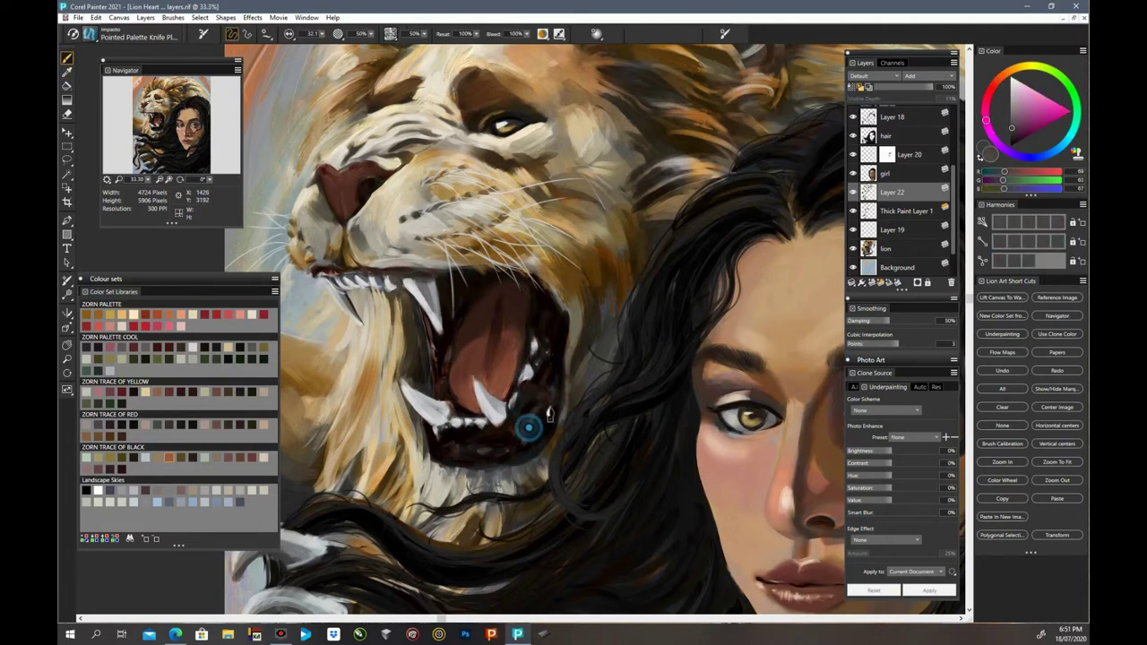
{"action": "key", "text": "ctrl+minus"}
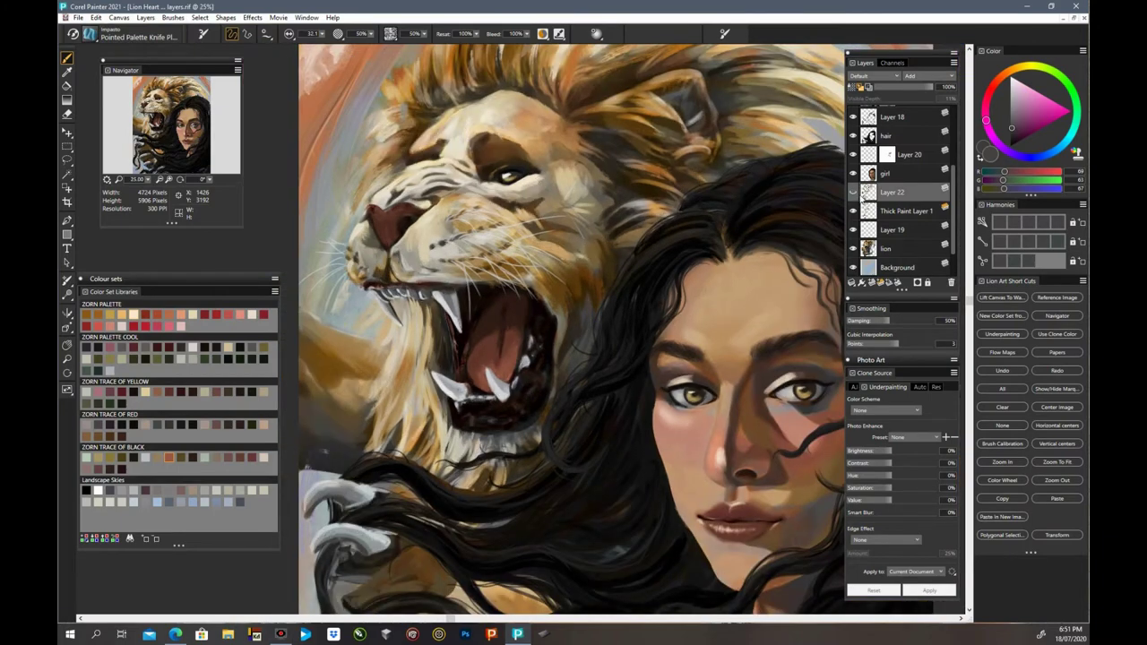
{"action": "key", "text": "n"}
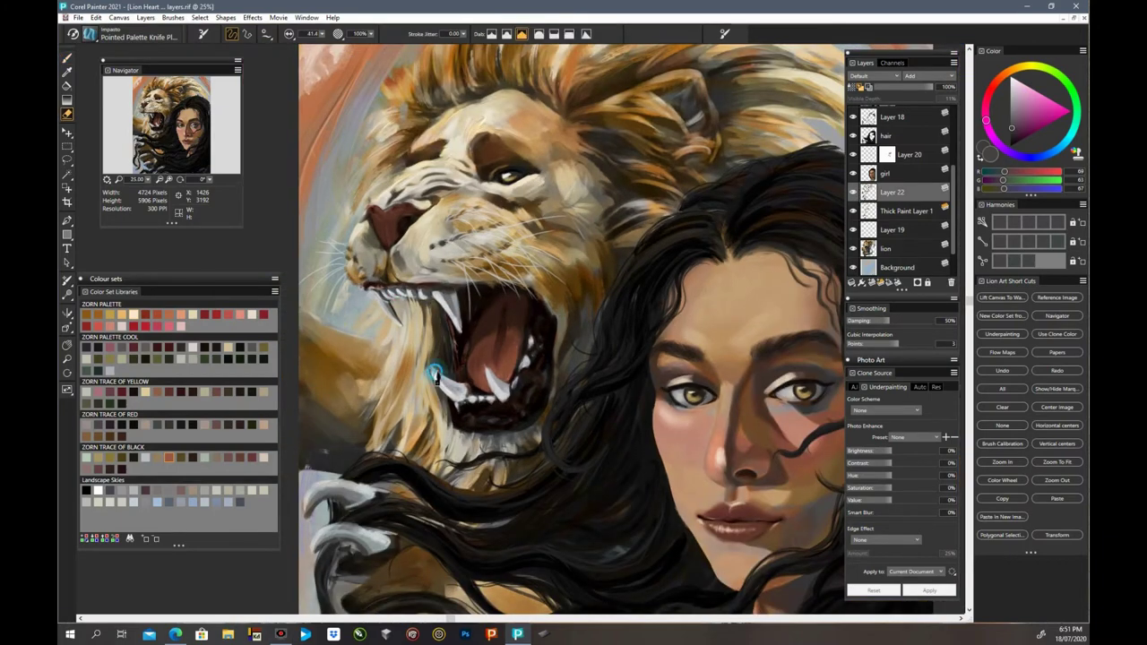
Step: Add a new layer above Layer 18 and choose the Impasto Stencil Texture stiff brush
{"action": "key", "text": "ctrl+minus"}
{"action": "left_click_drag", "start_coordinate": [953, 191], "coordinate": [953, 162]}
{"action": "left_click", "coordinate": [892, 174]}
{"action": "left_click", "coordinate": [872, 282]}
{"action": "left_click", "coordinate": [89, 34]}
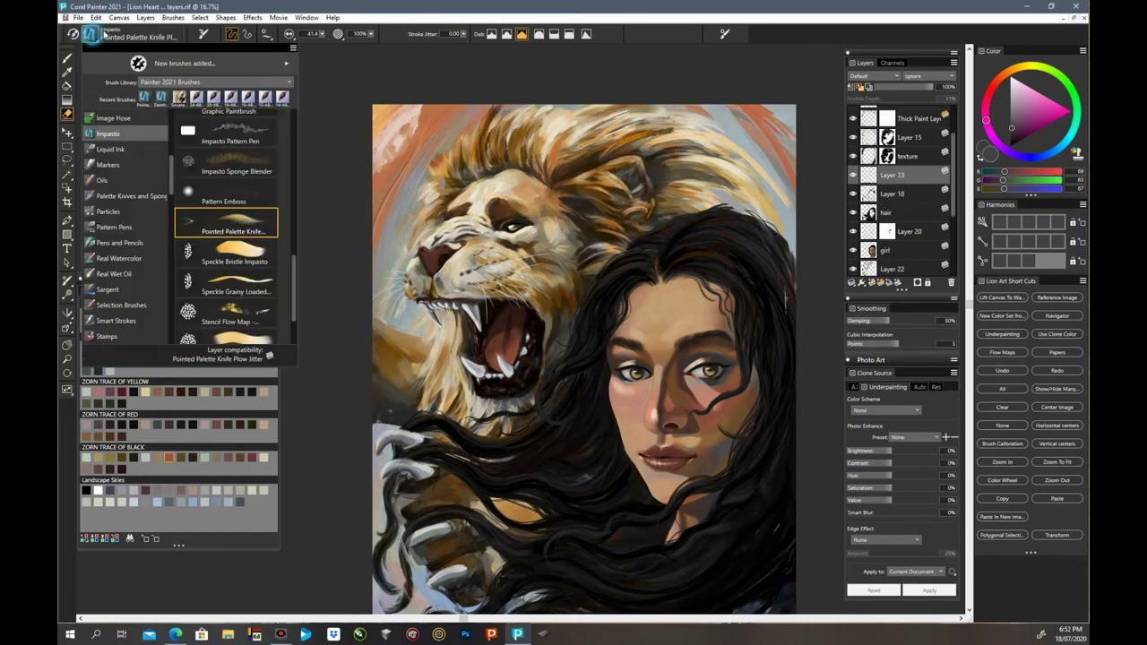
{"action": "left_click_drag", "start_coordinate": [293, 299], "coordinate": [294, 314]}
{"action": "left_click", "coordinate": [257, 287]}
Step: Paint fine strands in the girl's hair beside her temple and cheek with sampled near-black tones
{"action": "left_click", "coordinate": [700, 269], "text": "alt"}
{"action": "key", "text": "ctrl+plus"}
{"action": "key", "text": "ctrl+plus"}
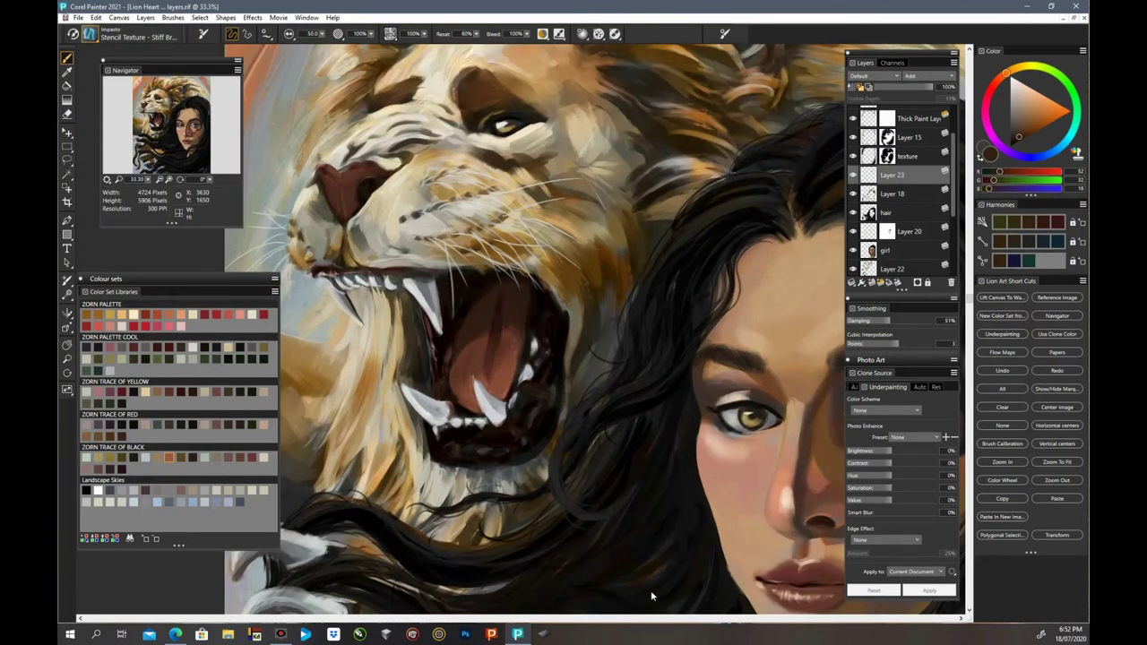
{"action": "left_click_drag", "start_coordinate": [464, 618], "coordinate": [645, 618]}
{"action": "left_click", "coordinate": [631, 290], "text": "alt"}
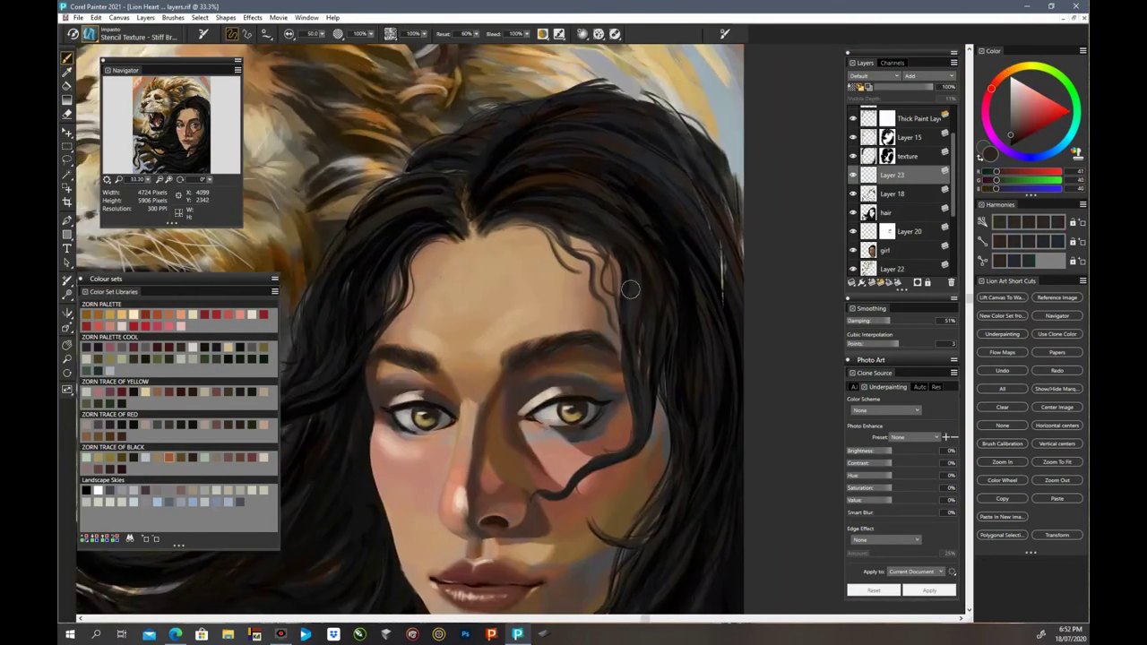
{"action": "left_click", "coordinate": [681, 278], "text": "alt"}
{"action": "left_click", "coordinate": [645, 207], "text": "alt"}
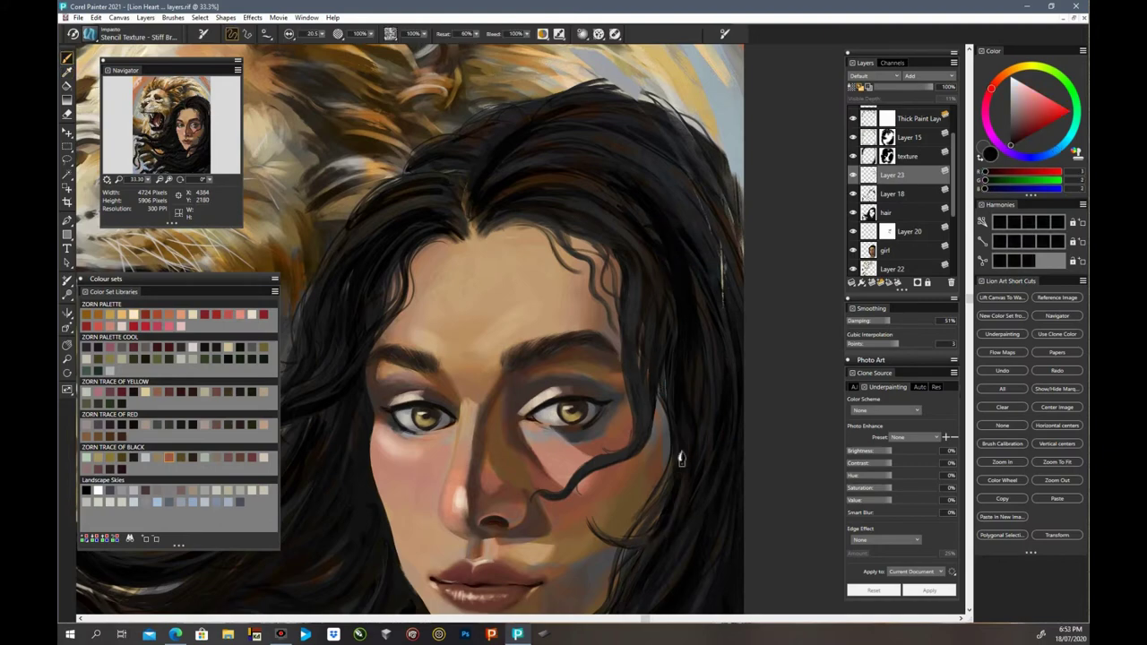
Step: Switch back to the Pointed Palette Knife brush and retouch the girl's hair from the crown to the shoulder with sampled darks
{"action": "key", "text": "ctrl+minus"}
{"action": "key", "text": "ctrl+minus"}
{"action": "left_click", "coordinate": [129, 34]}
{"action": "left_click", "coordinate": [233, 170]}
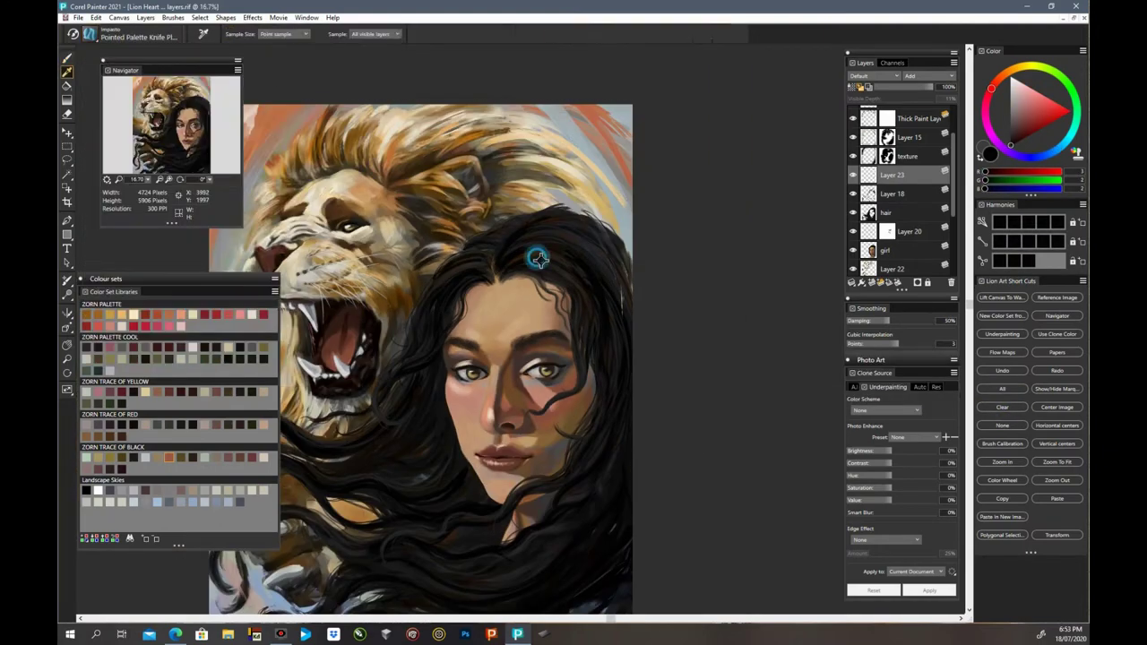
{"action": "left_click", "coordinate": [599, 508], "text": "alt"}
{"action": "left_click", "coordinate": [577, 556], "text": "alt"}
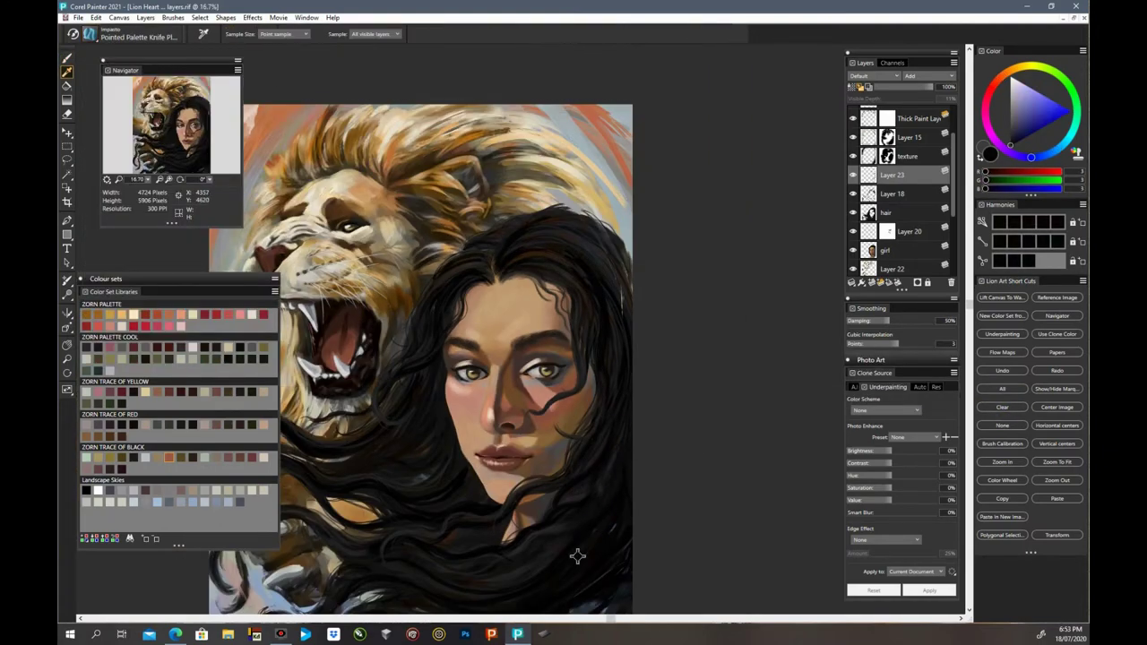
Step: Paint the flowing hair strands across the lower part of the painting with sampled dark colours
{"action": "scroll", "coordinate": [577, 556], "scroll_direction": "down", "scroll_amount": 2}
{"action": "left_click", "coordinate": [412, 495], "text": "alt"}
{"action": "left_click", "coordinate": [308, 444], "text": "alt"}
{"action": "left_click", "coordinate": [472, 502], "text": "alt"}
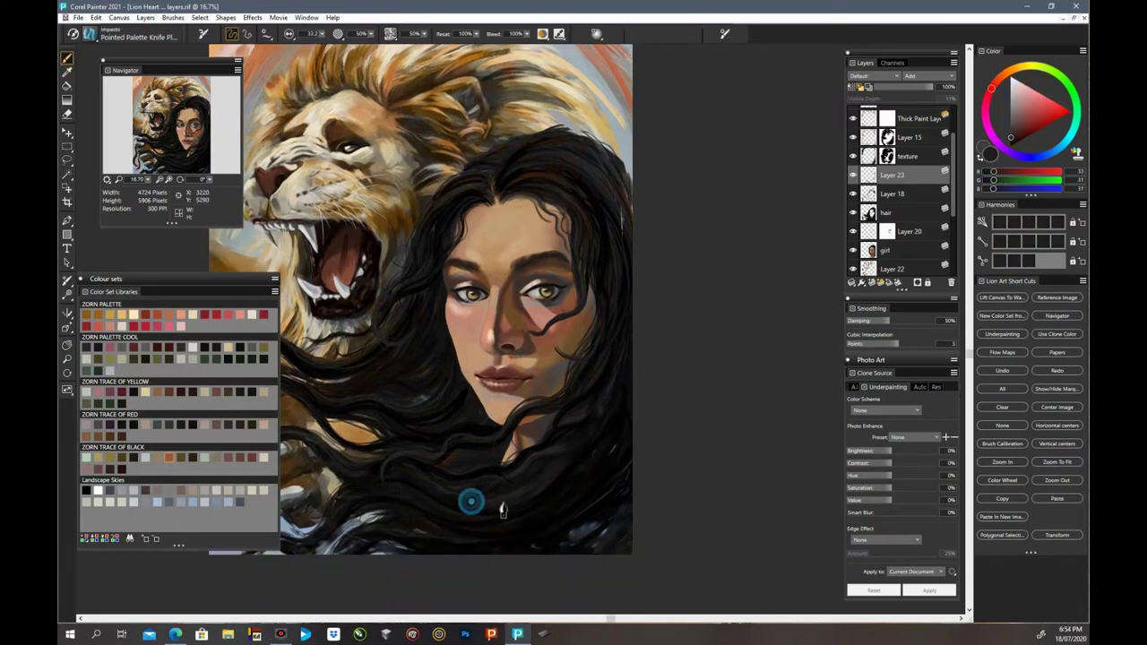
{"action": "left_click", "coordinate": [437, 541], "text": "alt"}
Step: Refine the hair strands sweeping over the lion's paw and below its jaw with sampled near-black tones
{"action": "scroll", "coordinate": [565, 585], "scroll_direction": "left", "scroll_amount": 3}
{"action": "left_click", "coordinate": [485, 501], "text": "alt"}
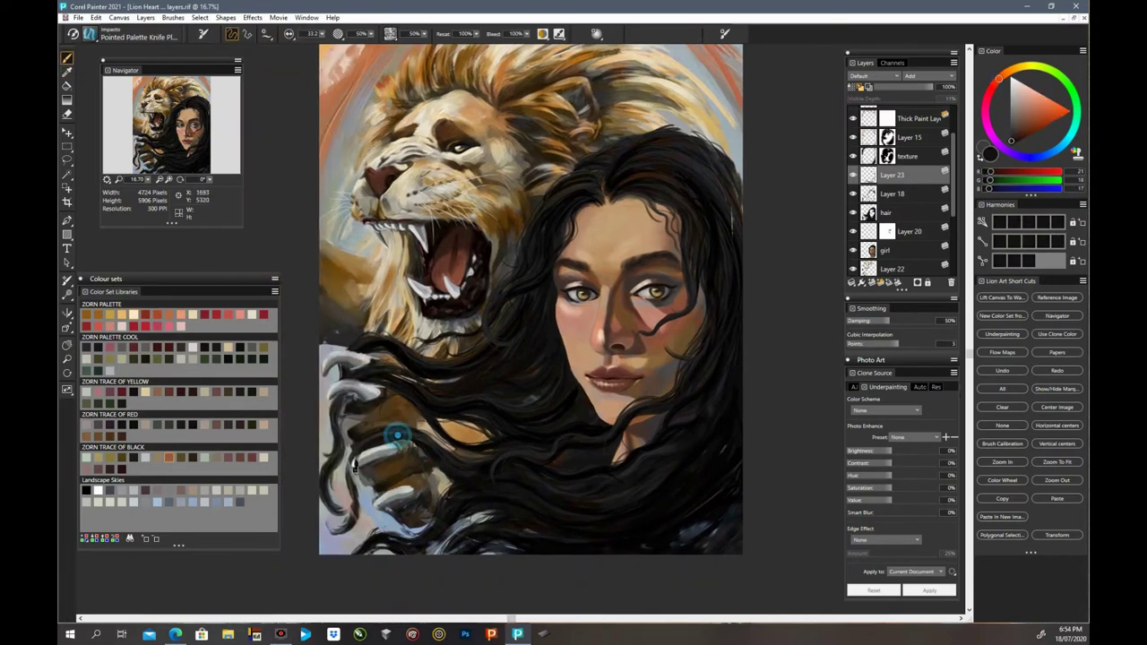
{"action": "left_click", "coordinate": [489, 405], "text": "alt"}
{"action": "left_click", "coordinate": [408, 382], "text": "alt"}
{"action": "left_click", "coordinate": [502, 459], "text": "alt"}
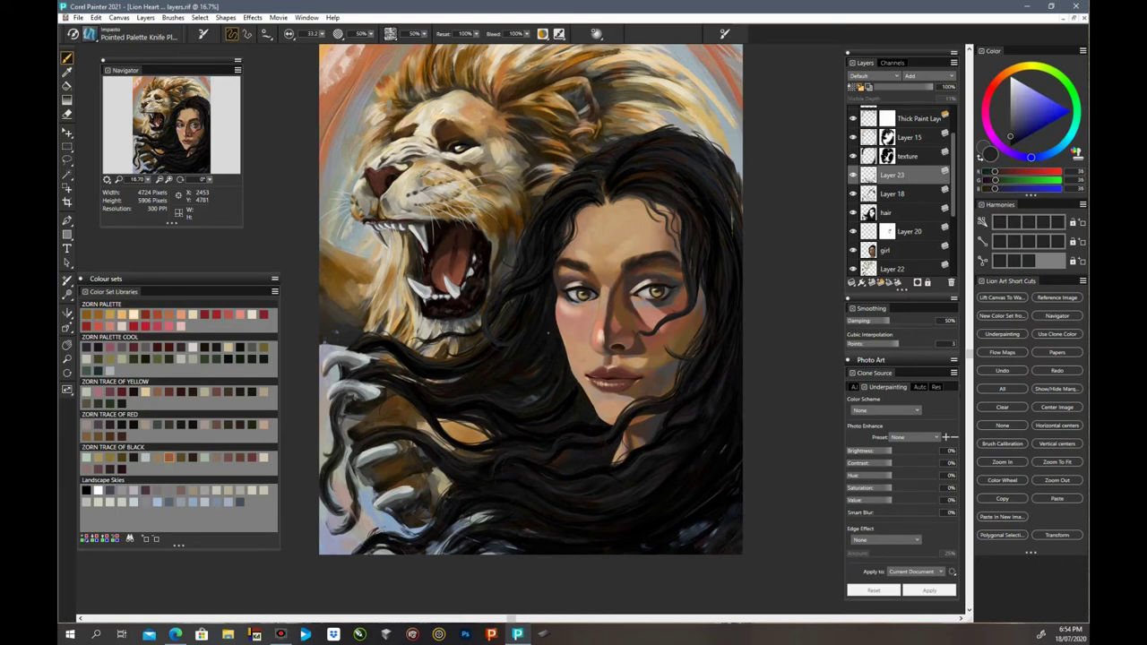
Step: Retouch the girl's hair at the crown and the strands over the lion's paw with sampled near-black tones
{"action": "left_click", "coordinate": [696, 179], "text": "alt"}
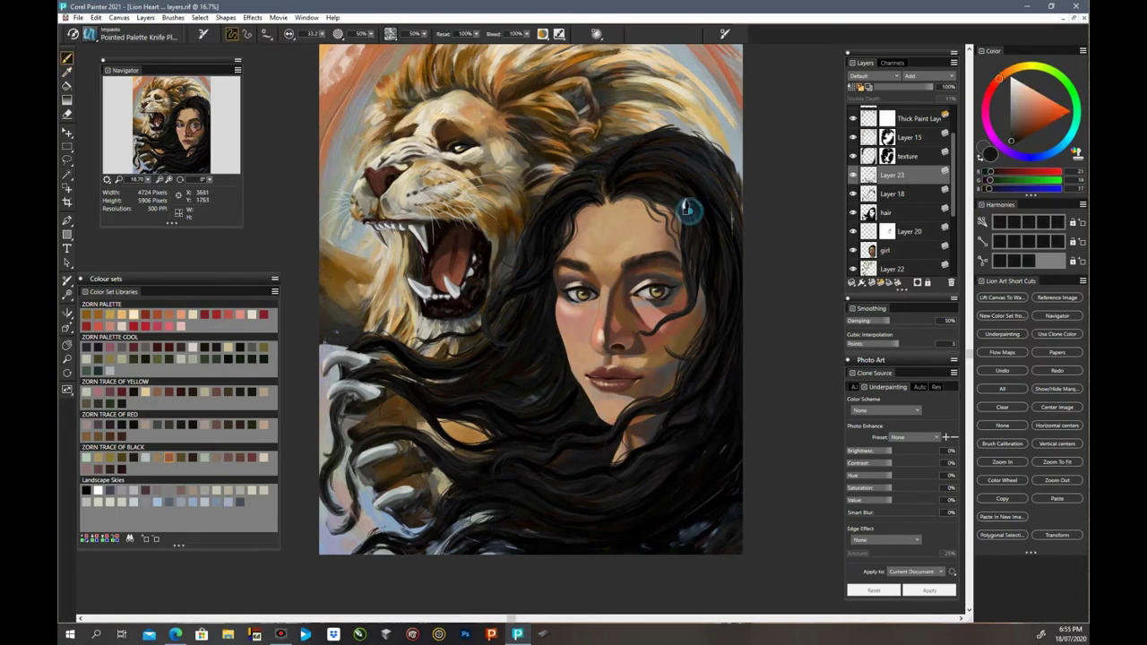
{"action": "left_click", "coordinate": [698, 130], "text": "alt"}
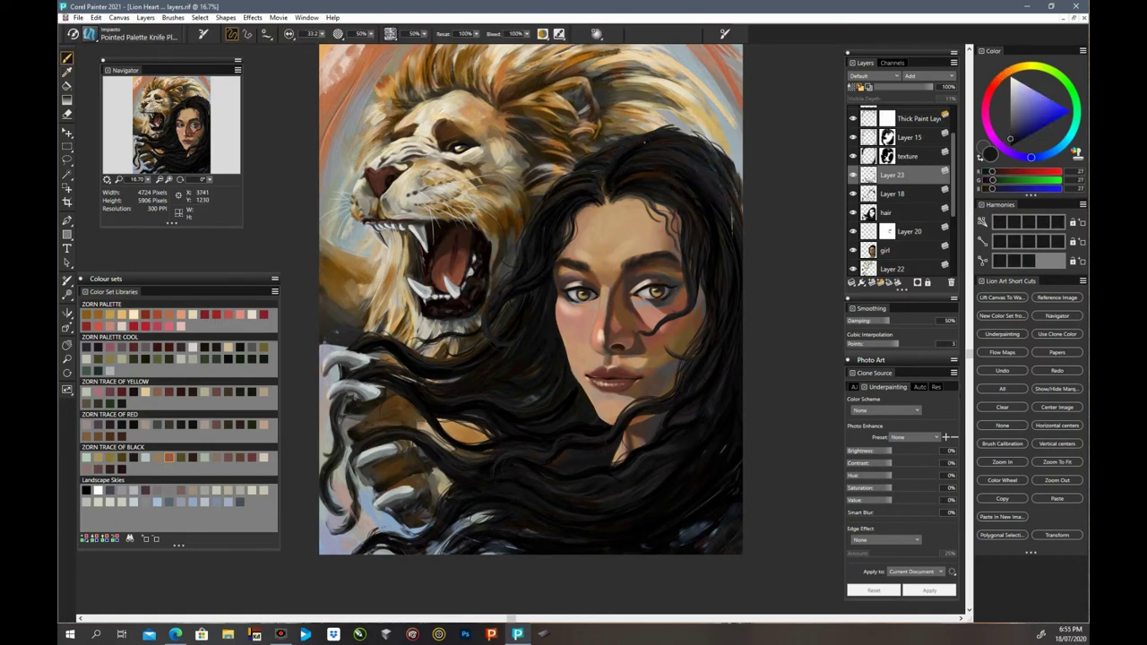
{"action": "left_click", "coordinate": [361, 347], "text": "alt"}
Step: Refine the dark hair strands beside the girl's cheek and jaw with a sampled near-black tone
{"action": "key", "text": "ctrl+plus"}
{"action": "left_click_drag", "start_coordinate": [508, 619], "coordinate": [594, 620]}
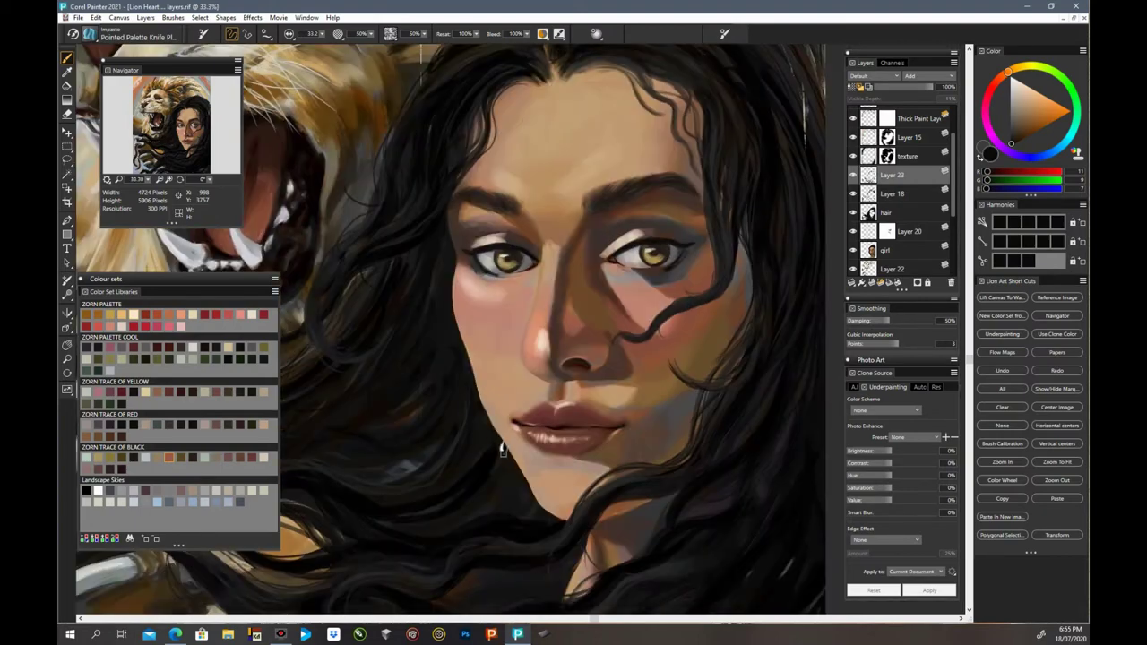
{"action": "left_click", "coordinate": [476, 454], "text": "alt"}
{"action": "key", "text": "ctrl+plus"}
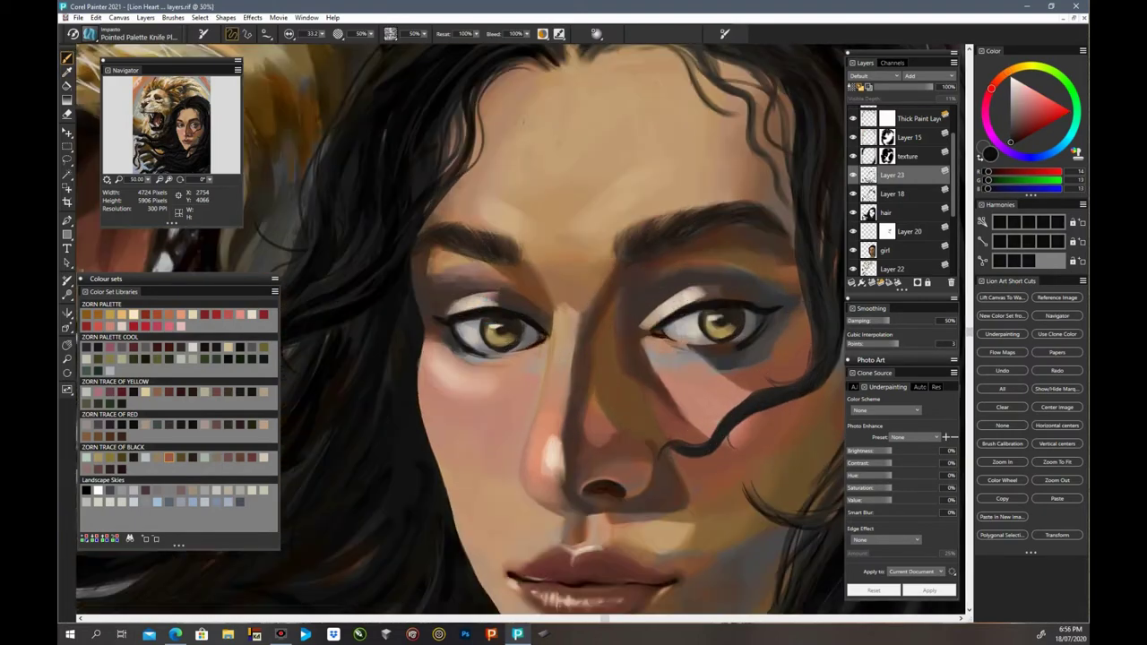
Step: Touch up the girl's shadow-side eyebrow and the loose strands around her forehead and eye with sampled darks
{"action": "left_click", "coordinate": [723, 211], "text": "alt"}
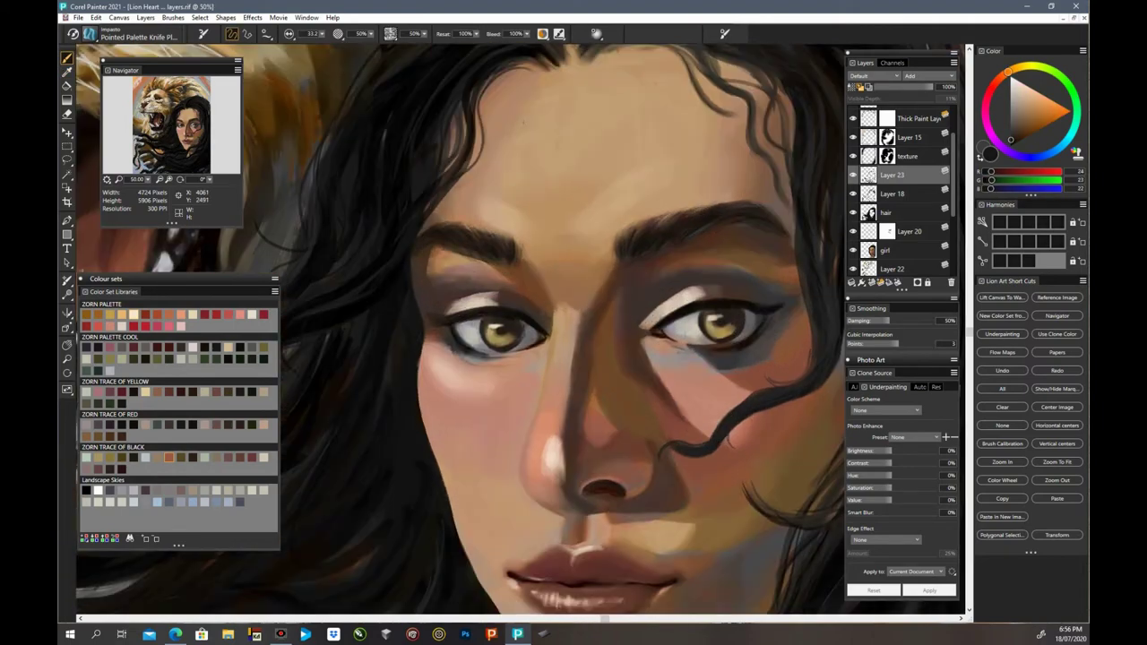
{"action": "left_click_drag", "start_coordinate": [461, 167], "coordinate": [461, 346]}
{"action": "left_click", "coordinate": [709, 235], "text": "alt"}
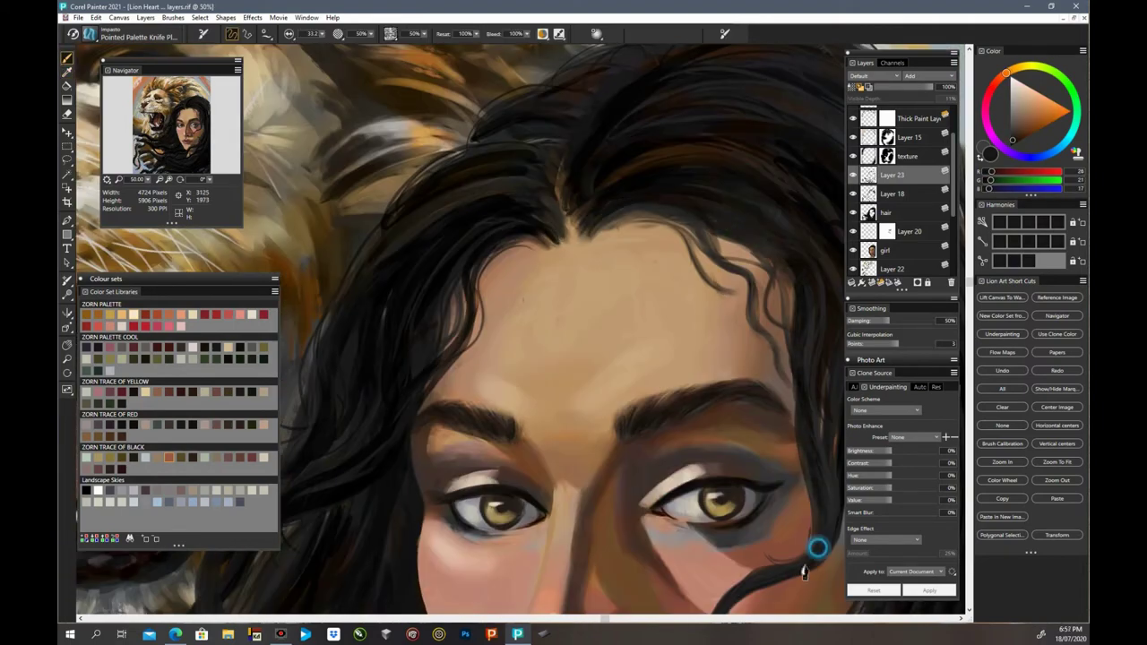
{"action": "key", "text": "ctrl+minus"}
{"action": "key", "text": "ctrl+minus"}
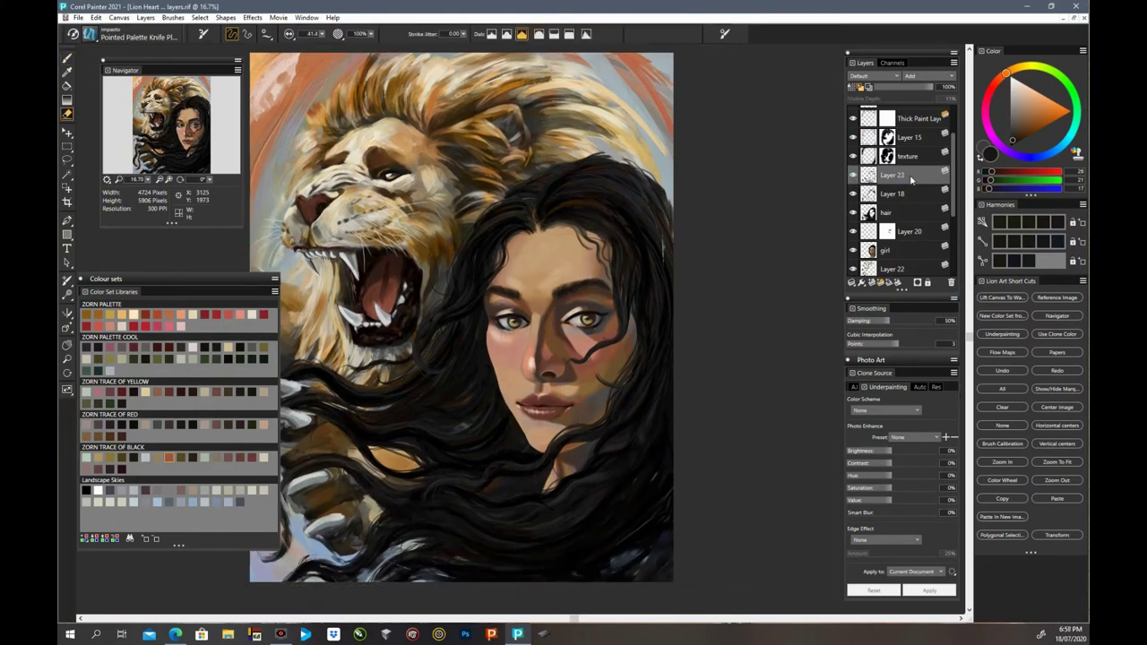
Step: Select Layer 19 above the lion layer, activate the Dropper tool and save the painting
{"action": "scroll", "coordinate": [896, 197], "scroll_direction": "down", "scroll_amount": 3}
{"action": "left_click", "coordinate": [856, 229]}
{"action": "left_click_drag", "start_coordinate": [590, 457], "coordinate": [653, 457]}
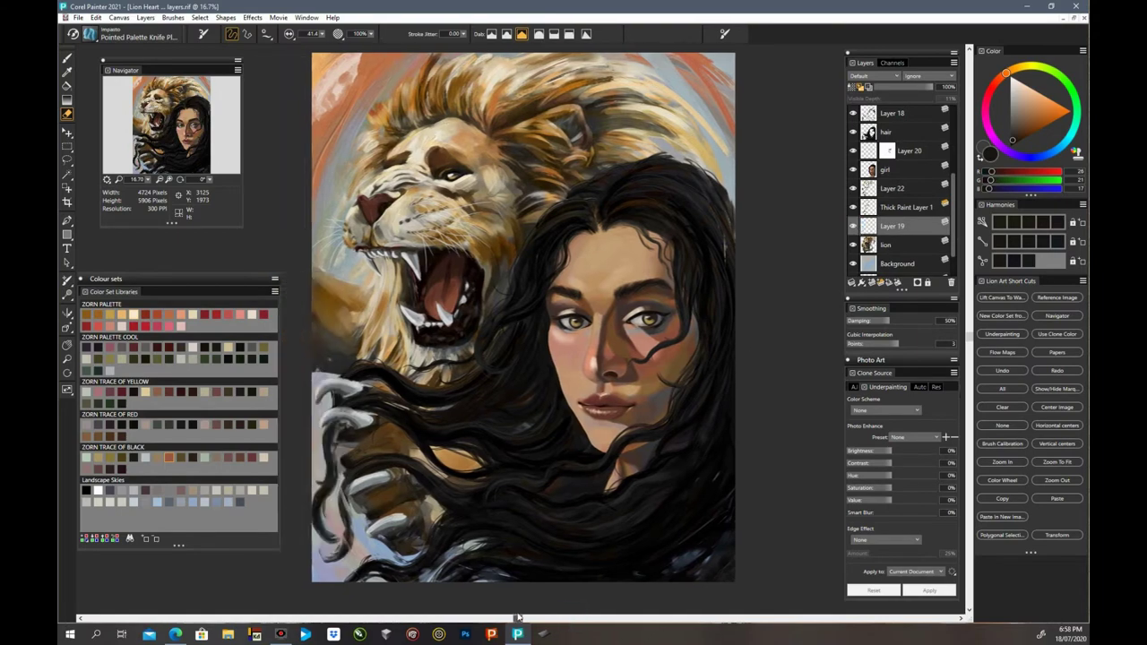
{"action": "key", "text": "ctrl+plus"}
{"action": "key", "text": "ctrl+plus"}
{"action": "left_click_drag", "start_coordinate": [770, 538], "coordinate": [608, 542]}
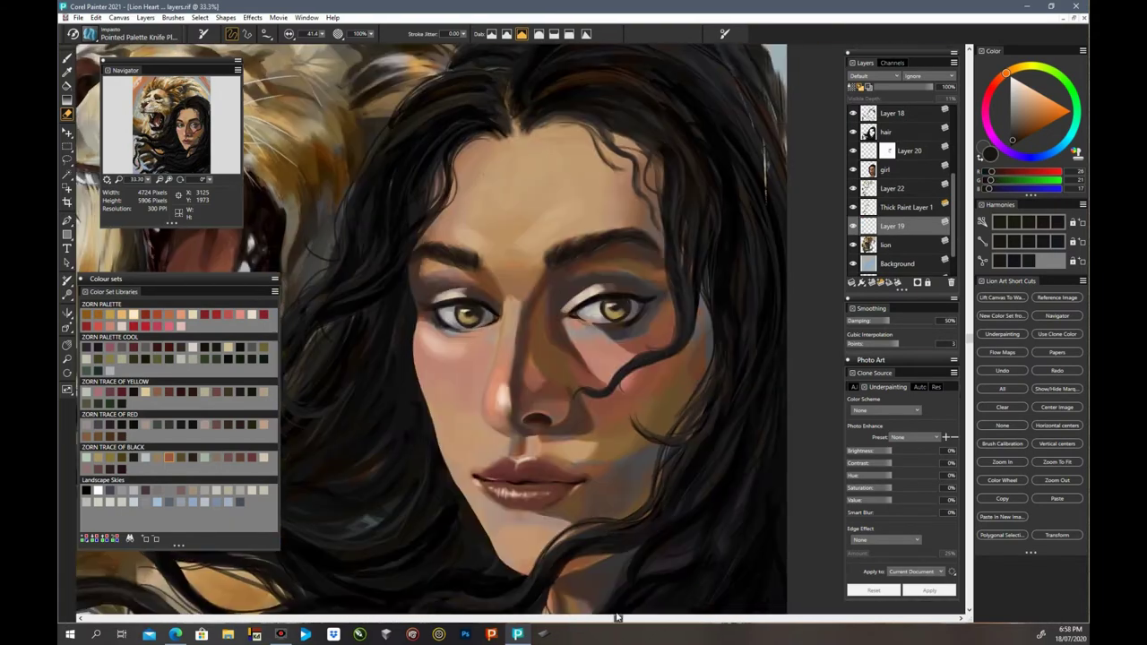
{"action": "left_click_drag", "start_coordinate": [954, 251], "coordinate": [954, 212]}
{"action": "key", "text": "d"}
{"action": "left_click", "coordinate": [78, 17]}
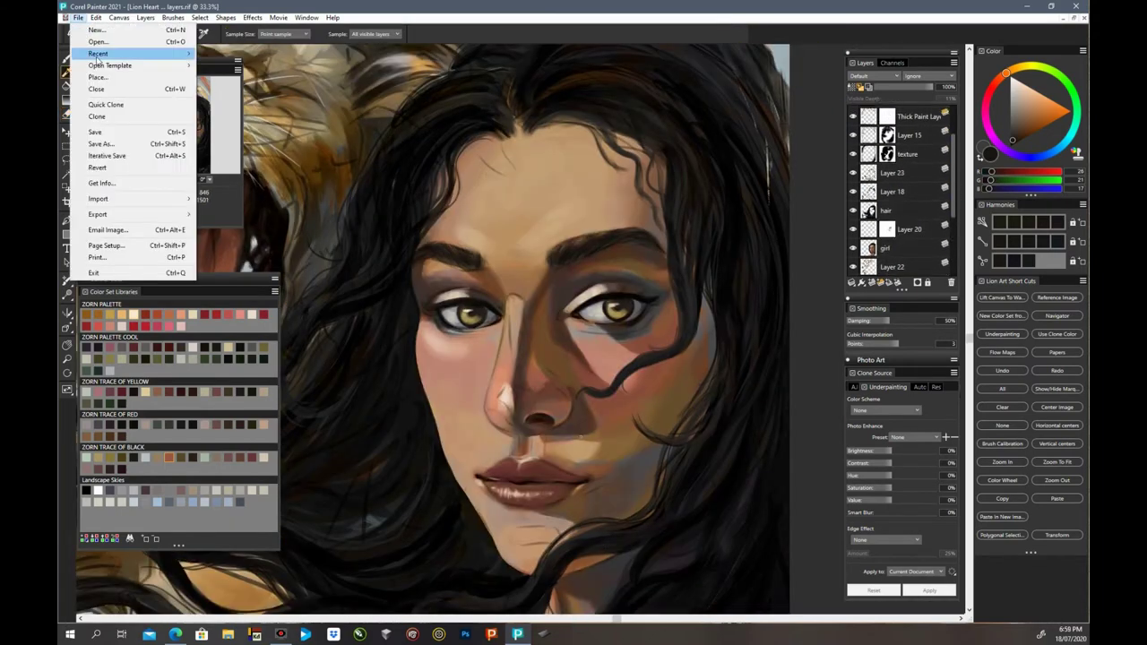
{"action": "left_click", "coordinate": [89, 134]}
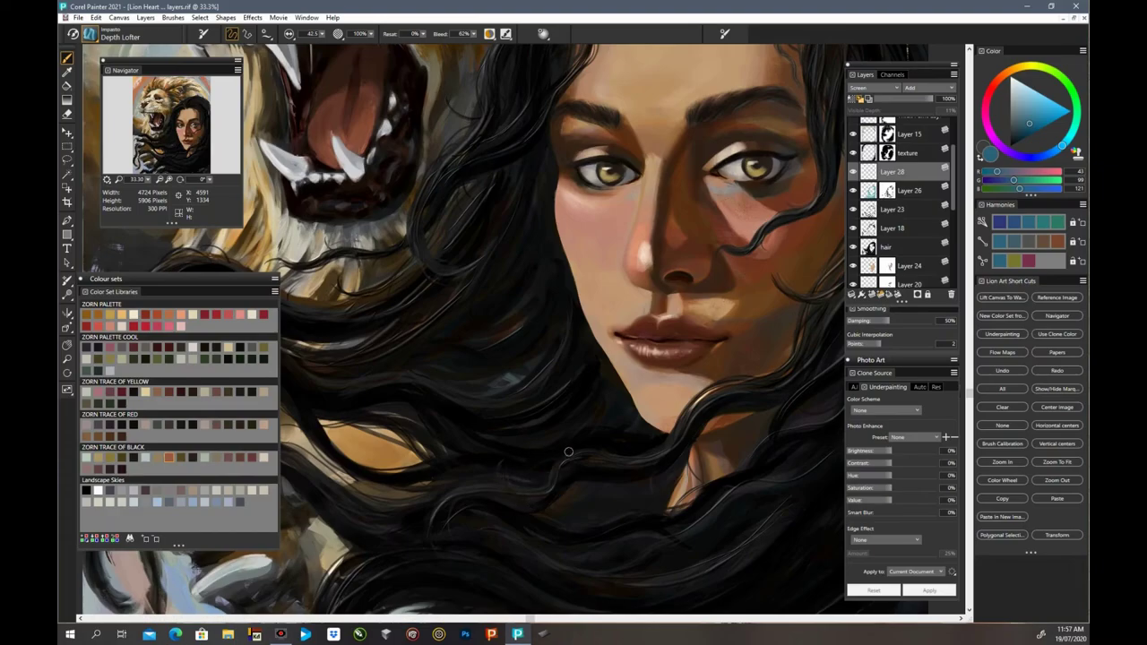
Step: Raise the hair strands sweeping below the lion's jaw and across the paw with Depth Lofter strokes on Layer 28
{"action": "left_click_drag", "start_coordinate": [502, 499], "coordinate": [549, 507]}
{"action": "left_click", "coordinate": [355, 412]}
{"action": "left_click", "coordinate": [406, 369]}
{"action": "left_click", "coordinate": [461, 533]}
Step: Add Depth Lofter strokes along the flowing hair below the girl's neck and at the painting's lower edge
{"action": "left_click_drag", "start_coordinate": [970, 394], "coordinate": [936, 419]}
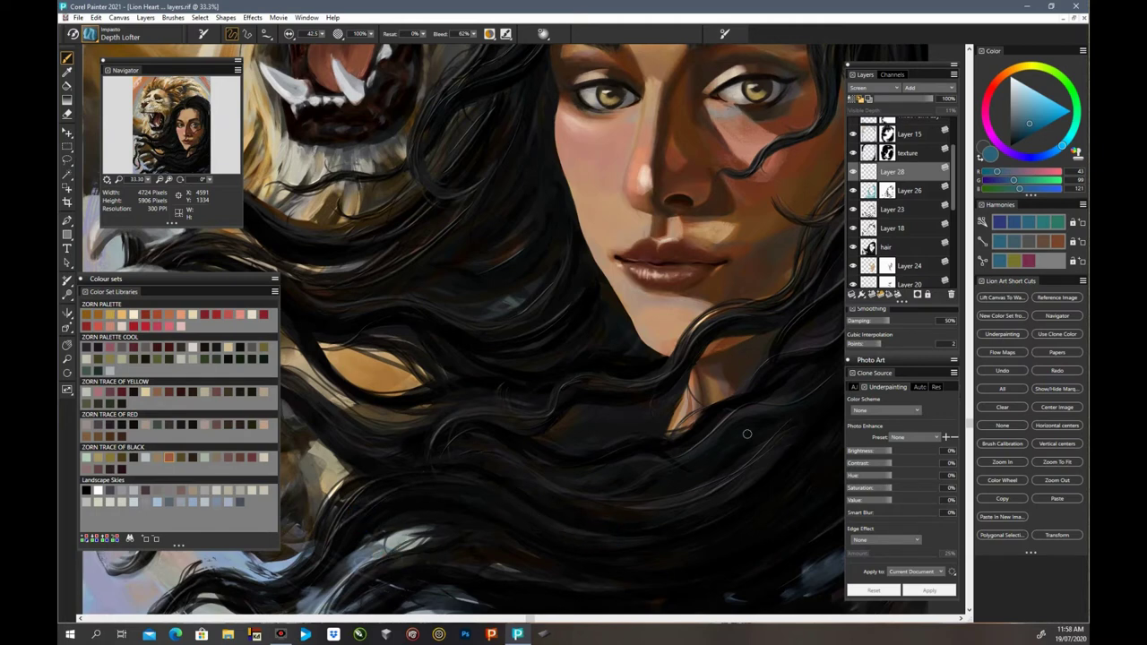
{"action": "left_click", "coordinate": [615, 538]}
{"action": "left_click", "coordinate": [579, 579]}
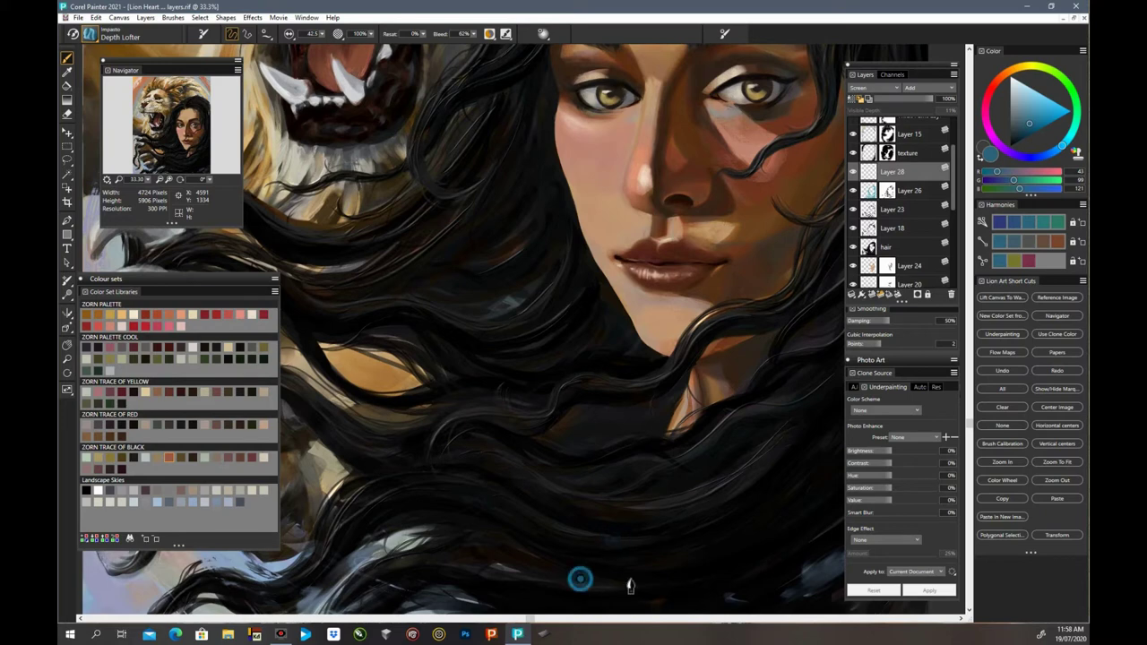
{"action": "left_click", "coordinate": [579, 588]}
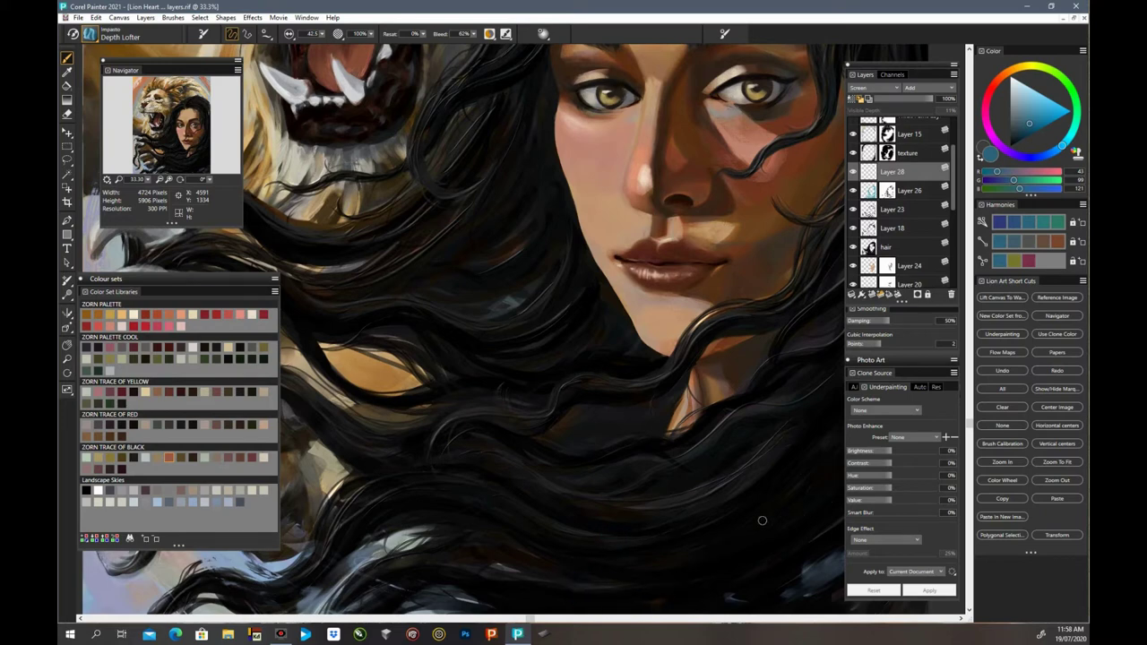
{"action": "left_click", "coordinate": [574, 481]}
{"action": "left_click", "coordinate": [595, 481]}
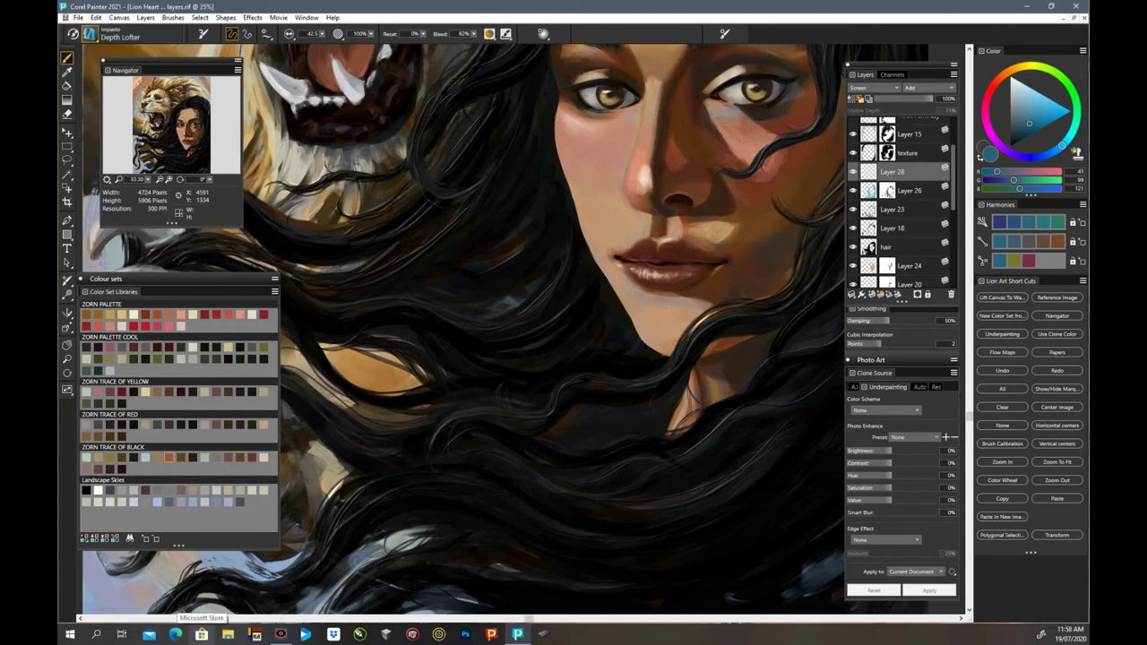
Step: Set Layer 28's composite method to Default
{"action": "key", "text": "ctrl+minus"}
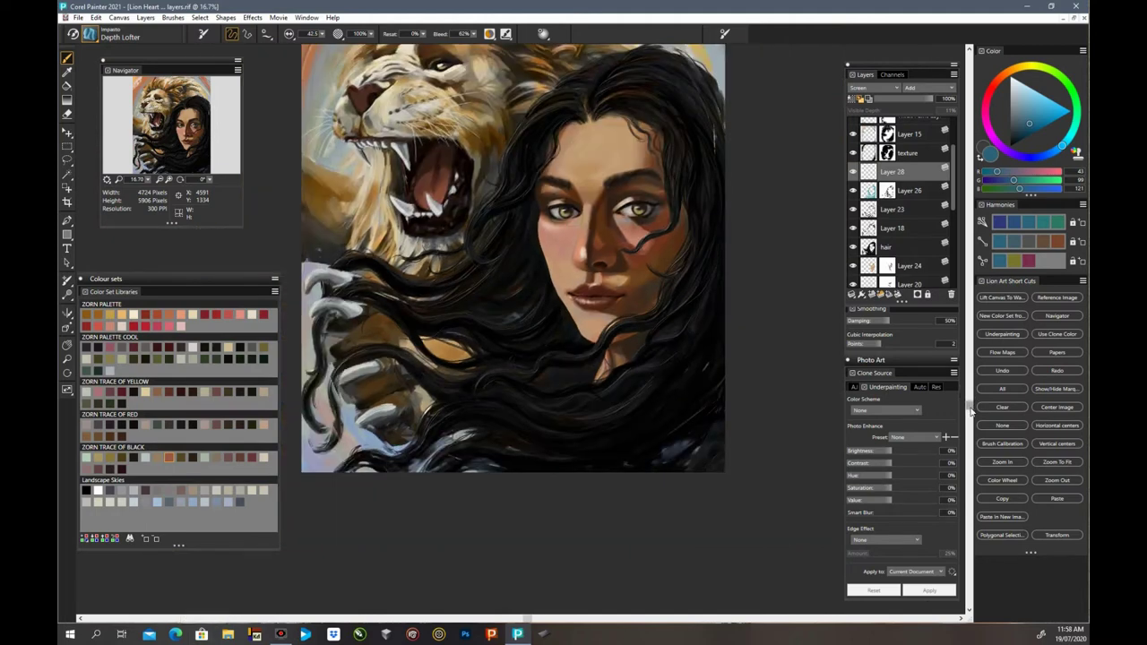
{"action": "left_click", "coordinate": [896, 87]}
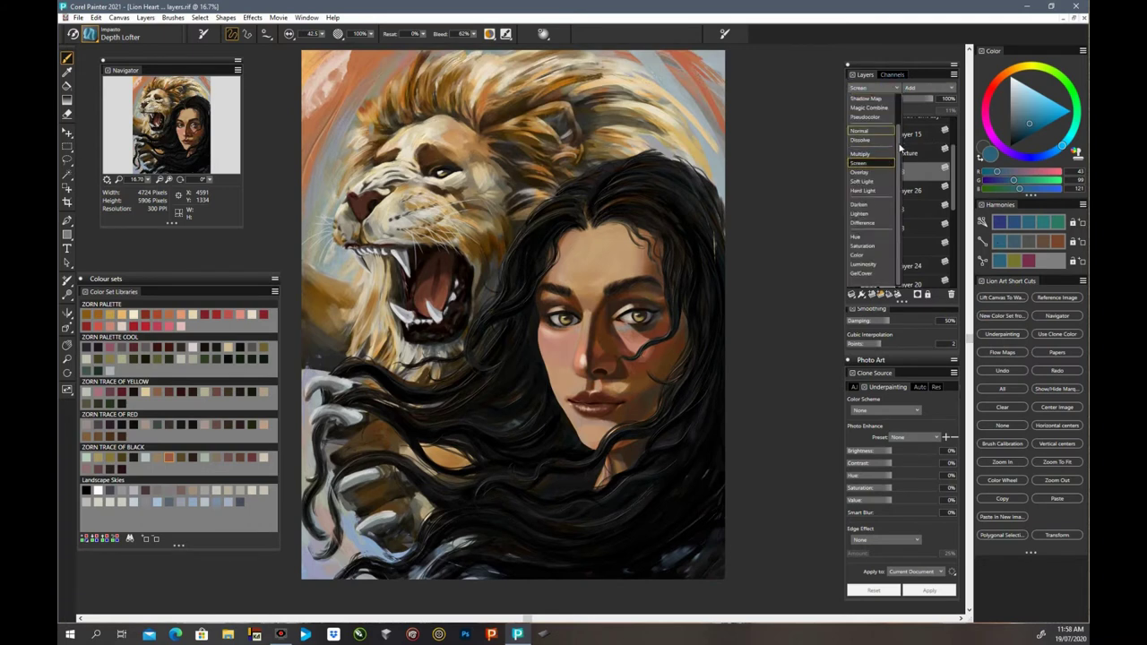
{"action": "scroll", "coordinate": [892, 112], "scroll_direction": "up", "scroll_amount": 2}
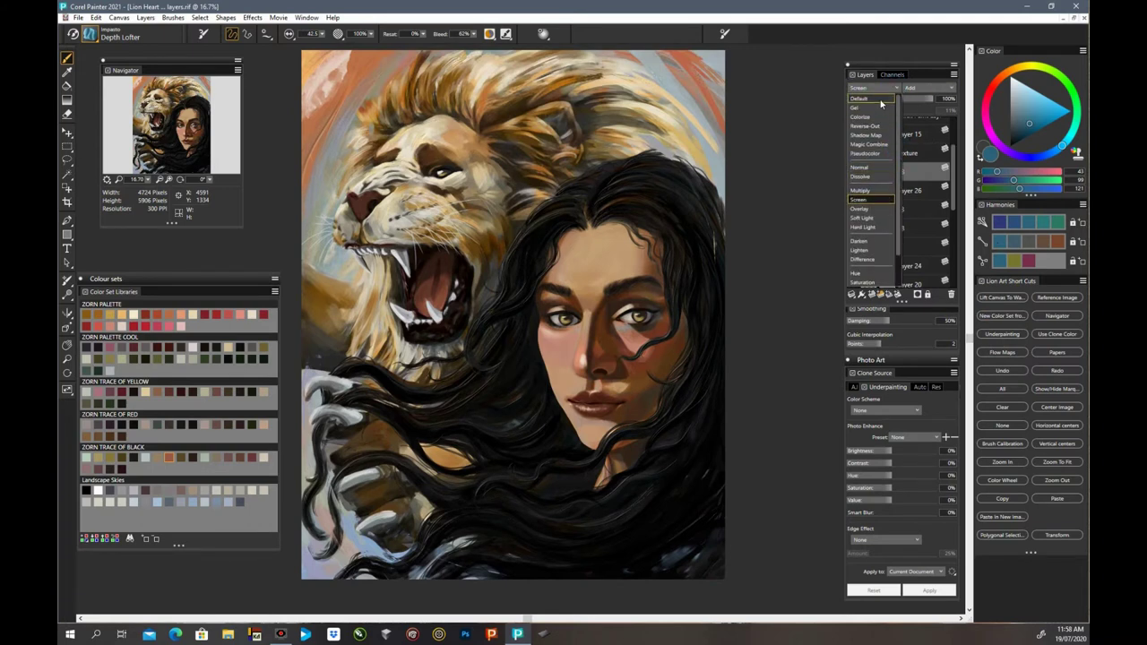
{"action": "left_click", "coordinate": [881, 101]}
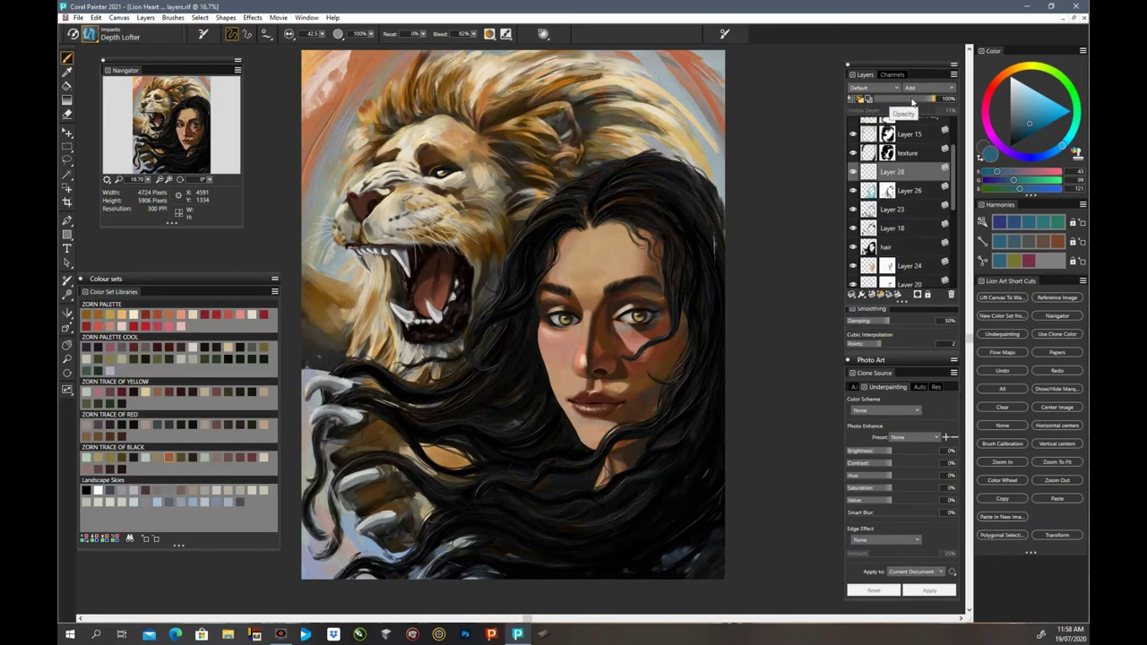
Step: Switch to the Depth Equalizer brush and even out the impasto depth of the hair beside the girl's jaw
{"action": "key", "text": "ctrl+plus"}
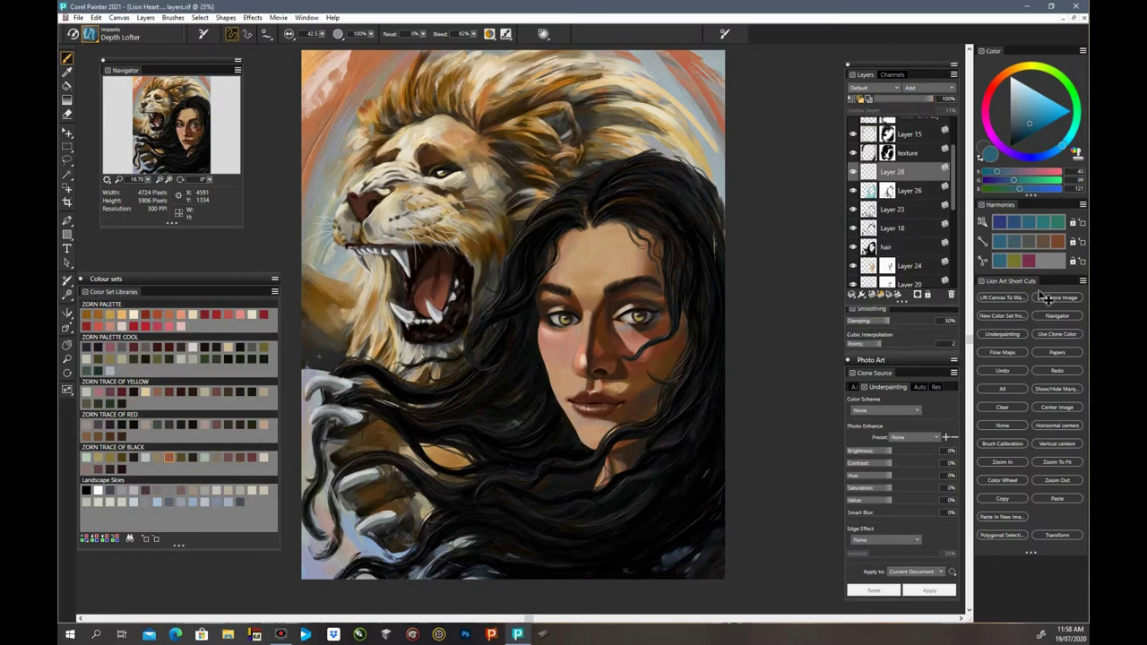
{"action": "key", "text": "ctrl+plus"}
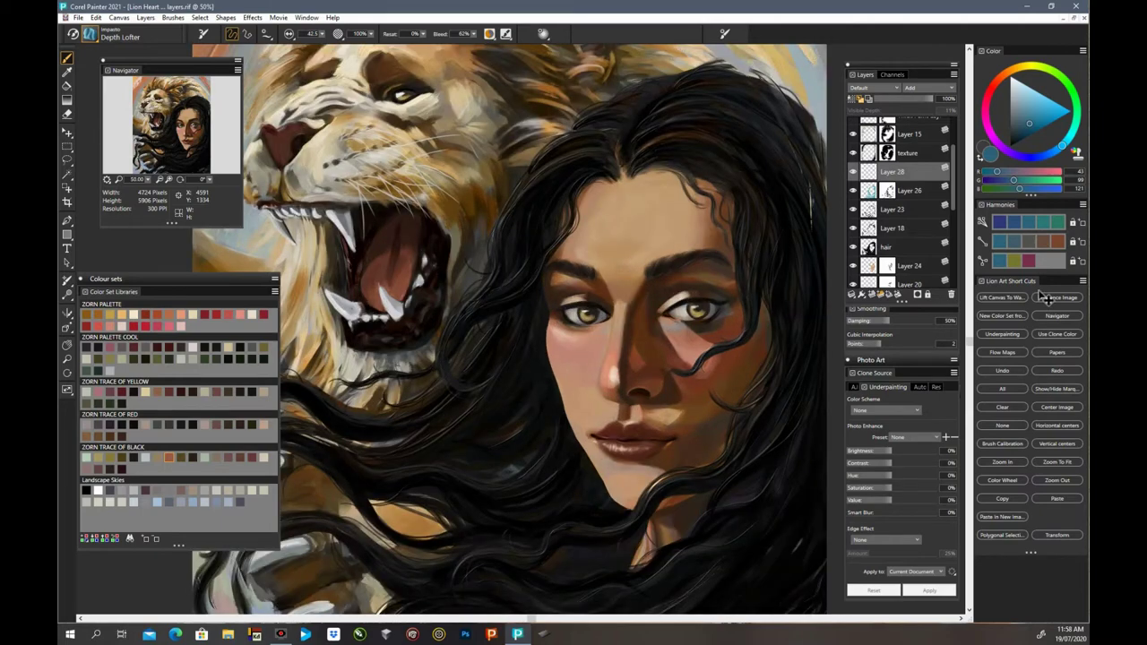
{"action": "key", "text": "ctrl+plus"}
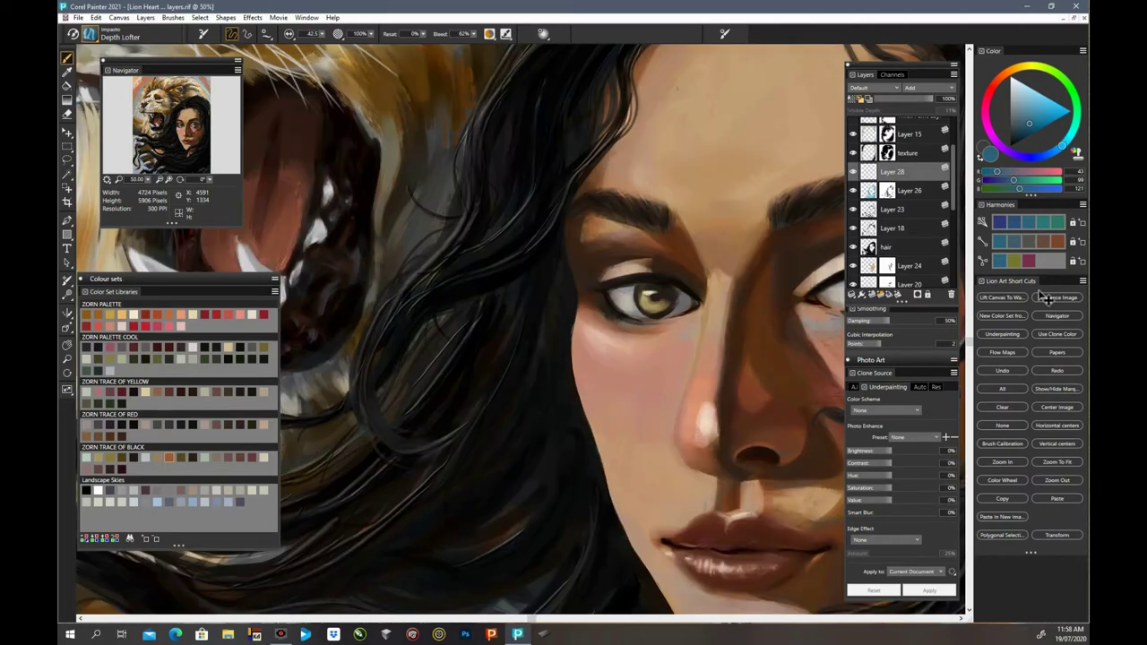
{"action": "left_click", "coordinate": [90, 36]}
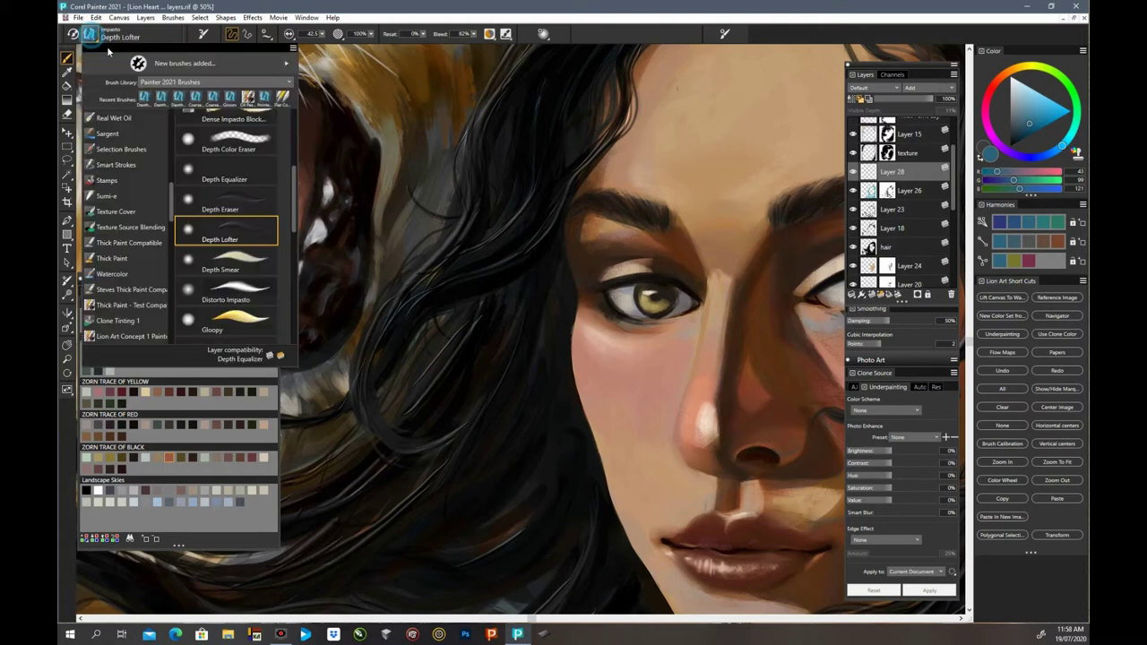
{"action": "left_click", "coordinate": [250, 178]}
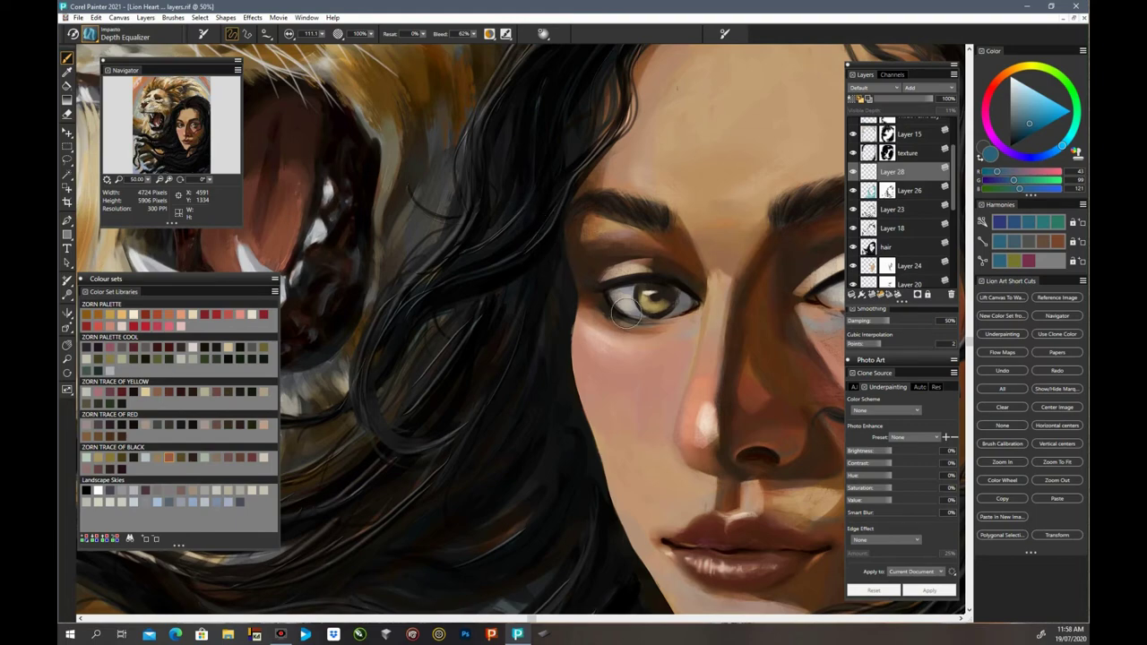
{"action": "scroll", "coordinate": [632, 318], "scroll_direction": "up", "scroll_amount": 2}
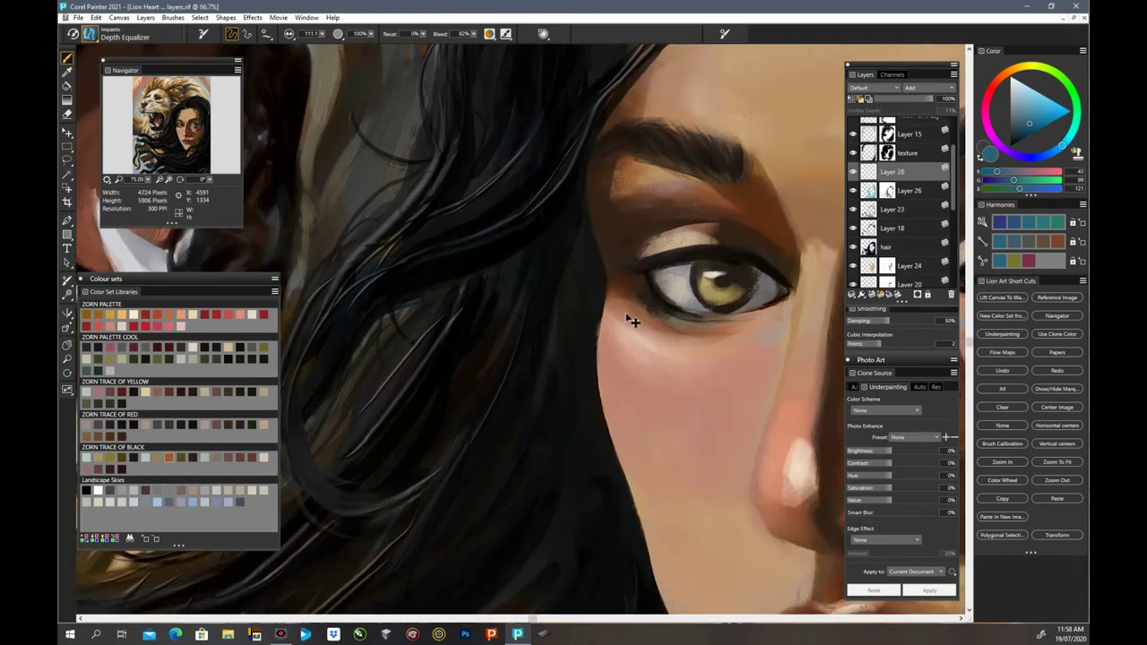
{"action": "scroll", "coordinate": [632, 320], "scroll_direction": "down", "scroll_amount": 1}
{"action": "scroll", "coordinate": [309, 291], "scroll_direction": "down", "scroll_amount": 1}
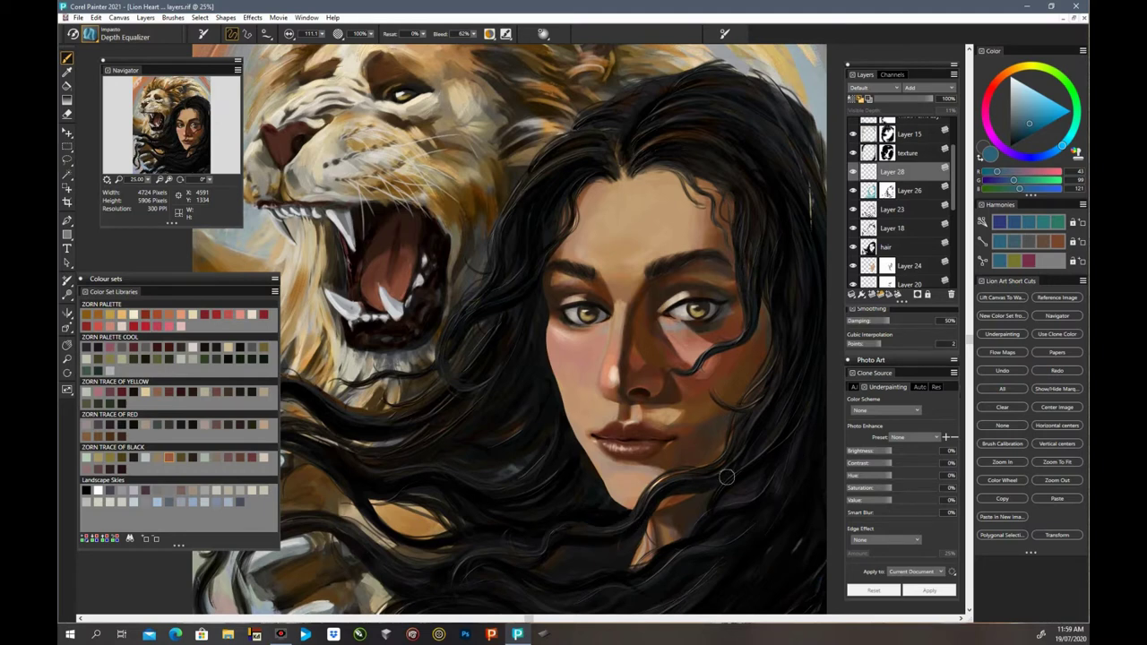
{"action": "mouse_move", "coordinate": [707, 476]}
{"action": "left_mouse_down"}
{"action": "mouse_move", "coordinate": [730, 476]}
{"action": "mouse_move", "coordinate": [713, 489]}
{"action": "left_mouse_up"}
{"action": "mouse_move", "coordinate": [747, 438]}
{"action": "left_mouse_down"}
{"action": "mouse_move", "coordinate": [723, 481]}
{"action": "mouse_move", "coordinate": [689, 485]}
{"action": "left_mouse_up"}
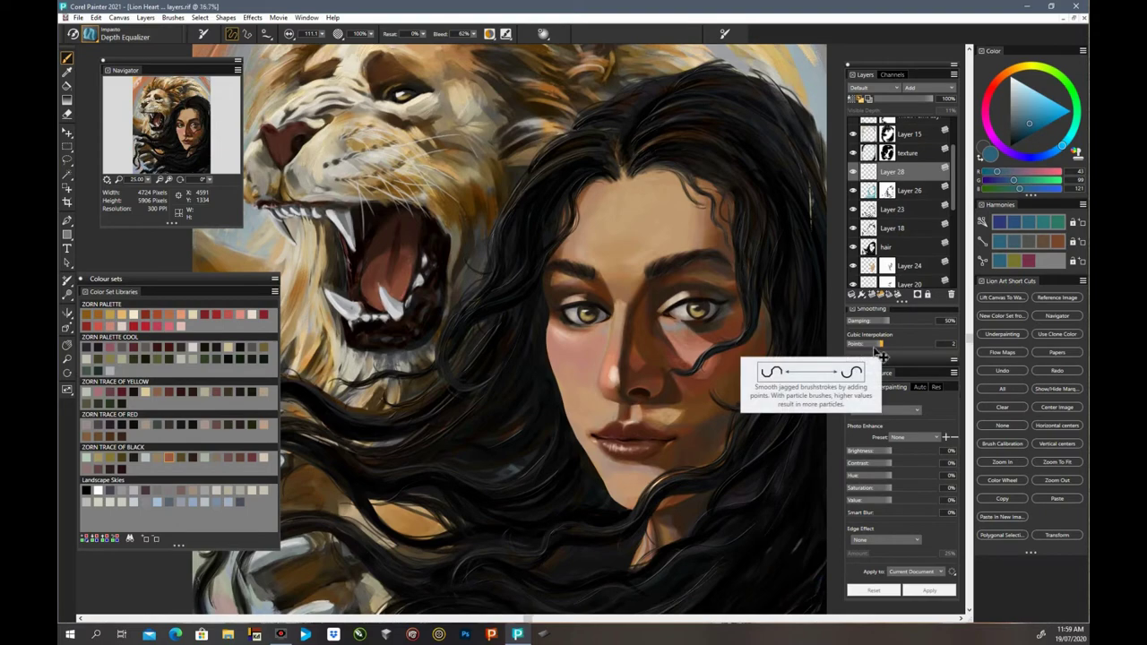
Step: Create a new layer directly above Layer 28 and switch to the Pointed Palette Knife brush
{"action": "key", "text": "ctrl+minus"}
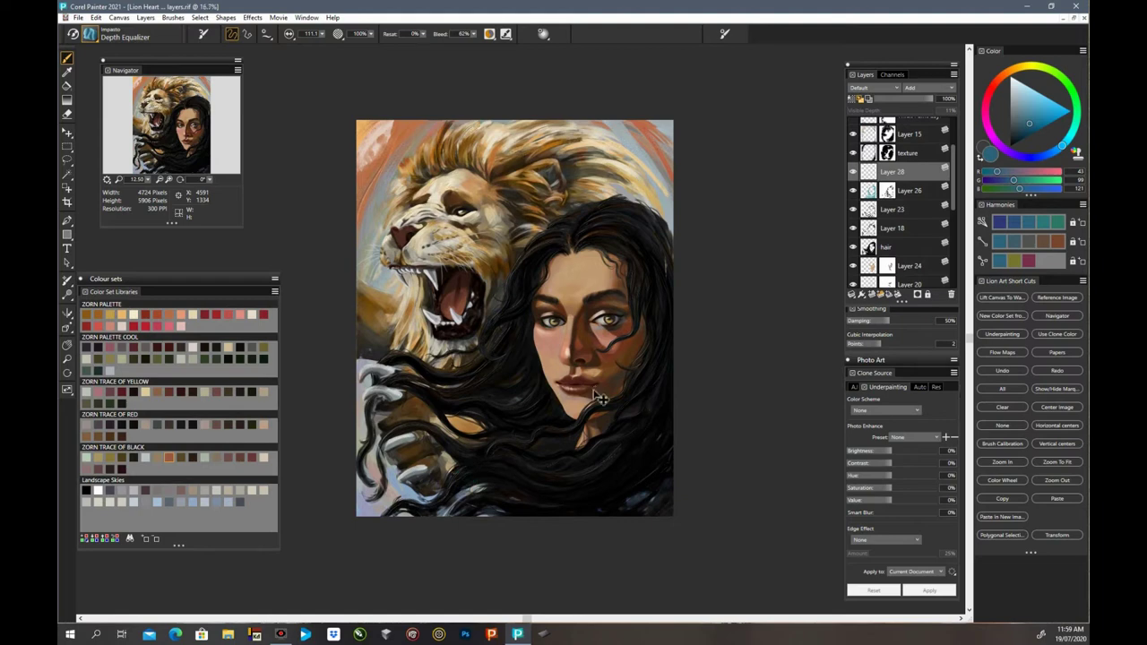
{"action": "key", "text": "ctrl+plus"}
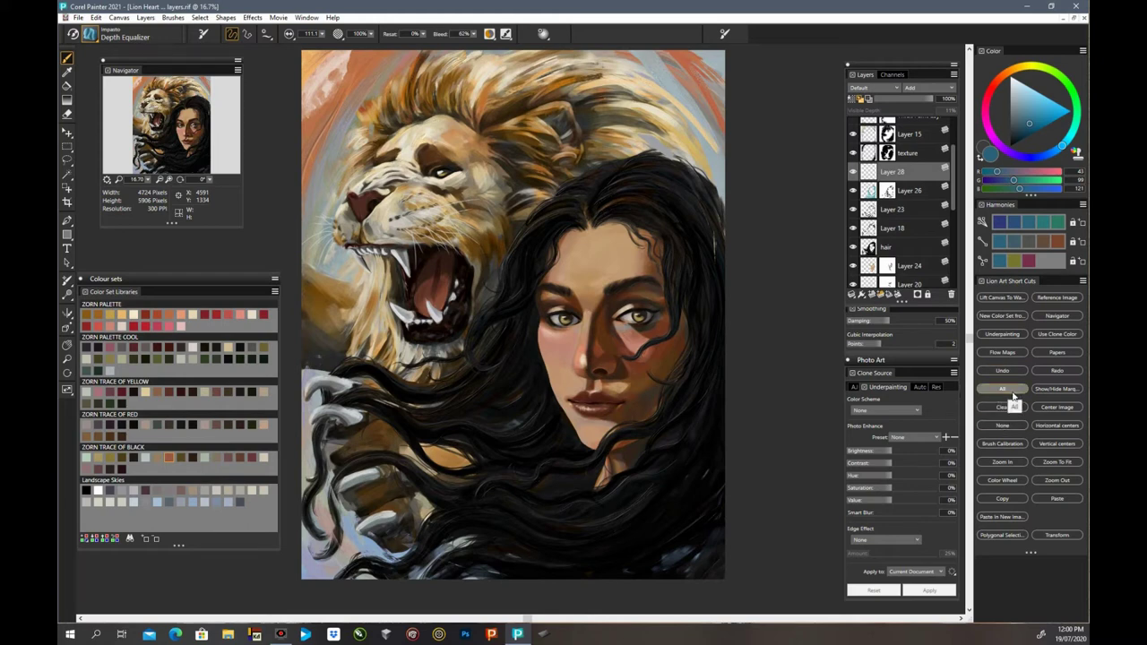
{"action": "left_click", "coordinate": [872, 296]}
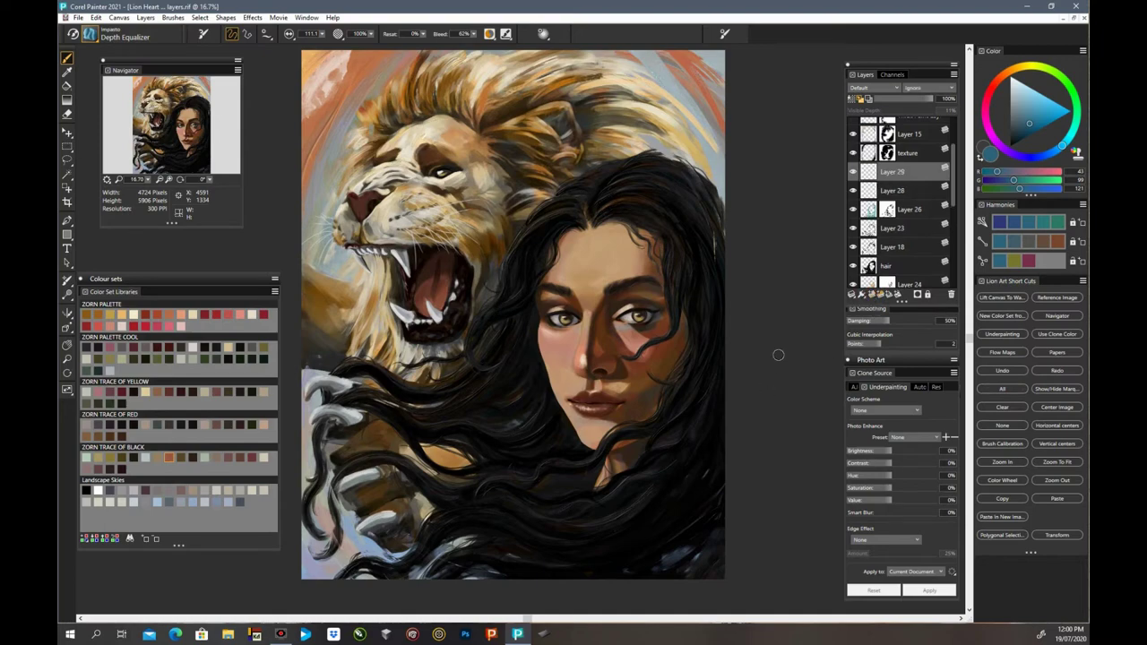
{"action": "key", "text": "ctrl+plus"}
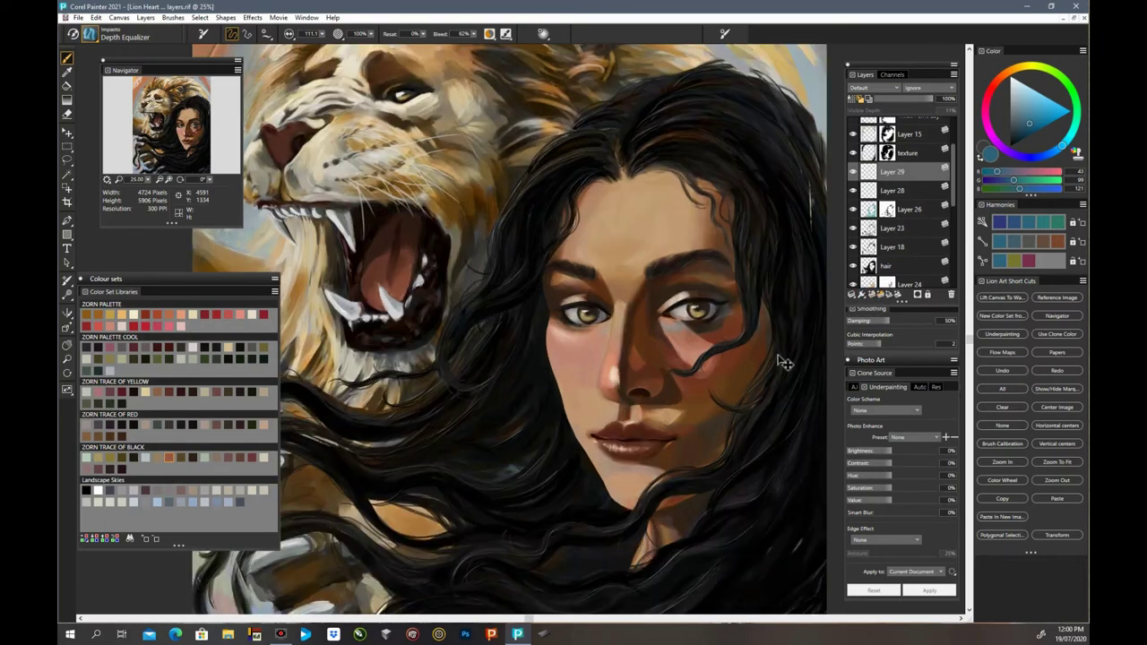
{"action": "left_click", "coordinate": [90, 34]}
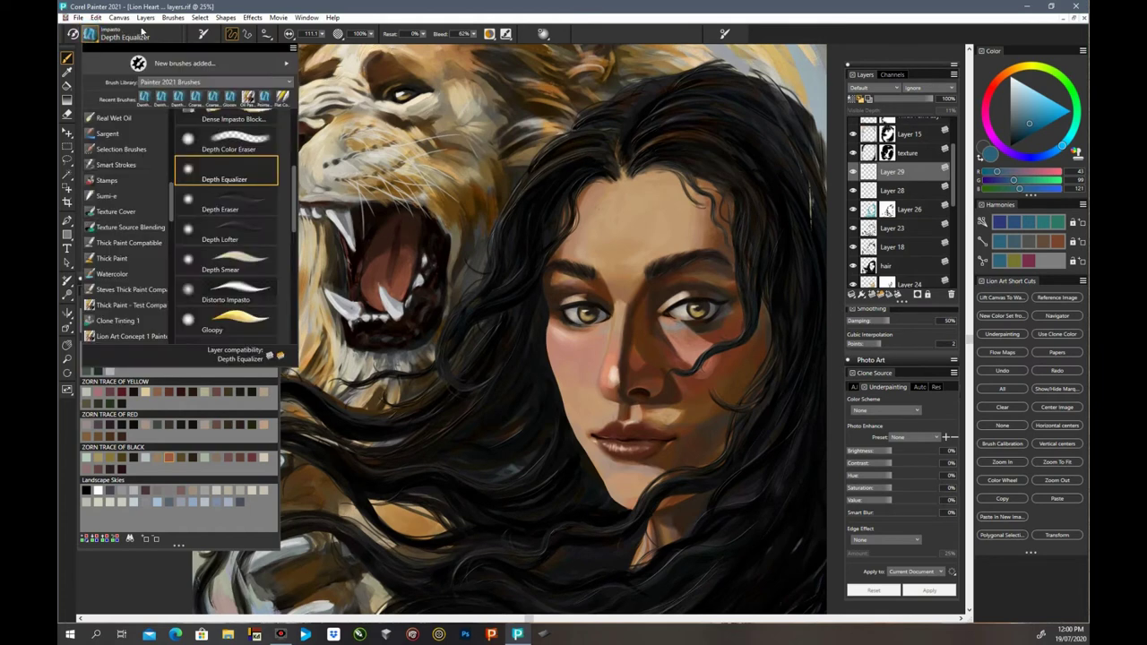
{"action": "mouse_move", "coordinate": [294, 211]}
{"action": "left_mouse_down"}
{"action": "mouse_move", "coordinate": [295, 315]}
{"action": "mouse_move", "coordinate": [296, 293]}
{"action": "left_mouse_up"}
{"action": "left_click", "coordinate": [255, 249]}
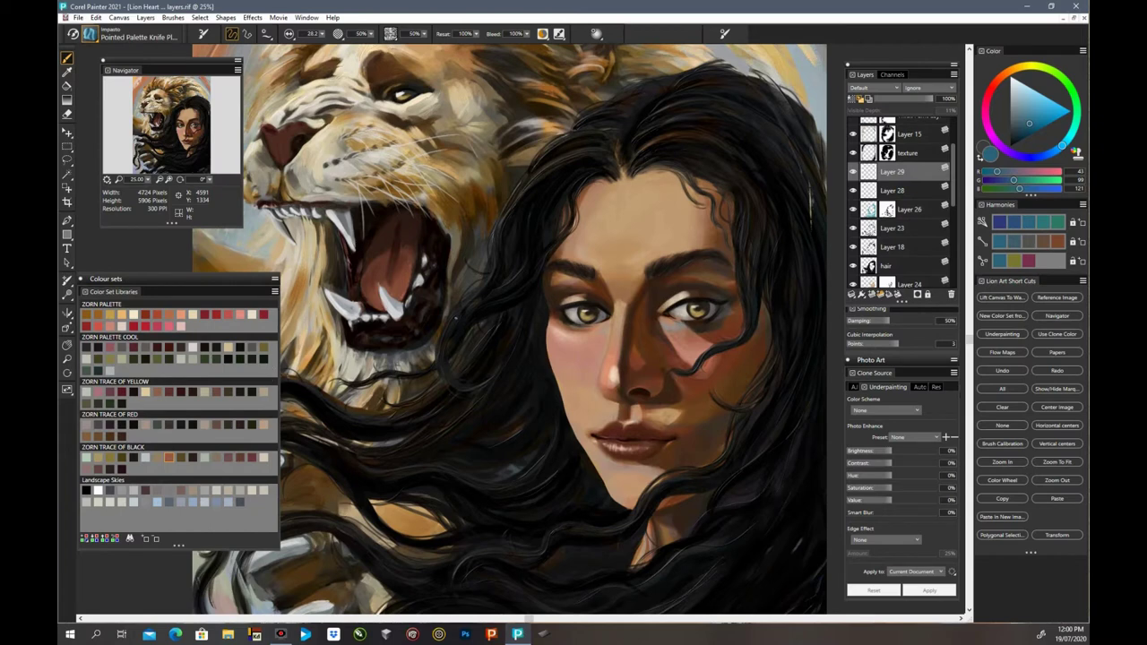
Step: Choose a lighter blue paint colour and set the new layer's composite method to Screen
{"action": "left_click_drag", "start_coordinate": [1024, 102], "coordinate": [1028, 108]}
{"action": "left_click", "coordinate": [899, 87]}
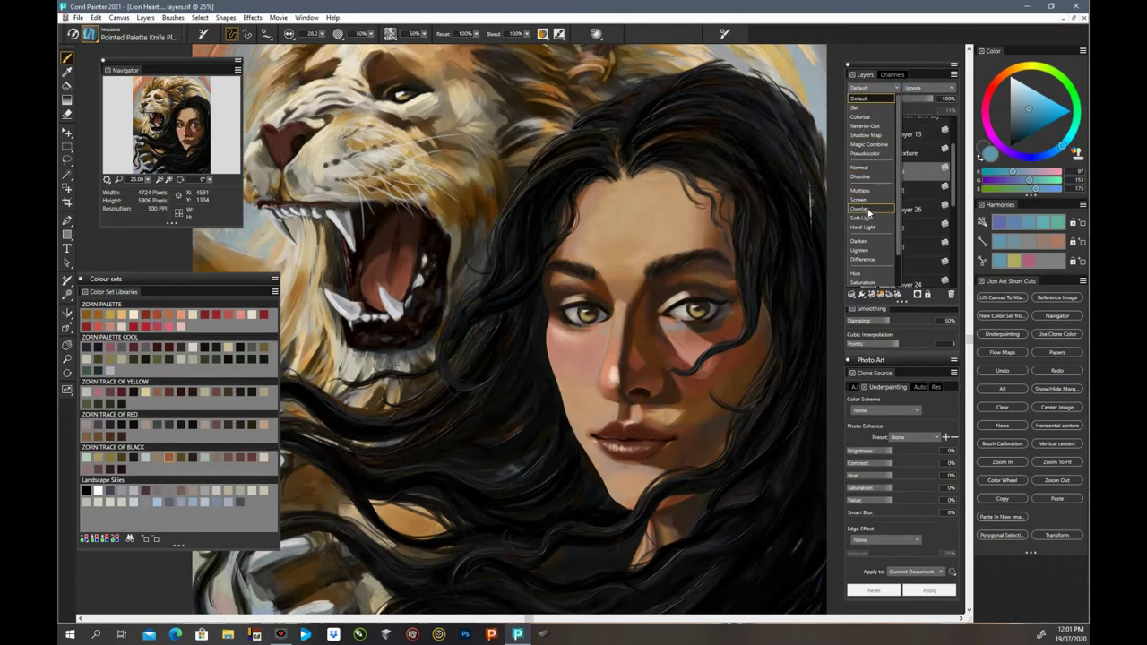
{"action": "left_click", "coordinate": [858, 199]}
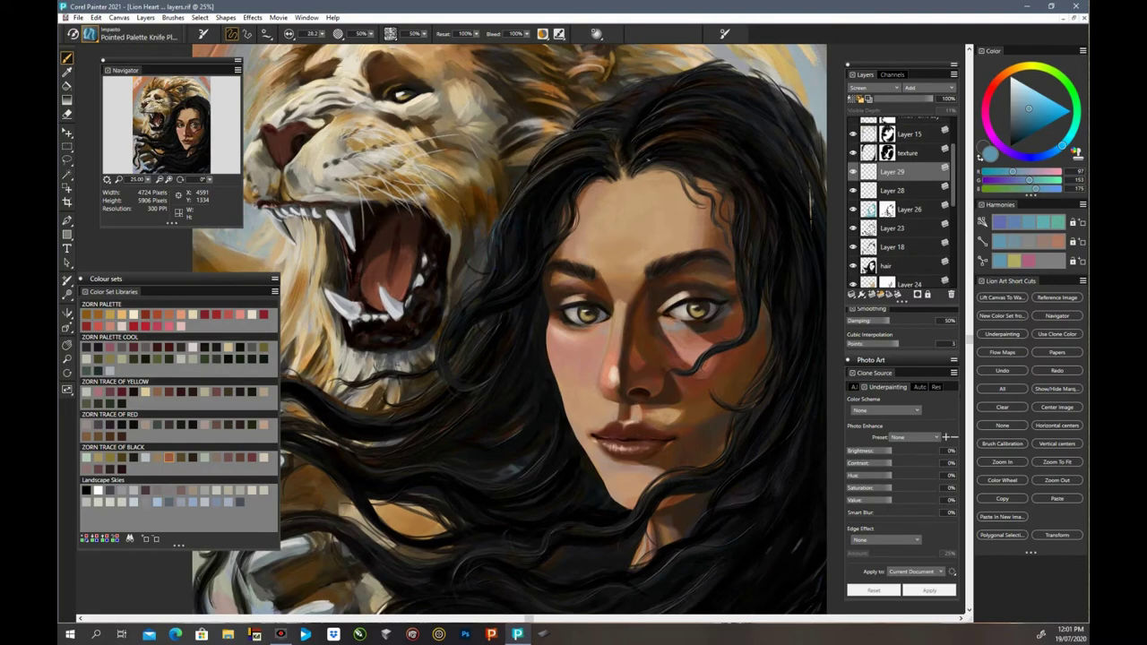
Step: Paint light blue highlight strokes on Layer 29 along the parting and crown of the girl's hair
{"action": "key", "text": "ctrl+minus"}
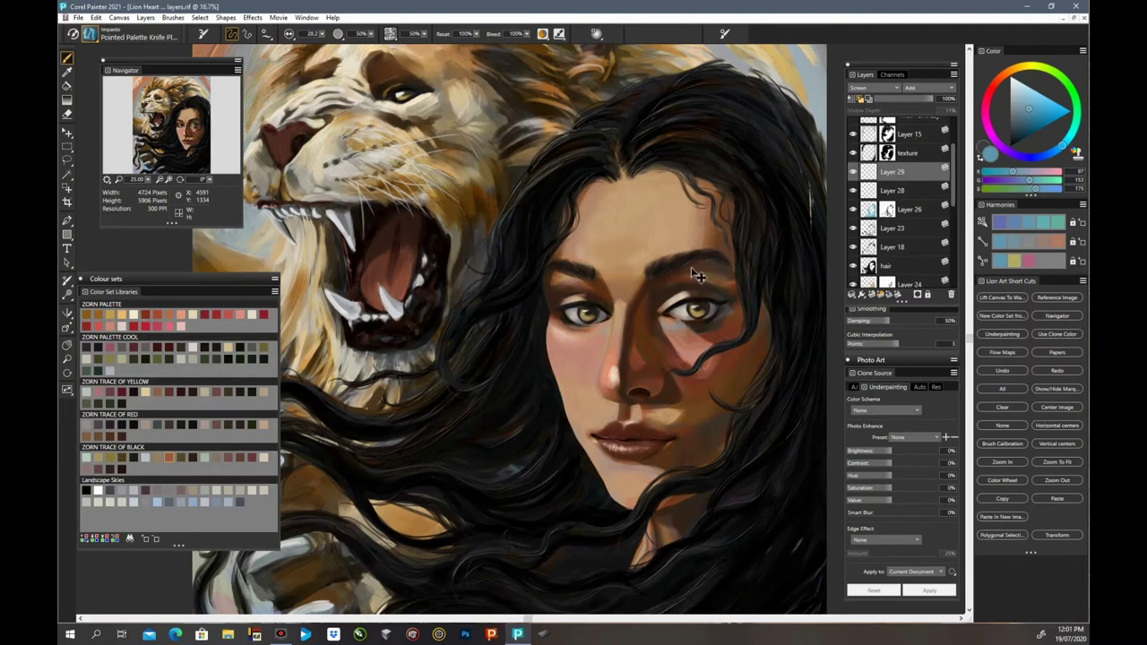
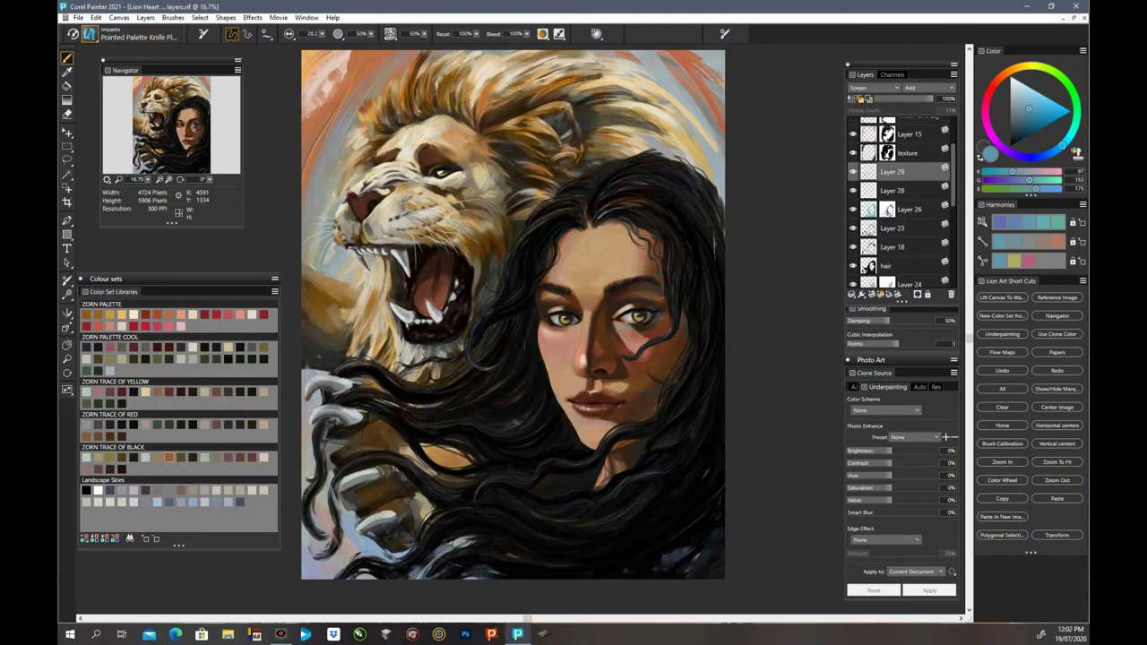
{"action": "key", "text": "ctrl+plus"}
{"action": "key", "text": "ctrl+plus"}
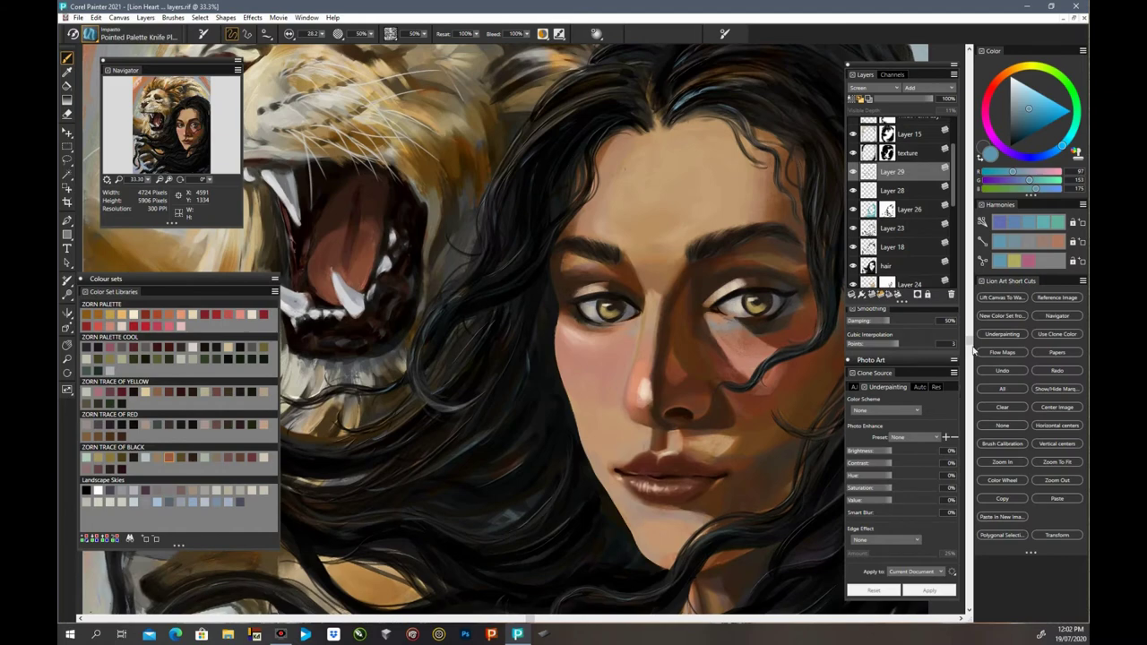
{"action": "left_click_drag", "start_coordinate": [974, 352], "coordinate": [970, 269]}
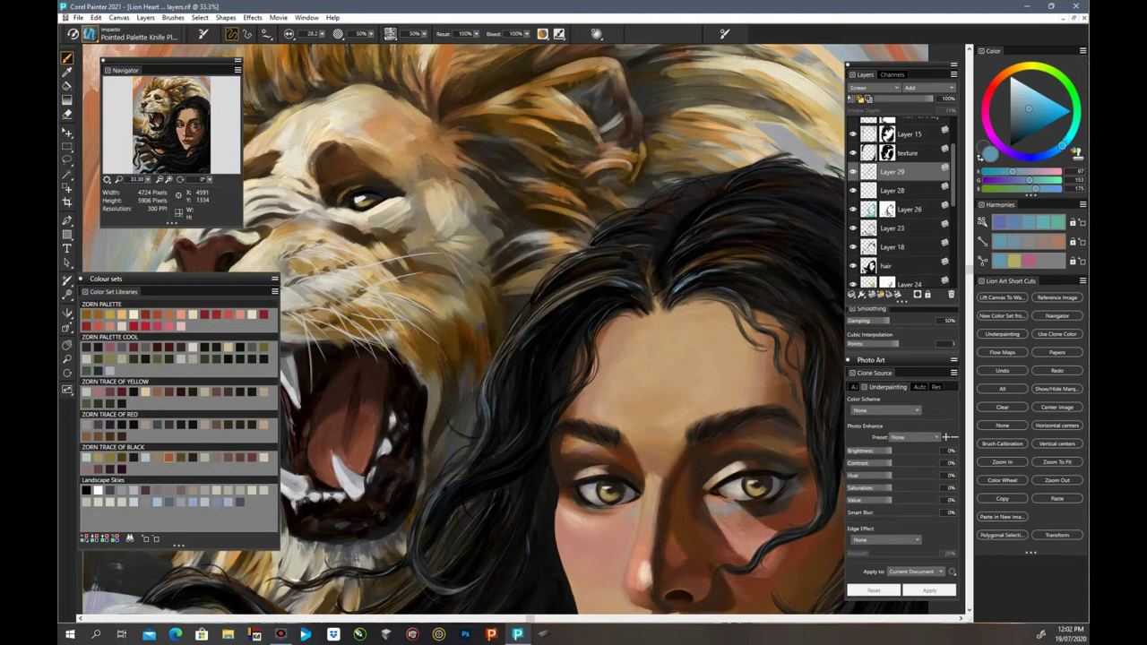
{"action": "key", "text": "ctrl+minus"}
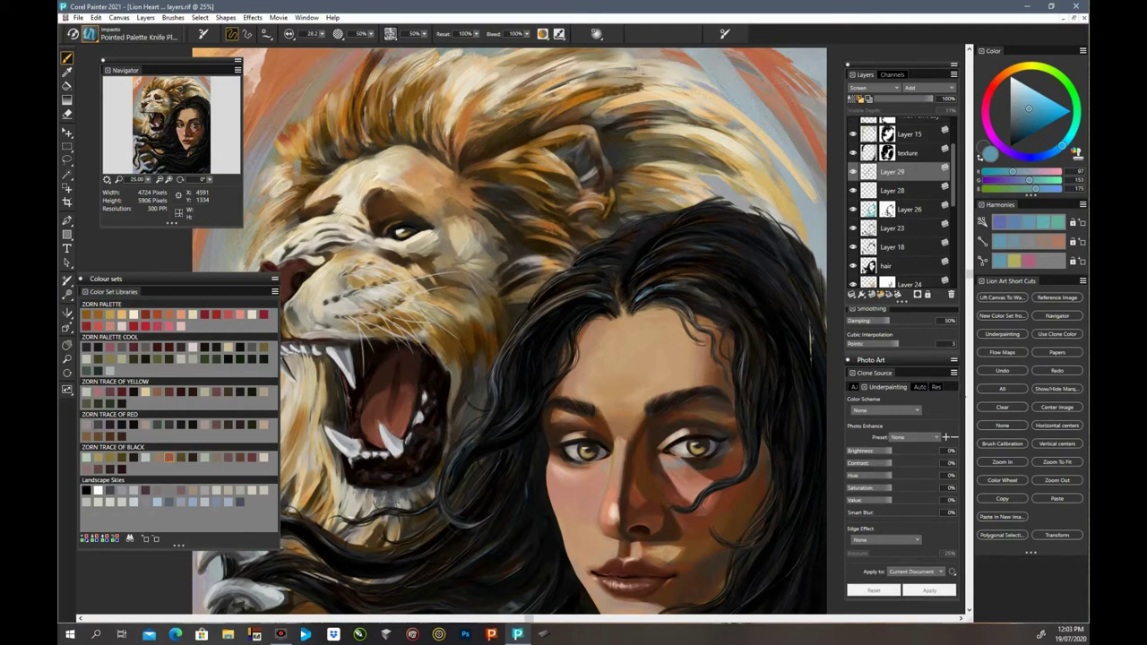
{"action": "key", "text": "ctrl+minus"}
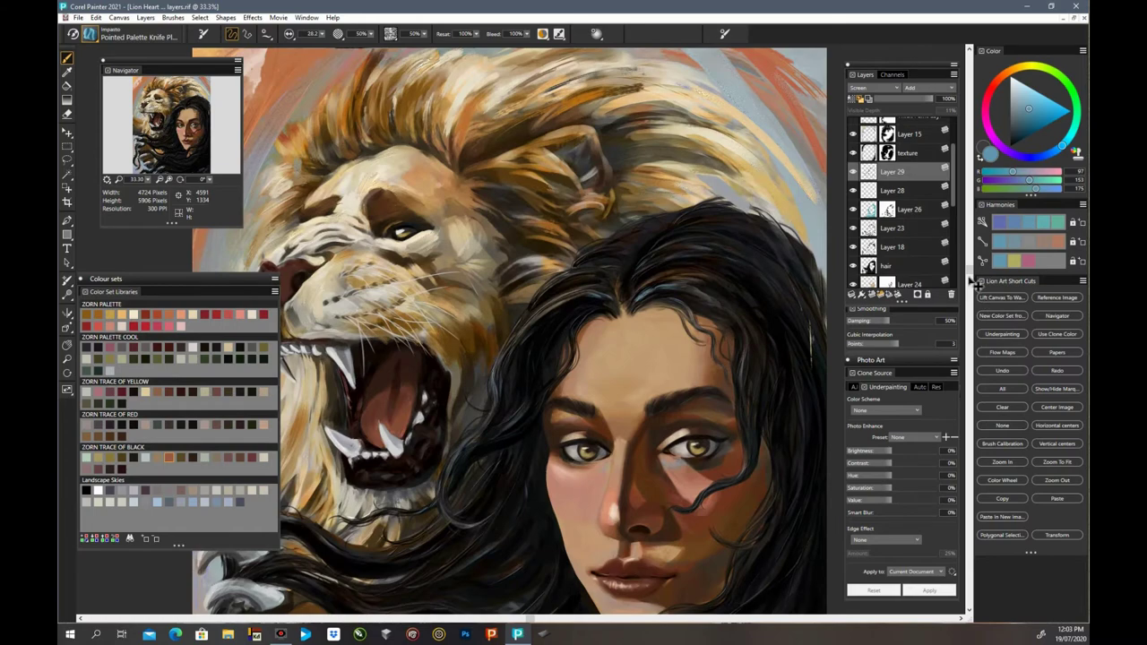
Step: Add blue highlight strokes to the locks beside the face, the cheek curl and the flowing hair below the chin
{"action": "key", "text": "ctrl+plus"}
{"action": "left_click_drag", "start_coordinate": [970, 274], "coordinate": [968, 344]}
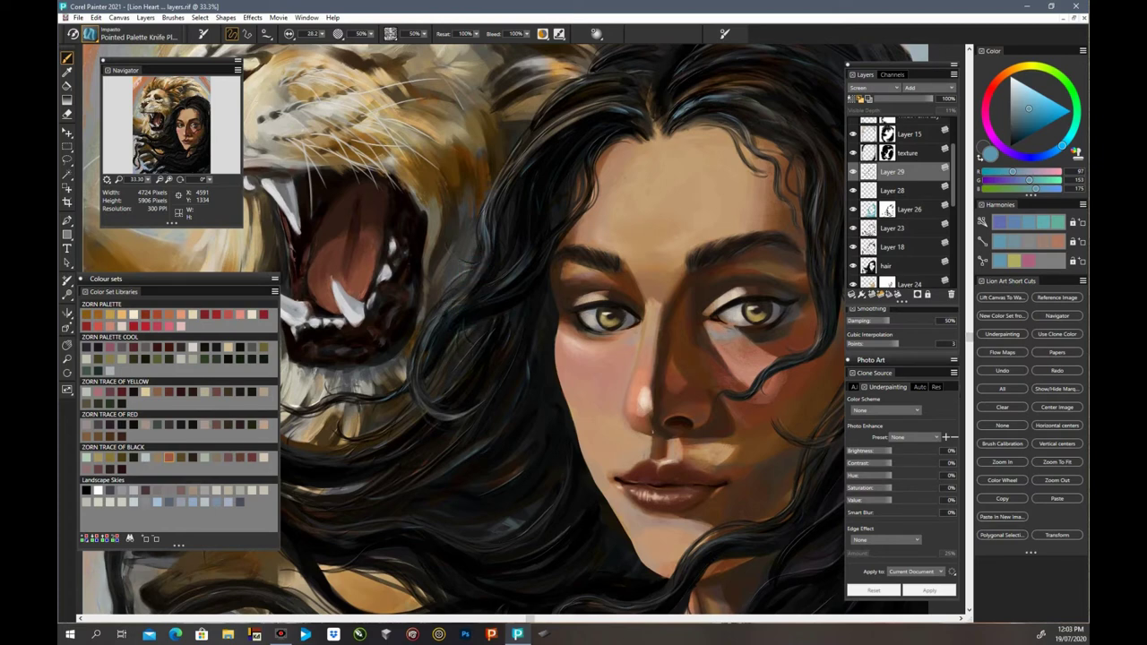
{"action": "scroll", "coordinate": [972, 351], "scroll_direction": "down", "scroll_amount": 3}
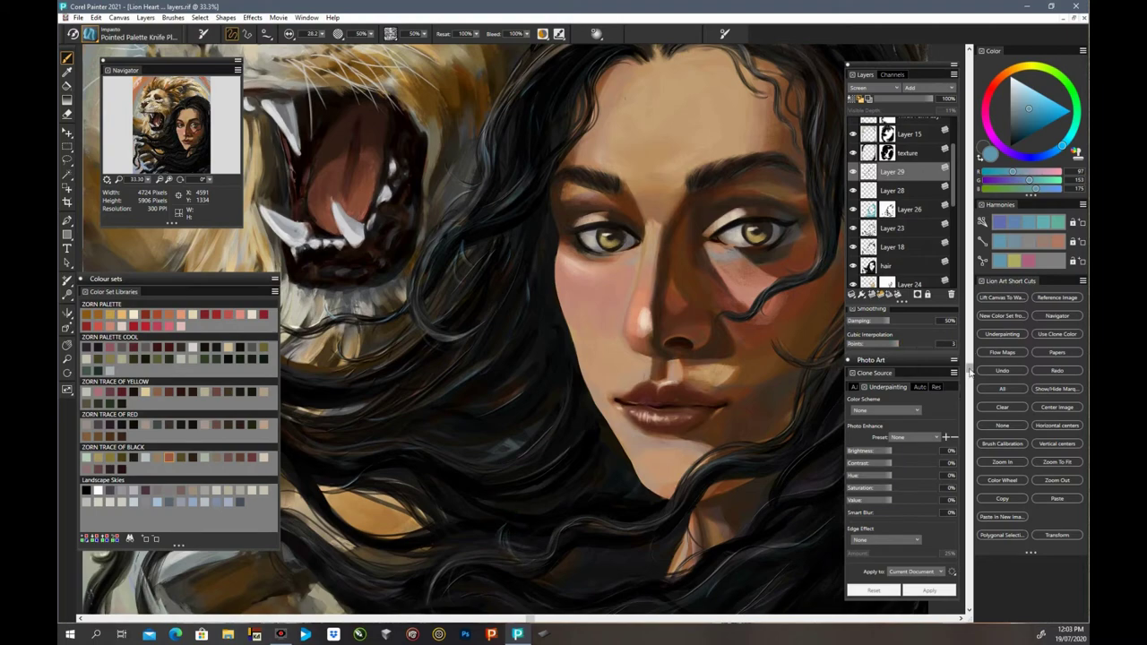
{"action": "left_click_drag", "start_coordinate": [969, 367], "coordinate": [969, 419]}
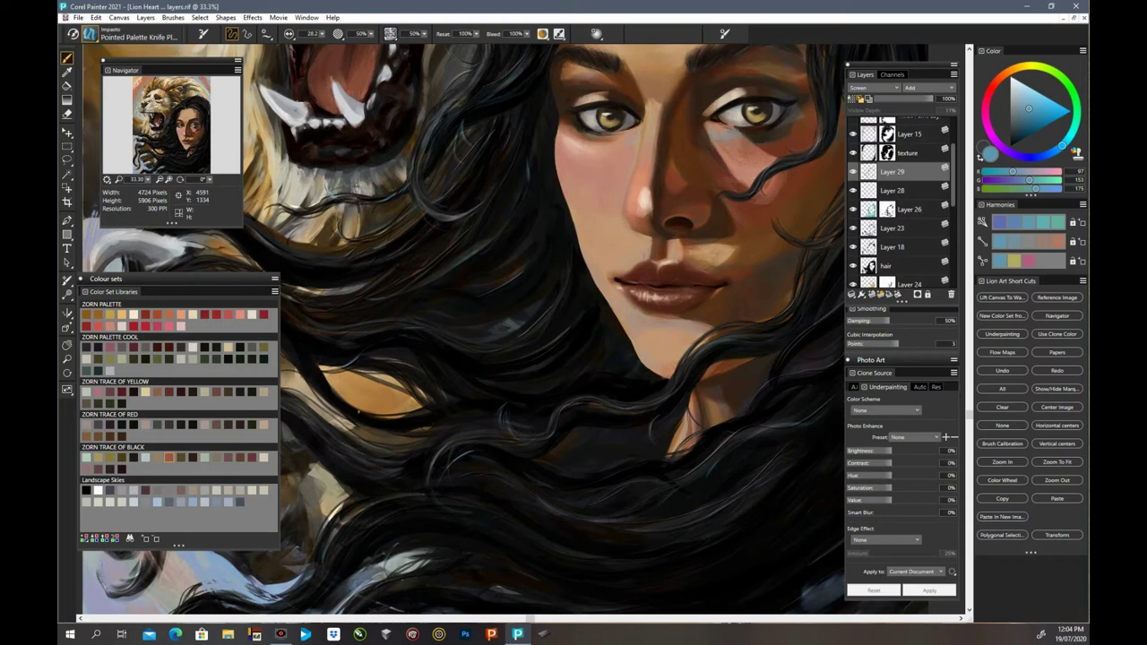
{"action": "left_click_drag", "start_coordinate": [533, 621], "coordinate": [636, 618]}
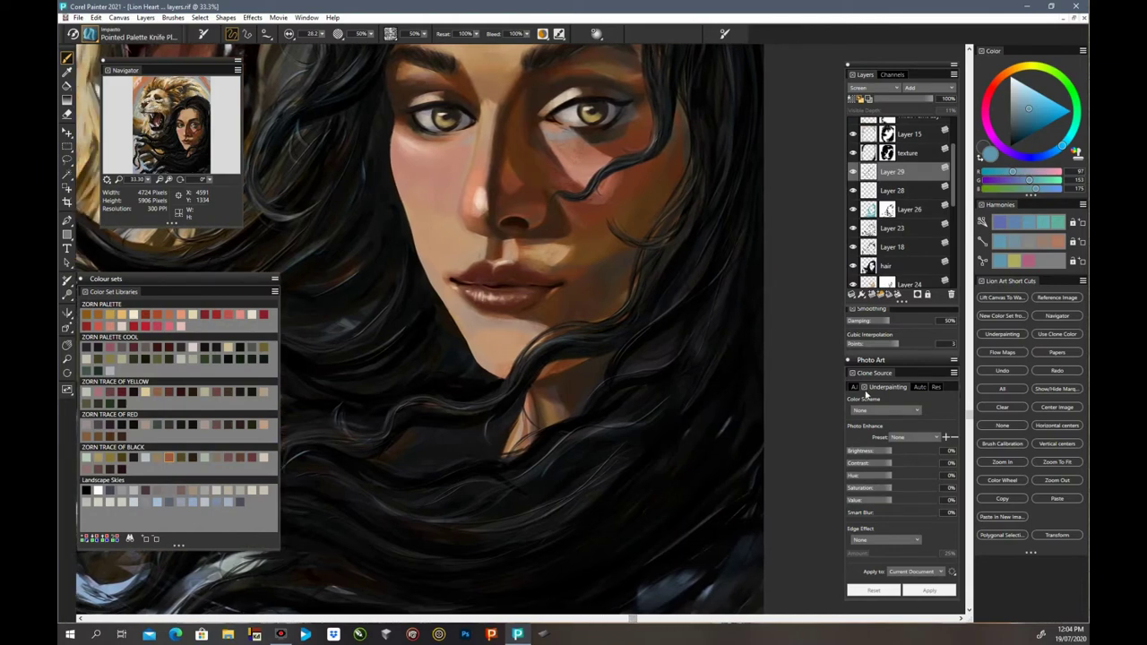
Step: Extend the blue highlights over the hair on the shadowed side of the face and check them against the whole painting
{"action": "left_click_drag", "start_coordinate": [969, 418], "coordinate": [971, 318]}
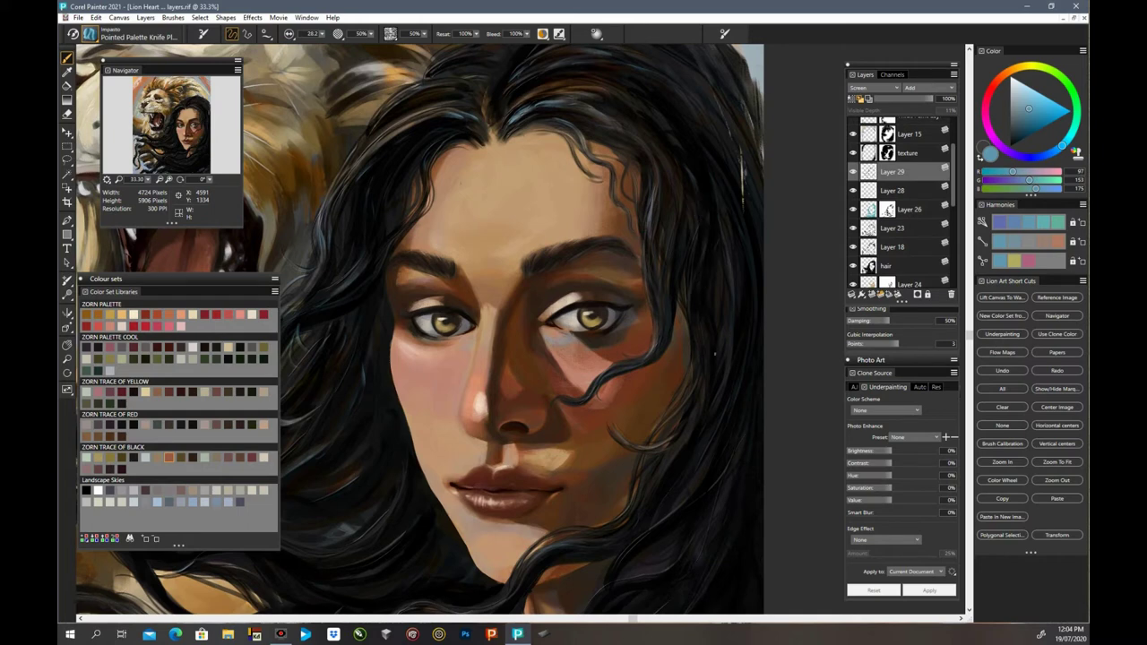
{"action": "left_click_drag", "start_coordinate": [971, 341], "coordinate": [970, 273]}
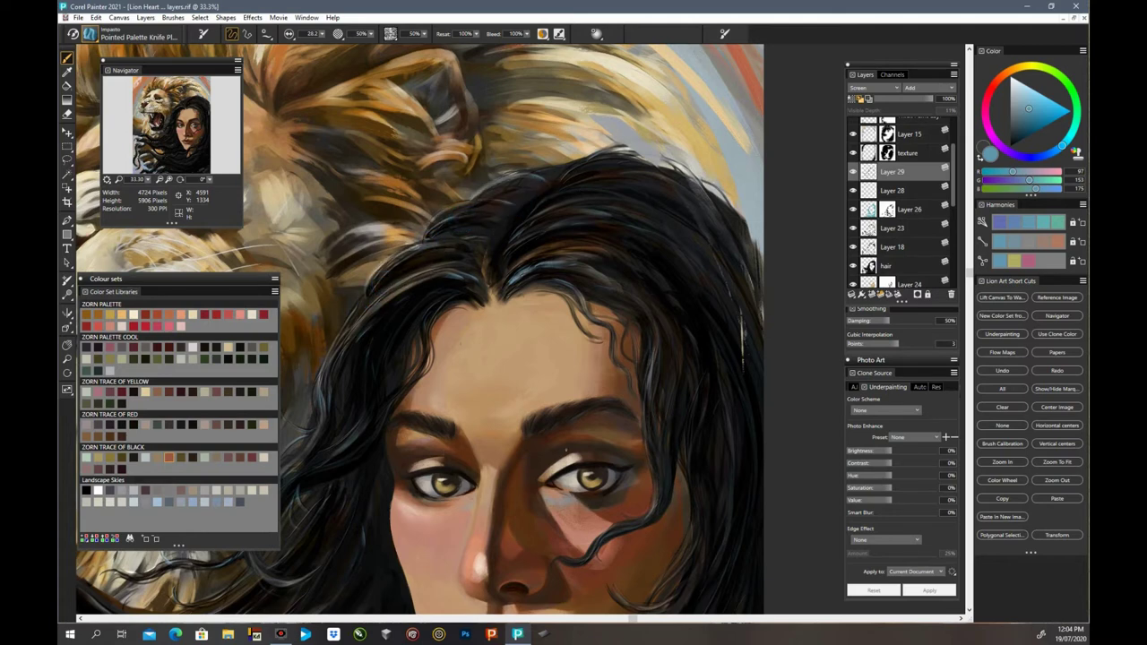
{"action": "key", "text": "ctrl+minus"}
{"action": "key", "text": "ctrl+minus"}
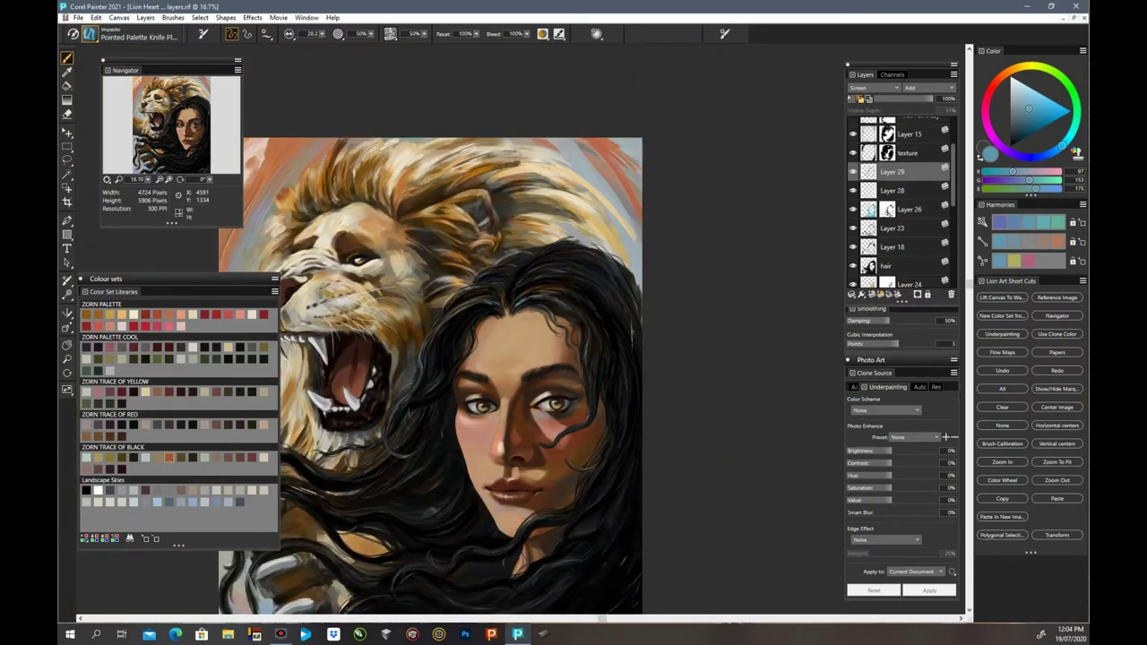
{"action": "key", "text": "ctrl+plus"}
{"action": "key", "text": "ctrl+plus"}
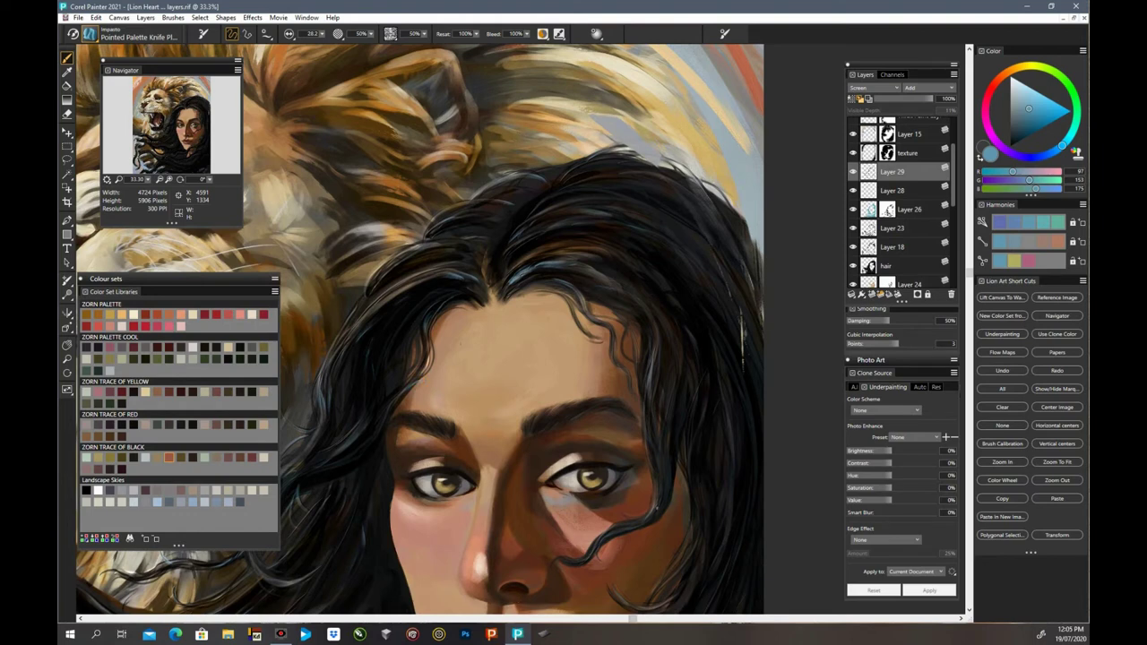
Step: Switch to the Eraser, touch up the hair beside the forehead, and select Layer 28, comparing it hidden and shown
{"action": "left_click", "coordinate": [67, 115]}
{"action": "mouse_move", "coordinate": [416, 381]}
{"action": "left_mouse_down"}
{"action": "mouse_move", "coordinate": [407, 402]}
{"action": "mouse_move", "coordinate": [428, 353]}
{"action": "left_mouse_up"}
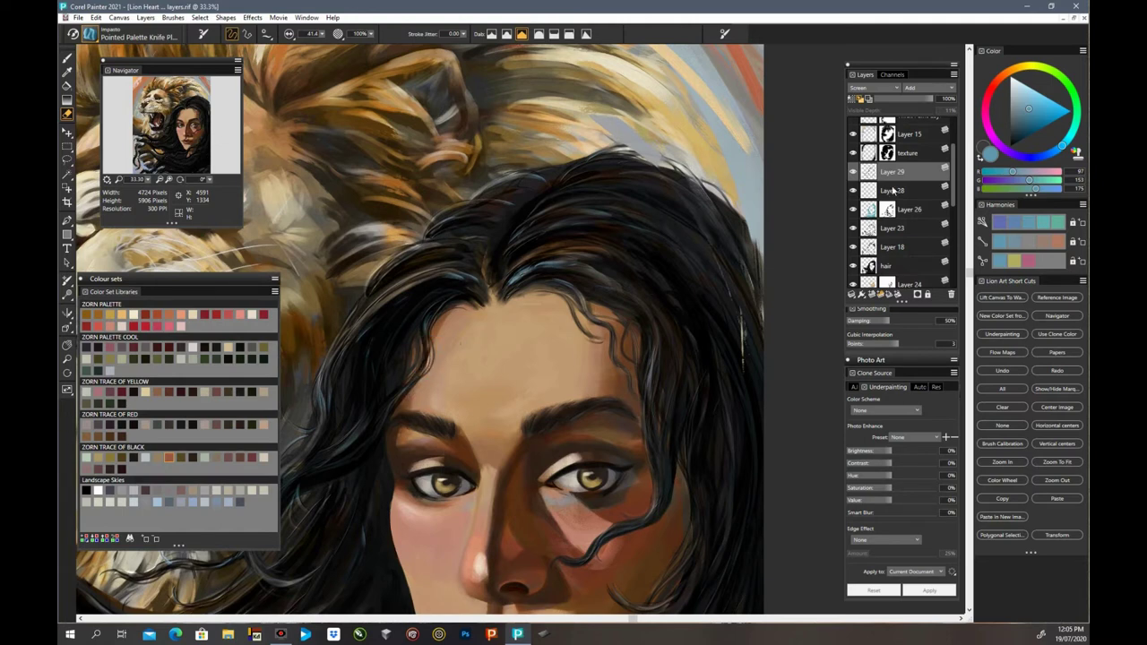
{"action": "left_click", "coordinate": [854, 192]}
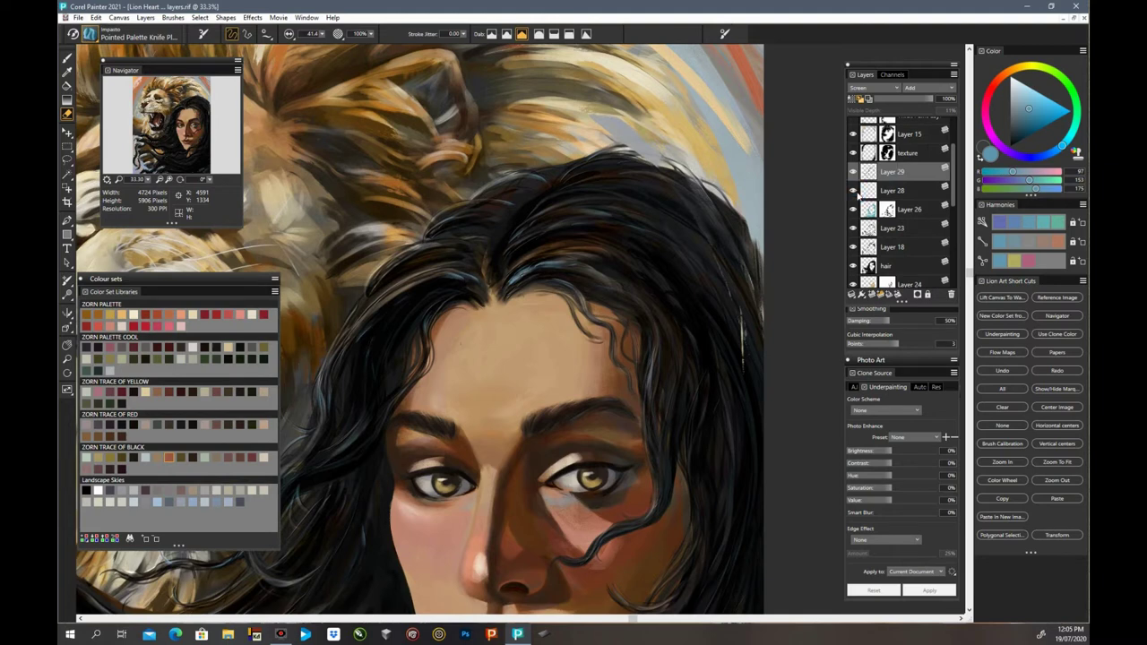
{"action": "left_click", "coordinate": [855, 194]}
{"action": "left_click", "coordinate": [856, 193]}
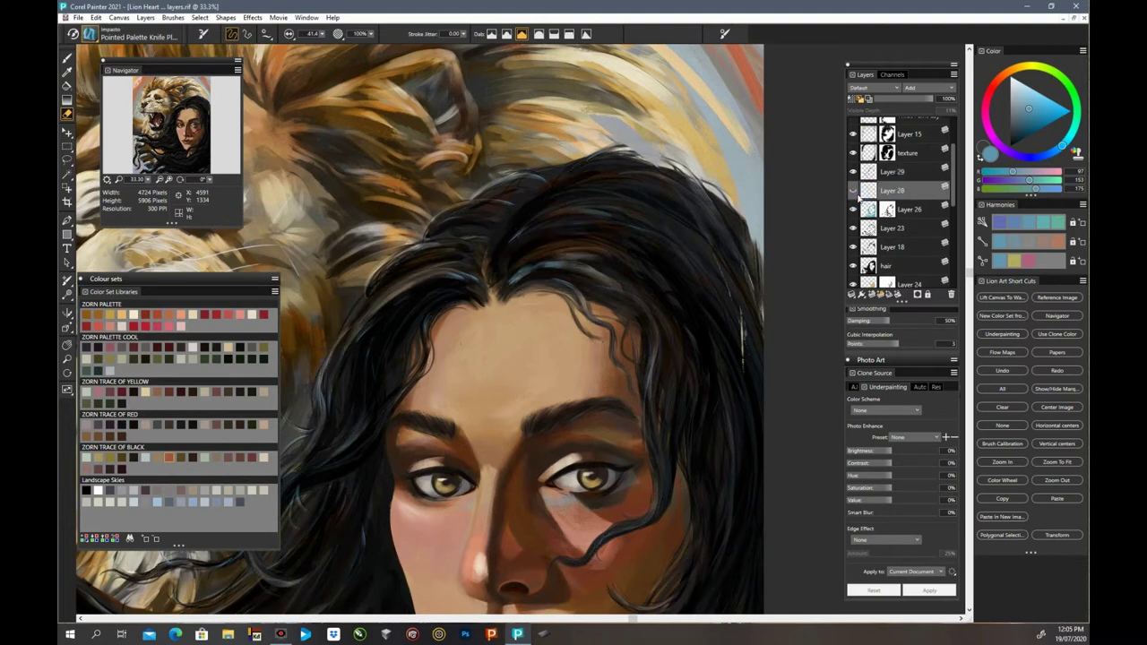
{"action": "left_click", "coordinate": [856, 193]}
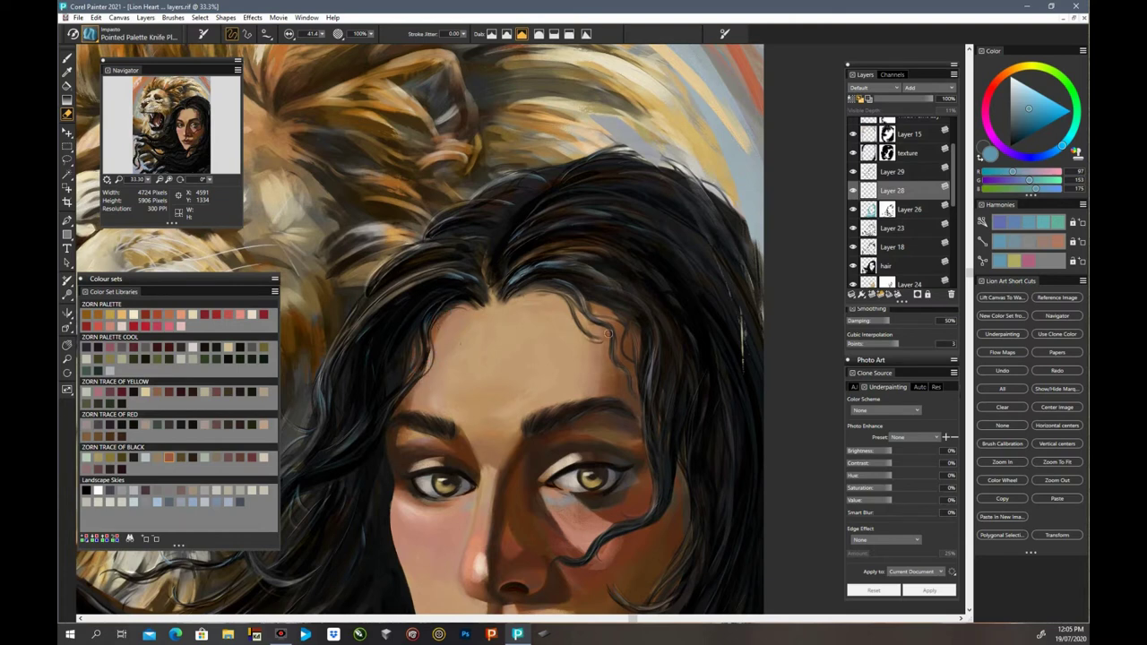
Step: Erase excess paint on Layer 28 around the thin curls on the girl's forehead, temple and cheek
{"action": "left_click_drag", "start_coordinate": [580, 313], "coordinate": [604, 350]}
{"action": "mouse_move", "coordinate": [560, 289]}
{"action": "left_mouse_down"}
{"action": "mouse_move", "coordinate": [620, 376]}
{"action": "mouse_move", "coordinate": [615, 355]}
{"action": "left_mouse_up"}
{"action": "left_click", "coordinate": [628, 366]}
{"action": "left_click", "coordinate": [648, 402]}
{"action": "left_click_drag", "start_coordinate": [590, 558], "coordinate": [627, 529]}
{"action": "left_click", "coordinate": [579, 558]}
{"action": "left_click", "coordinate": [661, 499]}
{"action": "left_click", "coordinate": [659, 510]}
{"action": "left_click_drag", "start_coordinate": [969, 279], "coordinate": [970, 314]}
{"action": "left_click", "coordinate": [615, 488]}
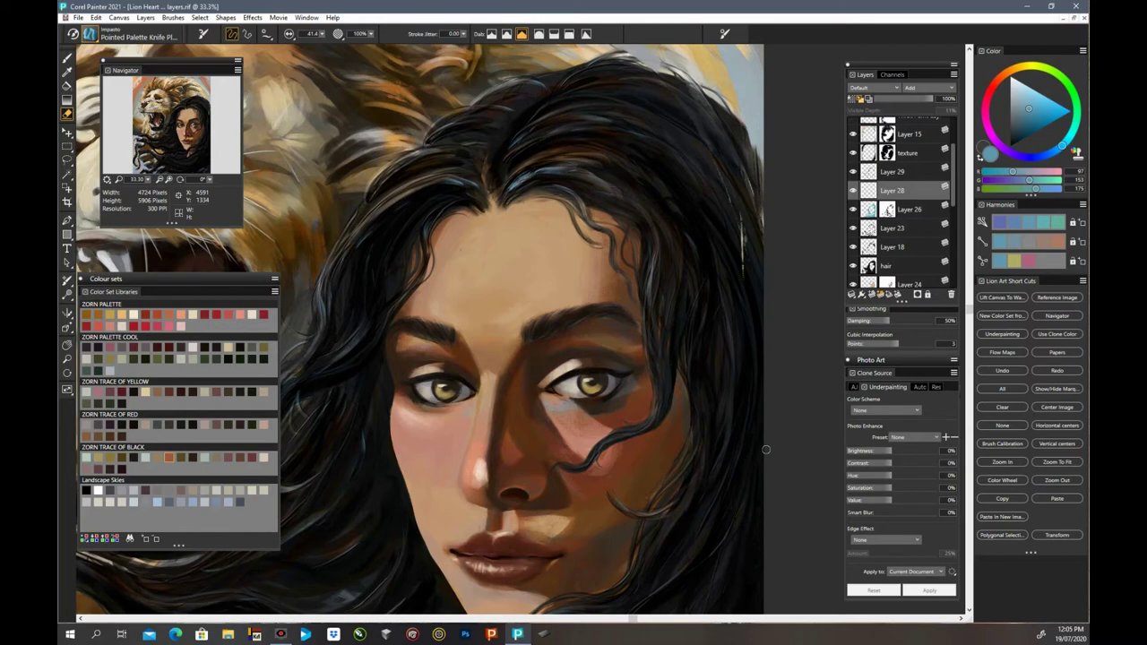
Step: Erase stray Layer 28 paint along the hair strands flowing below the lion's jaw and over its paw
{"action": "left_click_drag", "start_coordinate": [971, 312], "coordinate": [968, 385]}
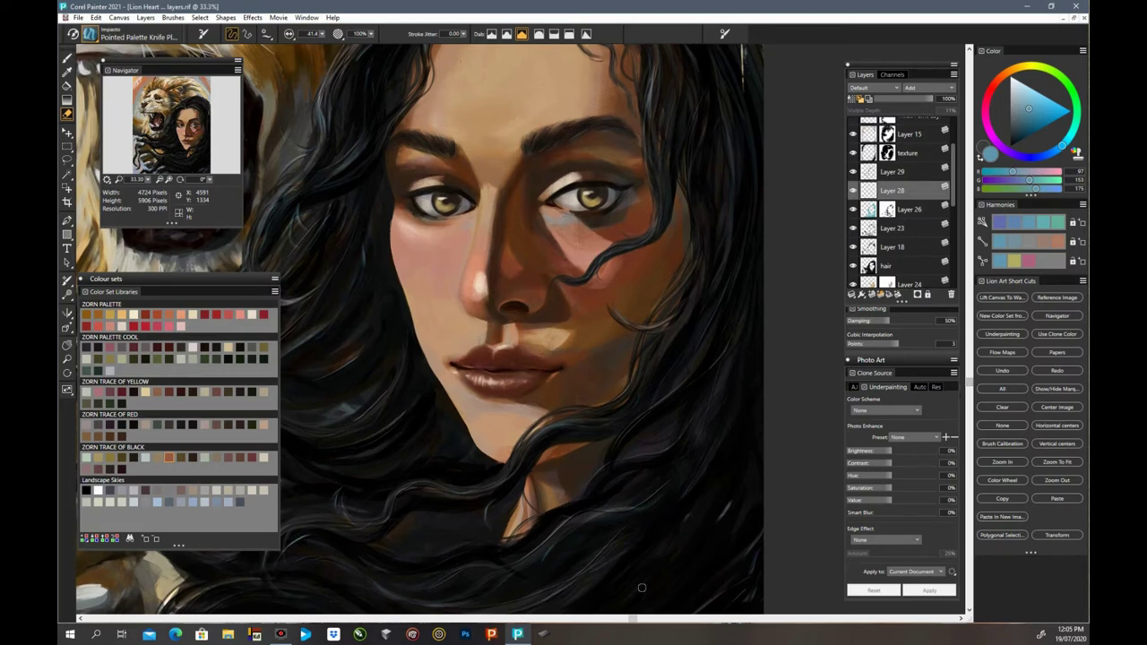
{"action": "left_click_drag", "start_coordinate": [633, 618], "coordinate": [530, 627]}
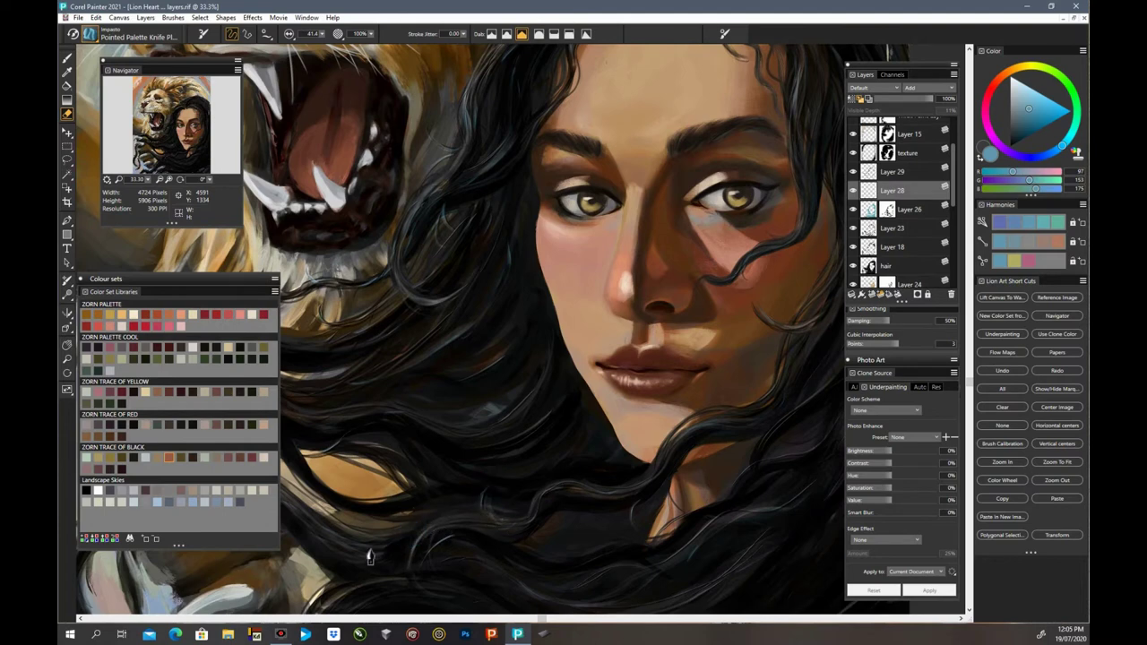
{"action": "left_click_drag", "start_coordinate": [543, 619], "coordinate": [398, 620]}
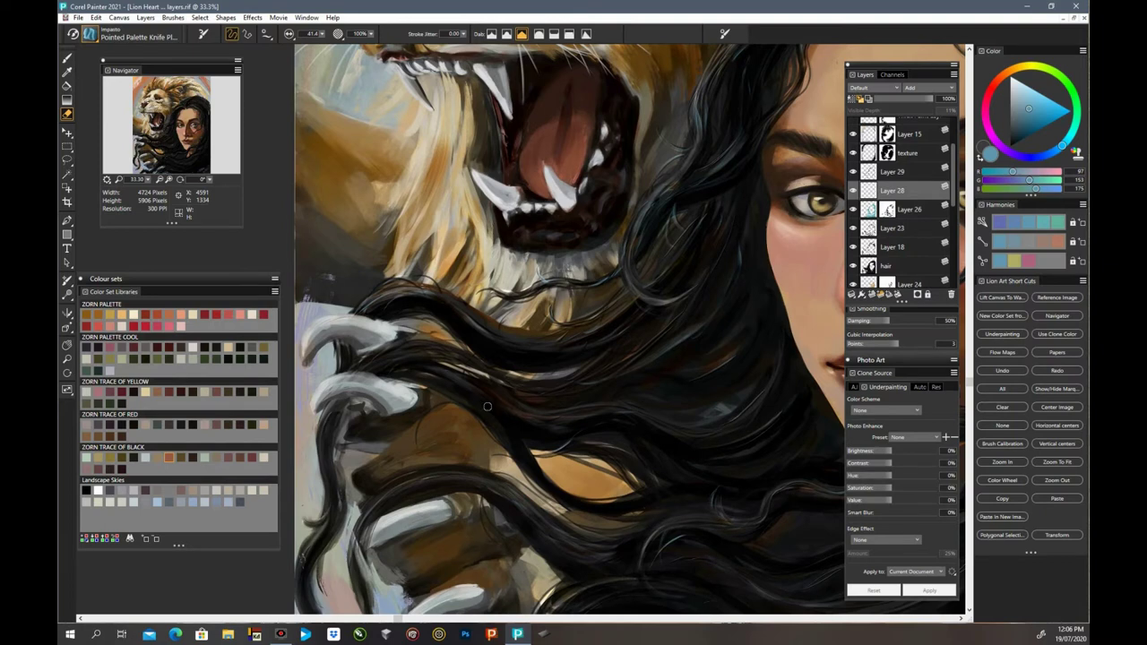
{"action": "left_click", "coordinate": [363, 312]}
{"action": "left_click", "coordinate": [357, 317]}
{"action": "left_click", "coordinate": [358, 312]}
{"action": "mouse_move", "coordinate": [558, 314]}
{"action": "left_mouse_down"}
{"action": "mouse_move", "coordinate": [573, 337]}
{"action": "mouse_move", "coordinate": [558, 337]}
{"action": "mouse_move", "coordinate": [584, 337]}
{"action": "left_mouse_up"}
{"action": "left_click", "coordinate": [574, 332]}
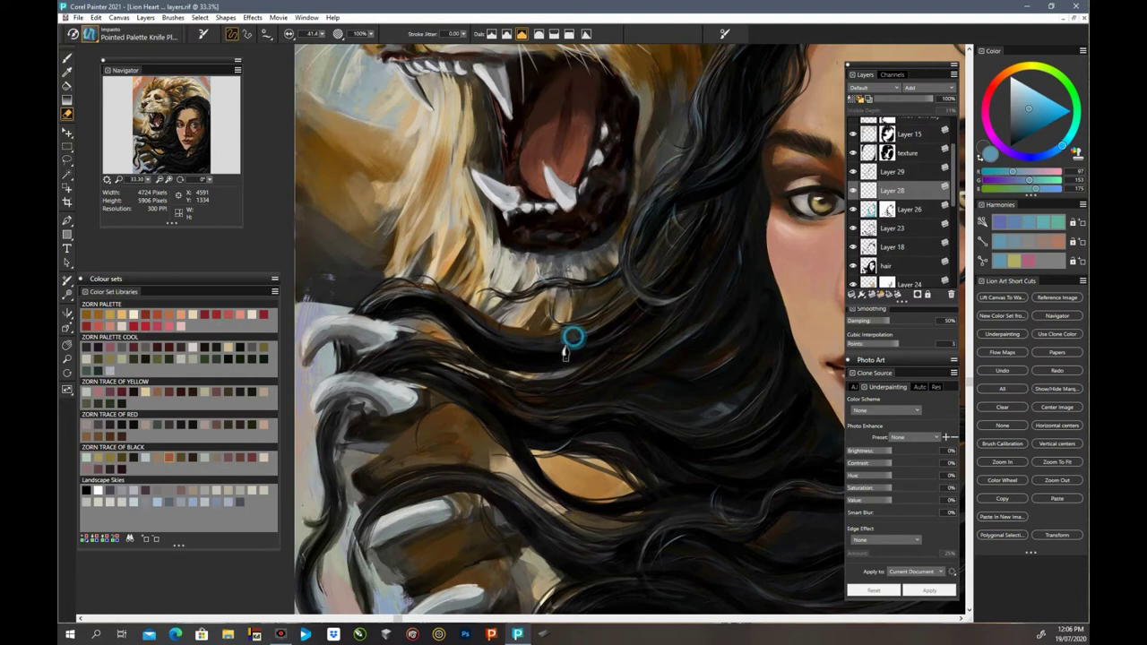
{"action": "left_click", "coordinate": [573, 346]}
{"action": "left_click_drag", "start_coordinate": [553, 456], "coordinate": [578, 441]}
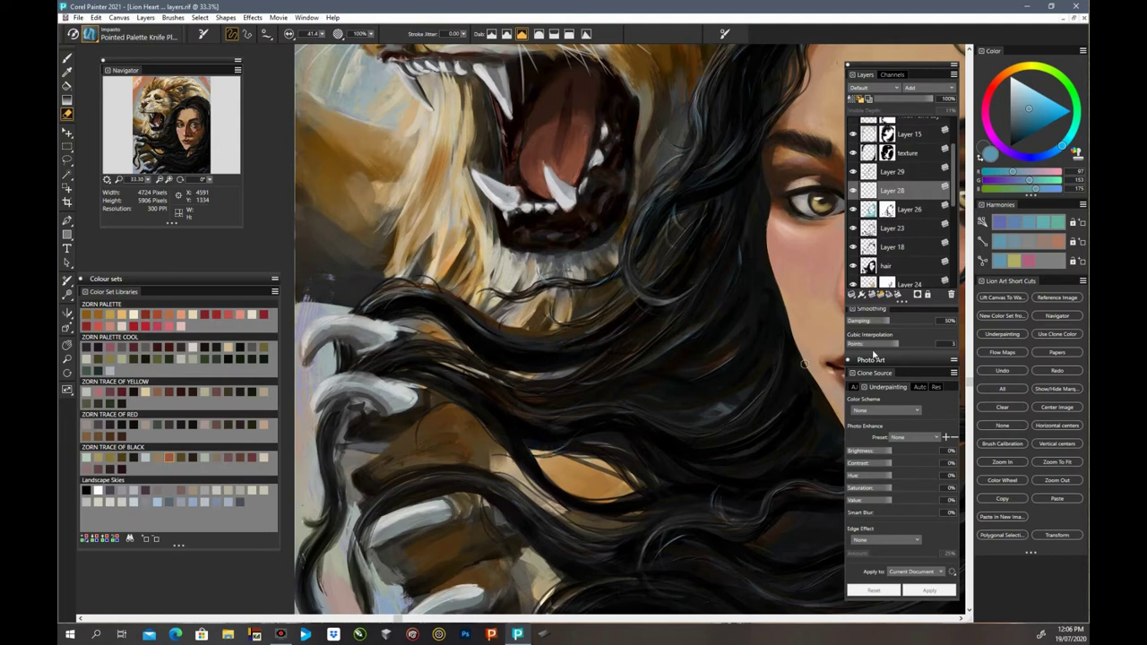
Step: Select Layer 29 and erase excess highlights in the girl's lower flowing hair
{"action": "left_click_drag", "start_coordinate": [971, 387], "coordinate": [970, 319]}
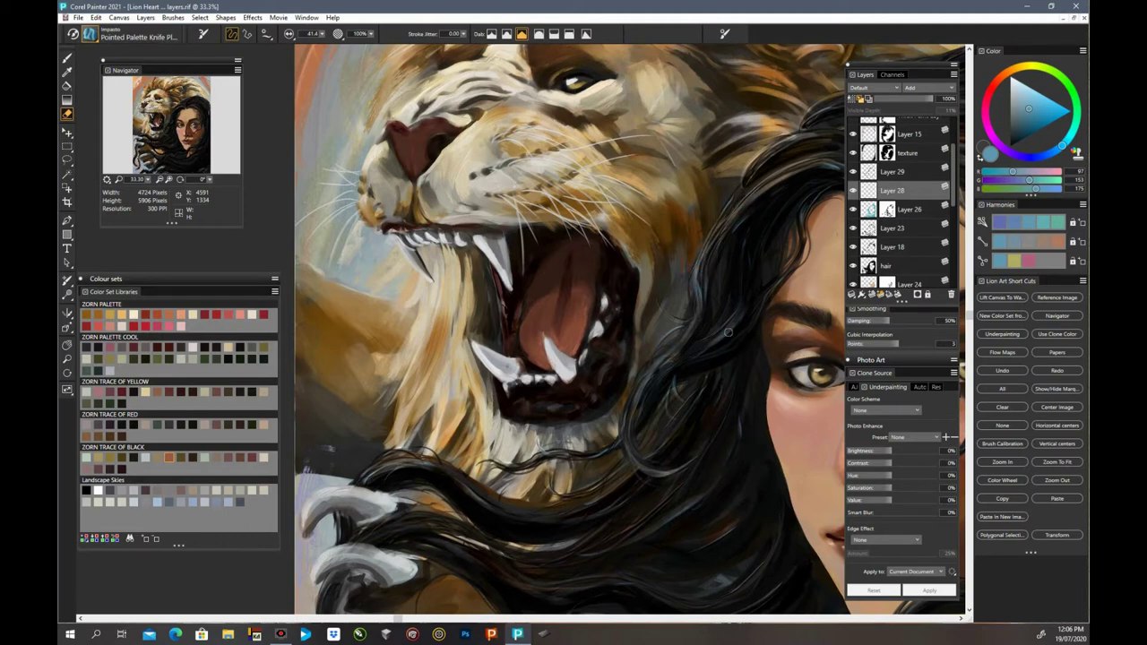
{"action": "left_click", "coordinate": [893, 171]}
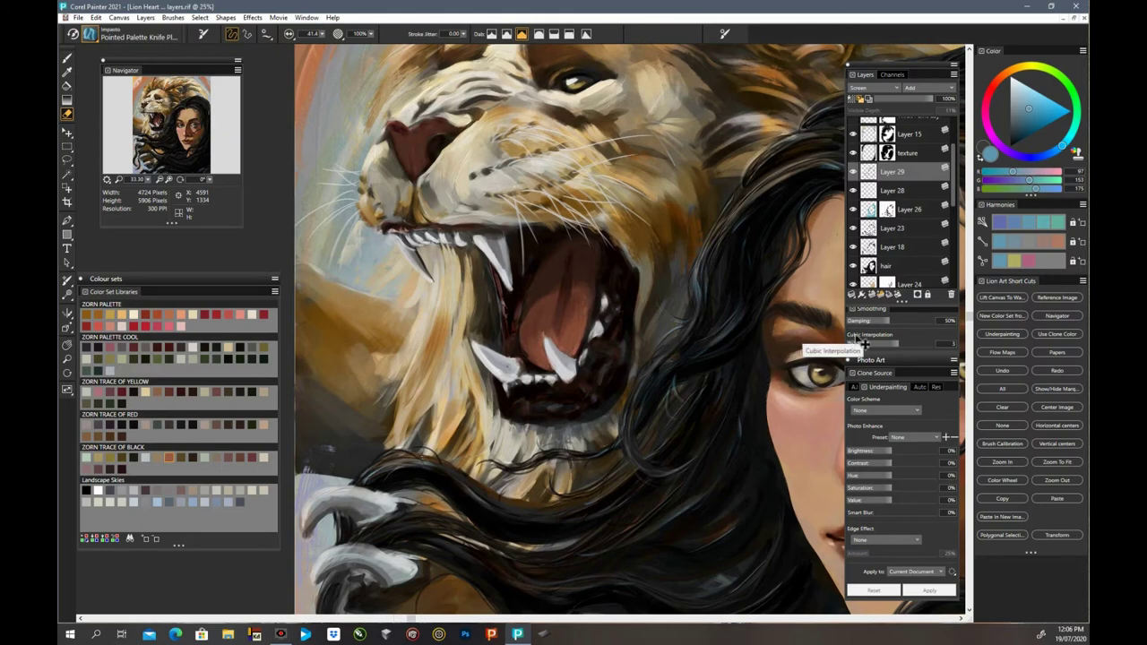
{"action": "key", "text": "ctrl+minus"}
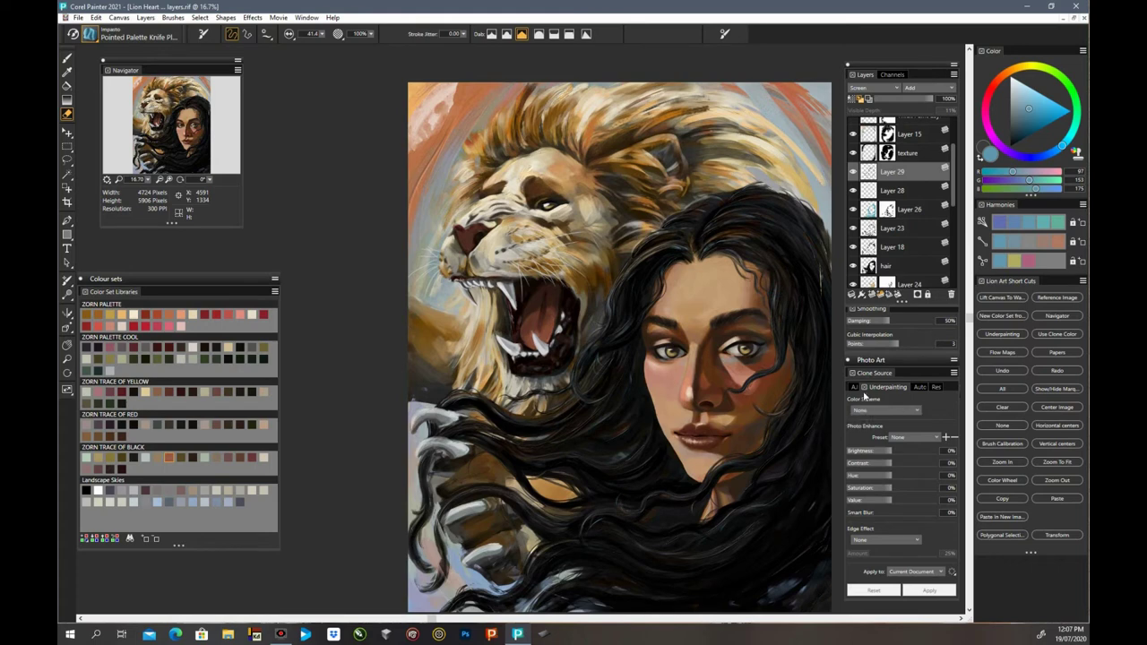
{"action": "left_click", "coordinate": [622, 512]}
{"action": "left_click", "coordinate": [622, 505]}
{"action": "left_click", "coordinate": [646, 502]}
Step: Compare the whole painting with Layer 29 hidden and shown
{"action": "key", "text": "ctrl+minus"}
{"action": "key", "text": "ctrl+minus"}
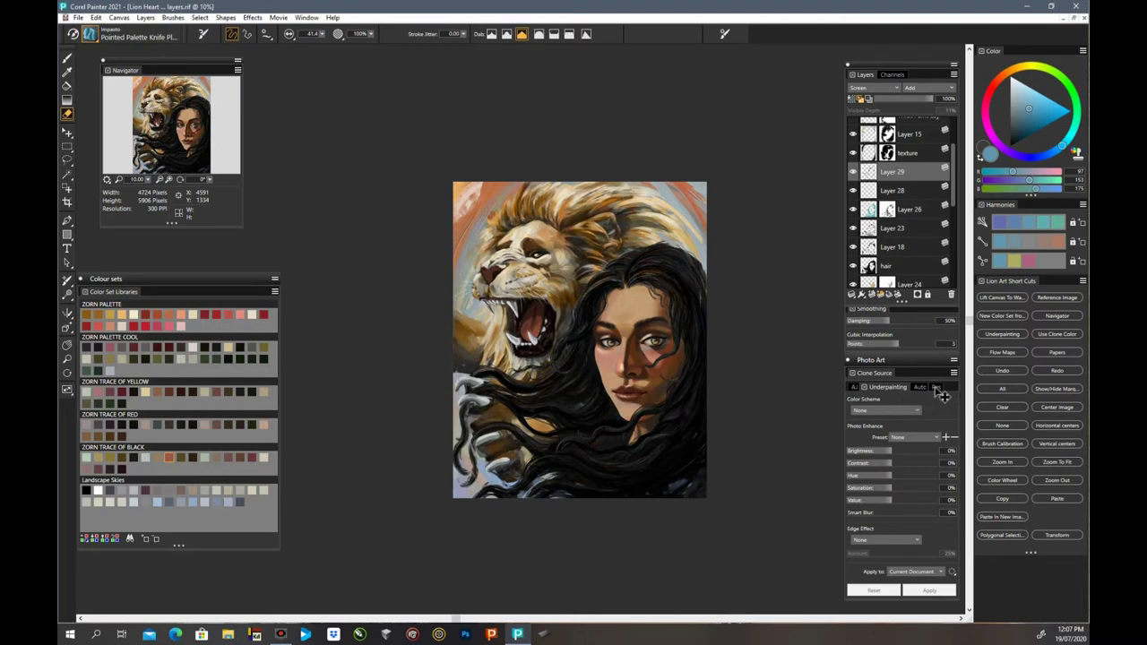
{"action": "left_click", "coordinate": [855, 172]}
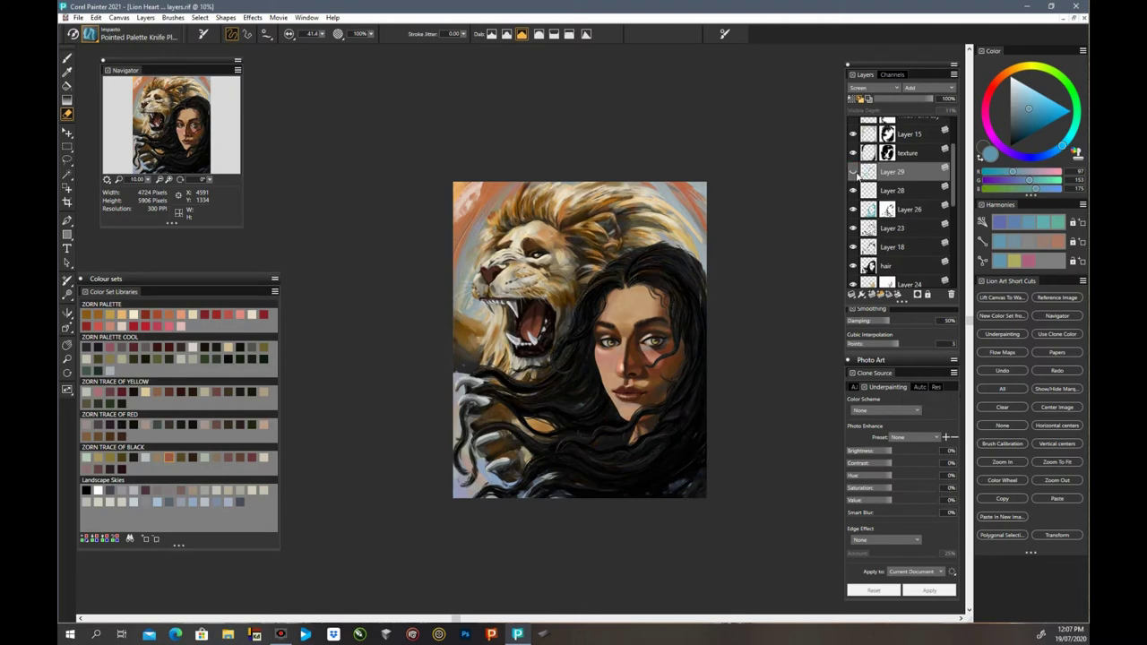
{"action": "left_click", "coordinate": [855, 173]}
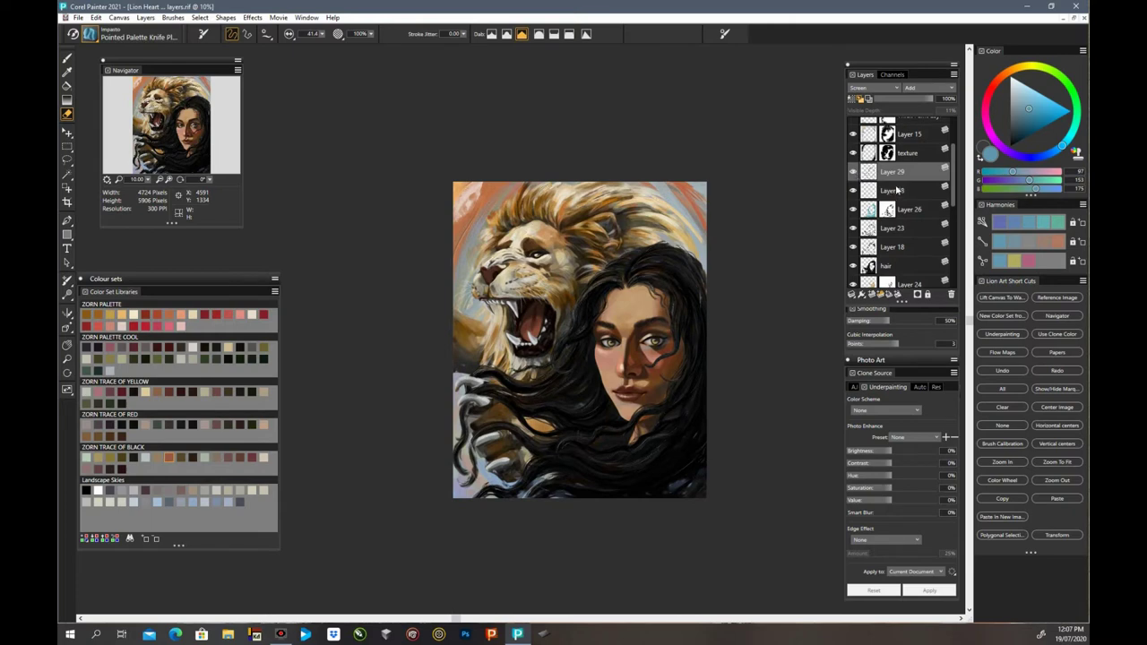
Step: Collapse Layer 29 and Layer 28 into one layer and set its composite method to Screen
{"action": "left_click", "coordinate": [898, 190], "text": "shift"}
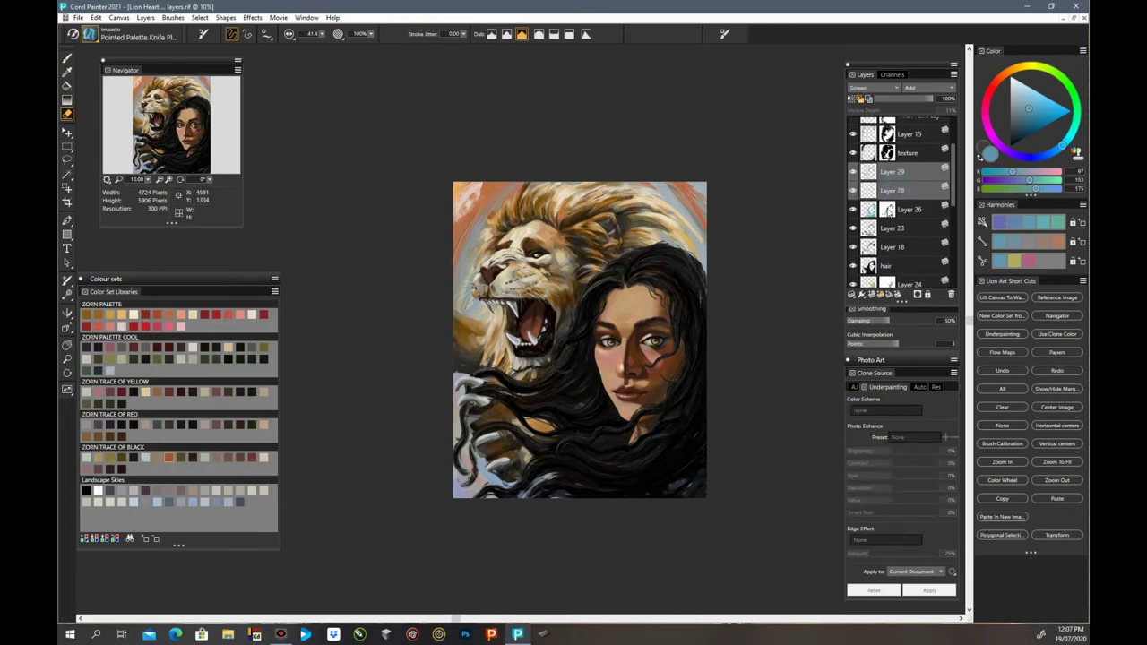
{"action": "left_click", "coordinate": [854, 295]}
{"action": "left_click", "coordinate": [819, 325]}
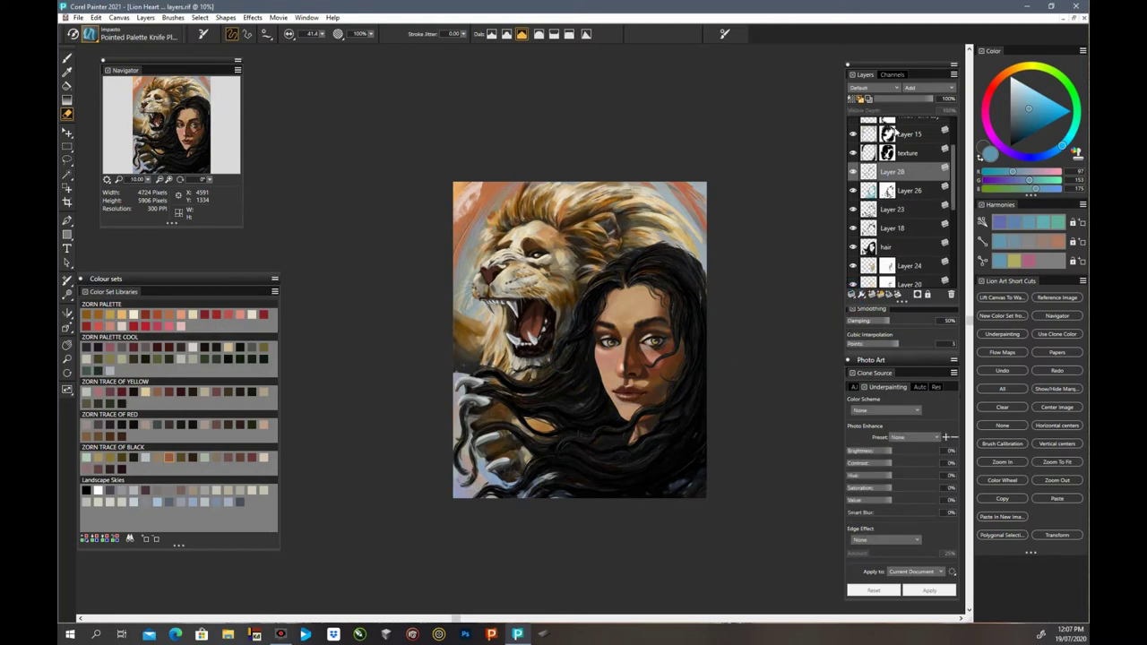
{"action": "left_click", "coordinate": [887, 88]}
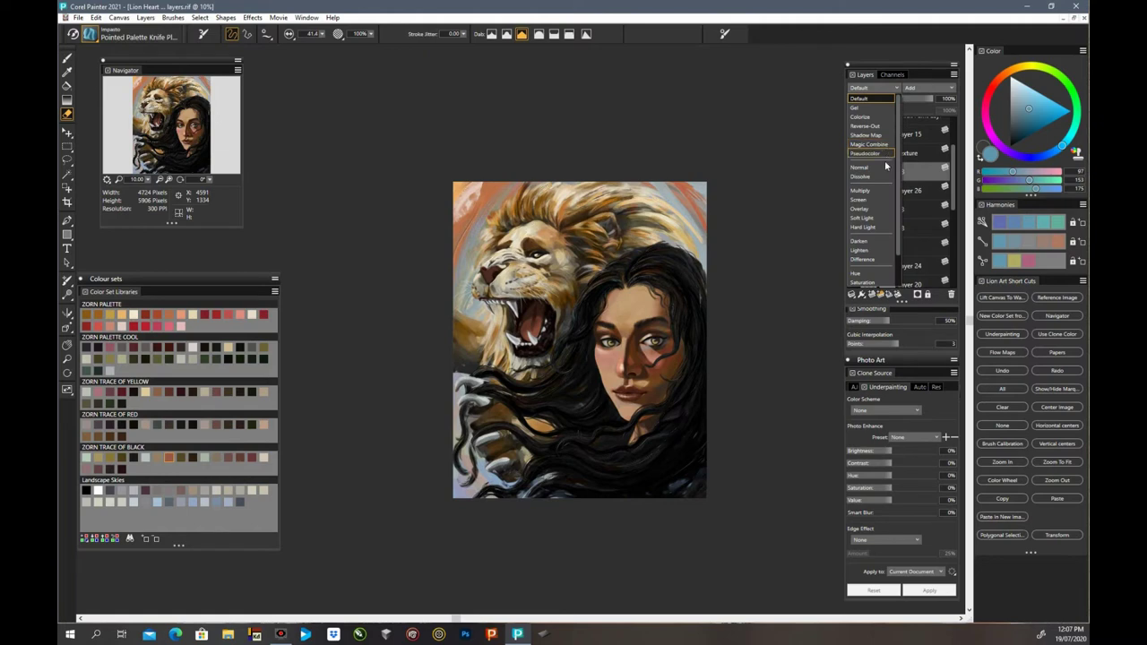
{"action": "left_click", "coordinate": [883, 199]}
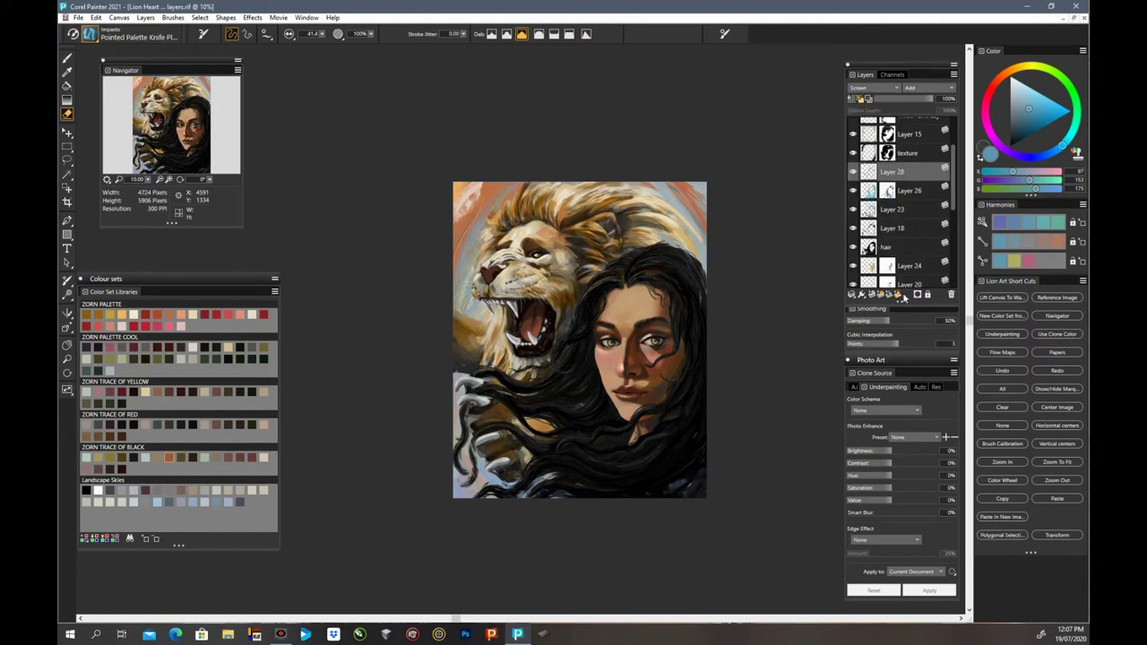
{"action": "key", "text": "ctrl+plus"}
{"action": "key", "text": "ctrl+plus"}
{"action": "key", "text": "ctrl+plus"}
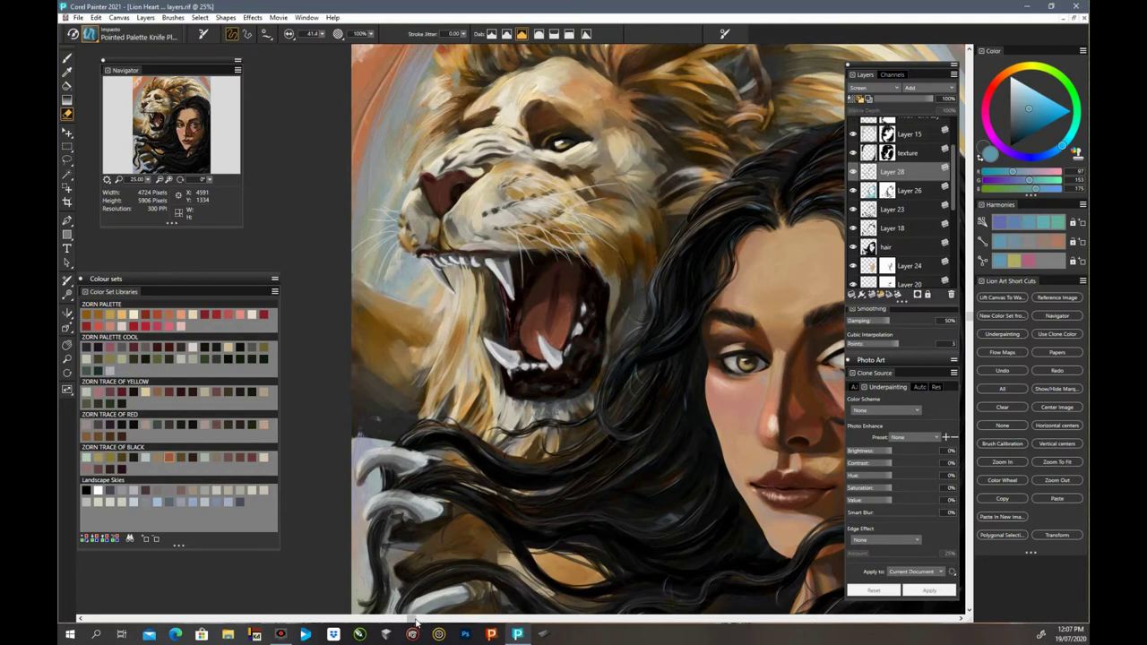
Step: Check the girl's hair across the whole painting with Layer 23 and Layer 18 hidden
{"action": "left_click_drag", "start_coordinate": [415, 620], "coordinate": [489, 619]}
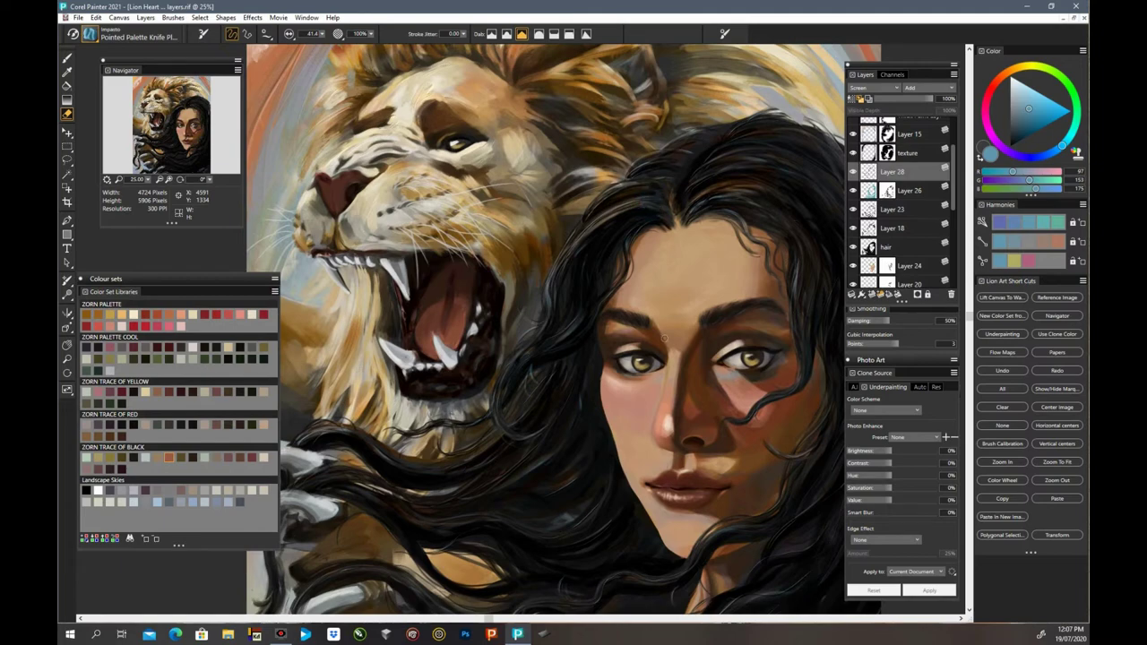
{"action": "key", "text": "ctrl+minus"}
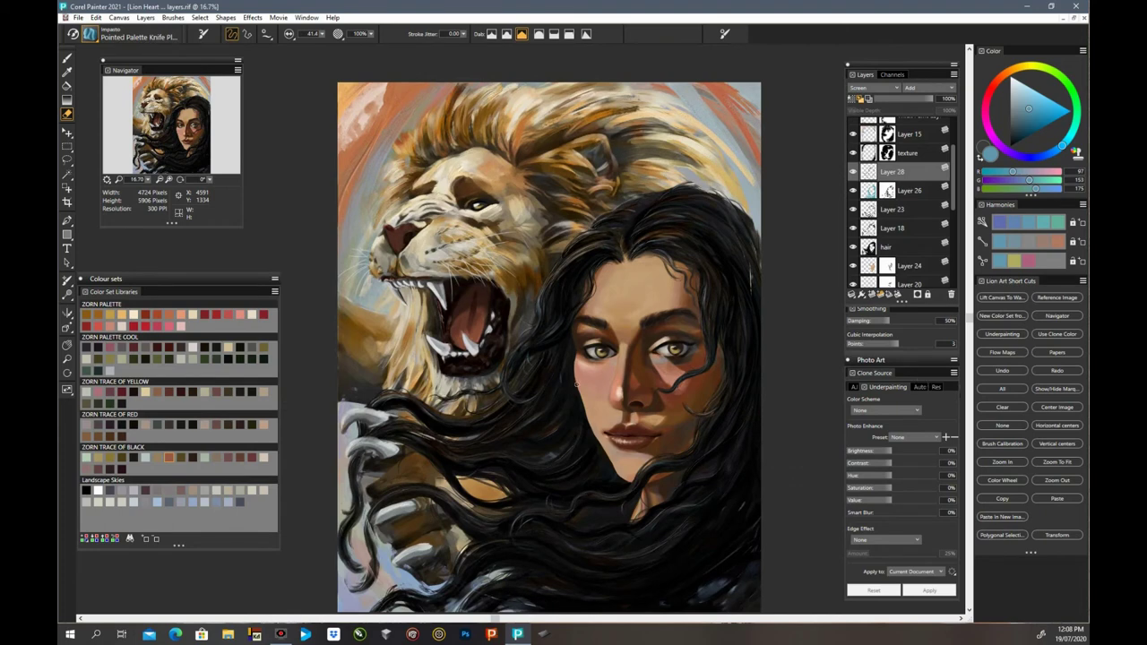
{"action": "left_click_drag", "start_coordinate": [525, 359], "coordinate": [545, 385]}
{"action": "left_click", "coordinate": [861, 209]}
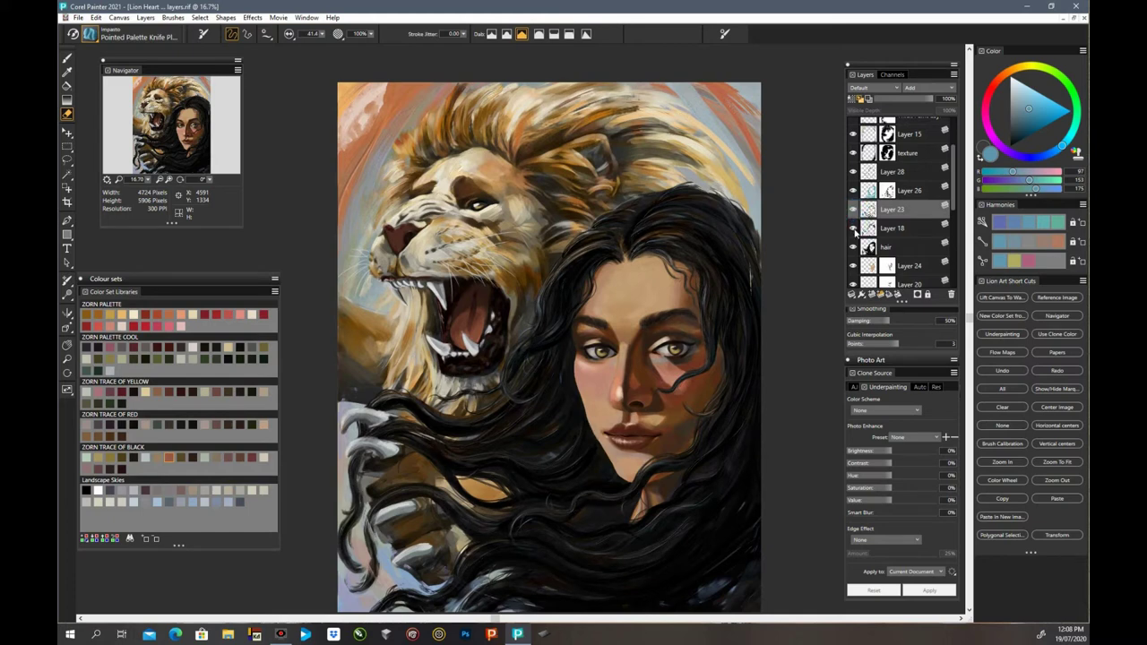
{"action": "left_click", "coordinate": [856, 230]}
{"action": "left_click", "coordinate": [854, 229]}
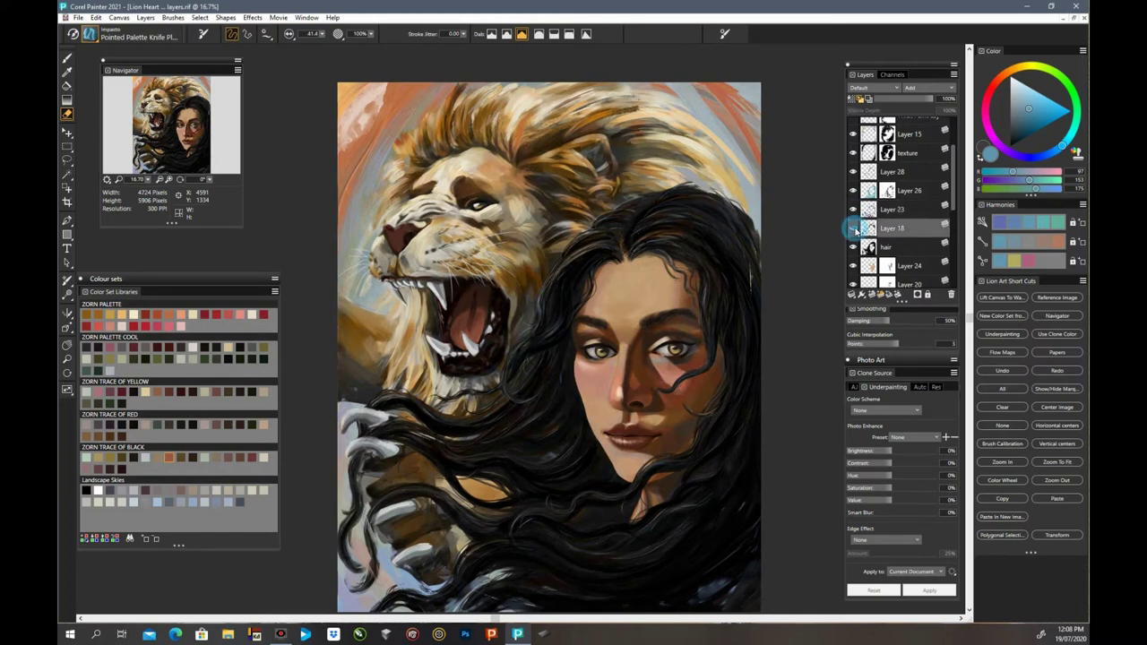
{"action": "left_click", "coordinate": [853, 228]}
{"action": "left_click", "coordinate": [854, 228]}
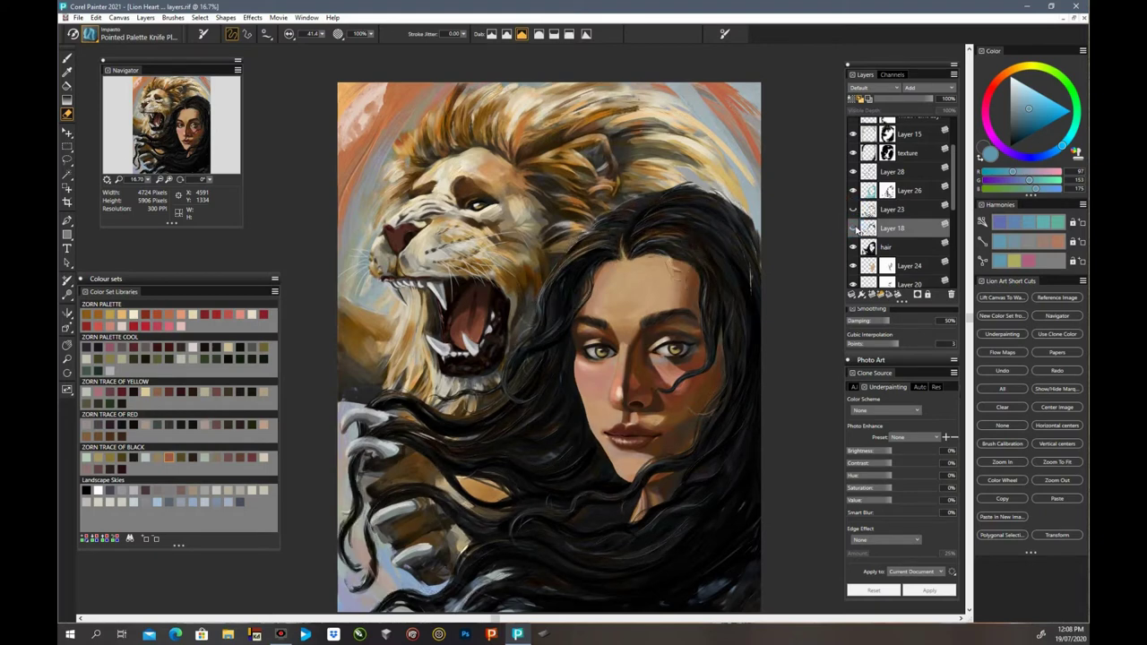
{"action": "left_click", "coordinate": [856, 173]}
Step: Erase stray Layer 28 highlights around the curl on the girl's forehead and show Layer 18 and Layer 23 again
{"action": "key", "text": "ctrl+plus"}
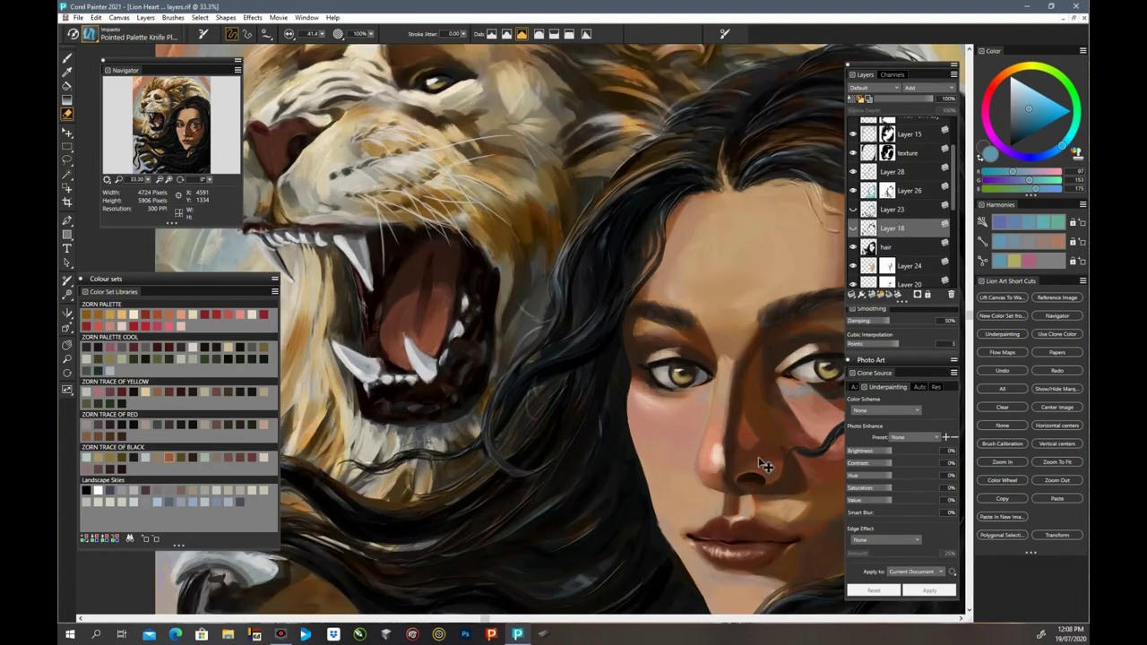
{"action": "left_click_drag", "start_coordinate": [491, 621], "coordinate": [607, 623]}
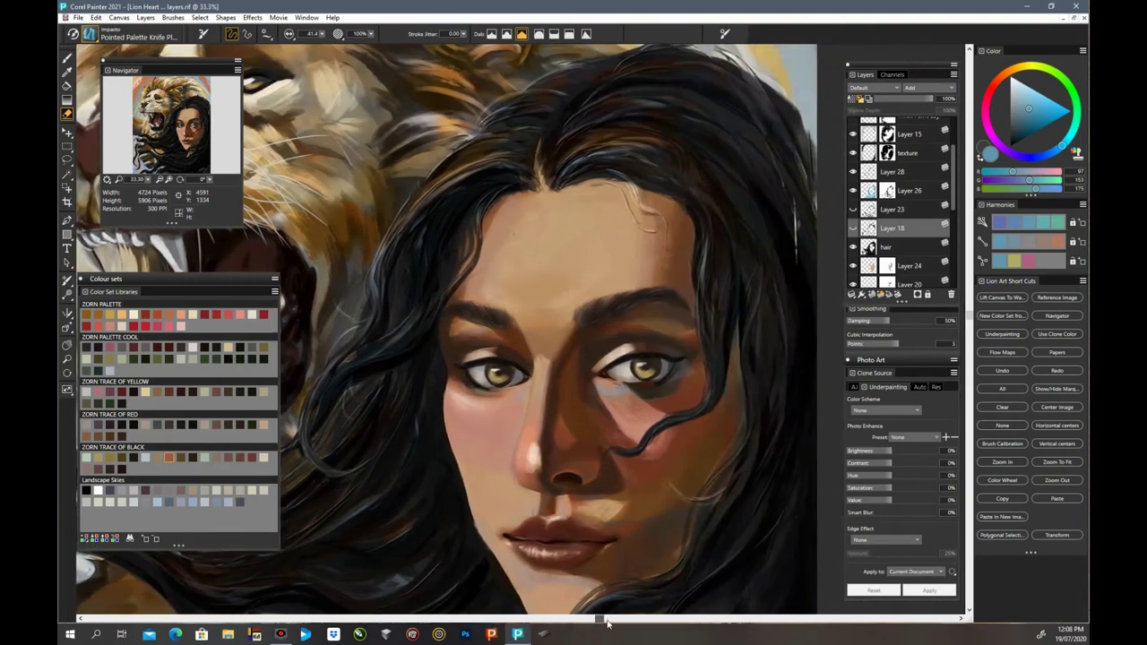
{"action": "left_click", "coordinate": [899, 175]}
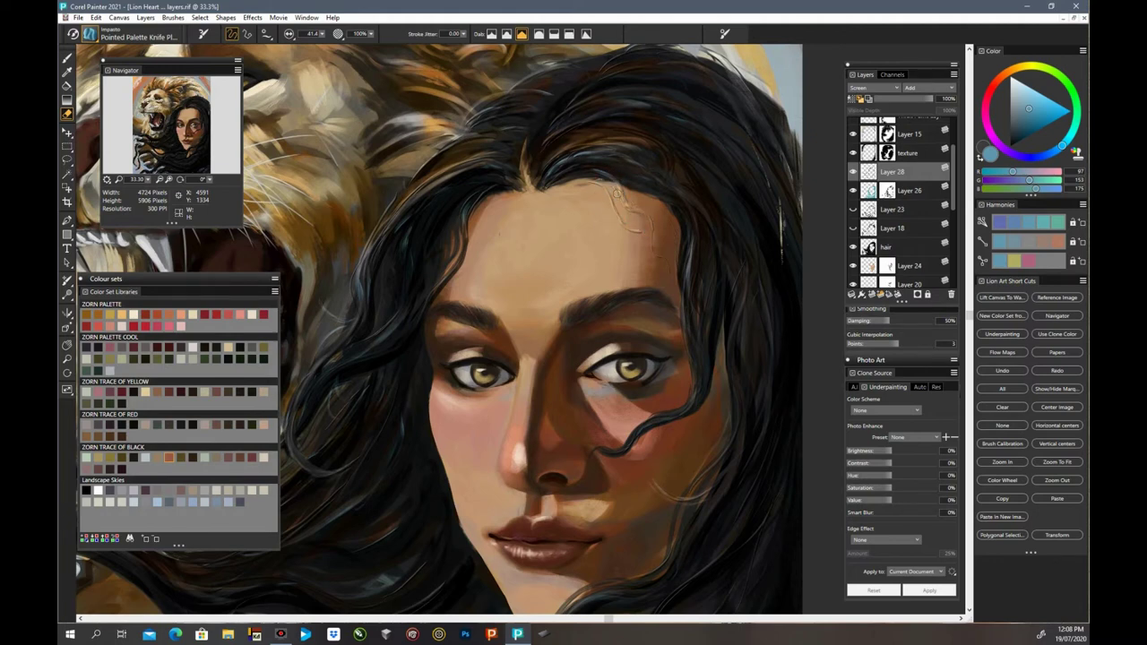
{"action": "mouse_move", "coordinate": [615, 185]}
{"action": "left_mouse_down"}
{"action": "mouse_move", "coordinate": [627, 212]}
{"action": "mouse_move", "coordinate": [654, 217]}
{"action": "left_mouse_up"}
{"action": "left_click", "coordinate": [853, 226]}
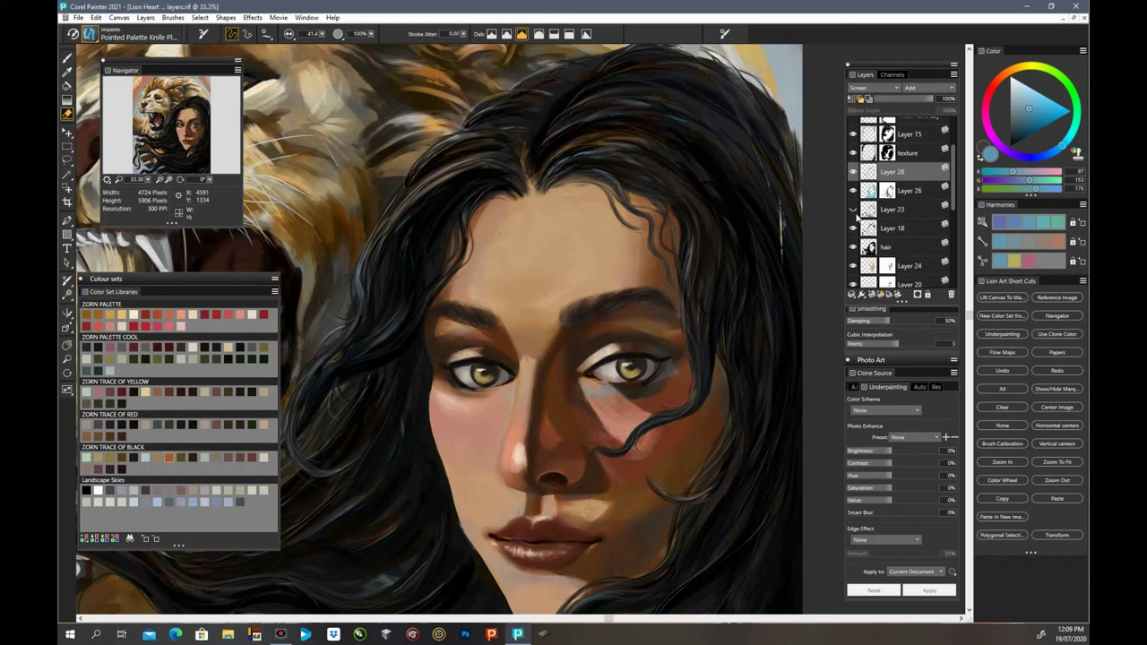
{"action": "left_click", "coordinate": [854, 210]}
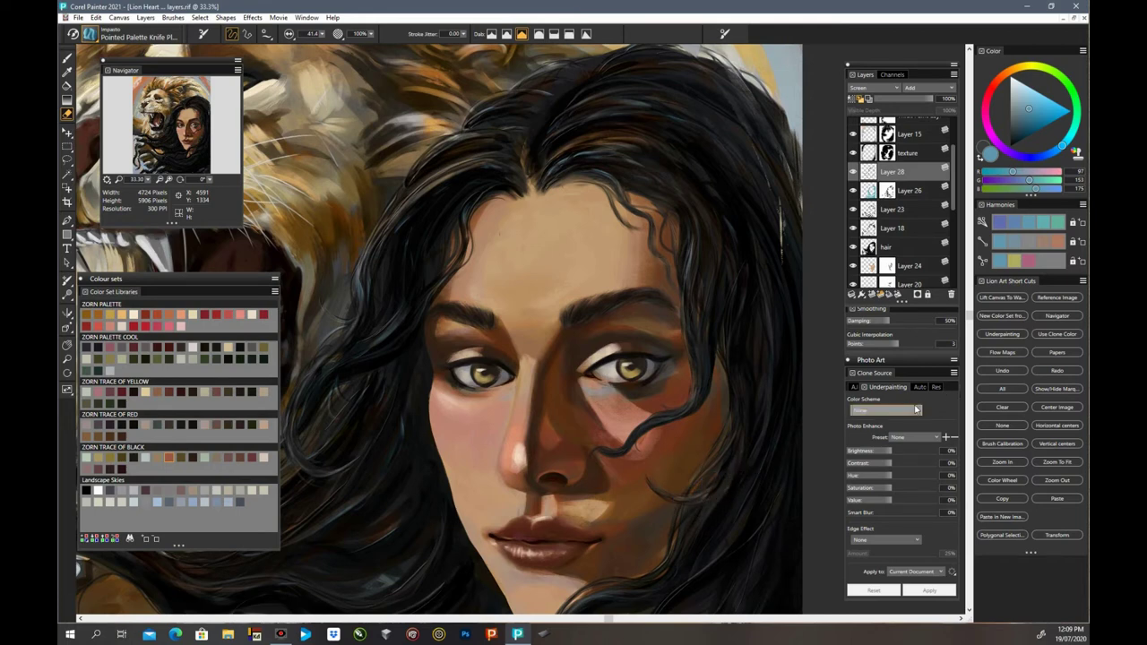
Step: Collapse Layer 23, Layer 18 and the hair layer into one layer
{"action": "left_click", "coordinate": [911, 210]}
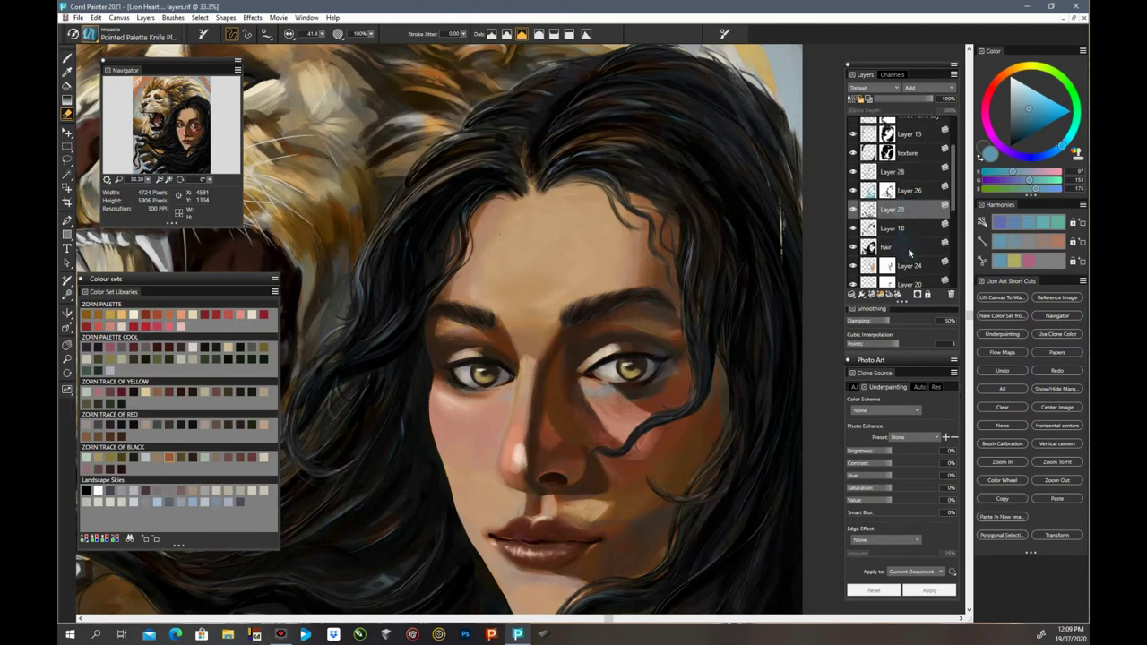
{"action": "left_click", "coordinate": [909, 249], "text": "shift"}
{"action": "left_click", "coordinate": [853, 295]}
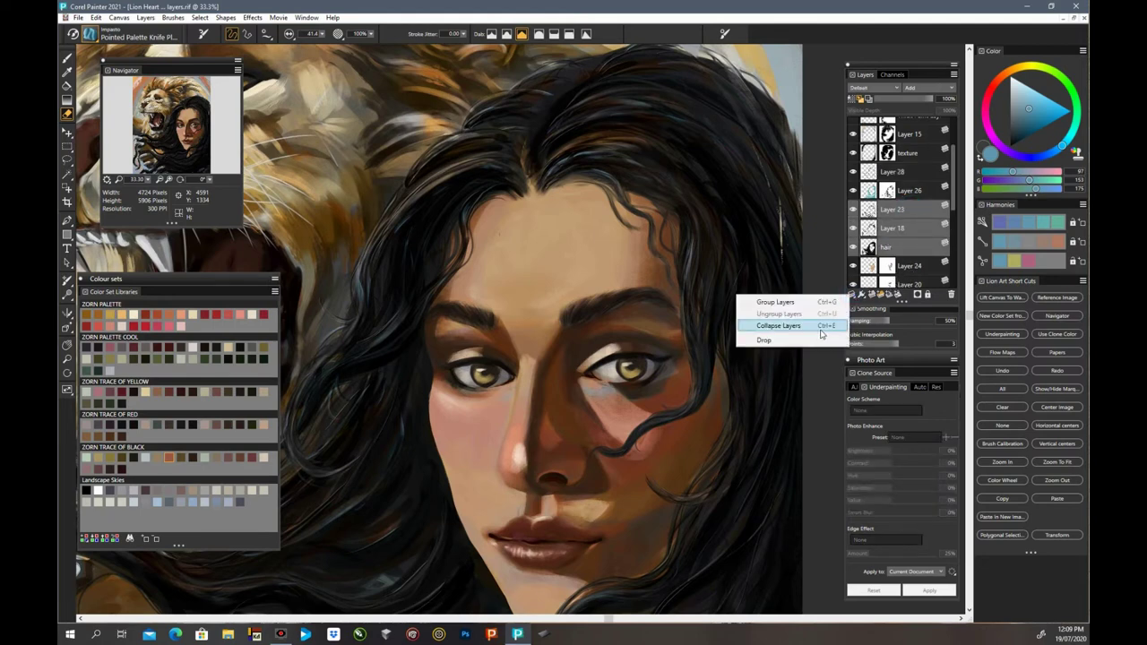
{"action": "left_click", "coordinate": [820, 328]}
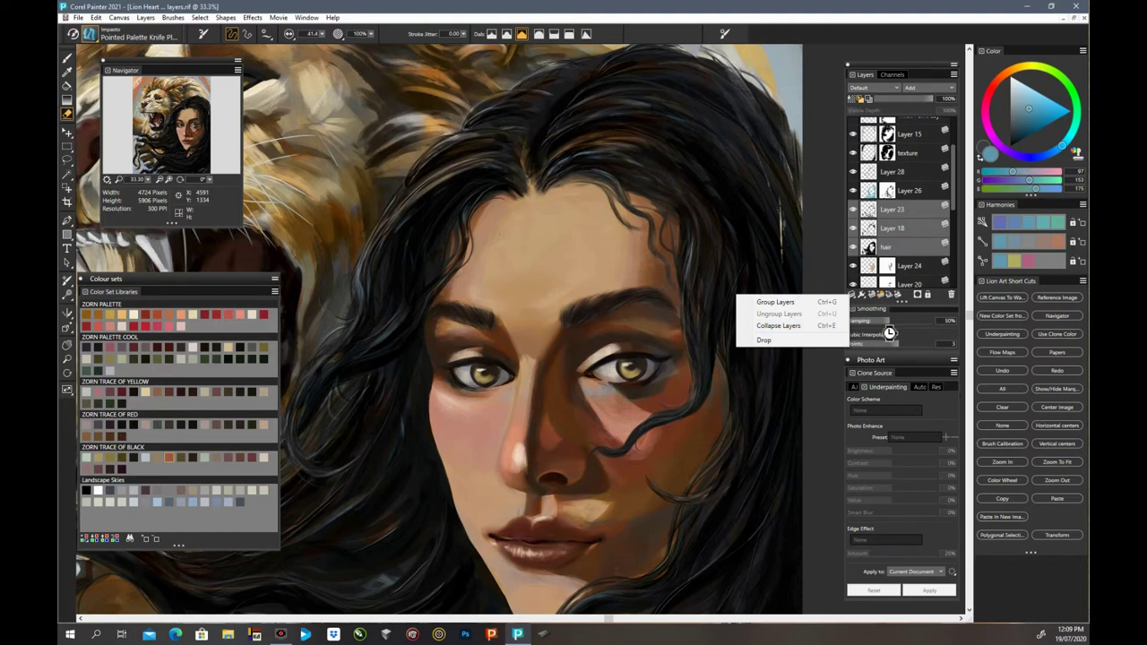
Step: Compare the girl's face with Layer 24 and Layer 20 each hidden and shown
{"action": "scroll", "coordinate": [950, 215], "scroll_direction": "down", "scroll_amount": 2}
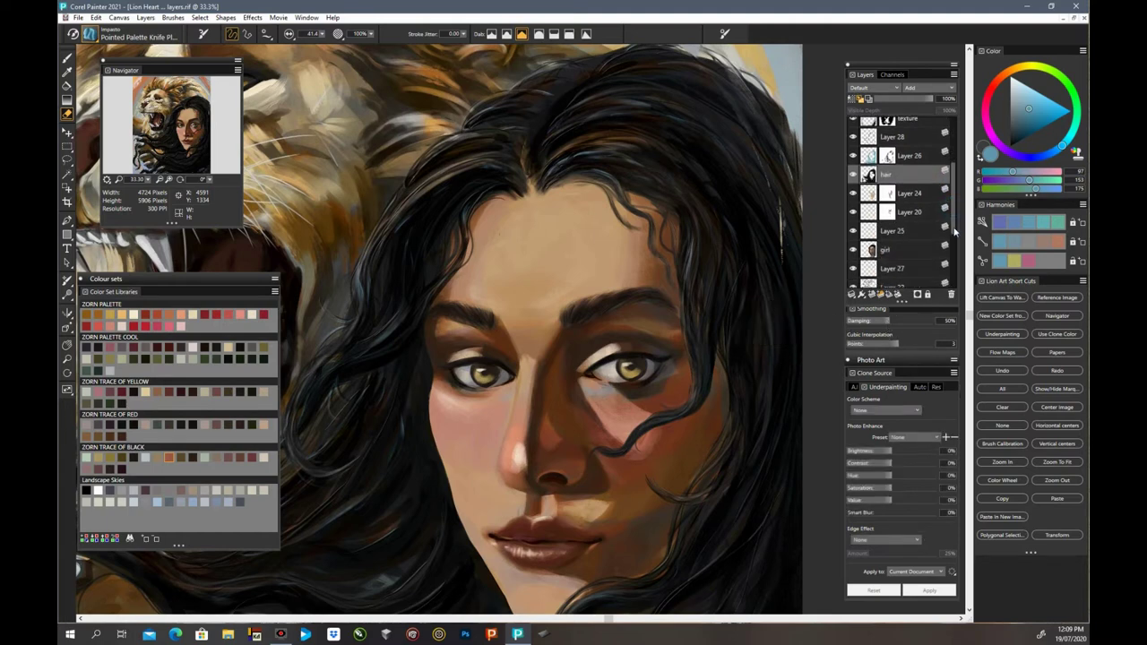
{"action": "left_click", "coordinate": [905, 196]}
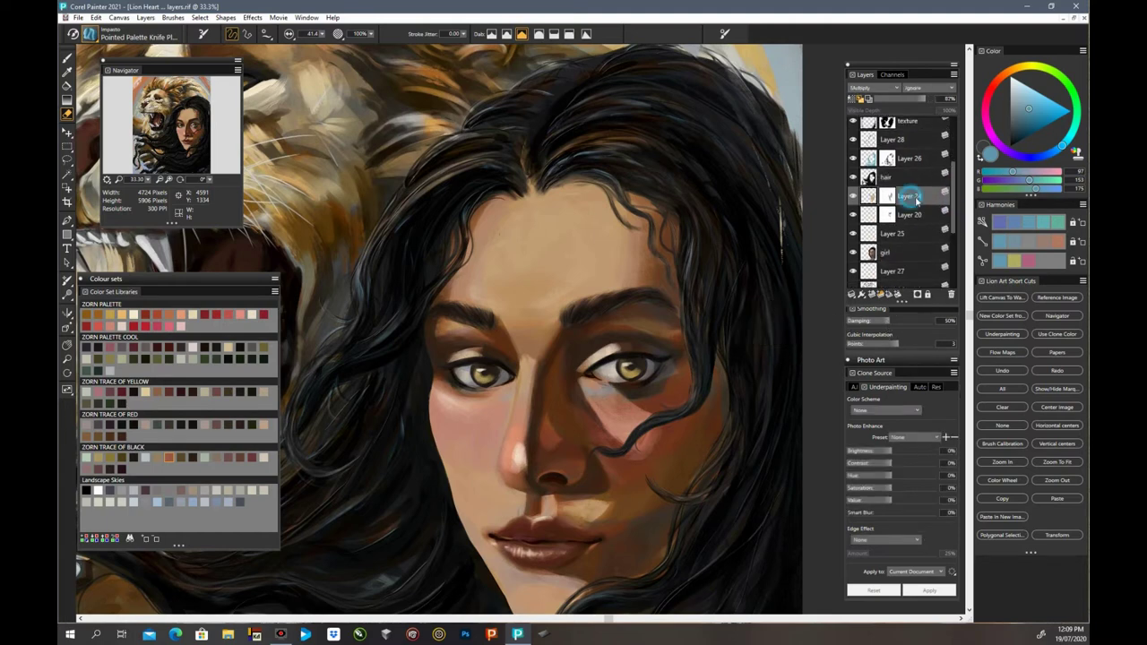
{"action": "left_click", "coordinate": [853, 196]}
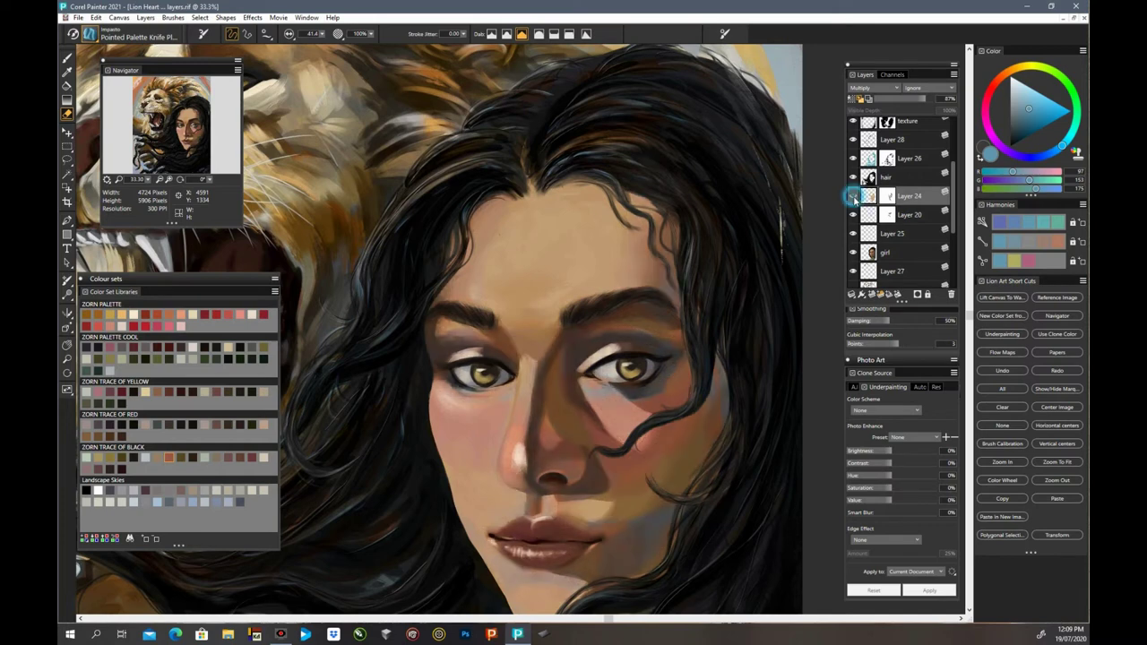
{"action": "left_click", "coordinate": [853, 196]}
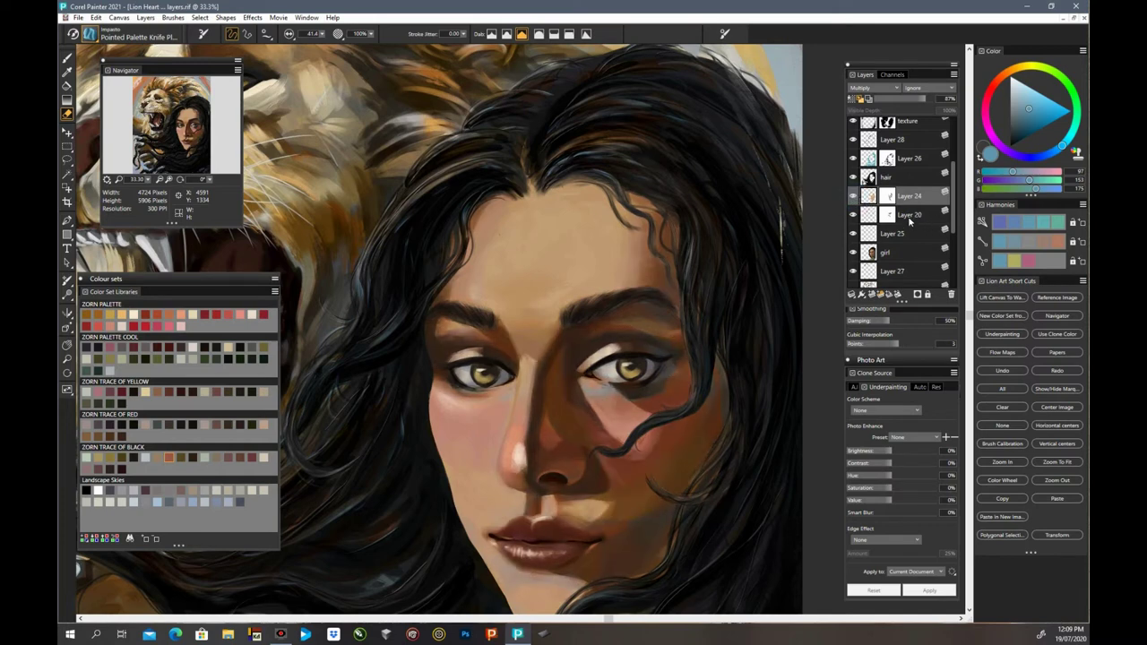
{"action": "left_click", "coordinate": [854, 216]}
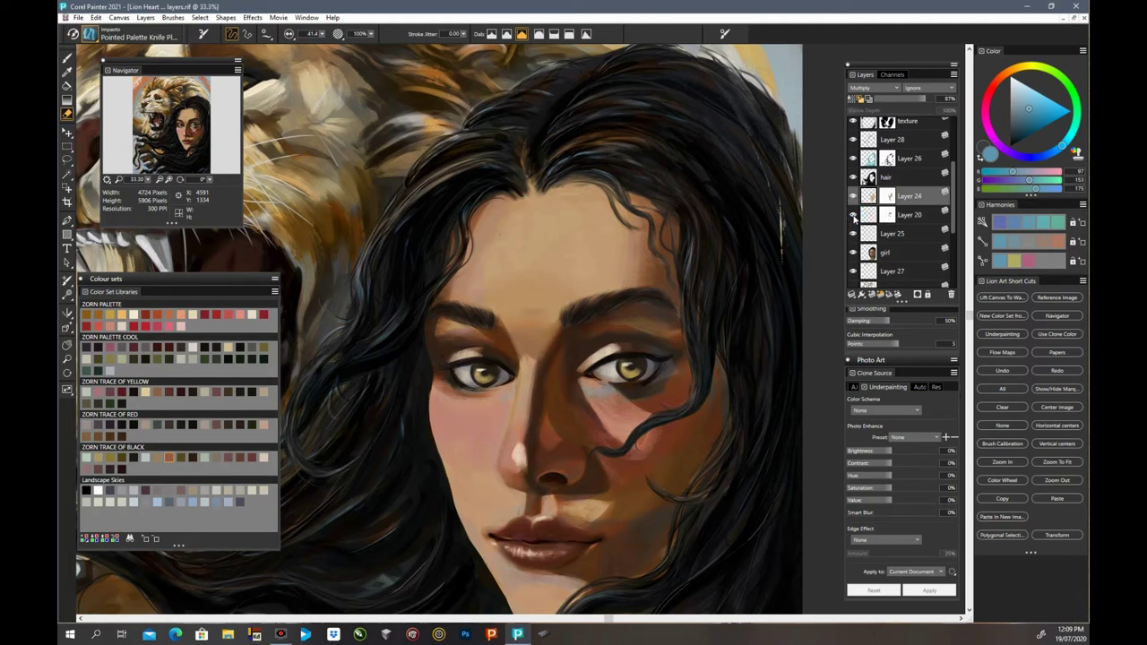
{"action": "left_click", "coordinate": [854, 217]}
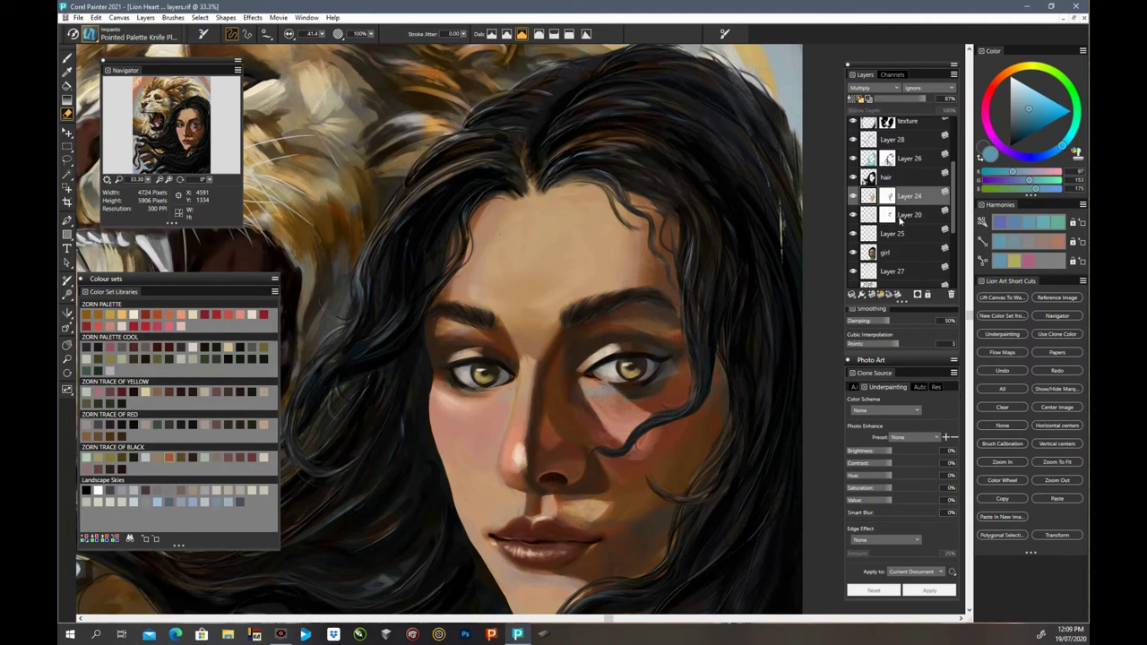
Step: Move Layer 20 above Layer 24 and check the face with Layer 20 hidden and shown
{"action": "left_click", "coordinate": [909, 216]}
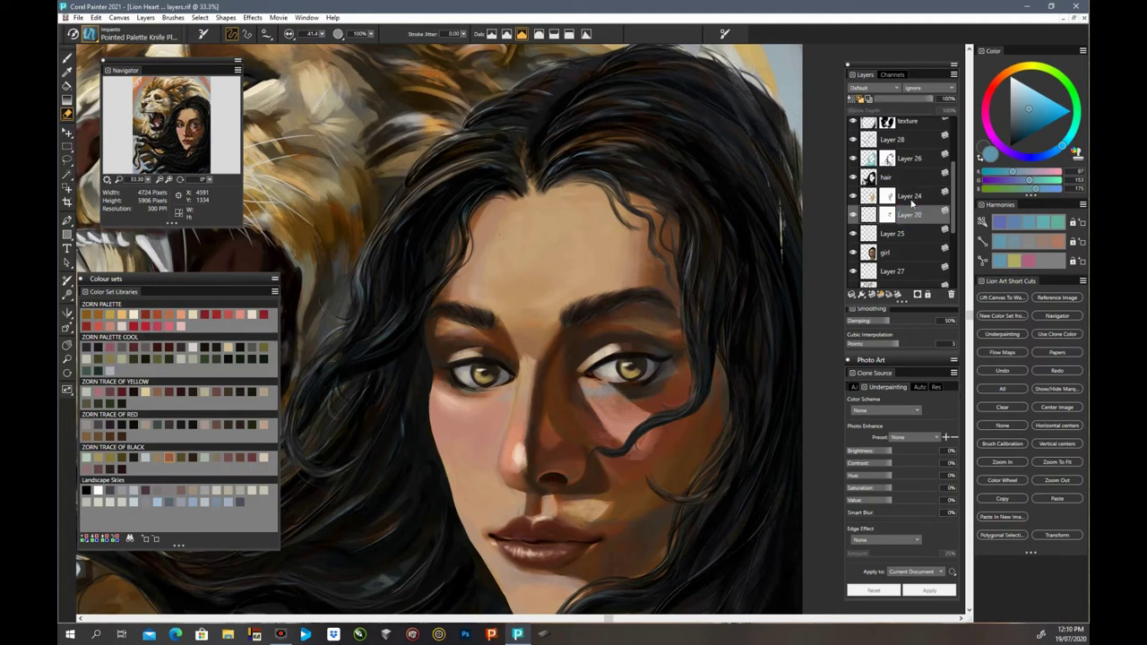
{"action": "left_click_drag", "start_coordinate": [914, 206], "coordinate": [912, 197]}
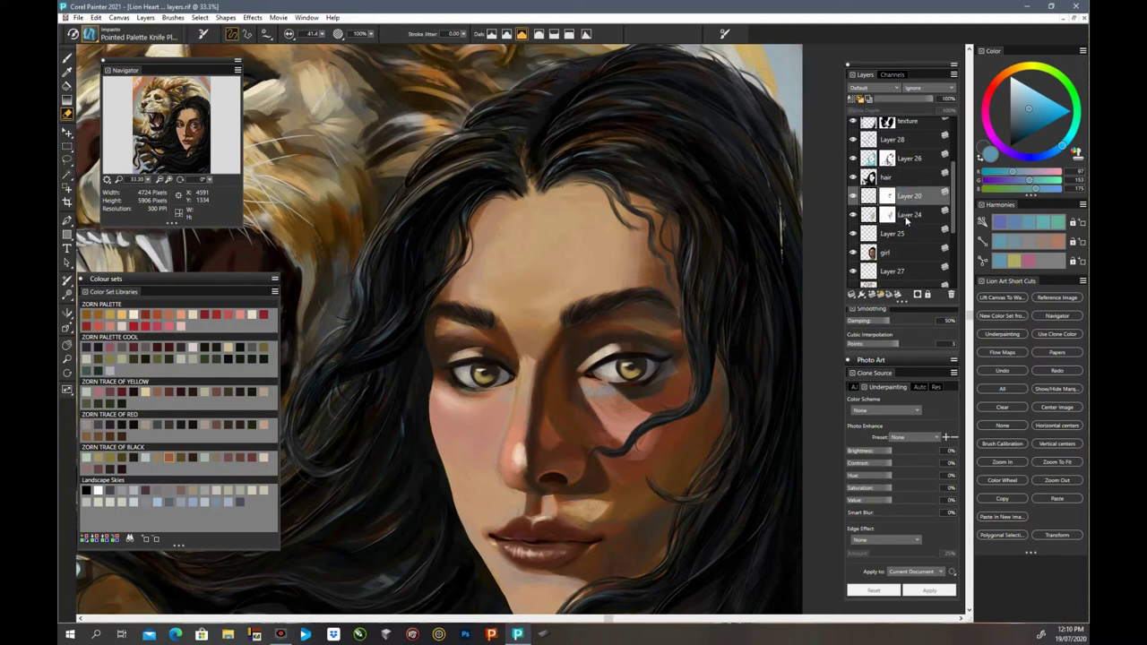
{"action": "left_click", "coordinate": [856, 197]}
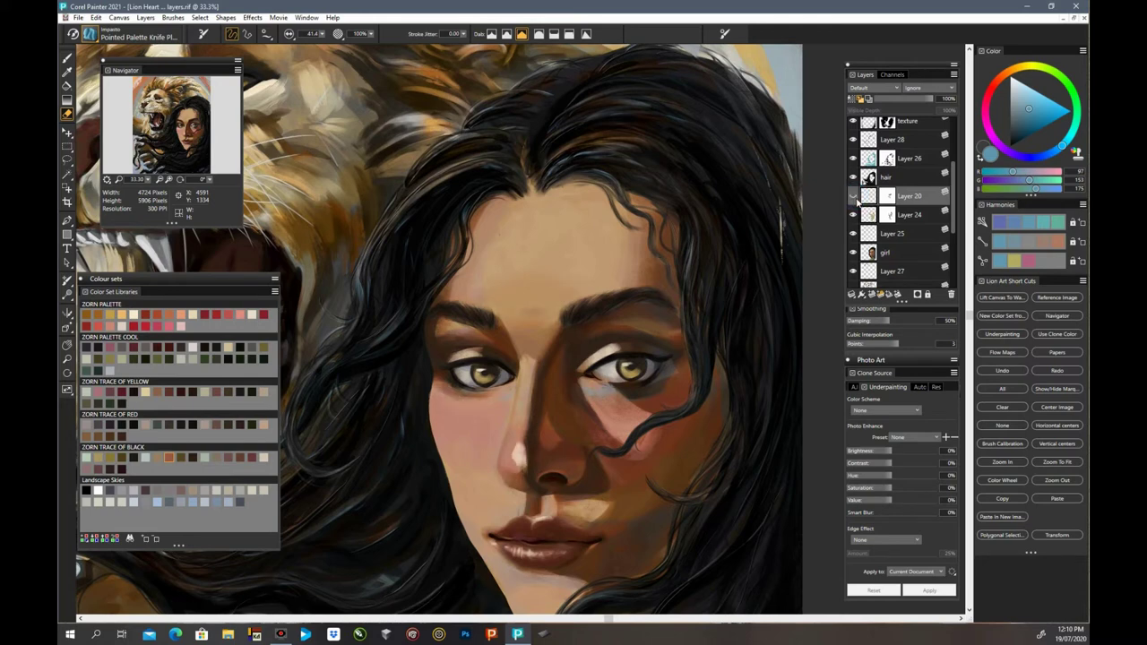
{"action": "left_click", "coordinate": [856, 198]}
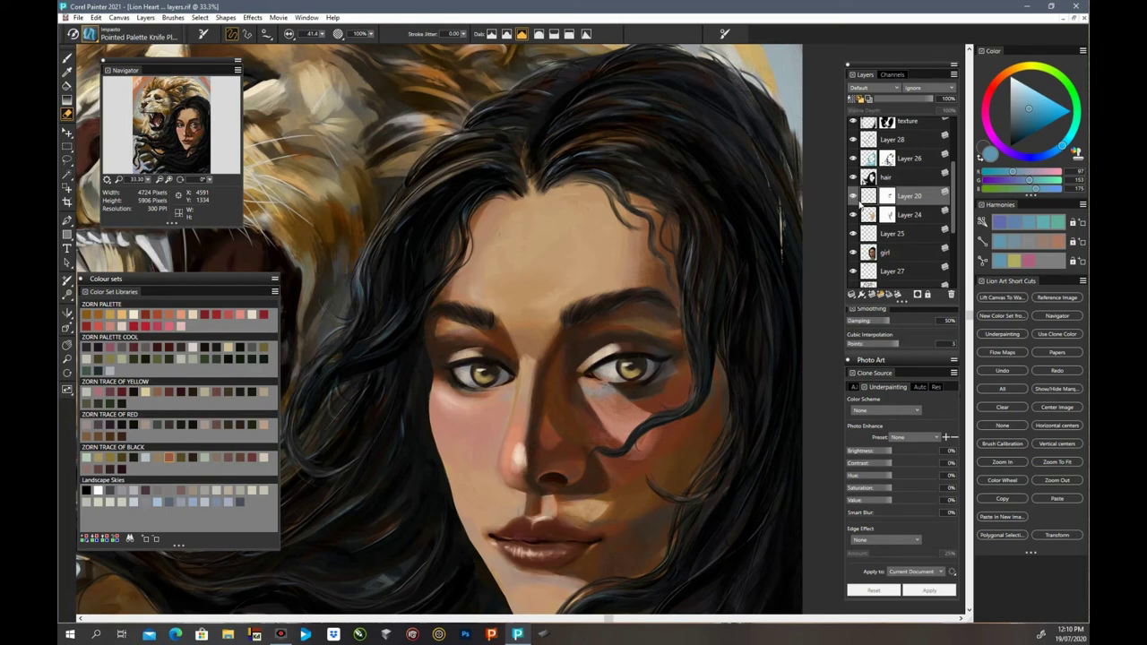
Step: Check Layer 24's effect on the face and collapse Layer 24, Layer 25 and the girl layer into one
{"action": "left_click", "coordinate": [907, 217]}
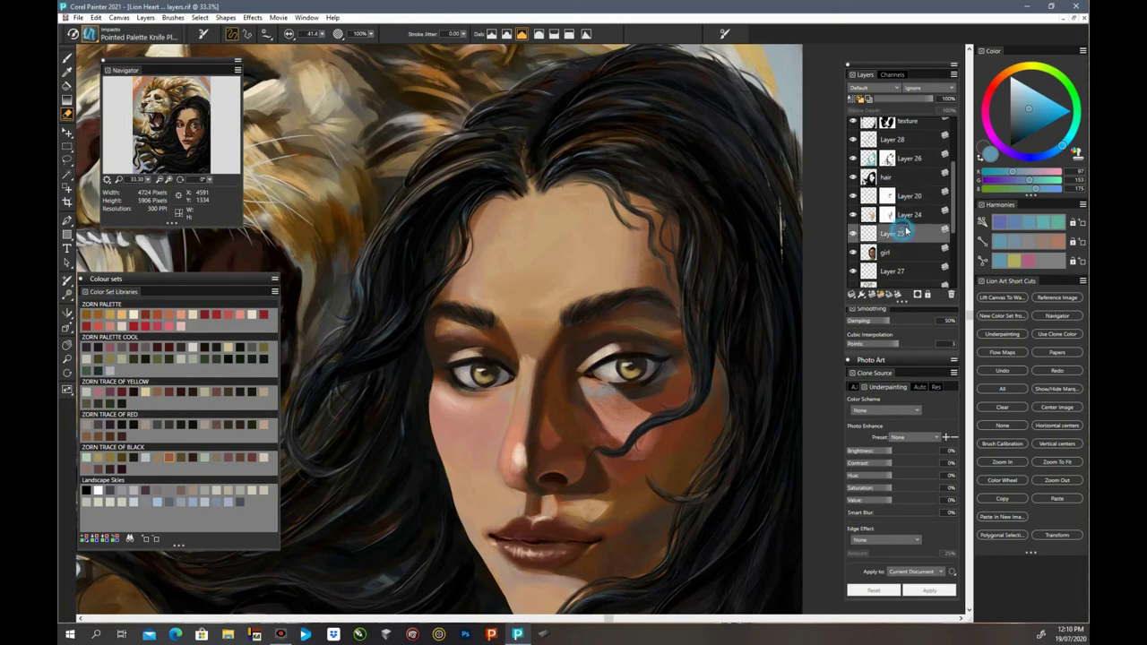
{"action": "left_click", "coordinate": [856, 216]}
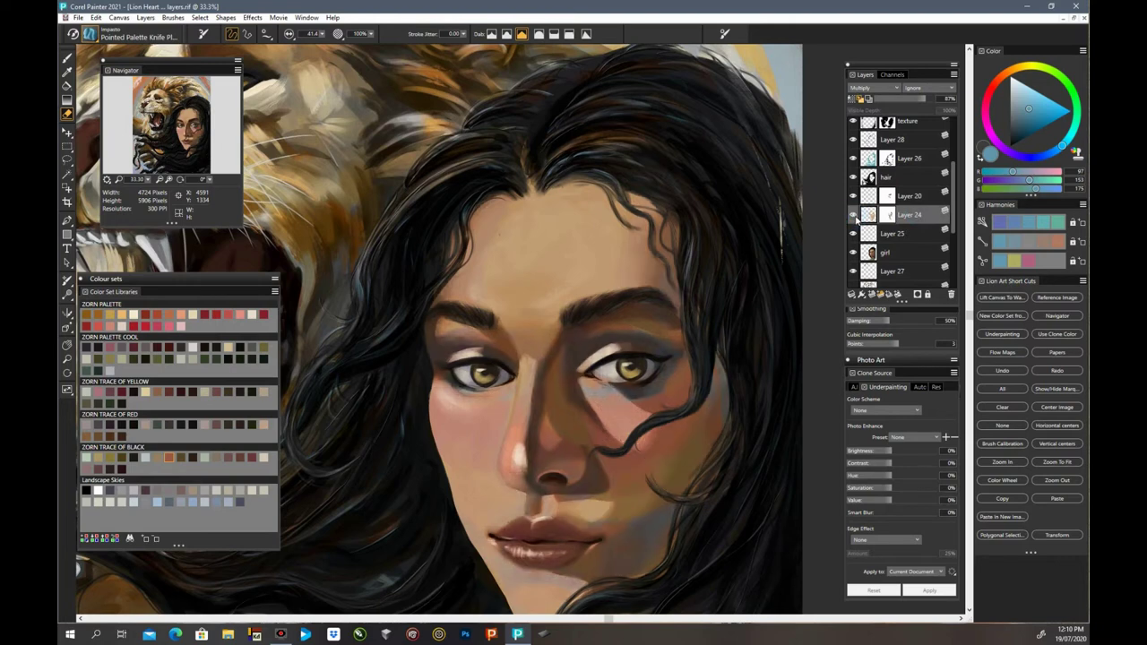
{"action": "left_click", "coordinate": [856, 216]}
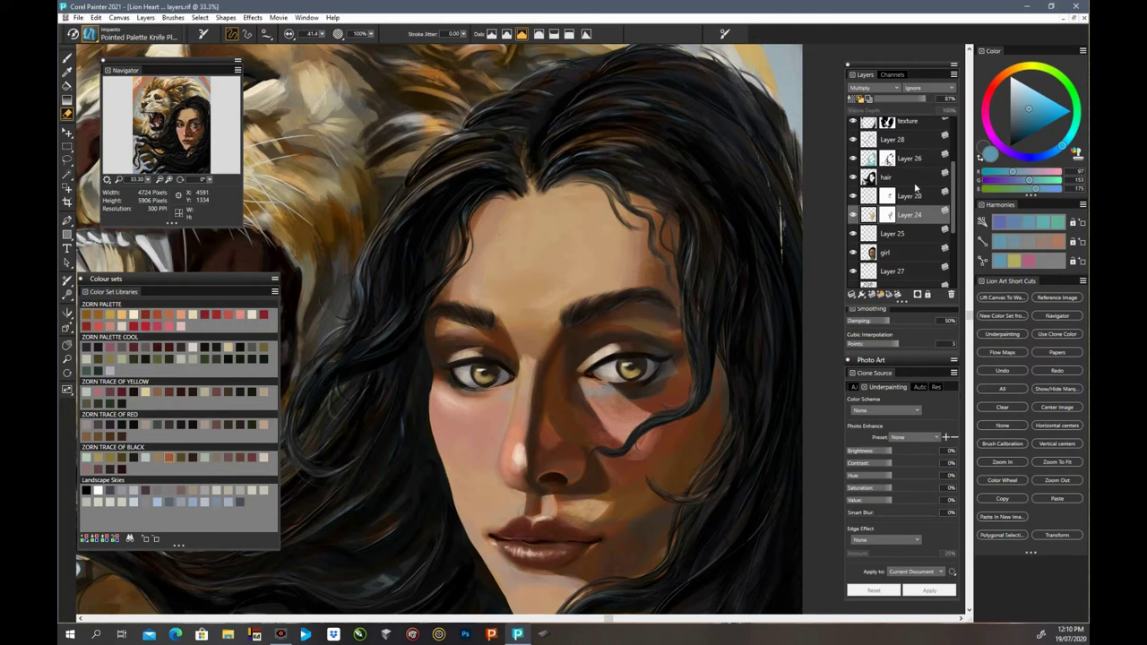
{"action": "left_click", "coordinate": [895, 233], "text": "shift"}
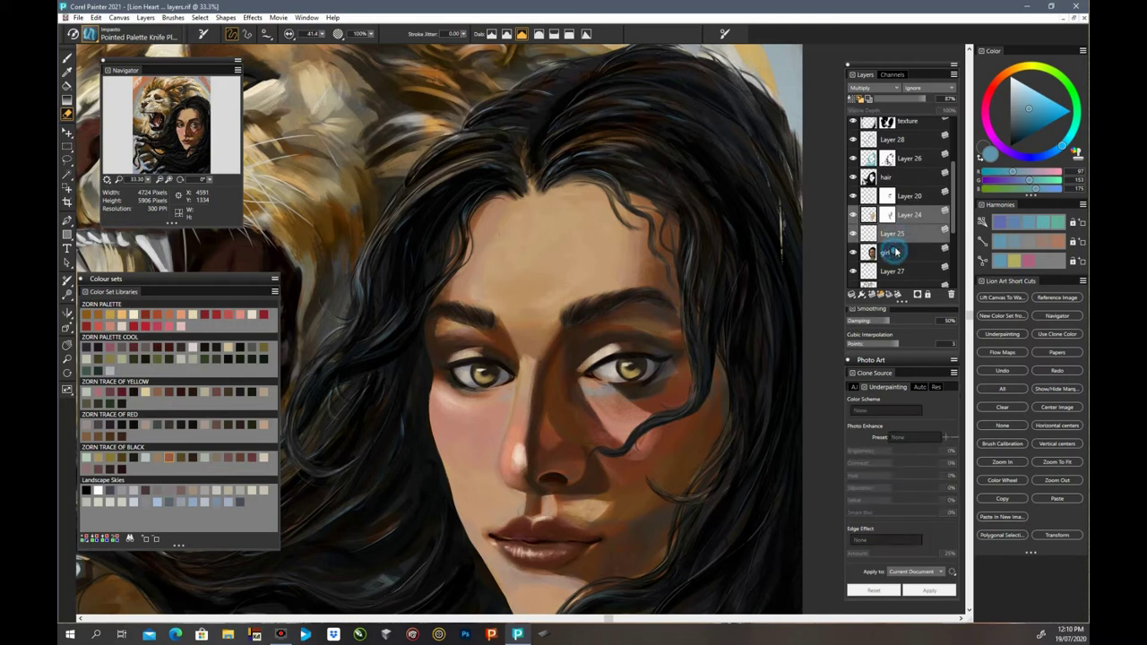
{"action": "left_click", "coordinate": [894, 251], "text": "shift"}
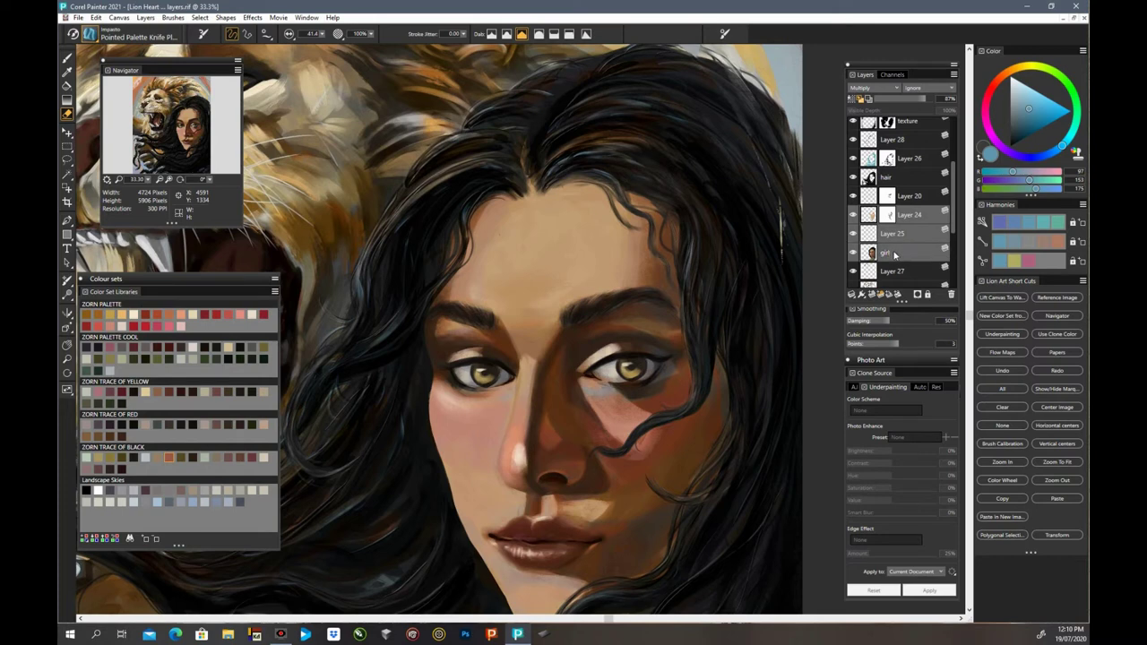
{"action": "left_click", "coordinate": [853, 299]}
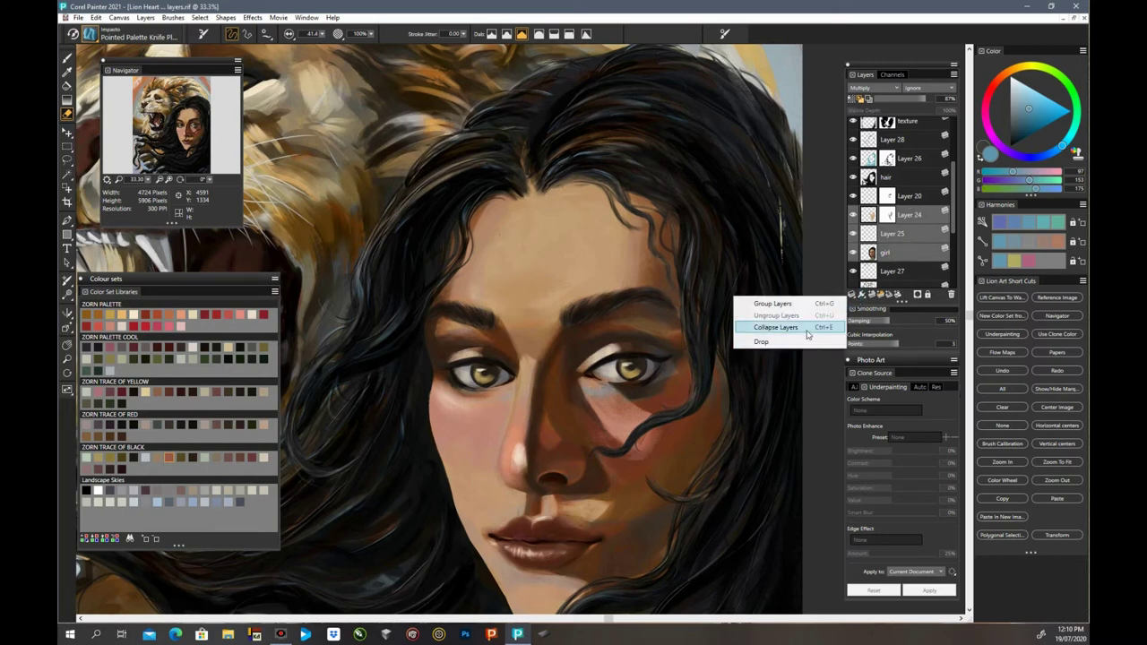
{"action": "left_click", "coordinate": [775, 327]}
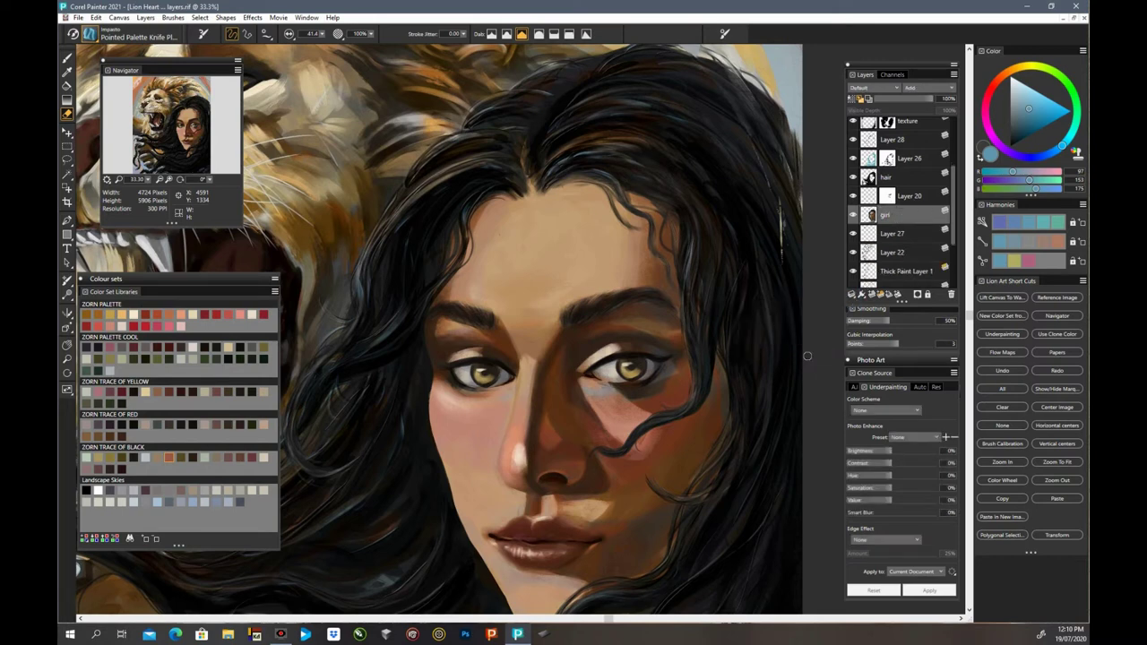
Step: Compare the painting with Layer 27 and Layer 19 each hidden and shown
{"action": "left_click_drag", "start_coordinate": [953, 235], "coordinate": [955, 254]}
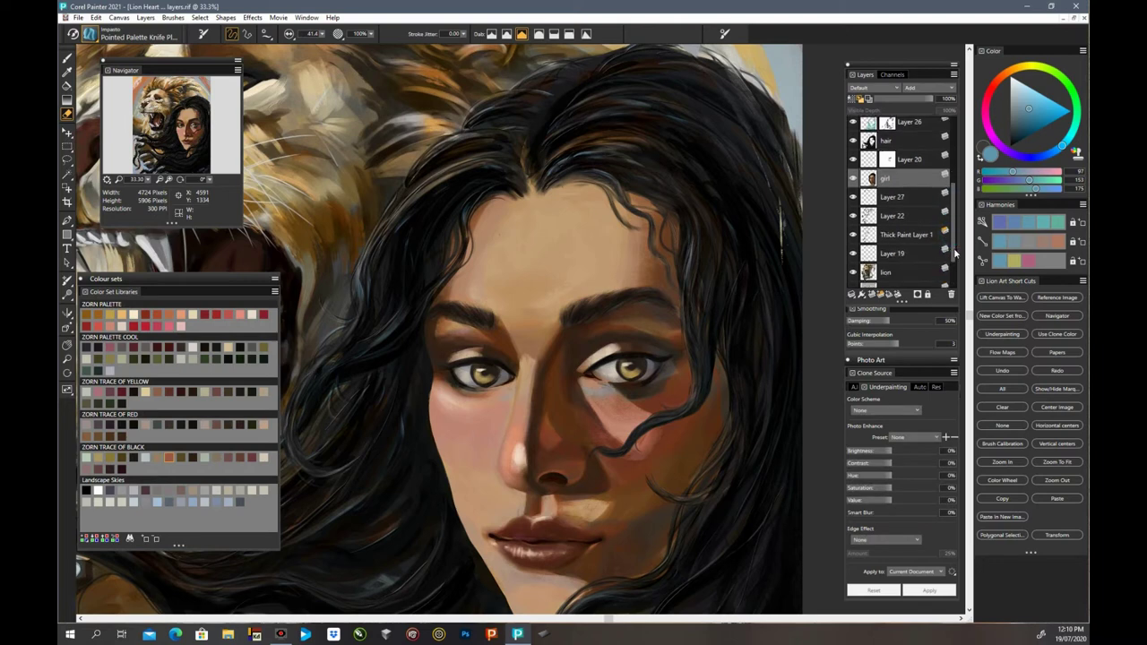
{"action": "left_click", "coordinate": [857, 200]}
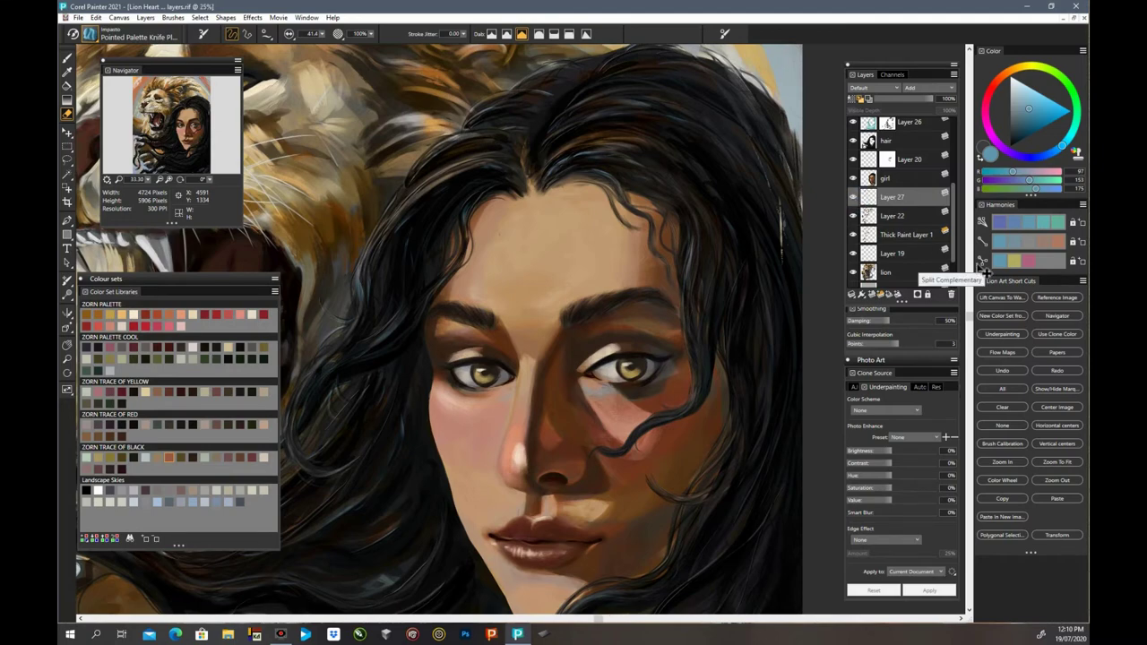
{"action": "key", "text": "ctrl+minus"}
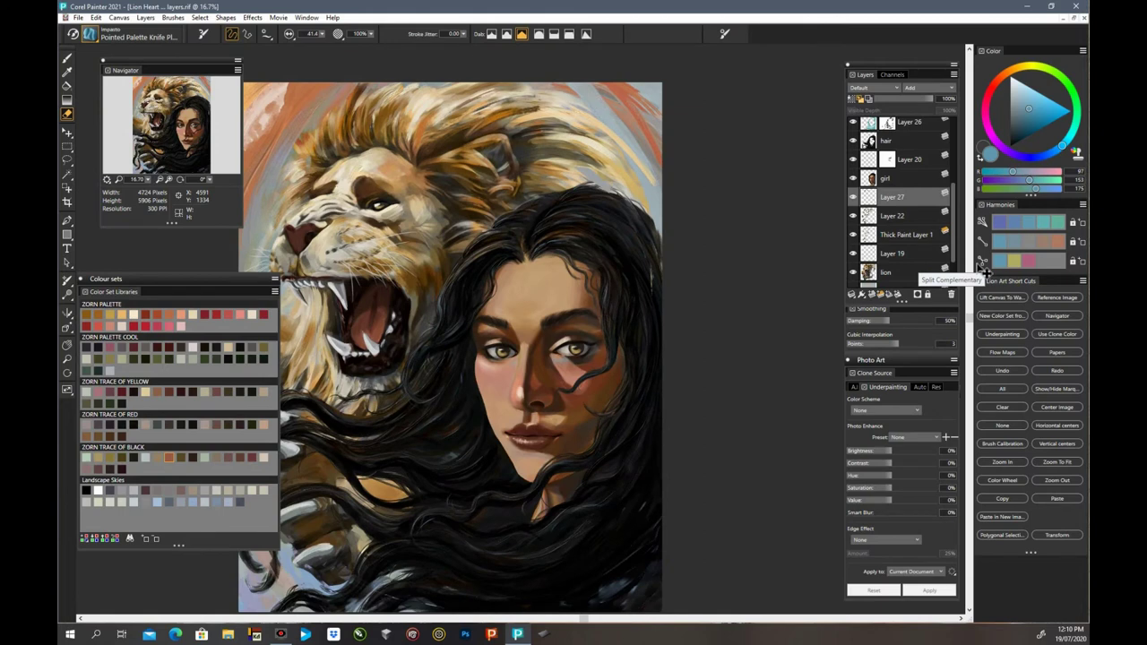
{"action": "left_click", "coordinate": [854, 197]}
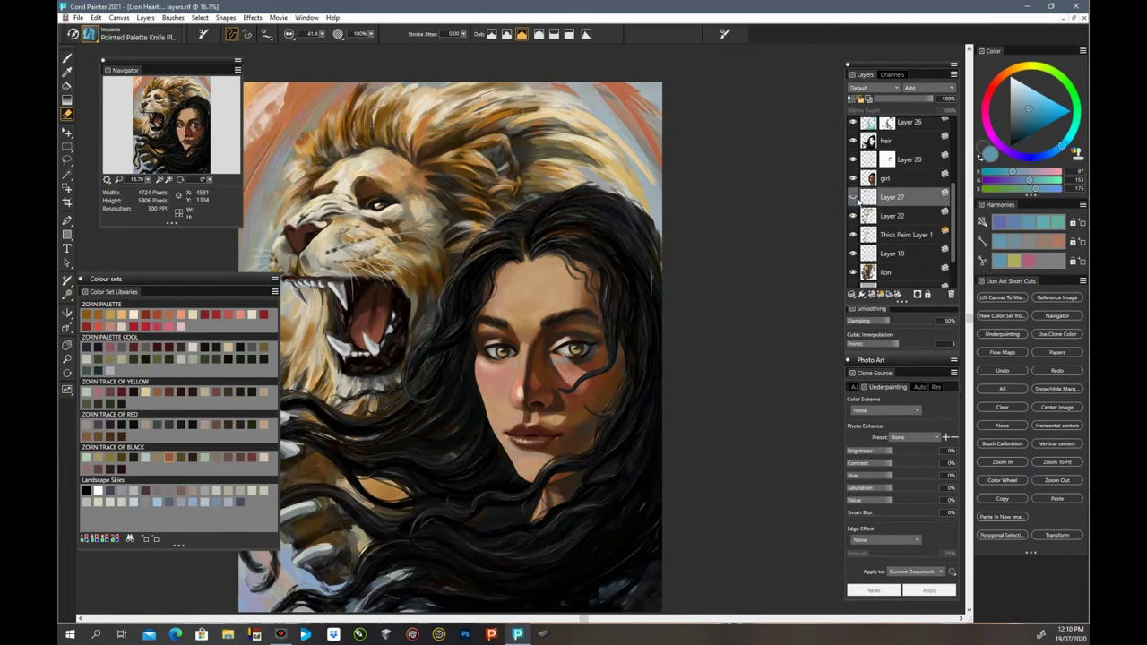
{"action": "left_click", "coordinate": [855, 198]}
{"action": "left_click", "coordinate": [899, 235]}
{"action": "left_click", "coordinate": [855, 255]}
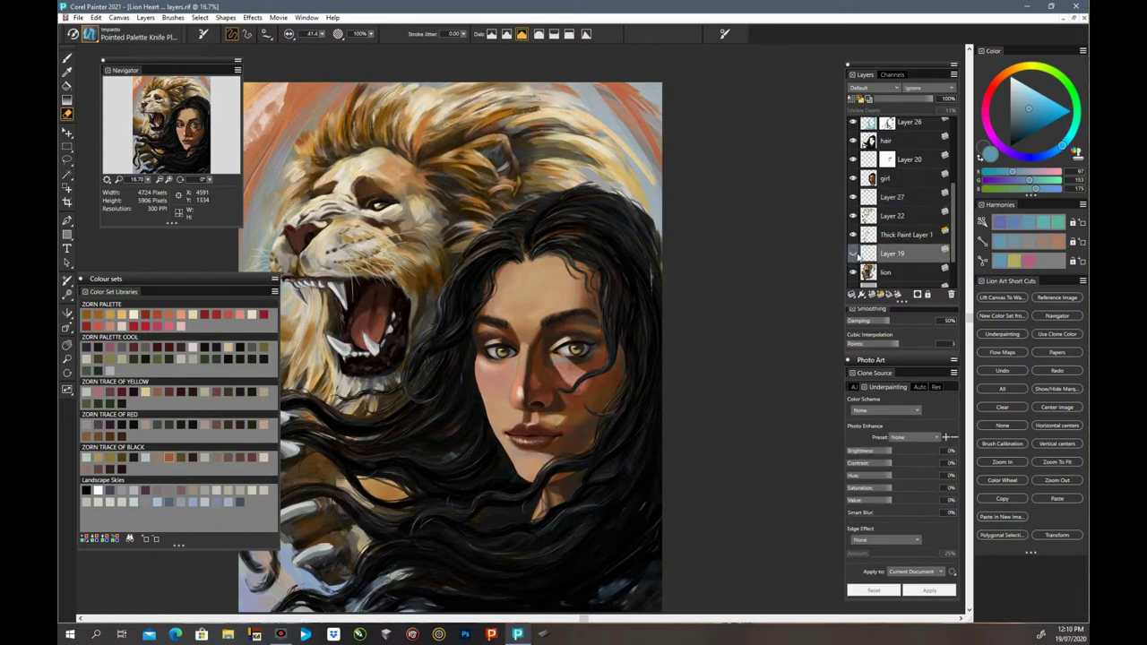
{"action": "left_click", "coordinate": [854, 255]}
Step: Collapse Layer 27, Layer 22, Thick Paint Layer 1 and Layer 19 into one layer, accepting the conversion to default layers
{"action": "left_click", "coordinate": [899, 239], "text": "shift"}
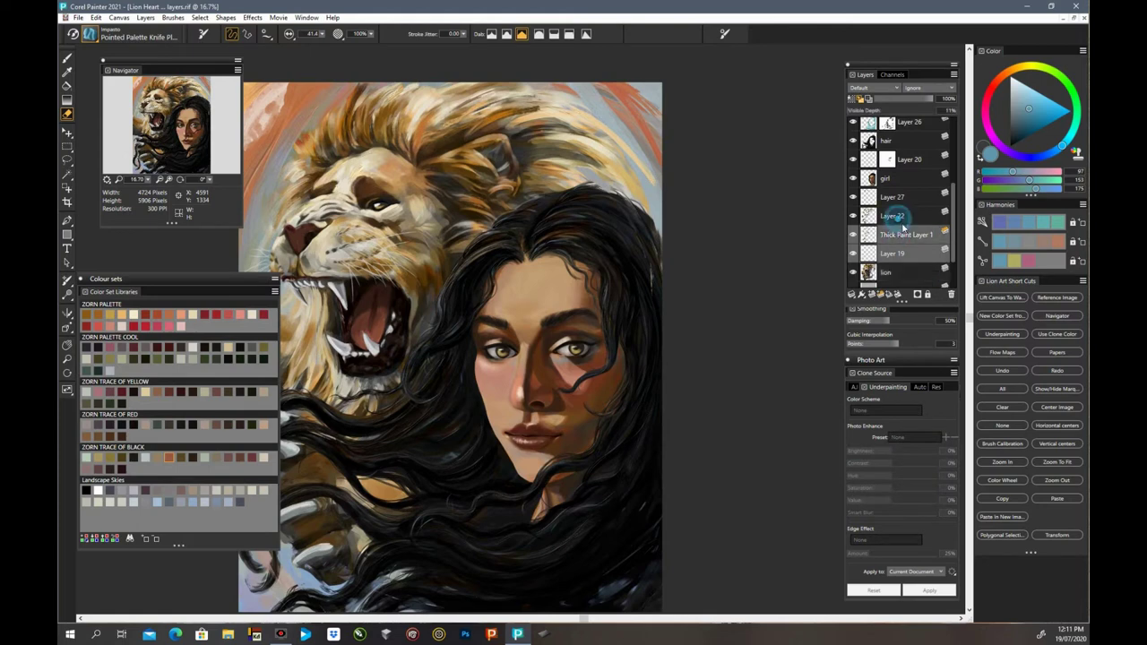
{"action": "left_click", "coordinate": [904, 217], "text": "shift"}
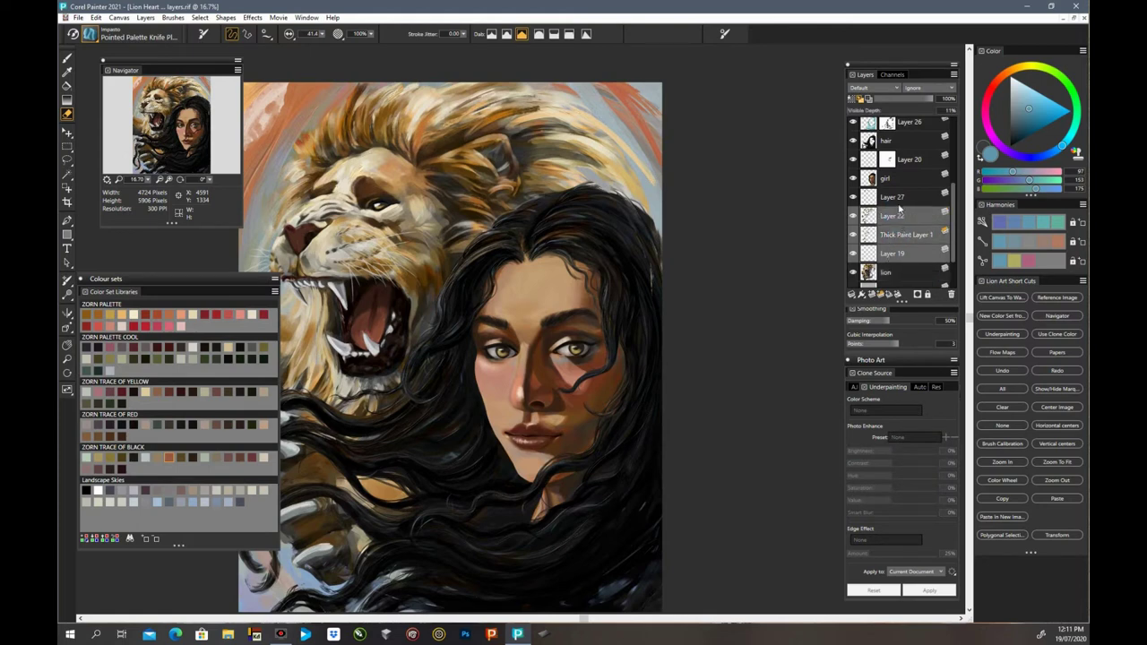
{"action": "left_click", "coordinate": [896, 197], "text": "shift"}
{"action": "left_click", "coordinate": [852, 294]}
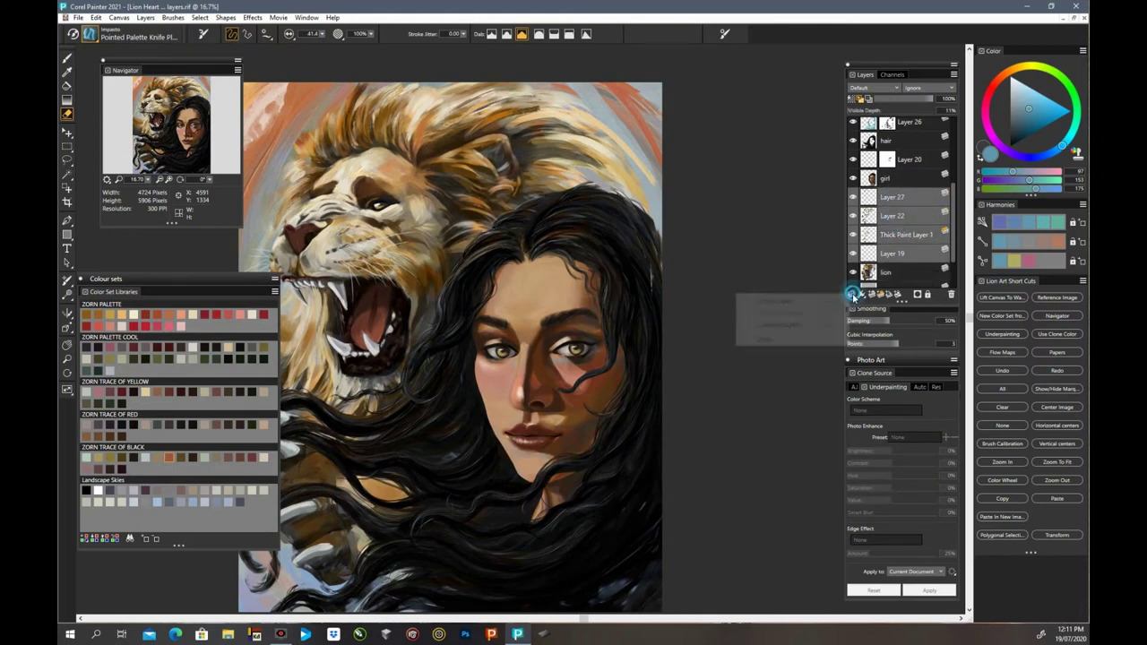
{"action": "left_click", "coordinate": [812, 327]}
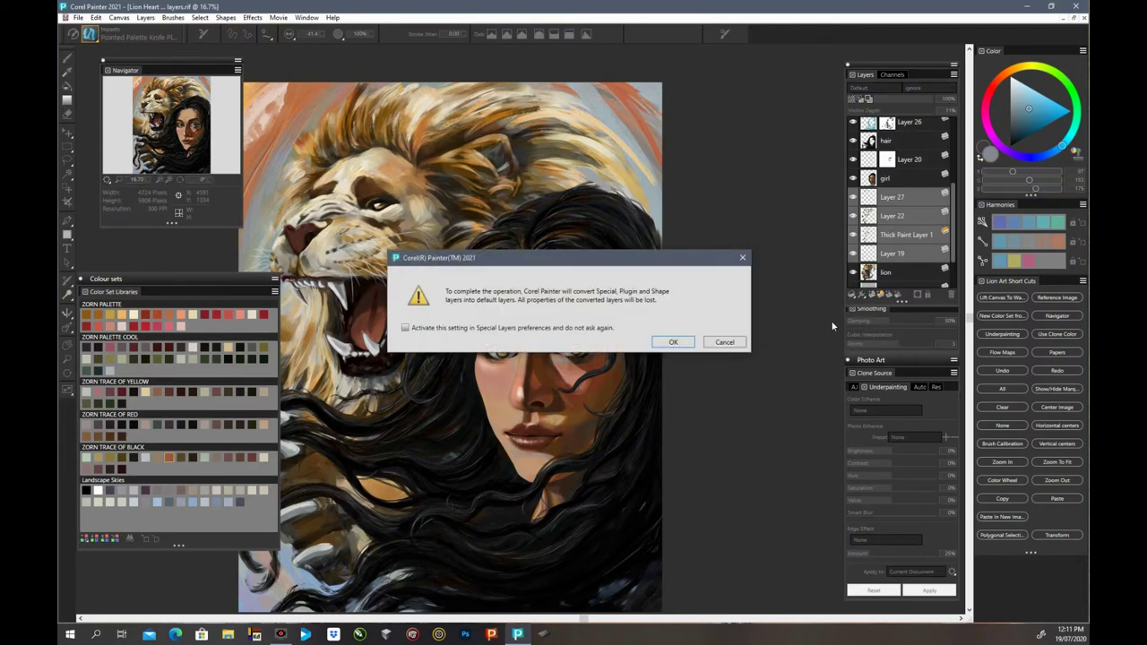
{"action": "left_click", "coordinate": [678, 345]}
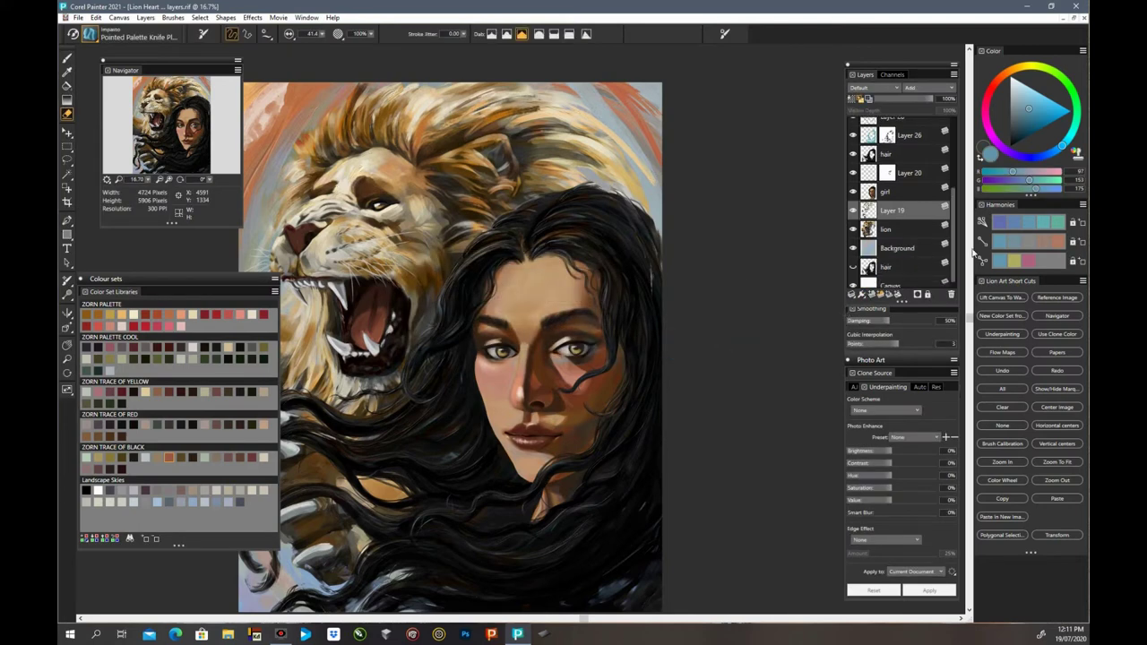
Step: Save the painting as a new Painter RIFF file named "Lion Heart final art" in the lion heart folder
{"action": "left_click", "coordinate": [78, 18]}
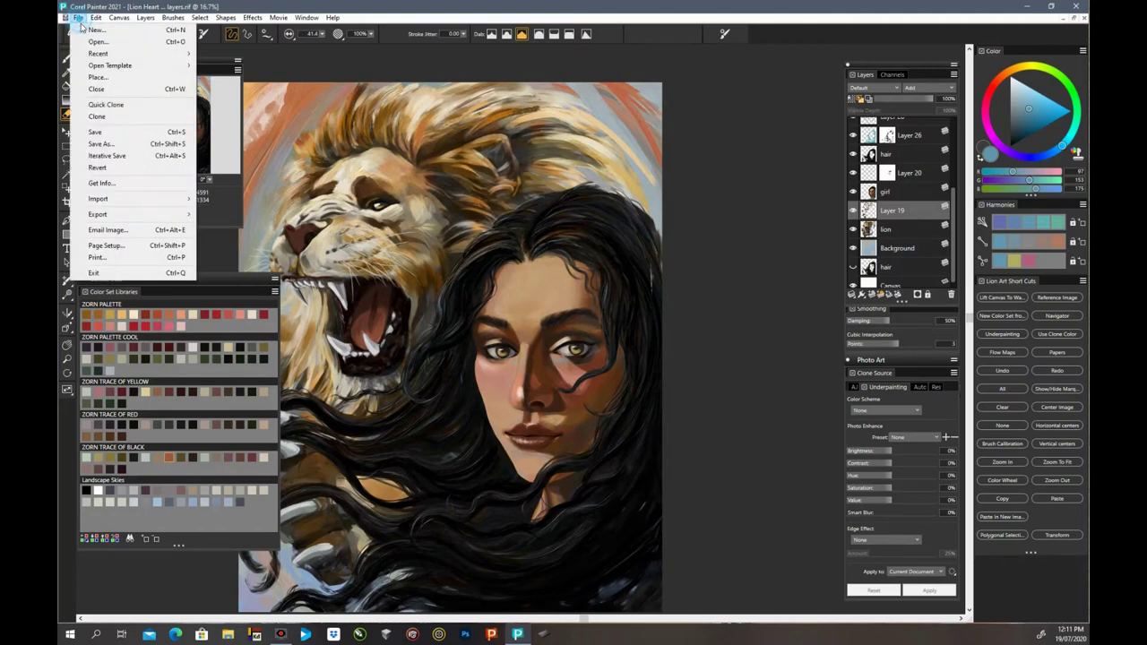
{"action": "left_click", "coordinate": [105, 143]}
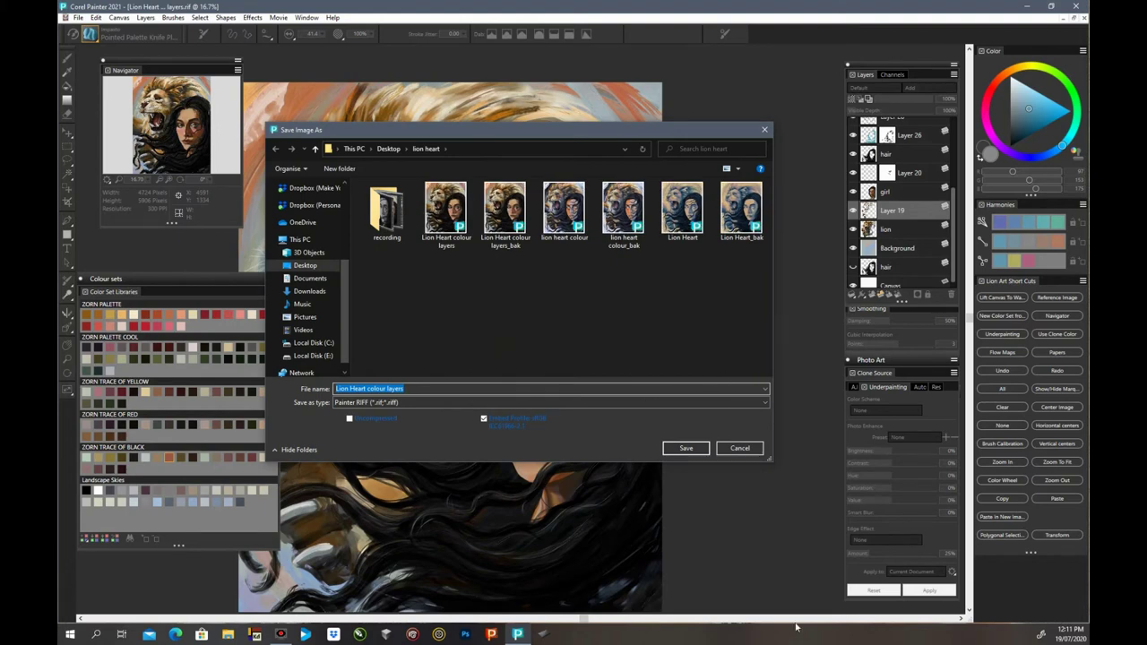
{"action": "left_click", "coordinate": [454, 390]}
{"action": "key", "text": "BackSpace"}
{"action": "key", "text": "BackSpace"}
{"action": "key", "text": "BackSpace"}
{"action": "key", "text": "BackSpace"}
{"action": "key", "text": "BackSpace"}
{"action": "key", "text": "BackSpace"}
{"action": "key", "text": "BackSpace"}
{"action": "key", "text": "BackSpace"}
{"action": "key", "text": "BackSpace"}
{"action": "key", "text": "BackSpace"}
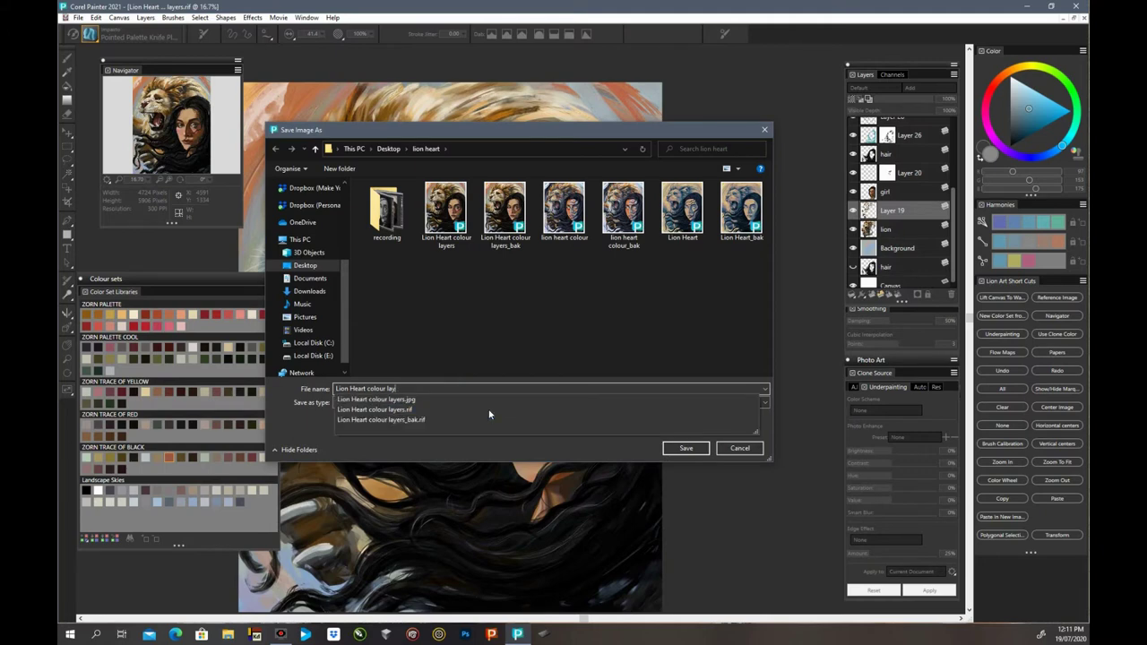
{"action": "key", "text": "BackSpace"}
{"action": "key", "text": "BackSpace"}
{"action": "key", "text": "BackSpace"}
{"action": "key", "text": "BackSpace"}
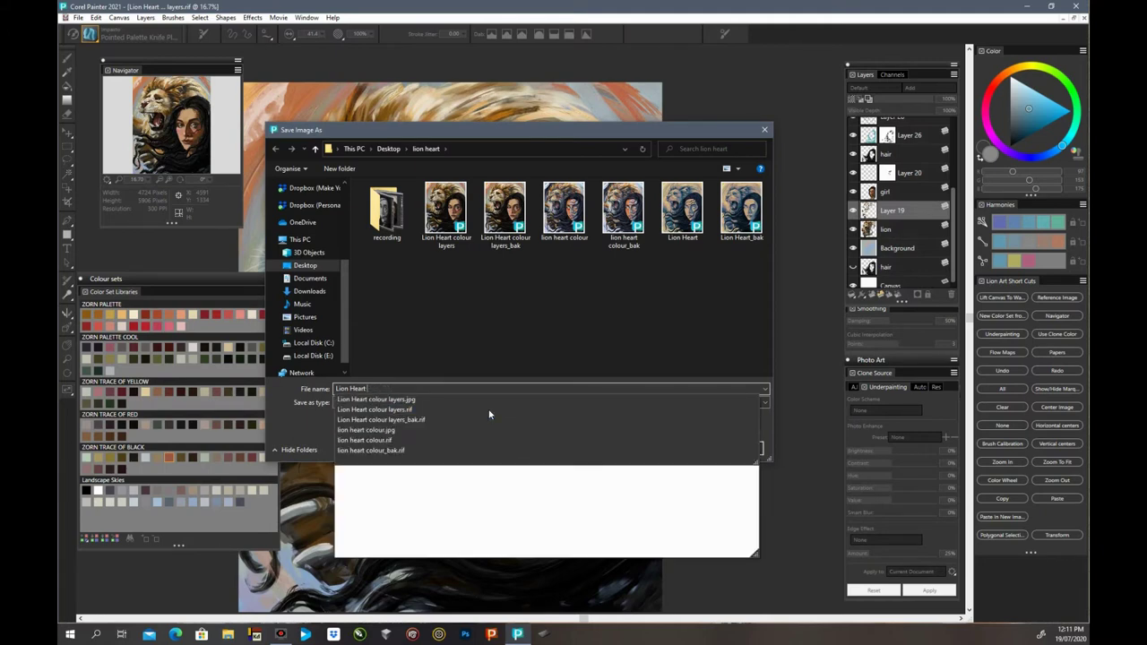
{"action": "type", "text": "final art"}
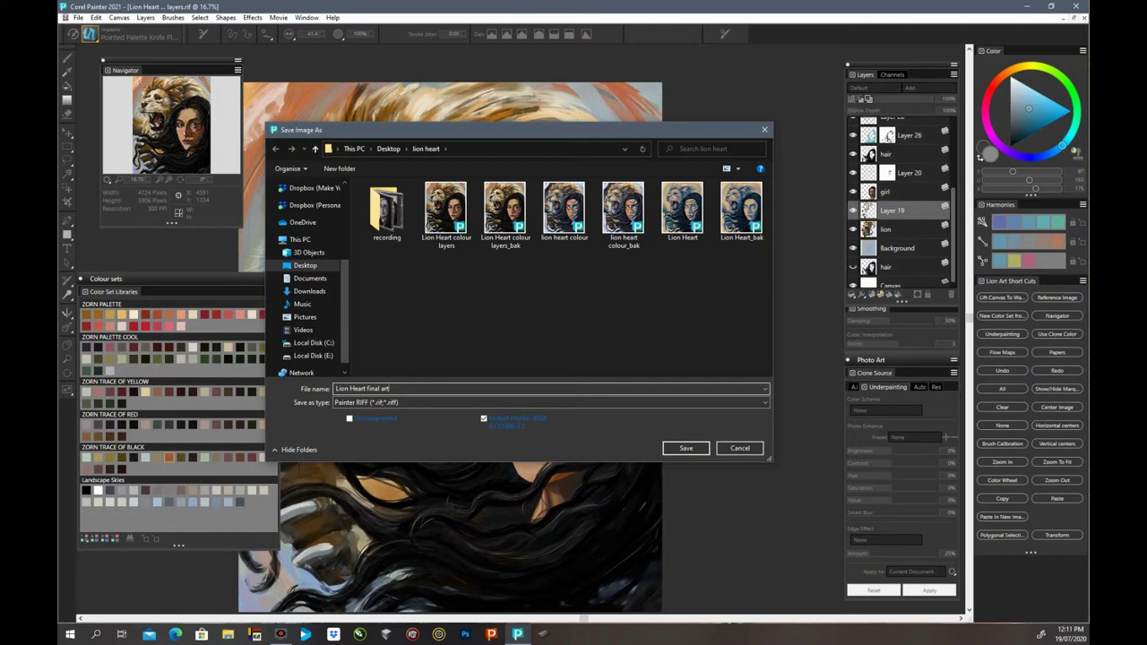
{"action": "left_click", "coordinate": [687, 448]}
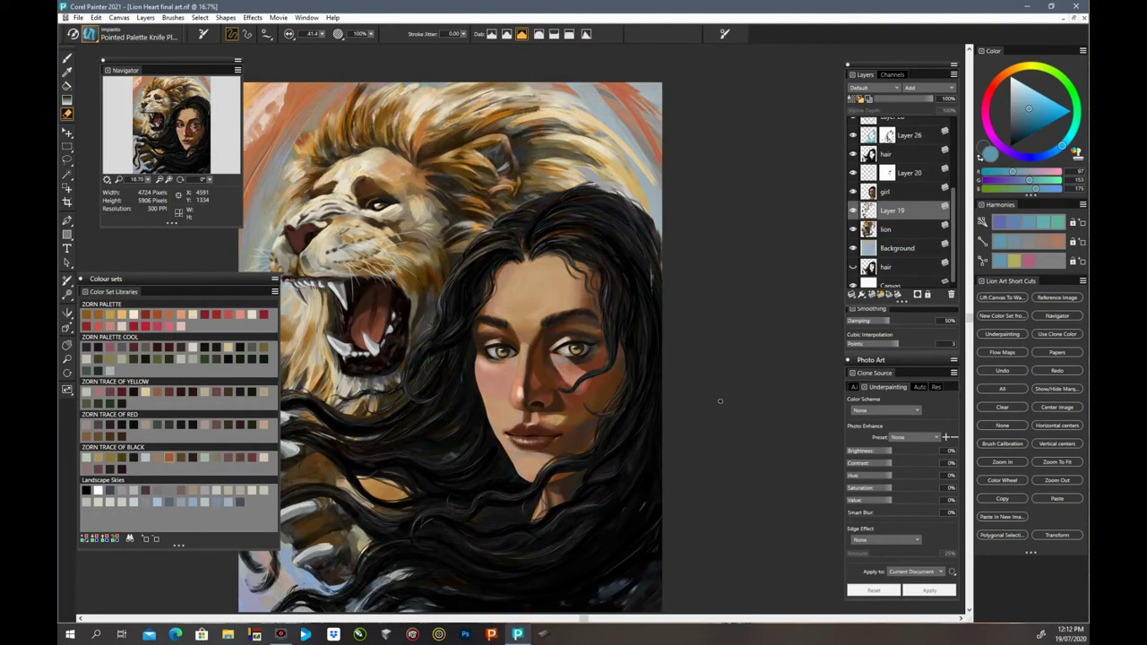
Step: Compare the painting with the upper hair layer and Layer 26 each hidden and shown
{"action": "key", "text": "ctrl+plus"}
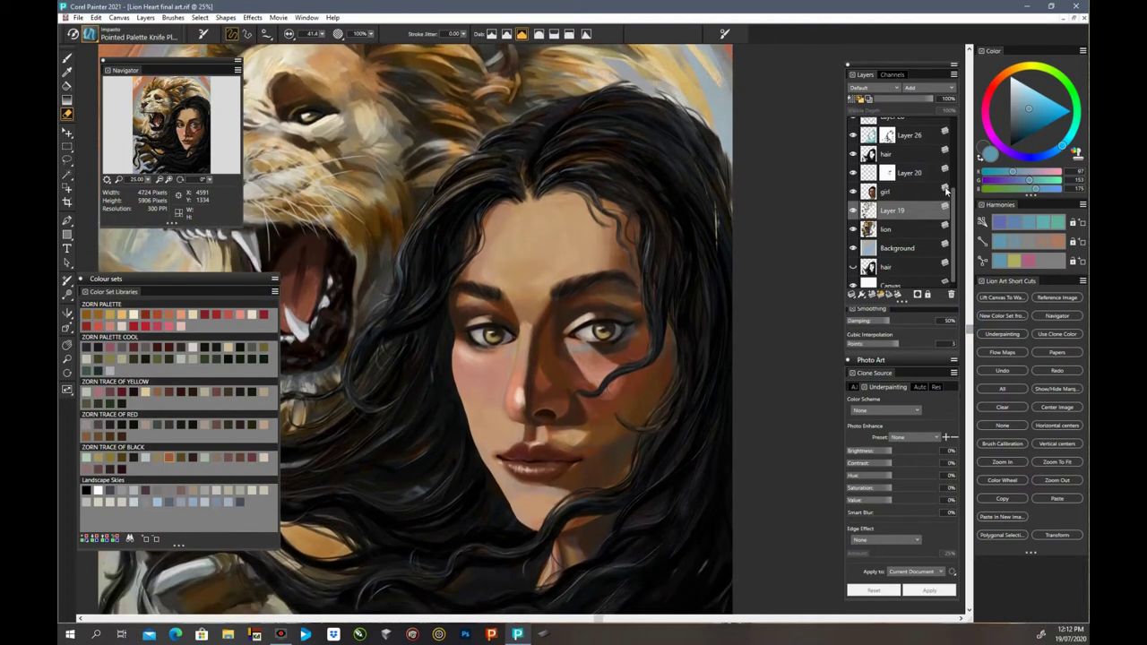
{"action": "scroll", "coordinate": [953, 210], "scroll_direction": "up", "scroll_amount": 3}
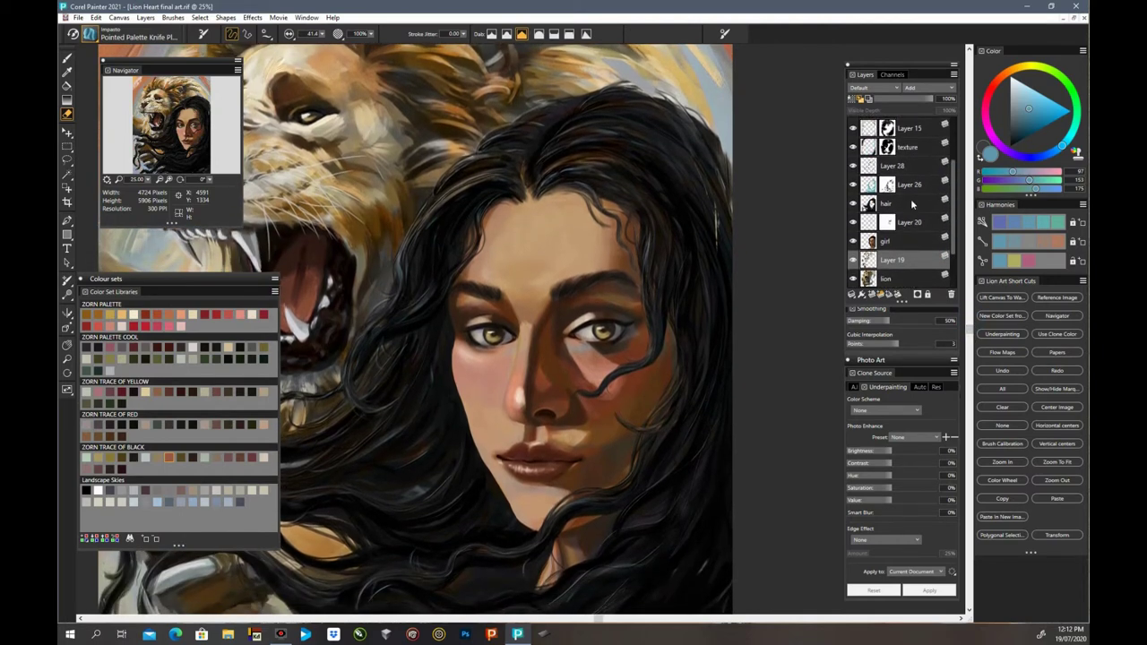
{"action": "left_click", "coordinate": [862, 204]}
{"action": "left_click", "coordinate": [855, 205]}
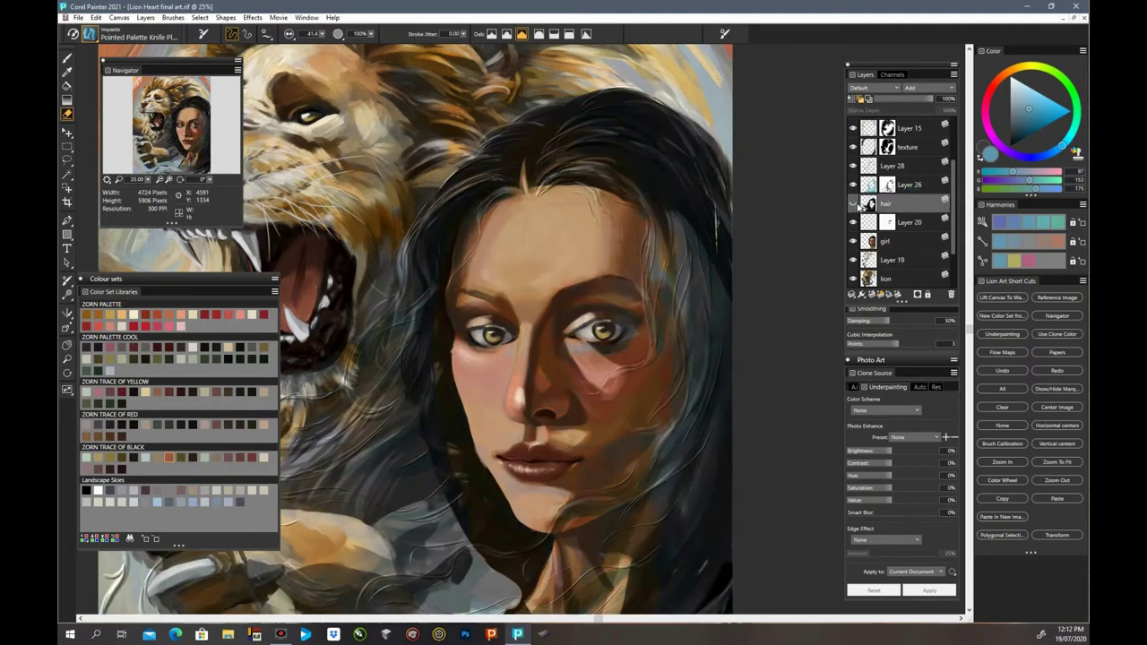
{"action": "left_click", "coordinate": [855, 206]}
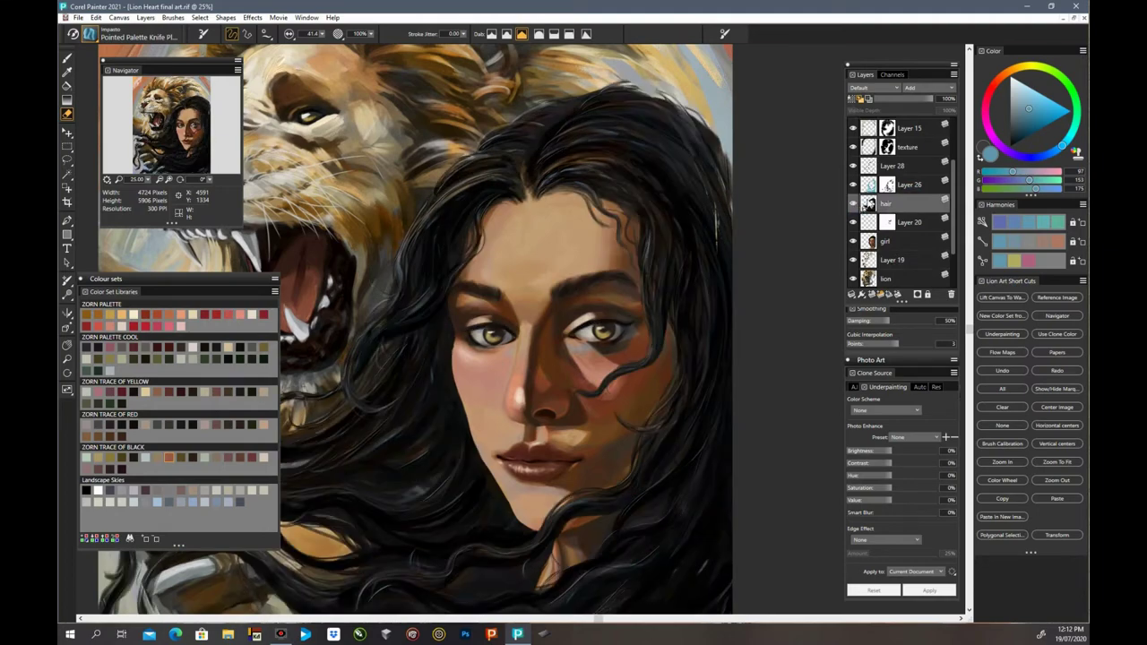
{"action": "left_click", "coordinate": [908, 182]}
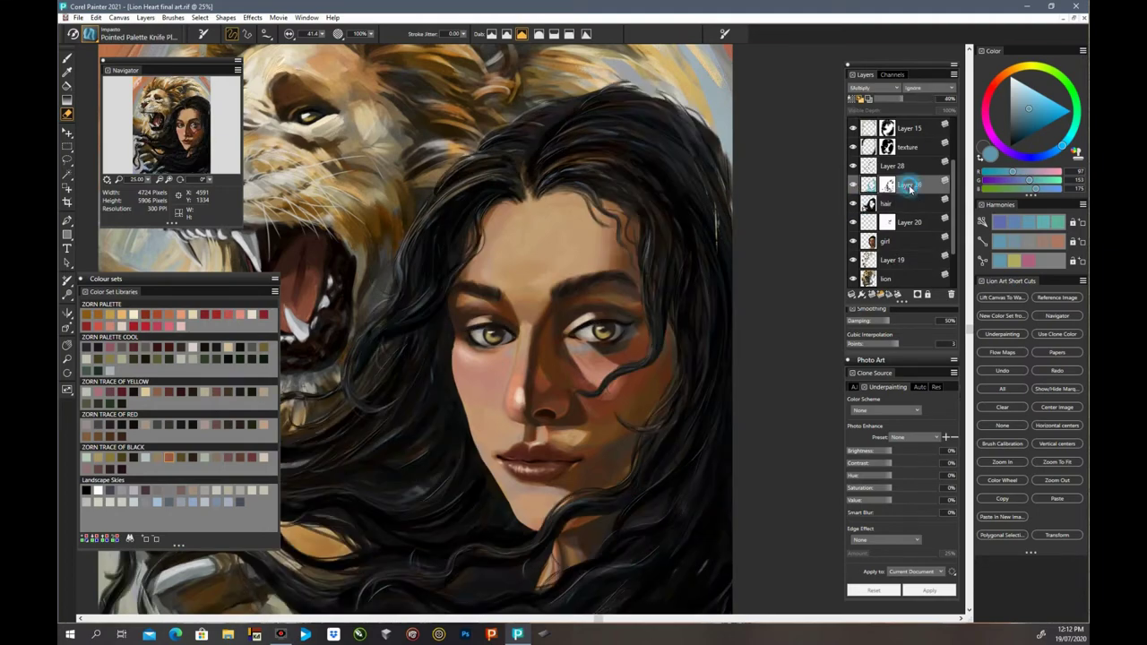
{"action": "left_click", "coordinate": [855, 186]}
{"action": "left_click", "coordinate": [917, 205]}
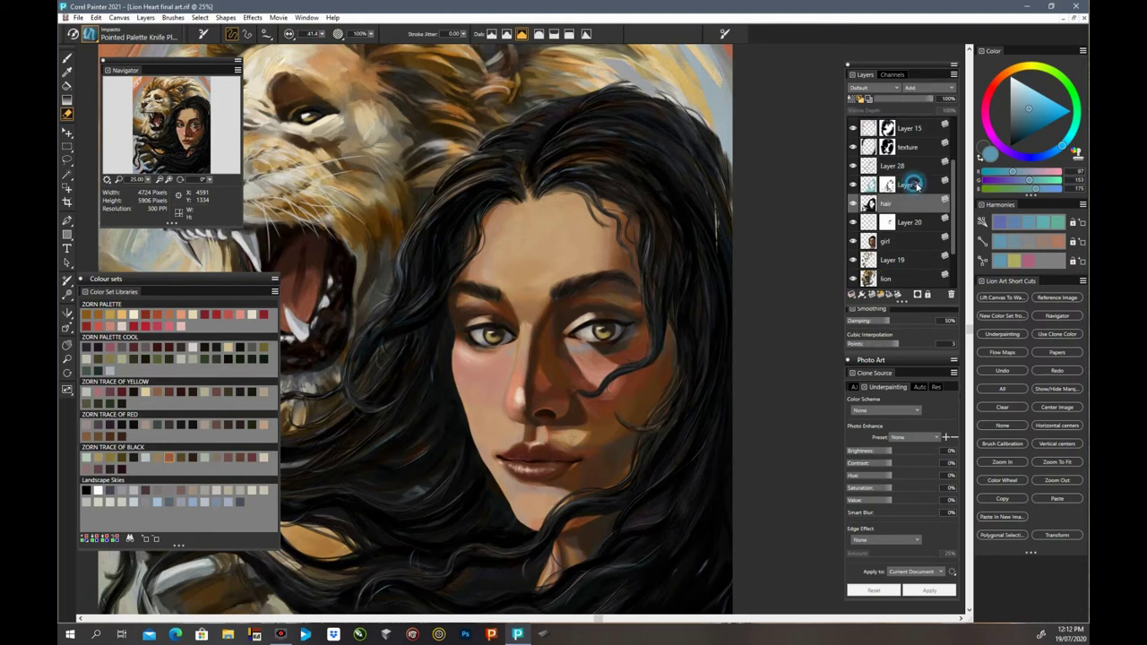
Step: Collapse Layer 26 and the hair layer directly below it into one layer
{"action": "left_click", "coordinate": [909, 187]}
{"action": "left_click", "coordinate": [907, 205], "text": "shift"}
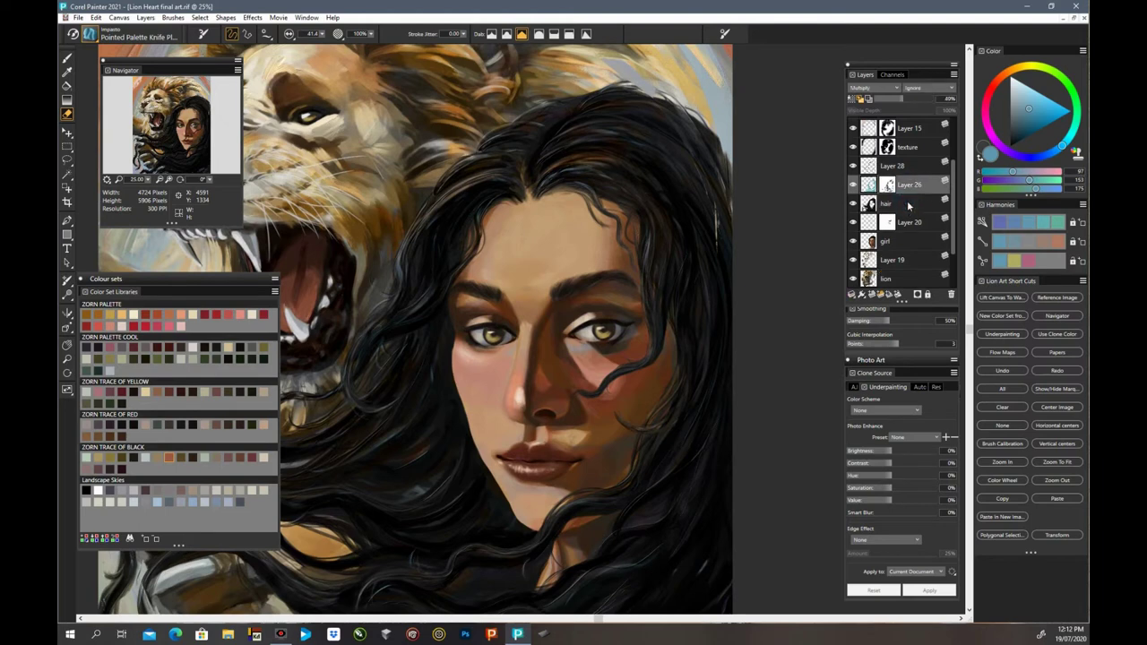
{"action": "left_click", "coordinate": [854, 293]}
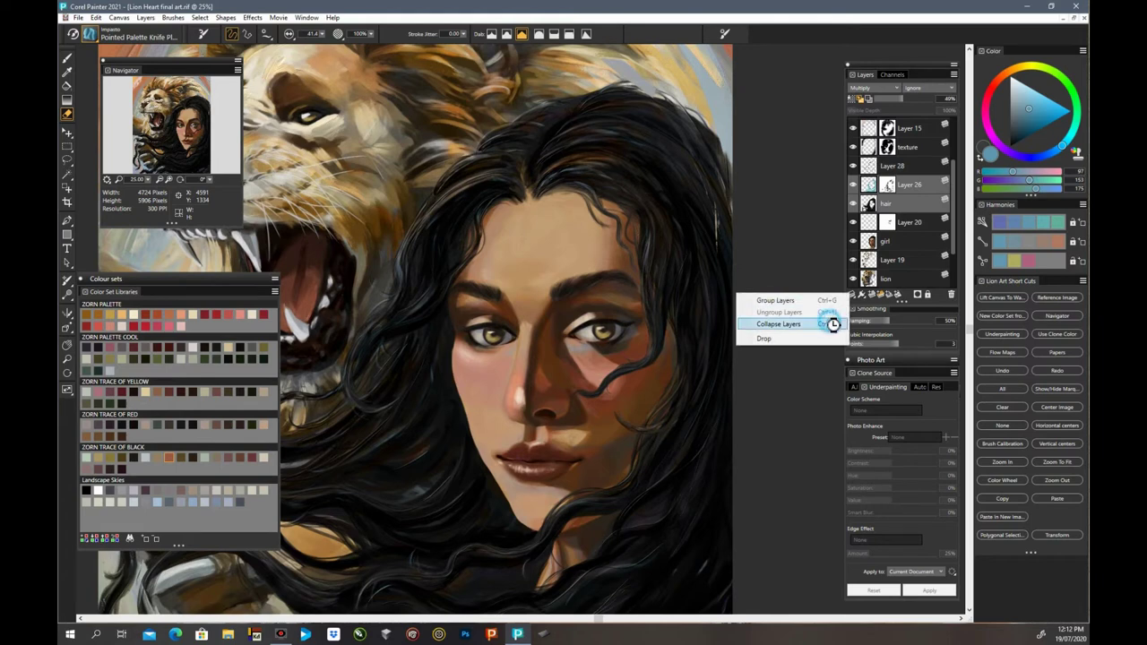
{"action": "left_click", "coordinate": [839, 321]}
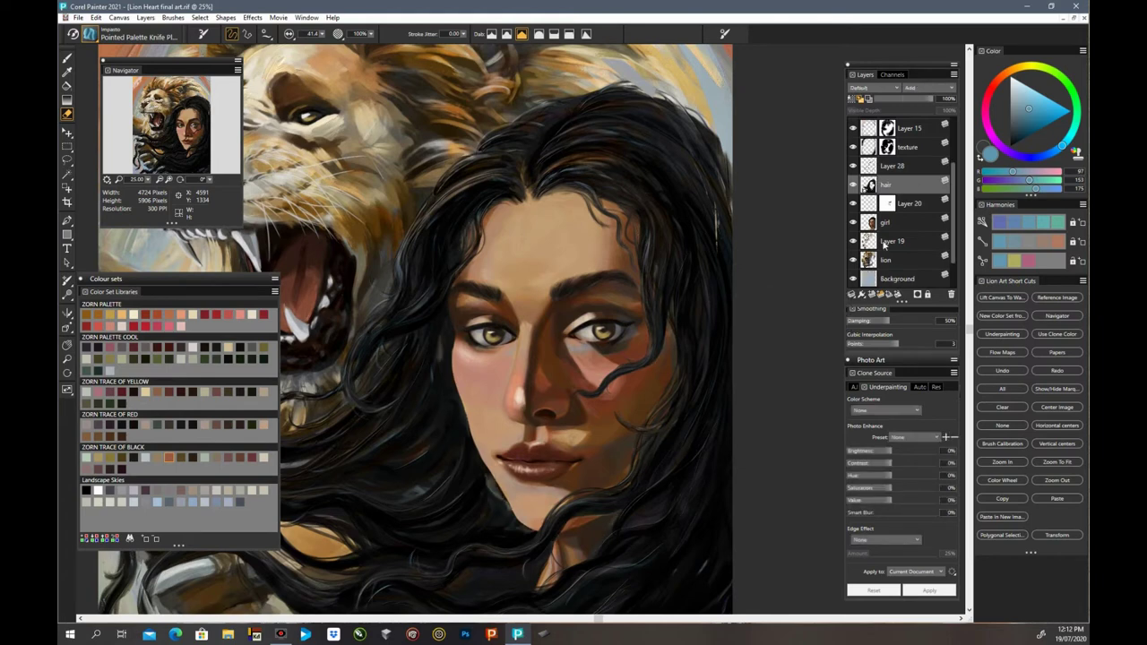
Step: Compare the whole painting with Layer 28 hidden and shown
{"action": "left_click", "coordinate": [854, 166]}
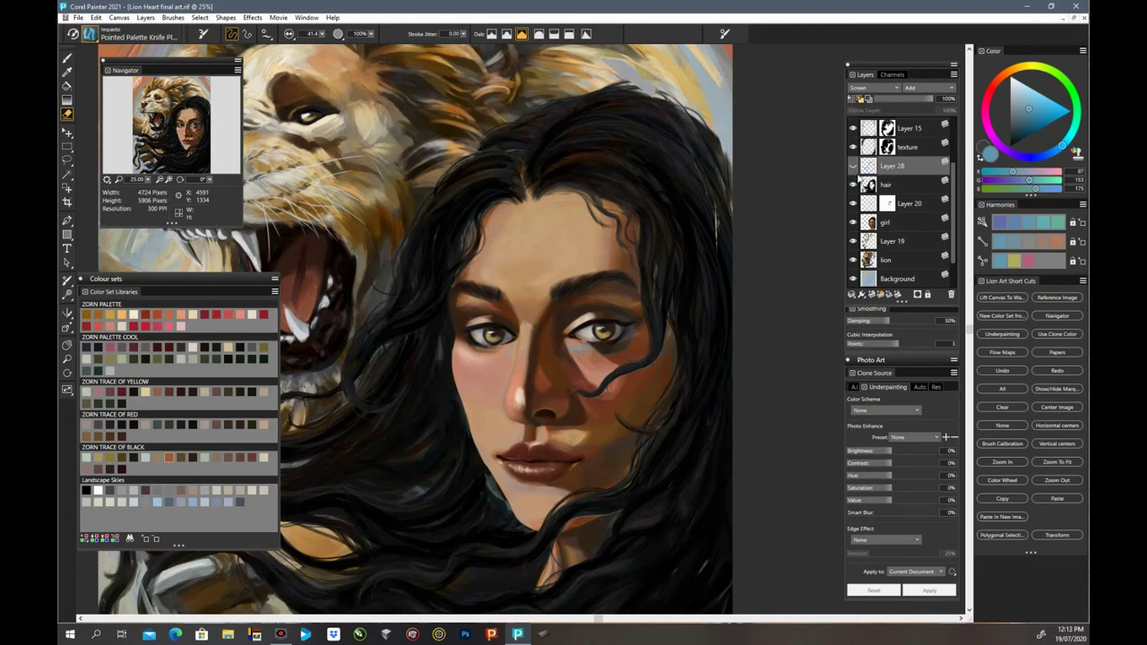
{"action": "left_click", "coordinate": [853, 166]}
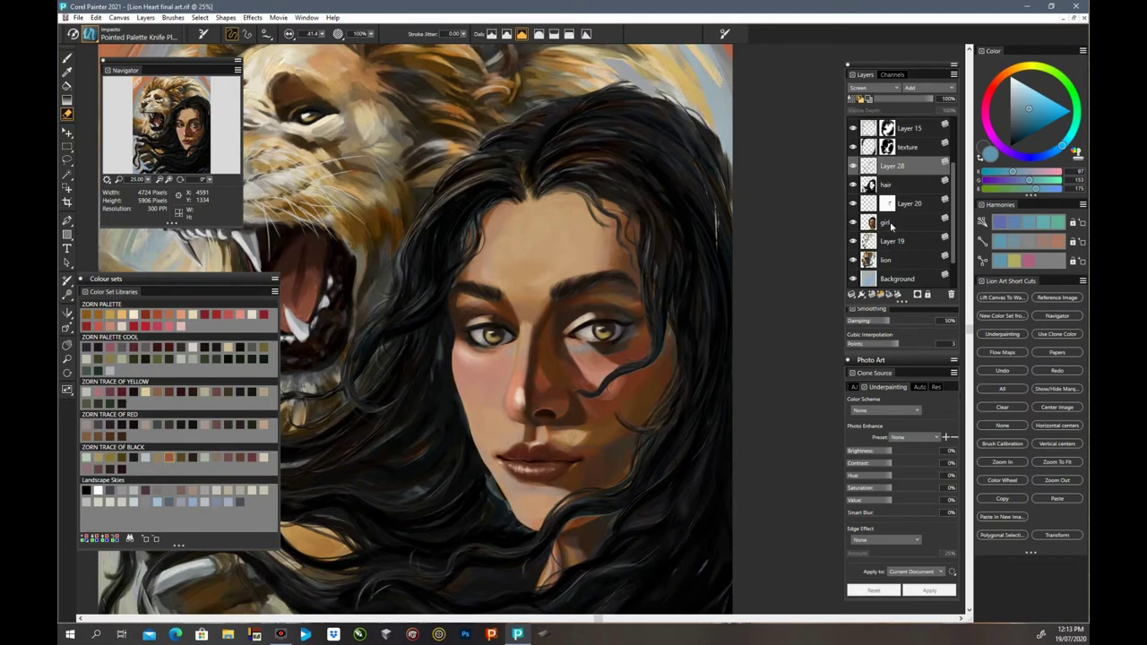
{"action": "key", "text": "ctrl+minus"}
{"action": "key", "text": "ctrl+minus"}
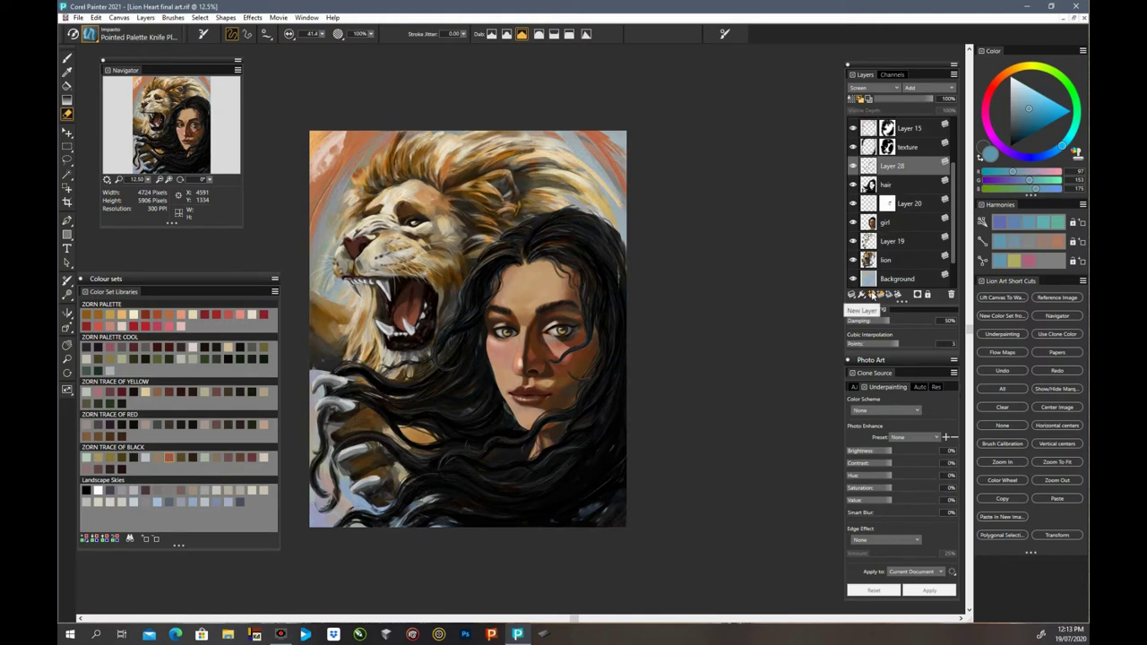
Step: Add a new layer above Layer 28 and select the hair layer's content, with the selection marquee hidden
{"action": "left_click", "coordinate": [873, 296]}
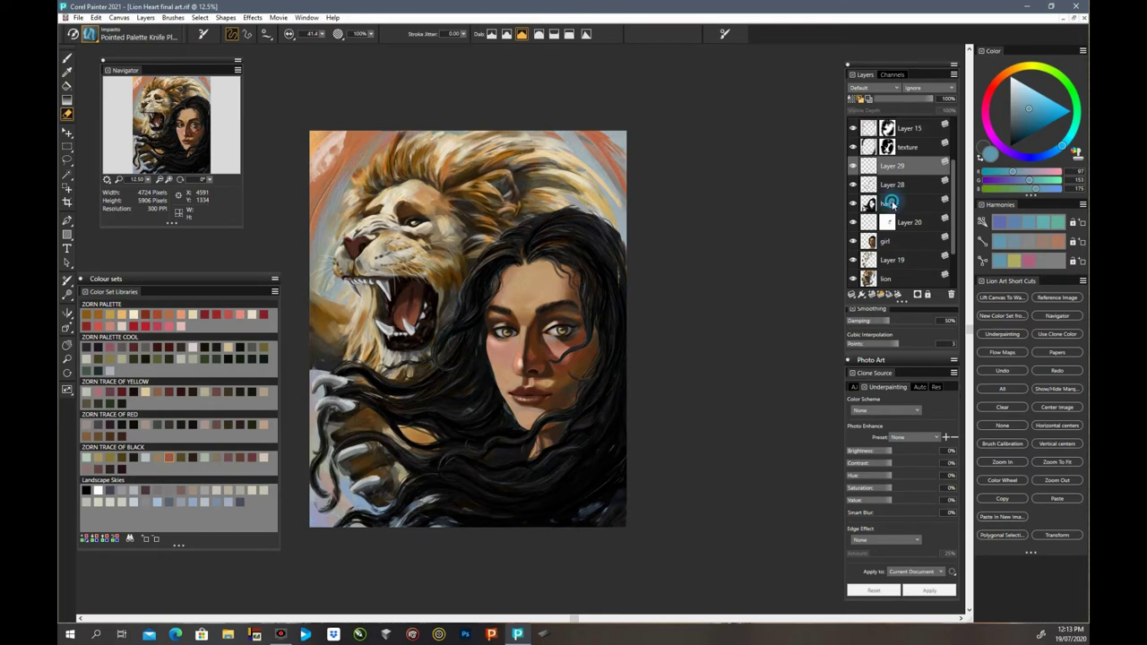
{"action": "left_click", "coordinate": [896, 205]}
{"action": "right_click", "coordinate": [896, 206]}
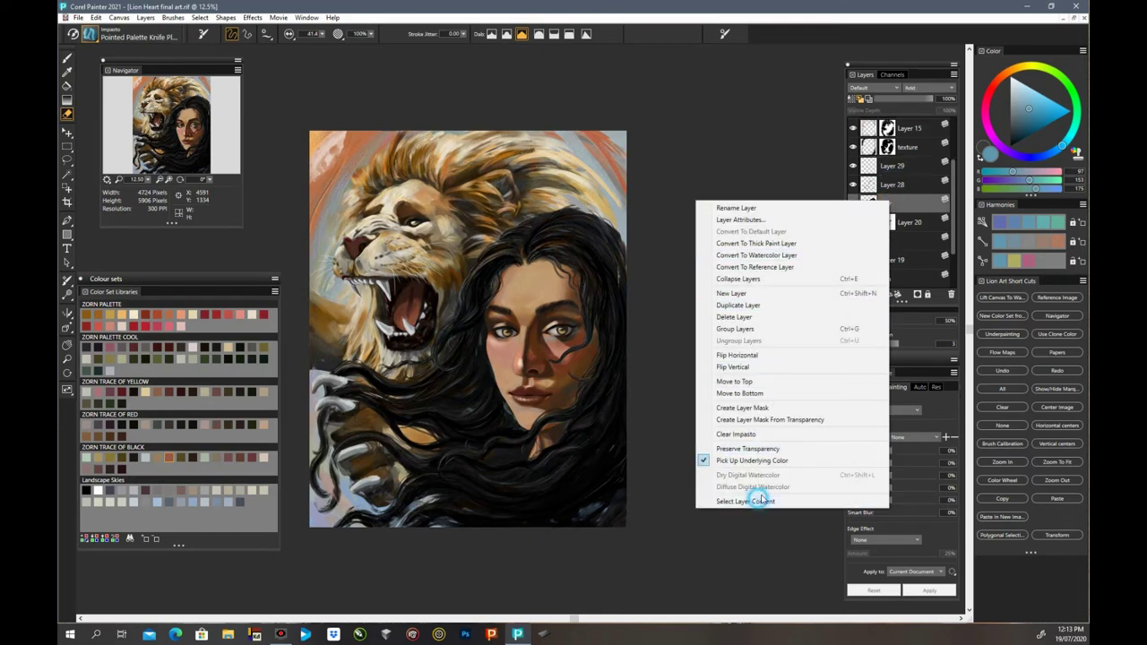
{"action": "left_click", "coordinate": [752, 501]}
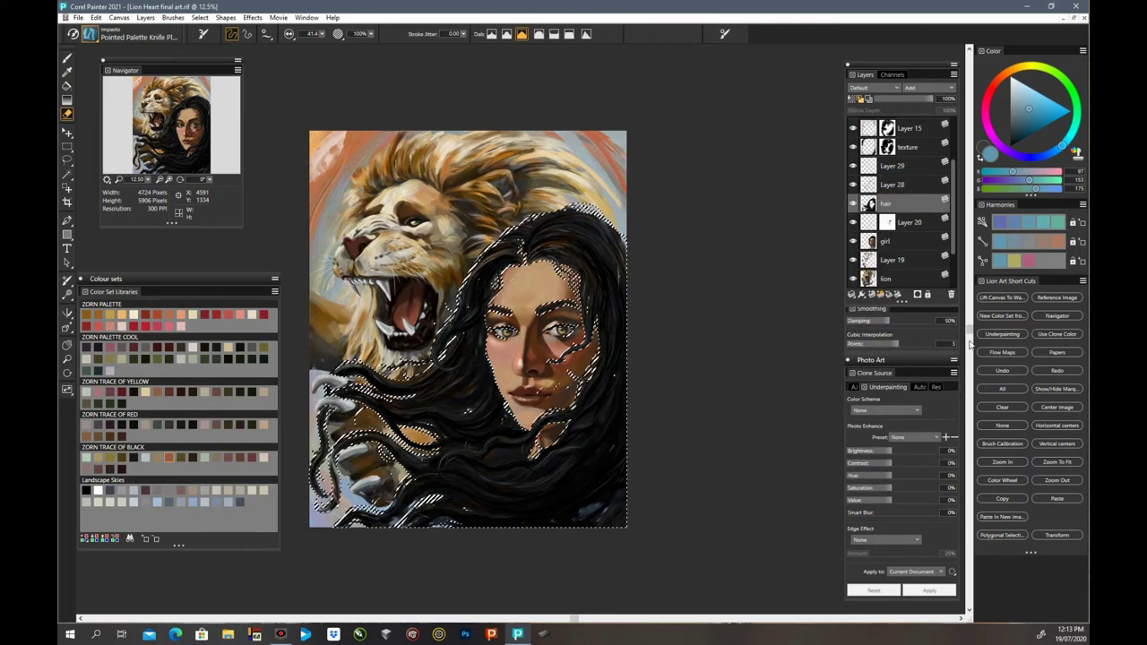
{"action": "left_click", "coordinate": [1061, 389]}
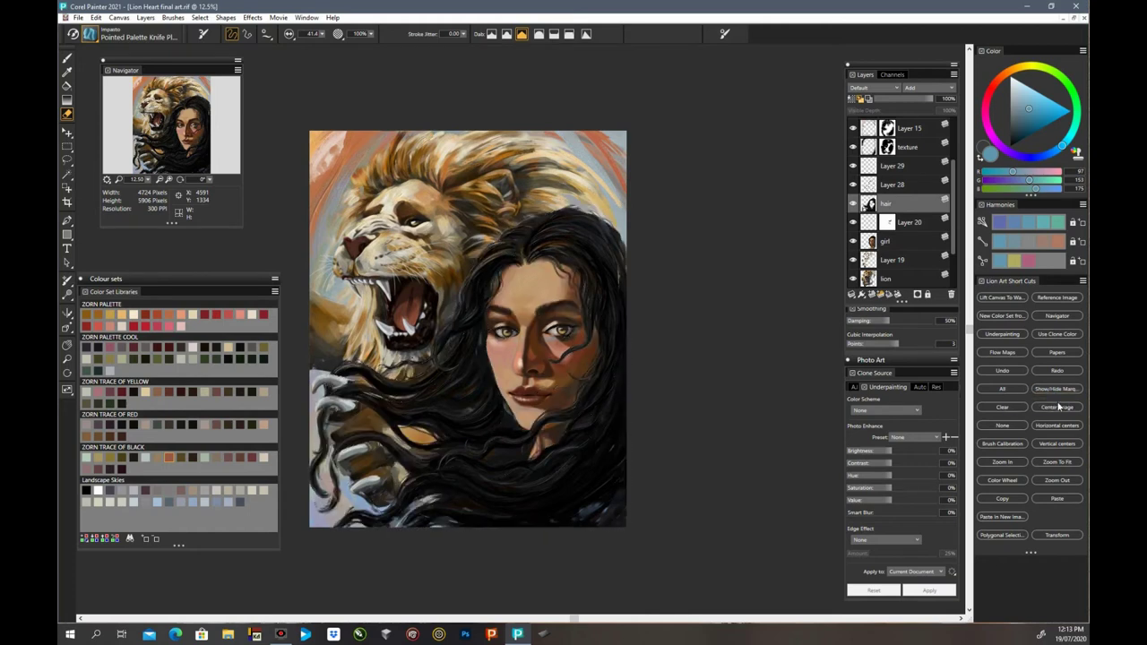
Step: Make Layer 29 active and choose the Soft Glaze brush from the Fast and Simple category
{"action": "left_click", "coordinate": [896, 166]}
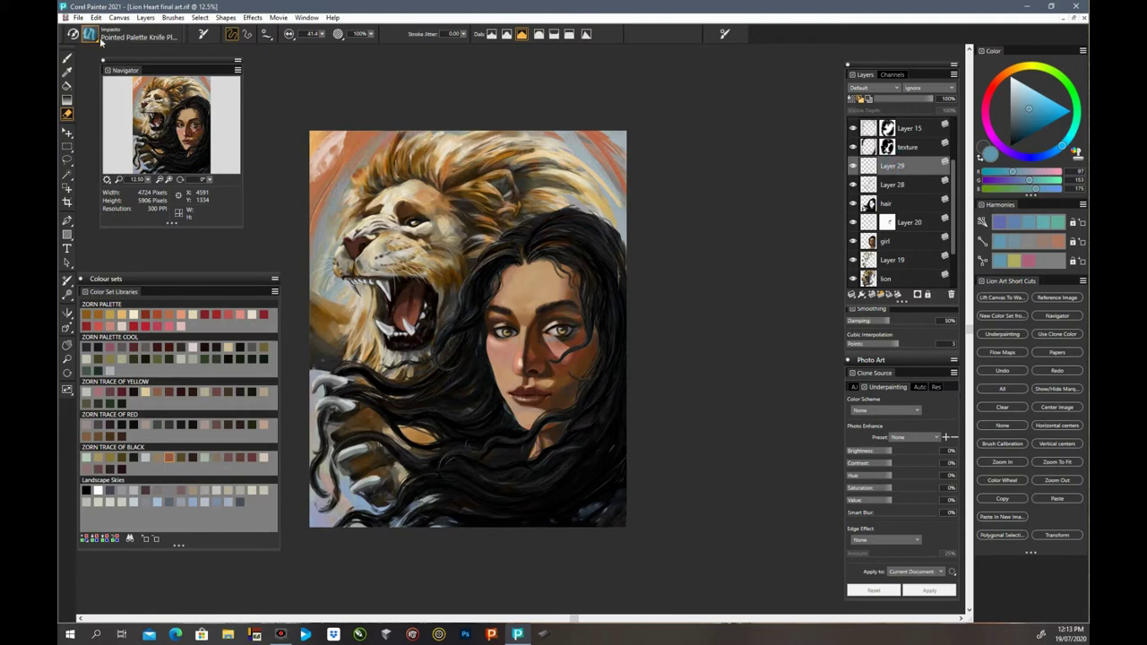
{"action": "left_click", "coordinate": [93, 36]}
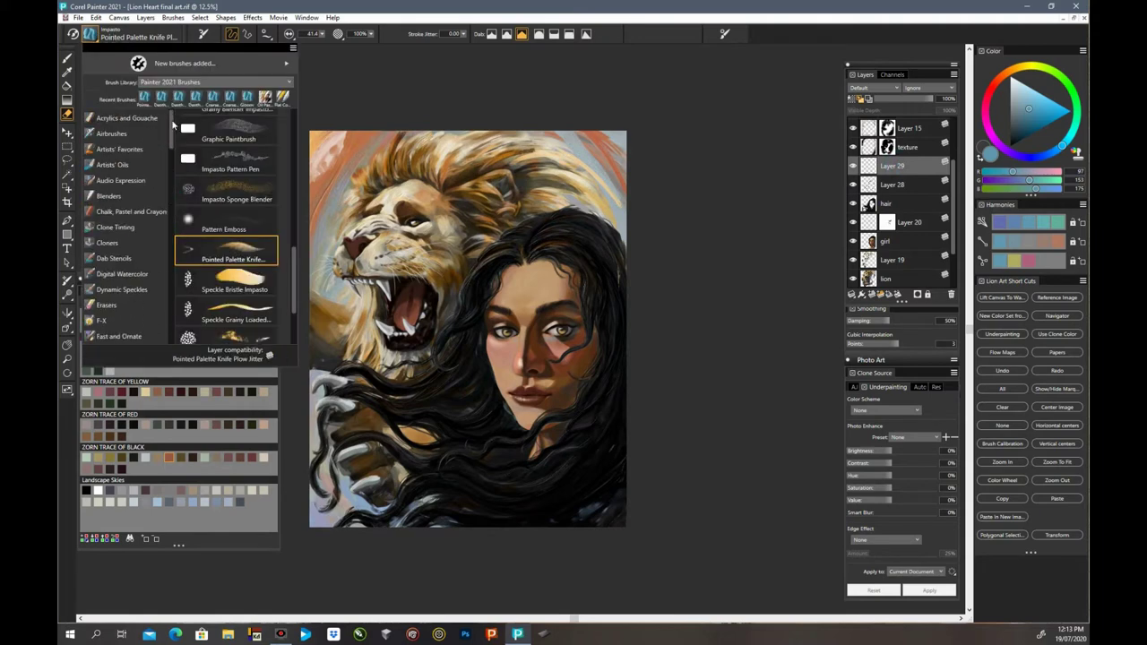
{"action": "scroll", "coordinate": [174, 139], "scroll_direction": "down", "scroll_amount": 2}
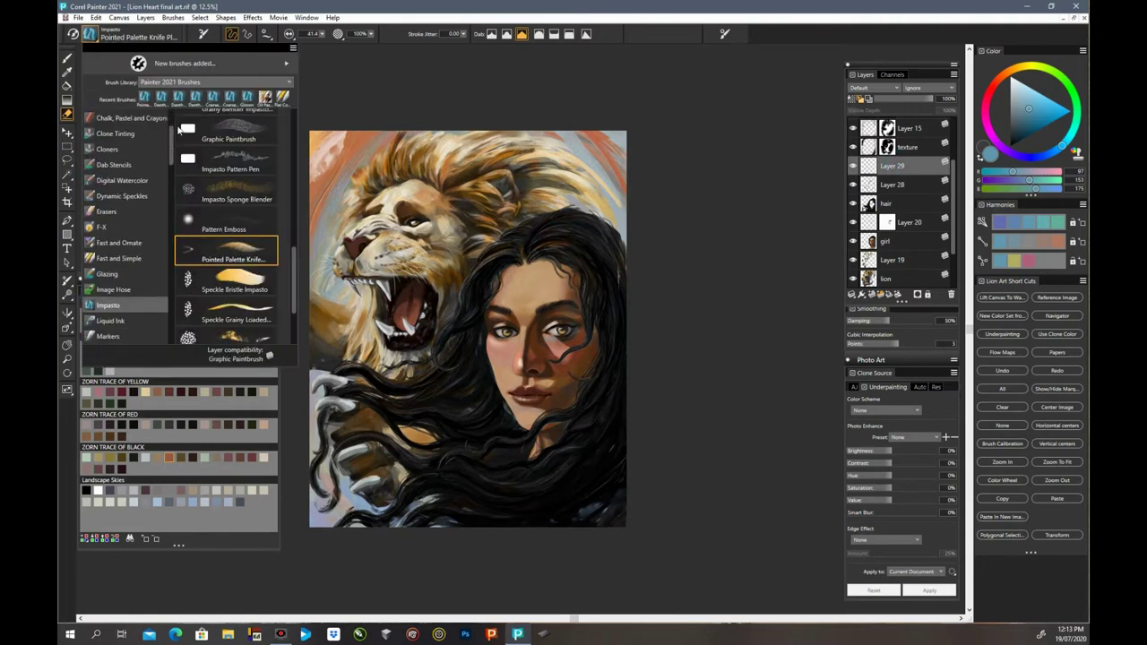
{"action": "left_click", "coordinate": [283, 97]}
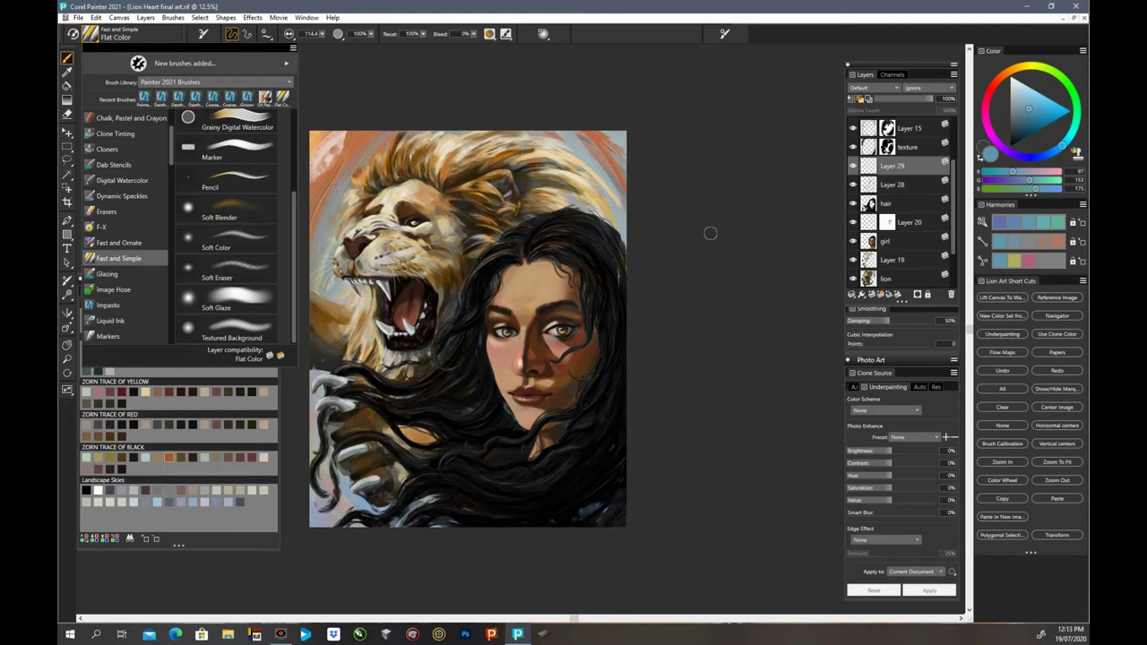
{"action": "left_click", "coordinate": [228, 300]}
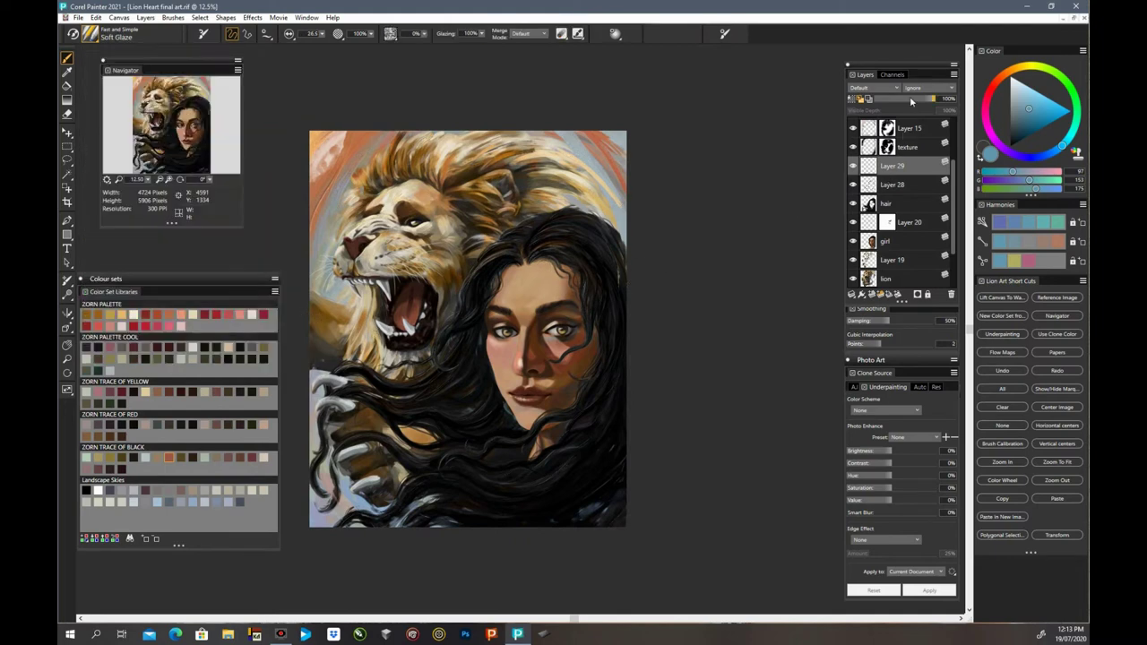
Step: Set Layer 29 to Overlay and glaze blue, then paler blue, strokes over the girl's upper hair with a brush size of 64.7
{"action": "left_click", "coordinate": [871, 87]}
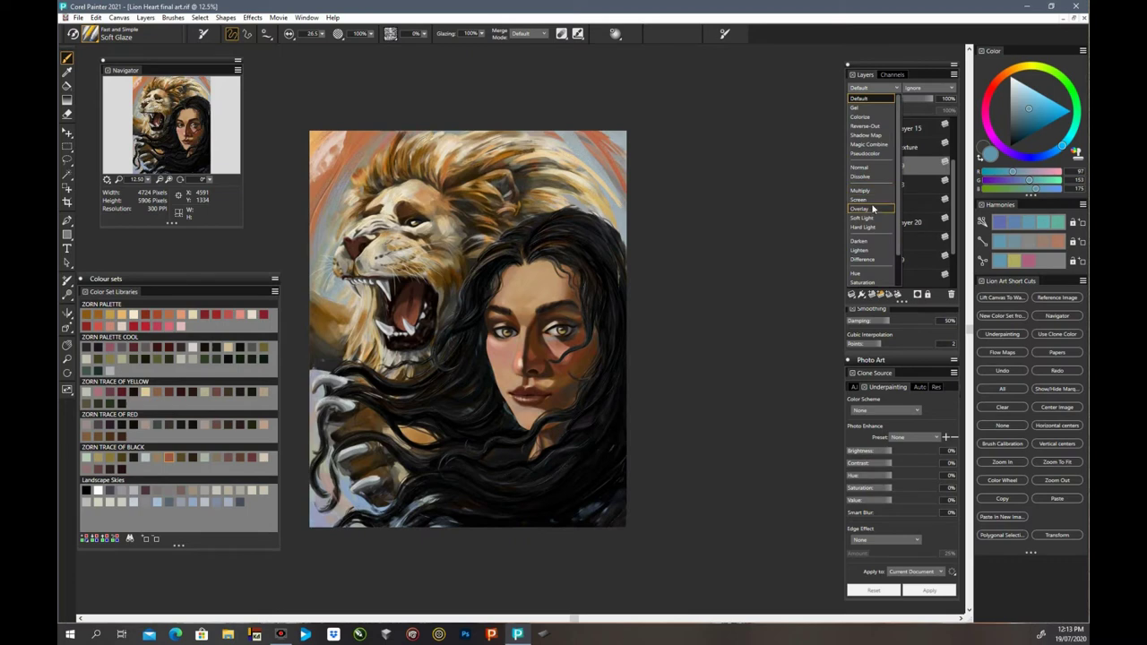
{"action": "left_click", "coordinate": [862, 208]}
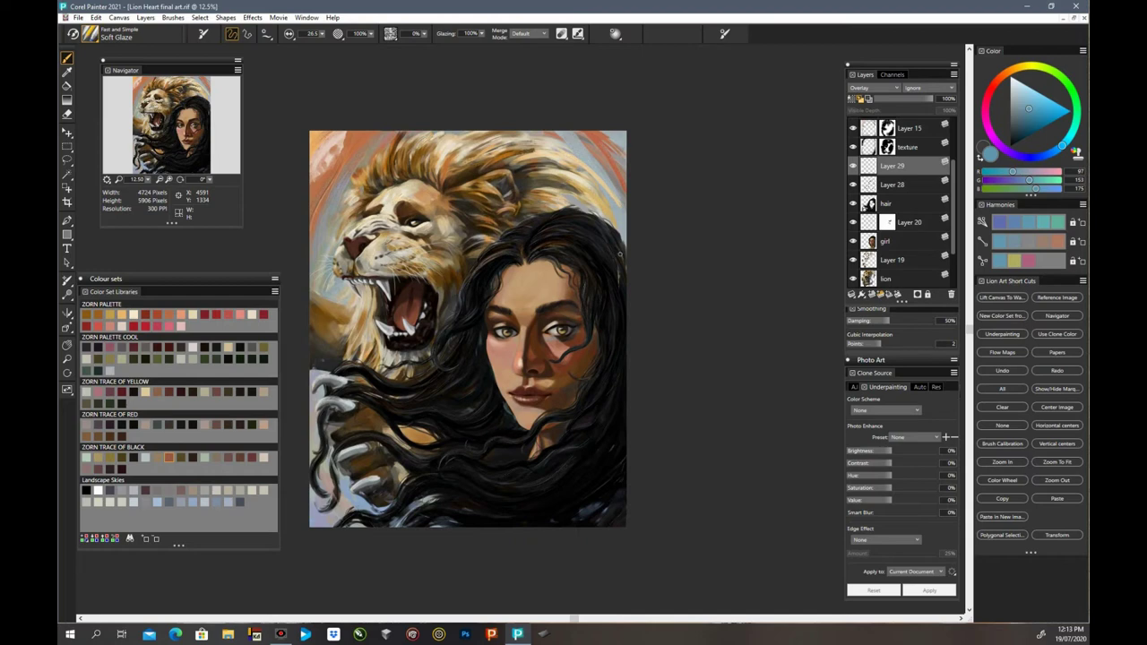
{"action": "key", "text": "ctrl+plus"}
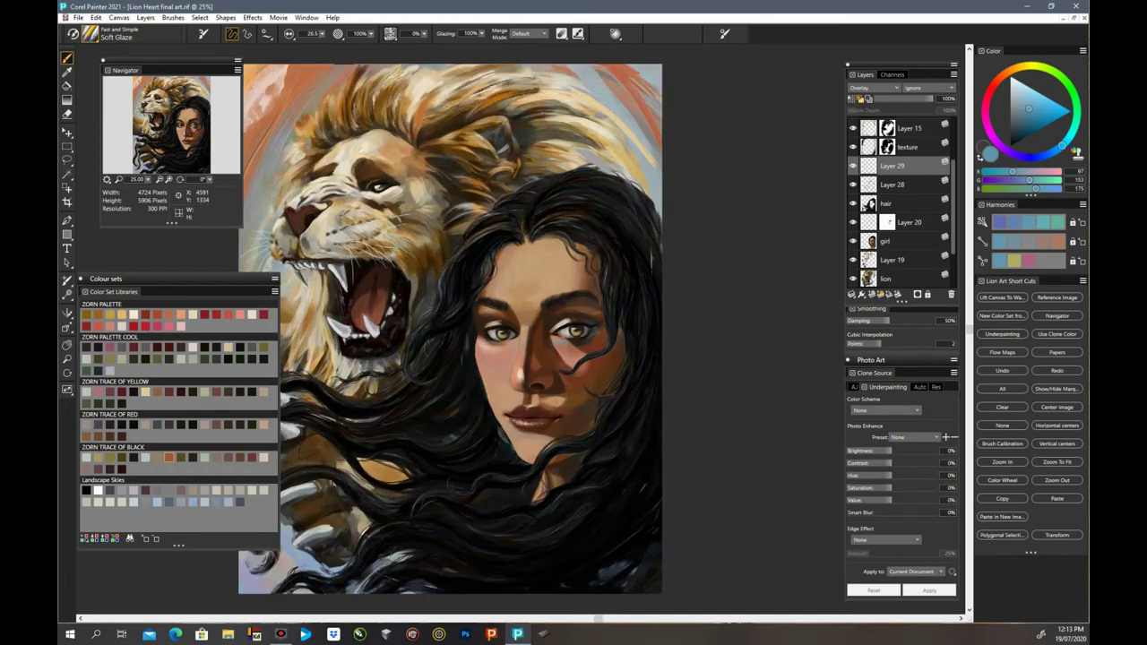
{"action": "key", "text": "ctrl+plus"}
{"action": "left_click", "coordinate": [321, 33]}
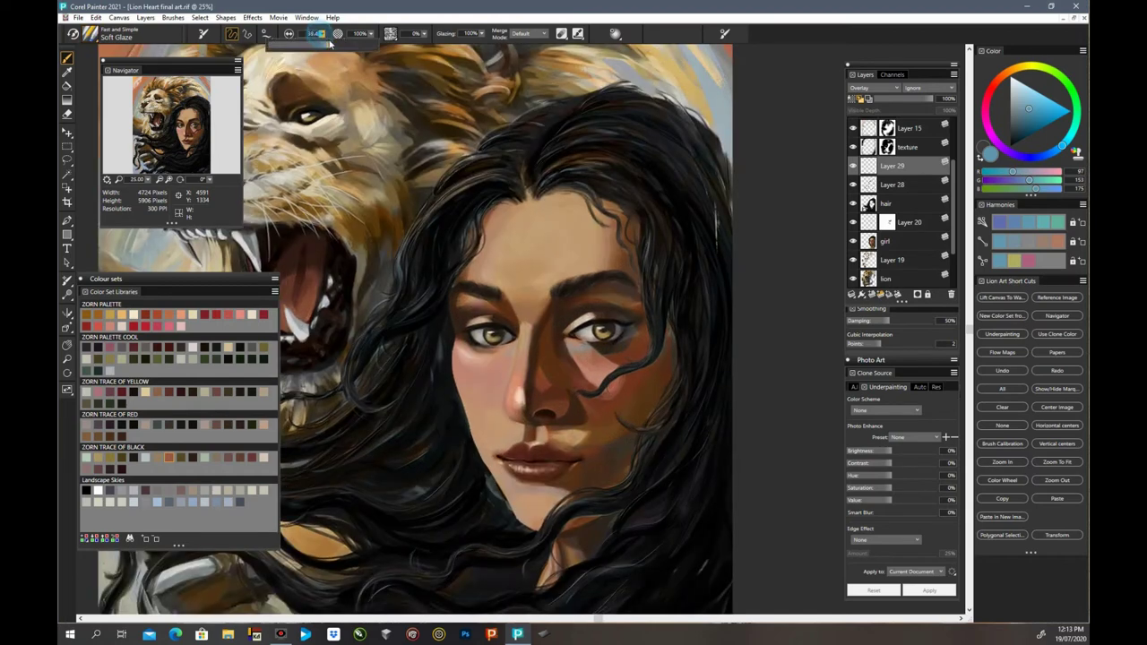
{"action": "left_click_drag", "start_coordinate": [321, 45], "coordinate": [337, 46]}
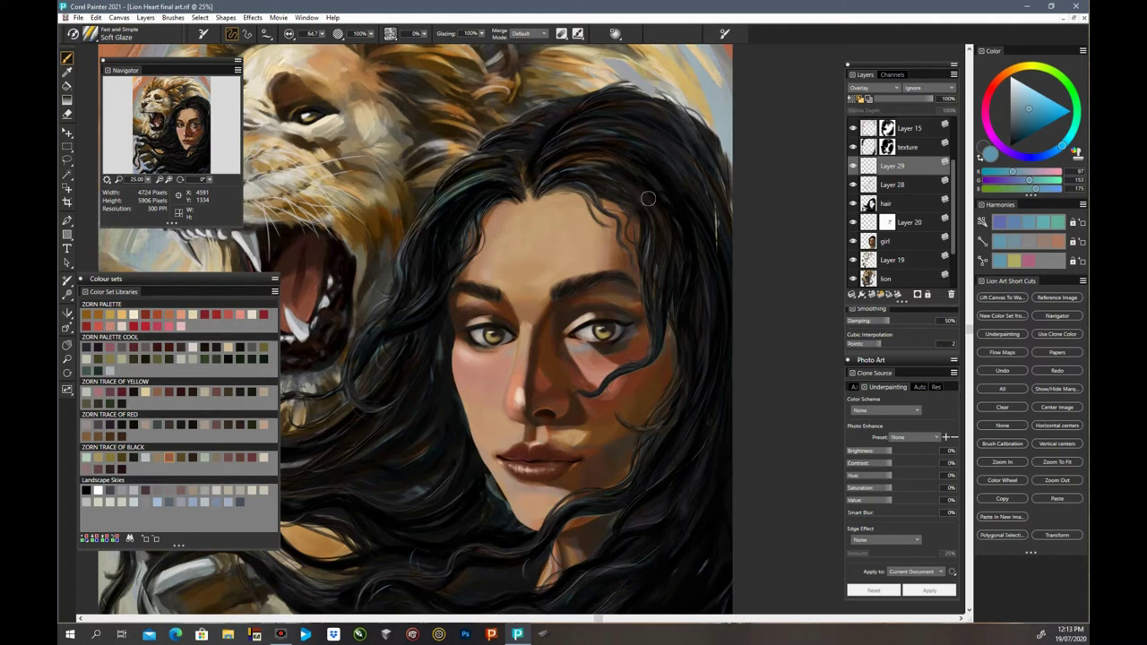
{"action": "left_click_drag", "start_coordinate": [607, 178], "coordinate": [649, 213]}
{"action": "left_click", "coordinate": [1019, 91]}
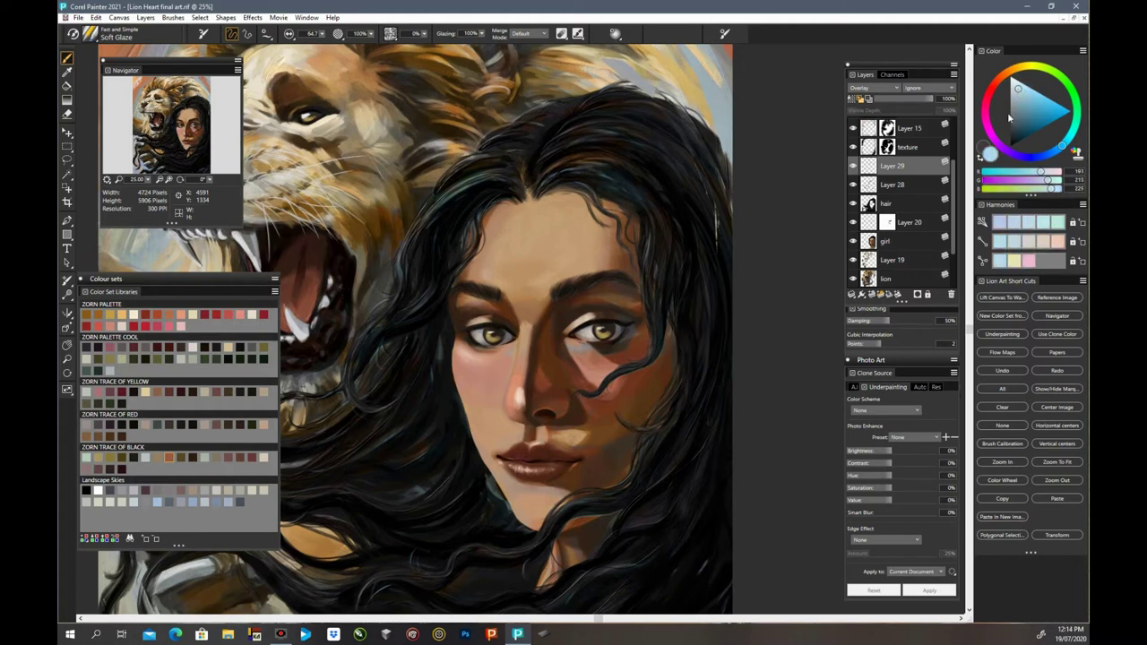
{"action": "mouse_move", "coordinate": [649, 220]}
{"action": "left_mouse_down"}
{"action": "mouse_move", "coordinate": [648, 274]}
{"action": "mouse_move", "coordinate": [650, 231]}
{"action": "left_mouse_up"}
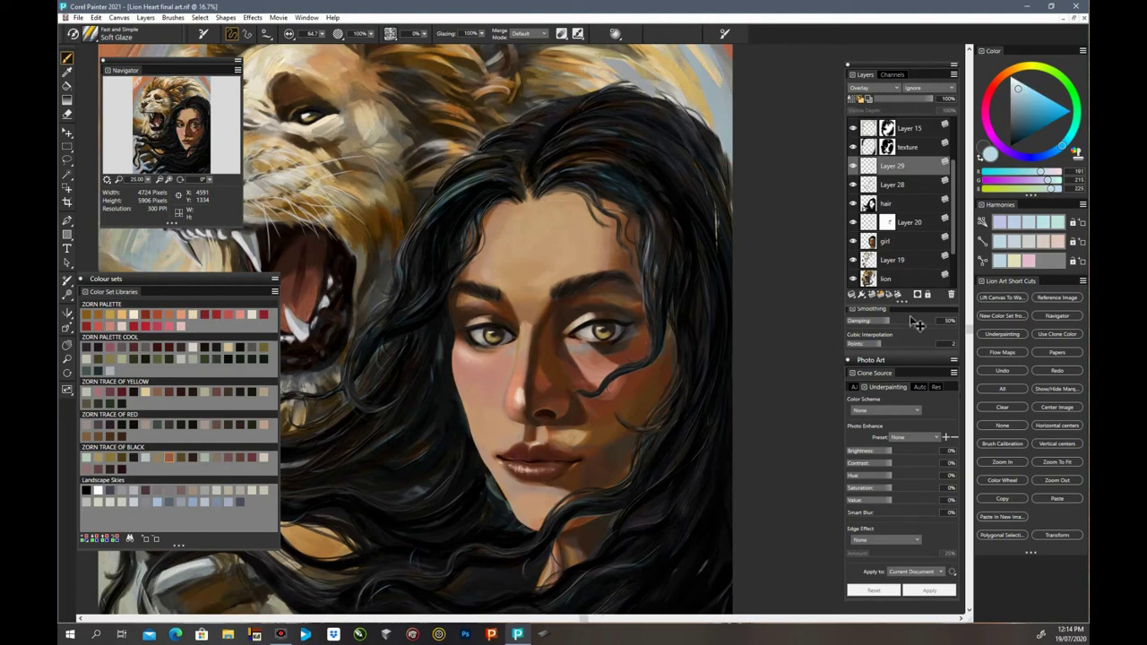
Step: Sample the orange of the sky beside the lion and mute it to a pale beige (R 207, G 183, B 159)
{"action": "key", "text": "ctrl+minus"}
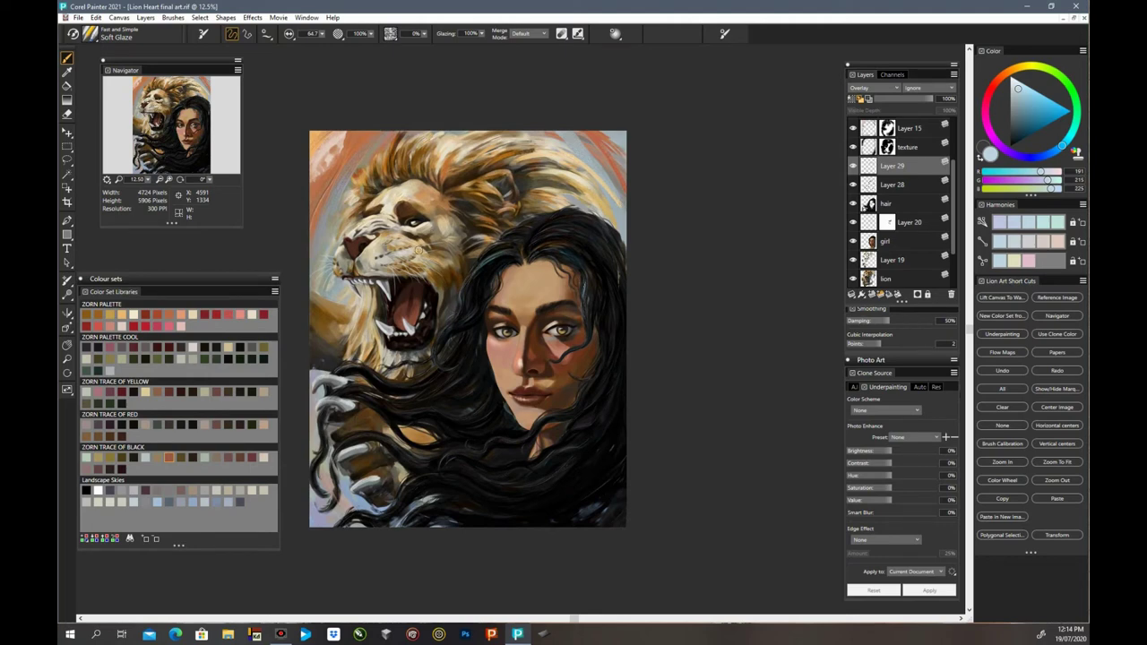
{"action": "left_click", "coordinate": [332, 151], "text": "alt"}
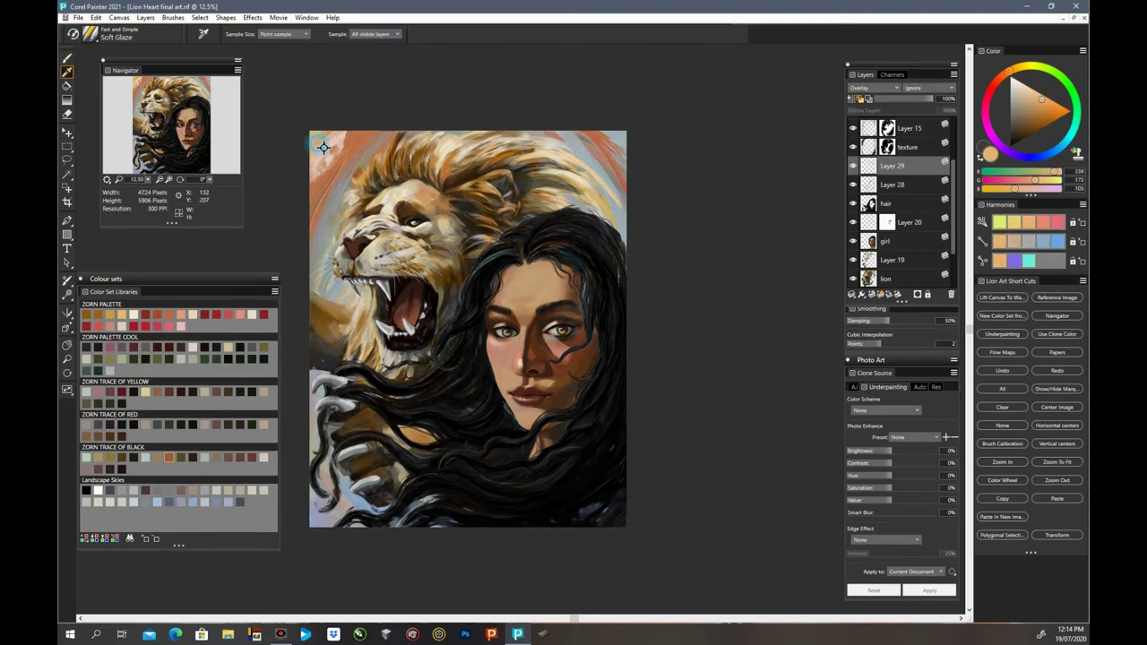
{"action": "left_click", "coordinate": [1021, 96]}
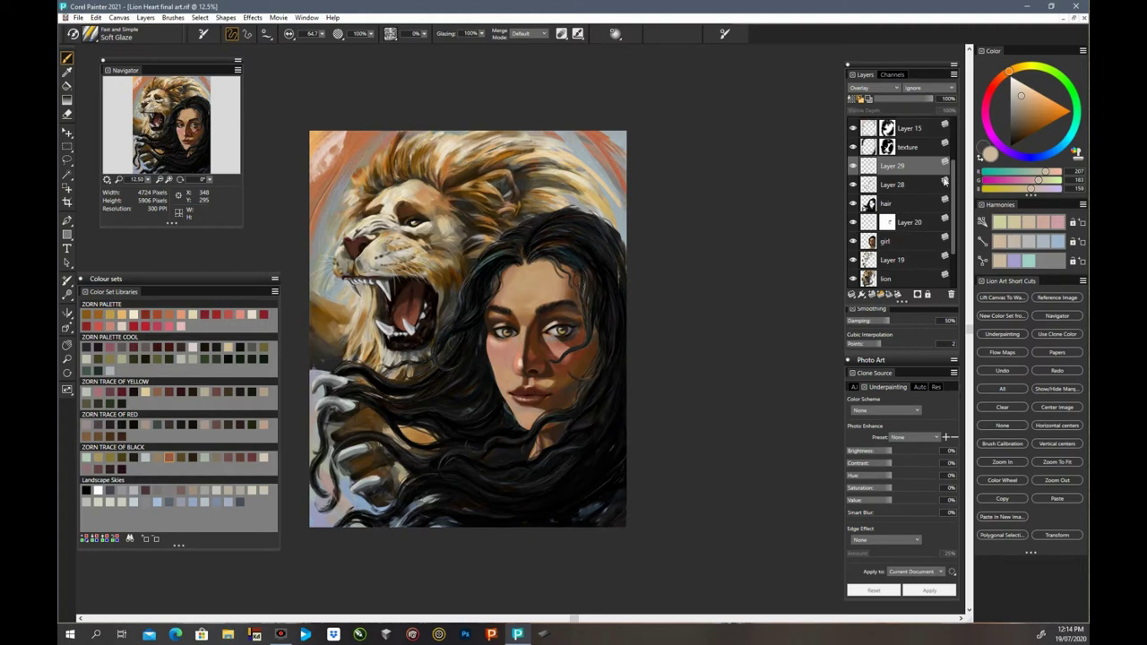
Step: Try Screen and Soft Light blending on Layer 29, settle on Screen and reduce the layer's opacity to 45%
{"action": "left_click", "coordinate": [897, 92]}
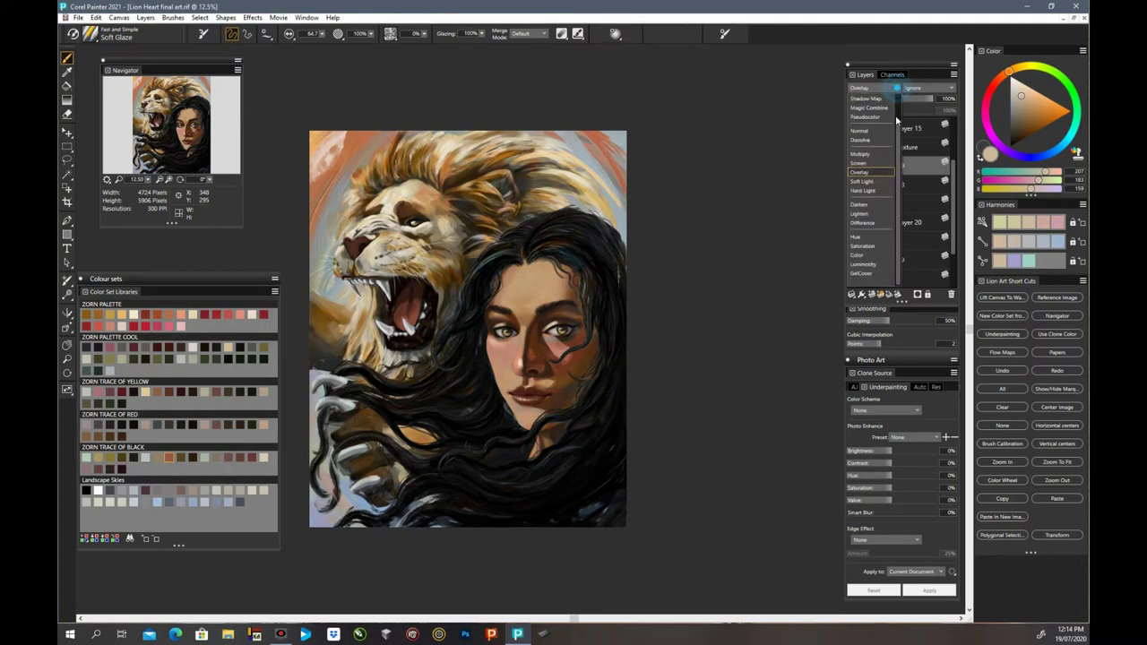
{"action": "left_click", "coordinate": [892, 177]}
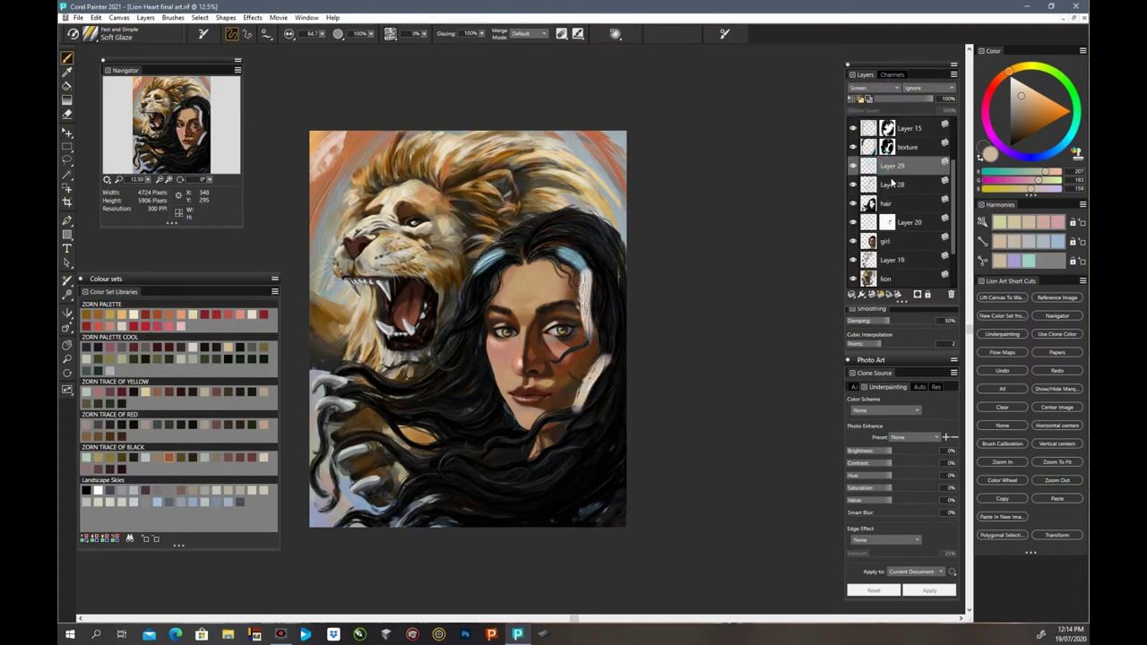
{"action": "left_click", "coordinate": [896, 90]}
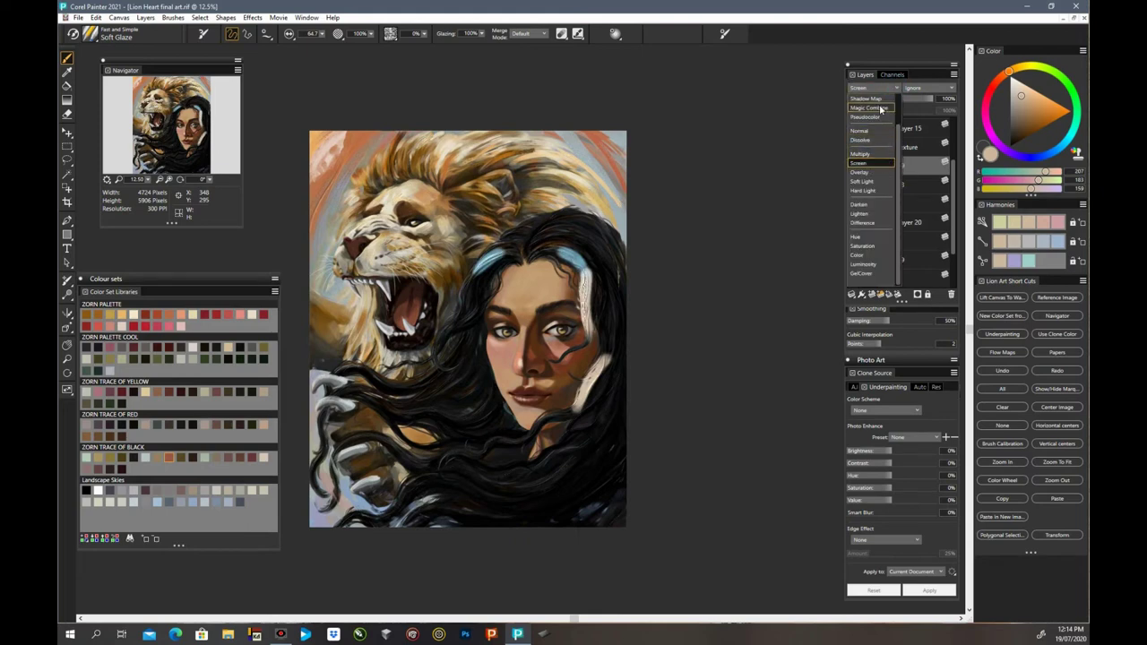
{"action": "left_click", "coordinate": [862, 181]}
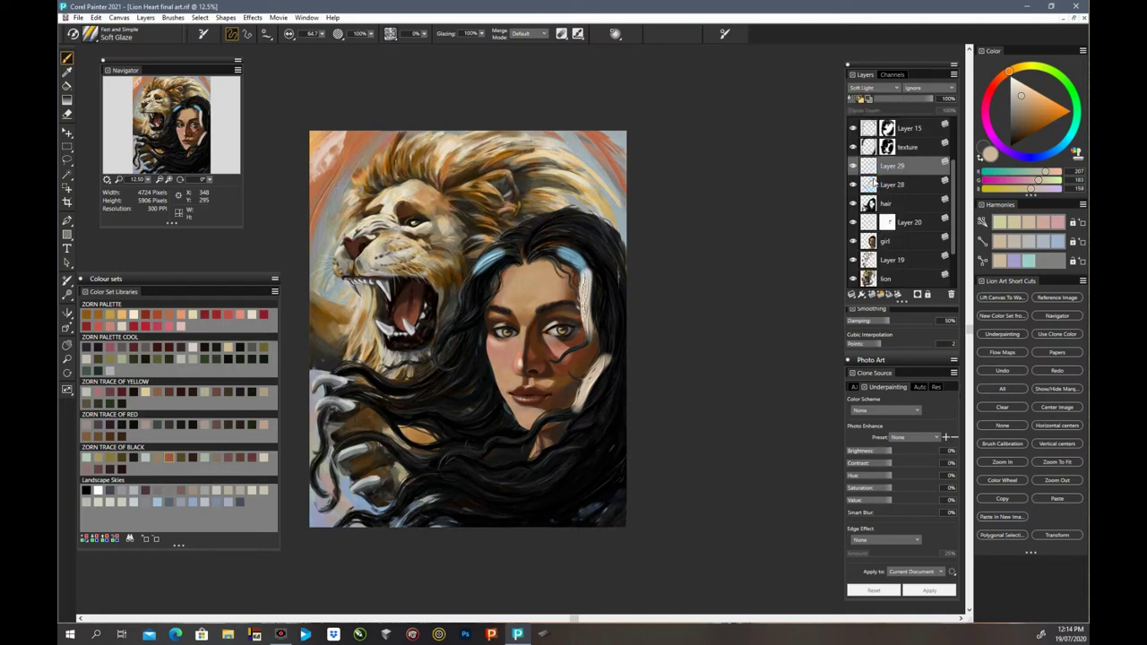
{"action": "left_click", "coordinate": [869, 88]}
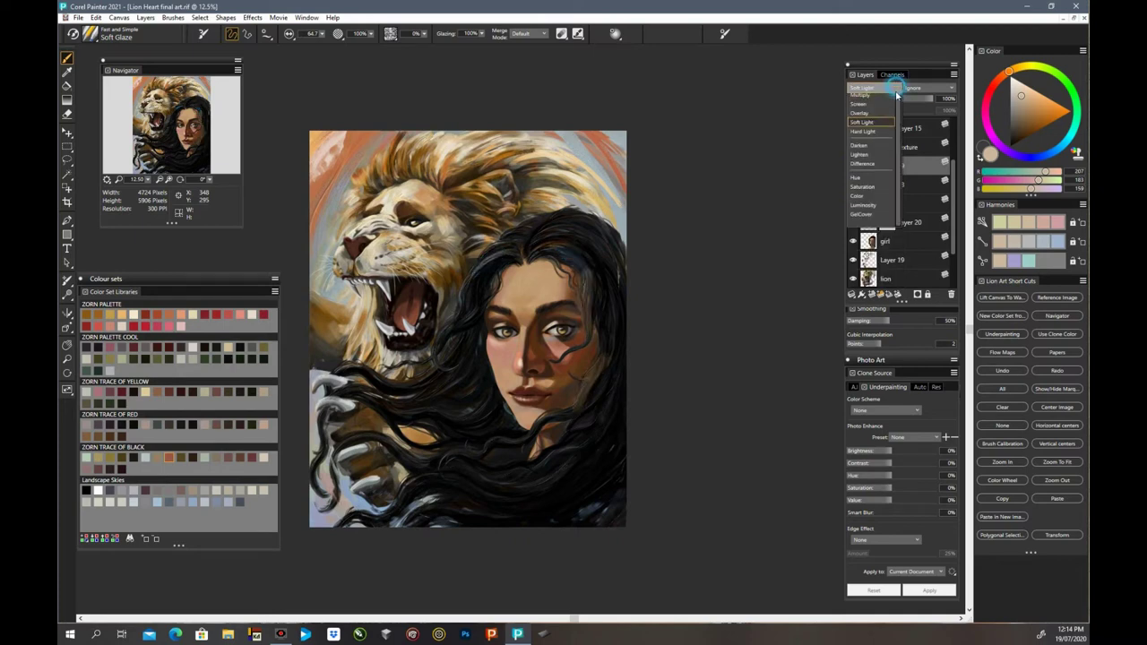
{"action": "left_click", "coordinate": [871, 163]}
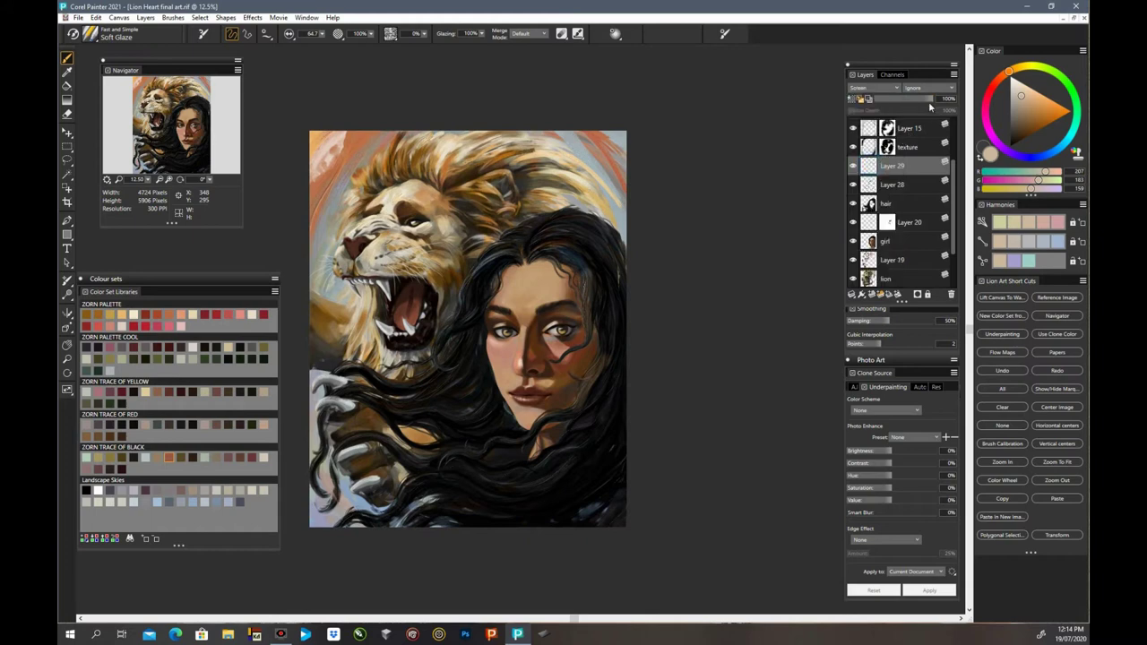
{"action": "left_click_drag", "start_coordinate": [932, 100], "coordinate": [899, 112]}
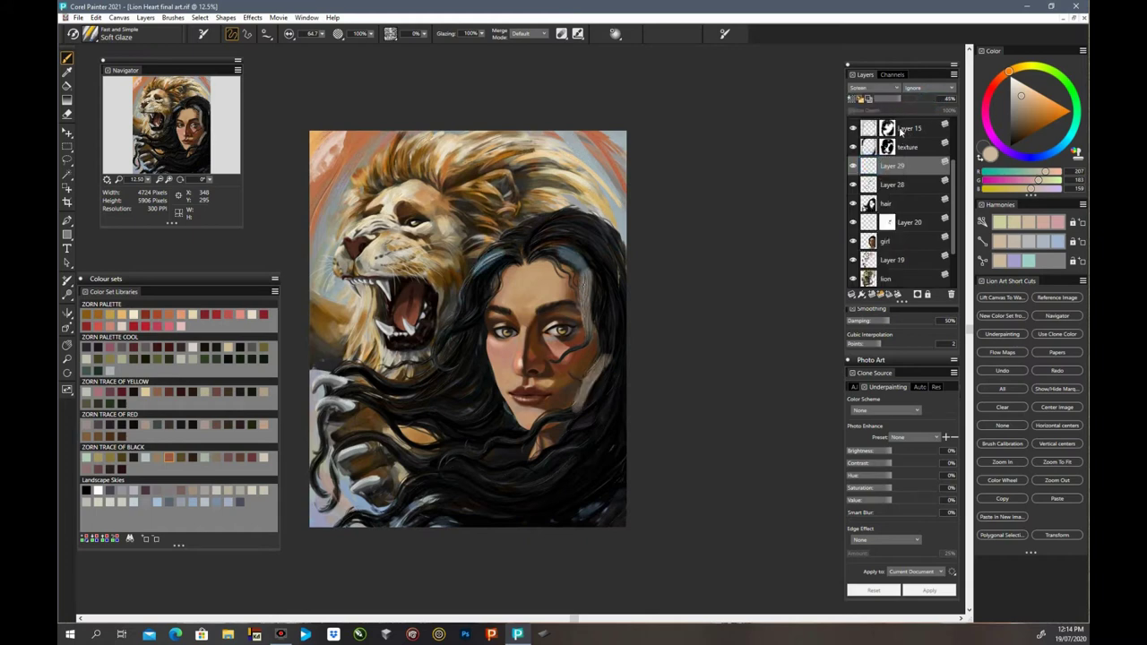
Step: Clear all the paint from Layer 29 and drop the selection
{"action": "left_click", "coordinate": [1009, 391]}
{"action": "left_click", "coordinate": [1009, 408]}
{"action": "left_click", "coordinate": [1010, 424]}
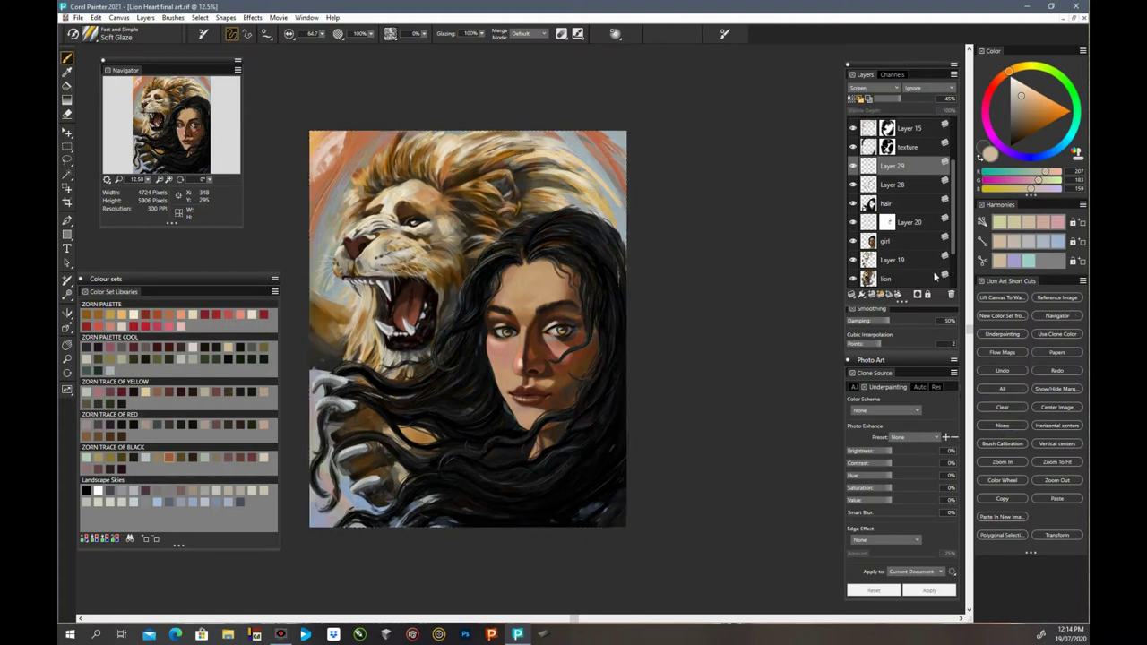
Step: Select the hair layer's content, hide the selection marquee and make Layer 29 active again
{"action": "left_click", "coordinate": [903, 205]}
{"action": "right_click", "coordinate": [903, 212]}
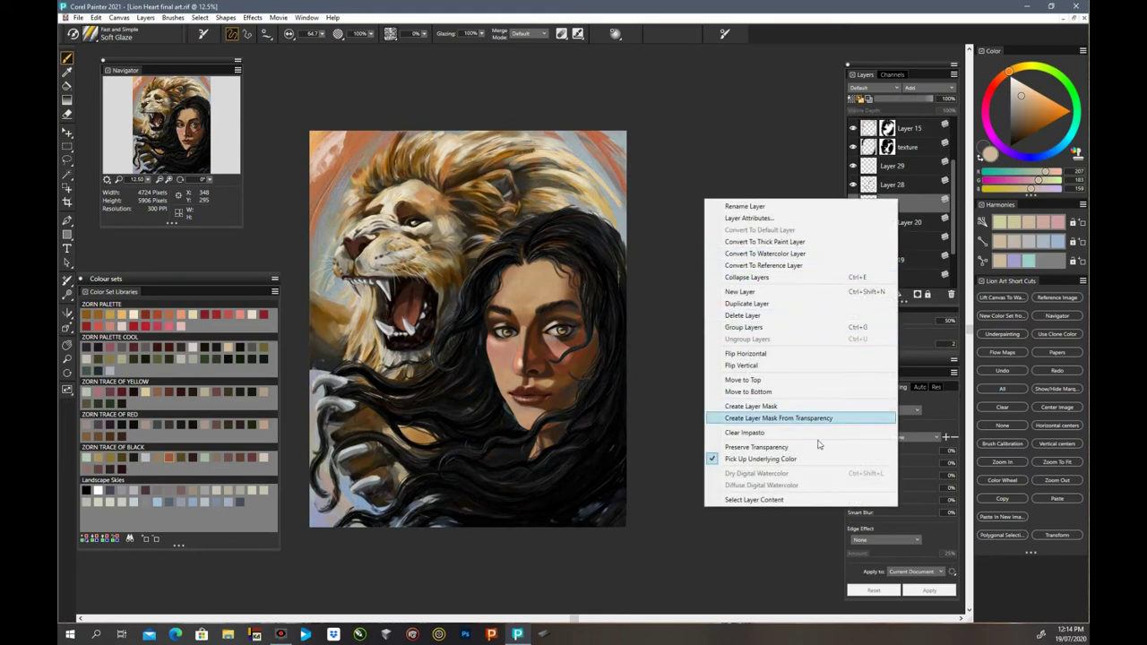
{"action": "left_click", "coordinate": [788, 499]}
{"action": "left_click", "coordinate": [1057, 391]}
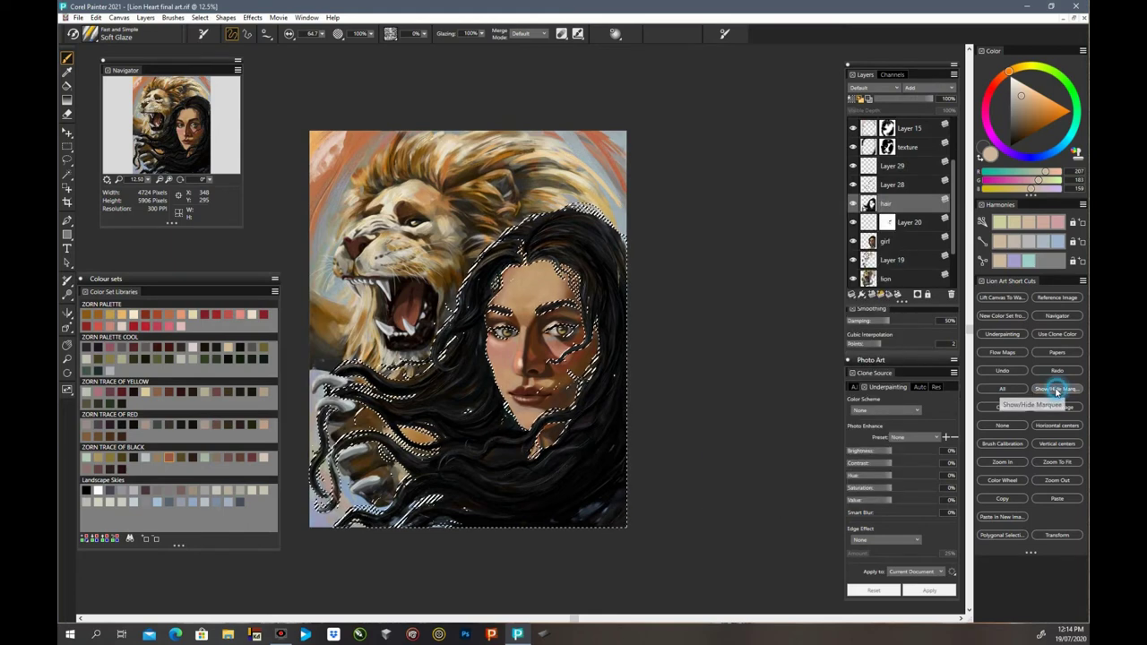
{"action": "left_click", "coordinate": [913, 168]}
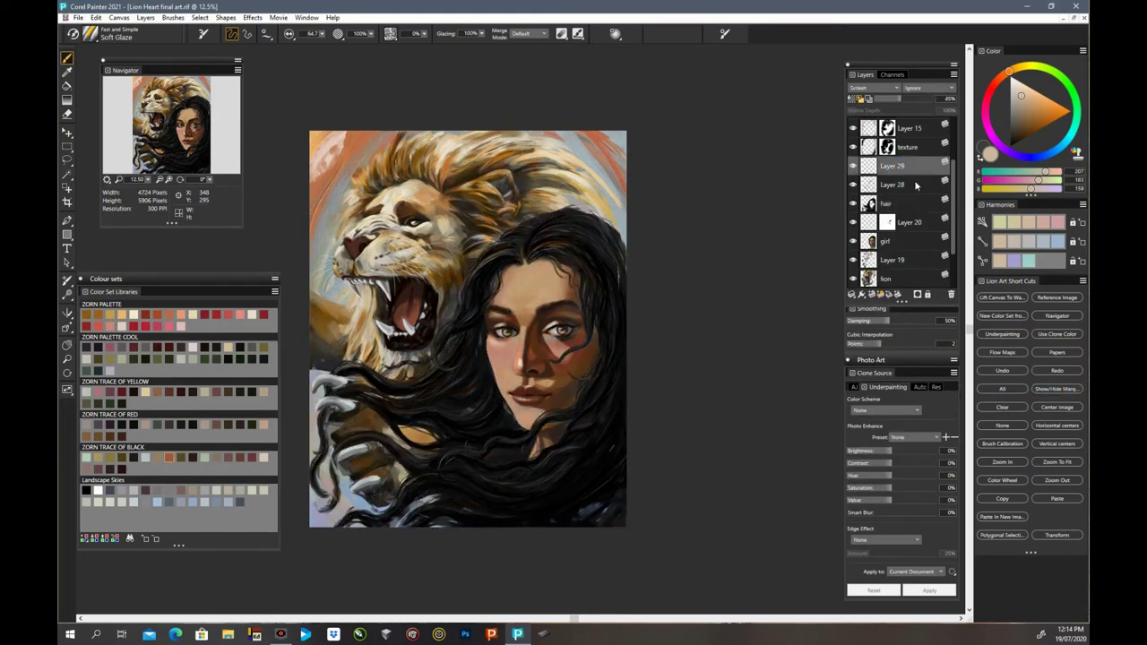
Step: Set Layer 29's opacity to 68% and glaze beige over the crown and sides of the girl's hair at brush size 213.2
{"action": "left_click_drag", "start_coordinate": [902, 99], "coordinate": [936, 98]}
{"action": "left_click", "coordinate": [322, 35]}
{"action": "left_click", "coordinate": [343, 46]}
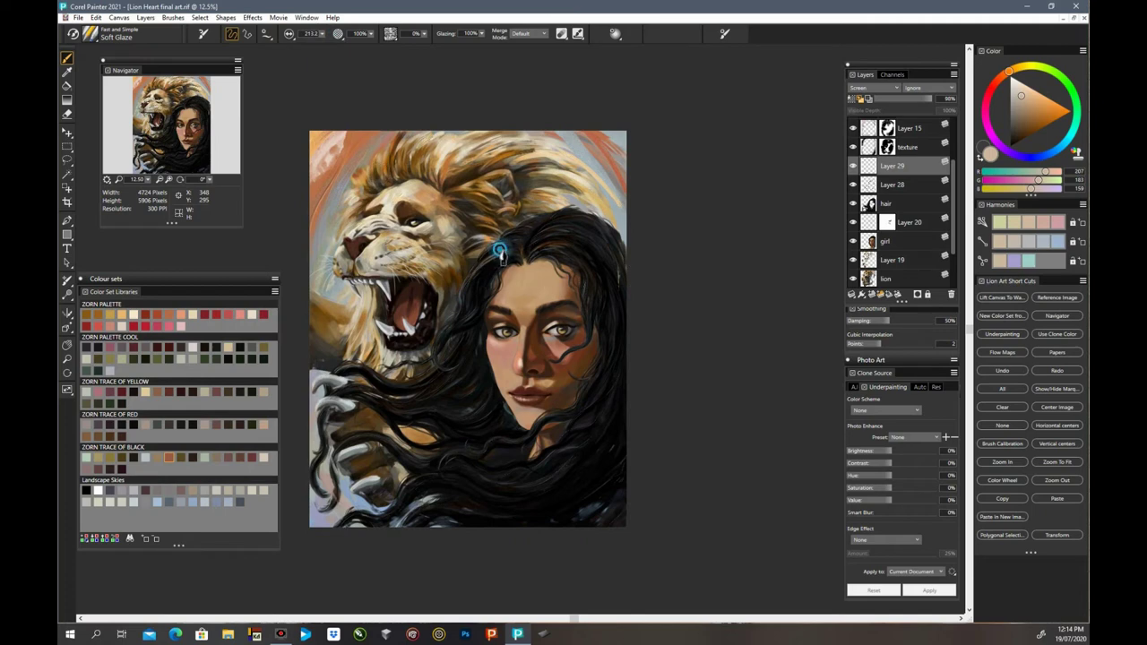
{"action": "left_click_drag", "start_coordinate": [500, 252], "coordinate": [463, 303]}
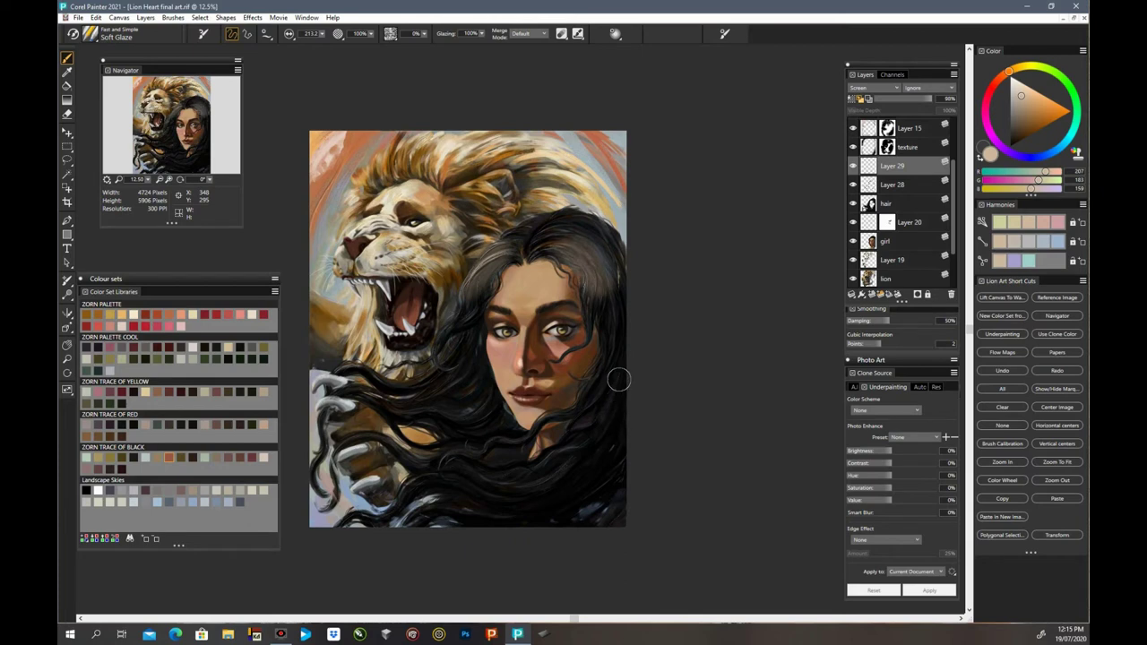
{"action": "left_click_drag", "start_coordinate": [542, 247], "coordinate": [579, 268]}
{"action": "left_click_drag", "start_coordinate": [553, 223], "coordinate": [572, 226]}
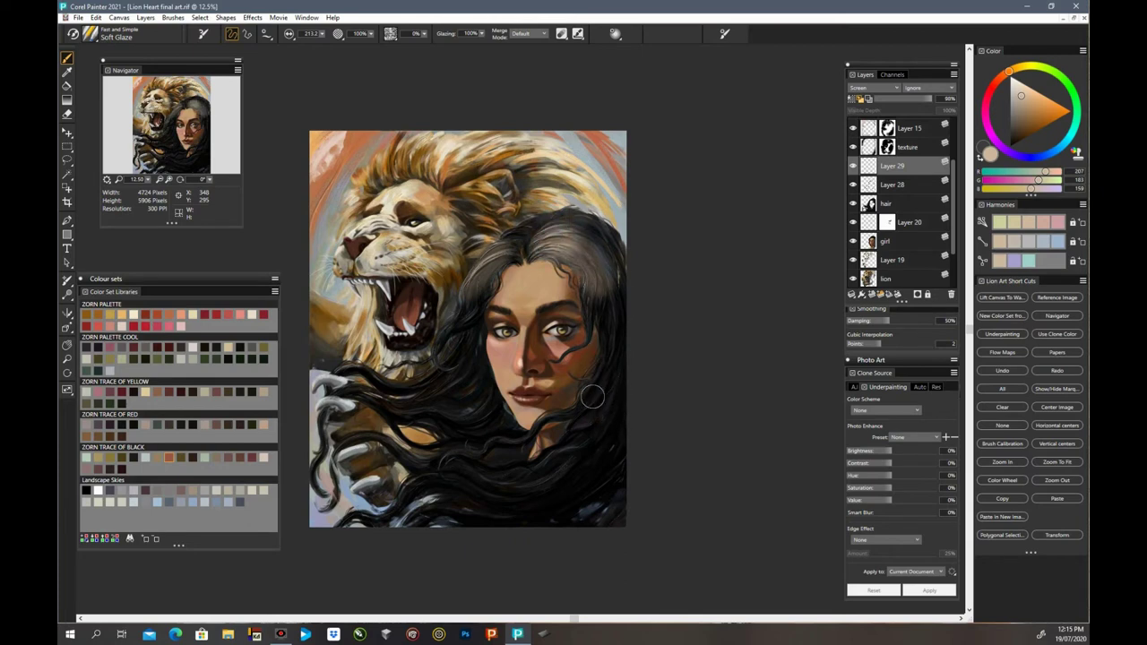
Step: Glaze the same beige over the girl's lower hair, below her face and along the strands around the lion's paw
{"action": "left_click_drag", "start_coordinate": [447, 336], "coordinate": [449, 320]}
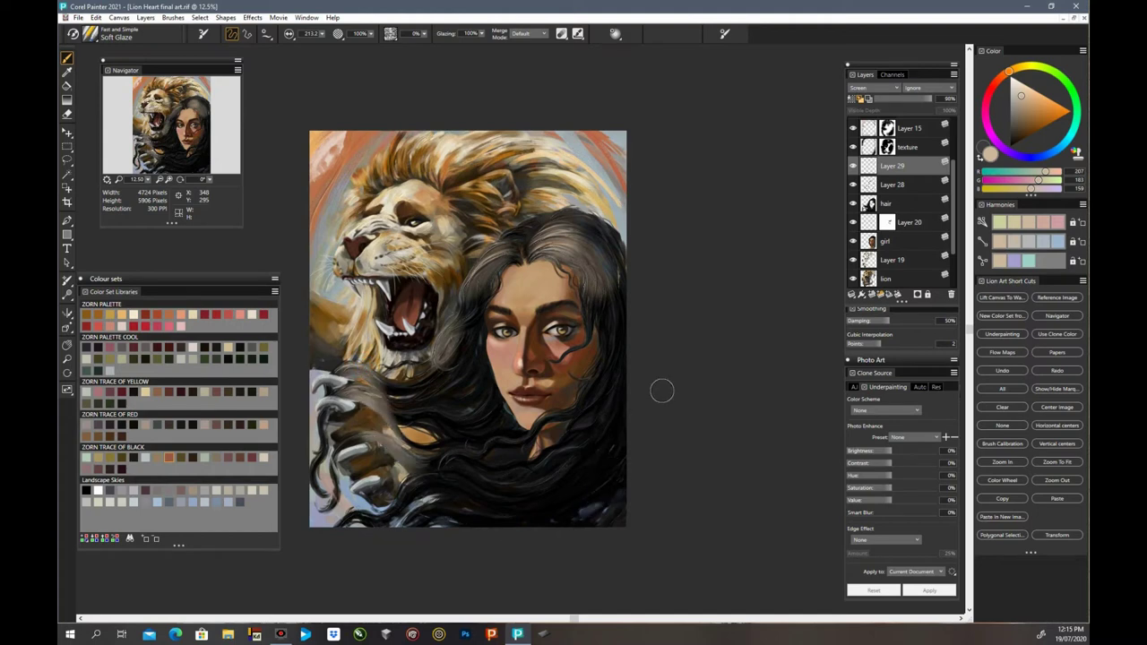
{"action": "left_click_drag", "start_coordinate": [543, 418], "coordinate": [585, 440]}
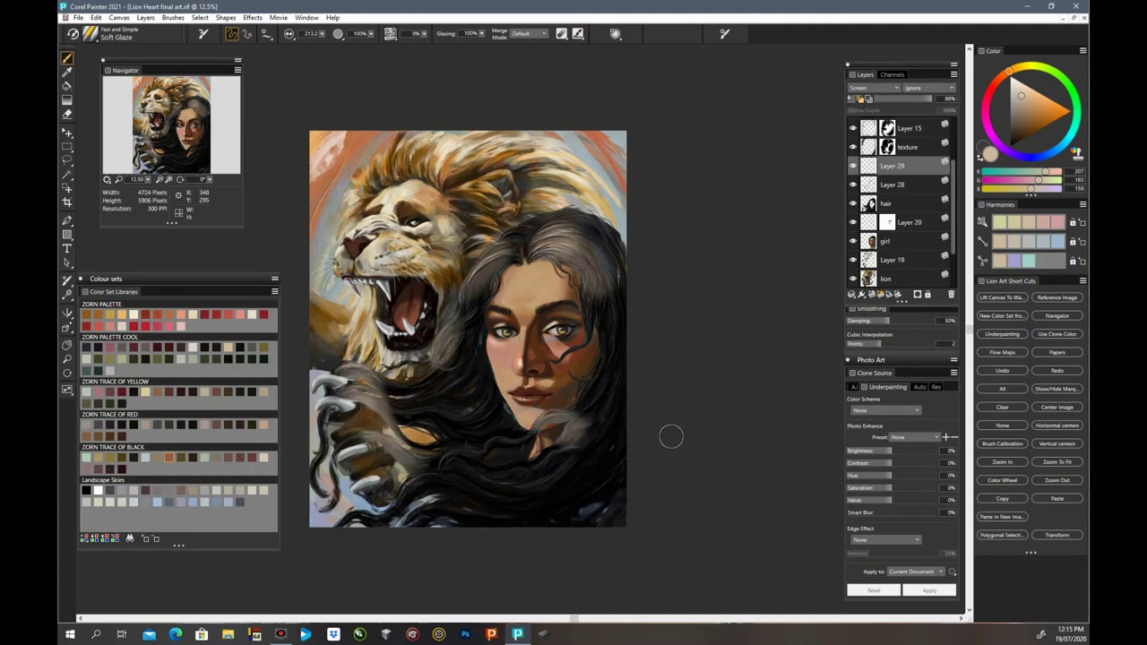
{"action": "left_click_drag", "start_coordinate": [489, 440], "coordinate": [536, 480]}
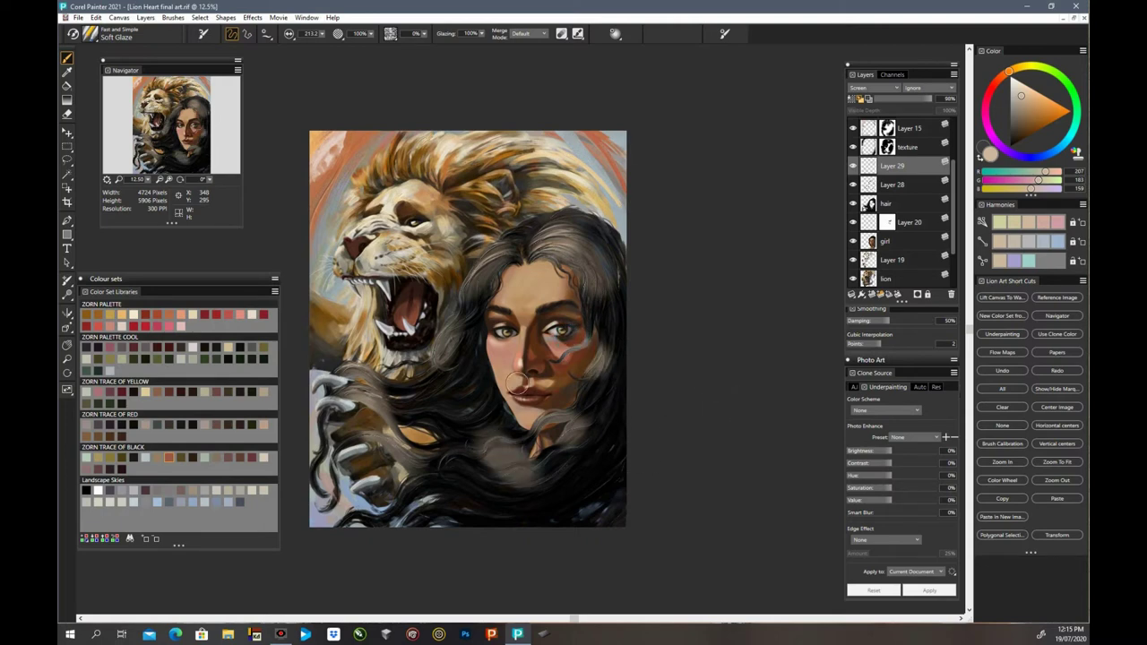
{"action": "mouse_move", "coordinate": [432, 408]}
{"action": "left_mouse_down"}
{"action": "mouse_move", "coordinate": [505, 507]}
{"action": "mouse_move", "coordinate": [545, 521]}
{"action": "left_mouse_up"}
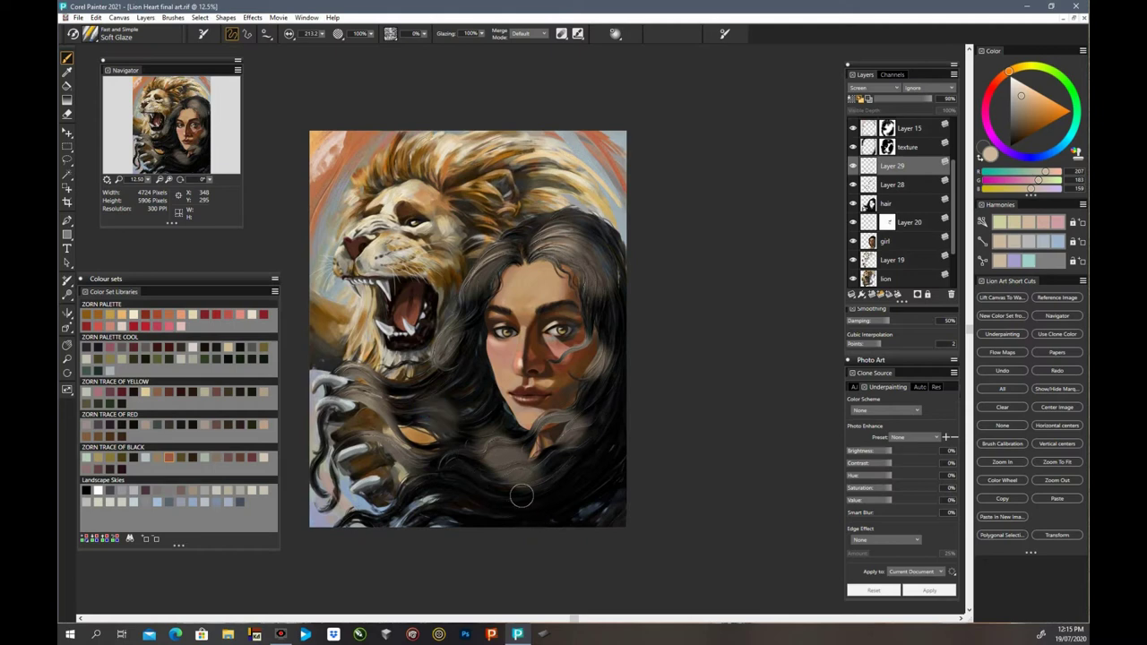
{"action": "left_click_drag", "start_coordinate": [449, 450], "coordinate": [469, 478]}
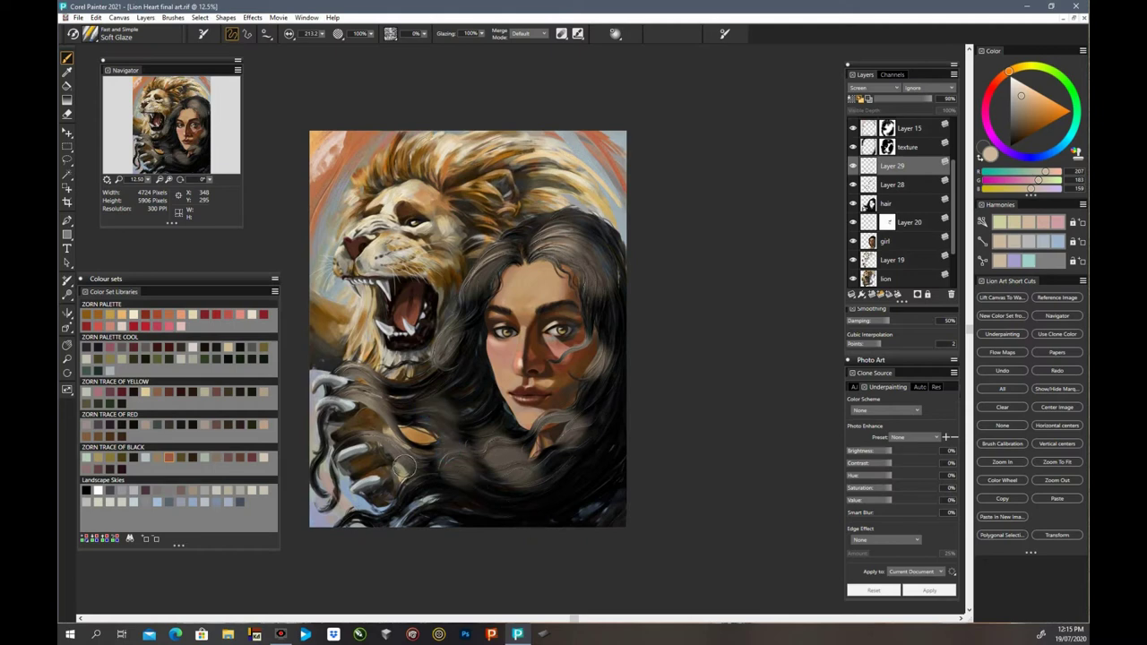
{"action": "mouse_move", "coordinate": [395, 449]}
{"action": "left_mouse_down"}
{"action": "mouse_move", "coordinate": [438, 508]}
{"action": "mouse_move", "coordinate": [538, 584]}
{"action": "left_mouse_up"}
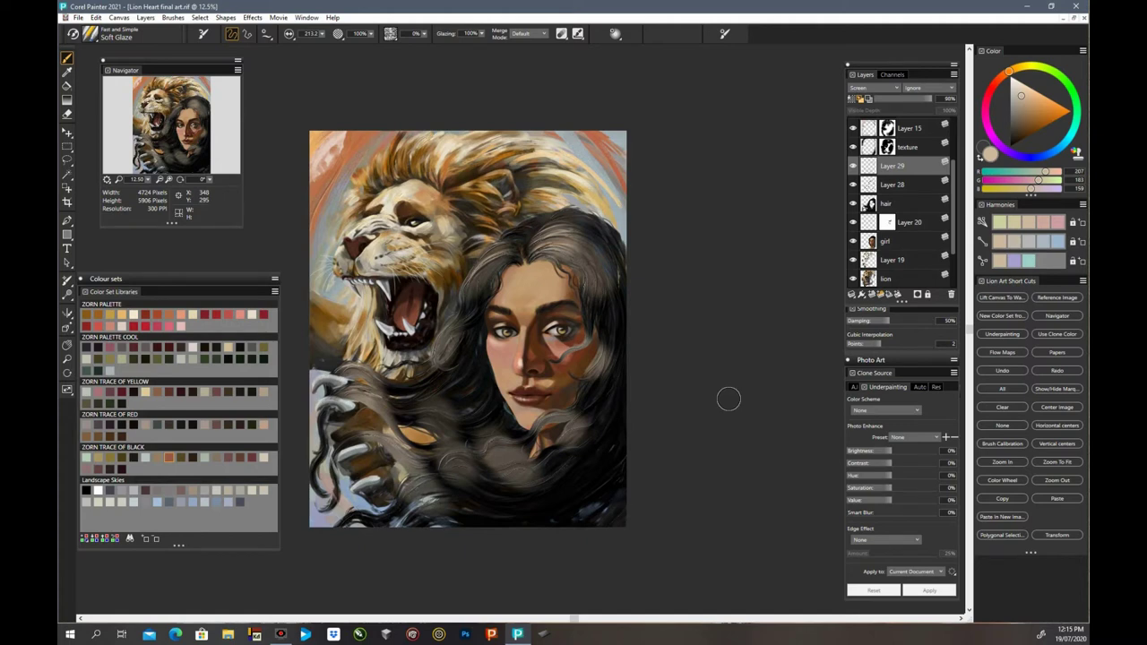
Step: Switch to the Fast and Ornate Glazing Bristle brush and set its size to 127.3
{"action": "key", "text": "ctrl+plus"}
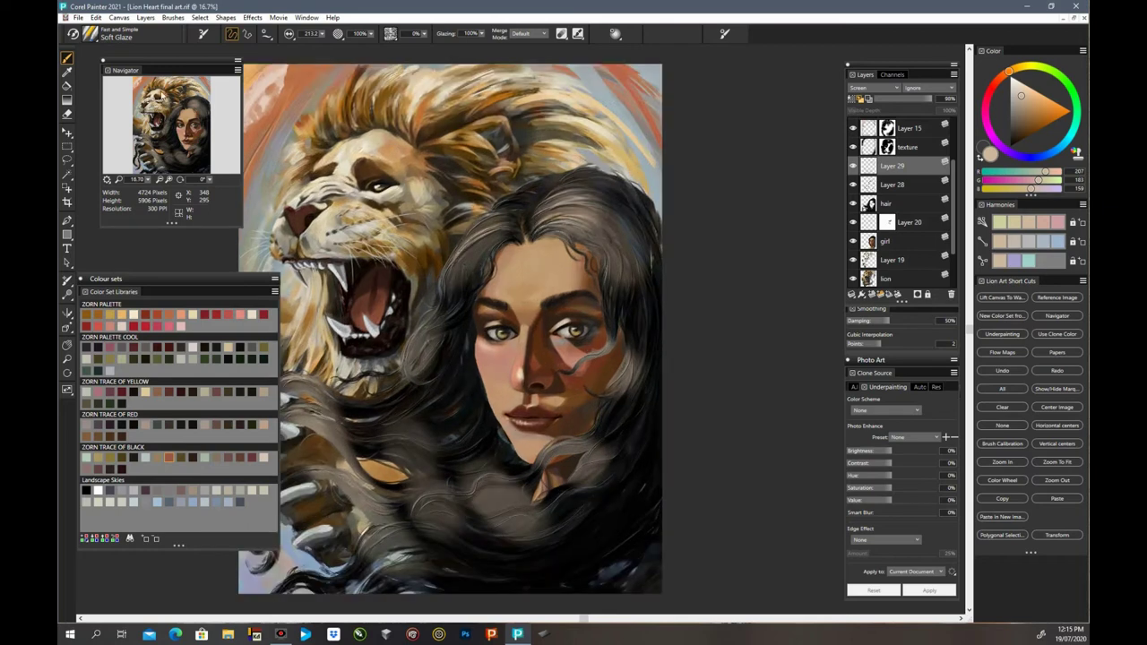
{"action": "left_click", "coordinate": [90, 33]}
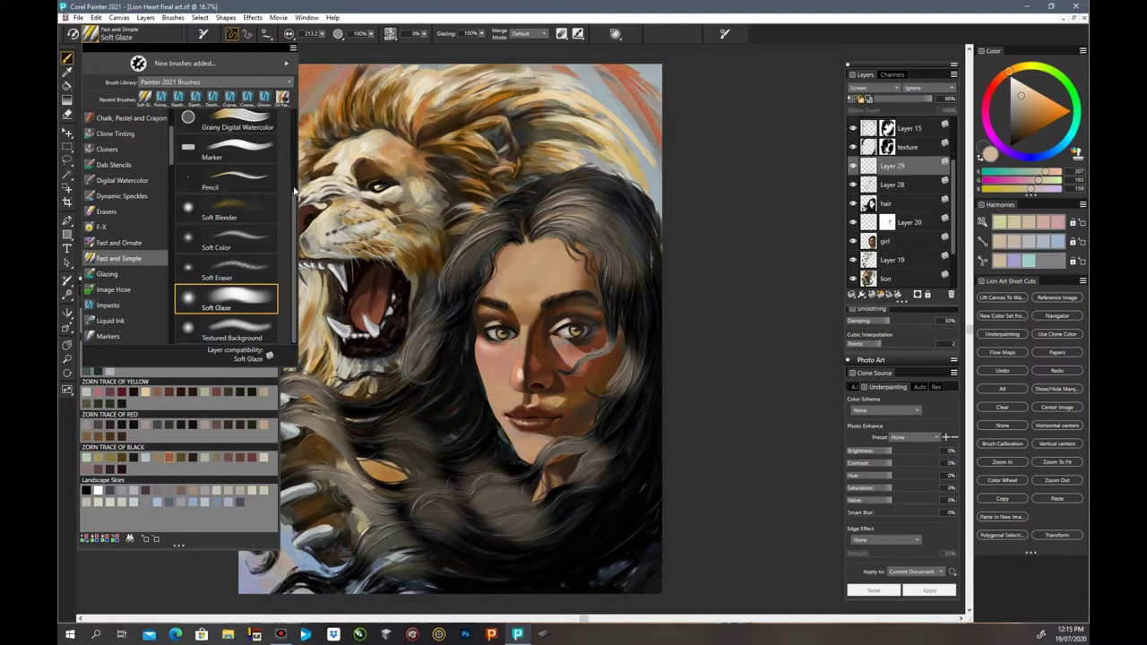
{"action": "scroll", "coordinate": [153, 180], "scroll_direction": "down", "scroll_amount": 2}
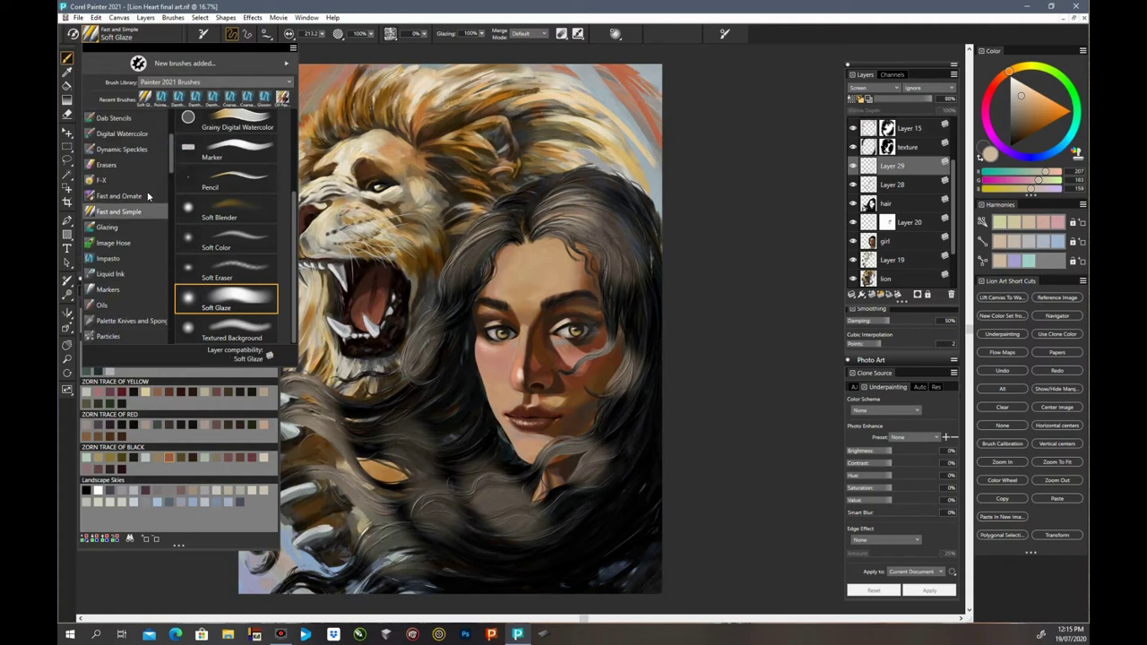
{"action": "left_click", "coordinate": [148, 195]}
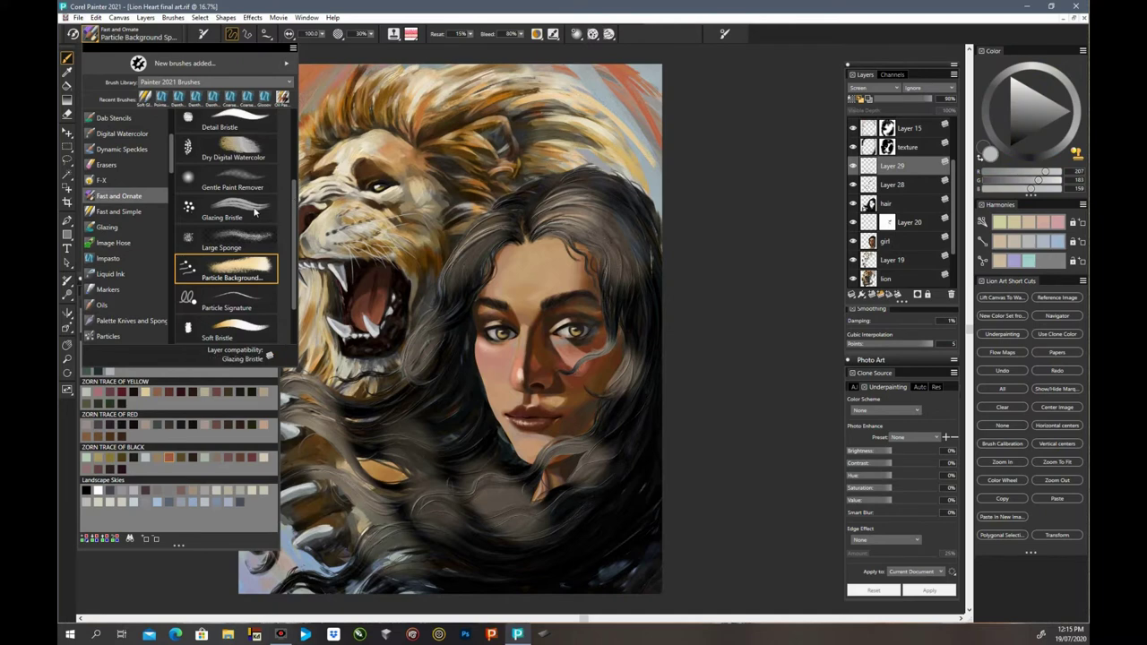
{"action": "left_click", "coordinate": [251, 208]}
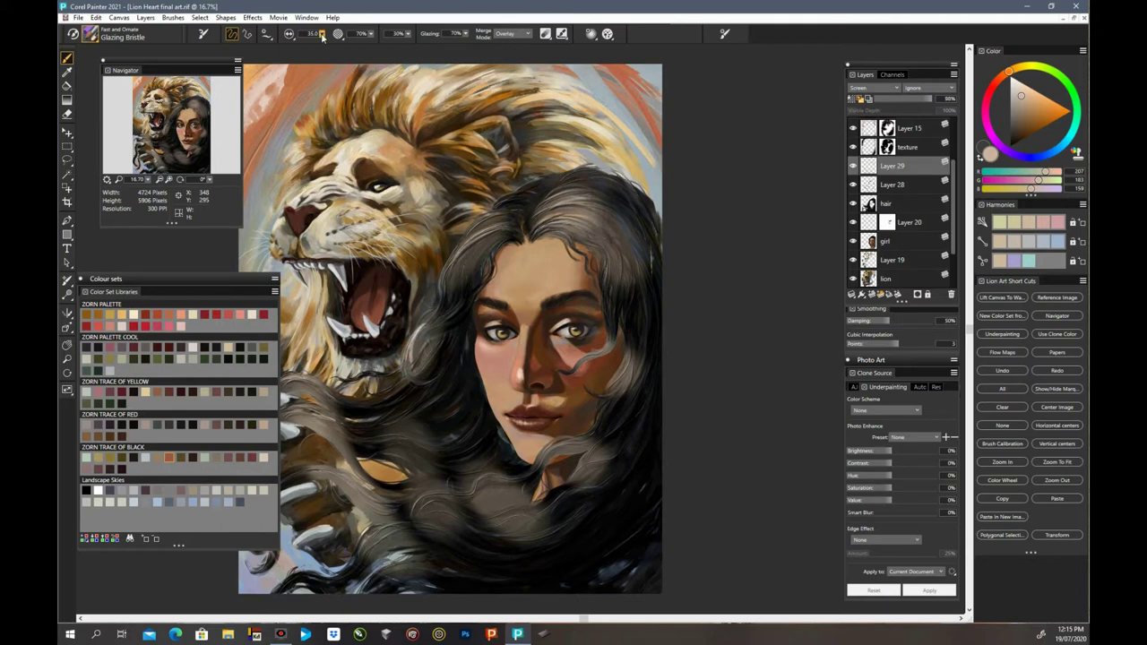
{"action": "left_click_drag", "start_coordinate": [322, 35], "coordinate": [343, 43]}
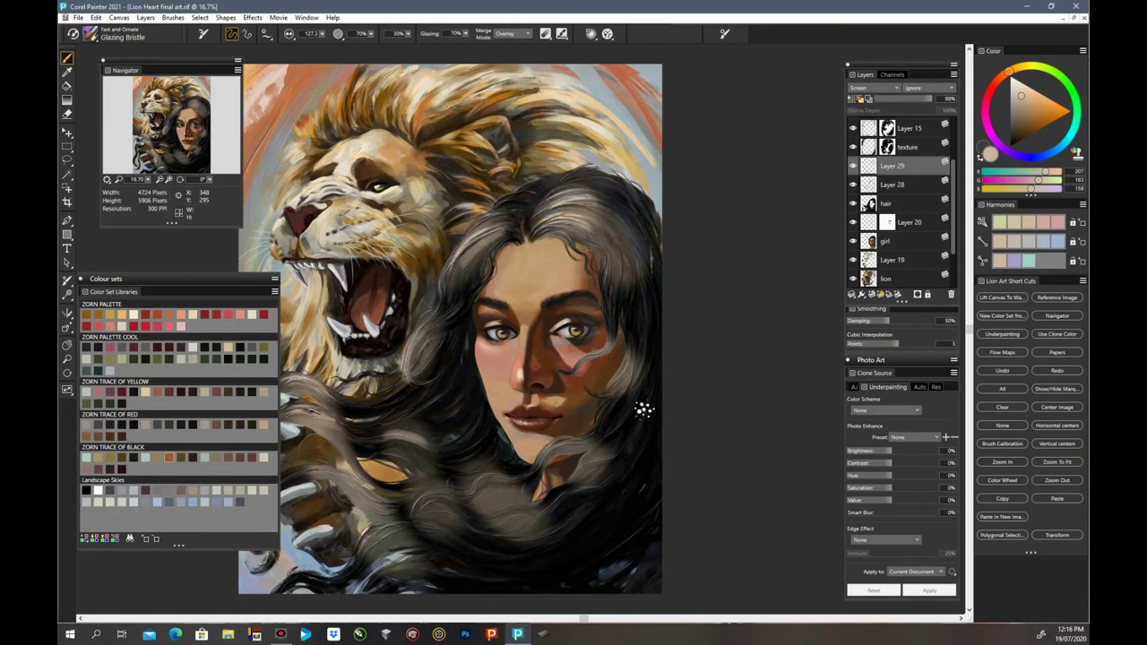
Step: Brush beige Glazing Bristle strokes along the girl's lower hair and the strands around the lion's paw on Layer 29
{"action": "key", "text": "ctrl+minus"}
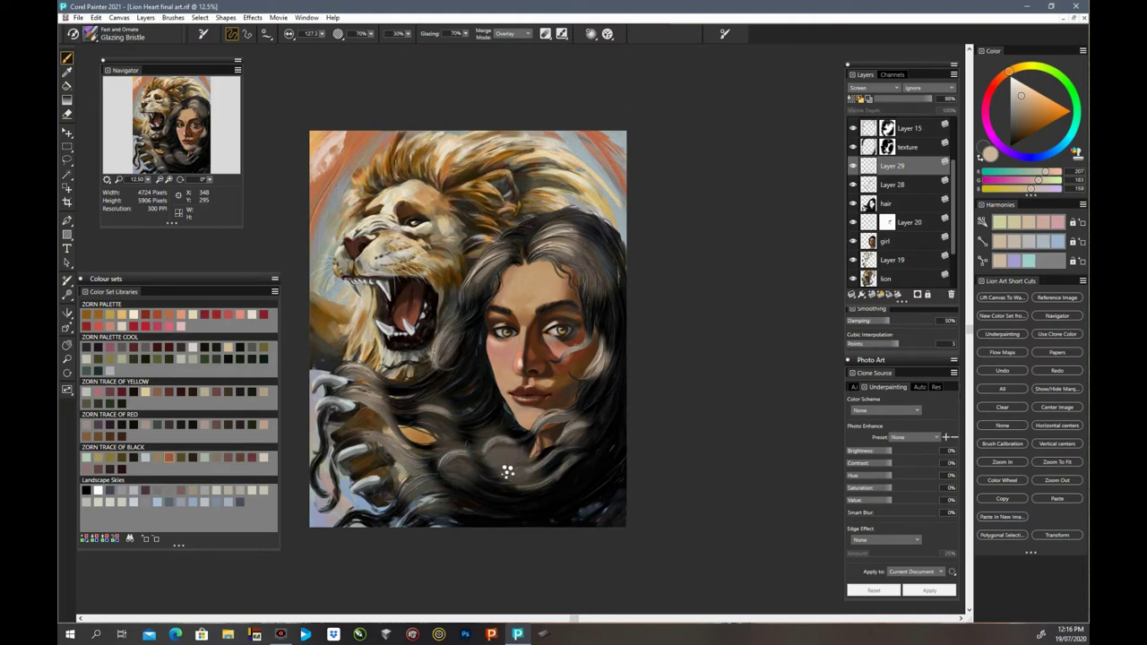
{"action": "left_click", "coordinate": [450, 471]}
{"action": "left_click_drag", "start_coordinate": [359, 439], "coordinate": [419, 474]}
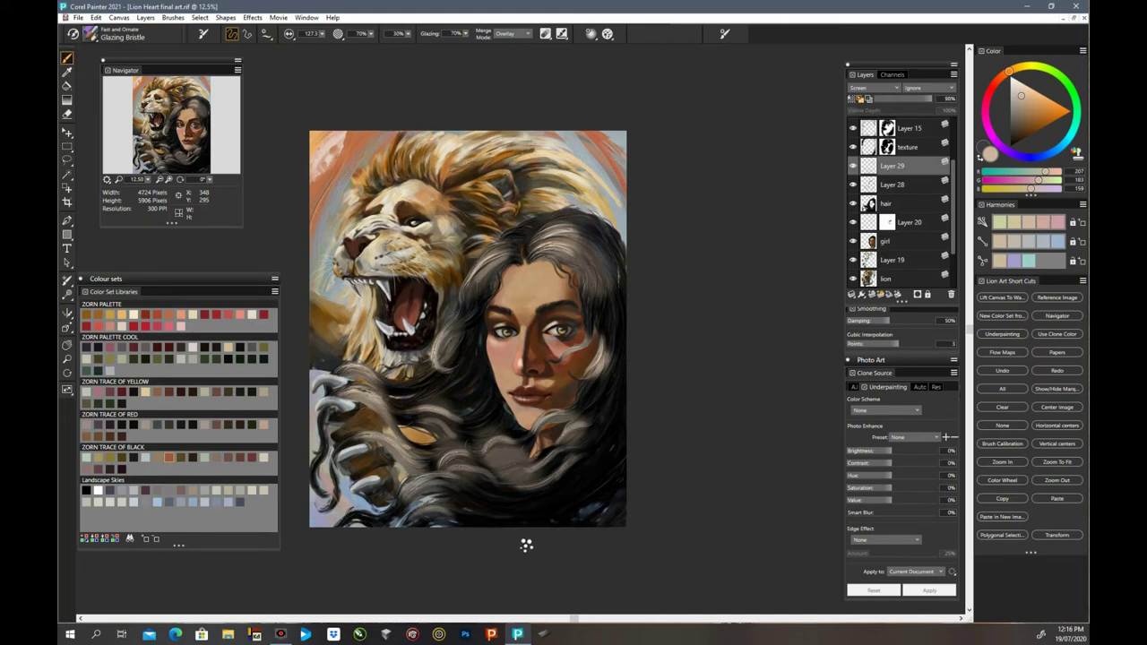
Step: Add a layer mask to Layer 29 and try to paint black into it over the lower hair with the Glazing Bristle
{"action": "left_click", "coordinate": [918, 295]}
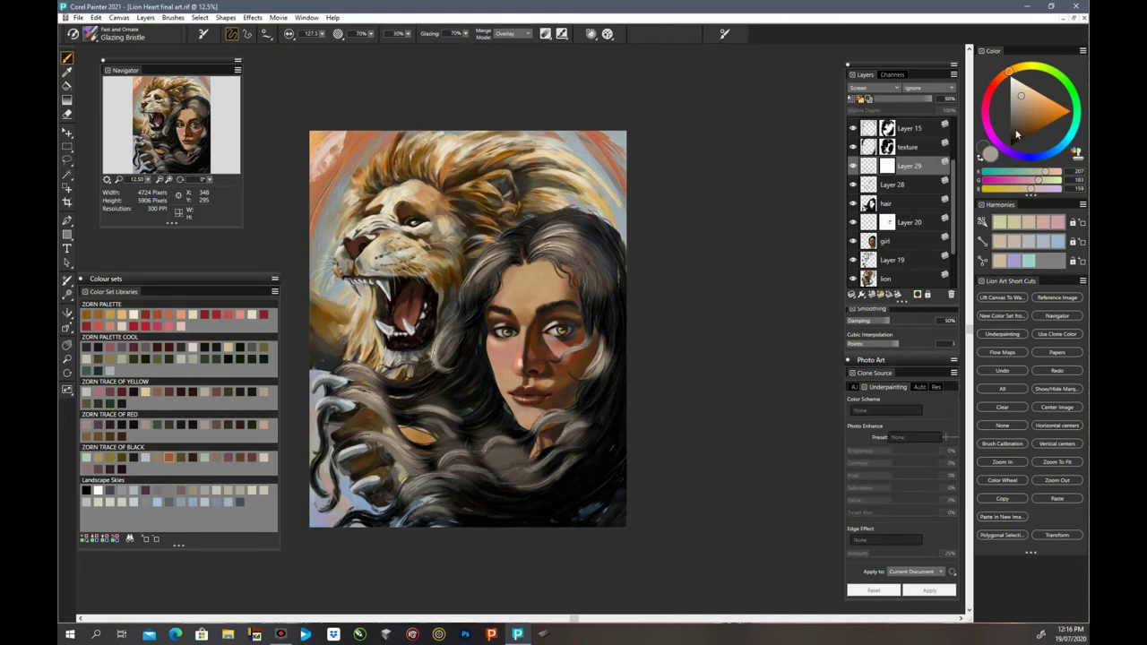
{"action": "left_click_drag", "start_coordinate": [1016, 135], "coordinate": [1012, 154]}
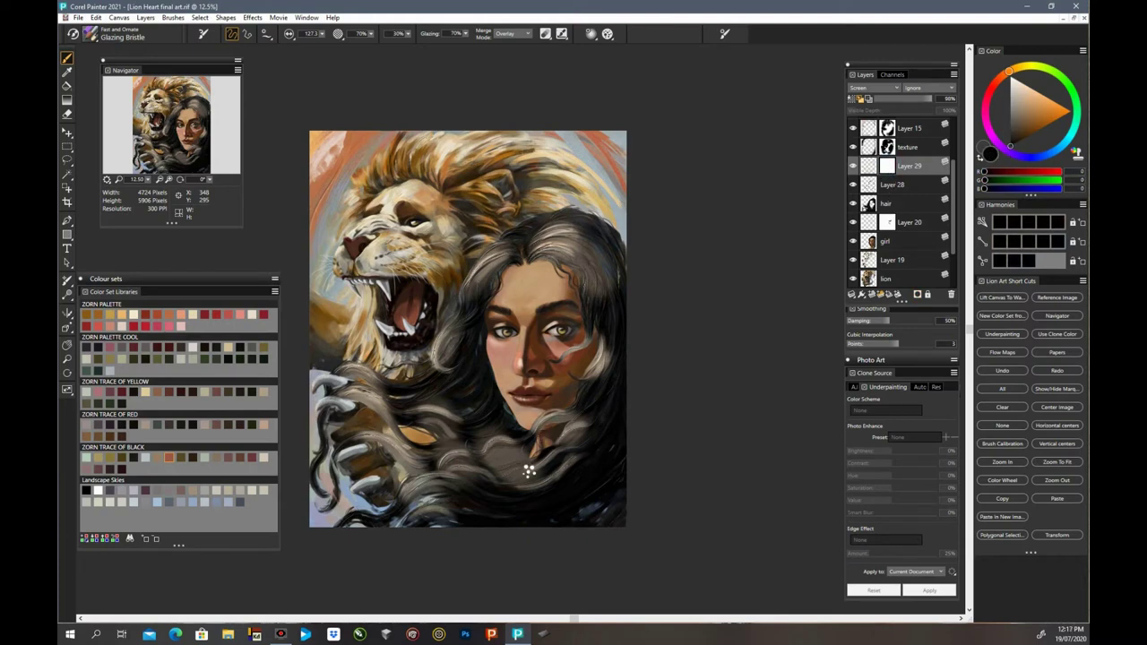
{"action": "left_click", "coordinate": [492, 456]}
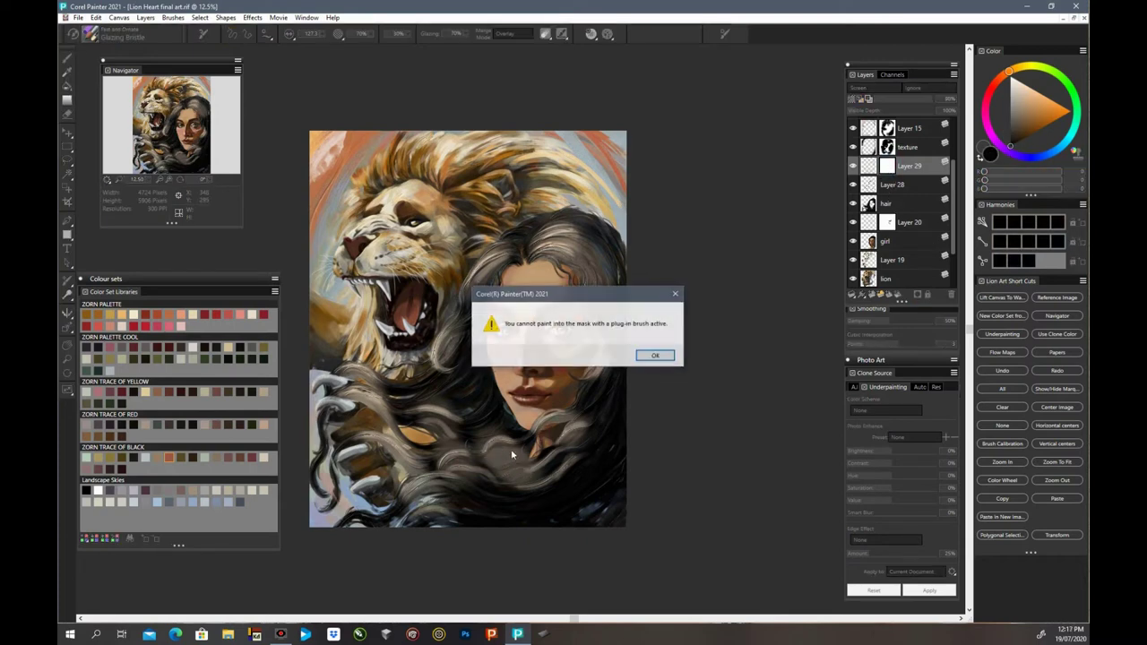
{"action": "left_click", "coordinate": [667, 358]}
Step: Switch to the Captured Bristle brush from Acrylics and Gouache and set its size to 83.0
{"action": "left_click", "coordinate": [90, 33]}
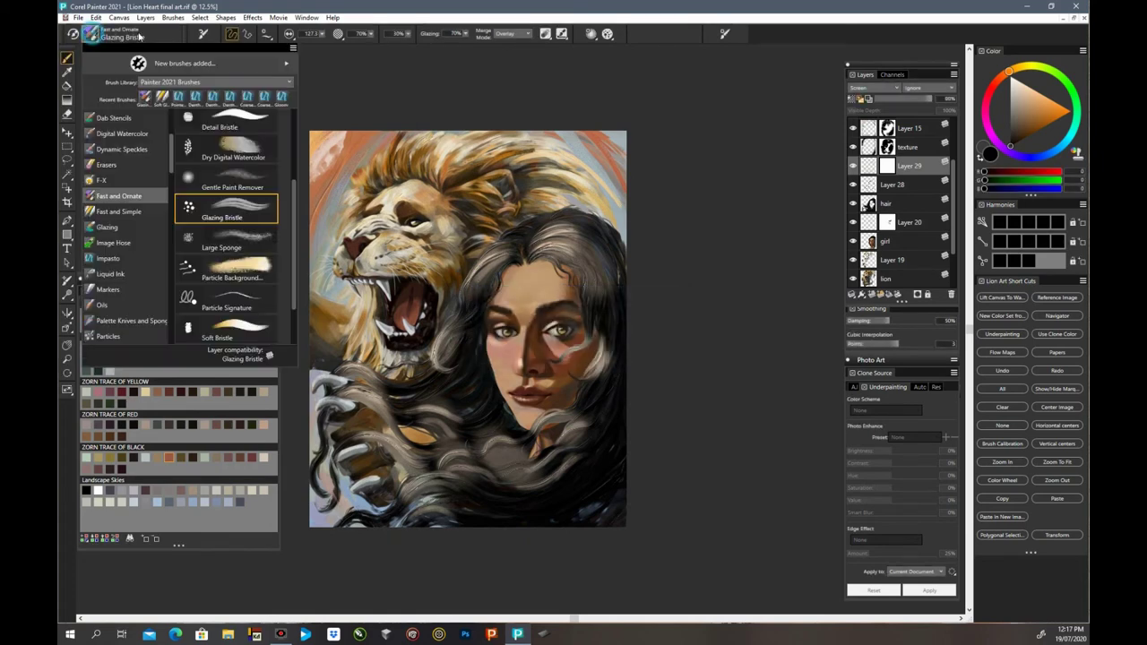
{"action": "mouse_move", "coordinate": [298, 185]}
{"action": "left_mouse_down"}
{"action": "mouse_move", "coordinate": [290, 237]}
{"action": "mouse_move", "coordinate": [291, 135]}
{"action": "left_mouse_up"}
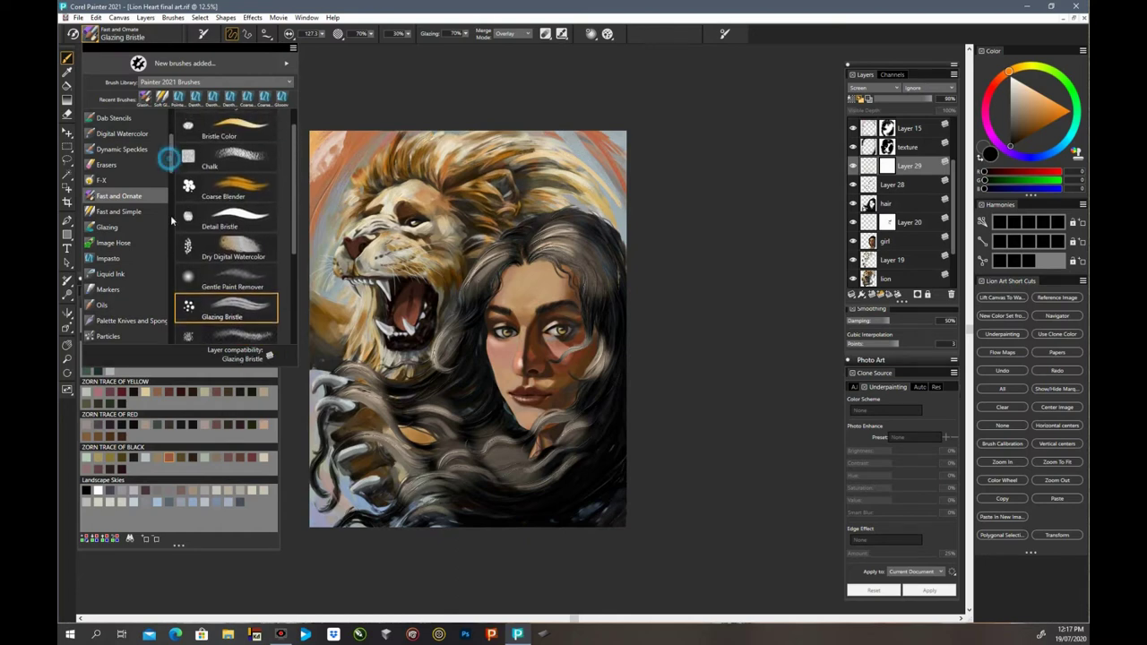
{"action": "left_click_drag", "start_coordinate": [172, 166], "coordinate": [172, 322]}
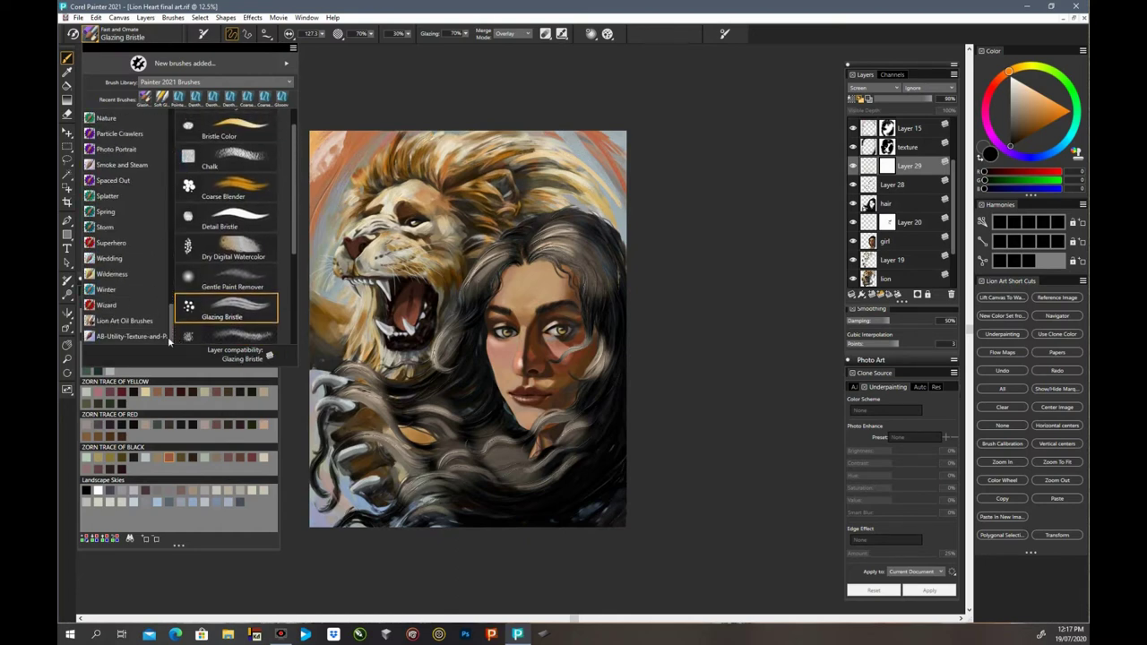
{"action": "left_click", "coordinate": [143, 320]}
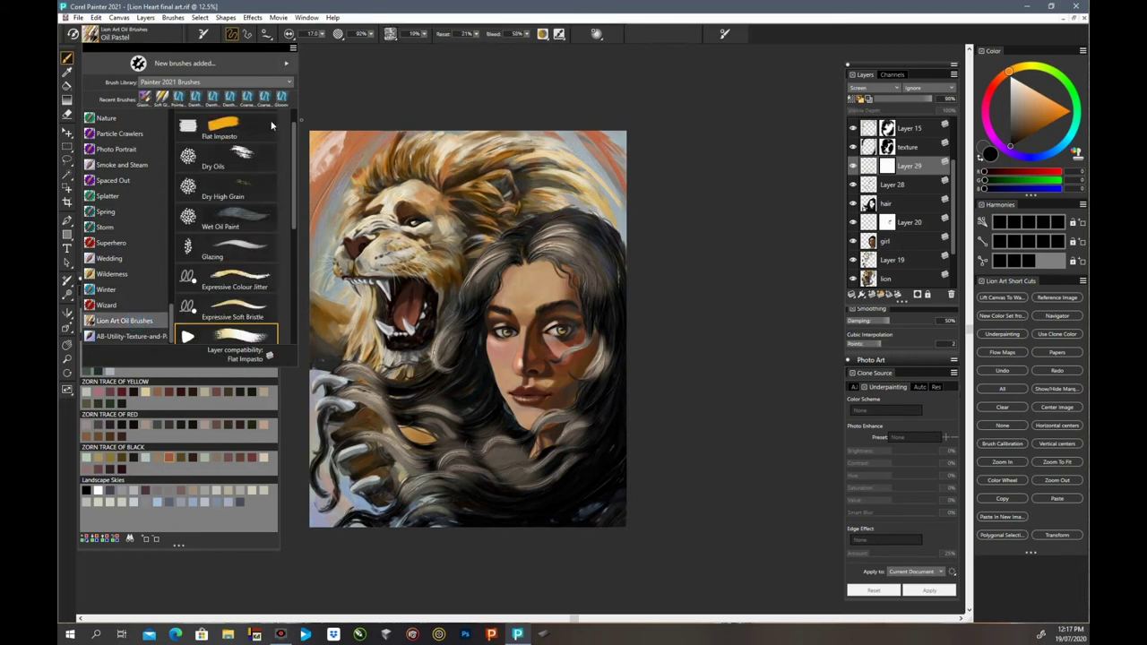
{"action": "mouse_move", "coordinate": [293, 216]}
{"action": "left_mouse_down"}
{"action": "mouse_move", "coordinate": [294, 332]}
{"action": "mouse_move", "coordinate": [294, 186]}
{"action": "left_mouse_up"}
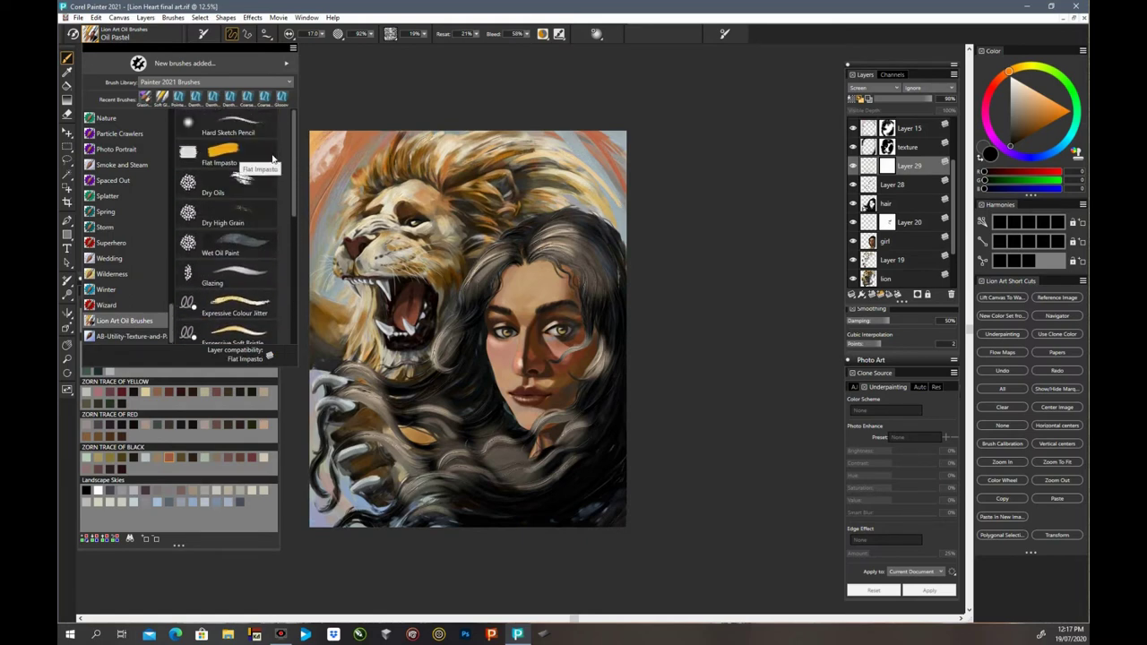
{"action": "left_click_drag", "start_coordinate": [174, 318], "coordinate": [174, 115]}
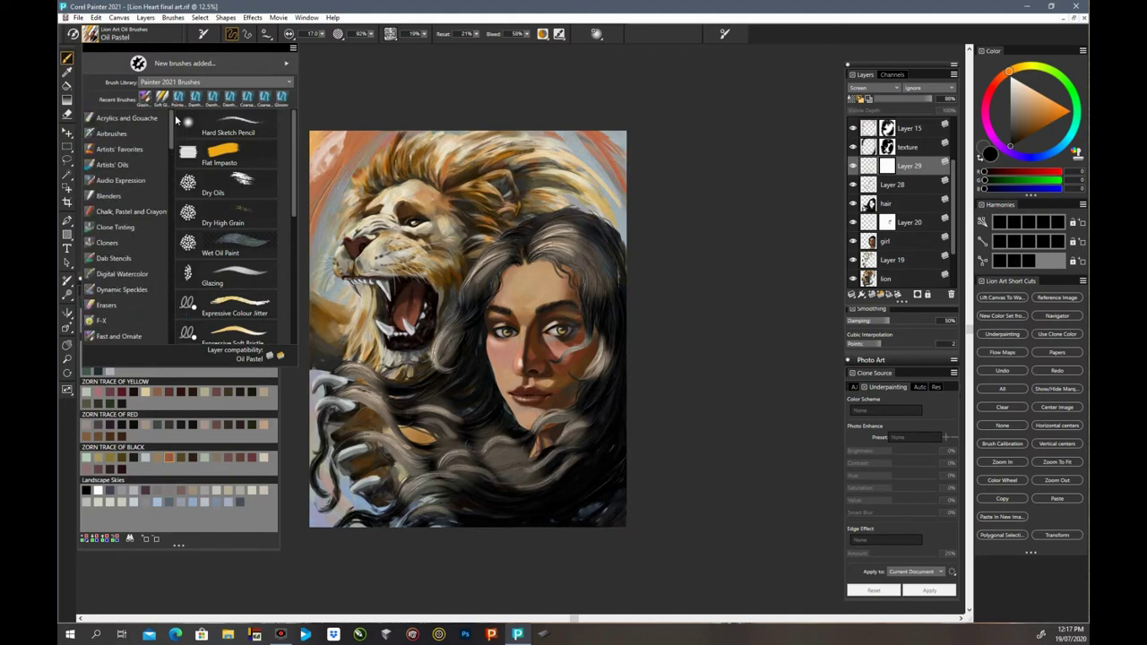
{"action": "left_click", "coordinate": [130, 120]}
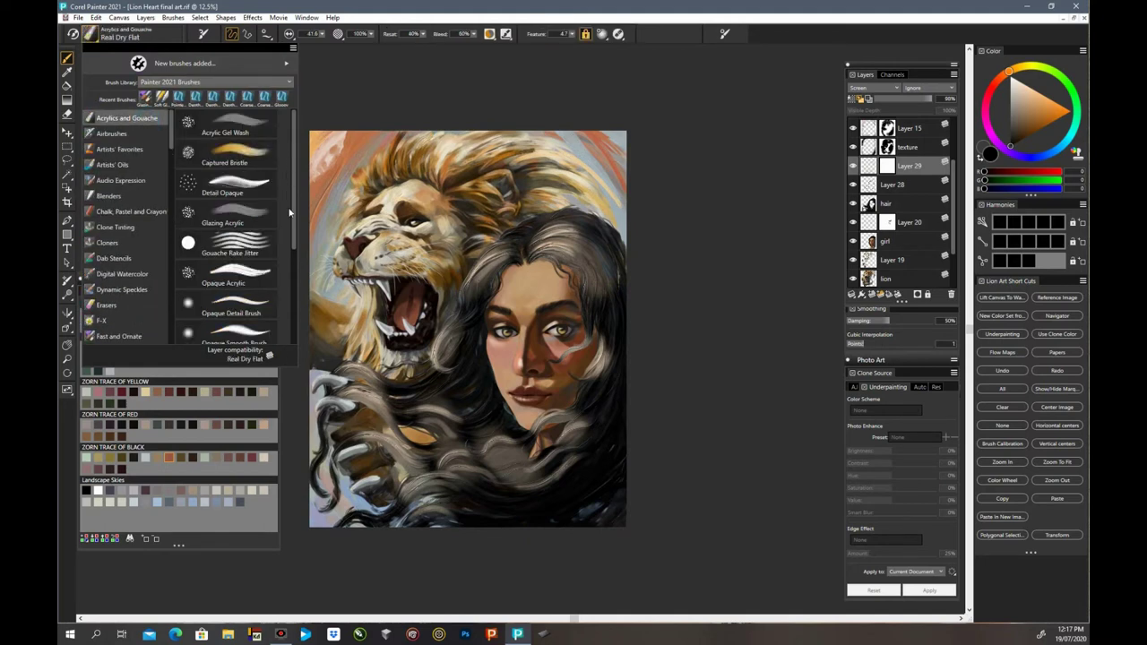
{"action": "scroll", "coordinate": [294, 197], "scroll_direction": "down", "scroll_amount": 1}
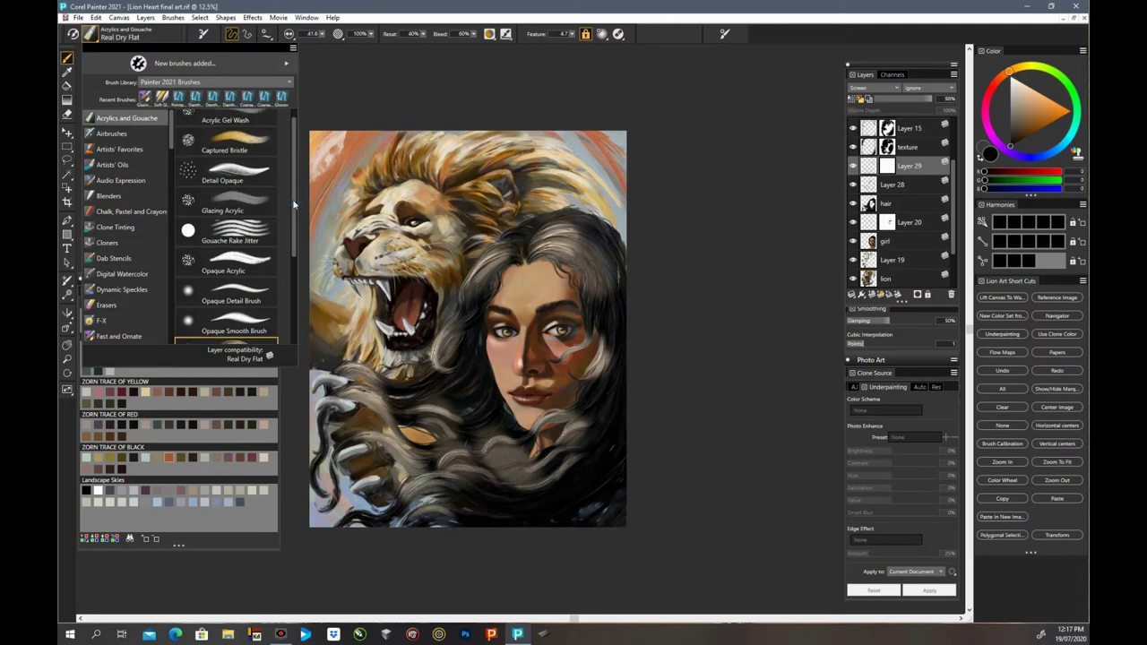
{"action": "left_click", "coordinate": [231, 144]}
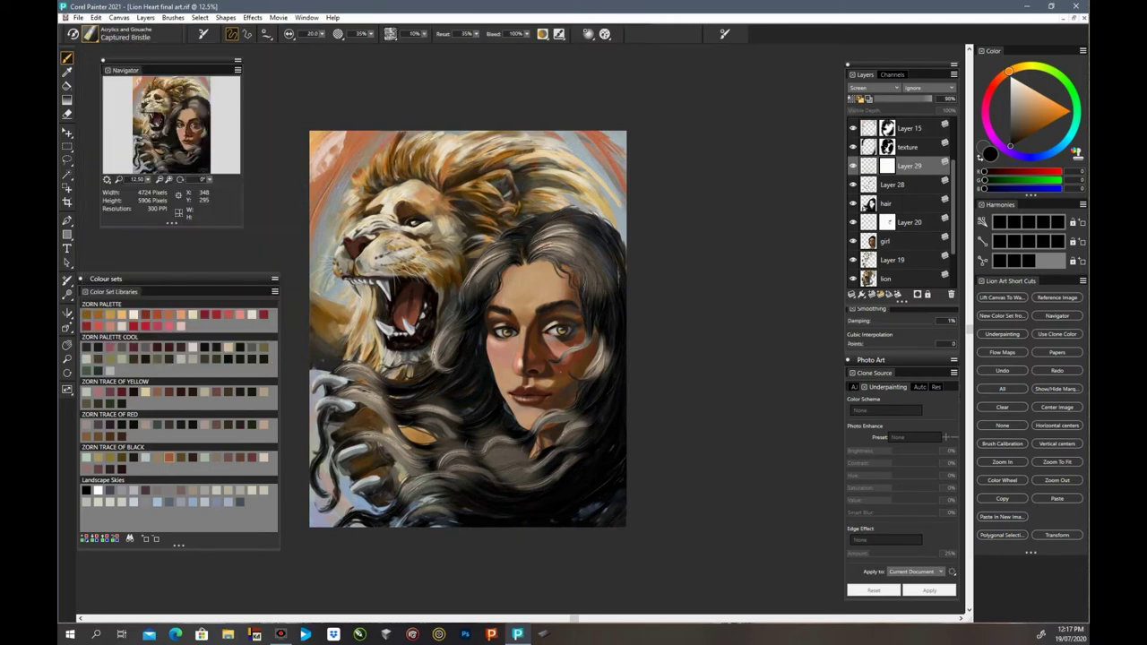
{"action": "left_click_drag", "start_coordinate": [321, 35], "coordinate": [349, 45]}
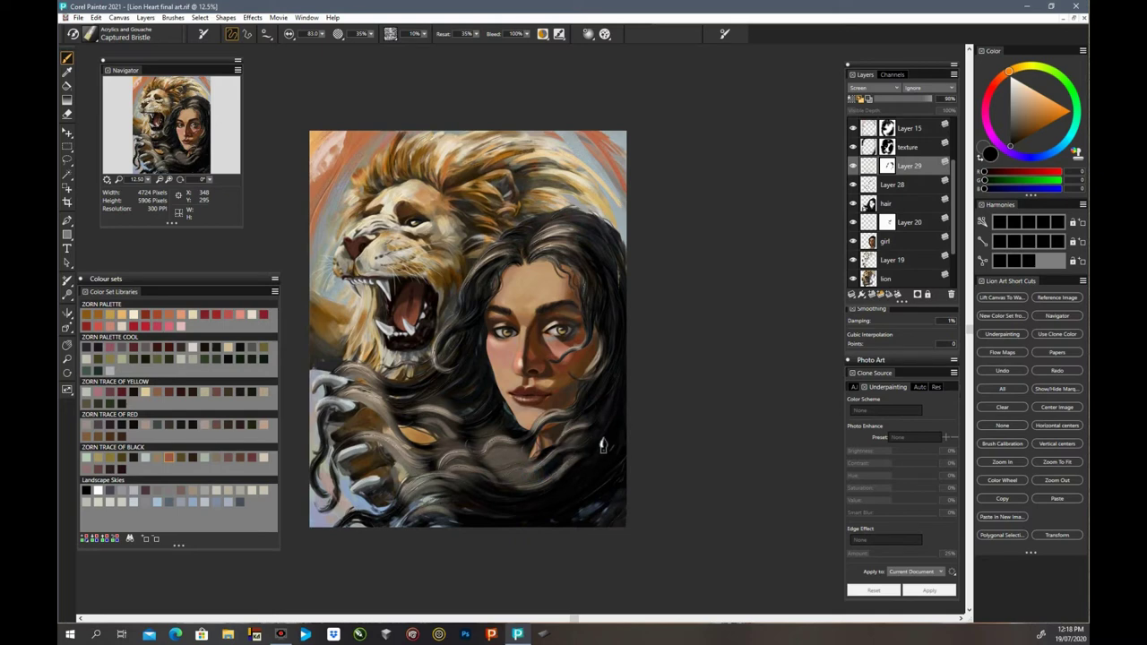
Step: Paint black into Layer 29's mask over the hair to cut back the glaze, and compare the painting with the layer hidden and shown
{"action": "left_click_drag", "start_coordinate": [525, 475], "coordinate": [567, 466]}
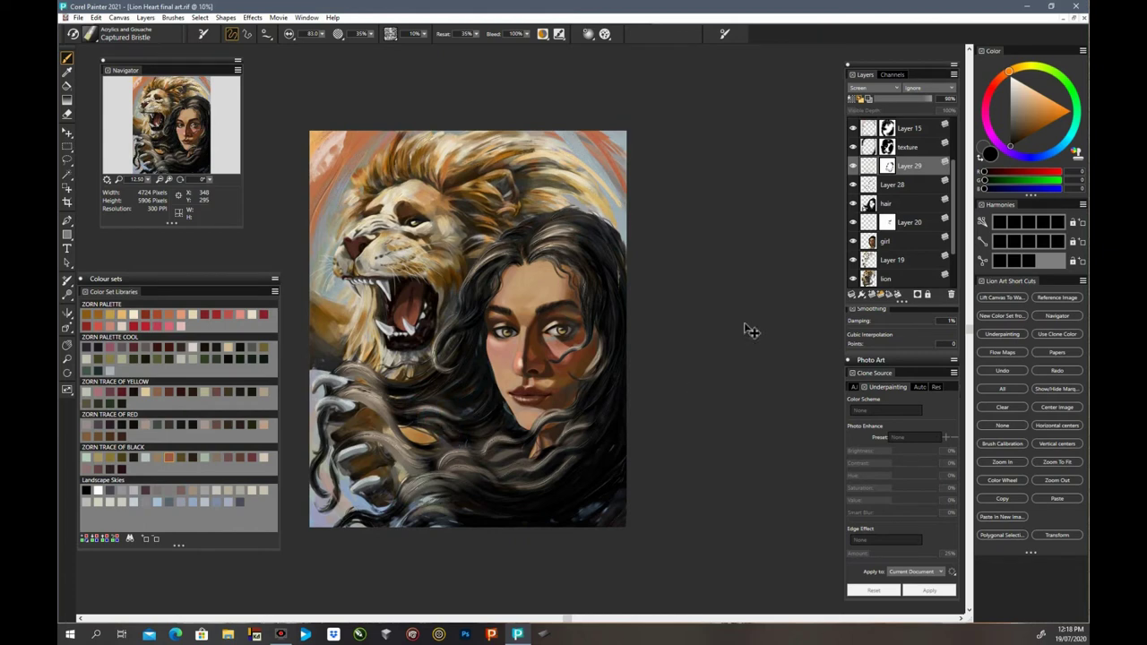
{"action": "key", "text": "ctrl+minus"}
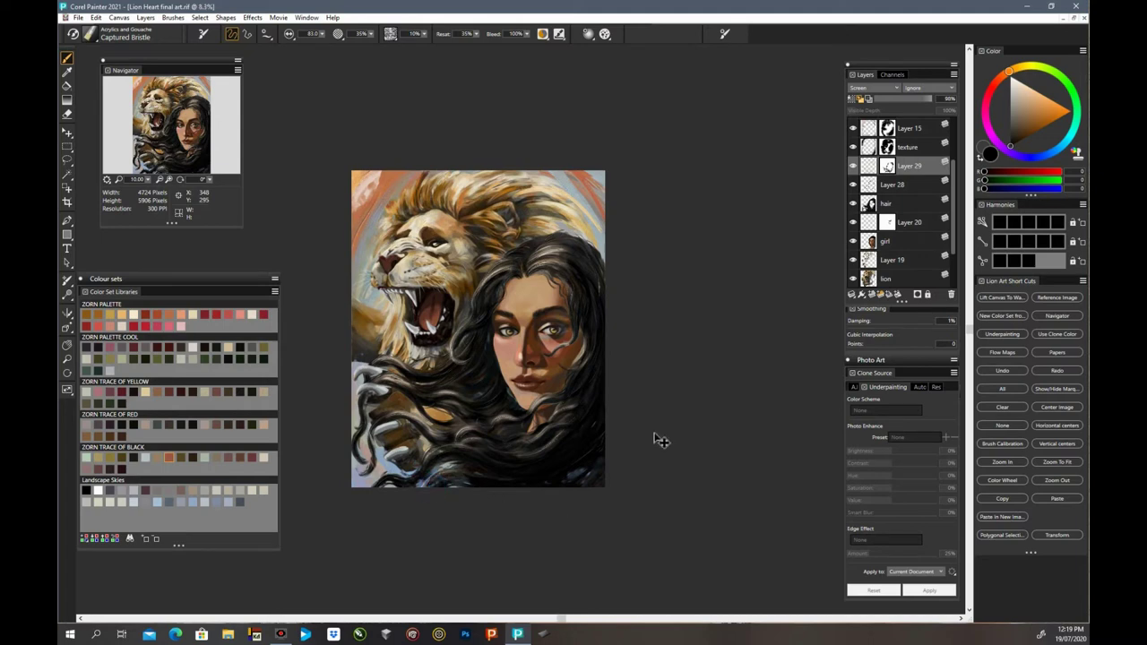
{"action": "key", "text": "ctrl+minus"}
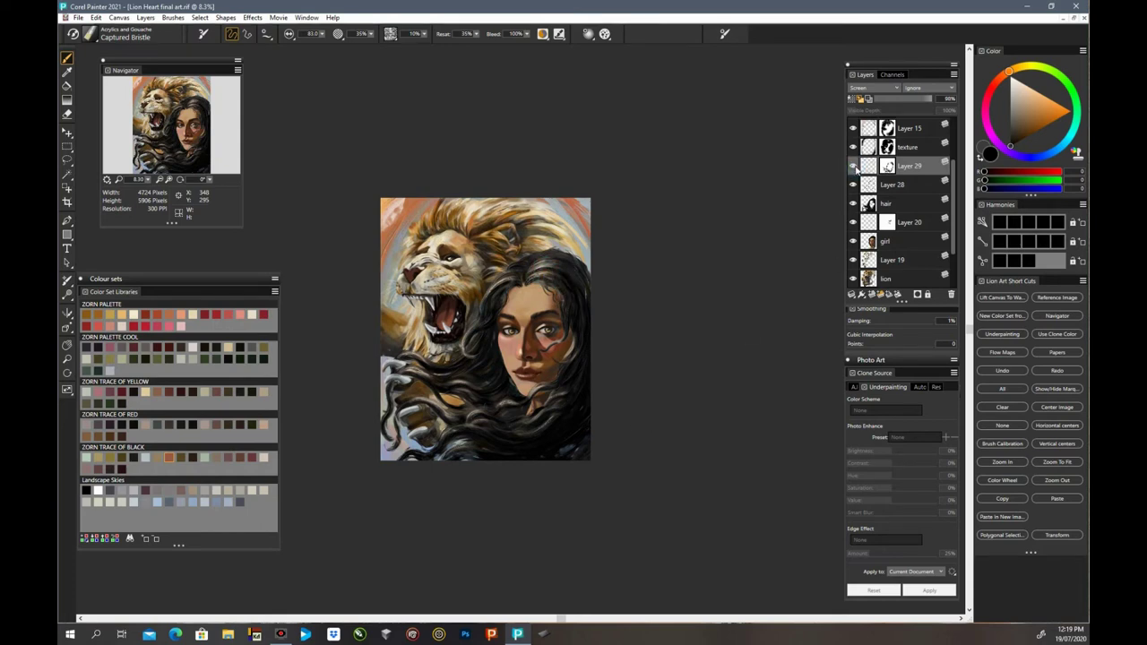
{"action": "left_click", "coordinate": [854, 166]}
{"action": "left_click", "coordinate": [854, 167]}
Step: Make Layer 29's content active instead of its mask and set the paint colour to tan, RGB 177, 141, 103
{"action": "left_click", "coordinate": [872, 167]}
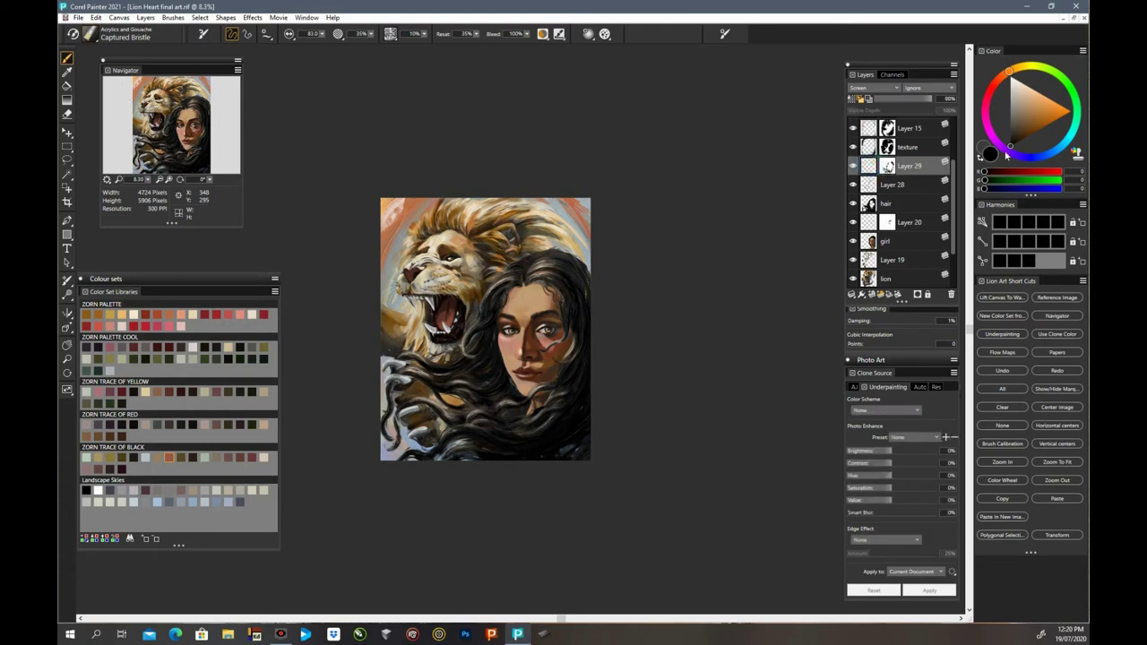
{"action": "left_click", "coordinate": [1029, 109]}
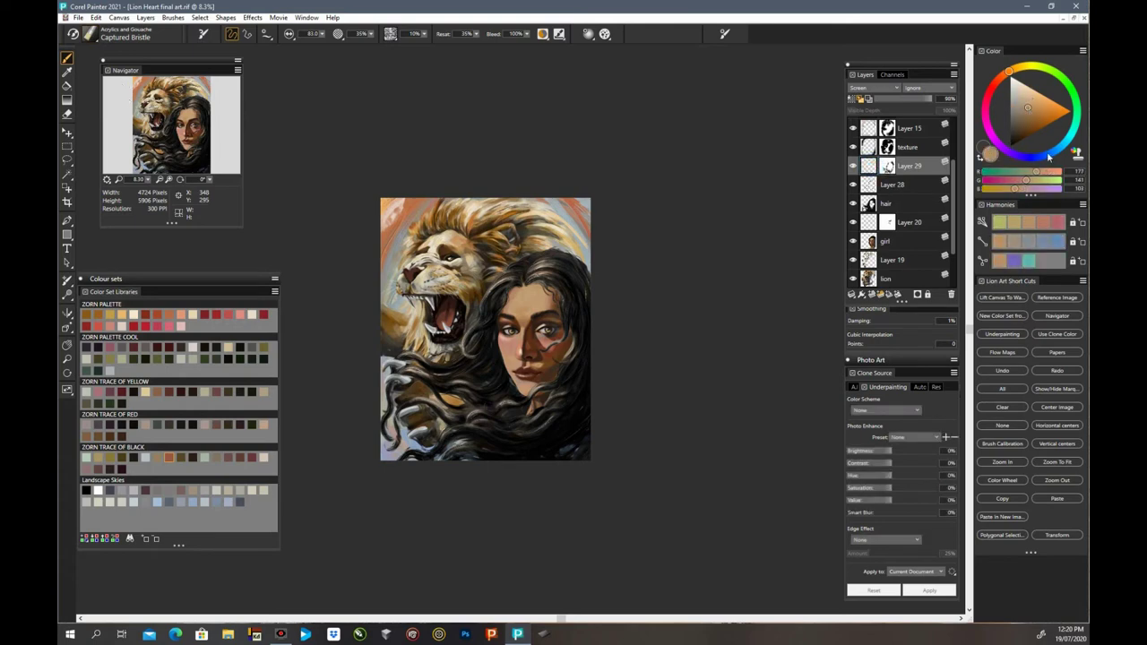
{"action": "key", "text": "ctrl+equal"}
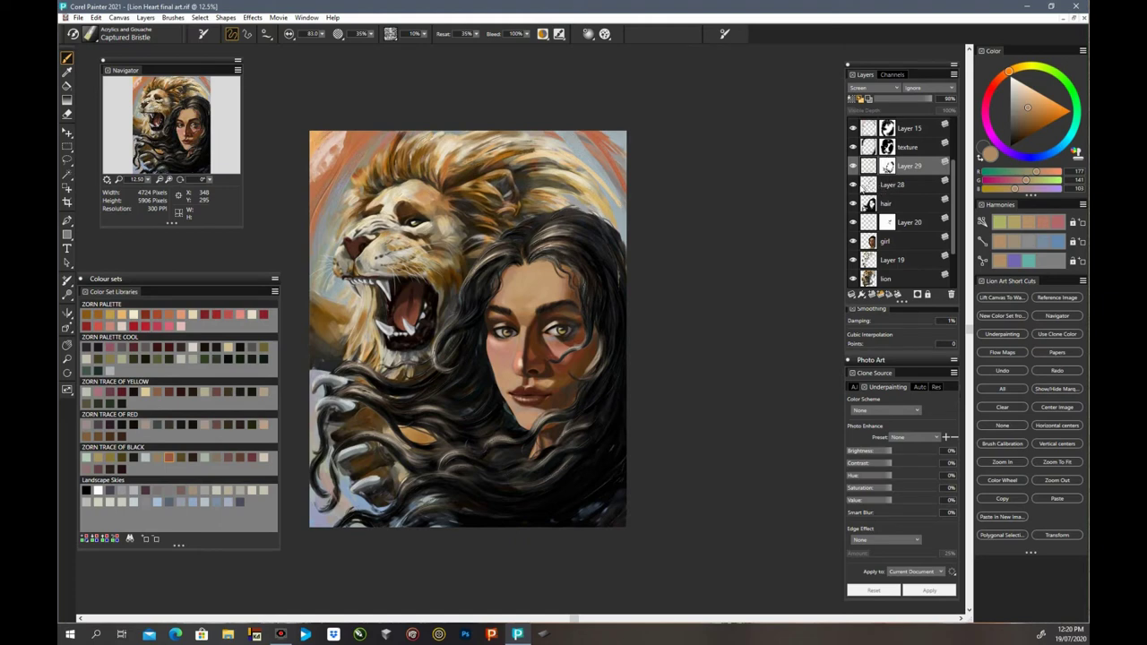
Step: Hide Layer 28, and strip Layer 29 of its layer mask and all its paint
{"action": "left_click", "coordinate": [852, 183]}
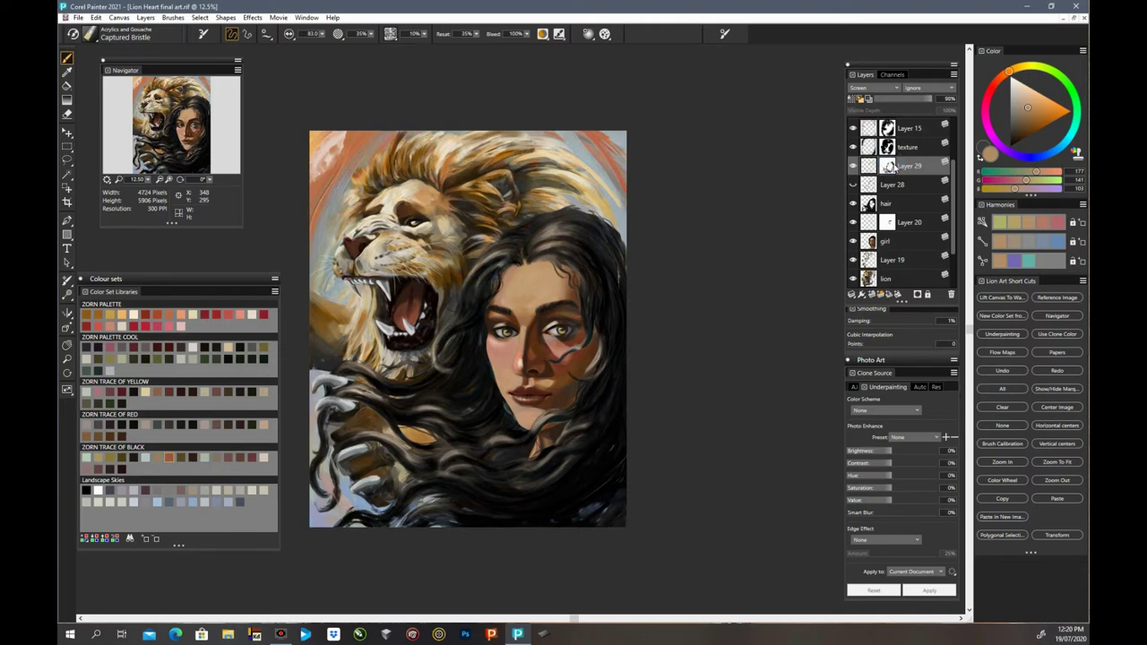
{"action": "right_click", "coordinate": [890, 166]}
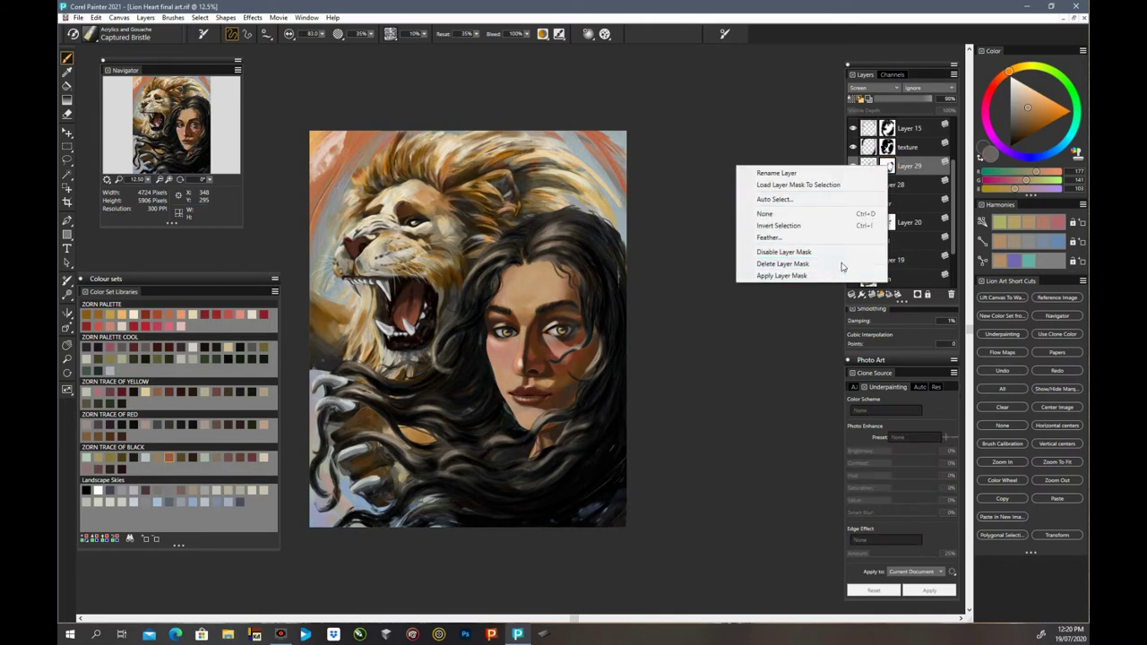
{"action": "left_click", "coordinate": [837, 264]}
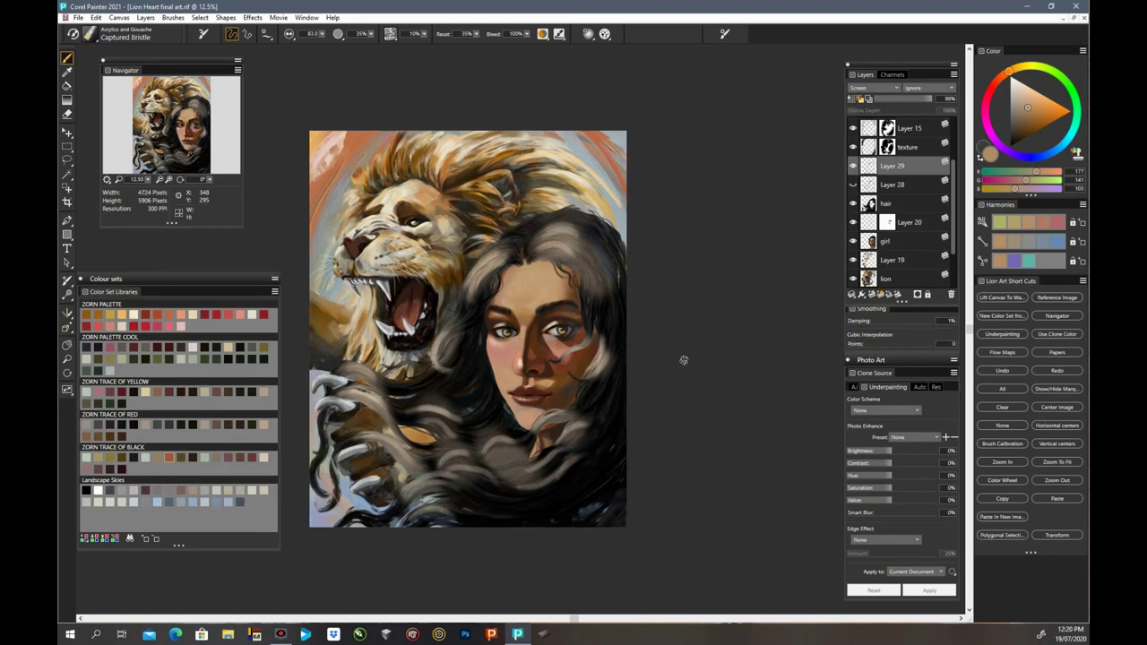
{"action": "left_click", "coordinate": [1012, 392]}
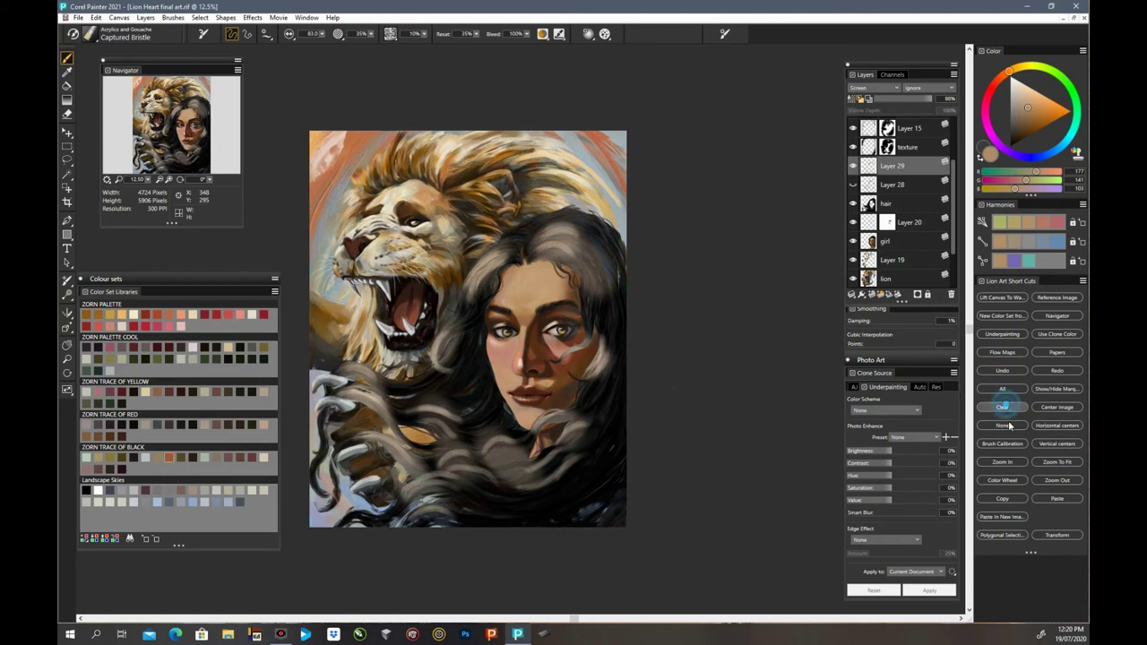
{"action": "left_click", "coordinate": [1025, 405]}
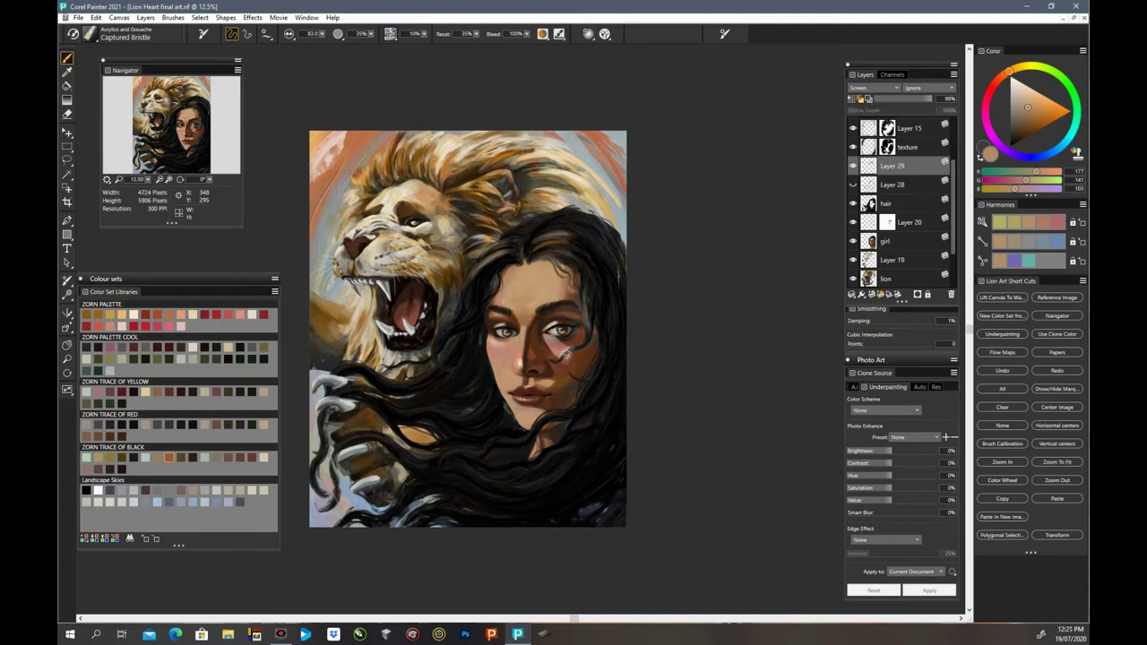
Step: Try tan Captured Bristle strokes on the hair beside the girl's eye and across her crown, and clear them from Layer 29
{"action": "mouse_move", "coordinate": [563, 358]}
{"action": "left_mouse_down"}
{"action": "mouse_move", "coordinate": [585, 352]}
{"action": "mouse_move", "coordinate": [588, 328]}
{"action": "left_mouse_up"}
{"action": "mouse_move", "coordinate": [583, 322]}
{"action": "left_mouse_down"}
{"action": "mouse_move", "coordinate": [592, 294]}
{"action": "mouse_move", "coordinate": [590, 341]}
{"action": "left_mouse_up"}
{"action": "mouse_move", "coordinate": [543, 255]}
{"action": "left_mouse_down"}
{"action": "mouse_move", "coordinate": [566, 246]}
{"action": "mouse_move", "coordinate": [544, 230]}
{"action": "mouse_move", "coordinate": [589, 255]}
{"action": "mouse_move", "coordinate": [582, 244]}
{"action": "left_mouse_up"}
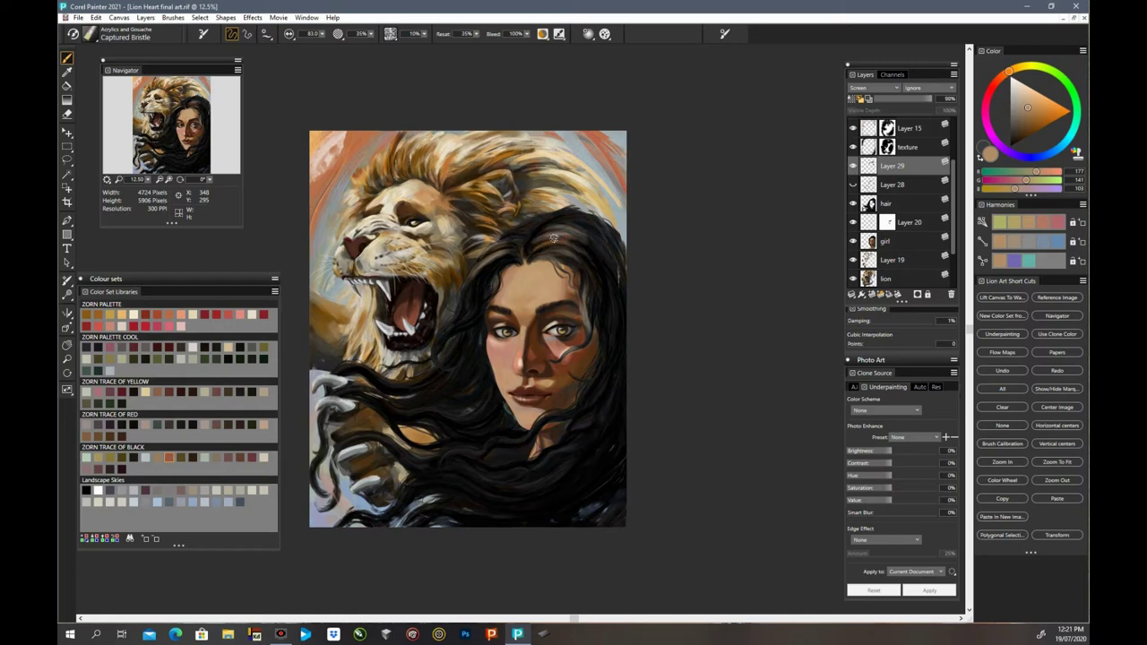
{"action": "left_click", "coordinate": [503, 237]}
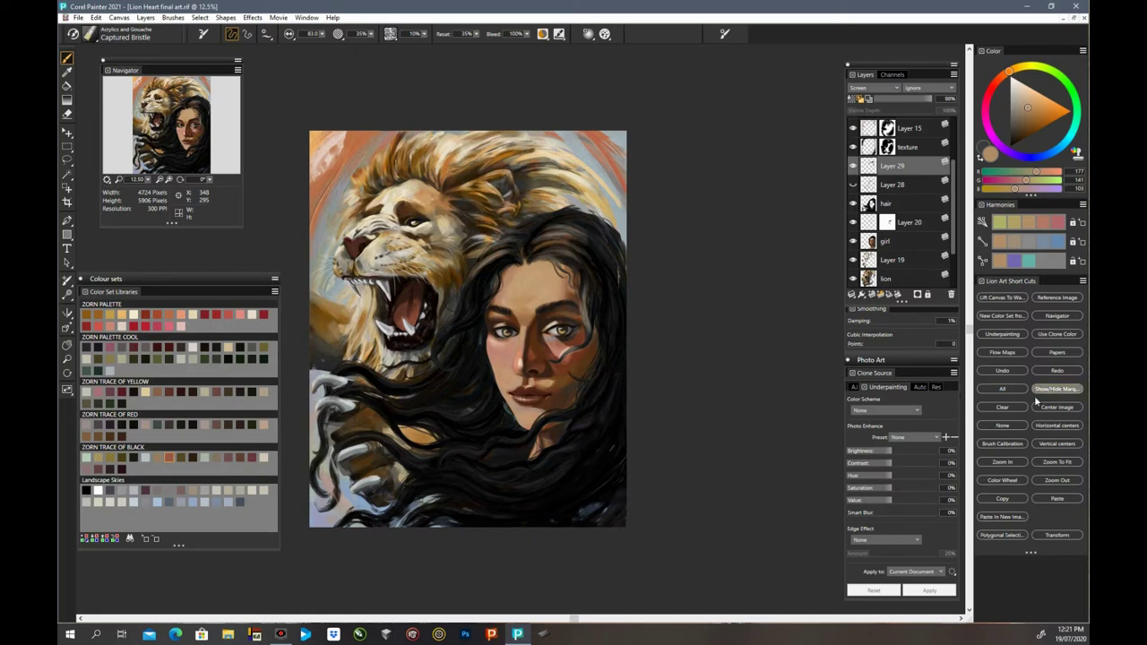
{"action": "left_click", "coordinate": [1004, 408]}
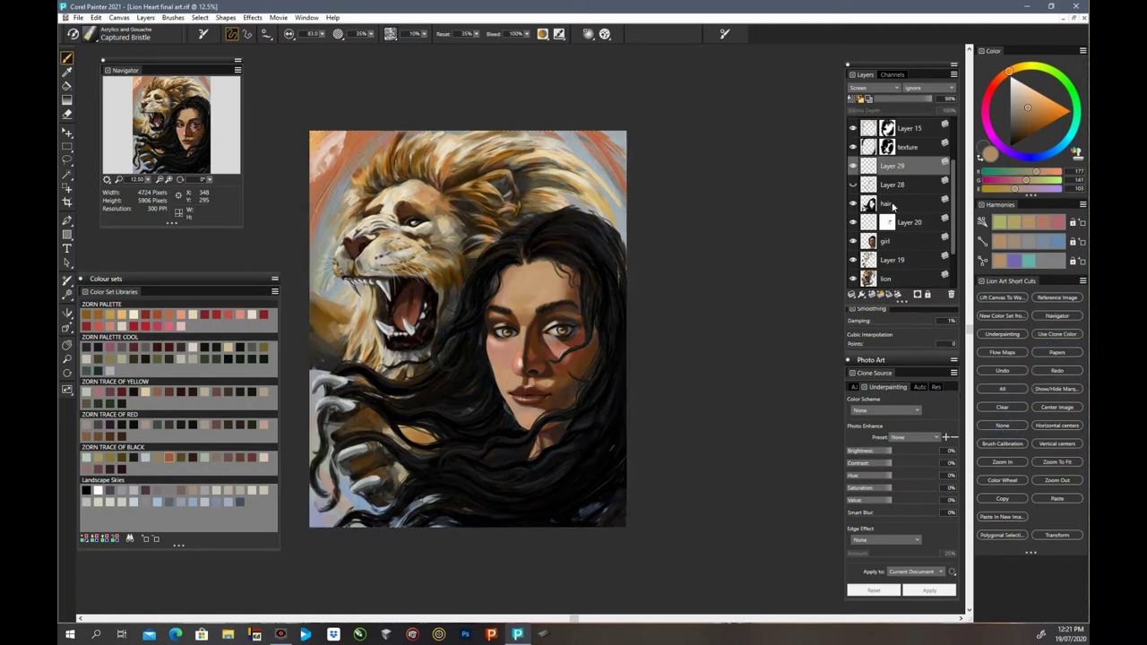
Step: Load the hair layer's content as a selection, hide its marquee, and make Layer 29 active for painting
{"action": "right_click", "coordinate": [892, 204]}
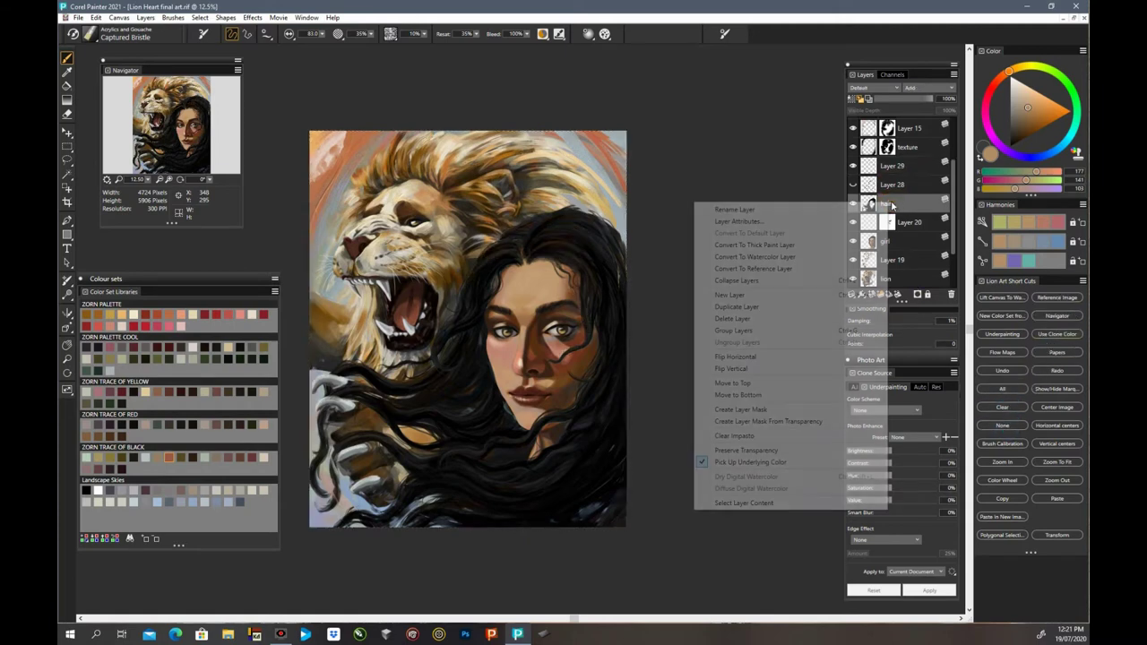
{"action": "left_click", "coordinate": [744, 502]}
{"action": "left_click", "coordinate": [1060, 390]}
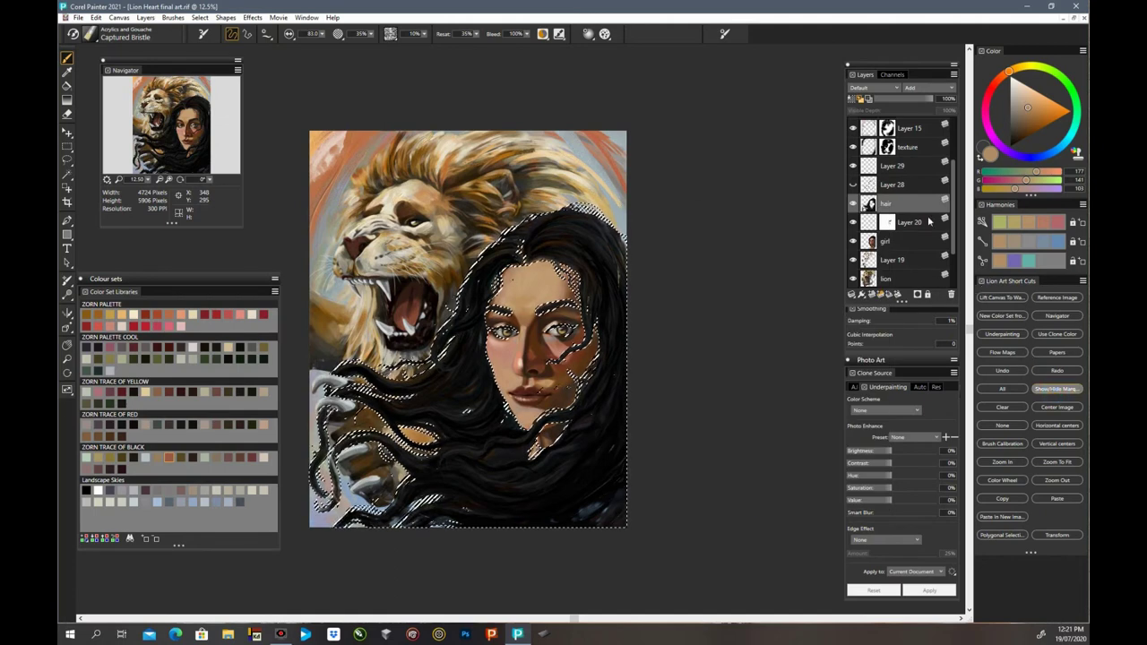
{"action": "left_click", "coordinate": [893, 167]}
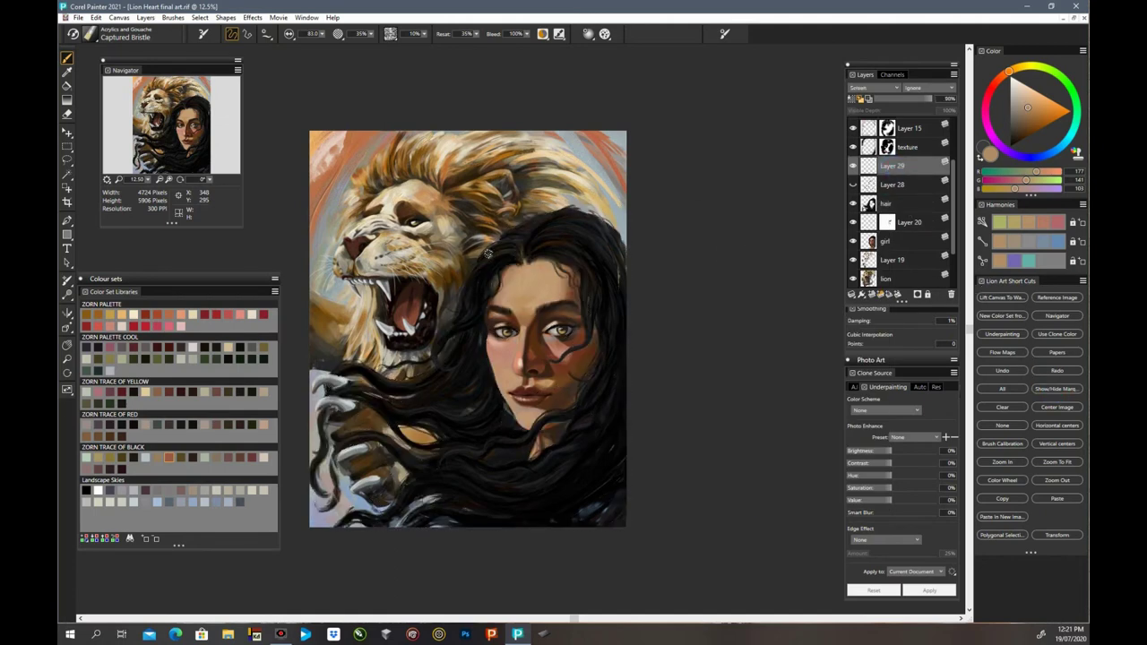
Step: Paint short tan Captured Bristle highlights on Layer 29 over the hair at the girl's temple nearest the lion
{"action": "mouse_move", "coordinate": [500, 248]}
{"action": "left_mouse_down"}
{"action": "mouse_move", "coordinate": [478, 267]}
{"action": "mouse_move", "coordinate": [500, 247]}
{"action": "left_mouse_up"}
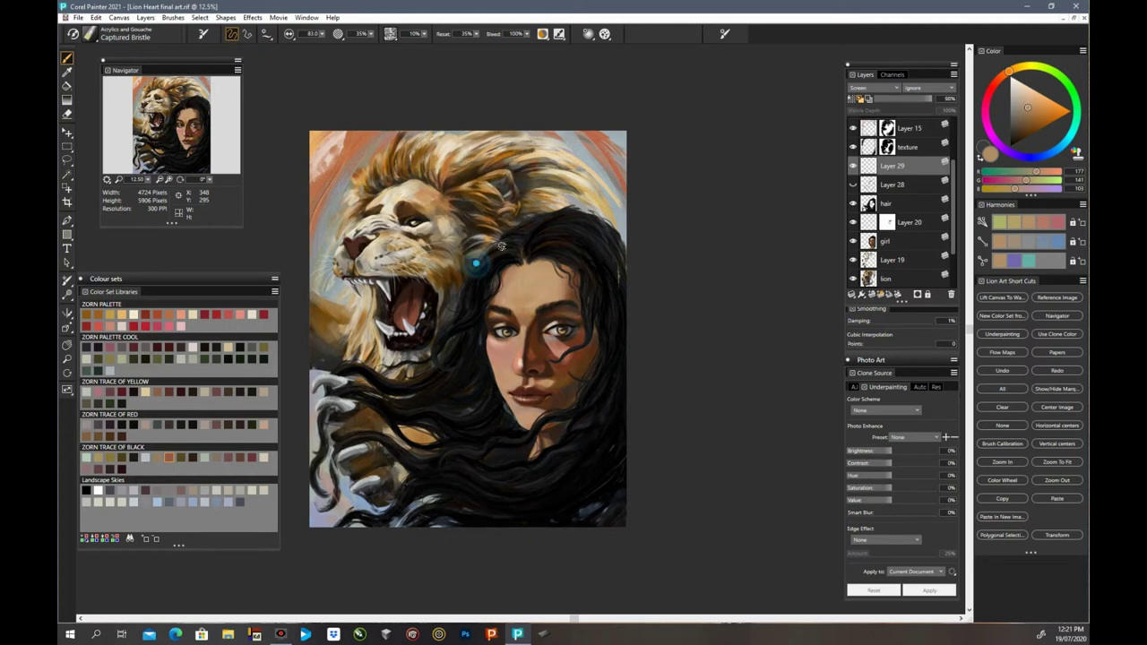
{"action": "left_click", "coordinate": [478, 265]}
{"action": "left_click", "coordinate": [469, 287]}
{"action": "left_click", "coordinate": [505, 253]}
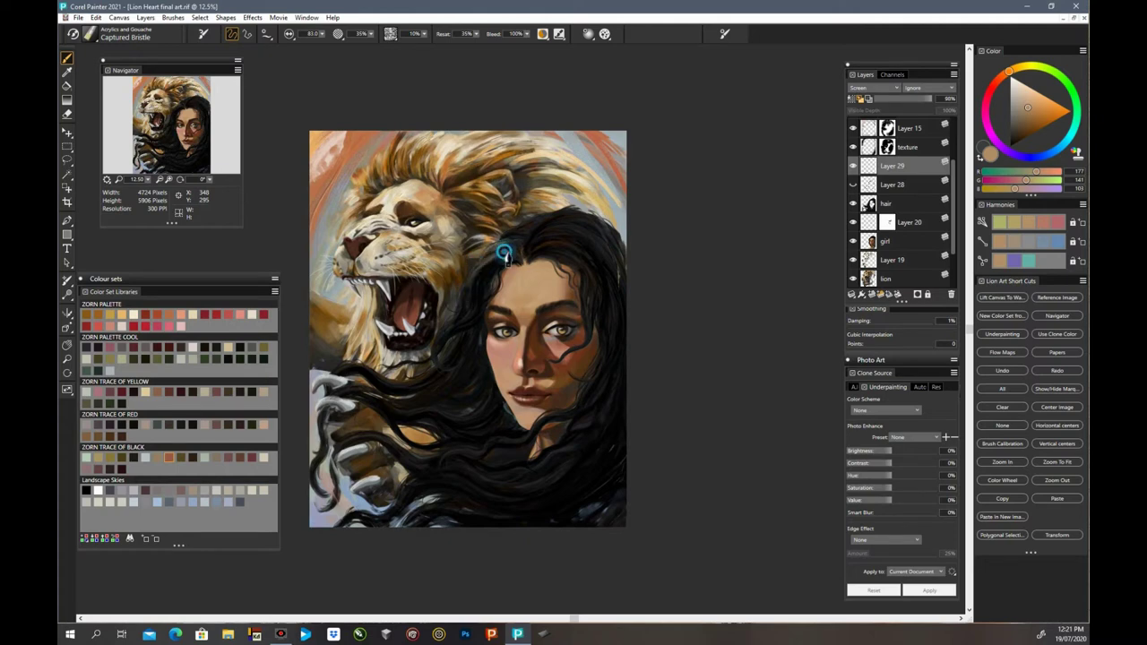
{"action": "mouse_move", "coordinate": [473, 294]}
{"action": "left_mouse_down"}
{"action": "mouse_move", "coordinate": [501, 263]}
{"action": "mouse_move", "coordinate": [486, 268]}
{"action": "left_mouse_up"}
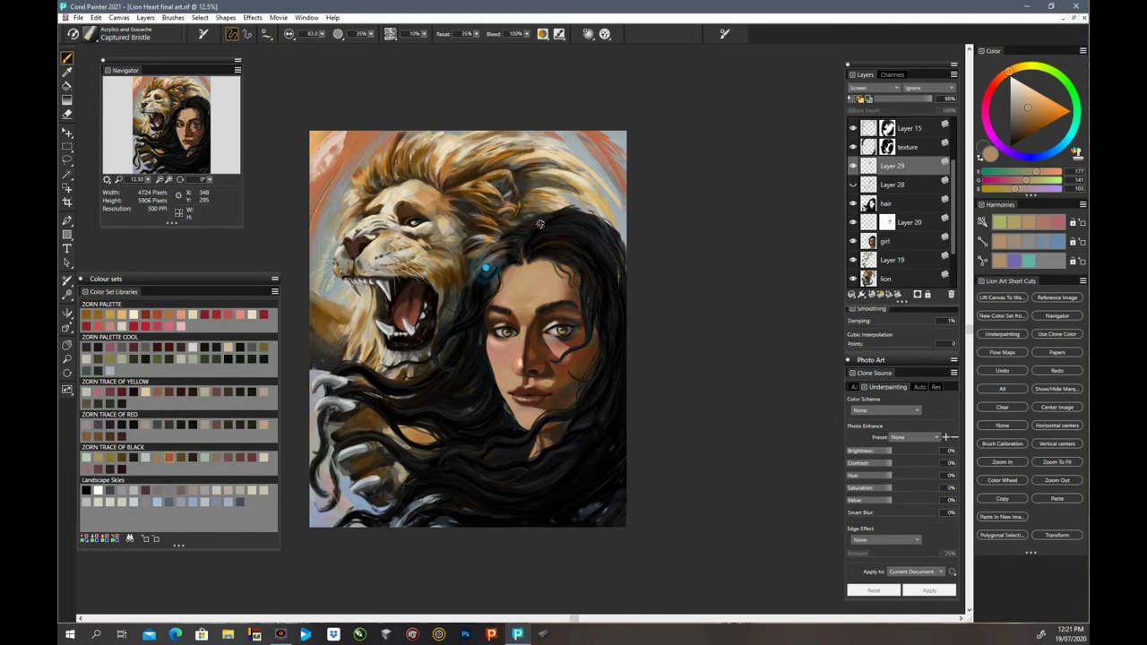
{"action": "left_click", "coordinate": [505, 237]}
Step: Brush tan highlights over the girl's crown and parting and down the hair framing her forehead and far cheek
{"action": "mouse_move", "coordinate": [552, 247]}
{"action": "left_mouse_down"}
{"action": "mouse_move", "coordinate": [546, 256]}
{"action": "mouse_move", "coordinate": [552, 233]}
{"action": "mouse_move", "coordinate": [517, 231]}
{"action": "mouse_move", "coordinate": [537, 220]}
{"action": "left_mouse_up"}
{"action": "left_click", "coordinate": [564, 233]}
{"action": "left_click", "coordinate": [556, 225]}
{"action": "left_click", "coordinate": [561, 222]}
{"action": "left_click", "coordinate": [509, 232]}
{"action": "mouse_move", "coordinate": [574, 224]}
{"action": "left_mouse_down"}
{"action": "mouse_move", "coordinate": [595, 239]}
{"action": "mouse_move", "coordinate": [596, 274]}
{"action": "mouse_move", "coordinate": [582, 265]}
{"action": "mouse_move", "coordinate": [593, 293]}
{"action": "left_mouse_up"}
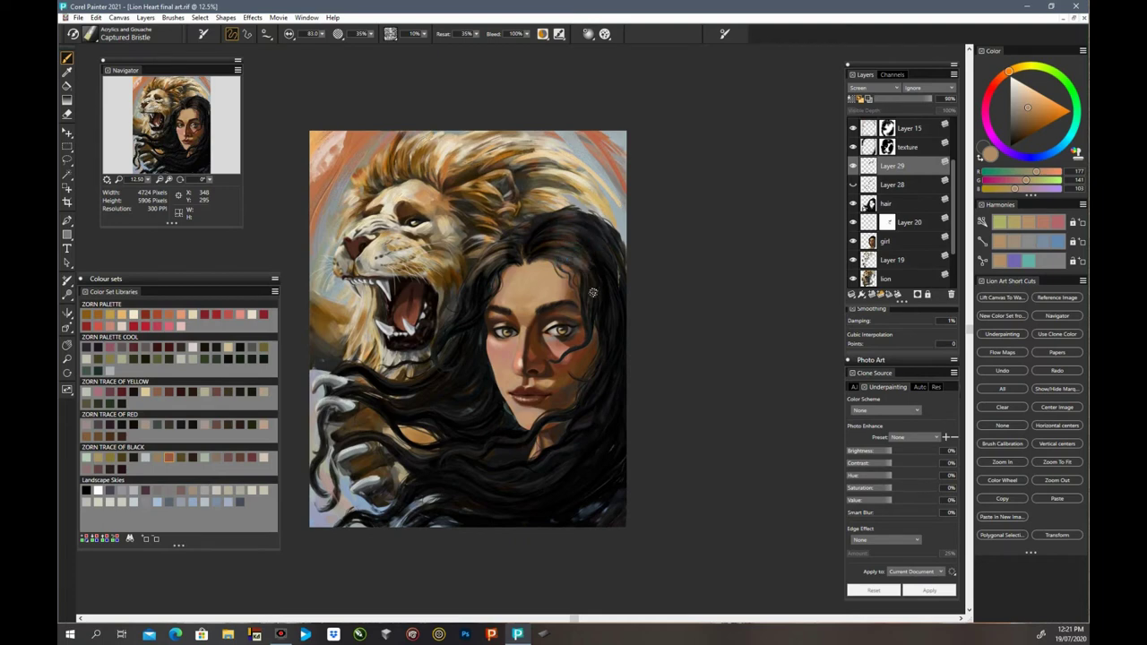
{"action": "mouse_move", "coordinate": [540, 252]}
{"action": "left_mouse_down"}
{"action": "mouse_move", "coordinate": [580, 259]}
{"action": "mouse_move", "coordinate": [582, 272]}
{"action": "left_mouse_up"}
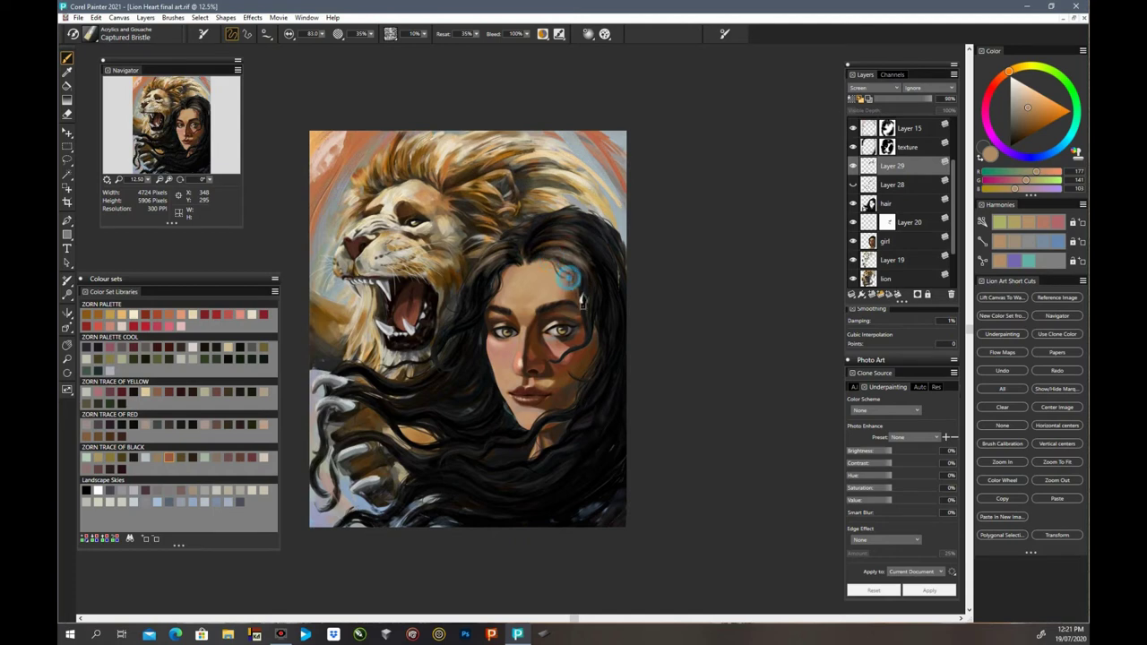
{"action": "mouse_move", "coordinate": [587, 310]}
{"action": "left_mouse_down"}
{"action": "mouse_move", "coordinate": [566, 356]}
{"action": "mouse_move", "coordinate": [589, 356]}
{"action": "mouse_move", "coordinate": [586, 329]}
{"action": "mouse_move", "coordinate": [599, 353]}
{"action": "mouse_move", "coordinate": [588, 374]}
{"action": "mouse_move", "coordinate": [600, 343]}
{"action": "mouse_move", "coordinate": [585, 383]}
{"action": "mouse_move", "coordinate": [599, 357]}
{"action": "left_mouse_up"}
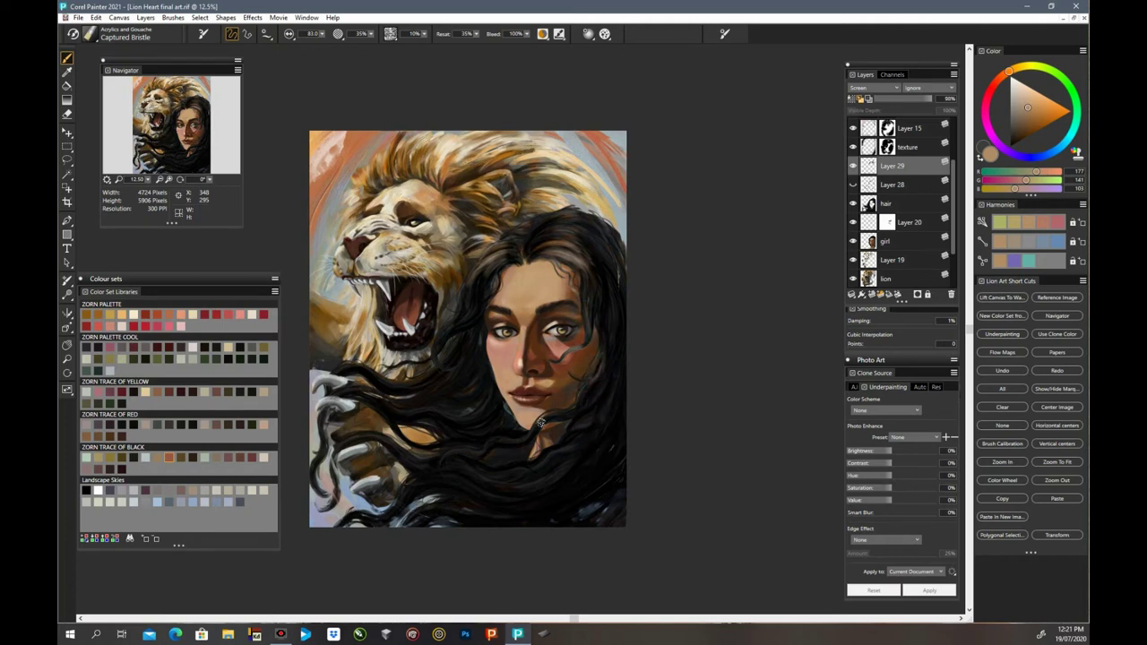
Step: Add tan highlight strokes to the hair beside the girl's jaw and neck on Layer 29
{"action": "left_click_drag", "start_coordinate": [542, 422], "coordinate": [555, 419]}
{"action": "mouse_move", "coordinate": [561, 452]}
{"action": "left_mouse_down"}
{"action": "mouse_move", "coordinate": [544, 474]}
{"action": "mouse_move", "coordinate": [605, 397]}
{"action": "left_mouse_up"}
{"action": "mouse_move", "coordinate": [585, 416]}
{"action": "left_mouse_down"}
{"action": "mouse_move", "coordinate": [605, 368]}
{"action": "mouse_move", "coordinate": [593, 405]}
{"action": "left_mouse_up"}
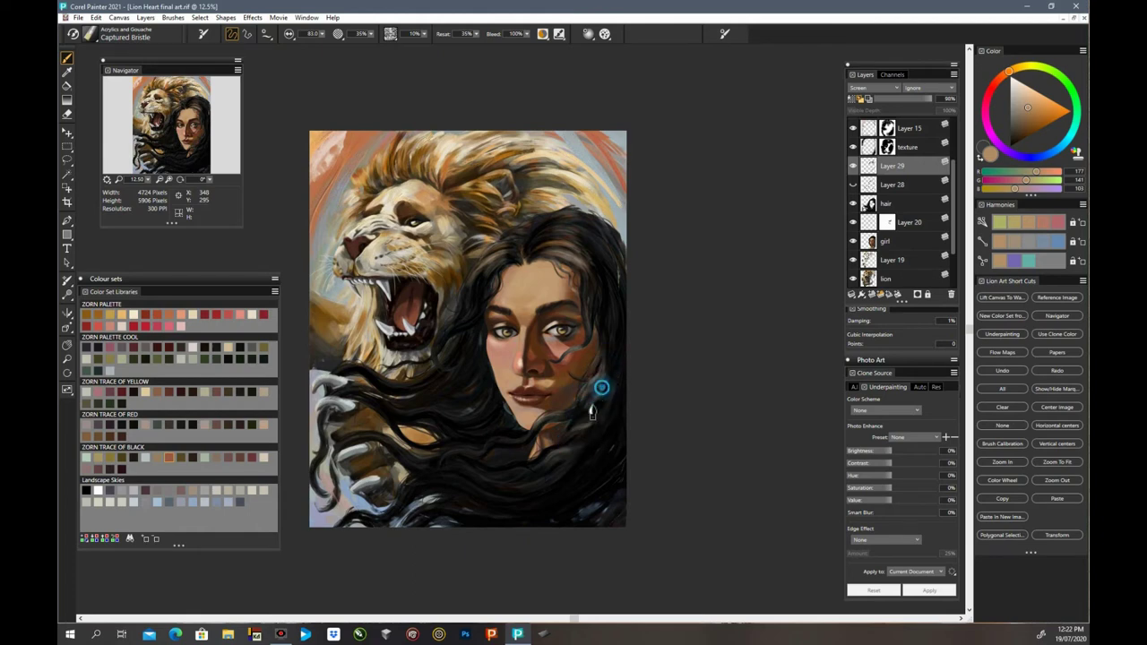
{"action": "left_click_drag", "start_coordinate": [607, 364], "coordinate": [604, 386]}
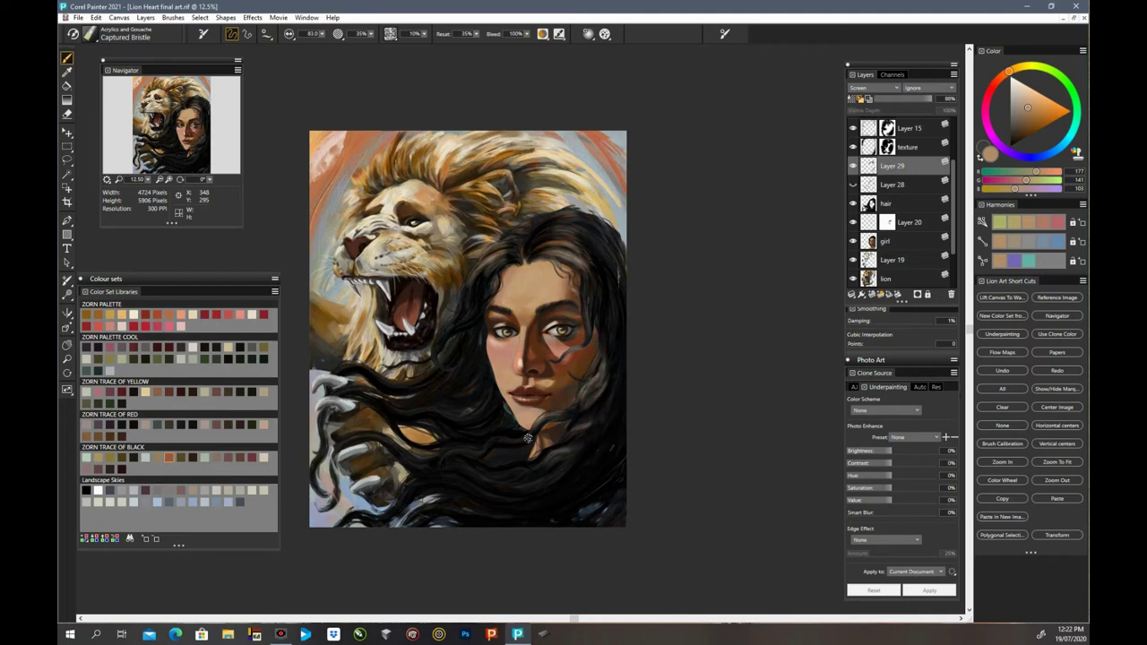
Step: Paint tan highlights along the strands flowing over the lion's paw and those between its mouth and the girl's face
{"action": "left_click_drag", "start_coordinate": [487, 451], "coordinate": [515, 441]}
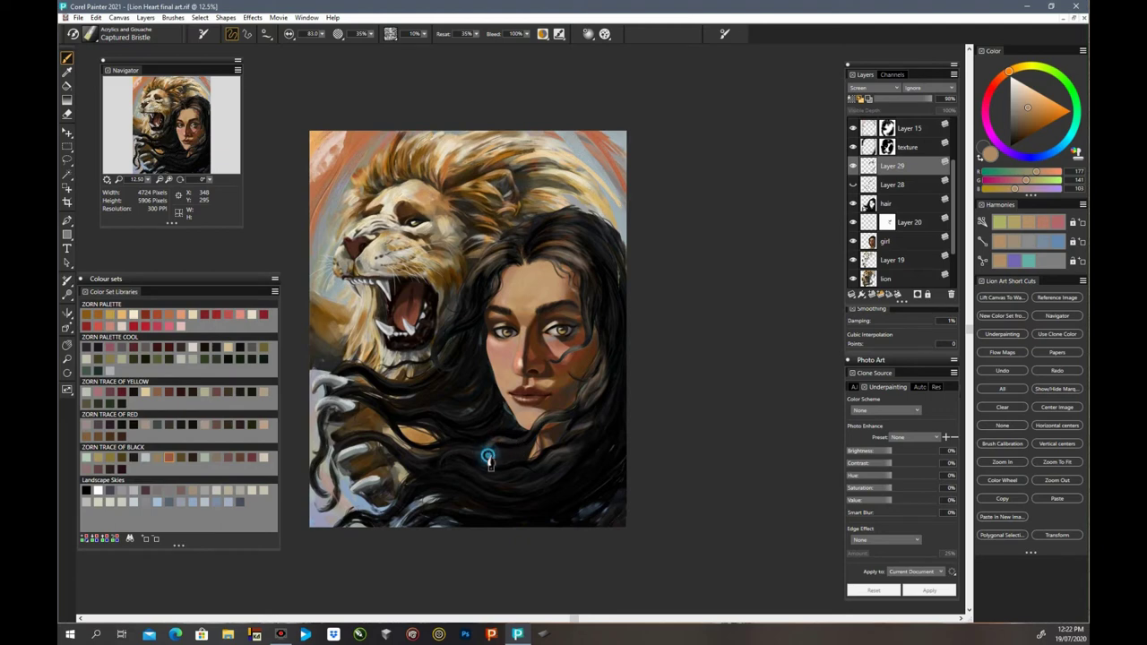
{"action": "left_click_drag", "start_coordinate": [417, 415], "coordinate": [461, 432]}
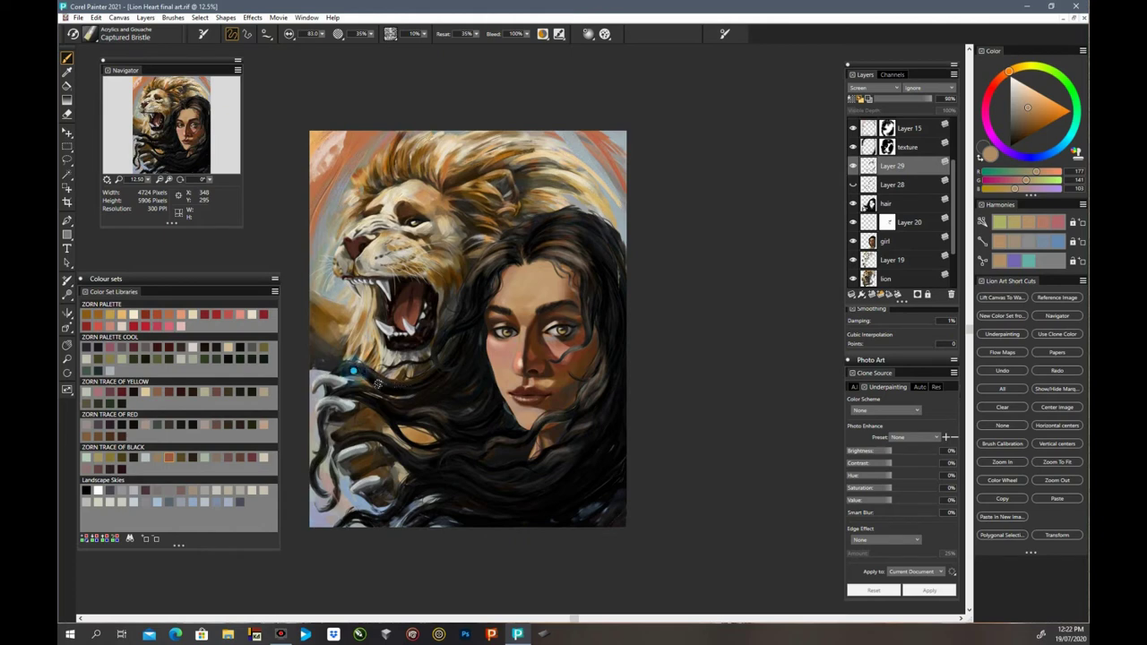
{"action": "mouse_move", "coordinate": [342, 372]}
{"action": "left_mouse_down"}
{"action": "mouse_move", "coordinate": [390, 395]}
{"action": "mouse_move", "coordinate": [354, 391]}
{"action": "mouse_move", "coordinate": [362, 403]}
{"action": "mouse_move", "coordinate": [350, 391]}
{"action": "mouse_move", "coordinate": [386, 416]}
{"action": "mouse_move", "coordinate": [402, 459]}
{"action": "mouse_move", "coordinate": [440, 484]}
{"action": "mouse_move", "coordinate": [416, 495]}
{"action": "mouse_move", "coordinate": [463, 457]}
{"action": "left_mouse_up"}
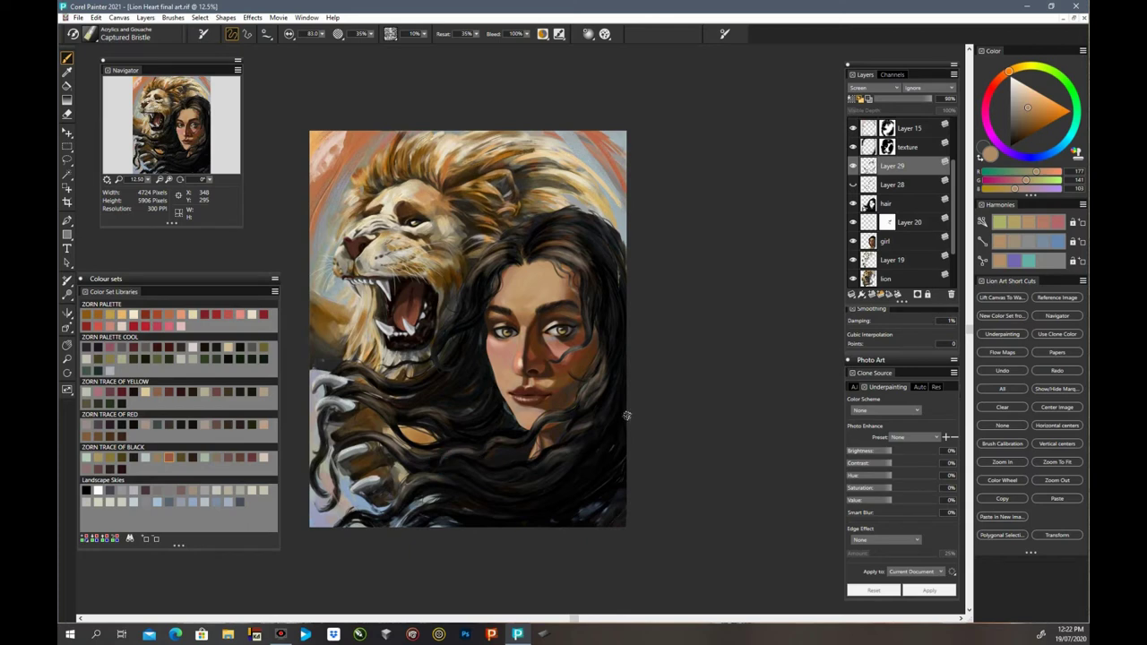
{"action": "left_click_drag", "start_coordinate": [434, 356], "coordinate": [462, 309]}
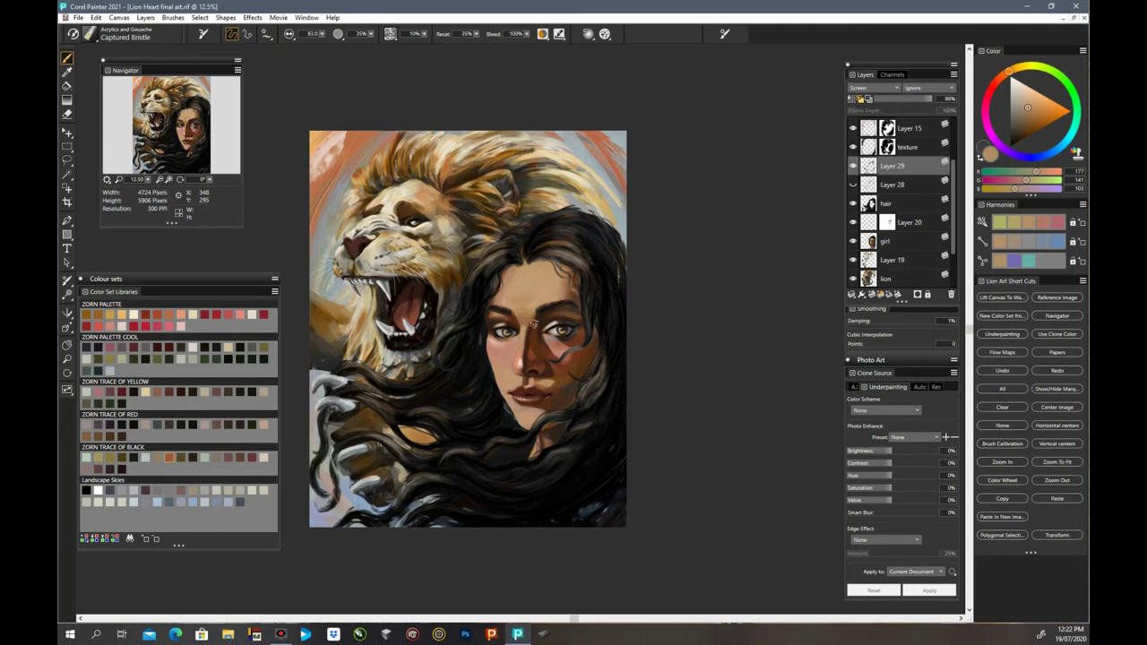
{"action": "mouse_move", "coordinate": [465, 296]}
{"action": "left_mouse_down"}
{"action": "mouse_move", "coordinate": [469, 309]}
{"action": "mouse_move", "coordinate": [479, 294]}
{"action": "left_mouse_up"}
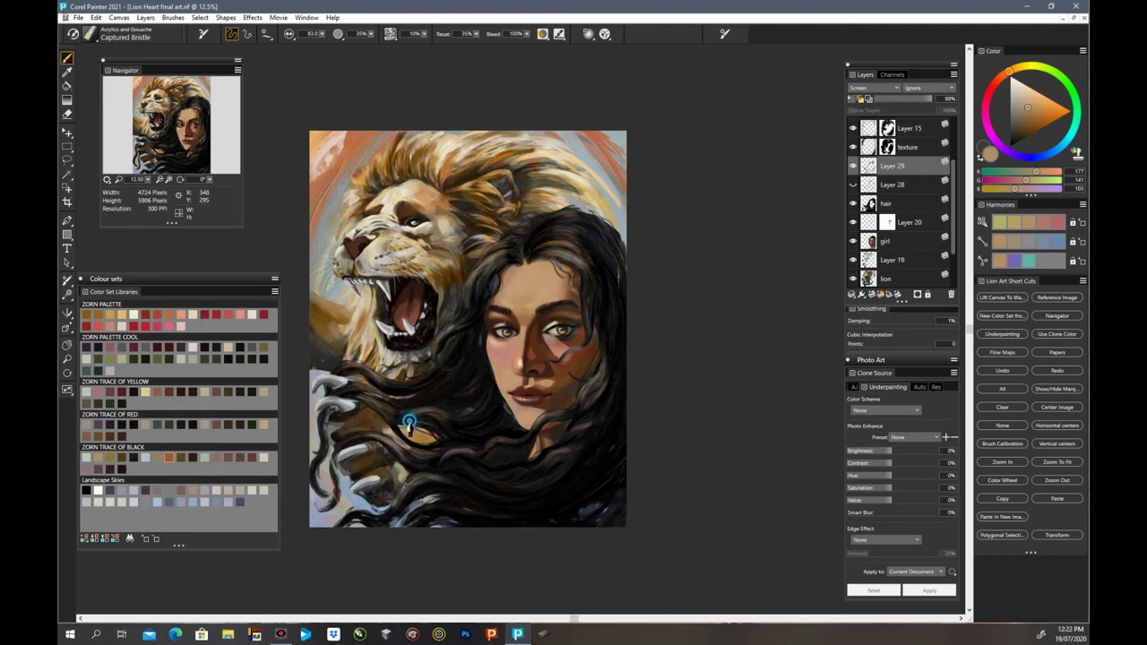
{"action": "mouse_move", "coordinate": [409, 421]}
{"action": "left_mouse_down"}
{"action": "mouse_move", "coordinate": [462, 437]}
{"action": "mouse_move", "coordinate": [472, 425]}
{"action": "mouse_move", "coordinate": [450, 430]}
{"action": "mouse_move", "coordinate": [482, 428]}
{"action": "mouse_move", "coordinate": [462, 430]}
{"action": "mouse_move", "coordinate": [493, 409]}
{"action": "left_mouse_up"}
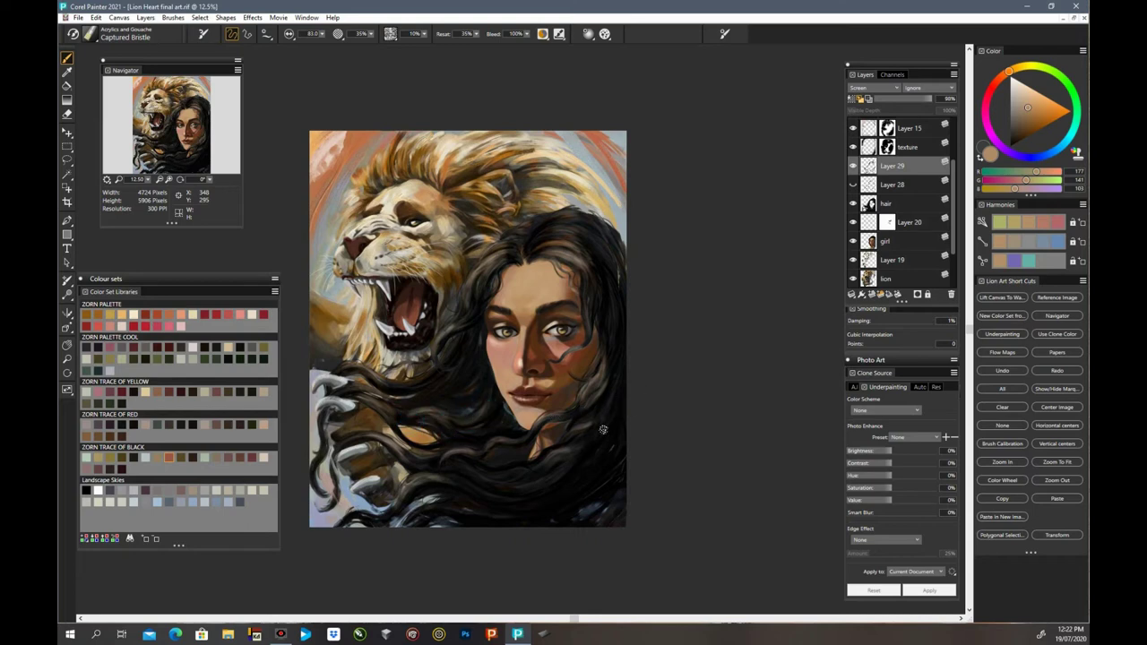
Step: Highlight the long wavy strands sweeping across the painting below the girl's neck with tan strokes
{"action": "mouse_move", "coordinate": [468, 469]}
{"action": "left_mouse_down"}
{"action": "mouse_move", "coordinate": [494, 483]}
{"action": "mouse_move", "coordinate": [482, 473]}
{"action": "mouse_move", "coordinate": [524, 476]}
{"action": "mouse_move", "coordinate": [504, 472]}
{"action": "mouse_move", "coordinate": [536, 462]}
{"action": "left_mouse_up"}
{"action": "left_click_drag", "start_coordinate": [493, 474], "coordinate": [594, 445]}
{"action": "mouse_move", "coordinate": [538, 469]}
{"action": "left_mouse_down"}
{"action": "mouse_move", "coordinate": [579, 441]}
{"action": "mouse_move", "coordinate": [549, 460]}
{"action": "left_mouse_up"}
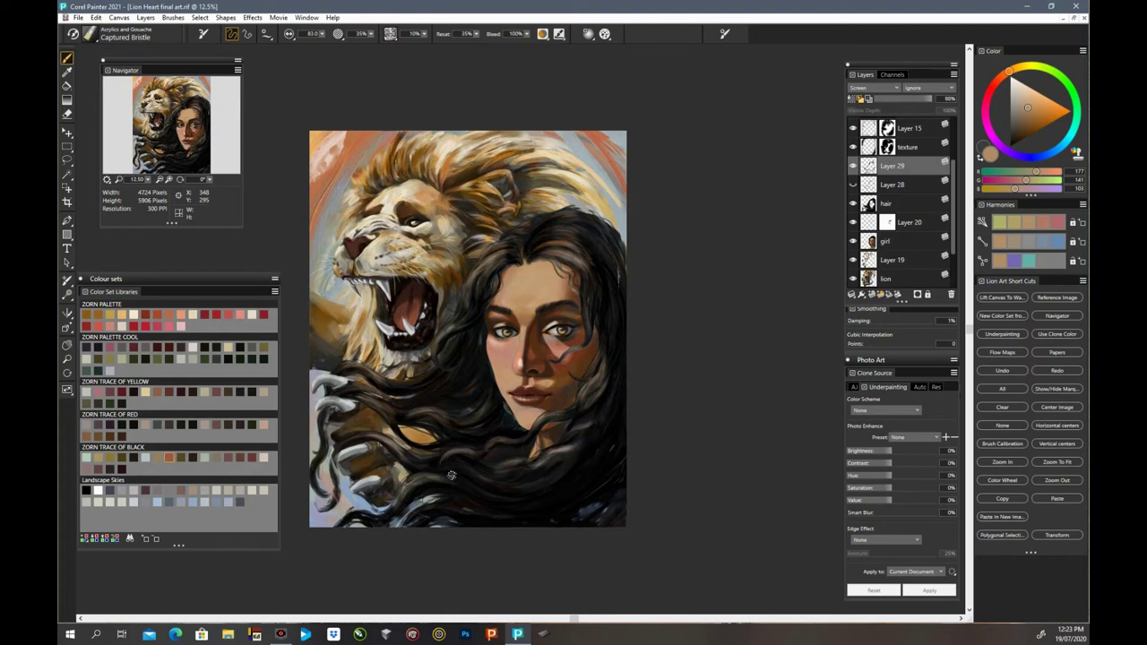
{"action": "left_click_drag", "start_coordinate": [443, 473], "coordinate": [502, 487]}
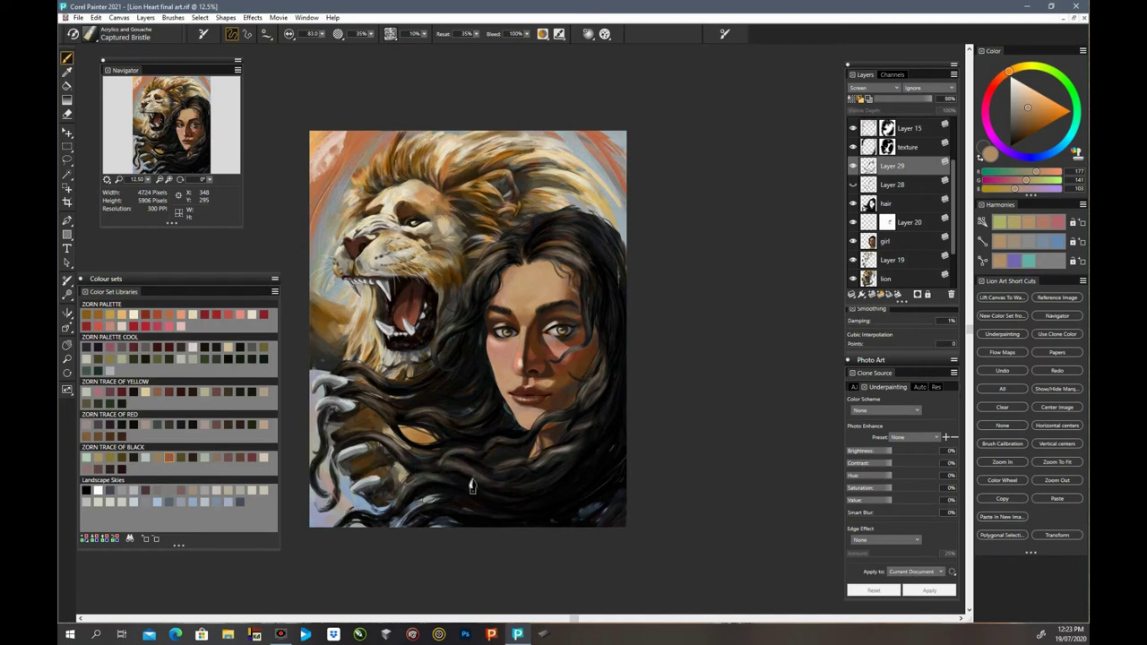
{"action": "mouse_move", "coordinate": [425, 469]}
{"action": "left_mouse_down"}
{"action": "mouse_move", "coordinate": [489, 485]}
{"action": "mouse_move", "coordinate": [487, 509]}
{"action": "left_mouse_up"}
{"action": "left_click", "coordinate": [472, 482]}
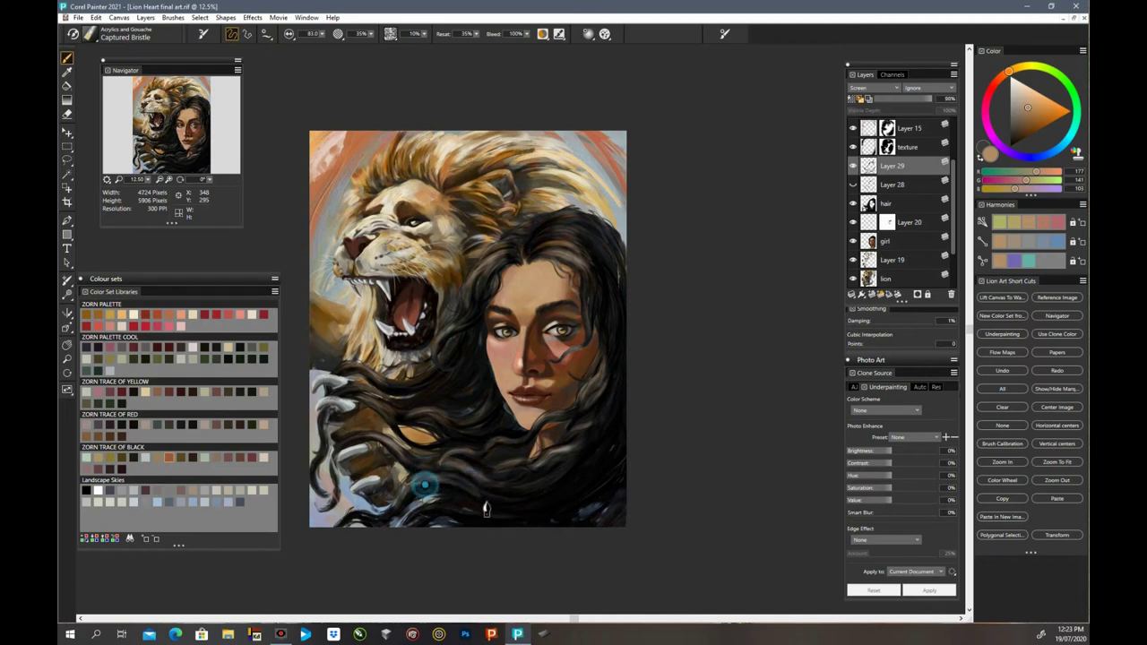
{"action": "left_click", "coordinate": [522, 488]}
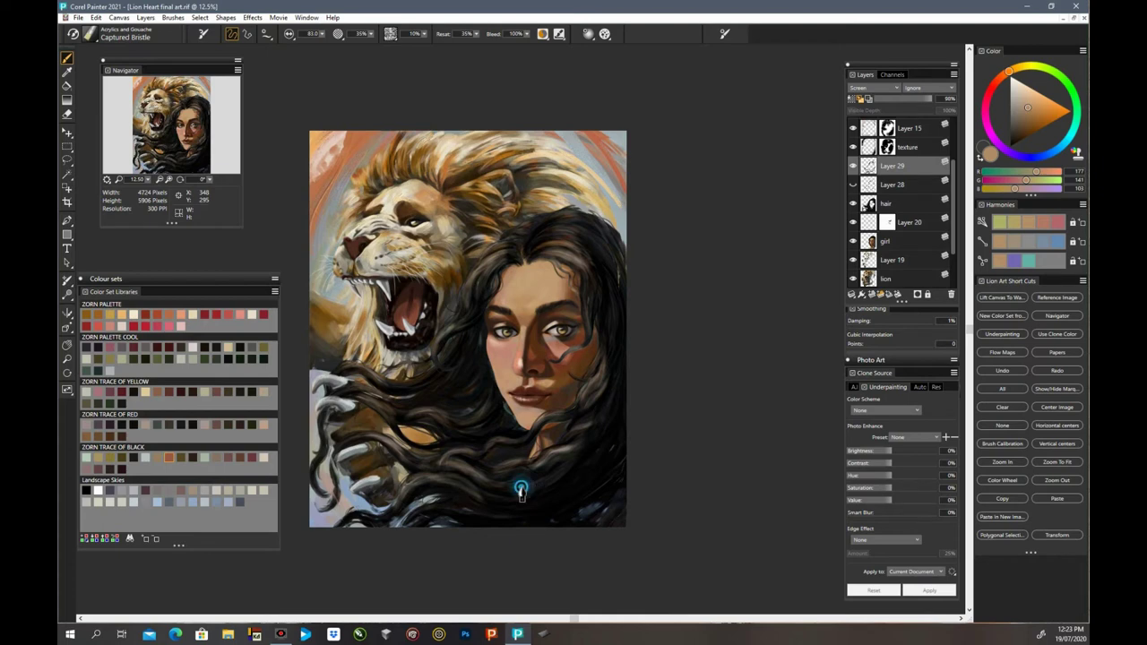
{"action": "left_click", "coordinate": [512, 501]}
{"action": "left_click", "coordinate": [562, 493]}
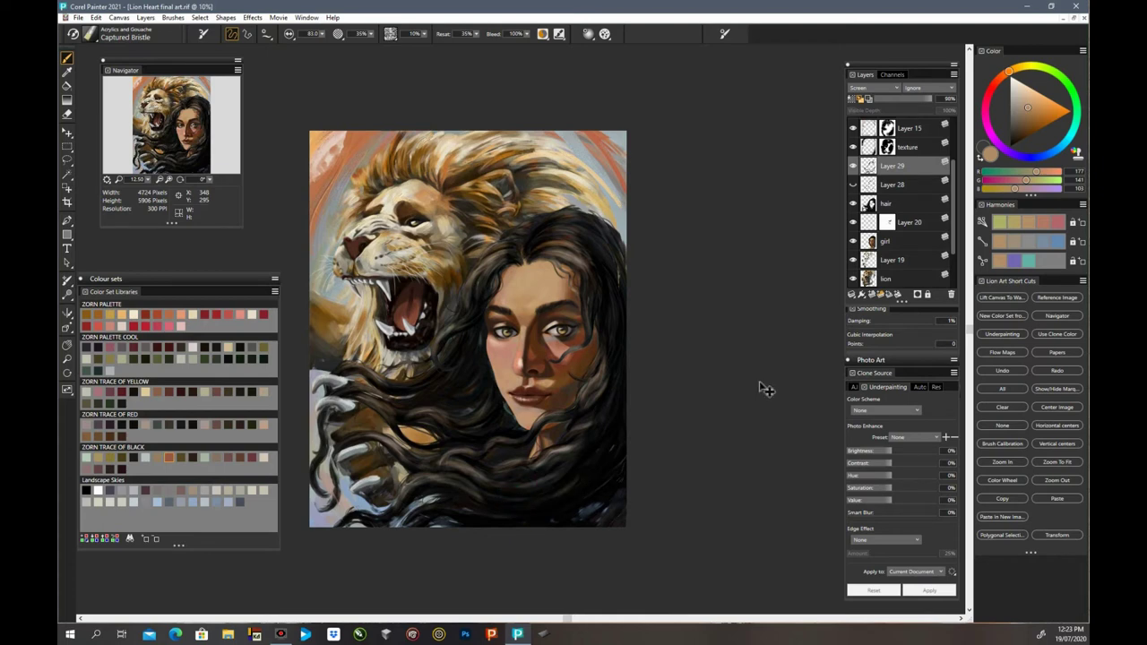
Step: Create a layer mask on Layer 29 and set the paint colour to black
{"action": "key", "text": "ctrl+minus"}
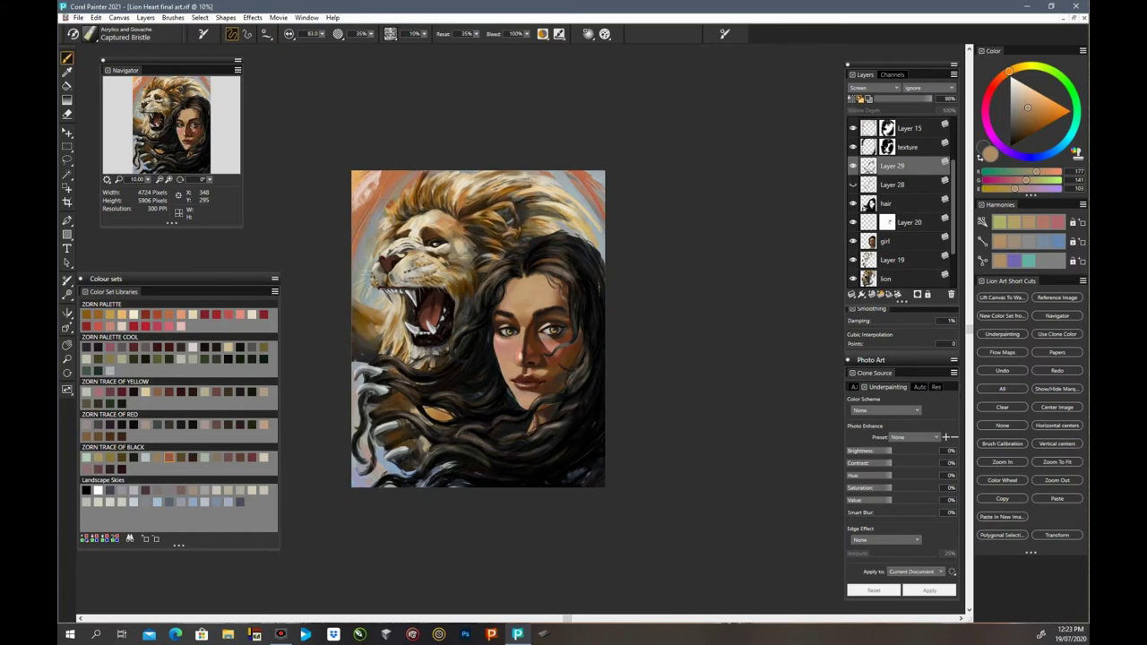
{"action": "key", "text": "ctrl+plus"}
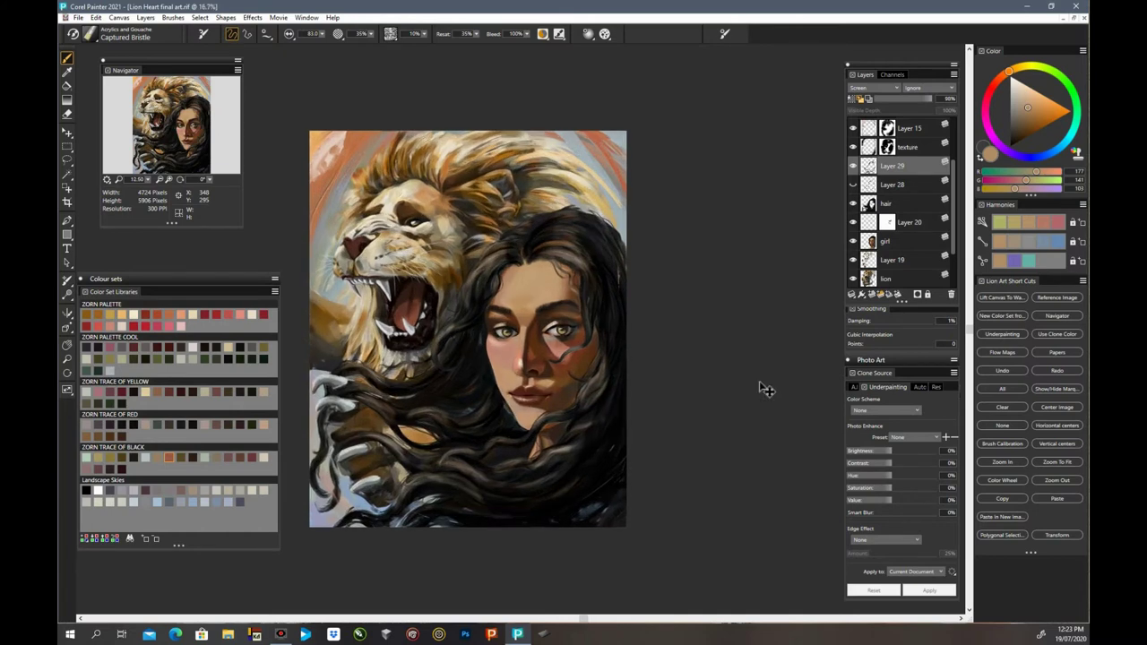
{"action": "key", "text": "ctrl+plus"}
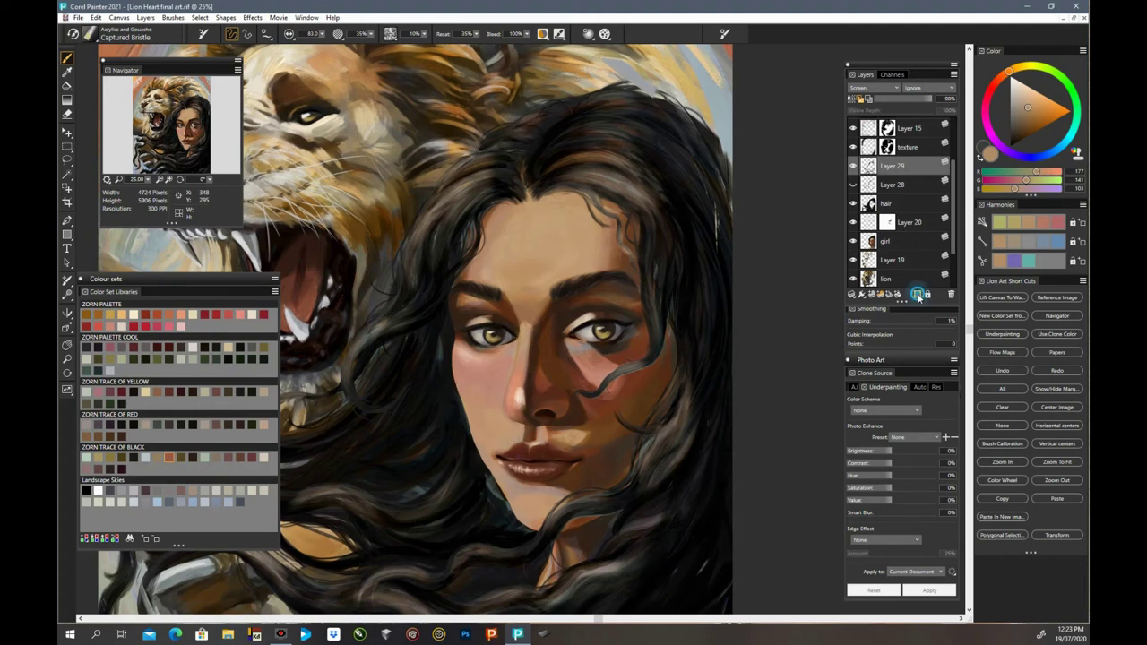
{"action": "left_click", "coordinate": [917, 294]}
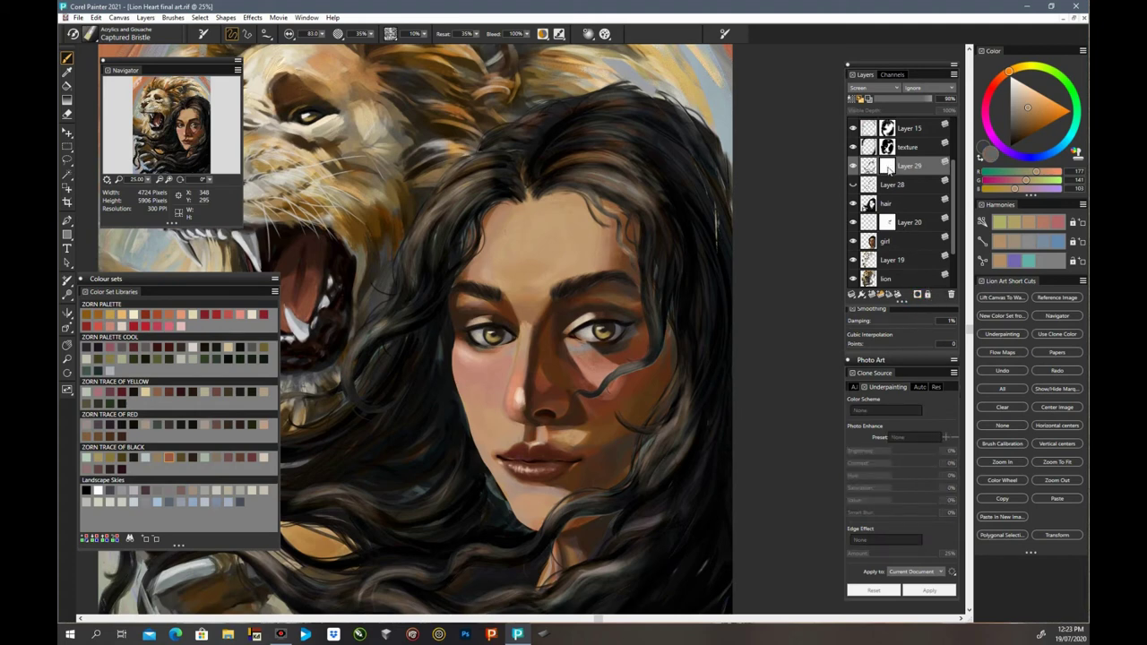
{"action": "left_click_drag", "start_coordinate": [1018, 133], "coordinate": [1011, 166]}
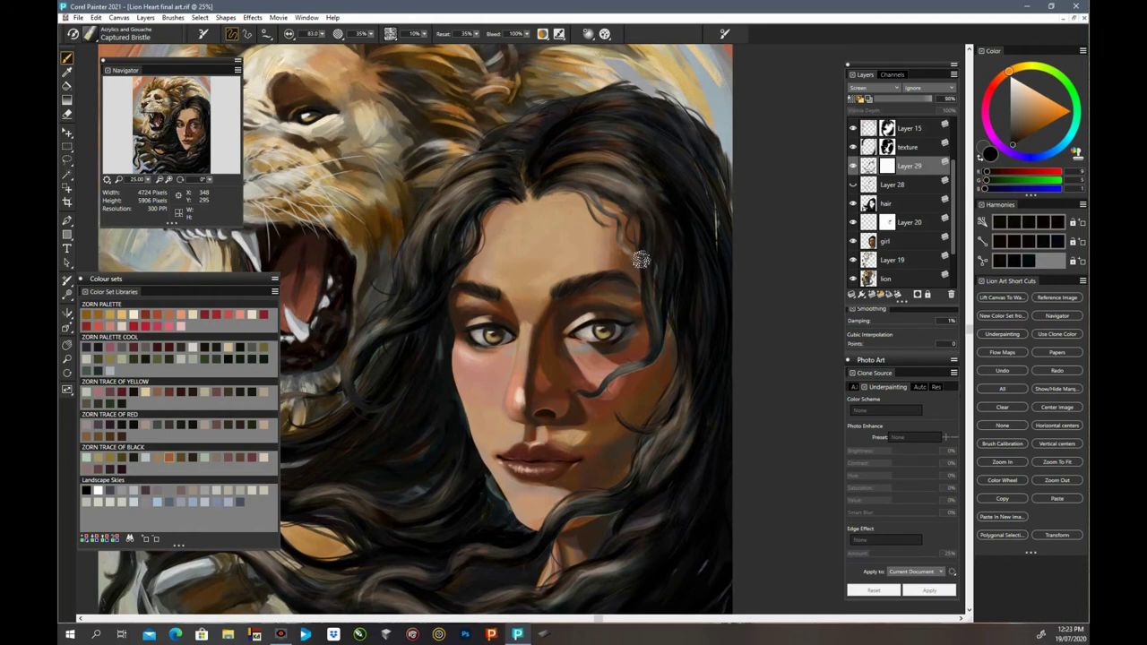
Step: Reduce the brush size to 44.3 and paint black into Layer 29's mask around the parting and near temple
{"action": "mouse_move", "coordinate": [322, 36]}
{"action": "left_mouse_down"}
{"action": "mouse_move", "coordinate": [341, 45]}
{"action": "mouse_move", "coordinate": [330, 43]}
{"action": "left_mouse_up"}
{"action": "mouse_move", "coordinate": [622, 176]}
{"action": "left_mouse_down"}
{"action": "mouse_move", "coordinate": [648, 202]}
{"action": "mouse_move", "coordinate": [625, 200]}
{"action": "mouse_move", "coordinate": [632, 154]}
{"action": "mouse_move", "coordinate": [601, 161]}
{"action": "mouse_move", "coordinate": [615, 167]}
{"action": "mouse_move", "coordinate": [618, 153]}
{"action": "mouse_move", "coordinate": [539, 186]}
{"action": "mouse_move", "coordinate": [478, 176]}
{"action": "mouse_move", "coordinate": [465, 193]}
{"action": "mouse_move", "coordinate": [514, 188]}
{"action": "mouse_move", "coordinate": [484, 170]}
{"action": "mouse_move", "coordinate": [518, 169]}
{"action": "left_mouse_up"}
{"action": "left_click_drag", "start_coordinate": [487, 159], "coordinate": [515, 158]}
{"action": "left_click_drag", "start_coordinate": [485, 146], "coordinate": [519, 150]}
{"action": "mouse_move", "coordinate": [455, 206]}
{"action": "left_mouse_down"}
{"action": "mouse_move", "coordinate": [489, 188]}
{"action": "mouse_move", "coordinate": [455, 210]}
{"action": "mouse_move", "coordinate": [473, 204]}
{"action": "left_mouse_up"}
{"action": "left_click_drag", "start_coordinate": [458, 224], "coordinate": [511, 197]}
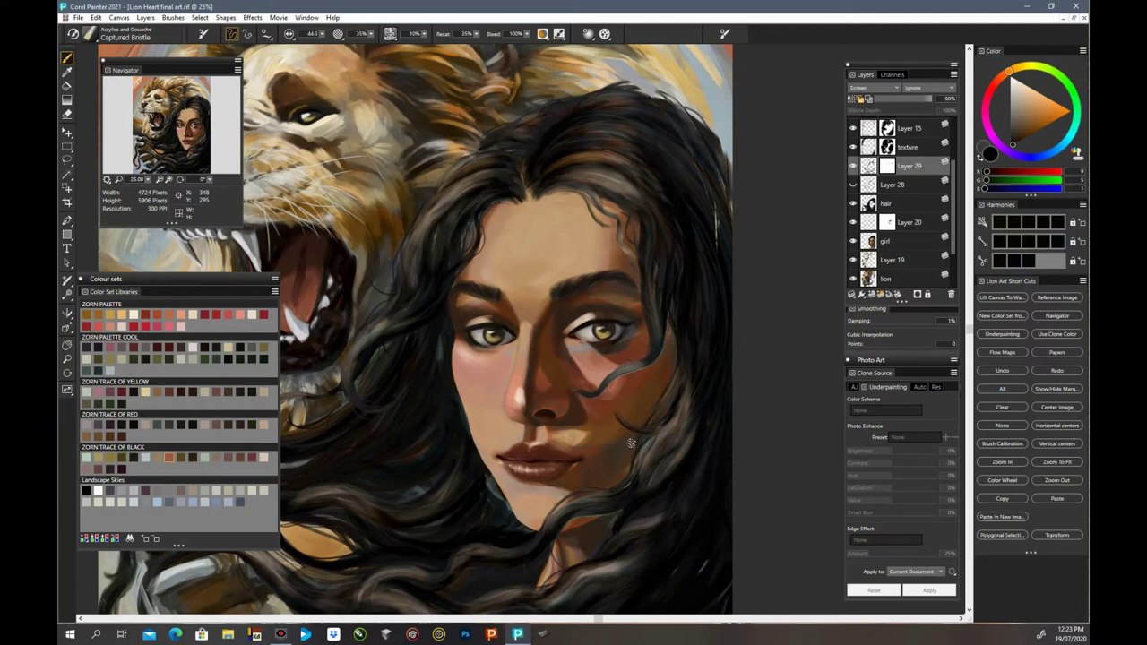
Step: Mask the highlights with black on the forehead curls, the hair beside the far eye and the lock crossing the cheek
{"action": "mouse_move", "coordinate": [562, 184]}
{"action": "left_mouse_down"}
{"action": "mouse_move", "coordinate": [604, 191]}
{"action": "mouse_move", "coordinate": [617, 220]}
{"action": "mouse_move", "coordinate": [587, 191]}
{"action": "mouse_move", "coordinate": [622, 206]}
{"action": "mouse_move", "coordinate": [637, 252]}
{"action": "left_mouse_up"}
{"action": "left_click_drag", "start_coordinate": [642, 212], "coordinate": [653, 287]}
{"action": "left_click_drag", "start_coordinate": [663, 235], "coordinate": [655, 288]}
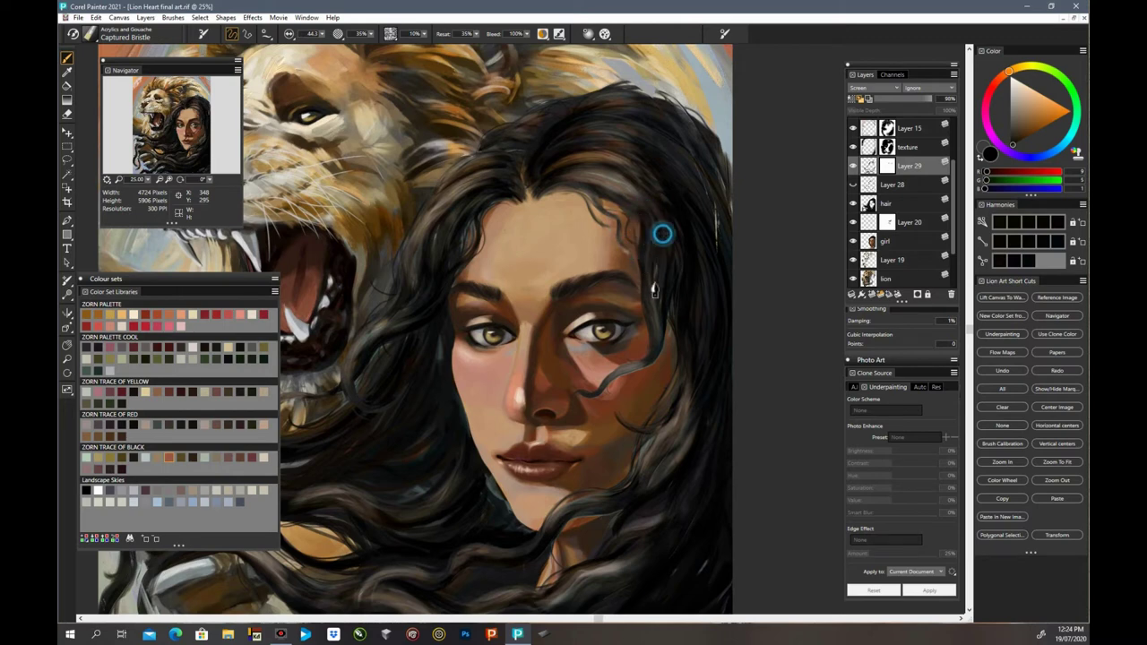
{"action": "left_click_drag", "start_coordinate": [651, 208], "coordinate": [669, 358]}
{"action": "left_click_drag", "start_coordinate": [658, 349], "coordinate": [660, 362]}
{"action": "left_click", "coordinate": [647, 362]}
{"action": "left_click_drag", "start_coordinate": [624, 386], "coordinate": [644, 374]}
{"action": "left_click_drag", "start_coordinate": [614, 385], "coordinate": [658, 373]}
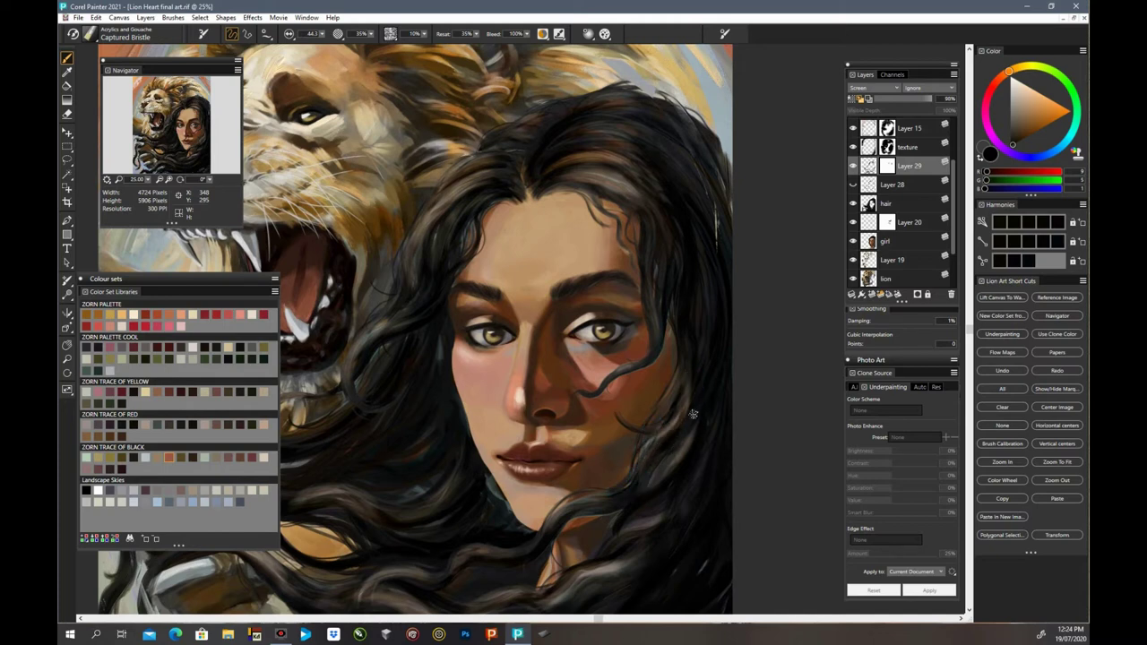
Step: Paint black into Layer 29's mask to soften the highlights below the chin and on the long strands sweeping toward the lion's paw
{"action": "left_click_drag", "start_coordinate": [970, 330], "coordinate": [970, 372]}
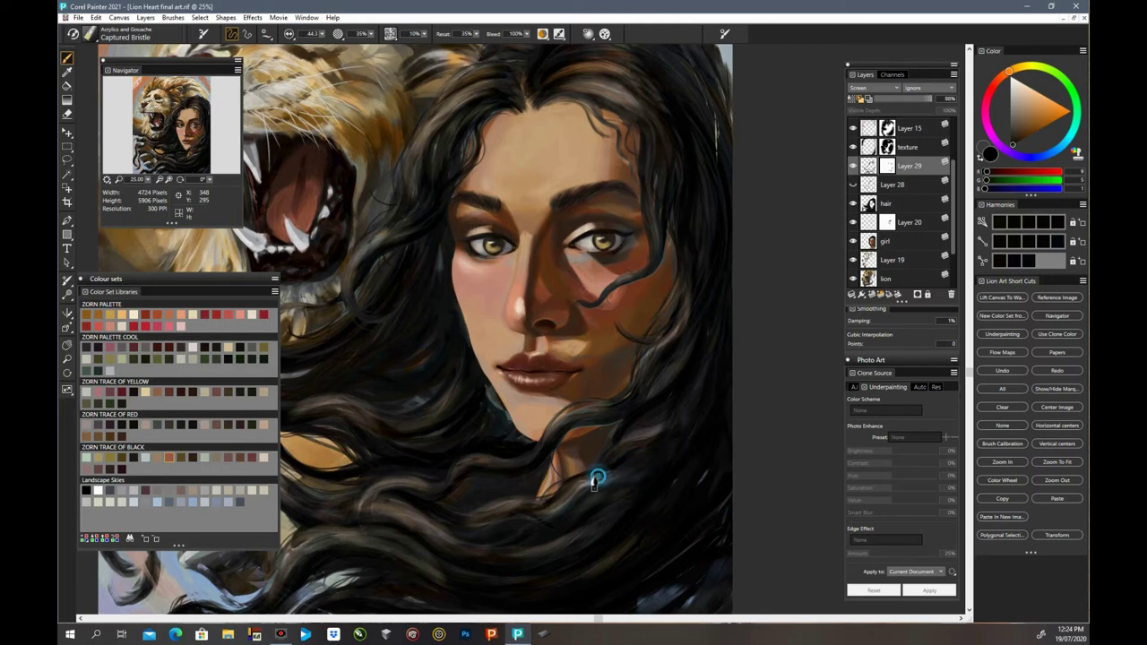
{"action": "mouse_move", "coordinate": [606, 472]}
{"action": "left_mouse_down"}
{"action": "mouse_move", "coordinate": [596, 492]}
{"action": "mouse_move", "coordinate": [627, 490]}
{"action": "mouse_move", "coordinate": [550, 522]}
{"action": "mouse_move", "coordinate": [588, 486]}
{"action": "left_mouse_up"}
{"action": "scroll", "coordinate": [966, 374], "scroll_direction": "down", "scroll_amount": 2}
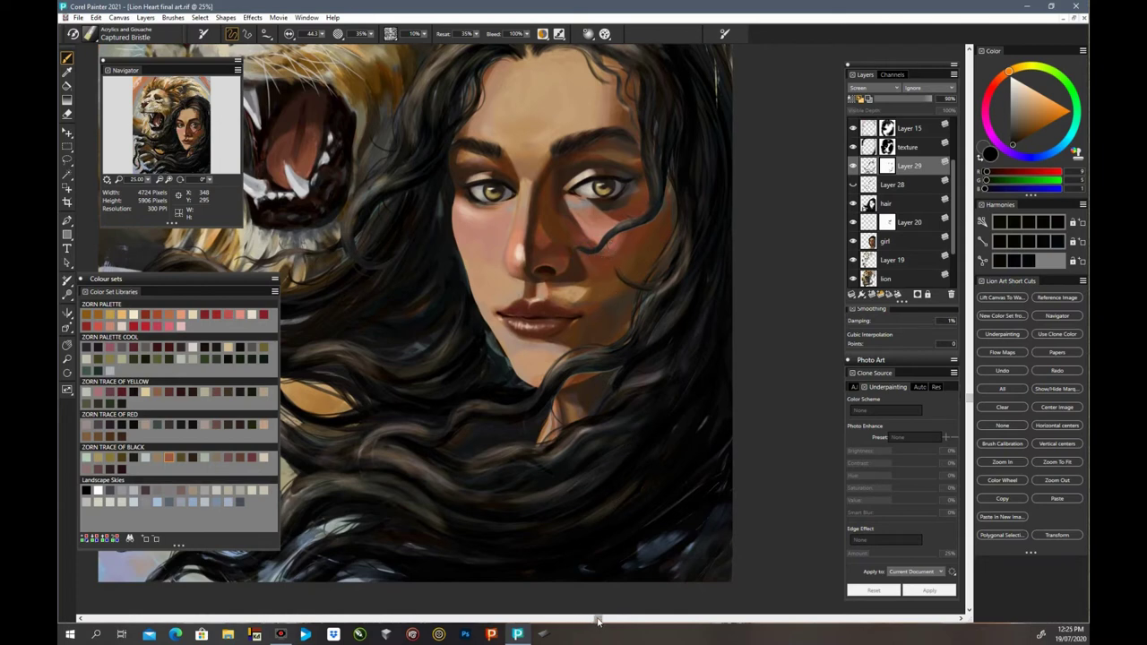
{"action": "left_click_drag", "start_coordinate": [598, 620], "coordinate": [524, 621]}
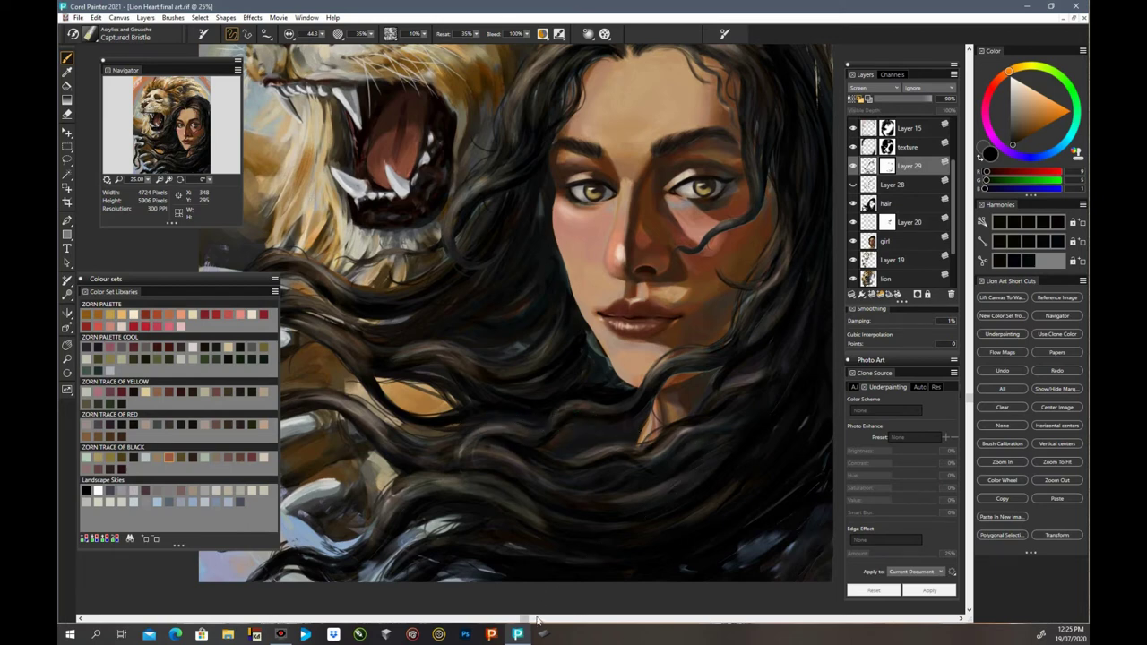
{"action": "left_click_drag", "start_coordinate": [537, 621], "coordinate": [474, 620]}
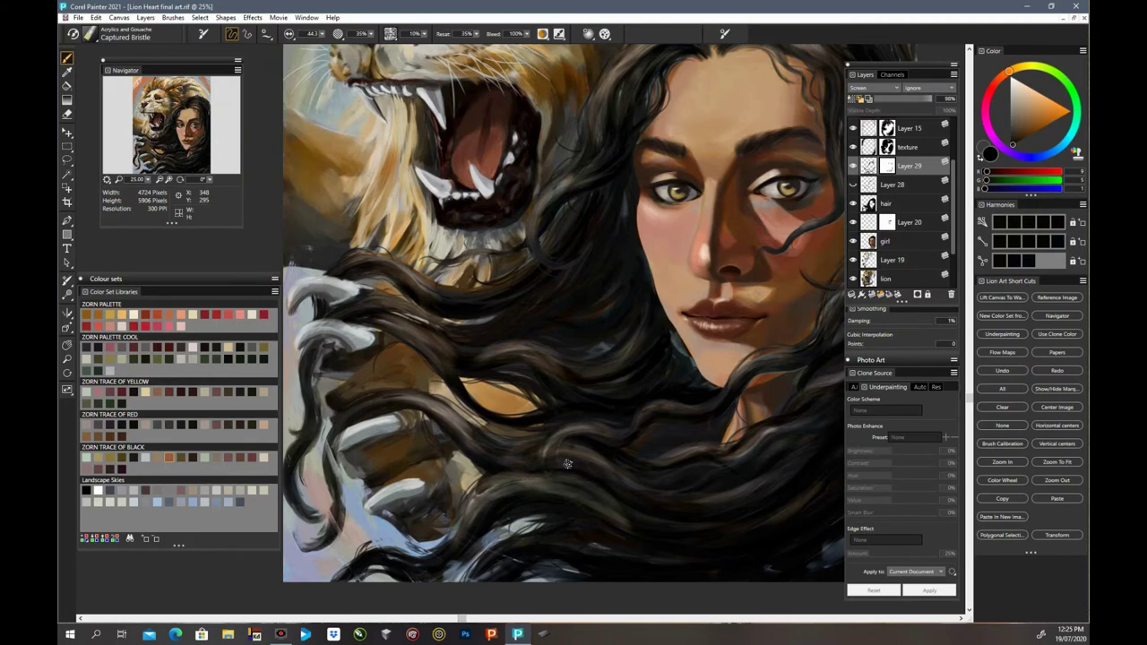
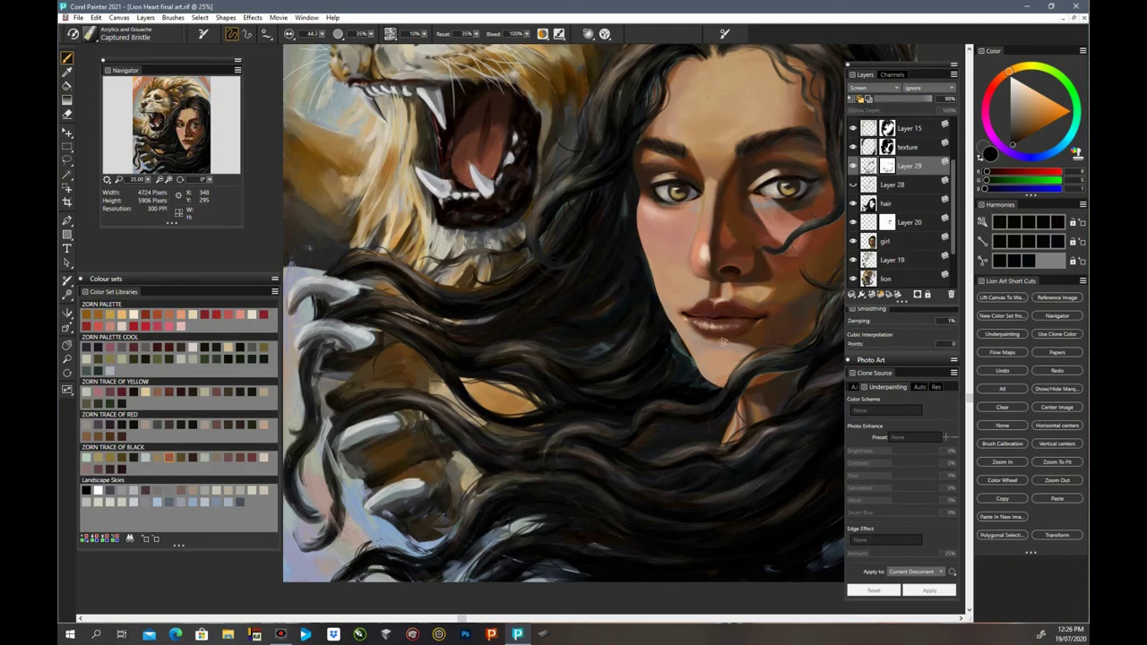
Step: Set the paint colour to light tan (202, 177, 152) and highlight the forehead curls, cheek locks and strands below the chin on Layer 29
{"action": "key", "text": "ctrl+minus"}
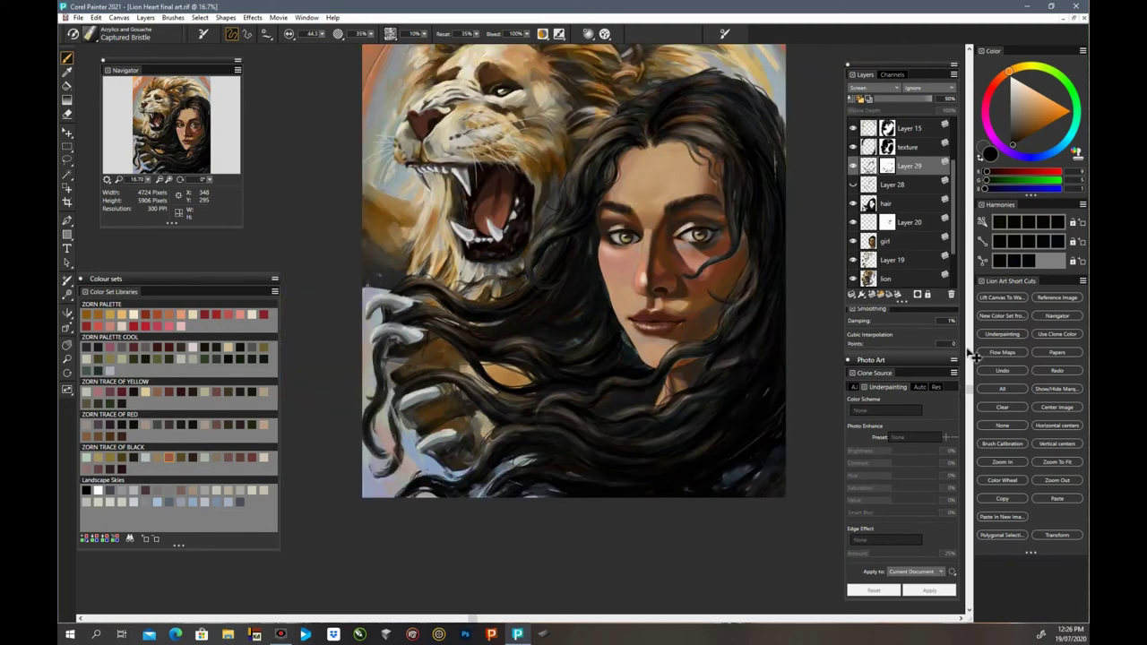
{"action": "left_click_drag", "start_coordinate": [969, 392], "coordinate": [969, 328]}
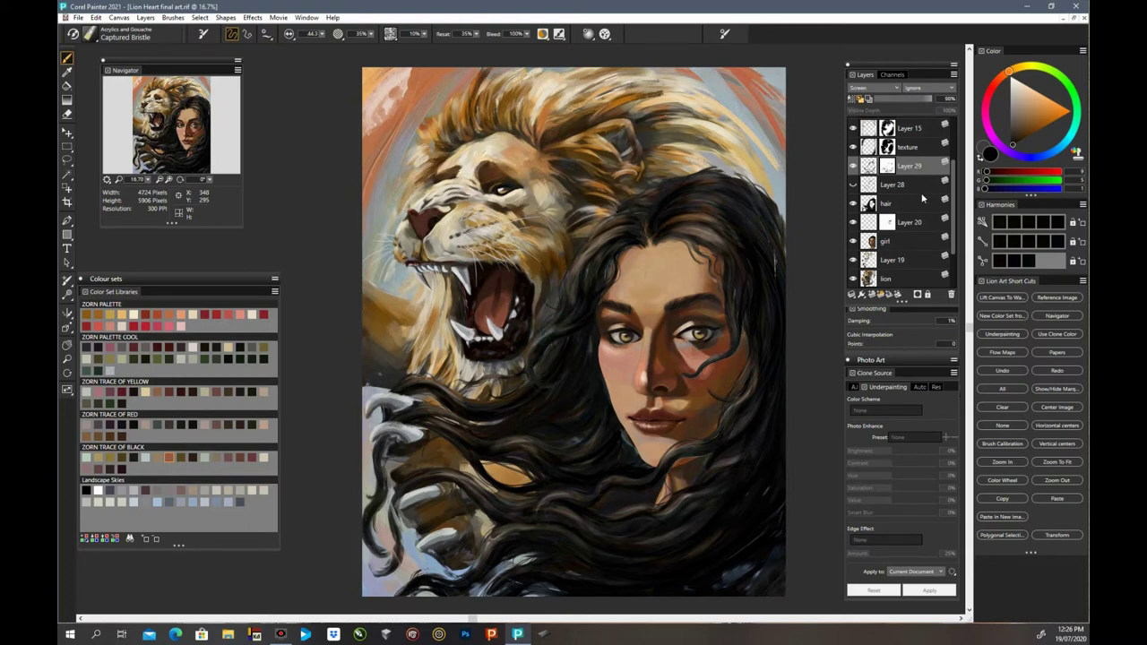
{"action": "left_click", "coordinate": [1022, 100]}
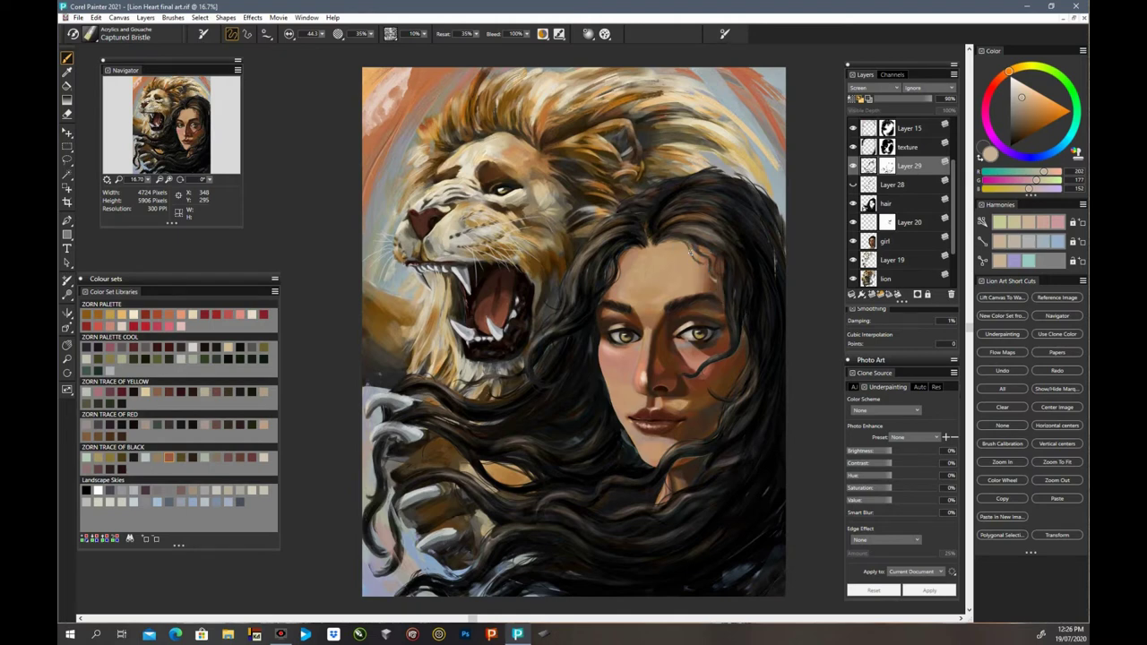
{"action": "left_click", "coordinate": [729, 289]}
{"action": "left_click", "coordinate": [729, 289]}
{"action": "left_click", "coordinate": [729, 287]}
{"action": "left_click", "coordinate": [728, 285]}
{"action": "mouse_move", "coordinate": [729, 285]}
{"action": "left_mouse_down"}
{"action": "mouse_move", "coordinate": [737, 340]}
{"action": "mouse_move", "coordinate": [706, 377]}
{"action": "left_mouse_up"}
{"action": "left_click", "coordinate": [721, 357]}
{"action": "left_click", "coordinate": [702, 377]}
{"action": "mouse_move", "coordinate": [741, 409]}
{"action": "left_mouse_down"}
{"action": "mouse_move", "coordinate": [727, 414]}
{"action": "mouse_move", "coordinate": [746, 386]}
{"action": "mouse_move", "coordinate": [714, 391]}
{"action": "mouse_move", "coordinate": [726, 388]}
{"action": "left_mouse_up"}
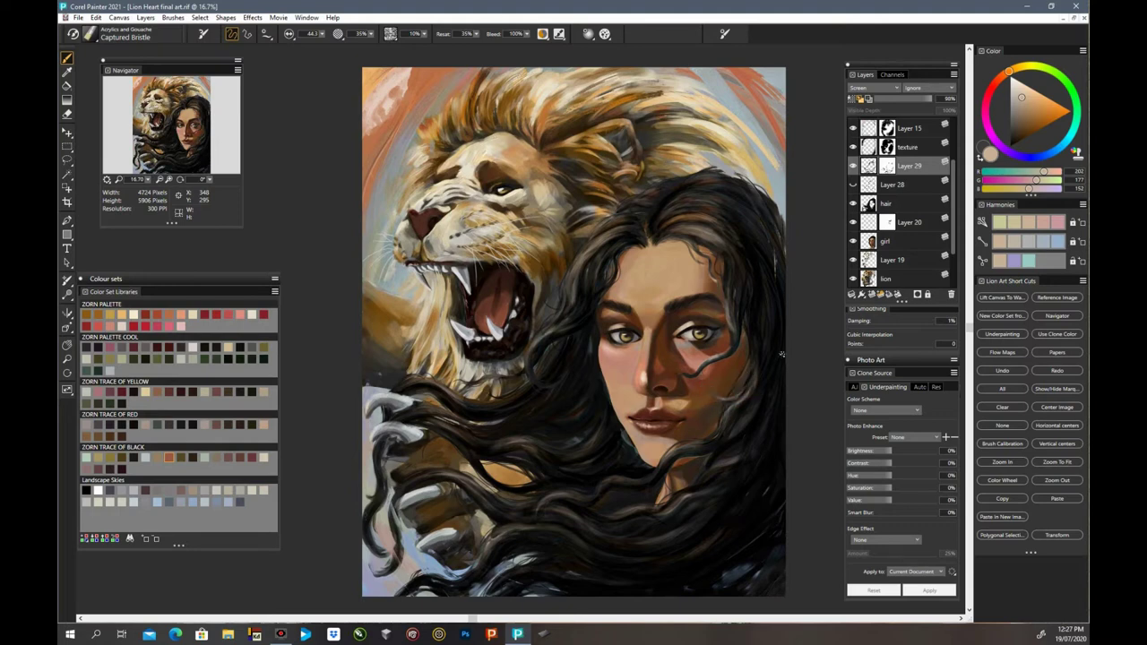
{"action": "left_click_drag", "start_coordinate": [661, 461], "coordinate": [715, 441]}
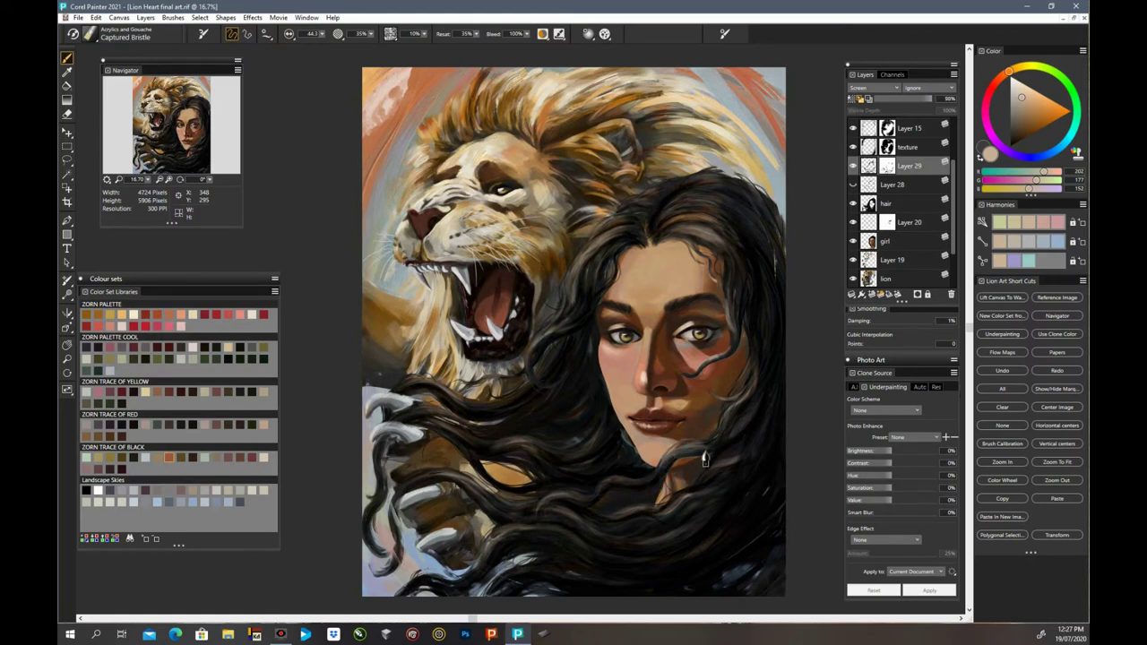
{"action": "left_click_drag", "start_coordinate": [704, 483], "coordinate": [605, 531]}
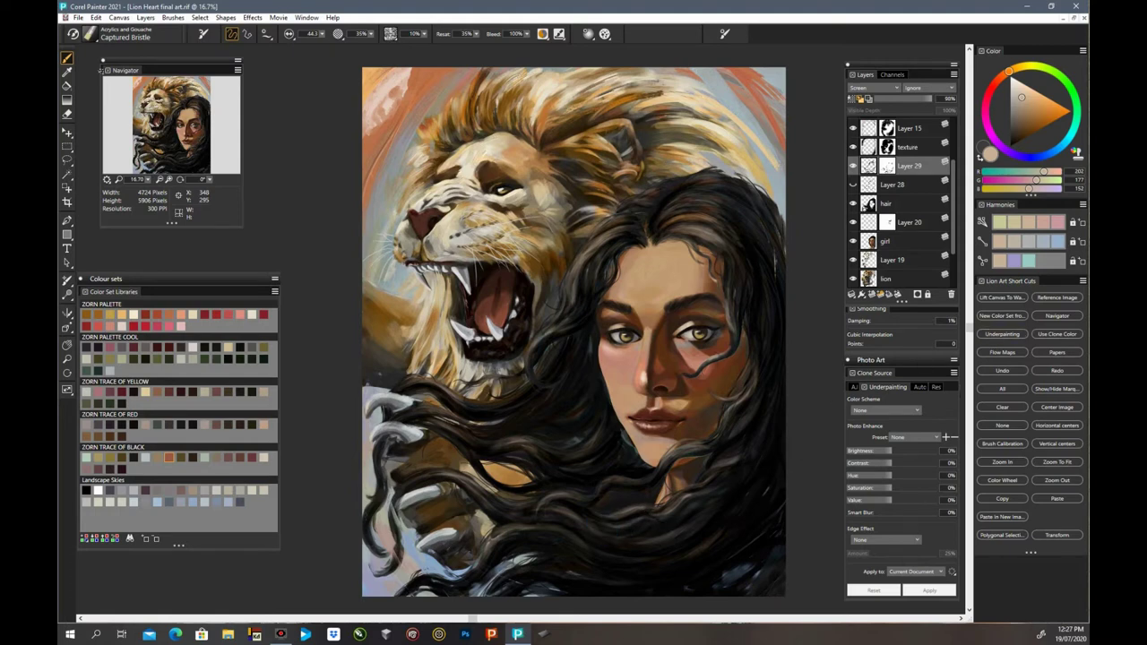
Step: Add light tan highlights to the wavy strands crossing the lion's lower paw
{"action": "left_click_drag", "start_coordinate": [532, 506], "coordinate": [495, 498]}
{"action": "mouse_move", "coordinate": [414, 478]}
{"action": "left_mouse_down"}
{"action": "mouse_move", "coordinate": [455, 478]}
{"action": "mouse_move", "coordinate": [440, 486]}
{"action": "left_mouse_up"}
{"action": "left_click", "coordinate": [467, 488]}
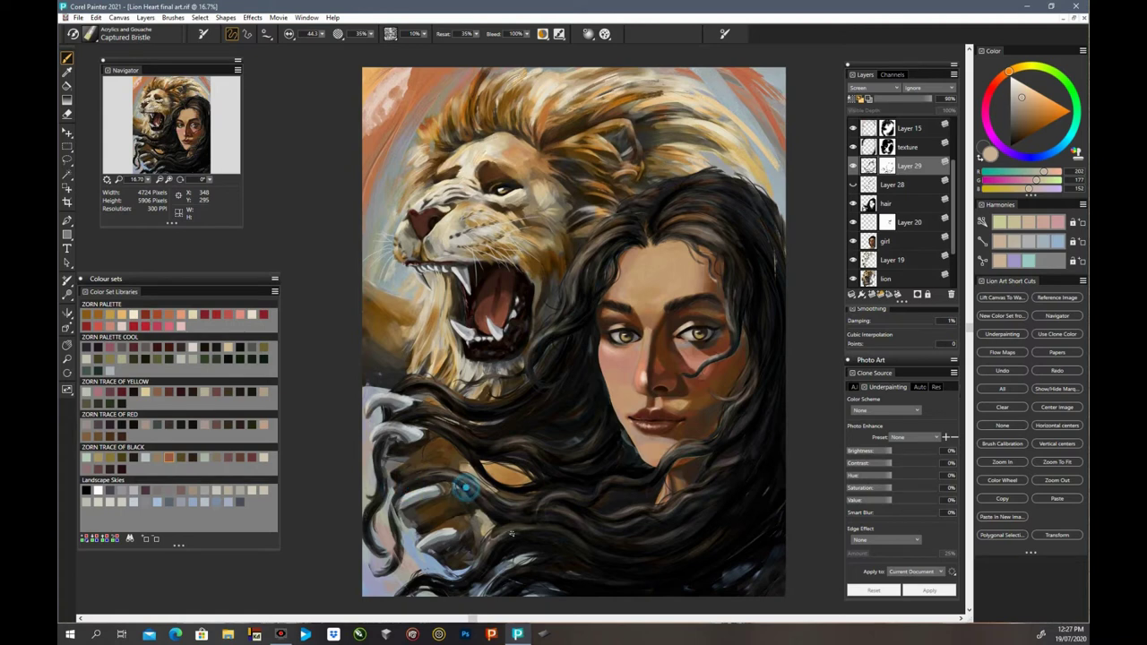
{"action": "left_click", "coordinate": [479, 556]}
{"action": "left_click", "coordinate": [513, 530]}
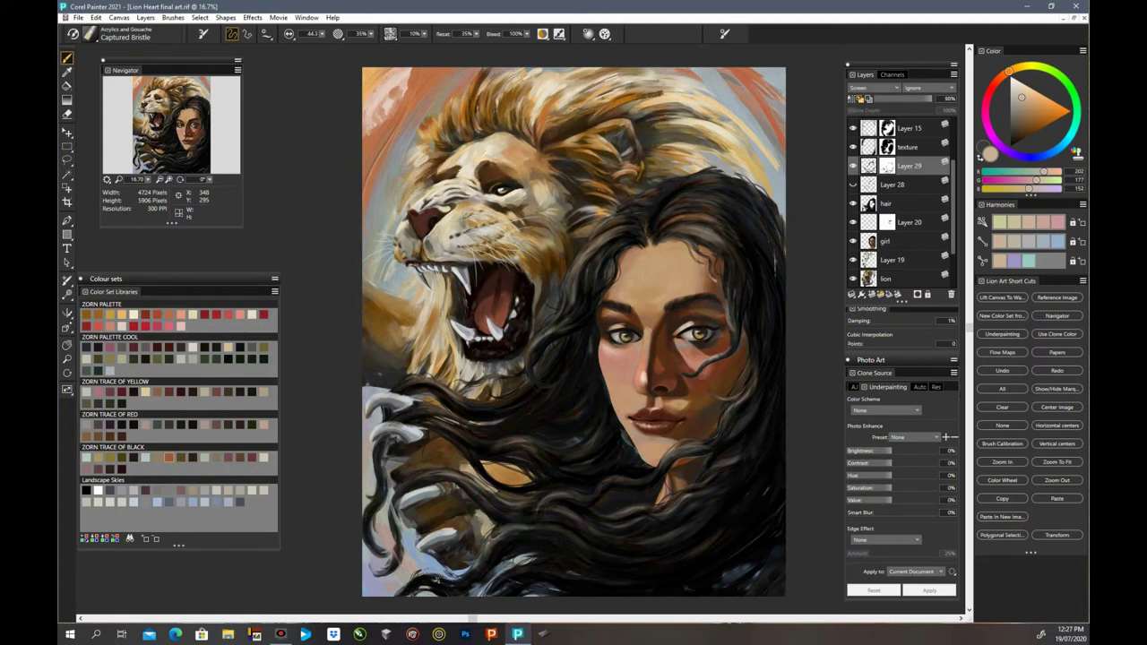
Step: Dab light tan highlights onto the lowest hair strands along the painting's bottom edge
{"action": "left_click", "coordinate": [410, 586]}
{"action": "left_click", "coordinate": [493, 558]}
{"action": "left_click", "coordinate": [491, 561]}
{"action": "left_click", "coordinate": [496, 556]}
{"action": "left_click", "coordinate": [520, 535]}
{"action": "left_click", "coordinate": [514, 579]}
{"action": "left_click", "coordinate": [508, 582]}
{"action": "left_click", "coordinate": [501, 592]}
{"action": "left_click", "coordinate": [495, 588]}
{"action": "left_click", "coordinate": [548, 565]}
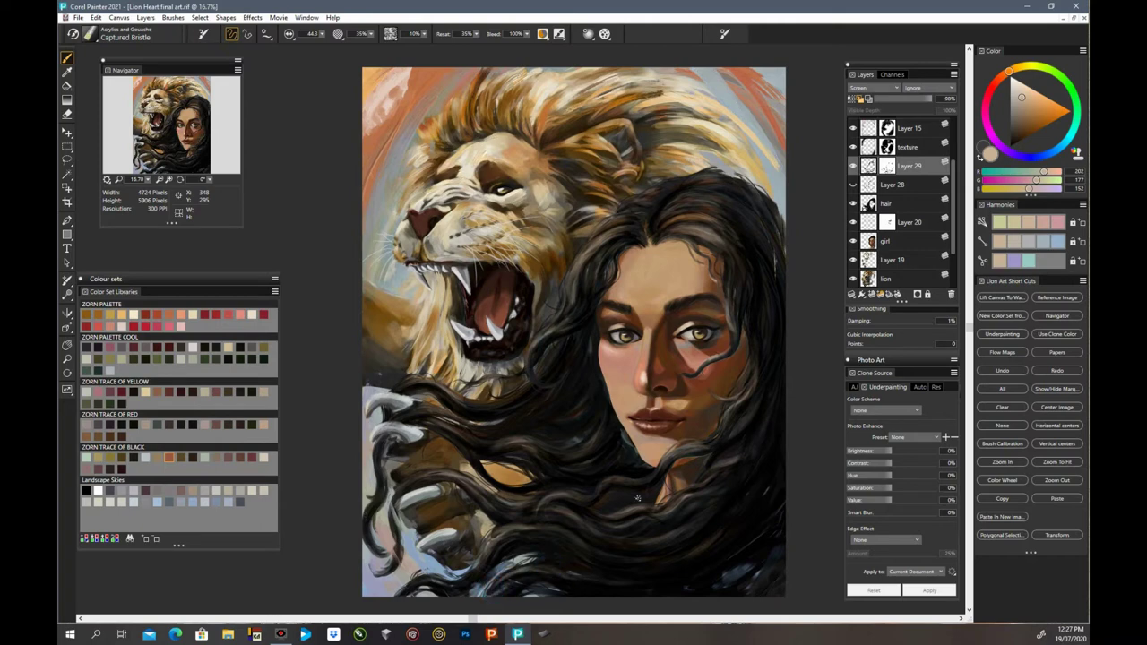
Step: Dab light tan highlights onto the wavy strands in the middle of the sweep below the girl's neck
{"action": "left_click", "coordinate": [512, 515]}
{"action": "left_click", "coordinate": [524, 511]}
{"action": "left_click", "coordinate": [536, 507]}
{"action": "left_click", "coordinate": [534, 513]}
{"action": "left_click", "coordinate": [534, 517]}
{"action": "left_click", "coordinate": [541, 503]}
{"action": "left_click", "coordinate": [565, 500]}
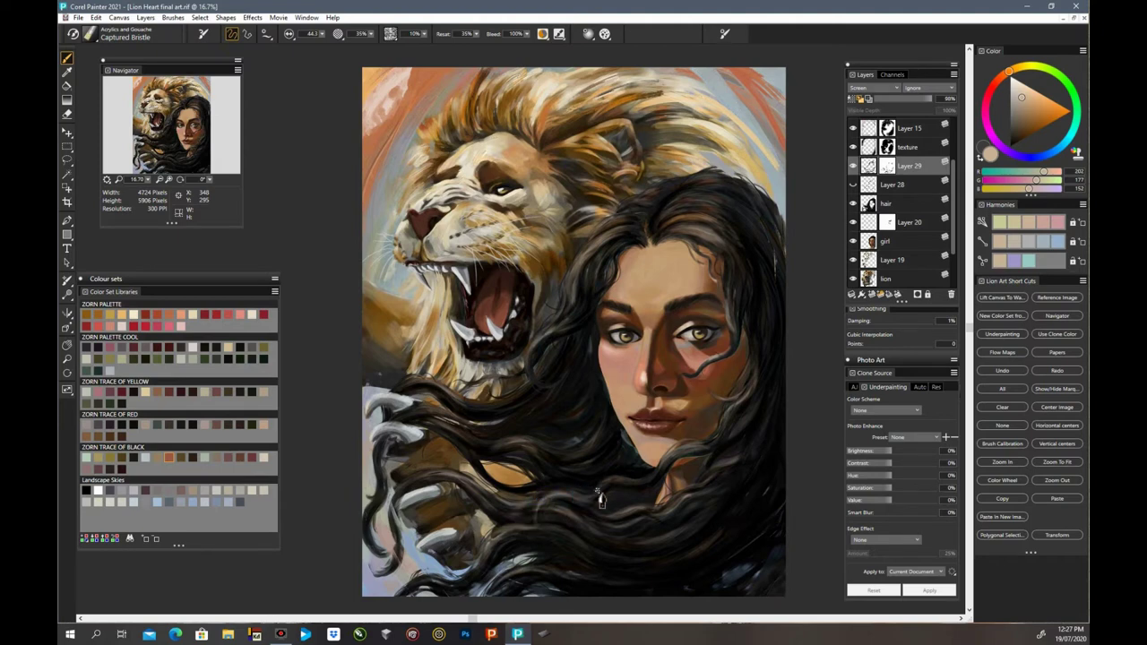
{"action": "left_click", "coordinate": [533, 504]}
Step: Highlight the upper strands sweeping toward the lion's raised claws with light tan dabs
{"action": "left_click", "coordinate": [528, 452]}
{"action": "left_click", "coordinate": [473, 439]}
{"action": "left_click", "coordinate": [410, 417]}
{"action": "left_click", "coordinate": [395, 416]}
{"action": "left_click", "coordinate": [431, 408]}
{"action": "left_click", "coordinate": [408, 385]}
{"action": "left_click", "coordinate": [409, 385]}
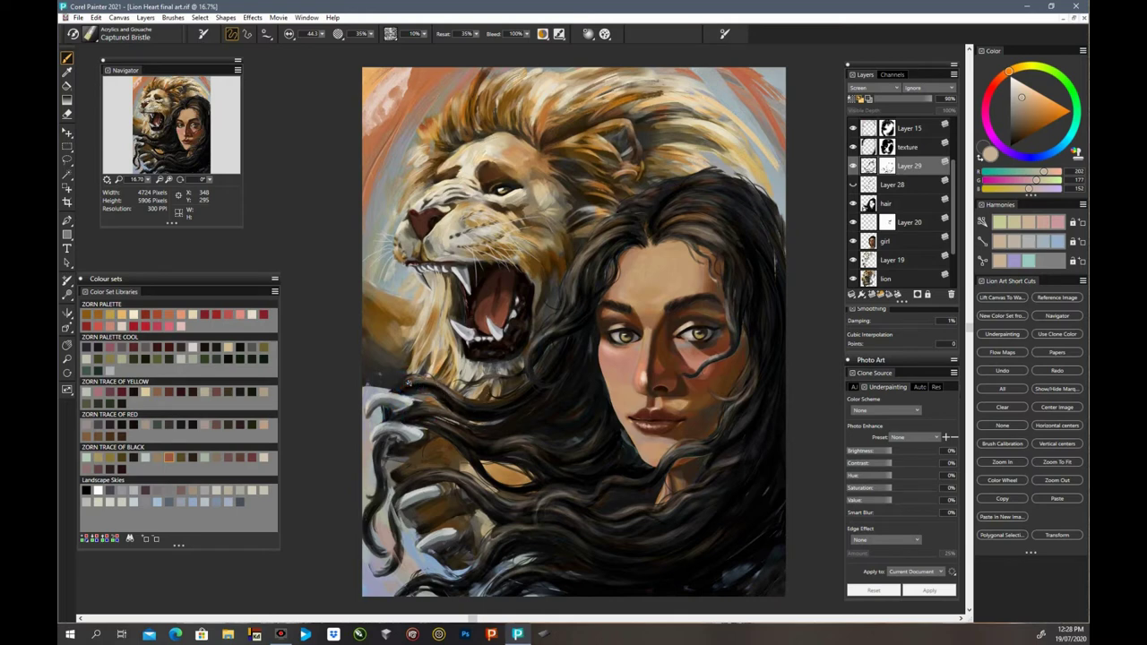
{"action": "left_click", "coordinate": [402, 387]}
Step: Highlight the strands beneath the lion's jaw and the curl beside its open mouth with light tan strokes
{"action": "mouse_move", "coordinate": [435, 390]}
{"action": "left_mouse_down"}
{"action": "mouse_move", "coordinate": [486, 418]}
{"action": "mouse_move", "coordinate": [479, 411]}
{"action": "left_mouse_up"}
{"action": "left_click", "coordinate": [504, 397]}
{"action": "left_click", "coordinate": [515, 392]}
{"action": "left_click", "coordinate": [529, 352]}
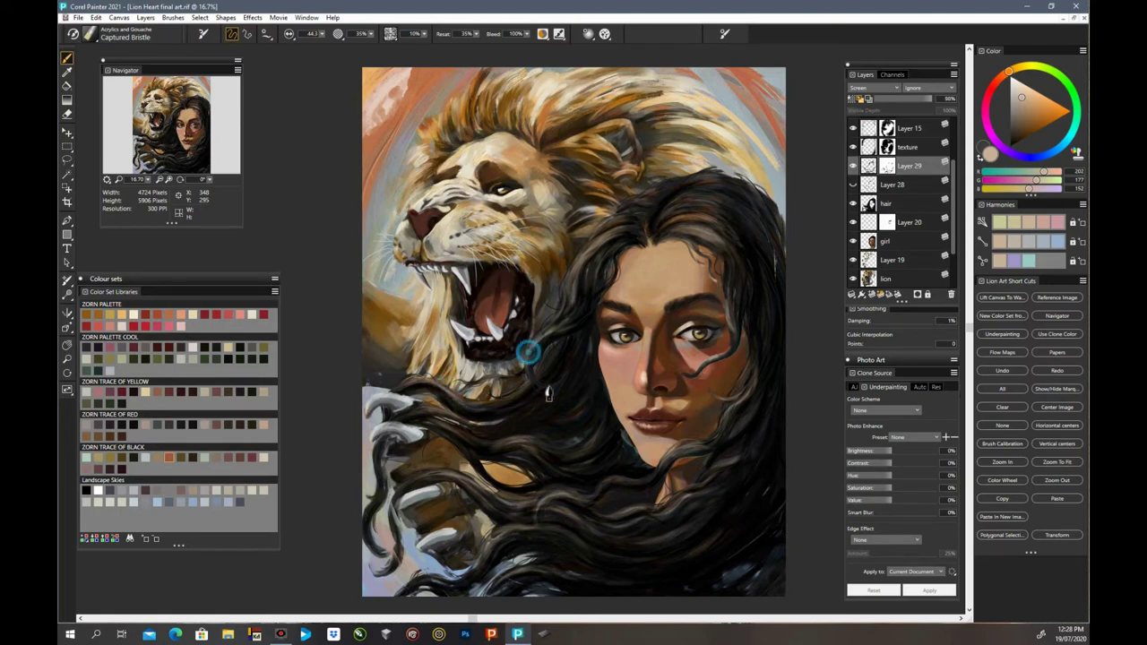
{"action": "left_click_drag", "start_coordinate": [528, 364], "coordinate": [540, 391]}
{"action": "left_click", "coordinate": [539, 382]}
{"action": "left_click_drag", "start_coordinate": [534, 349], "coordinate": [536, 380]}
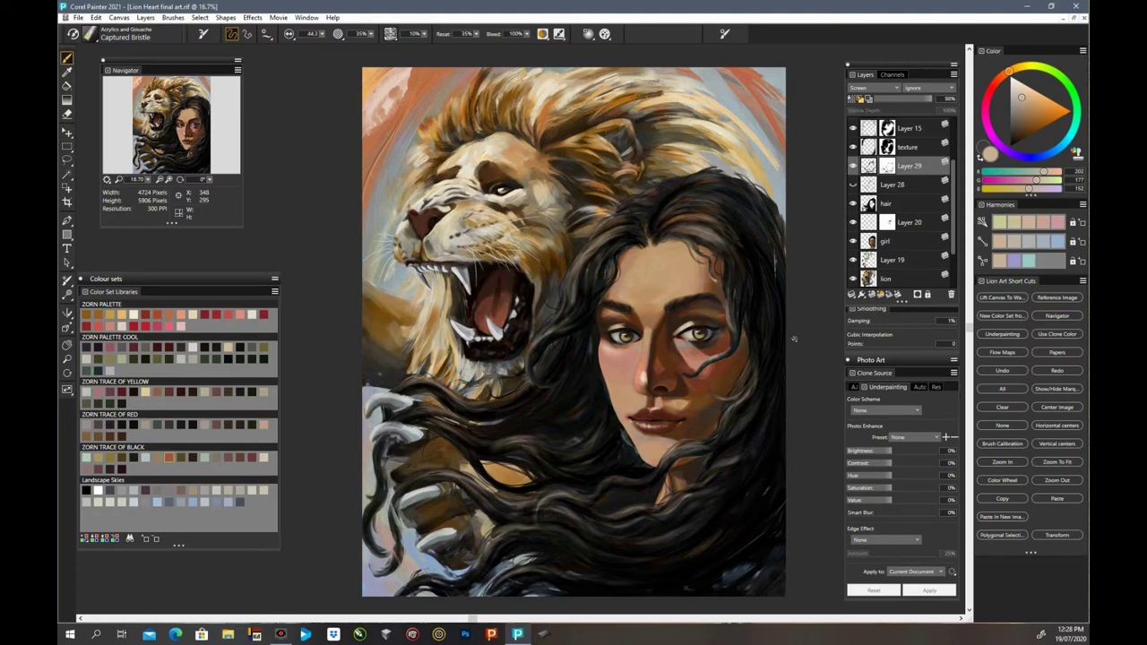
Step: Compare the whole painting with Layer 29's highlights hidden and shown
{"action": "key", "text": "ctrl+minus"}
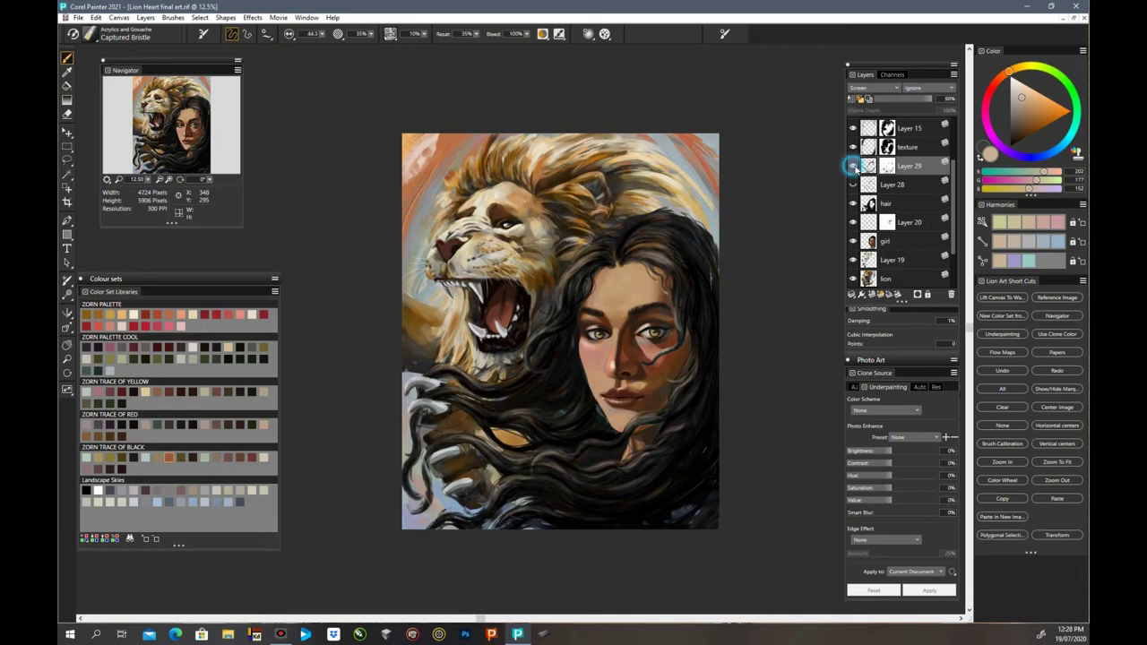
{"action": "left_click", "coordinate": [853, 166]}
{"action": "left_click", "coordinate": [853, 166]}
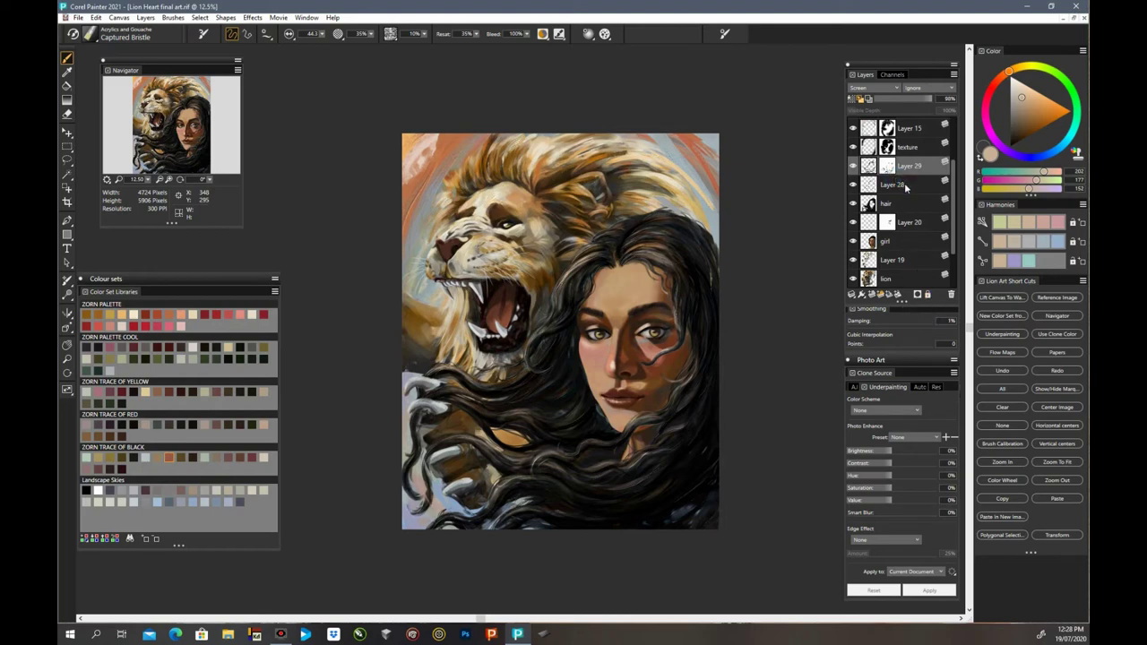
Step: Move Layer 28 above Layer 29 and compare the painting with Layer 28 hidden and shown, leaving it visible
{"action": "left_click_drag", "start_coordinate": [905, 183], "coordinate": [911, 162]}
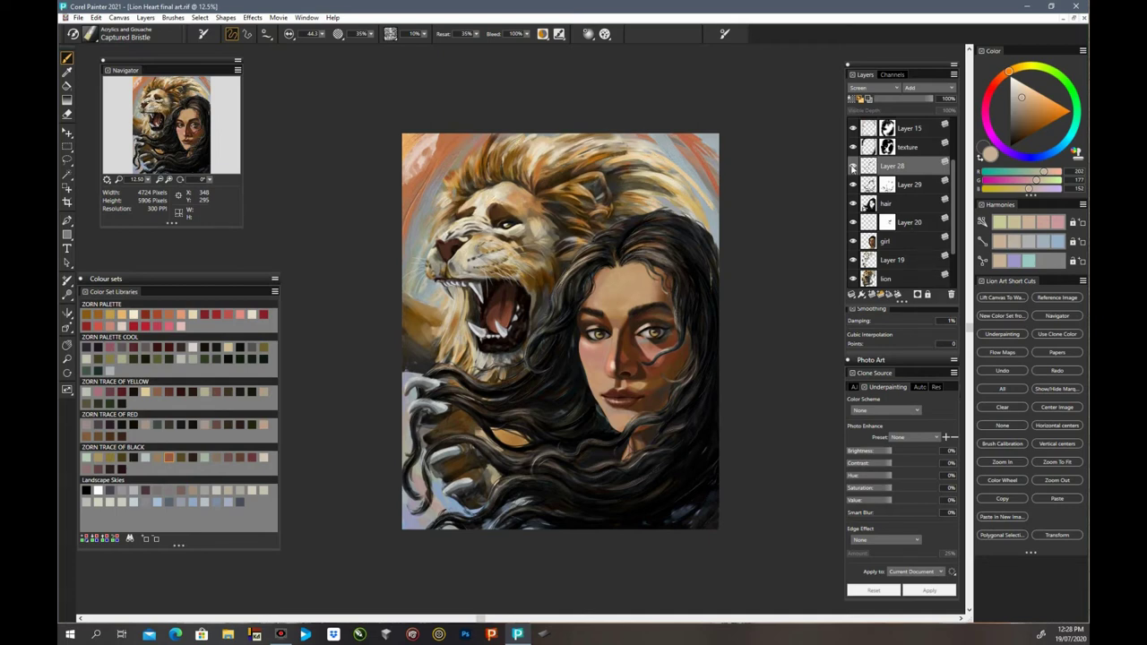
{"action": "left_click", "coordinate": [852, 165]}
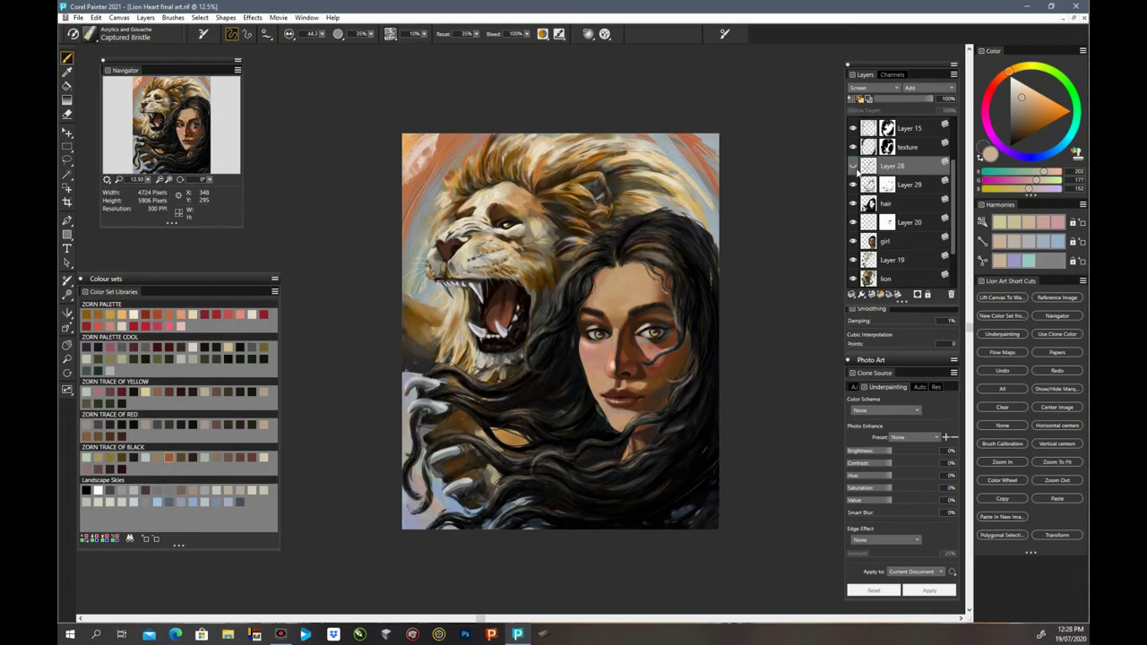
{"action": "left_click", "coordinate": [852, 166]}
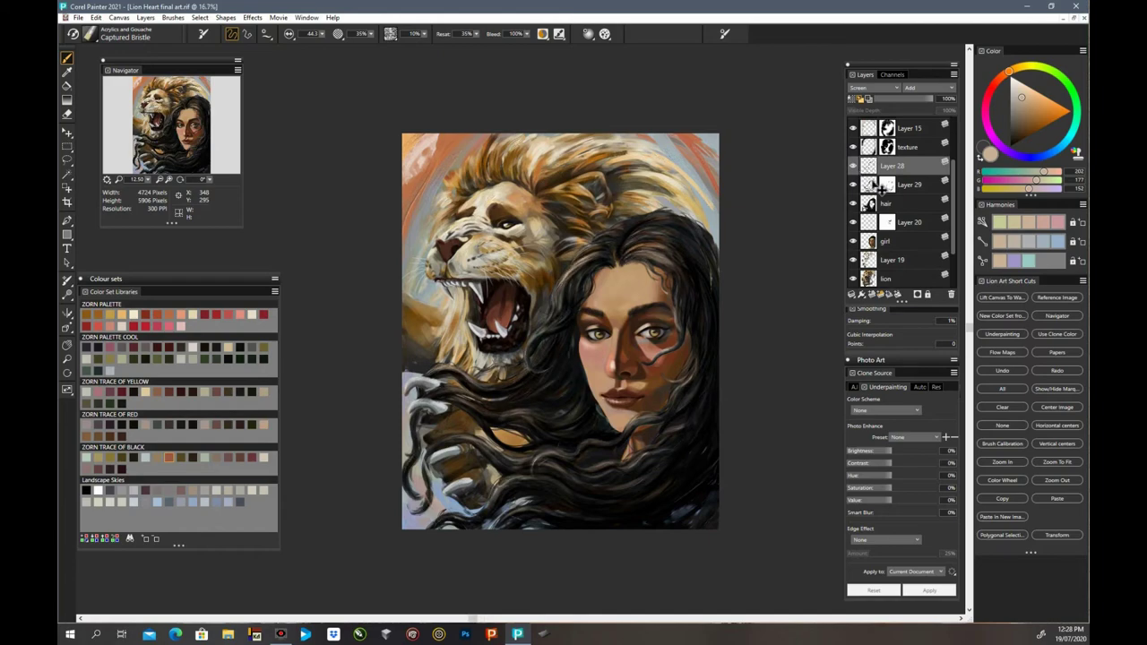
Step: Select Layer 29's mask and compare the girl's hair with the layer hidden and shown
{"action": "key", "text": "ctrl+plus"}
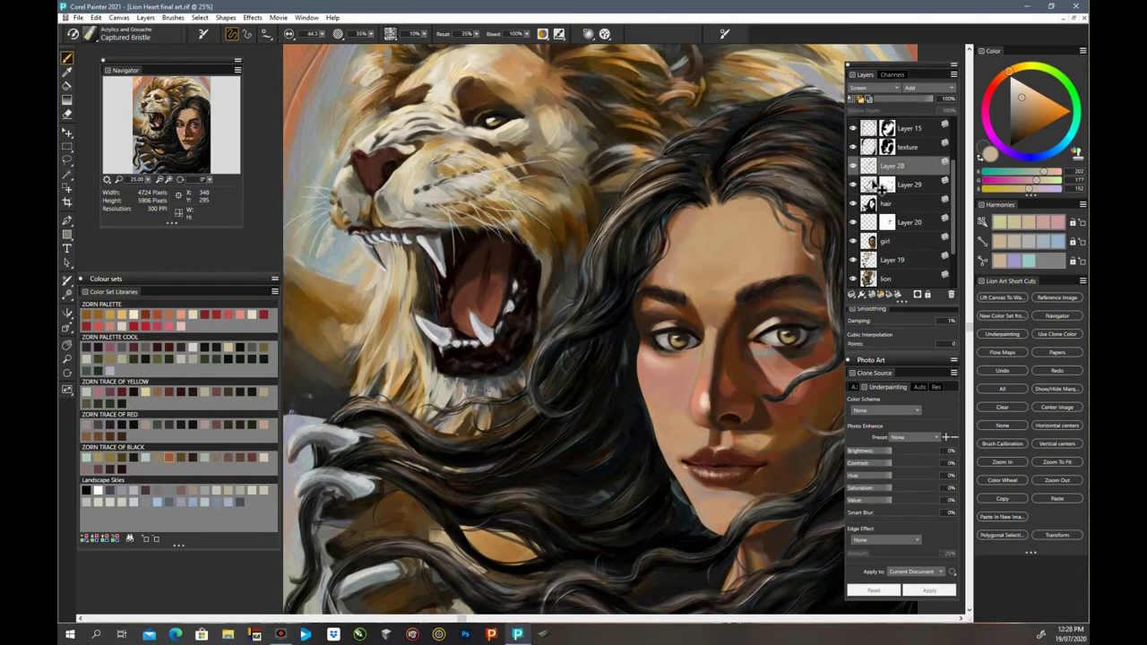
{"action": "left_click_drag", "start_coordinate": [465, 618], "coordinate": [596, 618]}
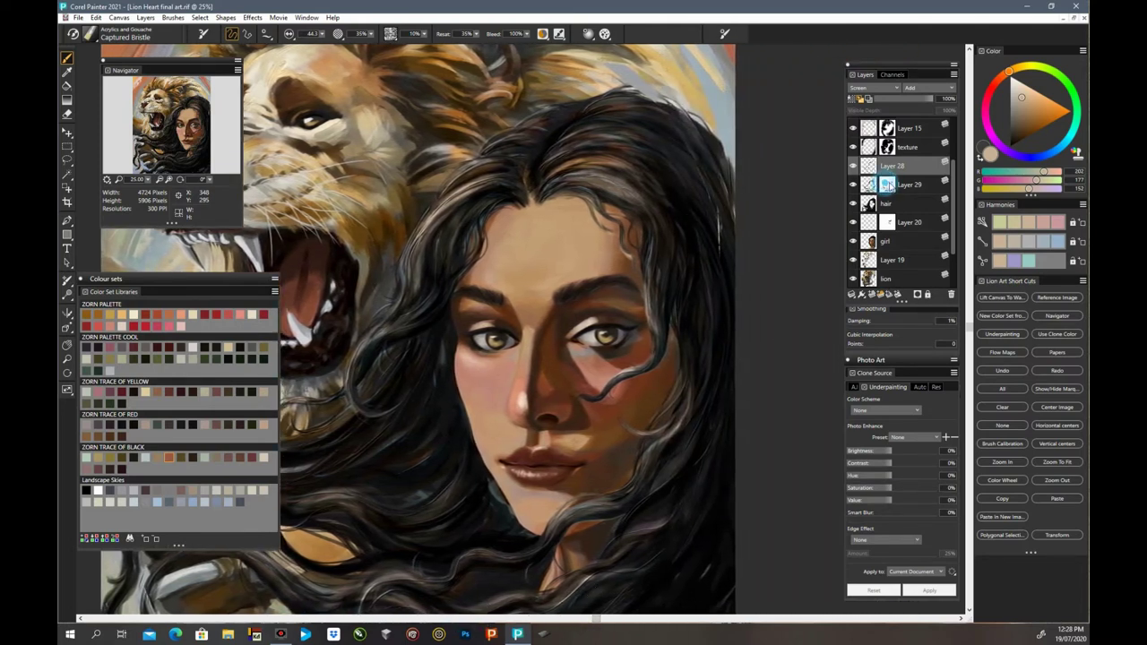
{"action": "left_click", "coordinate": [887, 184]}
{"action": "left_click", "coordinate": [854, 184]}
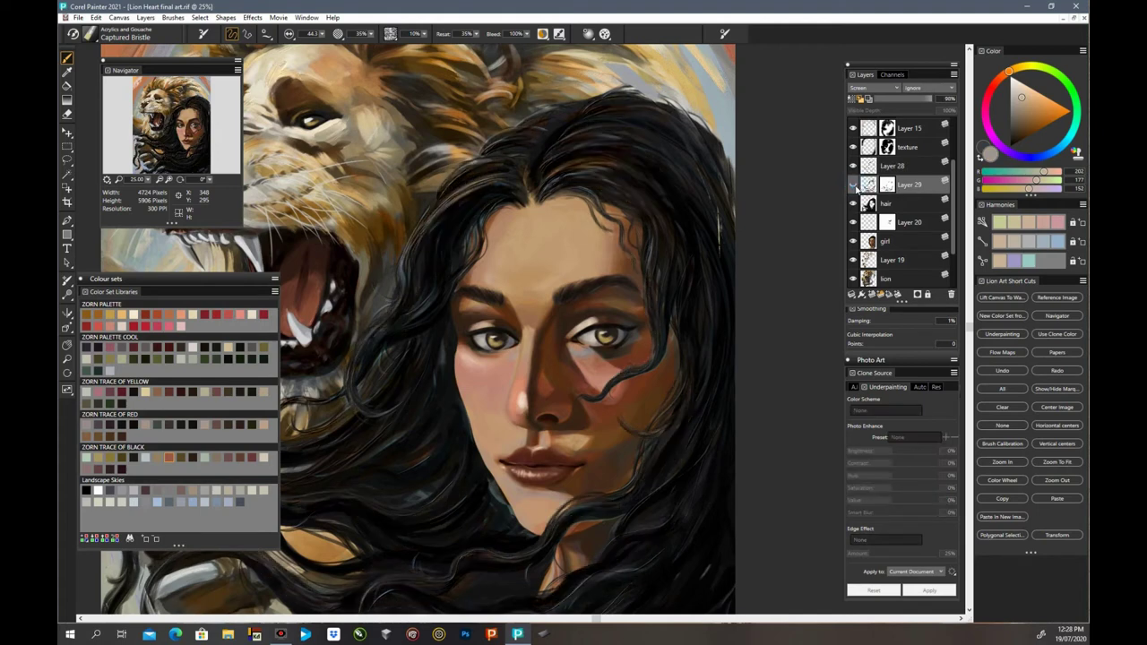
{"action": "left_click", "coordinate": [853, 185]}
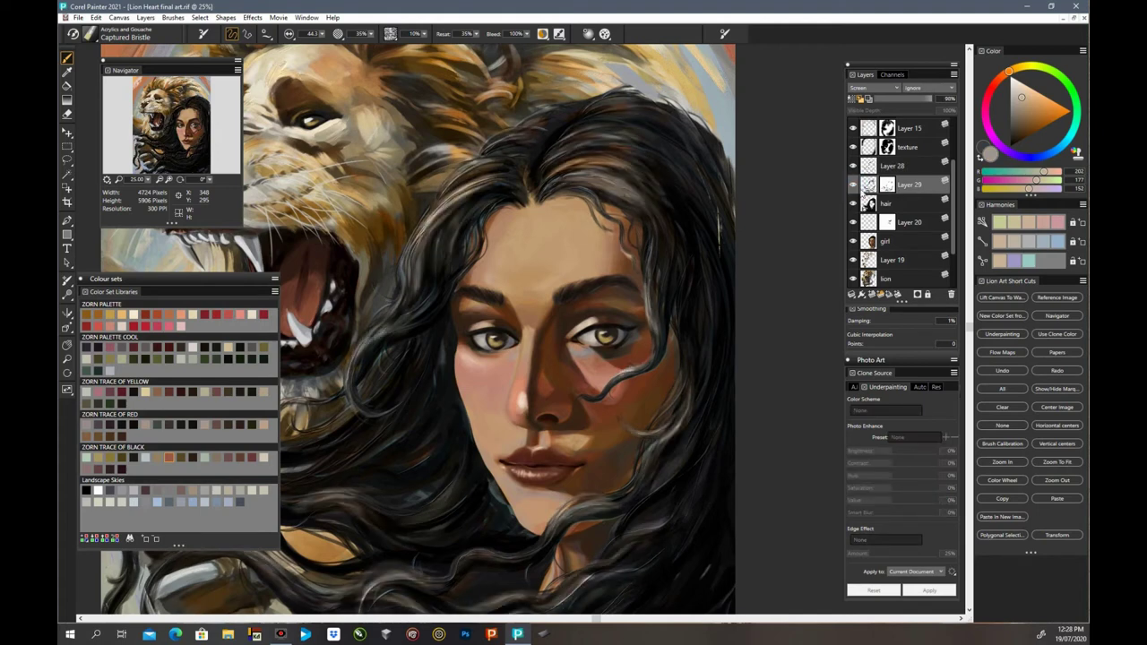
Step: Reduce the brush size to 22.1, set the paint colour to black and mask the highlight on the lock crossing the cheek
{"action": "left_click_drag", "start_coordinate": [321, 34], "coordinate": [314, 42]}
{"action": "left_click_drag", "start_coordinate": [1002, 144], "coordinate": [1009, 154]}
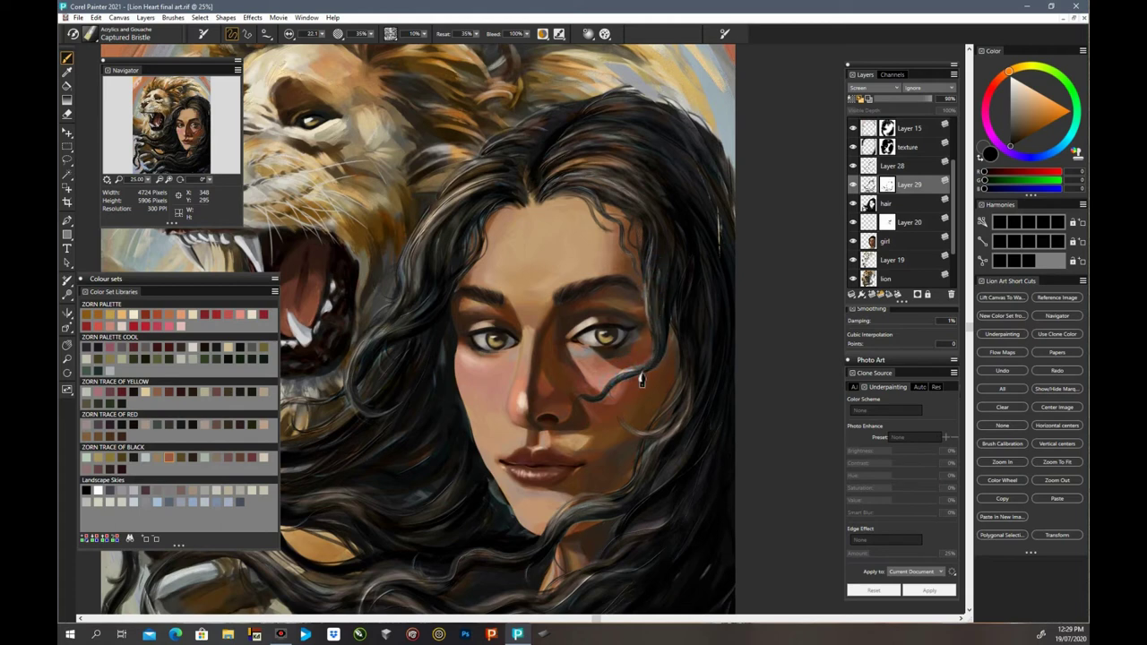
{"action": "left_click_drag", "start_coordinate": [620, 380], "coordinate": [651, 359]}
Step: Refine Layer 29's mask with black over the highlights around the neck and on the long strands sweeping toward the lion's paw
{"action": "scroll", "coordinate": [970, 350], "scroll_direction": "down", "scroll_amount": 3}
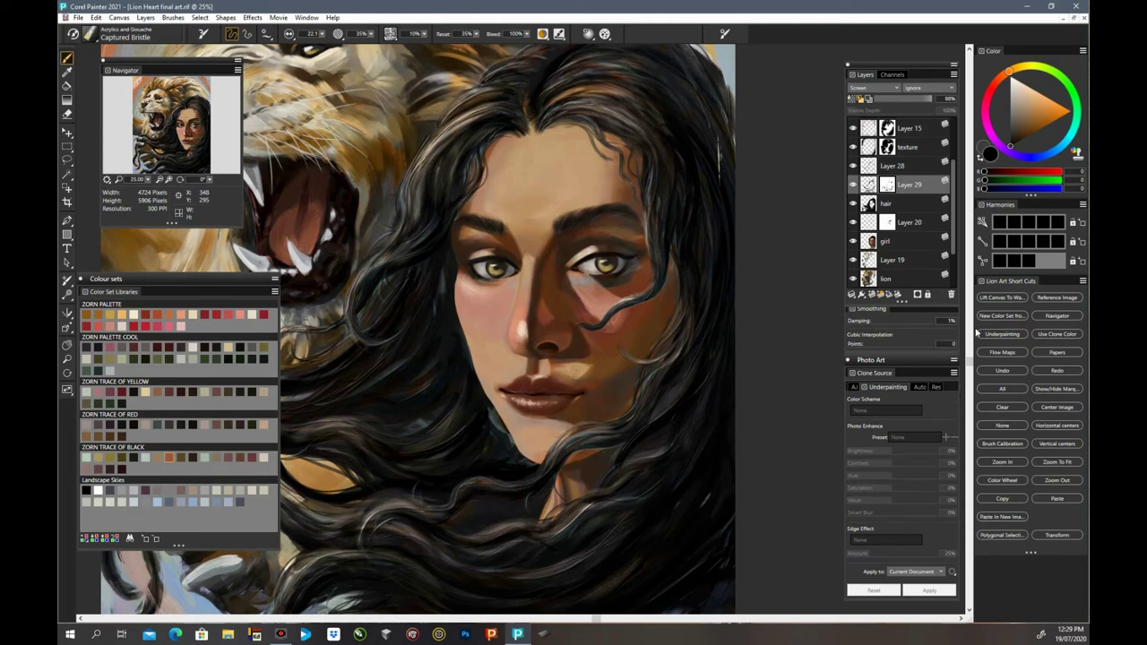
{"action": "left_click_drag", "start_coordinate": [970, 363], "coordinate": [970, 405]}
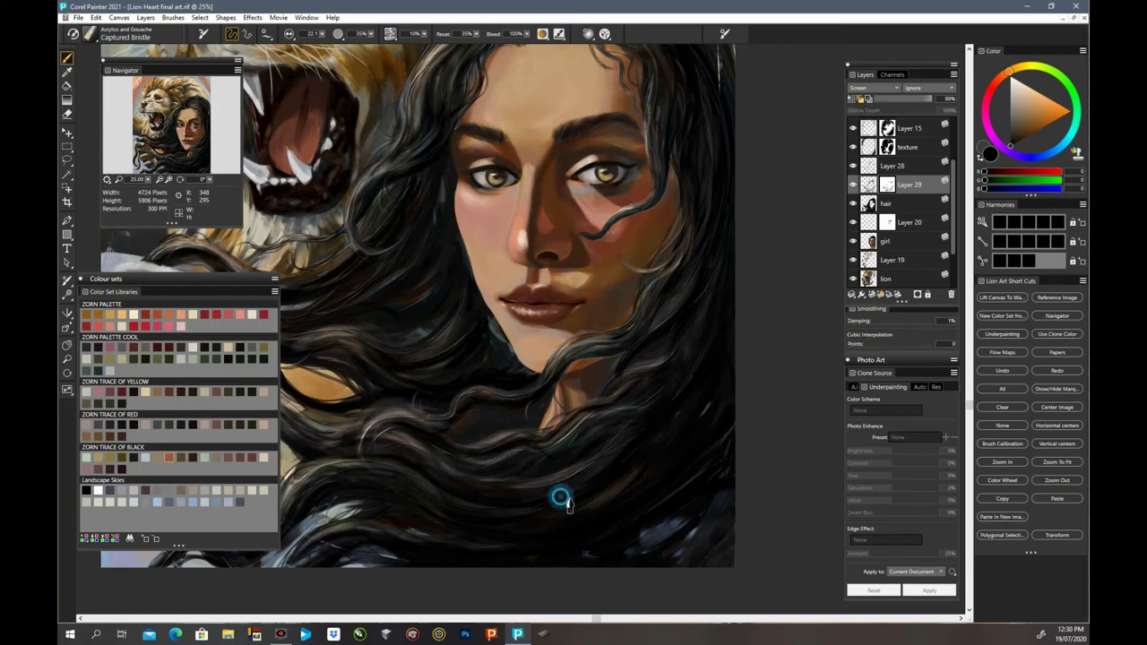
{"action": "left_click_drag", "start_coordinate": [594, 618], "coordinate": [481, 619]}
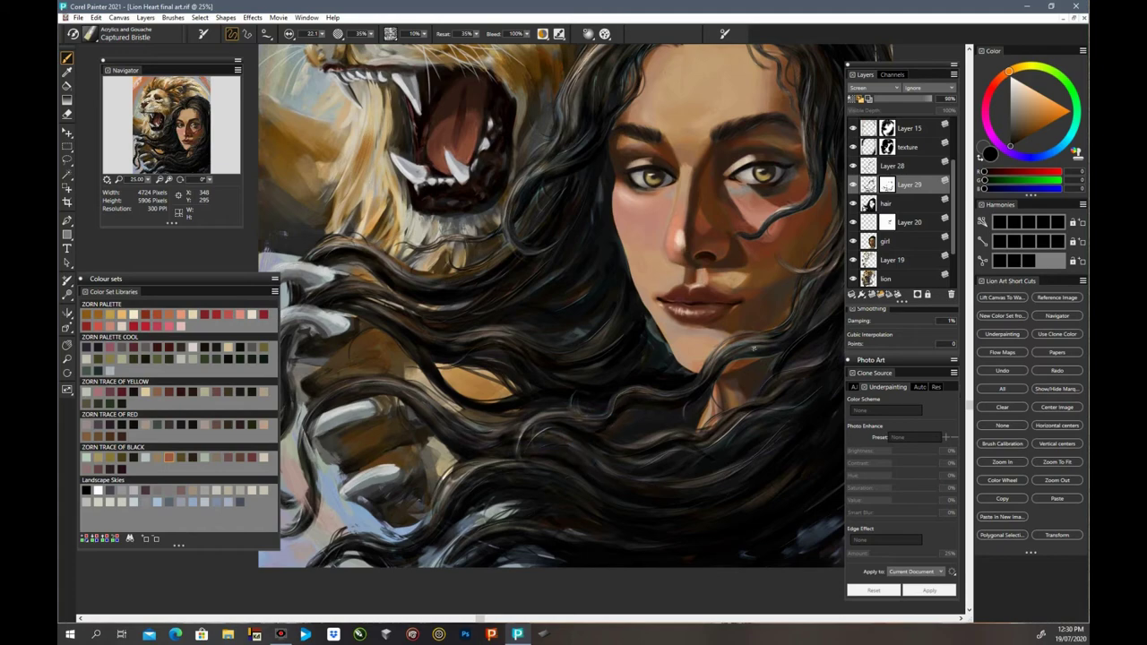
Step: Inspect the painting up close and as a whole, comparing it with Layer 29 hidden and shown
{"action": "left_click_drag", "start_coordinate": [968, 403], "coordinate": [968, 324]}
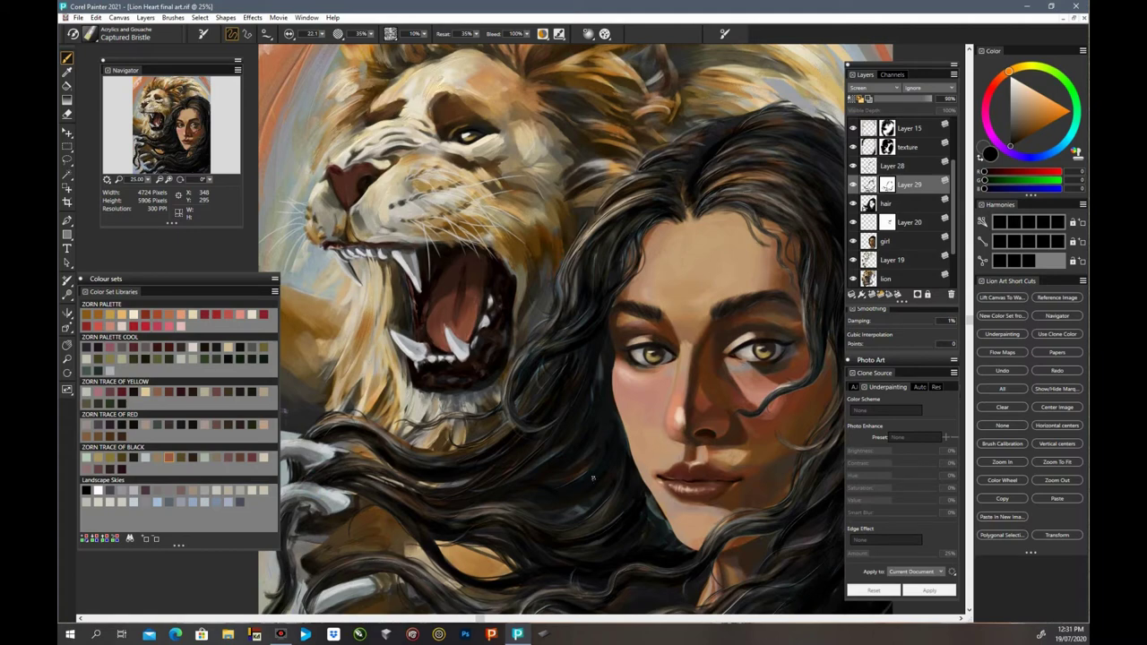
{"action": "left_click_drag", "start_coordinate": [970, 325], "coordinate": [965, 410]}
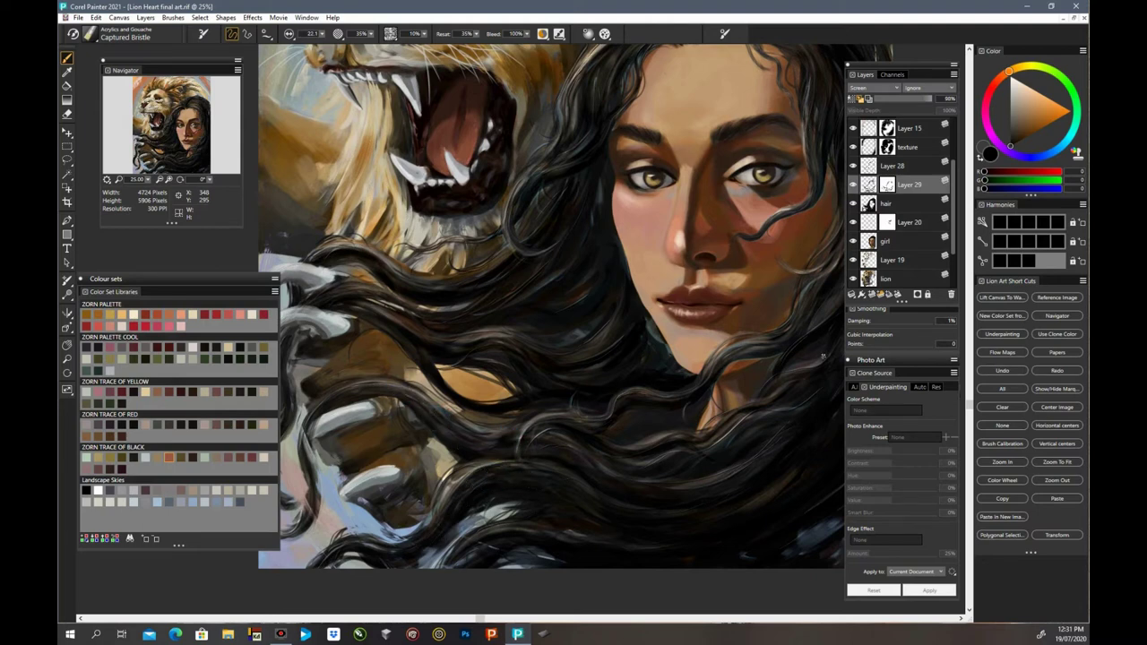
{"action": "key", "text": "ctrl+minus"}
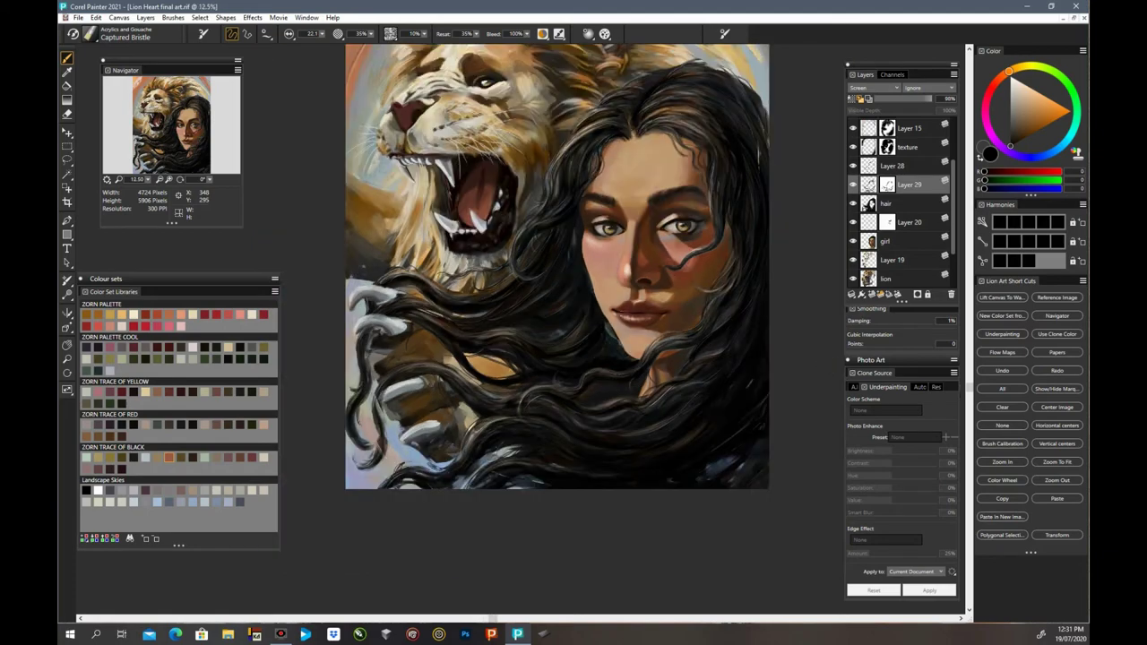
{"action": "key", "text": "ctrl+minus"}
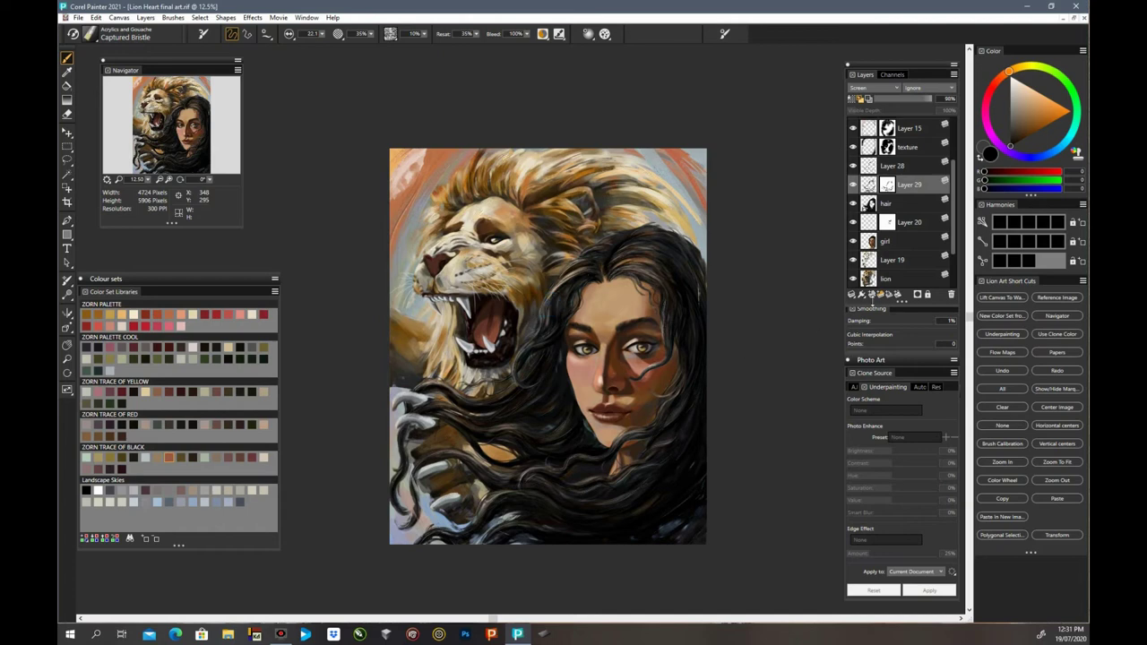
{"action": "left_click", "coordinate": [854, 185]}
{"action": "left_click", "coordinate": [854, 184]}
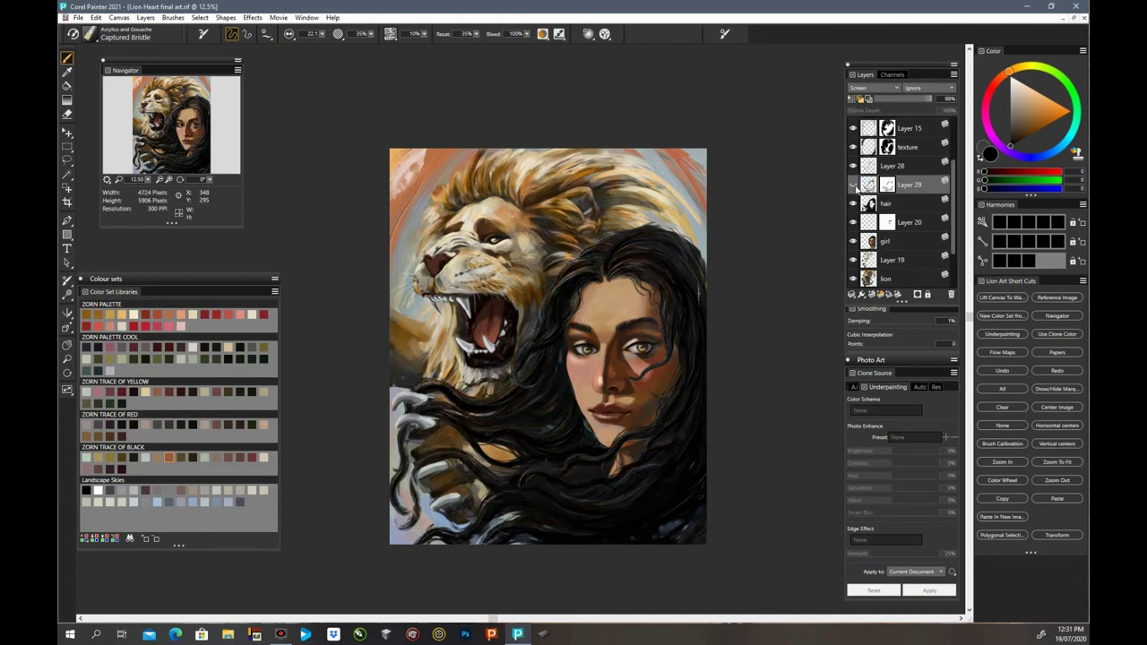
{"action": "left_click", "coordinate": [854, 185]}
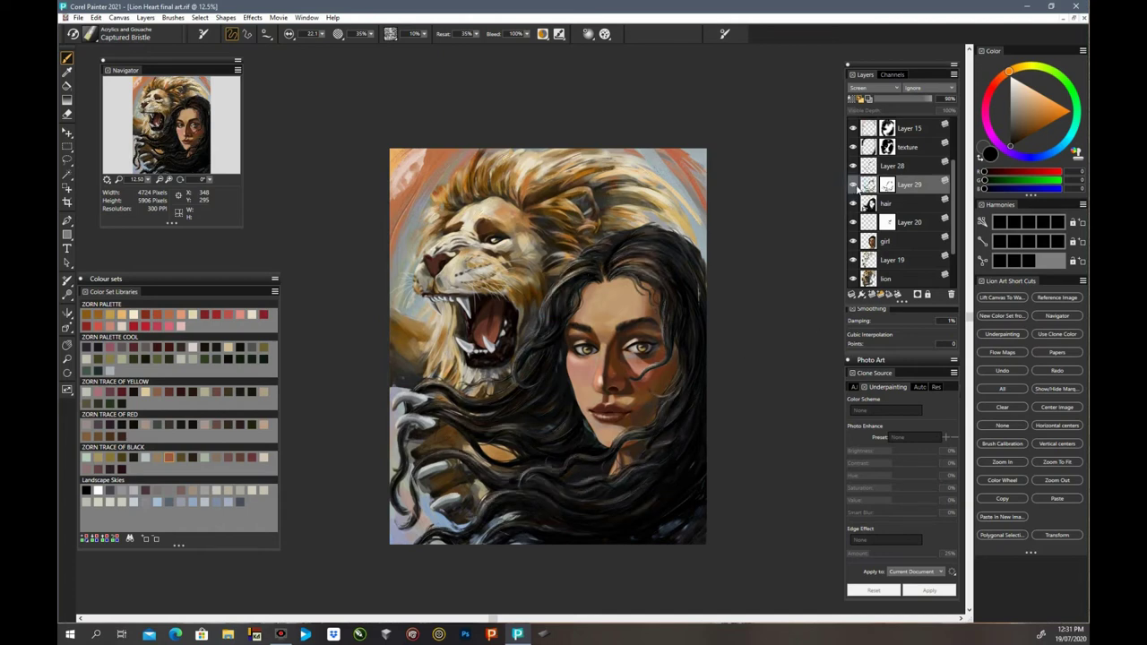
Step: Hide Layer 28 and Layer 29, and add a new layer directly above the hair layer
{"action": "left_click", "coordinate": [853, 166]}
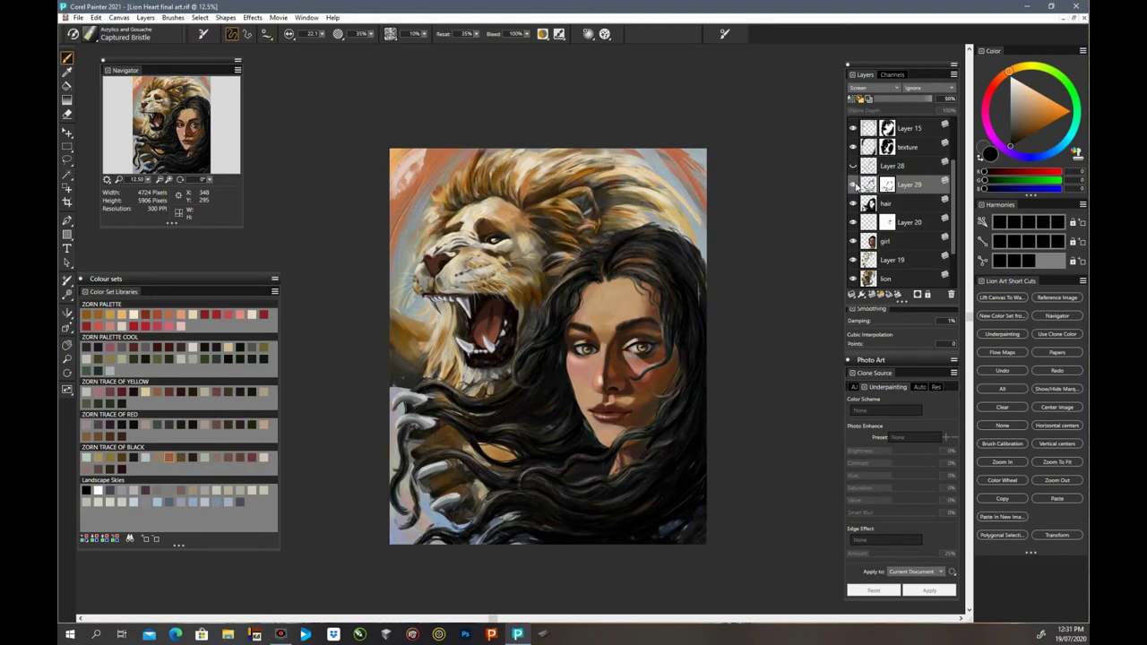
{"action": "left_click", "coordinate": [855, 185]}
{"action": "left_click", "coordinate": [855, 185]}
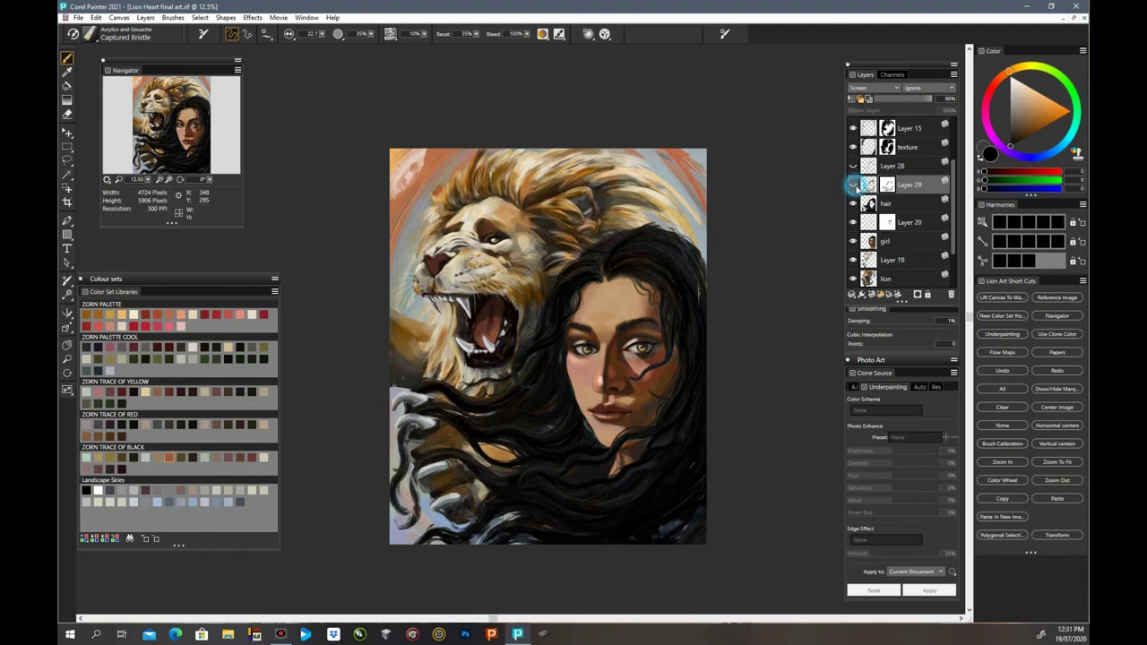
{"action": "left_click", "coordinate": [855, 185]}
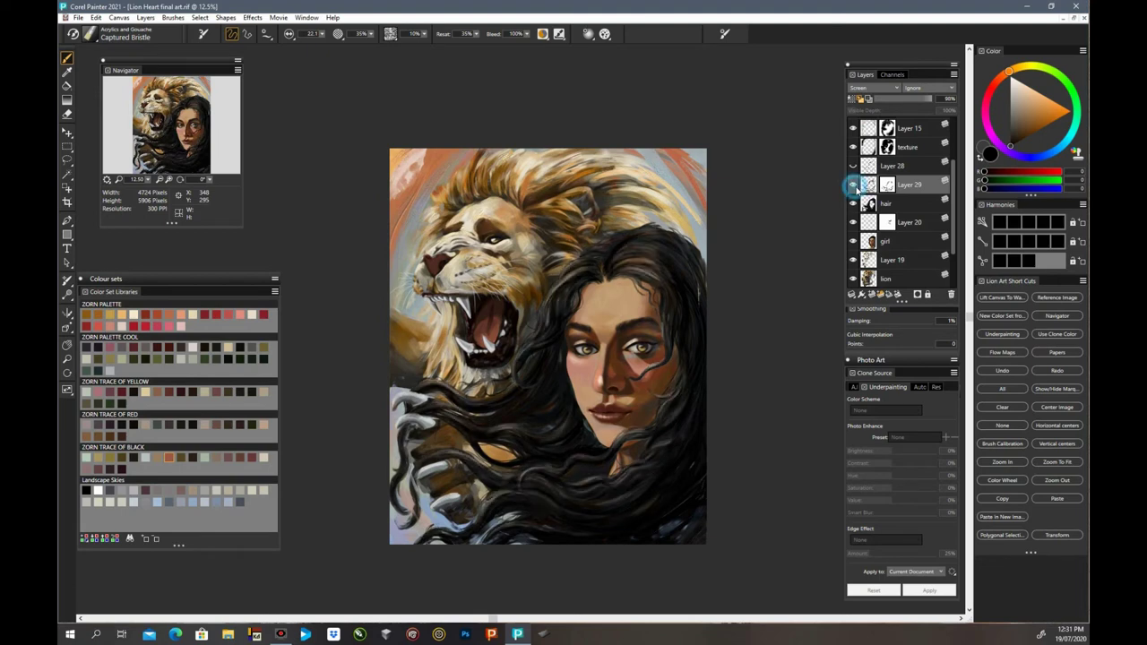
{"action": "left_click", "coordinate": [887, 206]}
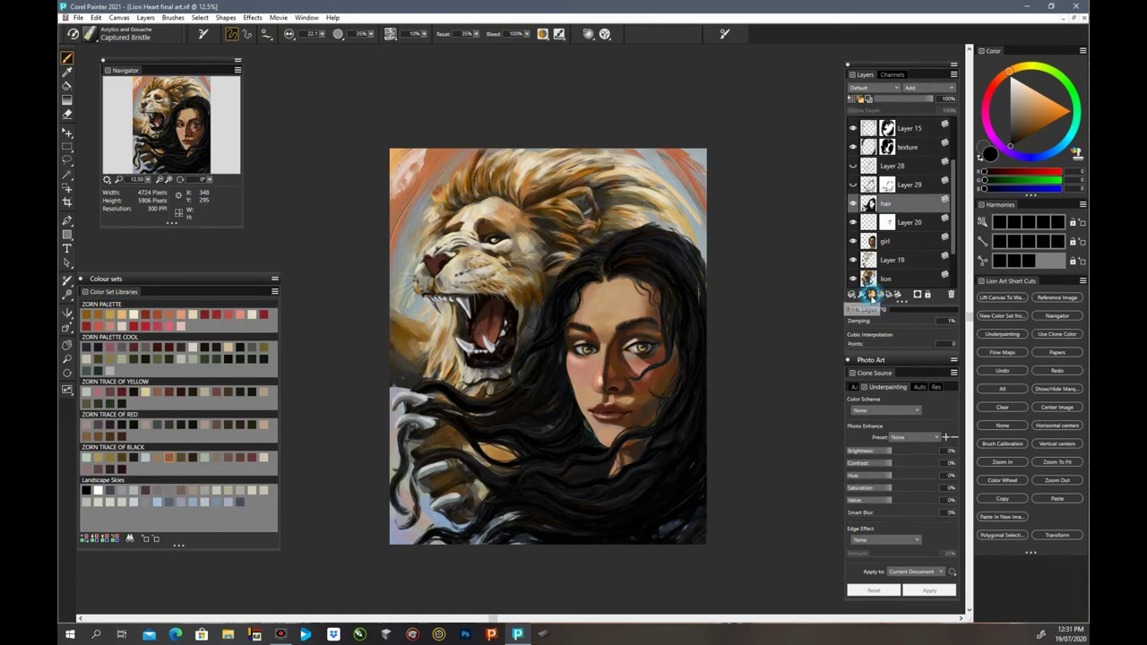
{"action": "key", "text": "ctrl+shift+n"}
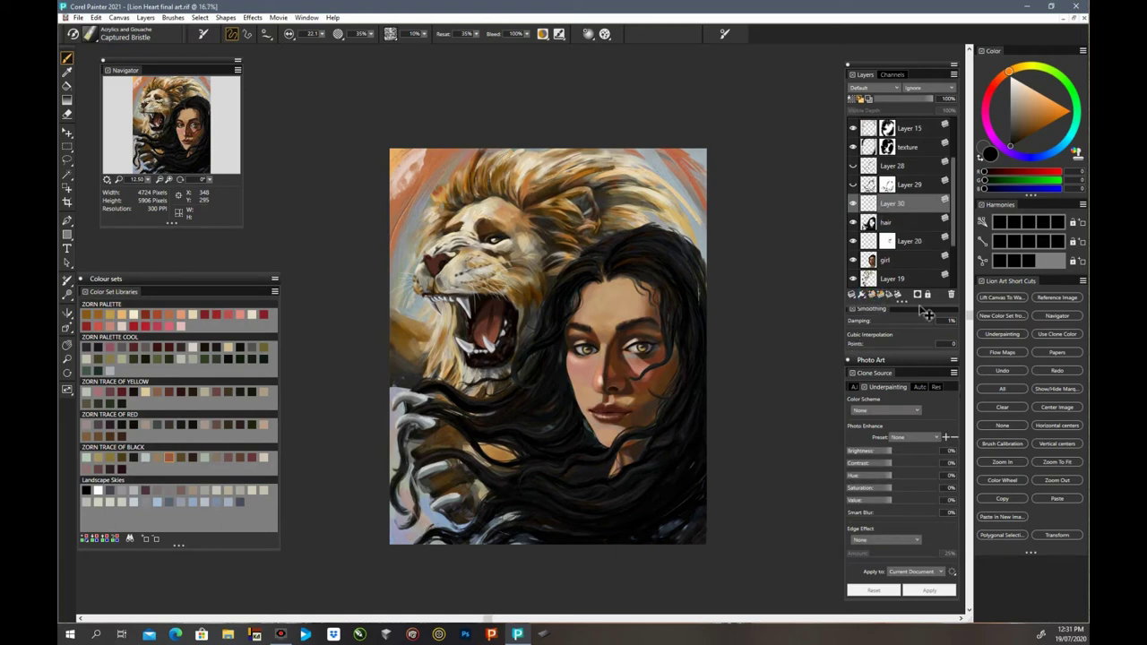
Step: Choose the Real Dry Flat brush from Acrylics and Gouache and set a light tan colour of RGB 214, 180, 144
{"action": "key", "text": "ctrl+plus"}
{"action": "key", "text": "ctrl+plus"}
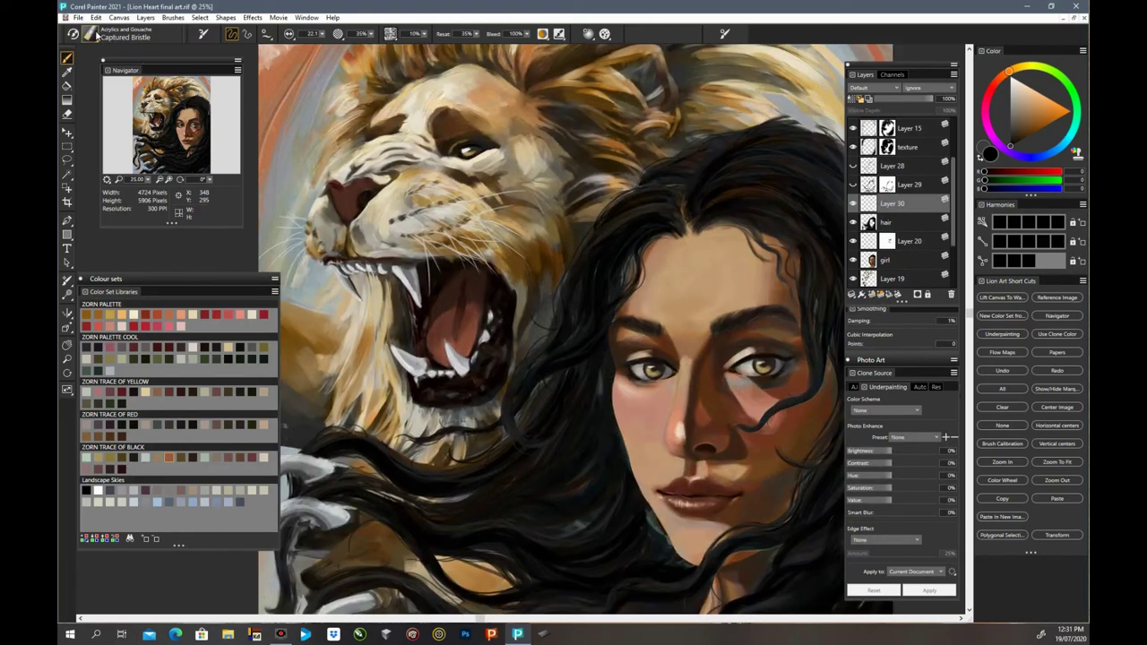
{"action": "left_click", "coordinate": [96, 34]}
{"action": "mouse_move", "coordinate": [293, 237]}
{"action": "left_mouse_down"}
{"action": "mouse_move", "coordinate": [295, 267]}
{"action": "mouse_move", "coordinate": [295, 250]}
{"action": "left_mouse_up"}
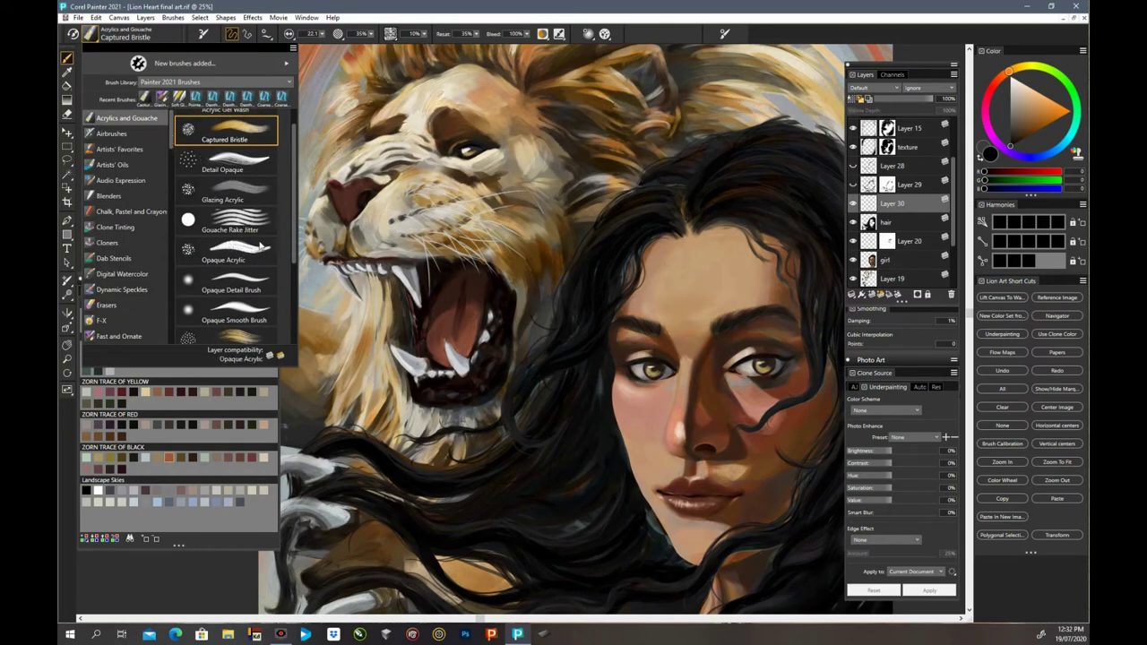
{"action": "scroll", "coordinate": [262, 255], "scroll_direction": "down", "scroll_amount": 2}
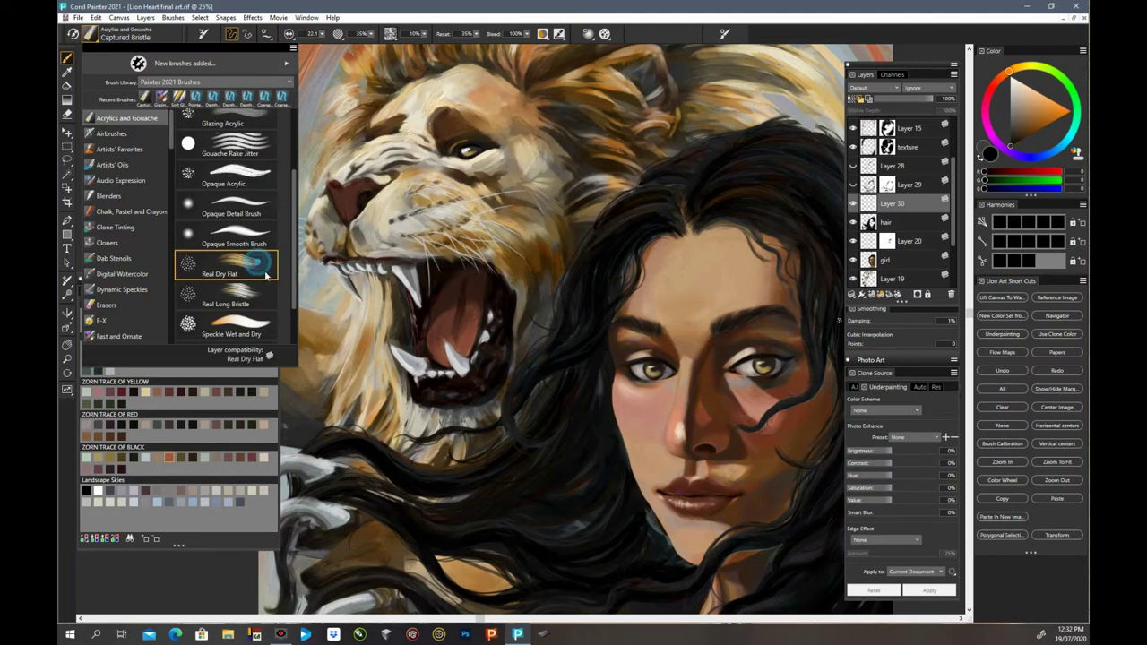
{"action": "left_click", "coordinate": [266, 275]}
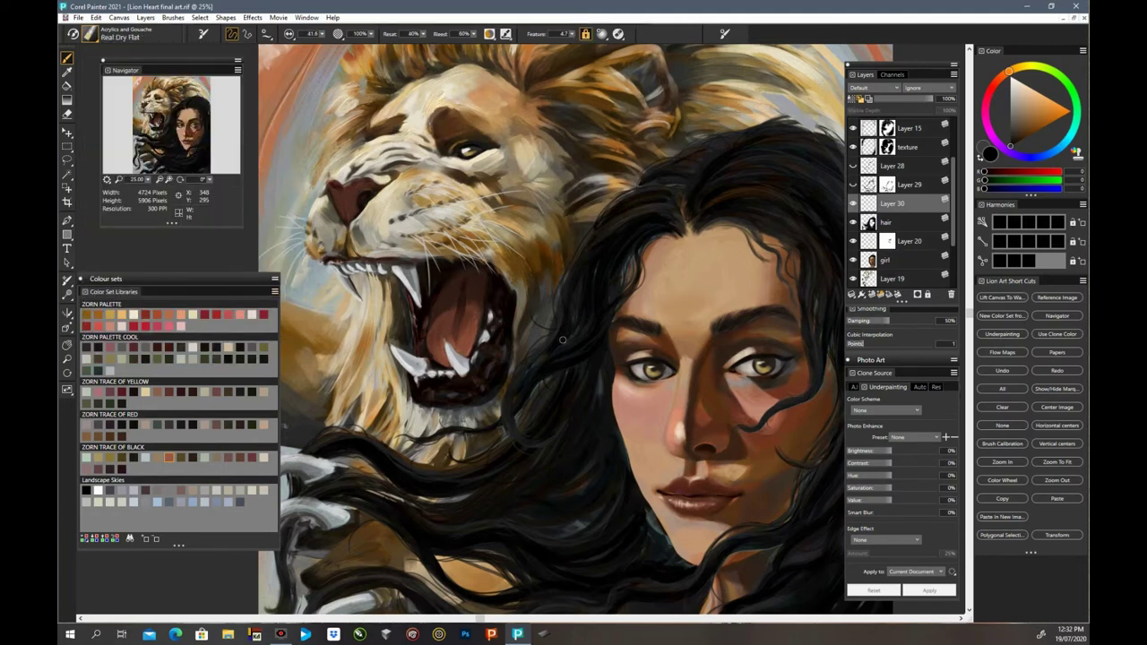
{"action": "left_click", "coordinate": [1029, 106]}
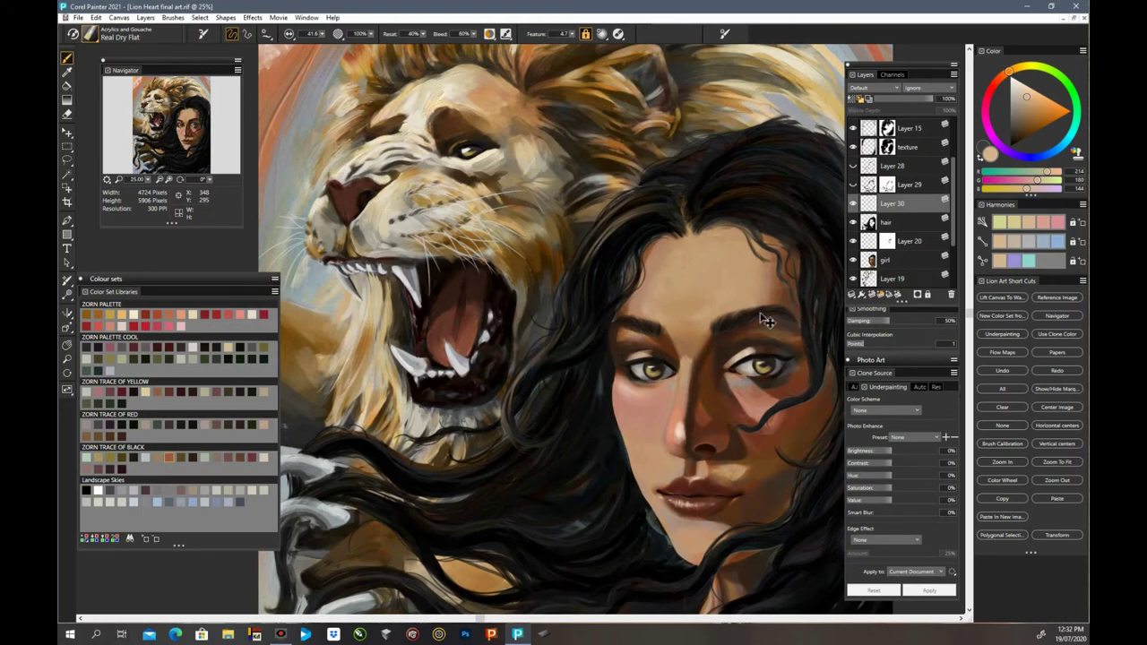
Step: Paint thin light highlight strands along the woman's flowing hair on the new layer
{"action": "key", "text": "ctrl+minus"}
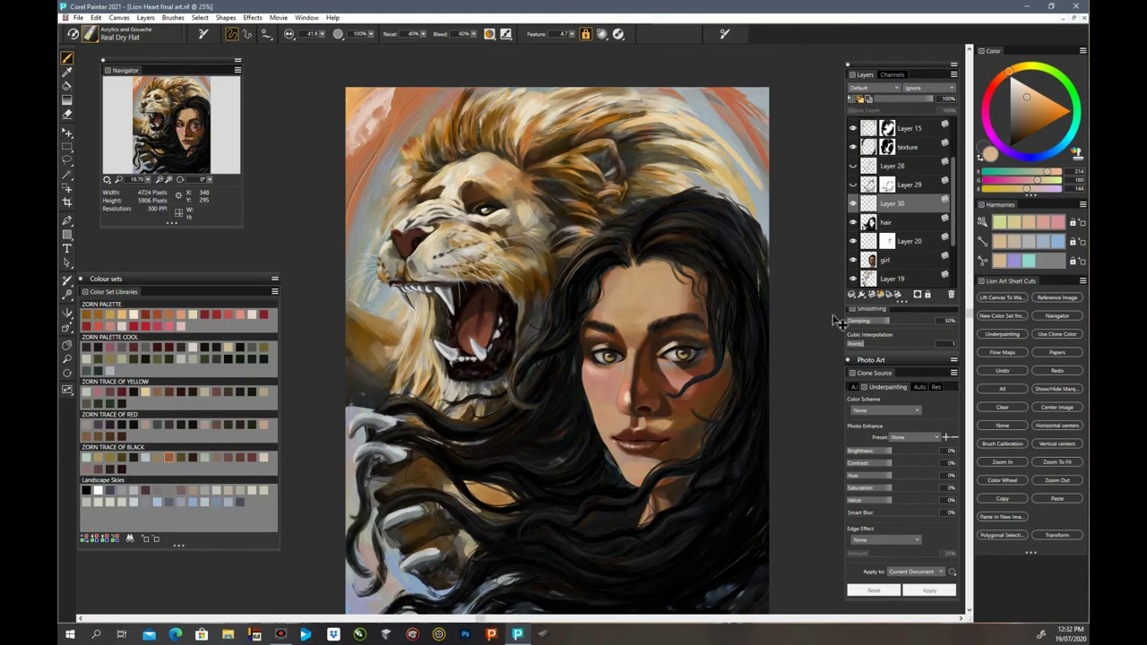
{"action": "key", "text": "ctrl+plus"}
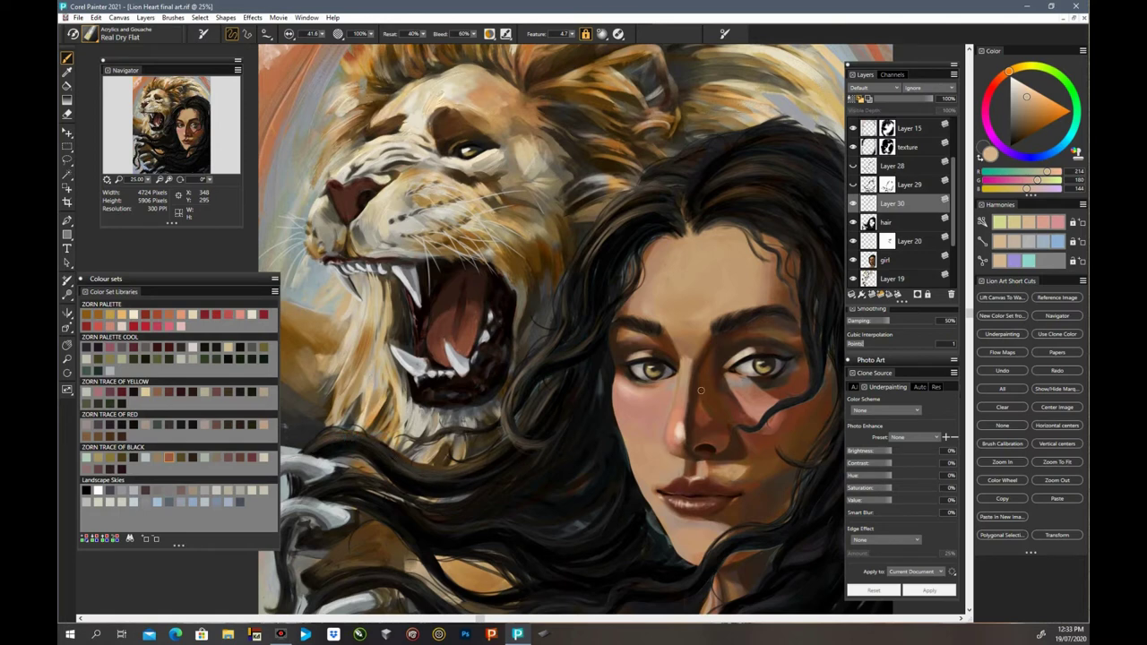
{"action": "scroll", "coordinate": [798, 370], "scroll_direction": "down", "scroll_amount": 3}
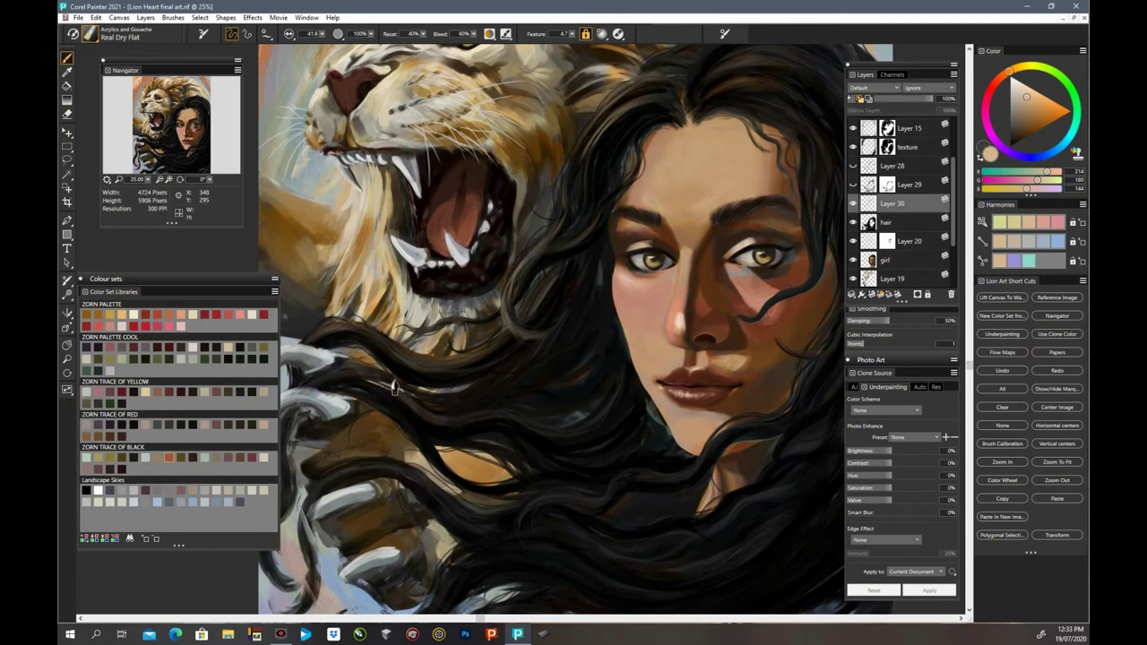
{"action": "left_click", "coordinate": [552, 428]}
{"action": "left_click", "coordinate": [619, 385]}
{"action": "left_click", "coordinate": [462, 391]}
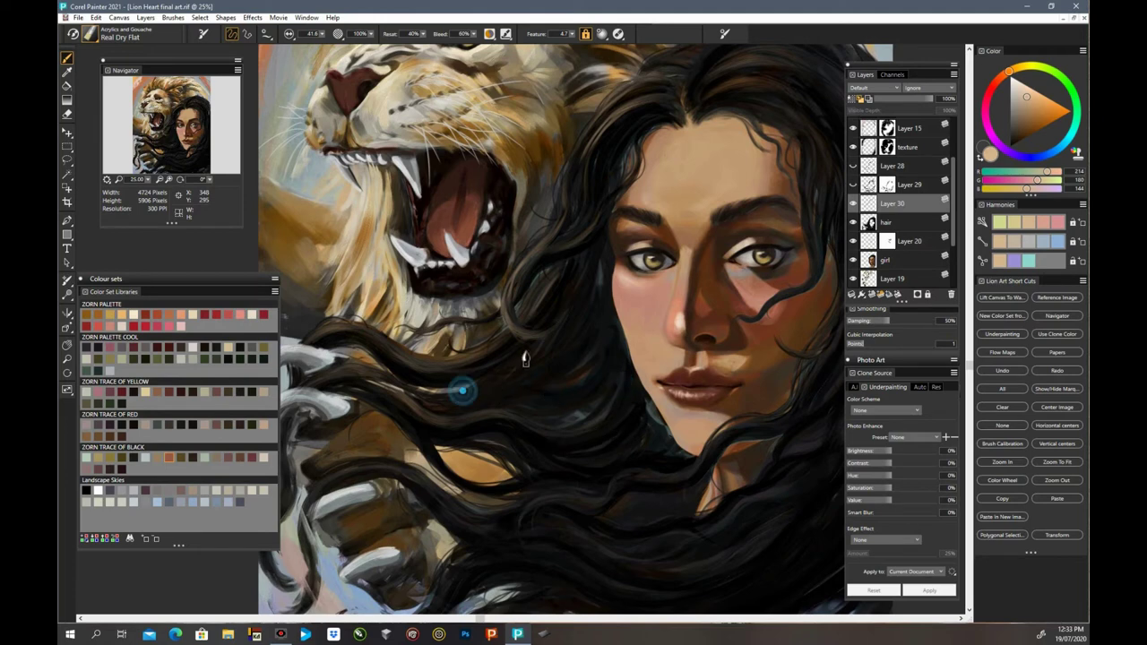
{"action": "left_click", "coordinate": [521, 384]}
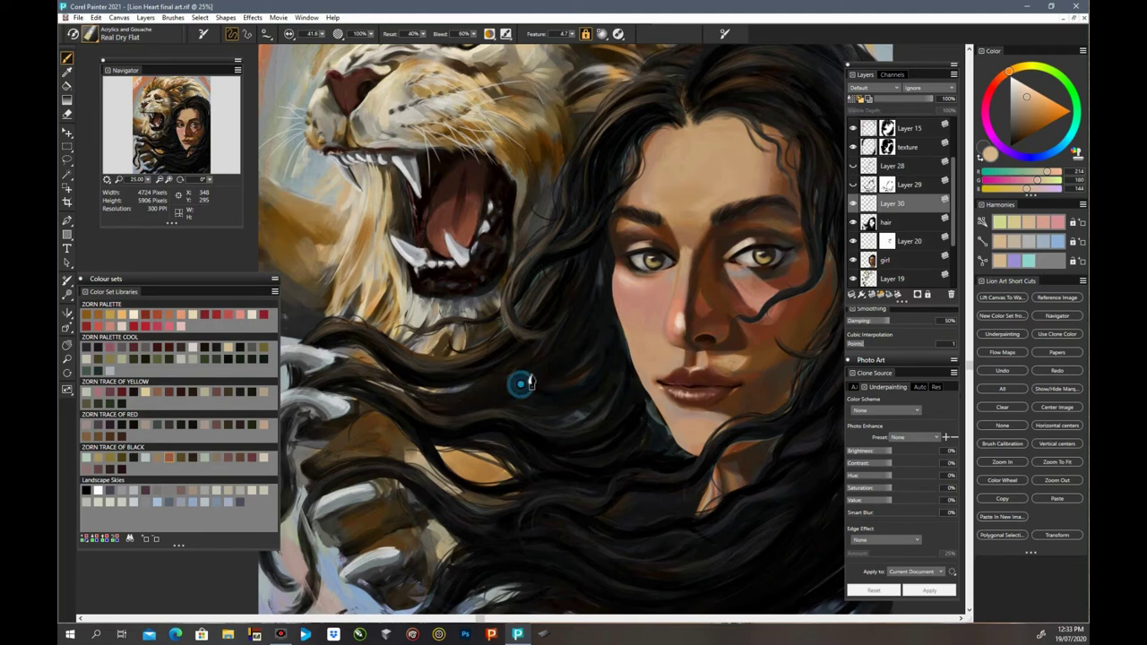
{"action": "left_click", "coordinate": [586, 325]}
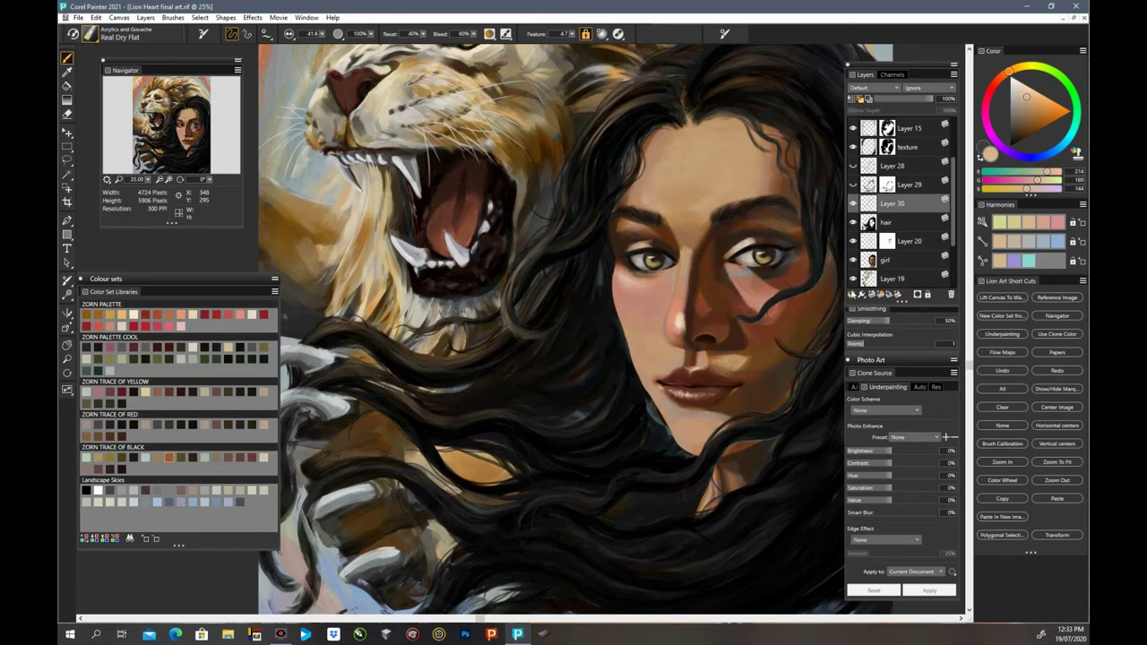
{"action": "key", "text": "ctrl+0"}
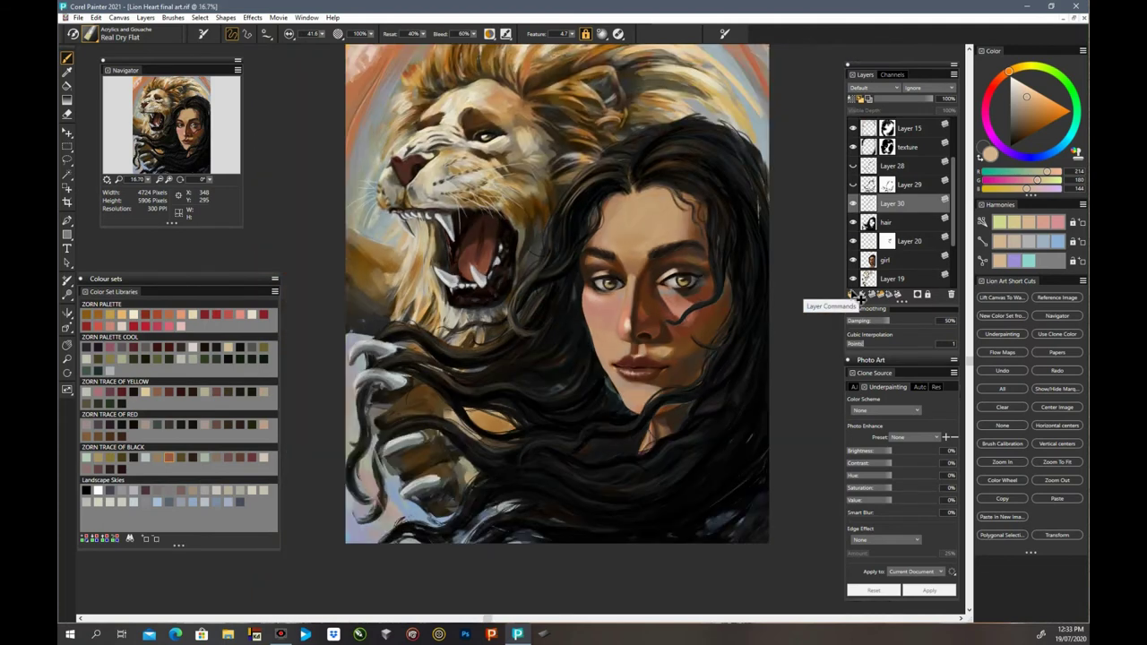
{"action": "left_click", "coordinate": [390, 431]}
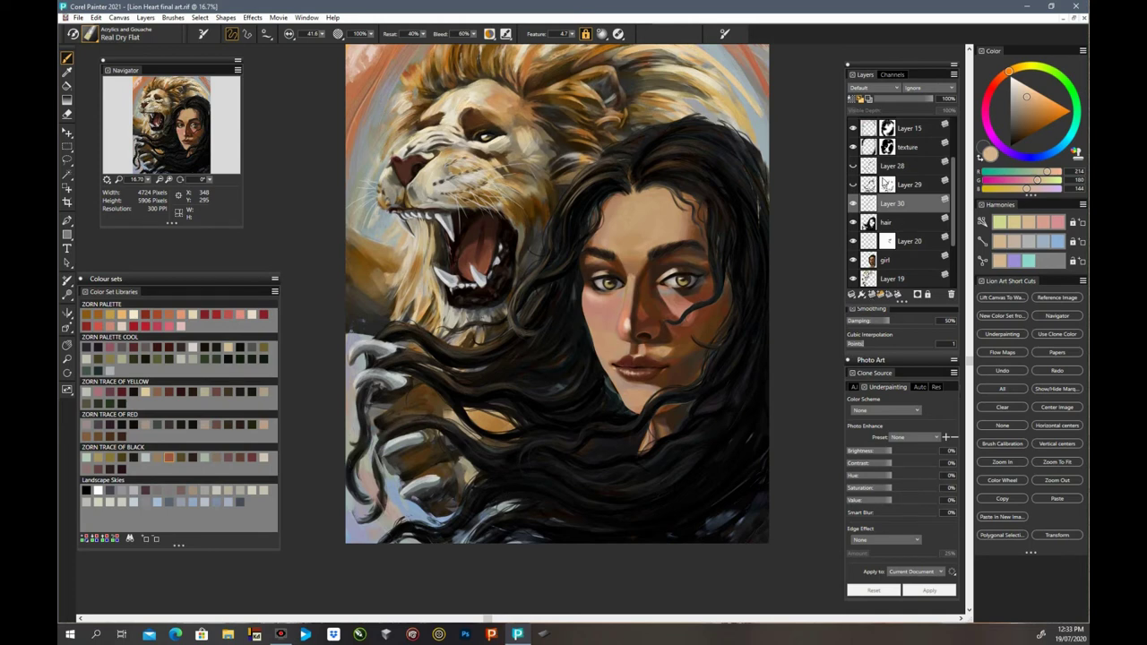
Step: Save the painting under its existing file name
{"action": "left_click", "coordinate": [119, 17]}
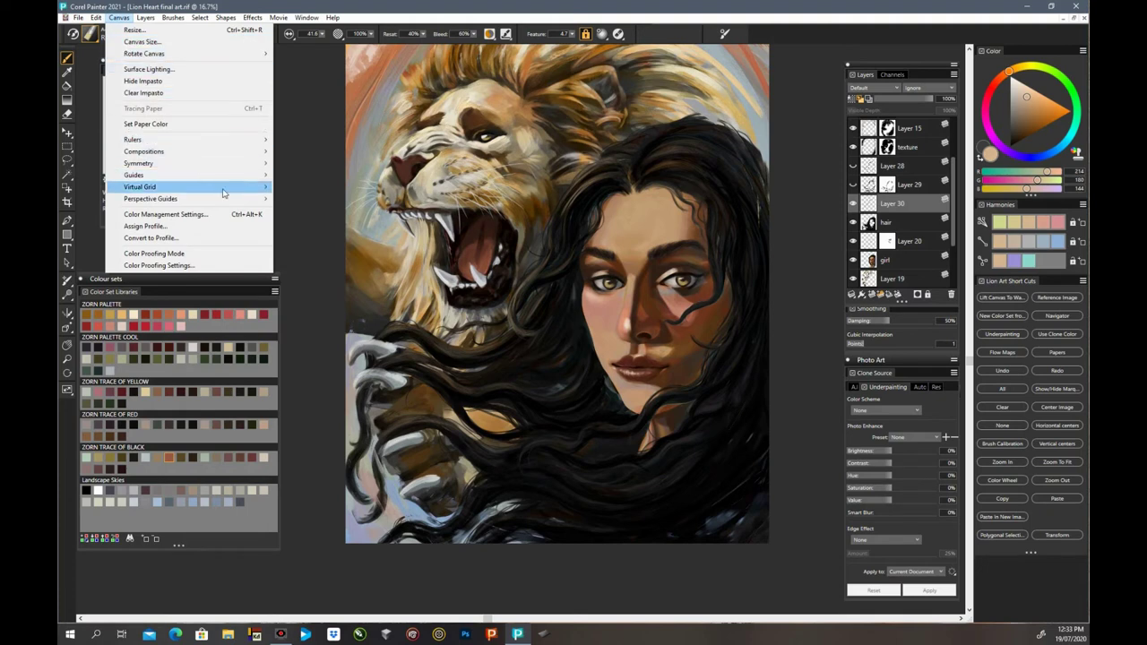
{"action": "left_click", "coordinate": [79, 19]}
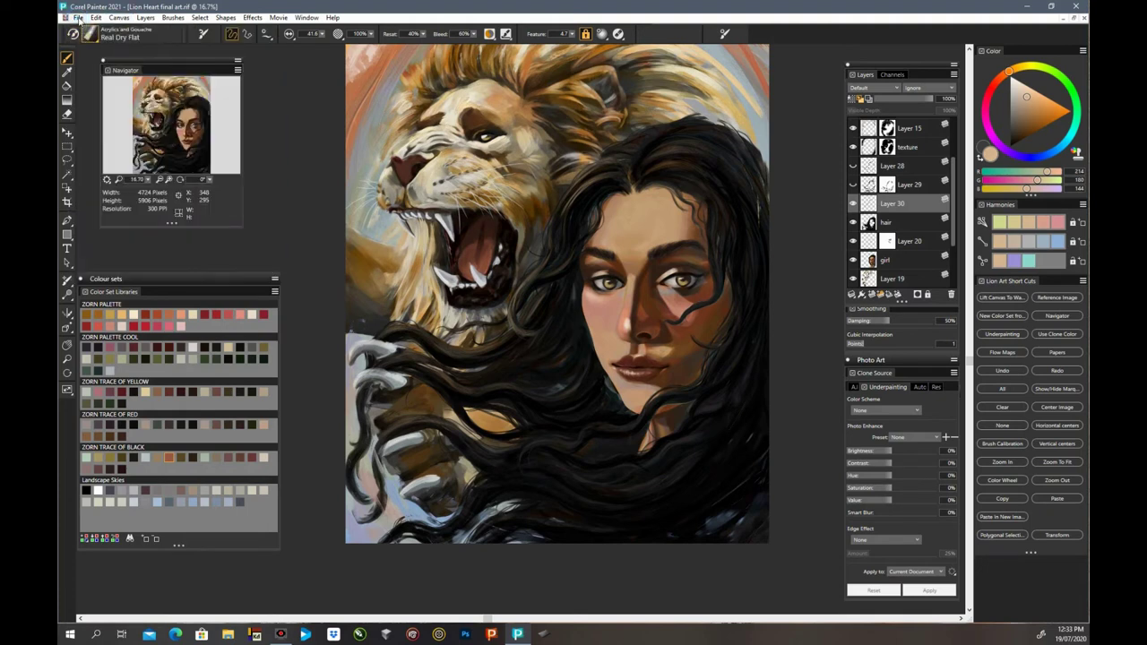
{"action": "left_click", "coordinate": [78, 18]}
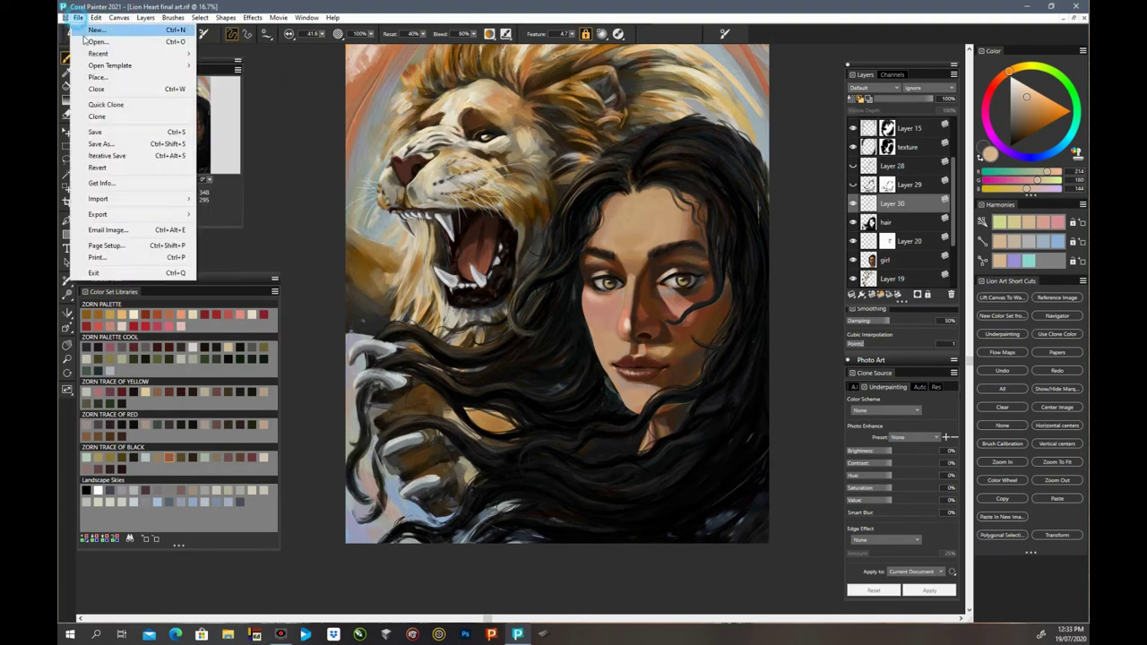
{"action": "left_click", "coordinate": [123, 134]}
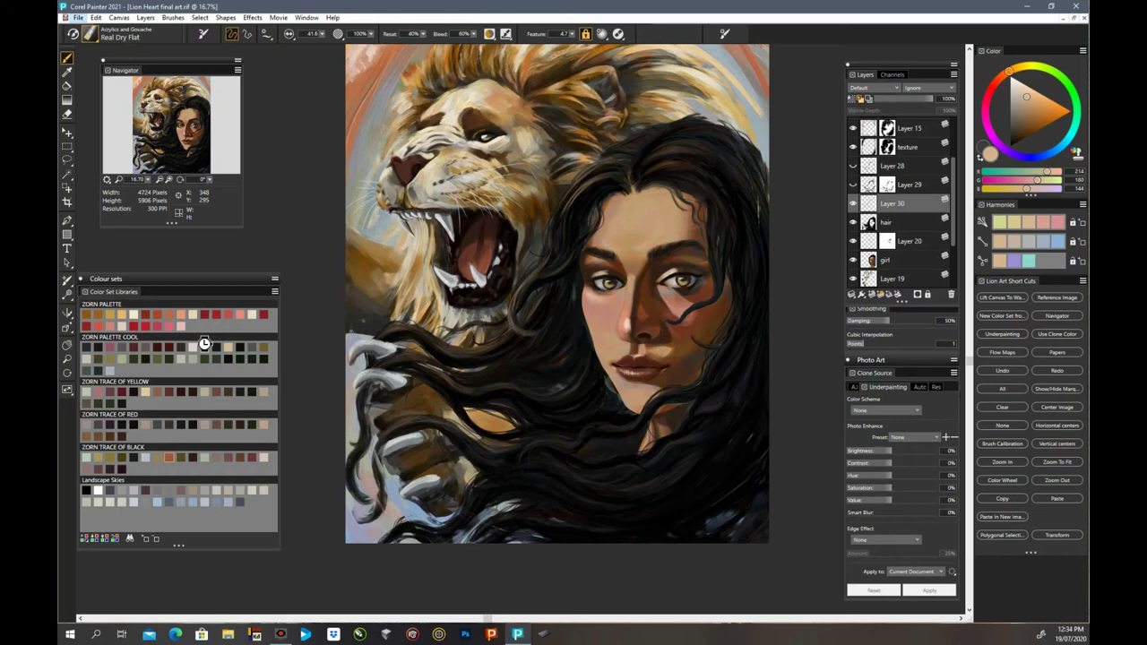
{"action": "key", "text": "ctrl+s"}
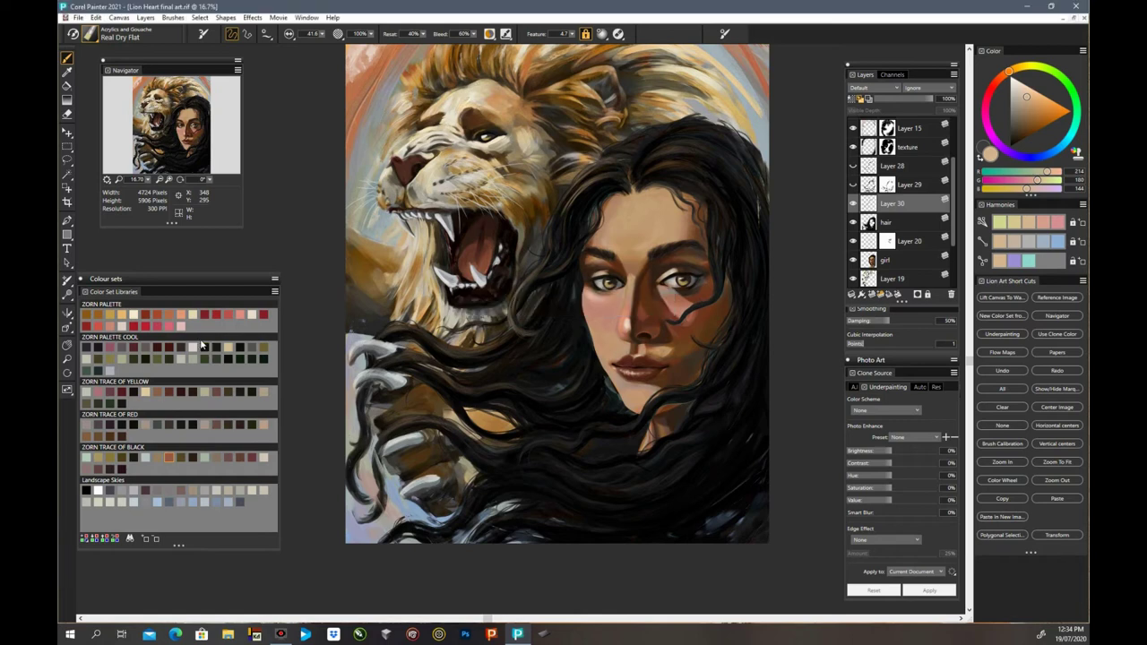
Step: Flip the whole canvas horizontally
{"action": "double_click", "coordinate": [92, 10]}
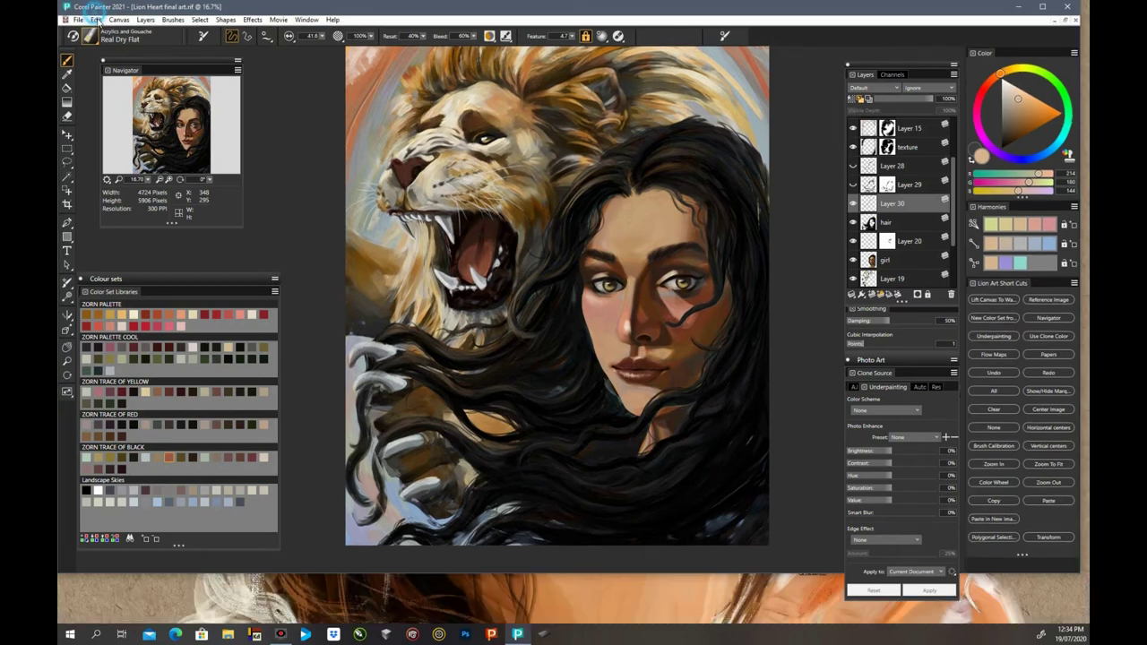
{"action": "left_click", "coordinate": [1043, 9]}
{"action": "left_click", "coordinate": [119, 18]}
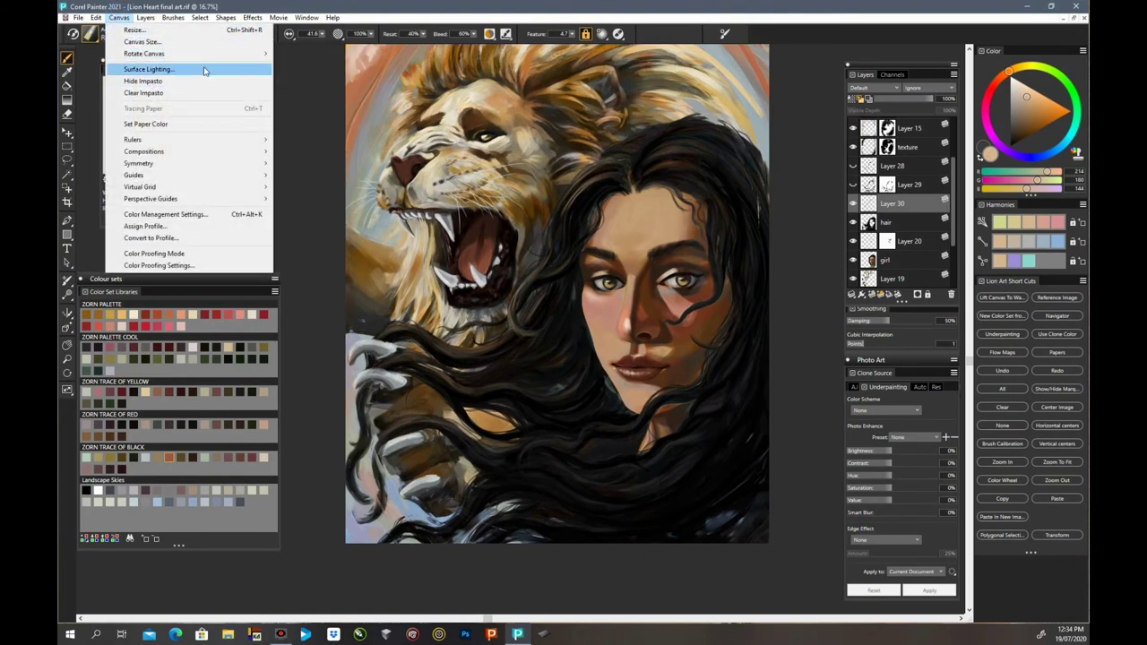
{"action": "mouse_move", "coordinate": [207, 54]}
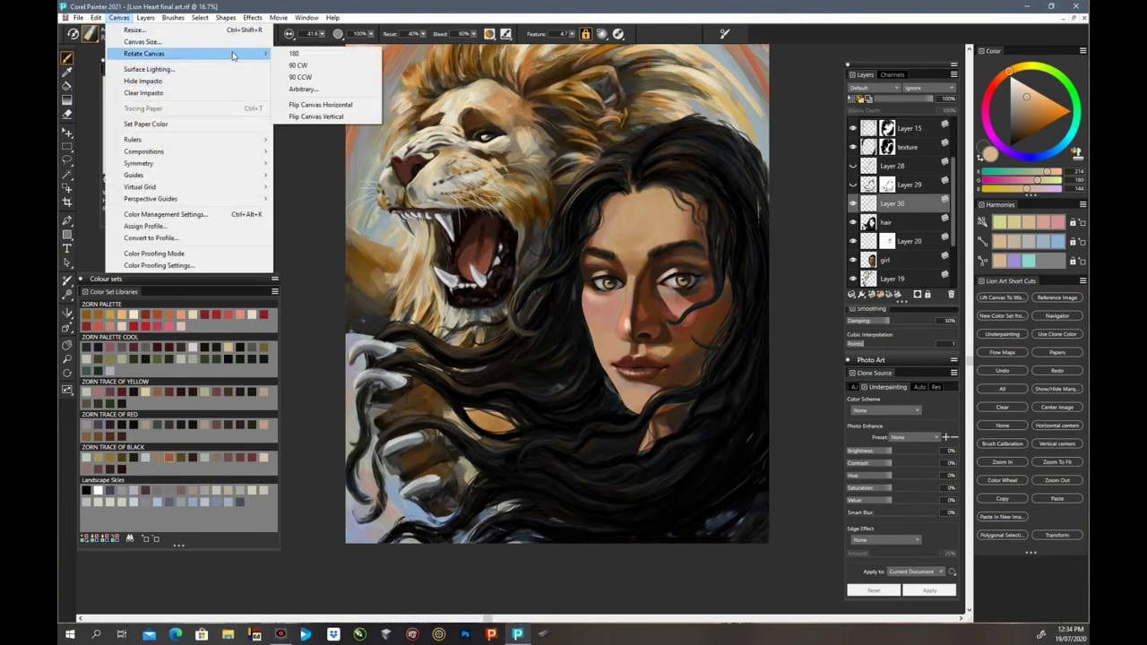
{"action": "left_click", "coordinate": [357, 106]}
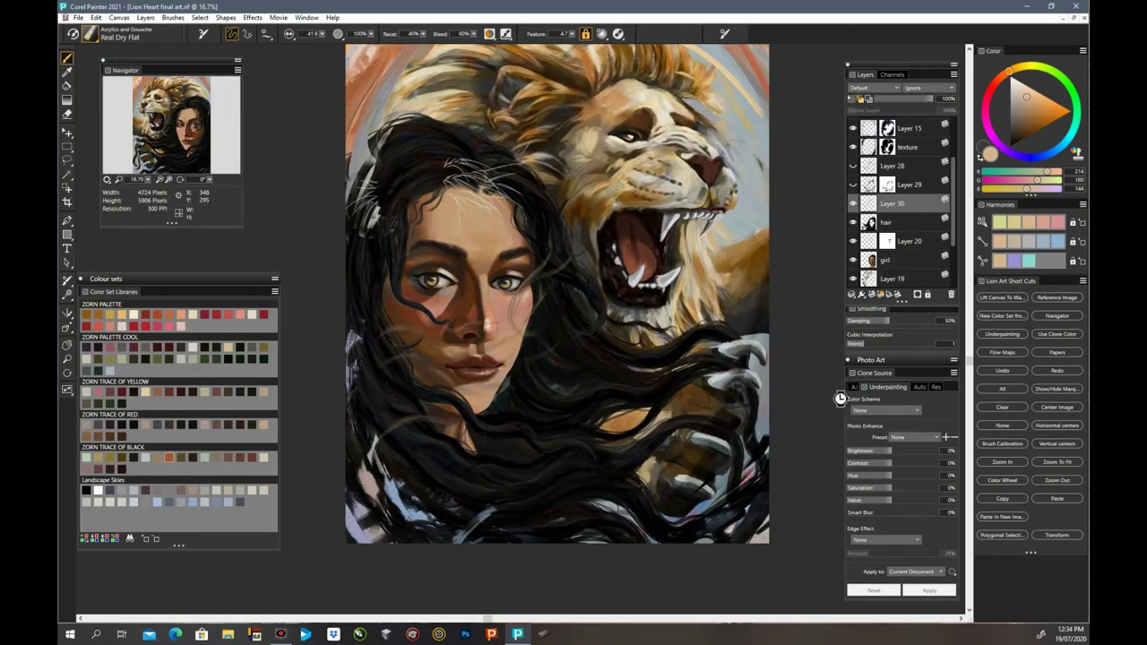
{"action": "key", "text": "ctrl+minus"}
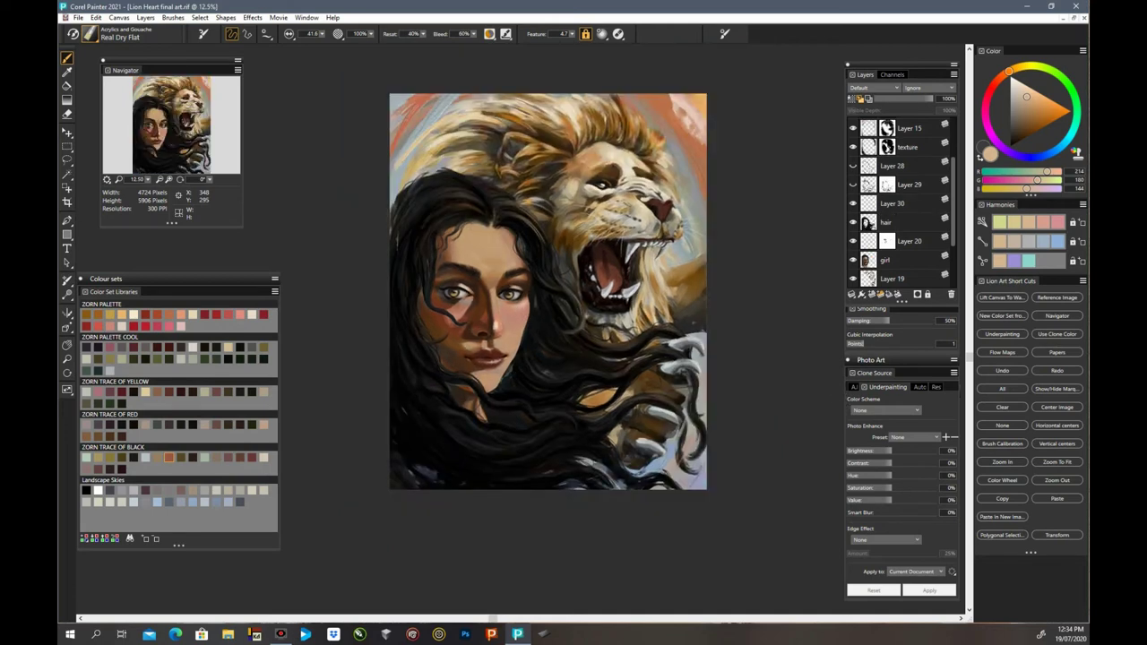
{"action": "scroll", "coordinate": [955, 201], "scroll_direction": "down", "scroll_amount": 2}
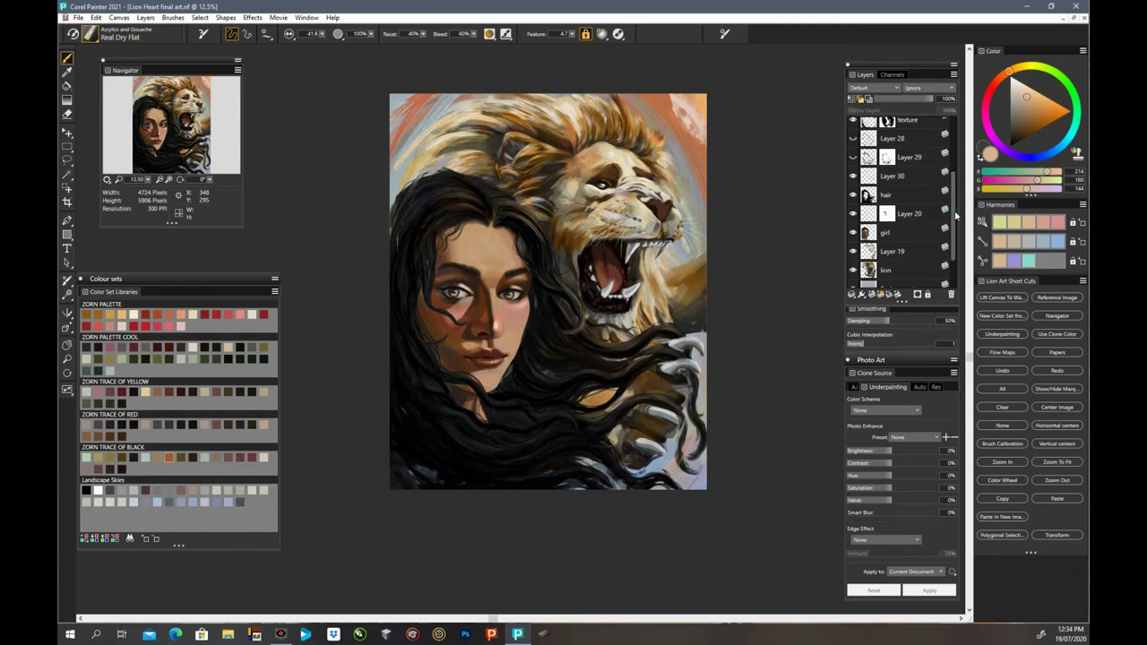
Step: Hide and show Layer 30 to compare the painting with and without the new hair highlights
{"action": "left_click", "coordinate": [905, 174]}
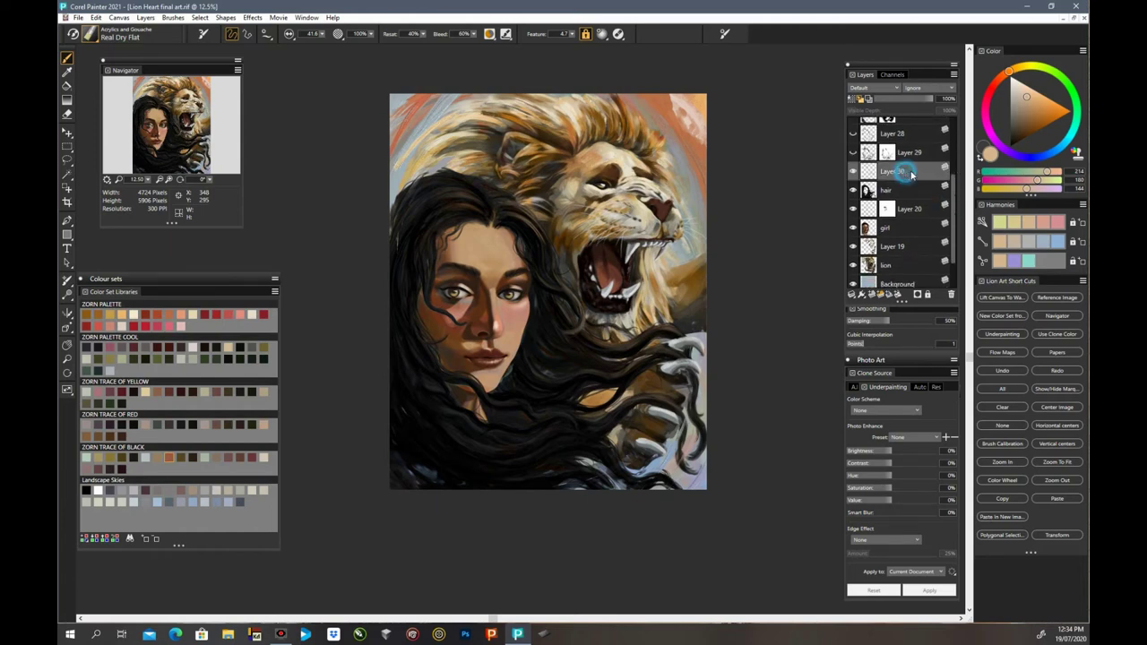
{"action": "left_click", "coordinate": [854, 171]}
{"action": "left_click", "coordinate": [853, 171]}
Step: Load the hair layer's content as a selection, hide its marquee and make Layer 30 the active layer
{"action": "right_click", "coordinate": [897, 191]}
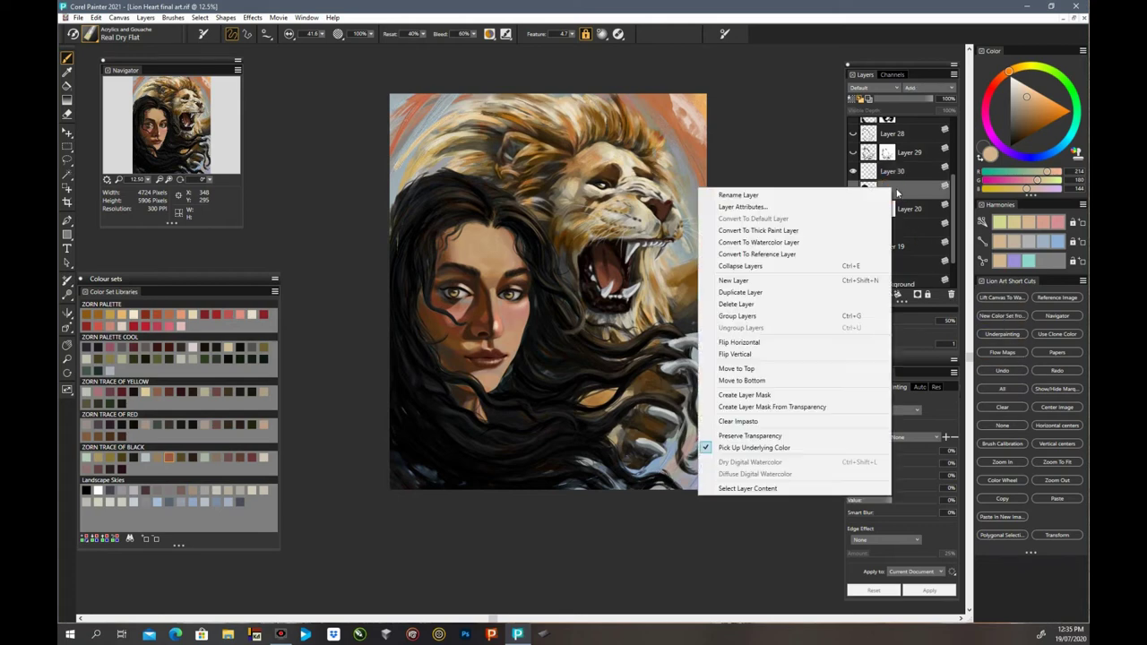
{"action": "left_click", "coordinate": [770, 489]}
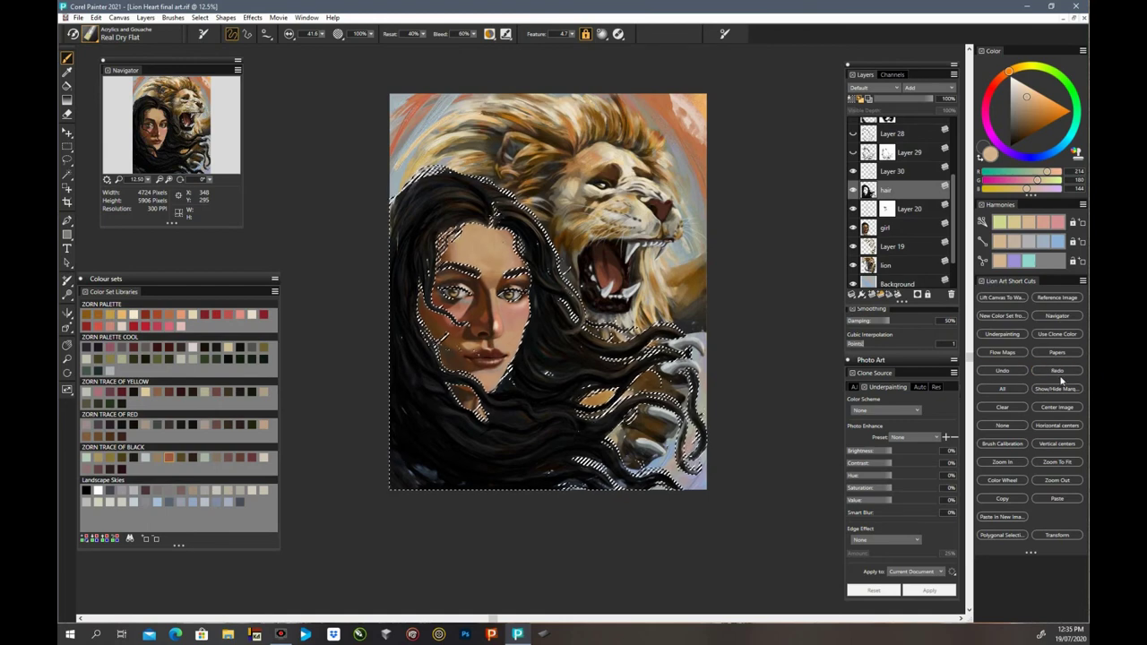
{"action": "left_click", "coordinate": [1056, 389]}
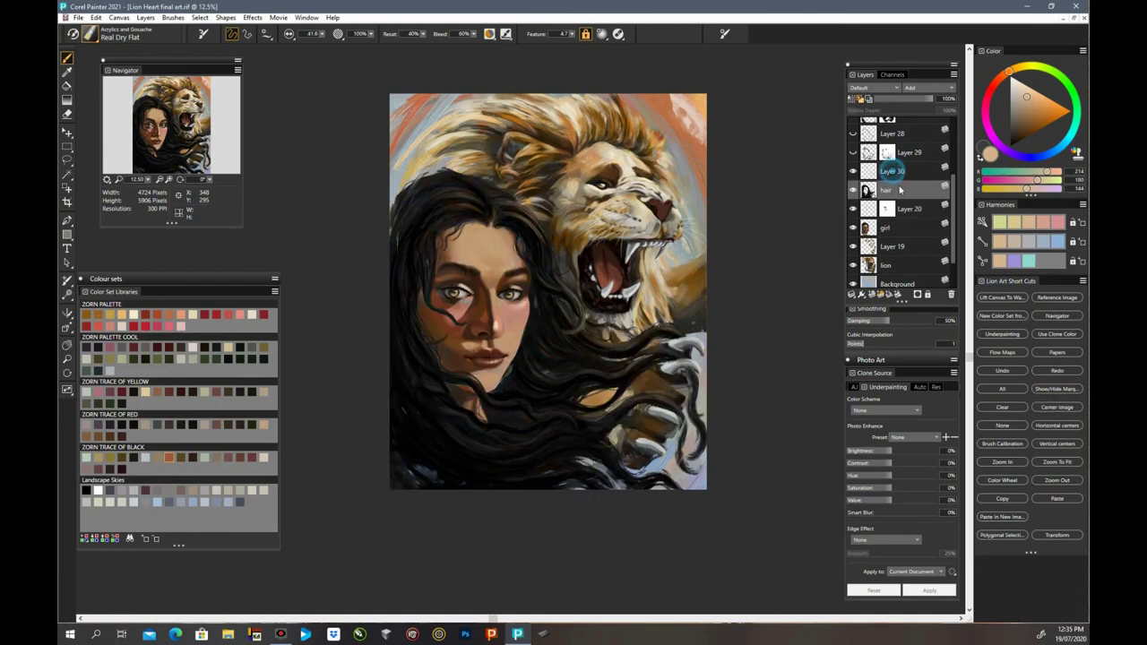
{"action": "left_click", "coordinate": [893, 170]}
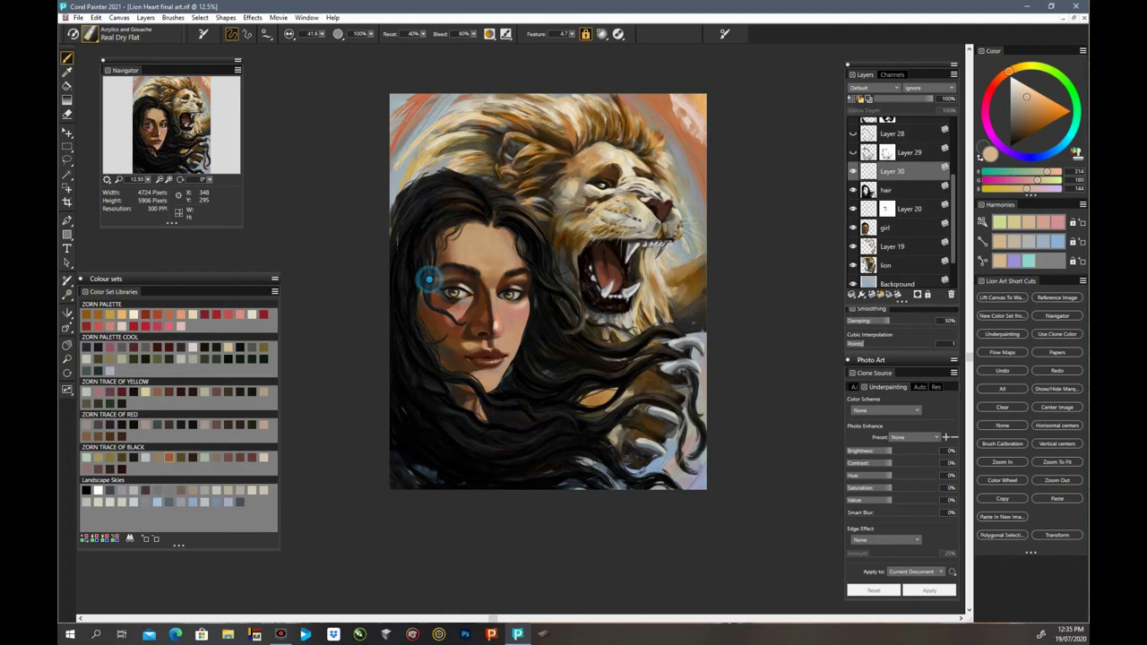
Step: Paint thin tan highlights along the loose strands at the left temple and the curl over the cheek
{"action": "left_click_drag", "start_coordinate": [436, 314], "coordinate": [472, 330]}
{"action": "left_click_drag", "start_coordinate": [428, 295], "coordinate": [447, 319]}
{"action": "left_click_drag", "start_coordinate": [431, 239], "coordinate": [440, 269]}
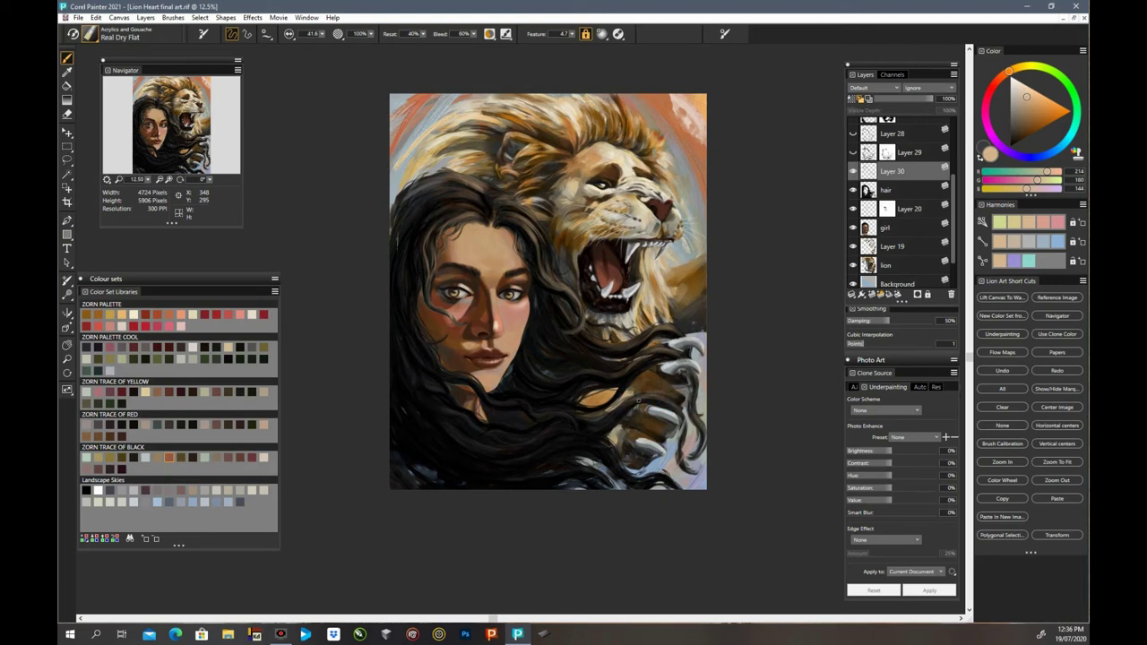
Step: Paint tan highlight strands along the wavy hair ends sweeping across the lion's lower paw
{"action": "left_click_drag", "start_coordinate": [615, 413], "coordinate": [654, 406]}
{"action": "left_click", "coordinate": [589, 440]}
{"action": "left_click", "coordinate": [559, 441]}
{"action": "left_click", "coordinate": [550, 444]}
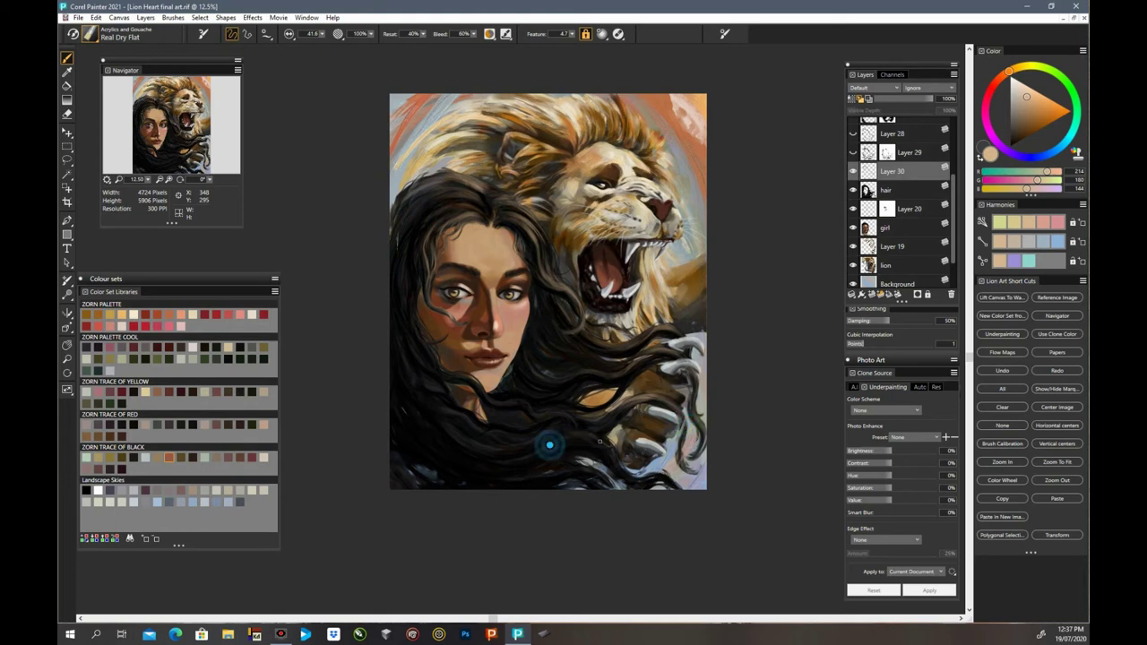
{"action": "left_click", "coordinate": [556, 440]}
{"action": "left_click", "coordinate": [556, 443]}
{"action": "left_click", "coordinate": [556, 445]}
{"action": "left_click", "coordinate": [565, 446]}
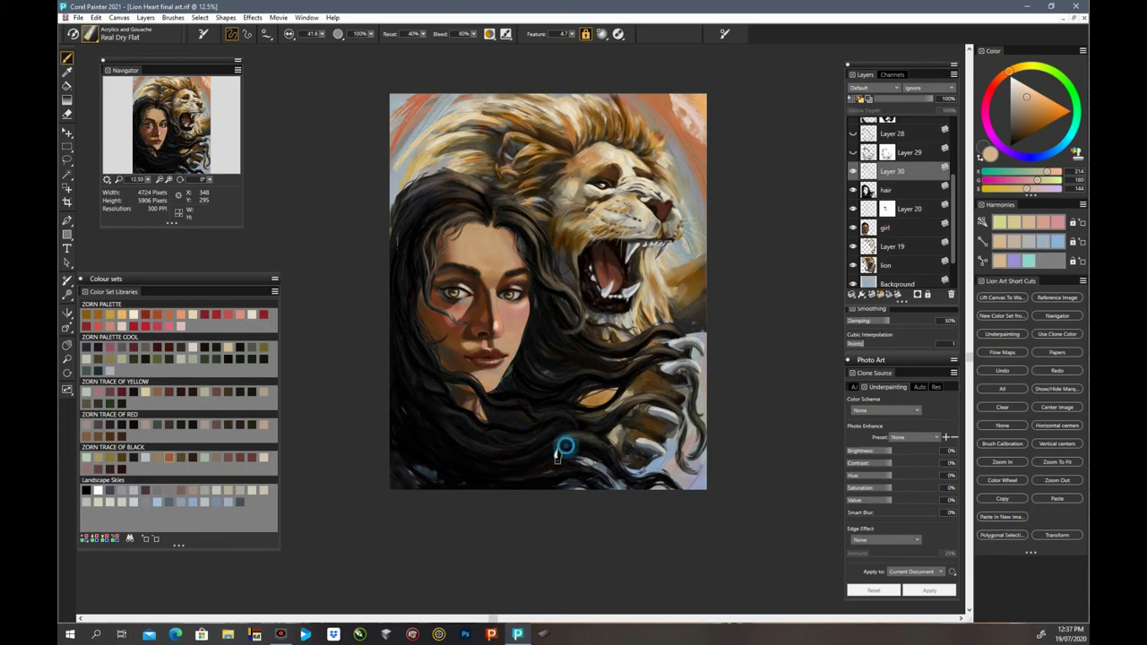
{"action": "left_click_drag", "start_coordinate": [565, 445], "coordinate": [616, 463]}
{"action": "mouse_move", "coordinate": [588, 444]}
{"action": "left_mouse_down"}
{"action": "mouse_move", "coordinate": [633, 492]}
{"action": "mouse_move", "coordinate": [676, 489]}
{"action": "left_mouse_up"}
{"action": "left_click_drag", "start_coordinate": [591, 445], "coordinate": [610, 449]}
{"action": "left_click", "coordinate": [581, 435]}
{"action": "left_click_drag", "start_coordinate": [575, 414], "coordinate": [587, 423]}
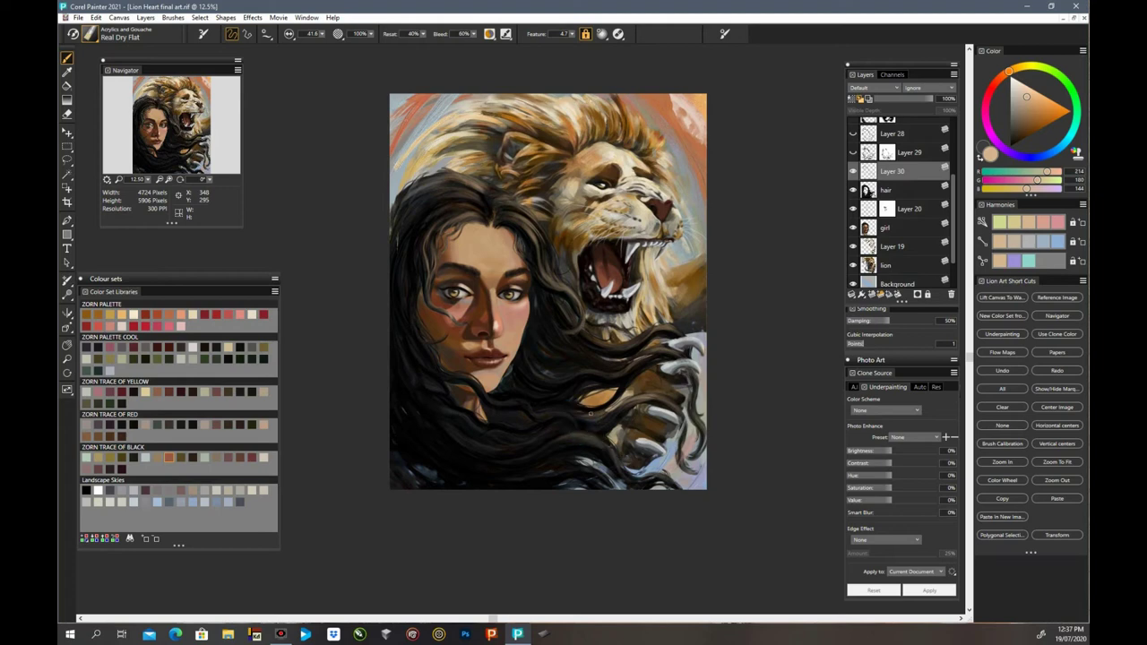
Step: Paint tan highlights in the hair crossing the neck and down the left side of the woman's face
{"action": "mouse_move", "coordinate": [446, 375]}
{"action": "left_mouse_down"}
{"action": "mouse_move", "coordinate": [537, 422]}
{"action": "mouse_move", "coordinate": [510, 411]}
{"action": "mouse_move", "coordinate": [579, 424]}
{"action": "mouse_move", "coordinate": [555, 416]}
{"action": "left_mouse_up"}
{"action": "left_click", "coordinate": [539, 416]}
{"action": "mouse_move", "coordinate": [418, 300]}
{"action": "left_mouse_down"}
{"action": "mouse_move", "coordinate": [423, 324]}
{"action": "mouse_move", "coordinate": [451, 333]}
{"action": "mouse_move", "coordinate": [426, 346]}
{"action": "left_mouse_up"}
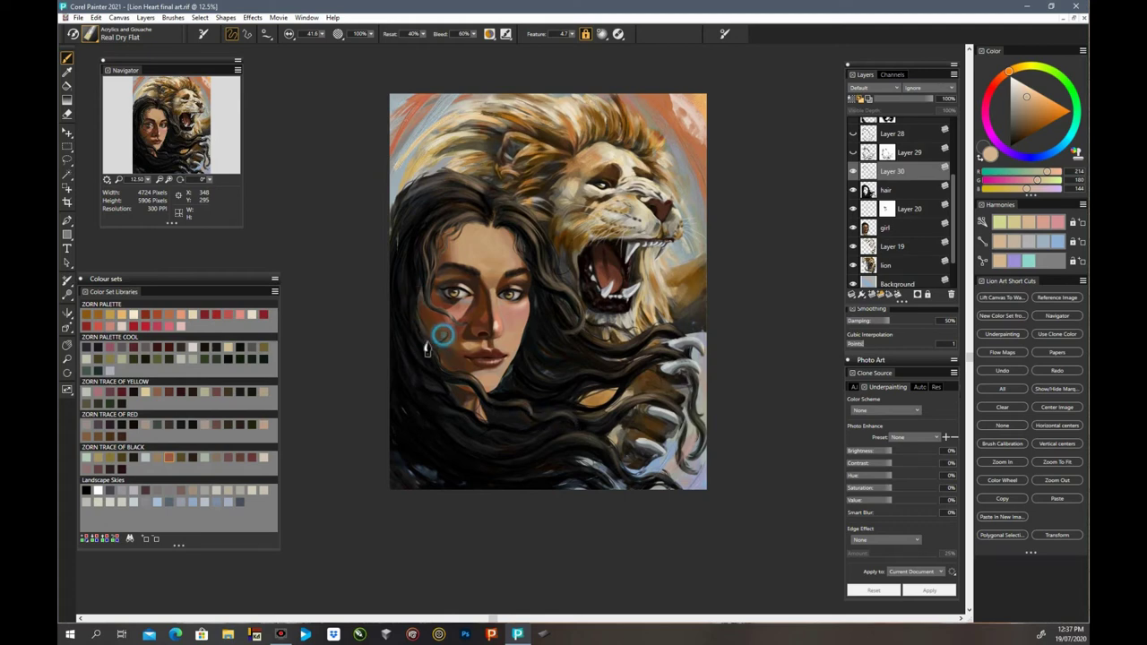
{"action": "left_click_drag", "start_coordinate": [415, 281], "coordinate": [429, 331]}
{"action": "left_click", "coordinate": [404, 289]}
{"action": "left_click", "coordinate": [422, 341]}
{"action": "left_click", "coordinate": [455, 375]}
{"action": "mouse_move", "coordinate": [412, 249]}
{"action": "left_mouse_down"}
{"action": "mouse_move", "coordinate": [416, 303]}
{"action": "mouse_move", "coordinate": [416, 274]}
{"action": "left_mouse_up"}
{"action": "left_click_drag", "start_coordinate": [424, 226], "coordinate": [412, 305]}
Step: Add tan highlight strokes to the hair streaming below the lion's jaw toward its upper paw
{"action": "mouse_move", "coordinate": [528, 367]}
{"action": "left_mouse_down"}
{"action": "mouse_move", "coordinate": [565, 385]}
{"action": "mouse_move", "coordinate": [617, 385]}
{"action": "mouse_move", "coordinate": [586, 376]}
{"action": "mouse_move", "coordinate": [617, 376]}
{"action": "left_mouse_up"}
{"action": "left_click", "coordinate": [622, 374]}
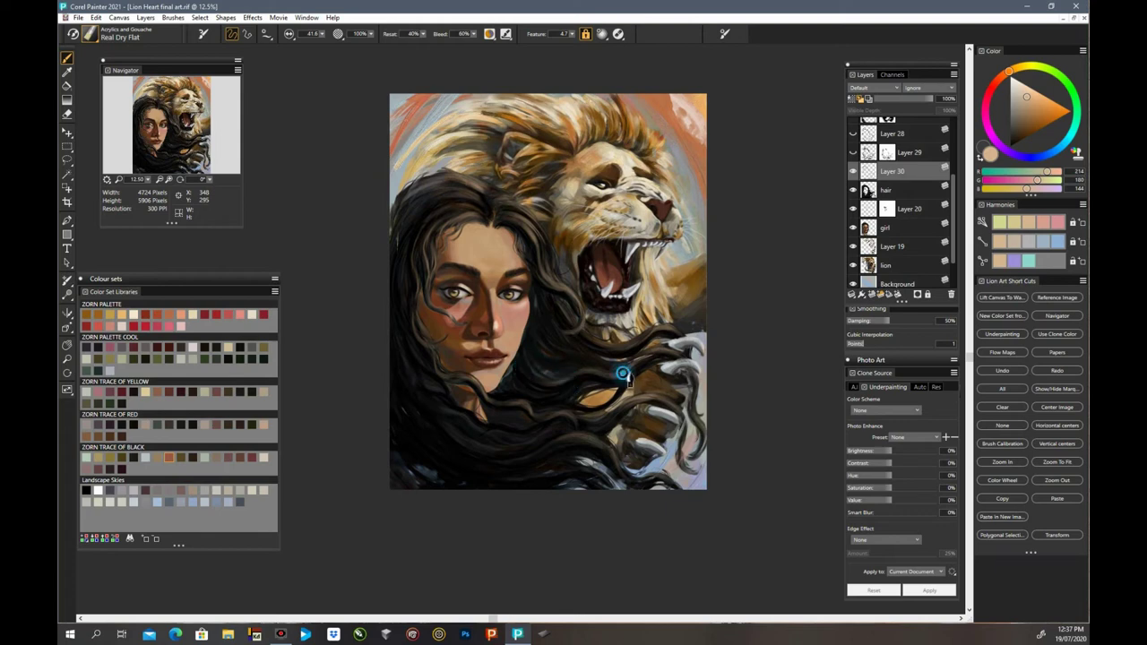
{"action": "left_click_drag", "start_coordinate": [542, 344], "coordinate": [572, 368]}
{"action": "left_click", "coordinate": [595, 353]}
{"action": "left_click", "coordinate": [574, 335]}
{"action": "left_click", "coordinate": [617, 361]}
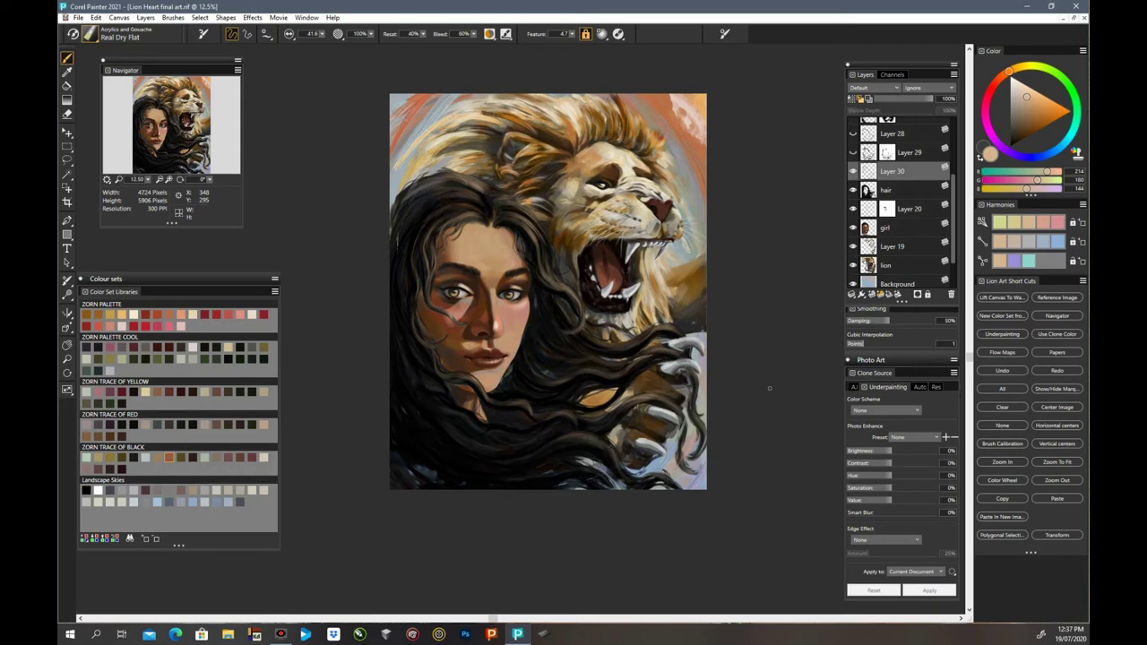
Step: Paint long tan highlight strands through the dark hair sweeping below the woman's neck
{"action": "left_click", "coordinate": [453, 430]}
{"action": "left_click", "coordinate": [553, 439]}
{"action": "left_click", "coordinate": [456, 440]}
{"action": "left_click", "coordinate": [436, 410]}
{"action": "left_click", "coordinate": [502, 433]}
{"action": "mouse_move", "coordinate": [455, 416]}
{"action": "left_mouse_down"}
{"action": "mouse_move", "coordinate": [491, 439]}
{"action": "mouse_move", "coordinate": [526, 440]}
{"action": "left_mouse_up"}
{"action": "left_click", "coordinate": [496, 436]}
{"action": "left_click", "coordinate": [538, 434]}
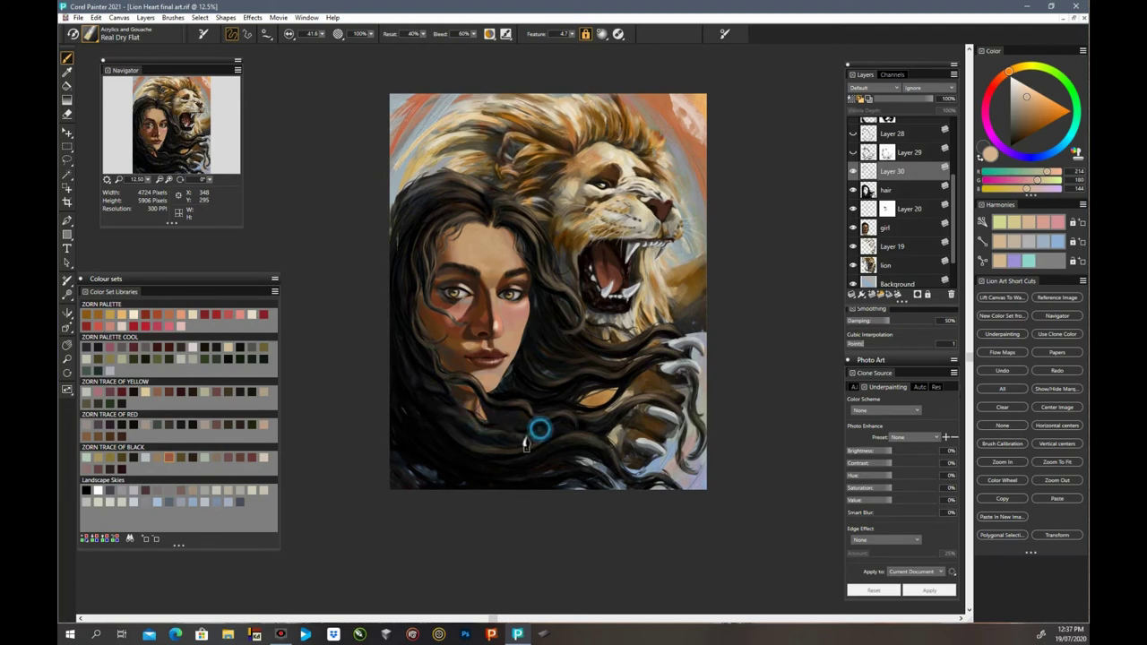
Step: Paint curved tan strands in the hair left of the woman's chin and neck
{"action": "left_click", "coordinate": [423, 406]}
{"action": "left_click_drag", "start_coordinate": [428, 408], "coordinate": [479, 431]}
{"action": "mouse_move", "coordinate": [415, 367]}
{"action": "left_mouse_down"}
{"action": "mouse_move", "coordinate": [459, 401]}
{"action": "mouse_move", "coordinate": [436, 398]}
{"action": "mouse_move", "coordinate": [457, 403]}
{"action": "left_mouse_up"}
{"action": "left_click_drag", "start_coordinate": [433, 395], "coordinate": [454, 402]}
{"action": "left_click_drag", "start_coordinate": [412, 357], "coordinate": [443, 396]}
{"action": "left_click", "coordinate": [451, 402]}
Step: Add tan highlight strands to the hair along the lower edge of the painting
{"action": "mouse_move", "coordinate": [485, 462]}
{"action": "left_mouse_down"}
{"action": "mouse_move", "coordinate": [586, 452]}
{"action": "mouse_move", "coordinate": [538, 464]}
{"action": "mouse_move", "coordinate": [572, 443]}
{"action": "left_mouse_up"}
{"action": "left_click", "coordinate": [549, 447]}
{"action": "left_click", "coordinate": [556, 440]}
{"action": "left_click_drag", "start_coordinate": [502, 479], "coordinate": [545, 483]}
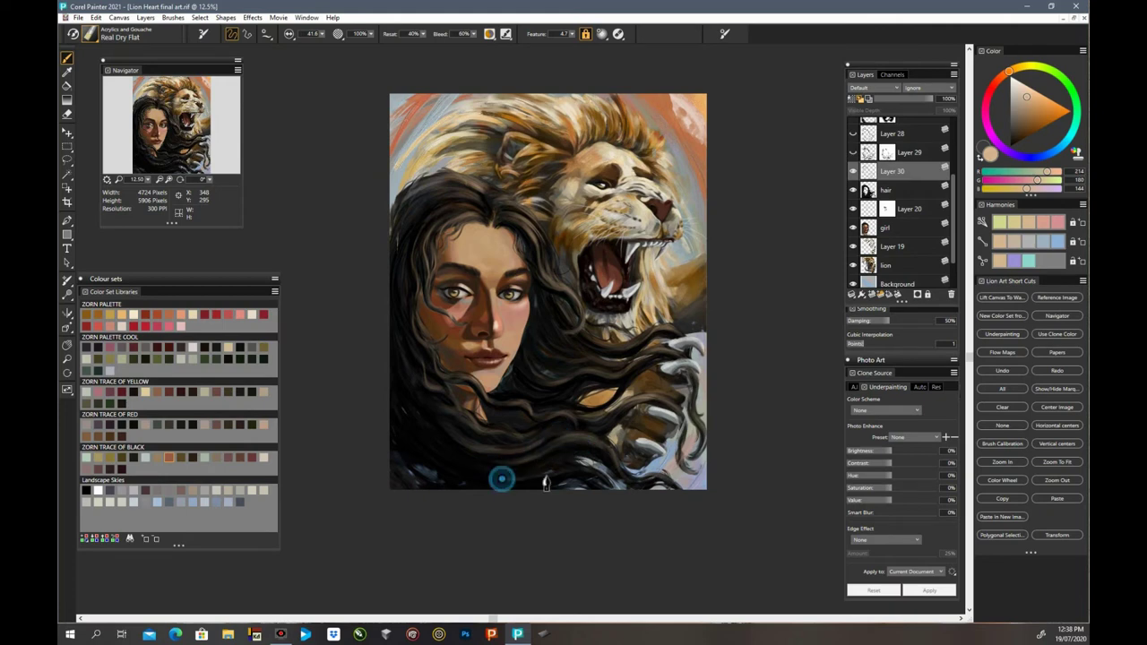
{"action": "left_click", "coordinate": [591, 476]}
{"action": "left_click", "coordinate": [459, 456]}
{"action": "left_click", "coordinate": [504, 473]}
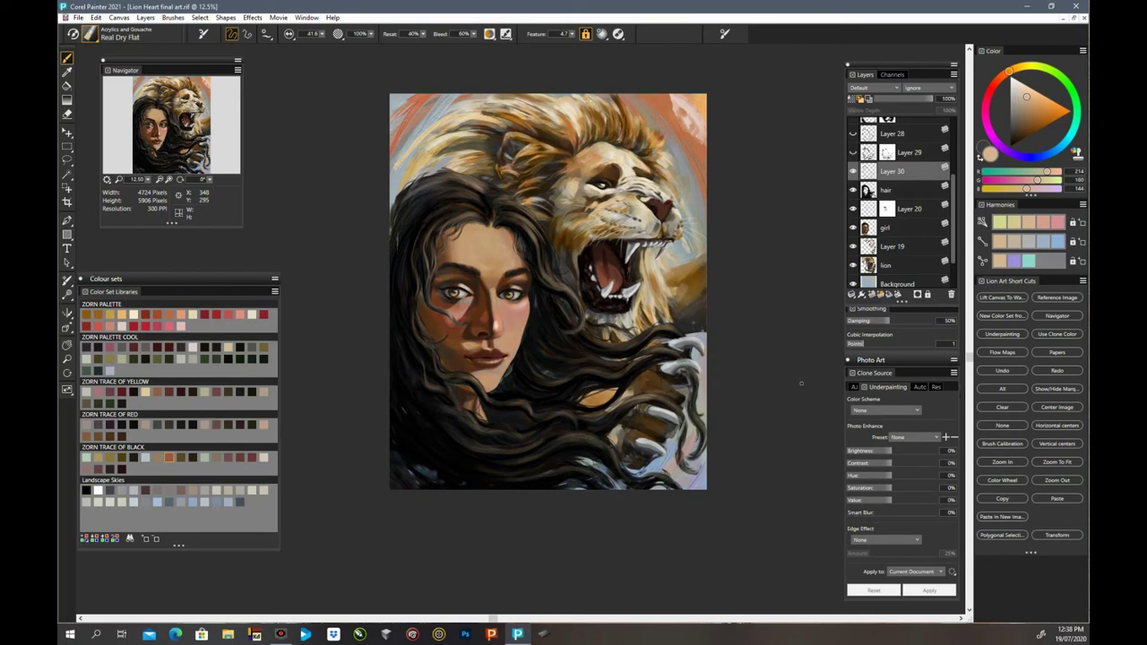
Step: Paint fine tan highlights over the left part of the woman's crown at 16.7% zoom
{"action": "key", "text": "ctrl+plus"}
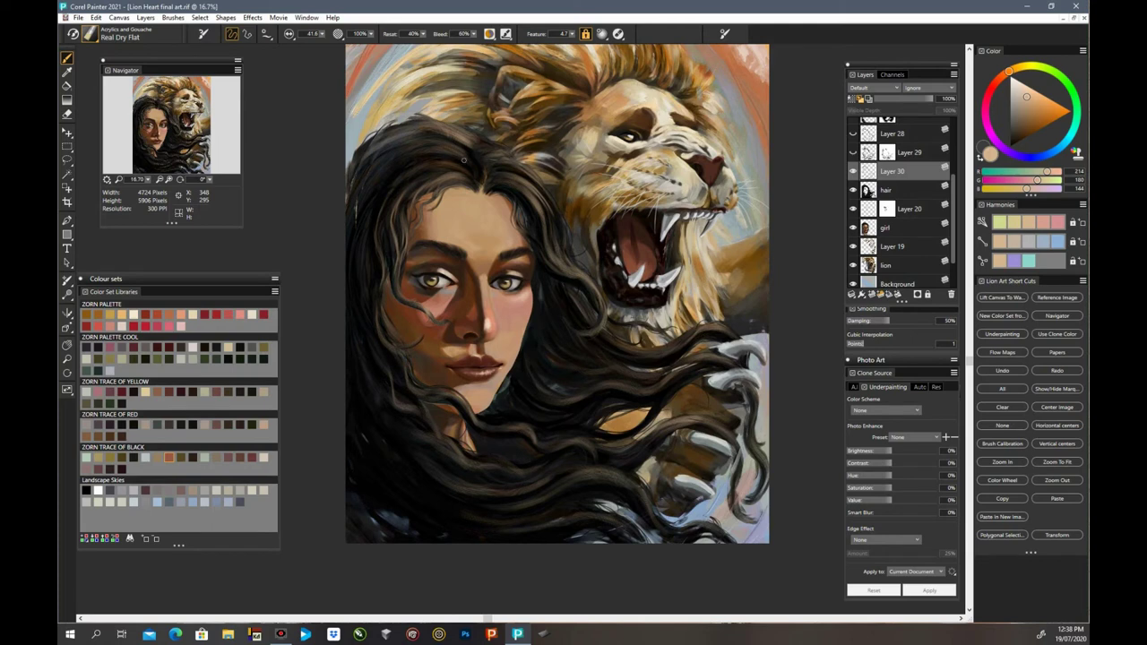
{"action": "mouse_move", "coordinate": [416, 173]}
{"action": "left_mouse_down"}
{"action": "mouse_move", "coordinate": [454, 174]}
{"action": "mouse_move", "coordinate": [427, 183]}
{"action": "mouse_move", "coordinate": [433, 172]}
{"action": "left_mouse_up"}
{"action": "left_click", "coordinate": [411, 190]}
{"action": "mouse_move", "coordinate": [386, 204]}
{"action": "left_mouse_down"}
{"action": "mouse_move", "coordinate": [470, 165]}
{"action": "mouse_move", "coordinate": [400, 168]}
{"action": "mouse_move", "coordinate": [441, 149]}
{"action": "left_mouse_up"}
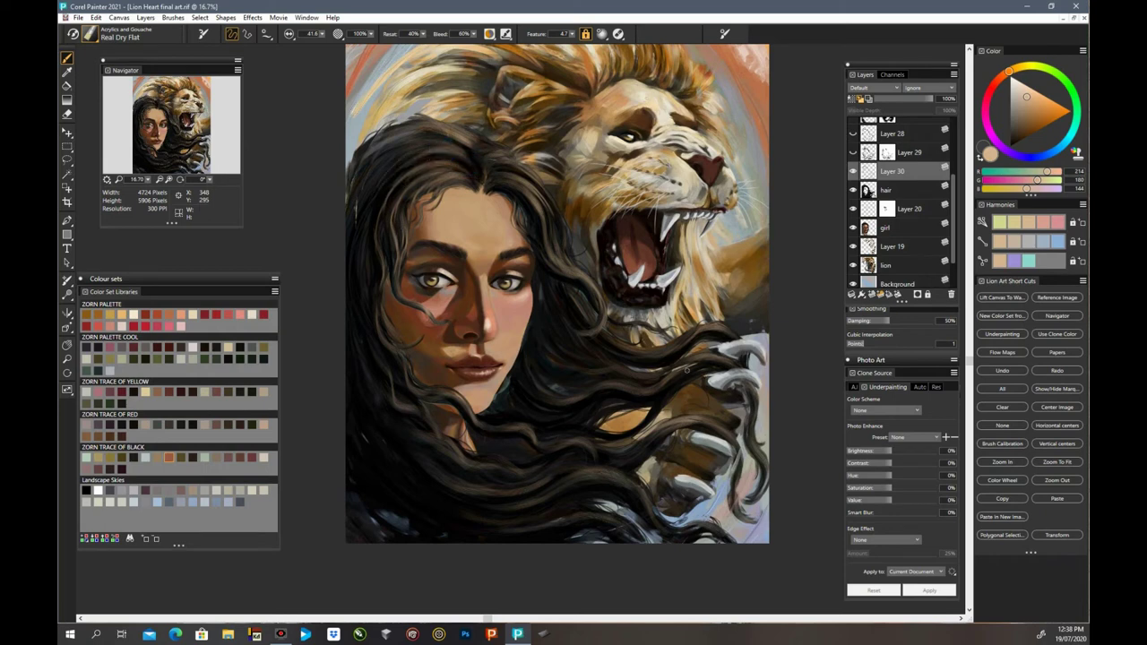
Step: Refine the tan strands from the left temple over the cheek curl and down beside the jaw
{"action": "left_click_drag", "start_coordinate": [406, 210], "coordinate": [404, 237]}
{"action": "left_click", "coordinate": [409, 301]}
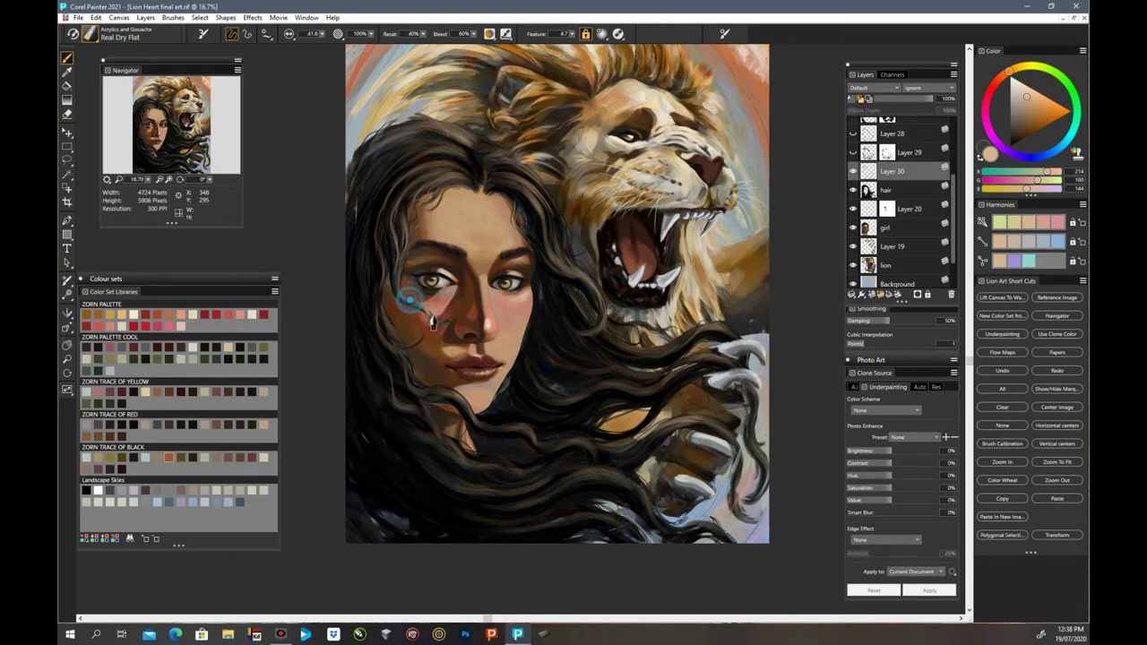
{"action": "left_click", "coordinate": [413, 305]}
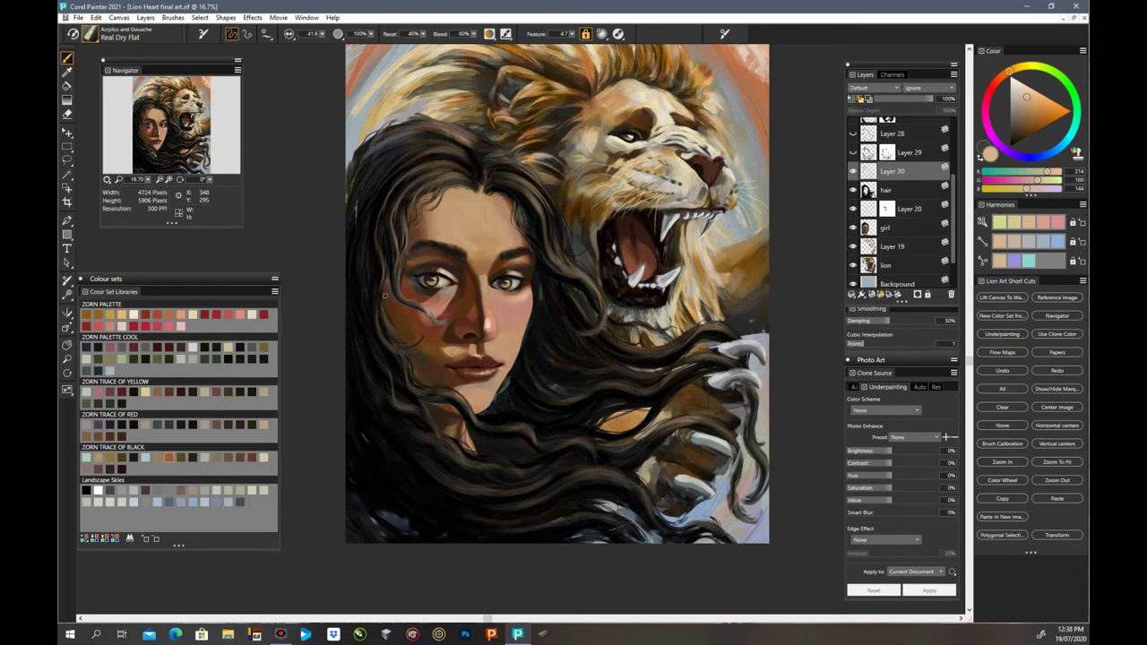
{"action": "left_click", "coordinate": [387, 286]}
{"action": "left_click", "coordinate": [383, 307]}
{"action": "left_click", "coordinate": [383, 325]}
{"action": "left_click", "coordinate": [405, 349]}
{"action": "left_click", "coordinate": [390, 347]}
Step: Brighten the long strands flowing from the neck to the lion's paws and the locks right of the face in tan
{"action": "mouse_move", "coordinate": [433, 393]}
{"action": "left_mouse_down"}
{"action": "mouse_move", "coordinate": [474, 414]}
{"action": "mouse_move", "coordinate": [470, 425]}
{"action": "mouse_move", "coordinate": [507, 425]}
{"action": "mouse_move", "coordinate": [593, 458]}
{"action": "mouse_move", "coordinate": [657, 439]}
{"action": "mouse_move", "coordinate": [724, 456]}
{"action": "left_mouse_up"}
{"action": "left_click", "coordinate": [631, 454]}
{"action": "left_click", "coordinate": [639, 453]}
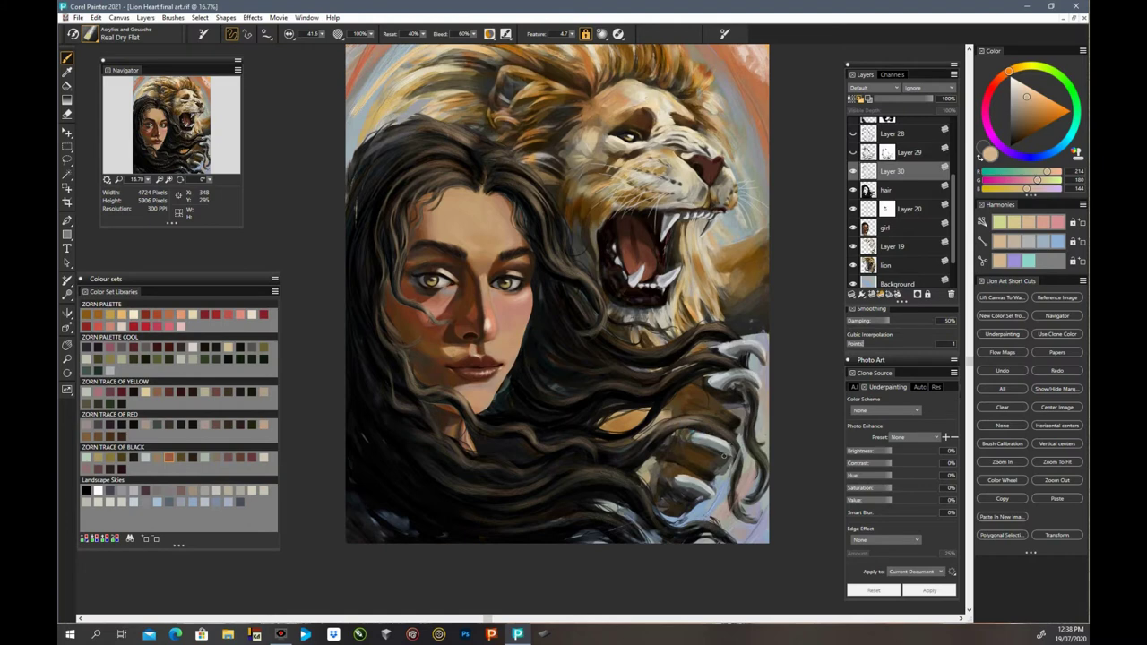
{"action": "left_click", "coordinate": [582, 396]}
{"action": "left_click", "coordinate": [585, 399]}
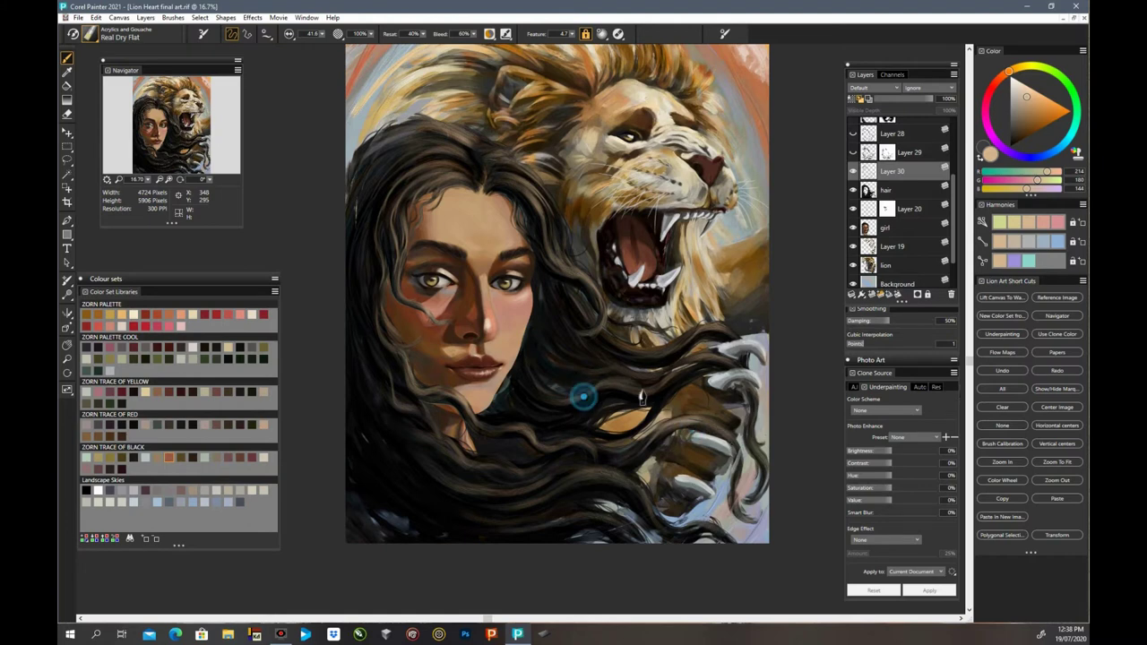
{"action": "left_click", "coordinate": [647, 389]}
{"action": "left_click", "coordinate": [528, 371]}
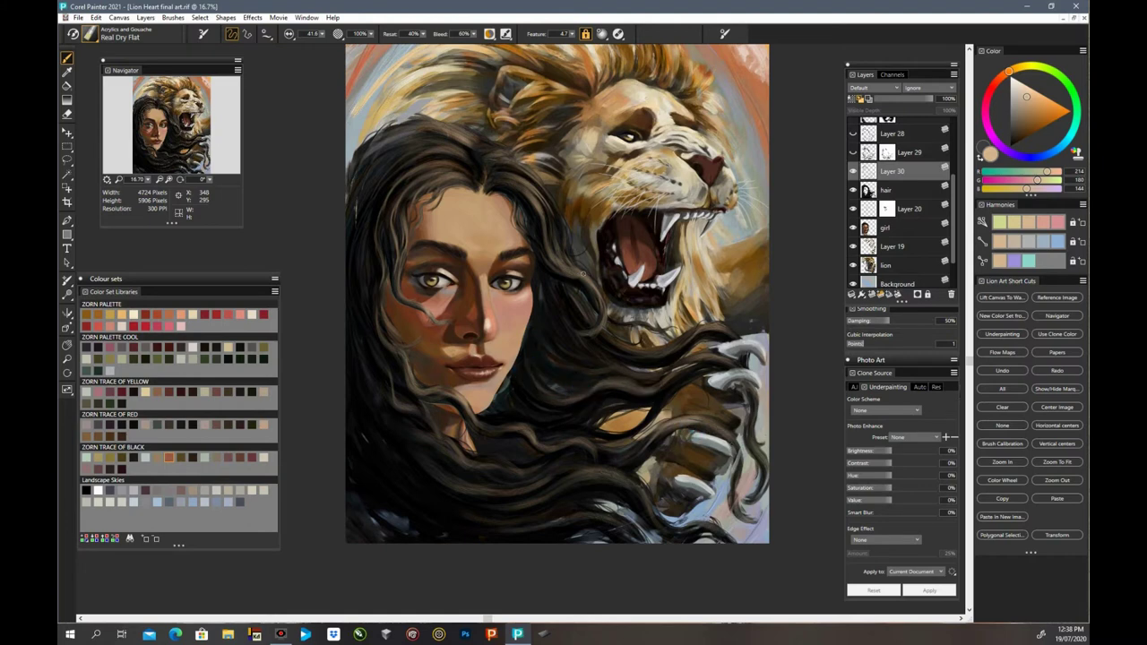
{"action": "left_click", "coordinate": [551, 245]}
{"action": "left_click", "coordinate": [584, 337]}
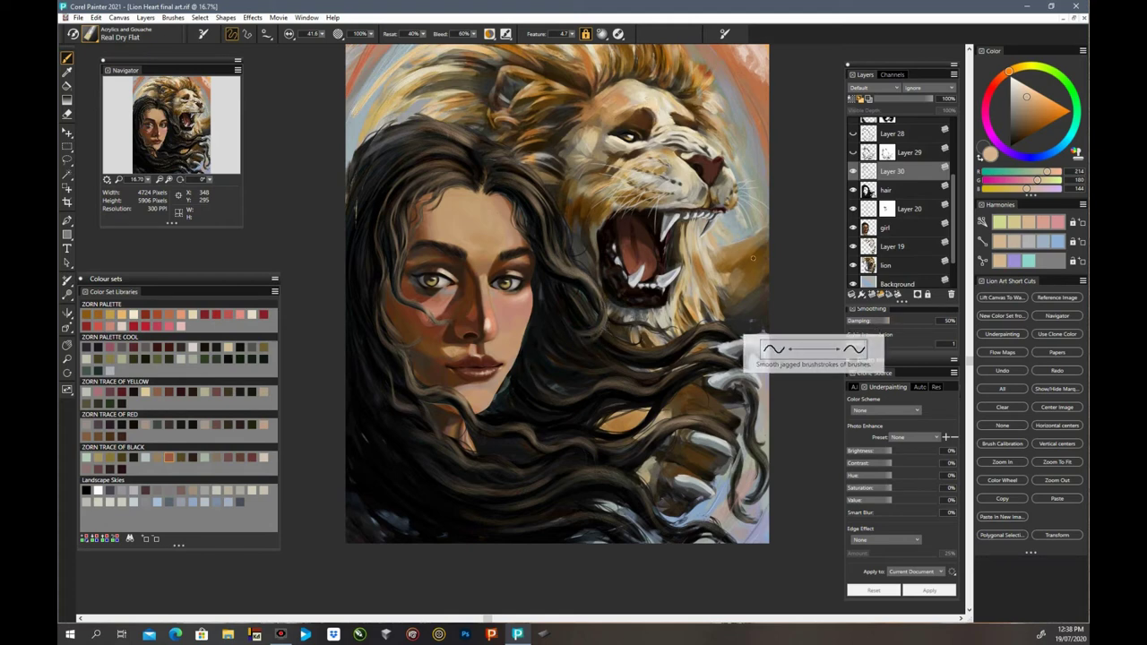
Step: Sample a golden brown of RGB 148, 101, 49 from the lion's mane and create a new layer above Layer 30
{"action": "key", "text": "d"}
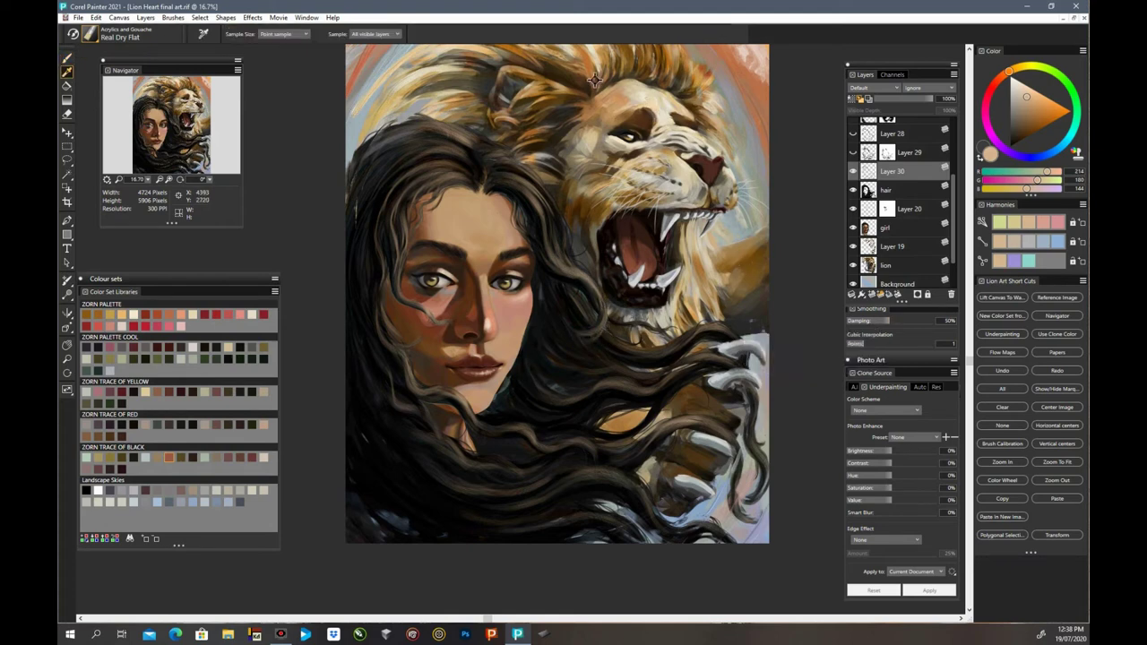
{"action": "left_click", "coordinate": [610, 109]}
{"action": "key", "text": "b"}
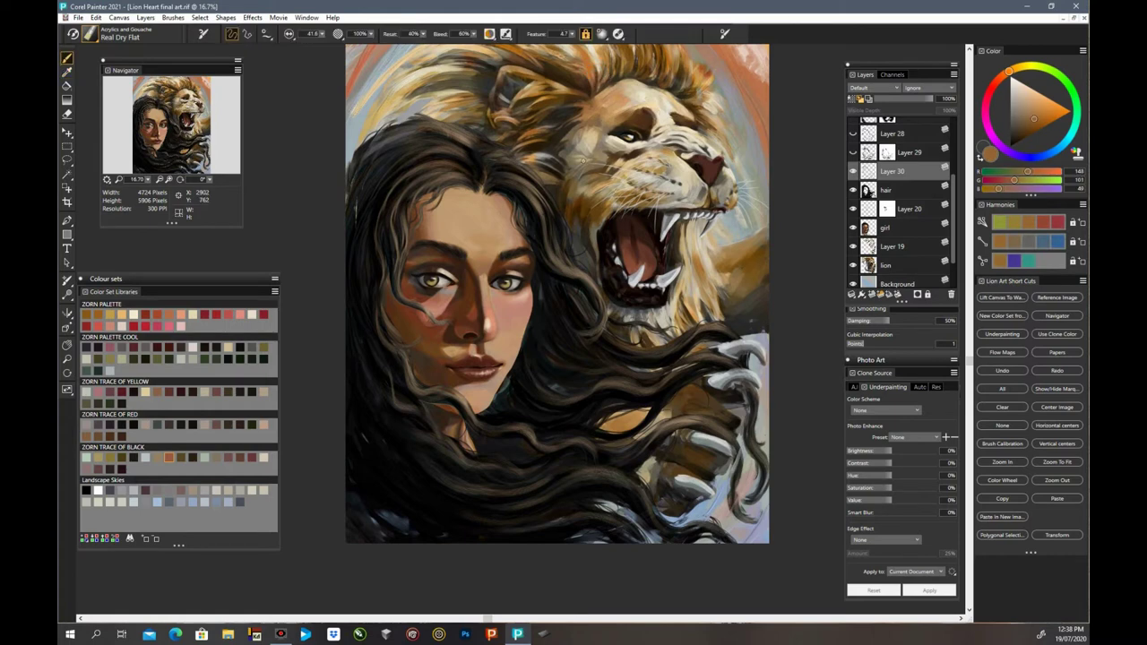
{"action": "left_click", "coordinate": [875, 297]}
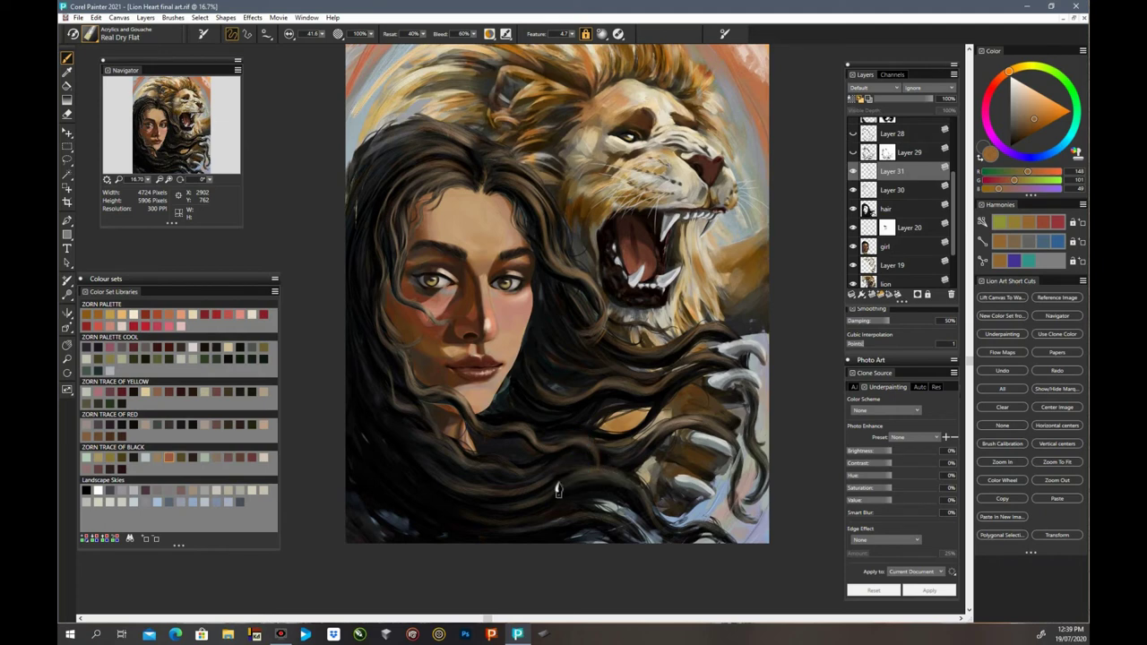
Step: Paint golden-brown strands on the new layer along the hair ends around the lion's lower paws
{"action": "mouse_move", "coordinate": [557, 491]}
{"action": "left_mouse_down"}
{"action": "mouse_move", "coordinate": [623, 474]}
{"action": "mouse_move", "coordinate": [653, 510]}
{"action": "left_mouse_up"}
{"action": "mouse_move", "coordinate": [617, 474]}
{"action": "left_mouse_down"}
{"action": "mouse_move", "coordinate": [672, 539]}
{"action": "mouse_move", "coordinate": [743, 545]}
{"action": "left_mouse_up"}
{"action": "left_click_drag", "start_coordinate": [643, 444], "coordinate": [694, 425]}
{"action": "mouse_move", "coordinate": [665, 438]}
{"action": "left_mouse_down"}
{"action": "mouse_move", "coordinate": [710, 432]}
{"action": "mouse_move", "coordinate": [738, 455]}
{"action": "mouse_move", "coordinate": [723, 443]}
{"action": "mouse_move", "coordinate": [740, 499]}
{"action": "left_mouse_up"}
{"action": "left_click_drag", "start_coordinate": [749, 411], "coordinate": [771, 471]}
{"action": "left_click_drag", "start_coordinate": [764, 486], "coordinate": [764, 498]}
Step: Paint golden-brown strands from the left hairline down past the woman's temple and cheek
{"action": "mouse_move", "coordinate": [407, 199]}
{"action": "left_mouse_down"}
{"action": "mouse_move", "coordinate": [411, 303]}
{"action": "mouse_move", "coordinate": [444, 328]}
{"action": "mouse_move", "coordinate": [424, 323]}
{"action": "left_mouse_up"}
{"action": "left_click_drag", "start_coordinate": [398, 265], "coordinate": [406, 288]}
{"action": "left_click_drag", "start_coordinate": [389, 212], "coordinate": [398, 236]}
{"action": "left_click", "coordinate": [415, 213]}
{"action": "left_click", "coordinate": [386, 195]}
{"action": "left_click", "coordinate": [376, 235]}
{"action": "left_click", "coordinate": [380, 277]}
{"action": "left_click", "coordinate": [377, 308]}
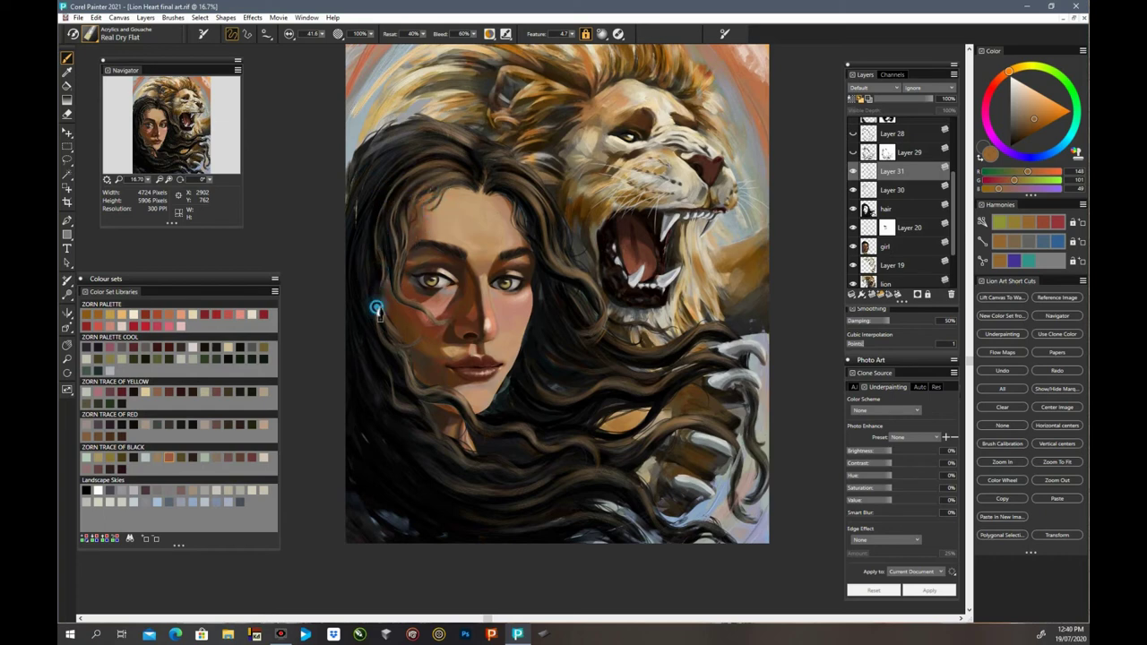
Step: Add golden-brown strokes to the hair beside the jaw and in front of the neck
{"action": "left_click", "coordinate": [397, 360]}
{"action": "left_click", "coordinate": [411, 379]}
{"action": "left_click", "coordinate": [390, 370]}
{"action": "left_click", "coordinate": [430, 432]}
{"action": "left_click", "coordinate": [421, 439]}
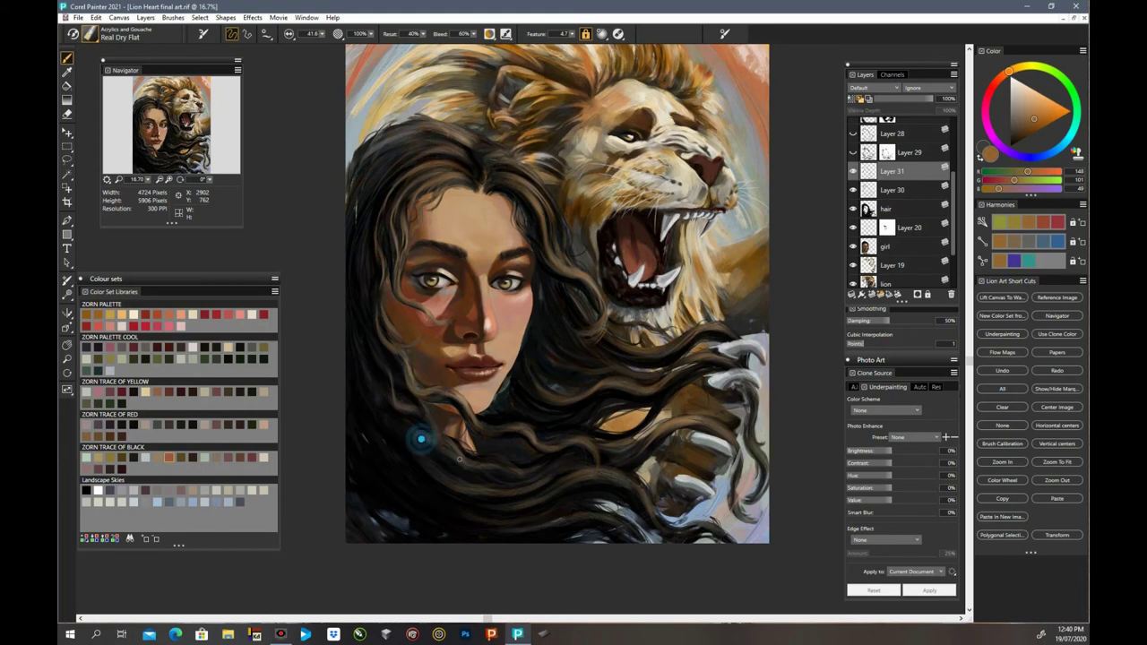
{"action": "left_click", "coordinate": [457, 453]}
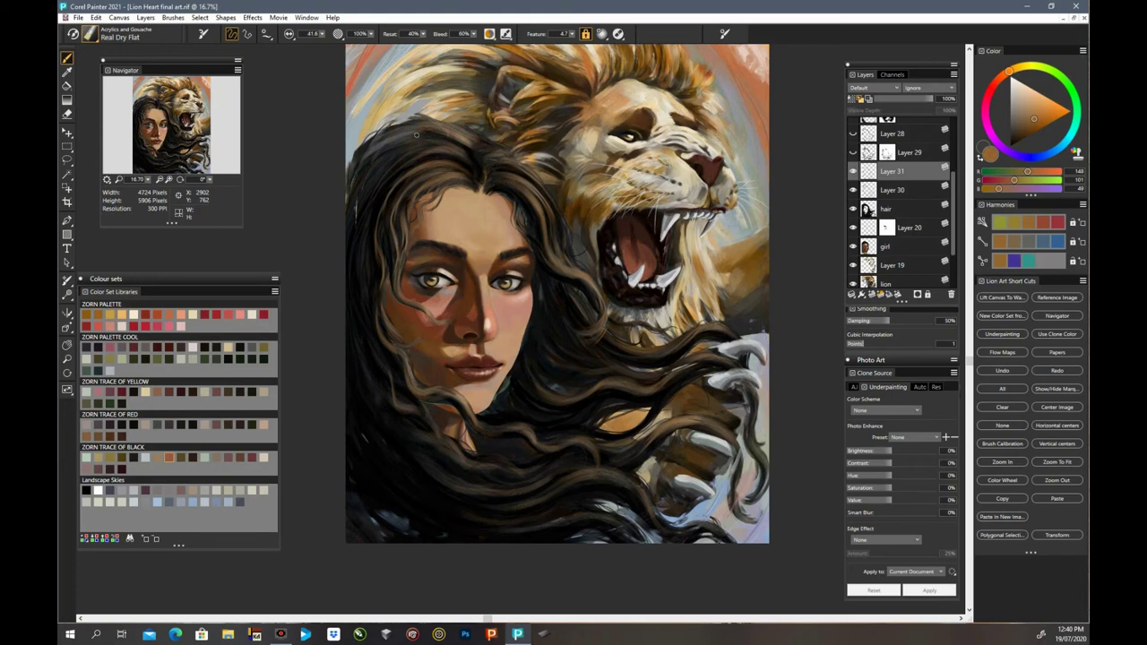
Step: Paint golden-brown highlights across the crown toward the hair parting
{"action": "mouse_move", "coordinate": [411, 154]}
{"action": "left_mouse_down"}
{"action": "mouse_move", "coordinate": [473, 162]}
{"action": "mouse_move", "coordinate": [486, 185]}
{"action": "mouse_move", "coordinate": [465, 153]}
{"action": "mouse_move", "coordinate": [486, 189]}
{"action": "mouse_move", "coordinate": [454, 159]}
{"action": "mouse_move", "coordinate": [484, 190]}
{"action": "mouse_move", "coordinate": [447, 172]}
{"action": "mouse_move", "coordinate": [480, 192]}
{"action": "left_mouse_up"}
{"action": "left_click", "coordinate": [464, 153]}
{"action": "left_click", "coordinate": [474, 166]}
{"action": "mouse_move", "coordinate": [475, 150]}
{"action": "left_mouse_down"}
{"action": "mouse_move", "coordinate": [480, 166]}
{"action": "mouse_move", "coordinate": [482, 141]}
{"action": "mouse_move", "coordinate": [489, 157]}
{"action": "left_mouse_up"}
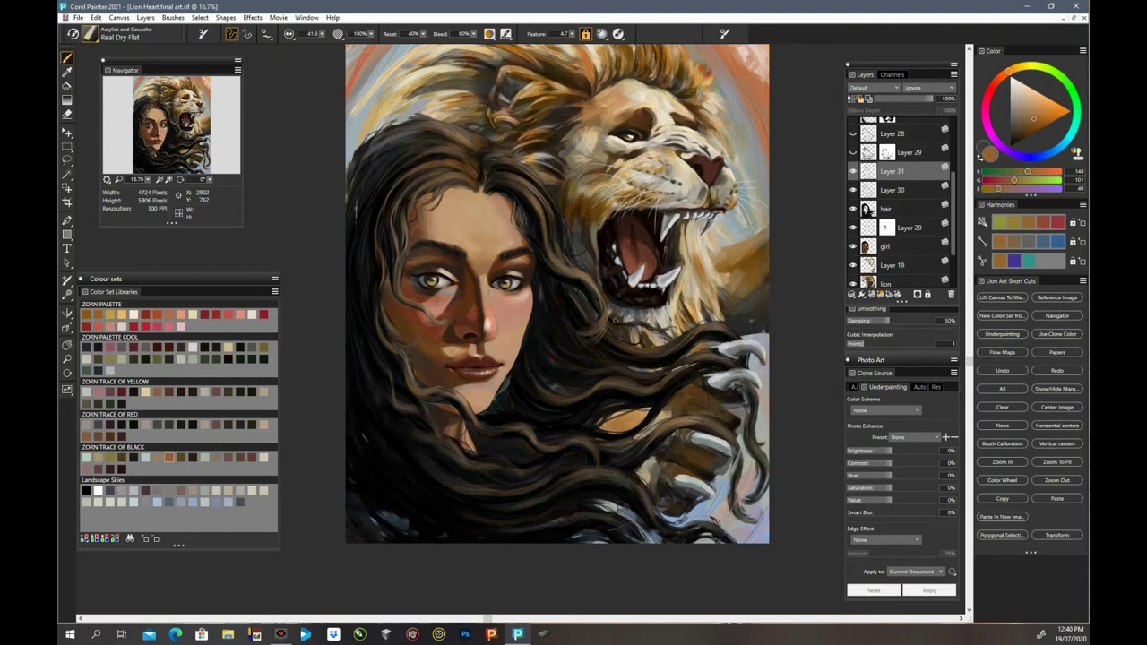
Step: Paint golden-brown strands along the right hairline and touch up the forehead, right-hand locks and neck hair
{"action": "left_click_drag", "start_coordinate": [549, 213], "coordinate": [564, 259]}
{"action": "left_click_drag", "start_coordinate": [530, 183], "coordinate": [560, 228]}
{"action": "left_click", "coordinate": [544, 203]}
{"action": "left_click_drag", "start_coordinate": [526, 223], "coordinate": [537, 242]}
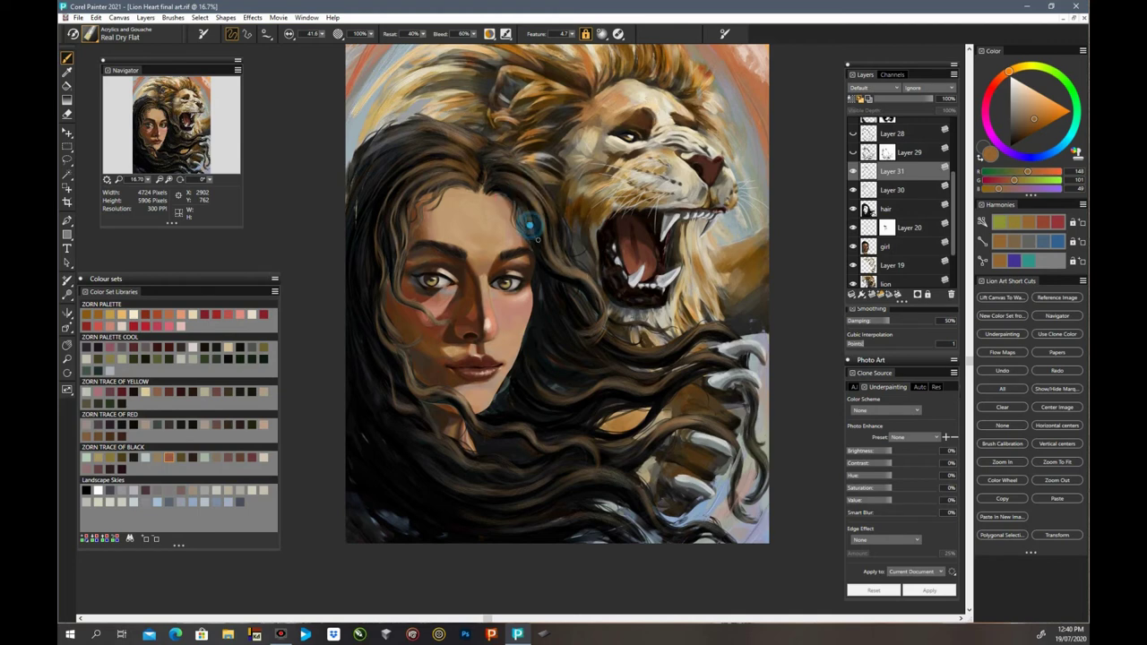
{"action": "left_click_drag", "start_coordinate": [513, 204], "coordinate": [542, 251]}
{"action": "left_click_drag", "start_coordinate": [531, 238], "coordinate": [537, 250]}
{"action": "left_click", "coordinate": [502, 188]}
{"action": "left_click", "coordinate": [518, 207]}
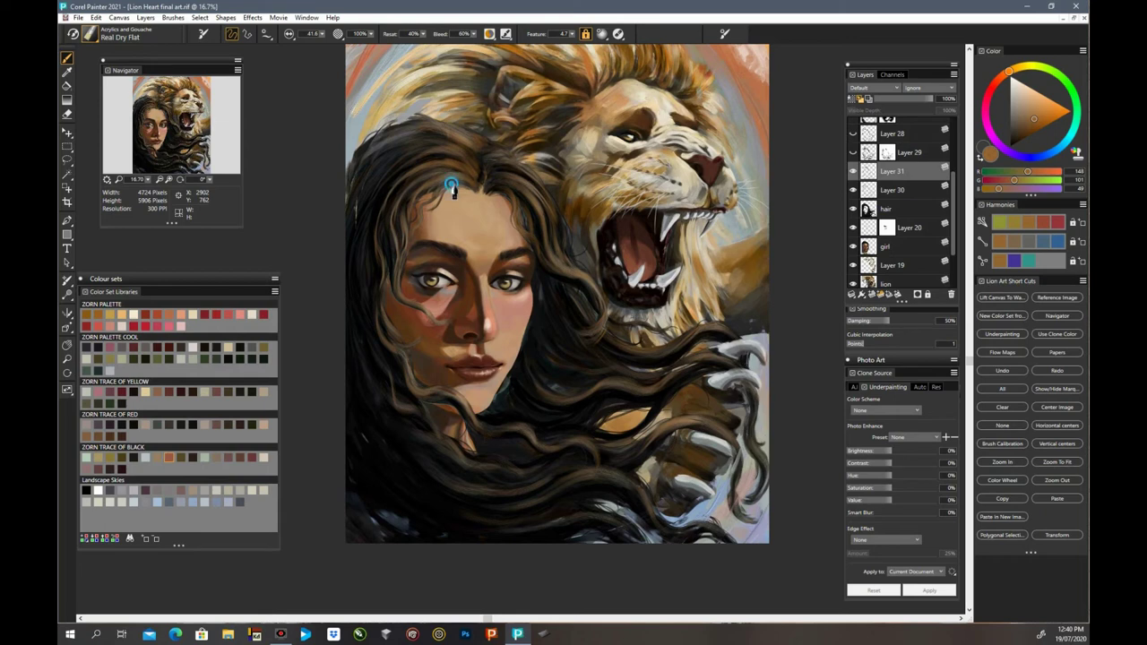
{"action": "mouse_move", "coordinate": [452, 183]}
{"action": "left_mouse_down"}
{"action": "mouse_move", "coordinate": [430, 205]}
{"action": "mouse_move", "coordinate": [445, 194]}
{"action": "left_mouse_up"}
{"action": "left_click", "coordinate": [572, 299]}
{"action": "left_click", "coordinate": [525, 416]}
Step: Sample a cool grey from the background beside the lion's muzzle and paint strands over the woman's crown and right-hand locks
{"action": "key", "text": "d"}
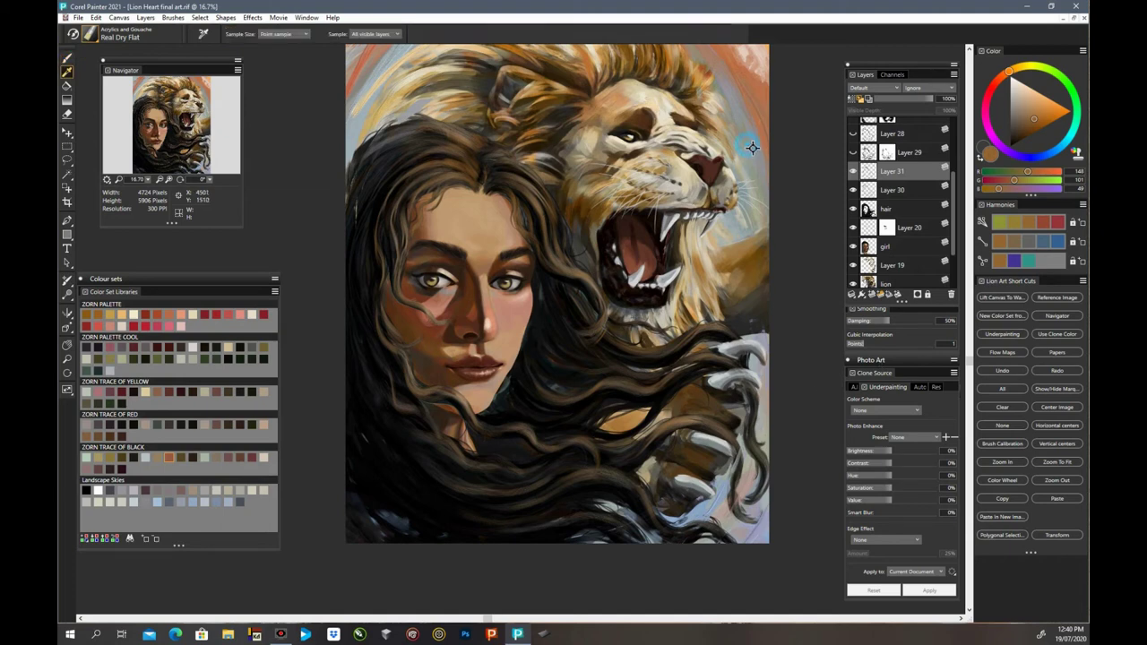
{"action": "left_click", "coordinate": [752, 148]}
{"action": "key", "text": "b"}
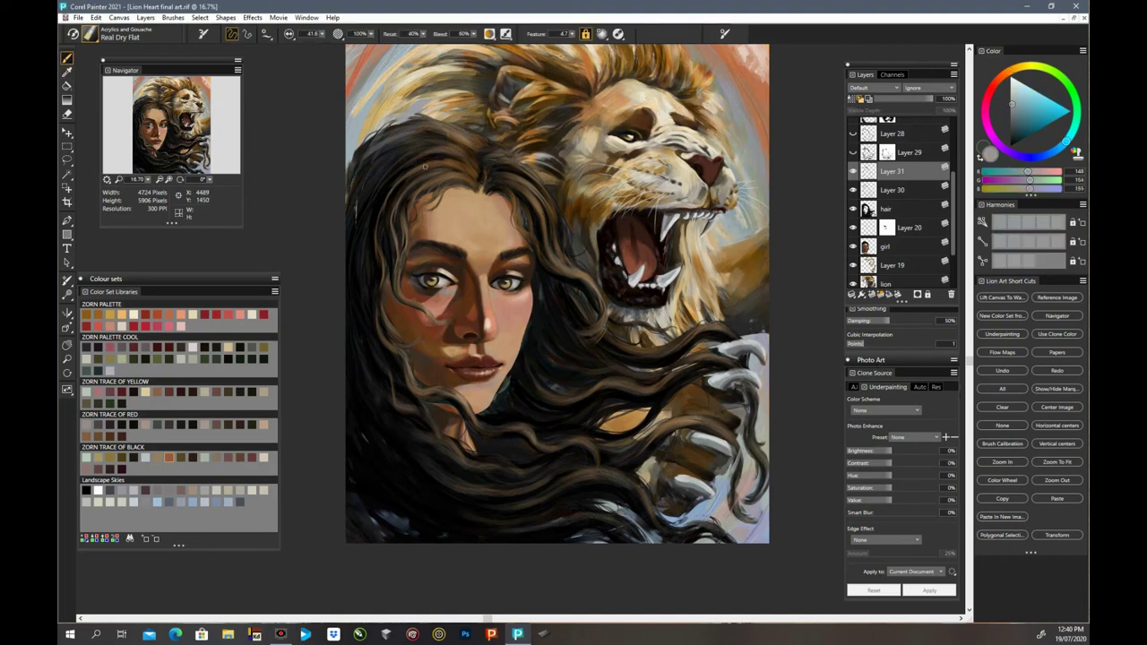
{"action": "mouse_move", "coordinate": [401, 174]}
{"action": "left_mouse_down"}
{"action": "mouse_move", "coordinate": [434, 157]}
{"action": "mouse_move", "coordinate": [383, 176]}
{"action": "left_mouse_up"}
{"action": "left_click_drag", "start_coordinate": [530, 206], "coordinate": [565, 269]}
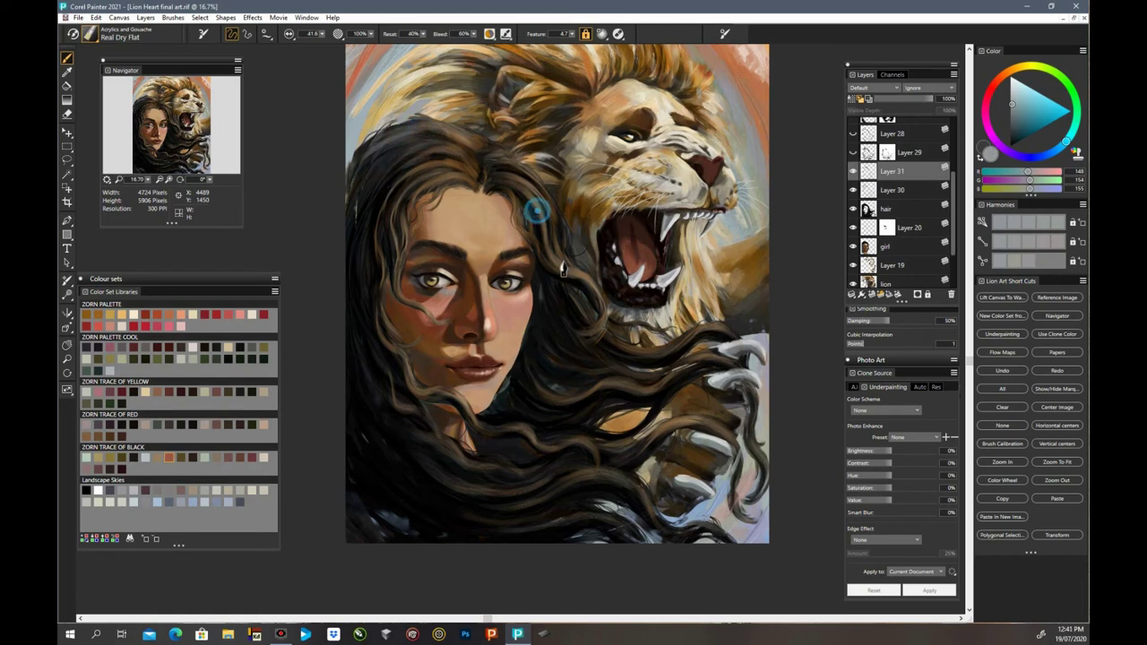
{"action": "mouse_move", "coordinate": [553, 229]}
{"action": "left_mouse_down"}
{"action": "mouse_move", "coordinate": [597, 302]}
{"action": "mouse_move", "coordinate": [596, 317]}
{"action": "mouse_move", "coordinate": [572, 318]}
{"action": "mouse_move", "coordinate": [629, 348]}
{"action": "mouse_move", "coordinate": [612, 345]}
{"action": "mouse_move", "coordinate": [677, 345]}
{"action": "mouse_move", "coordinate": [627, 354]}
{"action": "mouse_move", "coordinate": [661, 357]}
{"action": "left_mouse_up"}
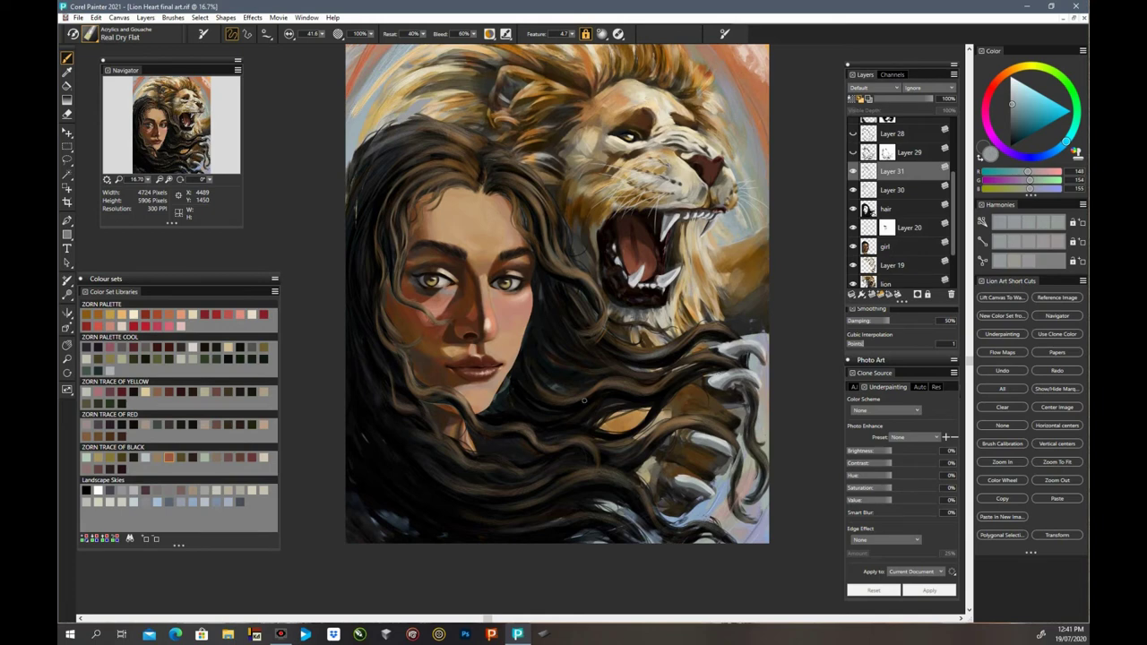
Step: Paint cool grey strands in the flowing hair beside the woman's jaw and below her chin
{"action": "mouse_move", "coordinate": [581, 401]}
{"action": "left_mouse_down"}
{"action": "mouse_move", "coordinate": [656, 409]}
{"action": "mouse_move", "coordinate": [624, 393]}
{"action": "mouse_move", "coordinate": [670, 393]}
{"action": "mouse_move", "coordinate": [601, 397]}
{"action": "left_mouse_up"}
{"action": "left_click_drag", "start_coordinate": [601, 397], "coordinate": [577, 404]}
{"action": "left_click_drag", "start_coordinate": [524, 371], "coordinate": [528, 377]}
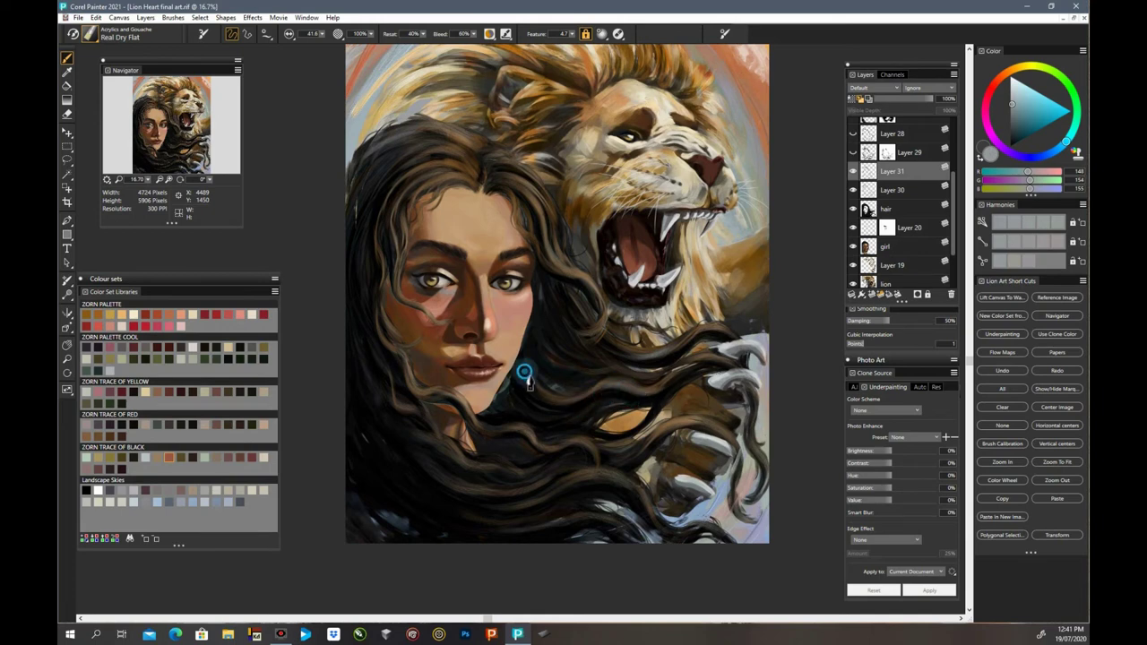
{"action": "mouse_move", "coordinate": [508, 435]}
{"action": "left_mouse_down"}
{"action": "mouse_move", "coordinate": [527, 443]}
{"action": "mouse_move", "coordinate": [498, 434]}
{"action": "mouse_move", "coordinate": [542, 427]}
{"action": "left_mouse_up"}
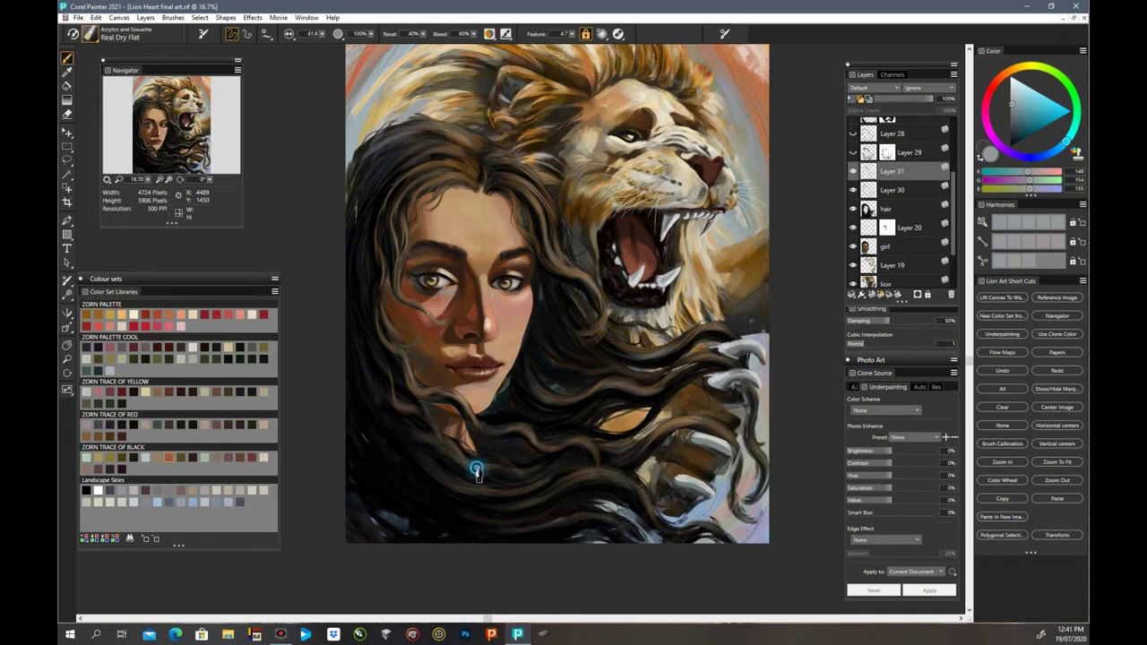
Step: Paint cool grey strands through the hair below the neck and up along the left side of the face
{"action": "mouse_move", "coordinate": [478, 469]}
{"action": "left_mouse_down"}
{"action": "mouse_move", "coordinate": [508, 470]}
{"action": "mouse_move", "coordinate": [462, 455]}
{"action": "left_mouse_up"}
{"action": "left_click_drag", "start_coordinate": [395, 440], "coordinate": [443, 454]}
{"action": "left_click_drag", "start_coordinate": [381, 373], "coordinate": [411, 416]}
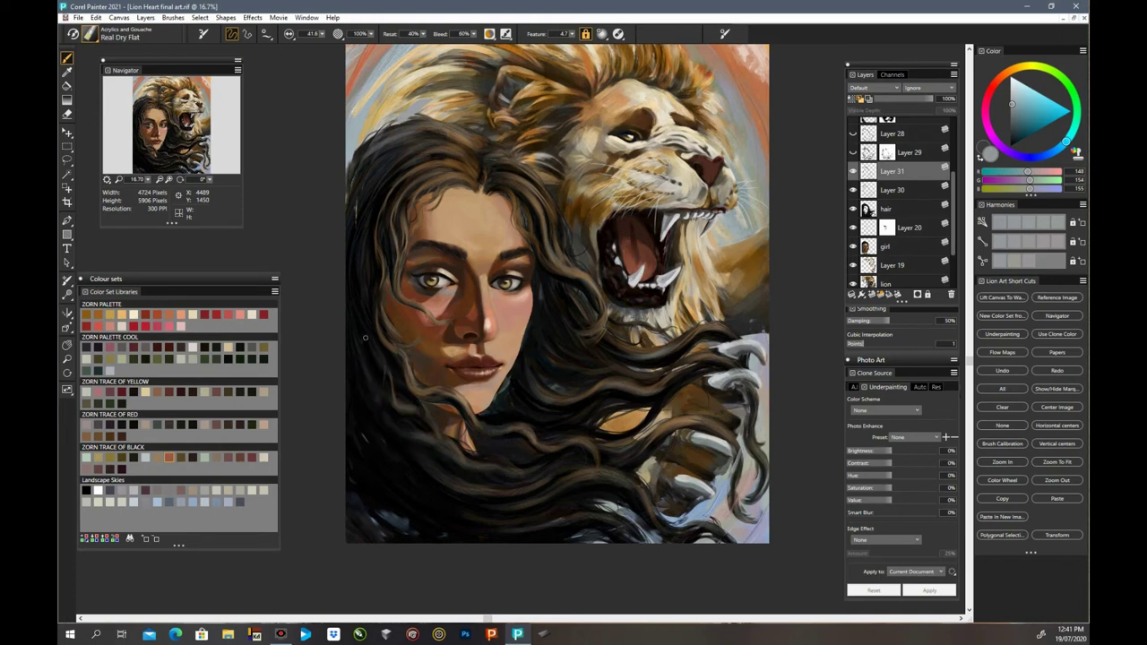
{"action": "mouse_move", "coordinate": [365, 338]}
{"action": "left_mouse_down"}
{"action": "mouse_move", "coordinate": [403, 386]}
{"action": "mouse_move", "coordinate": [407, 413]}
{"action": "mouse_move", "coordinate": [367, 343]}
{"action": "left_mouse_up"}
{"action": "left_click_drag", "start_coordinate": [365, 292], "coordinate": [381, 369]}
Step: Add cool grey touches to the trailing locks over the lion's paws and to the hair beside the left cheek
{"action": "mouse_move", "coordinate": [575, 484]}
{"action": "left_mouse_down"}
{"action": "mouse_move", "coordinate": [605, 485]}
{"action": "mouse_move", "coordinate": [636, 498]}
{"action": "mouse_move", "coordinate": [665, 542]}
{"action": "mouse_move", "coordinate": [701, 539]}
{"action": "left_mouse_up"}
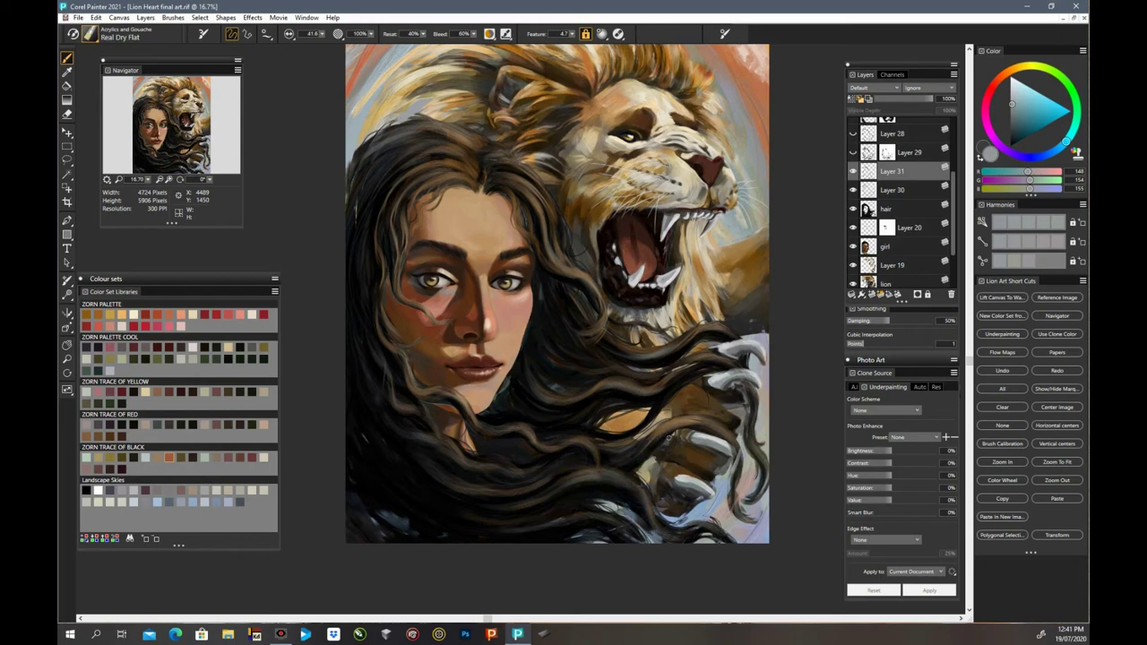
{"action": "left_click", "coordinate": [659, 443]}
{"action": "left_click", "coordinate": [733, 441]}
{"action": "left_click", "coordinate": [680, 350]}
{"action": "mouse_move", "coordinate": [374, 308]}
{"action": "left_mouse_down"}
{"action": "mouse_move", "coordinate": [391, 357]}
{"action": "mouse_move", "coordinate": [383, 312]}
{"action": "mouse_move", "coordinate": [408, 353]}
{"action": "left_mouse_up"}
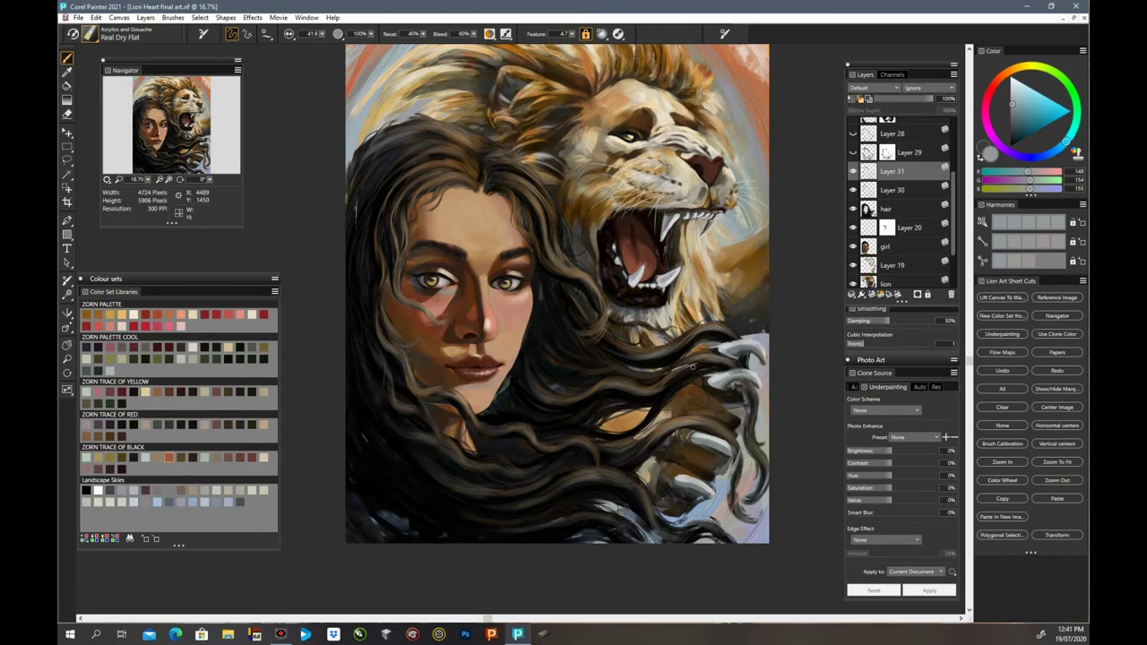
Step: Examine the painted hair strands around the woman's face, neck and crown up close
{"action": "key", "text": "ctrl+plus"}
{"action": "key", "text": "ctrl+plus"}
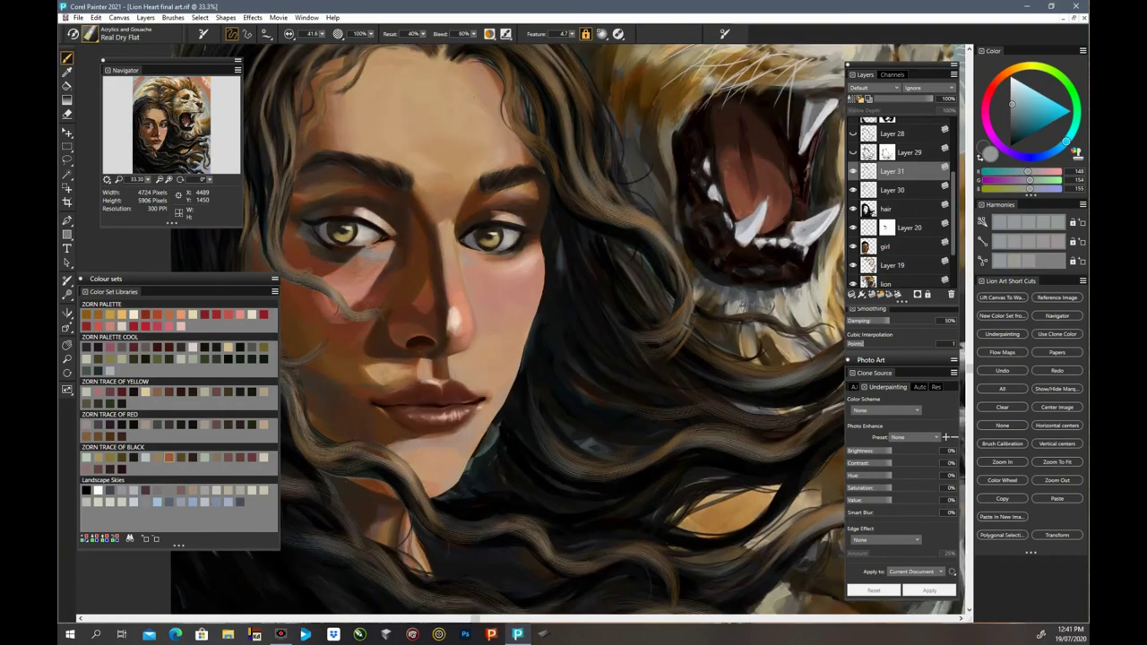
{"action": "left_click_drag", "start_coordinate": [970, 367], "coordinate": [970, 394]}
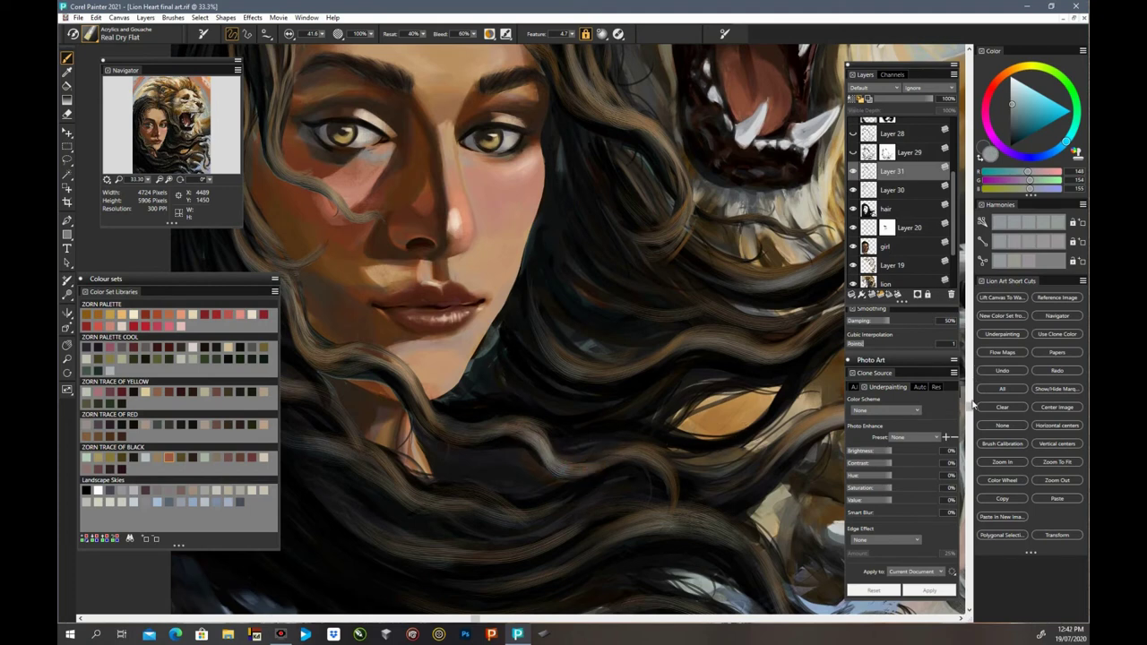
{"action": "scroll", "coordinate": [973, 394], "scroll_direction": "up", "scroll_amount": 5}
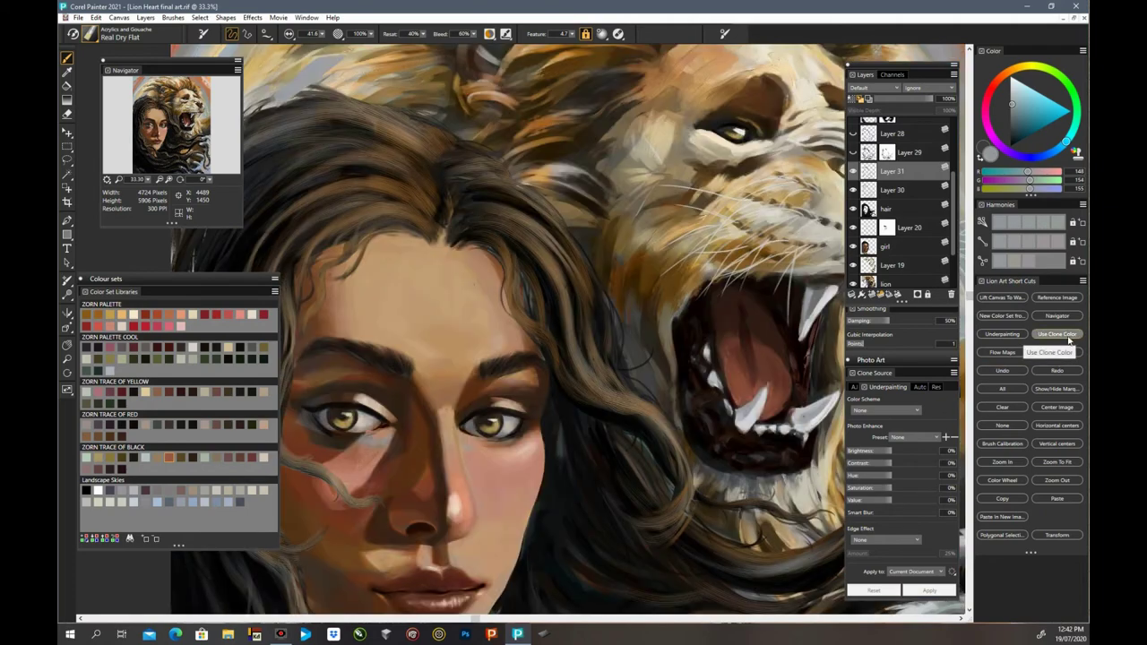
{"action": "key", "text": "ctrl+plus"}
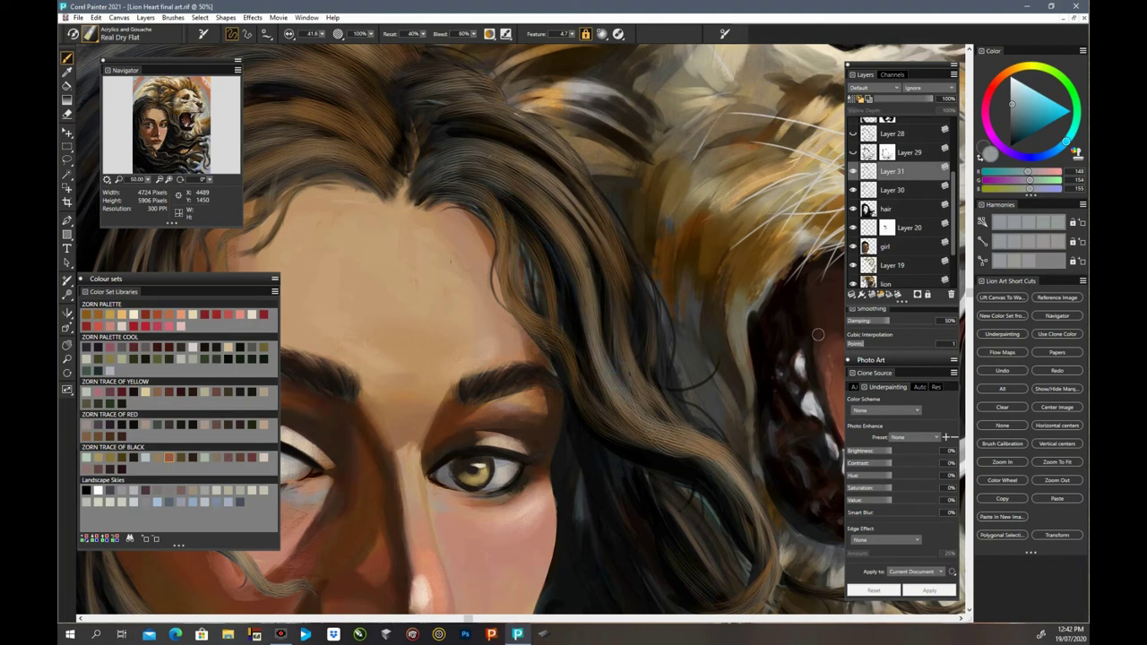
{"action": "key", "text": "ctrl+minus"}
{"action": "key", "text": "ctrl+minus"}
{"action": "key", "text": "ctrl+minus"}
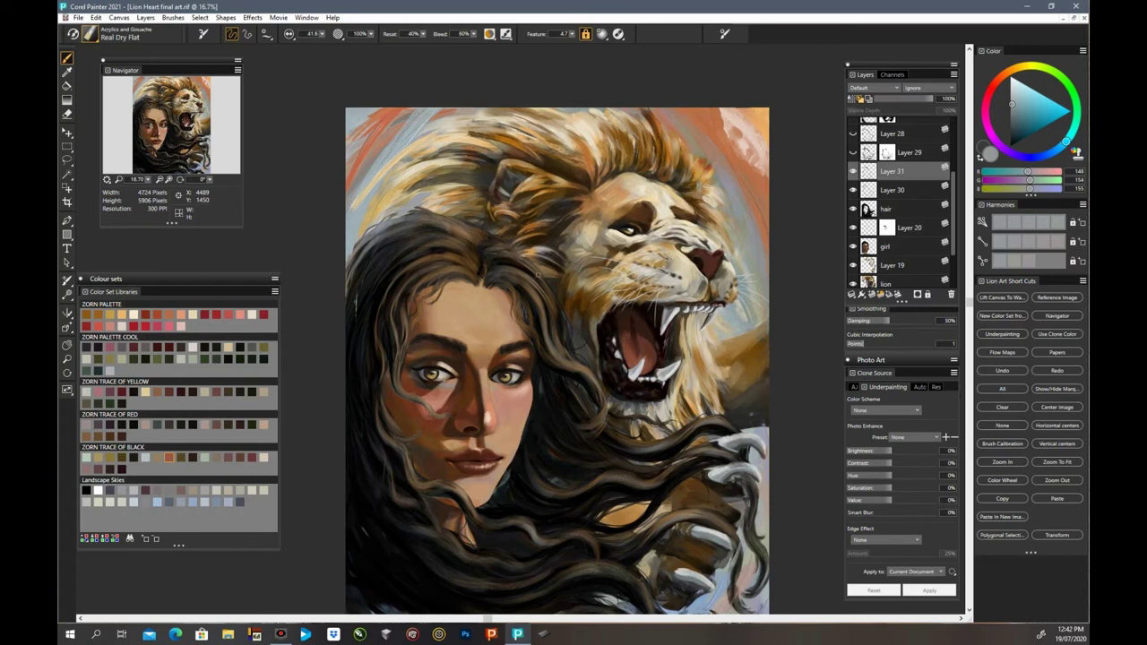
Step: Paint cool grey strands along the lower-left hair mass and the bottom edge of the painting
{"action": "left_click", "coordinate": [388, 213]}
{"action": "scroll", "coordinate": [968, 306], "scroll_direction": "down", "scroll_amount": 3}
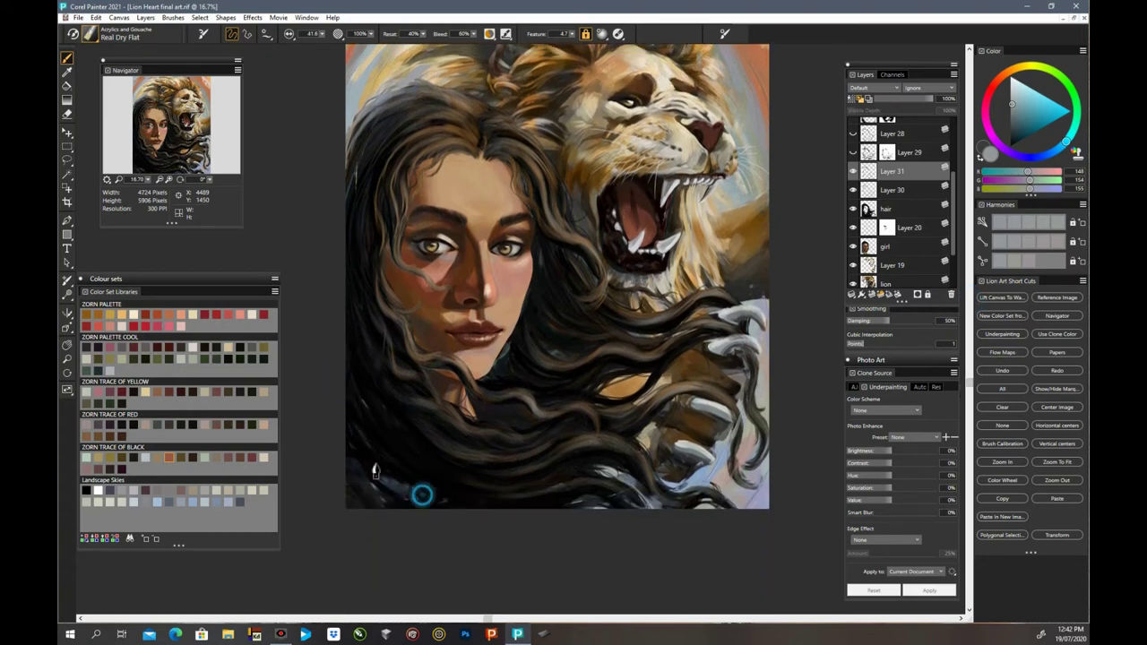
{"action": "mouse_move", "coordinate": [424, 486]}
{"action": "left_mouse_down"}
{"action": "mouse_move", "coordinate": [359, 446]}
{"action": "mouse_move", "coordinate": [395, 469]}
{"action": "mouse_move", "coordinate": [378, 469]}
{"action": "mouse_move", "coordinate": [340, 401]}
{"action": "left_mouse_up"}
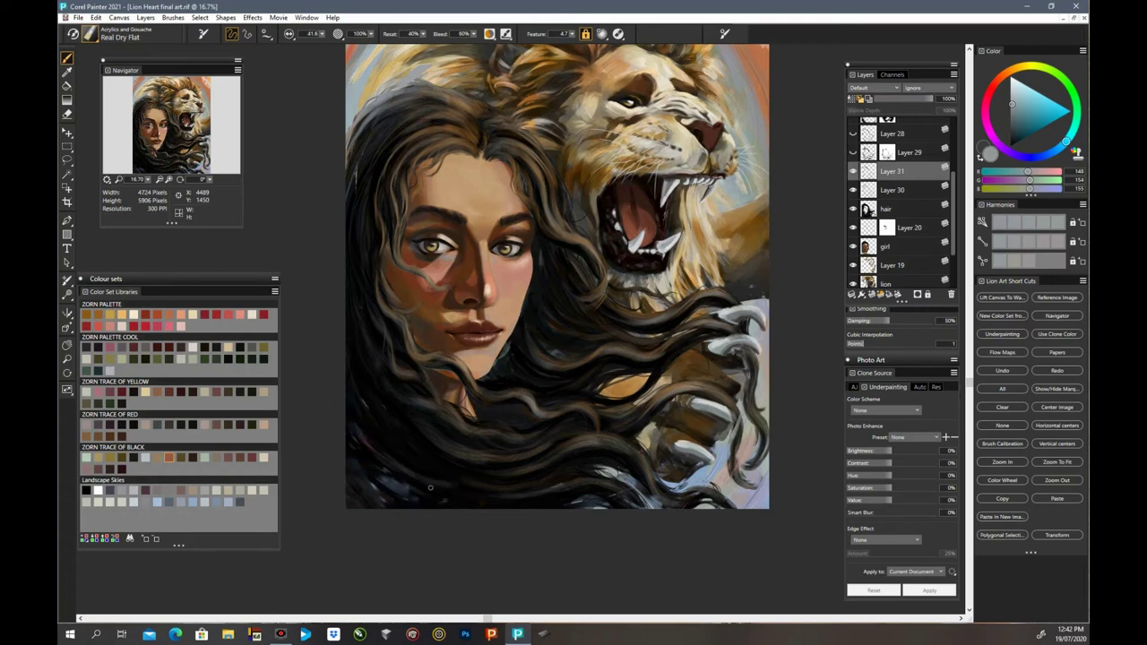
{"action": "mouse_move", "coordinate": [556, 503]}
{"action": "left_mouse_down"}
{"action": "mouse_move", "coordinate": [484, 505]}
{"action": "mouse_move", "coordinate": [544, 505]}
{"action": "left_mouse_up"}
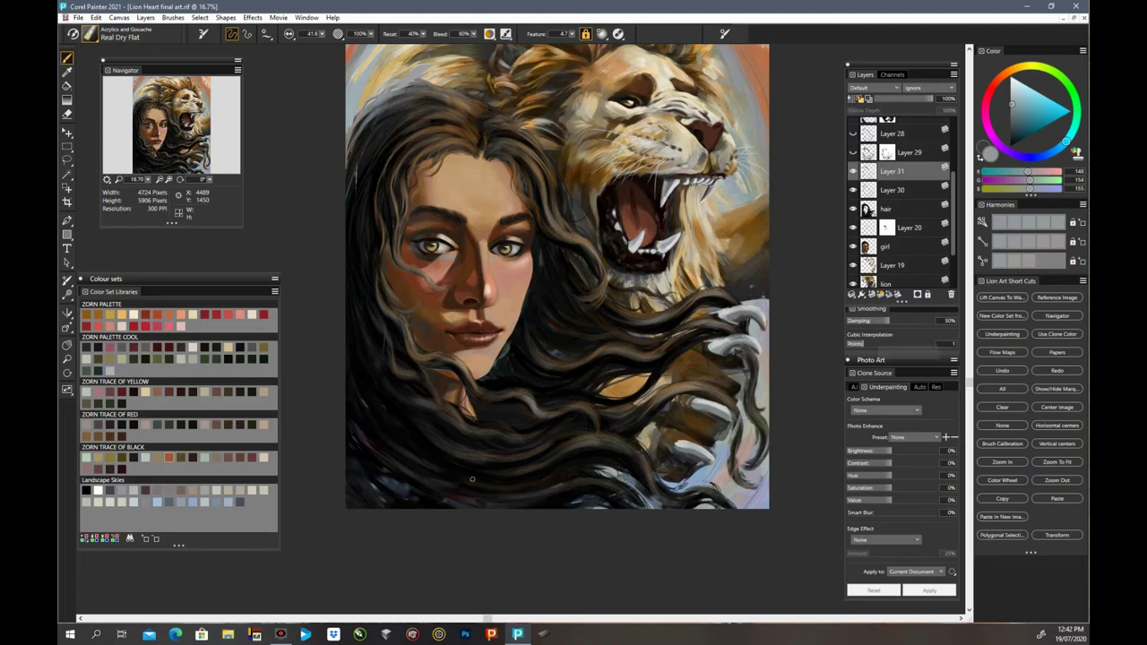
{"action": "left_click_drag", "start_coordinate": [440, 470], "coordinate": [357, 409]}
{"action": "left_click_drag", "start_coordinate": [343, 360], "coordinate": [404, 458]}
{"action": "left_click_drag", "start_coordinate": [357, 389], "coordinate": [401, 461]}
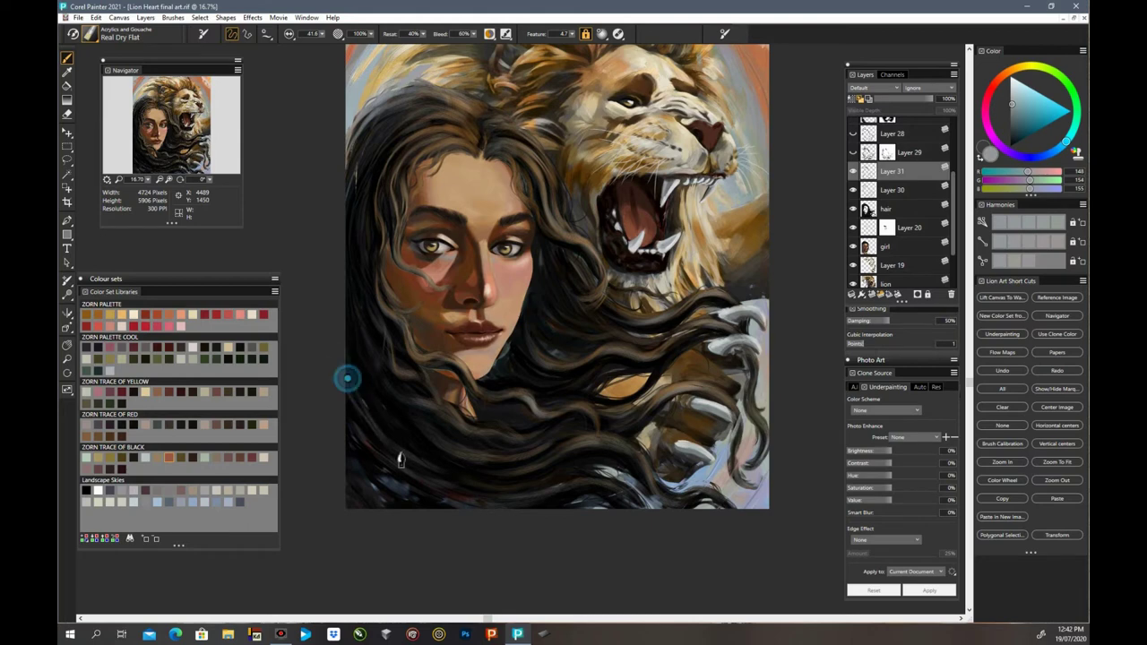
{"action": "left_click_drag", "start_coordinate": [343, 364], "coordinate": [422, 469]}
{"action": "left_click_drag", "start_coordinate": [514, 497], "coordinate": [556, 509]}
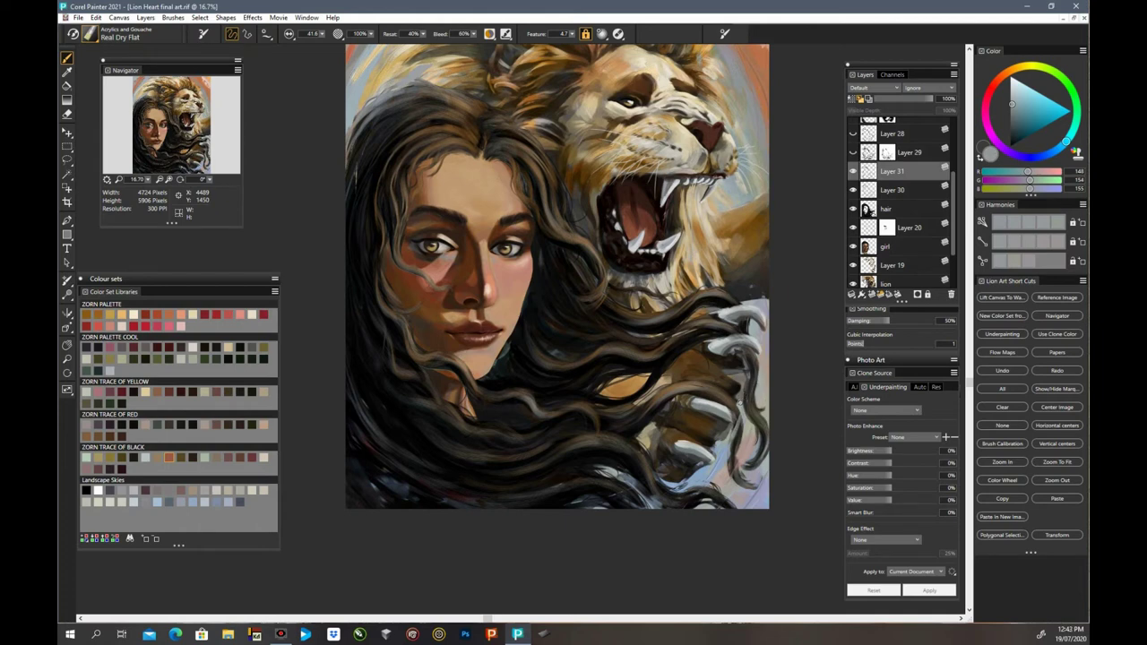
Step: Enable Paint with Depth for the Real Dry Flat brush and set its depth to 135%
{"action": "left_click_drag", "start_coordinate": [970, 391], "coordinate": [968, 335]}
{"action": "key", "text": "ctrl+plus"}
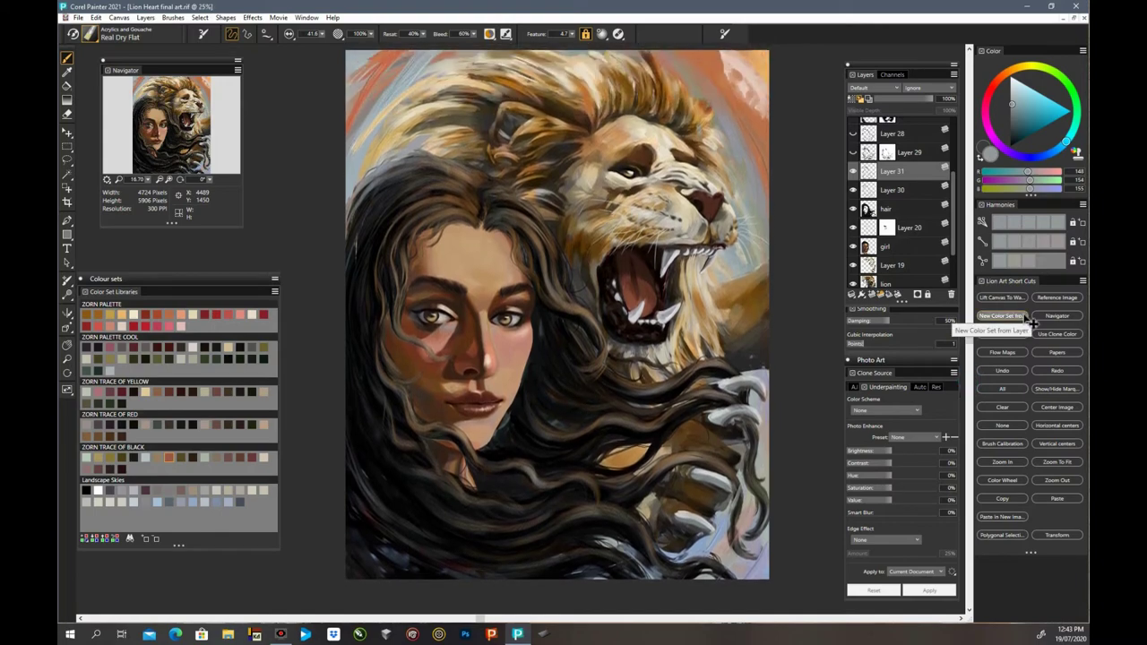
{"action": "key", "text": "ctrl+plus"}
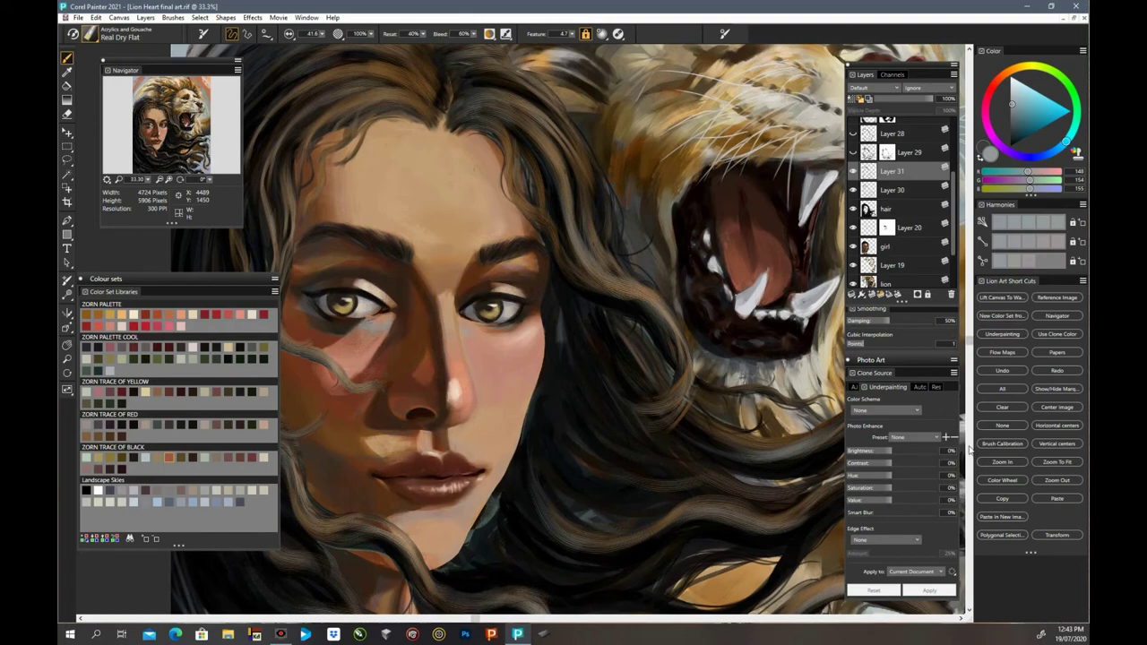
{"action": "left_click_drag", "start_coordinate": [969, 345], "coordinate": [968, 285]}
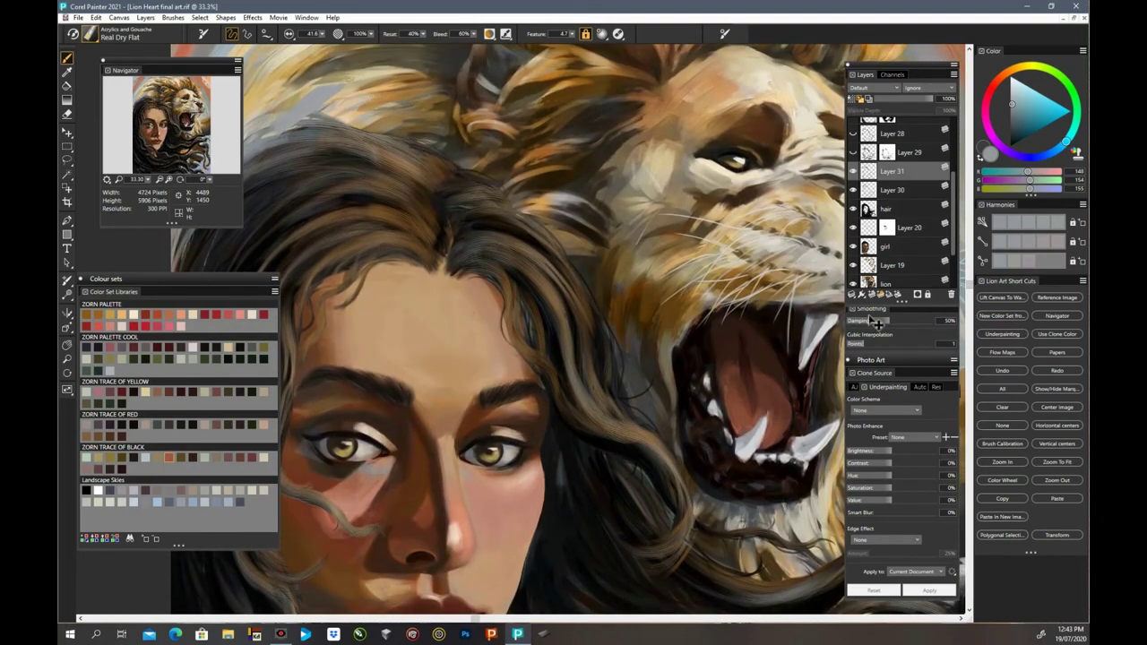
{"action": "key", "text": "ctrl+plus"}
{"action": "key", "text": "ctrl+plus"}
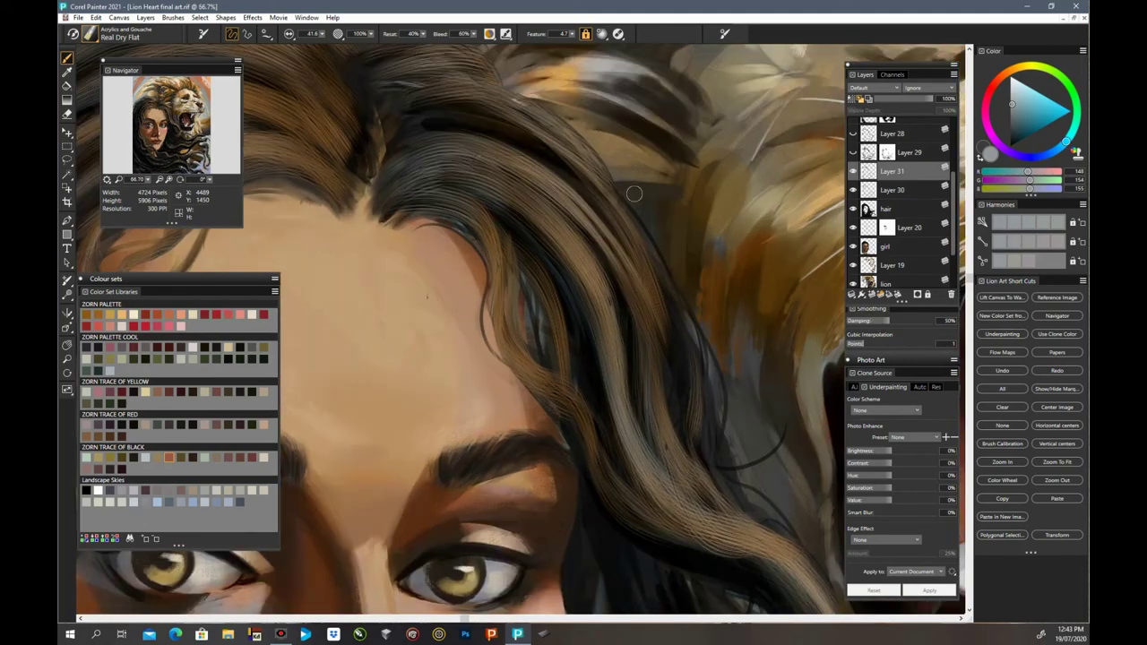
{"action": "left_click", "coordinate": [498, 37]}
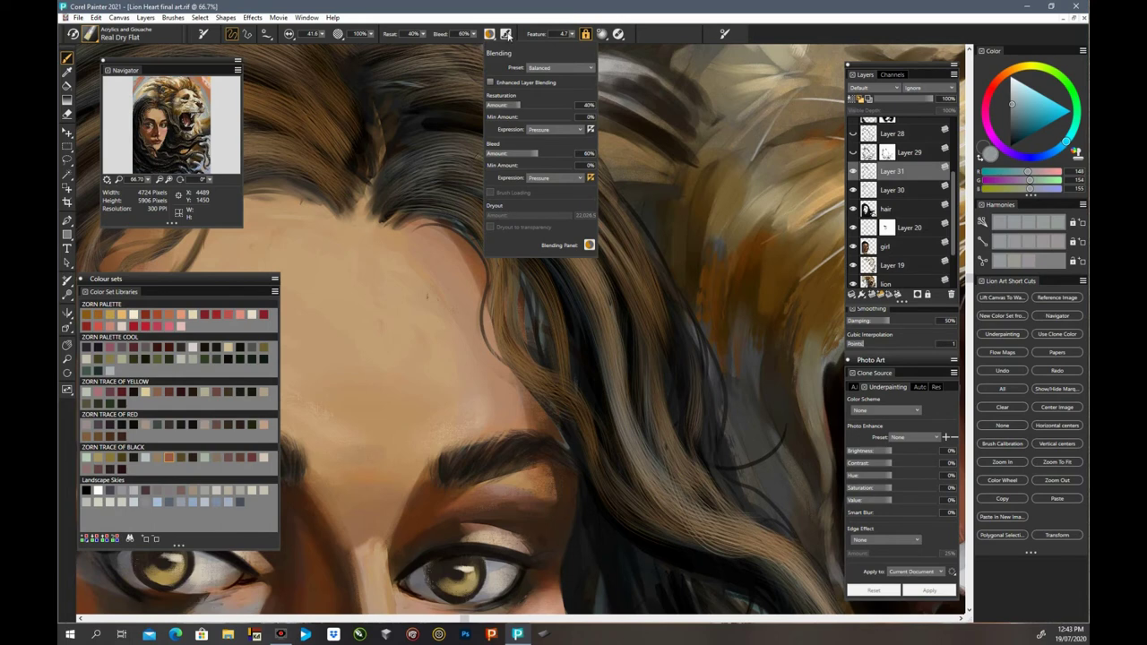
{"action": "left_click", "coordinate": [506, 34]}
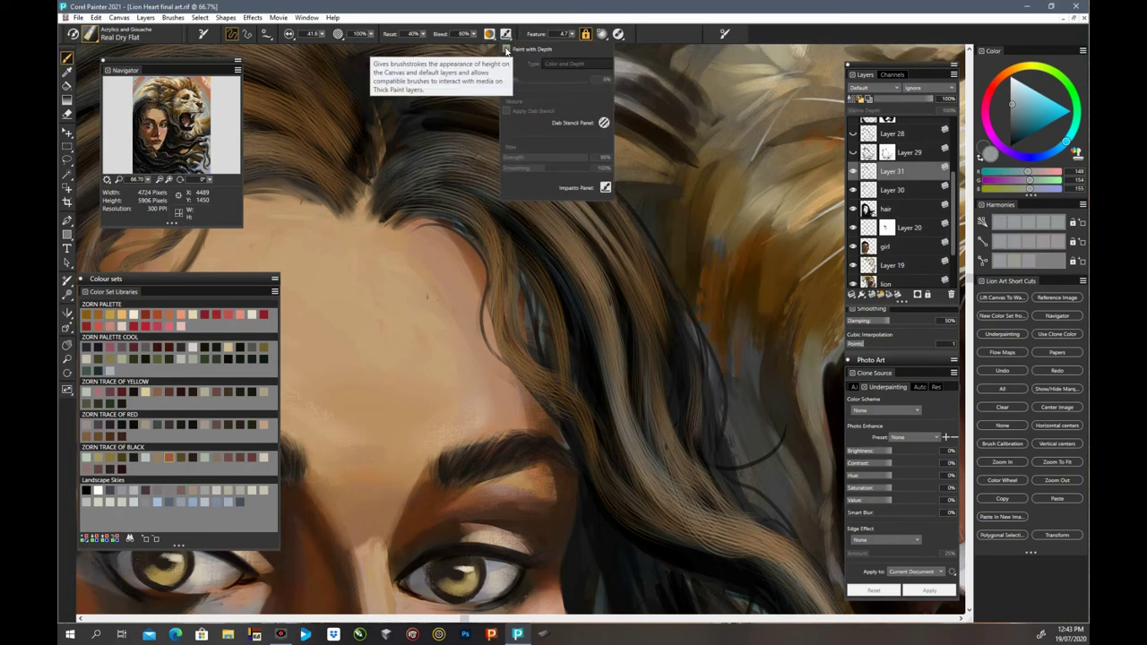
{"action": "left_click", "coordinate": [507, 49]}
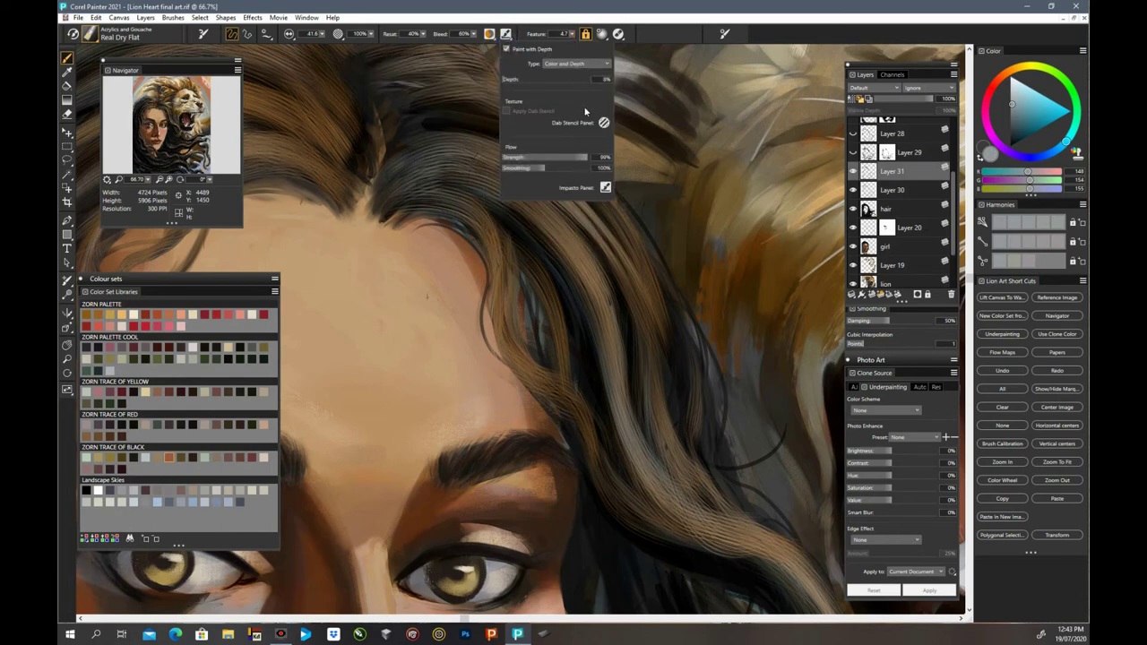
{"action": "left_click_drag", "start_coordinate": [508, 81], "coordinate": [544, 83]}
Step: Paint long grey strands with depth down the wavy locks right of the woman's forehead
{"action": "left_click_drag", "start_coordinate": [582, 313], "coordinate": [604, 440]}
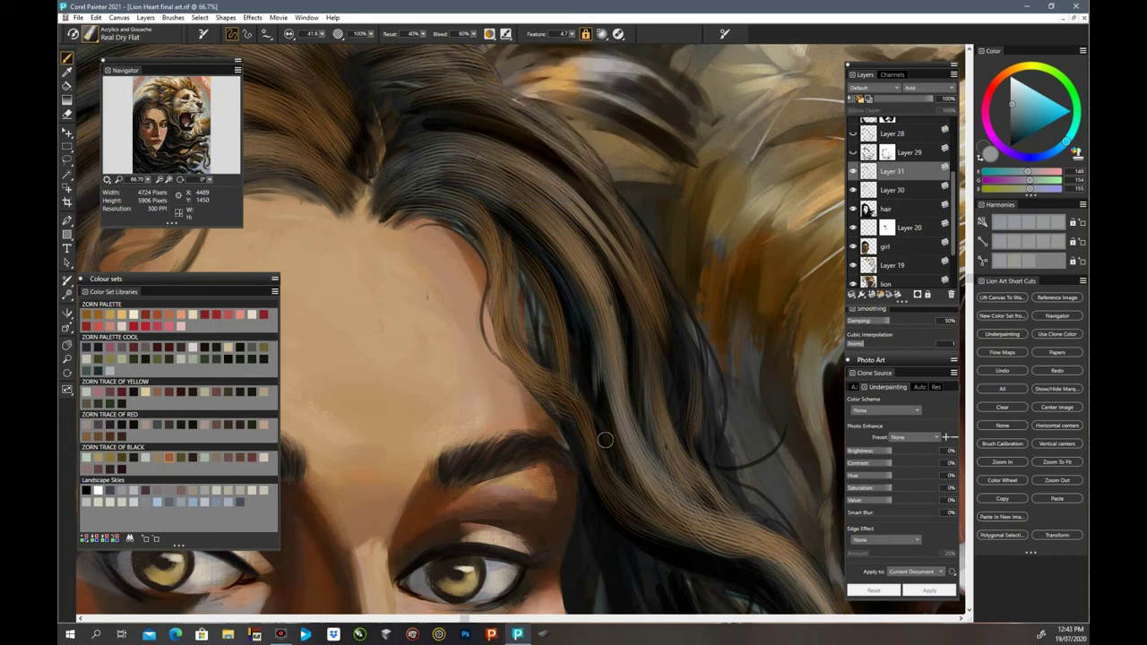
{"action": "mouse_move", "coordinate": [579, 307]}
{"action": "left_mouse_down"}
{"action": "mouse_move", "coordinate": [633, 474]}
{"action": "mouse_move", "coordinate": [657, 498]}
{"action": "left_mouse_up"}
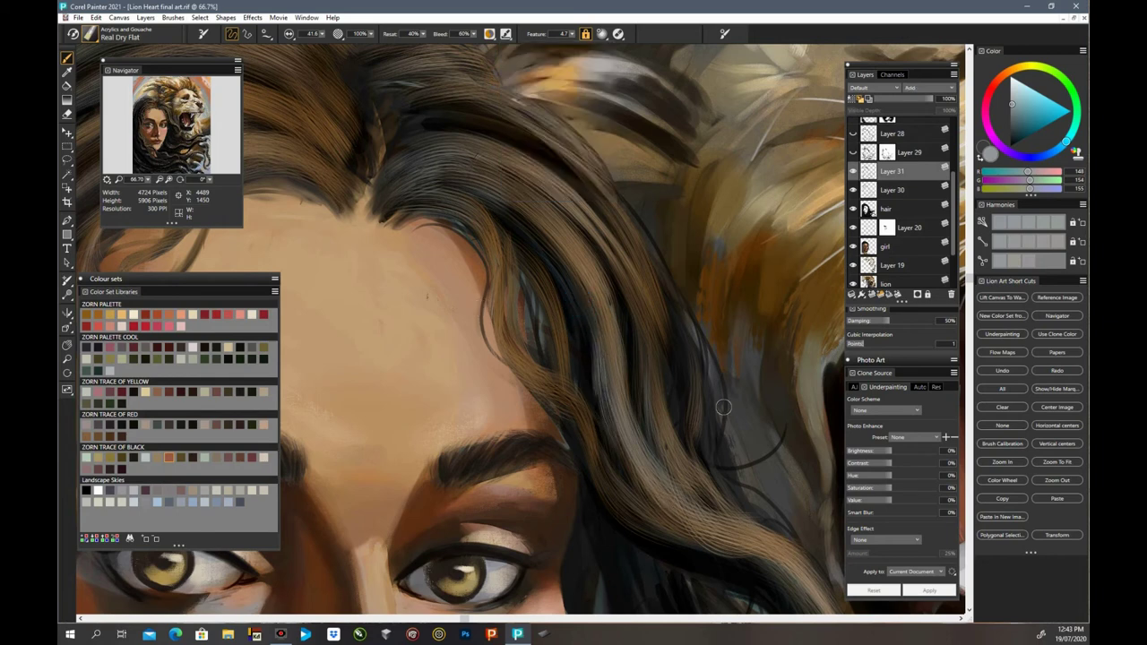
{"action": "key", "text": "ctrl+minus"}
{"action": "key", "text": "ctrl+minus"}
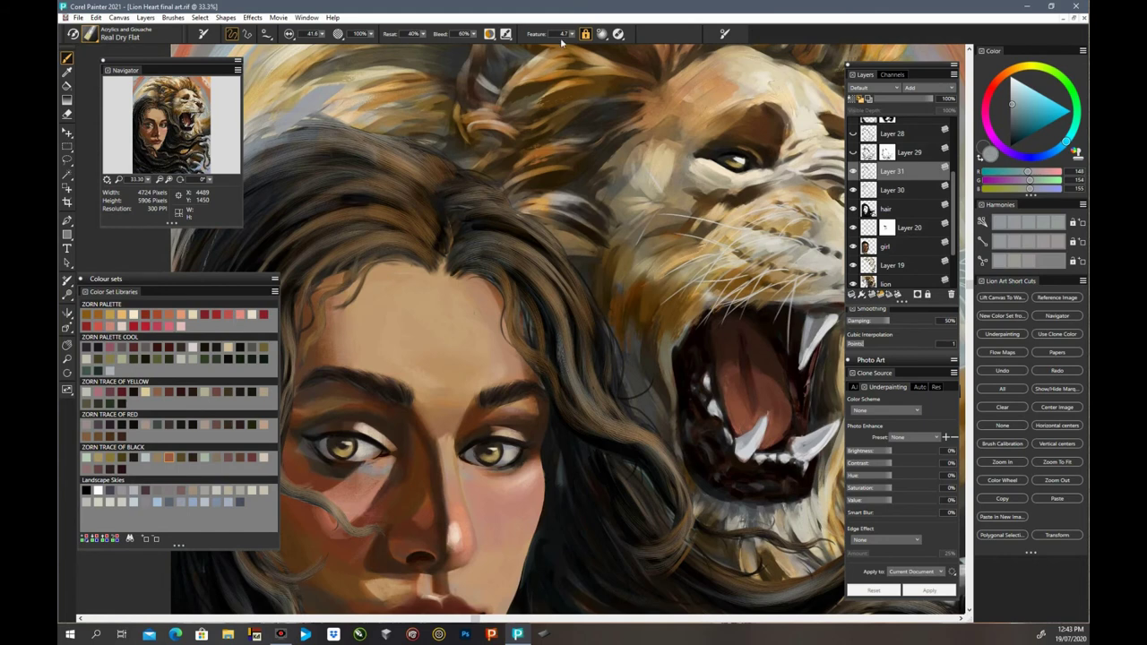
Step: Enable Enhanced Layer Blending for the brush and add a grey stroke at the hair parting
{"action": "left_click", "coordinate": [507, 35]}
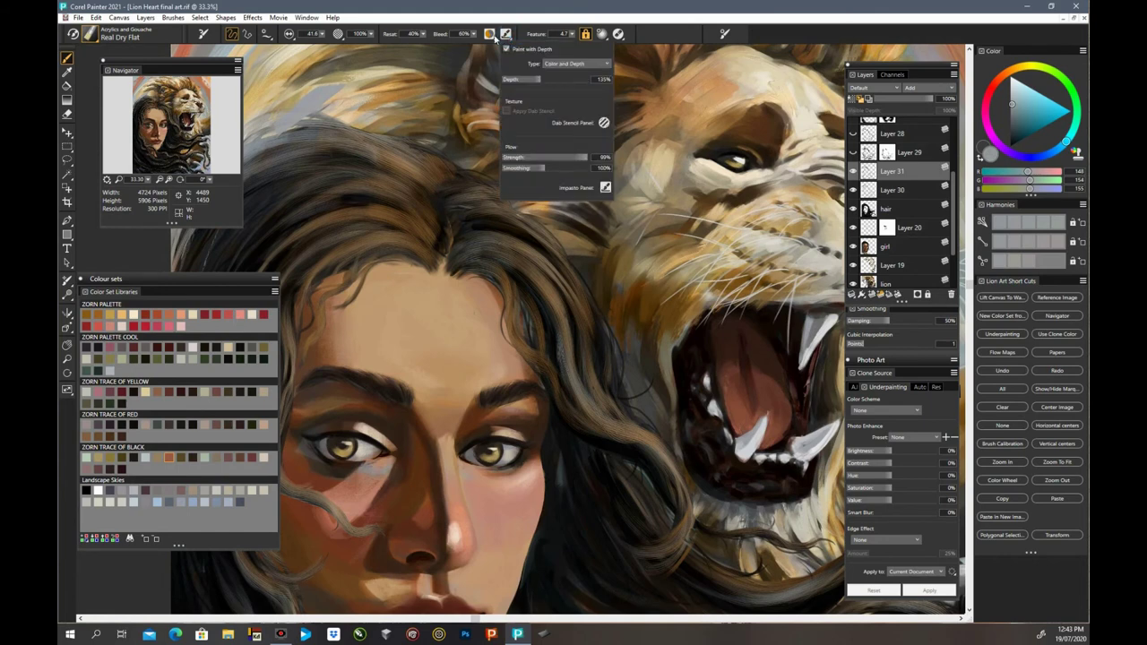
{"action": "left_click", "coordinate": [489, 34]}
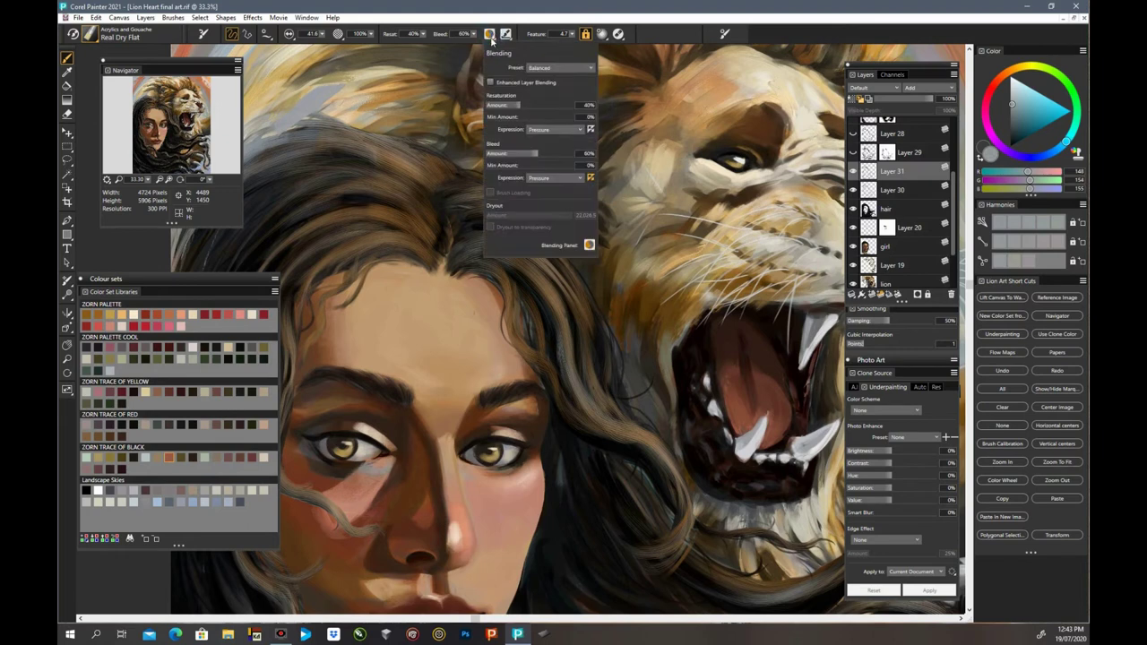
{"action": "left_click", "coordinate": [490, 83]}
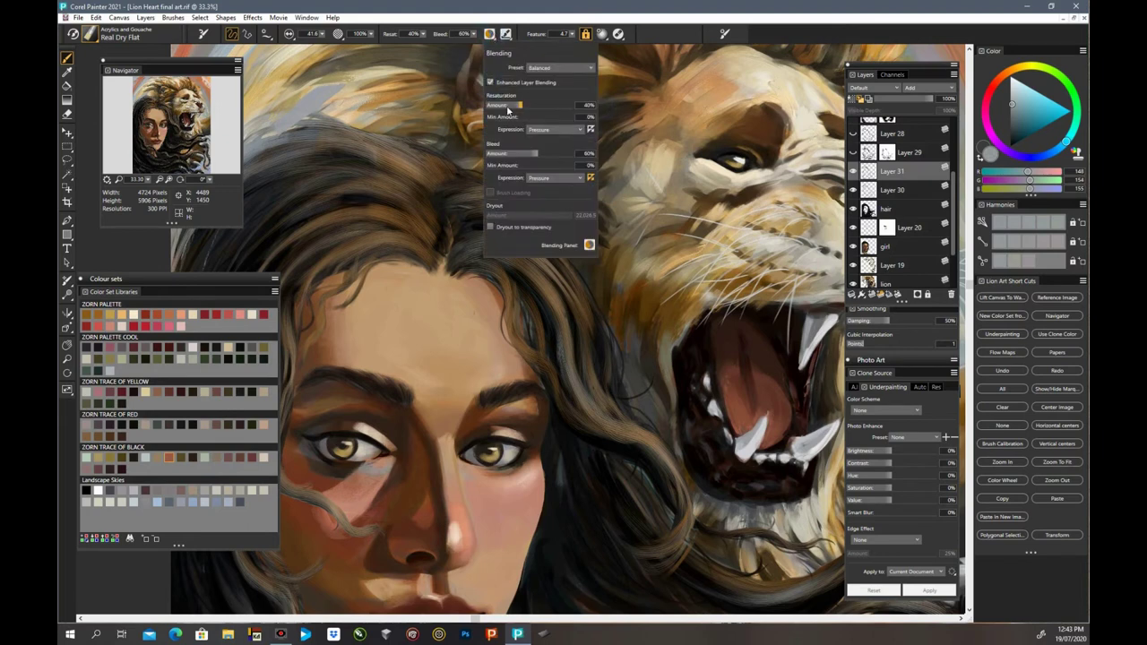
{"action": "left_click", "coordinate": [595, 335]}
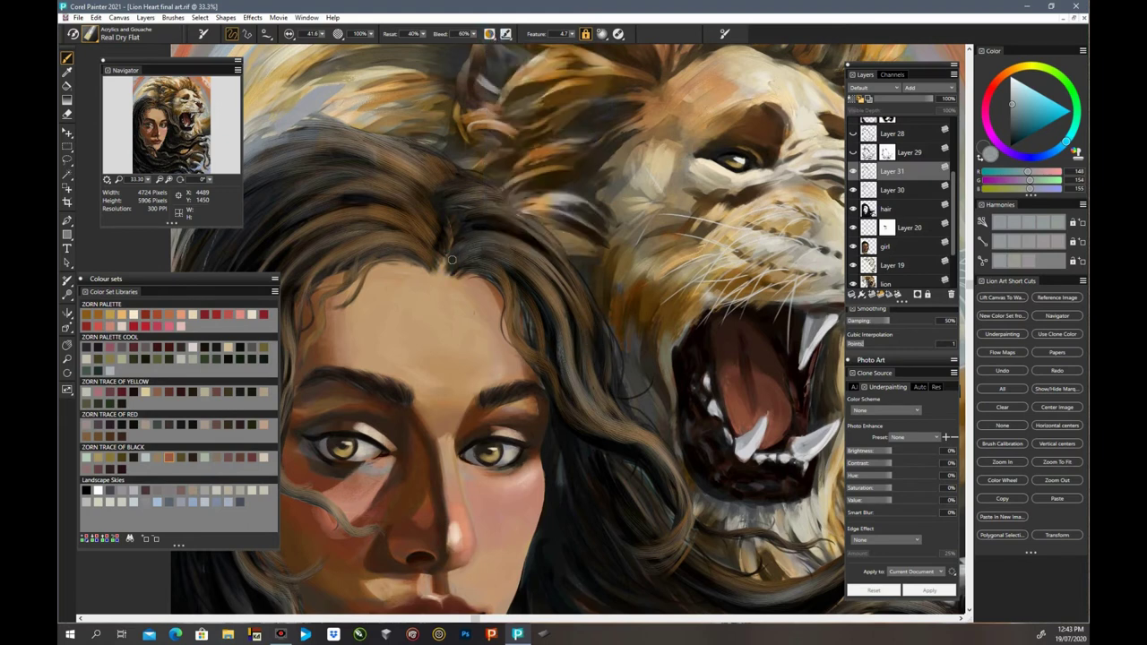
{"action": "left_click_drag", "start_coordinate": [453, 259], "coordinate": [470, 267]}
{"action": "key", "text": "ctrl+plus"}
{"action": "key", "text": "ctrl+equal"}
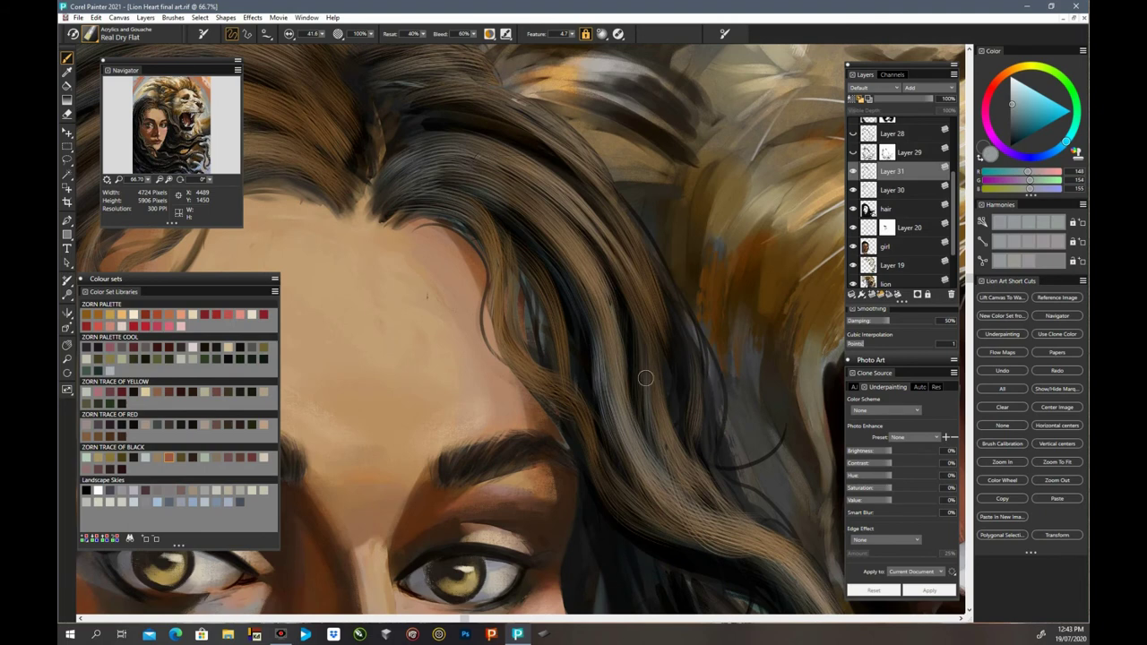
Step: Paint fine grey strands with the Real Long Bristle brush down the wavy locks beside the woman's forehead
{"action": "left_click", "coordinate": [91, 35]}
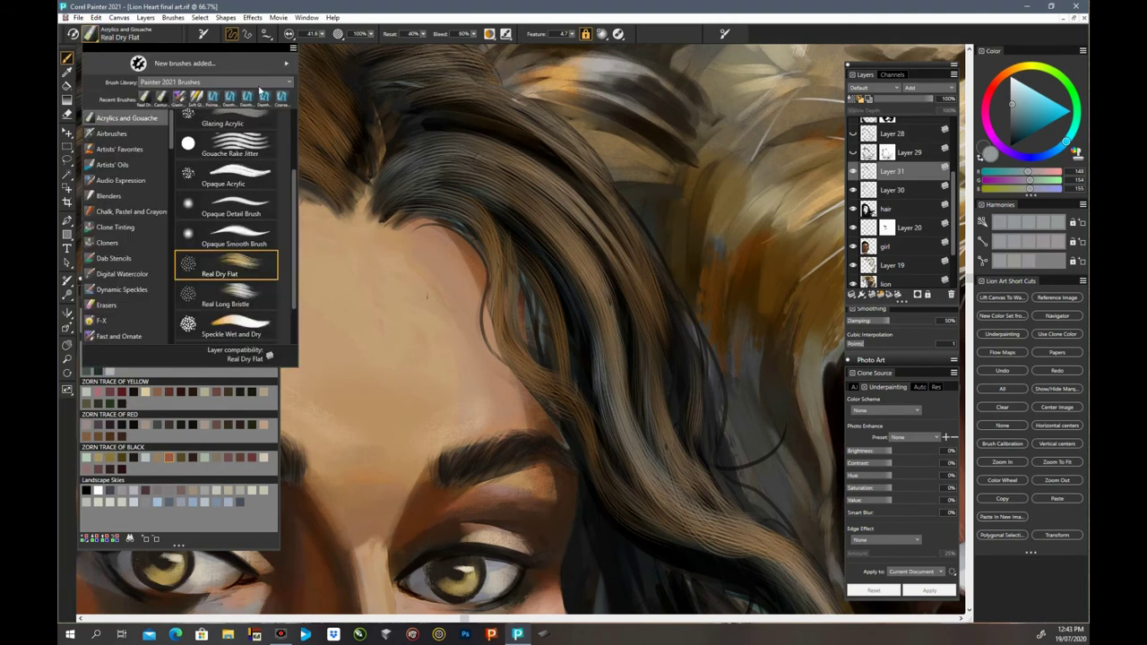
{"action": "left_click", "coordinate": [254, 294]}
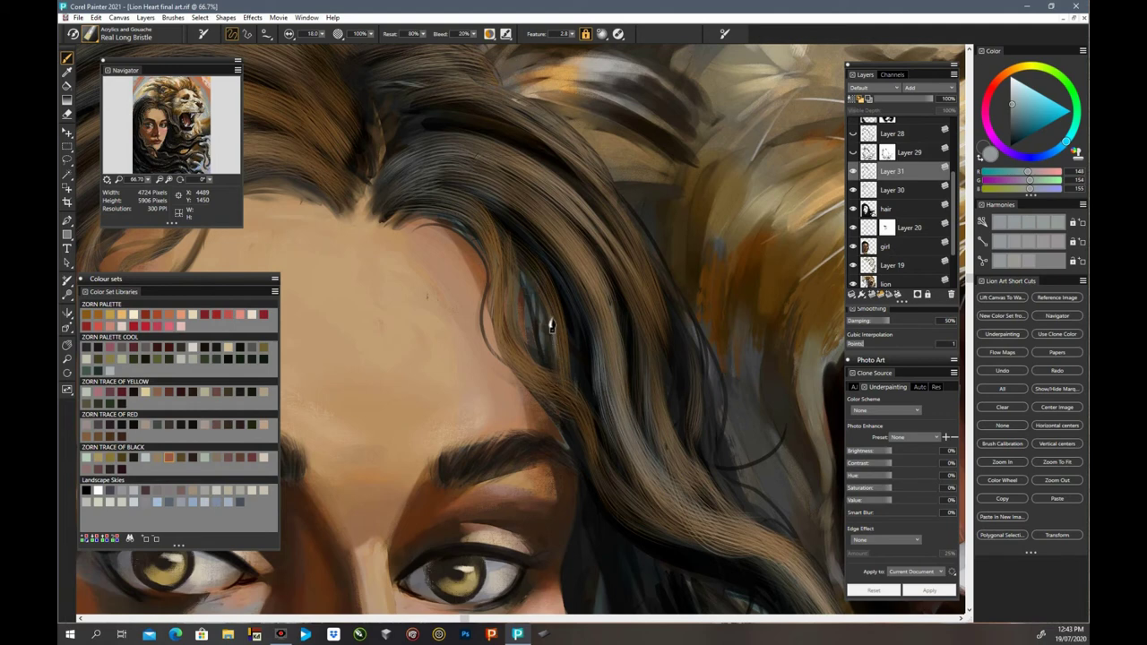
{"action": "mouse_move", "coordinate": [531, 243]}
{"action": "left_mouse_down"}
{"action": "mouse_move", "coordinate": [575, 287]}
{"action": "mouse_move", "coordinate": [611, 396]}
{"action": "mouse_move", "coordinate": [615, 430]}
{"action": "left_mouse_up"}
{"action": "mouse_move", "coordinate": [597, 340]}
{"action": "left_mouse_down"}
{"action": "mouse_move", "coordinate": [611, 433]}
{"action": "mouse_move", "coordinate": [681, 524]}
{"action": "left_mouse_up"}
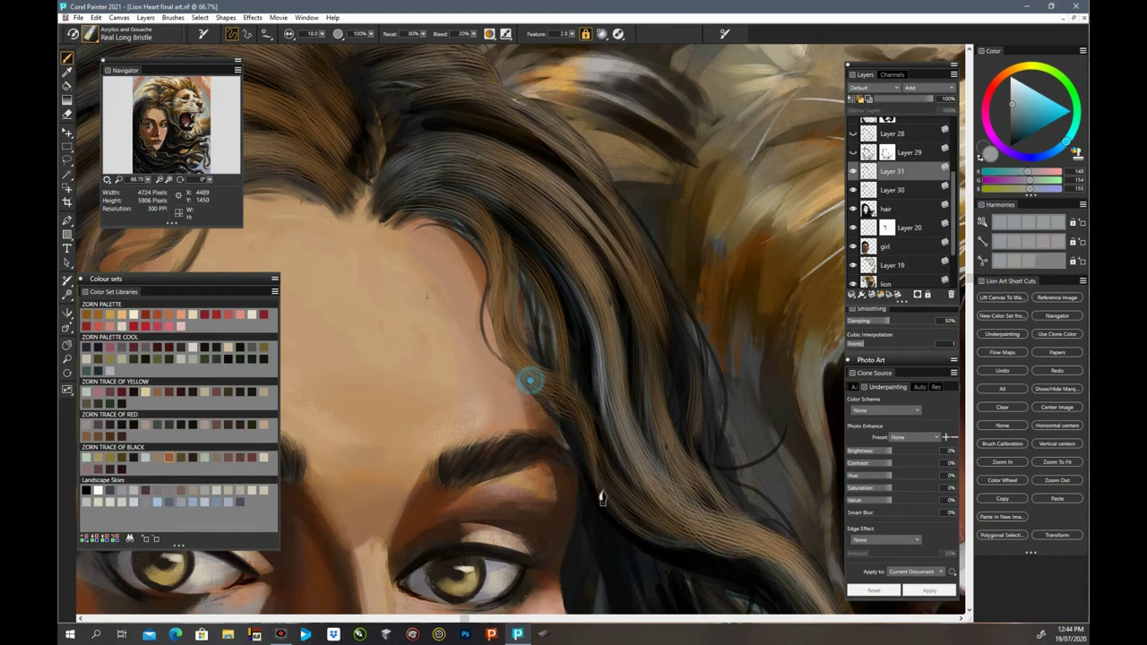
{"action": "left_click_drag", "start_coordinate": [499, 302], "coordinate": [563, 404]}
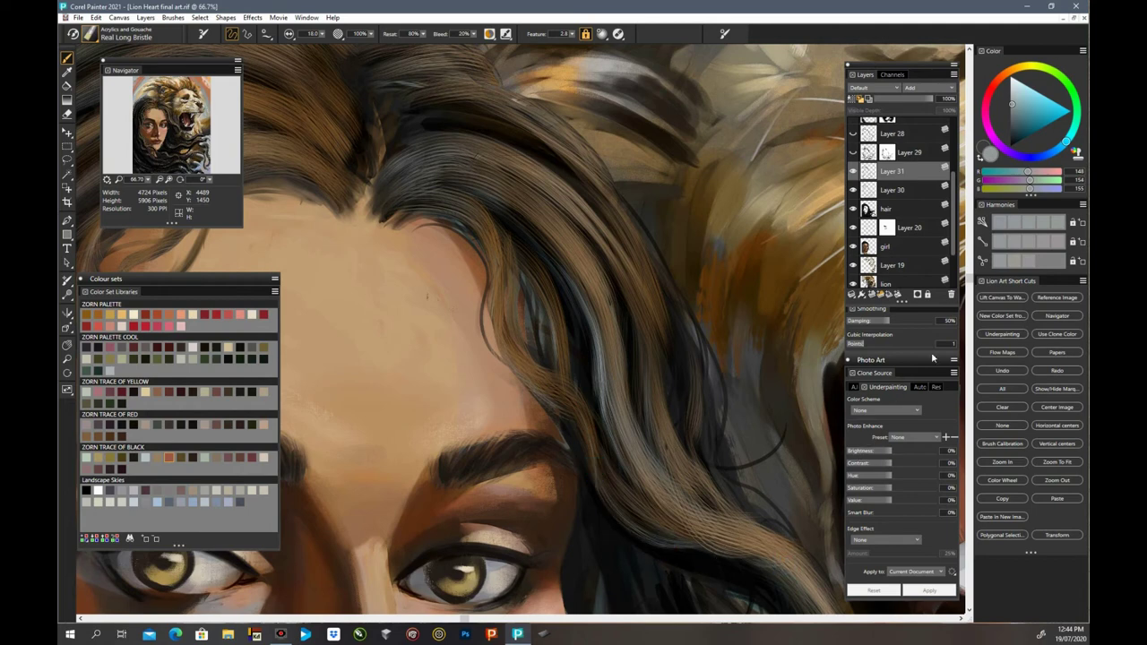
Step: Compare the hair with and without Layer 31 at two zoom levels and leave the layer hidden
{"action": "left_click", "coordinate": [854, 171]}
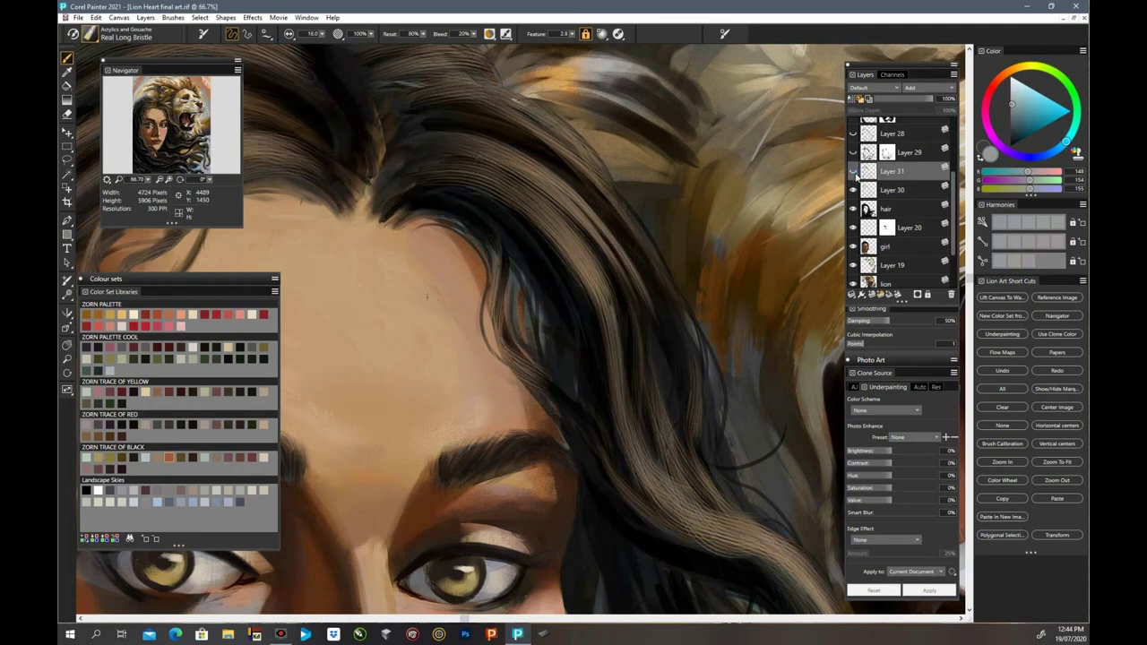
{"action": "left_click", "coordinate": [853, 172]}
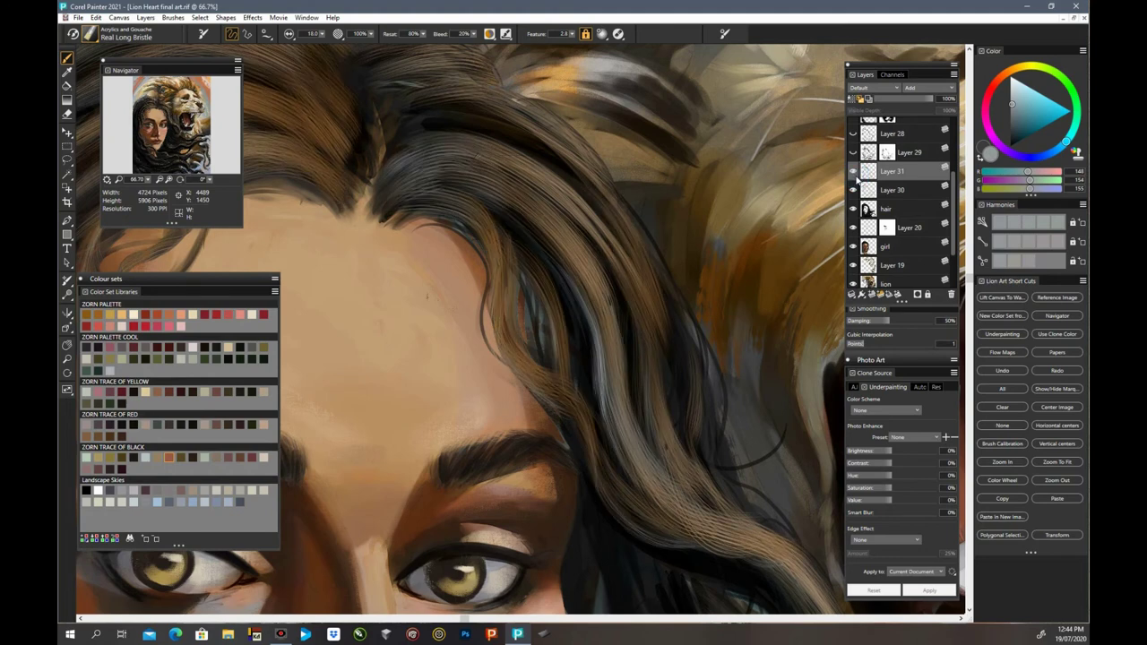
{"action": "left_click", "coordinate": [853, 172]}
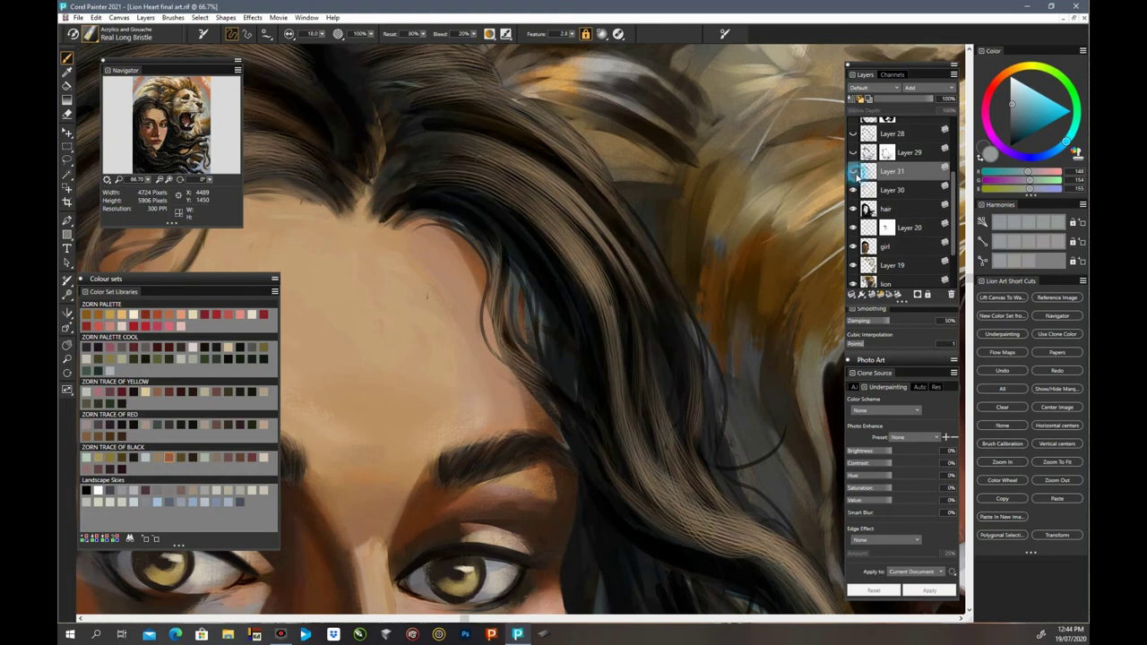
{"action": "left_click", "coordinate": [853, 172]}
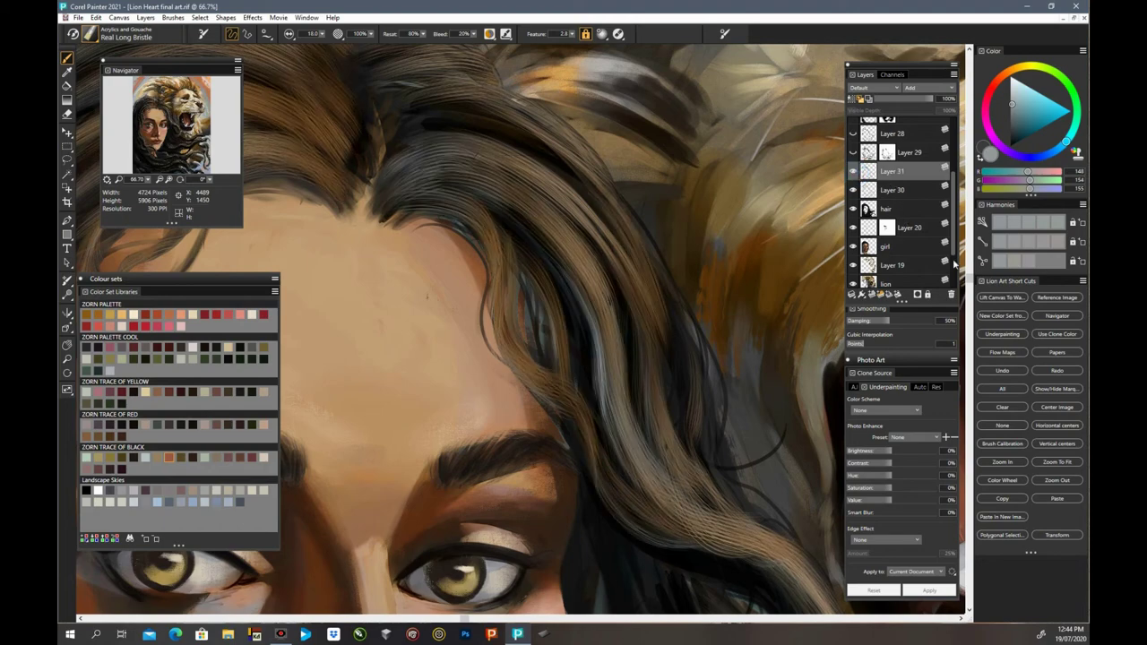
{"action": "key", "text": "ctrl+minus"}
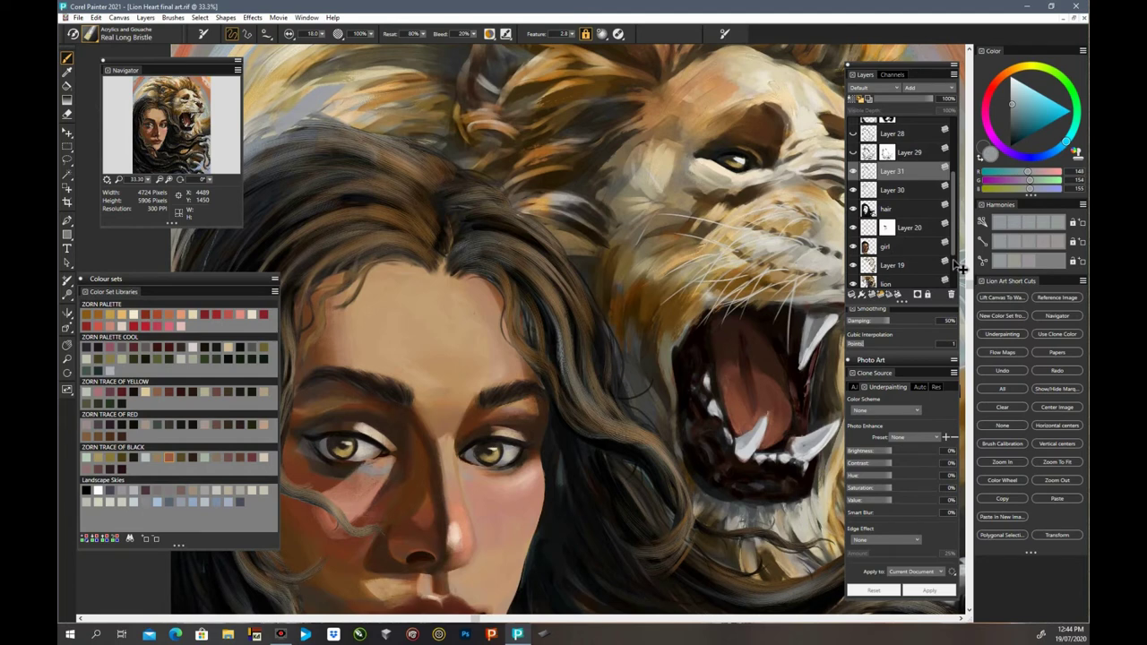
{"action": "left_click", "coordinate": [854, 171]}
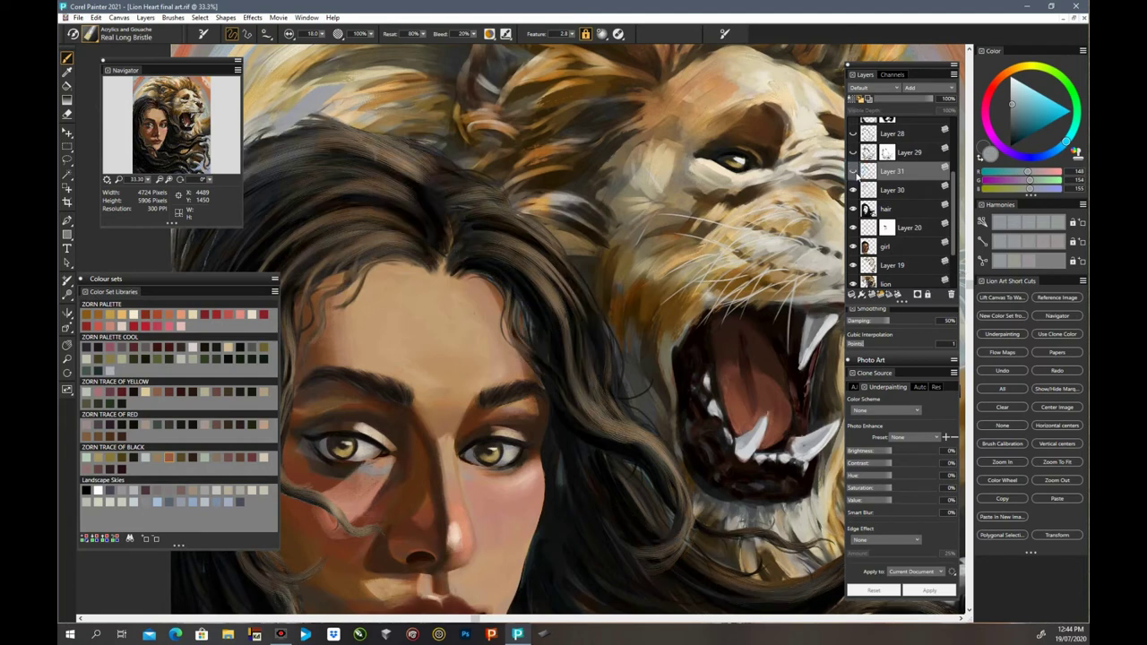
{"action": "left_click", "coordinate": [854, 172]}
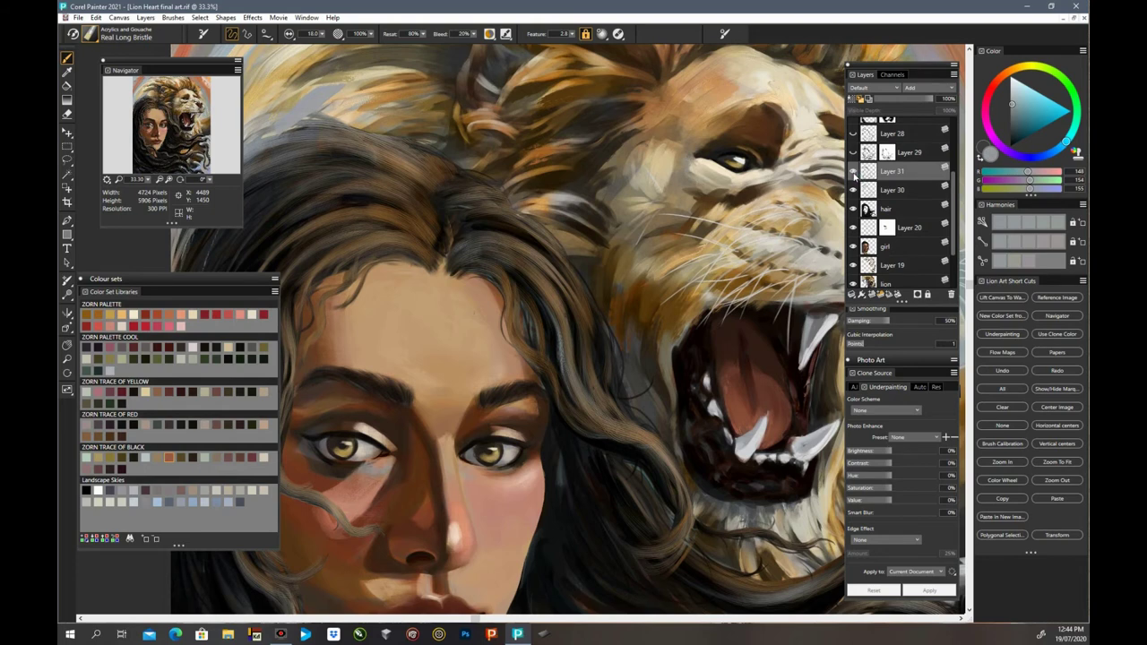
{"action": "left_click", "coordinate": [855, 172]}
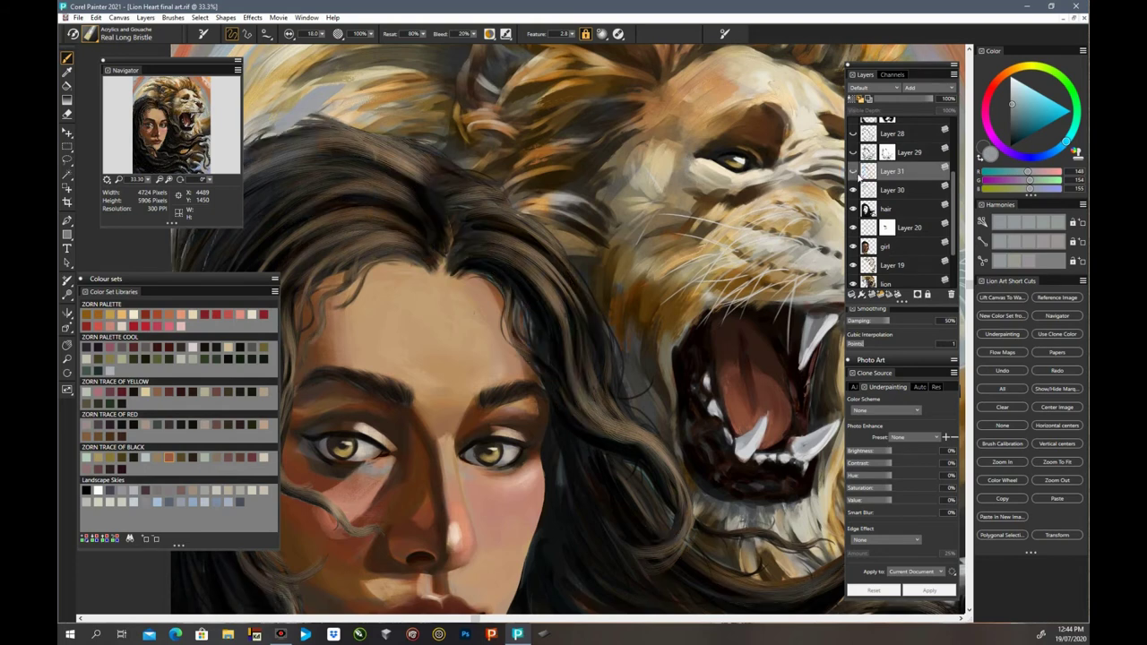
Step: Flip the whole canvas horizontally to check the composition in mirror view
{"action": "key", "text": "ctrl+minus"}
{"action": "key", "text": "ctrl+minus"}
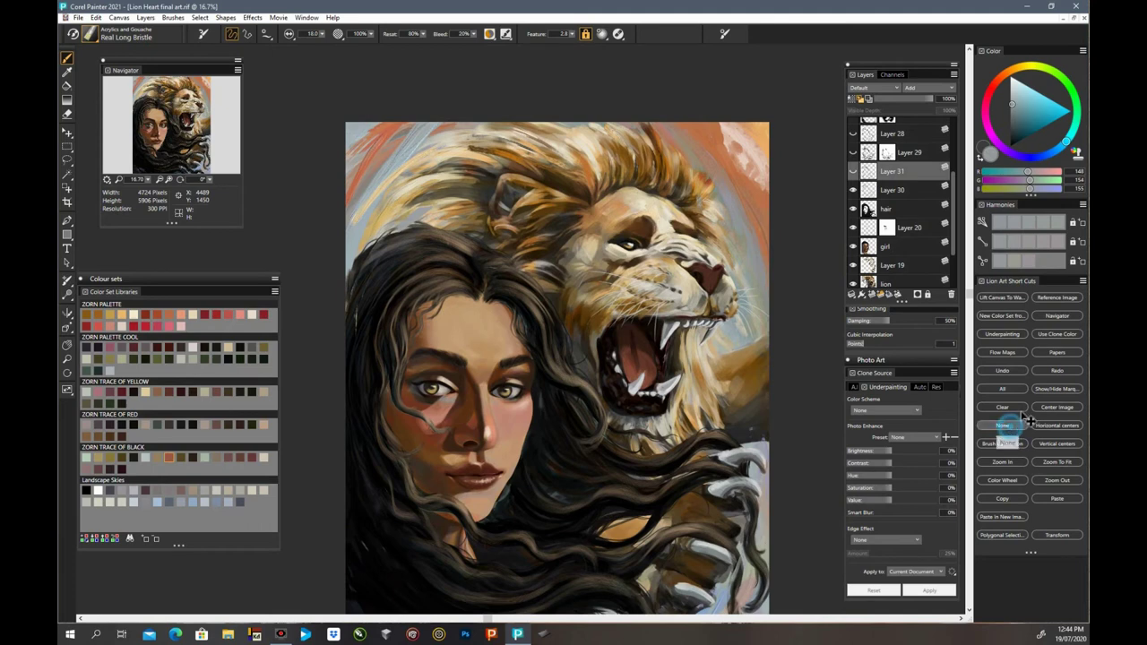
{"action": "left_click_drag", "start_coordinate": [970, 295], "coordinate": [969, 350]}
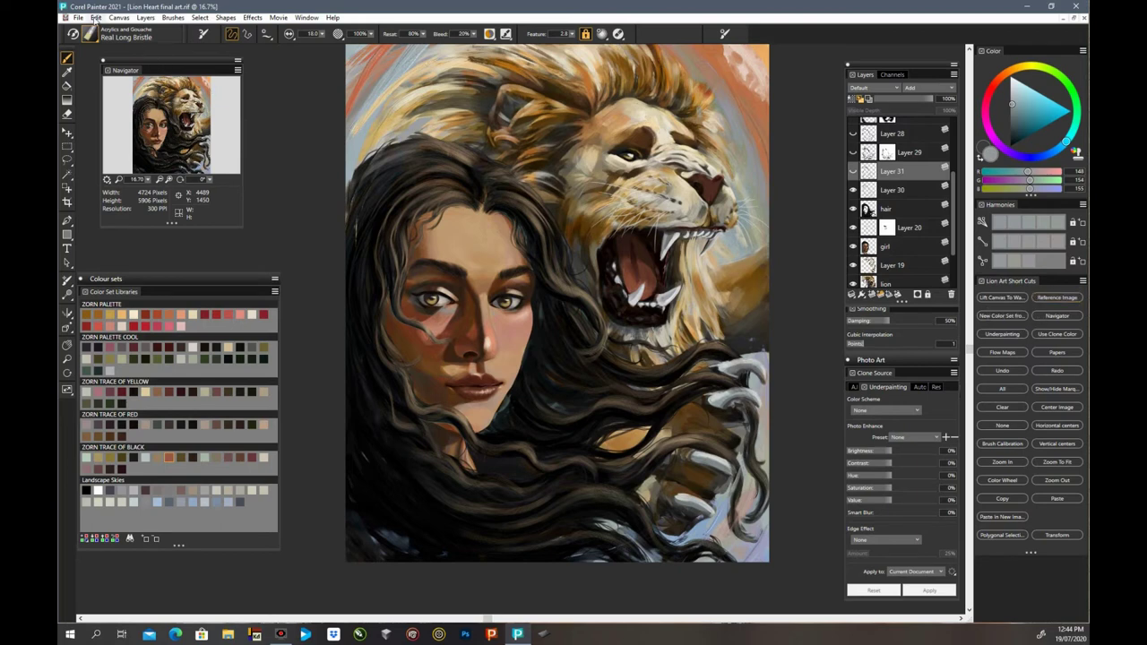
{"action": "left_click", "coordinate": [119, 18]}
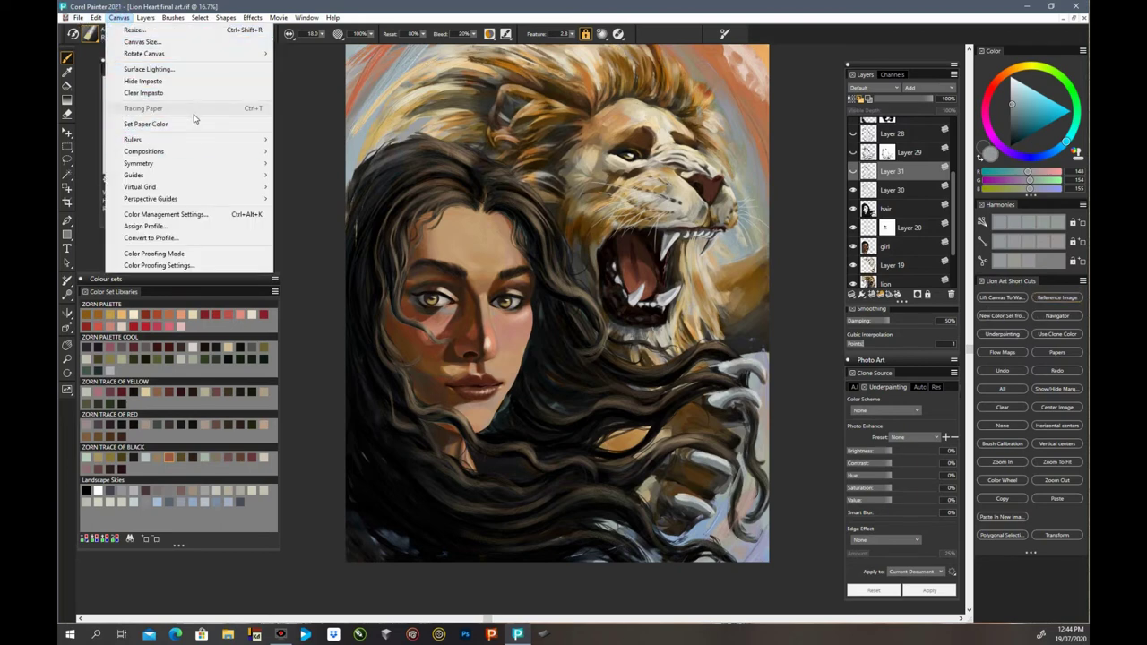
{"action": "mouse_move", "coordinate": [218, 53]}
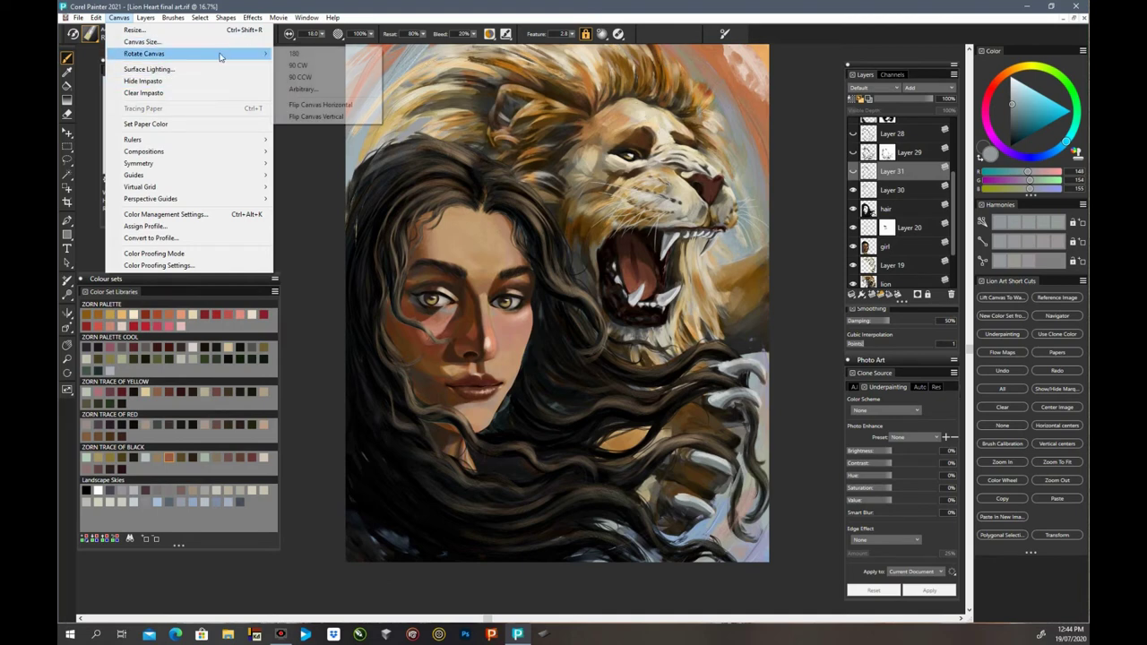
{"action": "left_click", "coordinate": [330, 105]}
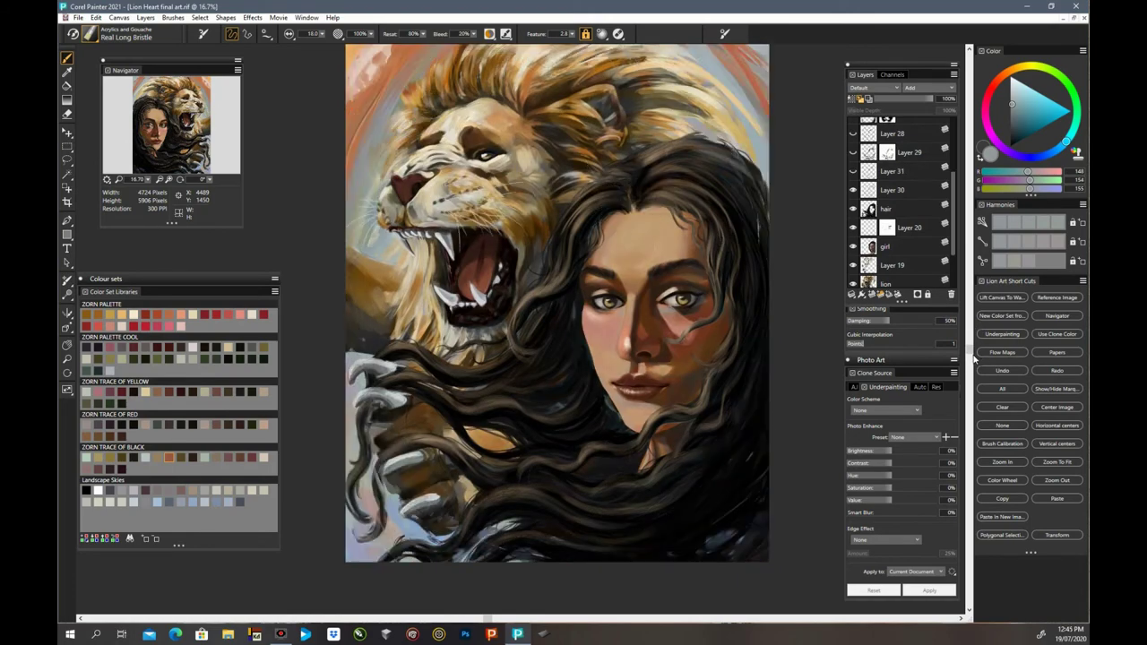
{"action": "left_click_drag", "start_coordinate": [970, 354], "coordinate": [970, 333]}
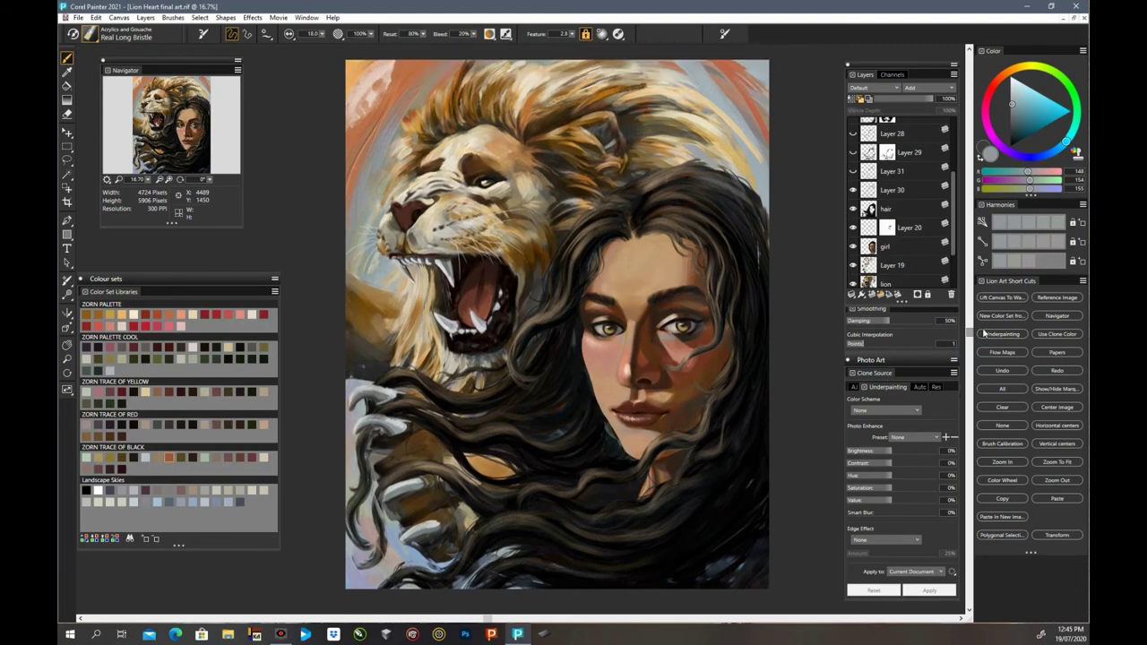
Step: Select Layer 30, compare the painting with it hidden and shown, and leave it visible
{"action": "key", "text": "ctrl+plus"}
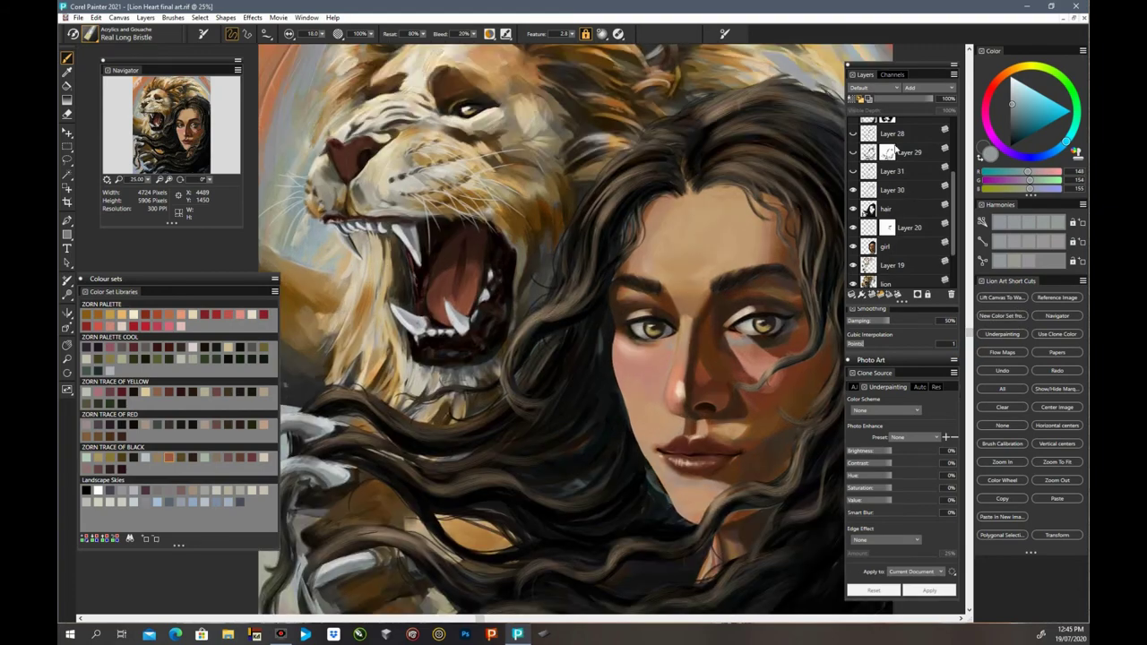
{"action": "scroll", "coordinate": [956, 230], "scroll_direction": "up", "scroll_amount": 2}
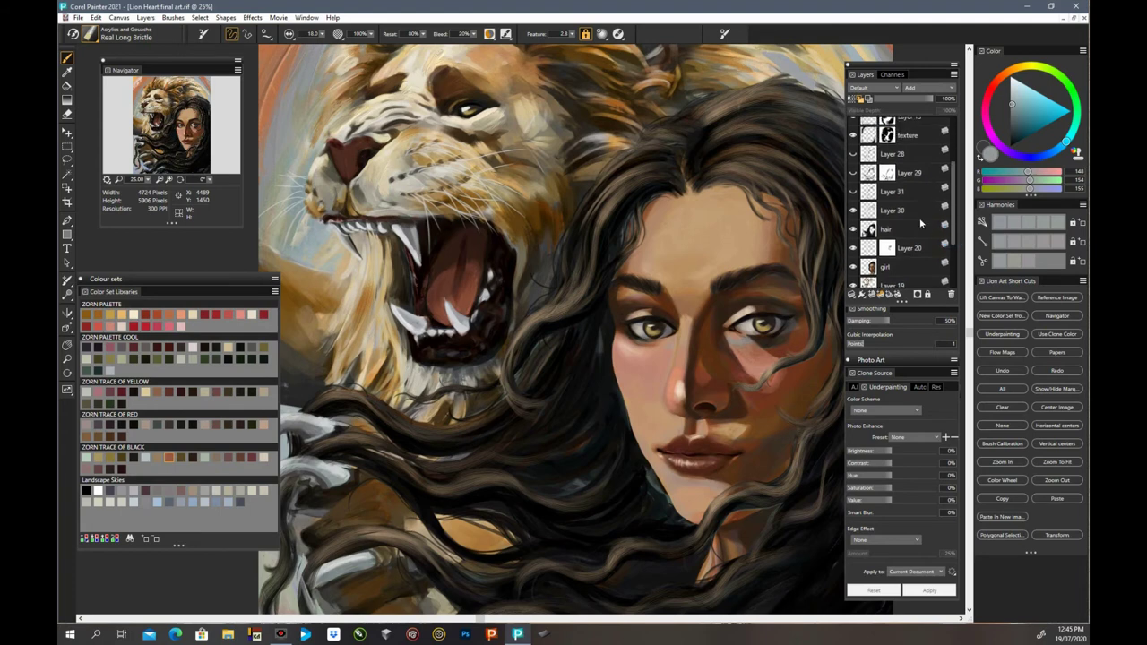
{"action": "left_click", "coordinate": [860, 215]}
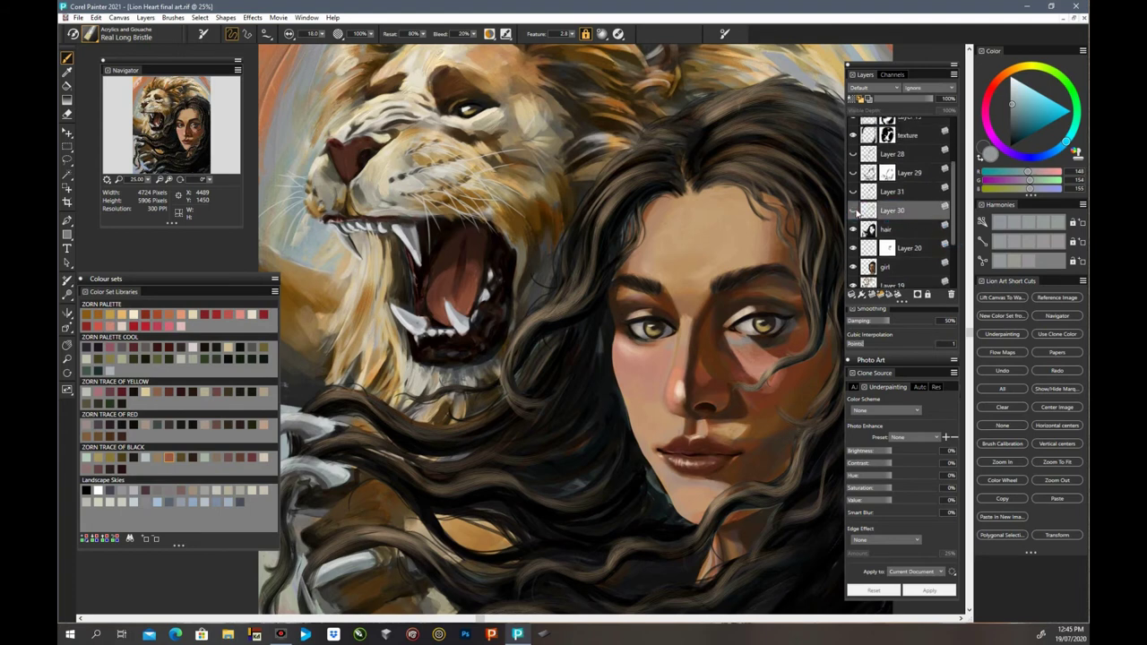
{"action": "left_click", "coordinate": [854, 210]}
{"action": "left_click", "coordinate": [854, 211]}
{"action": "key", "text": "ctrl+0"}
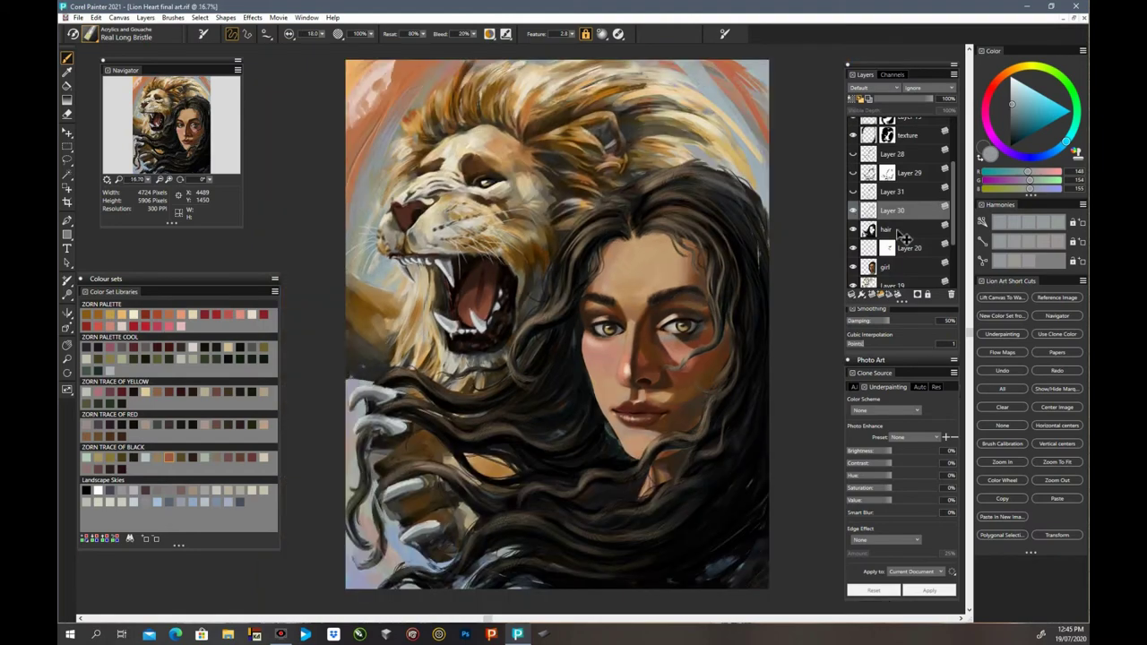
Step: Add a layer mask to Layer 30 and set up the Real Dry Flat brush with black
{"action": "left_click", "coordinate": [90, 34]}
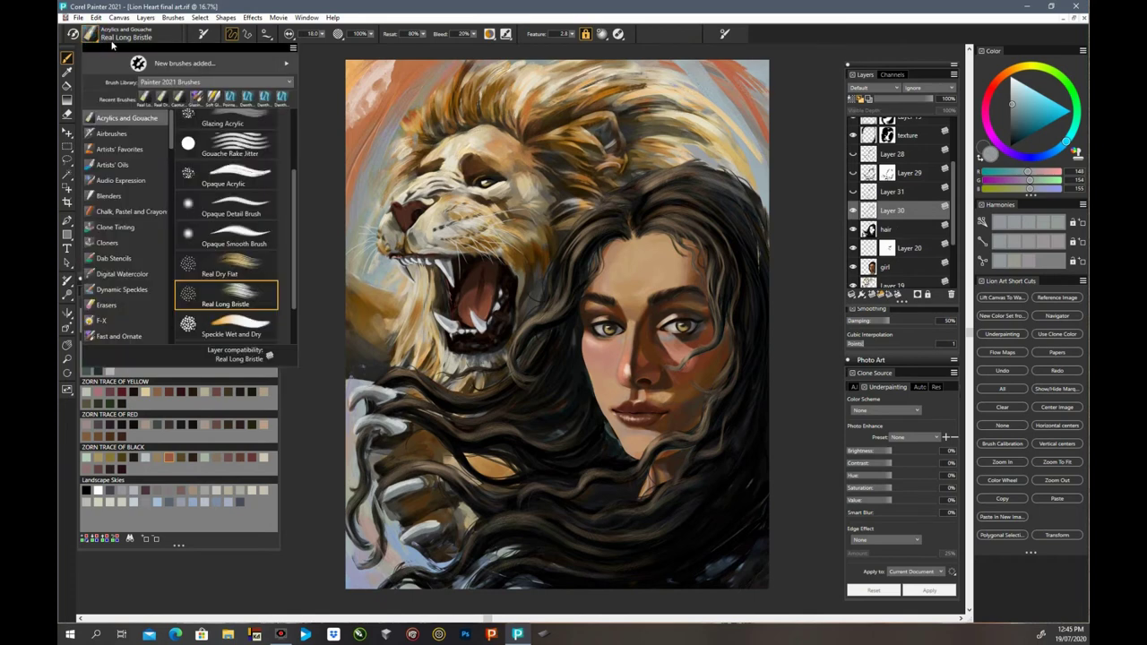
{"action": "left_click", "coordinate": [266, 273]}
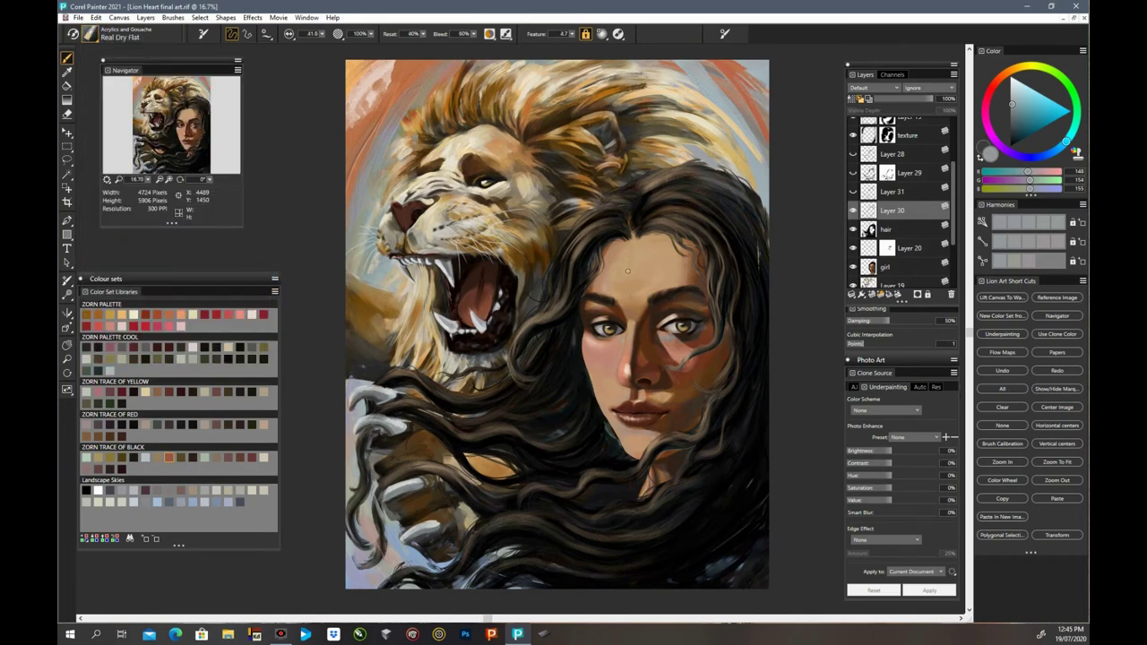
{"action": "left_click", "coordinate": [916, 296]}
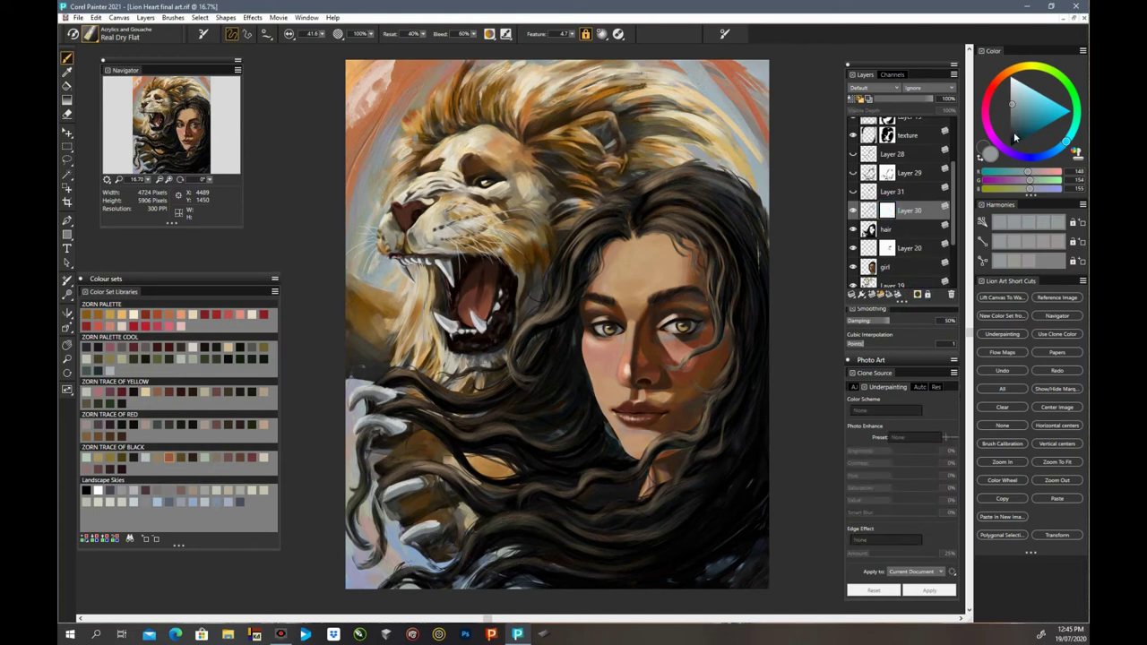
{"action": "left_click_drag", "start_coordinate": [1016, 137], "coordinate": [1015, 153]}
{"action": "left_click", "coordinate": [589, 247]}
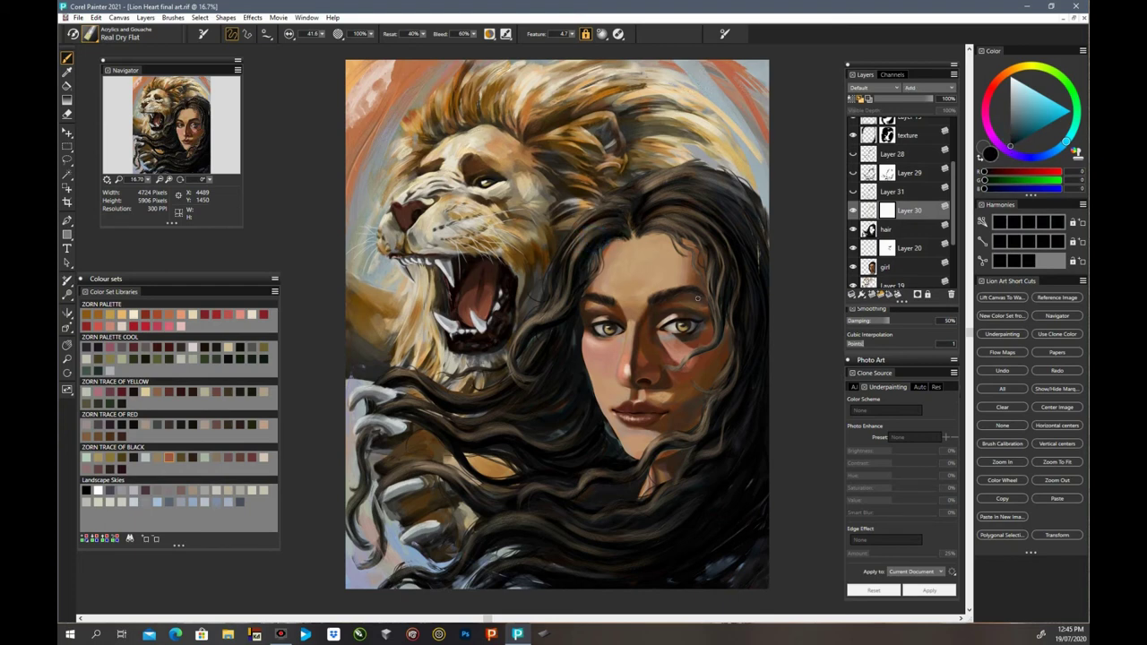
Step: Examine the flowing hair close up and toggle Layer 30 to judge which highlight strands to mask
{"action": "key", "text": "ctrl+plus"}
{"action": "key", "text": "ctrl+plus"}
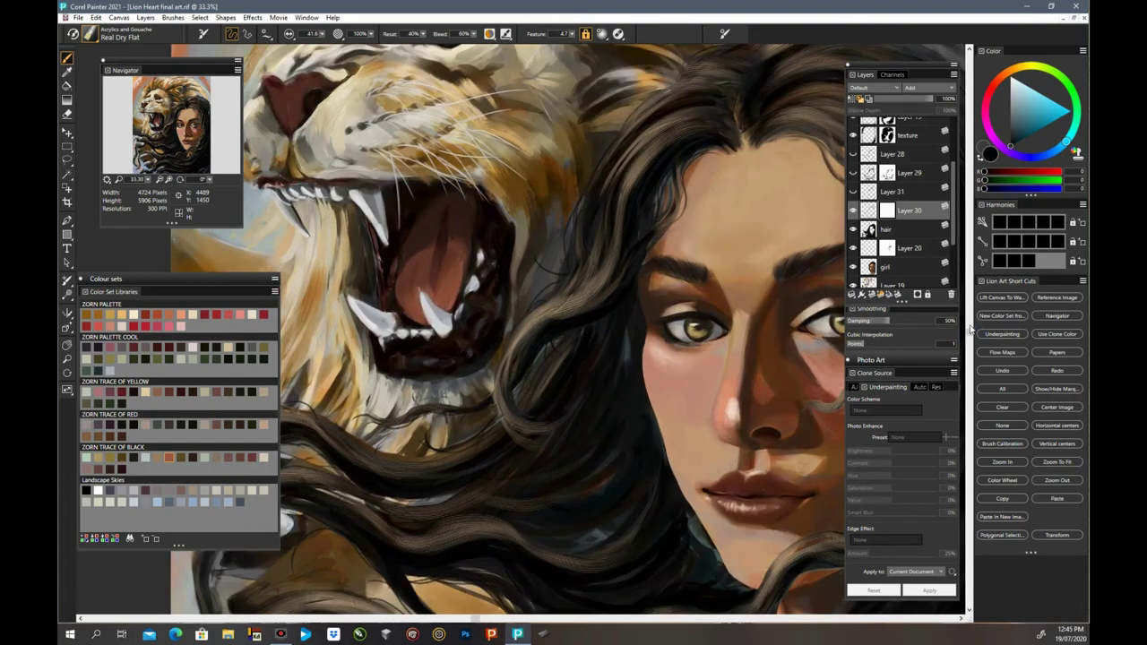
{"action": "scroll", "coordinate": [607, 333], "scroll_direction": "down", "scroll_amount": 3}
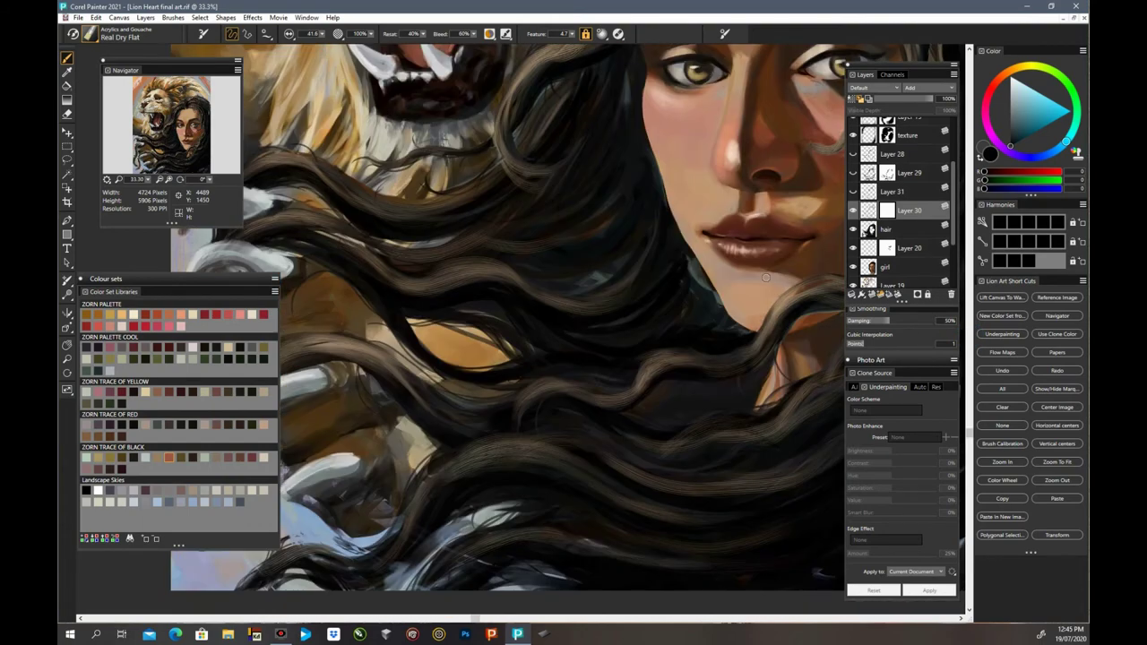
{"action": "left_click_drag", "start_coordinate": [972, 439], "coordinate": [986, 312]}
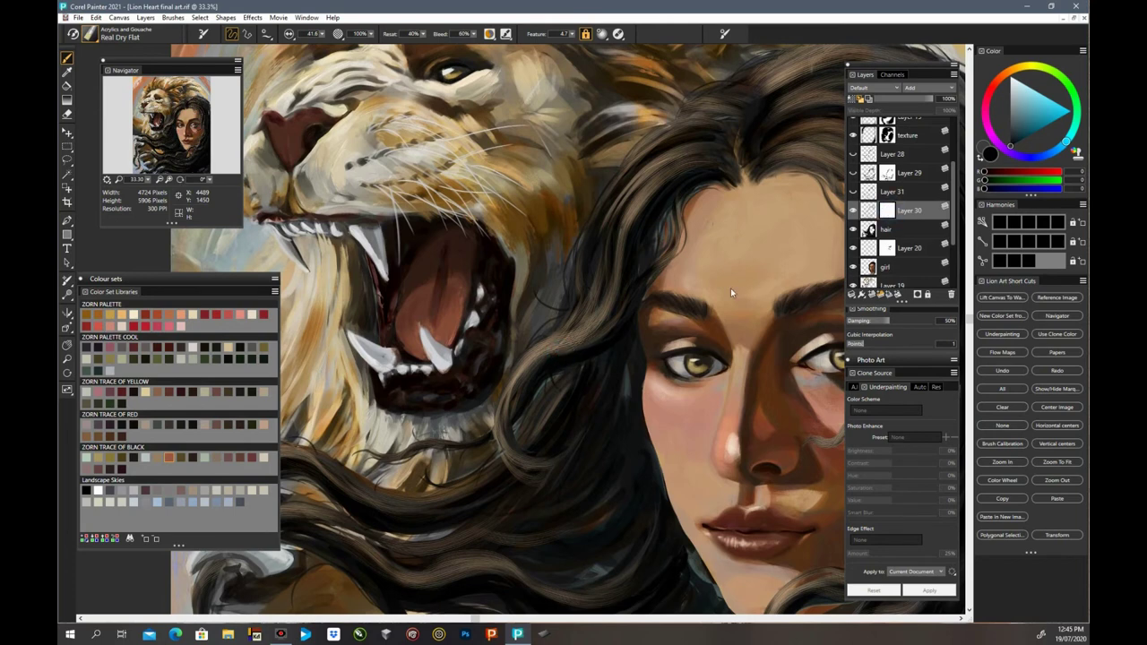
{"action": "left_click", "coordinate": [853, 211]}
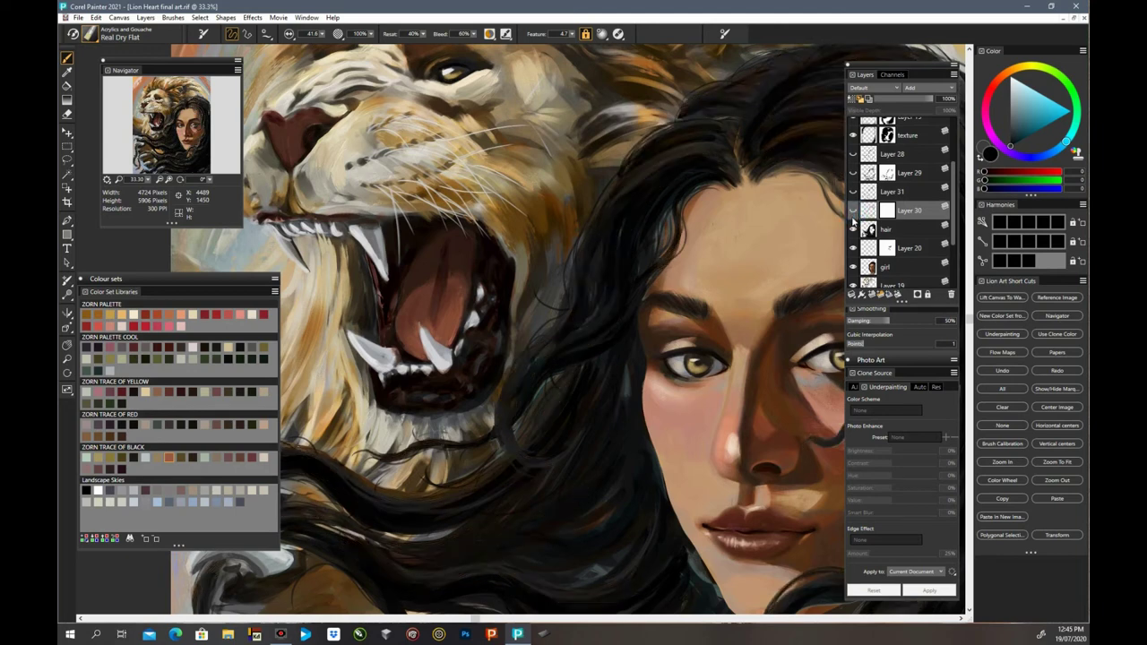
{"action": "left_click", "coordinate": [853, 212]}
{"action": "left_click", "coordinate": [854, 211]}
{"action": "left_click", "coordinate": [853, 213]}
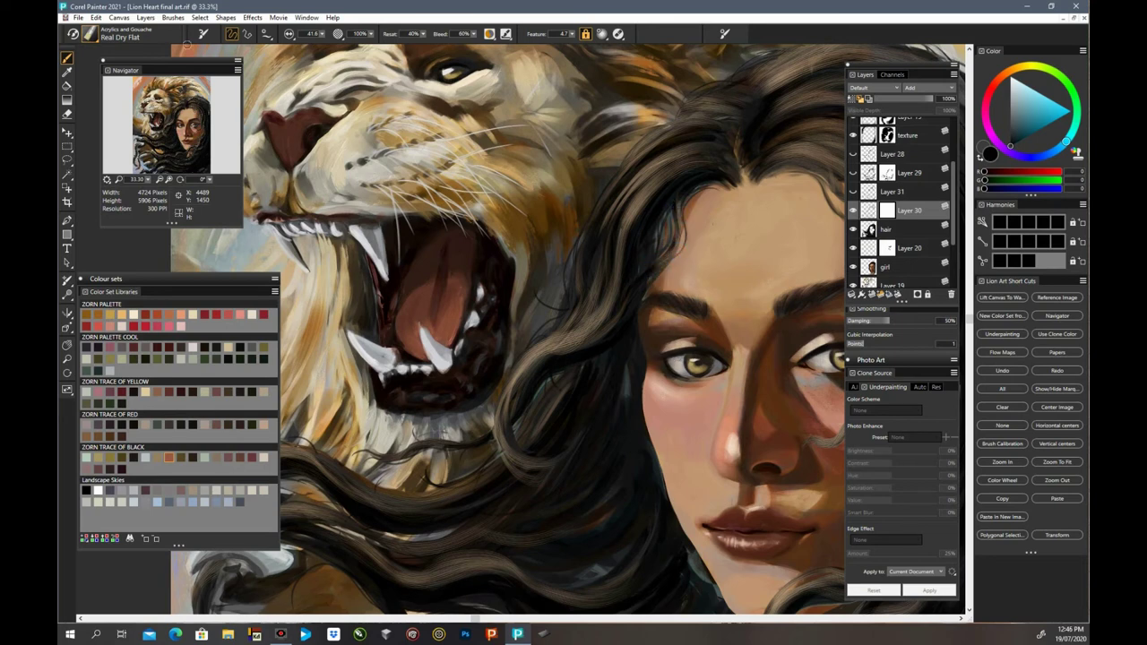
Step: Choose the Real Long Bristle brush, enlarge it to size 32.7, and target Layer 30's mask for painting
{"action": "left_click", "coordinate": [91, 38]}
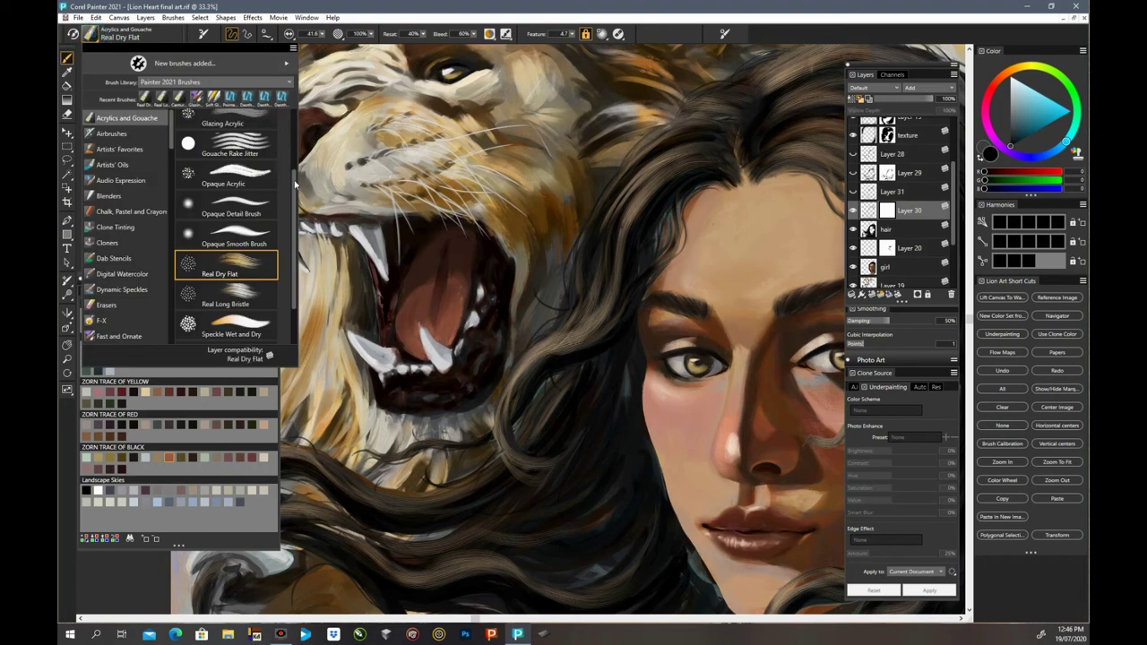
{"action": "mouse_move", "coordinate": [296, 184]}
{"action": "left_mouse_down"}
{"action": "mouse_move", "coordinate": [290, 121]}
{"action": "mouse_move", "coordinate": [291, 197]}
{"action": "left_mouse_up"}
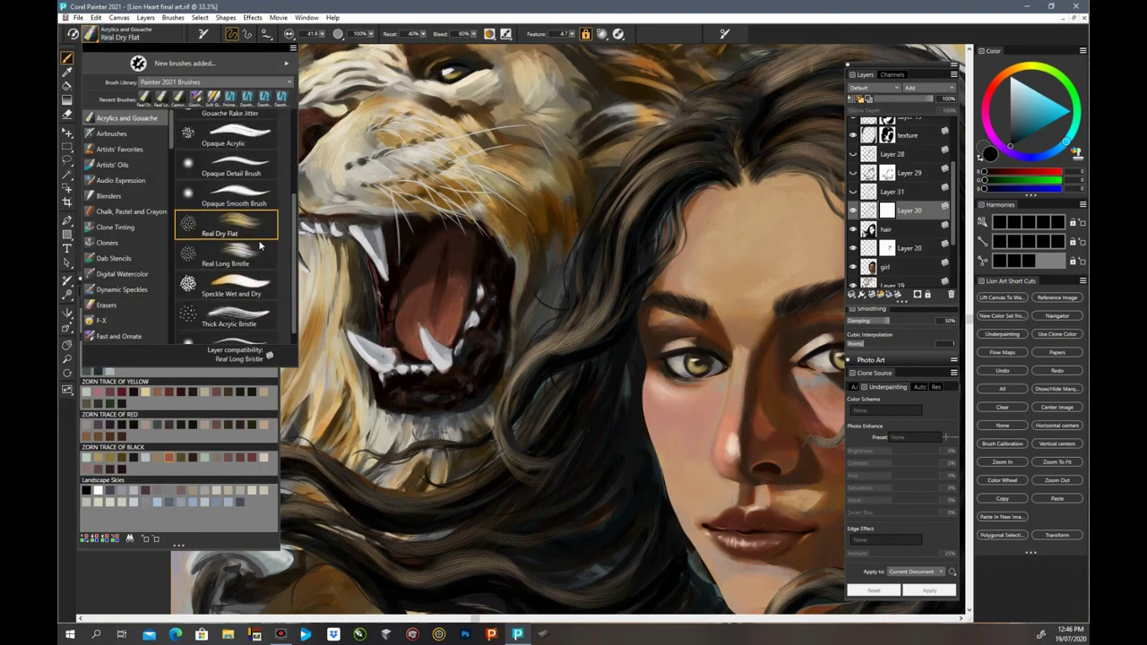
{"action": "left_click", "coordinate": [258, 256]}
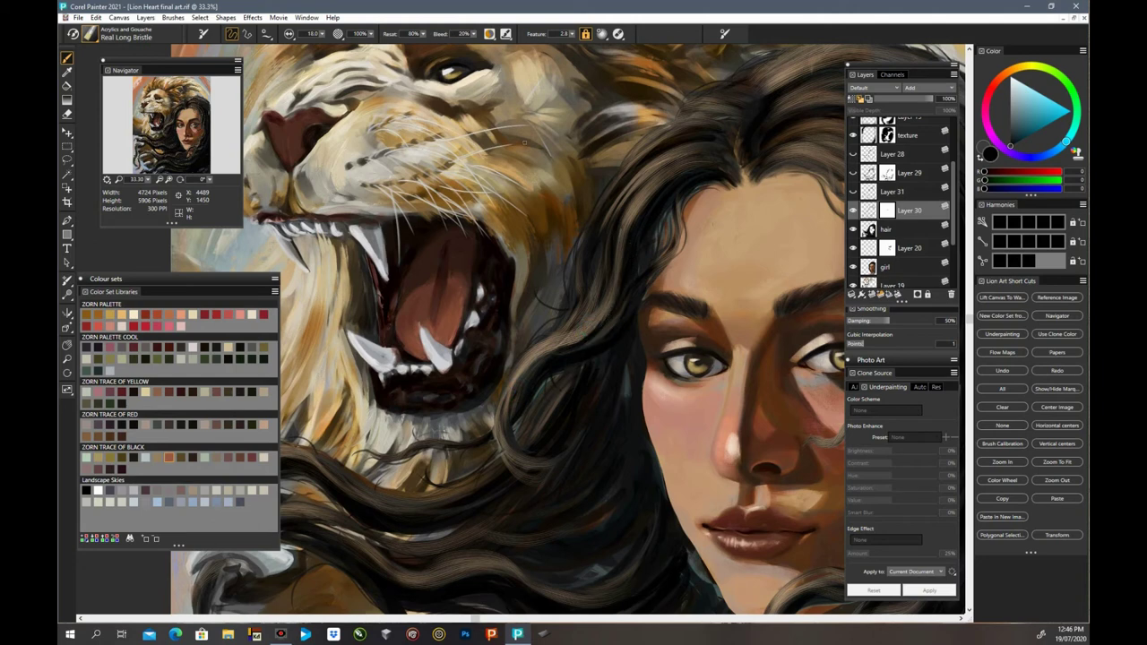
{"action": "left_click_drag", "start_coordinate": [322, 38], "coordinate": [350, 38]}
{"action": "left_click", "coordinate": [888, 211]}
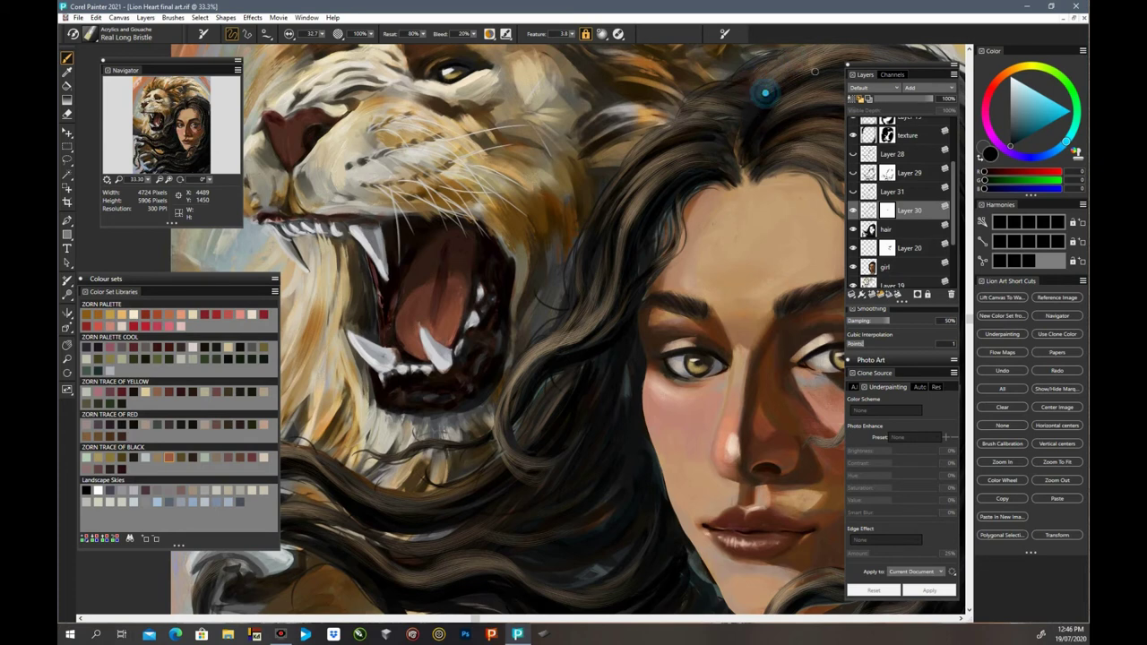
Step: Mask back Layer 30's highlights on the strands running beside the woman's shadowed temple and cheek
{"action": "key", "text": "ctrl+minus"}
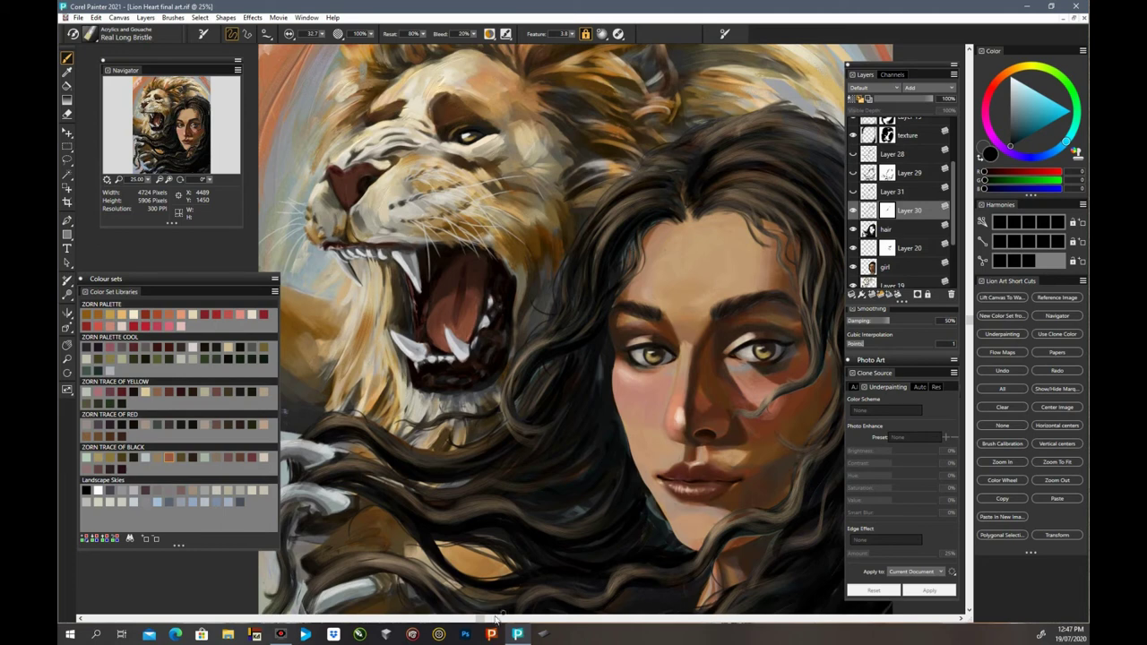
{"action": "left_click_drag", "start_coordinate": [496, 618], "coordinate": [548, 618]}
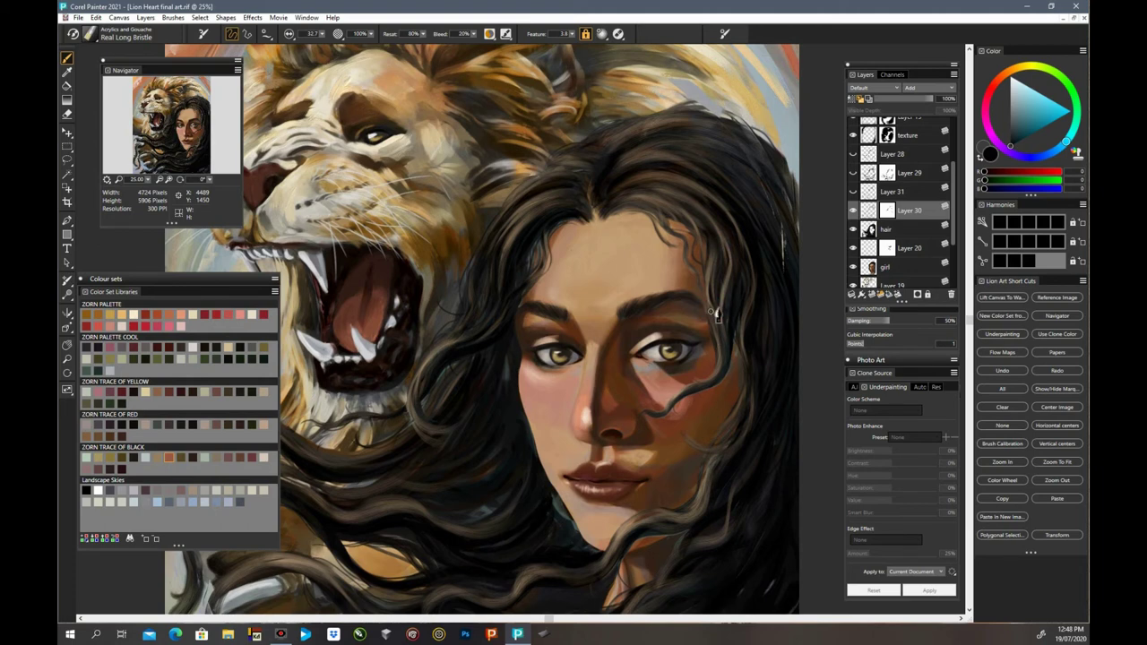
{"action": "left_click_drag", "start_coordinate": [711, 309], "coordinate": [719, 347]}
{"action": "mouse_move", "coordinate": [731, 282]}
{"action": "left_mouse_down"}
{"action": "mouse_move", "coordinate": [731, 353]}
{"action": "mouse_move", "coordinate": [739, 337]}
{"action": "left_mouse_up"}
{"action": "left_click", "coordinate": [709, 453]}
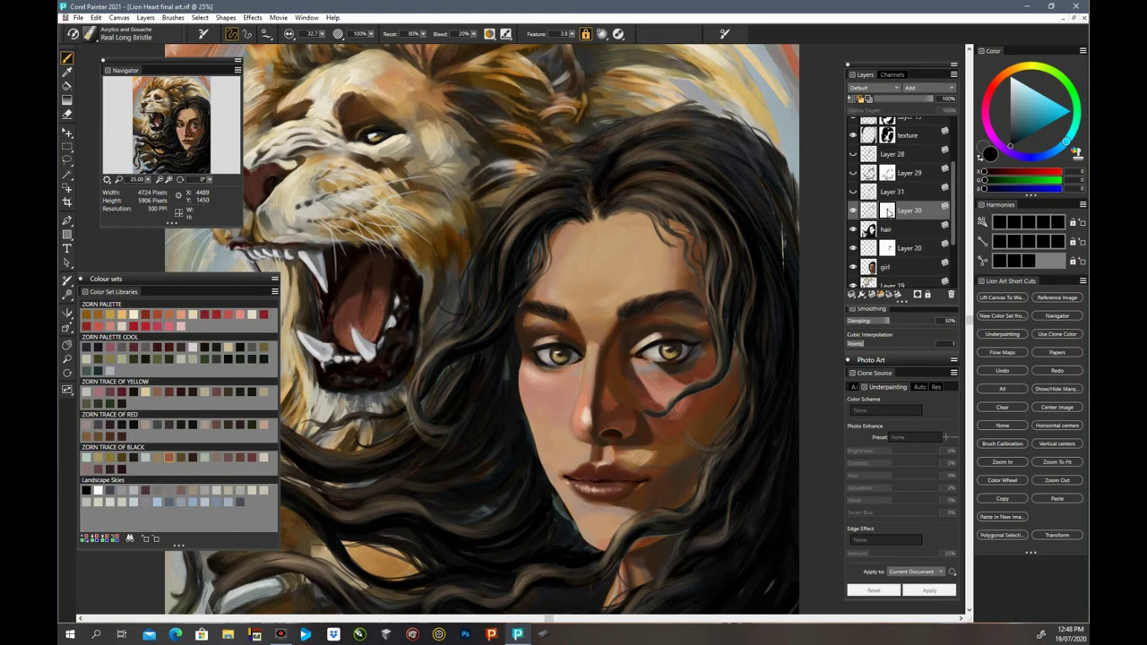
Step: Compare the woman's hair with Layer 30 hidden and shown, and leave the layer visible
{"action": "left_click", "coordinate": [853, 210]}
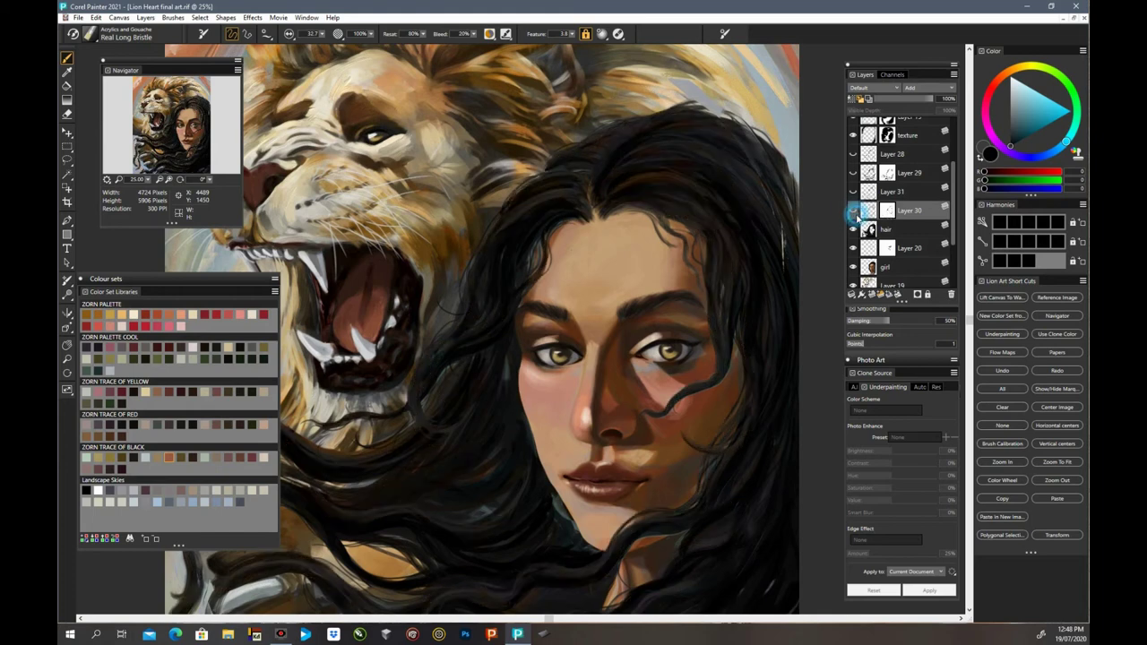
{"action": "left_click", "coordinate": [856, 215]}
{"action": "left_click", "coordinate": [858, 218]}
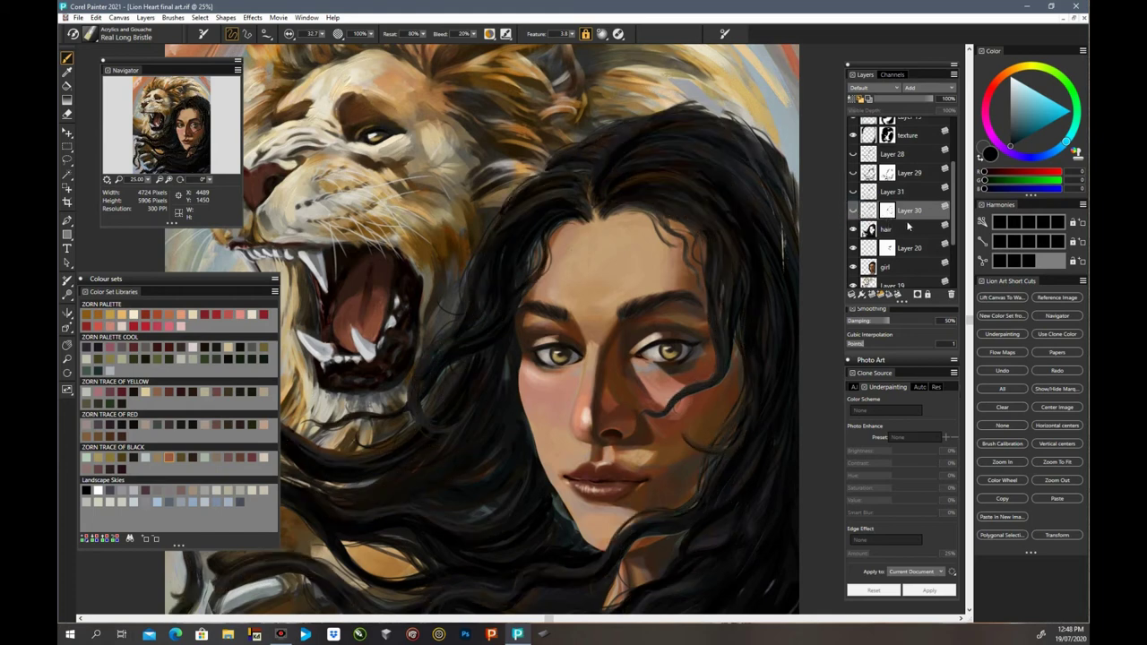
{"action": "left_click_drag", "start_coordinate": [970, 320], "coordinate": [967, 385]}
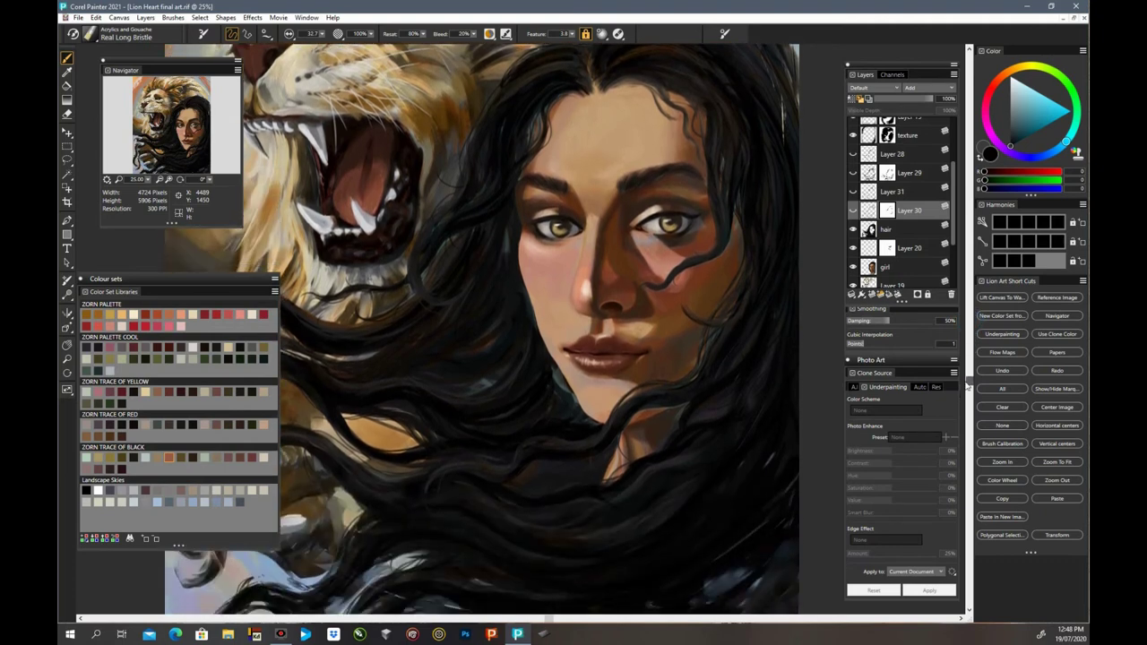
{"action": "left_click", "coordinate": [855, 212]}
Step: Paint black on Layer 30's mask to soften the highlights in the hair below the chin and across the shoulder
{"action": "mouse_move", "coordinate": [606, 438]}
{"action": "left_mouse_down"}
{"action": "mouse_move", "coordinate": [623, 407]}
{"action": "mouse_move", "coordinate": [663, 396]}
{"action": "mouse_move", "coordinate": [687, 438]}
{"action": "mouse_move", "coordinate": [693, 430]}
{"action": "mouse_move", "coordinate": [669, 448]}
{"action": "left_mouse_up"}
{"action": "left_click_drag", "start_coordinate": [723, 418], "coordinate": [687, 432]}
{"action": "left_click_drag", "start_coordinate": [737, 391], "coordinate": [695, 432]}
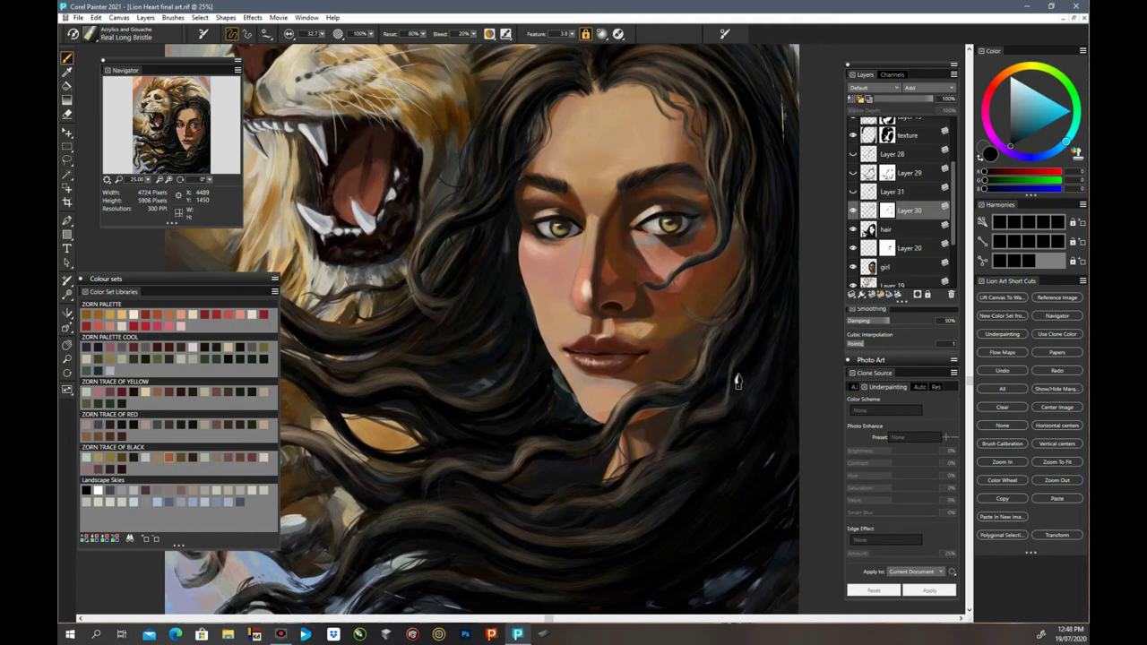
{"action": "left_click_drag", "start_coordinate": [734, 374], "coordinate": [615, 508]}
{"action": "left_click_drag", "start_coordinate": [637, 526], "coordinate": [575, 552]}
{"action": "mouse_move", "coordinate": [549, 550]}
{"action": "left_mouse_down"}
{"action": "mouse_move", "coordinate": [501, 525]}
{"action": "mouse_move", "coordinate": [602, 538]}
{"action": "mouse_move", "coordinate": [556, 539]}
{"action": "left_mouse_up"}
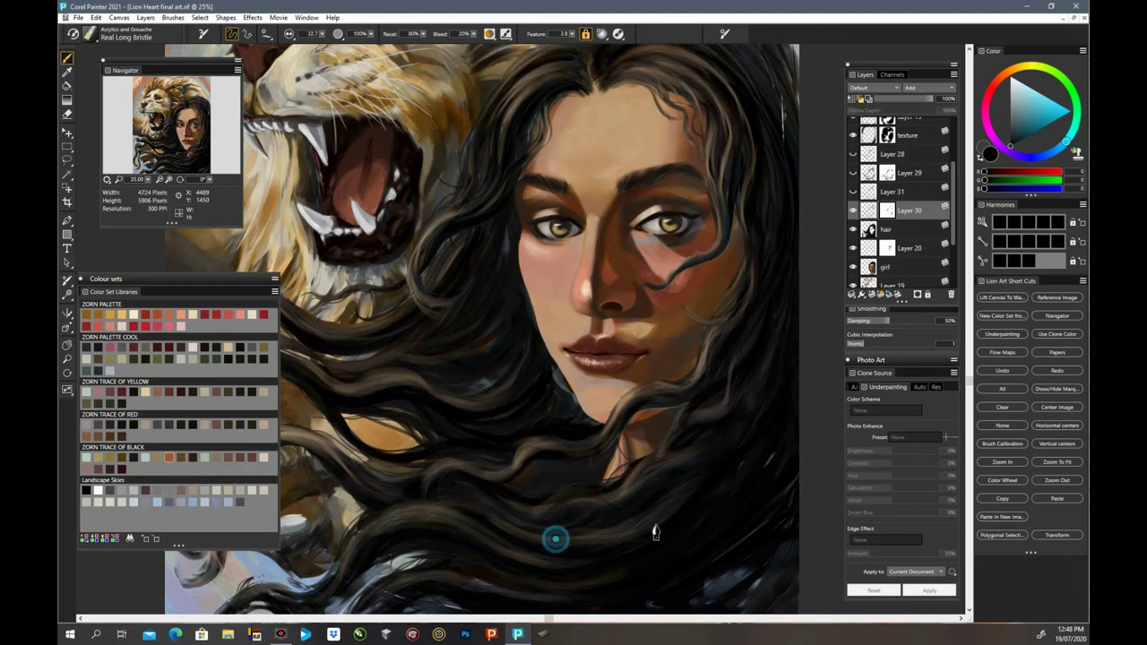
{"action": "left_click_drag", "start_coordinate": [657, 532], "coordinate": [637, 534]}
{"action": "left_click_drag", "start_coordinate": [725, 491], "coordinate": [598, 507]}
{"action": "left_click_drag", "start_coordinate": [635, 494], "coordinate": [602, 504]}
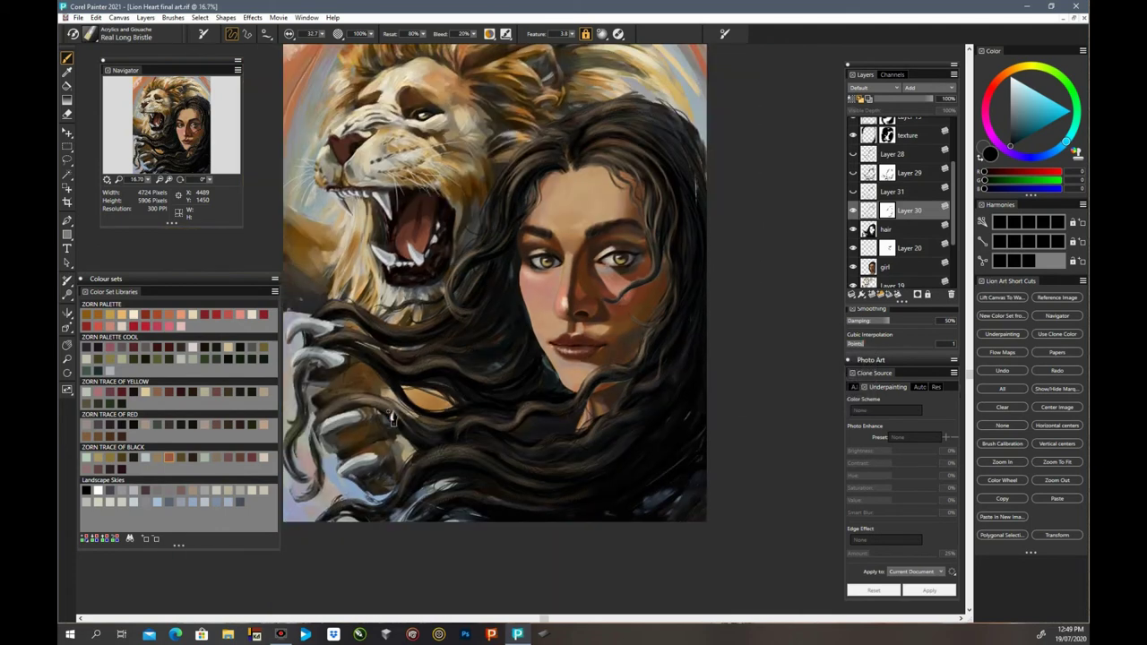
Step: Mask back Layer 30's highlights on the hair strands sweeping over the lion's paw
{"action": "left_click", "coordinate": [354, 406]}
{"action": "left_click", "coordinate": [389, 406]}
{"action": "left_click", "coordinate": [398, 421]}
{"action": "left_click", "coordinate": [407, 413]}
{"action": "left_click", "coordinate": [327, 413]}
{"action": "left_click", "coordinate": [346, 403]}
{"action": "left_click", "coordinate": [326, 415]}
{"action": "left_click", "coordinate": [326, 421]}
Step: Tone down Layer 30's highlights on the strands flowing beneath the lion's jaw using black mask strokes
{"action": "left_click_drag", "start_coordinate": [325, 318], "coordinate": [422, 343]}
{"action": "mouse_move", "coordinate": [410, 331]}
{"action": "left_mouse_down"}
{"action": "mouse_move", "coordinate": [439, 332]}
{"action": "mouse_move", "coordinate": [413, 320]}
{"action": "mouse_move", "coordinate": [413, 376]}
{"action": "left_mouse_up"}
{"action": "left_click", "coordinate": [410, 366]}
{"action": "left_click", "coordinate": [404, 369]}
{"action": "left_click", "coordinate": [400, 374]}
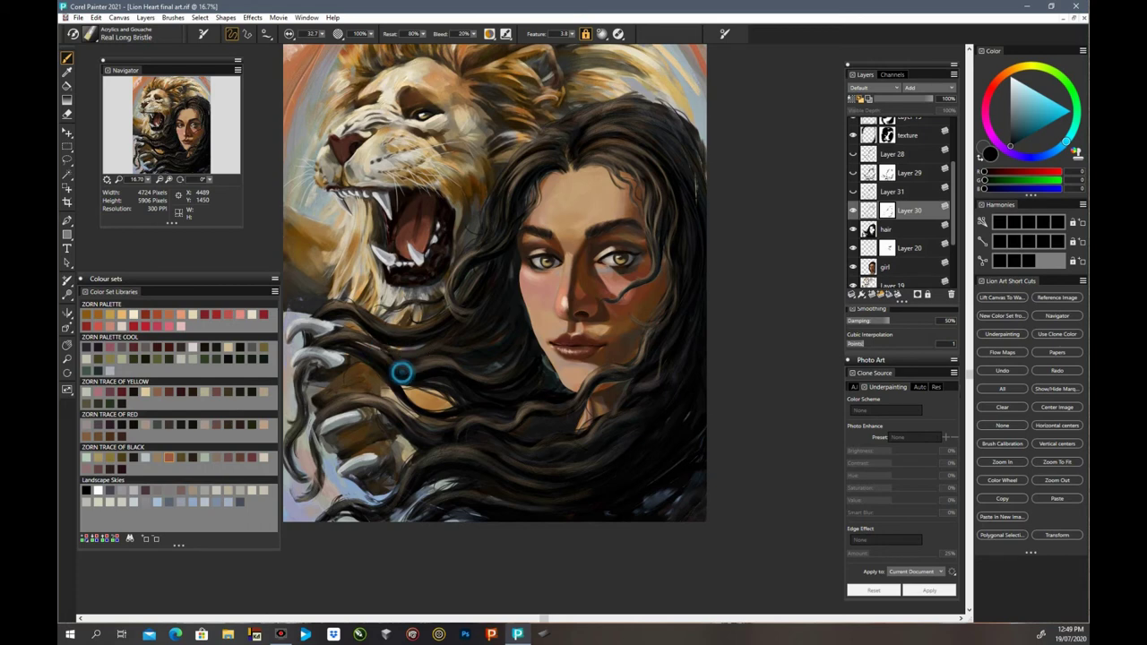
{"action": "left_click", "coordinate": [403, 369]}
{"action": "left_click", "coordinate": [403, 368]}
{"action": "left_click", "coordinate": [419, 374]}
{"action": "left_click", "coordinate": [424, 373]}
{"action": "left_click", "coordinate": [411, 363]}
{"action": "left_click", "coordinate": [413, 364]}
{"action": "left_click", "coordinate": [449, 357]}
{"action": "left_click", "coordinate": [466, 374]}
{"action": "left_click", "coordinate": [400, 359]}
{"action": "left_click", "coordinate": [449, 355]}
Step: Mask back Layer 30's highlights in the wavy locks across the lower middle of the painting
{"action": "left_click", "coordinate": [495, 426]}
{"action": "left_click", "coordinate": [480, 418]}
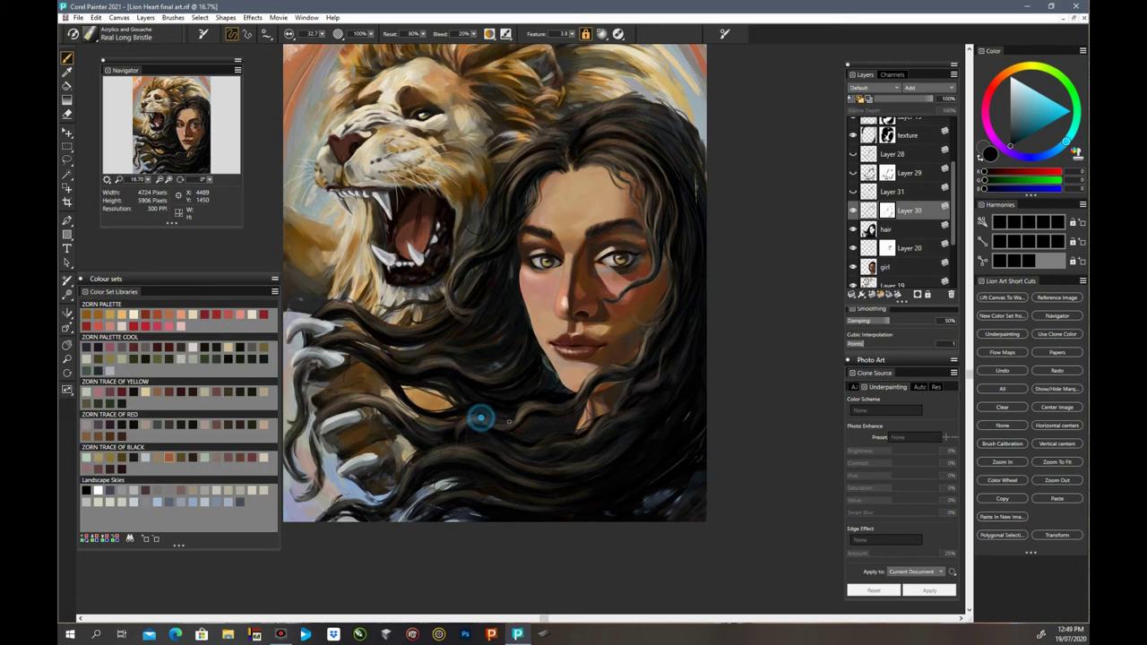
{"action": "left_click", "coordinate": [492, 425]}
{"action": "left_click", "coordinate": [493, 421]}
{"action": "left_click", "coordinate": [419, 472]}
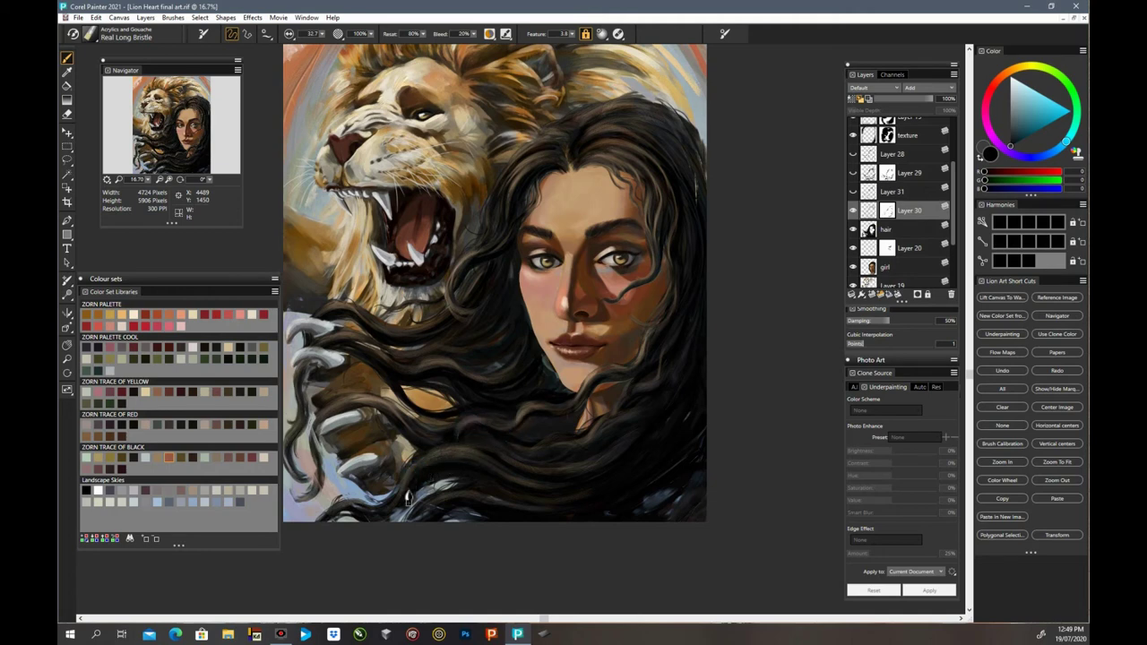
{"action": "left_click", "coordinate": [475, 460]}
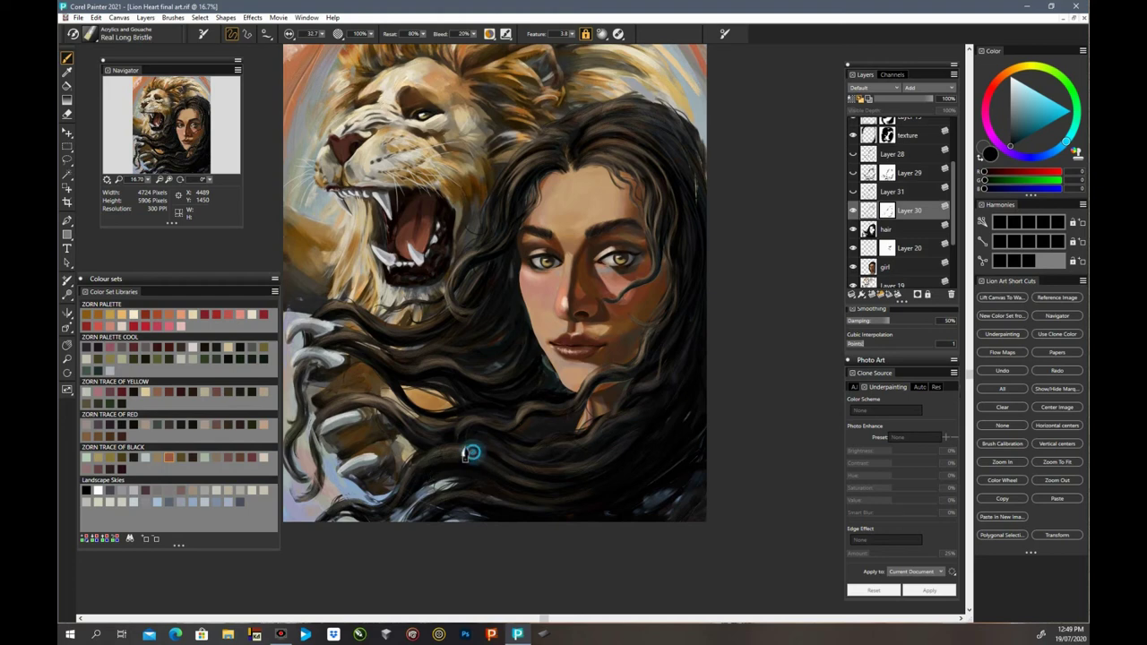
{"action": "left_click", "coordinate": [492, 465]}
{"action": "left_click", "coordinate": [578, 485]}
{"action": "left_click", "coordinate": [494, 452]}
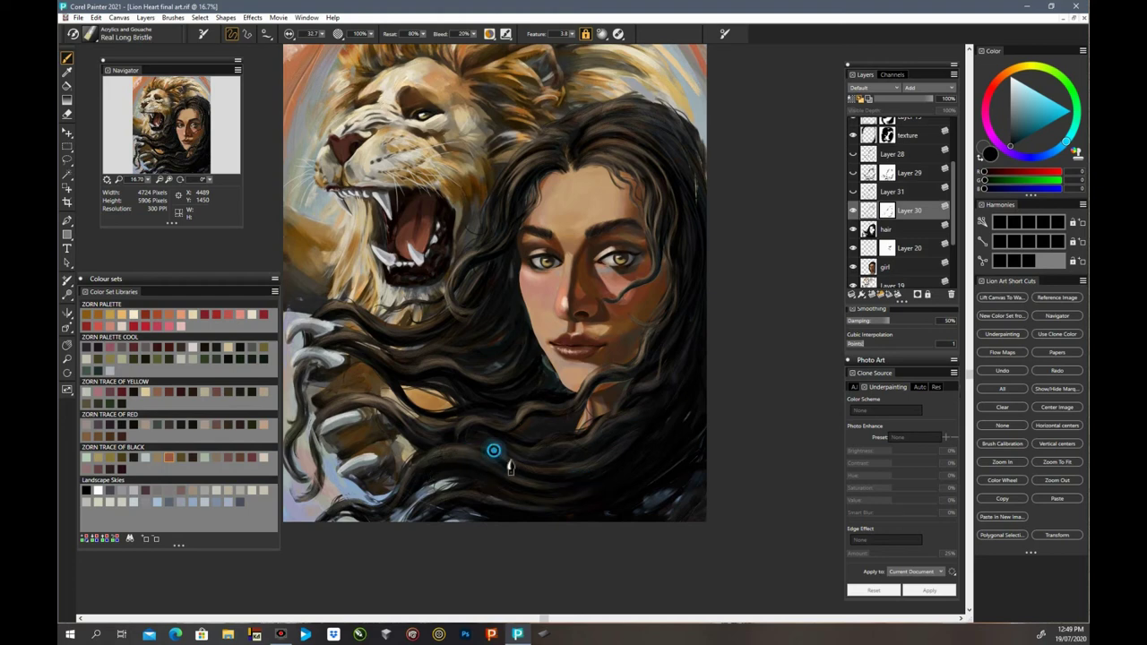
{"action": "left_click", "coordinate": [560, 472]}
Step: Soften Layer 30's highlights on the strands around the woman's neck and jawline with mask strokes
{"action": "left_click", "coordinate": [581, 446]}
{"action": "left_click", "coordinate": [577, 439]}
{"action": "left_click", "coordinate": [615, 415]}
{"action": "left_click", "coordinate": [618, 410]}
{"action": "left_click", "coordinate": [637, 389]}
{"action": "left_click", "coordinate": [660, 376]}
{"action": "left_click", "coordinate": [616, 367]}
{"action": "left_click", "coordinate": [617, 370]}
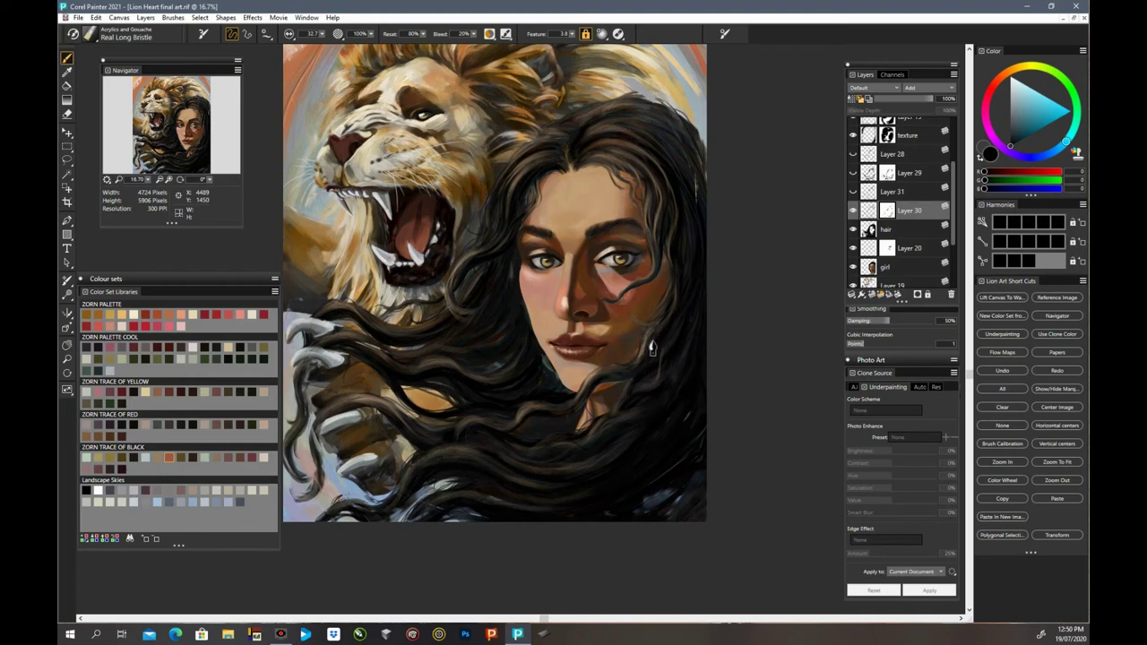
{"action": "left_click", "coordinate": [621, 377]}
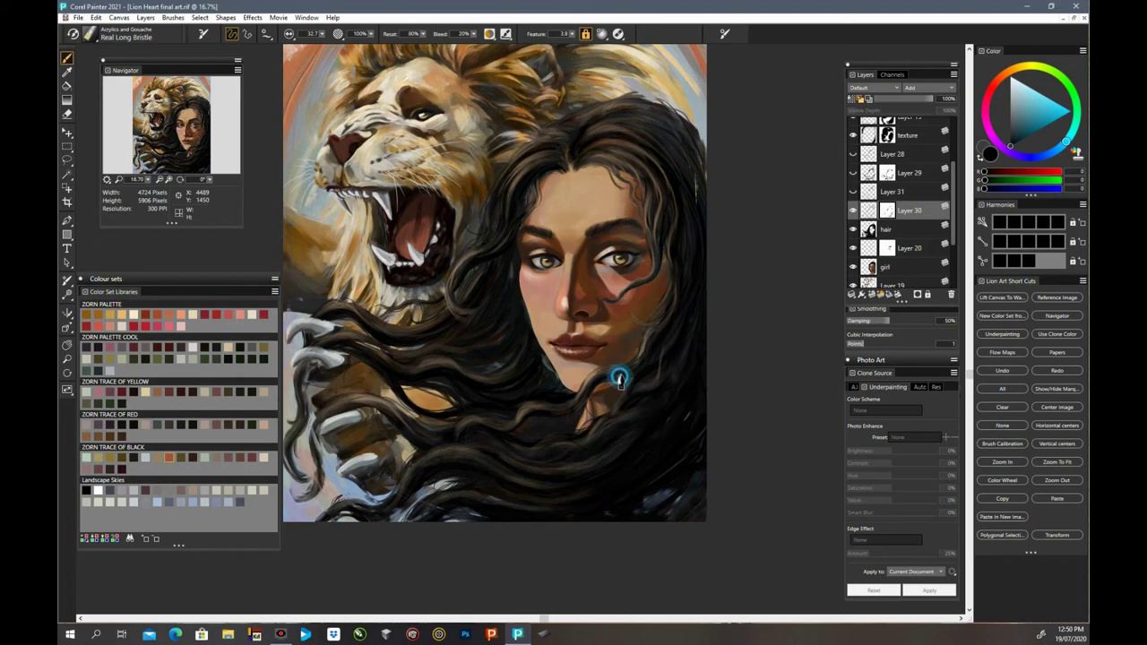
{"action": "left_click", "coordinate": [565, 408]}
{"action": "left_click", "coordinate": [539, 404]}
Step: Mask back Layer 30's highlights on the hair curl next to the lion's open mouth
{"action": "left_click", "coordinate": [453, 285]}
{"action": "left_click", "coordinate": [455, 279]}
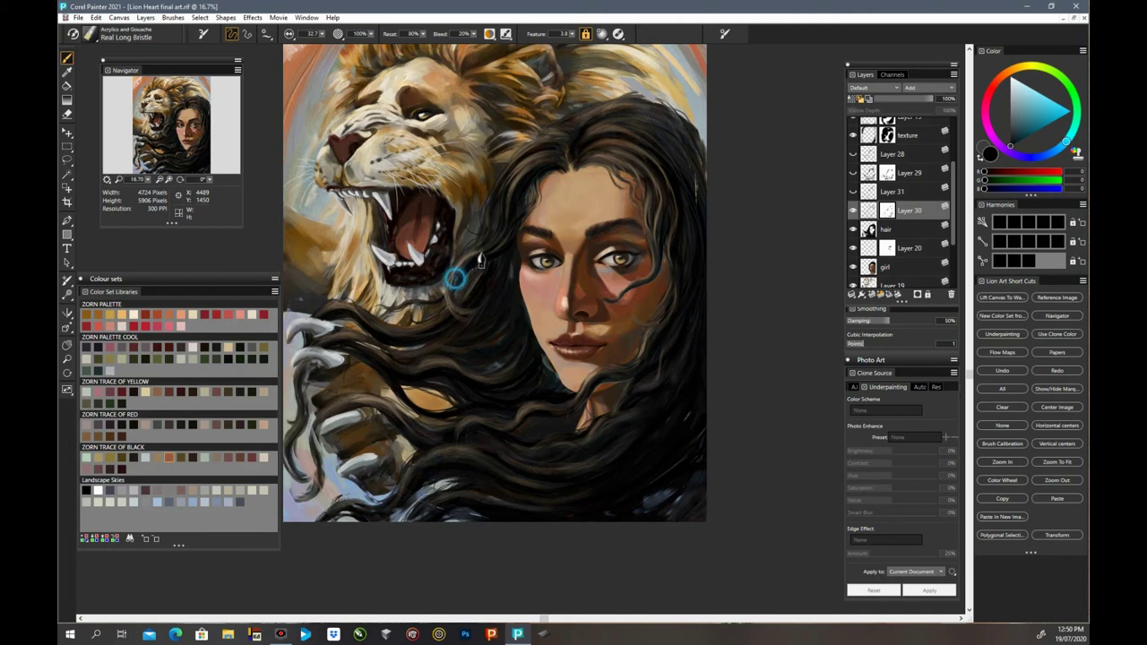
{"action": "left_click", "coordinate": [464, 261]}
{"action": "left_click", "coordinate": [462, 263]}
{"action": "left_click", "coordinate": [463, 262]}
{"action": "left_click", "coordinate": [457, 264]}
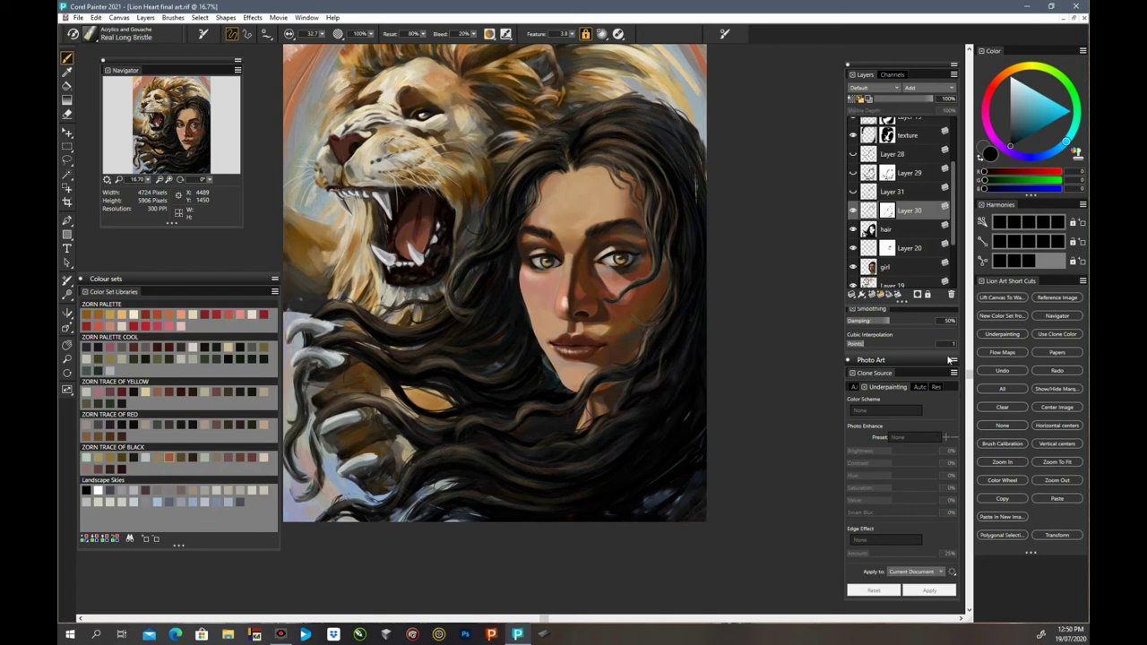
Step: Mask back Layer 30's highlights on the locks framing the forehead and running past the woman's shadowed-side eye
{"action": "left_click_drag", "start_coordinate": [969, 379], "coordinate": [969, 346]}
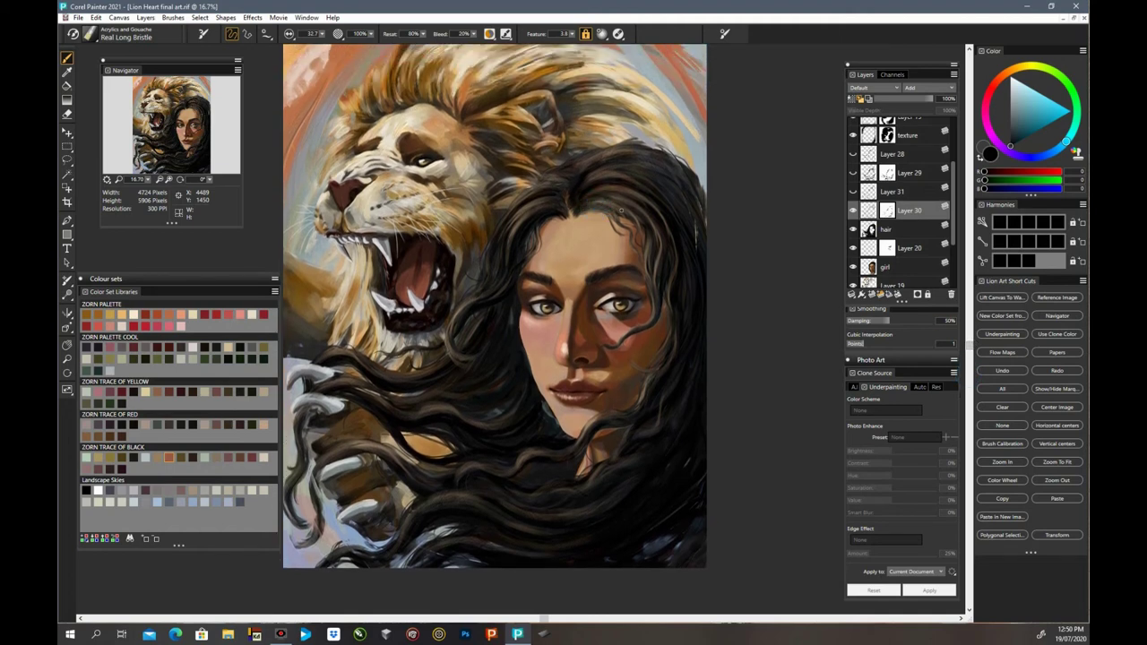
{"action": "mouse_move", "coordinate": [625, 215]}
{"action": "left_mouse_down"}
{"action": "mouse_move", "coordinate": [599, 204]}
{"action": "mouse_move", "coordinate": [635, 220]}
{"action": "mouse_move", "coordinate": [591, 199]}
{"action": "mouse_move", "coordinate": [639, 203]}
{"action": "mouse_move", "coordinate": [600, 203]}
{"action": "mouse_move", "coordinate": [648, 217]}
{"action": "left_mouse_up"}
{"action": "left_click", "coordinate": [658, 225]}
{"action": "left_click", "coordinate": [663, 241]}
{"action": "left_click", "coordinate": [655, 233]}
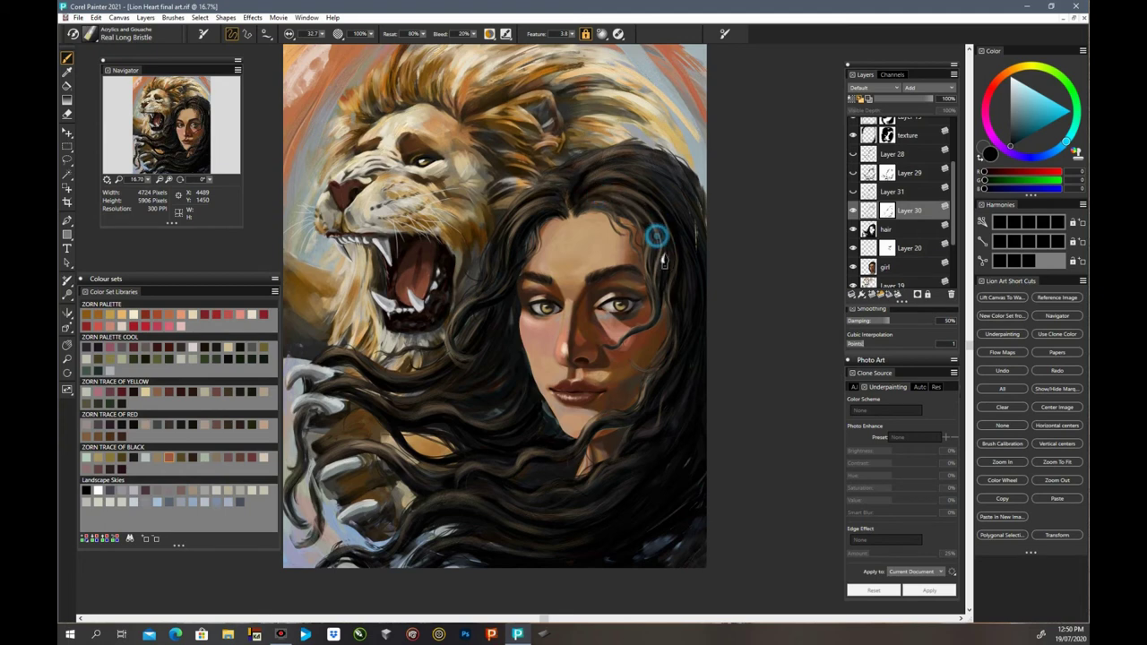
{"action": "left_click", "coordinate": [653, 230]}
{"action": "left_click_drag", "start_coordinate": [654, 229], "coordinate": [665, 310]}
{"action": "left_click_drag", "start_coordinate": [655, 271], "coordinate": [656, 325]}
{"action": "left_click", "coordinate": [647, 323]}
{"action": "left_click", "coordinate": [656, 298]}
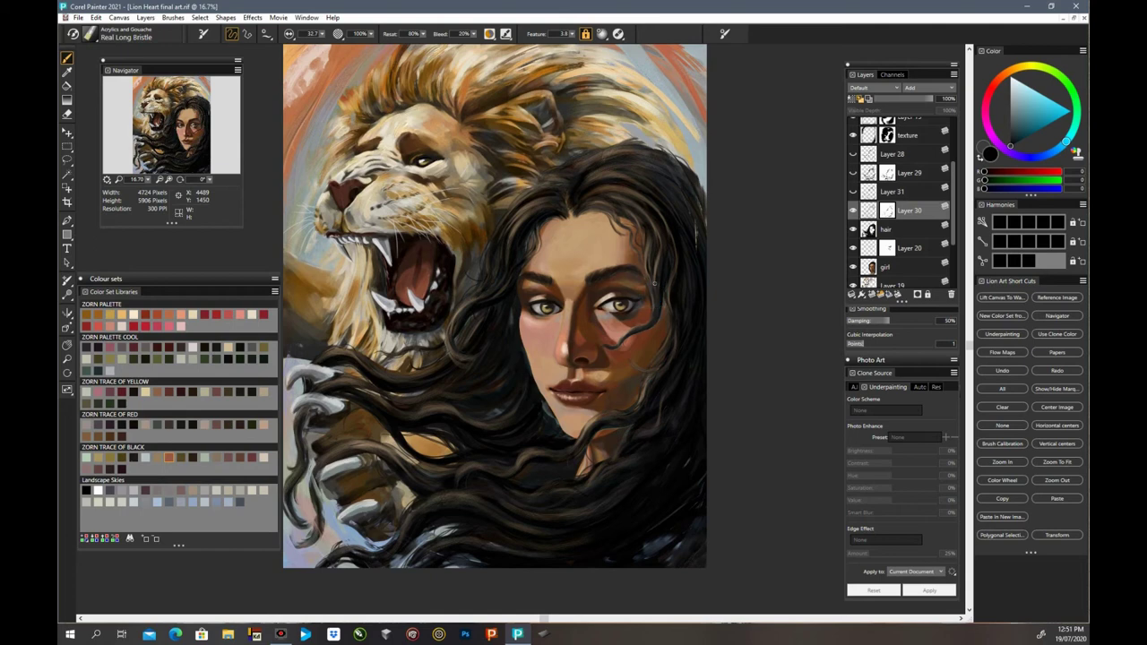
{"action": "left_click", "coordinate": [651, 258]}
{"action": "left_click", "coordinate": [652, 254]}
{"action": "left_click", "coordinate": [652, 277]}
{"action": "left_click", "coordinate": [673, 282]}
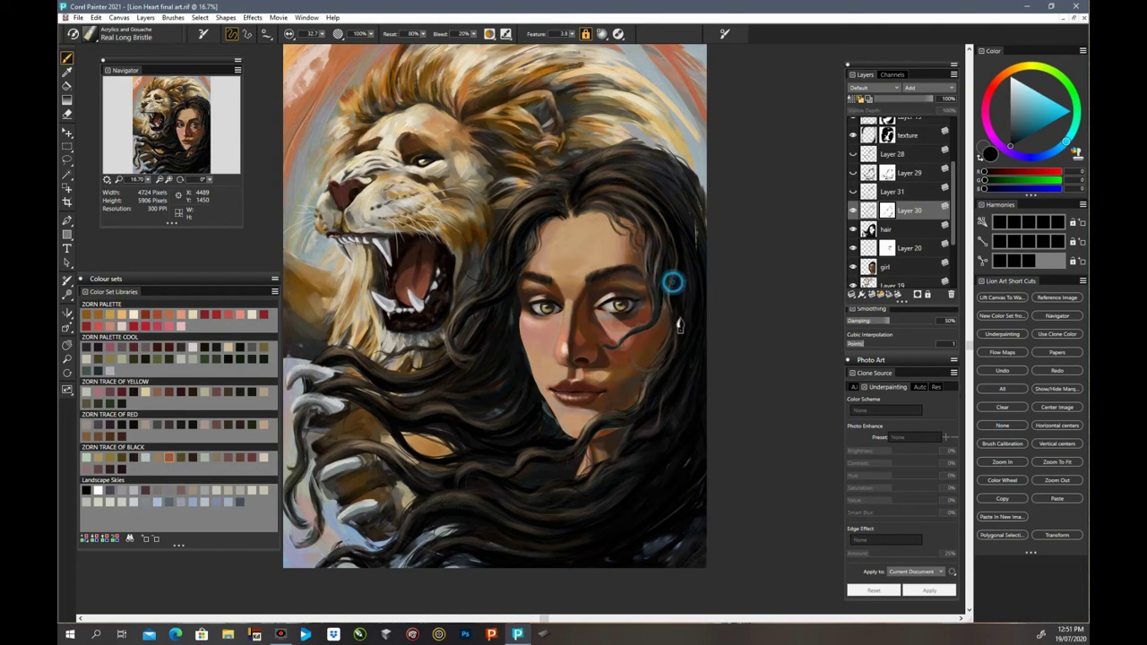
Step: Reduce Layer 30's highlights along the hairline from the parting down to the shadowed side of the head with short mask strokes
{"action": "left_click", "coordinate": [637, 216]}
{"action": "left_click", "coordinate": [641, 218]}
{"action": "left_click", "coordinate": [643, 245]}
{"action": "left_click", "coordinate": [633, 231]}
{"action": "left_click", "coordinate": [613, 208]}
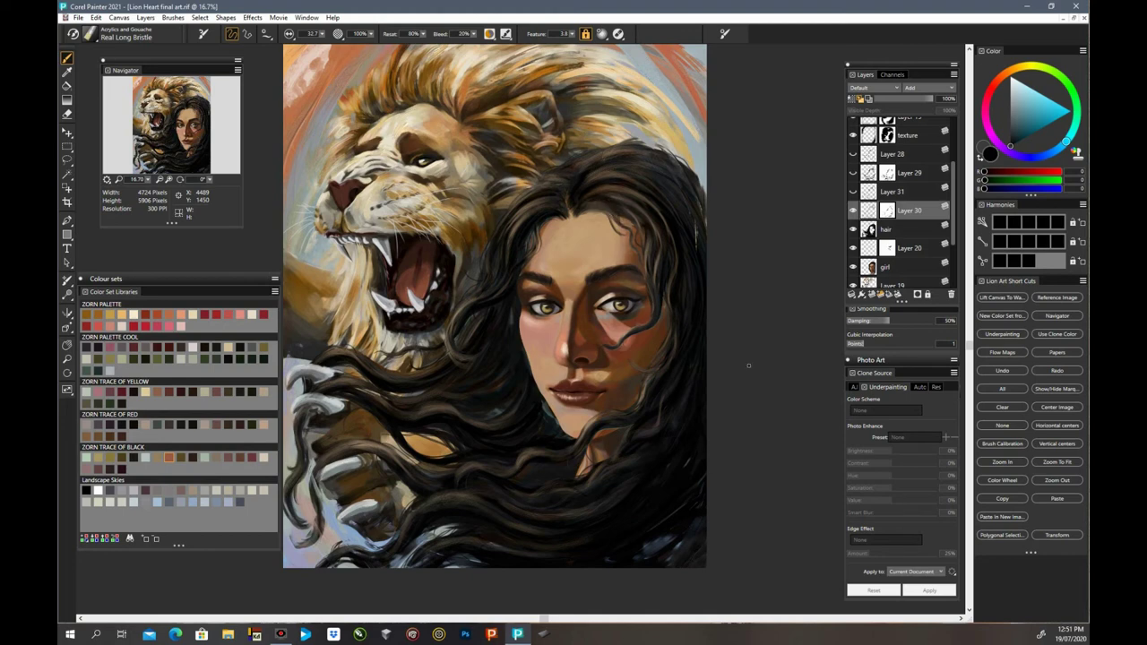
{"action": "left_click", "coordinate": [602, 195]}
{"action": "left_click", "coordinate": [639, 210]}
{"action": "left_click", "coordinate": [639, 210]}
{"action": "left_click", "coordinate": [646, 219]}
{"action": "left_click", "coordinate": [653, 218]}
{"action": "left_click", "coordinate": [653, 224]}
{"action": "left_click", "coordinate": [659, 228]}
{"action": "left_click", "coordinate": [660, 230]}
{"action": "left_click", "coordinate": [661, 238]}
{"action": "left_click", "coordinate": [661, 241]}
{"action": "left_click", "coordinate": [657, 244]}
{"action": "left_click_drag", "start_coordinate": [660, 214], "coordinate": [672, 254]}
{"action": "left_click", "coordinate": [670, 224]}
{"action": "left_click", "coordinate": [674, 244]}
{"action": "left_click", "coordinate": [651, 202]}
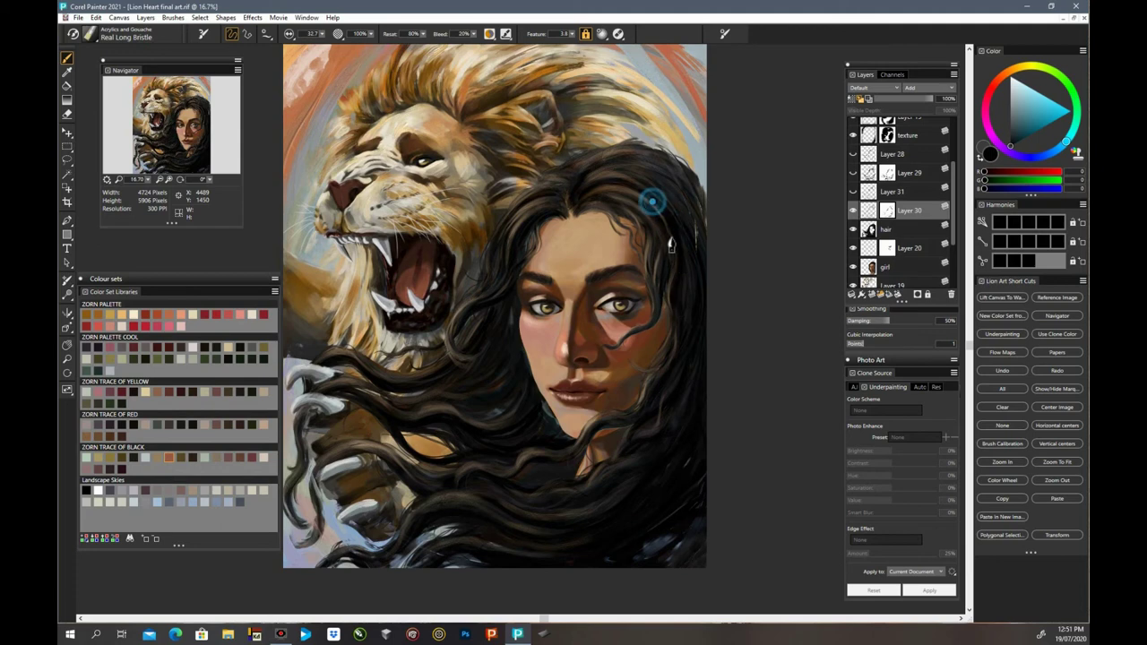
{"action": "left_click_drag", "start_coordinate": [652, 208], "coordinate": [686, 253]}
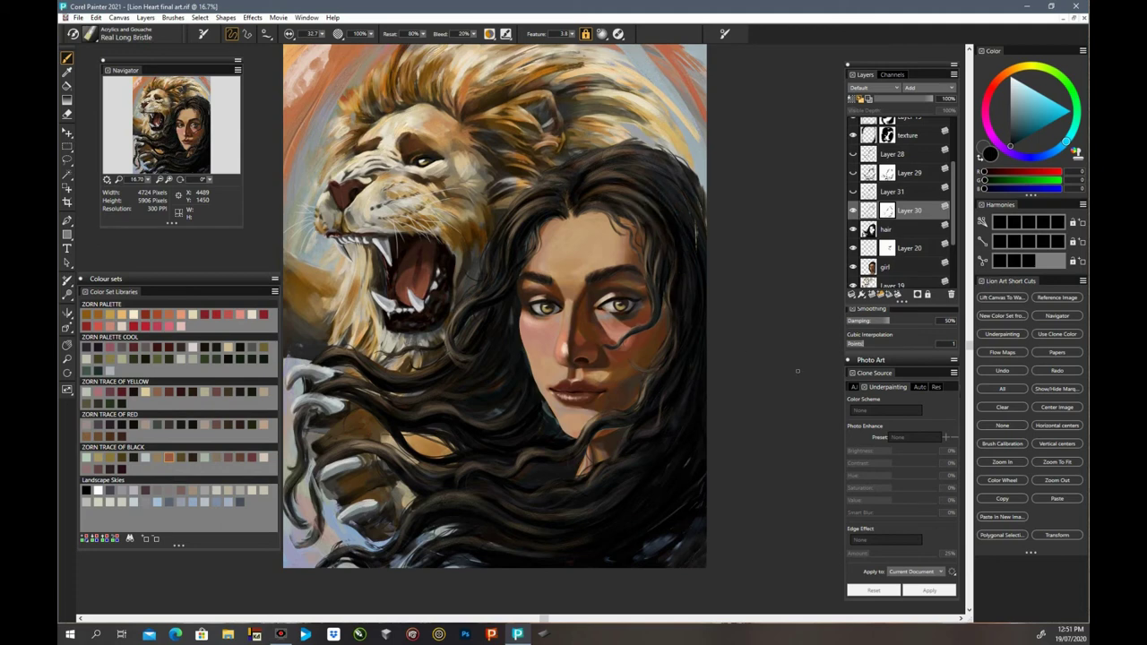
Step: Touch up Layer 30's mask on the strands beside the cheek and in the hair below the neck
{"action": "left_click", "coordinate": [653, 364]}
{"action": "left_click", "coordinate": [675, 330]}
{"action": "mouse_move", "coordinate": [551, 470]}
{"action": "left_mouse_down"}
{"action": "mouse_move", "coordinate": [516, 471]}
{"action": "mouse_move", "coordinate": [525, 468]}
{"action": "left_mouse_up"}
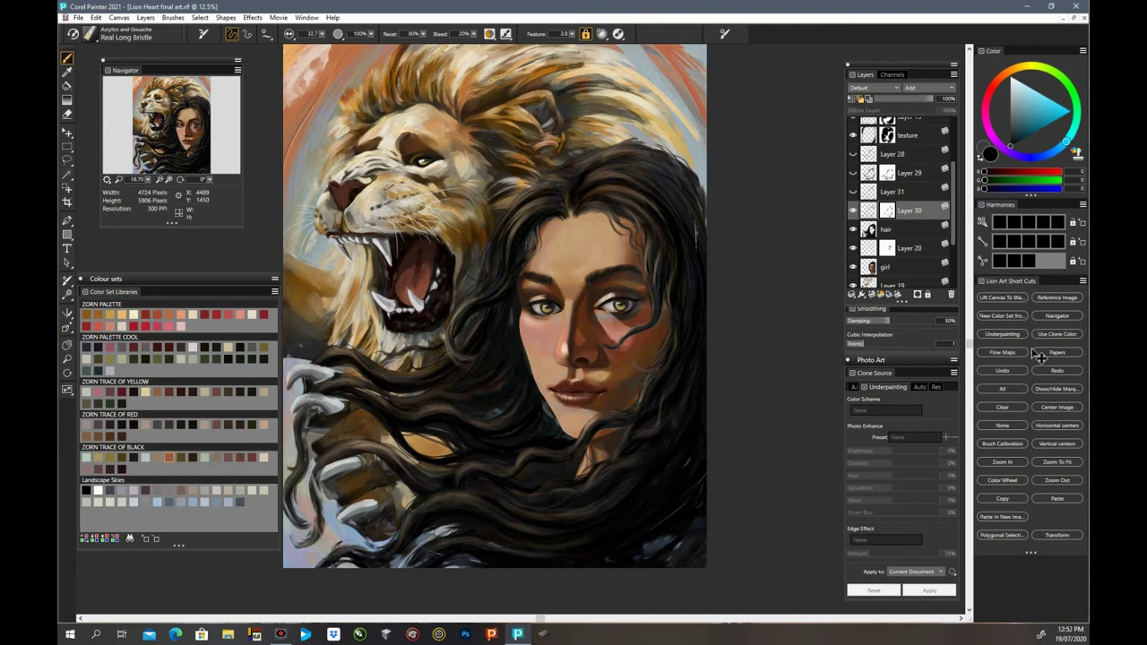
Step: Compare the whole painting with Layer 30's mask disabled and enabled, and leave the mask enabled
{"action": "key", "text": "ctrl+minus"}
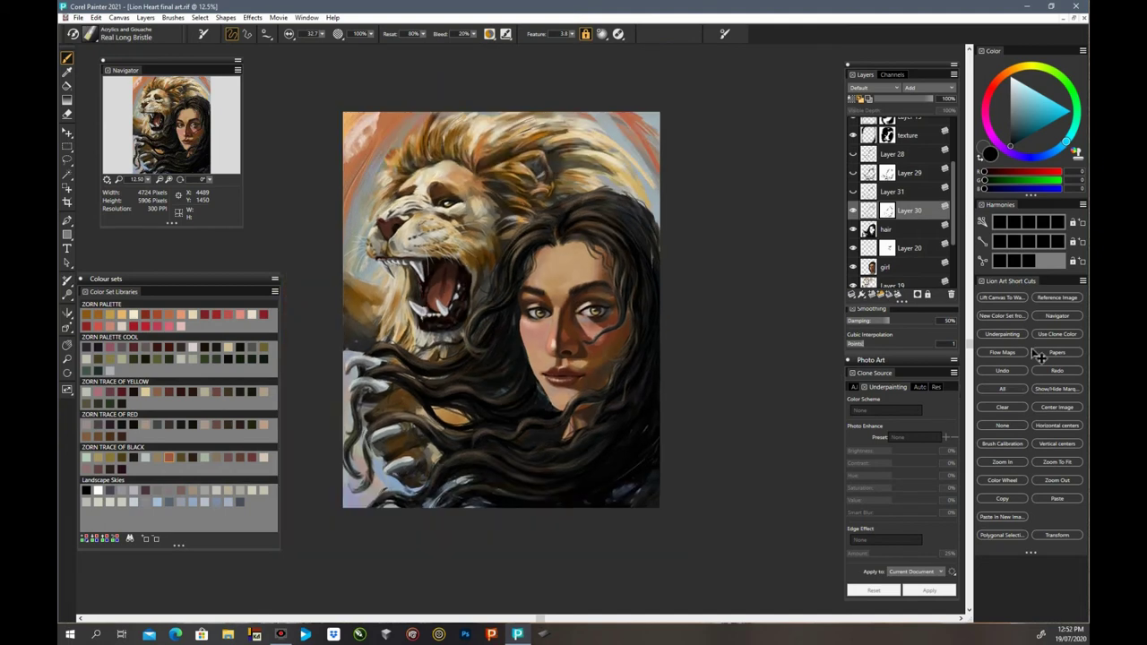
{"action": "left_click", "coordinate": [853, 211]}
{"action": "right_click", "coordinate": [887, 210]}
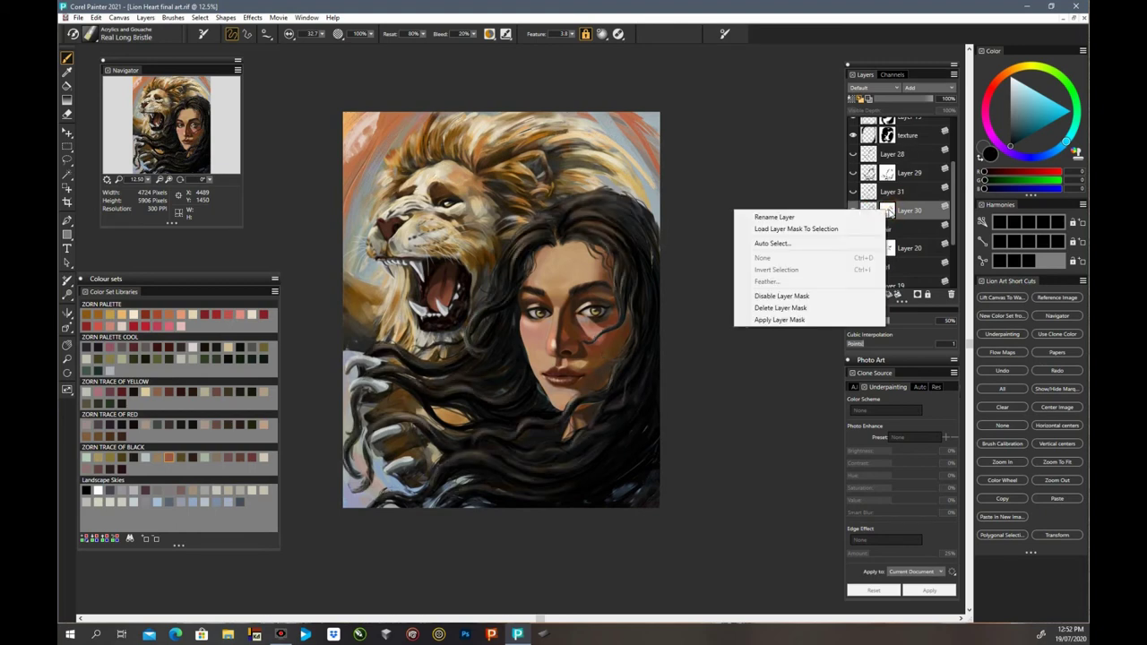
{"action": "left_click", "coordinate": [825, 296]}
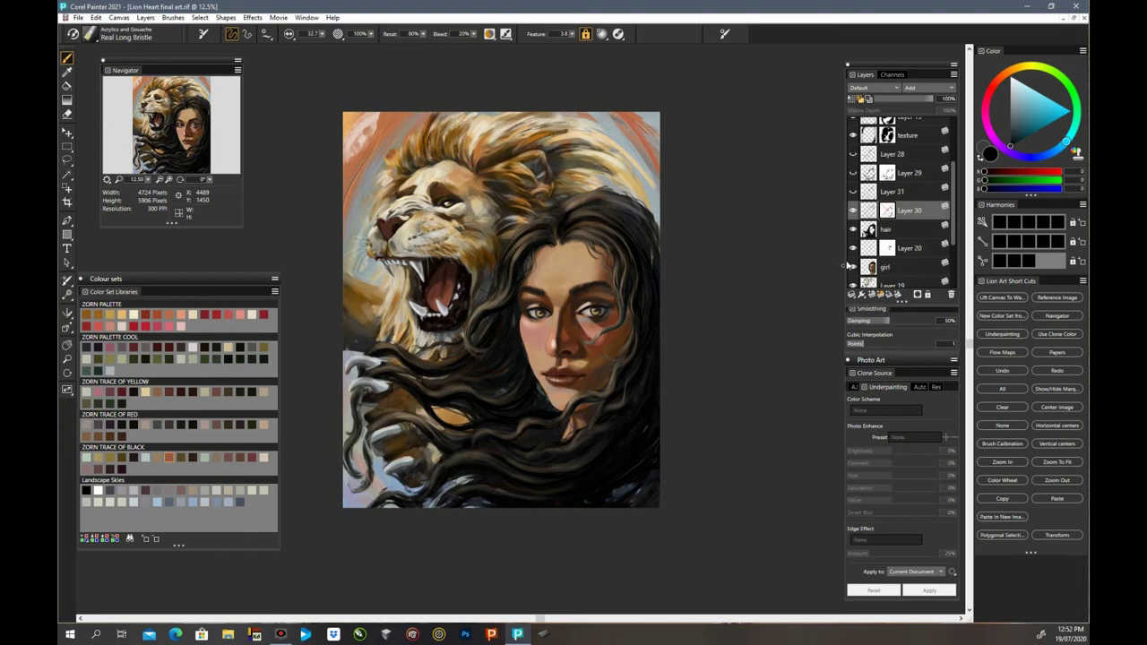
{"action": "right_click", "coordinate": [890, 210]}
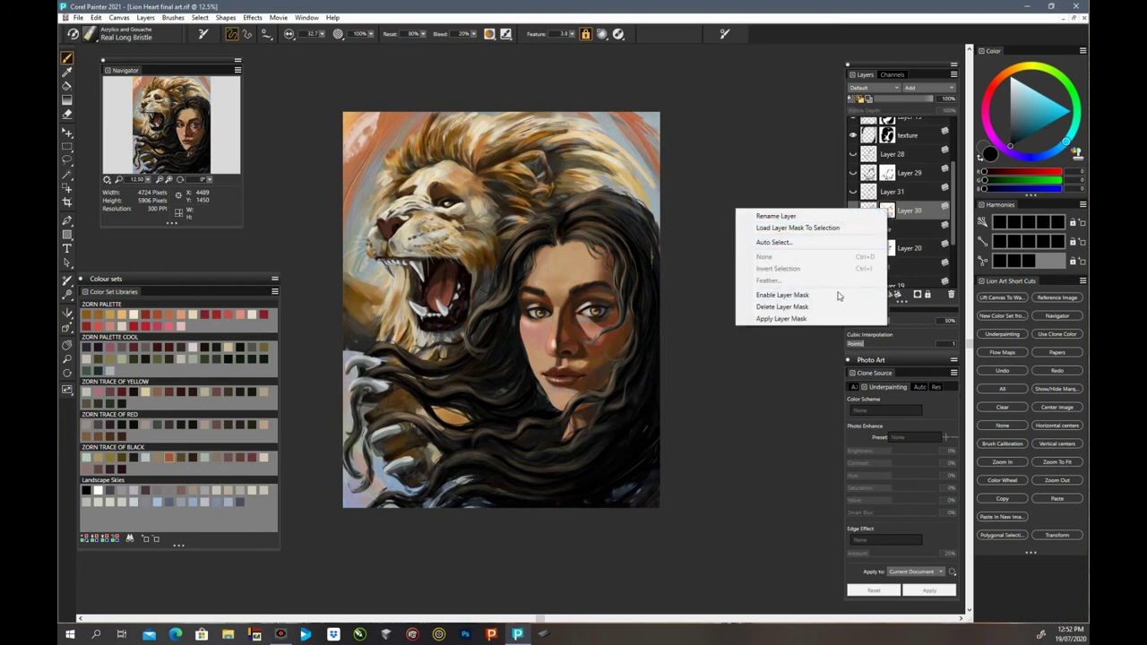
{"action": "left_click", "coordinate": [838, 296]}
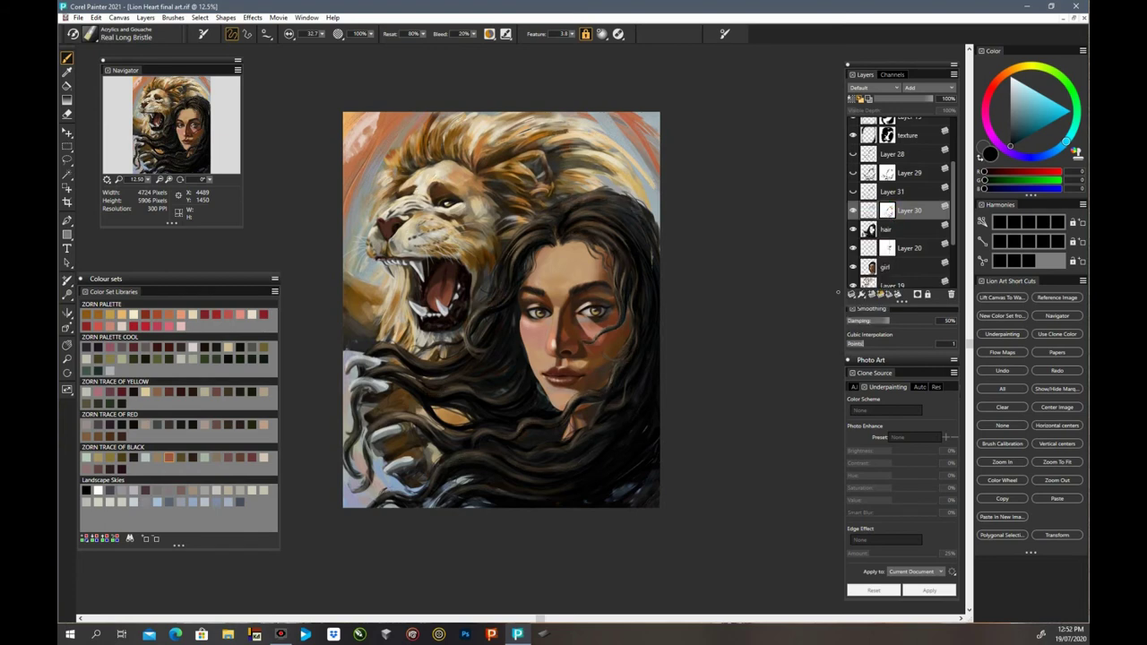
Step: Show Layer 31, select it, and add a layer mask to it
{"action": "left_click", "coordinate": [852, 192]}
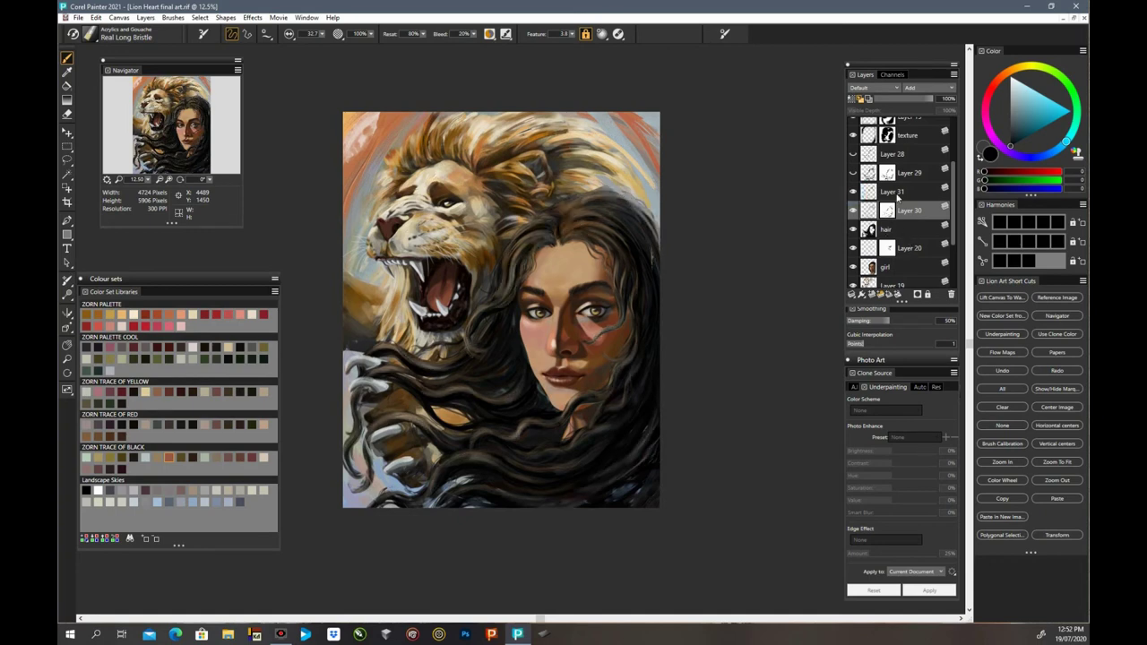
{"action": "left_click", "coordinate": [898, 197]}
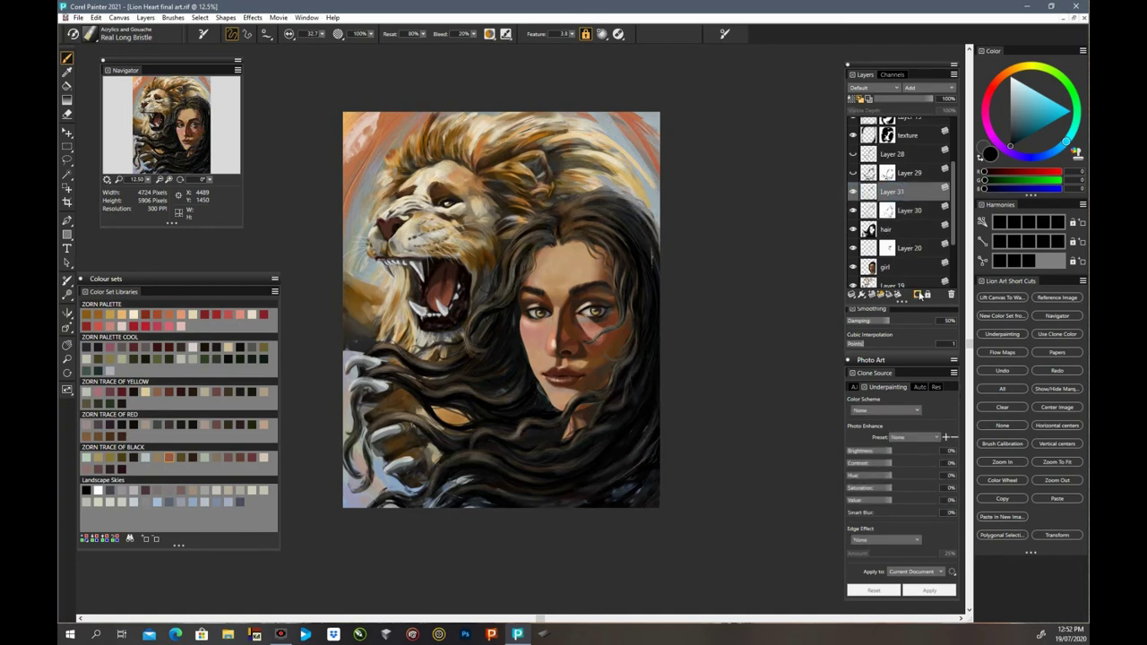
{"action": "left_click", "coordinate": [921, 295]}
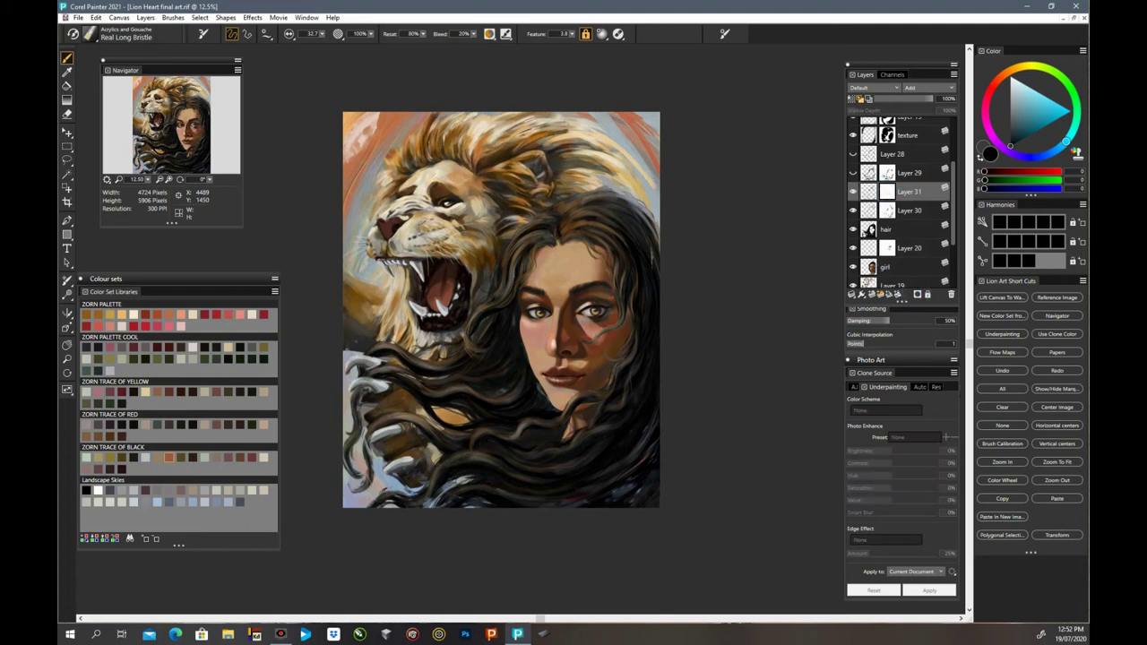
Step: Enlarge the brush to size 77.2 and mask back Layer 31's highlights over the crown and shadowed side of the hair
{"action": "left_click", "coordinate": [560, 231]}
{"action": "left_click", "coordinate": [561, 231]}
{"action": "left_click_drag", "start_coordinate": [323, 39], "coordinate": [339, 42]}
{"action": "left_click", "coordinate": [553, 212]}
{"action": "left_click", "coordinate": [562, 205]}
{"action": "mouse_move", "coordinate": [610, 200]}
{"action": "left_mouse_down"}
{"action": "mouse_move", "coordinate": [647, 216]}
{"action": "mouse_move", "coordinate": [615, 202]}
{"action": "mouse_move", "coordinate": [632, 208]}
{"action": "mouse_move", "coordinate": [665, 274]}
{"action": "mouse_move", "coordinate": [665, 248]}
{"action": "mouse_move", "coordinate": [634, 211]}
{"action": "mouse_move", "coordinate": [658, 268]}
{"action": "left_mouse_up"}
{"action": "left_click", "coordinate": [635, 215]}
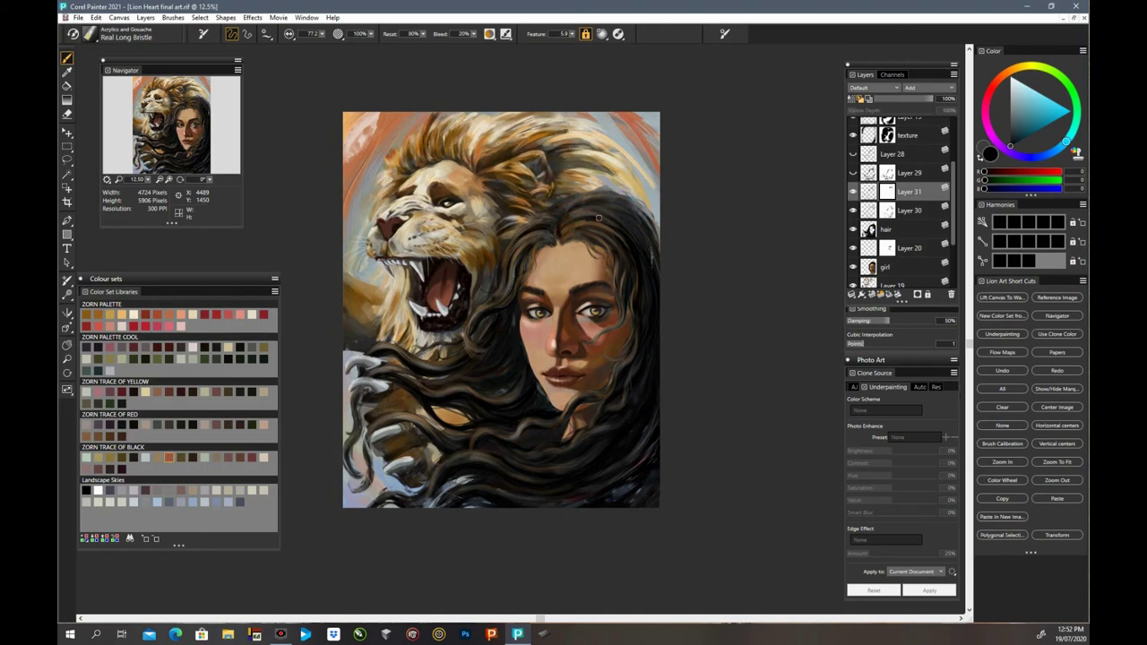
Step: Dab Layer 31's mask to soften the highlights on the crown just above the forehead
{"action": "left_click", "coordinate": [579, 229]}
{"action": "left_click", "coordinate": [601, 225], "text": "alt"}
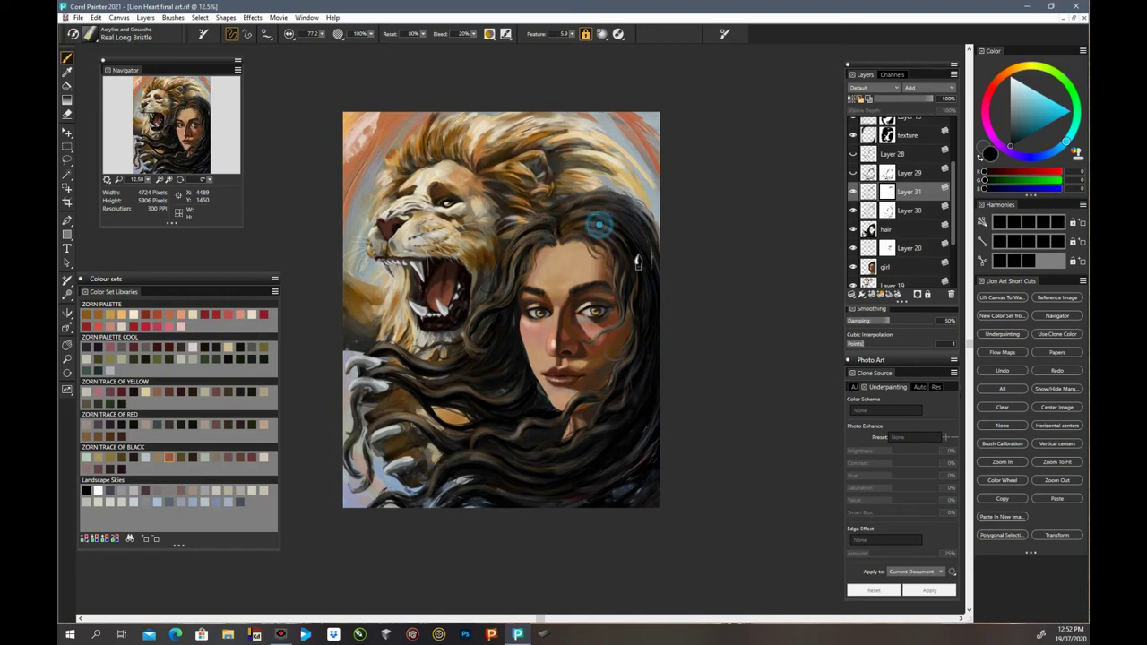
{"action": "left_click", "coordinate": [598, 235]}
{"action": "left_click", "coordinate": [573, 241]}
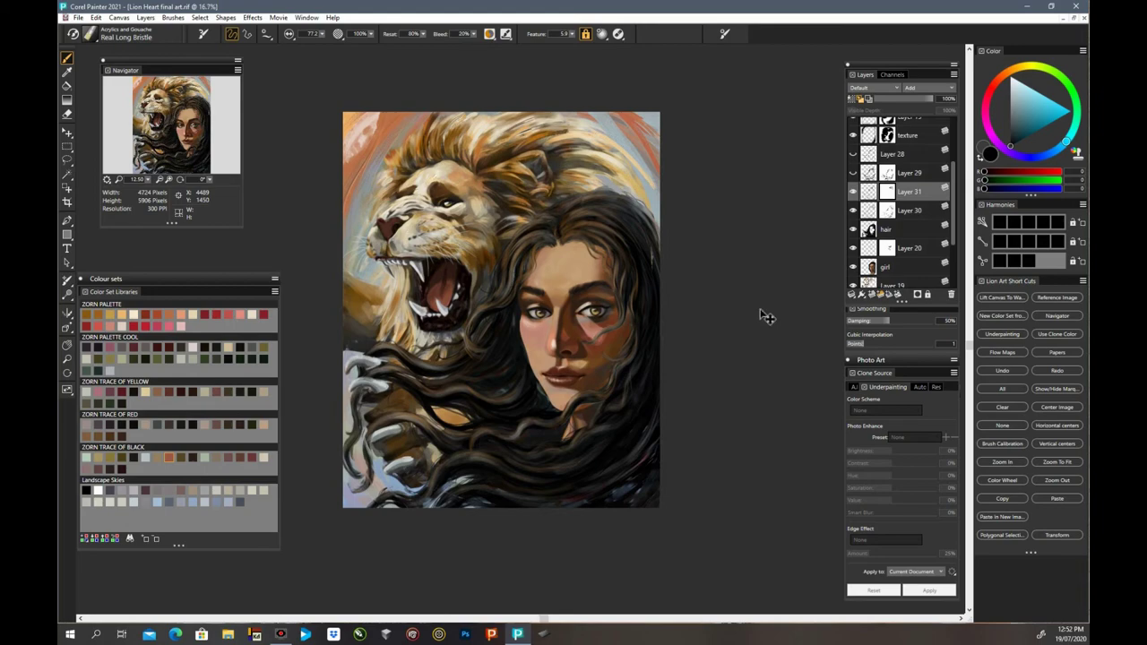
Step: Mask back Layer 31's highlights from the hair parting along the forehead curls and down the shadowed side of the hair
{"action": "key", "text": "ctrl+plus"}
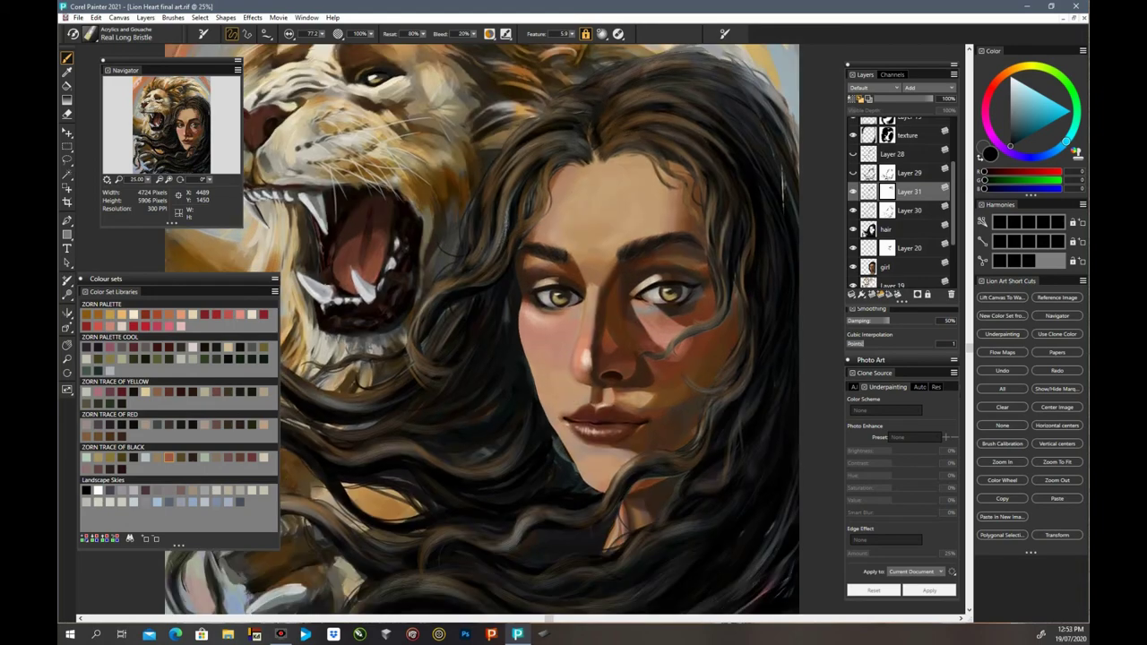
{"action": "left_click", "coordinate": [971, 349]}
{"action": "left_click_drag", "start_coordinate": [971, 349], "coordinate": [971, 293]}
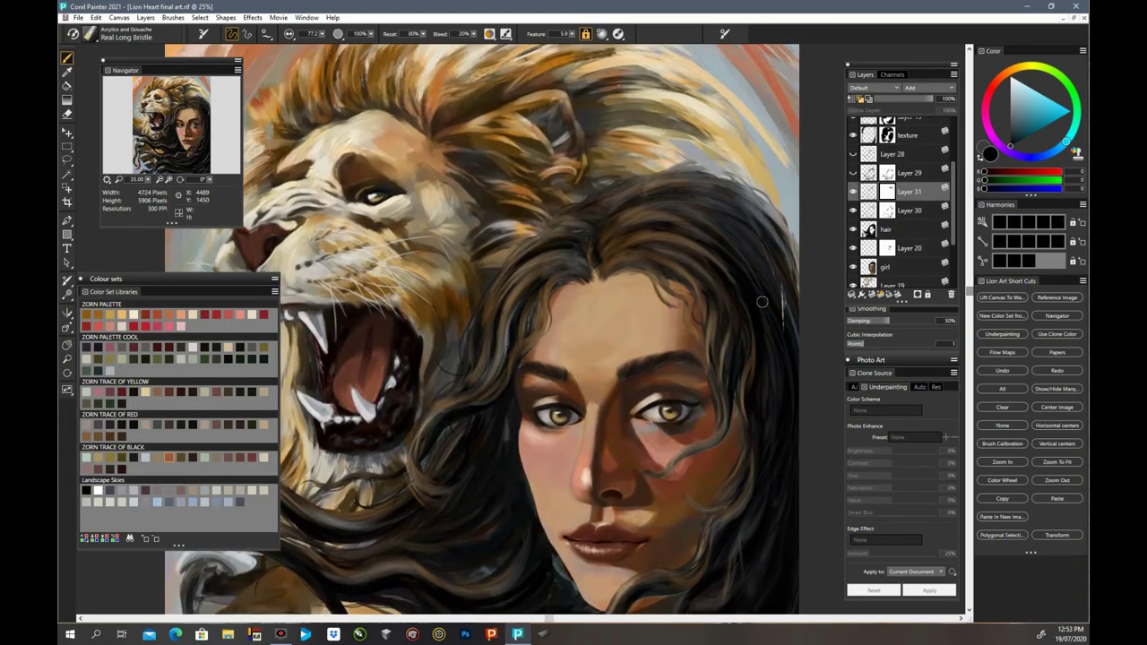
{"action": "left_click_drag", "start_coordinate": [599, 270], "coordinate": [632, 252]}
{"action": "mouse_move", "coordinate": [599, 274]}
{"action": "left_mouse_down"}
{"action": "mouse_move", "coordinate": [645, 247]}
{"action": "mouse_move", "coordinate": [710, 294]}
{"action": "left_mouse_up"}
{"action": "left_click_drag", "start_coordinate": [665, 258], "coordinate": [709, 314]}
{"action": "left_click_drag", "start_coordinate": [669, 239], "coordinate": [707, 256]}
{"action": "mouse_move", "coordinate": [771, 309]}
{"action": "left_mouse_down"}
{"action": "mouse_move", "coordinate": [754, 335]}
{"action": "mouse_move", "coordinate": [753, 411]}
{"action": "left_mouse_up"}
{"action": "left_click_drag", "start_coordinate": [757, 326], "coordinate": [750, 394]}
{"action": "left_click_drag", "start_coordinate": [717, 312], "coordinate": [726, 383]}
{"action": "left_click_drag", "start_coordinate": [686, 296], "coordinate": [696, 327]}
{"action": "mouse_move", "coordinate": [671, 296]}
{"action": "left_mouse_down"}
{"action": "mouse_move", "coordinate": [675, 307]}
{"action": "mouse_move", "coordinate": [683, 280]}
{"action": "mouse_move", "coordinate": [701, 317]}
{"action": "mouse_move", "coordinate": [681, 270]}
{"action": "mouse_move", "coordinate": [643, 265]}
{"action": "mouse_move", "coordinate": [698, 323]}
{"action": "left_mouse_up"}
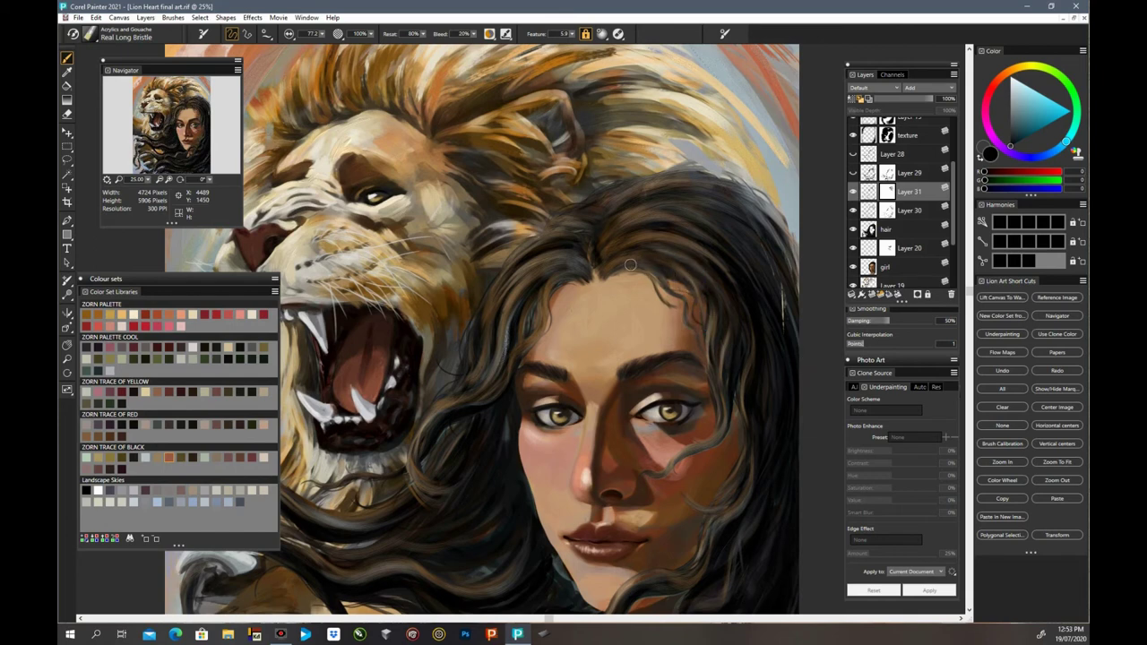
Step: Mask back Layer 31's highlights from the parting down the hair on the lion's side of the face
{"action": "mouse_move", "coordinate": [631, 265]}
{"action": "left_mouse_down"}
{"action": "mouse_move", "coordinate": [604, 262]}
{"action": "mouse_move", "coordinate": [557, 283]}
{"action": "mouse_move", "coordinate": [511, 387]}
{"action": "mouse_move", "coordinate": [555, 328]}
{"action": "left_mouse_up"}
{"action": "mouse_move", "coordinate": [529, 269]}
{"action": "left_mouse_down"}
{"action": "mouse_move", "coordinate": [505, 281]}
{"action": "mouse_move", "coordinate": [481, 363]}
{"action": "mouse_move", "coordinate": [485, 355]}
{"action": "left_mouse_up"}
{"action": "left_click_drag", "start_coordinate": [521, 268], "coordinate": [524, 265]}
{"action": "left_click_drag", "start_coordinate": [579, 231], "coordinate": [579, 230]}
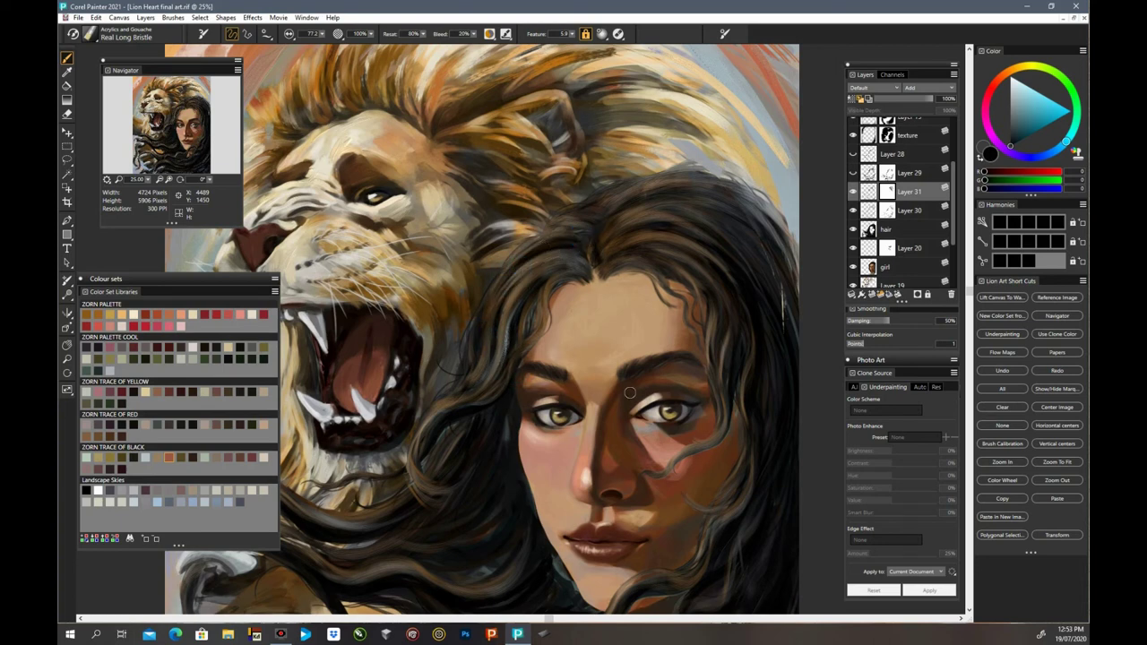
Step: Soften Layer 31's strands between the lion's open mouth and the woman's cheek by painting on the mask
{"action": "left_click_drag", "start_coordinate": [553, 617], "coordinate": [497, 618]}
{"action": "left_click", "coordinate": [538, 397]}
{"action": "mouse_move", "coordinate": [493, 427]}
{"action": "left_mouse_down"}
{"action": "mouse_move", "coordinate": [537, 402]}
{"action": "mouse_move", "coordinate": [499, 432]}
{"action": "left_mouse_up"}
{"action": "left_click", "coordinate": [515, 409]}
{"action": "left_click_drag", "start_coordinate": [538, 394], "coordinate": [516, 416]}
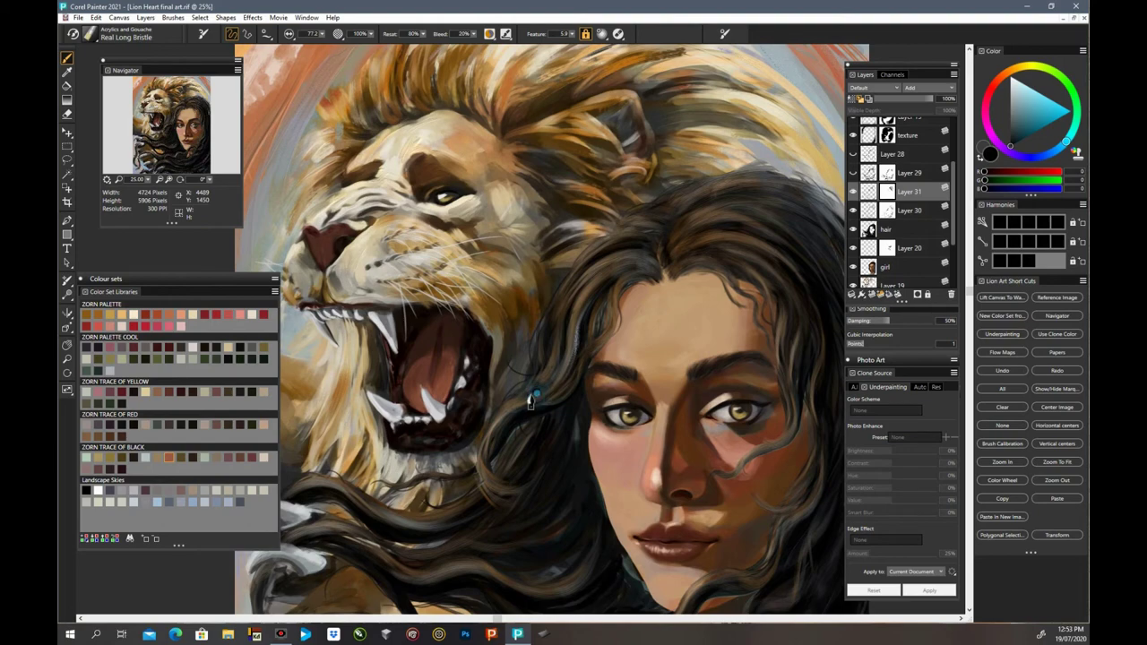
{"action": "left_click_drag", "start_coordinate": [553, 366], "coordinate": [537, 394]}
Step: Mask back Layer 31's highlights across the flowing hair below the woman's chin and along the lower edge of the painting
{"action": "left_click_drag", "start_coordinate": [975, 304], "coordinate": [970, 353]}
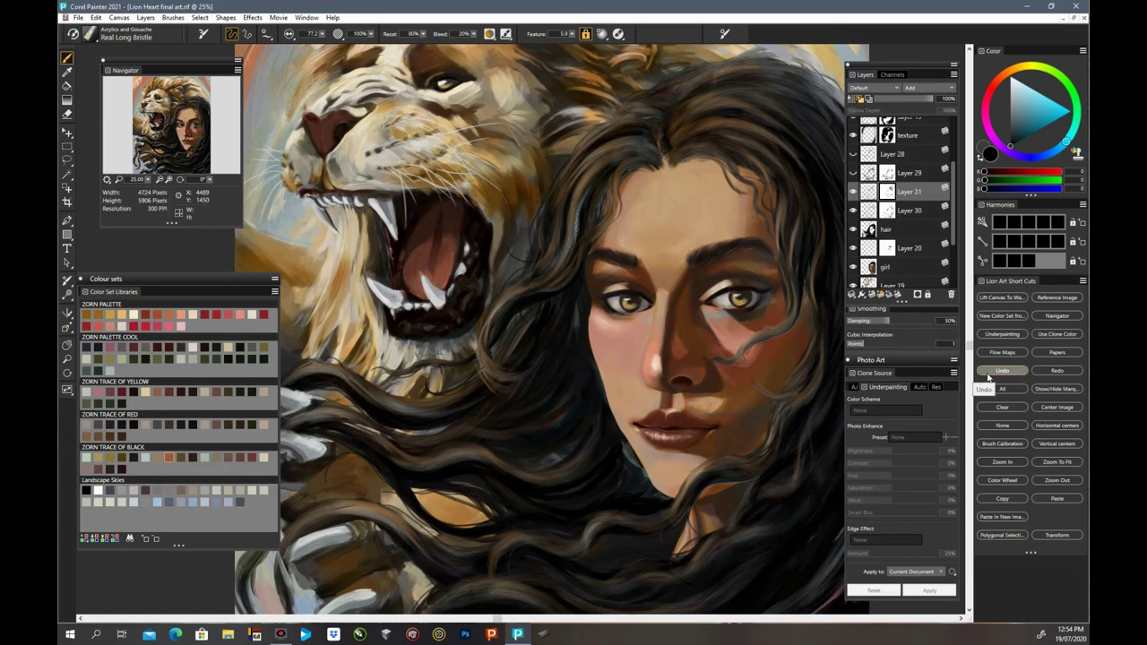
{"action": "key", "text": "ctrl+minus"}
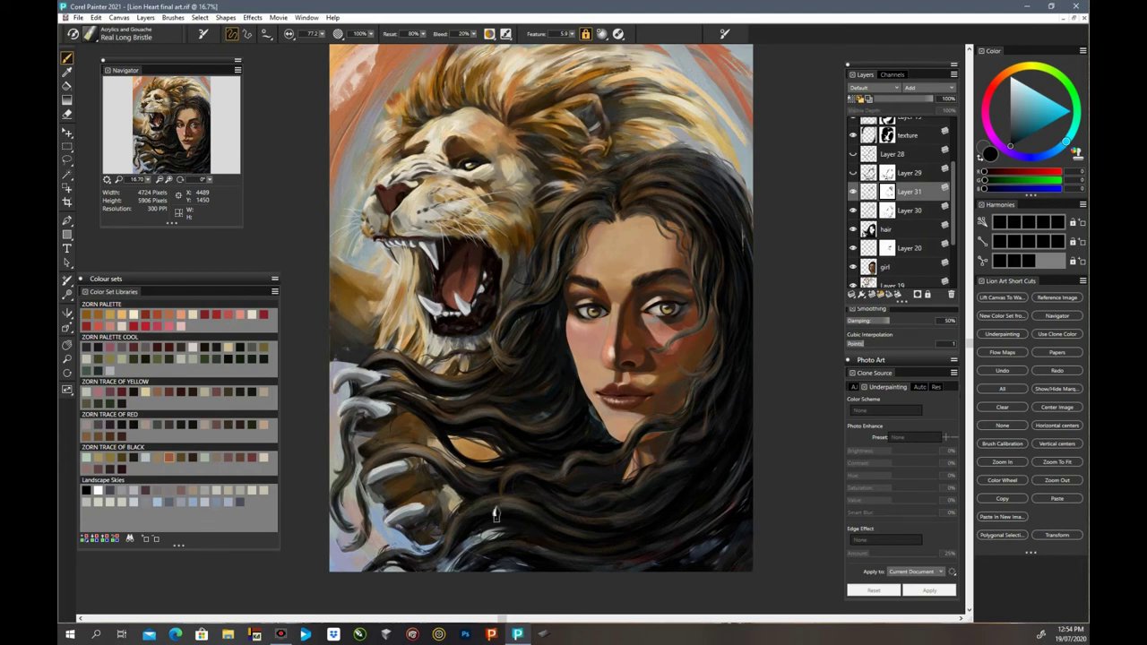
{"action": "left_click", "coordinate": [453, 549]}
{"action": "left_click", "coordinate": [521, 523]}
{"action": "mouse_move", "coordinate": [535, 510]}
{"action": "left_mouse_down"}
{"action": "mouse_move", "coordinate": [589, 542]}
{"action": "mouse_move", "coordinate": [561, 528]}
{"action": "mouse_move", "coordinate": [634, 520]}
{"action": "mouse_move", "coordinate": [622, 525]}
{"action": "left_mouse_up"}
{"action": "left_click", "coordinate": [576, 507]}
{"action": "mouse_move", "coordinate": [617, 515]}
{"action": "left_mouse_down"}
{"action": "mouse_move", "coordinate": [689, 491]}
{"action": "mouse_move", "coordinate": [731, 424]}
{"action": "left_mouse_up"}
{"action": "mouse_move", "coordinate": [540, 469]}
{"action": "left_mouse_down"}
{"action": "mouse_move", "coordinate": [558, 482]}
{"action": "mouse_move", "coordinate": [583, 464]}
{"action": "left_mouse_up"}
Step: Mask back Layer 31's strand highlights around the lion's paw and claws
{"action": "left_click", "coordinate": [453, 424]}
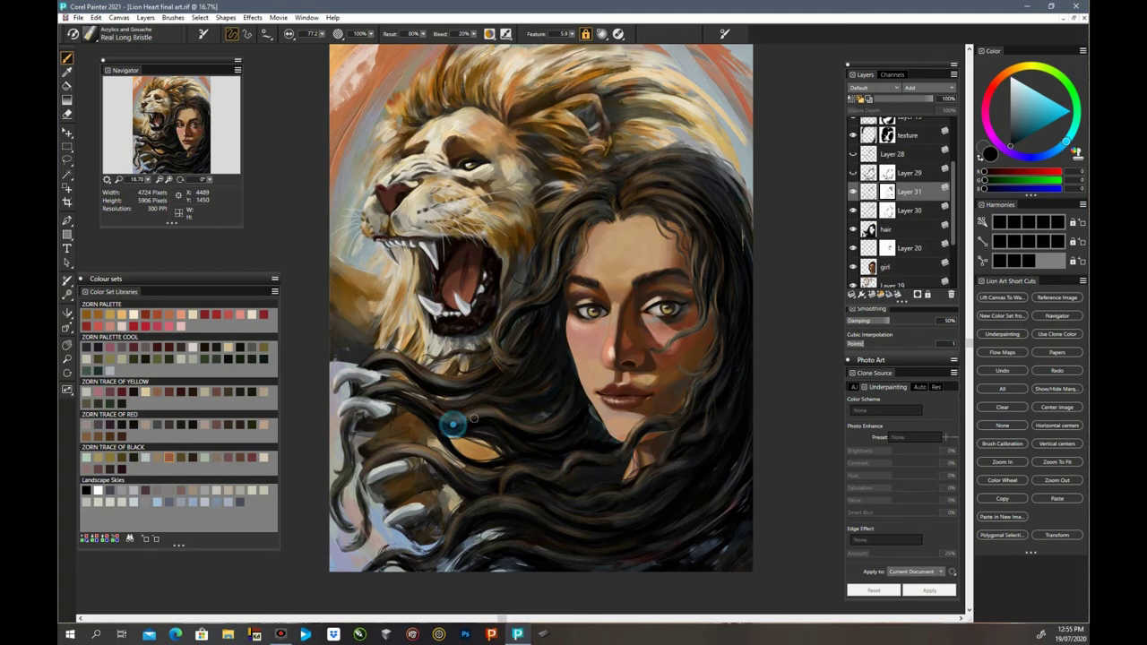
{"action": "left_click_drag", "start_coordinate": [433, 407], "coordinate": [472, 413]}
{"action": "left_click_drag", "start_coordinate": [429, 448], "coordinate": [463, 490]}
{"action": "left_click", "coordinate": [431, 452]}
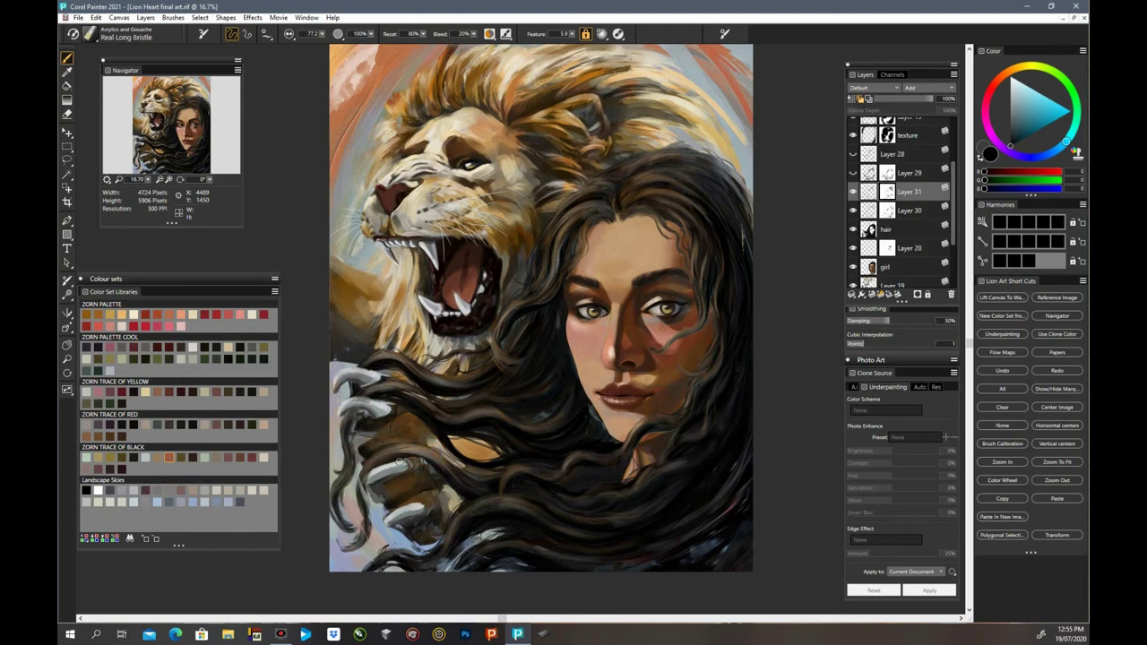
{"action": "left_click_drag", "start_coordinate": [366, 482], "coordinate": [398, 461]}
{"action": "left_click", "coordinate": [338, 493]}
{"action": "left_click", "coordinate": [360, 528]}
Step: Mask back Layer 31's highlights on the wavy strands beneath the lion's jaw
{"action": "left_click", "coordinate": [358, 364]}
{"action": "left_click", "coordinate": [442, 385]}
{"action": "mouse_move", "coordinate": [431, 395]}
{"action": "left_mouse_down"}
{"action": "mouse_move", "coordinate": [464, 407]}
{"action": "mouse_move", "coordinate": [448, 423]}
{"action": "mouse_move", "coordinate": [478, 420]}
{"action": "mouse_move", "coordinate": [451, 410]}
{"action": "mouse_move", "coordinate": [473, 408]}
{"action": "mouse_move", "coordinate": [515, 425]}
{"action": "mouse_move", "coordinate": [524, 418]}
{"action": "mouse_move", "coordinate": [494, 407]}
{"action": "mouse_move", "coordinate": [536, 403]}
{"action": "left_mouse_up"}
{"action": "left_click_drag", "start_coordinate": [497, 397], "coordinate": [529, 387]}
{"action": "mouse_move", "coordinate": [500, 337]}
{"action": "left_mouse_down"}
{"action": "mouse_move", "coordinate": [521, 353]}
{"action": "mouse_move", "coordinate": [494, 358]}
{"action": "mouse_move", "coordinate": [504, 369]}
{"action": "left_mouse_up"}
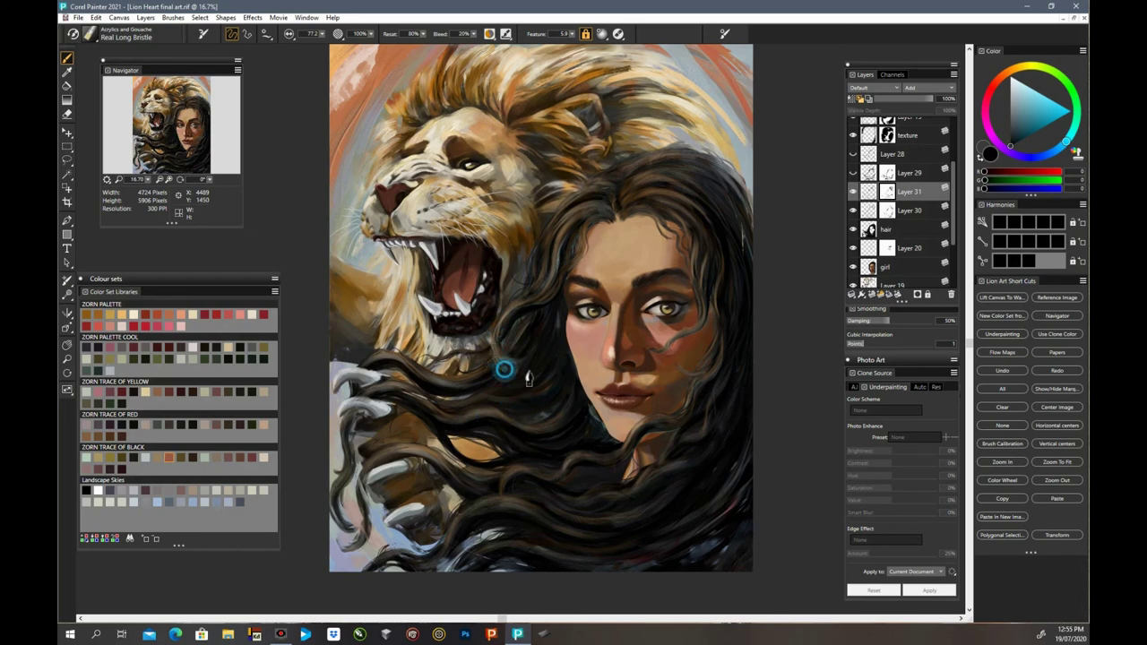
{"action": "left_click", "coordinate": [483, 350]}
Step: Dab Layer 31's mask over the loose curl on the cheek and the strands beside the shadowed side of the face
{"action": "mouse_move", "coordinate": [675, 341]}
{"action": "left_mouse_down"}
{"action": "mouse_move", "coordinate": [668, 352]}
{"action": "mouse_move", "coordinate": [707, 323]}
{"action": "left_mouse_up"}
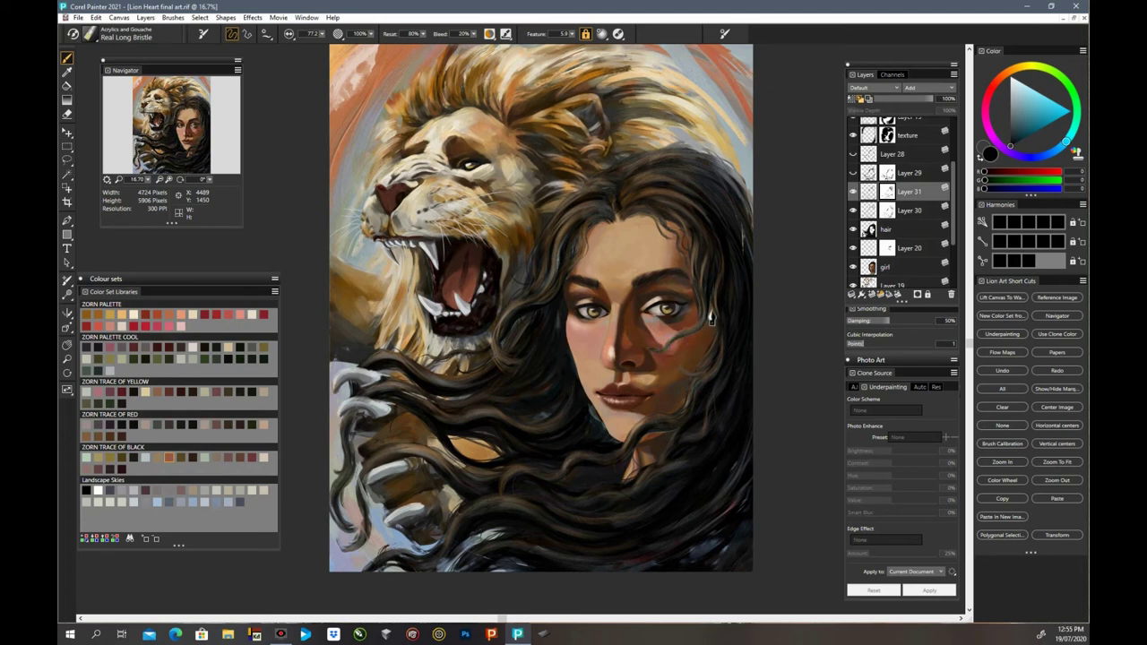
{"action": "left_click", "coordinate": [661, 355]}
{"action": "mouse_move", "coordinate": [650, 352]}
{"action": "left_mouse_down"}
{"action": "mouse_move", "coordinate": [646, 360]}
{"action": "mouse_move", "coordinate": [653, 349]}
{"action": "left_mouse_up"}
{"action": "left_click", "coordinate": [654, 348]}
{"action": "left_click", "coordinate": [655, 357]}
{"action": "left_click", "coordinate": [649, 355]}
{"action": "left_click", "coordinate": [651, 350]}
{"action": "left_click", "coordinate": [657, 347]}
{"action": "left_click", "coordinate": [664, 354]}
{"action": "left_click", "coordinate": [672, 350]}
{"action": "left_click", "coordinate": [670, 353]}
{"action": "left_click", "coordinate": [670, 352]}
{"action": "left_click", "coordinate": [697, 335]}
{"action": "left_click", "coordinate": [702, 322]}
{"action": "left_click", "coordinate": [685, 374]}
{"action": "left_click", "coordinate": [702, 370]}
{"action": "left_click", "coordinate": [715, 355]}
{"action": "left_click", "coordinate": [709, 358]}
{"action": "left_click", "coordinate": [705, 296]}
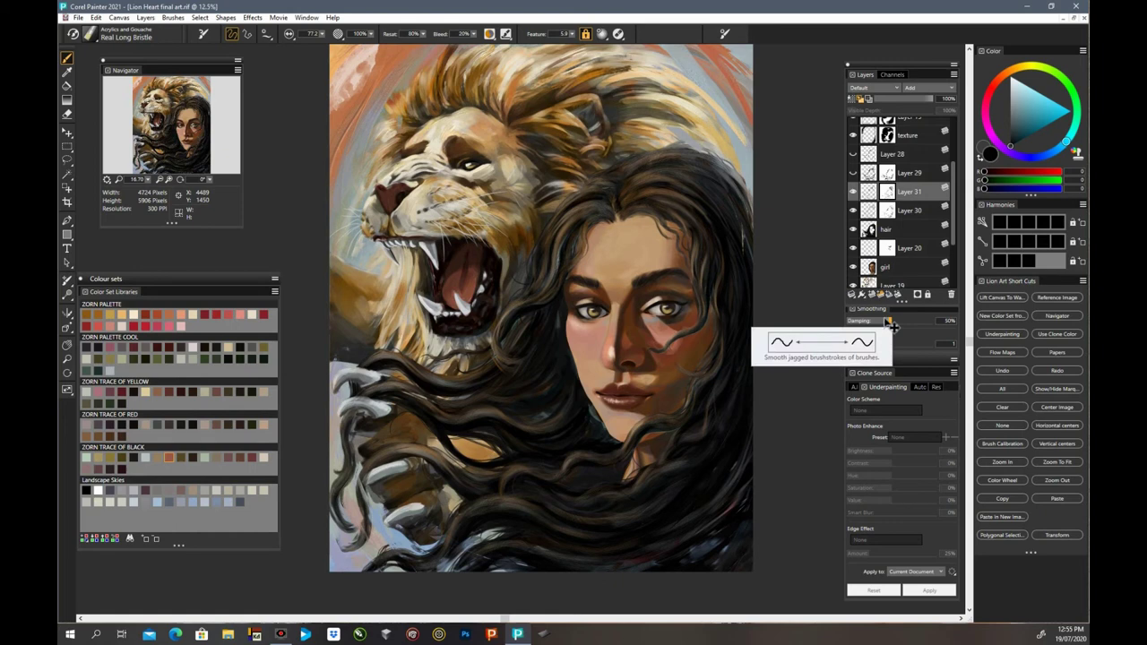
Step: Compare the whole painting with Layer 31 and then Layer 30 hidden and shown, leaving both visible
{"action": "key", "text": "ctrl+minus"}
{"action": "key", "text": "ctrl+minus"}
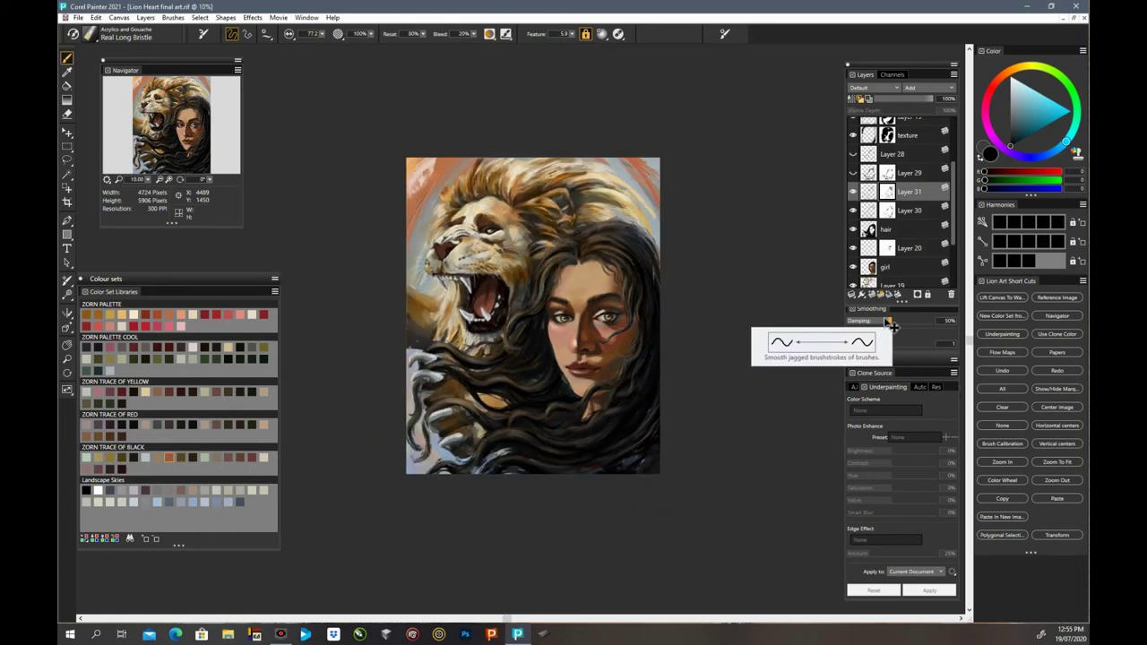
{"action": "left_click", "coordinate": [853, 192]}
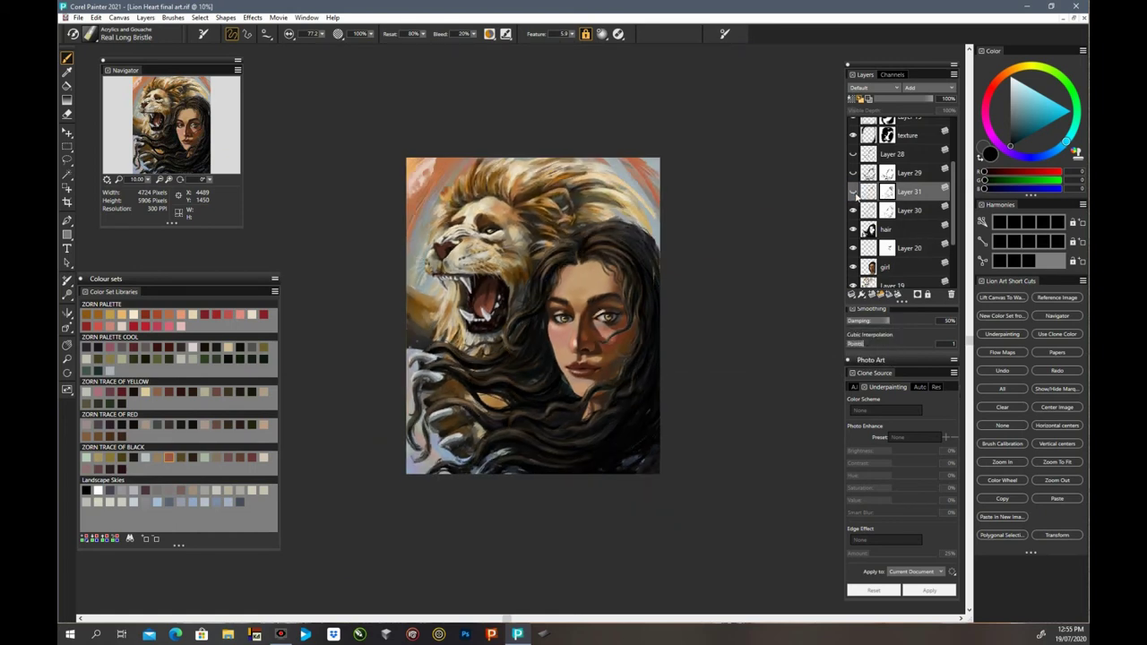
{"action": "left_click", "coordinate": [853, 192]}
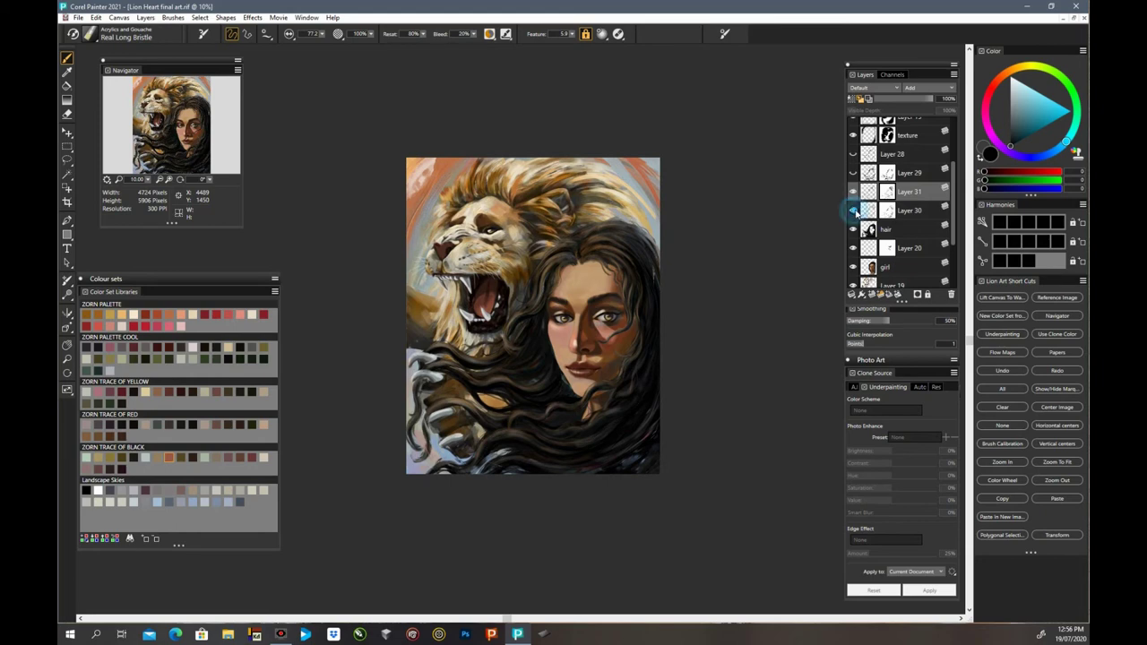
{"action": "left_click", "coordinate": [853, 210]}
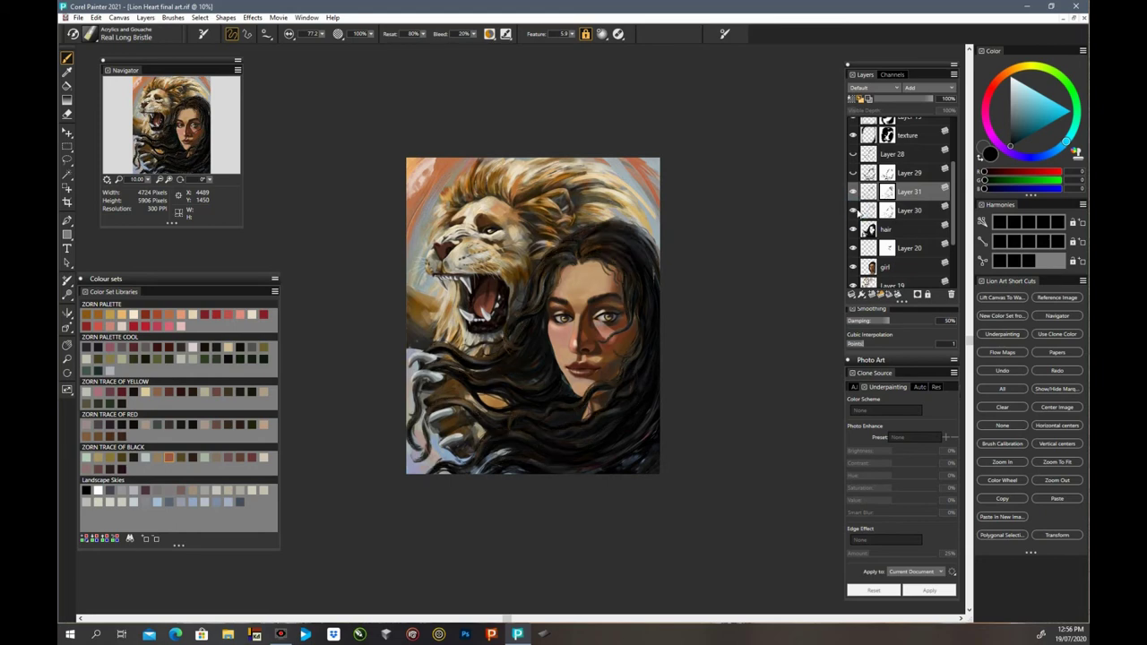
{"action": "left_click", "coordinate": [854, 210]}
Step: Disable Layer 30's mask to compare the hair, then apply the mask permanently to the layer
{"action": "left_click", "coordinate": [911, 212]}
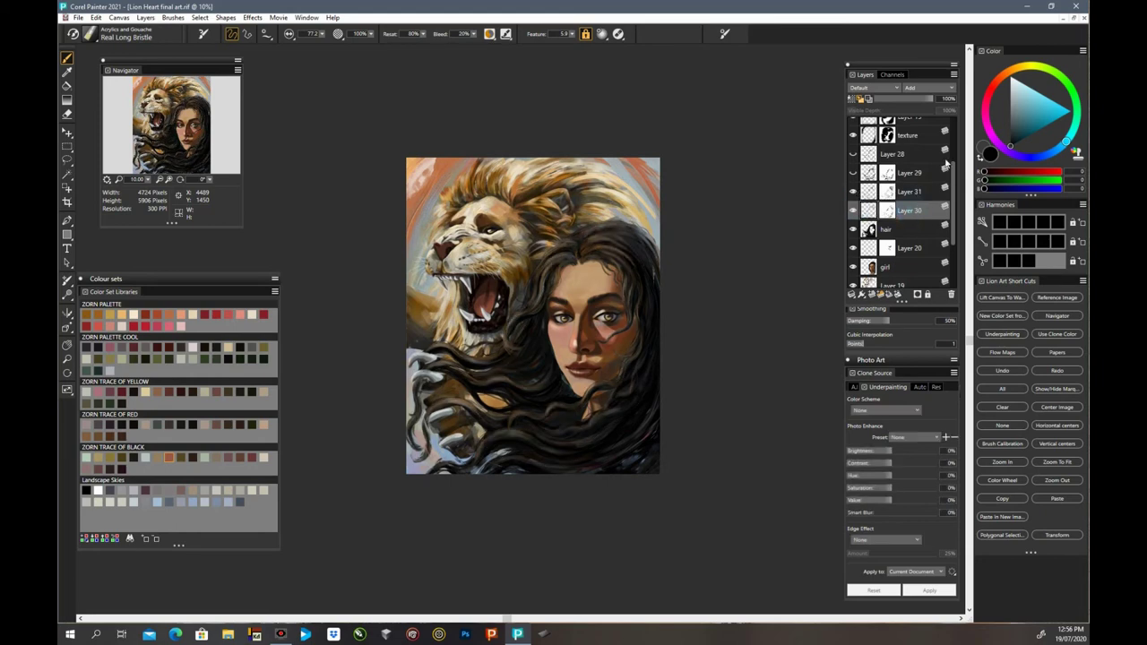
{"action": "right_click", "coordinate": [890, 210]}
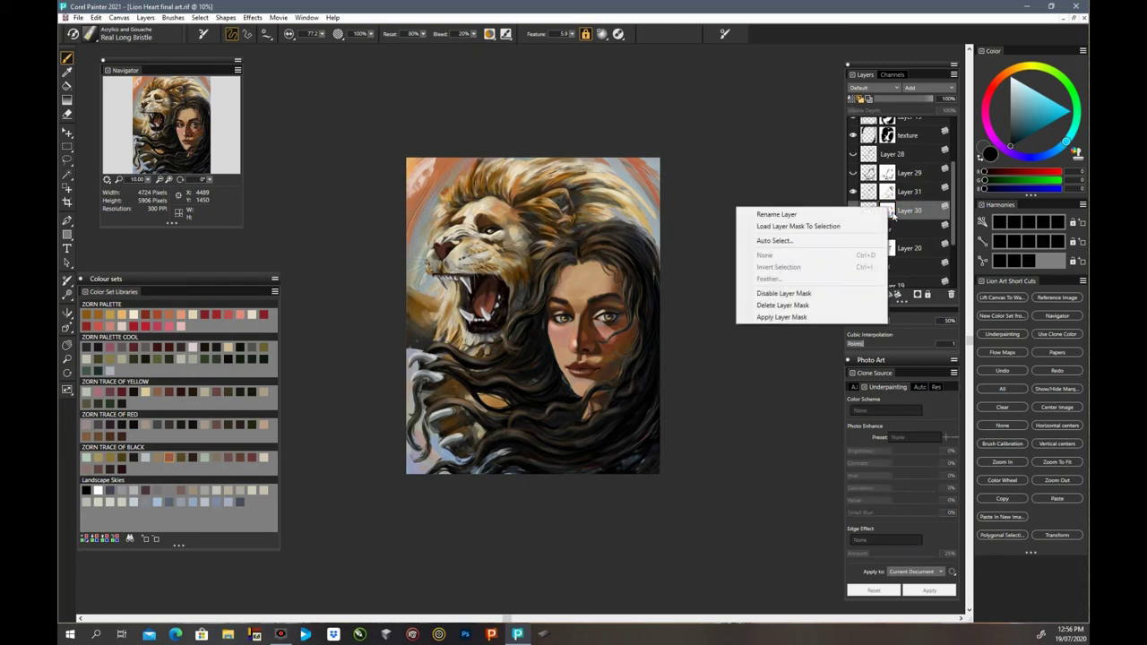
{"action": "left_click", "coordinate": [848, 294]}
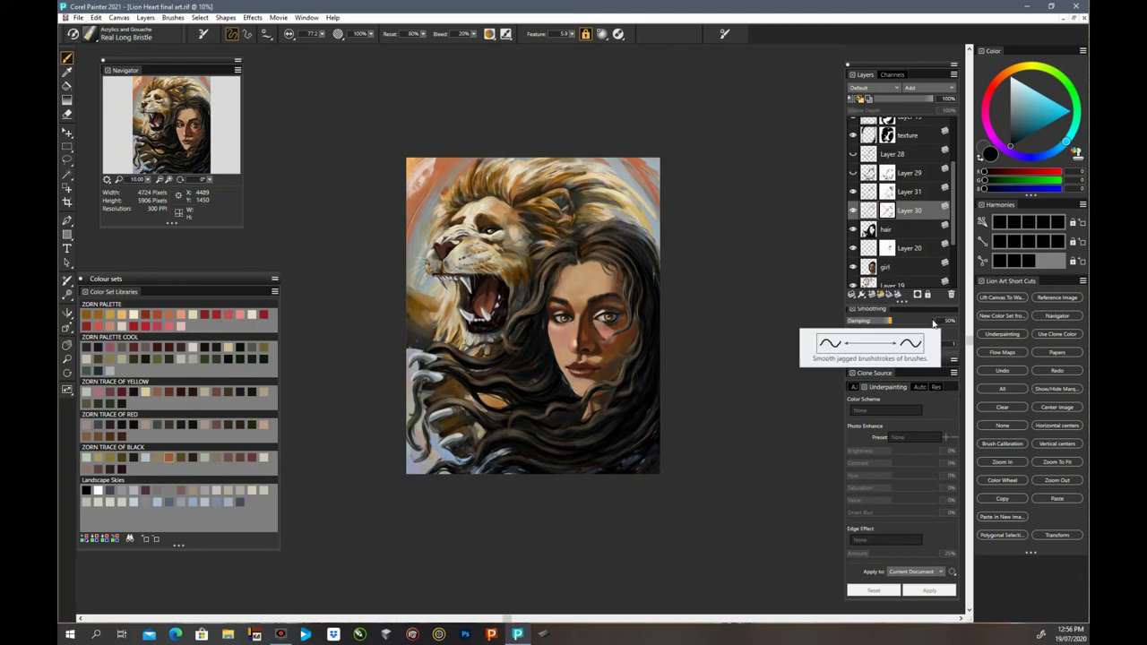
{"action": "right_click", "coordinate": [888, 209]}
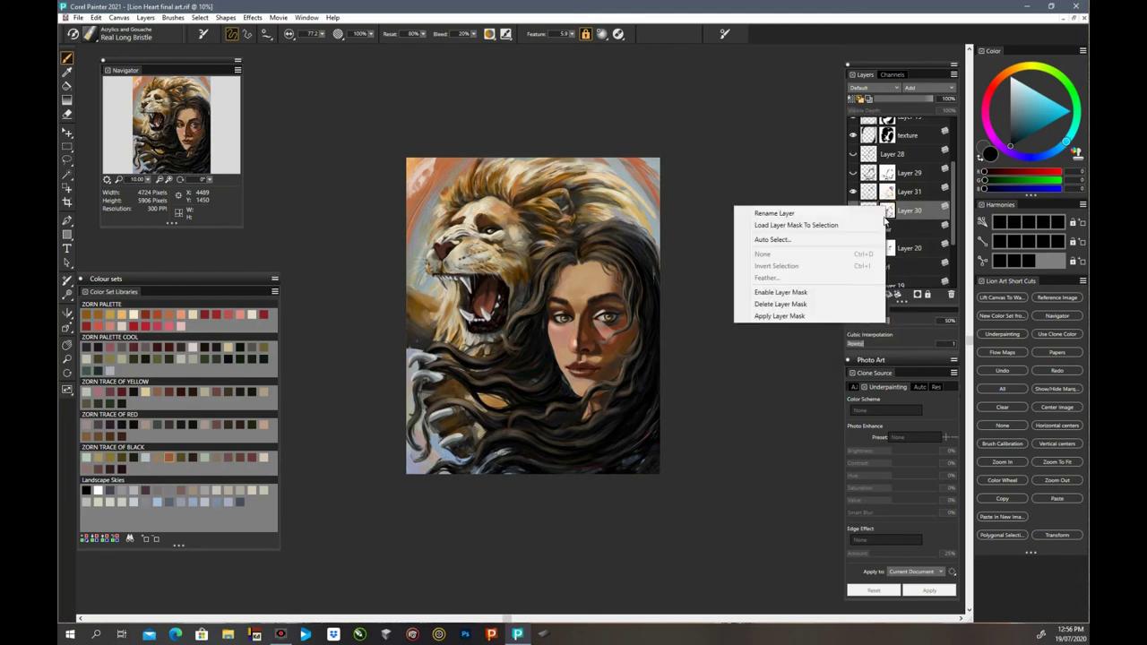
{"action": "left_click", "coordinate": [832, 317]}
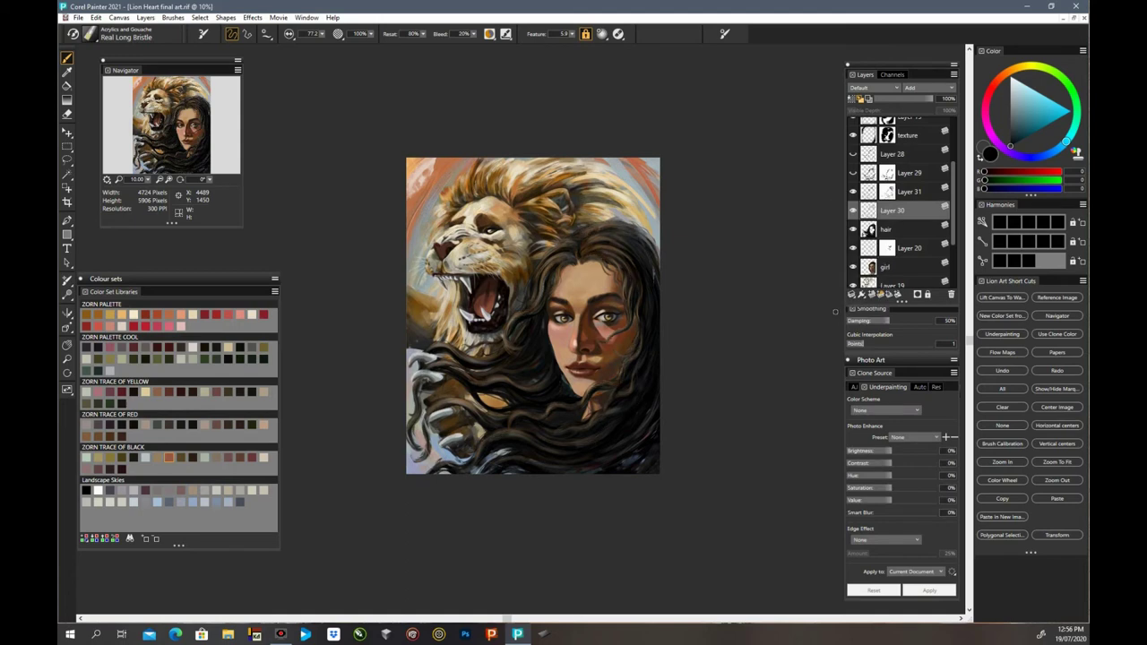
Step: Compare the hair with Layers 31, 29 and 30 toggled on and off, leaving only Layer 29 of these hidden
{"action": "left_click", "coordinate": [854, 194]}
{"action": "left_click", "coordinate": [853, 193]}
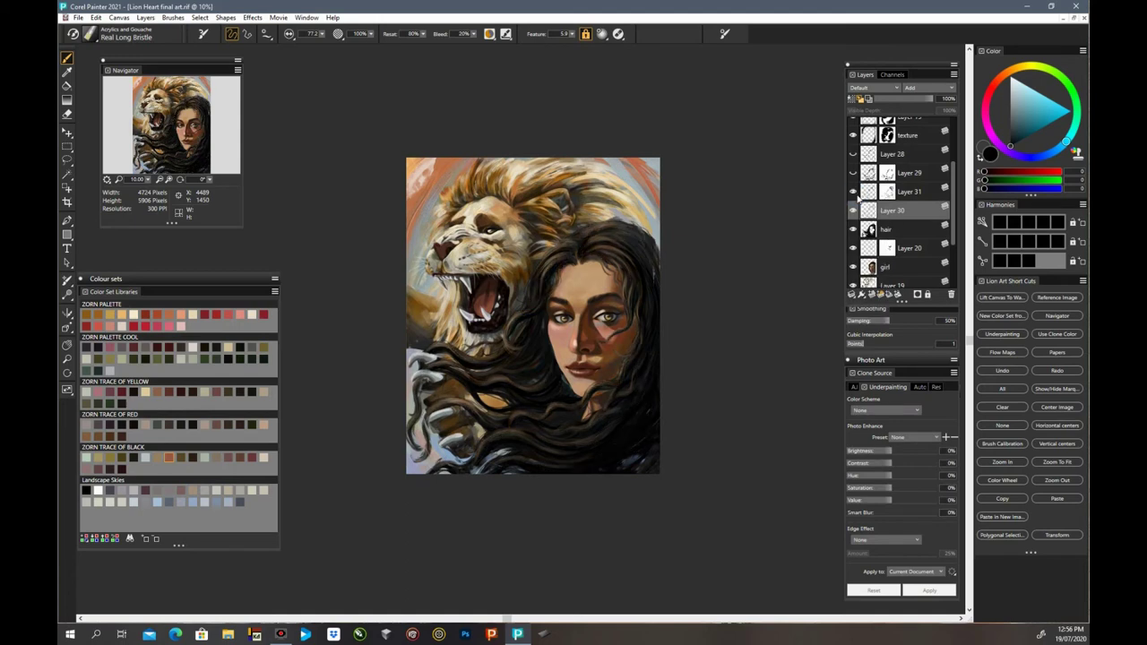
{"action": "left_click", "coordinate": [859, 198]}
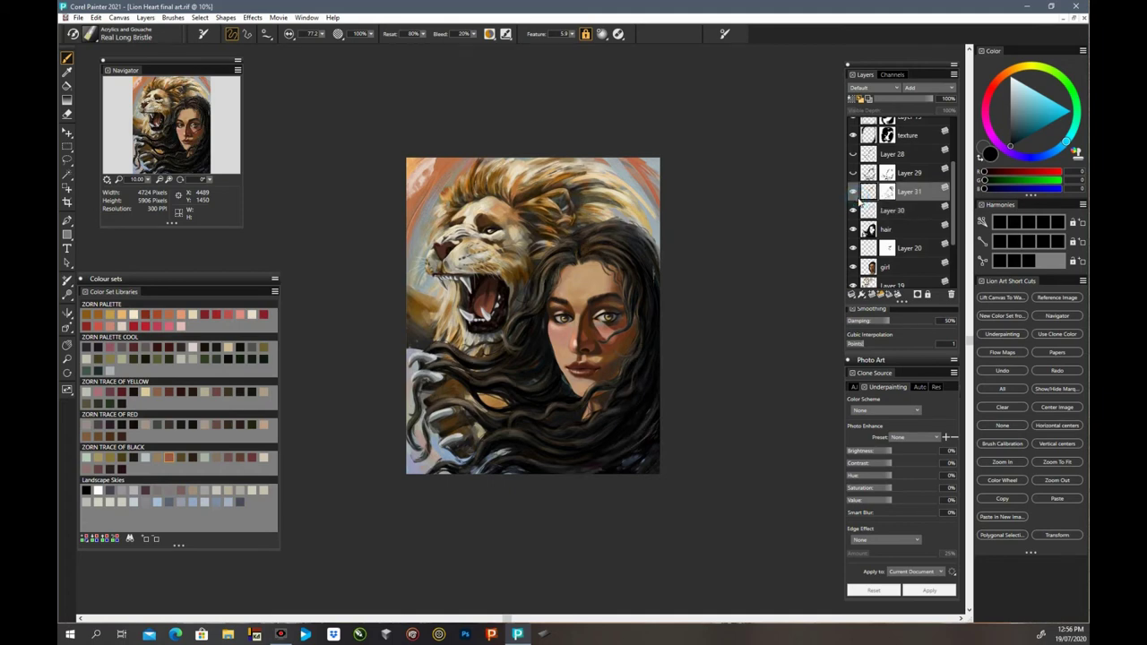
{"action": "left_click", "coordinate": [854, 194]}
{"action": "left_click", "coordinate": [853, 193]}
{"action": "left_click", "coordinate": [854, 173]}
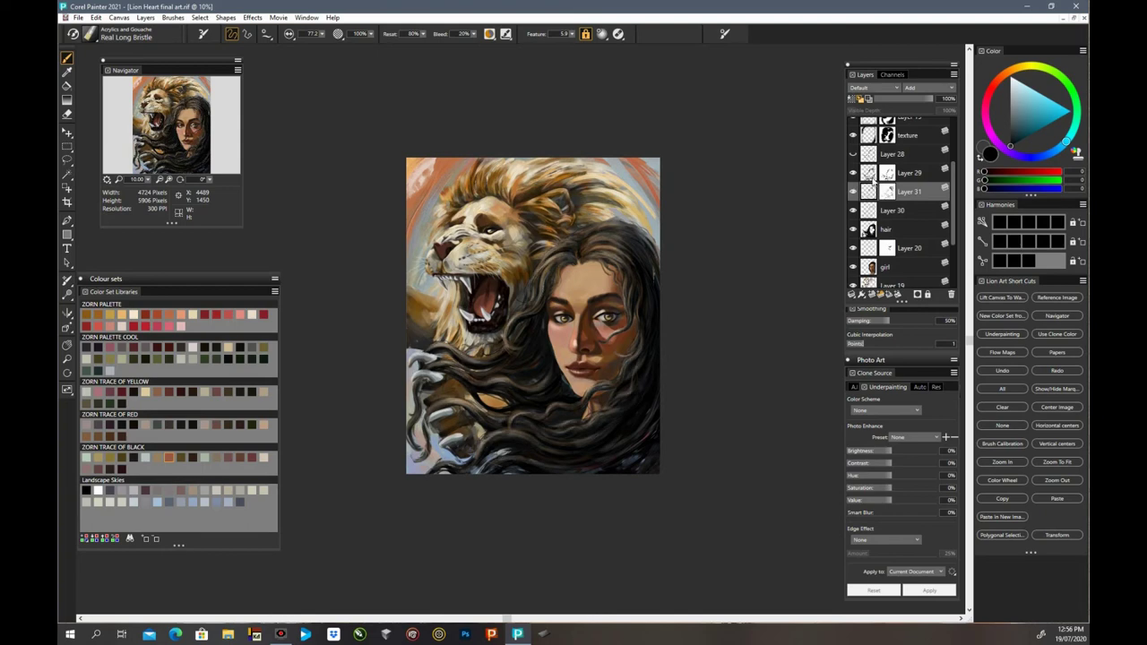
{"action": "left_click", "coordinate": [853, 173]}
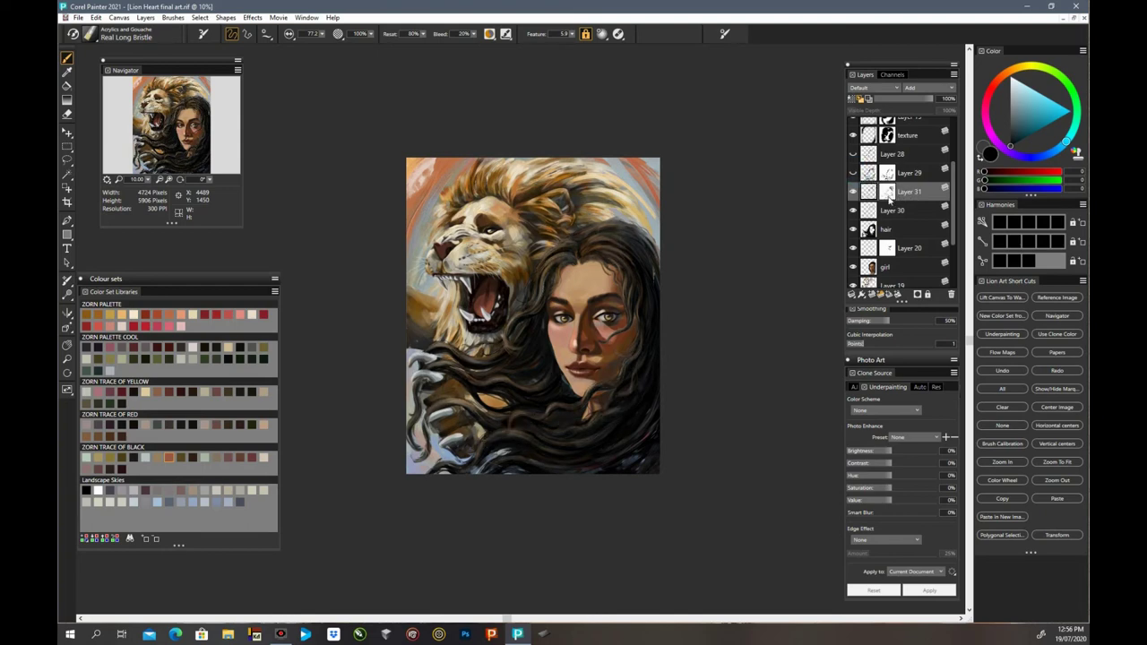
{"action": "left_click", "coordinate": [854, 192]}
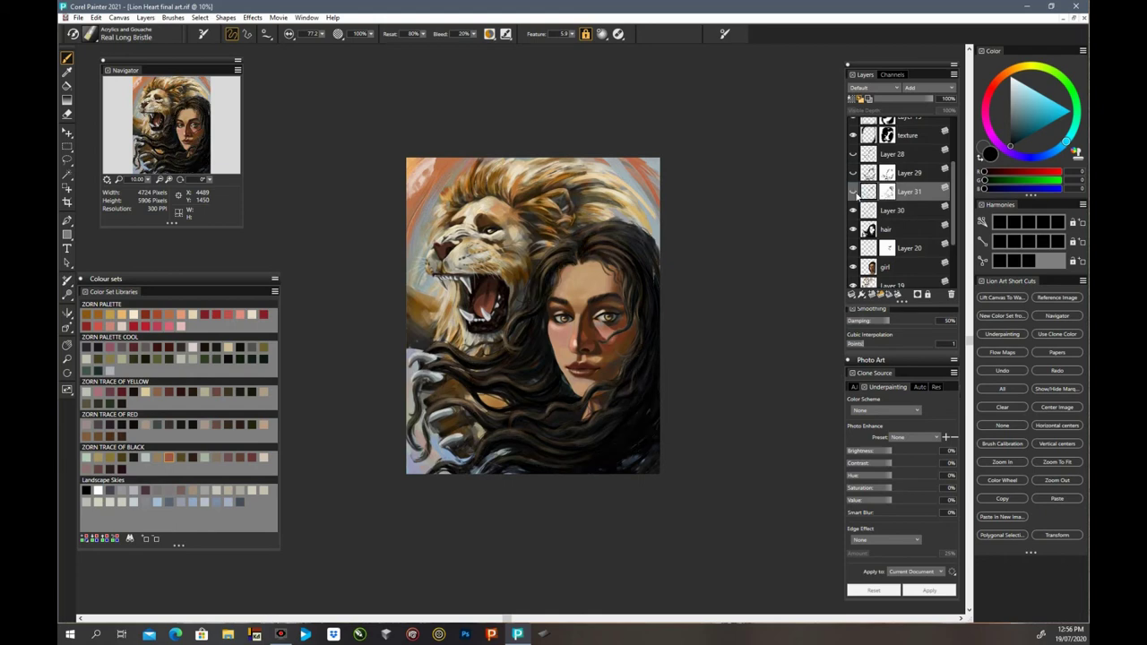
{"action": "left_click", "coordinate": [854, 192]}
{"action": "left_click", "coordinate": [855, 211]}
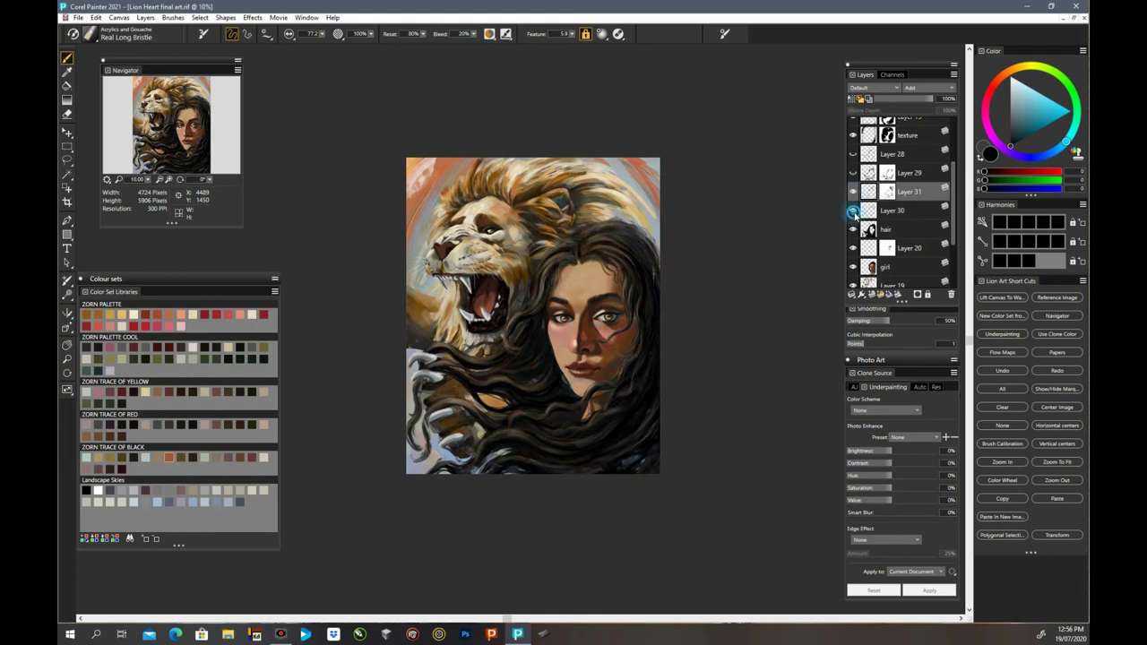
{"action": "left_click", "coordinate": [855, 211]}
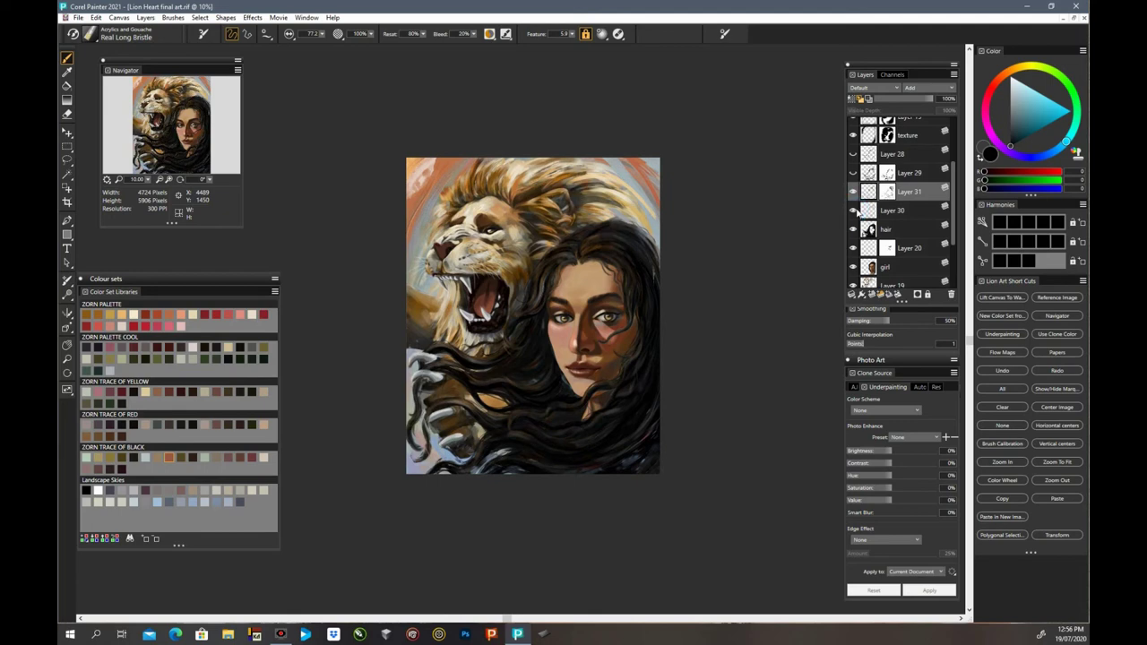
Step: Delete the unused Layer 29 and Layer 28
{"action": "left_click", "coordinate": [913, 173]}
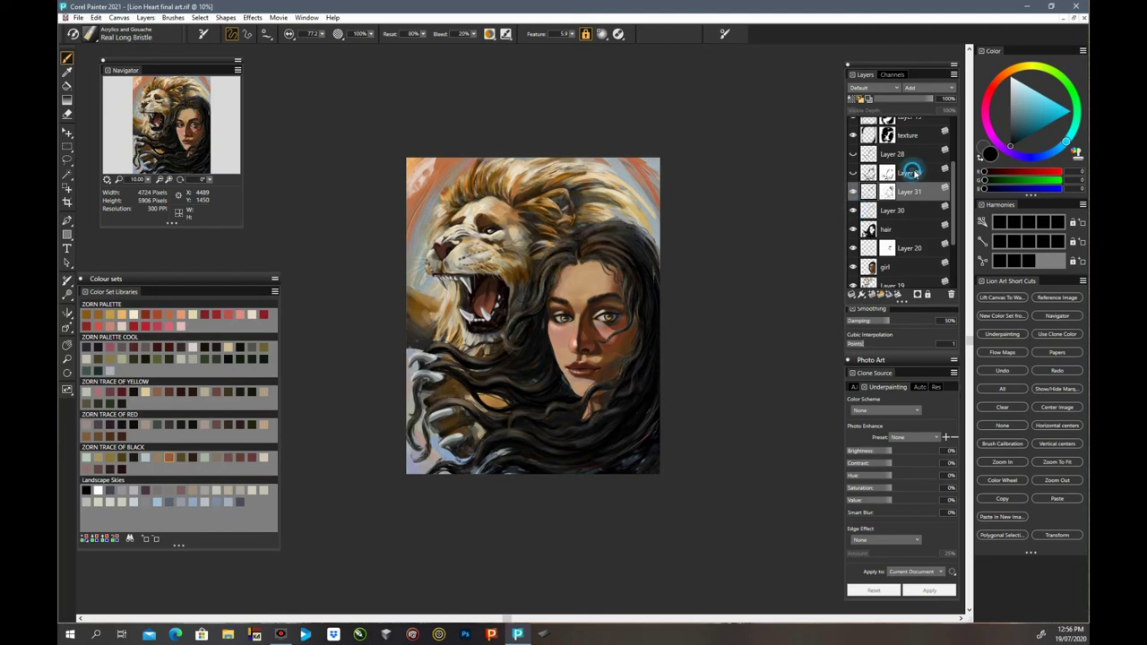
{"action": "left_click", "coordinate": [951, 294]}
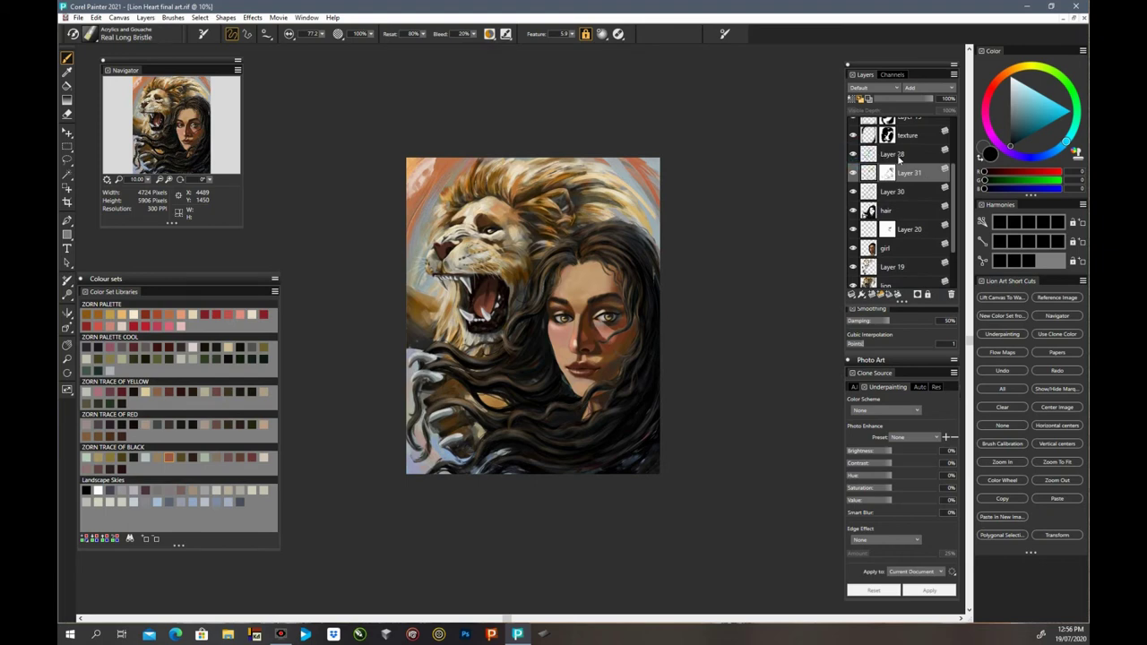
{"action": "left_click", "coordinate": [896, 156]}
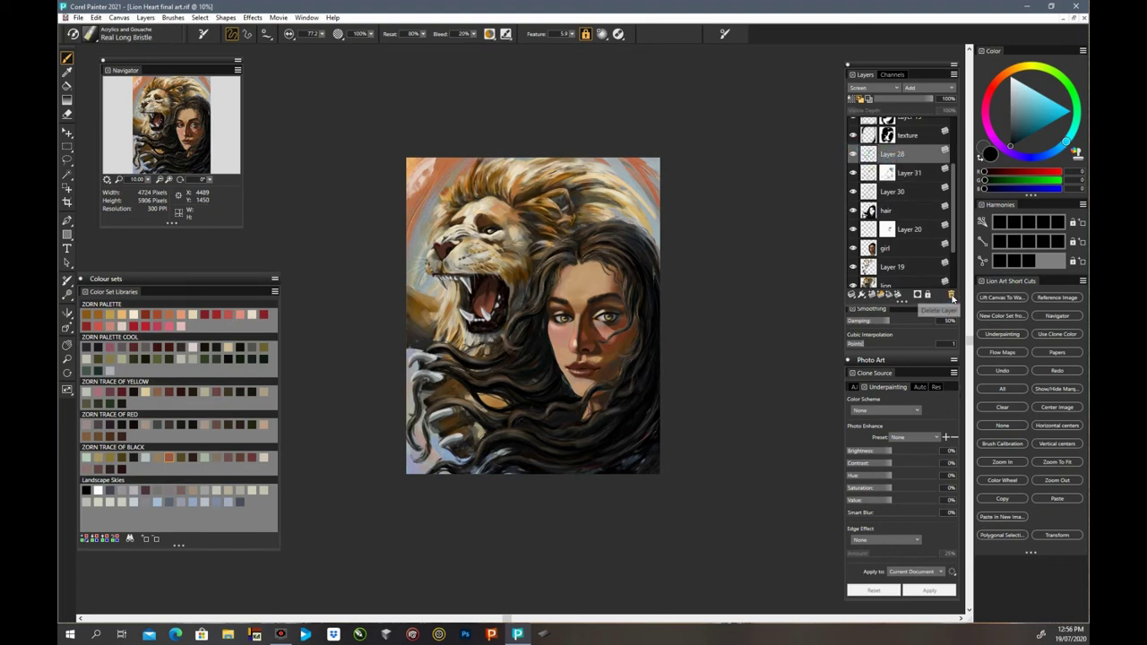
{"action": "left_click", "coordinate": [952, 294]}
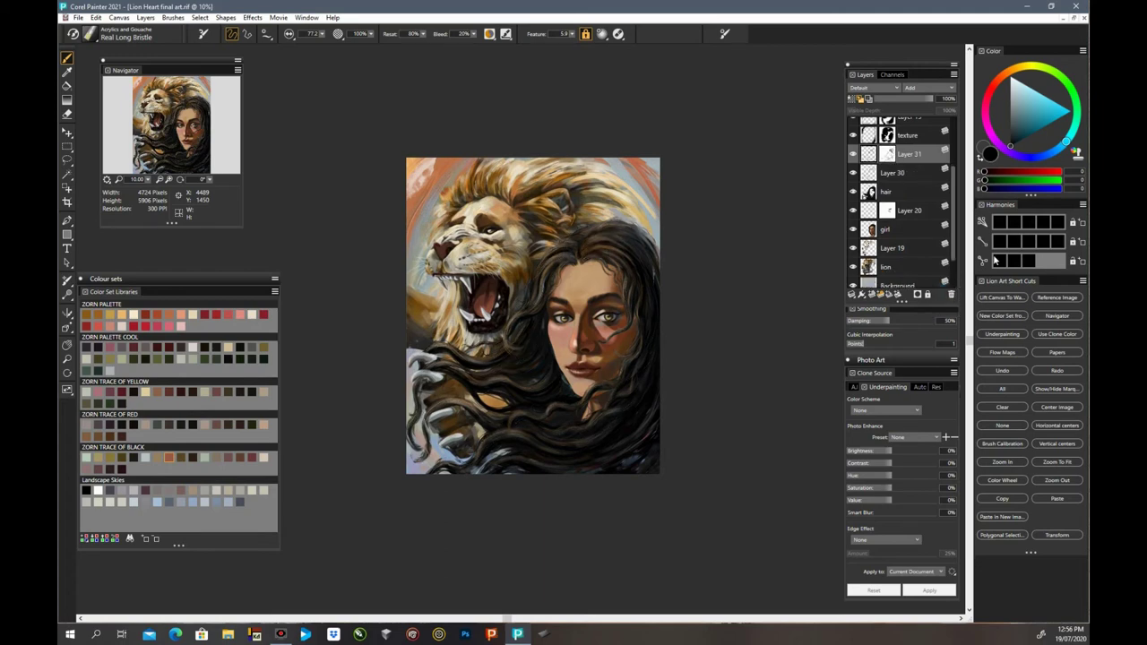
{"action": "key", "text": "ctrl+plus"}
{"action": "key", "text": "ctrl+plus"}
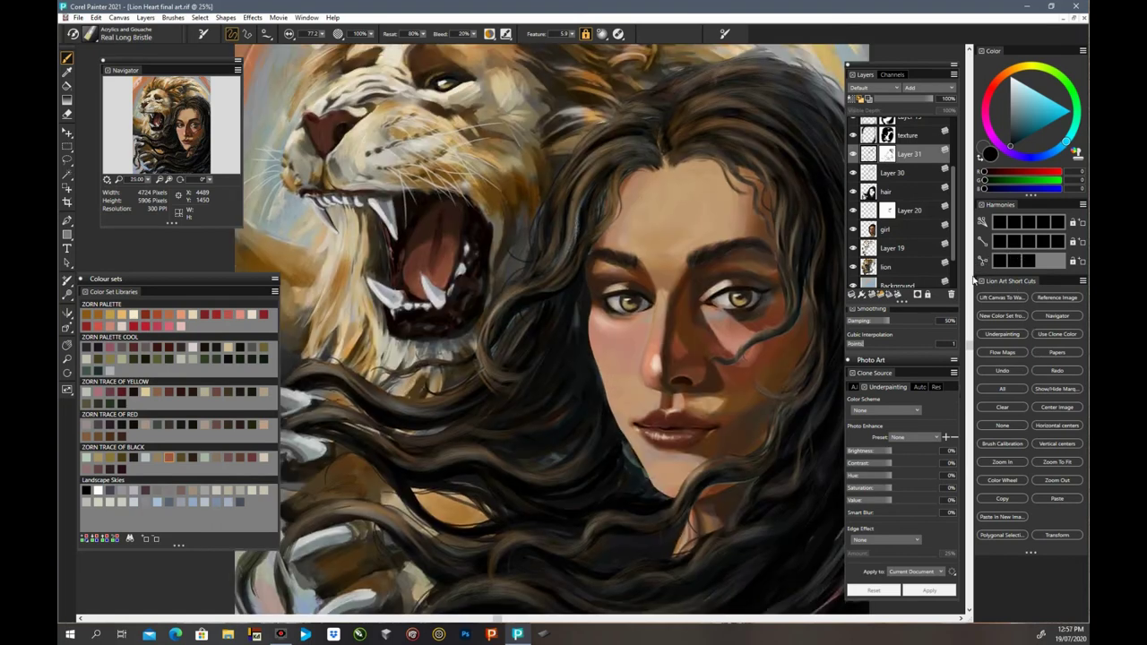
Step: Compare the woman's hair and the lion's head with Layer 30 hidden and shown
{"action": "left_click_drag", "start_coordinate": [970, 348], "coordinate": [971, 310]}
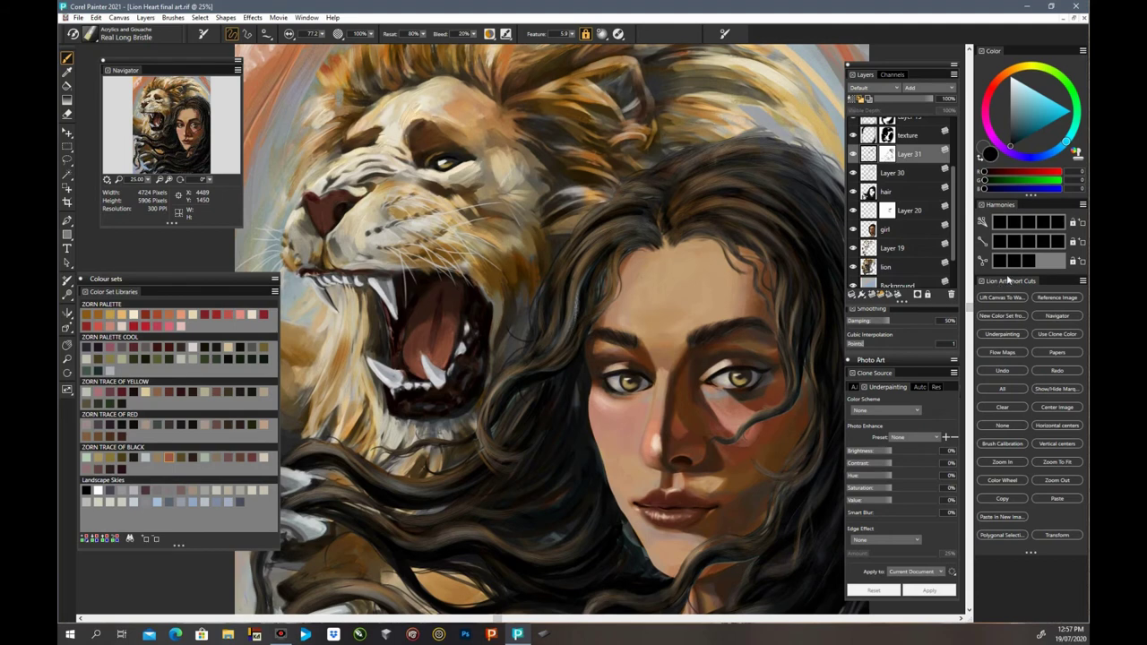
{"action": "left_click", "coordinate": [854, 174]}
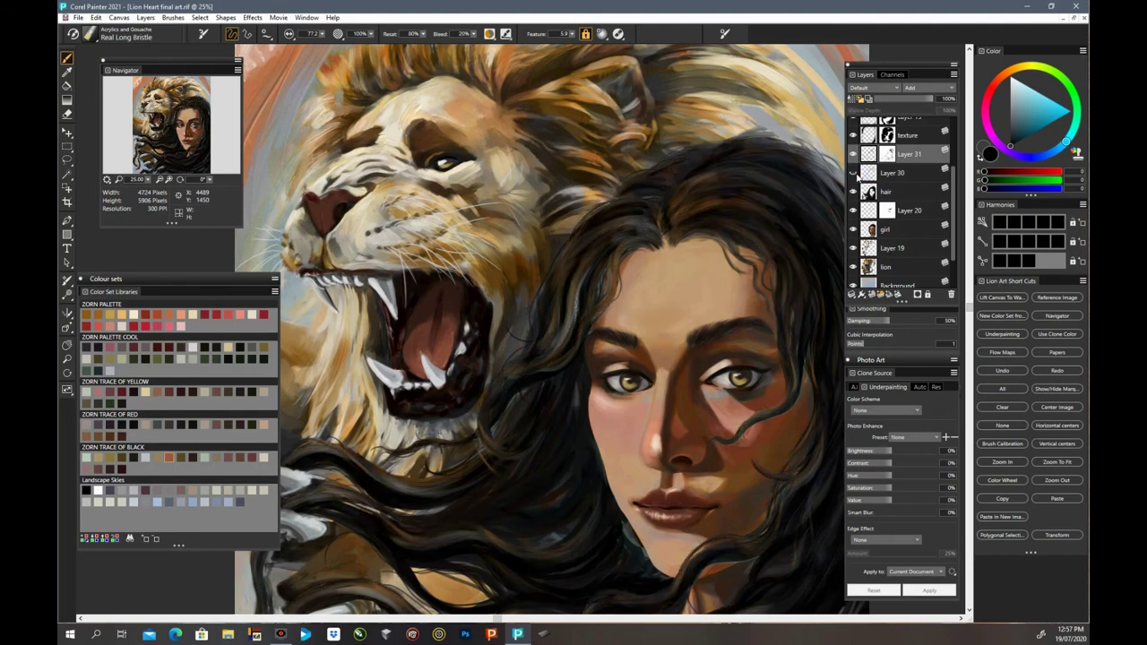
{"action": "left_click", "coordinate": [855, 174]}
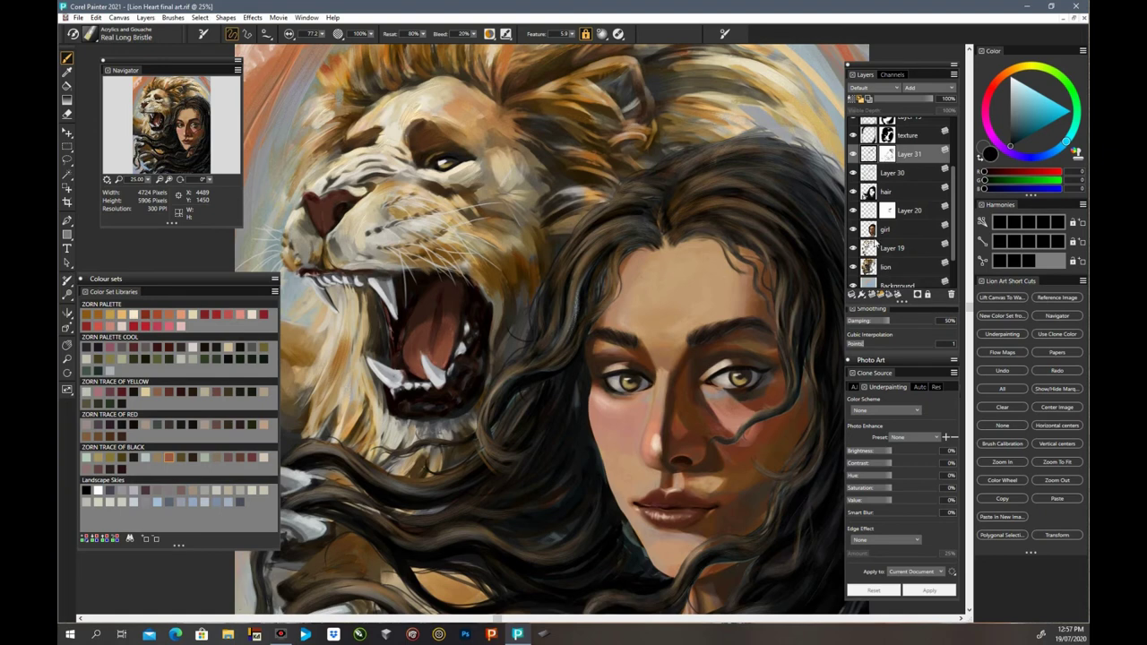
Step: Undo the deletion of Layers 28 and 29 and the permanent application of Layer 30's mask
{"action": "key", "text": "ctrl+z"}
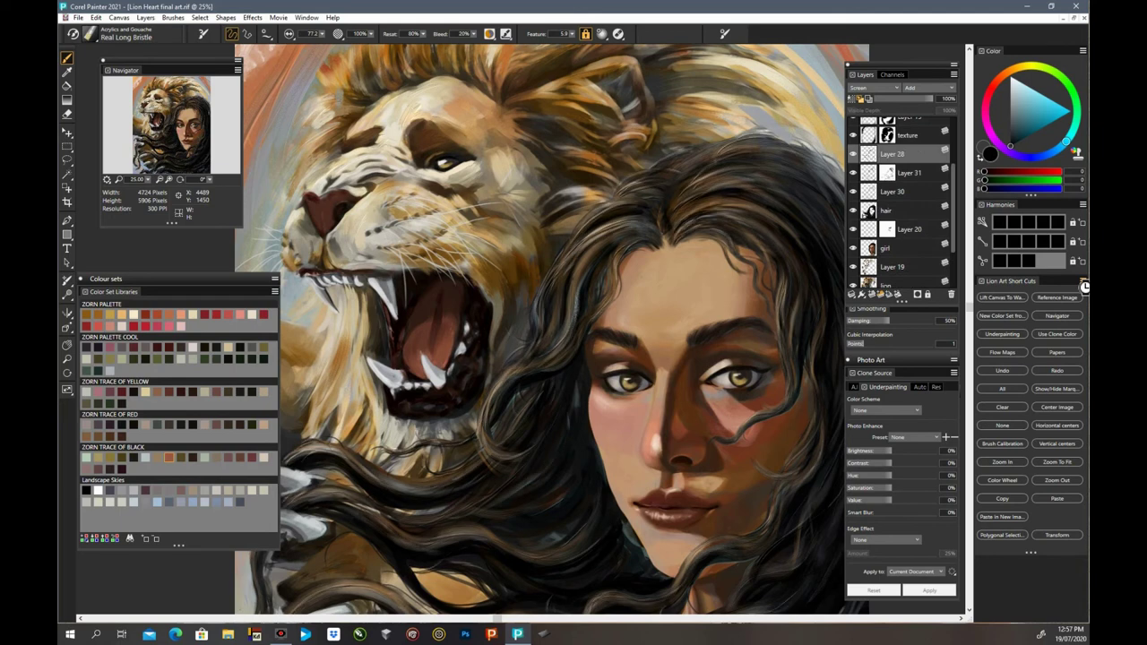
{"action": "key", "text": "ctrl+z"}
{"action": "key", "text": "ctrl+z"}
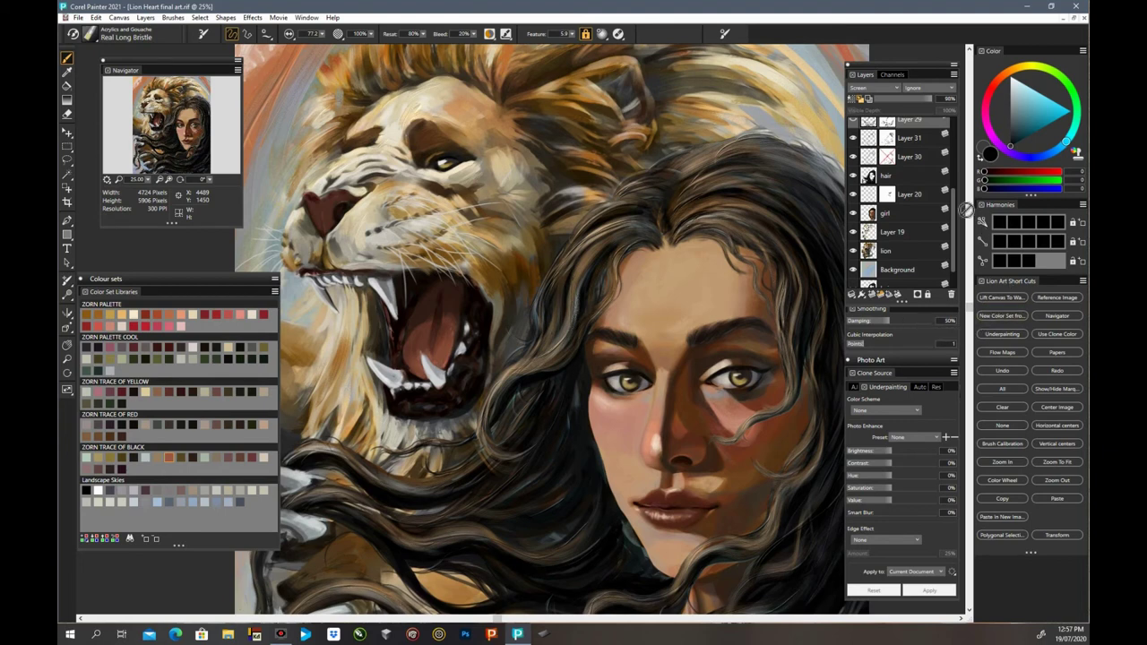
Step: Compare the hair with Layer 31 hidden and shown, and with Layer 29 made visible
{"action": "scroll", "coordinate": [952, 212], "scroll_direction": "up", "scroll_amount": 3}
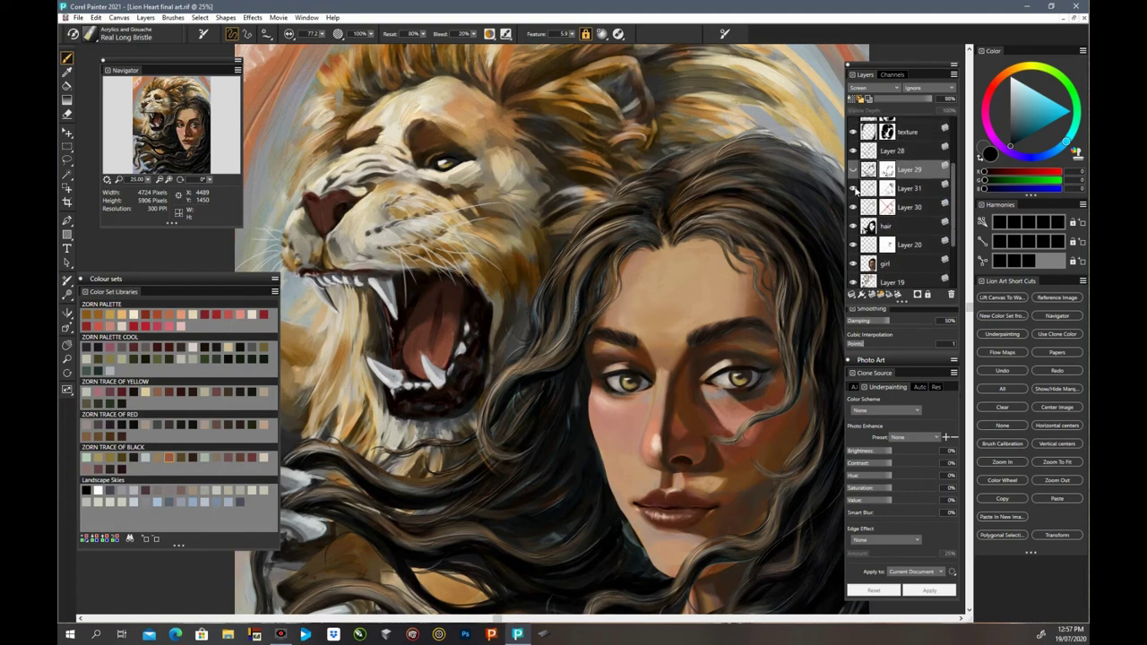
{"action": "left_click", "coordinate": [854, 189]}
{"action": "left_click", "coordinate": [862, 190]}
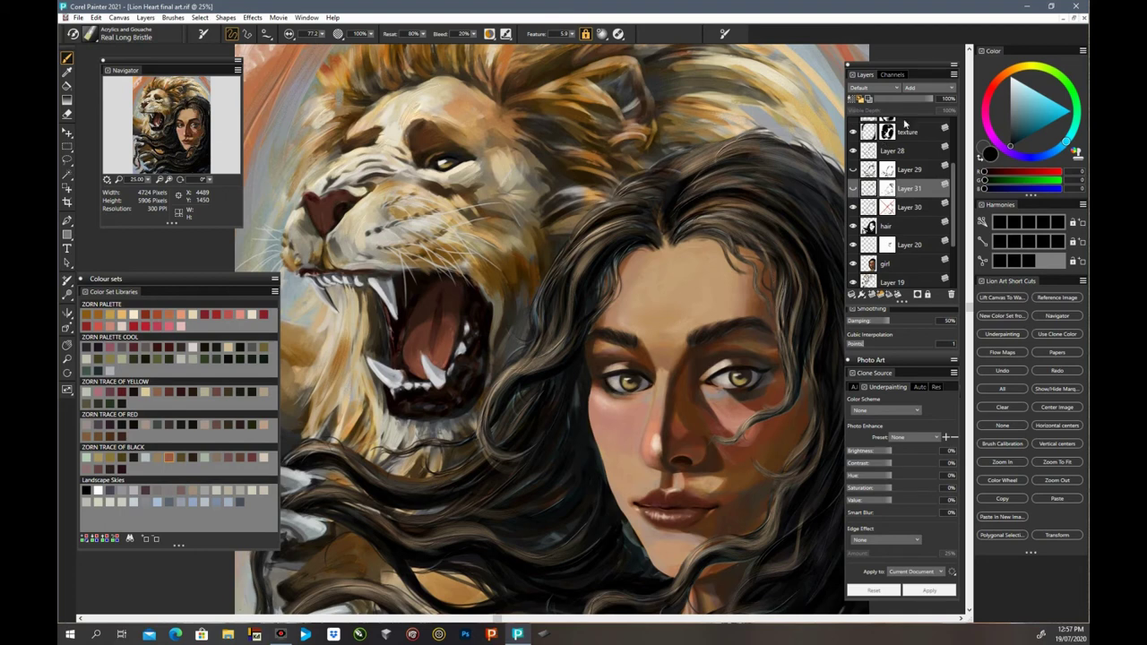
{"action": "left_click", "coordinate": [854, 189]}
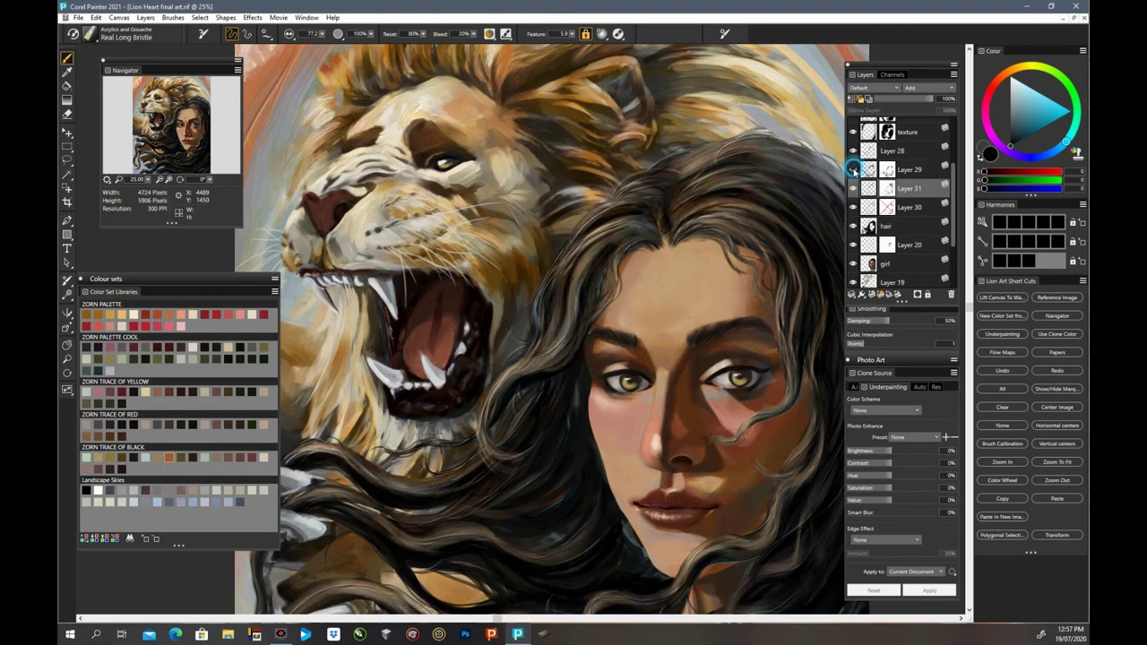
{"action": "left_click", "coordinate": [854, 172]}
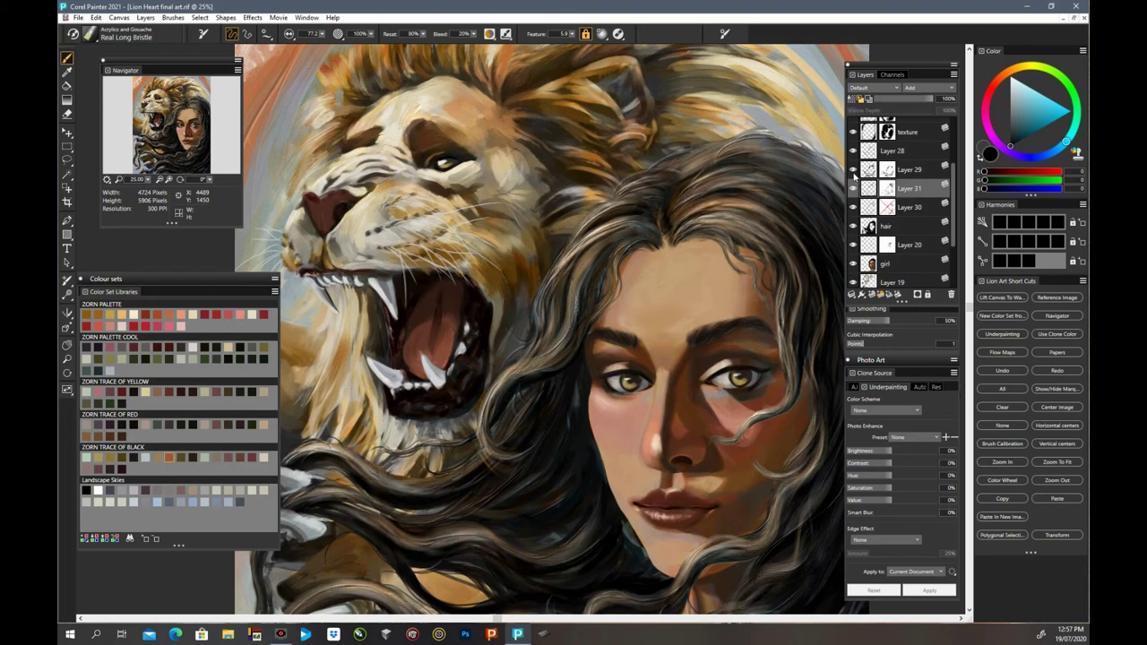
Step: Check Layer 29's effect on the hair once more and delete the layer
{"action": "left_click", "coordinate": [852, 176]}
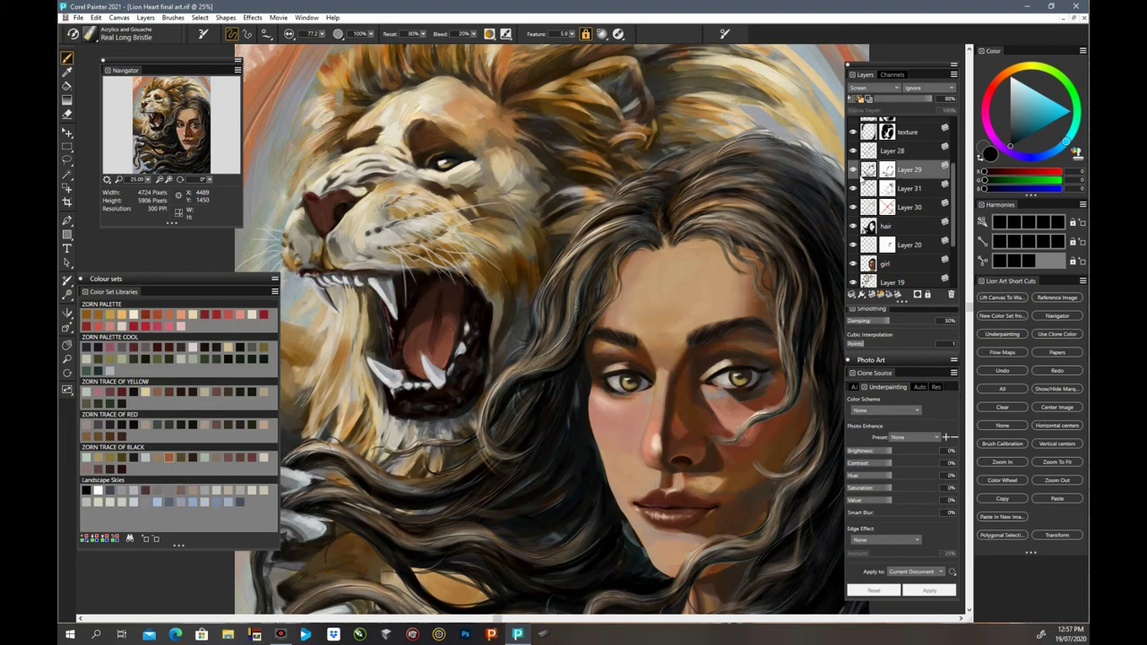
{"action": "left_click", "coordinate": [855, 172]}
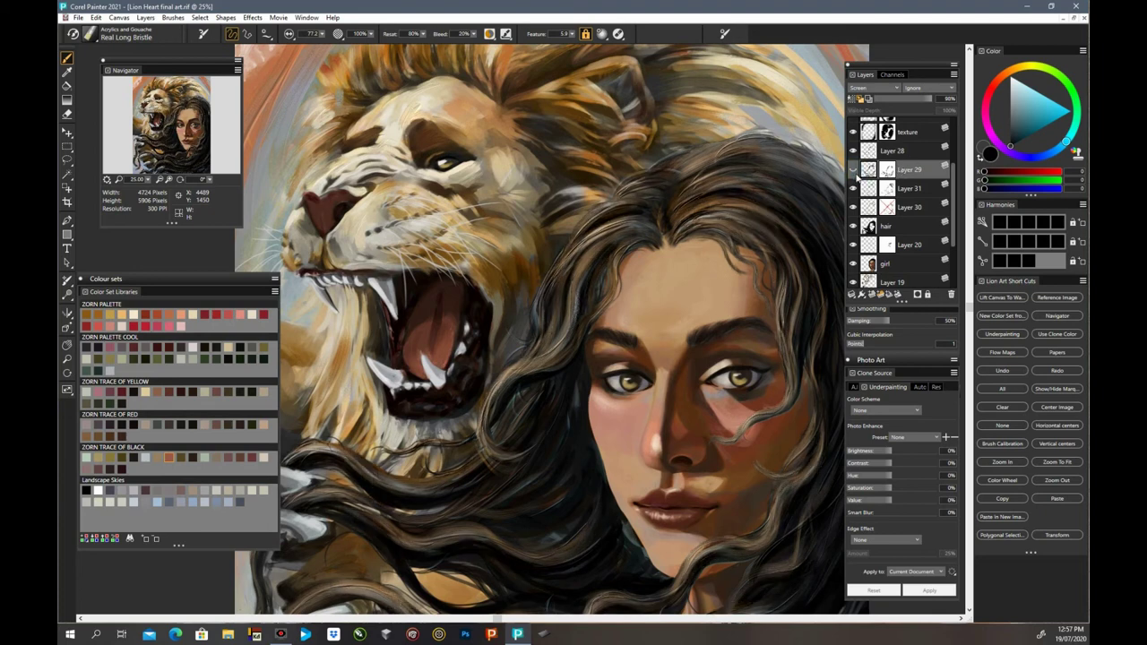
{"action": "left_click", "coordinate": [855, 172]}
{"action": "left_click", "coordinate": [953, 296]}
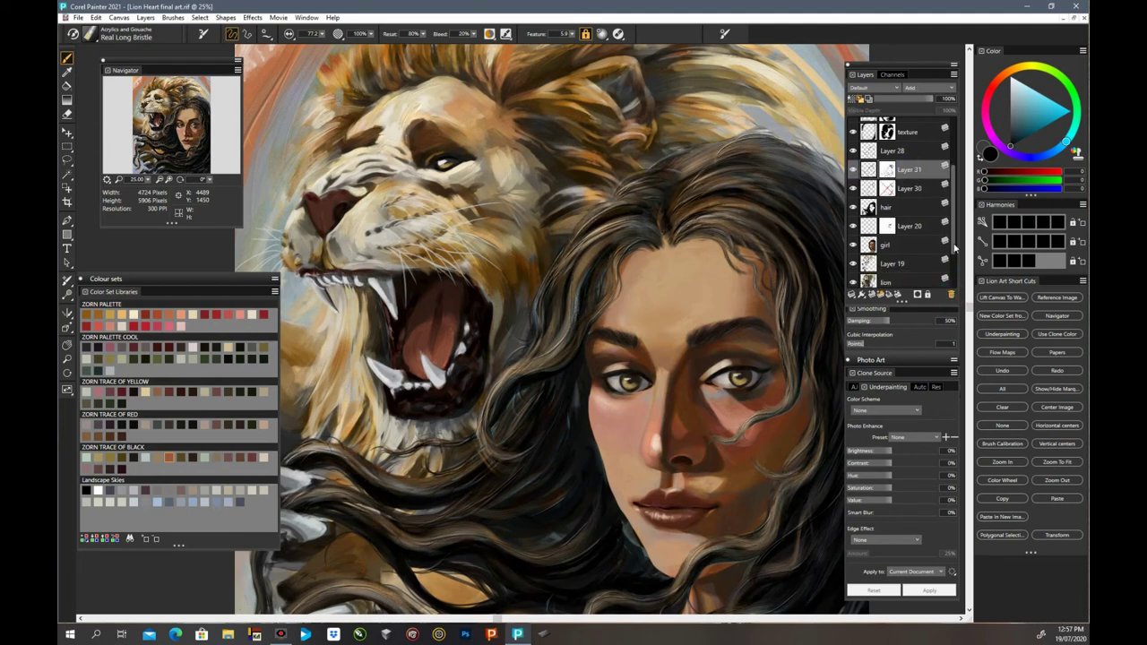
Step: Compare the hair with Layer 28 hidden and shown, both close up and in the whole painting, leaving Layer 28 hidden
{"action": "left_click", "coordinate": [854, 153]}
{"action": "left_click", "coordinate": [854, 152]}
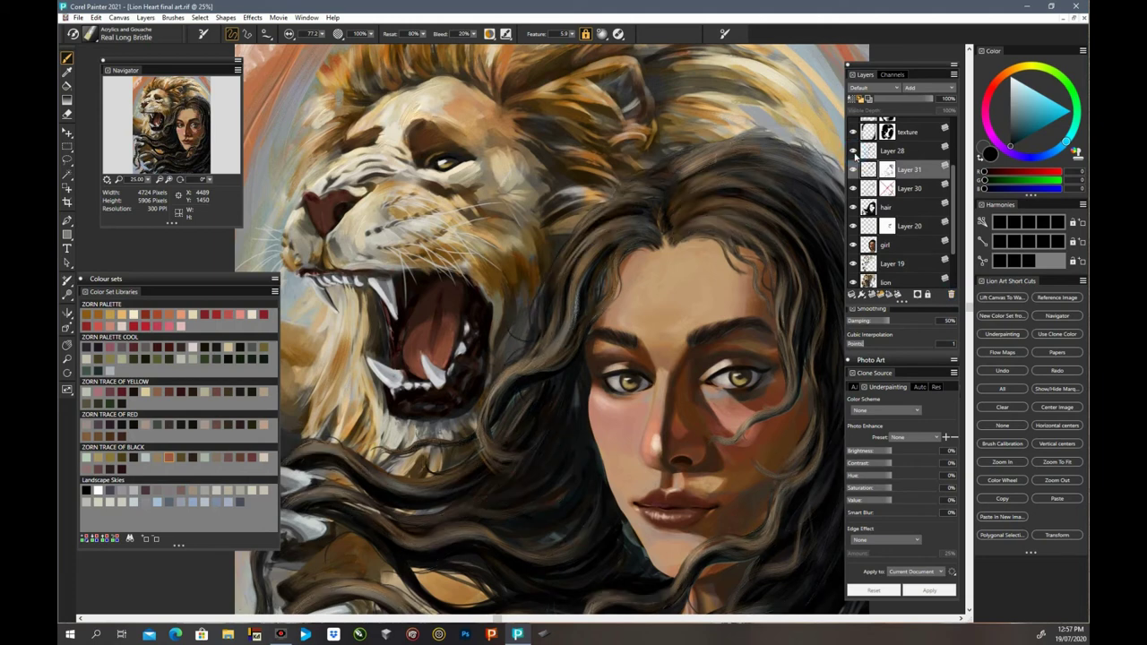
{"action": "left_click", "coordinate": [854, 152]}
{"action": "left_click", "coordinate": [854, 153]}
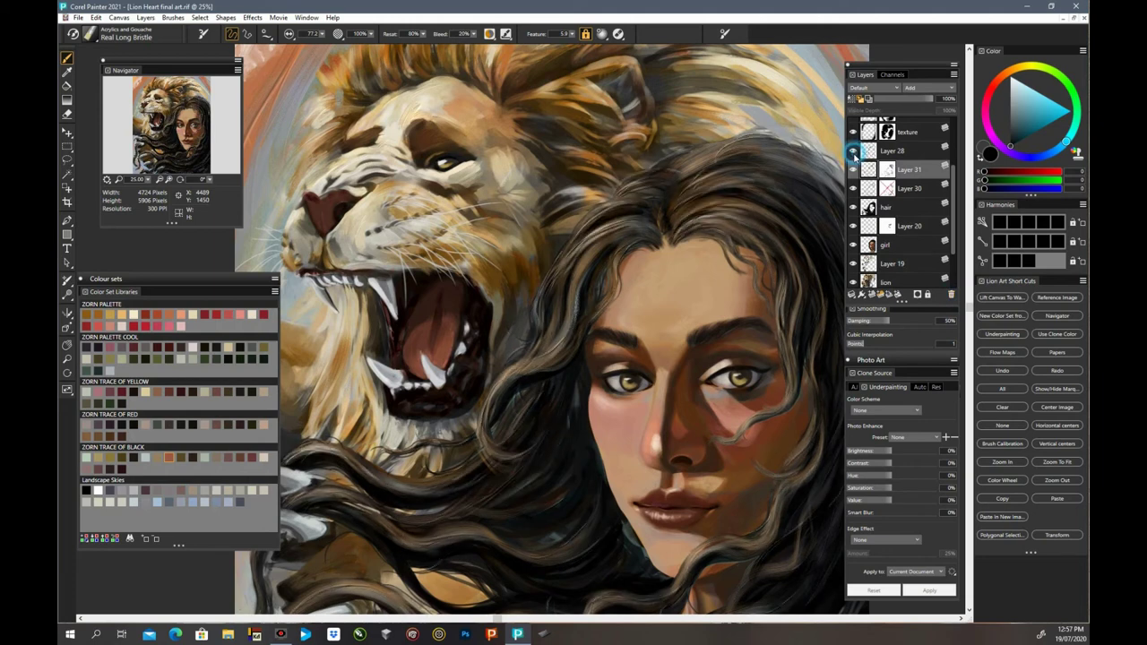
{"action": "left_click", "coordinate": [854, 152]}
{"action": "key", "text": "ctrl+minus"}
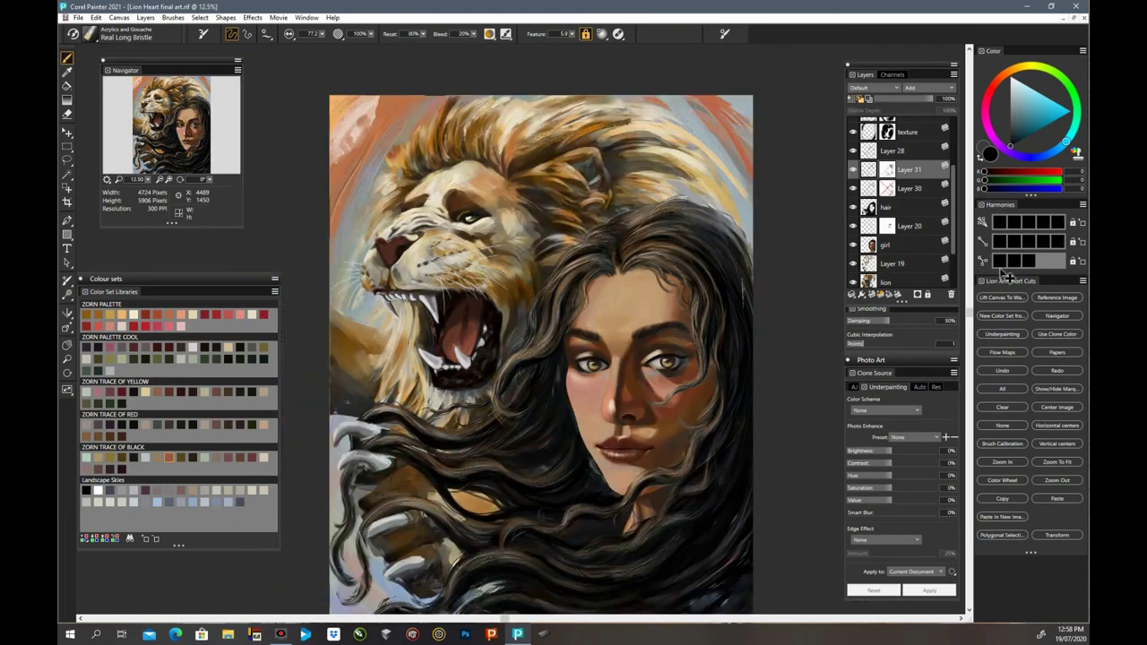
{"action": "key", "text": "ctrl+minus"}
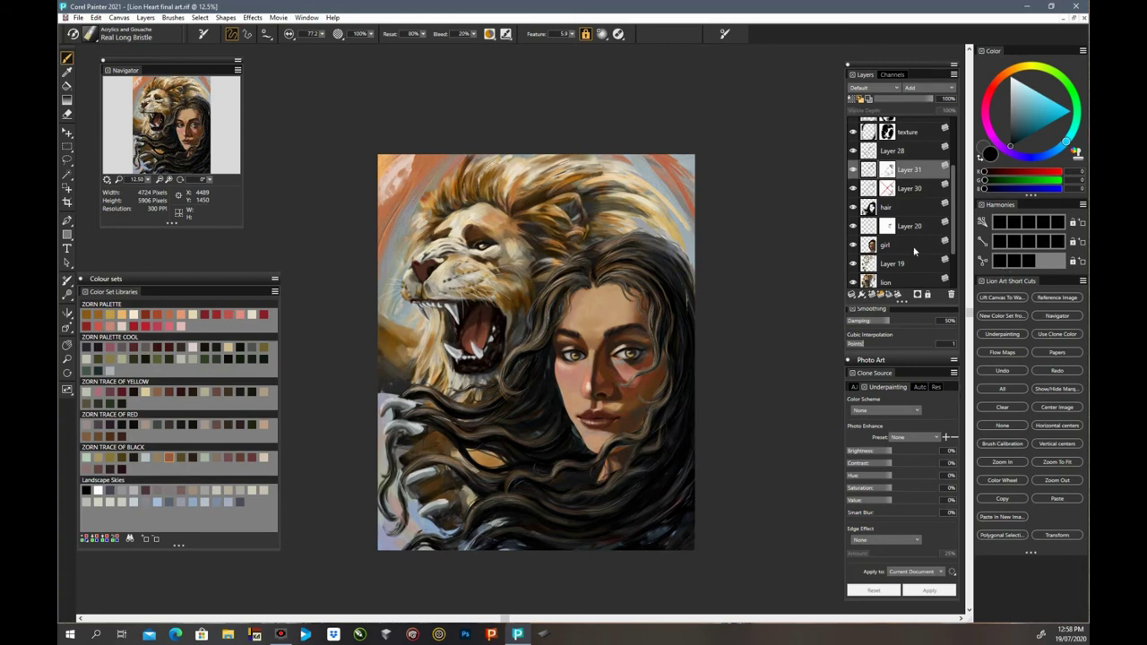
{"action": "left_click", "coordinate": [853, 151]}
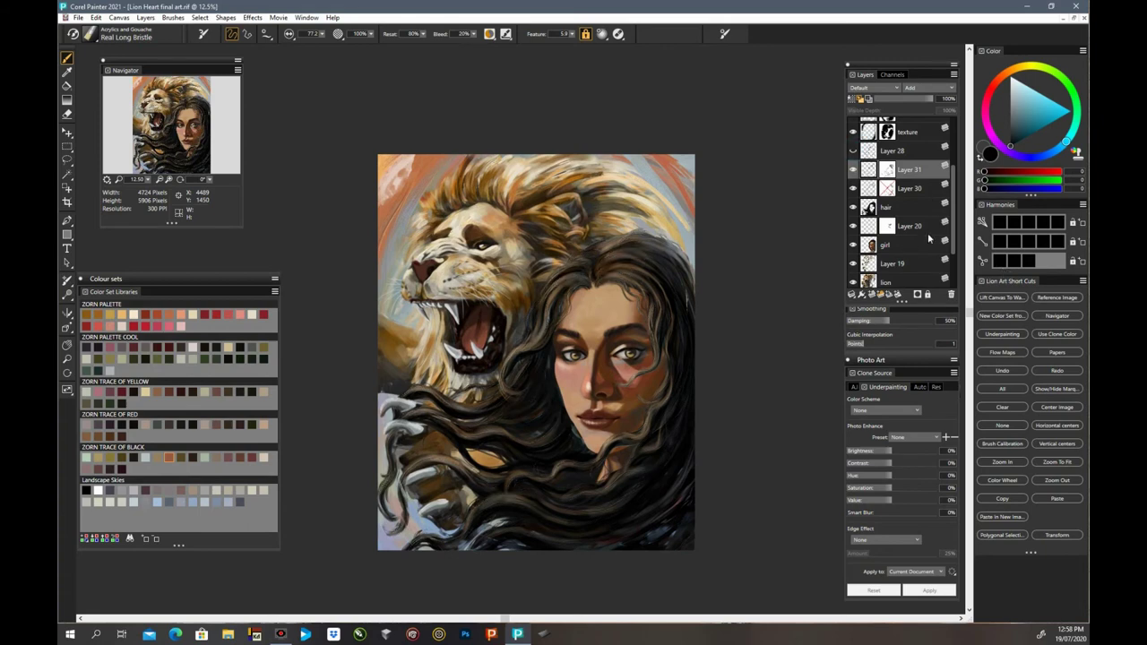
Step: Compare the whole painting with Layer 30's mask enabled and disabled, leaving the mask enabled
{"action": "left_click", "coordinate": [887, 189]}
{"action": "right_click", "coordinate": [885, 194]}
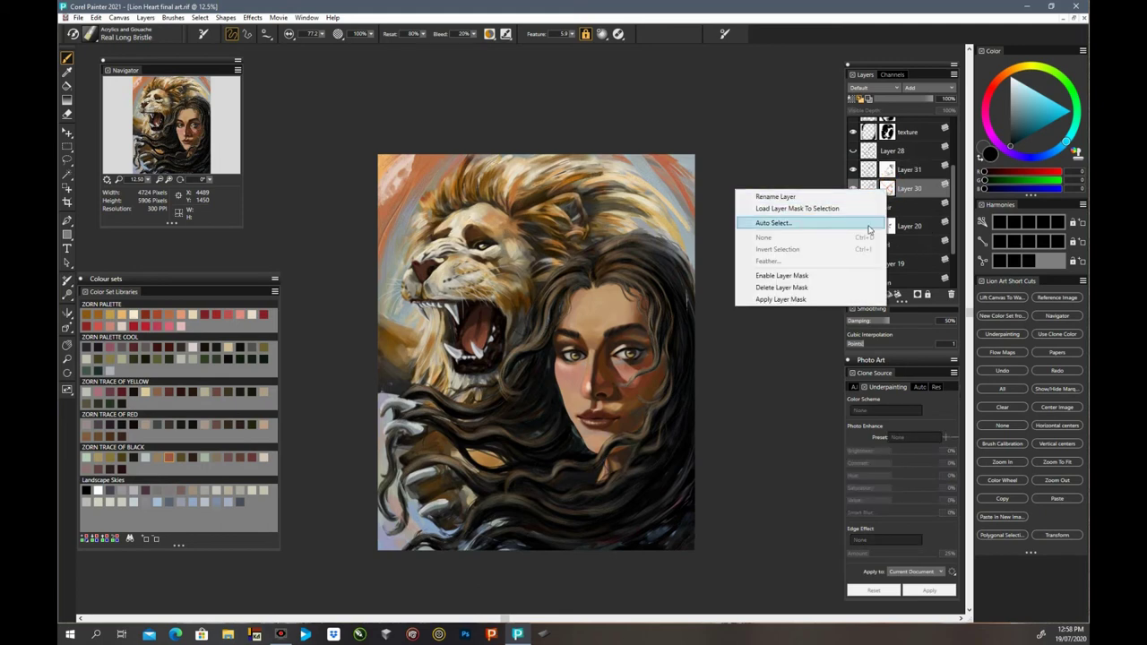
{"action": "left_click", "coordinate": [852, 275]}
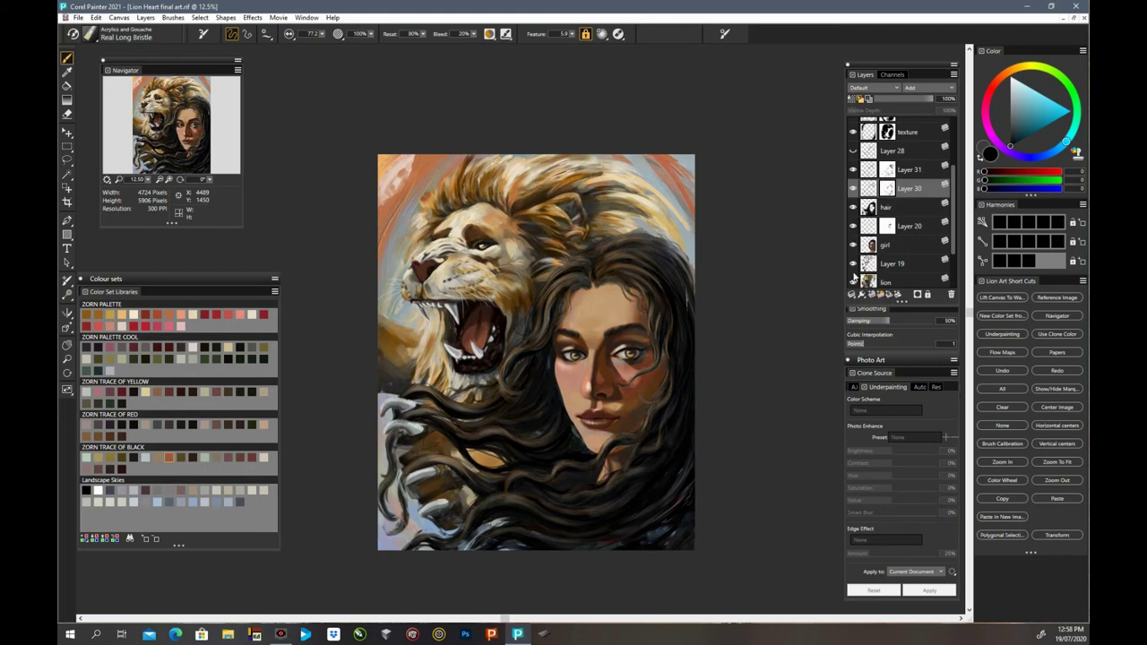
{"action": "right_click", "coordinate": [893, 190]}
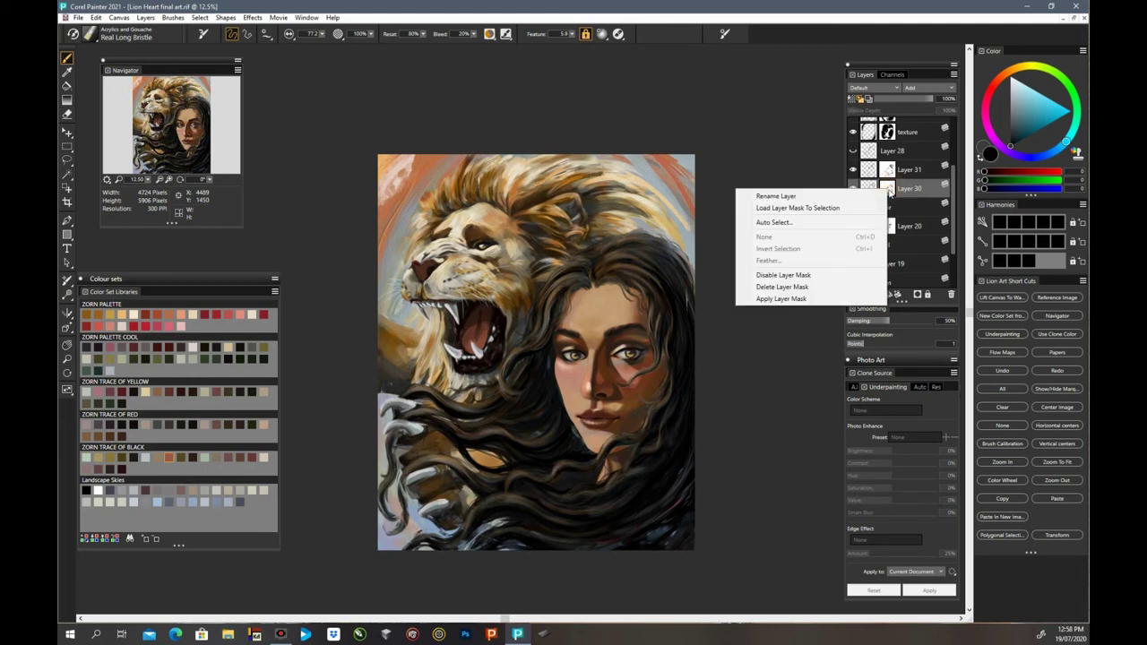
{"action": "left_click", "coordinate": [838, 276]}
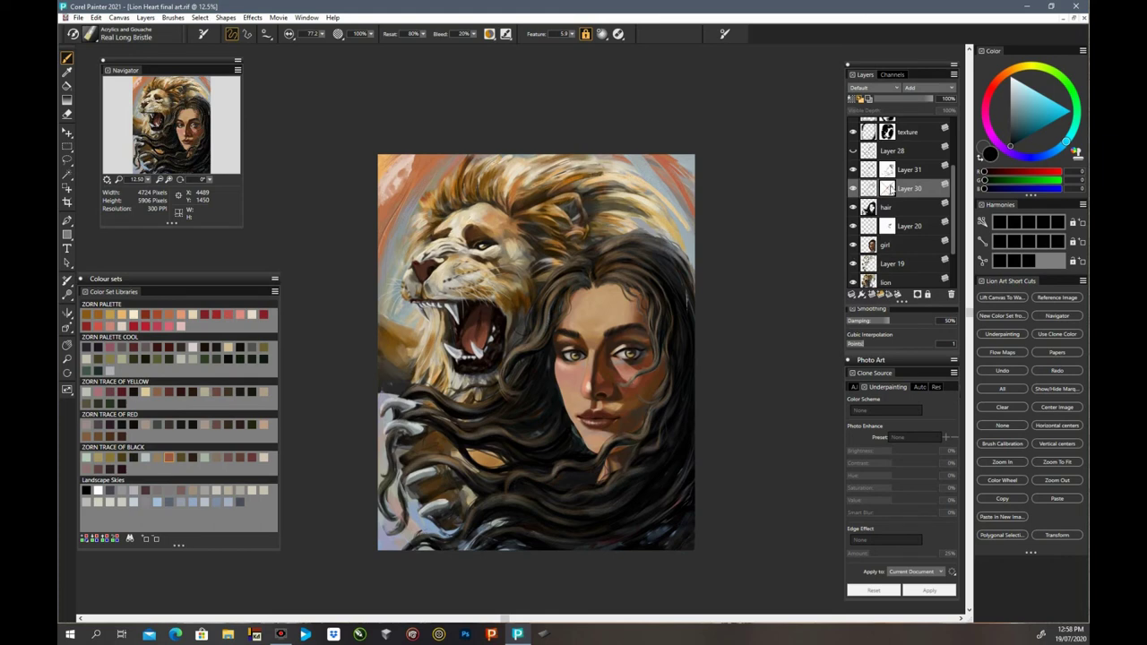
{"action": "right_click", "coordinate": [891, 189]}
{"action": "left_click", "coordinate": [829, 278]}
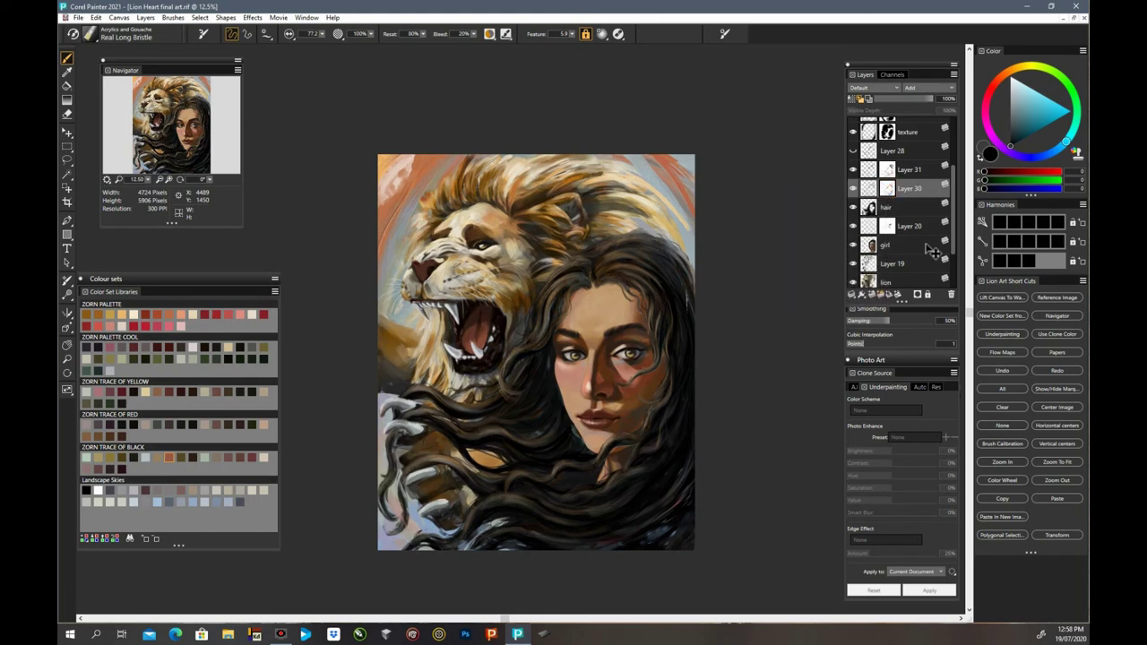
Step: Set the paint colour to near white and the Real Long Bristle brush size to 14.8 for work on Layer 30
{"action": "key", "text": "ctrl+plus"}
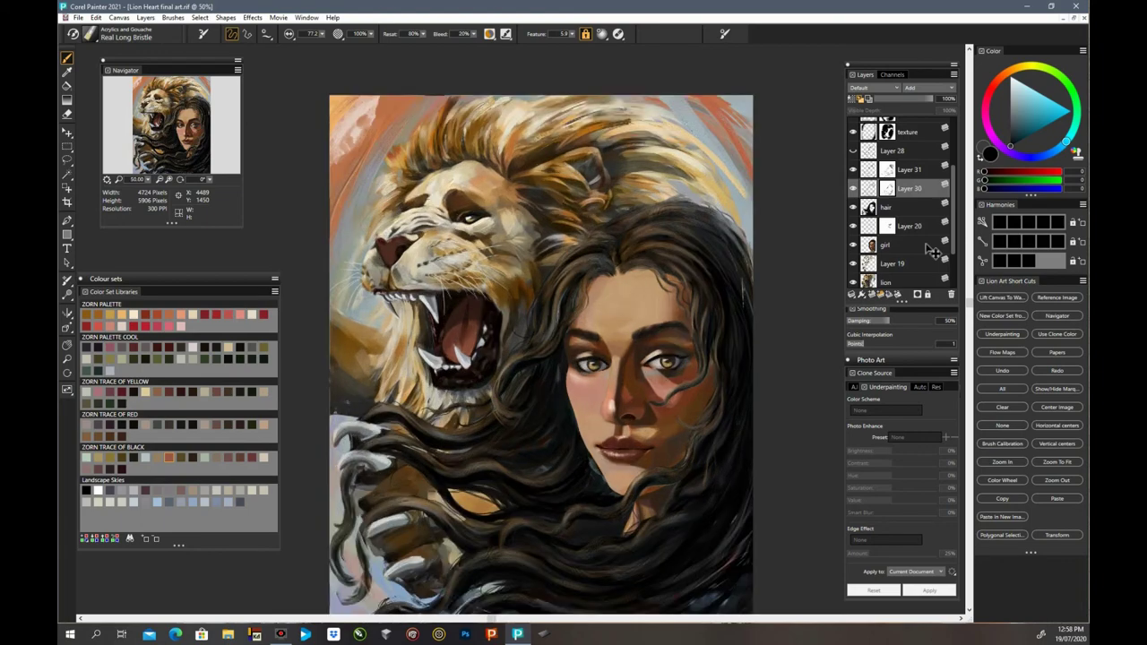
{"action": "key", "text": "ctrl+plus"}
{"action": "left_click", "coordinate": [1014, 90]}
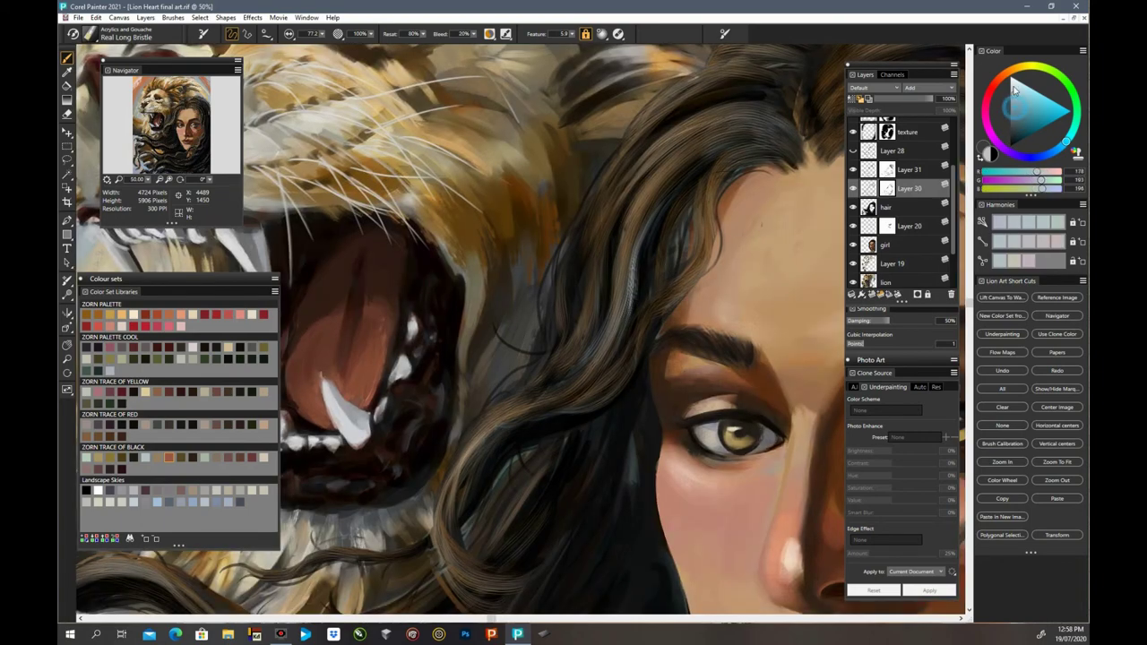
{"action": "left_click_drag", "start_coordinate": [1014, 90], "coordinate": [1013, 73]}
{"action": "left_click", "coordinate": [917, 194]}
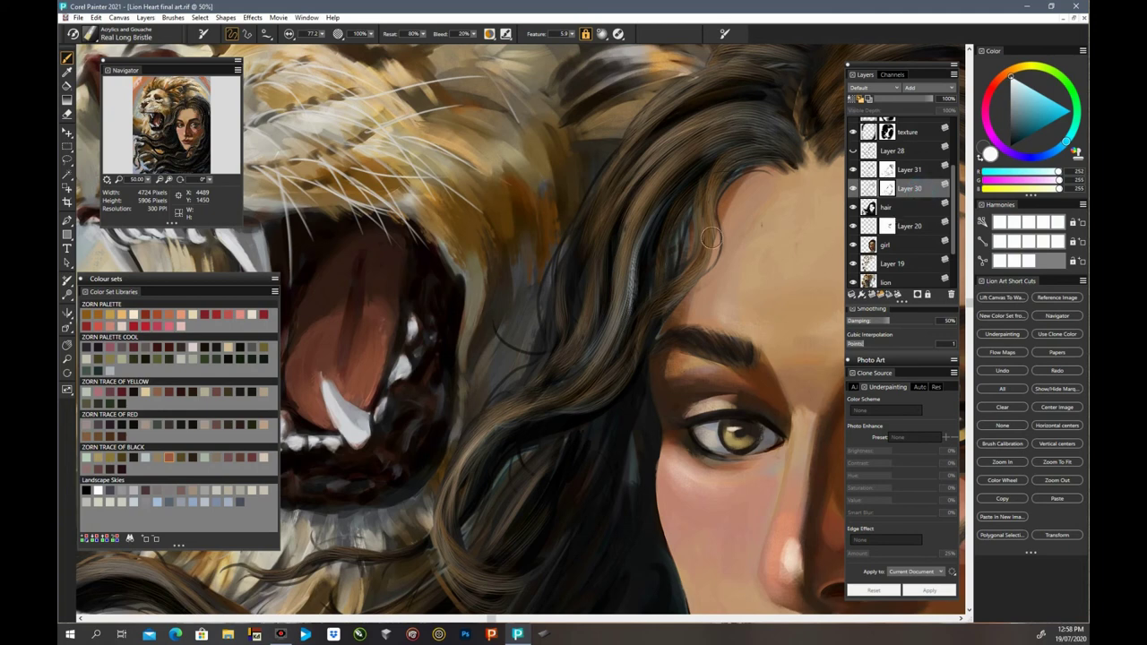
{"action": "mouse_move", "coordinate": [322, 34]}
{"action": "left_mouse_down"}
{"action": "mouse_move", "coordinate": [305, 45]}
{"action": "mouse_move", "coordinate": [314, 46]}
{"action": "left_mouse_up"}
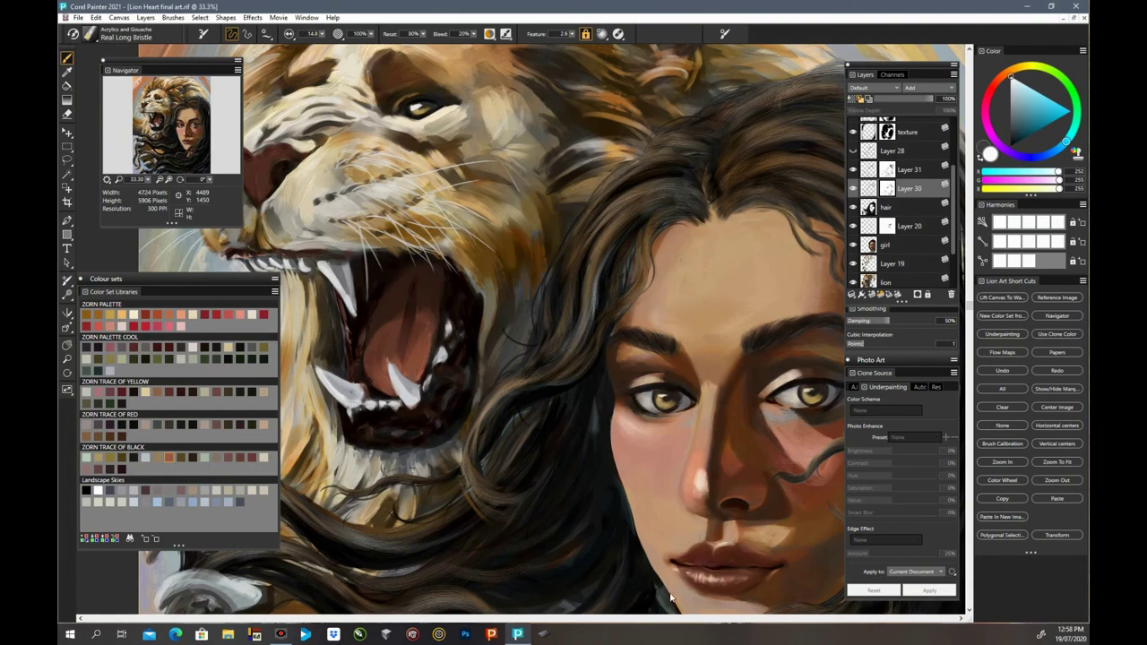
Step: Examine the woman's hair from the crown and face strands down to the neck and flowing locks
{"action": "scroll", "coordinate": [645, 578], "scroll_direction": "right", "scroll_amount": 5}
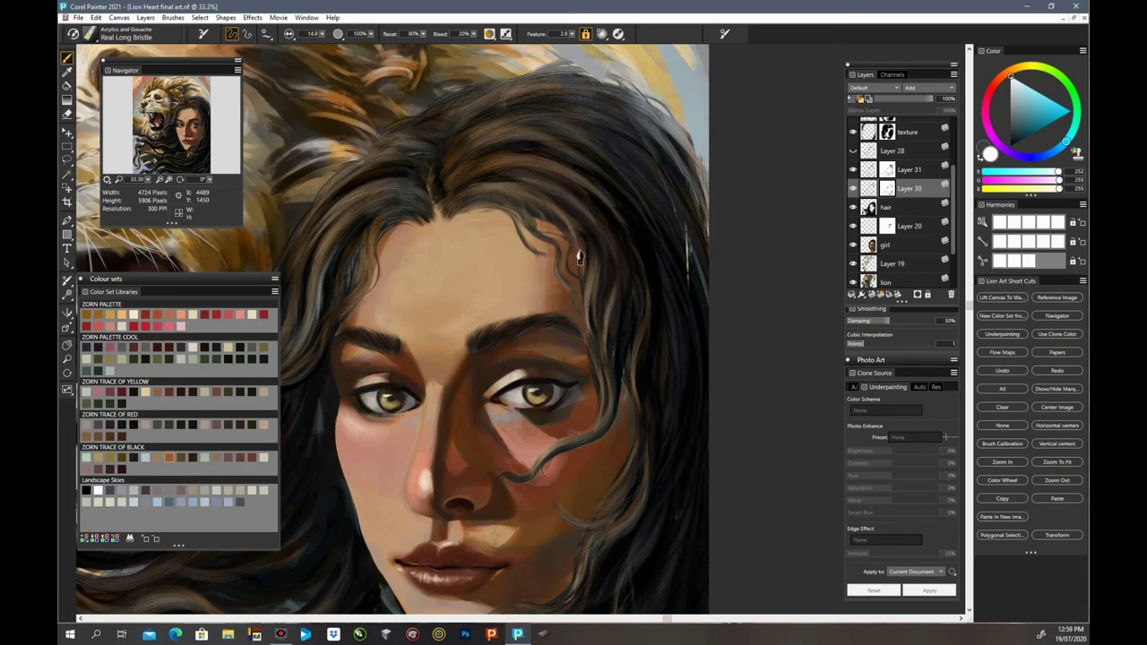
{"action": "key", "text": "ctrl+minus"}
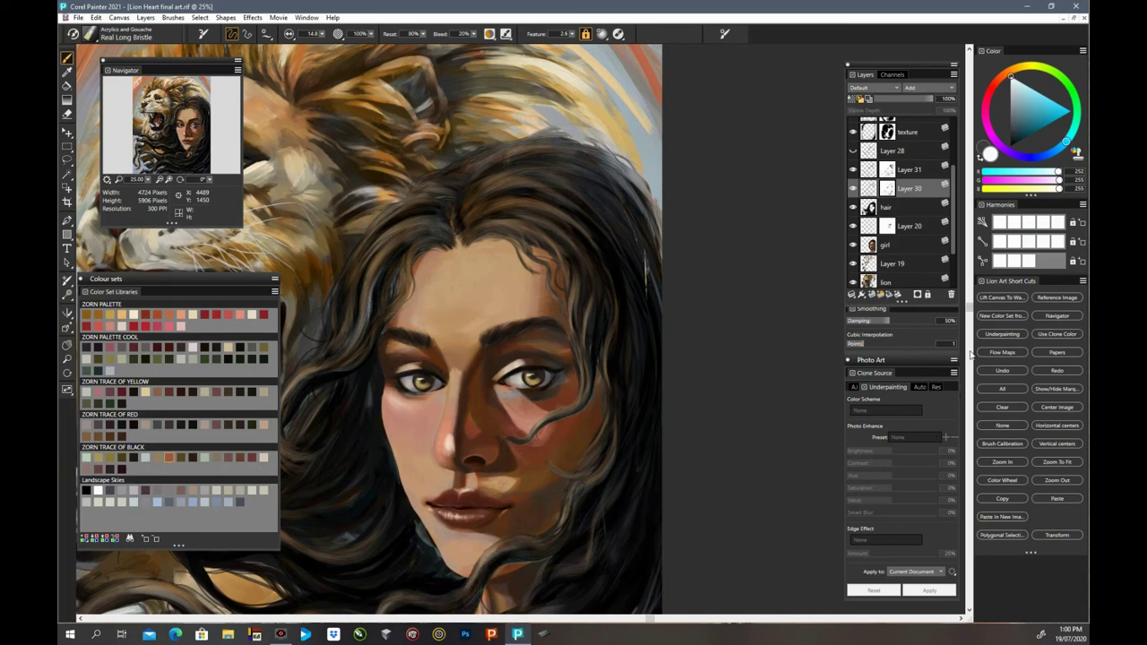
{"action": "left_click_drag", "start_coordinate": [970, 309], "coordinate": [975, 352]}
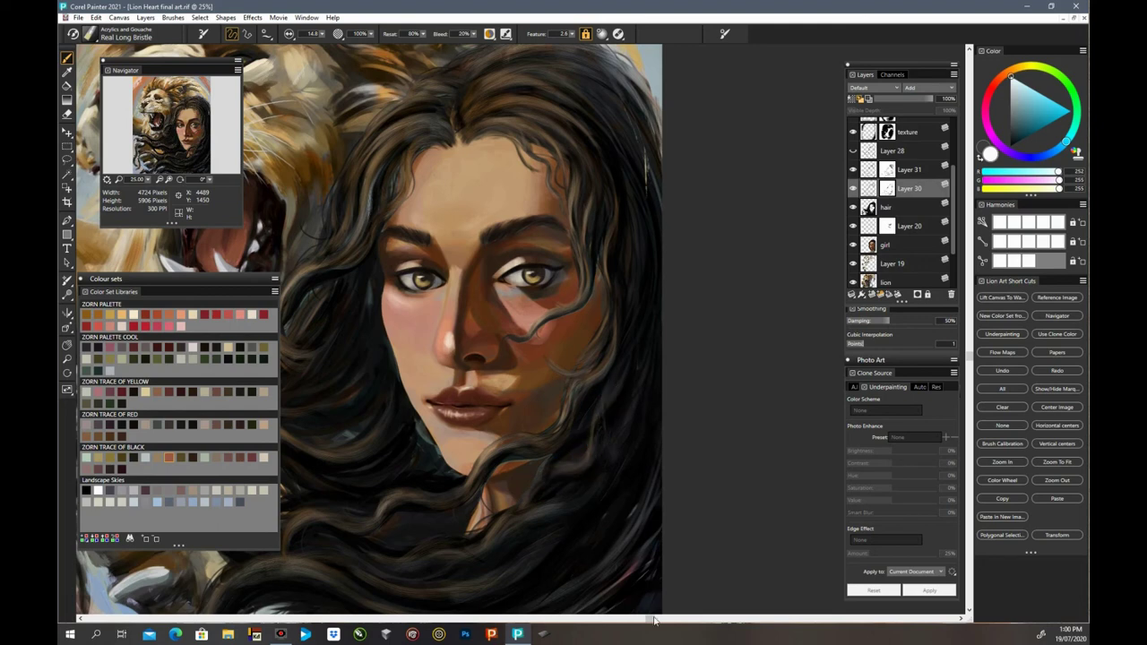
{"action": "left_click_drag", "start_coordinate": [655, 620], "coordinate": [518, 619]}
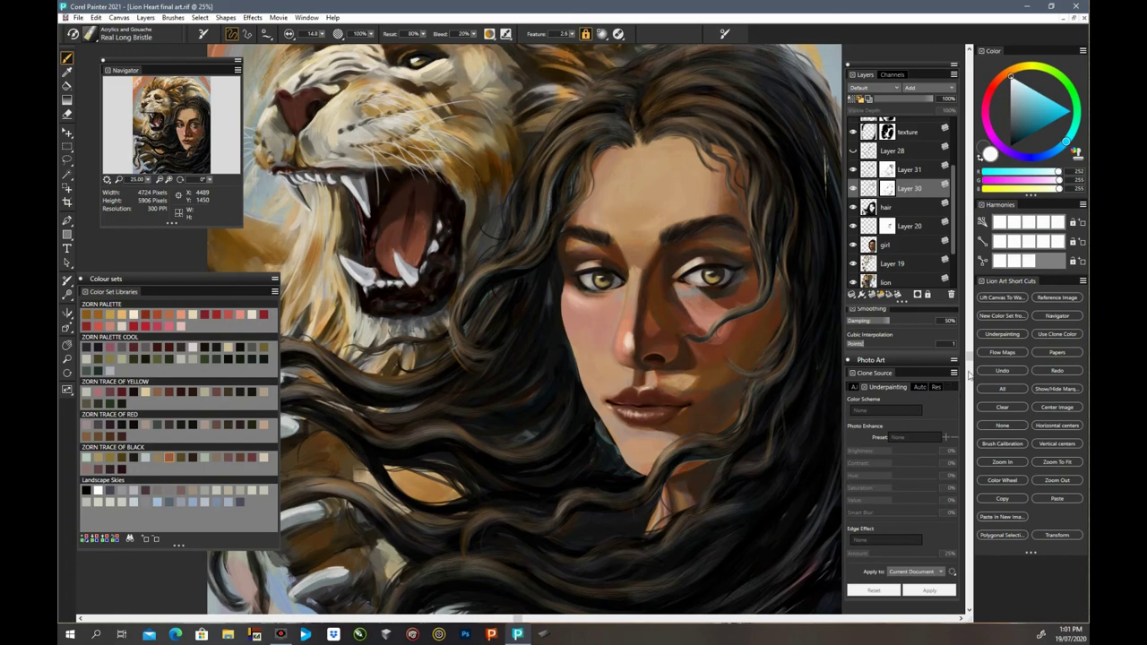
Step: Show the hidden Layer 5 and check its strands over the lion's mane and the woman's hair
{"action": "scroll", "coordinate": [979, 357], "scroll_direction": "up", "scroll_amount": 3}
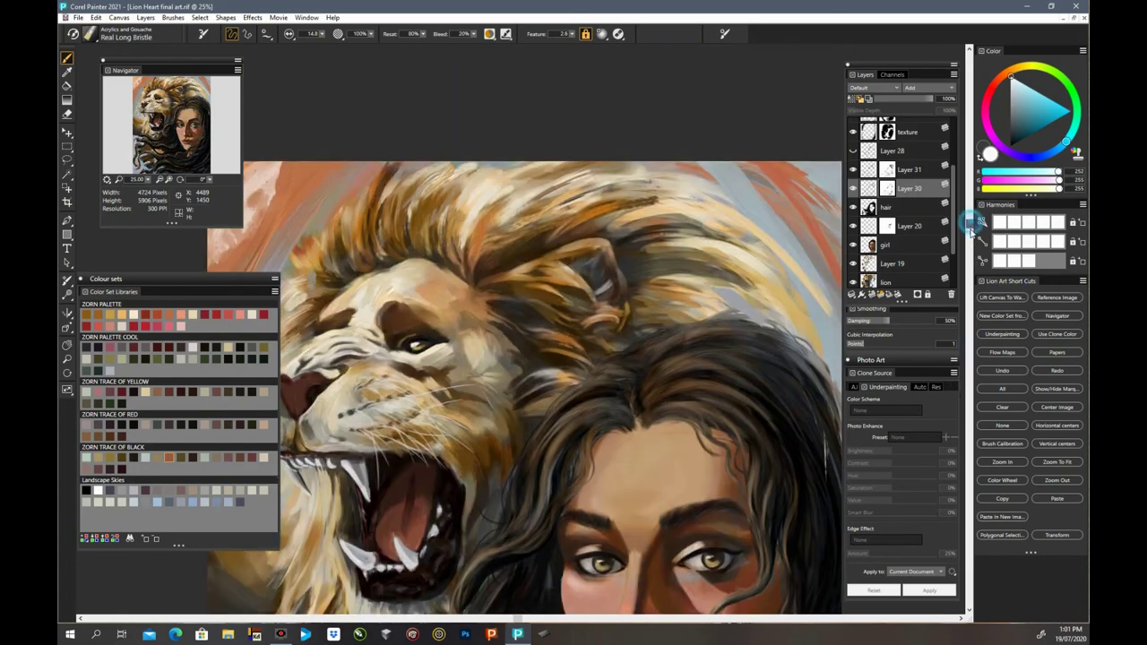
{"action": "scroll", "coordinate": [977, 233], "scroll_direction": "down", "scroll_amount": 1}
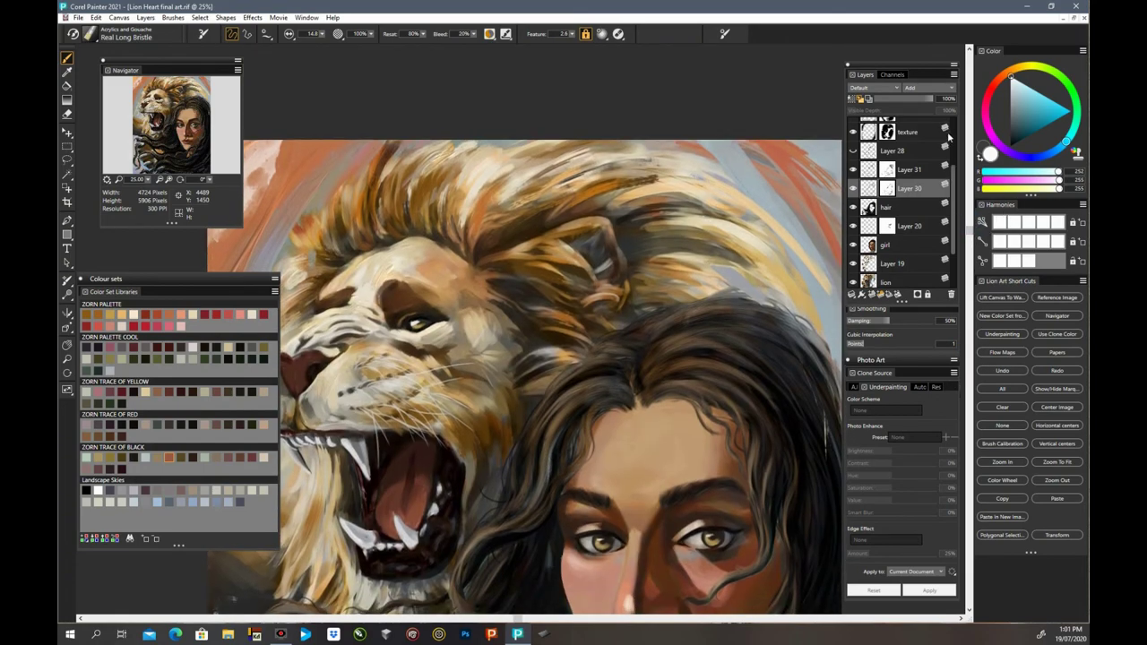
{"action": "left_click_drag", "start_coordinate": [954, 183], "coordinate": [953, 121]}
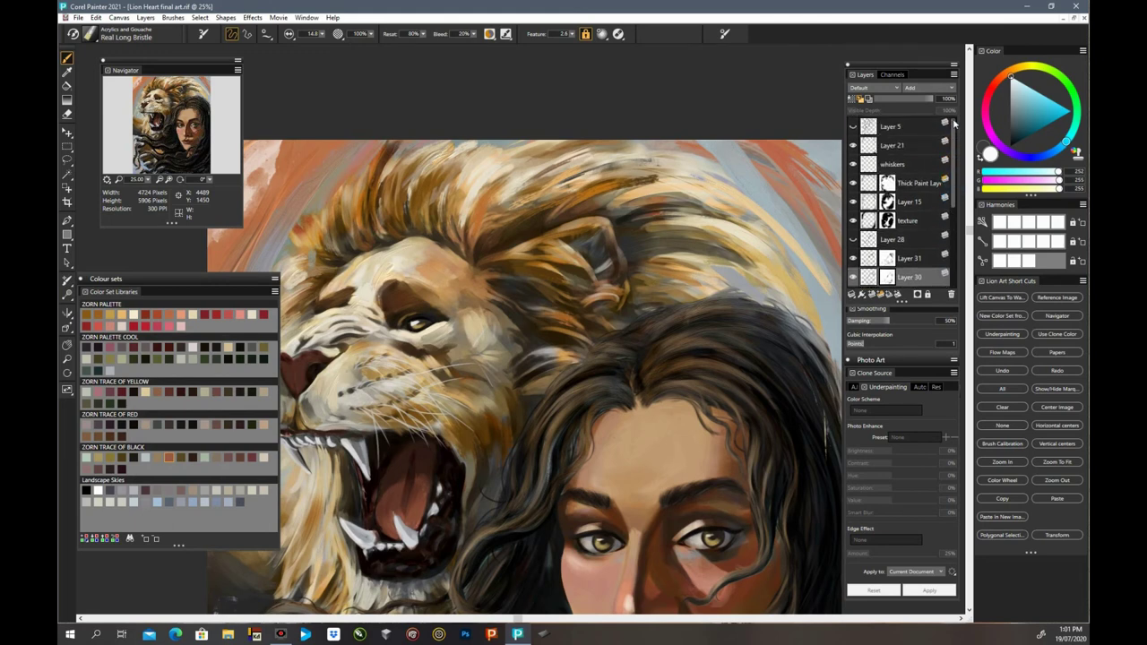
{"action": "left_click", "coordinate": [854, 127]}
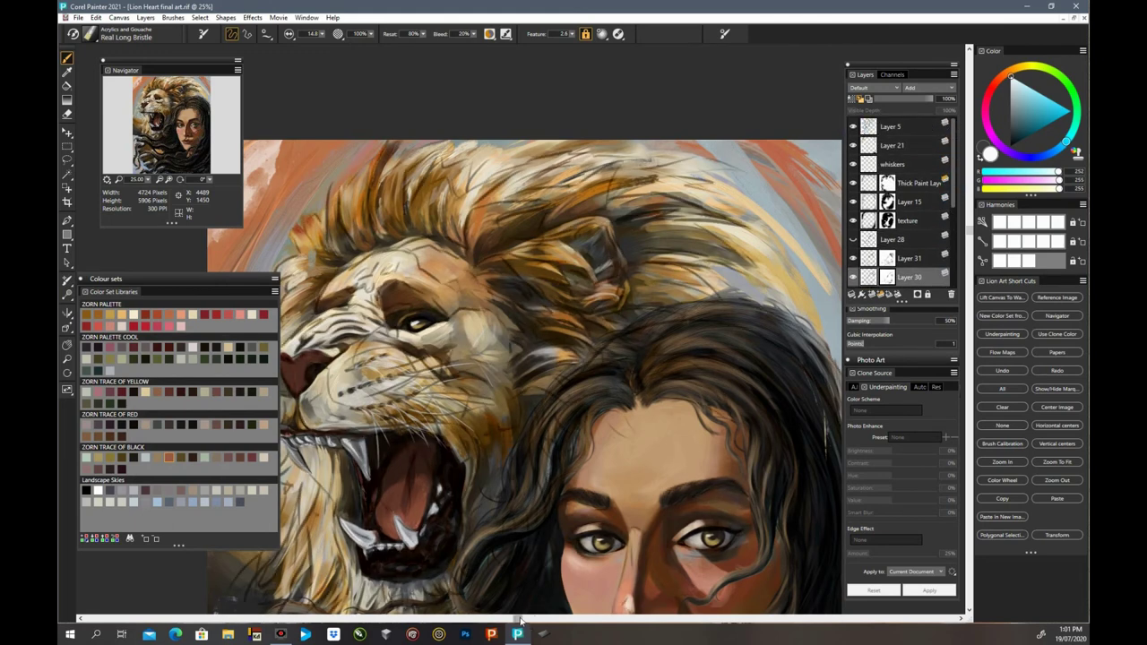
{"action": "left_click_drag", "start_coordinate": [520, 620], "coordinate": [615, 618]}
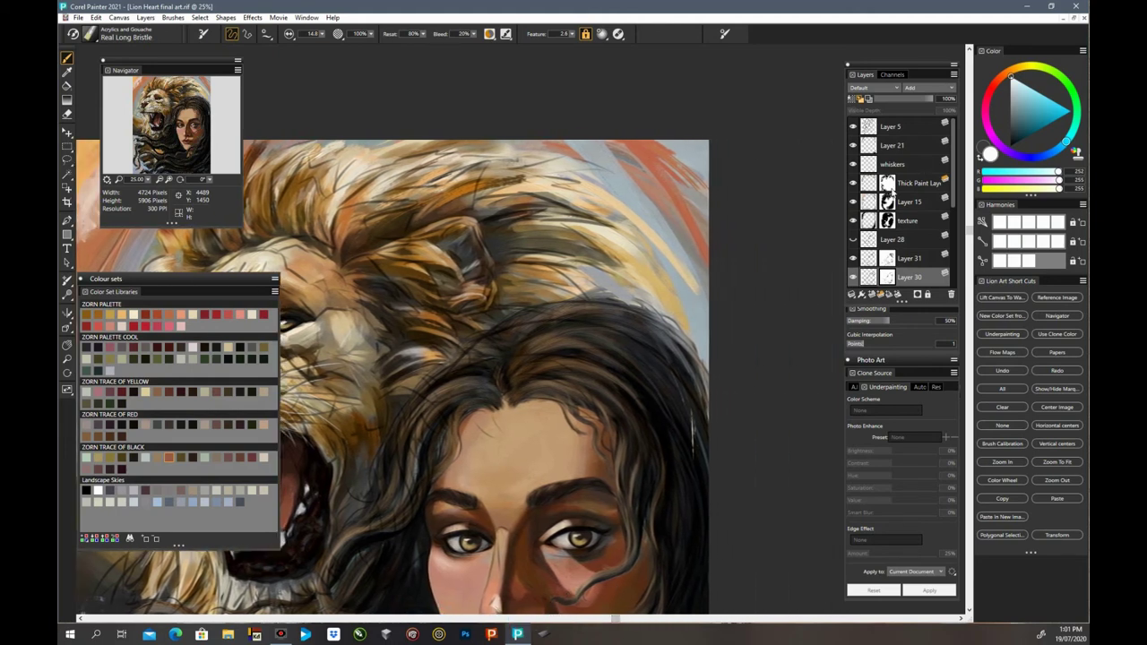
Step: Compare the painting with the hair, Layer 30 and girl layers each hidden and shown, leaving the hair layer selected and all three visible
{"action": "left_click_drag", "start_coordinate": [953, 203], "coordinate": [953, 229]}
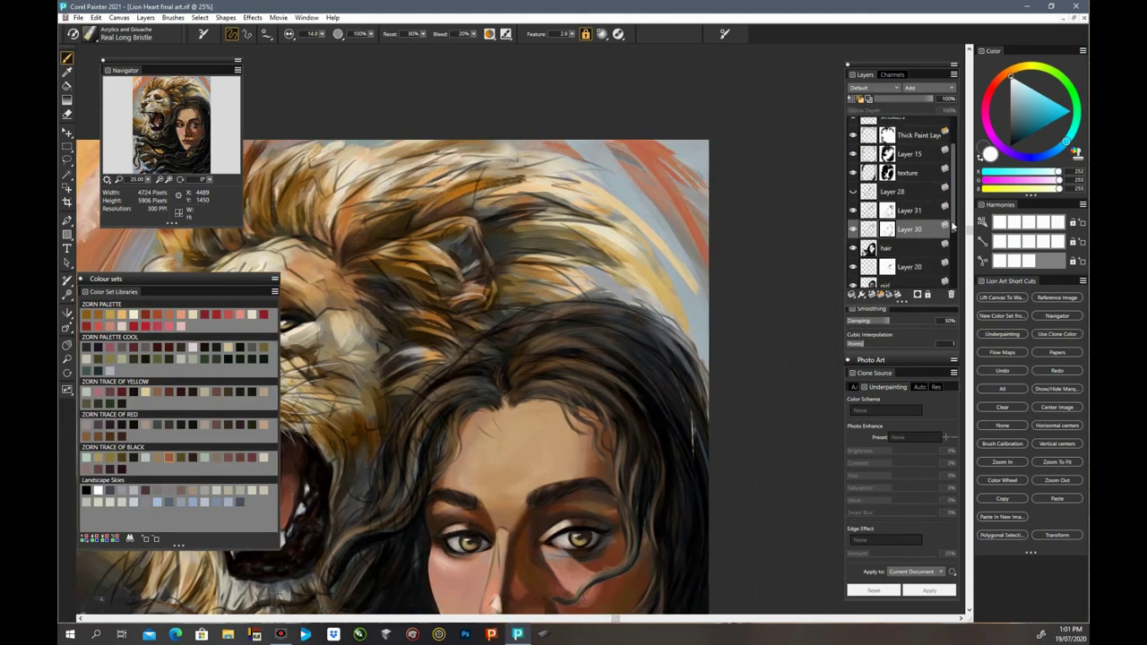
{"action": "left_click", "coordinate": [854, 248]}
{"action": "left_click", "coordinate": [854, 248]}
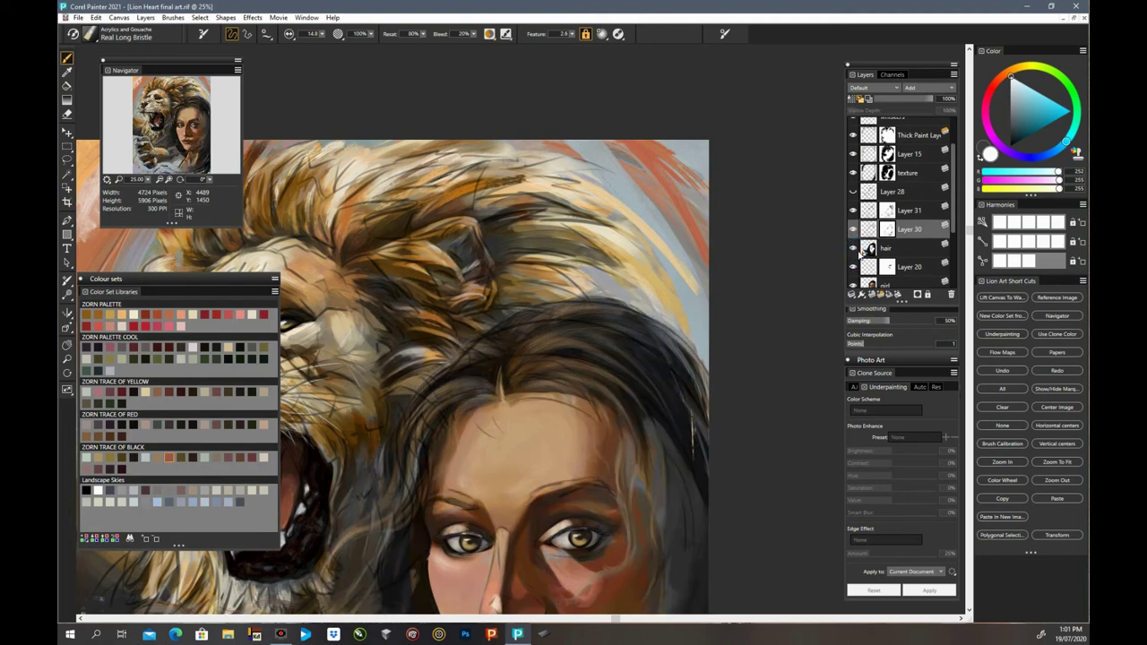
{"action": "left_click", "coordinate": [860, 254]}
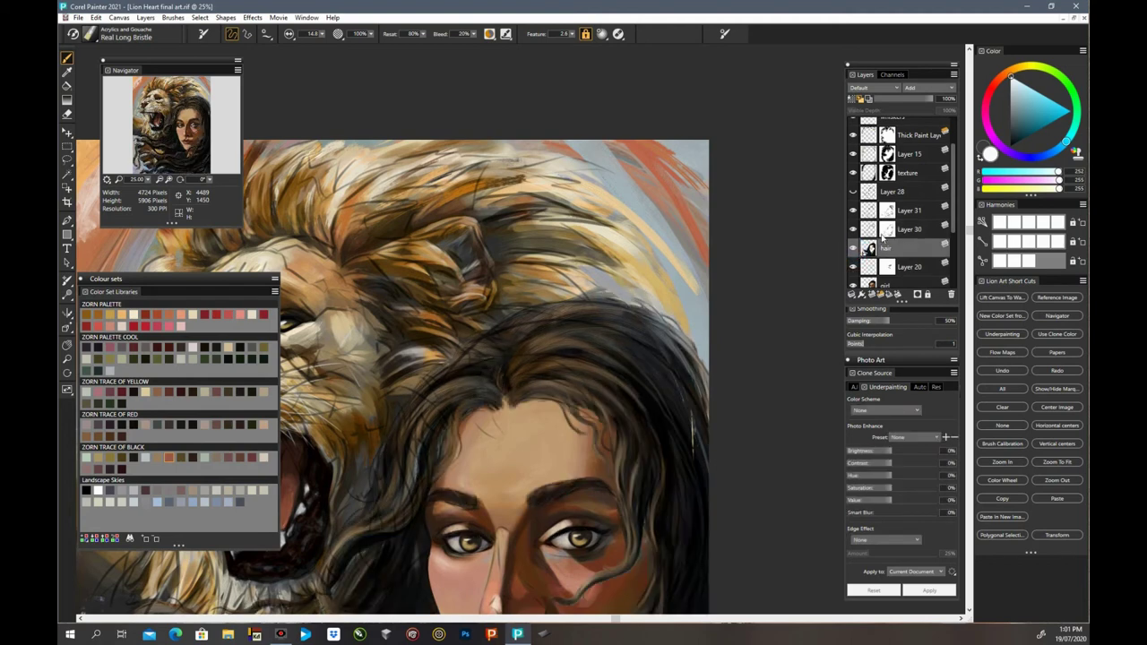
{"action": "left_click", "coordinate": [854, 248]}
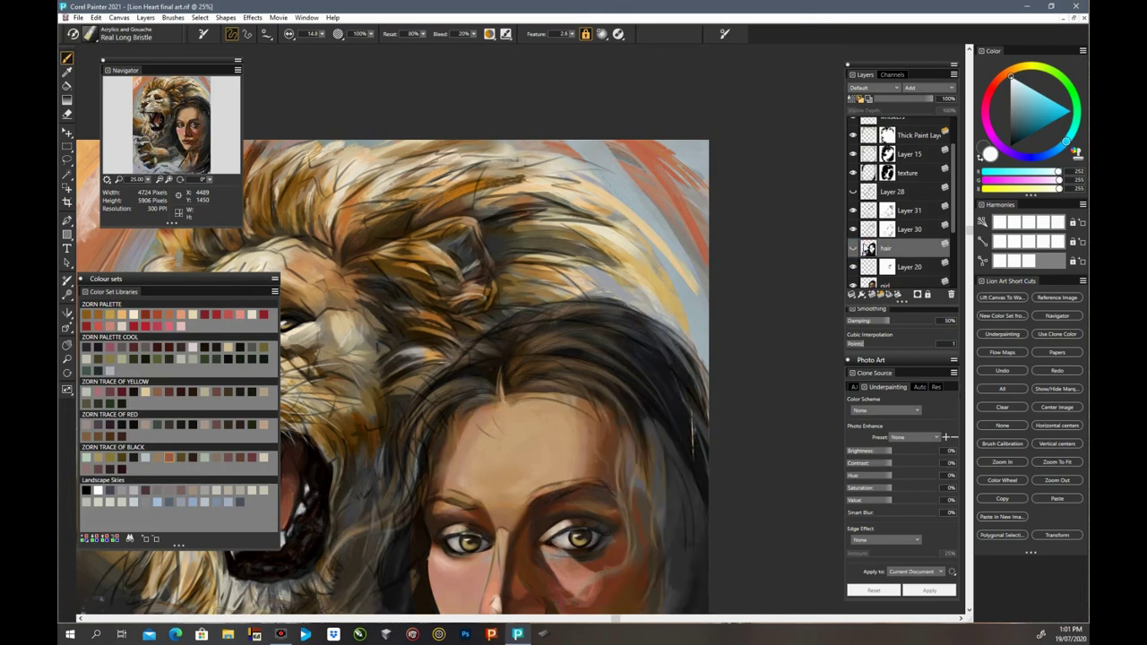
{"action": "left_click", "coordinate": [853, 230]}
{"action": "left_click", "coordinate": [853, 229]}
{"action": "left_click", "coordinate": [855, 231]}
{"action": "left_click", "coordinate": [853, 285]}
{"action": "left_click", "coordinate": [853, 285]}
{"action": "left_click", "coordinate": [856, 251]}
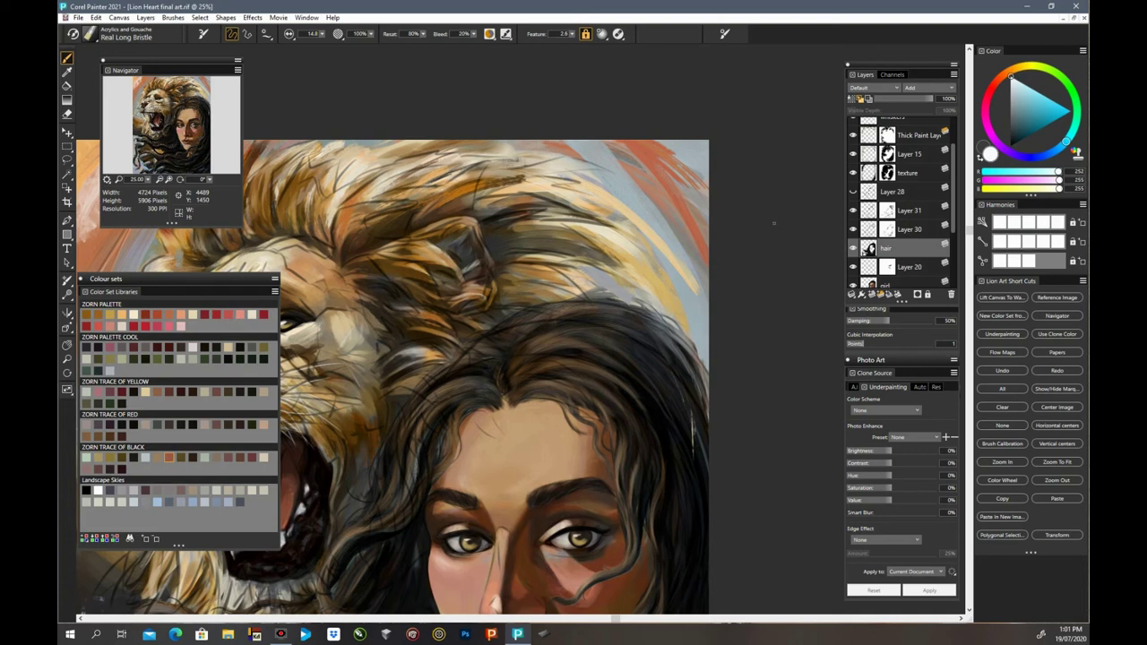
Step: Add a layer mask to the hair layer and set near-black paint with a brush size of 38.1
{"action": "left_click", "coordinate": [918, 296]}
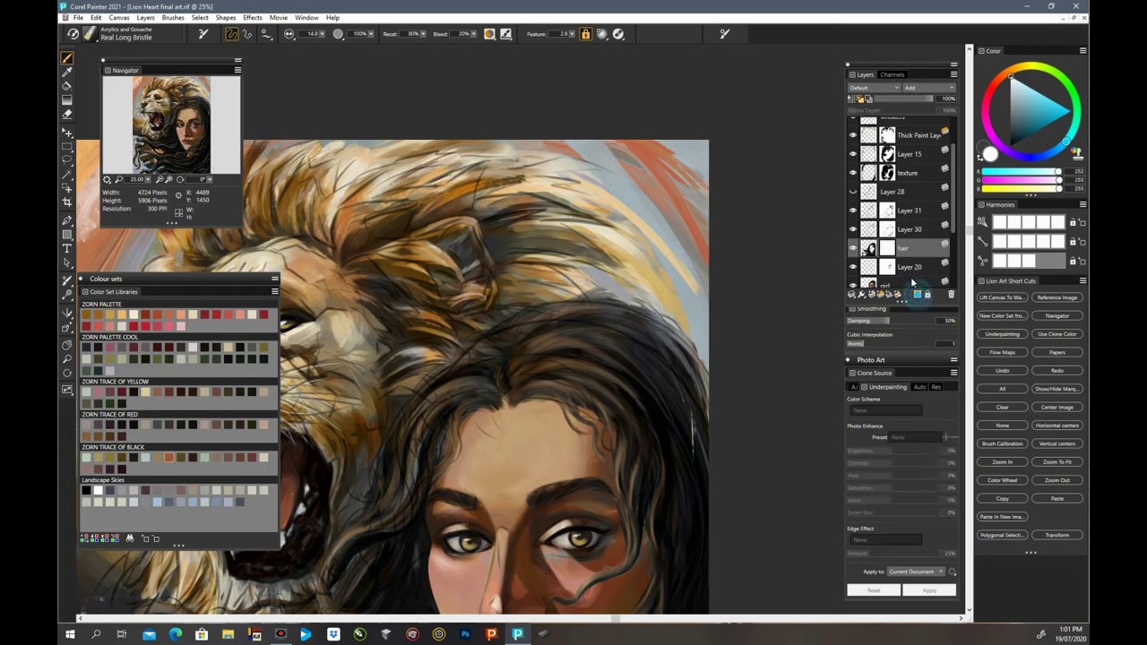
{"action": "left_click_drag", "start_coordinate": [1015, 133], "coordinate": [987, 186]}
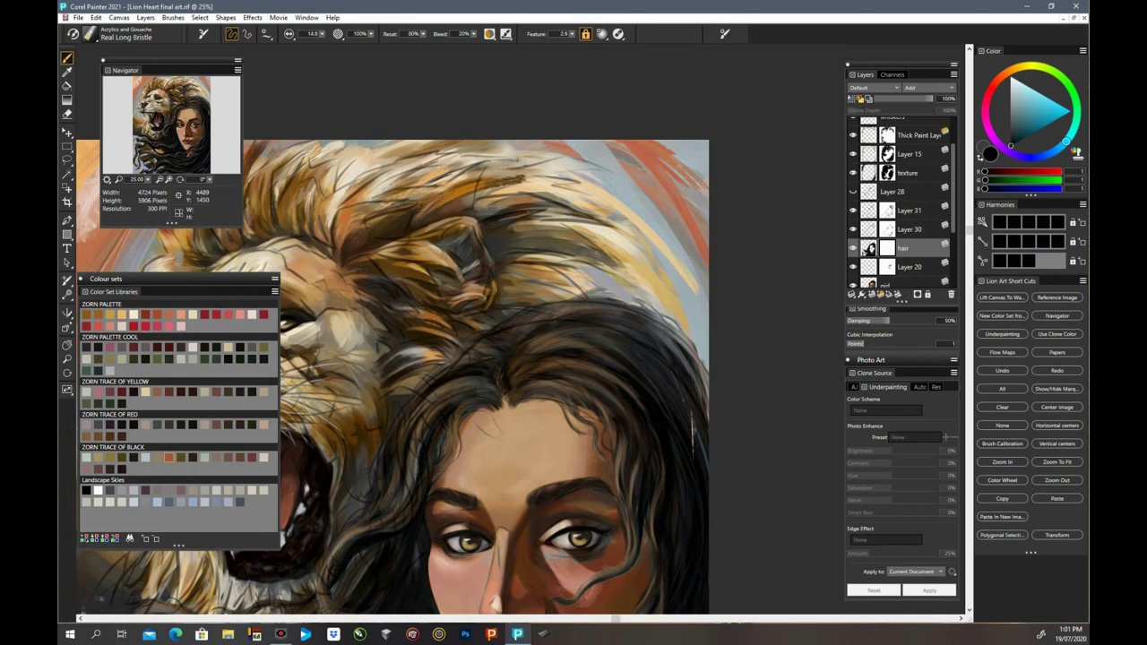
{"action": "left_click_drag", "start_coordinate": [323, 35], "coordinate": [338, 42]}
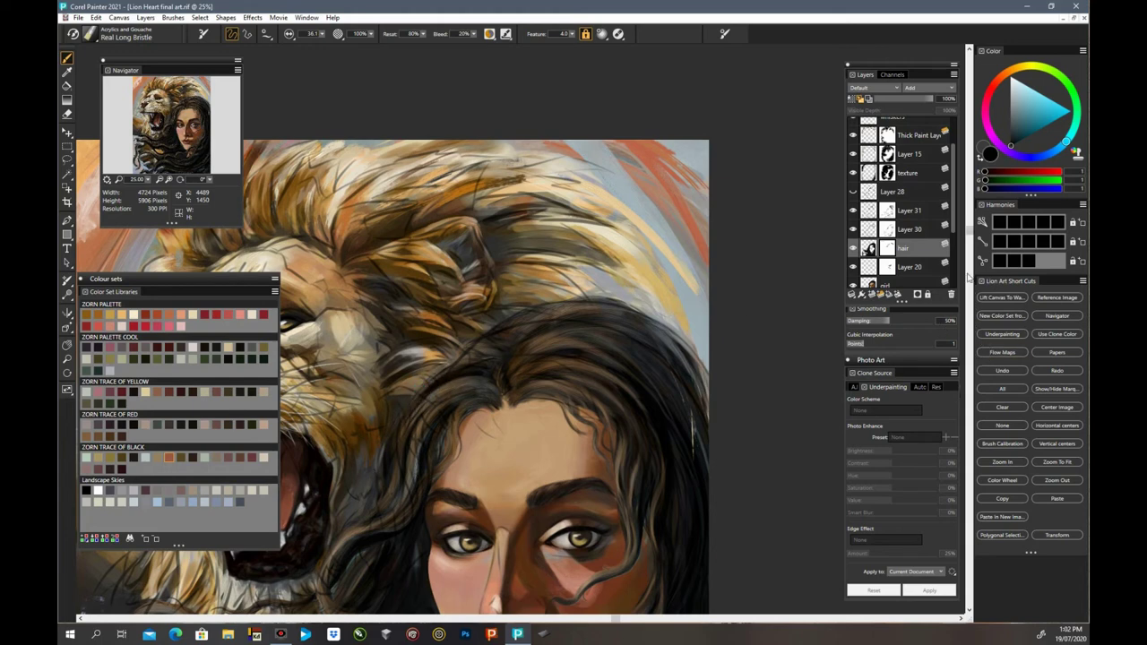
Step: Hide Layer 5 so its loose strands no longer cover the lion's mane and the woman's hair
{"action": "left_click_drag", "start_coordinate": [970, 234], "coordinate": [970, 305]}
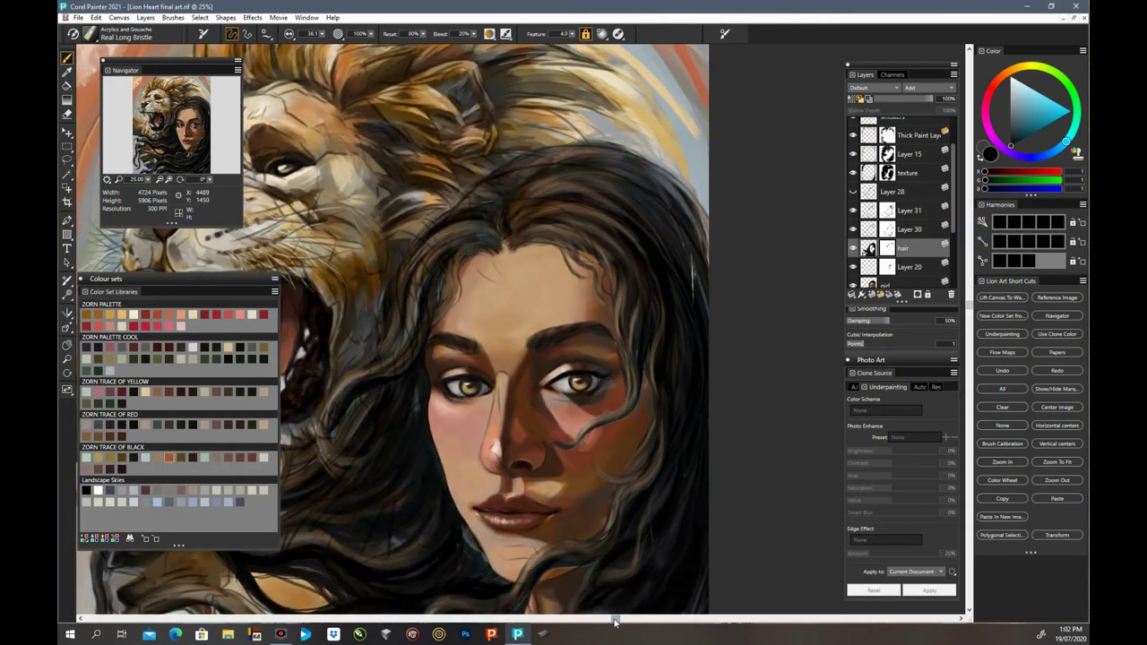
{"action": "left_click_drag", "start_coordinate": [615, 621], "coordinate": [495, 620]}
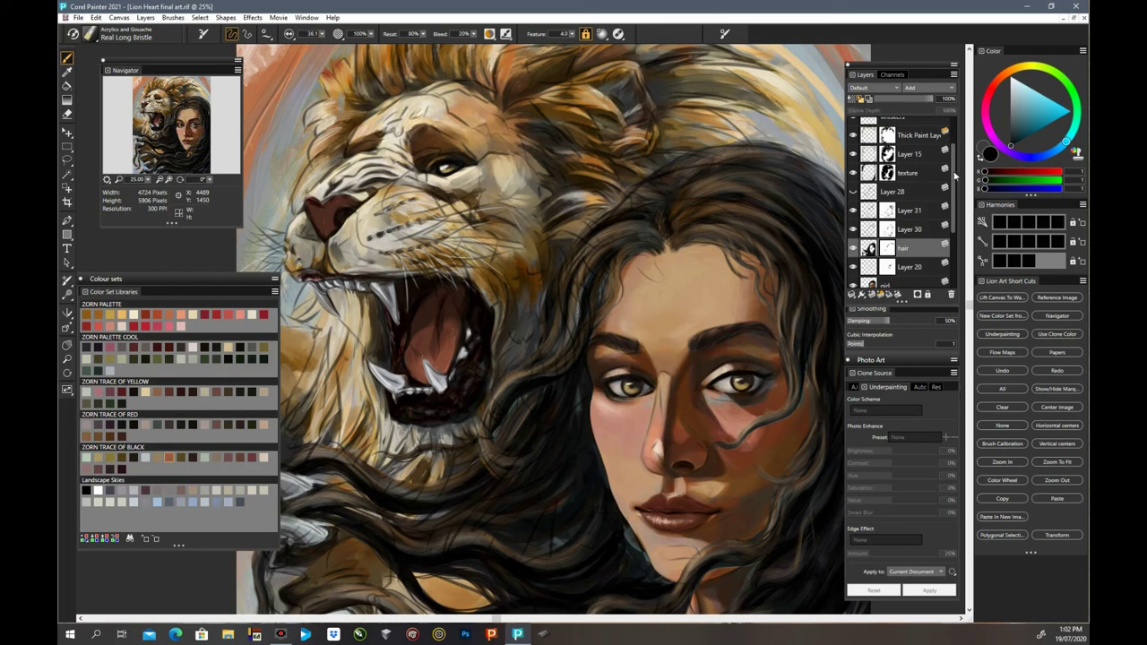
{"action": "scroll", "coordinate": [955, 177], "scroll_direction": "up", "scroll_amount": 2}
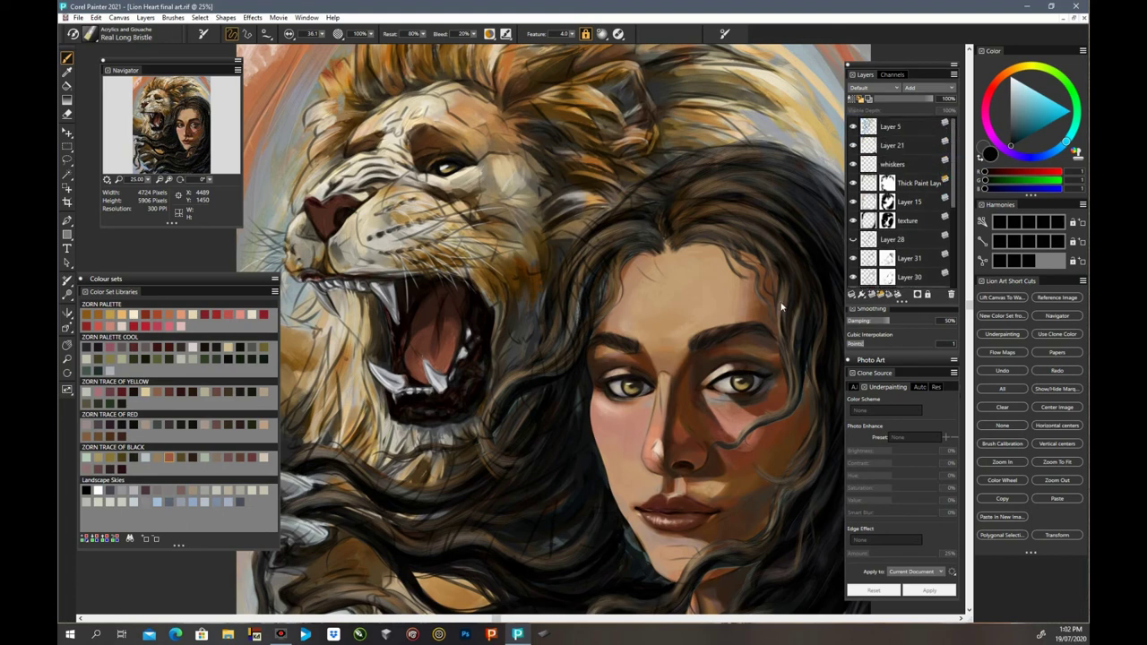
{"action": "key", "text": "h"}
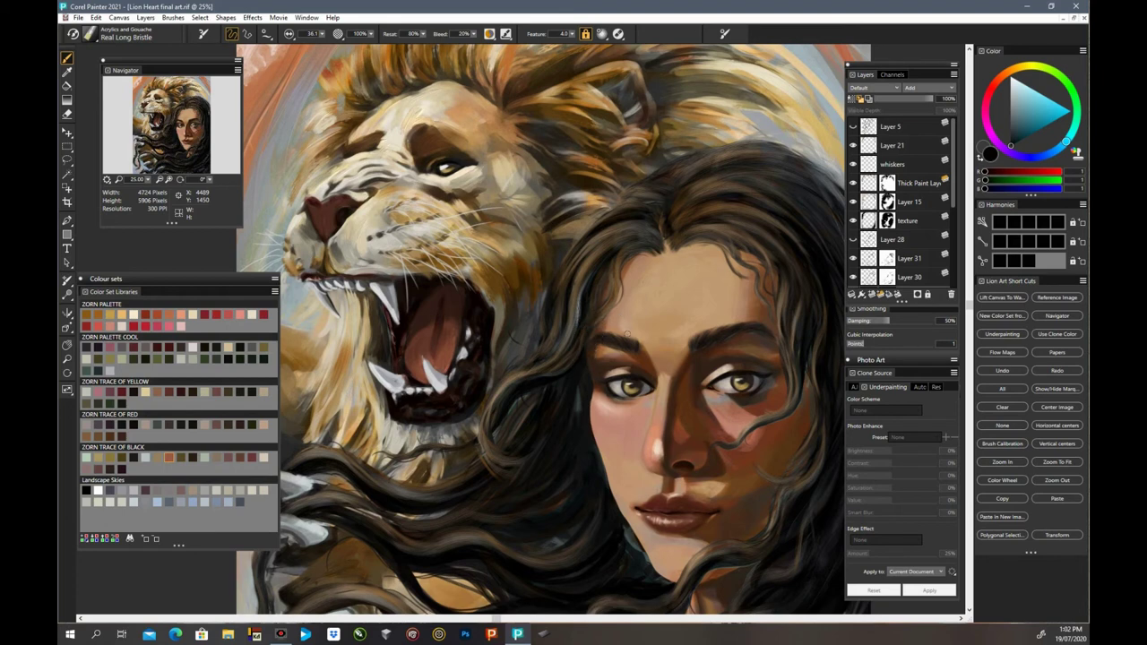
Step: Compare the hair around the woman's face with the Thick Paint, Layer 15 and texture layers each hidden and shown, leaving them visible
{"action": "left_click_drag", "start_coordinate": [491, 616], "coordinate": [558, 617]}
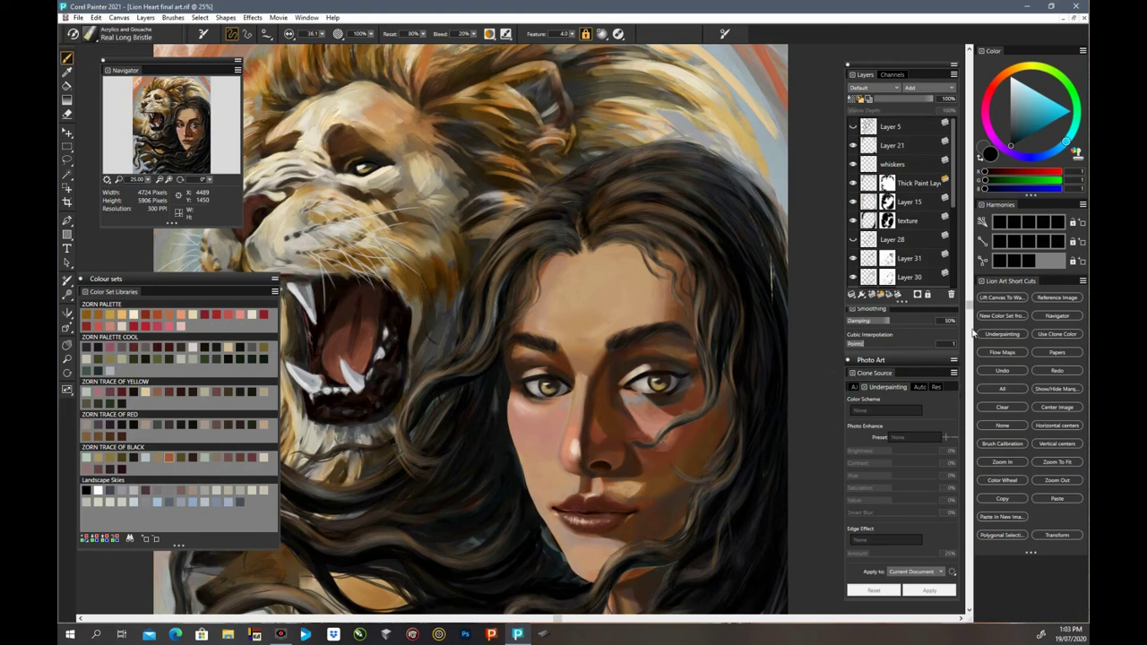
{"action": "left_click_drag", "start_coordinate": [969, 306], "coordinate": [969, 364]}
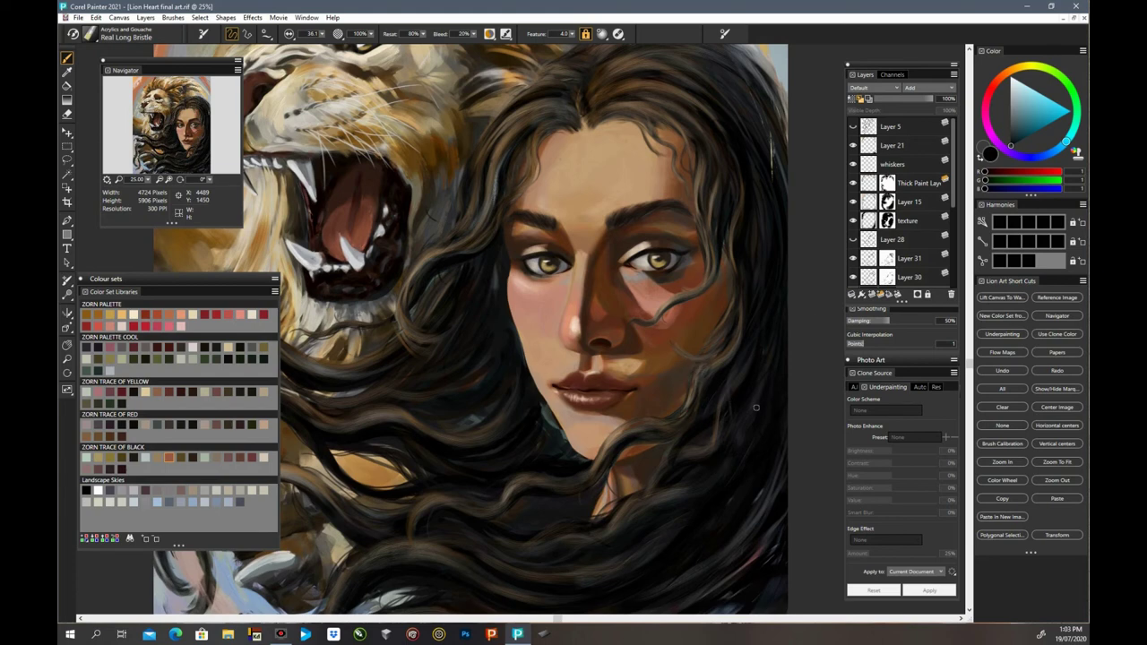
{"action": "left_click", "coordinate": [854, 184]}
{"action": "left_click", "coordinate": [853, 187]}
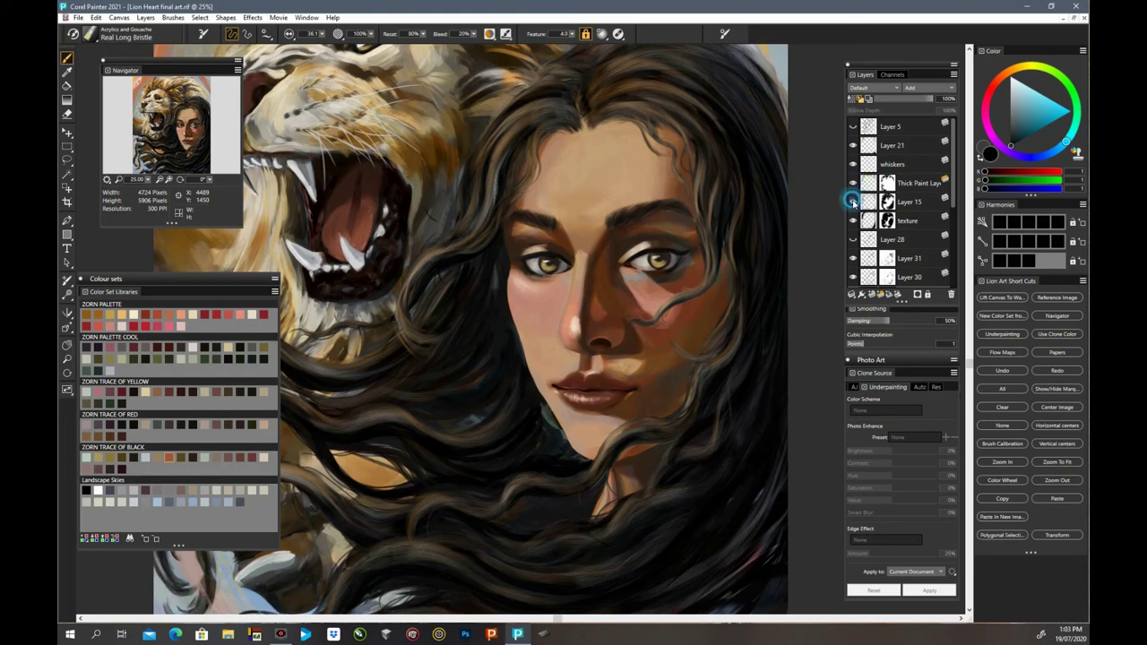
{"action": "left_click", "coordinate": [852, 204]}
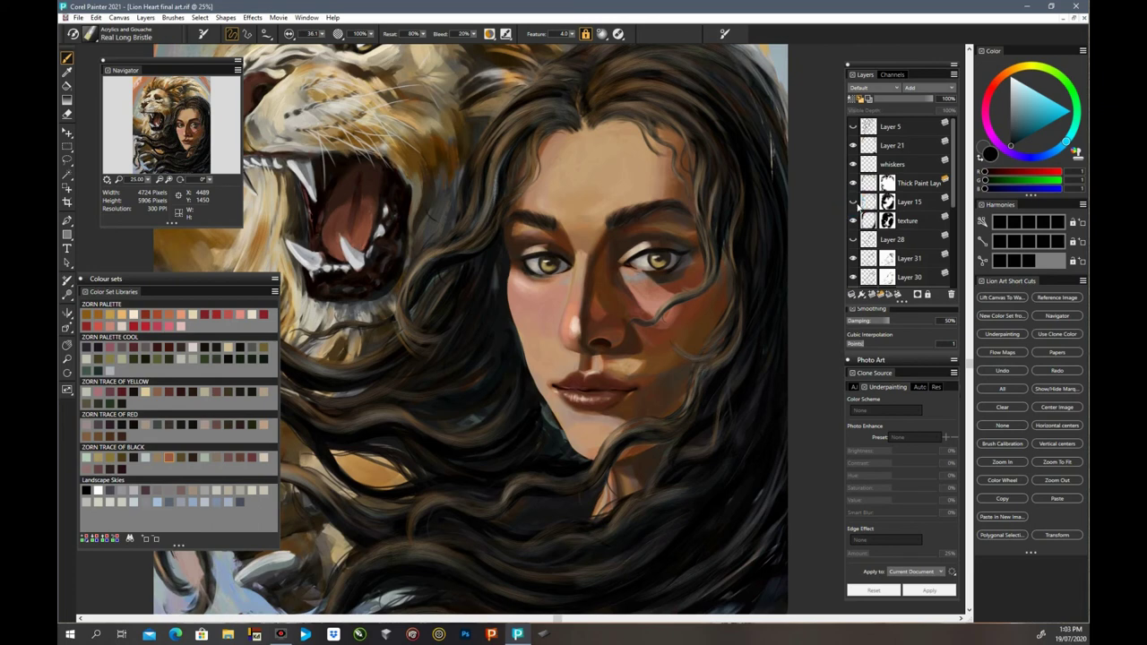
{"action": "left_click", "coordinate": [854, 220]}
{"action": "left_click", "coordinate": [856, 221]}
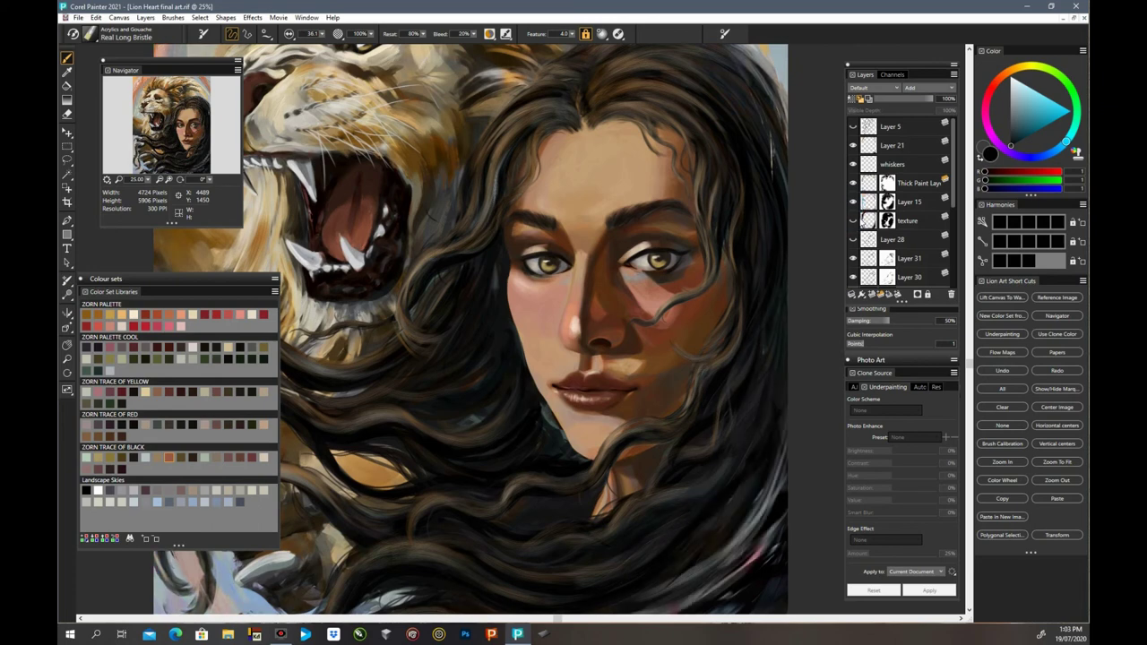
{"action": "left_click", "coordinate": [855, 221]}
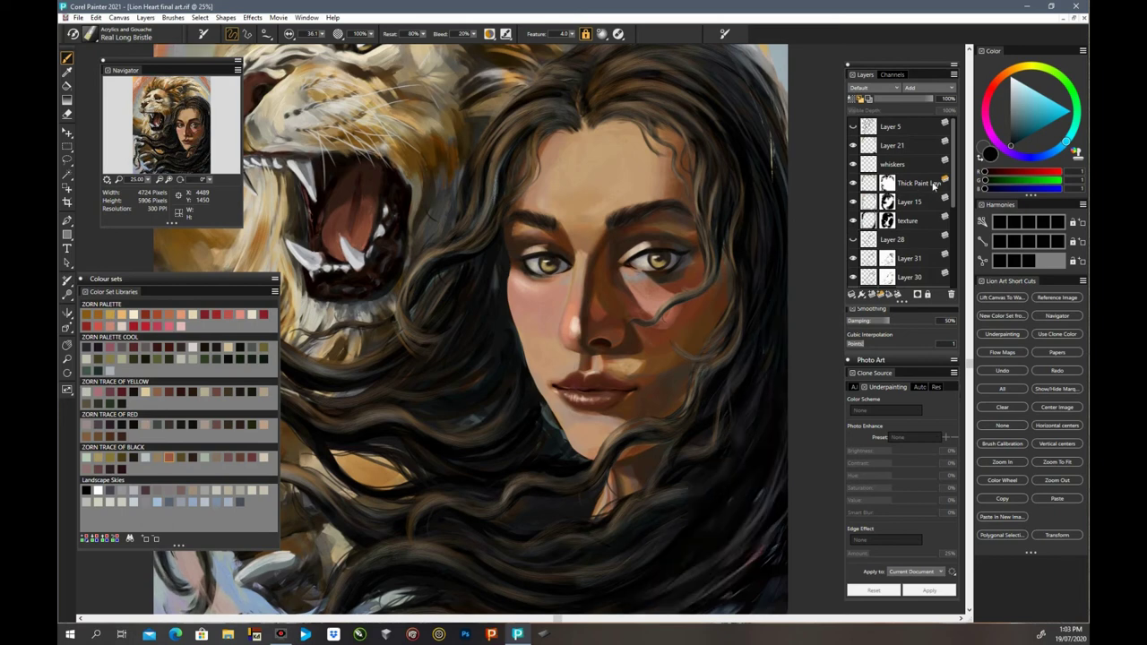
Step: Compare the woman's portrait repeatedly with the hair layer hidden and shown, leaving it visible
{"action": "left_click_drag", "start_coordinate": [952, 199], "coordinate": [946, 238]}
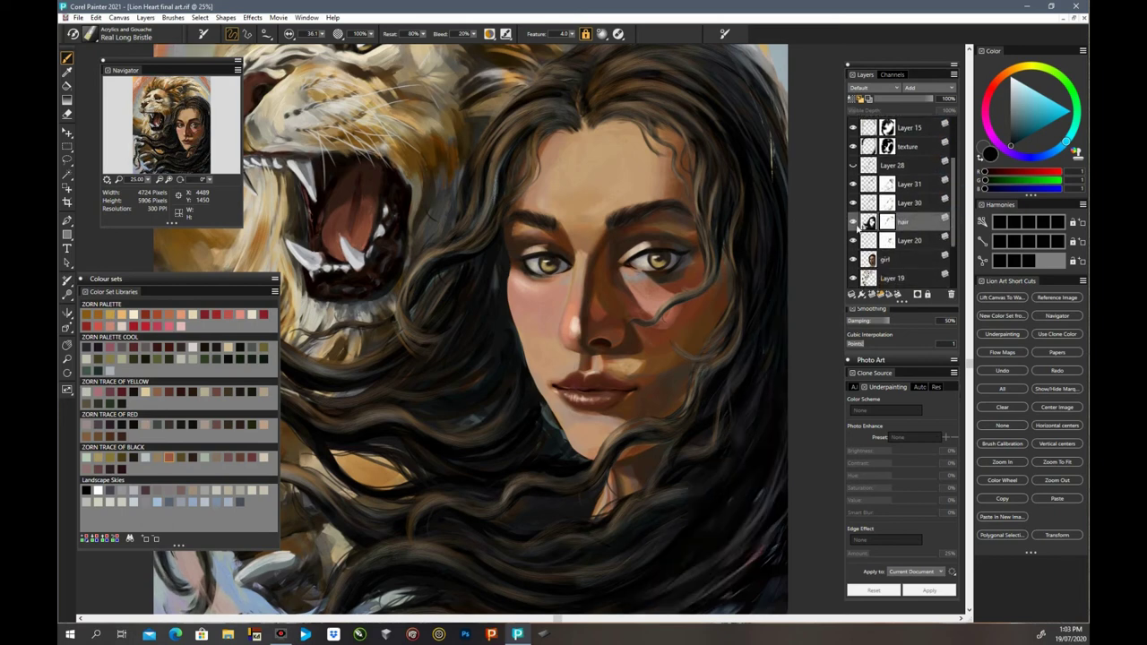
{"action": "left_click", "coordinate": [854, 222]}
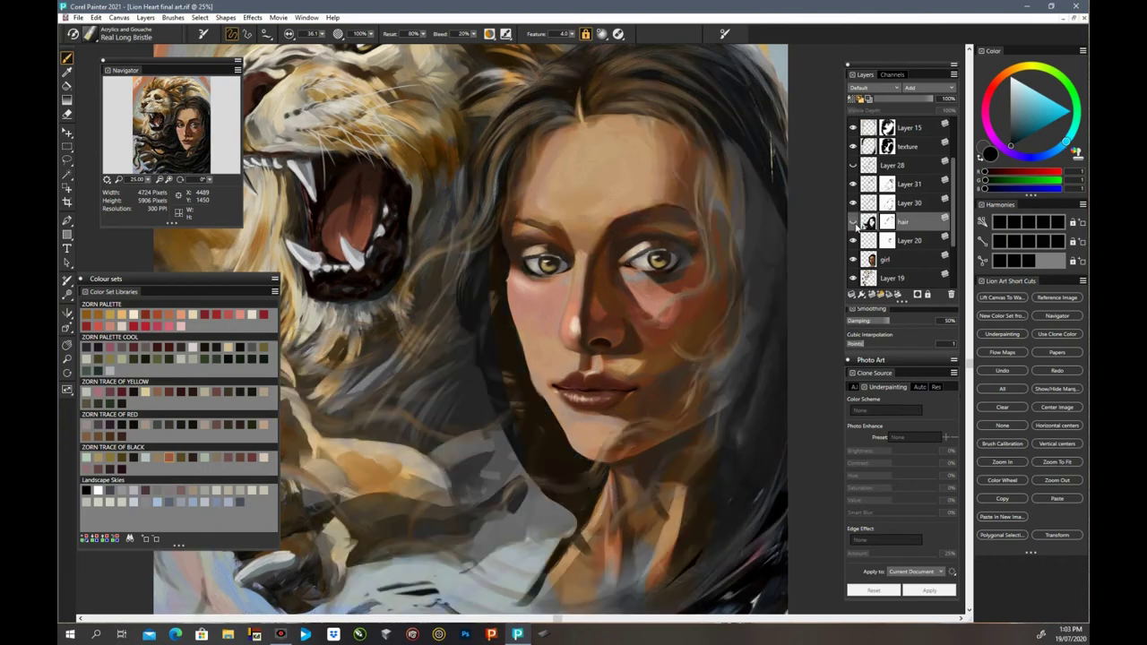
{"action": "left_click", "coordinate": [854, 222]}
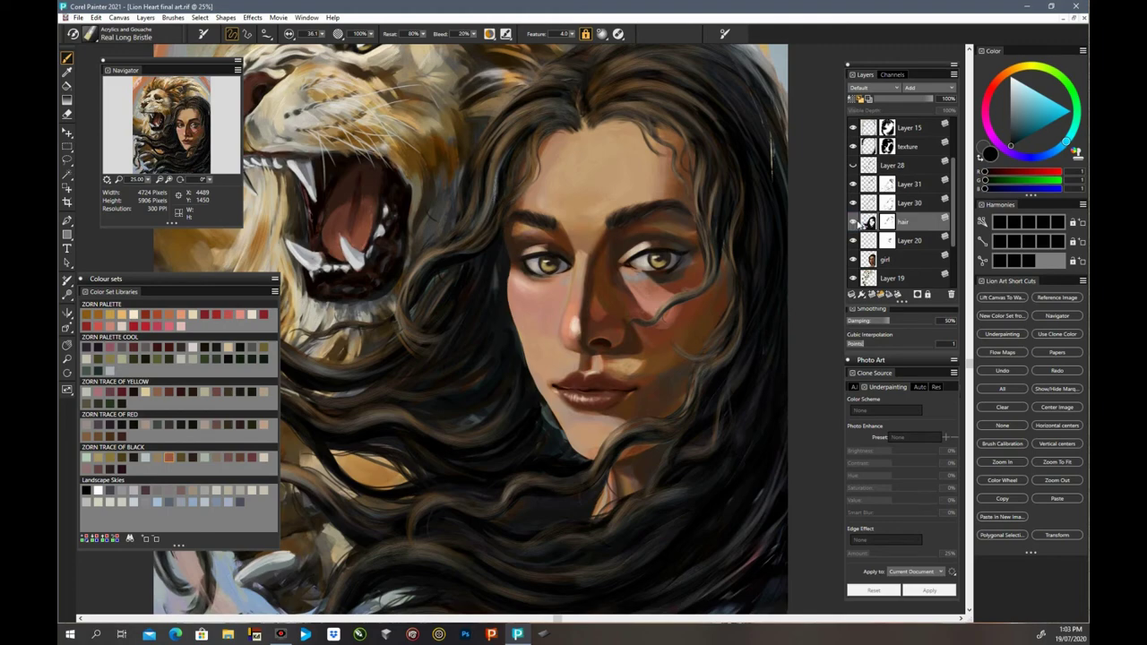
{"action": "left_click", "coordinate": [854, 222]}
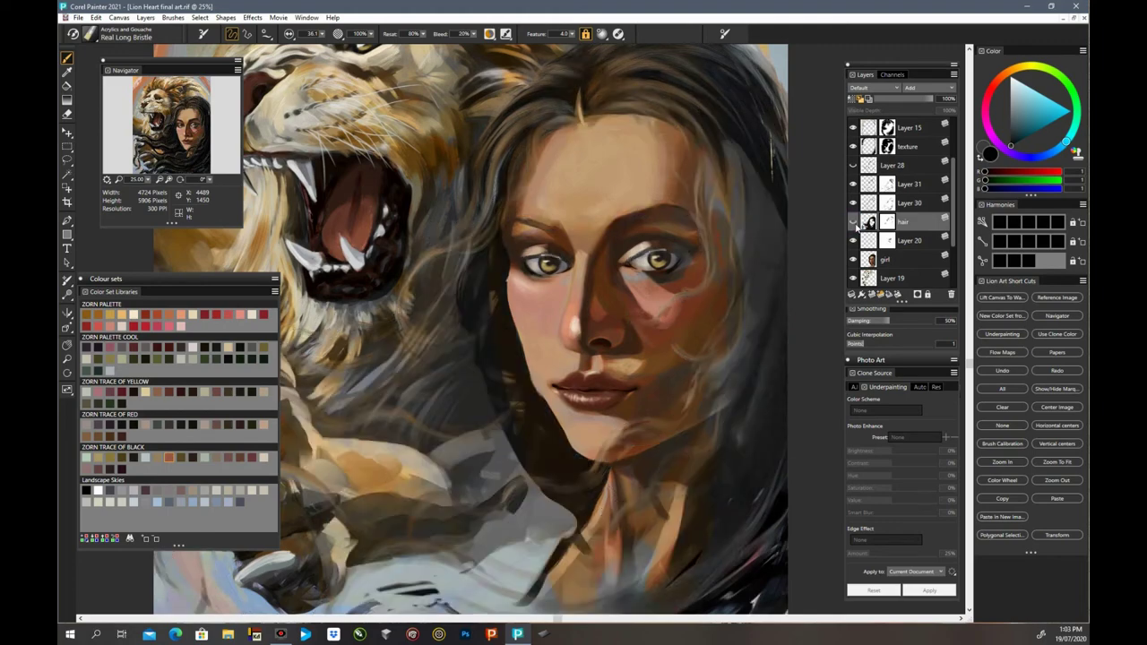
{"action": "left_click", "coordinate": [854, 222]}
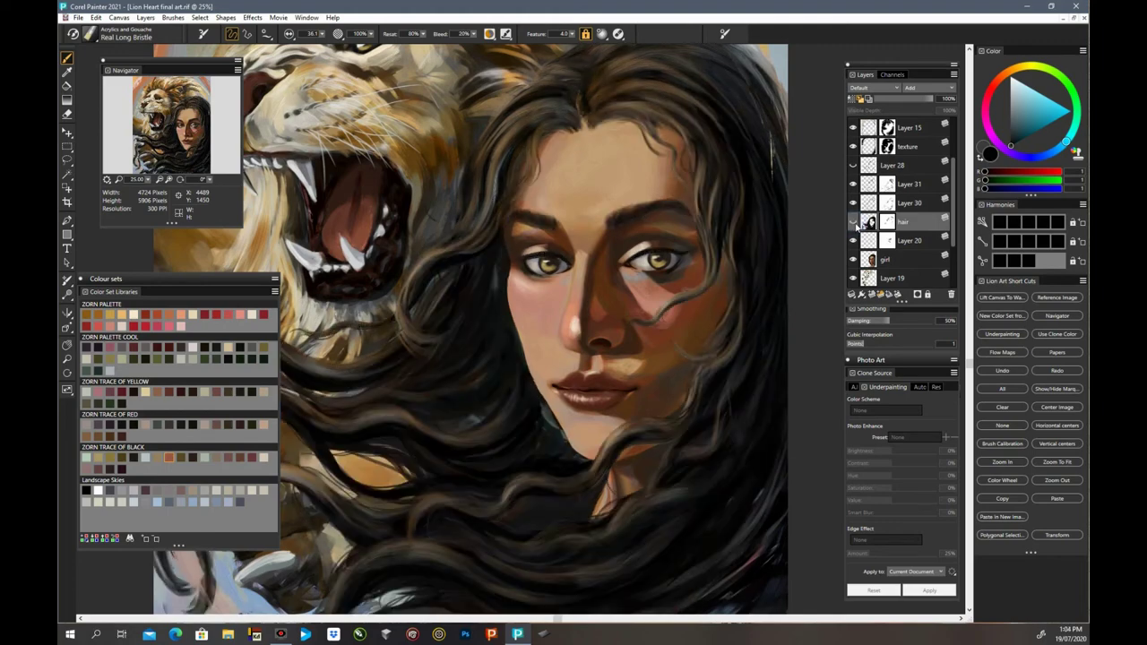
{"action": "left_click", "coordinate": [854, 222]}
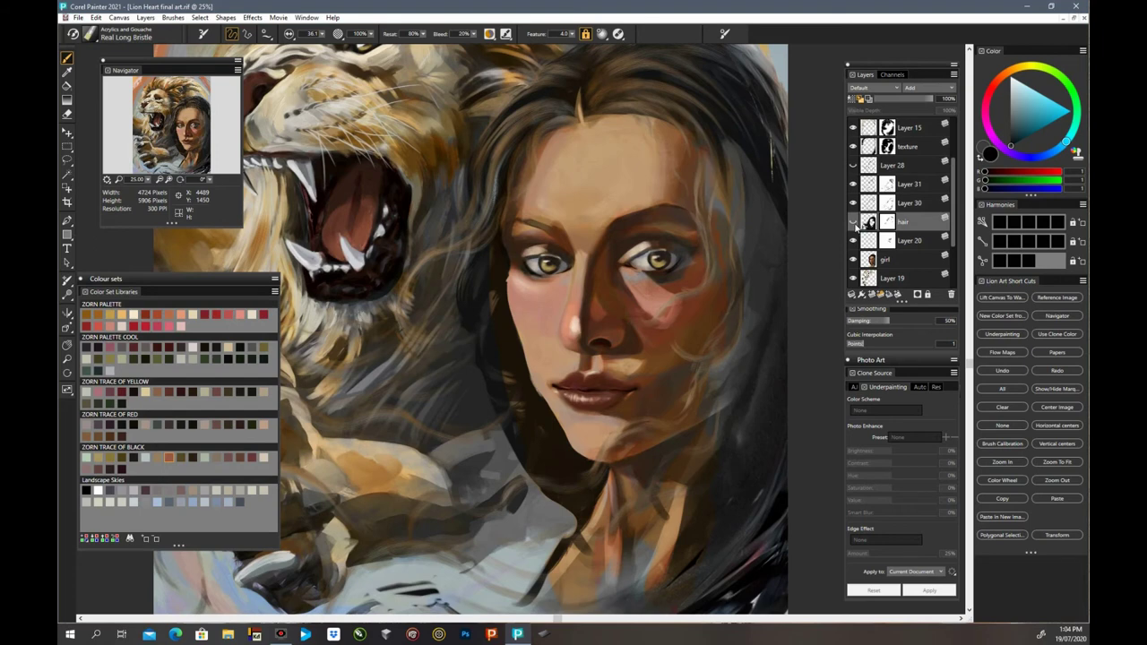
{"action": "left_click", "coordinate": [854, 223]}
{"action": "left_click", "coordinate": [854, 222]}
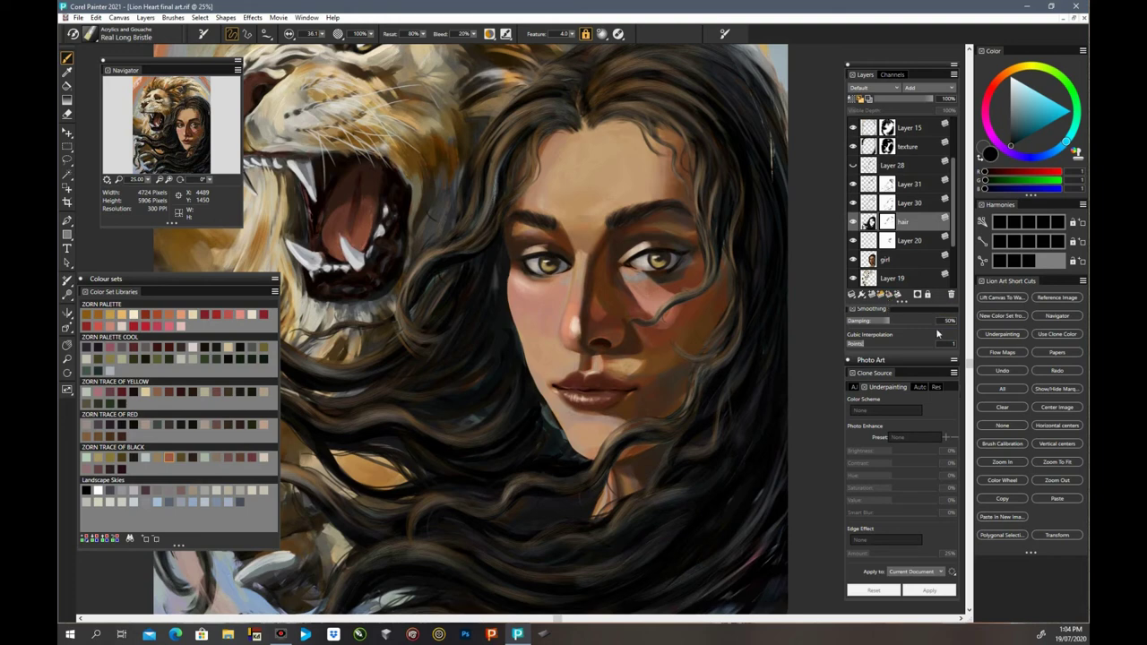
Step: Check the flowing locks over the lion's paws with the texture, Layer 15 and Thick Paint layers each hidden and shown
{"action": "scroll", "coordinate": [968, 361], "scroll_direction": "down", "scroll_amount": 2}
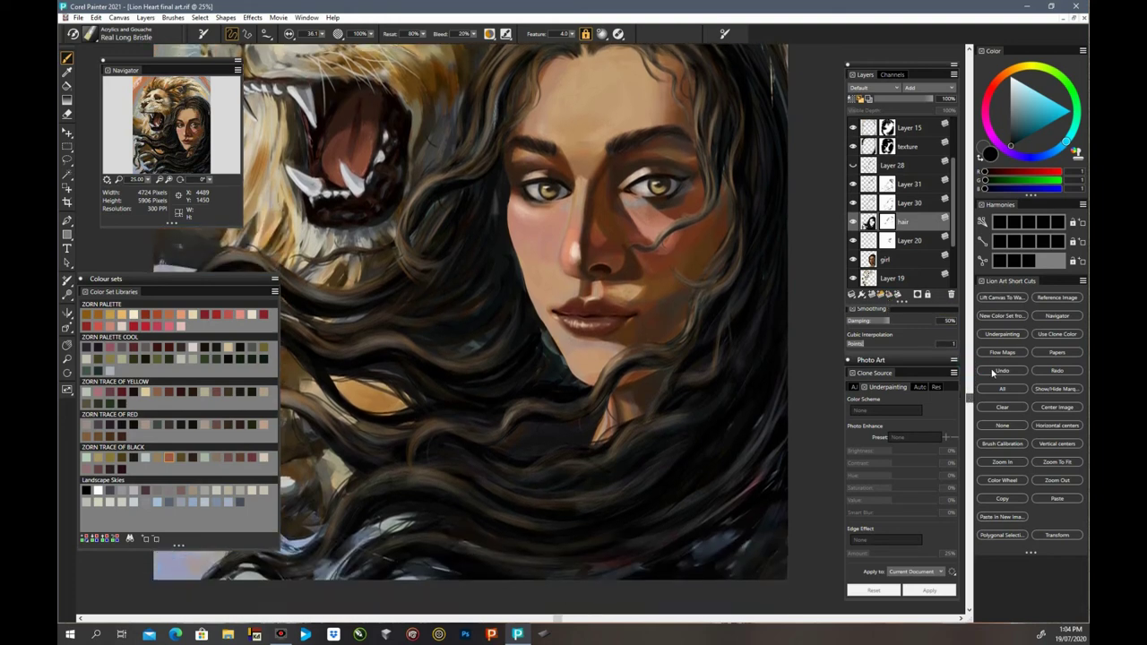
{"action": "left_click", "coordinate": [993, 371]}
{"action": "left_click_drag", "start_coordinate": [560, 621], "coordinate": [460, 597]}
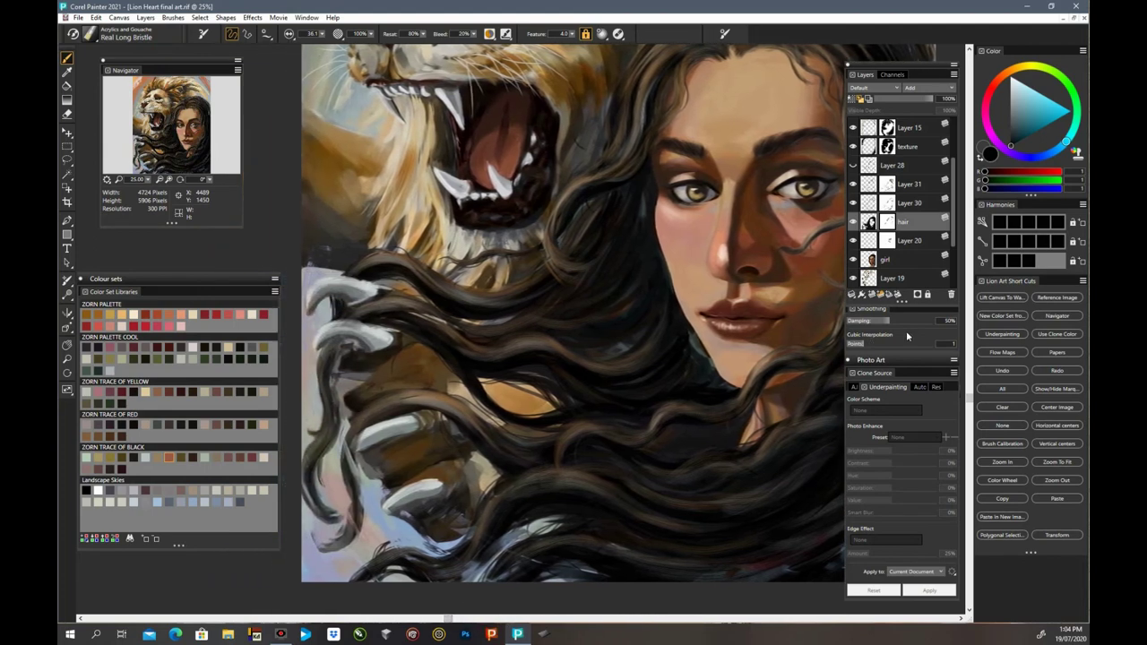
{"action": "scroll", "coordinate": [955, 218], "scroll_direction": "up", "scroll_amount": 2}
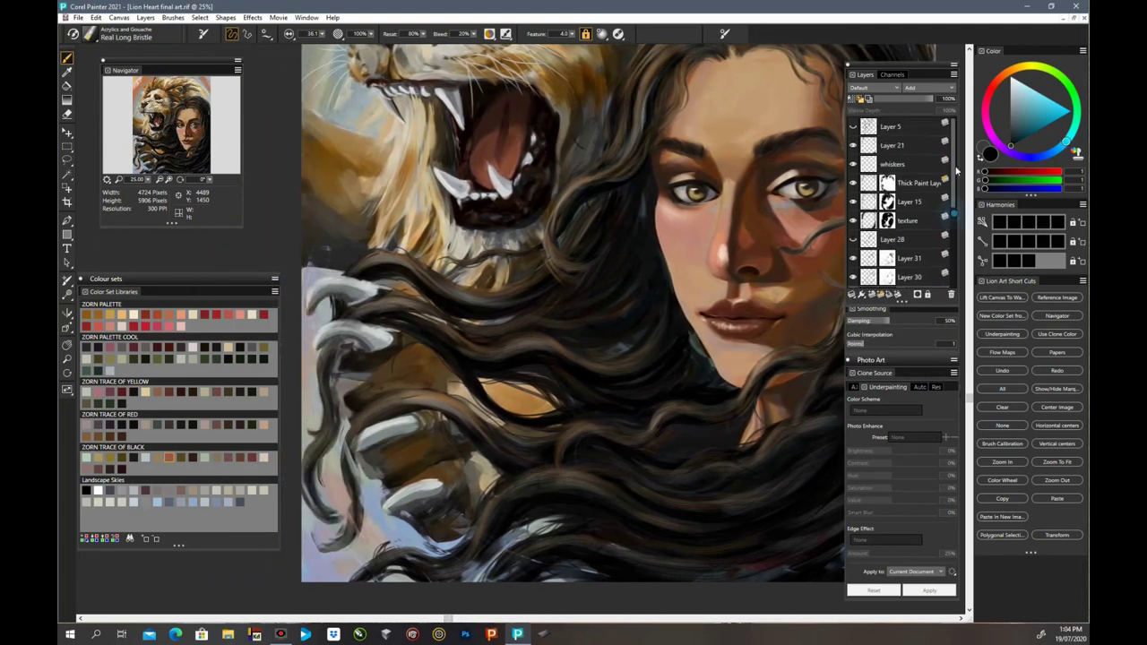
{"action": "left_click", "coordinate": [855, 224]}
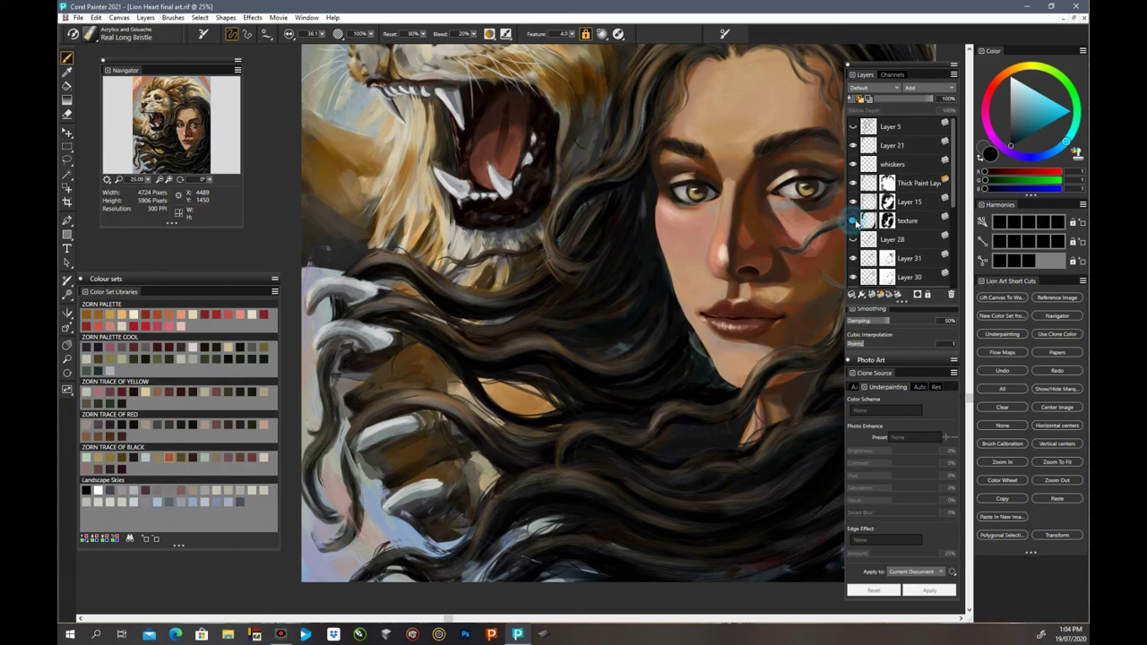
{"action": "left_click", "coordinate": [855, 224]}
{"action": "left_click", "coordinate": [853, 202]}
{"action": "left_click", "coordinate": [853, 203]}
{"action": "left_click", "coordinate": [854, 183]}
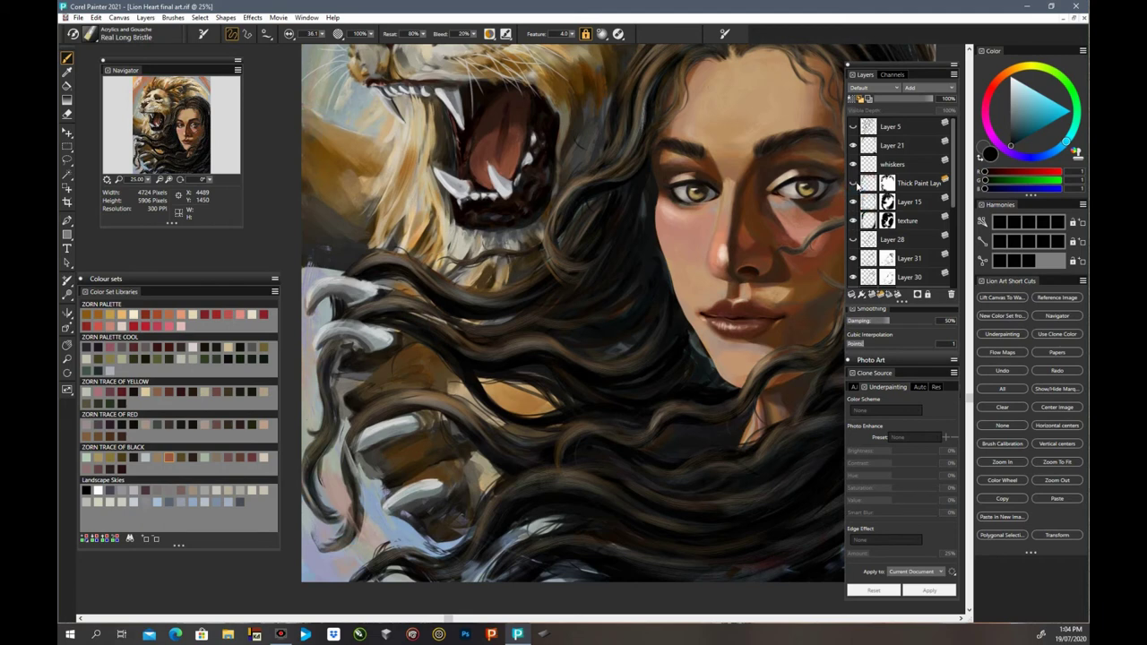
{"action": "left_click", "coordinate": [854, 184]}
Step: Select Layer 30 and compare the flowing locks with it hidden and shown, leaving it visible
{"action": "left_click_drag", "start_coordinate": [953, 202], "coordinate": [954, 242]}
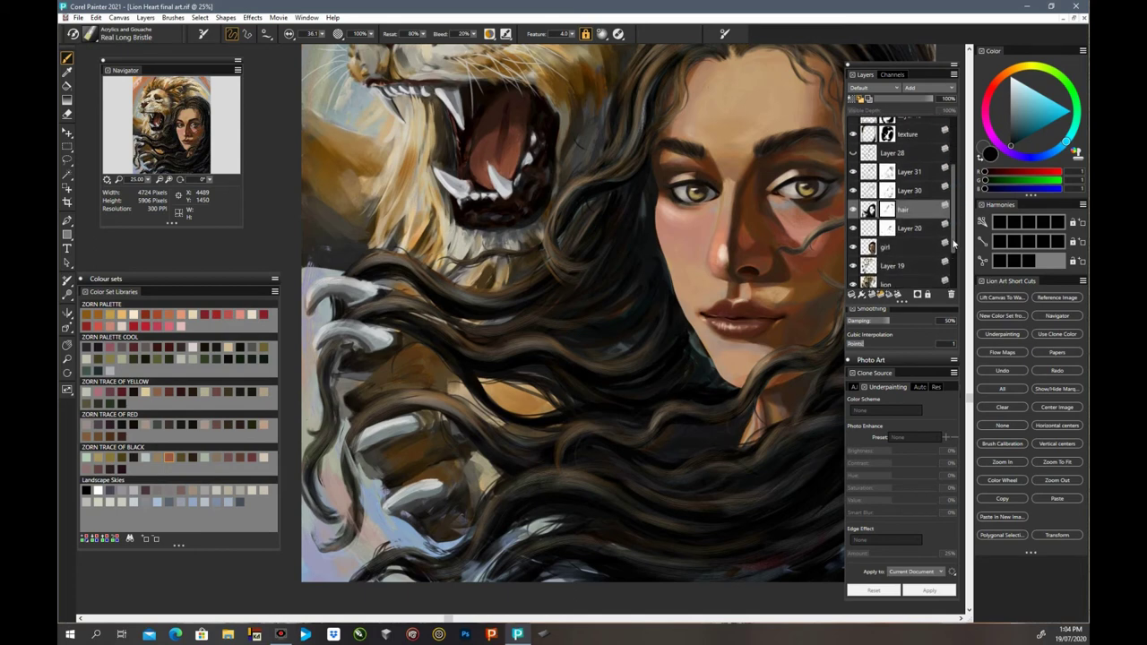
{"action": "left_click", "coordinate": [905, 192]}
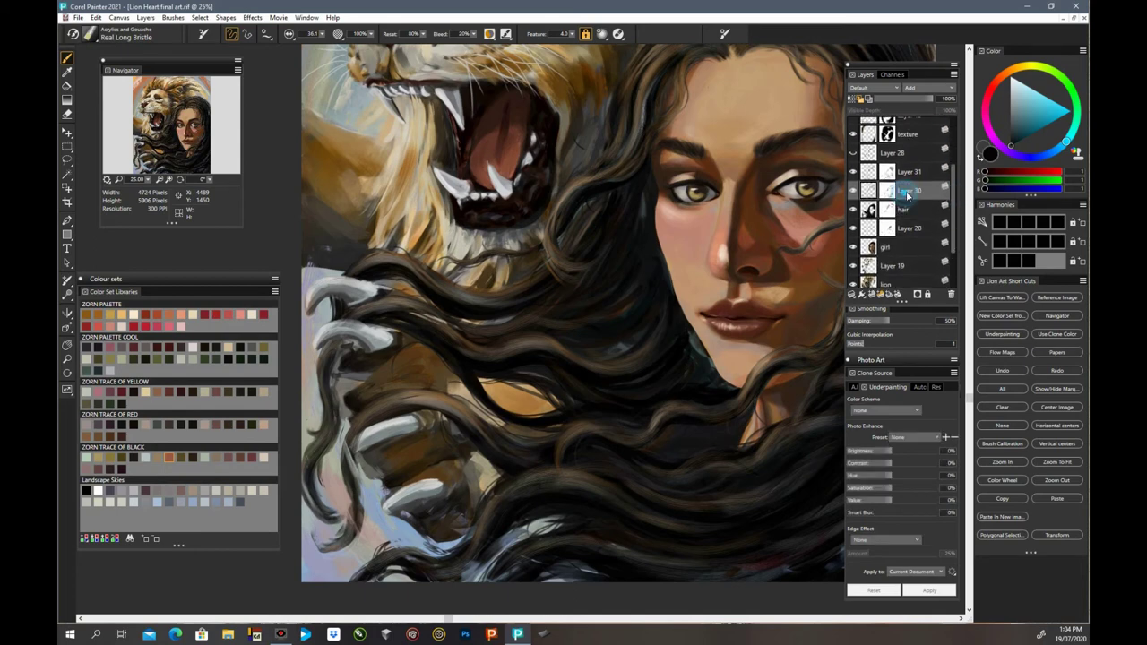
{"action": "left_click", "coordinate": [854, 191]}
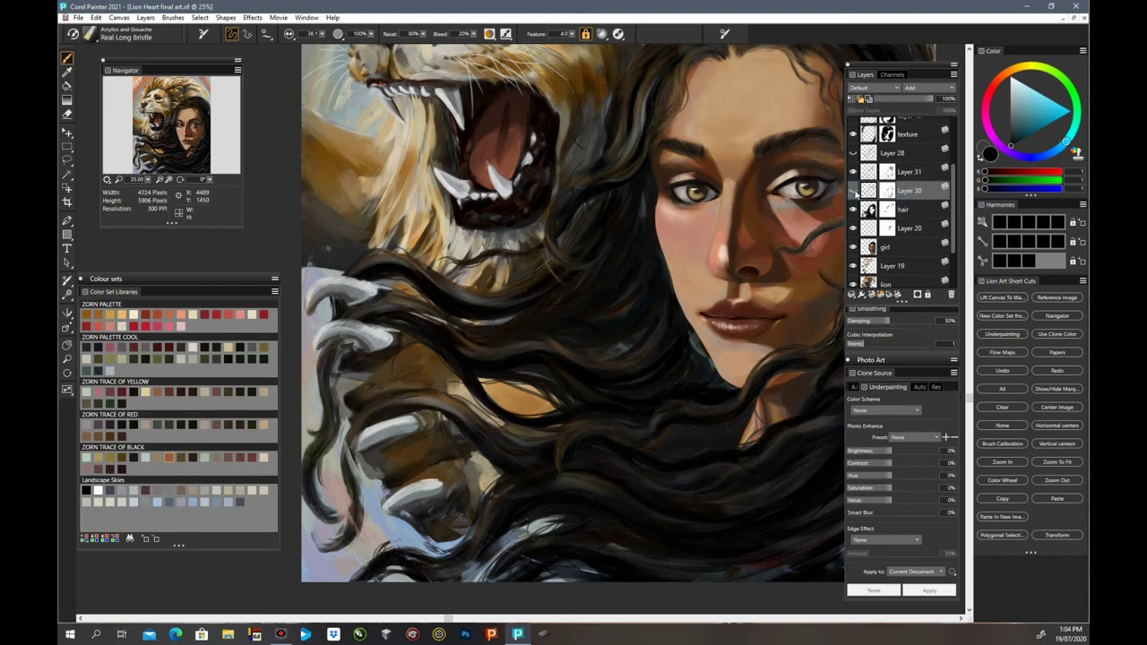
{"action": "left_click", "coordinate": [855, 191]}
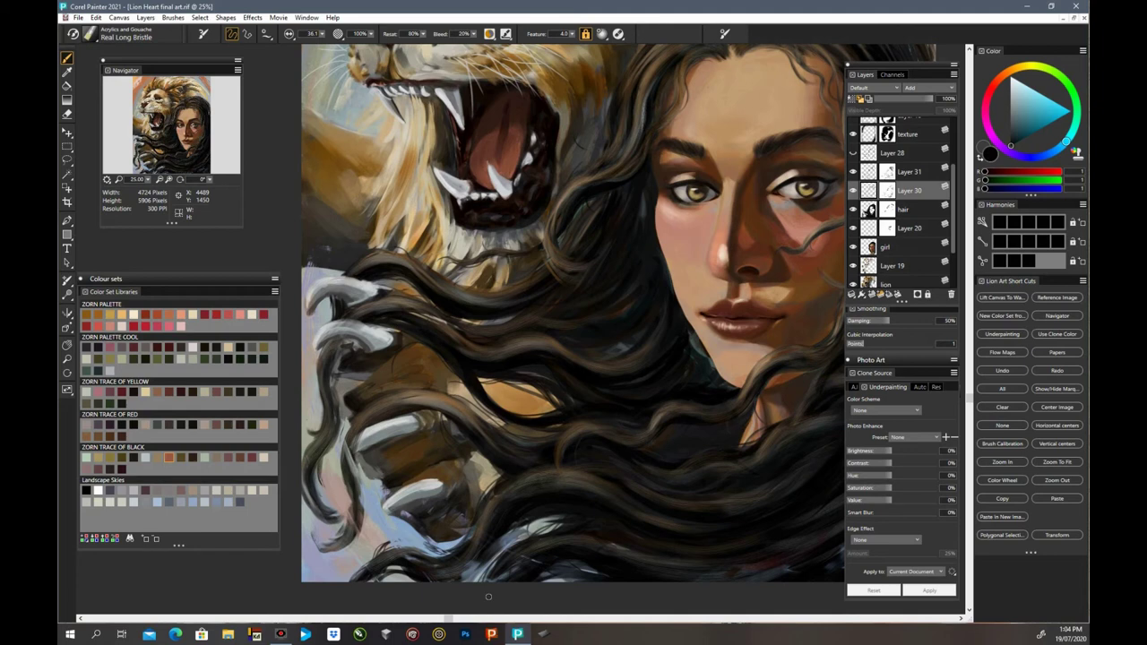
{"action": "left_click_drag", "start_coordinate": [448, 618], "coordinate": [565, 618]}
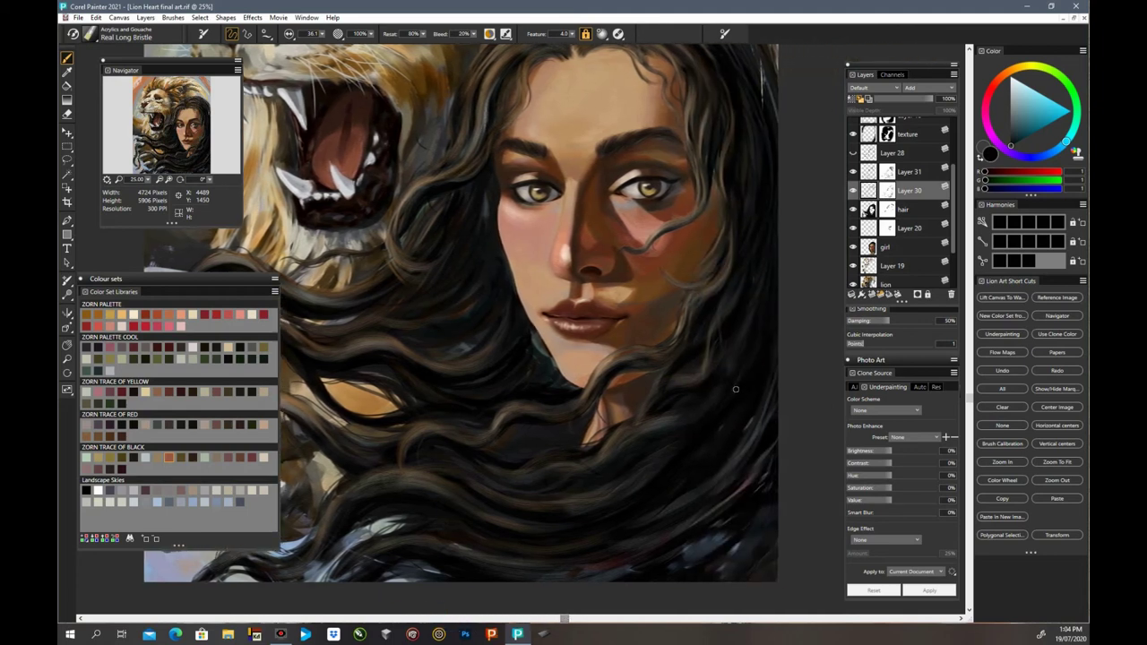
Step: Compare the lion and the woman's portrait with Layer 30 hidden and shown, leaving it visible
{"action": "left_click_drag", "start_coordinate": [971, 398], "coordinate": [973, 320]}
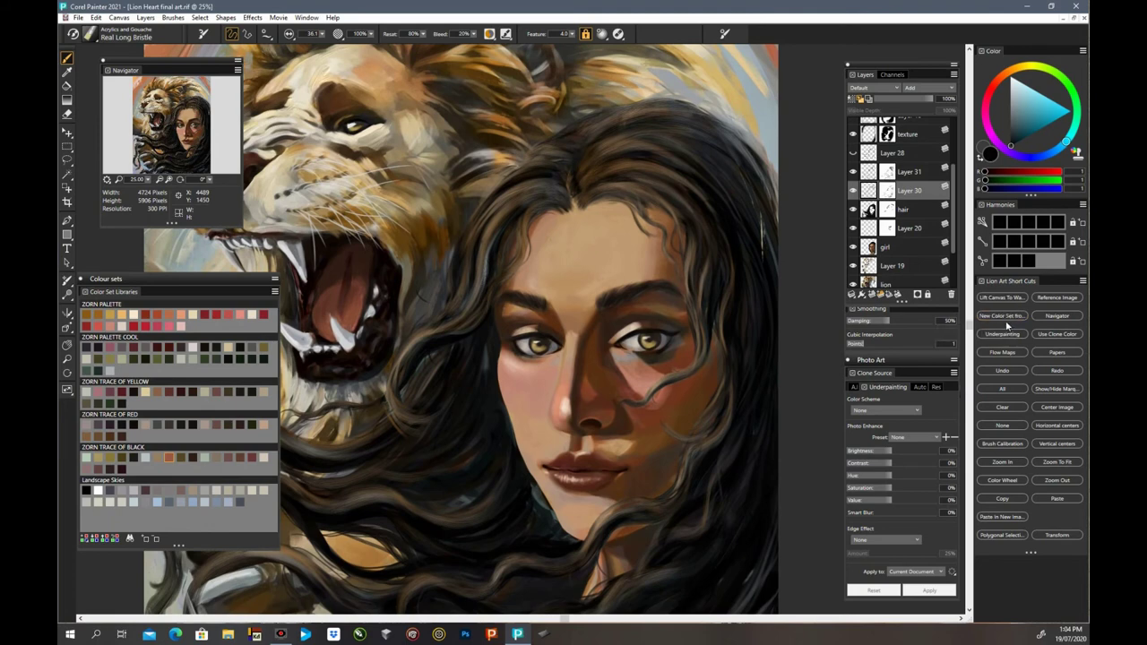
{"action": "left_click", "coordinate": [854, 191]}
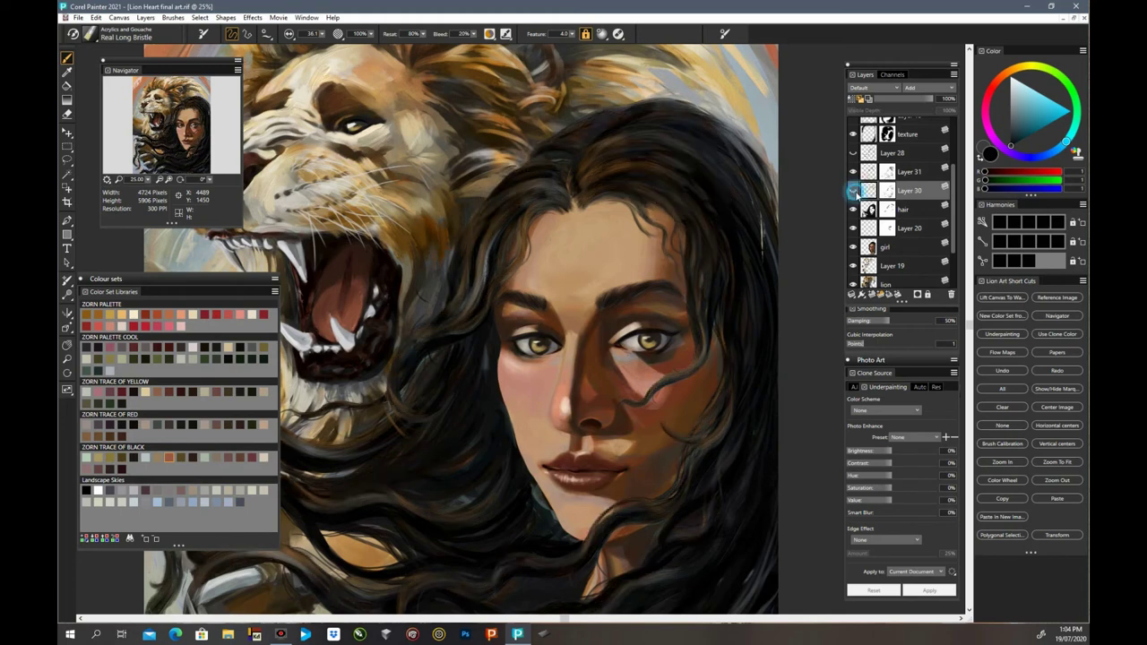
{"action": "left_click", "coordinate": [856, 190]}
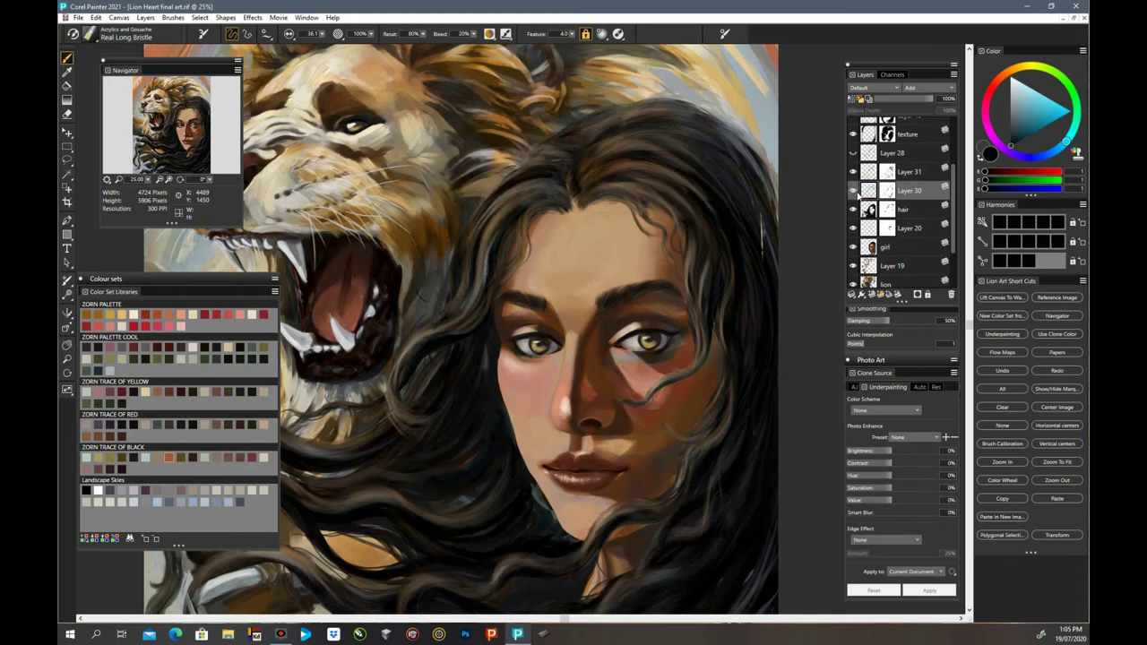
Step: Compare the whole painting with Layer 30's layer mask disabled and enabled, leaving the mask enabled
{"action": "left_click", "coordinate": [885, 191]}
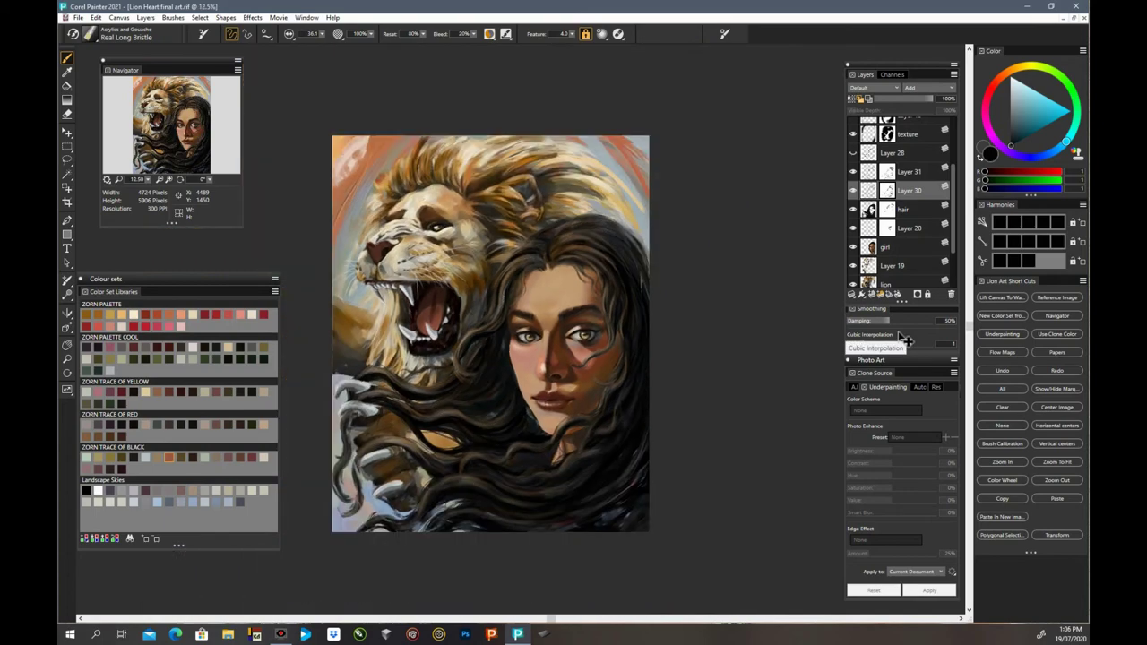
{"action": "right_click", "coordinate": [886, 190]}
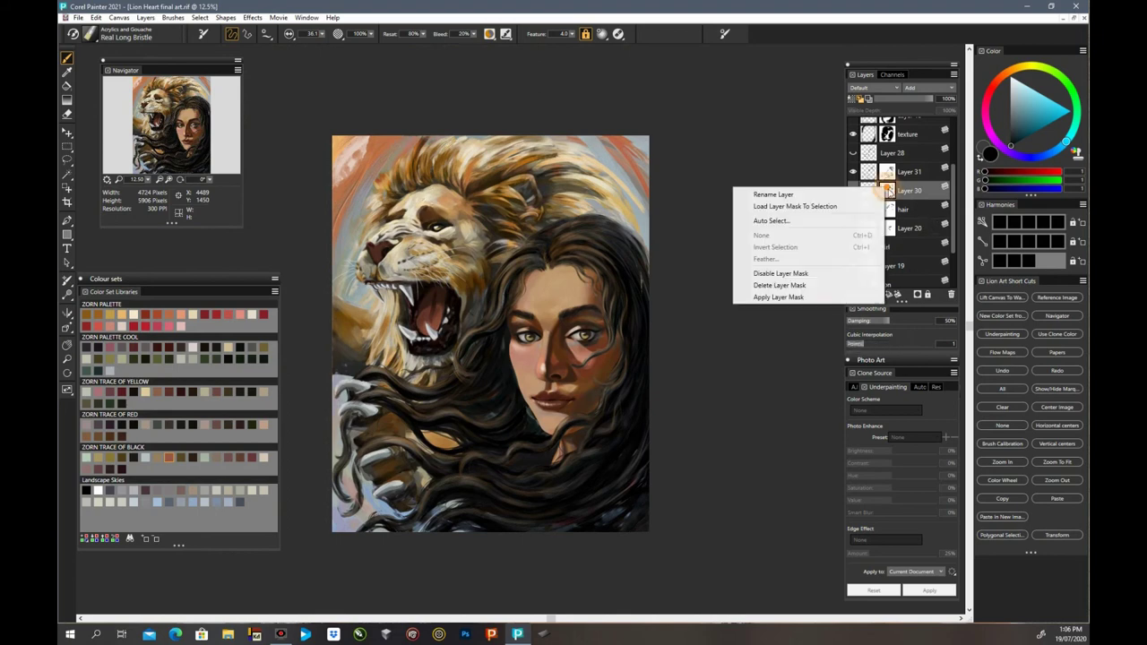
{"action": "left_click", "coordinate": [833, 274]}
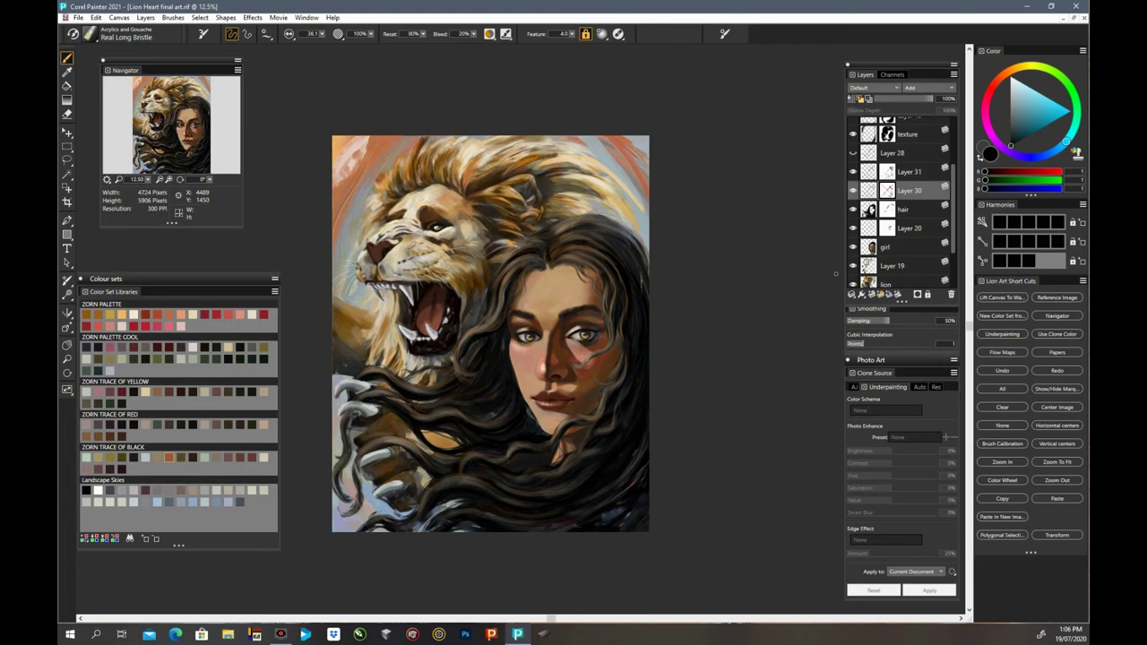
{"action": "right_click", "coordinate": [886, 190]}
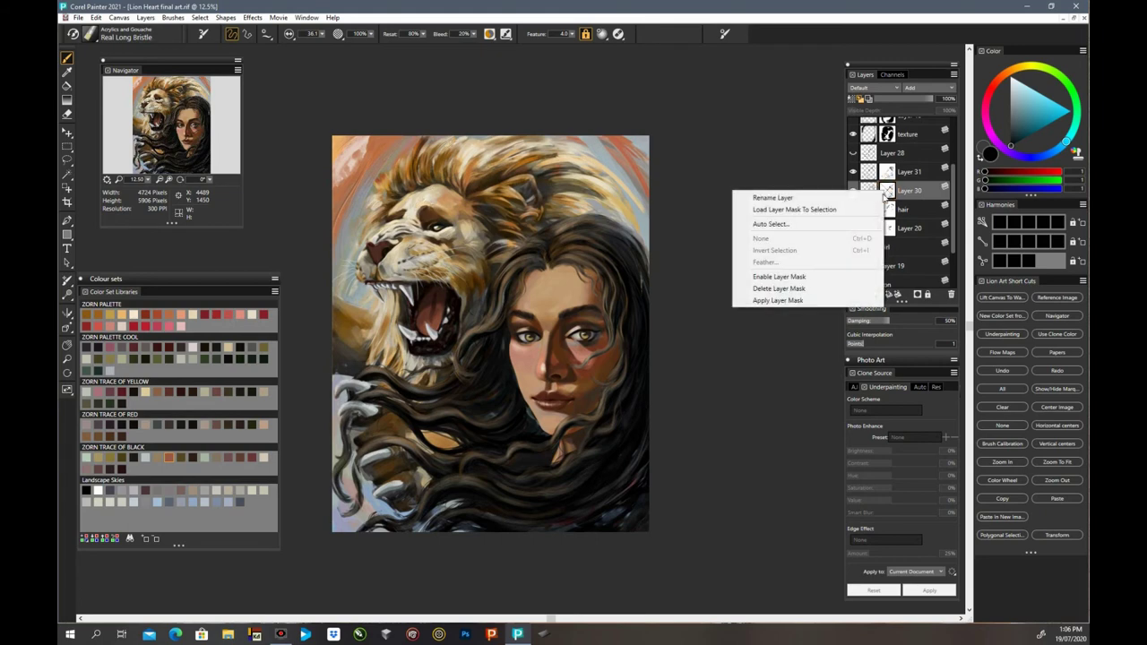
{"action": "left_click", "coordinate": [831, 279]}
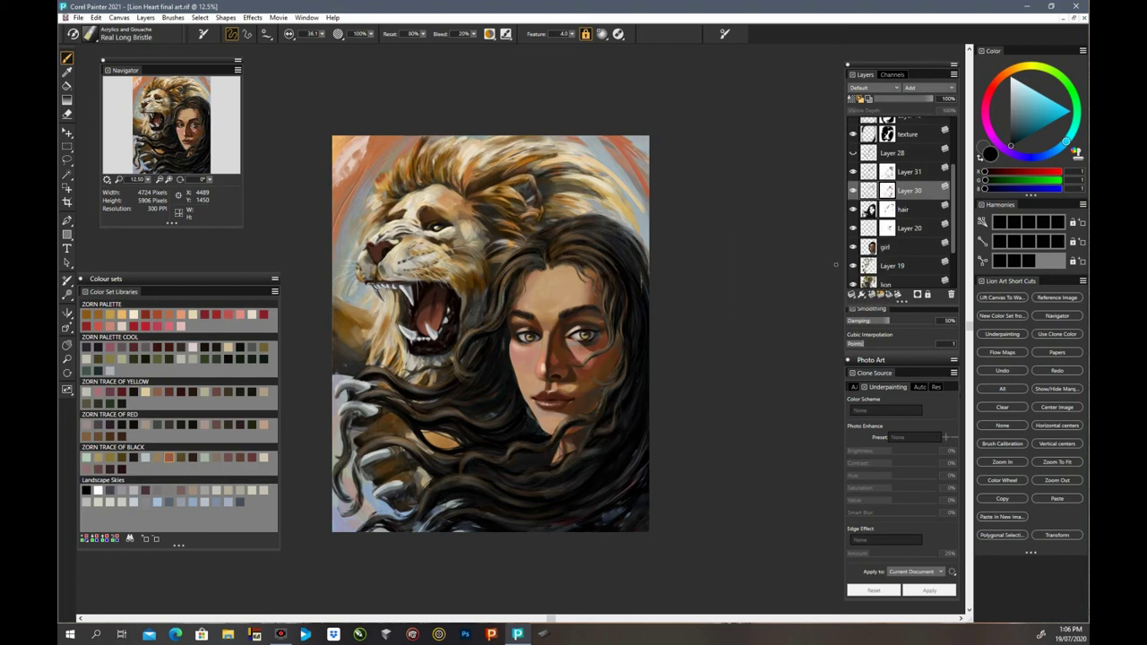
Step: Compare the whole painting with Layer 31 and Layer 30 each hidden and shown, leaving both visible
{"action": "left_click", "coordinate": [852, 173]}
{"action": "left_click", "coordinate": [856, 176]}
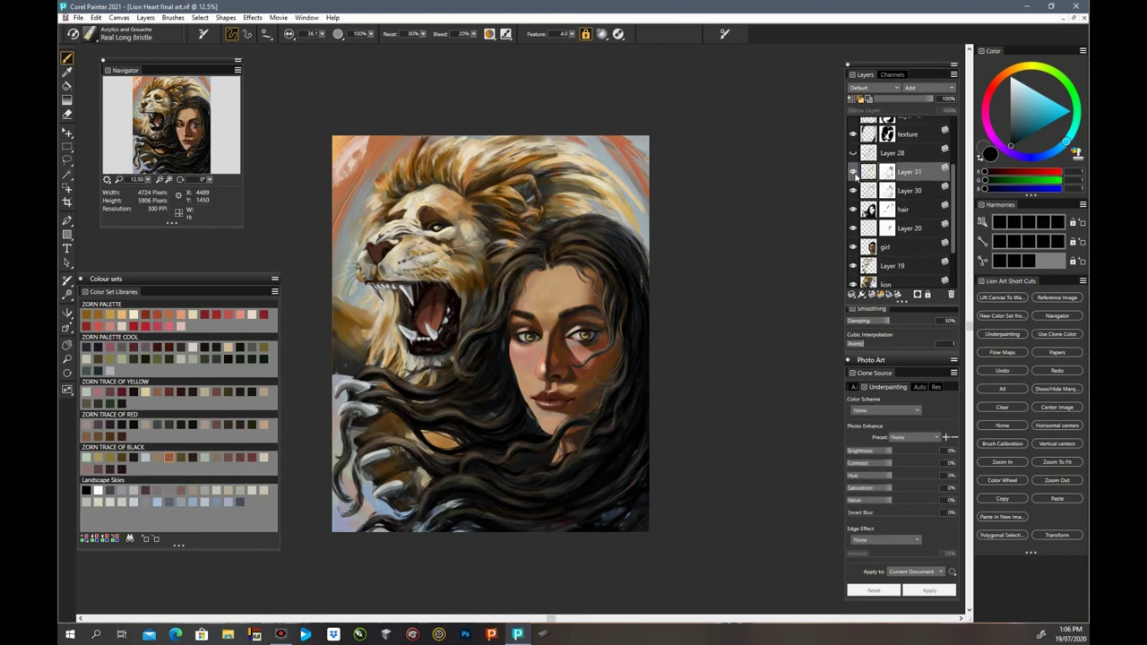
{"action": "left_click", "coordinate": [855, 174]}
{"action": "left_click", "coordinate": [856, 174]}
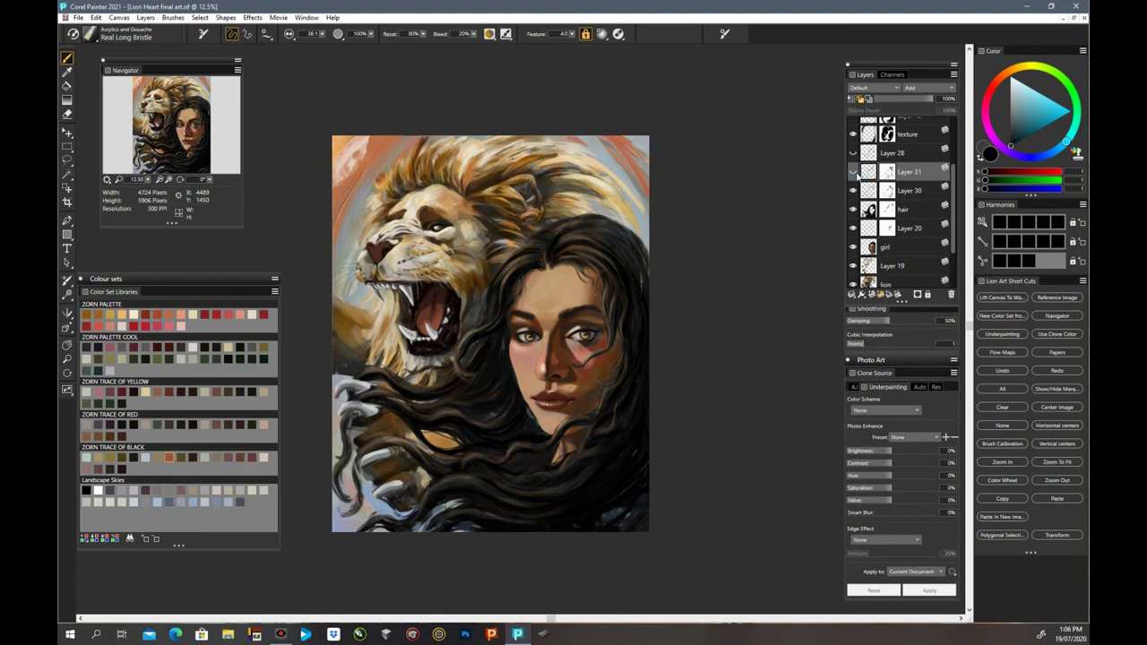
{"action": "left_click", "coordinate": [856, 175]}
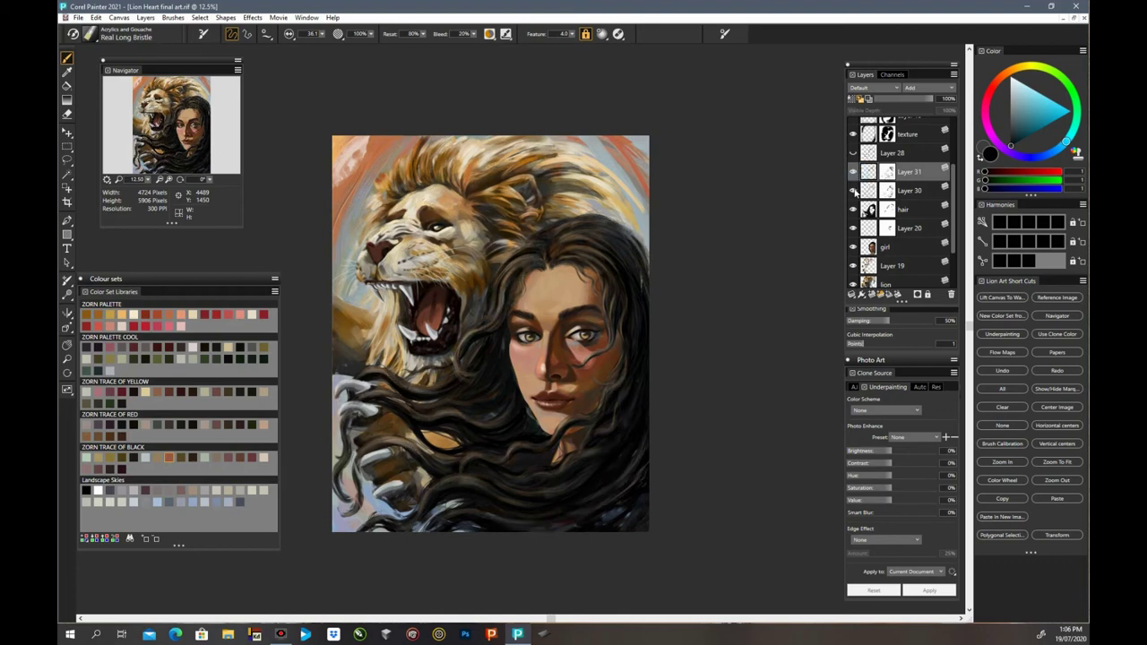
{"action": "left_click", "coordinate": [856, 189]}
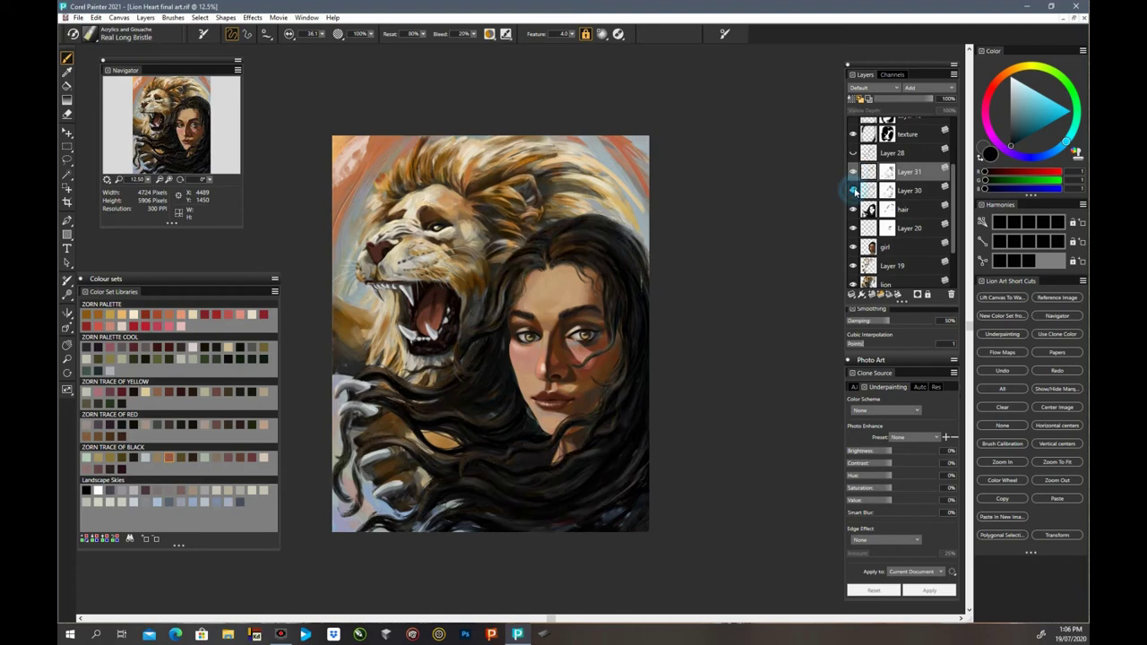
{"action": "left_click", "coordinate": [856, 190]}
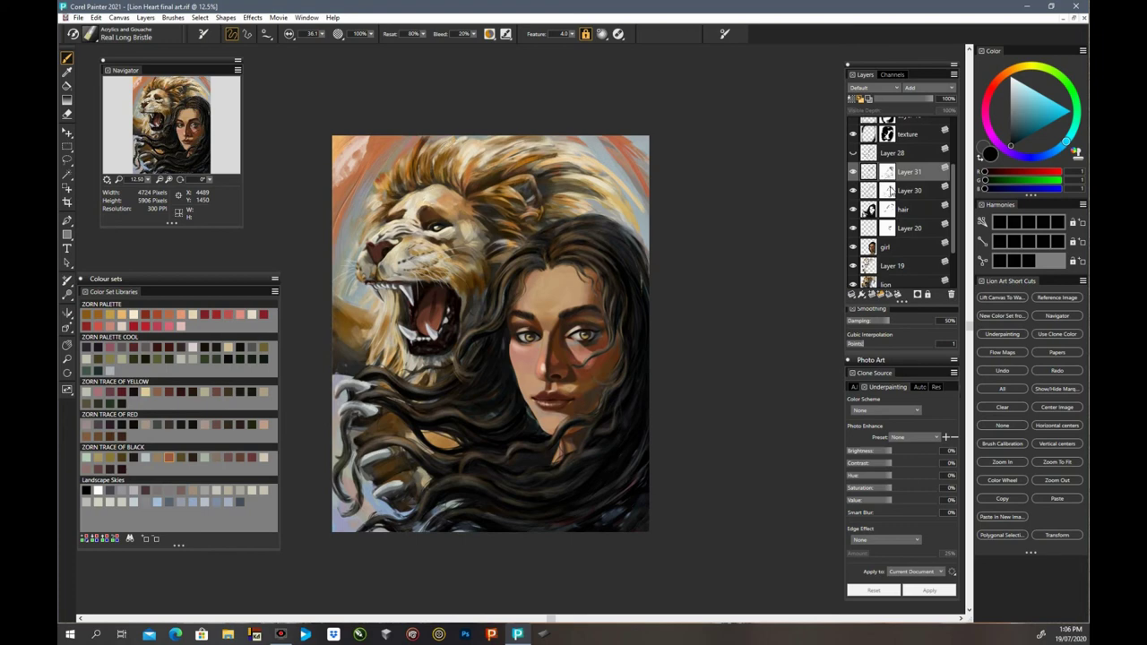
Step: Check the whole painting with Layer 31 hidden and shown, and select Layer 31's mask
{"action": "left_click", "coordinate": [890, 190]}
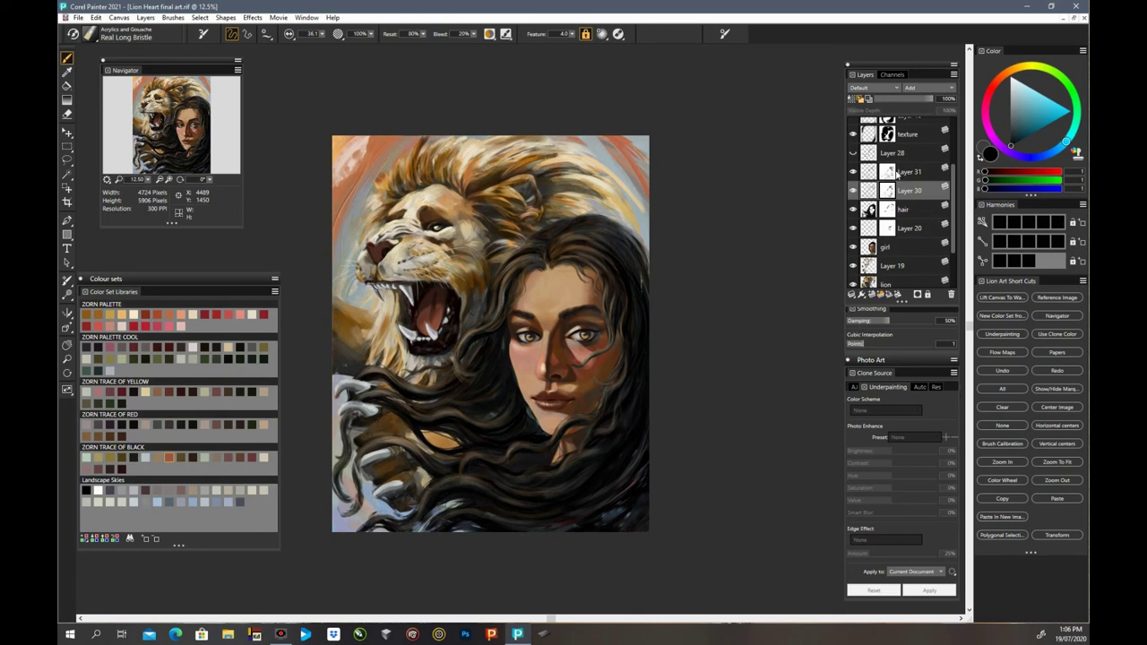
{"action": "left_click", "coordinate": [861, 176]}
{"action": "left_click", "coordinate": [854, 173]}
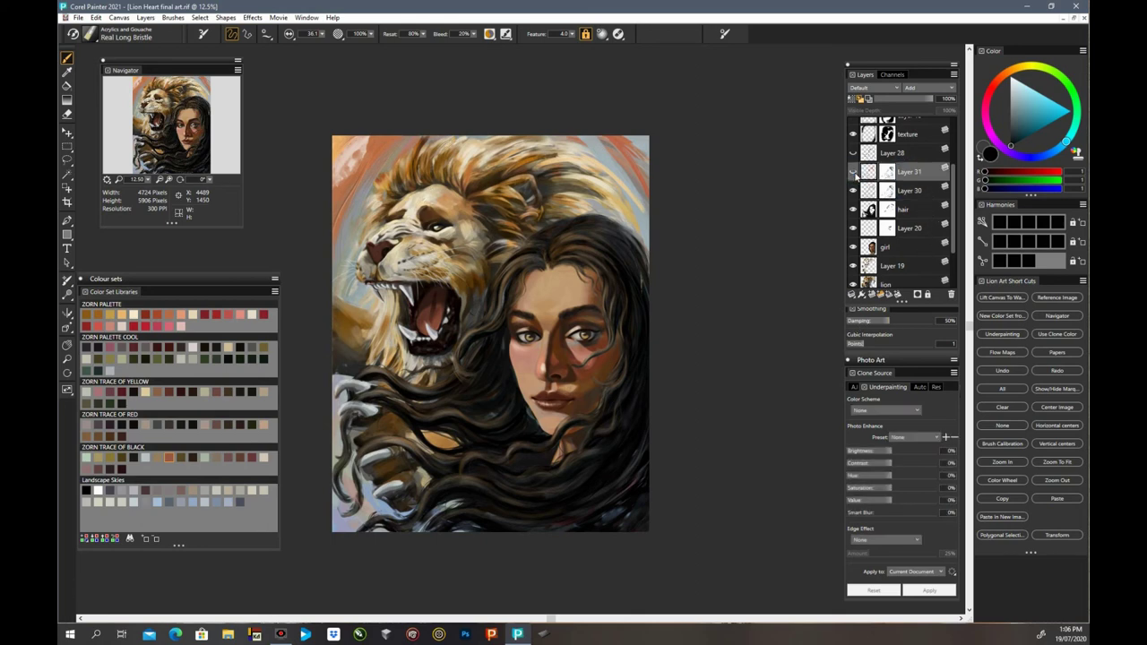
{"action": "left_click", "coordinate": [854, 173]}
{"action": "left_click", "coordinate": [854, 173]}
{"action": "left_click", "coordinate": [890, 178]}
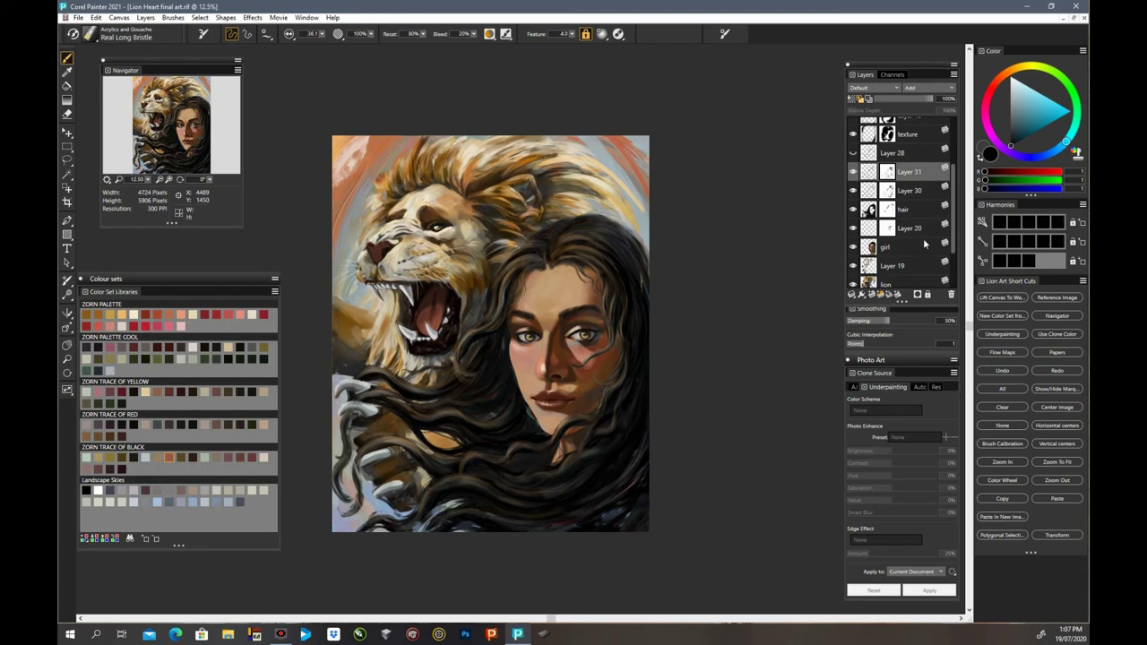
Step: Compare the hair repeatedly with Layer 31 hidden and shown, in the whole painting and close up, leaving it visible
{"action": "left_click", "coordinate": [853, 172]}
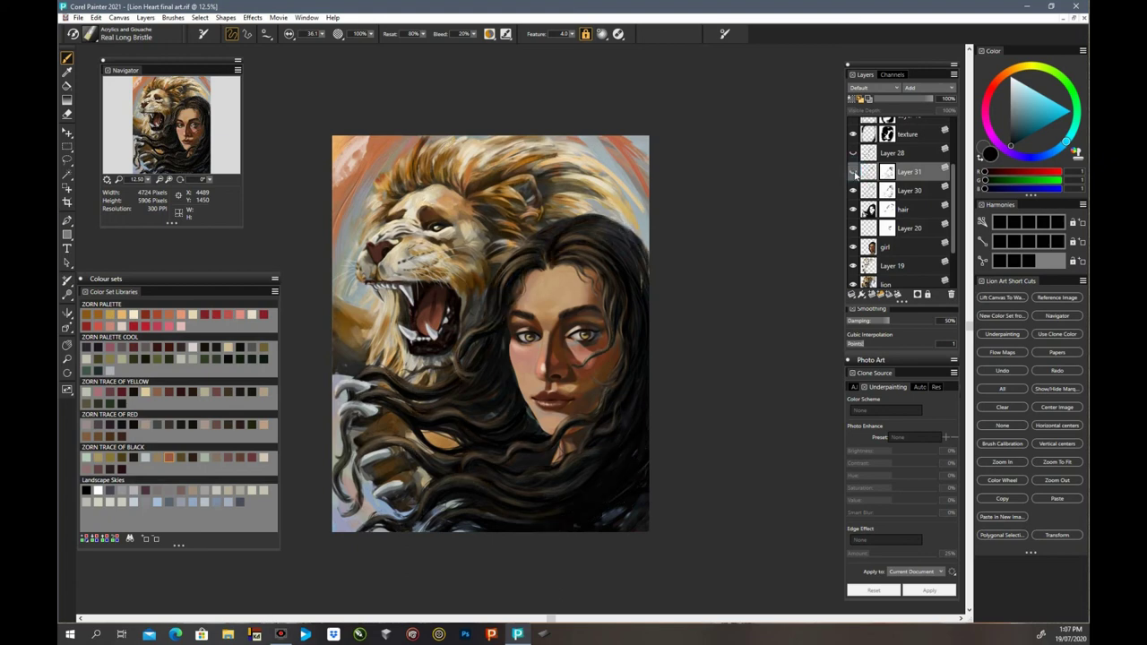
{"action": "left_click", "coordinate": [855, 173]}
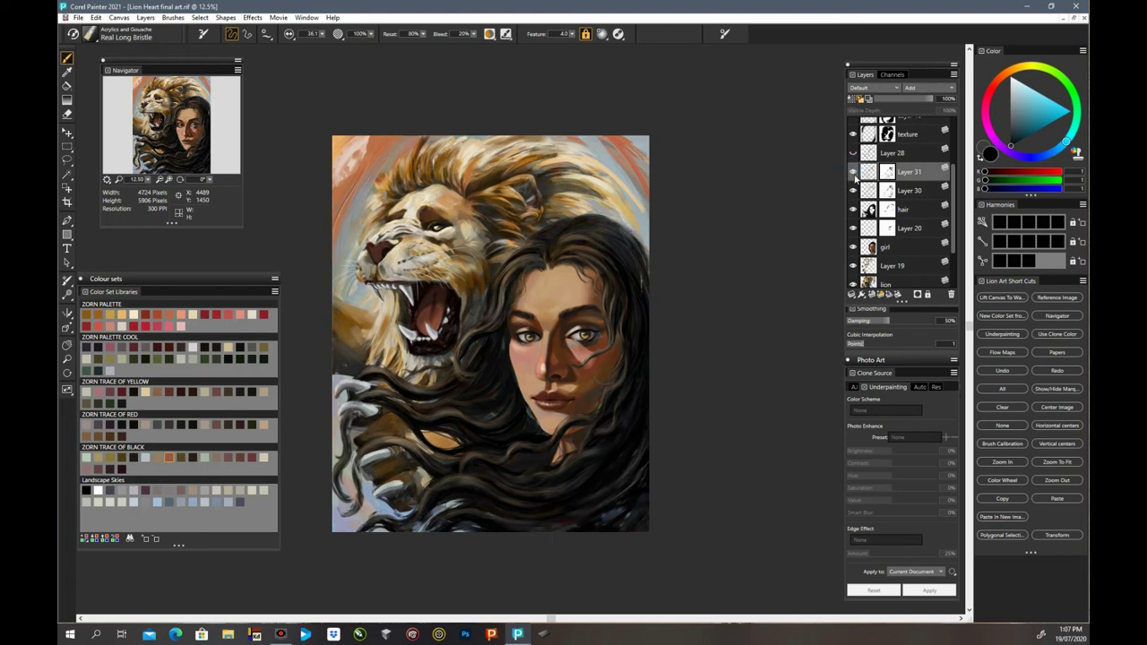
{"action": "left_click", "coordinate": [854, 176]}
{"action": "left_click", "coordinate": [854, 174]}
{"action": "left_click", "coordinate": [854, 174]}
{"action": "key", "text": "ctrl+plus"}
{"action": "key", "text": "ctrl+plus"}
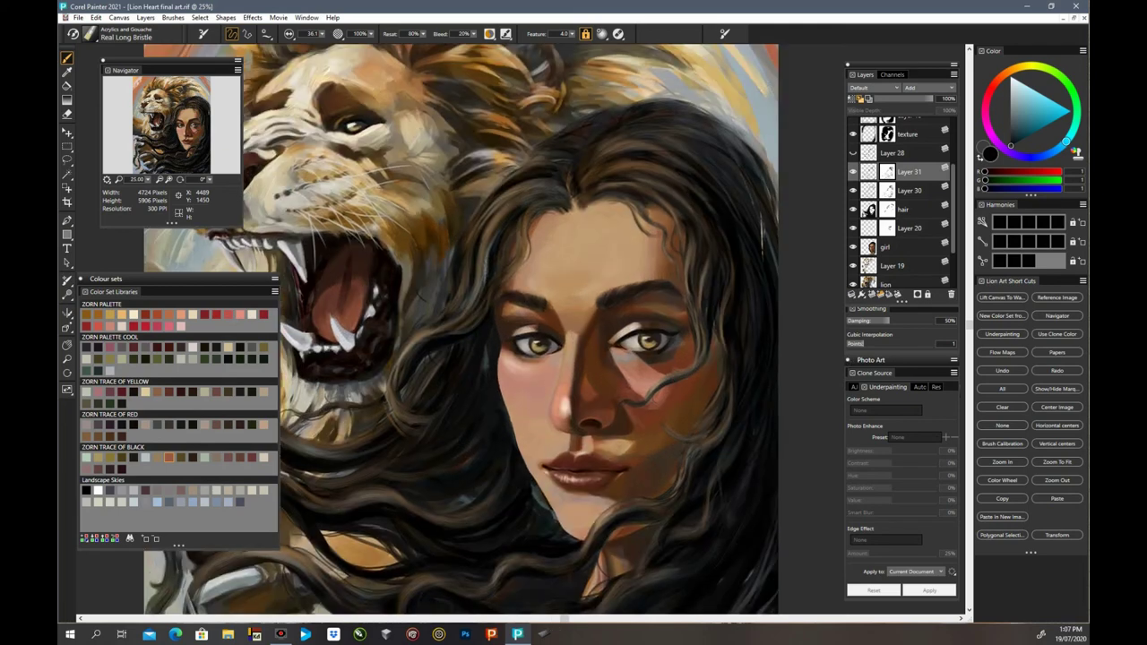
{"action": "left_click", "coordinate": [853, 172]}
{"action": "left_click", "coordinate": [854, 173]}
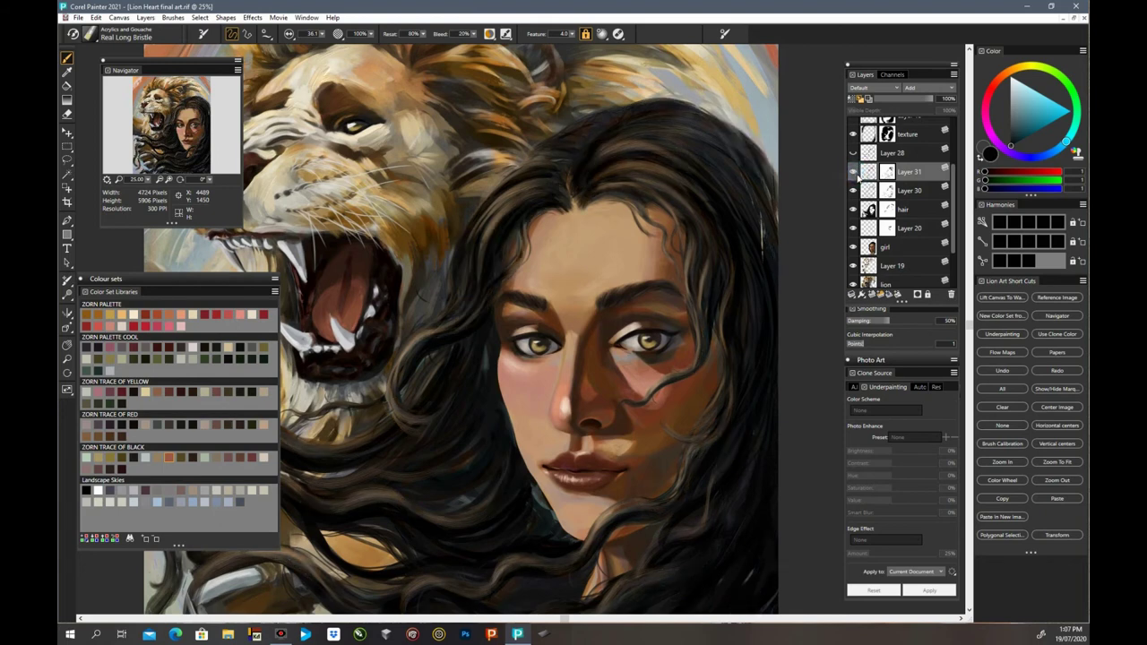
Step: Examine the masked hair strands around the woman's hairline, cheek and jaw
{"action": "left_click_drag", "start_coordinate": [520, 210], "coordinate": [574, 202]}
{"action": "left_click", "coordinate": [522, 207]}
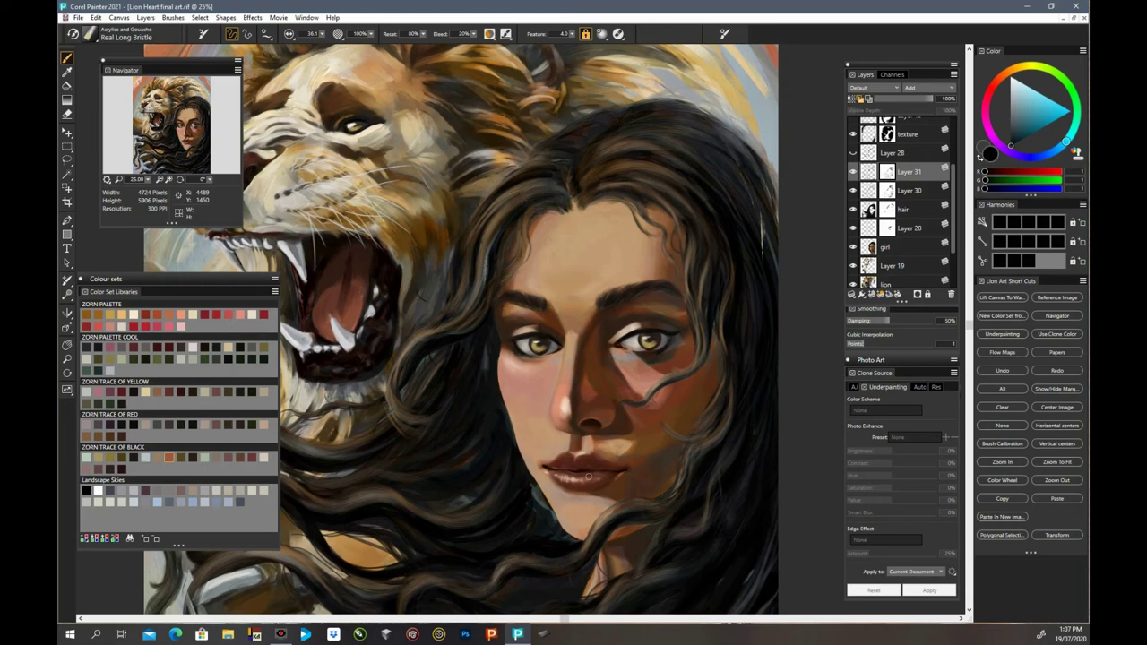
{"action": "left_click", "coordinate": [708, 310]}
{"action": "left_click", "coordinate": [664, 395]}
{"action": "left_click", "coordinate": [637, 405]}
{"action": "left_click", "coordinate": [688, 440]}
{"action": "left_click", "coordinate": [695, 457]}
Step: Compare the woman's hair beside the lion with Layer 28 shown and hidden, leaving it visible
{"action": "left_click_drag", "start_coordinate": [565, 619], "coordinate": [477, 618]}
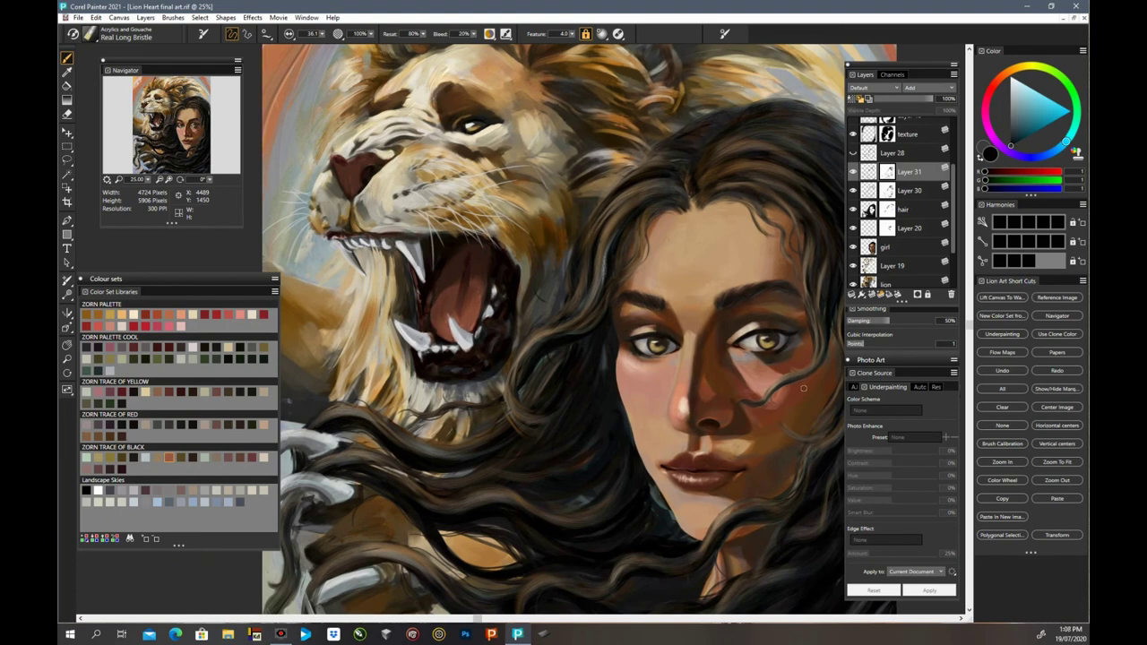
{"action": "left_click", "coordinate": [856, 156]}
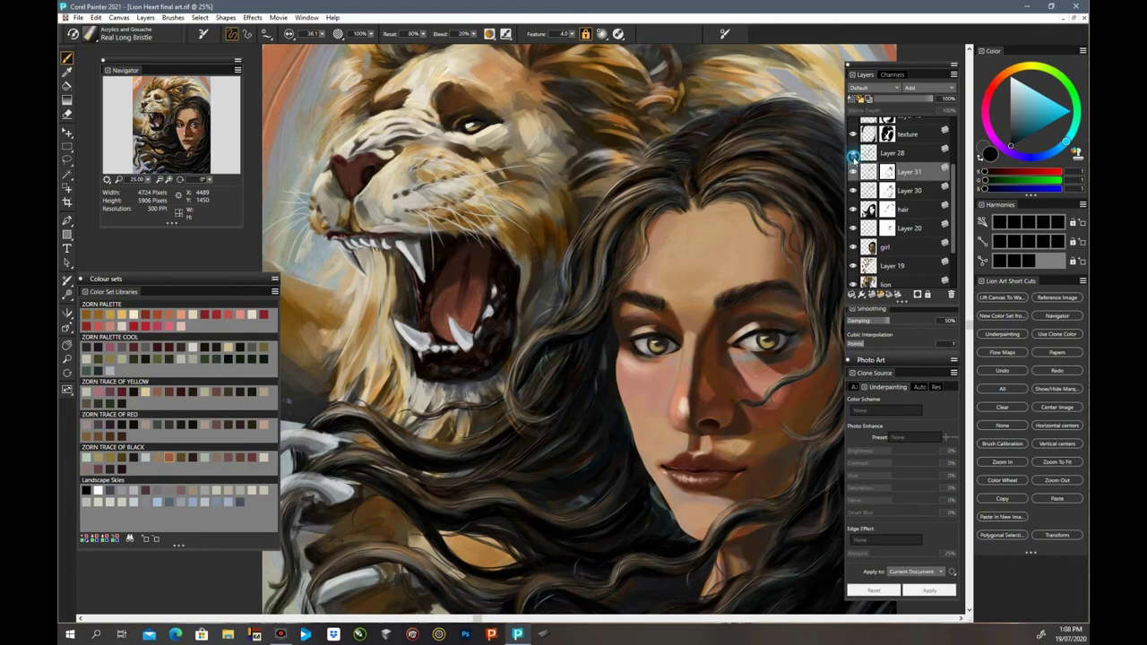
{"action": "left_click", "coordinate": [856, 158]}
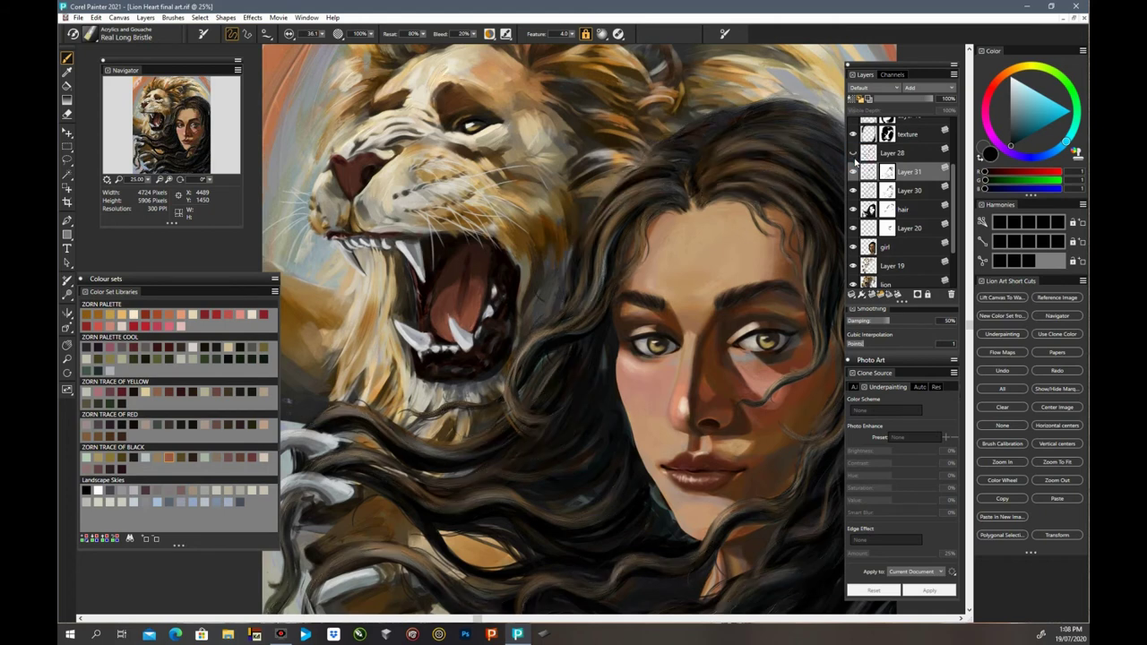
{"action": "left_click", "coordinate": [856, 157]}
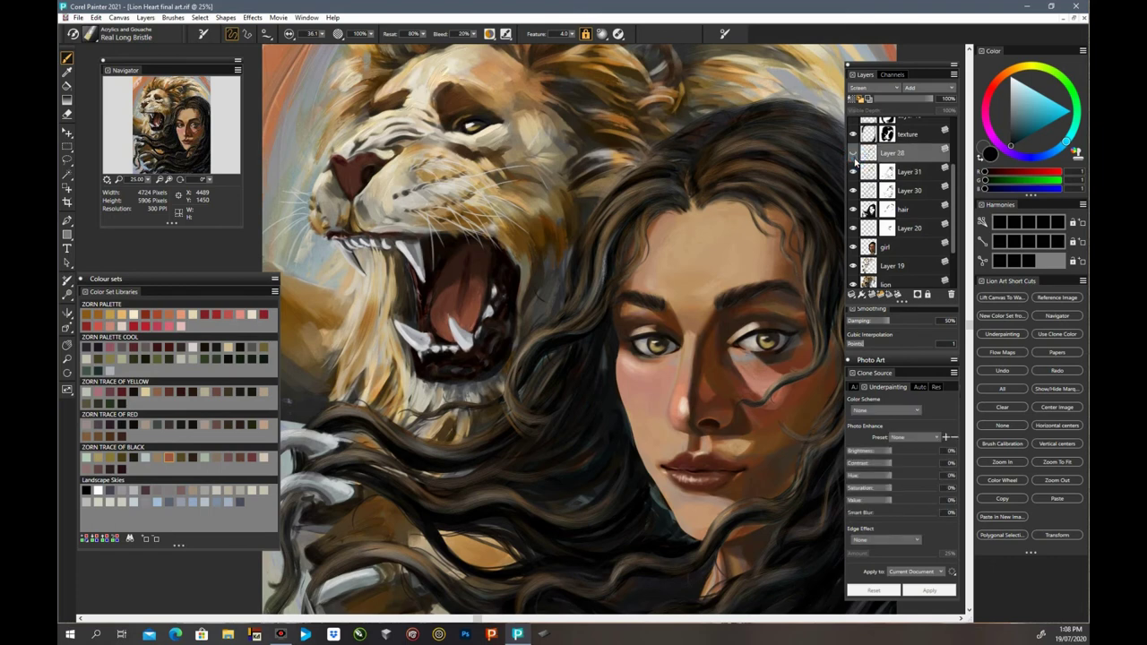
{"action": "left_click", "coordinate": [856, 157]}
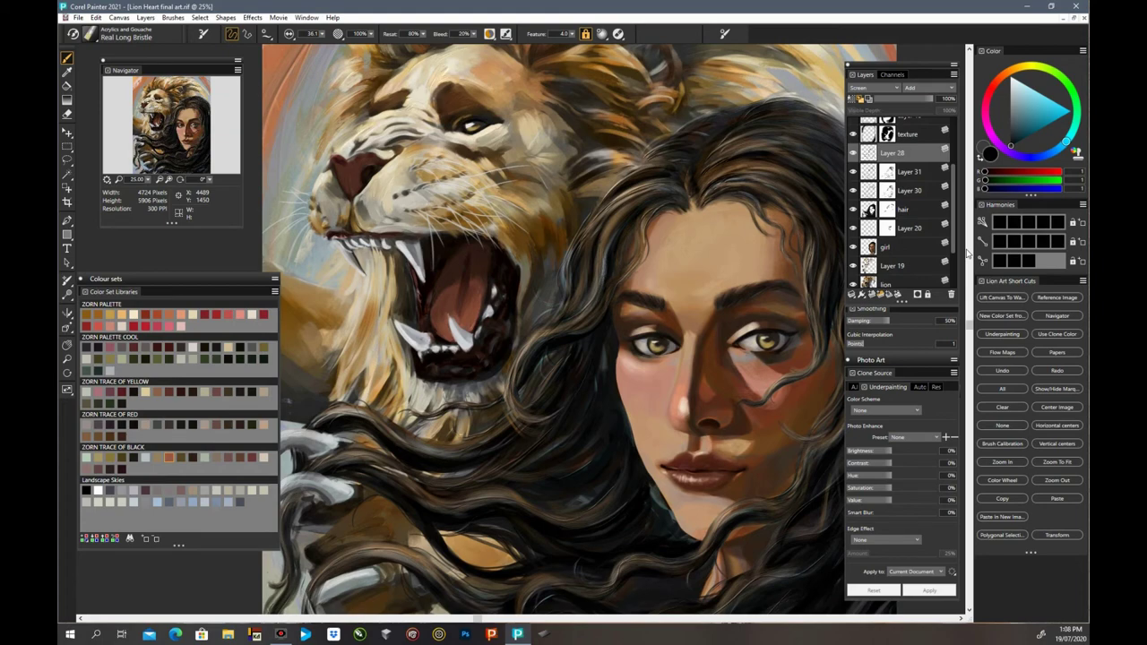
Step: Check the whole painting with Layer 28 hidden and shown, and delete Layer 28
{"action": "key", "text": "ctrl+minus"}
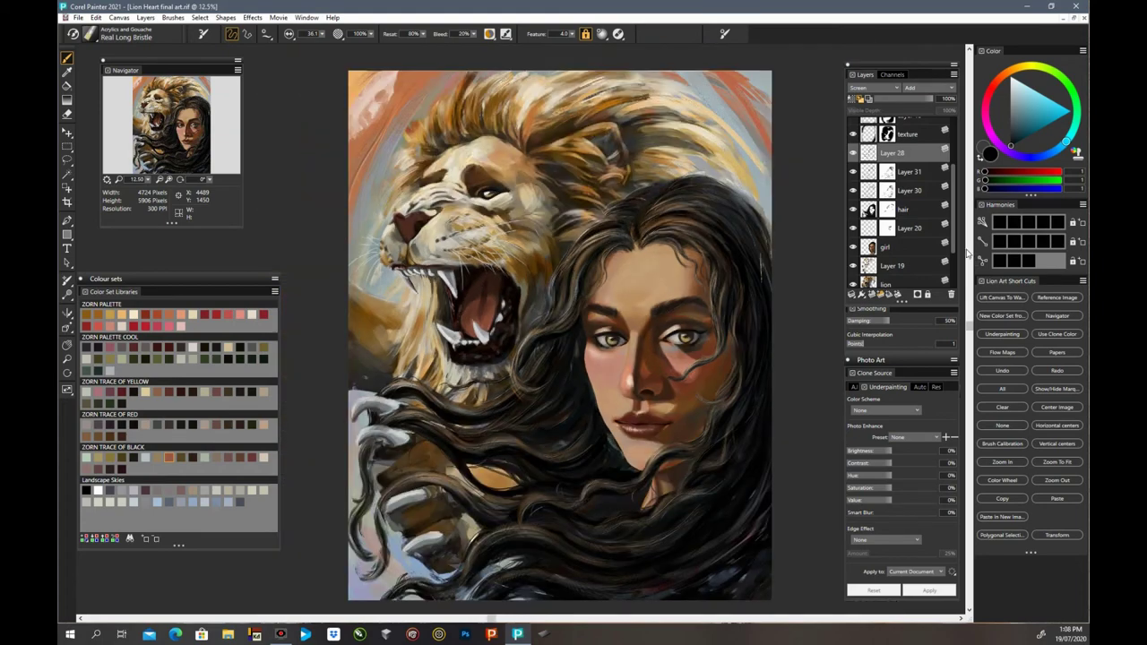
{"action": "key", "text": "ctrl+minus"}
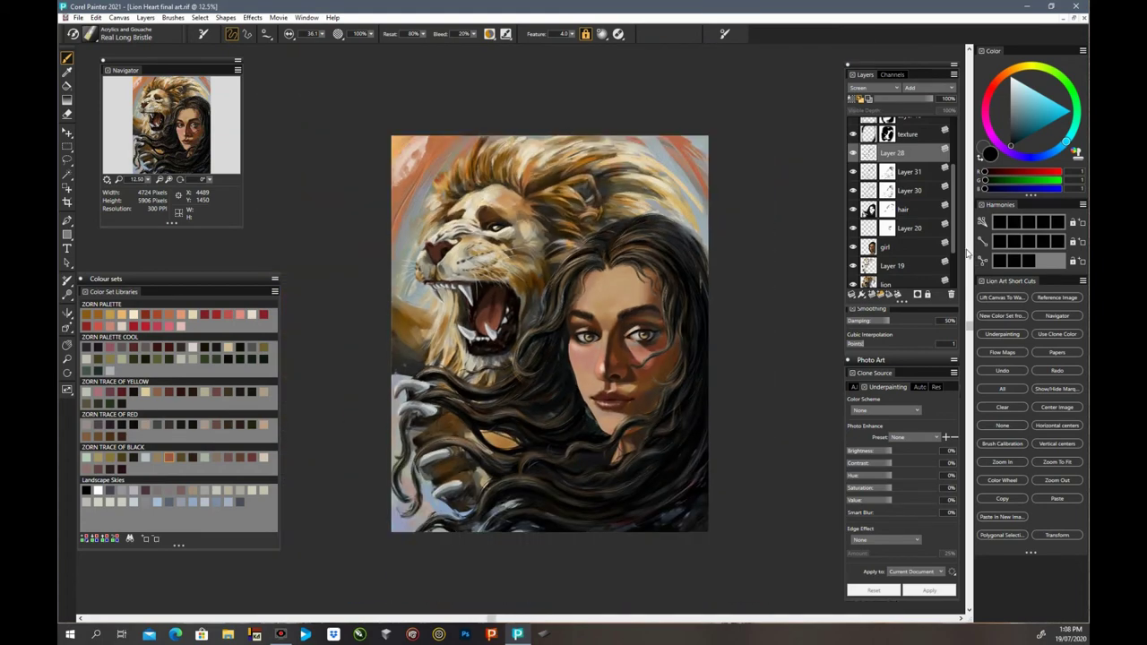
{"action": "left_click", "coordinate": [854, 155]}
{"action": "left_click", "coordinate": [855, 156]}
{"action": "left_click", "coordinate": [855, 156]}
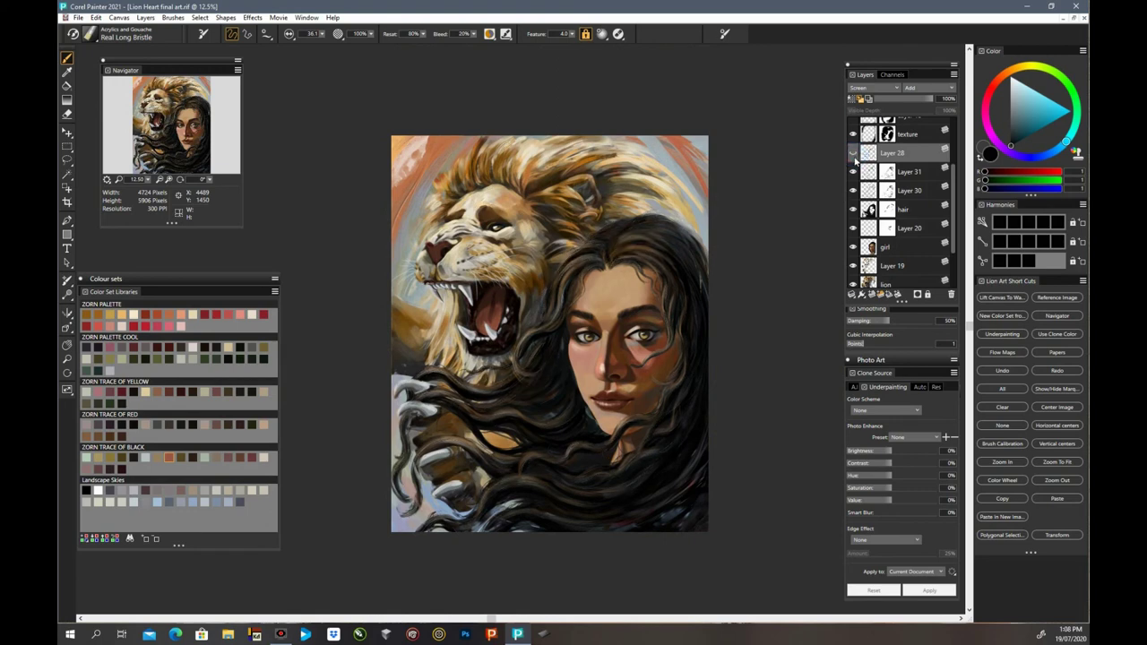
{"action": "left_click", "coordinate": [854, 155]}
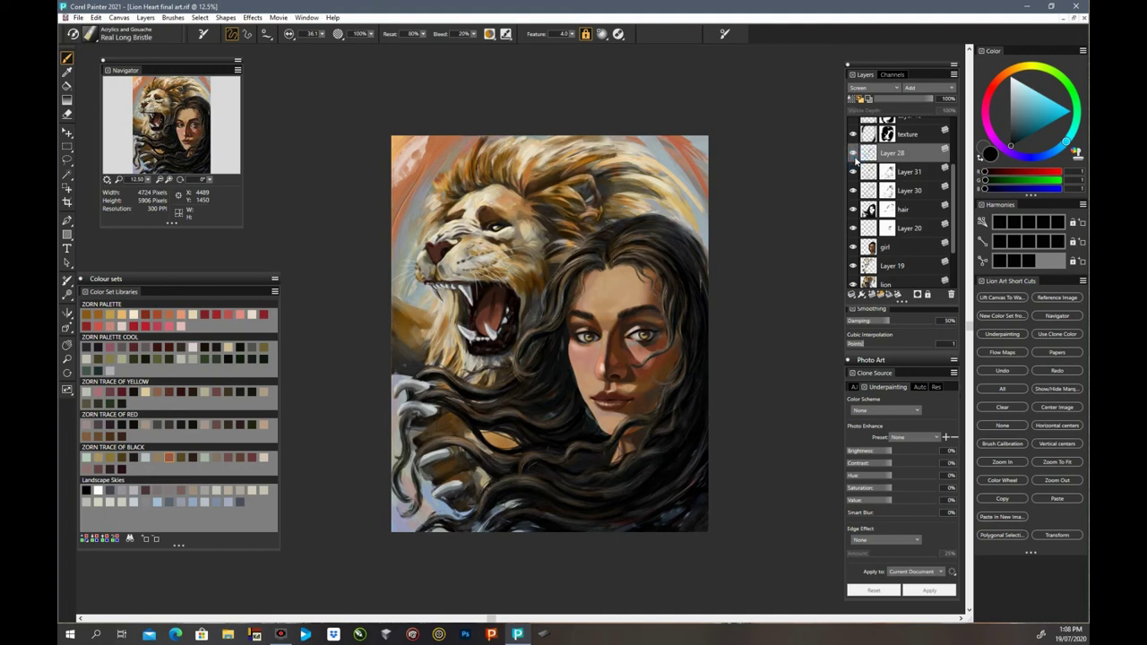
{"action": "left_click", "coordinate": [952, 296]}
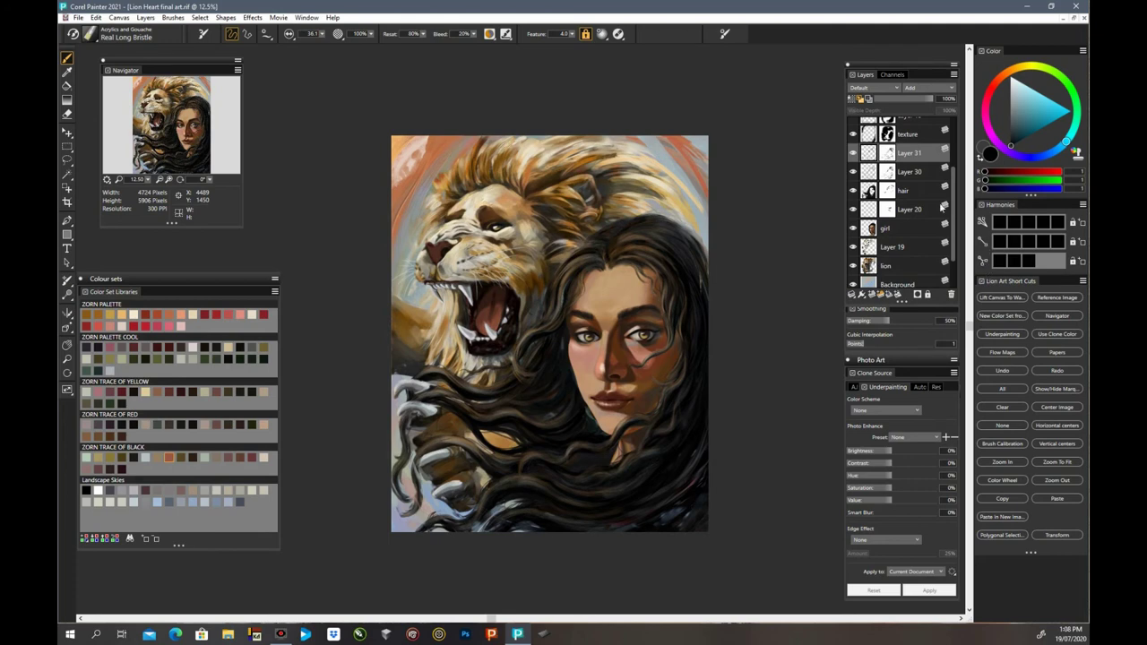
Step: Compare the woman's hair in the whole painting with Layer 30 hidden and shown, leaving it visible
{"action": "left_click", "coordinate": [911, 172]}
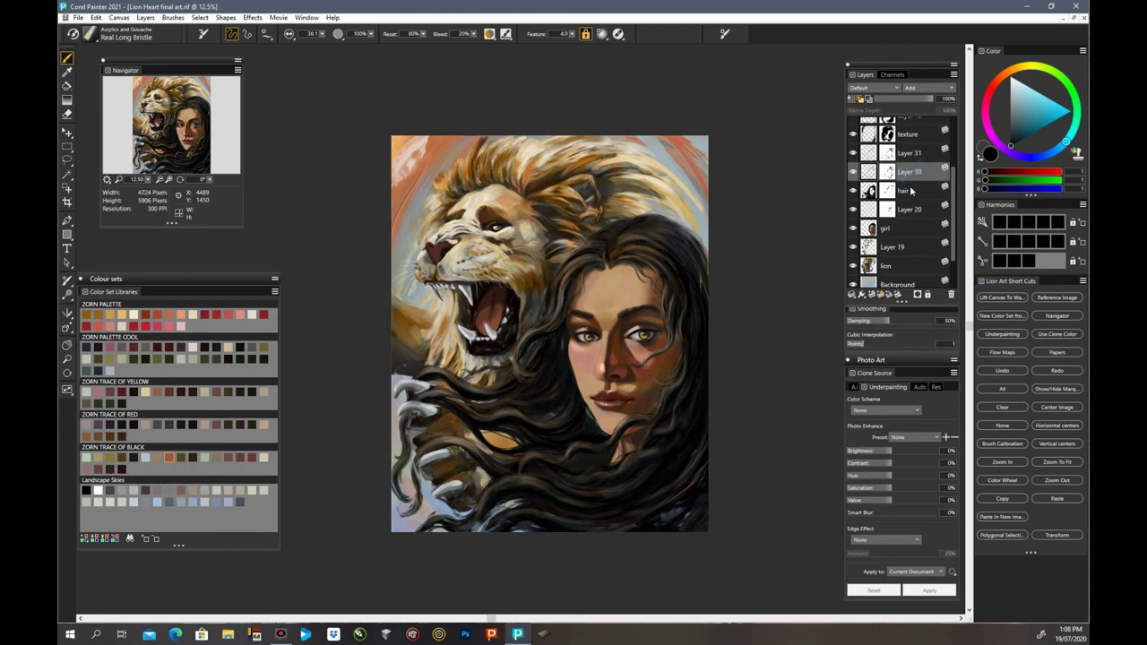
{"action": "left_click", "coordinate": [912, 188]}
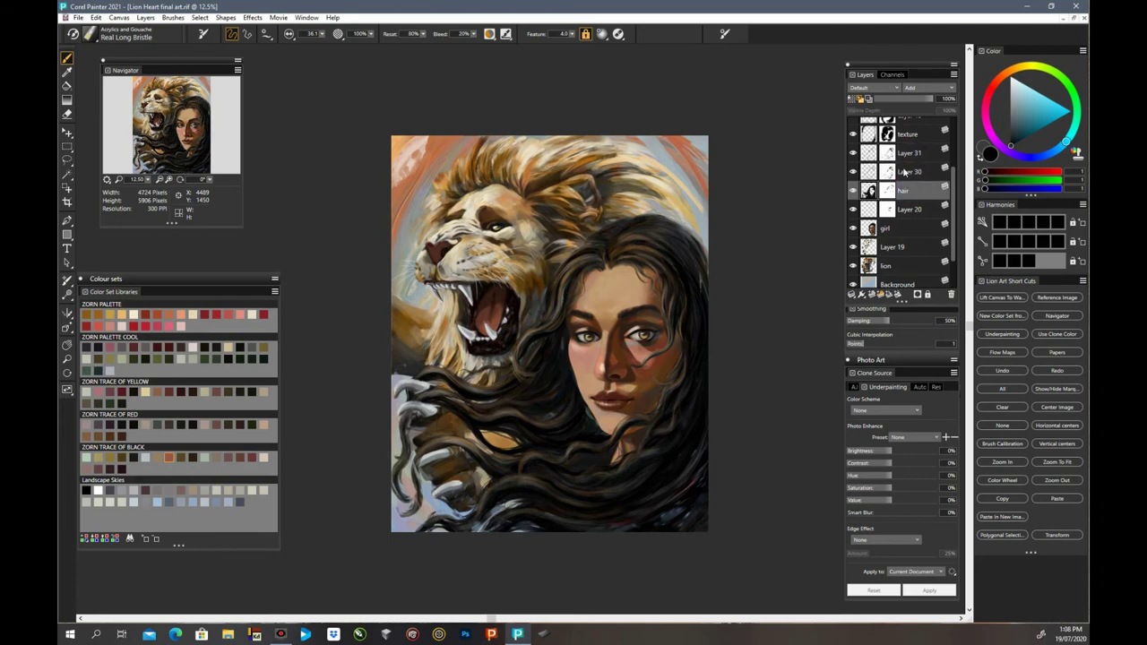
{"action": "left_click", "coordinate": [908, 175]}
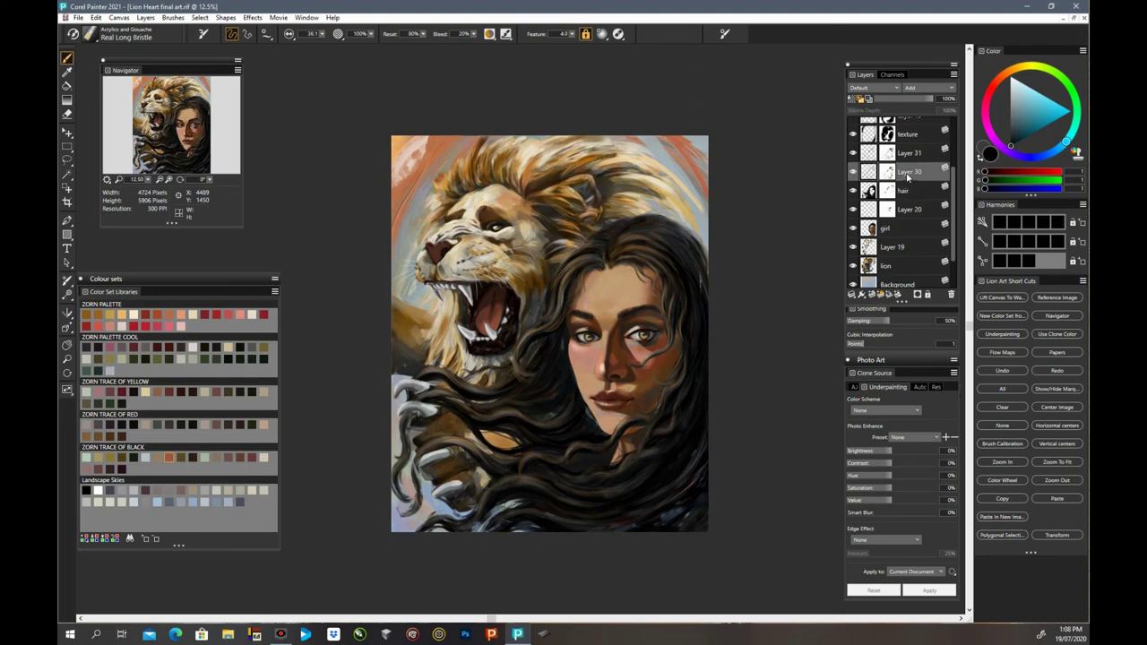
{"action": "left_click", "coordinate": [855, 173]}
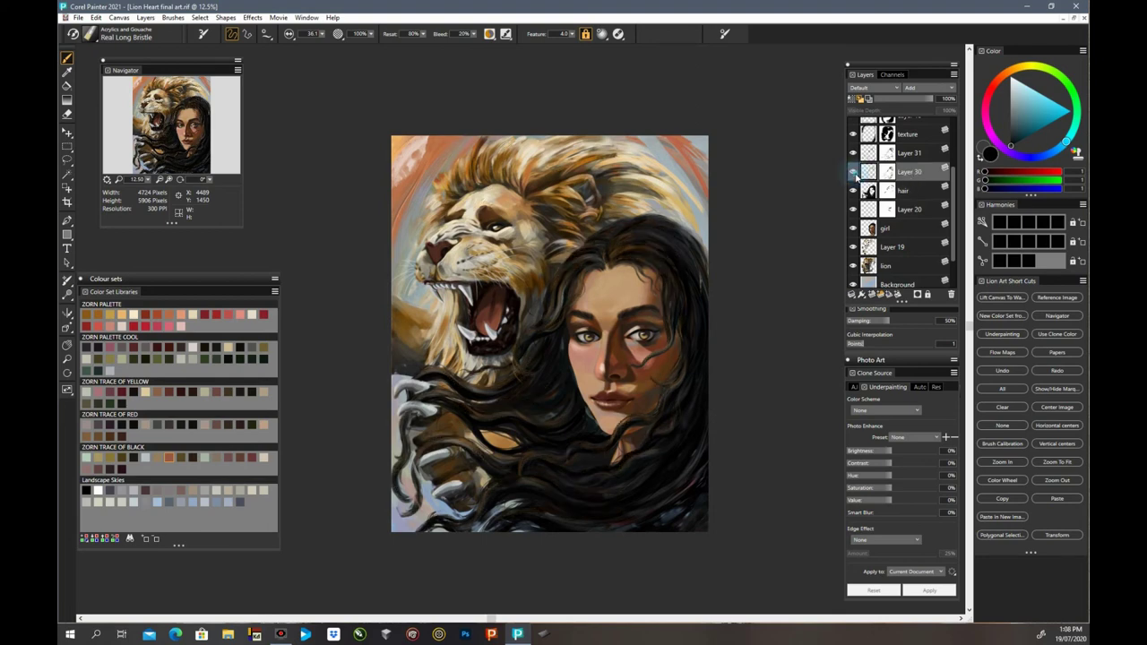
{"action": "left_click", "coordinate": [856, 173]}
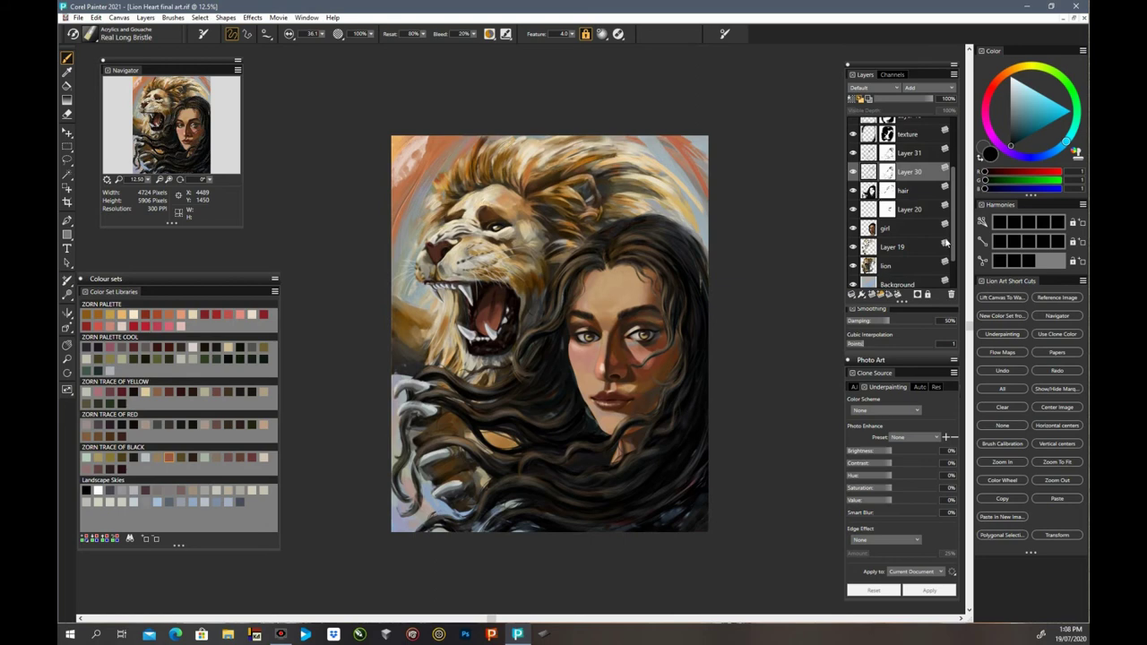
Step: Load the hair layer's content as a selection, hide its marquee and make Layer 31 active for painting on the woman's face
{"action": "key", "text": "ctrl+plus"}
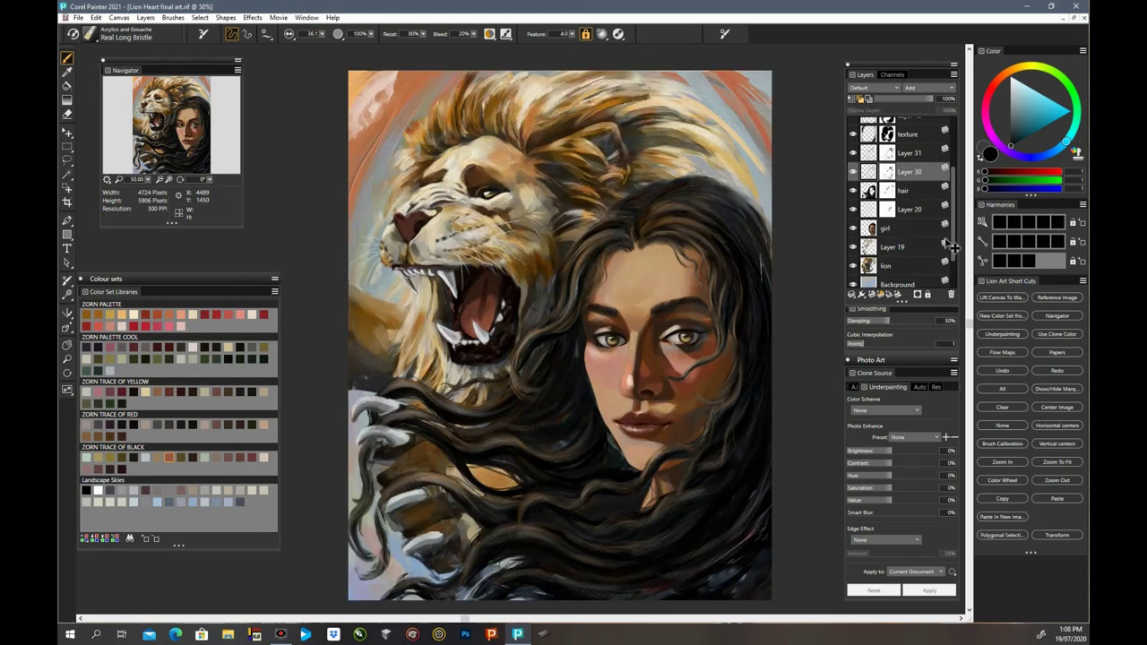
{"action": "key", "text": "ctrl+plus"}
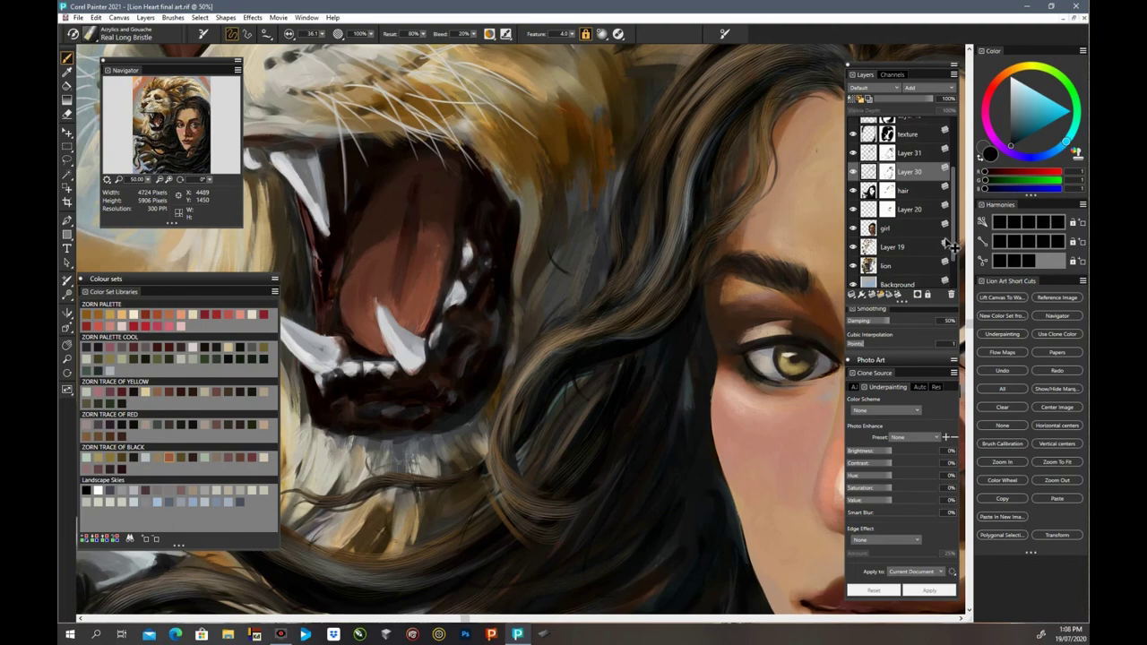
{"action": "left_click_drag", "start_coordinate": [467, 618], "coordinate": [631, 618]}
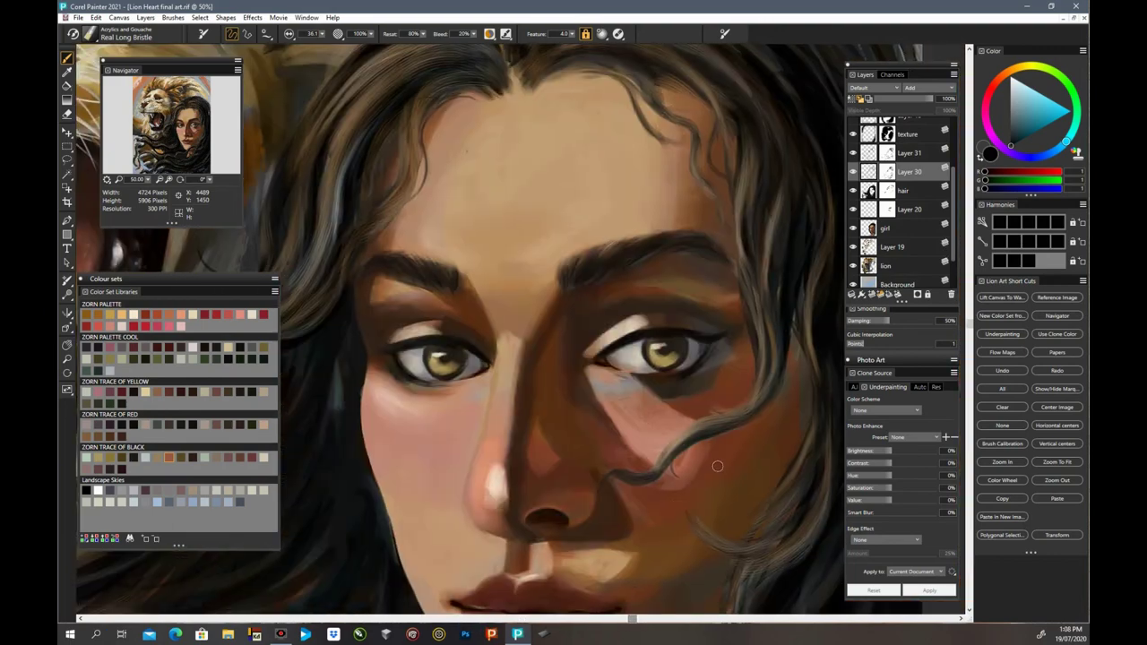
{"action": "left_click", "coordinate": [908, 191]}
{"action": "right_click", "coordinate": [908, 192]}
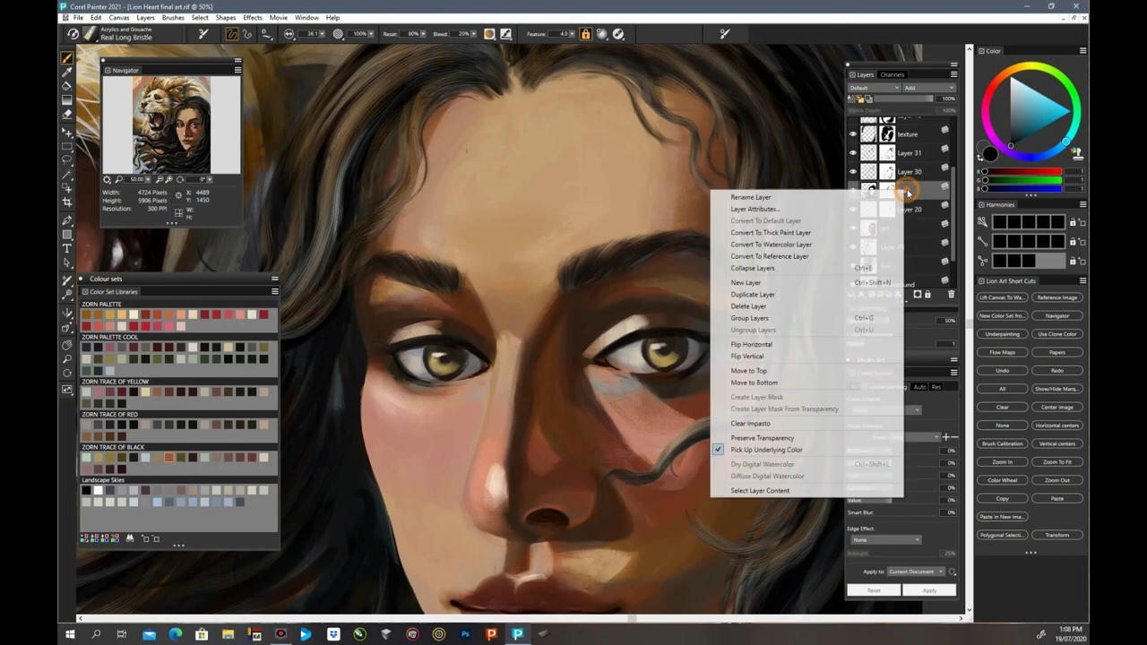
{"action": "left_click", "coordinate": [760, 490]}
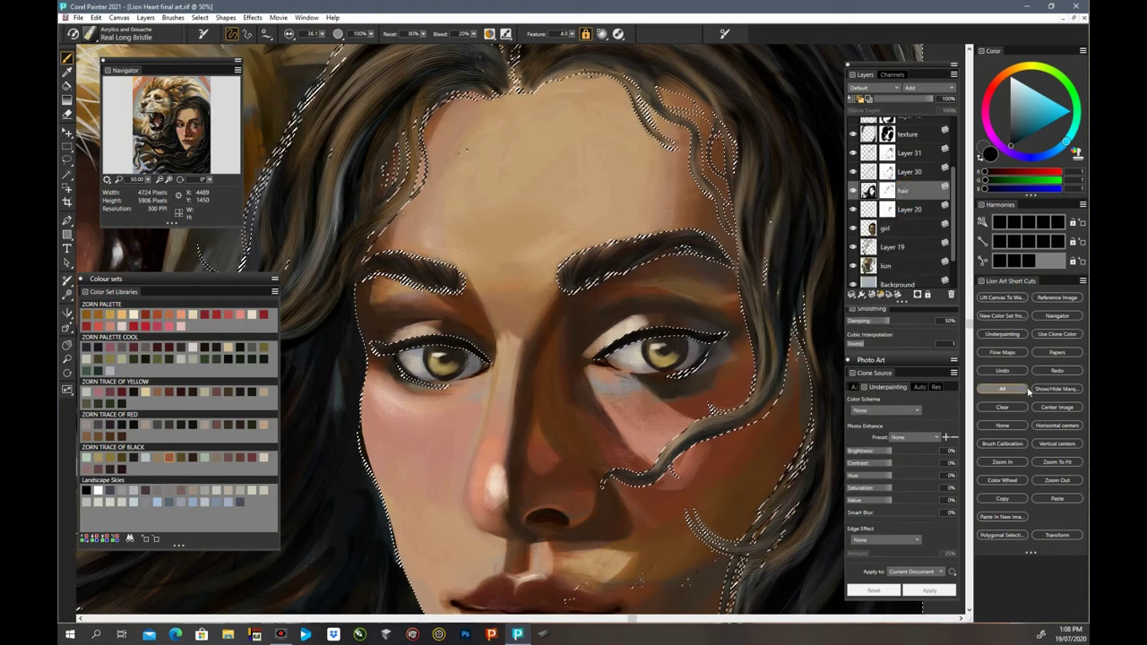
{"action": "left_click", "coordinate": [1056, 390]}
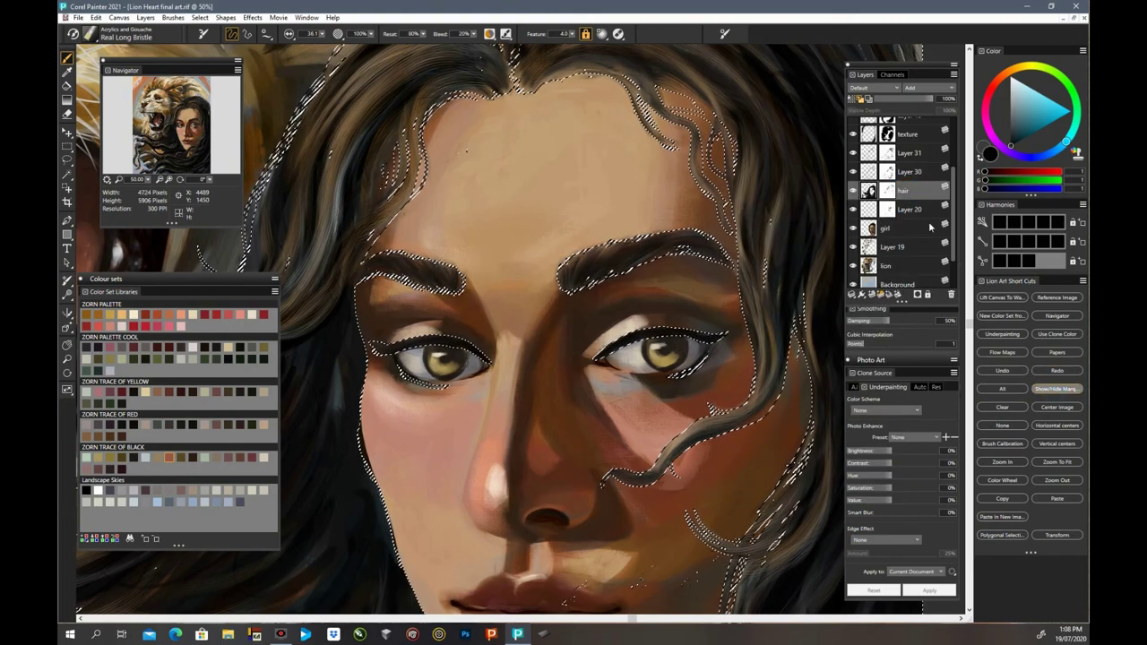
{"action": "left_click", "coordinate": [914, 173]}
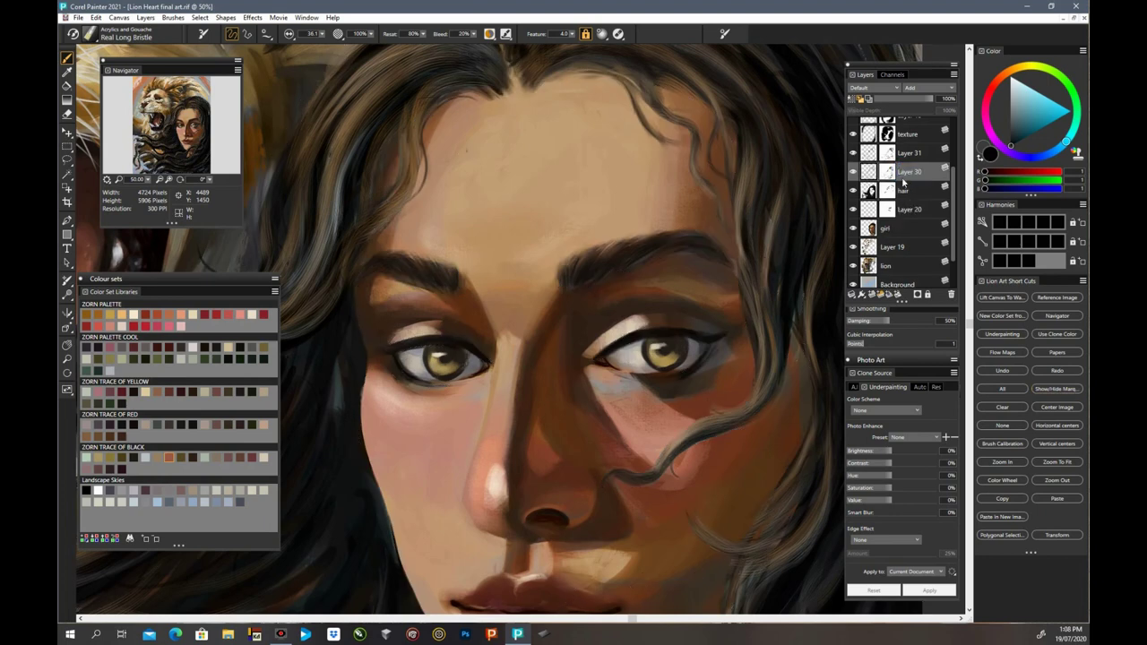
{"action": "left_click", "coordinate": [907, 154]}
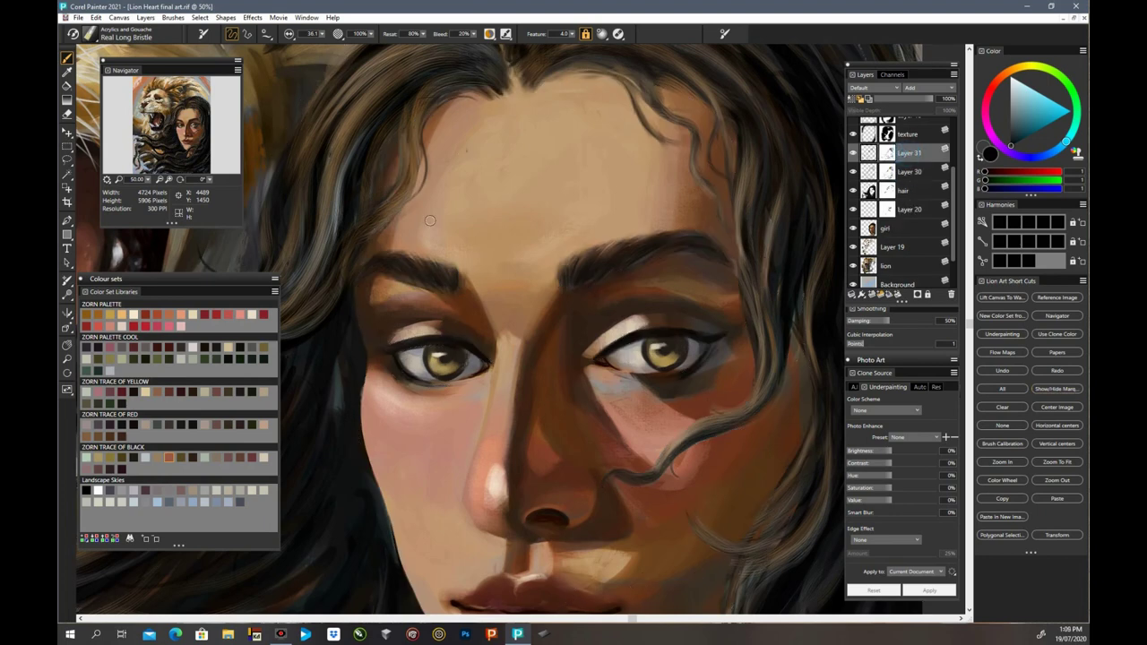
Step: Paint pale blue highlights along both upper lash lines with the Pointed Palette Knife Plow Jitter brush
{"action": "left_click", "coordinate": [90, 33]}
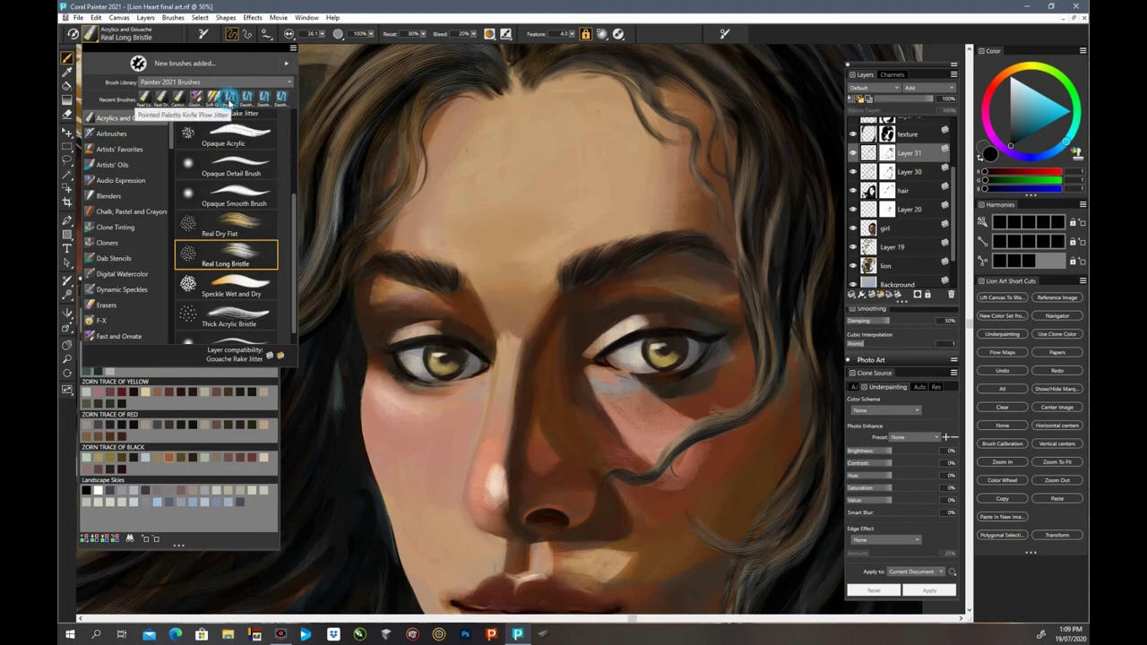
{"action": "left_click", "coordinate": [230, 97]}
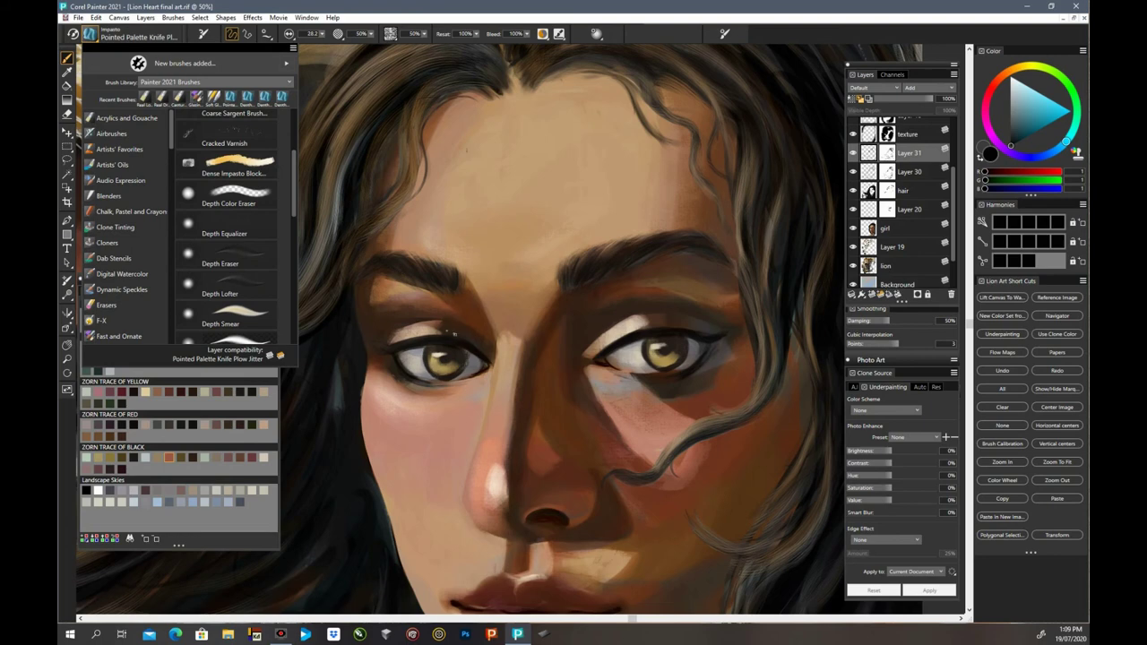
{"action": "left_click_drag", "start_coordinate": [1021, 106], "coordinate": [1024, 85]}
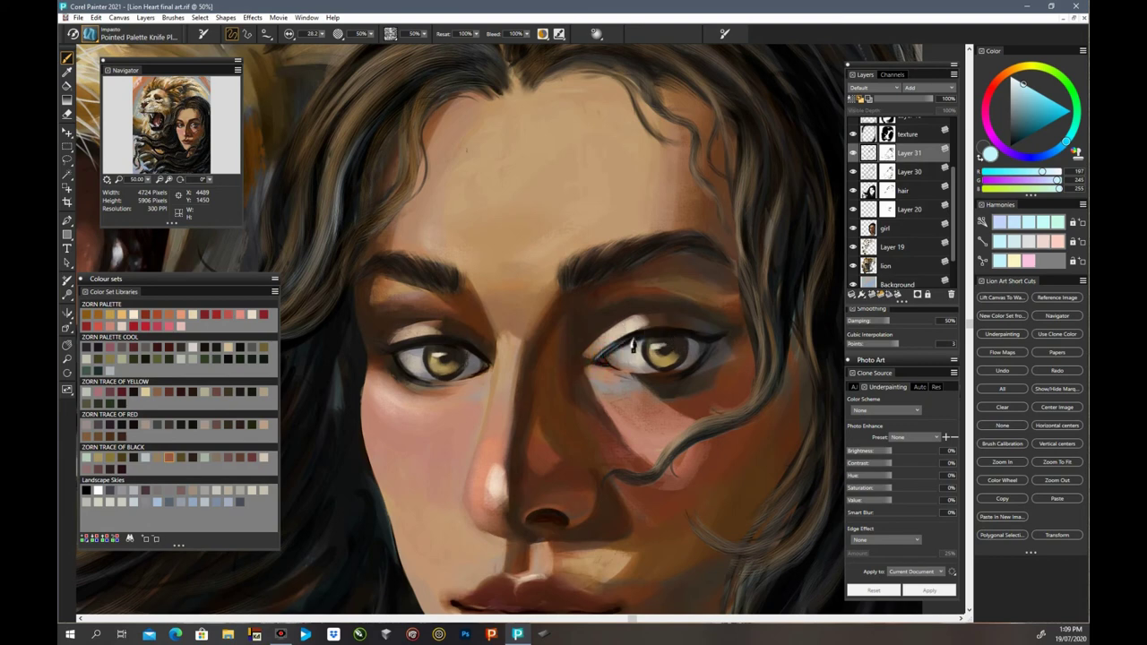
{"action": "mouse_move", "coordinate": [643, 333]}
{"action": "left_mouse_down"}
{"action": "mouse_move", "coordinate": [610, 347]}
{"action": "mouse_move", "coordinate": [649, 334]}
{"action": "left_mouse_up"}
{"action": "mouse_move", "coordinate": [383, 345]}
{"action": "left_mouse_down"}
{"action": "mouse_move", "coordinate": [407, 353]}
{"action": "mouse_move", "coordinate": [436, 341]}
{"action": "mouse_move", "coordinate": [482, 360]}
{"action": "left_mouse_up"}
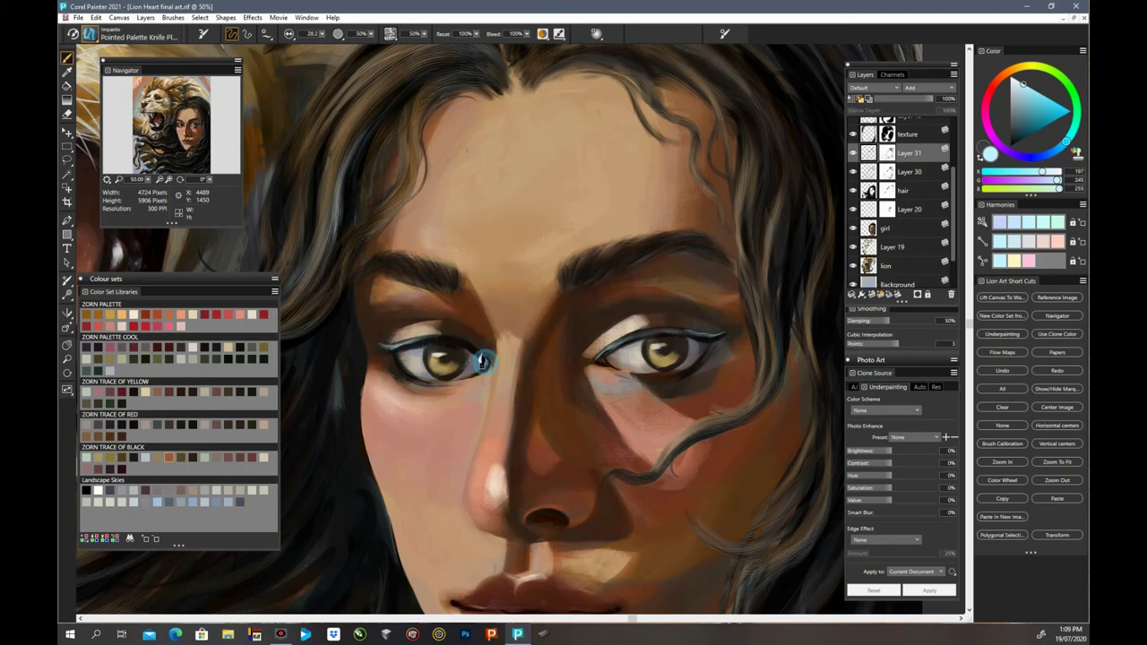
{"action": "mouse_move", "coordinate": [371, 341]}
{"action": "left_mouse_down"}
{"action": "mouse_move", "coordinate": [441, 342]}
{"action": "mouse_move", "coordinate": [481, 361]}
{"action": "left_mouse_up"}
Step: Add darker muted teal strokes to the inner corner and upper lash line of the eye on the shaded side
{"action": "left_click", "coordinate": [1025, 116]}
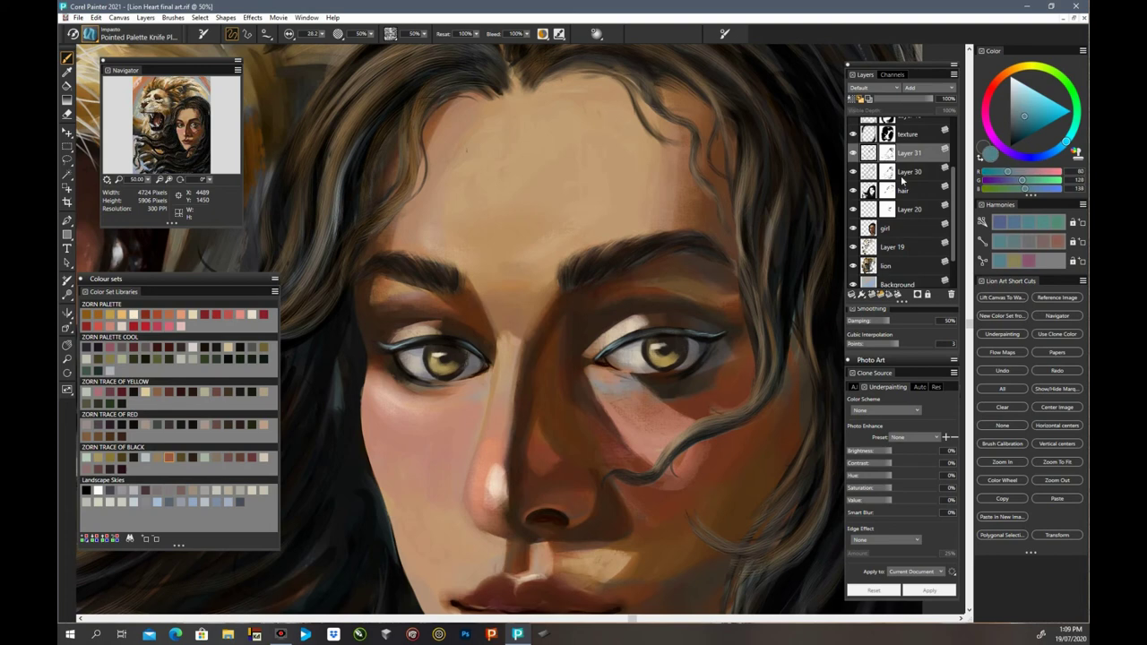
{"action": "left_click", "coordinate": [600, 355]}
{"action": "left_click_drag", "start_coordinate": [618, 346], "coordinate": [600, 362]}
{"action": "left_click_drag", "start_coordinate": [659, 332], "coordinate": [685, 335]}
{"action": "left_click", "coordinate": [699, 334]}
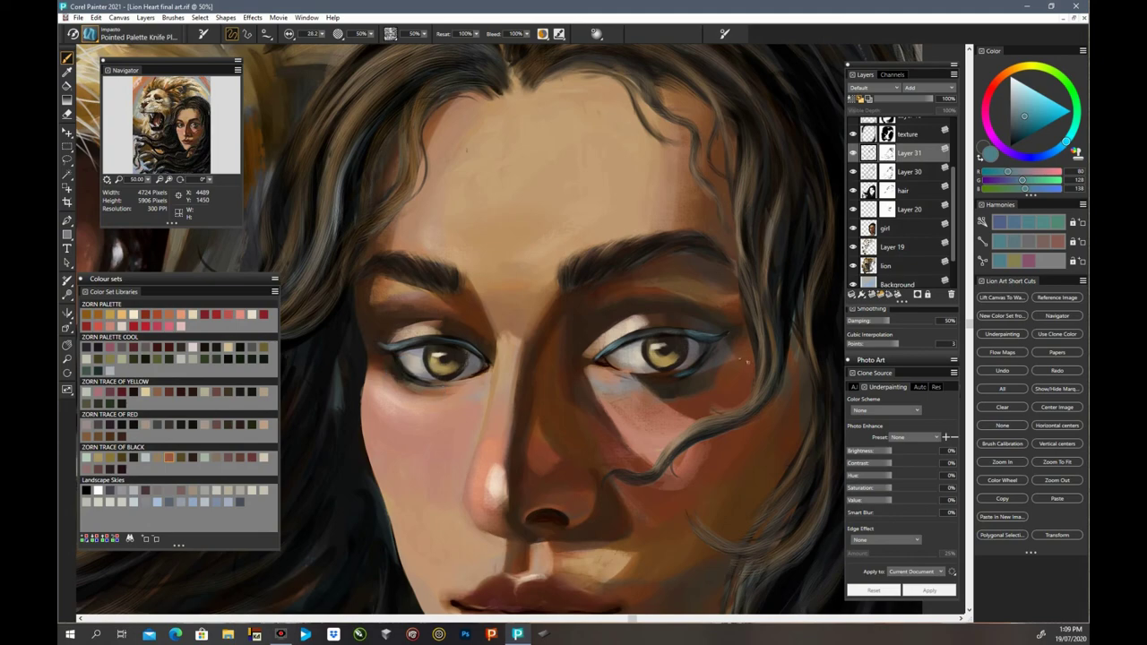
Step: Dab short muted teal hair strokes into both of the woman's eyebrows
{"action": "key", "text": "ctrl+minus"}
{"action": "key", "text": "ctrl+minus"}
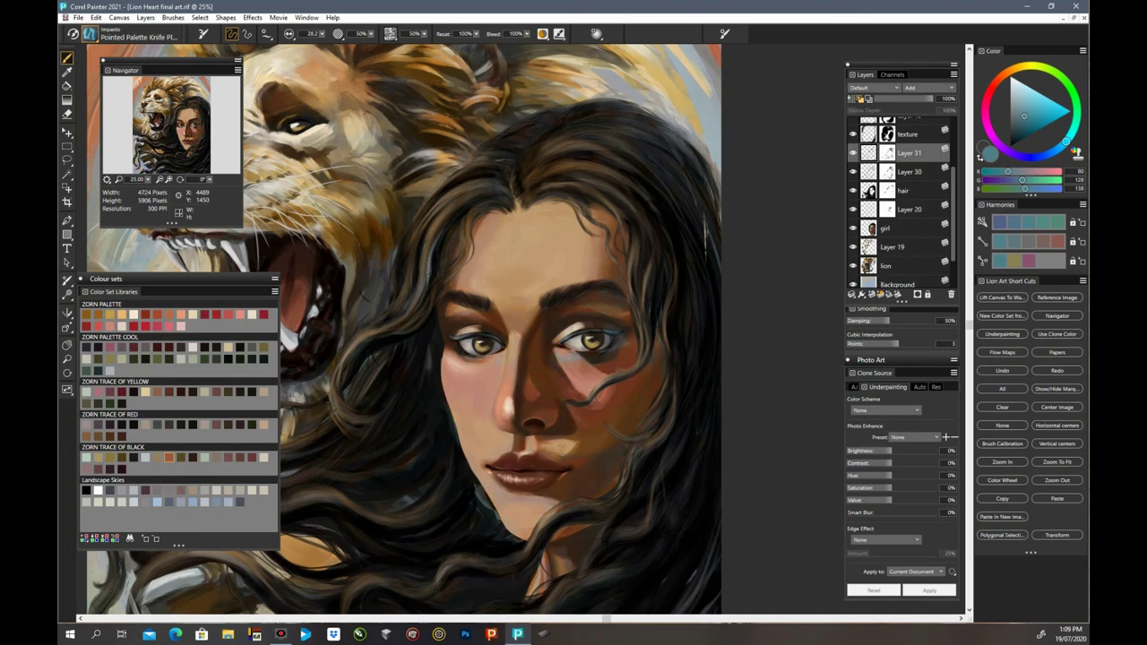
{"action": "left_click", "coordinate": [557, 300]}
{"action": "left_click", "coordinate": [556, 300]}
{"action": "left_click", "coordinate": [449, 290]}
{"action": "left_click", "coordinate": [465, 297]}
{"action": "left_click", "coordinate": [473, 297]}
{"action": "left_click", "coordinate": [480, 305]}
{"action": "left_click", "coordinate": [475, 299]}
Step: Sample the skin tone between the woman's eyebrows and shift it to a darker, greyer brown for painting the eyebrow
{"action": "key", "text": "ctrl+plus"}
{"action": "key", "text": "ctrl+equal"}
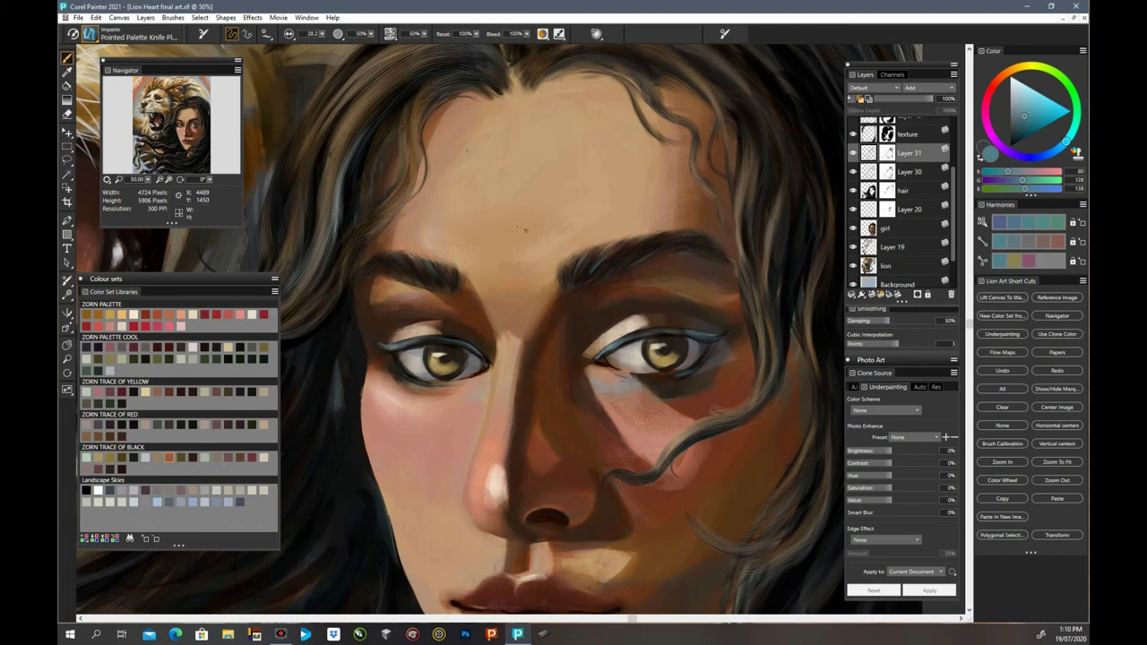
{"action": "key", "text": "d"}
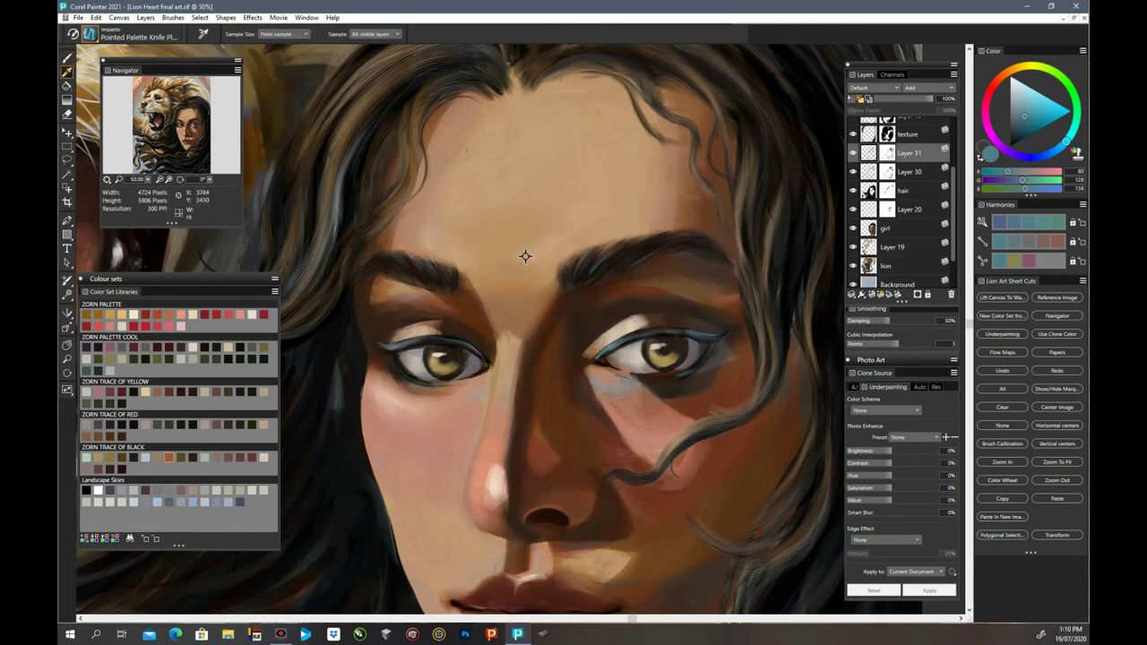
{"action": "left_click", "coordinate": [528, 257]}
{"action": "key", "text": "b"}
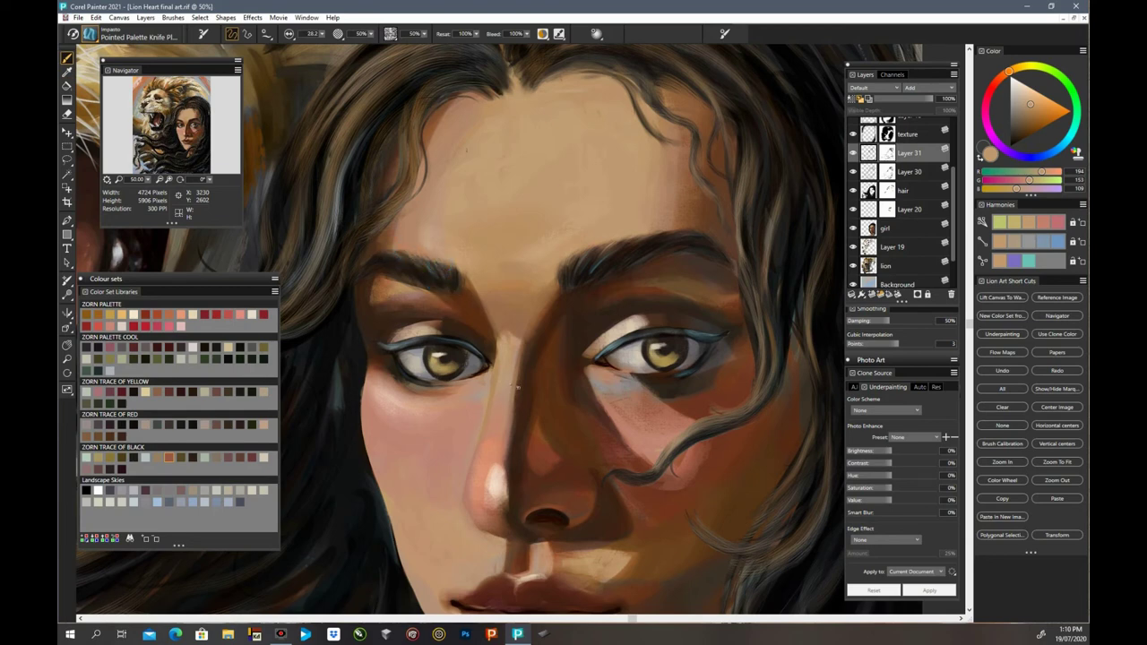
{"action": "left_click_drag", "start_coordinate": [1030, 107], "coordinate": [1024, 113]}
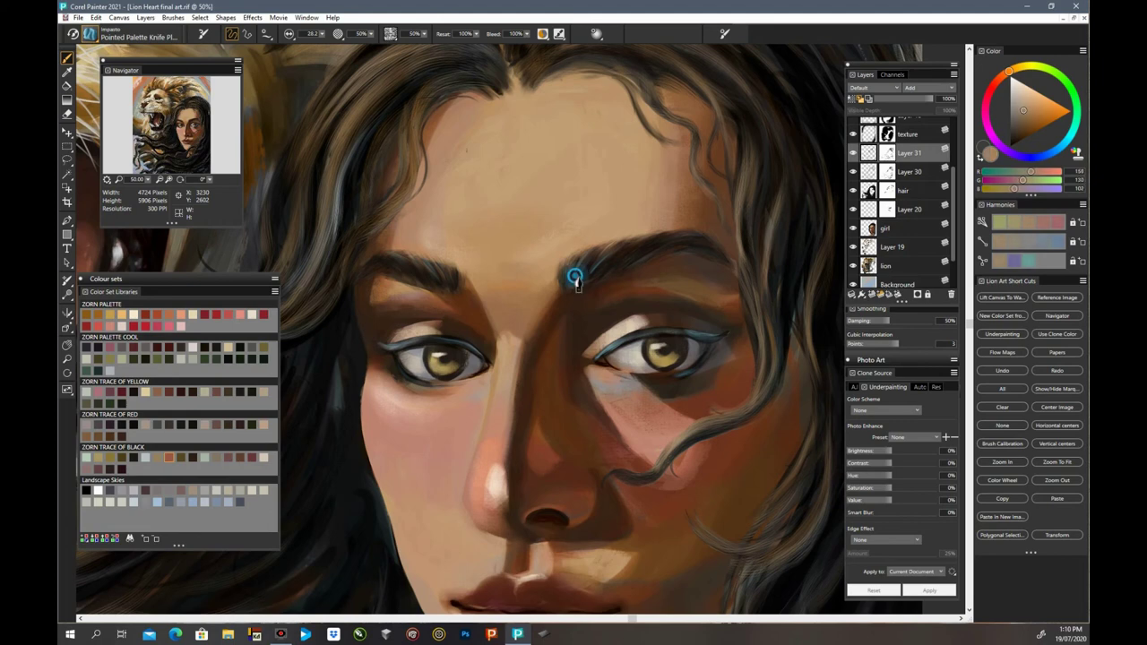
Step: Paint hair strokes along the woman's left eyebrow on Layer 31 with the Pointed Palette Knife, and compare the layer hidden and shown
{"action": "mouse_move", "coordinate": [576, 282]}
{"action": "left_mouse_down"}
{"action": "mouse_move", "coordinate": [624, 243]}
{"action": "mouse_move", "coordinate": [689, 234]}
{"action": "left_mouse_up"}
{"action": "mouse_move", "coordinate": [626, 261]}
{"action": "left_mouse_down"}
{"action": "mouse_move", "coordinate": [689, 238]}
{"action": "mouse_move", "coordinate": [597, 272]}
{"action": "mouse_move", "coordinate": [705, 247]}
{"action": "left_mouse_up"}
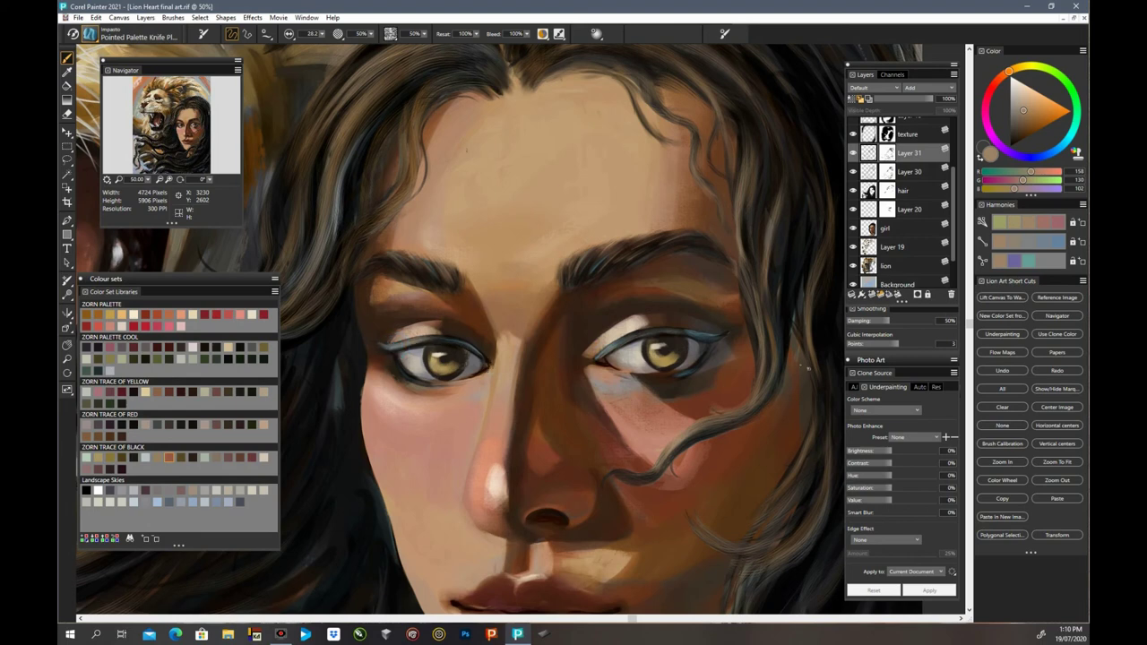
{"action": "key", "text": "ctrl+minus"}
{"action": "key", "text": "ctrl+minus"}
{"action": "key", "text": "ctrl+minus"}
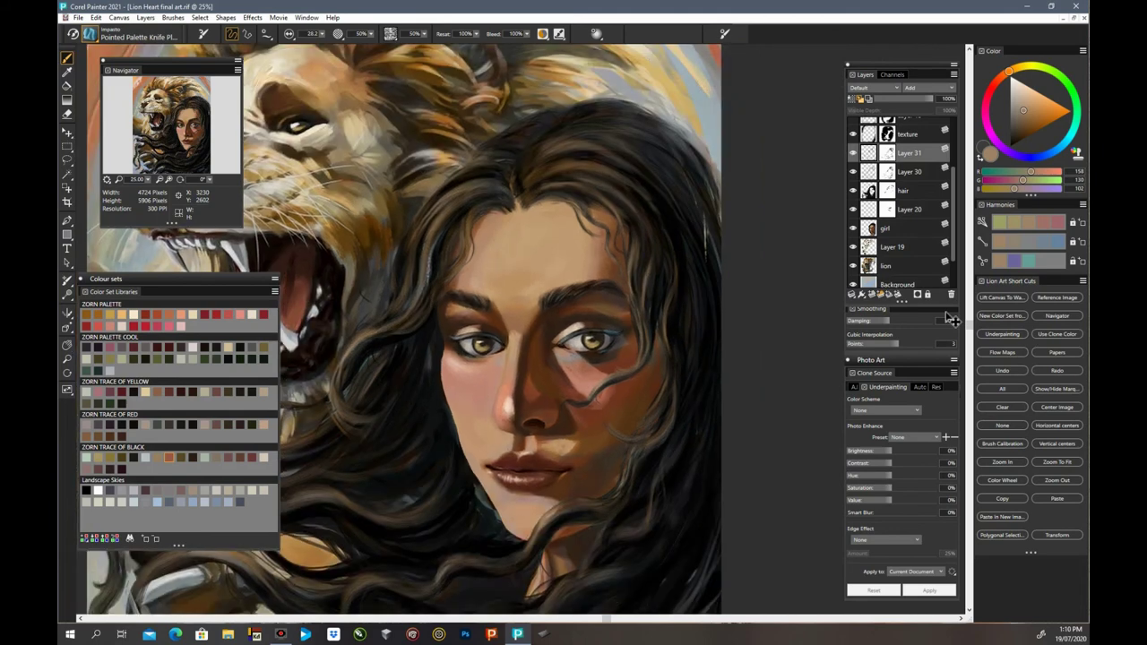
{"action": "left_click", "coordinate": [853, 153]}
{"action": "left_click", "coordinate": [853, 153]}
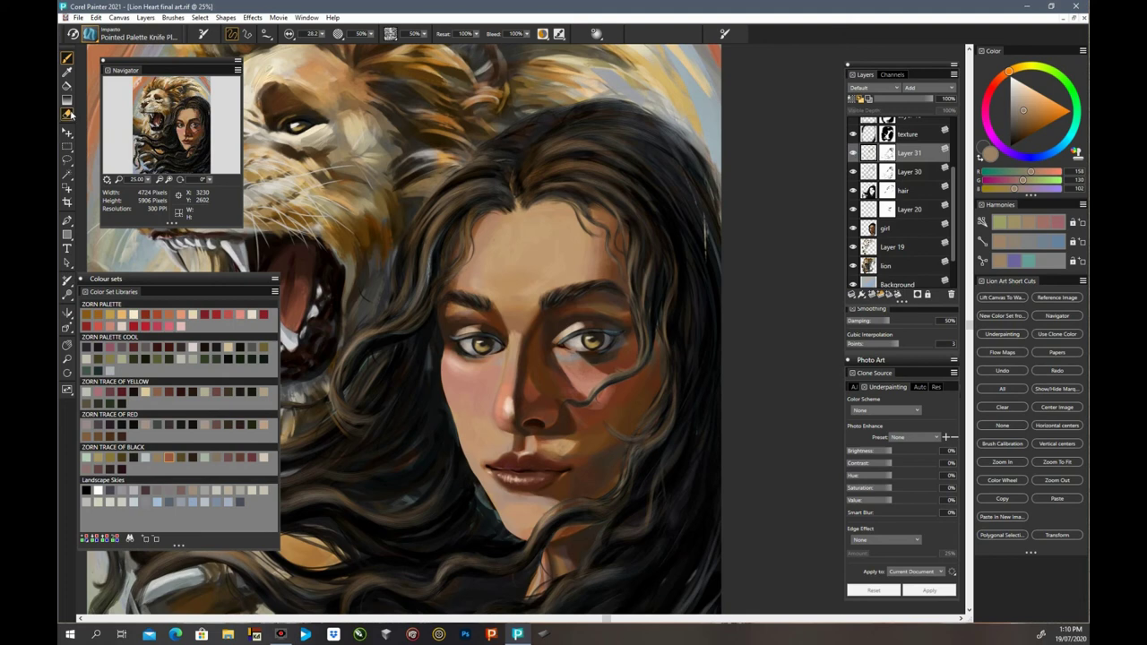
Step: Set up the Real Long Bristle brush with black for painting on Layer 31's mask
{"action": "left_click", "coordinate": [89, 35]}
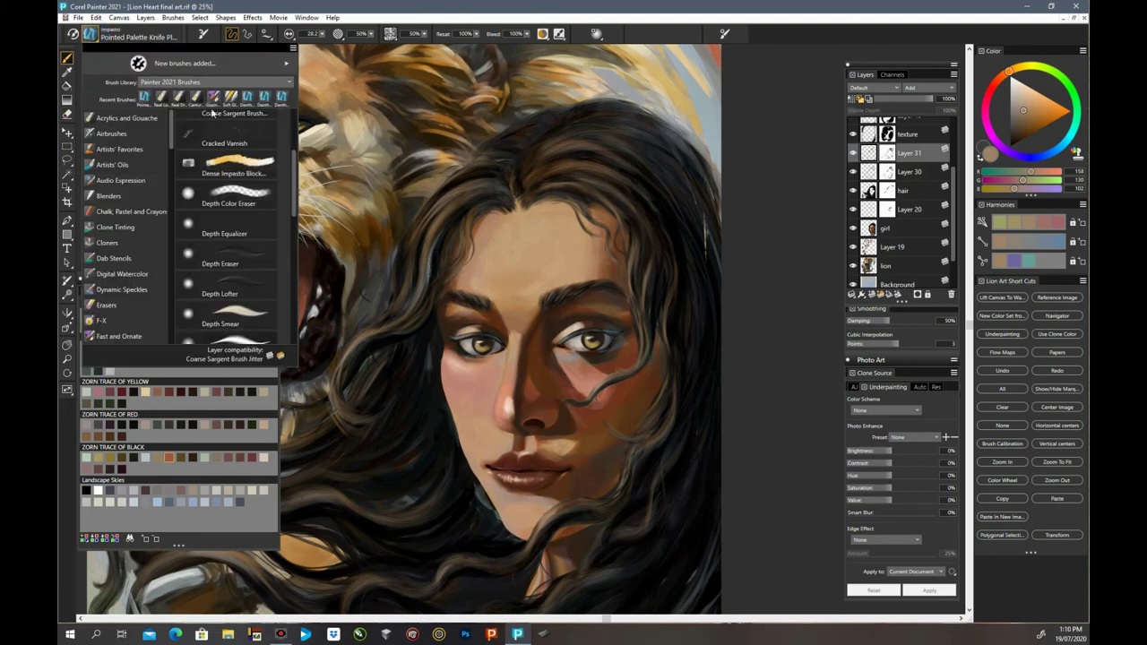
{"action": "left_click", "coordinate": [165, 100]}
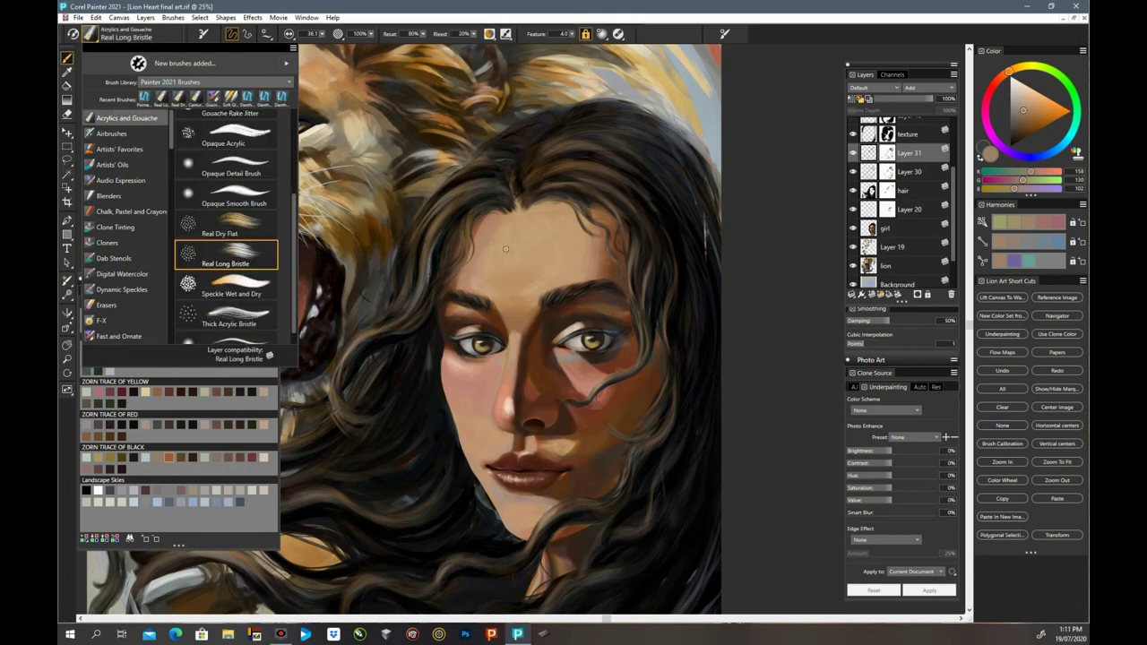
{"action": "left_click", "coordinate": [887, 154]}
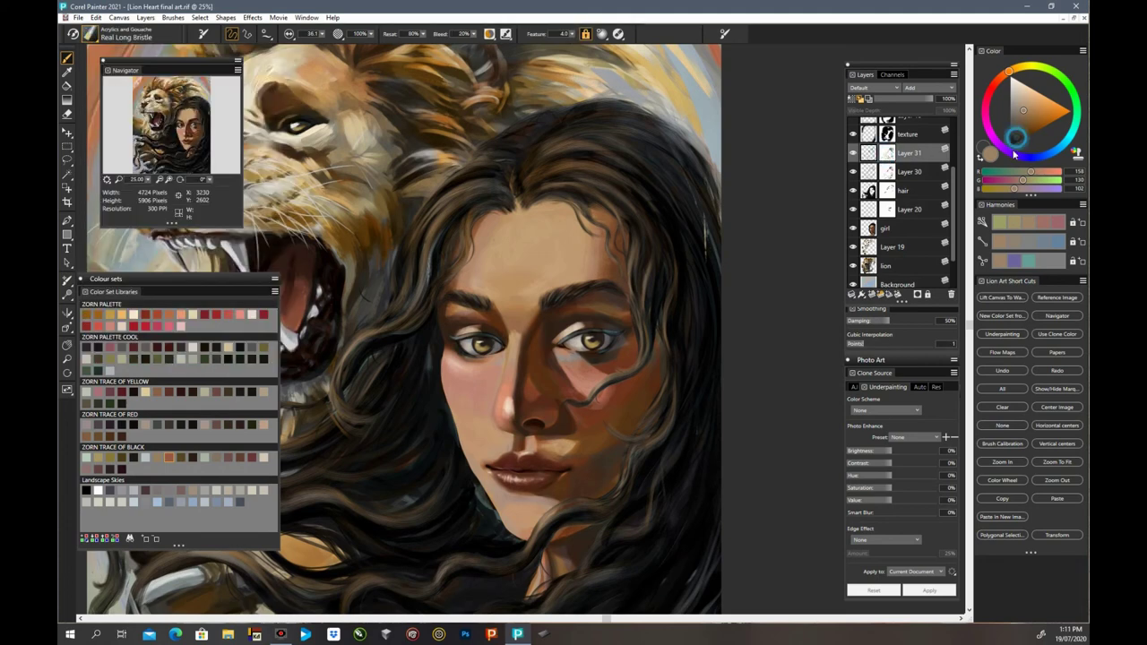
{"action": "left_click_drag", "start_coordinate": [1016, 141], "coordinate": [1012, 155]}
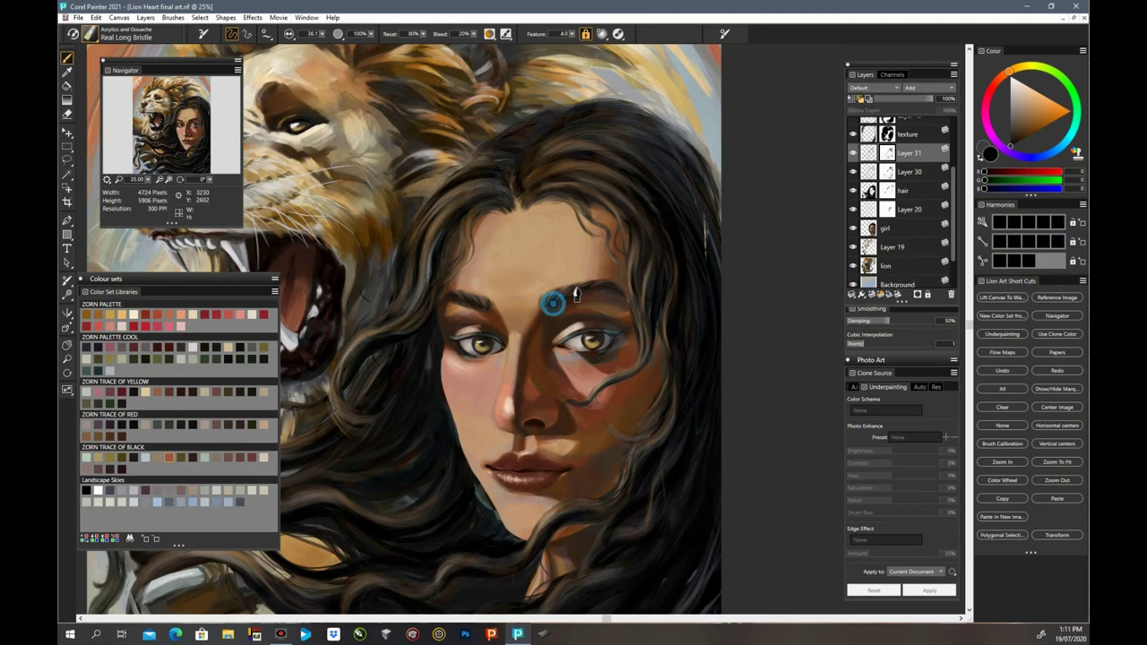
Step: Brush black over both eyebrows and the woman's left eyelid on Layer 31's mask, and compare the layer hidden and shown
{"action": "mouse_move", "coordinate": [581, 297]}
{"action": "left_mouse_down"}
{"action": "mouse_move", "coordinate": [554, 296]}
{"action": "mouse_move", "coordinate": [551, 313]}
{"action": "mouse_move", "coordinate": [567, 293]}
{"action": "mouse_move", "coordinate": [550, 317]}
{"action": "mouse_move", "coordinate": [581, 294]}
{"action": "left_mouse_up"}
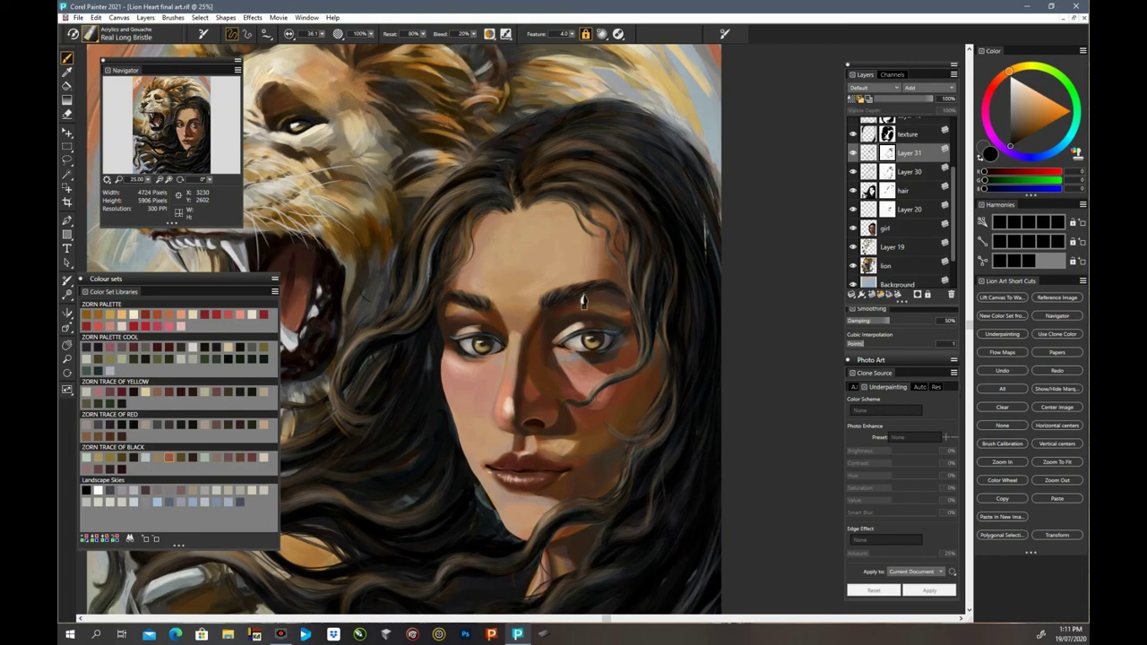
{"action": "mouse_move", "coordinate": [455, 294]}
{"action": "left_mouse_down"}
{"action": "mouse_move", "coordinate": [491, 321]}
{"action": "mouse_move", "coordinate": [484, 293]}
{"action": "left_mouse_up"}
{"action": "key", "text": "ctrl+plus"}
{"action": "key", "text": "ctrl+equal"}
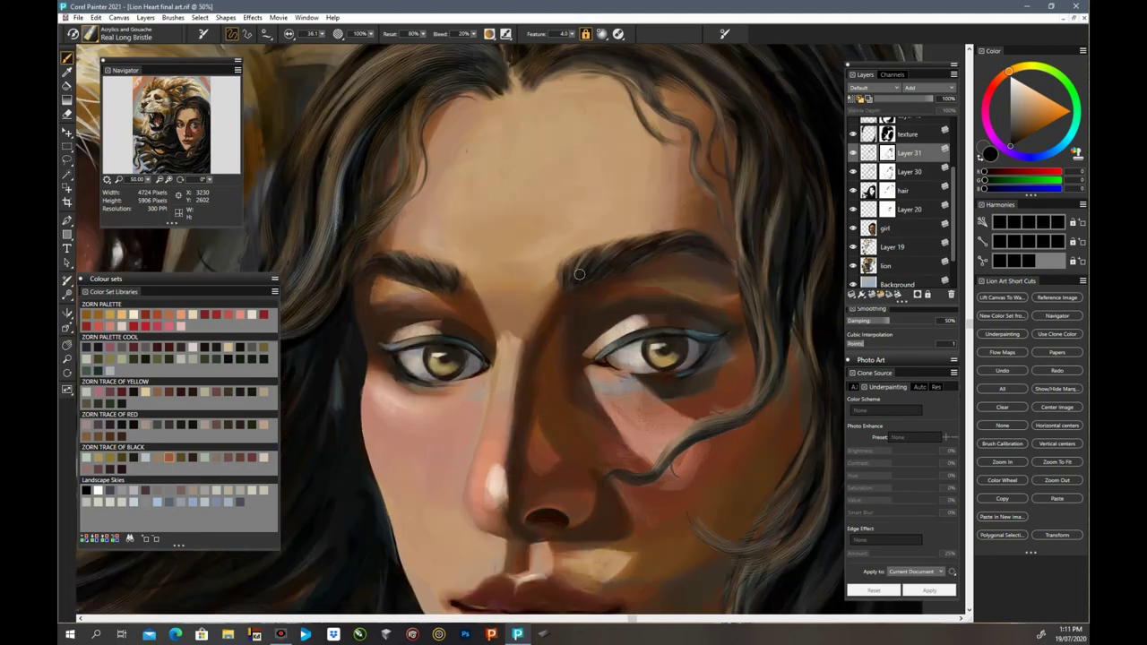
{"action": "mouse_move", "coordinate": [574, 294]}
{"action": "left_mouse_down"}
{"action": "mouse_move", "coordinate": [585, 259]}
{"action": "mouse_move", "coordinate": [582, 282]}
{"action": "mouse_move", "coordinate": [599, 269]}
{"action": "mouse_move", "coordinate": [585, 295]}
{"action": "mouse_move", "coordinate": [632, 256]}
{"action": "mouse_move", "coordinate": [623, 264]}
{"action": "mouse_move", "coordinate": [621, 253]}
{"action": "mouse_move", "coordinate": [588, 291]}
{"action": "mouse_move", "coordinate": [680, 250]}
{"action": "mouse_move", "coordinate": [627, 278]}
{"action": "mouse_move", "coordinate": [670, 245]}
{"action": "mouse_move", "coordinate": [710, 255]}
{"action": "left_mouse_up"}
{"action": "left_click_drag", "start_coordinate": [680, 255], "coordinate": [723, 264]}
{"action": "mouse_move", "coordinate": [610, 352]}
{"action": "left_mouse_down"}
{"action": "mouse_move", "coordinate": [652, 337]}
{"action": "mouse_move", "coordinate": [595, 356]}
{"action": "mouse_move", "coordinate": [645, 337]}
{"action": "mouse_move", "coordinate": [628, 347]}
{"action": "mouse_move", "coordinate": [641, 347]}
{"action": "left_mouse_up"}
{"action": "left_click", "coordinate": [854, 153]}
{"action": "left_click", "coordinate": [854, 153]}
Step: Mask Layer 31 along both upper eyelids in black with the Oil Pastel brush from Lion Art Oil Brushes
{"action": "left_click", "coordinate": [91, 36]}
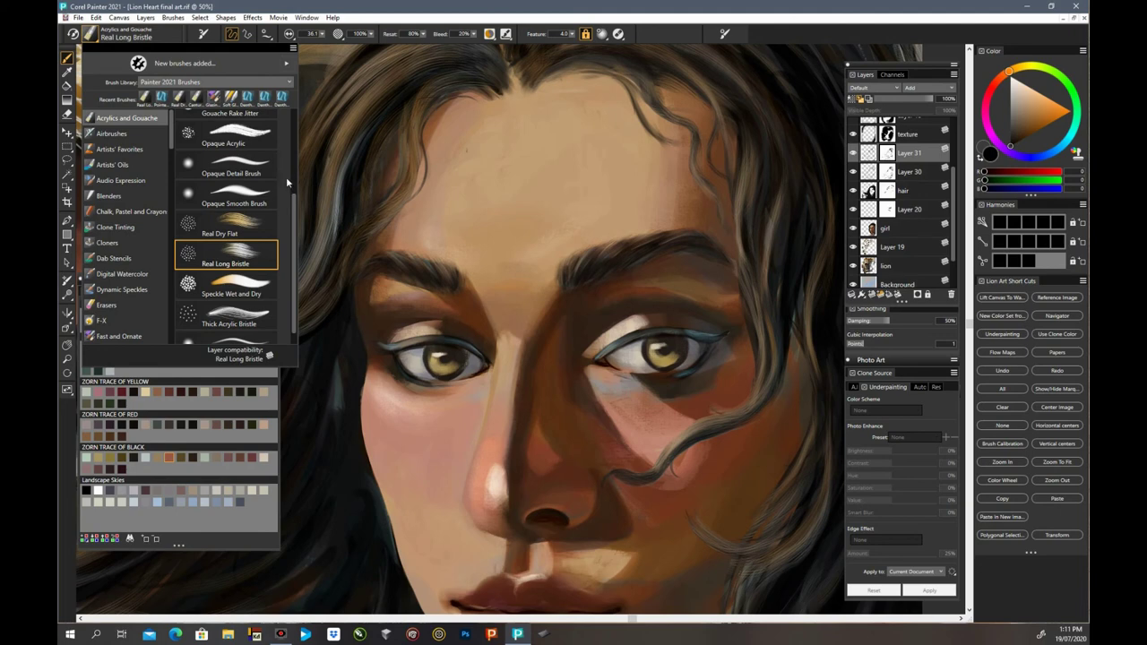
{"action": "scroll", "coordinate": [170, 314], "scroll_direction": "down", "scroll_amount": 5}
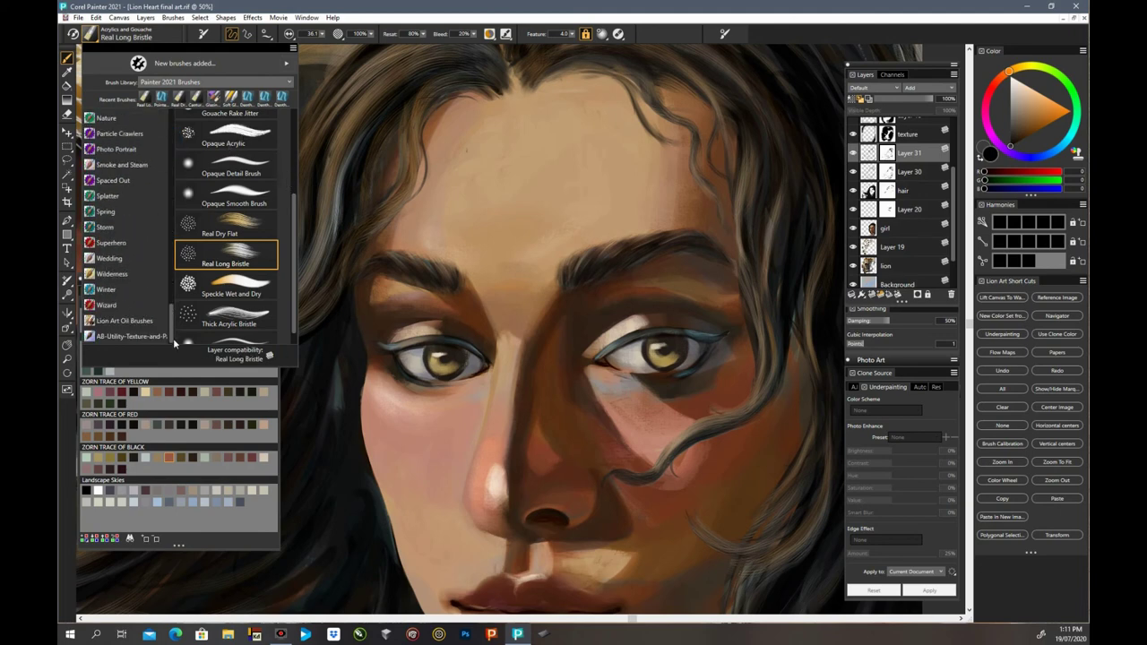
{"action": "left_click", "coordinate": [125, 320]}
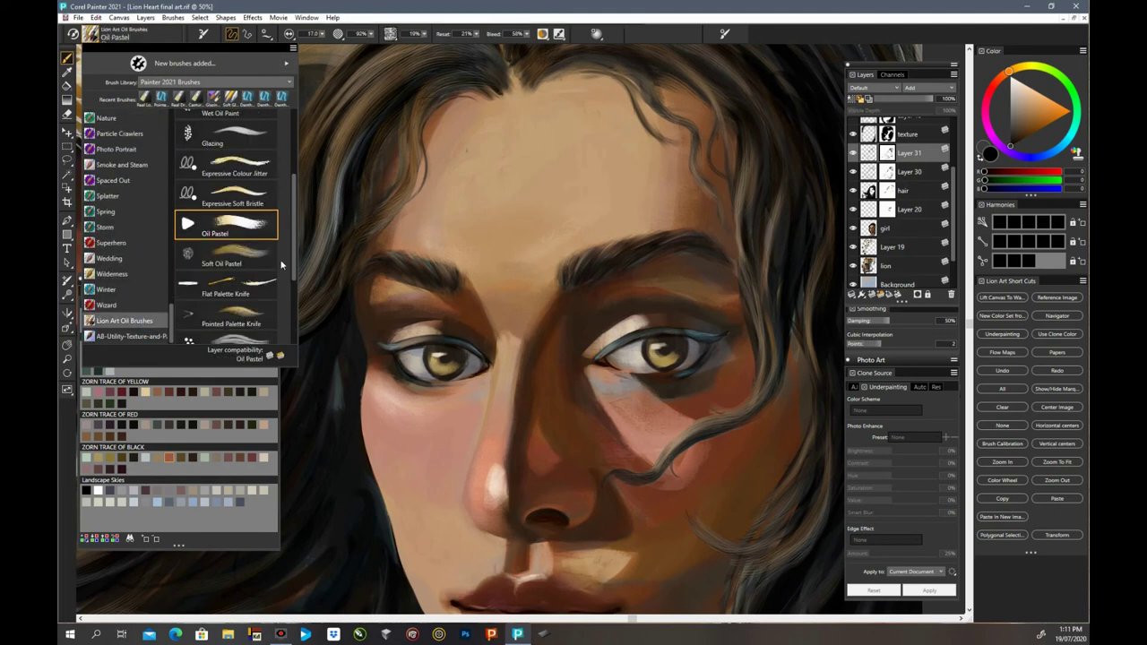
{"action": "left_click", "coordinate": [415, 341]}
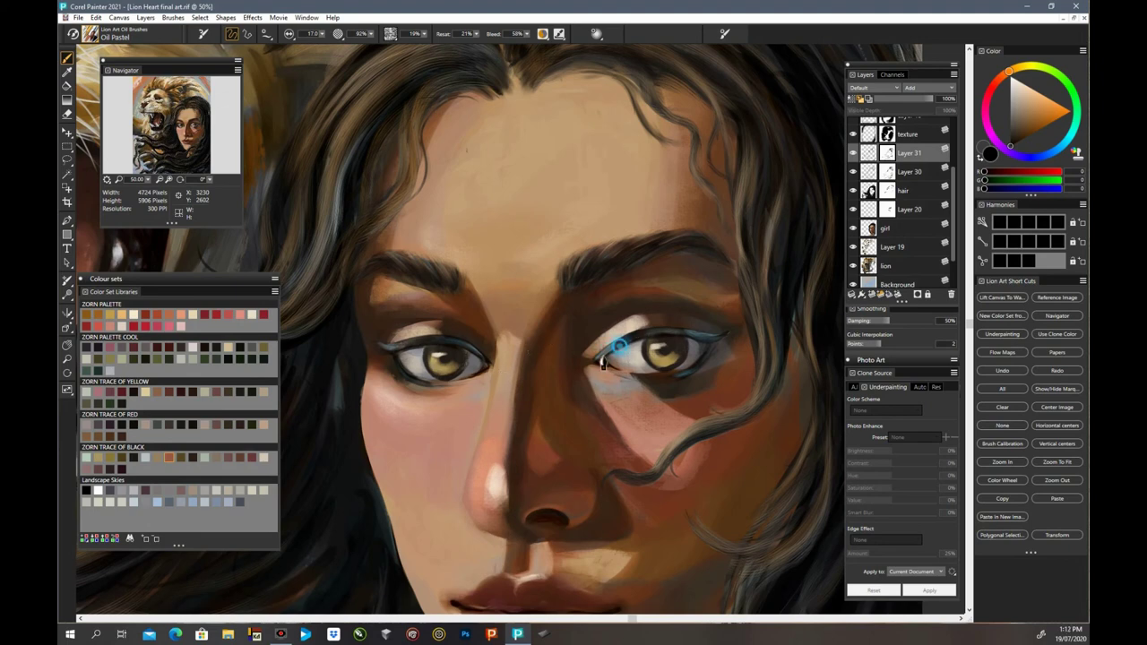
{"action": "mouse_move", "coordinate": [619, 346]}
{"action": "left_mouse_down"}
{"action": "mouse_move", "coordinate": [659, 335]}
{"action": "mouse_move", "coordinate": [697, 328]}
{"action": "left_mouse_up"}
Step: Review the whole painting and the woman's face, comparing them with Layer 31 hidden and shown
{"action": "key", "text": "ctrl+minus"}
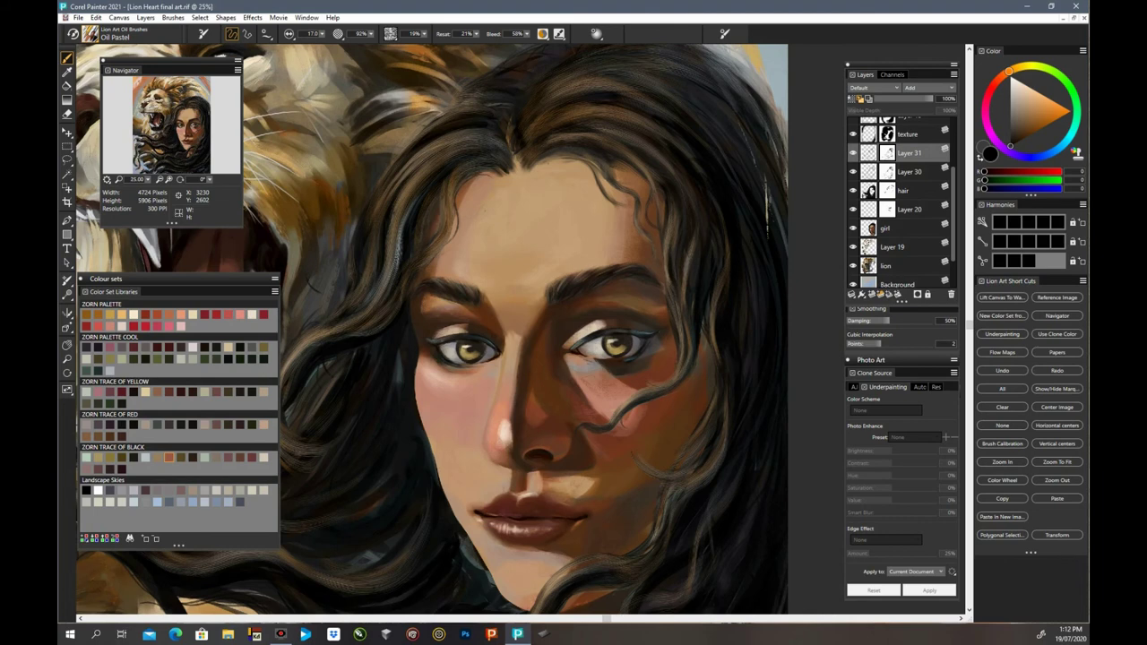
{"action": "key", "text": "ctrl+minus"}
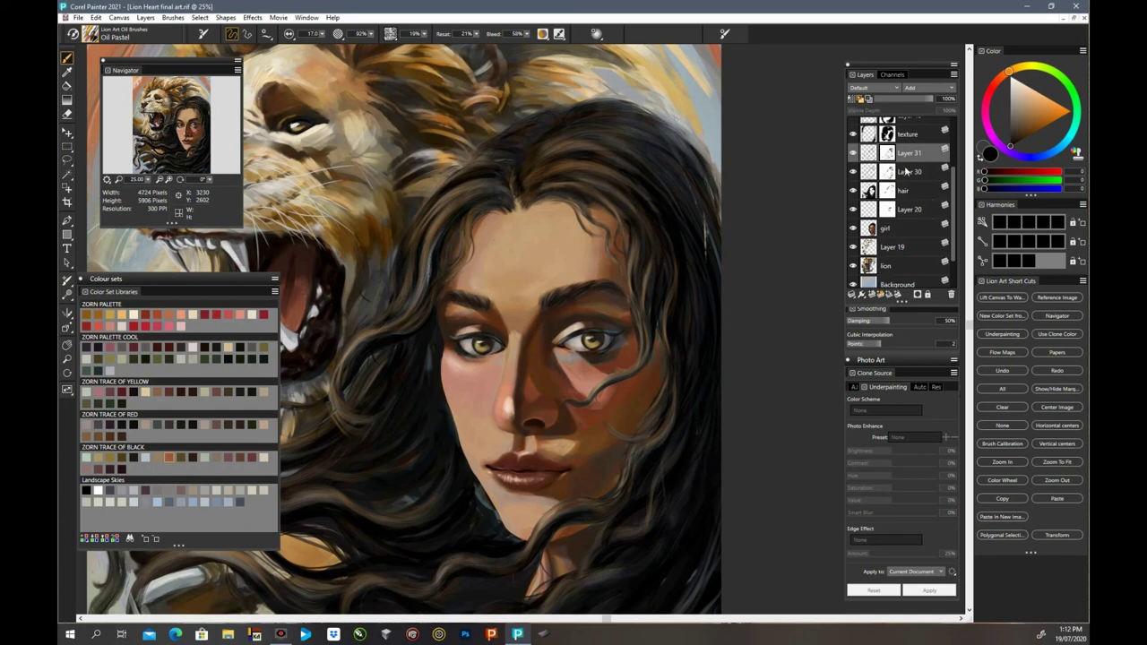
{"action": "left_click", "coordinate": [853, 154]}
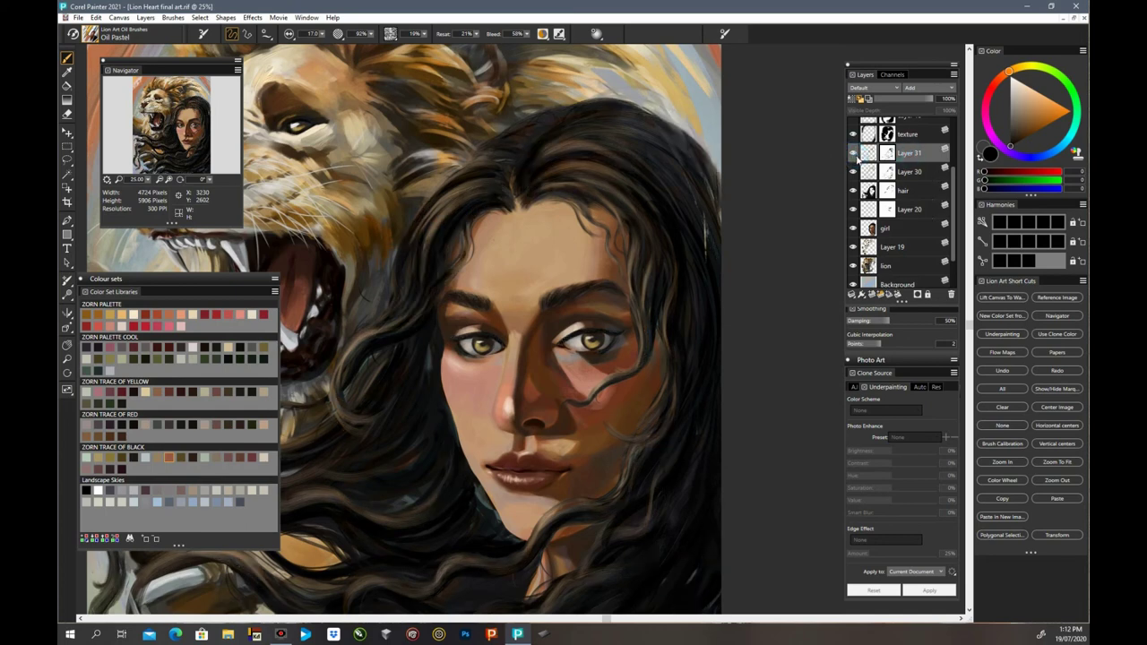
{"action": "left_click", "coordinate": [853, 154]}
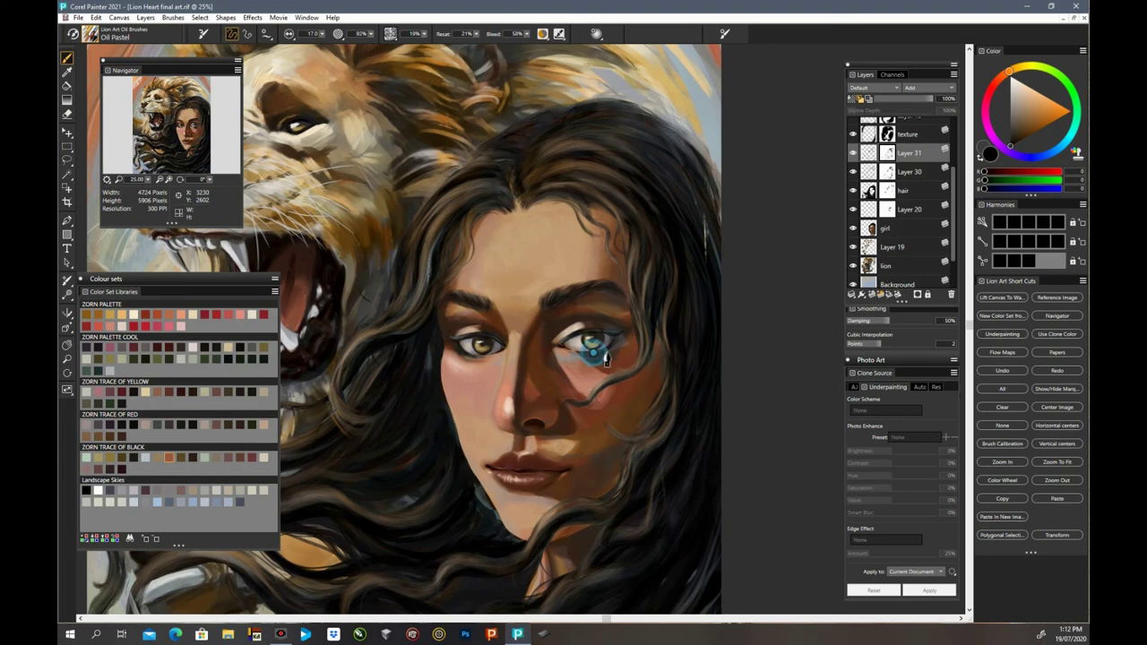
{"action": "left_click", "coordinate": [853, 152]}
{"action": "key", "text": "ctrl+minus"}
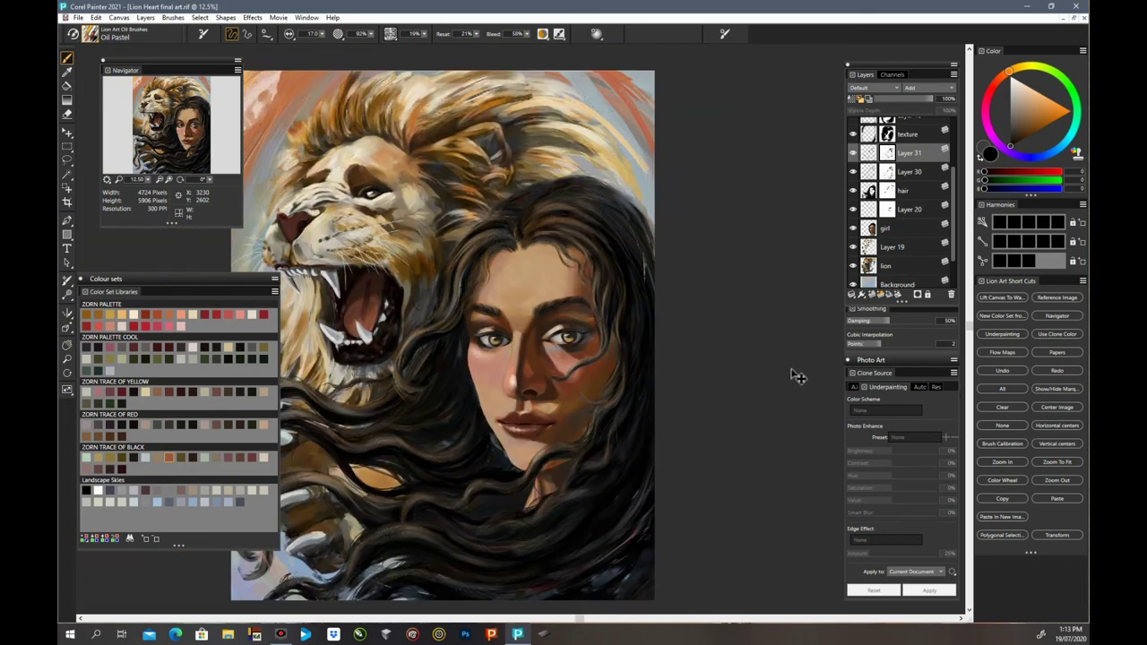
{"action": "key", "text": "ctrl+minus"}
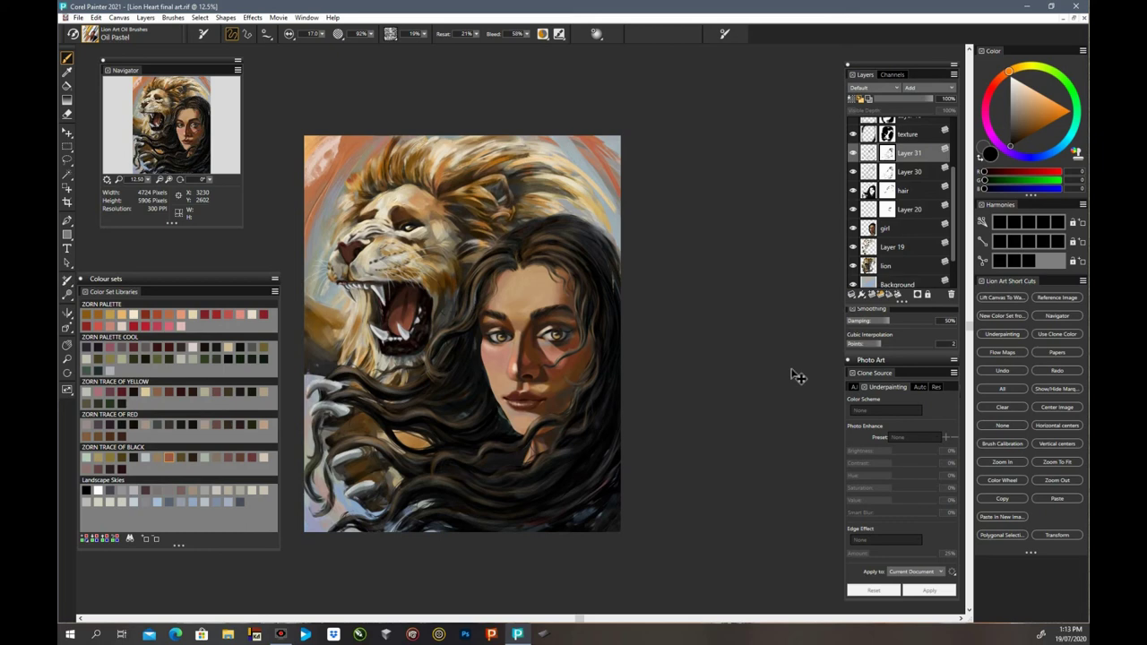
{"action": "key", "text": "ctrl+plus"}
{"action": "key", "text": "ctrl+plus"}
{"action": "key", "text": "ctrl+plus"}
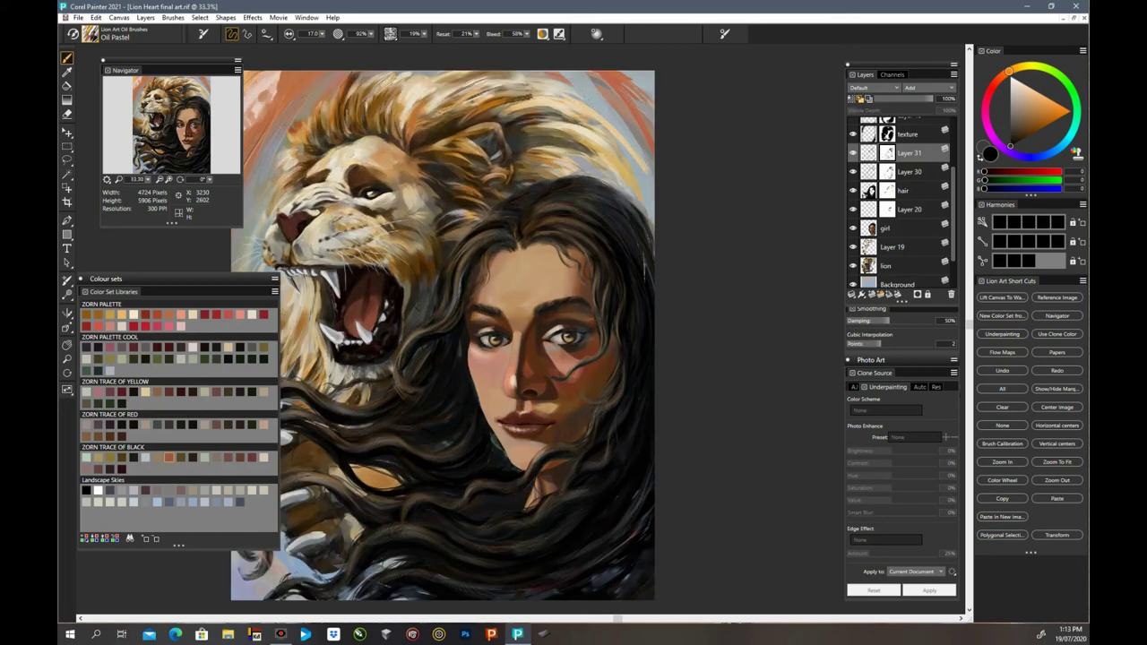
{"action": "key", "text": "ctrl+plus"}
{"action": "key", "text": "ctrl+plus"}
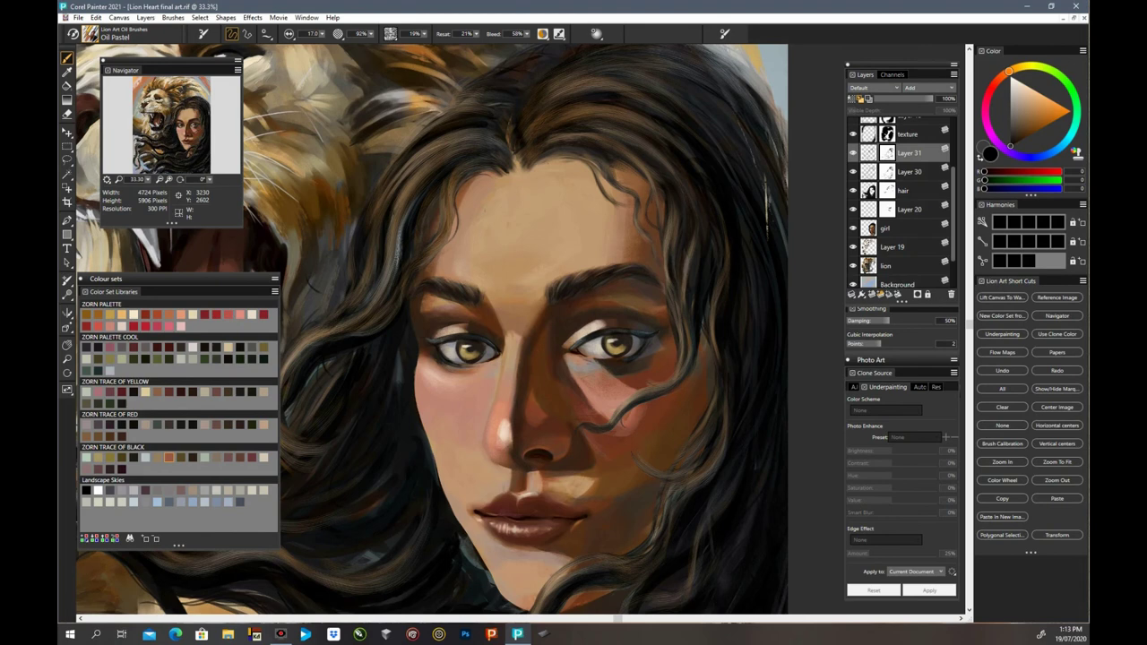
{"action": "left_click_drag", "start_coordinate": [954, 172], "coordinate": [957, 156]}
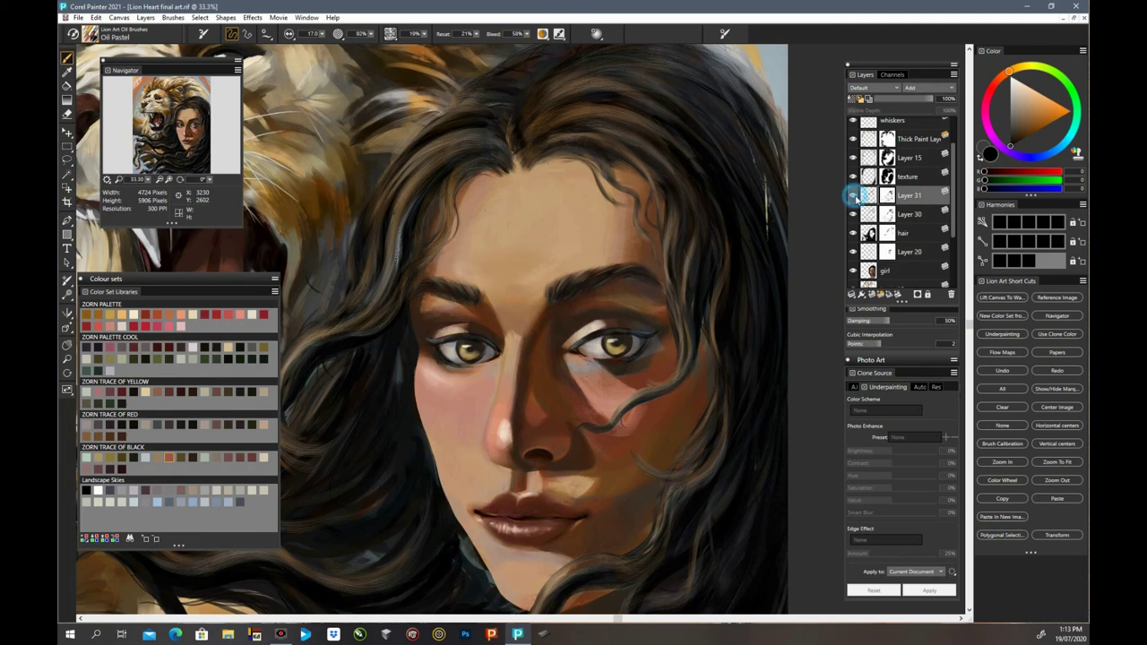
{"action": "left_click", "coordinate": [854, 196]}
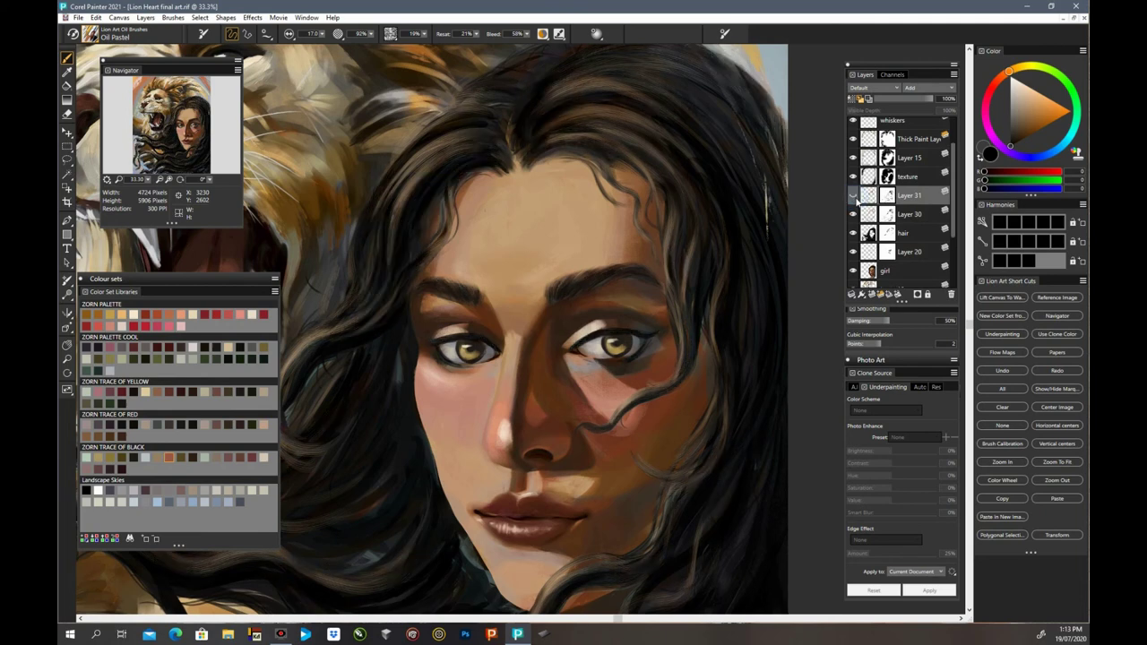
{"action": "left_click", "coordinate": [856, 198]}
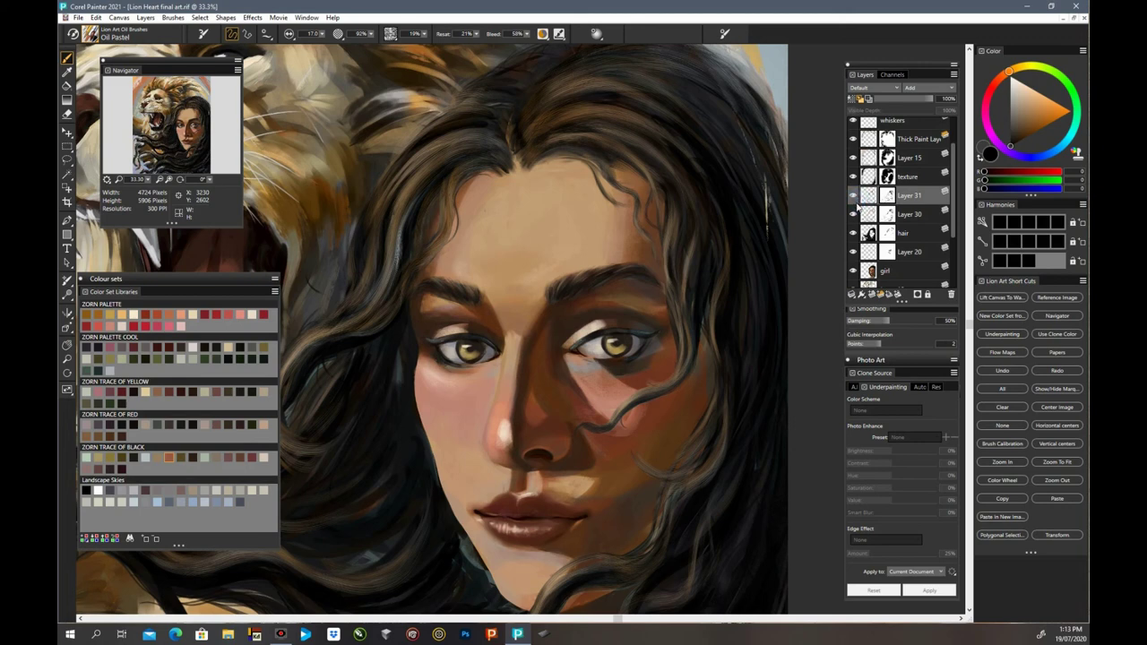
Step: Examine what Layer 20 adds to the face by comparing it hidden and shown
{"action": "left_click_drag", "start_coordinate": [953, 215], "coordinate": [953, 233]}
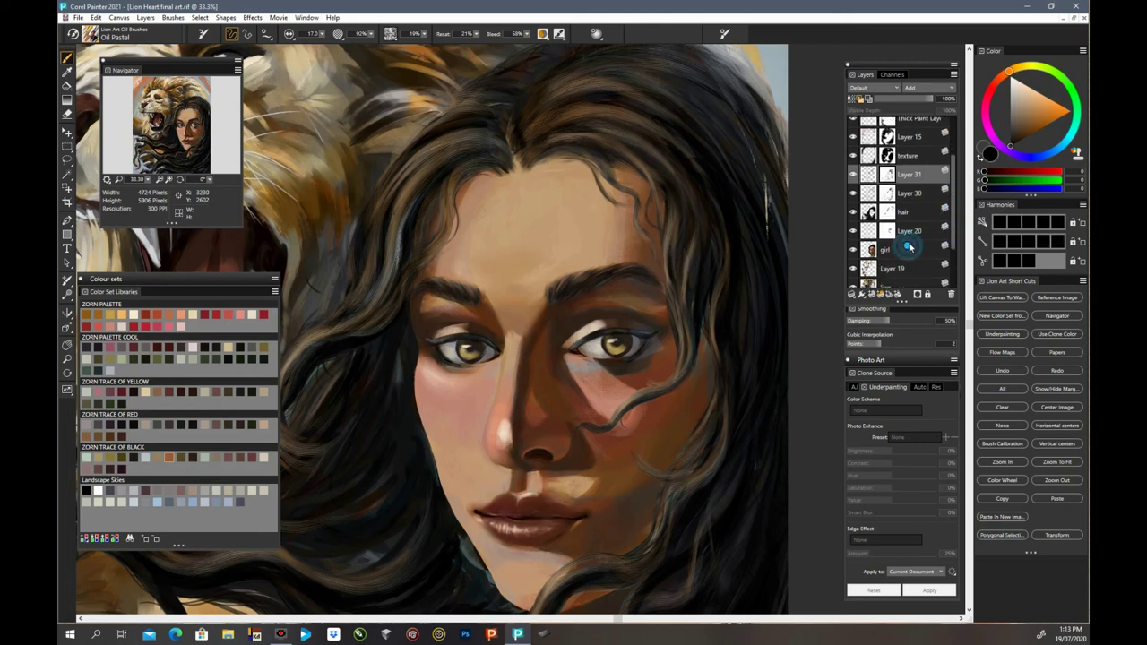
{"action": "left_click", "coordinate": [865, 249]}
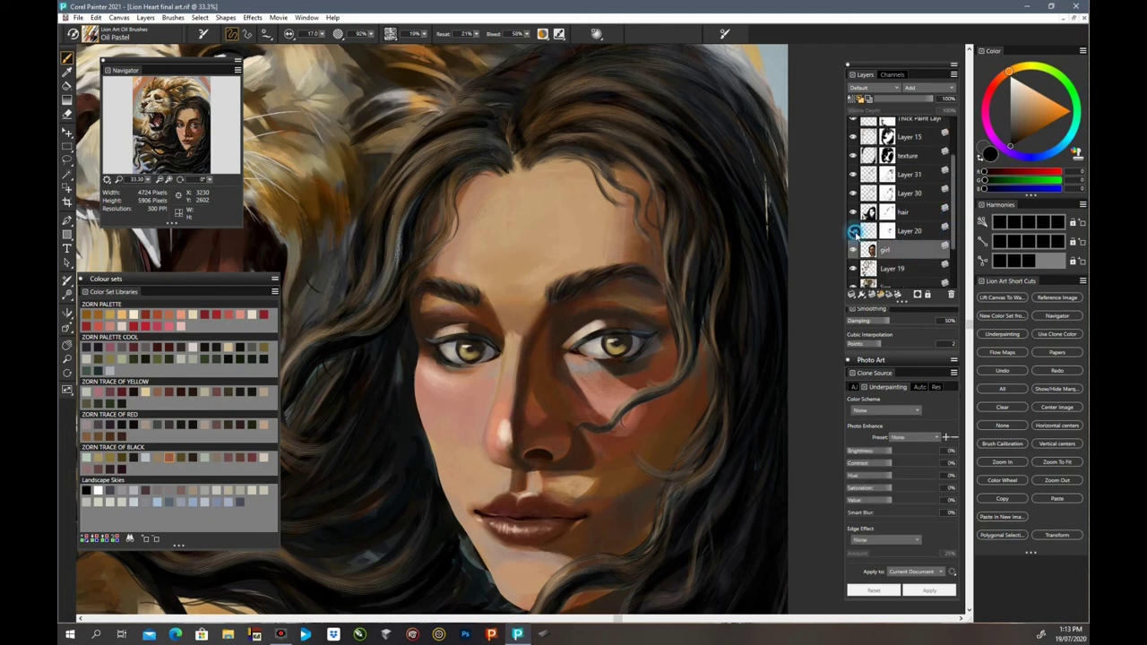
{"action": "left_click", "coordinate": [853, 231]}
{"action": "left_click", "coordinate": [855, 231]}
{"action": "left_click", "coordinate": [856, 232]}
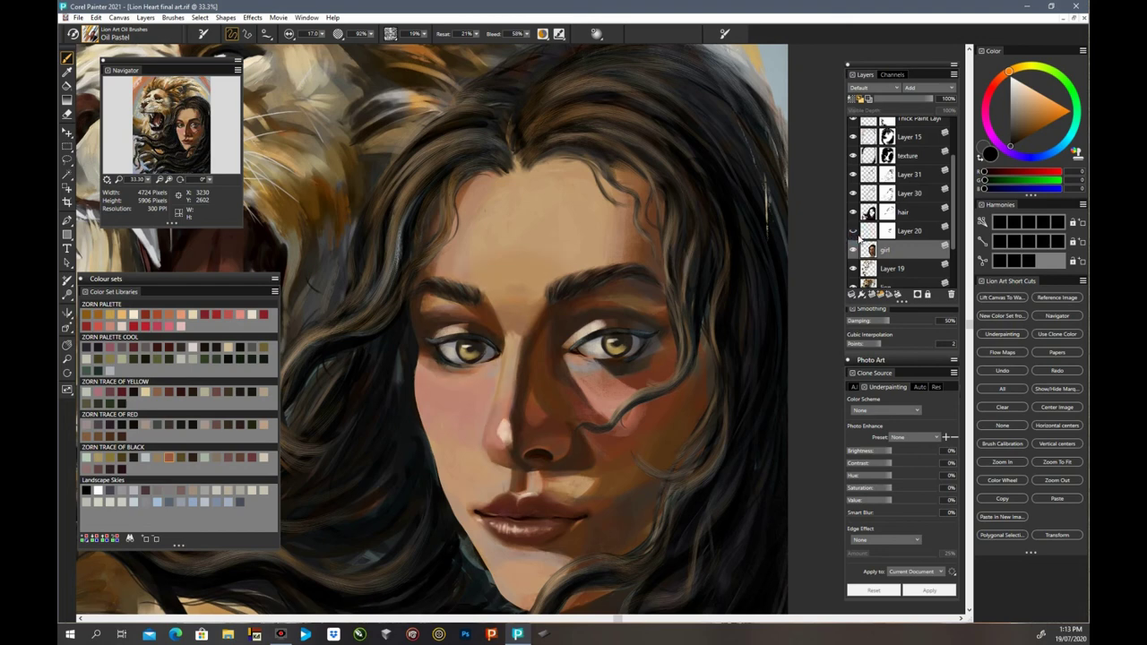
{"action": "left_click", "coordinate": [855, 231]}
{"action": "left_click", "coordinate": [855, 231]}
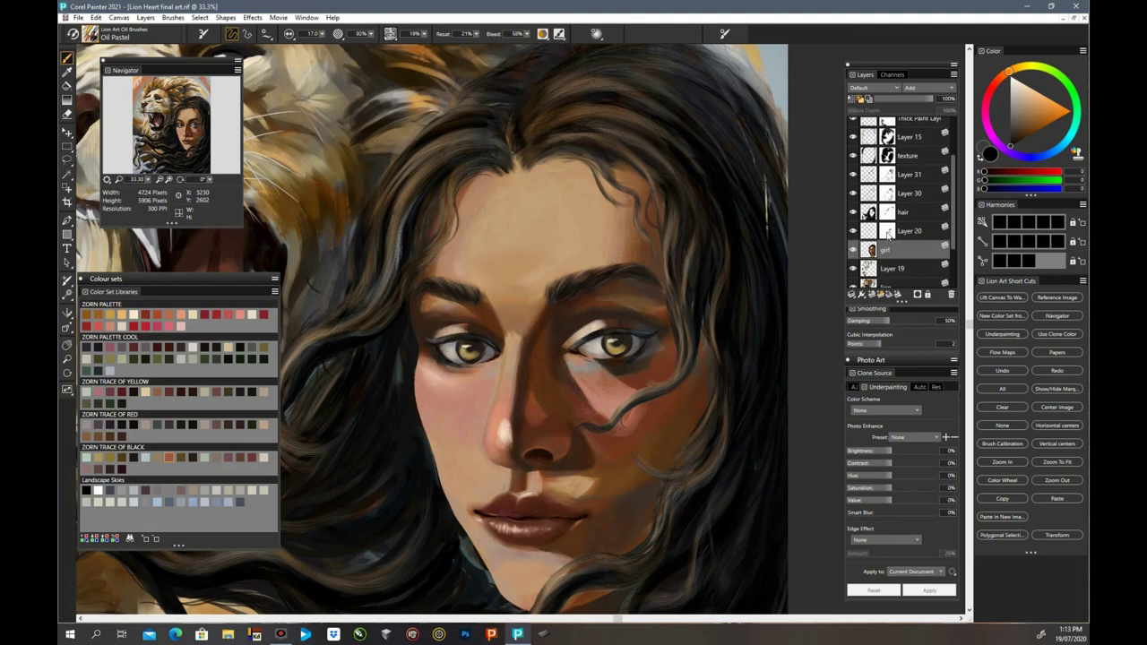
Step: Make Layer 20's mask active and set the Oil Pastel brush size to 30
{"action": "left_click", "coordinate": [887, 232]}
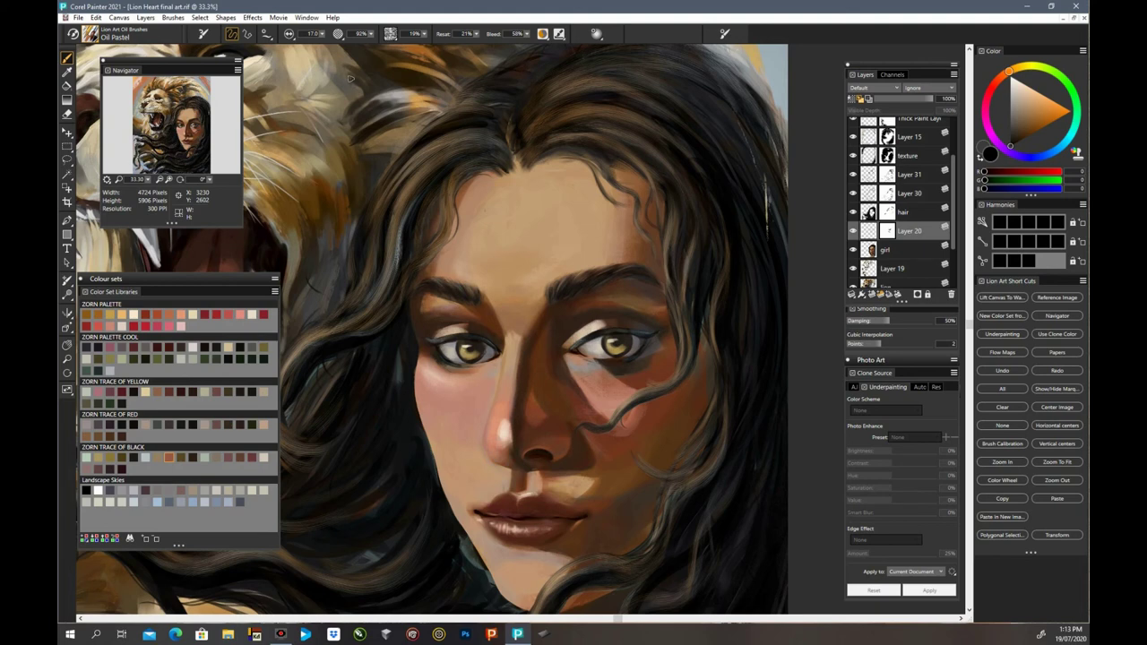
{"action": "left_click_drag", "start_coordinate": [322, 34], "coordinate": [335, 38]}
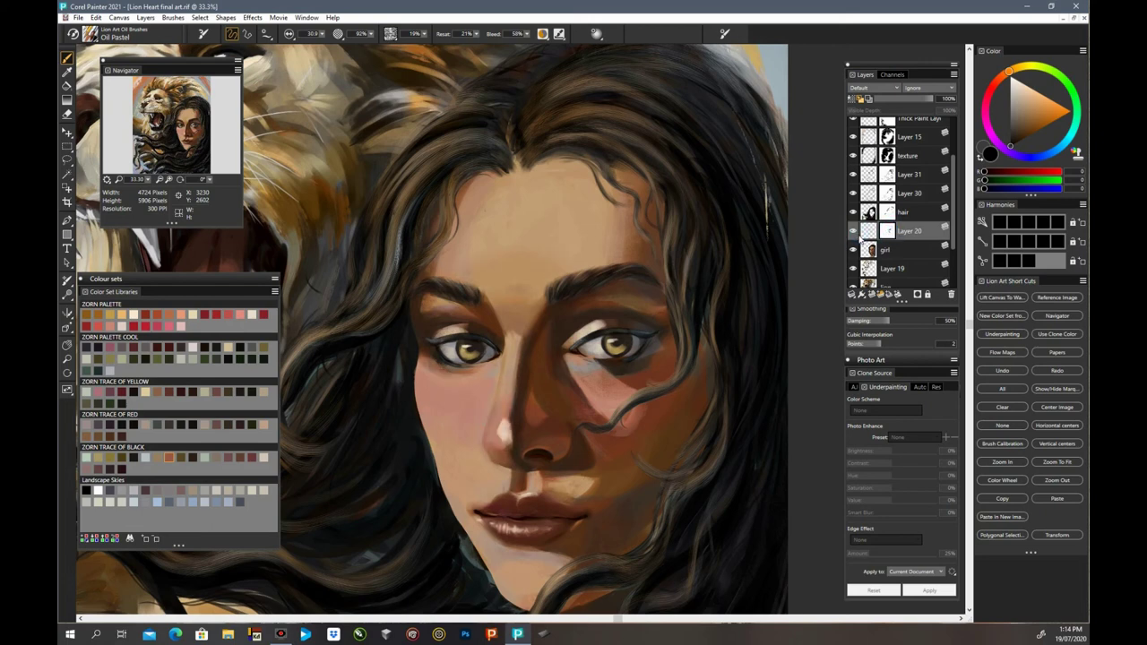
{"action": "left_click", "coordinate": [854, 231]}
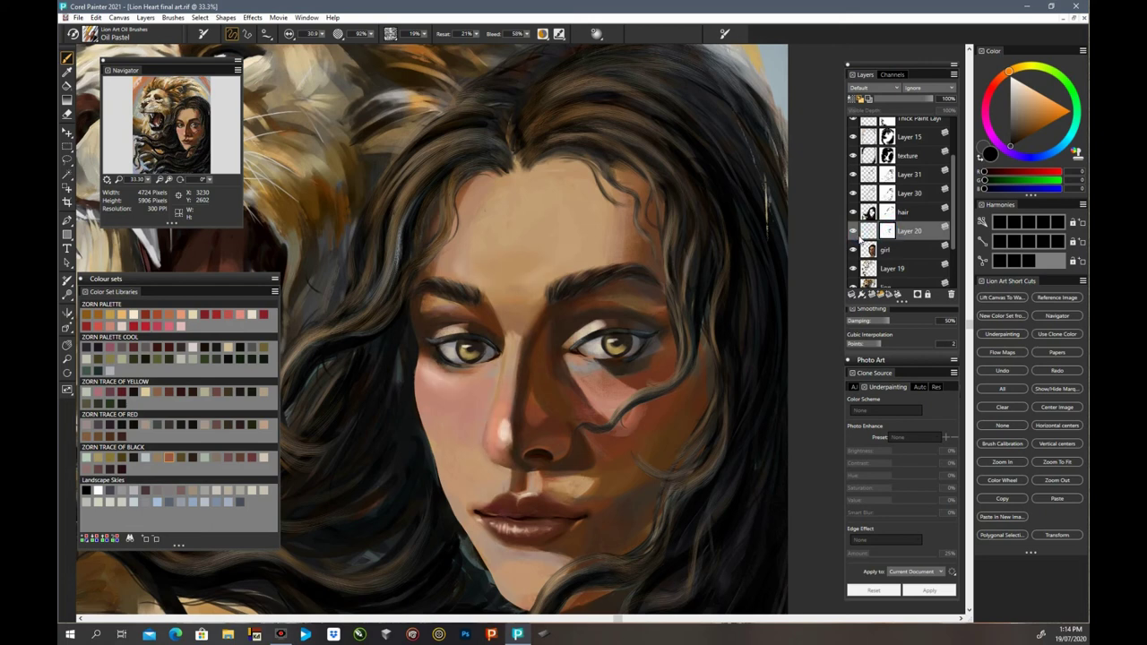
Step: Show and hide the selection marquee, and switch from Layer 20's mask to its image content
{"action": "left_click", "coordinate": [1061, 391]}
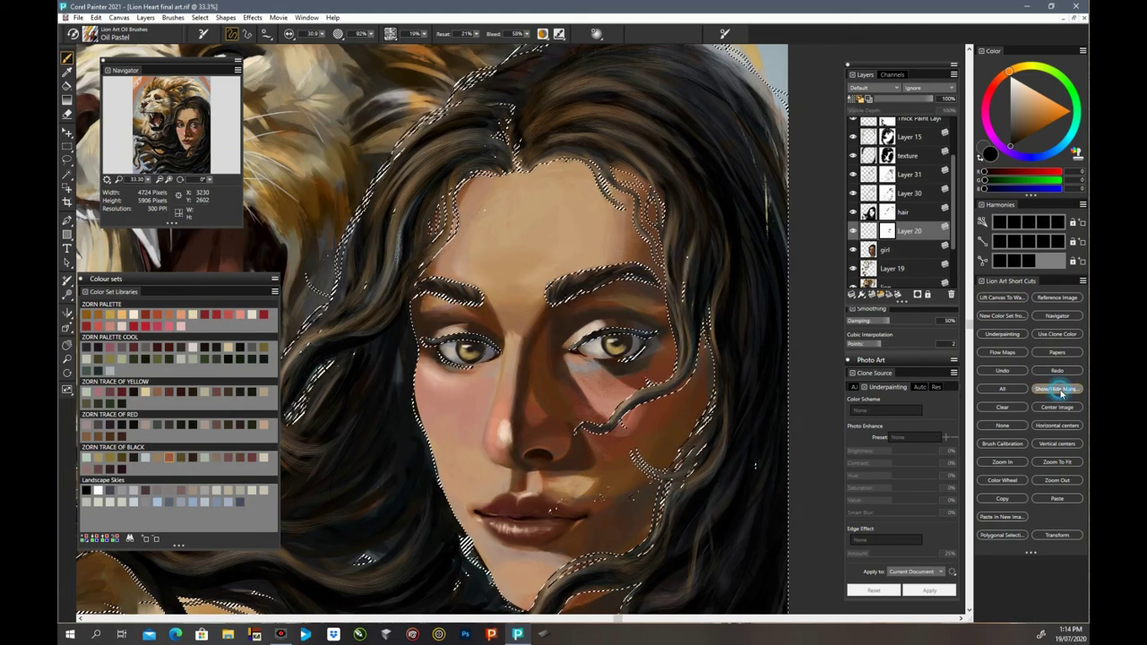
{"action": "left_click", "coordinate": [1058, 393]}
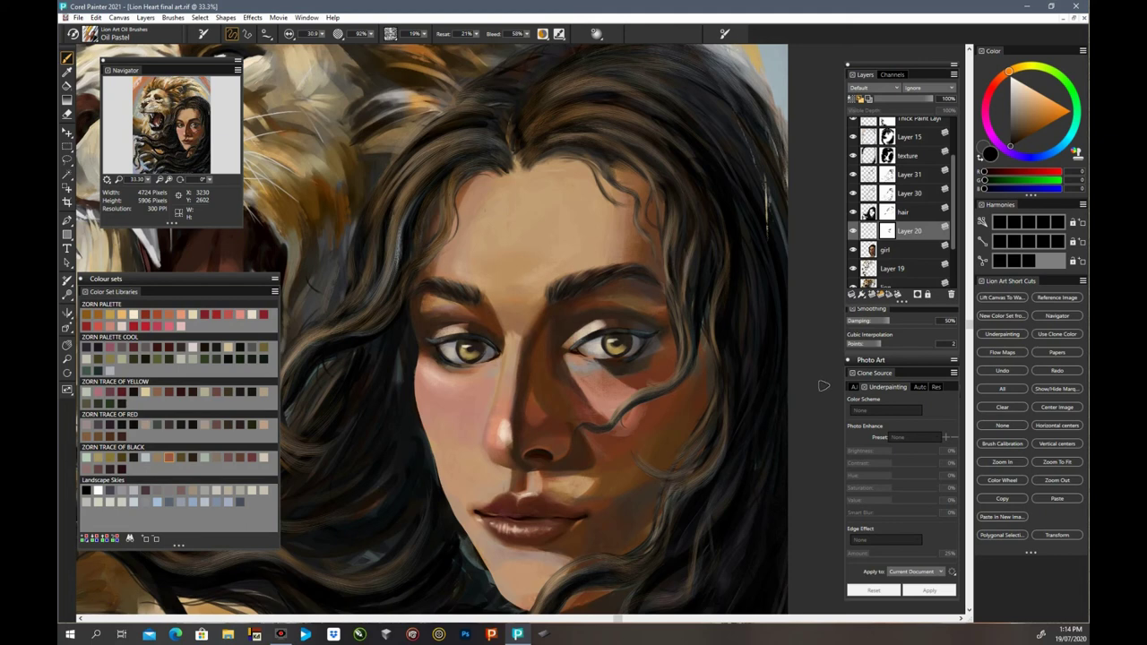
{"action": "key", "text": "ctrl+minus"}
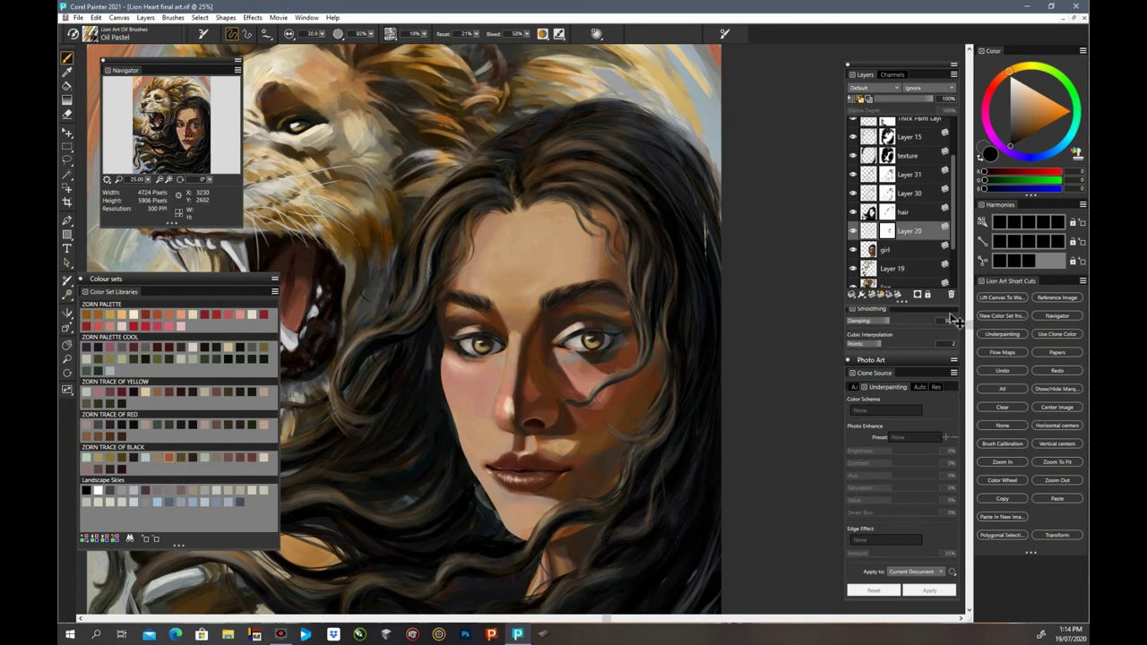
{"action": "left_click", "coordinate": [870, 235]}
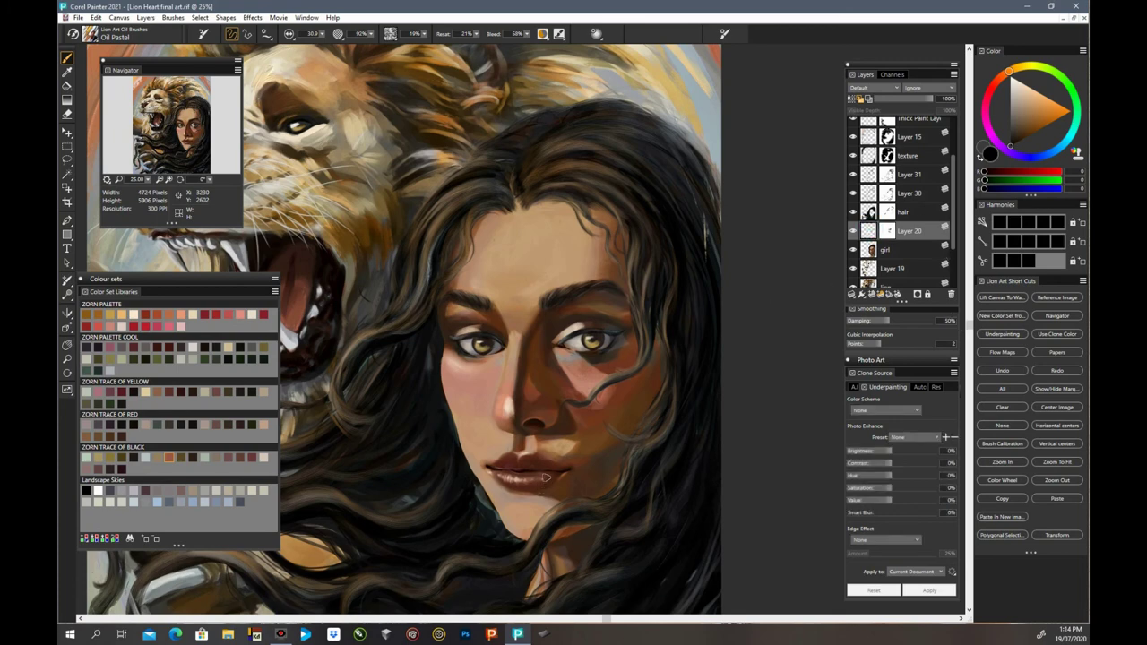
Step: Enlarge the brush to about 73, sample the light skin tone from the nose, and paint highlights on the chin and forehead
{"action": "left_click_drag", "start_coordinate": [321, 34], "coordinate": [342, 46]}
{"action": "left_click", "coordinate": [505, 405], "text": "alt"}
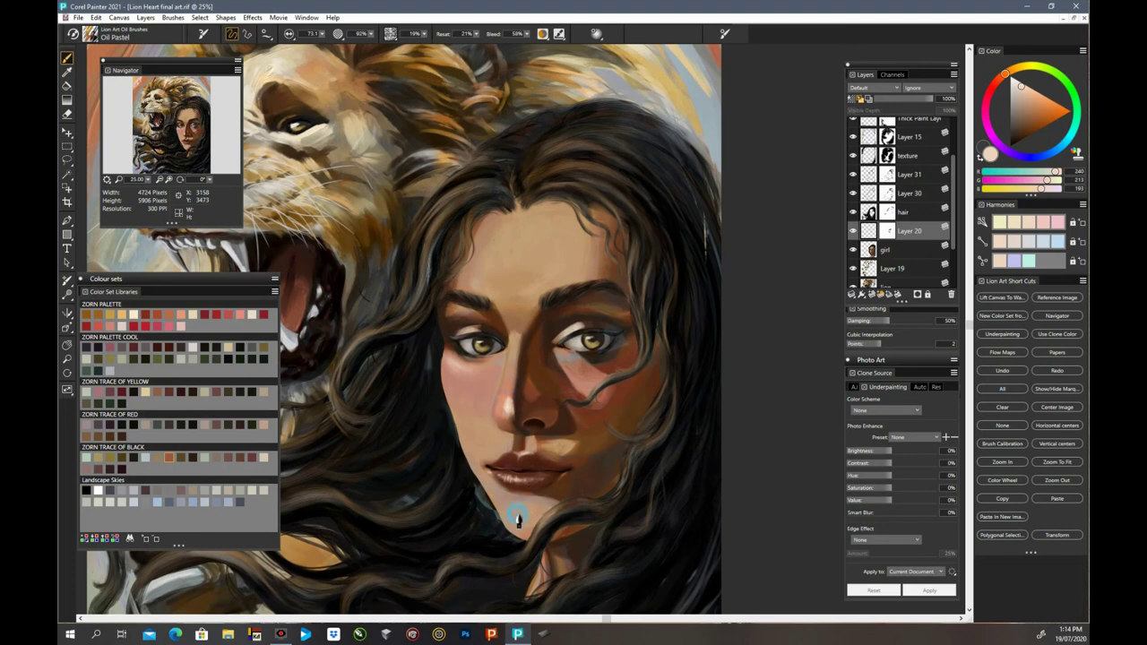
{"action": "mouse_move", "coordinate": [518, 519]}
{"action": "left_mouse_down"}
{"action": "mouse_move", "coordinate": [520, 510]}
{"action": "mouse_move", "coordinate": [528, 518]}
{"action": "left_mouse_up"}
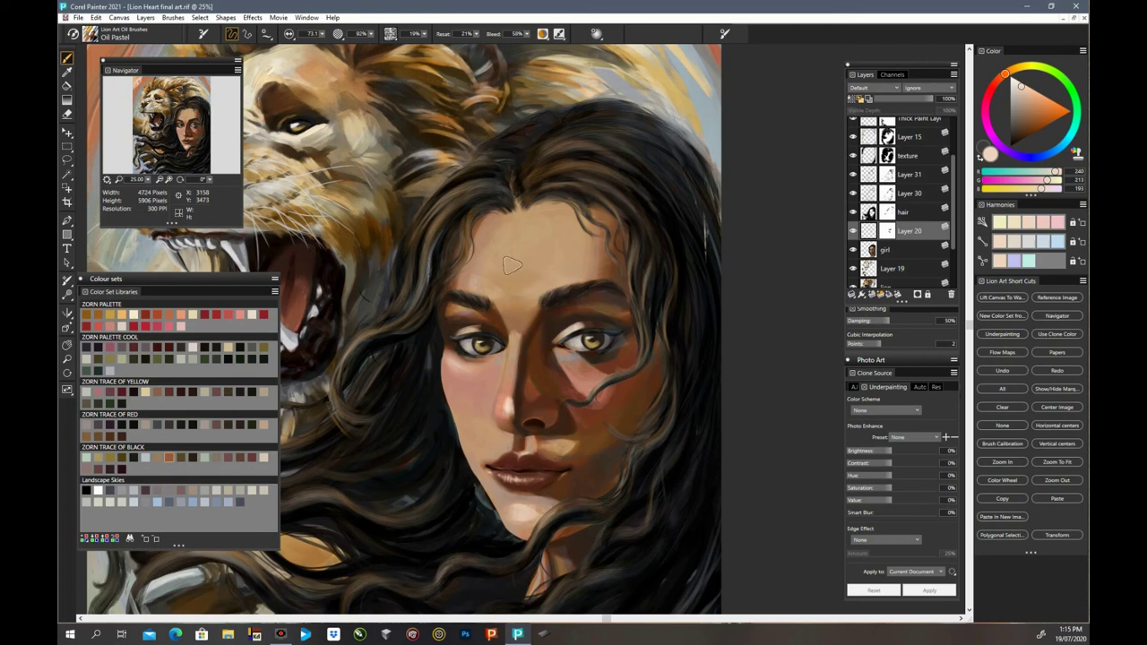
{"action": "left_click_drag", "start_coordinate": [500, 244], "coordinate": [539, 240]}
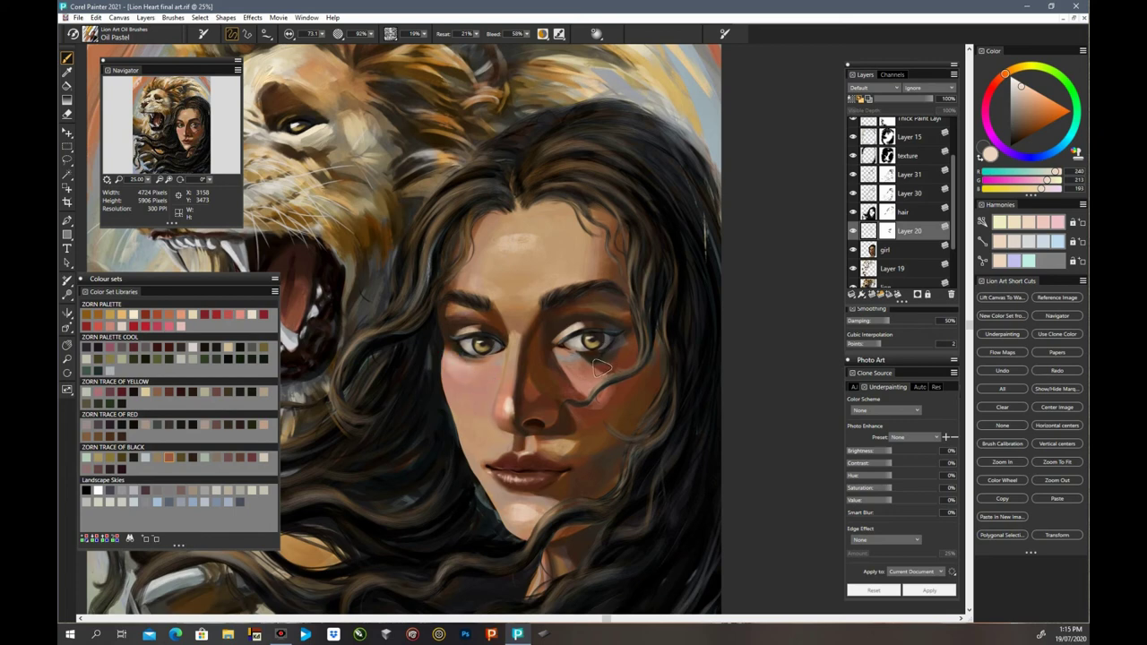
Step: Reduce the brush size to about 22 and dab a small light highlight on the lower lip
{"action": "left_click_drag", "start_coordinate": [323, 35], "coordinate": [316, 37]}
{"action": "left_click", "coordinate": [524, 484]}
{"action": "left_click_drag", "start_coordinate": [322, 35], "coordinate": [295, 43]}
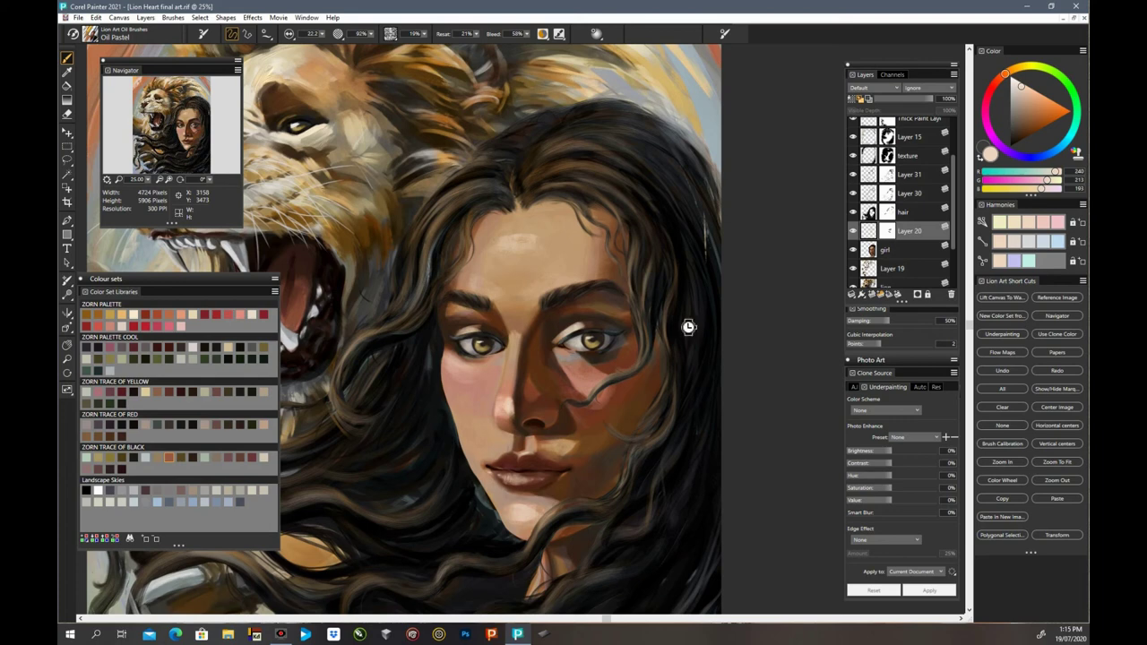
{"action": "left_click", "coordinate": [510, 478]}
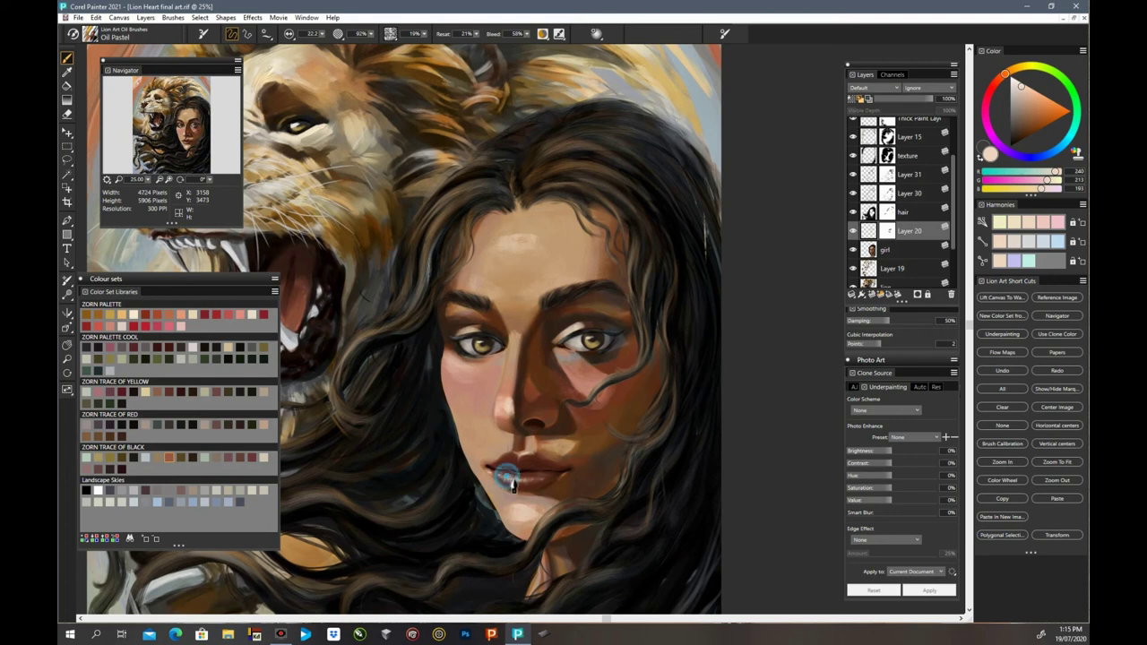
{"action": "left_click", "coordinate": [512, 480]}
{"action": "left_click", "coordinate": [509, 480]}
Step: Shift the paint colour's hue to a soft pink and build up the lower lip's highlight
{"action": "left_click_drag", "start_coordinate": [1005, 79], "coordinate": [991, 88]}
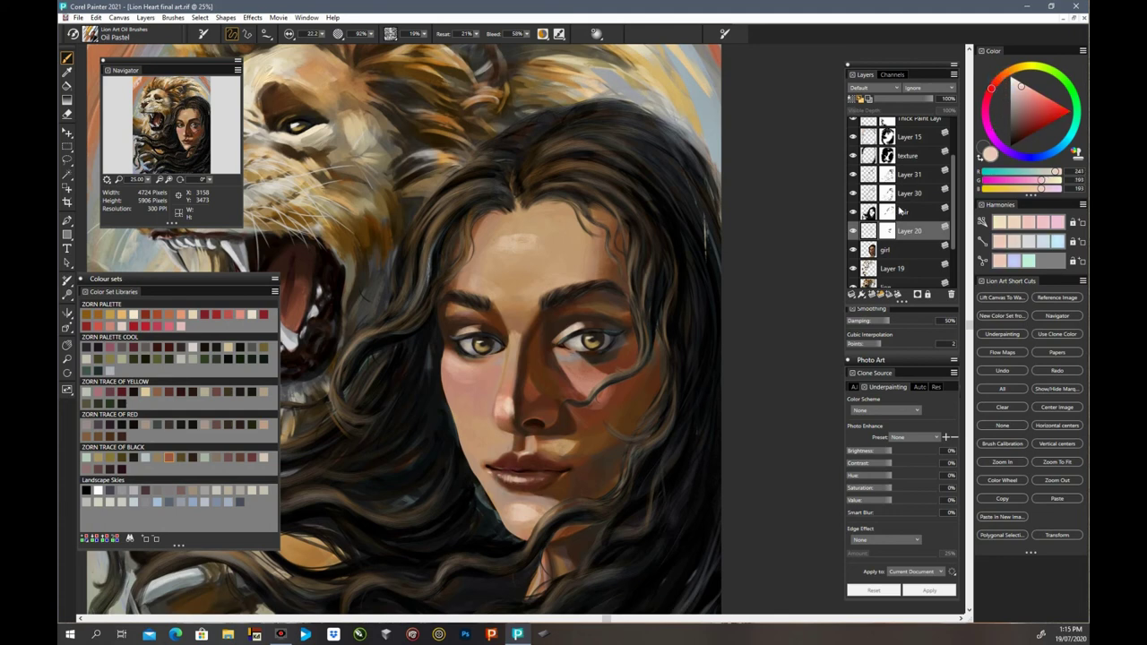
{"action": "left_click", "coordinate": [507, 480]}
{"action": "left_click", "coordinate": [510, 481]}
{"action": "left_click", "coordinate": [526, 482]}
{"action": "left_click", "coordinate": [514, 481]}
Step: Lighten the pink to about RGB 255, 218, 218 and paint brighter highlights on the lower lip and above the upper lip
{"action": "left_click_drag", "start_coordinate": [1021, 90], "coordinate": [1019, 81]}
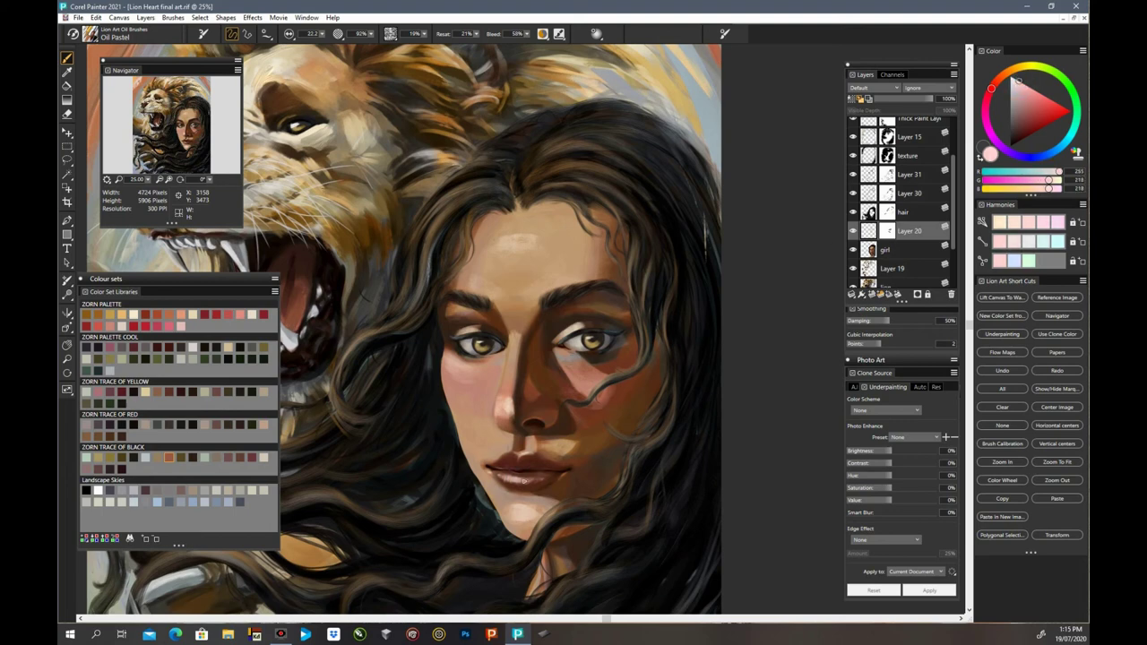
{"action": "left_click", "coordinate": [513, 480]}
{"action": "left_click", "coordinate": [522, 482]}
{"action": "left_click", "coordinate": [508, 478]}
{"action": "left_click_drag", "start_coordinate": [499, 471], "coordinate": [523, 483]}
{"action": "left_click", "coordinate": [515, 453]}
{"action": "left_click", "coordinate": [520, 459]}
{"action": "left_click", "coordinate": [516, 458]}
{"action": "left_click", "coordinate": [516, 455]}
Step: Add light pink highlights to the nose tip and touch up the area below the eyes
{"action": "left_click", "coordinate": [508, 409]}
{"action": "left_click", "coordinate": [504, 407]}
{"action": "left_click", "coordinate": [501, 409]}
{"action": "left_click", "coordinate": [504, 409]}
{"action": "mouse_move", "coordinate": [460, 362]}
{"action": "left_mouse_down"}
{"action": "mouse_move", "coordinate": [500, 361]}
{"action": "mouse_move", "coordinate": [490, 371]}
{"action": "mouse_move", "coordinate": [559, 354]}
{"action": "left_mouse_up"}
Step: Paint black on Layer 20's mask at a brush size of about 44 to soften the cheek below the shadow-free eye
{"action": "key", "text": "ctrl+minus"}
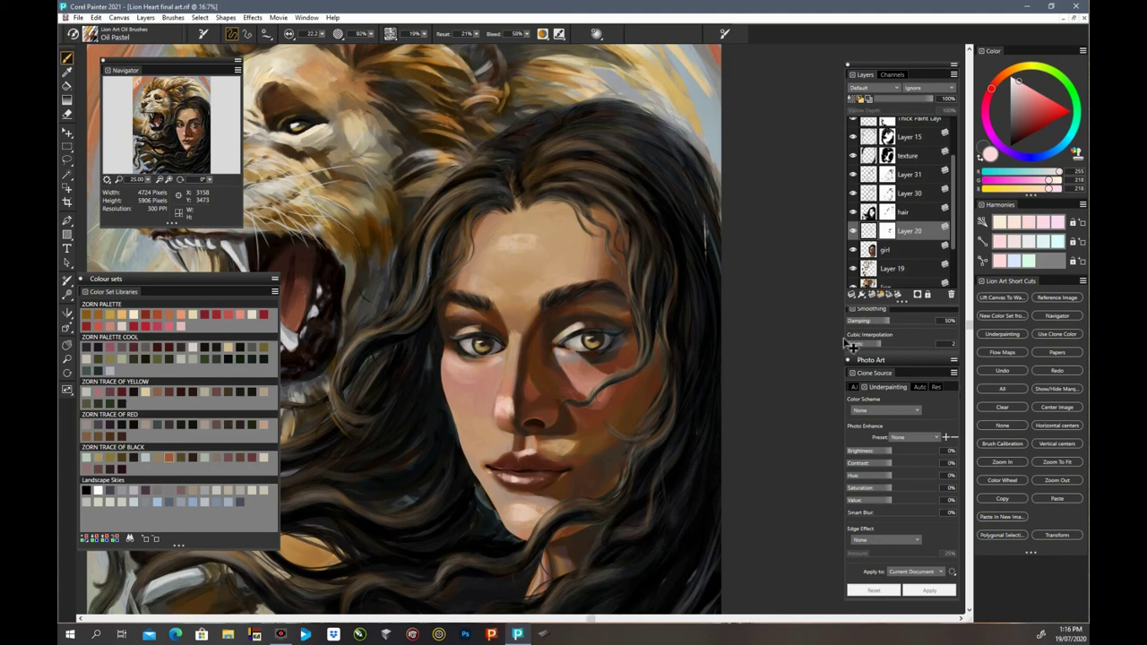
{"action": "key", "text": "ctrl+minus"}
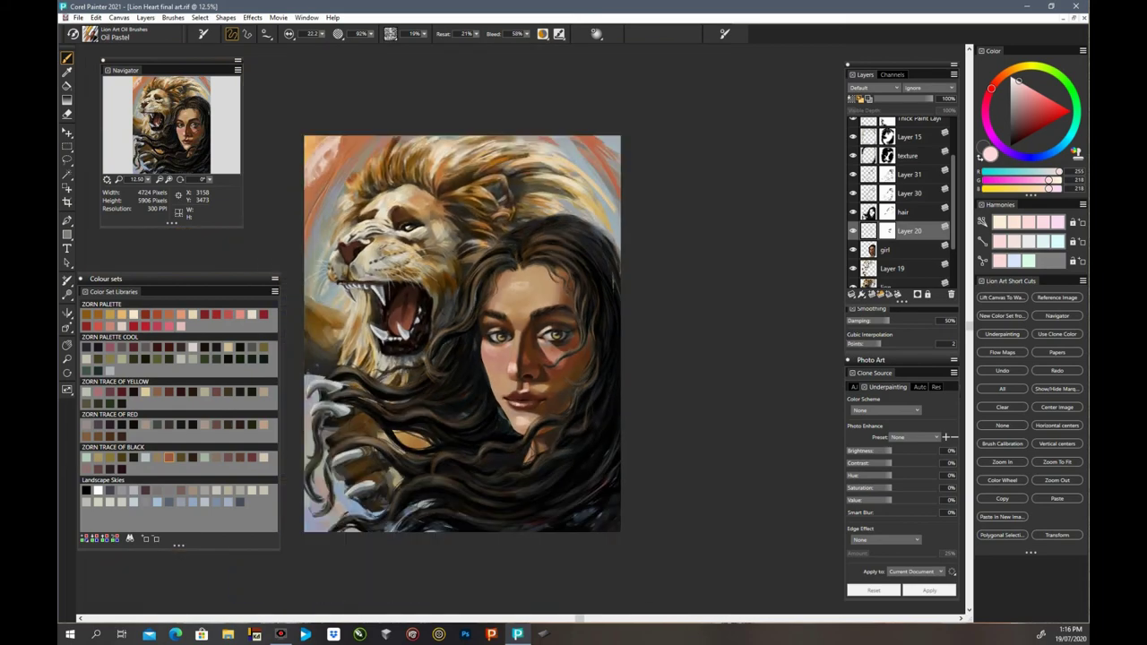
{"action": "key", "text": "ctrl+plus"}
{"action": "key", "text": "ctrl+plus"}
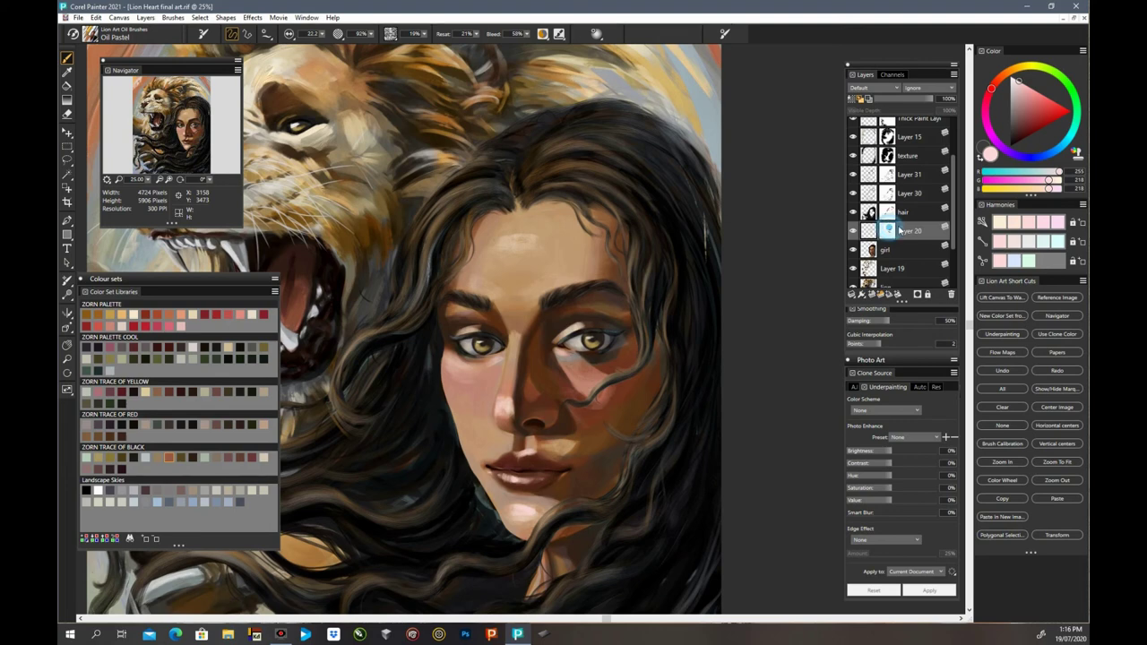
{"action": "left_click_drag", "start_coordinate": [1015, 135], "coordinate": [1012, 145]}
{"action": "left_click_drag", "start_coordinate": [323, 35], "coordinate": [337, 43]}
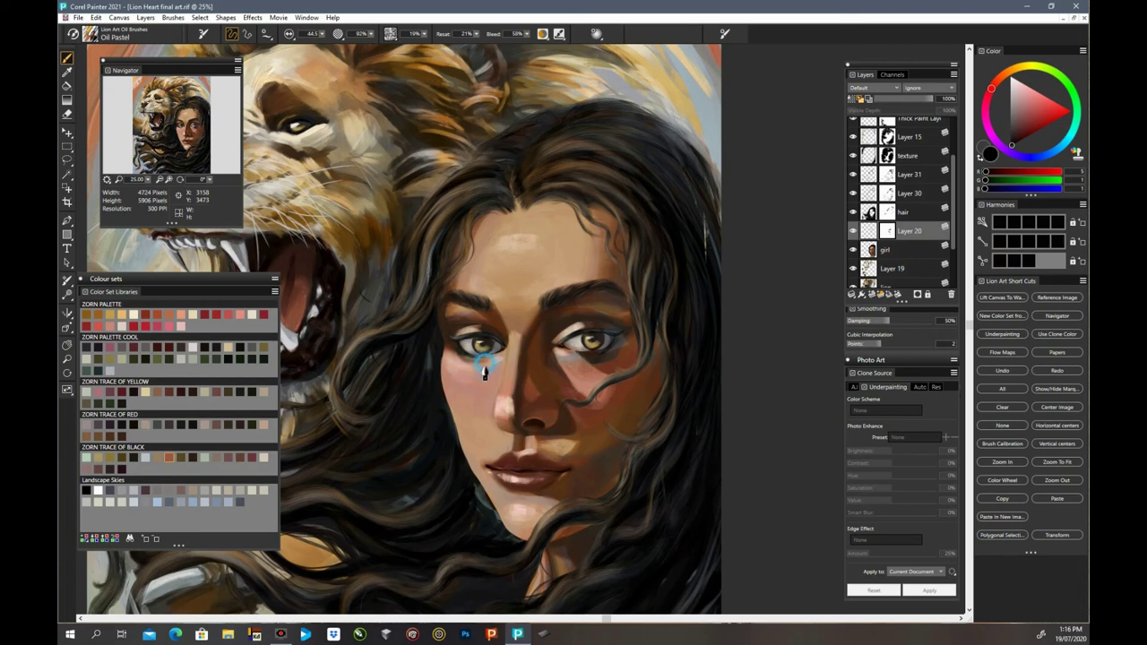
{"action": "left_click_drag", "start_coordinate": [484, 371], "coordinate": [443, 366]}
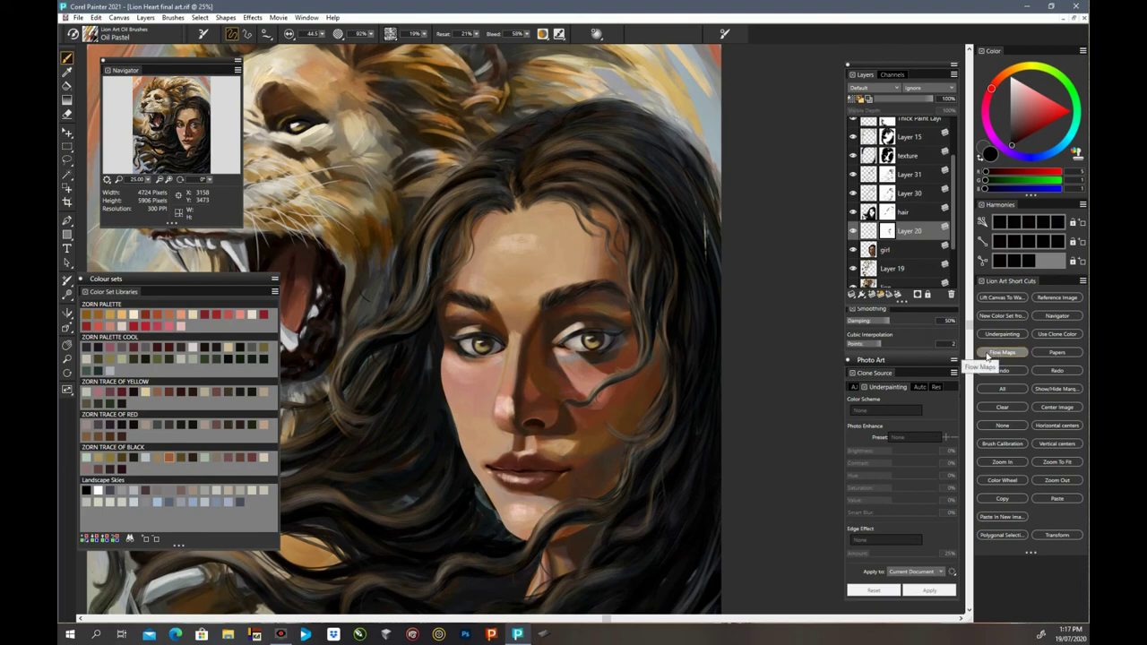
Step: Review the whole painting with Layer 30 hidden and shown, and return to a close view of the face
{"action": "key", "text": "ctrl+minus"}
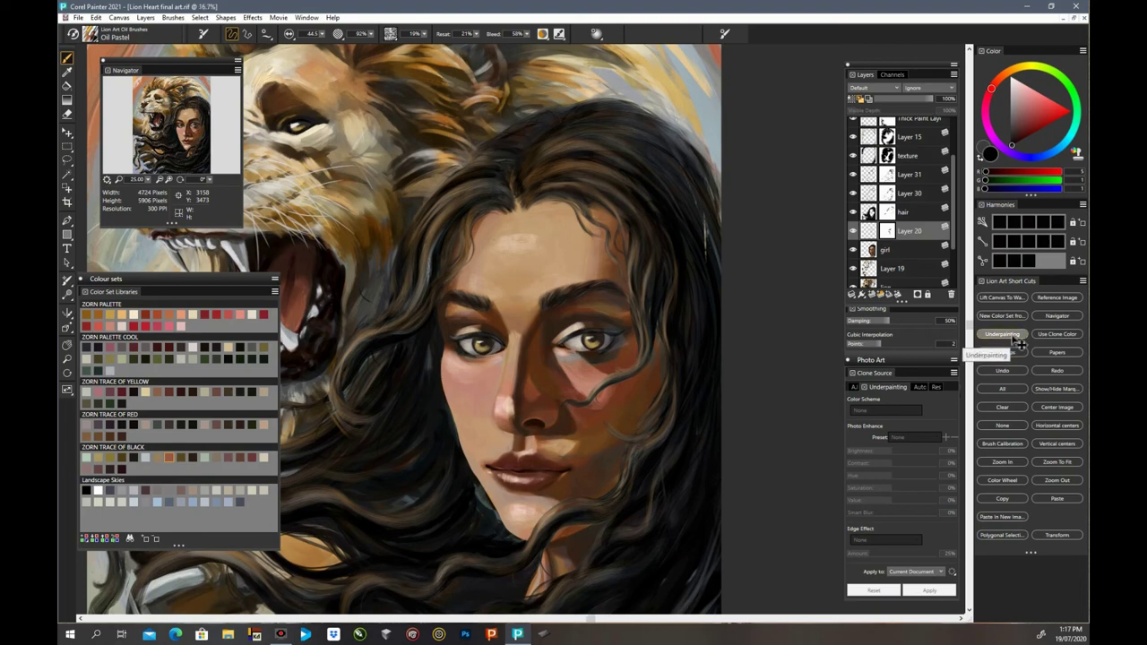
{"action": "key", "text": "ctrl+minus"}
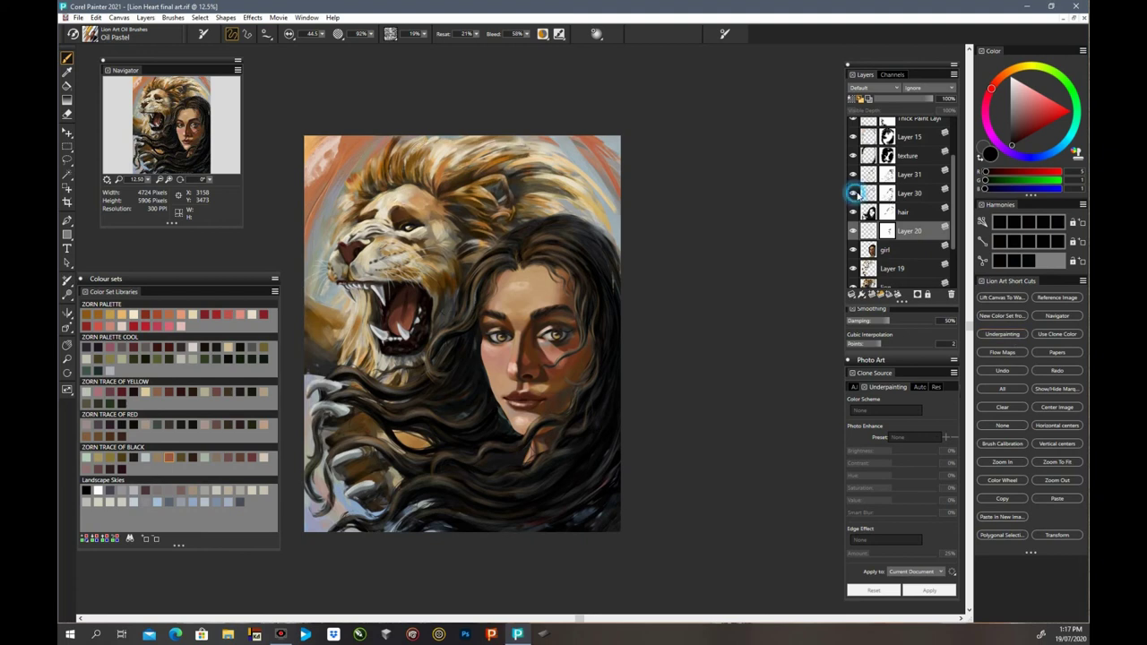
{"action": "left_click", "coordinate": [854, 192]}
{"action": "left_click", "coordinate": [854, 193]}
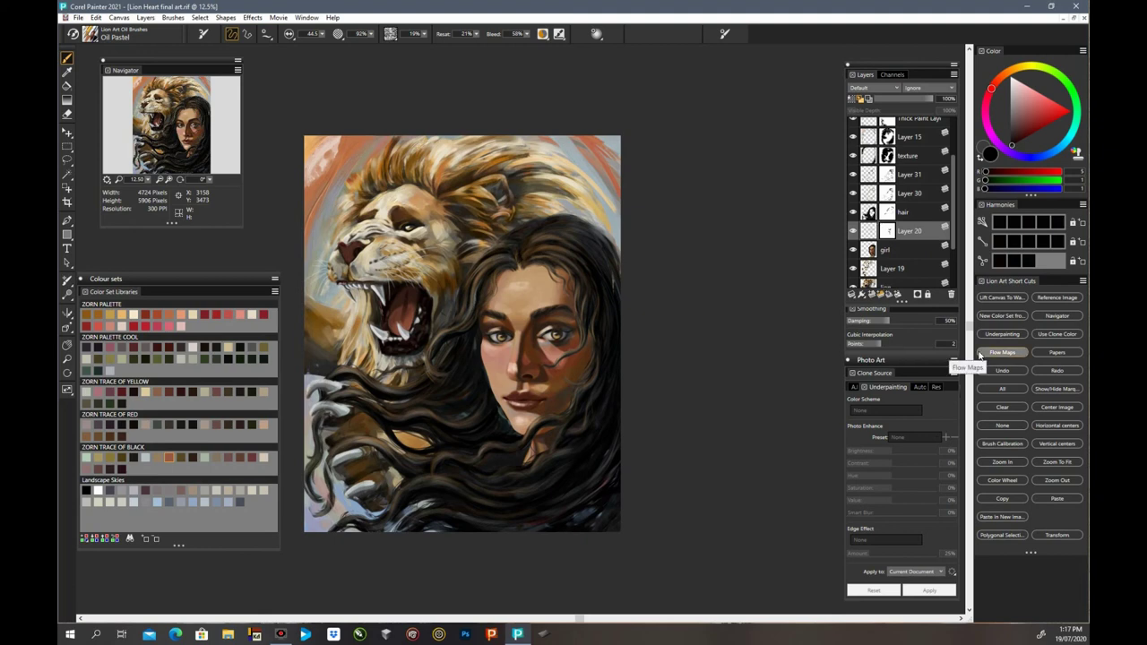
{"action": "key", "text": "ctrl+plus"}
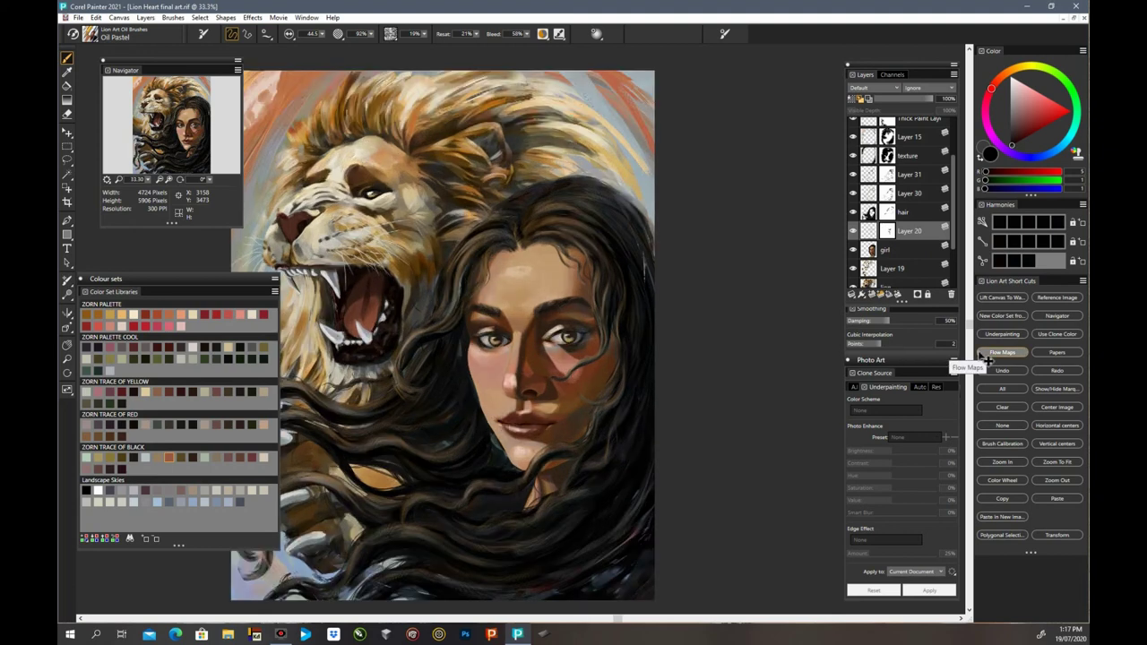
{"action": "key", "text": "ctrl+plus"}
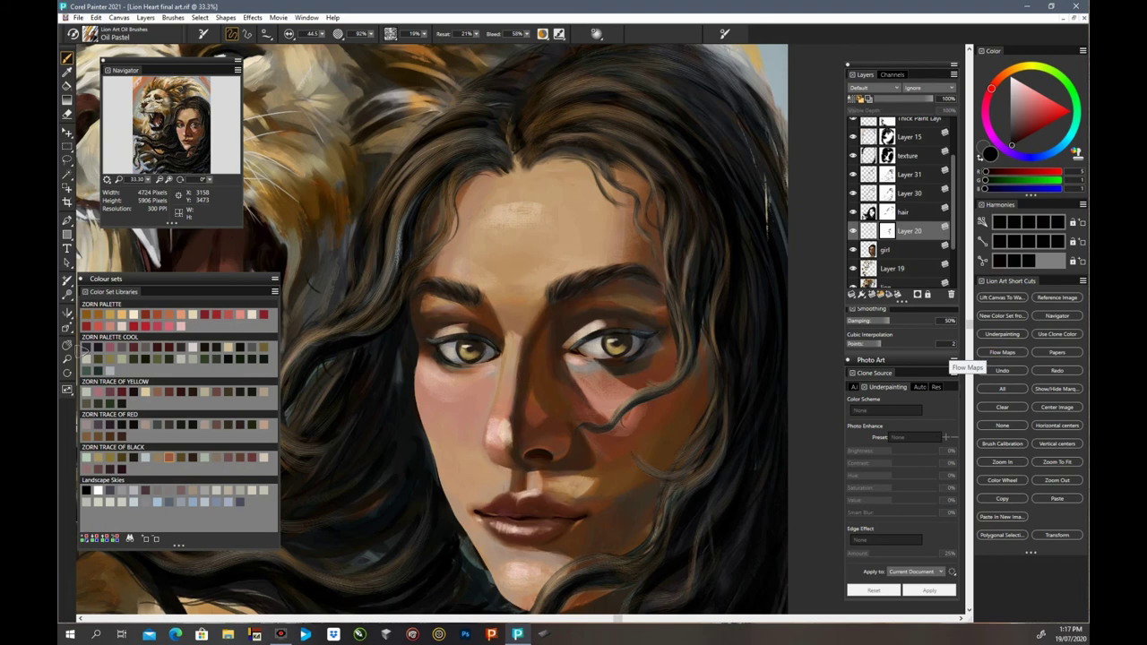
Step: Pick a dark reddish brown based on the nose shadow, set the brush size to about 25, and add a new layer above Layer 20
{"action": "left_click", "coordinate": [526, 373], "text": "alt"}
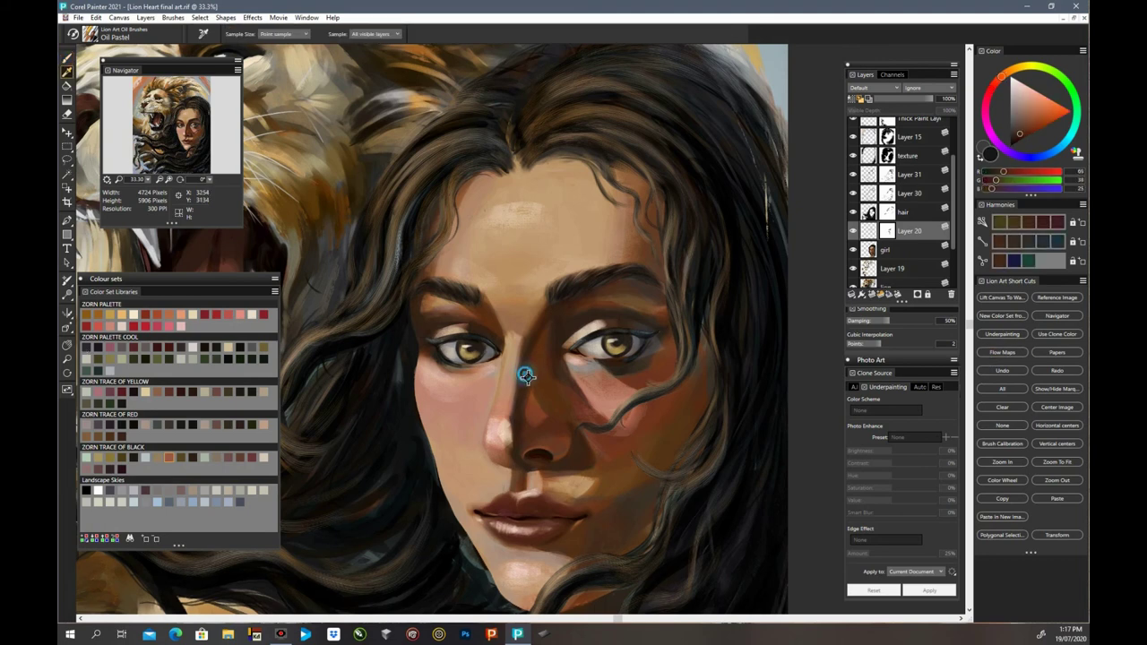
{"action": "left_click", "coordinate": [1029, 132]}
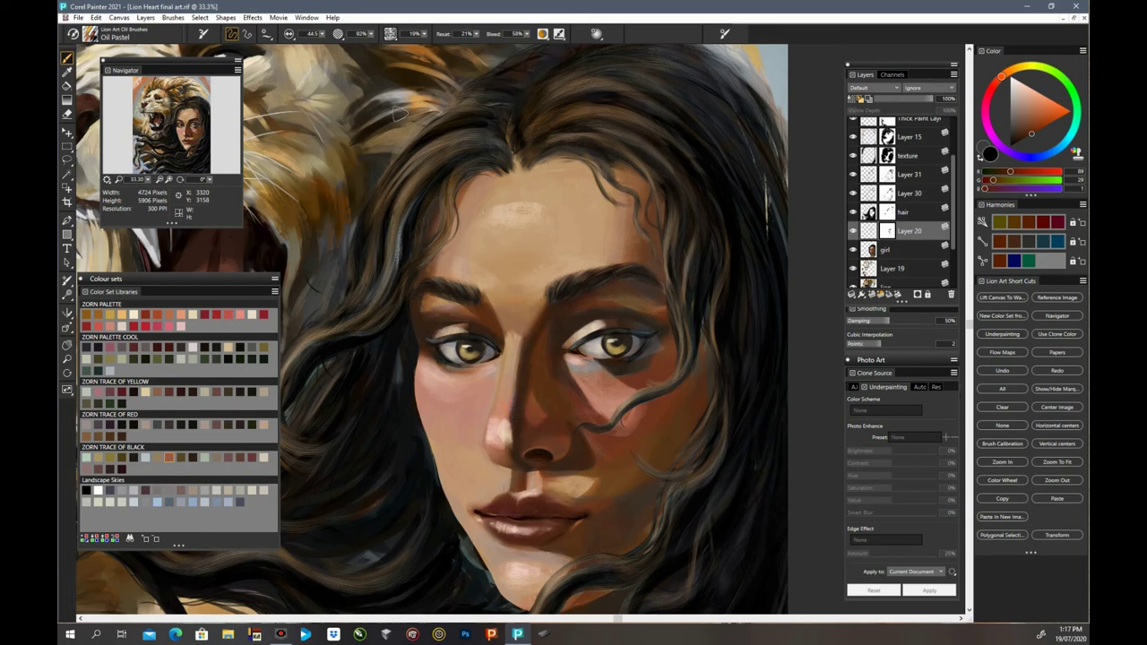
{"action": "left_click_drag", "start_coordinate": [325, 34], "coordinate": [345, 55]}
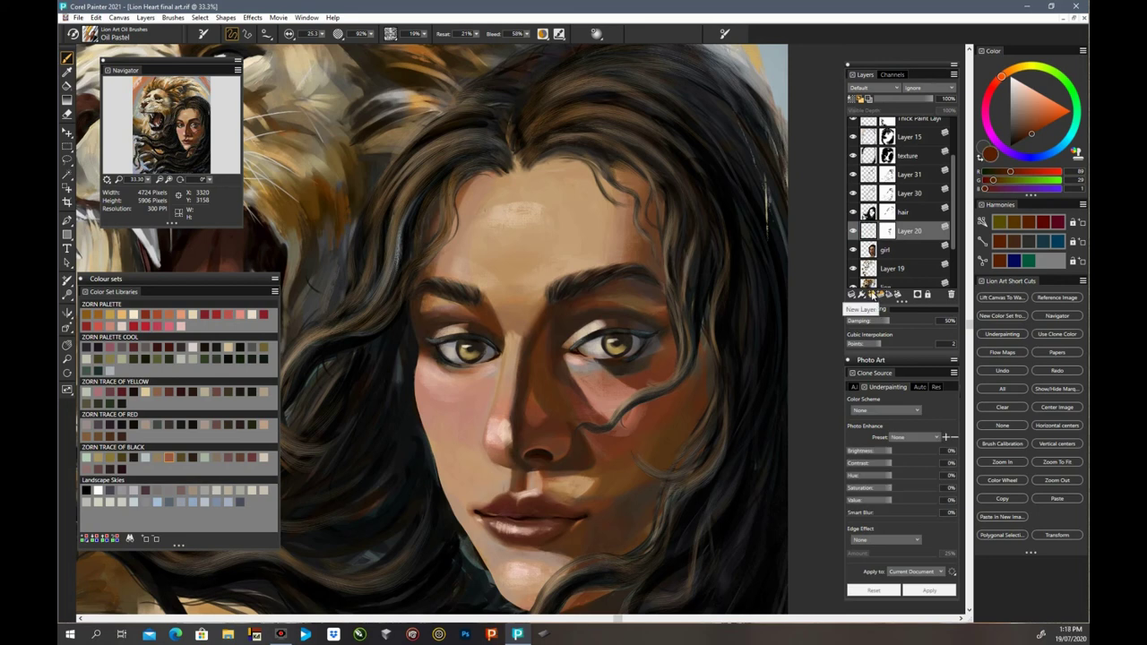
{"action": "left_click", "coordinate": [879, 299]}
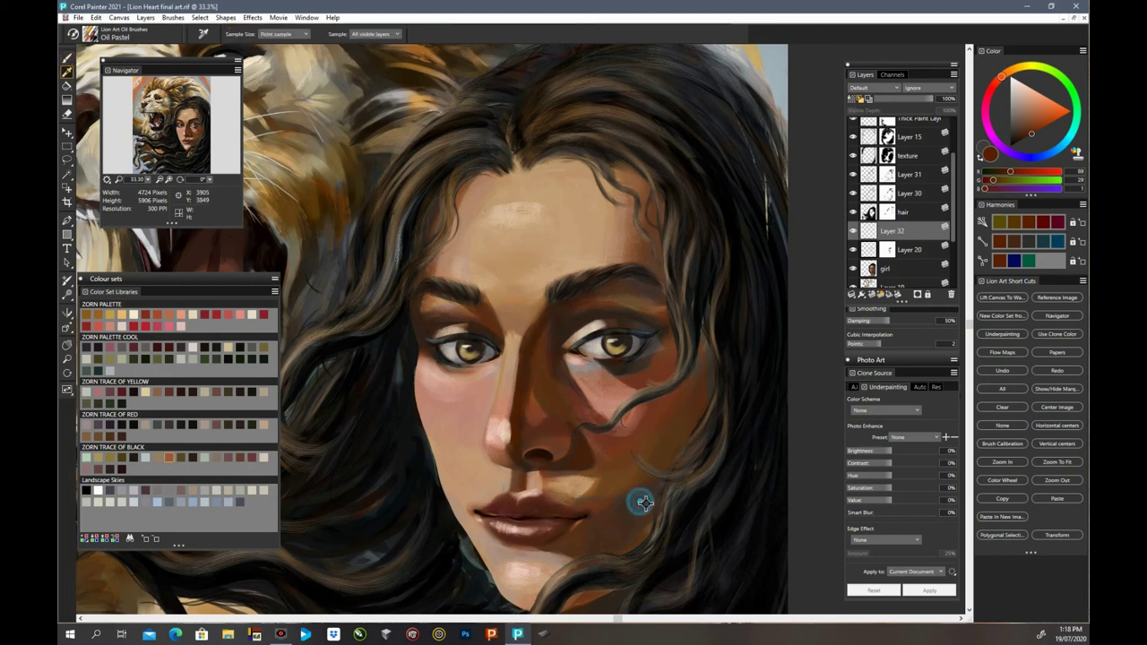
Step: Choose a light grey-blue and paint it along the nose's shadow edge and beside the nostril on the new layer
{"action": "left_click", "coordinate": [689, 449], "text": "alt"}
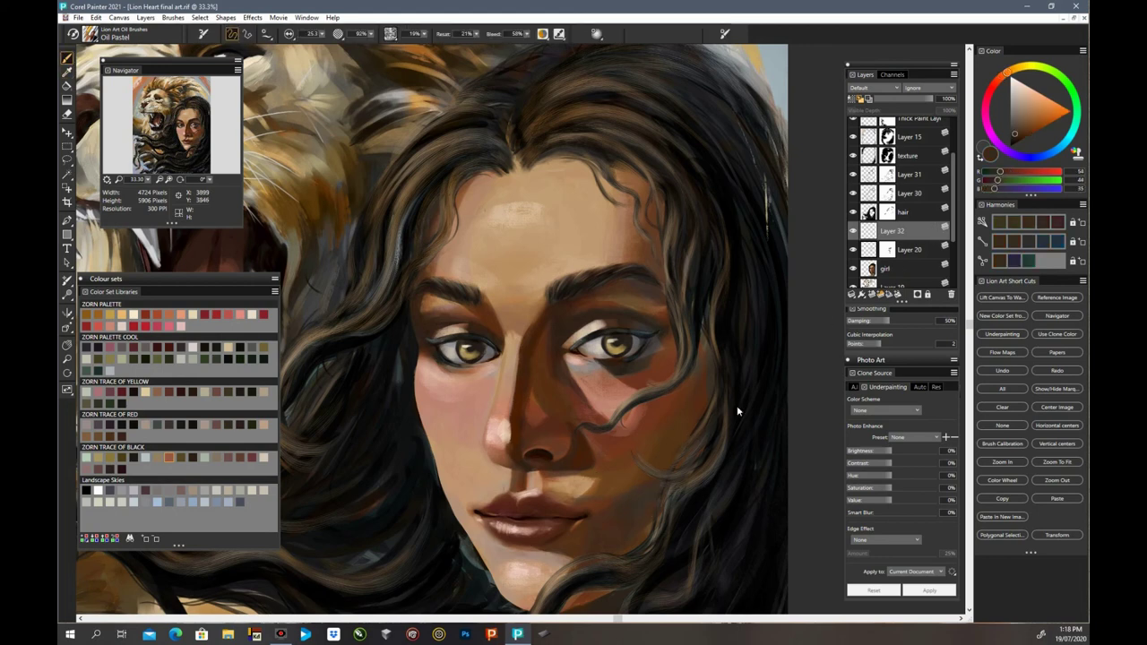
{"action": "left_click", "coordinate": [648, 502], "text": "alt"}
{"action": "left_click_drag", "start_coordinate": [1020, 130], "coordinate": [1017, 108]}
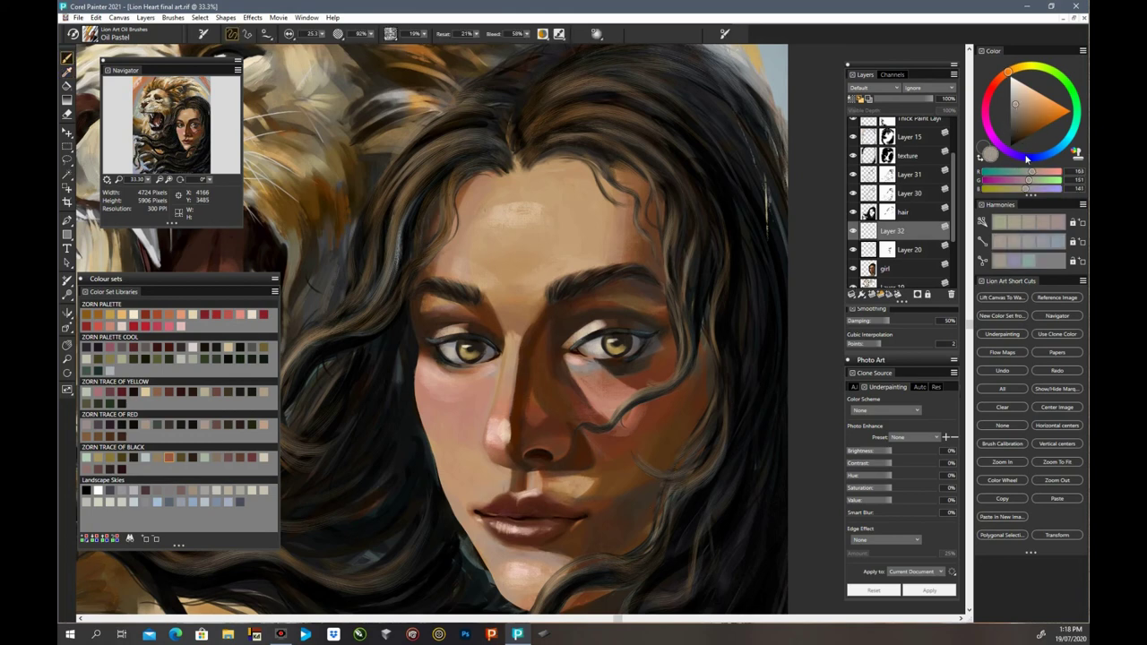
{"action": "left_click_drag", "start_coordinate": [1074, 135], "coordinate": [1050, 155]}
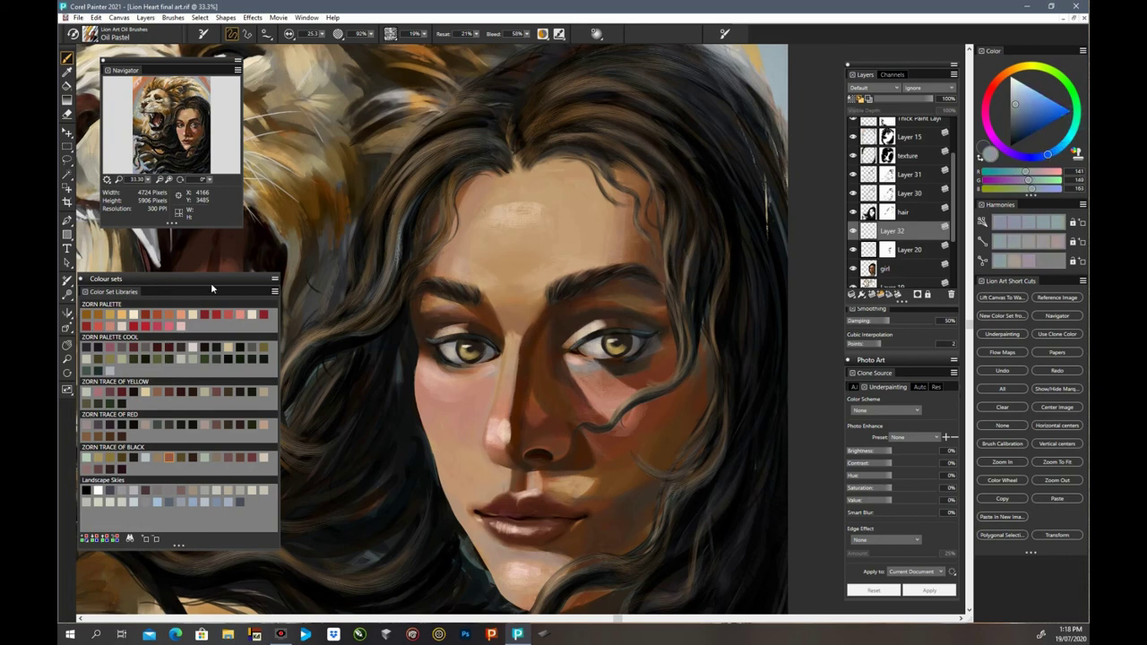
{"action": "left_click", "coordinate": [146, 458]}
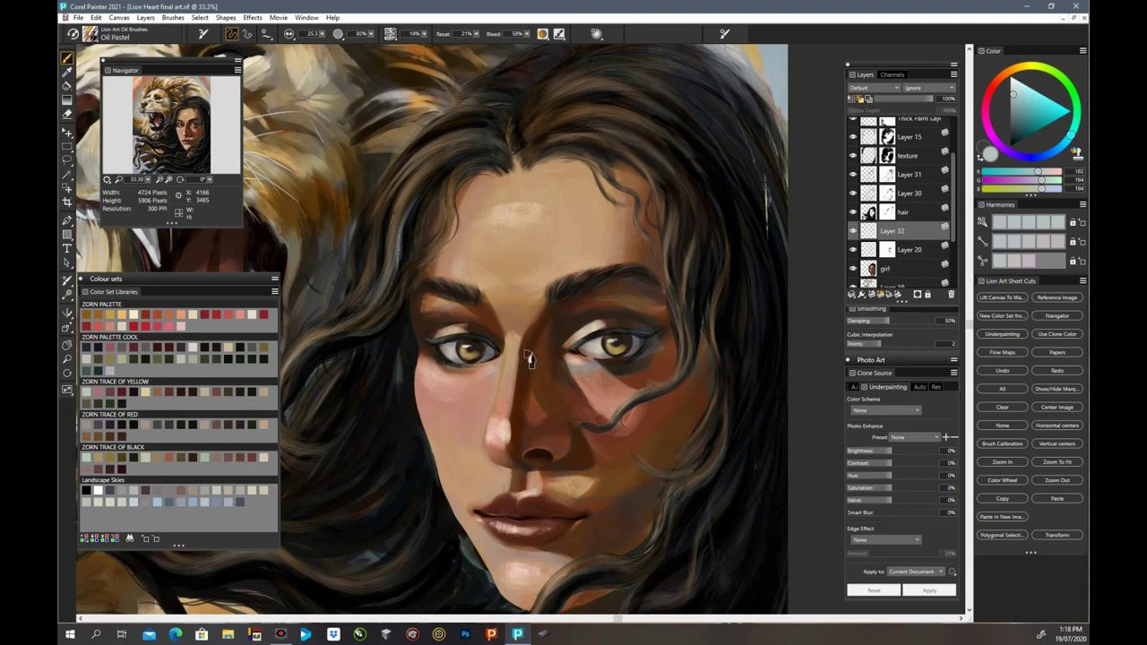
{"action": "left_click_drag", "start_coordinate": [526, 343], "coordinate": [522, 453]}
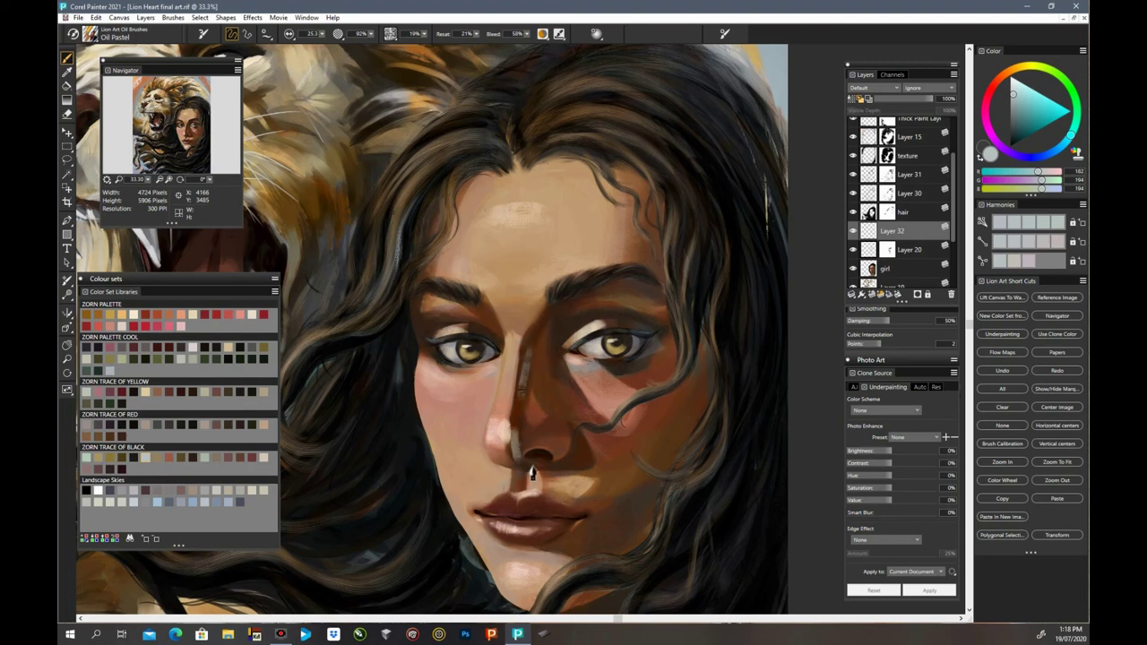
{"action": "left_click", "coordinate": [581, 468]}
{"action": "left_click", "coordinate": [575, 467]}
{"action": "mouse_move", "coordinate": [588, 463]}
{"action": "left_mouse_down"}
{"action": "mouse_move", "coordinate": [565, 467]}
{"action": "mouse_move", "coordinate": [582, 443]}
{"action": "mouse_move", "coordinate": [587, 463]}
{"action": "mouse_move", "coordinate": [567, 467]}
{"action": "mouse_move", "coordinate": [597, 458]}
{"action": "left_mouse_up"}
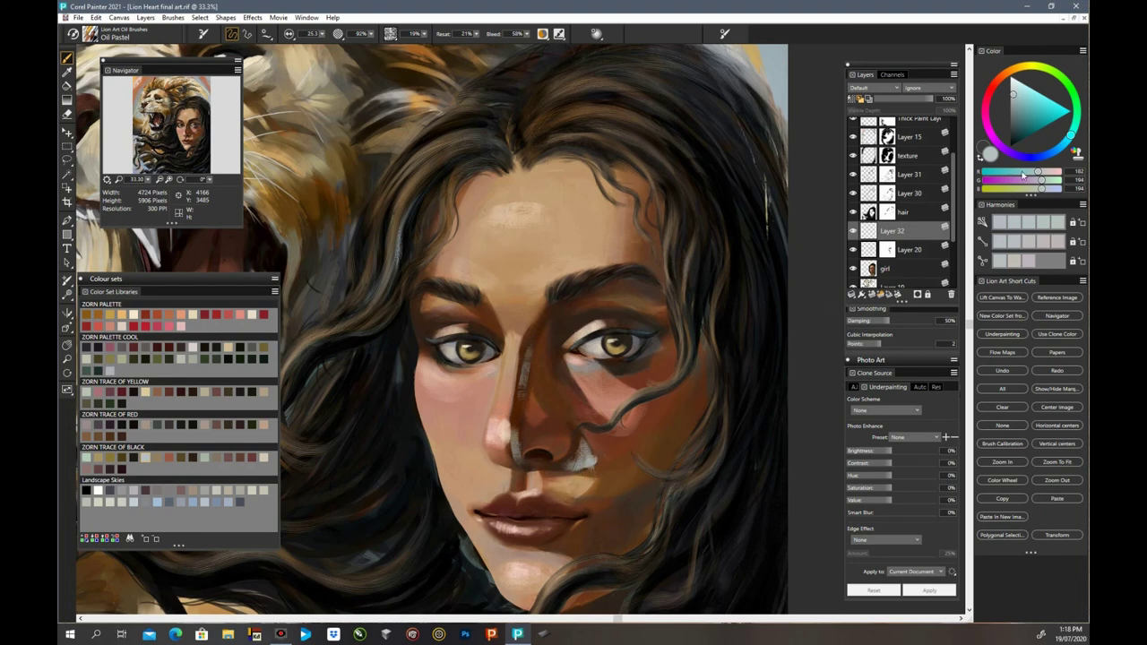
Step: Darken the colour to a muted teal, about RGB 45, 75, 75, and paint over the grey strokes on the nose and beside the nostril
{"action": "left_click_drag", "start_coordinate": [1019, 99], "coordinate": [1018, 130]}
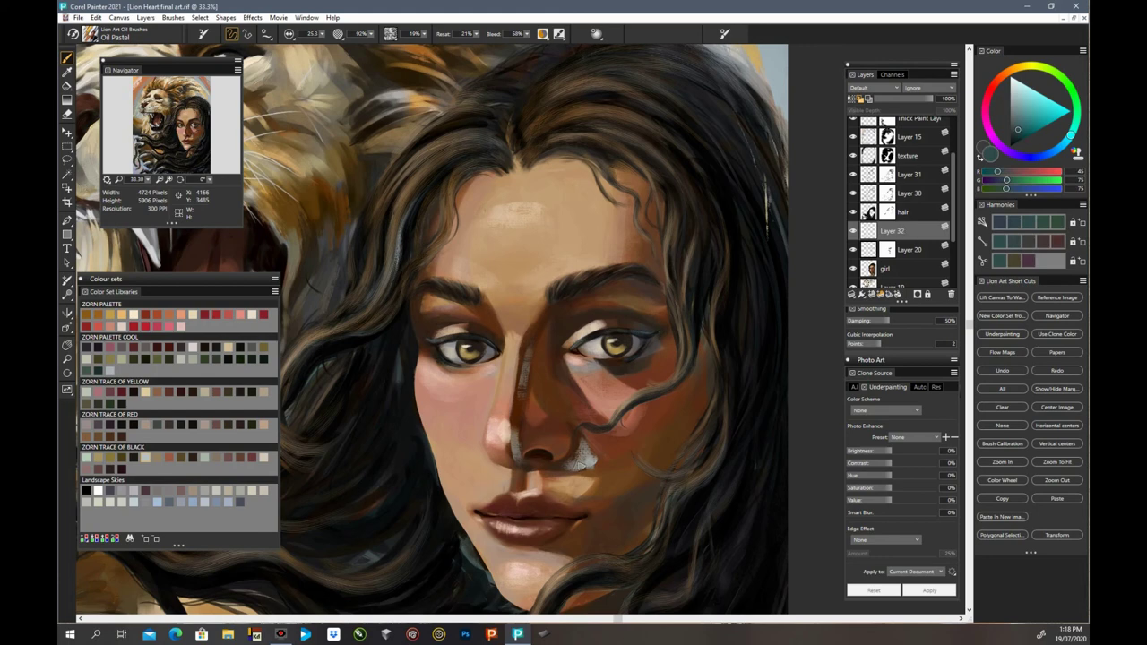
{"action": "mouse_move", "coordinate": [572, 468]}
{"action": "left_mouse_down"}
{"action": "mouse_move", "coordinate": [579, 443]}
{"action": "mouse_move", "coordinate": [570, 466]}
{"action": "mouse_move", "coordinate": [588, 472]}
{"action": "left_mouse_up"}
{"action": "mouse_move", "coordinate": [527, 432]}
{"action": "left_mouse_down"}
{"action": "mouse_move", "coordinate": [518, 450]}
{"action": "mouse_move", "coordinate": [527, 361]}
{"action": "mouse_move", "coordinate": [522, 421]}
{"action": "left_mouse_up"}
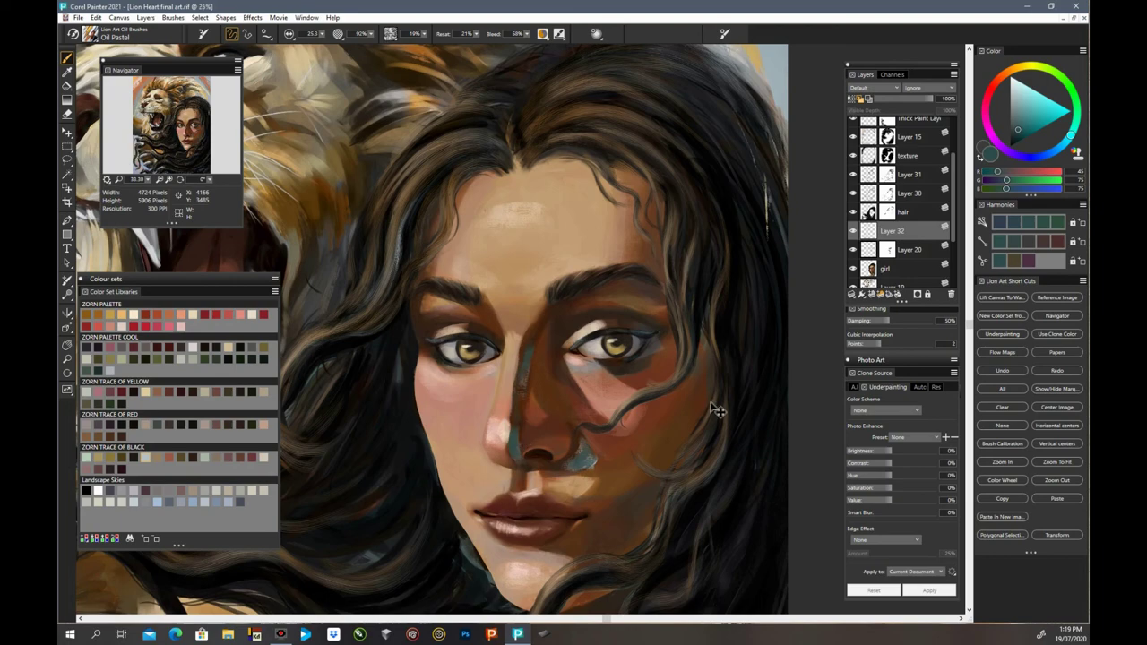
Step: Sample the background's blue-grey, deepen it to about RGB 23, 67, 81, and repaint the nose's shadow edge and the patch beside the nostril
{"action": "key", "text": "ctrl+minus"}
{"action": "key", "text": "ctrl+minus"}
{"action": "key", "text": "ctrl+minus"}
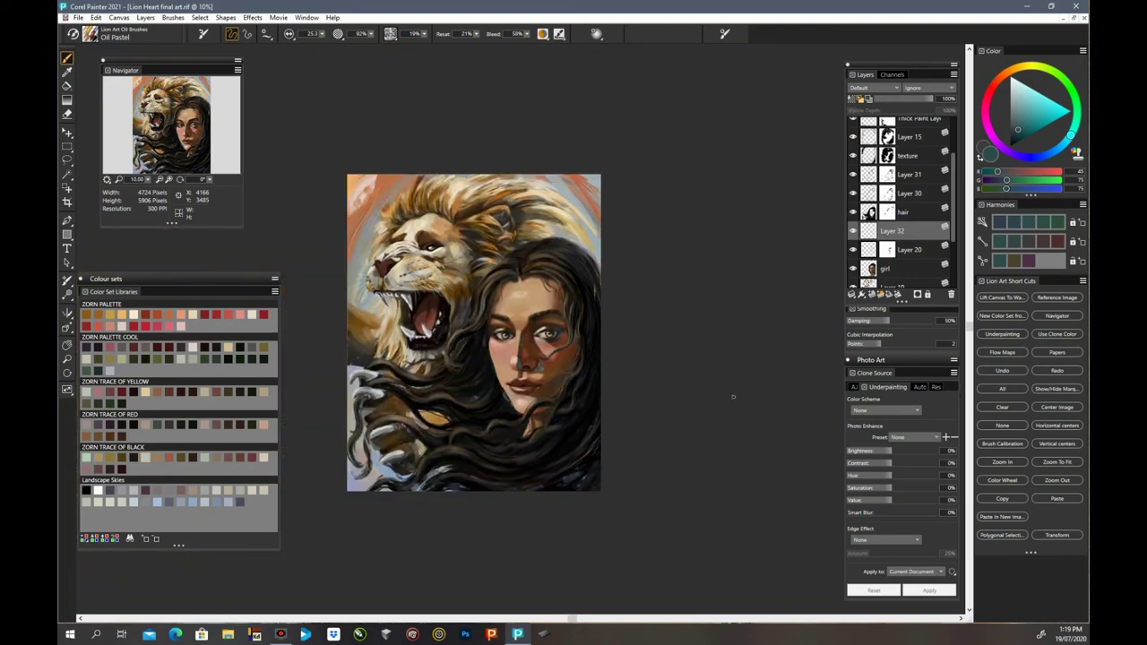
{"action": "scroll", "coordinate": [733, 397], "scroll_direction": "up", "scroll_amount": 3}
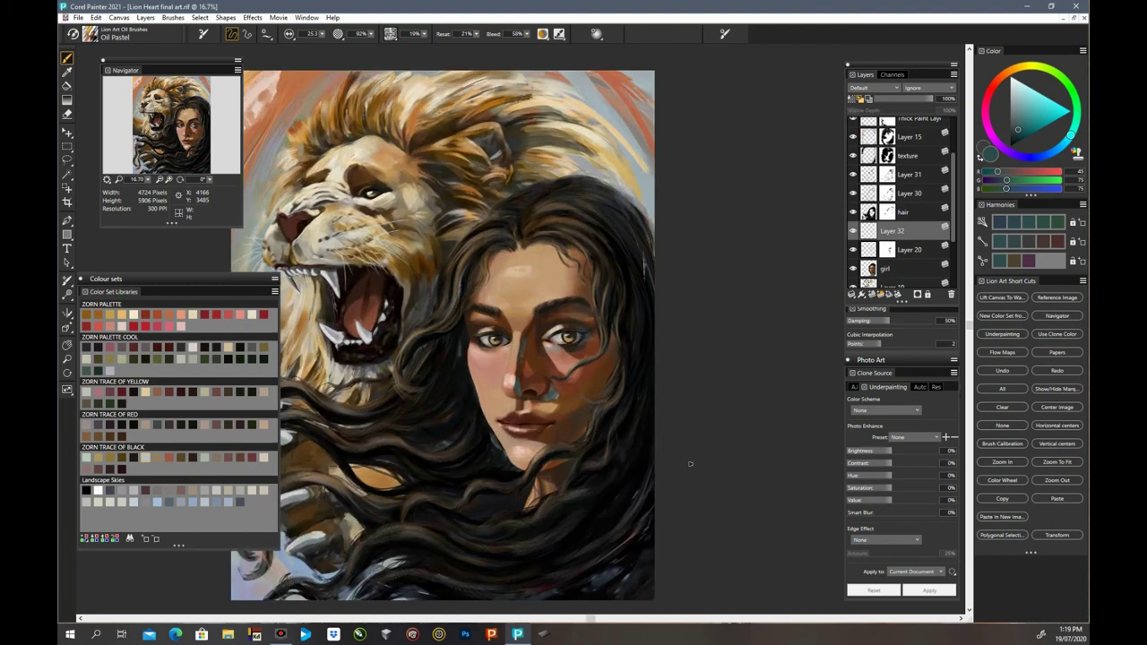
{"action": "left_click", "coordinate": [628, 134], "text": "alt"}
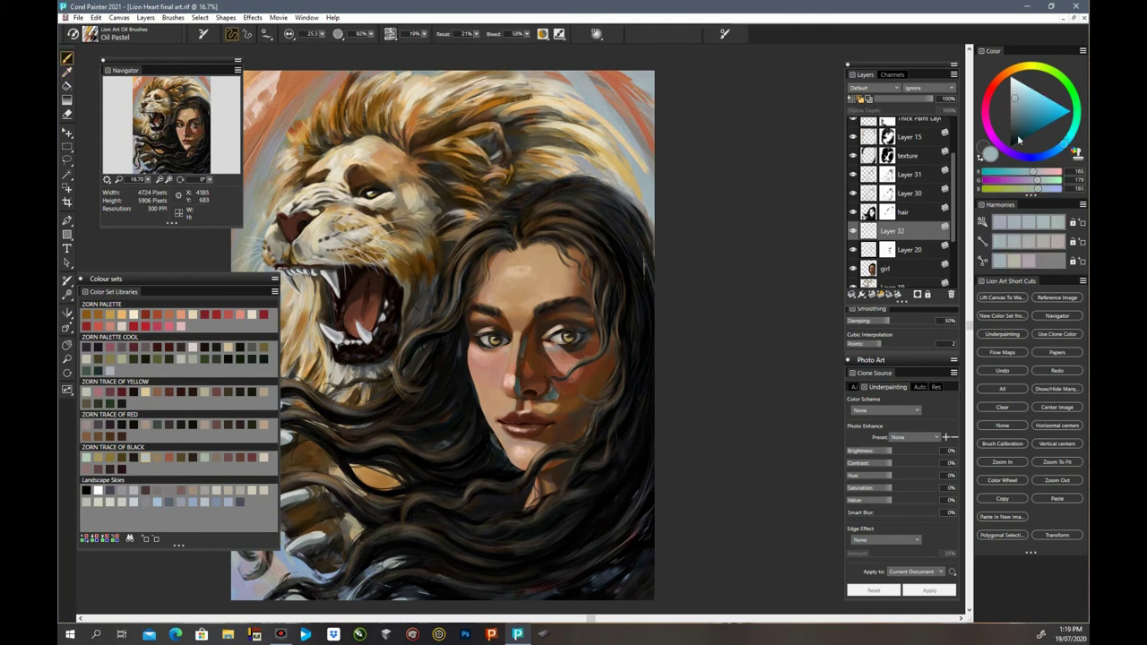
{"action": "left_click_drag", "start_coordinate": [1018, 105], "coordinate": [1024, 155]}
{"action": "key", "text": "ctrl+plus"}
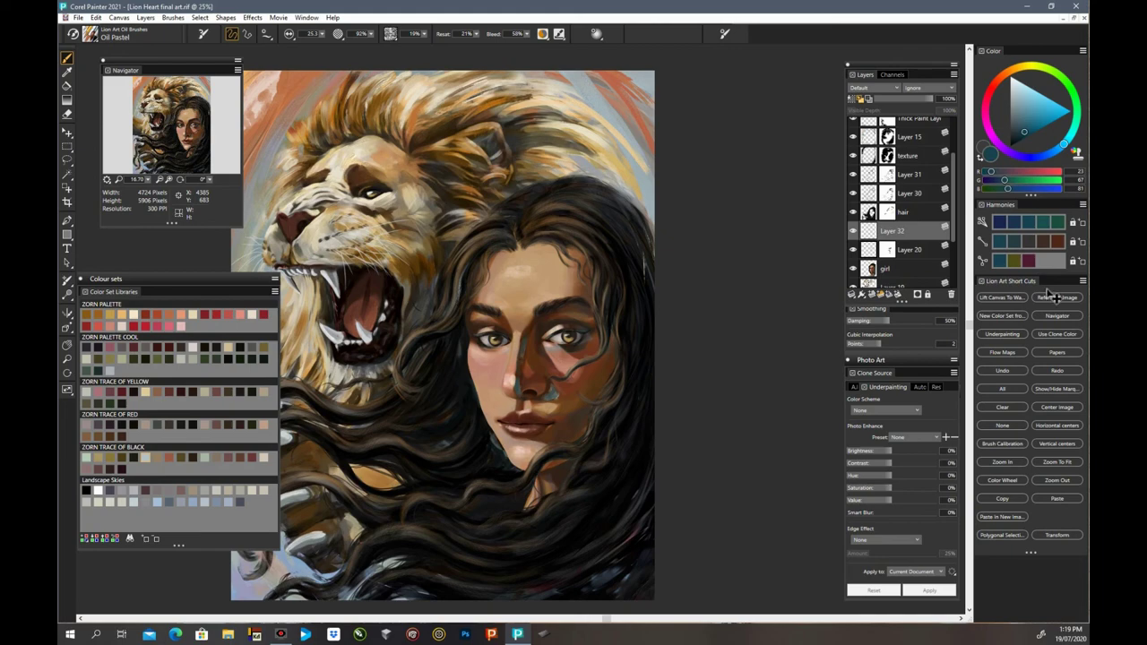
{"action": "left_click", "coordinate": [1053, 298]}
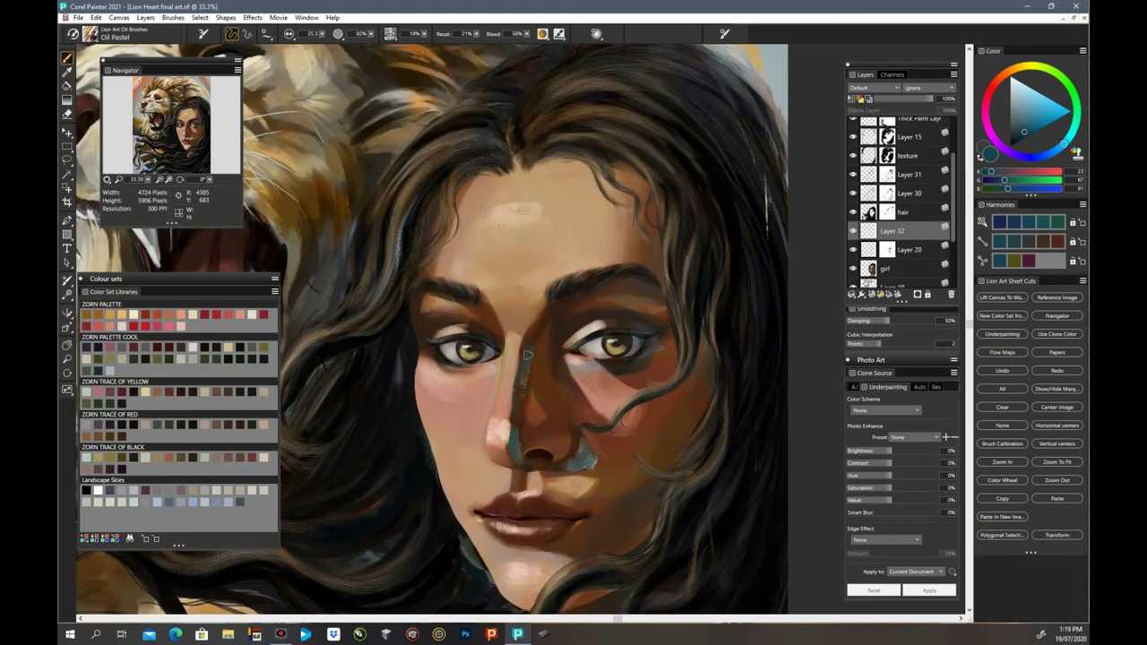
{"action": "left_click_drag", "start_coordinate": [530, 341], "coordinate": [527, 384]}
{"action": "mouse_move", "coordinate": [584, 455]}
{"action": "left_mouse_down"}
{"action": "mouse_move", "coordinate": [576, 461]}
{"action": "mouse_move", "coordinate": [579, 440]}
{"action": "mouse_move", "coordinate": [571, 451]}
{"action": "mouse_move", "coordinate": [600, 473]}
{"action": "left_mouse_up"}
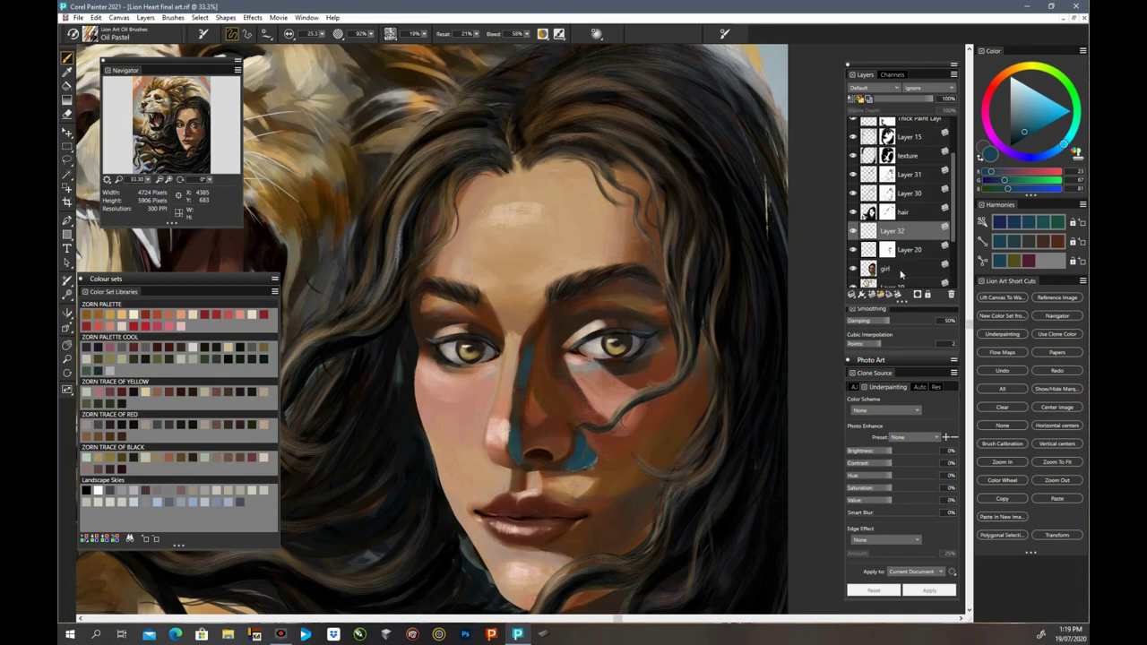
Step: Add a layer mask to Layer 32 and paint black on it to fade the blue strokes along the nose and nostril
{"action": "left_click", "coordinate": [918, 294]}
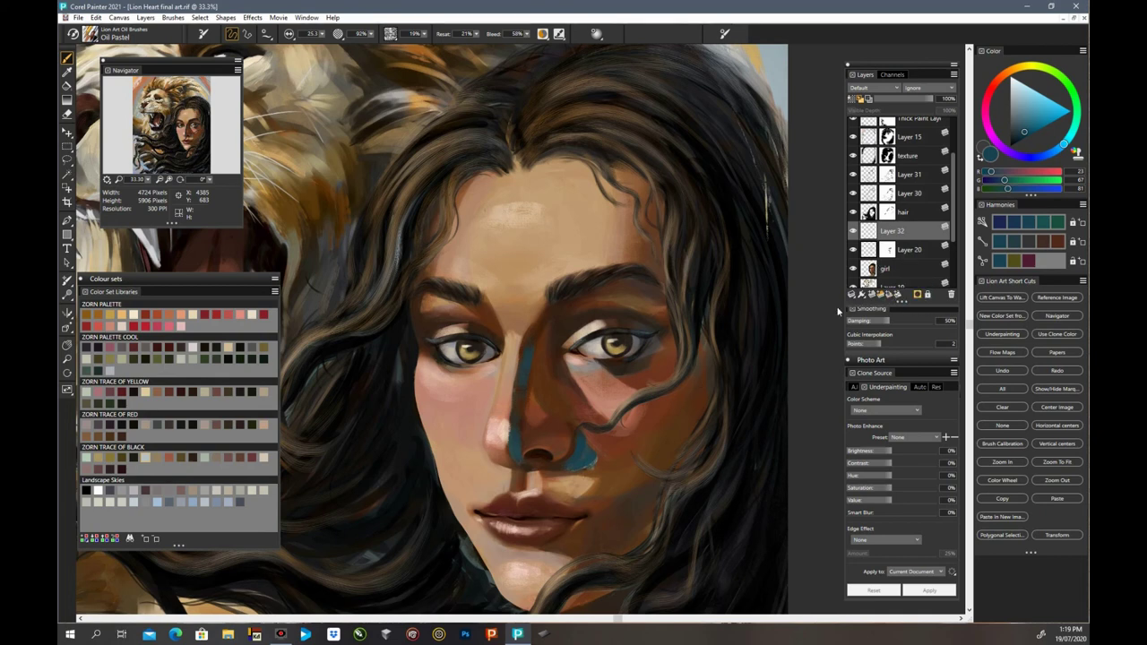
{"action": "left_click_drag", "start_coordinate": [1022, 132], "coordinate": [1019, 166]}
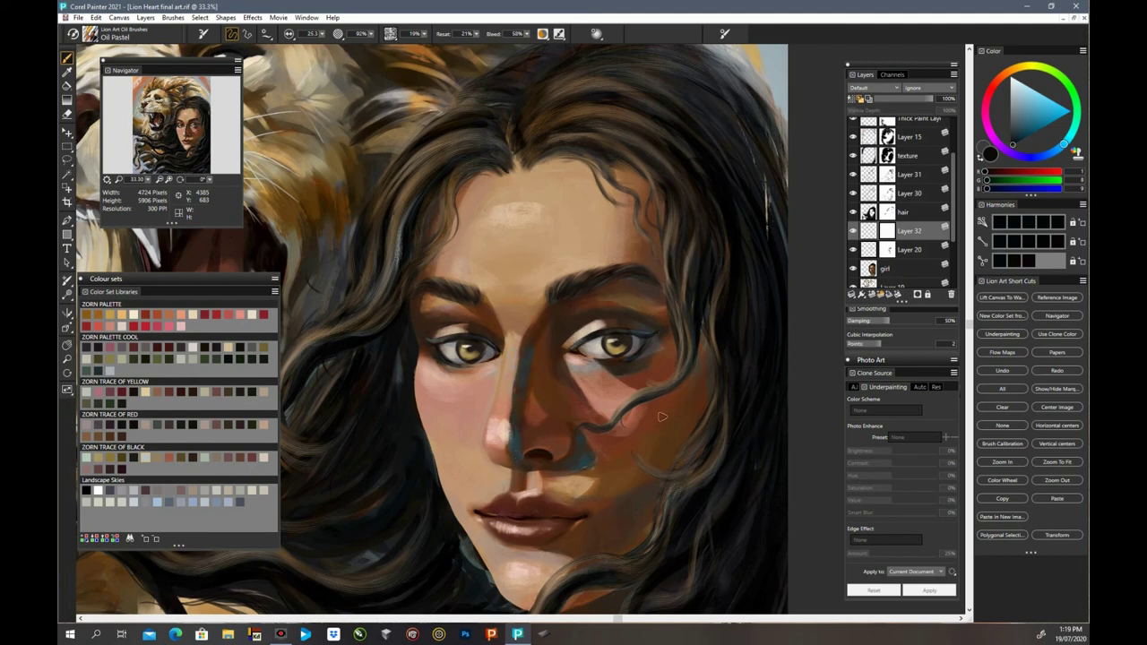
Step: Sample a dark grey near the shaded eye's outer corner and paint it on Layer 32 around the inner eye socket beside the nose
{"action": "key", "text": "d"}
{"action": "left_click", "coordinate": [648, 339]}
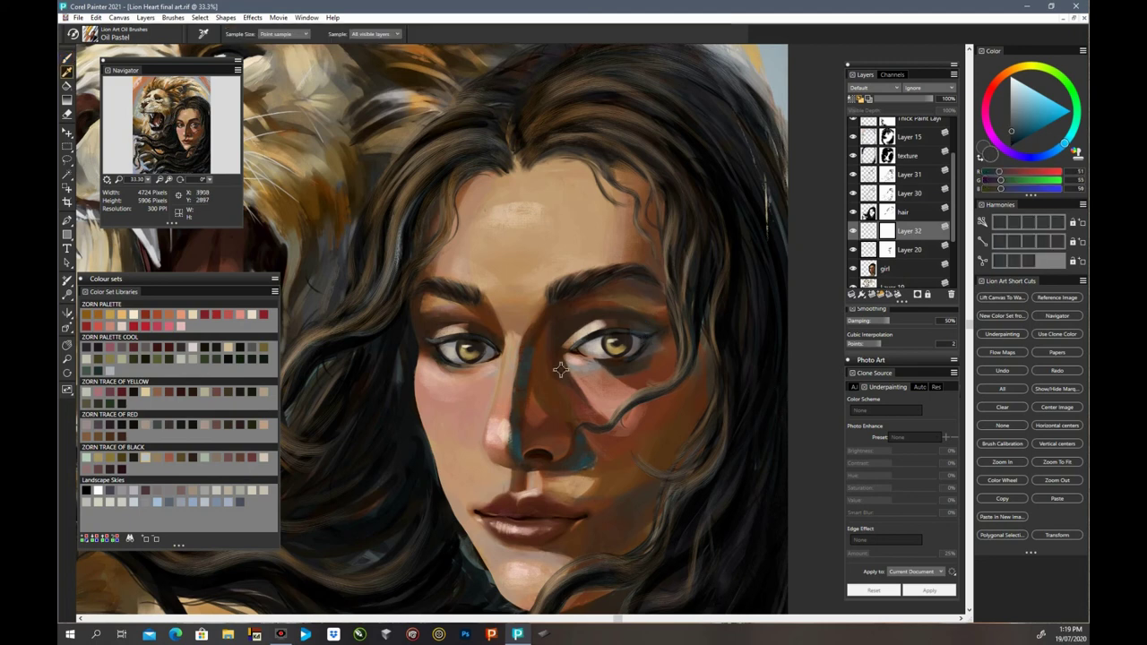
{"action": "key", "text": "b"}
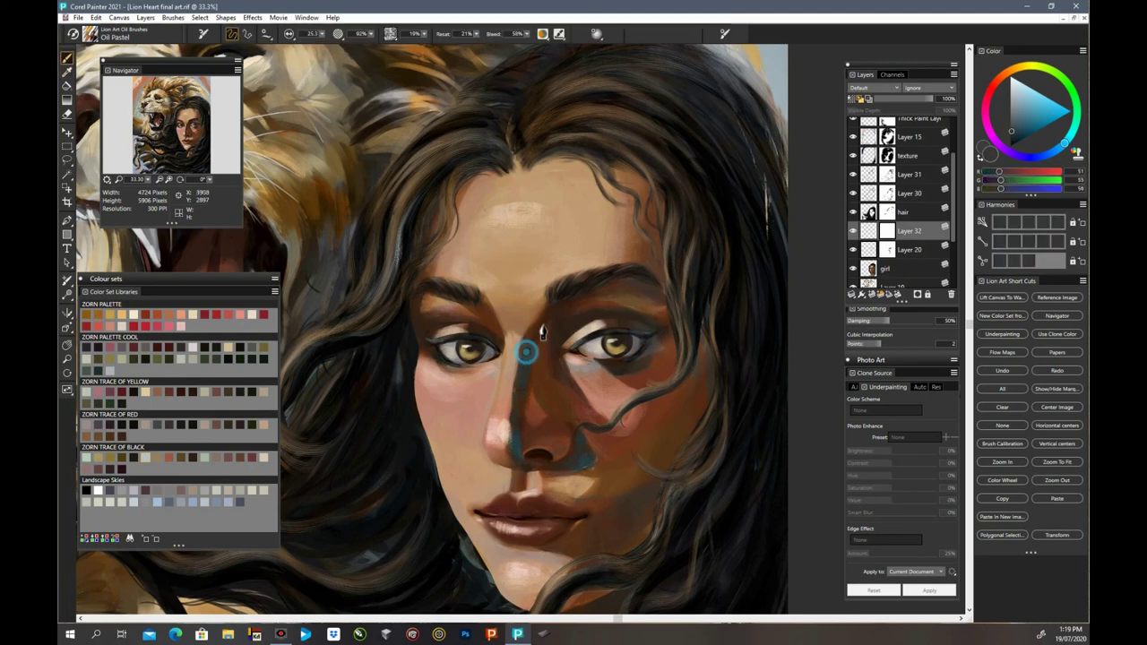
{"action": "left_click_drag", "start_coordinate": [526, 352], "coordinate": [540, 325]}
{"action": "left_click", "coordinate": [868, 236]}
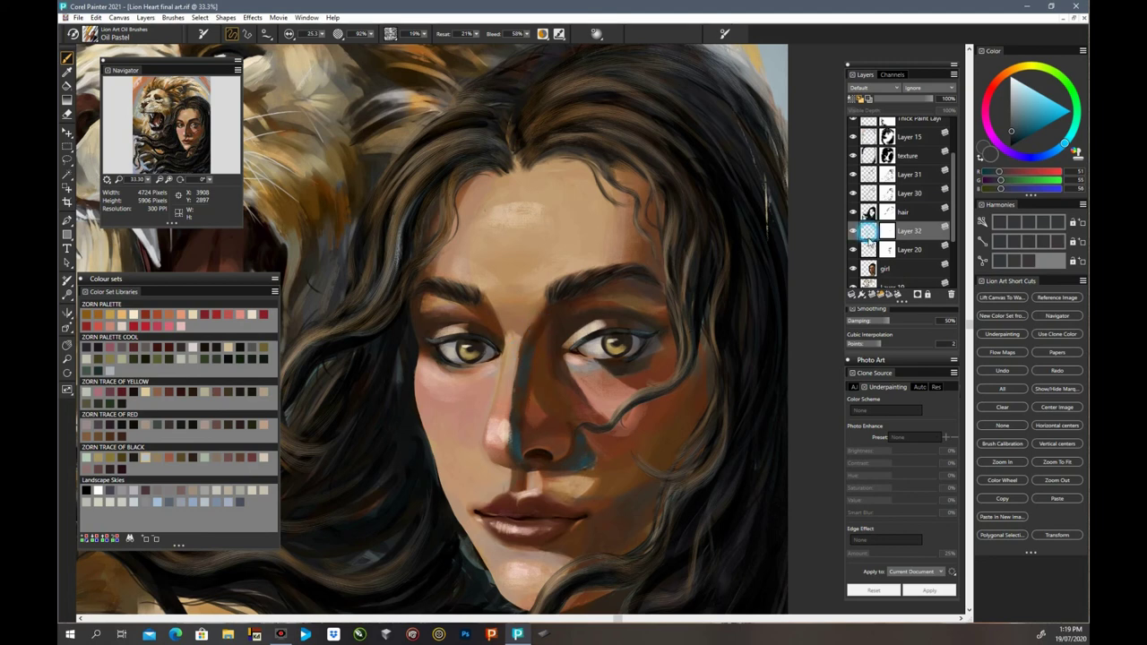
{"action": "left_click", "coordinate": [553, 310]}
{"action": "left_click", "coordinate": [564, 328]}
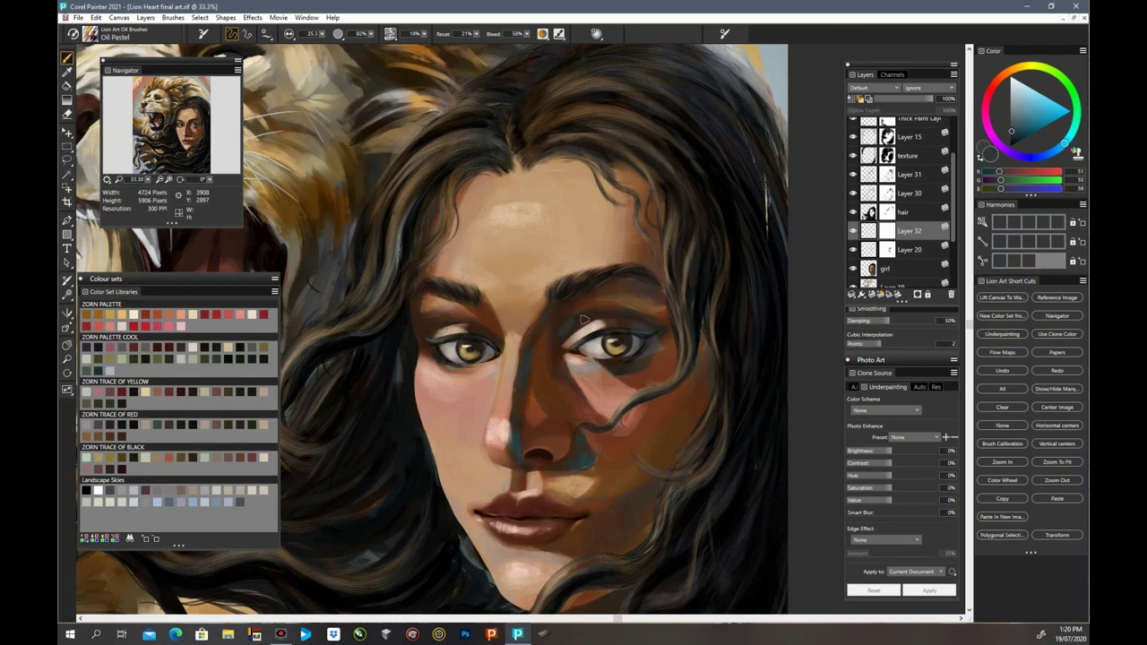
{"action": "left_click", "coordinate": [554, 342]}
Step: Sample orange-brown and reddish brown from the nose's shaded side and blend them over the blue shadow edge down to the nose tip
{"action": "key", "text": "d"}
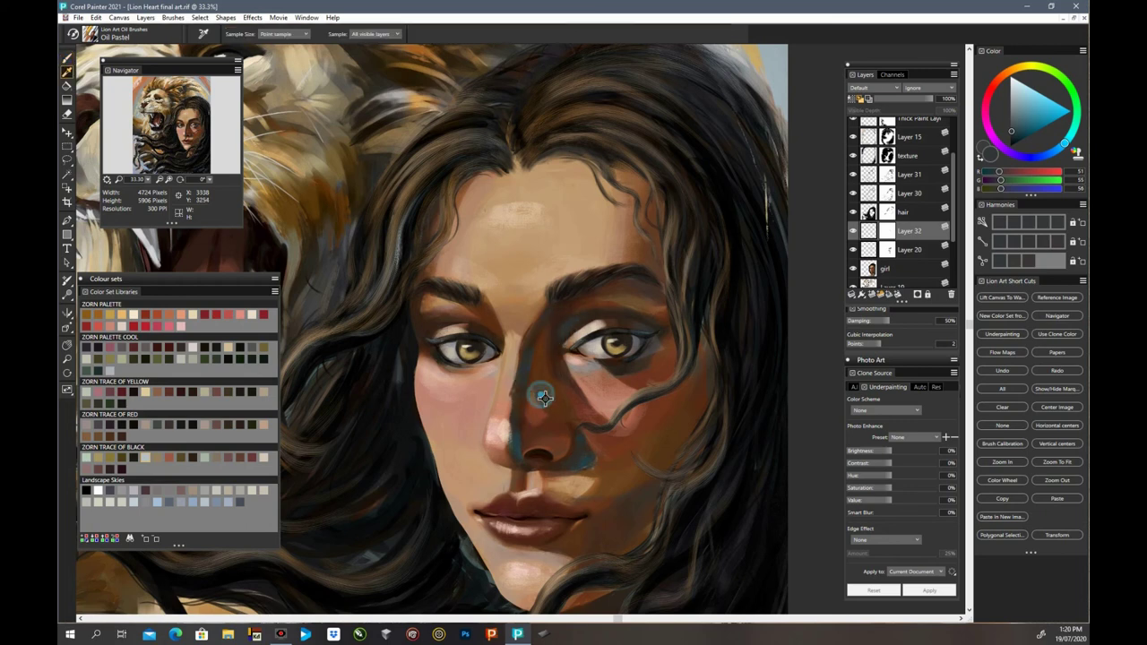
{"action": "left_click", "coordinate": [544, 399]}
{"action": "key", "text": "b"}
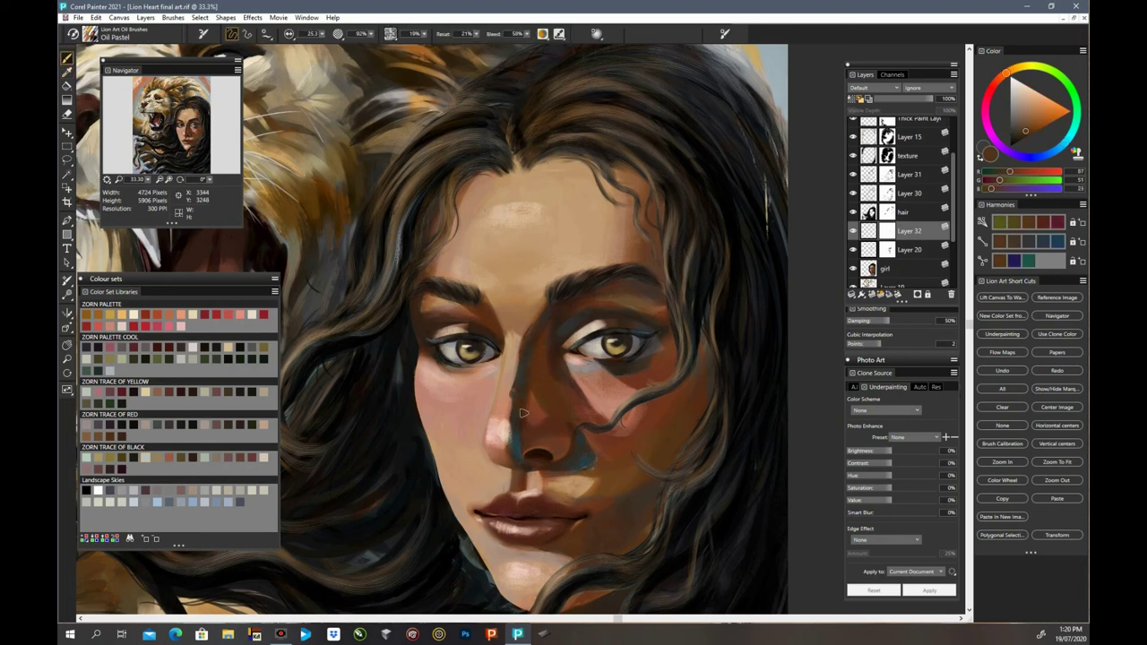
{"action": "key", "text": "d"}
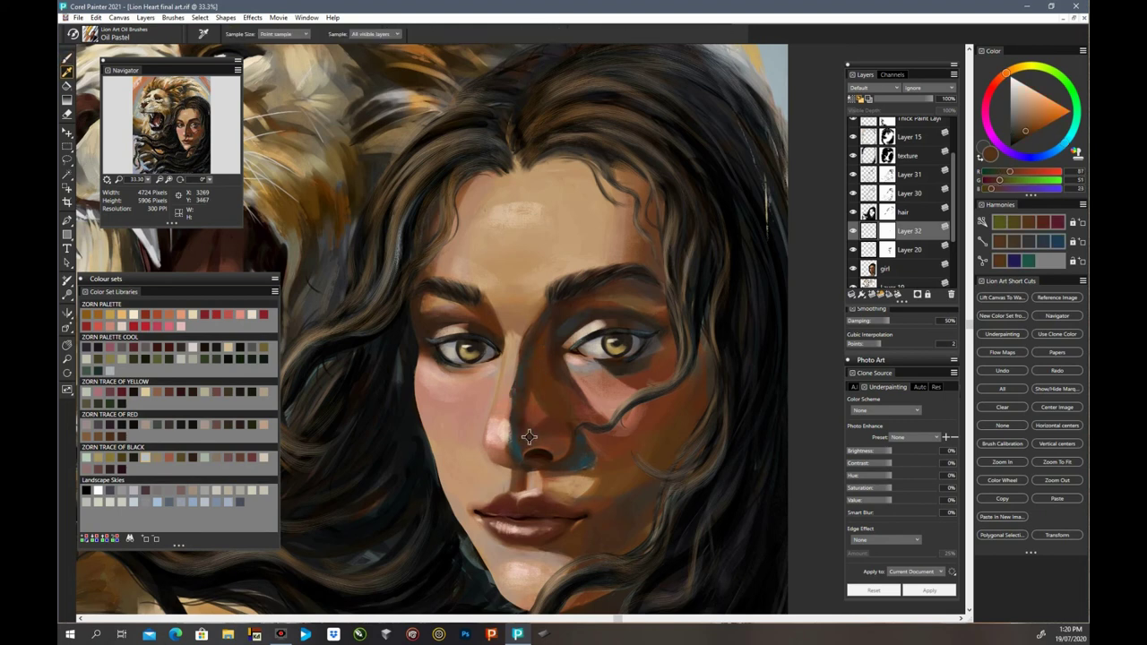
{"action": "left_click", "coordinate": [529, 437]}
{"action": "key", "text": "b"}
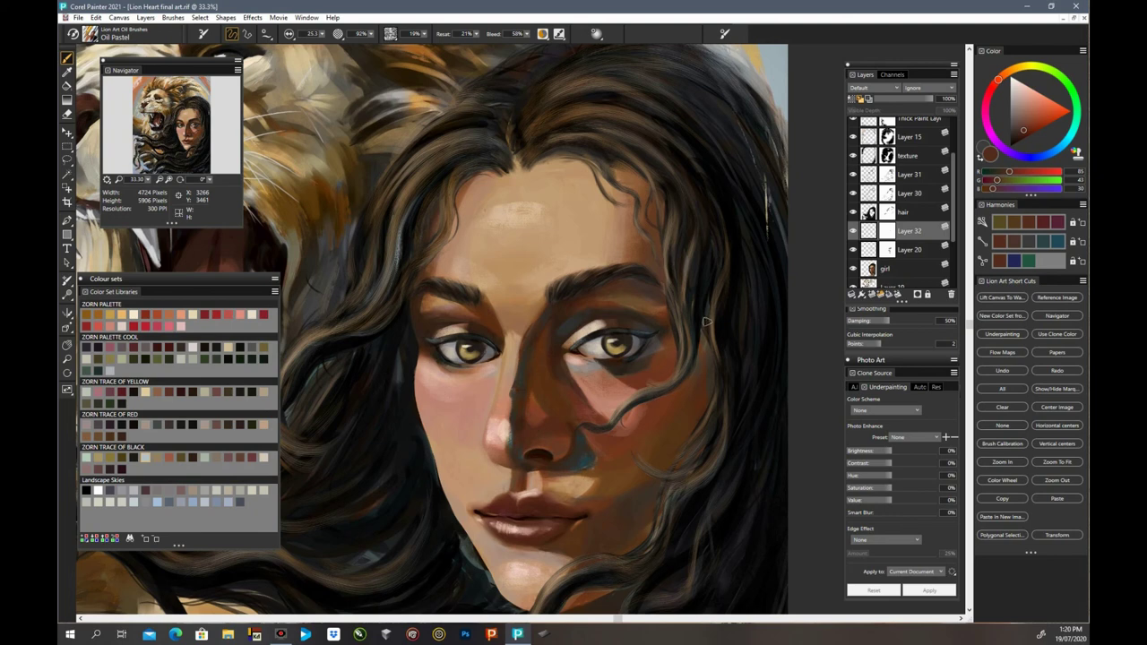
Step: Sample the teal beside the nostril and paint cool accents in the shaded eye socket and beneath the lower lip
{"action": "key", "text": "d"}
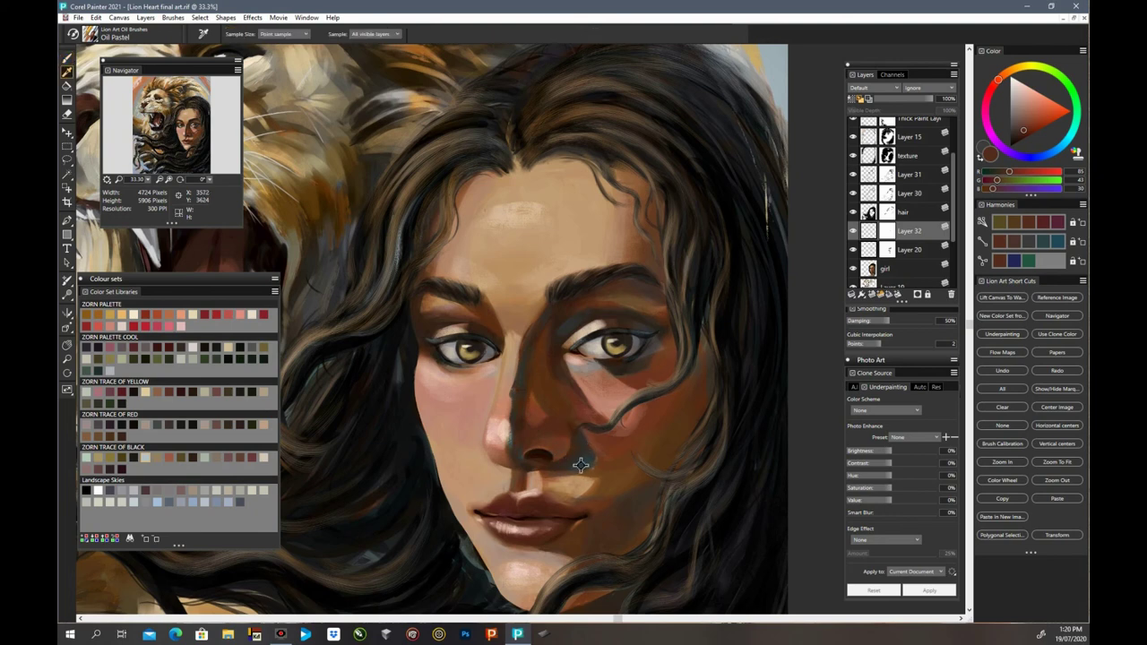
{"action": "left_click", "coordinate": [583, 467]}
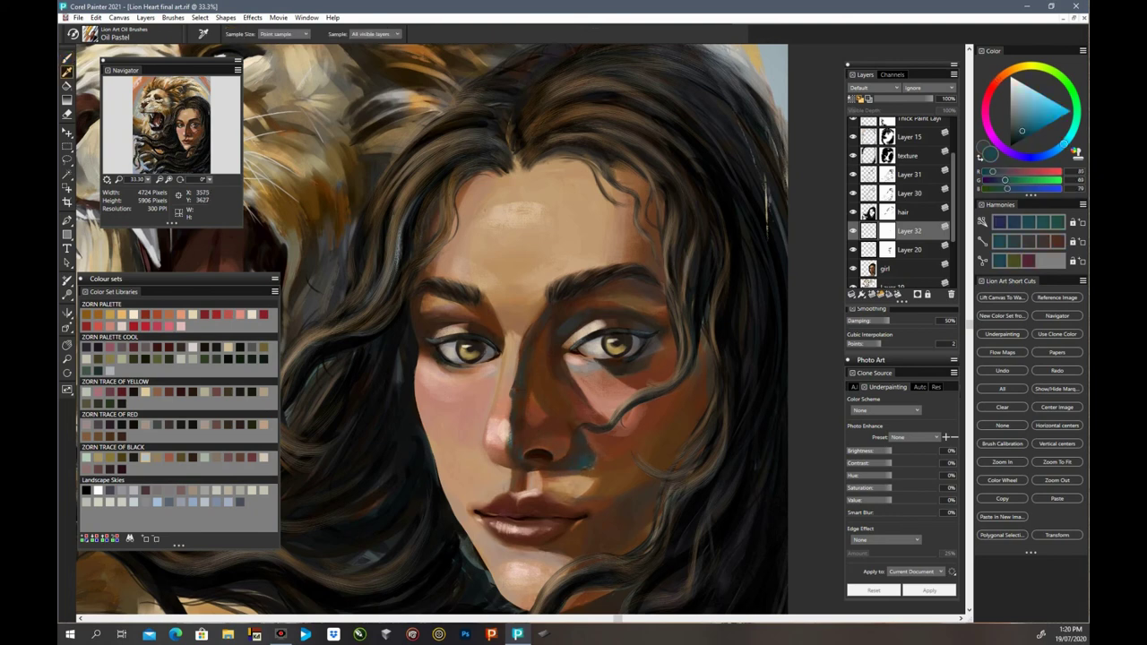
{"action": "key", "text": "b"}
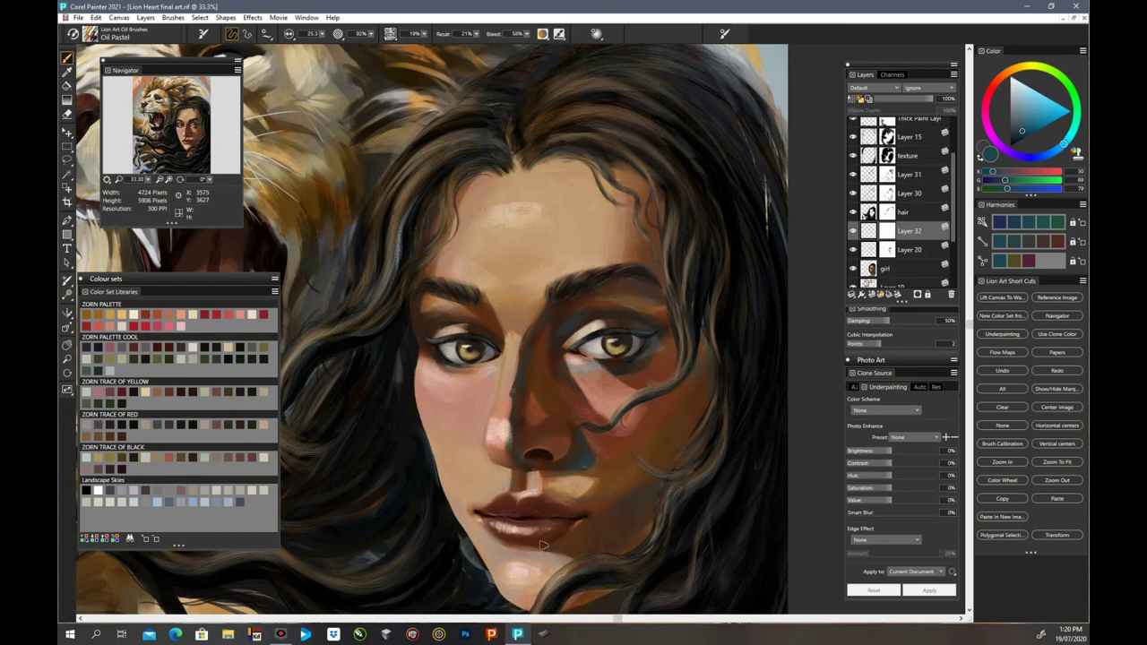
{"action": "left_click_drag", "start_coordinate": [544, 545], "coordinate": [567, 543]}
{"action": "key", "text": "ctrl+minus"}
{"action": "key", "text": "ctrl+minus"}
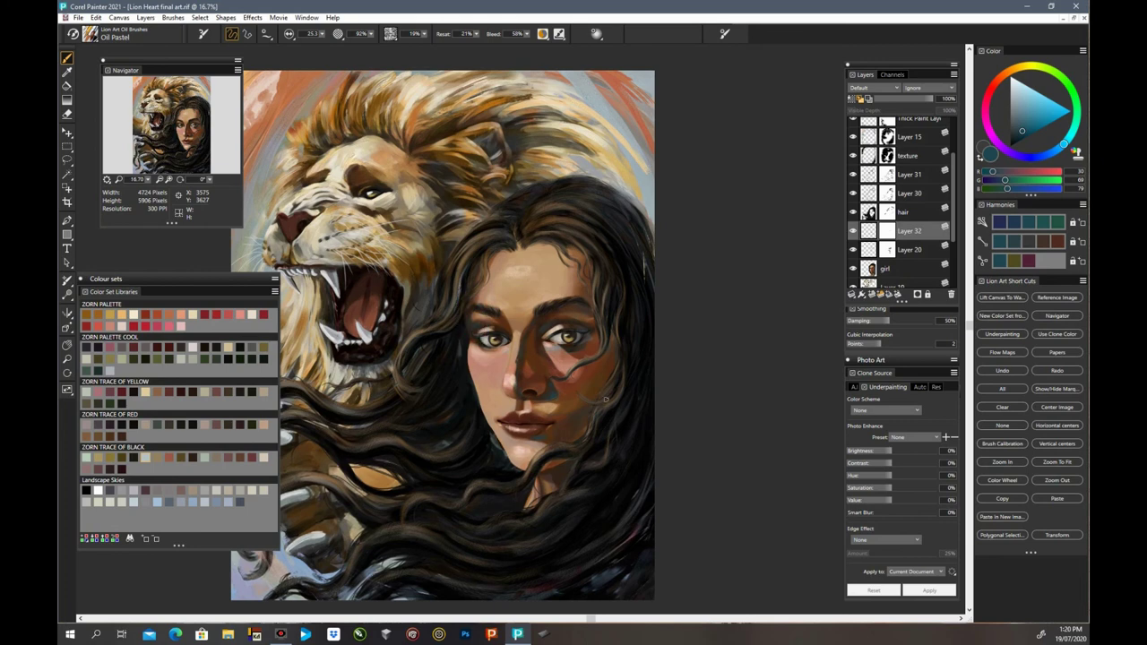
{"action": "key", "text": "ctrl+plus"}
{"action": "key", "text": "ctrl+plus"}
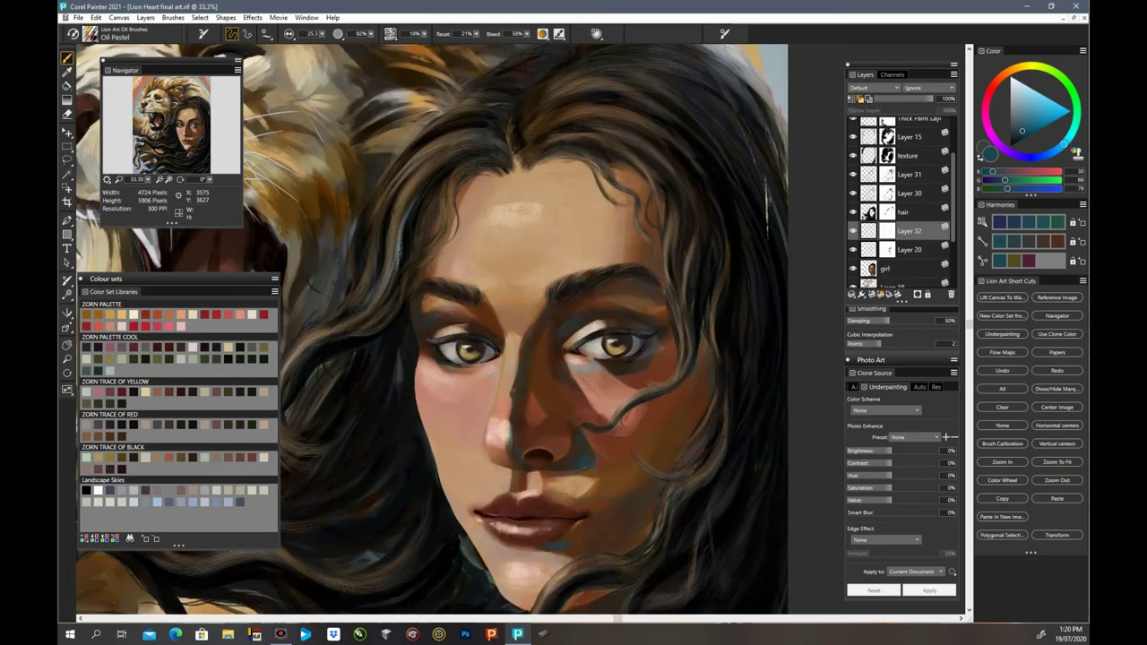
Step: Sample dark browns beside the shaded eye and on the shaded cheek, blend them into the face shadows, and compare with Layer 32 hidden
{"action": "left_click_drag", "start_coordinate": [971, 324], "coordinate": [970, 354]}
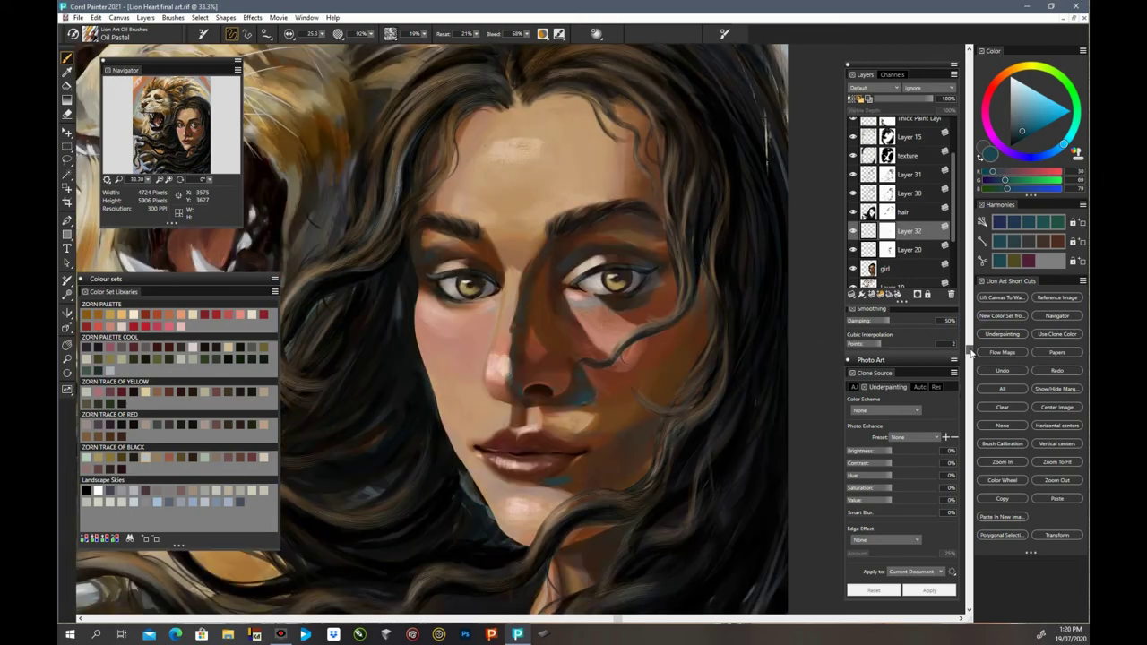
{"action": "left_click", "coordinate": [656, 252], "text": "alt"}
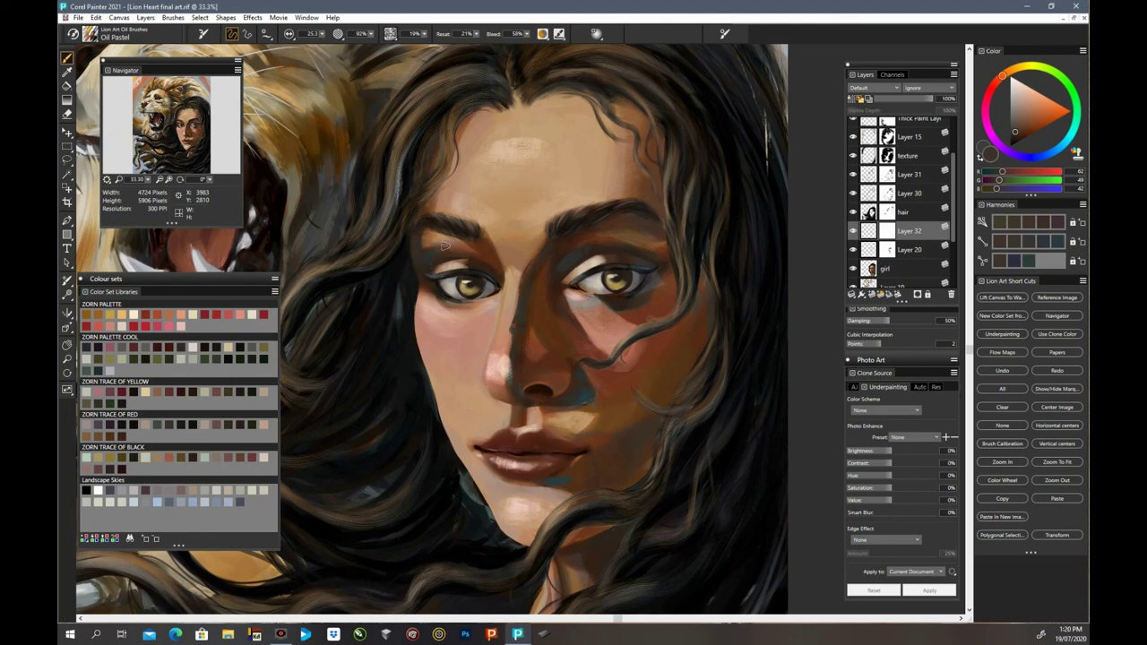
{"action": "key", "text": "d"}
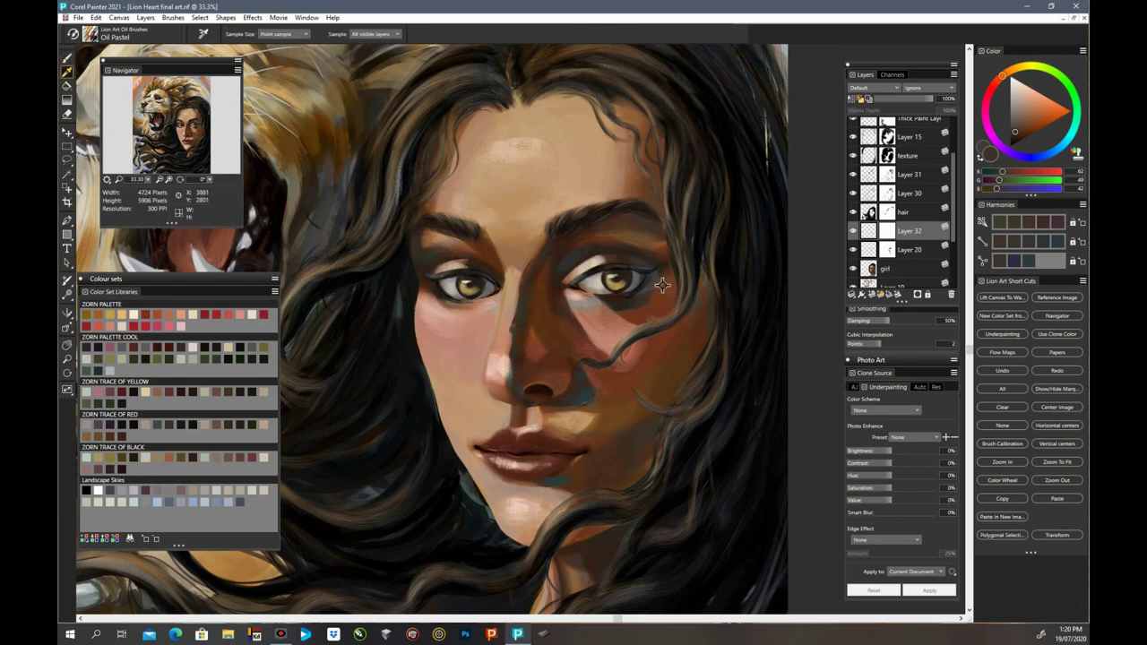
{"action": "left_click", "coordinate": [647, 431]}
{"action": "key", "text": "b"}
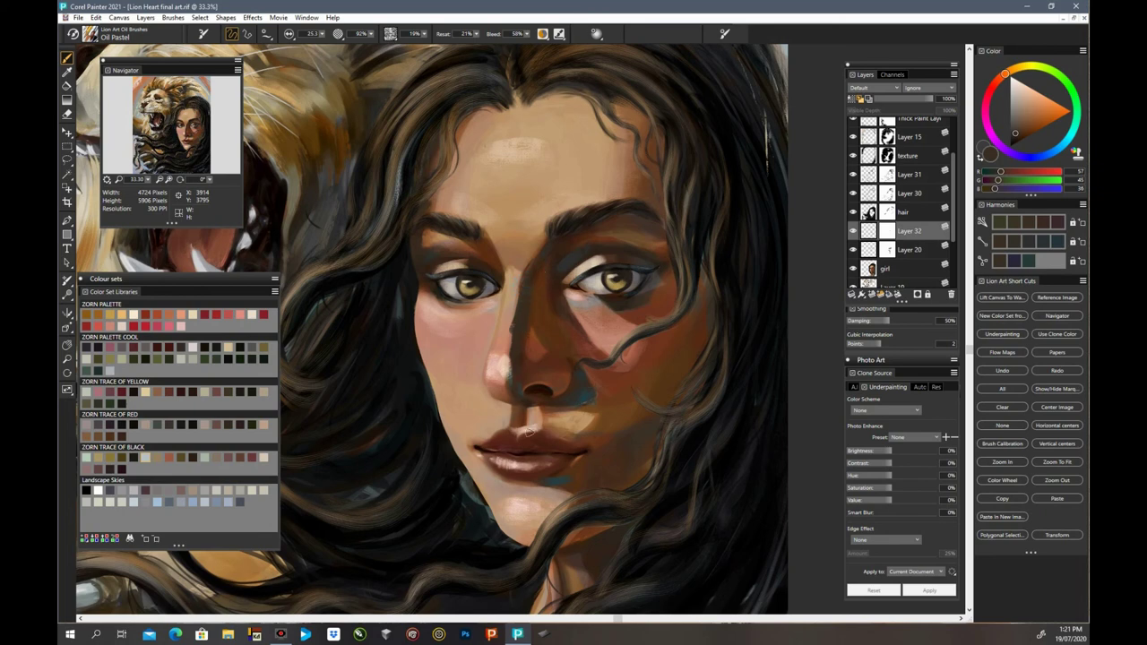
{"action": "left_click", "coordinate": [855, 233]}
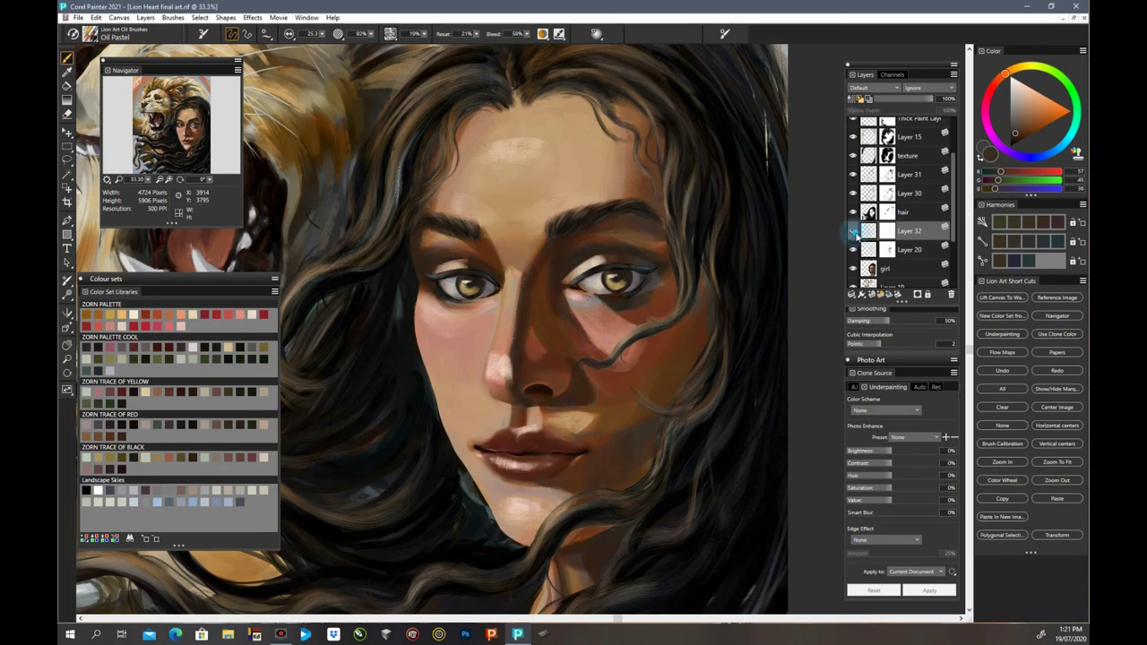
{"action": "left_click", "coordinate": [855, 232]}
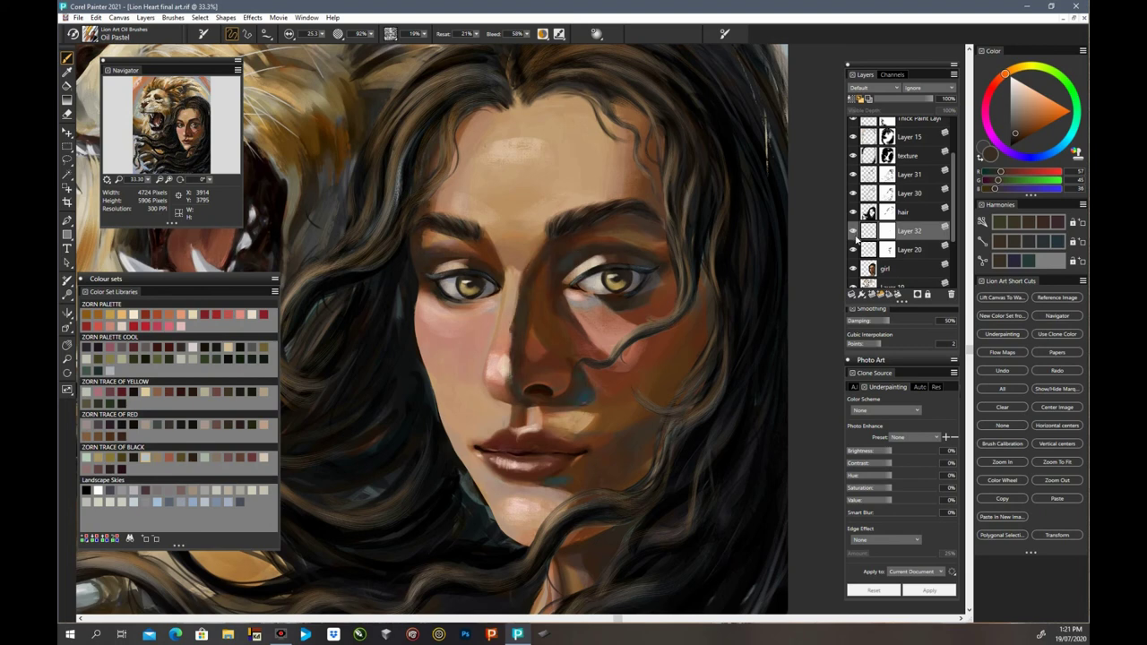
Step: Sample a peach and a tan from the lit nose bridge and paint over the dark mark on the nose's shadow edge
{"action": "key", "text": "alt"}
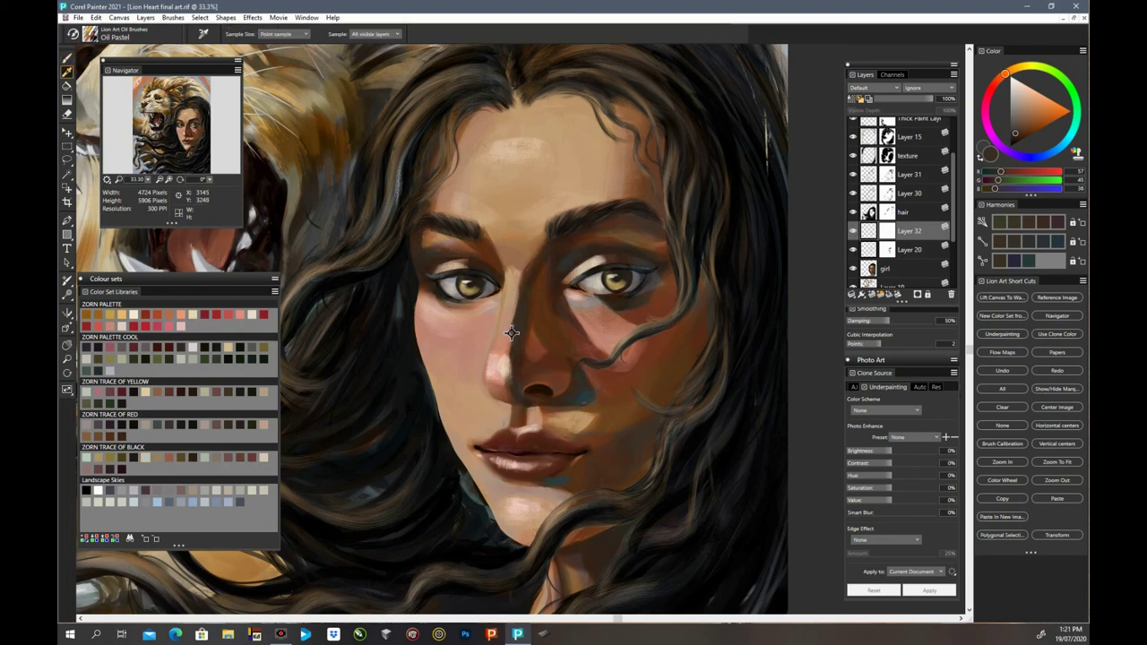
{"action": "left_click", "coordinate": [511, 333]}
{"action": "key", "text": "b"}
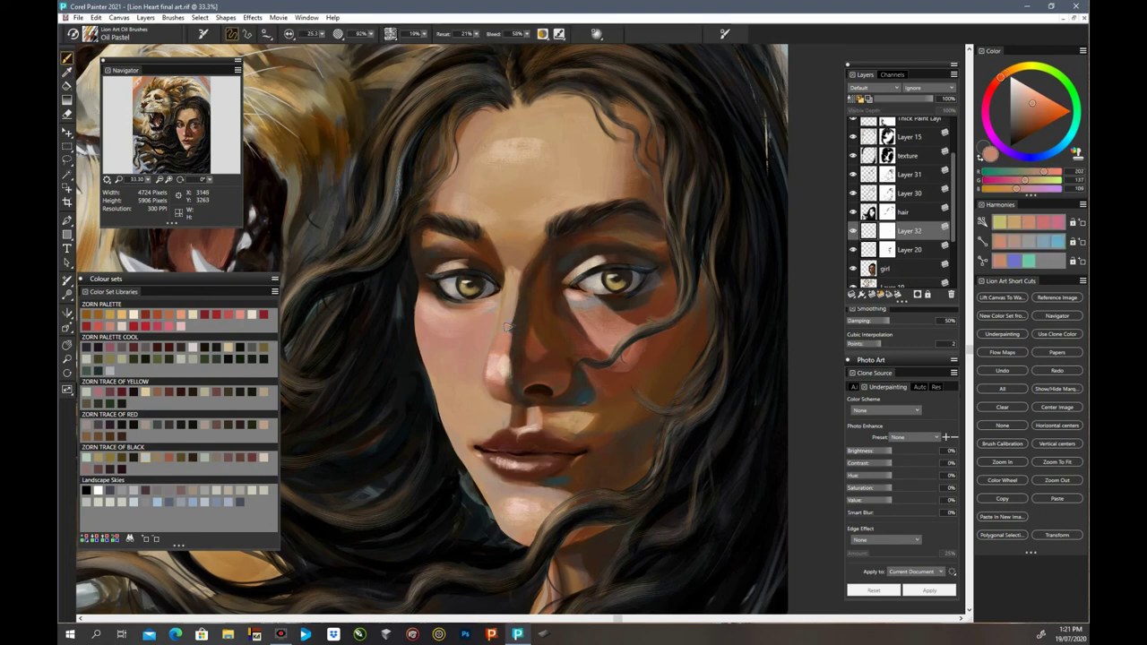
{"action": "key", "text": "d"}
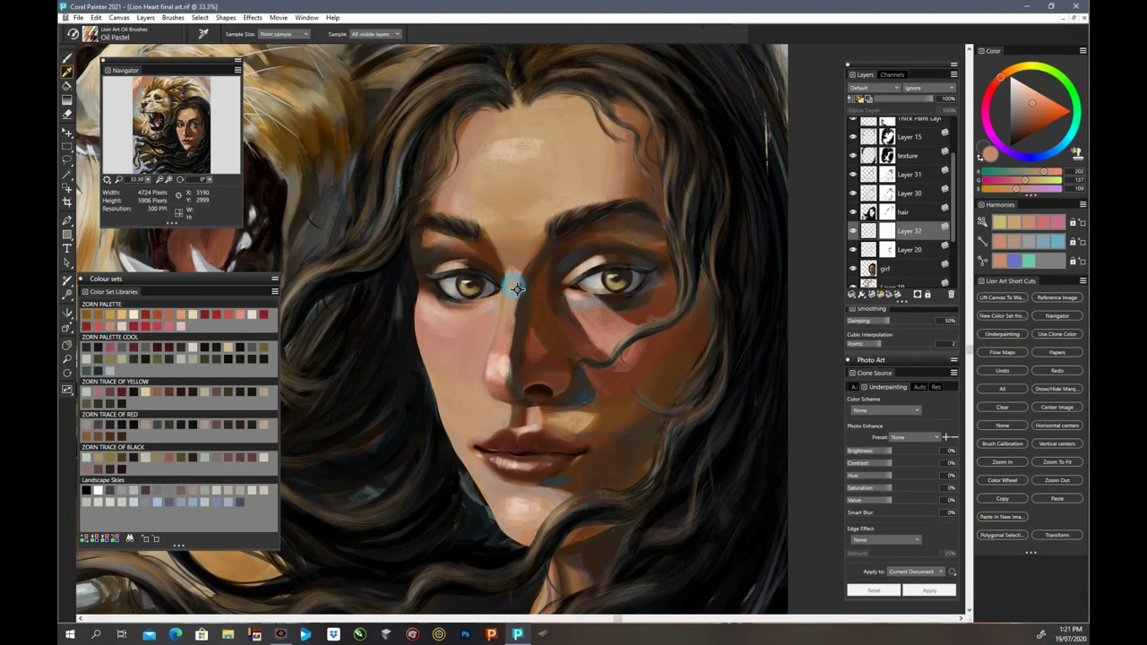
{"action": "left_click", "coordinate": [518, 294]}
{"action": "key", "text": "b"}
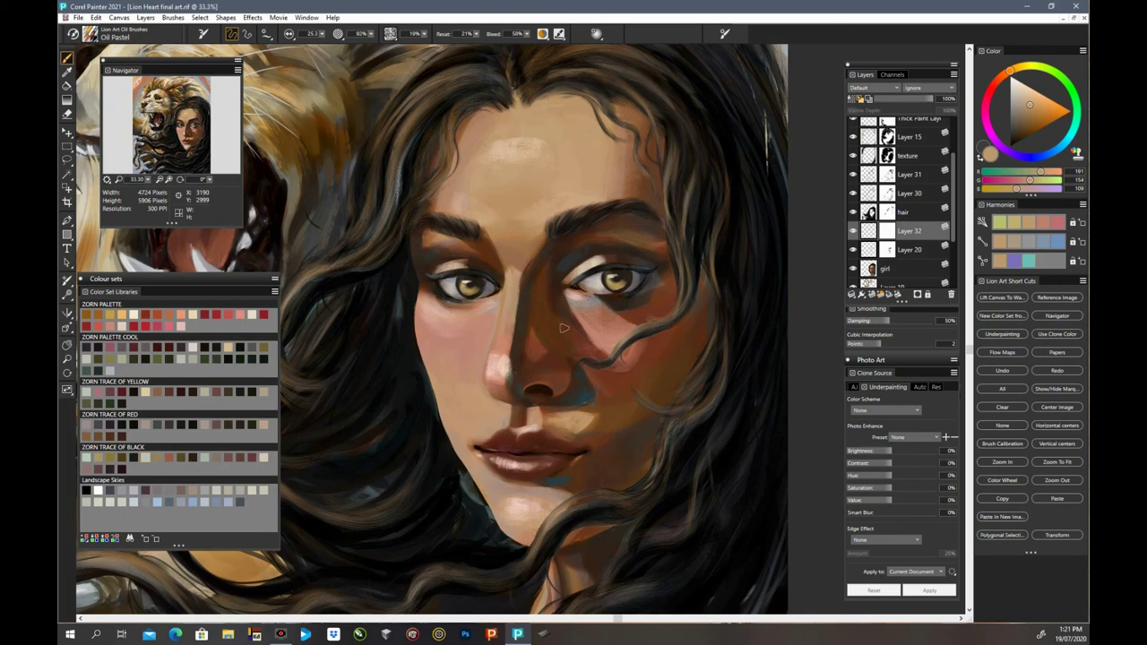
Step: Sample a dark olive-brown and a reddish brown from the shaded cheek and tone down the blue patch beside the nostril
{"action": "key", "text": "d"}
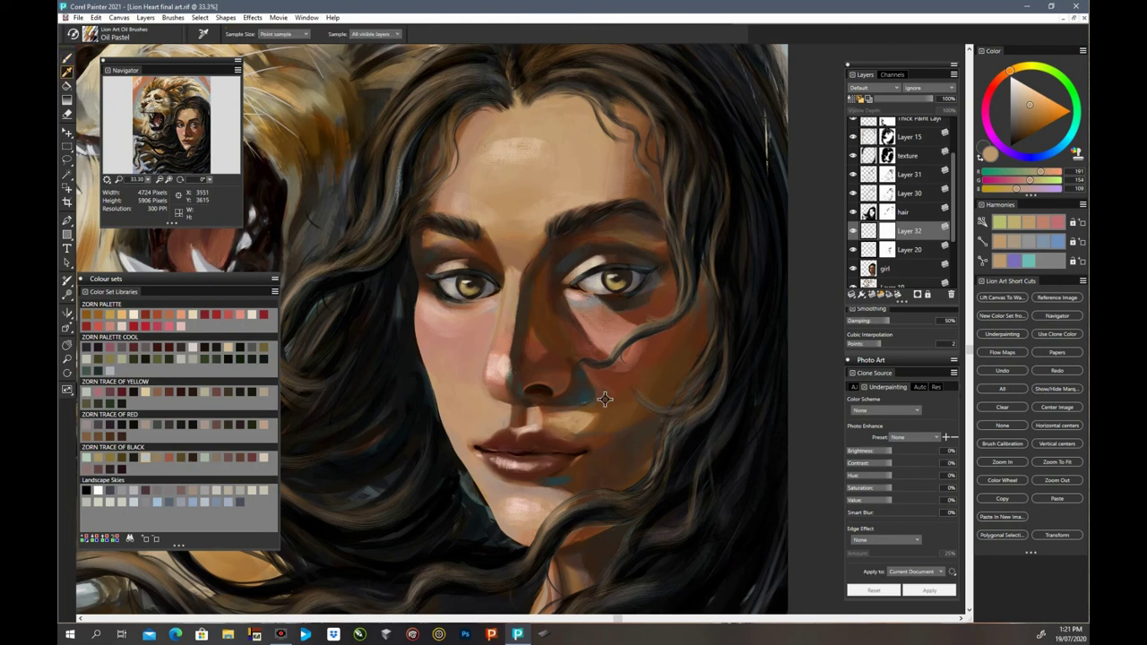
{"action": "left_click", "coordinate": [642, 430]}
{"action": "key", "text": "b"}
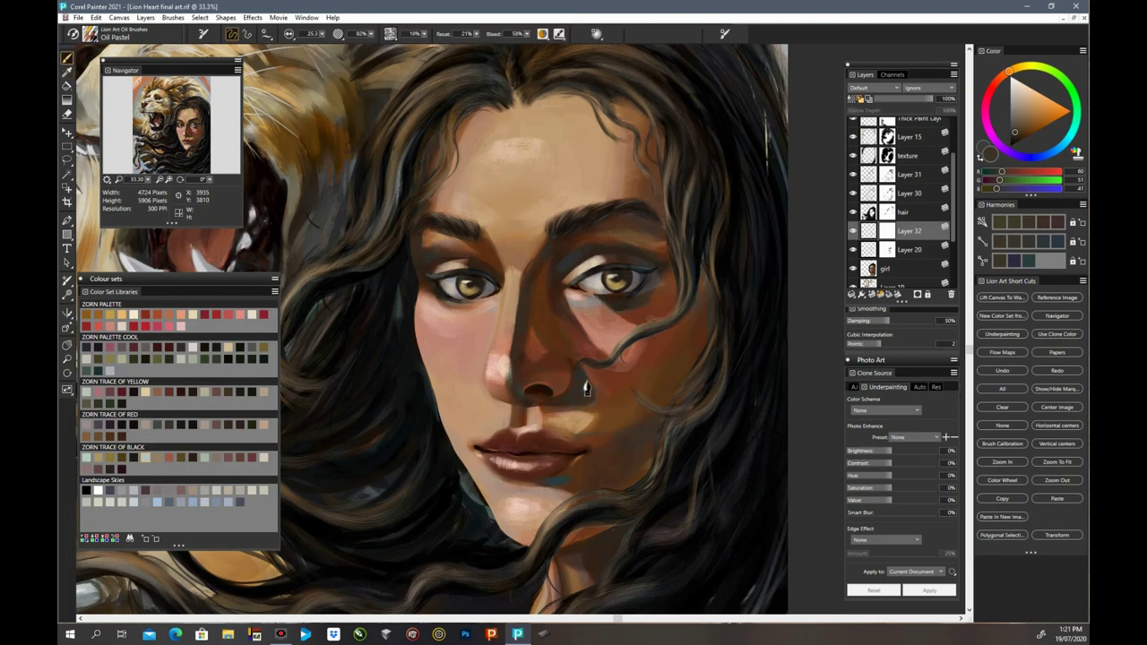
{"action": "key", "text": "d"}
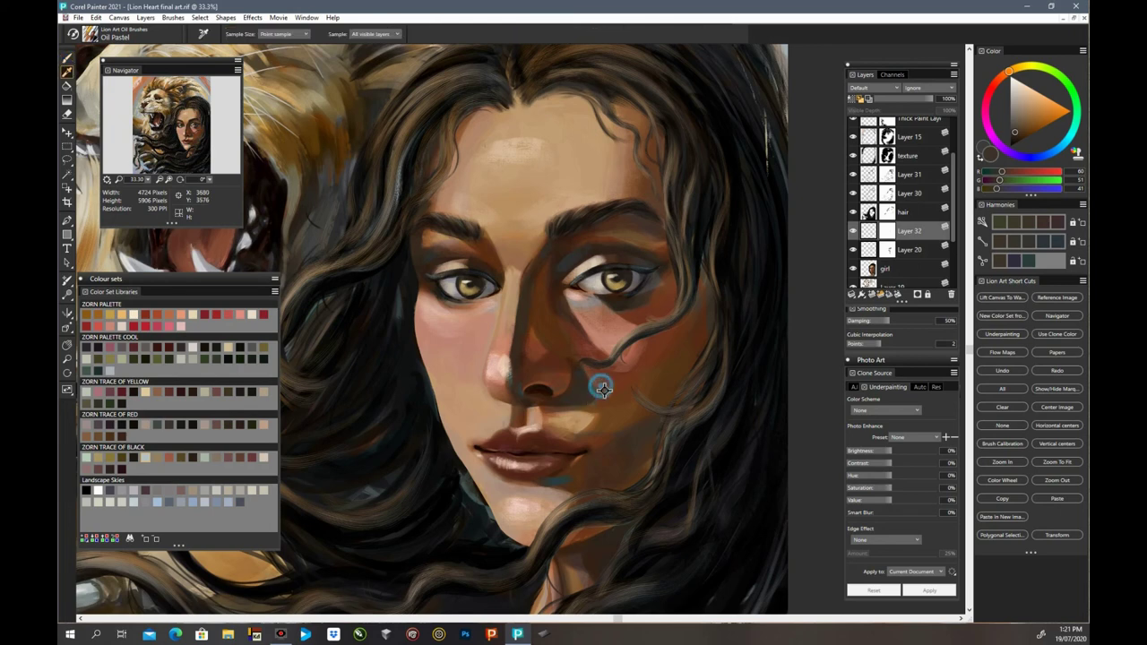
{"action": "left_click", "coordinate": [595, 380]}
{"action": "key", "text": "b"}
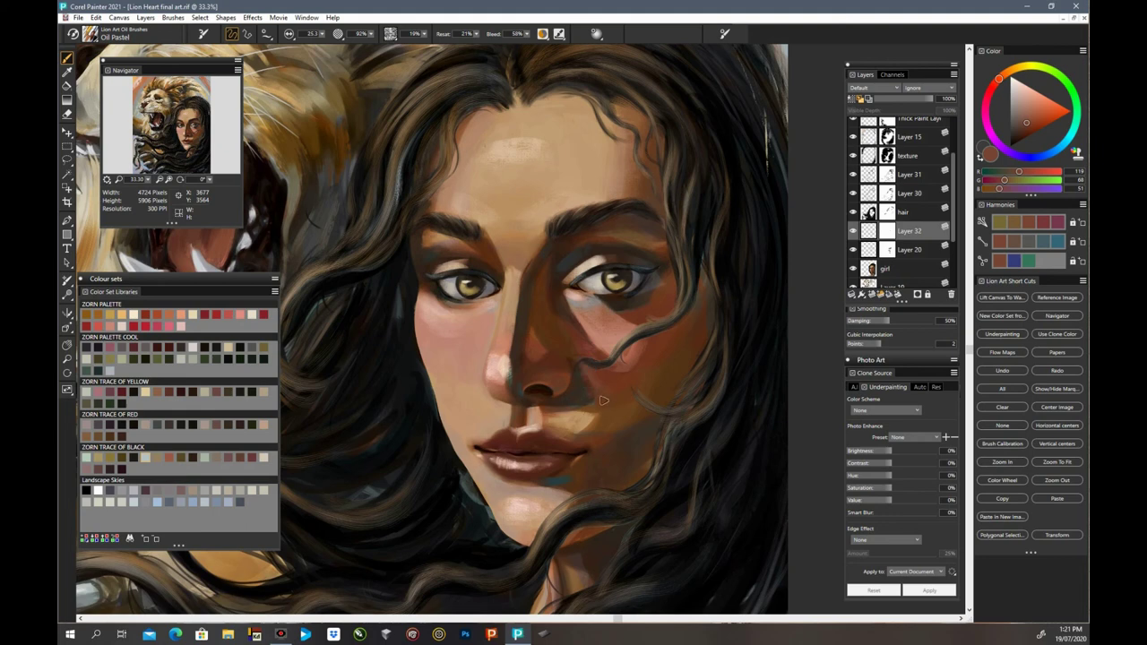
Step: Sample warm browns from above the upper lip and from the nostril wing, and refine the shading around the nostril
{"action": "left_click", "coordinate": [590, 411], "text": "alt"}
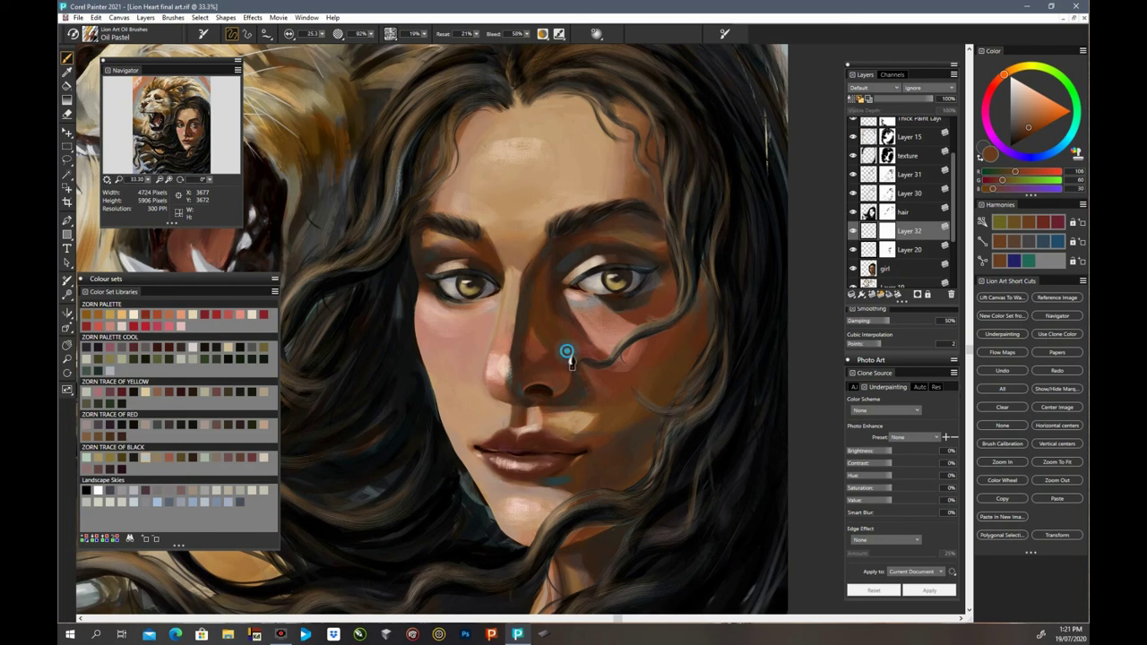
{"action": "key", "text": "d"}
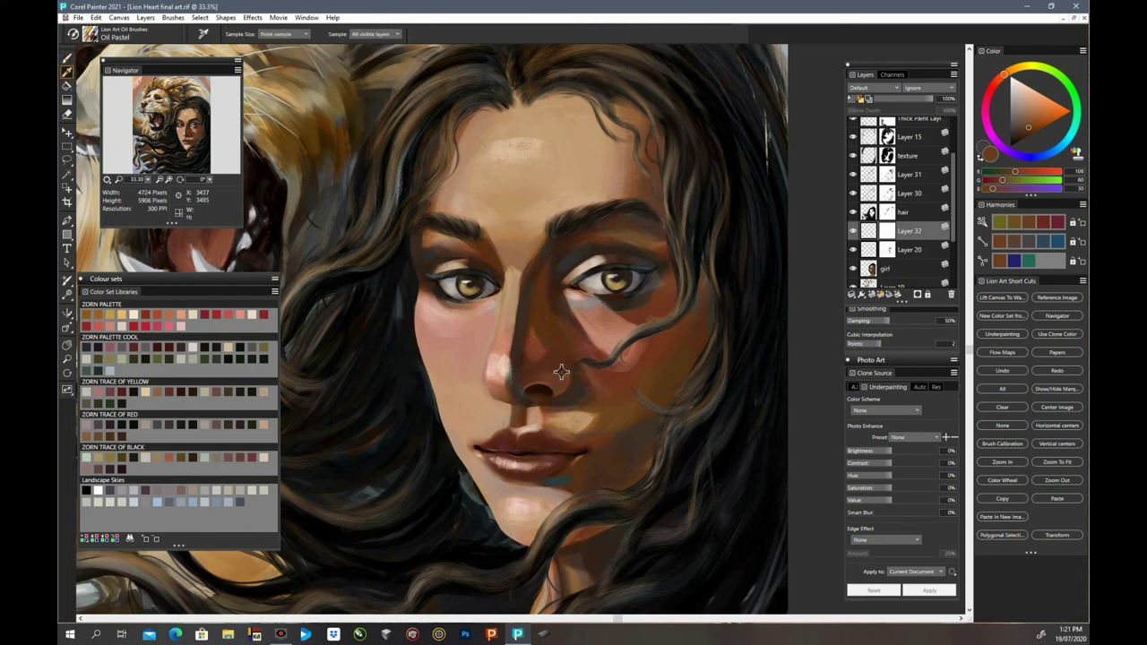
{"action": "left_click", "coordinate": [544, 379]}
{"action": "key", "text": "b"}
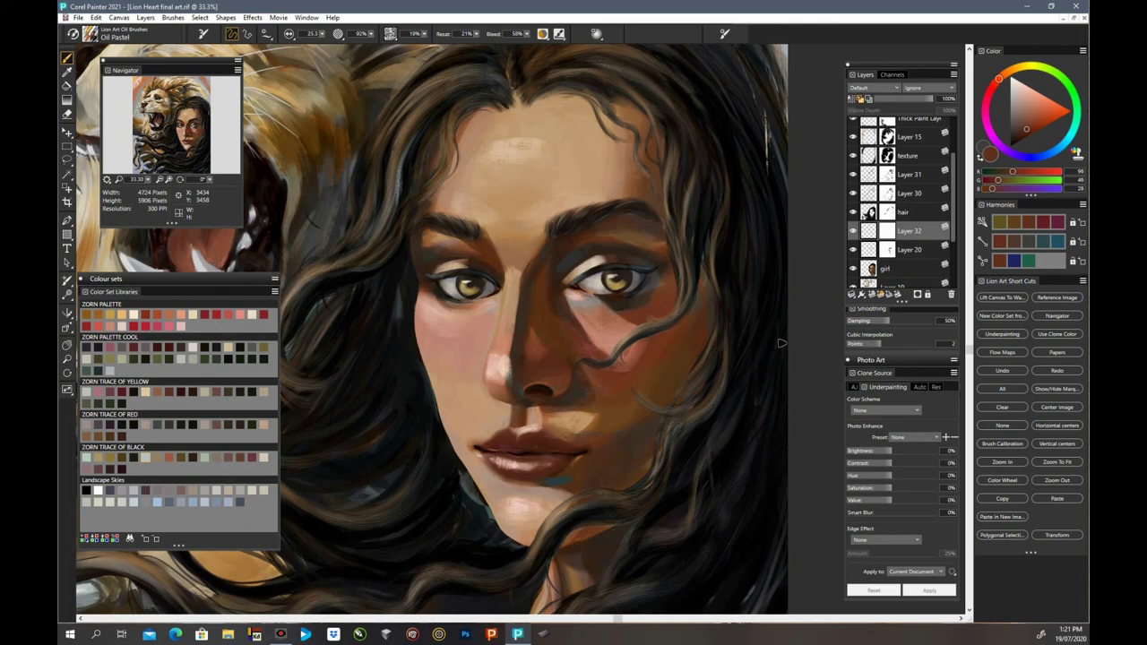
Step: Sample dark olive-browns beside the mouth corner and on the shaded cheek, paint over the blue patch below the lower lip, and compare with Layer 32 hidden
{"action": "key", "text": "d"}
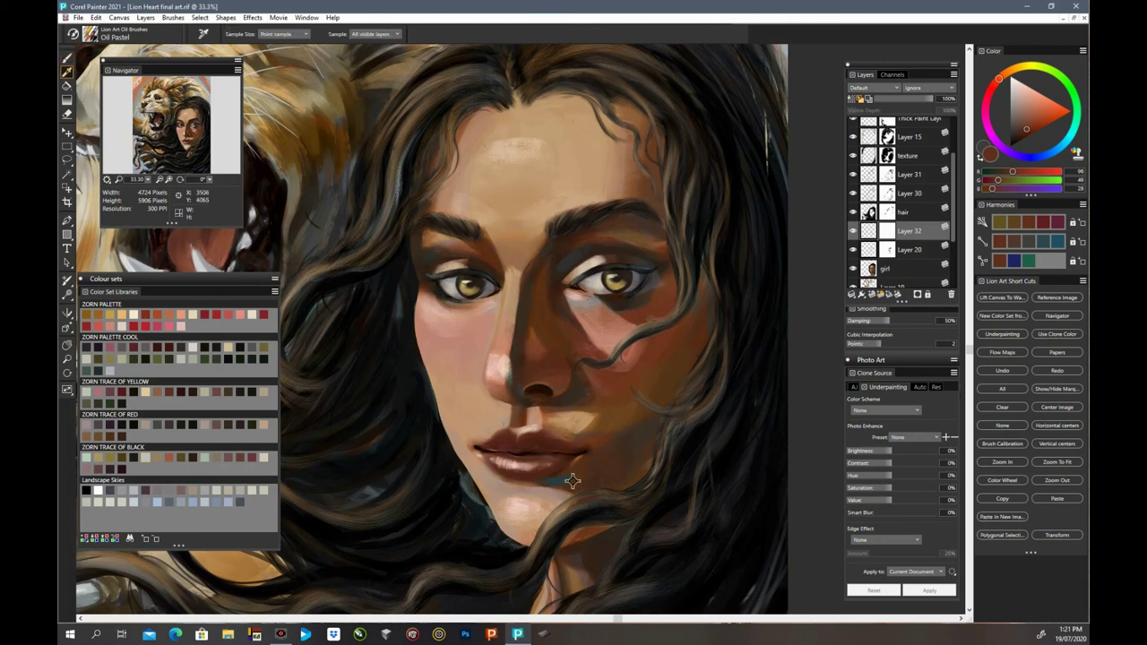
{"action": "left_click", "coordinate": [584, 478]}
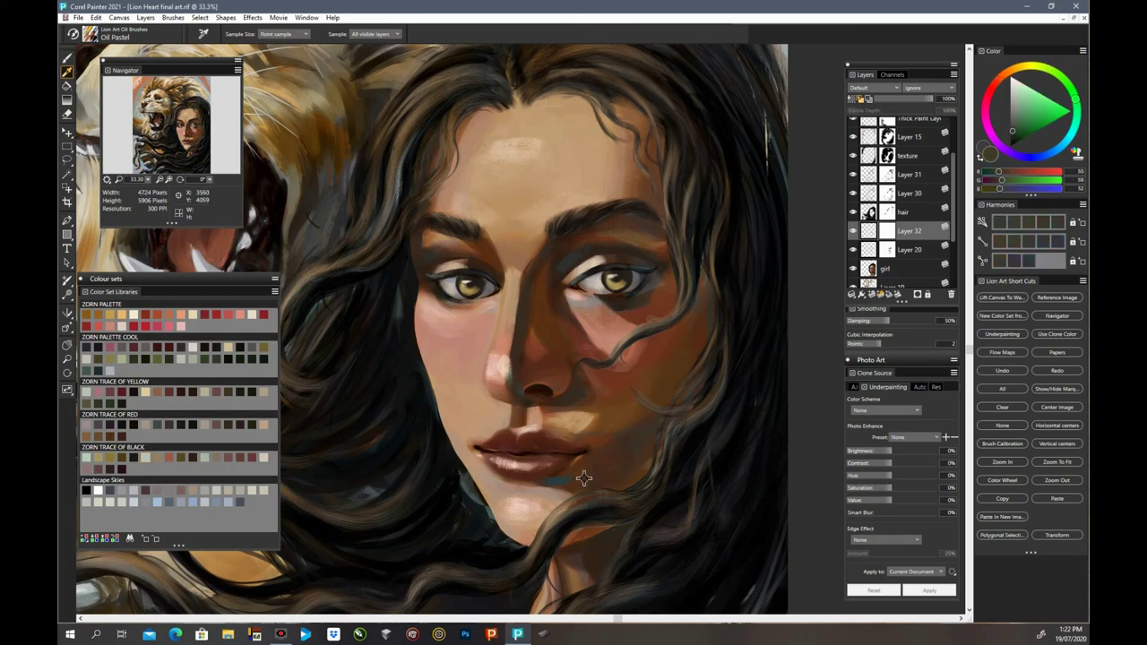
{"action": "left_click", "coordinate": [641, 440]}
{"action": "key", "text": "b"}
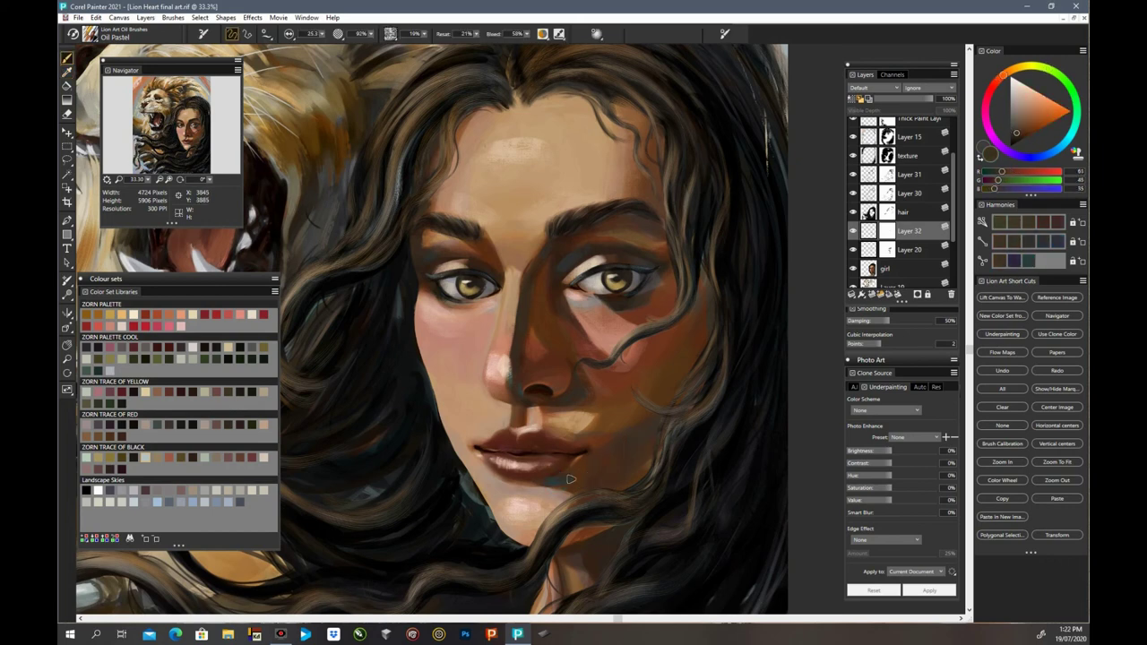
{"action": "left_click_drag", "start_coordinate": [559, 485], "coordinate": [585, 482]}
{"action": "key", "text": "ctrl+minus"}
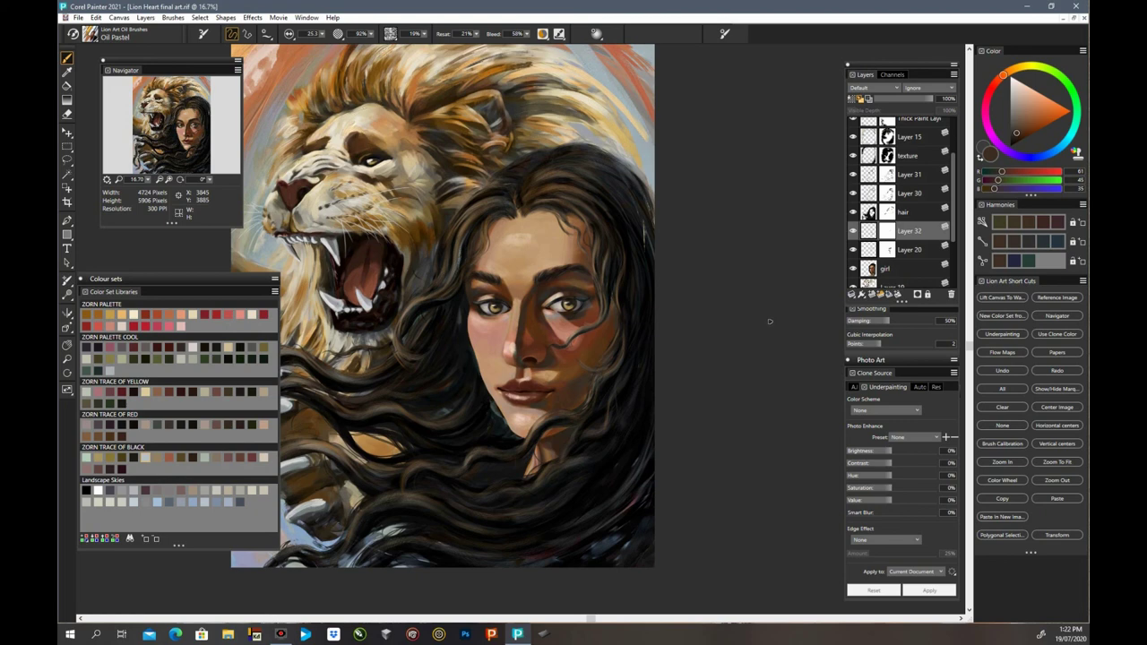
{"action": "left_click", "coordinate": [854, 232]}
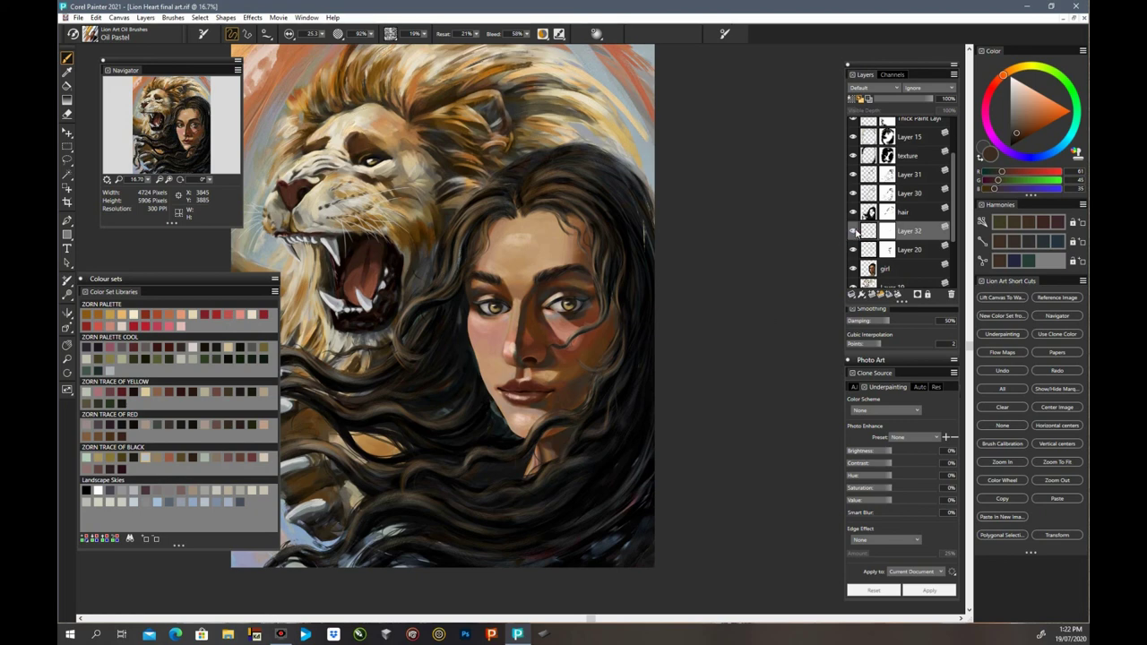
{"action": "left_click", "coordinate": [854, 231]}
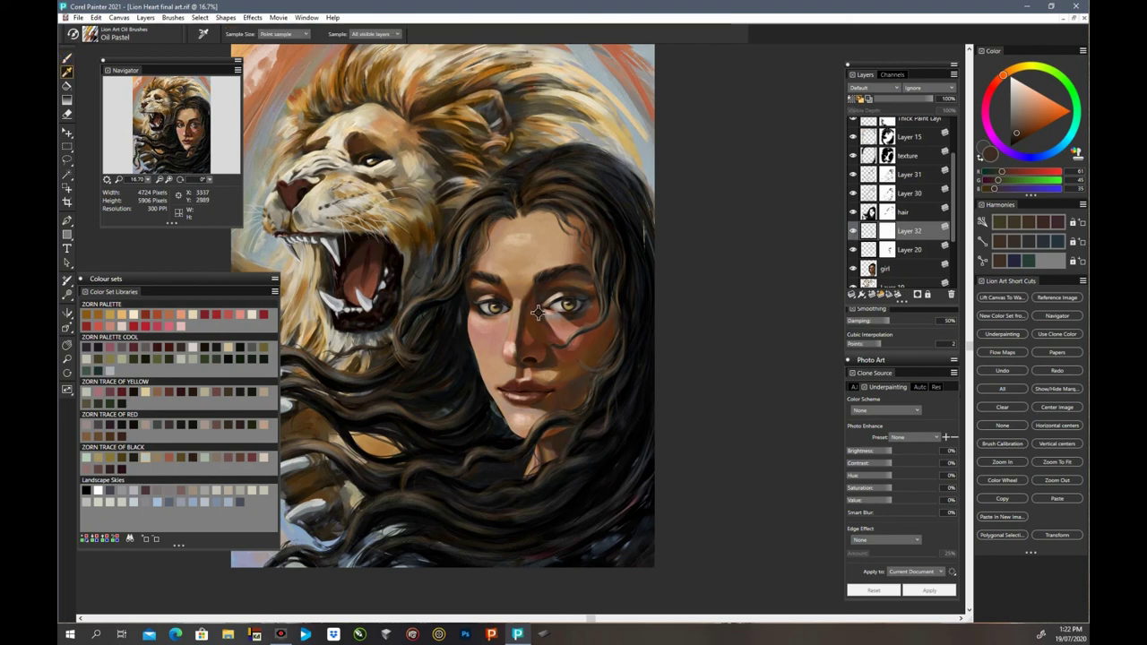
Step: Sample dark and warm browns from the nose's shaded side and paint down the shadow edge of the nose bridge
{"action": "left_click", "coordinate": [538, 312], "text": "alt"}
{"action": "key", "text": "b"}
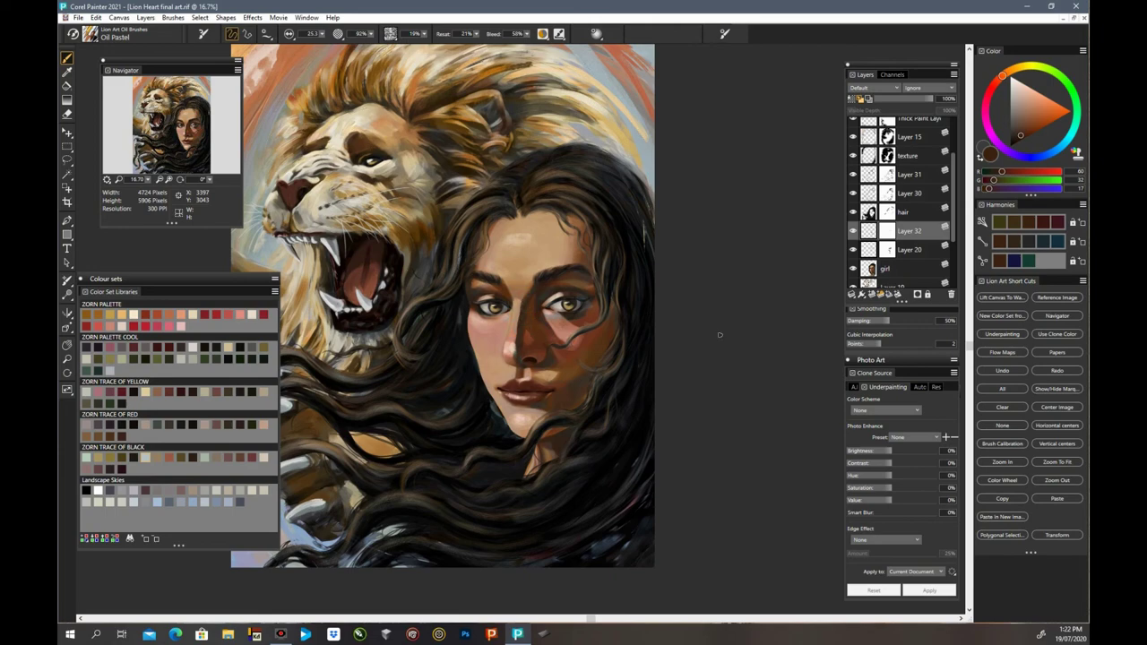
{"action": "key", "text": "ctrl+plus"}
{"action": "key", "text": "ctrl+equal"}
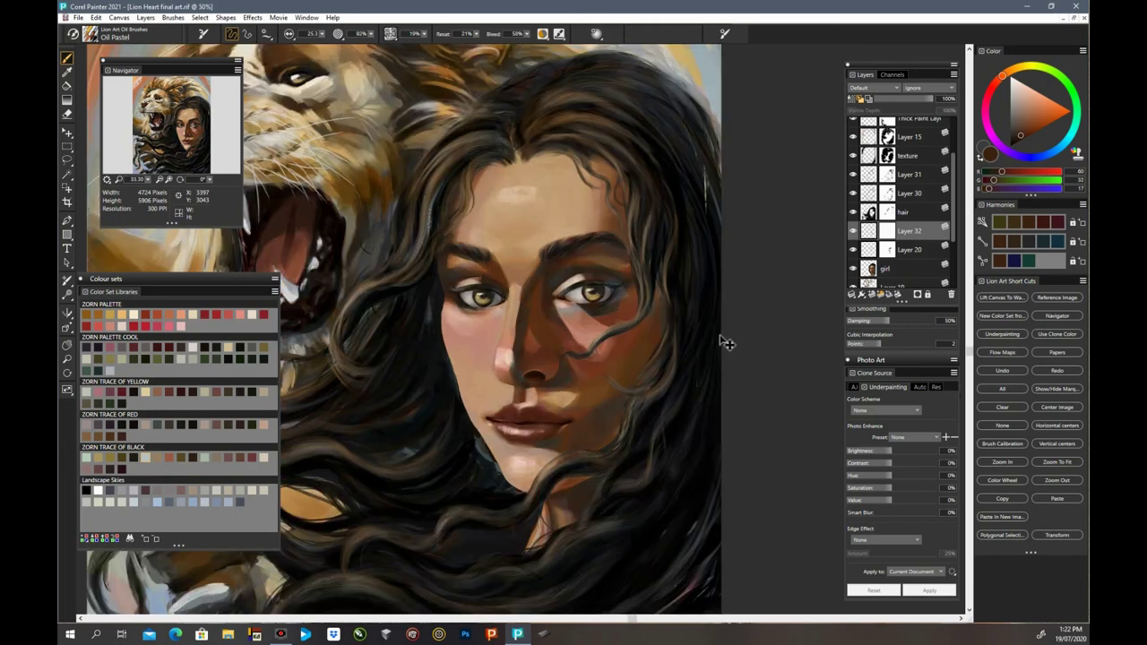
{"action": "key", "text": "ctrl+equal"}
{"action": "key", "text": "ctrl+equal"}
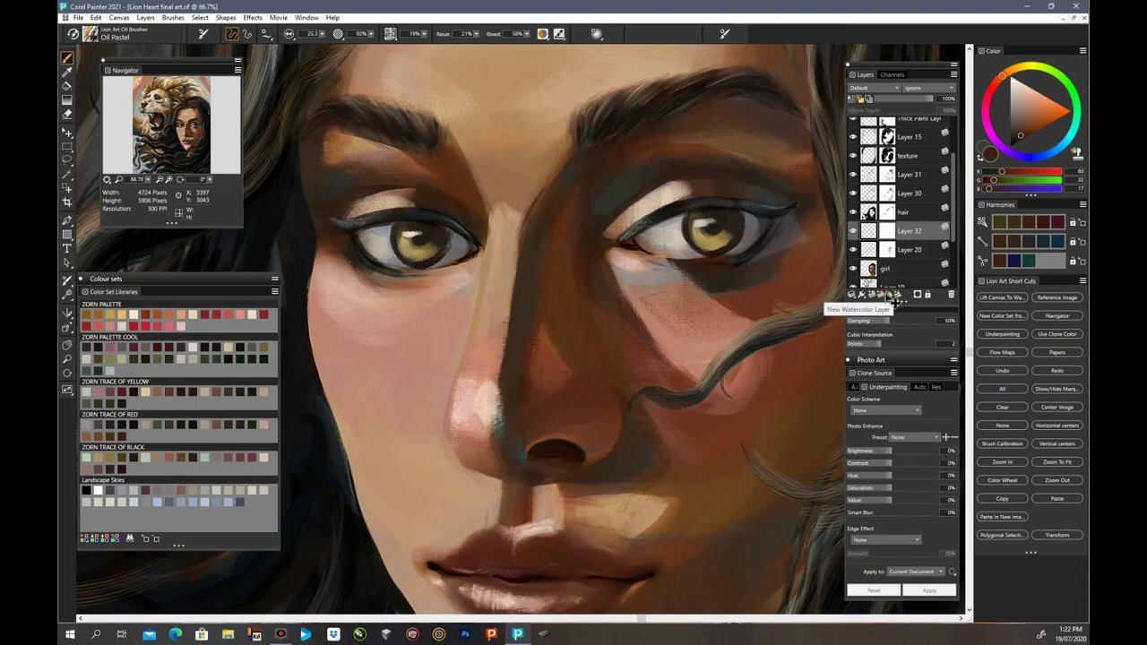
{"action": "left_click", "coordinate": [568, 309], "text": "alt"}
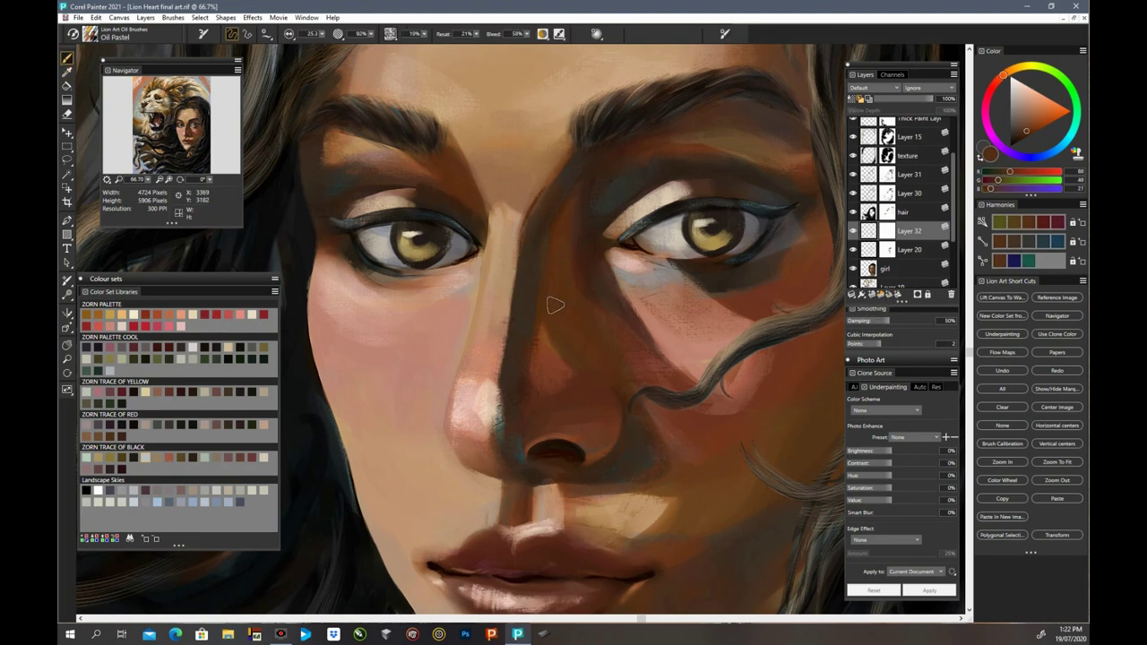
{"action": "left_click_drag", "start_coordinate": [541, 224], "coordinate": [520, 344]}
{"action": "left_click_drag", "start_coordinate": [561, 191], "coordinate": [535, 249]}
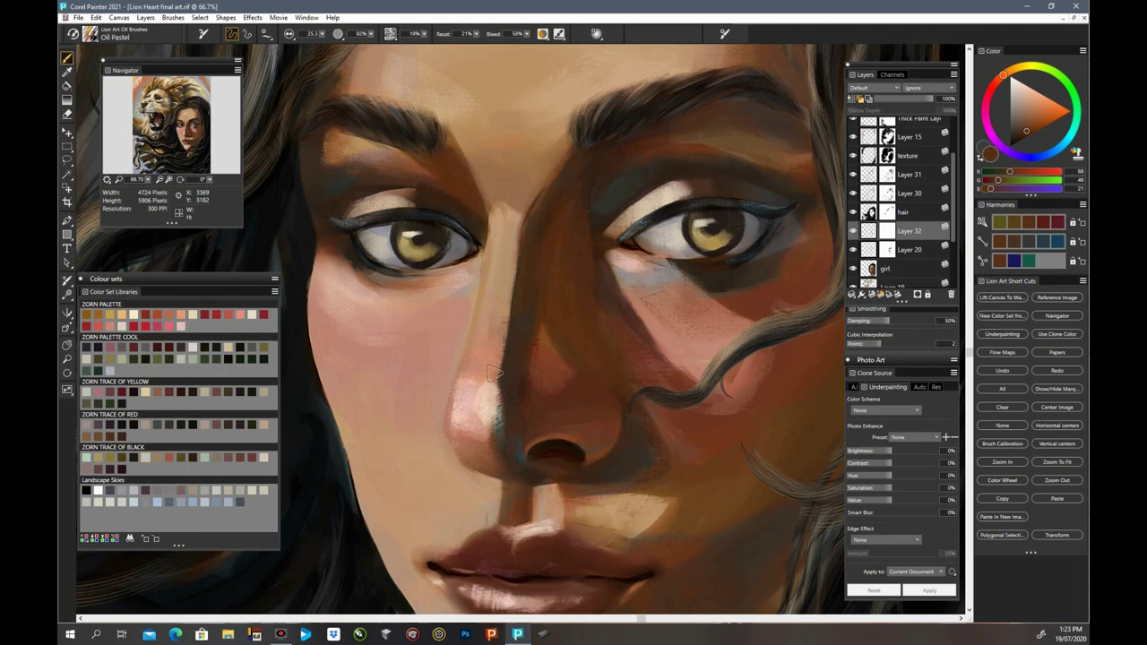
Step: Sample a reddish brown from the nose's shaded side, reduce the brush size to 8.1, and dab the inner corner of the shaded eye
{"action": "left_click", "coordinate": [549, 368], "text": "alt"}
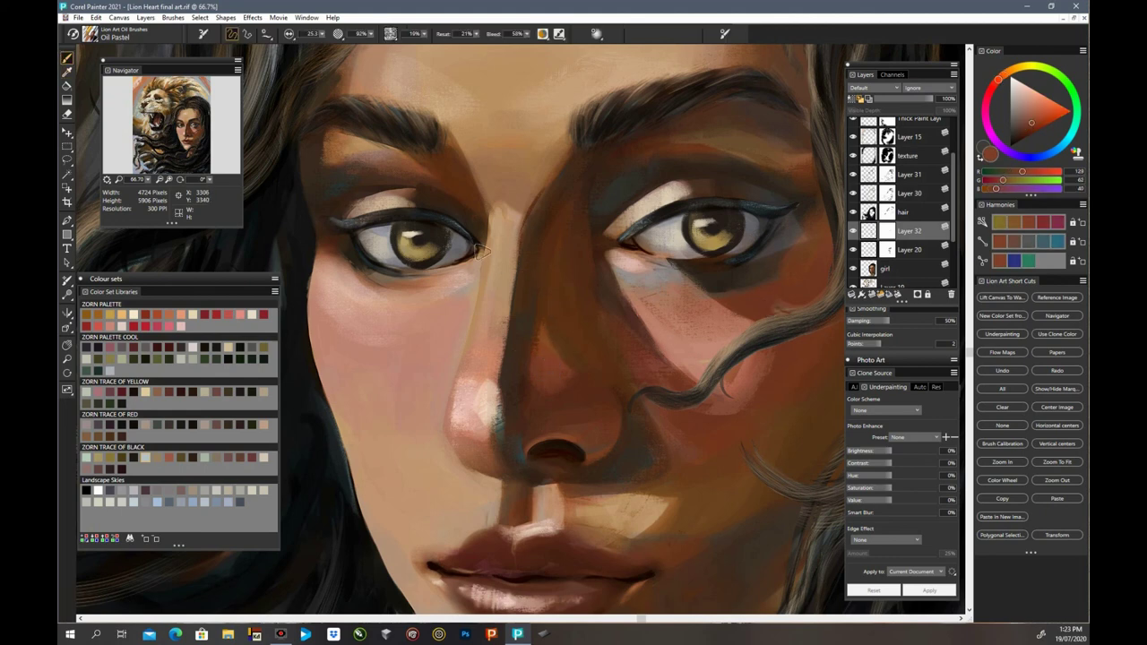
{"action": "left_click_drag", "start_coordinate": [314, 39], "coordinate": [300, 42]}
{"action": "left_click", "coordinate": [628, 244]}
{"action": "left_click", "coordinate": [633, 240]}
{"action": "key", "text": "ctrl+minus"}
{"action": "key", "text": "ctrl+minus"}
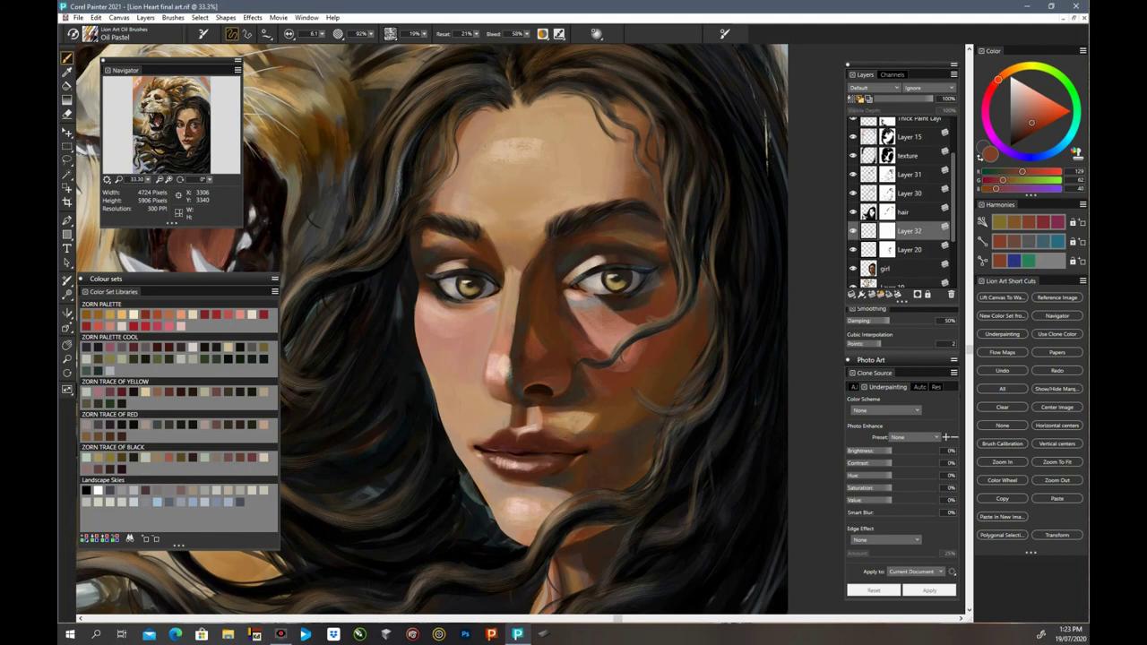
Step: Sample a warm grey from beneath the shaded eye and enlarge the brush size to 27.1
{"action": "left_click", "coordinate": [588, 294], "text": "alt"}
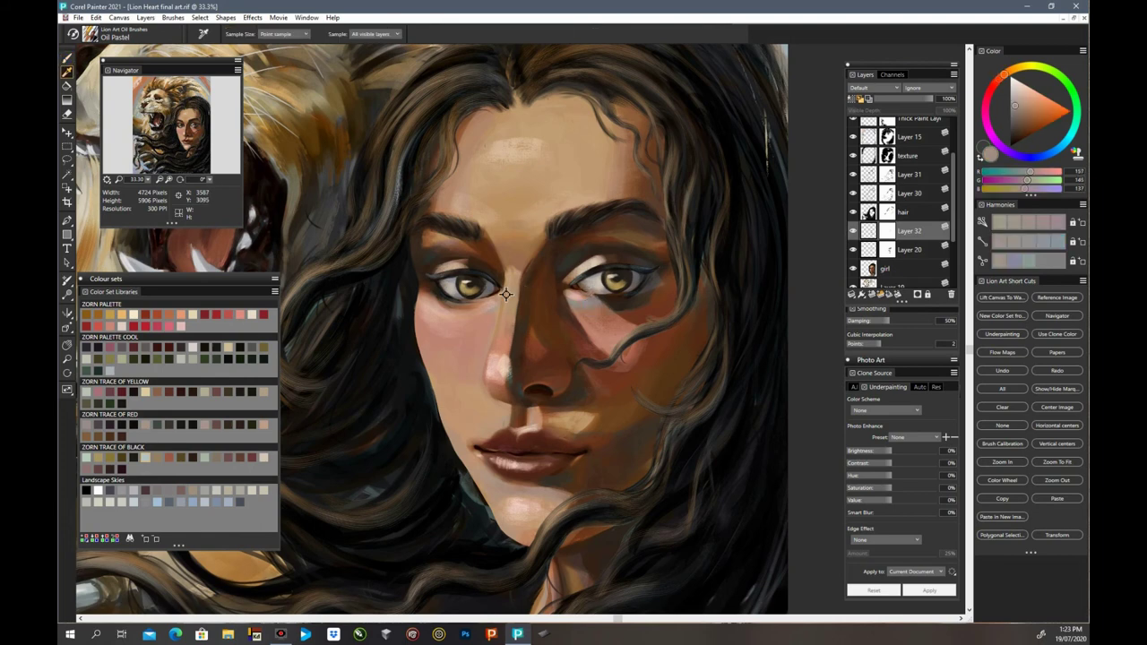
{"action": "left_click", "coordinate": [320, 34]}
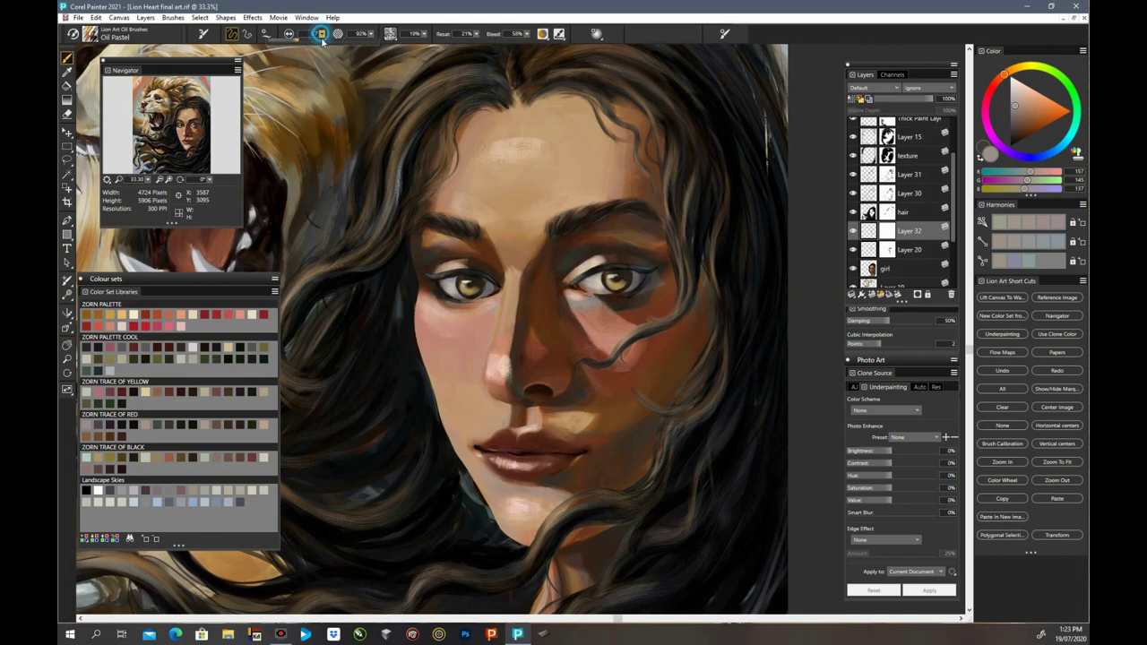
{"action": "left_click_drag", "start_coordinate": [319, 45], "coordinate": [343, 47]}
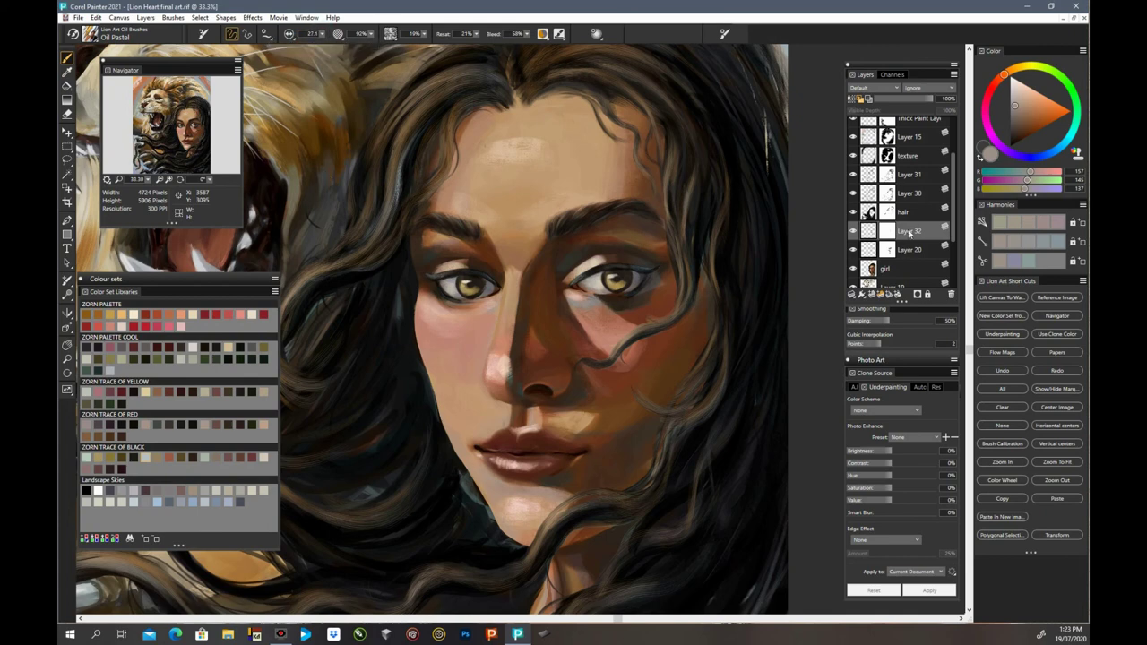
Step: Compare the face with Layer 32 hidden and shown, and prepare that layer's mask for painting with black
{"action": "left_click", "coordinate": [854, 232]}
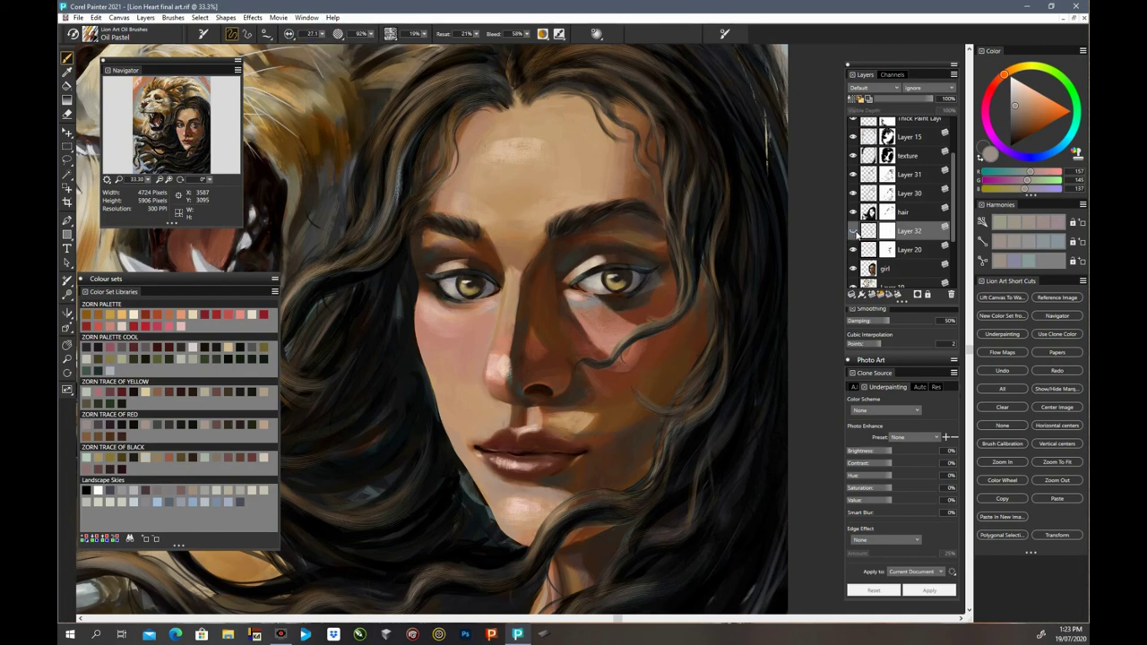
{"action": "left_click", "coordinate": [852, 231]}
{"action": "left_click", "coordinate": [889, 232]}
{"action": "left_click", "coordinate": [853, 231]}
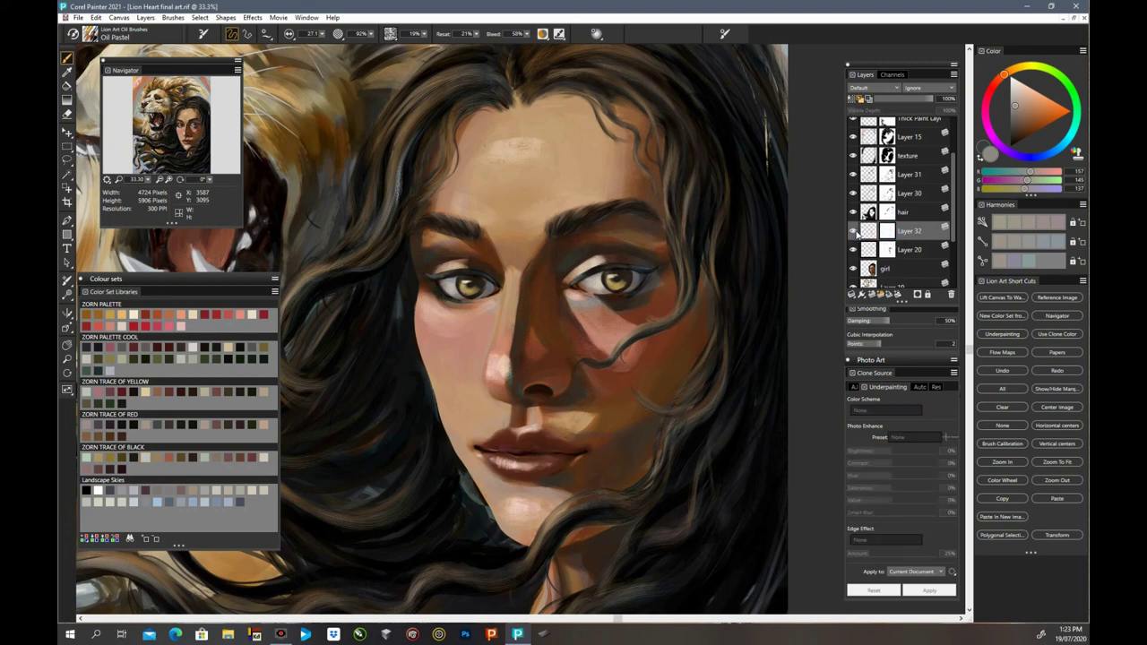
{"action": "left_click", "coordinate": [855, 232]}
{"action": "left_click", "coordinate": [855, 232]}
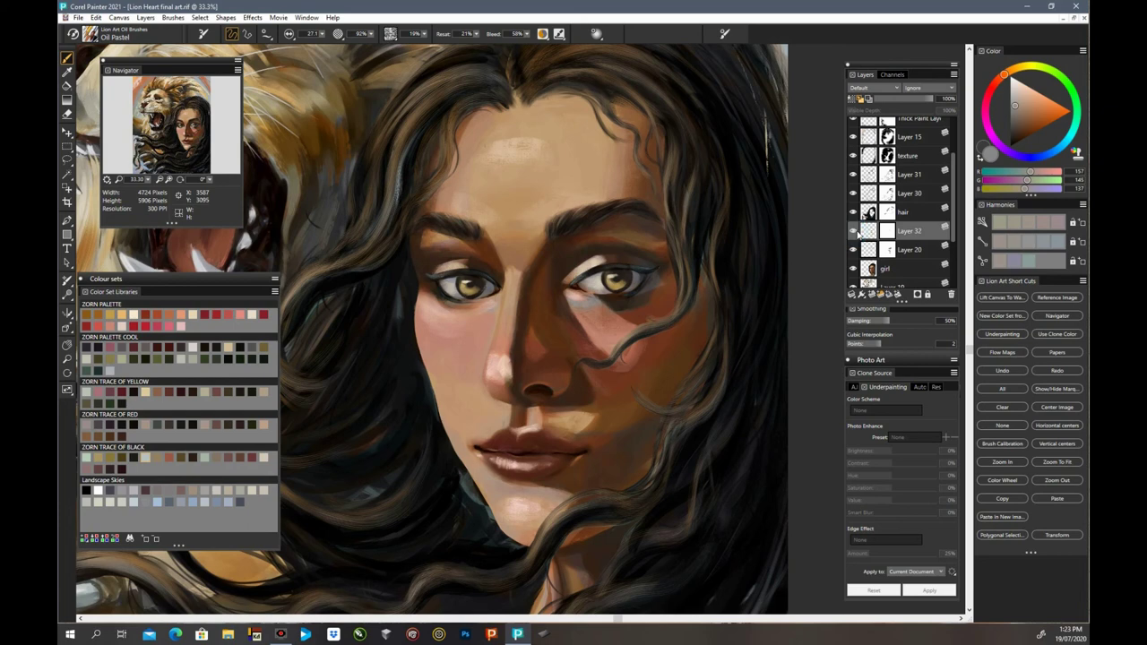
{"action": "left_click", "coordinate": [854, 231]}
{"action": "left_click", "coordinate": [853, 231]}
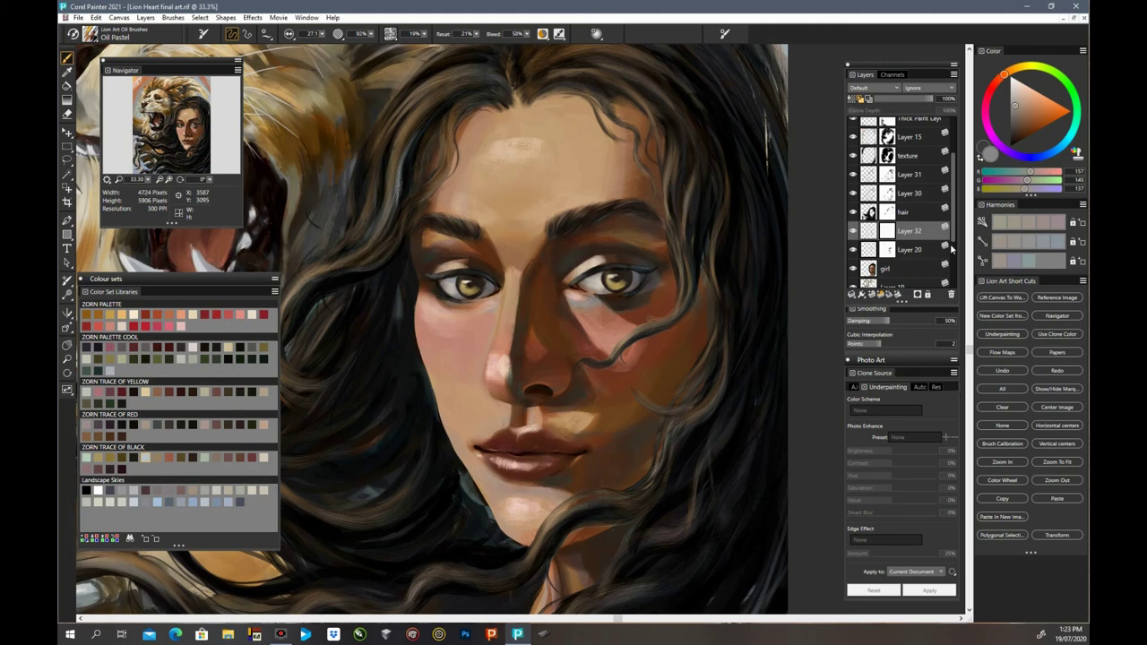
{"action": "left_click_drag", "start_coordinate": [1021, 141], "coordinate": [1010, 146]}
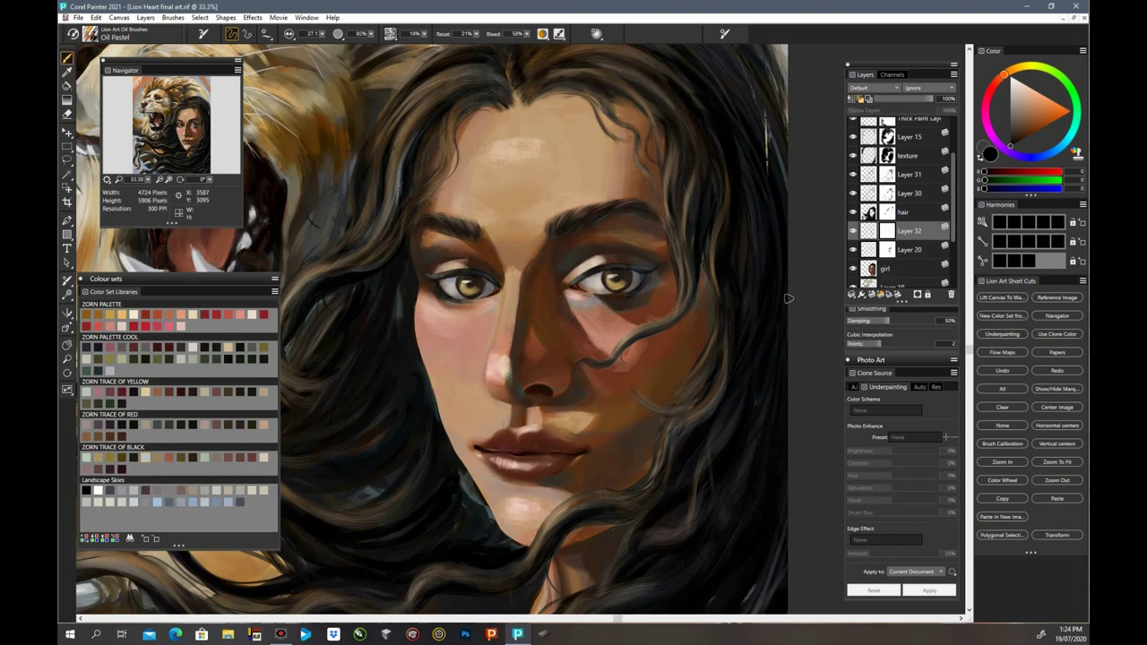
Step: Sample dark browns from the shaded cheek and outer eyelid and a reddish brown from the shaded nose, and blend them into the face shadows
{"action": "key", "text": "d"}
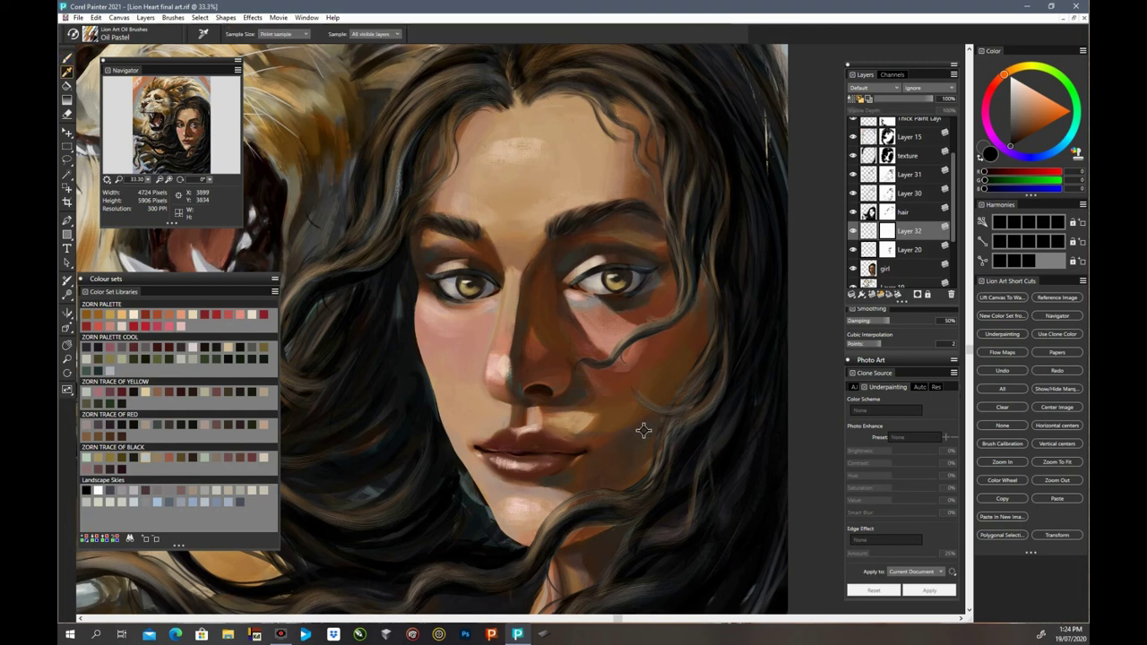
{"action": "left_click", "coordinate": [750, 300]}
{"action": "key", "text": "b"}
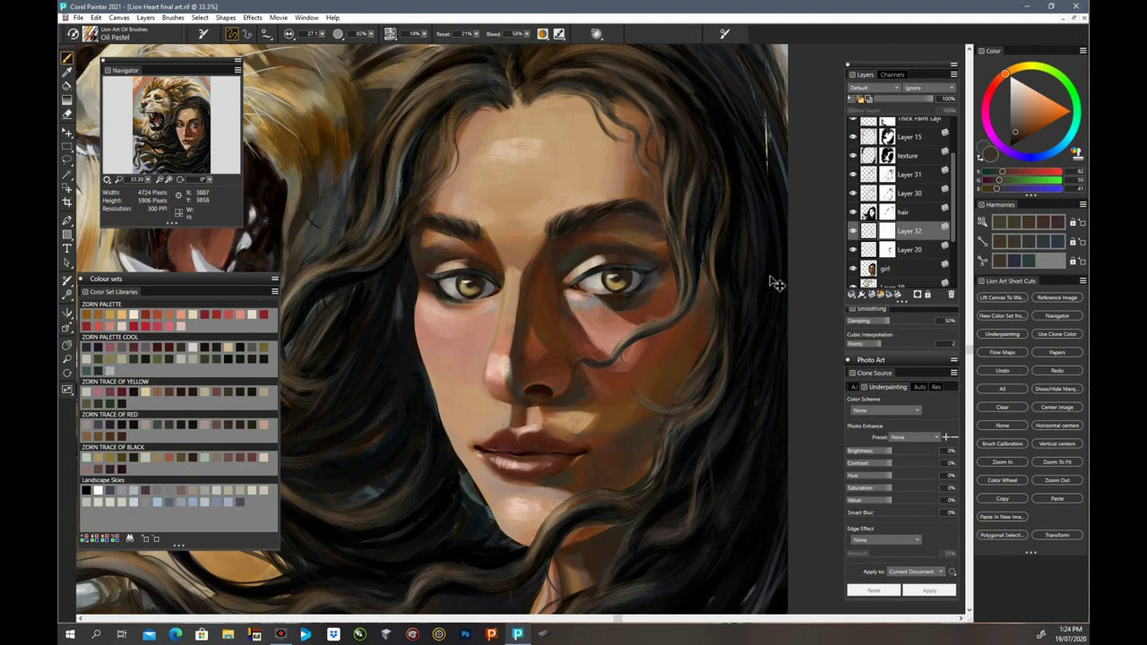
{"action": "key", "text": "d"}
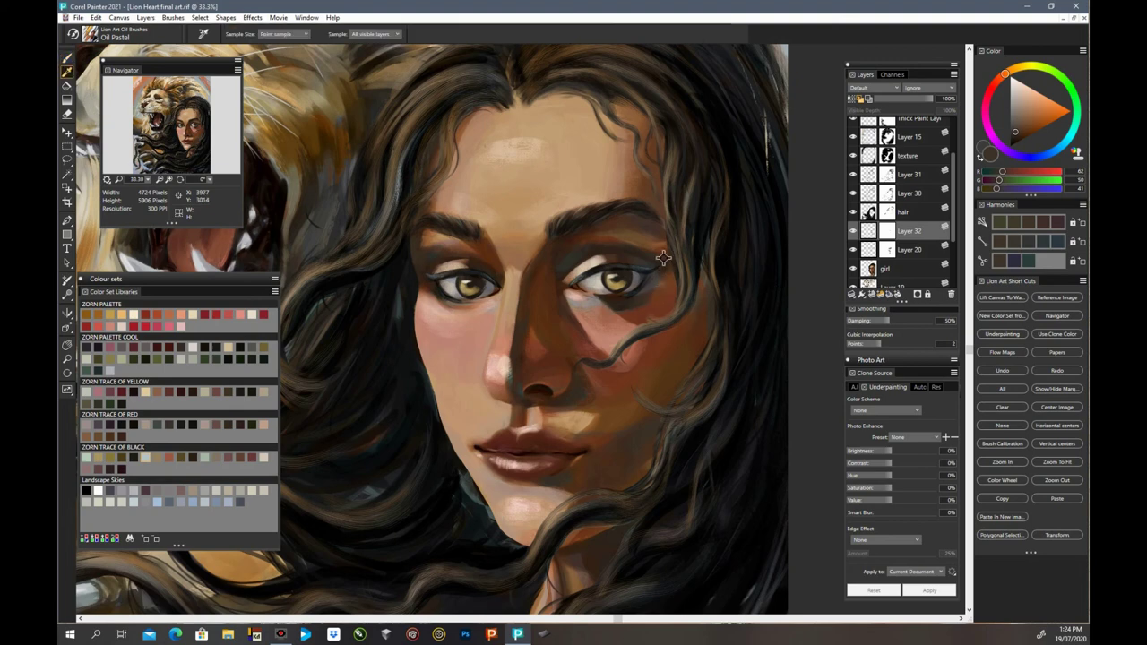
{"action": "left_click", "coordinate": [658, 233]}
{"action": "key", "text": "b"}
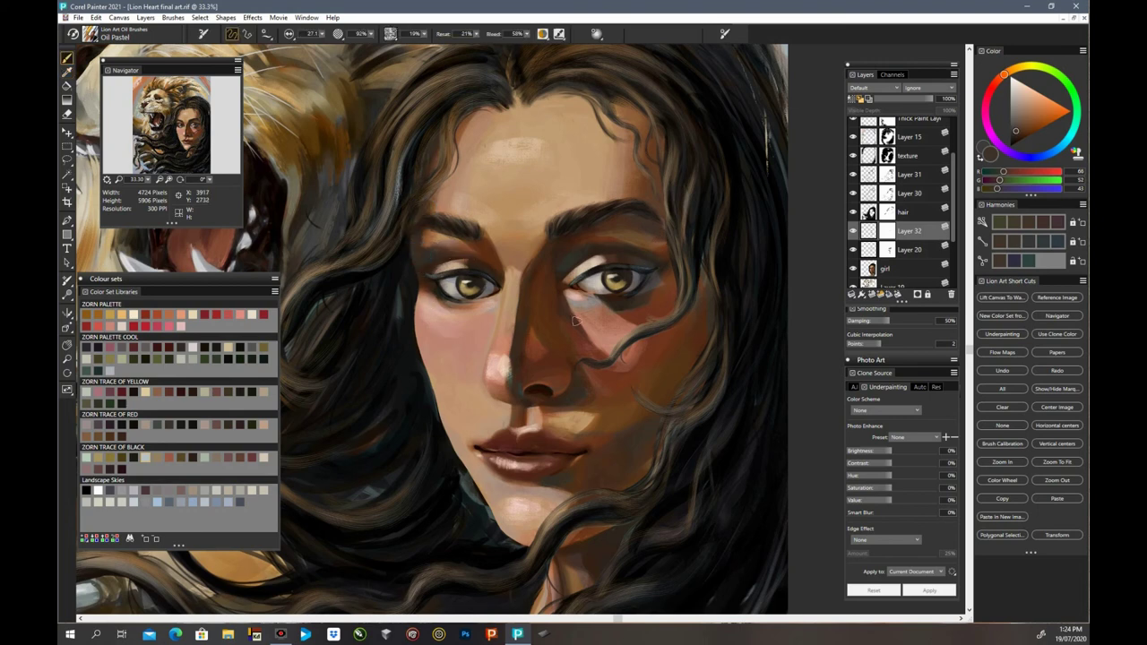
{"action": "key", "text": "d"}
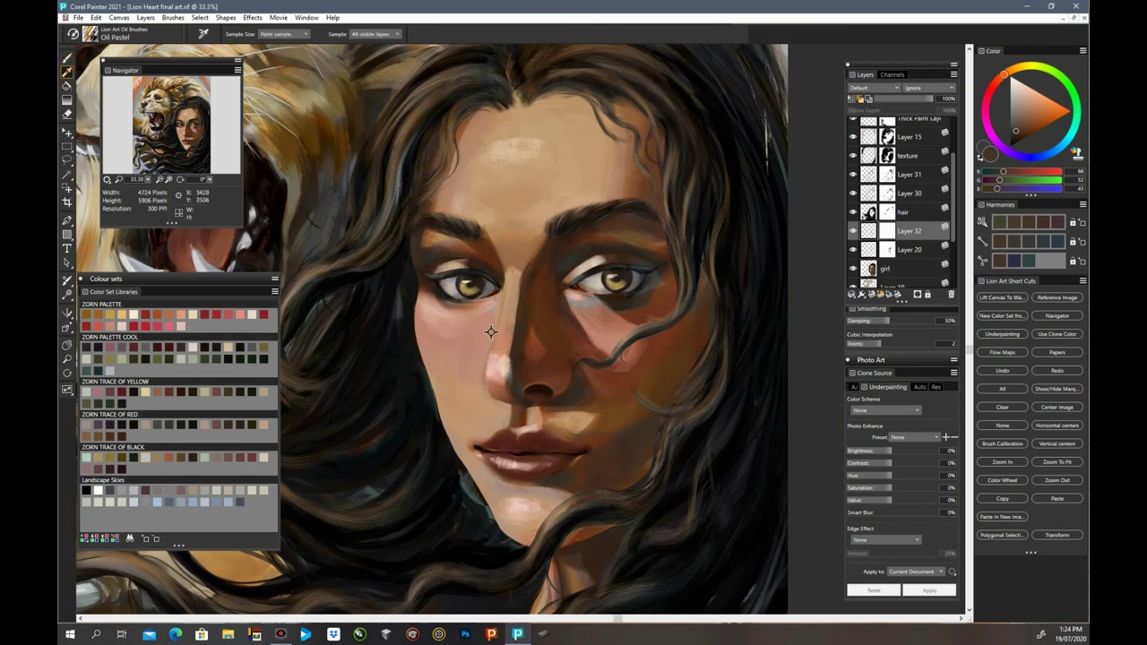
{"action": "left_click", "coordinate": [420, 243]}
{"action": "key", "text": "b"}
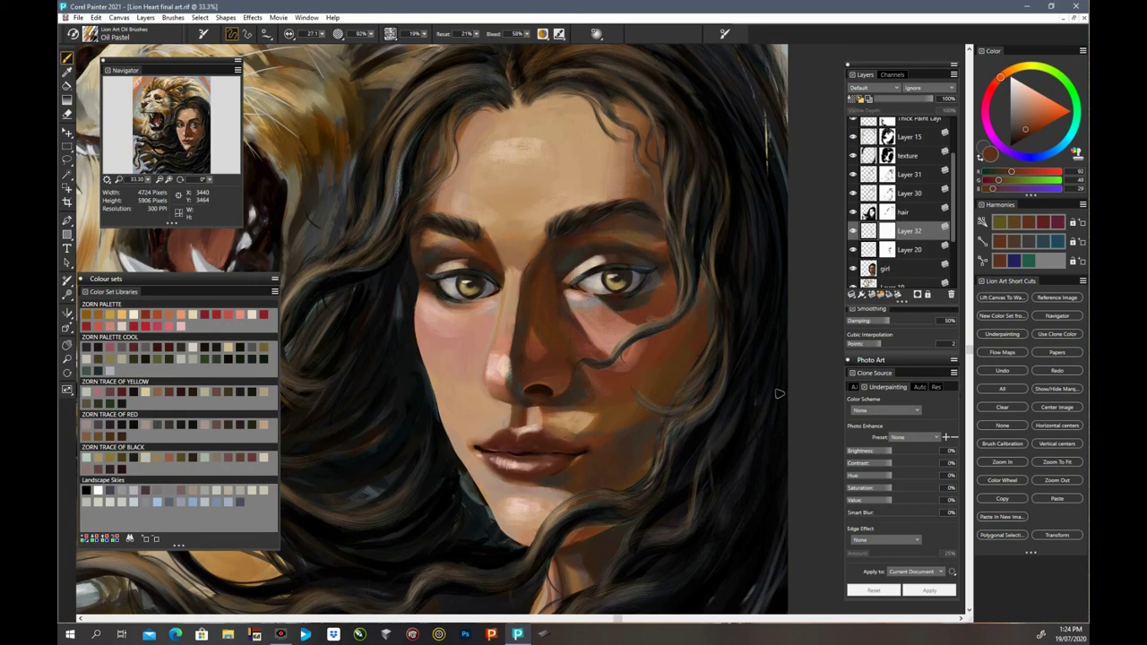
Step: Sample a muted brown near the shaded eye's outer corner and cool greys from the patch beneath that eye
{"action": "left_click", "coordinate": [651, 311], "text": "alt"}
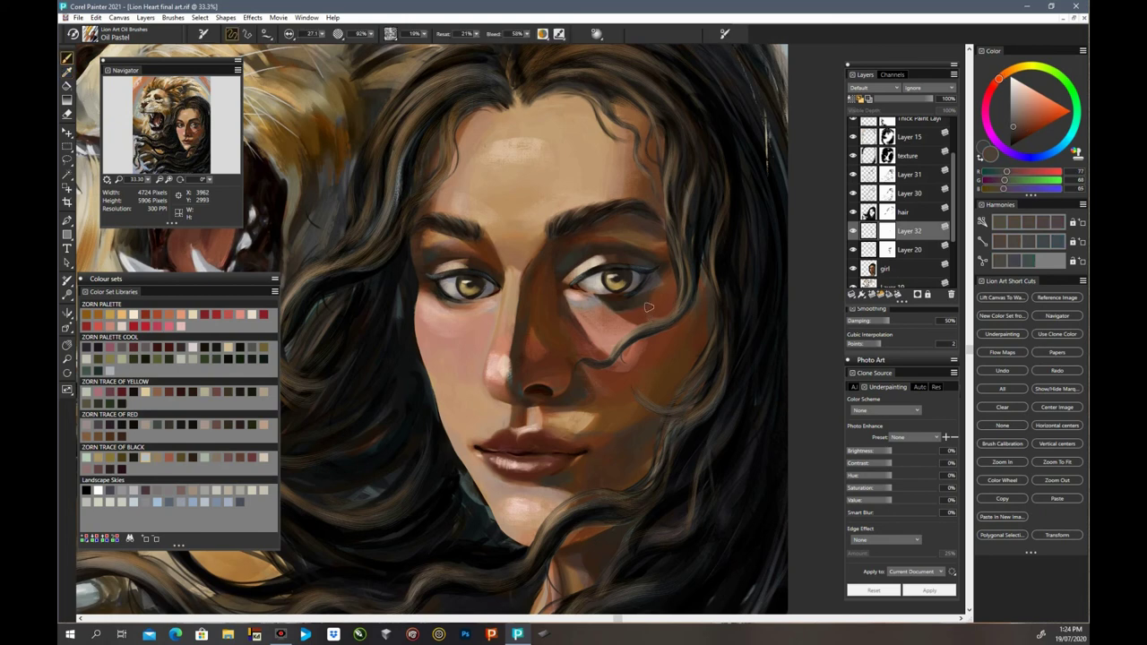
{"action": "left_click", "coordinate": [596, 304], "text": "alt"}
{"action": "left_click", "coordinate": [599, 310], "text": "alt"}
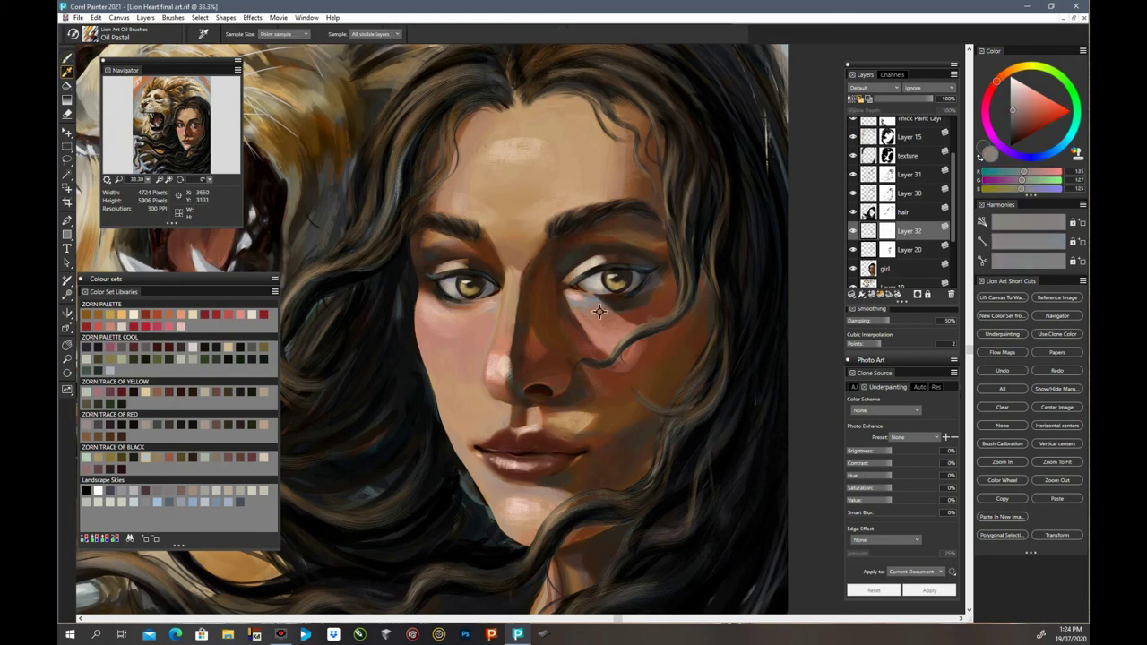
{"action": "left_click", "coordinate": [595, 308], "text": "alt"}
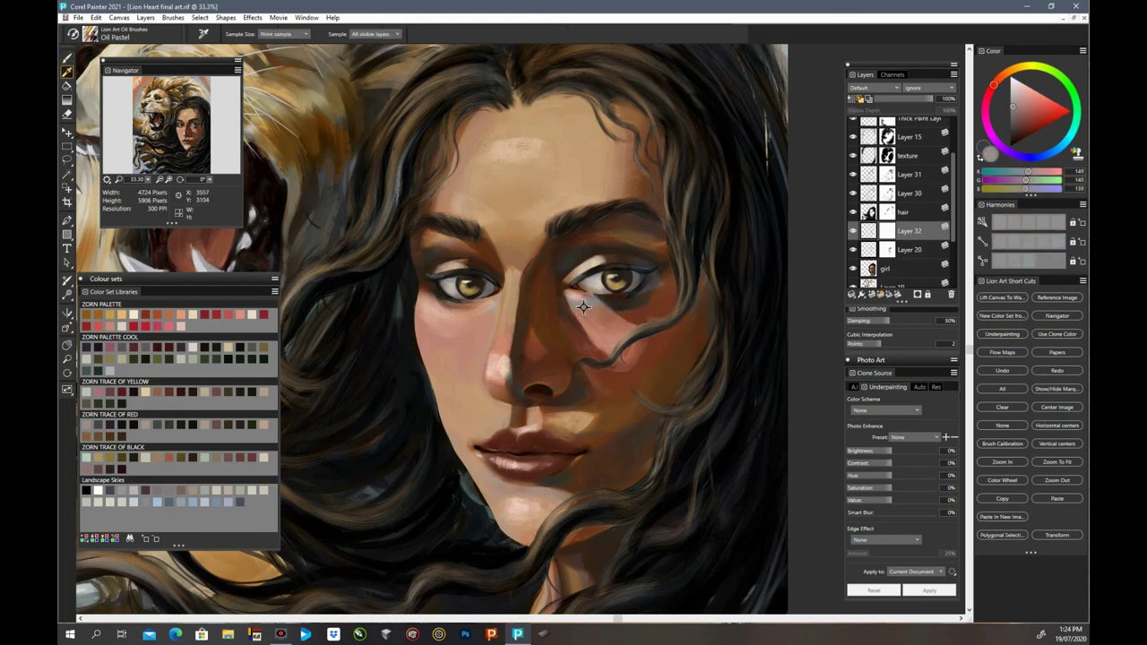
{"action": "left_click", "coordinate": [583, 307], "text": "alt"}
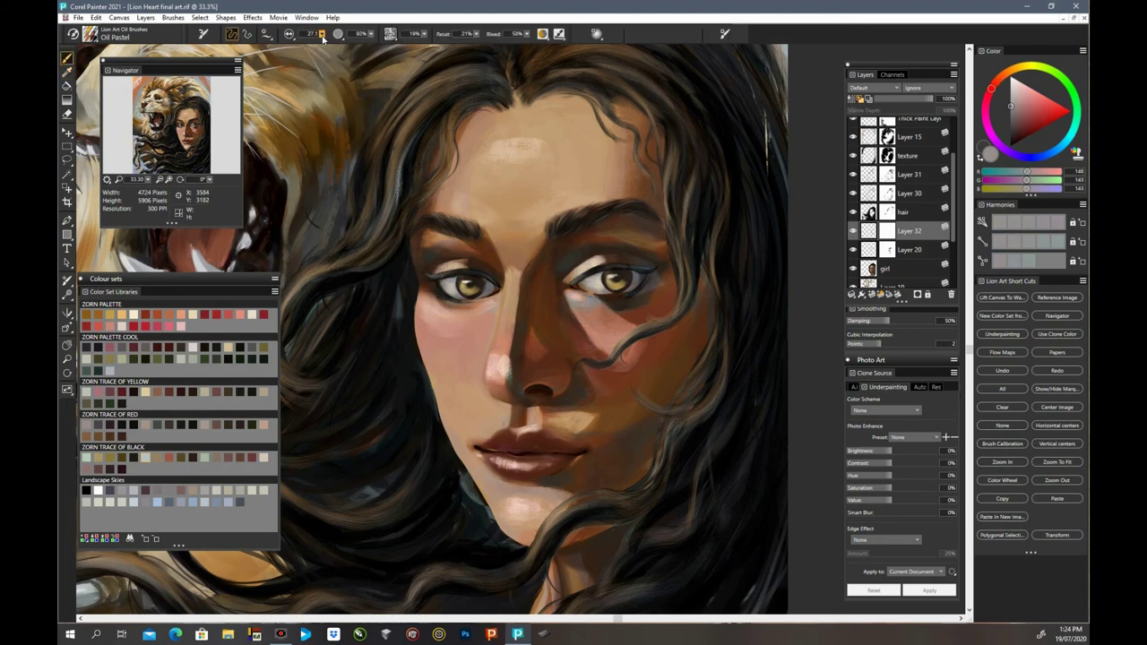
Step: Add a new layer above Layer 32 and brush the sampled grey over the forehead and brow area with brush size 88.5
{"action": "left_click_drag", "start_coordinate": [322, 34], "coordinate": [345, 47]}
{"action": "left_click", "coordinate": [873, 296]}
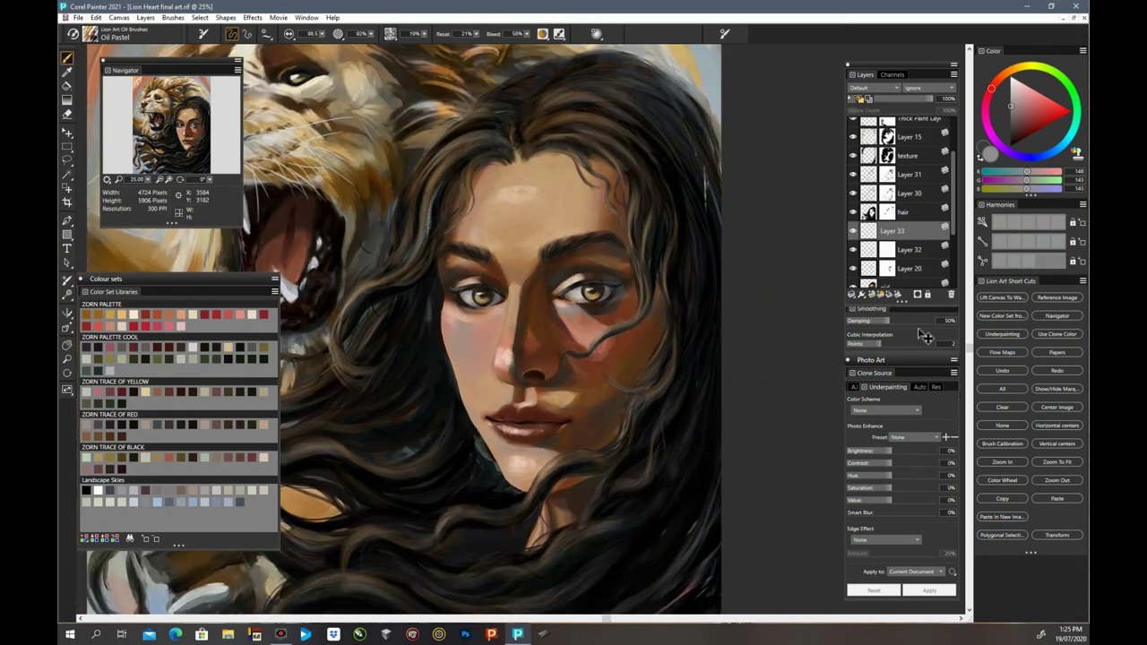
{"action": "mouse_move", "coordinate": [550, 182]}
{"action": "left_mouse_down"}
{"action": "mouse_move", "coordinate": [556, 233]}
{"action": "mouse_move", "coordinate": [541, 233]}
{"action": "mouse_move", "coordinate": [564, 226]}
{"action": "mouse_move", "coordinate": [531, 242]}
{"action": "mouse_move", "coordinate": [551, 231]}
{"action": "mouse_move", "coordinate": [510, 236]}
{"action": "mouse_move", "coordinate": [558, 191]}
{"action": "mouse_move", "coordinate": [591, 230]}
{"action": "left_mouse_up"}
{"action": "left_click", "coordinate": [542, 231]}
{"action": "left_click", "coordinate": [517, 237]}
{"action": "left_click", "coordinate": [613, 208]}
{"action": "left_click", "coordinate": [562, 216]}
{"action": "left_click_drag", "start_coordinate": [480, 177], "coordinate": [482, 228]}
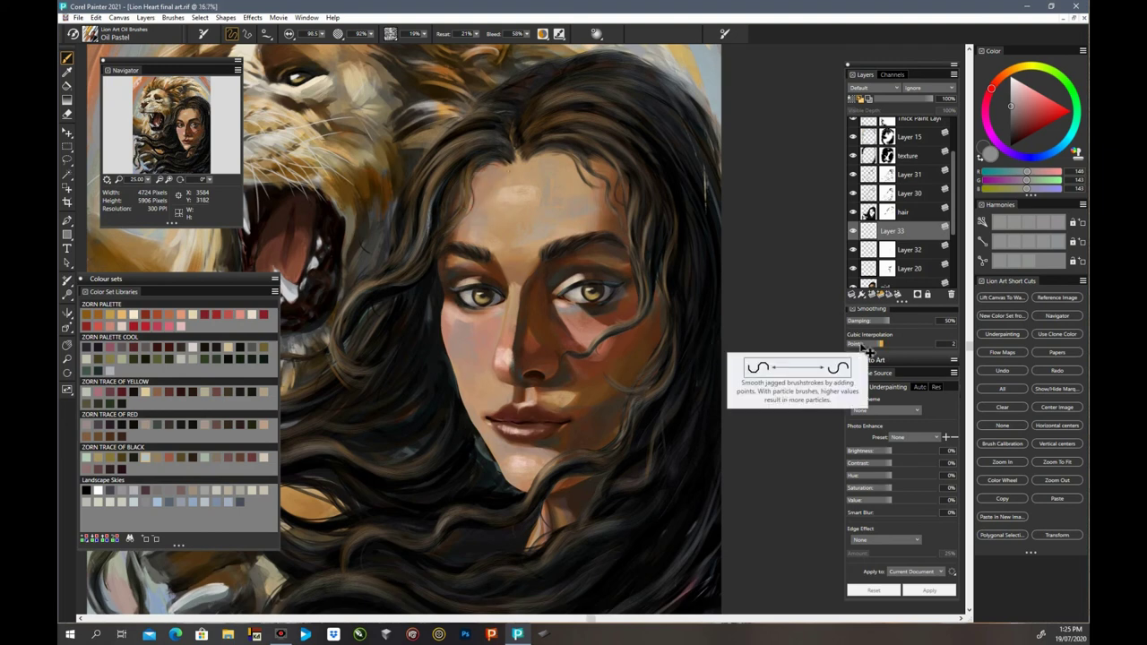
{"action": "key", "text": "ctrl+minus"}
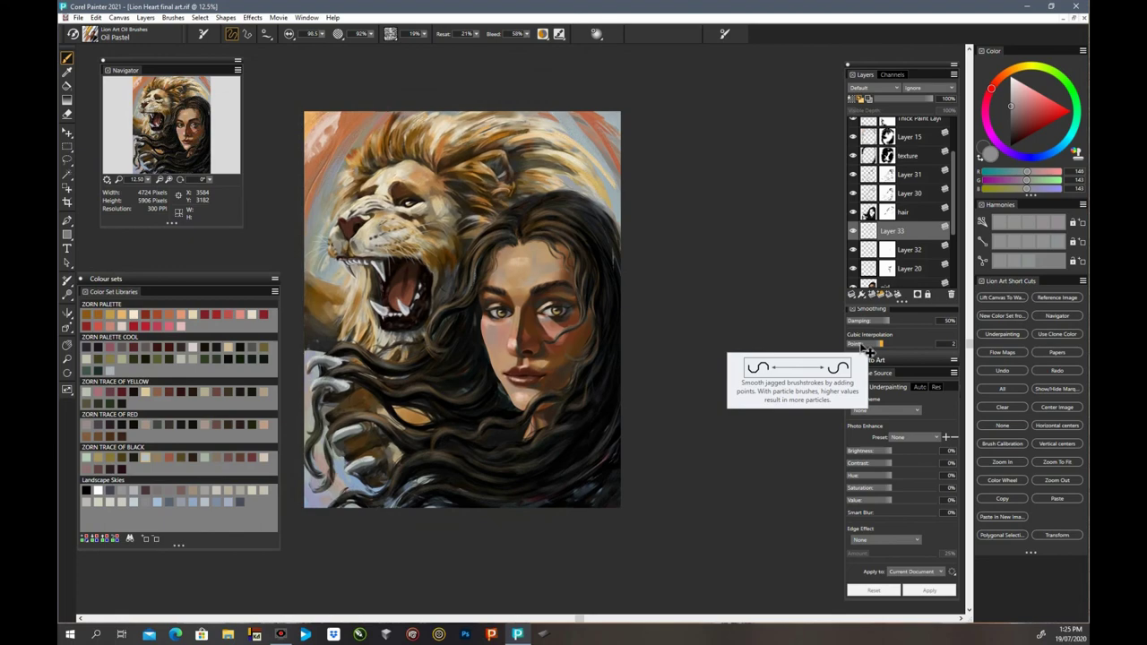
{"action": "key", "text": "ctrl+equal"}
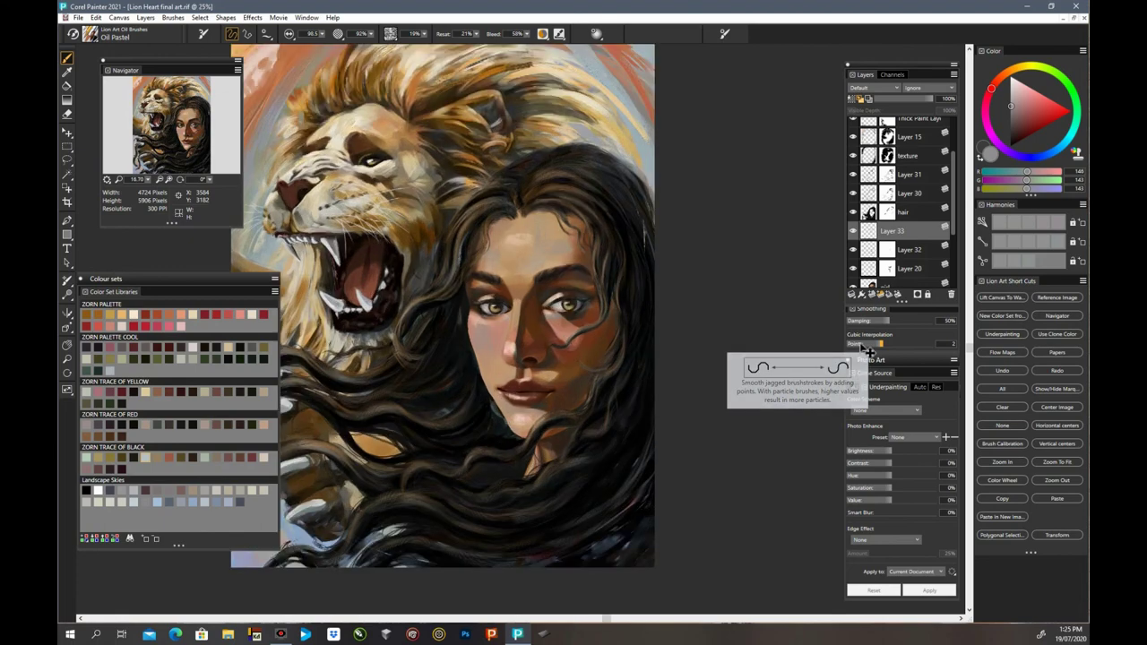
{"action": "key", "text": "ctrl+equal"}
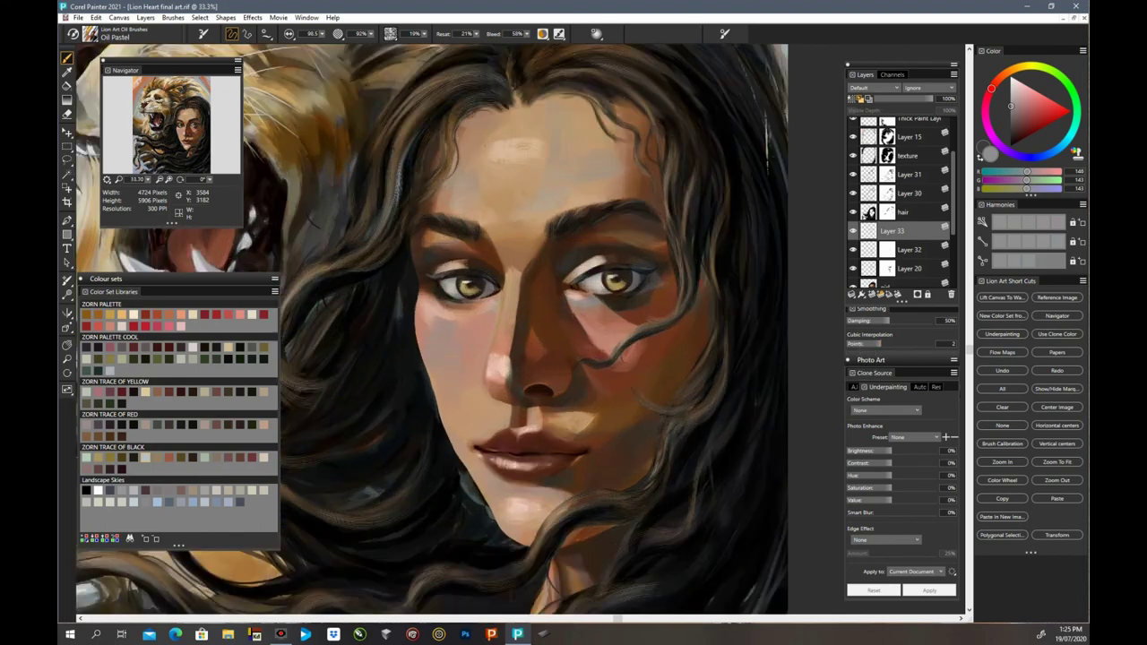
{"action": "key", "text": "alt"}
{"action": "left_click", "coordinate": [594, 345]}
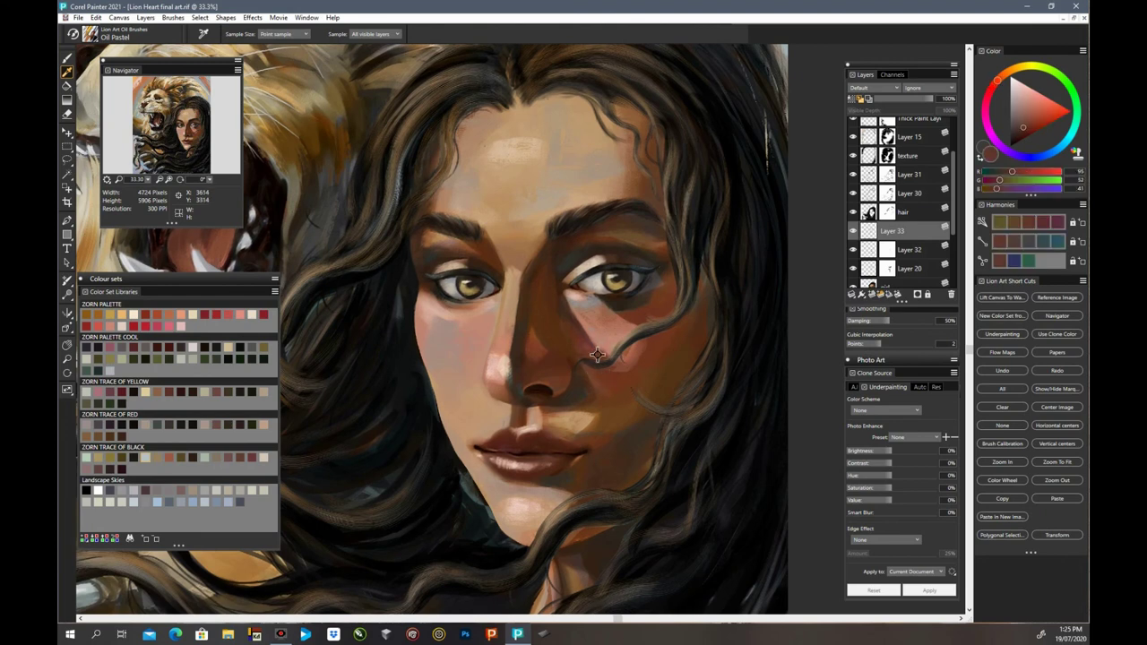
{"action": "key", "text": "b"}
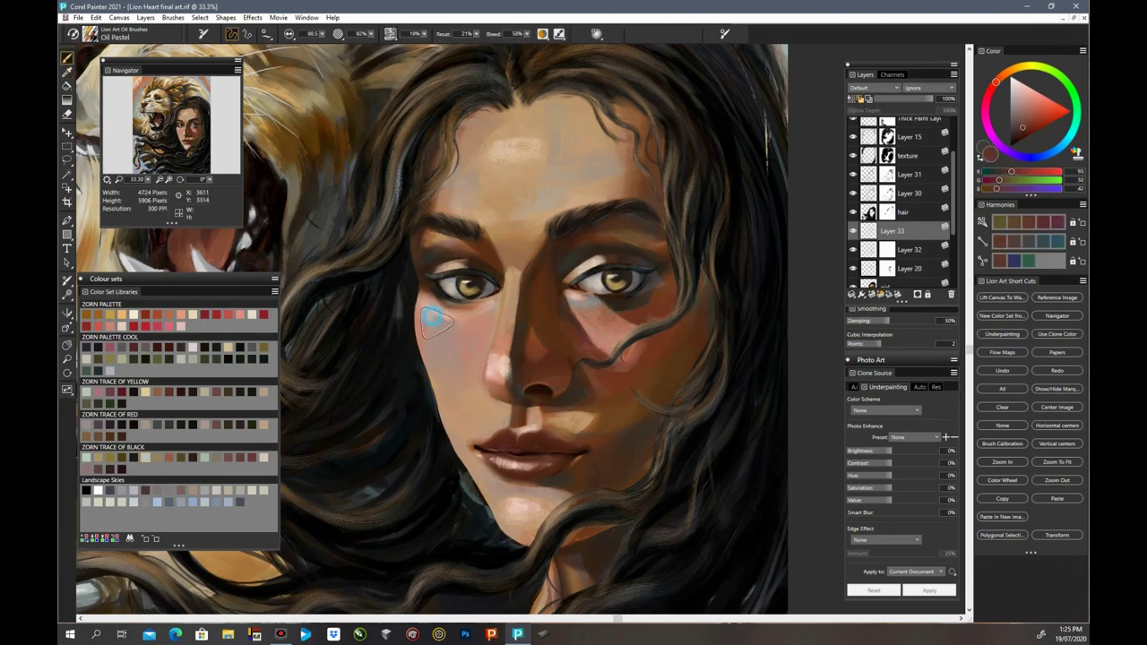
{"action": "left_click_drag", "start_coordinate": [434, 319], "coordinate": [448, 339]}
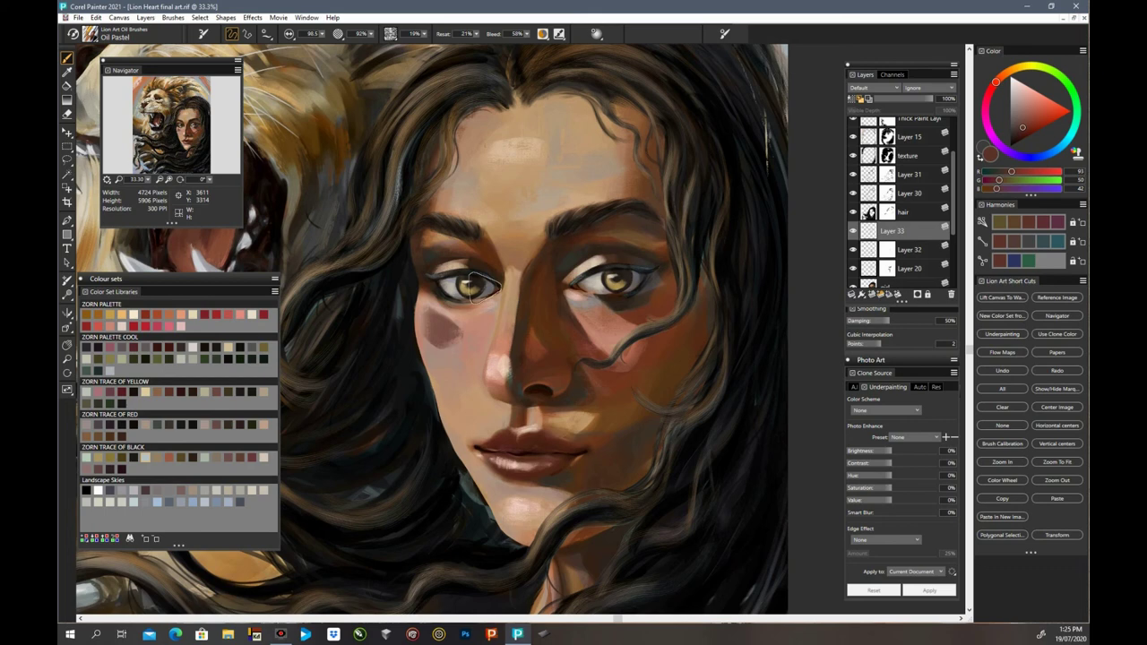
{"action": "key", "text": "ctrl+z"}
Step: Sample a warm reddish brown from the side of the nose and brush it over the lit cheek on Layer 33
{"action": "key", "text": "d"}
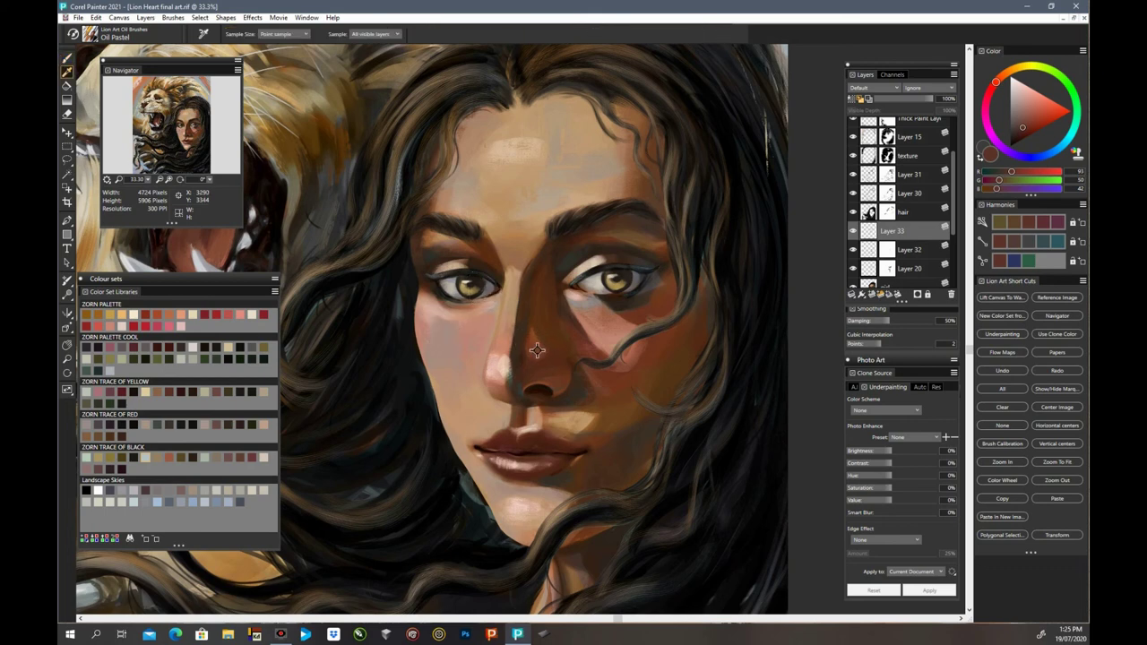
{"action": "left_click", "coordinate": [507, 321]}
{"action": "key", "text": "b"}
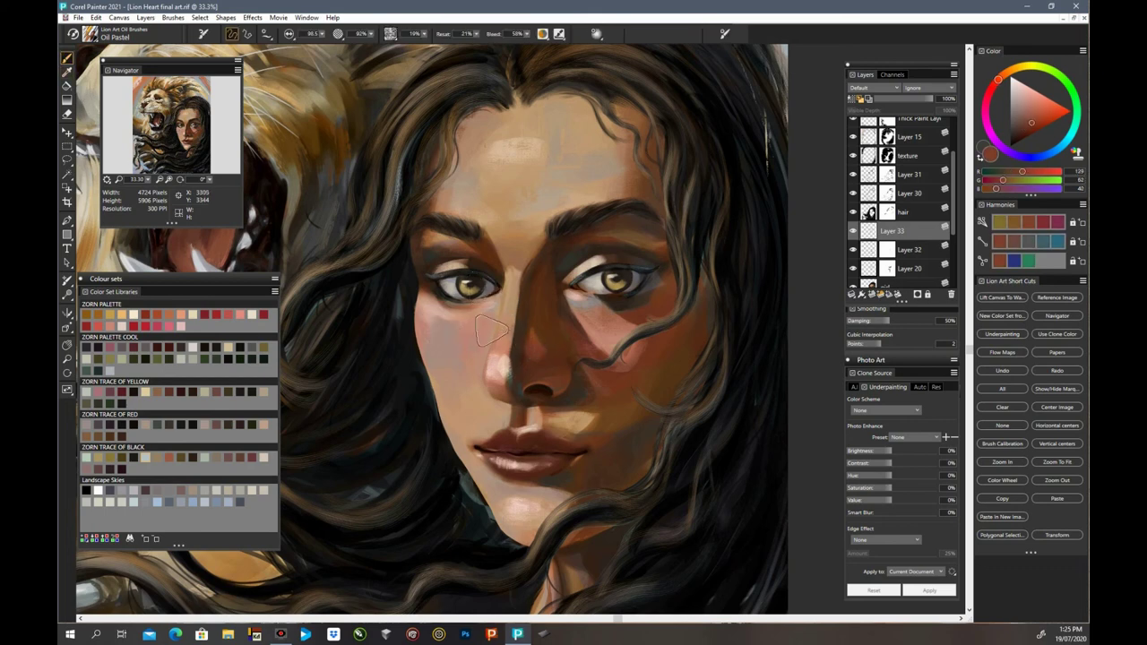
{"action": "mouse_move", "coordinate": [491, 332]}
{"action": "left_mouse_down"}
{"action": "mouse_move", "coordinate": [426, 312]}
{"action": "mouse_move", "coordinate": [470, 328]}
{"action": "mouse_move", "coordinate": [450, 342]}
{"action": "mouse_move", "coordinate": [426, 313]}
{"action": "left_mouse_up"}
{"action": "mouse_move", "coordinate": [444, 354]}
{"action": "left_mouse_down"}
{"action": "mouse_move", "coordinate": [434, 325]}
{"action": "mouse_move", "coordinate": [443, 352]}
{"action": "left_mouse_up"}
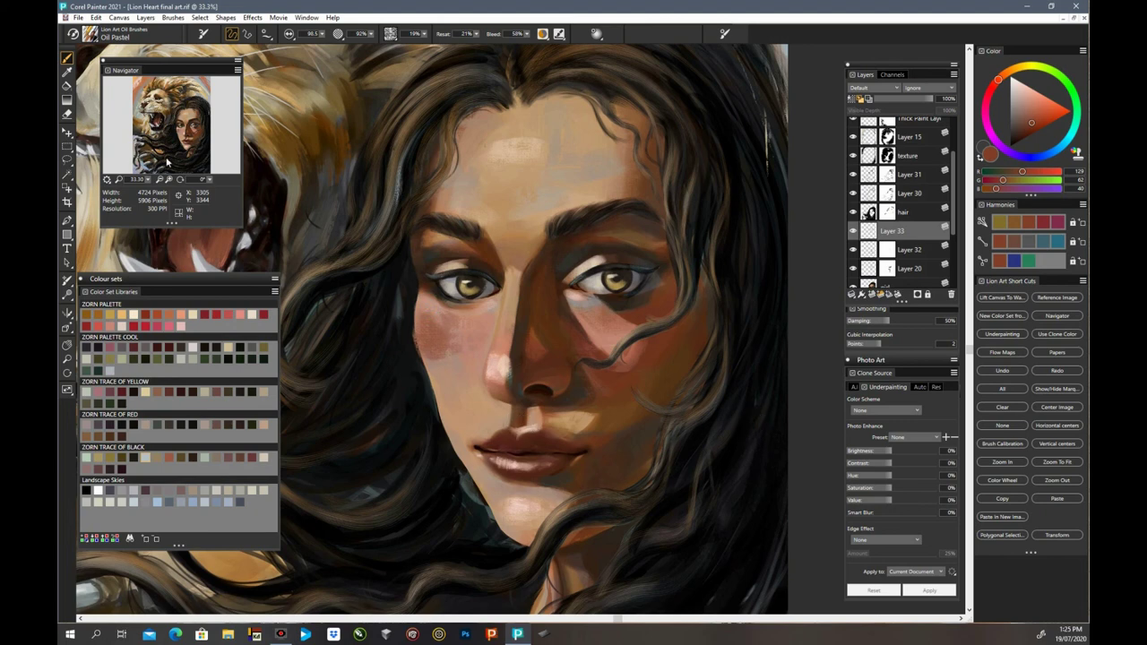
Step: Erase the stray reddish paint along the outer edge of the lit cheek and check it against the whole painting
{"action": "left_click", "coordinate": [68, 114]}
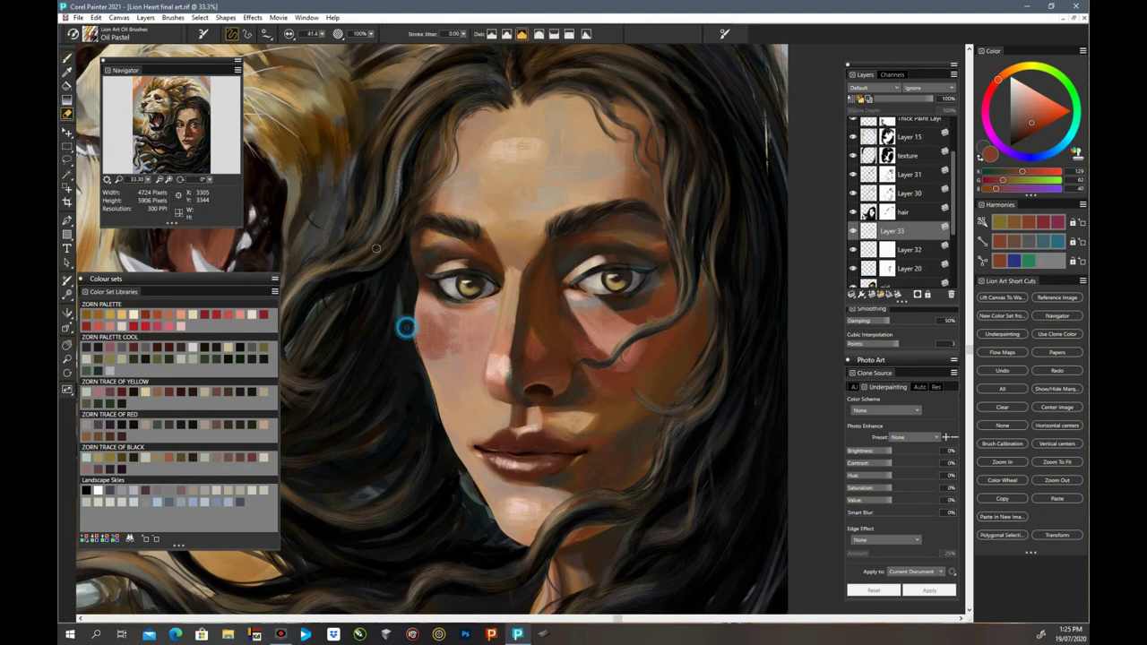
{"action": "left_click_drag", "start_coordinate": [409, 321], "coordinate": [446, 436]}
{"action": "key", "text": "ctrl+minus"}
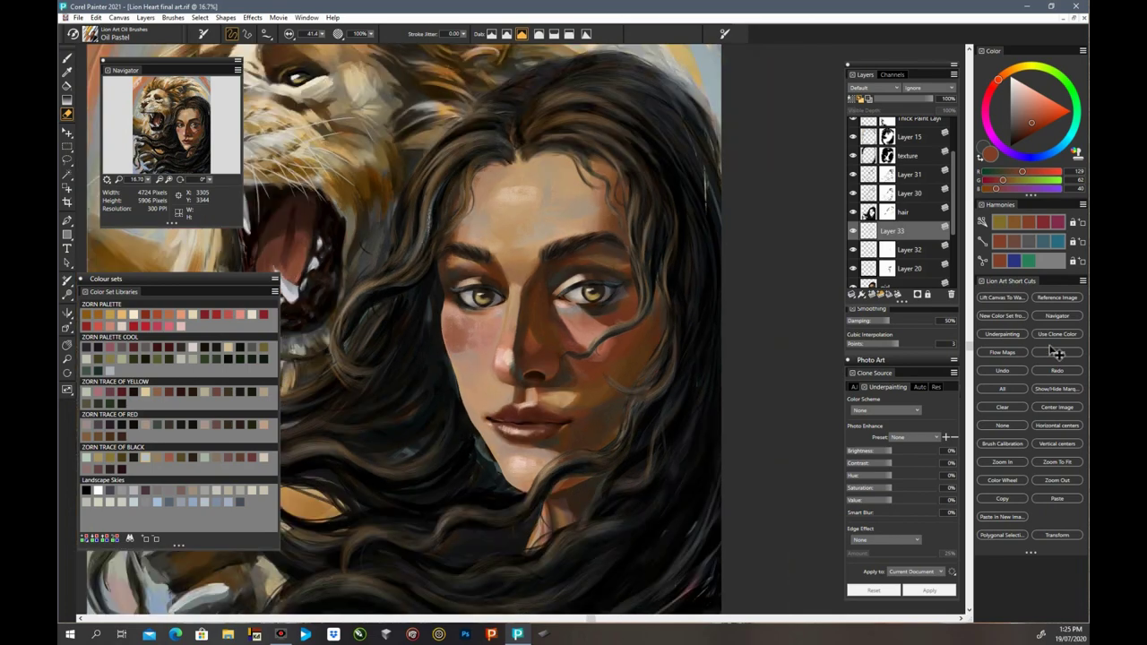
{"action": "key", "text": "ctrl+minus"}
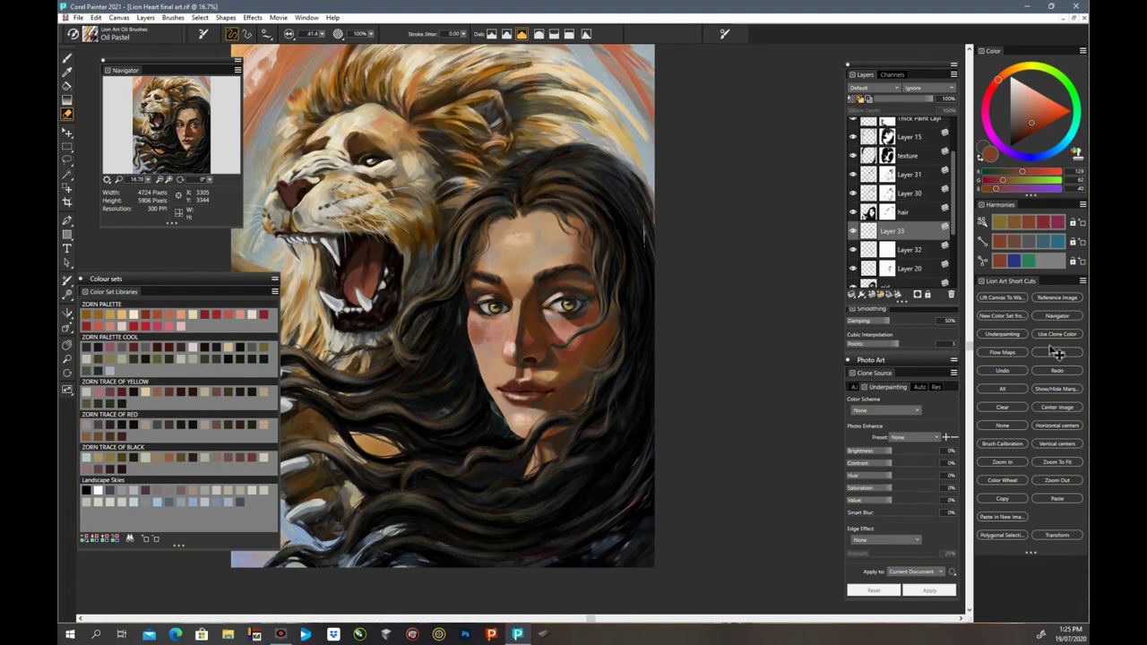
{"action": "key", "text": "ctrl+plus"}
{"action": "left_click", "coordinate": [1058, 352]}
{"action": "left_click", "coordinate": [1058, 352]}
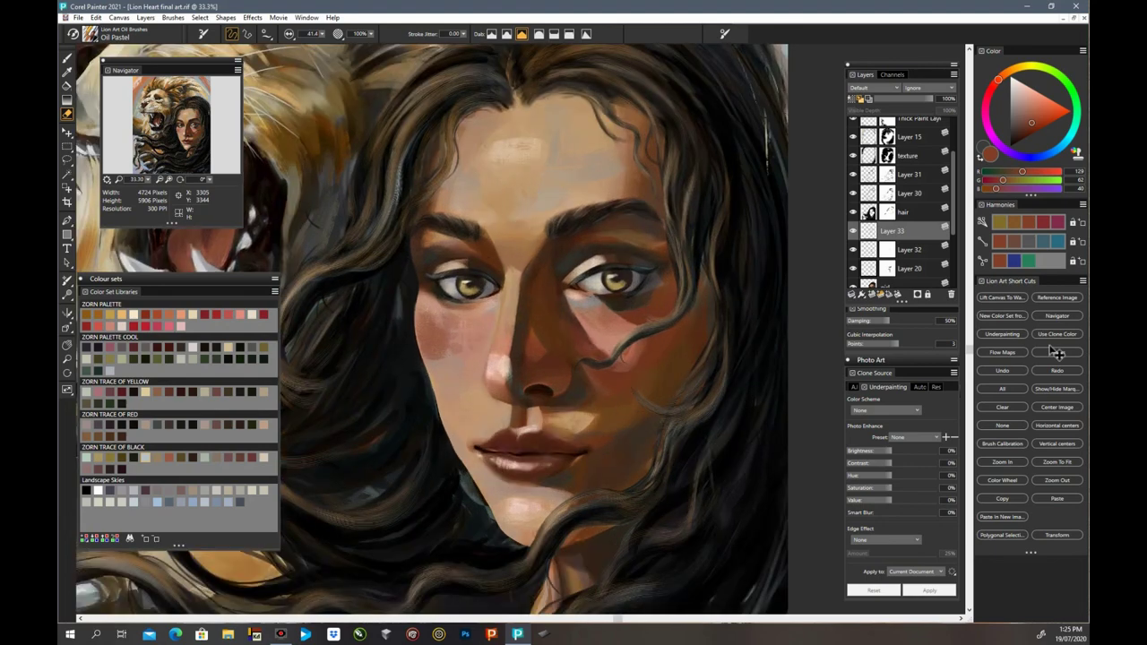
Step: Sample the light pink beside the nose, make it slightly more saturated, and blend it over the lit cheek
{"action": "left_click", "coordinate": [491, 328]}
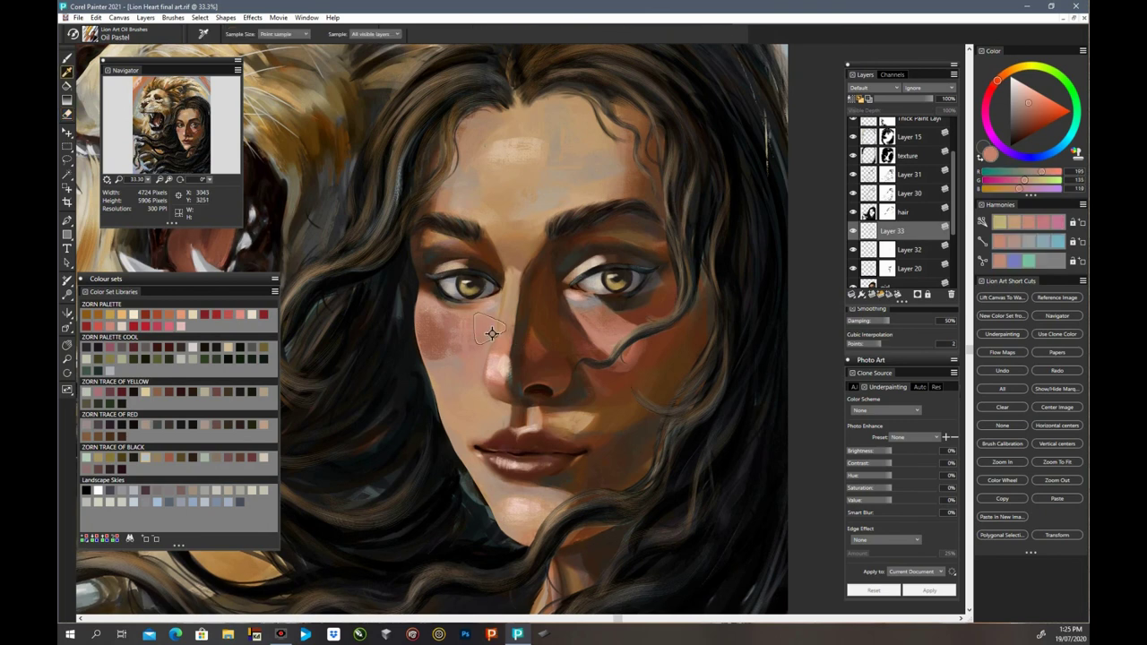
{"action": "key", "text": "b"}
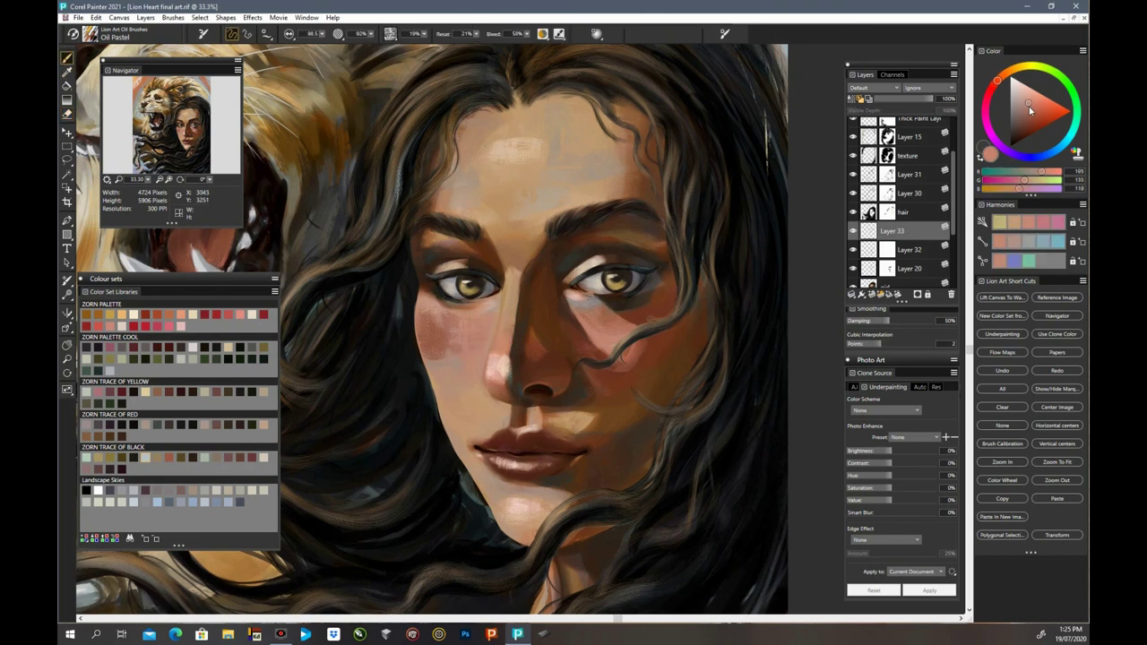
{"action": "left_click_drag", "start_coordinate": [1030, 110], "coordinate": [1036, 108]}
{"action": "mouse_move", "coordinate": [458, 334]}
{"action": "left_mouse_down"}
{"action": "mouse_move", "coordinate": [440, 325]}
{"action": "mouse_move", "coordinate": [448, 350]}
{"action": "mouse_move", "coordinate": [433, 312]}
{"action": "mouse_move", "coordinate": [451, 380]}
{"action": "mouse_move", "coordinate": [462, 363]}
{"action": "left_mouse_up"}
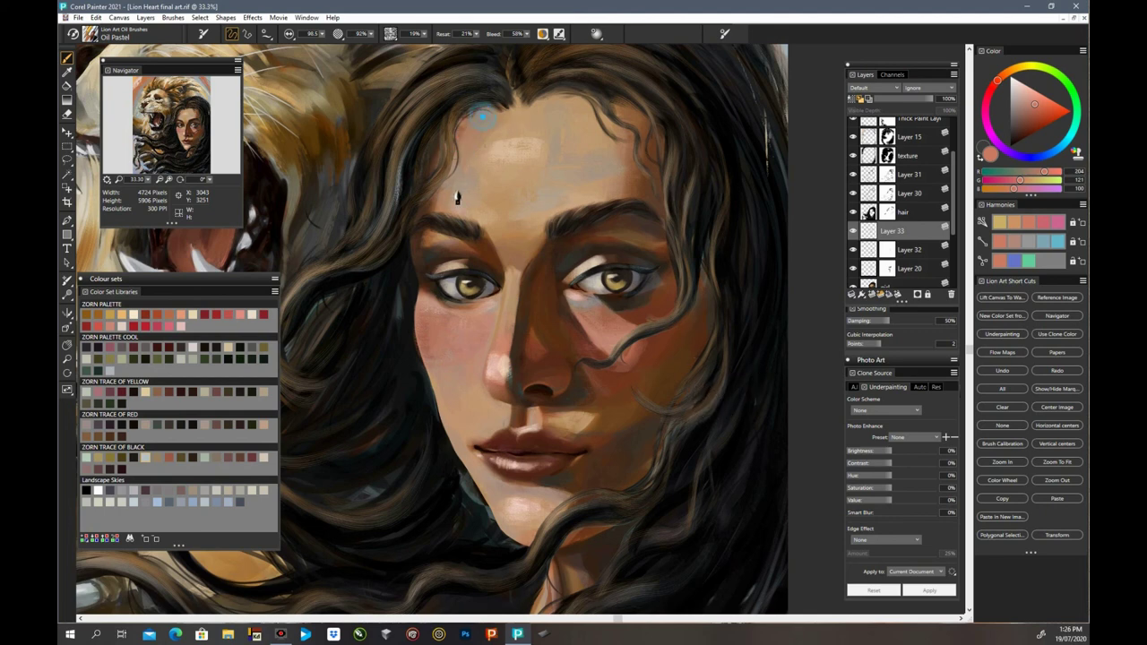
Step: Brush the same warm pink over the forehead near the hairline and touch up the lit cheek
{"action": "left_click_drag", "start_coordinate": [597, 122], "coordinate": [603, 190]}
{"action": "mouse_move", "coordinate": [587, 140]}
{"action": "left_mouse_down"}
{"action": "mouse_move", "coordinate": [593, 191]}
{"action": "mouse_move", "coordinate": [580, 139]}
{"action": "left_mouse_up"}
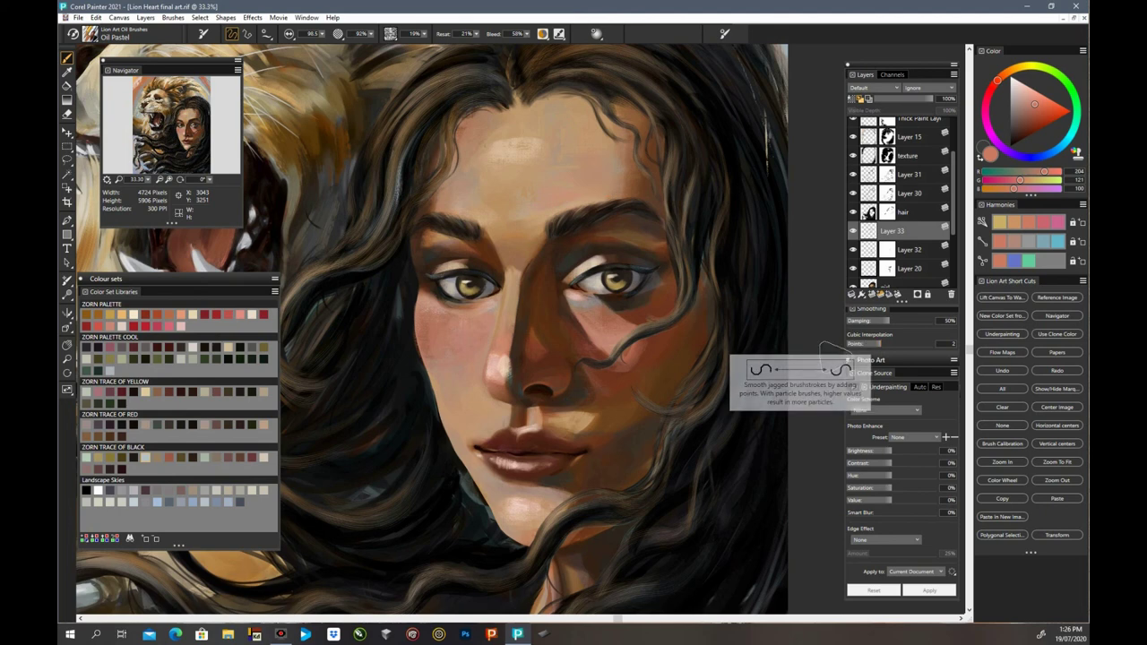
{"action": "left_click", "coordinate": [464, 368]}
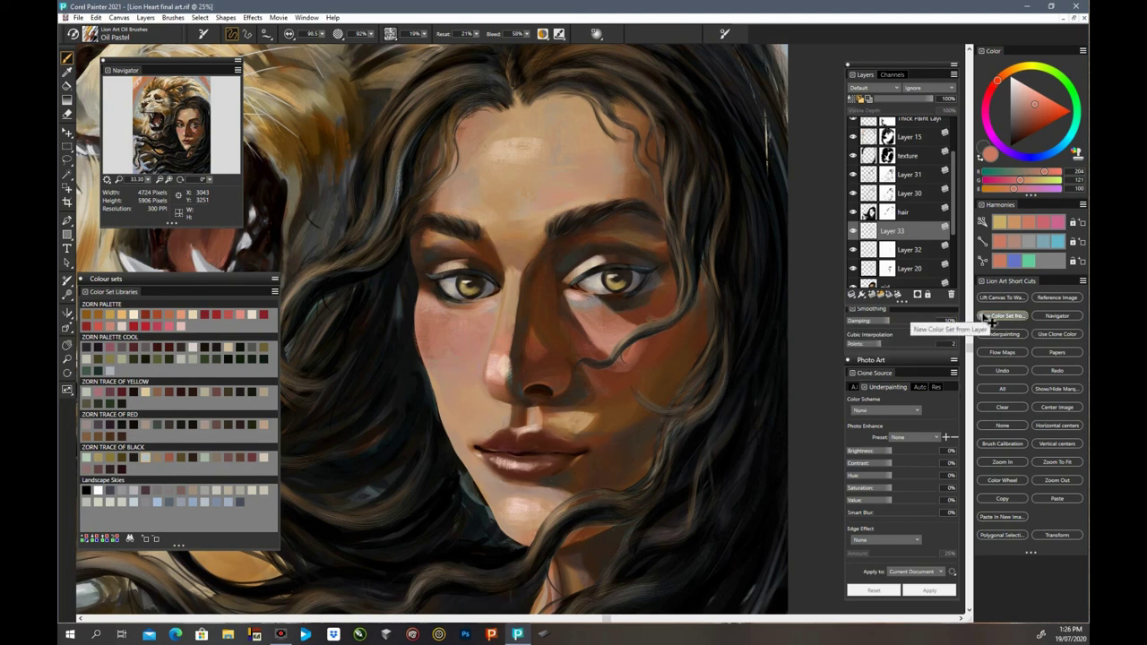
{"action": "key", "text": "ctrl+minus"}
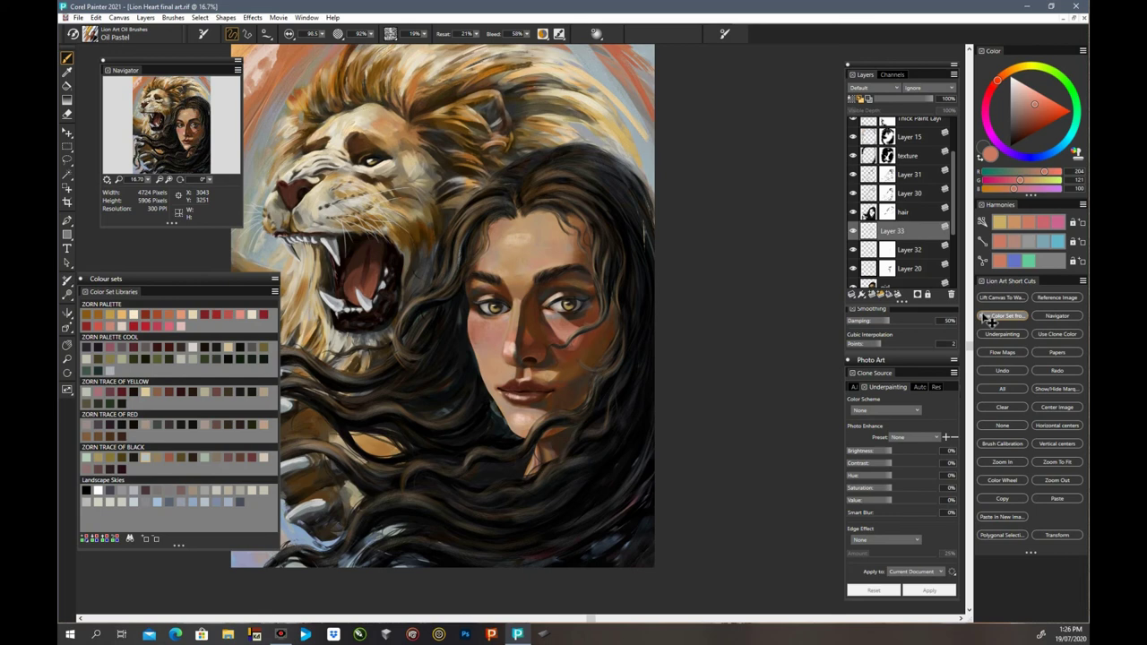
Step: Compare the face with Layer 33 hidden and shown, move Layer 20 above Layer 33, and check Layer 20's effect
{"action": "left_click", "coordinate": [853, 231]}
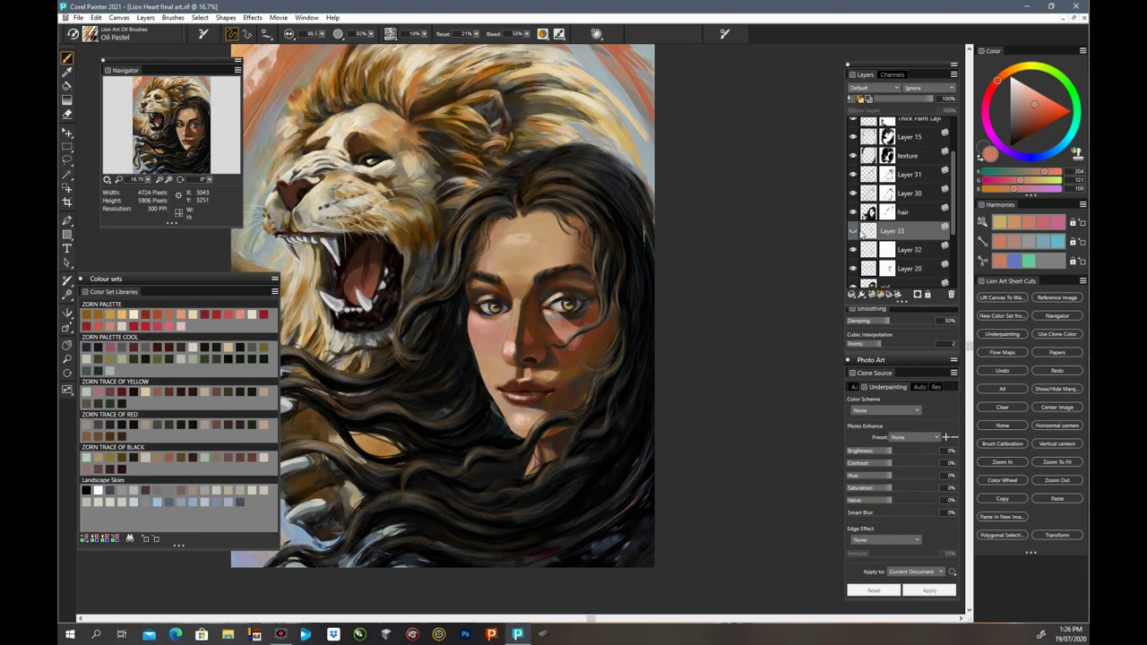
{"action": "left_click", "coordinate": [853, 230]}
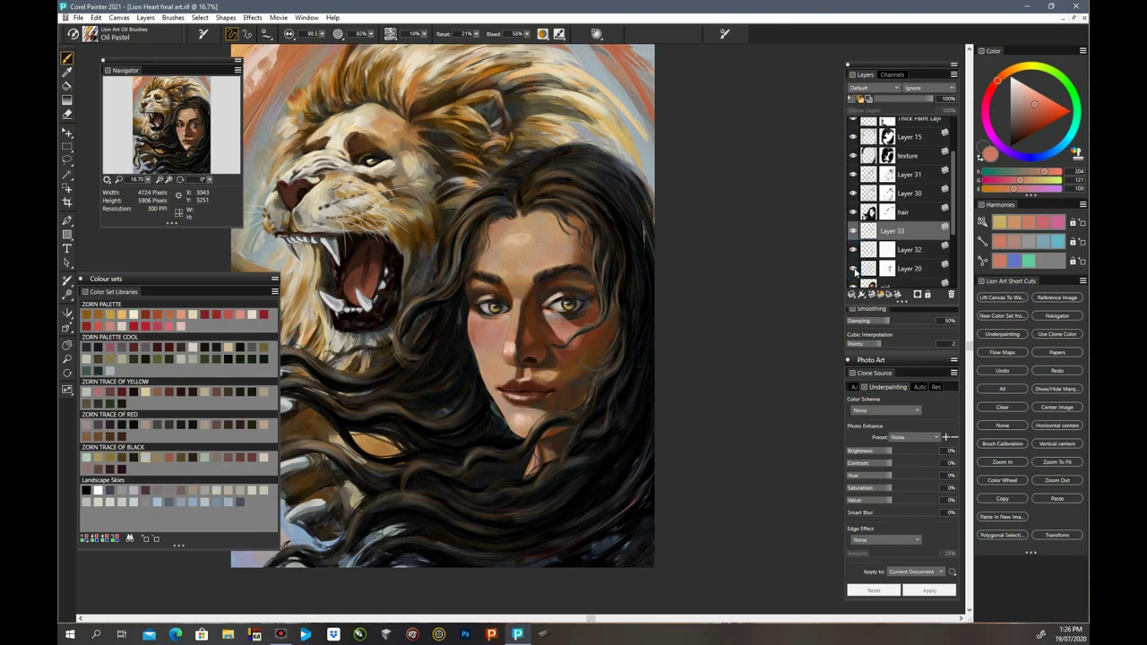
{"action": "left_click", "coordinate": [854, 269]}
{"action": "left_click_drag", "start_coordinate": [910, 269], "coordinate": [913, 246]}
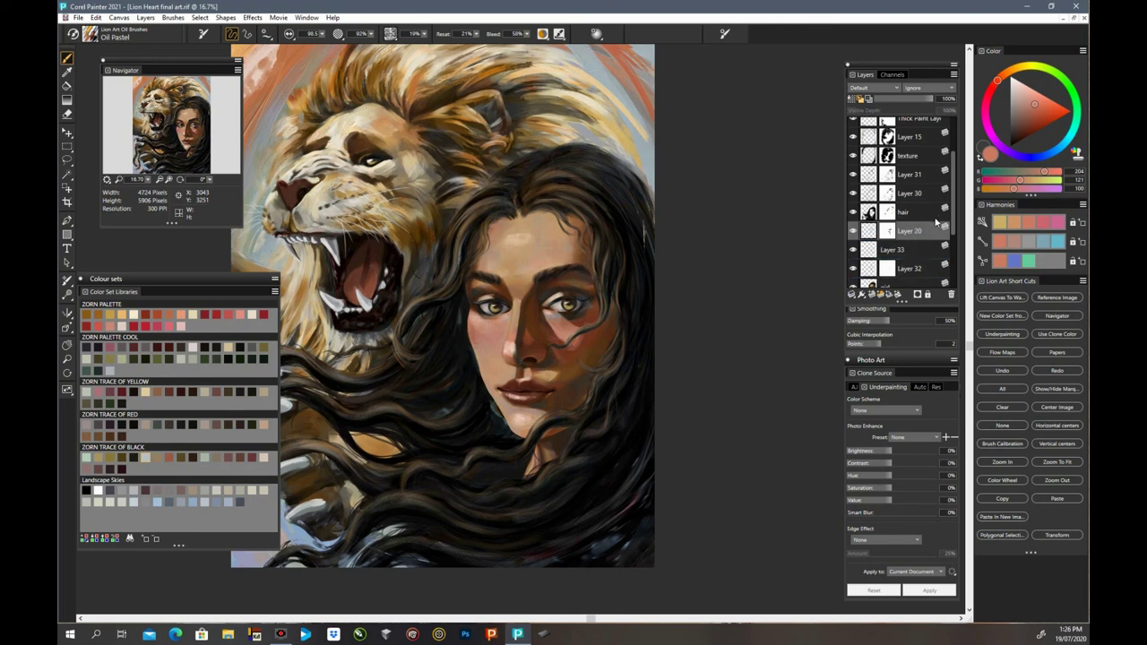
{"action": "left_click", "coordinate": [853, 231]}
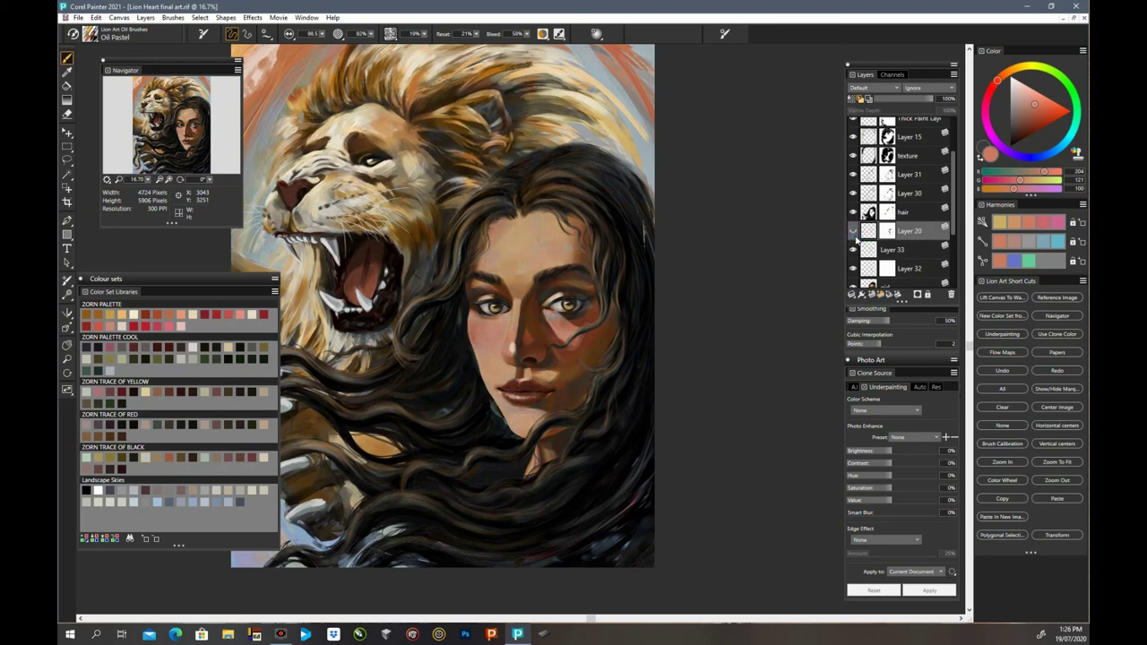
{"action": "left_click", "coordinate": [854, 231]}
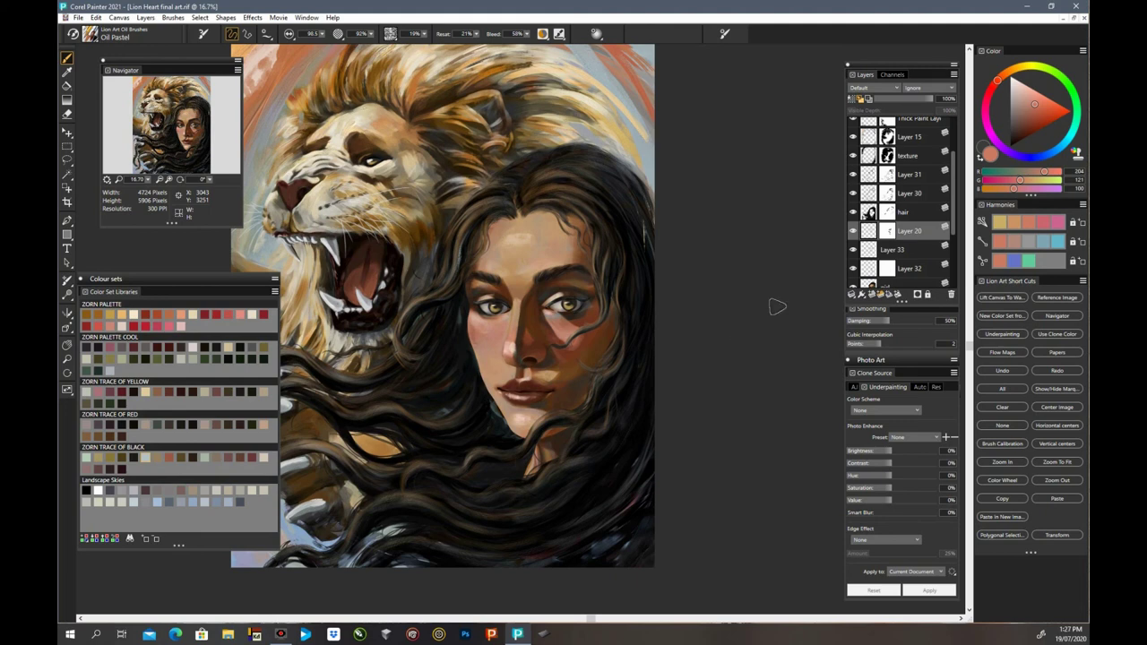
Step: Choose black with brush size 37.7 and select Layer 20's mask for close-up painting on the face
{"action": "left_click_drag", "start_coordinate": [1018, 131], "coordinate": [1016, 151]}
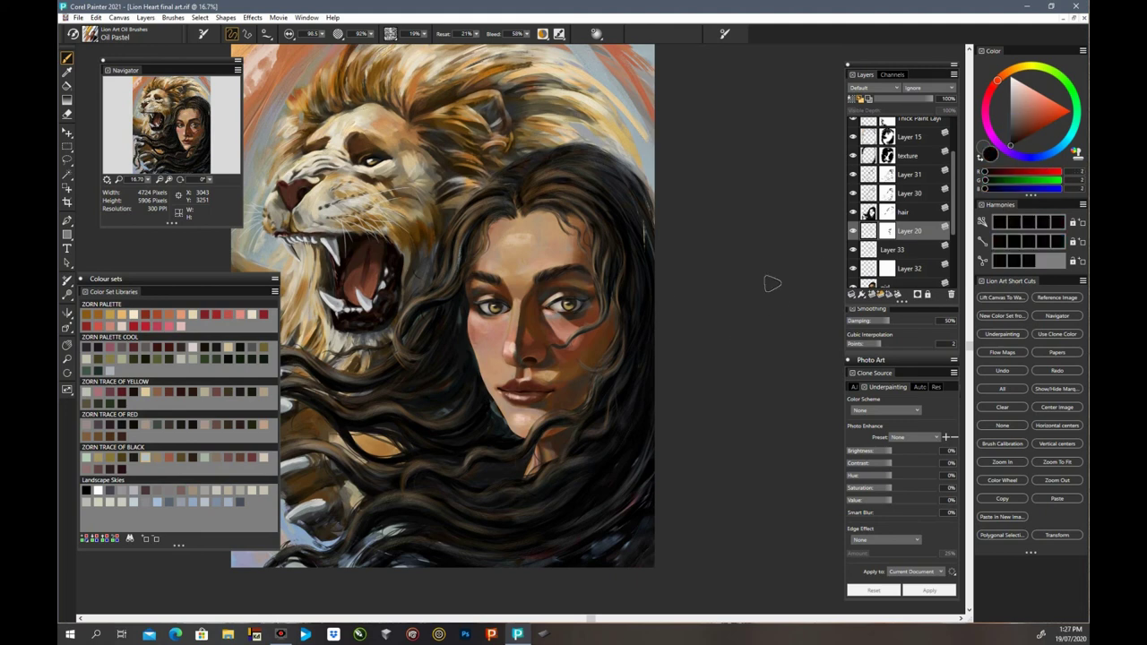
{"action": "left_click_drag", "start_coordinate": [325, 36], "coordinate": [321, 47]}
{"action": "left_click", "coordinate": [892, 233]}
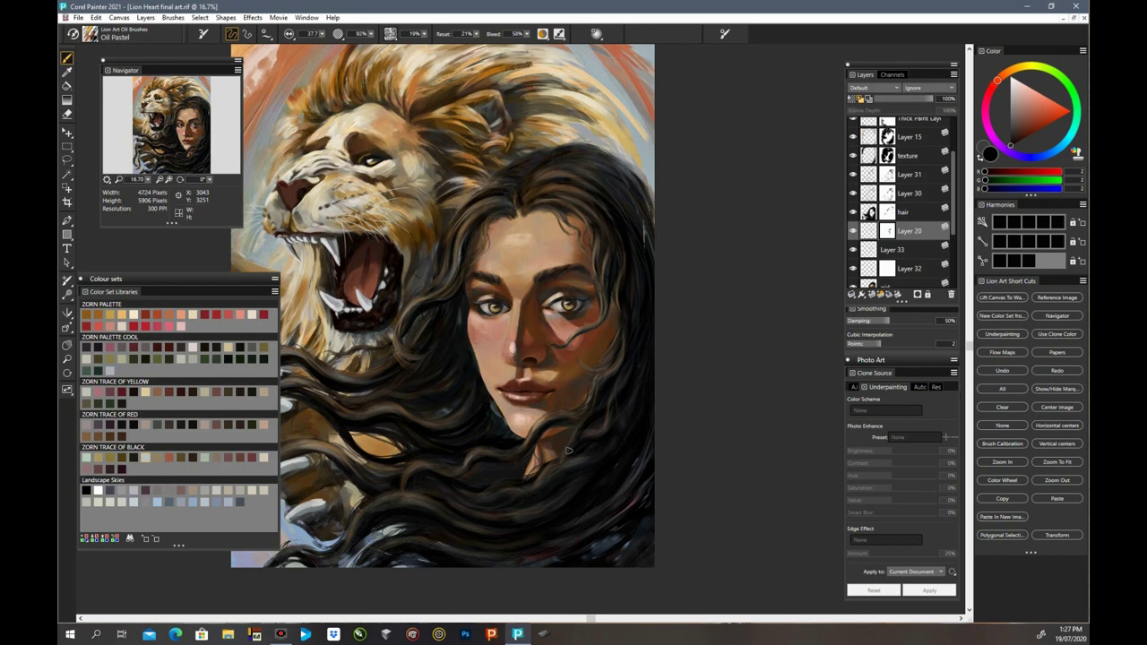
{"action": "key", "text": "ctrl+plus"}
{"action": "key", "text": "ctrl+plus"}
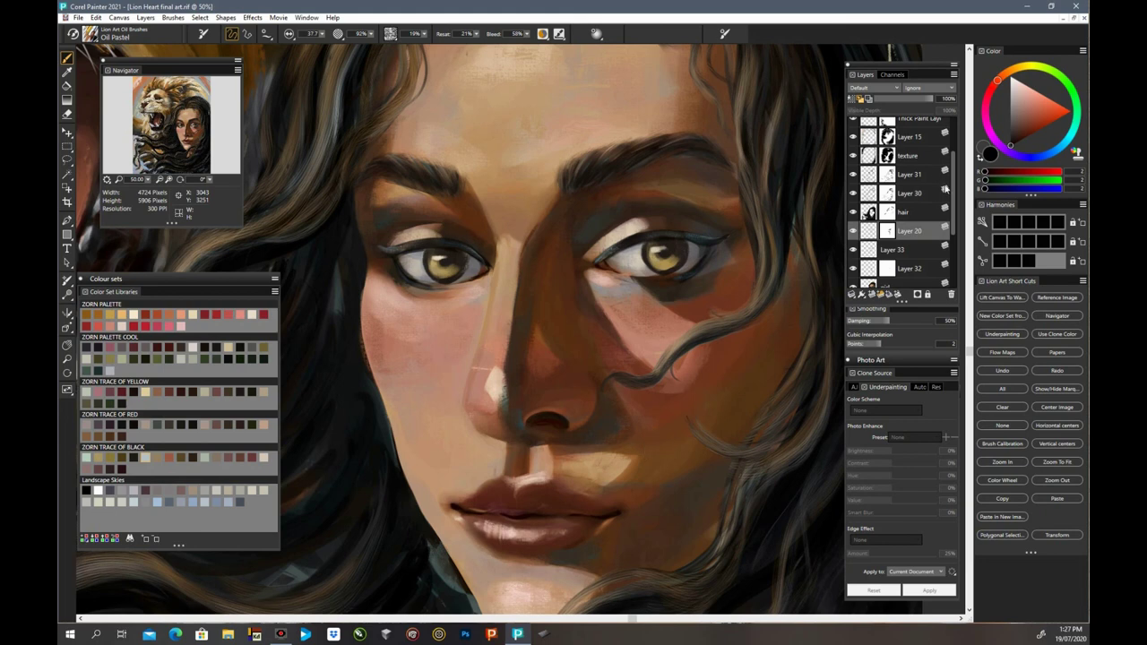
Step: Select Layer 31 and compare the face with that layer hidden and shown
{"action": "scroll", "coordinate": [955, 206], "scroll_direction": "up", "scroll_amount": 2}
{"action": "left_click", "coordinate": [910, 202]}
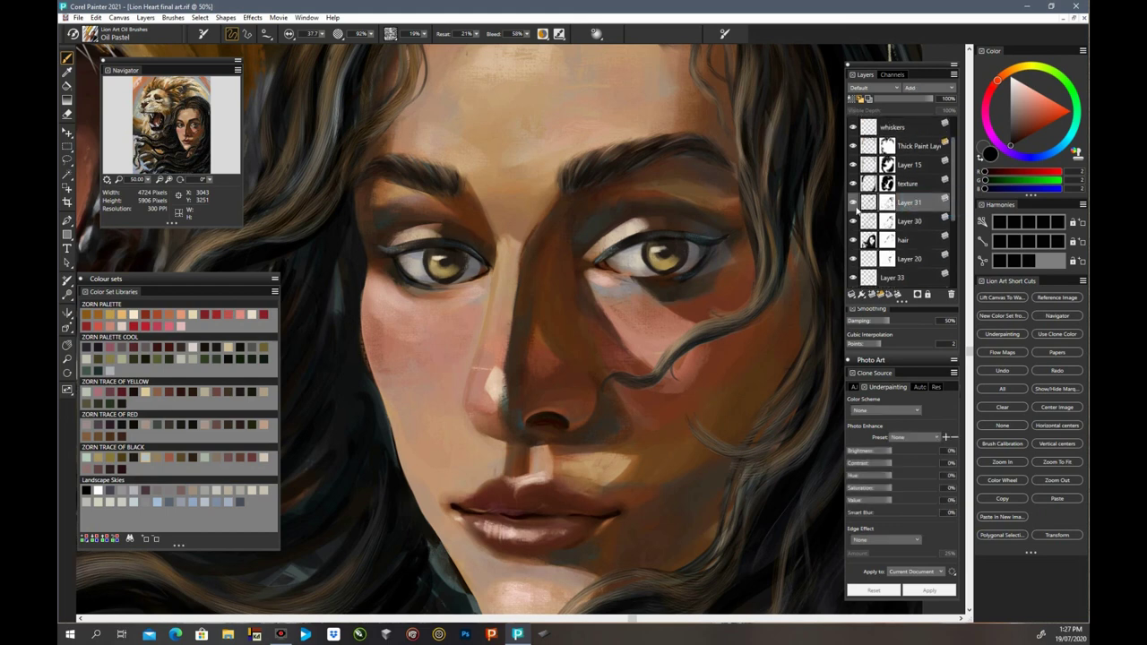
{"action": "left_click", "coordinate": [854, 204]}
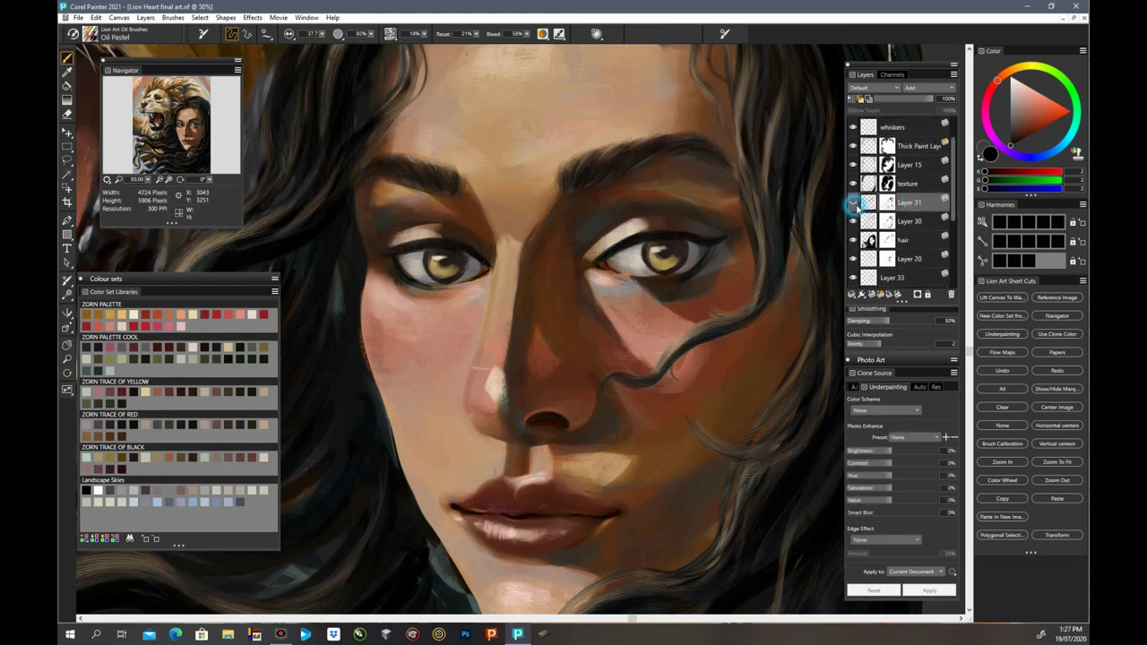
{"action": "left_click", "coordinate": [854, 204]}
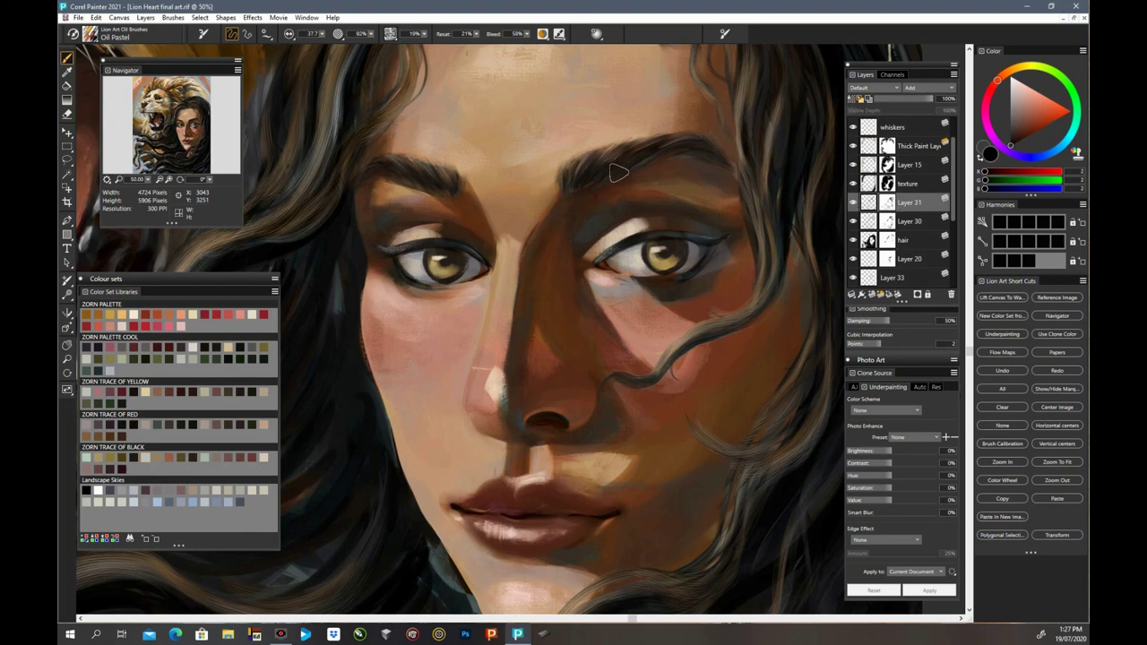
Step: Sample the near-black of the shaded side's eyebrow to refine the brow on Layer 31, and sample the light skin tone above the other brow
{"action": "key", "text": "d"}
{"action": "left_click", "coordinate": [614, 177]}
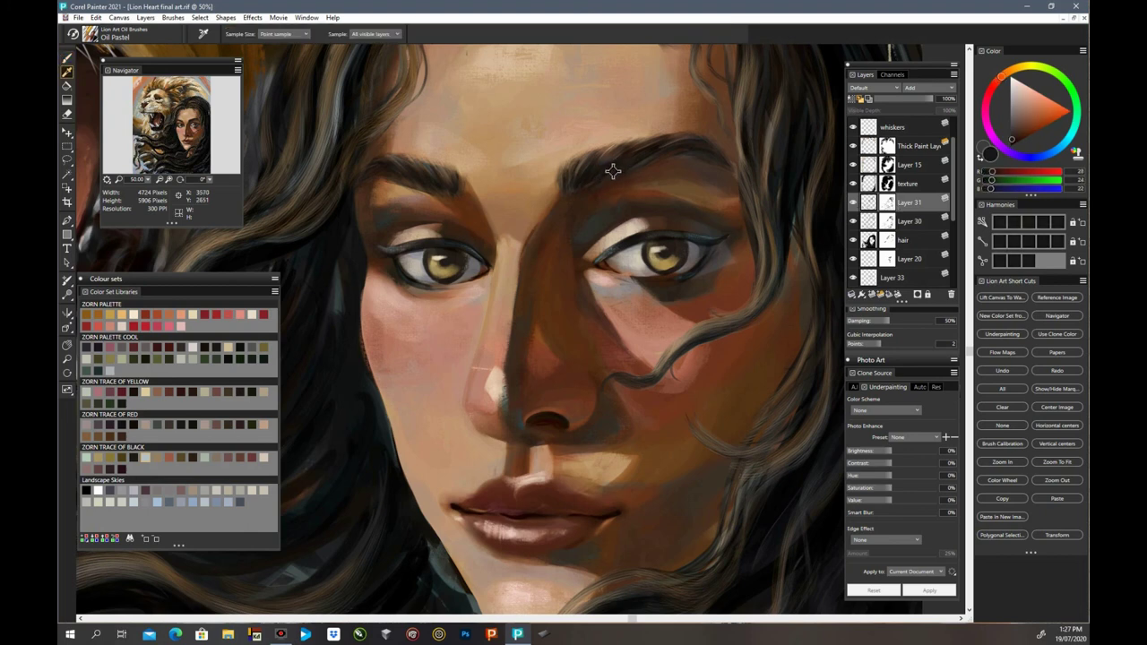
{"action": "key", "text": "b"}
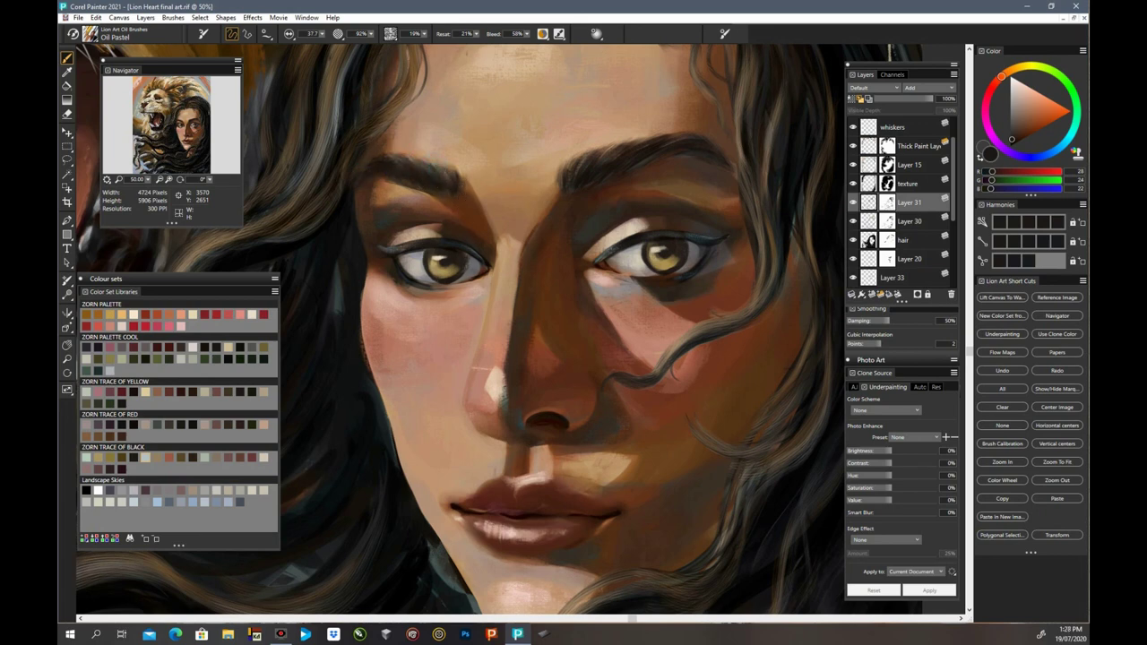
{"action": "left_click", "coordinate": [439, 163], "text": "alt"}
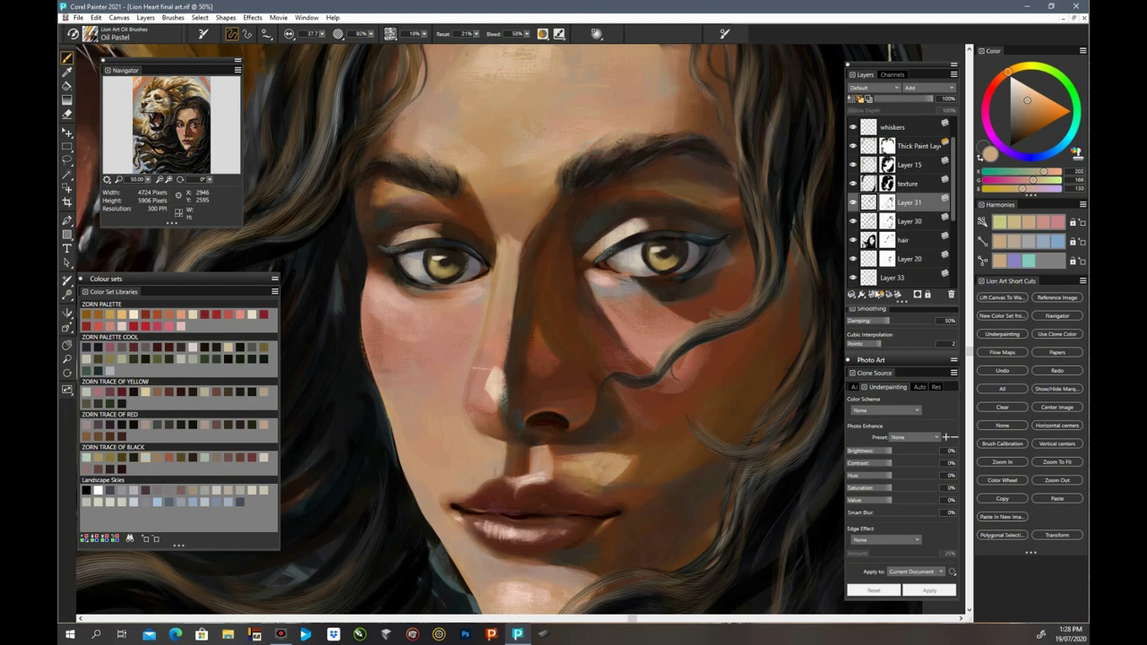
{"action": "key", "text": "ctrl+minus"}
{"action": "key", "text": "ctrl+minus"}
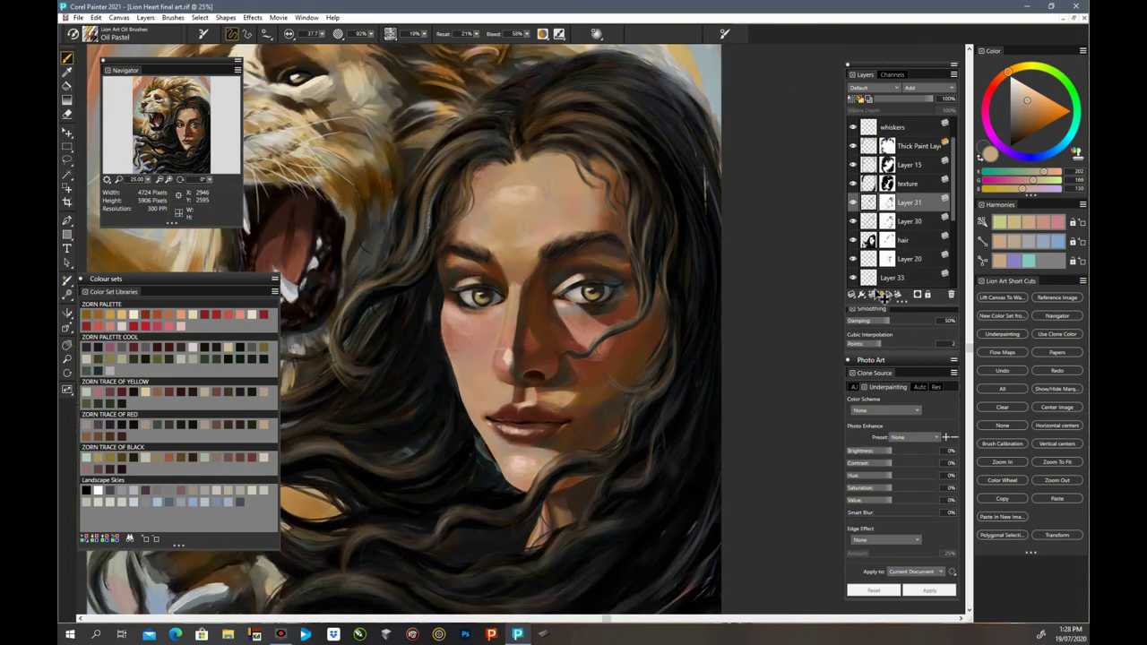
Step: Erase parts of Layer 31 over both eyebrows and check the brows against the whole painting
{"action": "left_click", "coordinate": [66, 113]}
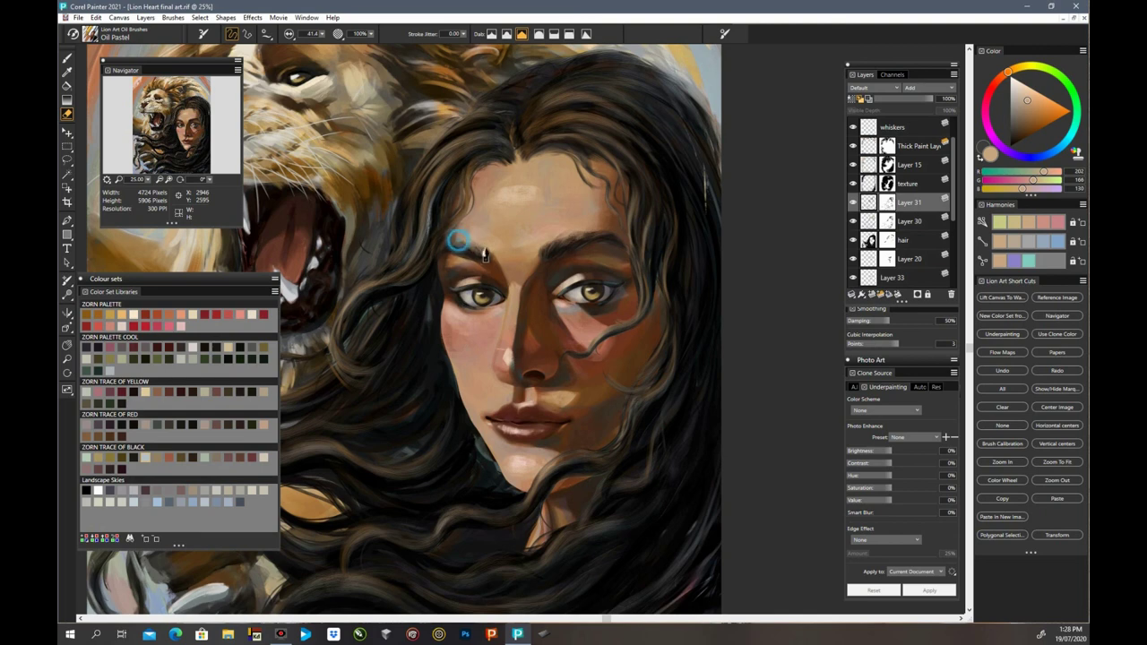
{"action": "mouse_move", "coordinate": [457, 243]}
{"action": "left_mouse_down"}
{"action": "mouse_move", "coordinate": [551, 249]}
{"action": "mouse_move", "coordinate": [592, 231]}
{"action": "left_mouse_up"}
{"action": "mouse_move", "coordinate": [548, 241]}
{"action": "left_mouse_down"}
{"action": "mouse_move", "coordinate": [594, 224]}
{"action": "mouse_move", "coordinate": [601, 233]}
{"action": "left_mouse_up"}
{"action": "left_click", "coordinate": [598, 232]}
{"action": "left_click_drag", "start_coordinate": [455, 243], "coordinate": [483, 258]}
{"action": "left_click", "coordinate": [454, 244]}
{"action": "left_click", "coordinate": [450, 244]}
{"action": "left_click", "coordinate": [438, 253]}
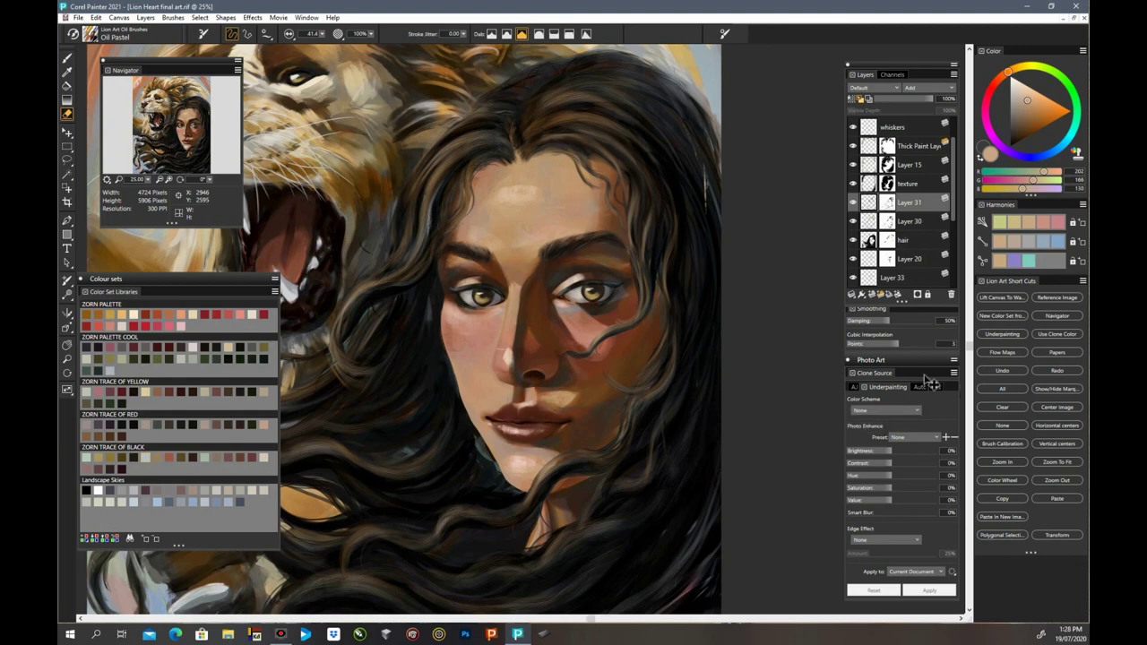
{"action": "key", "text": "ctrl+minus"}
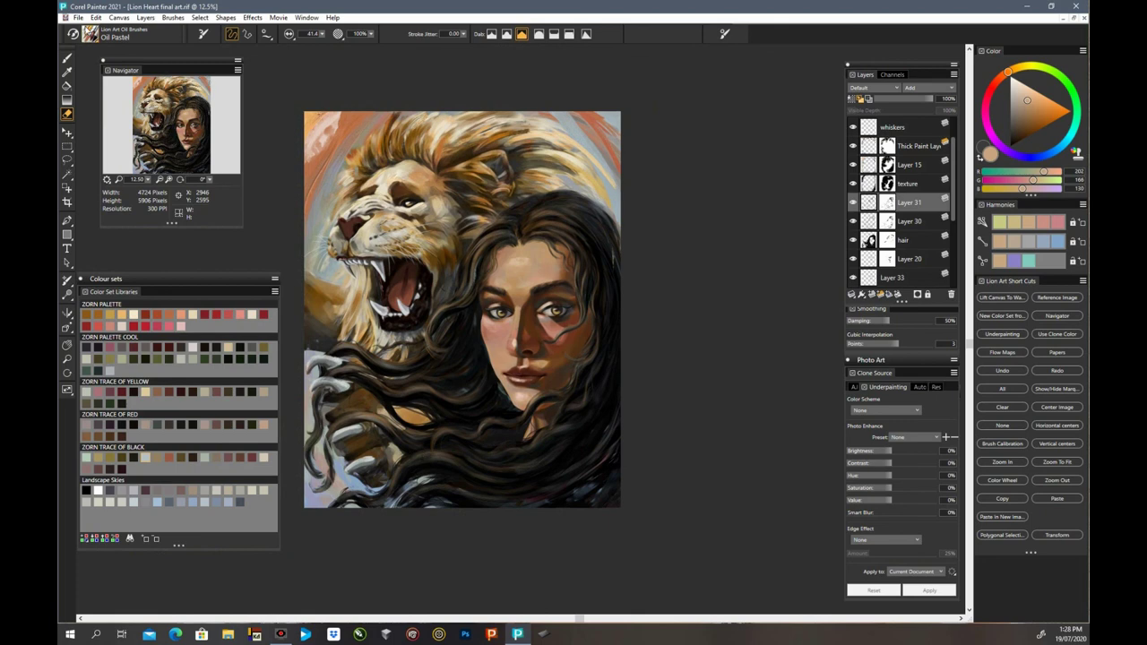
Step: Select Layer 32 above the girl layer for further painting on the face
{"action": "left_click", "coordinate": [78, 17]}
{"action": "left_click", "coordinate": [114, 134]}
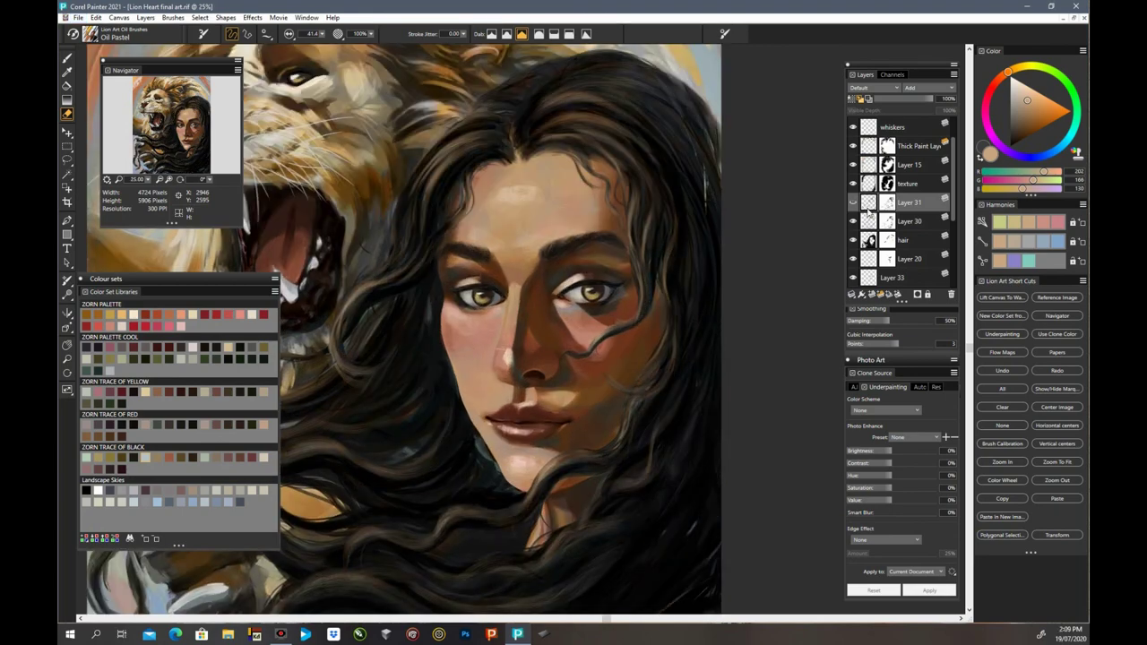
{"action": "left_click", "coordinate": [858, 224]}
{"action": "scroll", "coordinate": [857, 230], "scroll_direction": "down", "scroll_amount": 2}
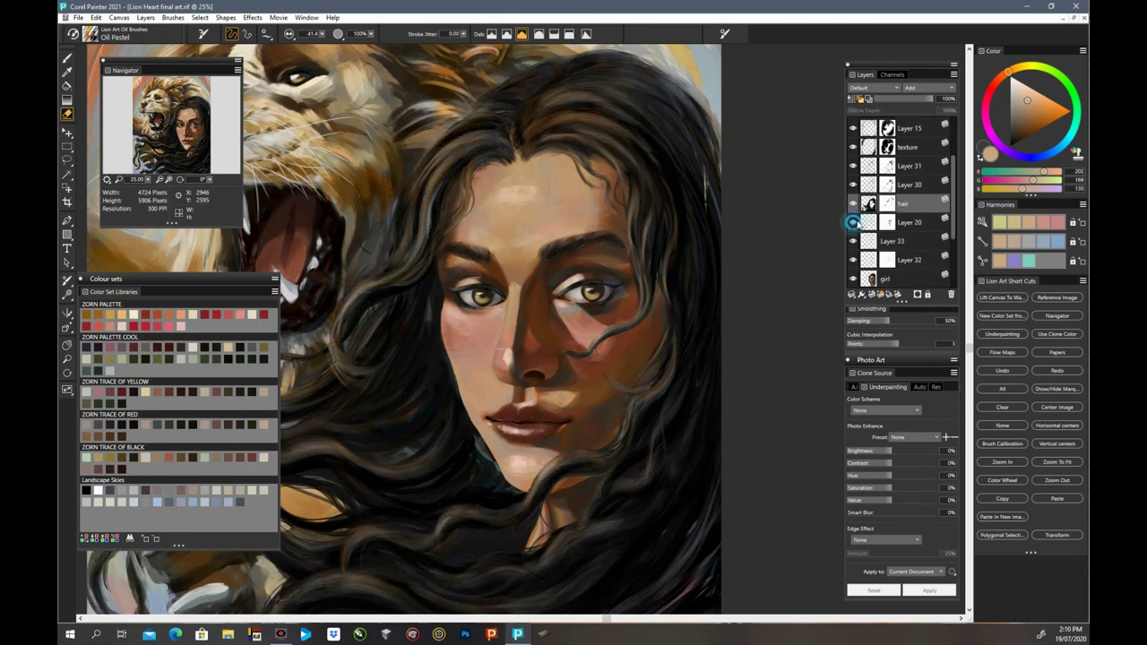
{"action": "left_click", "coordinate": [862, 259]}
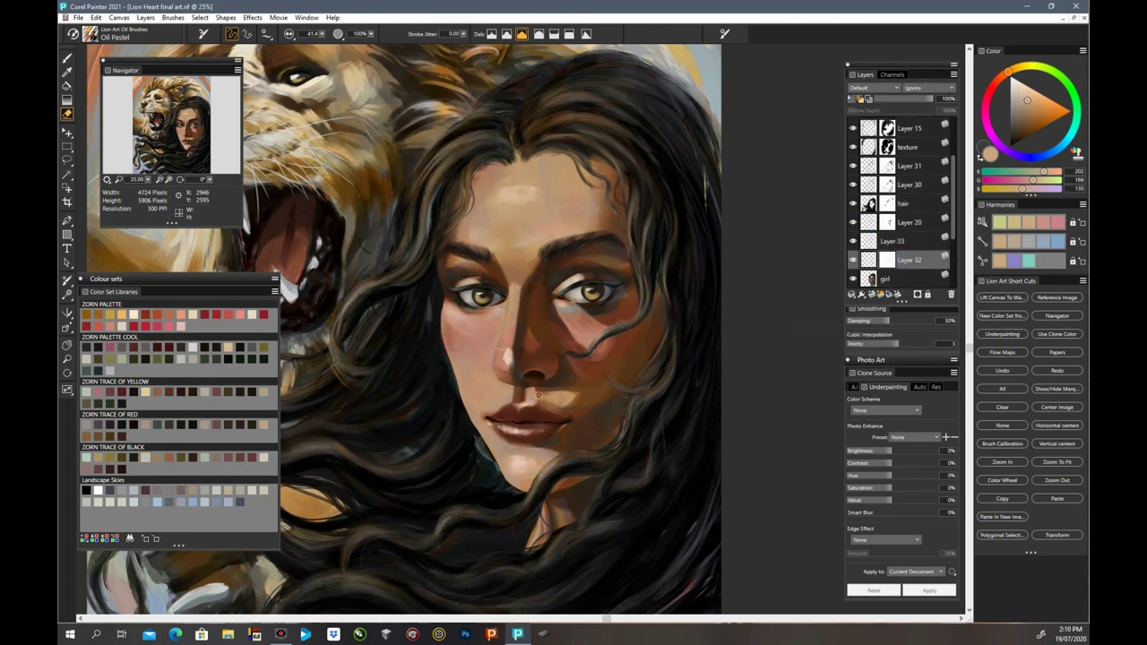
Step: Sample dark and reddish browns around the shaded-side eye for painting on Layer 32, and check the whole painting
{"action": "key", "text": "ctrl+plus"}
{"action": "key", "text": "b"}
{"action": "left_click", "coordinate": [665, 289], "text": "alt"}
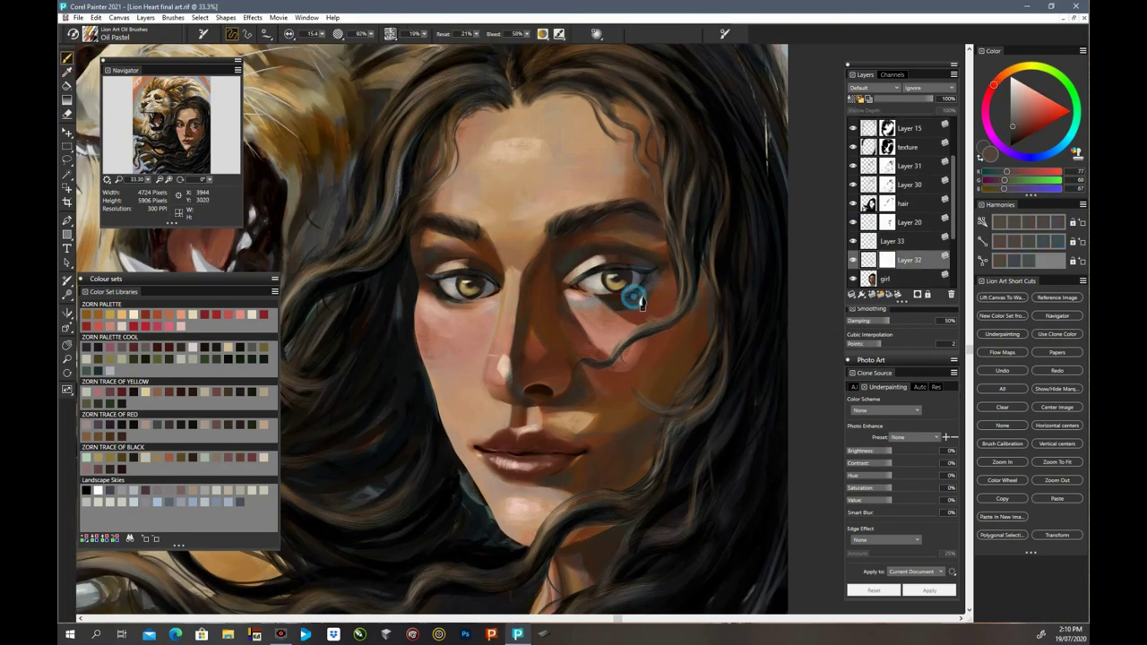
{"action": "left_click", "coordinate": [639, 303], "text": "alt"}
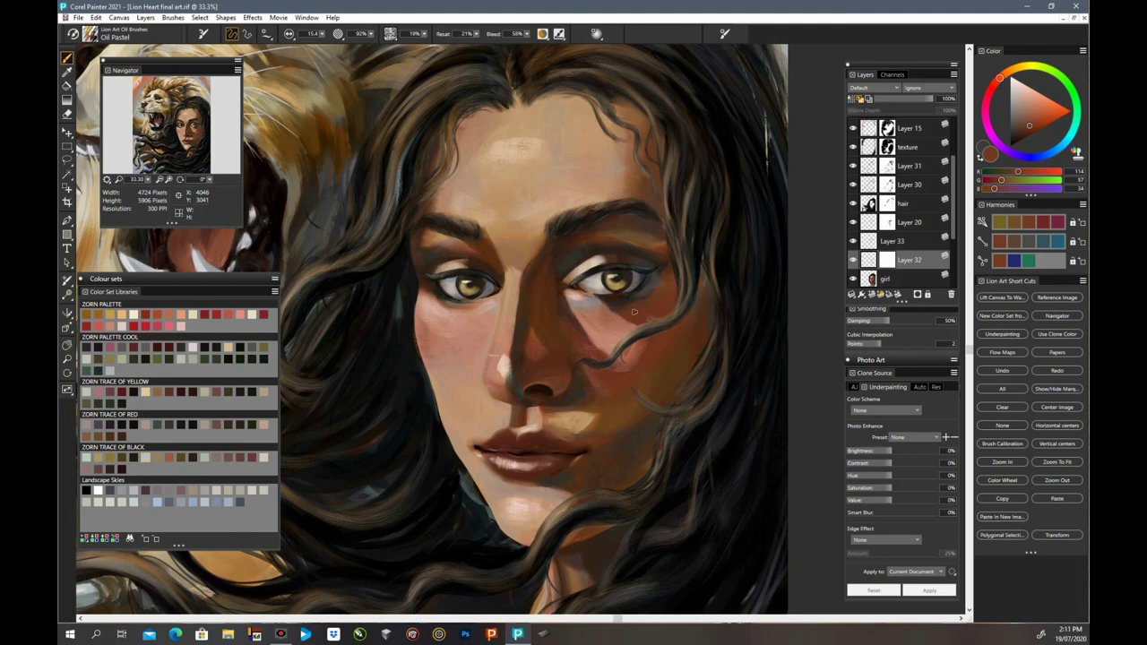
{"action": "scroll", "coordinate": [518, 322], "scroll_direction": "down", "scroll_amount": 1}
{"action": "left_click", "coordinate": [620, 281], "text": "alt"}
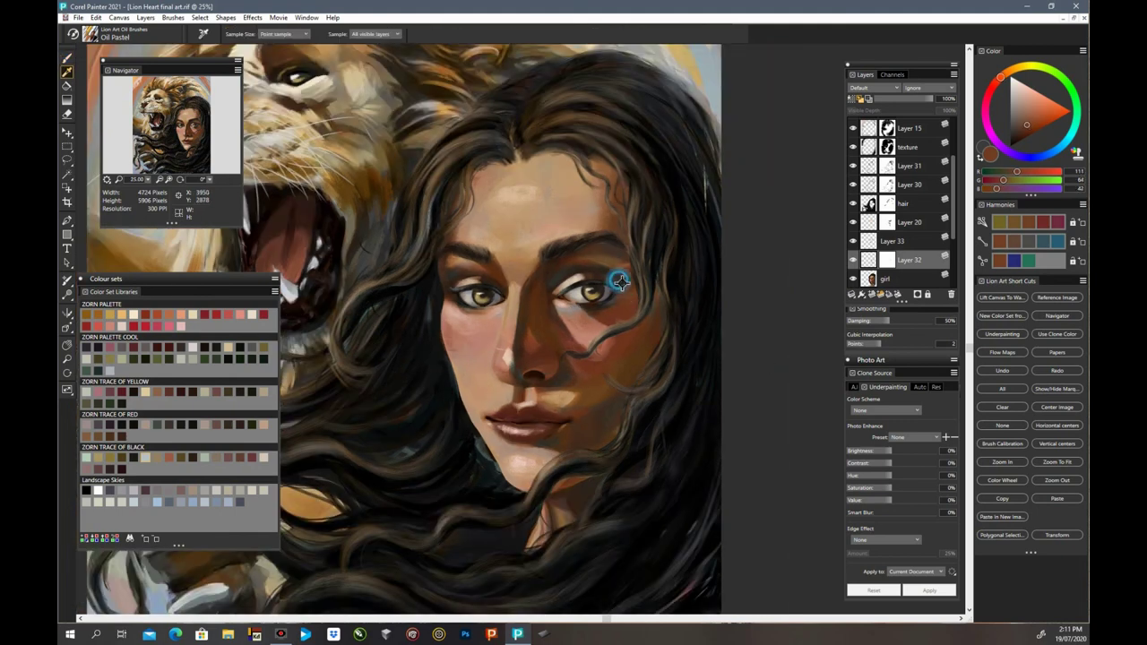
{"action": "left_click", "coordinate": [618, 301], "text": "alt"}
{"action": "left_click", "coordinate": [629, 287], "text": "alt"}
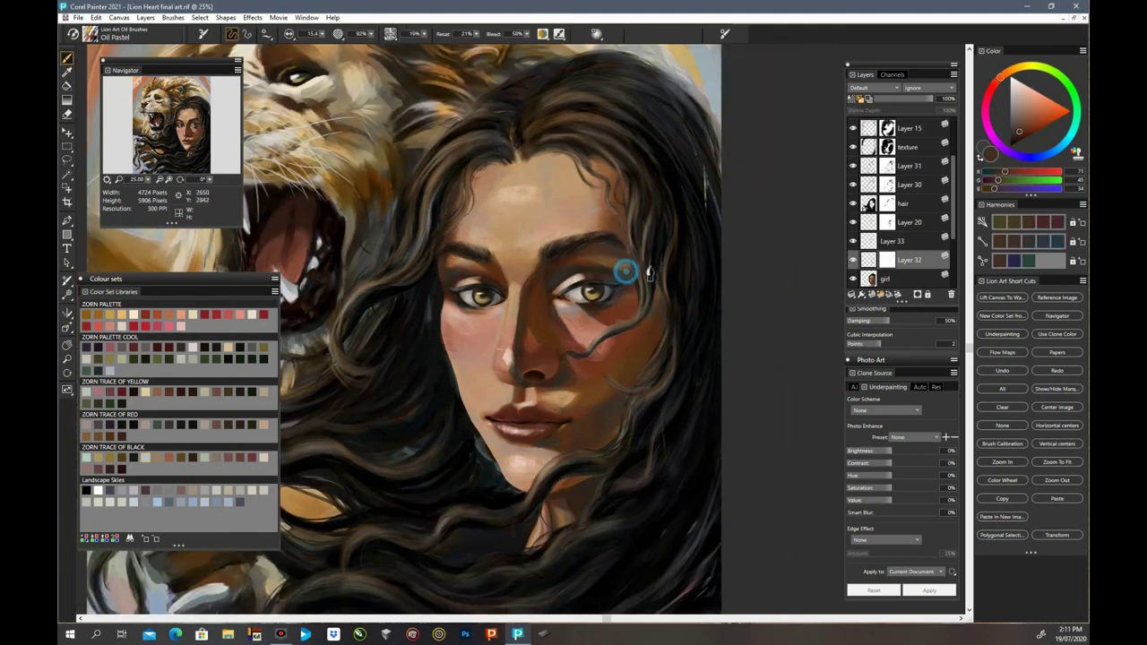
{"action": "scroll", "coordinate": [657, 309], "scroll_direction": "down", "scroll_amount": 1}
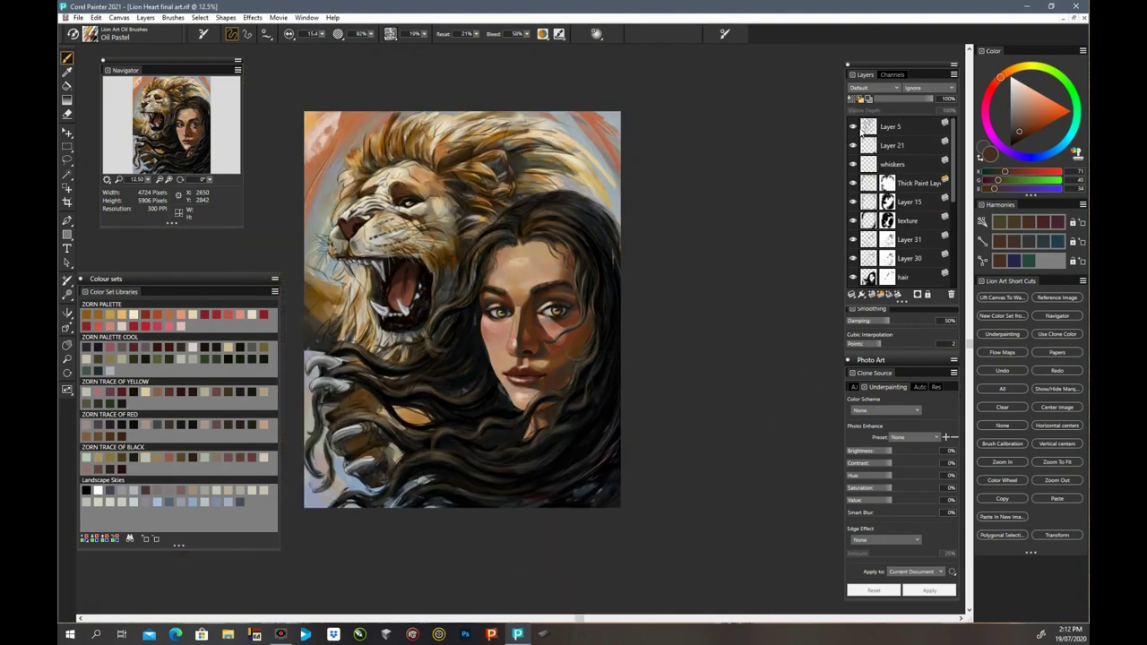
Step: Select Layer 20, compare the face with that layer hidden and shown, and switch to the Eraser
{"action": "key", "text": "ctrl+plus"}
{"action": "key", "text": "ctrl+plus"}
{"action": "left_click_drag", "start_coordinate": [953, 208], "coordinate": [953, 244]}
{"action": "left_click", "coordinate": [923, 238]}
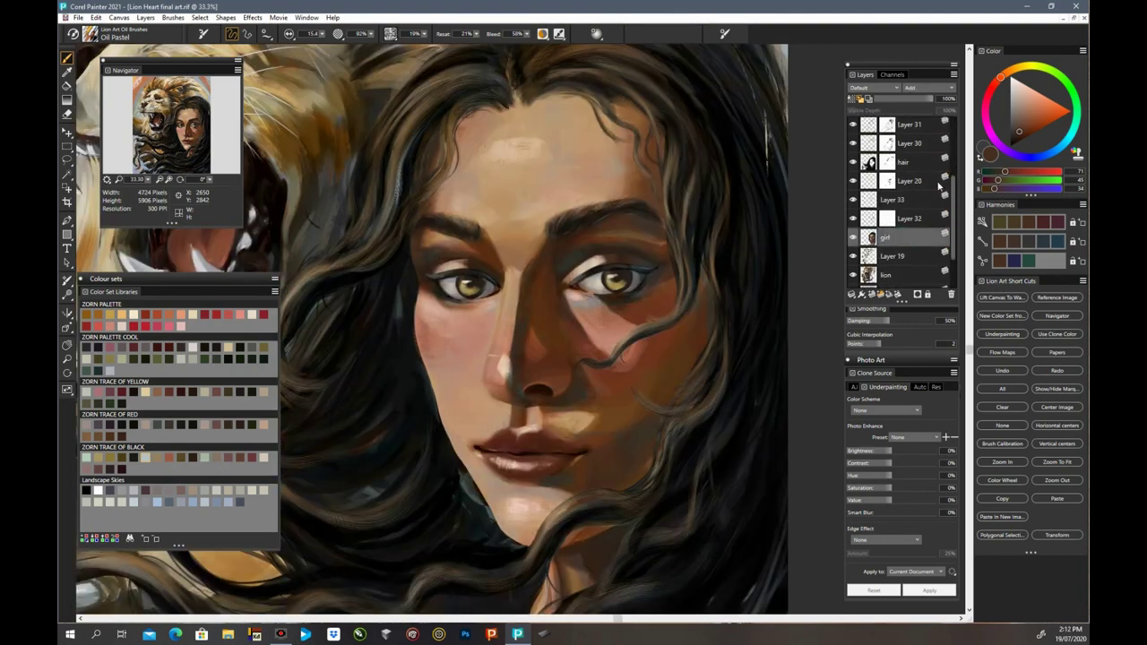
{"action": "left_click", "coordinate": [914, 181]}
{"action": "left_click", "coordinate": [854, 181]}
{"action": "left_click", "coordinate": [853, 181]}
{"action": "left_click", "coordinate": [66, 114]}
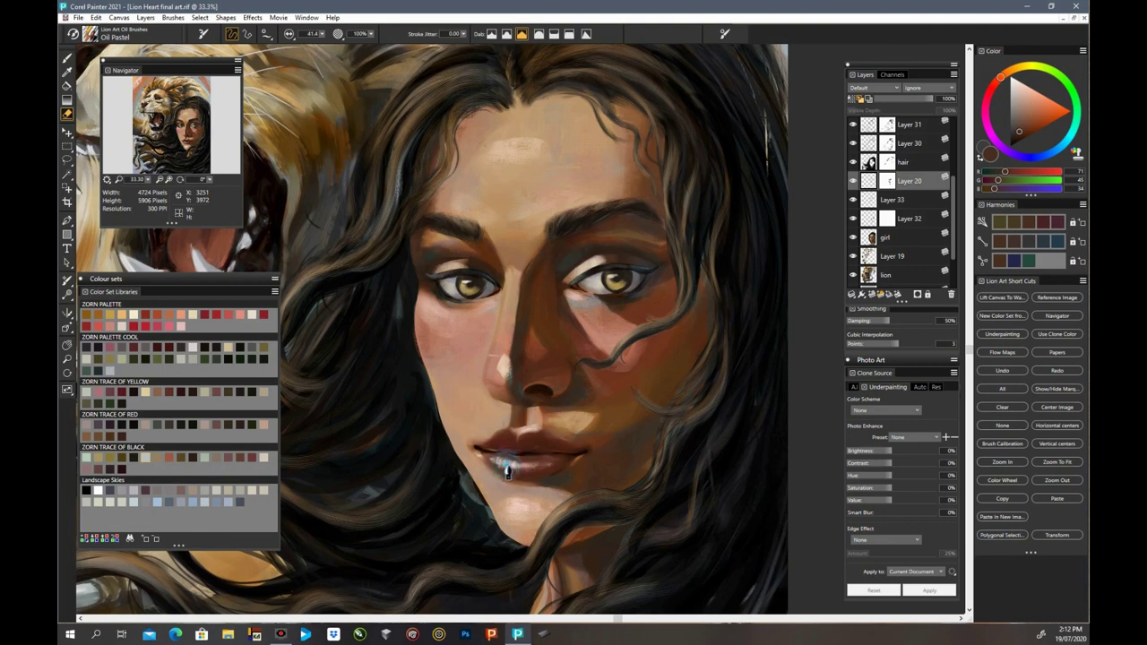
Step: Set the brush size to 12.7 and sample light skin from the nose and dark and pinkish tones from the lips for Layer 20
{"action": "left_click", "coordinate": [66, 58]}
{"action": "left_click", "coordinate": [511, 309], "text": "alt"}
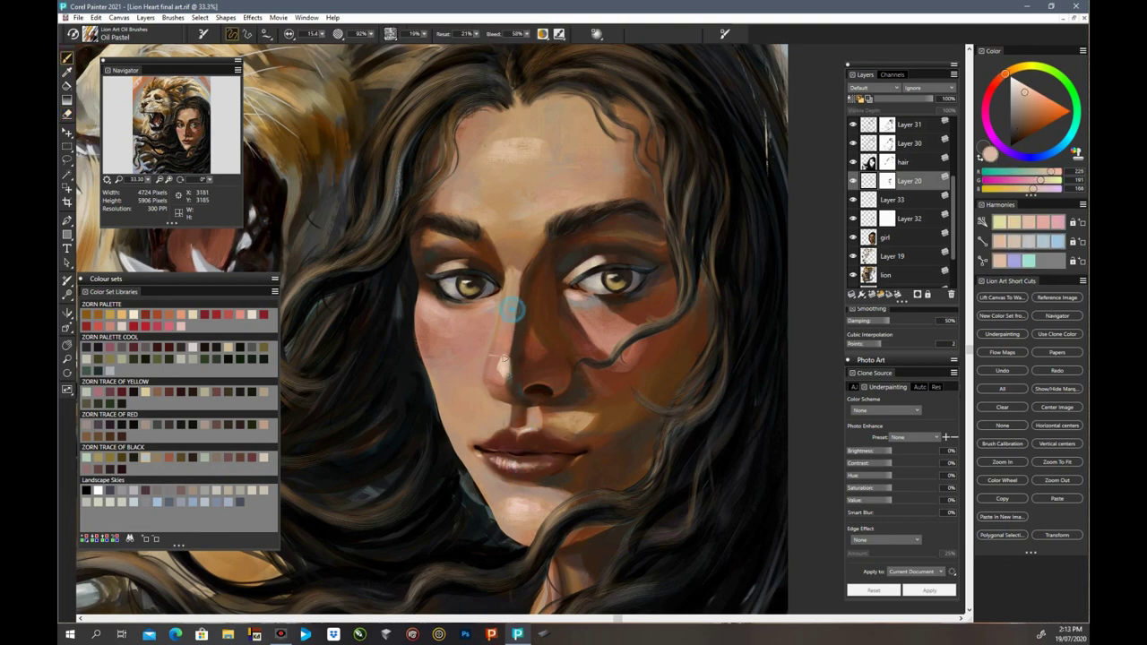
{"action": "left_click", "coordinate": [564, 456], "text": "alt"}
{"action": "left_click_drag", "start_coordinate": [326, 34], "coordinate": [320, 36]}
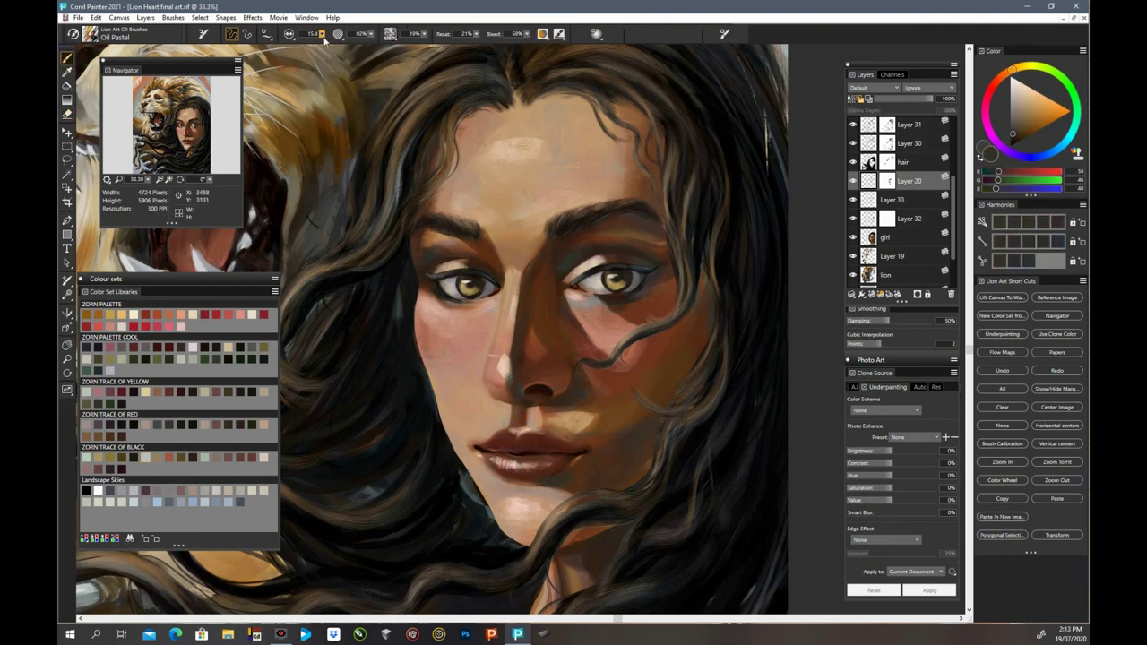
{"action": "left_click", "coordinate": [546, 451], "text": "alt"}
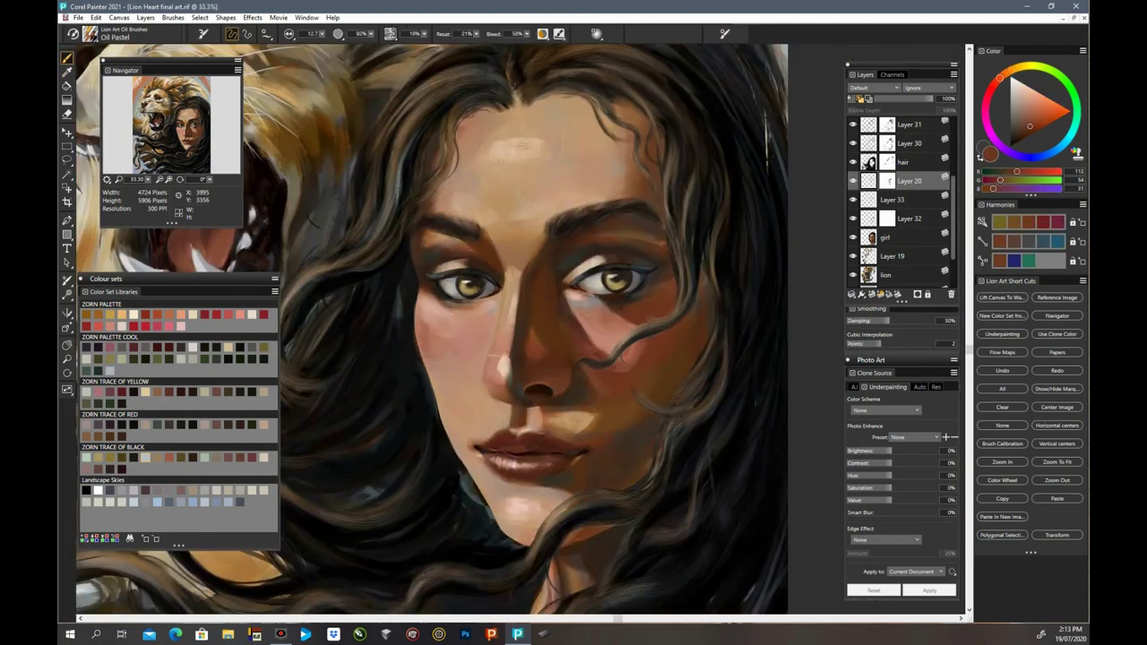
{"action": "left_click", "coordinate": [490, 462], "text": "alt"}
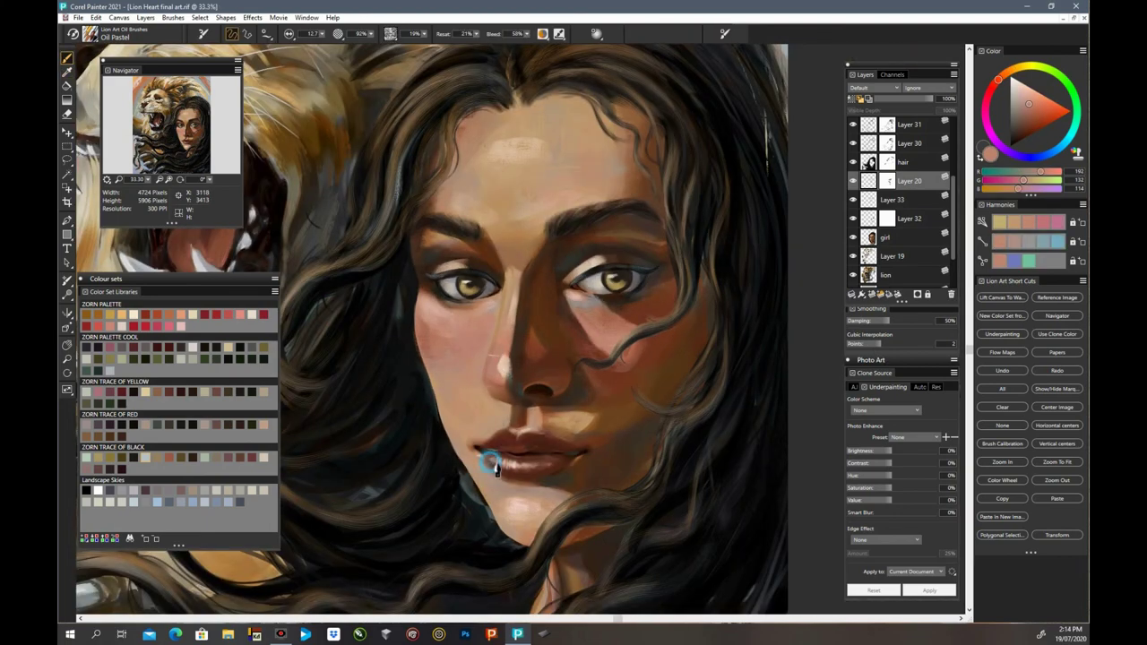
Step: Compare the lips with Layer 20's mask off and on, and paint near-white on the mask over the lower lip's lit side
{"action": "key", "text": "ctrl+plus"}
{"action": "right_click", "coordinate": [887, 181]}
{"action": "left_click", "coordinate": [834, 269]}
{"action": "right_click", "coordinate": [886, 179]}
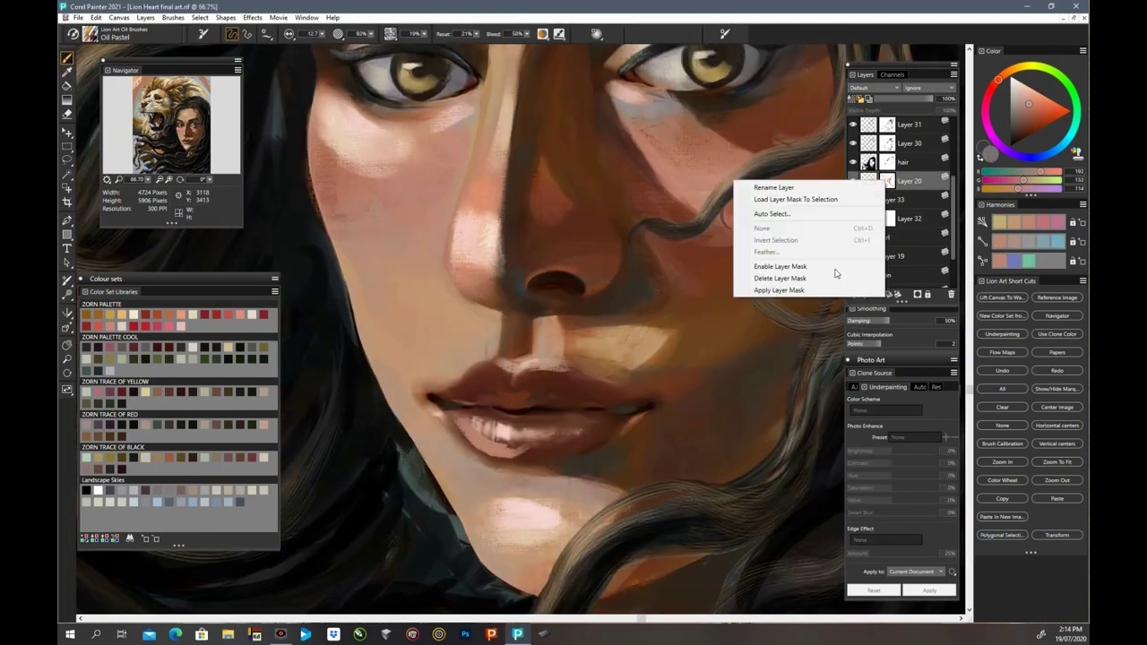
{"action": "left_click", "coordinate": [834, 270]}
{"action": "left_click", "coordinate": [1013, 83]}
{"action": "left_click", "coordinate": [1013, 81]}
{"action": "left_click_drag", "start_coordinate": [480, 440], "coordinate": [499, 463]}
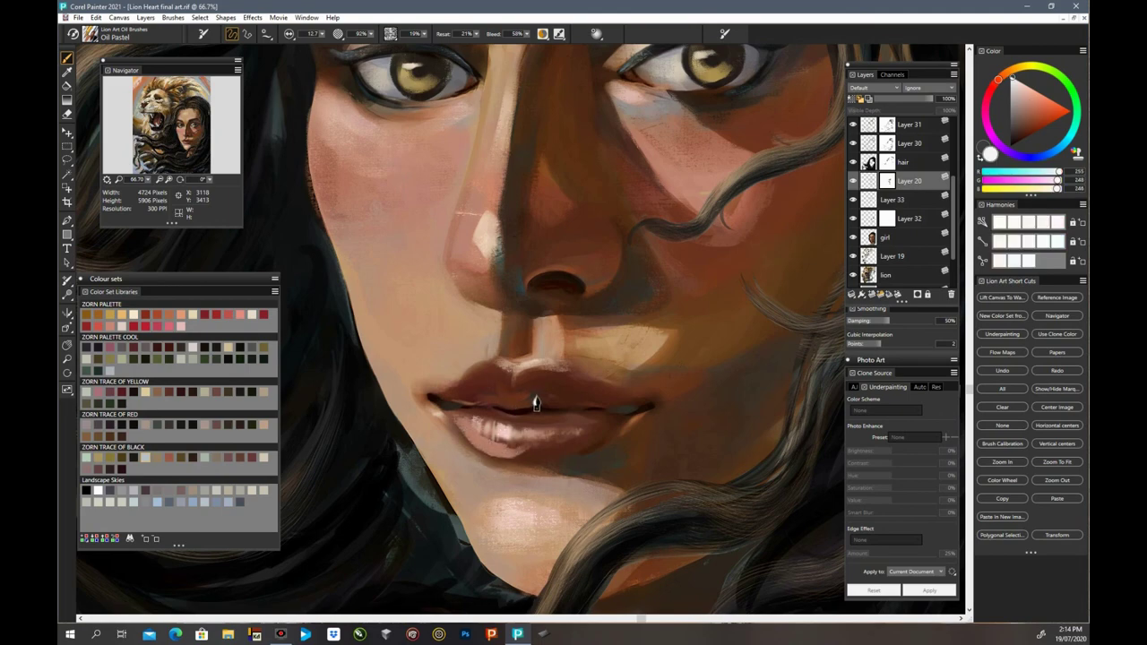
{"action": "left_click", "coordinate": [910, 181]}
Step: Sample muted pink tones along the lower edge of the lower lip to refine the mouth on Layer 20
{"action": "key", "text": "ctrl+minus"}
{"action": "key", "text": "ctrl+minus"}
{"action": "key", "text": "n"}
{"action": "left_click", "coordinate": [892, 201]}
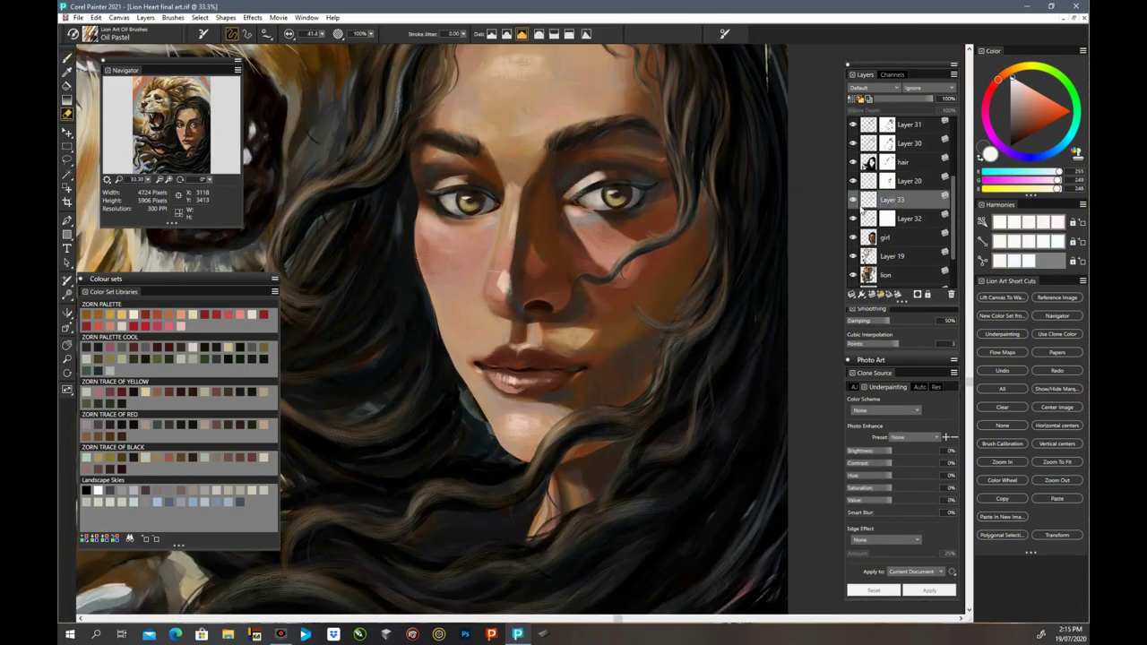
{"action": "left_click", "coordinate": [902, 183]}
{"action": "key", "text": "b"}
{"action": "left_click", "coordinate": [516, 394], "text": "alt"}
{"action": "left_click", "coordinate": [509, 391], "text": "alt"}
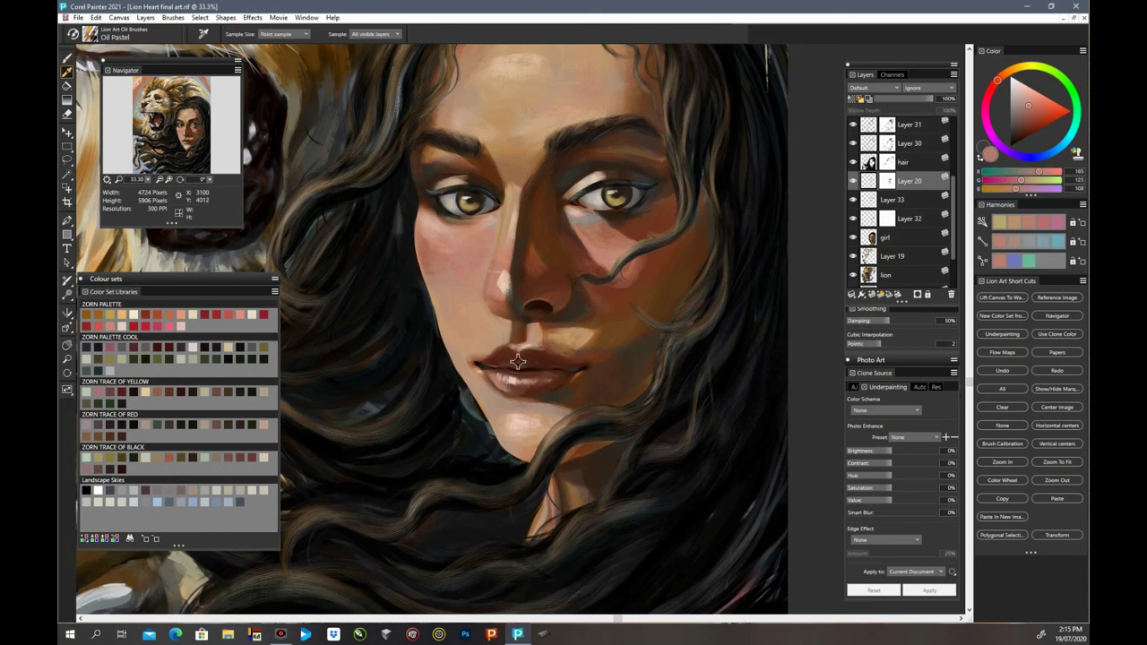
{"action": "scroll", "coordinate": [521, 368], "scroll_direction": "down", "scroll_amount": 1}
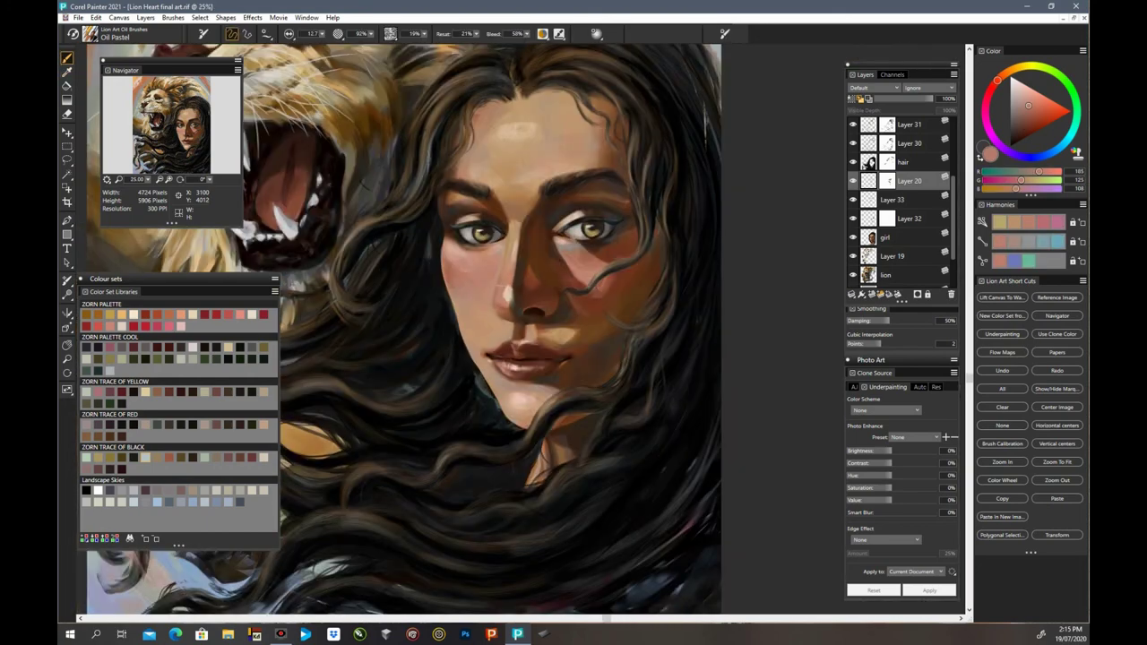
Step: Erase parts of Layer 20 on the nose's lit side, comparing the face with the layer hidden and shown
{"action": "scroll", "coordinate": [887, 197], "scroll_direction": "up", "scroll_amount": 1}
{"action": "left_click", "coordinate": [853, 190]}
{"action": "left_click", "coordinate": [853, 190]}
{"action": "key", "text": "n"}
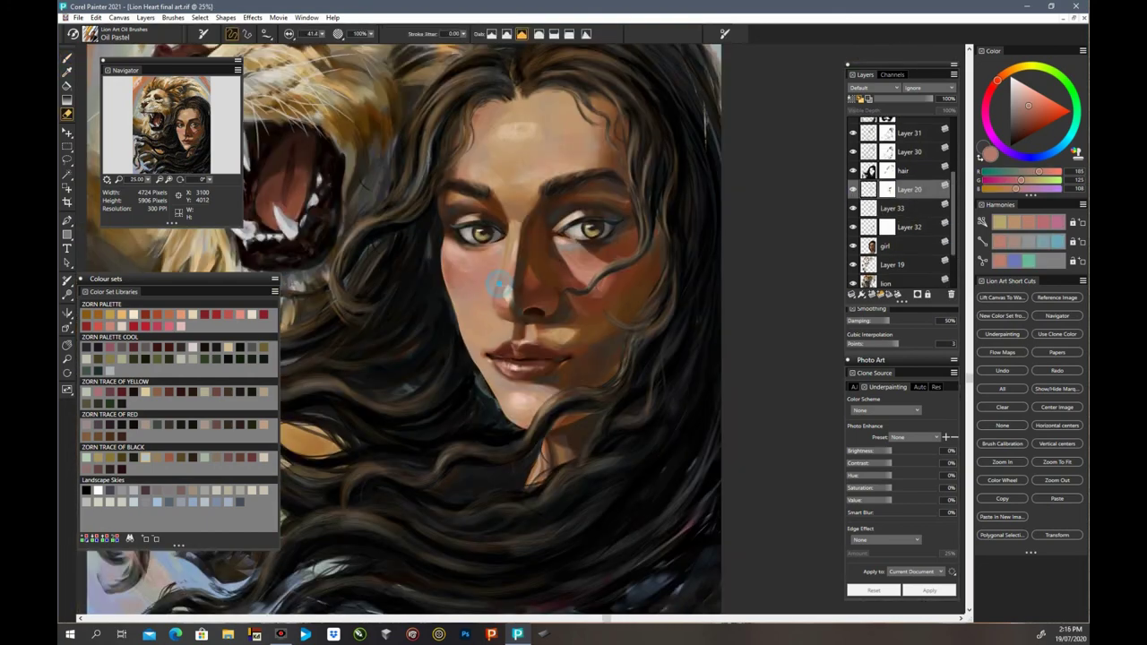
{"action": "left_click", "coordinate": [853, 190]}
{"action": "left_click", "coordinate": [853, 190]}
Step: Choose a light salmon skin tone for the nose, set Layer 20's opacity to 97%, and compare the layer hidden and shown
{"action": "key", "text": "b"}
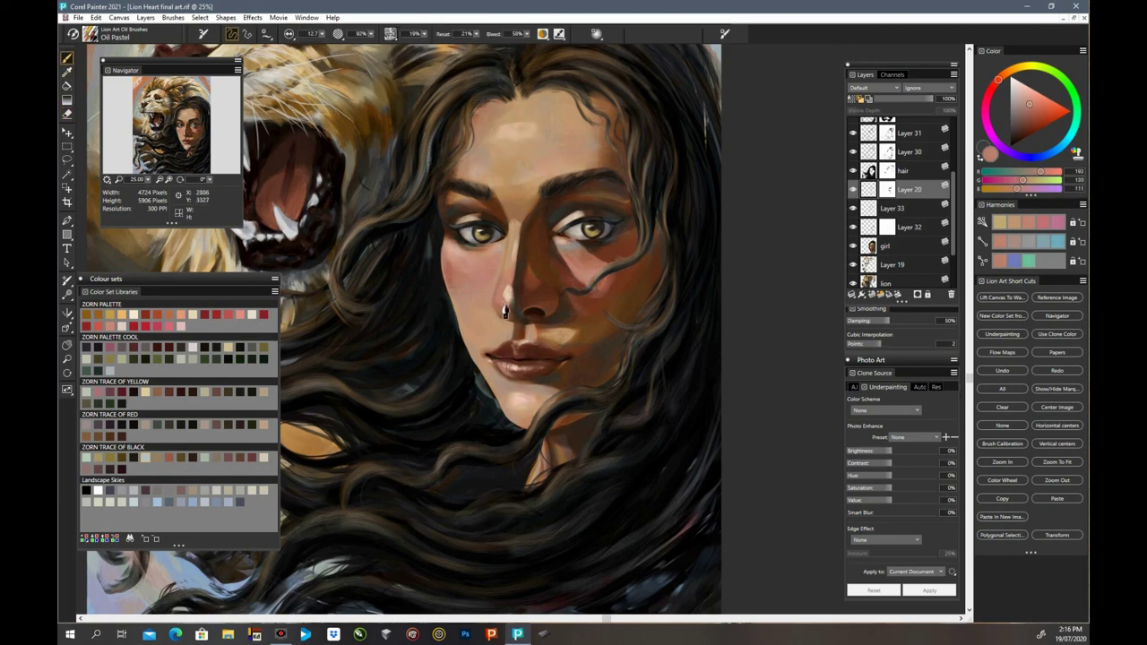
{"action": "left_click", "coordinate": [1032, 96]}
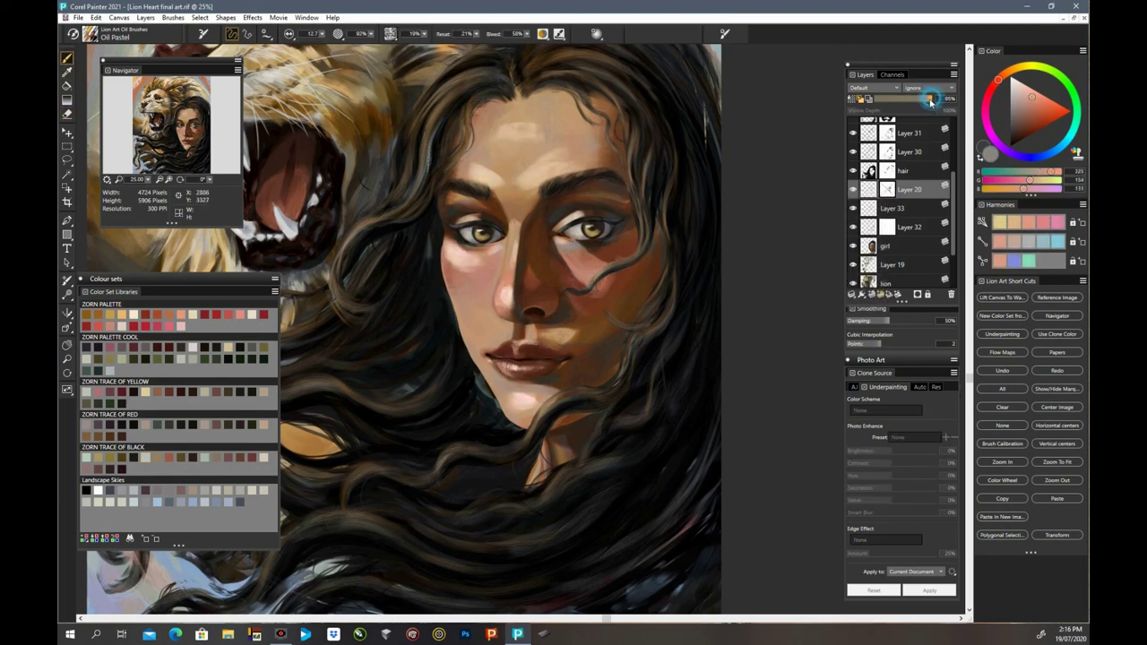
{"action": "left_click_drag", "start_coordinate": [930, 99], "coordinate": [906, 101]}
{"action": "key", "text": "ctrl+z"}
{"action": "left_click", "coordinate": [852, 190]}
{"action": "left_click", "coordinate": [852, 190]}
Step: Compare the whole painting with Layer 20's mask disabled and enabled, and delete that mask
{"action": "right_click", "coordinate": [886, 188]}
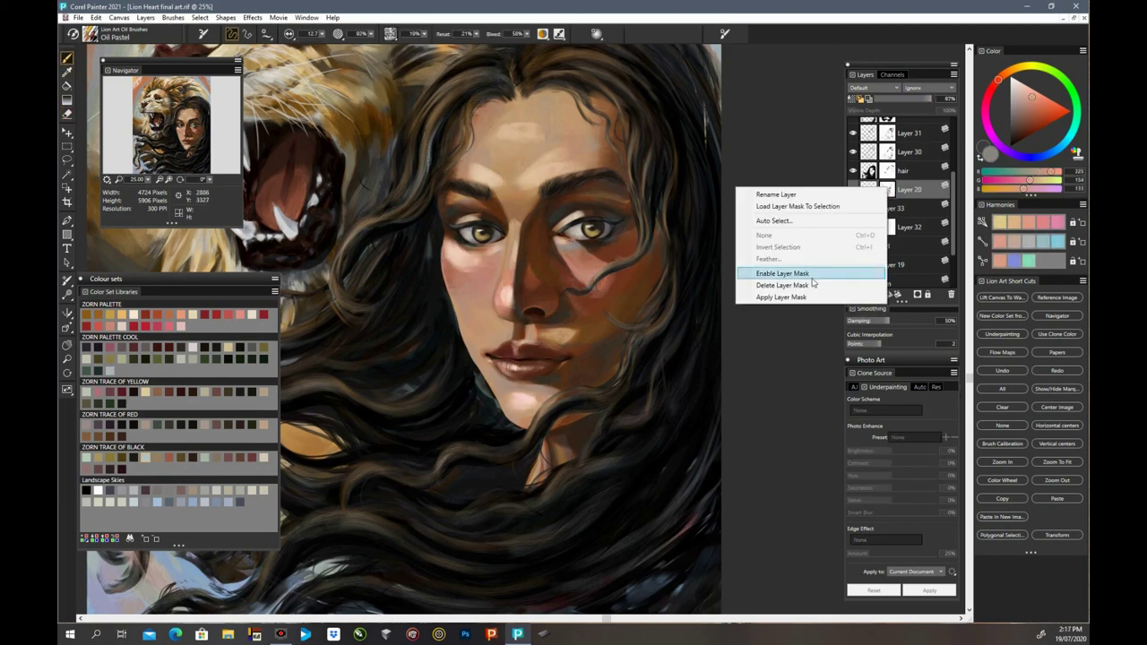
{"action": "left_click", "coordinate": [814, 275]}
{"action": "key", "text": "ctrl+minus"}
{"action": "right_click", "coordinate": [887, 188]}
{"action": "left_click", "coordinate": [819, 277]}
{"action": "right_click", "coordinate": [887, 192]}
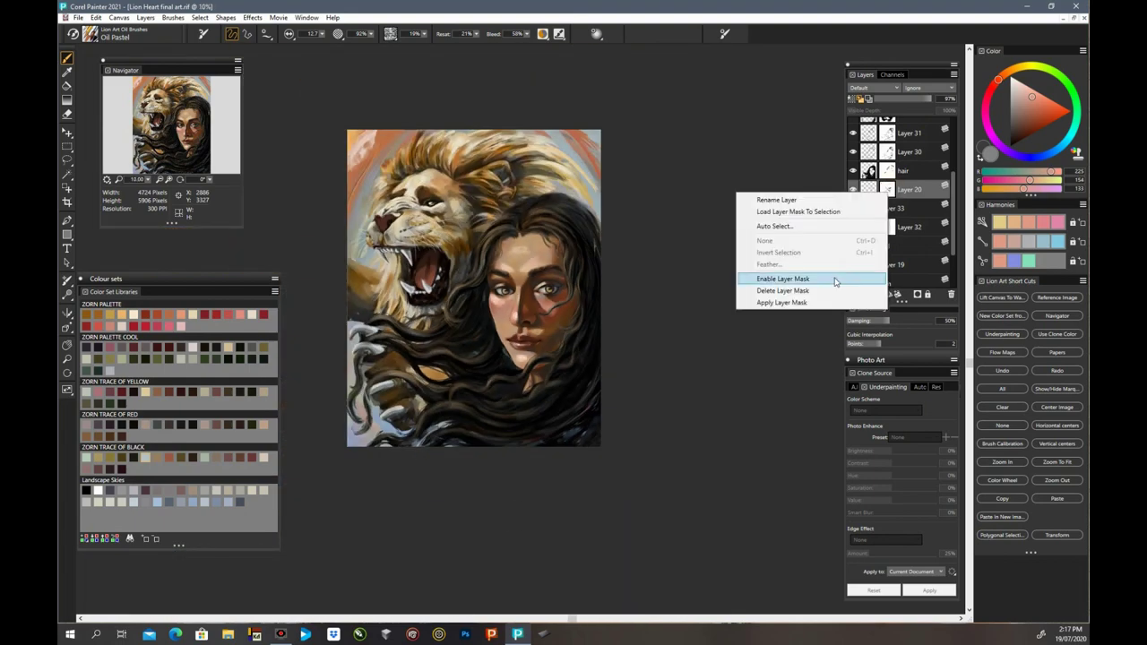
{"action": "left_click", "coordinate": [834, 280]}
{"action": "right_click", "coordinate": [889, 191]}
{"action": "left_click", "coordinate": [828, 291]}
Step: Examine the nose and lips up close, and sample the greyish pink below the shaded-side eye for Layer 20
{"action": "key", "text": "ctrl+plus"}
{"action": "key", "text": "ctrl+plus"}
{"action": "key", "text": "ctrl+plus"}
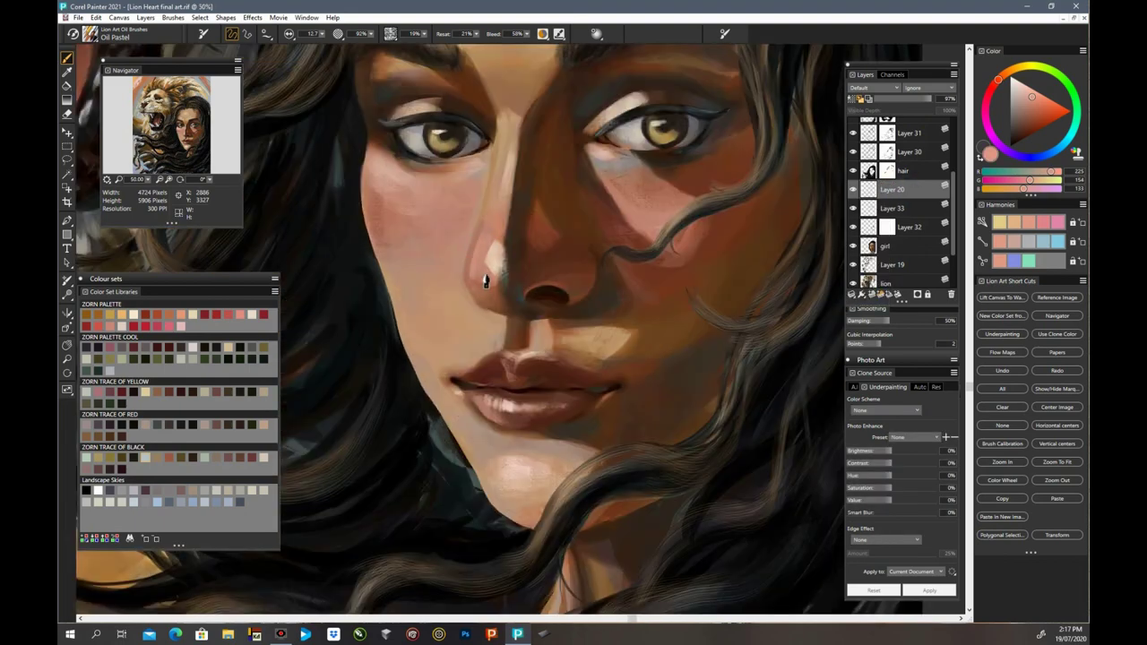
{"action": "key", "text": "ctrl+plus"}
{"action": "key", "text": "ctrl+minus"}
{"action": "key", "text": "ctrl+minus"}
{"action": "key", "text": "ctrl+minus"}
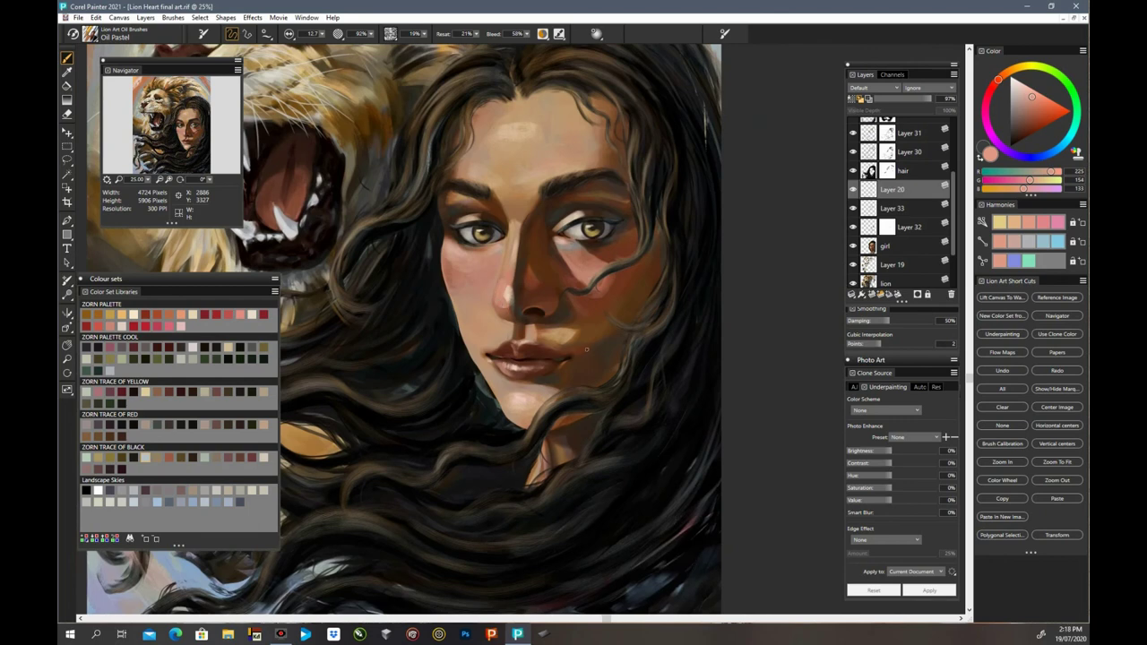
{"action": "key", "text": "d"}
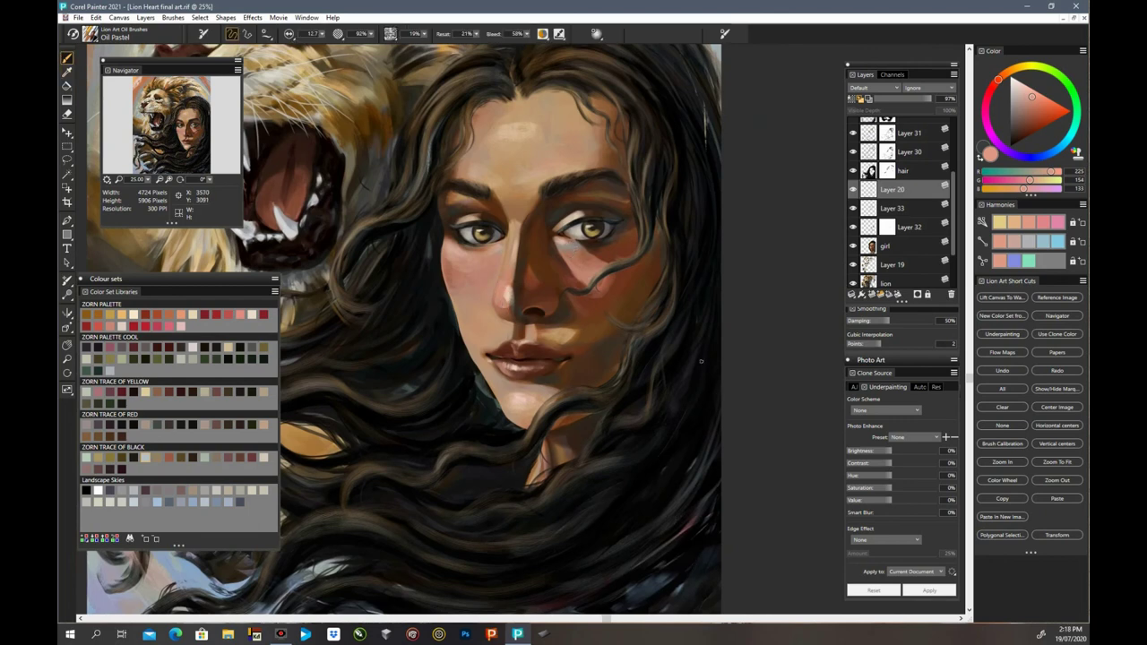
{"action": "left_click", "coordinate": [566, 252]}
{"action": "left_click", "coordinate": [566, 252]}
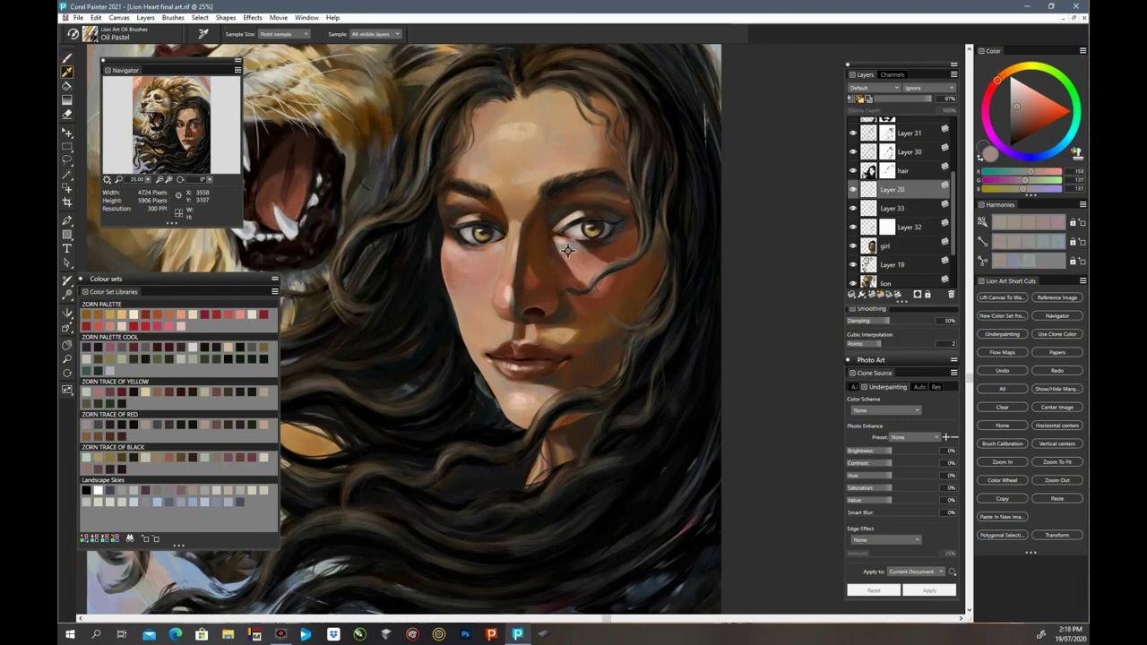
{"action": "key", "text": "b"}
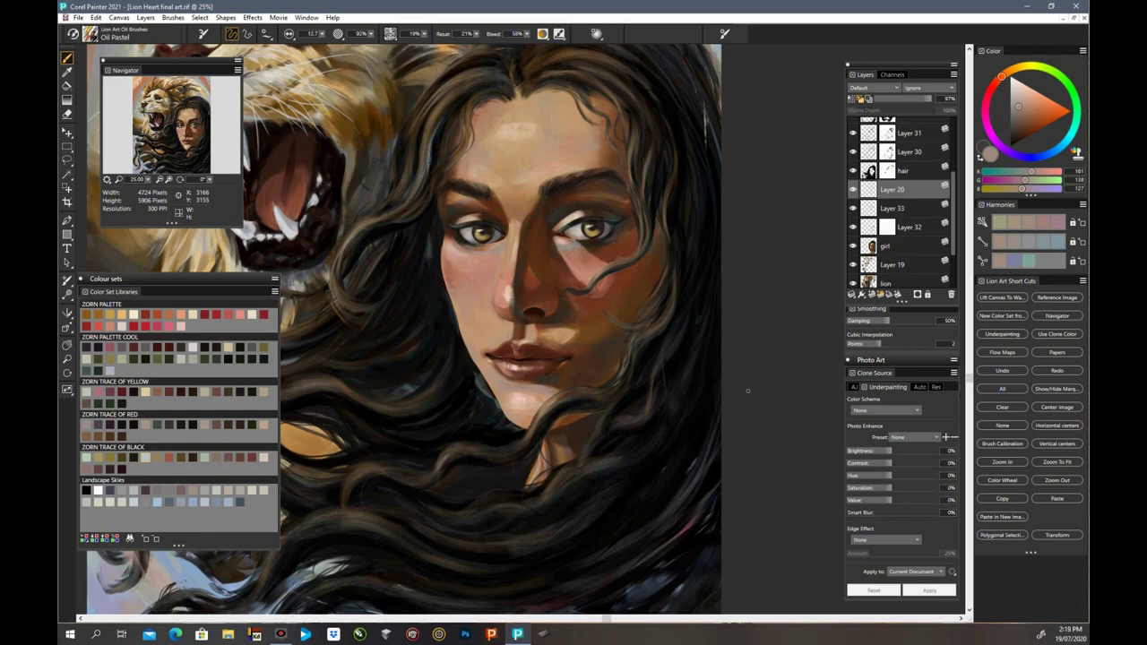
Step: Set the brush size to 24.5 and sample grey and brown tones around the eyes, cheek and nose for cool accents on Layer 20
{"action": "key", "text": "ctrl+plus"}
{"action": "key", "text": "ctrl+plus"}
{"action": "key", "text": "ctrl+minus"}
{"action": "key", "text": "ctrl+minus"}
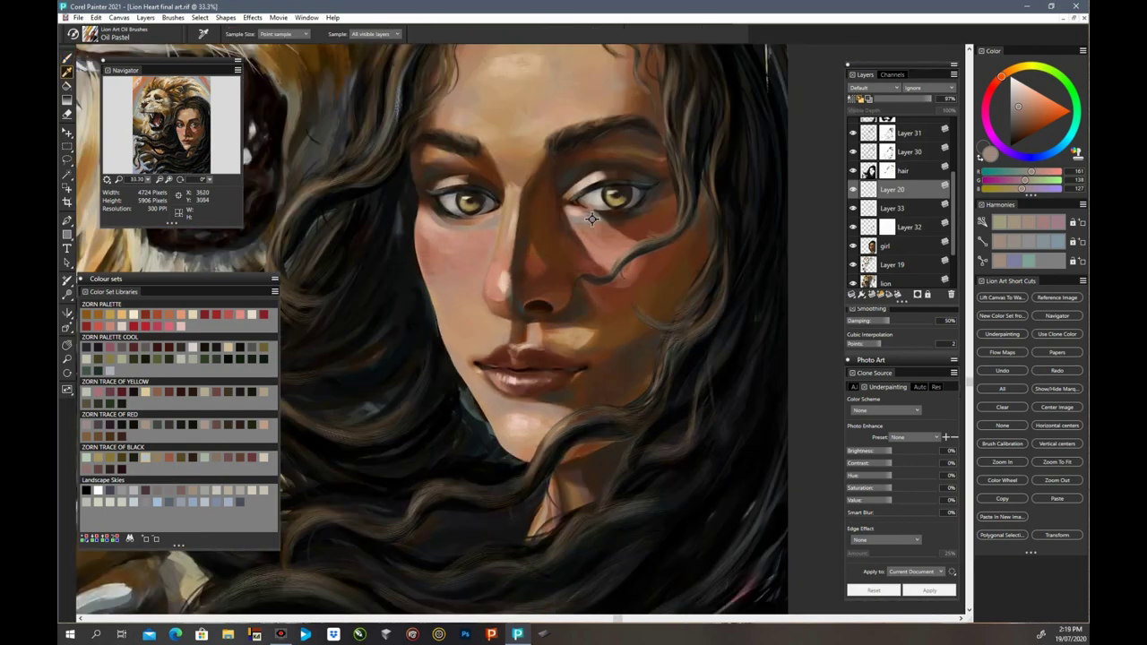
{"action": "left_click", "coordinate": [576, 262], "text": "alt"}
{"action": "left_click_drag", "start_coordinate": [321, 34], "coordinate": [328, 41]}
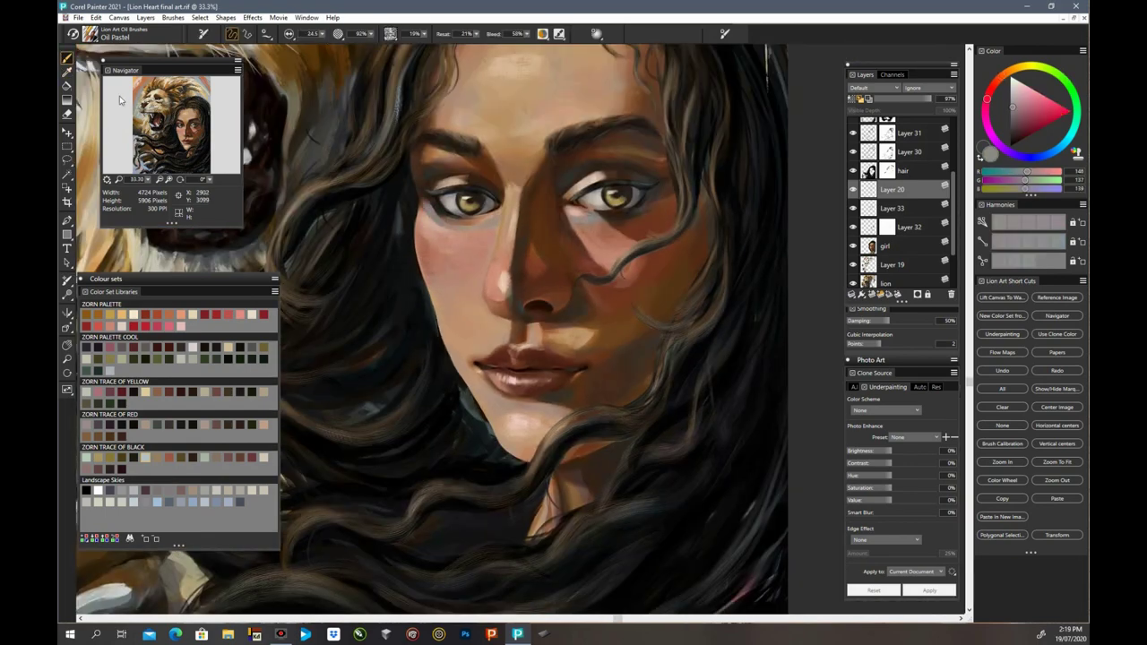
{"action": "left_click", "coordinate": [435, 223], "text": "alt"}
{"action": "left_click", "coordinate": [539, 238], "text": "alt"}
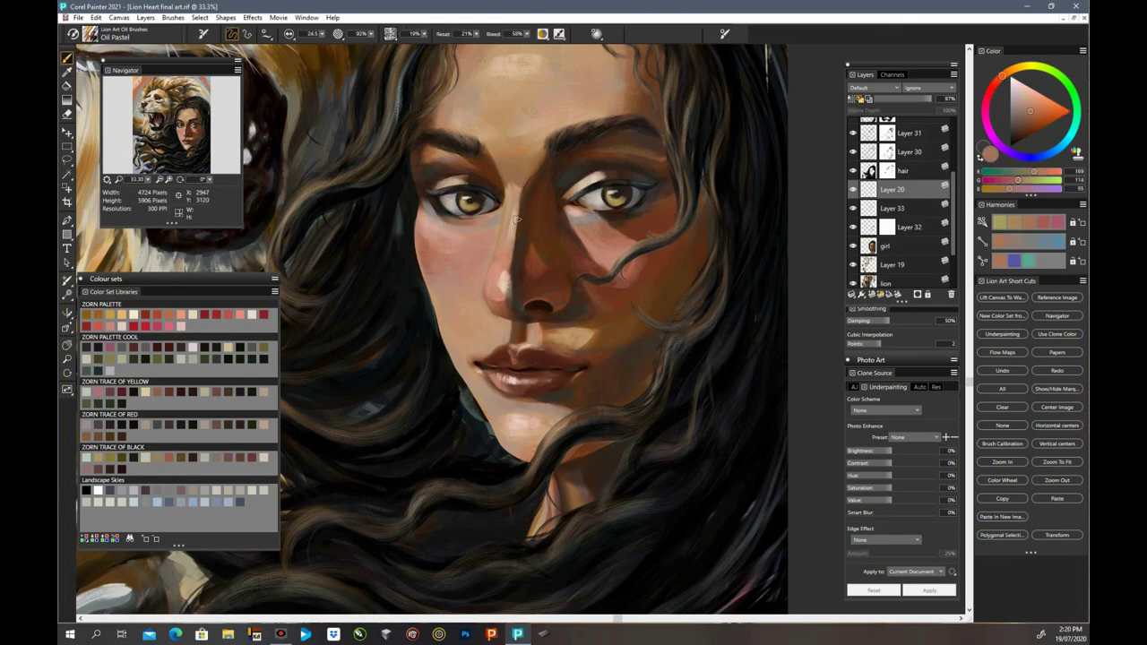
{"action": "left_click", "coordinate": [428, 208], "text": "alt"}
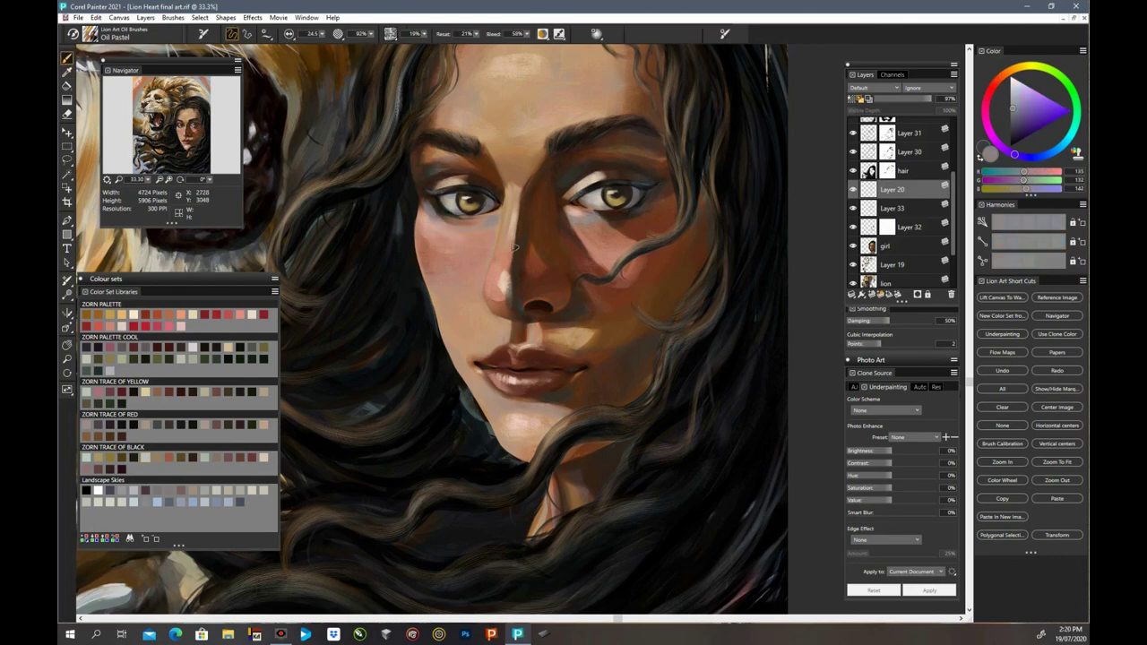
{"action": "left_click", "coordinate": [489, 217], "text": "alt"}
Step: Erase parts of Layer 20 beside the lit-side eye, and dab pale blue just below the lower lip's lit side
{"action": "key", "text": "ctrl+minus"}
{"action": "key", "text": "ctrl+minus"}
{"action": "key", "text": "n"}
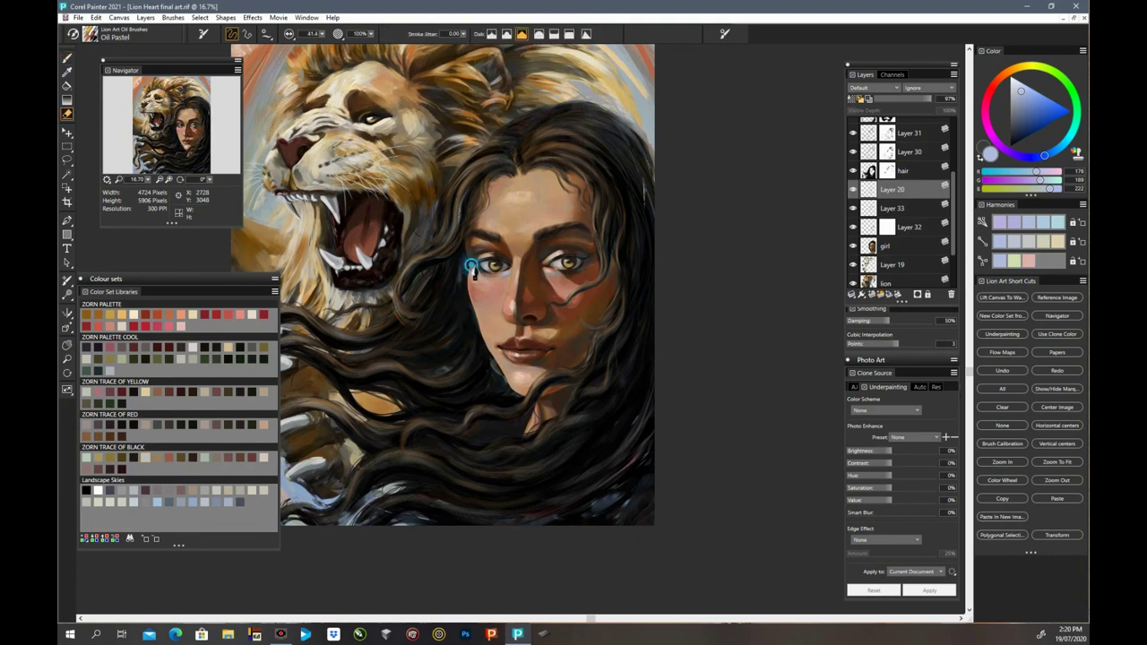
{"action": "key", "text": "ctrl+plus"}
{"action": "key", "text": "ctrl+plus"}
{"action": "left_click", "coordinate": [492, 386]}
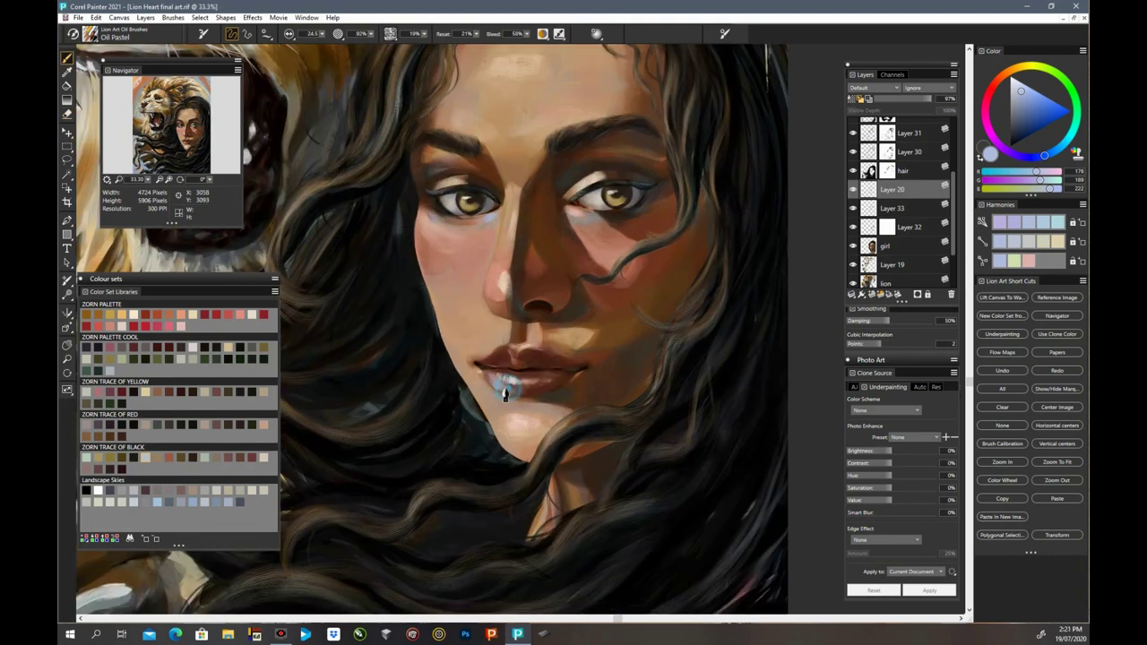
Step: Examine the whole painting while checking what Layers 30 and 31 and the hair layer contribute
{"action": "scroll", "coordinate": [776, 359], "scroll_direction": "down", "scroll_amount": 3}
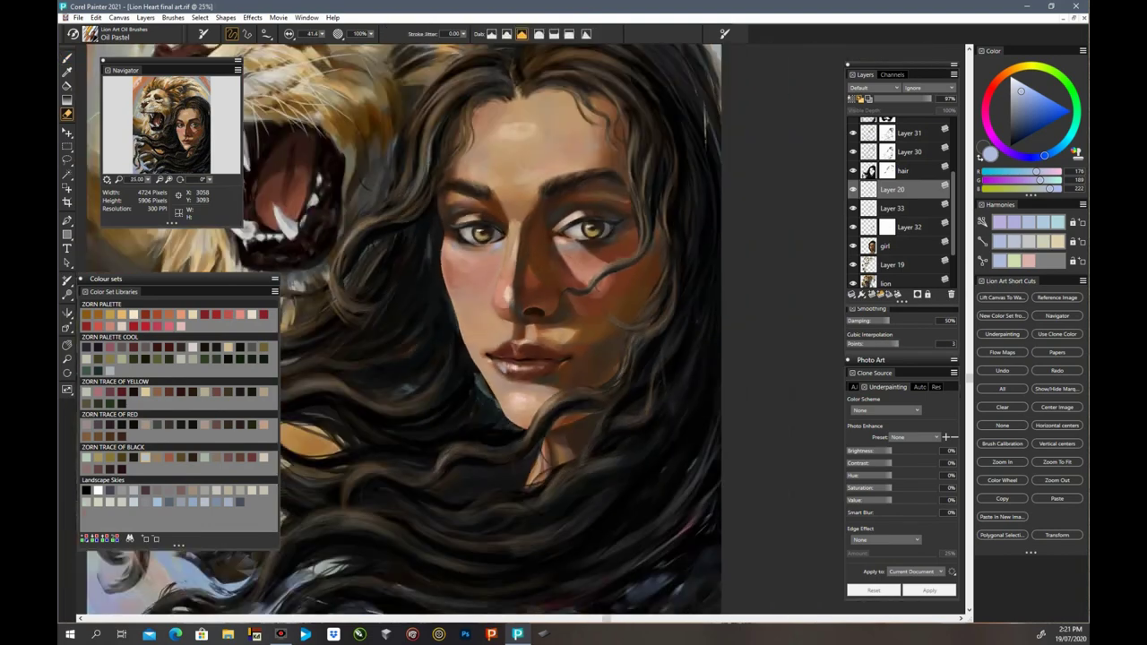
{"action": "scroll", "coordinate": [896, 206], "scroll_direction": "up", "scroll_amount": 3}
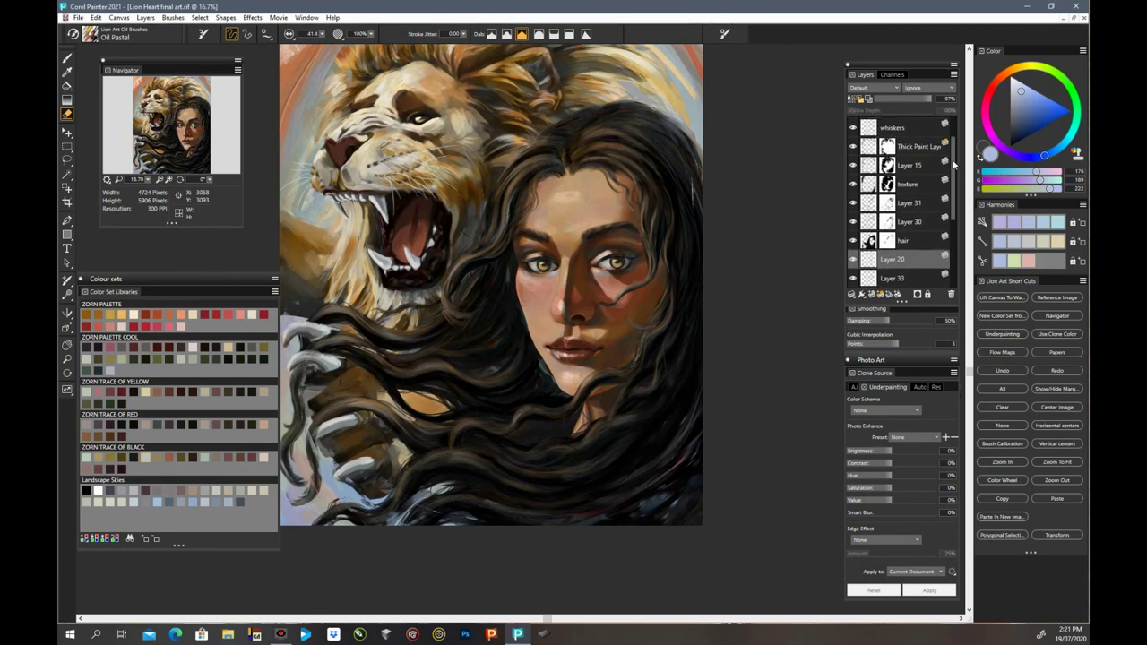
{"action": "left_click", "coordinate": [862, 218]}
{"action": "left_click", "coordinate": [862, 198]}
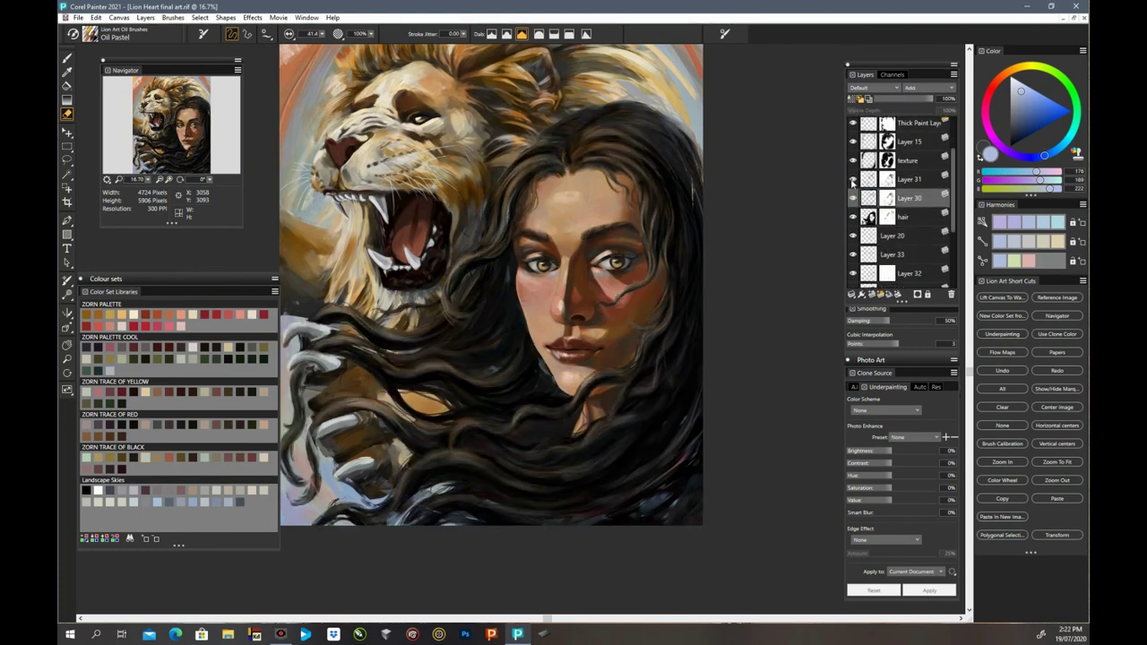
{"action": "left_click", "coordinate": [855, 181]}
{"action": "left_click", "coordinate": [862, 180]}
{"action": "key", "text": "ctrl+plus"}
{"action": "key", "text": "ctrl+plus"}
{"action": "left_click", "coordinate": [867, 220]}
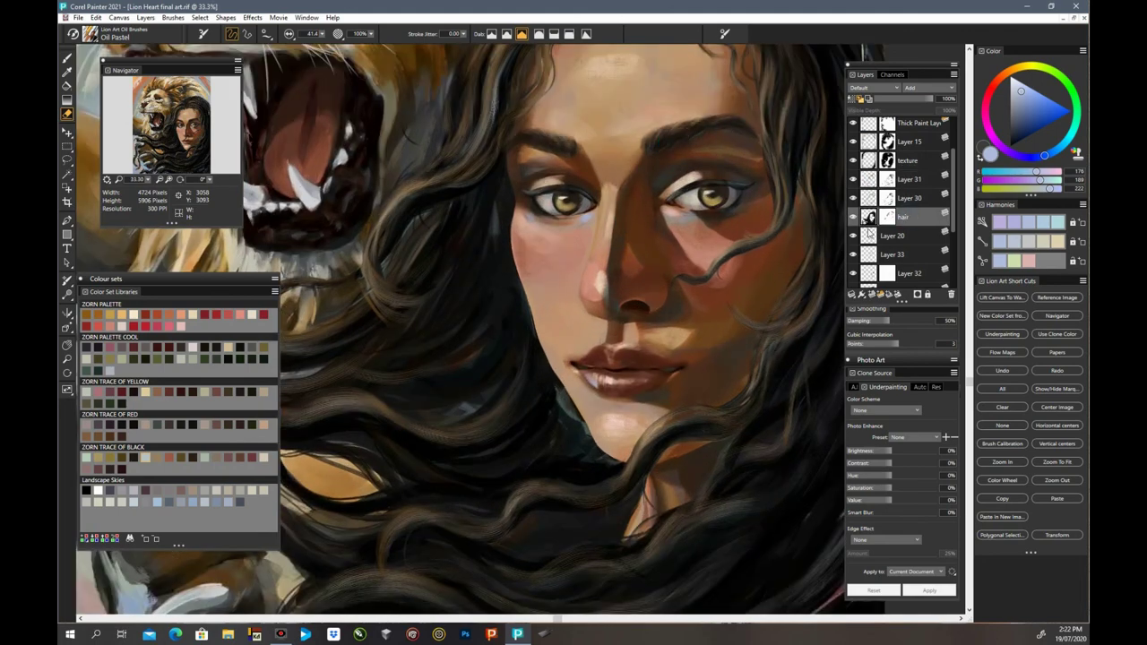
Step: Hide Layers 31, 30 and hair temporarily, and sample the dark brown beside the shaded-side eyebrow with Layer 20 active
{"action": "left_click", "coordinate": [862, 198]}
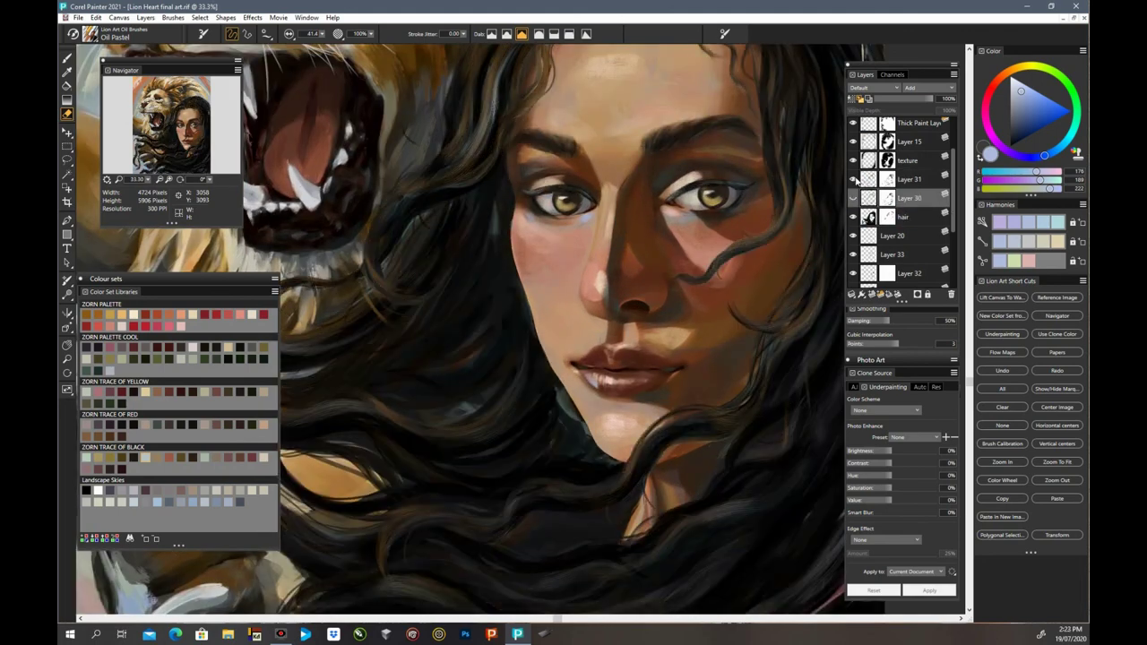
{"action": "left_click", "coordinate": [854, 198]}
{"action": "left_click", "coordinate": [855, 198]}
{"action": "left_click", "coordinate": [854, 217]}
{"action": "left_click", "coordinate": [855, 196]}
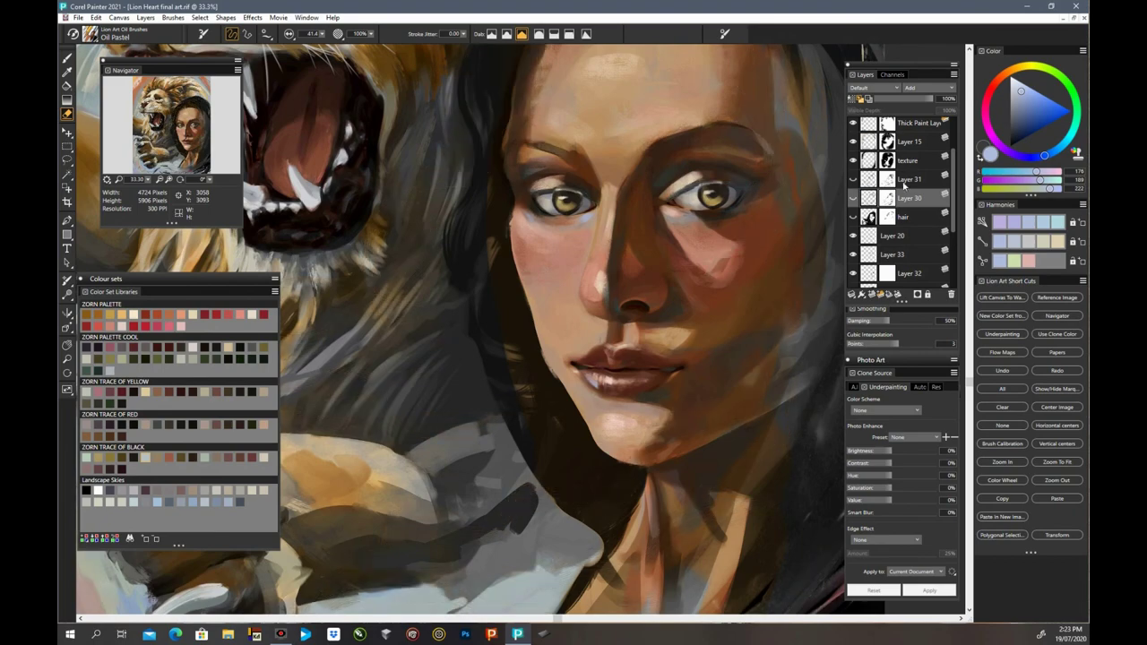
{"action": "left_click", "coordinate": [907, 236]}
{"action": "key", "text": "alt"}
{"action": "left_click", "coordinate": [753, 139], "text": "alt"}
{"action": "left_click_drag", "start_coordinate": [853, 179], "coordinate": [853, 218]}
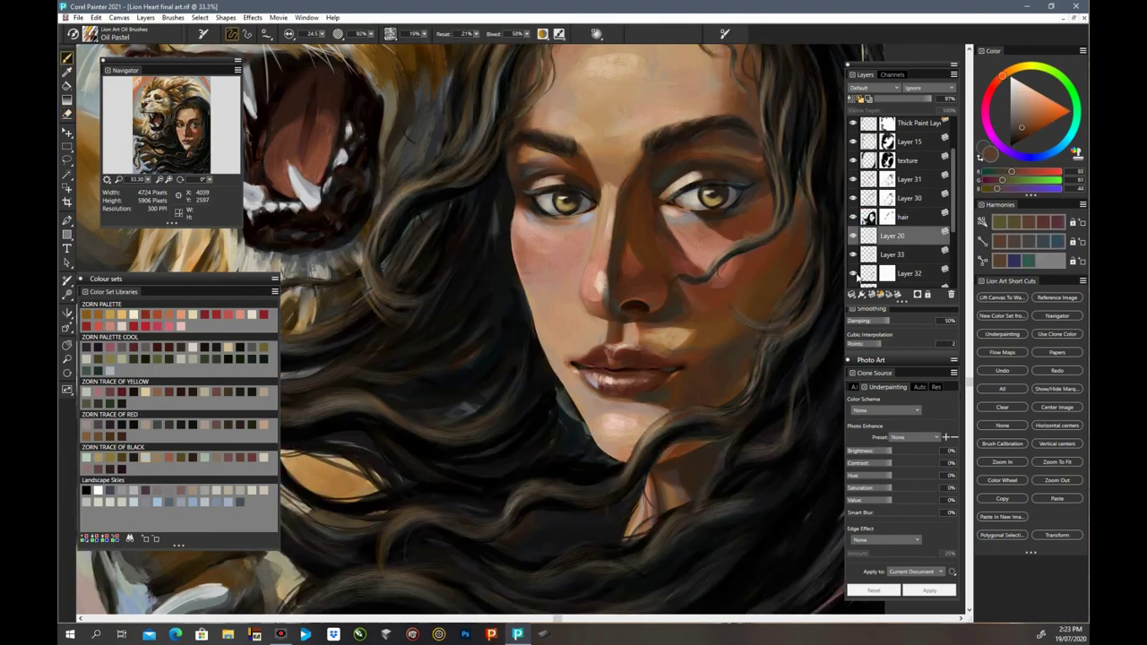
Step: Add a new empty layer directly above Layer 20, below the hair layer
{"action": "key", "text": "ctrl+minus"}
{"action": "key", "text": "ctrl+minus"}
{"action": "left_click", "coordinate": [921, 217]}
{"action": "left_click", "coordinate": [917, 198]}
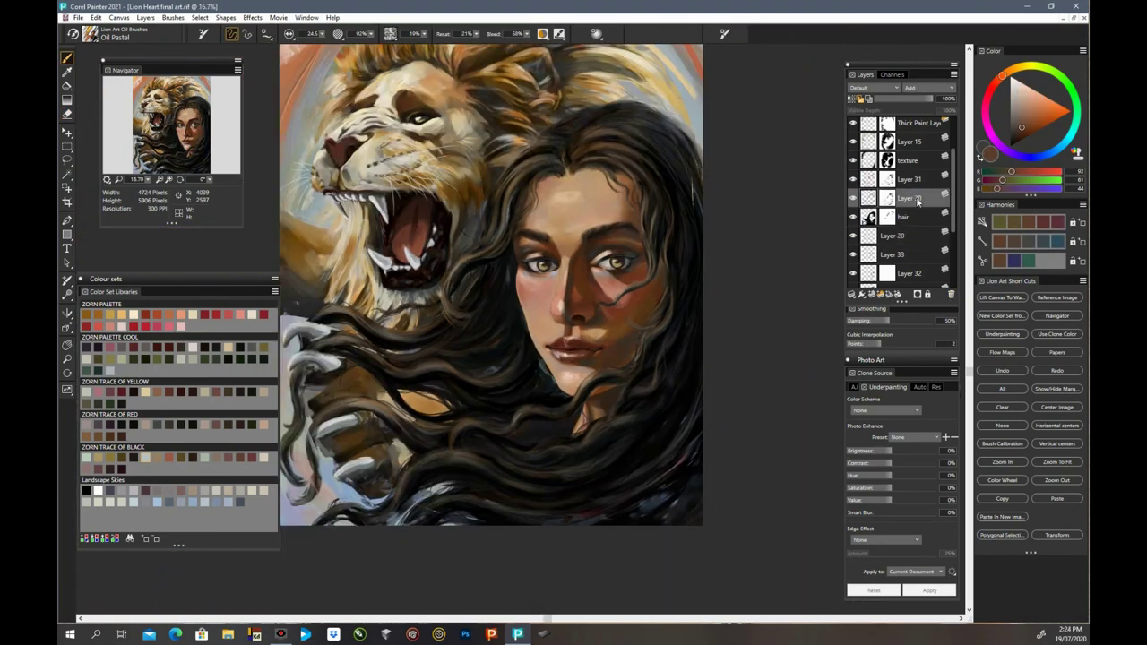
{"action": "left_click", "coordinate": [912, 179]}
{"action": "left_click", "coordinate": [907, 236]}
{"action": "left_click", "coordinate": [874, 294]}
Step: Choose the Feather Soft Impasto brush from the LA Feather Brushes category
{"action": "left_click", "coordinate": [121, 34]}
{"action": "left_click_drag", "start_coordinate": [292, 172], "coordinate": [293, 248]}
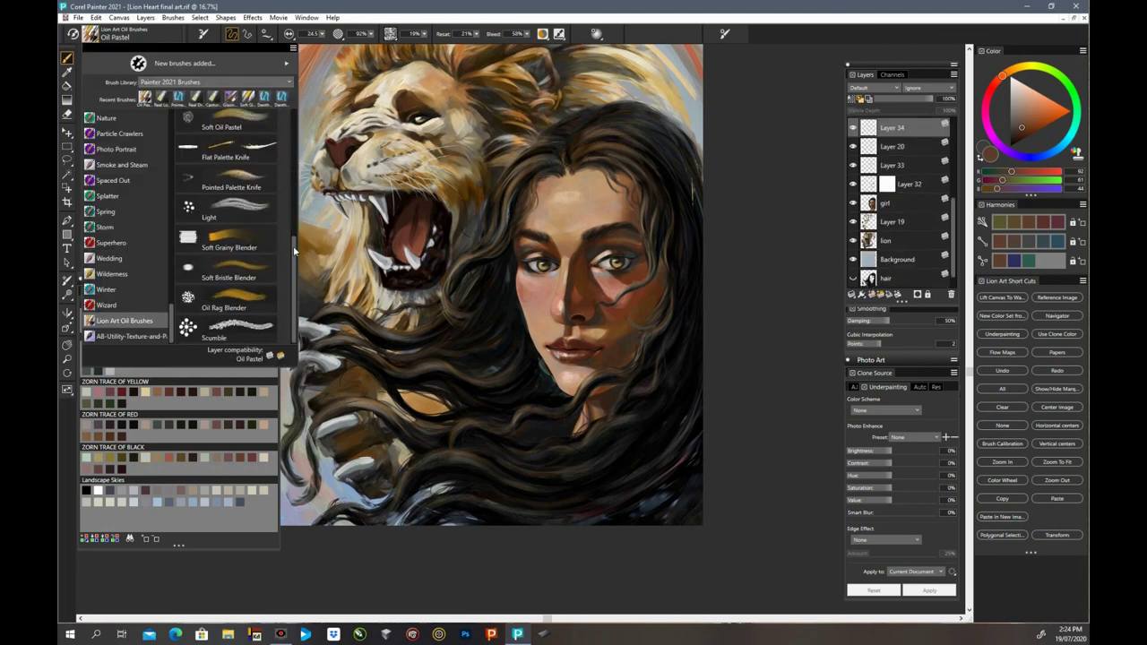
{"action": "left_click_drag", "start_coordinate": [171, 285], "coordinate": [170, 219]}
{"action": "left_click", "coordinate": [134, 243]}
{"action": "left_click", "coordinate": [239, 267]}
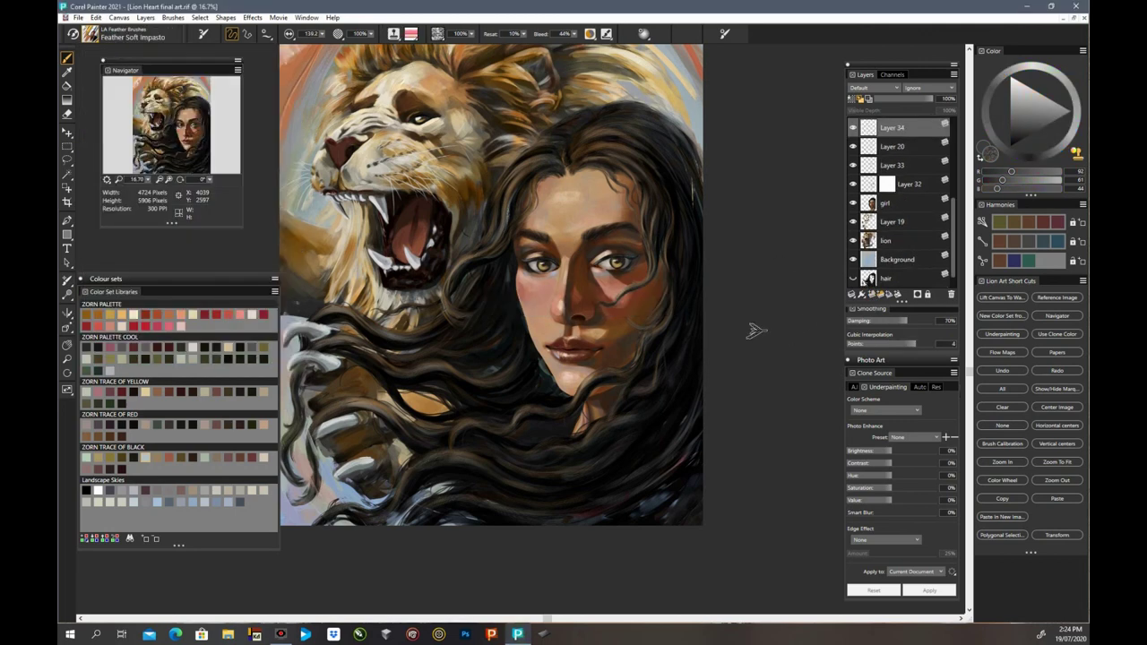
{"action": "scroll", "coordinate": [873, 180], "scroll_direction": "up", "scroll_amount": 1}
{"action": "left_click", "coordinate": [854, 177]}
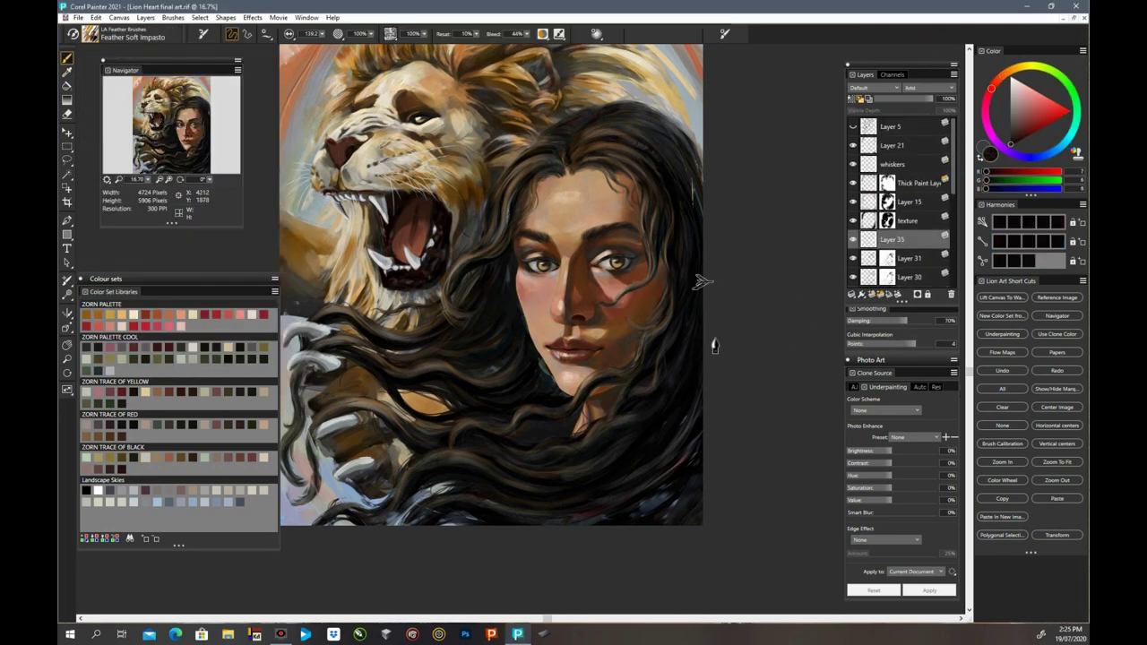
{"action": "key", "text": "ctrl+plus"}
{"action": "key", "text": "ctrl+plus"}
{"action": "key", "text": "ctrl+plus"}
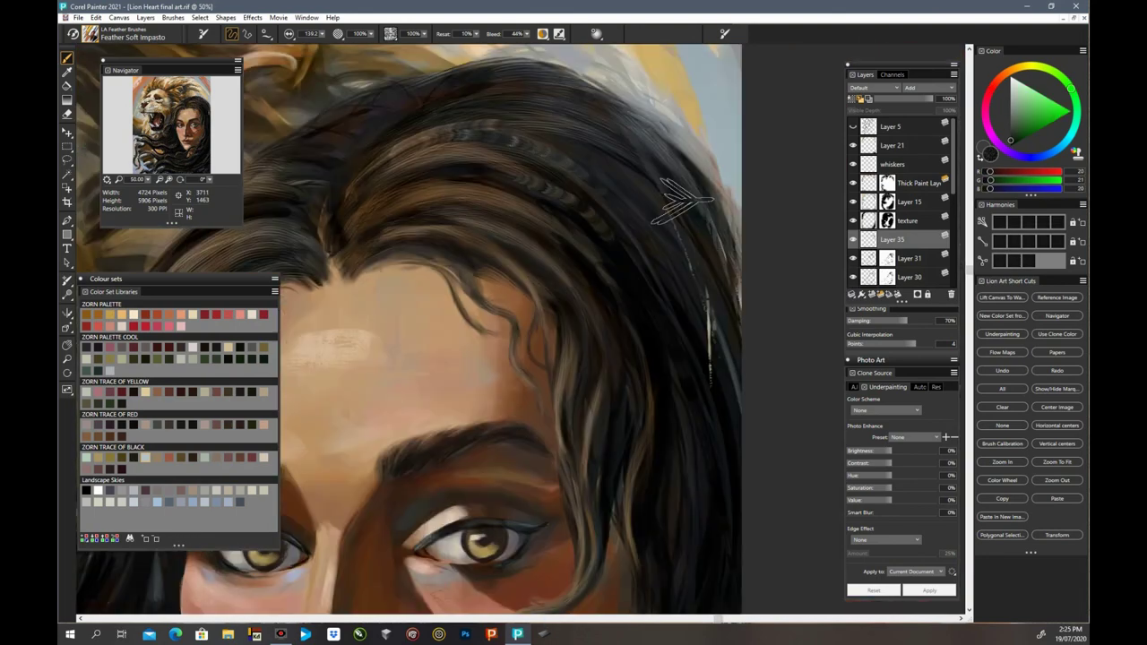
{"action": "key", "text": "ctrl+b"}
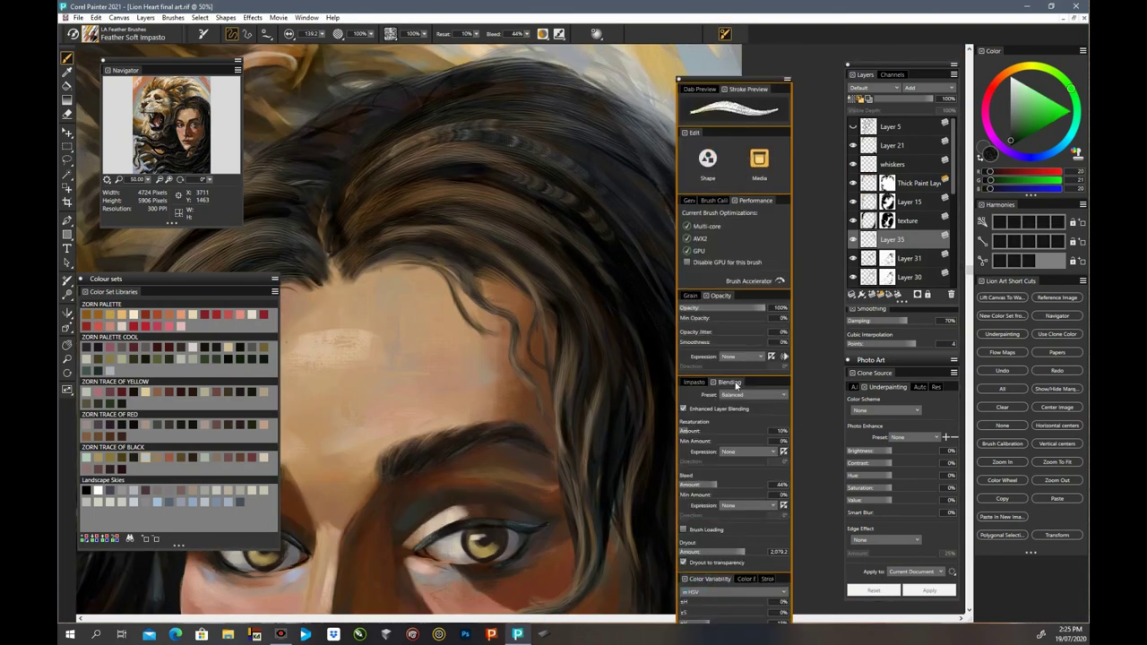
{"action": "key", "text": "ctrl+b"}
{"action": "left_click_drag", "start_coordinate": [970, 270], "coordinate": [970, 235]}
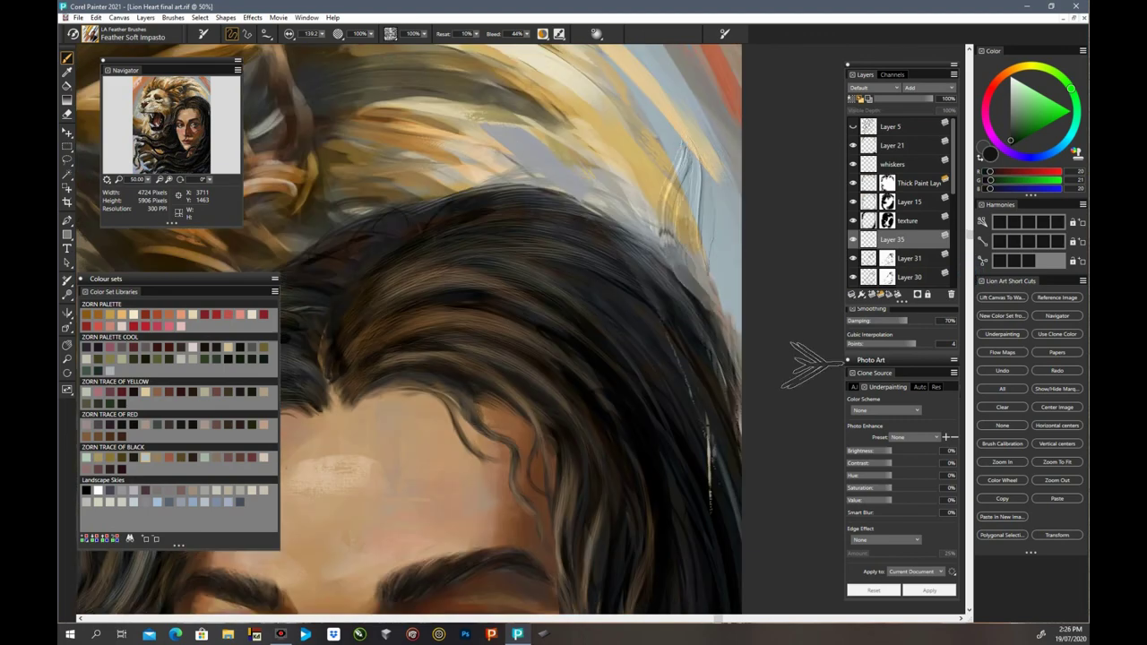
{"action": "key", "text": "Delete"}
Step: Paint fine near-black strands on Layer 34 over the woman's upper hair, and reduce the brush size to 71.8
{"action": "scroll", "coordinate": [917, 230], "scroll_direction": "down", "scroll_amount": 1}
{"action": "left_click", "coordinate": [917, 231]}
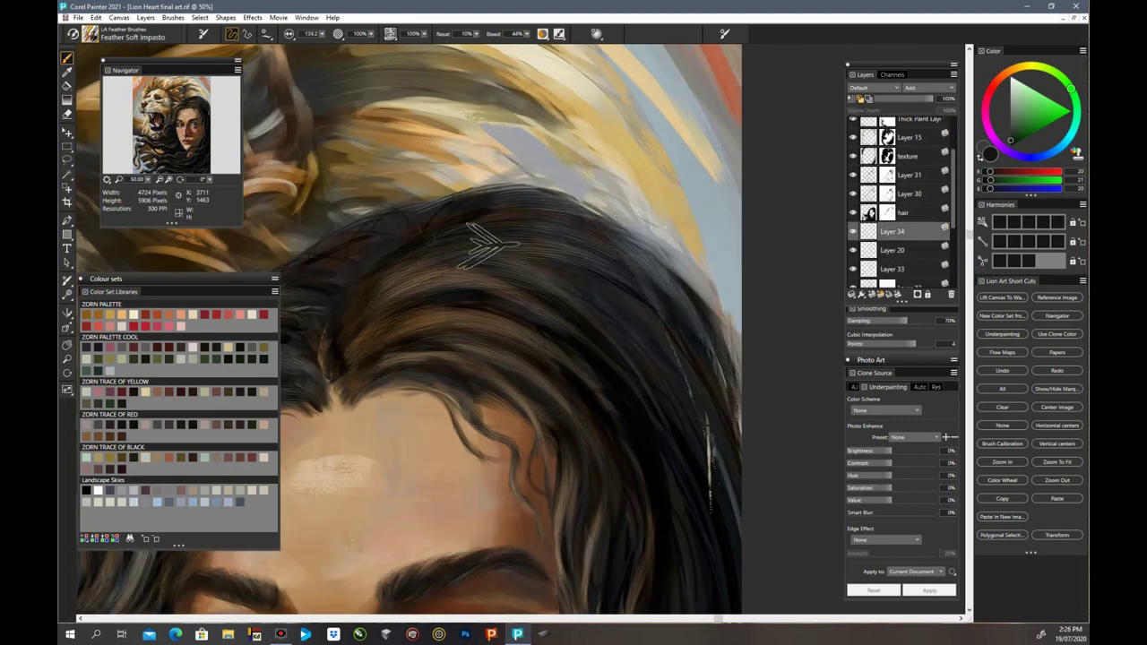
{"action": "left_click", "coordinate": [546, 618]}
{"action": "left_click_drag", "start_coordinate": [674, 344], "coordinate": [717, 343]}
{"action": "key", "text": "bracketleft"}
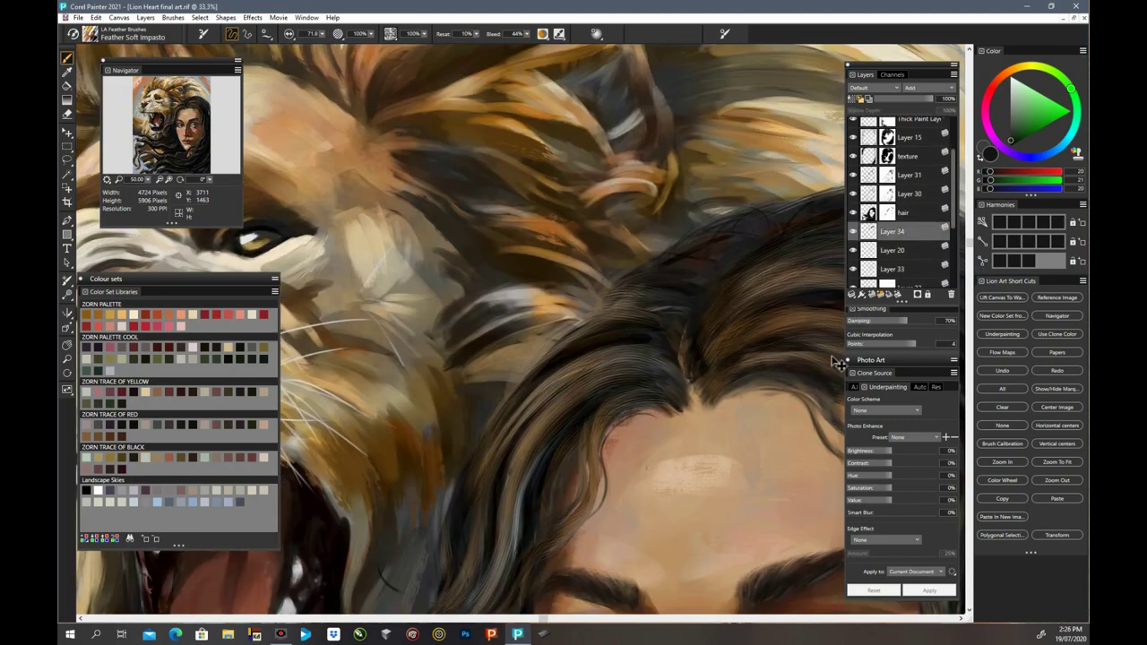
Step: Set the brush size to 221.3 and paint dark strands on Layer 34 through the waves below the chin, saving the painting
{"action": "key", "text": "ctrl+minus"}
{"action": "left_click_drag", "start_coordinate": [543, 619], "coordinate": [670, 619]}
{"action": "left_click_drag", "start_coordinate": [970, 241], "coordinate": [970, 283]}
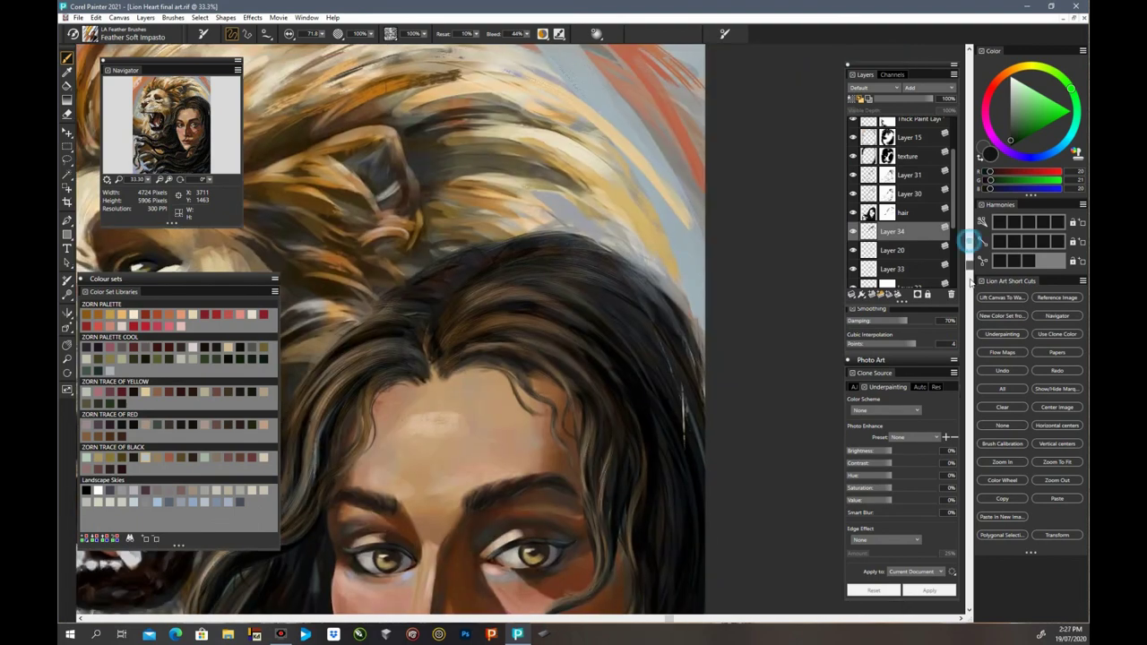
{"action": "scroll", "coordinate": [653, 436], "scroll_direction": "down", "scroll_amount": 5}
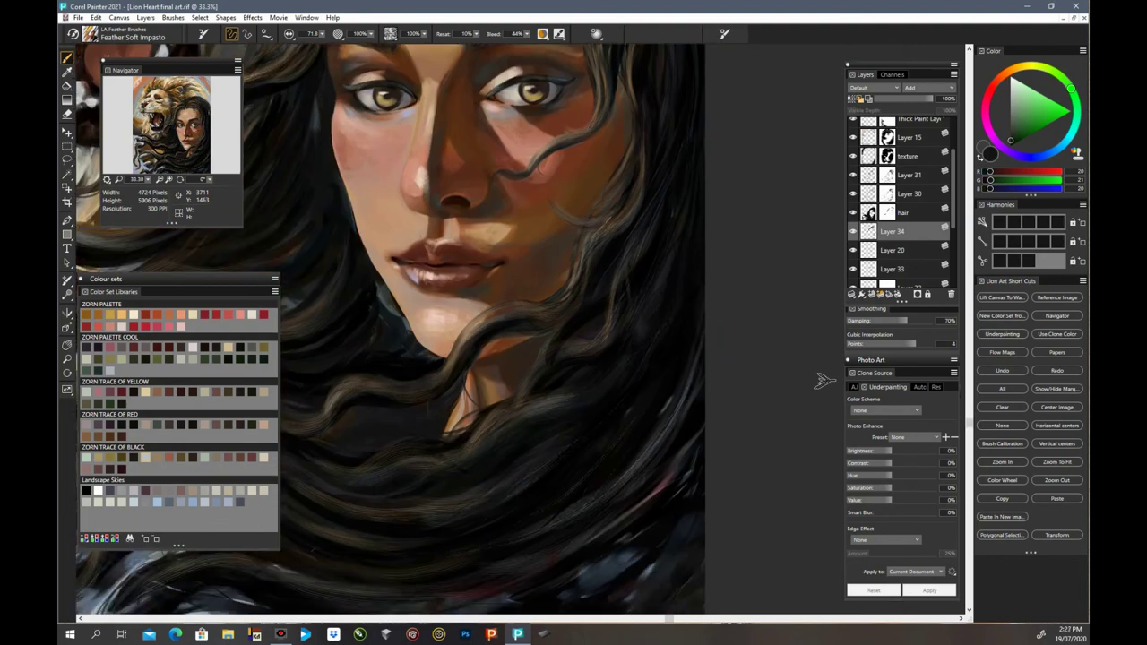
{"action": "key", "text": "ctrl+plus"}
{"action": "scroll", "coordinate": [763, 346], "scroll_direction": "down", "scroll_amount": 3}
{"action": "key", "text": "ctrl+s"}
{"action": "left_click_drag", "start_coordinate": [669, 618], "coordinate": [552, 619]}
{"action": "key", "text": "bracketright"}
{"action": "left_click_drag", "start_coordinate": [591, 260], "coordinate": [516, 307]}
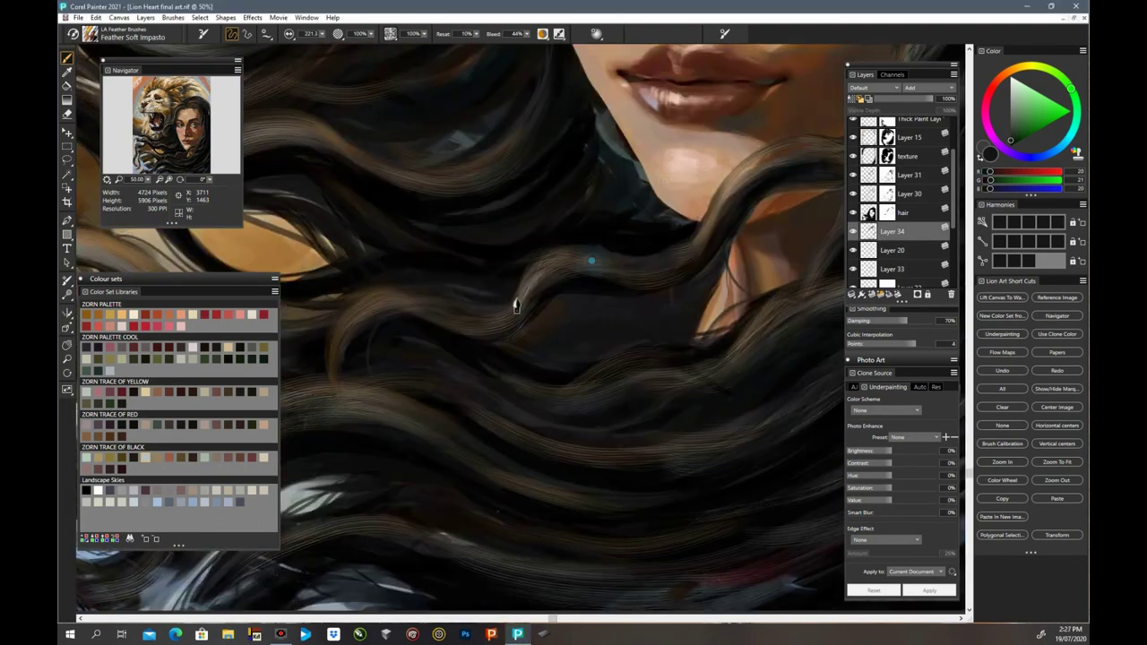
Step: Set the brush size to 55.1 and paint finer dark strands on Layer 34 between the lion's jaw, its claws and the woman's neck
{"action": "scroll", "coordinate": [591, 381], "scroll_direction": "down", "scroll_amount": 1}
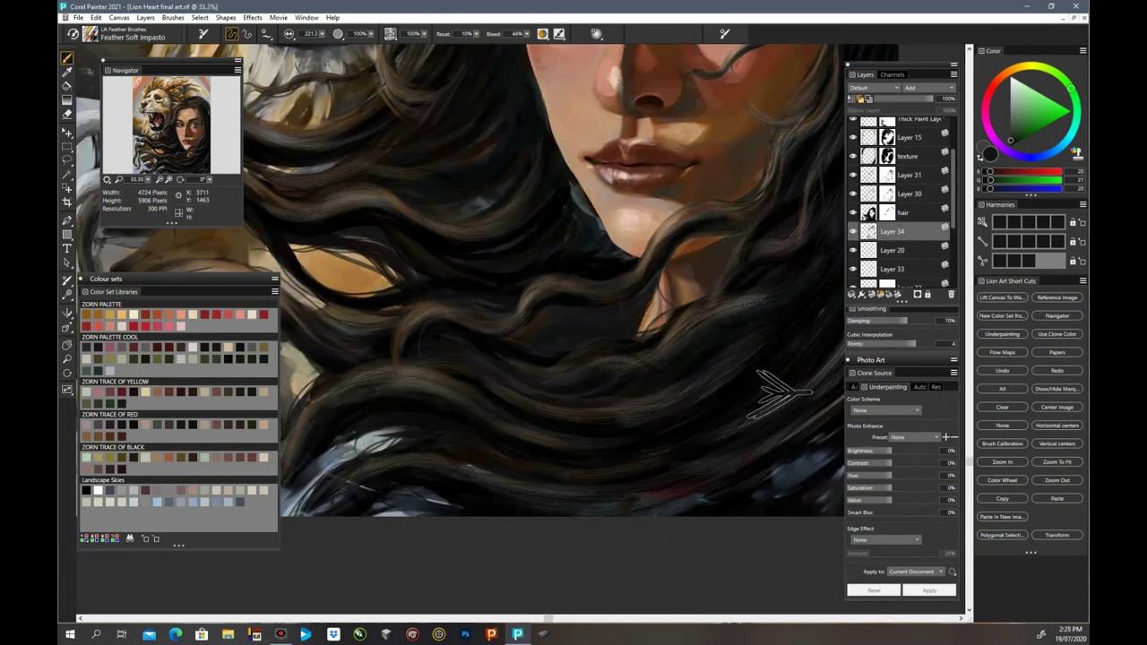
{"action": "left_click_drag", "start_coordinate": [549, 619], "coordinate": [387, 619]}
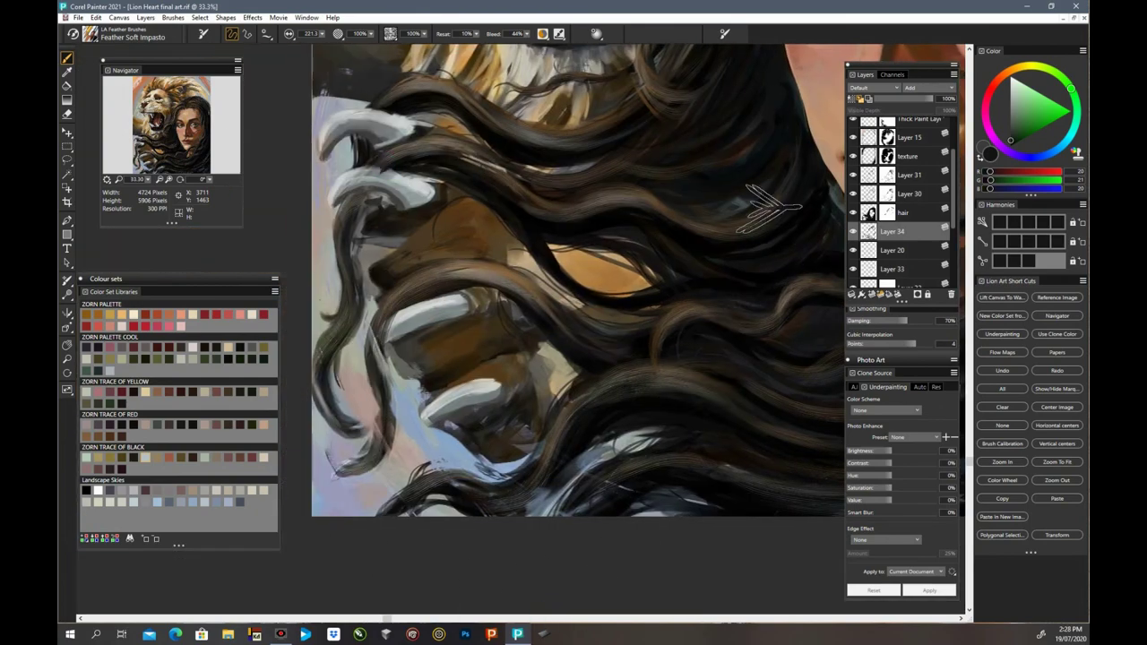
{"action": "scroll", "coordinate": [769, 206], "scroll_direction": "up", "scroll_amount": 5}
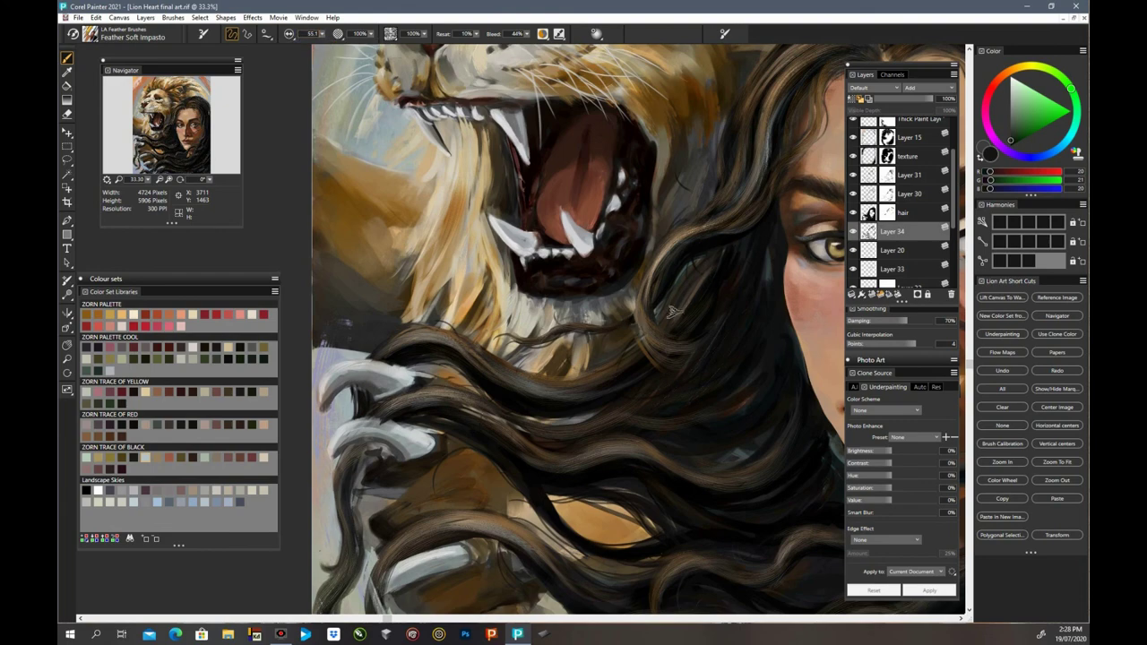
{"action": "scroll", "coordinate": [690, 391], "scroll_direction": "up", "scroll_amount": 2}
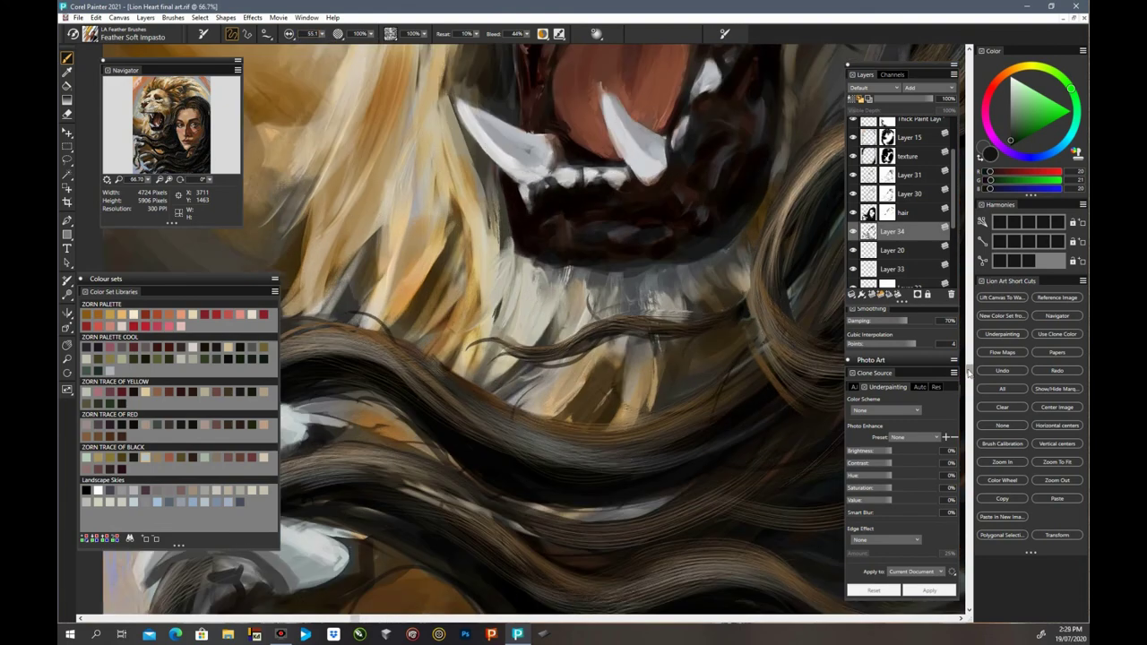
{"action": "left_click_drag", "start_coordinate": [969, 373], "coordinate": [968, 455]}
{"action": "scroll", "coordinate": [563, 474], "scroll_direction": "up", "scroll_amount": 3}
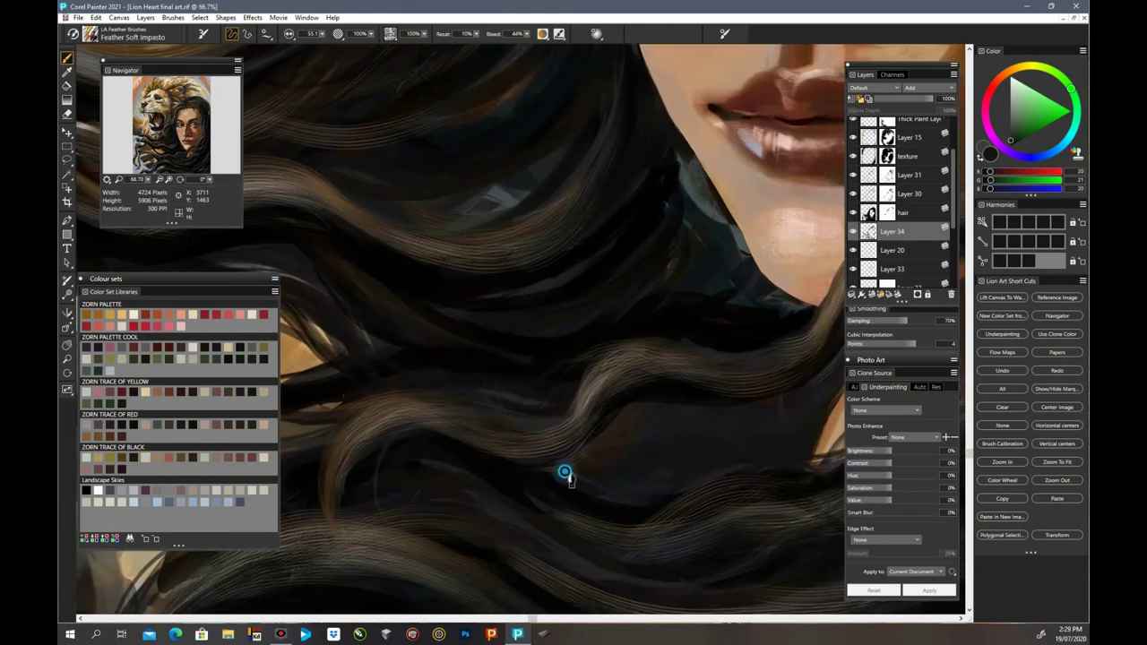
{"action": "key", "text": "ctrl+minus"}
{"action": "key", "text": "ctrl+minus"}
{"action": "key", "text": "ctrl+minus"}
{"action": "key", "text": "ctrl+minus"}
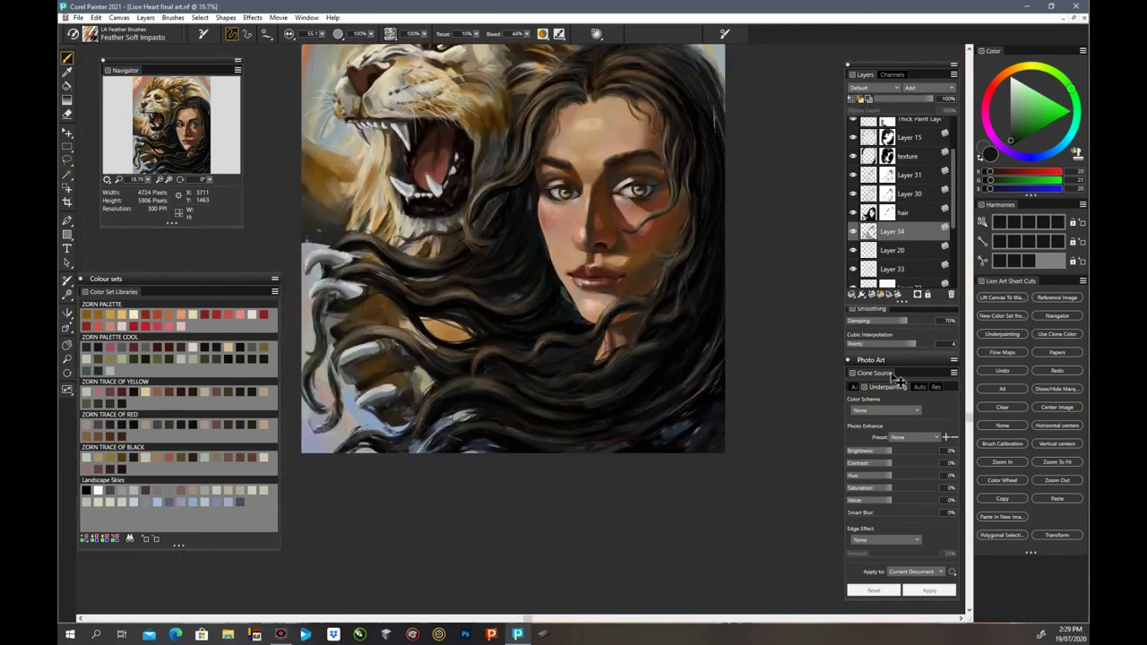
Step: Try a dark stroke across the top of the woman's hair on Layer 34
{"action": "key", "text": "ctrl+plus"}
{"action": "key", "text": "ctrl+plus"}
{"action": "key", "text": "ctrl+plus"}
{"action": "key", "text": "ctrl+plus"}
{"action": "left_click_drag", "start_coordinate": [969, 453], "coordinate": [969, 259]}
{"action": "left_click_drag", "start_coordinate": [532, 618], "coordinate": [714, 619]}
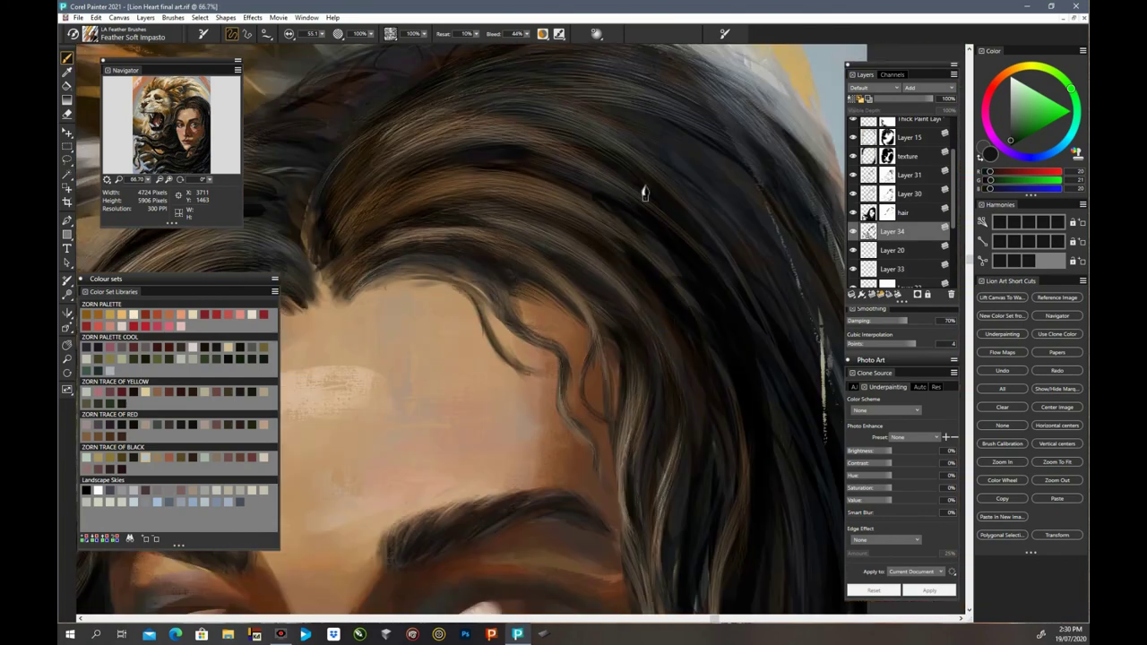
{"action": "left_click_drag", "start_coordinate": [969, 259], "coordinate": [968, 232]}
{"action": "left_click_drag", "start_coordinate": [538, 148], "coordinate": [802, 112]}
{"action": "key", "text": "ctrl+z"}
Step: Hide Layer 31, target Layer 30's mask, and pick the Oil Pastel brush with black for masking
{"action": "left_click_drag", "start_coordinate": [969, 232], "coordinate": [969, 451]}
{"action": "key", "text": "ctrl+minus"}
{"action": "key", "text": "ctrl+minus"}
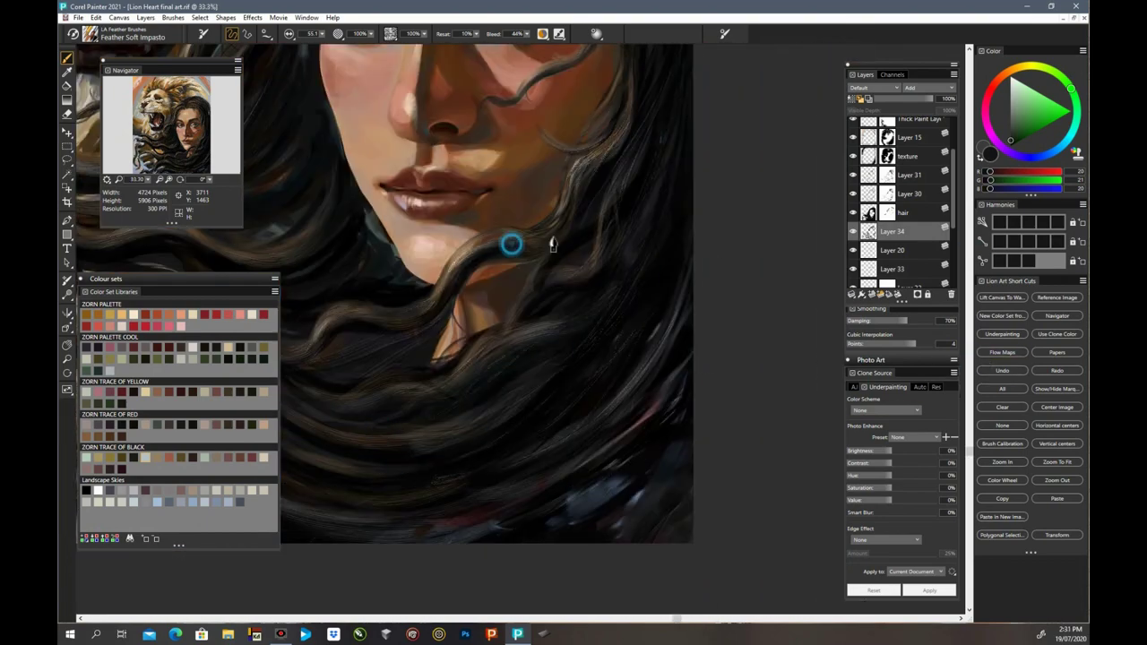
{"action": "key", "text": "ctrl+d"}
{"action": "scroll", "coordinate": [900, 213], "scroll_direction": "up", "scroll_amount": 1}
{"action": "left_click", "coordinate": [909, 214]}
{"action": "left_click", "coordinate": [853, 214]}
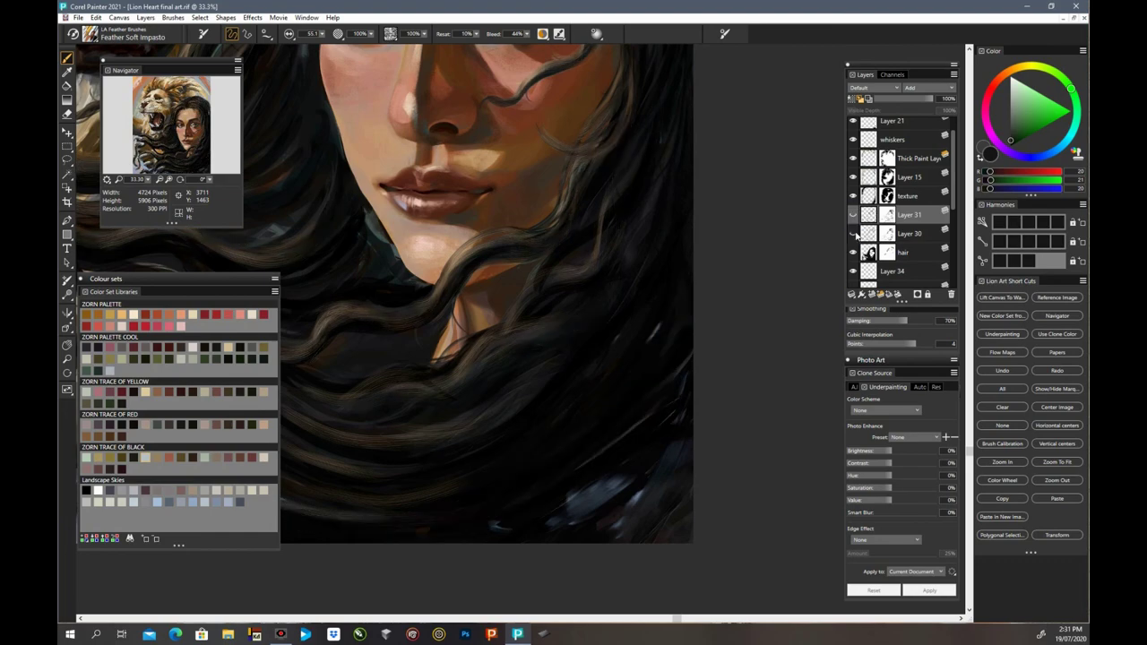
{"action": "left_click", "coordinate": [886, 233]}
{"action": "left_click", "coordinate": [126, 33]}
{"action": "left_click", "coordinate": [1011, 145]}
Step: Paint black on Layer 30's mask to tone down hair highlights along the shaded cheek, below the chin and by the lion's claws
{"action": "key", "text": "ctrl+plus"}
{"action": "left_click_drag", "start_coordinate": [969, 451], "coordinate": [968, 380]}
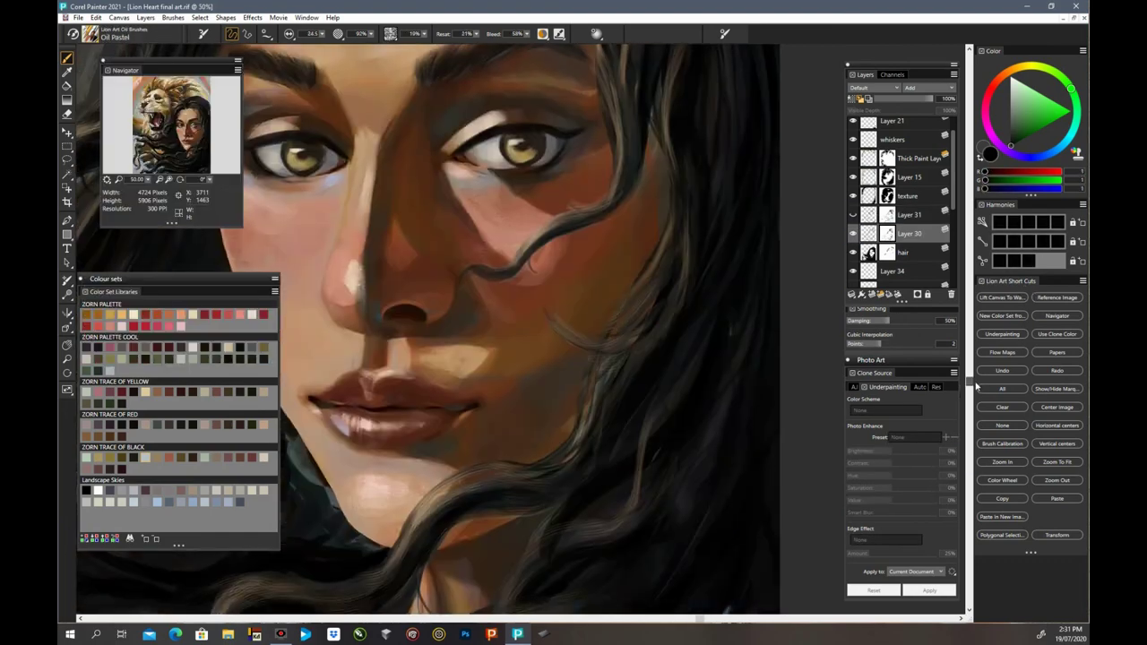
{"action": "key", "text": "ctrl+z"}
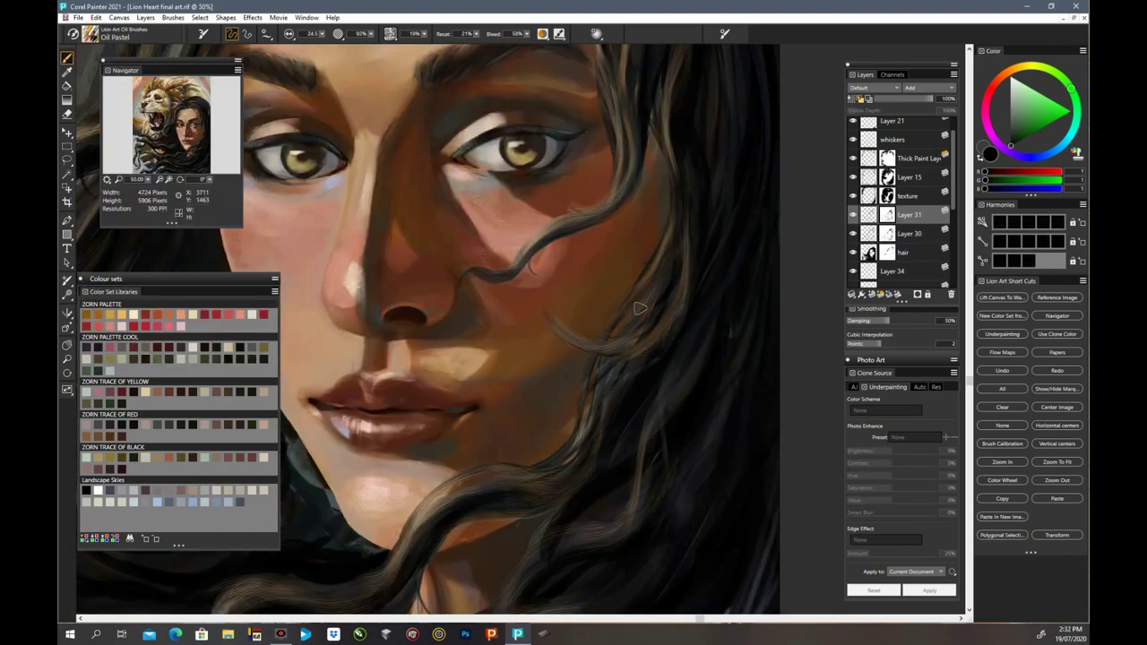
{"action": "scroll", "coordinate": [627, 403], "scroll_direction": "down", "scroll_amount": 3}
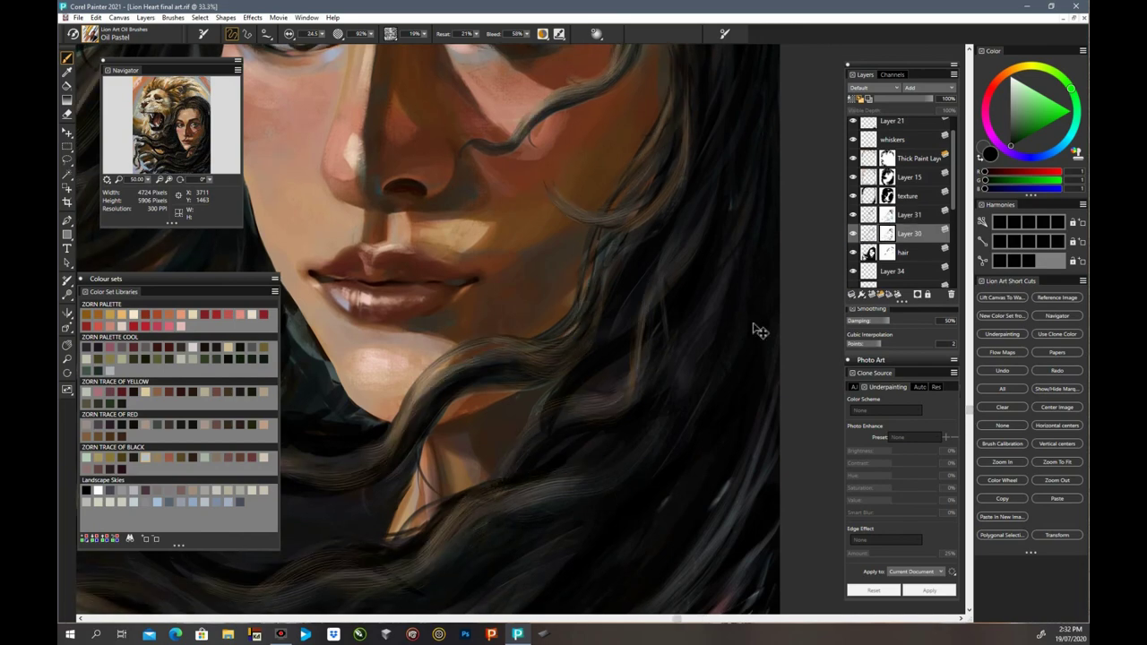
{"action": "key", "text": "ctrl+minus"}
{"action": "scroll", "coordinate": [483, 538], "scroll_direction": "left", "scroll_amount": 4}
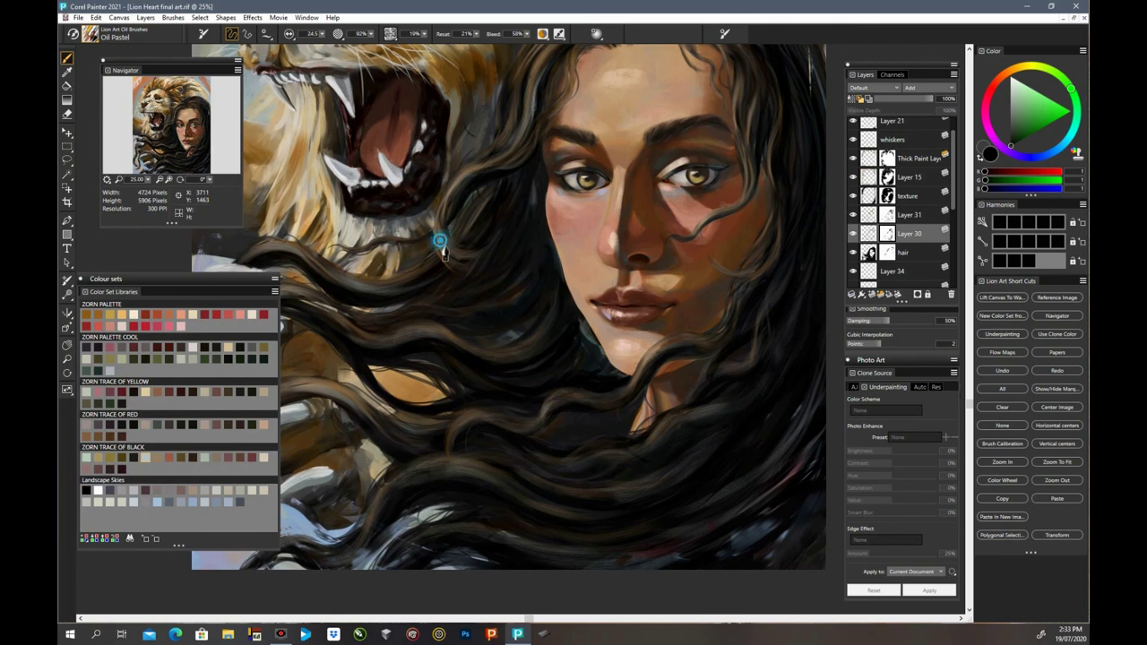
{"action": "key", "text": "ctrl+minus"}
{"action": "left_click", "coordinate": [343, 388]}
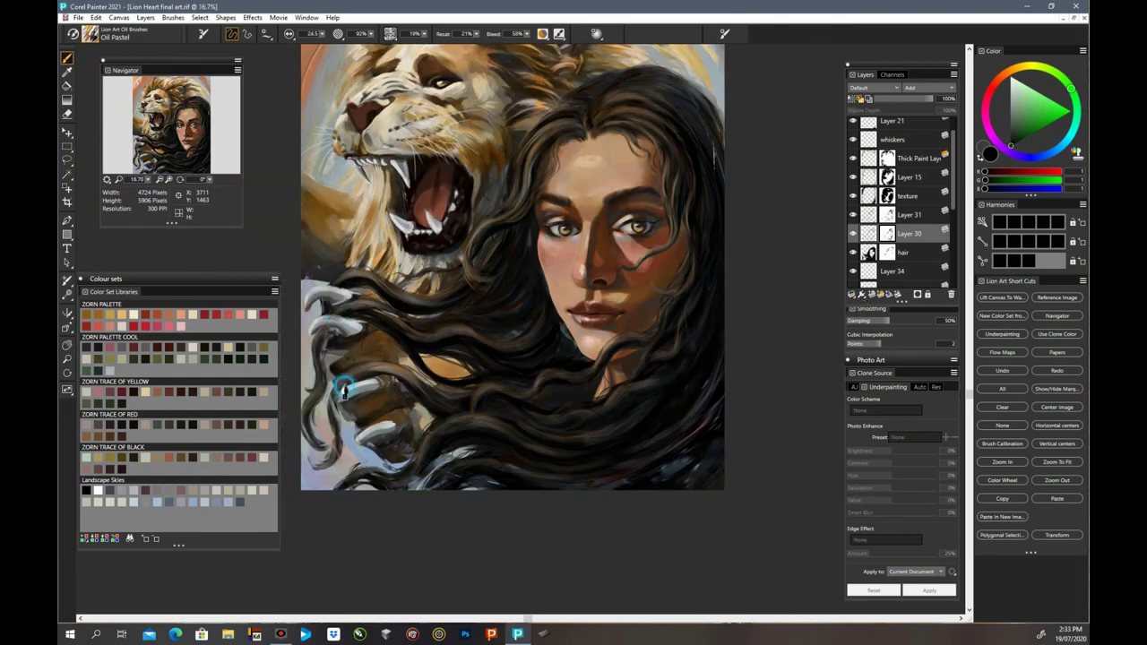
Step: Show Layer 31, target its mask, and paint black to tone down highlights in the lower hair
{"action": "left_click", "coordinate": [861, 214]}
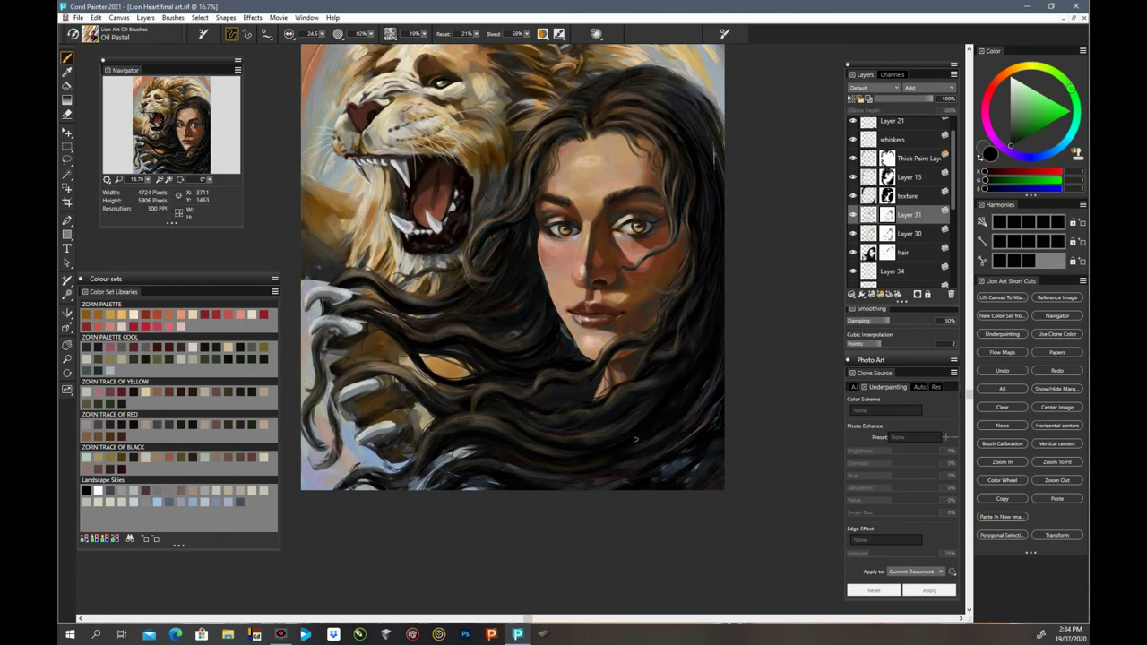
{"action": "key", "text": "ctrl+minus"}
{"action": "key", "text": "ctrl+minus"}
{"action": "key", "text": "ctrl+minus"}
{"action": "key", "text": "ctrl+plus"}
{"action": "key", "text": "ctrl+plus"}
{"action": "key", "text": "ctrl+plus"}
{"action": "key", "text": "ctrl+plus"}
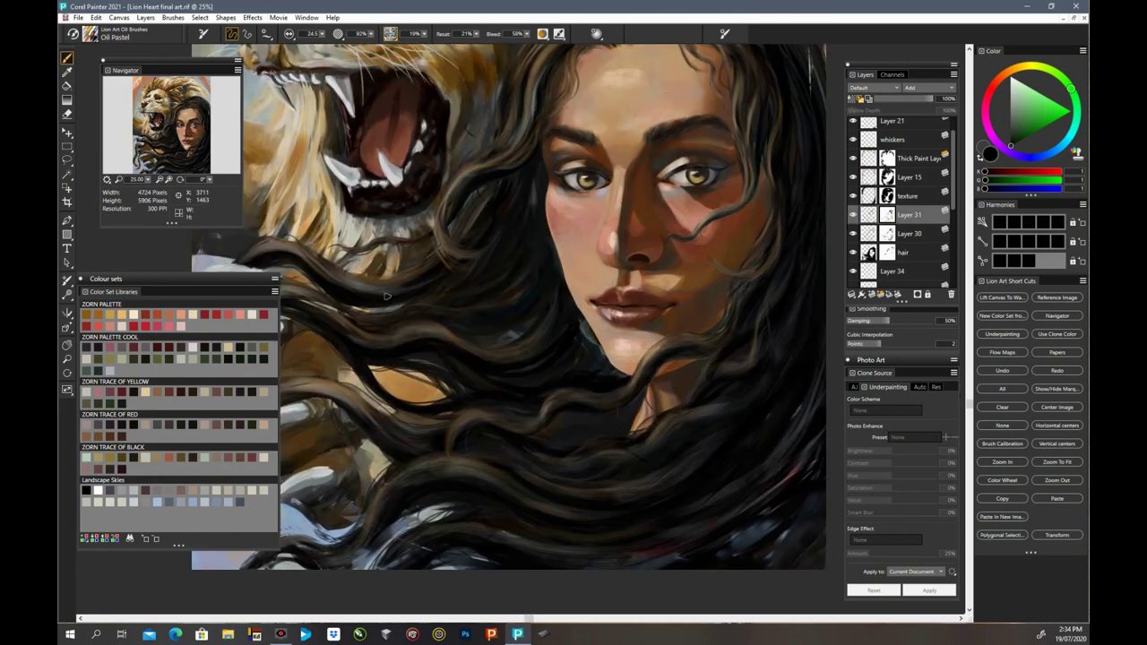
{"action": "left_click", "coordinate": [493, 538]}
{"action": "key", "text": "ctrl+minus"}
Step: Compare the hair with Layer 31 hidden and shown, and save the painting
{"action": "left_click", "coordinate": [852, 214]}
{"action": "left_click", "coordinate": [852, 214]}
{"action": "left_click", "coordinate": [125, 140]}
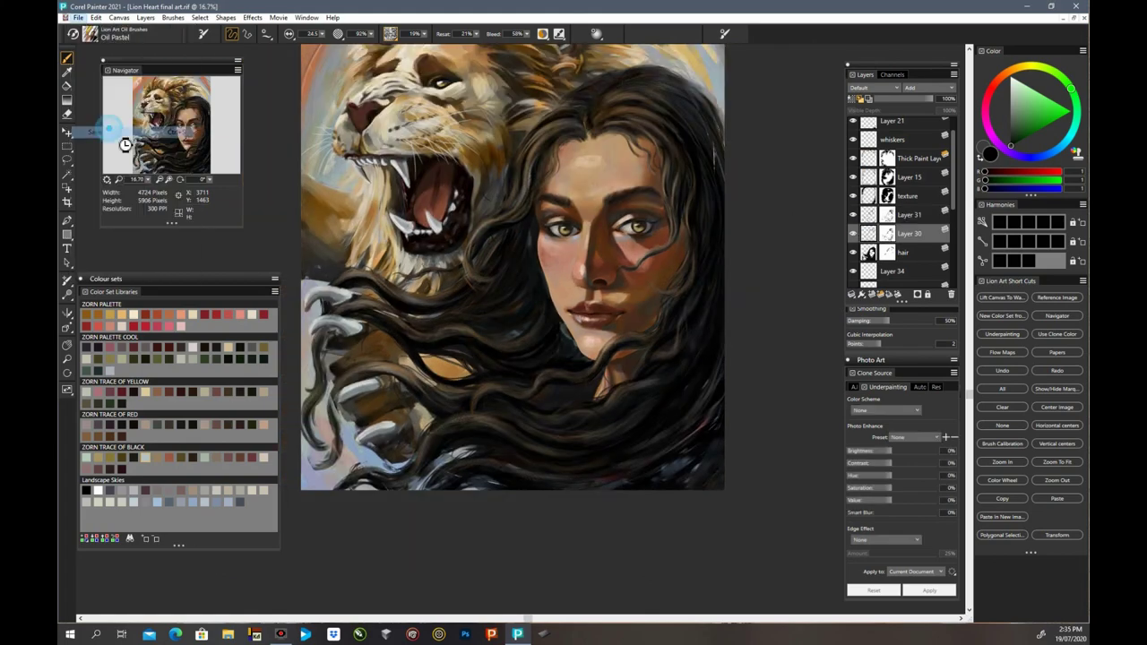
{"action": "key", "text": "ctrl+s"}
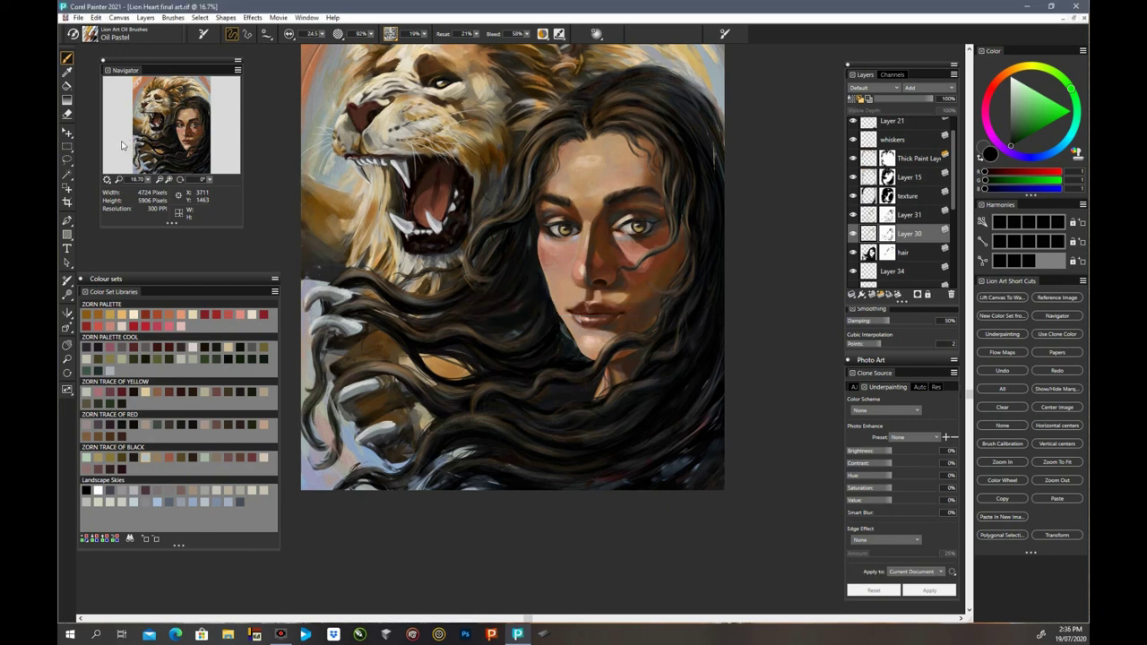
Step: Compare the hair with Layers 30 and 31 switched off and on, leaving only Layer 31 hidden
{"action": "left_click", "coordinate": [855, 213]}
{"action": "left_click", "coordinate": [855, 214]}
{"action": "left_click", "coordinate": [854, 232]}
{"action": "key", "text": "ctrl+minus"}
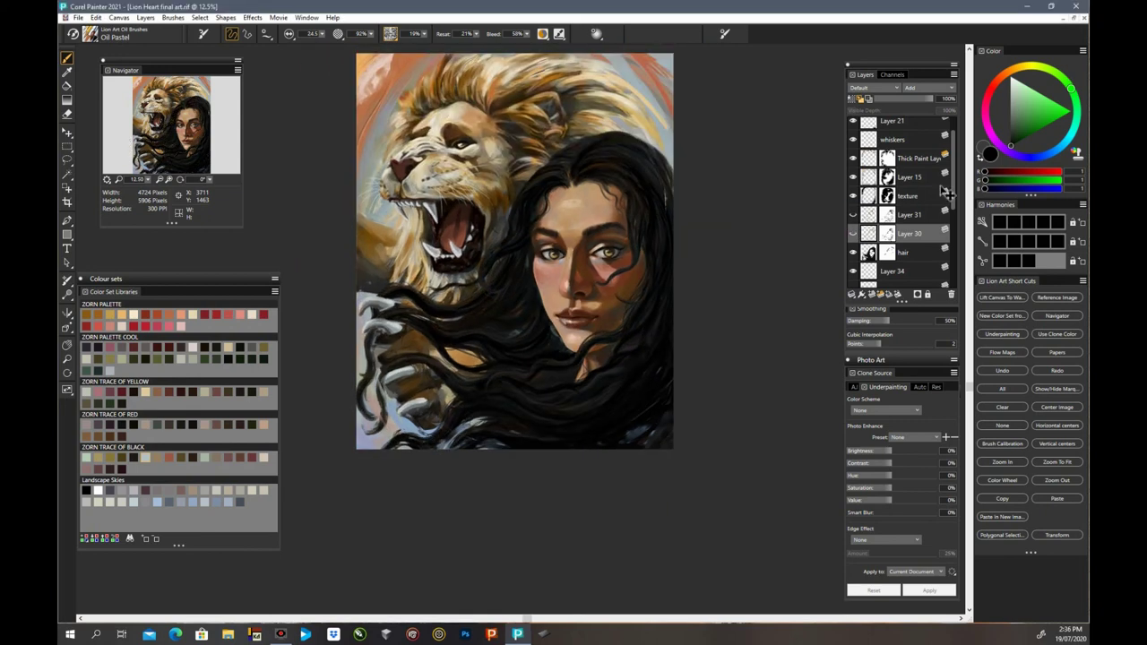
{"action": "left_click", "coordinate": [856, 234]}
{"action": "left_click", "coordinate": [852, 215]}
{"action": "left_click", "coordinate": [852, 215]}
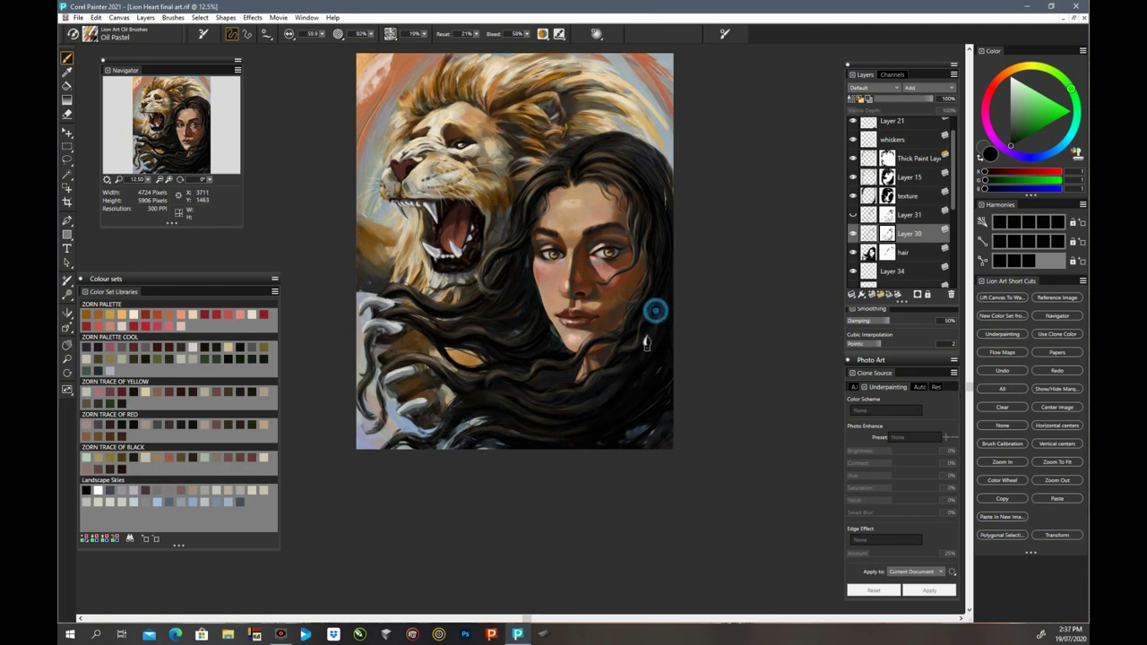
Step: Balance highlights on Layer 30's mask, painting white in the hair near the forehead and black at size 18.8 beside the shaded cheek
{"action": "key", "text": "shift+s"}
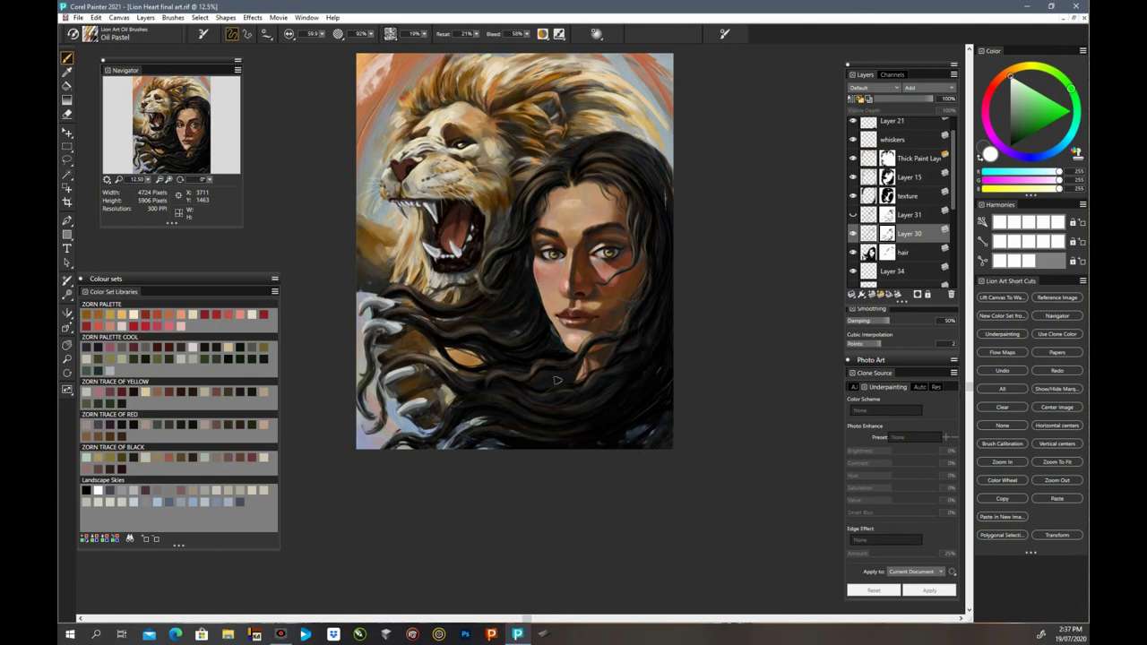
{"action": "left_click", "coordinate": [631, 188]}
{"action": "left_click", "coordinate": [853, 234]}
{"action": "left_click", "coordinate": [853, 234]}
{"action": "key", "text": "ctrl+plus"}
{"action": "left_click", "coordinate": [854, 234]}
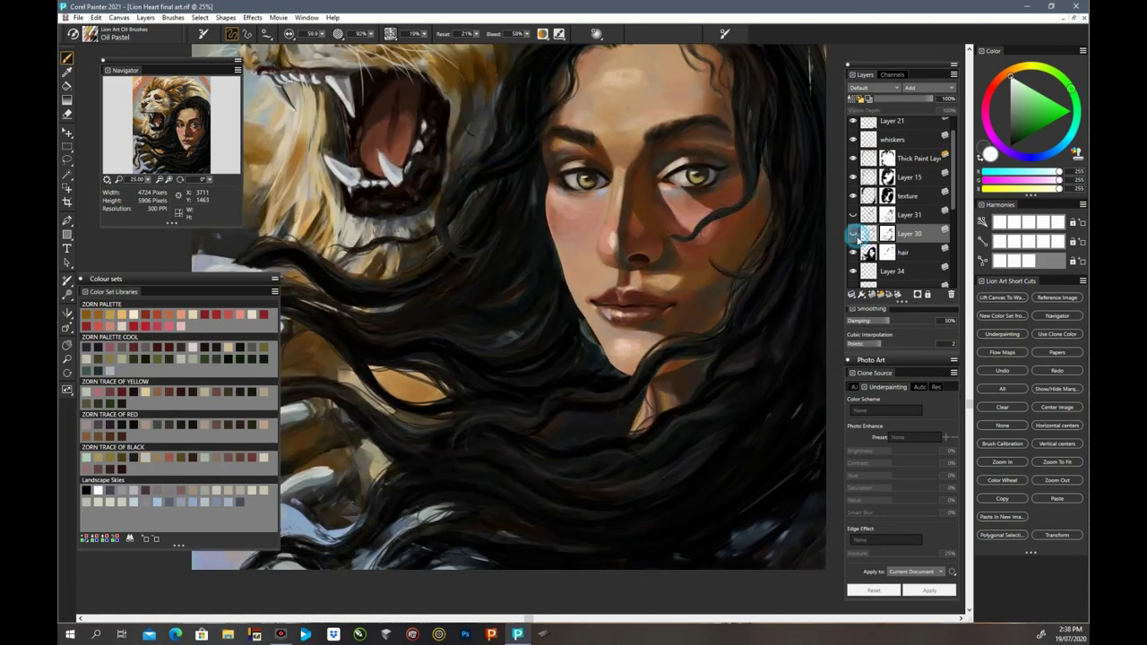
{"action": "left_click", "coordinate": [853, 233]}
{"action": "left_click", "coordinate": [639, 369], "text": "alt"}
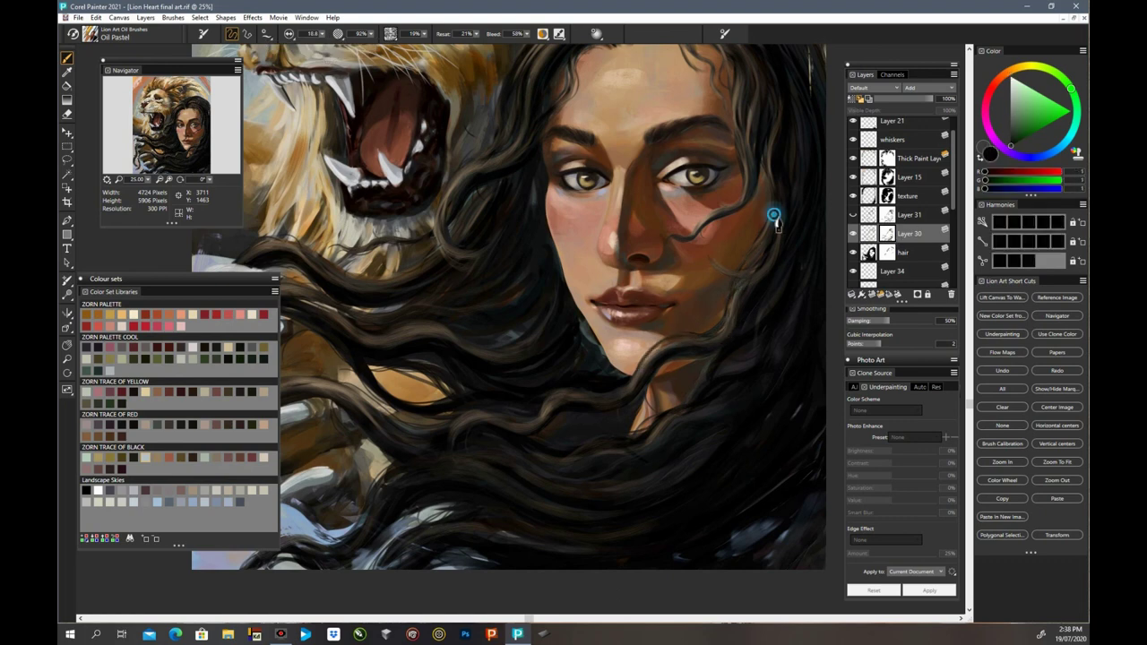
{"action": "key", "text": "ctrl+minus"}
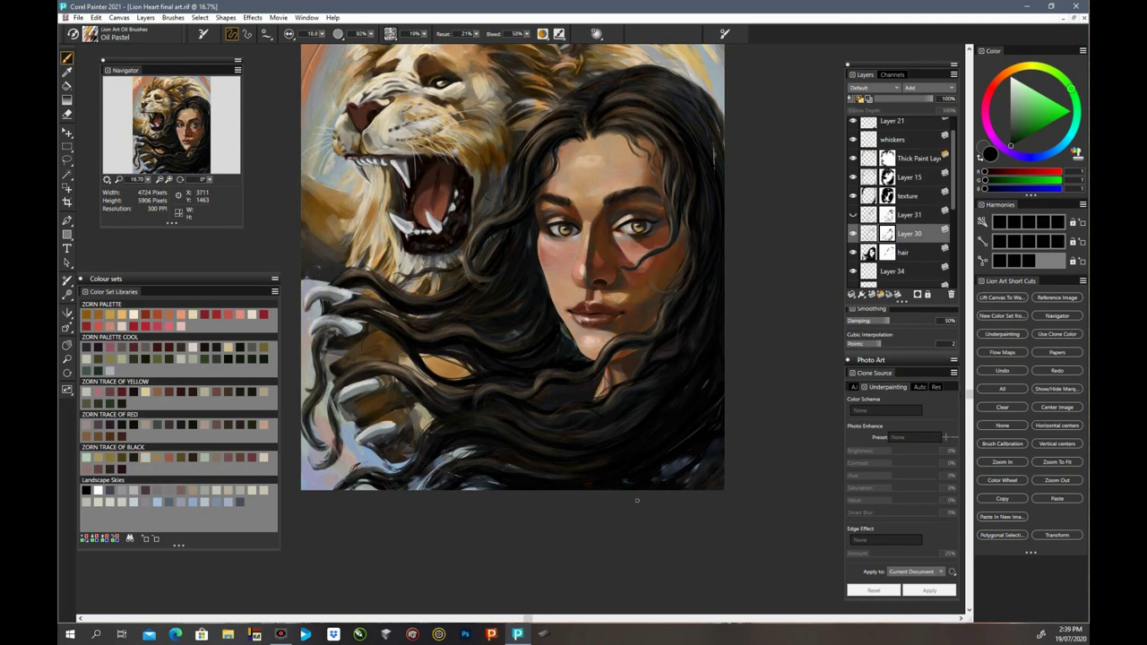
Step: Compare the hair with its layer mask disabled and enabled, and apply the mask to the hair layer
{"action": "key", "text": "ctrl+plus"}
{"action": "key", "text": "ctrl+plus"}
{"action": "right_click", "coordinate": [890, 256]}
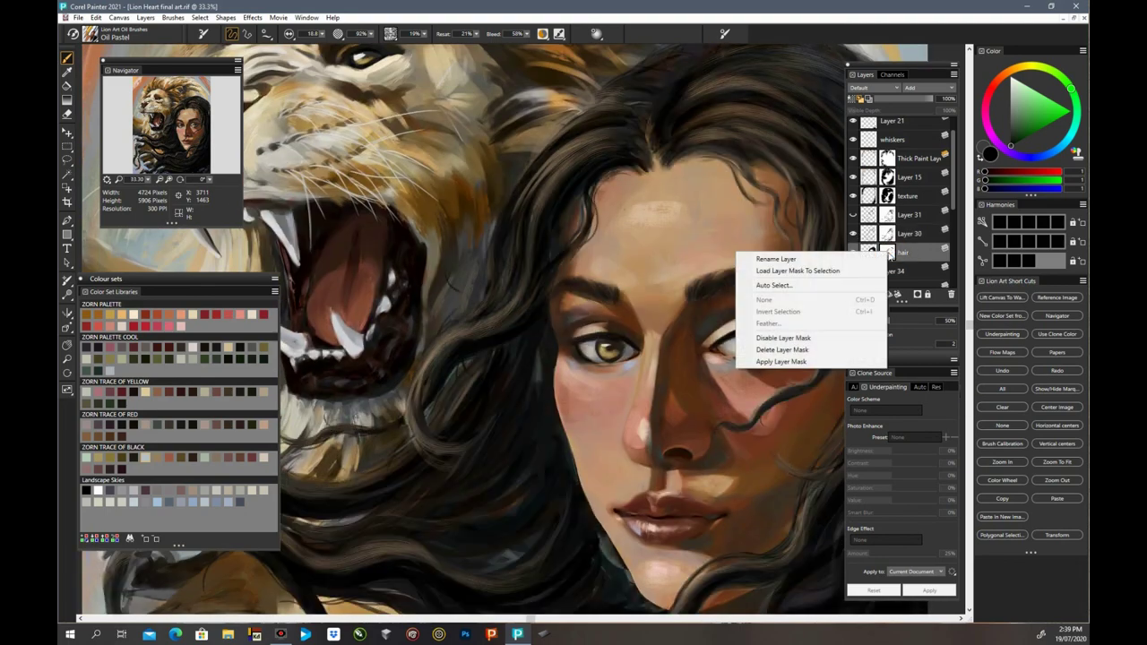
{"action": "left_click", "coordinate": [807, 338]}
{"action": "right_click", "coordinate": [889, 254]}
{"action": "left_click", "coordinate": [806, 338]}
{"action": "key", "text": "ctrl+minus"}
{"action": "key", "text": "ctrl+minus"}
{"action": "right_click", "coordinate": [889, 254]}
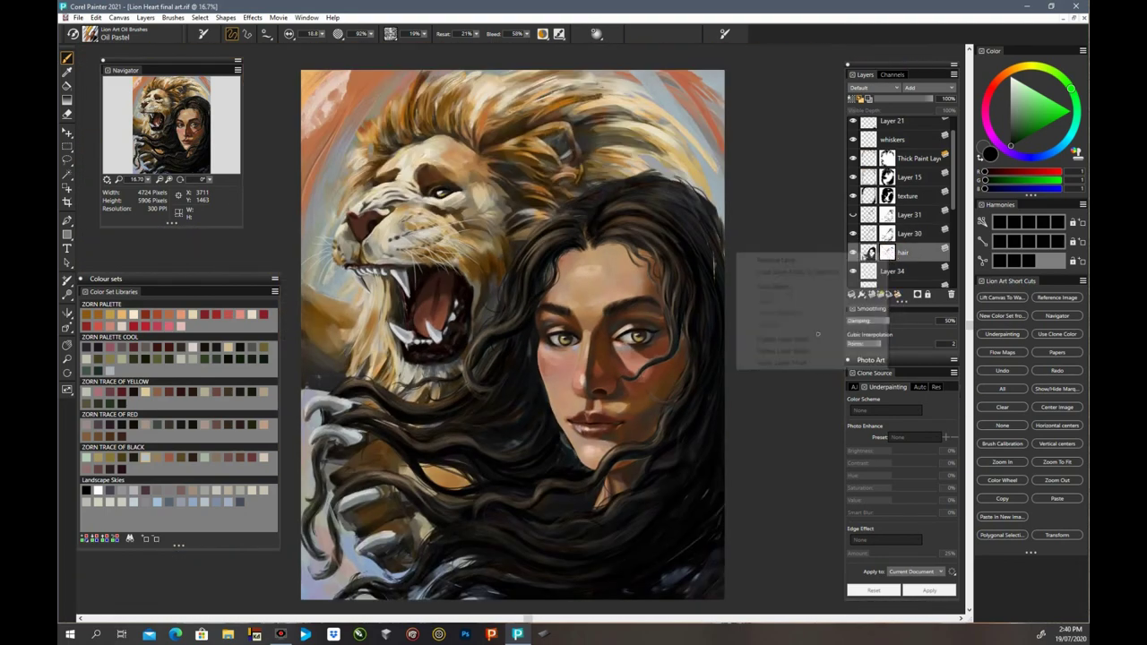
Step: Show Layer 31, set the brush size to 28, and paint black on its mask around the claws and below the lion's jaw
{"action": "left_click", "coordinate": [854, 233]}
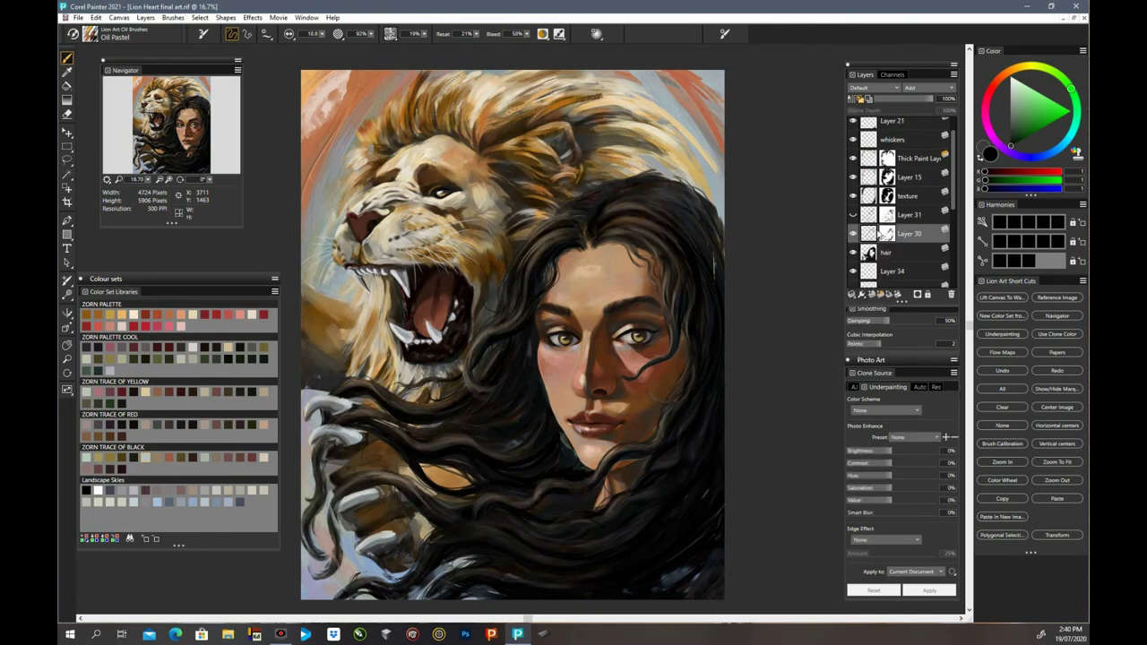
{"action": "left_click", "coordinate": [856, 216]}
{"action": "left_click", "coordinate": [858, 218]}
{"action": "left_click_drag", "start_coordinate": [322, 38], "coordinate": [328, 38]}
{"action": "scroll", "coordinate": [515, 333], "scroll_direction": "down", "scroll_amount": 1}
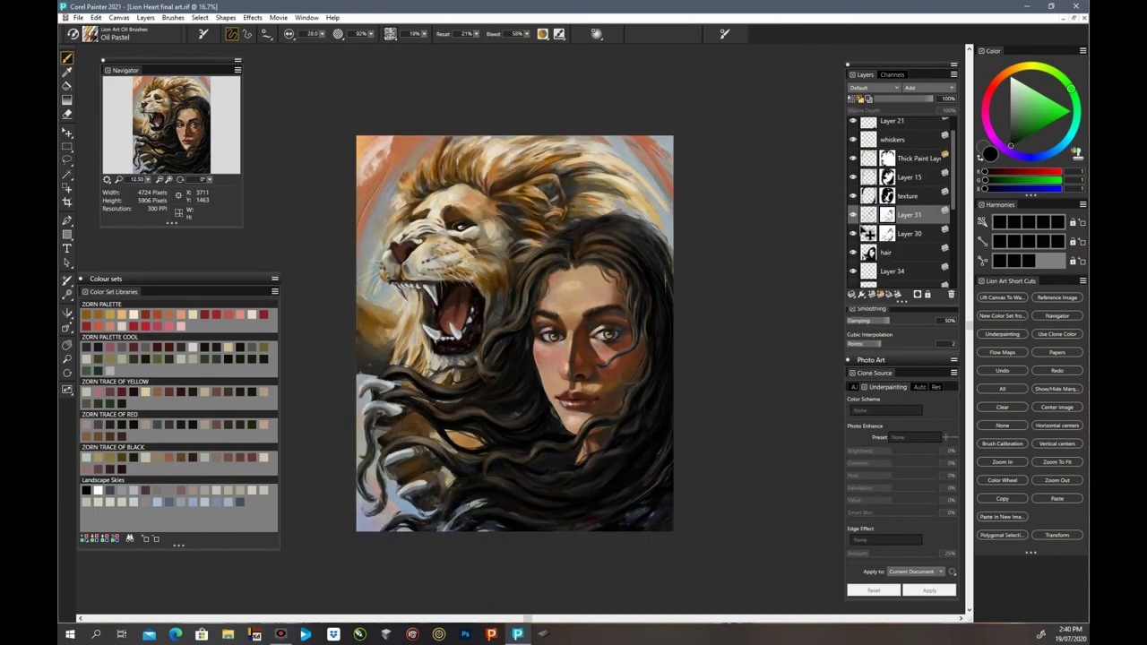
{"action": "scroll", "coordinate": [514, 333], "scroll_direction": "up", "scroll_amount": 2}
{"action": "left_click_drag", "start_coordinate": [661, 610], "coordinate": [661, 461]}
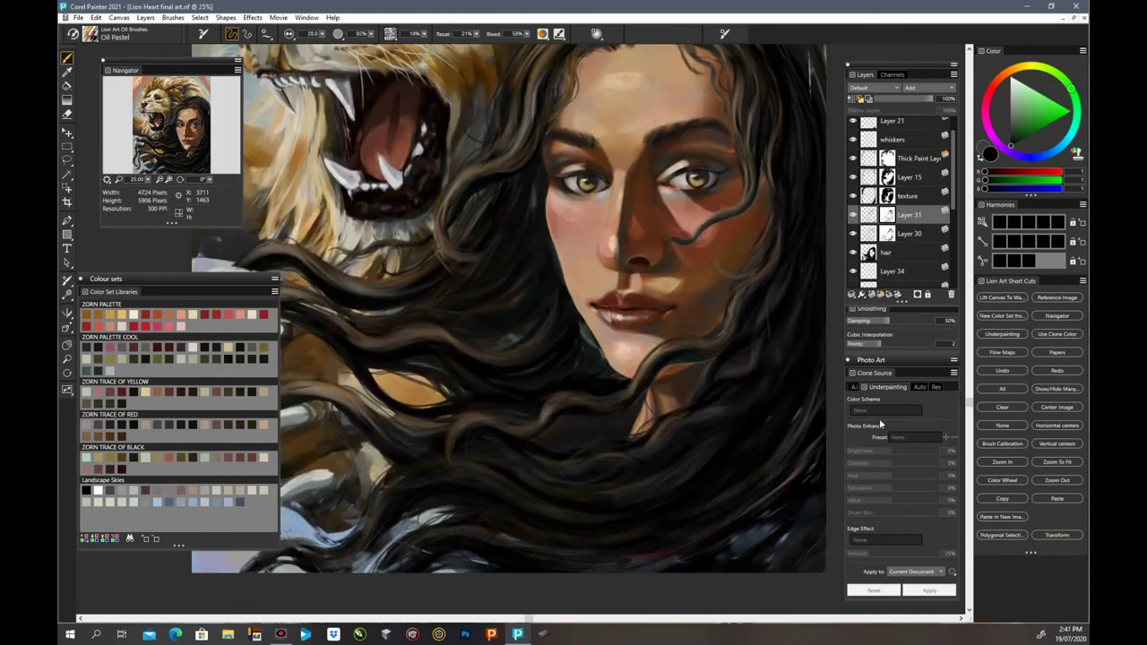
{"action": "left_click_drag", "start_coordinate": [680, 450], "coordinate": [775, 451]}
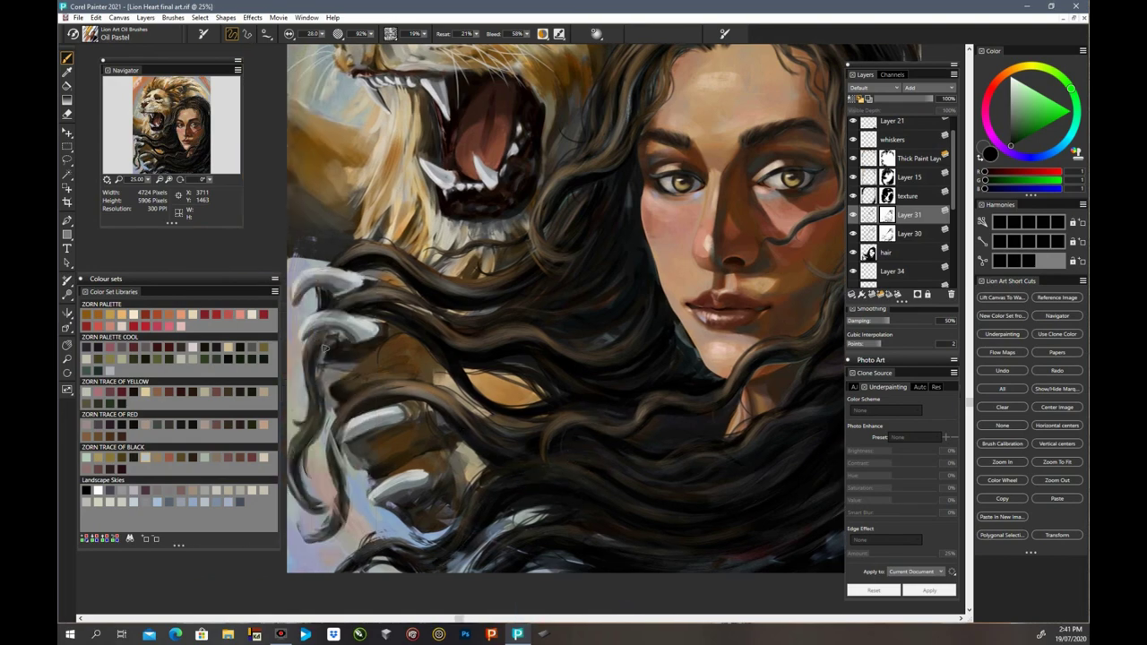
{"action": "key", "text": "ctrl+minus"}
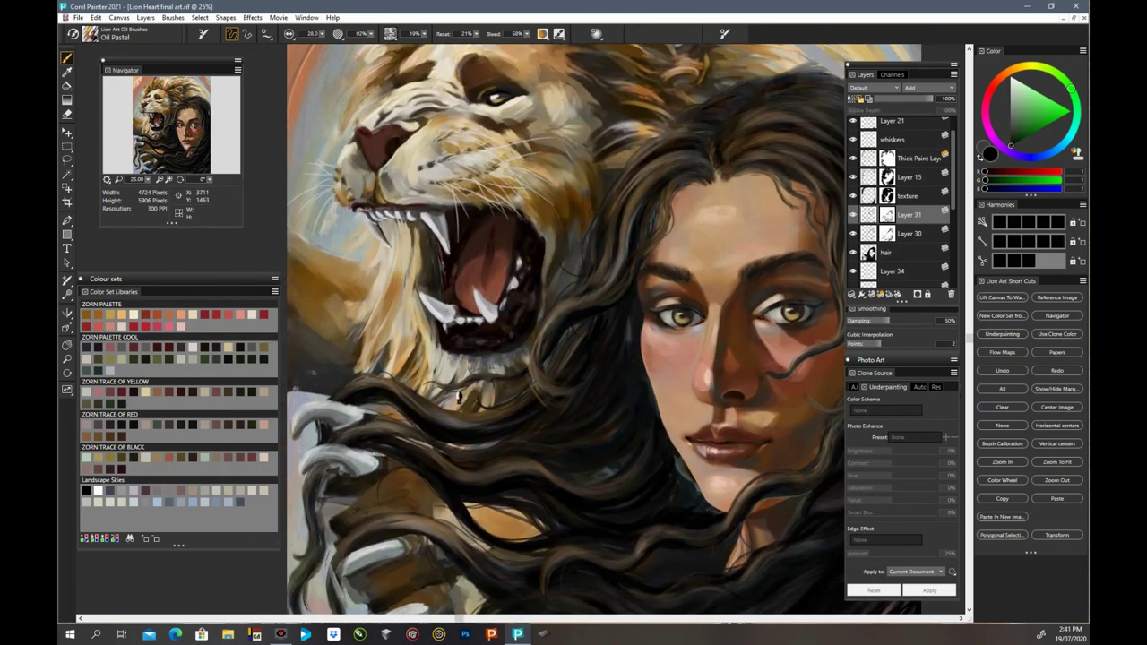
{"action": "key", "text": "ctrl+minus"}
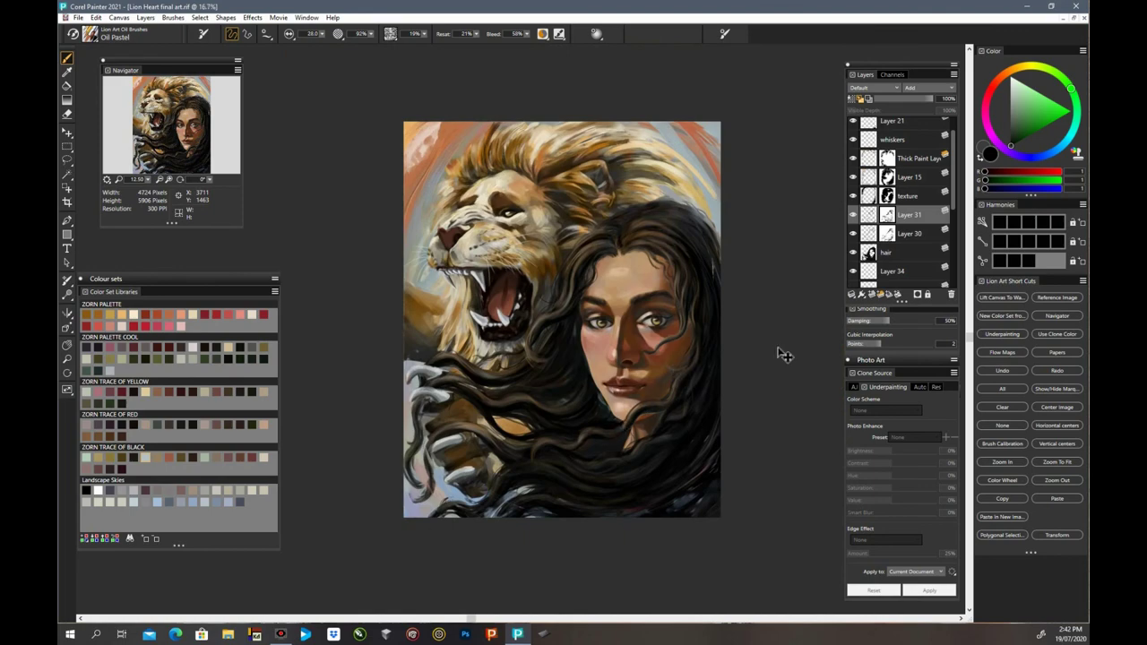
Step: Compare the painting with the hair layer and Layer 30 each hidden and shown
{"action": "key", "text": "ctrl+plus"}
{"action": "left_click_drag", "start_coordinate": [759, 412], "coordinate": [704, 413]}
{"action": "left_click", "coordinate": [853, 252]}
{"action": "left_click", "coordinate": [854, 251]}
{"action": "left_click", "coordinate": [853, 234]}
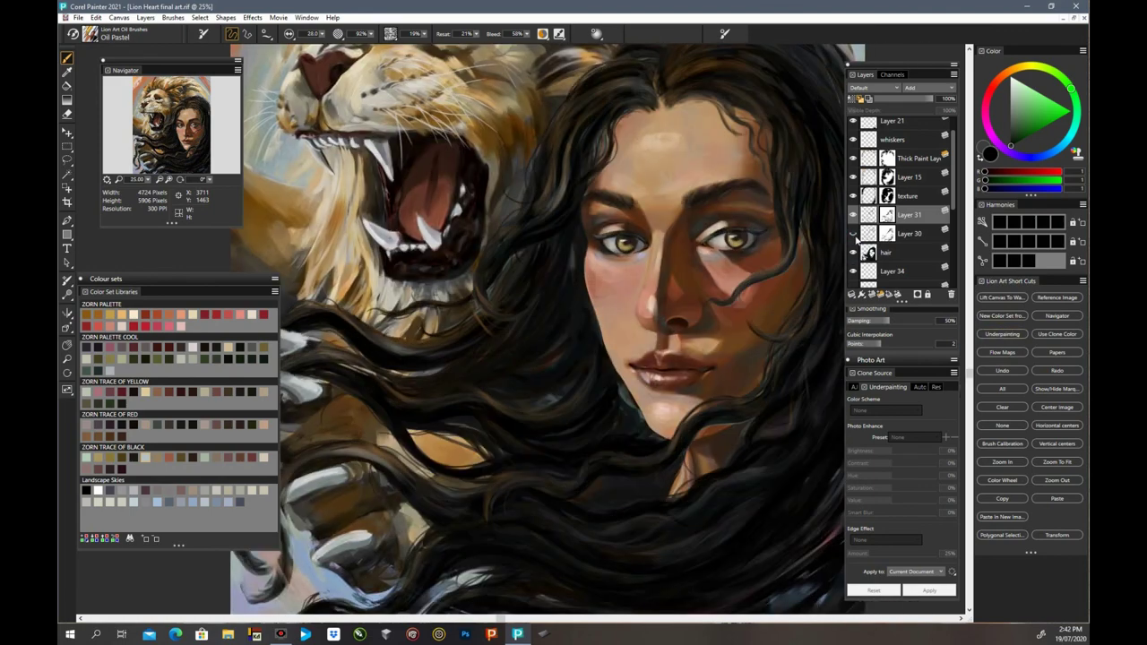
{"action": "left_click", "coordinate": [853, 233]}
Step: Paint black on Layer 30's mask to soften the hair highlights, and check the result against Layer 31
{"action": "left_click", "coordinate": [905, 233]}
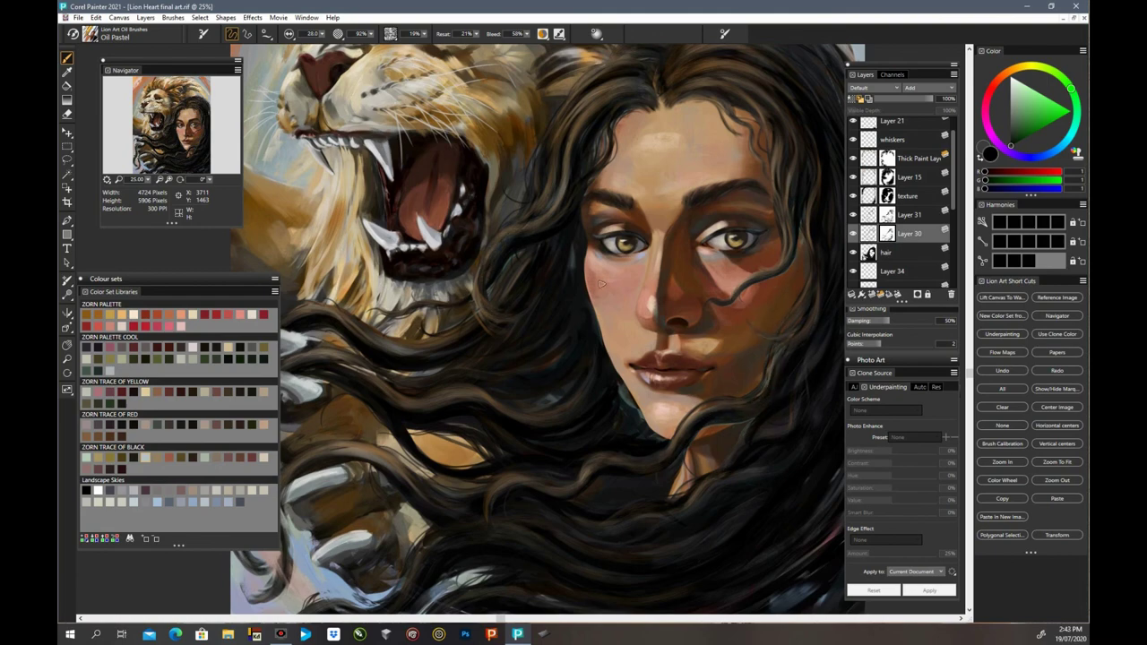
{"action": "key", "text": "ctrl+minus"}
{"action": "key", "text": "ctrl+minus"}
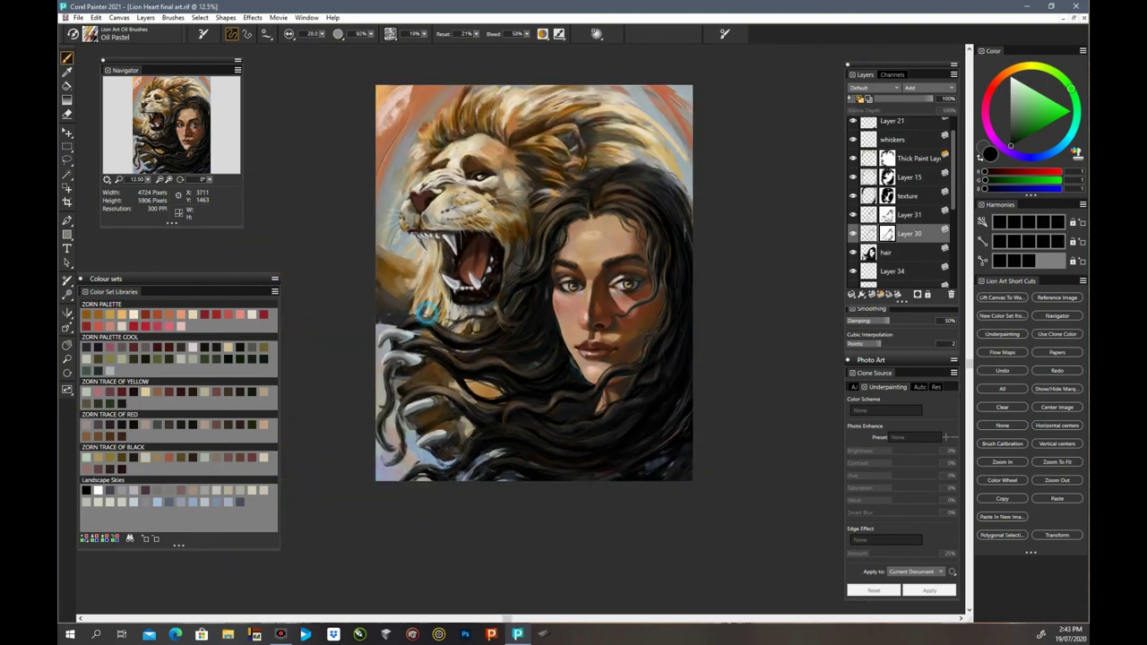
{"action": "left_click", "coordinate": [856, 216]}
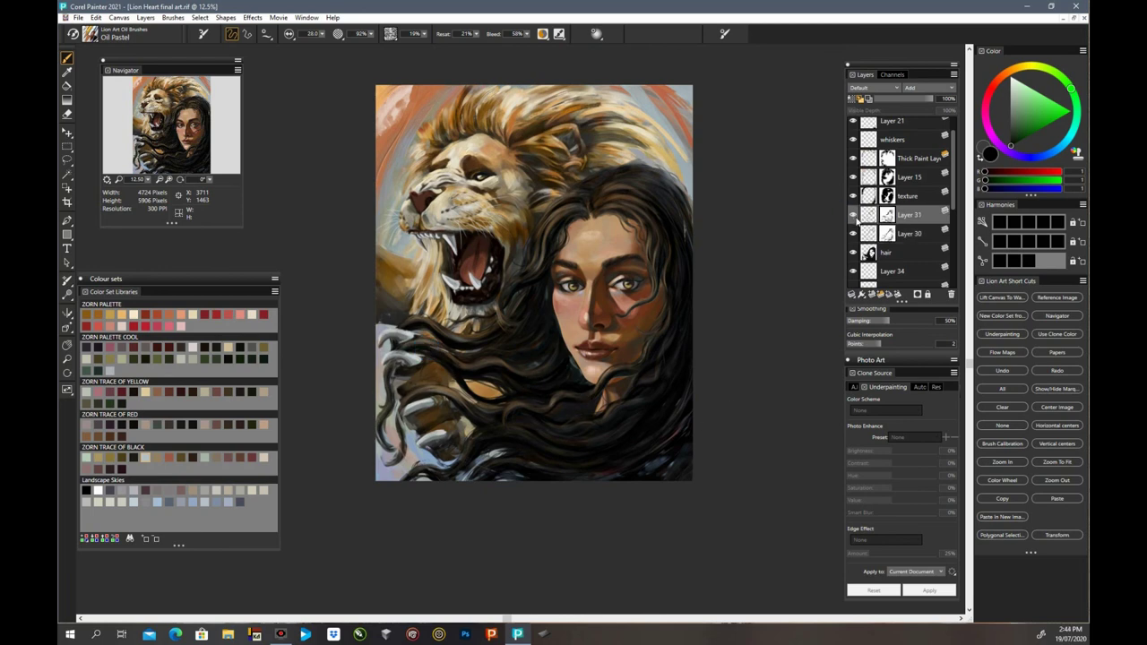
{"action": "left_click", "coordinate": [857, 233]}
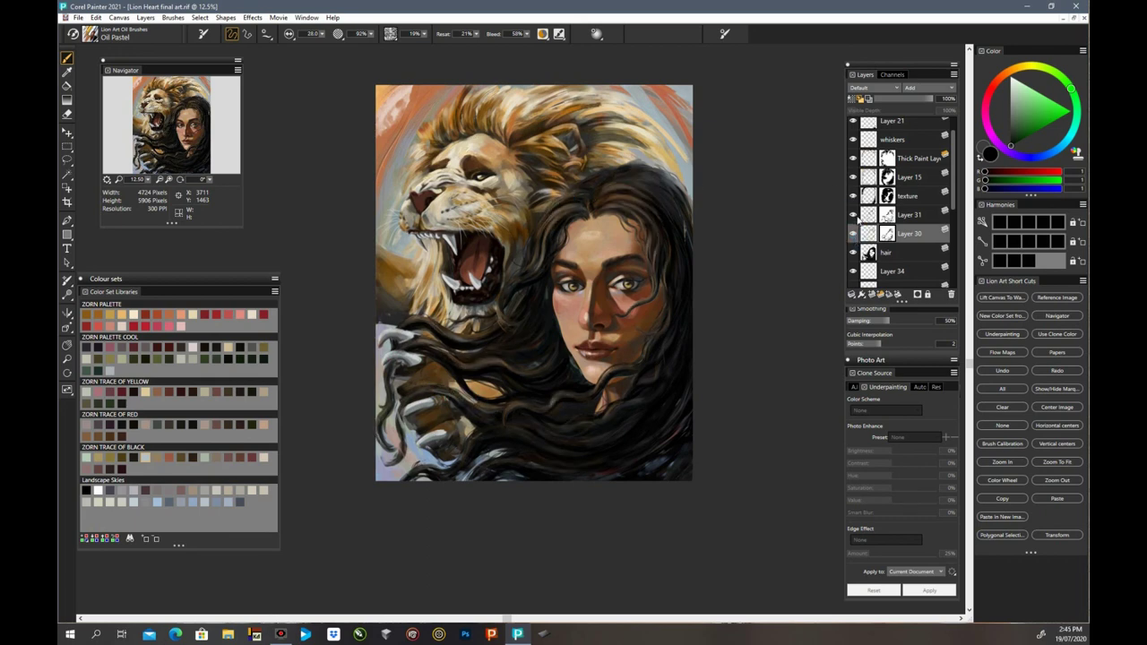
Step: Merge Layer 31, Layer 30 and the hair layer into a single layer
{"action": "key", "text": "ctrl+minus"}
{"action": "left_click_drag", "start_coordinate": [953, 196], "coordinate": [953, 206]}
{"action": "left_click", "coordinate": [920, 195]}
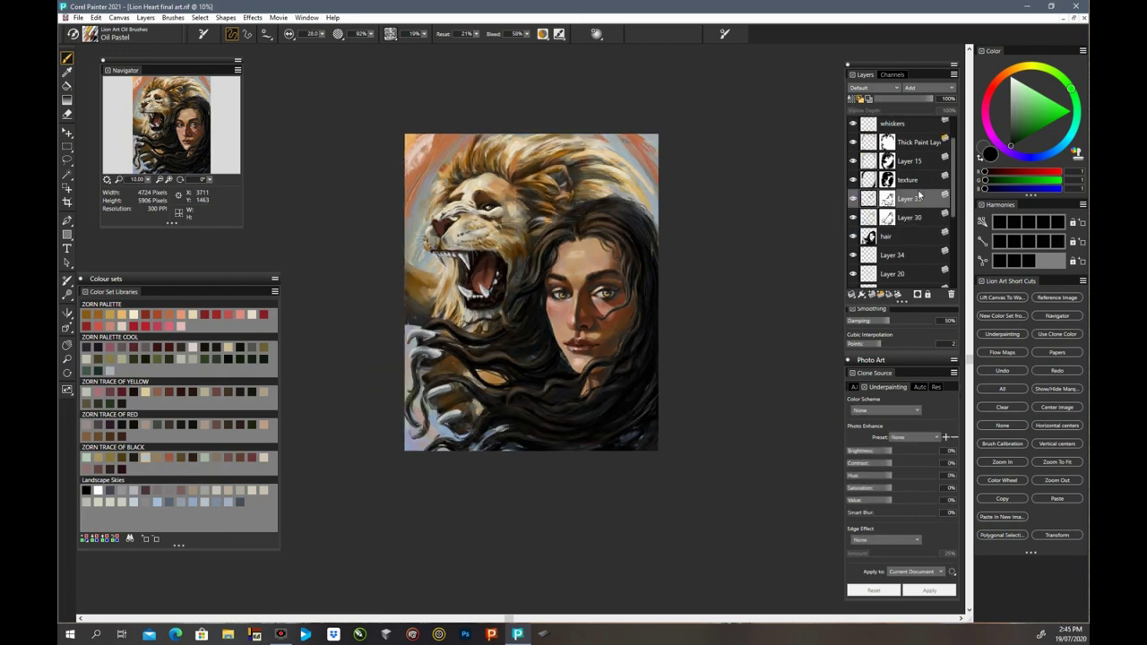
{"action": "left_click", "coordinate": [909, 233], "text": "shift"}
{"action": "key", "text": "ctrl+e"}
Step: Add a mask to the hair layer, soften the hair's outer edge at the crown with black, and apply the mask
{"action": "key", "text": "ctrl+plus"}
{"action": "key", "text": "ctrl+plus"}
{"action": "key", "text": "ctrl+plus"}
{"action": "left_click_drag", "start_coordinate": [788, 342], "coordinate": [682, 468]}
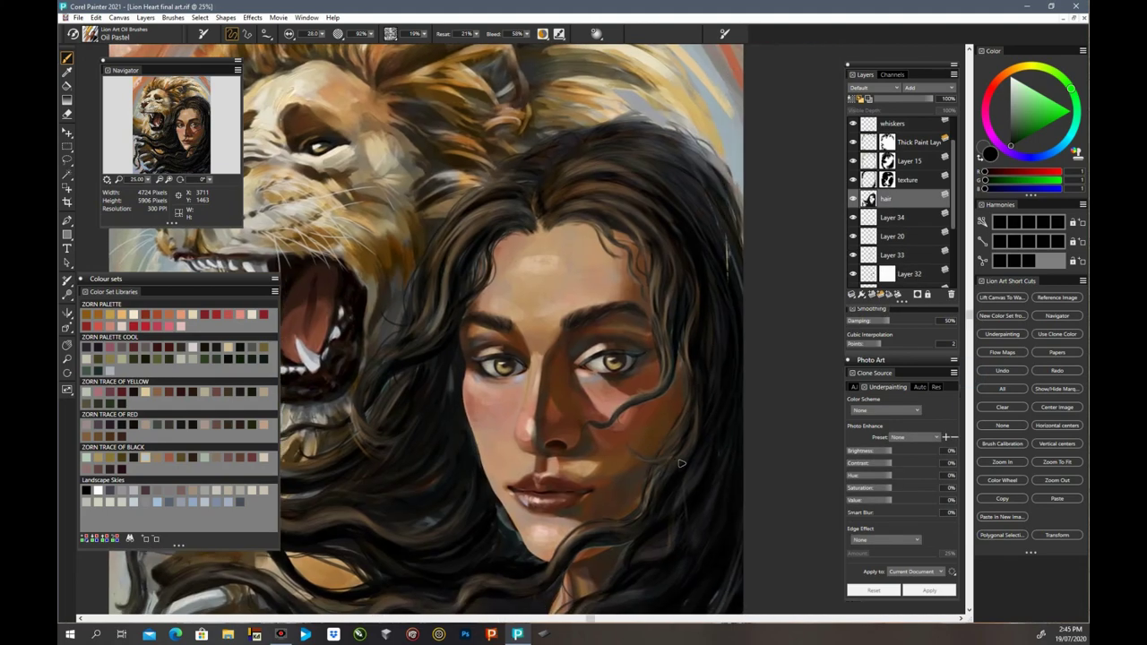
{"action": "scroll", "coordinate": [901, 199], "scroll_direction": "up", "scroll_amount": 1}
{"action": "left_click", "coordinate": [852, 164]}
{"action": "left_click", "coordinate": [853, 164]}
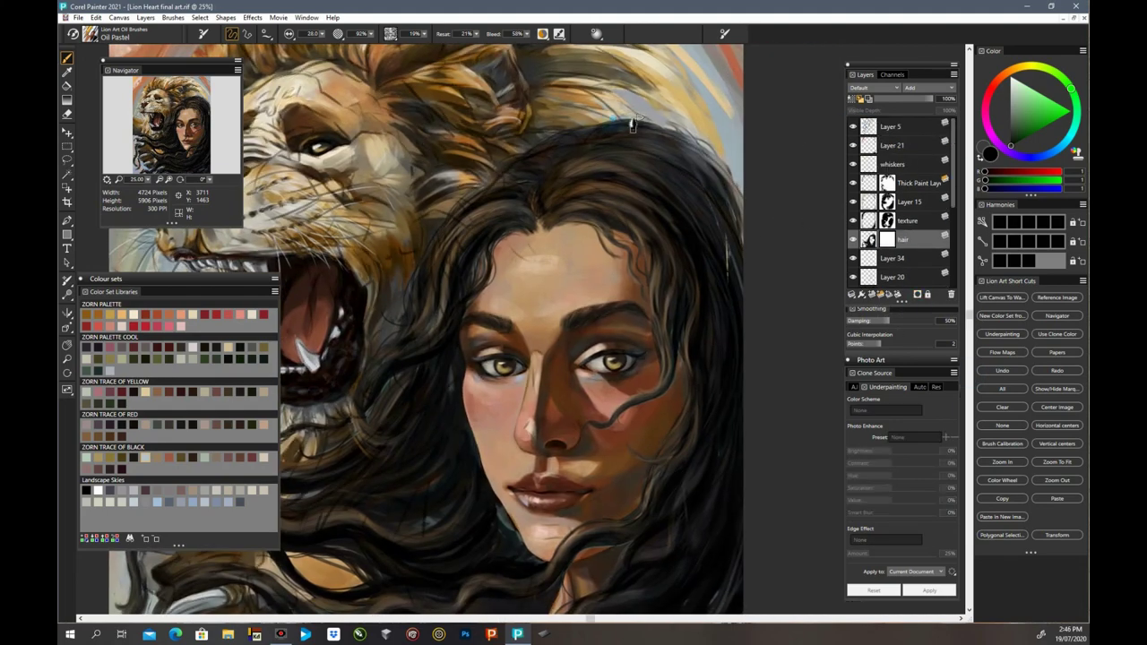
{"action": "key", "text": "ctrl+minus"}
{"action": "right_click", "coordinate": [887, 240]}
{"action": "left_click", "coordinate": [718, 404]}
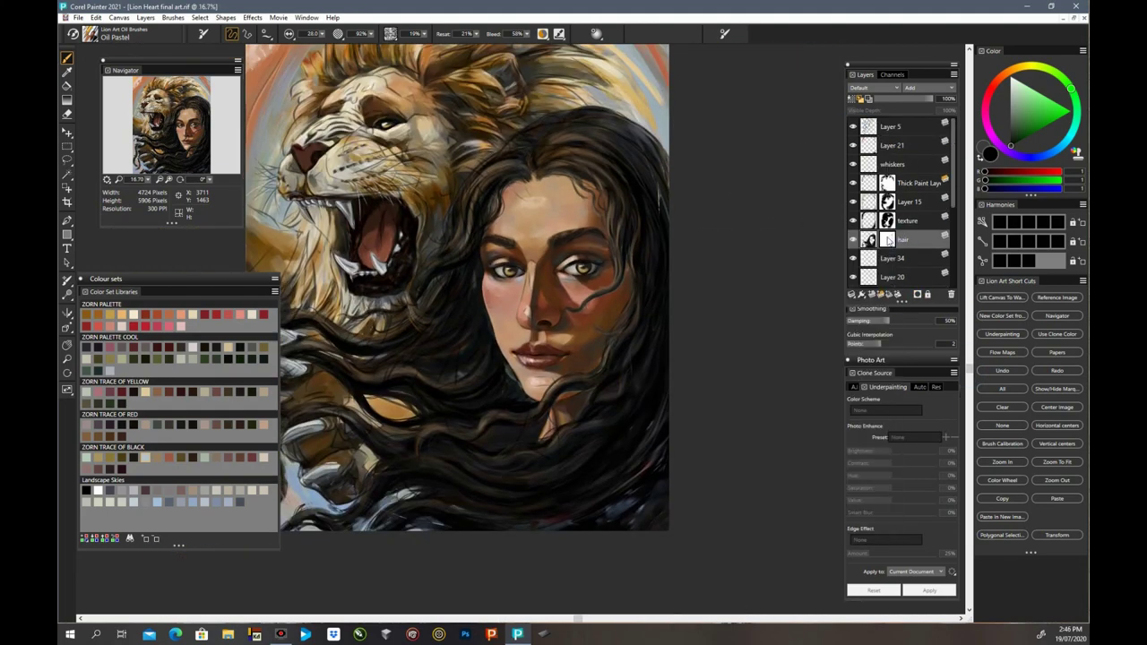
Step: Select Layer 34 and pick the Airbrush Blender brush from the Fantasy Portrait category
{"action": "scroll", "coordinate": [873, 206], "scroll_direction": "down", "scroll_amount": 1}
{"action": "left_click", "coordinate": [869, 201]}
{"action": "left_click", "coordinate": [90, 34]}
{"action": "scroll", "coordinate": [135, 229], "scroll_direction": "down", "scroll_amount": 1}
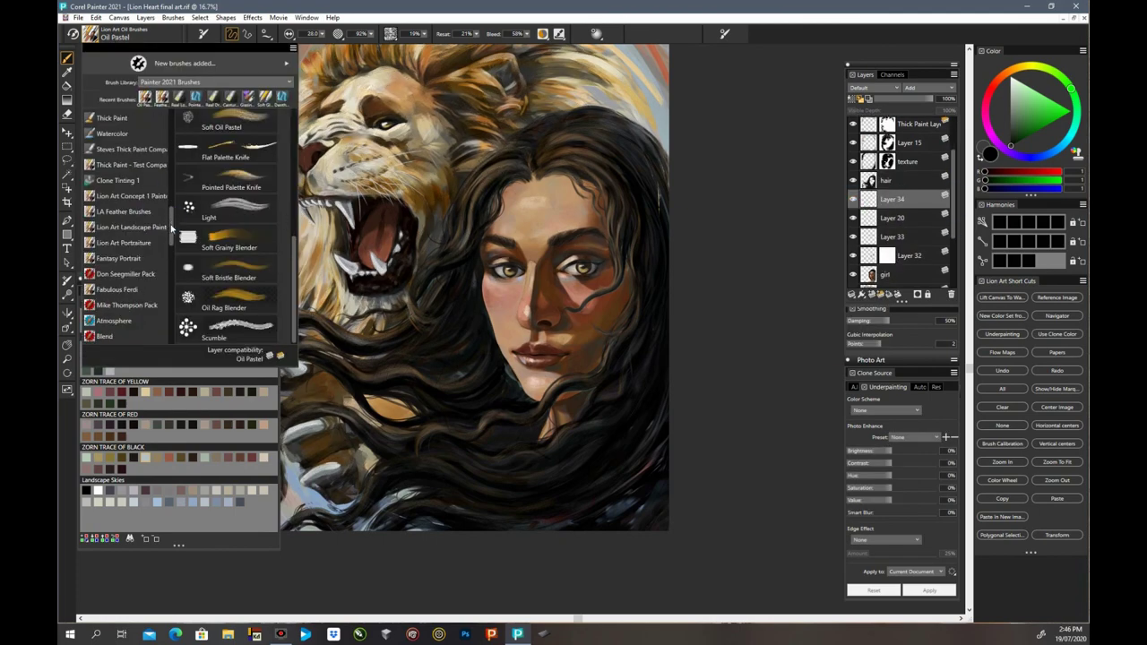
{"action": "left_click", "coordinate": [126, 258]}
{"action": "left_click", "coordinate": [235, 150]}
{"action": "left_click", "coordinate": [424, 34]}
Step: Set Layer 34 to Multiply, shift the sampled colour to a muted blue, and reduce the brush size for shadow work
{"action": "key", "text": "ctrl+plus"}
{"action": "left_click_drag", "start_coordinate": [969, 377], "coordinate": [969, 352]}
{"action": "left_click_drag", "start_coordinate": [615, 618], "coordinate": [653, 619]}
{"action": "left_click", "coordinate": [874, 87]}
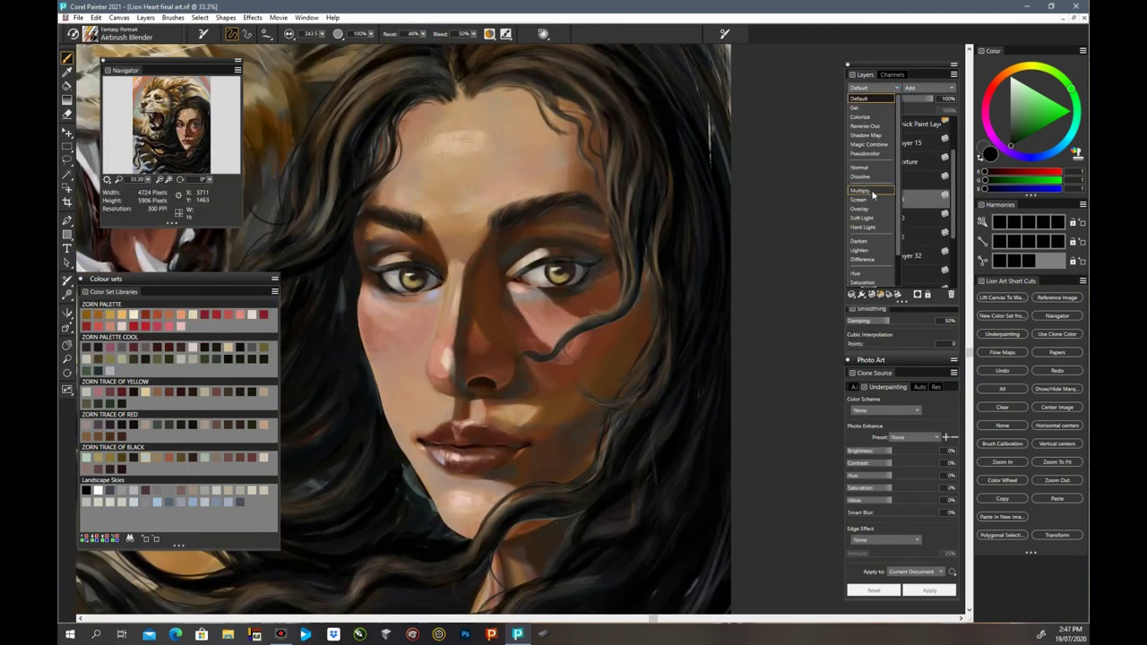
{"action": "left_click", "coordinate": [609, 216], "text": "alt"}
{"action": "left_click", "coordinate": [1038, 157]}
{"action": "left_click_drag", "start_coordinate": [321, 34], "coordinate": [286, 46]}
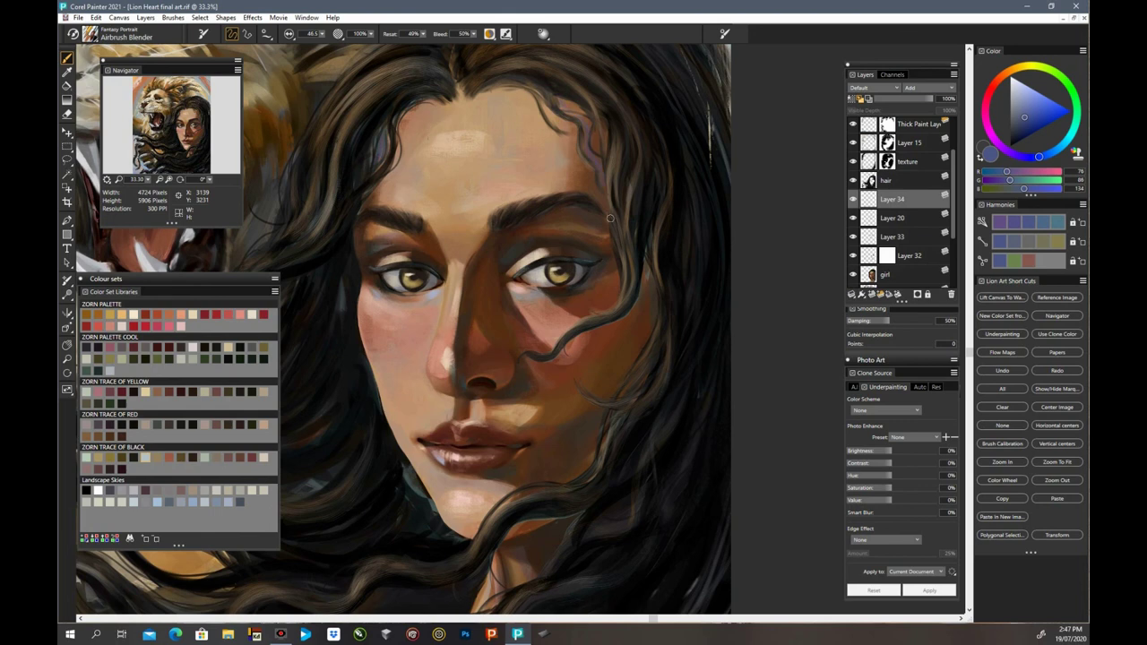
{"action": "left_click", "coordinate": [874, 87]}
{"action": "left_click", "coordinate": [869, 187]}
Step: Paint soft blue cast shadows beside the loose strands on the forehead and under the curl crossing the cheek
{"action": "left_click_drag", "start_coordinate": [542, 97], "coordinate": [596, 147]}
{"action": "mouse_move", "coordinate": [641, 267]}
{"action": "left_mouse_down"}
{"action": "mouse_move", "coordinate": [562, 365]}
{"action": "mouse_move", "coordinate": [551, 361]}
{"action": "left_mouse_up"}
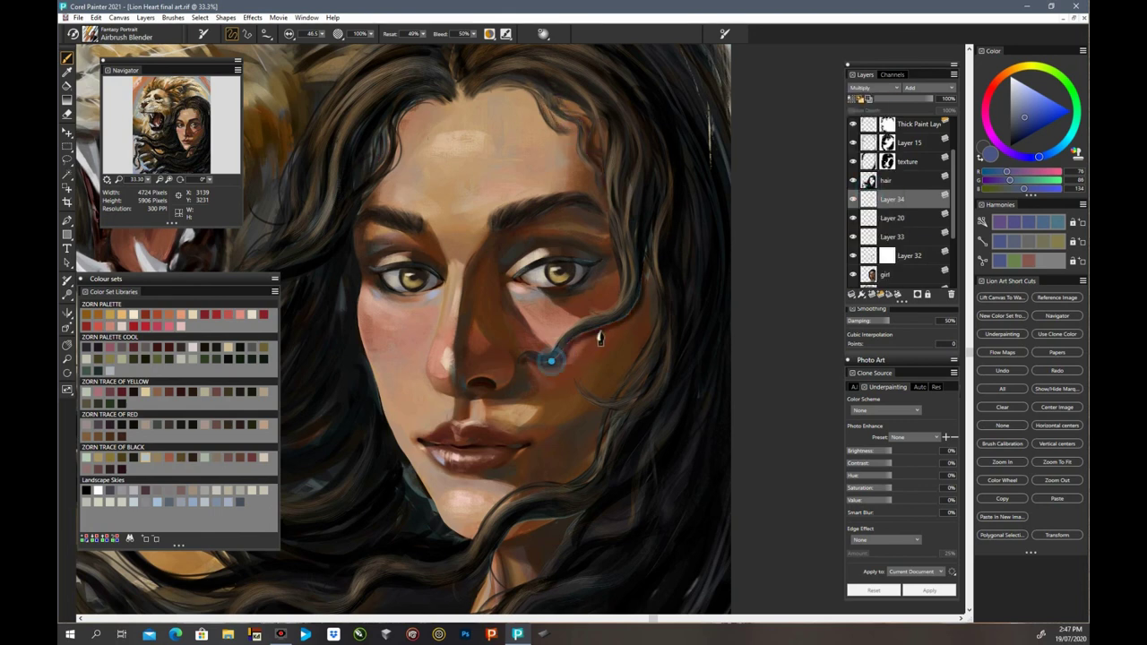
{"action": "key", "text": "ctrl+minus"}
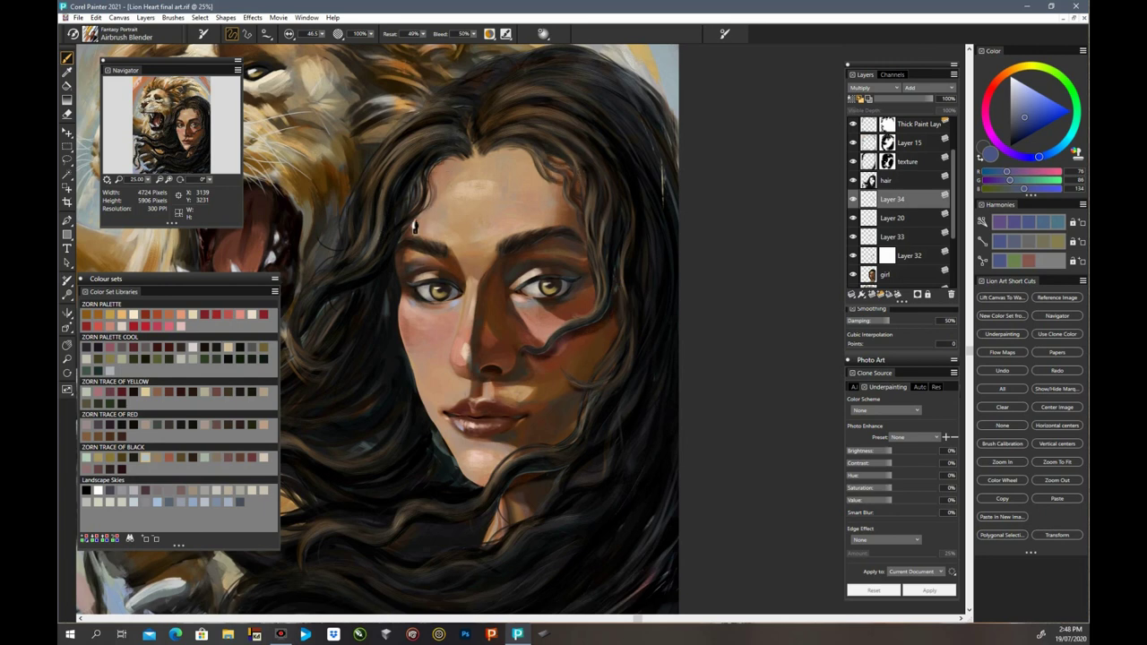
Step: Try lowering Layer 34's opacity to 76% and shifting the hue of its shadows
{"action": "key", "text": "ctrl+minus"}
{"action": "left_click_drag", "start_coordinate": [930, 99], "coordinate": [918, 98]}
{"action": "left_click", "coordinate": [903, 476]}
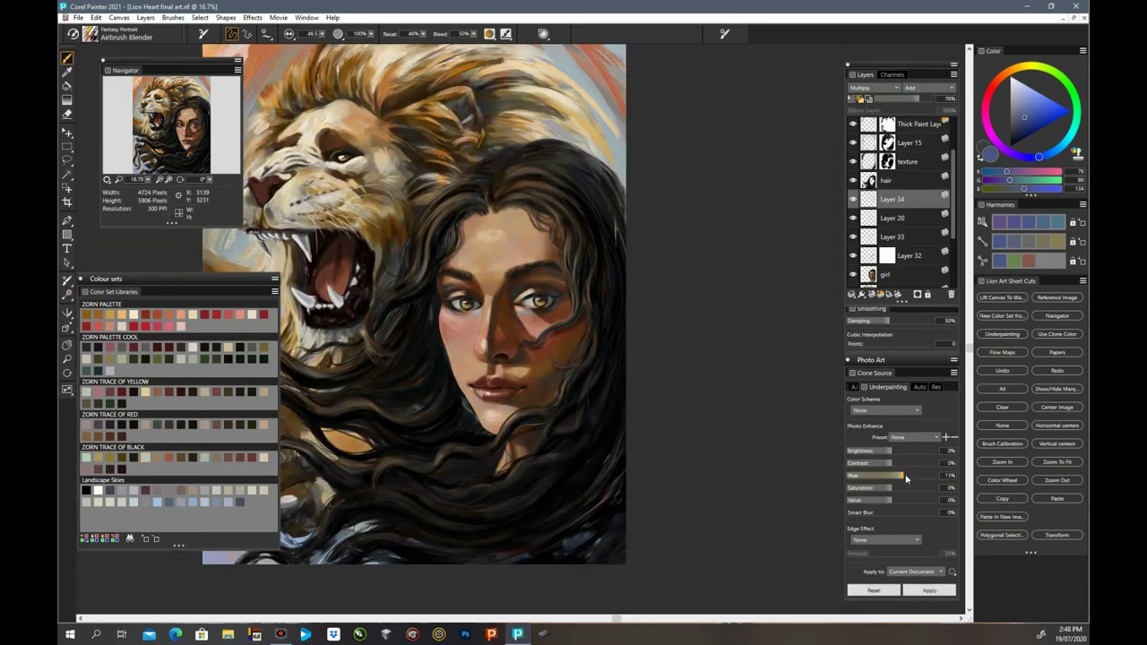
{"action": "left_click_drag", "start_coordinate": [905, 478], "coordinate": [855, 484]}
Step: Sample a pale blue-grey from the background, enlarge the brush to 103, and softly shade the forehead near the hairline
{"action": "key", "text": "ctrl+plus"}
{"action": "left_click_drag", "start_coordinate": [483, 220], "coordinate": [485, 306]}
{"action": "left_click", "coordinate": [662, 260], "text": "alt"}
{"action": "key", "text": "bracketright"}
{"action": "key", "text": "bracketright"}
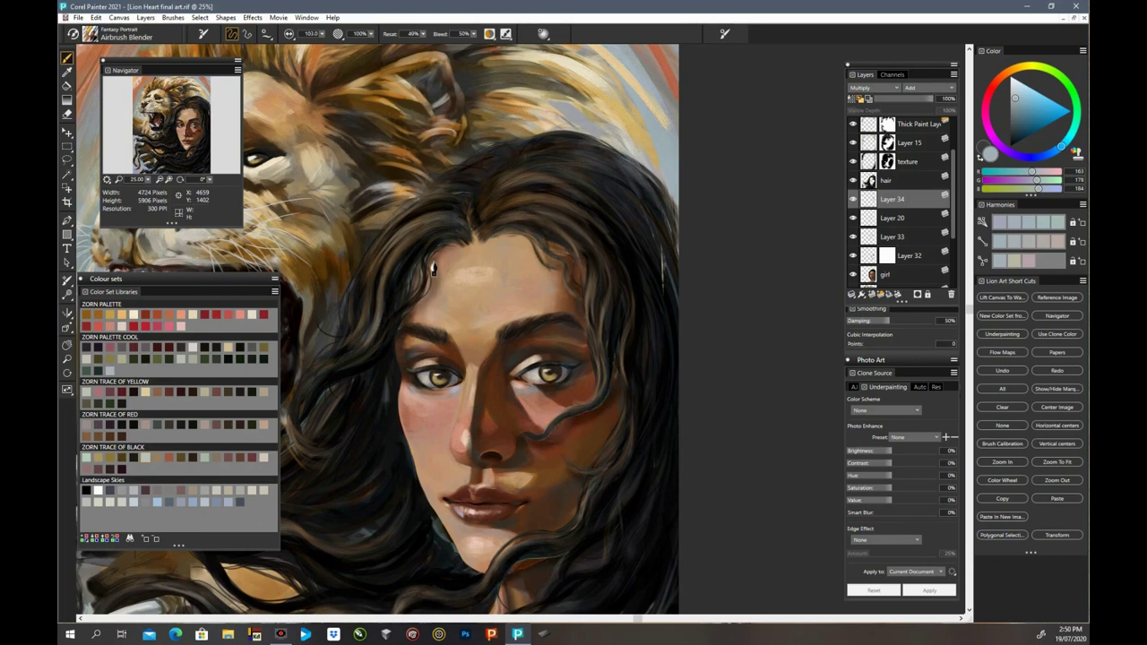
{"action": "key", "text": "ctrl+minus"}
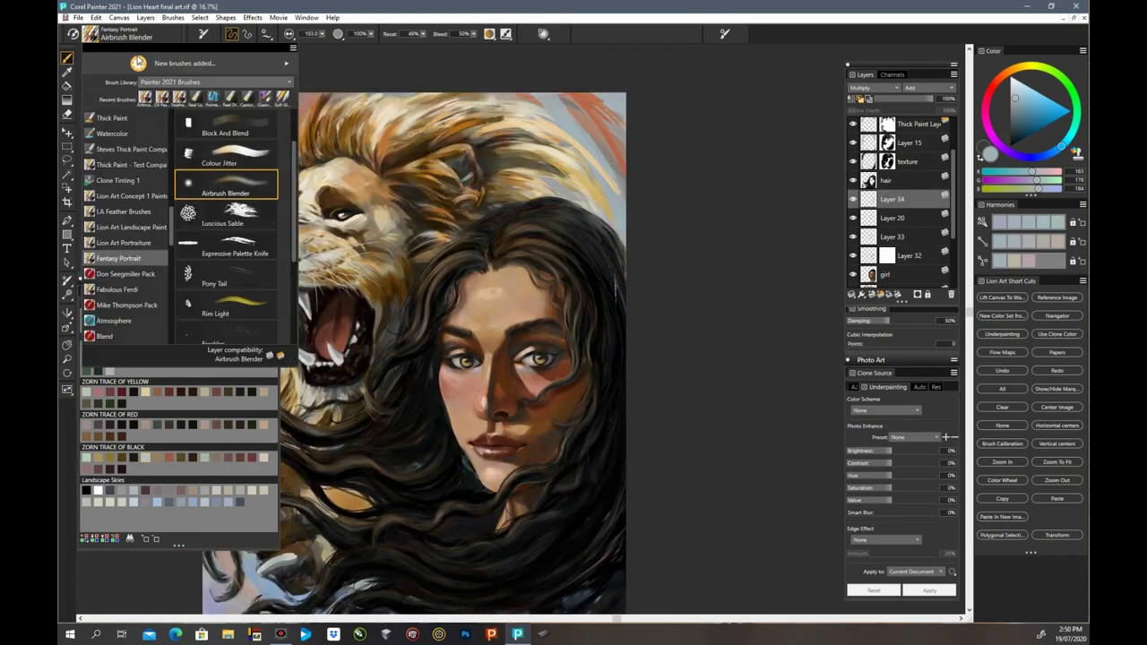
Step: Soften the blue shadows on the woman's face by painting Layer 34's mask in black and white with the Airbrush Blender
{"action": "left_click", "coordinate": [1011, 158]}
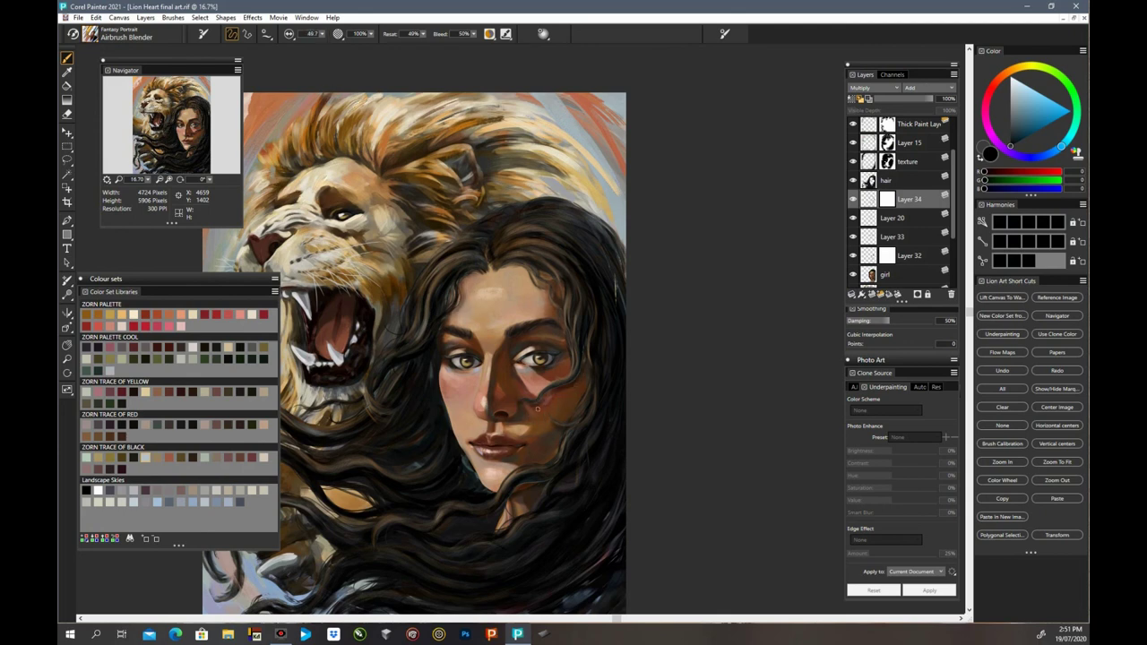
{"action": "key", "text": "shift+x"}
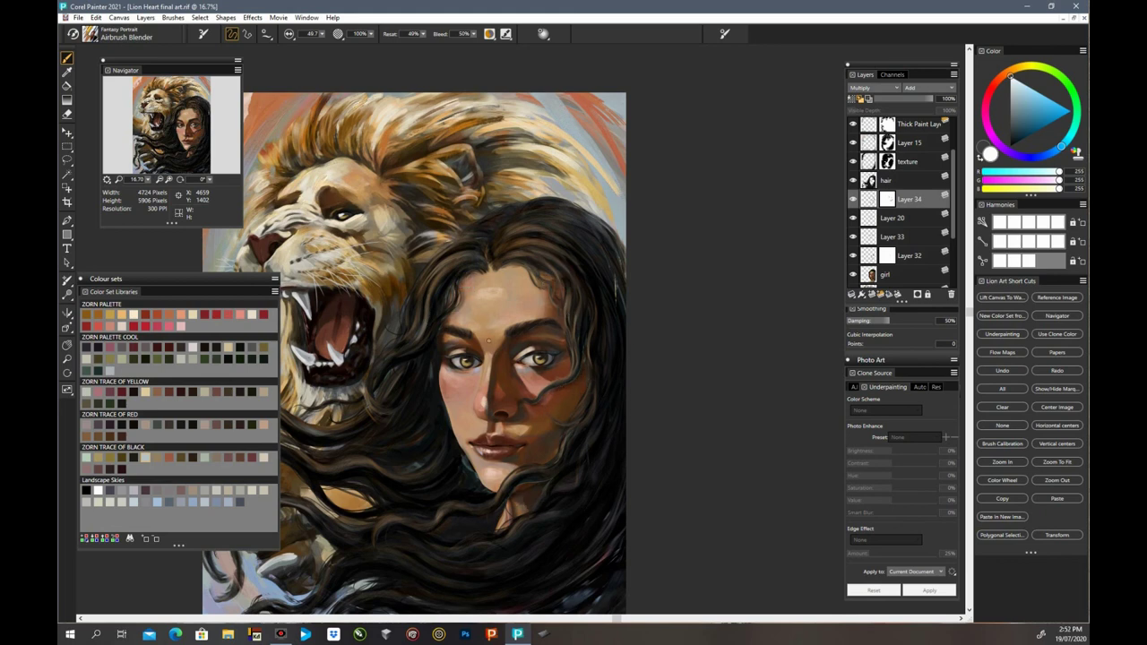
{"action": "key", "text": "shift+x"}
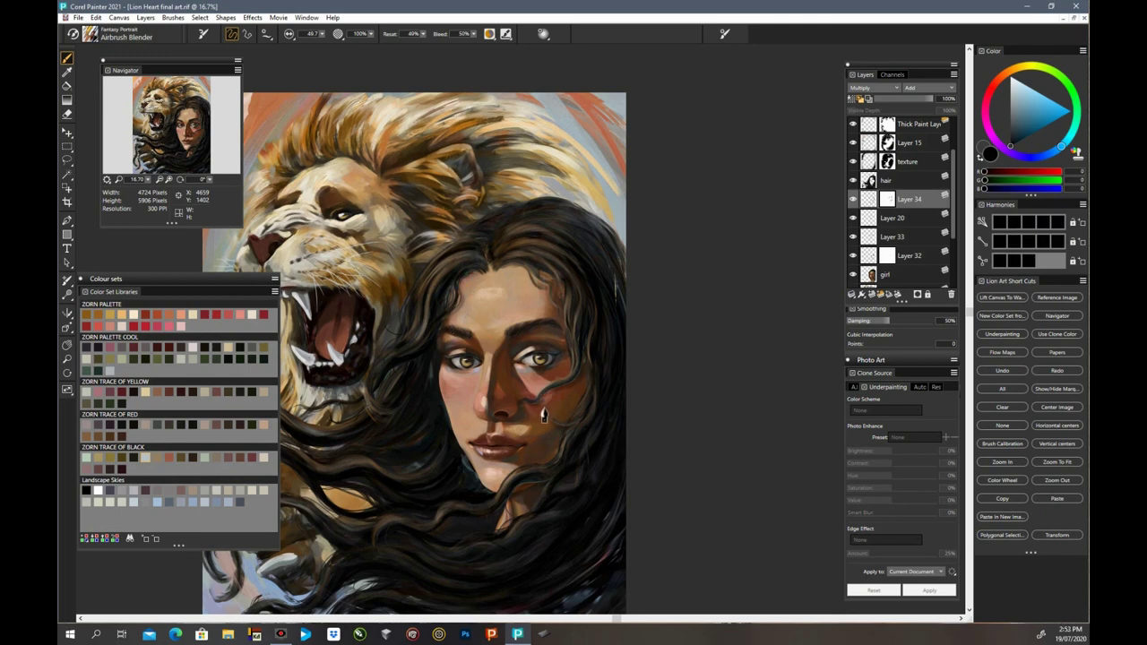
Step: Compare the face and the whole painting with Layer 34 and the hair layer switched off and on
{"action": "scroll", "coordinate": [956, 232], "scroll_direction": "down", "scroll_amount": 1}
{"action": "scroll", "coordinate": [661, 482], "scroll_direction": "down", "scroll_amount": 2}
{"action": "key", "text": "ctrl+plus"}
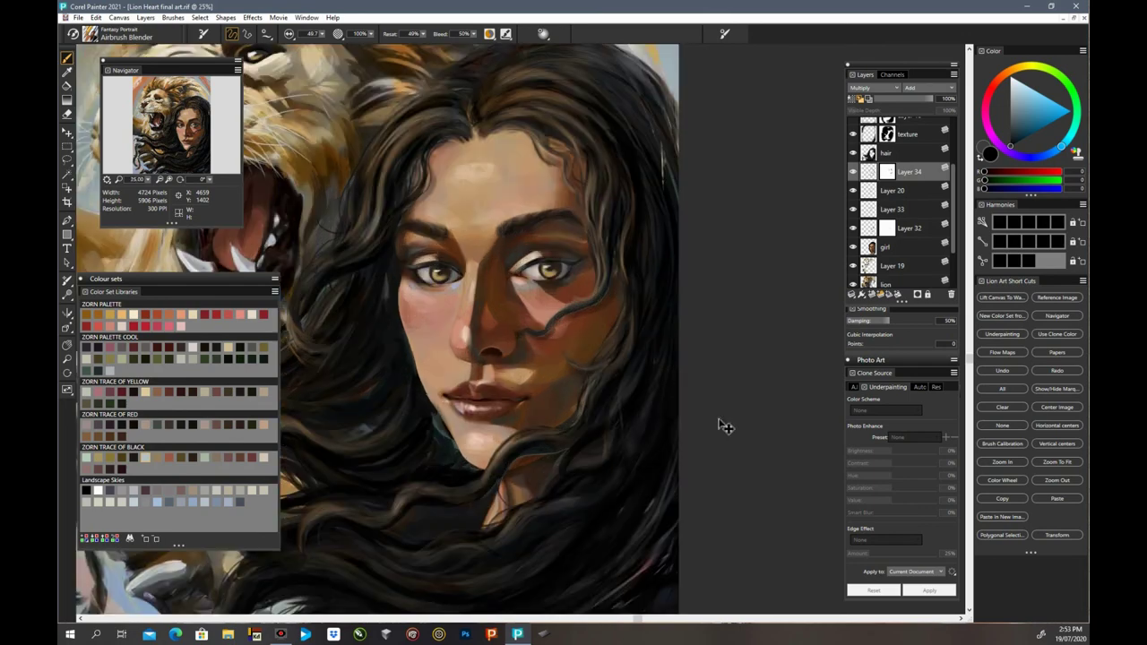
{"action": "left_click_drag", "start_coordinate": [635, 618], "coordinate": [489, 618]}
{"action": "left_click_drag", "start_coordinate": [969, 356], "coordinate": [969, 324]}
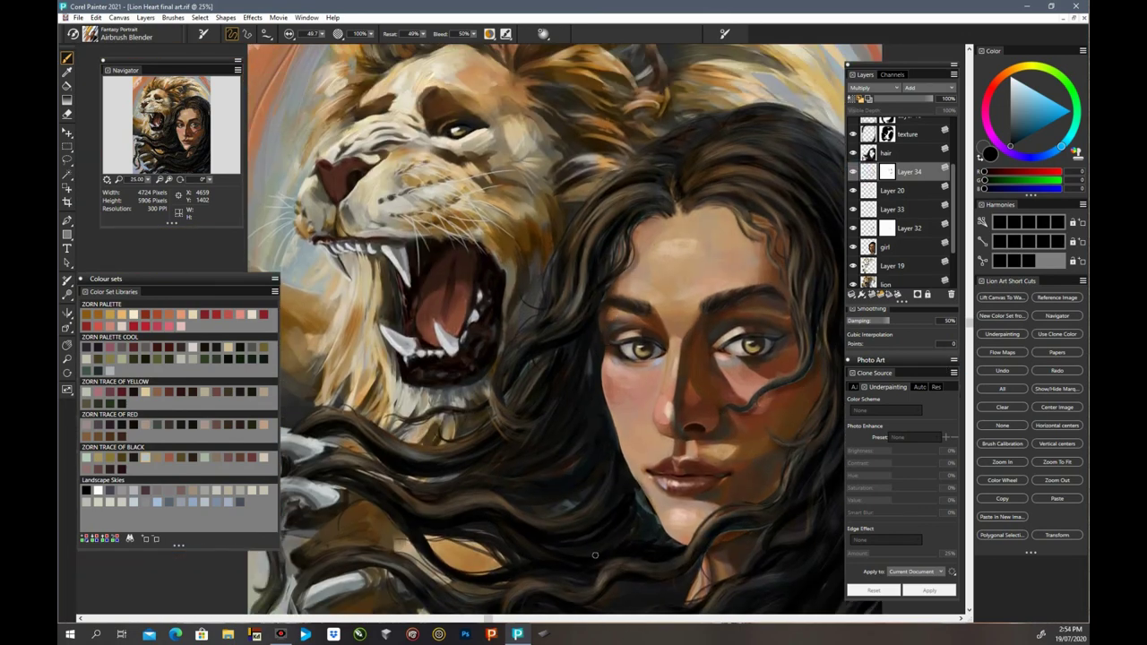
{"action": "left_click_drag", "start_coordinate": [954, 260], "coordinate": [954, 217]}
{"action": "key", "text": "ctrl+minus"}
{"action": "left_click", "coordinate": [854, 258]}
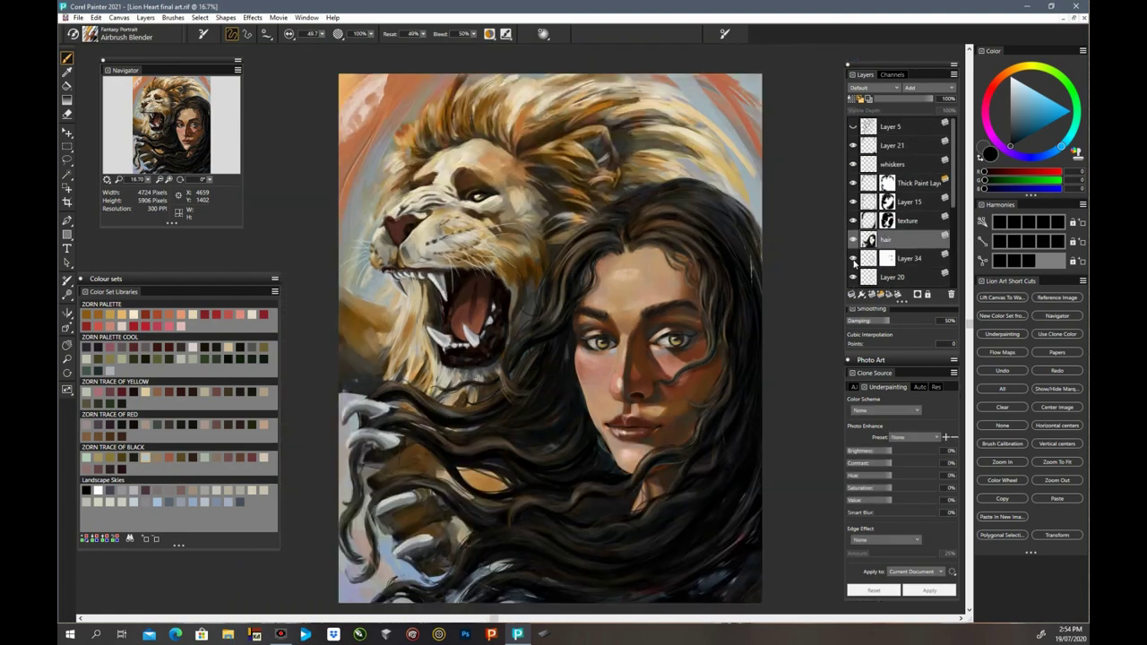
{"action": "left_click", "coordinate": [853, 259]}
{"action": "left_click", "coordinate": [908, 258]}
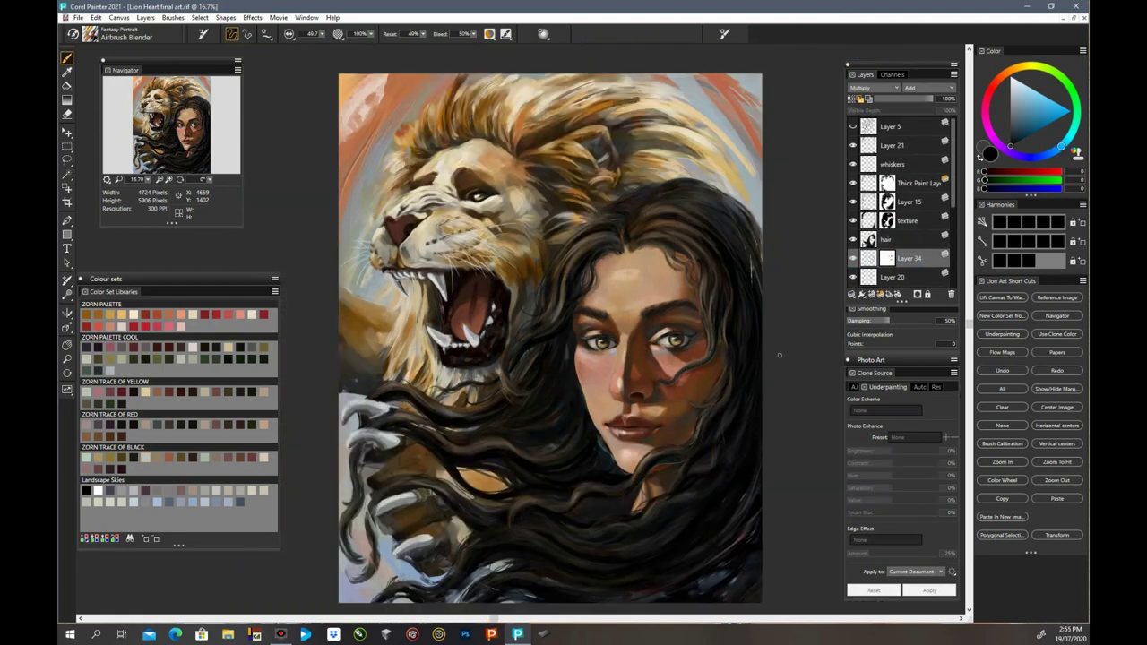
{"action": "left_click", "coordinate": [853, 240]}
{"action": "left_click", "coordinate": [853, 240]}
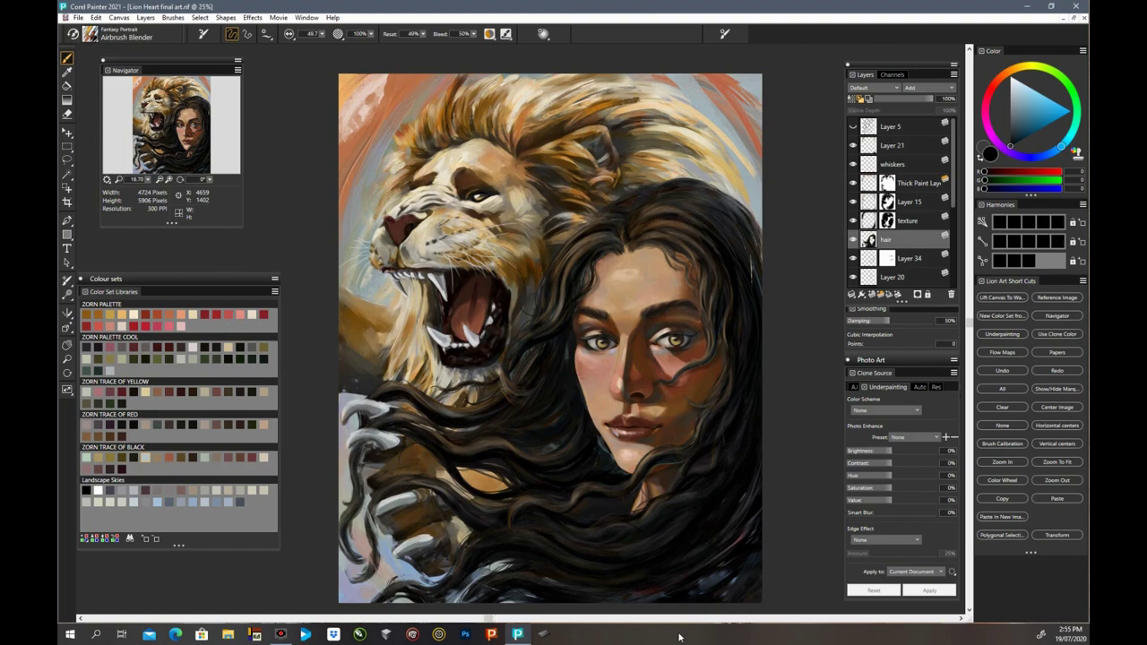
Step: Switch to the Scratchboard Tool from Artists' Favorites and add a layer mask to the hair layer
{"action": "key", "text": "ctrl+plus"}
{"action": "left_click_drag", "start_coordinate": [508, 619], "coordinate": [579, 618]}
{"action": "left_click", "coordinate": [126, 34]}
{"action": "left_click", "coordinate": [226, 256]}
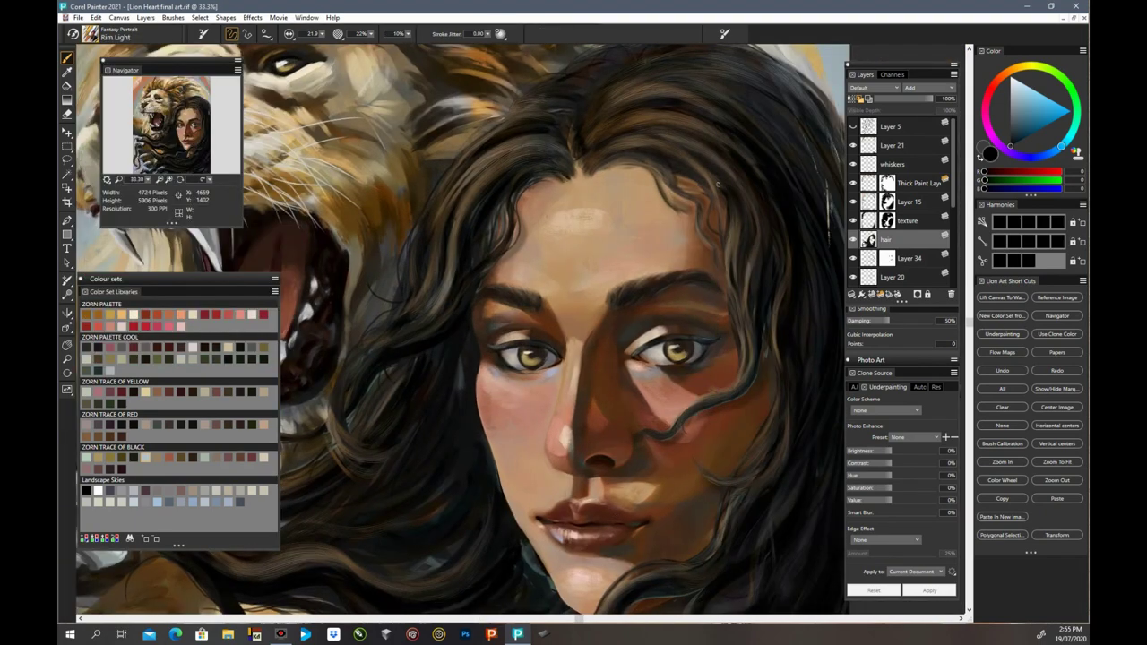
{"action": "left_click", "coordinate": [89, 34]}
{"action": "scroll", "coordinate": [174, 168], "scroll_direction": "down", "scroll_amount": 2}
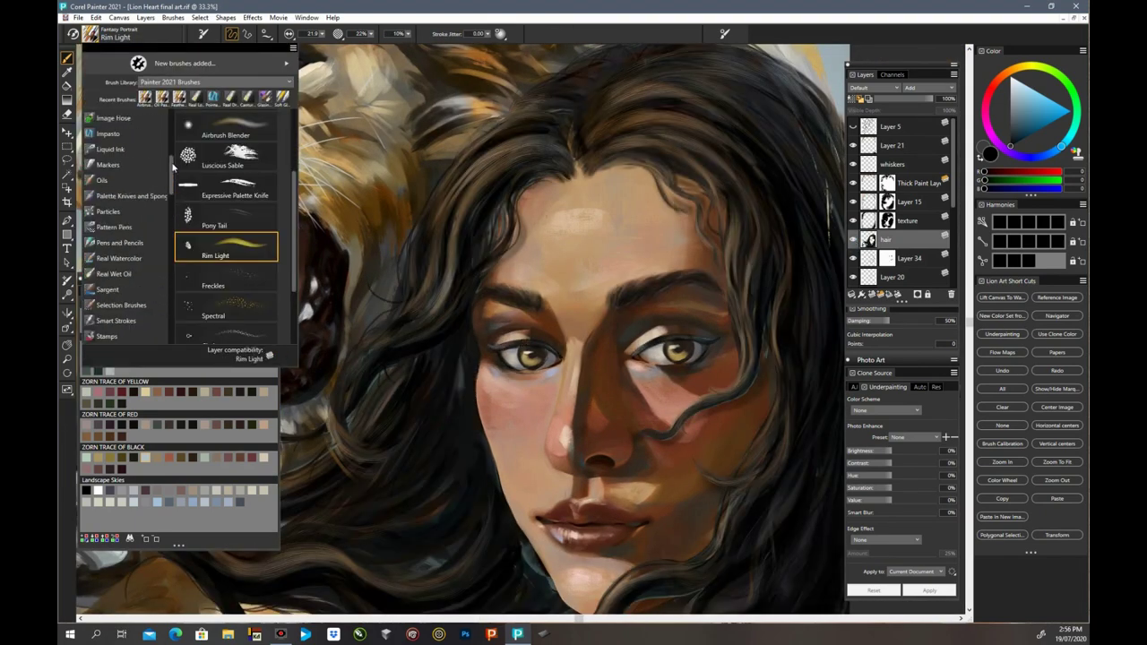
{"action": "left_click_drag", "start_coordinate": [172, 167], "coordinate": [172, 122]}
{"action": "left_click", "coordinate": [135, 150]}
{"action": "left_click", "coordinate": [226, 307]}
{"action": "left_click", "coordinate": [917, 293]}
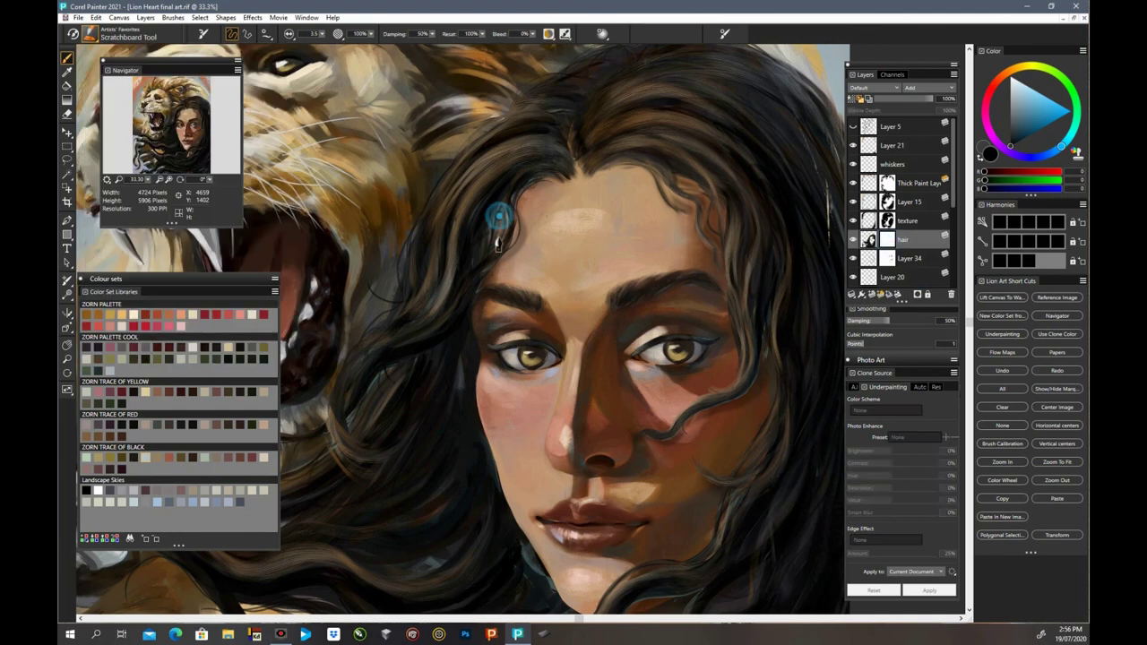
Step: Trim the loose strands beside the lion-side temple in black on the hair layer's mask, checking against the layer hidden
{"action": "left_click", "coordinate": [515, 197]}
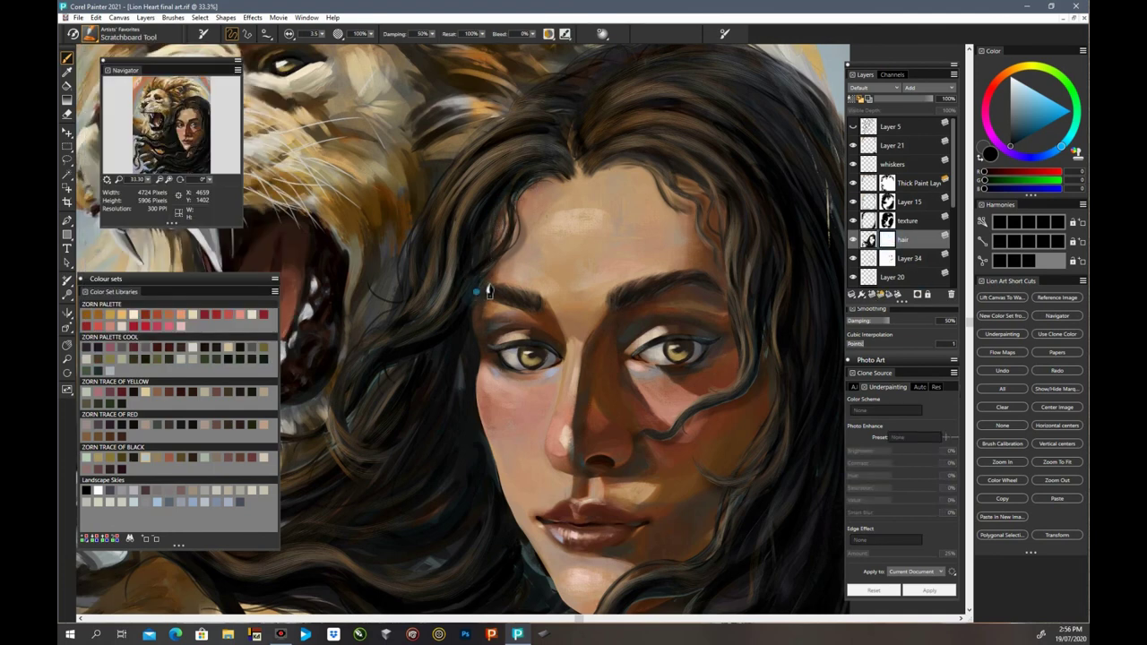
{"action": "left_click", "coordinate": [484, 267]}
{"action": "left_click", "coordinate": [499, 208]}
{"action": "left_click", "coordinate": [853, 240]}
{"action": "left_click", "coordinate": [854, 239]}
{"action": "scroll", "coordinate": [853, 240], "scroll_direction": "down", "scroll_amount": 2}
{"action": "left_click", "coordinate": [853, 205]}
{"action": "left_click", "coordinate": [853, 206]}
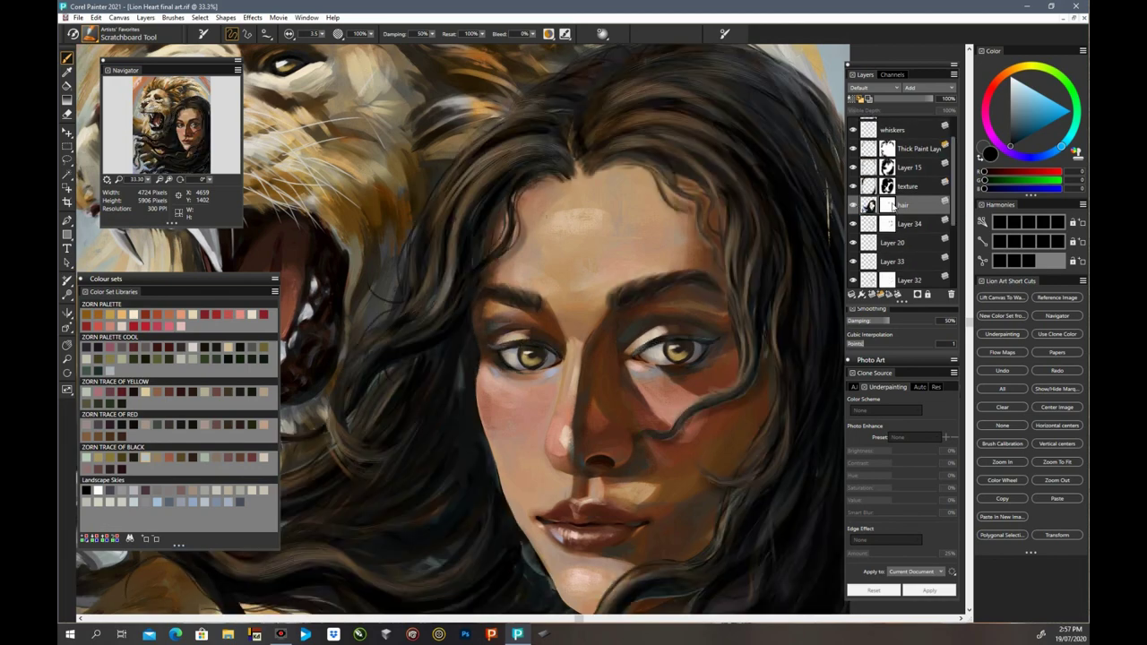
Step: Hide Layer 34 and use the Digital Airbrush to fade the hair edges along both sides of the forehead on the hair mask
{"action": "left_click", "coordinate": [854, 224]}
{"action": "left_click", "coordinate": [125, 34]}
{"action": "left_click", "coordinate": [125, 133]}
{"action": "left_click", "coordinate": [244, 213]}
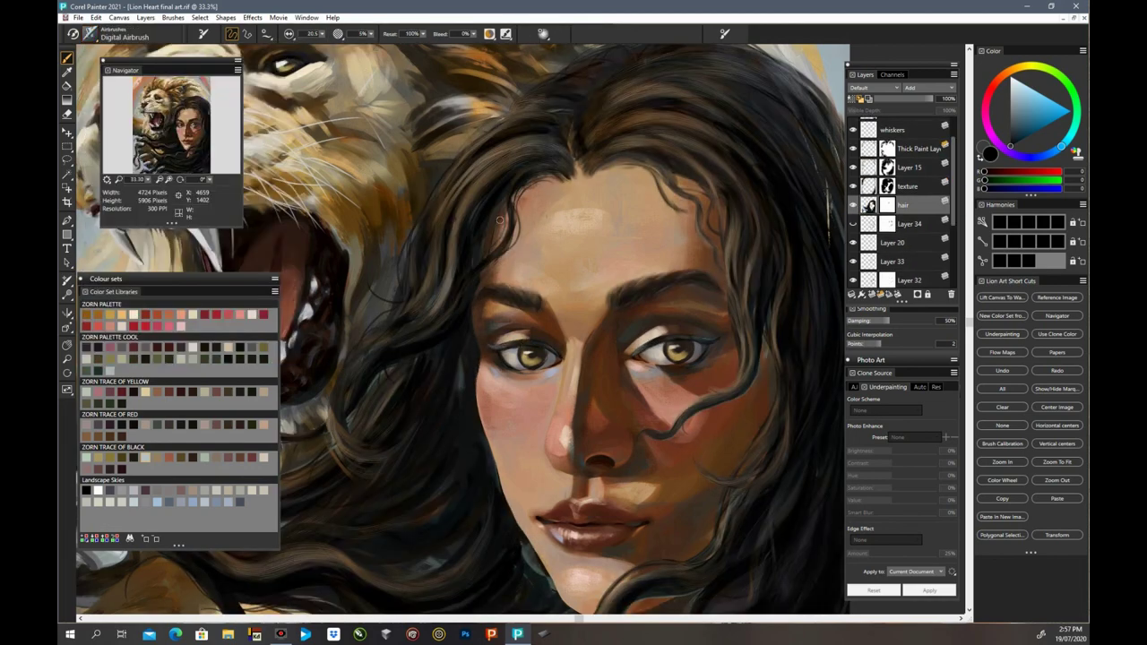
{"action": "left_click_drag", "start_coordinate": [539, 189], "coordinate": [515, 224]}
{"action": "mouse_move", "coordinate": [626, 159]}
{"action": "left_mouse_down"}
{"action": "mouse_move", "coordinate": [600, 180]}
{"action": "mouse_move", "coordinate": [671, 169]}
{"action": "mouse_move", "coordinate": [662, 159]}
{"action": "mouse_move", "coordinate": [711, 193]}
{"action": "left_mouse_up"}
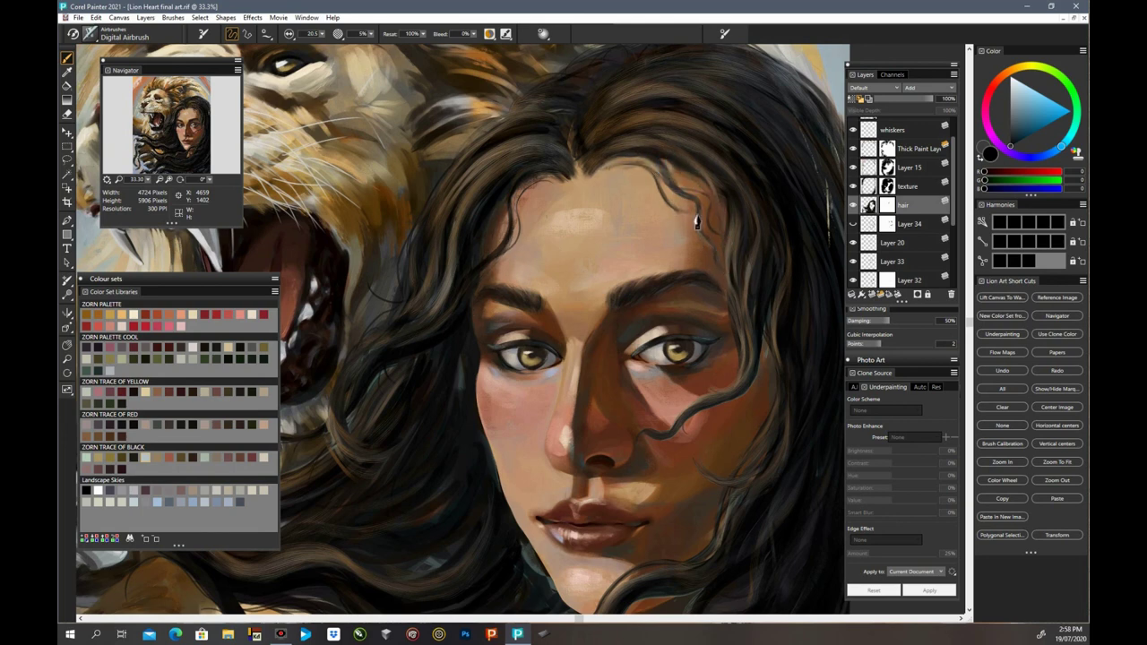
Step: Reshape the forehead strands and cheek curl on the hair mask with a finer Digital Airbrush, alternating white and black
{"action": "mouse_move", "coordinate": [558, 156]}
{"action": "left_mouse_down", "text": "ctrl+alt"}
{"action": "mouse_move", "coordinate": [566, 161]}
{"action": "mouse_move", "coordinate": [573, 140]}
{"action": "left_mouse_up", "text": "ctrl+alt"}
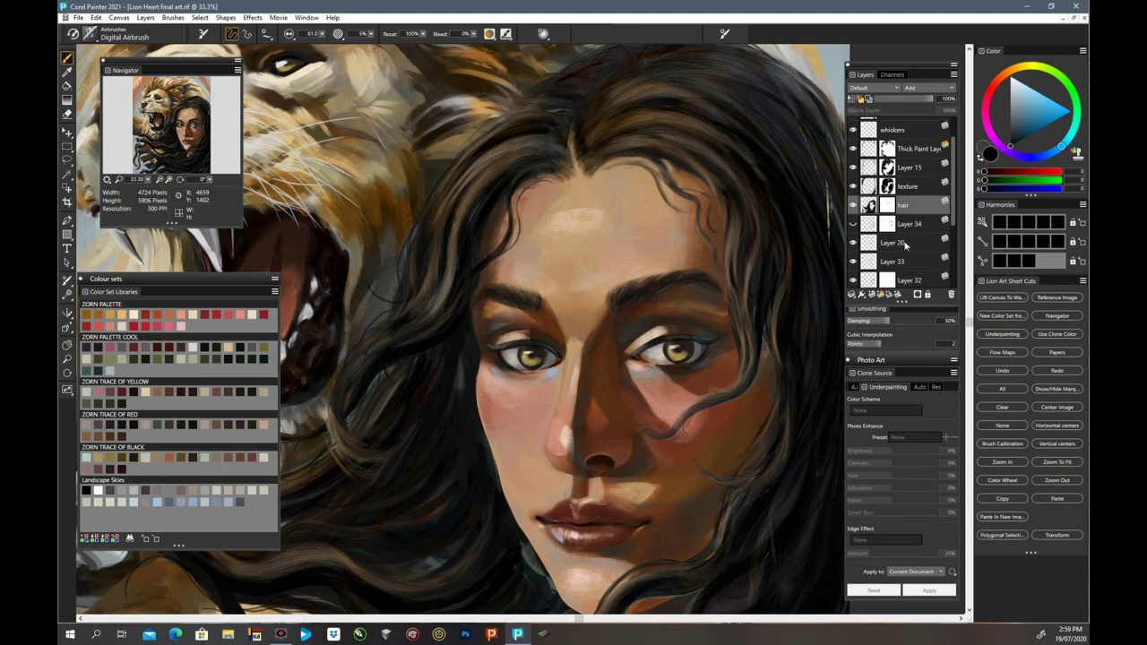
{"action": "left_click", "coordinate": [1011, 77]}
{"action": "left_click_drag", "start_coordinate": [322, 34], "coordinate": [295, 45]}
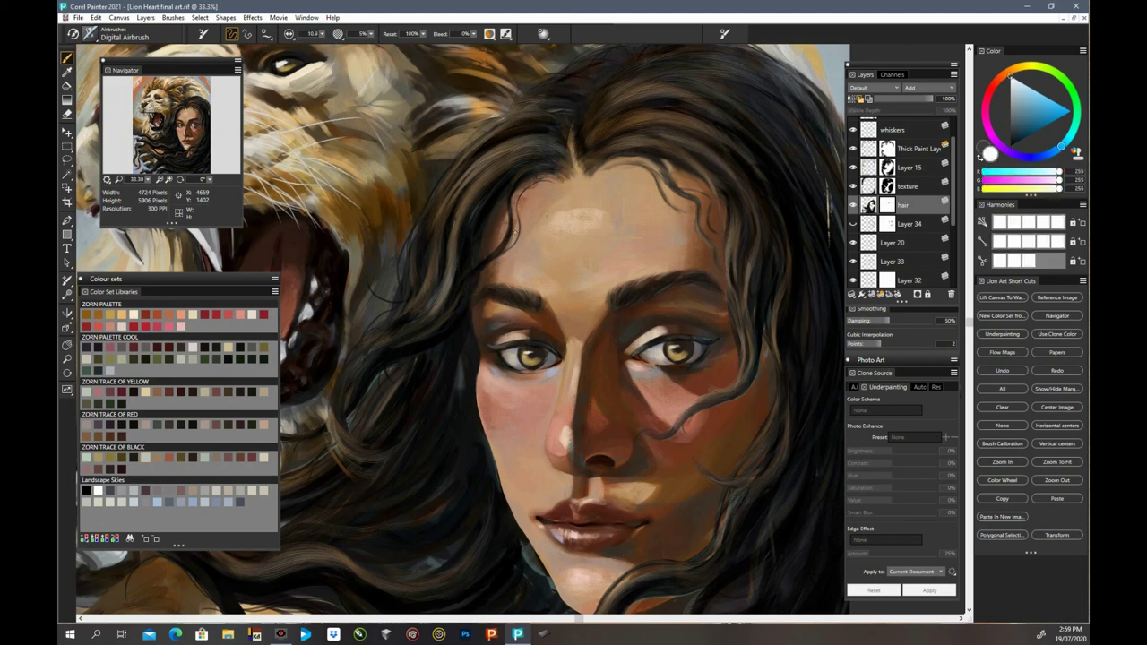
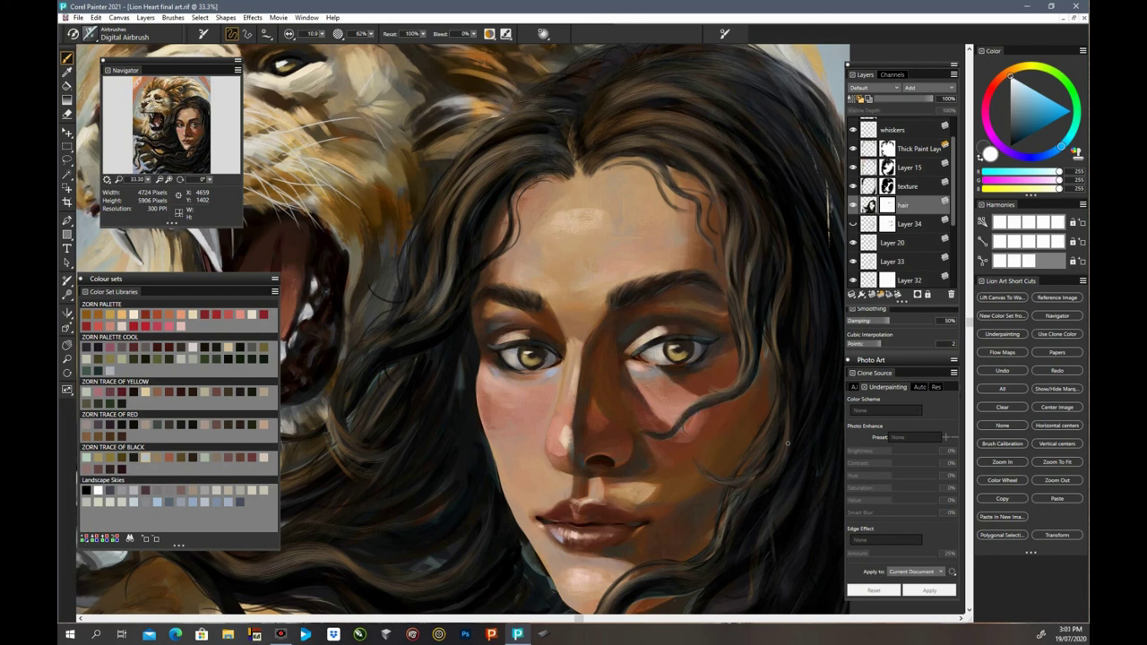
{"action": "key", "text": "x"}
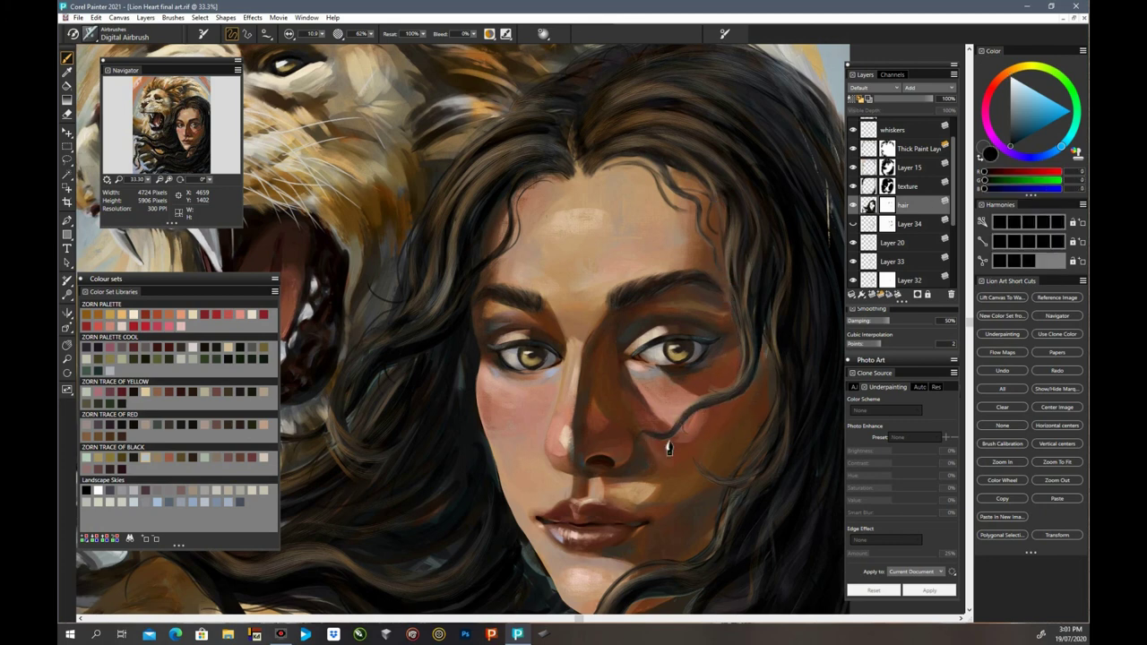
{"action": "key", "text": "ctrl+minus"}
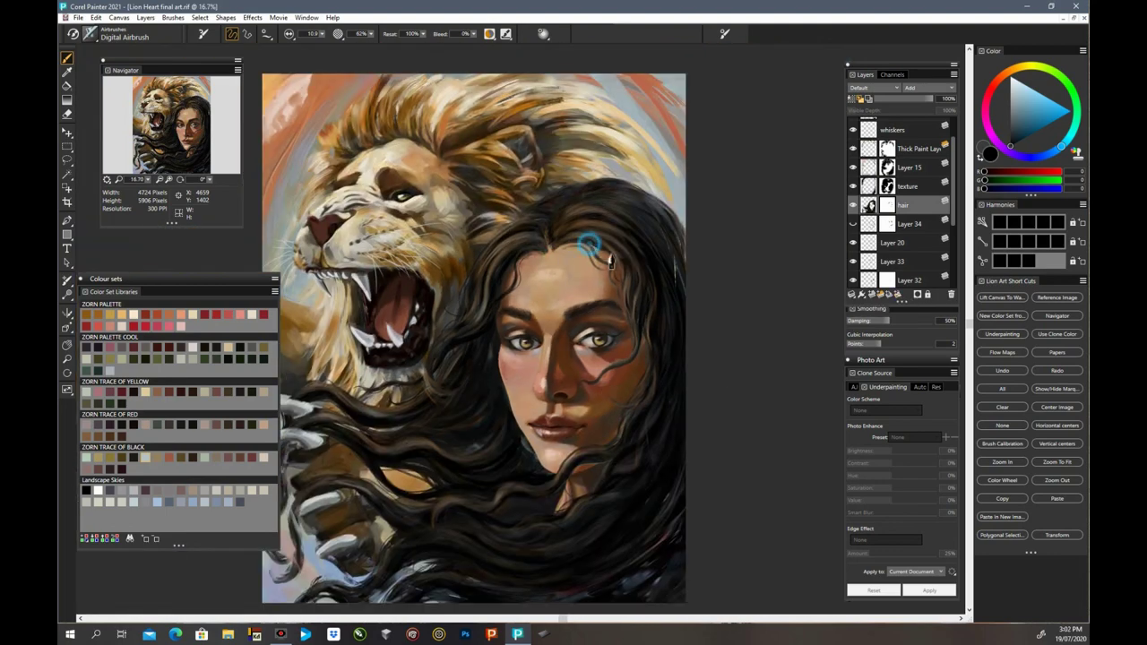
{"action": "key", "text": "ctrl+plus"}
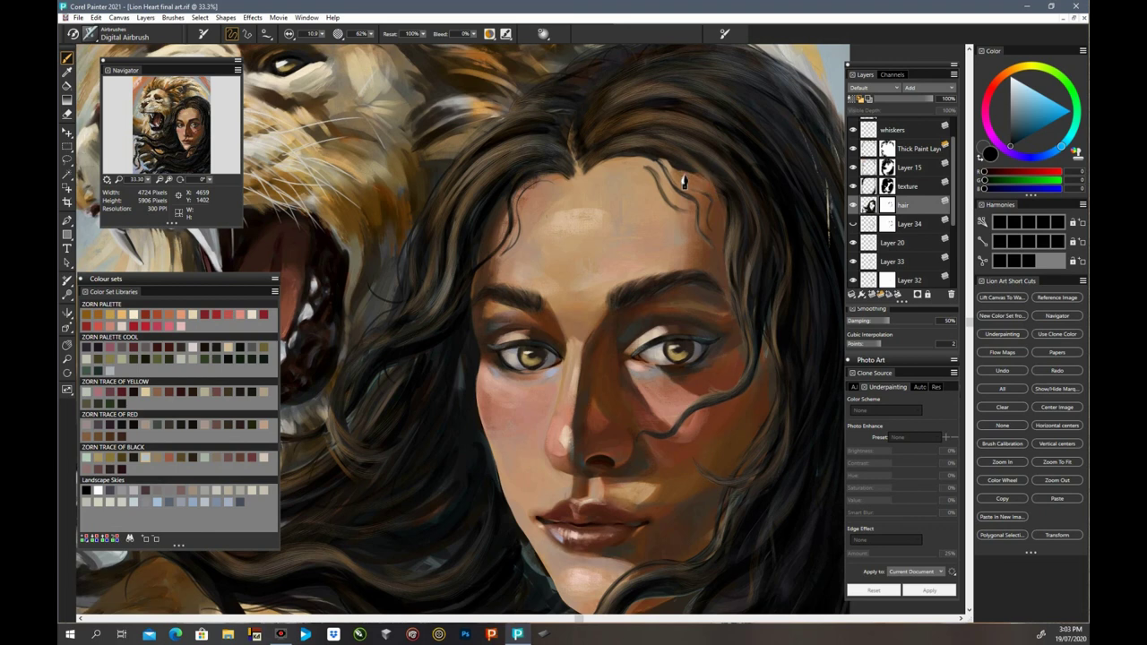
{"action": "left_click", "coordinate": [1020, 82]}
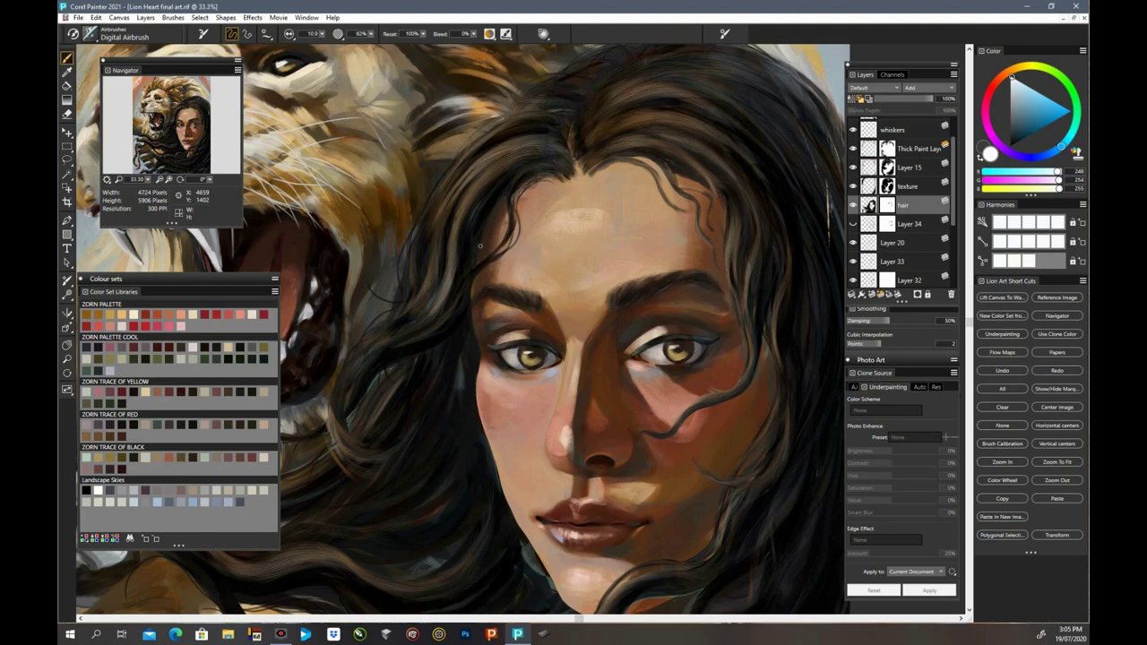
Step: Compare the hair with its layer mask disabled and enabled
{"action": "key", "text": "ctrl+minus"}
{"action": "right_click", "coordinate": [890, 204]}
{"action": "left_click", "coordinate": [815, 290]}
{"action": "right_click", "coordinate": [890, 204]}
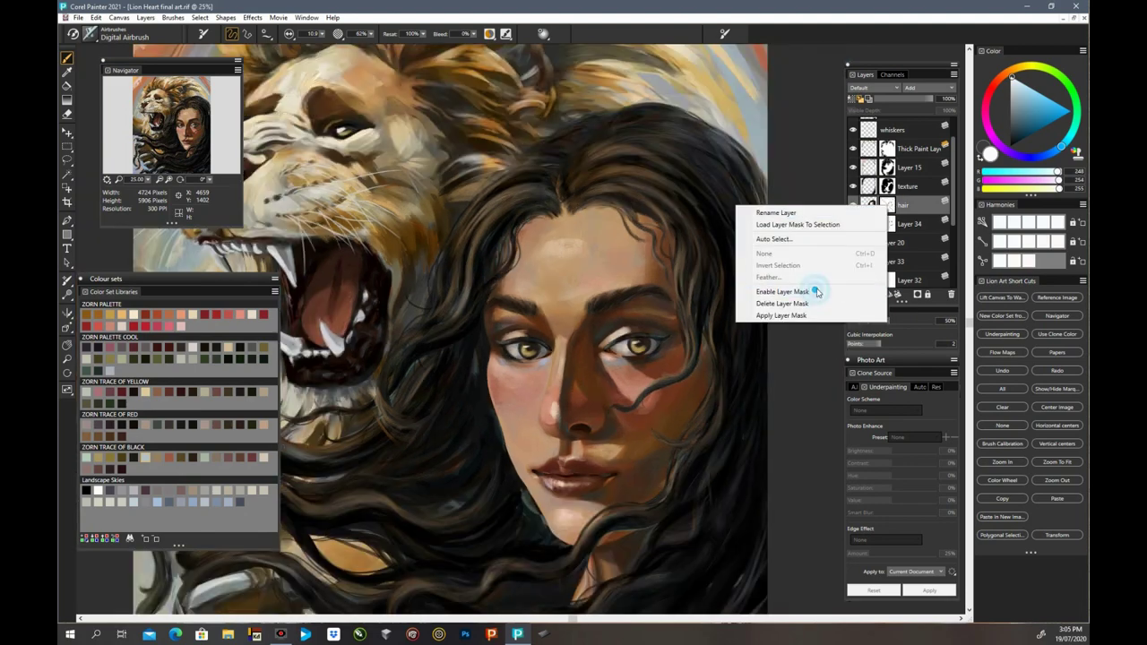
{"action": "left_click", "coordinate": [815, 291]}
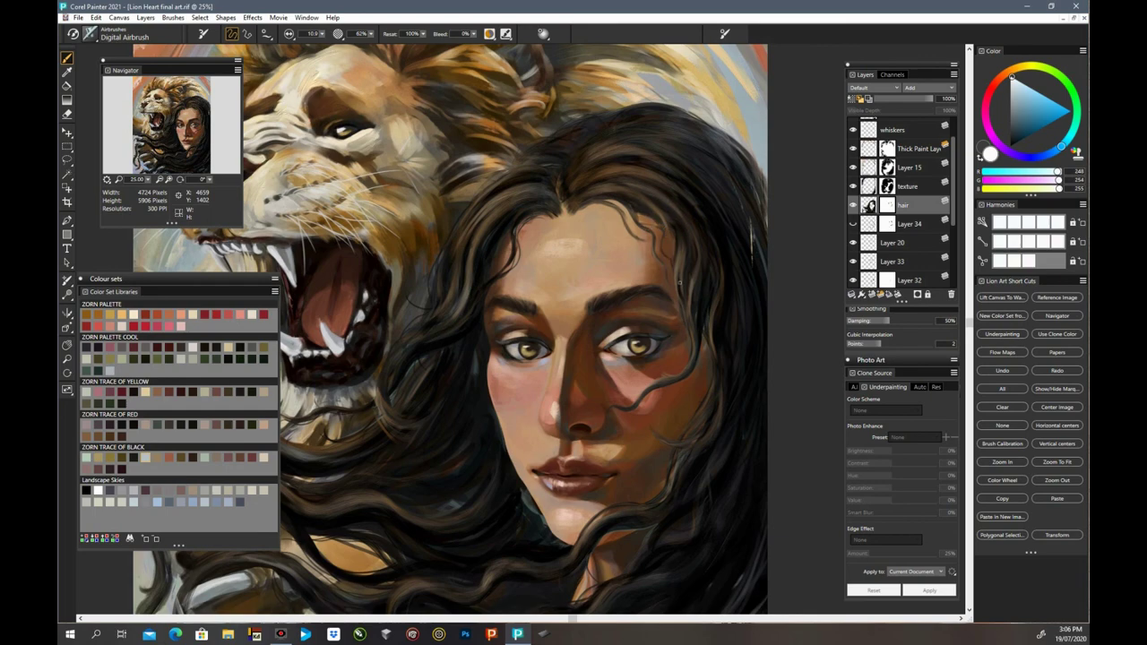
Step: Show Layer 34 again and apply the hair layer's mask permanently
{"action": "key", "text": "ctrl+minus"}
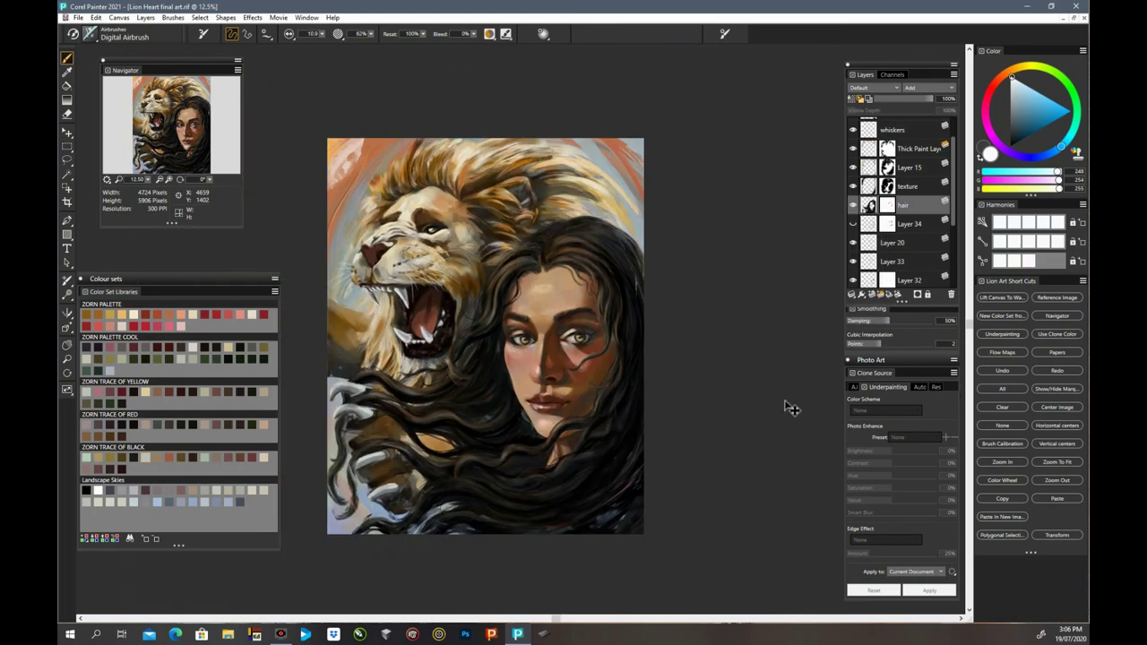
{"action": "left_click", "coordinate": [852, 224]}
{"action": "left_click", "coordinate": [852, 205]}
{"action": "left_click", "coordinate": [852, 205]}
{"action": "right_click", "coordinate": [887, 202]}
{"action": "left_click", "coordinate": [815, 310]}
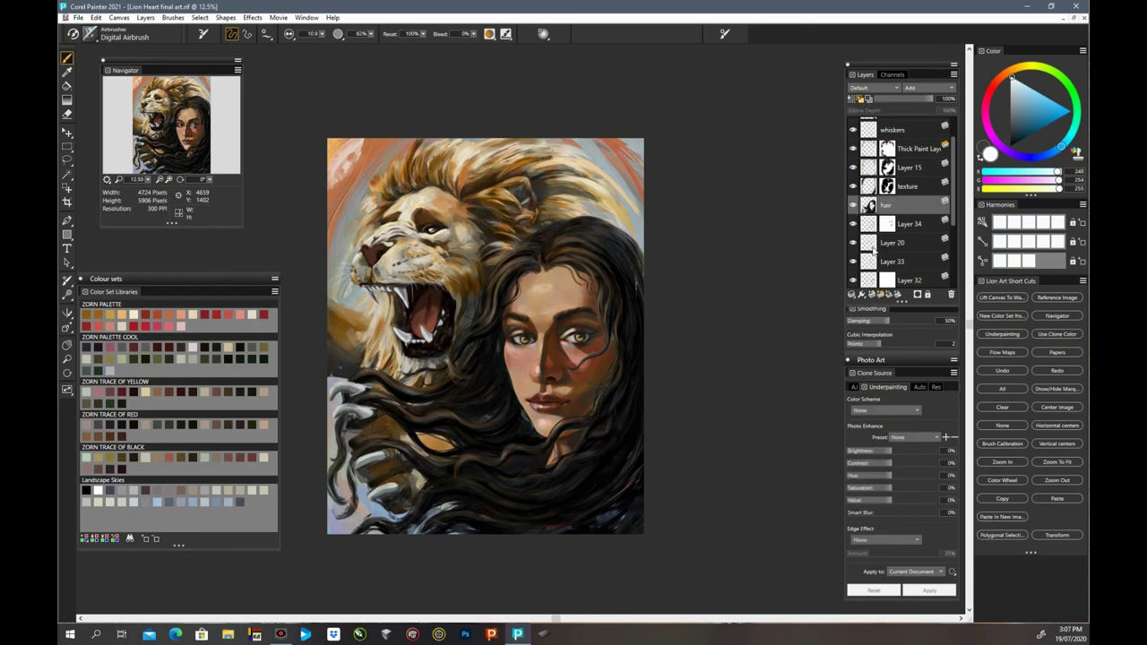
Step: Refine the strand shadows on Layer 34's mask with black and white airbrush strokes, and lower the layer's opacity to 75%
{"action": "key", "text": "ctrl+plus"}
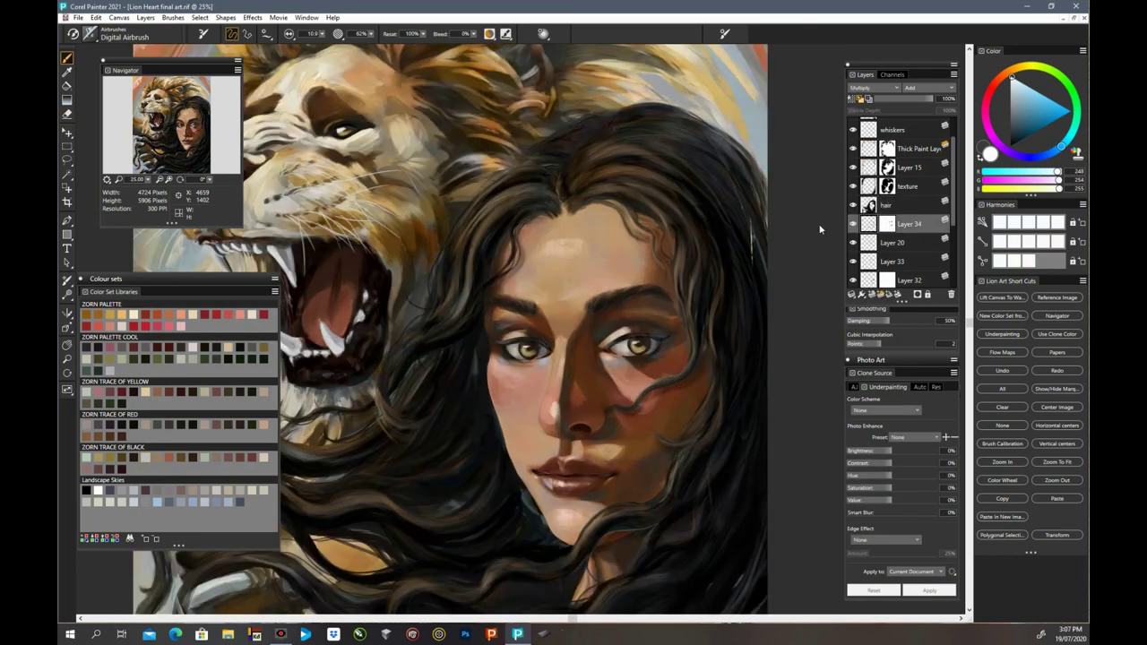
{"action": "left_click", "coordinate": [887, 224]}
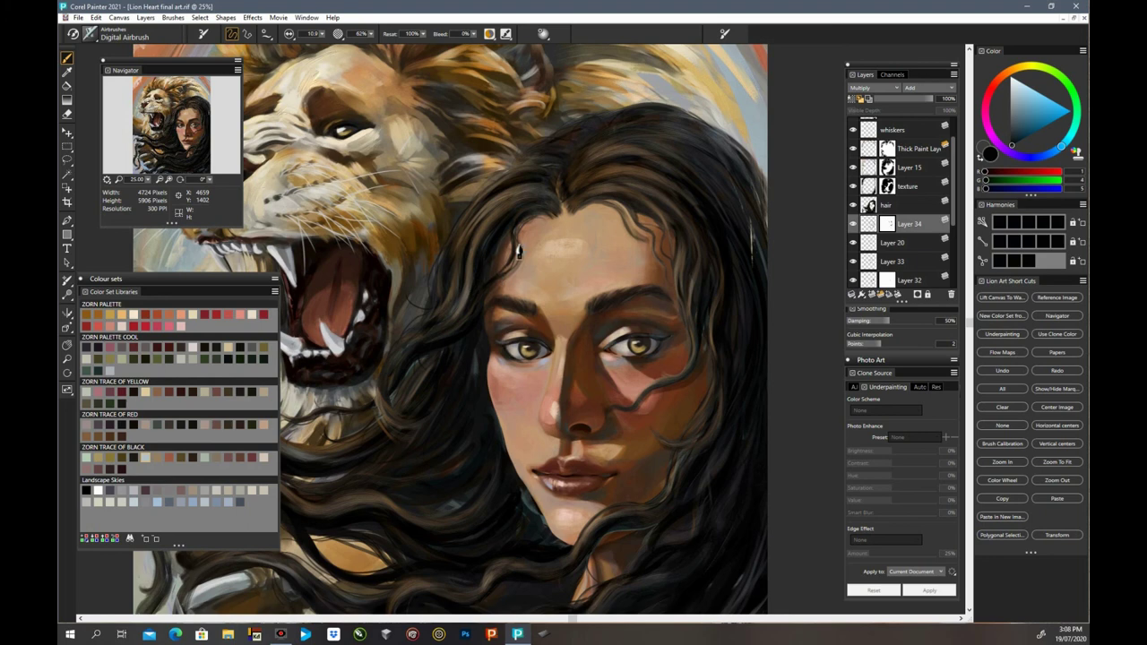
{"action": "left_click", "coordinate": [854, 224]}
{"action": "key", "text": "shift+s"}
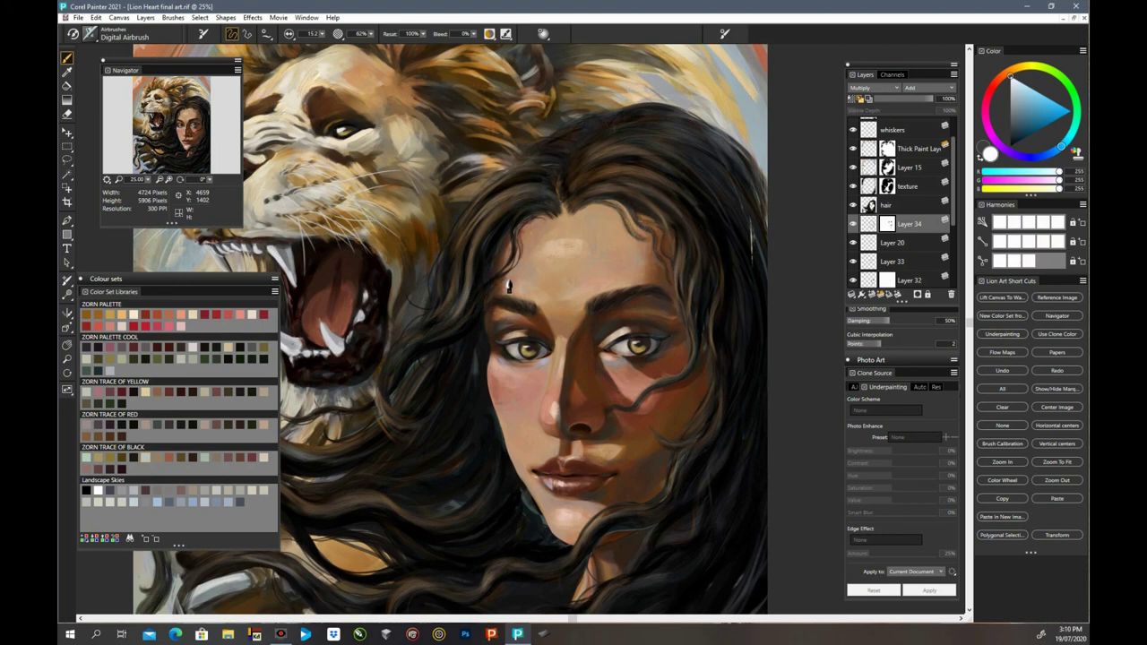
{"action": "left_click_drag", "start_coordinate": [521, 241], "coordinate": [509, 259]}
{"action": "key", "text": "shift+s"}
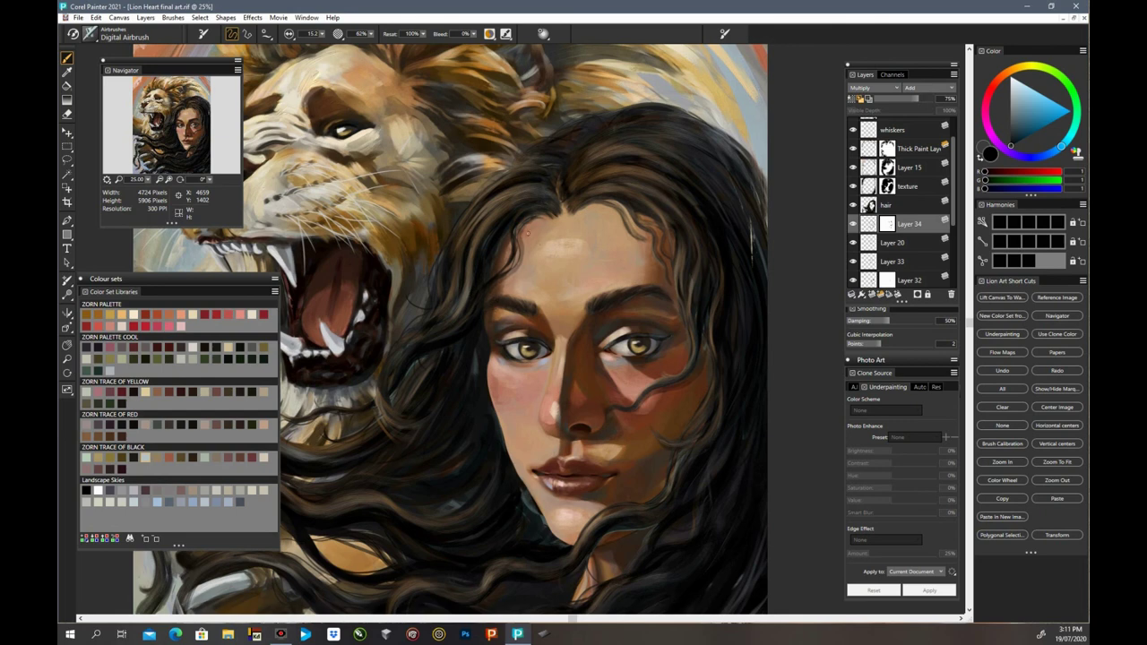
Step: Apply Layer 34's mask permanently to the shadow layer
{"action": "left_click", "coordinate": [866, 224]}
{"action": "key", "text": "n"}
{"action": "right_click", "coordinate": [864, 223]}
{"action": "right_click", "coordinate": [889, 226]}
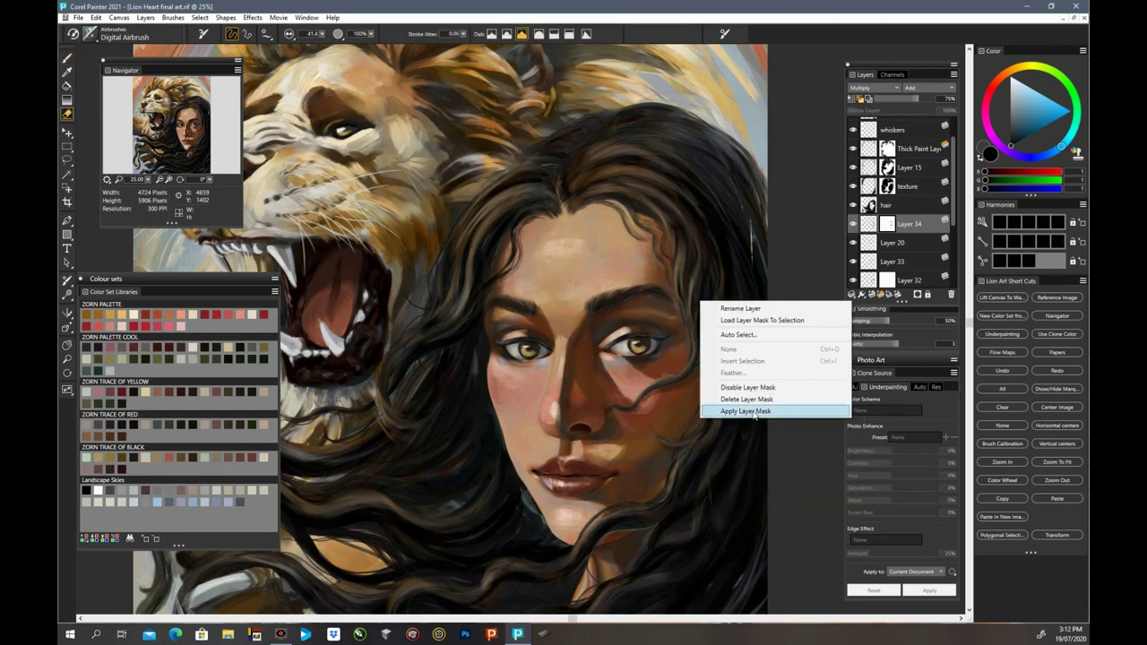
{"action": "left_click", "coordinate": [745, 411]}
Step: Blur Layer 34's shadows with the Soften effect, using a Gaussian aperture and a low amount
{"action": "left_click", "coordinate": [253, 17]}
{"action": "mouse_move", "coordinate": [277, 80]}
{"action": "left_click", "coordinate": [421, 129]}
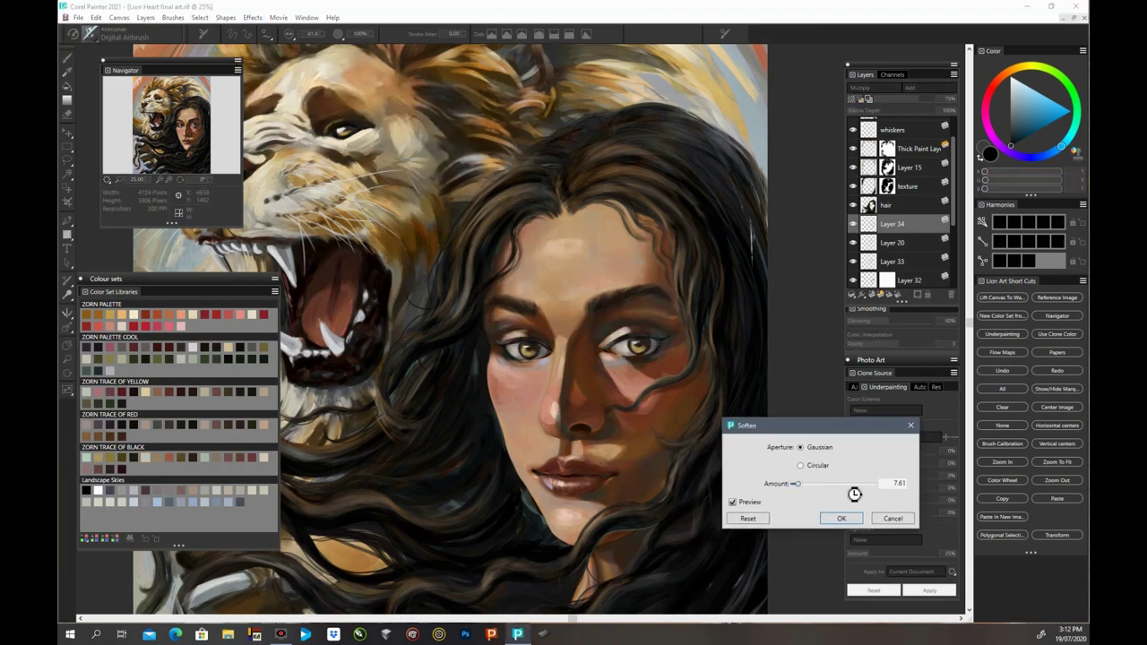
{"action": "left_click", "coordinate": [834, 485]}
{"action": "left_click_drag", "start_coordinate": [834, 484], "coordinate": [803, 485]}
{"action": "left_click", "coordinate": [840, 519]}
Step: Make the hair layer active and lasso the woman's eyebrow above the eye nearest the cheek curl
{"action": "left_click", "coordinate": [892, 205]}
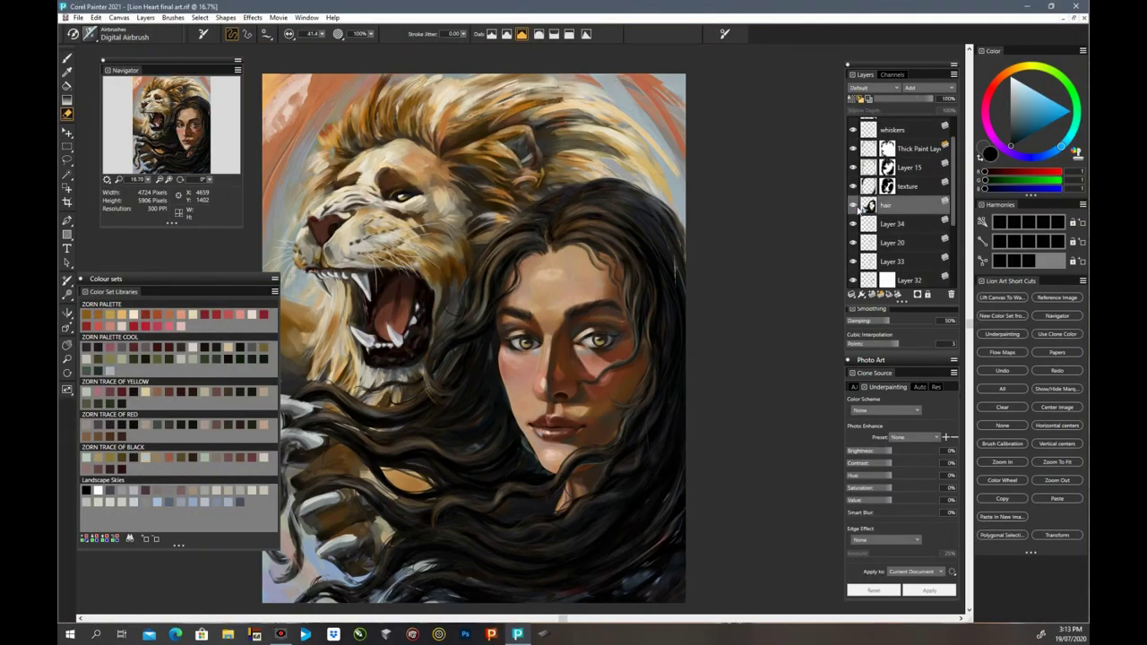
{"action": "left_click_drag", "start_coordinate": [469, 489], "coordinate": [408, 489]}
{"action": "left_click", "coordinate": [67, 159]}
{"action": "left_click_drag", "start_coordinate": [522, 289], "coordinate": [522, 326]}
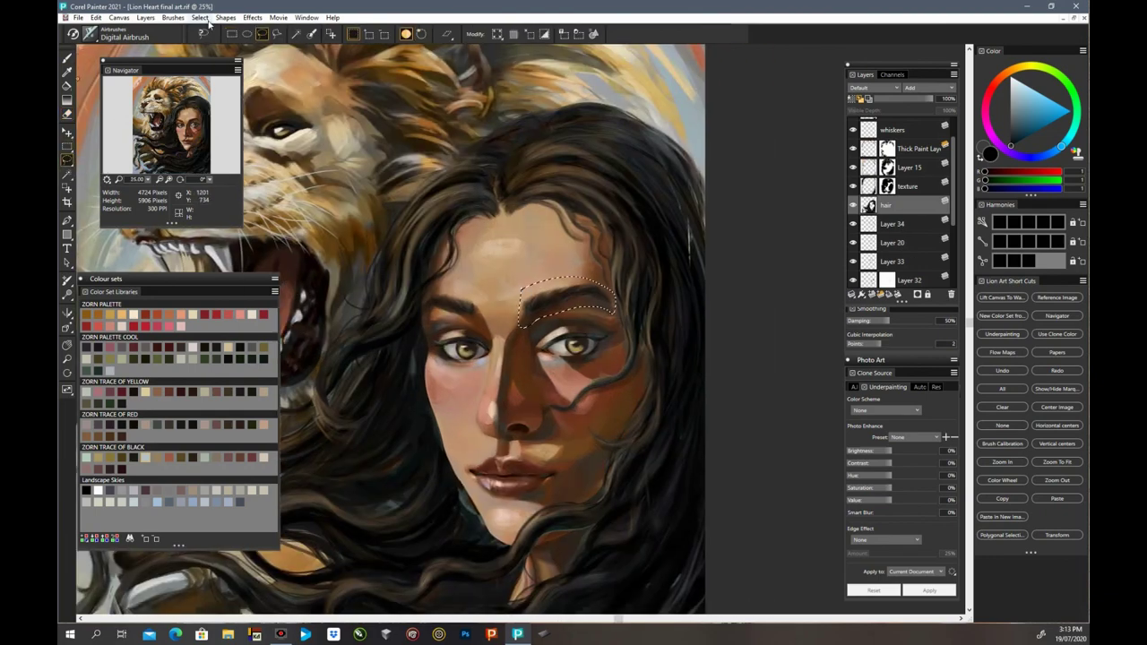
Step: Reshape the lassoed eyebrow by shifting the corners of its transform box slightly, commit the change and clear the selection
{"action": "left_click", "coordinate": [67, 132]}
{"action": "left_click", "coordinate": [255, 35]}
{"action": "left_click", "coordinate": [345, 35]}
{"action": "left_click_drag", "start_coordinate": [616, 277], "coordinate": [616, 286]}
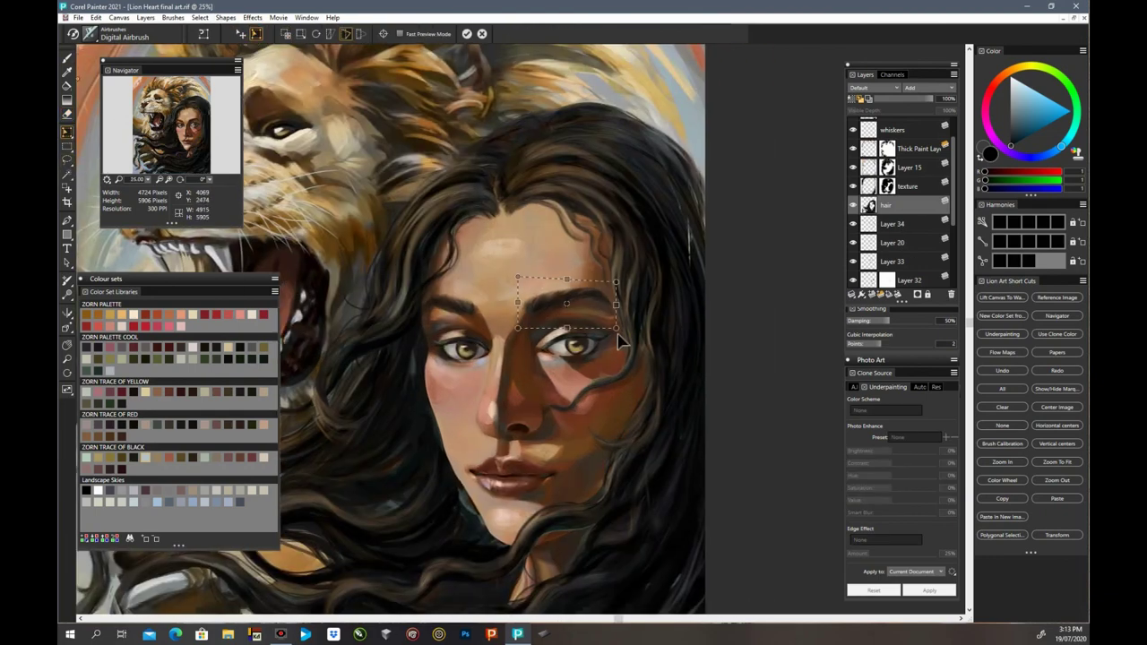
{"action": "left_click_drag", "start_coordinate": [616, 329], "coordinate": [615, 337]}
{"action": "left_click_drag", "start_coordinate": [617, 286], "coordinate": [618, 283]}
{"action": "key", "text": "ctrl+minus"}
{"action": "key", "text": "ctrl+d"}
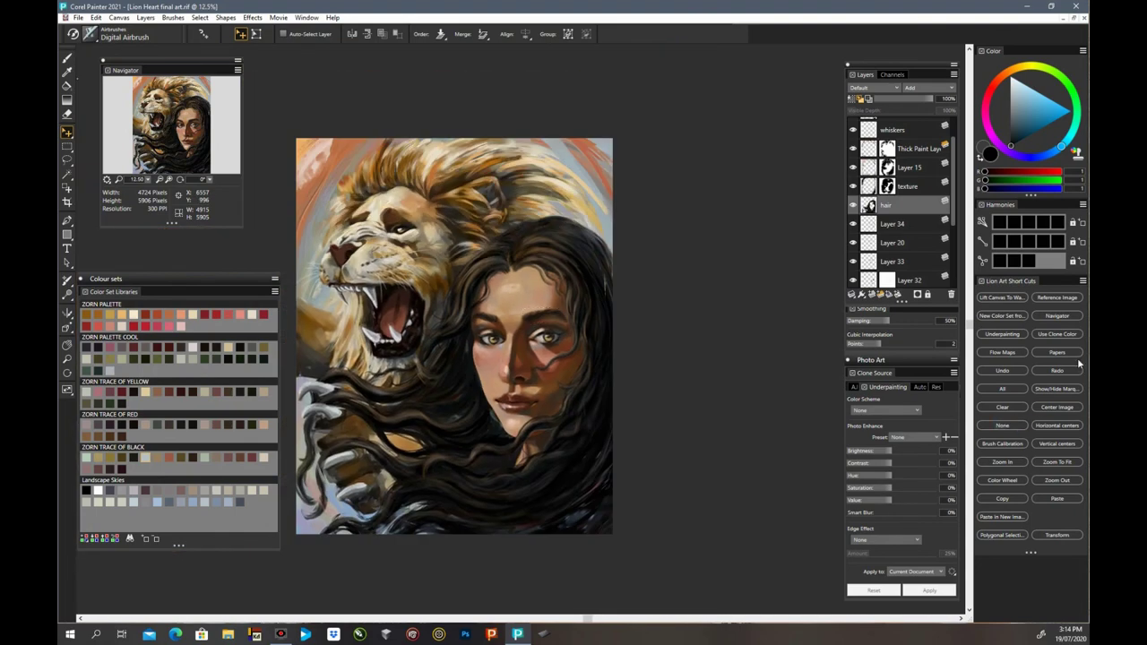
Step: Compare the face with the hair layer hidden and shown, and hide Layer 5
{"action": "key", "text": "ctrl+plus"}
{"action": "key", "text": "ctrl+plus"}
{"action": "key", "text": "ctrl+plus"}
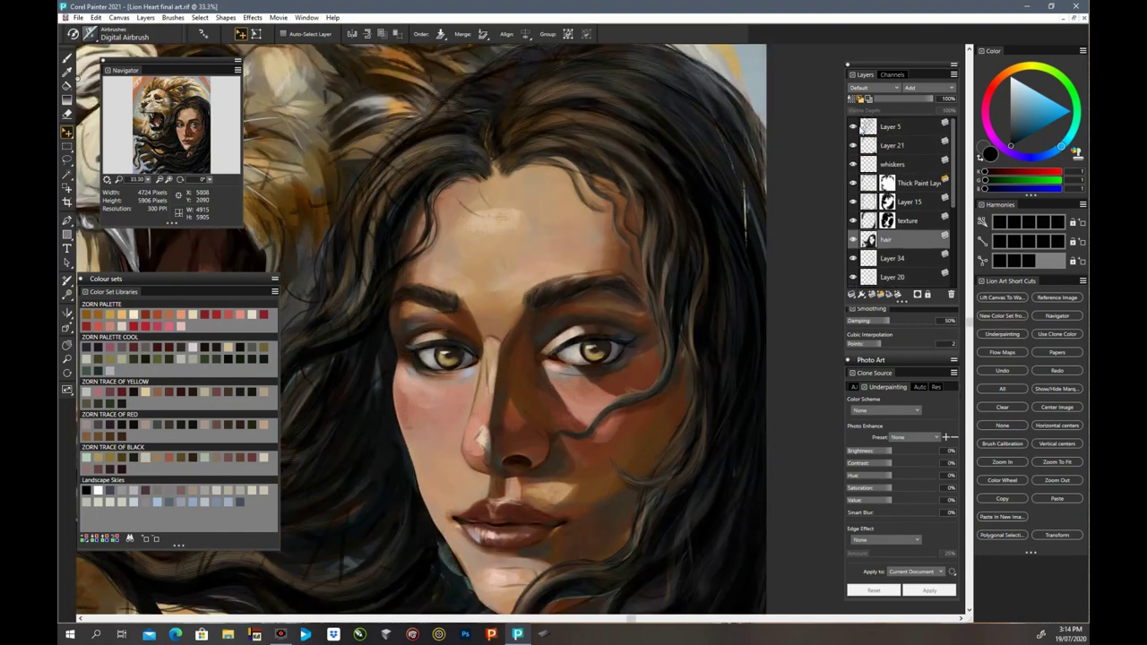
{"action": "left_click", "coordinate": [852, 240]}
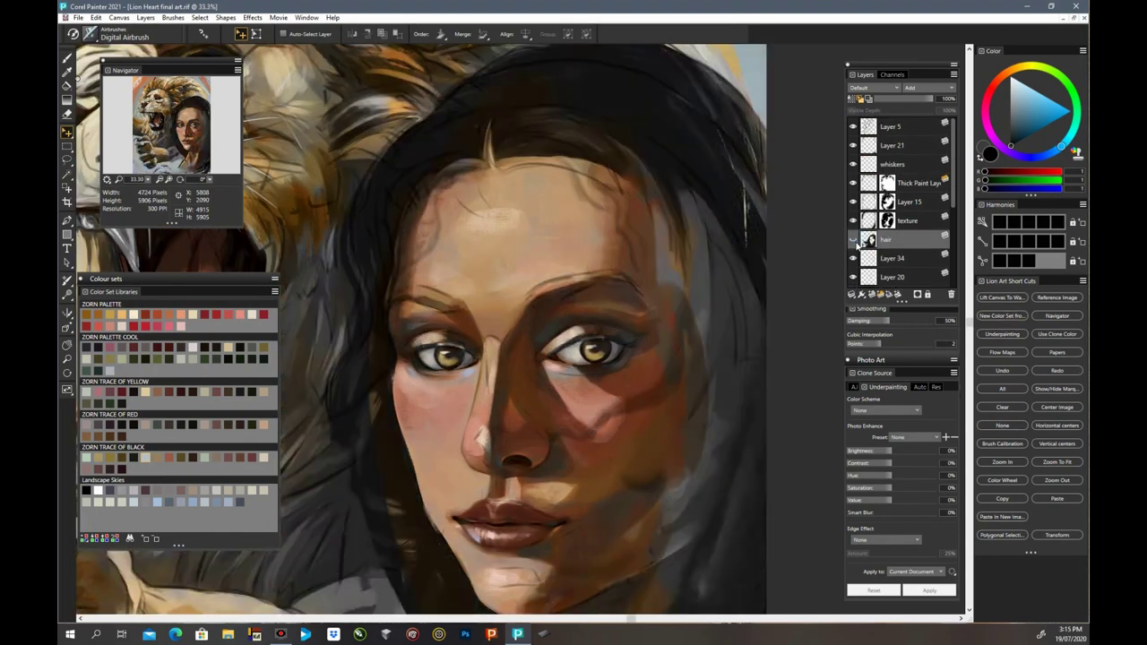
{"action": "left_click", "coordinate": [852, 239]}
{"action": "key", "text": "n"}
{"action": "left_click", "coordinate": [852, 126]}
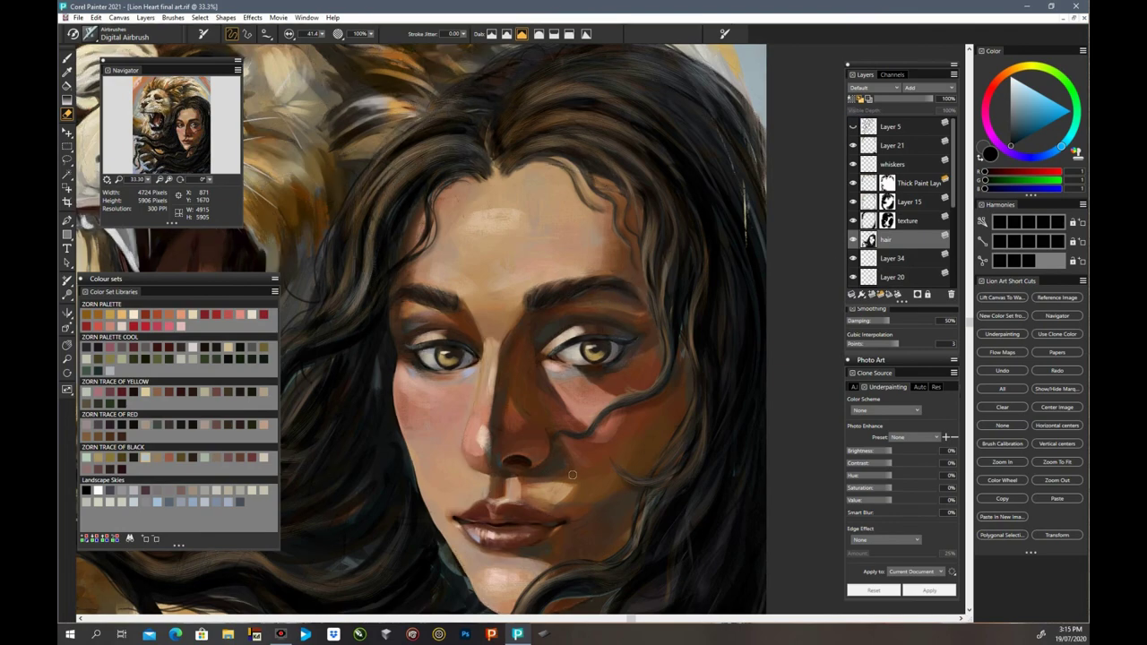
{"action": "key", "text": "ctrl+minus"}
{"action": "key", "text": "ctrl+minus"}
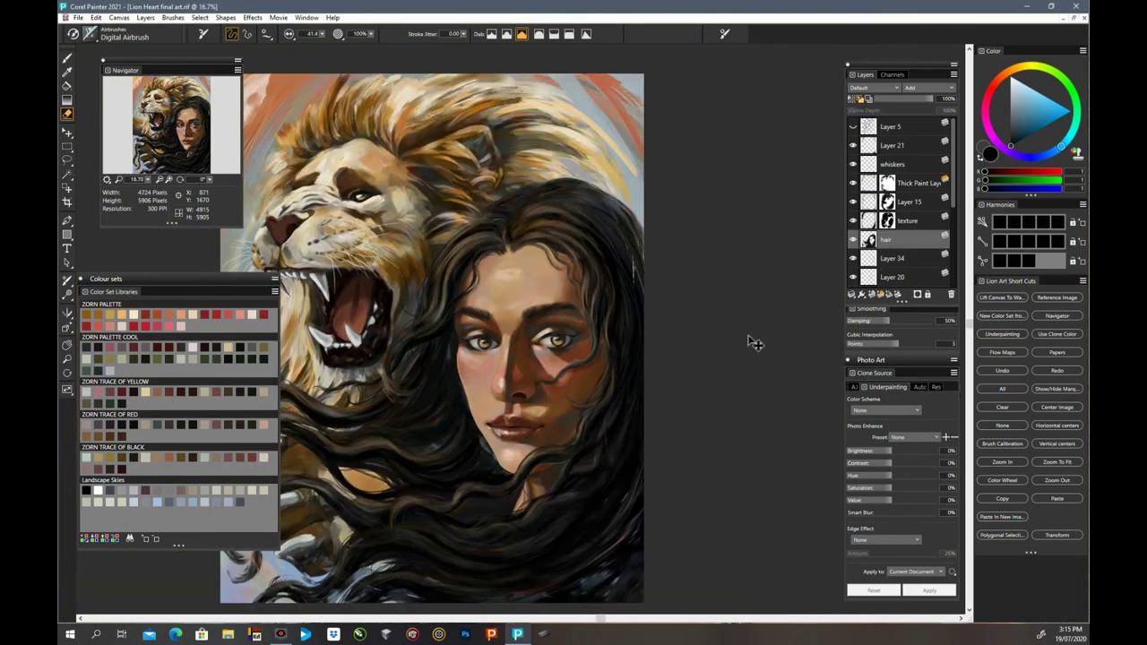
{"action": "key", "text": "ctrl+plus"}
{"action": "key", "text": "ctrl+plus"}
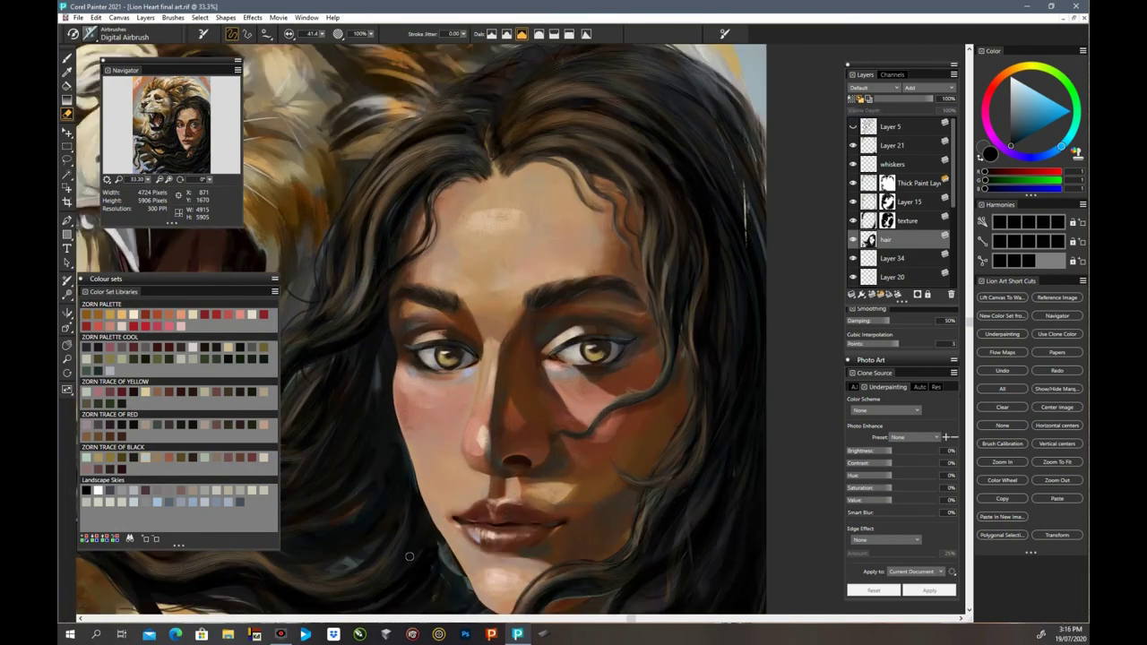
Step: Make Layer 32 active and switch to the Oil Pastel brush for work on the woman's face
{"action": "scroll", "coordinate": [955, 206], "scroll_direction": "down", "scroll_amount": 3}
{"action": "left_click", "coordinate": [892, 181]}
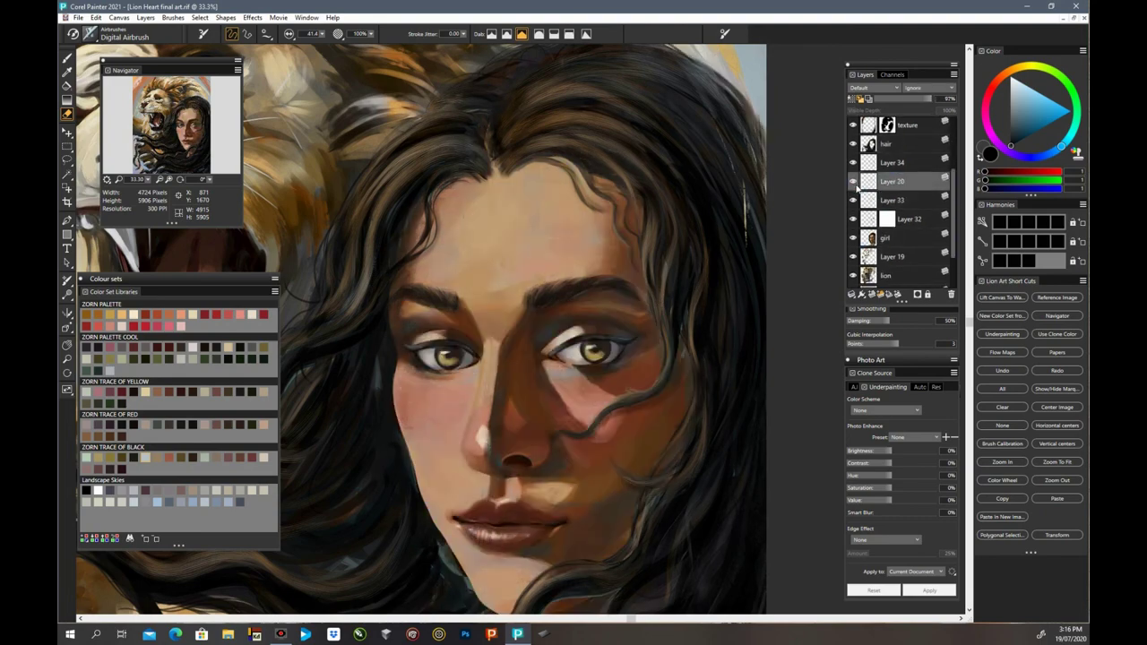
{"action": "left_click", "coordinate": [90, 34]}
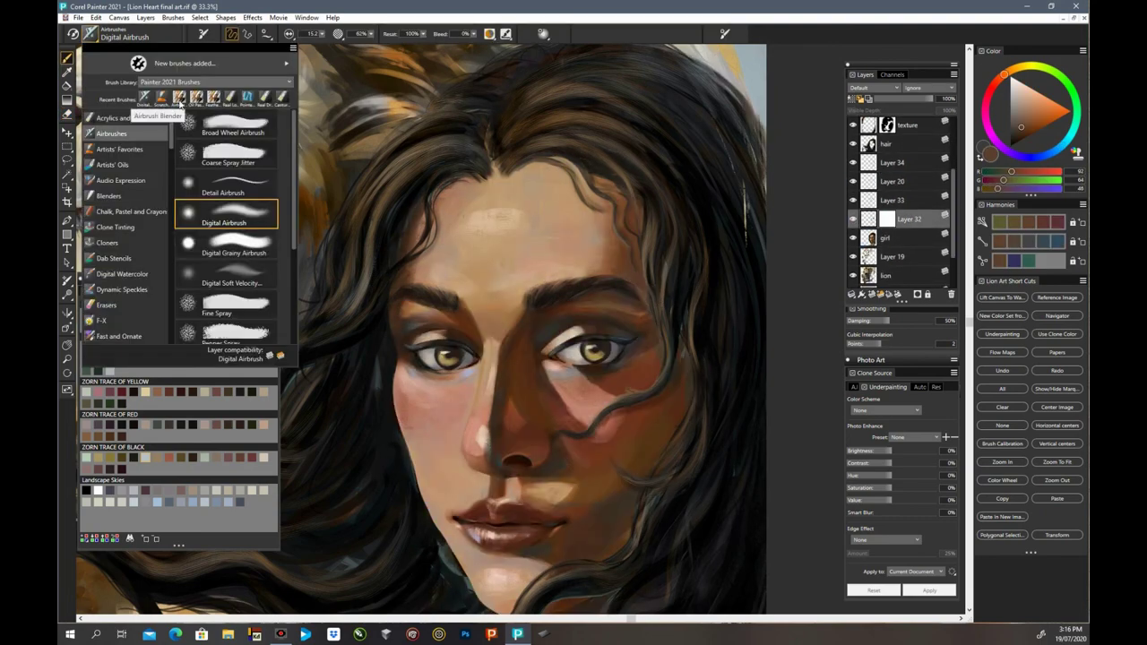
{"action": "left_click", "coordinate": [180, 99]}
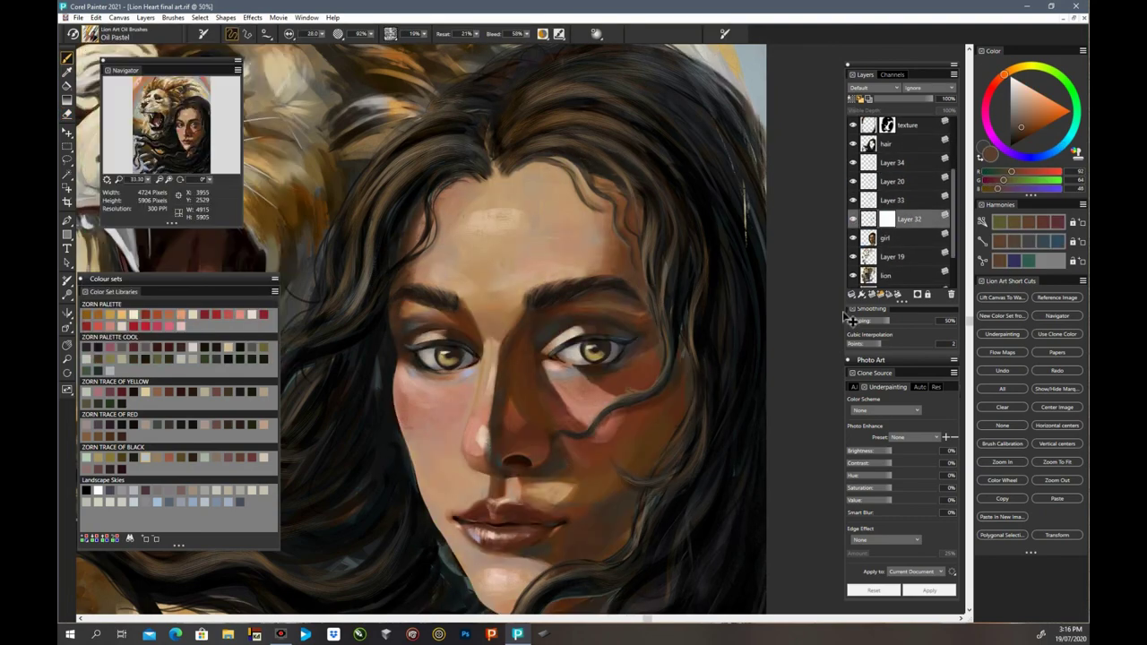
{"action": "key", "text": "ctrl+plus"}
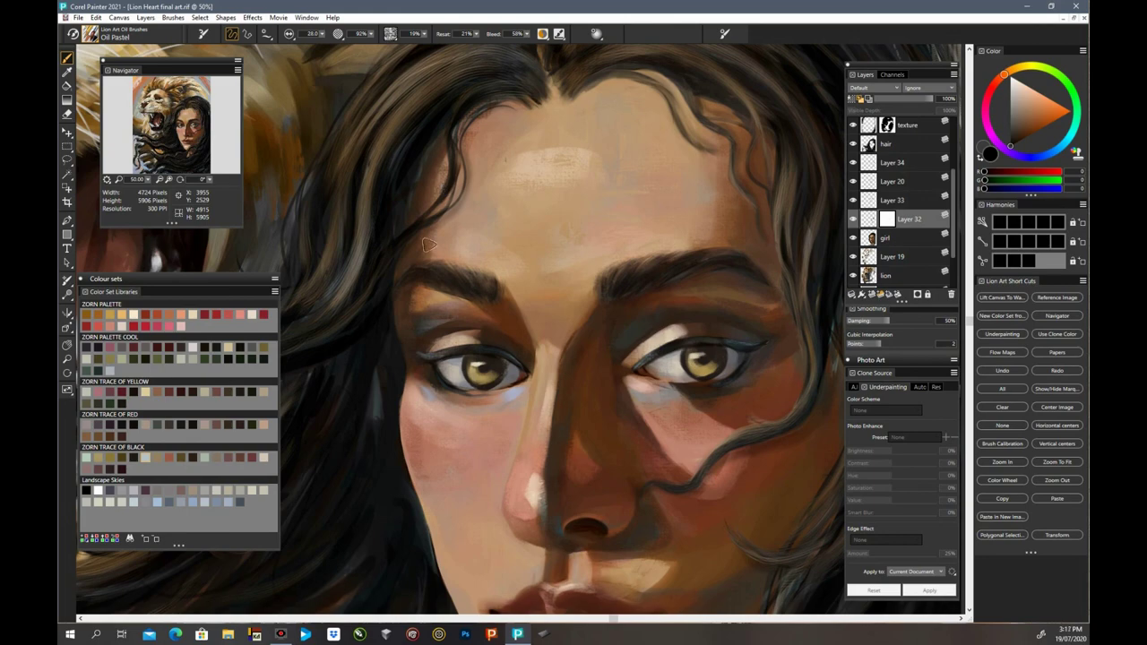
Step: Check the contents of Layers 32 and 33 by hiding and showing each, and make Layer 33 active
{"action": "left_click", "coordinate": [853, 219]}
{"action": "left_click", "coordinate": [853, 219]}
{"action": "left_click", "coordinate": [853, 200]}
{"action": "left_click", "coordinate": [853, 200]}
{"action": "left_click", "coordinate": [901, 200]}
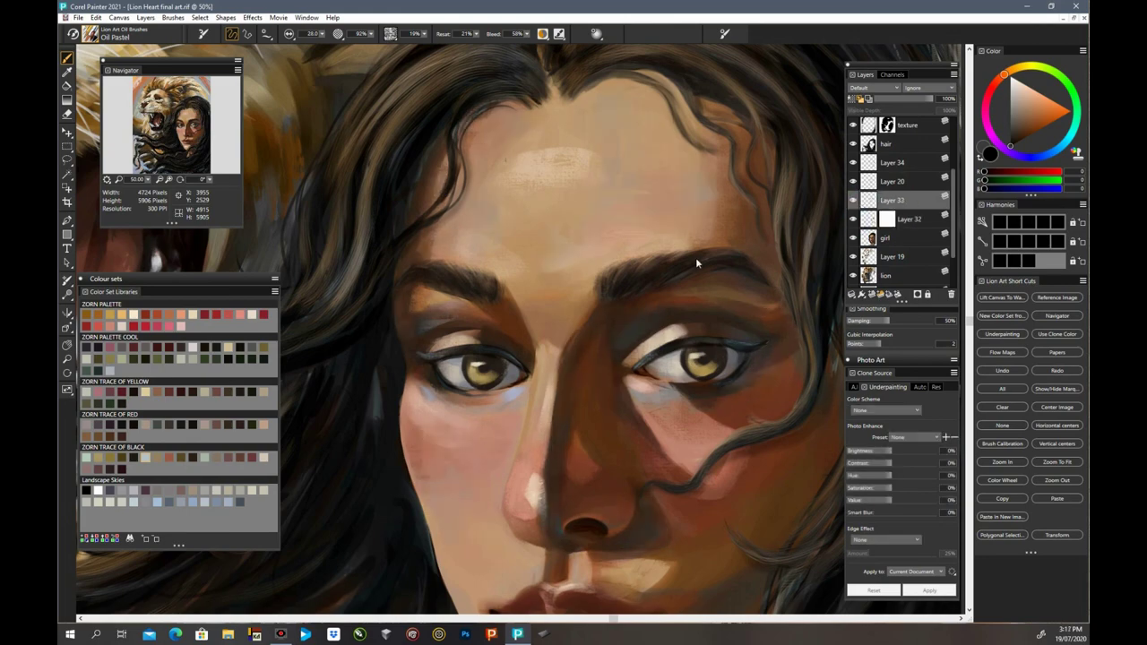
Step: Refine the skin of the forehead and hairline on Layer 33 with the Oil Pastel brush, using skin tones sampled from the face
{"action": "key", "text": "n"}
{"action": "key", "text": "ctrl+minus"}
{"action": "key", "text": "ctrl+minus"}
{"action": "key", "text": "ctrl+plus"}
{"action": "key", "text": "ctrl+plus"}
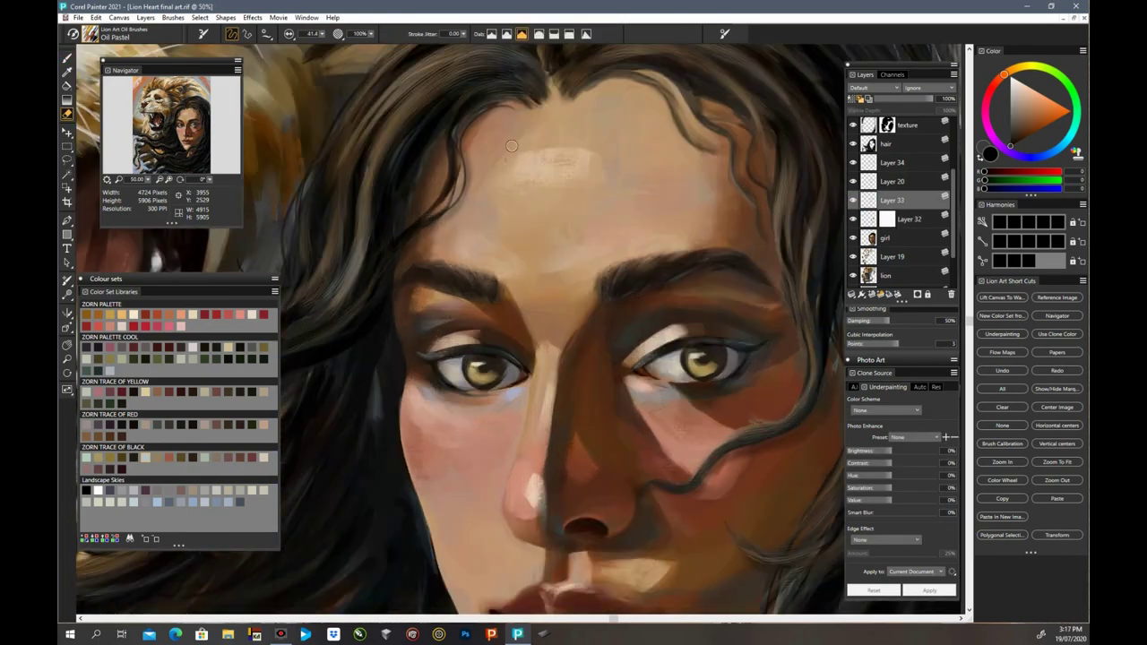
{"action": "key", "text": "b"}
{"action": "left_click", "coordinate": [475, 131], "text": "alt"}
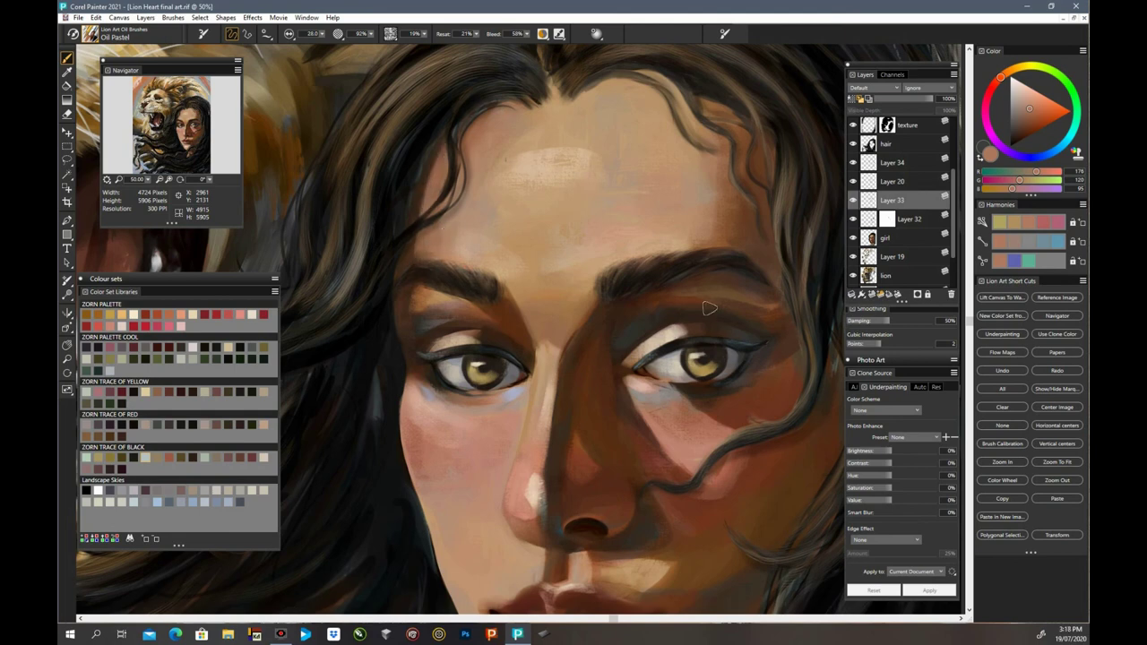
{"action": "left_click", "coordinate": [429, 190], "text": "alt"}
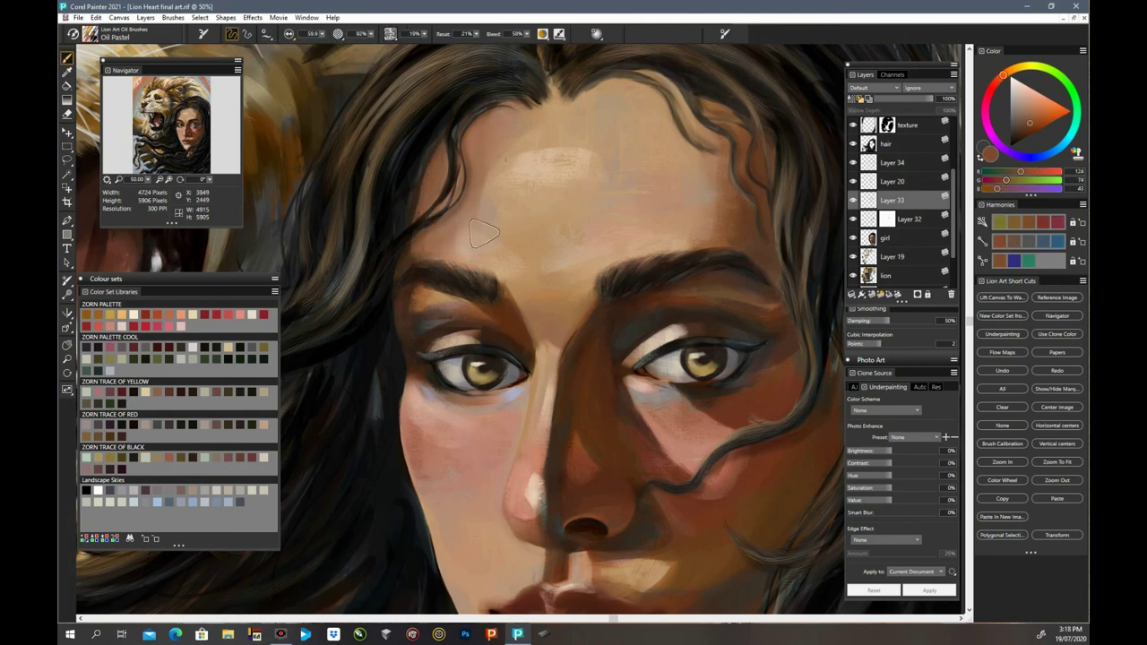
{"action": "left_click", "coordinate": [500, 143], "text": "alt"}
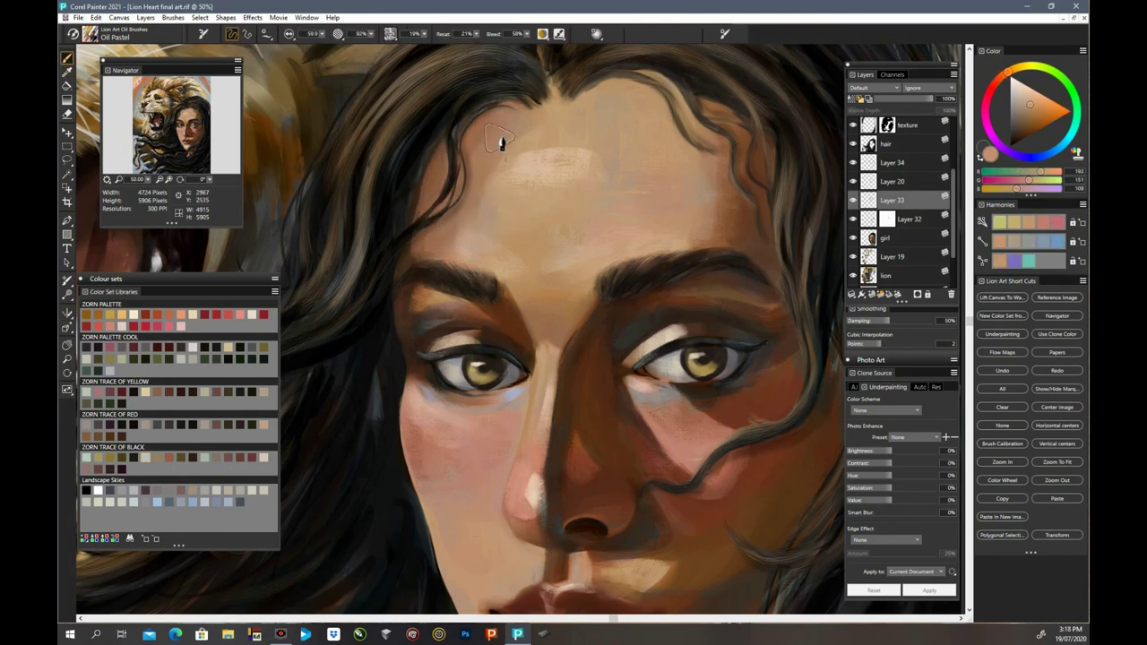
{"action": "left_click", "coordinate": [547, 162], "text": "alt"}
{"action": "key", "text": "ctrl+minus"}
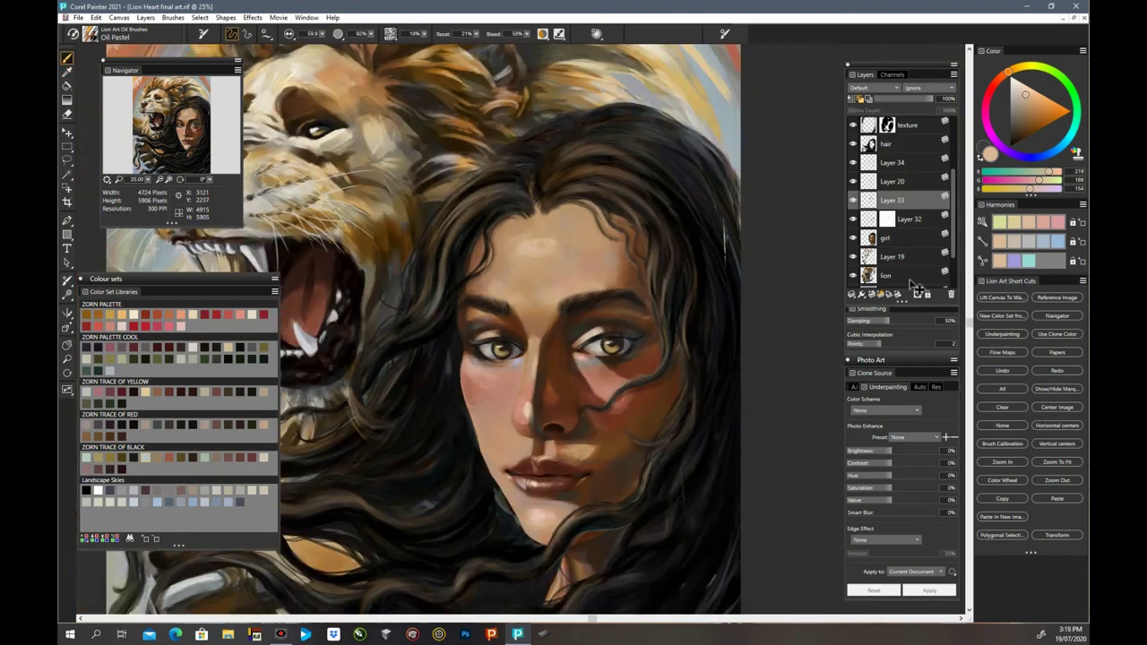
Step: Touch up the lit cheek on Layer 33 with the Oil Pastel brush in a pink skin tone sampled from it
{"action": "scroll", "coordinate": [475, 188], "scroll_direction": "down", "scroll_amount": 2}
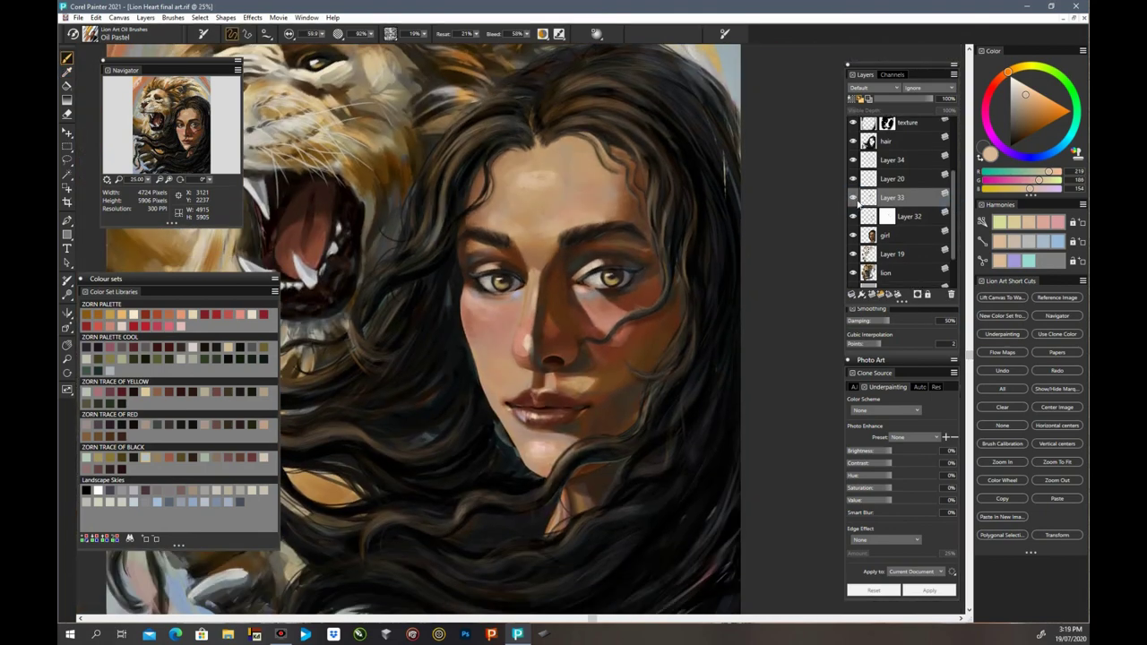
{"action": "left_click", "coordinate": [473, 315], "text": "alt"}
{"action": "key", "text": "ctrl+plus"}
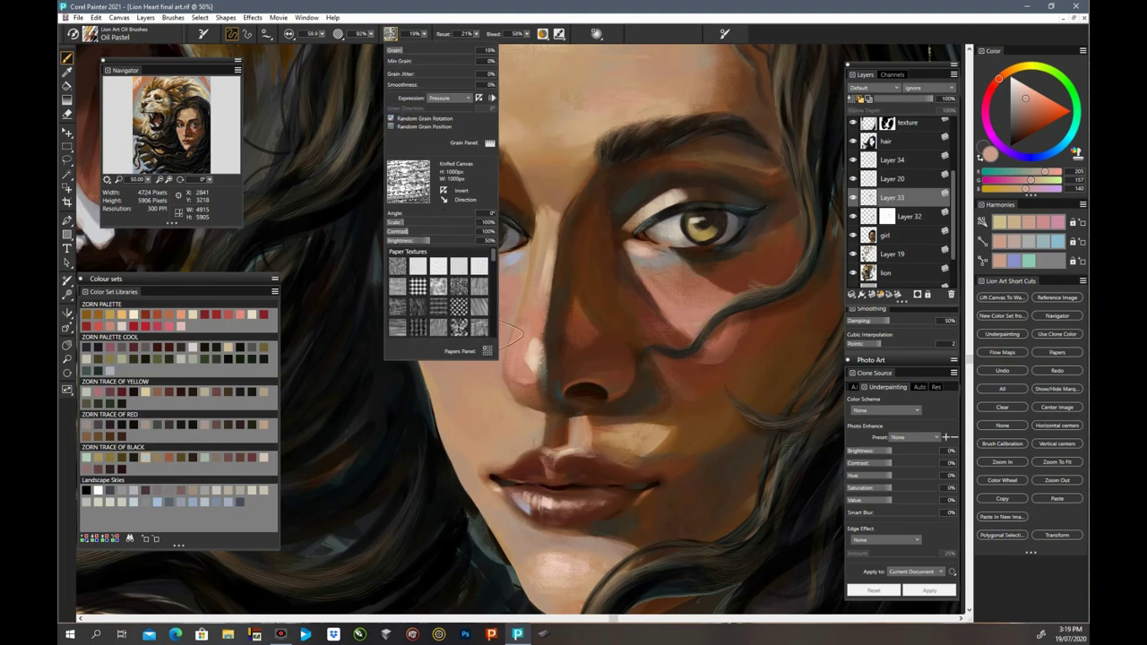
{"action": "key", "text": "n"}
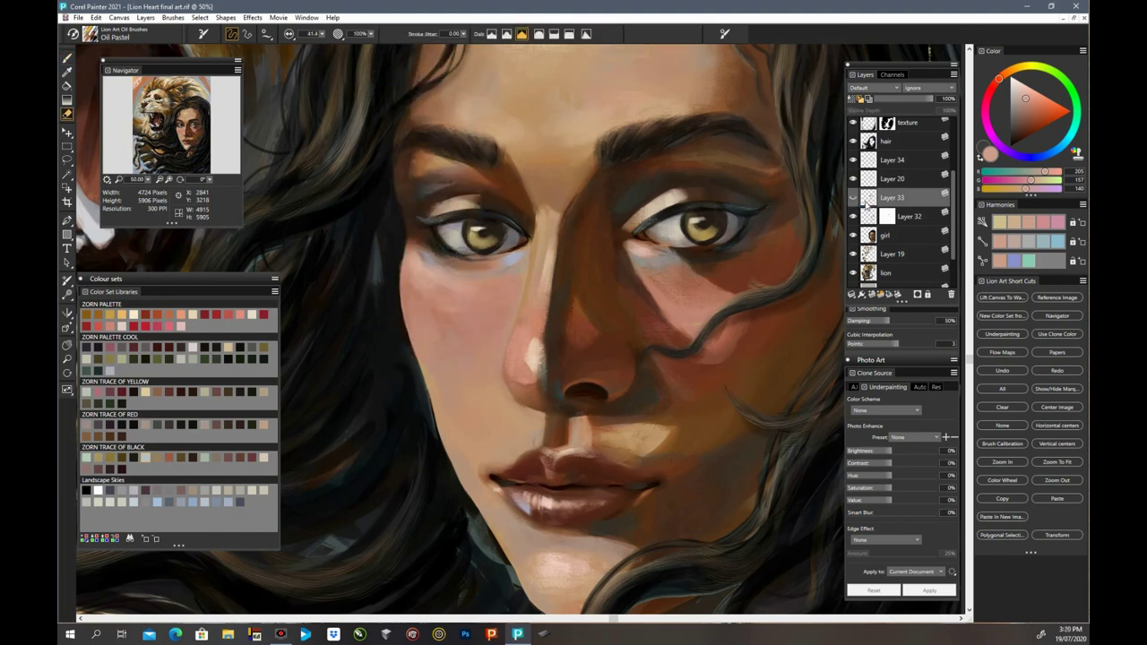
Step: Paint the skin at the temple and around the outer end of the far eyebrow on Layer 33, sampling nearby brown skin tones
{"action": "scroll", "coordinate": [953, 235], "scroll_direction": "up", "scroll_amount": 1}
{"action": "scroll", "coordinate": [627, 260], "scroll_direction": "up", "scroll_amount": 4}
{"action": "key", "text": "b"}
{"action": "left_click", "coordinate": [413, 280], "text": "alt"}
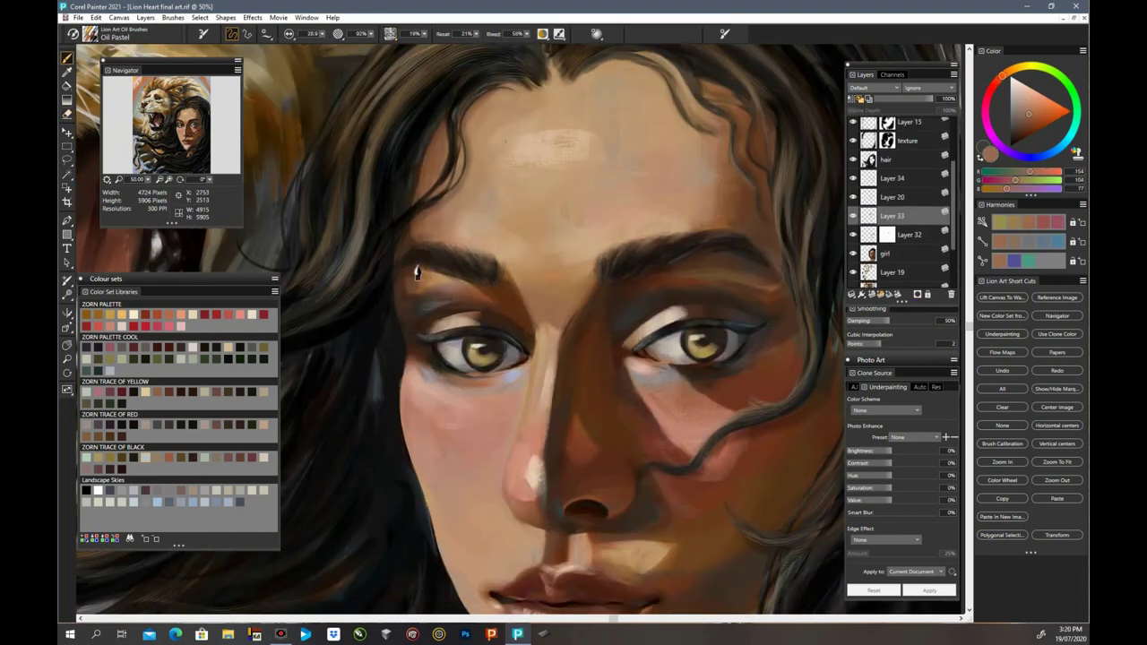
{"action": "left_click", "coordinate": [411, 269], "text": "alt"}
{"action": "left_click_drag", "start_coordinate": [416, 239], "coordinate": [424, 222]}
{"action": "left_click", "coordinate": [422, 277], "text": "alt"}
{"action": "left_click", "coordinate": [427, 282], "text": "alt"}
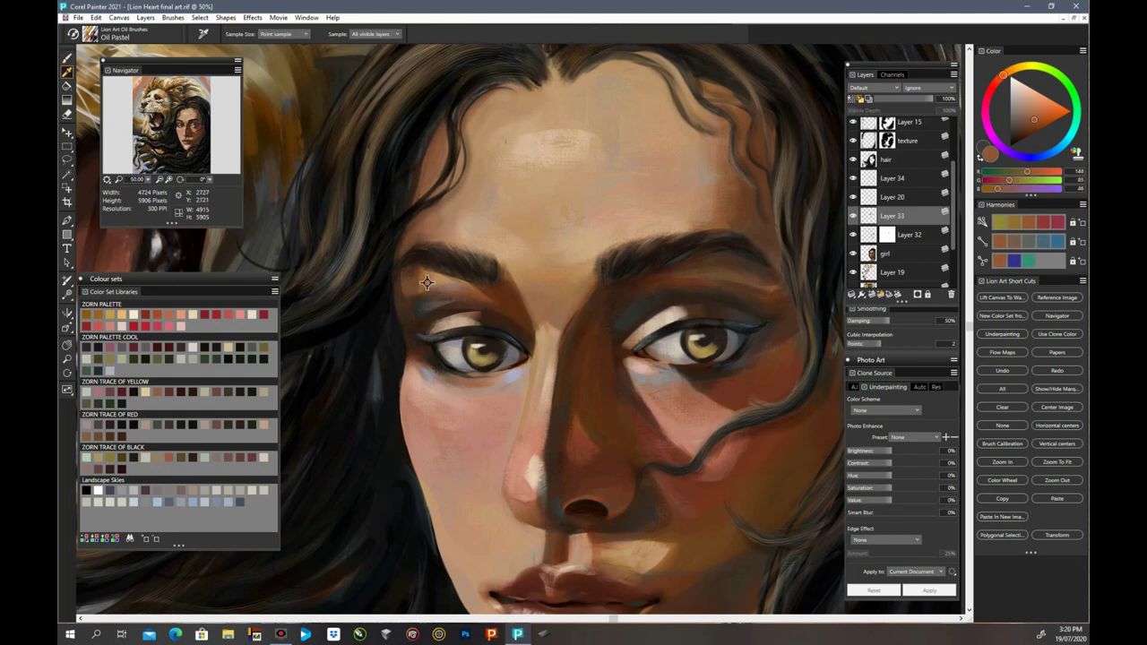